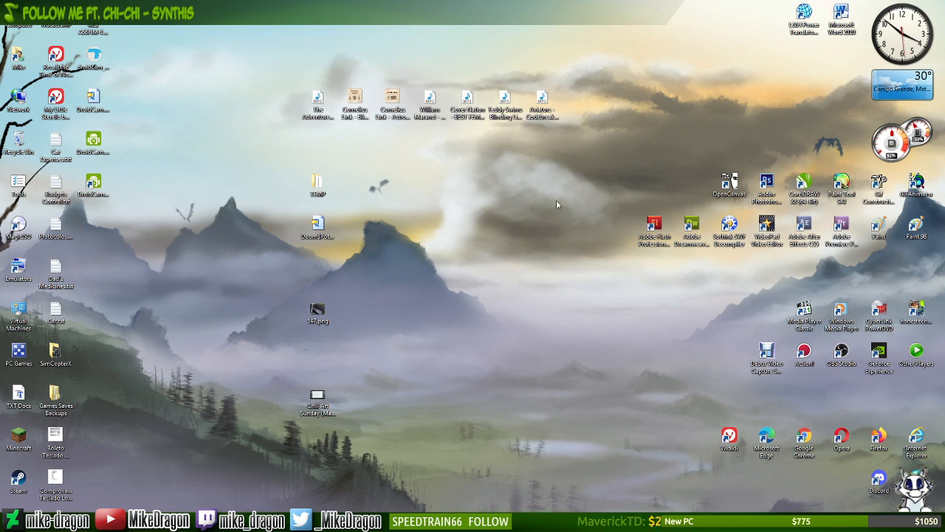
# - Open Desktop Ponies and filter the pony list to those tagged both Stallions and Unicorns
pyautogui.moveTo(500, 268); pyautogui.dragTo(564, 403)
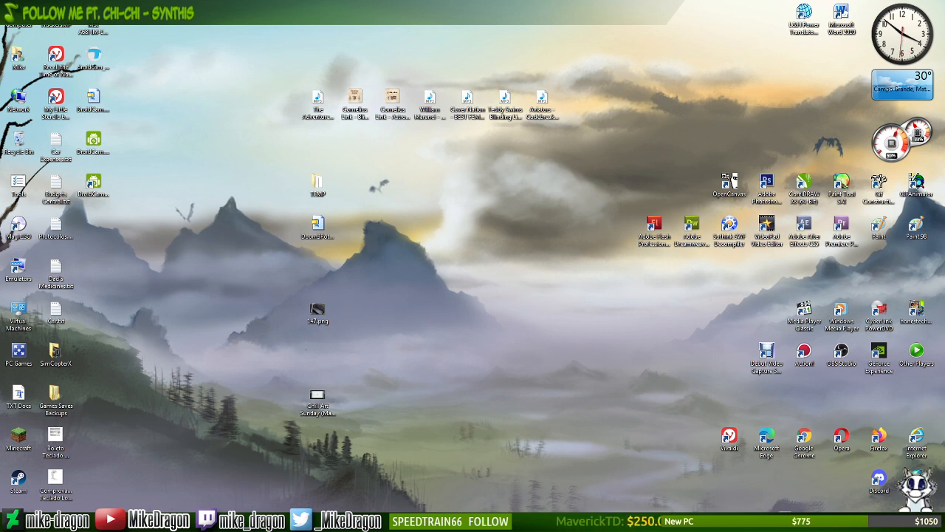
pyautogui.click(786, 517)
pyautogui.click(740, 389)
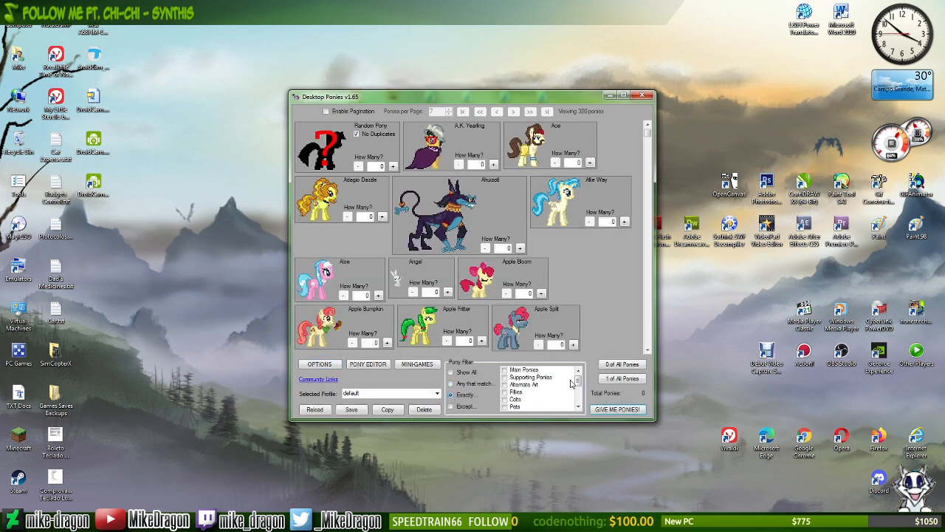
pyautogui.scroll(-2, 510, 388)
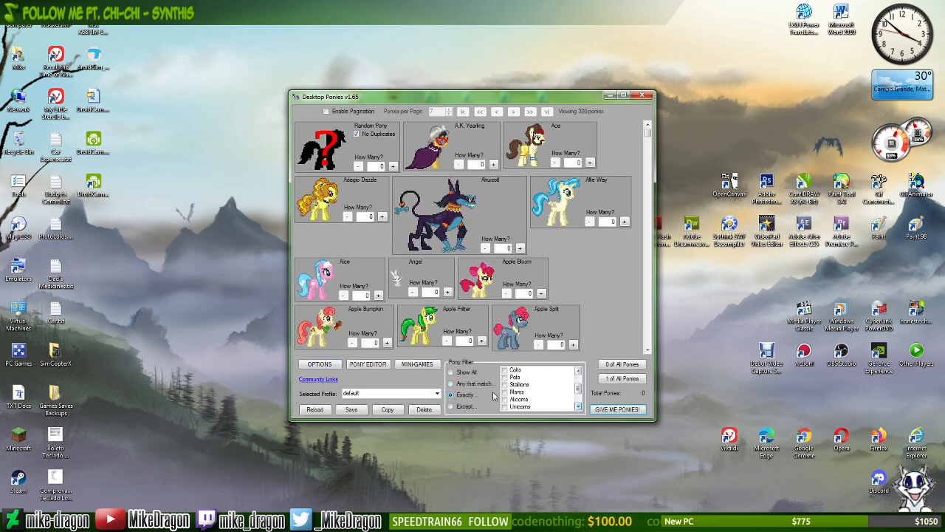
pyautogui.click(504, 384)
pyautogui.click(504, 407)
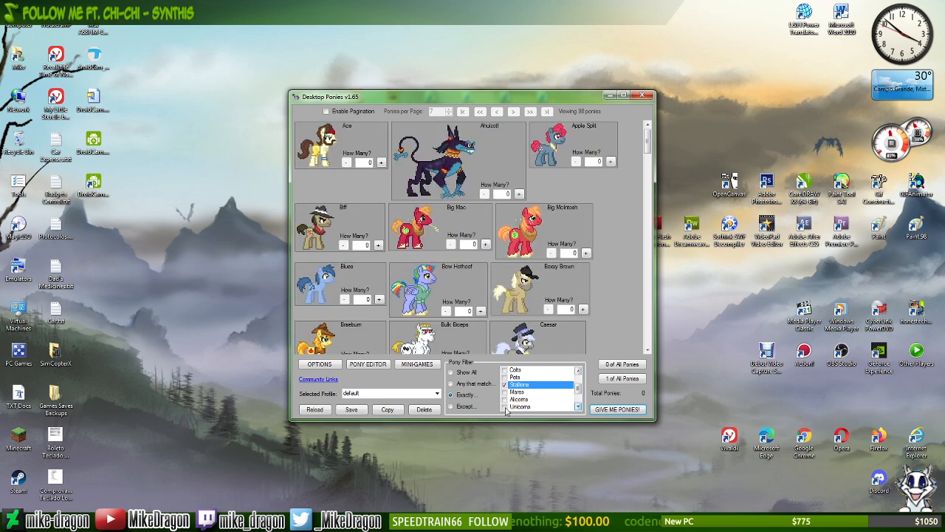
# - Add one Silver Trot pony from the filtered list and release it onto the desktop
pyautogui.scroll(-3, 597, 356)
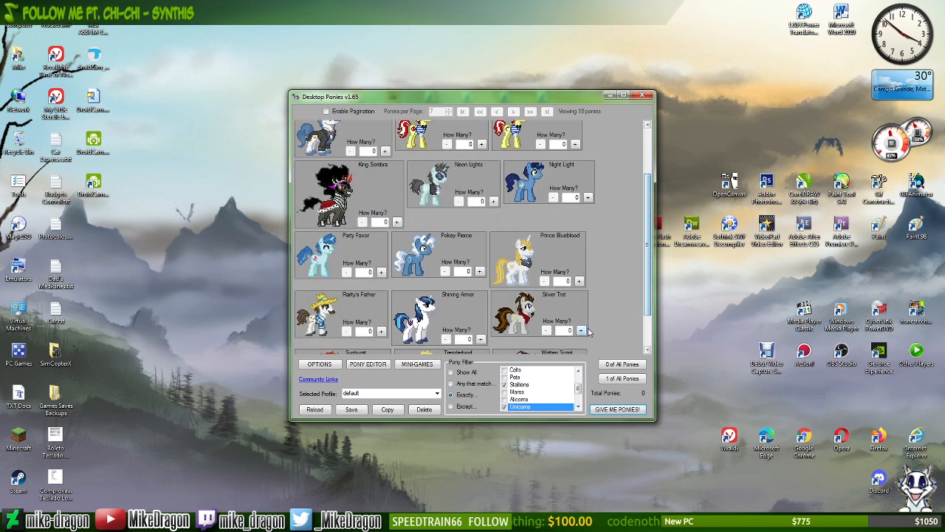
pyautogui.click(581, 330)
pyautogui.click(611, 408)
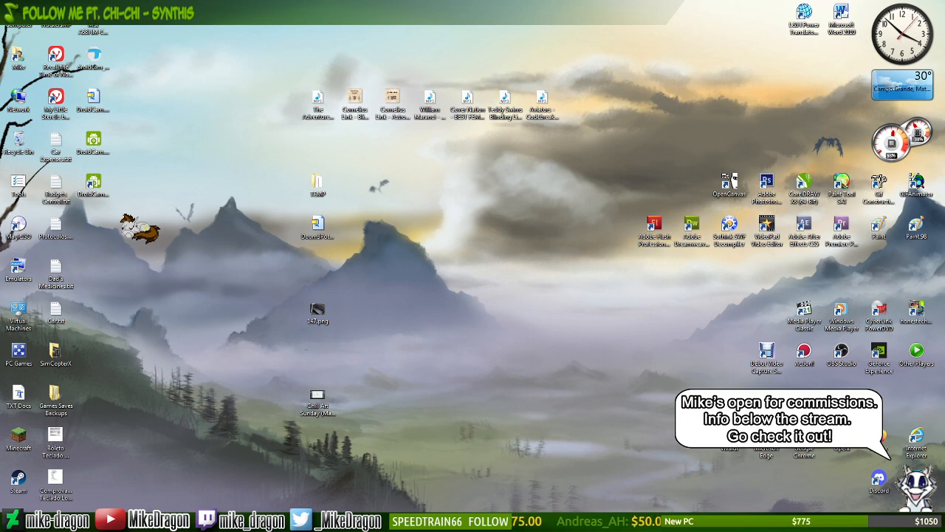
# - View SAMPLE2.png from the Birthday Wishes folder, close it, and open Coloring ALPHA1.psd in Photoshop
pyautogui.click(418, 520)
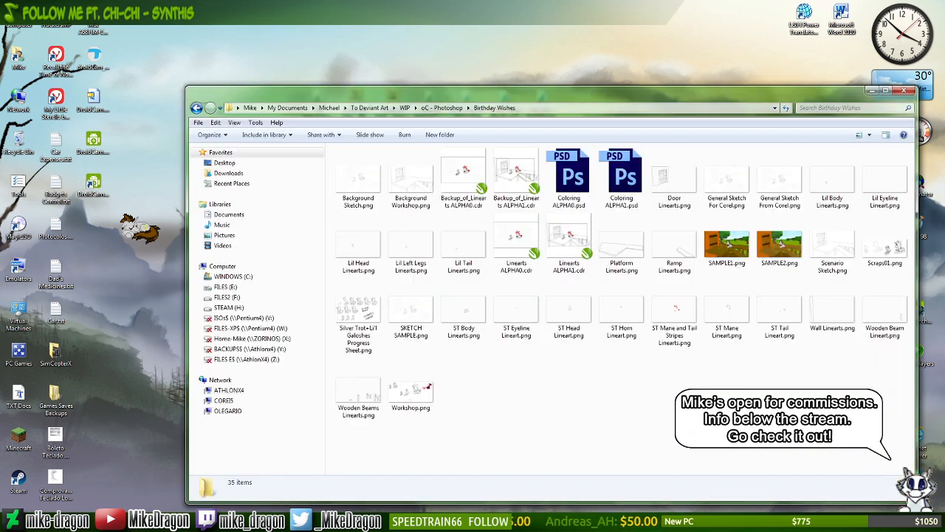
pyautogui.doubleClick(782, 251)
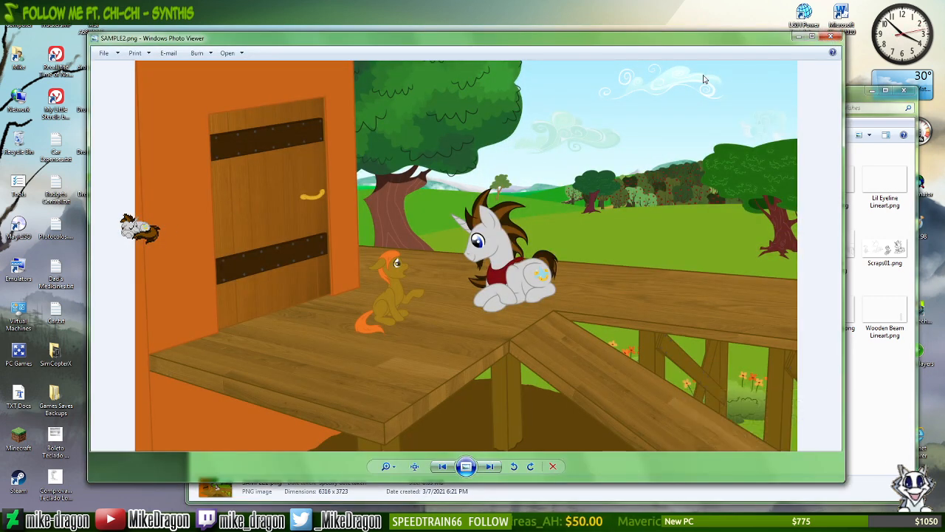
pyautogui.click(829, 37)
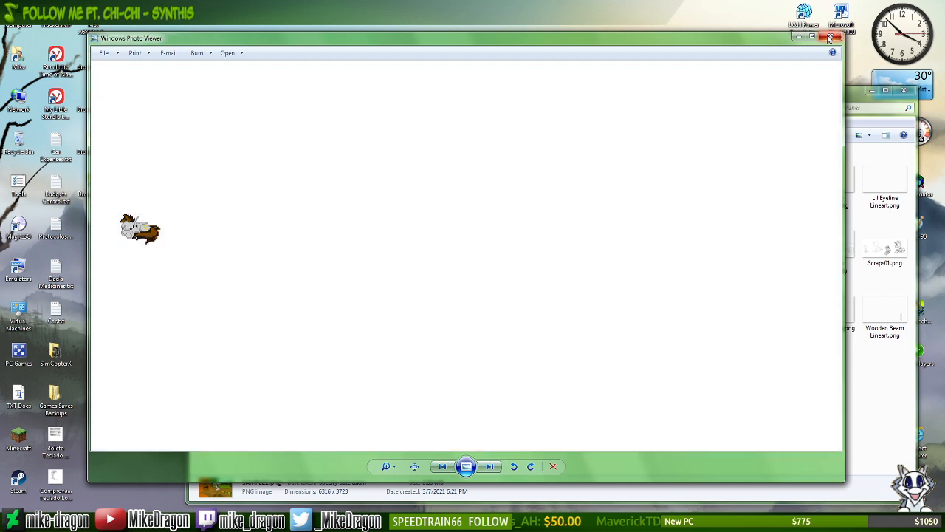
pyautogui.click(642, 206)
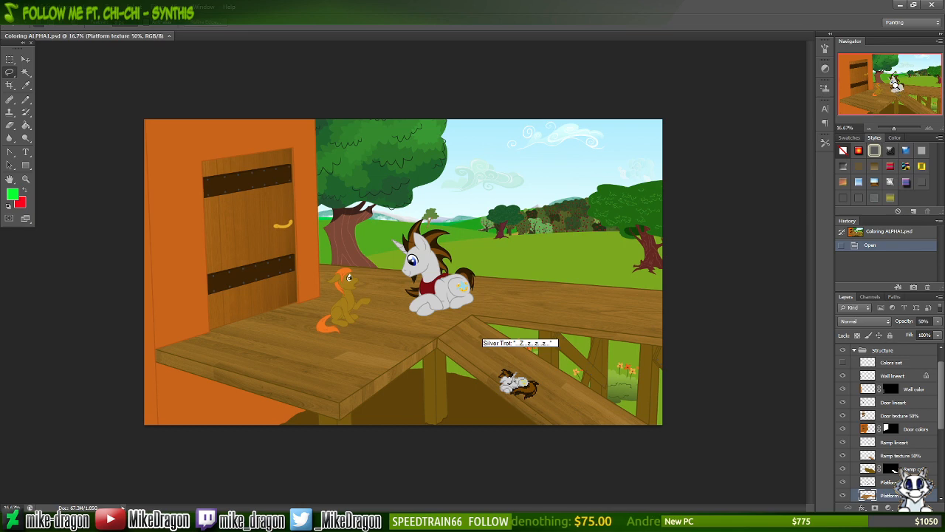
# - Examine the two ponies, the door, the wooden platform and ramp, and the background scenery up close
pyautogui.hotkey('ctrl', '+')
pyautogui.hotkey('ctrl', '+')
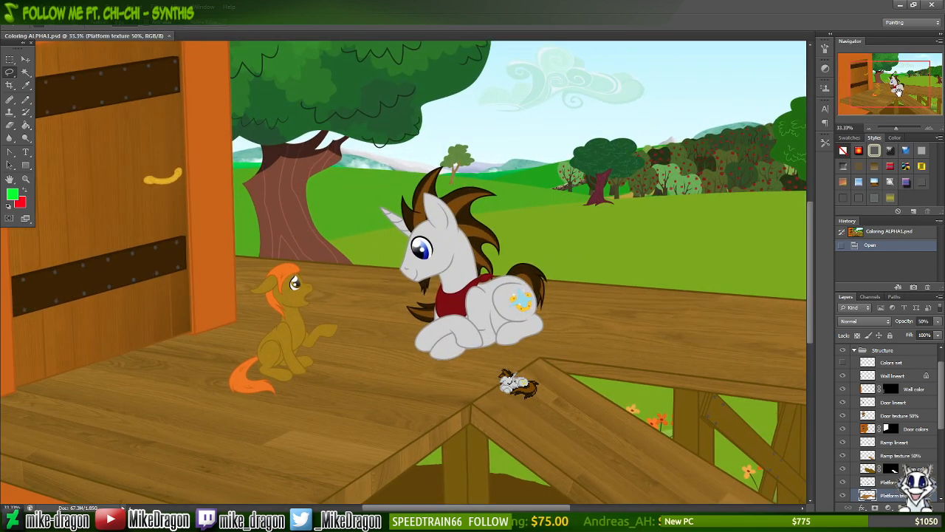
pyautogui.moveTo(890, 84)
pyautogui.mouseDown()
pyautogui.moveTo(856, 96)
pyautogui.moveTo(890, 76)
pyautogui.mouseUp()
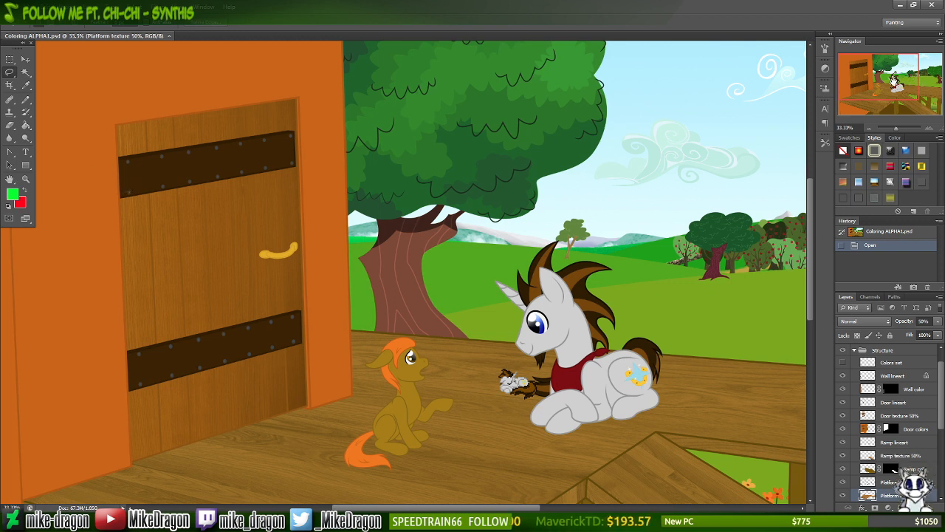
pyautogui.moveTo(886, 79); pyautogui.dragTo(897, 92)
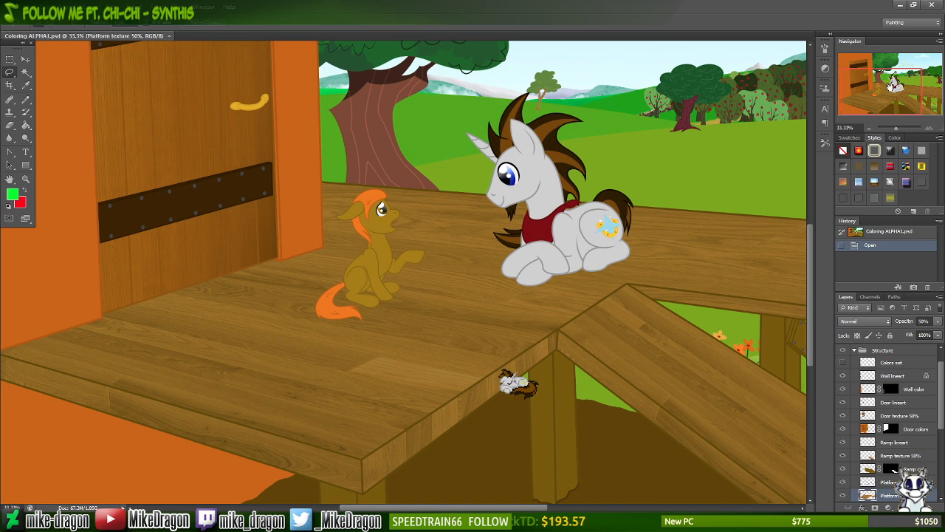
pyautogui.moveTo(892, 92); pyautogui.dragTo(933, 104)
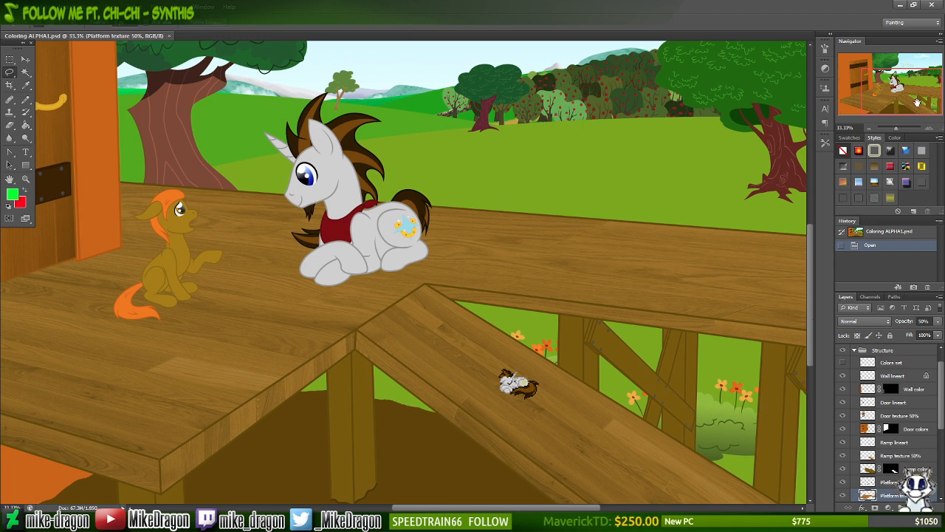
pyautogui.moveTo(898, 101); pyautogui.dragTo(884, 102)
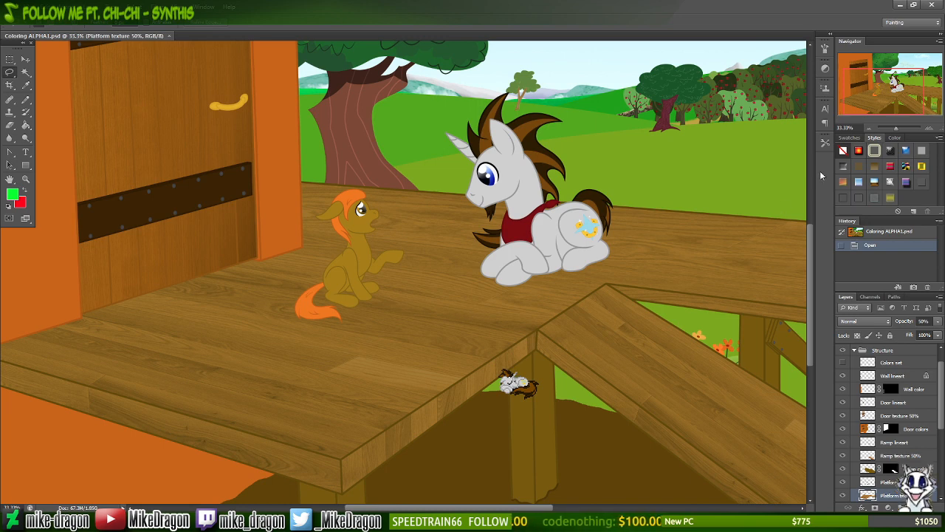
pyautogui.moveTo(892, 87); pyautogui.dragTo(916, 92)
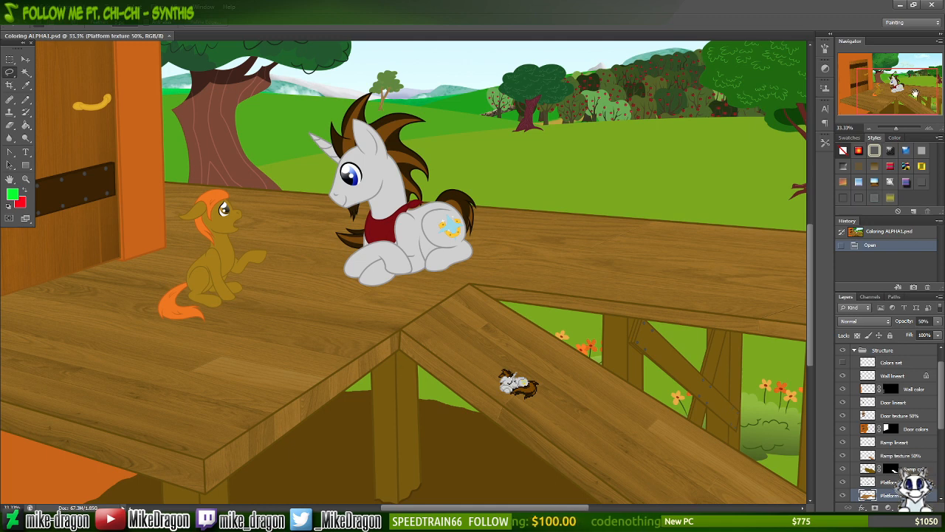
pyautogui.moveTo(914, 93); pyautogui.dragTo(921, 86)
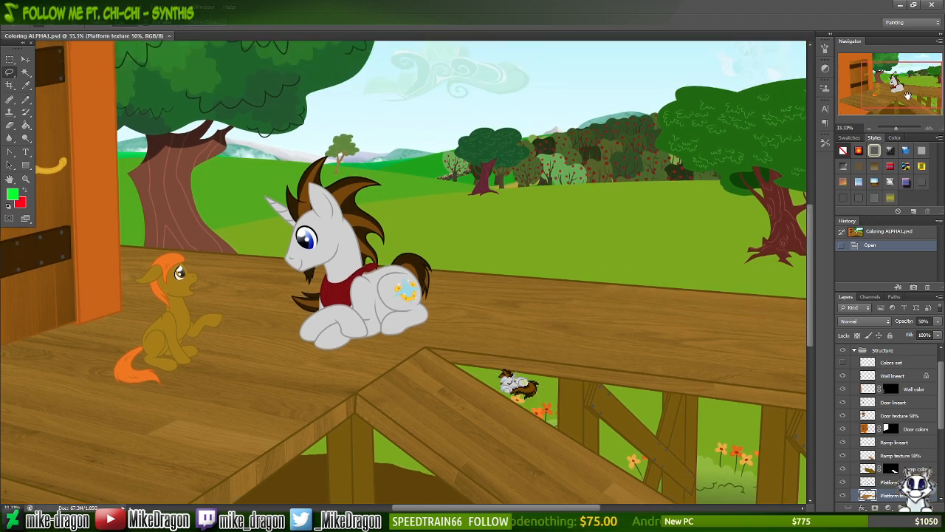
pyautogui.moveTo(910, 88); pyautogui.dragTo(924, 79)
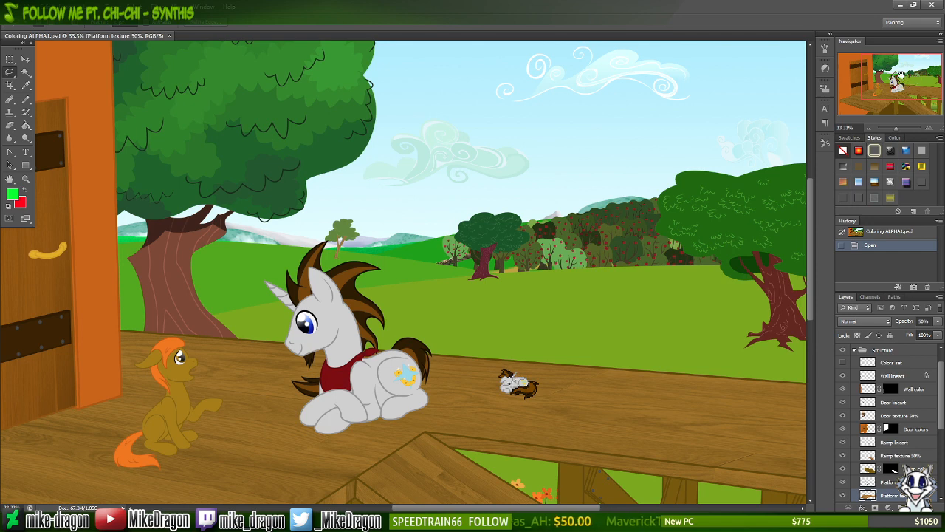
pyautogui.moveTo(903, 78)
pyautogui.mouseDown()
pyautogui.moveTo(909, 100)
pyautogui.moveTo(875, 93)
pyautogui.moveTo(874, 82)
pyautogui.moveTo(885, 103)
pyautogui.moveTo(895, 97)
pyautogui.moveTo(866, 65)
pyautogui.moveTo(911, 87)
pyautogui.mouseUp()
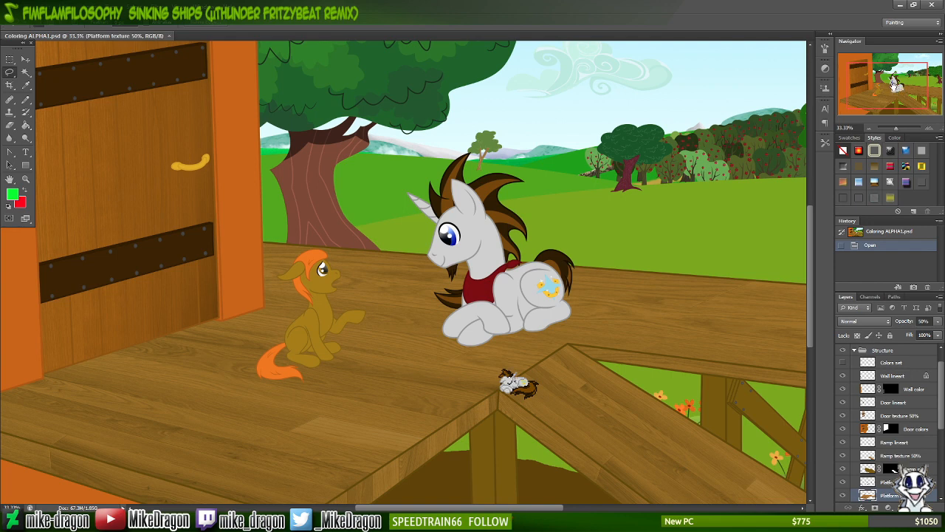
pyautogui.hotkey('ctrl', '-')
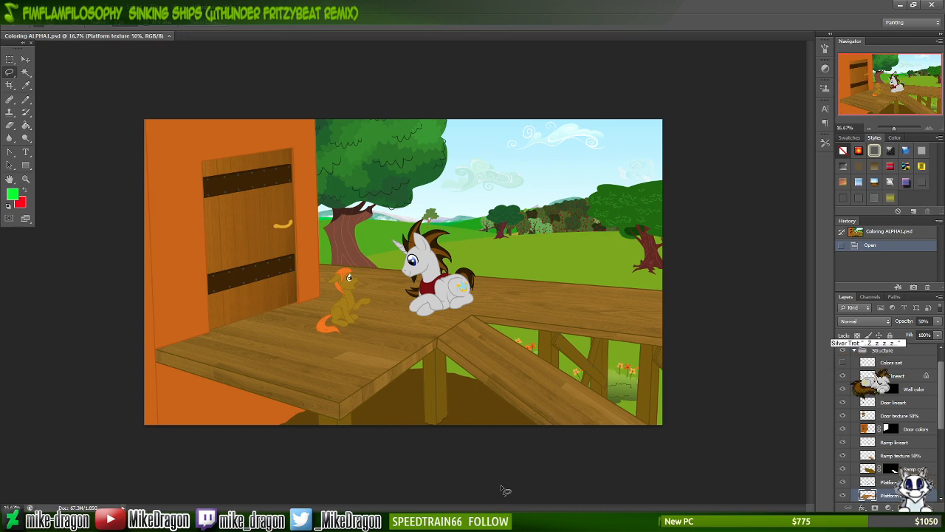
# - Switch to Windows Explorer and, in a new window, open To Deviant Art inside the artist's own folder in My Documents on drive E
pyautogui.hotkey('alt', 'Tab')
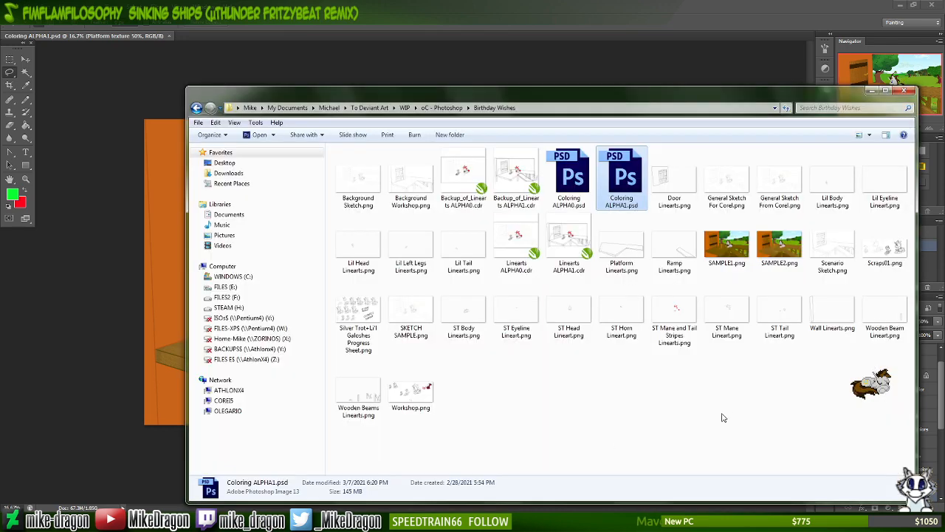
pyautogui.click(693, 452)
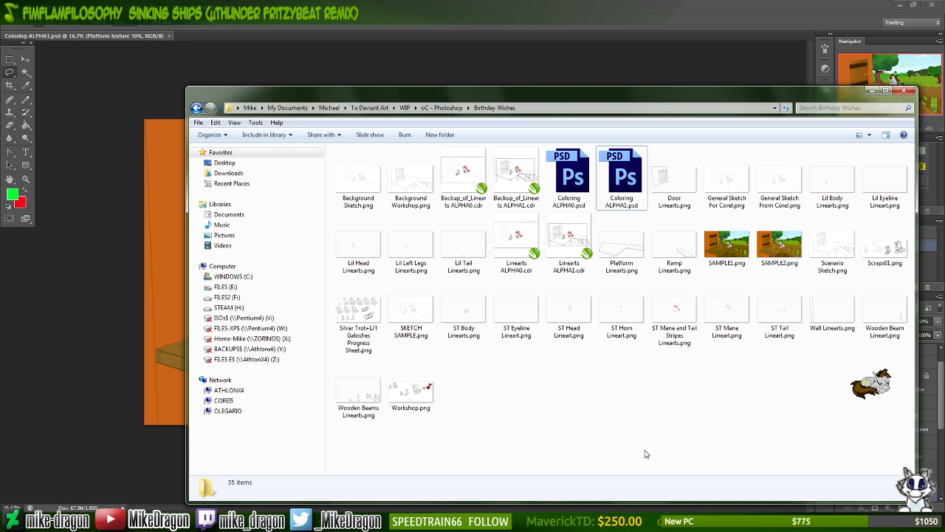
pyautogui.press('super+e')
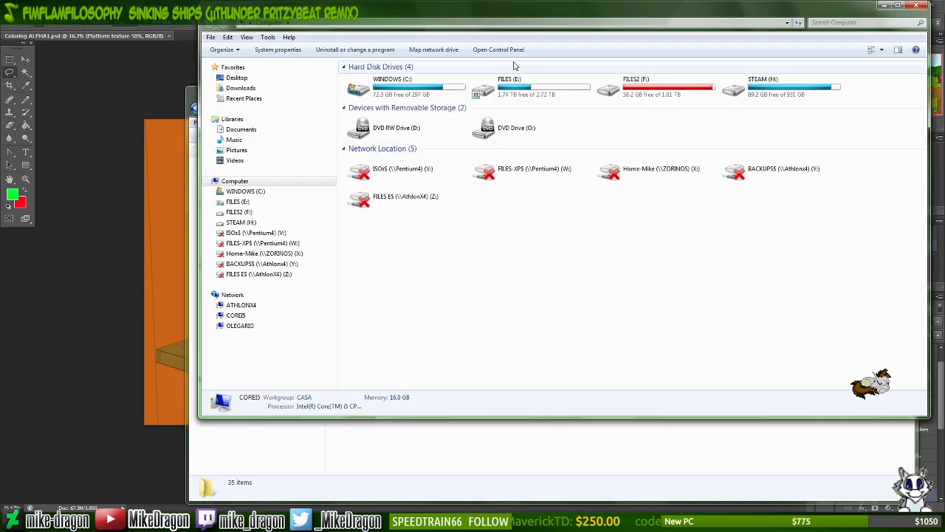
pyautogui.click(488, 92)
pyautogui.doubleClick(488, 92)
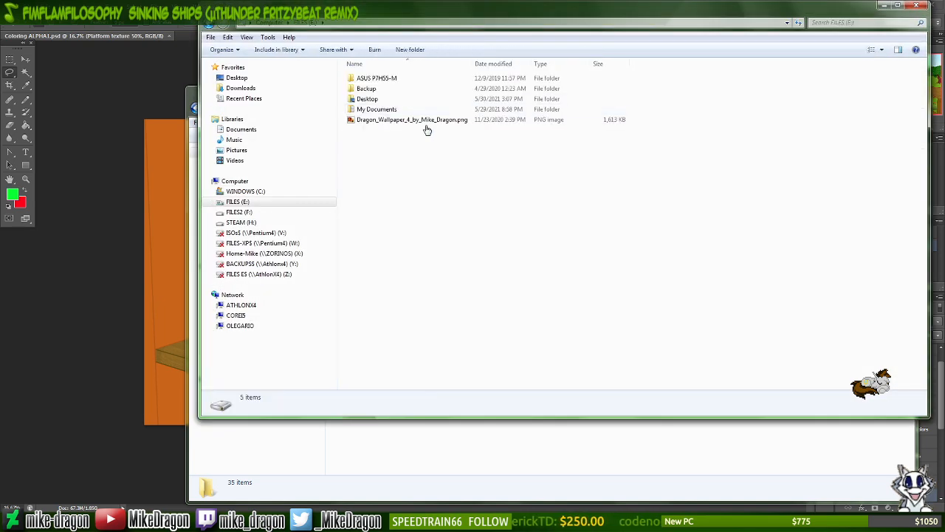
pyautogui.doubleClick(376, 114)
pyautogui.write('michael')
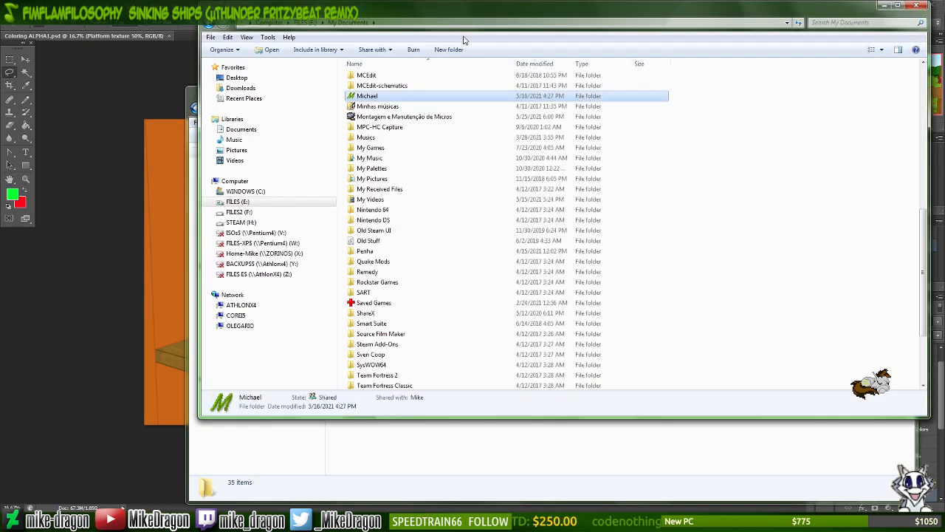
pyautogui.press('Return')
pyautogui.write('to')
pyautogui.press('Return')
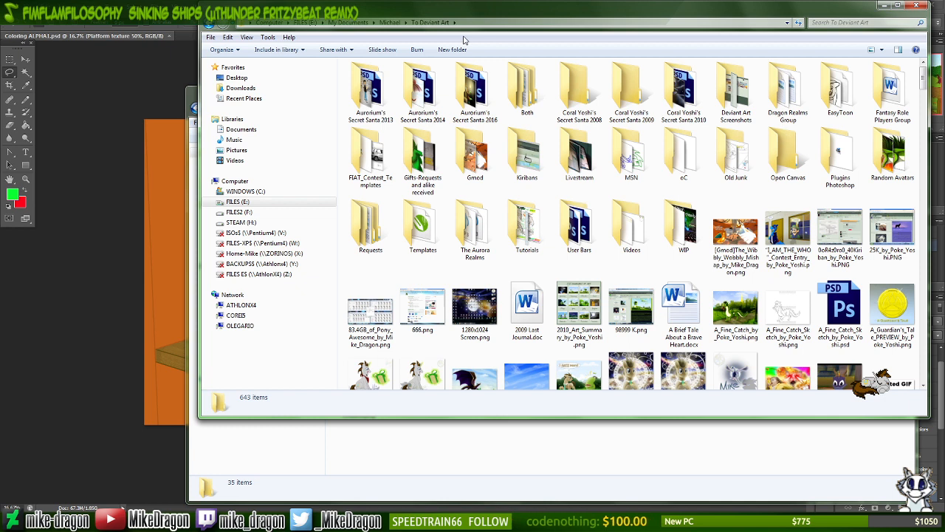
# - Open the WIP folder inside To Deviant Art
pyautogui.press('Right')
pyautogui.press('Right')
pyautogui.press('Right')
pyautogui.press('Right')
pyautogui.press('Right')
pyautogui.press('Right')
pyautogui.press('Right')
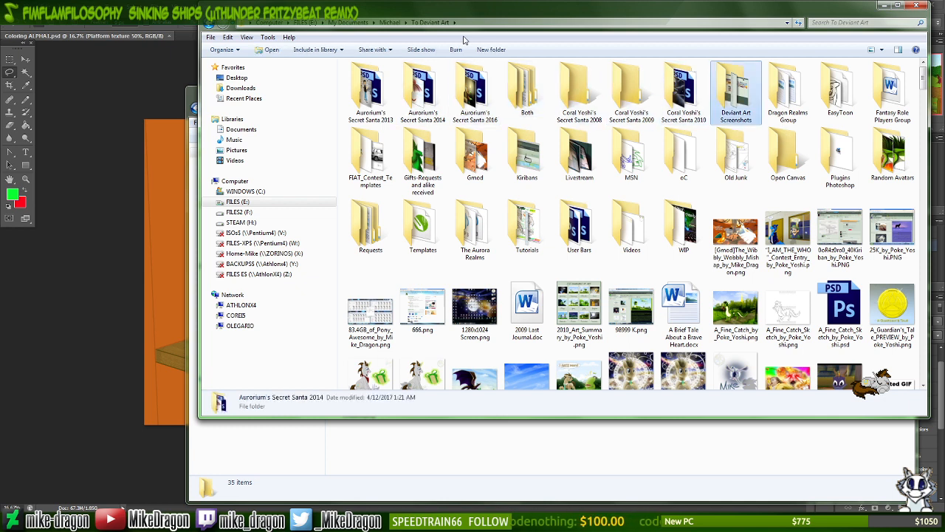
pyautogui.press('Down')
pyautogui.press('Right')
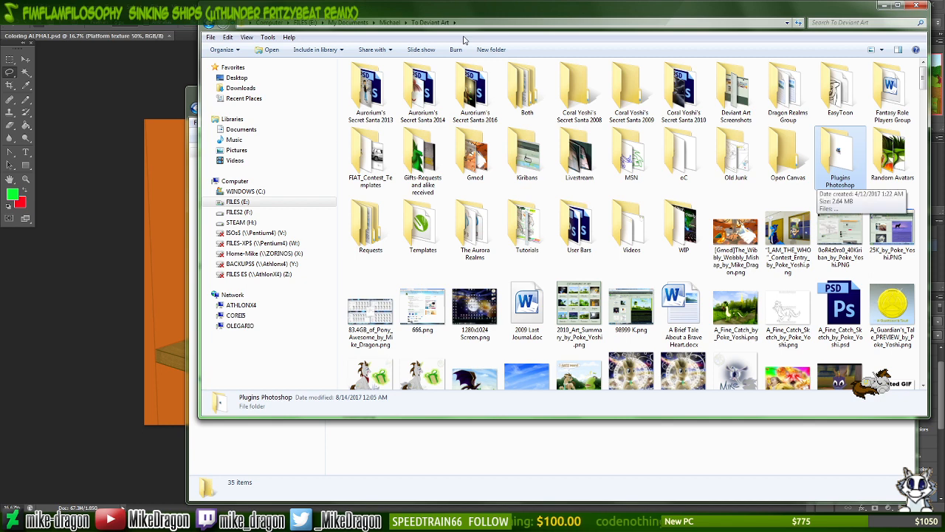
pyautogui.press('Down')
pyautogui.press('Left')
pyautogui.press('Left')
pyautogui.press('Left')
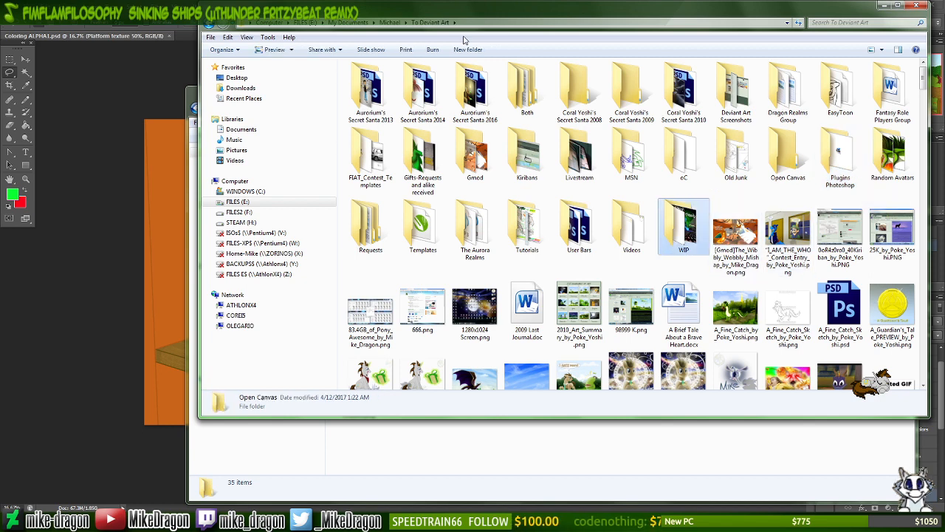
pyautogui.press('Return')
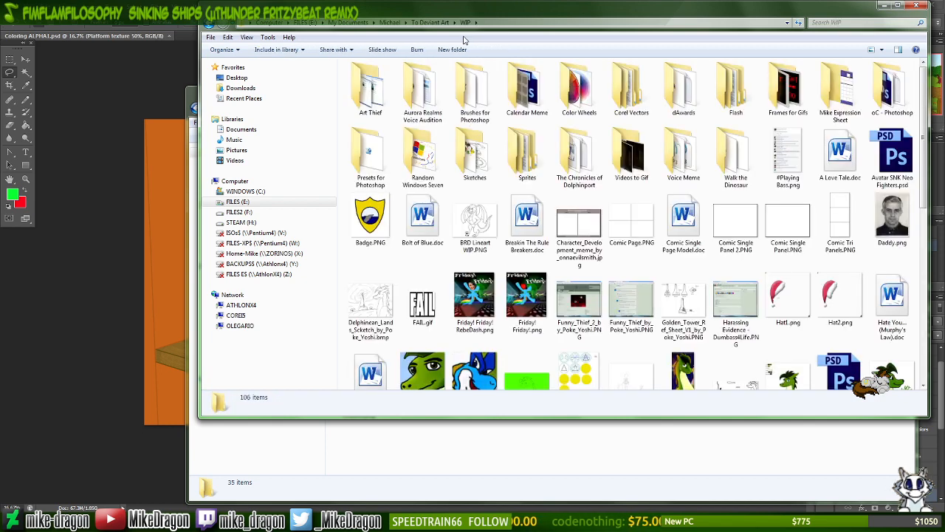
# - Open the oC - Photoshop folder inside WIP
pyautogui.press('p')
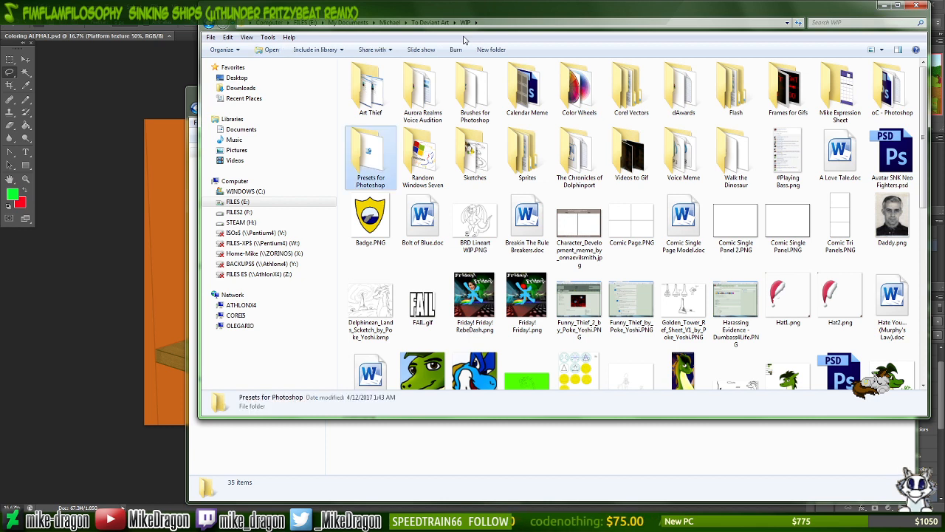
pyautogui.press('Up')
pyautogui.press('Right')
pyautogui.press('Right')
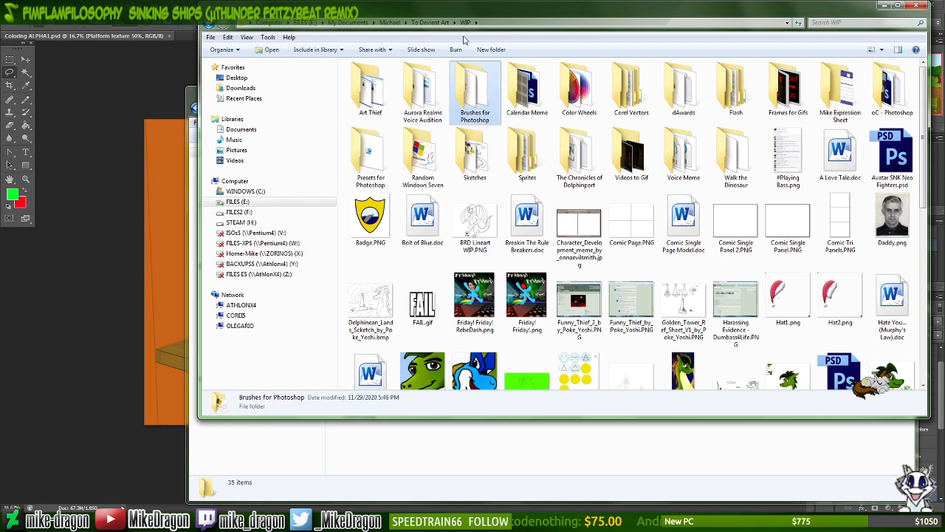
pyautogui.press('Down')
pyautogui.press('Right')
pyautogui.press('Down')
pyautogui.press('Right')
pyautogui.press('Up')
pyautogui.press('Up')
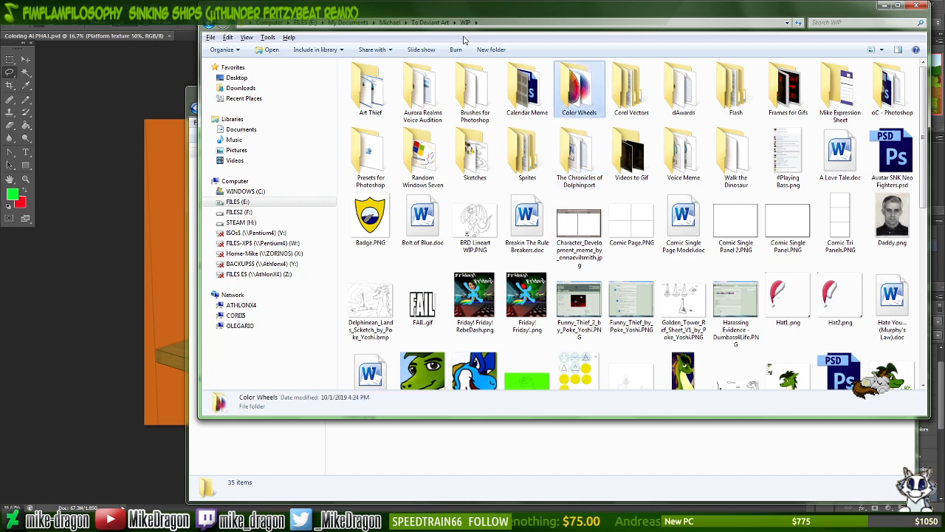
pyautogui.press('Right')
pyautogui.press('Right')
pyautogui.press('Right')
pyautogui.press('Right')
pyautogui.press('Right')
pyautogui.press('Right')
pyautogui.press('Return')
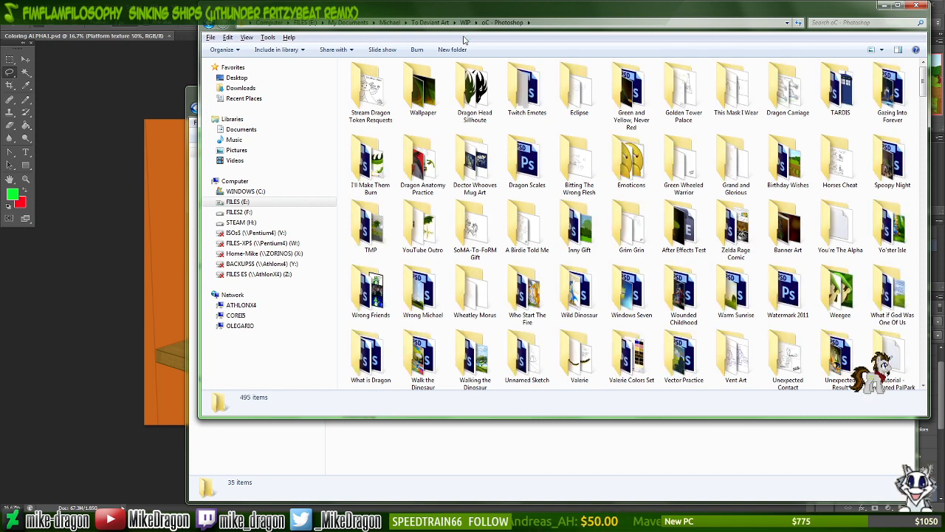
# - Find and open the Assets & Textures folder inside oC - Photoshop
pyautogui.write('thin')
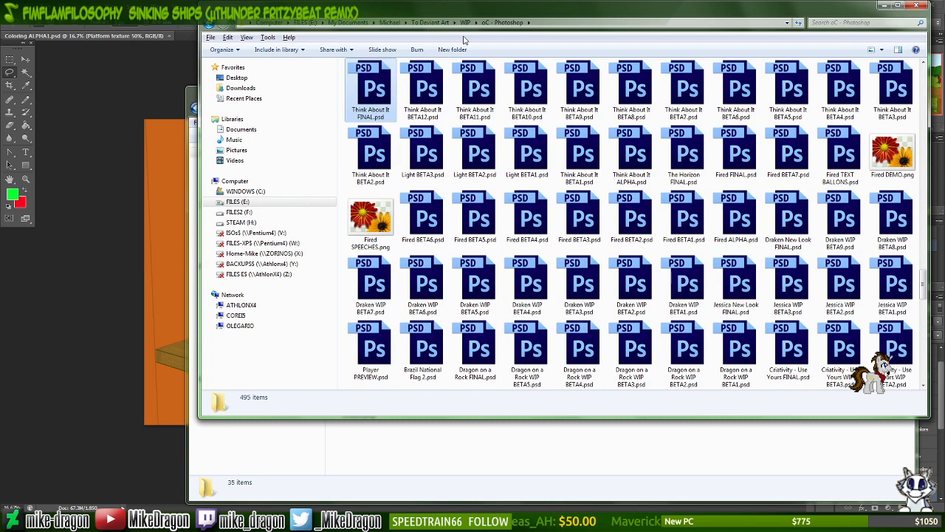
pyautogui.write('tele')
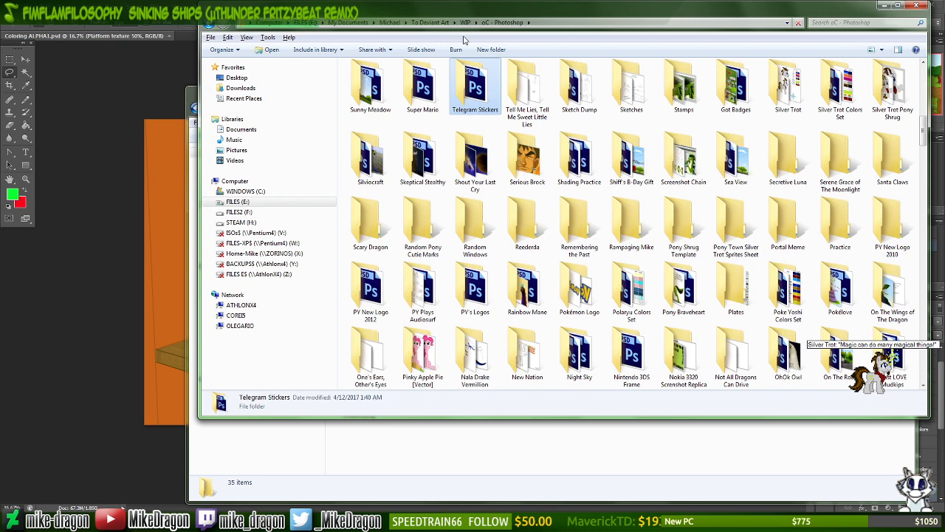
pyautogui.write('thi')
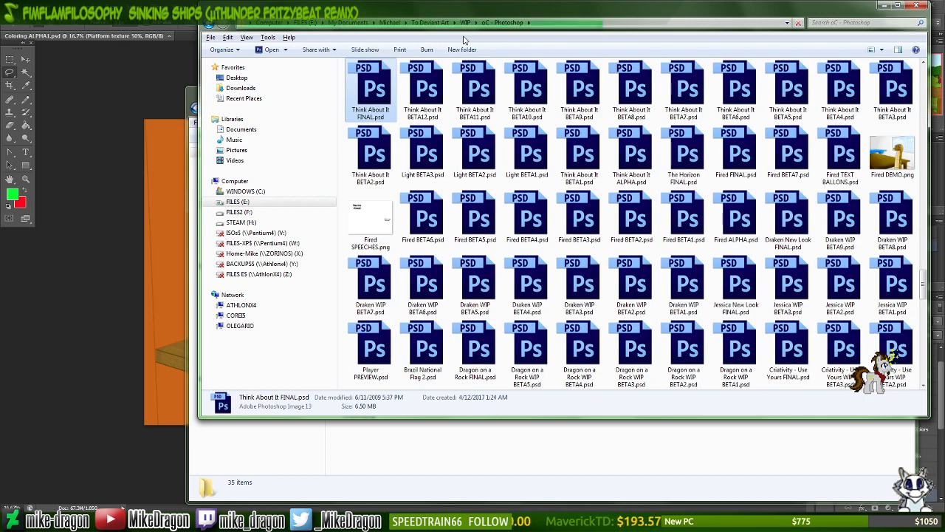
pyautogui.write('as')
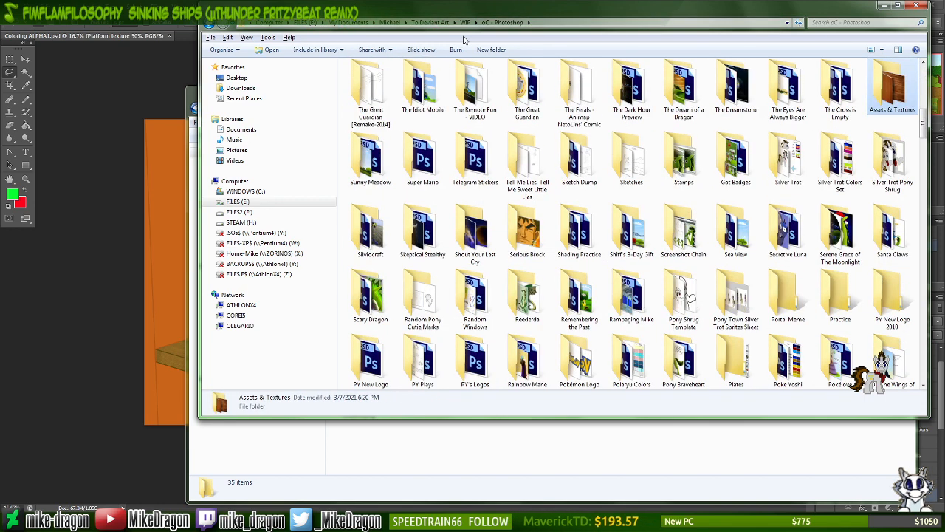
pyautogui.press('Return')
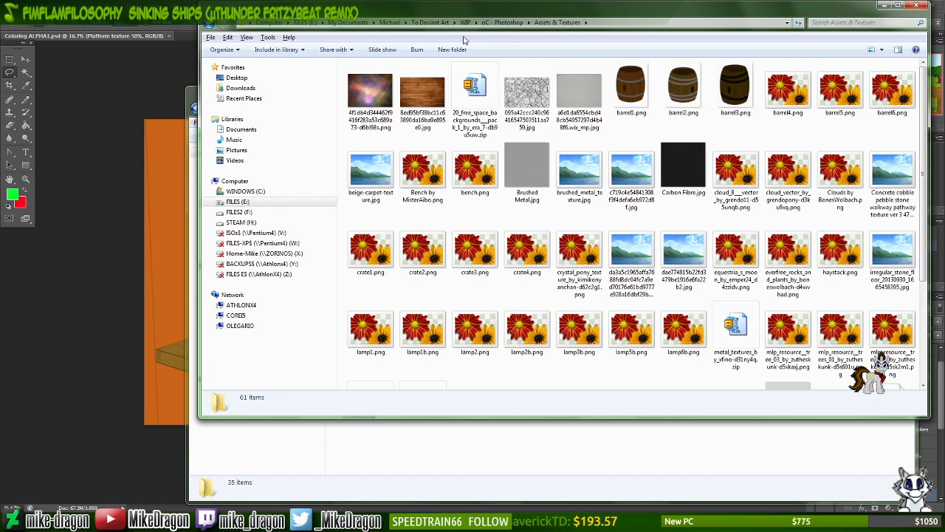
# - Preview the dark brown plank texture and the light wooden floor texture at full size, closing each preview
pyautogui.click(411, 130)
pyautogui.doubleClick(410, 130)
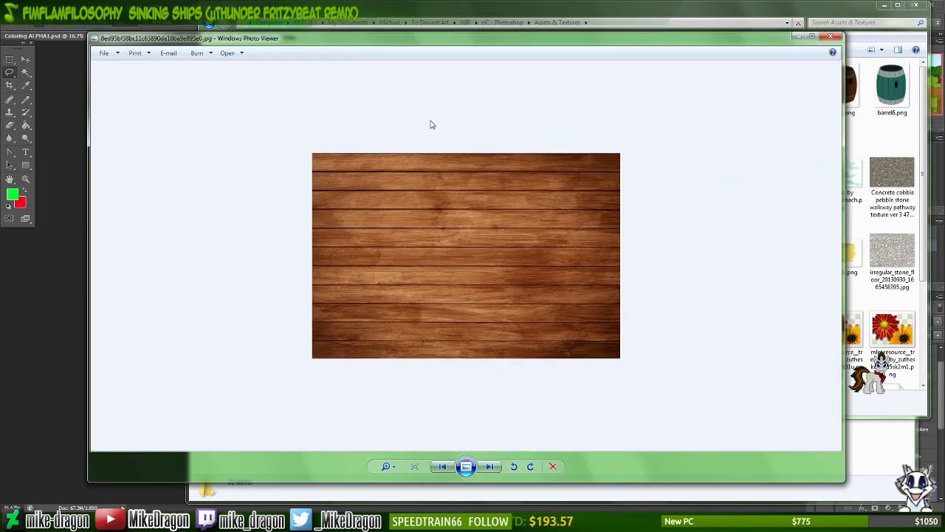
pyautogui.click(828, 38)
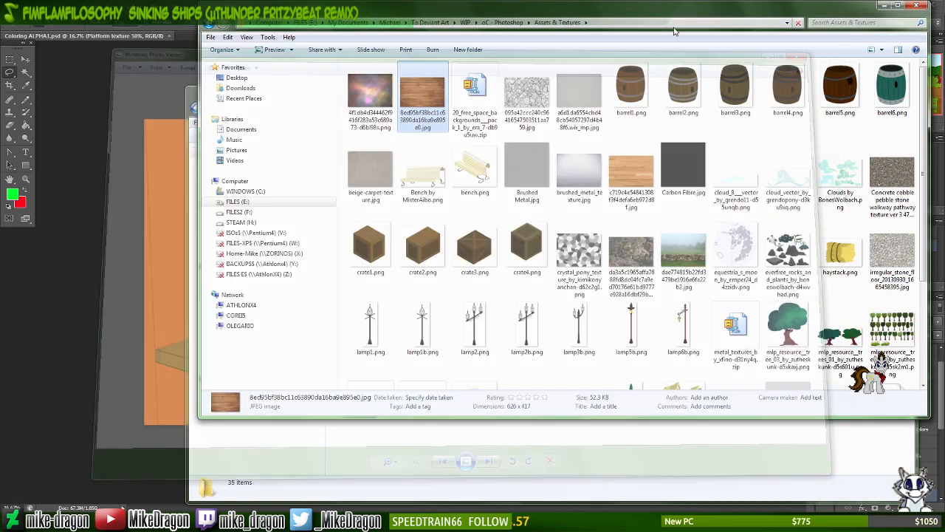
pyautogui.doubleClick(631, 174)
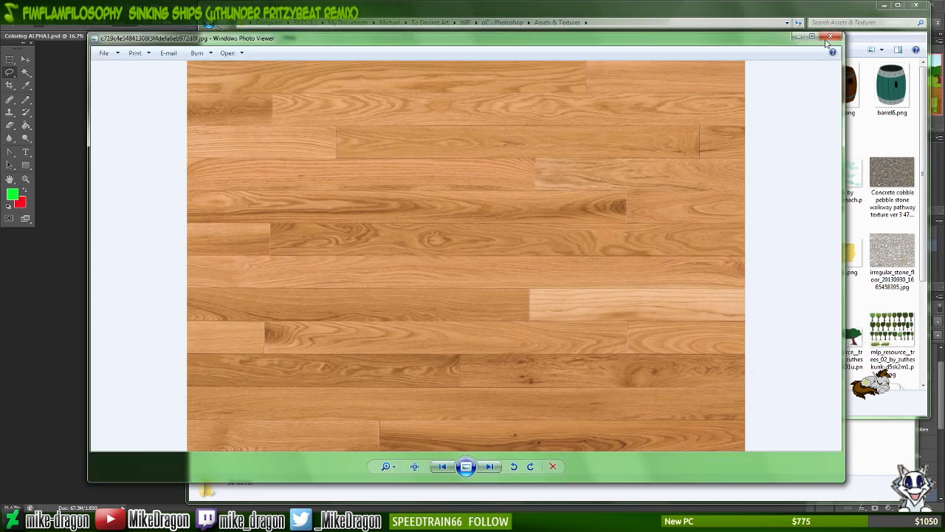
pyautogui.click(829, 38)
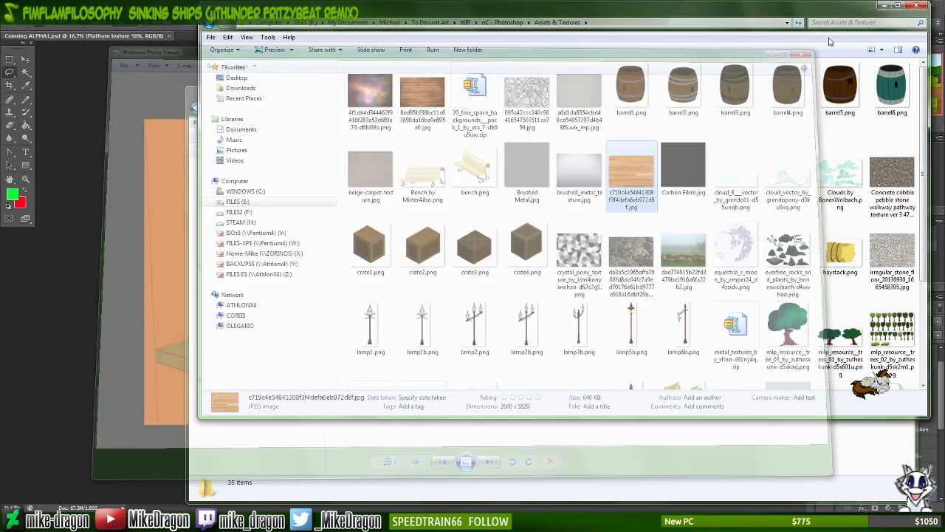
# - Open the dark brown plank texture 8ed95bf38bc11c63890da16ba9e895e0.jpg in Photoshop and select and copy the whole image
pyautogui.click(423, 100)
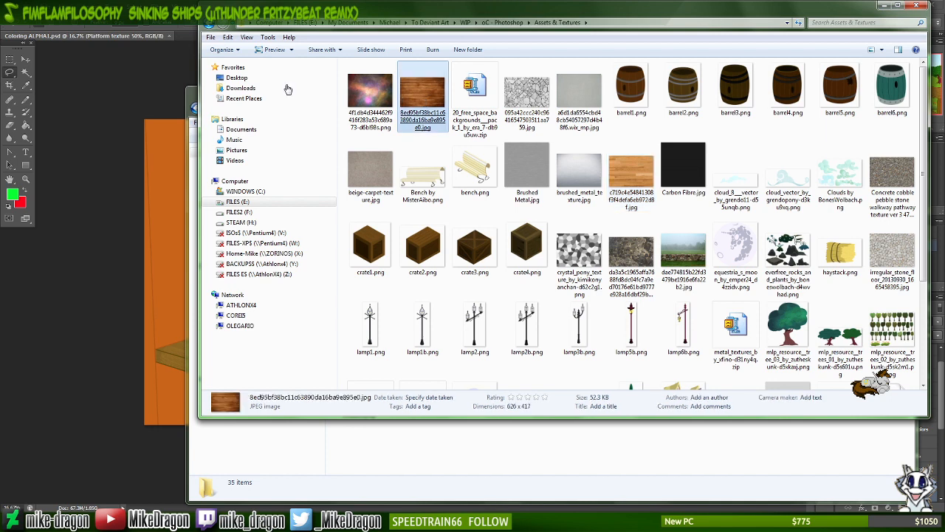
pyautogui.click(186, 36)
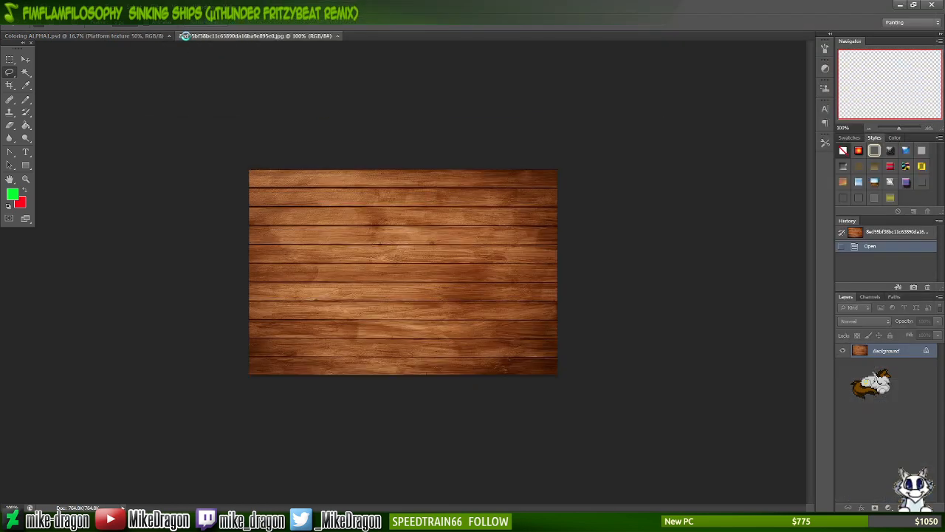
pyautogui.hotkey('ctrl', 'a')
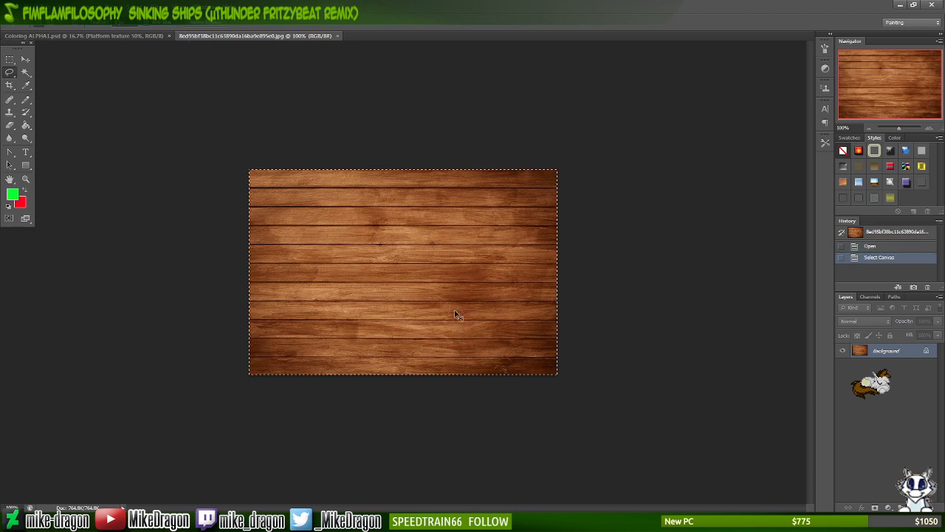
# - In Coloring ALPHA1.psd, hide and show the Wooden beams lineart layer to identify which beams it covers
pyautogui.click(133, 34)
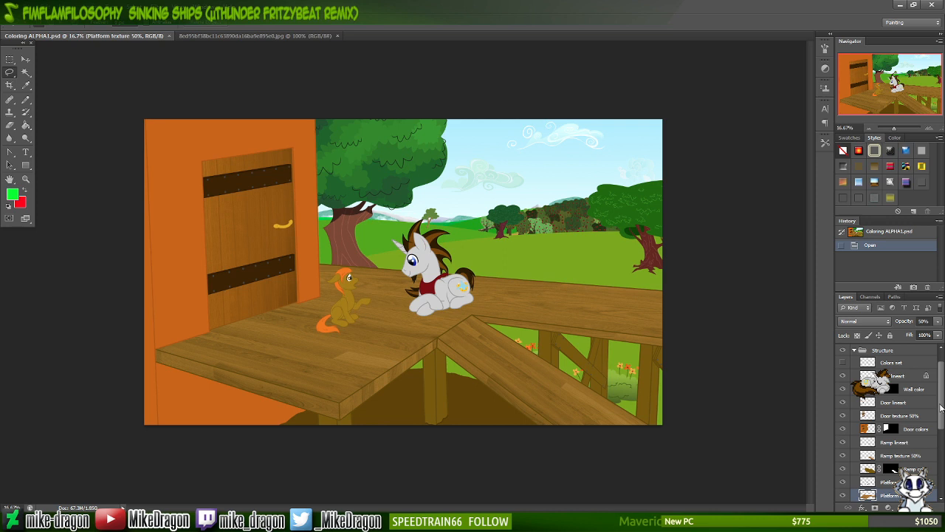
pyautogui.moveTo(941, 408); pyautogui.dragTo(938, 459)
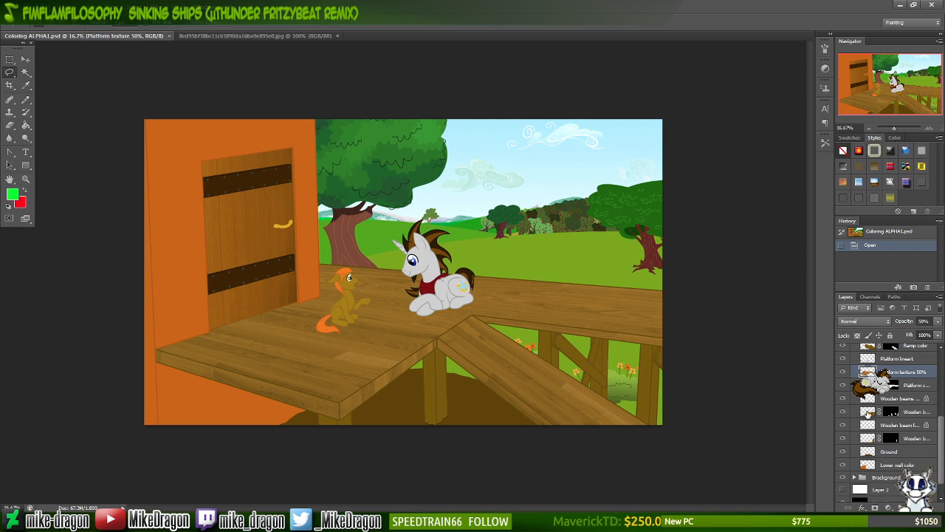
pyautogui.scroll(2, 943, 440)
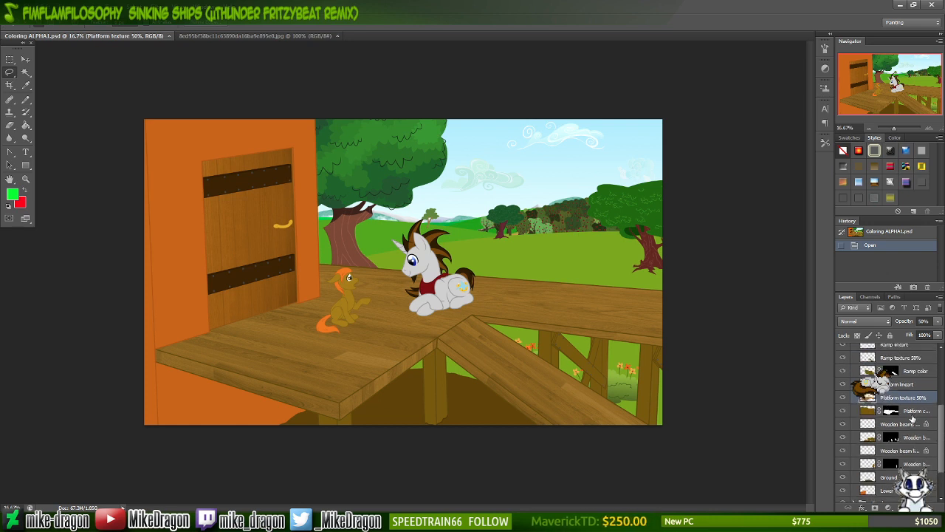
pyautogui.click(866, 424)
pyautogui.click(843, 425)
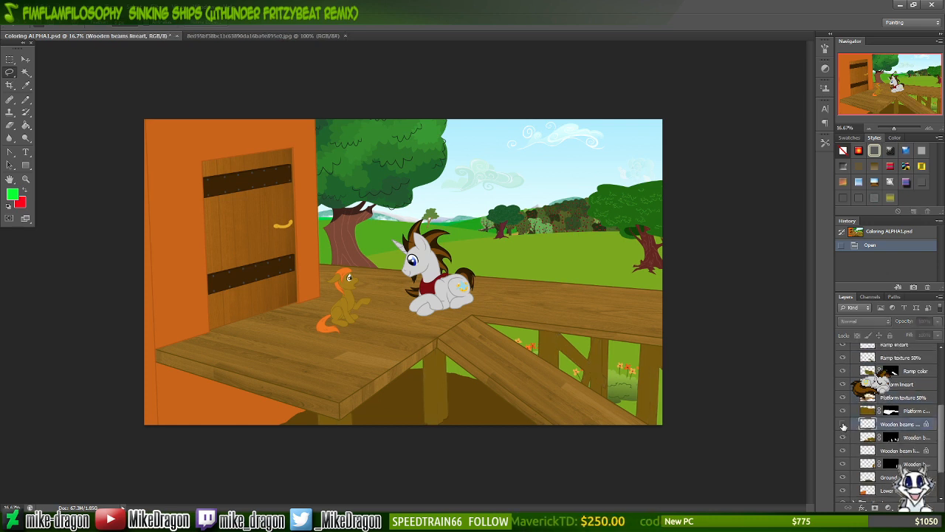
pyautogui.click(843, 425)
pyautogui.click(843, 425)
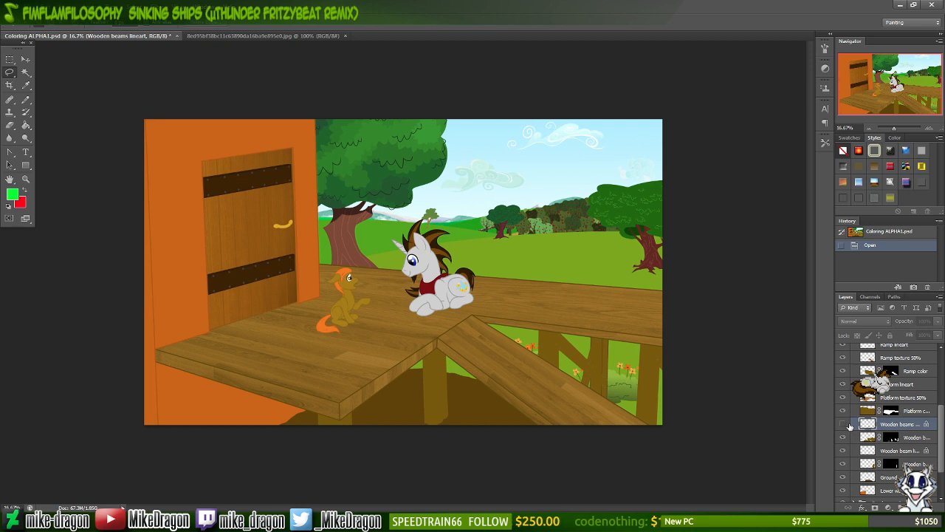
pyautogui.click(848, 425)
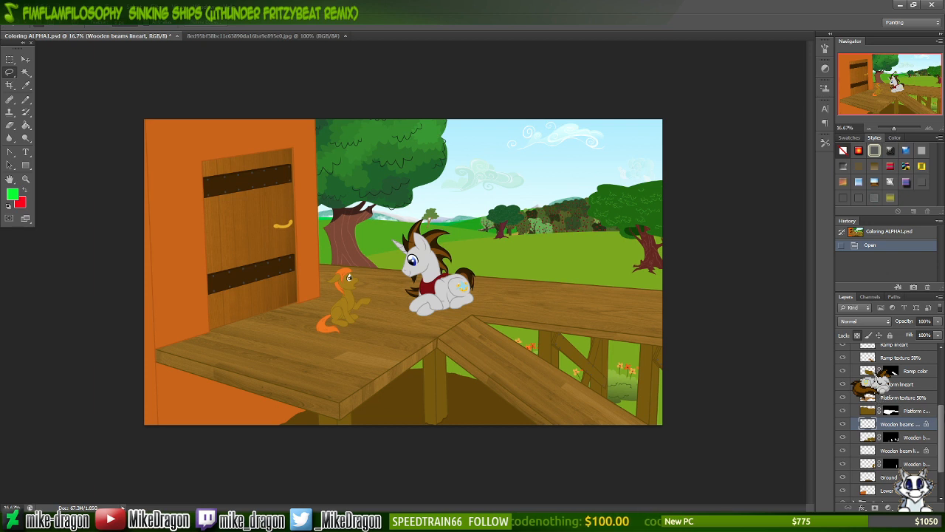
# - Add a new layer directly above the Wooden beams color layer and paste the plank texture into it
pyautogui.click(873, 440)
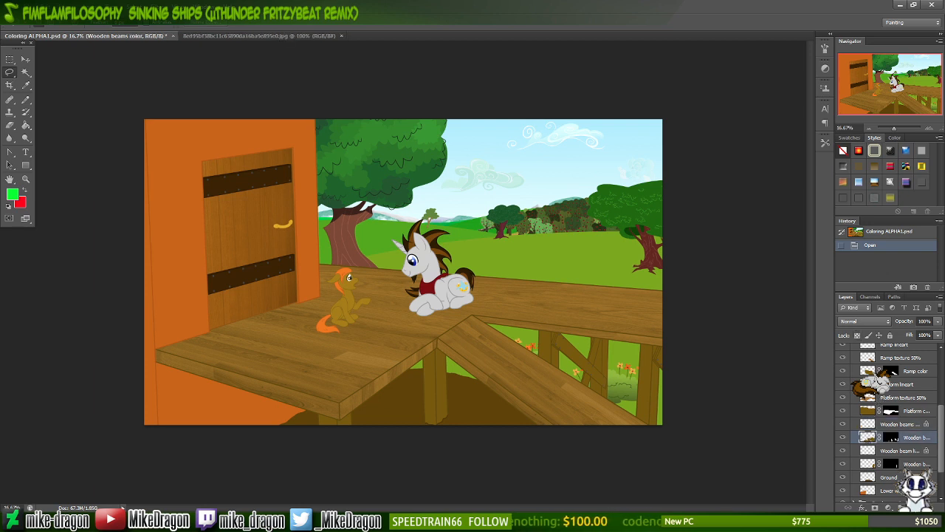
pyautogui.hotkey('ctrl', 'shift', 'alt', 'n')
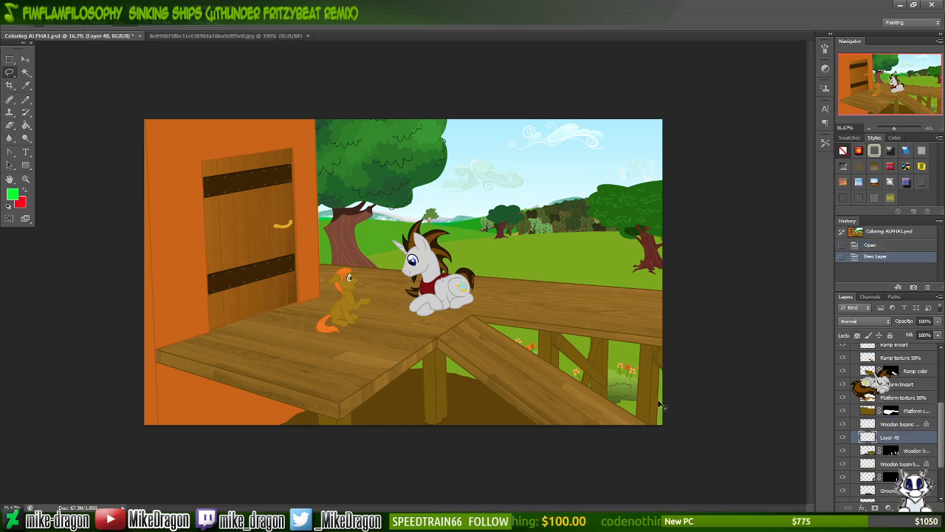
pyautogui.hotkey('ctrl', 'v')
pyautogui.press('v')
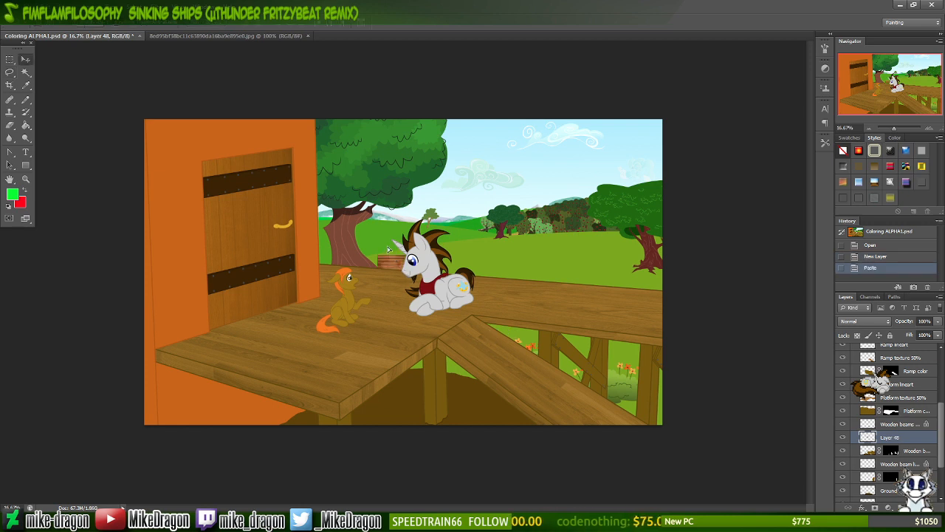
# - Move the pasted plank texture down onto the support beam beneath the platform's front corner
pyautogui.moveTo(403, 275); pyautogui.dragTo(426, 394)
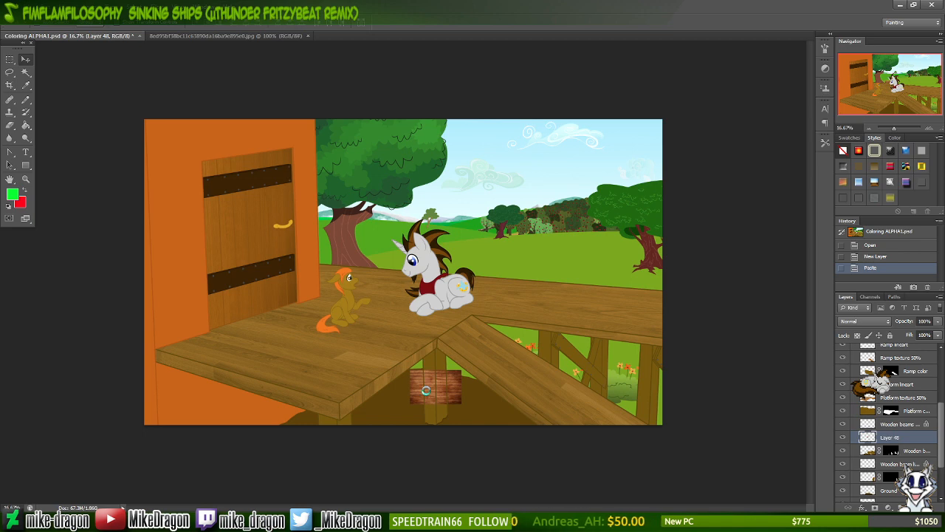
pyautogui.hotkey('ctrl', '+')
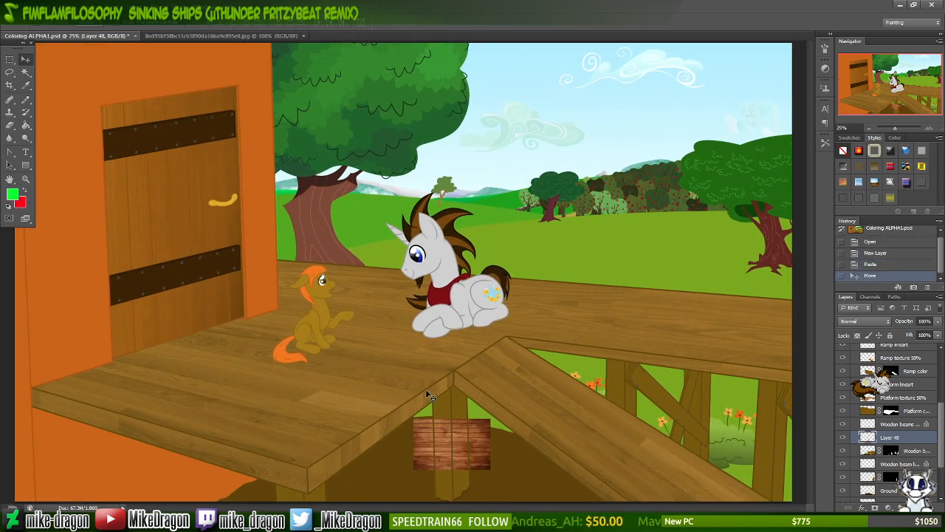
pyautogui.hotkey('ctrl', '+')
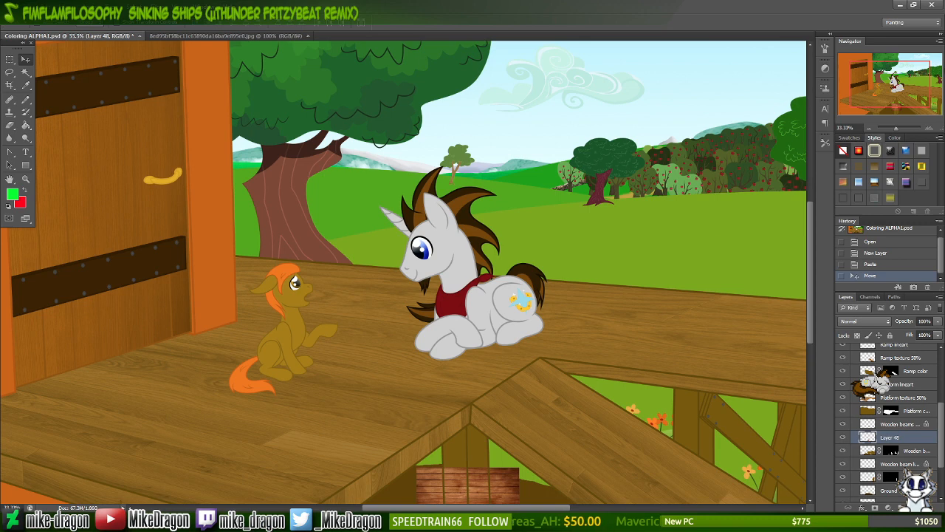
pyautogui.moveTo(887, 85); pyautogui.dragTo(884, 118)
pyautogui.press('w')
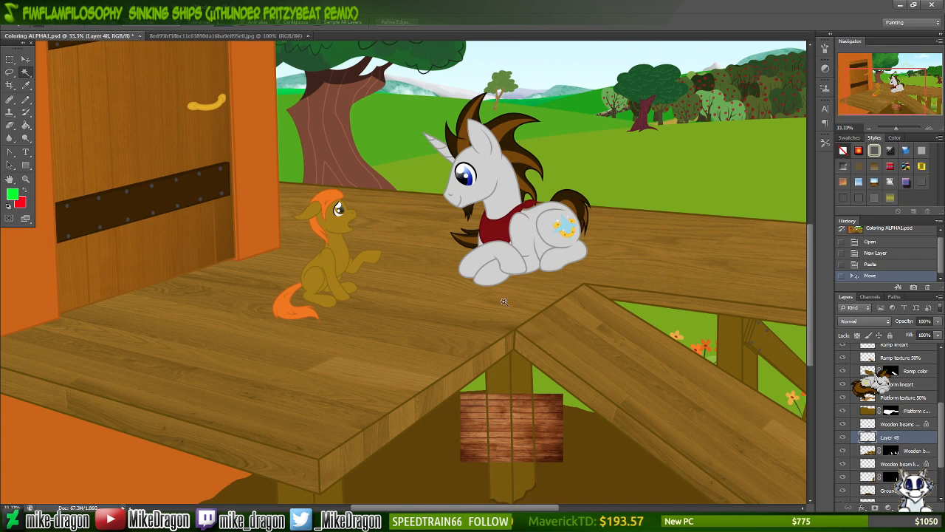
pyautogui.press('v')
pyautogui.moveTo(552, 404); pyautogui.dragTo(580, 421)
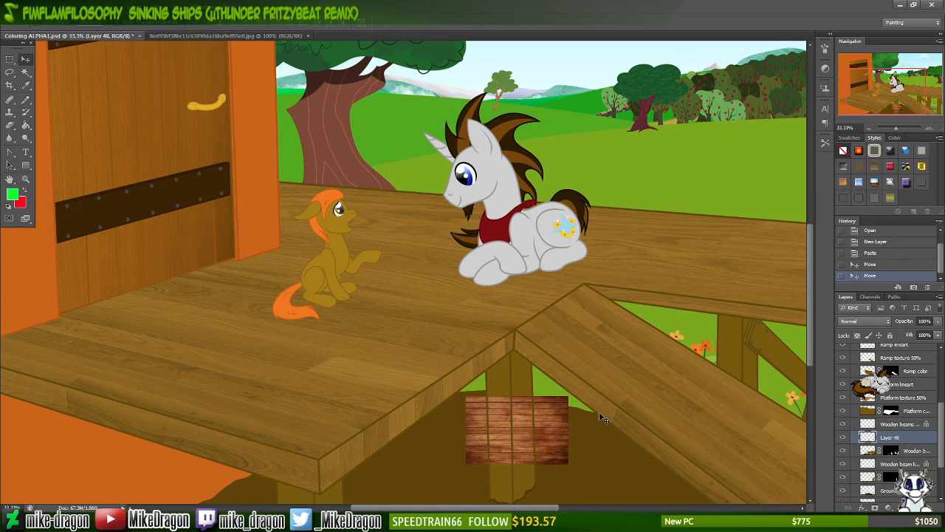
# - Free-transform the plank texture with Bicubic Smoother interpolation, rotating it 90° so the planks run vertically
pyautogui.hotkey('ctrl', 't')
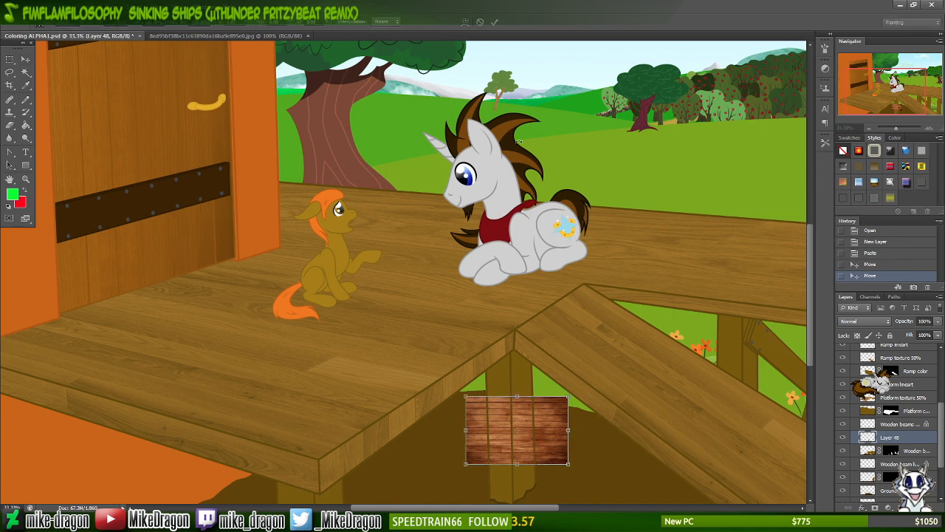
pyautogui.click(394, 23)
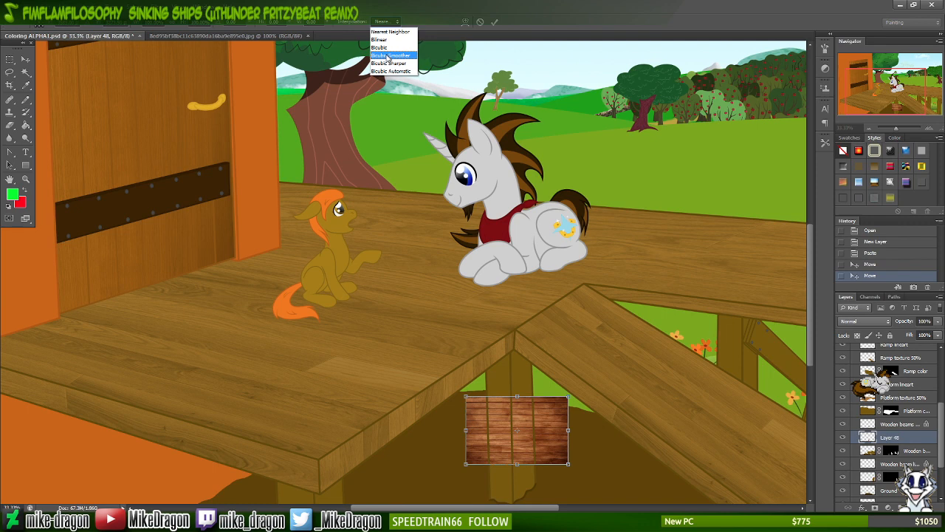
pyautogui.click(384, 56)
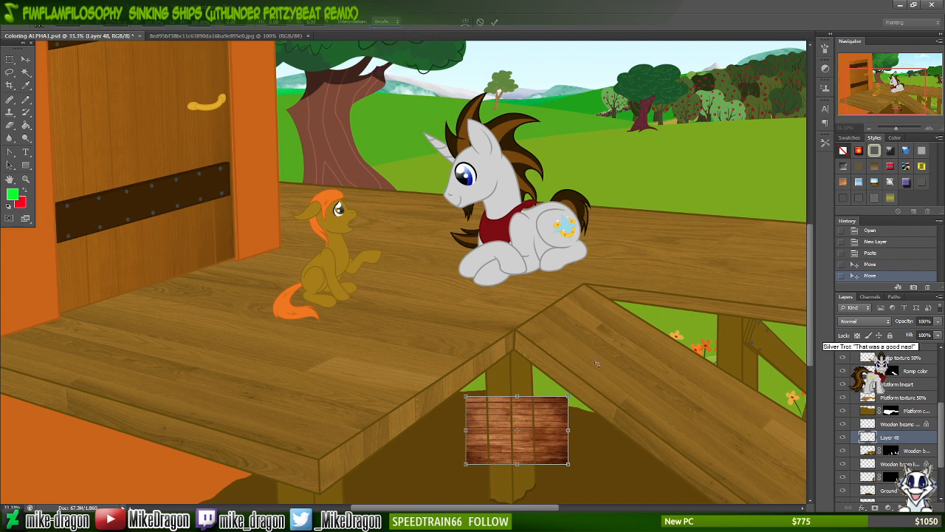
pyautogui.moveTo(597, 367); pyautogui.dragTo(552, 472)
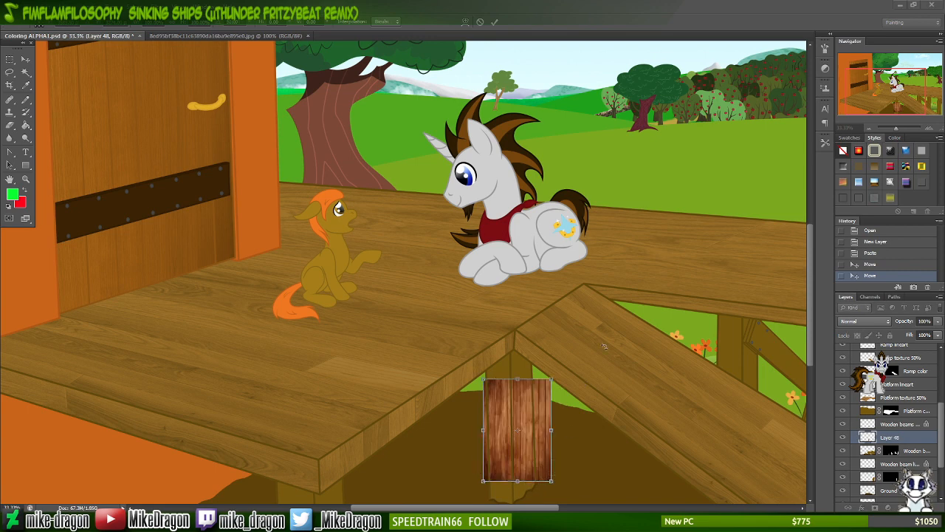
# - Check the computer's CPU and memory usage in Windows Task Manager and close it
pyautogui.hotkey('ctrl', 'shift', 'Escape')
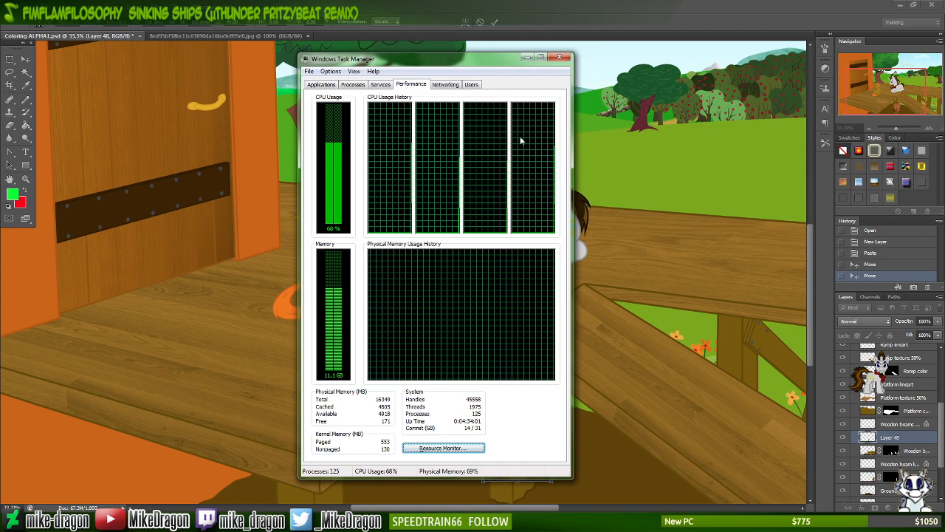
pyautogui.click(562, 58)
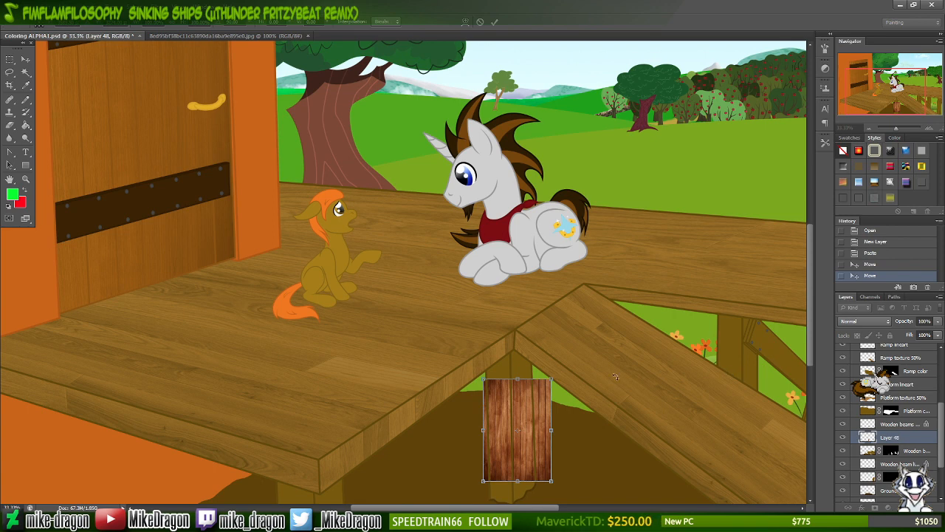
# - Enlarge the plank texture several times over and move it beneath the platform's front edge, with its edge against the corner beam's front corner
pyautogui.moveTo(530, 412); pyautogui.dragTo(523, 410)
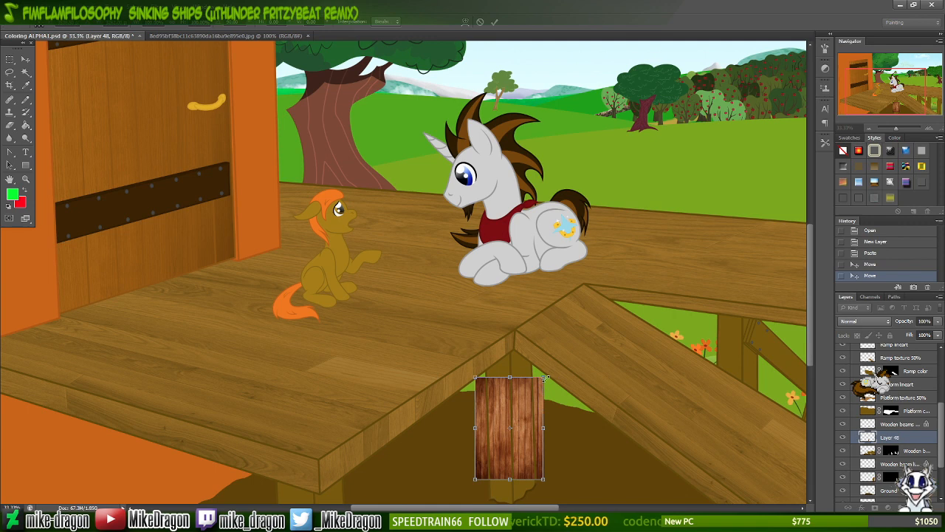
pyautogui.moveTo(544, 379); pyautogui.dragTo(761, 153)
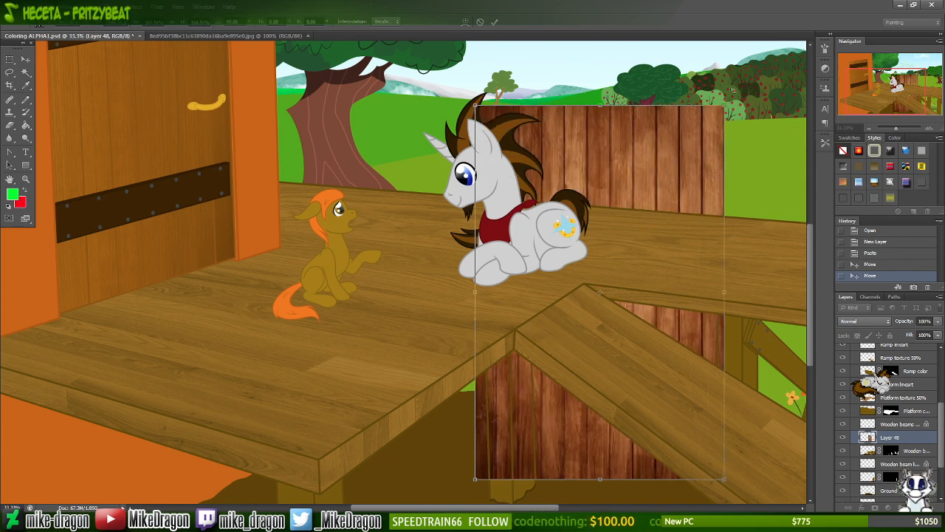
pyautogui.moveTo(729, 105); pyautogui.dragTo(805, 44)
pyautogui.moveTo(756, 82); pyautogui.dragTo(499, 385)
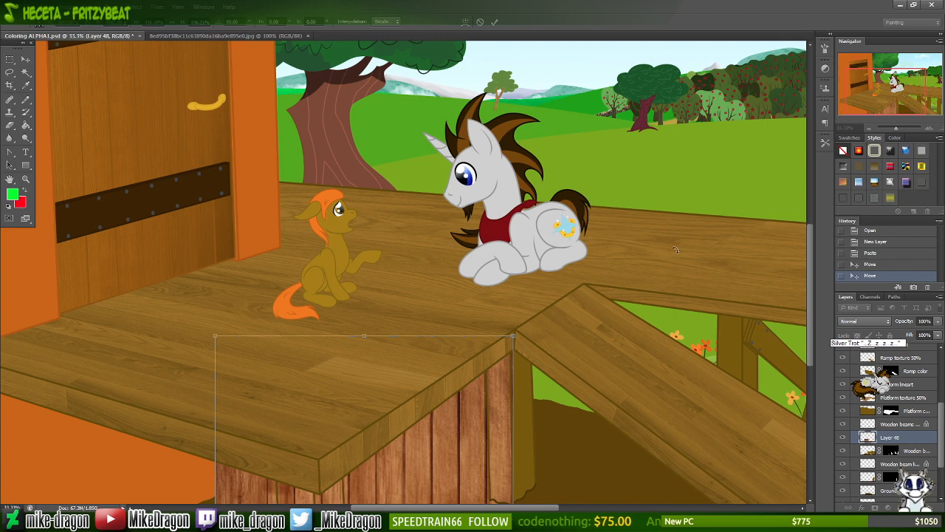
# - Rotate the plank texture slightly to follow the beam's vertical edge, nudge it into alignment, and apply the transform
pyautogui.moveTo(707, 212); pyautogui.dragTo(715, 198)
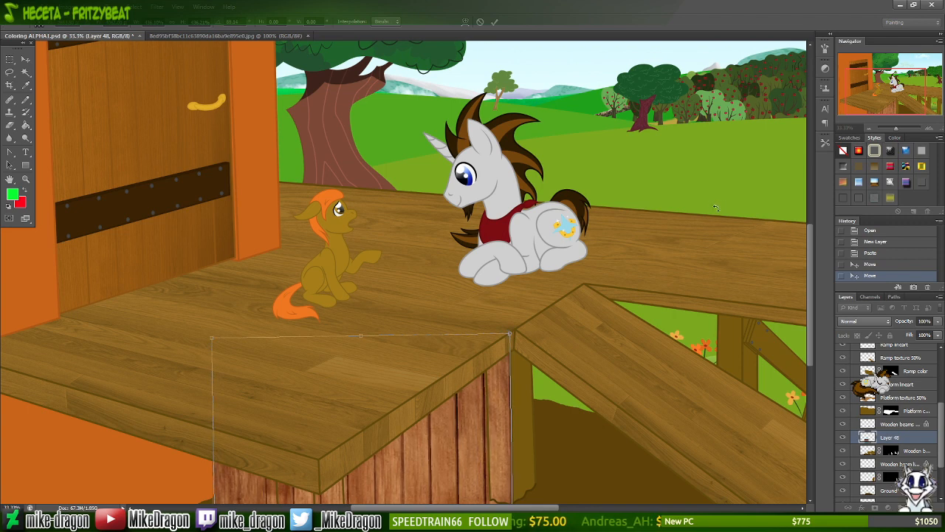
pyautogui.press('Right')
pyautogui.press('Right')
pyautogui.press('Right')
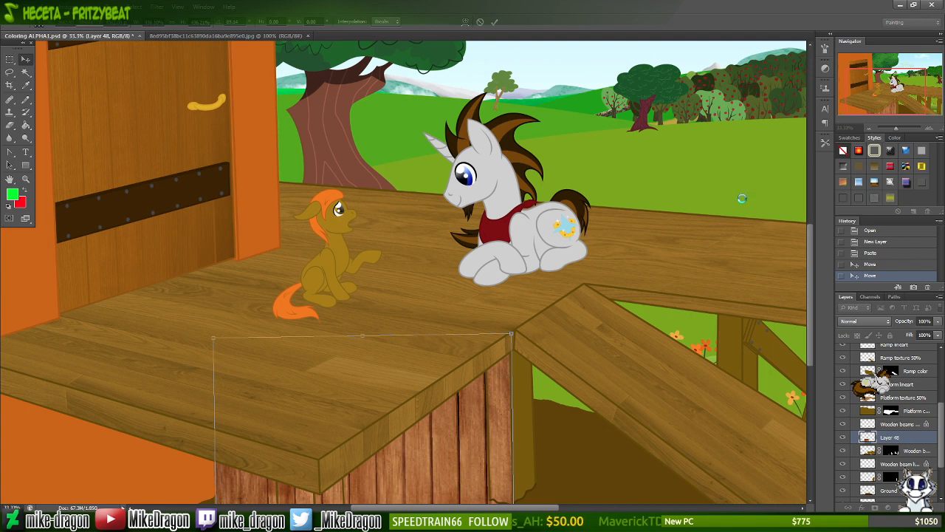
pyautogui.press('Return')
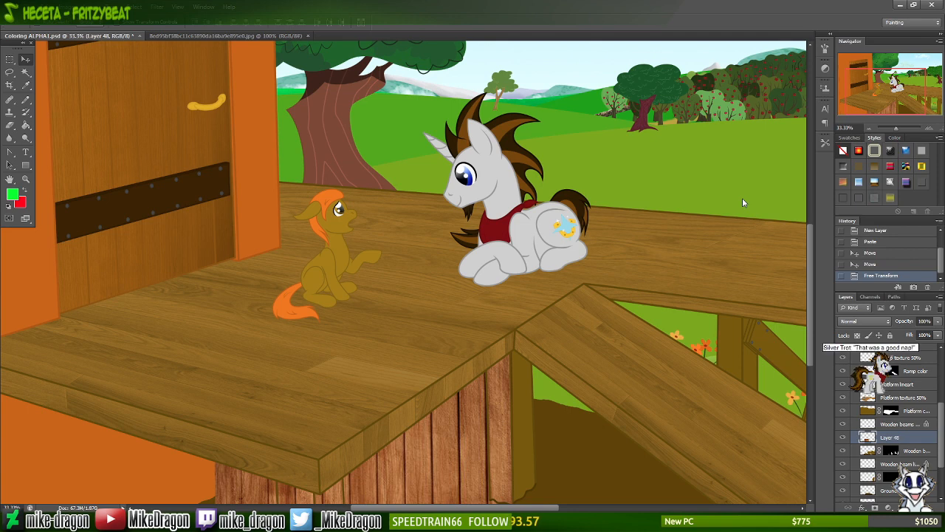
# - Unlock the Wooden beams lineart layer and select the whole outlined shape of the support beam under the platform corner
pyautogui.click(873, 424)
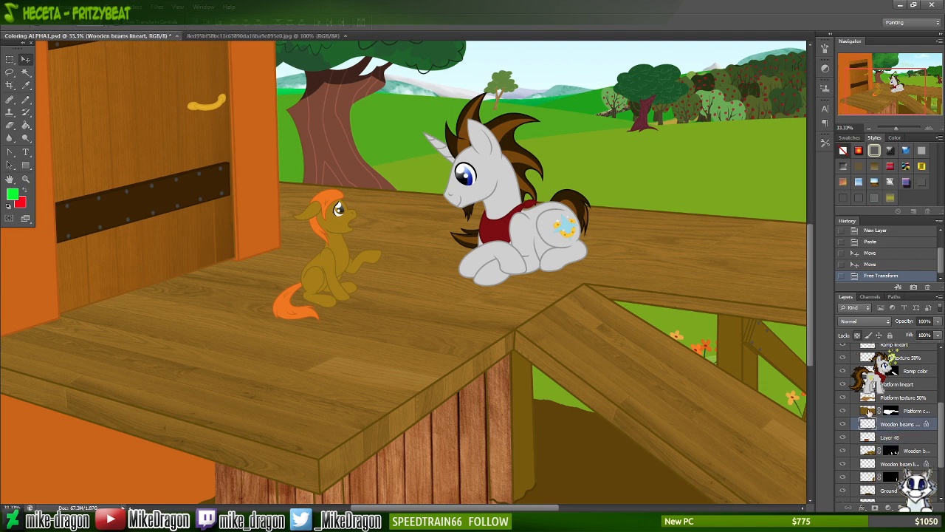
pyautogui.press('w')
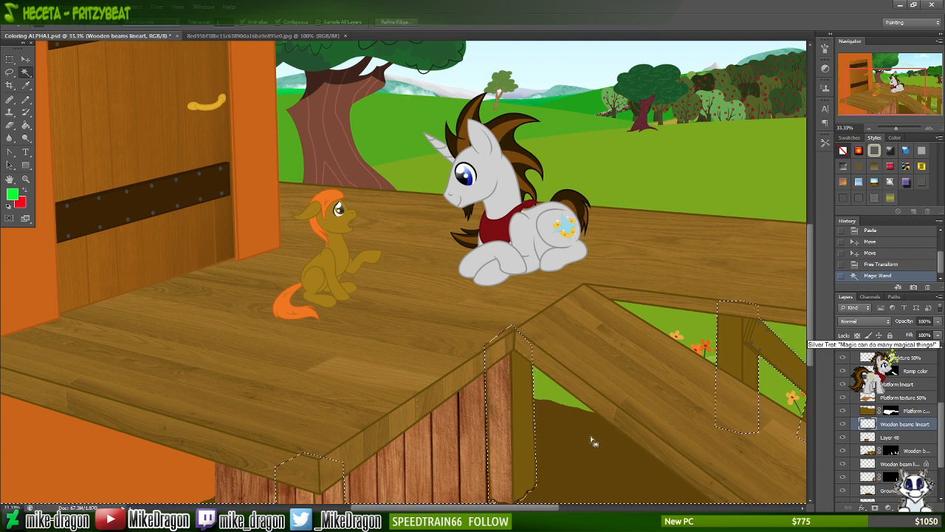
pyautogui.hotkey('ctrl', 'd')
pyautogui.press('m')
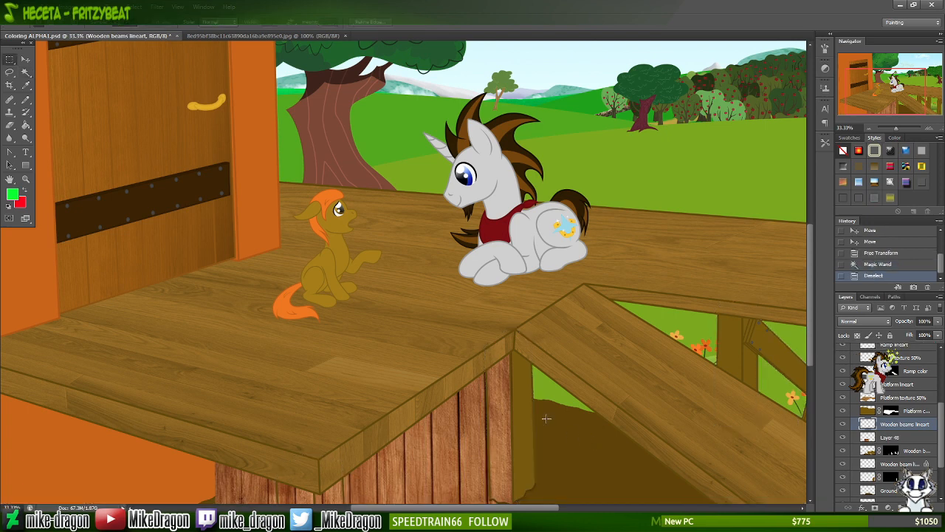
pyautogui.moveTo(466, 293); pyautogui.dragTo(548, 457)
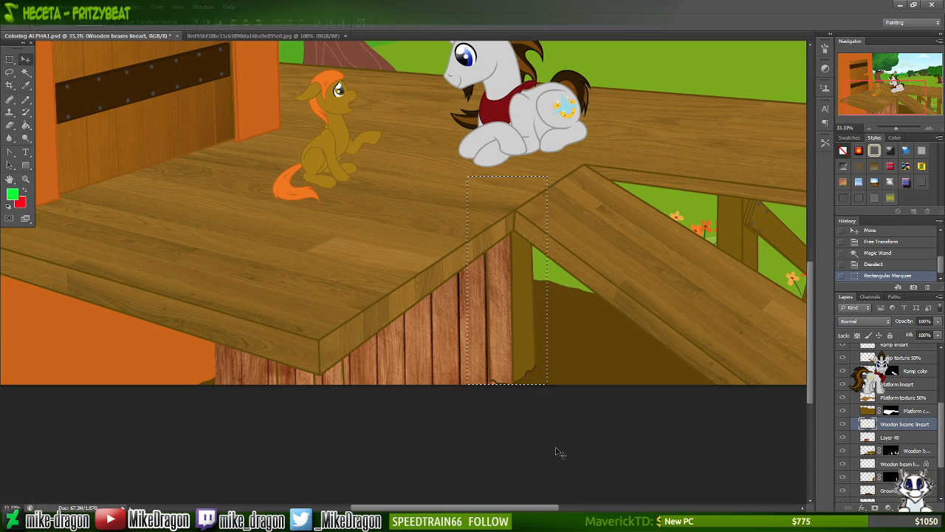
pyautogui.press('Right')
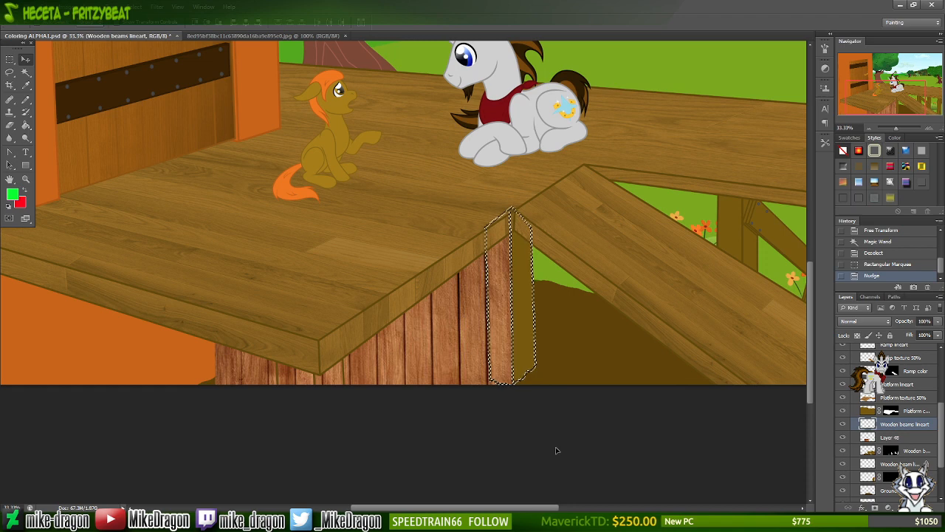
pyautogui.press('w')
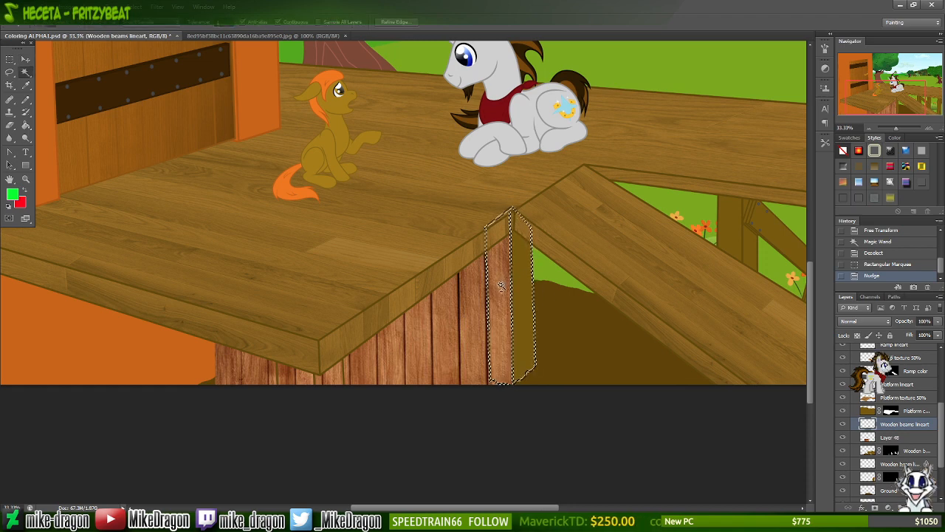
pyautogui.click(522, 289)
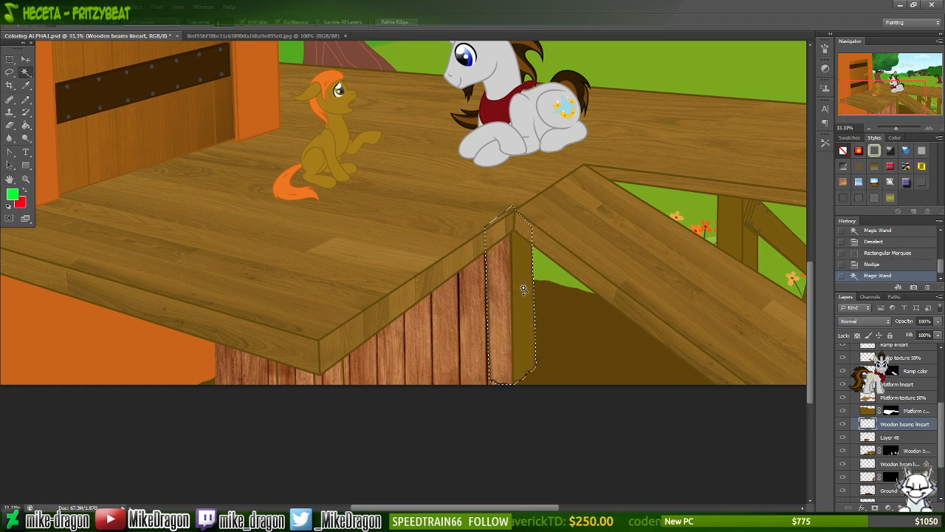
# - Switch from the Pencil tool to the Brush tool
pyautogui.press('b')
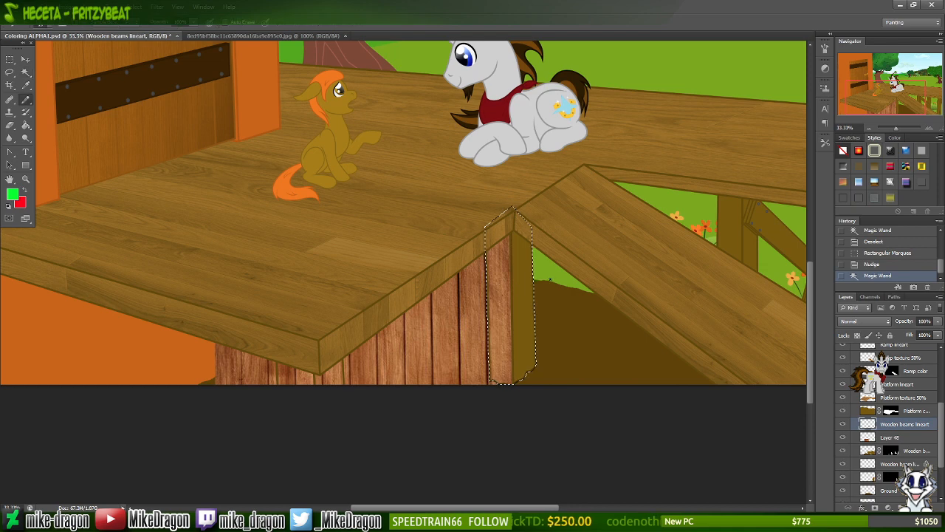
pyautogui.rightClick(551, 48)
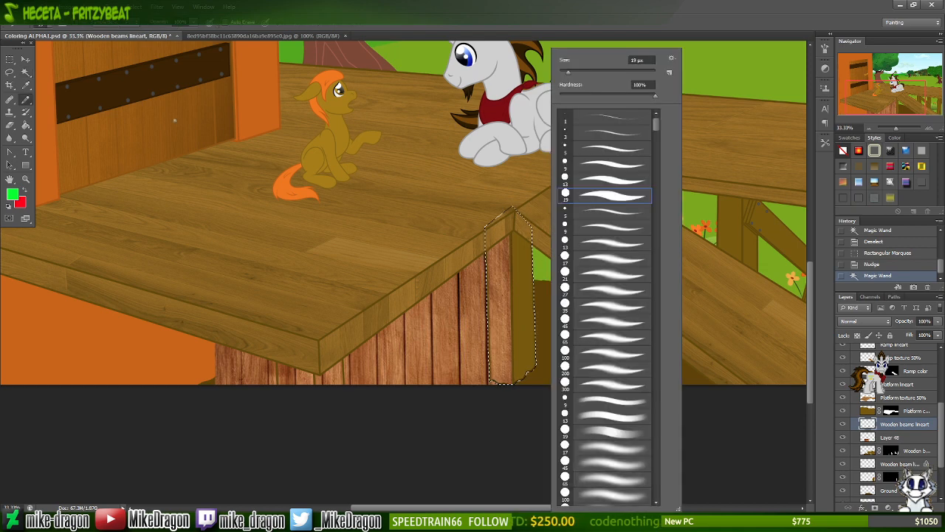
pyautogui.click(29, 102)
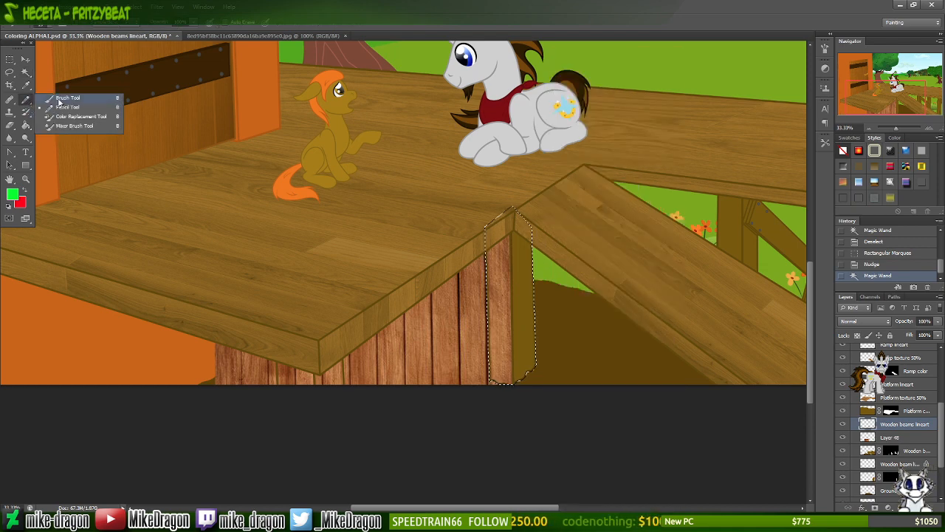
pyautogui.click(61, 99)
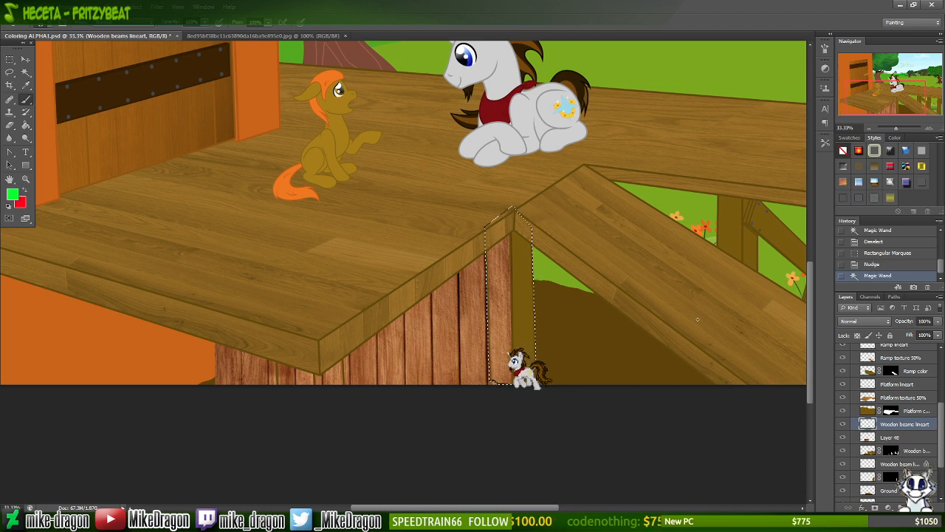
# - Invert the selection, delete the plank texture outside the corner beam on Layer 48, and deselect
pyautogui.hotkey('ctrl', 'shift', 'i')
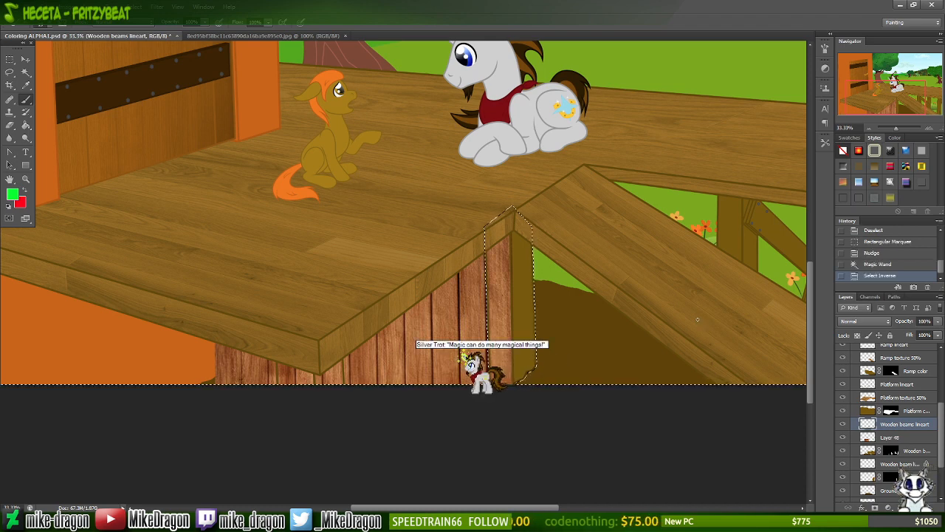
pyautogui.click(886, 438)
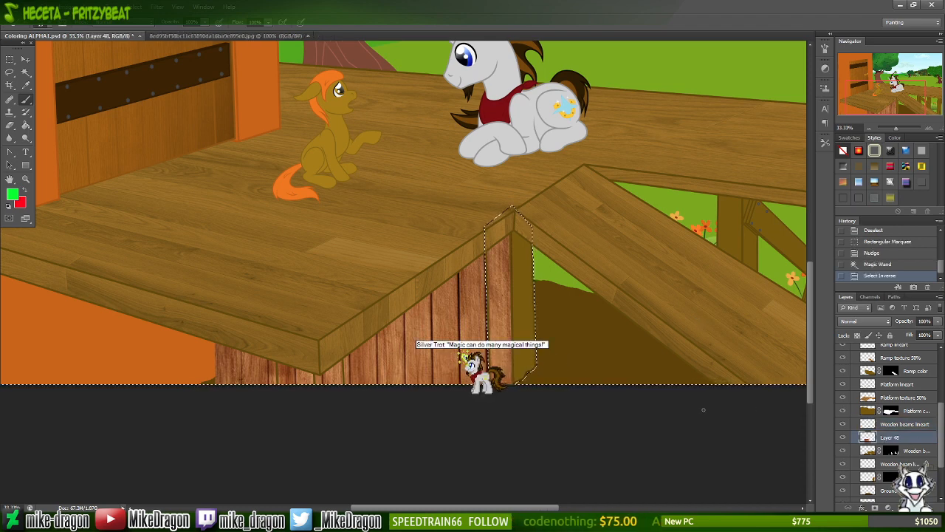
pyautogui.press('Delete')
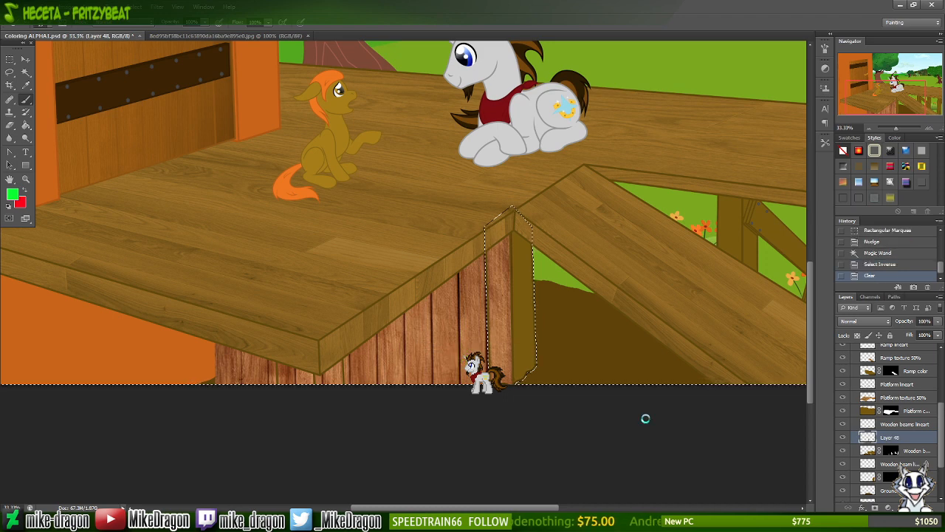
pyautogui.hotkey('ctrl', 'd')
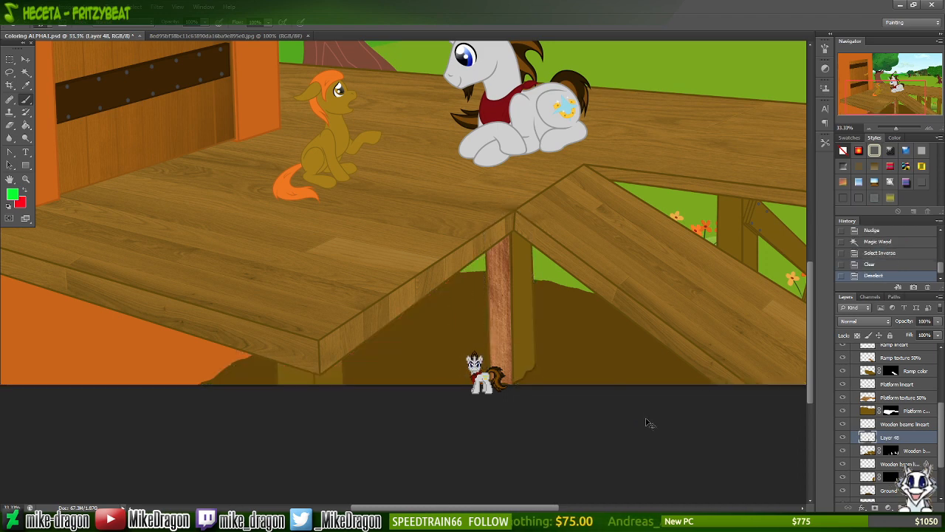
# - Select the interior of the corner beam's outline with the Magic Wand on the Wooden beams lineart layer
pyautogui.hotkey('ctrl', '+')
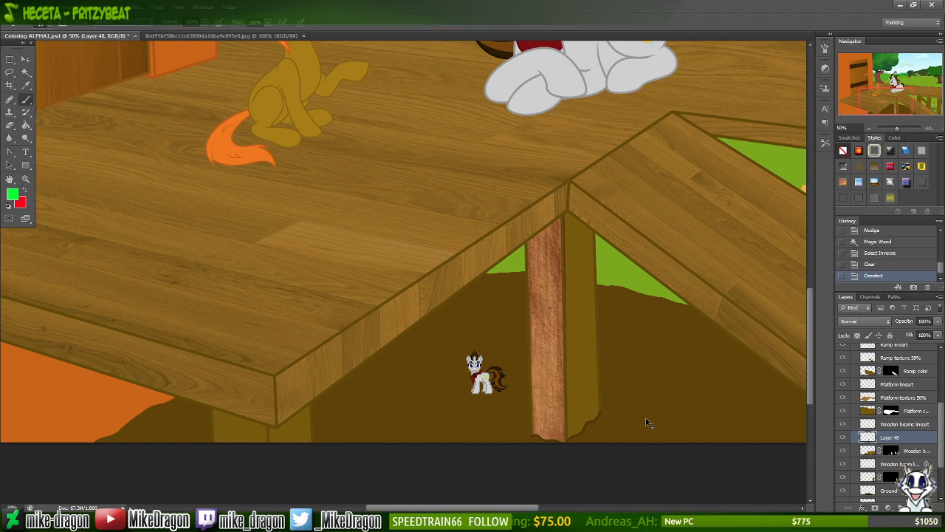
pyautogui.hotkey('ctrl', '+')
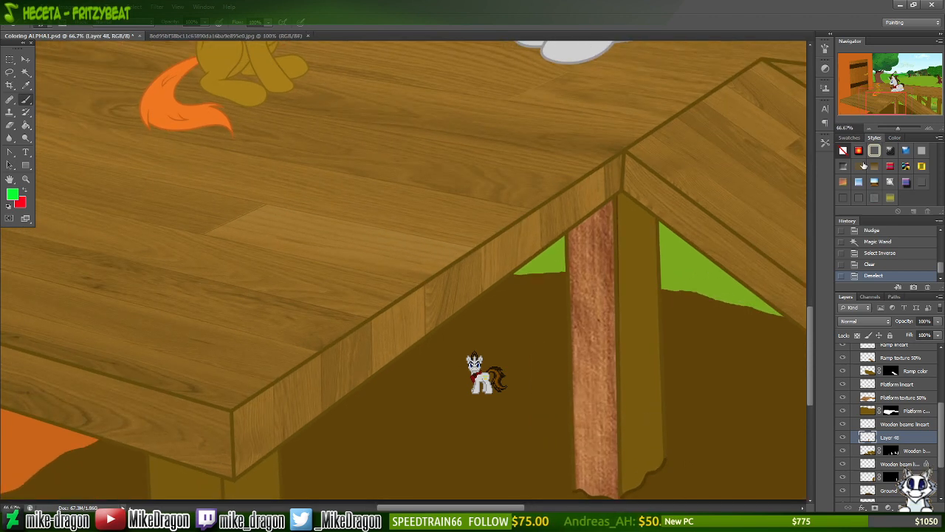
pyautogui.moveTo(886, 99); pyautogui.dragTo(893, 104)
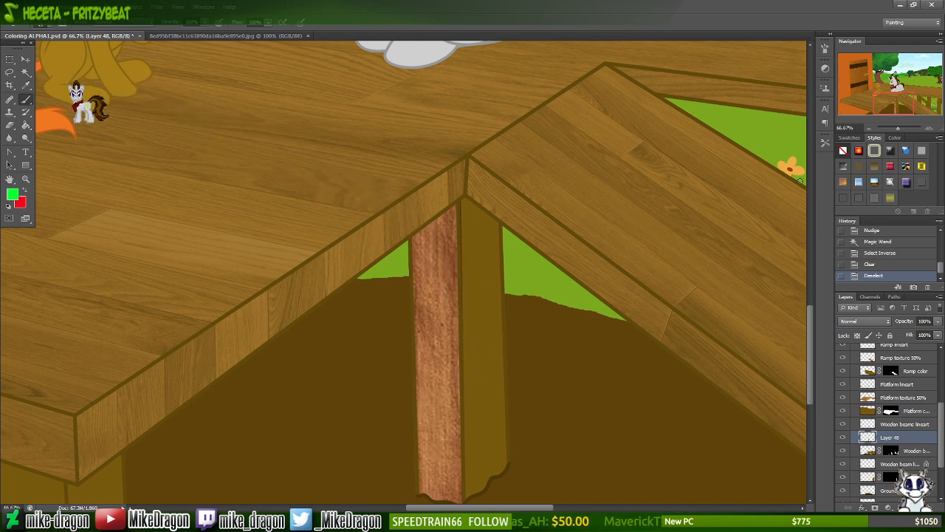
pyautogui.moveTo(812, 333); pyautogui.dragTo(810, 340)
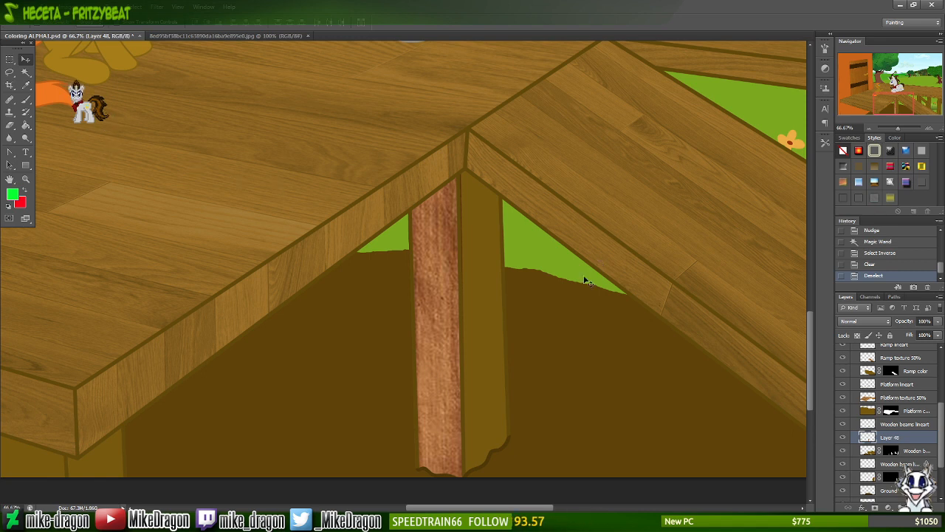
pyautogui.click(882, 426)
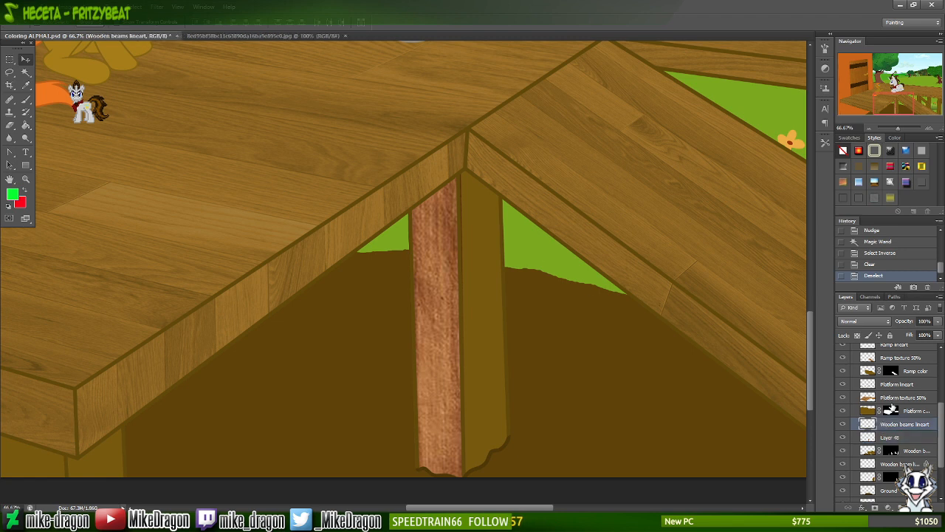
pyautogui.press('w')
pyautogui.click(481, 332)
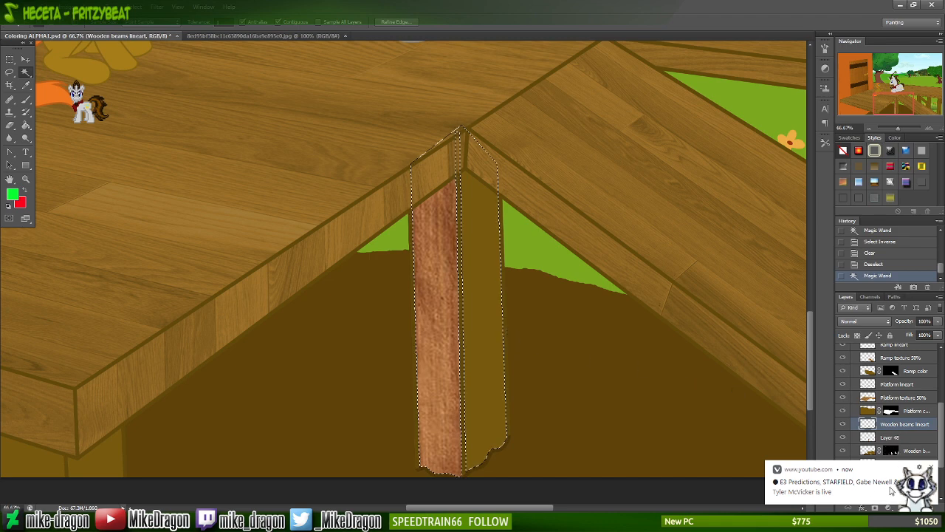
# - Save the document, dismiss the browser notification, and clear the beam selection
pyautogui.hotkey('ctrl', 's')
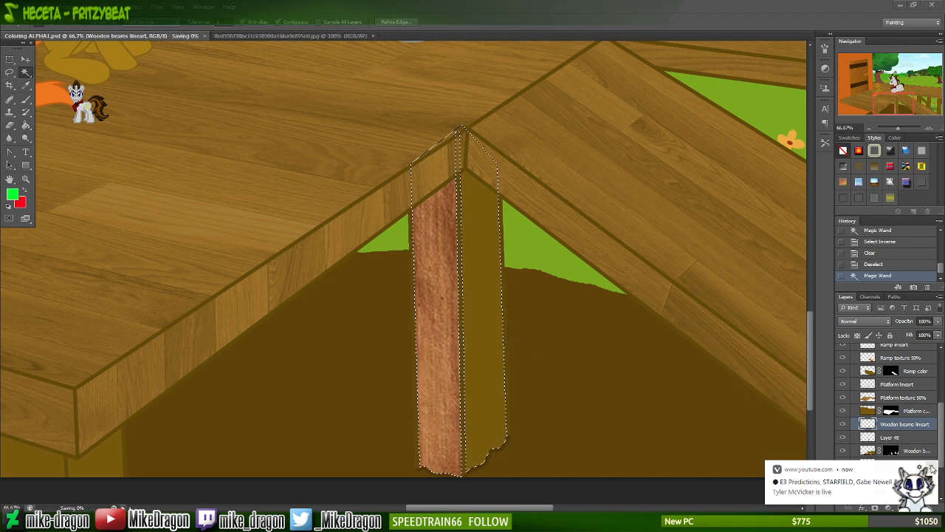
pyautogui.click(929, 468)
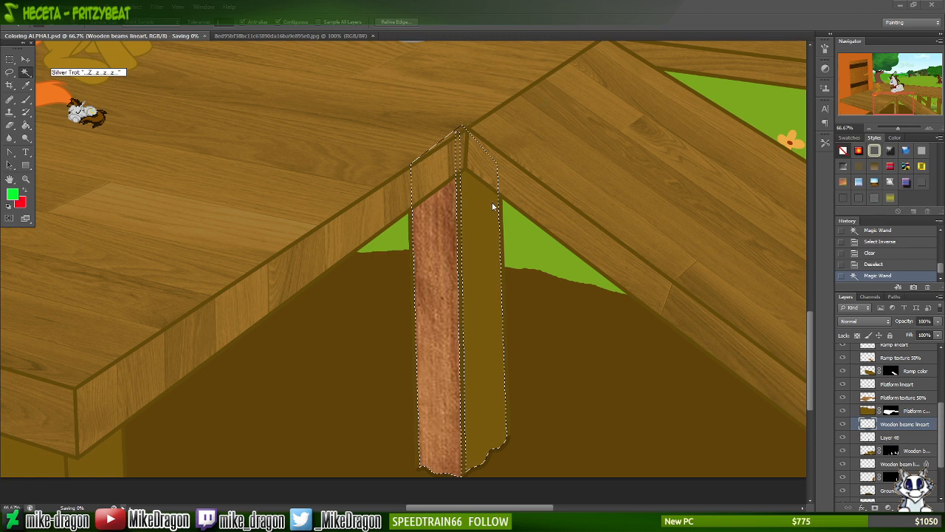
pyautogui.hotkey('ctrl', 'd')
# - Set up the Eraser with a 19 px hard round tip and make Layer 48 the active layer
pyautogui.press('e')
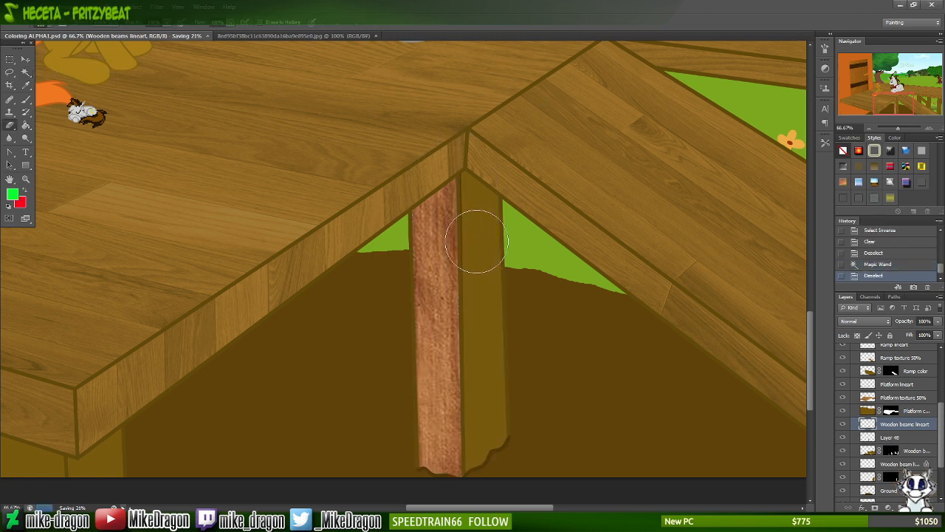
pyautogui.rightClick(489, 229)
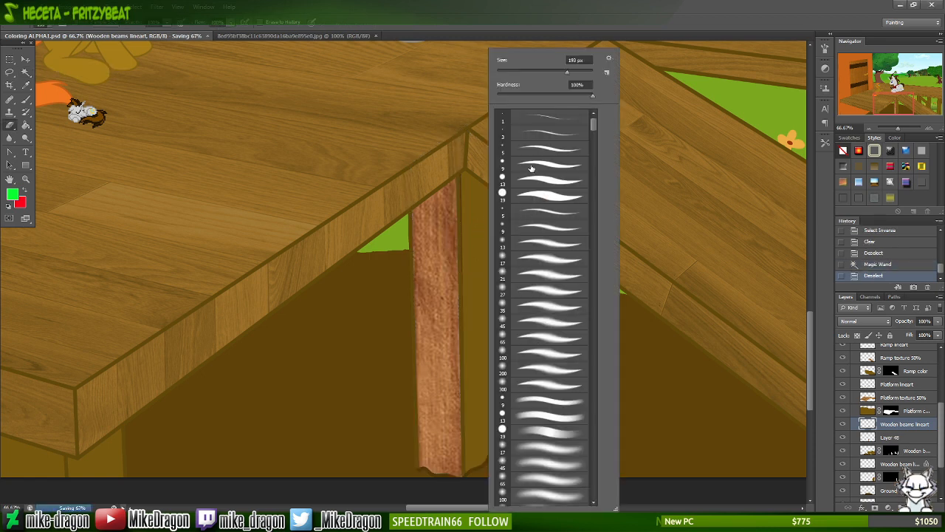
pyautogui.click(516, 144)
pyautogui.click(526, 16)
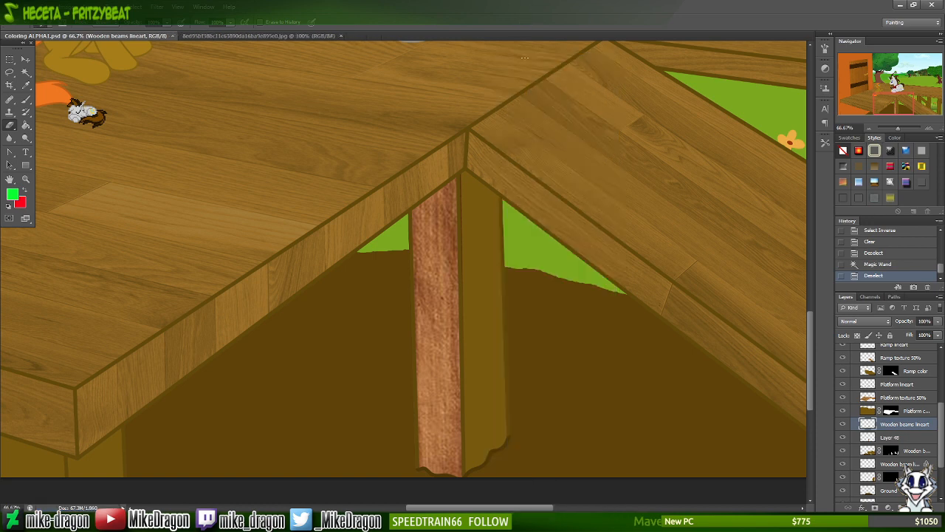
pyautogui.rightClick(494, 216)
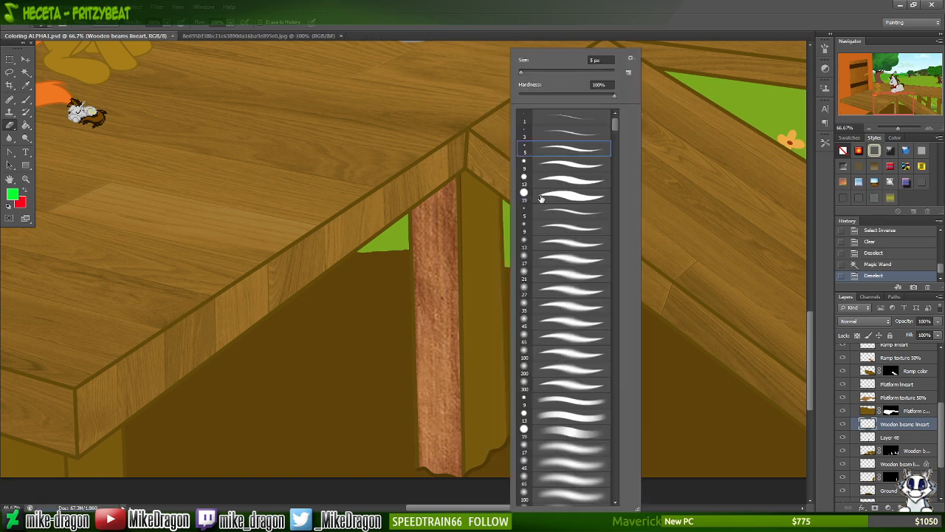
pyautogui.click(539, 198)
pyautogui.click(467, 172)
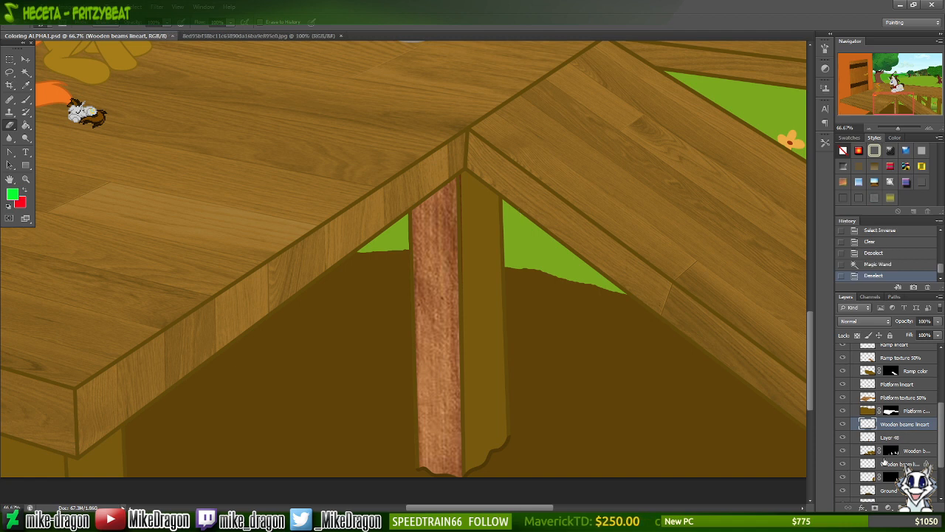
pyautogui.click(870, 438)
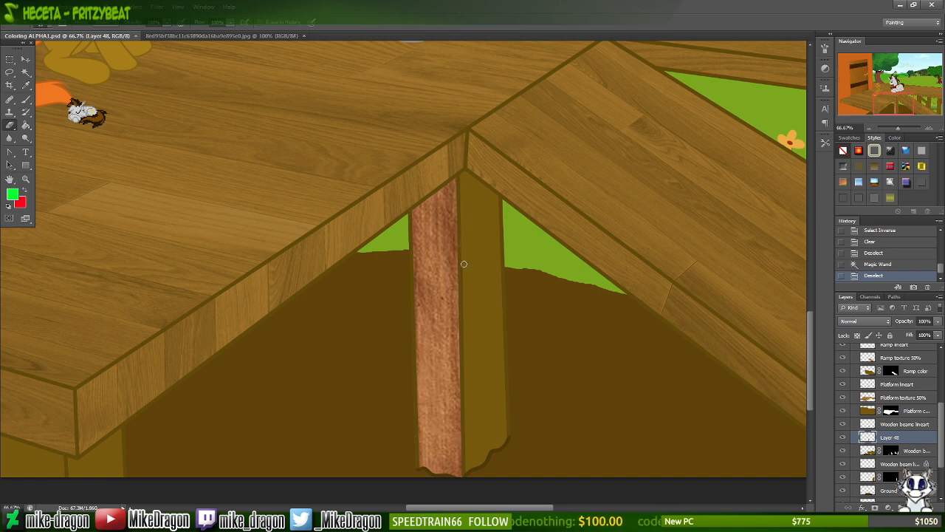
# - Try erasing the excess plank texture along the edge line between the corner beam's two faces, and undo the erasure
pyautogui.click(465, 302)
pyautogui.hotkey('ctrl', '+')
pyautogui.hotkey('ctrl', '+')
pyautogui.hotkey('ctrl', '+')
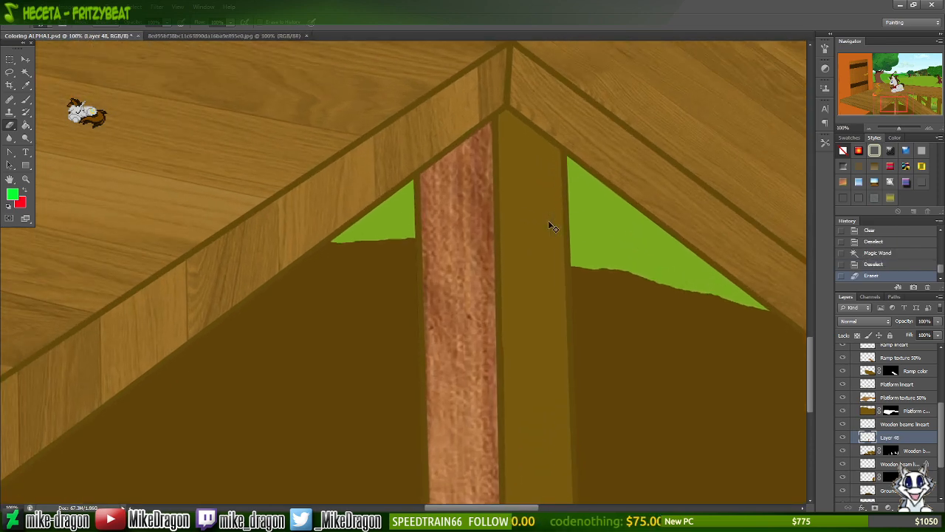
pyautogui.hscroll(5, 494, 203)
pyautogui.scroll(-8, 492, 201)
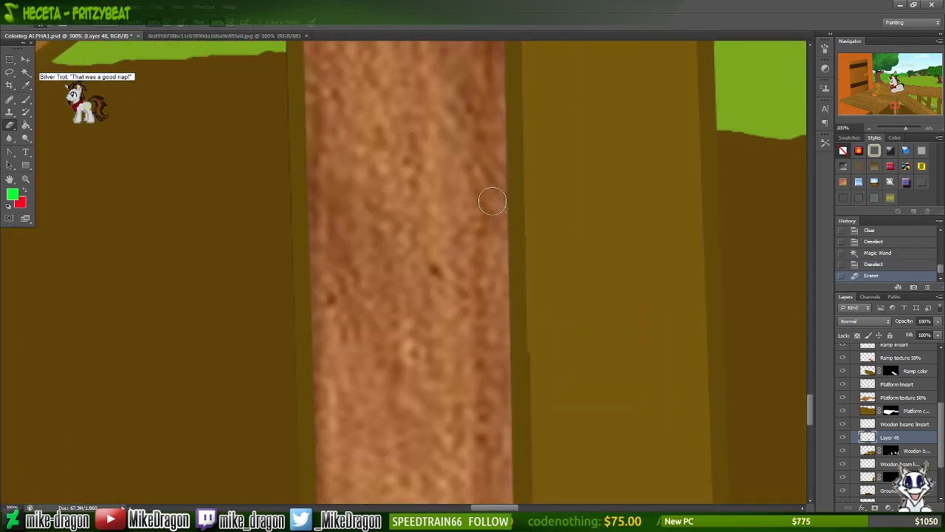
pyautogui.hotkey('ctrl', '-')
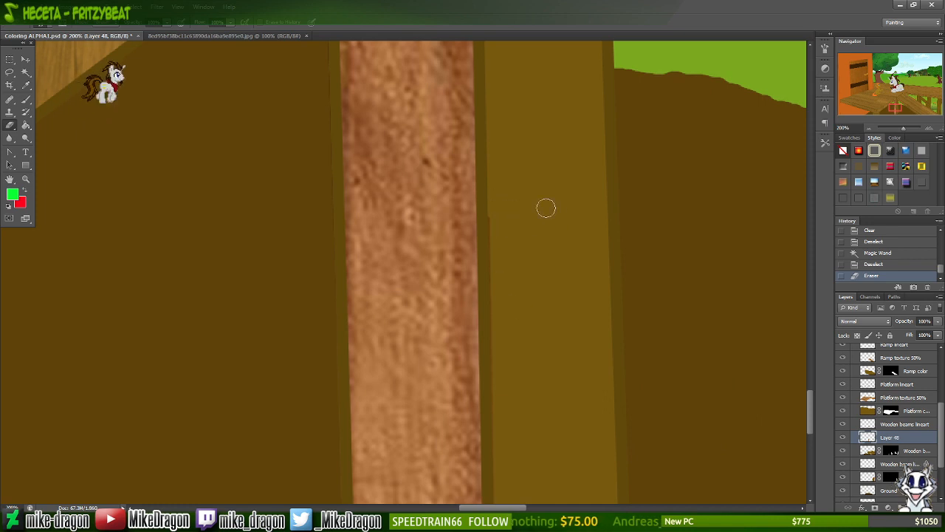
pyautogui.hotkey('ctrl', 'z')
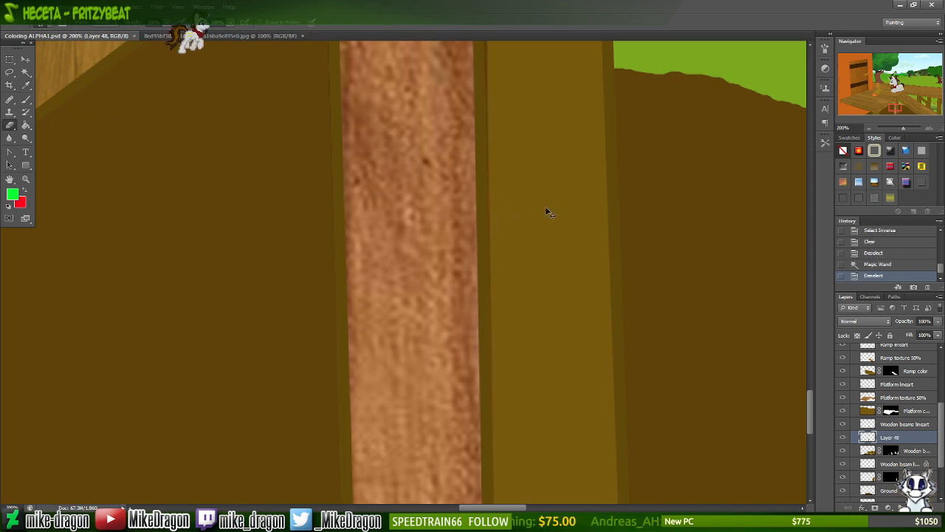
# - Select the outline of the plank texture on Layer 48 by selecting the whole canvas and nudging the layer content
pyautogui.hotkey('ctrl', 'a')
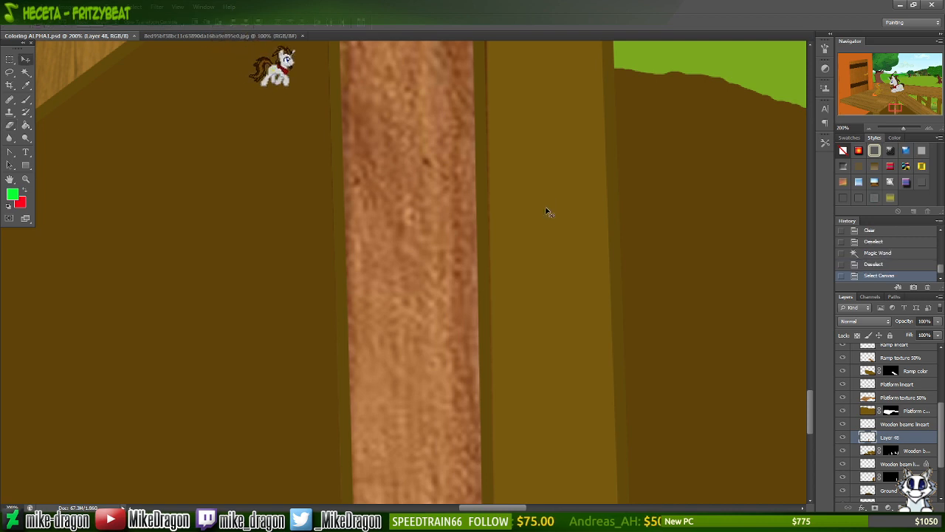
pyautogui.press('Left')
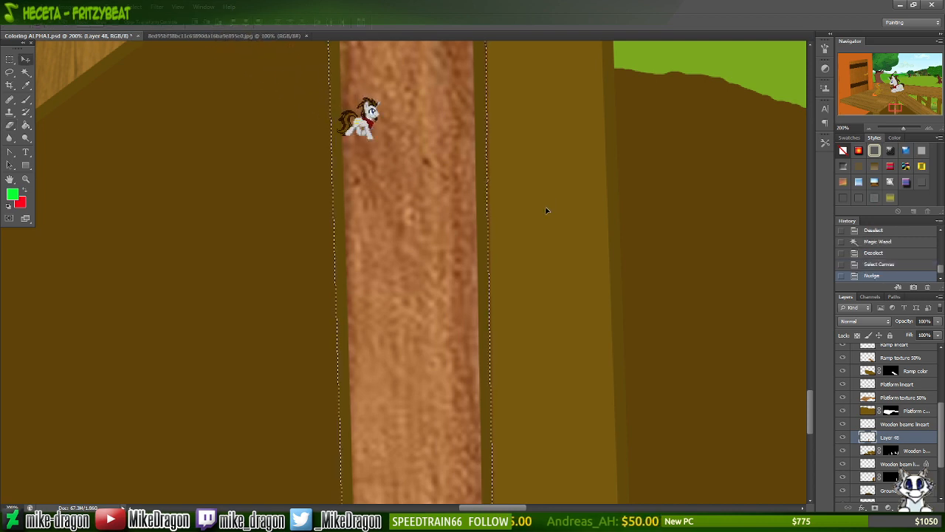
# - Try expanding the texture selection by 2 pixels, and undo the expansion
pyautogui.click(135, 7)
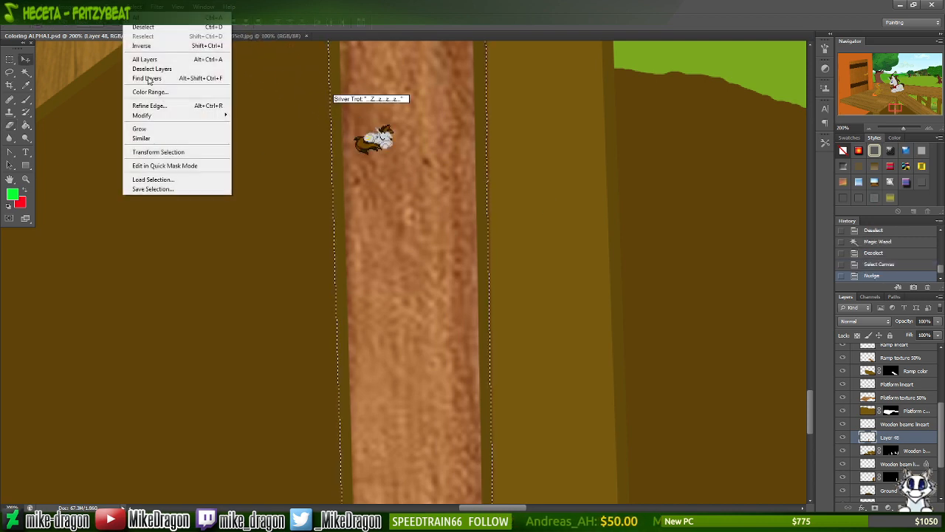
pyautogui.moveTo(204, 117)
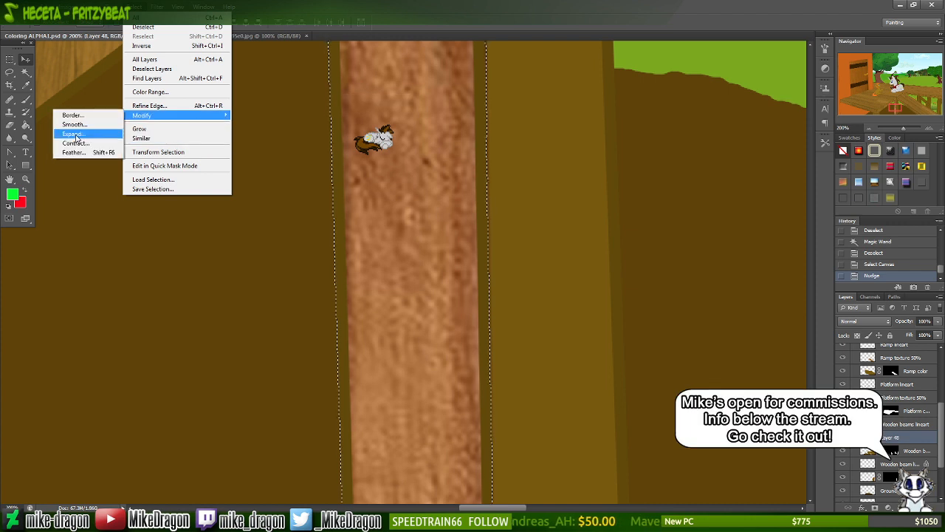
pyautogui.click(78, 136)
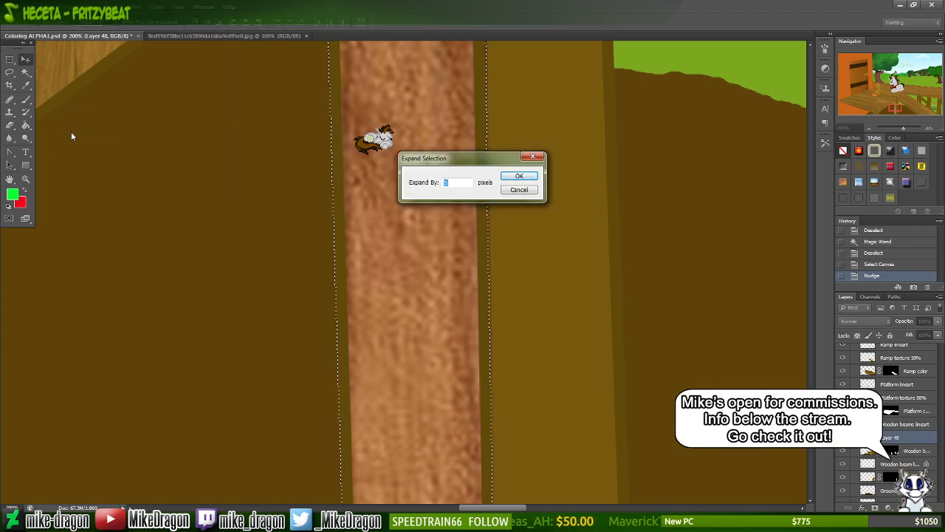
pyautogui.write('2')
pyautogui.press('Return')
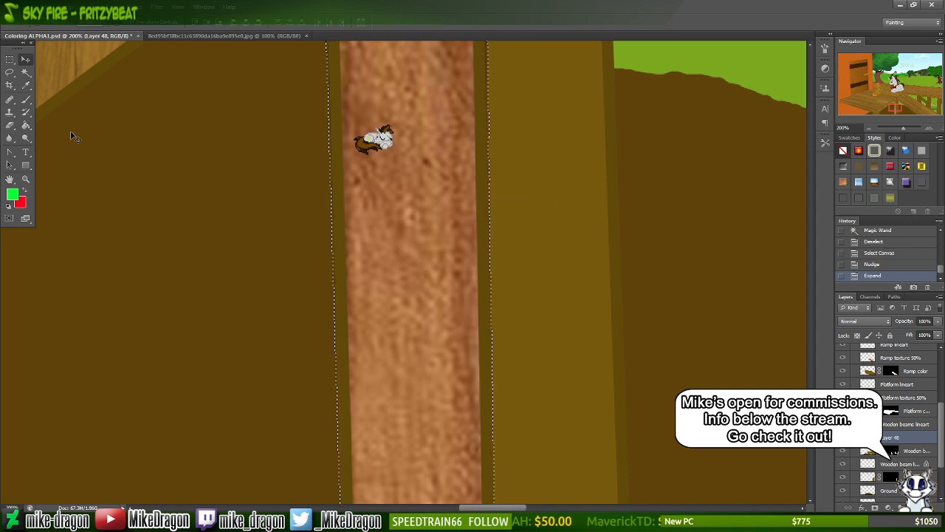
pyautogui.hotkey('ctrl', 'z')
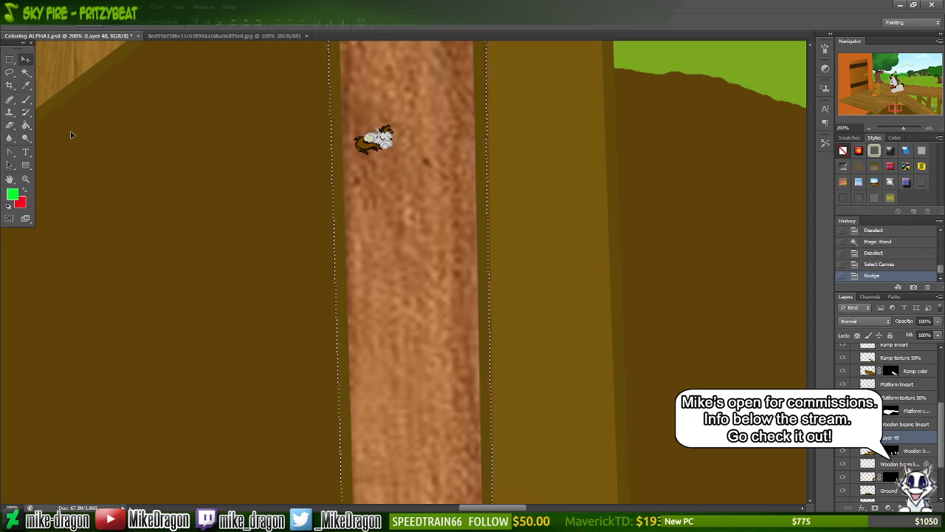
# - Invert the texture selection and, after a trial expansion of 2 pixels, expand it by 3 pixels instead
pyautogui.hotkey('ctrl', 'shift', 'i')
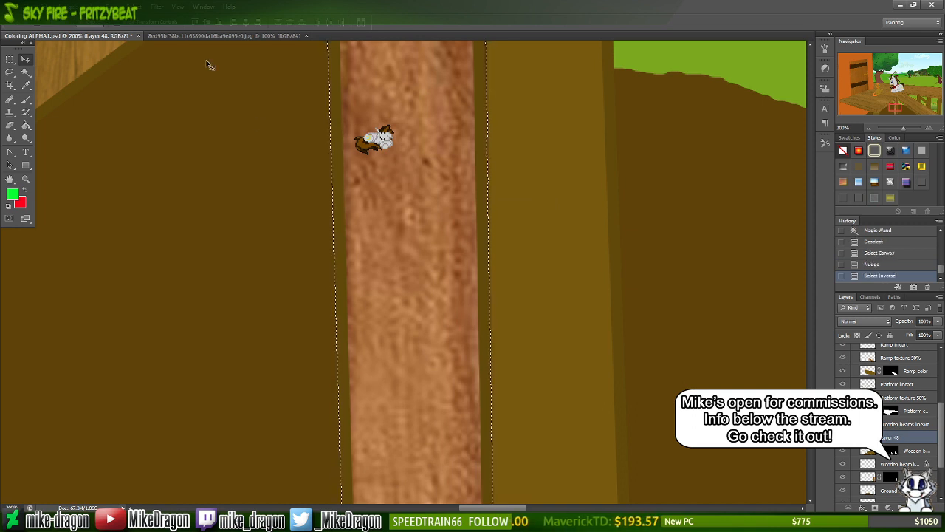
pyautogui.click(134, 7)
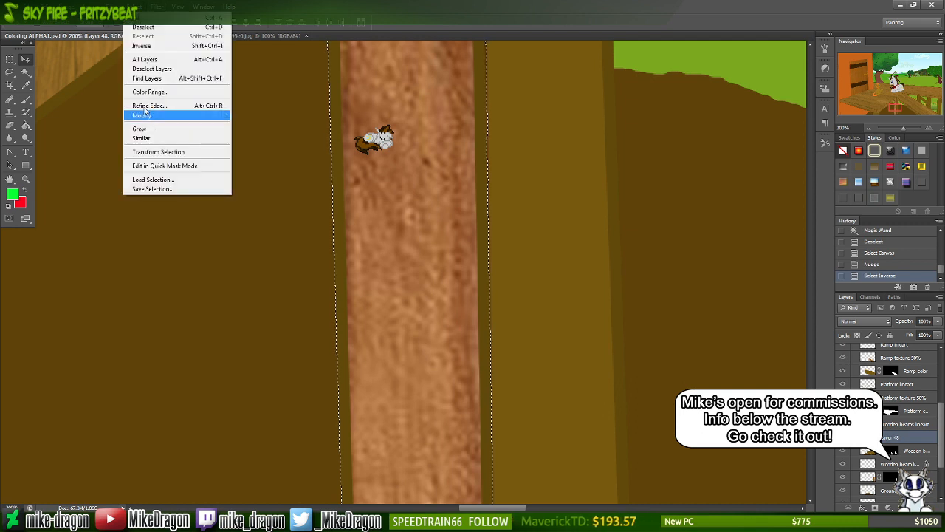
pyautogui.moveTo(149, 118)
pyautogui.click(91, 134)
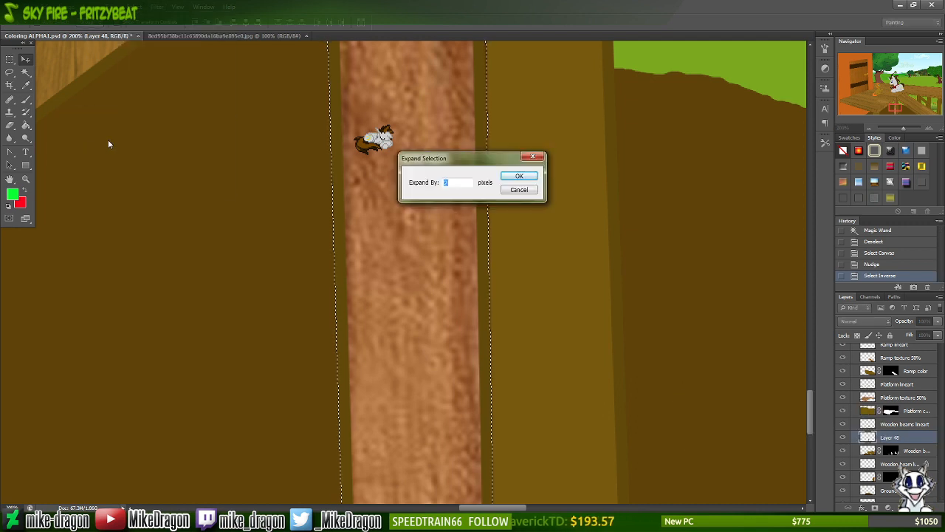
pyautogui.press('Return')
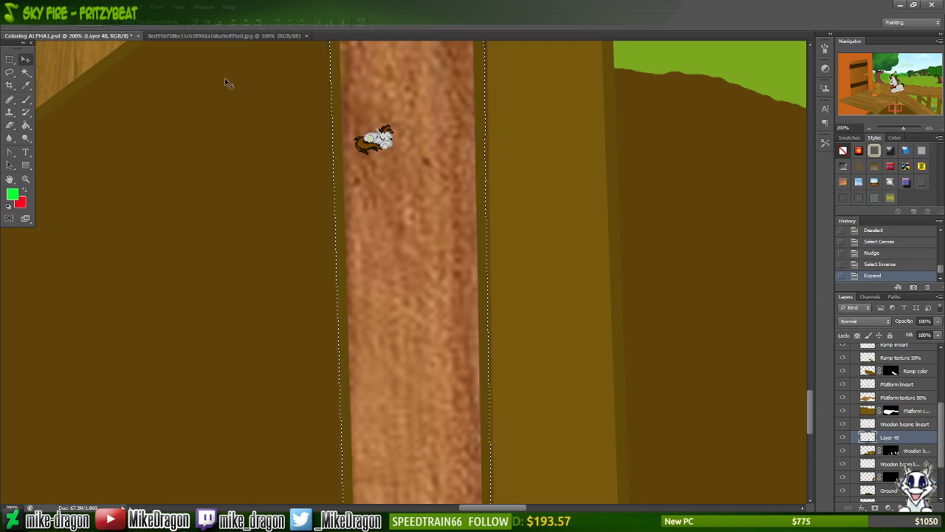
pyautogui.hotkey('ctrl', 'z')
pyautogui.click(134, 7)
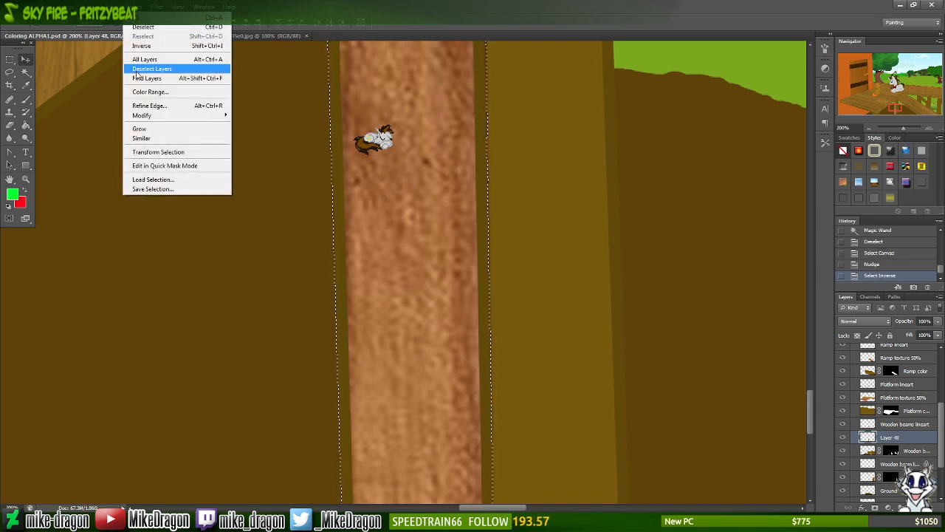
pyautogui.moveTo(144, 115)
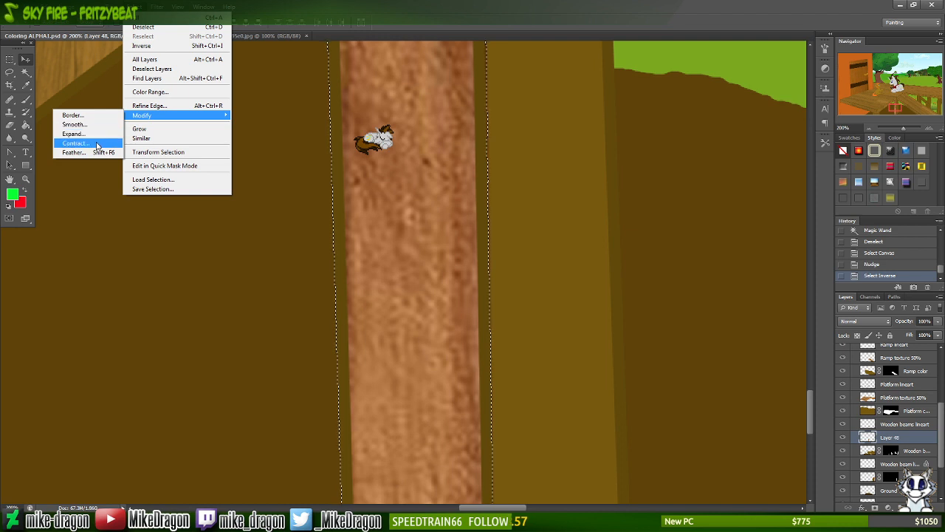
pyautogui.click(101, 140)
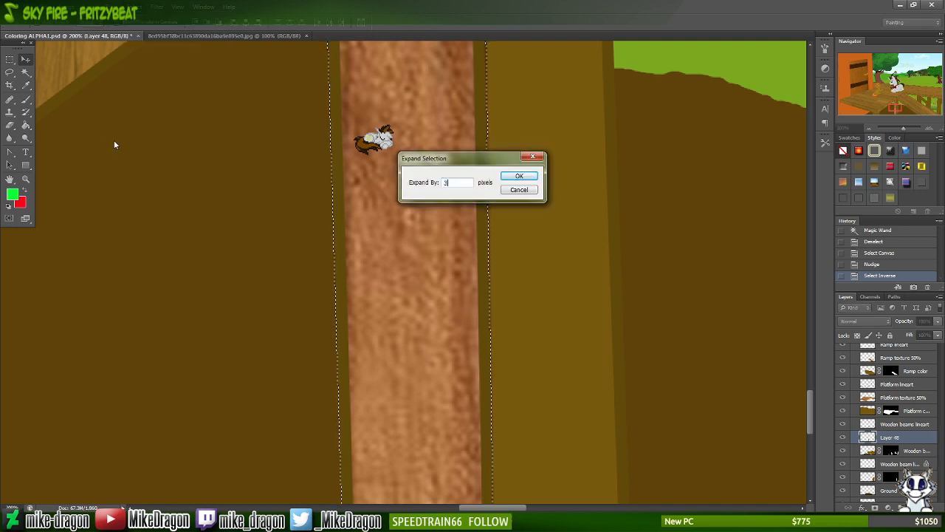
pyautogui.press('Return')
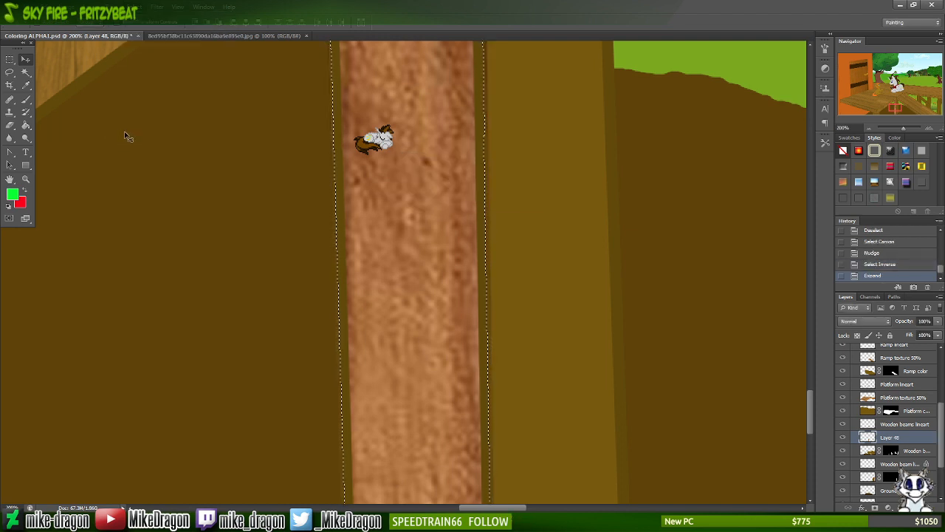
# - Try erasing the texture's excess edge beside the beam with the 19 px Eraser, and undo the stroke
pyautogui.press('e')
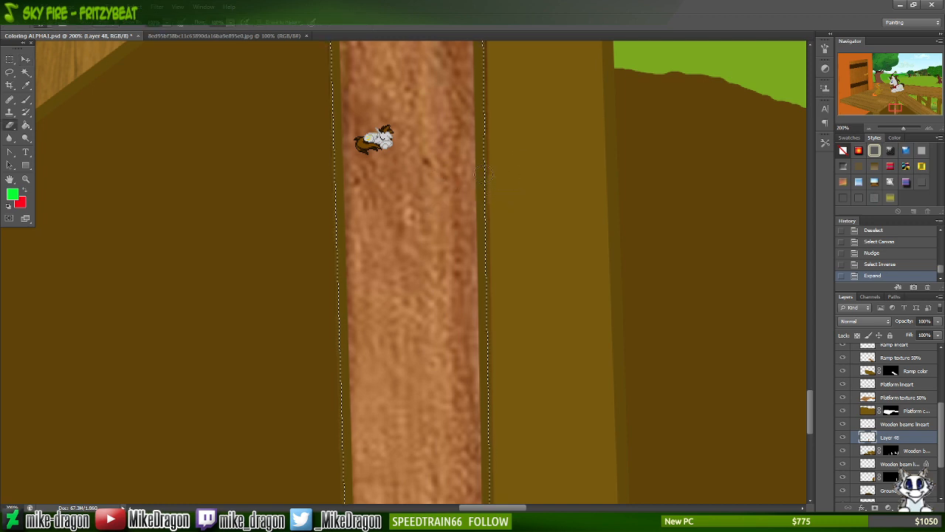
pyautogui.moveTo(493, 236); pyautogui.dragTo(493, 242)
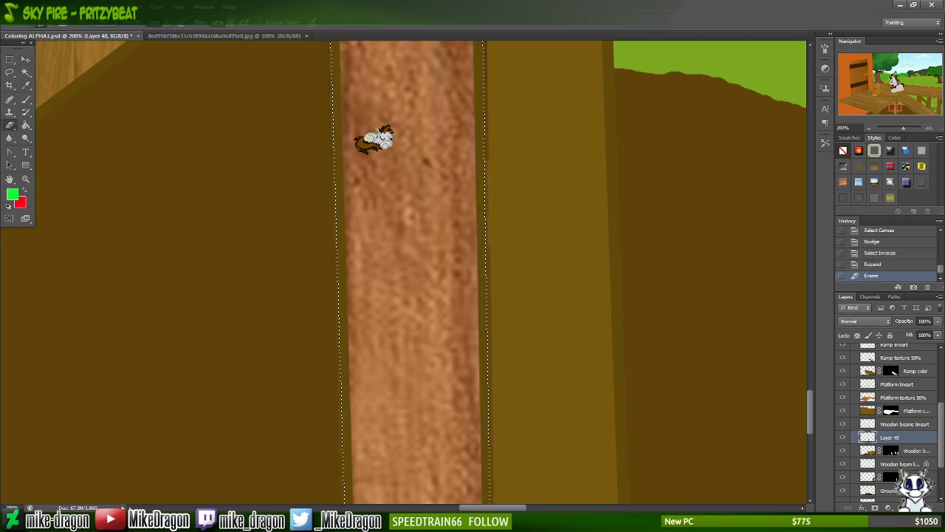
pyautogui.hotkey('ctrl', '-')
pyautogui.hotkey('ctrl', '-')
pyautogui.hotkey('ctrl', '-')
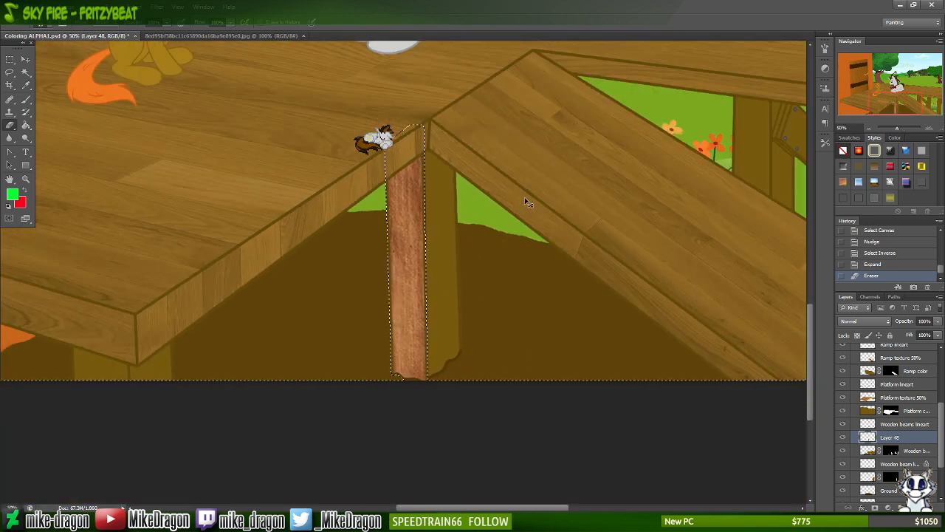
pyautogui.hotkey('ctrl', 'z')
# - Enlarge the Eraser tip to cover the beam's width and erase the texture's outer edge within the selection on Layer 48
pyautogui.rightClick(524, 198)
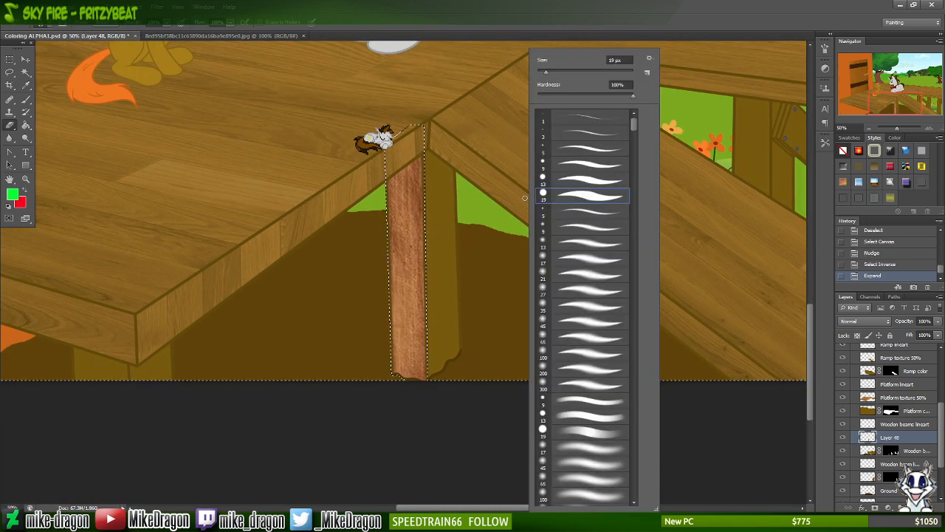
pyautogui.moveTo(599, 70); pyautogui.dragTo(615, 70)
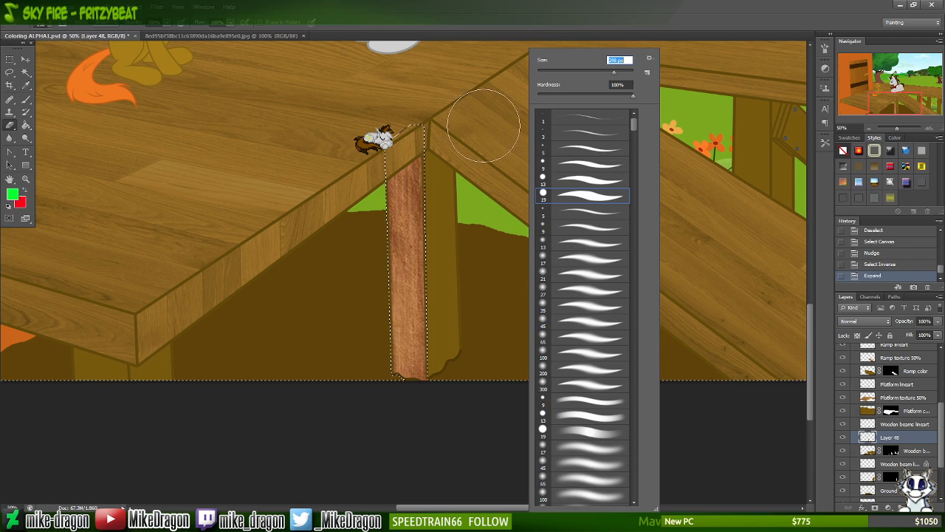
pyautogui.press('Return')
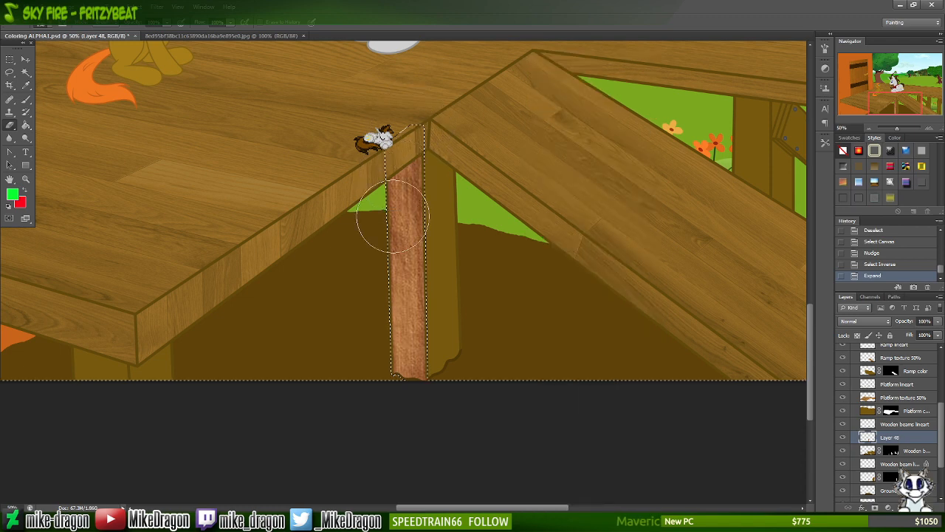
pyautogui.moveTo(413, 384)
pyautogui.mouseDown()
pyautogui.moveTo(401, 394)
pyautogui.moveTo(426, 355)
pyautogui.moveTo(413, 362)
pyautogui.mouseUp()
# - Check the trimmed texture edges down to the corner beam's ragged base and clear the selection
pyautogui.hotkey('ctrl', '+')
pyautogui.hotkey('ctrl', '+')
pyautogui.hotkey('ctrl', '+')
pyautogui.hotkey('ctrl', '+')
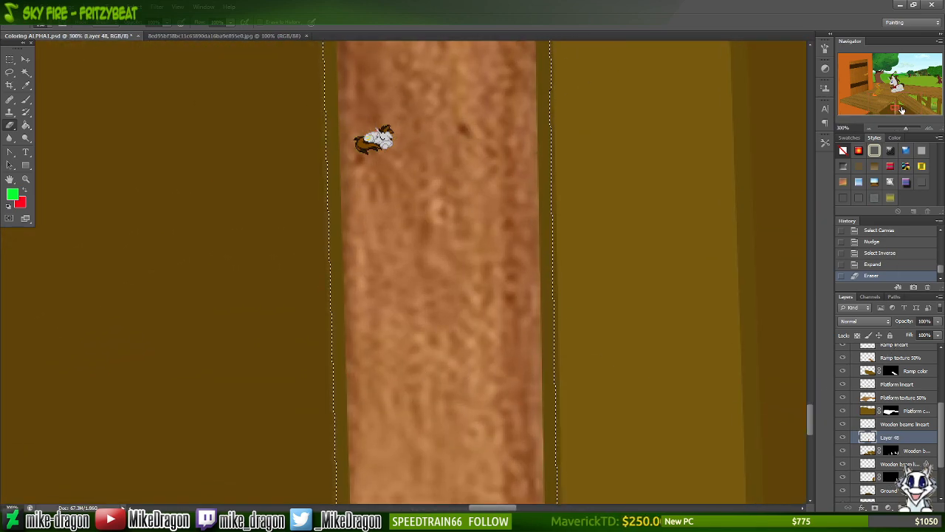
pyautogui.moveTo(895, 107); pyautogui.dragTo(893, 110)
pyautogui.hscroll(3, 195, 116)
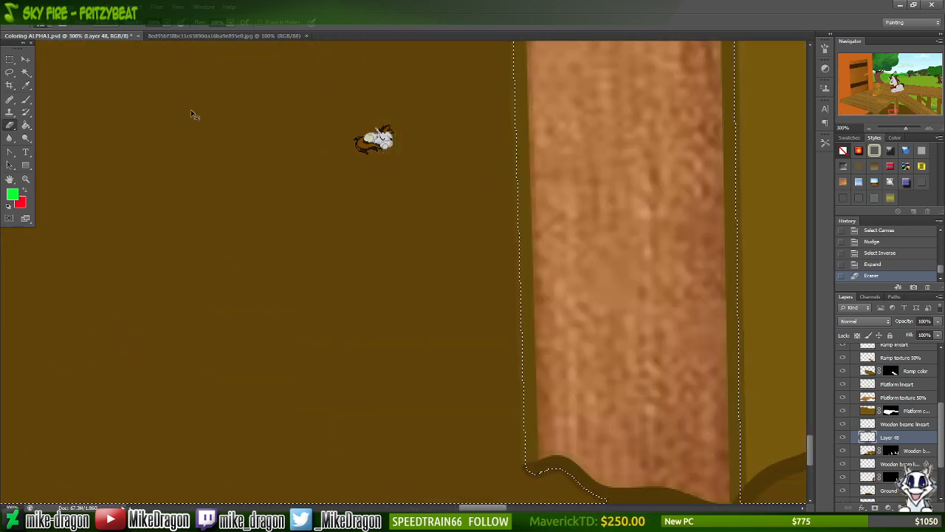
pyautogui.scroll(-1, 409, 179)
pyautogui.scroll(-1, 408, 216)
pyautogui.hotkey('ctrl', 'd')
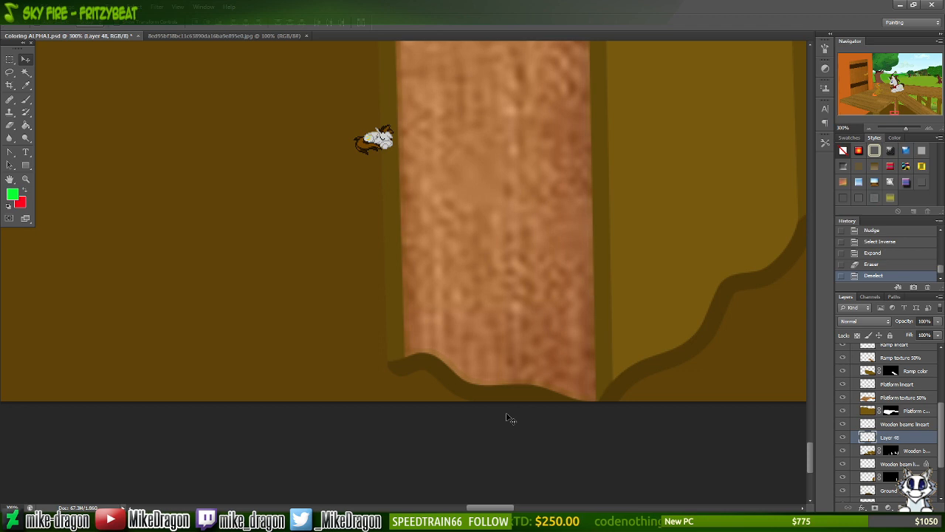
pyautogui.hotkey('ctrl', '-')
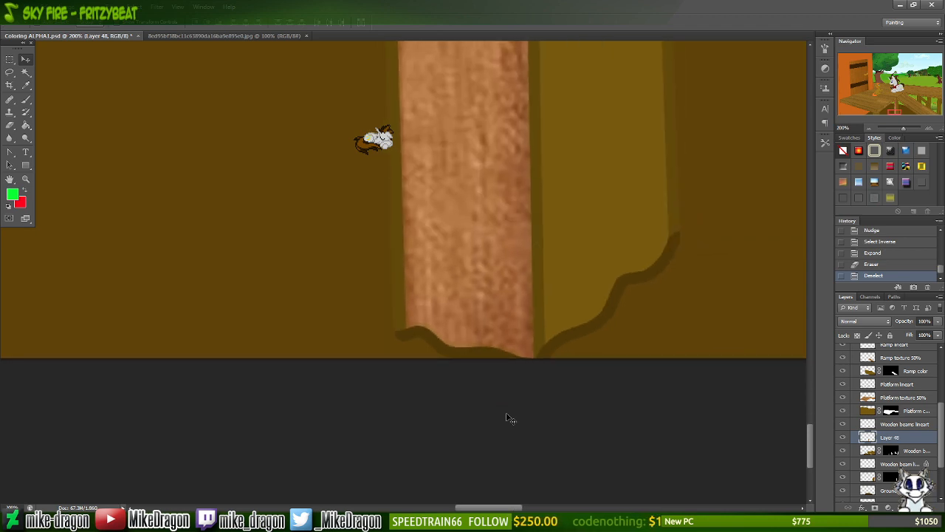
# - Try shifting the texture on the corner beam's front face, and undo the move
pyautogui.hotkey('ctrl', '+')
pyautogui.hotkey('ctrl', '+')
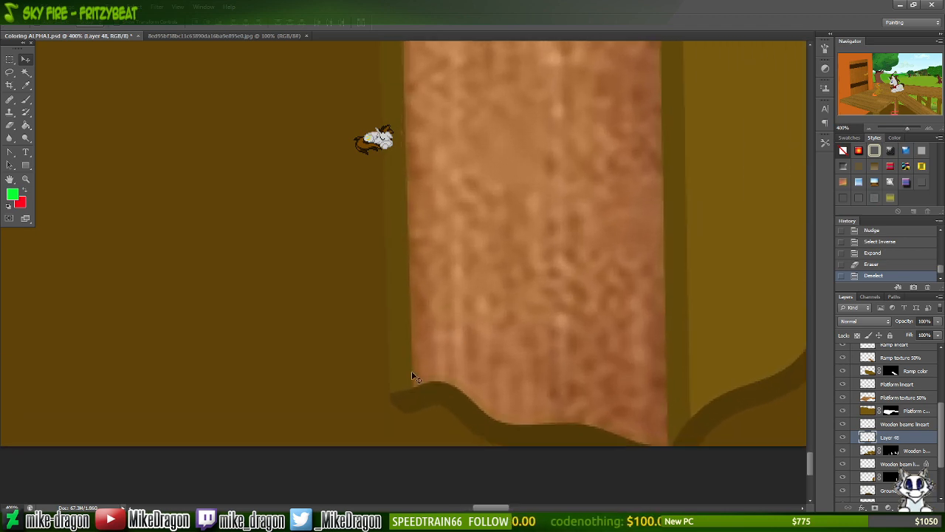
pyautogui.click(843, 441)
pyautogui.click(843, 441)
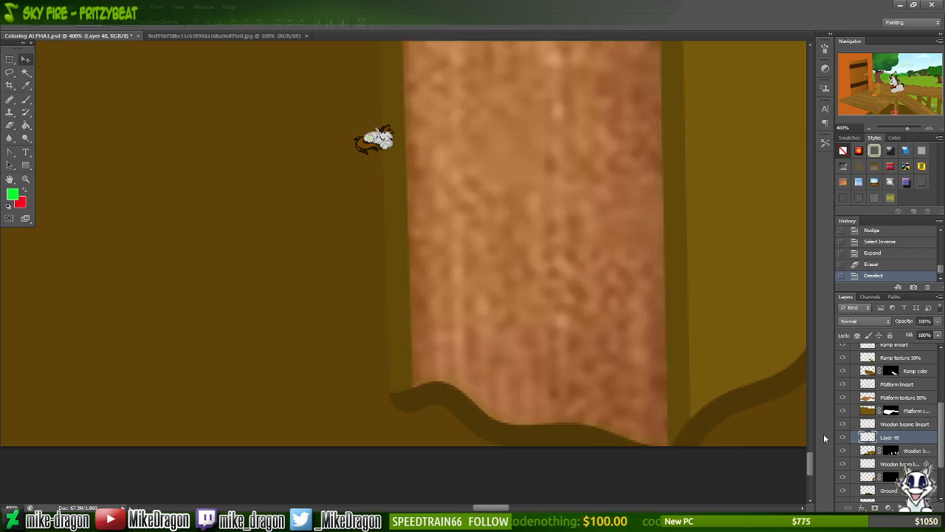
pyautogui.moveTo(559, 345); pyautogui.dragTo(532, 386)
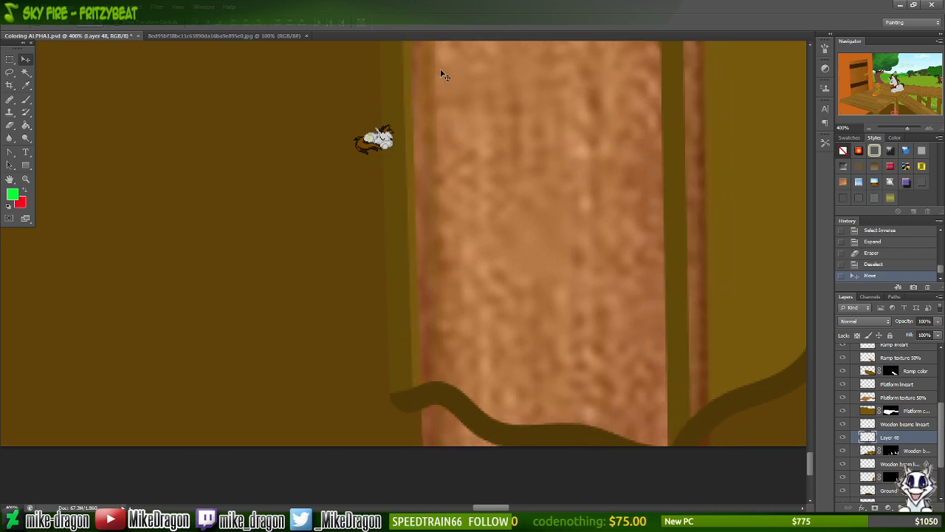
pyautogui.hotkey('ctrl', 'z')
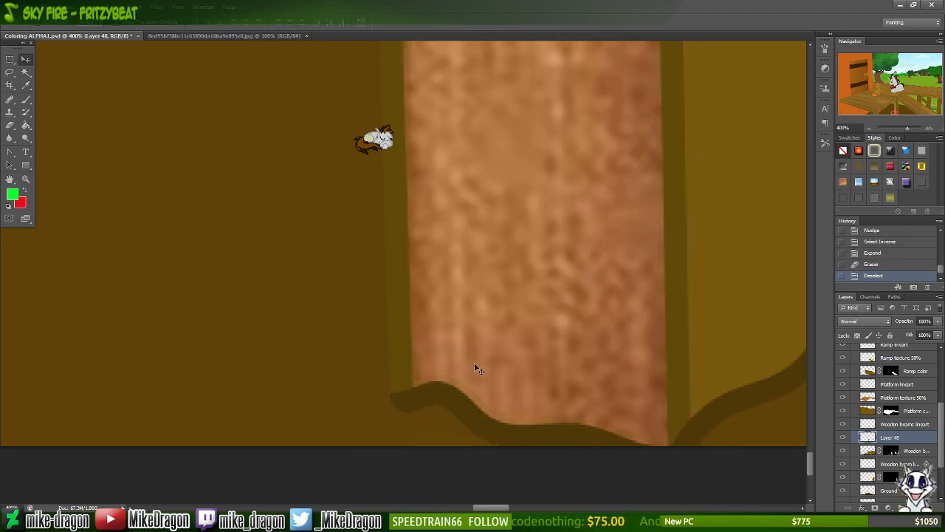
# - Set the opacity of the beam texture on Layer 48 to 50%
pyautogui.hotkey('ctrl', '-')
pyautogui.hotkey('ctrl', '-')
pyautogui.hotkey('ctrl', '-')
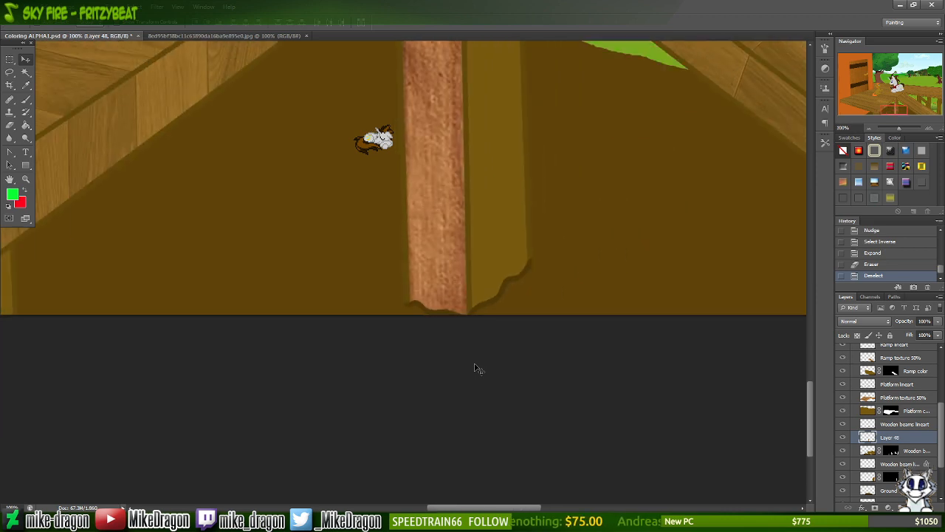
pyautogui.hotkey('ctrl', '-')
pyautogui.hotkey('ctrl', '-')
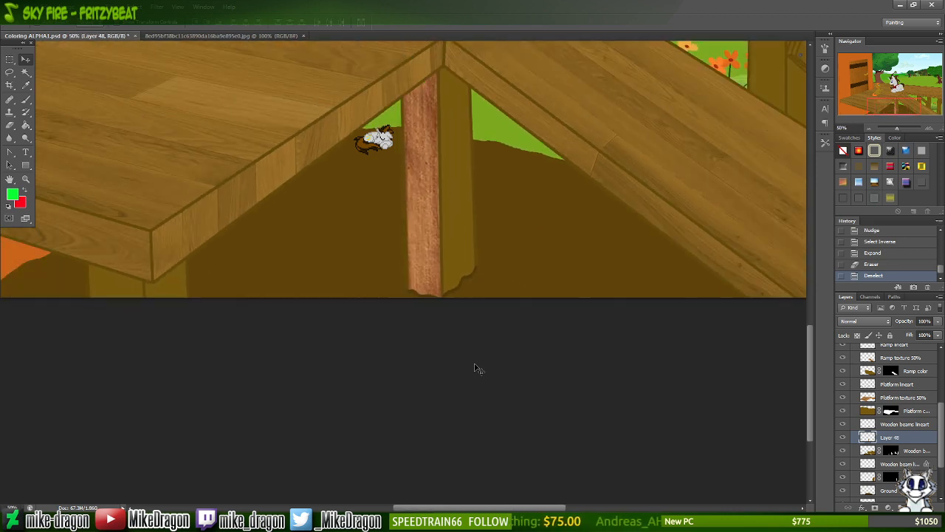
pyautogui.scroll(3, 478, 369)
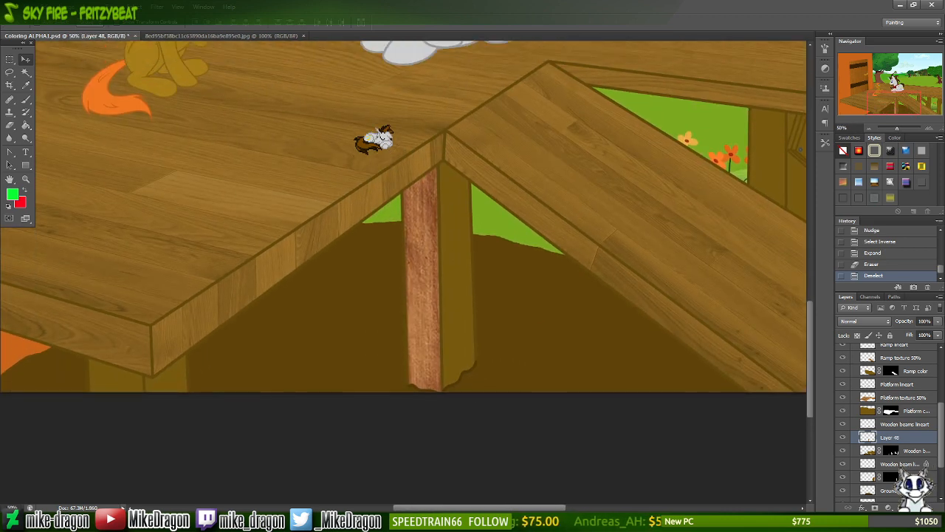
pyautogui.click(926, 322)
pyautogui.write('50')
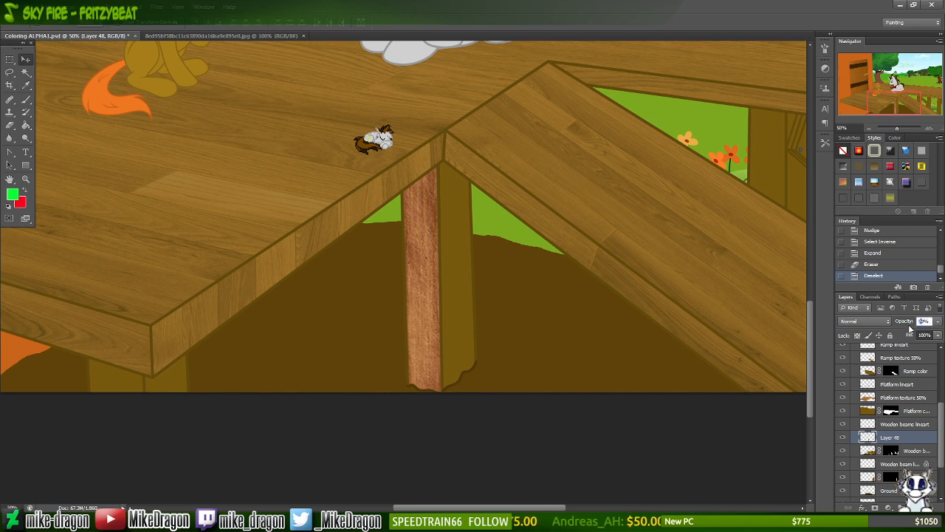
pyautogui.press('Return')
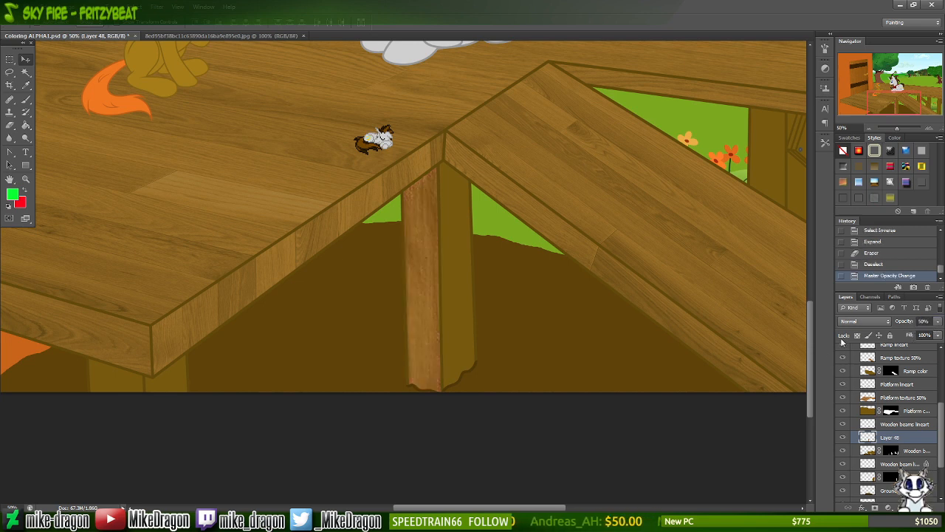
# - Try the blending modes from Dissolve through Luminosity one after another on the Layer 48 beam texture
pyautogui.hotkey('ctrl', '-')
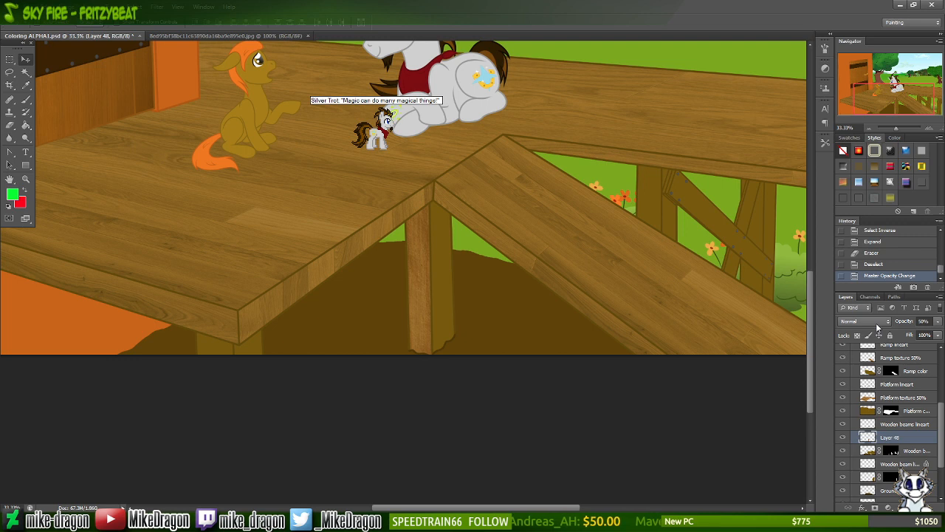
pyautogui.click(878, 325)
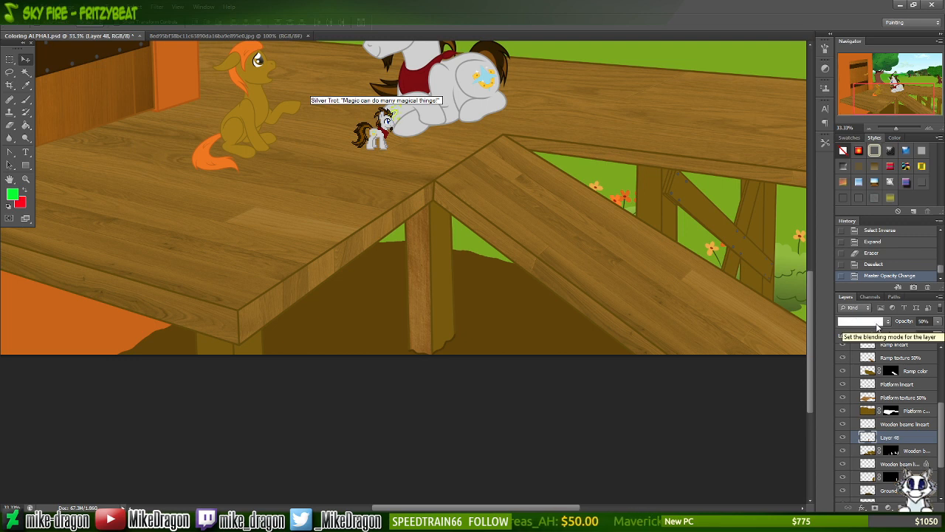
pyautogui.click(877, 325)
pyautogui.press('Down')
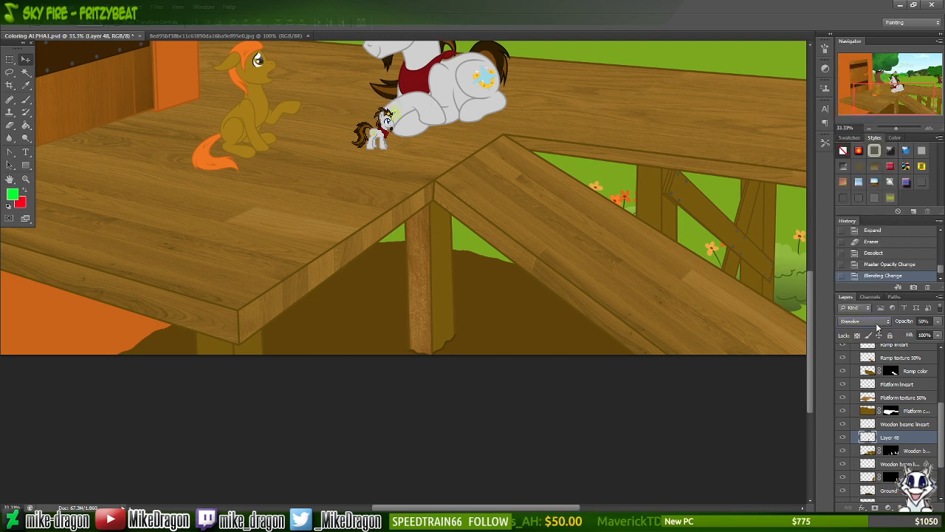
pyautogui.press('Down')
pyautogui.press('Down')
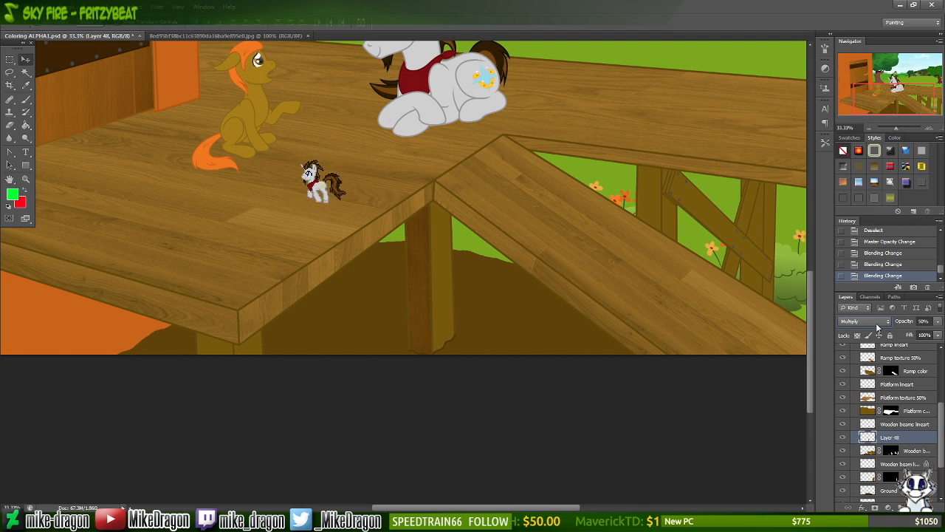
pyautogui.press('Down')
pyautogui.press('Down')
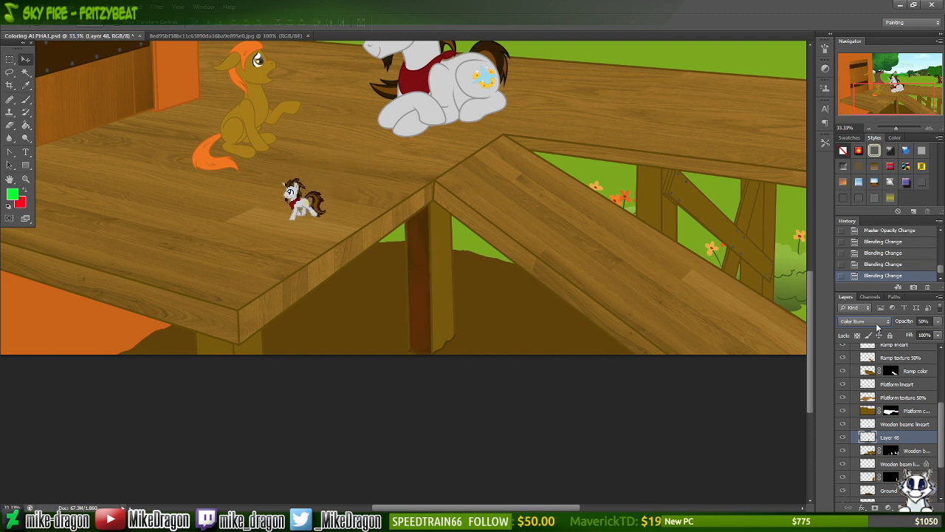
pyautogui.press('Down')
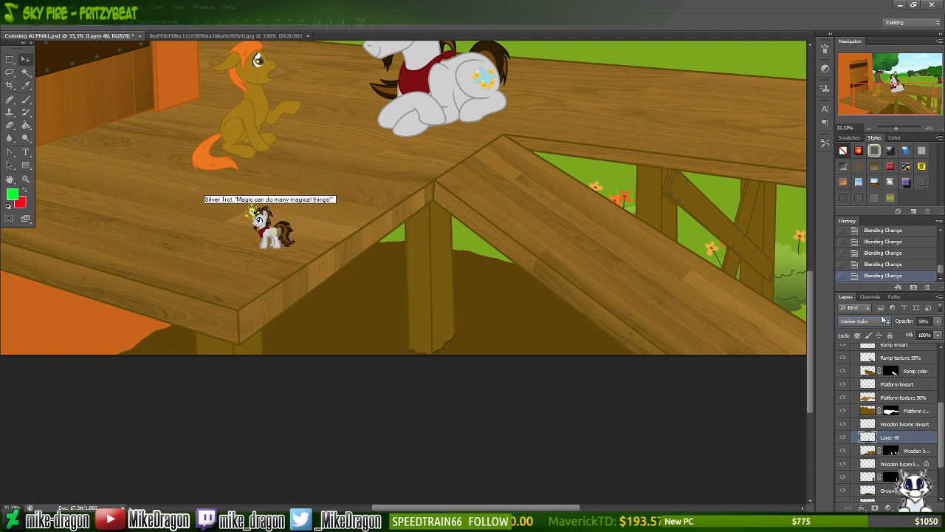
pyautogui.press('Down')
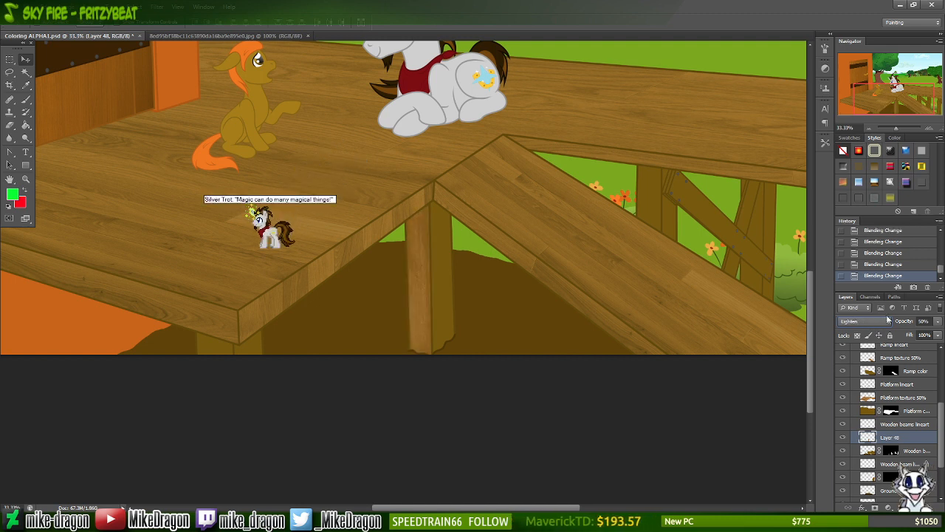
pyautogui.press('Down')
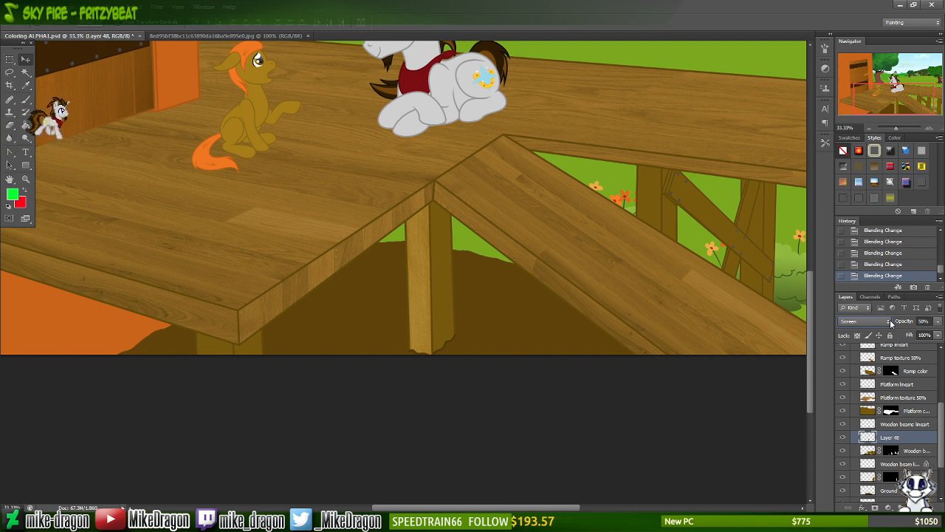
pyautogui.press('Down')
pyautogui.press('Down')
pyautogui.press('Down')
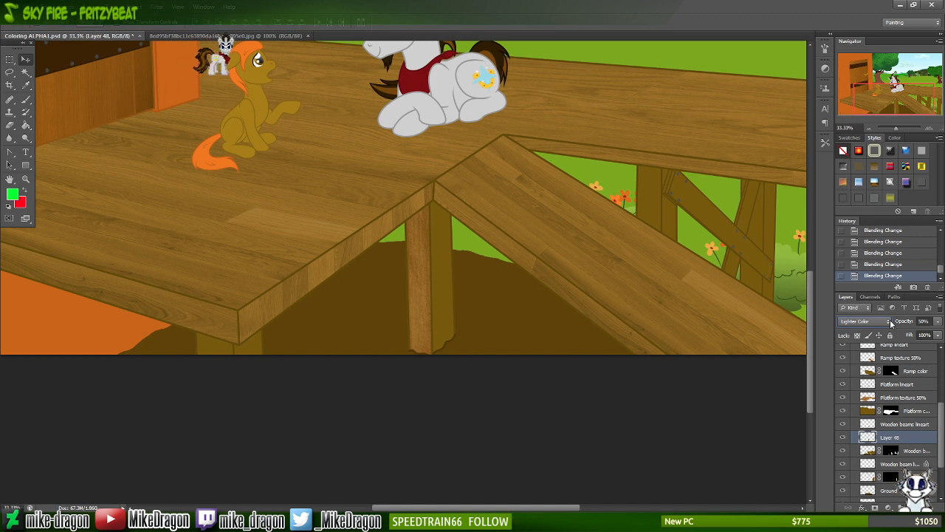
pyautogui.scroll(-1, 891, 322)
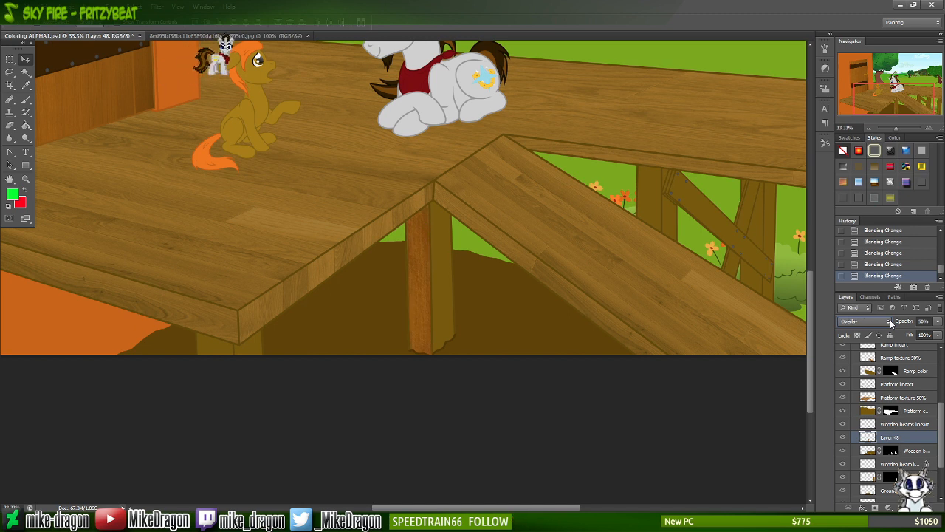
pyautogui.scroll(-1, 891, 323)
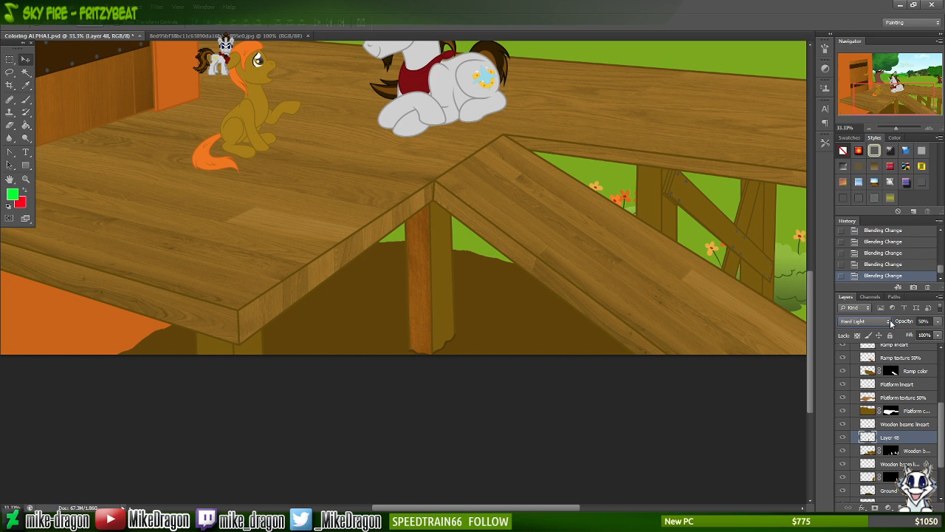
pyautogui.scroll(-1, 892, 323)
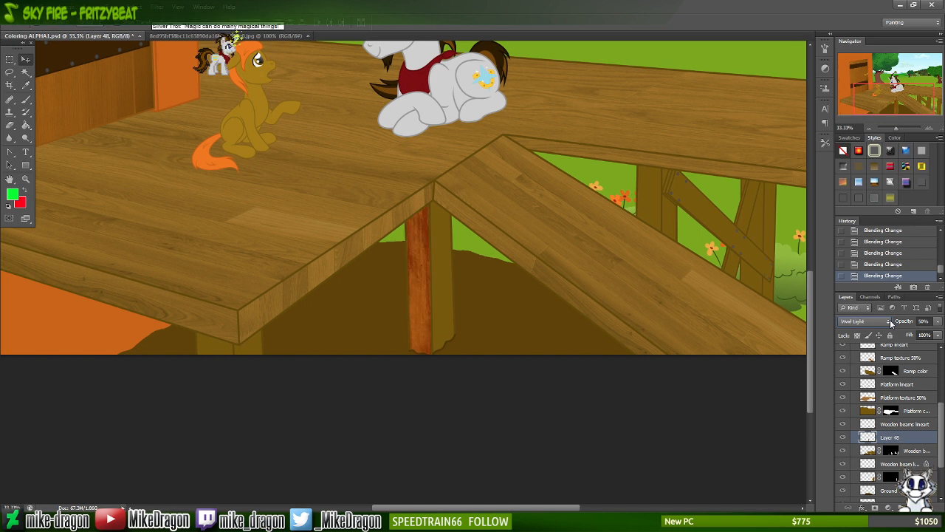
pyautogui.scroll(-2, 892, 323)
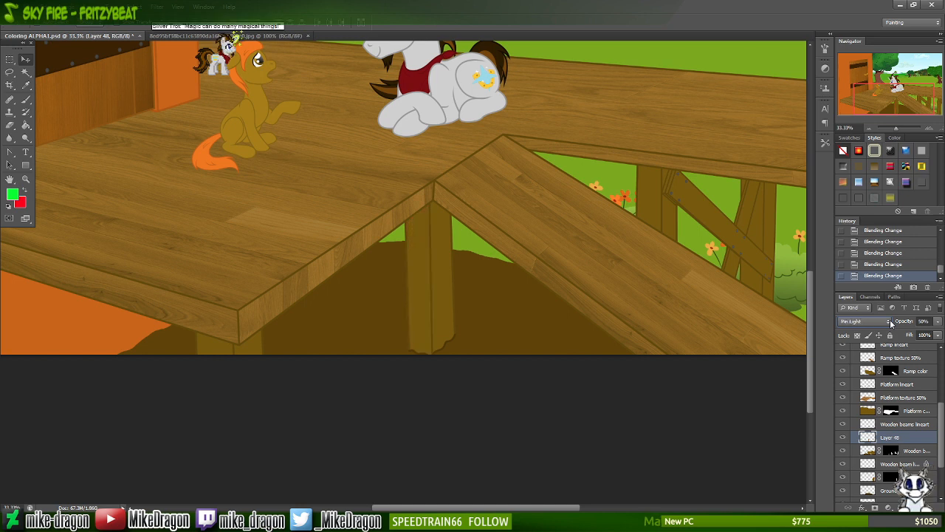
pyautogui.scroll(-1, 892, 323)
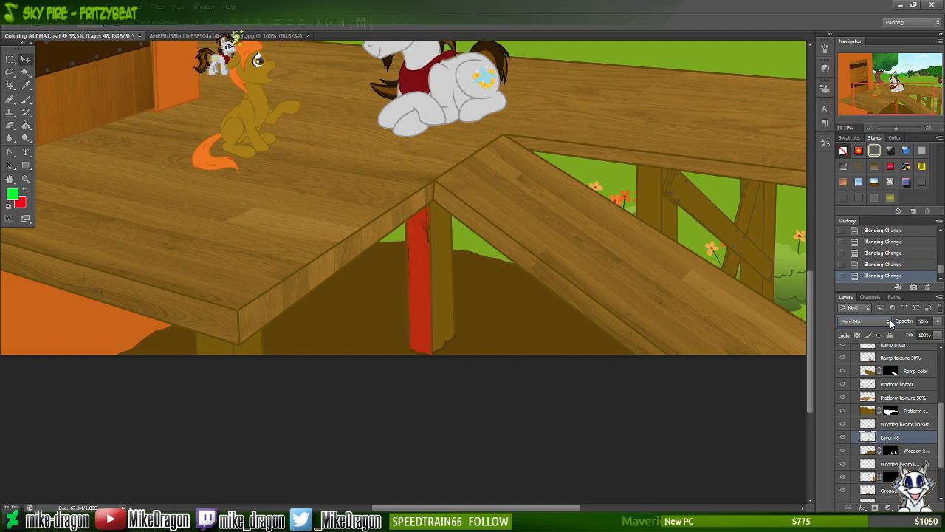
pyautogui.scroll(-1, 892, 323)
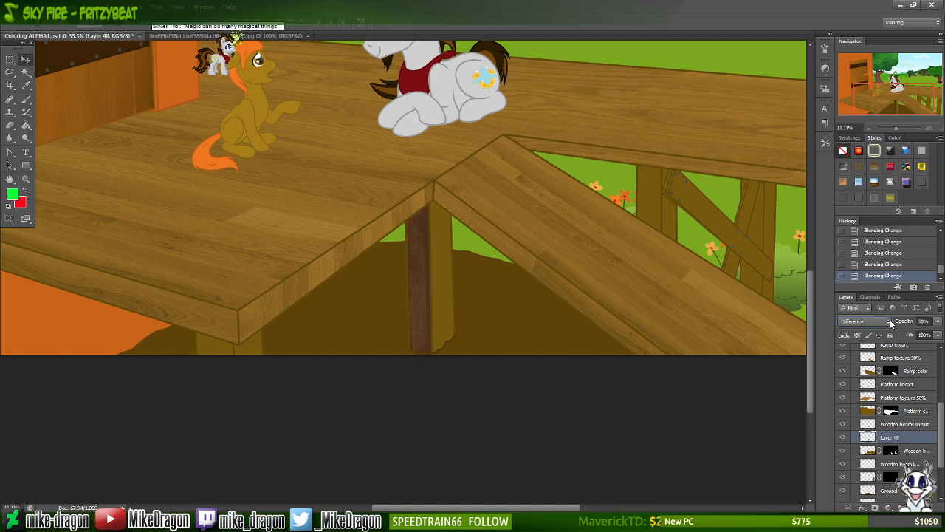
pyautogui.scroll(-1, 892, 323)
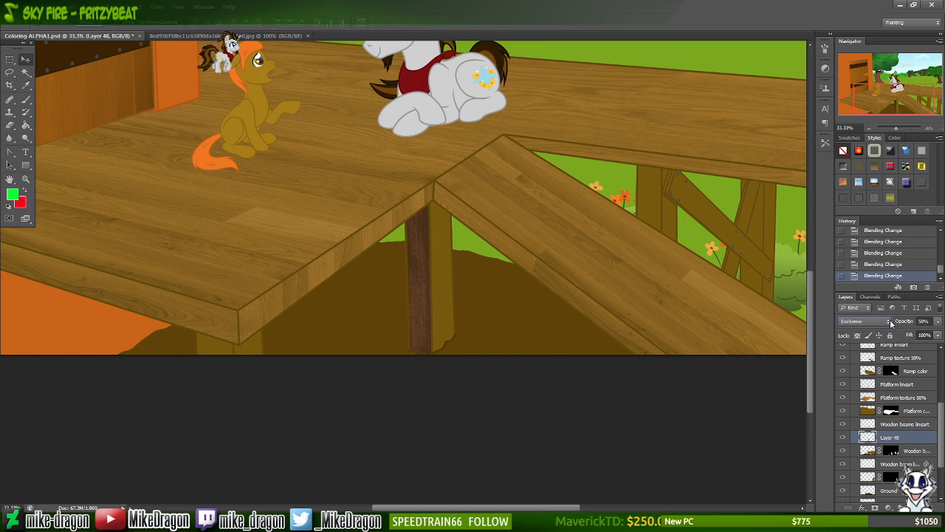
pyautogui.scroll(-1, 892, 323)
pyautogui.scroll(-1, 892, 323)
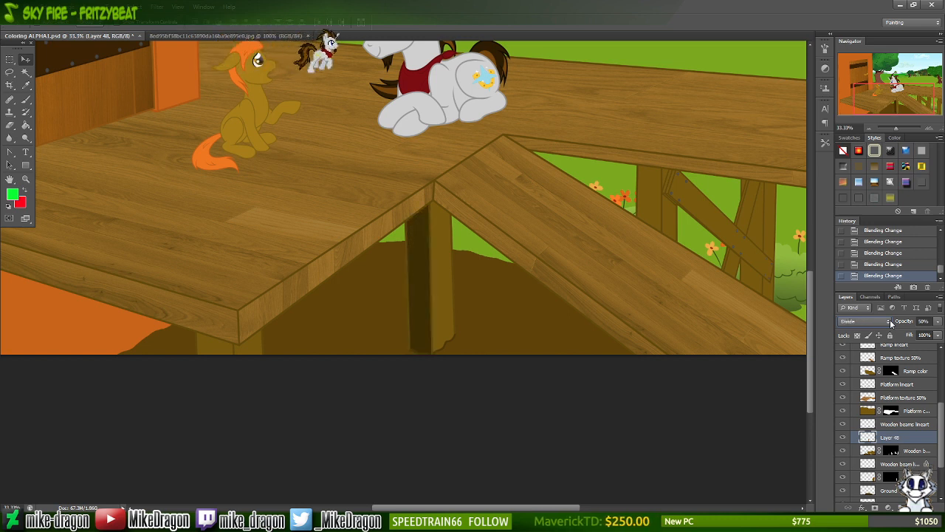
pyautogui.scroll(-2, 892, 323)
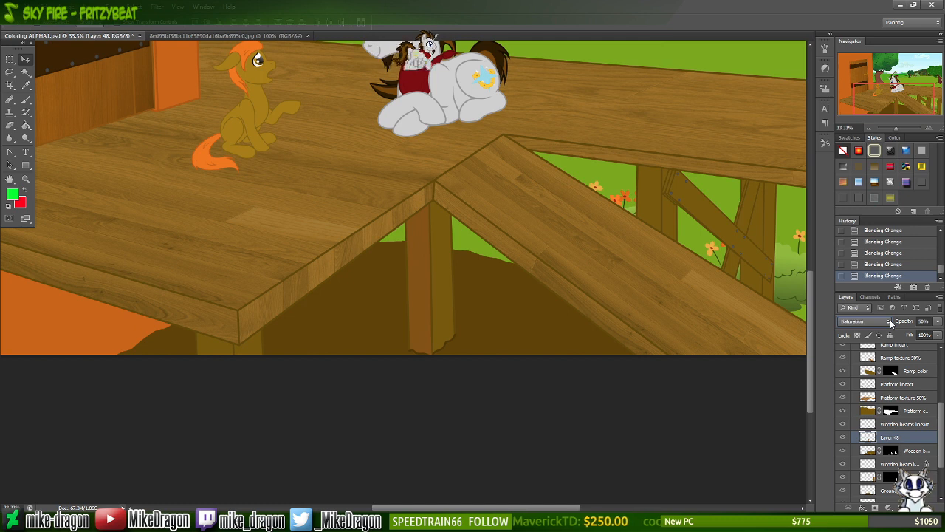
pyautogui.scroll(-1, 892, 322)
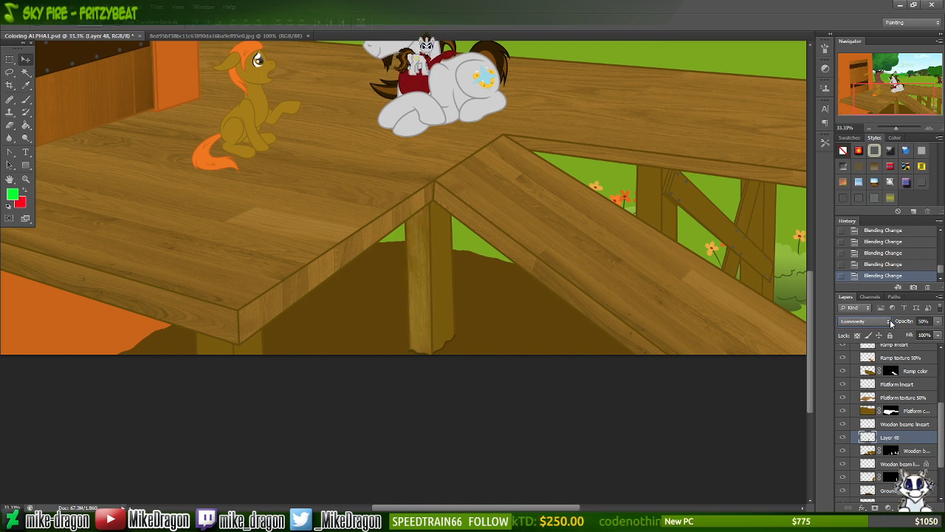
# - Compare the Screen and Overlay blending modes on Layer 48, settle on Screen, and check the beam within the scene
pyautogui.click(891, 323)
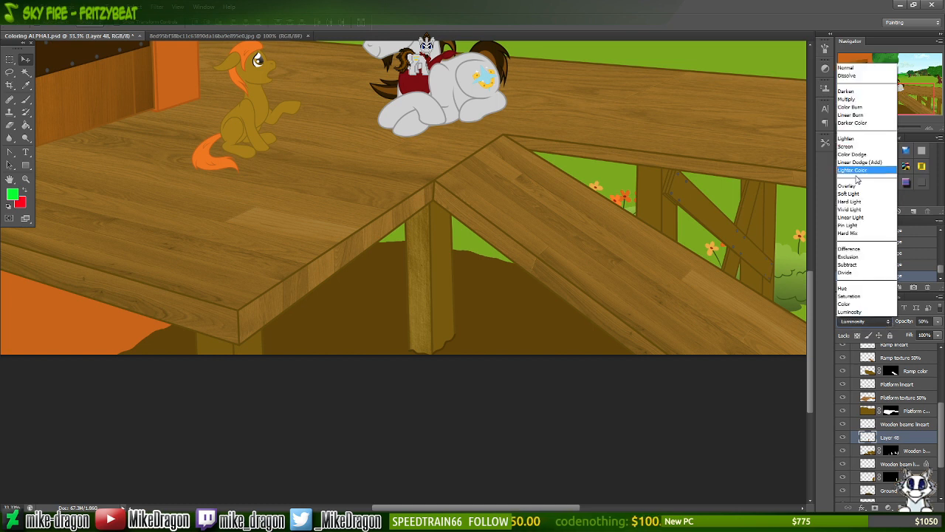
pyautogui.click(871, 147)
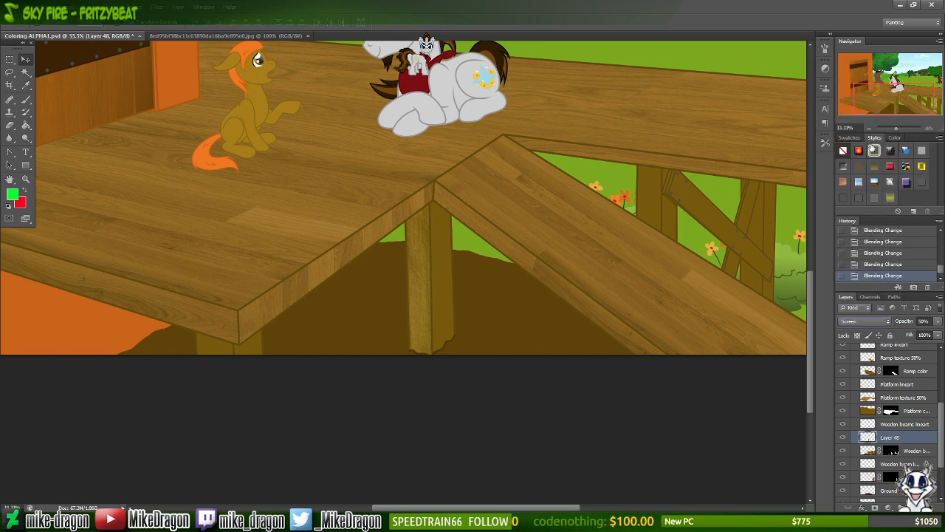
pyautogui.click(888, 322)
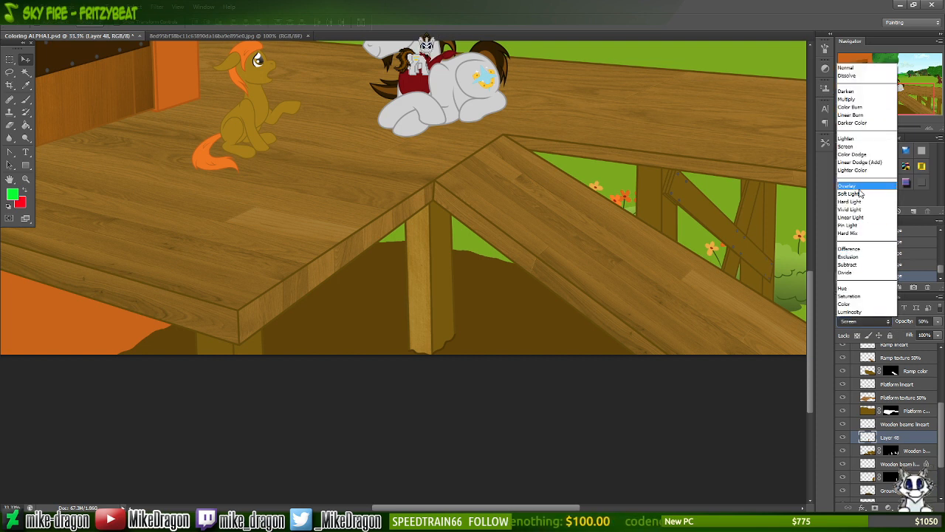
pyautogui.click(861, 186)
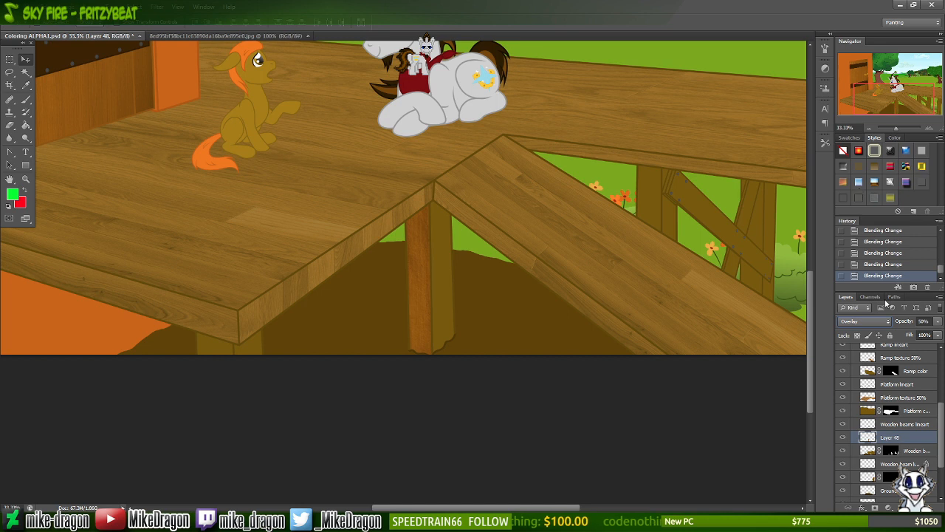
pyautogui.click(888, 323)
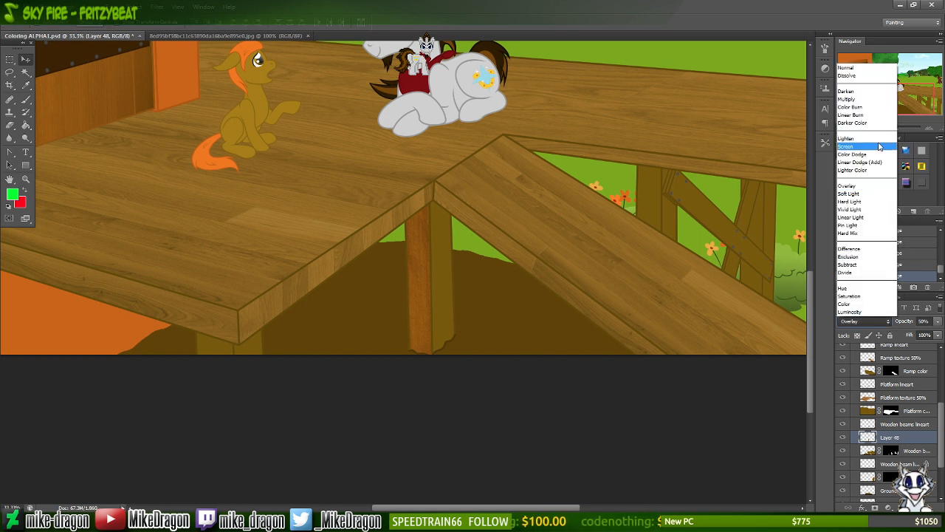
pyautogui.click(878, 146)
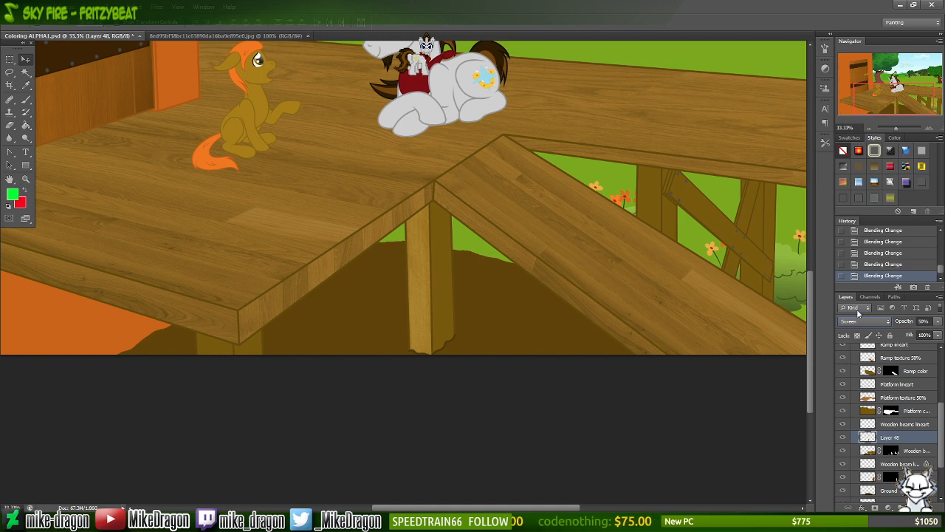
pyautogui.moveTo(927, 104); pyautogui.dragTo(912, 91)
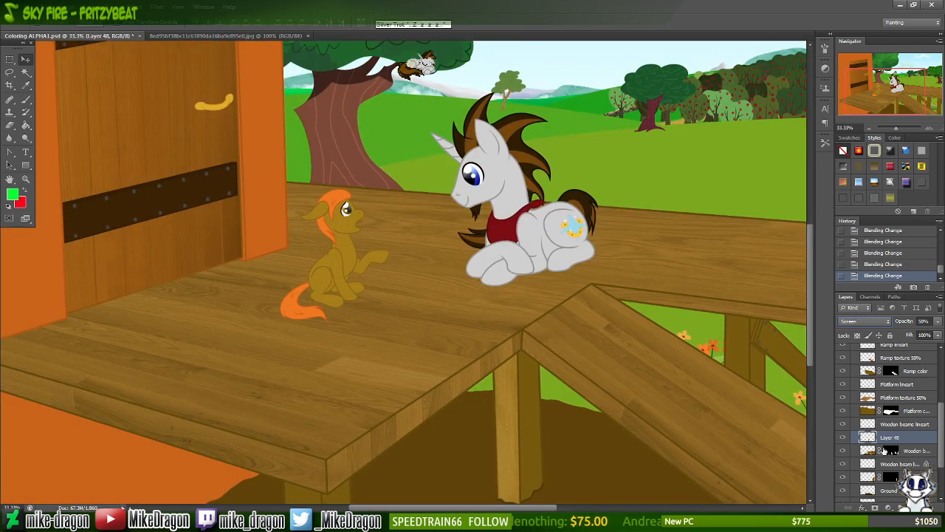
# - Make the Platform texture 50% layer active and toggle its visibility off and back on
pyautogui.click(873, 399)
pyautogui.click(843, 397)
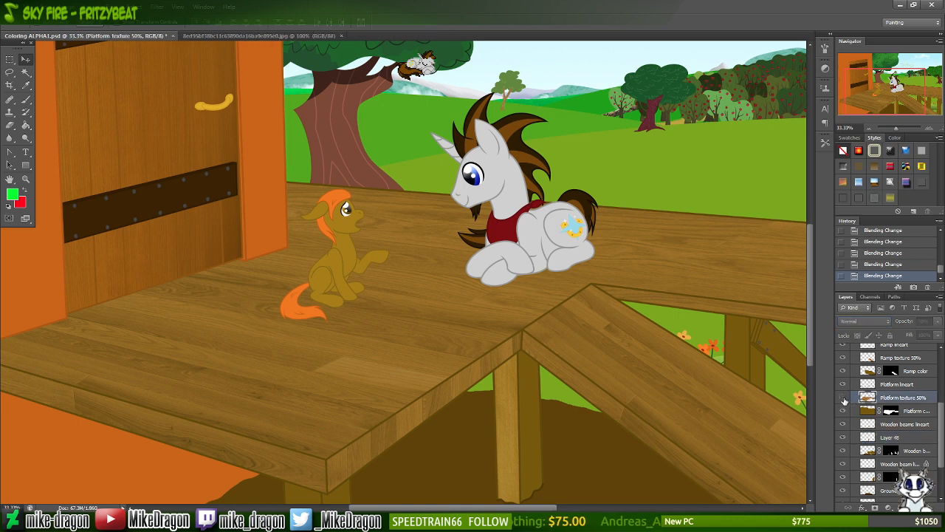
pyautogui.click(843, 398)
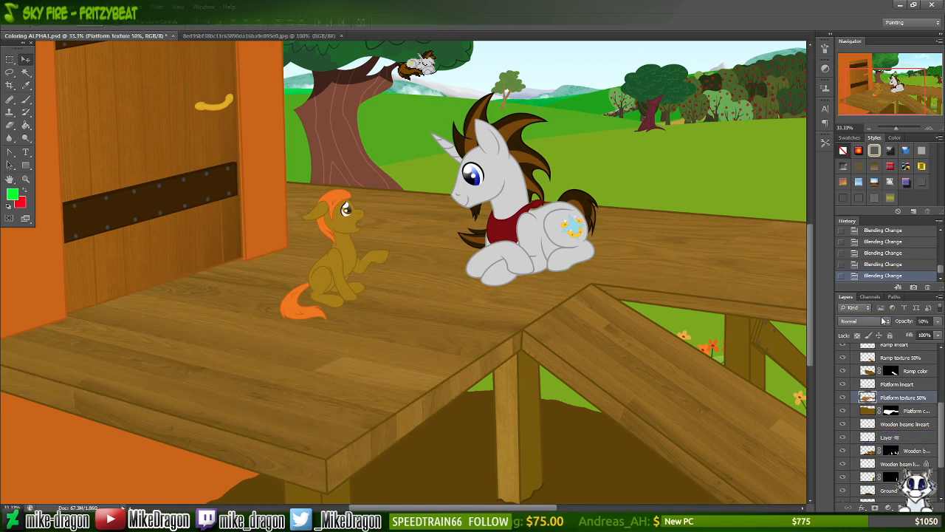
# - Try the blending modes from Dissolve through Luminosity one after another on the Platform texture 50% layer
pyautogui.click(864, 321)
pyautogui.click(860, 75)
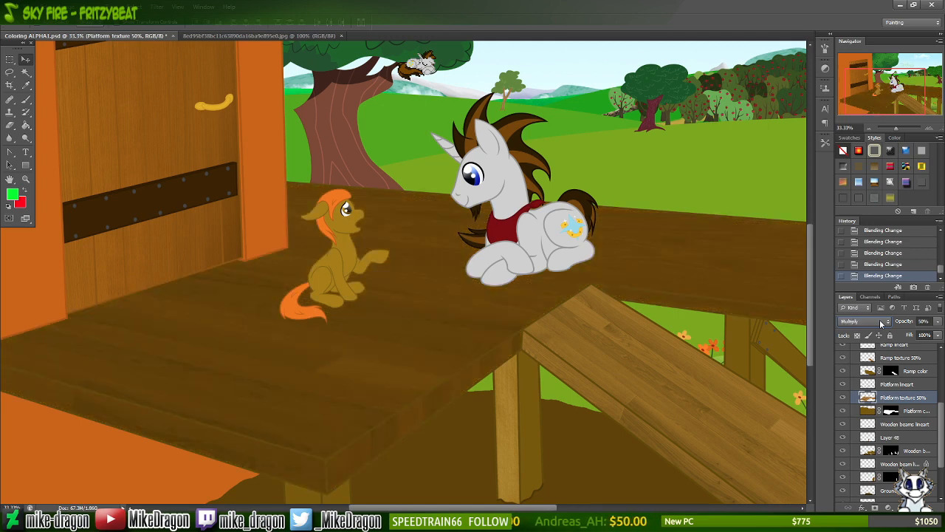
pyautogui.press('Down')
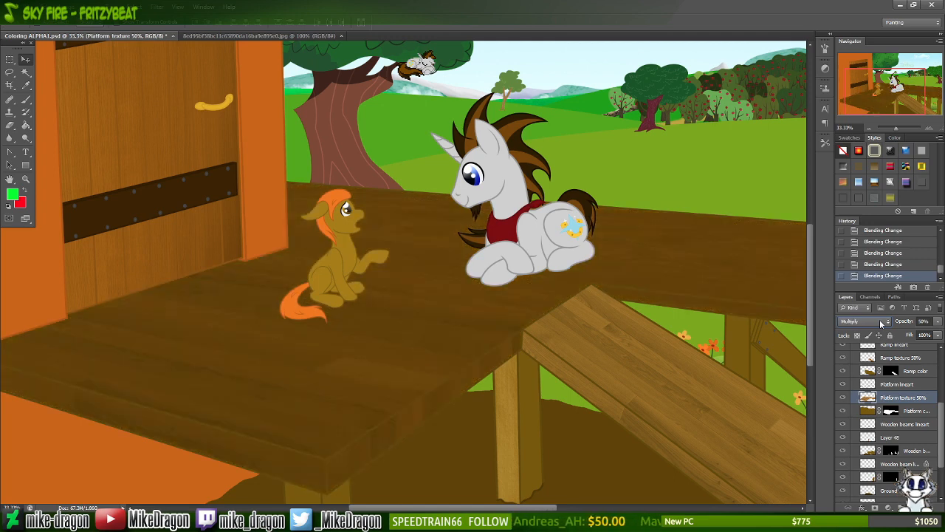
pyautogui.press('Down')
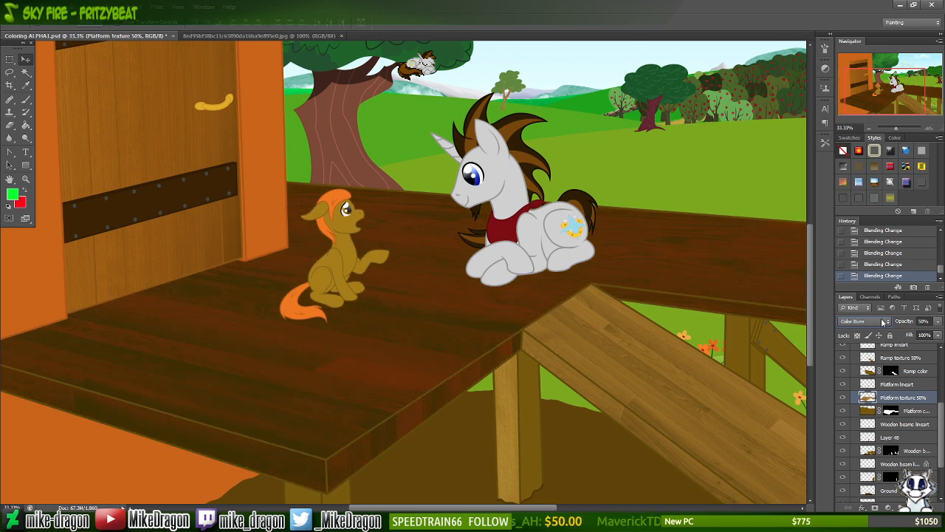
pyautogui.press('Down')
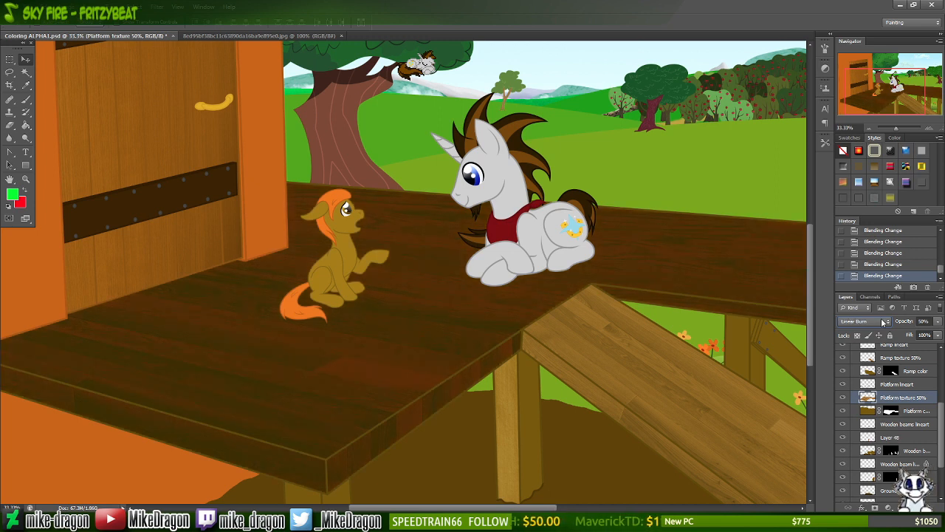
pyautogui.press('Down')
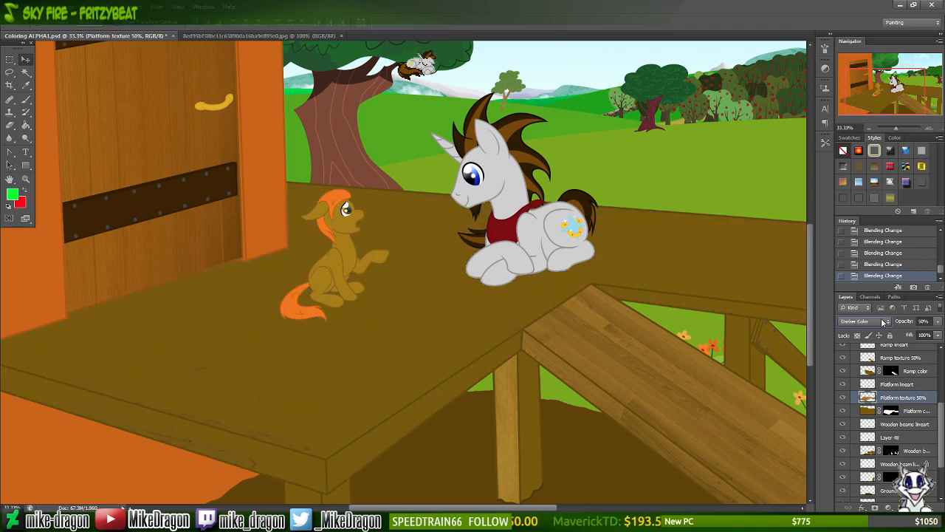
pyautogui.press('Down')
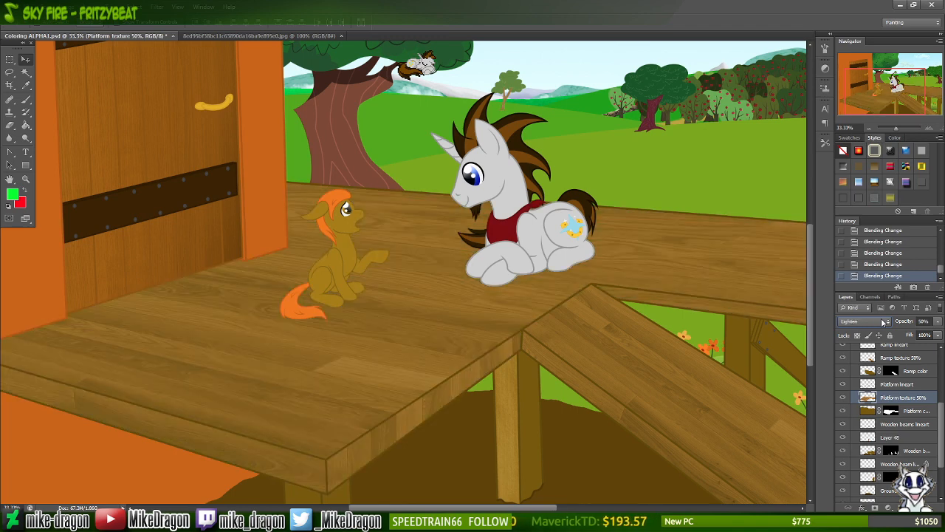
pyautogui.press('Down')
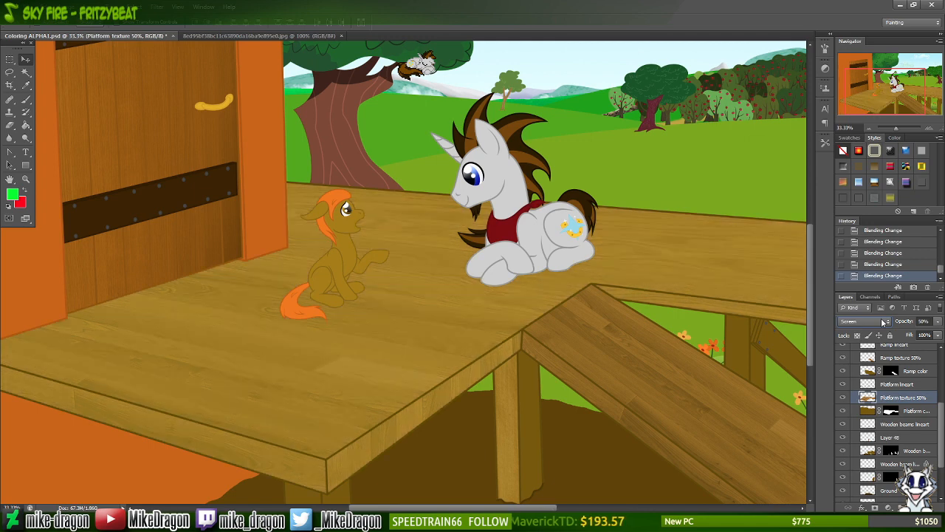
pyautogui.press('Down')
pyautogui.press('Down')
pyautogui.press('Down')
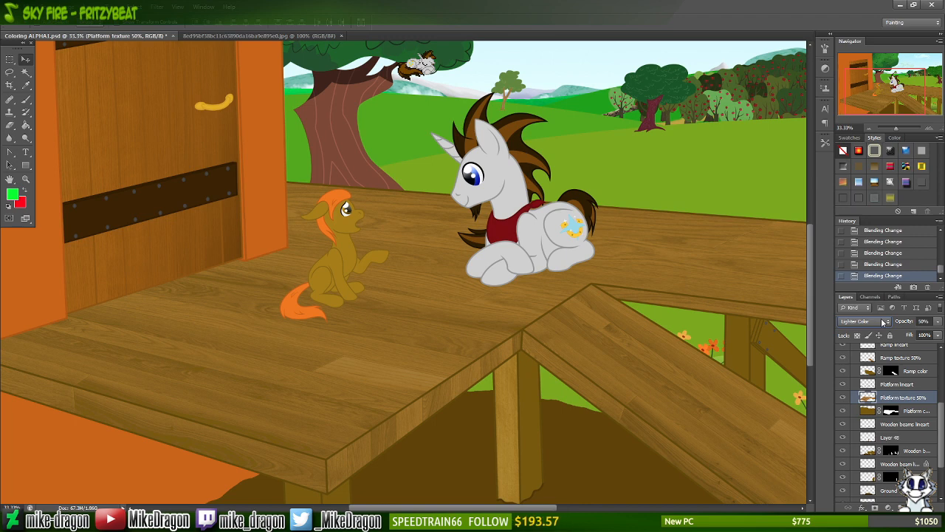
pyautogui.press('Down')
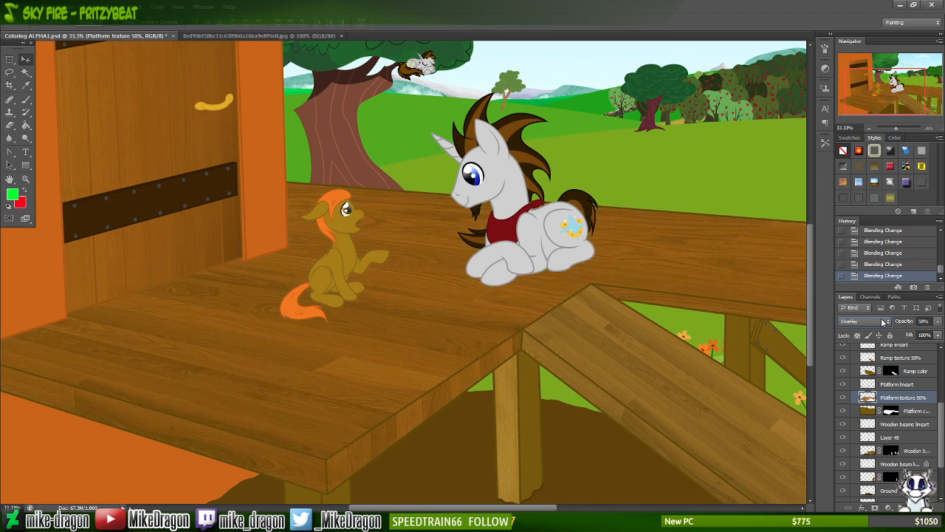
pyautogui.press('Down')
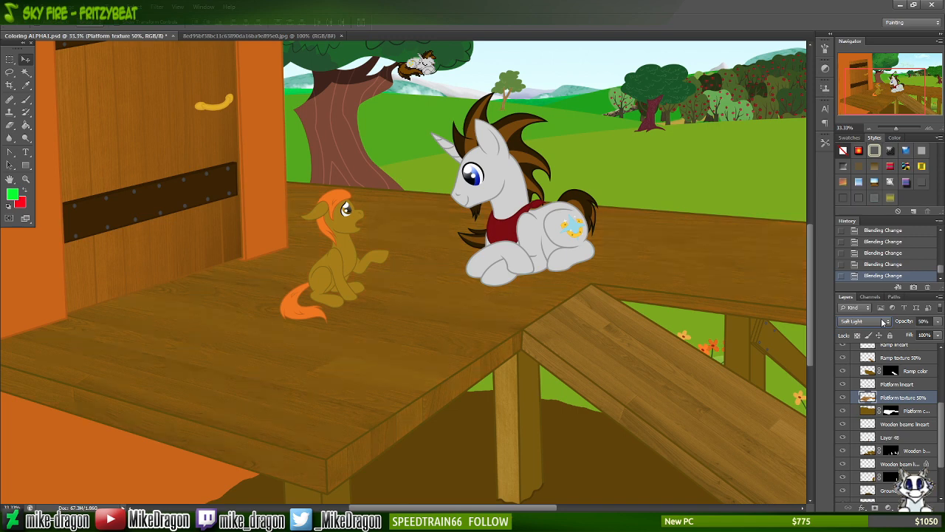
pyautogui.press('Down')
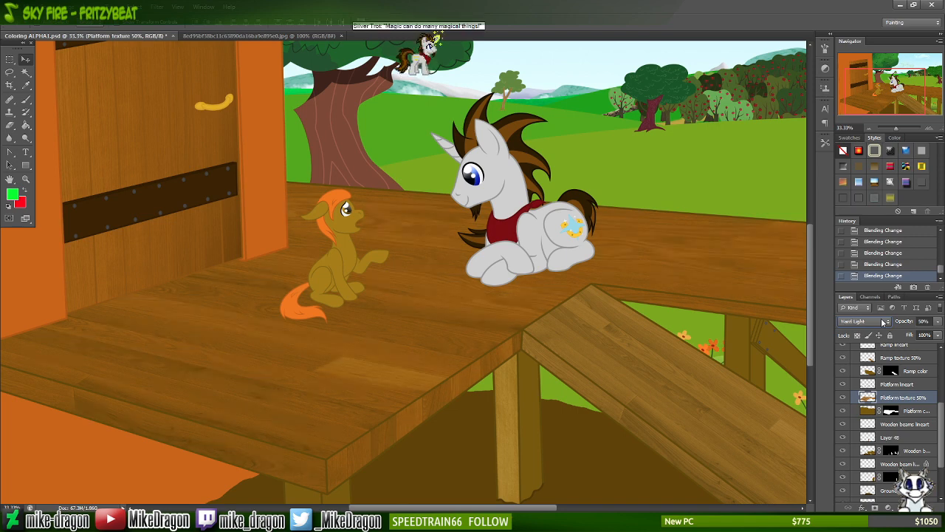
pyautogui.press('Down')
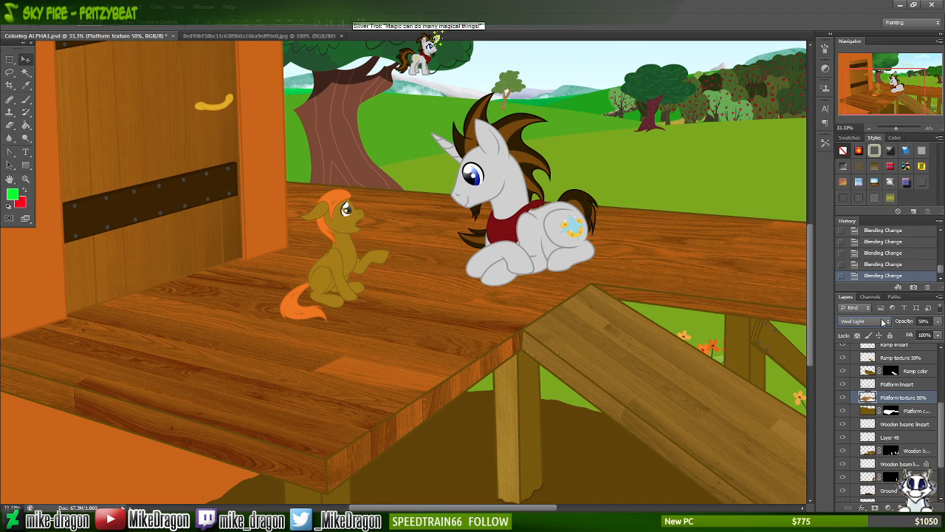
pyautogui.press('Down')
pyautogui.press('Down')
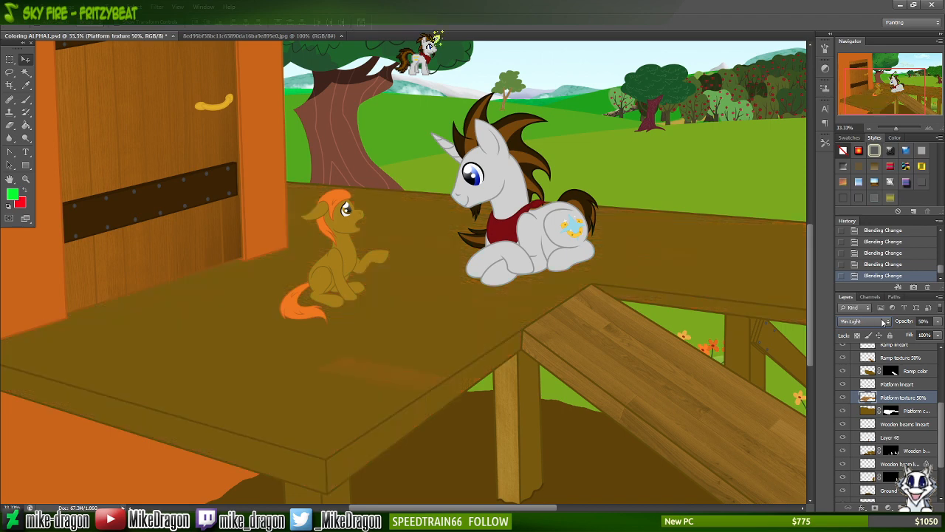
pyautogui.press('Down')
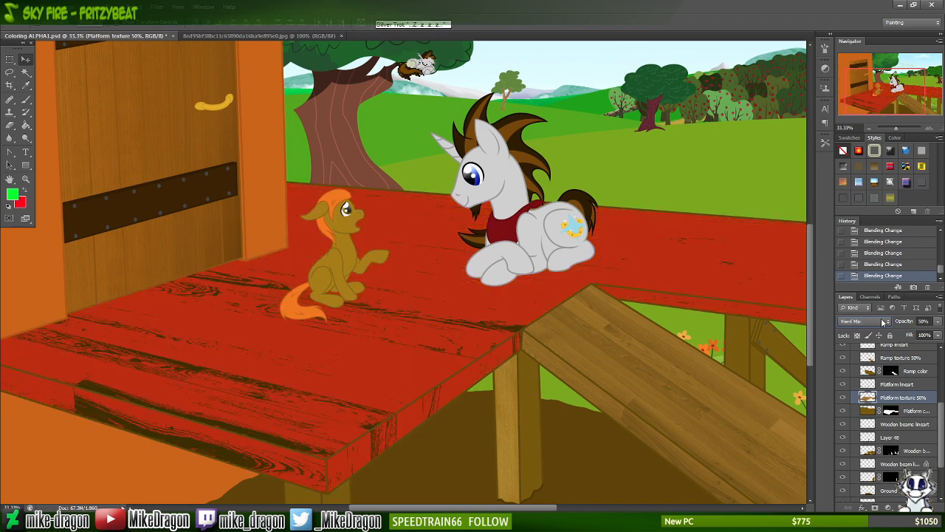
pyautogui.press('Down')
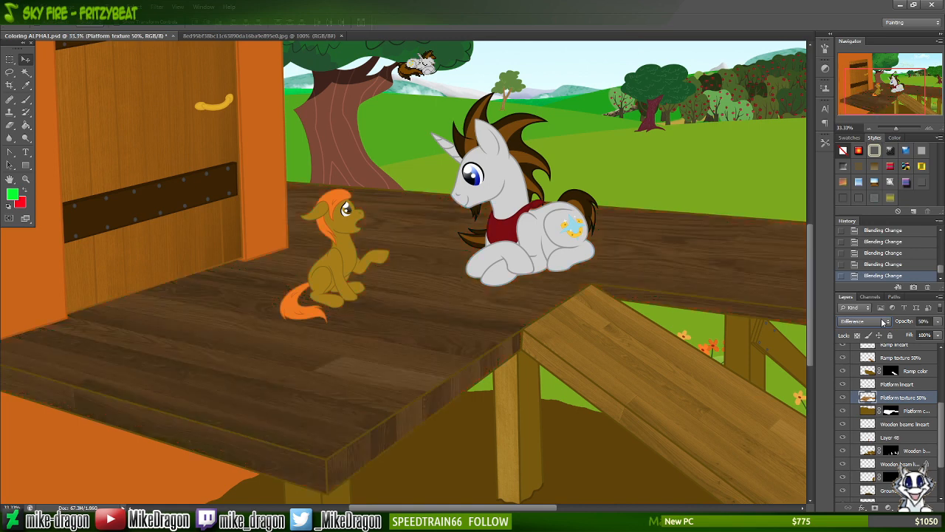
pyautogui.press('Down')
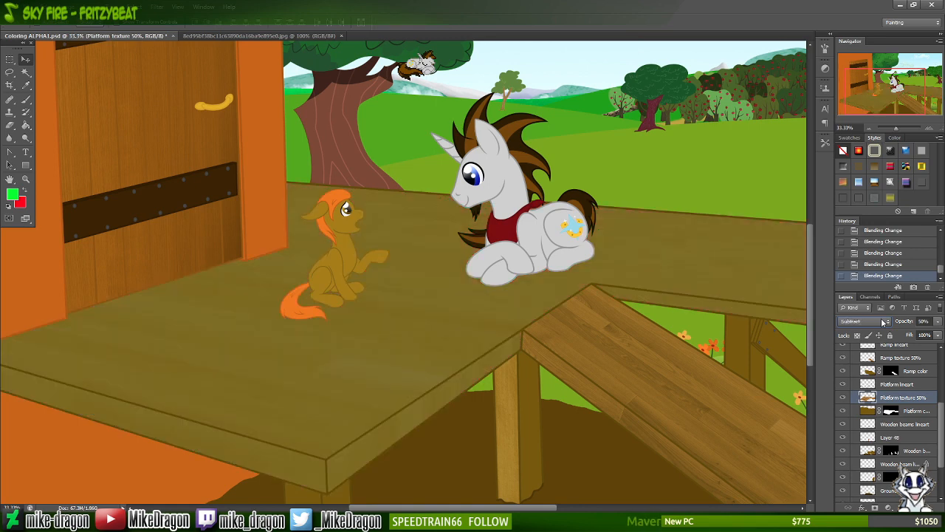
pyautogui.press('Down')
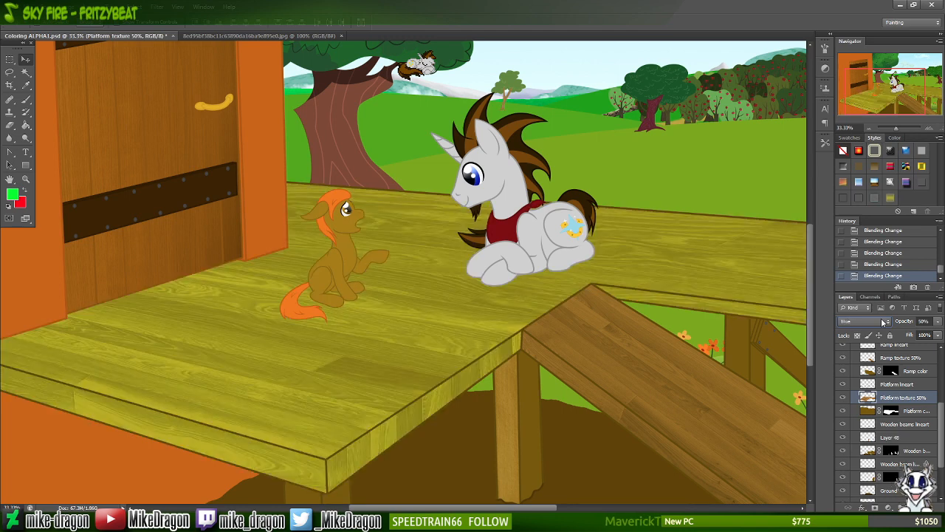
pyautogui.press('Down')
pyautogui.press('Down')
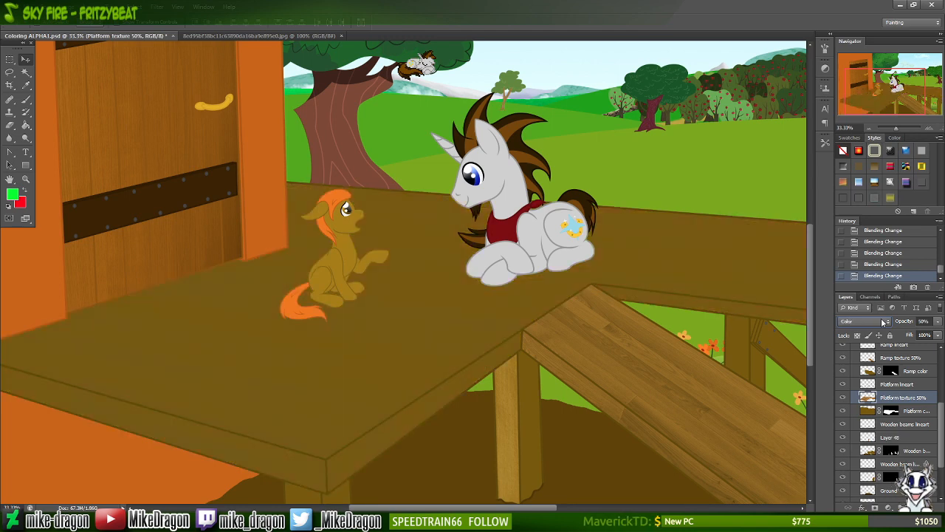
pyautogui.press('Down')
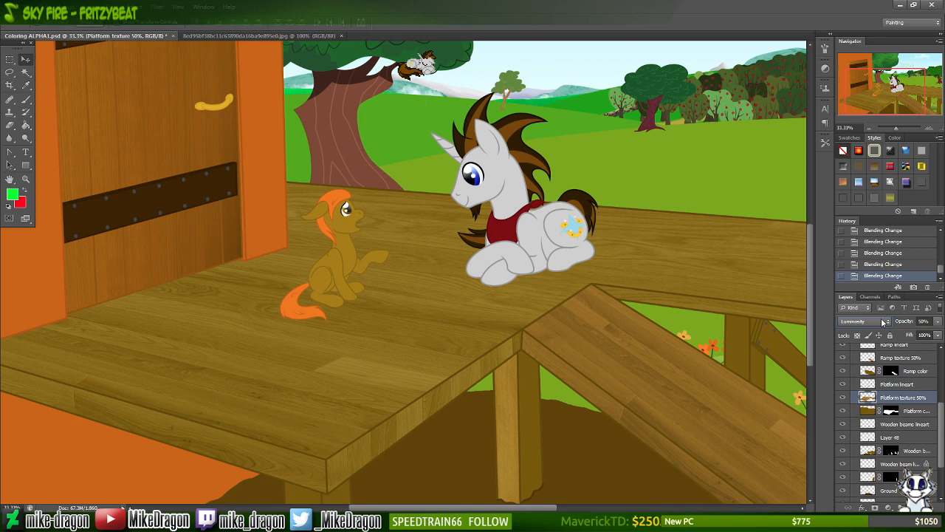
pyautogui.press('Up')
pyautogui.press('Up')
pyautogui.press('Up')
pyautogui.press('Up')
pyautogui.press('Up')
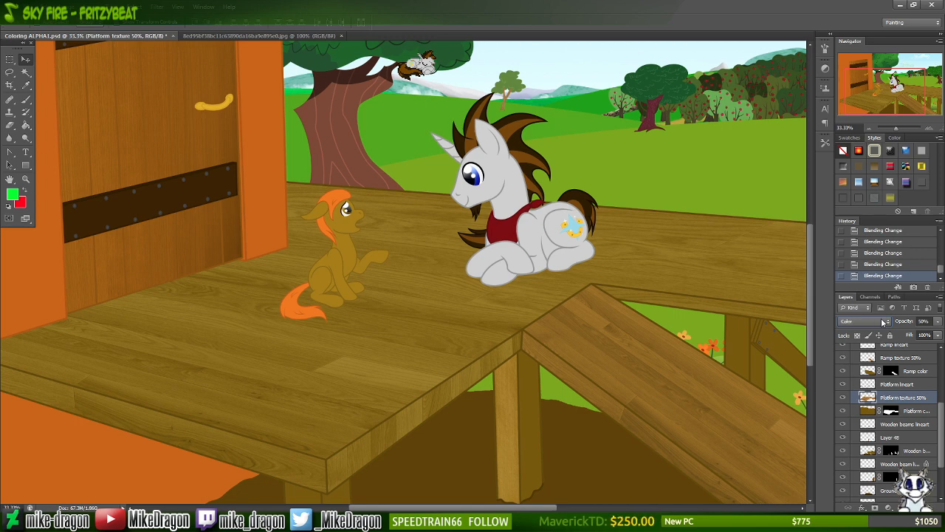
# - Compare the Screen and Overlay blending modes on the Platform texture 50% layer and settle on Overlay
pyautogui.click(884, 322)
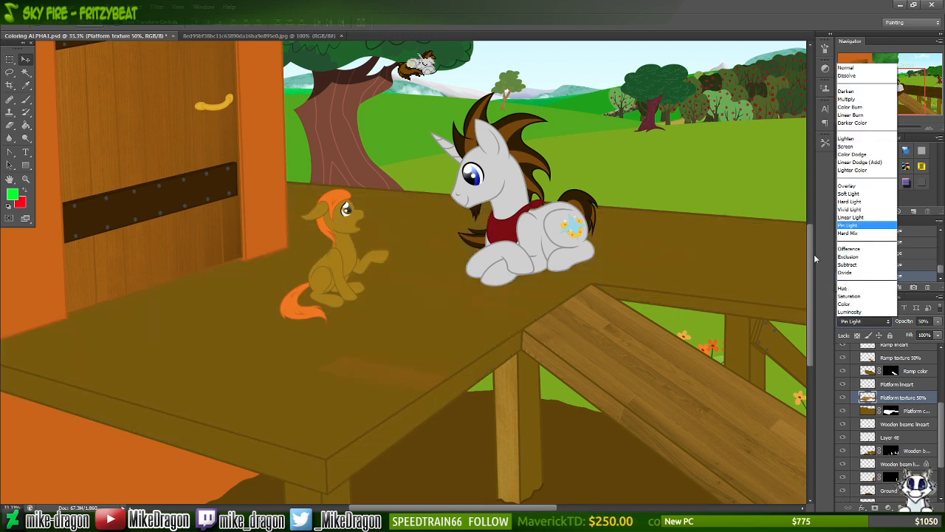
pyautogui.click(861, 145)
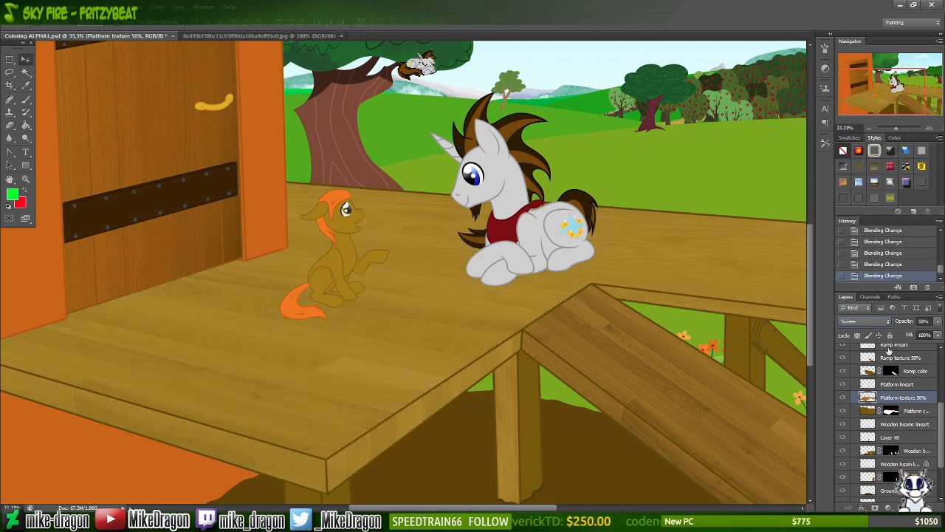
pyautogui.click(885, 322)
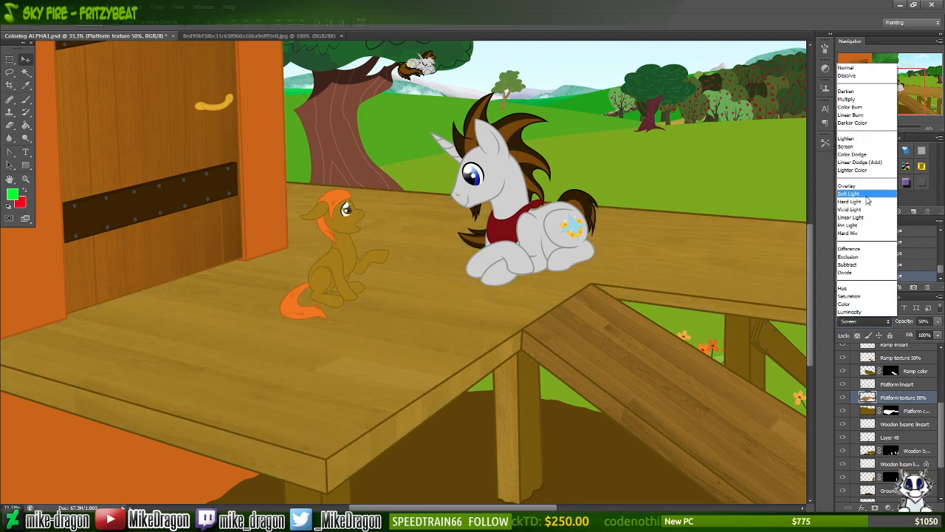
pyautogui.click(868, 187)
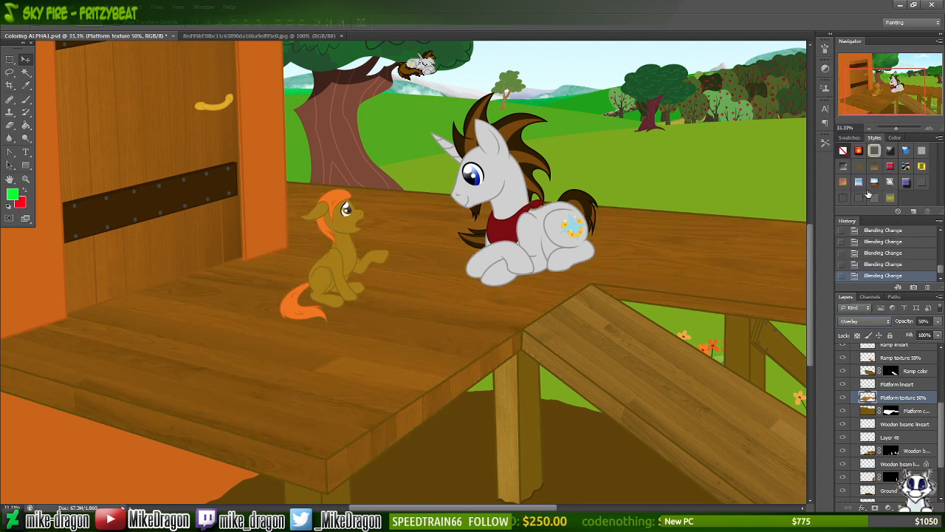
# - Try several opacity values on the Platform texture 50% layer and settle on 30%
pyautogui.click(924, 321)
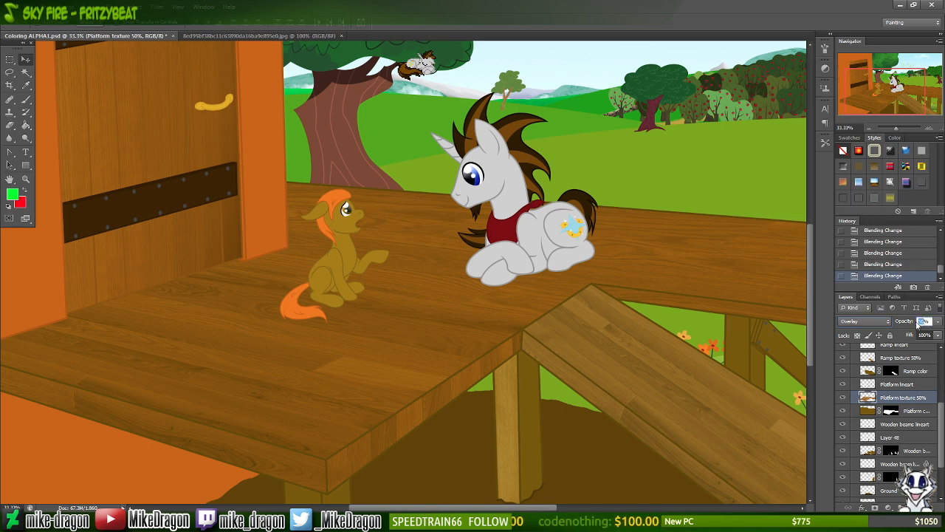
pyautogui.write('10')
pyautogui.press('Return')
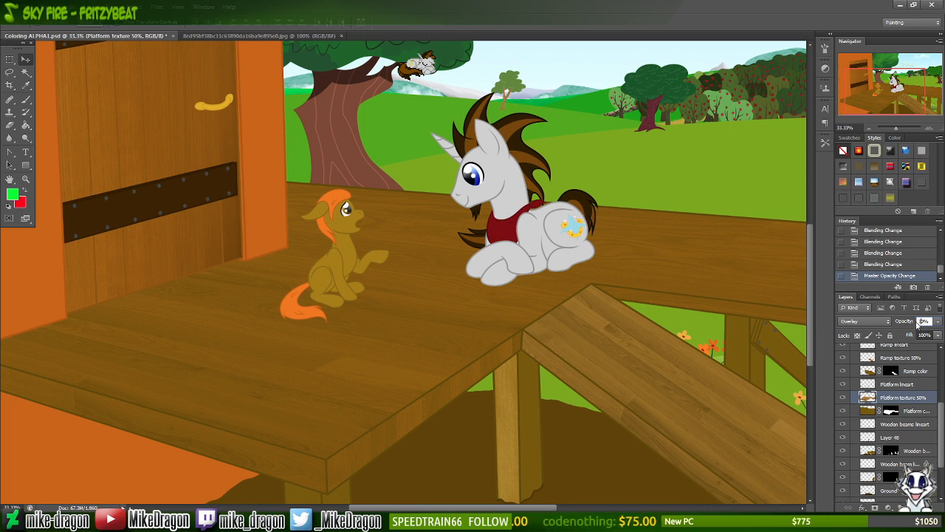
pyautogui.write('30')
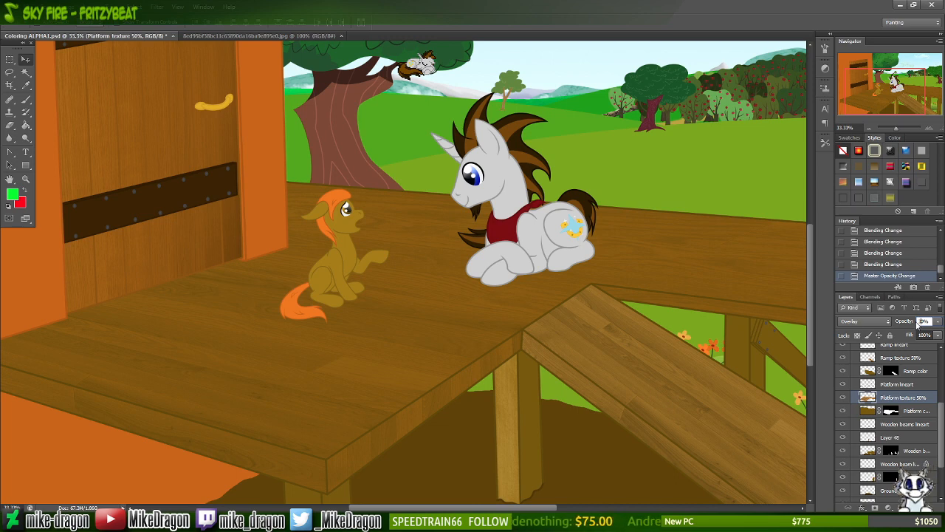
pyautogui.hotkey('shift', 'Up')
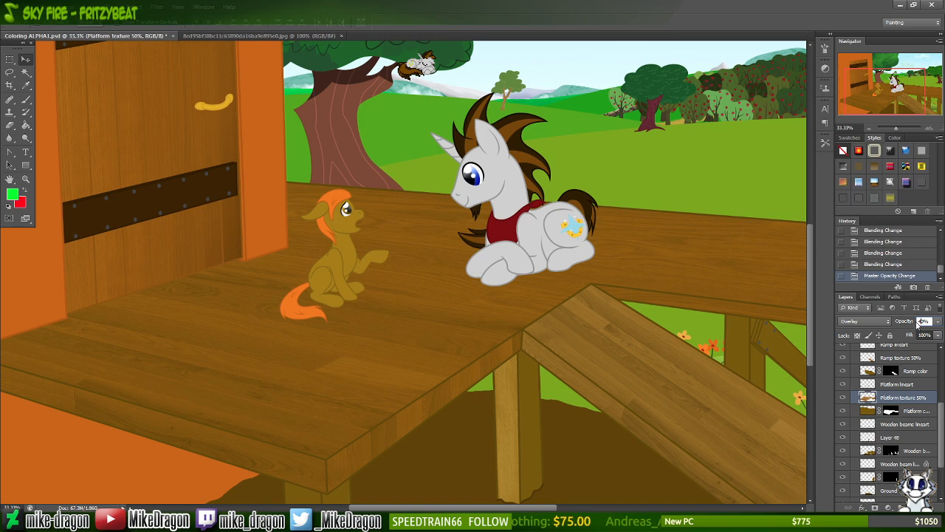
pyautogui.hotkey('shift', 'Down')
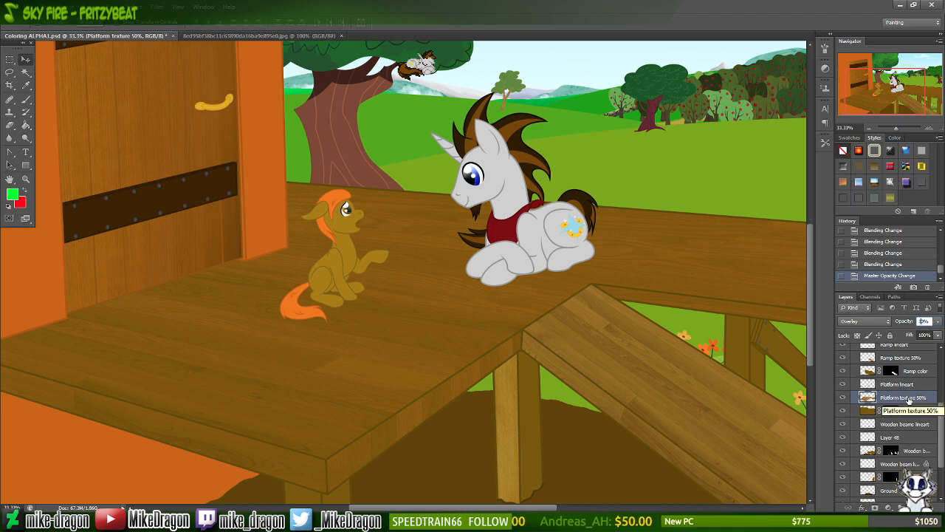
# - Copy the layer style of the Platform texture 50% layer and paste it onto the Ramp color layer
pyautogui.rightClick(910, 400)
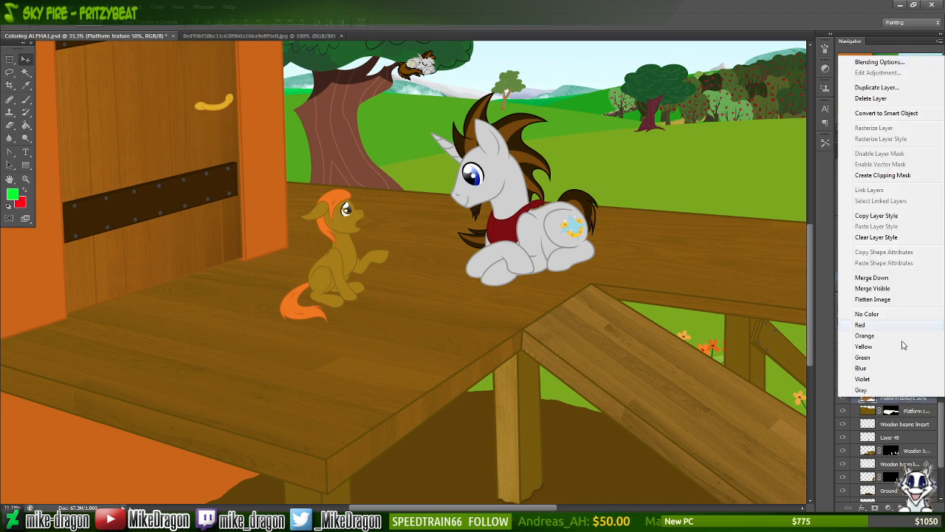
pyautogui.click(898, 218)
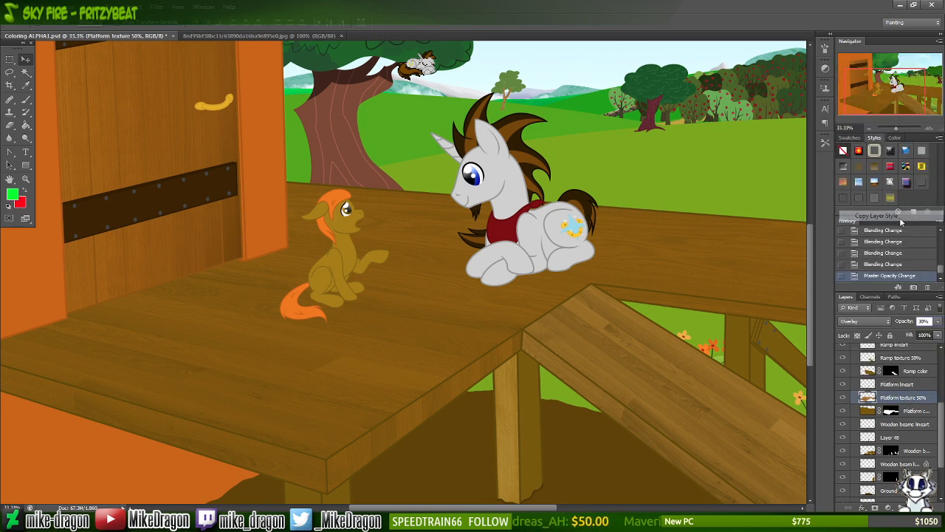
pyautogui.rightClick(913, 375)
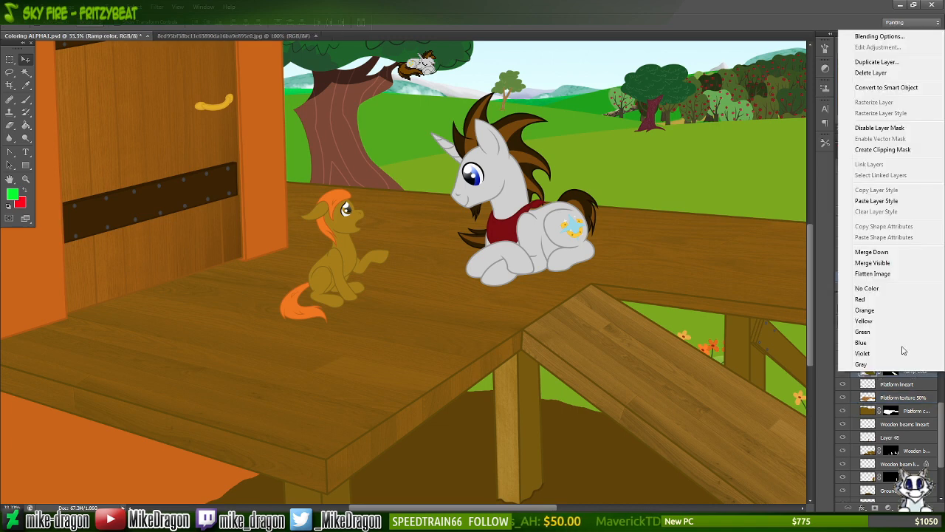
pyautogui.click(886, 205)
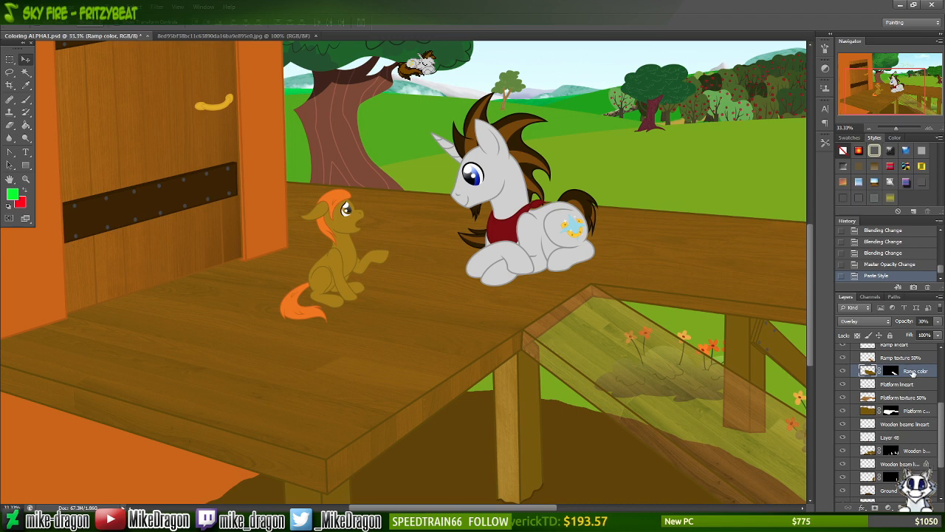
# - Set the Ramp color layer to 100% opacity and the Normal blending mode
pyautogui.click(924, 321)
pyautogui.write('5')
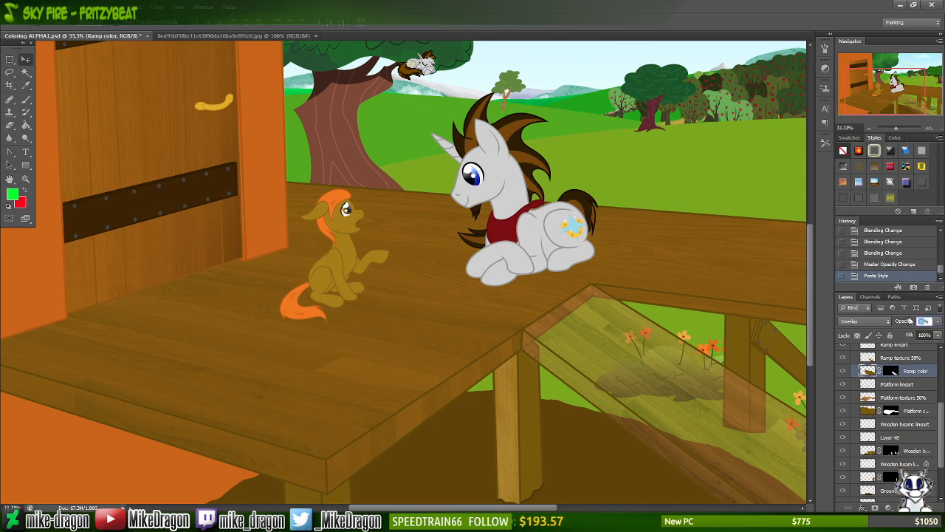
pyautogui.press('Return')
pyautogui.write('10')
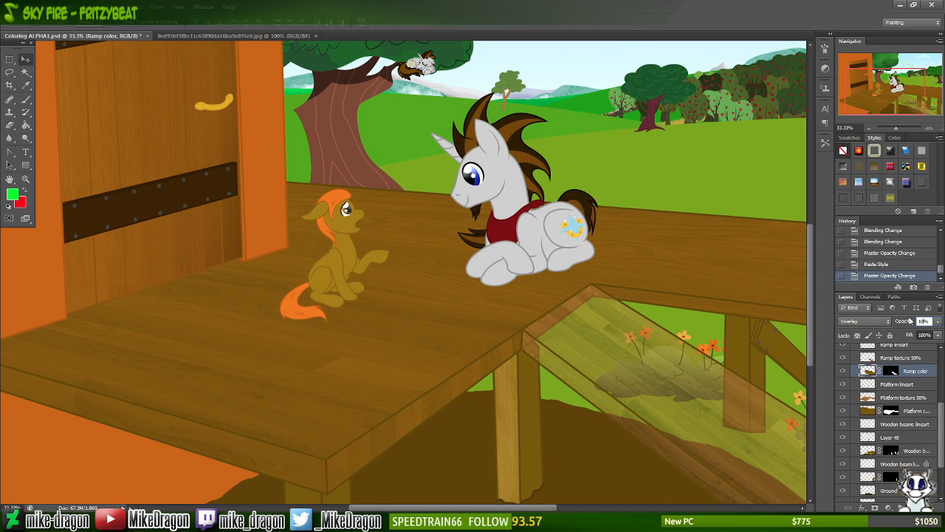
pyautogui.write('0')
pyautogui.click(876, 321)
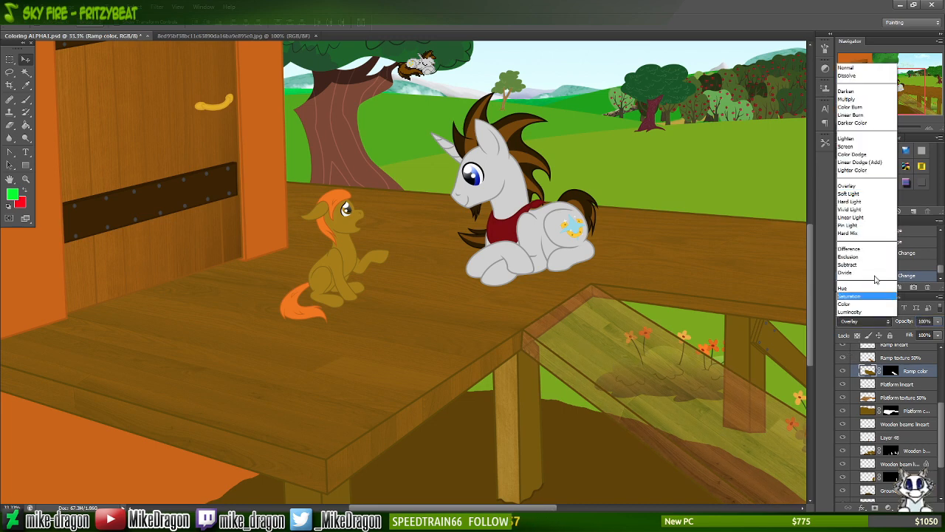
pyautogui.click(850, 68)
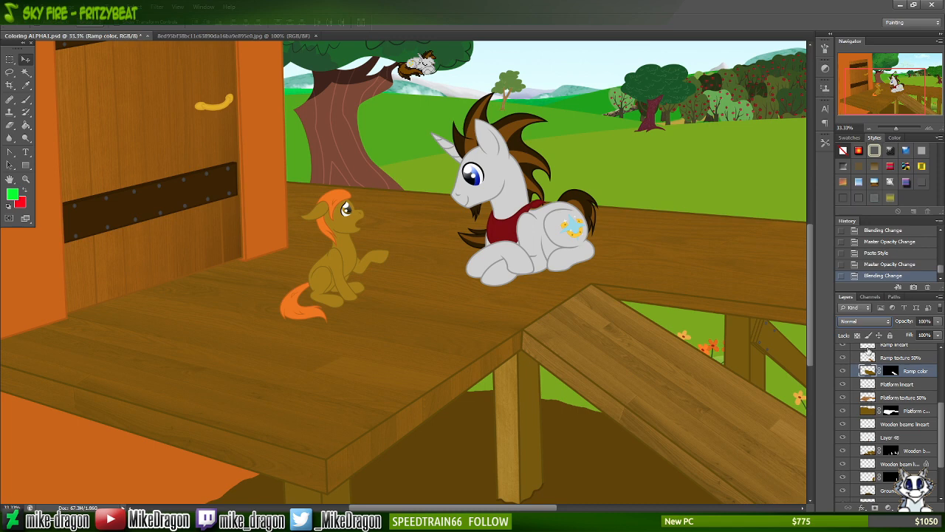
# - Paste the copied layer style onto the Ramp texture 50% layer
pyautogui.rightClick(892, 357)
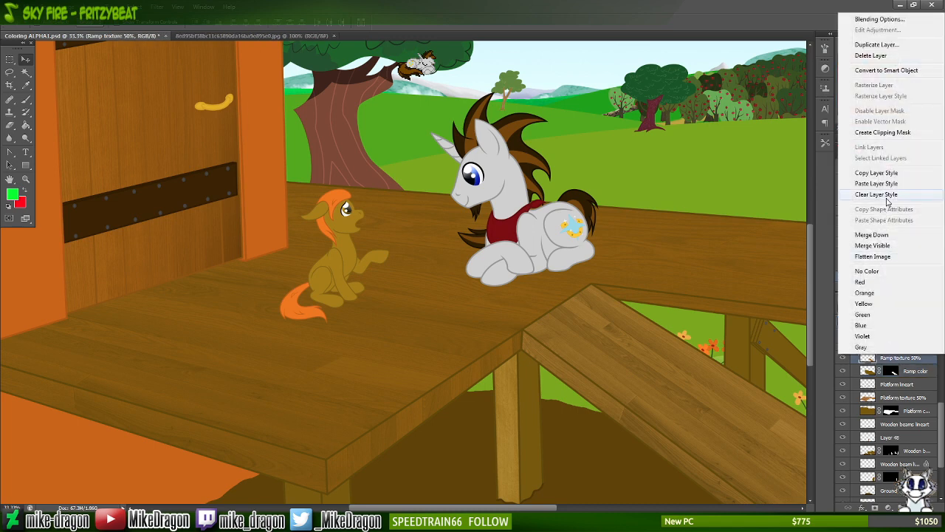
pyautogui.click(877, 183)
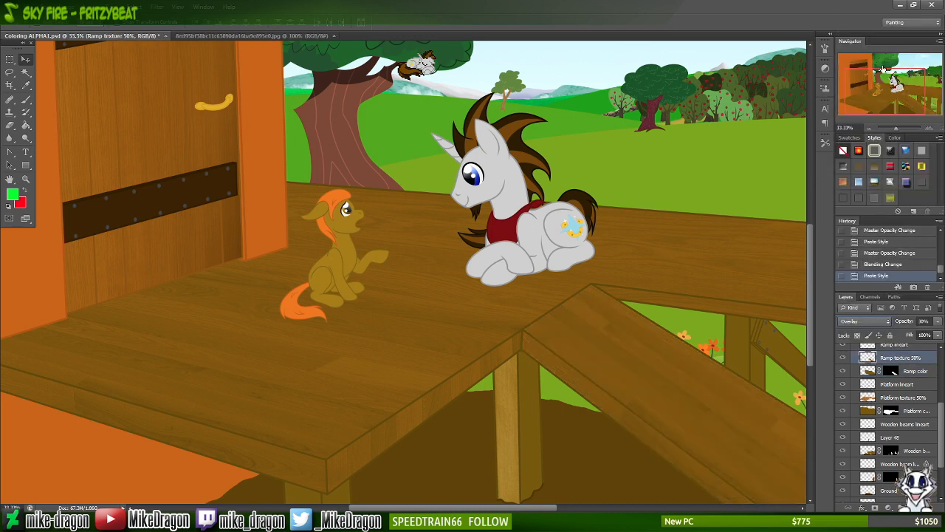
pyautogui.moveTo(884, 69); pyautogui.dragTo(921, 107)
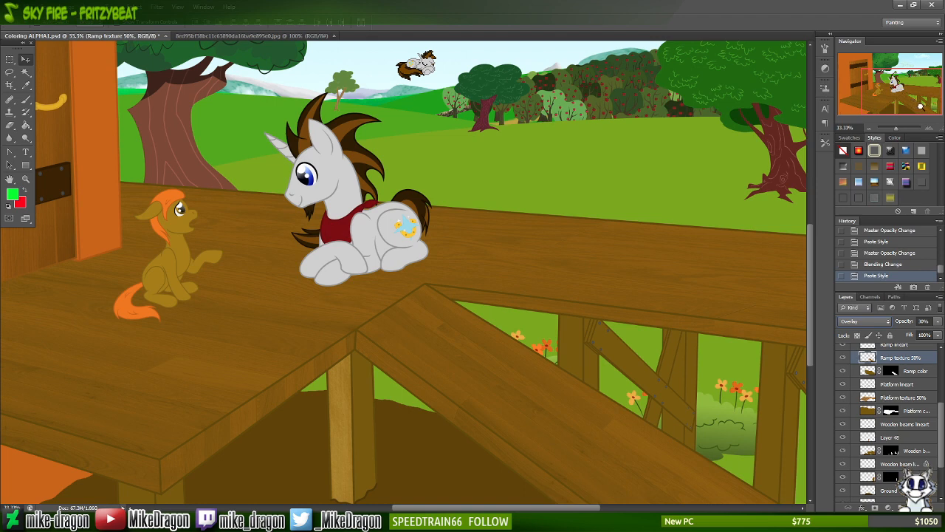
pyautogui.hotkey('ctrl', '-')
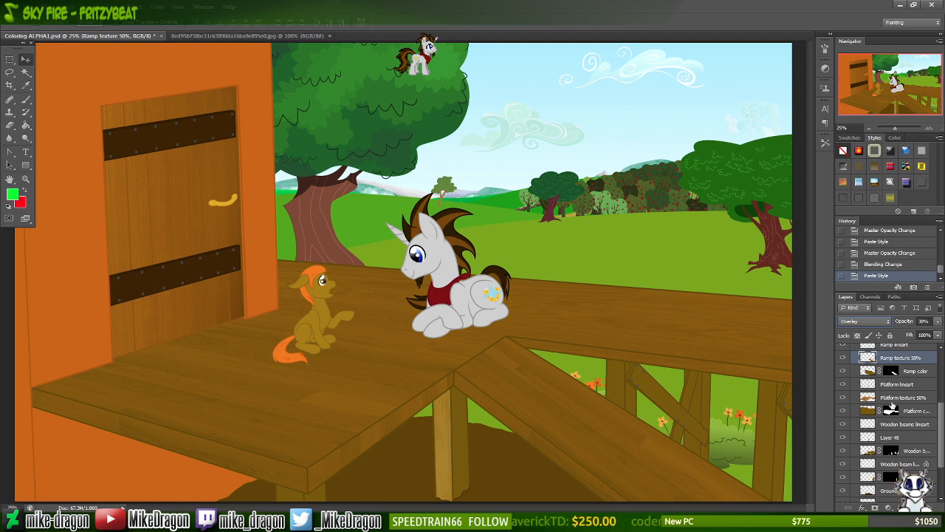
# - Set the beam texture on Layer 48 to the Overlay blending mode at 30% opacity
pyautogui.click(870, 436)
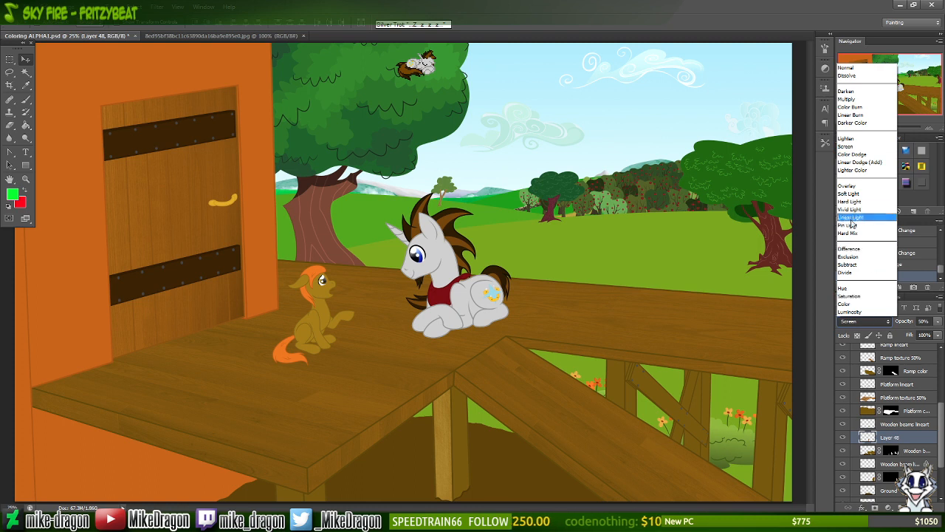
pyautogui.click(855, 186)
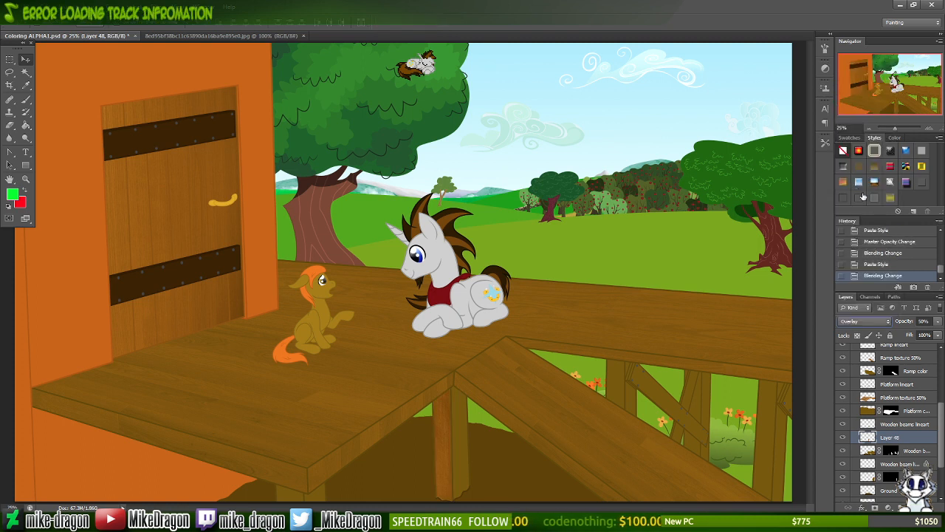
pyautogui.click(923, 321)
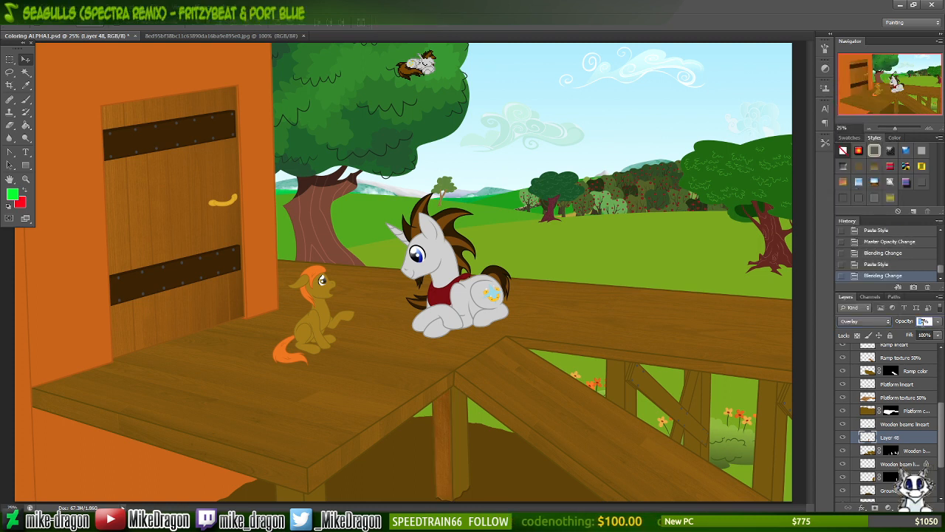
pyautogui.write('40')
pyautogui.press('Return')
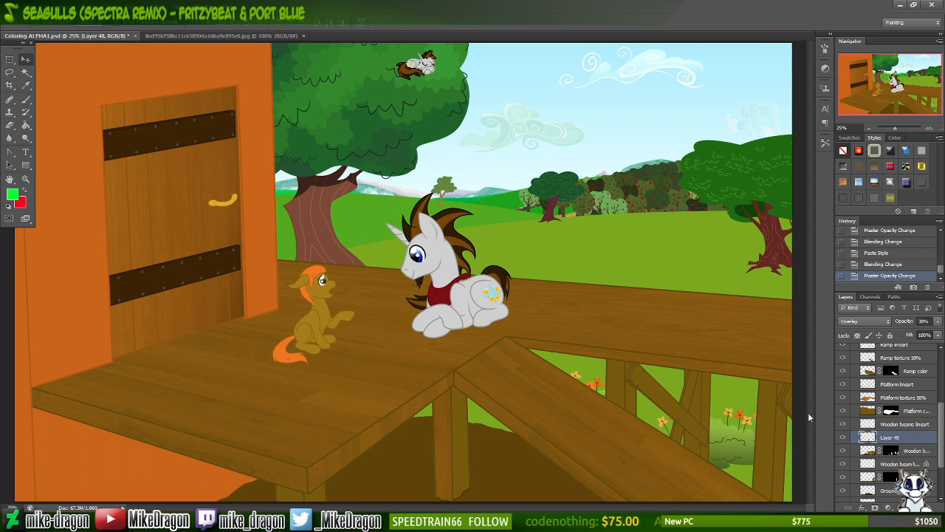
# - Paste the copied wood plank texture as a new layer above Layer 48
pyautogui.hotkey('ctrl', 'v')
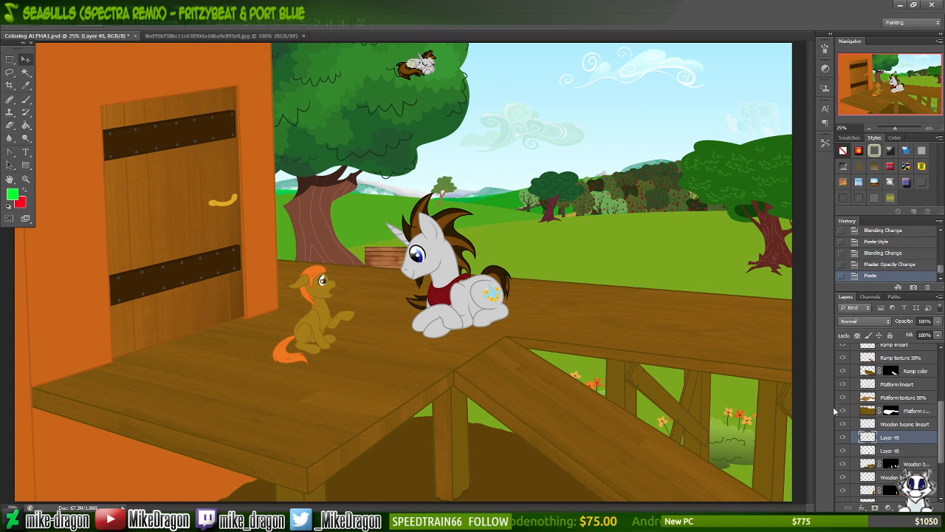
pyautogui.hotkey('ctrl', 't')
pyautogui.moveTo(329, 221); pyautogui.dragTo(353, 361)
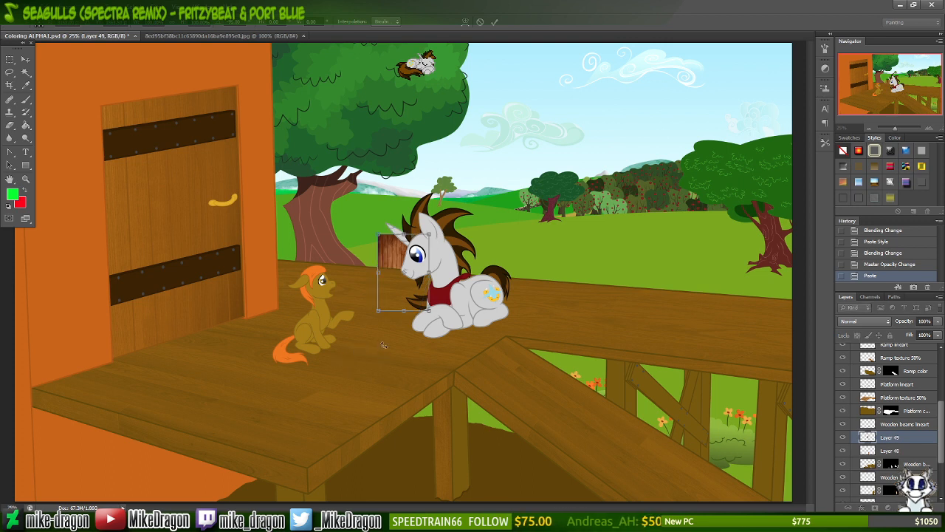
pyautogui.moveTo(404, 266); pyautogui.dragTo(587, 153)
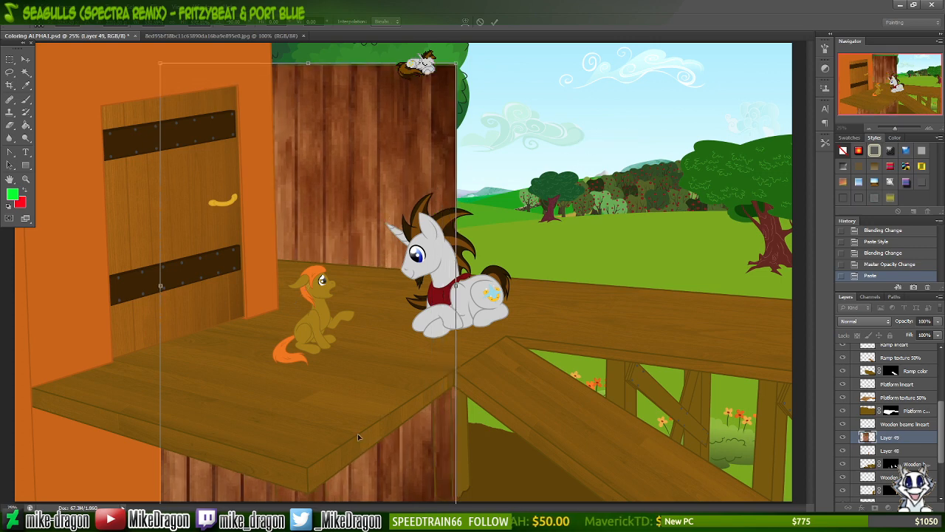
pyautogui.moveTo(387, 461); pyautogui.dragTo(499, 473)
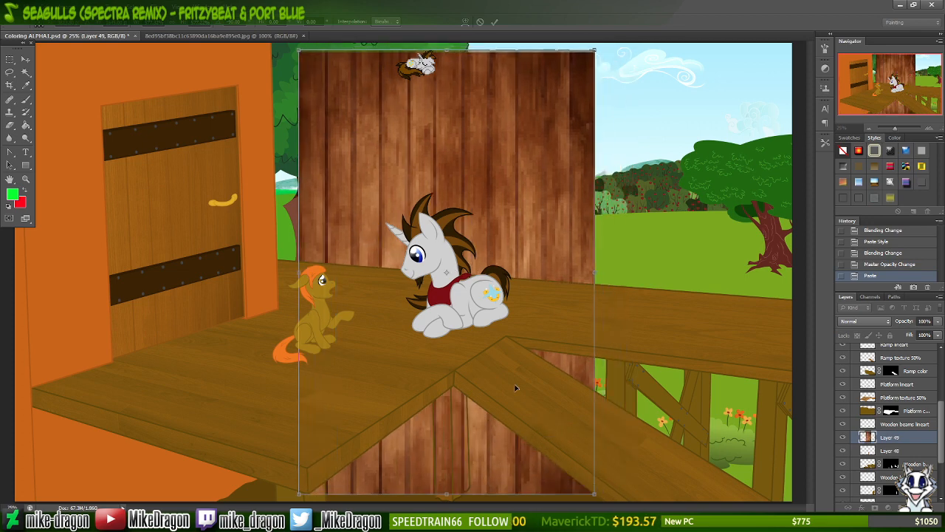
pyautogui.moveTo(595, 49); pyautogui.dragTo(501, 192)
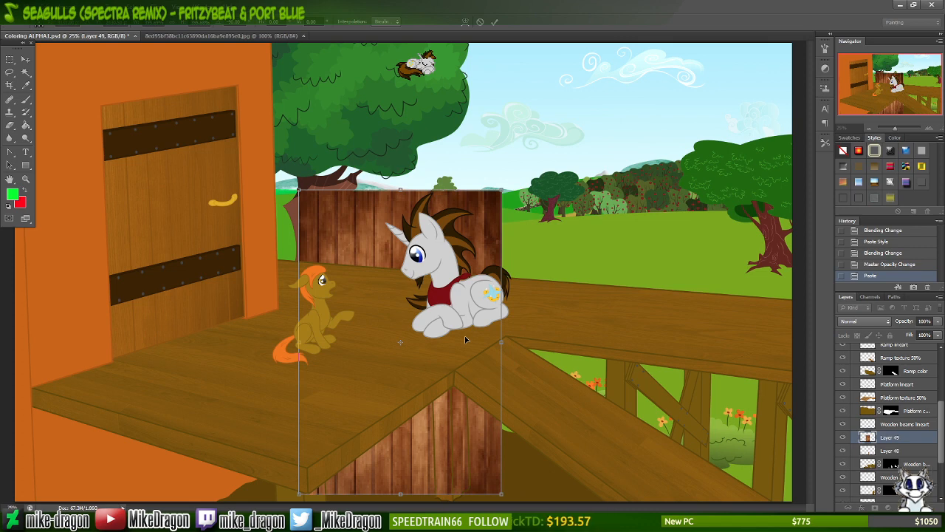
pyautogui.hotkey('ctrl', '+')
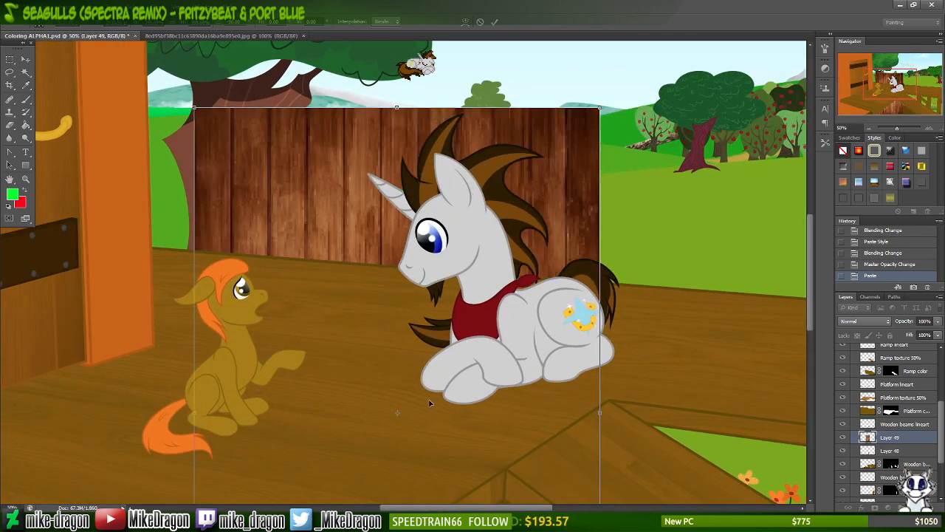
pyautogui.scroll(-8, 561, 239)
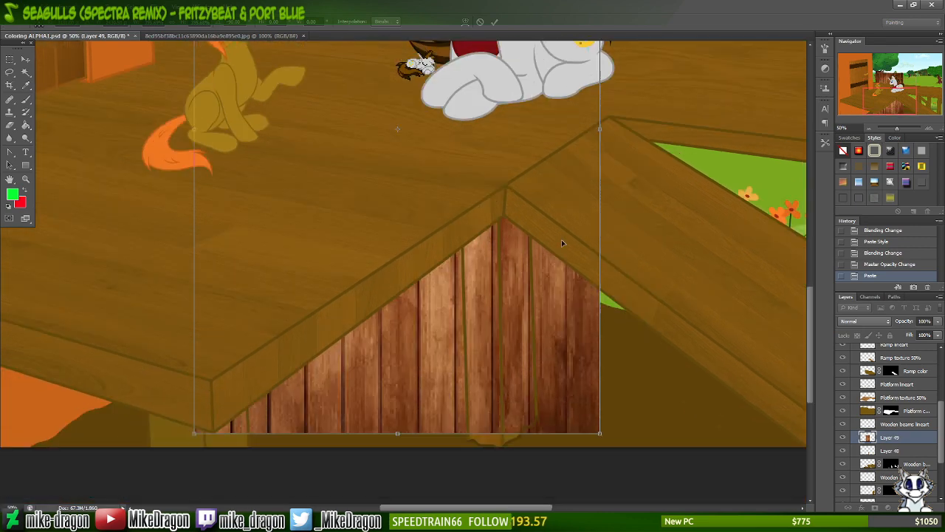
pyautogui.scroll(-2, 561, 243)
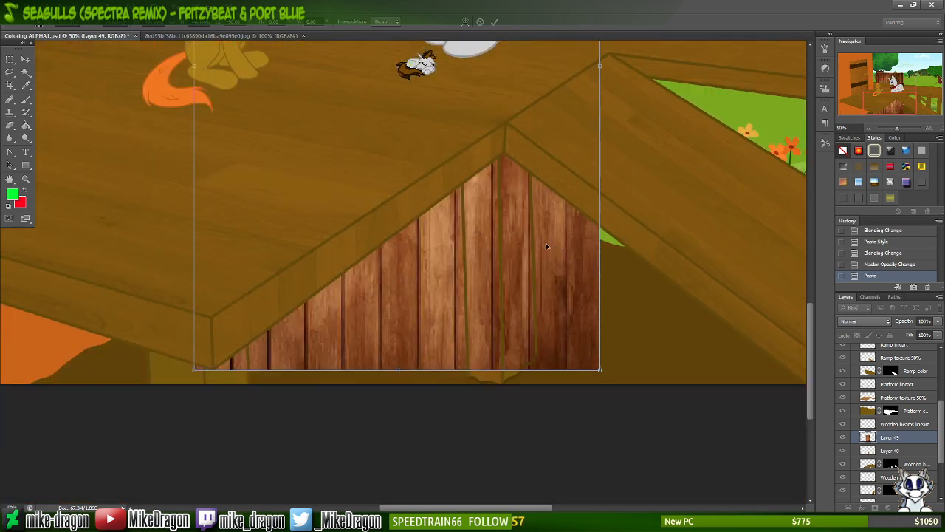
pyautogui.moveTo(340, 325); pyautogui.dragTo(605, 329)
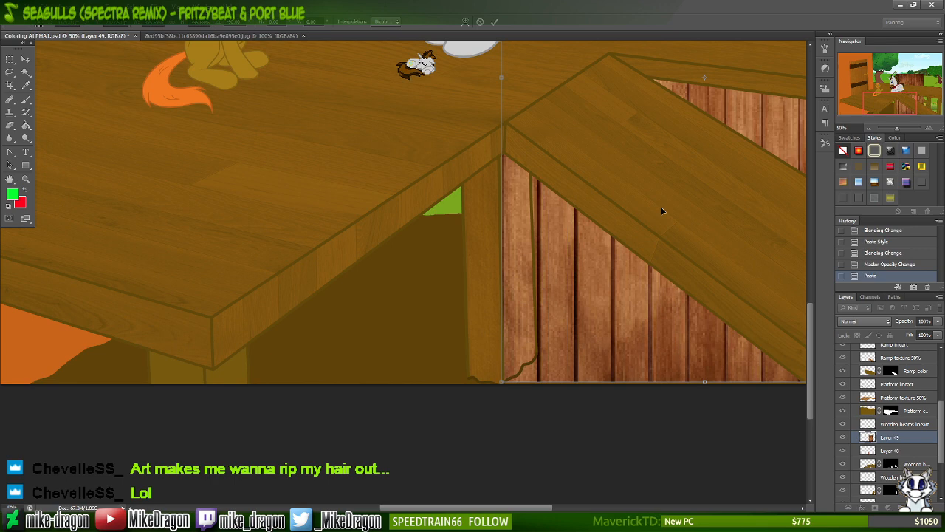
pyautogui.scroll(-2, 662, 211)
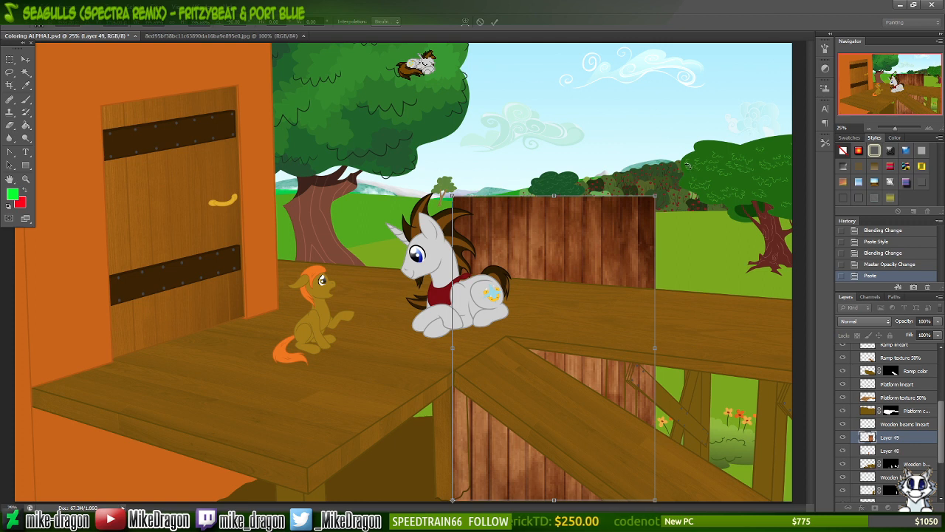
pyautogui.moveTo(687, 164); pyautogui.dragTo(680, 153)
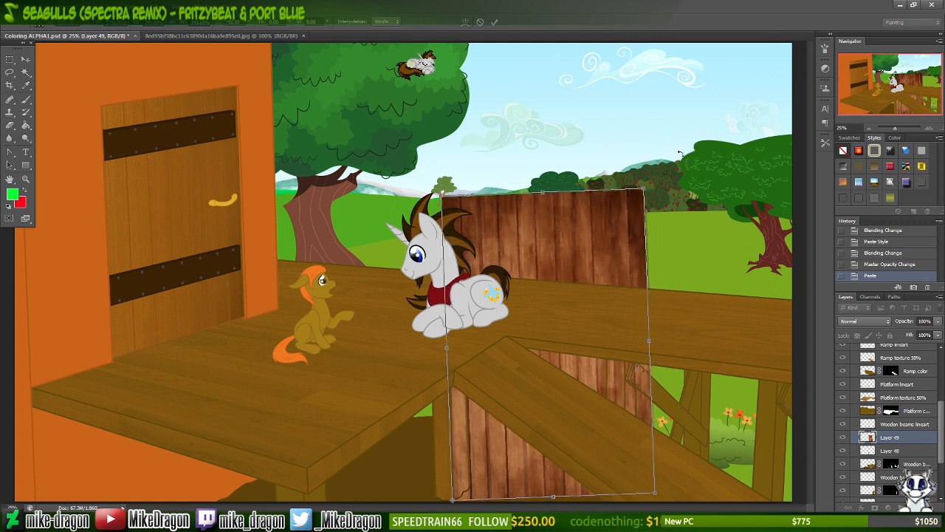
pyautogui.rightClick(616, 356)
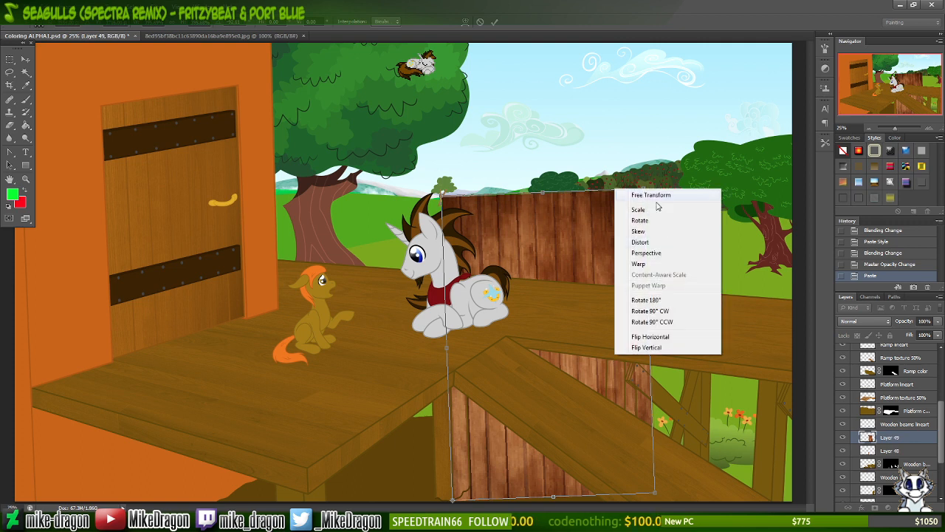
pyautogui.click(656, 231)
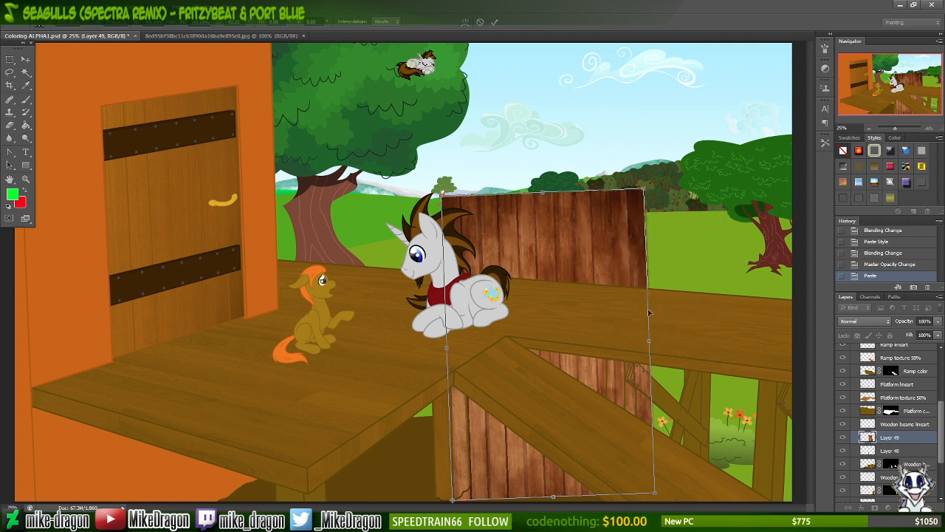
pyautogui.moveTo(650, 312); pyautogui.dragTo(640, 287)
pyautogui.press('Escape')
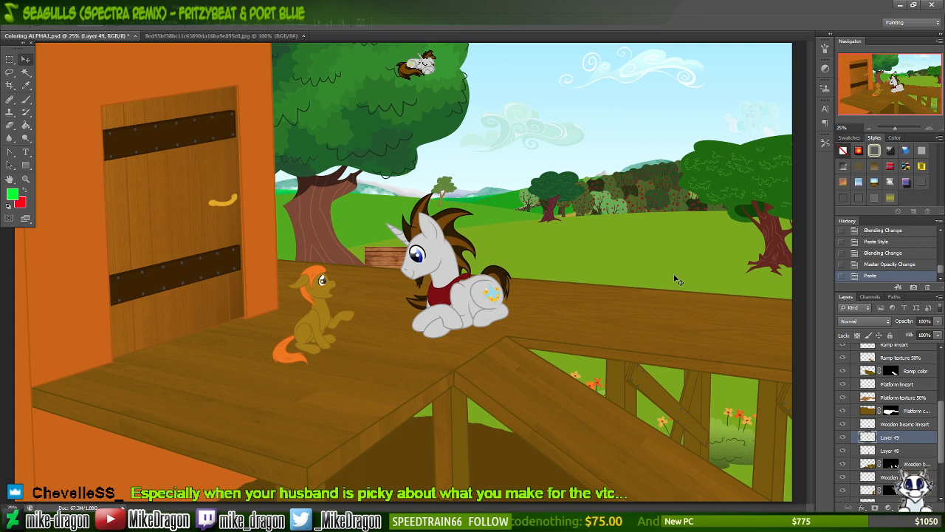
# - Rotate the pasted plank texture so its planks run vertically, enlarge it and align its edge with the front support beam's side face
pyautogui.hotkey('ctrl', 't')
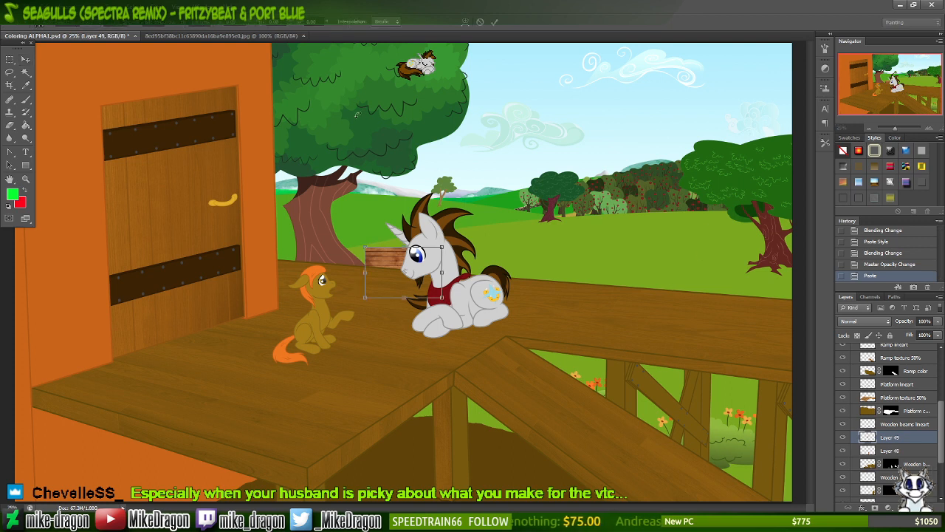
pyautogui.moveTo(297, 161); pyautogui.dragTo(352, 312)
pyautogui.moveTo(394, 251); pyautogui.dragTo(539, 115)
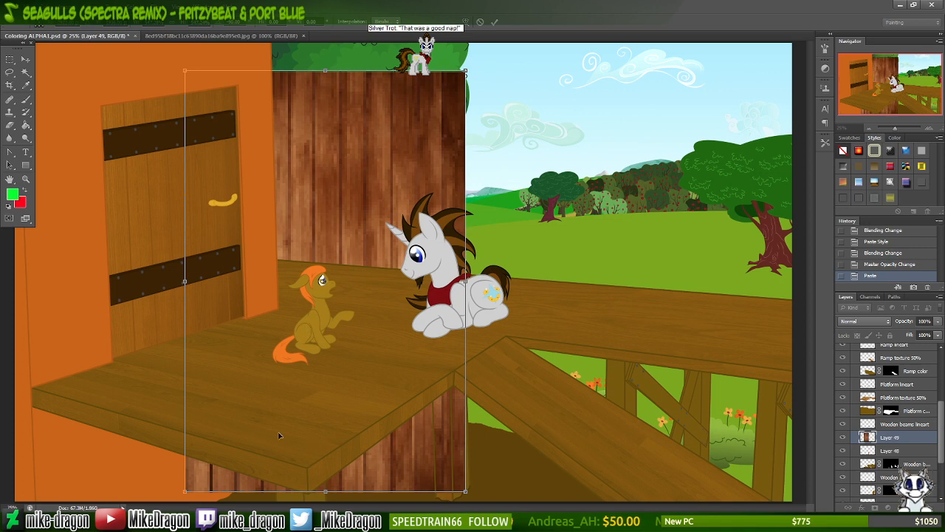
pyautogui.moveTo(303, 436); pyautogui.dragTo(548, 446)
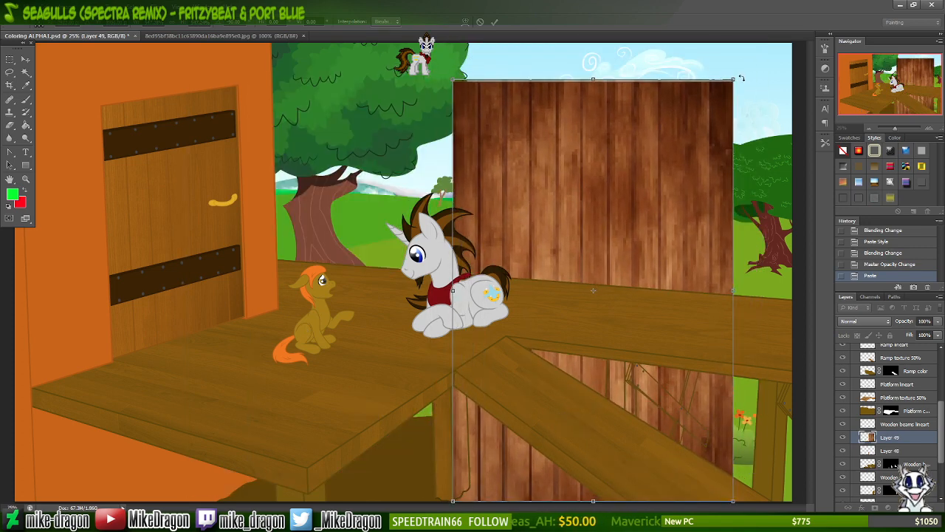
pyautogui.moveTo(729, 84); pyautogui.dragTo(654, 198)
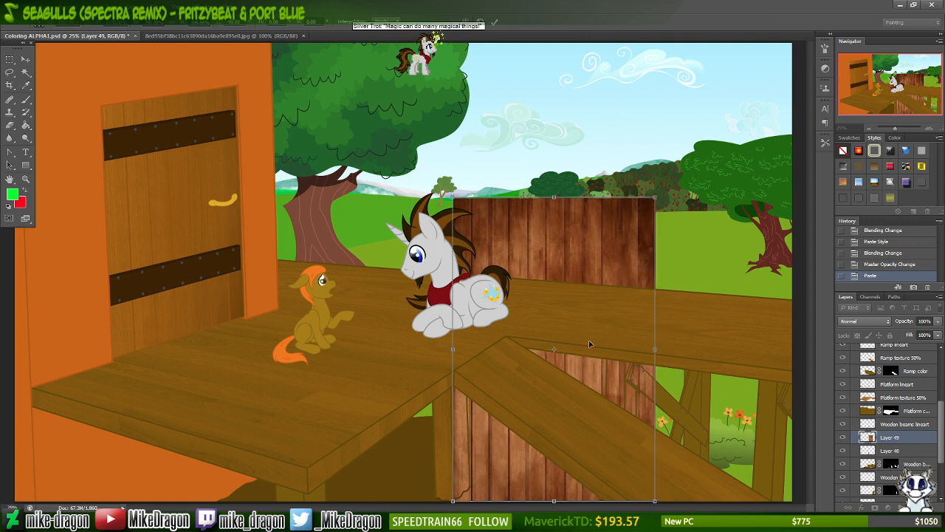
pyautogui.press('Left')
pyautogui.press('Left')
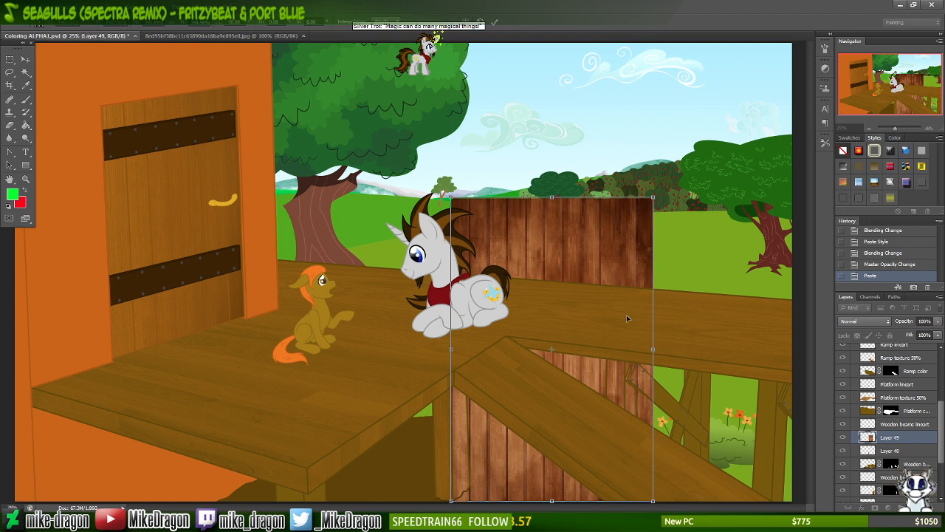
pyautogui.press('Return')
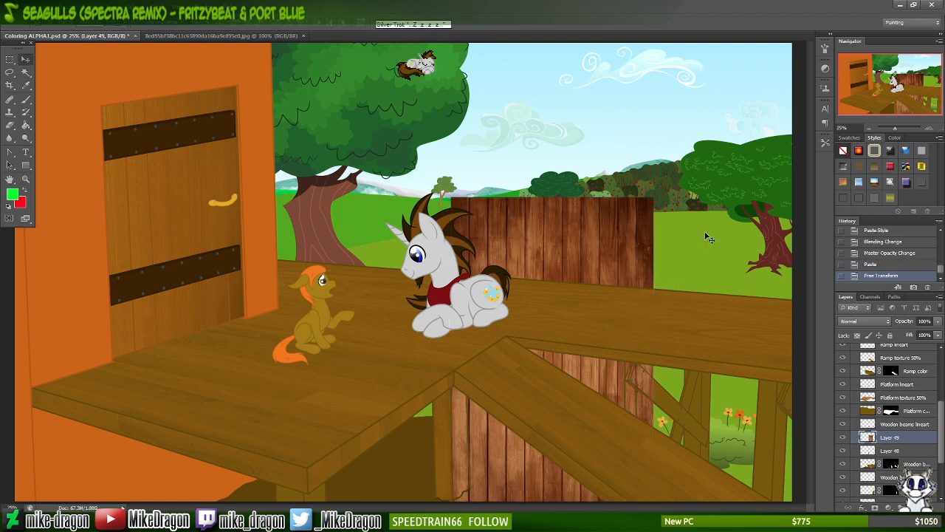
# - Rotate the plank texture on Layer 49 slightly counterclockwise to follow the slant of the front support beam's side face
pyautogui.hotkey('ctrl', '+')
pyautogui.hotkey('ctrl', '+')
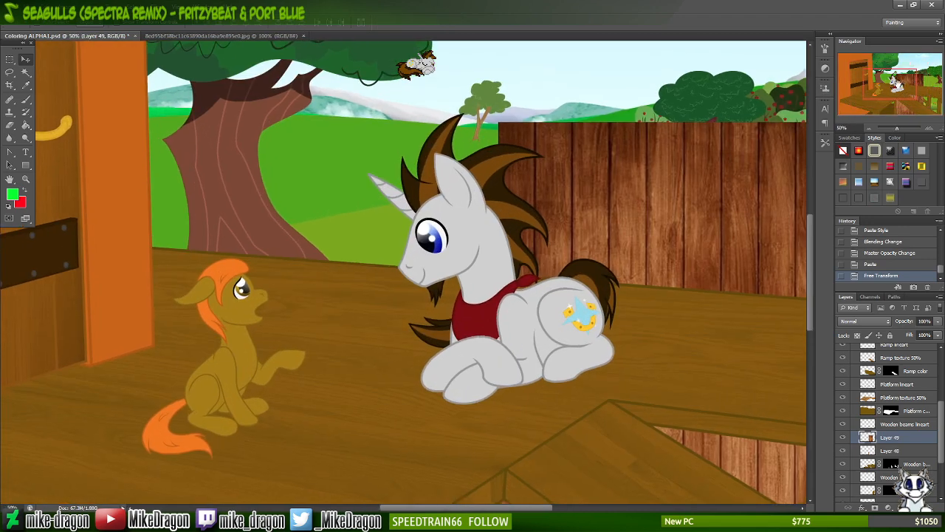
pyautogui.moveTo(895, 88); pyautogui.dragTo(908, 133)
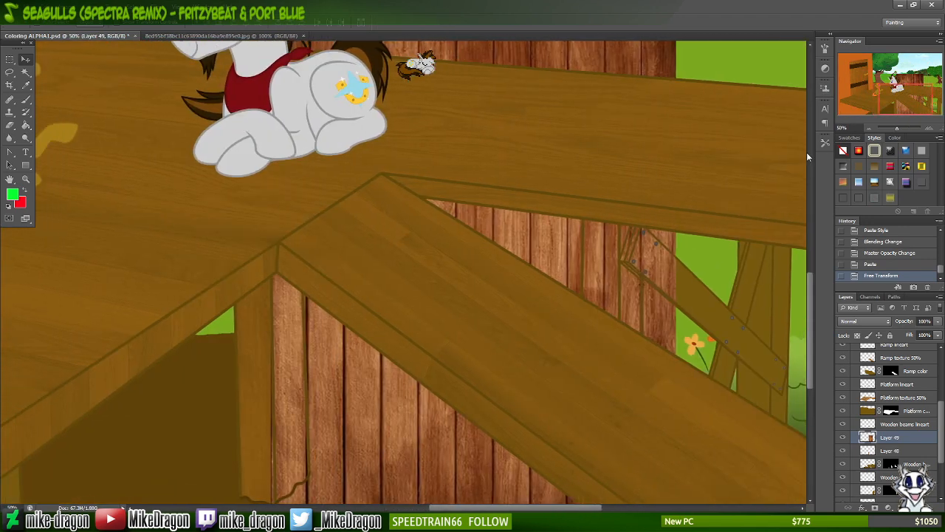
pyautogui.hotkey('ctrl', 't')
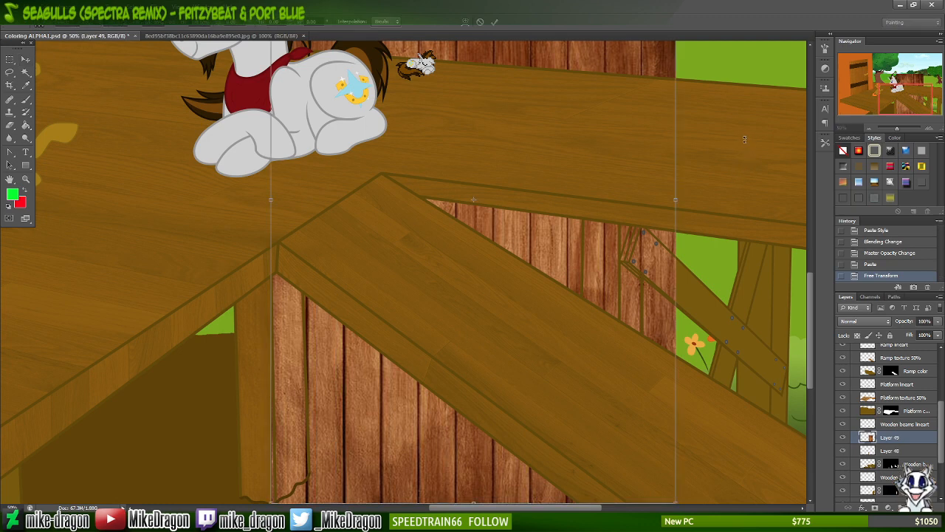
pyautogui.moveTo(744, 140); pyautogui.dragTo(747, 132)
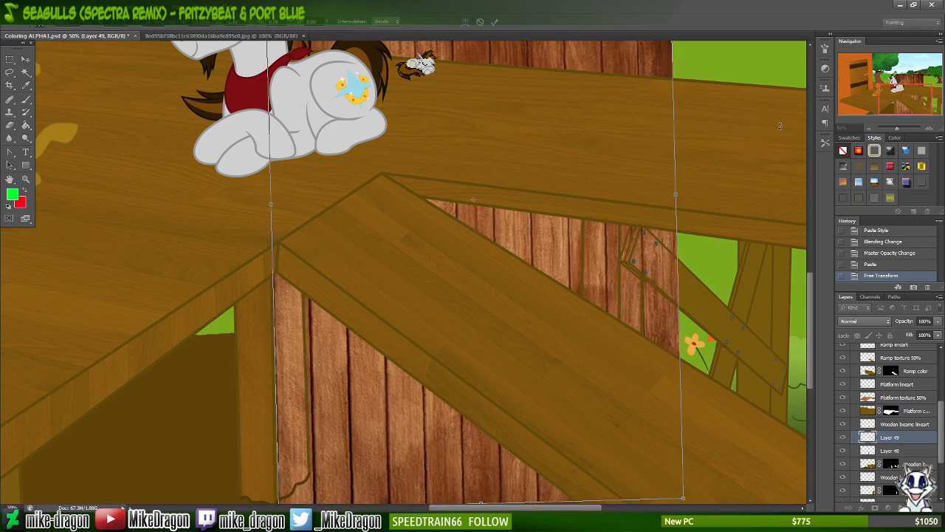
# - Nudge the rotated plank texture left until a plank edge lines up with the front support beam's corner, and apply the transform
pyautogui.press('Left')
pyautogui.press('Left')
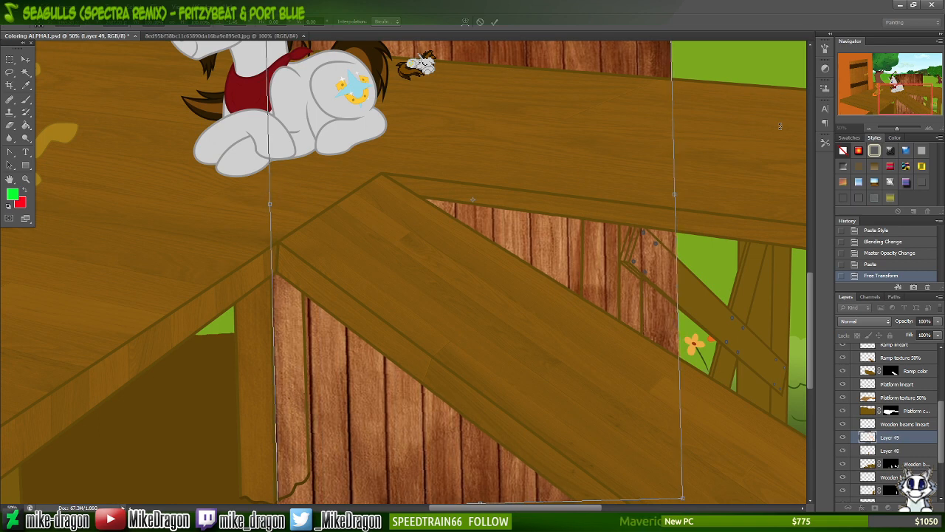
pyautogui.press('Left')
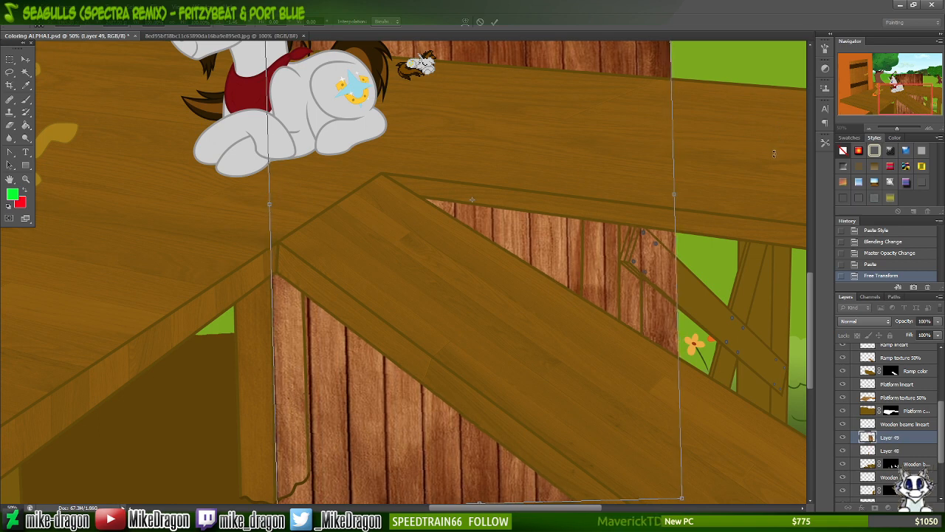
pyautogui.press('Left')
pyautogui.press('Left')
pyautogui.press('Left')
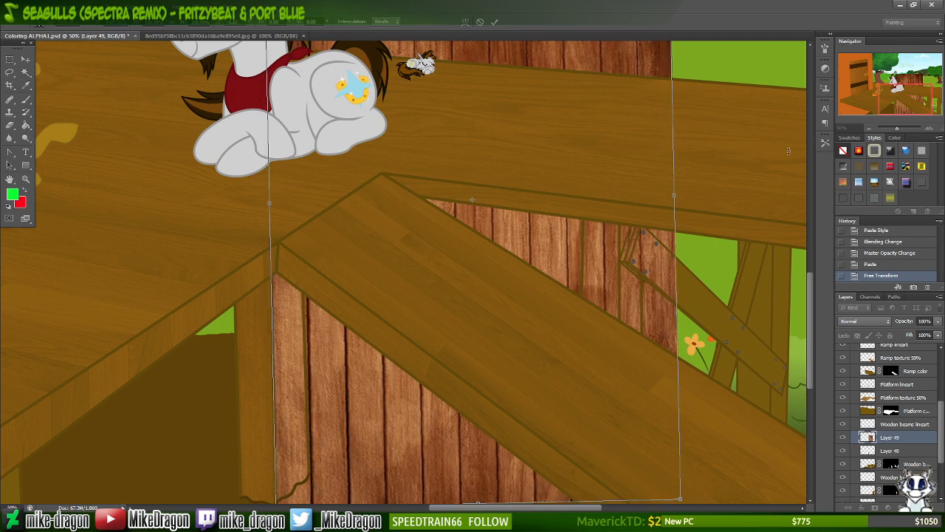
pyautogui.press('Left')
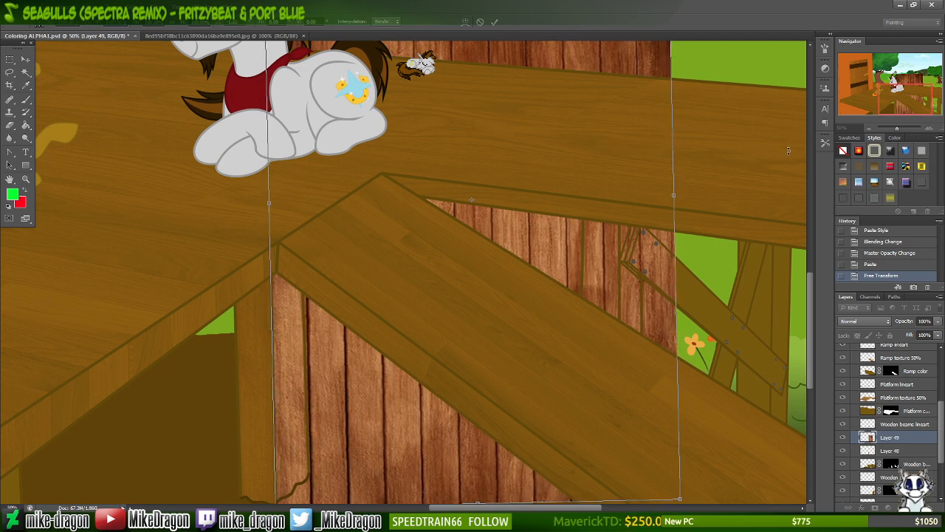
pyautogui.press('Left')
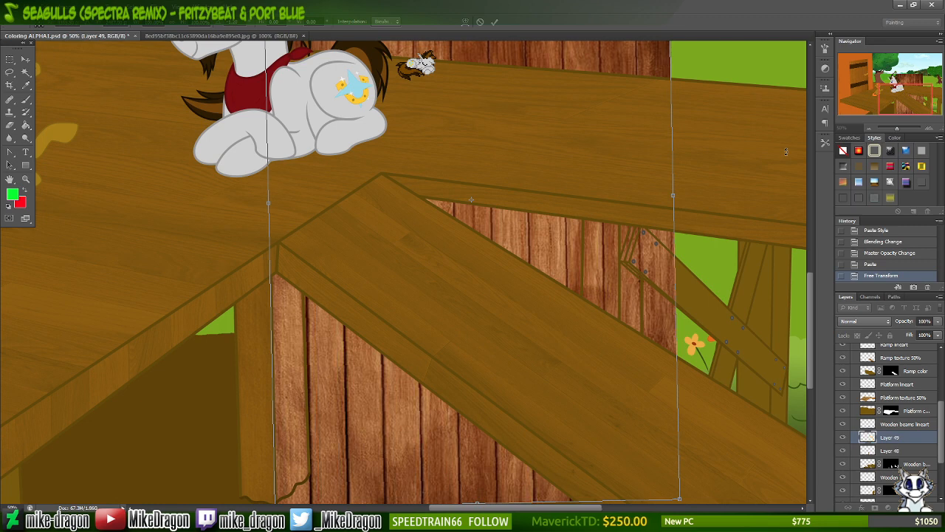
pyautogui.press('Left')
pyautogui.press('Return')
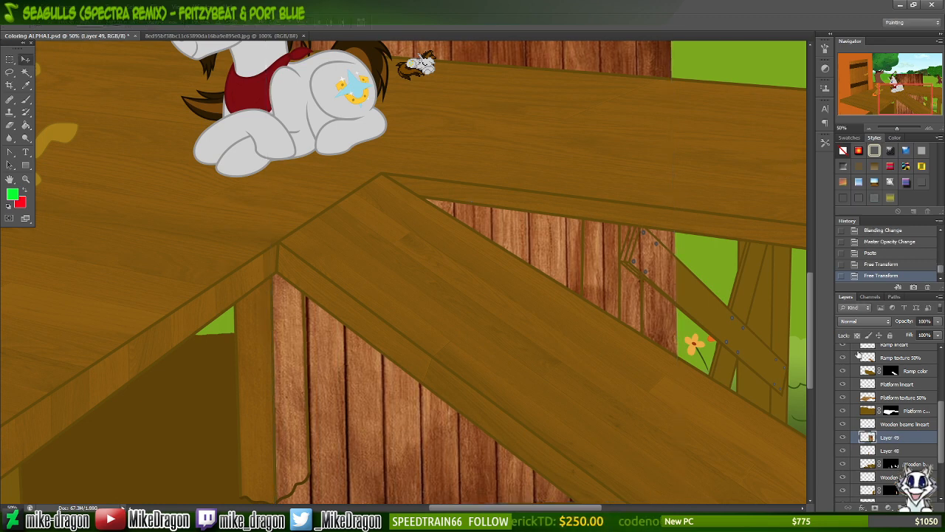
# - Select the area outside the beams with the Magic Wand on the Wooden beams lineart layer and invert the selection
pyautogui.click(863, 423)
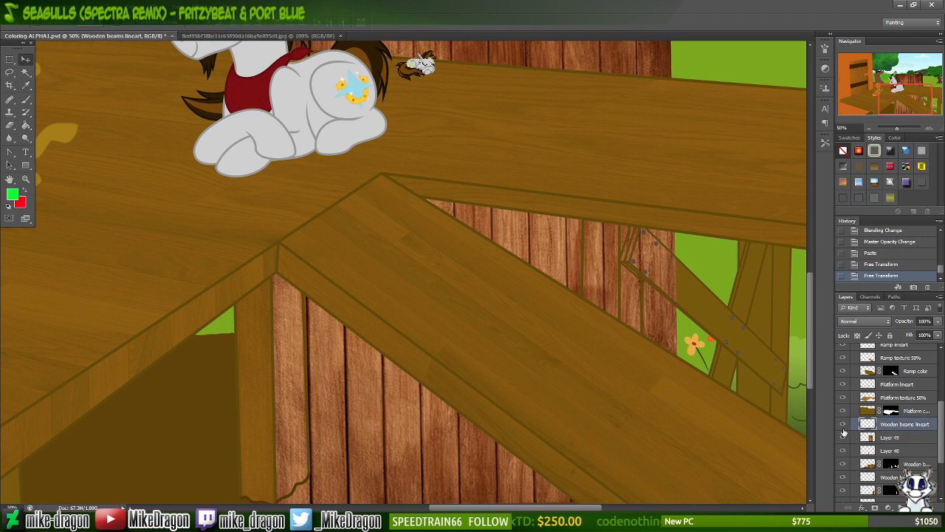
pyautogui.click(842, 425)
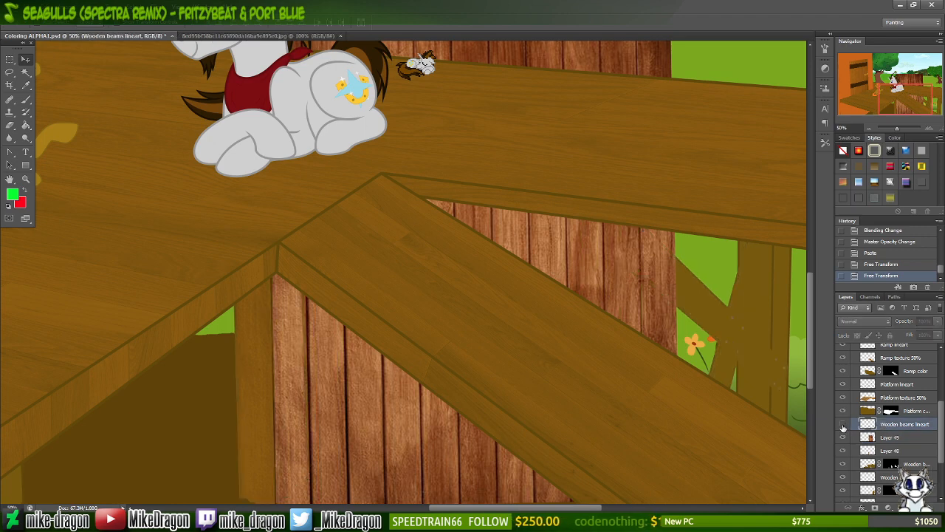
pyautogui.click(843, 425)
pyautogui.press('w')
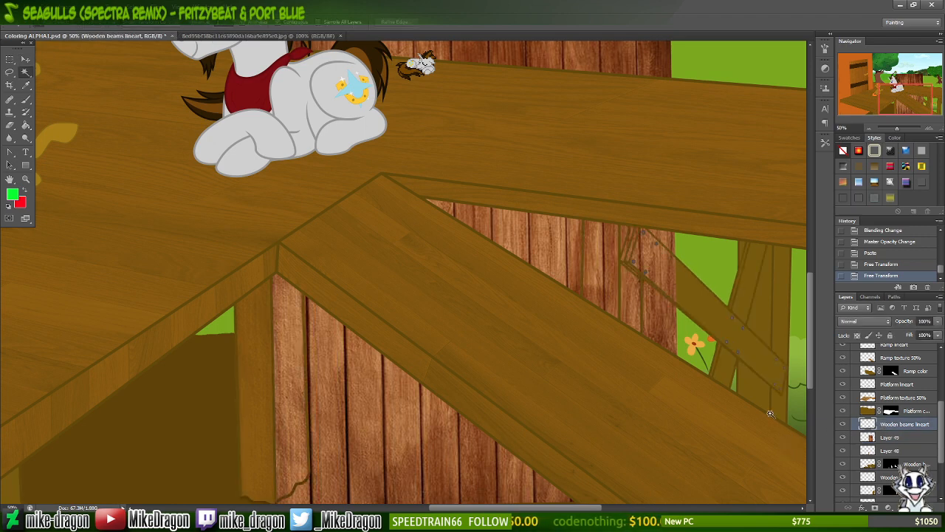
pyautogui.click(244, 394)
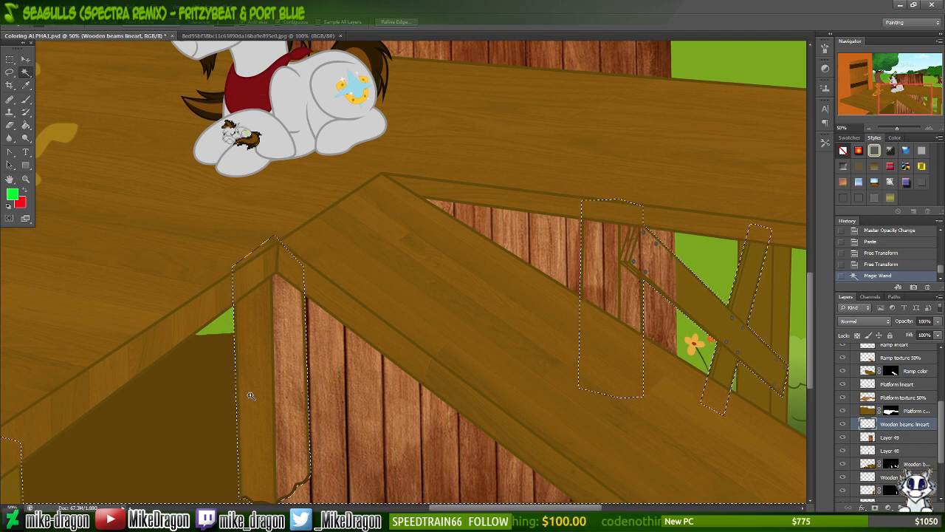
pyautogui.hotkey('ctrl', 'shift', 'i')
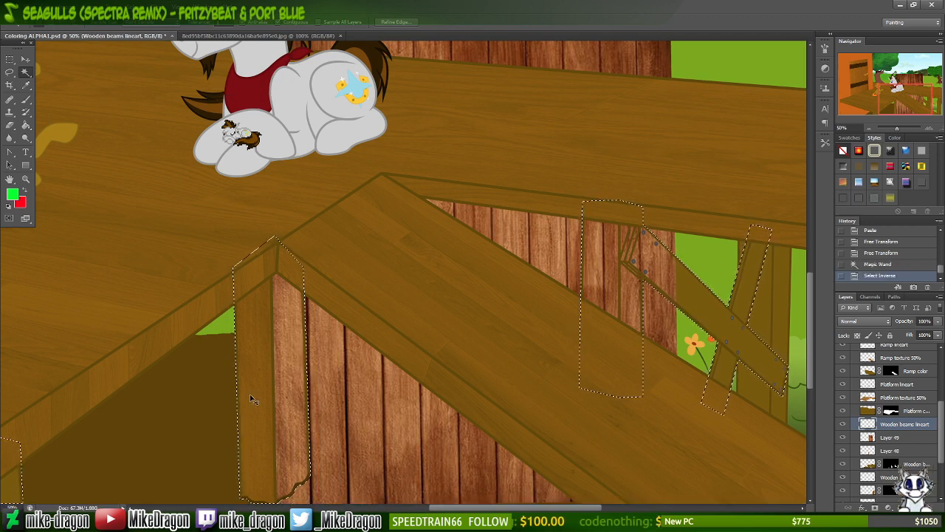
# - Make Layer 49 active for the Eraser and invert the selection to cover everything outside the wooden beams
pyautogui.press('e')
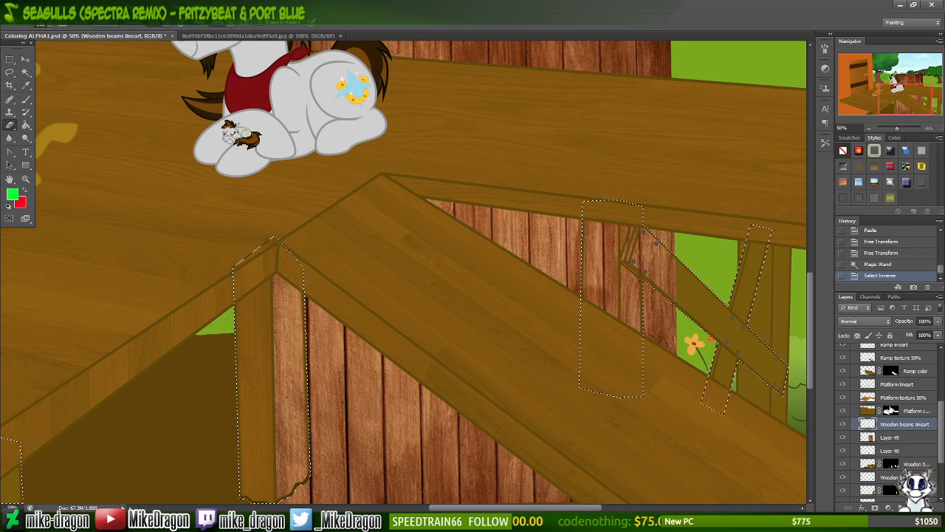
pyautogui.click(881, 439)
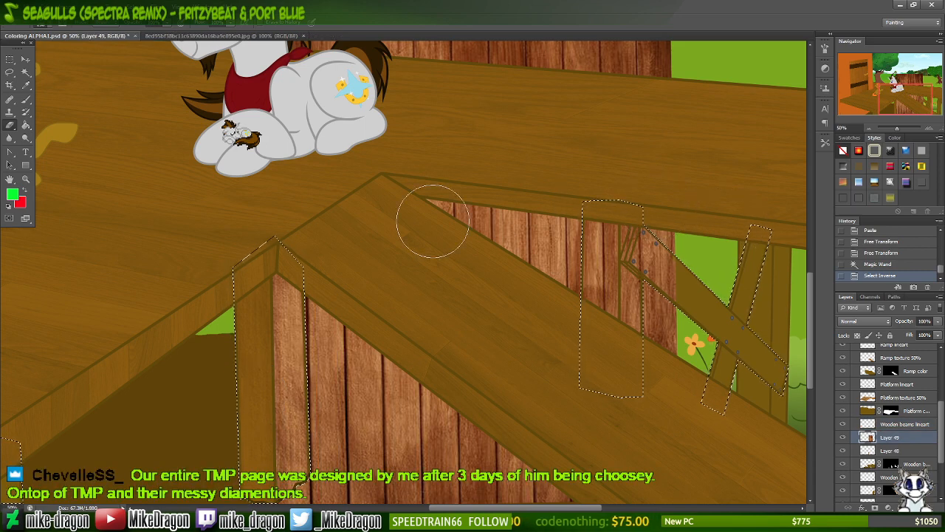
pyautogui.hotkey('ctrl', '-')
pyautogui.hotkey('ctrl', '-')
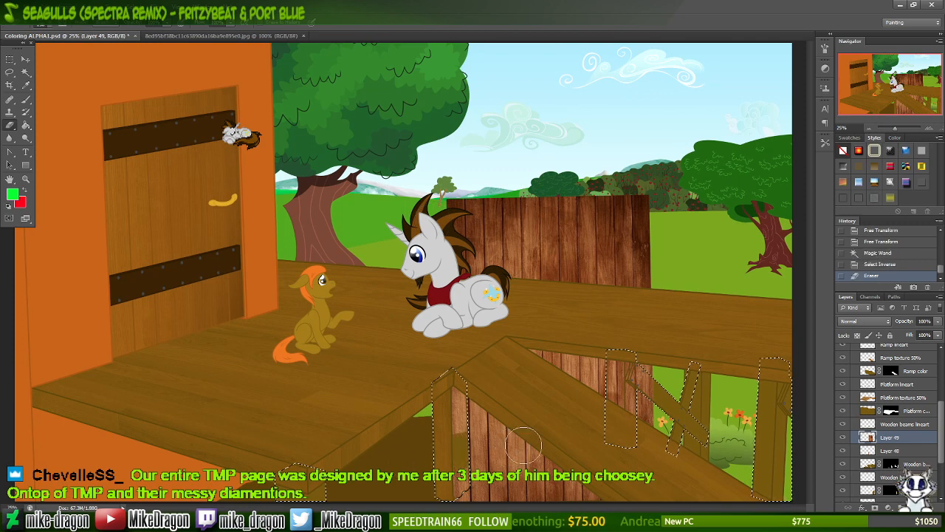
pyautogui.hotkey('ctrl', 'shift', 'i')
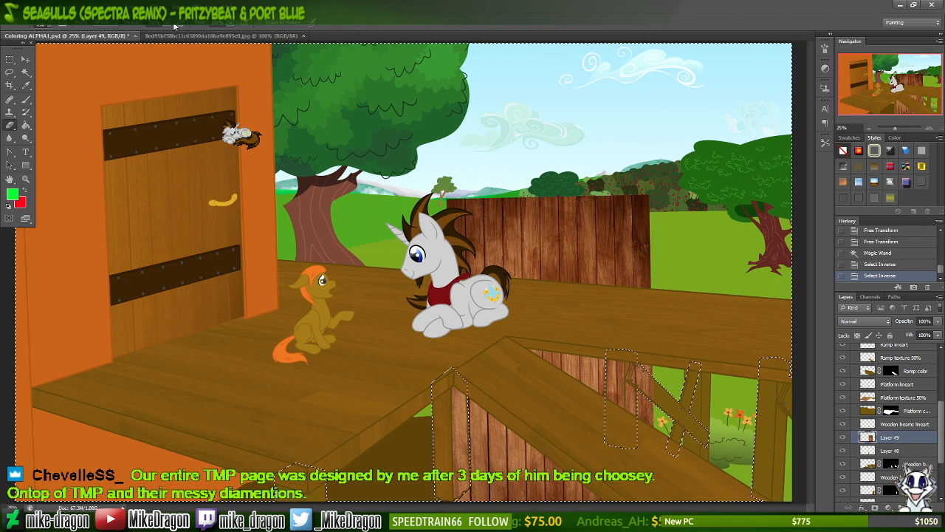
# - Expand the selection around the beams using the preset pixel amount
pyautogui.click(137, 16)
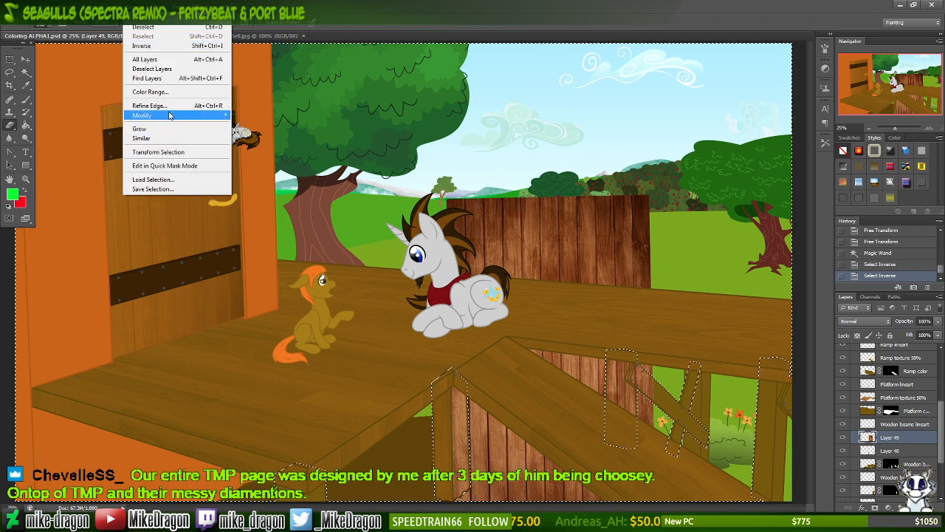
pyautogui.moveTo(167, 116)
pyautogui.click(86, 135)
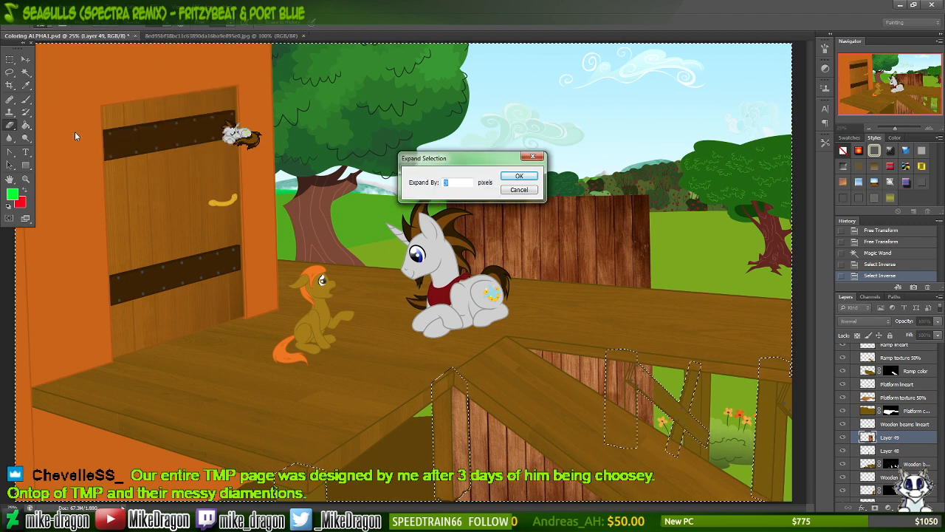
pyautogui.press('Return')
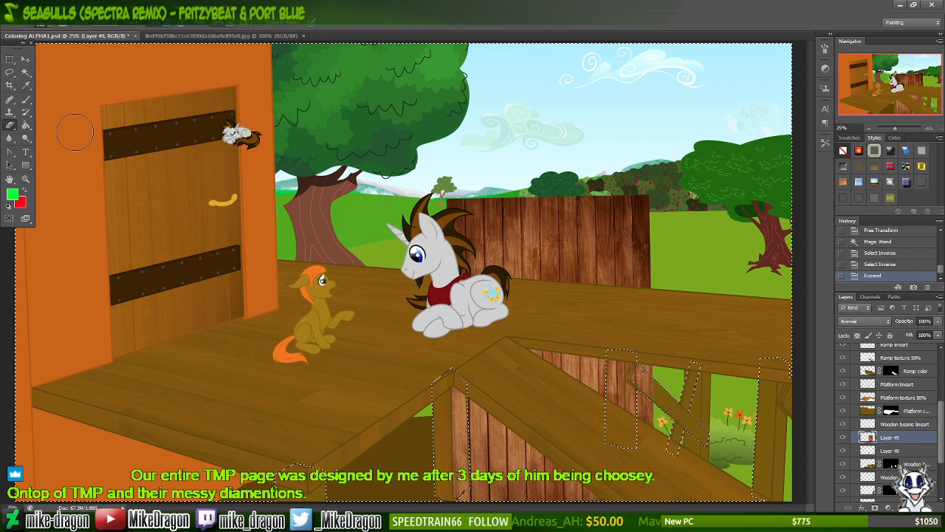
# - Erase the plank texture on Layer 49 everywhere outside the beam outlines and clear the selection
pyautogui.moveTo(395, 488)
pyautogui.mouseDown()
pyautogui.moveTo(669, 486)
pyautogui.moveTo(527, 465)
pyautogui.moveTo(738, 455)
pyautogui.moveTo(603, 438)
pyautogui.moveTo(651, 434)
pyautogui.moveTo(485, 441)
pyautogui.moveTo(564, 422)
pyautogui.moveTo(494, 421)
pyautogui.moveTo(488, 404)
pyautogui.moveTo(472, 399)
pyautogui.moveTo(672, 395)
pyautogui.moveTo(690, 376)
pyautogui.moveTo(646, 373)
pyautogui.mouseUp()
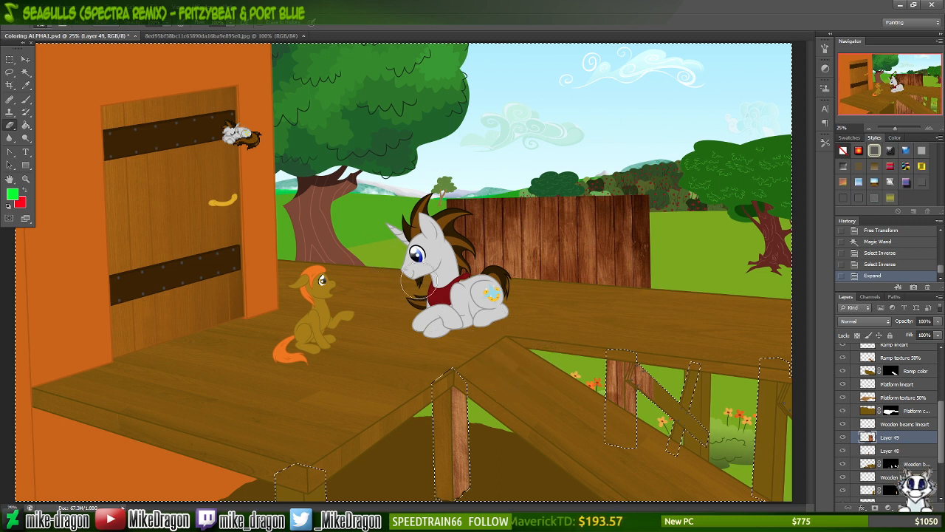
pyautogui.moveTo(641, 293); pyautogui.dragTo(489, 280)
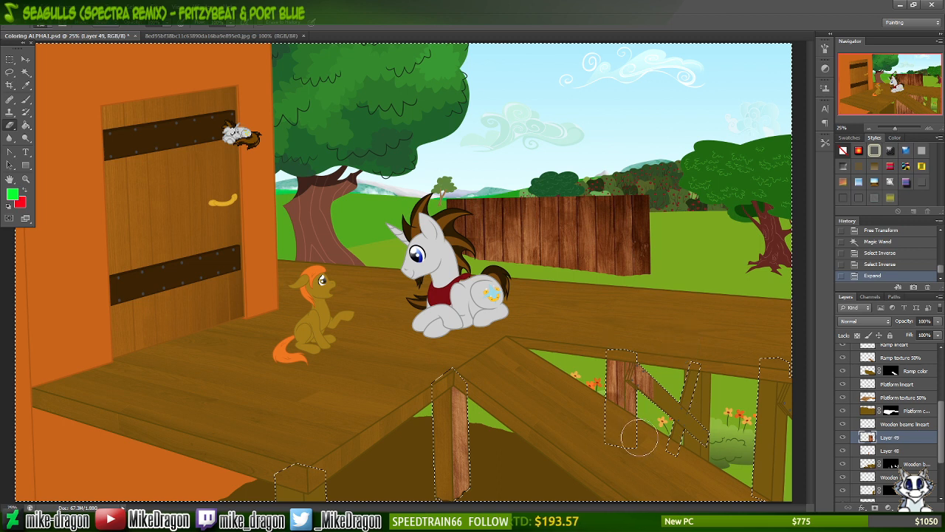
pyautogui.moveTo(709, 290)
pyautogui.mouseDown()
pyautogui.moveTo(679, 255)
pyautogui.moveTo(583, 268)
pyautogui.moveTo(601, 254)
pyautogui.moveTo(577, 238)
pyautogui.moveTo(642, 218)
pyautogui.moveTo(611, 207)
pyautogui.moveTo(529, 233)
pyautogui.moveTo(520, 213)
pyautogui.moveTo(499, 258)
pyautogui.moveTo(456, 245)
pyautogui.mouseUp()
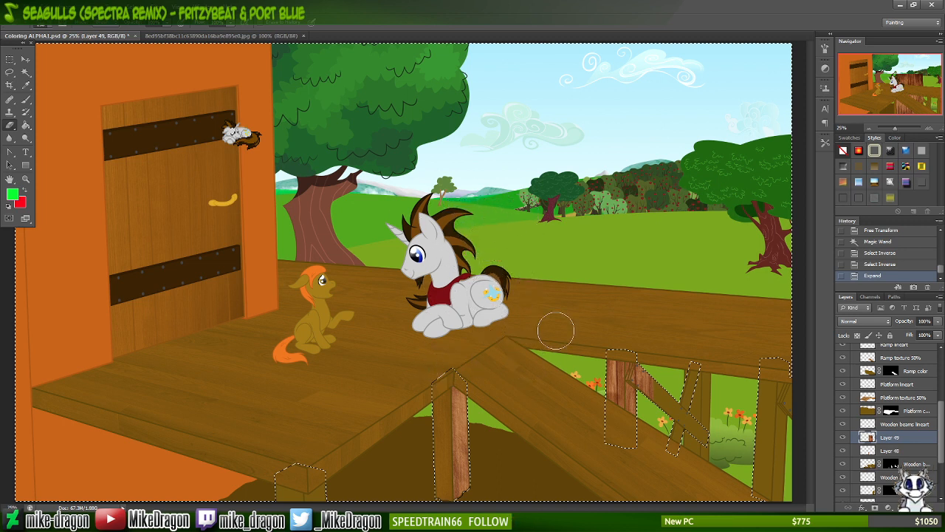
pyautogui.moveTo(580, 373); pyautogui.dragTo(609, 358)
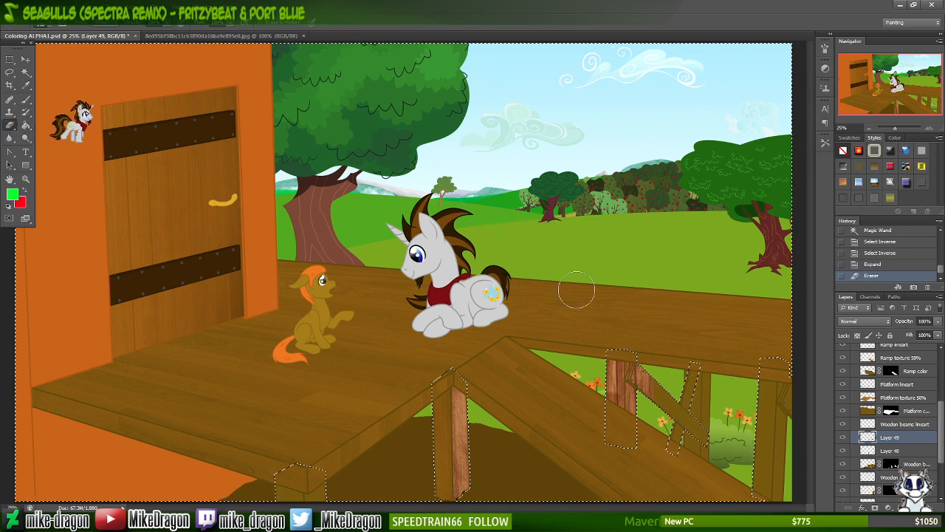
pyautogui.hotkey('ctrl', 'd')
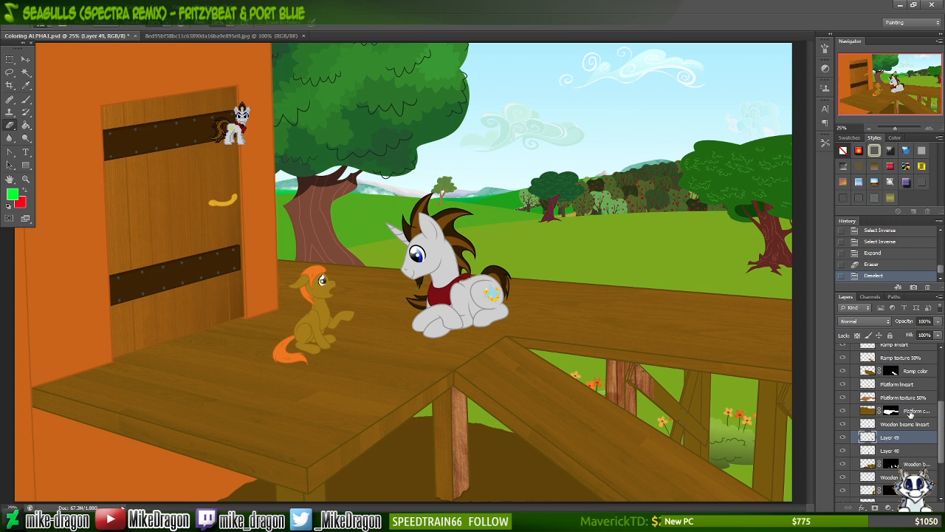
# - Hide the Silver Trot and 'Lil galoshes character layer groups
pyautogui.moveTo(942, 418); pyautogui.dragTo(940, 367)
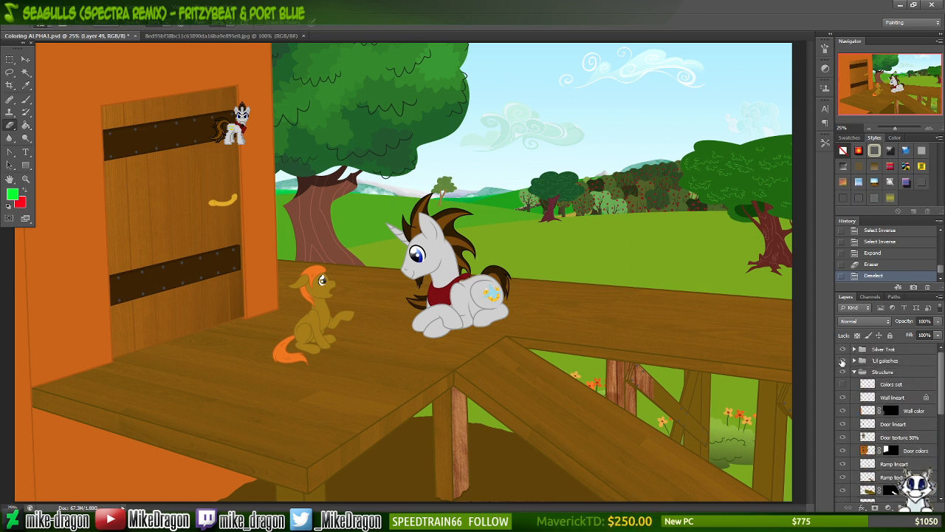
pyautogui.click(842, 361)
pyautogui.click(843, 348)
pyautogui.moveTo(942, 373); pyautogui.dragTo(933, 441)
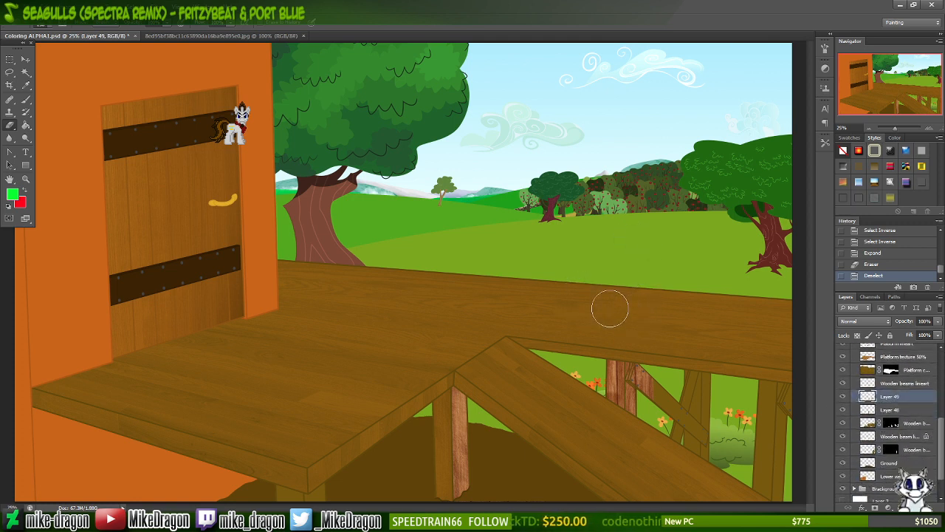
# - Delete the leftover plank texture over the rear beams on Layer 49 with a rectangular selection, and deselect
pyautogui.press('m')
pyautogui.moveTo(563, 256); pyautogui.dragTo(729, 502)
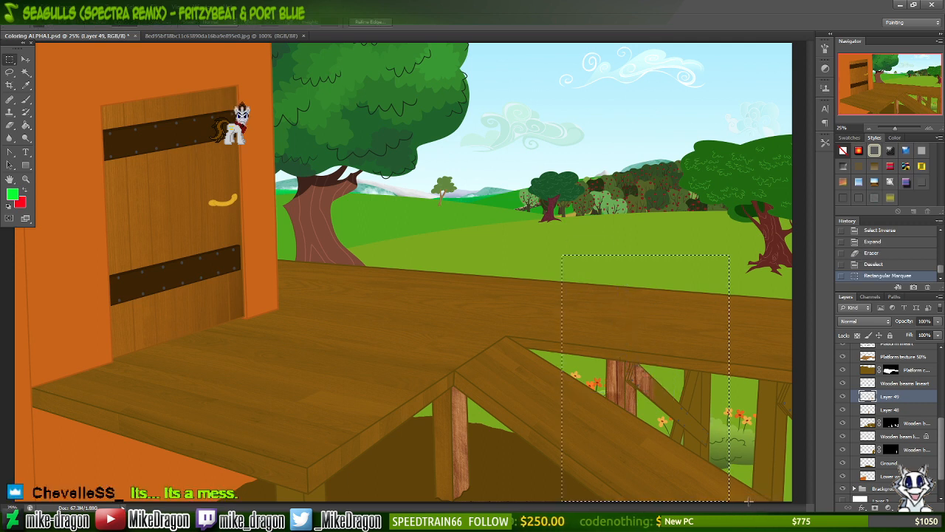
pyautogui.press('Delete')
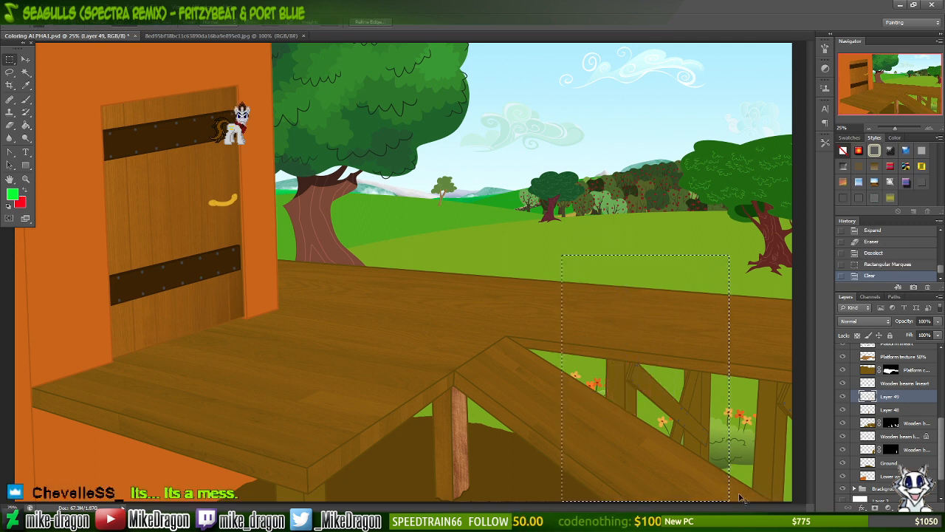
pyautogui.hotkey('ctrl', 'd')
# - Try moving the remaining plank texture off the front support beam onto the background, and undo the move
pyautogui.press('v')
pyautogui.moveTo(459, 447); pyautogui.dragTo(595, 171)
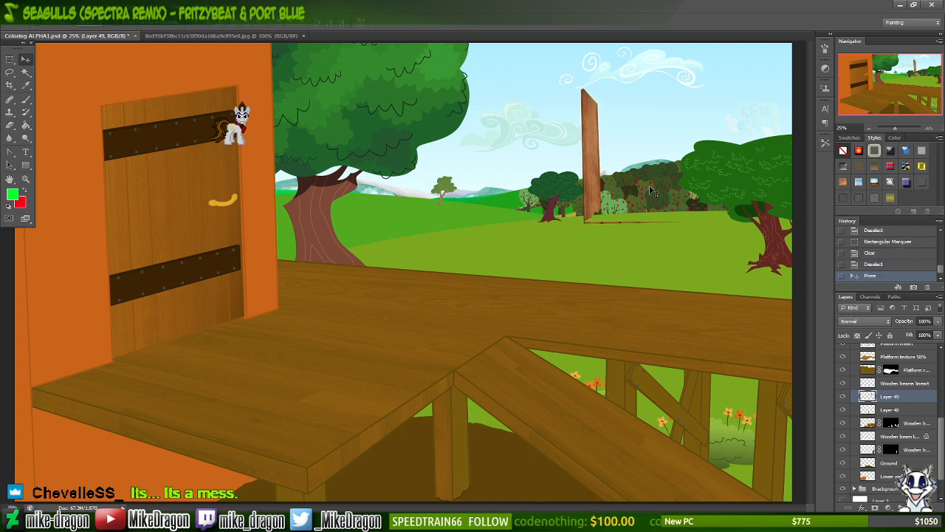
pyautogui.hotkey('ctrl', 'z')
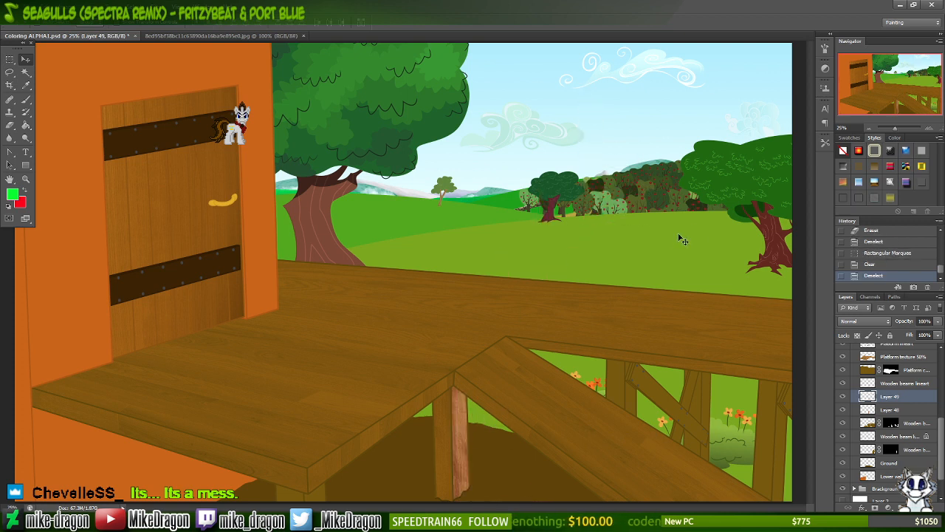
# - Erase the plank texture spilling past the front support beam's ragged lower edge on Layer 49, using a smaller round eraser at 100% hardness
pyautogui.hotkey('ctrl', '+')
pyautogui.hotkey('ctrl', '+')
pyautogui.hotkey('ctrl', '+')
pyautogui.hotkey('ctrl', '+')
pyautogui.moveTo(890, 85); pyautogui.dragTo(906, 107)
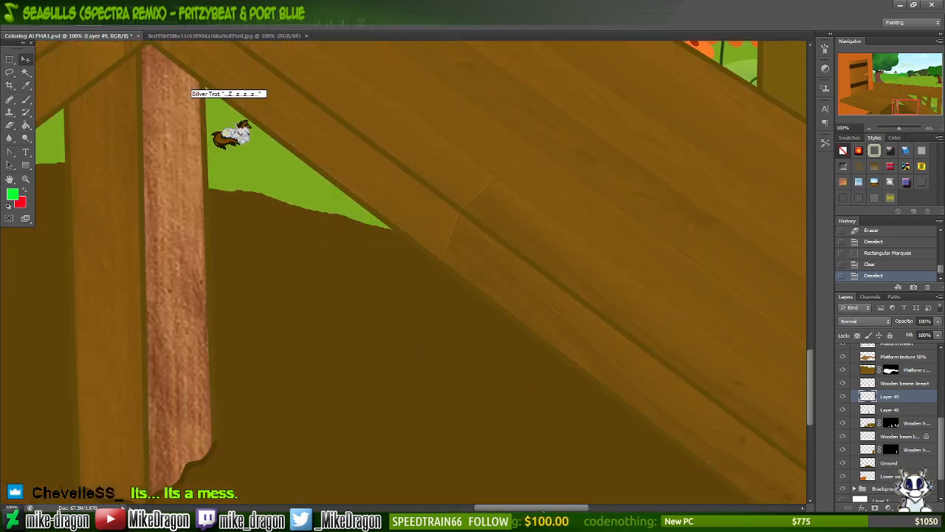
pyautogui.moveTo(584, 508); pyautogui.dragTo(553, 507)
pyautogui.scroll(-5, 367, 357)
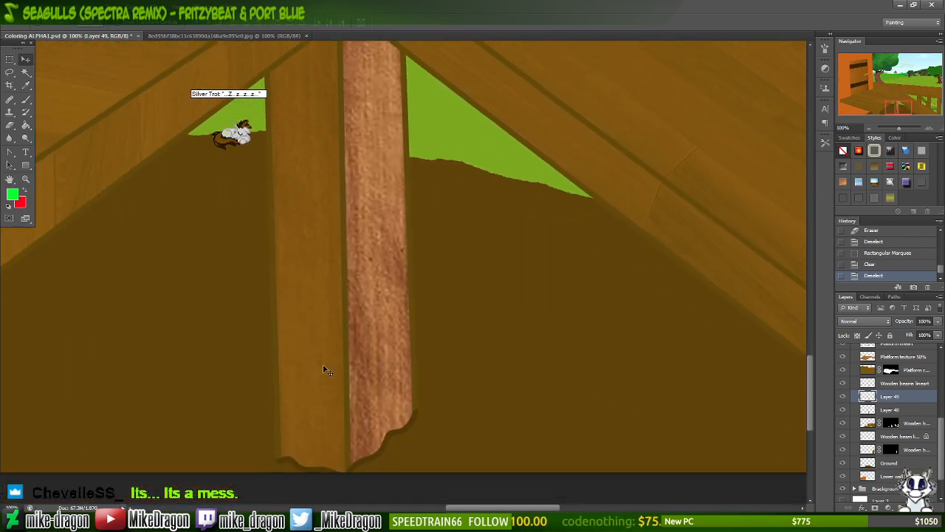
pyautogui.press('e')
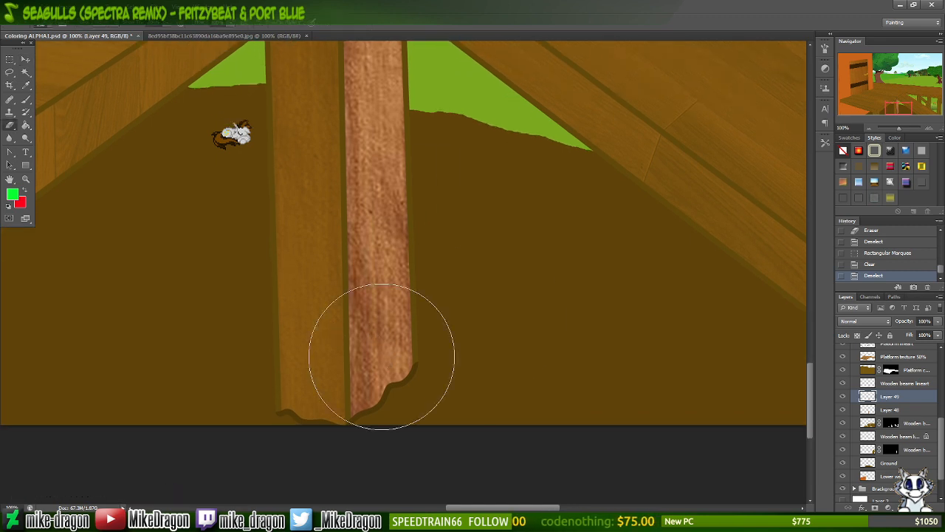
pyautogui.rightClick(575, 294)
pyautogui.click(653, 194)
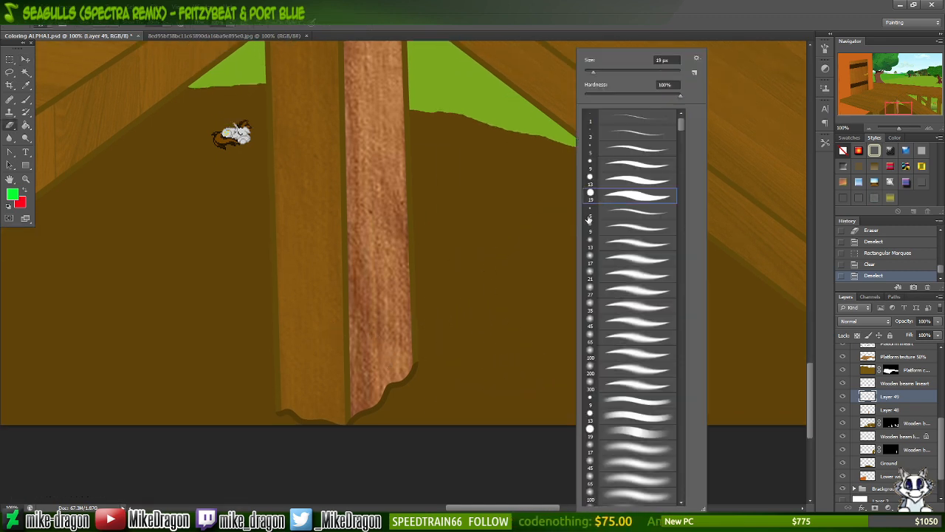
pyautogui.moveTo(599, 73); pyautogui.dragTo(605, 72)
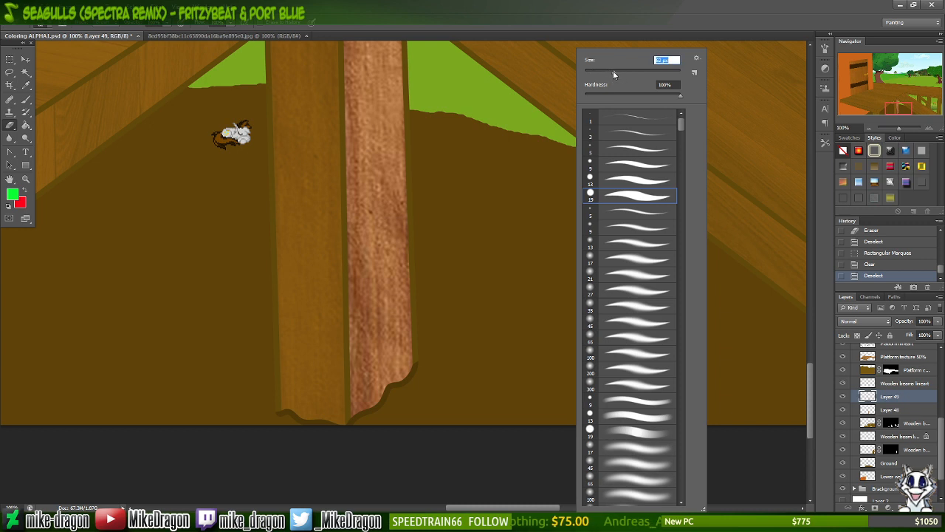
pyautogui.click(630, 28)
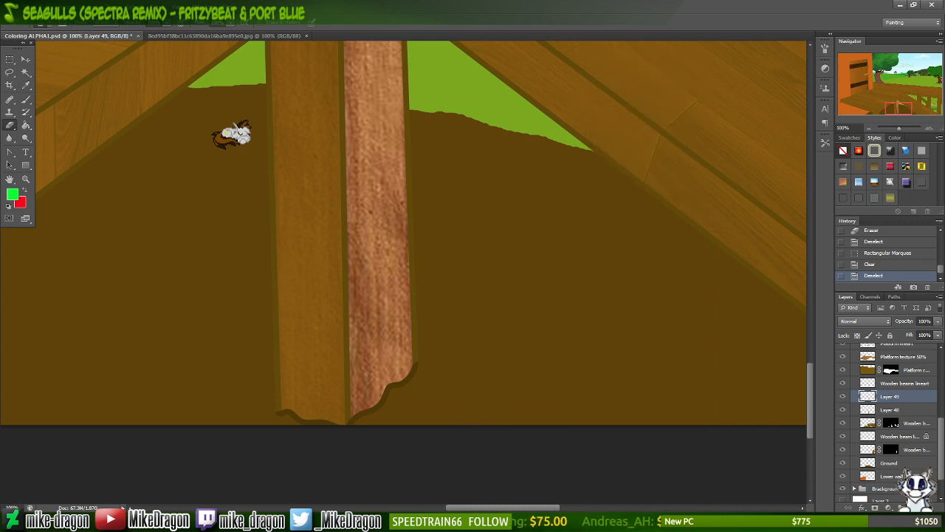
pyautogui.moveTo(359, 443); pyautogui.dragTo(642, 423)
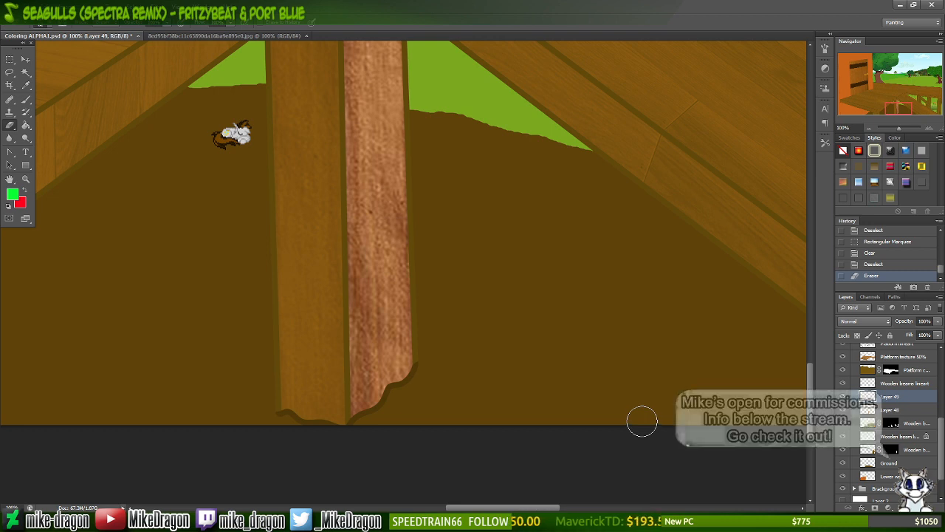
# - Try Layer 49 at 30% opacity over the front beam, and set it back to 100%
pyautogui.scroll(4, 642, 421)
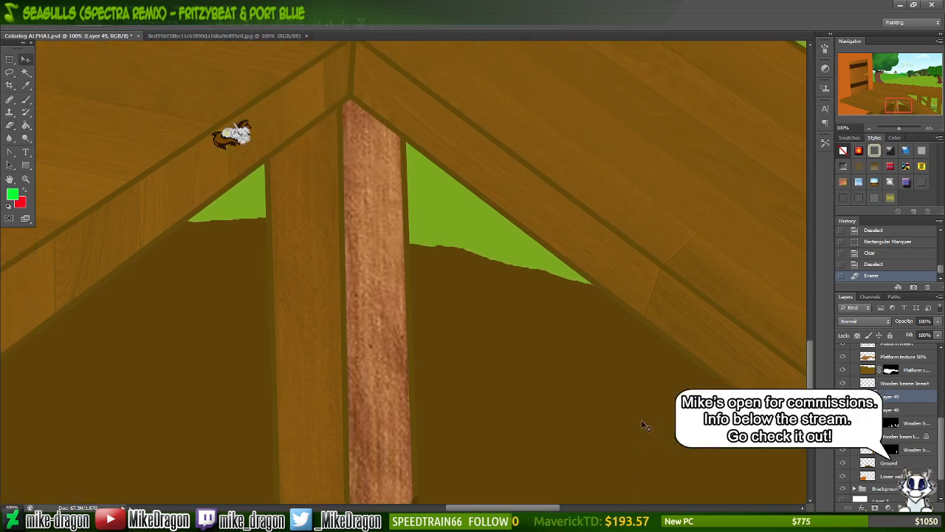
pyautogui.scroll(-1, 642, 425)
pyautogui.hotkey('ctrl', '-')
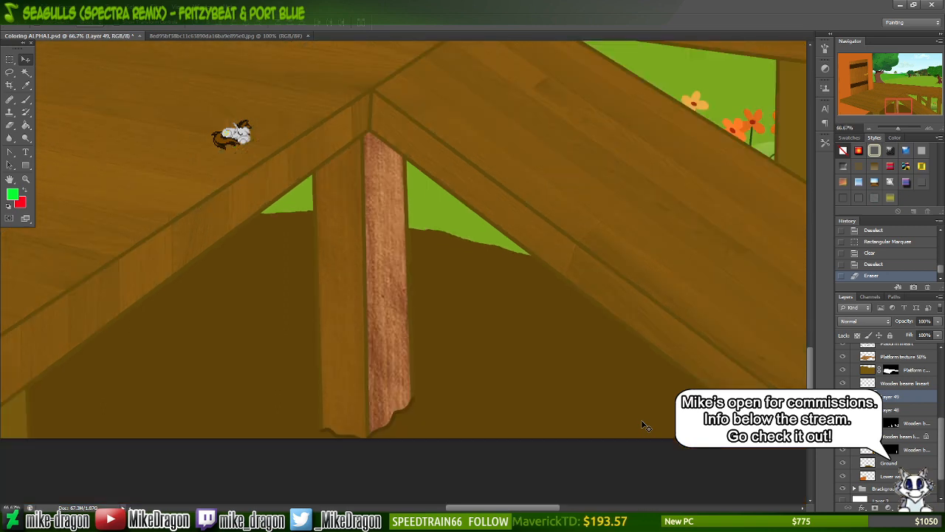
pyautogui.hotkey('ctrl', '-')
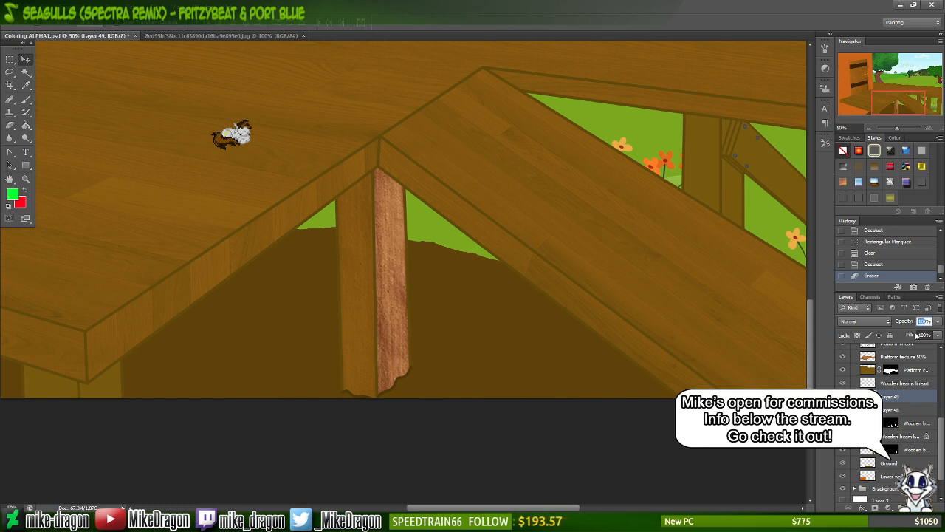
pyautogui.press('Return')
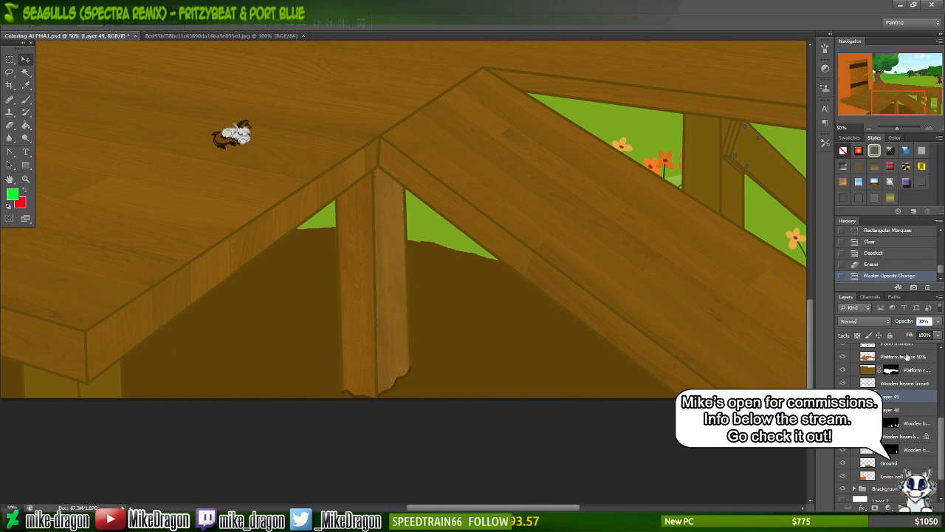
pyautogui.write('100')
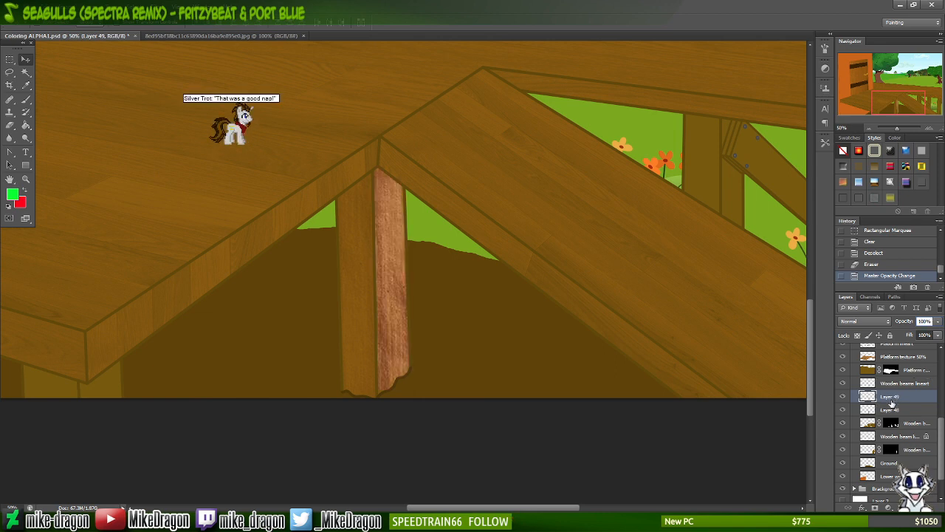
# - Copy the layer style of Layer 48 and paste it onto Layer 49
pyautogui.rightClick(890, 411)
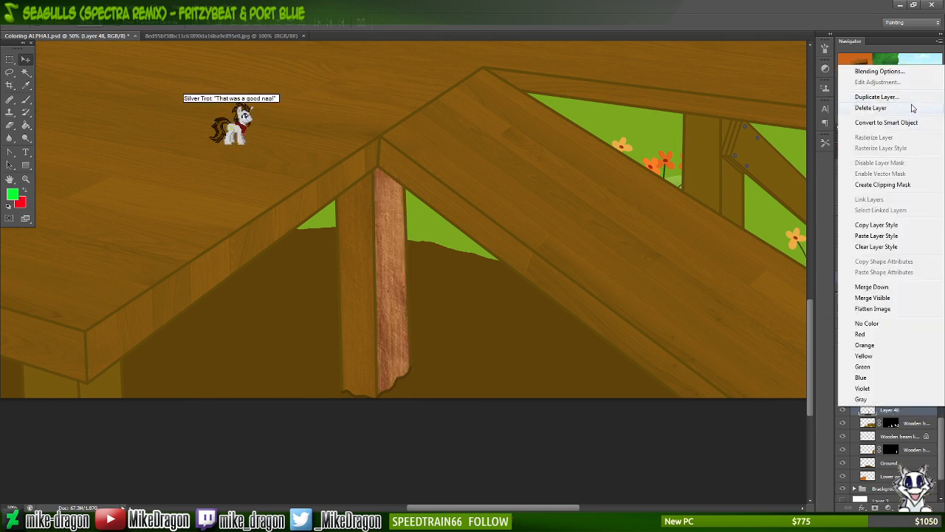
pyautogui.click(878, 226)
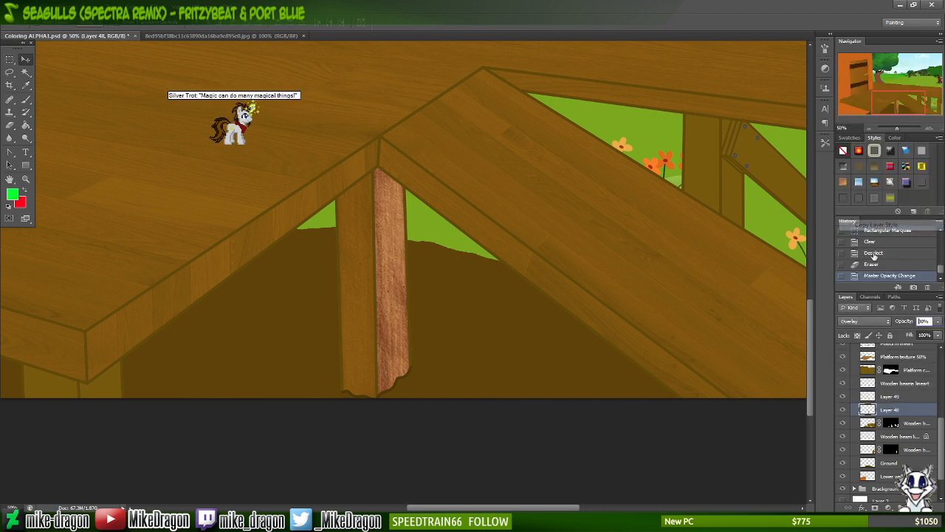
pyautogui.rightClick(897, 399)
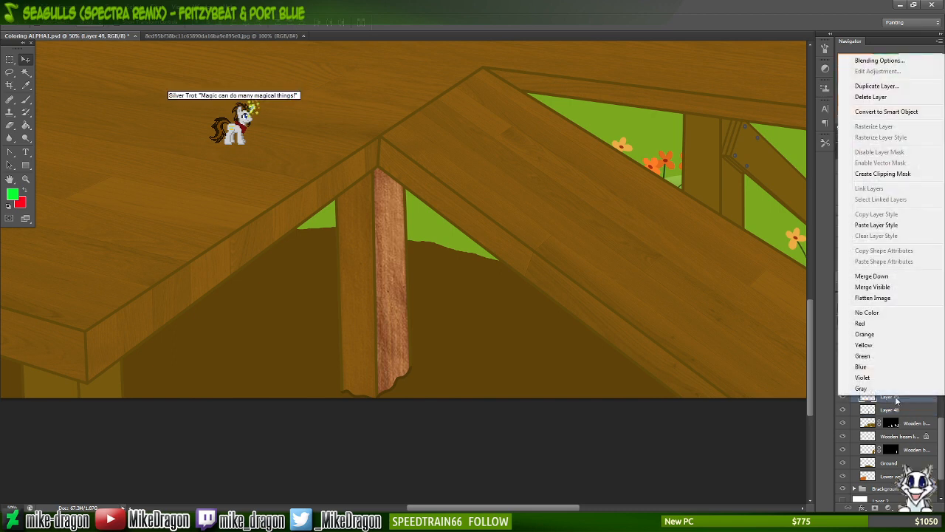
pyautogui.click(895, 225)
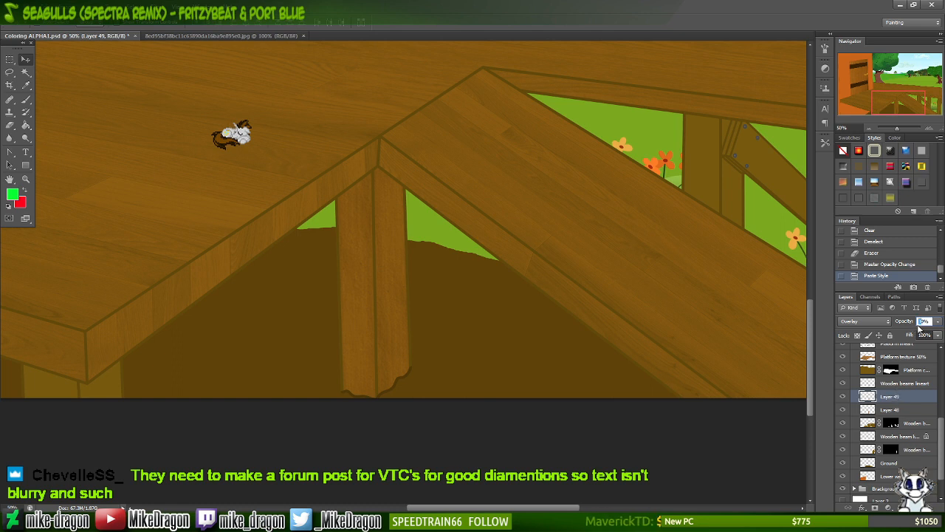
# - Set the opacity of both Layer 49 and Layer 48 to 100%
pyautogui.write('100')
pyautogui.press('Return')
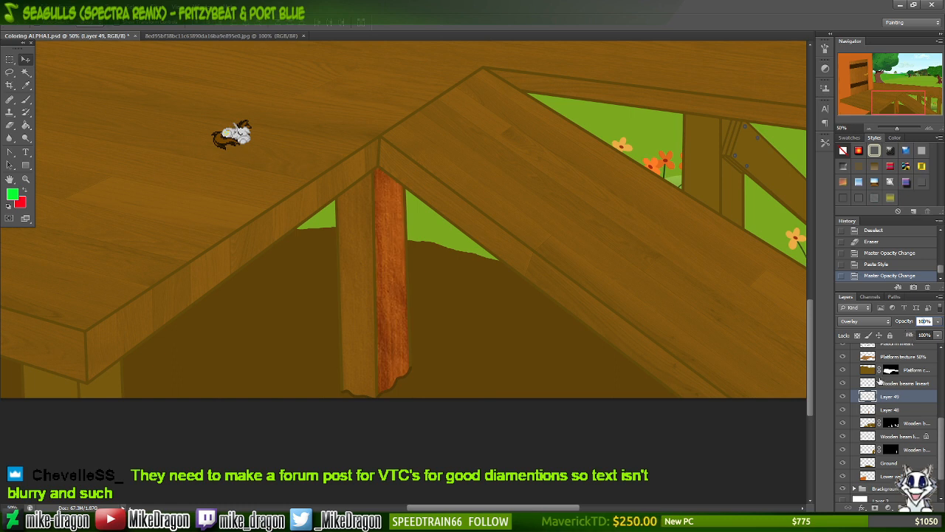
pyautogui.click(890, 410)
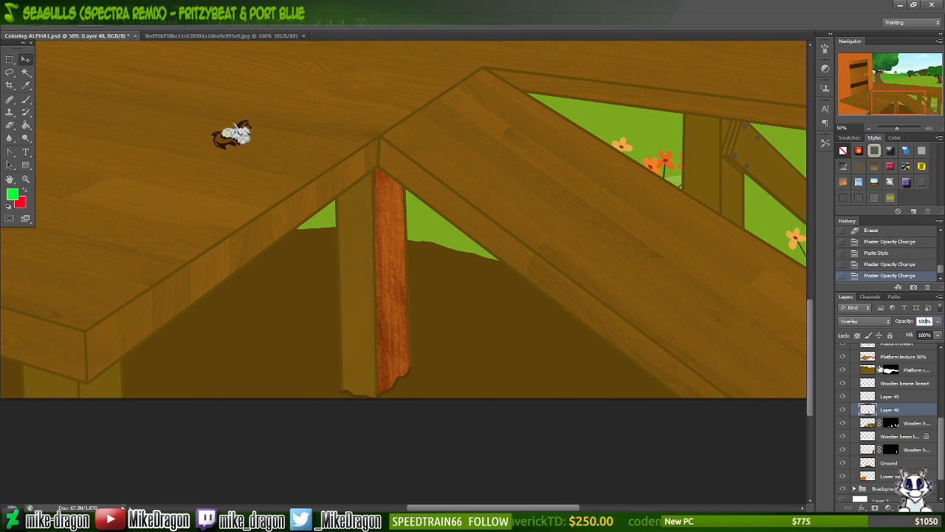
# - Merge Layer 49 down into Layer 48 and set the merged layer's opacity to 30%
pyautogui.rightClick(886, 399)
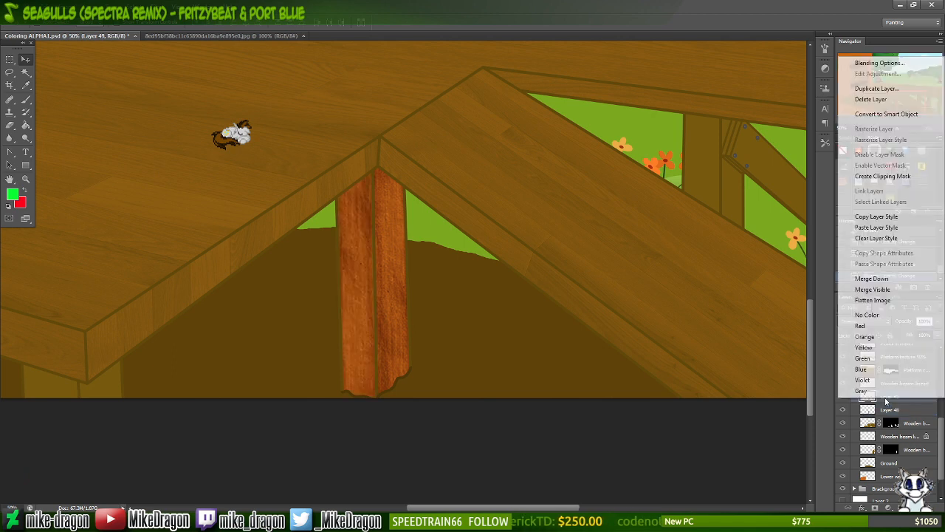
pyautogui.click(900, 280)
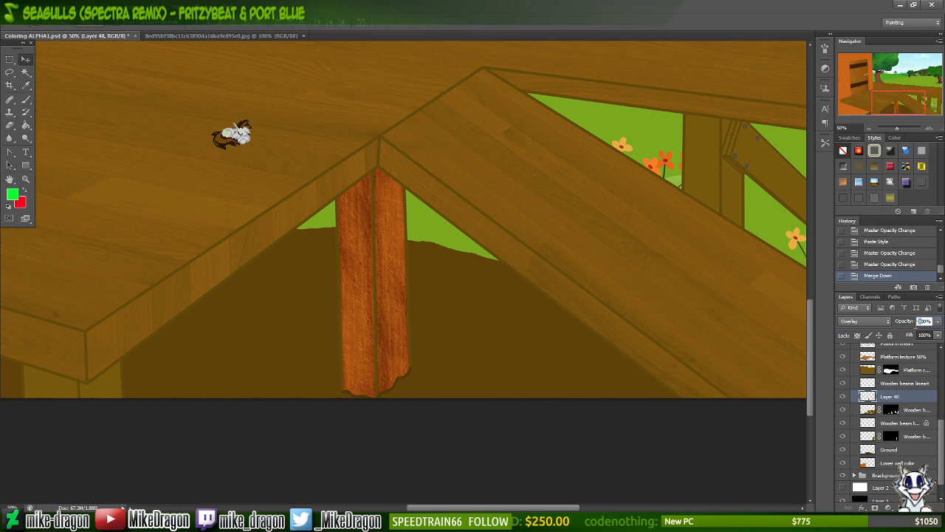
pyautogui.write('30')
pyautogui.press('Return')
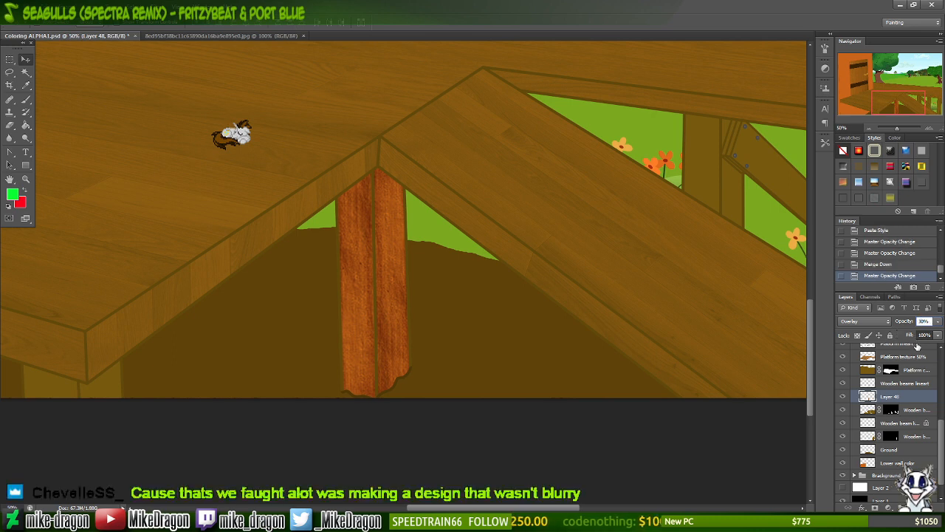
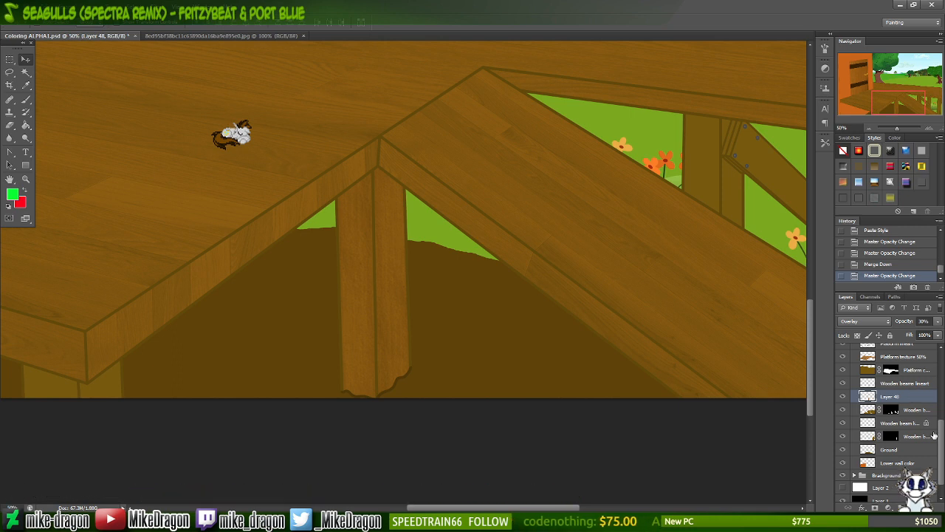
# - Rename the ramp texture layer as "Ramp texture 30%"
pyautogui.scroll(3, 886, 421)
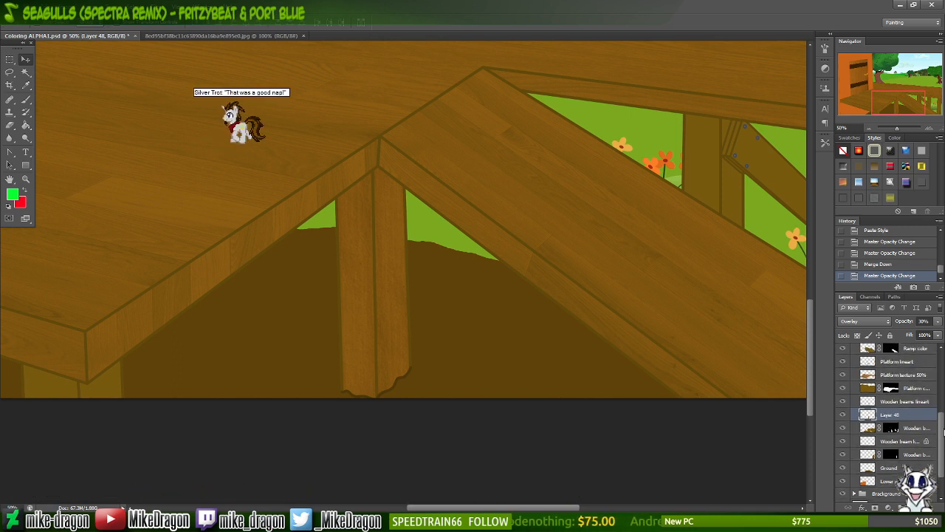
pyautogui.scroll(2, 943, 416)
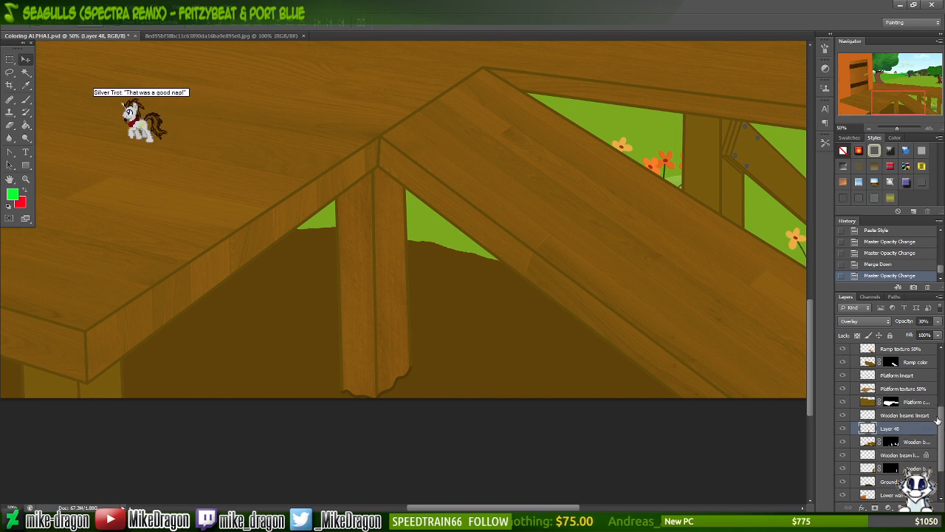
pyautogui.scroll(1, 943, 415)
pyautogui.doubleClick(920, 376)
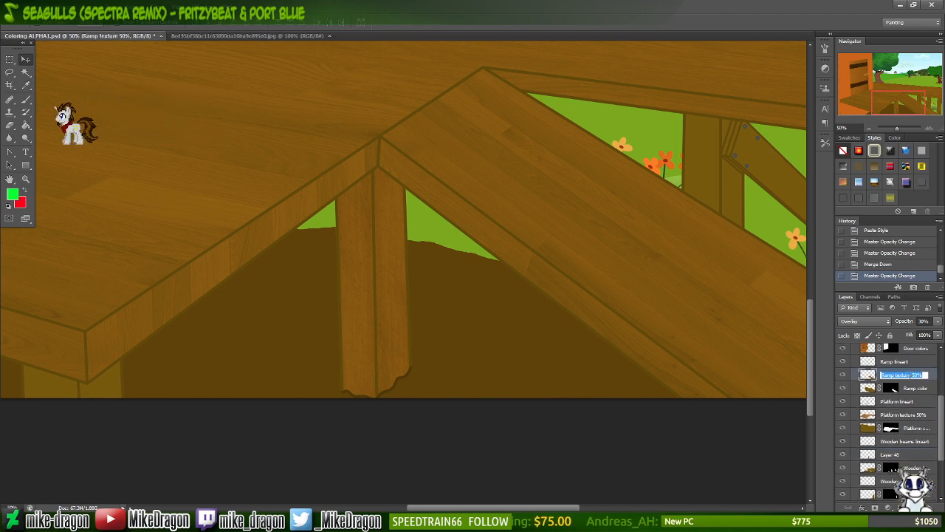
pyautogui.click(918, 374)
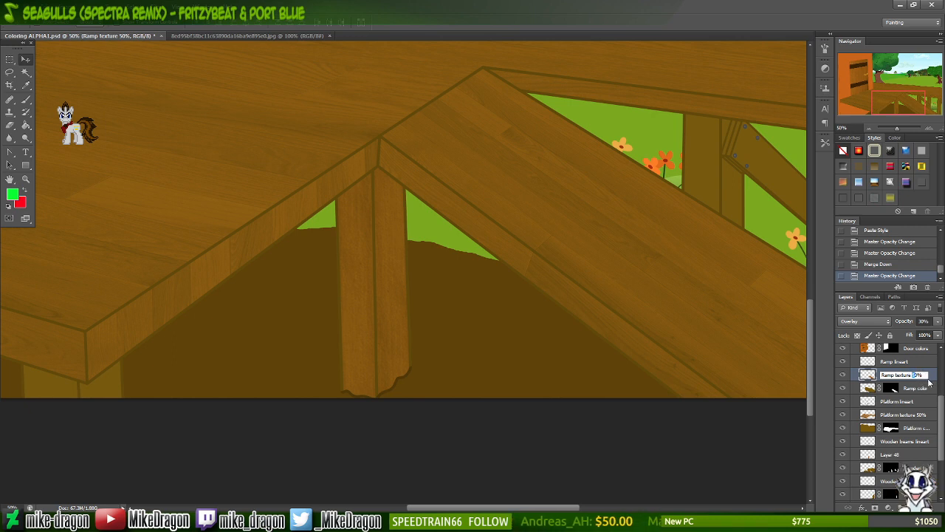
pyautogui.press('Return')
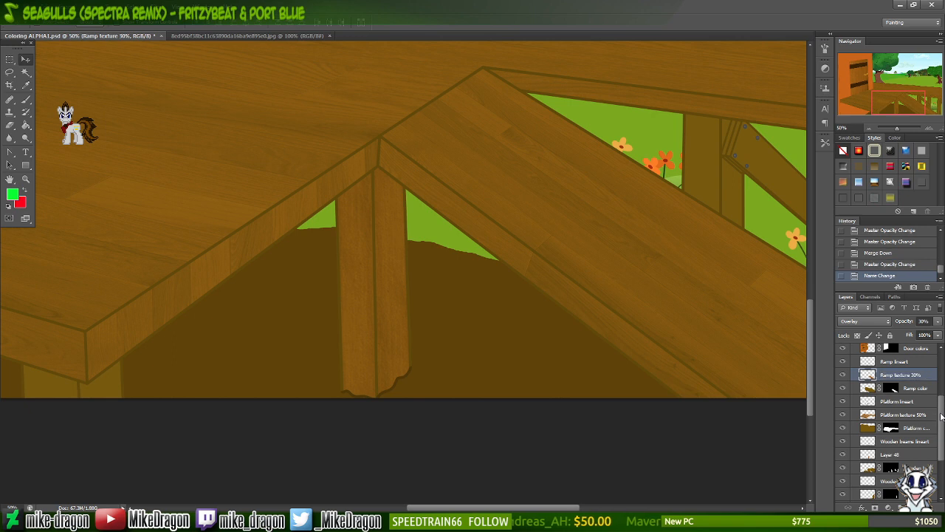
# - Select Layer 48 and save the coloring project
pyautogui.moveTo(941, 407); pyautogui.dragTo(934, 432)
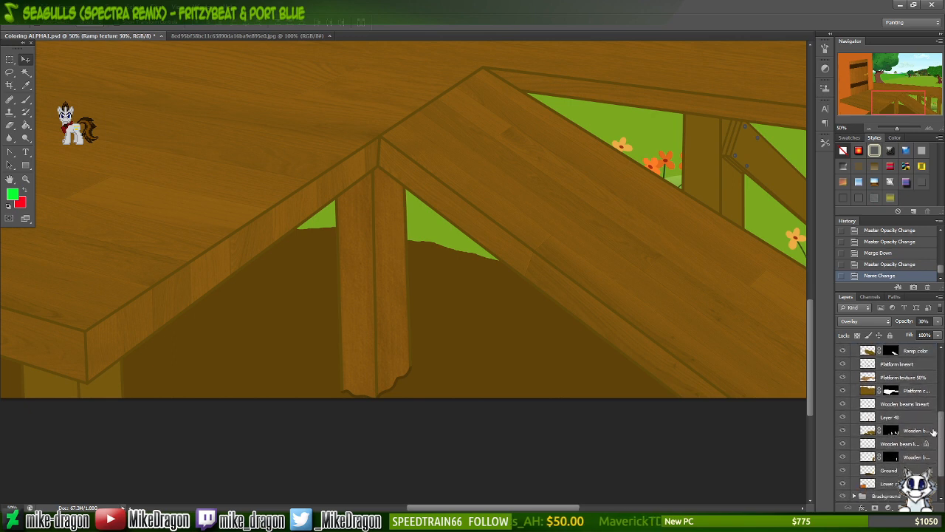
pyautogui.click(886, 418)
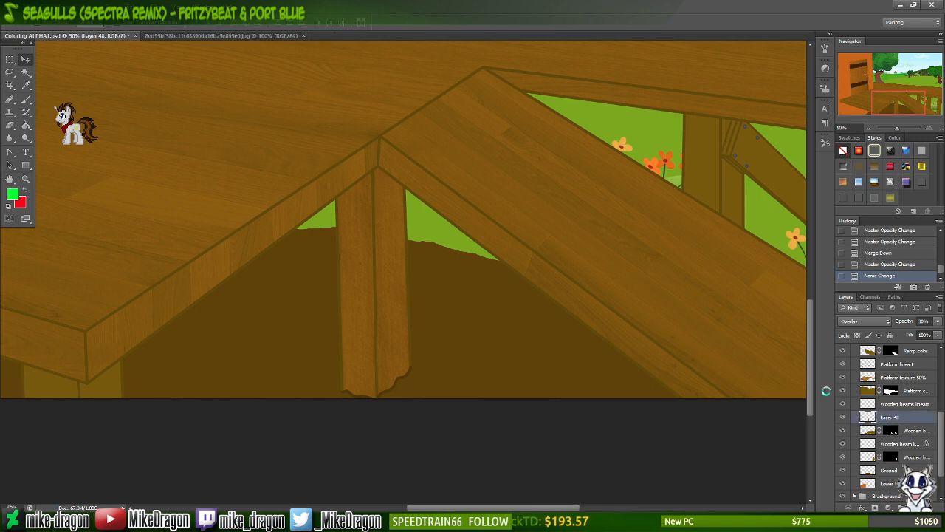
pyautogui.hotkey('ctrl', 's')
# - Create a new blank document 2000 pixels wide and 2000 pixels high with a white background
pyautogui.hotkey('ctrl', 'n')
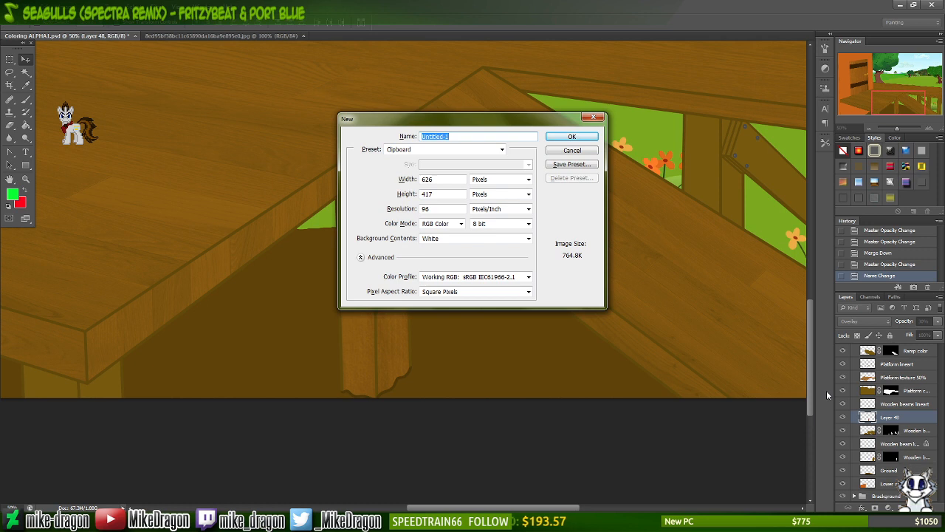
pyautogui.press('Tab')
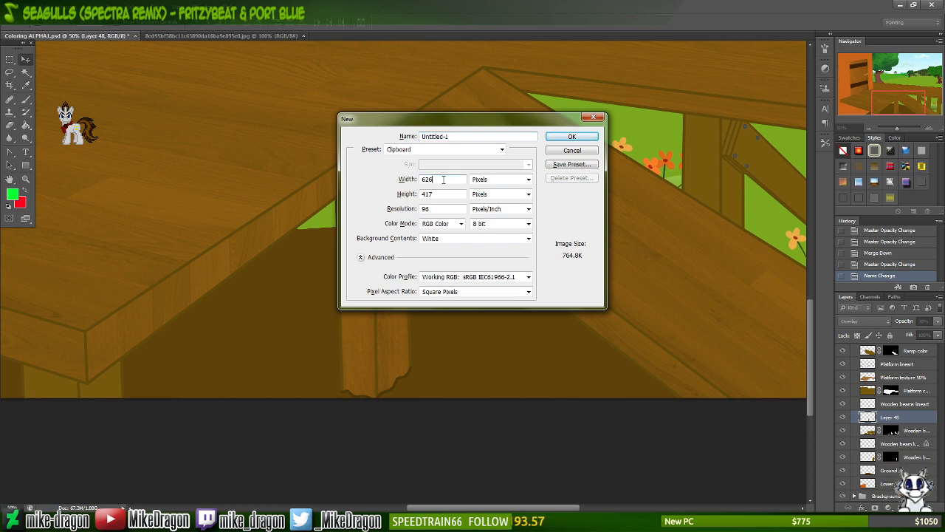
pyautogui.write('2000')
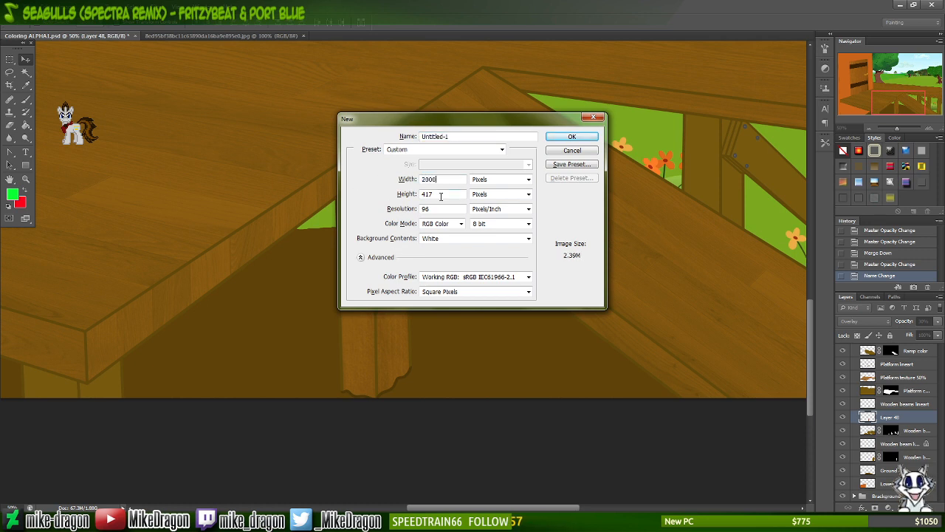
pyautogui.press('Tab')
pyautogui.write('100')
pyautogui.write('000')
pyautogui.press('Return')
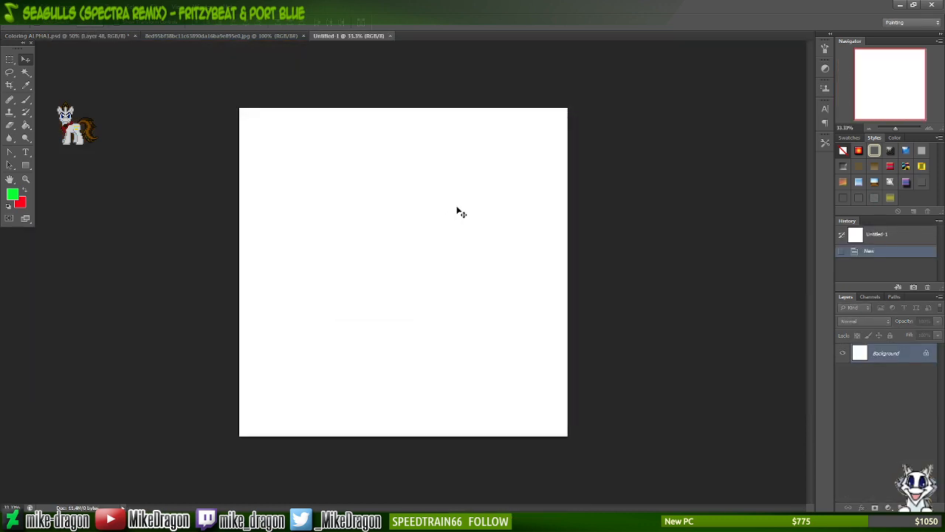
# - Paste the copied wood plank texture into the new document as its own layer
pyautogui.hotkey('ctrl', 'v')
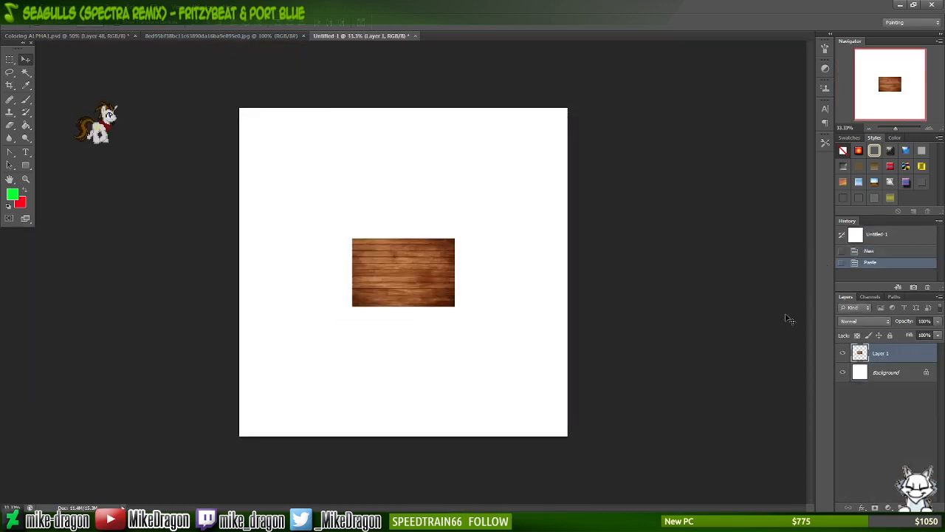
pyautogui.hotkey('ctrl', '+')
pyautogui.hotkey('ctrl', '+')
pyautogui.hotkey('ctrl', '+')
pyautogui.hotkey('ctrl', '+')
pyautogui.hotkey('ctrl', '+')
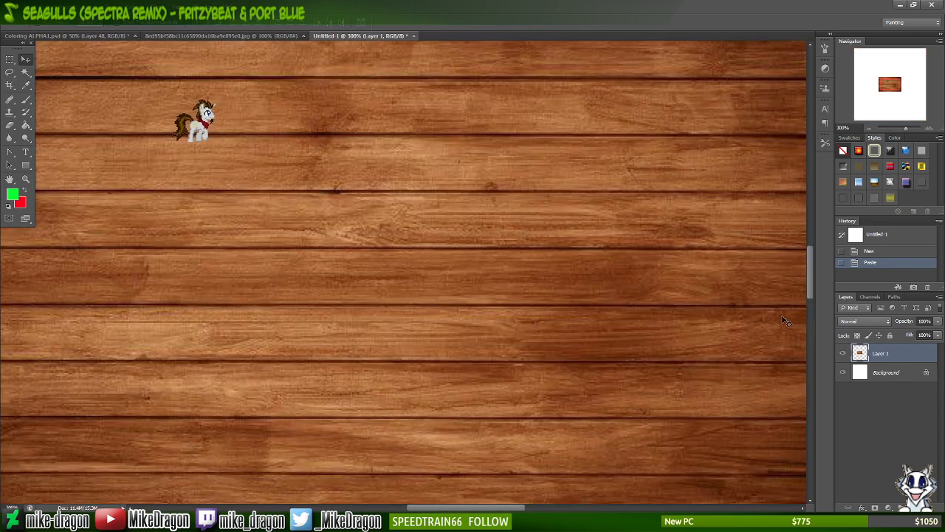
# - Enlarge the pasted wood plank texture with Free Transform until it covers the entire canvas
pyautogui.hotkey('ctrl', '-')
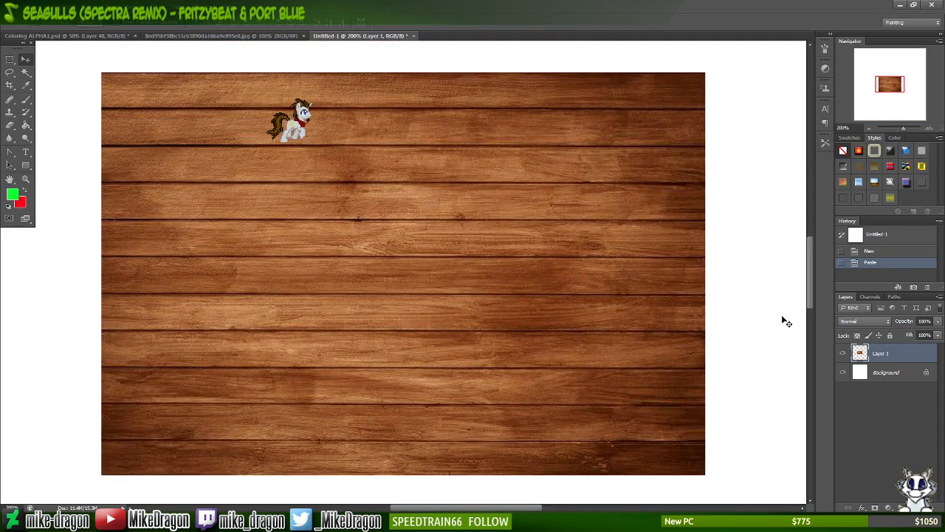
pyautogui.hotkey('ctrl', '-')
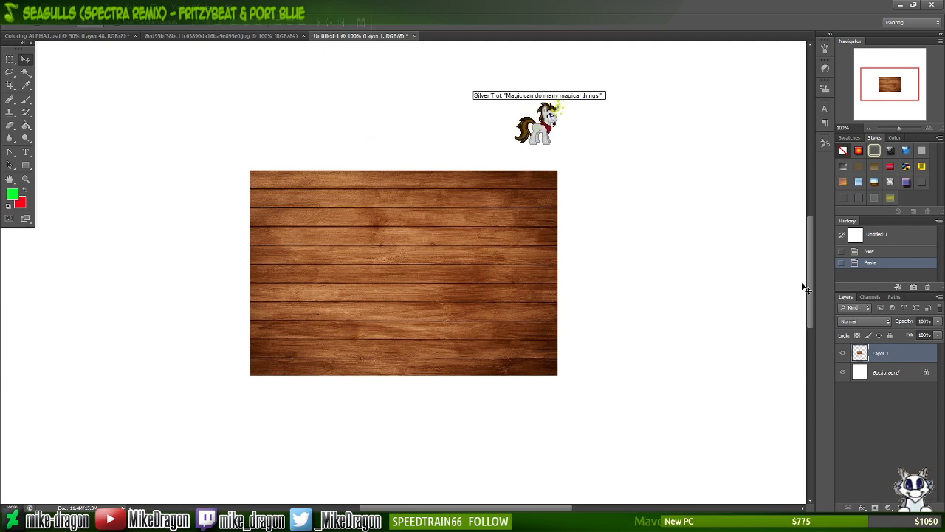
pyautogui.hotkey('ctrl', 't')
pyautogui.hotkey('ctrl', '-')
pyautogui.hotkey('ctrl', '-')
pyautogui.hotkey('ctrl', '-')
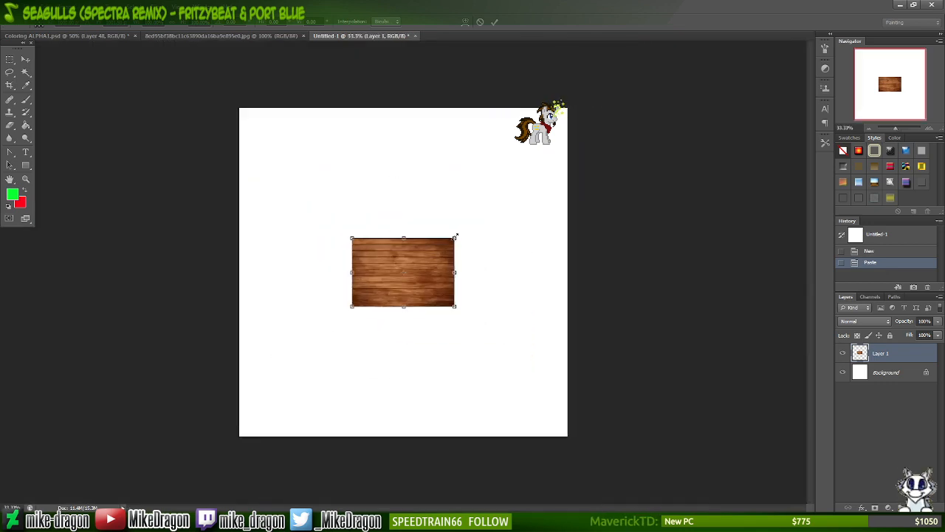
pyautogui.moveTo(455, 238); pyautogui.dragTo(668, 79)
pyautogui.press('Return')
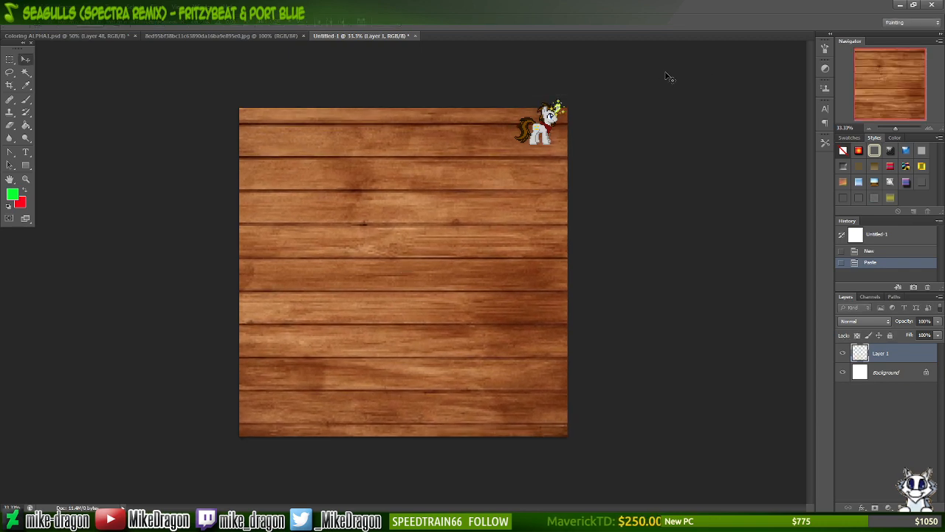
# - Inspect the enlarged plank texture's sharpness at several zoom levels and close the untitled document without saving
pyautogui.hotkey('ctrl', '1')
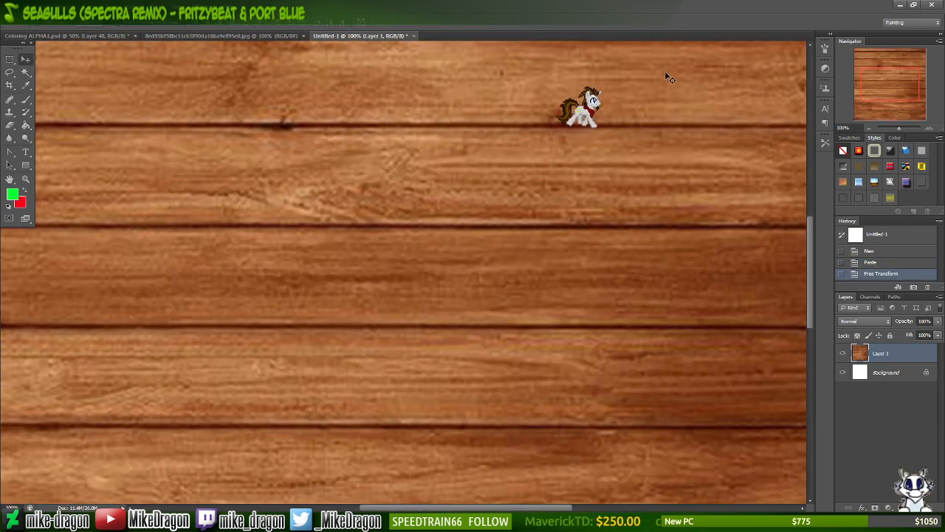
pyautogui.scroll(1, 668, 77)
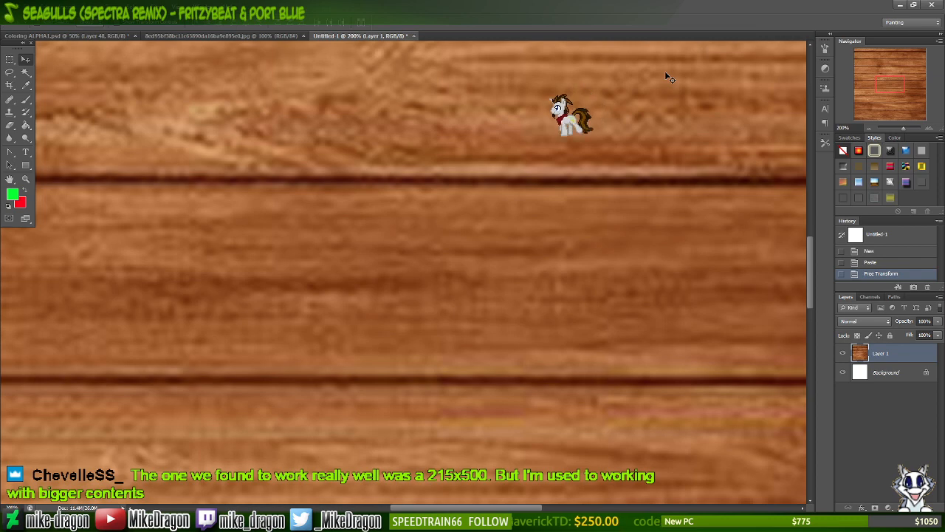
pyautogui.scroll(-2, 668, 76)
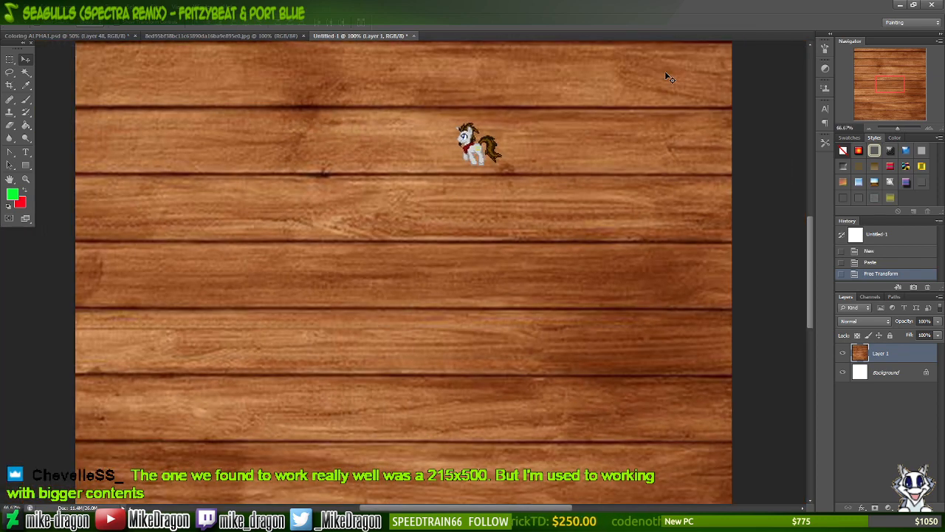
pyautogui.scroll(-1, 668, 77)
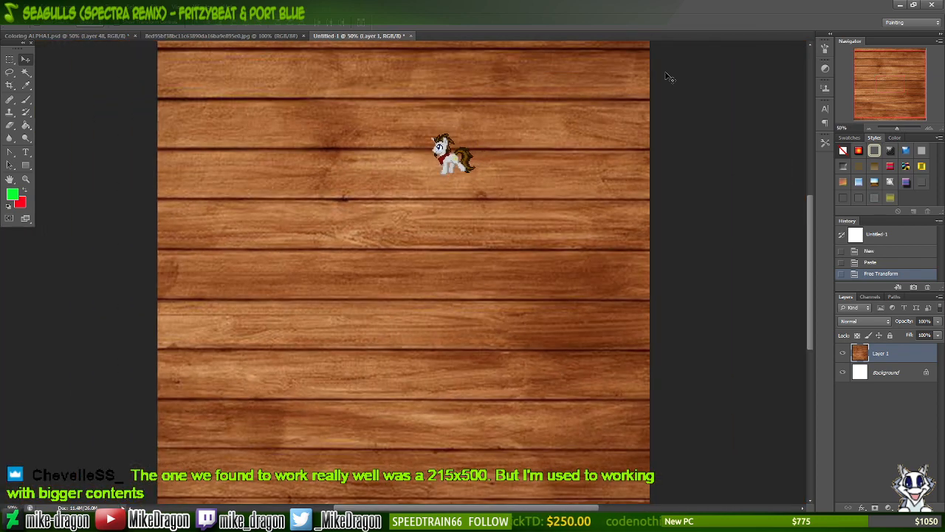
pyautogui.click(411, 36)
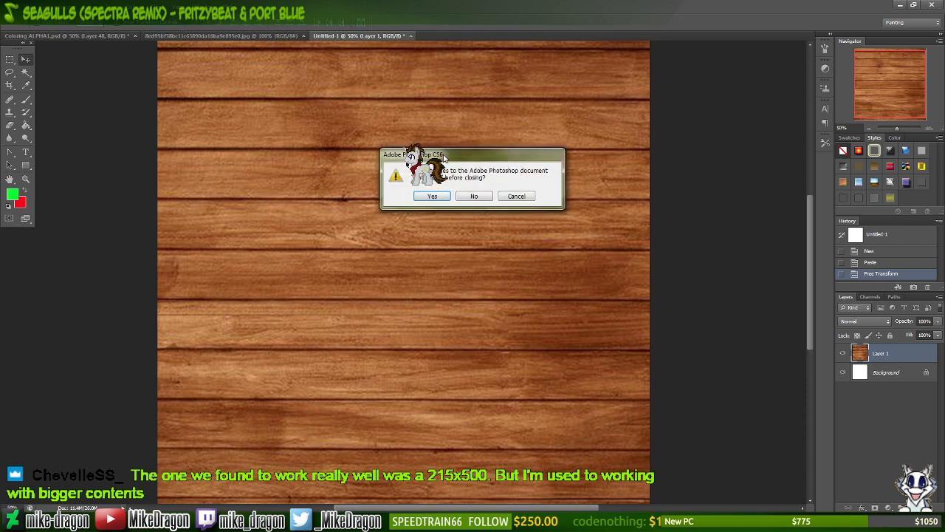
pyautogui.click(483, 198)
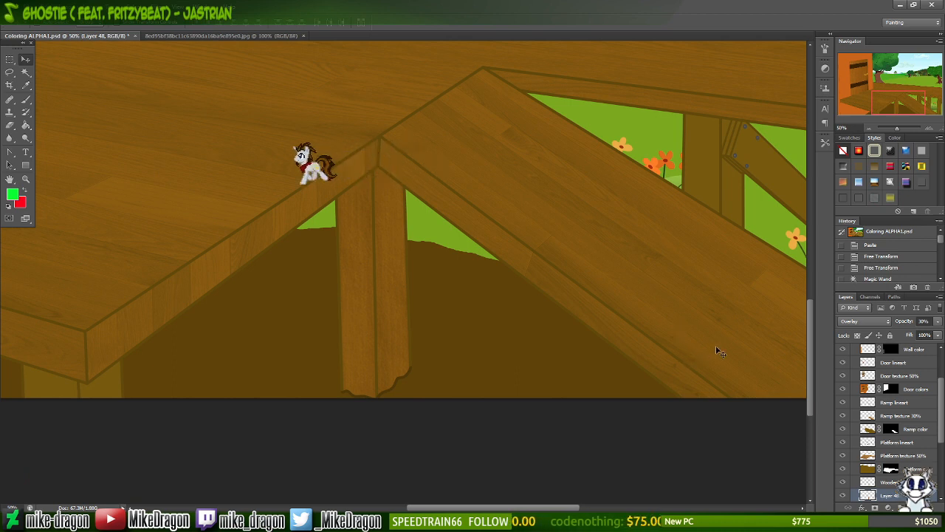
# - Toggle the visibility of Layer 48 off and on to compare the central support beam with and without texture
pyautogui.hotkey('ctrl', '-')
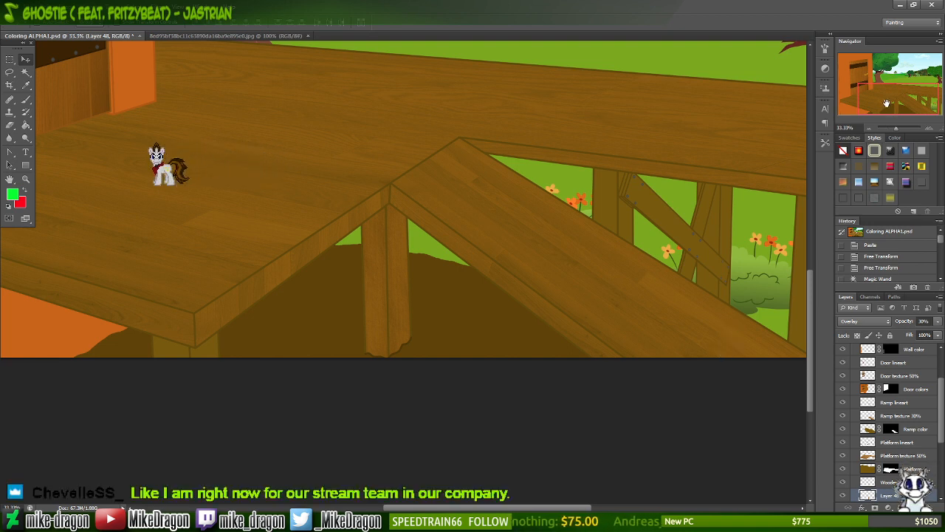
pyautogui.moveTo(901, 97); pyautogui.dragTo(902, 81)
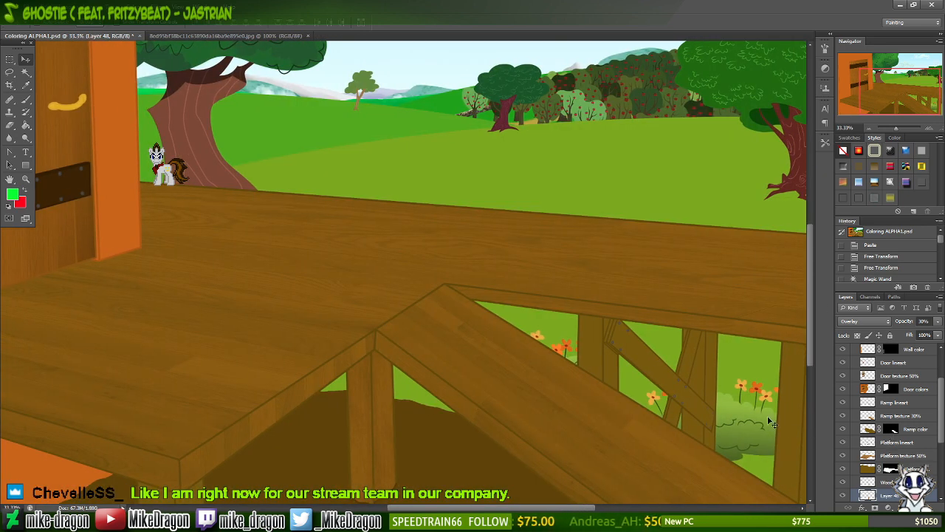
pyautogui.scroll(-1, 675, 396)
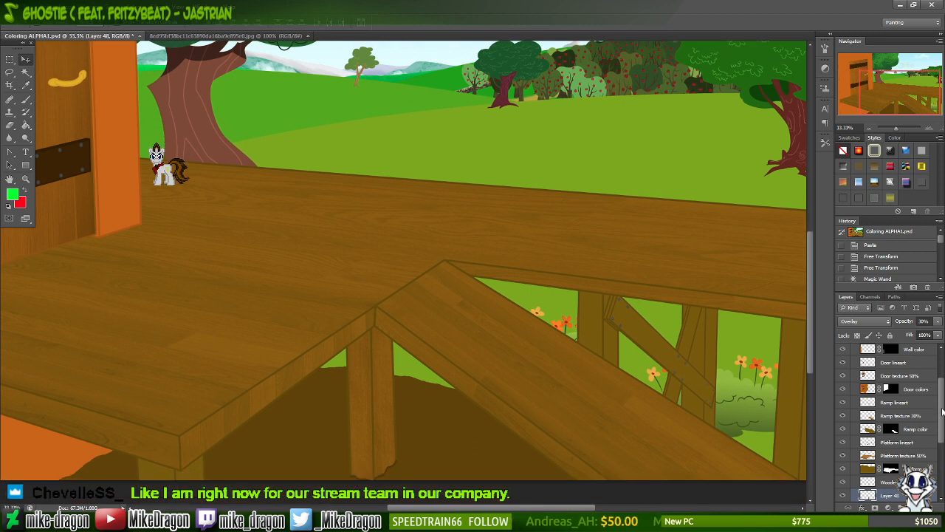
pyautogui.scroll(-3, 942, 411)
pyautogui.click(845, 444)
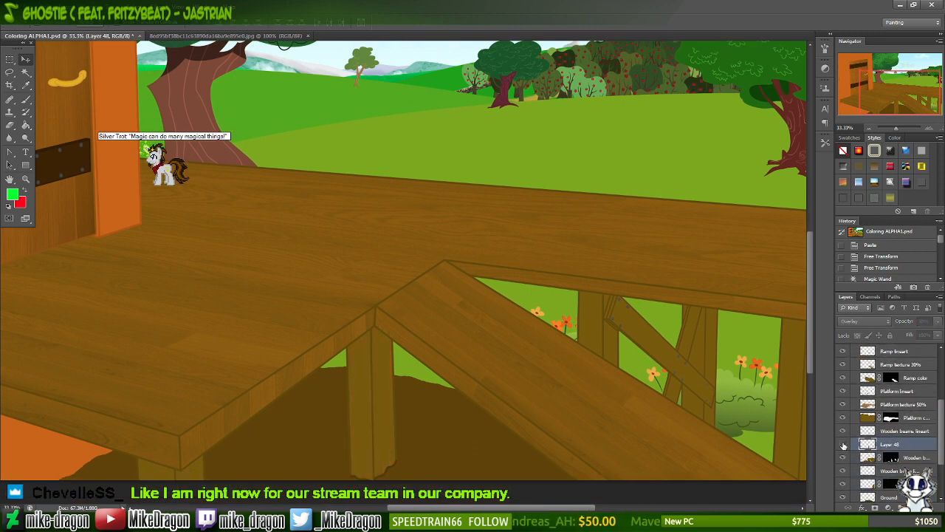
pyautogui.click(844, 445)
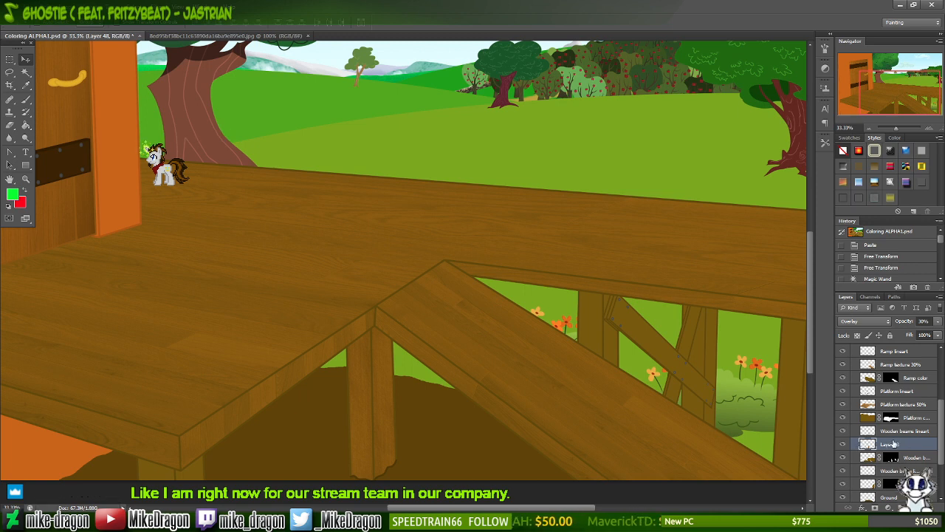
# - Duplicate Layer 48 and move the copy onto the support beam beneath the platform's front corner
pyautogui.rightClick(897, 445)
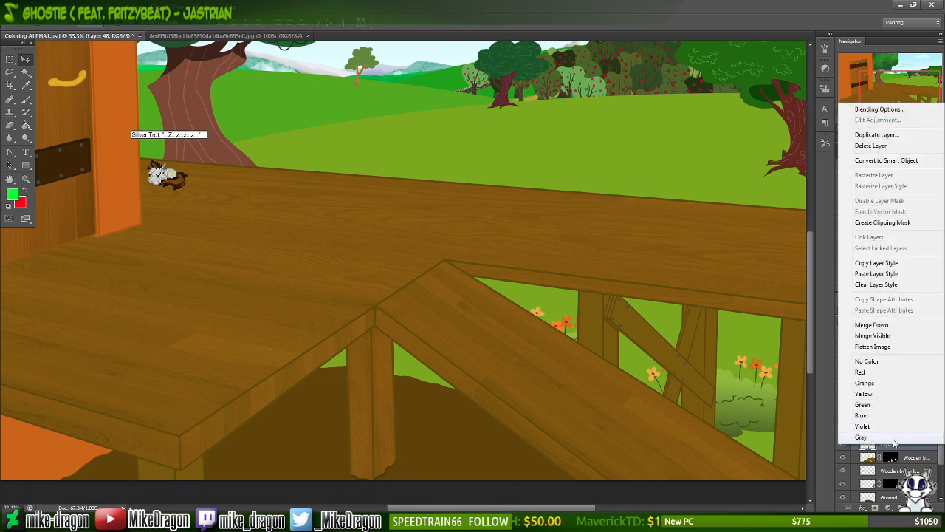
pyautogui.click(908, 134)
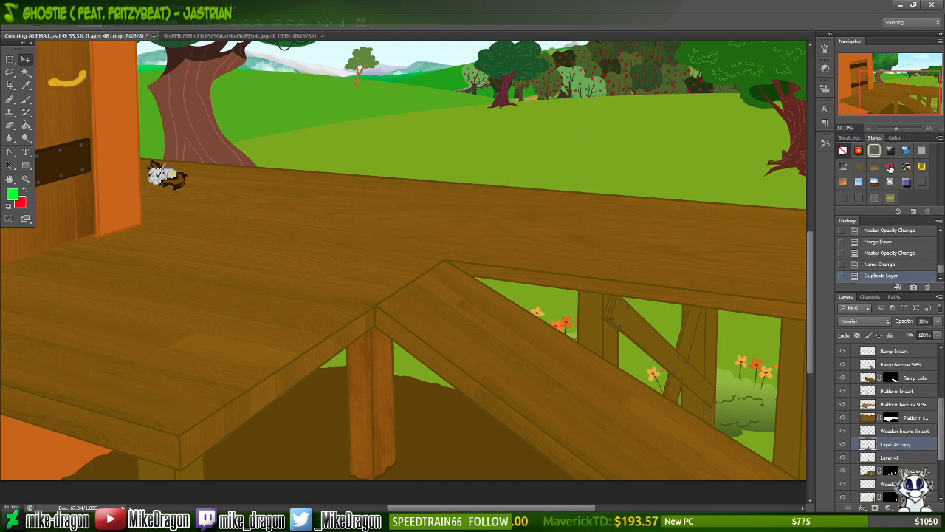
pyautogui.moveTo(392, 323); pyautogui.dragTo(193, 464)
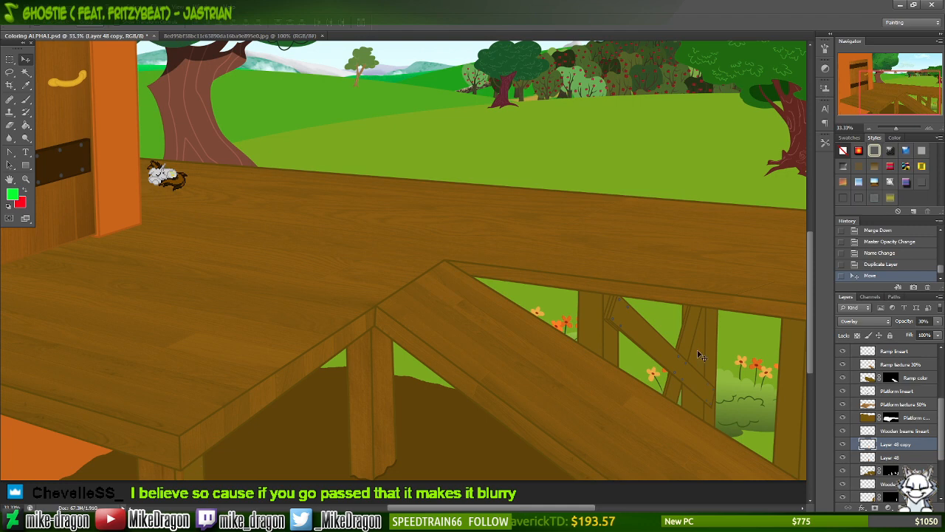
# - Try to enlarge and reposition the duplicated texture over the front-corner beam, and delete the duplicate layer
pyautogui.hotkey('ctrl', '+')
pyautogui.hotkey('ctrl', '+')
pyautogui.moveTo(906, 91); pyautogui.dragTo(894, 103)
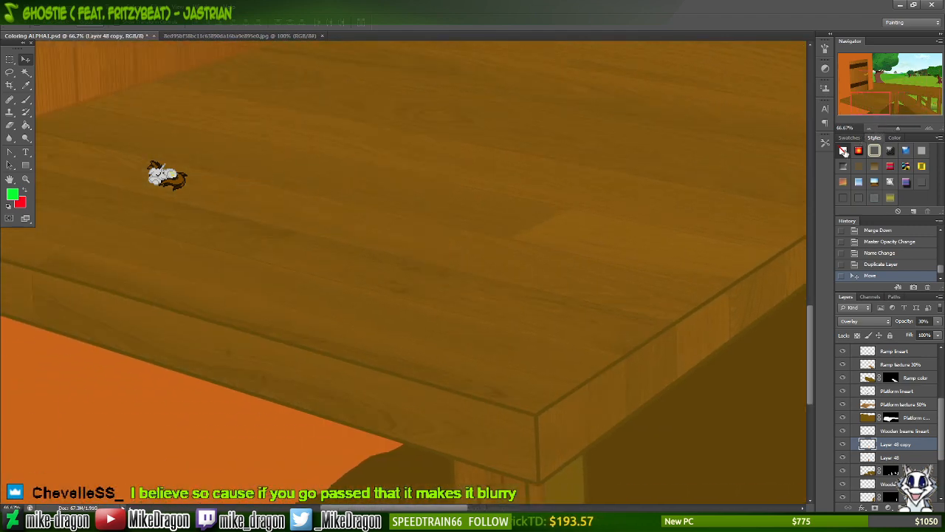
pyautogui.scroll(-3, 503, 278)
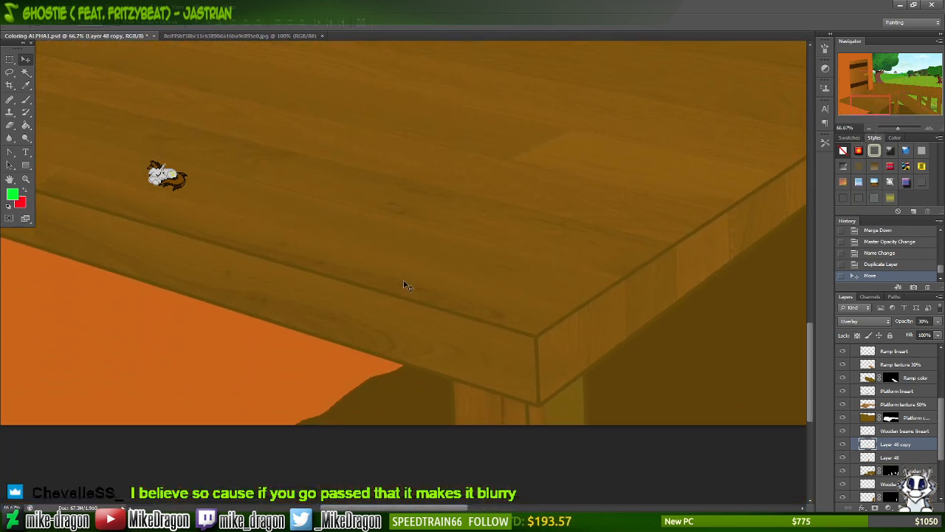
pyautogui.hscroll(3, 401, 279)
pyautogui.hscroll(2, 401, 280)
pyautogui.scroll(2, 404, 288)
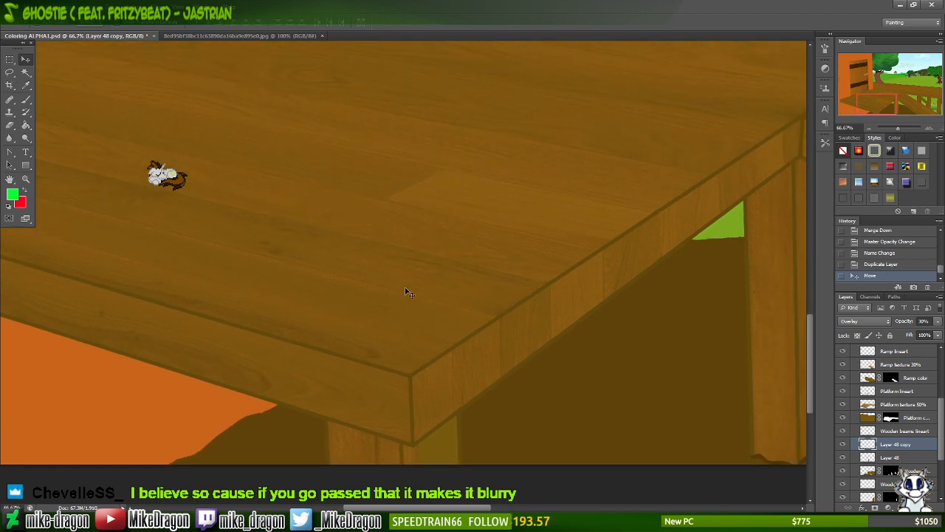
pyautogui.hotkey('ctrl', 't')
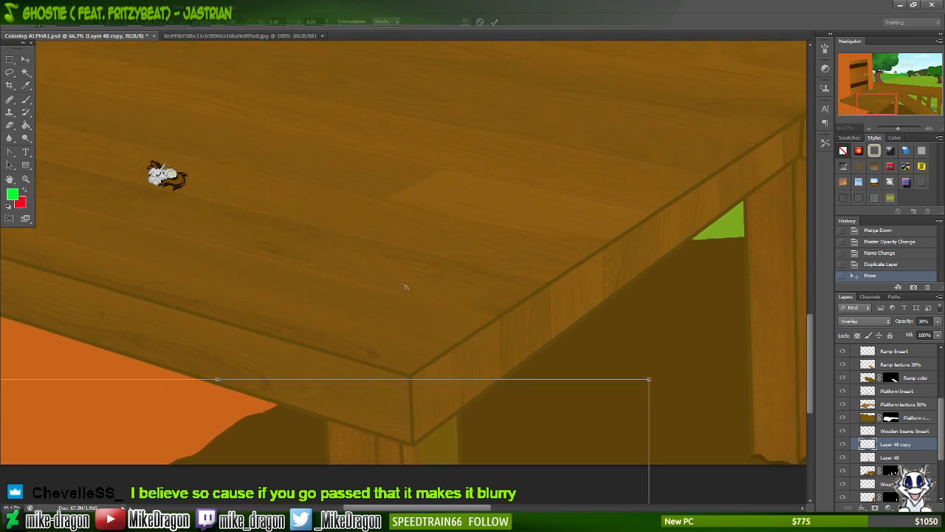
pyautogui.scroll(-2, 405, 287)
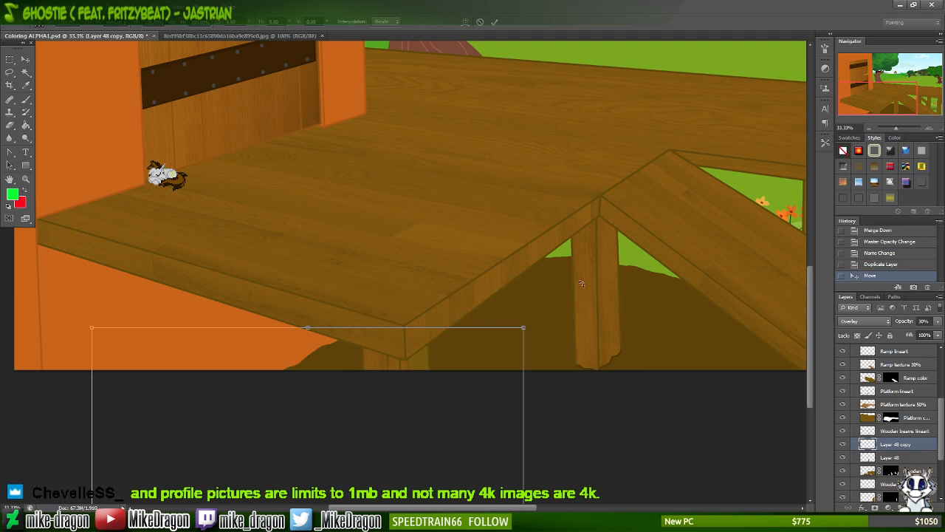
pyautogui.moveTo(524, 328); pyautogui.dragTo(555, 304)
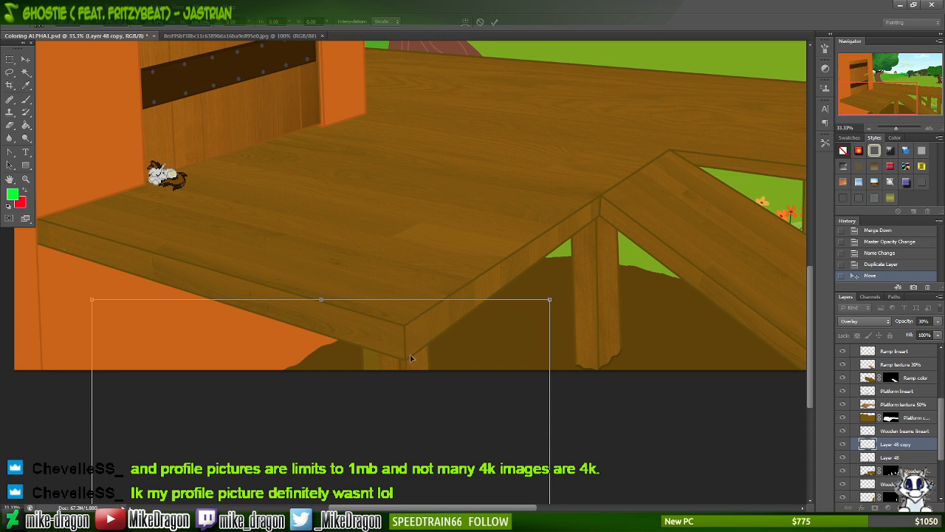
pyautogui.moveTo(411, 363); pyautogui.dragTo(494, 110)
pyautogui.hotkey('ctrl', '-')
pyautogui.hotkey('ctrl', '-')
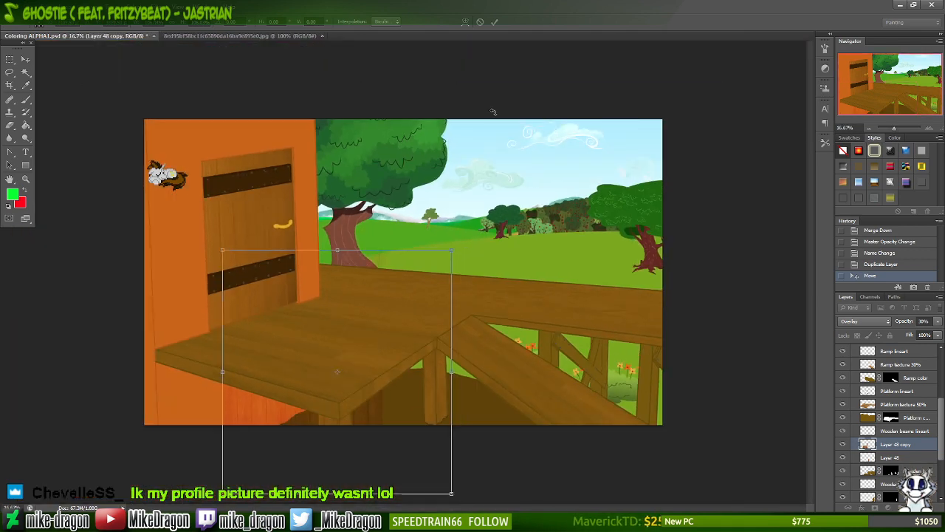
pyautogui.press('Return')
pyautogui.press('Delete')
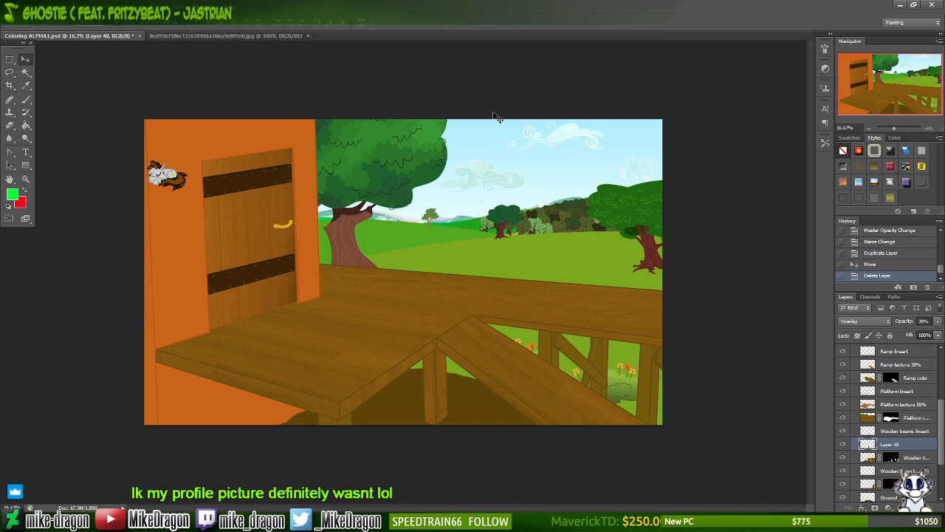
# - Paste the copied wood texture as a new layer and move it onto the beam beneath the platform's front corner
pyautogui.hotkey('ctrl', 'a')
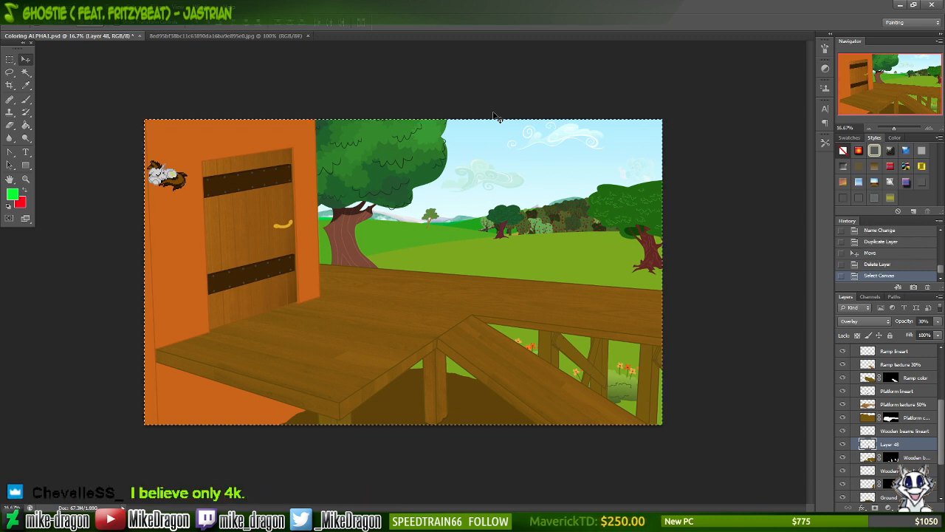
pyautogui.hotkey('ctrl', 'v')
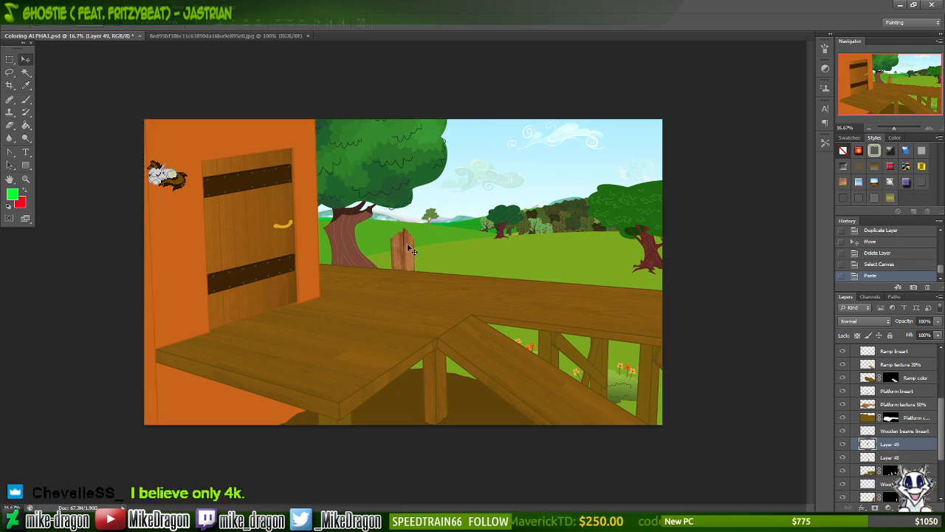
pyautogui.moveTo(406, 259); pyautogui.dragTo(340, 411)
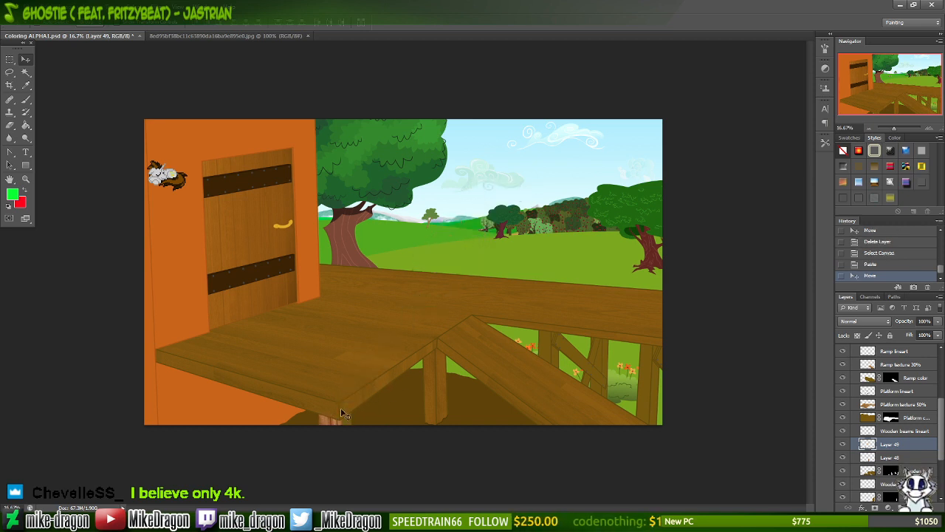
# - Enlarge the pasted wood texture and rotate it slightly counterclockwise to cover both faces of the front-corner beam
pyautogui.hotkey('ctrl', '+')
pyautogui.hotkey('ctrl', '+')
pyautogui.scroll(-1, 341, 391)
pyautogui.scroll(-4, 340, 396)
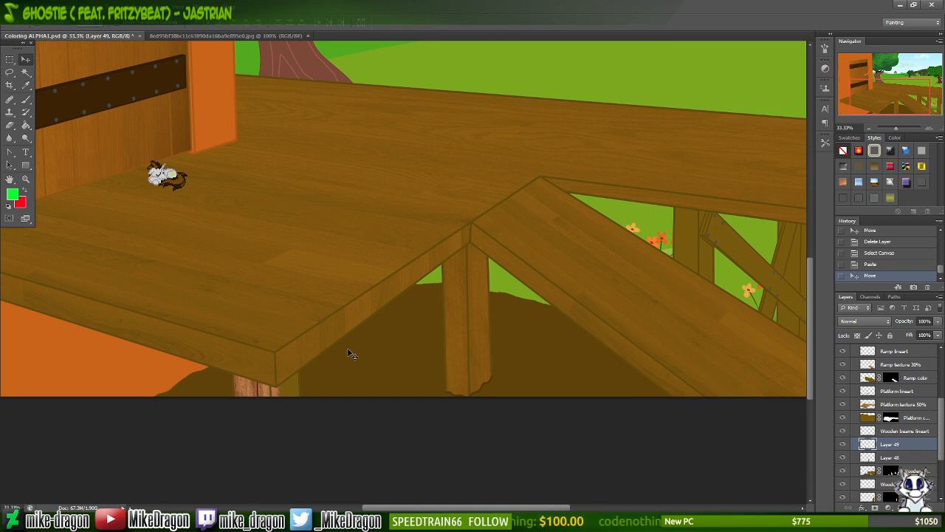
pyautogui.hscroll(-3, 351, 355)
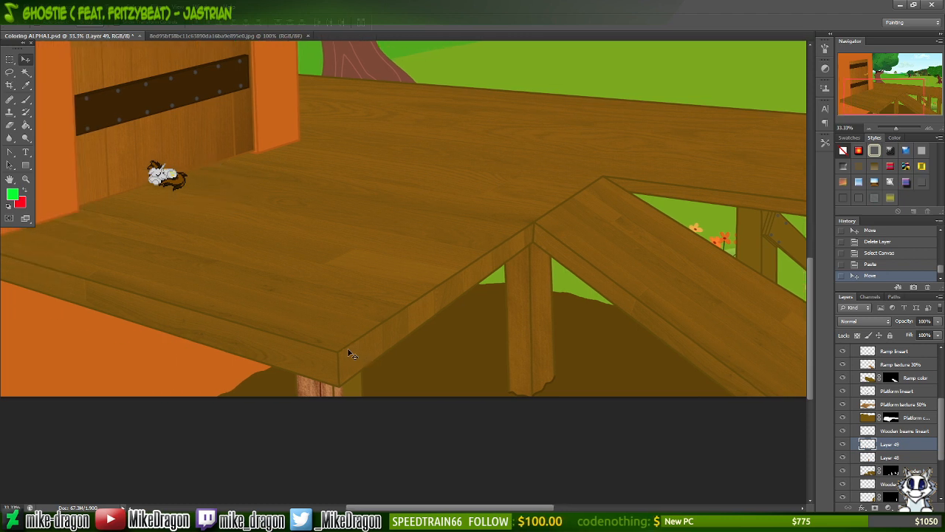
pyautogui.scroll(1, 351, 354)
pyautogui.hotkey('ctrl', 't')
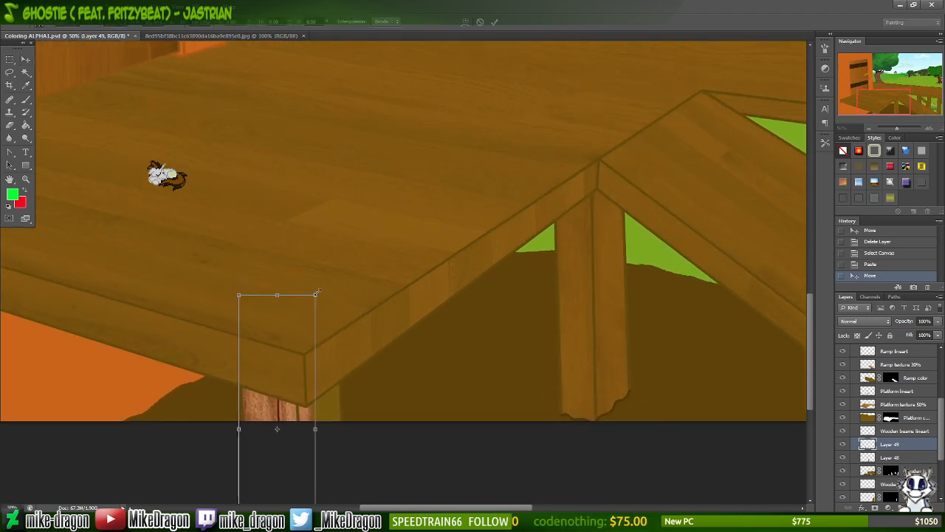
pyautogui.moveTo(316, 293); pyautogui.dragTo(399, 194)
pyautogui.moveTo(457, 135); pyautogui.dragTo(462, 118)
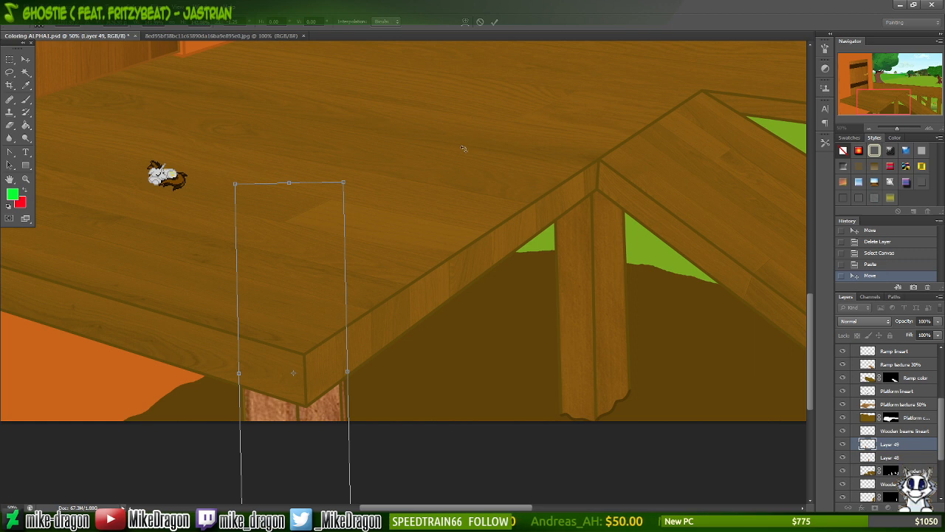
pyautogui.press('Right')
pyautogui.press('Right')
pyautogui.press('Right')
pyautogui.press('Right')
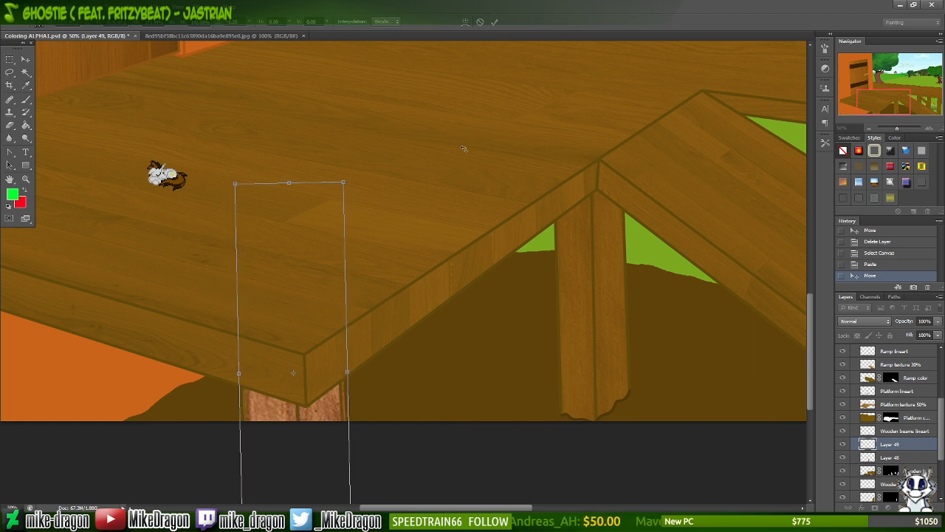
pyautogui.press('Return')
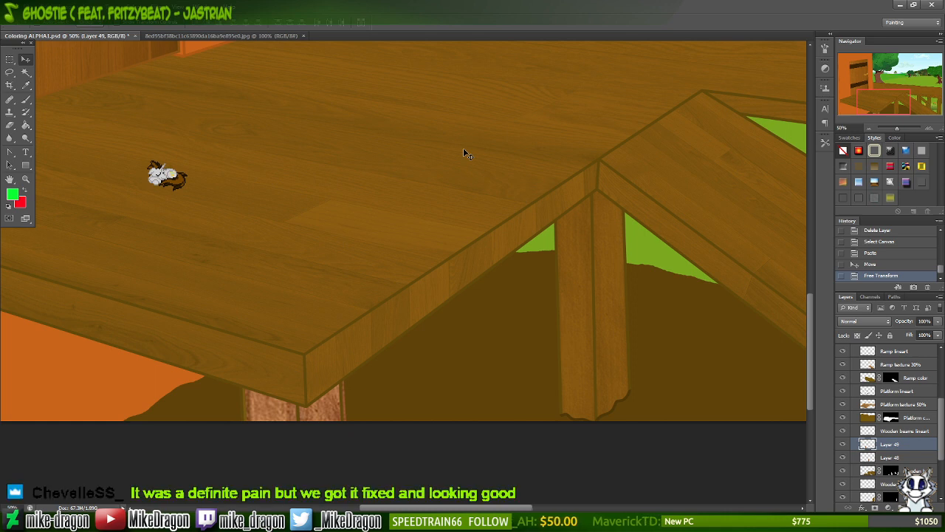
# - Try selecting both support beams from the Wooden beams lineart layer and expanding the selection
pyautogui.click(894, 431)
pyautogui.press('w')
pyautogui.click(511, 396)
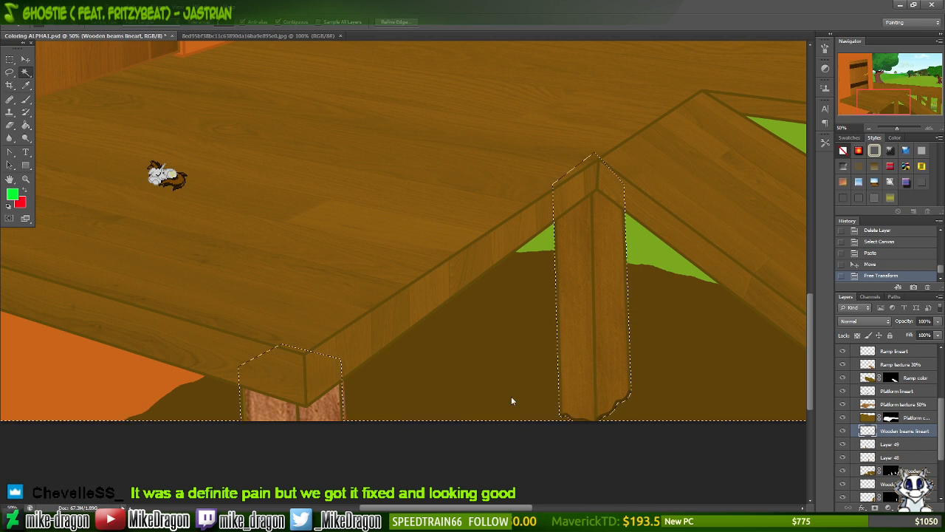
pyautogui.hotkey('ctrl', 'shift', 'i')
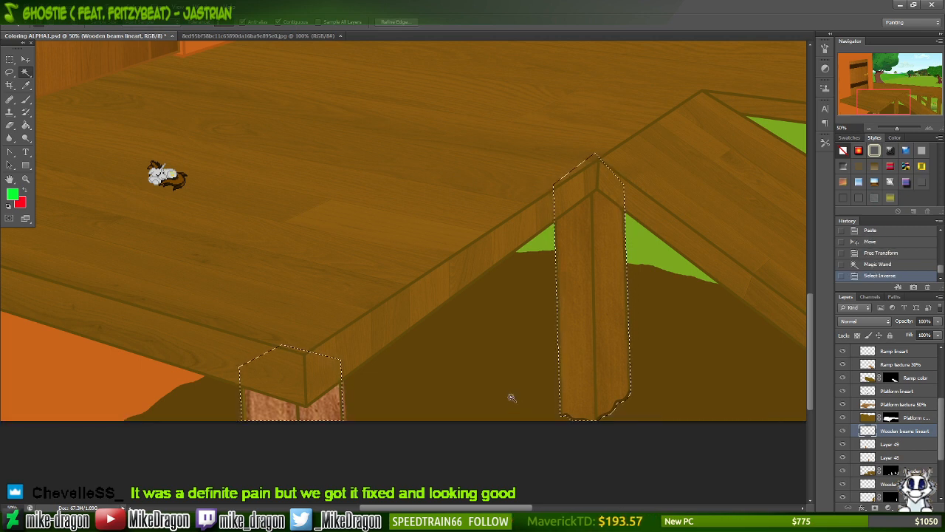
pyautogui.click(113, 13)
pyautogui.moveTo(134, 7)
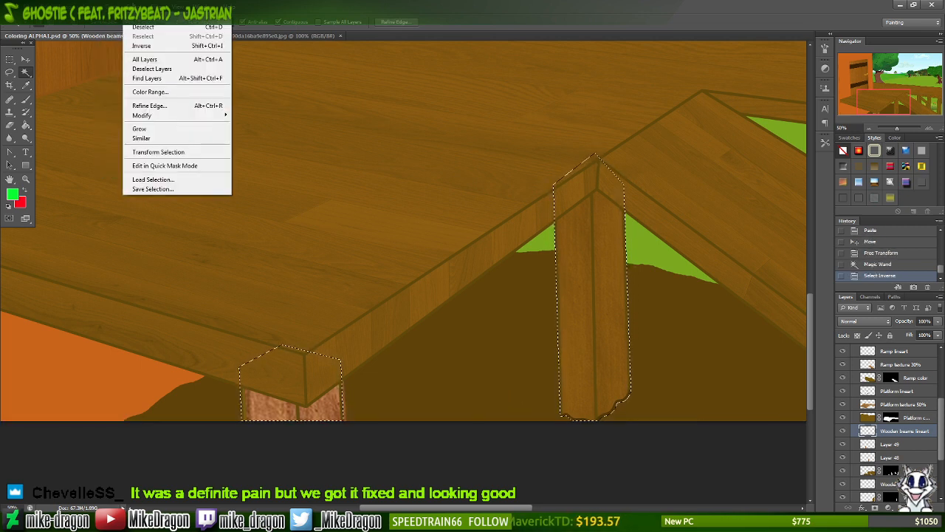
pyautogui.moveTo(153, 117)
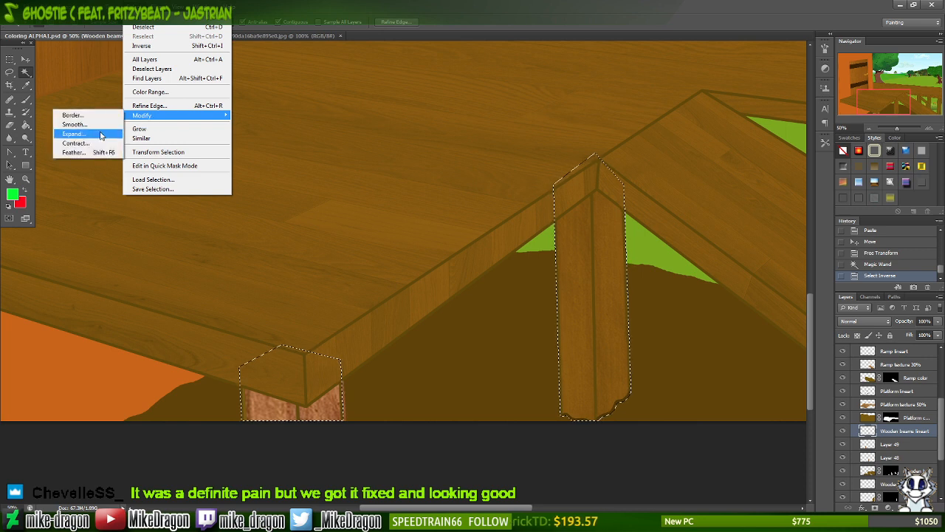
pyautogui.click(102, 135)
pyautogui.press('Return')
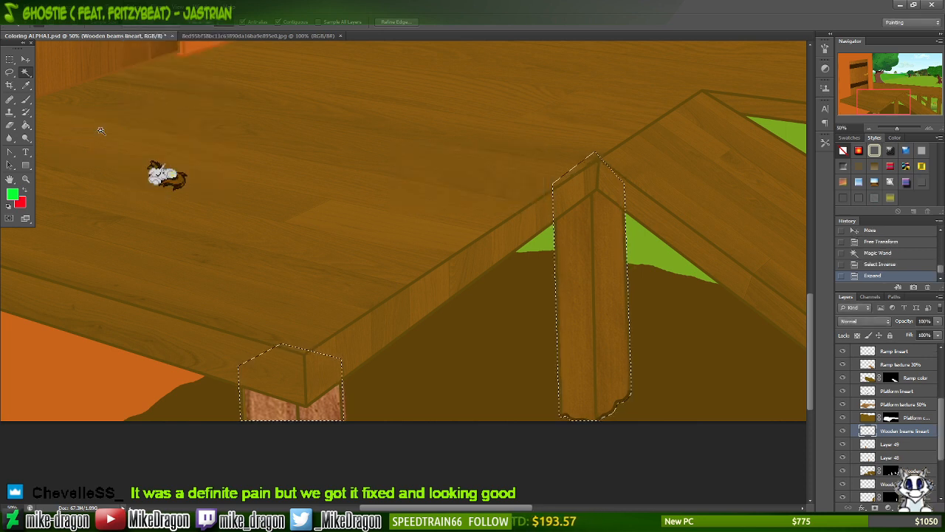
# - Switch to the Eraser on Layer 49 and enlarge its brush
pyautogui.press('e')
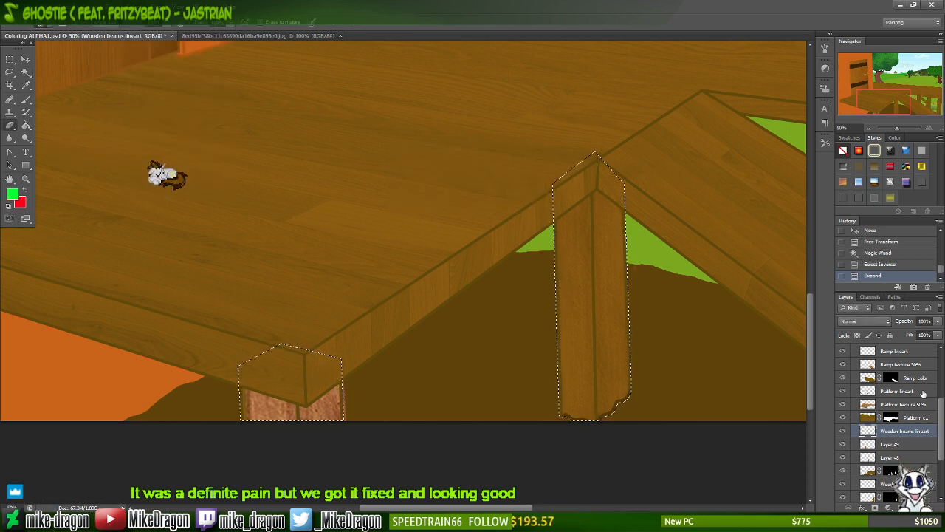
pyautogui.click(887, 443)
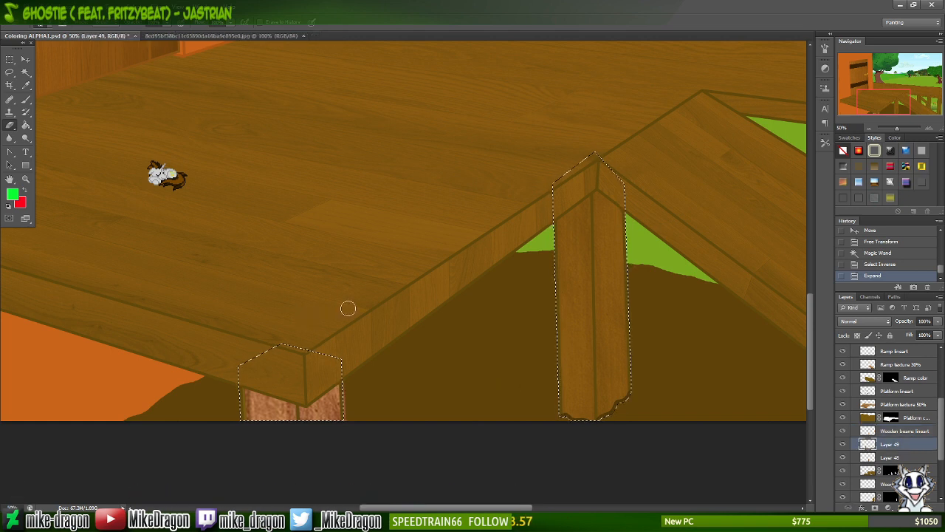
pyautogui.rightClick(412, 230)
pyautogui.moveTo(459, 71); pyautogui.dragTo(476, 73)
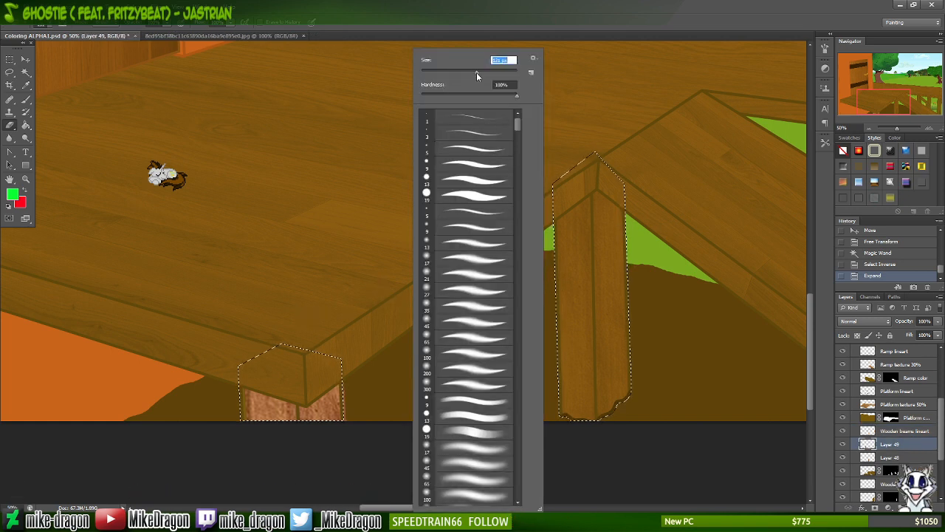
pyautogui.click(514, 21)
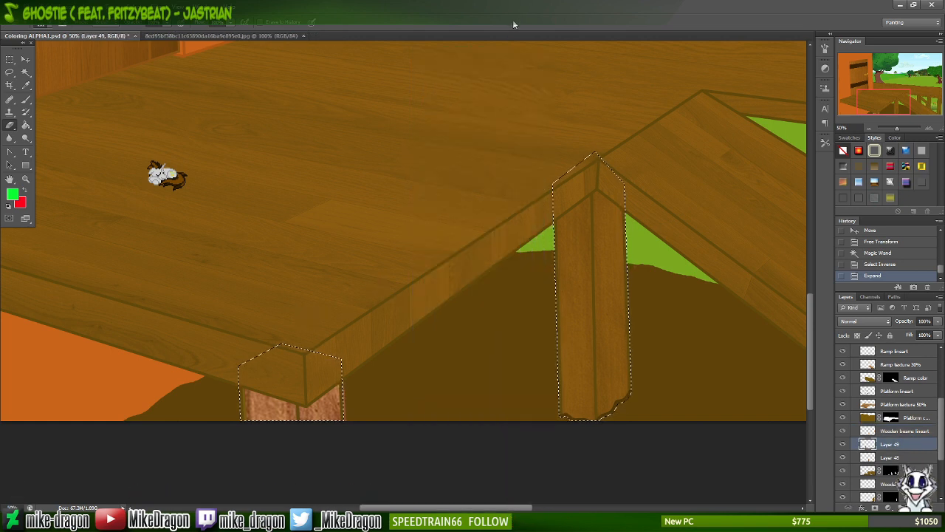
pyautogui.rightClick(456, 112)
pyautogui.moveTo(524, 80); pyautogui.dragTo(542, 76)
pyautogui.click(571, 19)
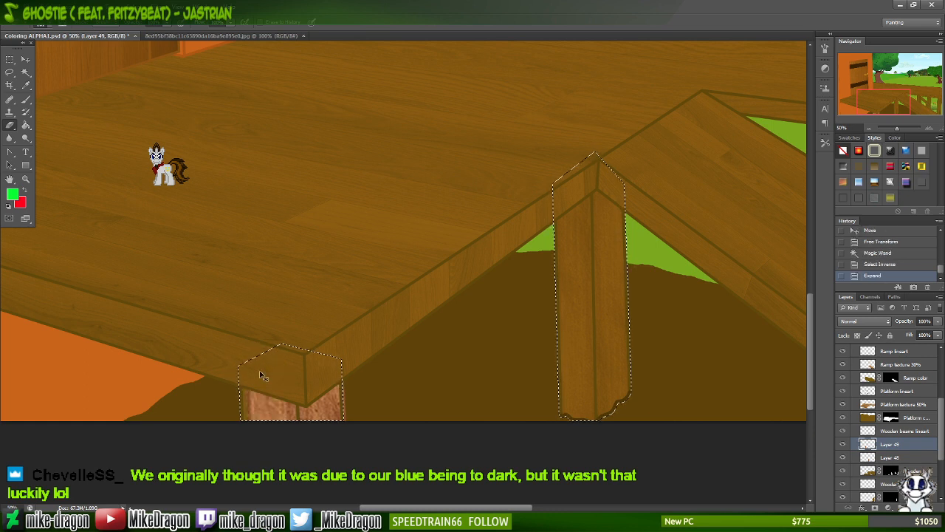
# - Clear the selection and widen Layer 49's wood texture past the outer edge of the front-corner beam
pyautogui.hotkey('ctrl', 'shift', 'i')
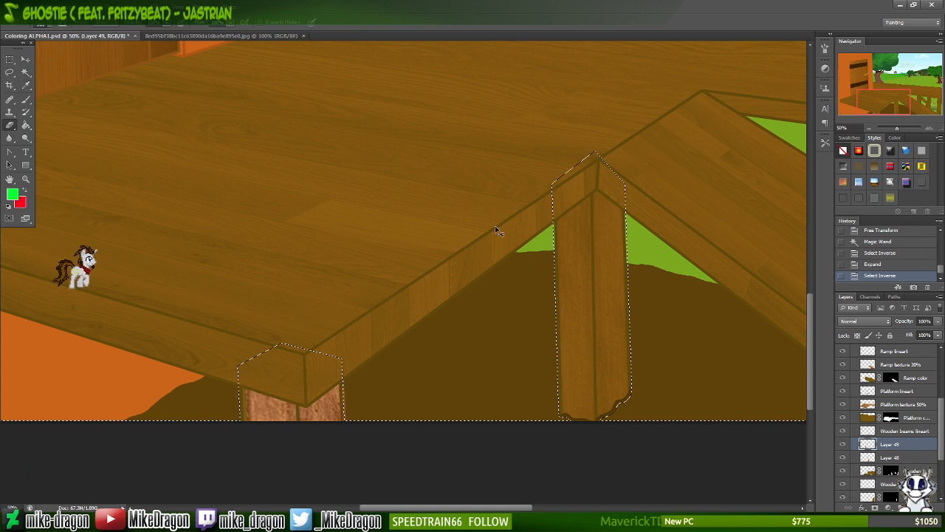
pyautogui.hotkey('ctrl', 'd')
pyautogui.scroll(1, 498, 233)
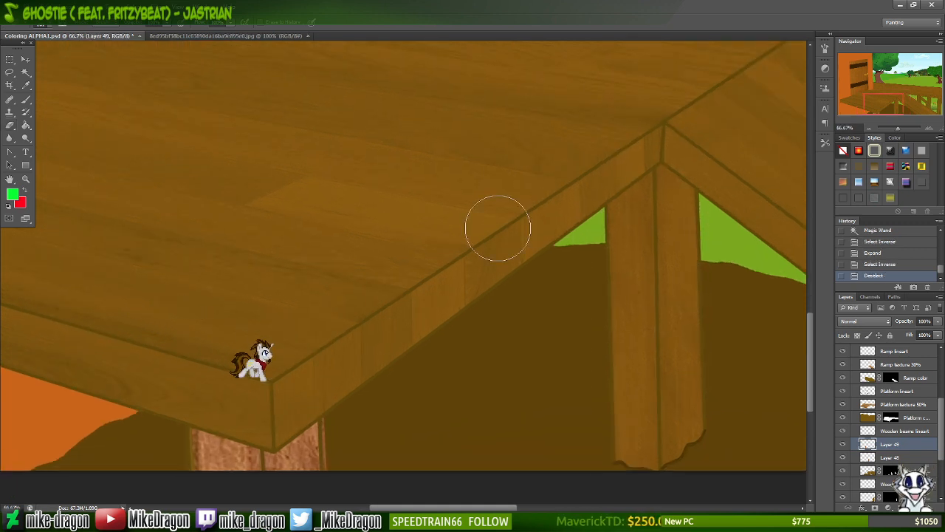
pyautogui.press('Up')
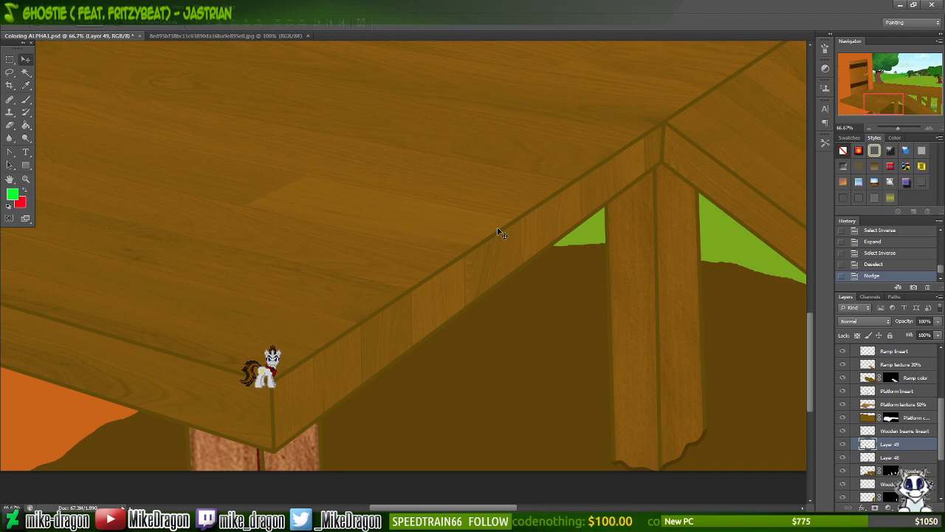
pyautogui.hotkey('ctrl', 't')
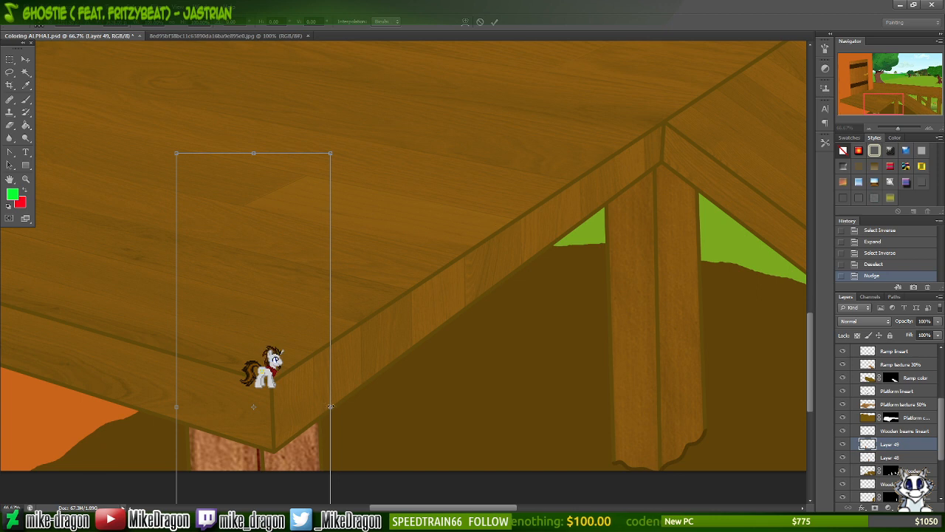
pyautogui.moveTo(339, 407); pyautogui.dragTo(339, 407)
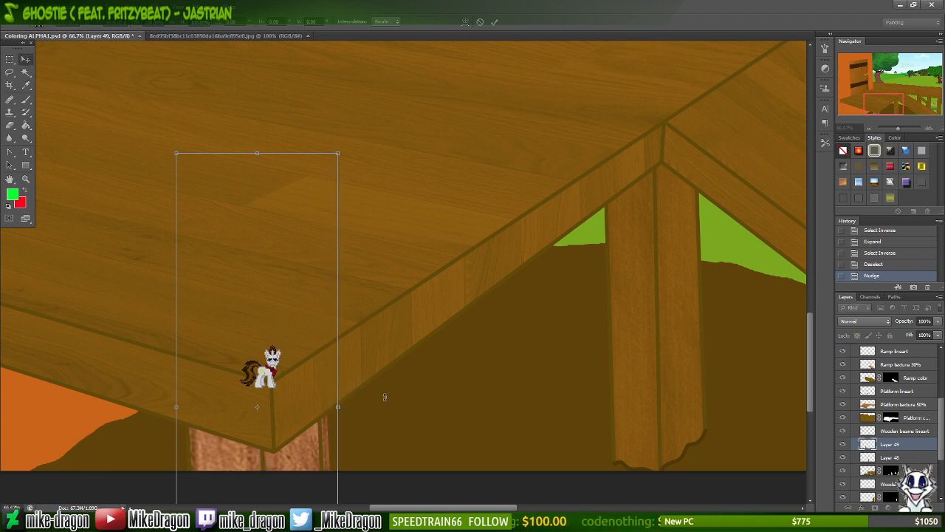
pyautogui.press('Return')
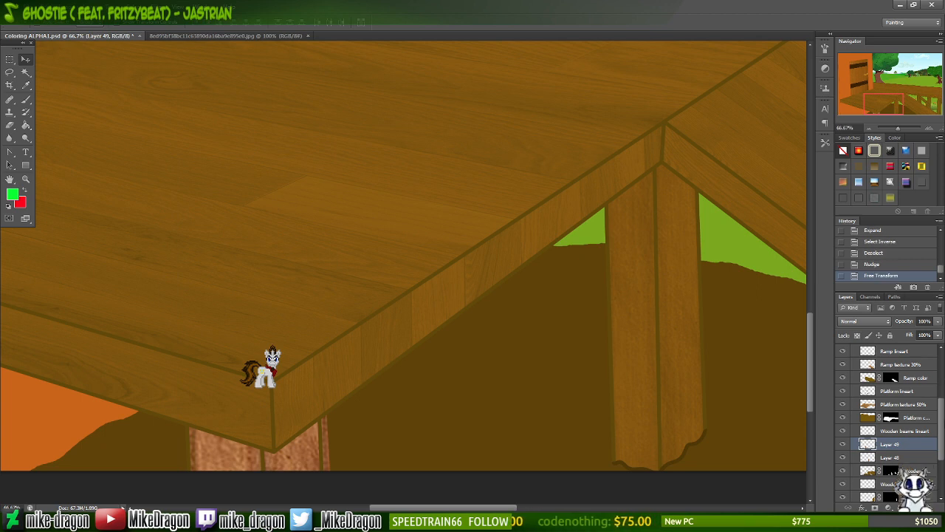
# - Select the area outside the beams on the Wooden beams lineart layer and expand the selection
pyautogui.click(888, 433)
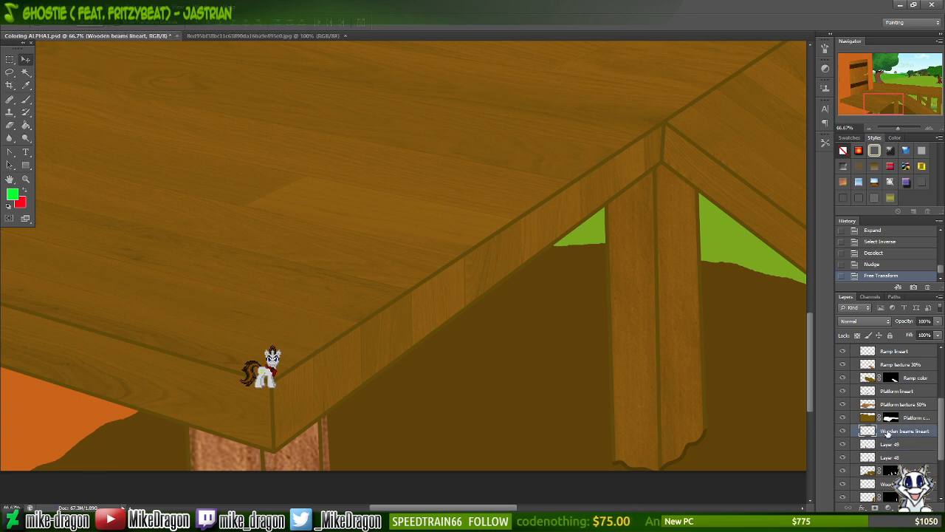
pyautogui.press('w')
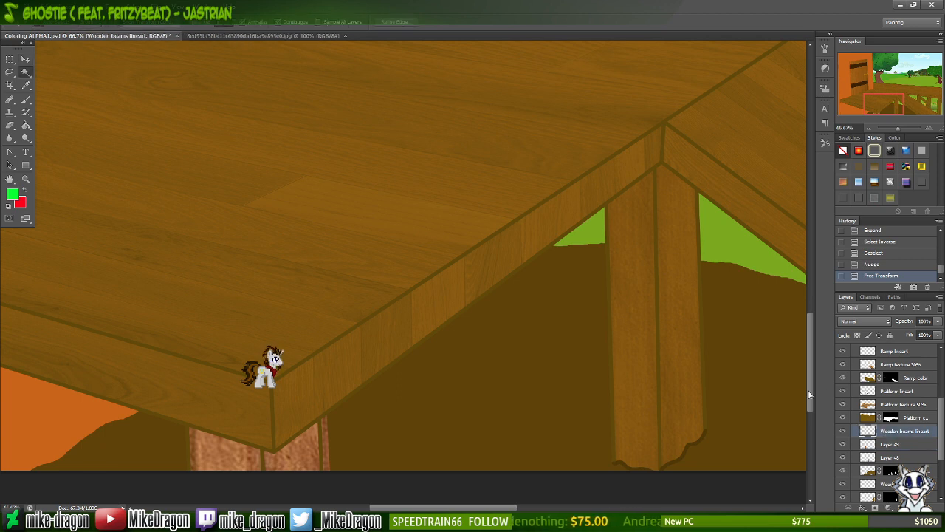
pyautogui.click(756, 426)
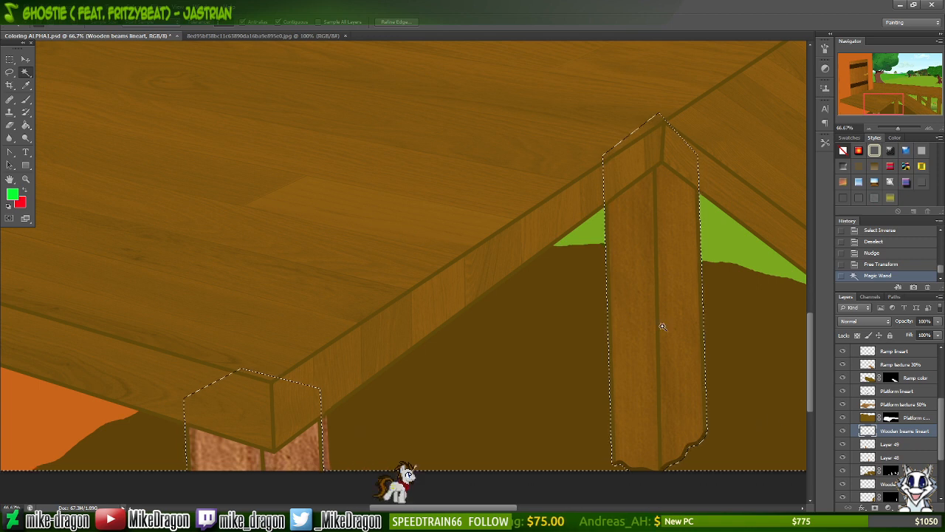
pyautogui.click(136, 7)
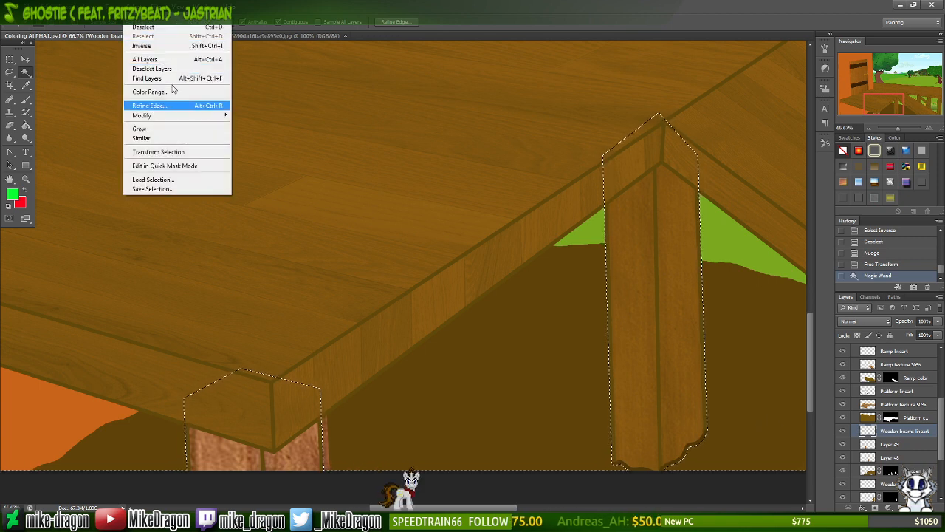
pyautogui.moveTo(225, 117)
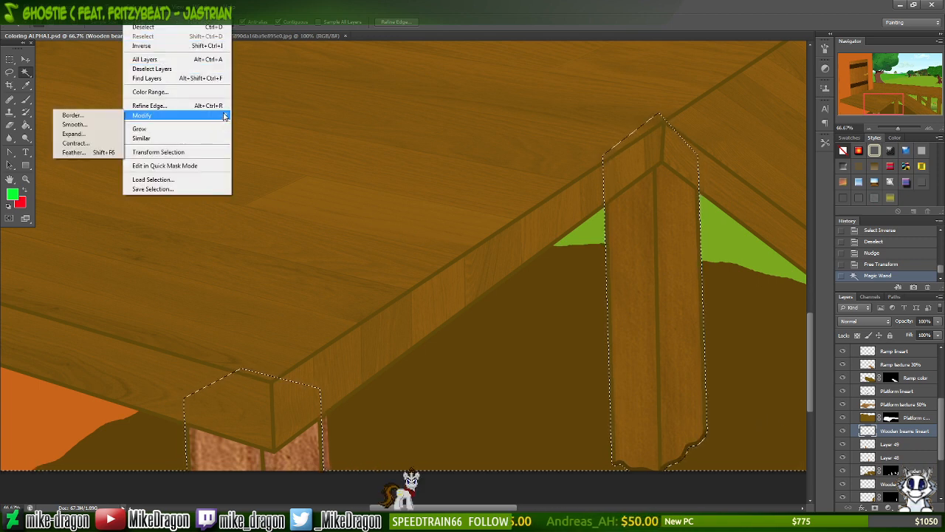
pyautogui.click(78, 133)
pyautogui.press('Return')
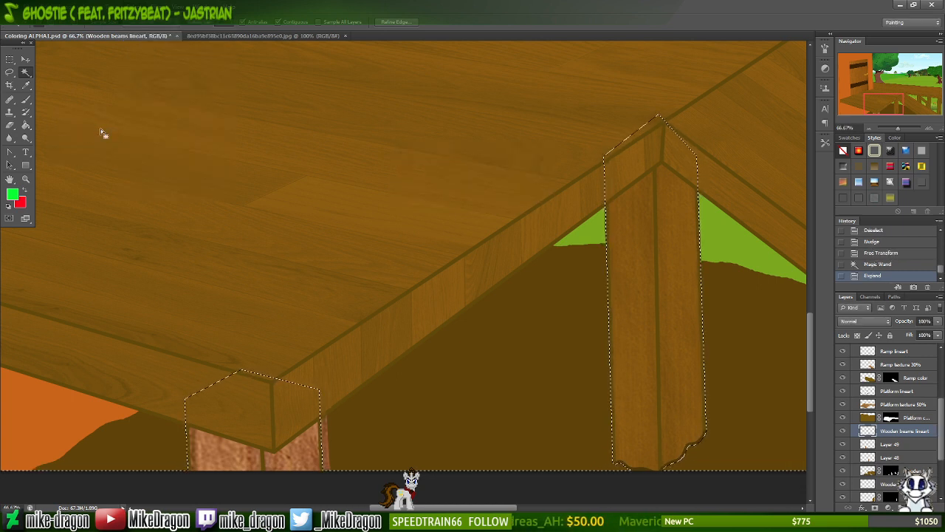
# - Erase Layer 49's excess wood texture around the front-corner beam and clear the selection
pyautogui.click(890, 444)
pyautogui.press('e')
pyautogui.moveTo(322, 454)
pyautogui.mouseDown()
pyautogui.moveTo(293, 370)
pyautogui.moveTo(212, 369)
pyautogui.moveTo(190, 483)
pyautogui.mouseUp()
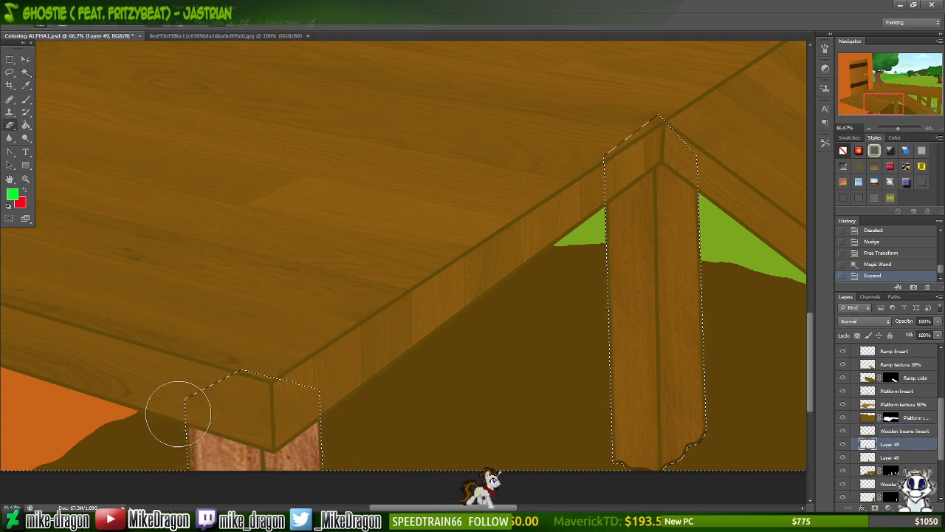
pyautogui.moveTo(367, 479)
pyautogui.mouseDown()
pyautogui.moveTo(315, 330)
pyautogui.moveTo(308, 365)
pyautogui.mouseUp()
pyautogui.hotkey('ctrl', 'd')
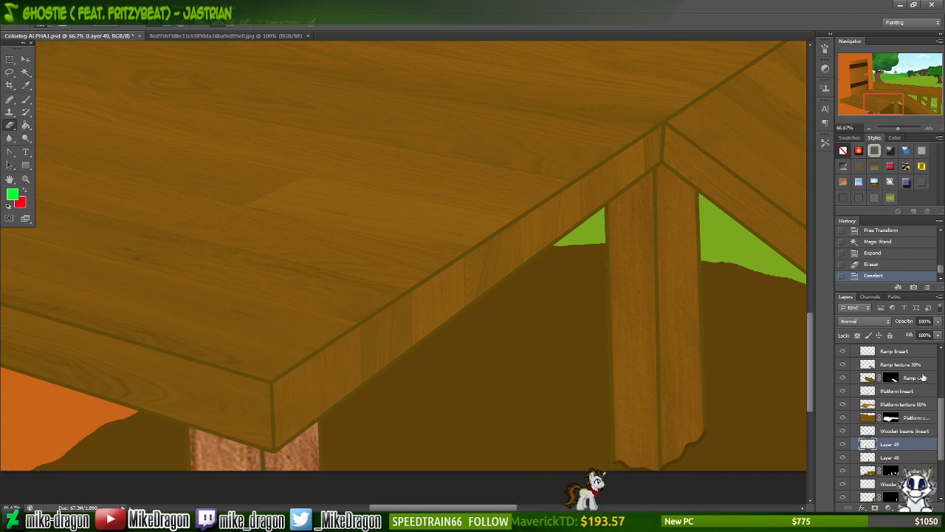
# - Apply the copied layer style to Layer 49 and set the layer's opacity to 100%
pyautogui.rightClick(892, 445)
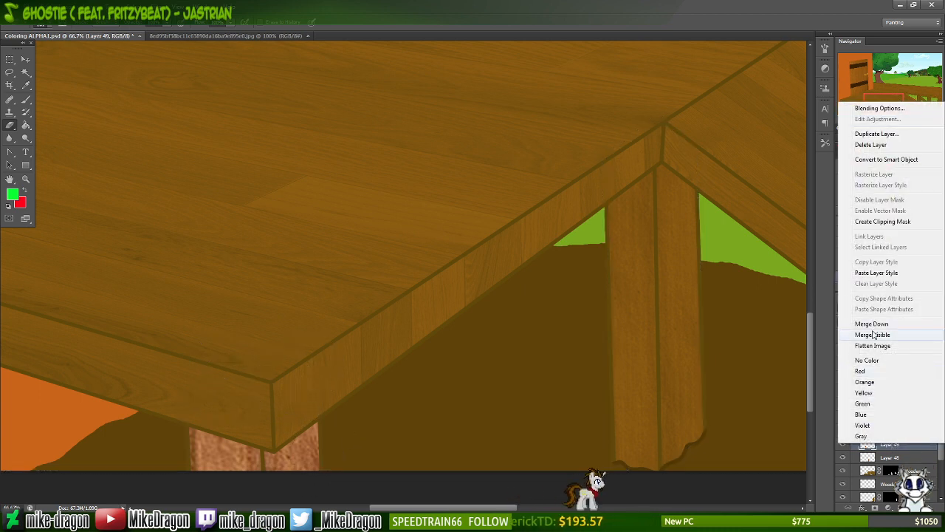
pyautogui.click(879, 272)
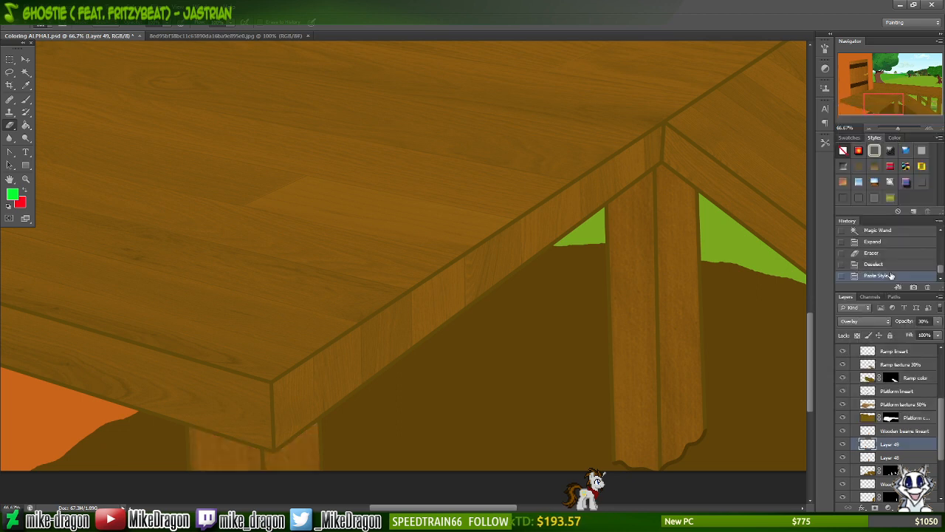
pyautogui.hotkey('ctrl', '-')
pyautogui.hotkey('ctrl', '-')
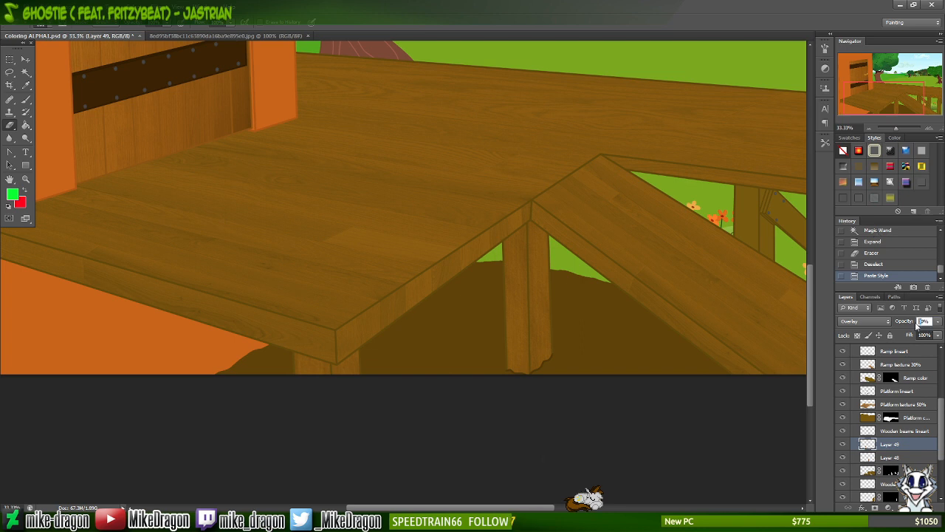
pyautogui.write('100')
pyautogui.press('Return')
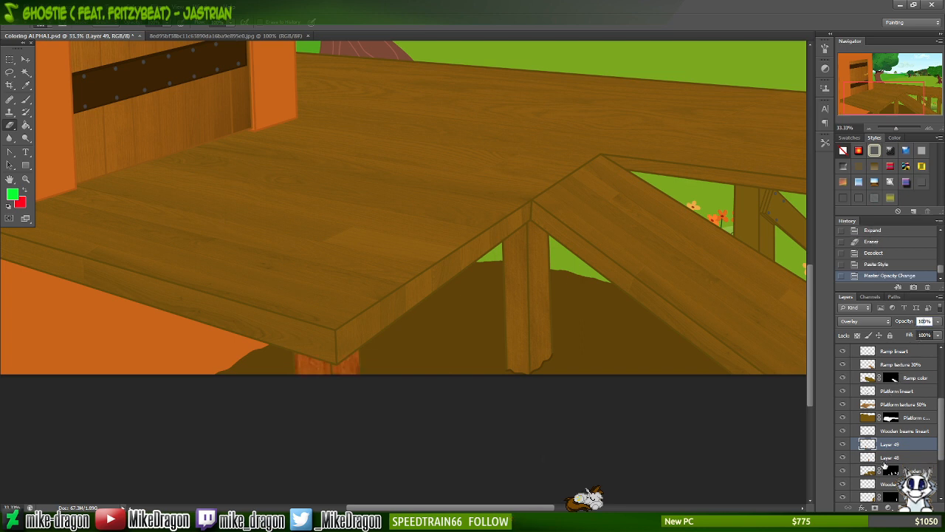
# - Set Layer 48's opacity to 100% and merge Layer 49 down into it
pyautogui.click(885, 459)
pyautogui.write('100')
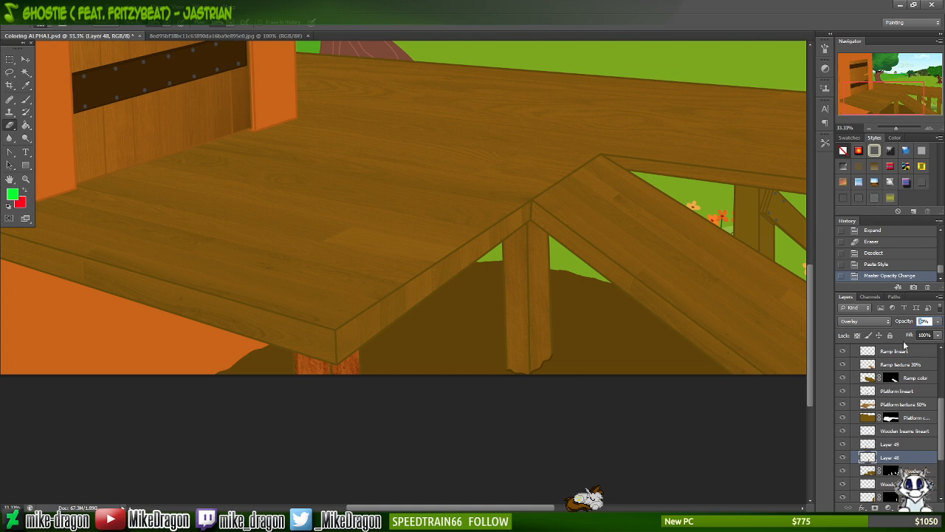
pyautogui.press('Return')
pyautogui.rightClick(888, 446)
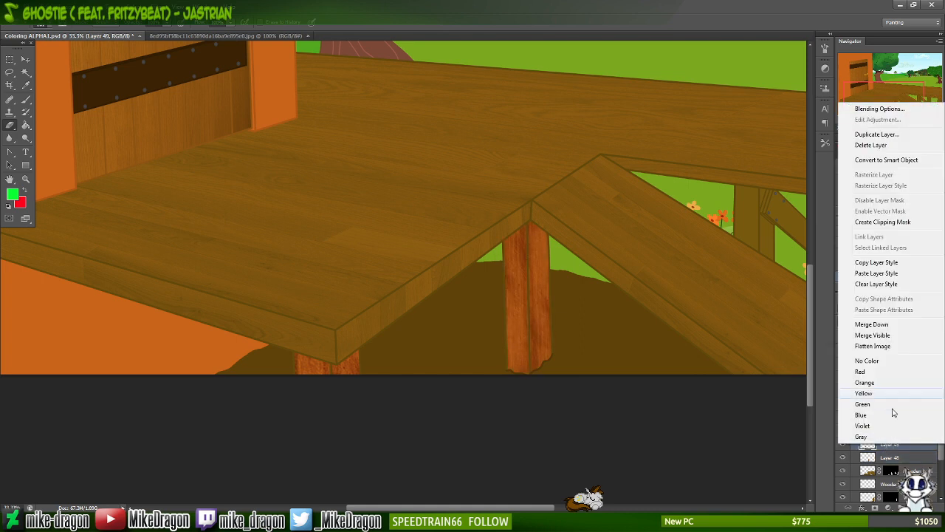
pyautogui.click(901, 328)
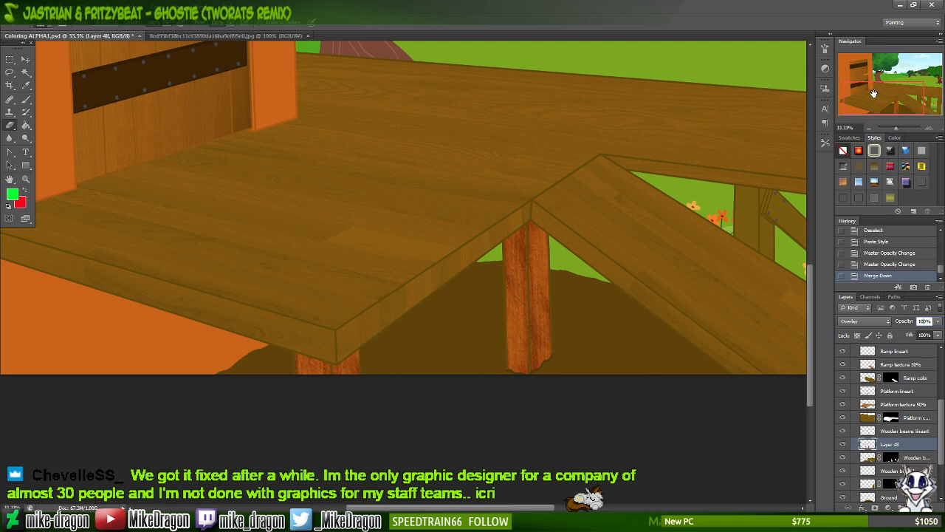
# - Lower the opacity of the merged beam texture on Layer 48 slightly
pyautogui.moveTo(876, 92); pyautogui.dragTo(900, 110)
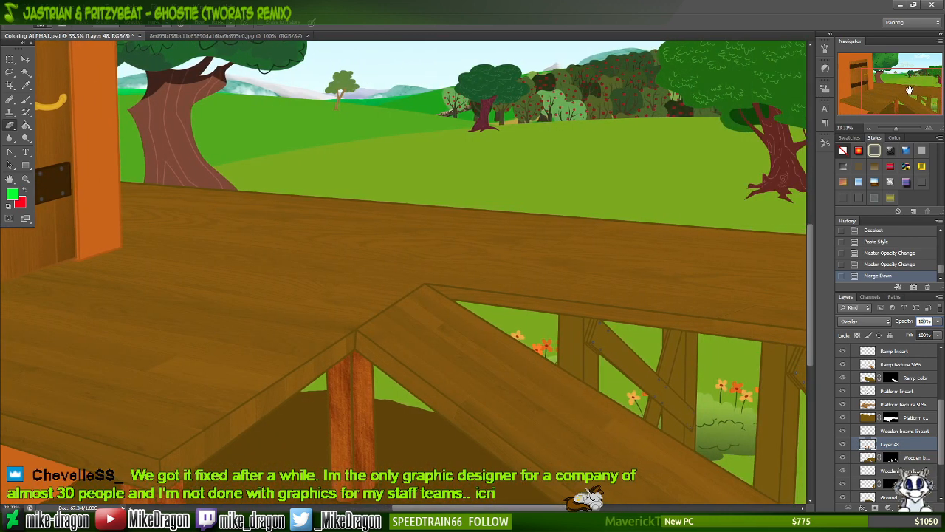
pyautogui.hotkey('ctrl', '+')
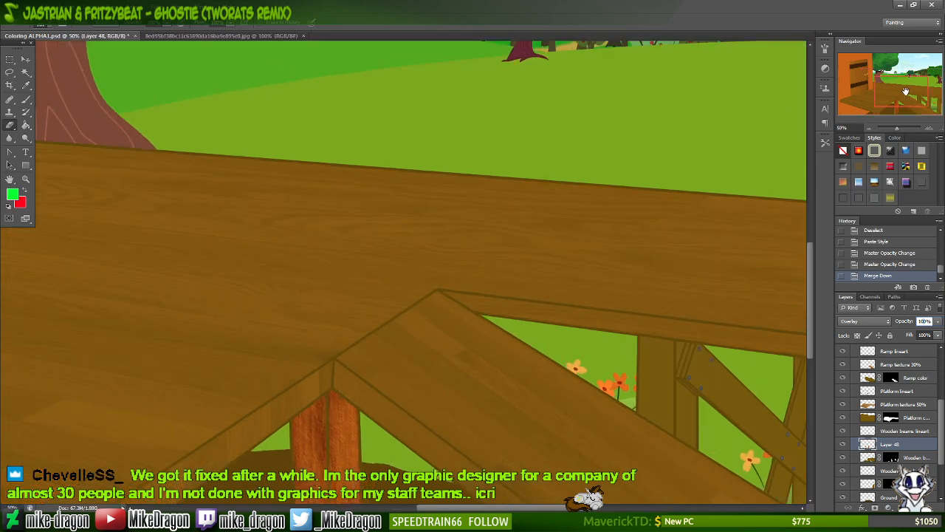
pyautogui.moveTo(907, 90); pyautogui.dragTo(925, 100)
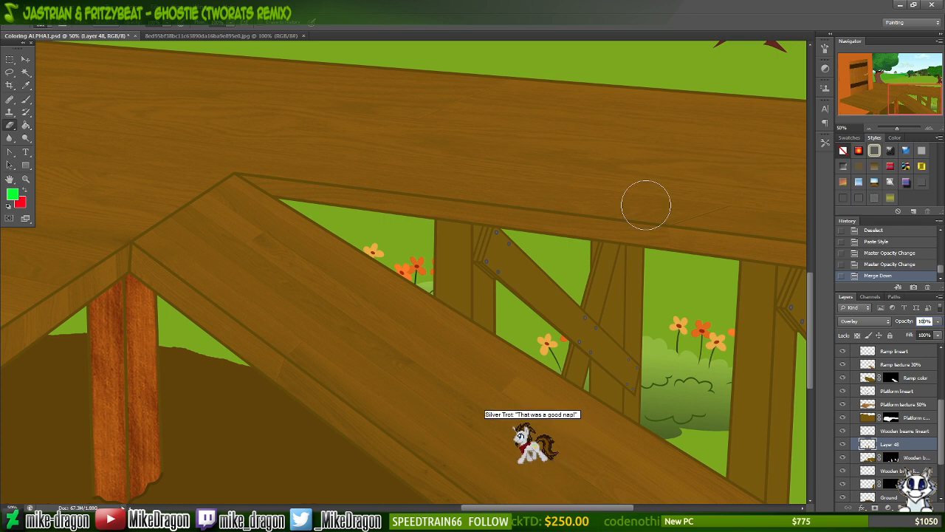
pyautogui.scroll(-3, 437, 169)
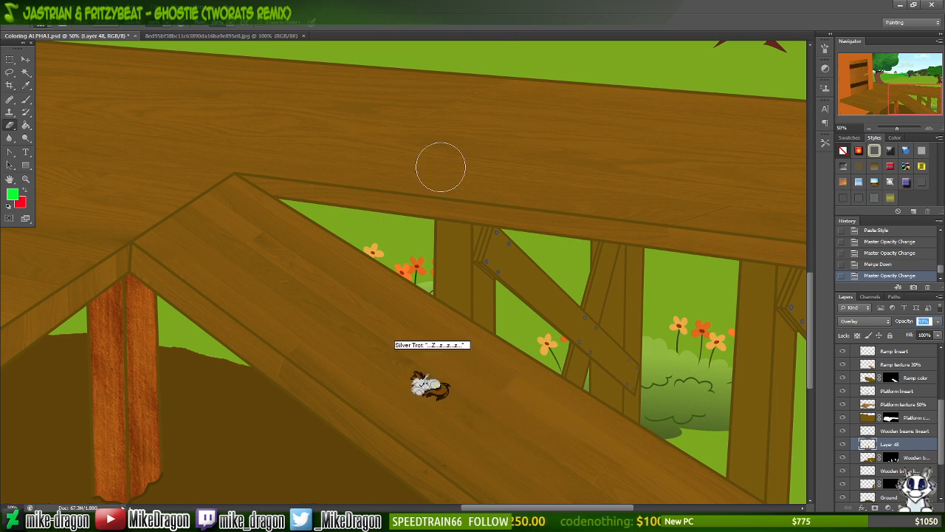
# - Set the opacity of the merged beam texture on Layer 48 to 100%
pyautogui.write('100')
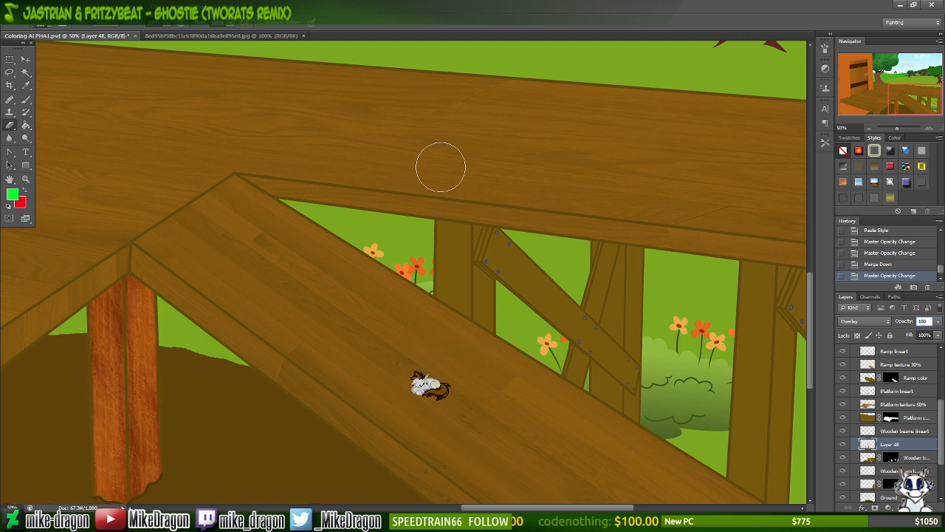
pyautogui.press('Return')
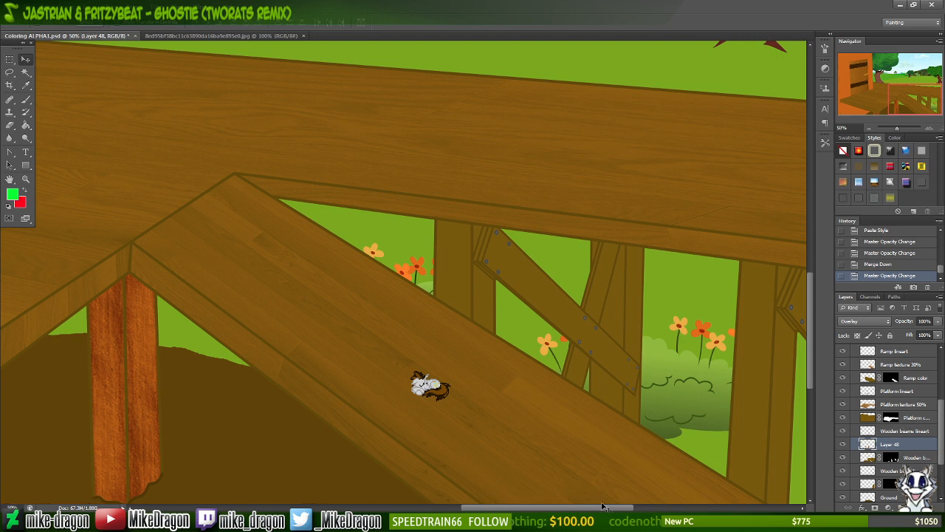
# - Paste another copy of the wood texture and rotate it slightly clockwise over the first upright beam behind the ramp
pyautogui.moveTo(617, 507); pyautogui.dragTo(631, 508)
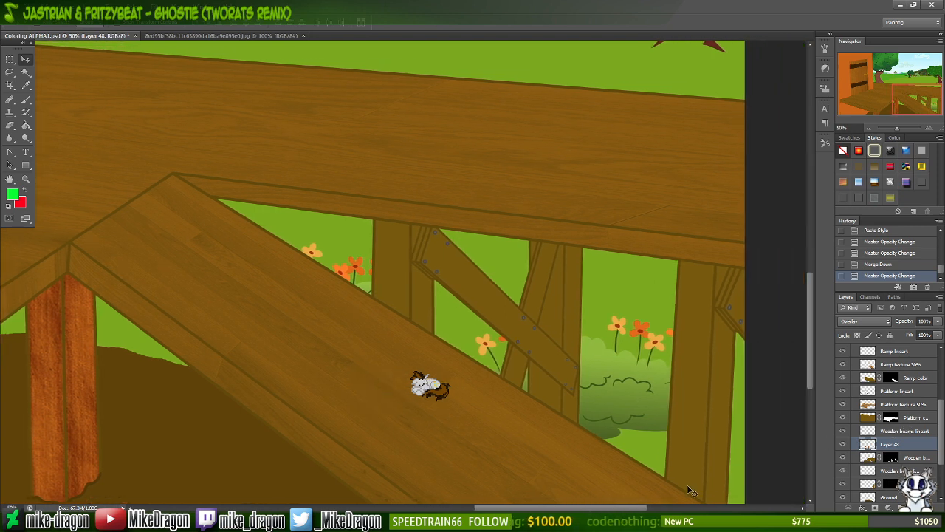
pyautogui.hotkey('ctrl', 'v')
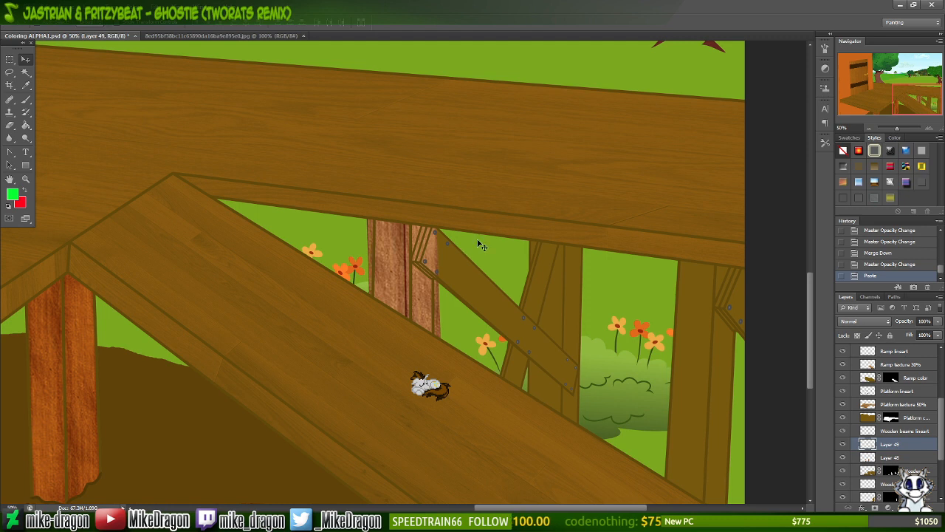
pyautogui.hotkey('ctrl', 't')
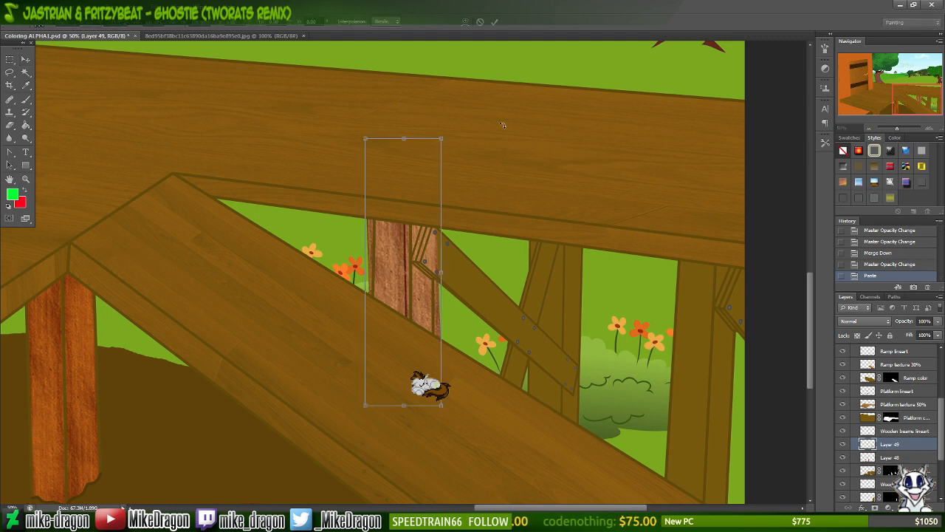
pyautogui.moveTo(502, 119); pyautogui.dragTo(508, 123)
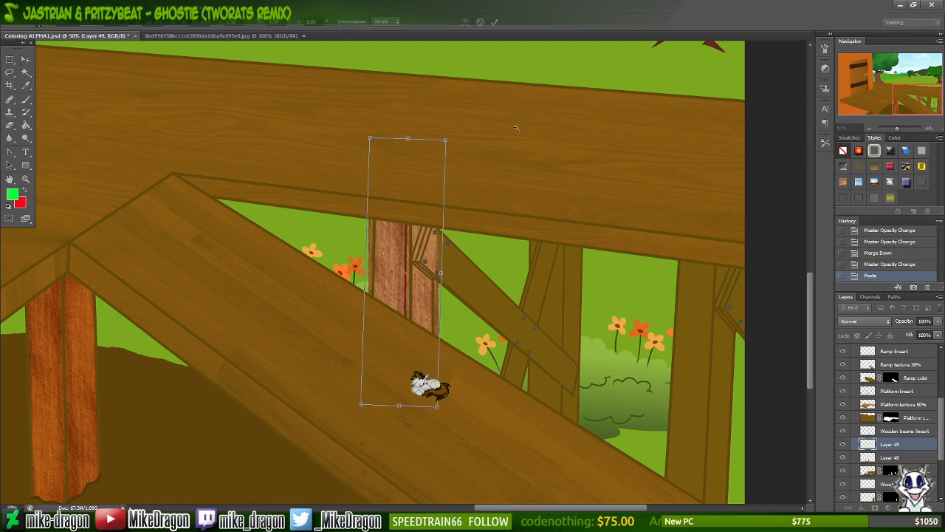
# - Fine-tune the pasted texture's angle and position, widen it slightly to cover the upright beam, and nudge it into alignment
pyautogui.hotkey('ctrl', '+')
pyautogui.hotkey('ctrl', '+')
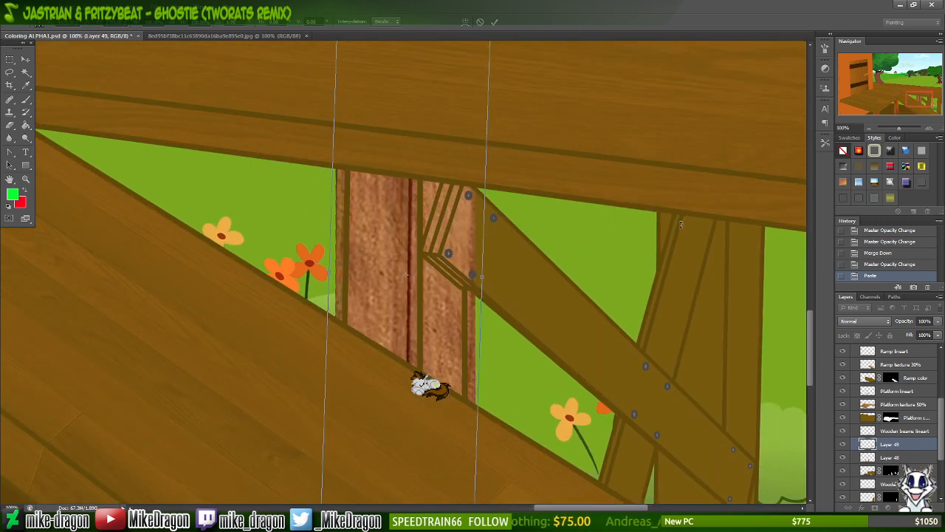
pyautogui.moveTo(676, 227); pyautogui.dragTo(684, 220)
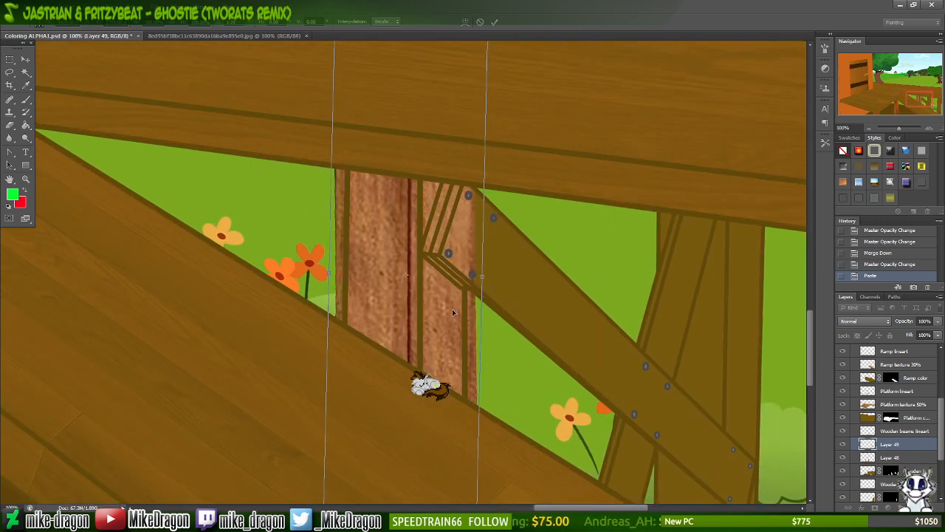
pyautogui.moveTo(451, 320); pyautogui.dragTo(458, 334)
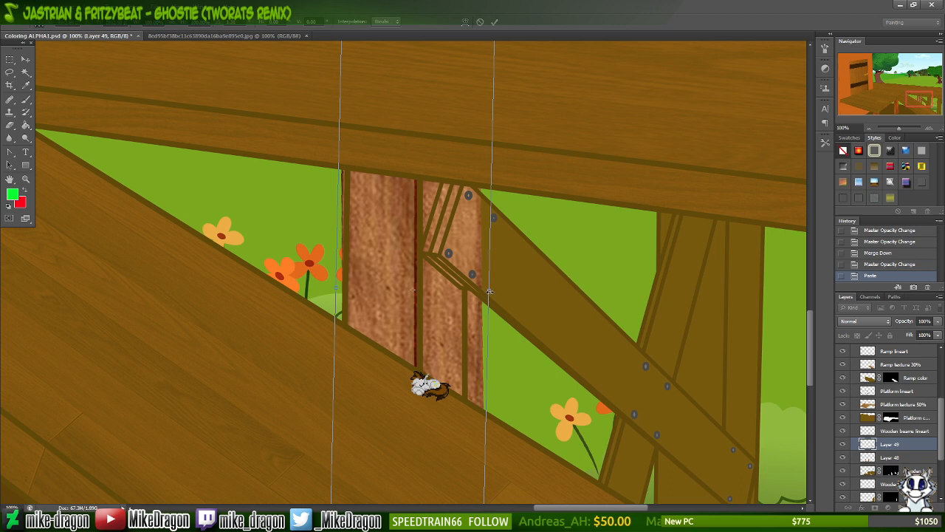
pyautogui.moveTo(490, 291); pyautogui.dragTo(494, 289)
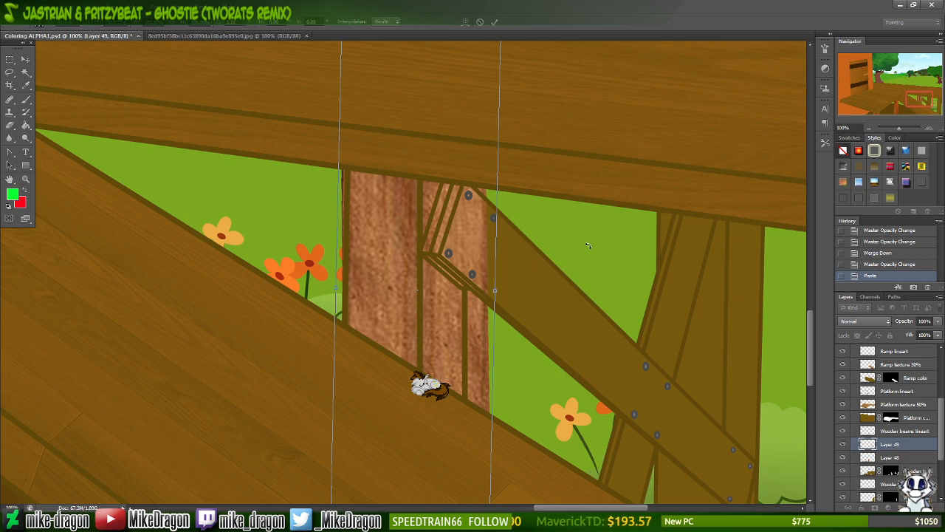
pyautogui.press('Return')
pyautogui.press('Left')
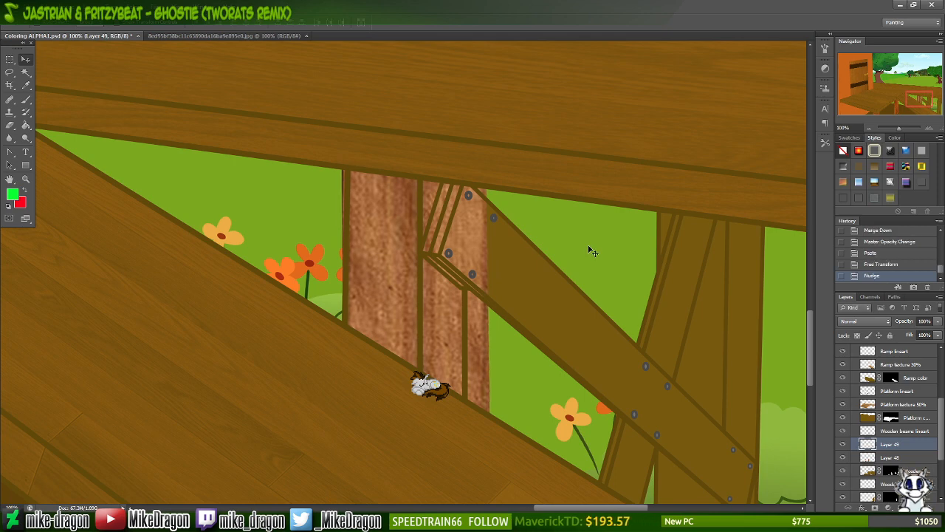
# - Select the empty area around the beams on the Wooden beams lineart layer with the Magic Wand
pyautogui.hotkey('ctrl', '-')
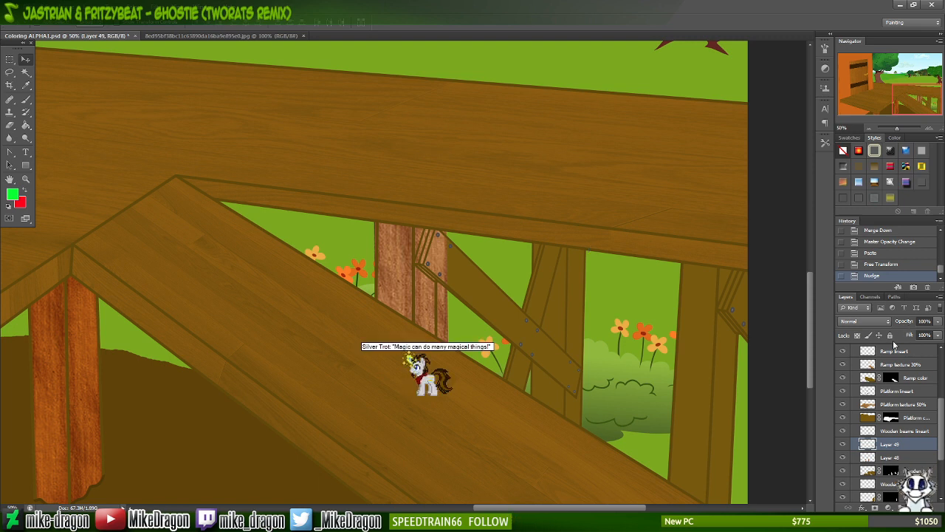
pyautogui.click(870, 431)
pyautogui.press('w')
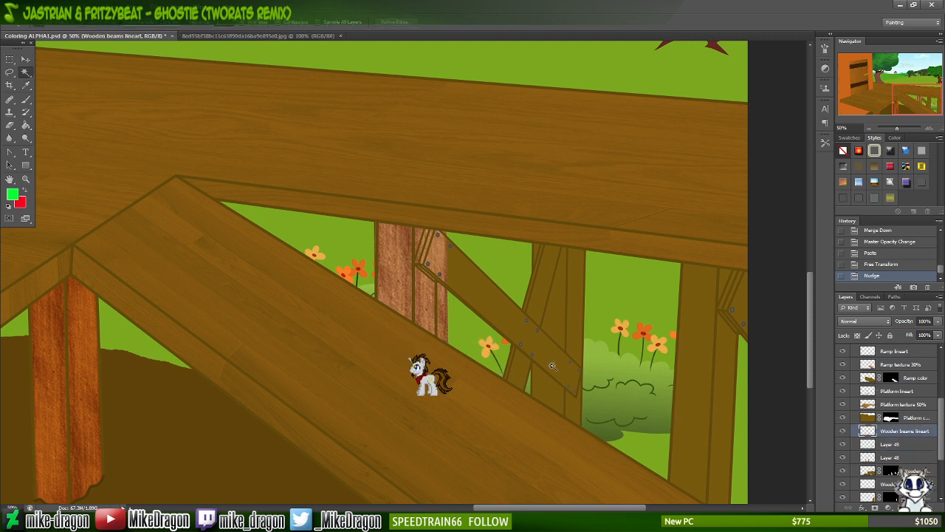
pyautogui.click(624, 362)
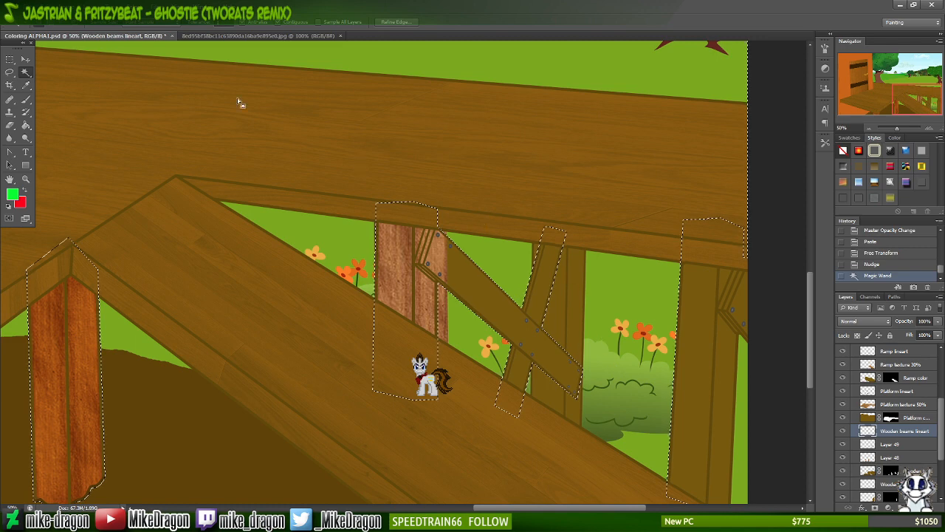
# - Expand the current Magic Wand selection around the wooden beams lineart
pyautogui.click(112, 7)
pyautogui.moveTo(134, 7)
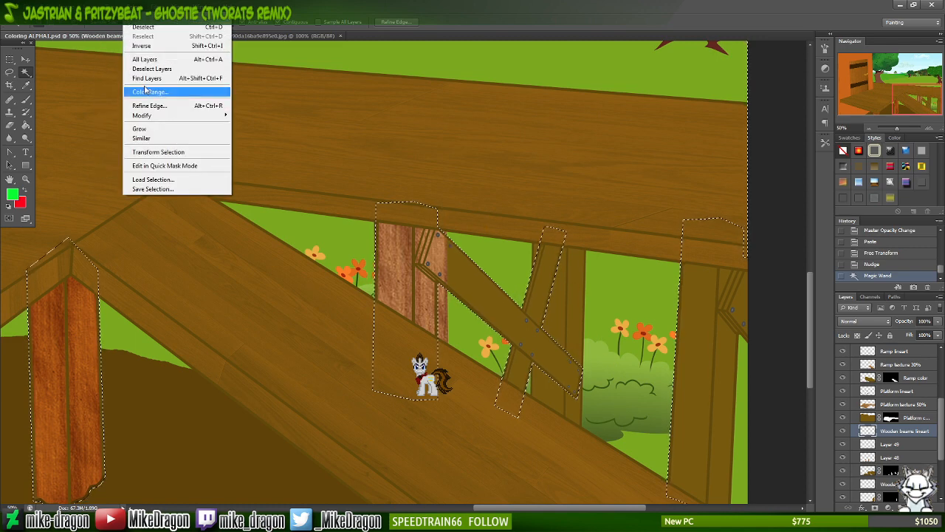
pyautogui.moveTo(153, 121)
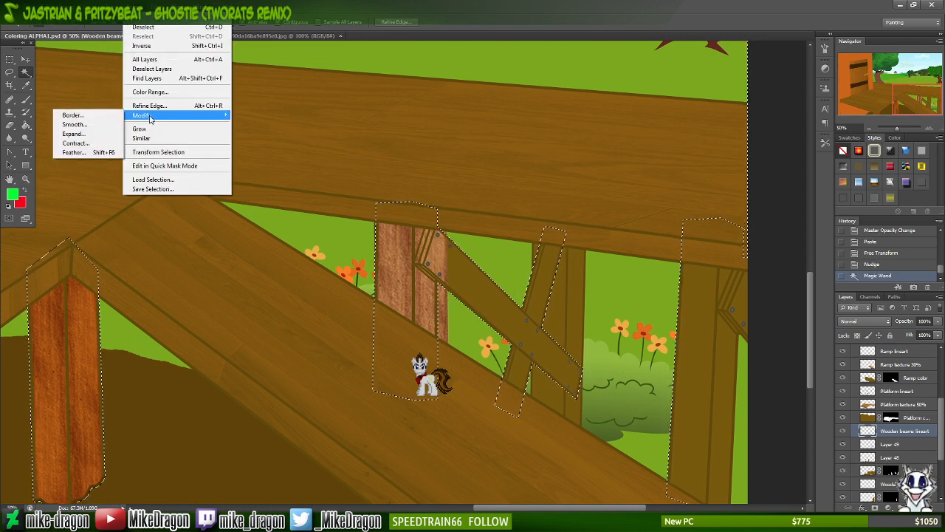
pyautogui.click(96, 133)
pyautogui.press('Return')
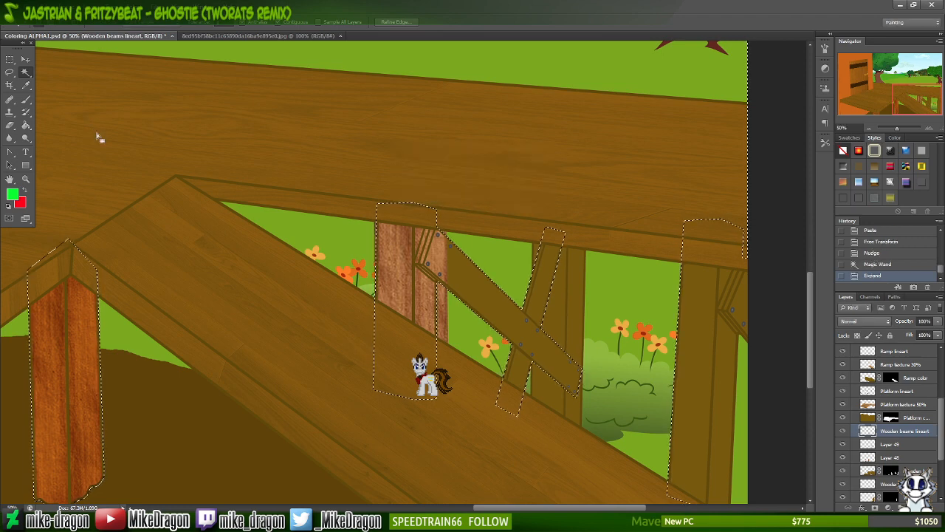
# - On Layer 49, erase the wood texture that spills past the post's edge into the green gap below the diagonal brace
pyautogui.press('e')
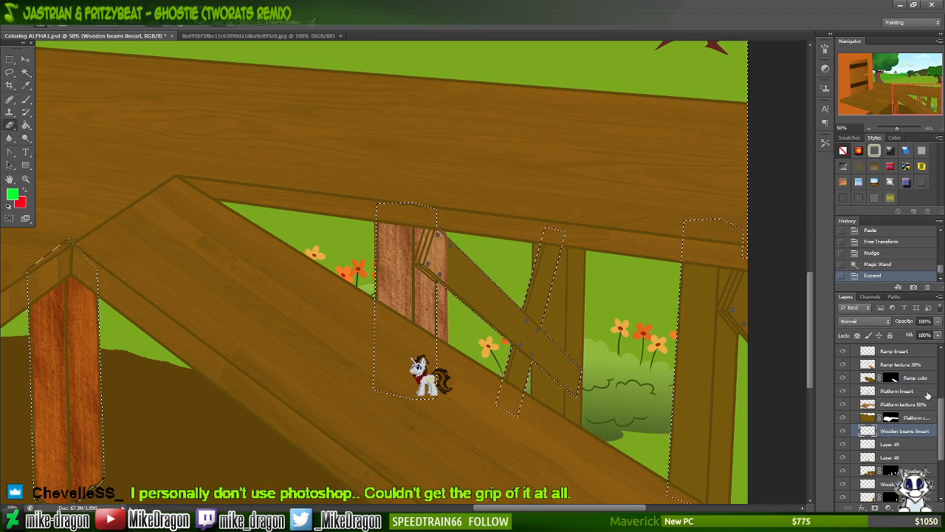
pyautogui.click(871, 444)
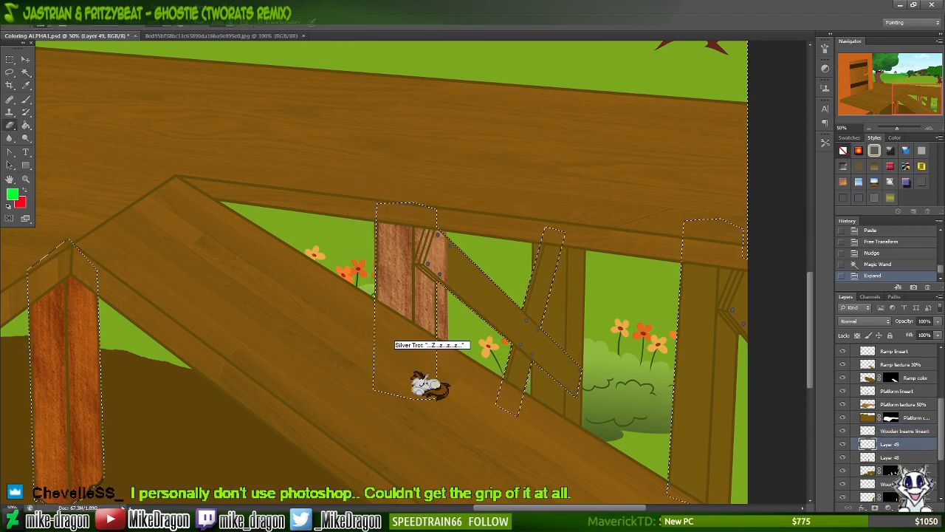
pyautogui.moveTo(445, 243); pyautogui.dragTo(443, 321)
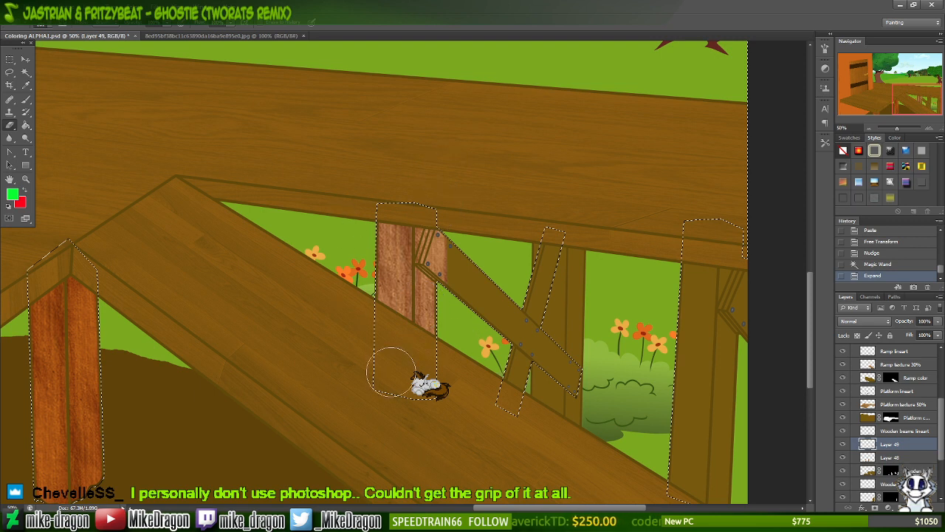
pyautogui.moveTo(486, 303); pyautogui.dragTo(488, 290)
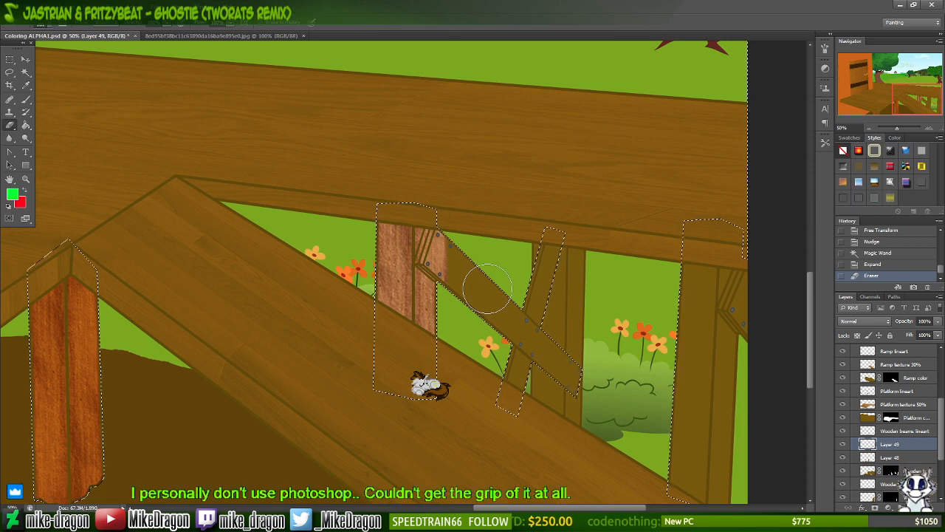
# - Clear the selection and set the eraser to a hard round 19 px brush with 100% hardness
pyautogui.scroll(2, 488, 289)
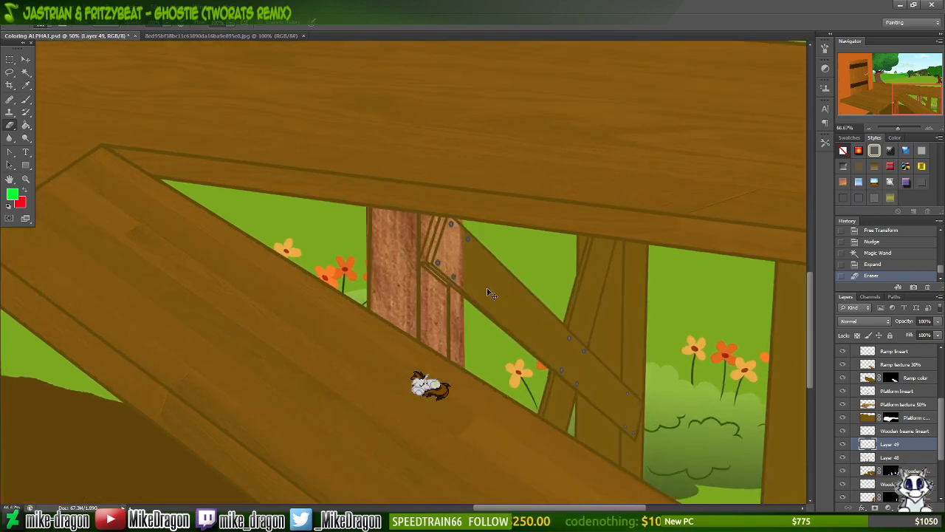
pyautogui.scroll(1, 488, 293)
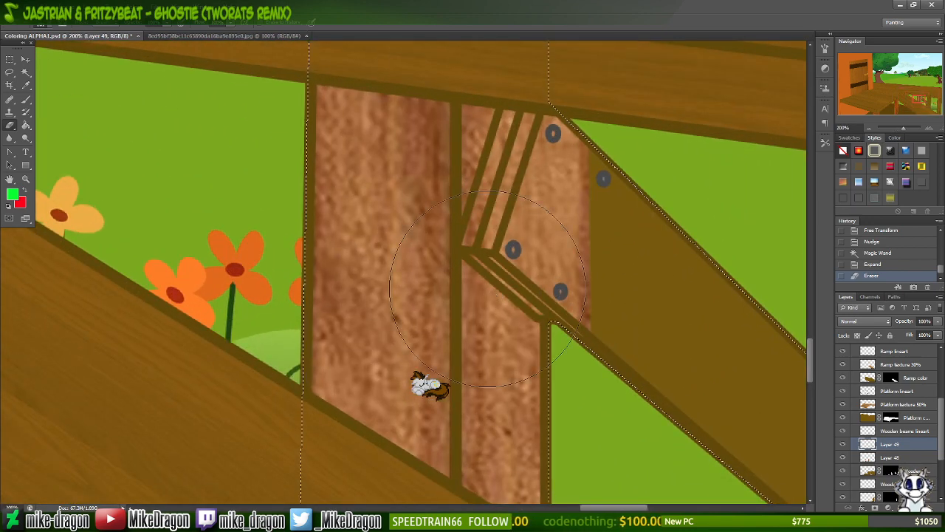
pyautogui.hotkey('ctrl', 'd')
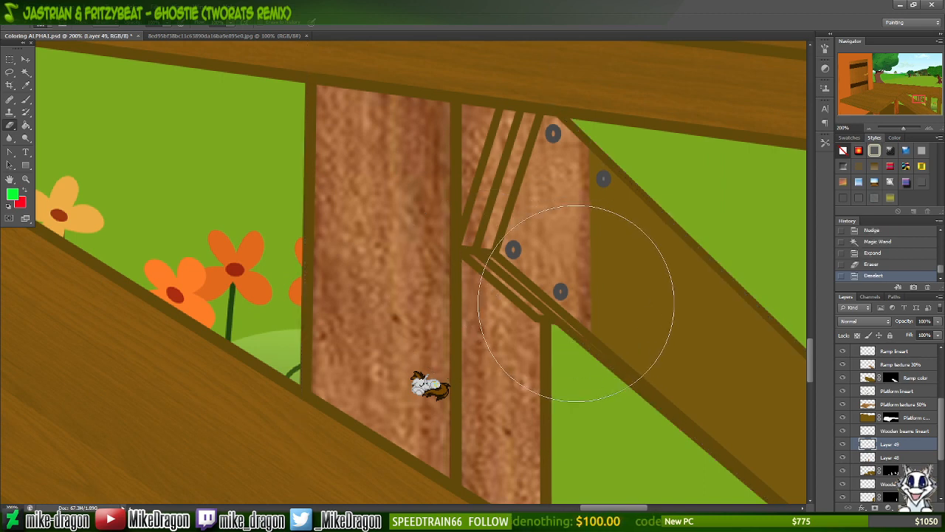
pyautogui.rightClick(576, 302)
pyautogui.click(635, 194)
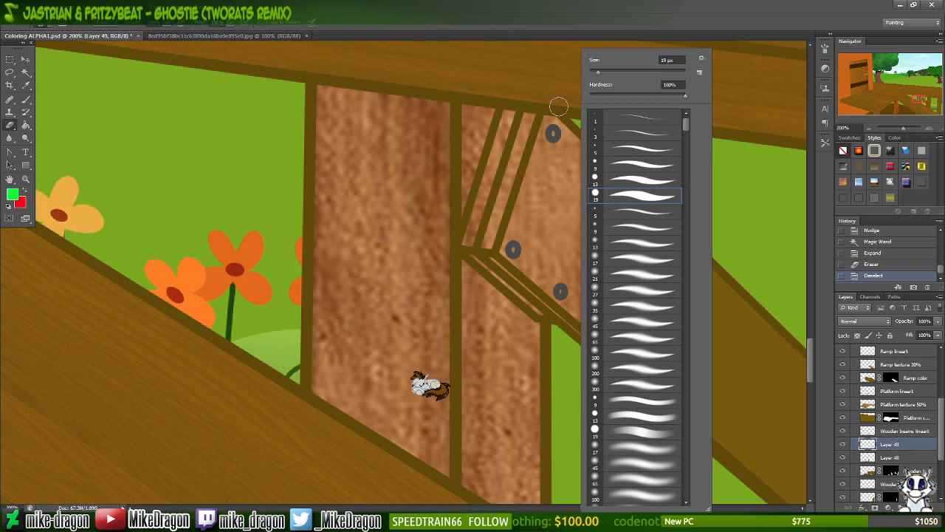
pyautogui.click(541, 18)
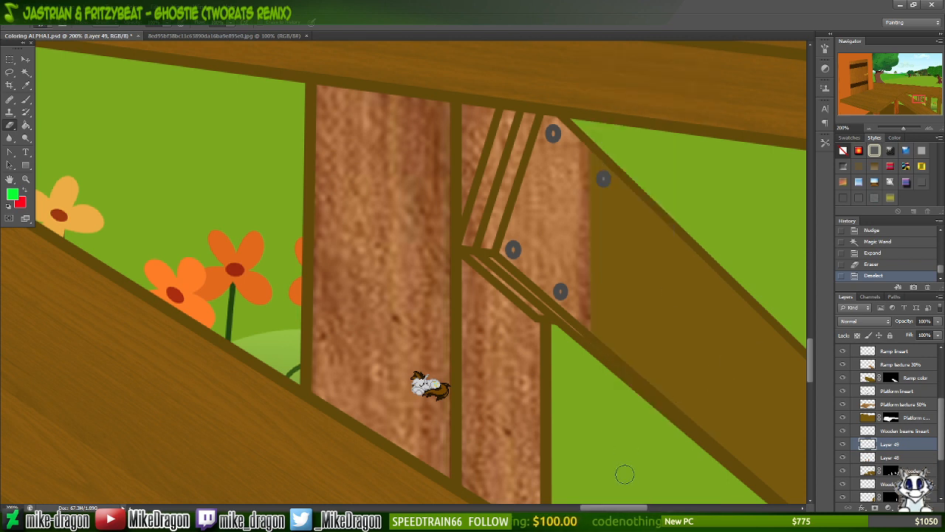
# - Erase the wood texture from the diagonal brace's upper corner, outer end strips and lower edge strips
pyautogui.moveTo(620, 510); pyautogui.dragTo(641, 503)
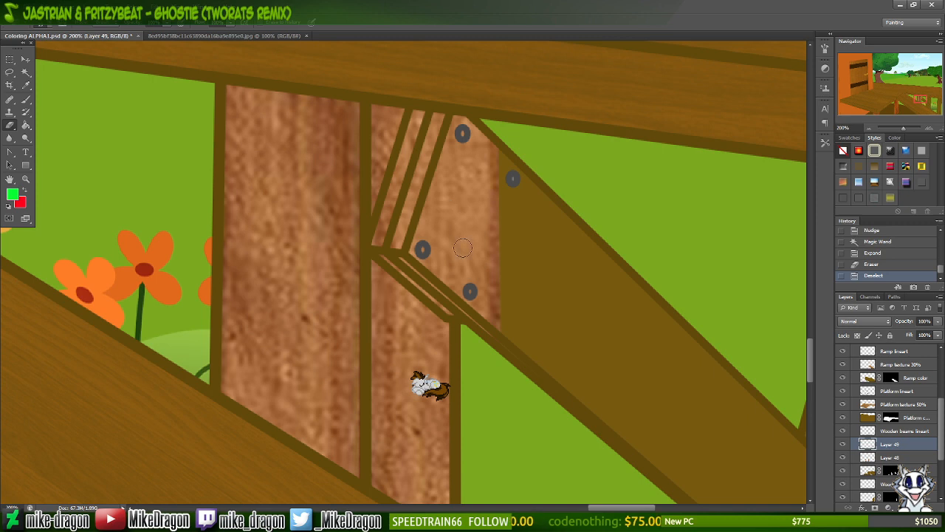
pyautogui.scroll(3, 461, 222)
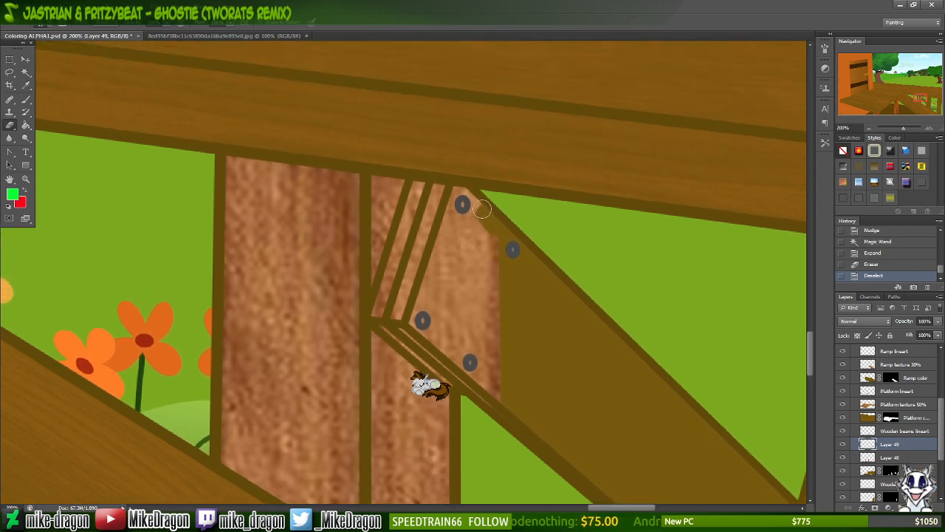
pyautogui.click(418, 186)
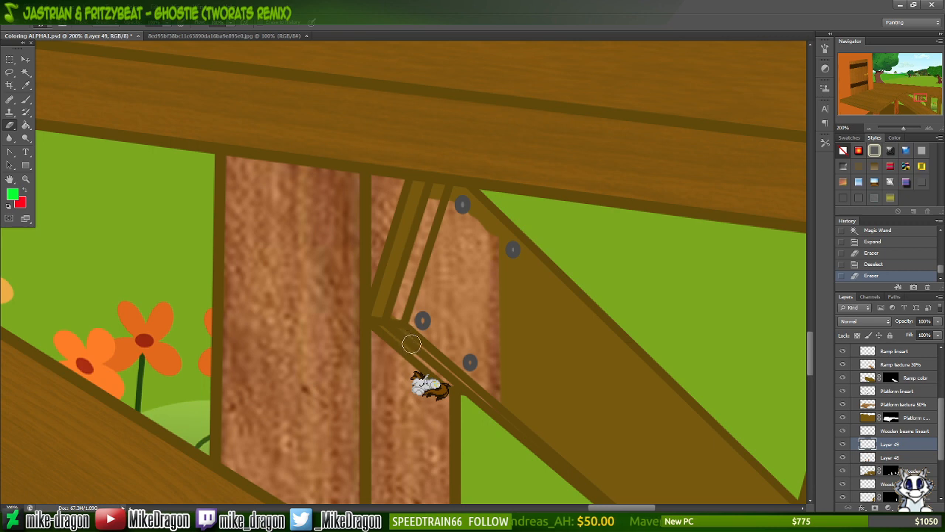
pyautogui.click(429, 353)
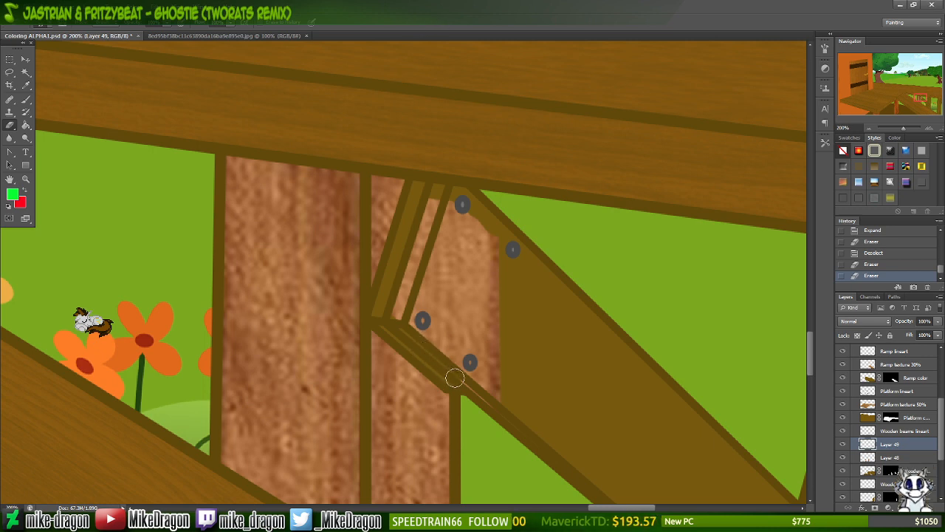
pyautogui.moveTo(508, 420)
pyautogui.mouseDown()
pyautogui.moveTo(497, 371)
pyautogui.moveTo(485, 378)
pyautogui.moveTo(497, 378)
pyautogui.mouseUp()
# - Show the Paint Tool SAI shortcut on the desktop and return to the Photoshop document
pyautogui.click(641, 521)
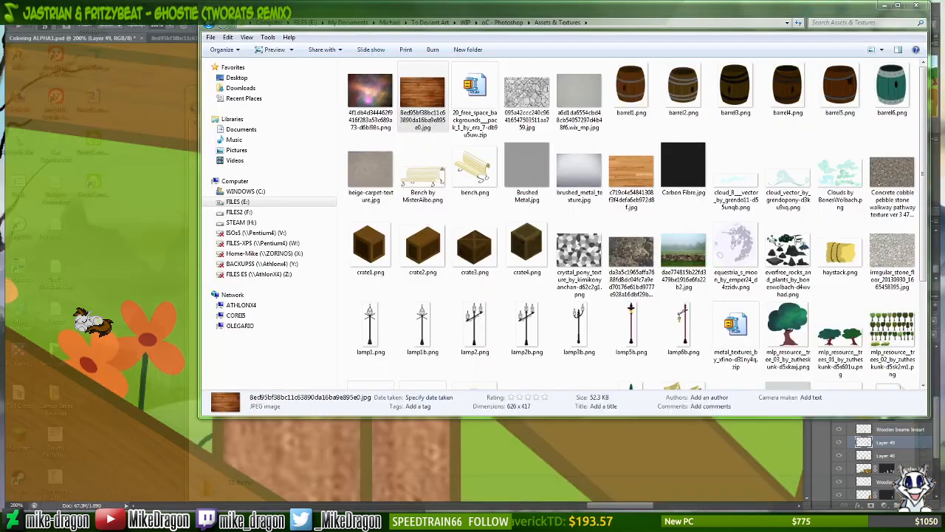
pyautogui.click(882, 6)
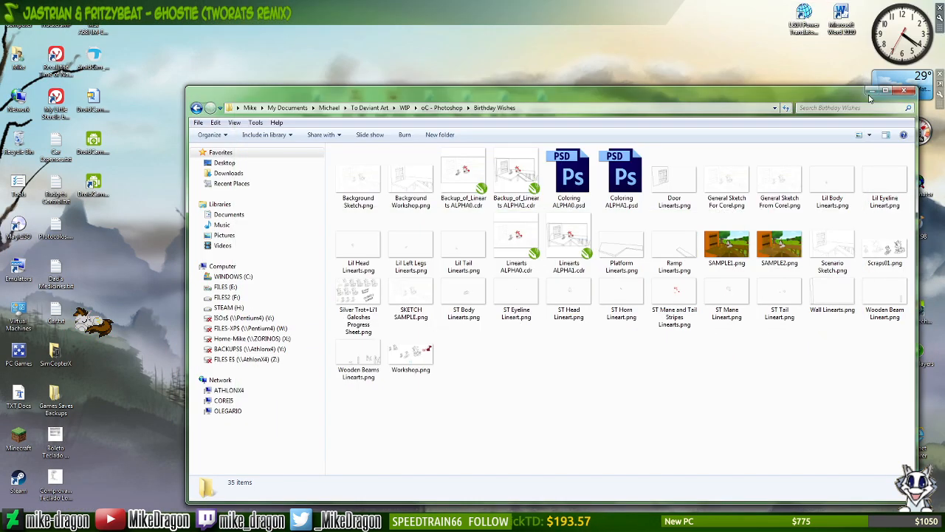
pyautogui.click(870, 93)
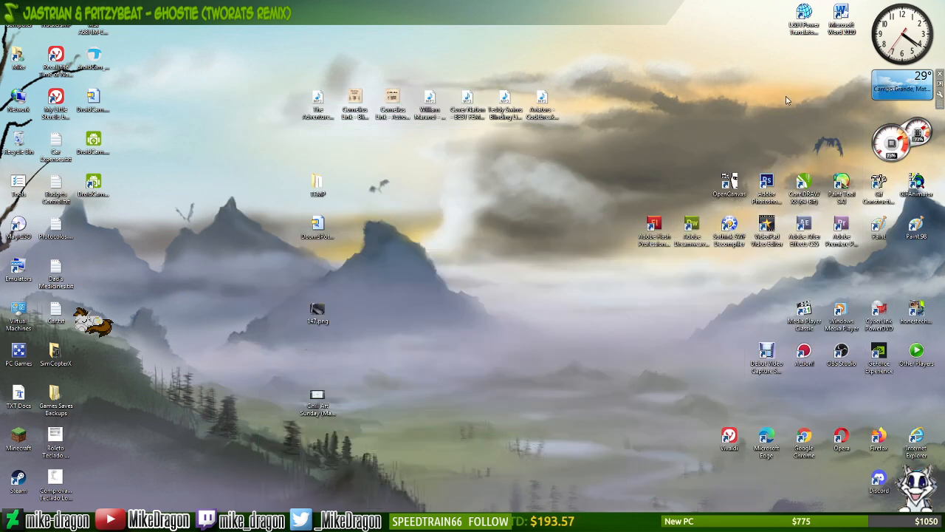
pyautogui.doubleClick(843, 185)
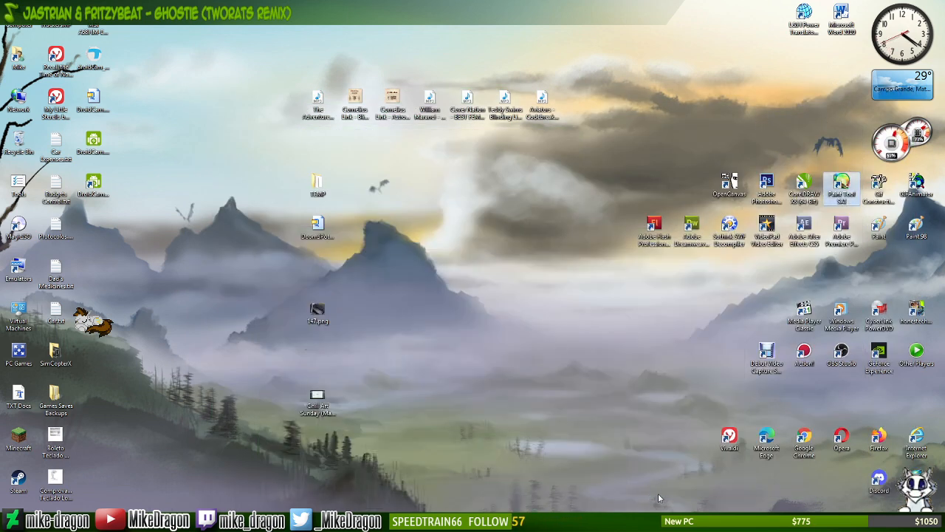
pyautogui.click(659, 520)
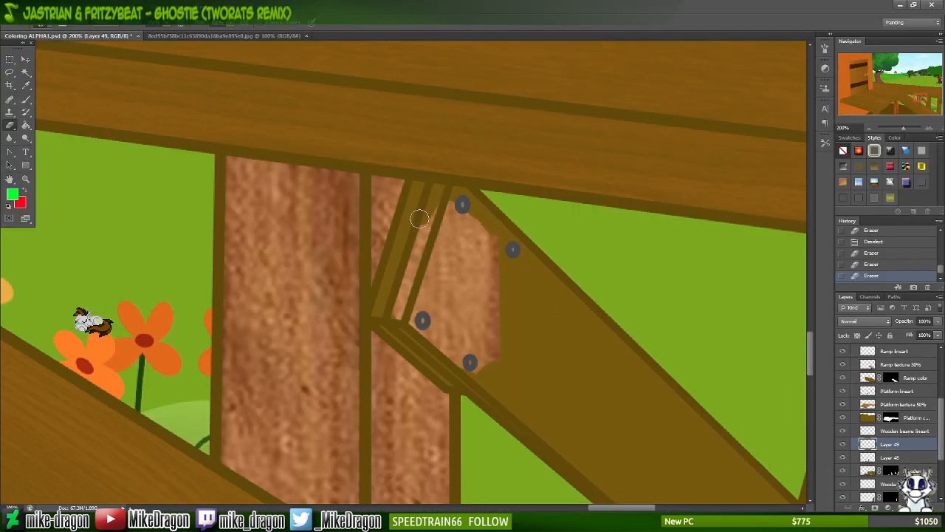
# - Erase the remaining wood texture from the brace's inner end strip and from its face between the four bolts
pyautogui.moveTo(419, 219); pyautogui.dragTo(416, 229)
pyautogui.moveTo(403, 269); pyautogui.dragTo(397, 305)
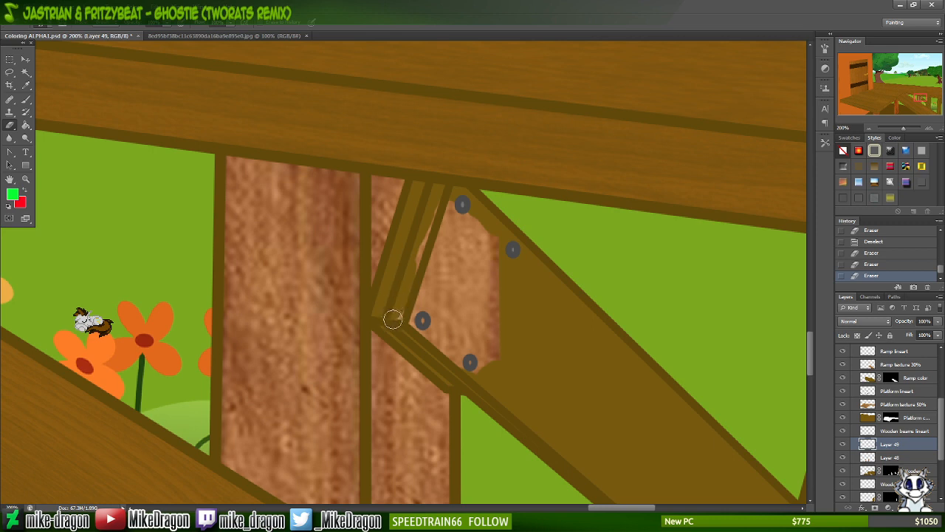
pyautogui.moveTo(425, 334)
pyautogui.mouseDown()
pyautogui.moveTo(474, 374)
pyautogui.moveTo(503, 359)
pyautogui.moveTo(506, 347)
pyautogui.moveTo(488, 347)
pyautogui.moveTo(507, 311)
pyautogui.moveTo(490, 308)
pyautogui.moveTo(496, 226)
pyautogui.moveTo(444, 206)
pyautogui.mouseUp()
pyautogui.moveTo(419, 265)
pyautogui.mouseDown()
pyautogui.moveTo(430, 325)
pyautogui.moveTo(457, 349)
pyautogui.moveTo(460, 316)
pyautogui.moveTo(482, 306)
pyautogui.moveTo(498, 278)
pyautogui.moveTo(473, 280)
pyautogui.moveTo(504, 258)
pyautogui.moveTo(500, 248)
pyautogui.moveTo(431, 268)
pyautogui.moveTo(454, 251)
pyautogui.mouseUp()
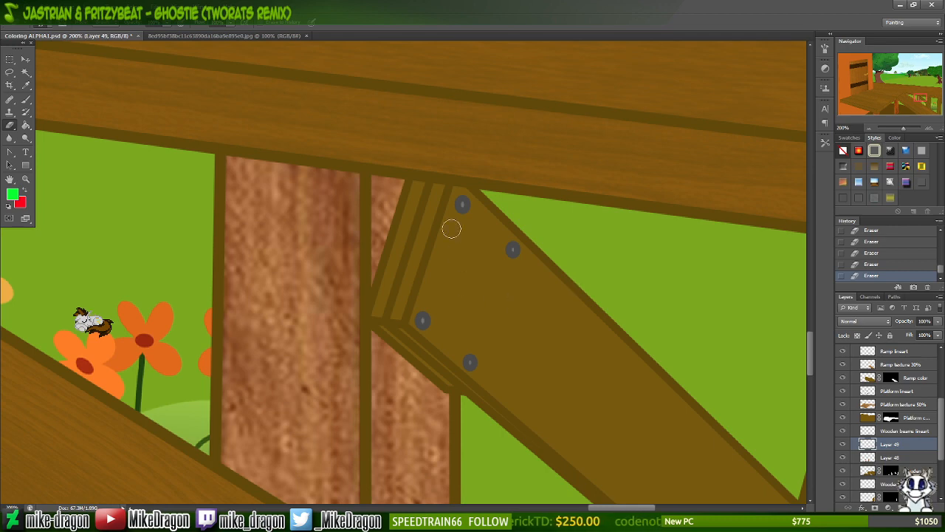
# - Switch to the web browser and search Google for Pixlr in a new tab
pyautogui.hotkey('alt', 'Tab')
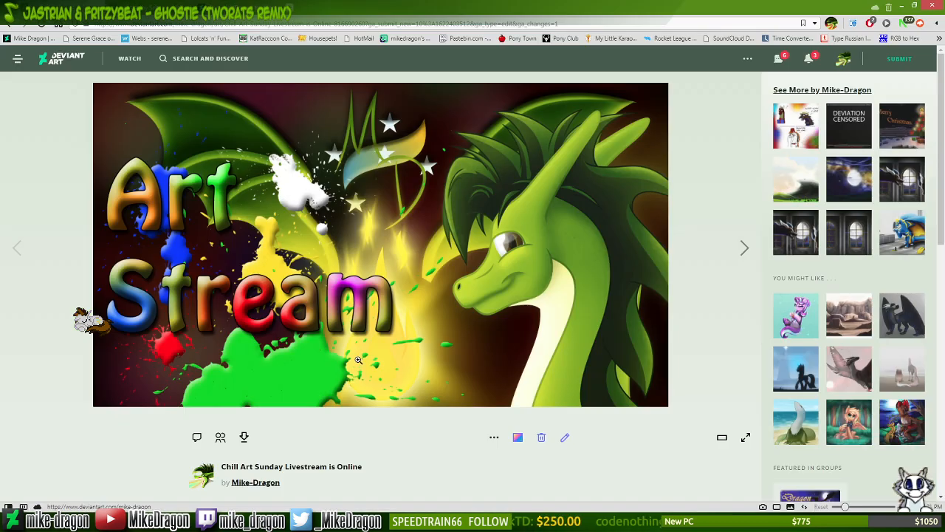
pyautogui.hotkey('ctrl', 't')
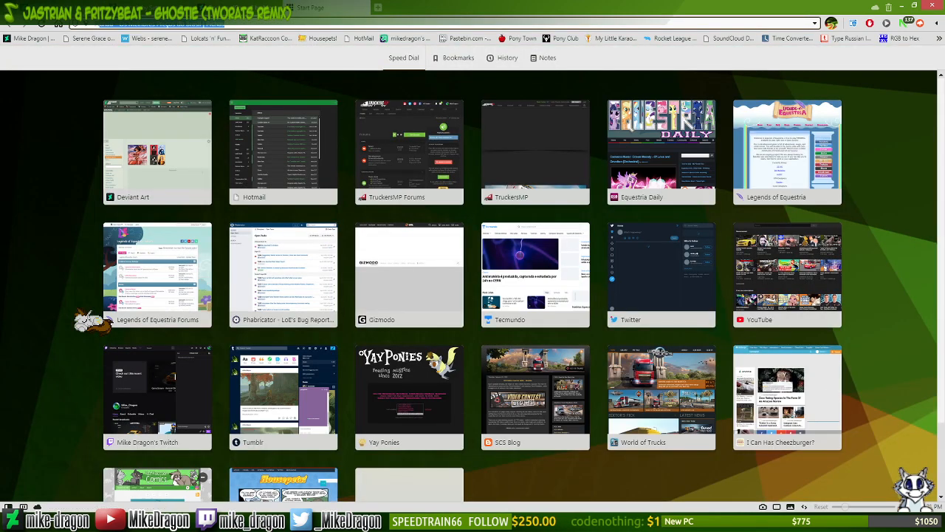
pyautogui.write('Pixir')
pyautogui.press('Return')
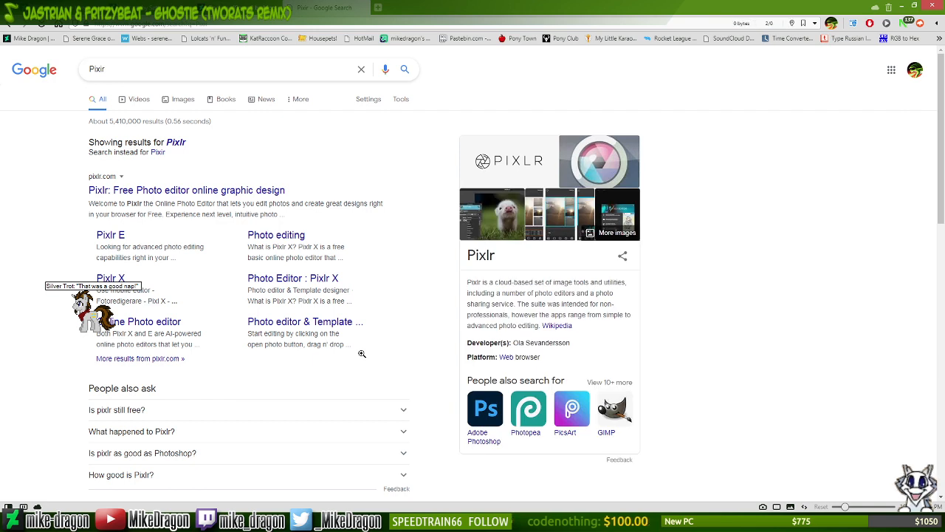
pyautogui.click(177, 141)
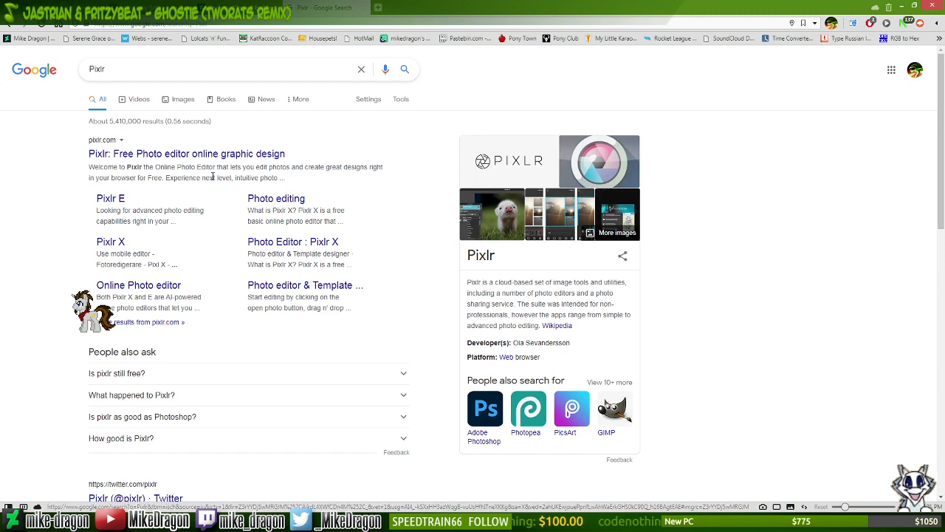
# - From the Pixlr image results, open the Caçador de Ferramentas editor screenshot at full size and enlarge it
pyautogui.click(182, 99)
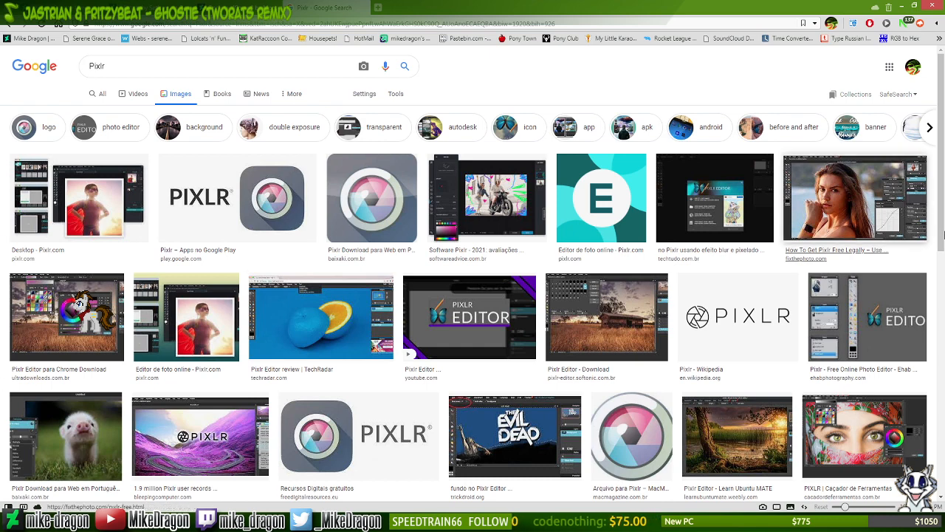
pyautogui.moveTo(944, 161); pyautogui.dragTo(944, 195)
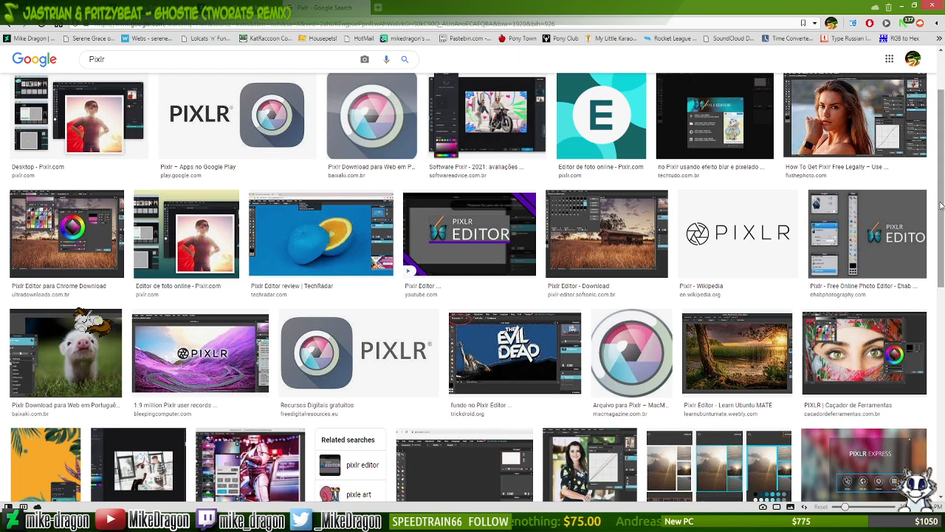
pyautogui.click(897, 346)
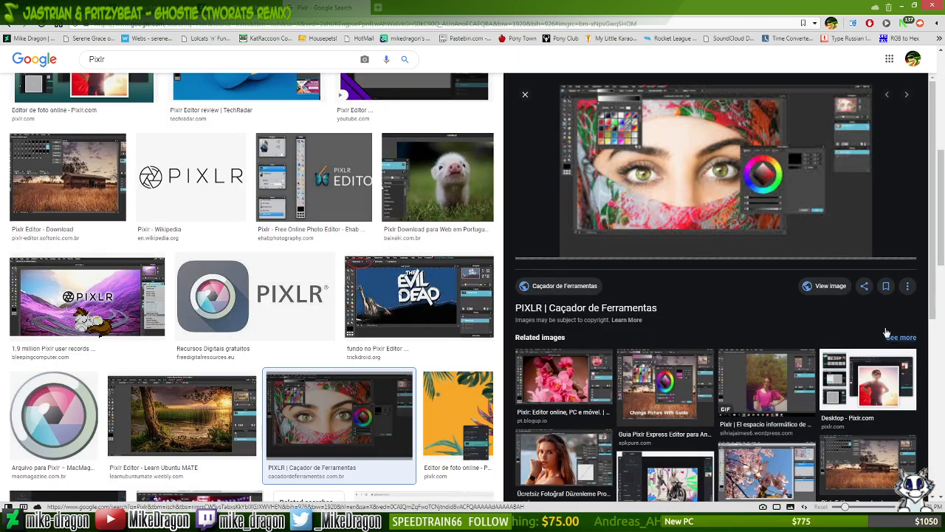
pyautogui.click(837, 288)
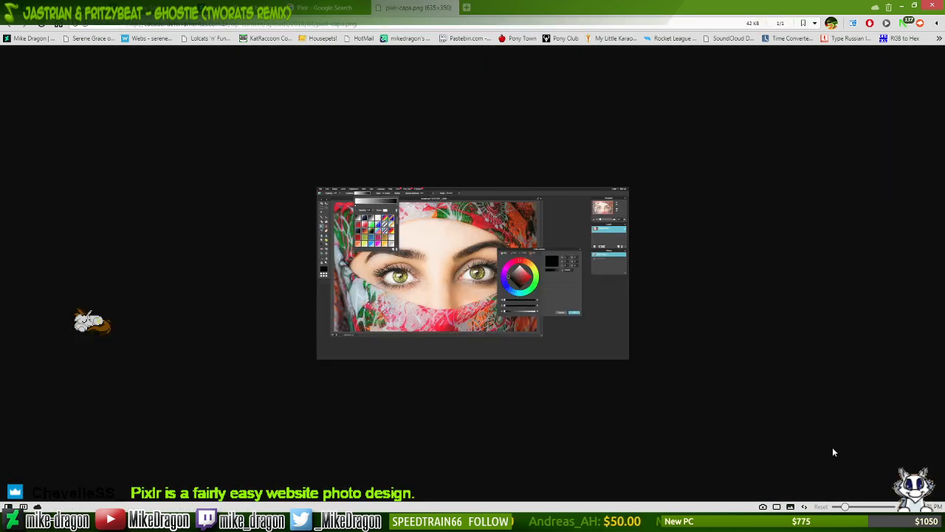
pyautogui.click(859, 506)
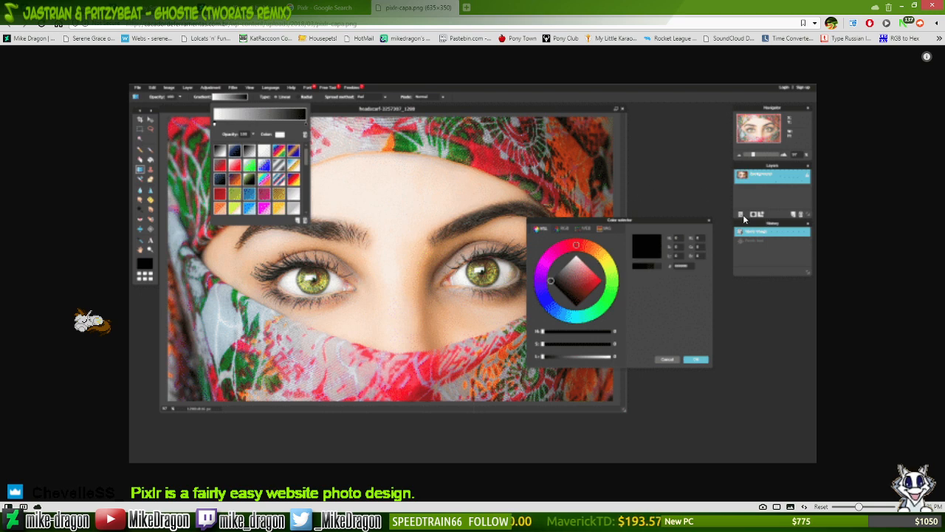
# - Close the full-size screenshot and its preview, and go back to the start of the image results
pyautogui.hotkey('ctrl', 'w')
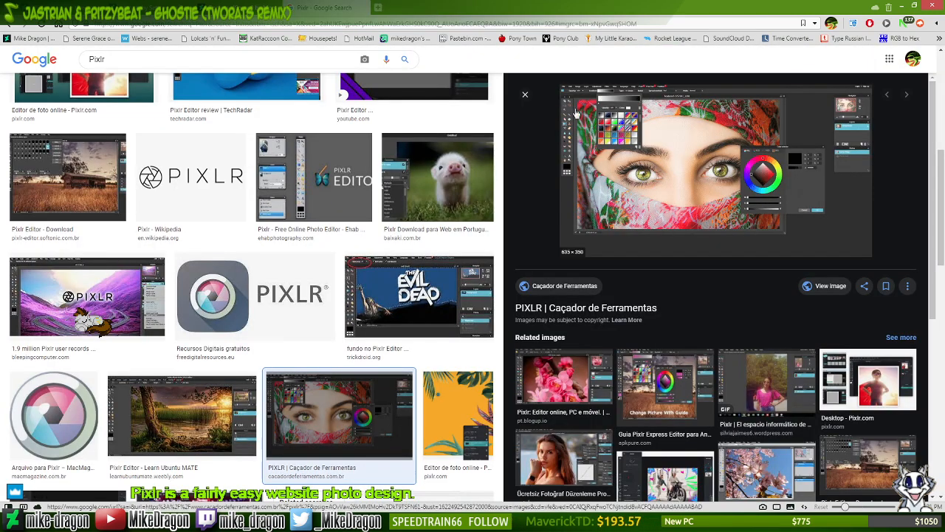
pyautogui.click(525, 94)
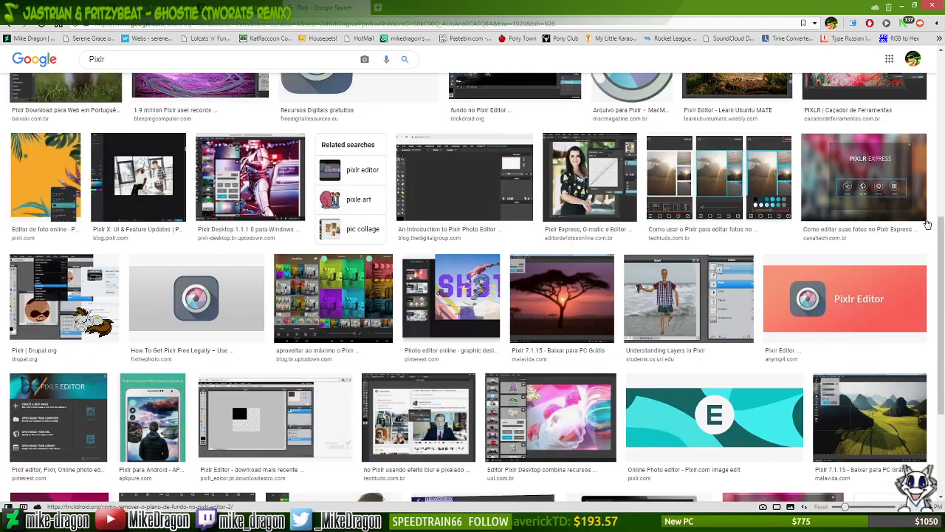
pyautogui.scroll(5, 528, 104)
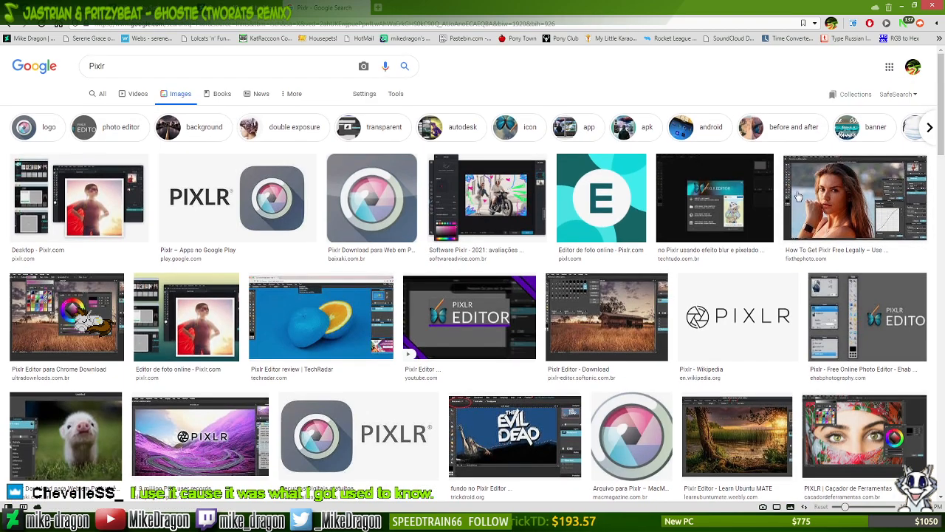
# - Close the Pixlr search tab and the browser, returning to the scene in Photoshop
pyautogui.hotkey('ctrl', 'w')
pyautogui.hotkey('alt', 'F4')
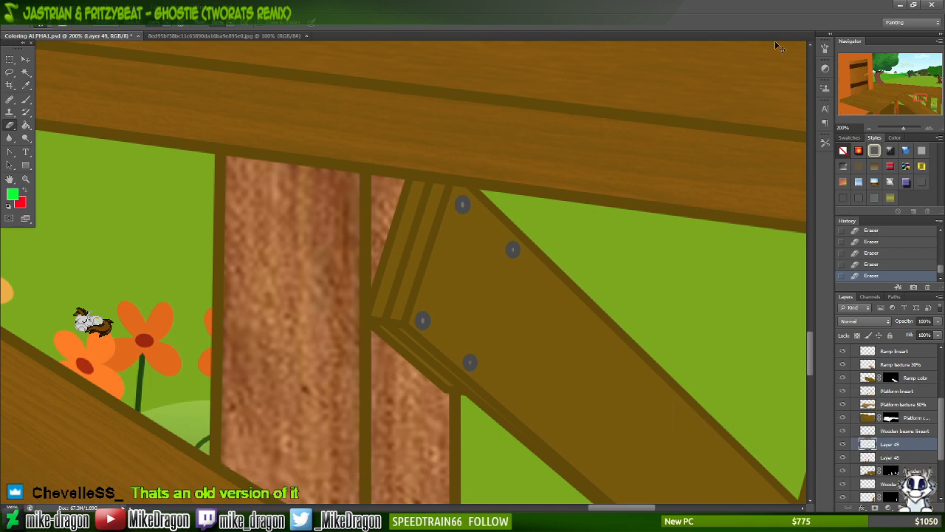
# - Merge the trimmed wood texture on Layer 49 down into Layer 48
pyautogui.hotkey('ctrl', '-')
pyautogui.hotkey('ctrl', '-')
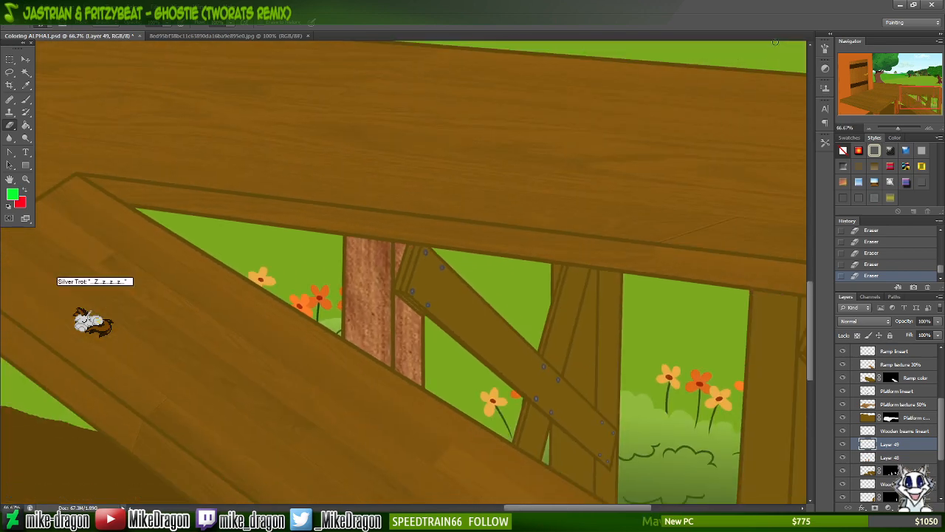
pyautogui.hotkey('ctrl', '-')
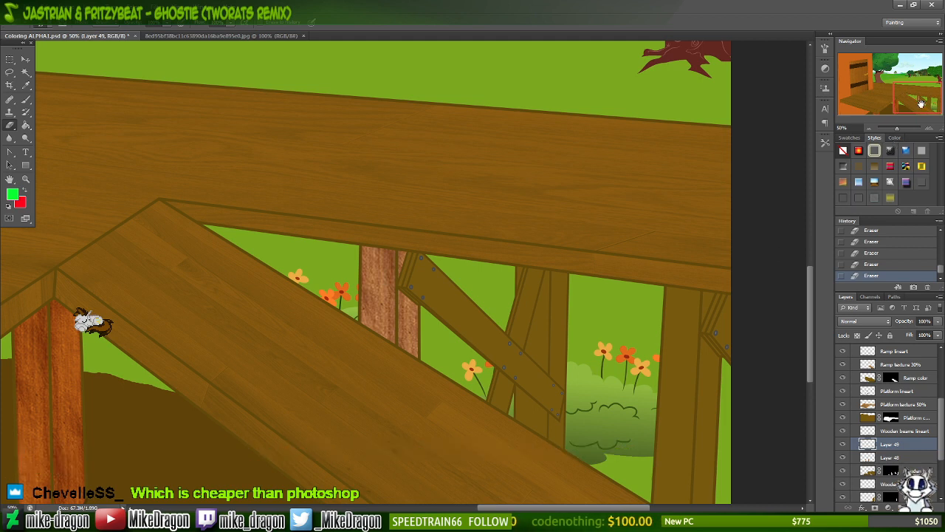
pyautogui.moveTo(919, 98); pyautogui.dragTo(926, 101)
pyautogui.hotkey('ctrl', '+')
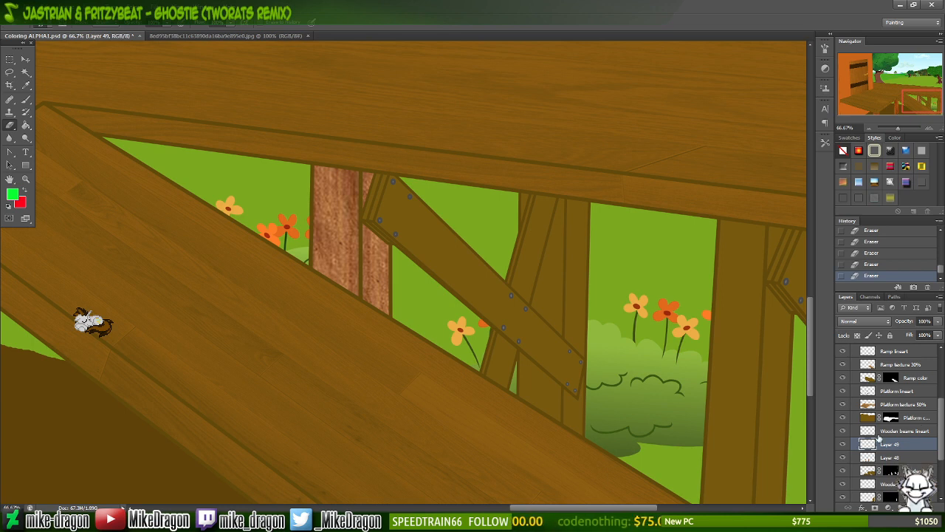
pyautogui.moveTo(630, 511); pyautogui.dragTo(652, 508)
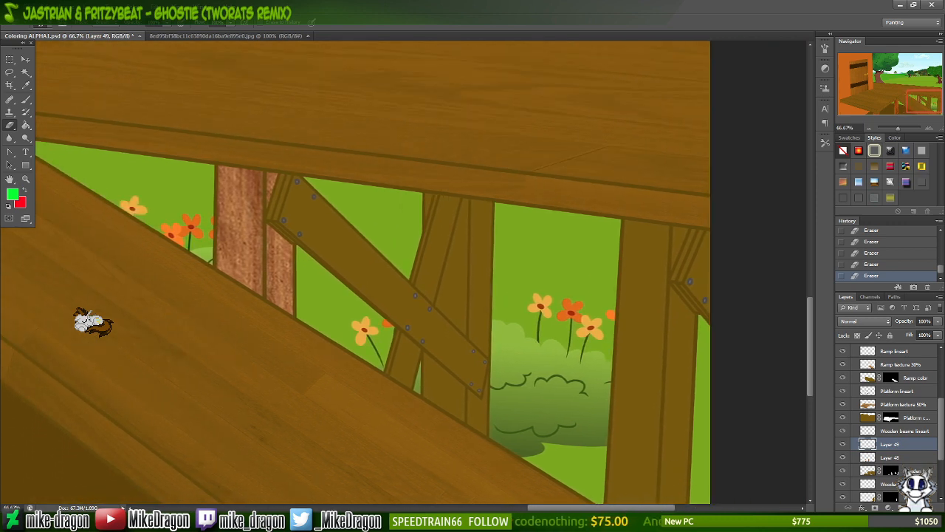
pyautogui.scroll(-3, 614, 390)
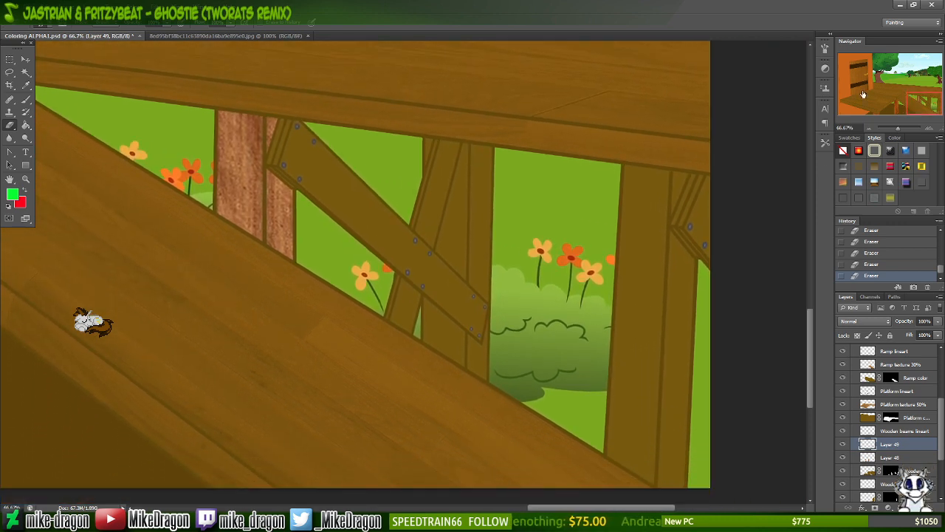
pyautogui.click(893, 106)
pyautogui.moveTo(894, 106); pyautogui.dragTo(909, 106)
pyautogui.rightClick(890, 444)
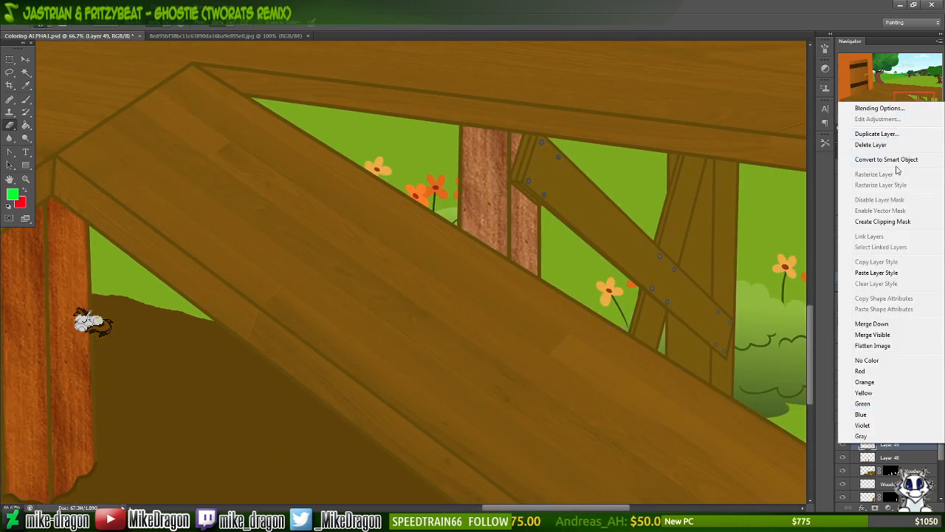
pyautogui.click(878, 323)
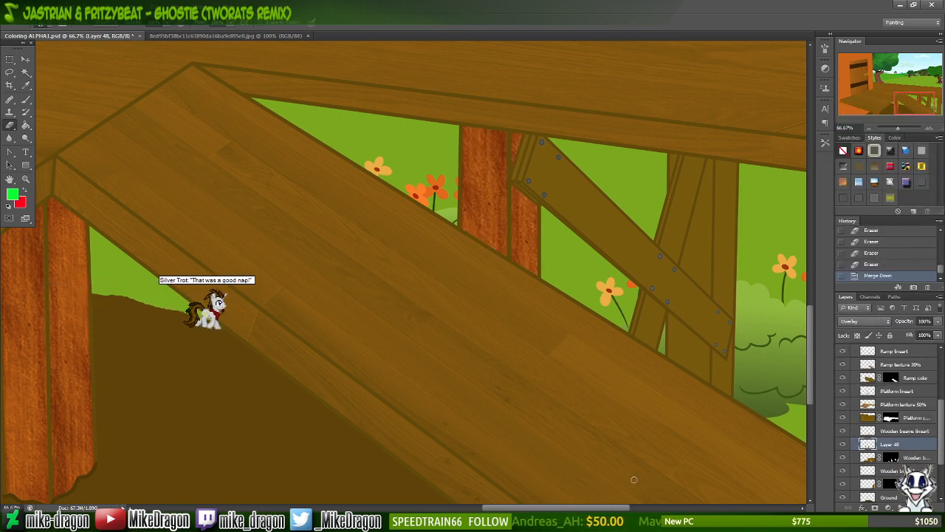
# - Paste another copy of the wood texture and place it with Free Transform over the post at the canvas's right edge
pyautogui.moveTo(595, 509); pyautogui.dragTo(644, 510)
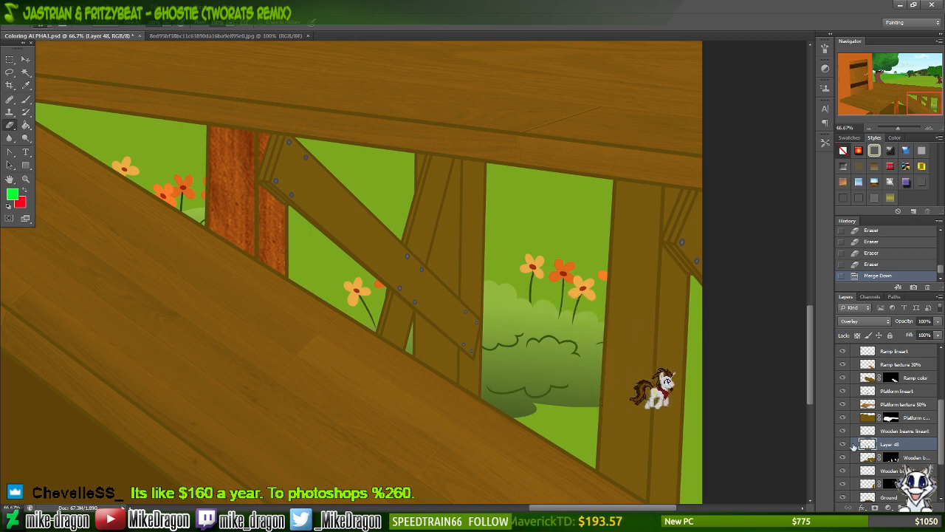
pyautogui.hotkey('ctrl', 'v')
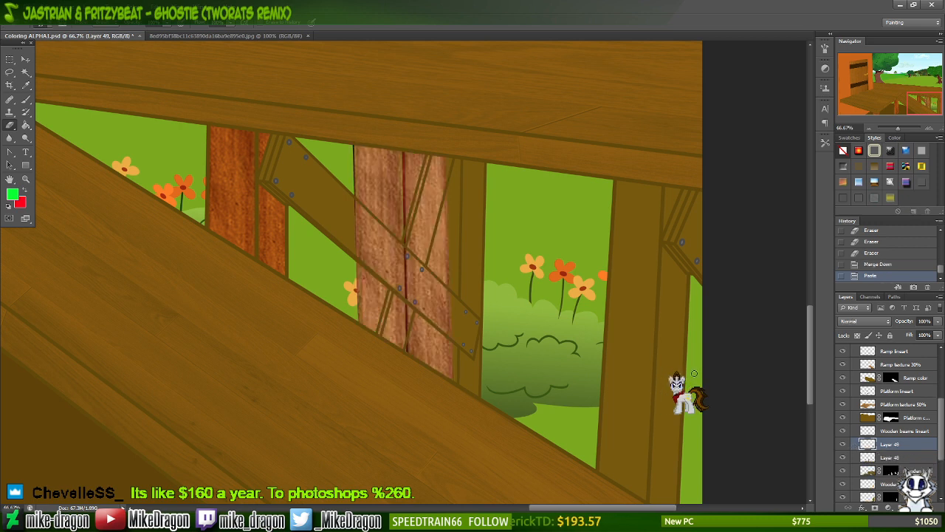
pyautogui.hotkey('ctrl', 't')
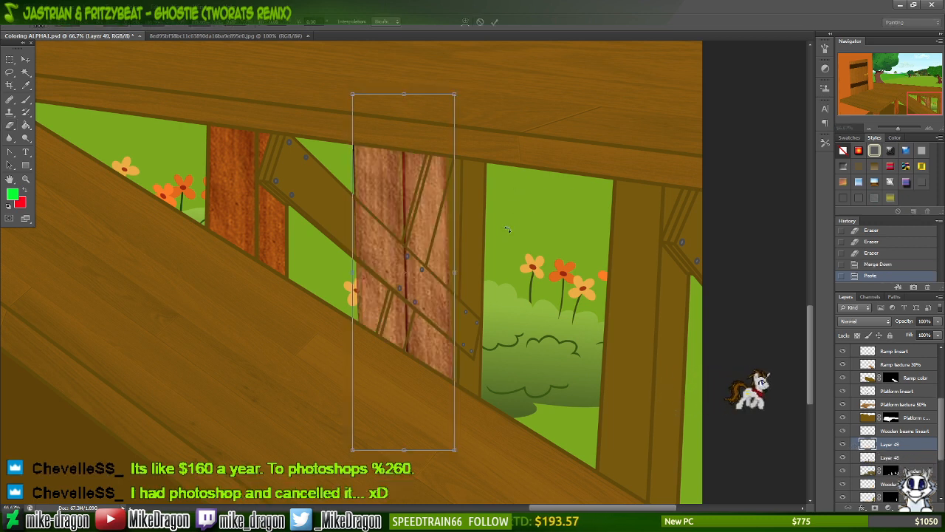
pyautogui.moveTo(430, 242); pyautogui.dragTo(665, 307)
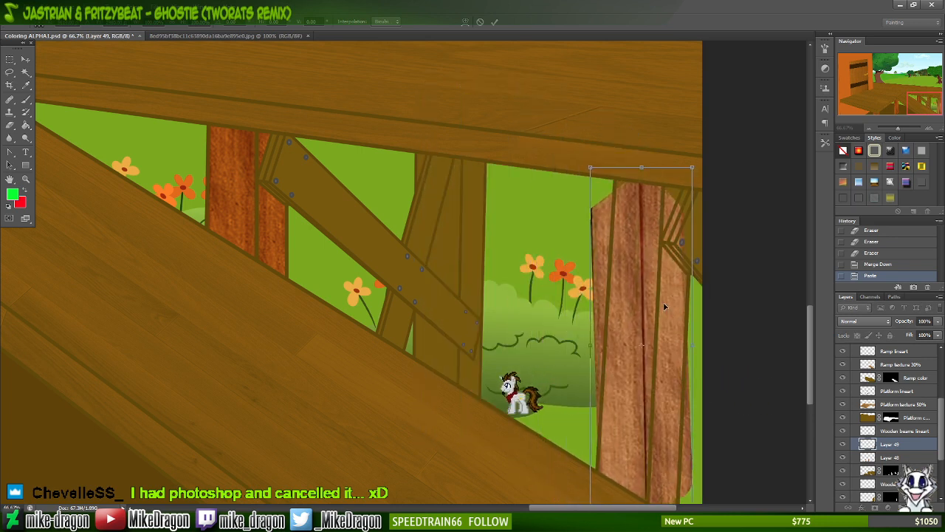
# - Rotate the pasted texture to follow the post's slant and stretch its lower end further beyond the canvas
pyautogui.hotkey('ctrl', '-')
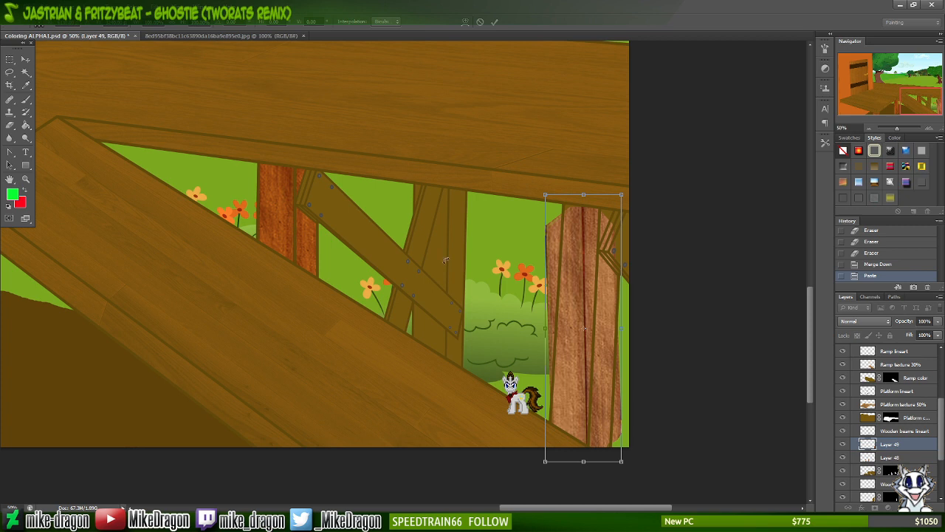
pyautogui.moveTo(481, 174); pyautogui.dragTo(527, 156)
pyautogui.moveTo(595, 196); pyautogui.dragTo(608, 140)
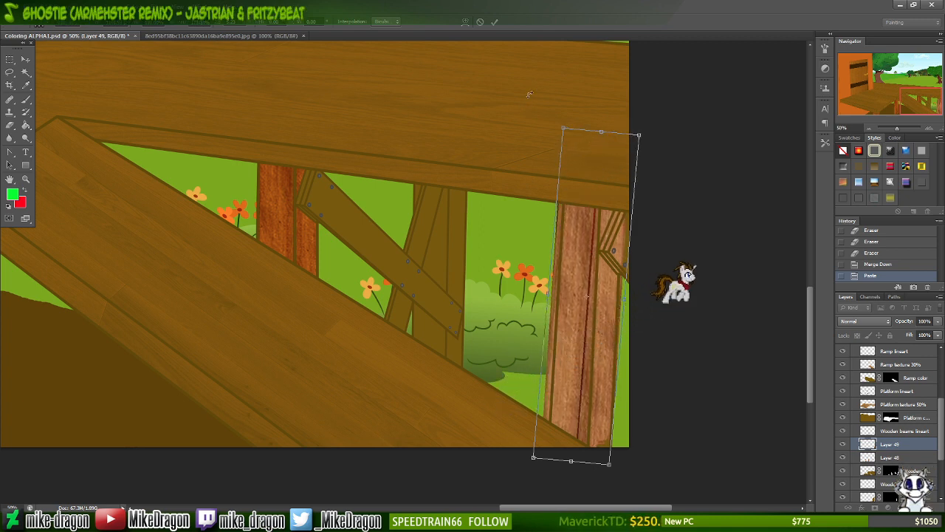
pyautogui.moveTo(528, 94); pyautogui.dragTo(547, 81)
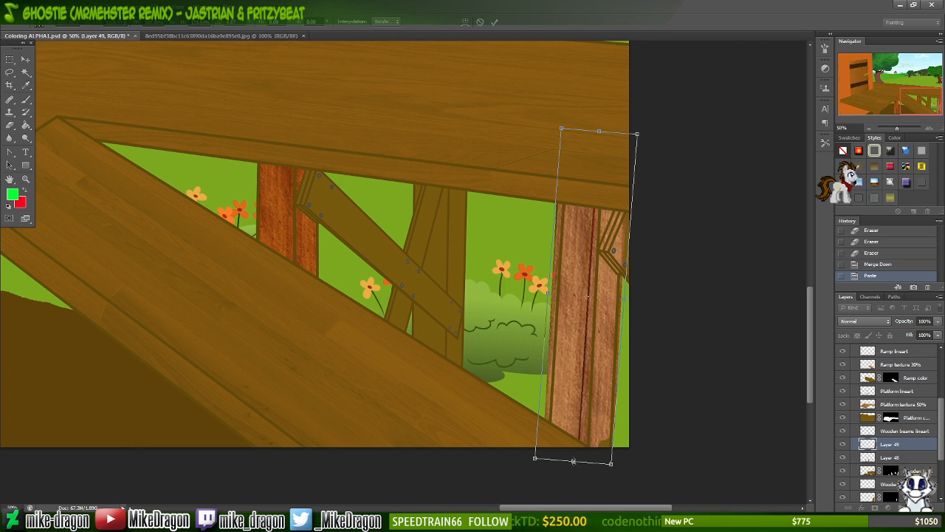
pyautogui.moveTo(573, 462); pyautogui.dragTo(570, 490)
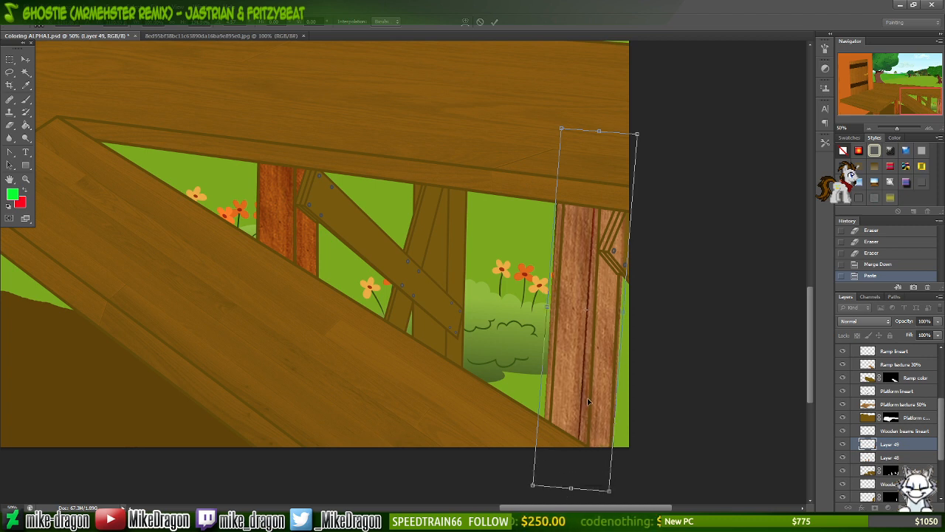
# - Shift the texture slightly to the right to line its dark seam up with the post's dividing line, and apply the transform
pyautogui.press('Right')
pyautogui.press('Right')
pyautogui.press('Right')
pyautogui.press('Right')
pyautogui.press('Right')
pyautogui.press('Right')
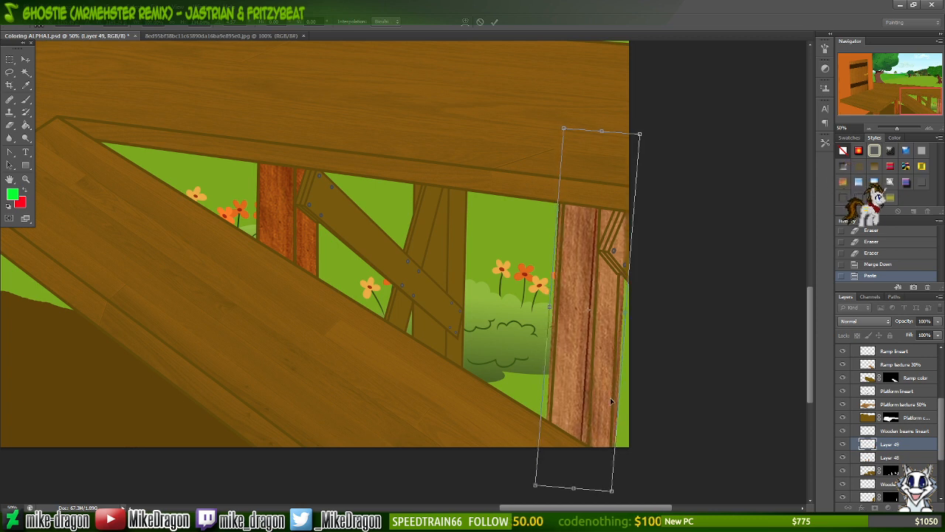
pyautogui.press('Right')
pyautogui.press('Right')
pyautogui.press('Right')
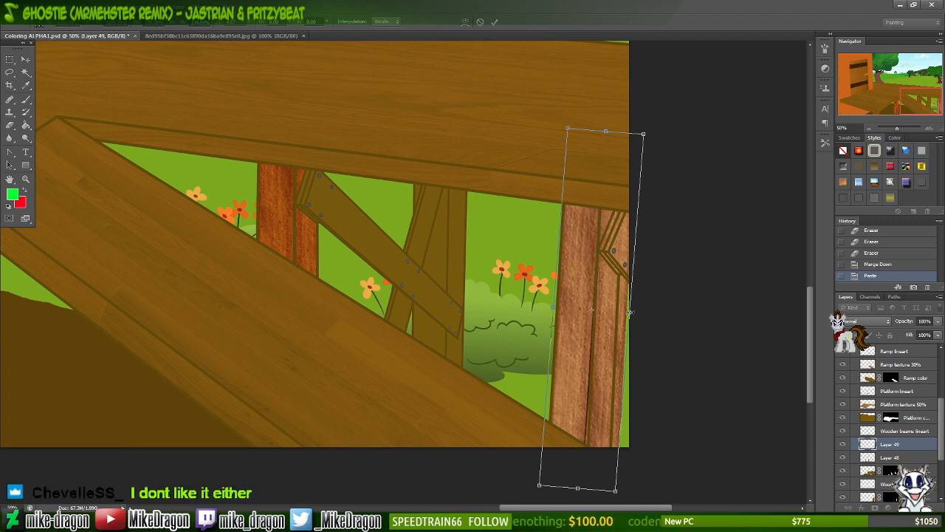
pyautogui.moveTo(631, 312); pyautogui.dragTo(635, 312)
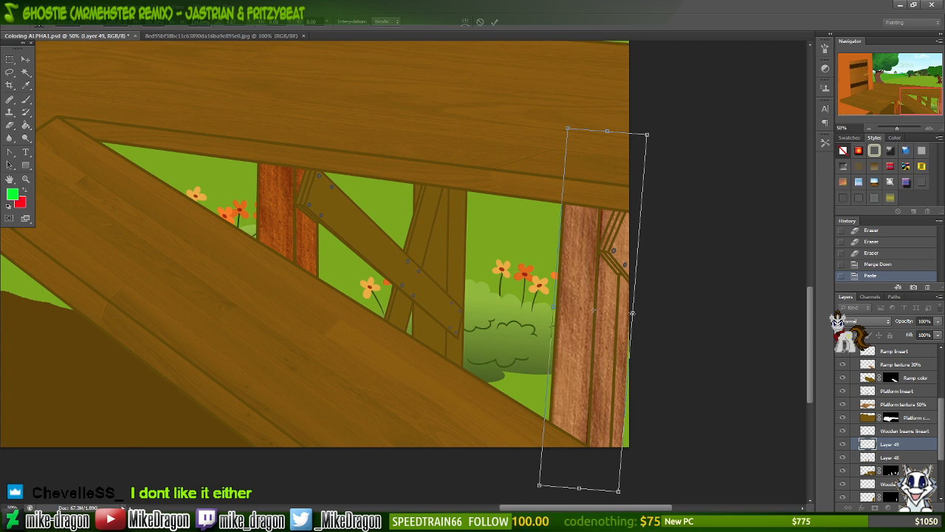
pyautogui.moveTo(632, 312); pyautogui.dragTo(628, 312)
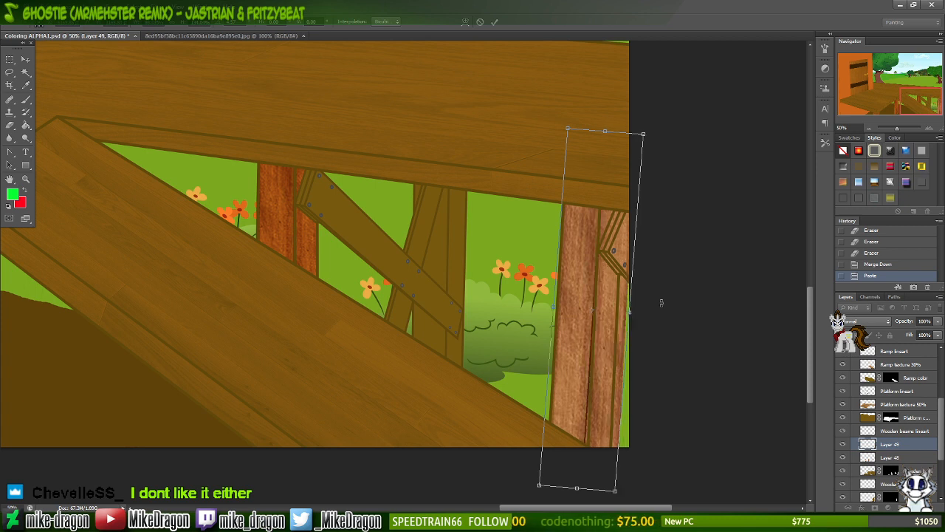
pyautogui.press('Return')
# - On the Wooden beams lineart layer, select the area outside the beams with the Magic Wand, including the sliver beyond the rightmost post
pyautogui.hotkey('ctrl', '+')
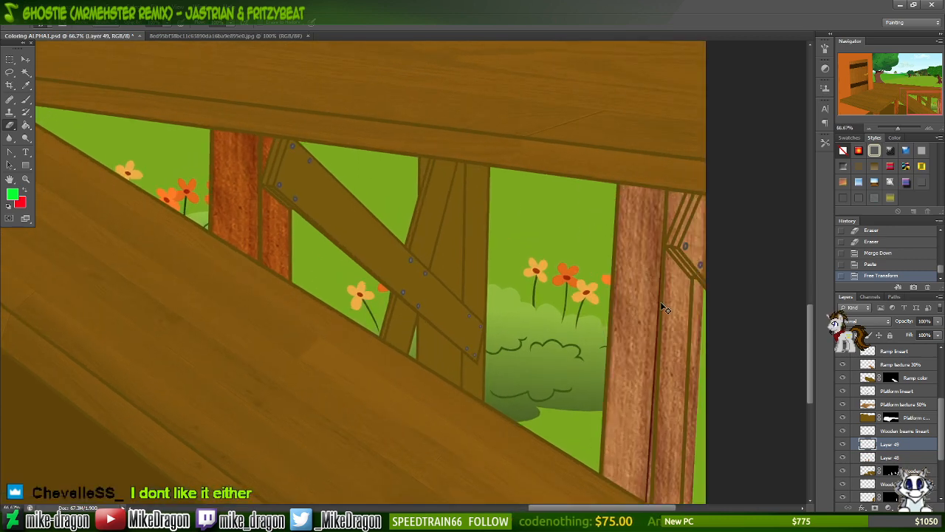
pyautogui.hotkey('ctrl', '+')
pyautogui.hscroll(1, 484, 274)
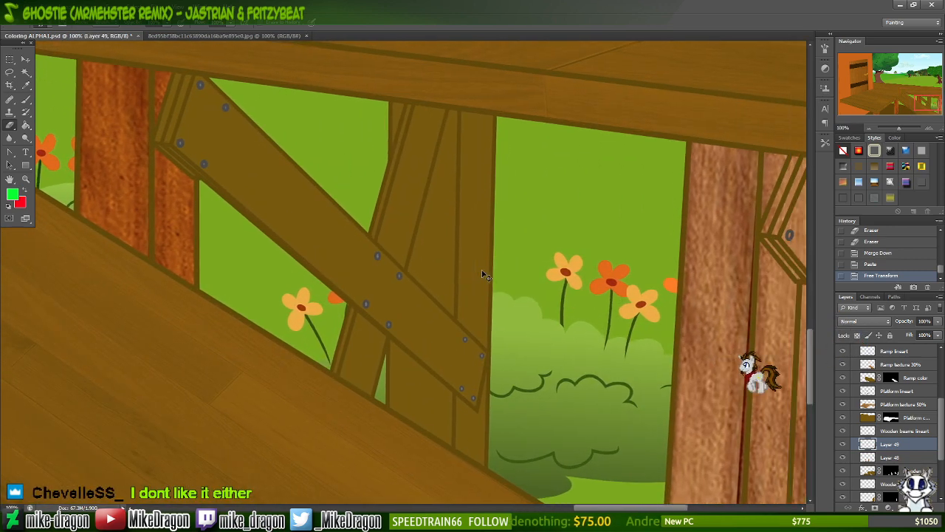
pyautogui.hscroll(5, 486, 272)
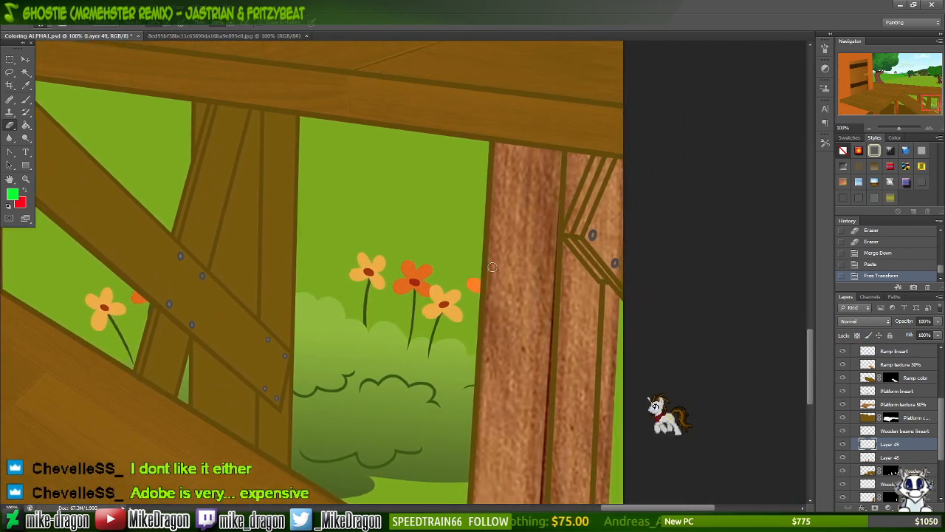
pyautogui.scroll(-1, 492, 267)
pyautogui.hscroll(2, 496, 204)
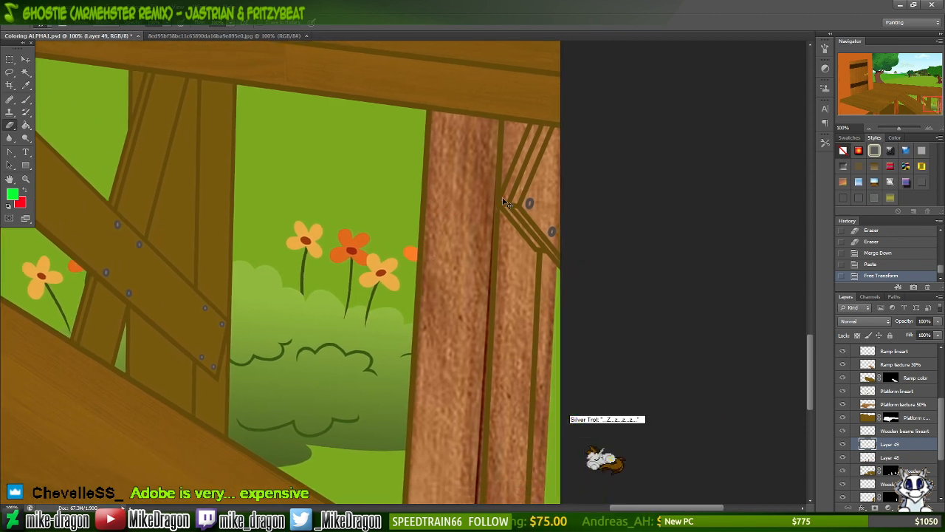
pyautogui.scroll(-1, 505, 201)
pyautogui.scroll(-1, 508, 198)
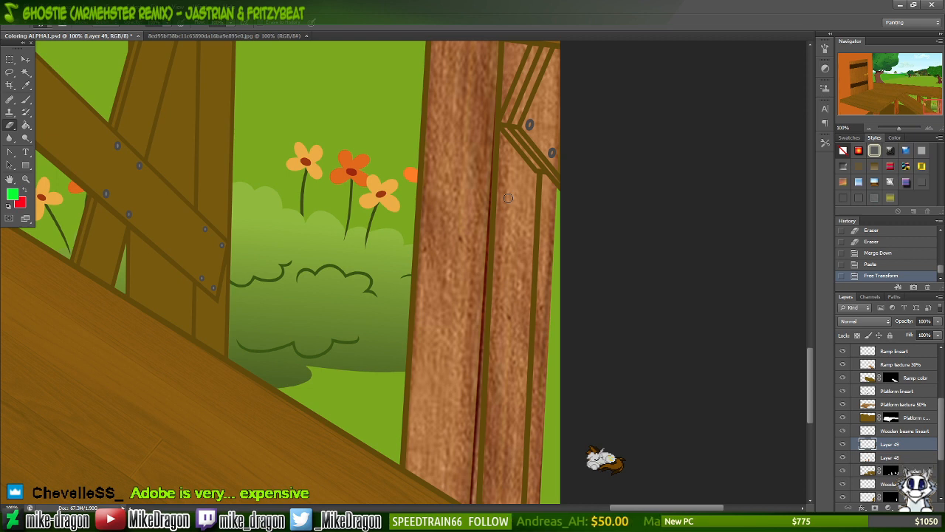
pyautogui.hotkey('ctrl', '-')
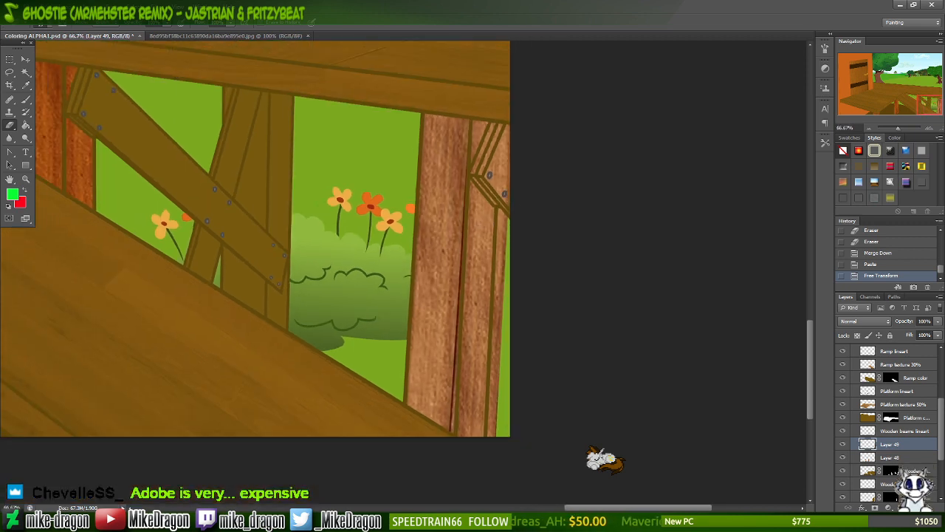
pyautogui.click(904, 431)
pyautogui.press('w')
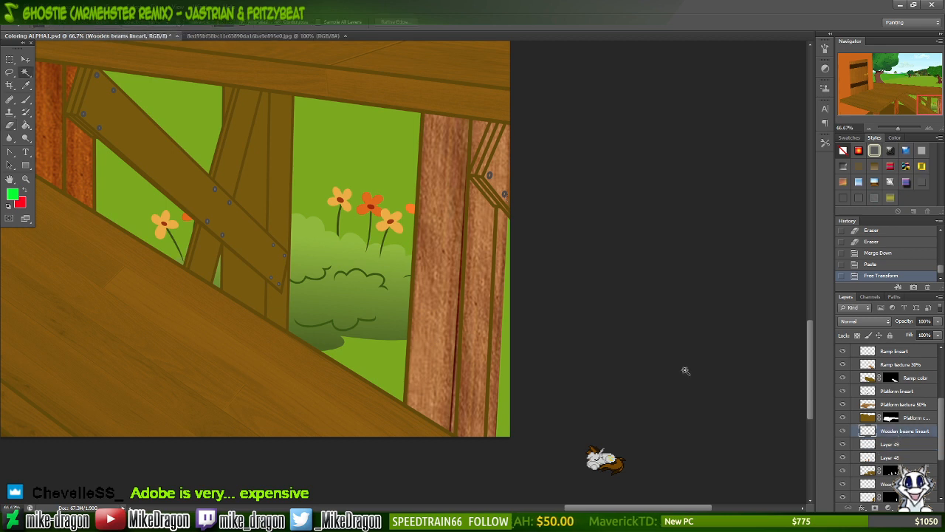
pyautogui.click(380, 282)
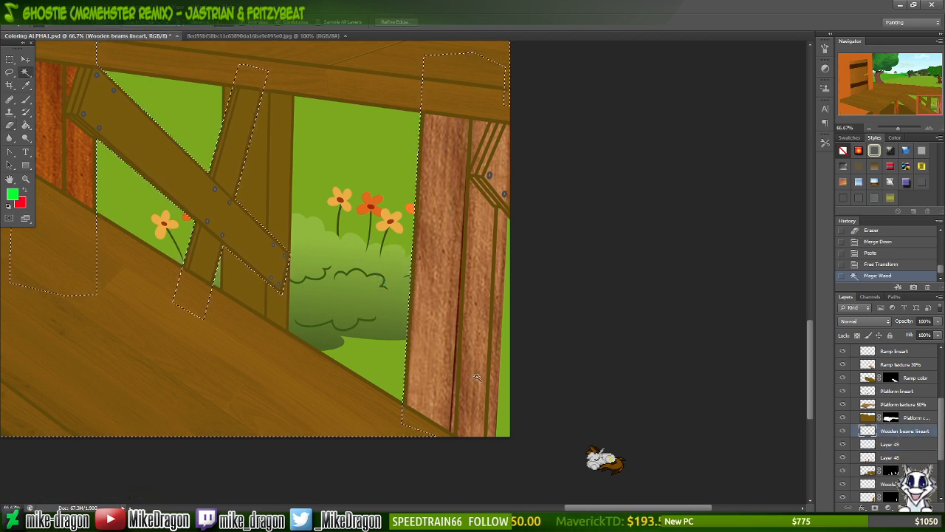
pyautogui.click(505, 412)
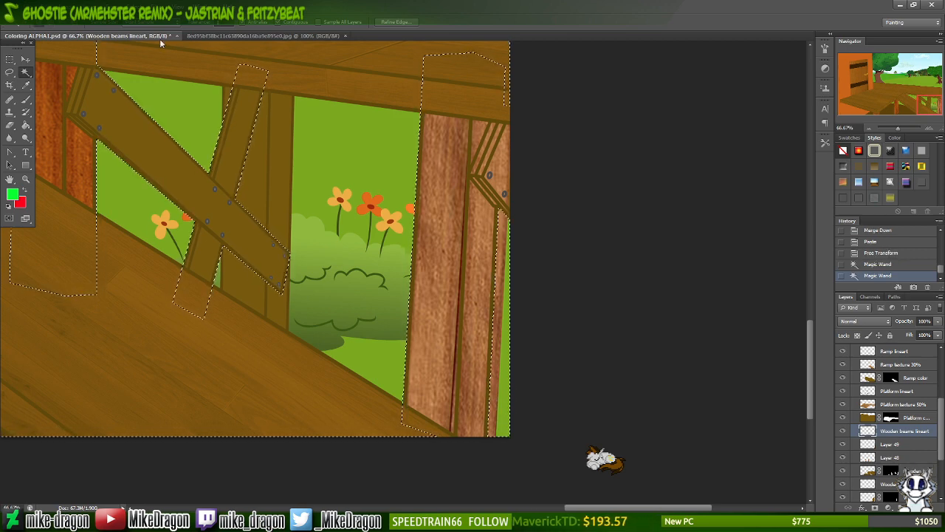
# - Expand the selection so that it reaches slightly into the beams' outlines
pyautogui.click(137, 13)
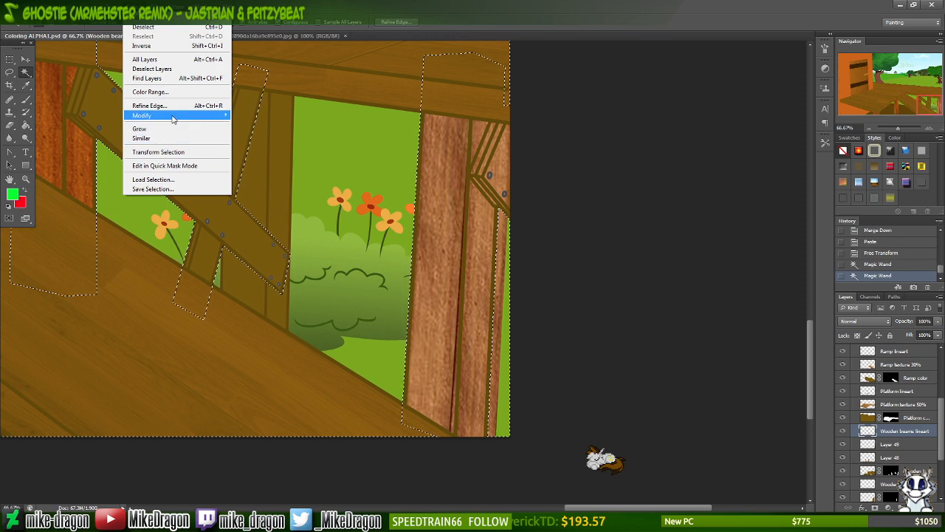
pyautogui.moveTo(173, 117)
pyautogui.click(96, 133)
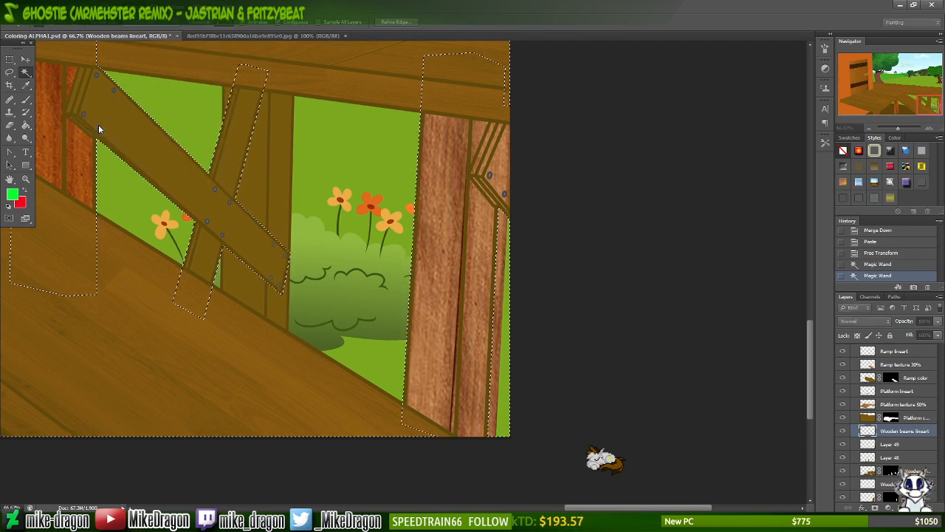
pyautogui.press('Return')
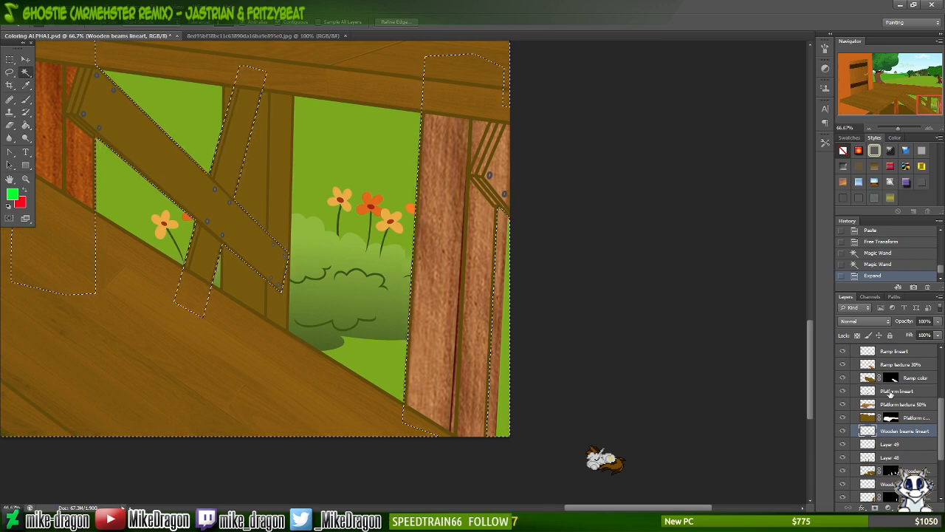
# - Make Layer 49 active for the Eraser and enlarge the eraser brush
pyautogui.press('e')
pyautogui.click(868, 445)
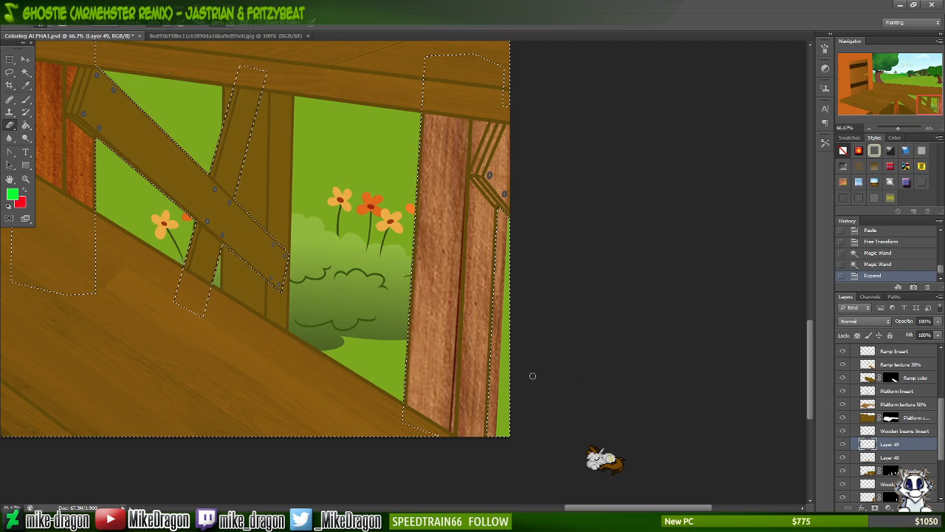
pyautogui.rightClick(421, 99)
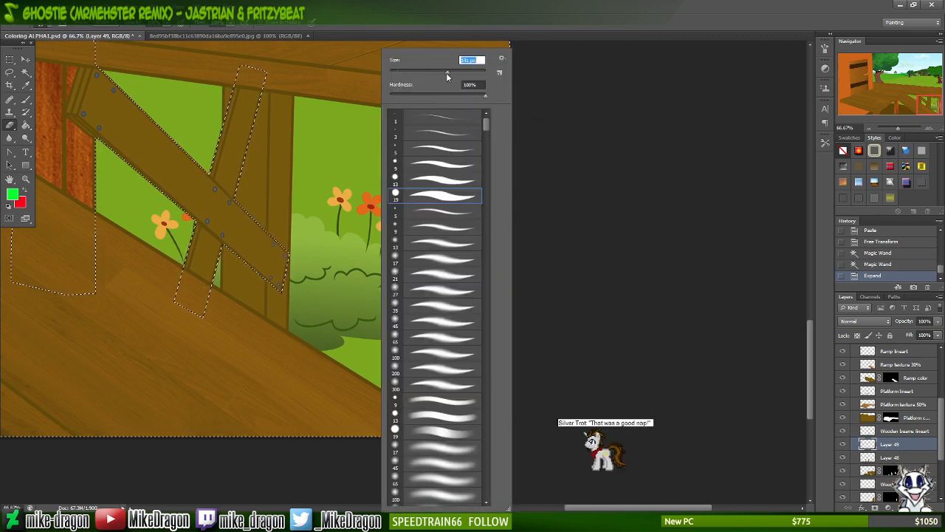
pyautogui.press('Return')
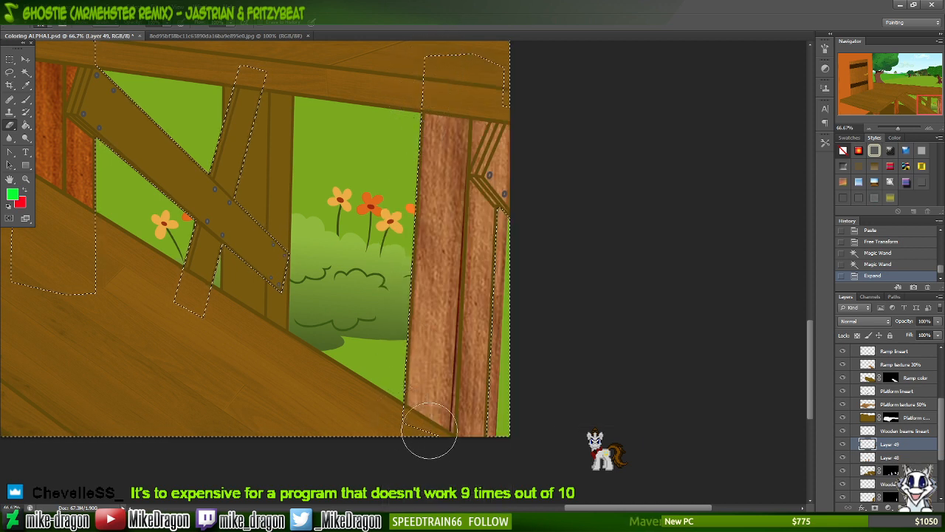
# - Erase the texture spilling past the rightmost post, clear the selection, and delete Layer 49
pyautogui.moveTo(500, 298); pyautogui.dragTo(506, 124)
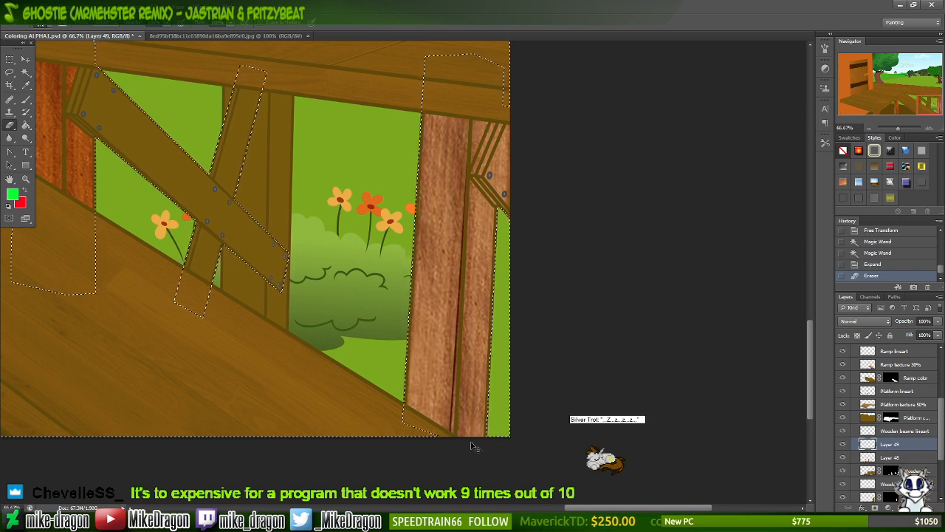
pyautogui.hotkey('ctrl', 'd')
pyautogui.press('Delete')
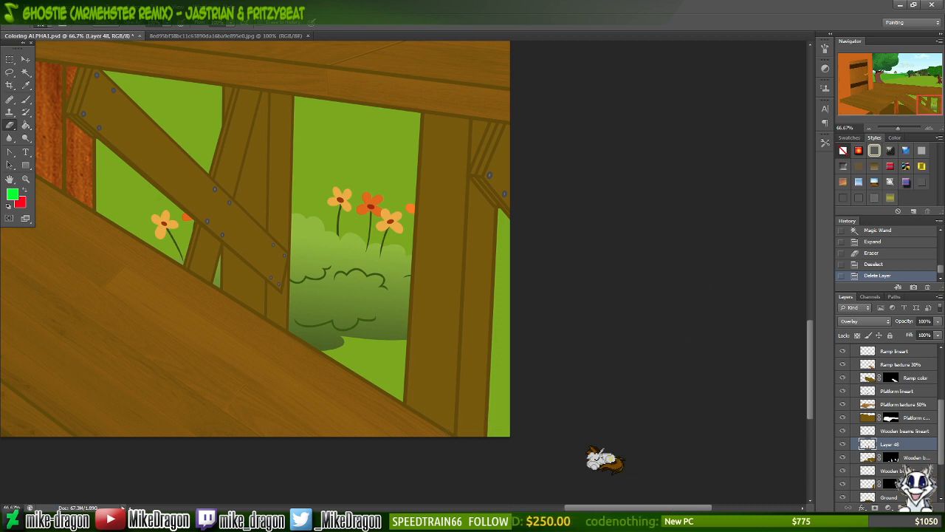
# - Copy the entire plank texture from the open JPG document and paste it into Coloring ALPHA1.psd
pyautogui.click(219, 35)
pyautogui.hotkey('ctrl', 'a')
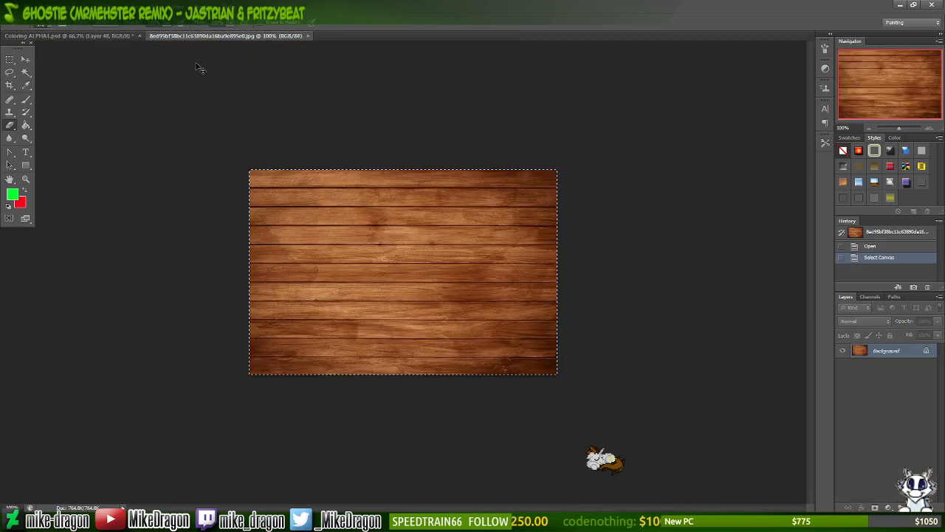
pyautogui.click(102, 36)
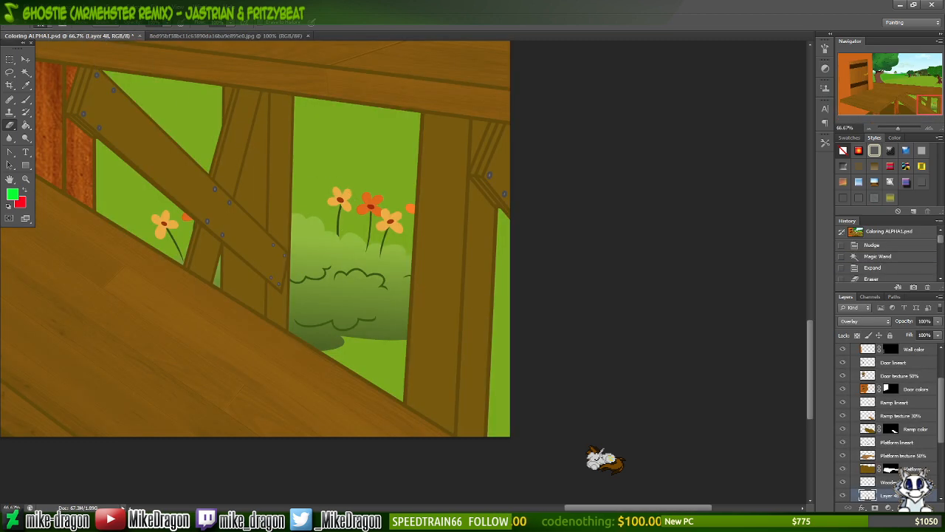
pyautogui.hotkey('ctrl', 'v')
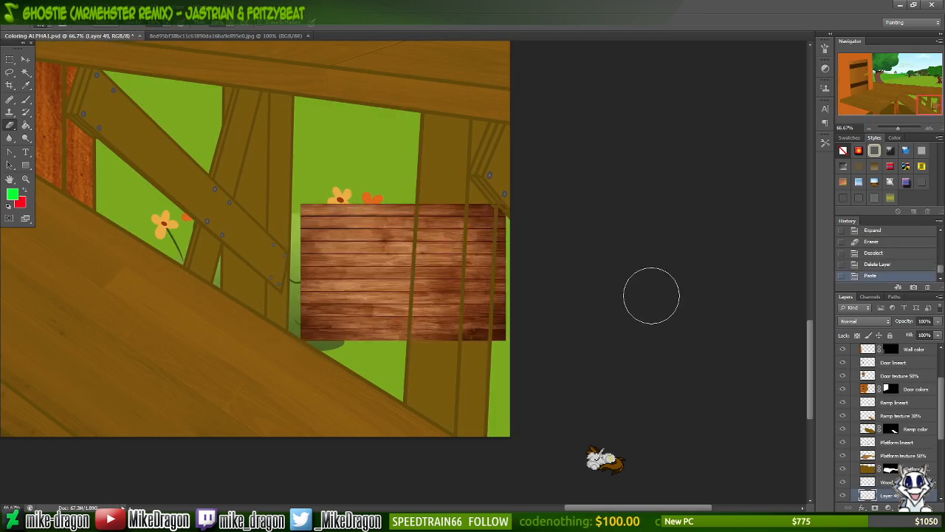
# - Free-transform the pasted planks so that they run vertically, and enlarge them over the beams under the platform
pyautogui.hotkey('ctrl', '-')
pyautogui.hotkey('ctrl', '-')
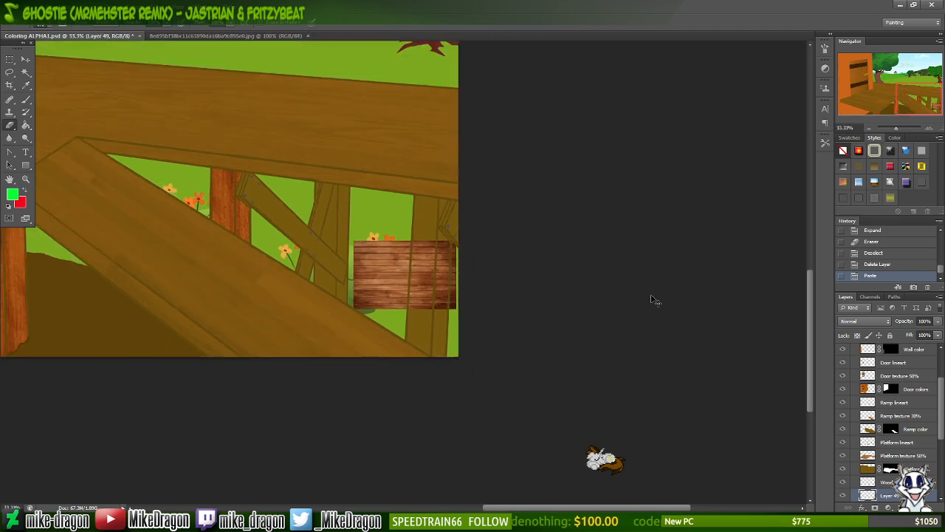
pyautogui.hotkey('ctrl', '-')
pyautogui.hotkey('ctrl', '-')
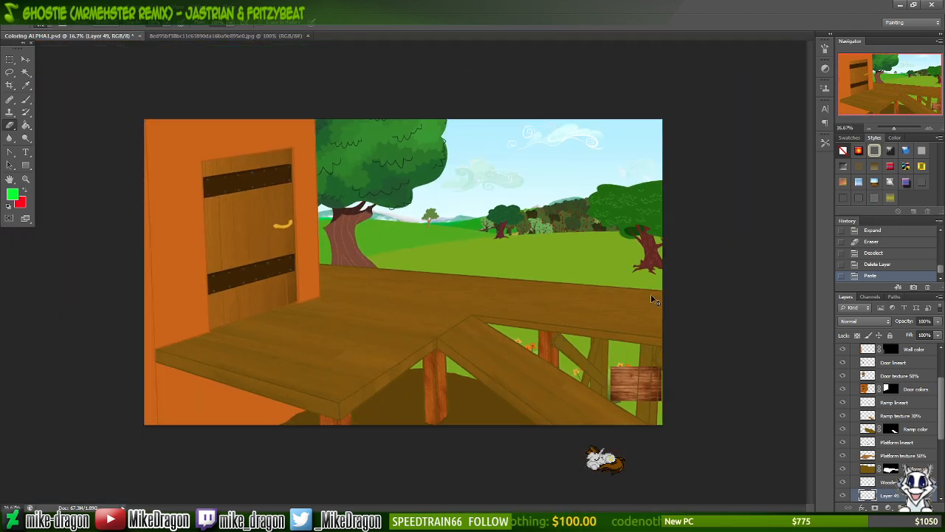
pyautogui.hotkey('ctrl', 't')
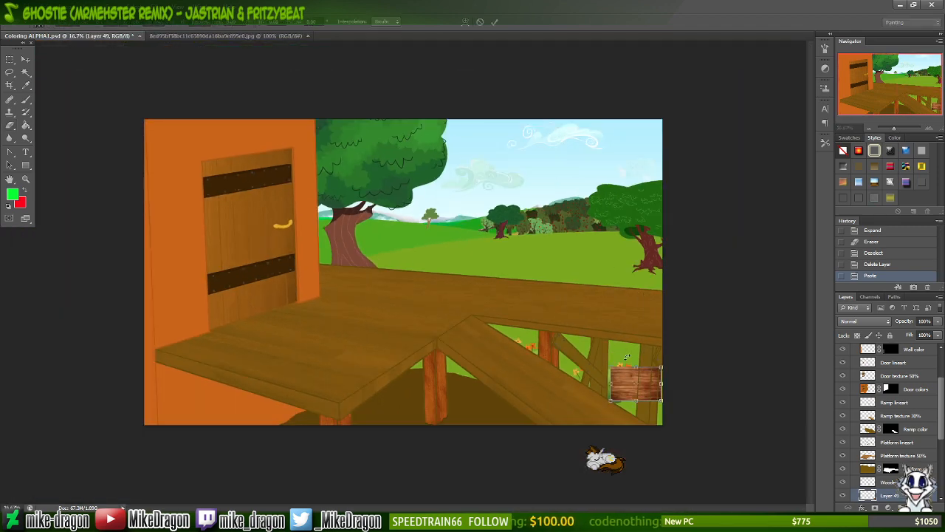
pyautogui.moveTo(627, 358); pyautogui.dragTo(456, 242)
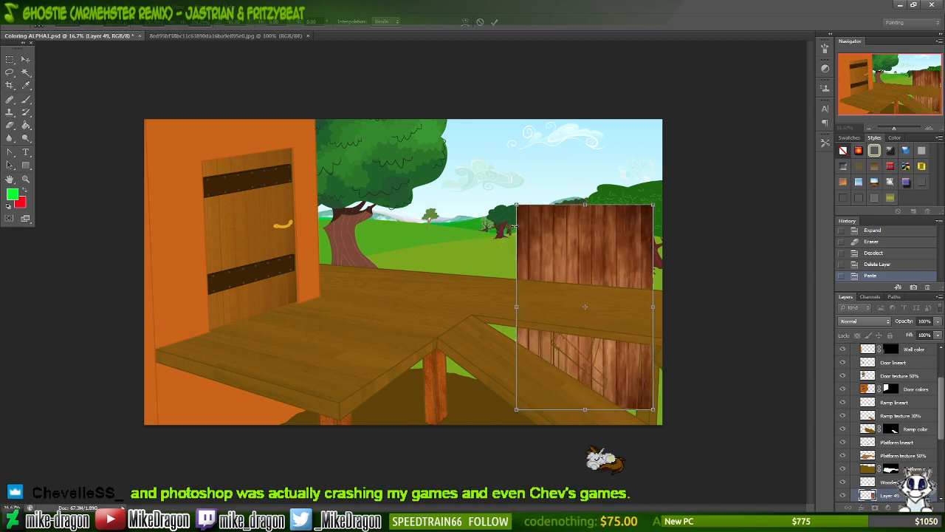
# - Move the plank texture down to the canvas's lower edge, tilt it slightly clockwise to match the posts, and shift it right
pyautogui.hotkey('ctrl', '+')
pyautogui.hotkey('ctrl', '+')
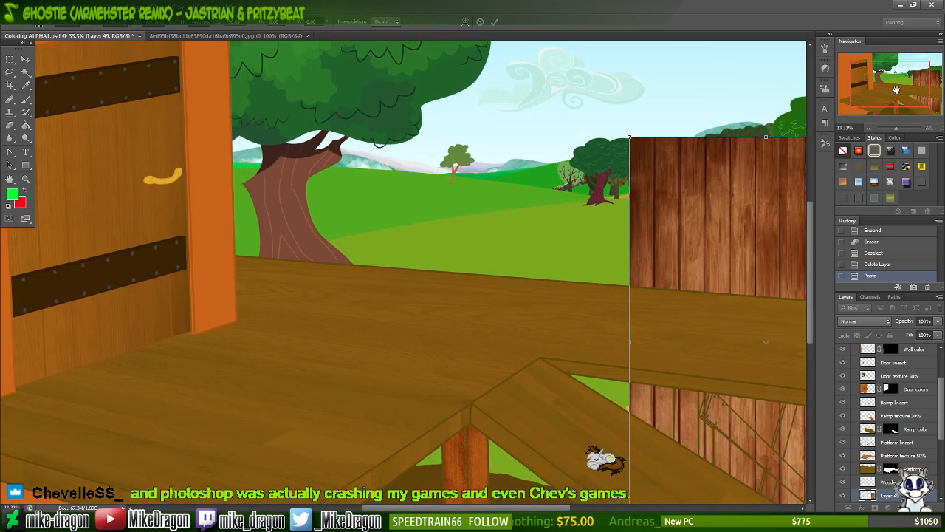
pyautogui.moveTo(896, 90); pyautogui.dragTo(941, 104)
pyautogui.hscroll(4, 612, 274)
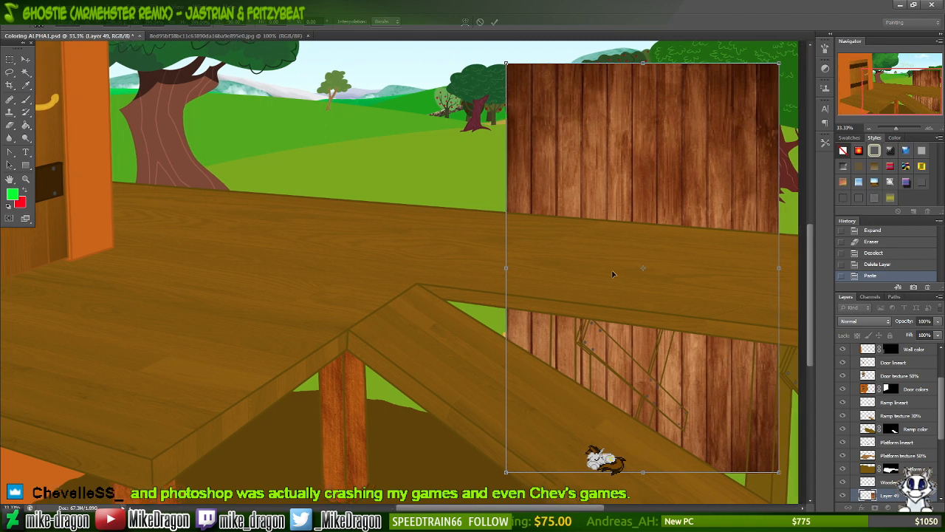
pyautogui.scroll(-3, 583, 261)
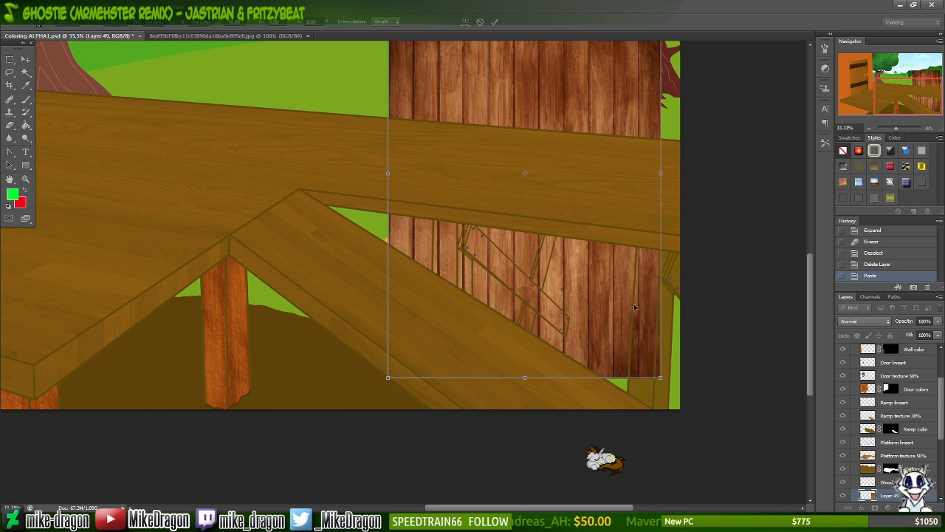
pyautogui.moveTo(636, 306); pyautogui.dragTo(645, 344)
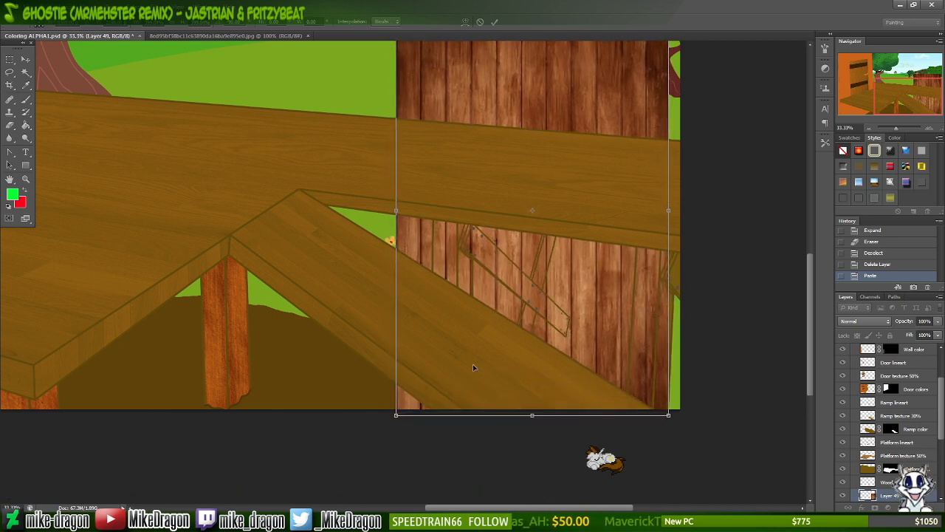
pyautogui.moveTo(322, 271)
pyautogui.mouseDown()
pyautogui.moveTo(329, 245)
pyautogui.moveTo(322, 260)
pyautogui.mouseUp()
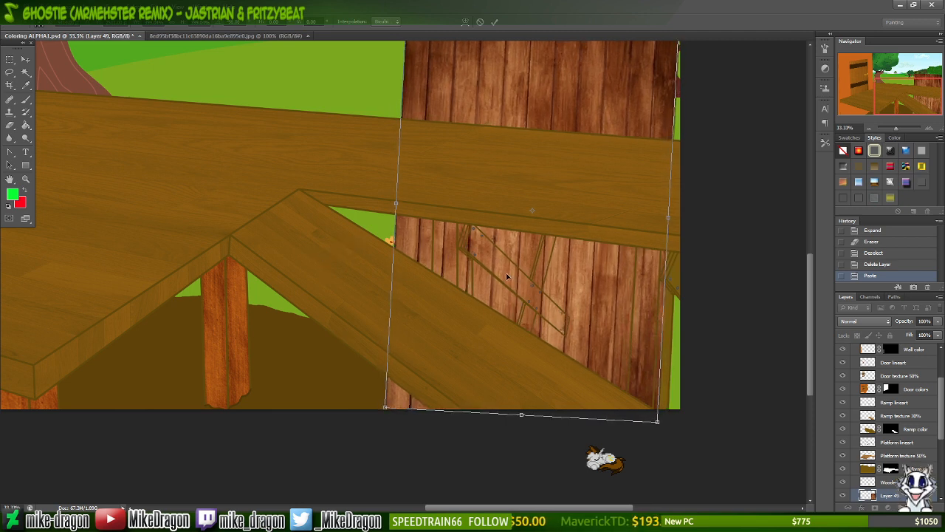
pyautogui.hotkey('shift', 'Right')
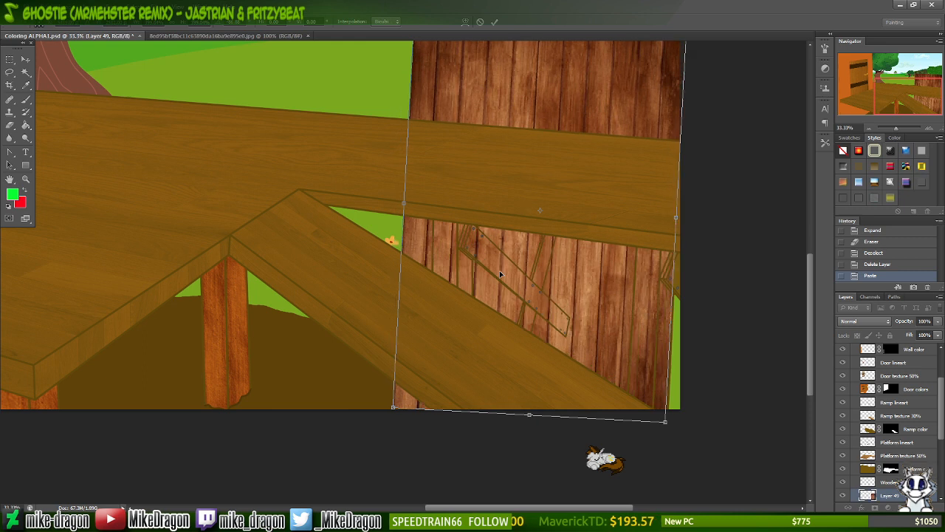
pyautogui.hotkey('shift', 'Right')
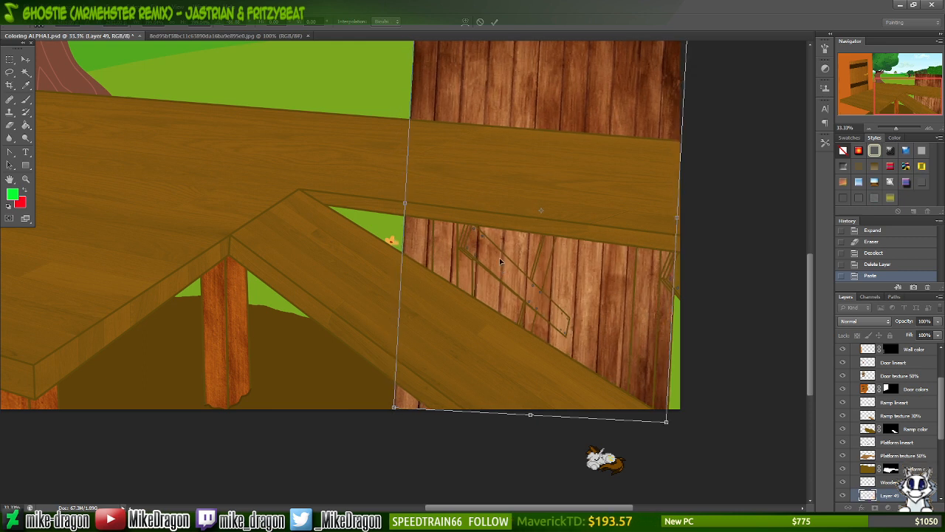
# - Narrow the texture from its left edge, stretch its right edge slightly past the canvas, and apply the transform
pyautogui.moveTo(405, 204); pyautogui.dragTo(449, 214)
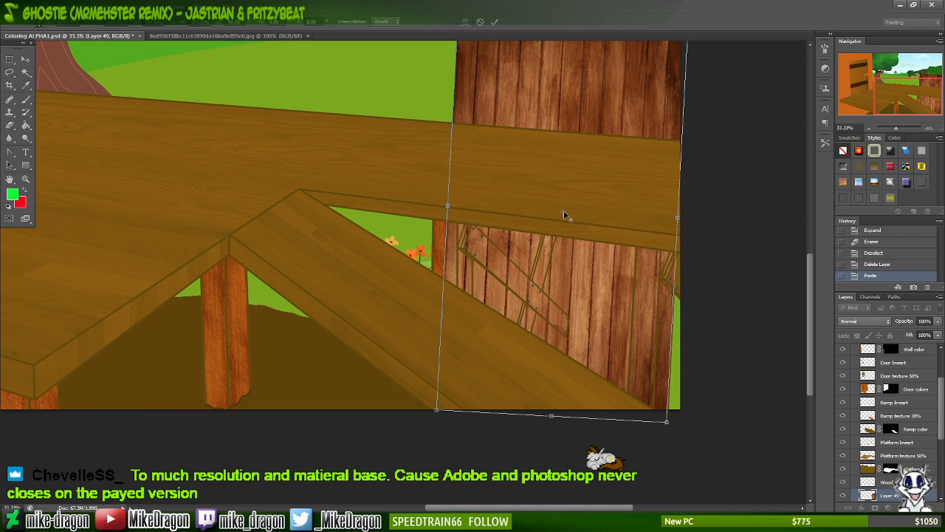
pyautogui.moveTo(564, 216); pyautogui.dragTo(658, 267)
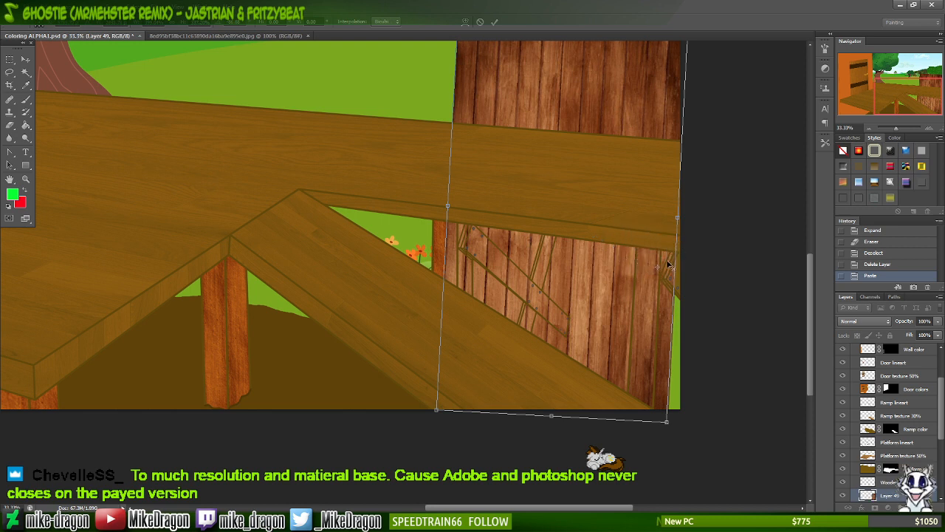
pyautogui.moveTo(678, 218); pyautogui.dragTo(681, 220)
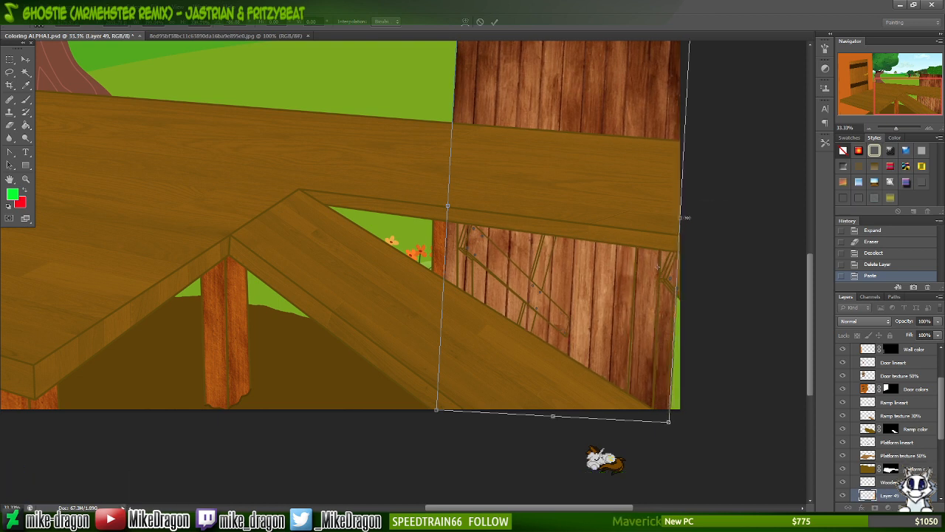
pyautogui.press('Return')
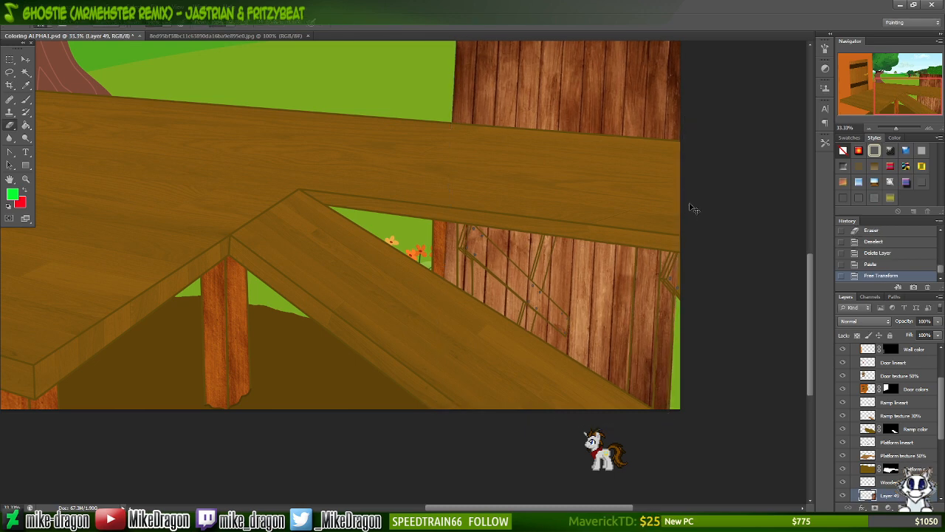
# - On the Wooden beams lineart layer, select the areas outside the beams with the Magic Wand, including the area beyond the rightmost post
pyautogui.hotkey('ctrl', '+')
pyautogui.hotkey('ctrl', '+')
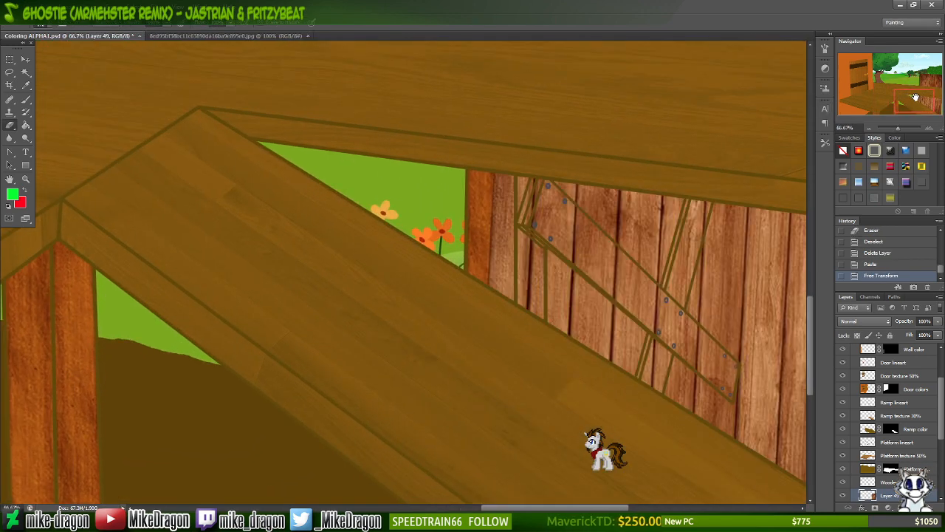
pyautogui.moveTo(915, 100); pyautogui.dragTo(926, 103)
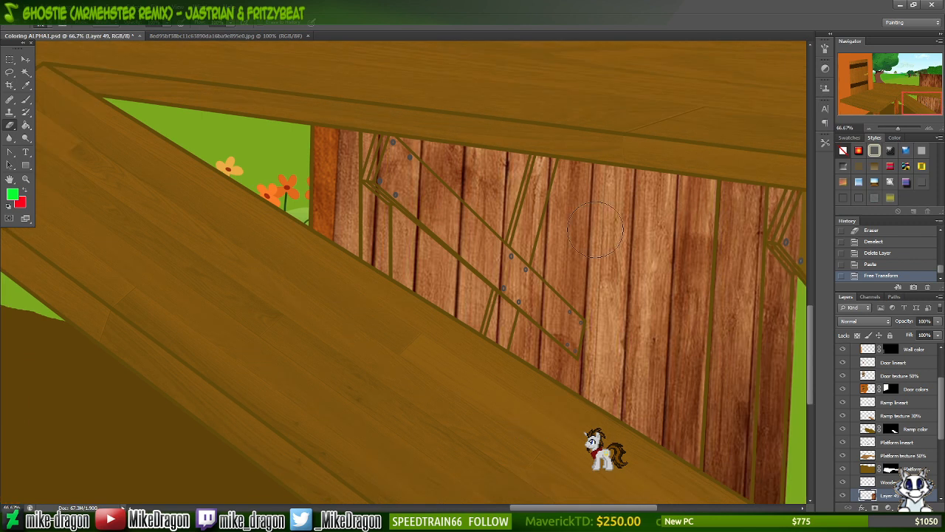
pyautogui.hscroll(3, 617, 189)
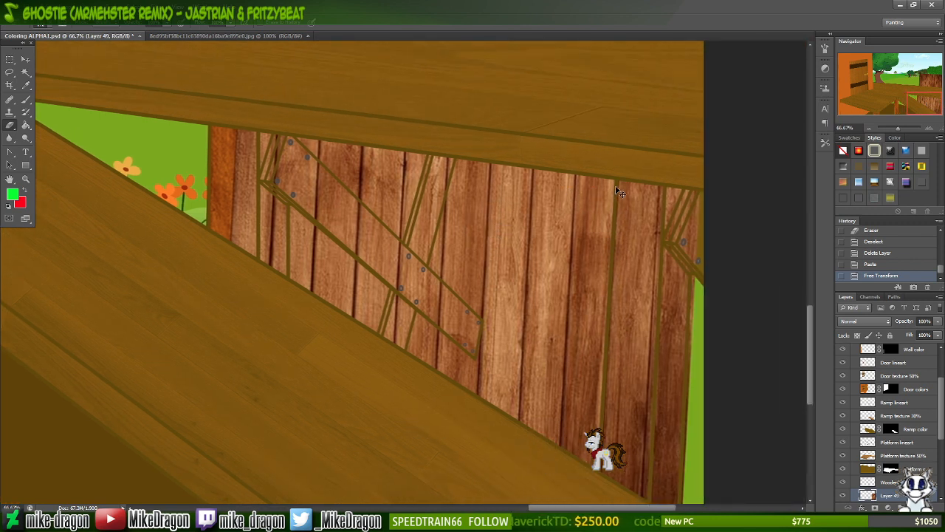
pyautogui.scroll(-2, 616, 181)
pyautogui.scroll(-1, 616, 180)
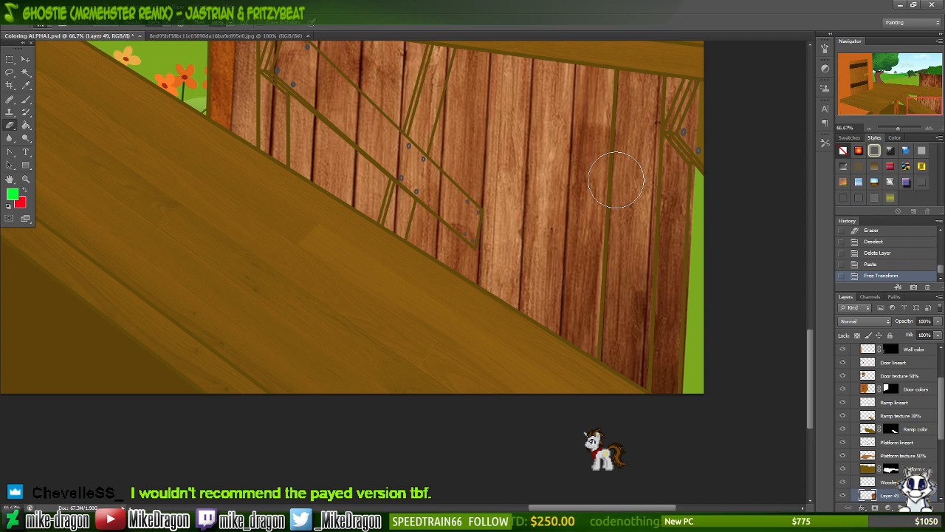
pyautogui.click(897, 481)
pyautogui.press('w')
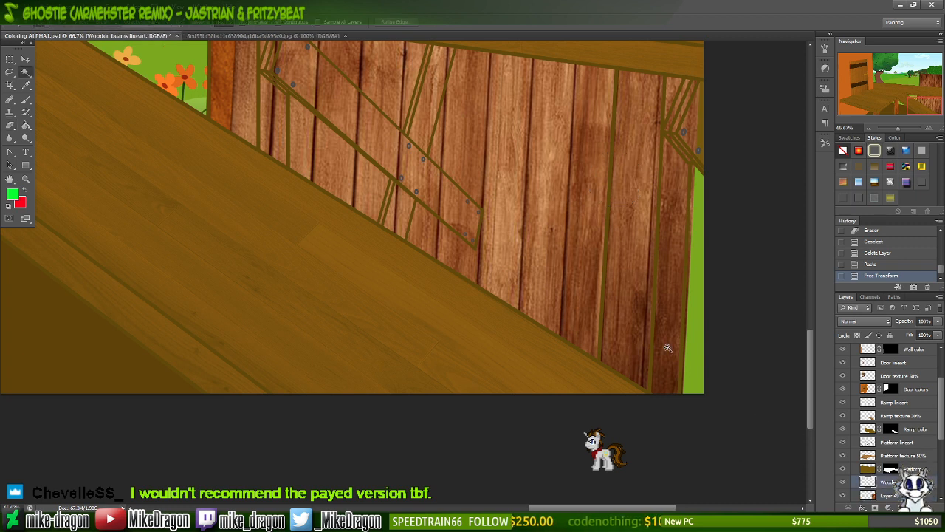
pyautogui.click(692, 362)
pyautogui.keyDown('shift'); pyautogui.click(564, 297); pyautogui.keyUp('shift')
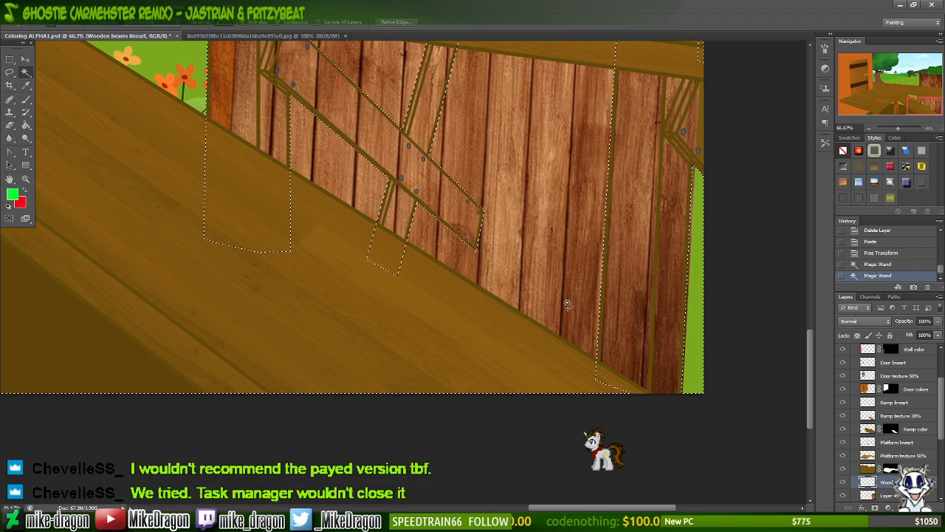
# - Expand the Magic Wand selection slightly into the beams' outlines
pyautogui.click(133, 8)
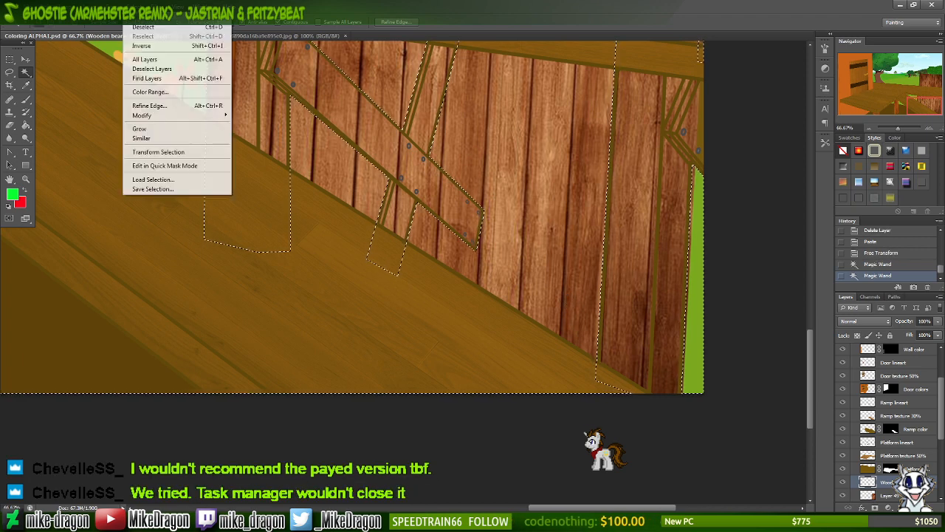
pyautogui.moveTo(145, 116)
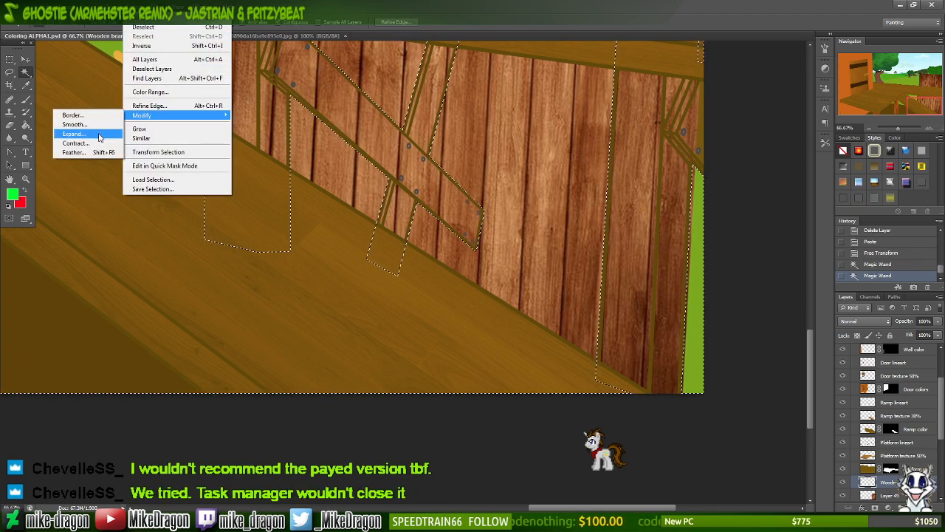
pyautogui.click(102, 136)
pyautogui.press('Return')
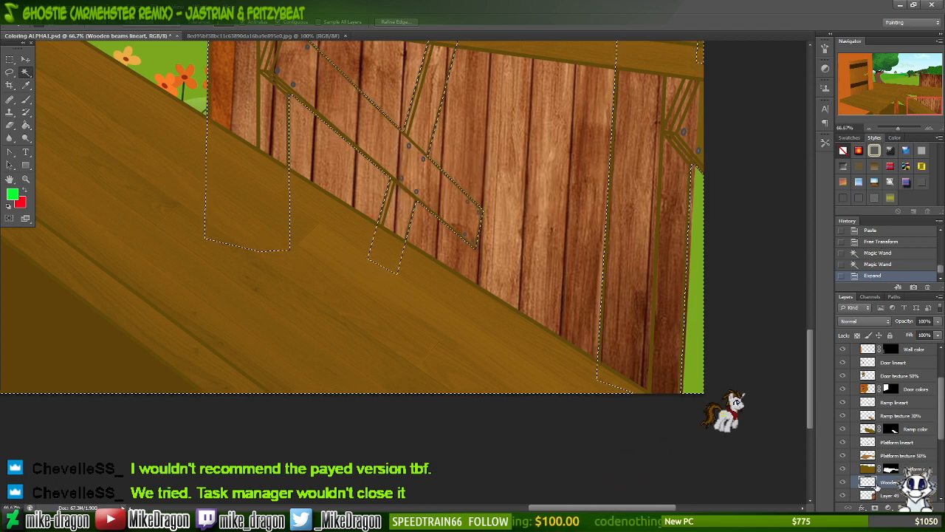
# - Clear the plank texture outside the beams on Layer 49 and deselect
pyautogui.scroll(-2, 907, 458)
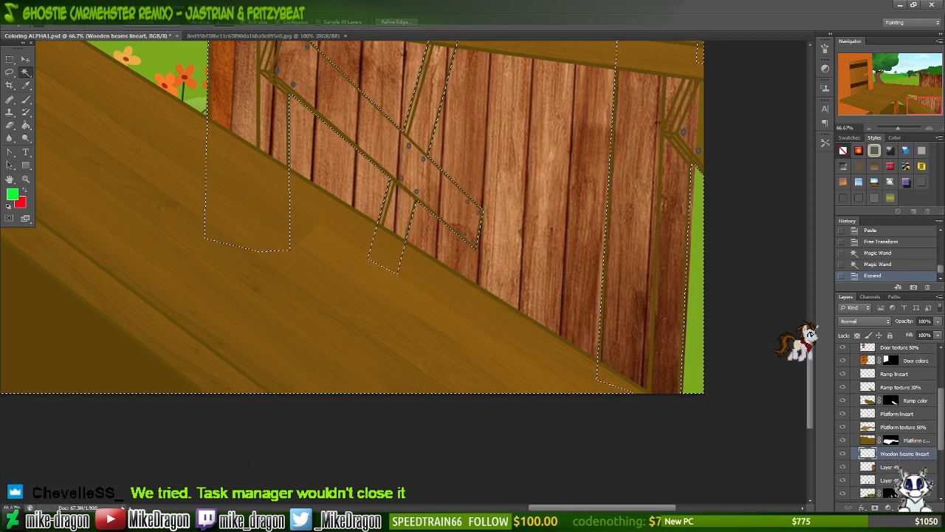
pyautogui.click(887, 466)
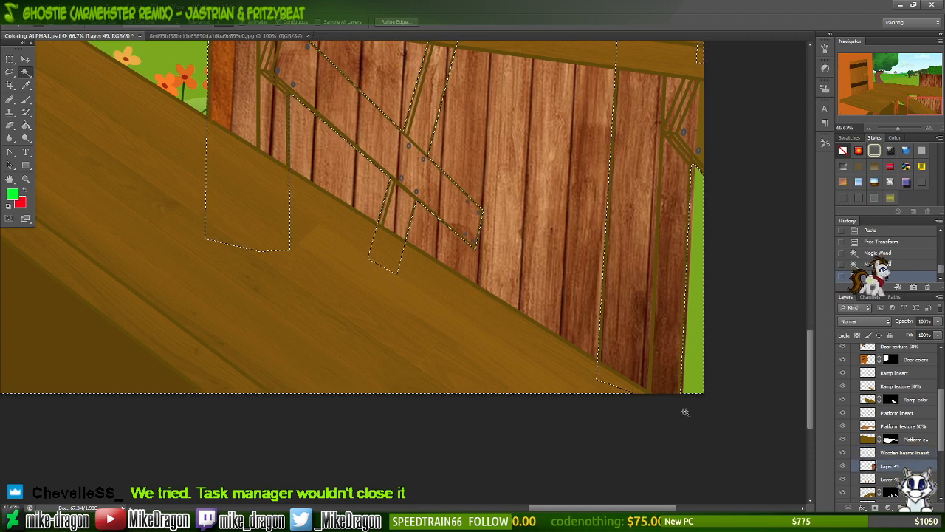
pyautogui.press('Delete')
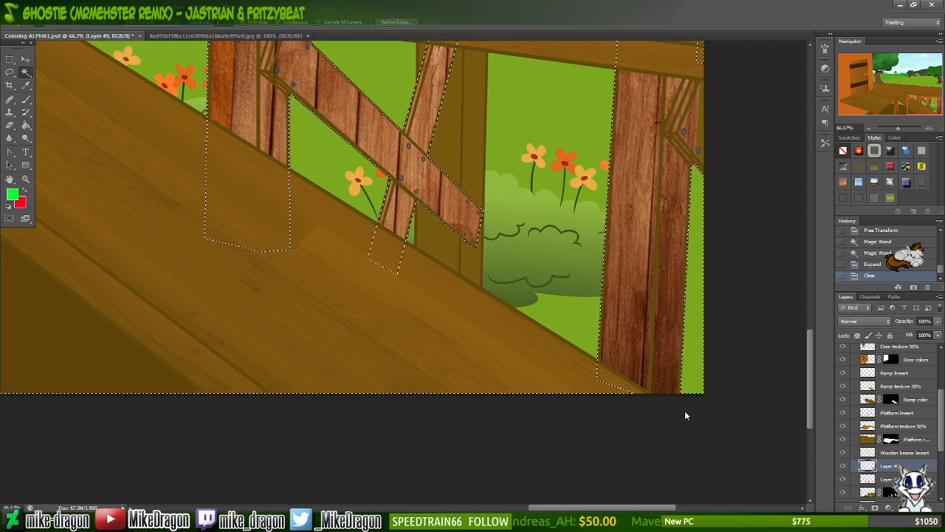
pyautogui.click(923, 101)
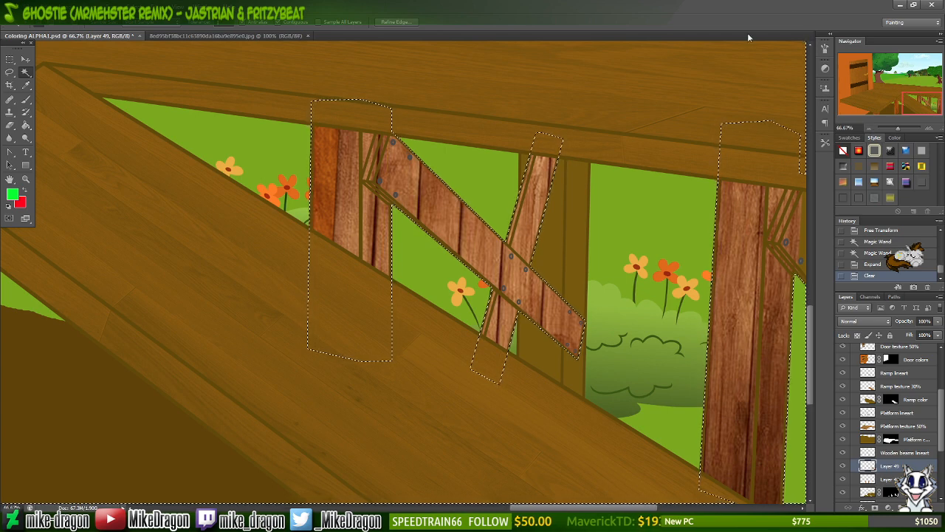
pyautogui.moveTo(470, 171); pyautogui.dragTo(361, 125)
pyautogui.hotkey('ctrl', 'd')
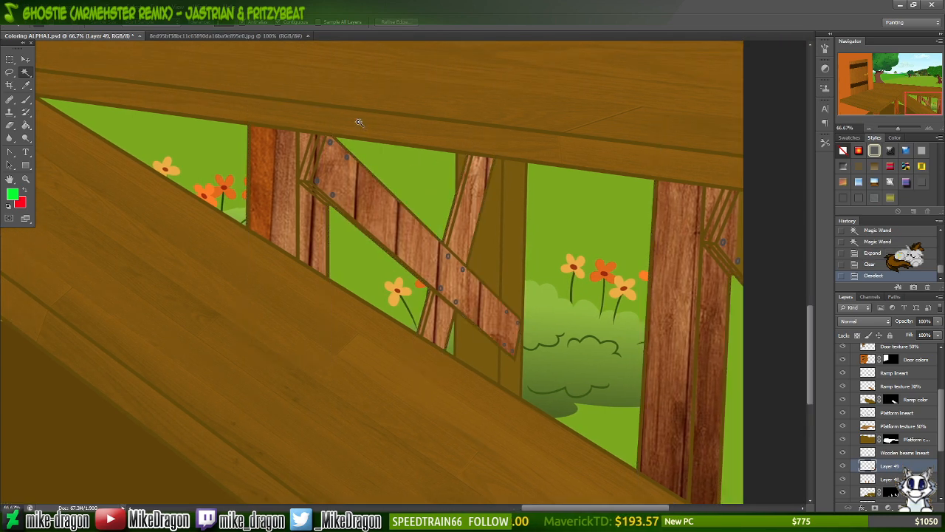
# - Clear the plank texture on Layer 49 from the posts and braces between the image's centre and the rightmost post, and deselect
pyautogui.press('m')
pyautogui.hotkey('ctrl', '-')
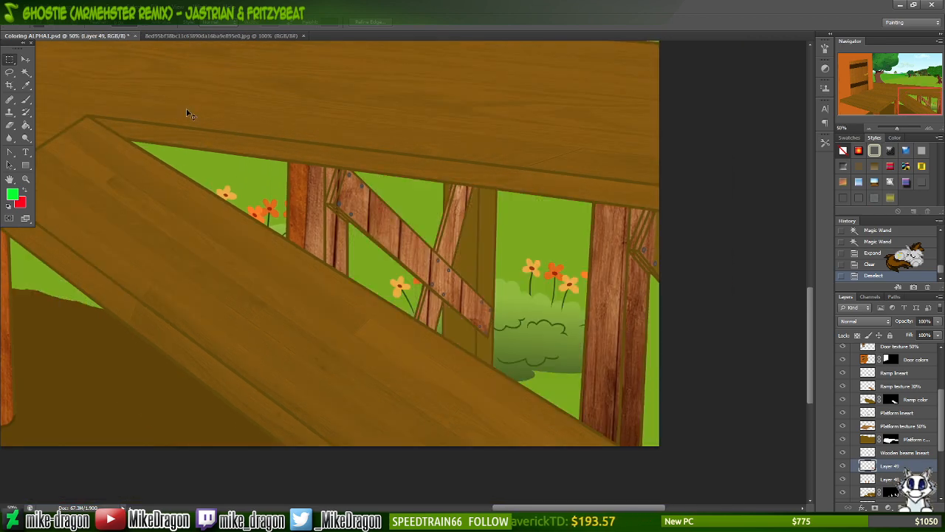
pyautogui.hotkey('ctrl', '-')
pyautogui.moveTo(271, 93); pyautogui.dragTo(503, 437)
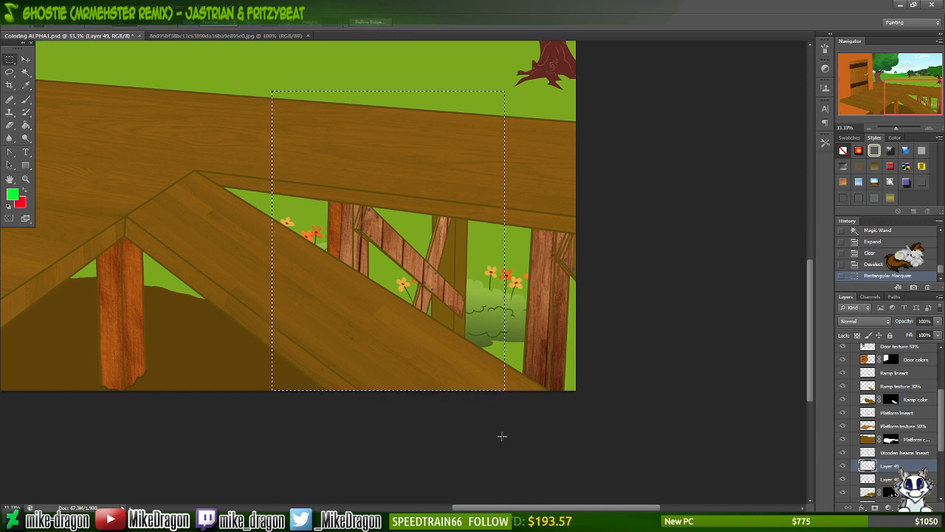
pyautogui.press('Delete')
pyautogui.hotkey('ctrl', 'd')
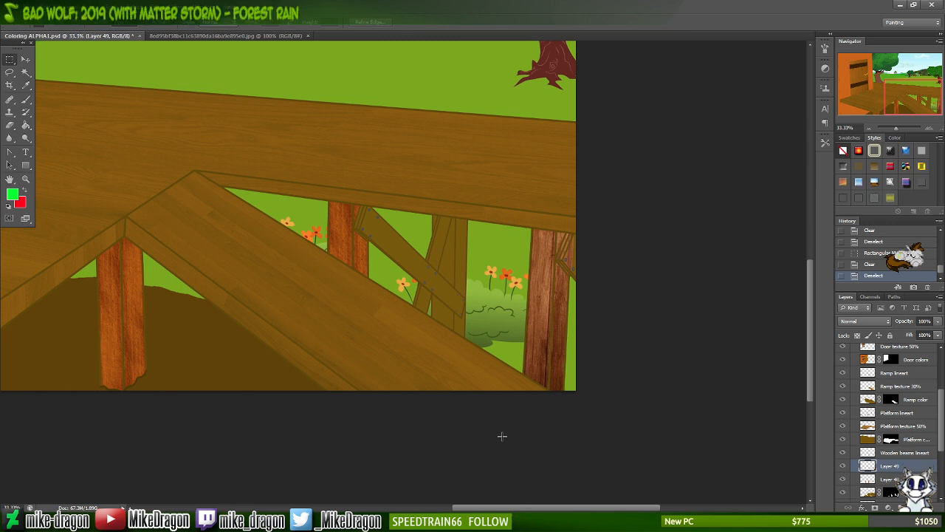
pyautogui.hotkey('ctrl', '+')
pyautogui.hotkey('ctrl', '+')
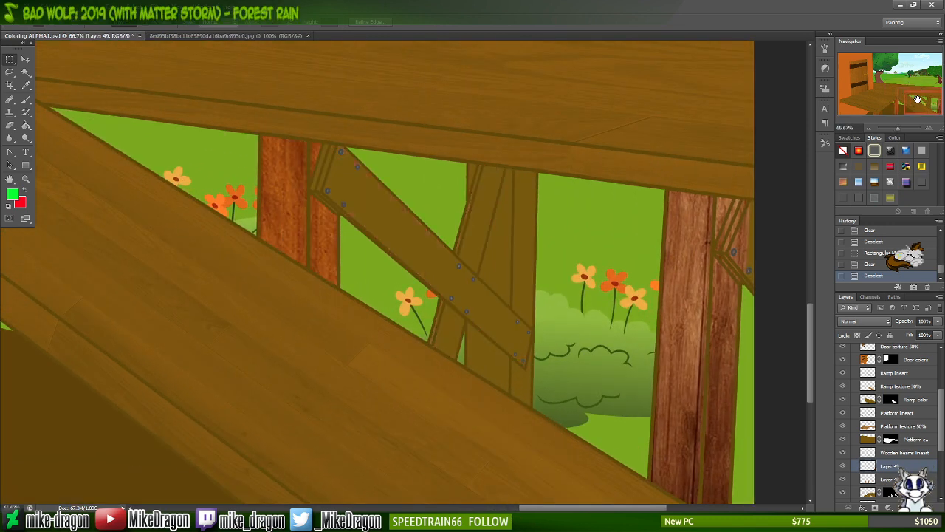
pyautogui.moveTo(918, 99); pyautogui.dragTo(933, 108)
pyautogui.hscroll(1, 604, 256)
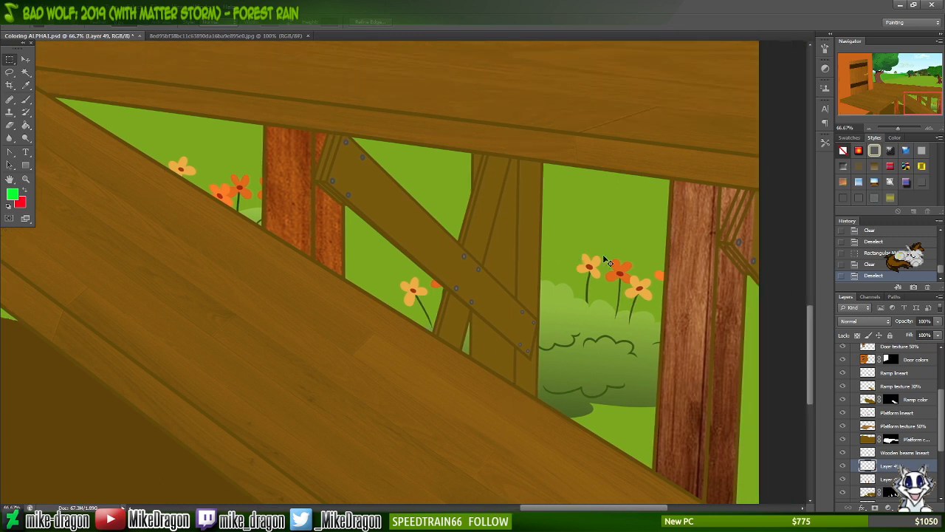
pyautogui.hscroll(4, 603, 254)
pyautogui.scroll(-1, 591, 257)
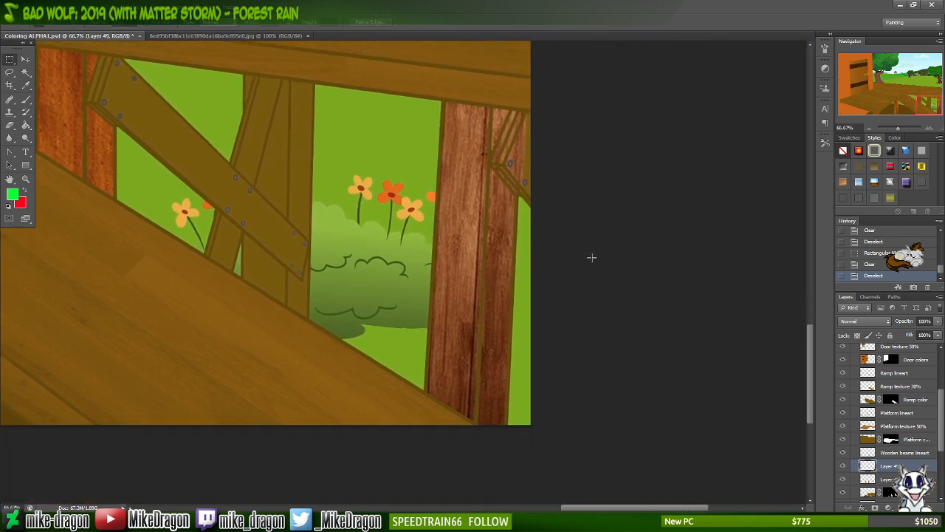
pyautogui.scroll(-2, 590, 256)
pyautogui.scroll(2, 589, 256)
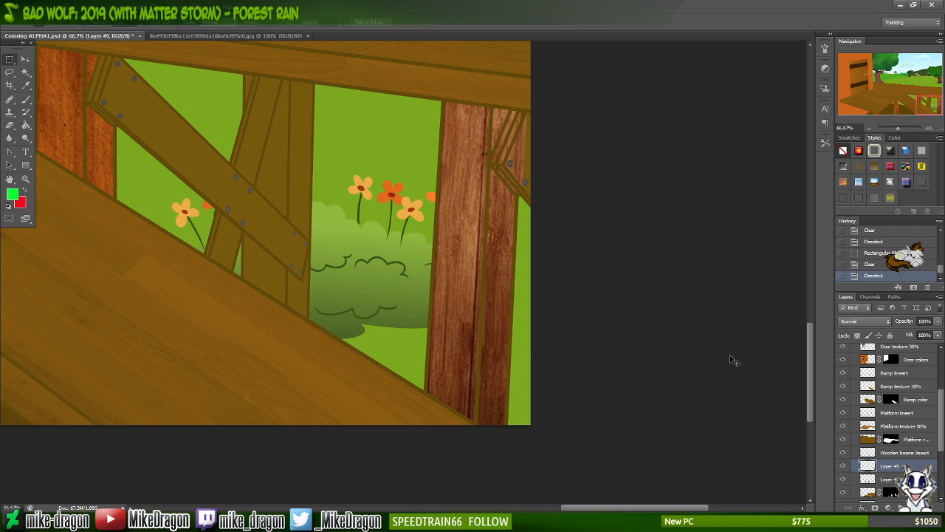
pyautogui.hotkey('ctrl', 't')
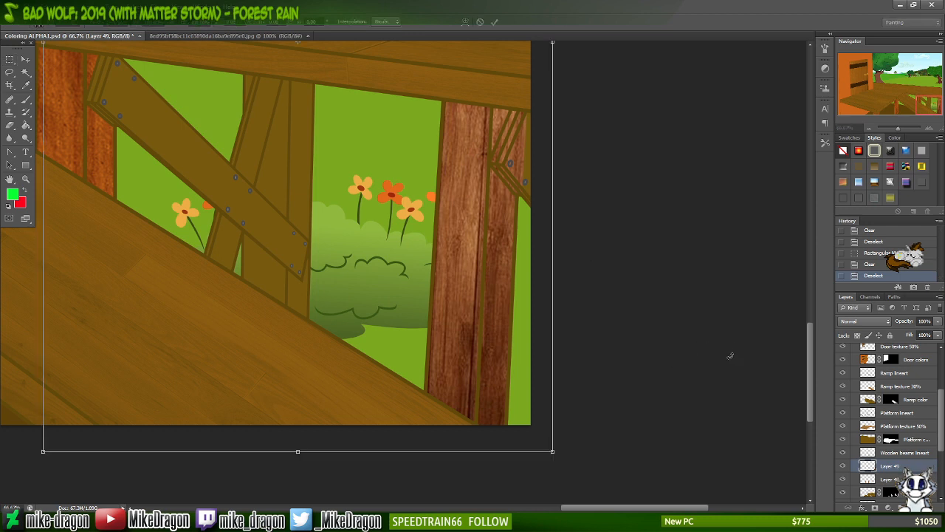
pyautogui.press('Escape')
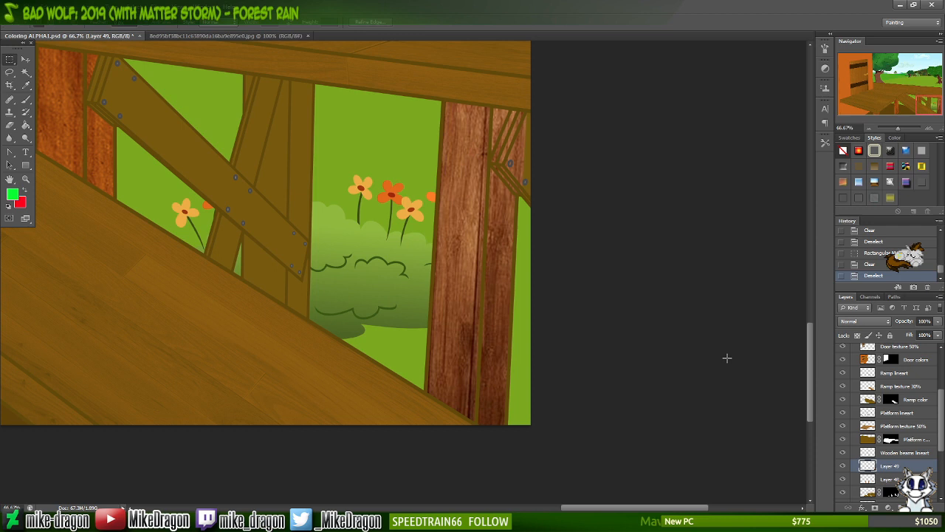
# - Select the rightmost post's texture on Layer 49 with a rectangular marquee and nudge it so the selection fits the texture
pyautogui.hotkey('ctrl', '-')
pyautogui.hotkey('ctrl', '-')
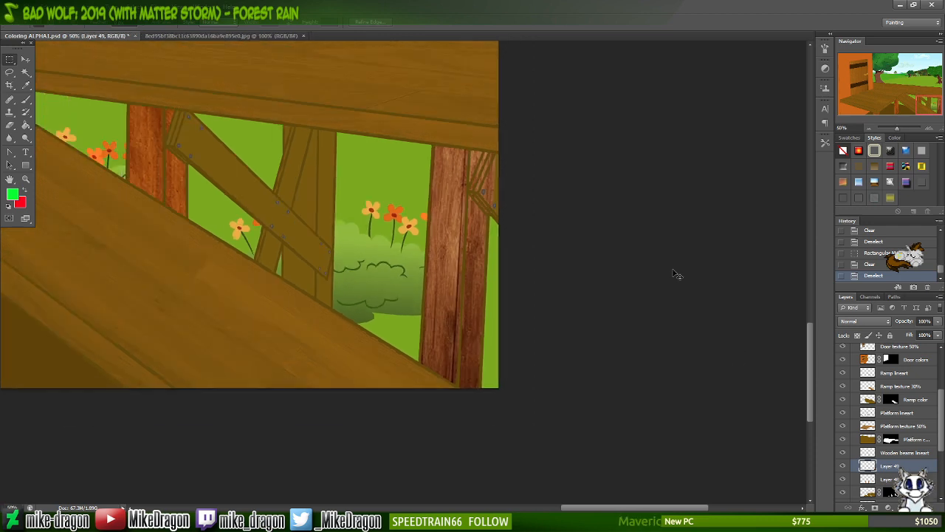
pyautogui.moveTo(397, 113); pyautogui.dragTo(534, 421)
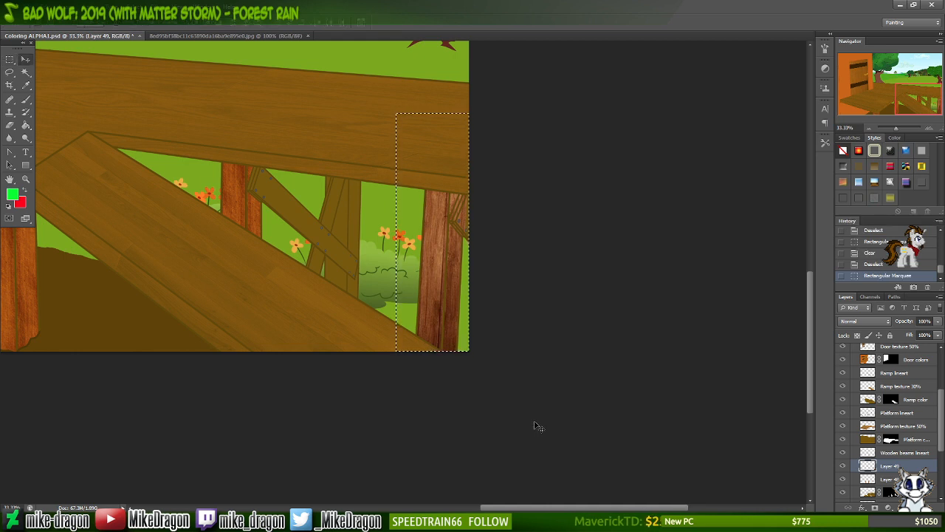
pyautogui.hotkey('ctrl', 'Up')
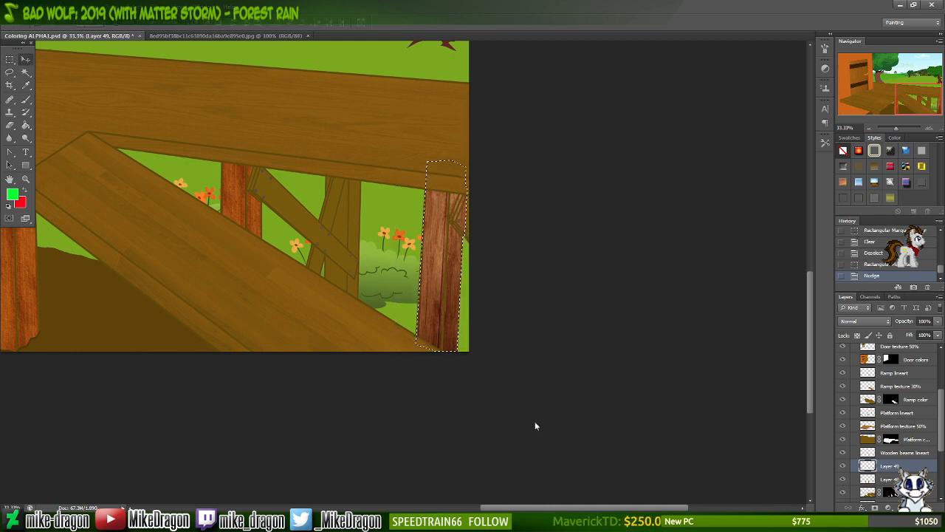
# - Stretch the rightmost post's texture slightly past the canvas's right edge, apply the transform, and deselect
pyautogui.hotkey('ctrl', '+')
pyautogui.hotkey('ctrl', '+')
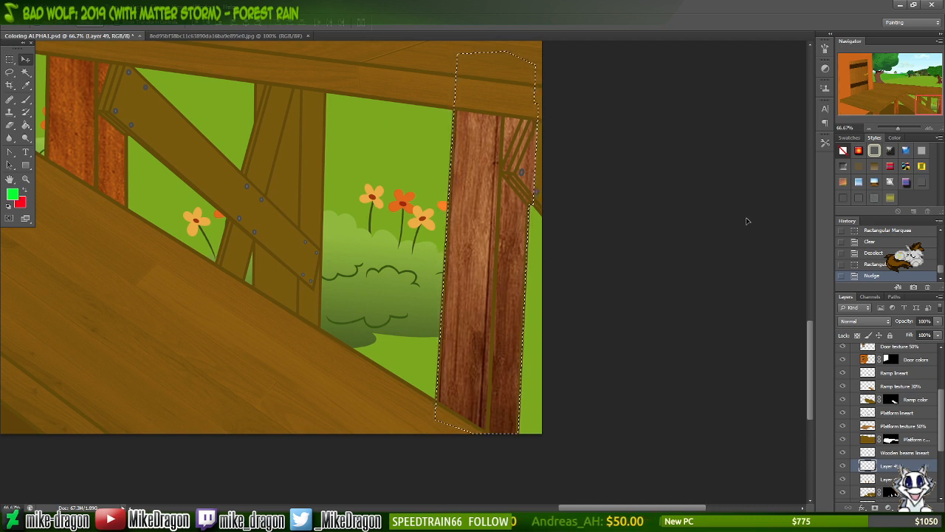
pyautogui.hotkey('ctrl', 't')
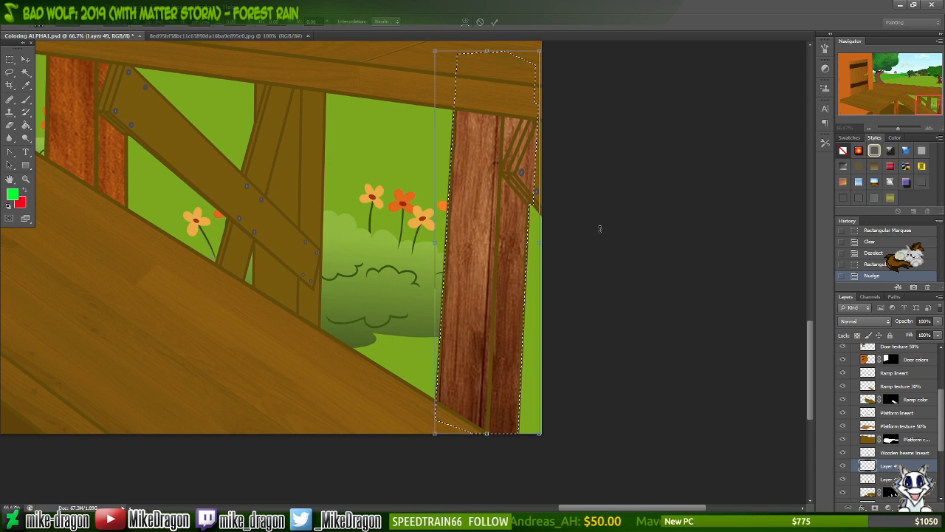
pyautogui.moveTo(538, 242); pyautogui.dragTo(546, 242)
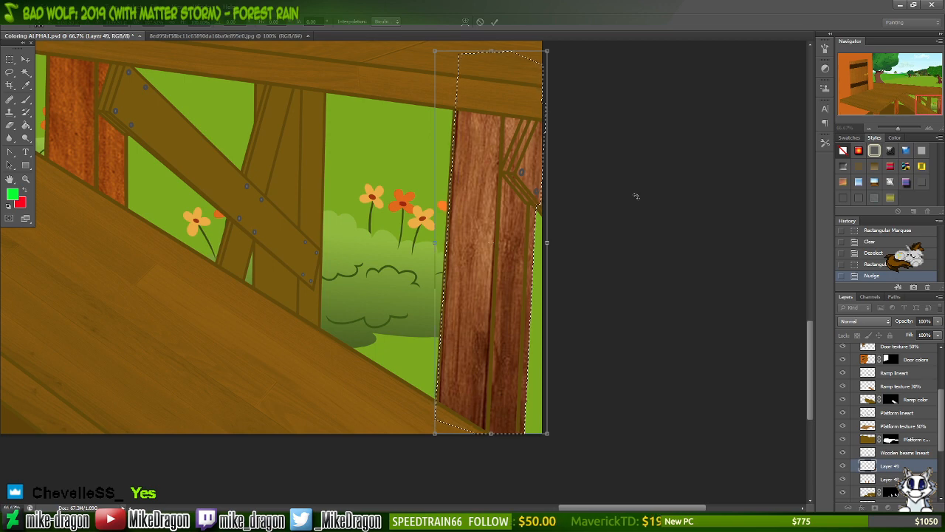
pyautogui.hotkey('ctrl', '-')
pyautogui.hotkey('ctrl', '-')
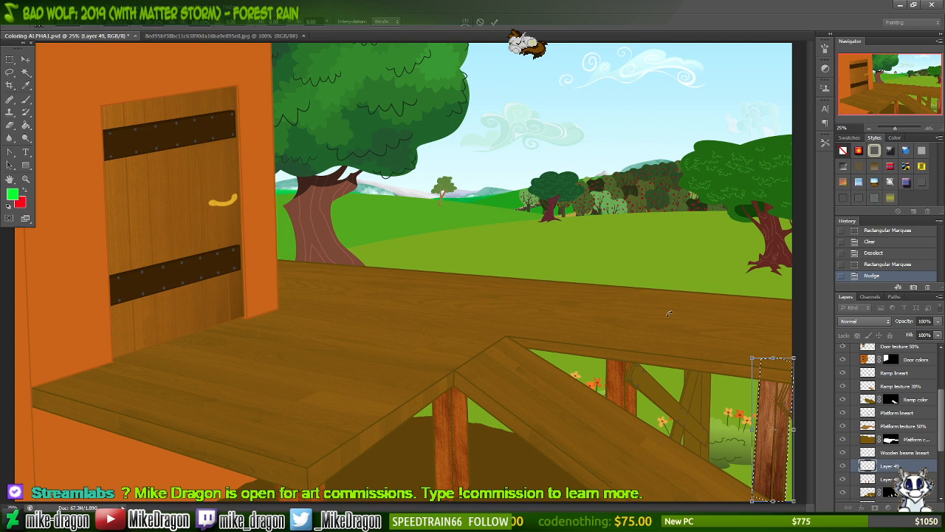
pyautogui.press('Return')
pyautogui.hotkey('ctrl', 'd')
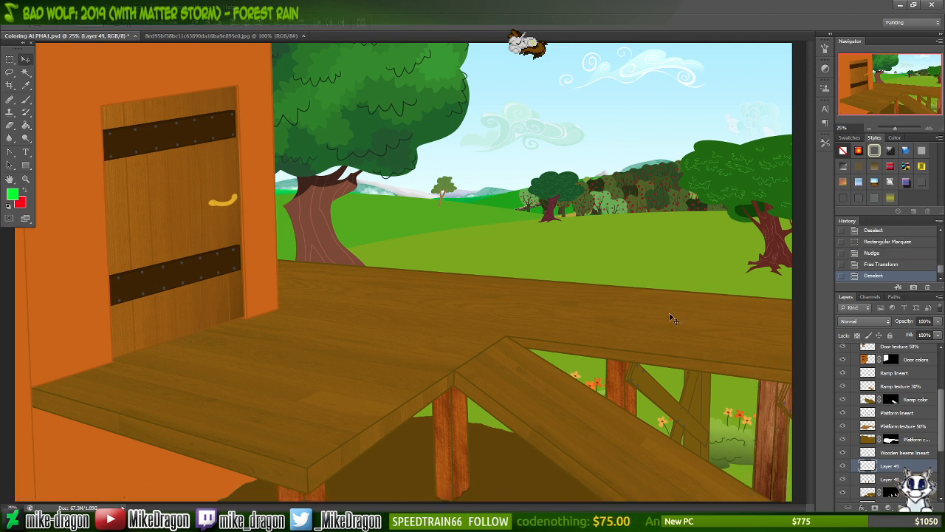
# - Save the document and switch to the Windows desktop
pyautogui.hotkey('ctrl', 's')
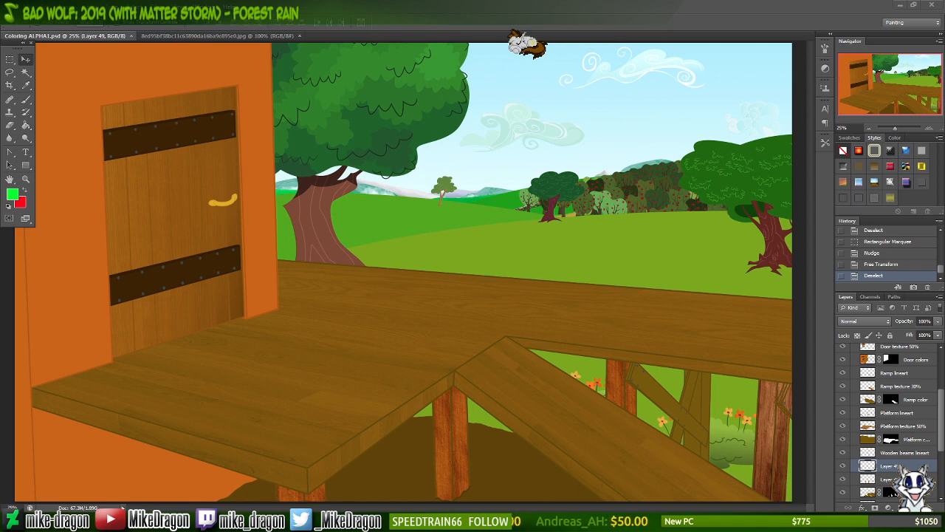
pyautogui.press('super+d')
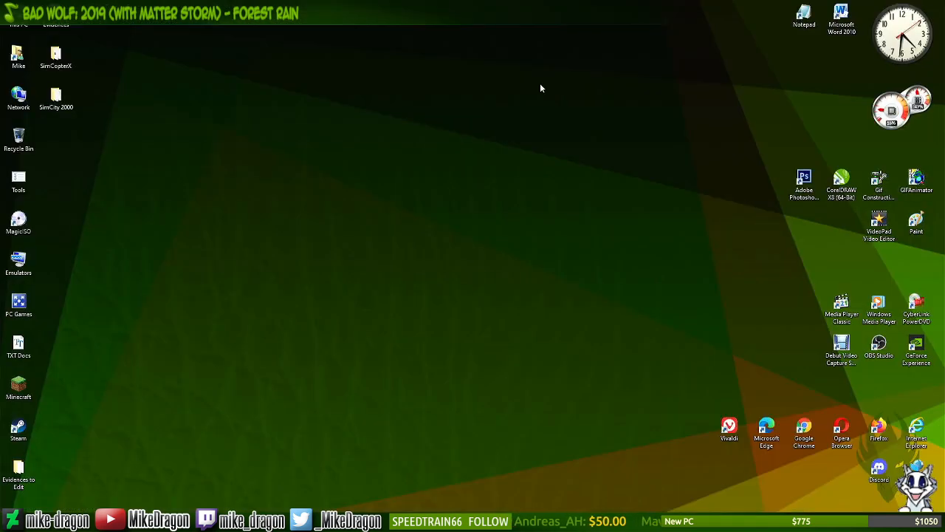
pyautogui.moveTo(395, 178); pyautogui.dragTo(434, 263)
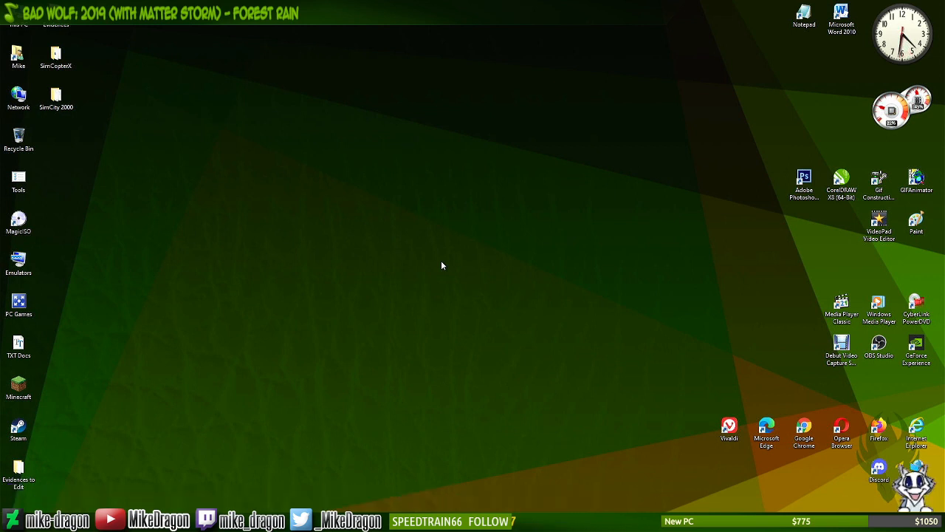
pyautogui.press('super+r')
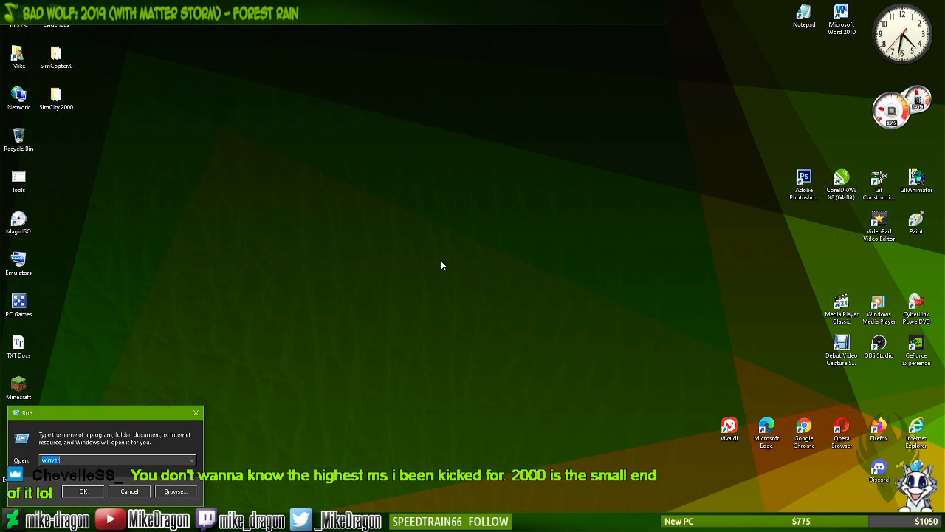
pyautogui.press('Escape')
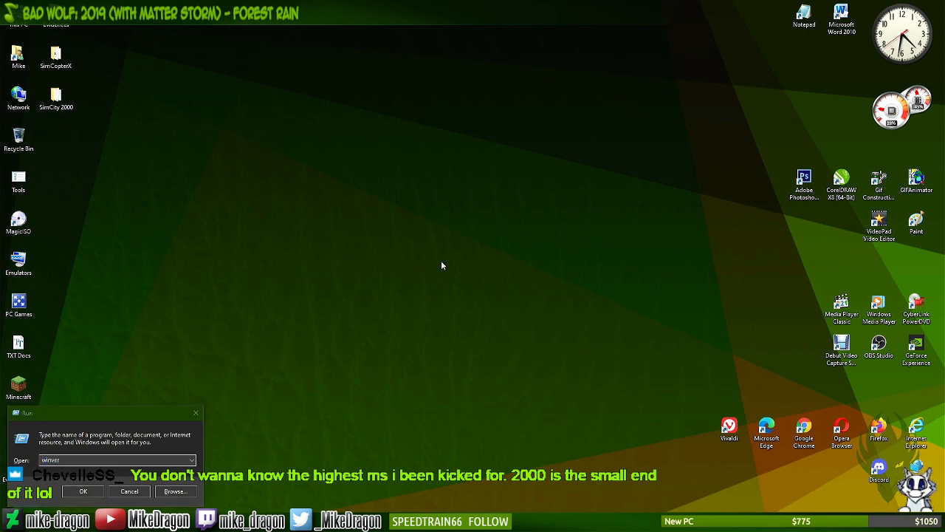
pyautogui.press('super')
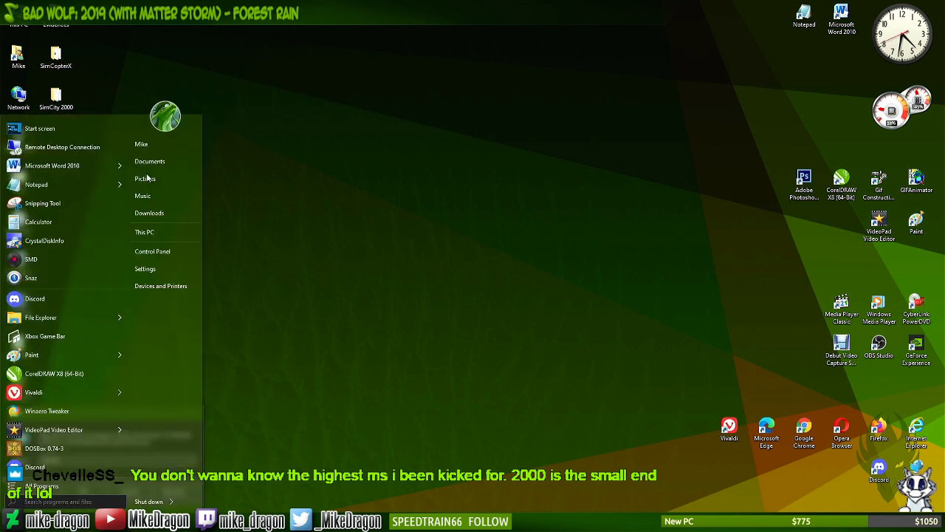
pyautogui.press('super+r')
pyautogui.press('super')
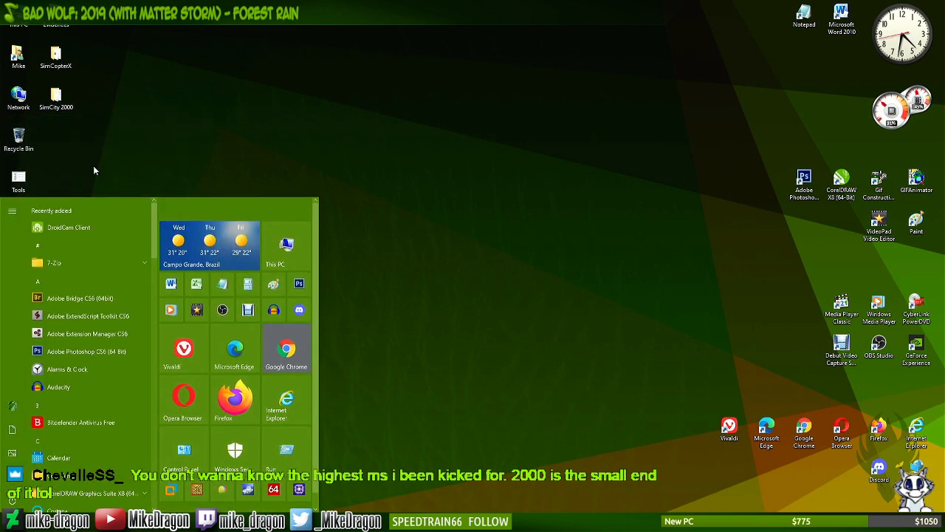
pyautogui.scroll(-5, 136, 423)
pyautogui.scroll(-4, 137, 422)
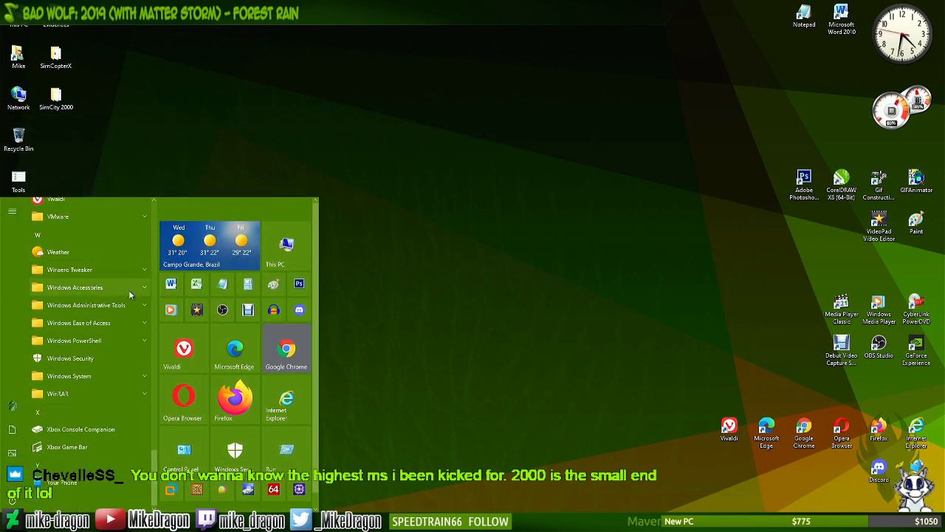
pyautogui.click(123, 376)
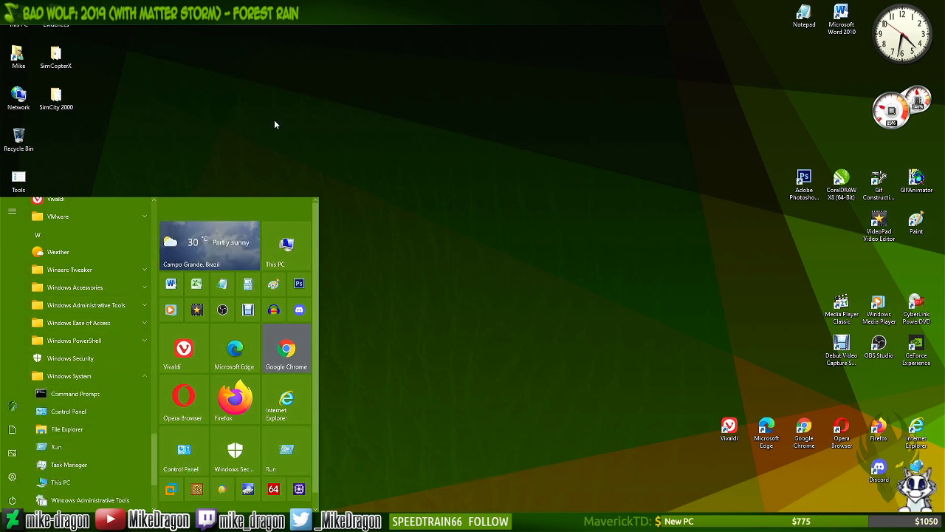
# - Search for the Run dialog and launch System Configuration with the command msconfig
pyautogui.write('run')
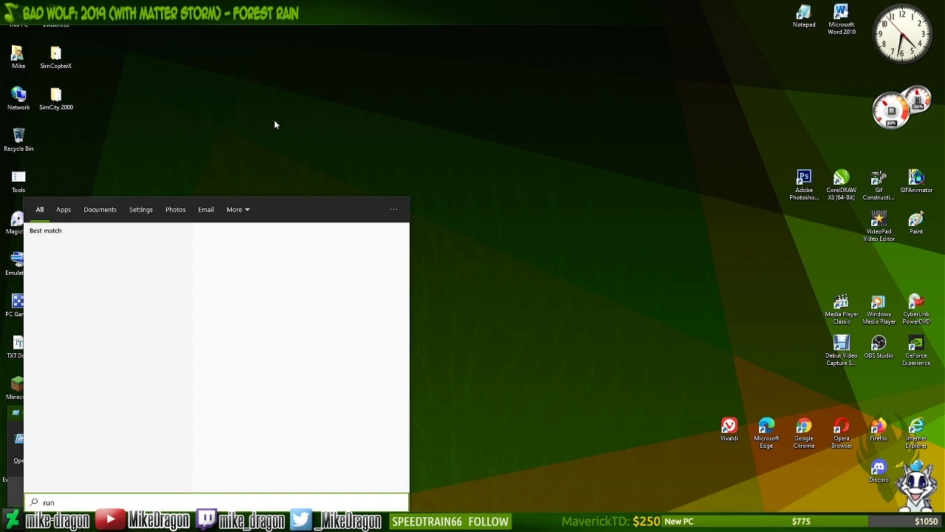
pyautogui.press('Return')
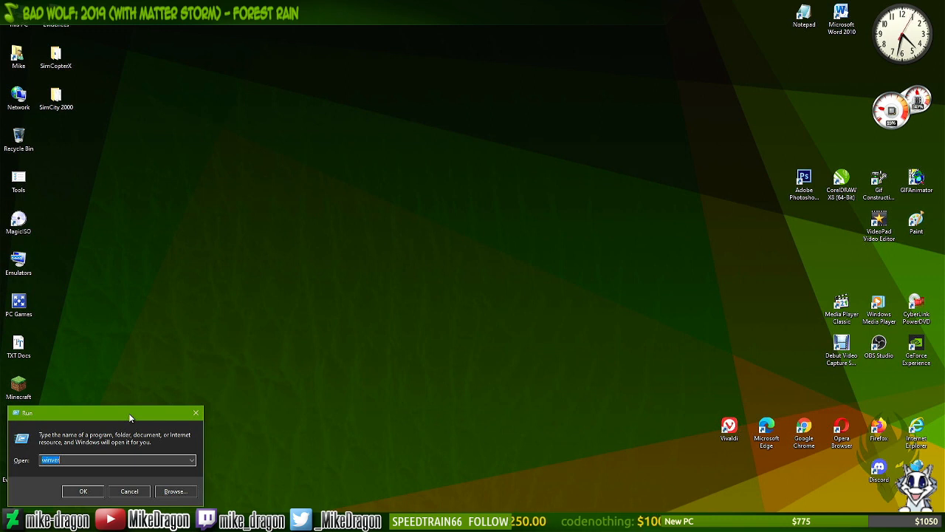
pyautogui.write('msconfig')
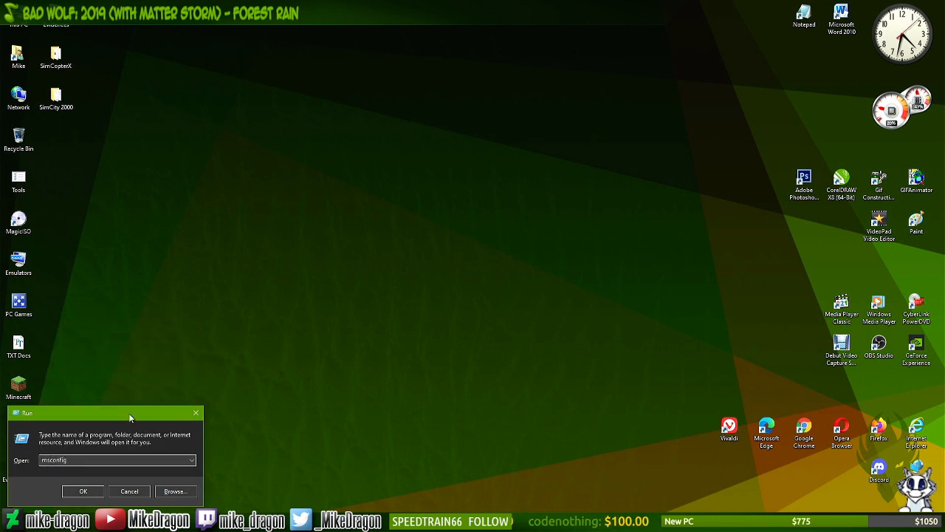
pyautogui.press('Return')
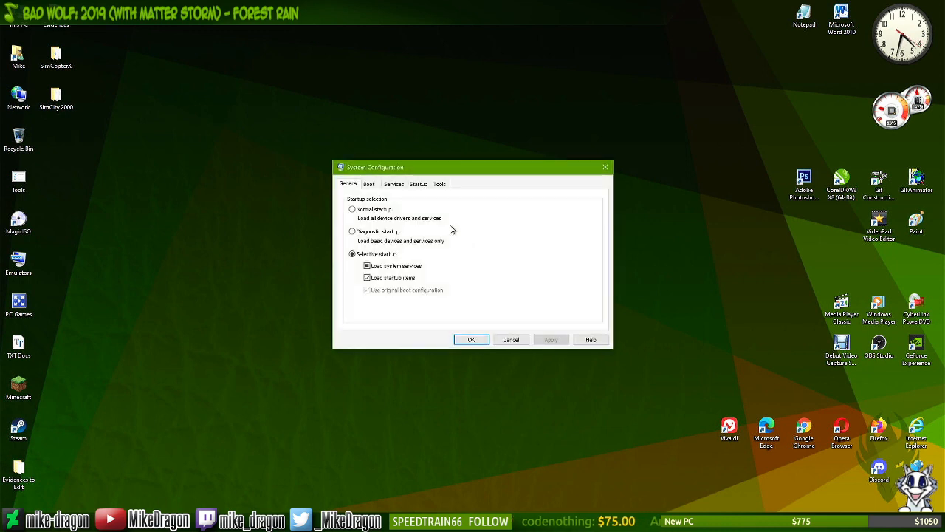
# - Hide all Microsoft services from the services list, disable the VMware USB Arbitration Service, and apply the change
pyautogui.click(401, 186)
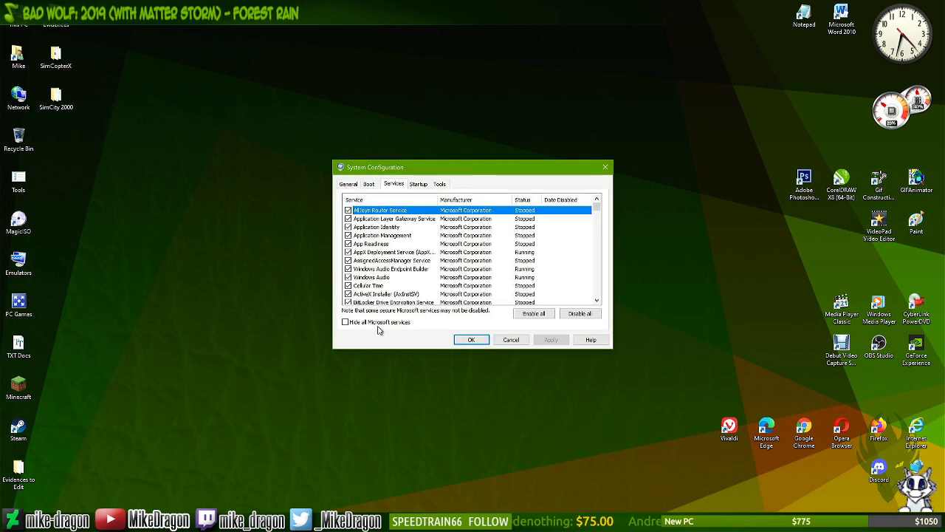
pyautogui.click(346, 323)
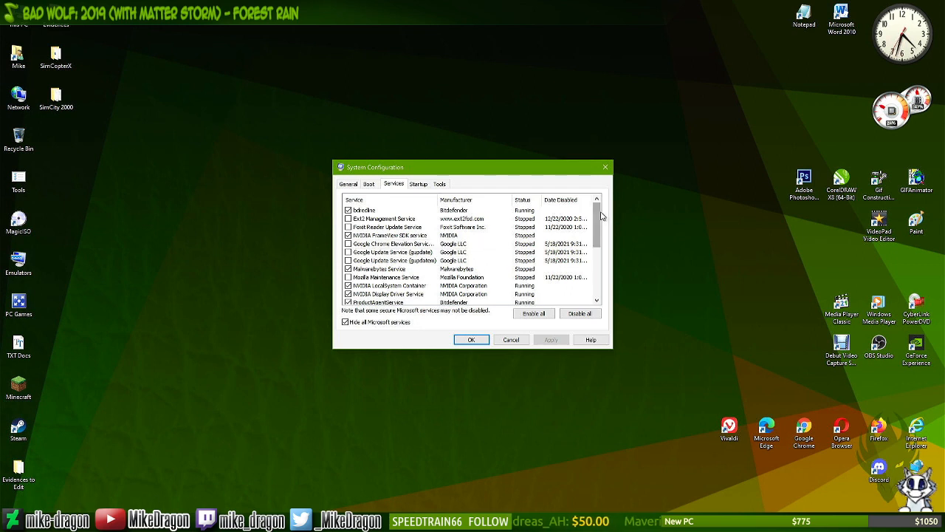
pyautogui.moveTo(600, 213); pyautogui.dragTo(590, 266)
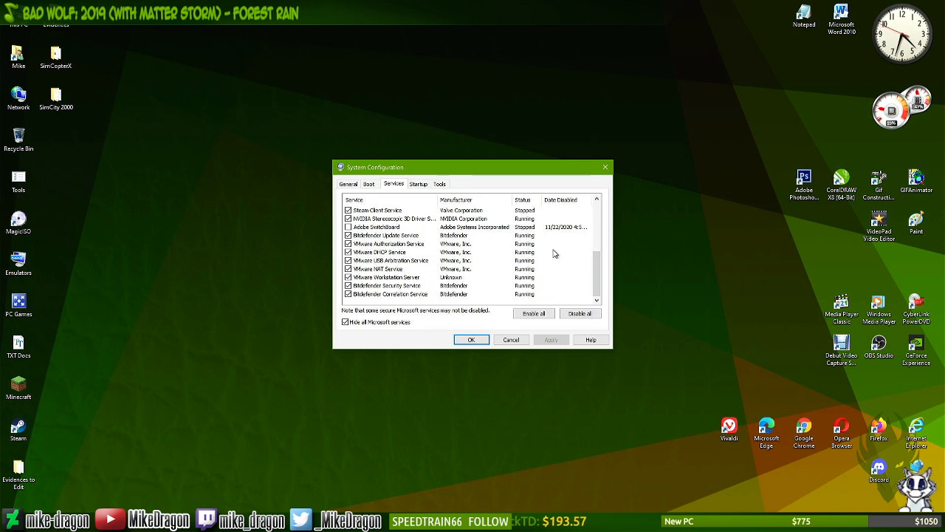
pyautogui.click(348, 269)
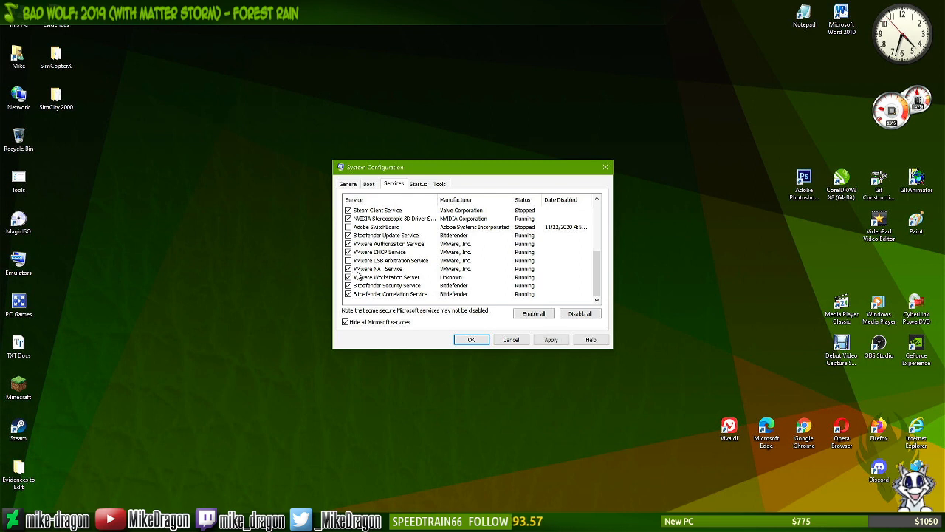
pyautogui.click(543, 342)
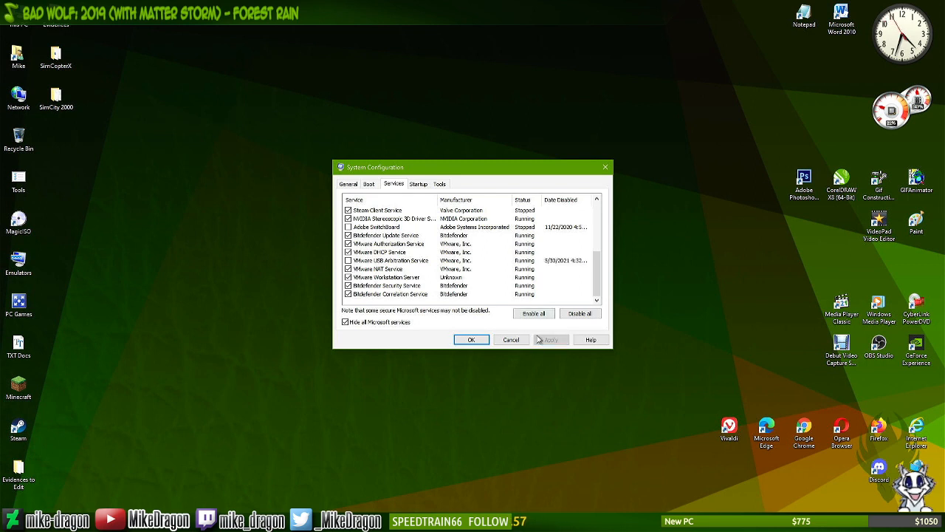
# - Re-enable the VMware USB Arbitration Service and apply the change
pyautogui.click(348, 260)
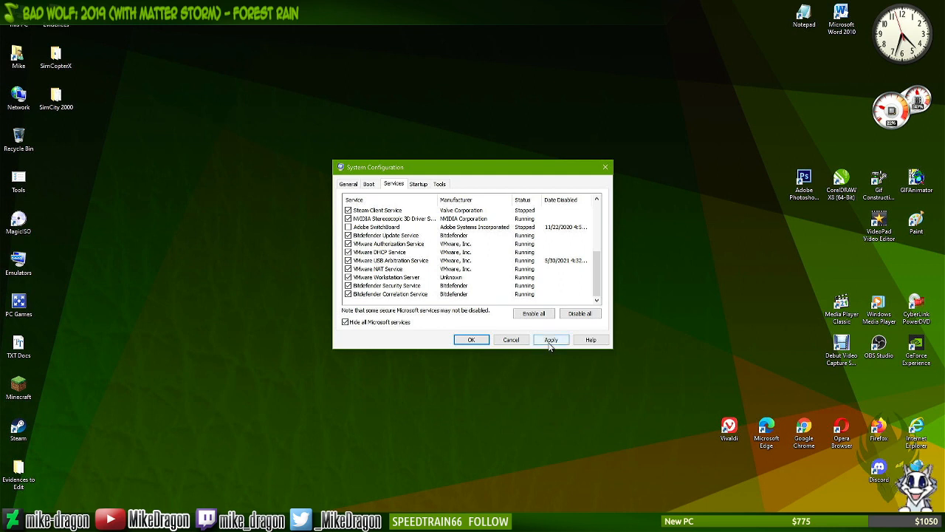
pyautogui.click(551, 340)
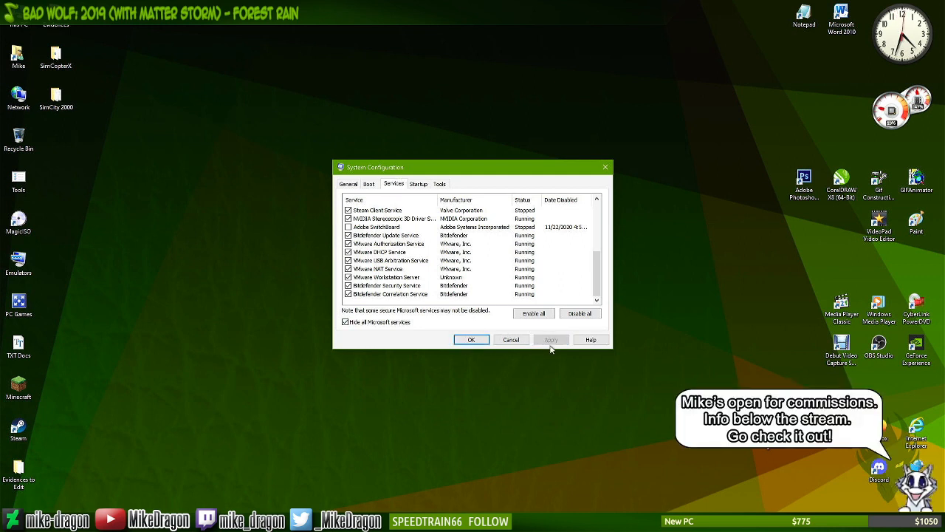
# - Open the startup programs list in Task Manager and examine the Adobe and Virtual CloneDrive entries
pyautogui.click(416, 187)
pyautogui.click(485, 213)
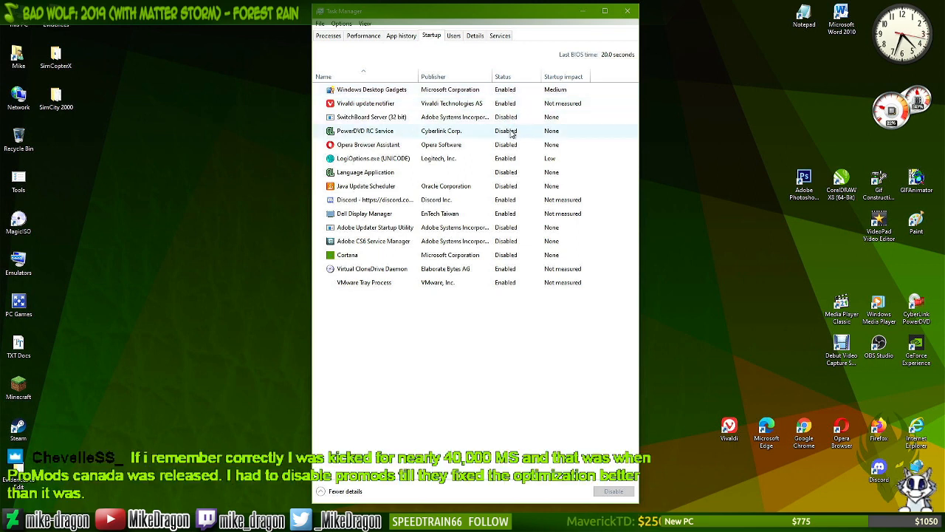
pyautogui.click(378, 231)
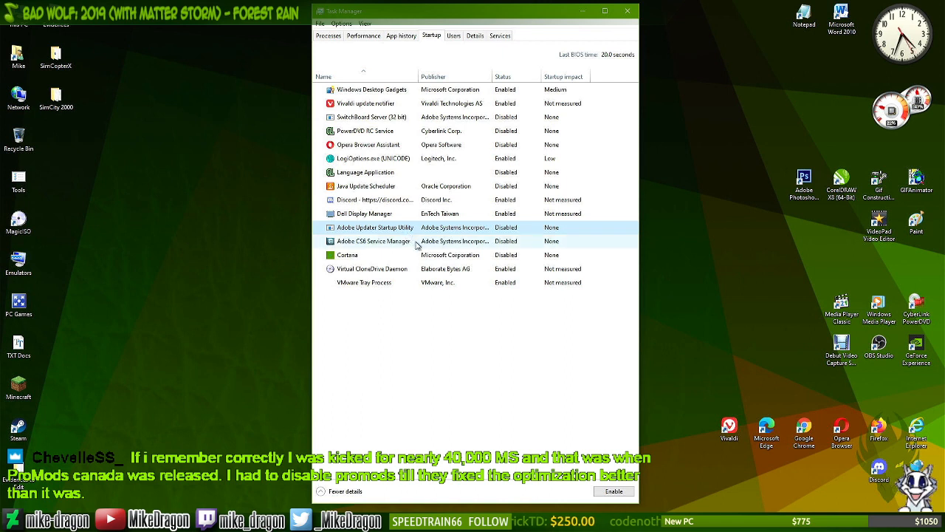
pyautogui.click(404, 244)
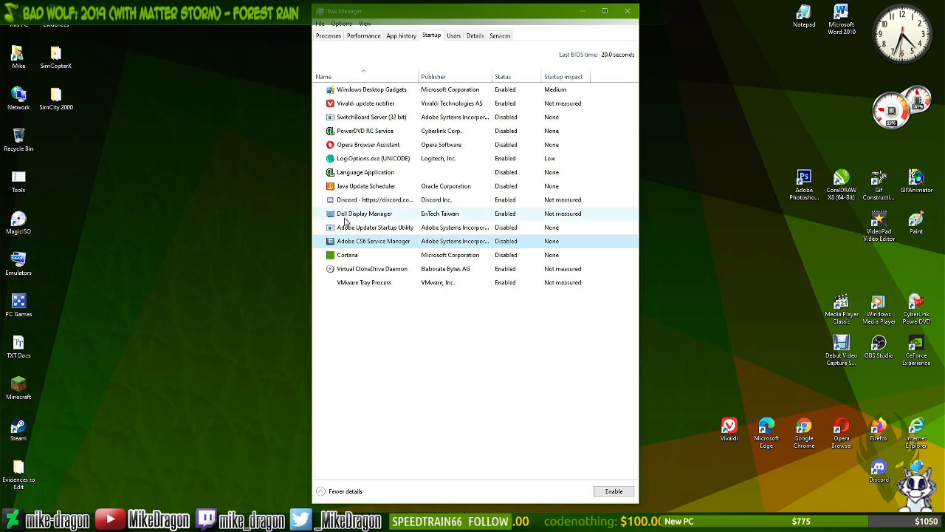
pyautogui.click(398, 229)
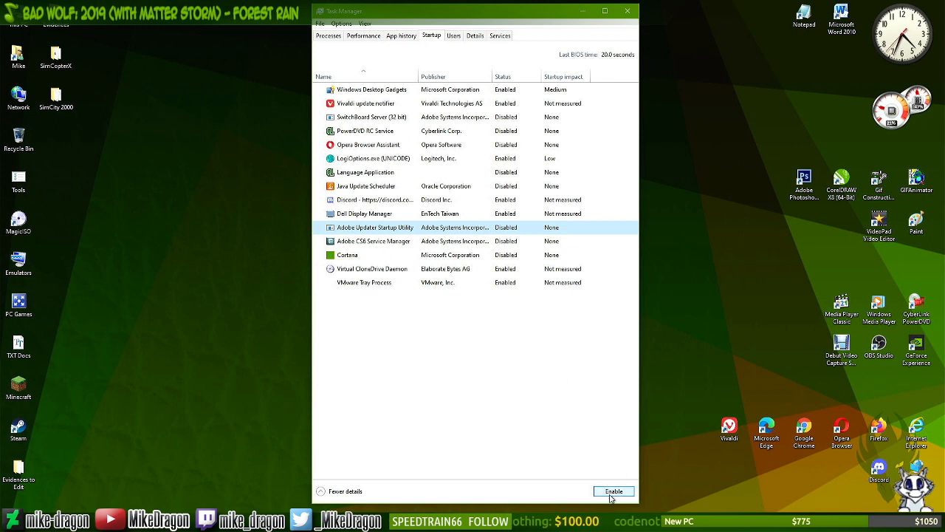
pyautogui.click(497, 273)
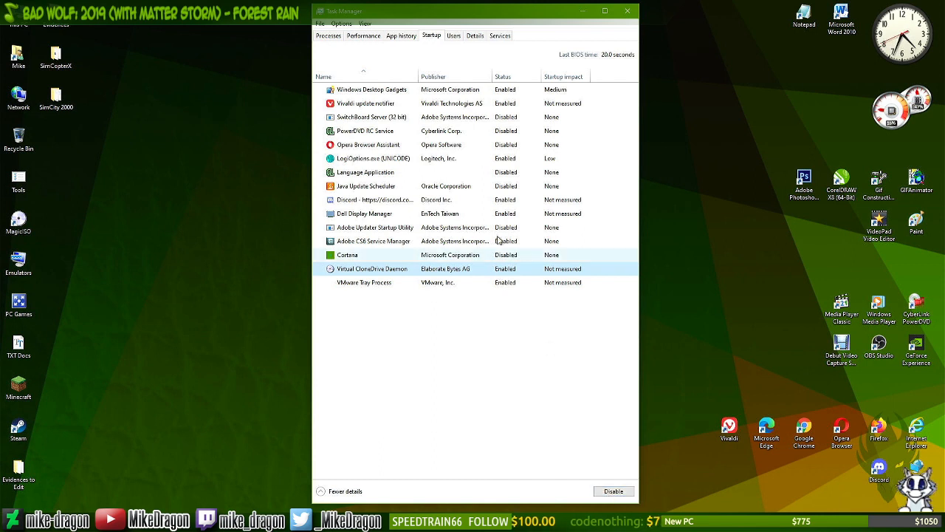
# - Close Task Manager and exit System Configuration without restarting the computer
pyautogui.click(627, 11)
pyautogui.click(471, 337)
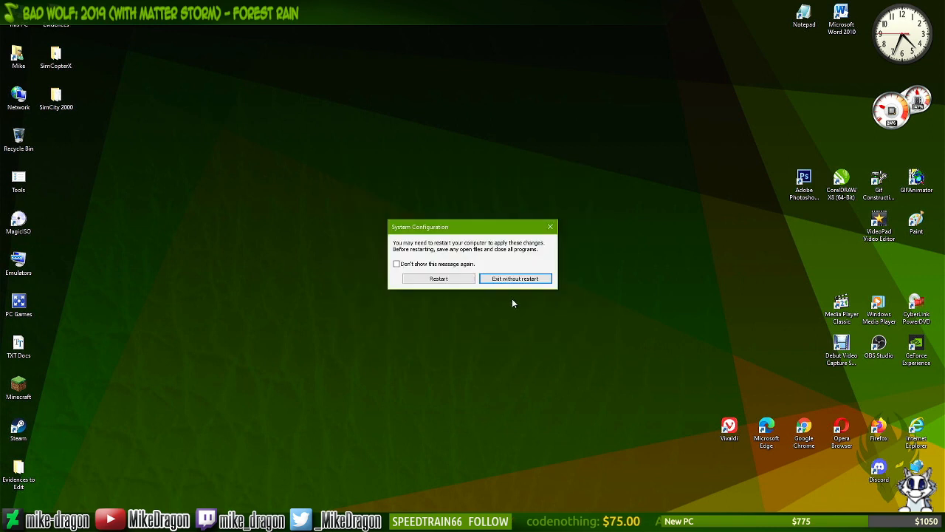
pyautogui.click(528, 278)
pyautogui.moveTo(466, 132); pyautogui.dragTo(499, 330)
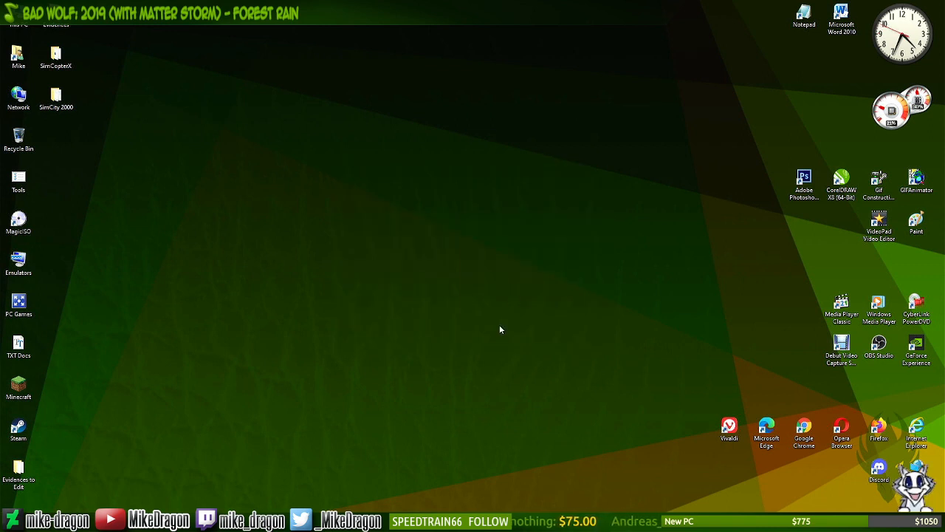
# - Launch the Services console by running services.msc
pyautogui.press('super+r')
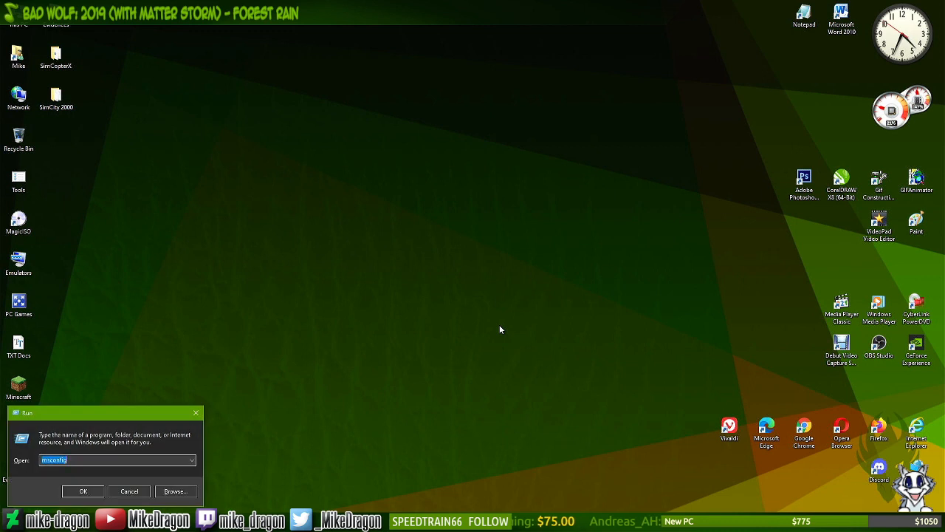
pyautogui.write('service')
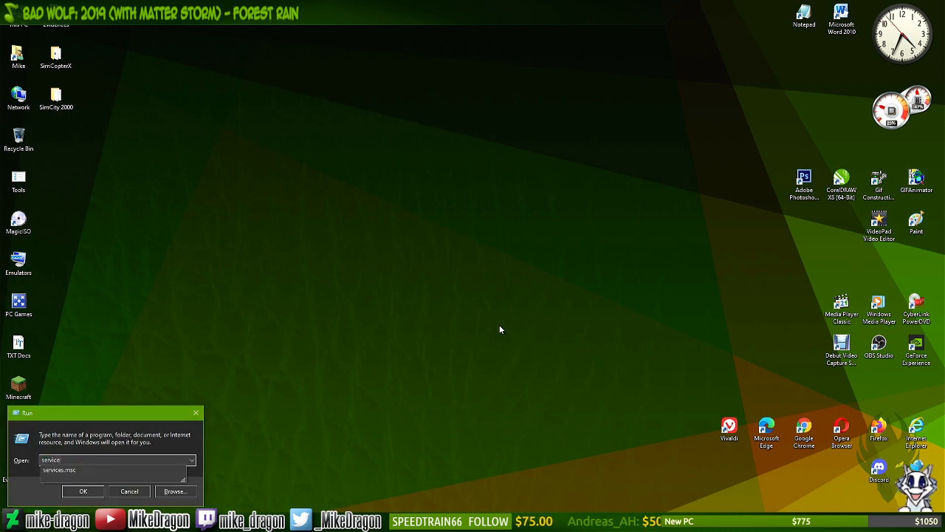
pyautogui.write('s.ms')
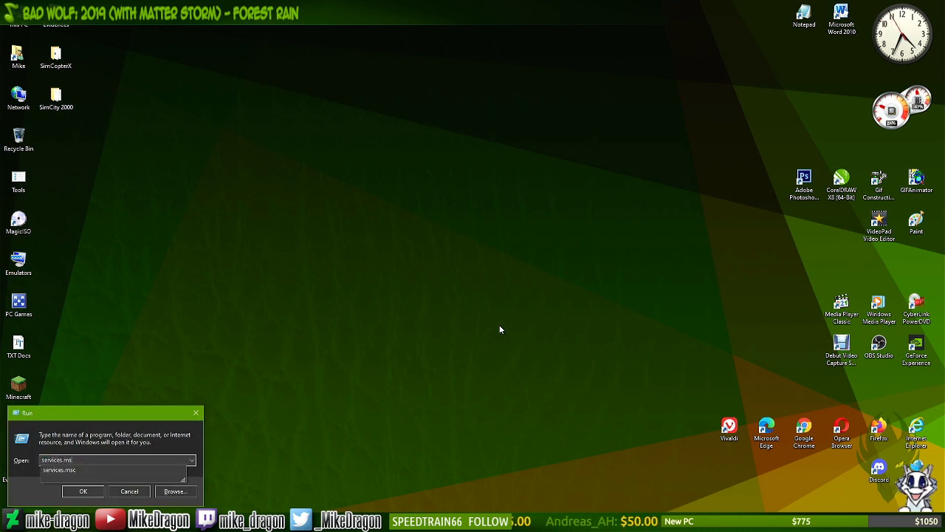
pyautogui.write('c')
pyautogui.press('Return')
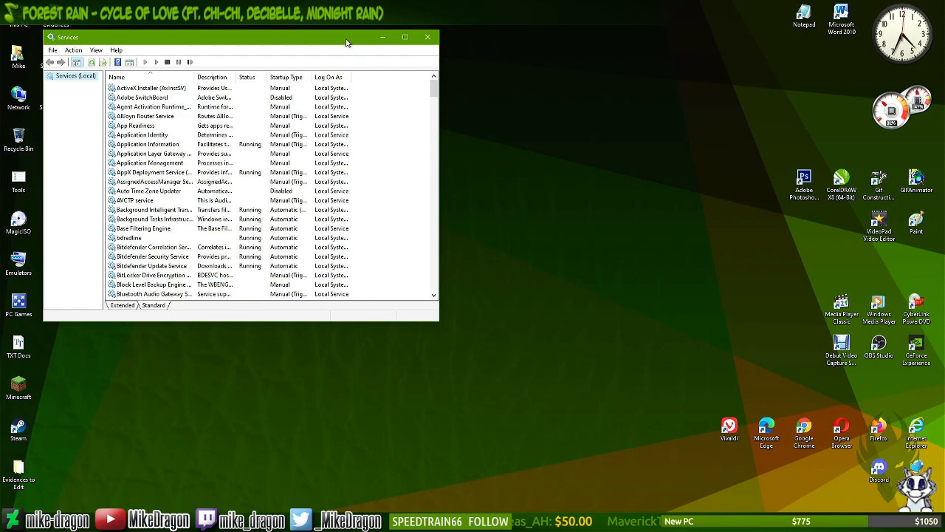
# - Maximize the Services window and widen the Name column enough to read the full service names
pyautogui.click(407, 37)
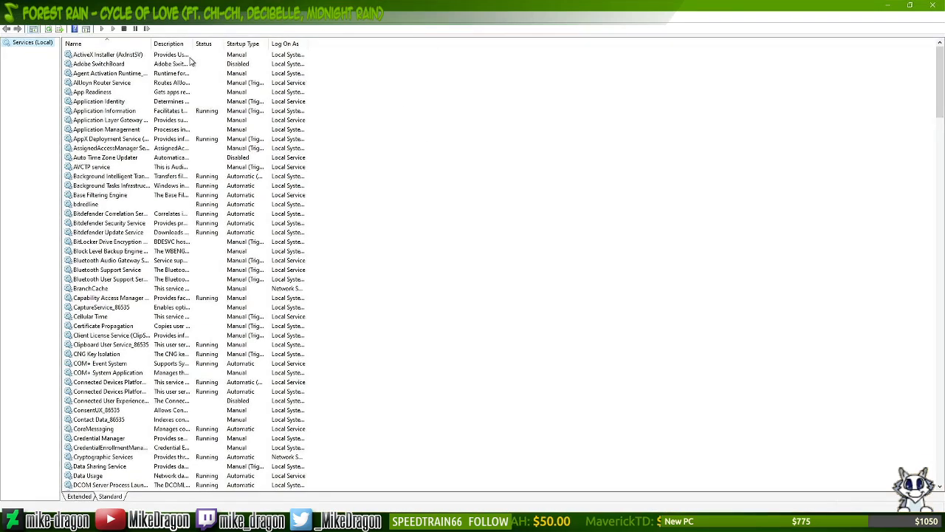
pyautogui.moveTo(152, 38); pyautogui.dragTo(264, 35)
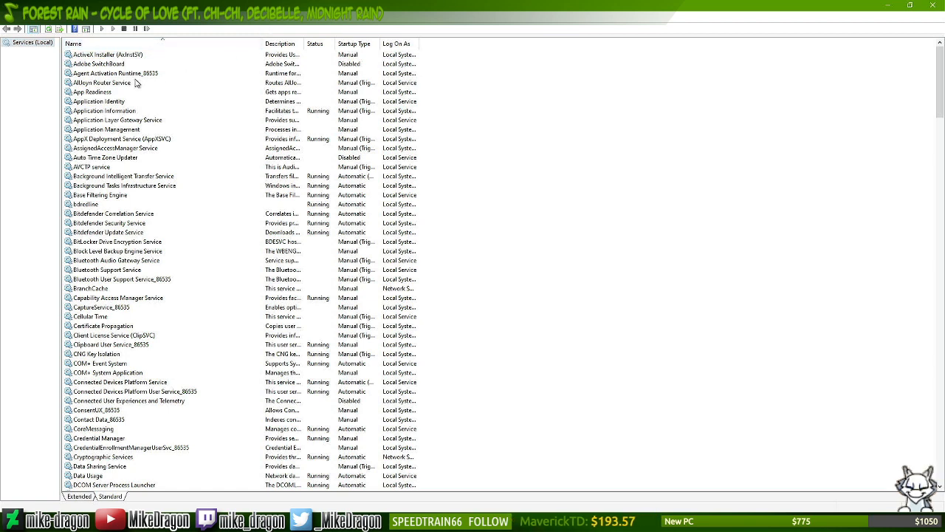
pyautogui.click(106, 64)
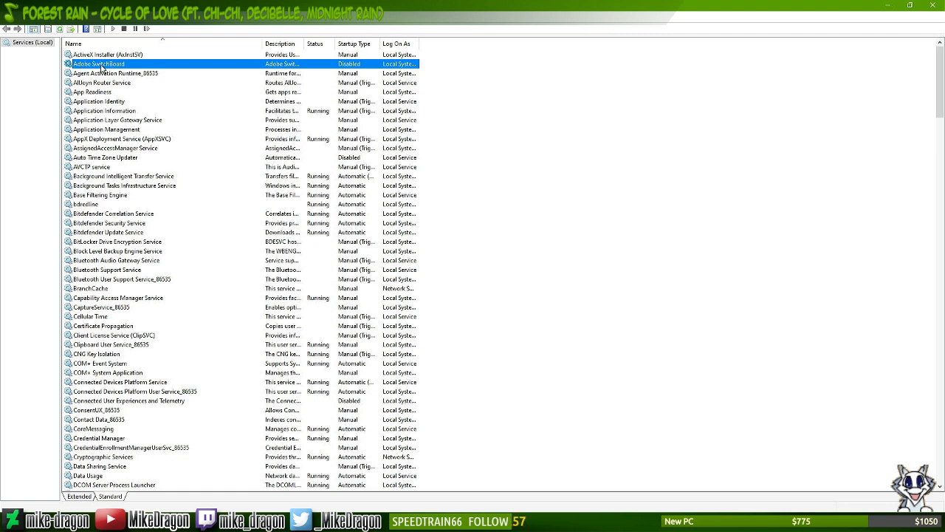
pyautogui.click(103, 75)
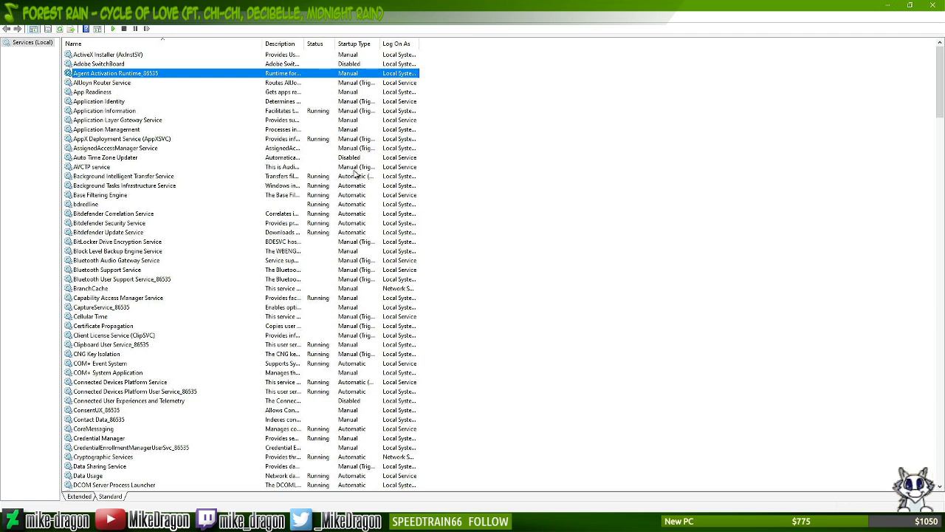
# - View the properties of the Background Tasks Infrastructure Service and close them without changes
pyautogui.click(285, 188)
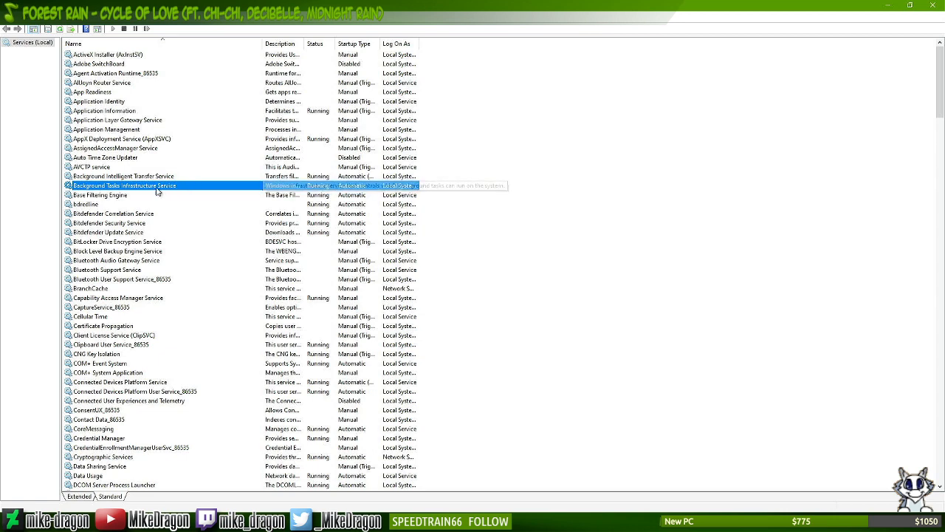
pyautogui.doubleClick(128, 189)
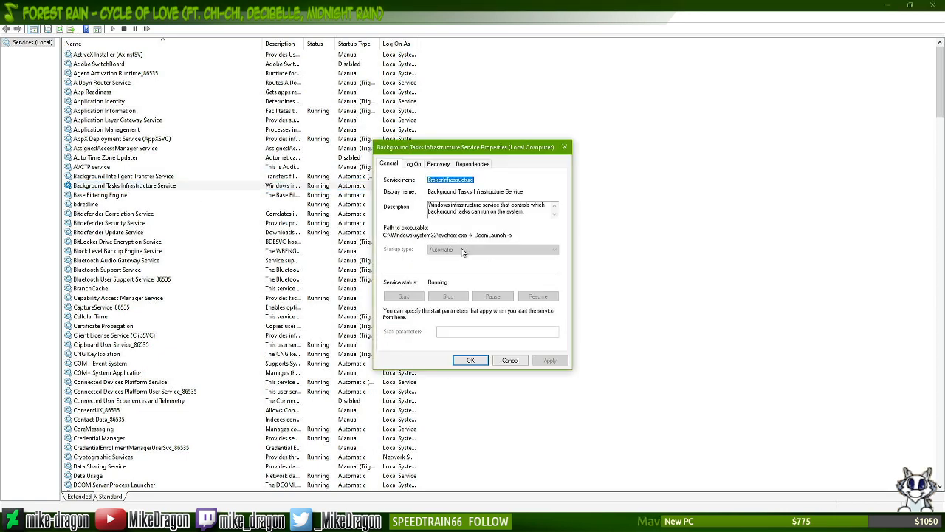
pyautogui.click(564, 147)
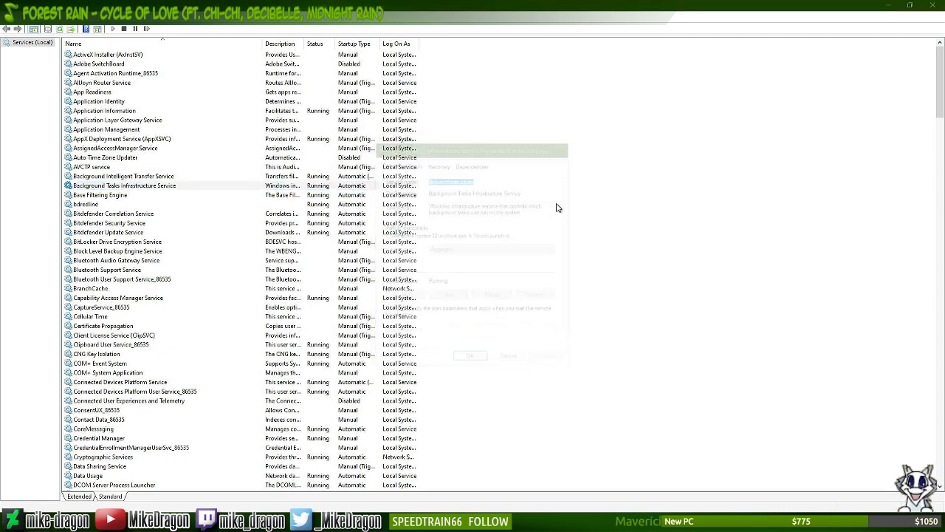
pyautogui.scroll(-10, 557, 236)
pyautogui.scroll(10, 261, 340)
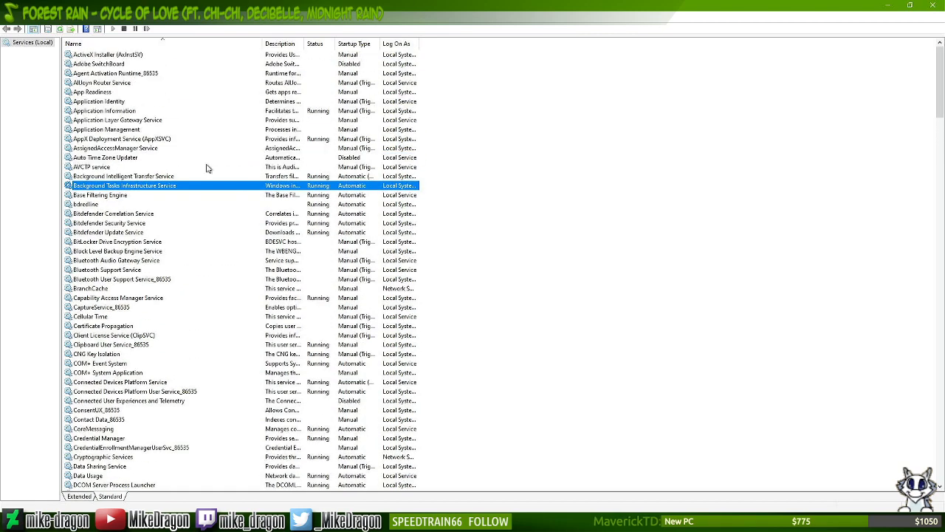
# - Try the Automatic and Manual startup types in the ActiveX Installer service's properties and discard the changes
pyautogui.doubleClick(92, 56)
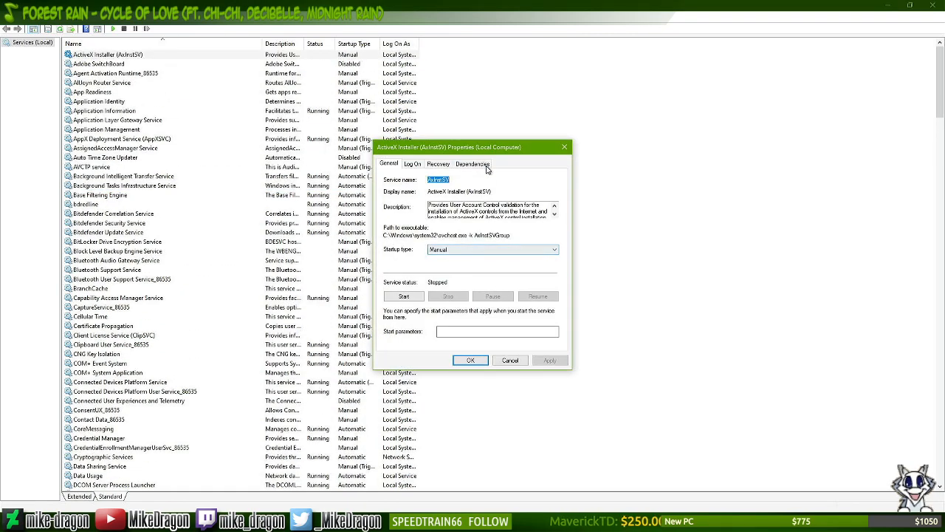
pyautogui.click(547, 250)
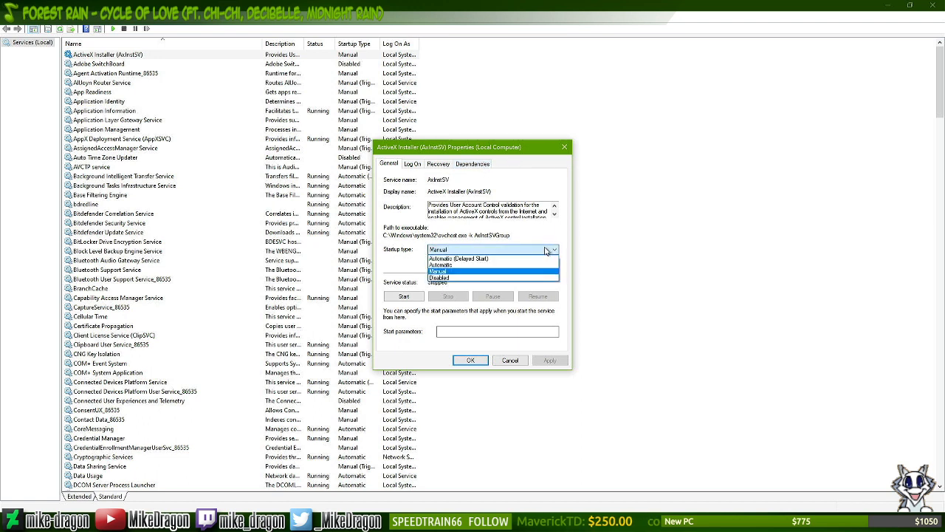
pyautogui.click(458, 265)
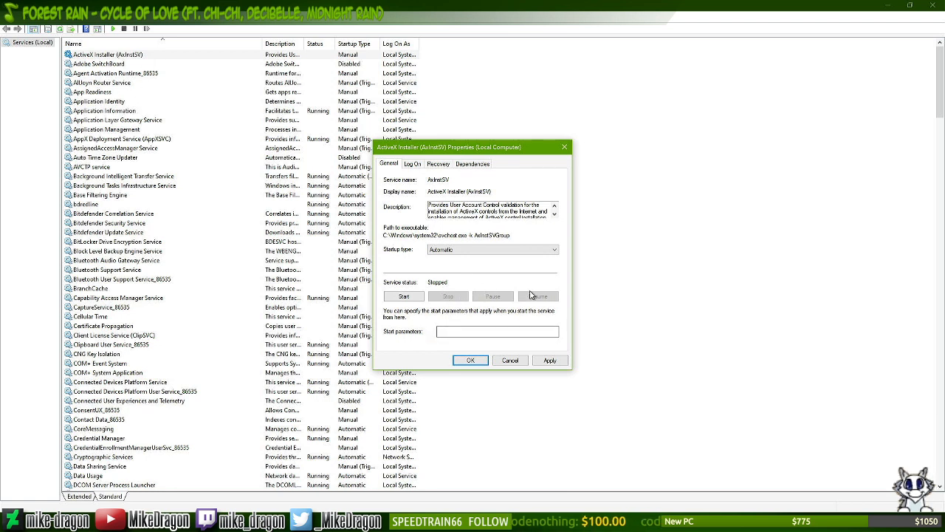
pyautogui.click(540, 255)
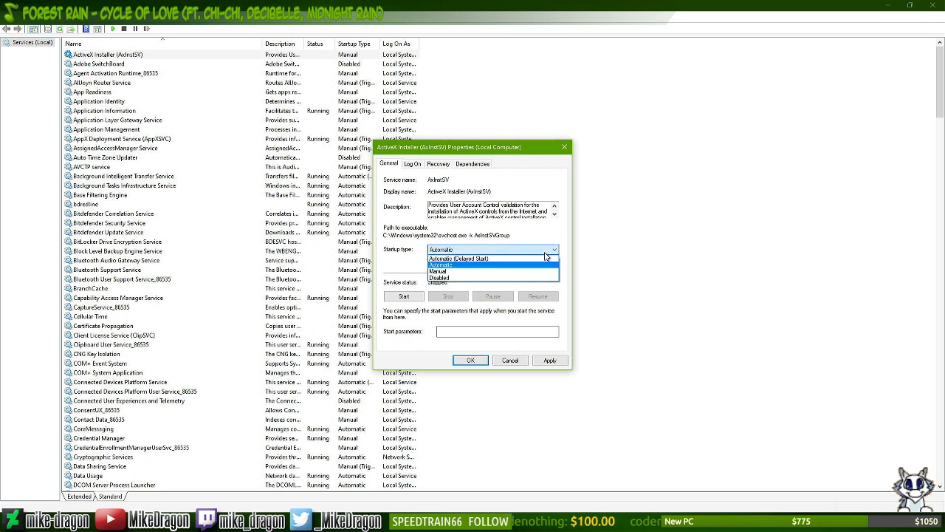
pyautogui.click(451, 272)
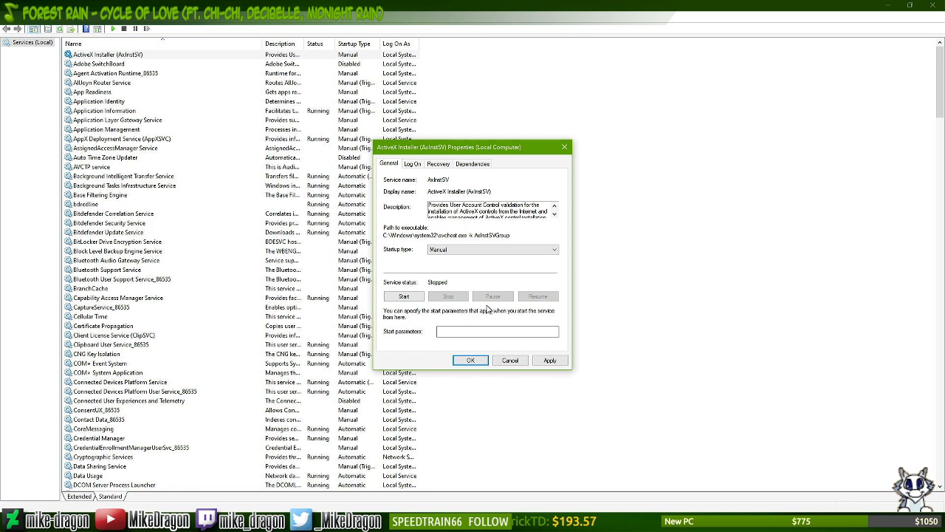
pyautogui.click(449, 252)
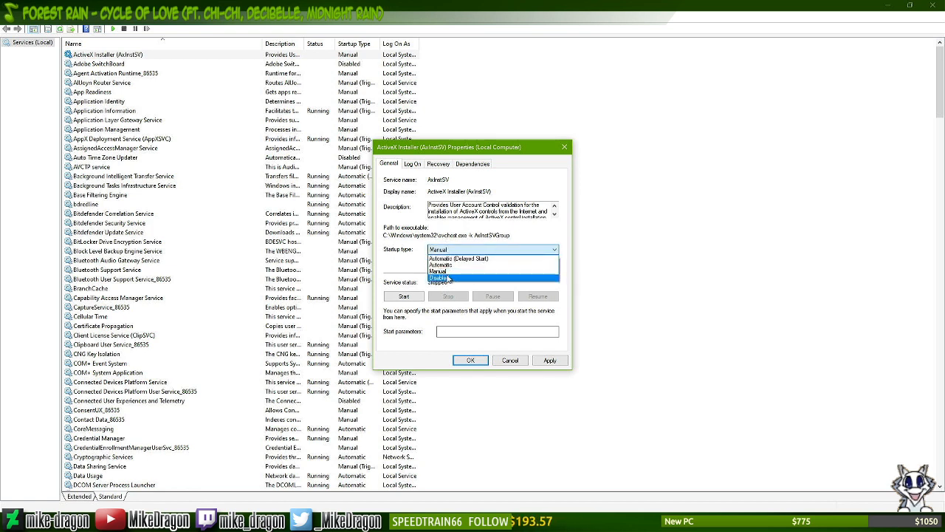
pyautogui.click(450, 250)
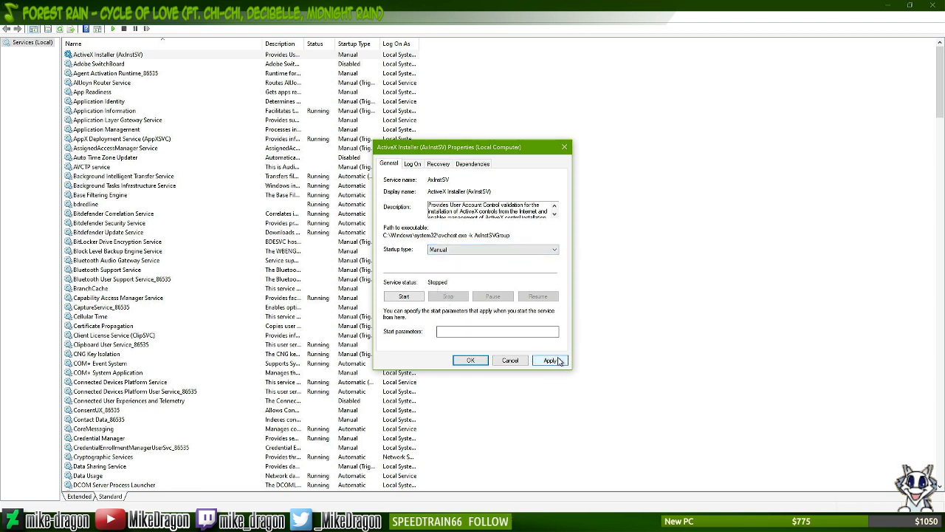
pyautogui.click(510, 360)
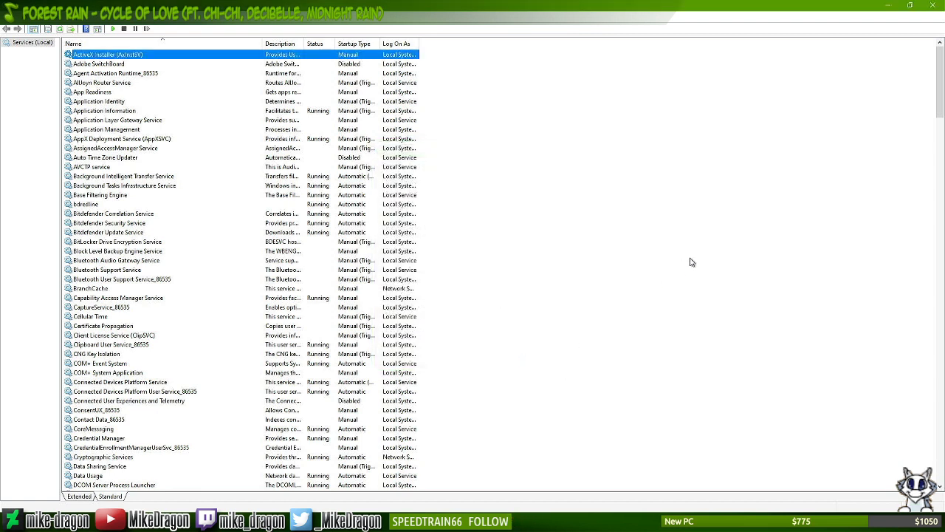
# - Close the Services console and switch back to the scene document in Photoshop
pyautogui.click(715, 229)
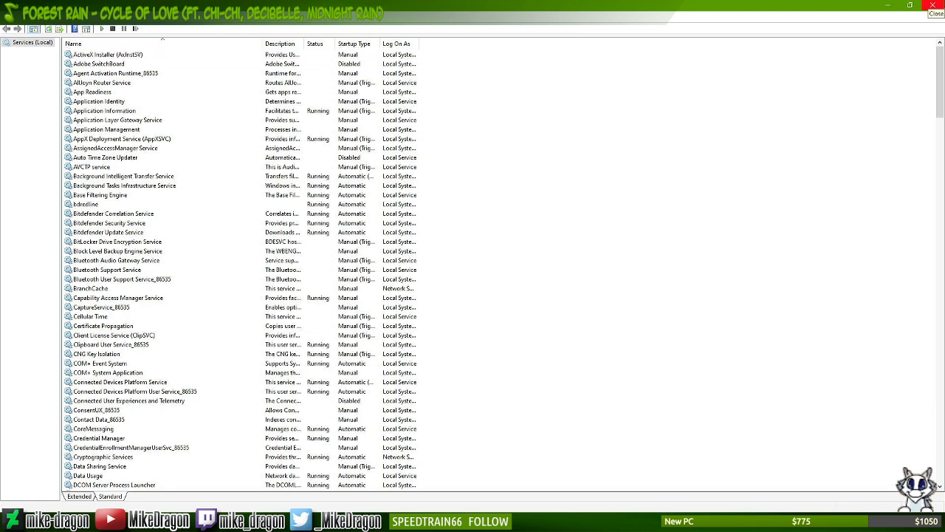
pyautogui.click(935, 5)
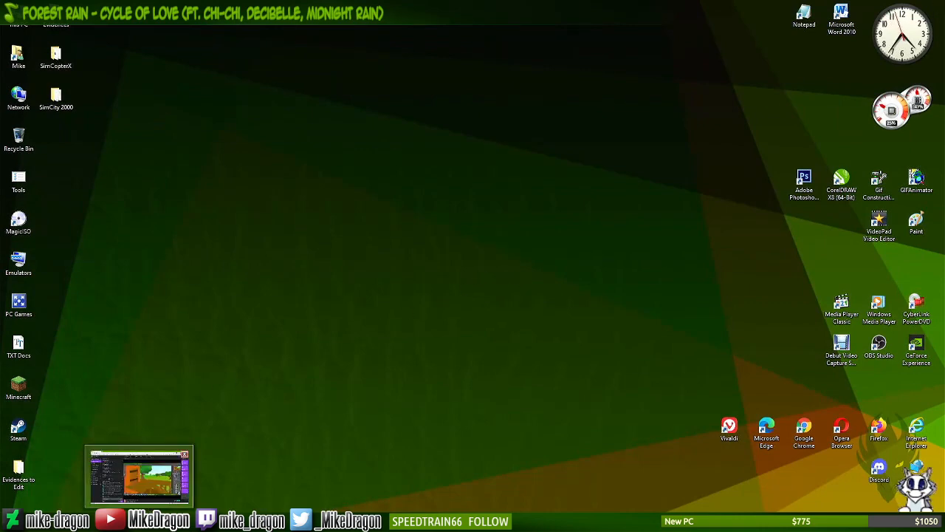
pyautogui.click(146, 516)
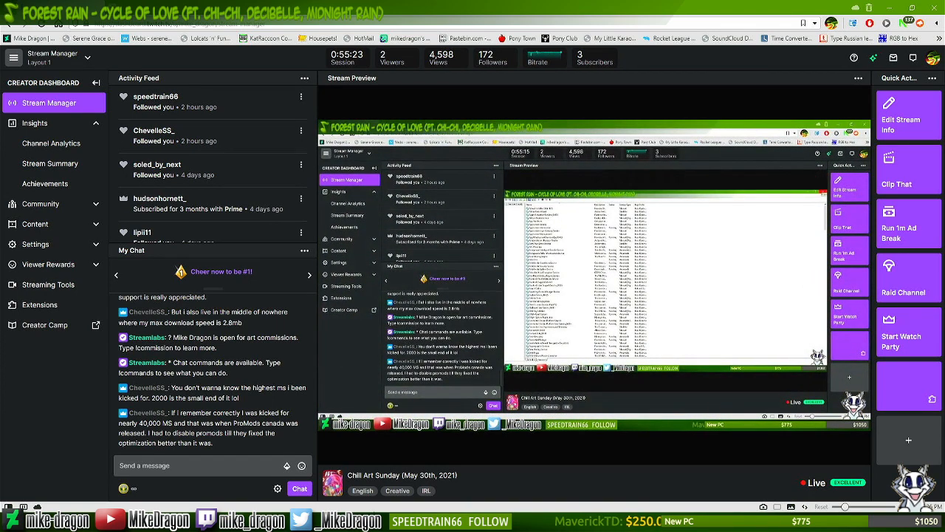
pyautogui.hotkey('alt', 'Tab')
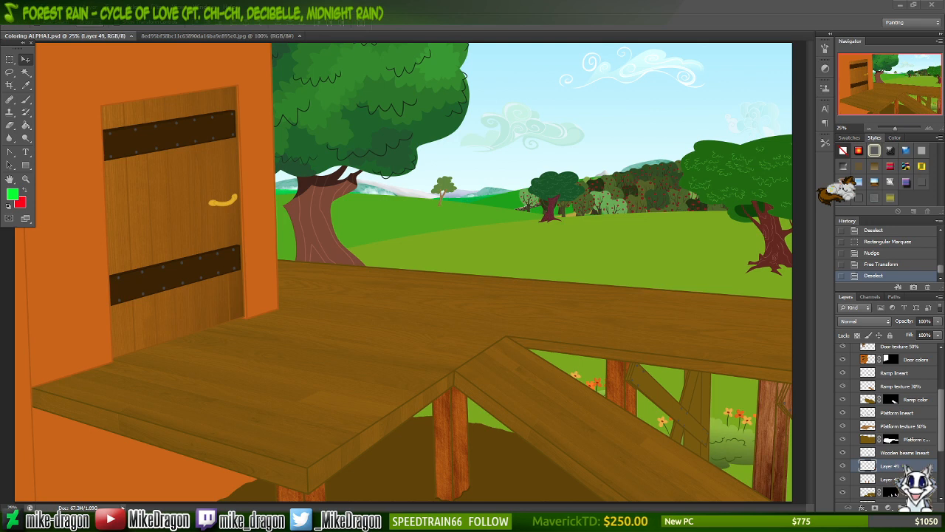
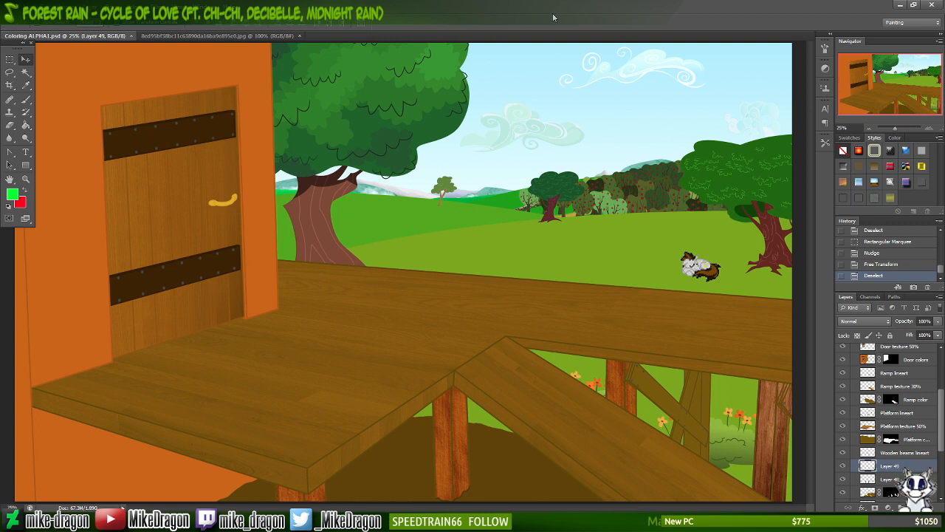
# - Close the Photoshop window and return to the Windows desktop
pyautogui.click(932, 5)
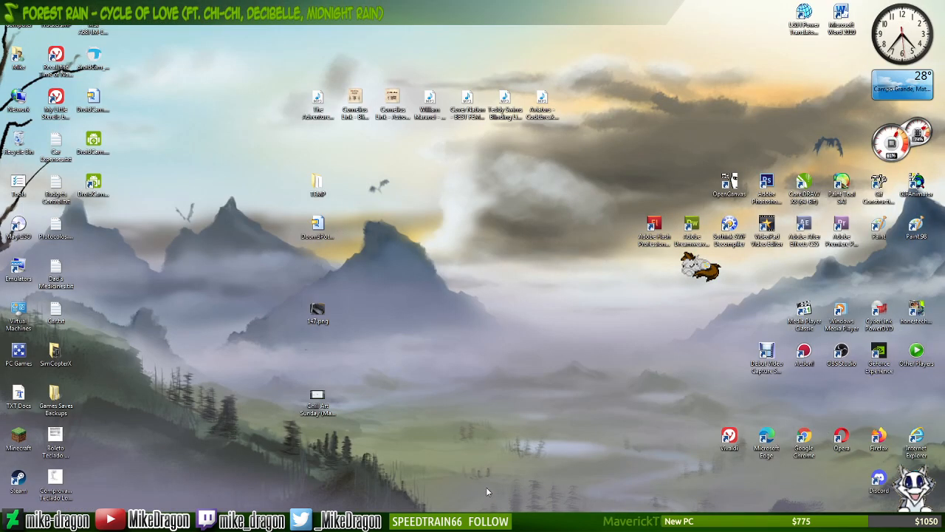
# - Open Coloring ALPHA1.psd from the Birthday Wishes folder in Photoshop
pyautogui.hotkey('alt', 'Tab')
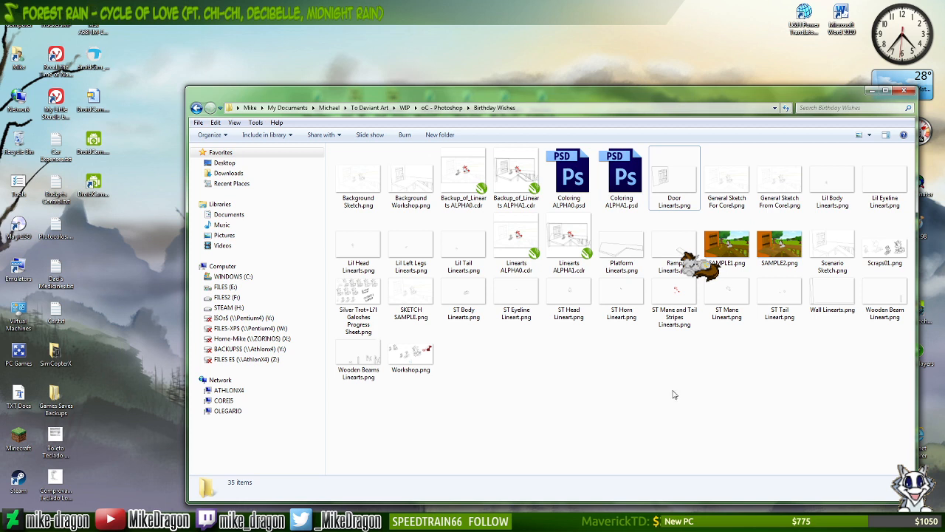
pyautogui.doubleClick(623, 180)
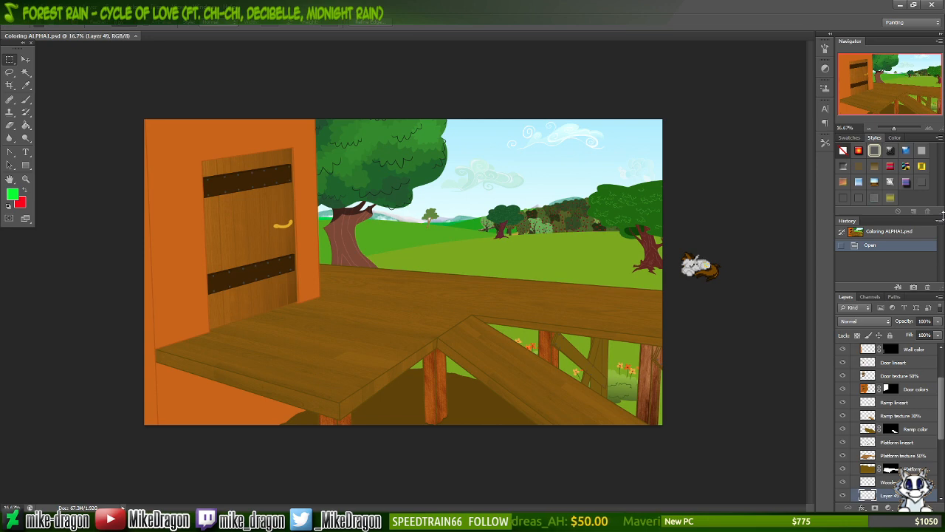
# - On the Wooden beams lineart layer, select the empty areas on both sides of the rightmost vertical beam with the Magic Wand
pyautogui.hotkey('ctrl', '+')
pyautogui.hotkey('ctrl', '+')
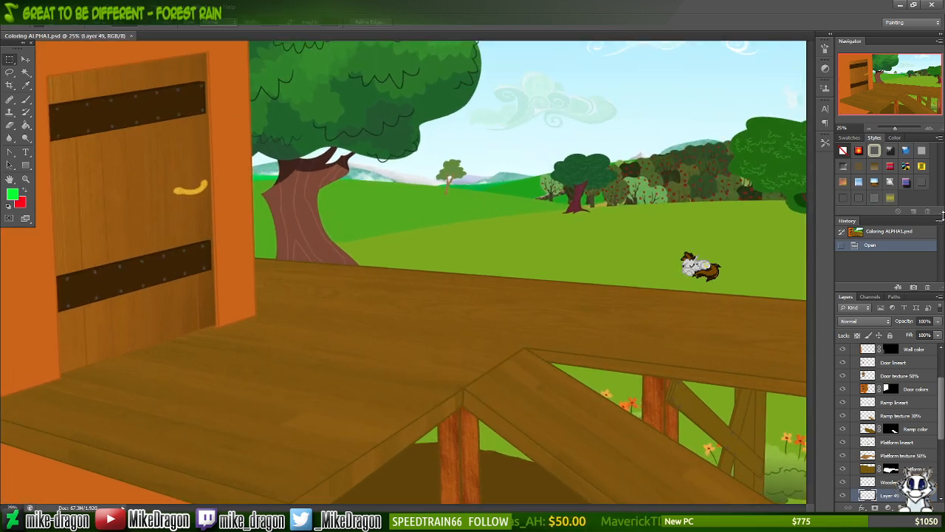
pyautogui.hotkey('ctrl', '+')
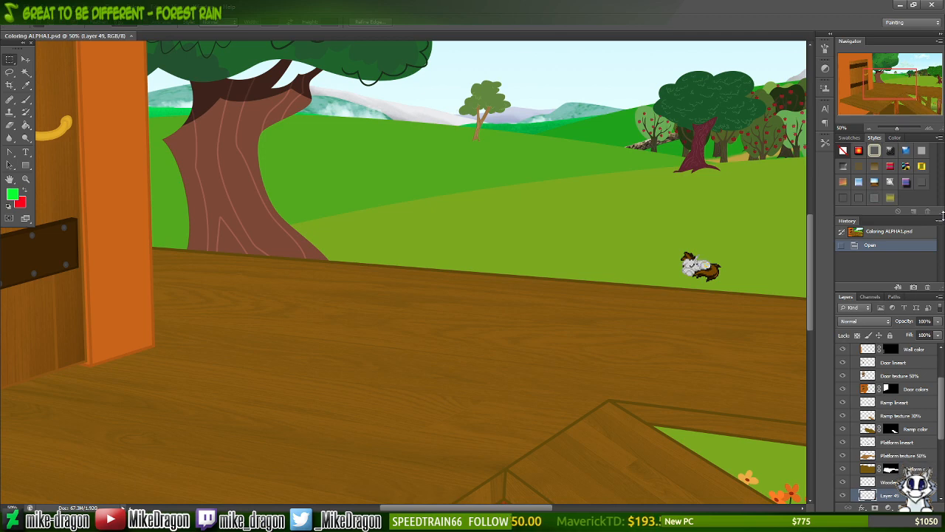
pyautogui.moveTo(875, 88); pyautogui.dragTo(909, 105)
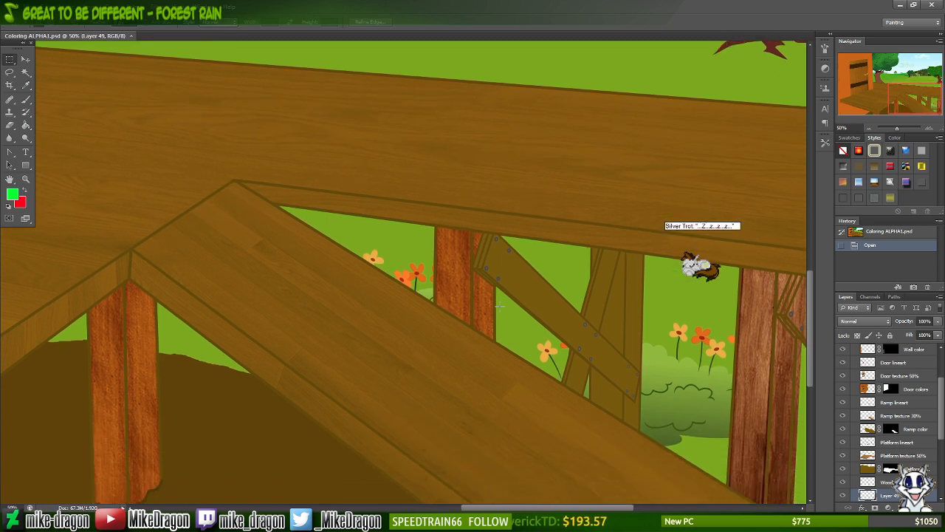
pyautogui.hotkey('ctrl', '+')
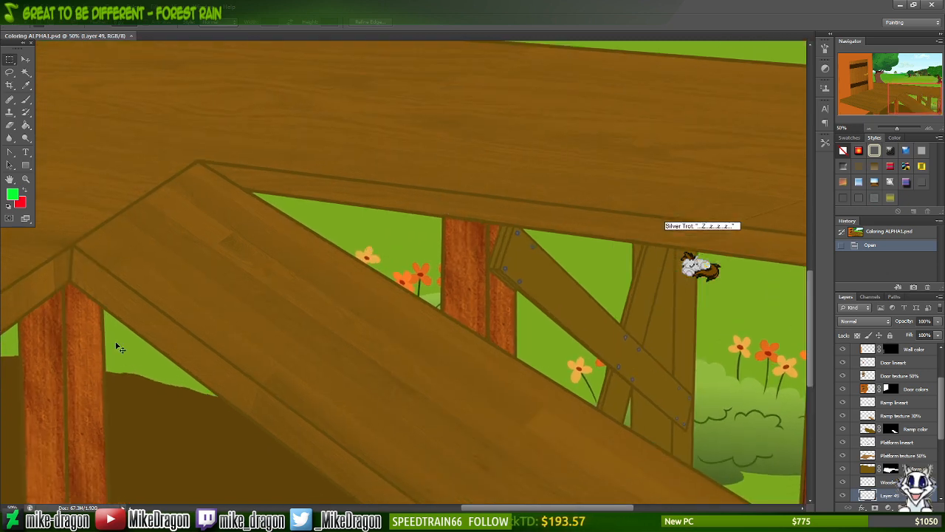
pyautogui.hscroll(4, 244, 204)
pyautogui.hscroll(5, 342, 192)
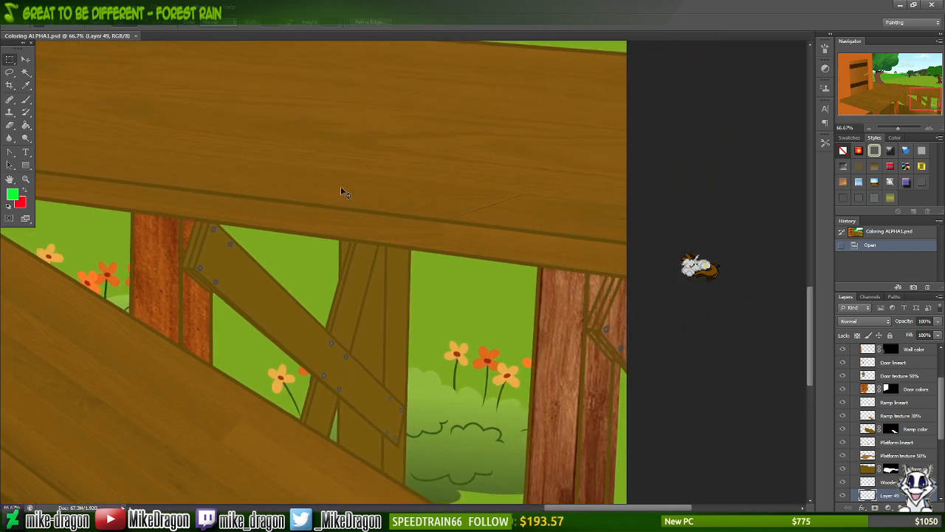
pyautogui.scroll(-2, 439, 185)
pyautogui.scroll(-3, 438, 189)
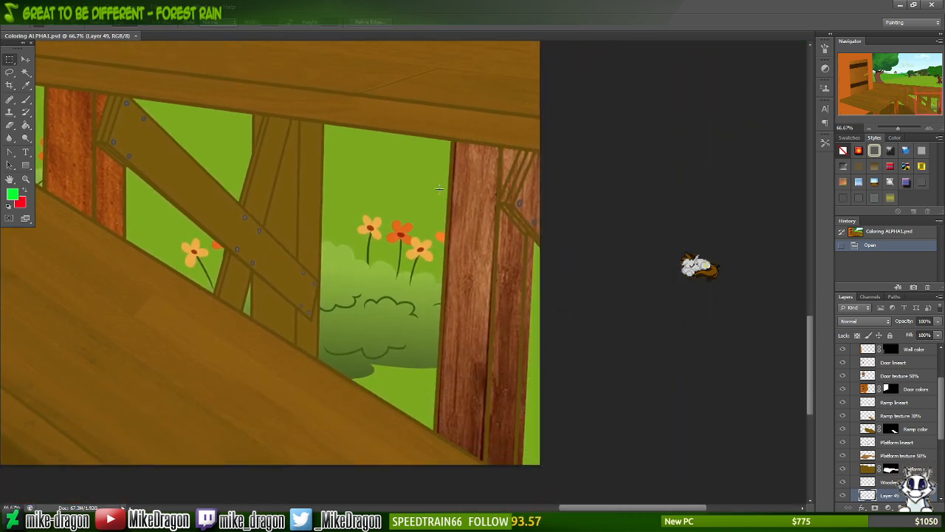
pyautogui.hotkey('ctrl', '+')
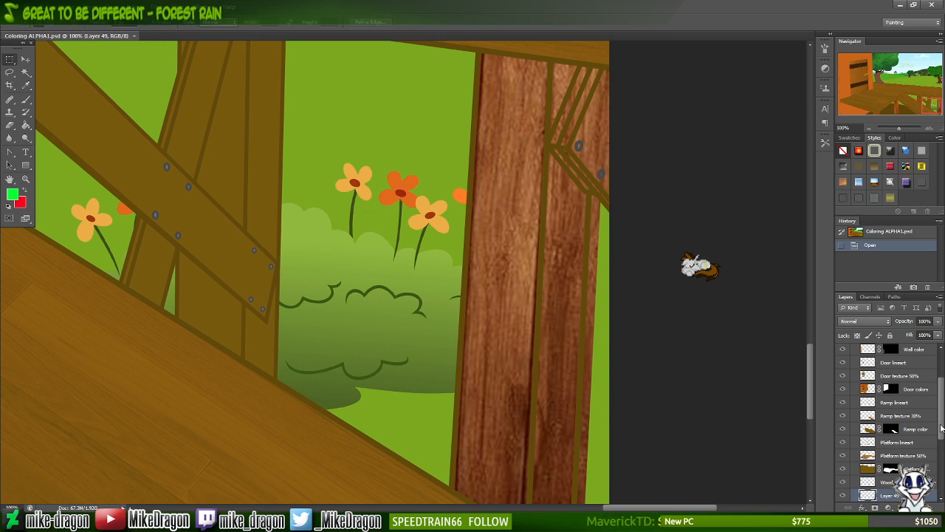
pyautogui.scroll(-2, 886, 443)
pyautogui.click(870, 447)
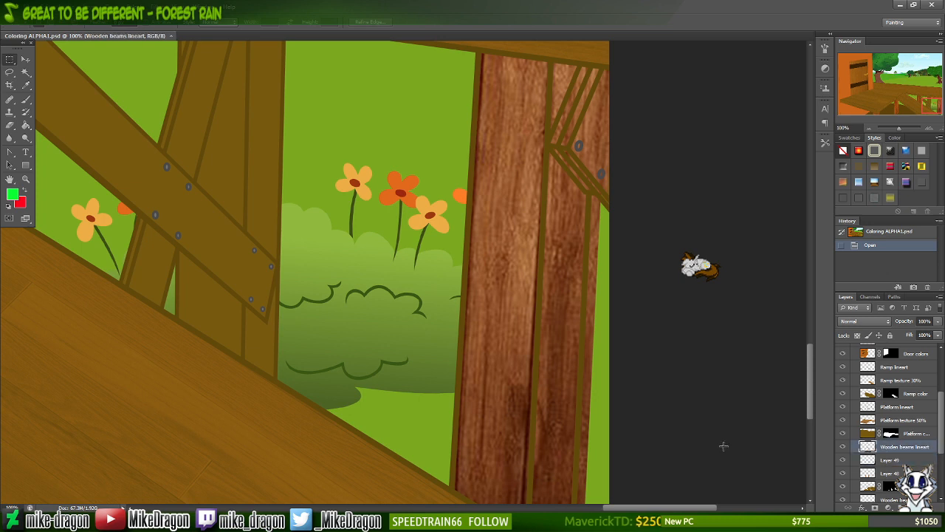
pyautogui.press('w')
pyautogui.click(604, 457)
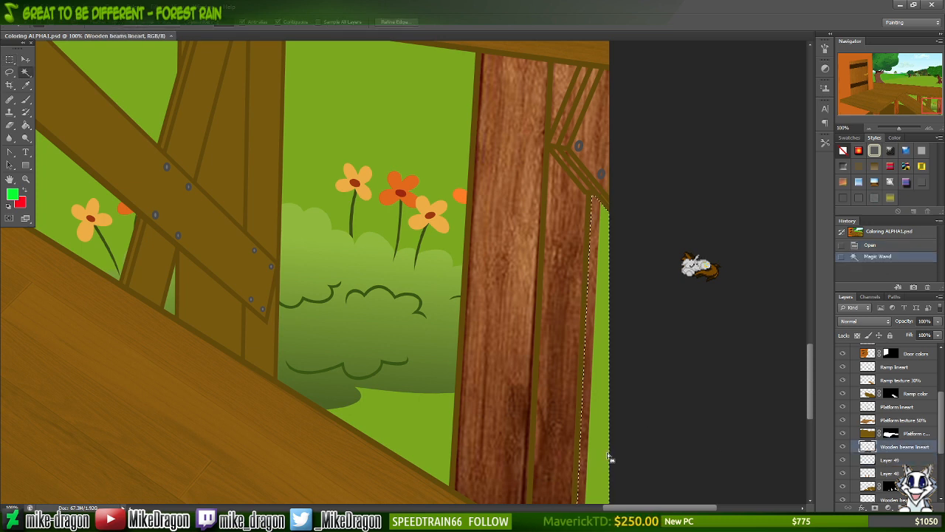
pyautogui.keyDown('shift'); pyautogui.click(396, 267); pyautogui.keyUp('shift')
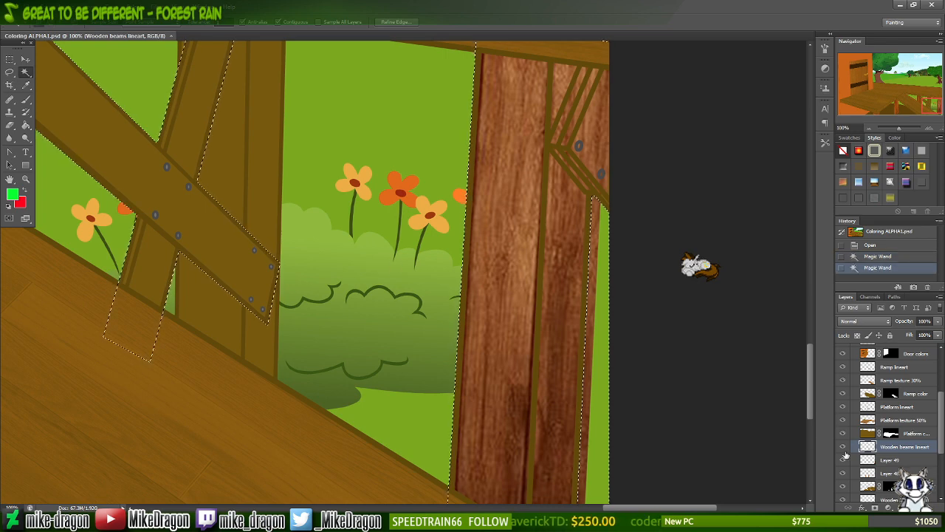
# - Expand the selection around the rightmost beam so its edges reach under the line art
pyautogui.click(137, 7)
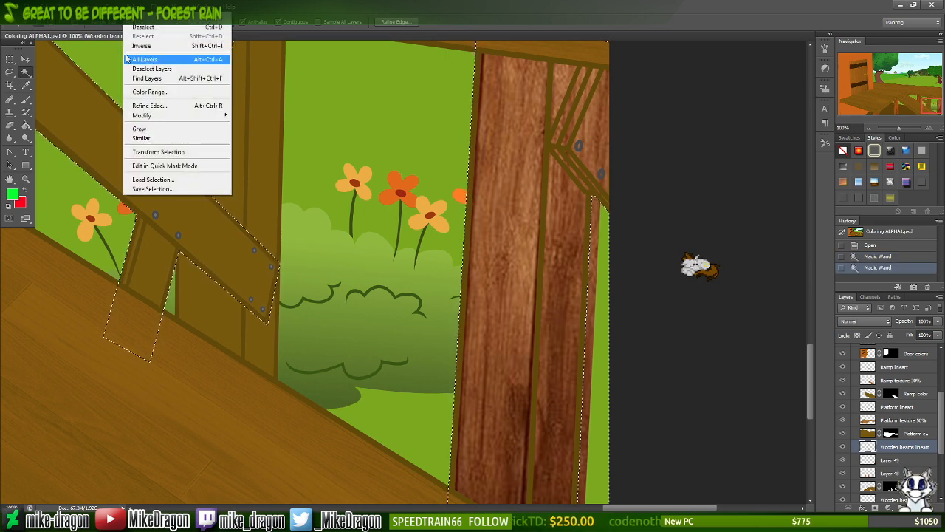
pyautogui.moveTo(147, 116)
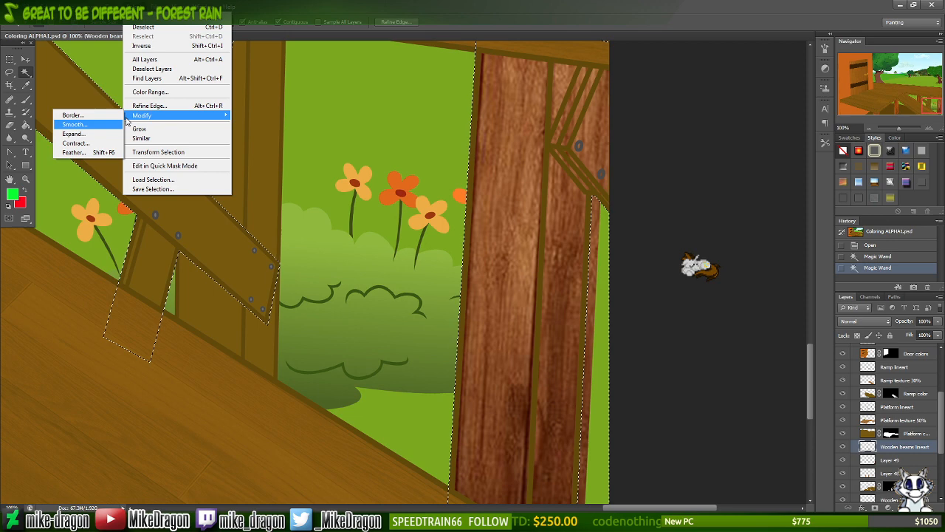
pyautogui.click(95, 132)
pyautogui.press('Return')
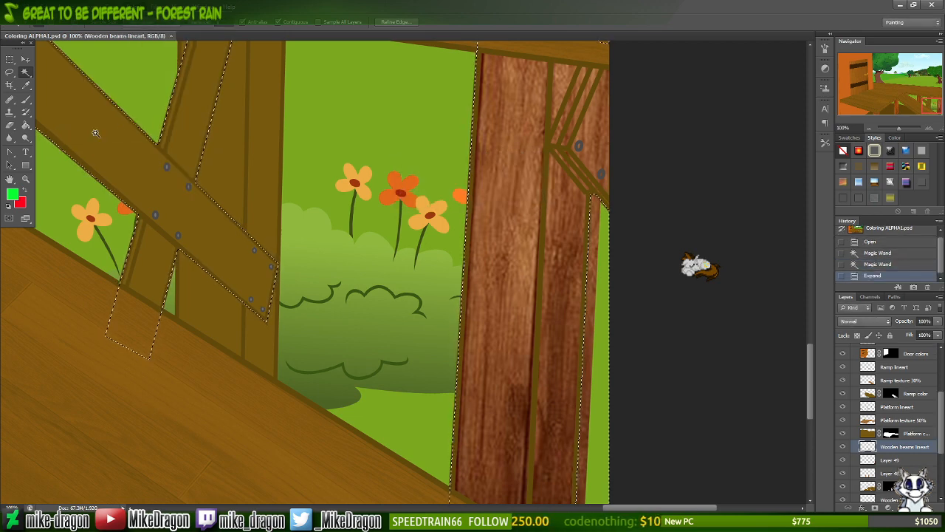
# - On Layer 49, erase the wood texture spilling past the lower end of the rightmost beam and deselect
pyautogui.click(915, 460)
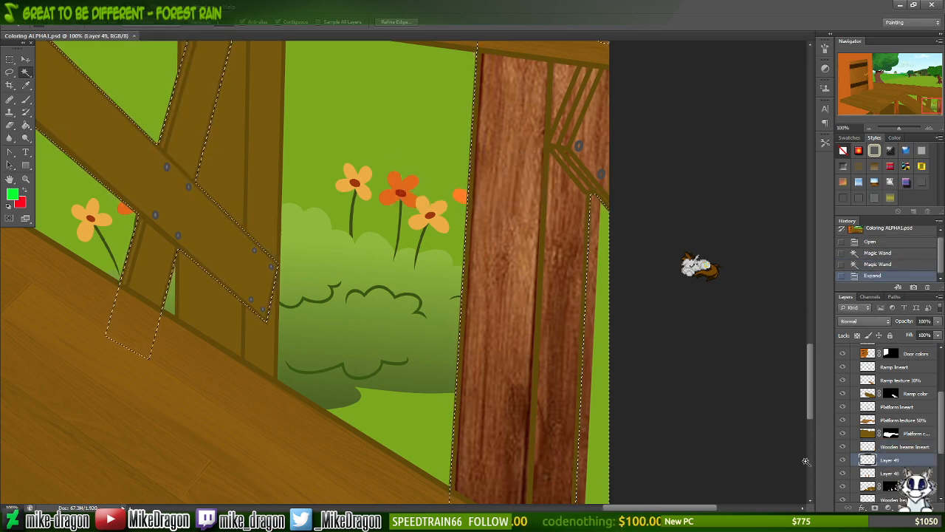
pyautogui.press('e')
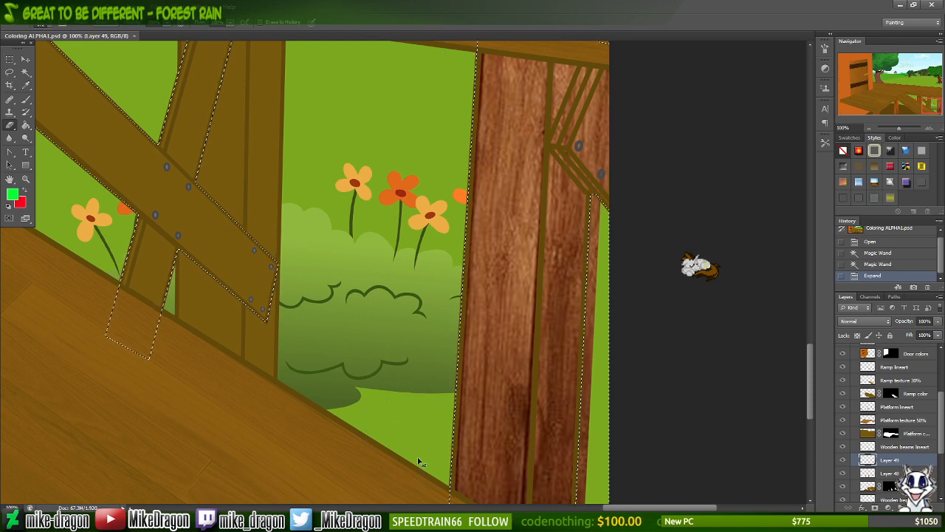
pyautogui.scroll(-1, 418, 461)
pyautogui.scroll(-1, 418, 462)
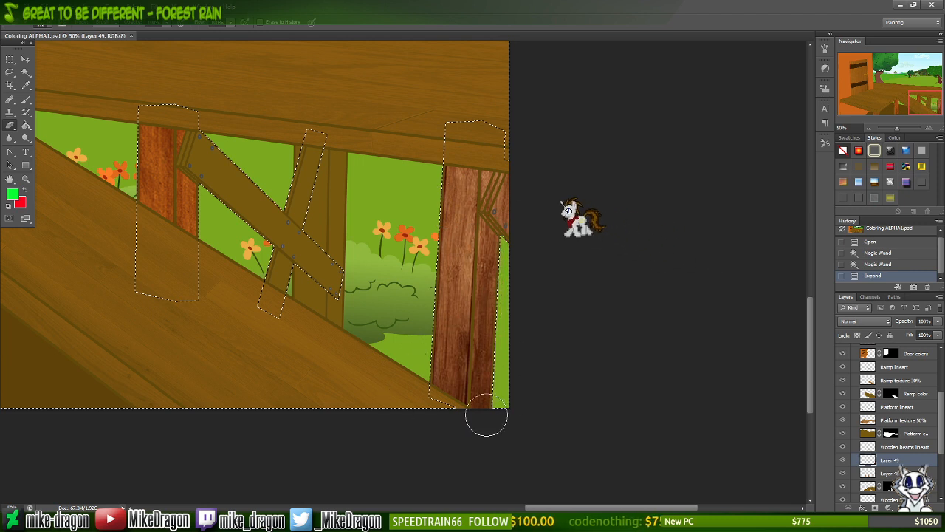
pyautogui.moveTo(477, 412); pyautogui.dragTo(502, 405)
pyautogui.hotkey('ctrl', 'd')
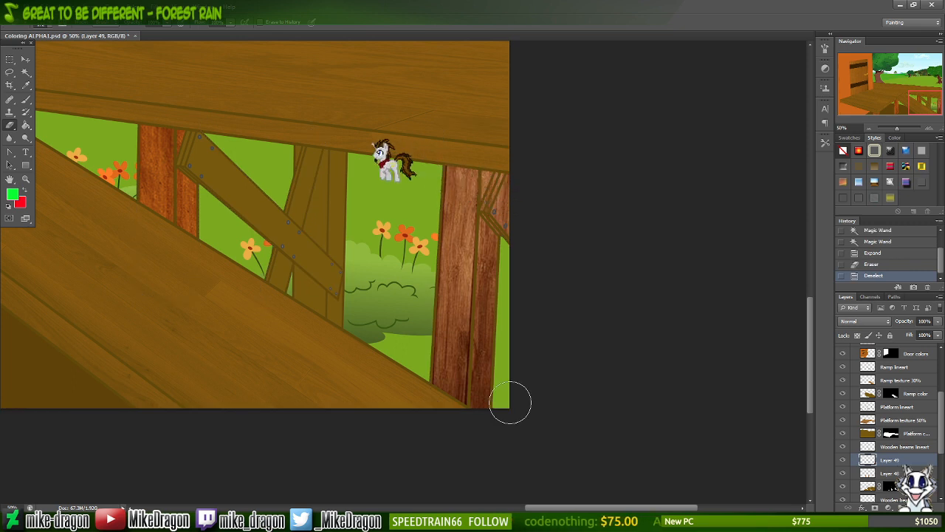
# - View the Start menu and taskbar enlarged with the Windows Magnifier, and return to the scene document in Photoshop
pyautogui.press('super')
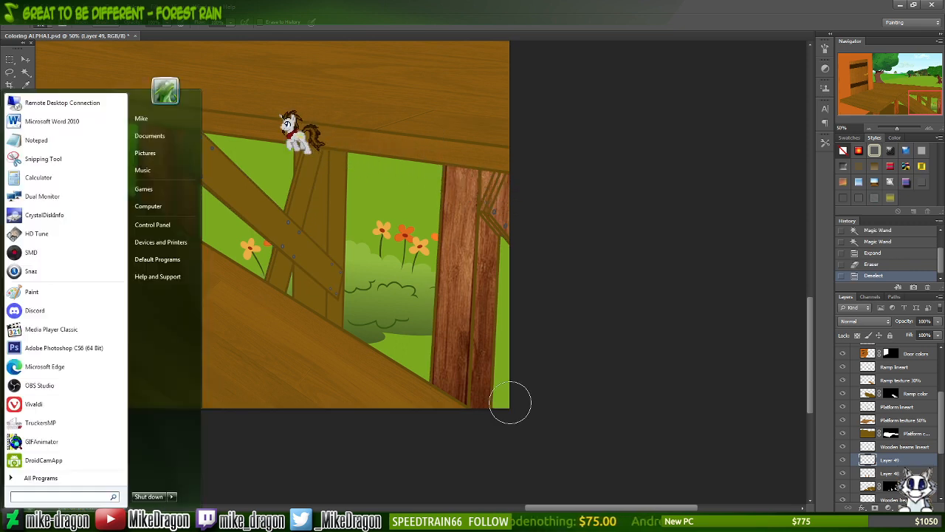
pyautogui.write('s')
pyautogui.press('super+=')
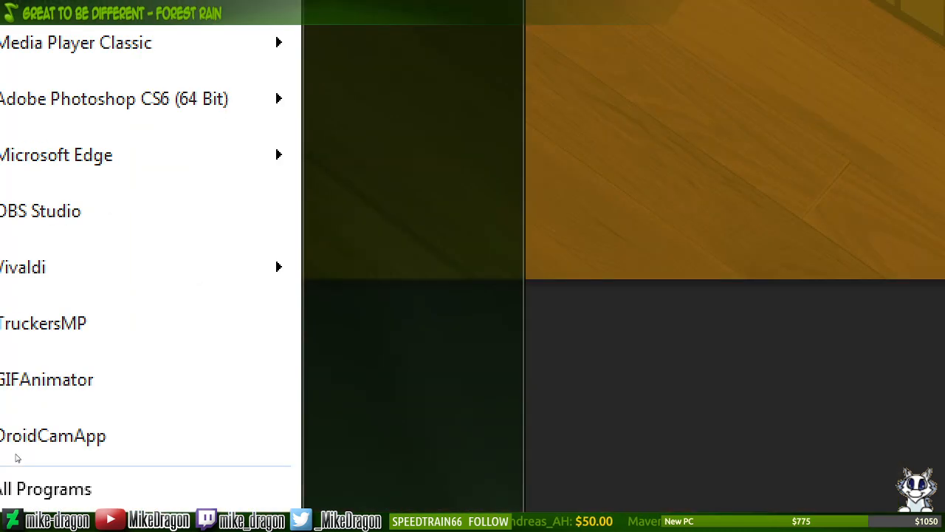
pyautogui.click(40, 499)
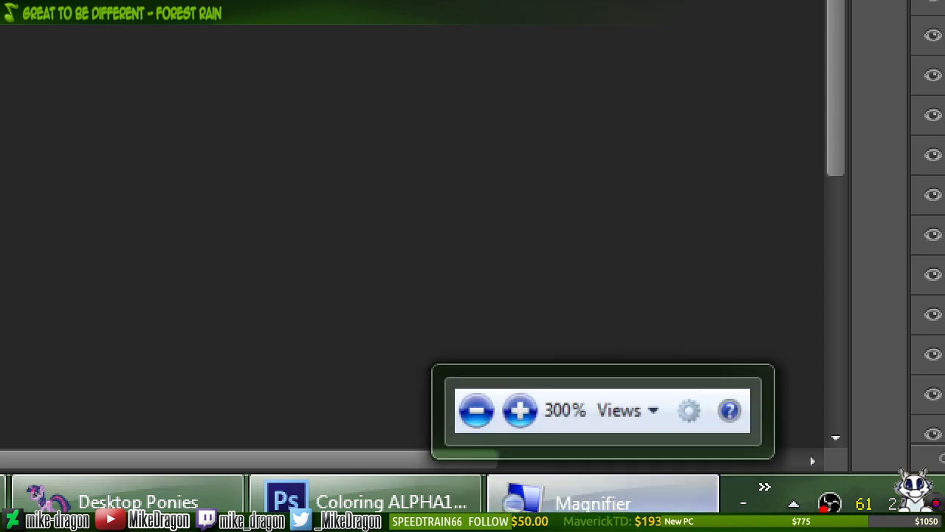
pyautogui.click(690, 502)
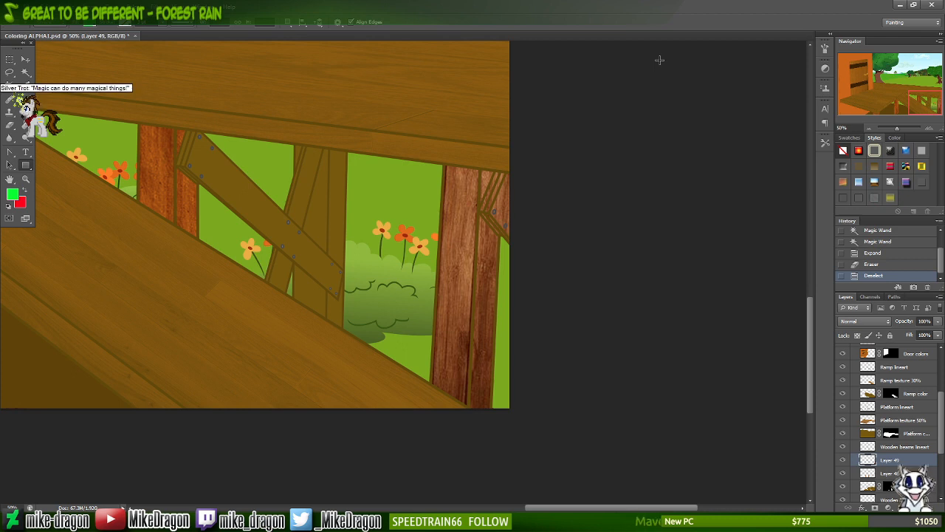
# - Set the Eraser to the hard round 19 px brush for detail work at the rightmost beam's upper end
pyautogui.hotkey('ctrl', '+')
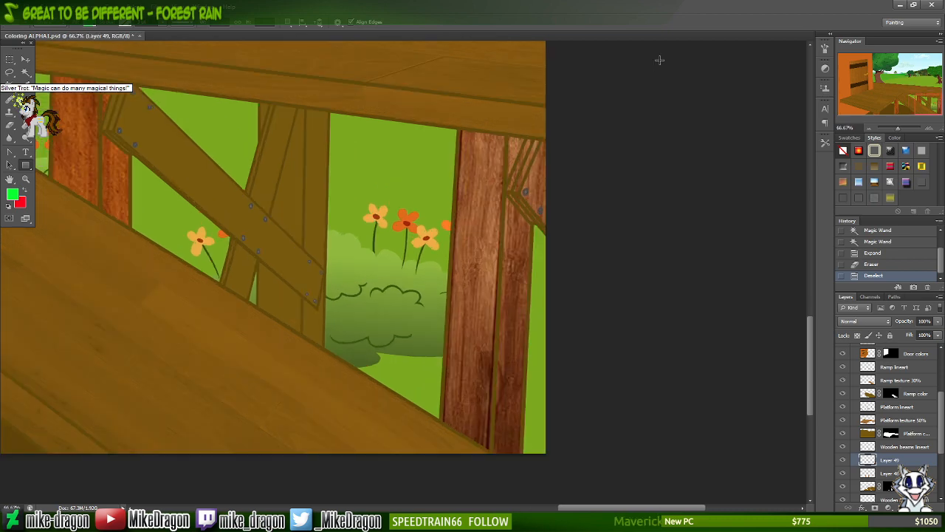
pyautogui.hotkey('ctrl', '+')
pyautogui.hotkey('ctrl', '+')
pyautogui.hotkey('ctrl', '+')
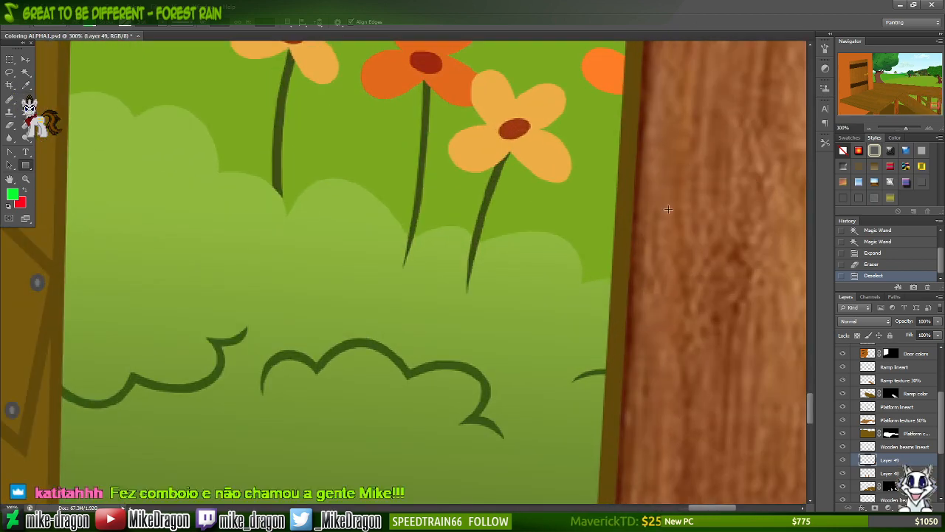
pyautogui.hscroll(2, 687, 236)
pyautogui.hscroll(8, 693, 241)
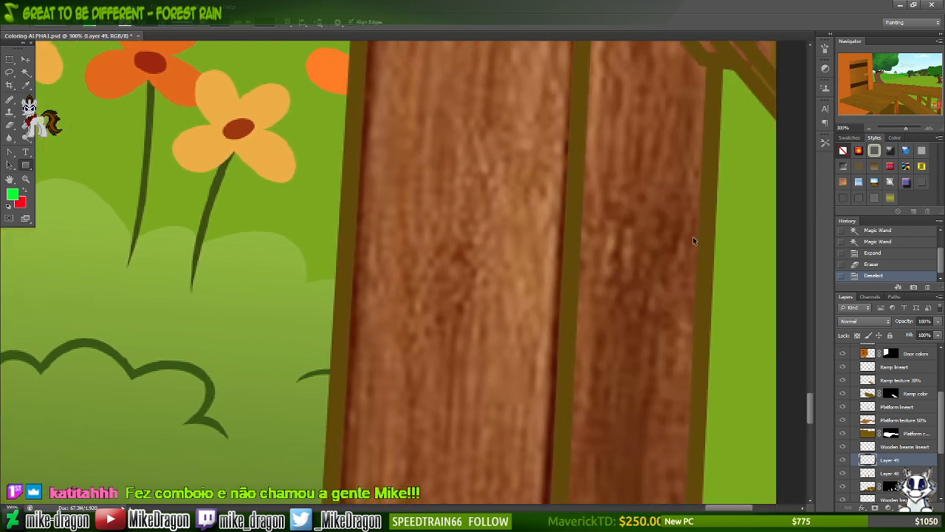
pyautogui.scroll(5, 693, 241)
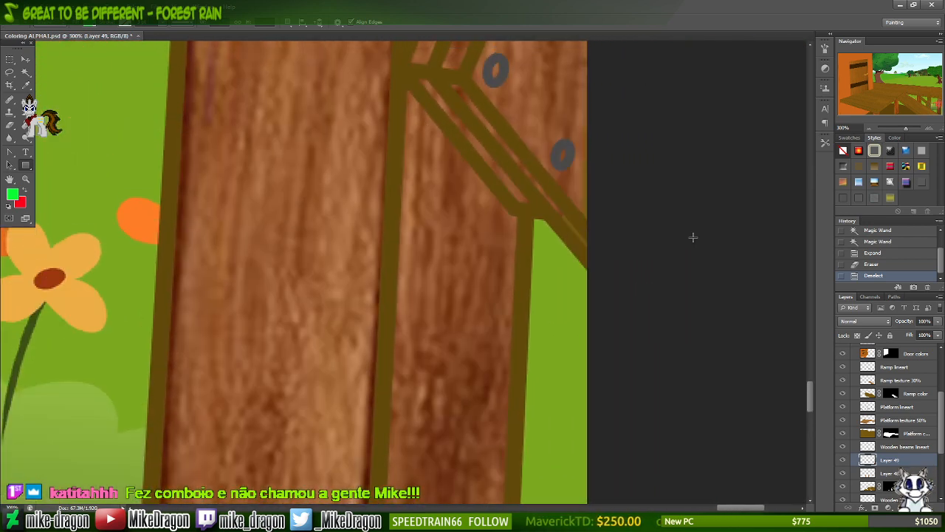
pyautogui.scroll(1, 692, 237)
pyautogui.press('e')
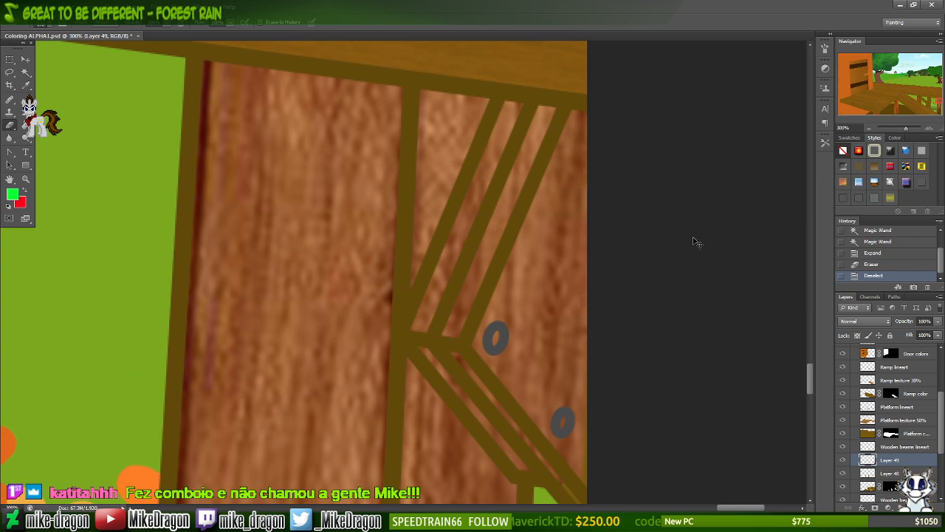
pyautogui.hotkey('ctrl', '-')
pyautogui.rightClick(413, 238)
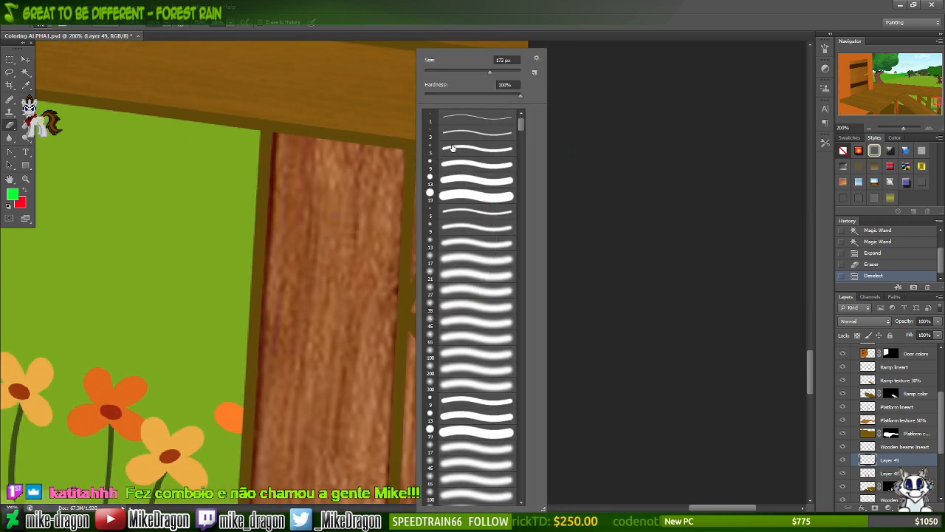
pyautogui.click(446, 197)
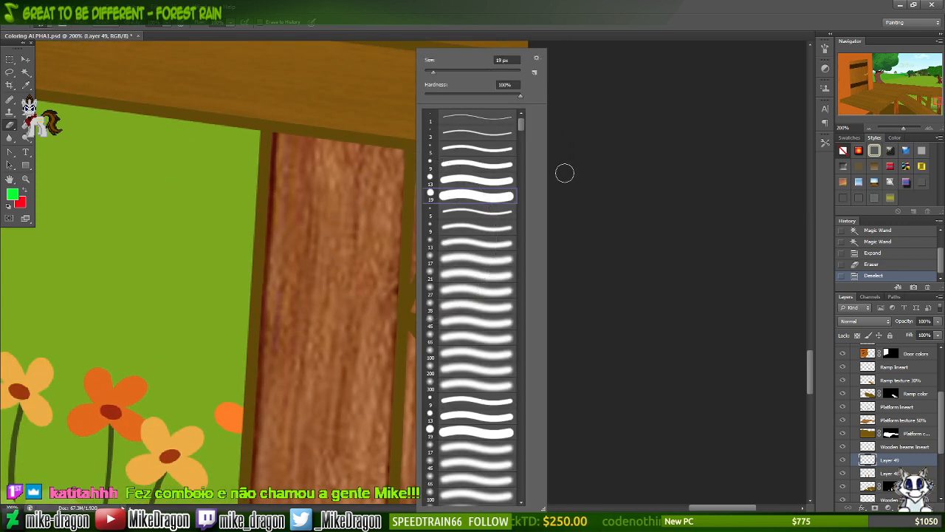
pyautogui.click(586, 25)
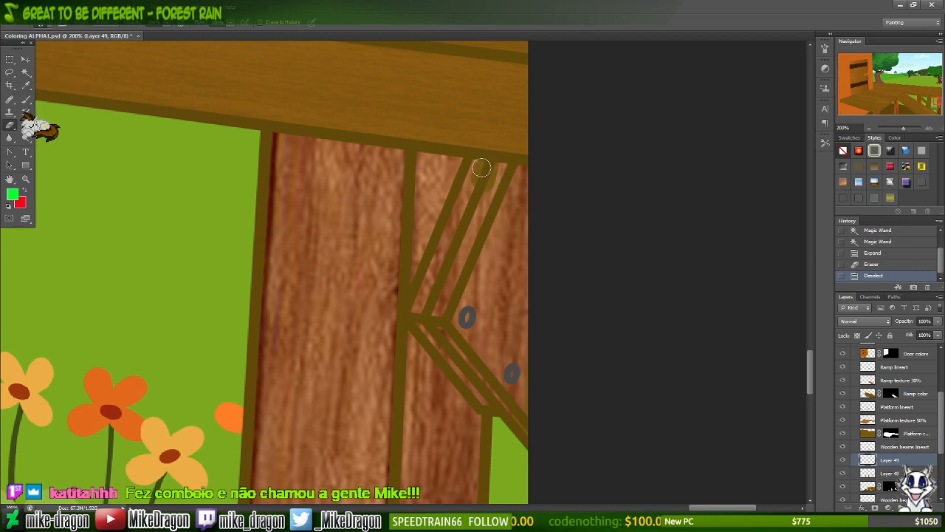
# - Erase the wood texture on Layer 49 that covers the bolted diagonal brace crossing the rightmost beam
pyautogui.moveTo(471, 185)
pyautogui.mouseDown()
pyautogui.moveTo(455, 225)
pyautogui.moveTo(492, 170)
pyautogui.moveTo(465, 235)
pyautogui.moveTo(497, 172)
pyautogui.moveTo(444, 250)
pyautogui.moveTo(449, 238)
pyautogui.moveTo(418, 318)
pyautogui.moveTo(438, 348)
pyautogui.moveTo(437, 339)
pyautogui.moveTo(468, 365)
pyautogui.moveTo(467, 380)
pyautogui.moveTo(458, 370)
pyautogui.moveTo(488, 380)
pyautogui.mouseUp()
pyautogui.moveTo(452, 338)
pyautogui.mouseDown()
pyautogui.moveTo(436, 306)
pyautogui.moveTo(487, 222)
pyautogui.mouseUp()
pyautogui.moveTo(453, 313)
pyautogui.mouseDown()
pyautogui.moveTo(465, 277)
pyautogui.moveTo(481, 356)
pyautogui.moveTo(530, 400)
pyautogui.moveTo(486, 344)
pyautogui.moveTo(533, 389)
pyautogui.moveTo(486, 333)
pyautogui.moveTo(521, 384)
pyautogui.moveTo(494, 360)
pyautogui.moveTo(467, 309)
pyautogui.moveTo(483, 349)
pyautogui.moveTo(476, 242)
pyautogui.moveTo(478, 268)
pyautogui.moveTo(523, 167)
pyautogui.moveTo(511, 206)
pyautogui.moveTo(533, 180)
pyautogui.moveTo(490, 272)
pyautogui.moveTo(492, 317)
pyautogui.moveTo(520, 357)
pyautogui.moveTo(492, 299)
pyautogui.moveTo(494, 268)
pyautogui.moveTo(496, 317)
pyautogui.moveTo(532, 232)
pyautogui.mouseUp()
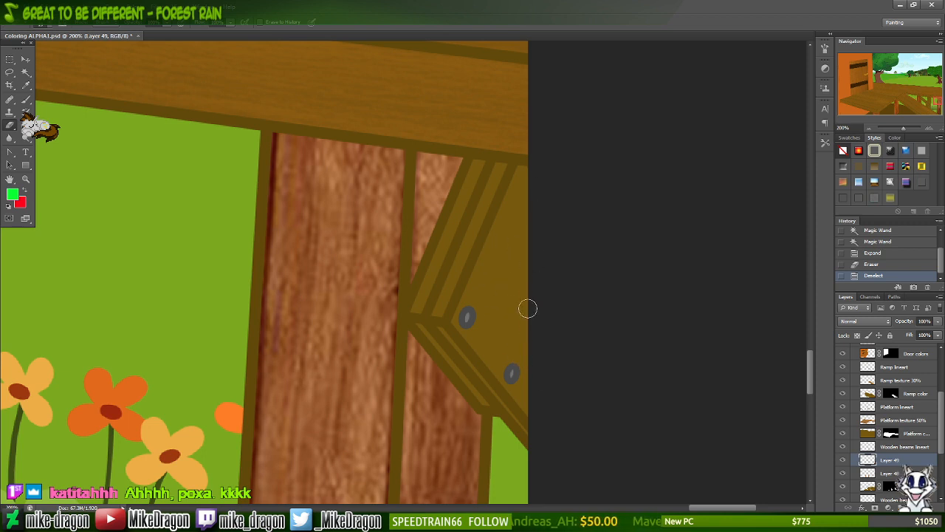
pyautogui.moveTo(543, 328); pyautogui.dragTo(546, 319)
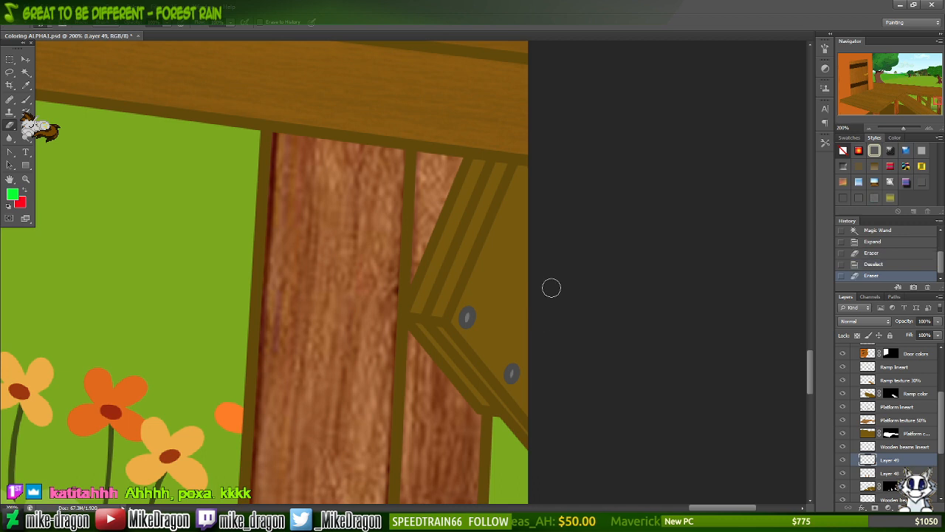
pyautogui.hotkey('ctrl', '-')
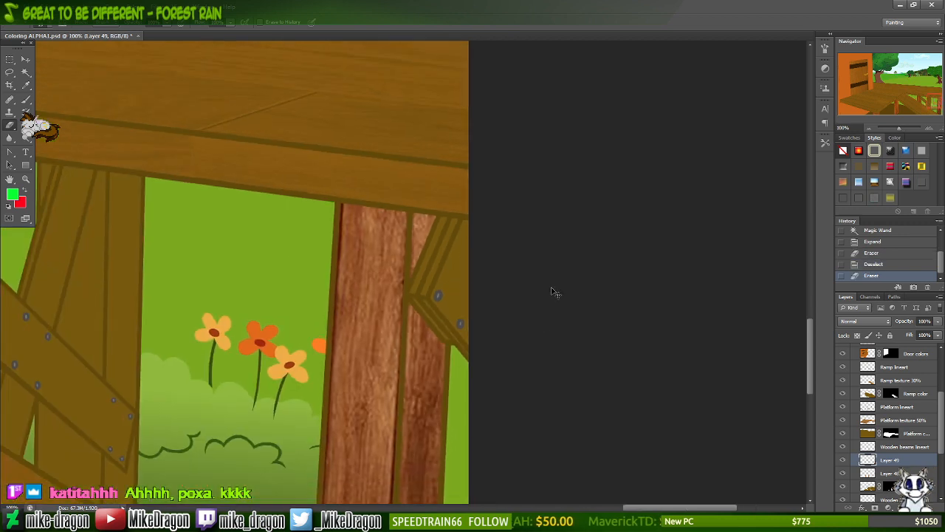
pyautogui.hotkey('ctrl', '-')
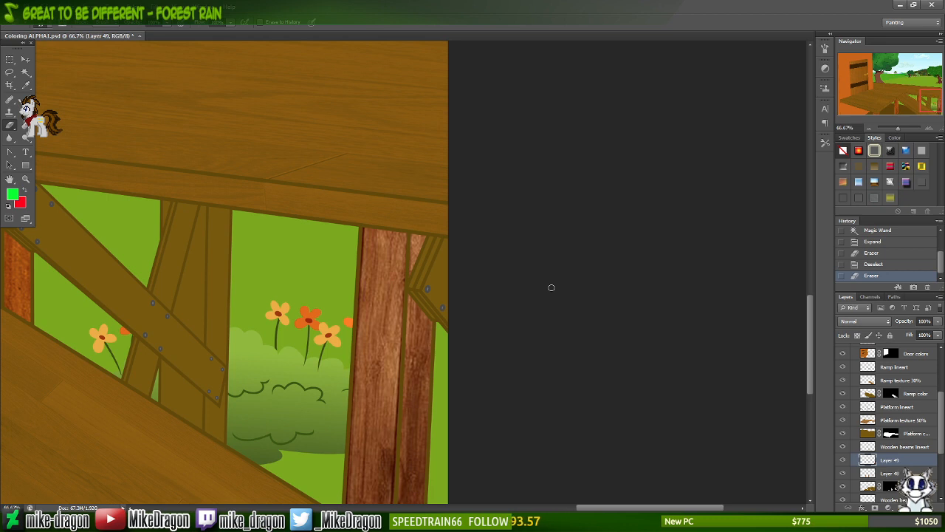
# - Merge Layer 49 with the rightmost beam's wood texture down into Layer 48
pyautogui.rightClick(892, 456)
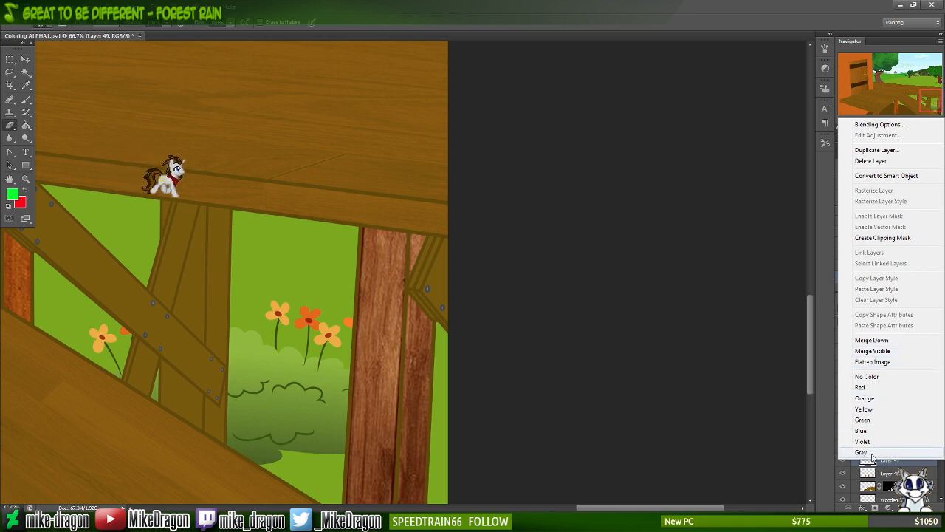
pyautogui.click(872, 339)
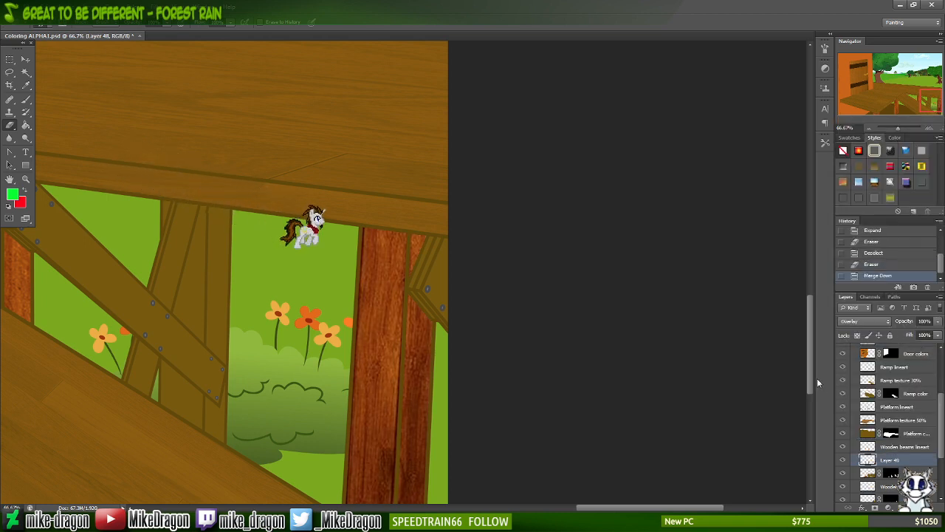
pyautogui.hotkey('ctrl', '-')
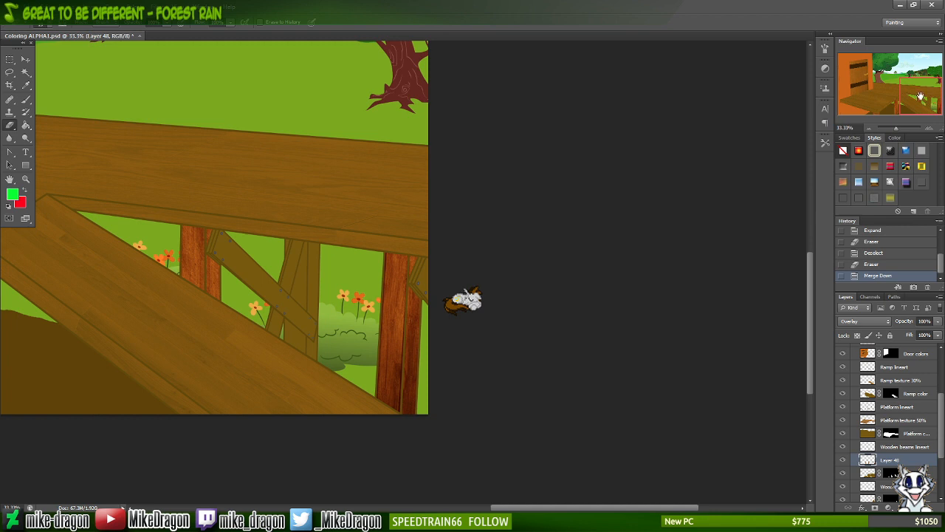
pyautogui.moveTo(921, 96); pyautogui.dragTo(899, 103)
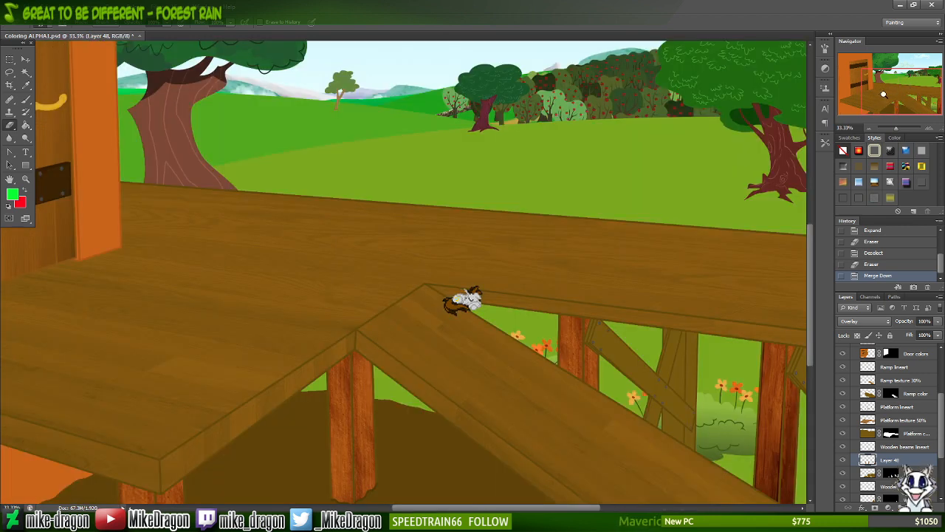
# - Check which layer holds the untextured middle beam by toggling its visibility, and select the Wooden beam color layer
pyautogui.hotkey('ctrl', '+')
pyautogui.hotkey('ctrl', '+')
pyautogui.hotkey('ctrl', '+')
pyautogui.moveTo(902, 91); pyautogui.dragTo(930, 101)
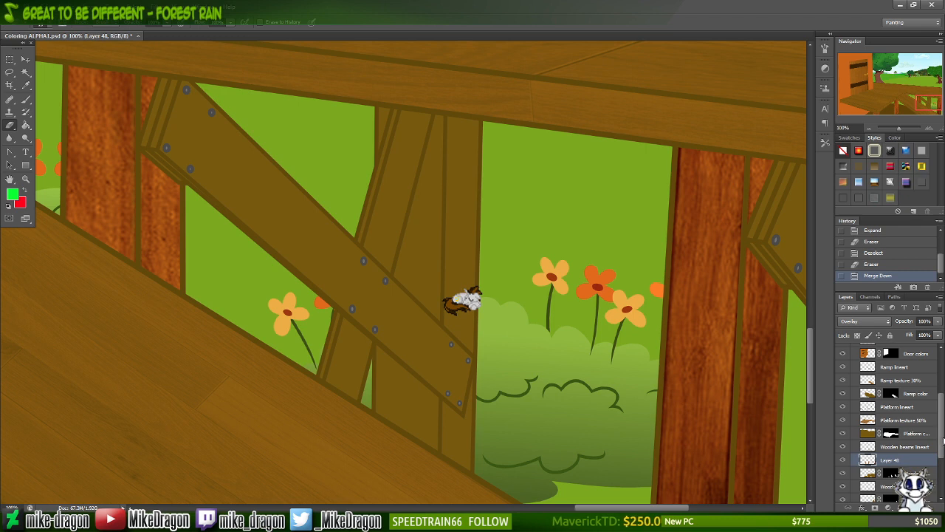
pyautogui.moveTo(944, 438); pyautogui.dragTo(944, 461)
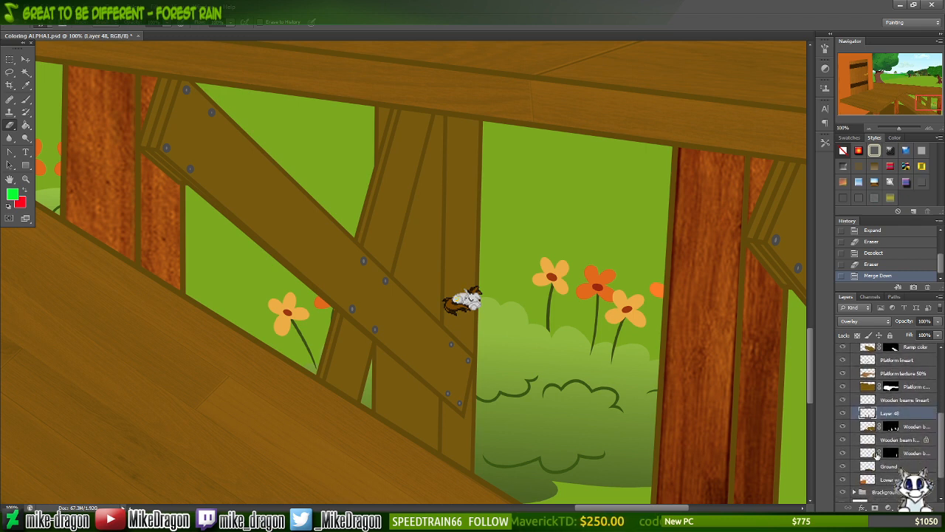
pyautogui.click(844, 454)
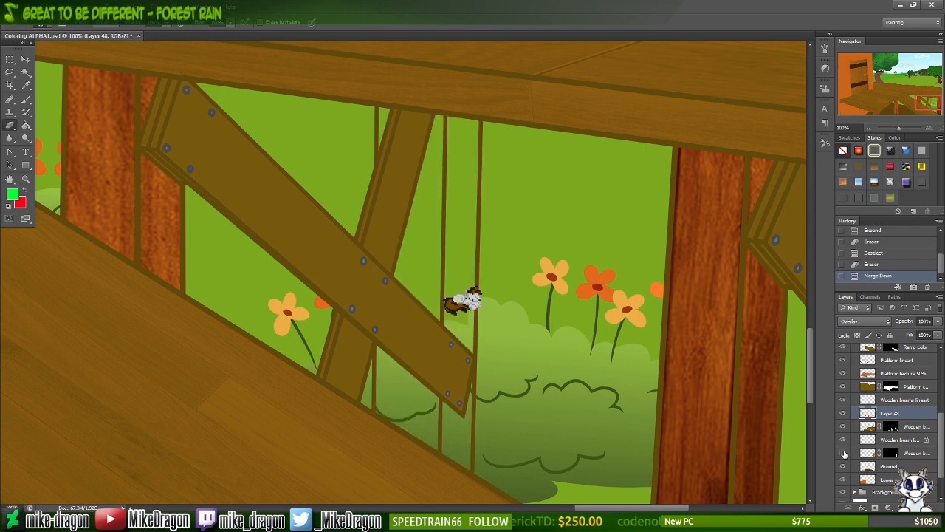
pyautogui.click(844, 454)
pyautogui.click(864, 453)
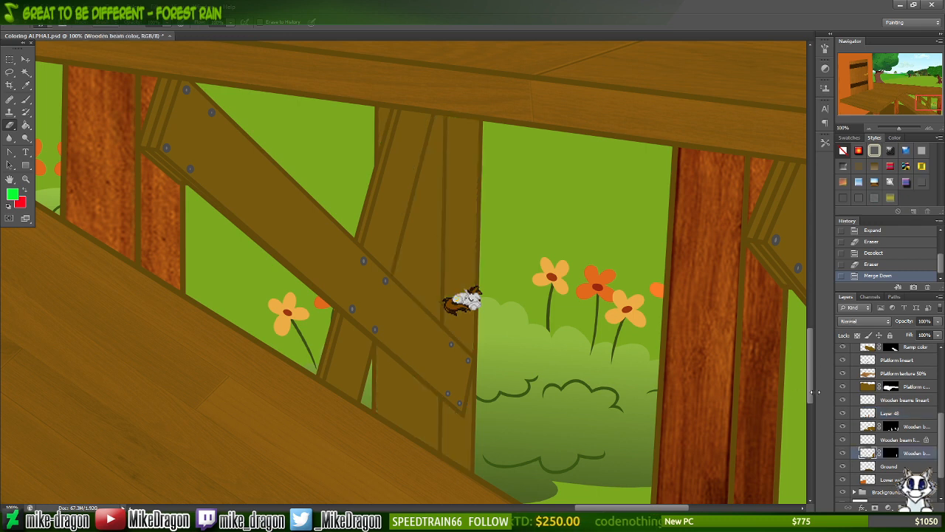
pyautogui.hotkey('ctrl', '-')
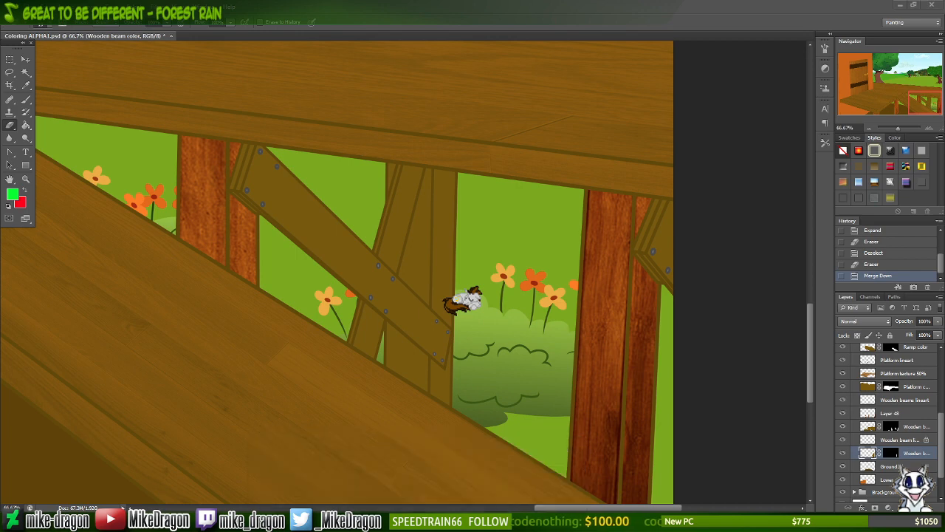
# - Open the plank texture 8ed95bf38bc11c63890da16ba9e895e0.jpg from the Assets & Textures folder, copy it whole and paste it above the Wooden beam color layer
pyautogui.click(515, 473)
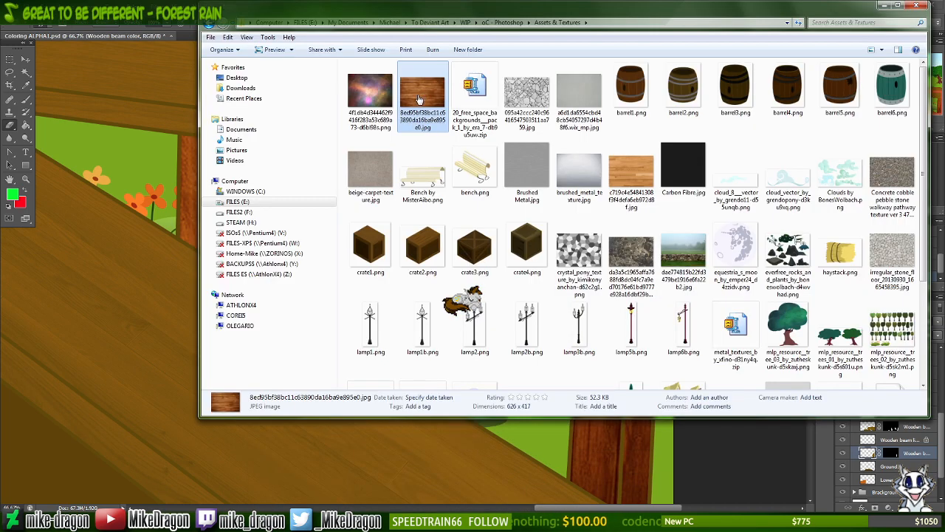
pyautogui.moveTo(426, 93); pyautogui.dragTo(192, 28)
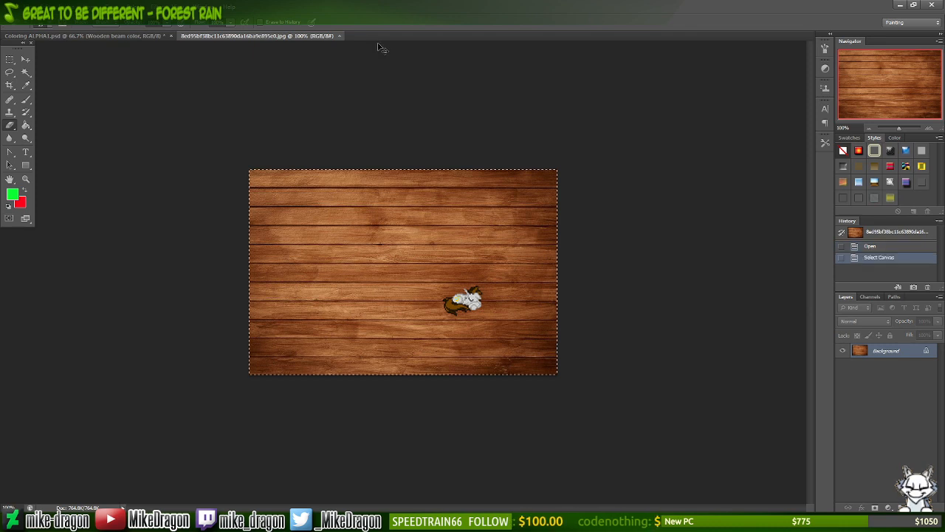
pyautogui.click(134, 35)
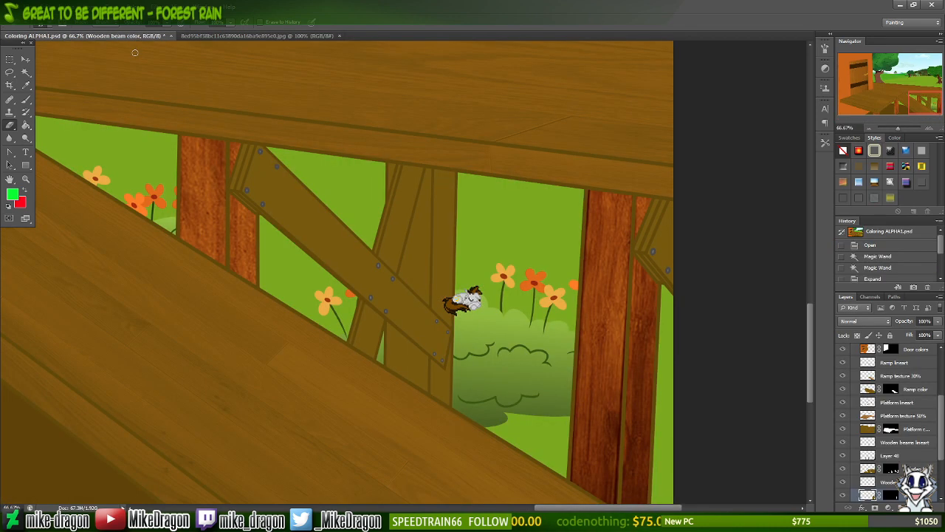
pyautogui.hotkey('ctrl', 'v')
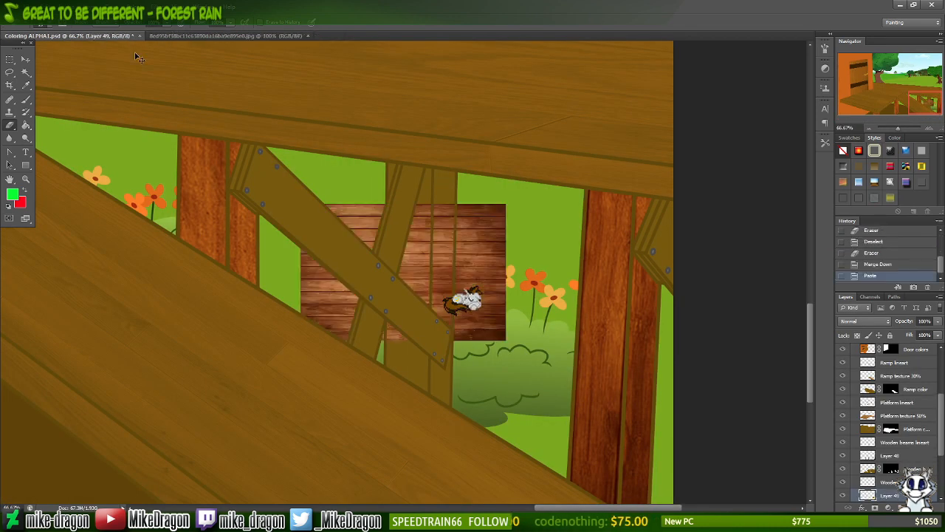
# - With Free Transform, rotate the pasted plank texture 90° to run vertically and enlarge it over the middle beam
pyautogui.hotkey('ctrl', 't')
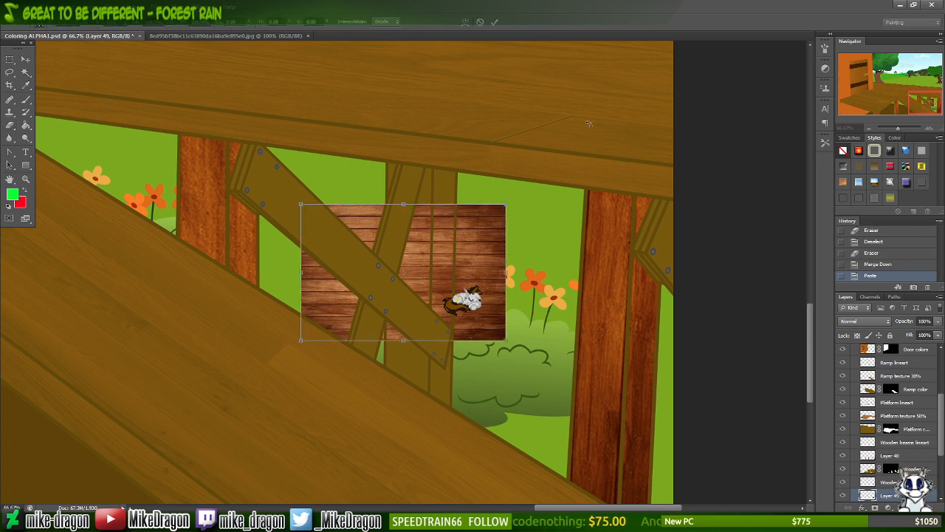
pyautogui.moveTo(515, 129); pyautogui.dragTo(306, 137)
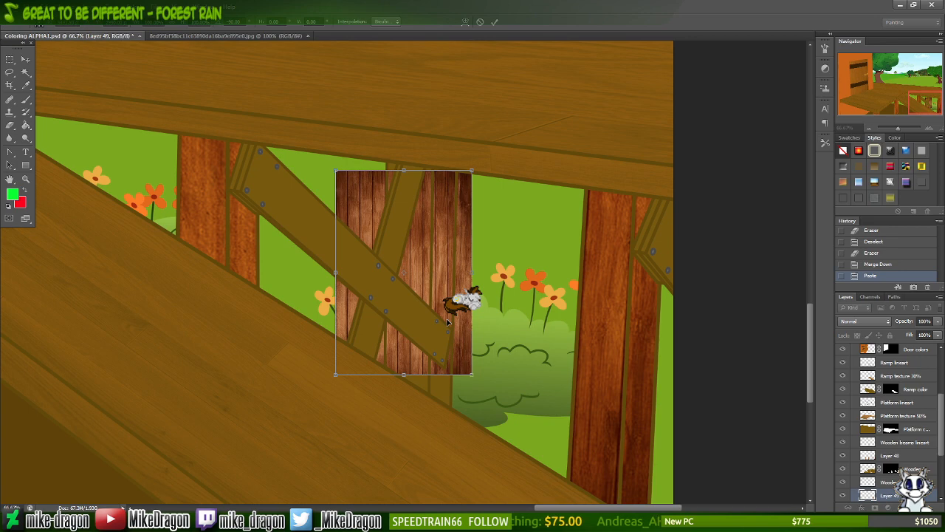
pyautogui.scroll(-3, 447, 320)
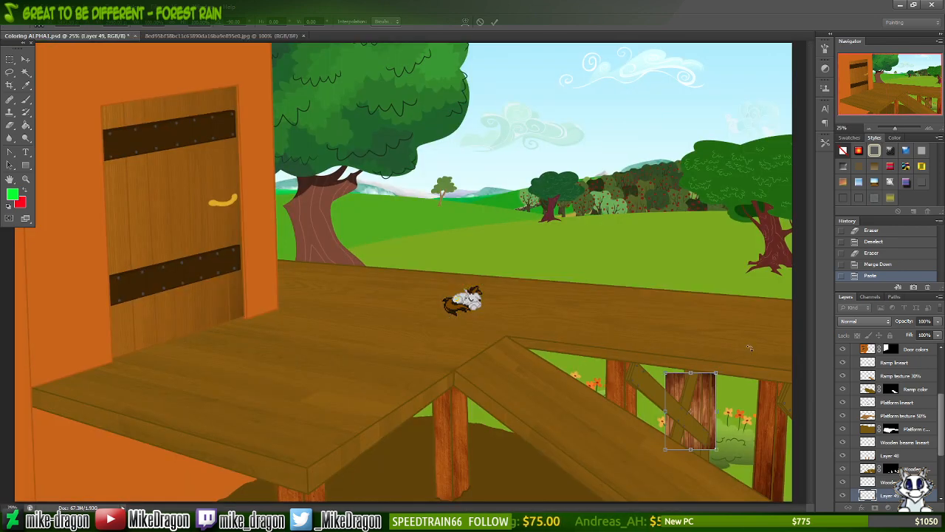
pyautogui.moveTo(702, 399); pyautogui.dragTo(724, 408)
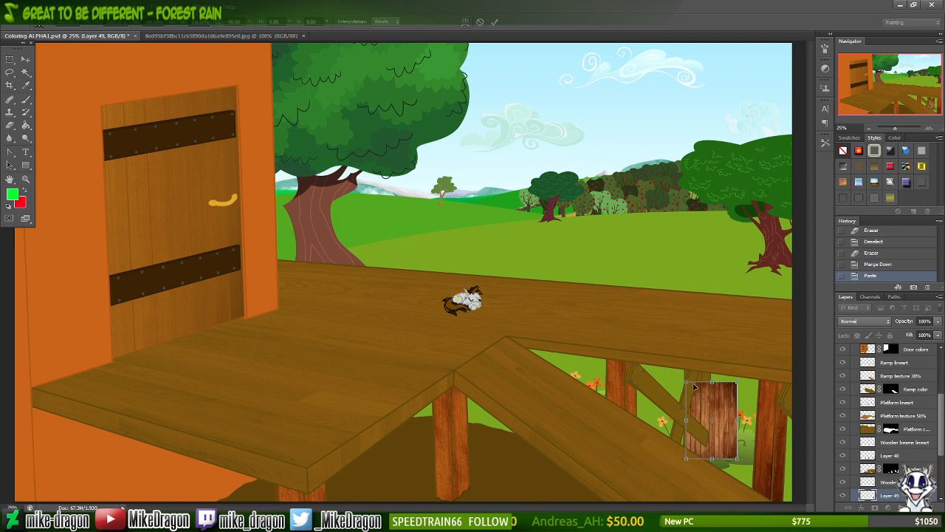
pyautogui.moveTo(687, 382); pyautogui.dragTo(594, 280)
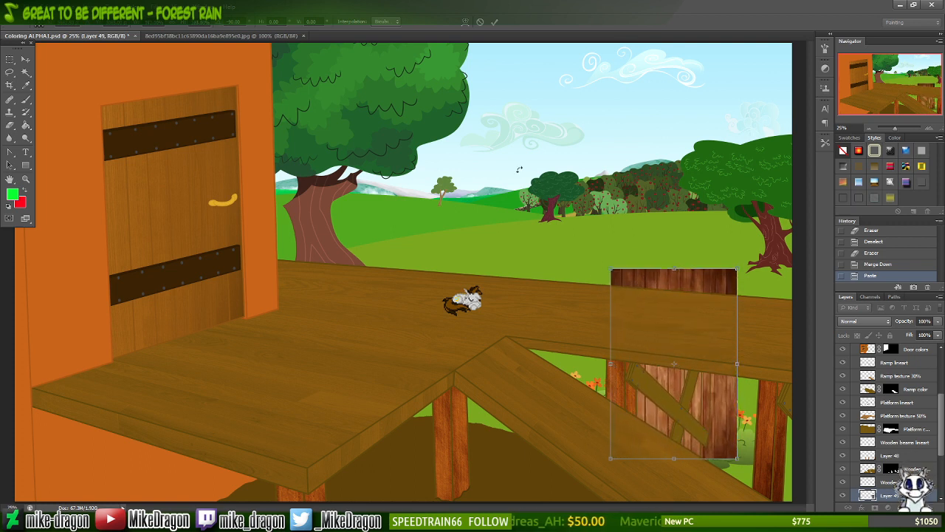
pyautogui.click(397, 22)
pyautogui.click(396, 25)
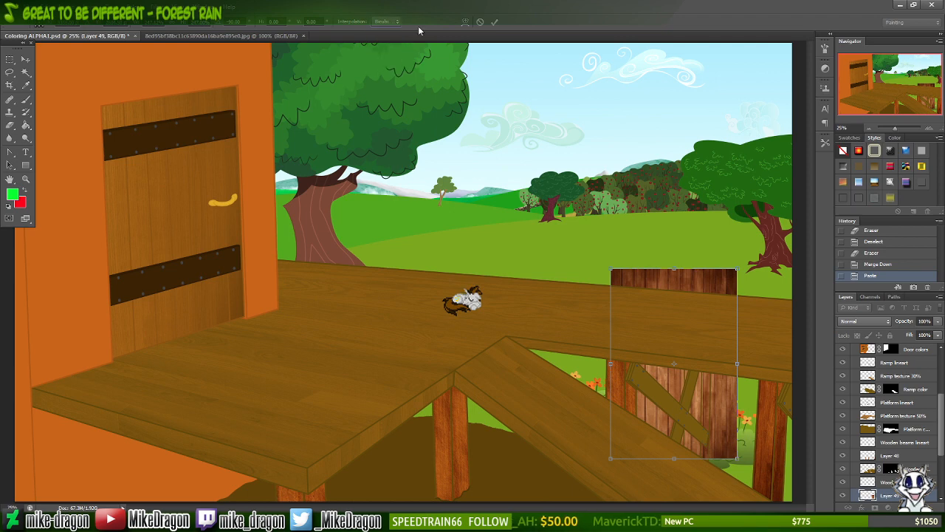
pyautogui.moveTo(713, 324); pyautogui.dragTo(723, 328)
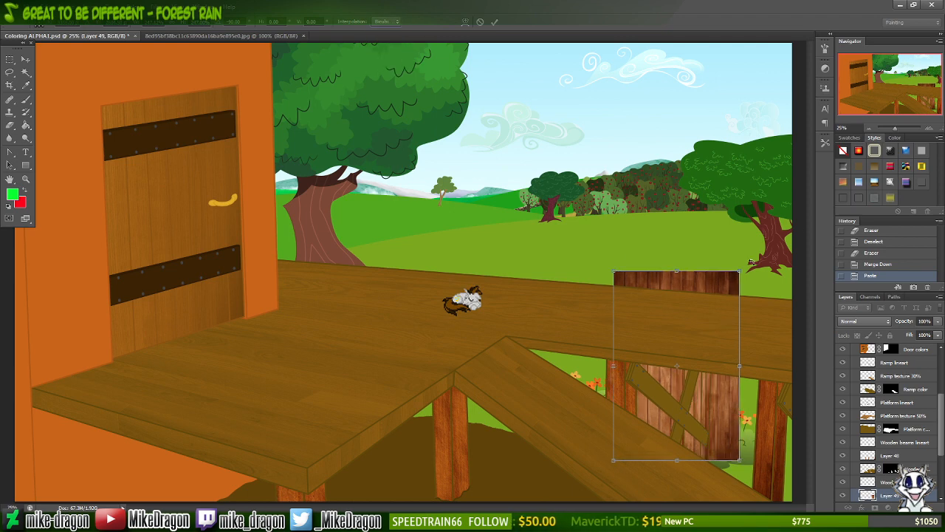
# - Shift the texture further over the middle beam and tilt it slightly clockwise to follow the beam's slant
pyautogui.hotkey('ctrl', '+')
pyautogui.hotkey('ctrl', '+')
pyautogui.moveTo(909, 91); pyautogui.dragTo(933, 107)
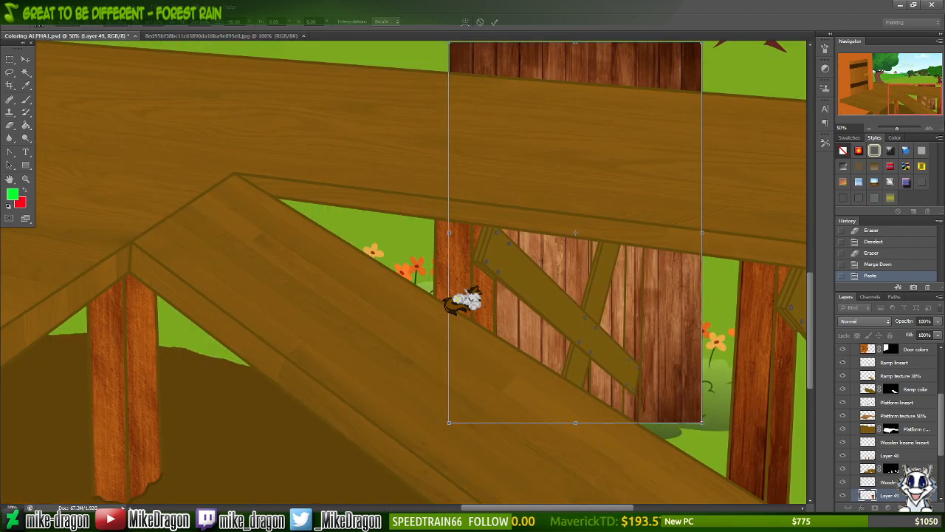
pyautogui.hotkey('ctrl', '+')
pyautogui.hscroll(4, 642, 195)
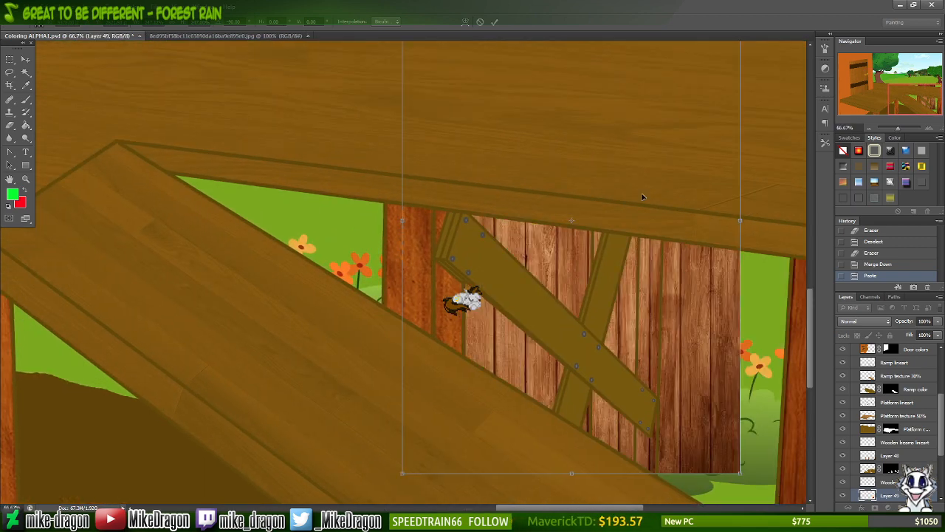
pyautogui.hscroll(3, 659, 201)
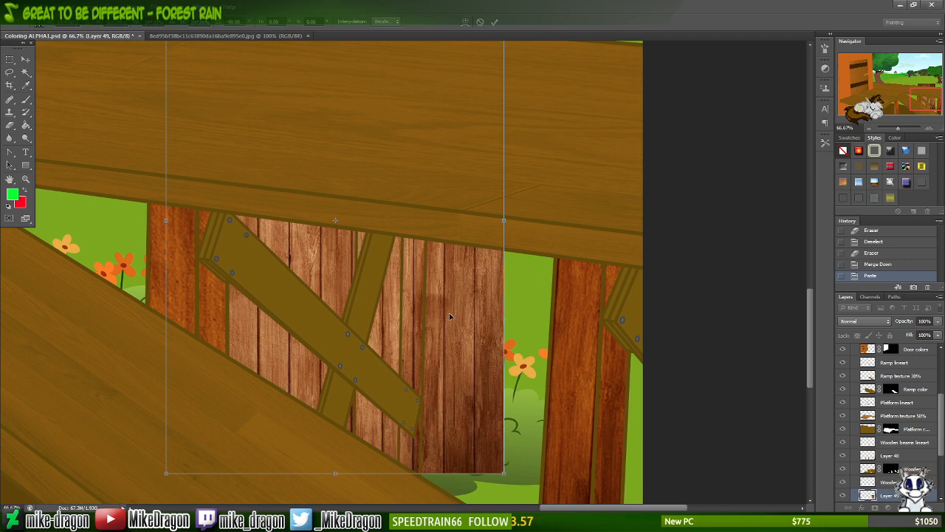
pyautogui.moveTo(449, 316); pyautogui.dragTo(517, 330)
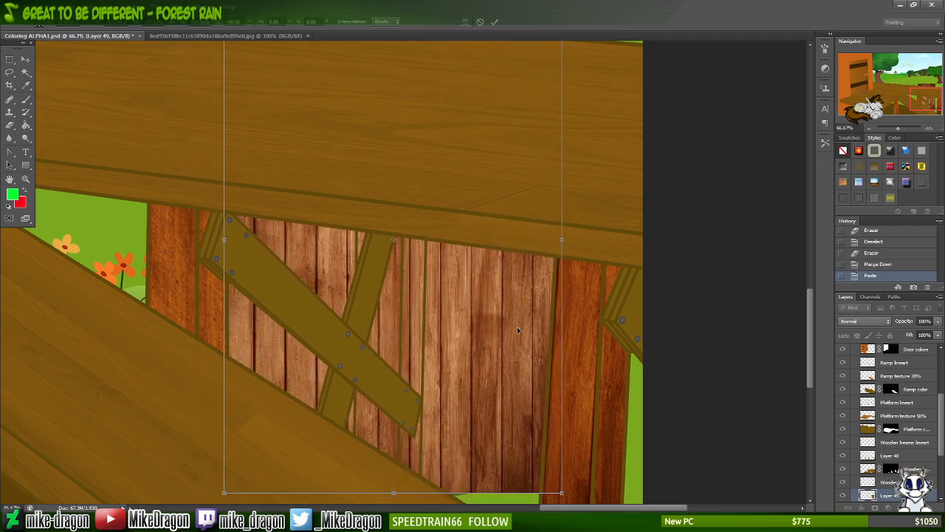
pyautogui.moveTo(595, 326); pyautogui.dragTo(599, 338)
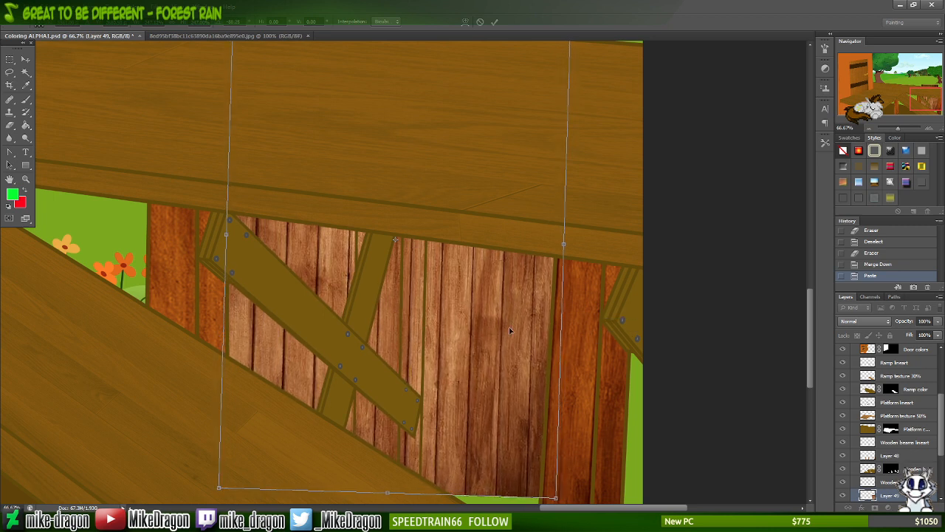
# - Move the texture's edge onto the middle beam, fine-tune its tilt, widen it away from the beam and apply the transform
pyautogui.moveTo(500, 330); pyautogui.dragTo(343, 320)
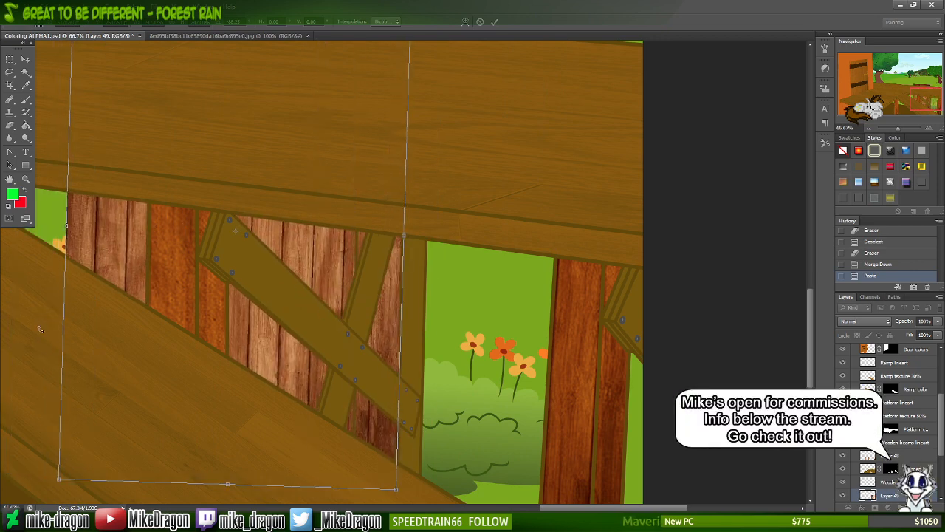
pyautogui.moveTo(38, 320); pyautogui.dragTo(69, 323)
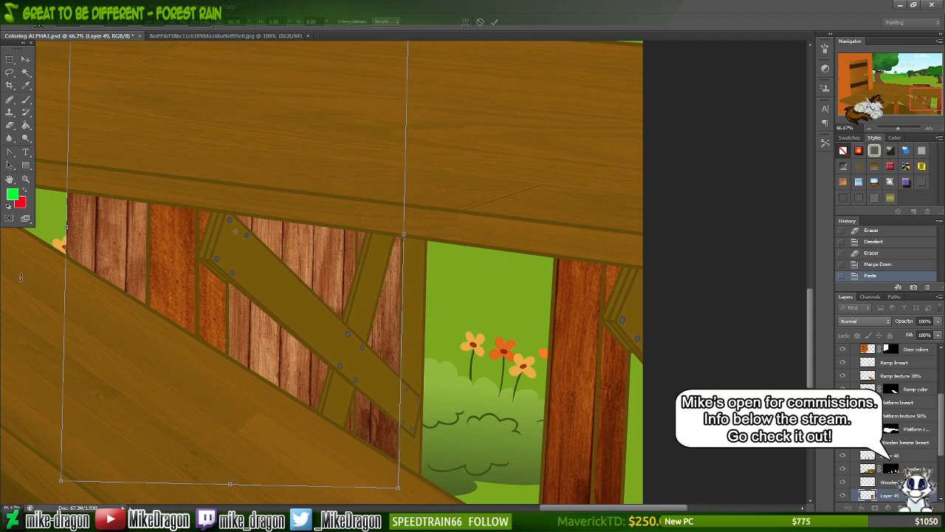
pyautogui.moveTo(22, 277); pyautogui.dragTo(16, 277)
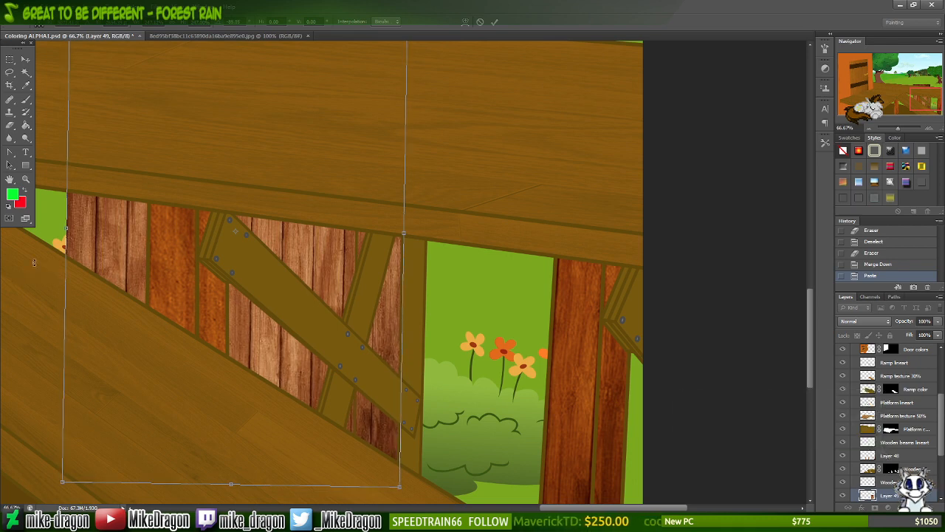
pyautogui.hotkey('ctrl', '-')
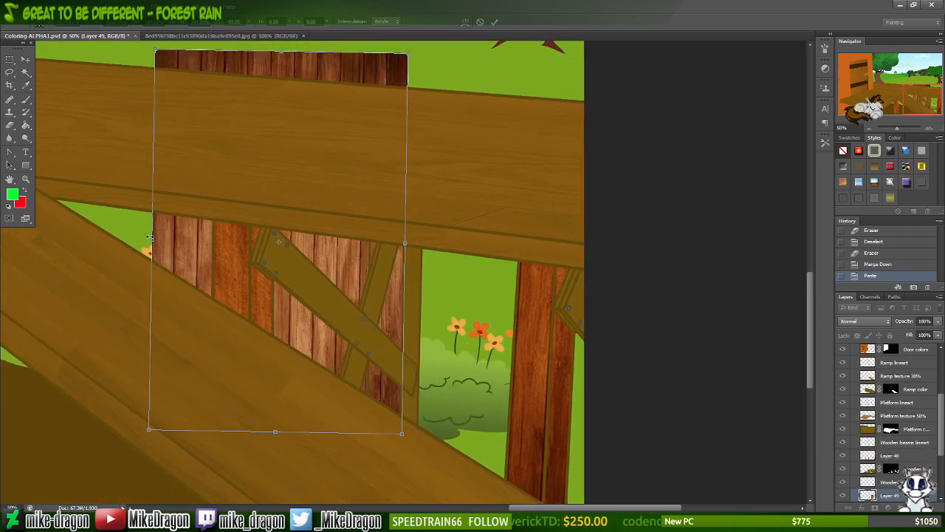
pyautogui.moveTo(152, 241); pyautogui.dragTo(3, 237)
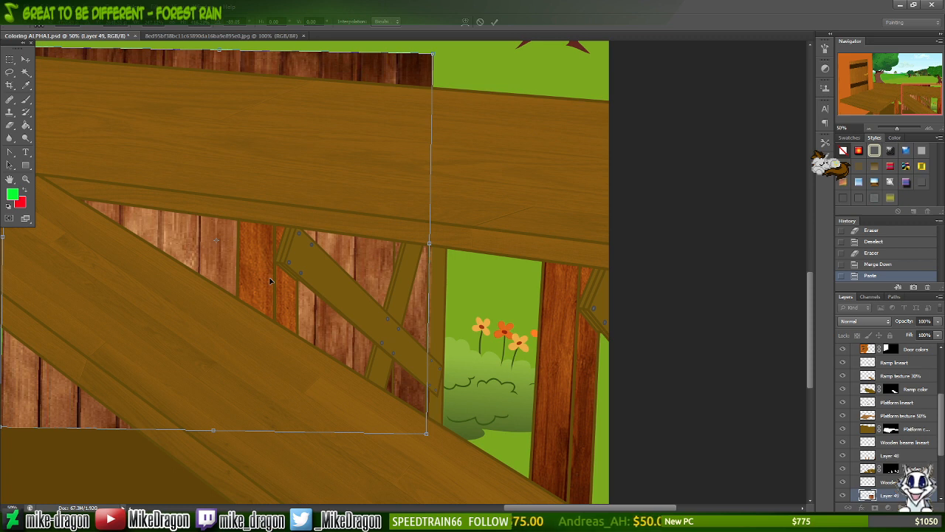
pyautogui.press('Return')
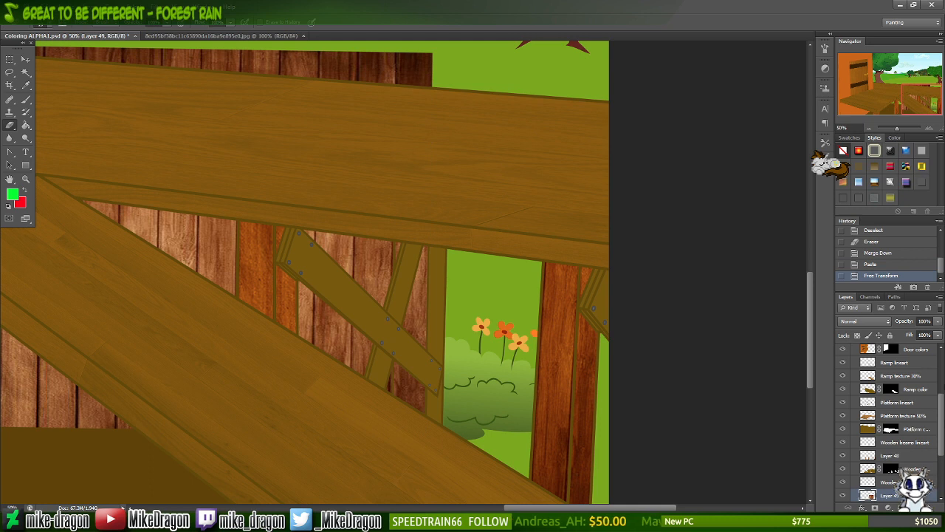
# - On the Wooden beam lineart layer, select the area outside the middle beam's front face with the Magic Wand and expand the selection
pyautogui.click(869, 482)
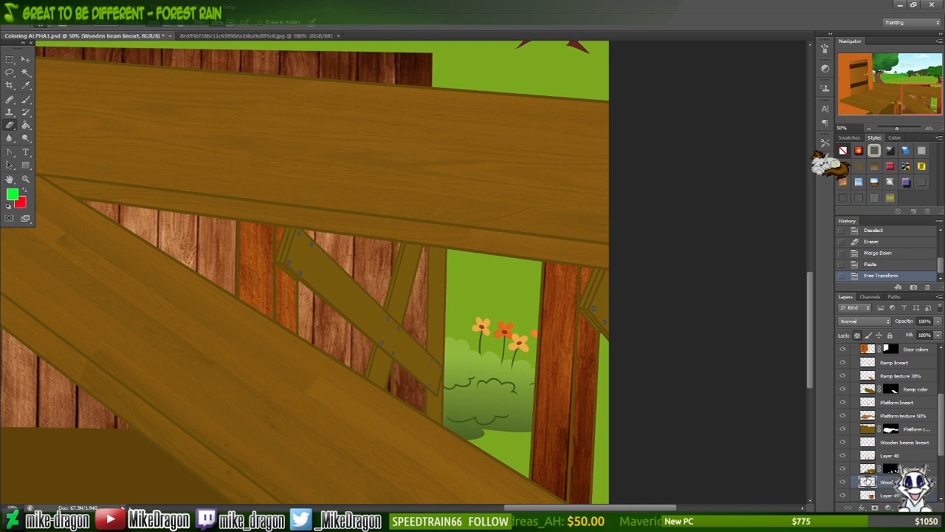
pyautogui.press('w')
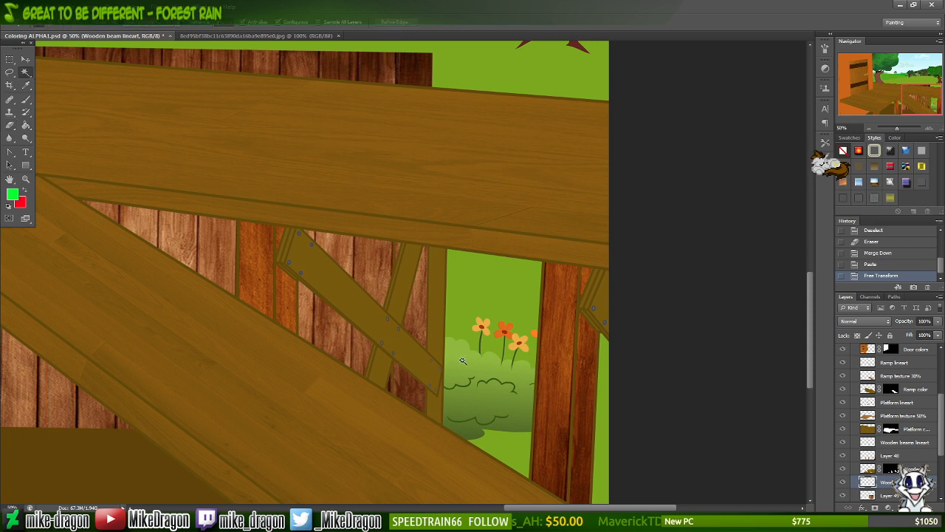
pyautogui.click(485, 376)
pyautogui.click(131, 8)
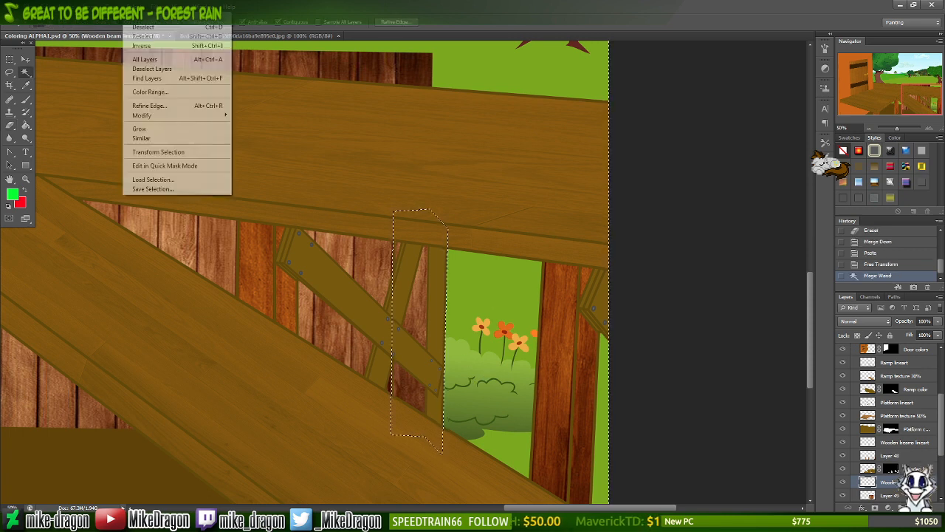
pyautogui.moveTo(164, 116)
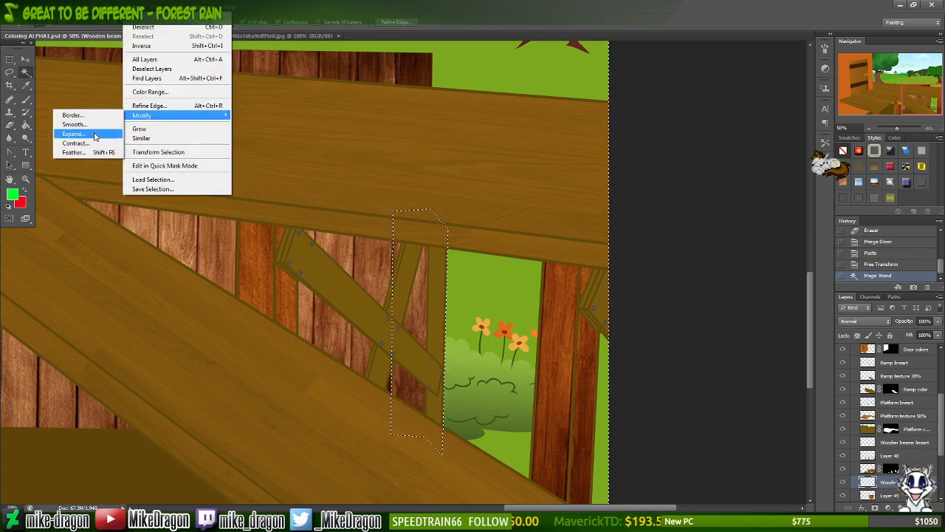
pyautogui.click(67, 135)
pyautogui.press('Return')
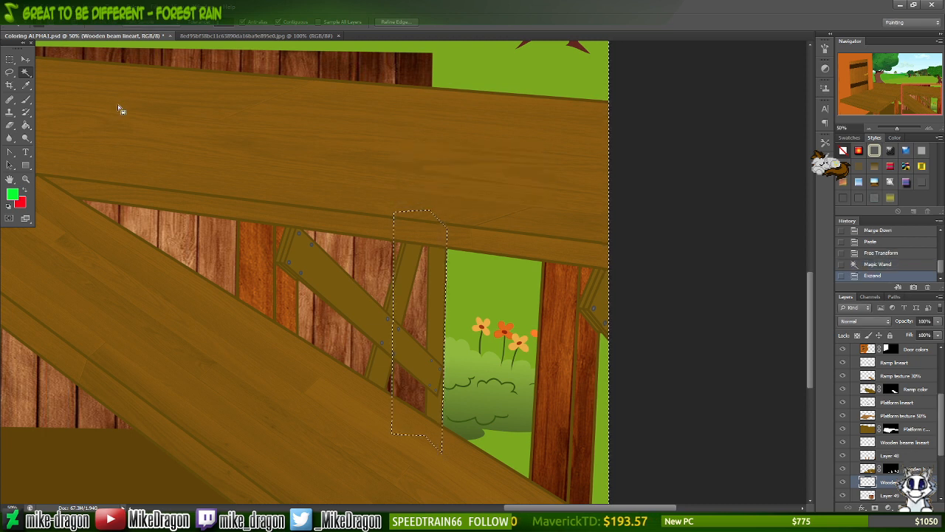
# - Clear the selected overflow texture from Layer 49 and deselect
pyautogui.press('e')
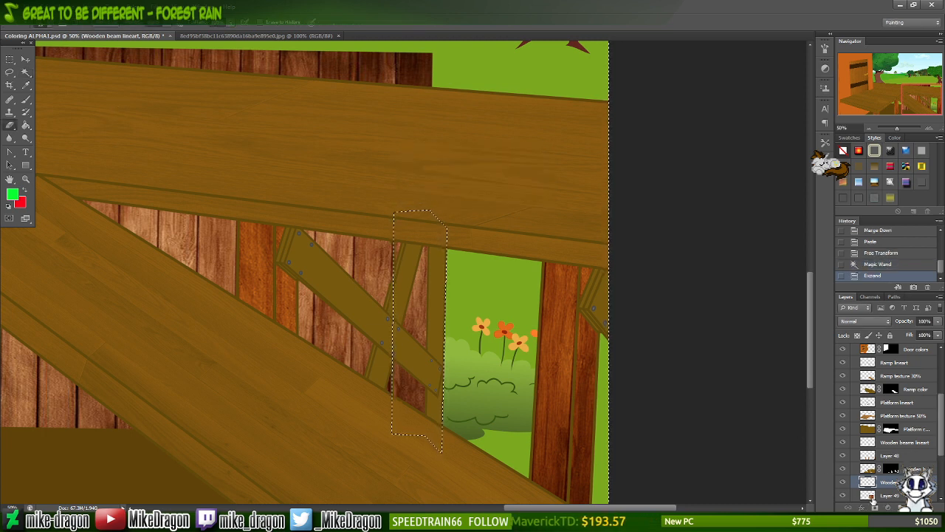
pyautogui.click(872, 496)
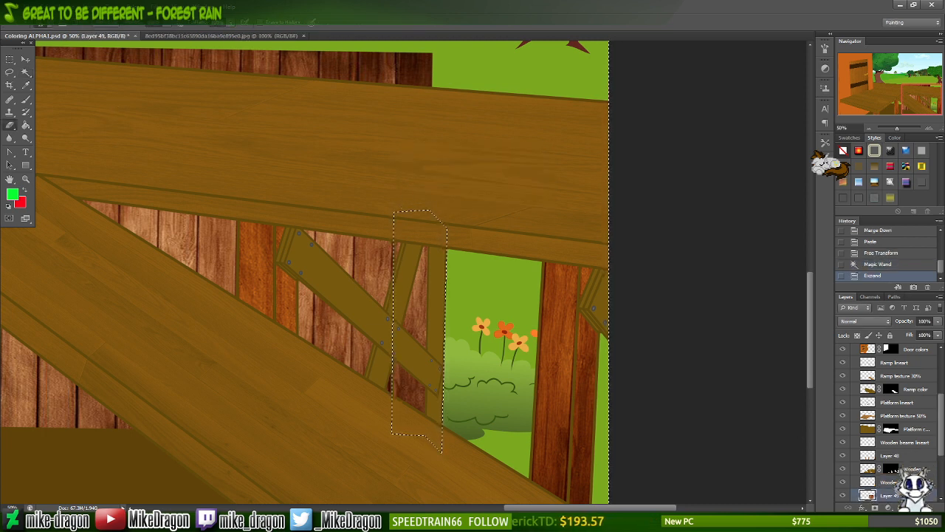
pyautogui.press('Delete')
pyautogui.hotkey('ctrl', 'd')
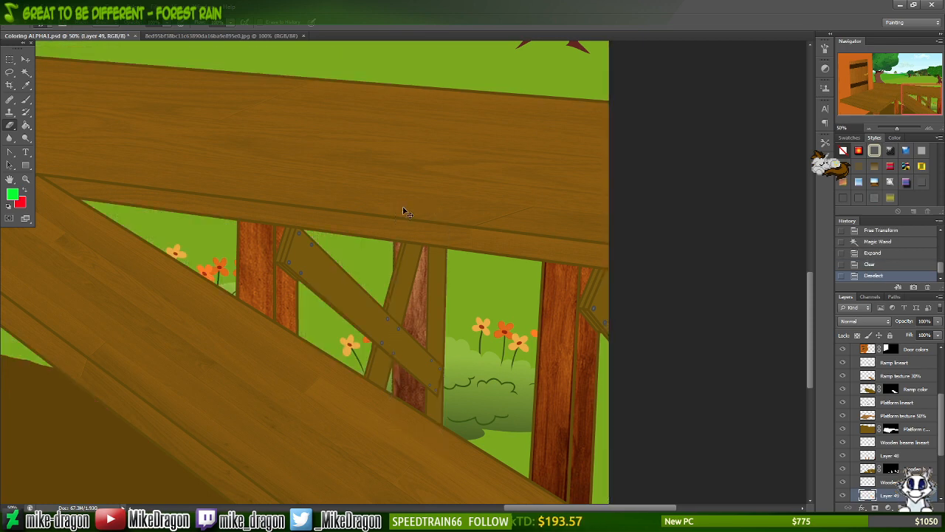
# - Erase the remaining texture overflow on Layer 49 along the line between the middle beam's front face and its narrow side face
pyautogui.scroll(2, 403, 212)
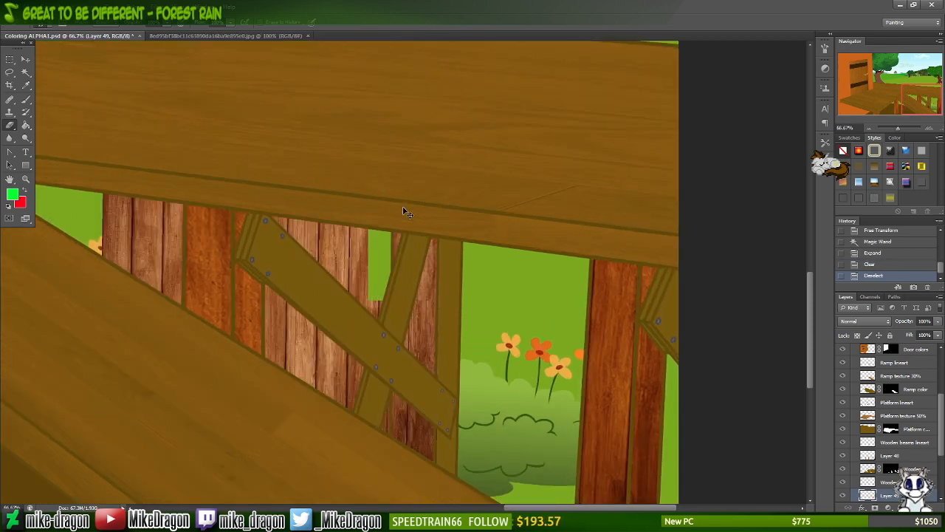
pyautogui.scroll(1, 404, 212)
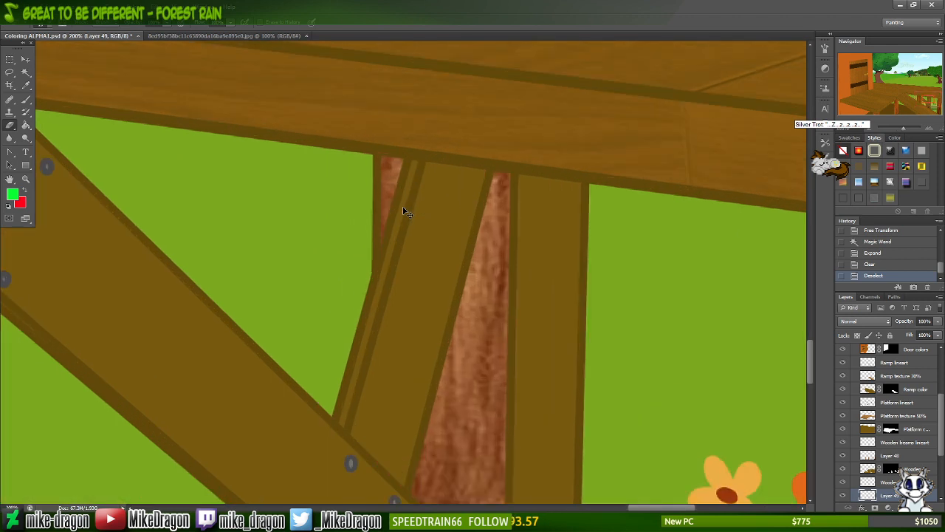
pyautogui.scroll(-1, 403, 158)
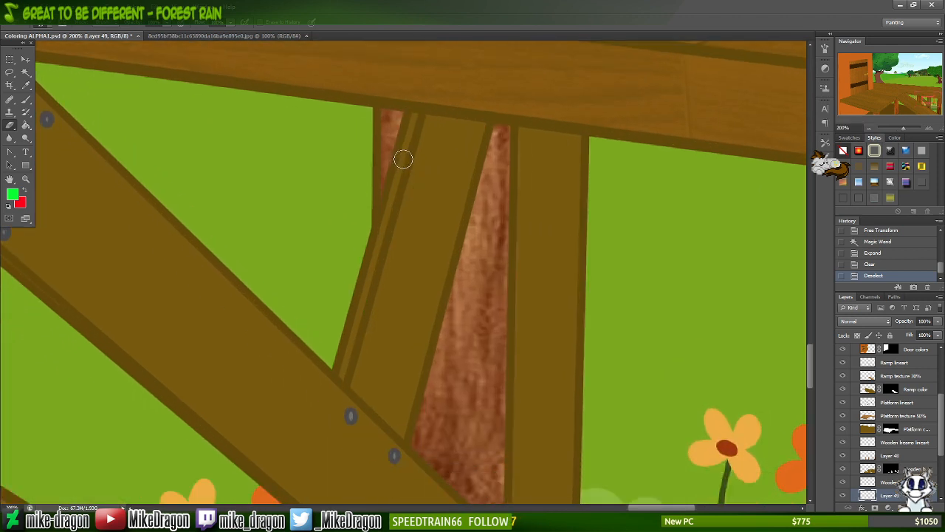
pyautogui.press('v')
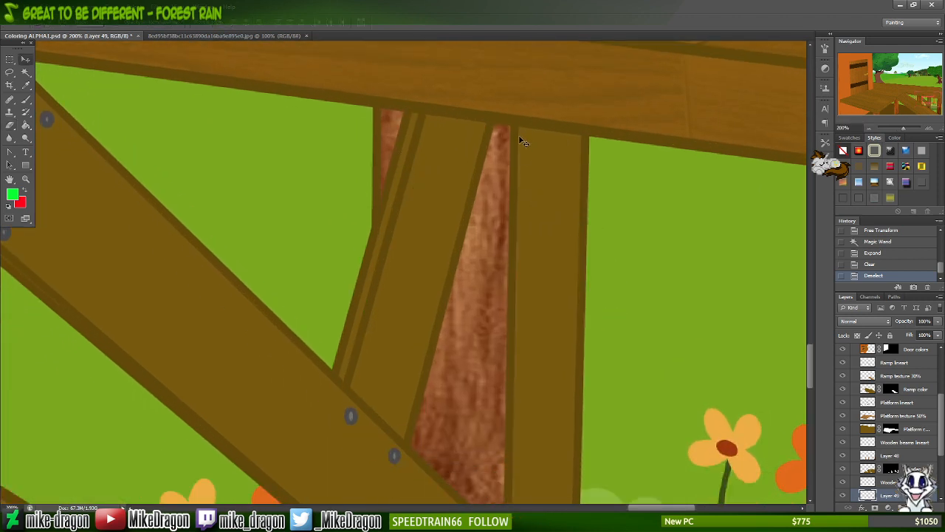
pyautogui.press('e')
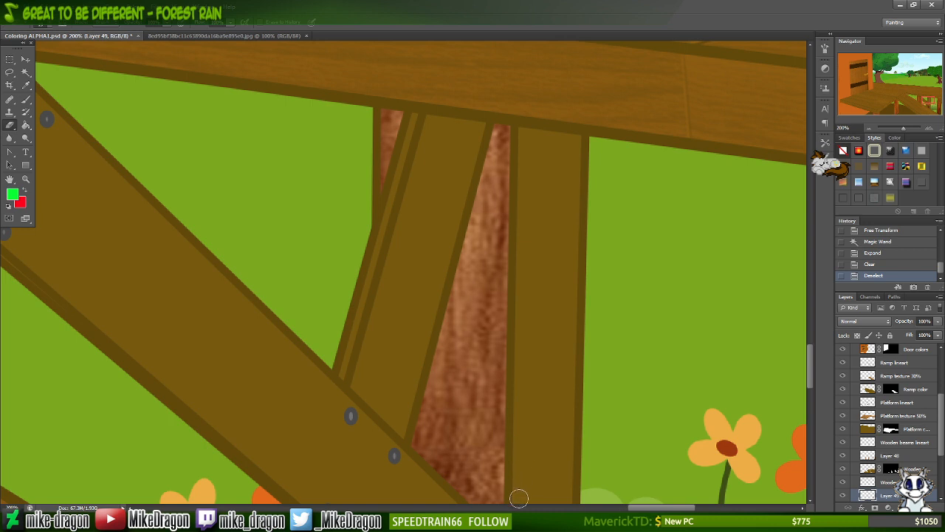
pyautogui.moveTo(520, 498); pyautogui.dragTo(520, 483)
pyautogui.moveTo(811, 363); pyautogui.dragTo(810, 398)
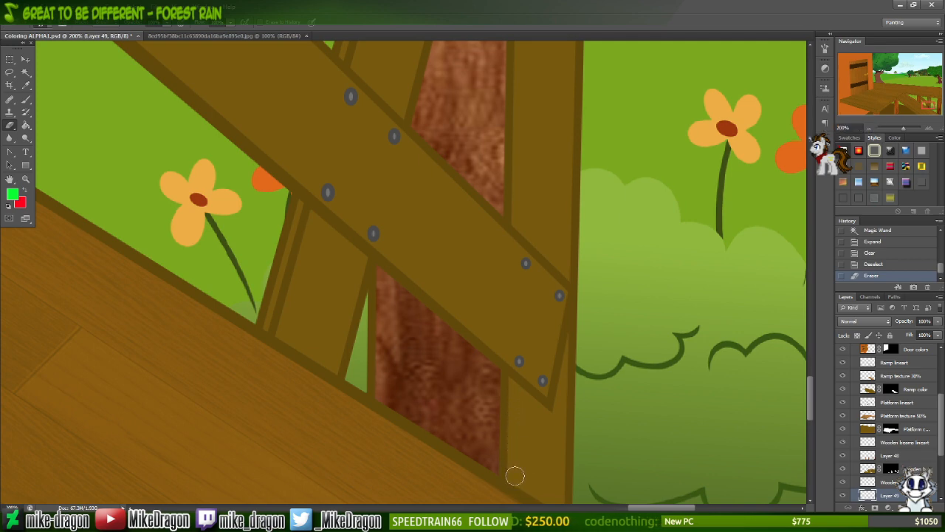
pyautogui.moveTo(515, 476)
pyautogui.mouseDown()
pyautogui.moveTo(515, 433)
pyautogui.moveTo(513, 475)
pyautogui.mouseUp()
pyautogui.moveTo(811, 398)
pyautogui.mouseDown()
pyautogui.moveTo(811, 415)
pyautogui.moveTo(811, 391)
pyautogui.mouseUp()
# - Set the opacity of Layer 48, which holds the finished beam textures, to 30%
pyautogui.hotkey('ctrl', '-')
pyautogui.hotkey('ctrl', '-')
pyautogui.hotkey('ctrl', '-')
pyautogui.hotkey('ctrl', '-')
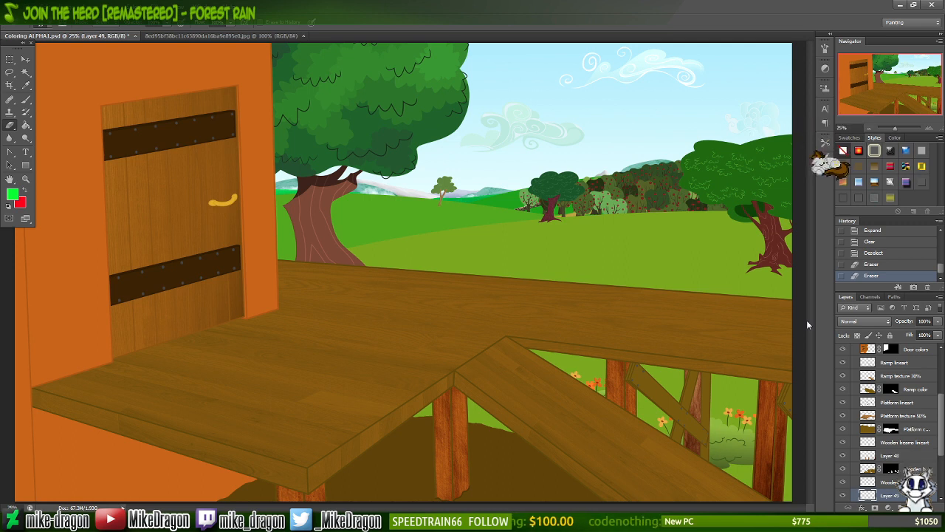
pyautogui.rightClick(893, 495)
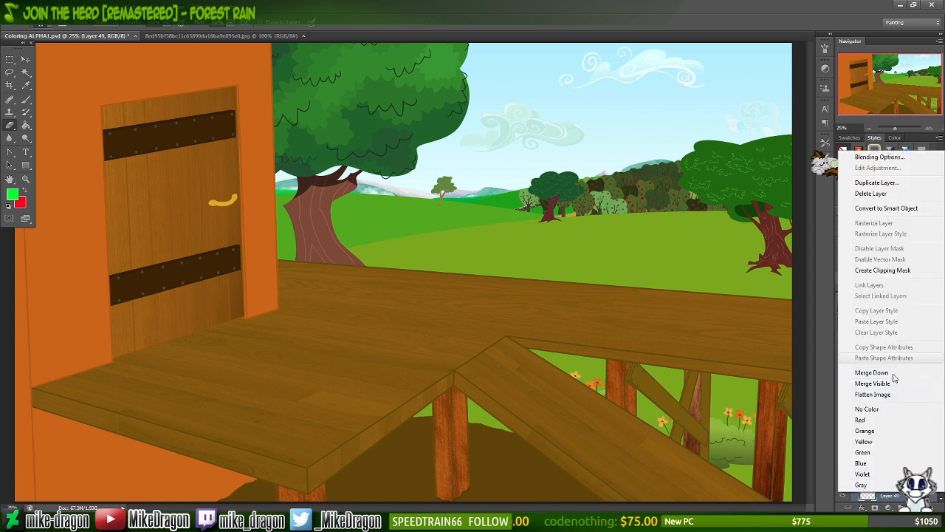
pyautogui.click(869, 498)
pyautogui.rightClick(890, 455)
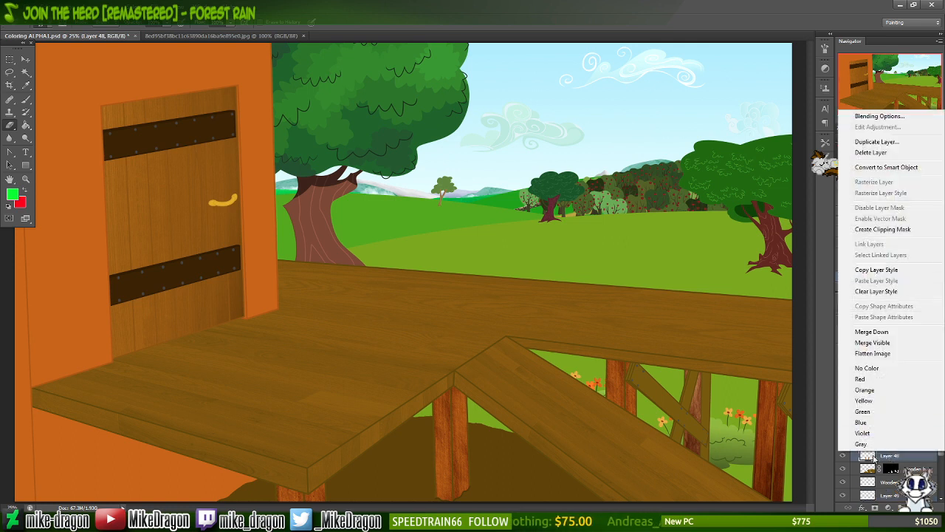
pyautogui.click(883, 449)
pyautogui.click(927, 322)
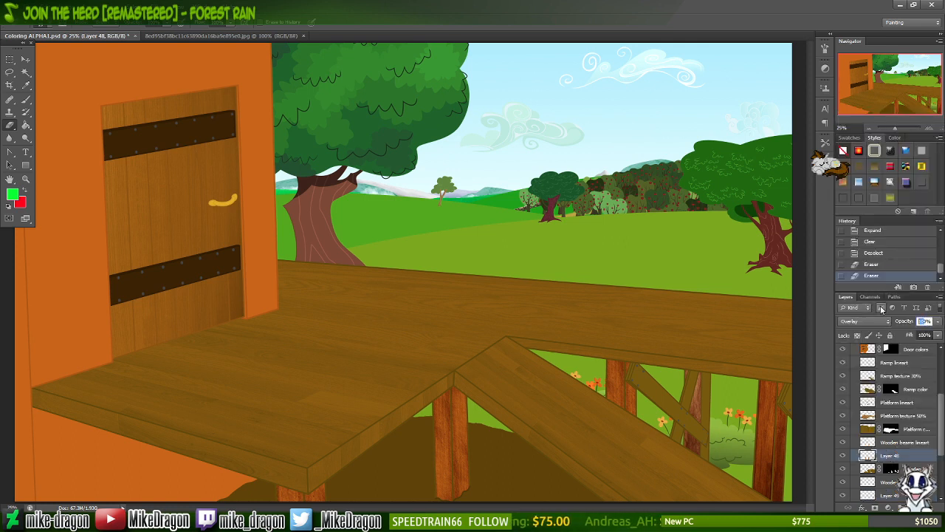
pyautogui.write('30')
pyautogui.press('Return')
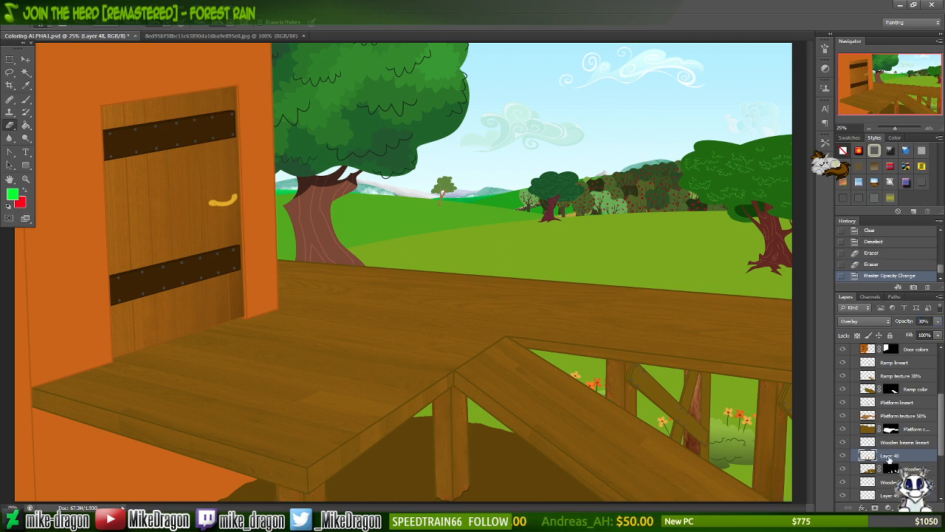
# - Copy the layer style of Layer 48 and paste it onto Layer 49
pyautogui.rightClick(892, 457)
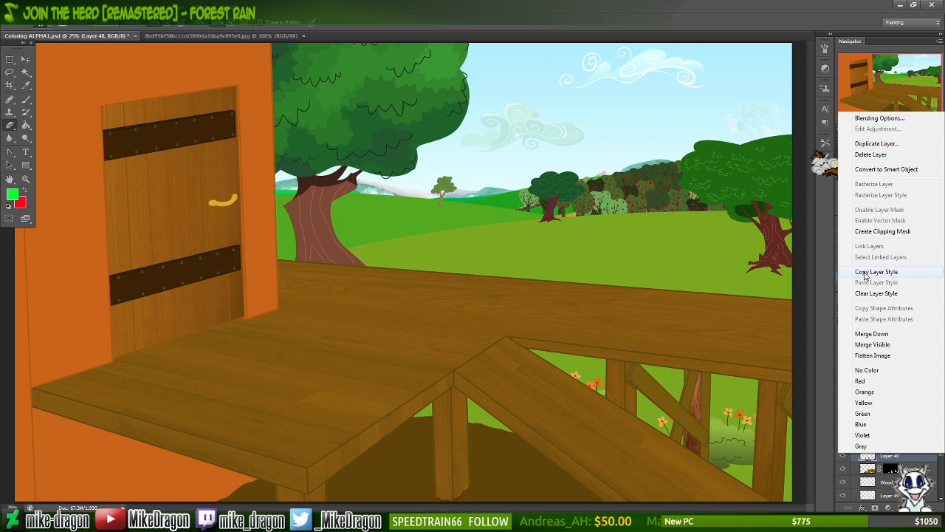
pyautogui.click(870, 271)
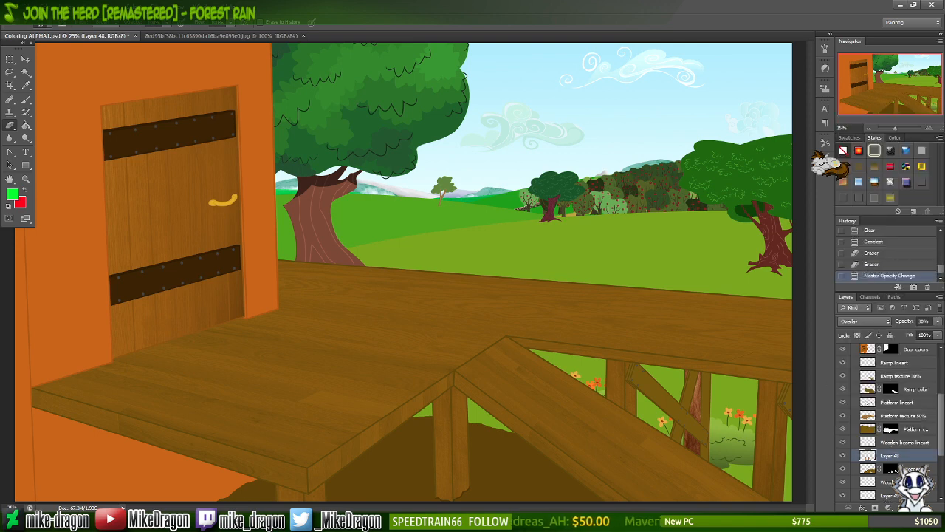
pyautogui.rightClick(890, 456)
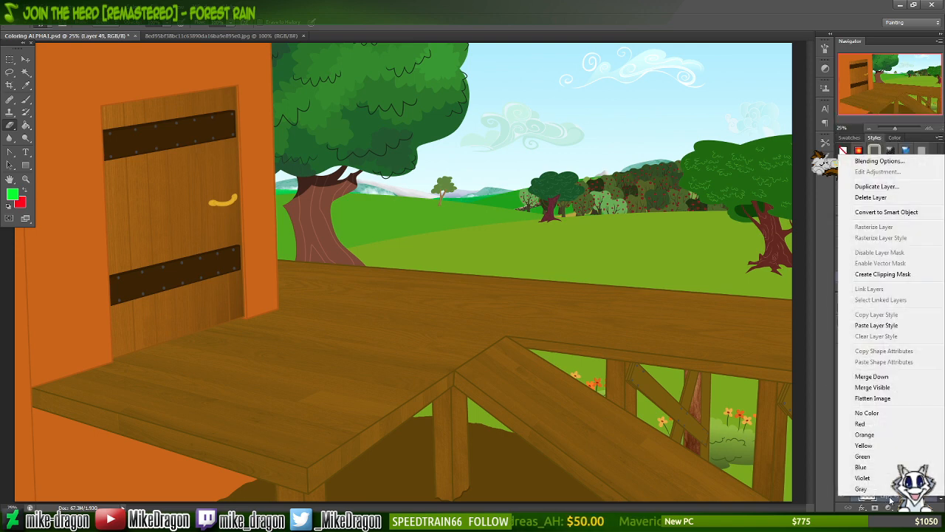
pyautogui.click(883, 326)
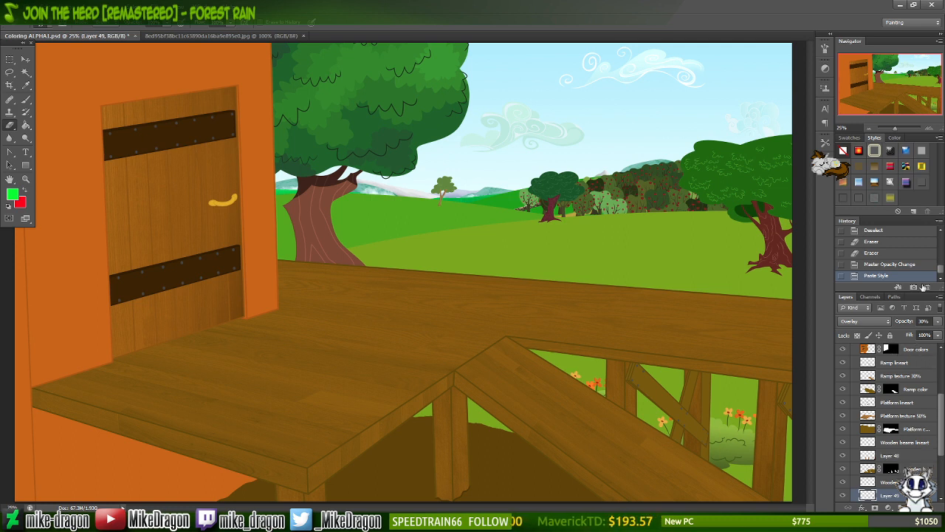
# - Set the opacity of Layer 49, the middle beam's texture, to 100%
pyautogui.hotkey('ctrl', '+')
pyautogui.hotkey('ctrl', '+')
pyautogui.hotkey('ctrl', '+')
pyautogui.hotkey('ctrl', '+')
pyautogui.moveTo(887, 85); pyautogui.dragTo(926, 101)
pyautogui.hotkey('ctrl', '-')
pyautogui.hotkey('ctrl', '-')
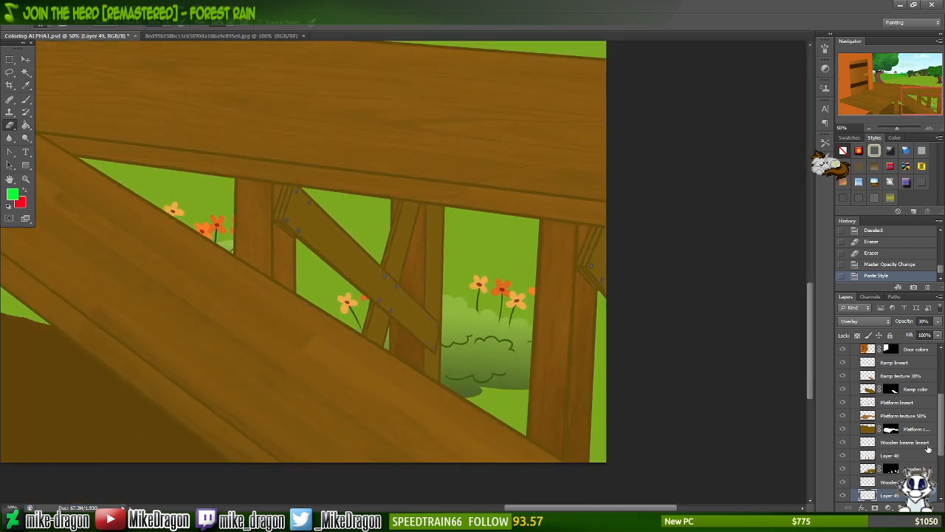
pyautogui.click(924, 322)
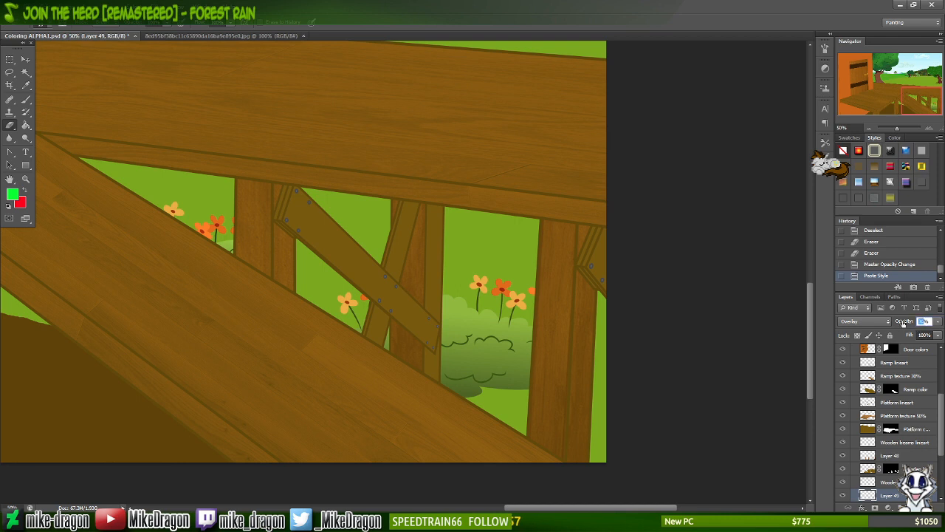
pyautogui.write('100')
pyautogui.press('Return')
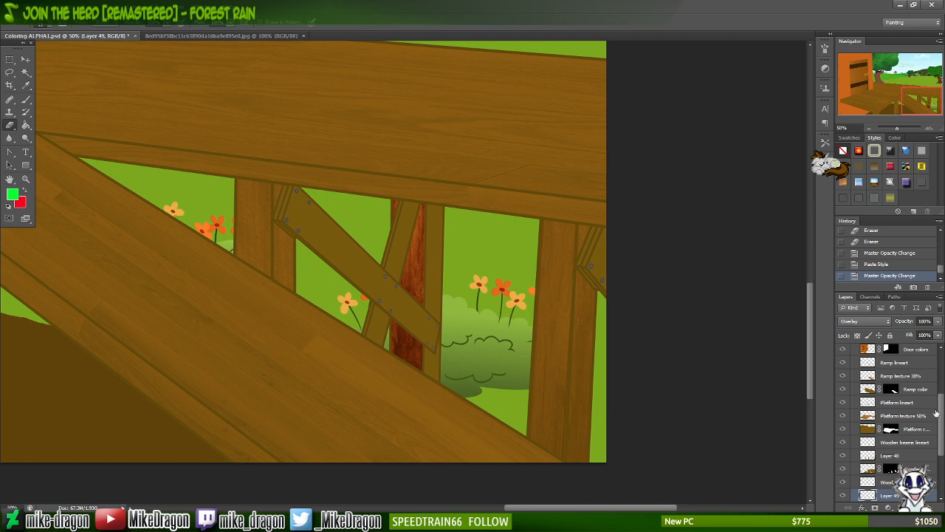
# - Paste another copy of the plank texture above Layer 49 and move it next to the middle beam
pyautogui.hotkey('ctrl', 'a')
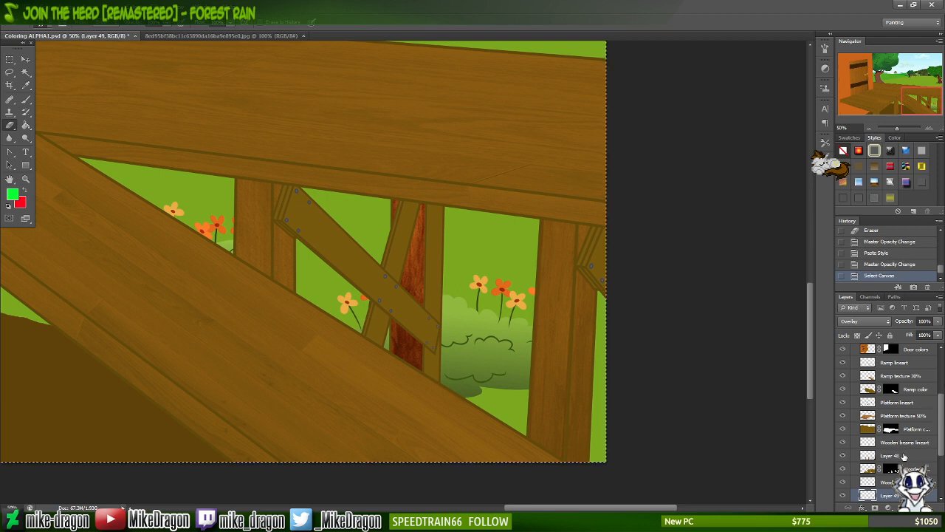
pyautogui.hotkey('ctrl', 'v')
pyautogui.press('v')
pyautogui.moveTo(226, 181); pyautogui.dragTo(449, 254)
# - With Free Transform, position the pasted texture over the middle beam's narrow side face and tilt it slightly clockwise
pyautogui.hotkey('ctrl', 't')
pyautogui.rightClick(482, 296)
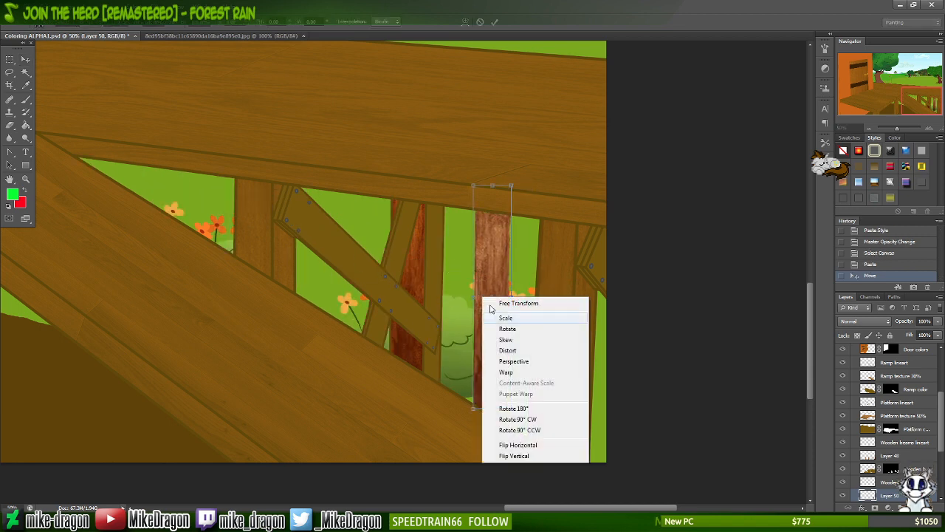
pyautogui.click(495, 254)
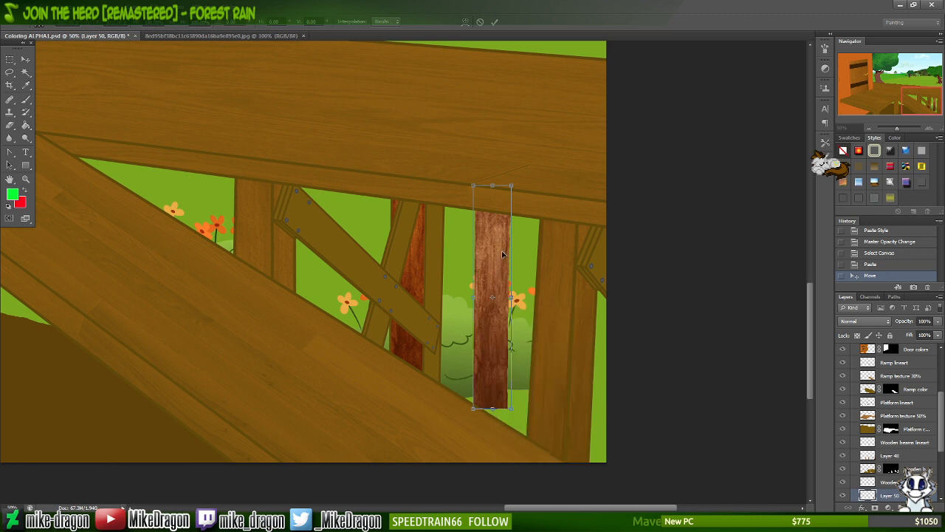
pyautogui.moveTo(502, 254); pyautogui.dragTo(436, 260)
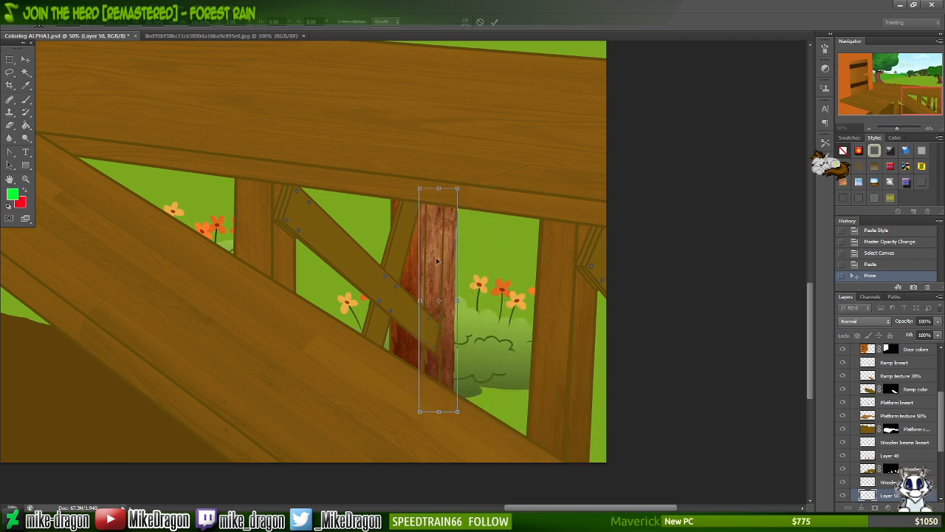
pyautogui.hotkey('ctrl', '+')
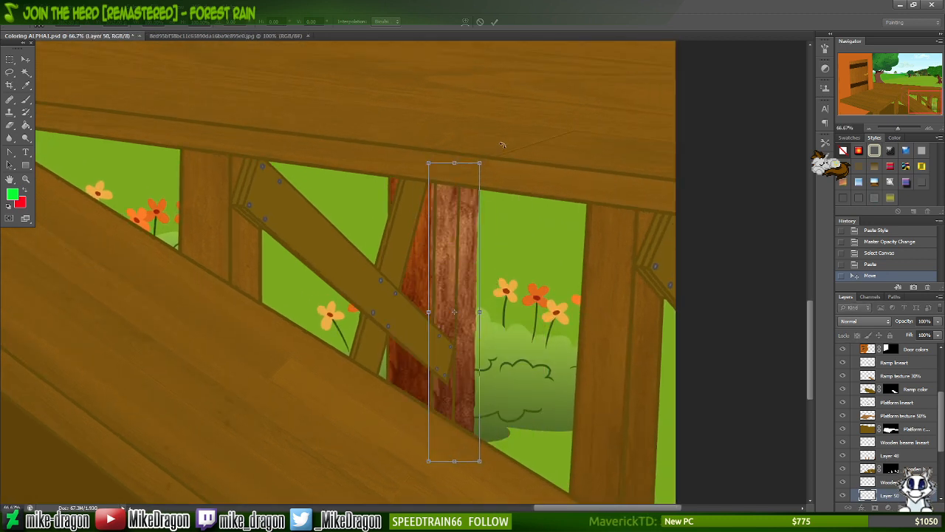
pyautogui.moveTo(502, 144); pyautogui.dragTo(508, 144)
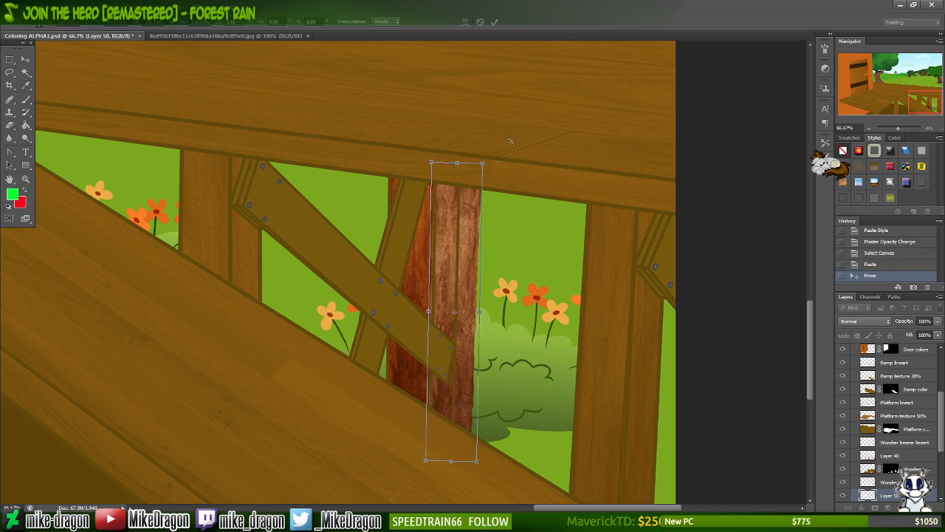
# - Nudge the pasted texture right, narrow it to the width of the middle beam's side face and skew its right edge upward
pyautogui.press('Right')
pyautogui.press('Right')
pyautogui.press('Right')
pyautogui.press('Right')
pyautogui.press('Right')
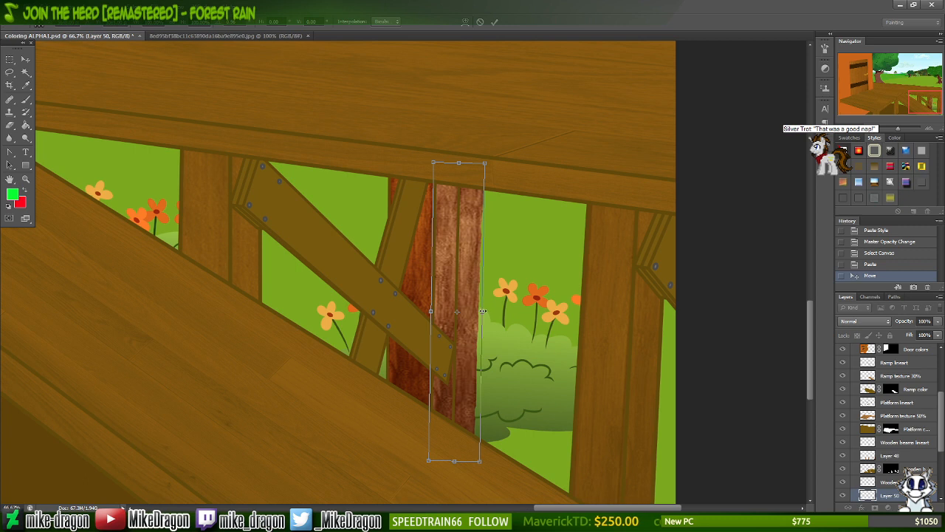
pyautogui.moveTo(483, 311); pyautogui.dragTo(459, 313)
pyautogui.rightClick(447, 264)
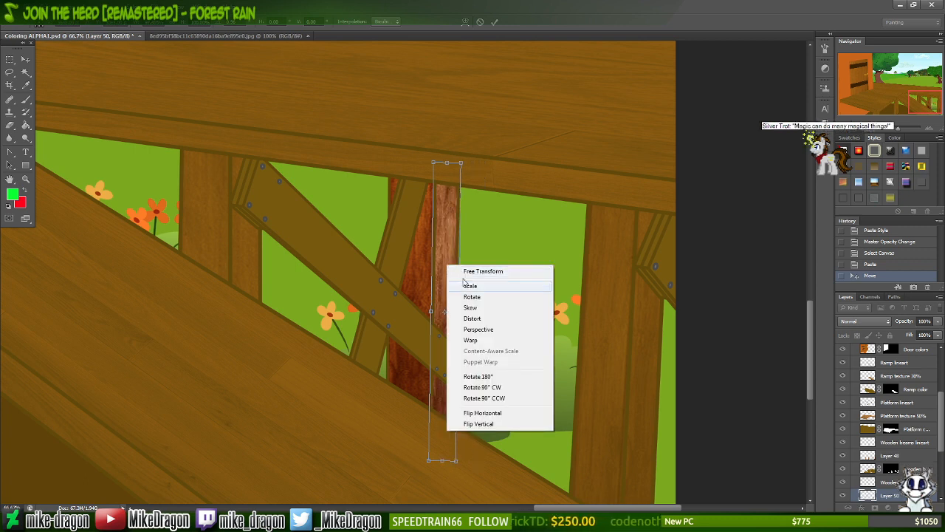
pyautogui.click(479, 309)
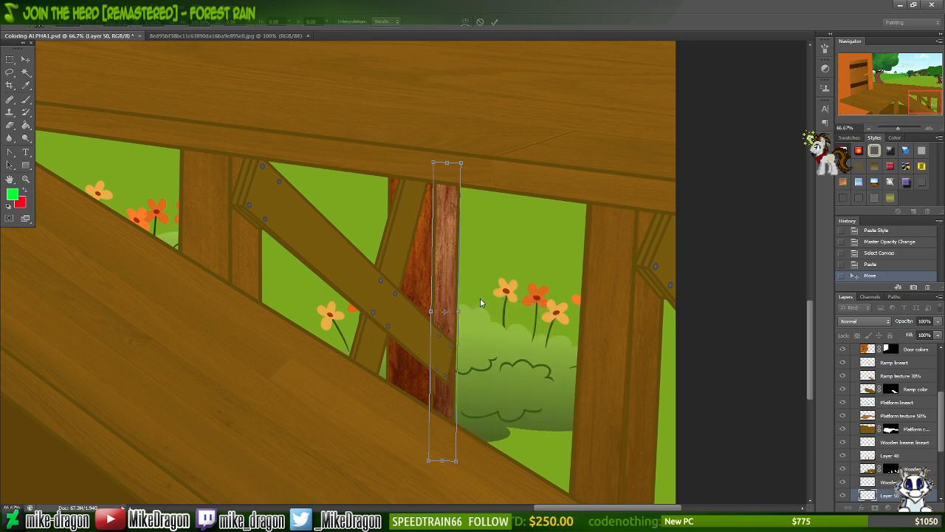
pyautogui.moveTo(466, 293); pyautogui.dragTo(462, 263)
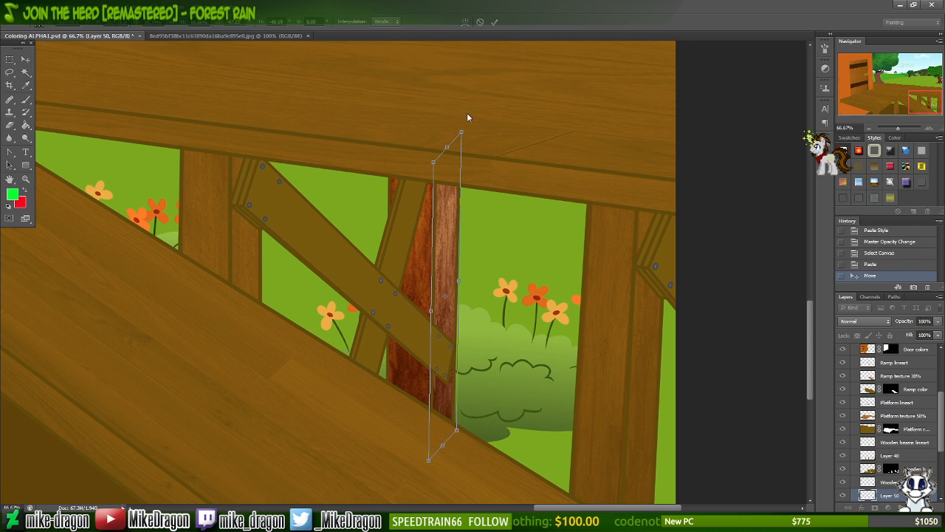
# - Rotate the skewed texture slightly clockwise, nudge it right until it covers the side face, and apply the transform
pyautogui.rightClick(452, 210)
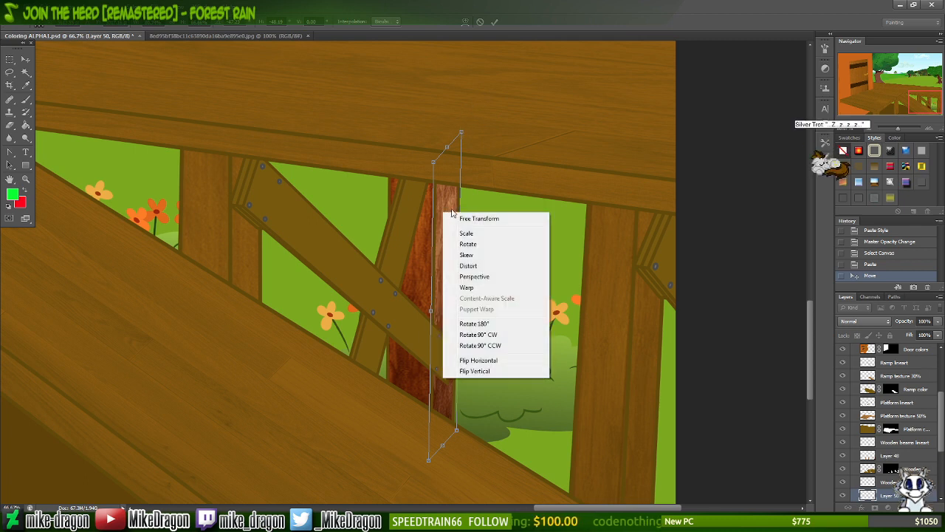
pyautogui.click(487, 243)
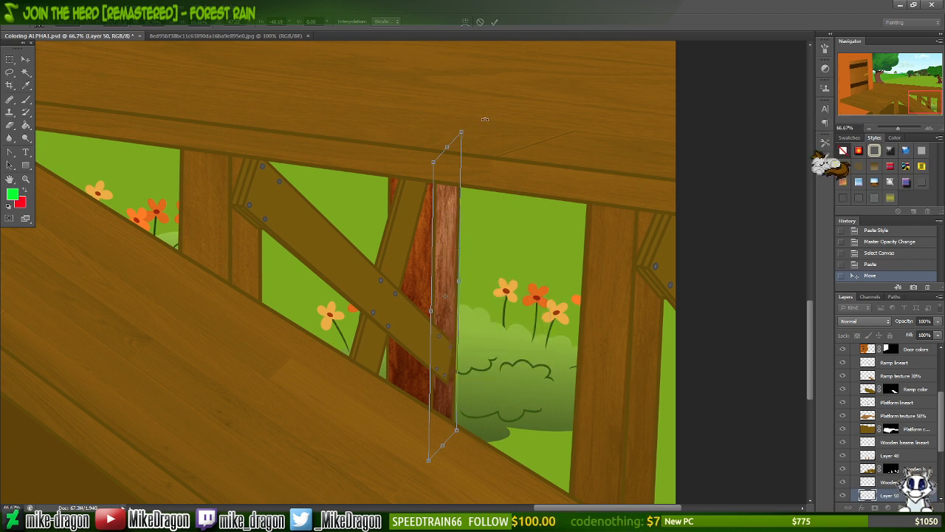
pyautogui.moveTo(486, 117); pyautogui.dragTo(492, 114)
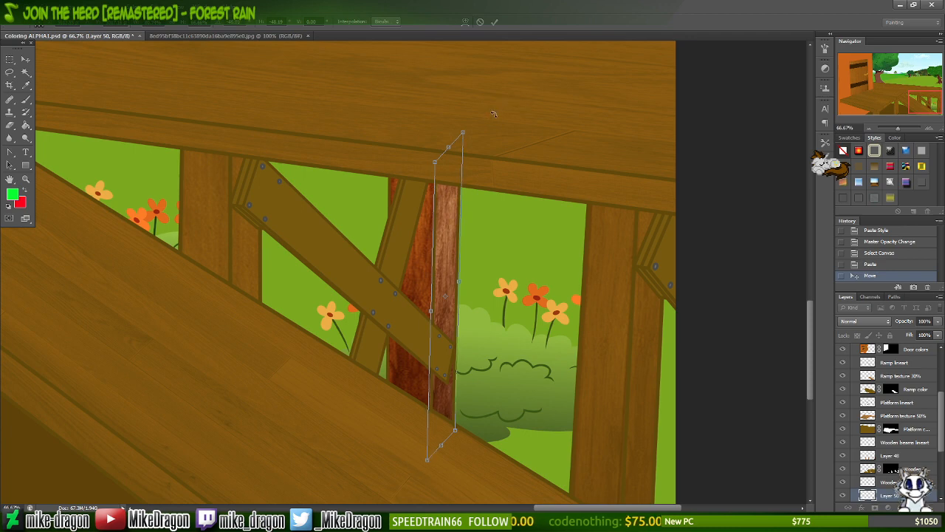
pyautogui.hotkey('ctrl', '+')
pyautogui.hotkey('ctrl', '+')
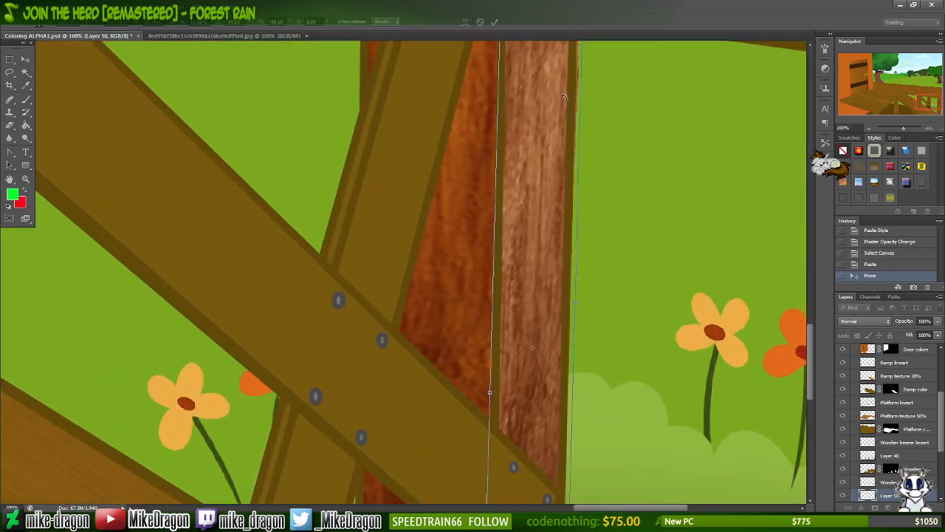
pyautogui.press('Right')
pyautogui.press('Right')
pyautogui.press('Right')
pyautogui.press('Right')
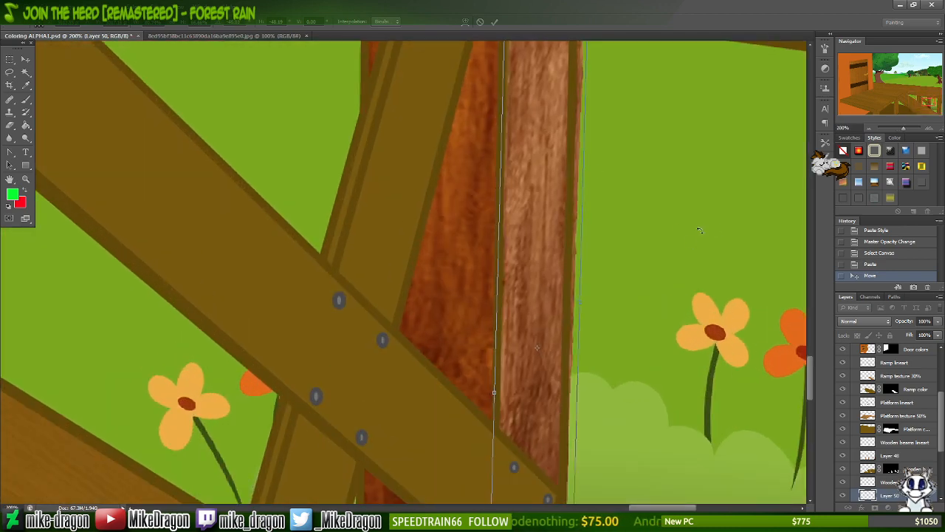
pyautogui.moveTo(720, 241); pyautogui.dragTo(747, 235)
pyautogui.moveTo(811, 379); pyautogui.dragTo(796, 407)
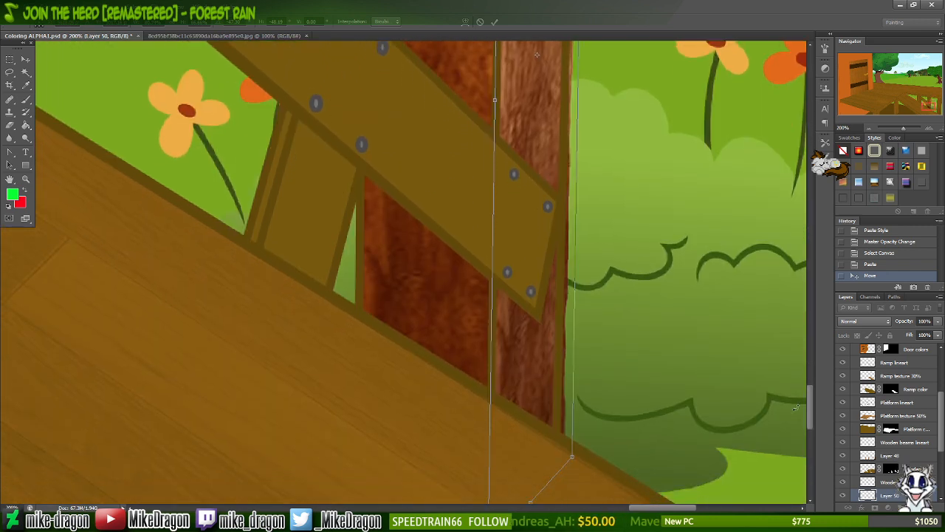
pyautogui.press('Return')
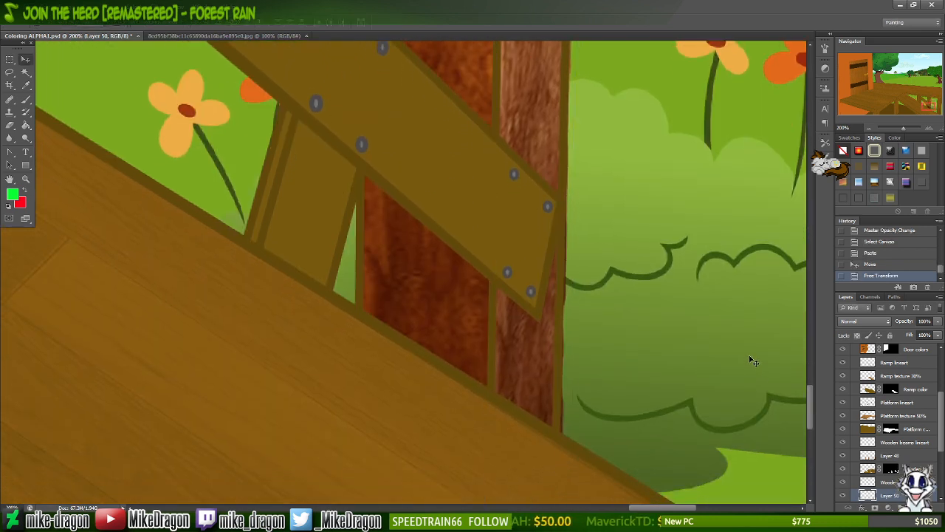
# - On the Wooden beam lineart layer, select the area outside the middle beam with the Magic Wand and expand the selection
pyautogui.hotkey('ctrl', '-')
pyautogui.hotkey('ctrl', '-')
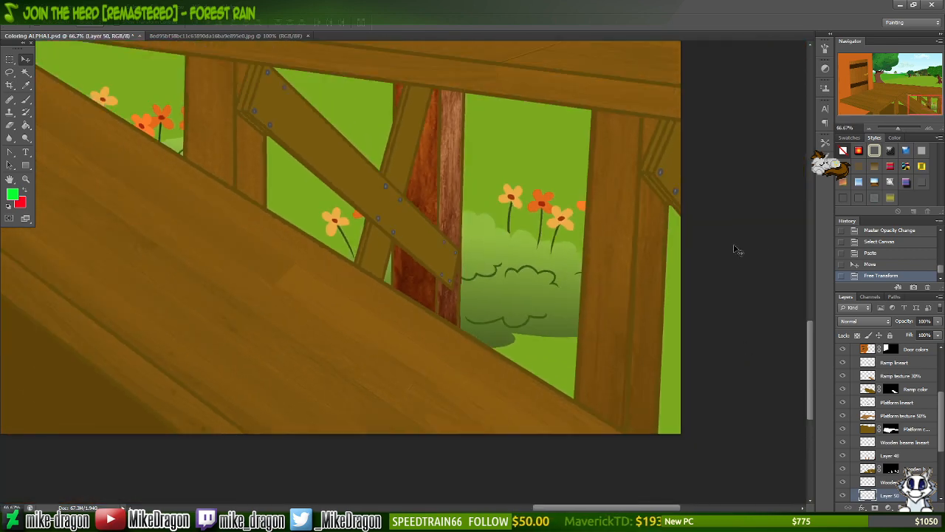
pyautogui.press('e')
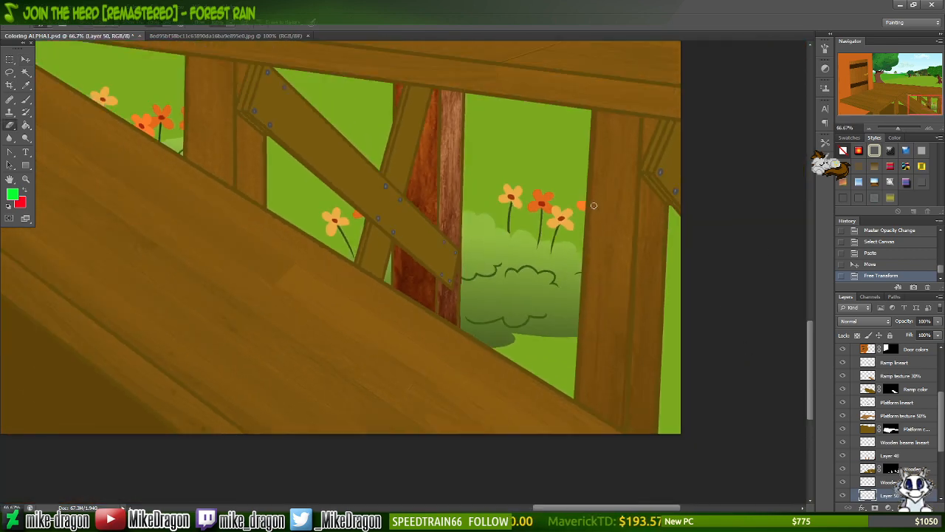
pyautogui.click(863, 483)
pyautogui.press('w')
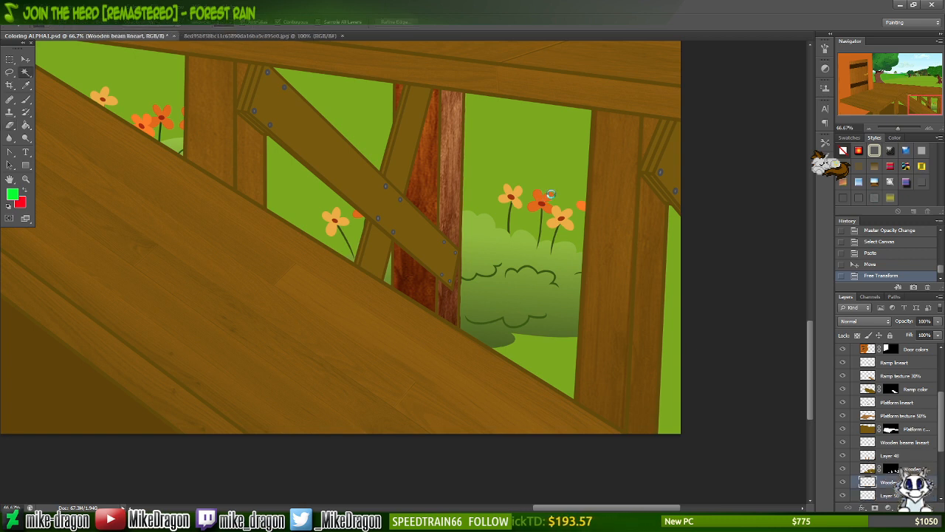
pyautogui.click(443, 153)
pyautogui.click(137, 6)
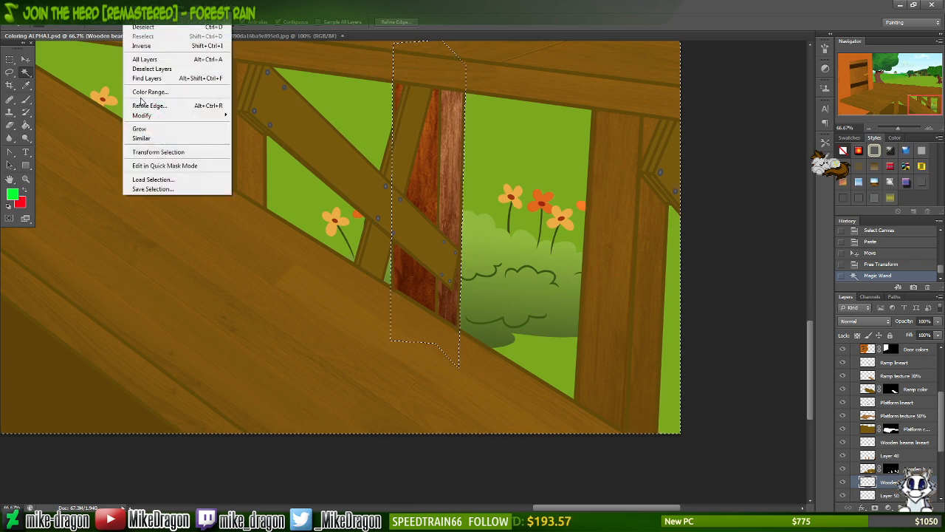
pyautogui.moveTo(148, 116)
pyautogui.click(105, 134)
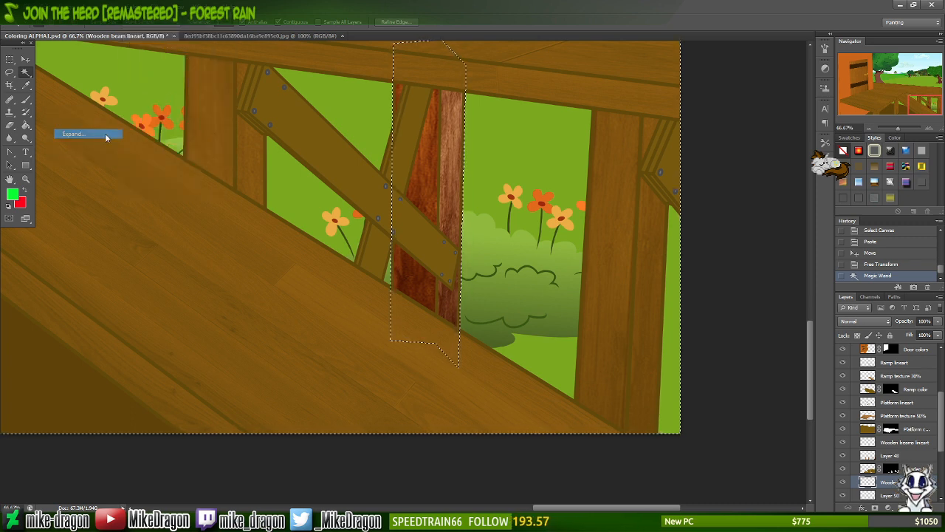
pyautogui.press('Return')
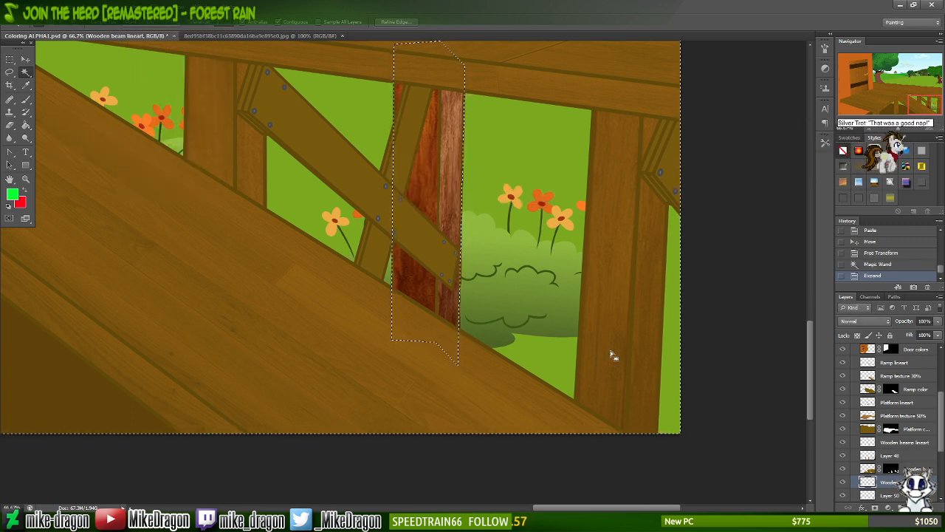
# - Clear the texture overflow outside the middle beam from Layer 50 and deselect
pyautogui.click(868, 493)
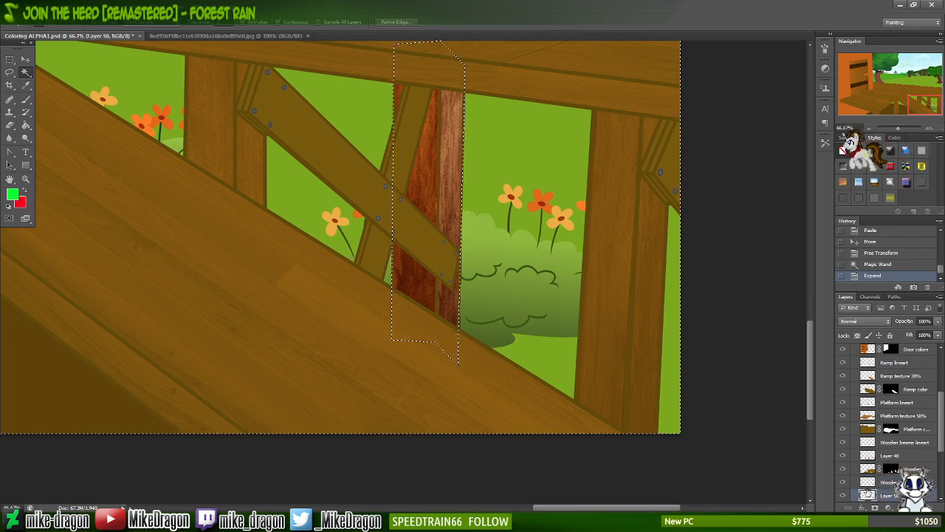
pyautogui.press('Delete')
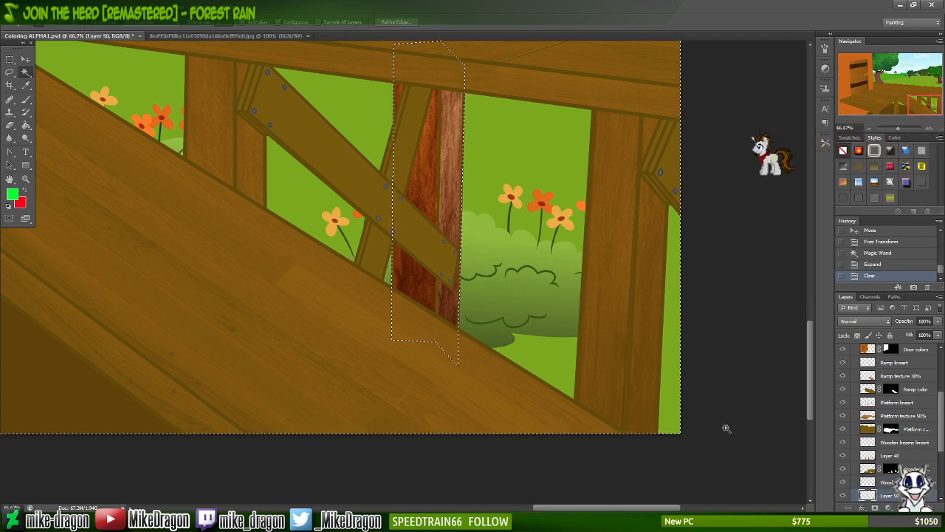
pyautogui.hotkey('ctrl', 'd')
pyautogui.scroll(3, 726, 427)
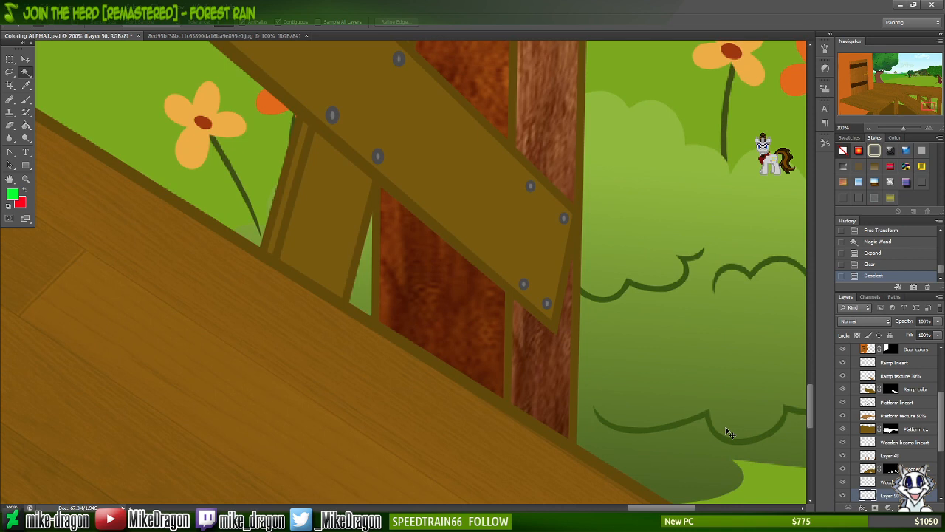
# - Merge Layer 50 down into Layer 49 and set the merged layer's opacity to 30%
pyautogui.scroll(-2, 889, 451)
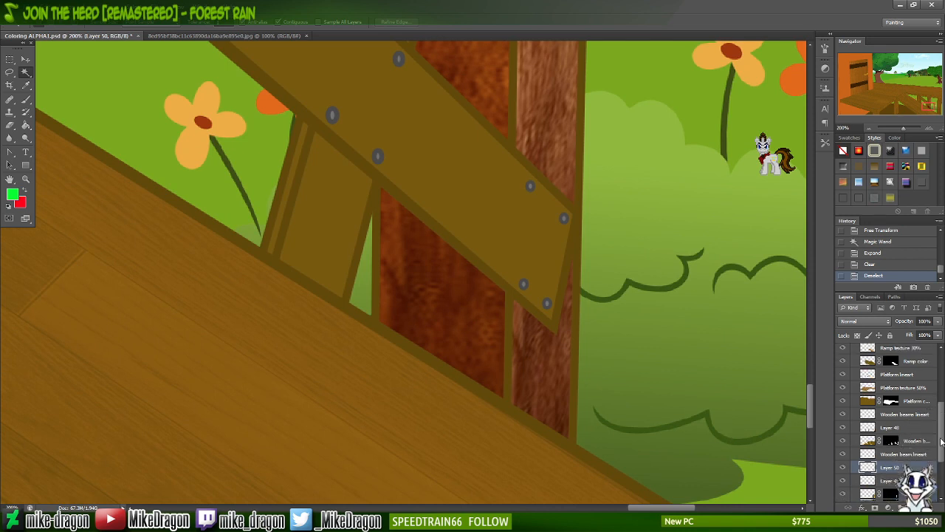
pyautogui.rightClick(889, 457)
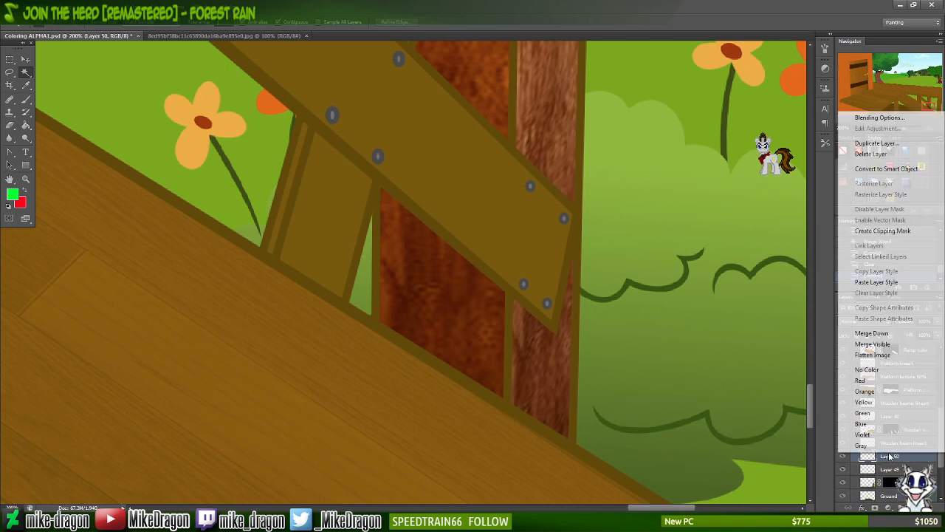
pyautogui.click(894, 334)
pyautogui.click(925, 321)
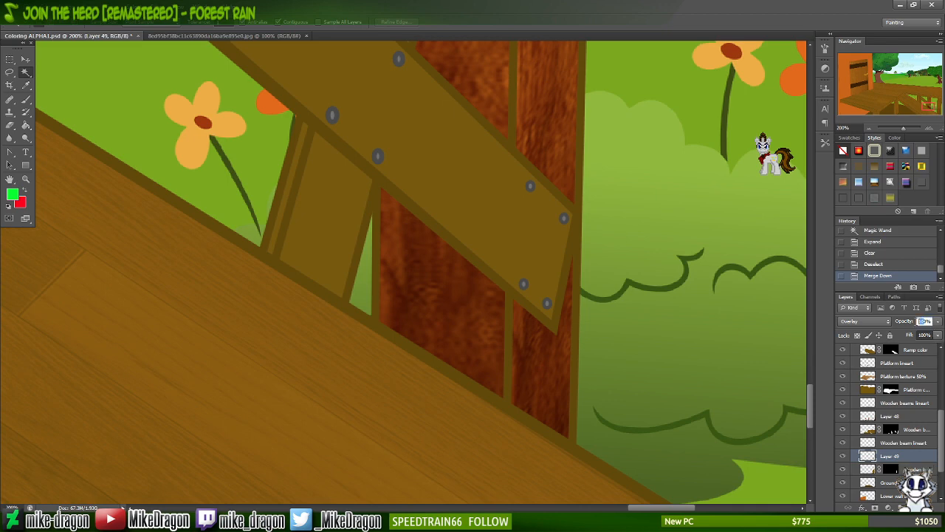
pyautogui.write('35')
pyautogui.press('Return')
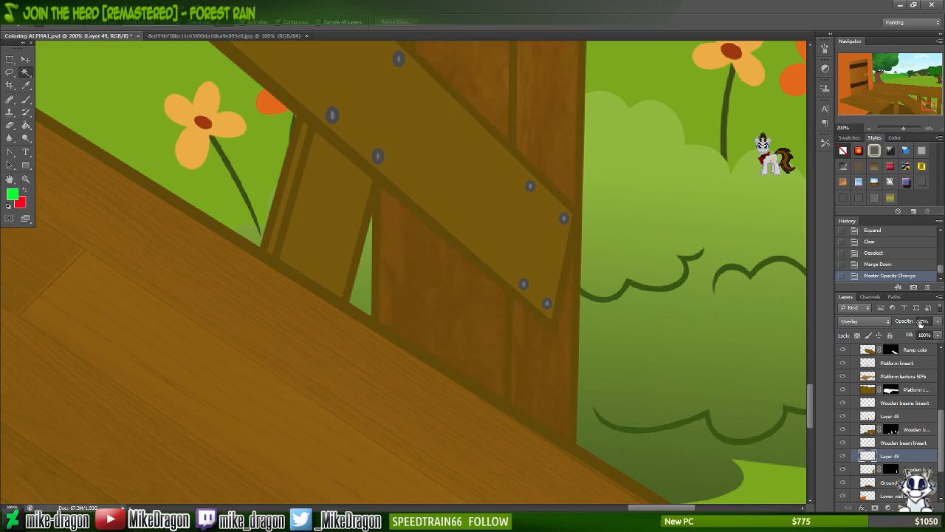
# - Rename Layer 48 as "Wooden beams texture 30%"
pyautogui.hotkey('ctrl', '-')
pyautogui.hotkey('ctrl', '-')
pyautogui.hotkey('ctrl', '-')
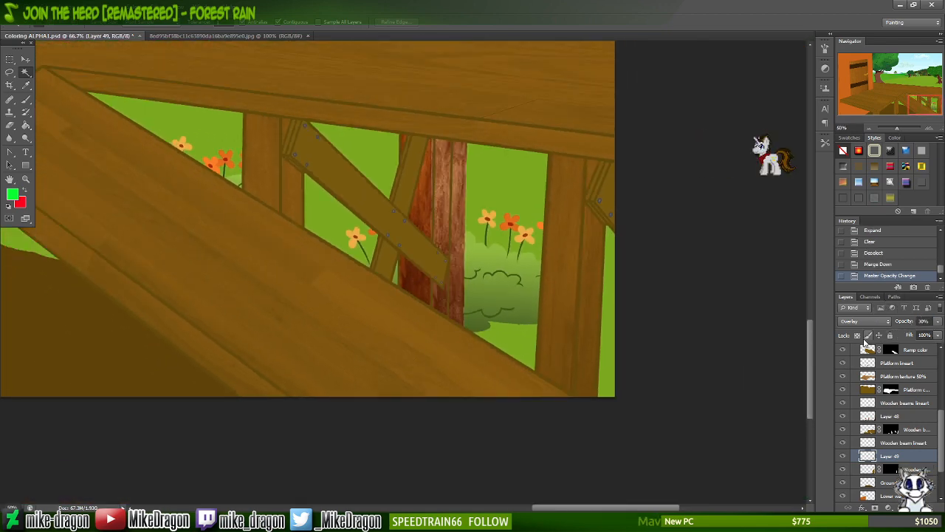
pyautogui.press('v')
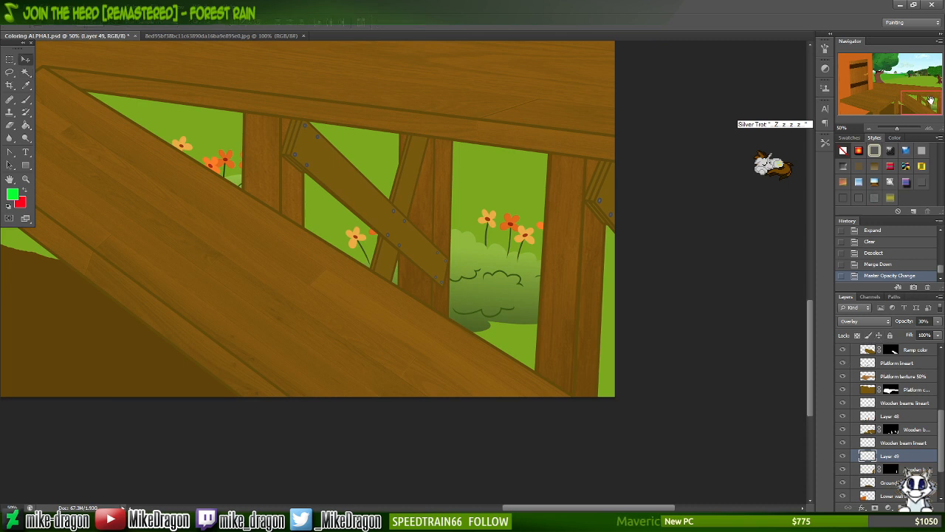
pyautogui.hotkey('ctrl', '+')
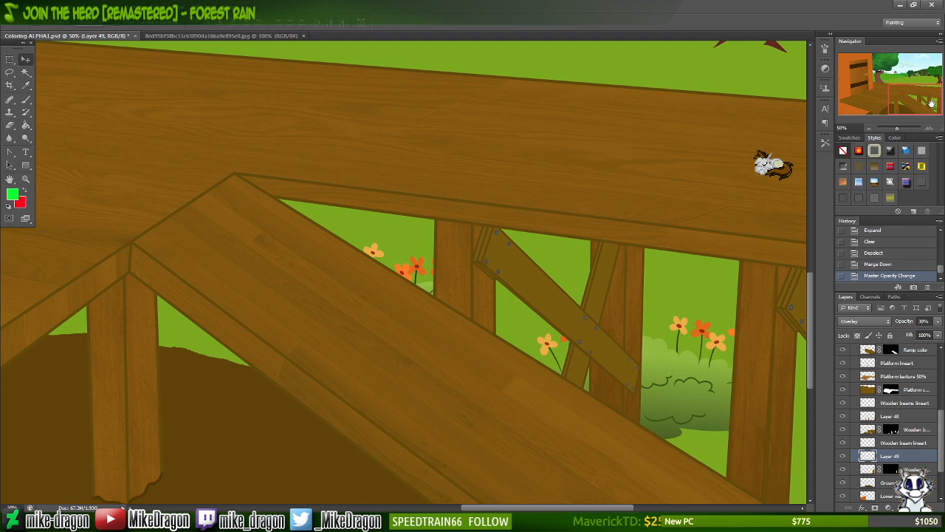
pyautogui.doubleClick(891, 417)
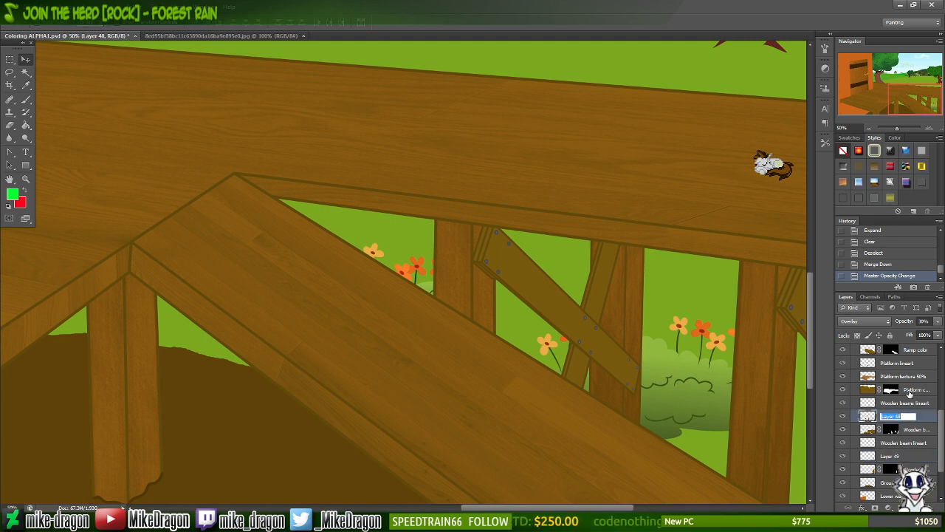
pyautogui.write('Beams')
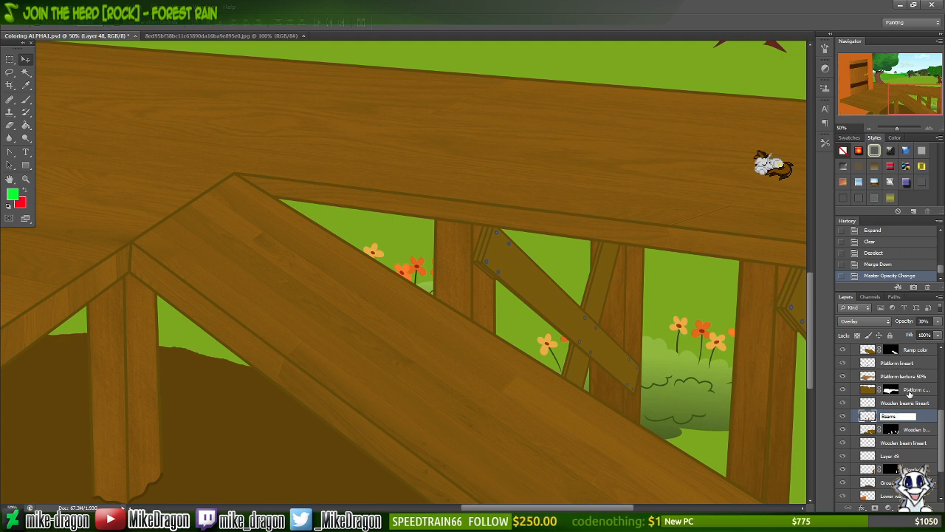
pyautogui.press('BackSpace')
pyautogui.press('BackSpace')
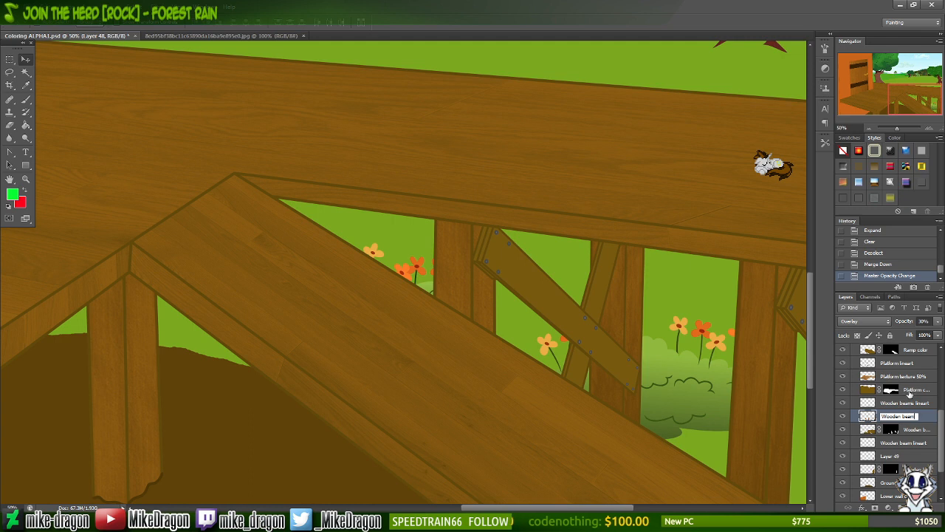
pyautogui.write('Wooden beams texture 30')
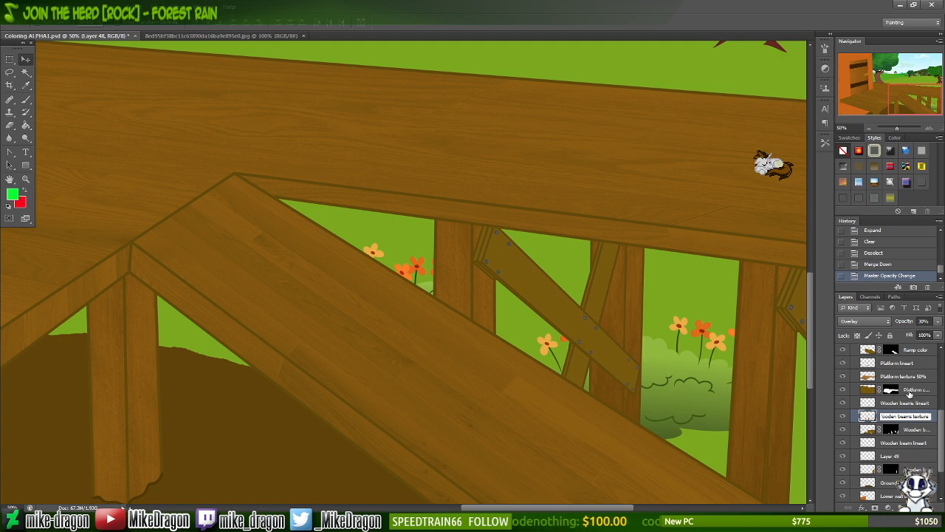
pyautogui.write('%')
pyautogui.press('Return')
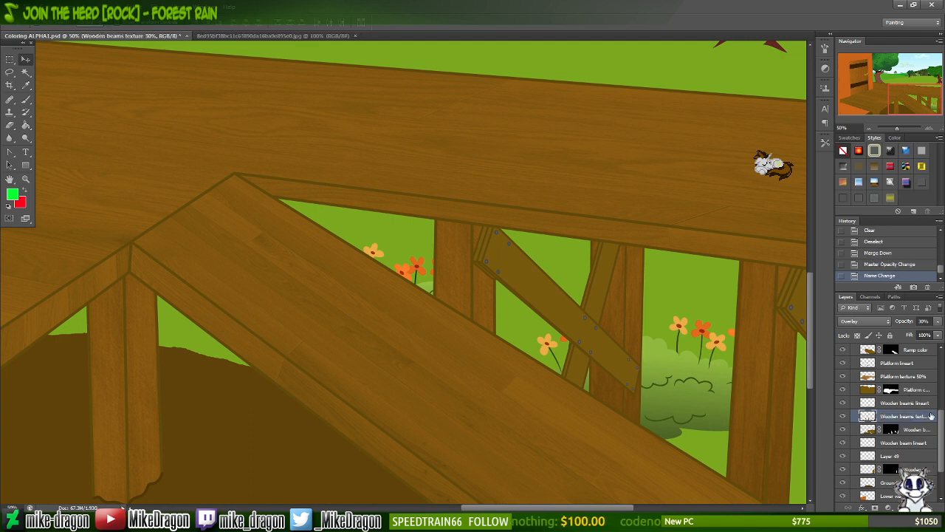
# - Rename Layer 49 as "Wooden beam texture 30%"
pyautogui.doubleClick(915, 469)
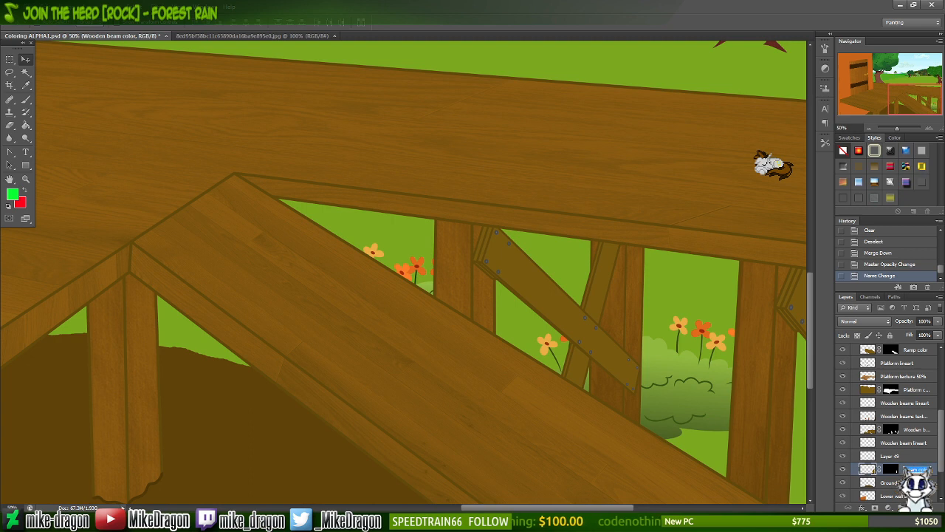
pyautogui.click(897, 458)
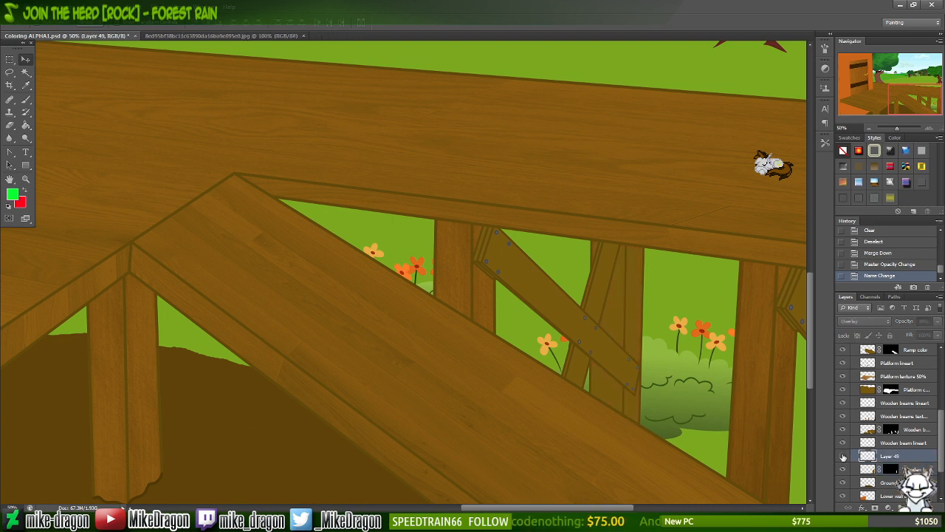
pyautogui.doubleClick(891, 458)
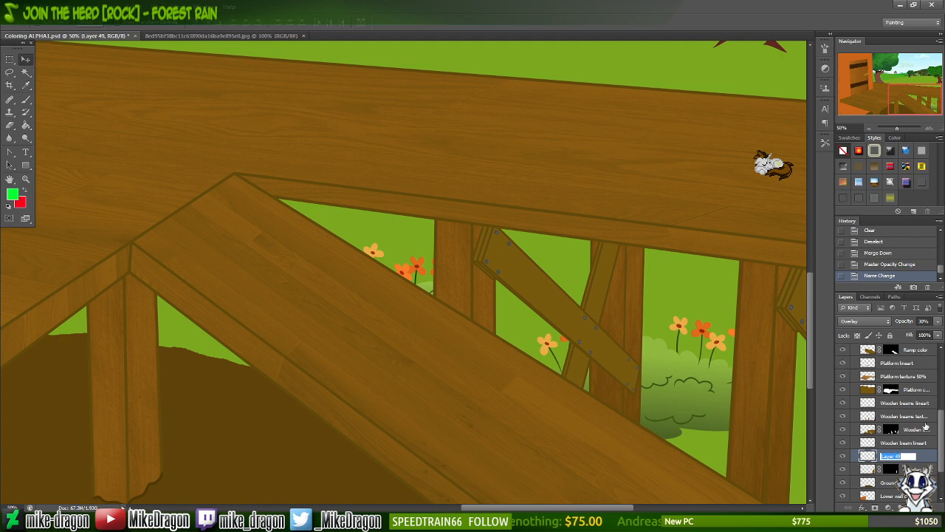
pyautogui.write('Wooden ')
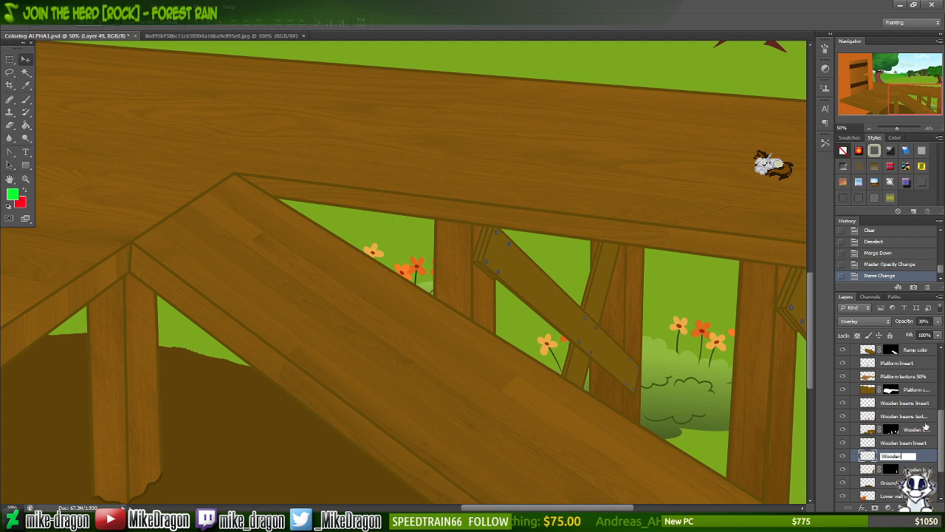
pyautogui.write('beam')
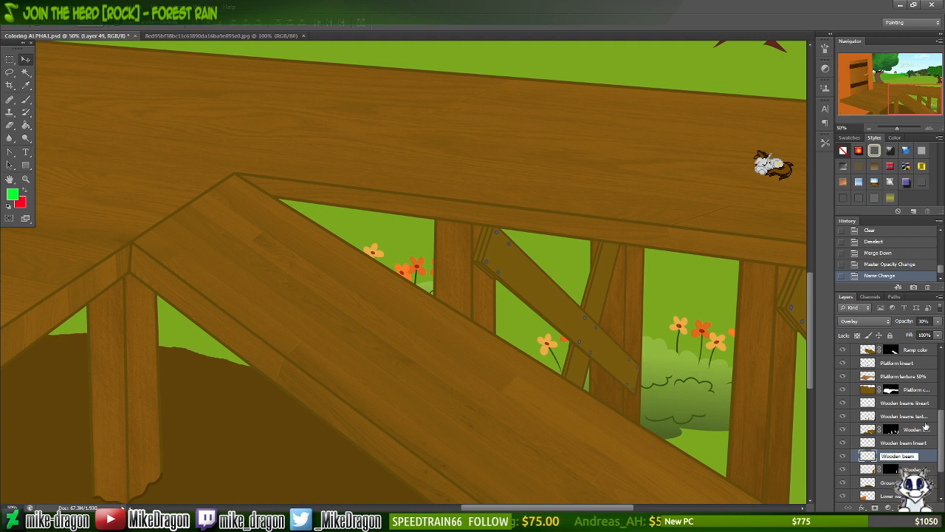
pyautogui.write(' bexture 30%')
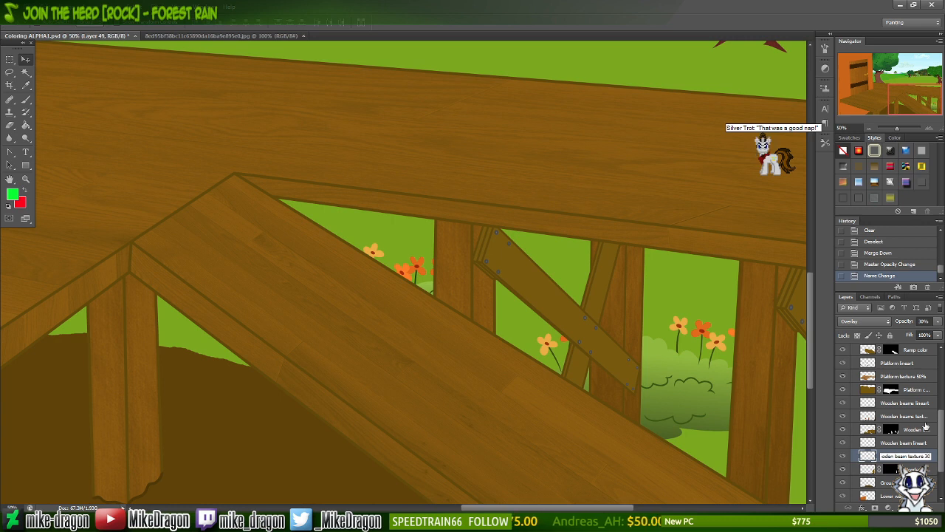
pyautogui.press('Return')
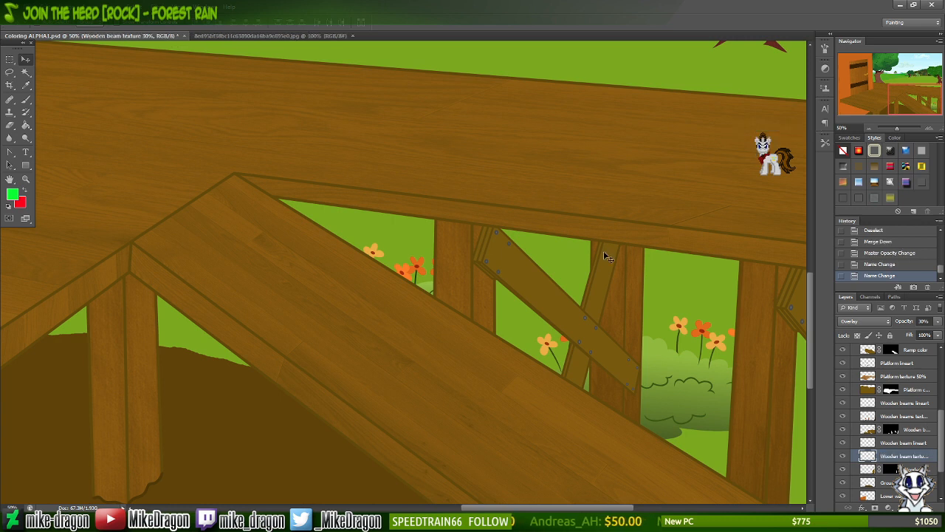
# - Show the Silver Trot and 'Lil galoshes layer groups and save the document
pyautogui.hotkey('ctrl', '-')
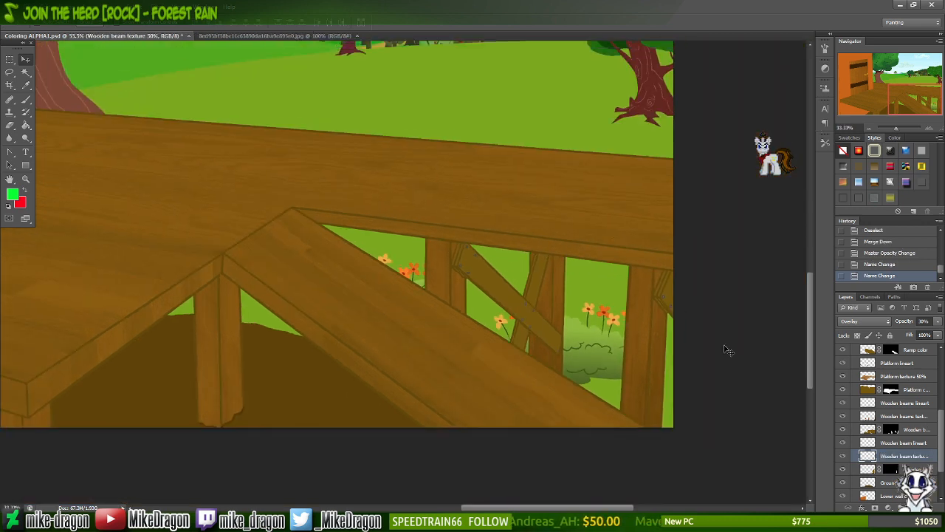
pyautogui.hotkey('ctrl', '-')
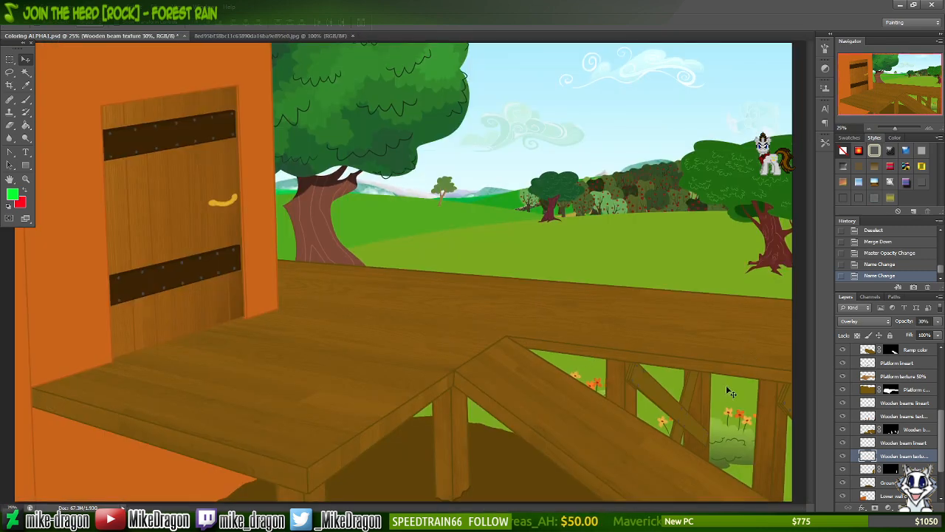
pyautogui.hotkey('ctrl', 's')
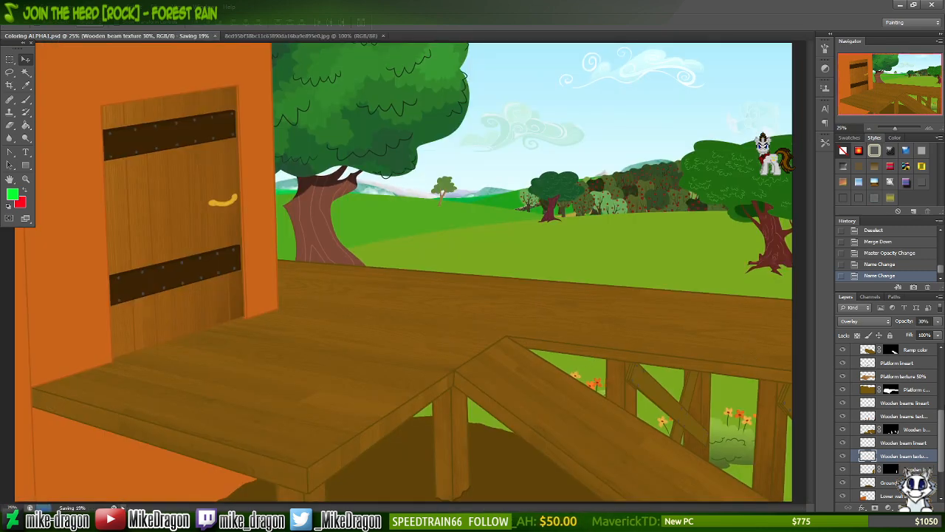
pyautogui.scroll(5, 943, 355)
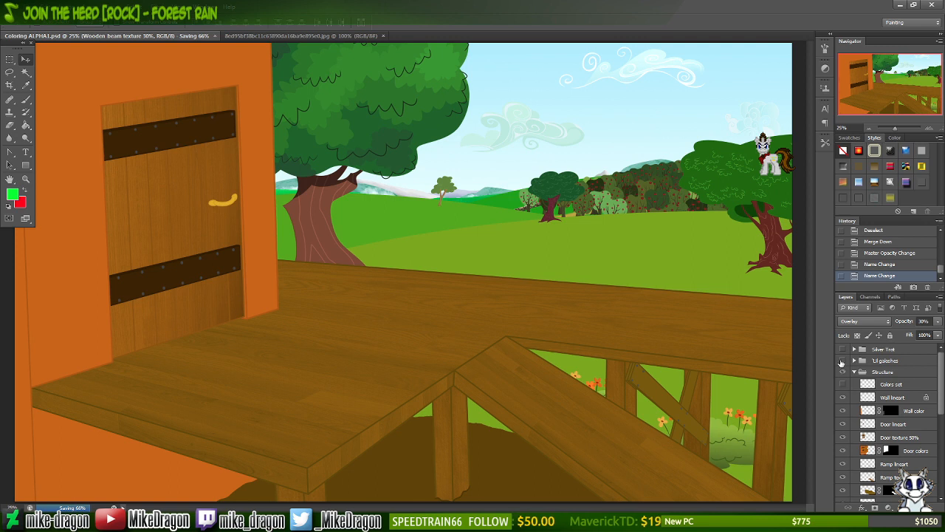
pyautogui.click(843, 360)
pyautogui.click(843, 349)
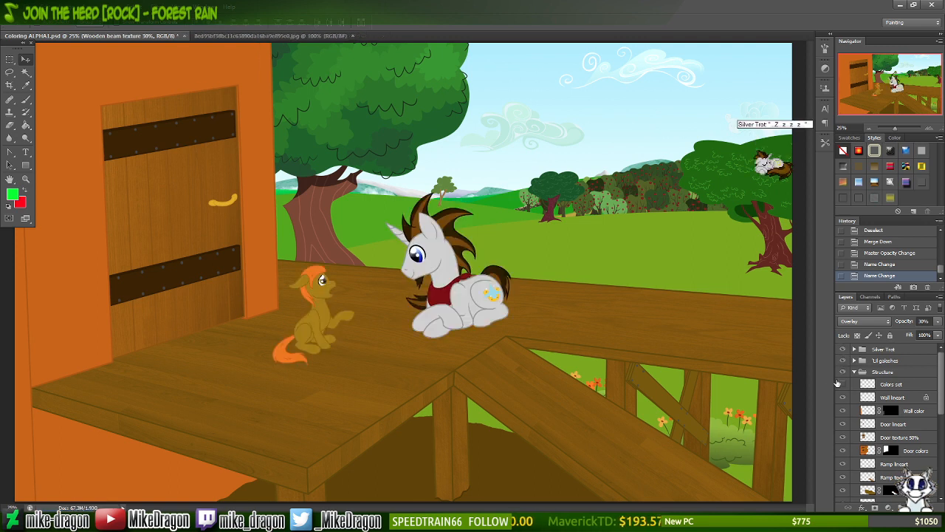
pyautogui.hotkey('ctrl', 's')
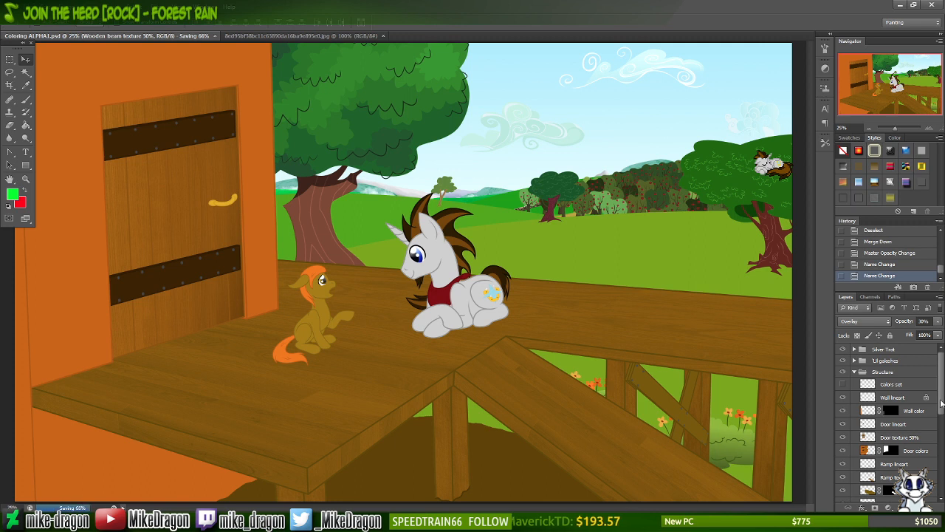
pyautogui.moveTo(940, 403); pyautogui.dragTo(941, 430)
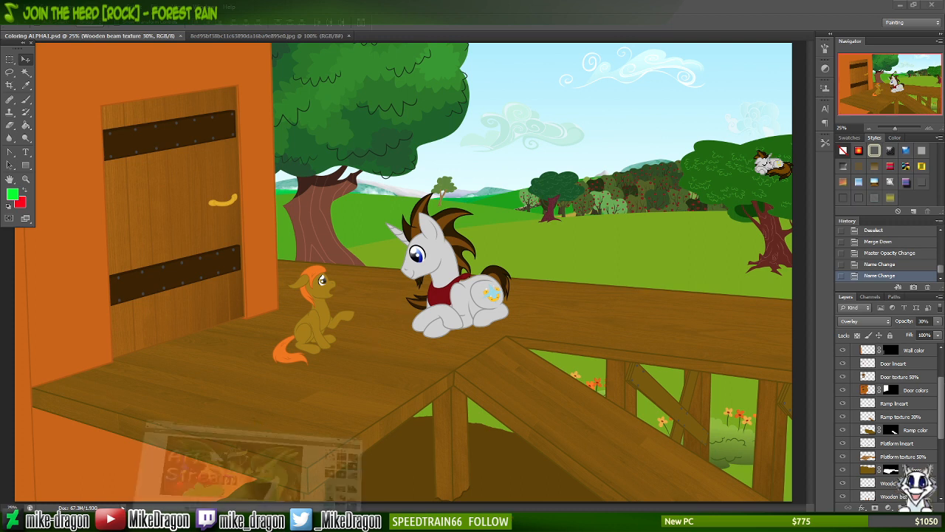
# - Switch to the browser, search Google Images for "Wooden plank texture" and open the grunge brown wooden plank image at full size
pyautogui.click(233, 461)
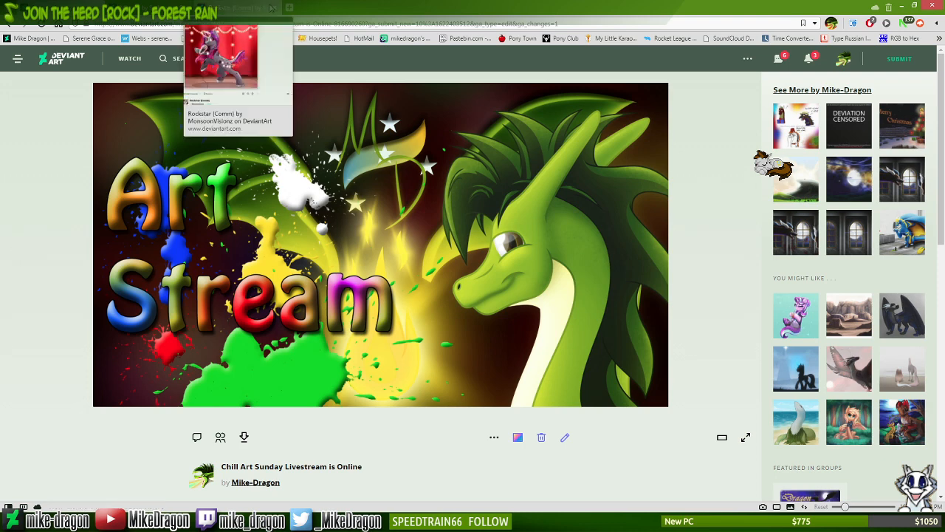
pyautogui.click(290, 8)
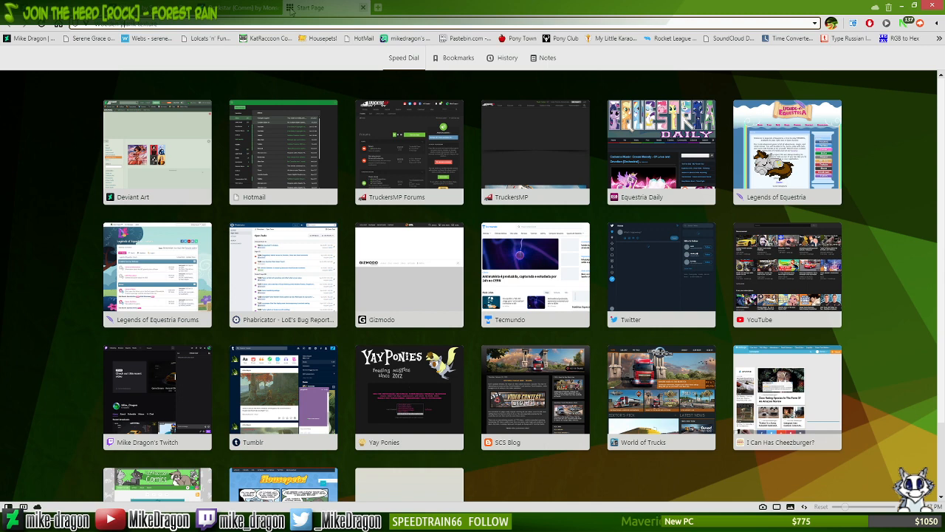
pyautogui.press('Return')
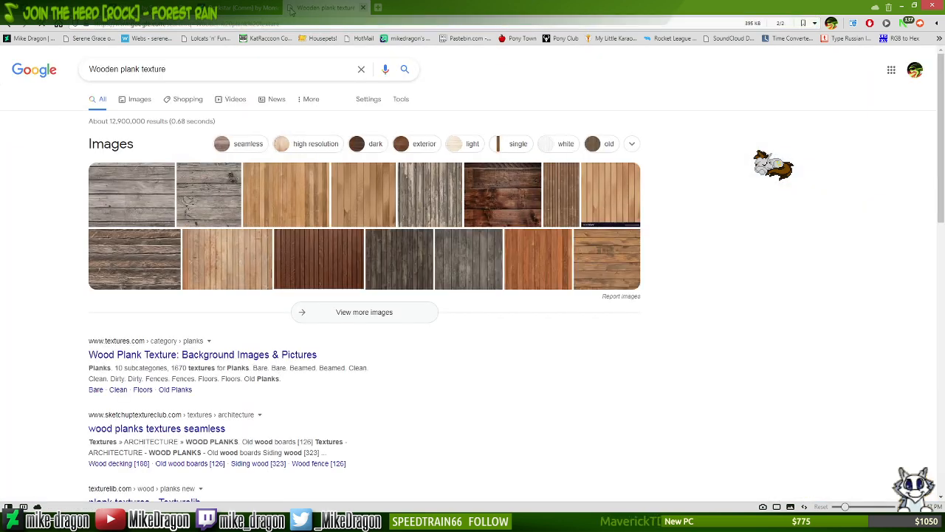
pyautogui.click(145, 99)
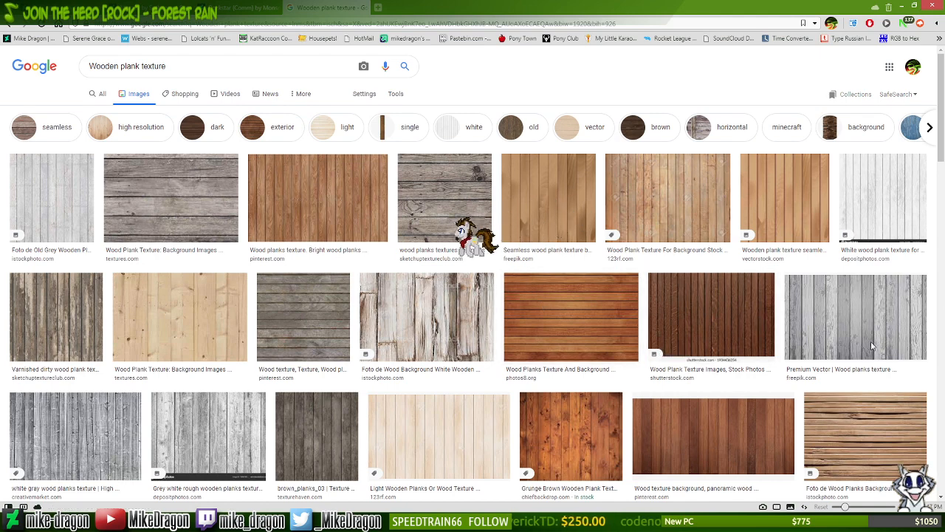
pyautogui.click(573, 455)
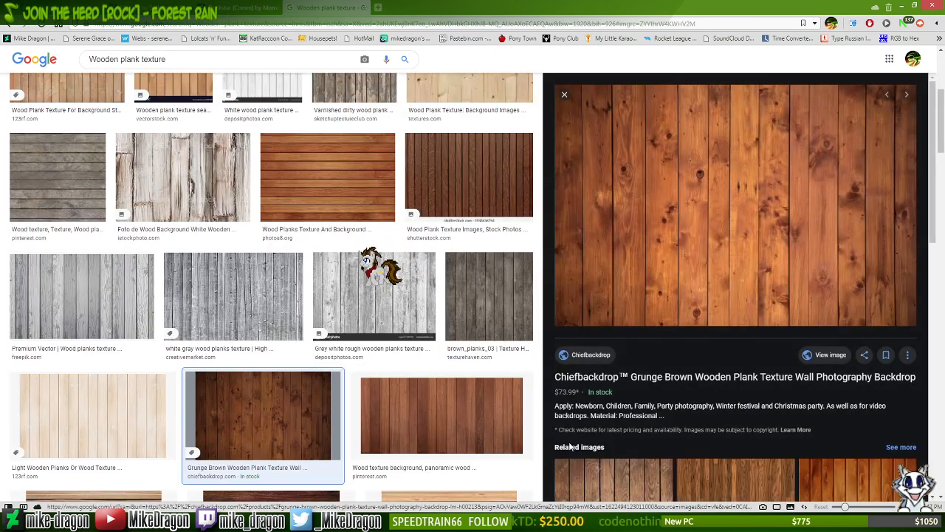
pyautogui.click(827, 355)
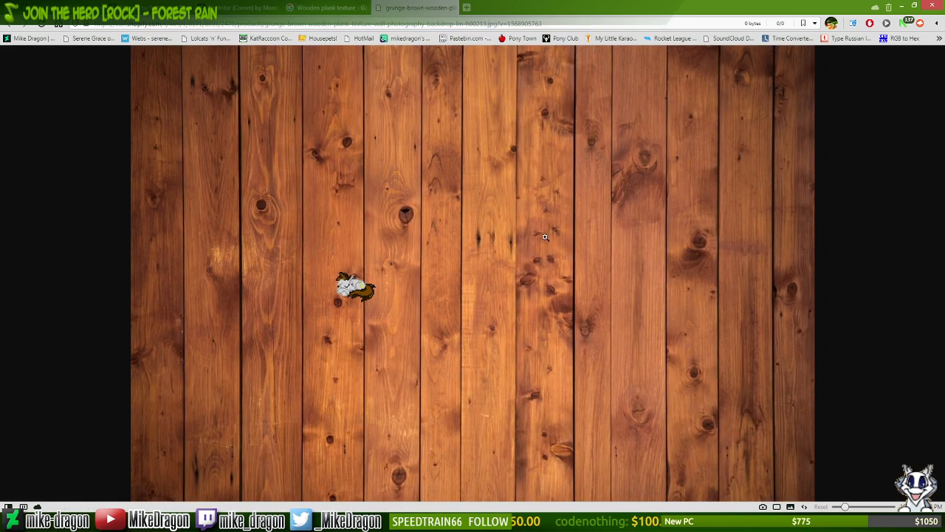
# - Save the grunge brown plank image as a JPEG in the Assets & Textures folder, keeping its suggested file name
pyautogui.click(540, 233)
pyautogui.scroll(-1, 540, 233)
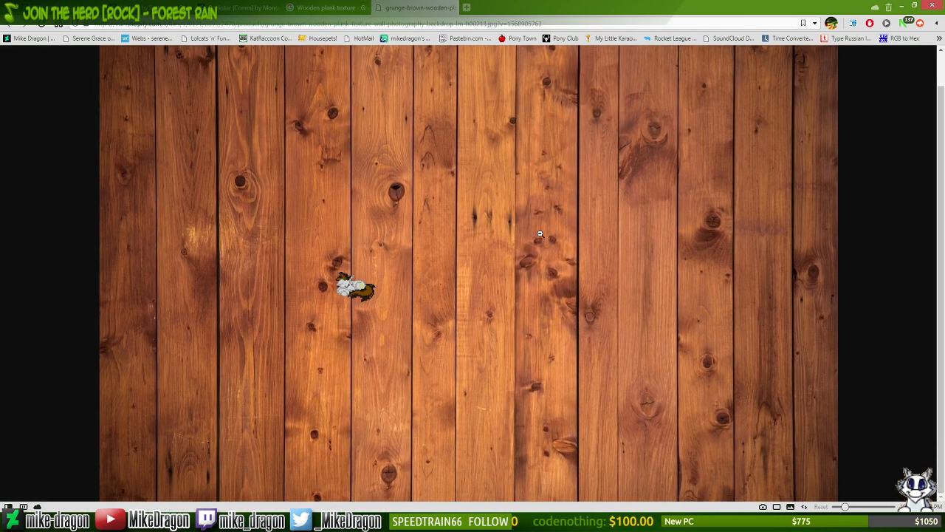
pyautogui.scroll(1, 540, 233)
pyautogui.rightClick(543, 232)
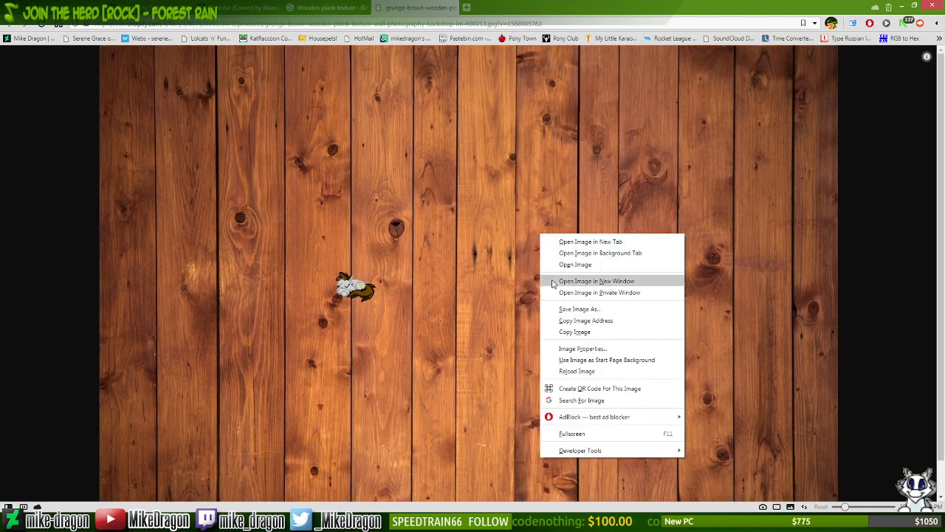
pyautogui.click(571, 307)
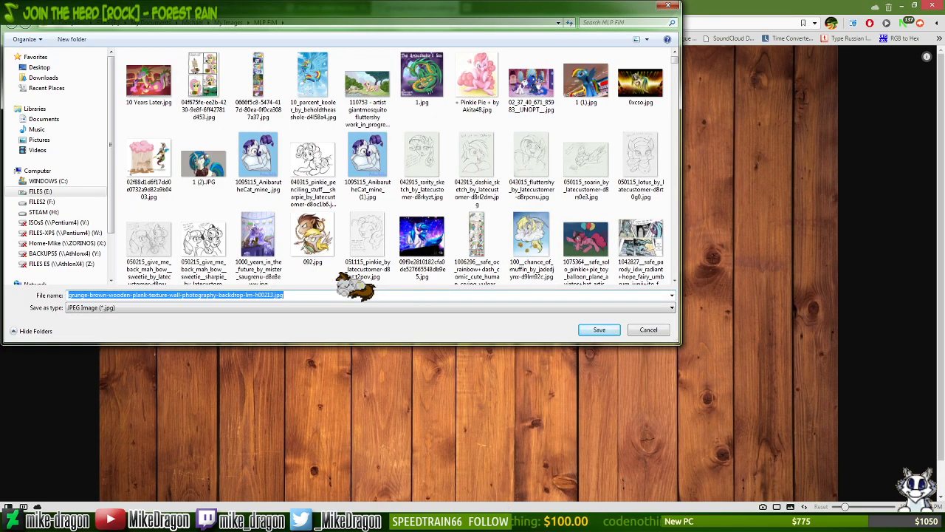
pyautogui.click(507, 520)
pyautogui.click(636, 22)
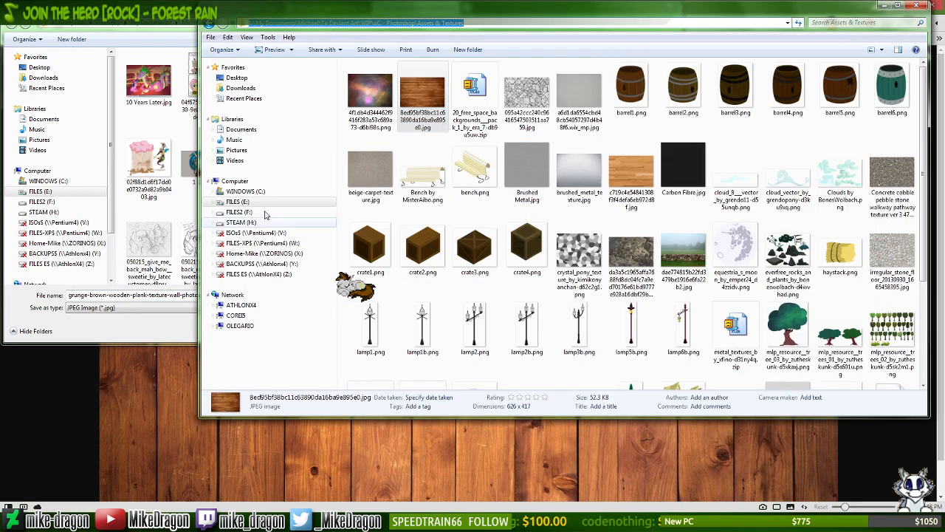
pyautogui.click(180, 294)
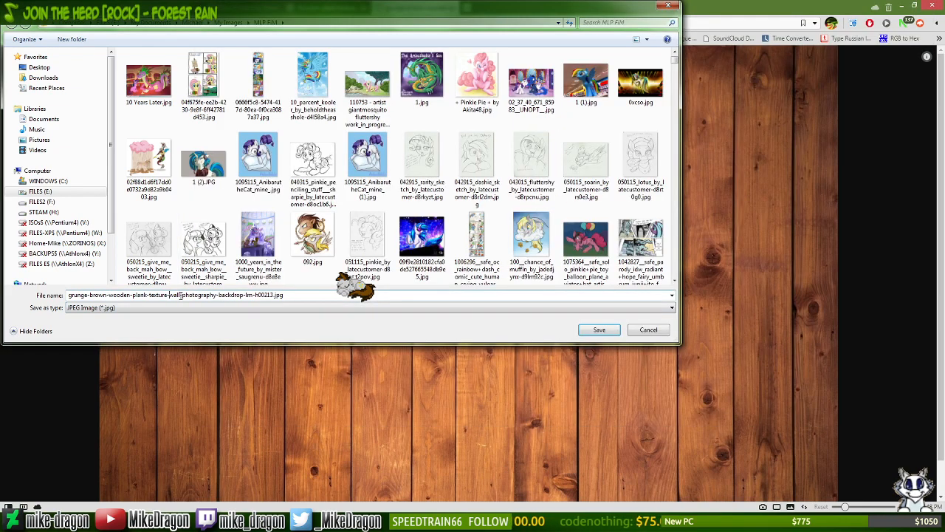
pyautogui.press('Home')
pyautogui.write('E:\\My Documents\\Michael\\To Deviant Art\\WIP\\oC - Photoshop\\Assets & Textures\\')
pyautogui.press('Return')
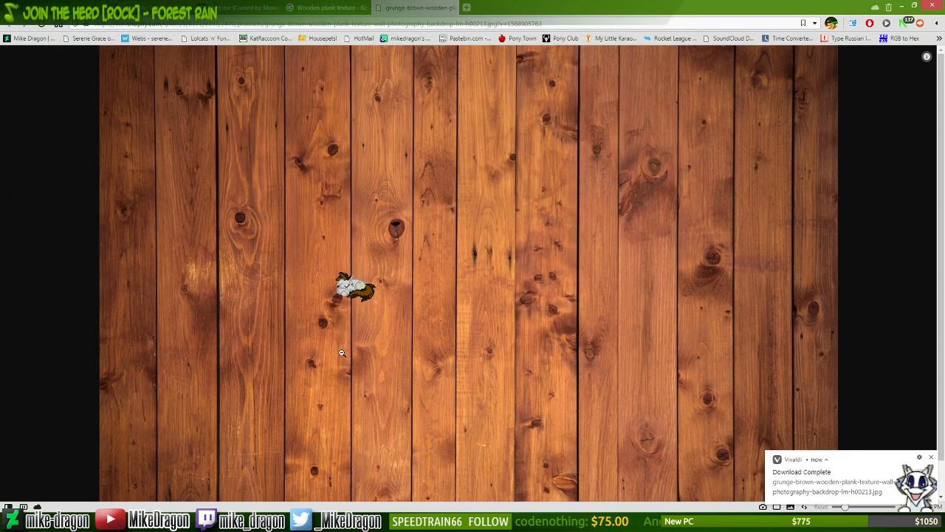
# - Copy the full-size plank image and switch back to Coloring ALPHA1.psd in Photoshop
pyautogui.rightClick(528, 256)
pyautogui.click(590, 355)
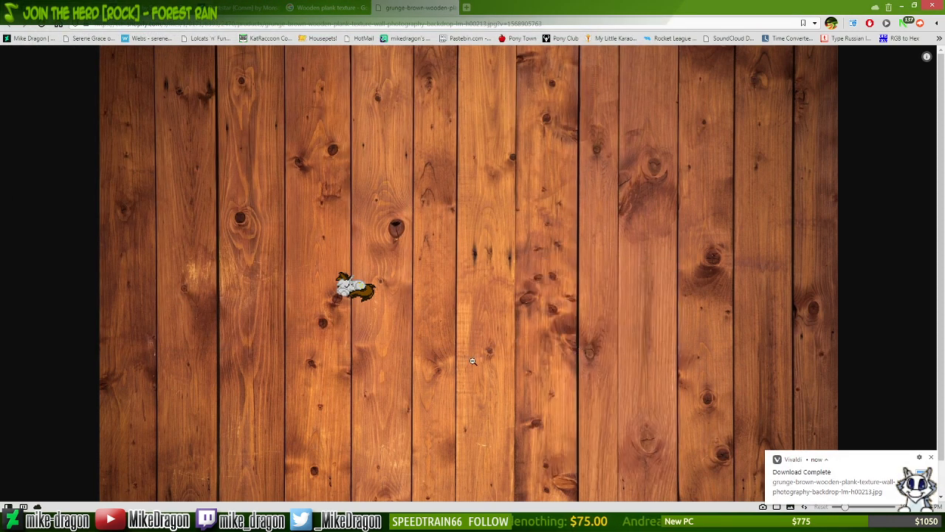
pyautogui.hotkey('alt', 'Tab')
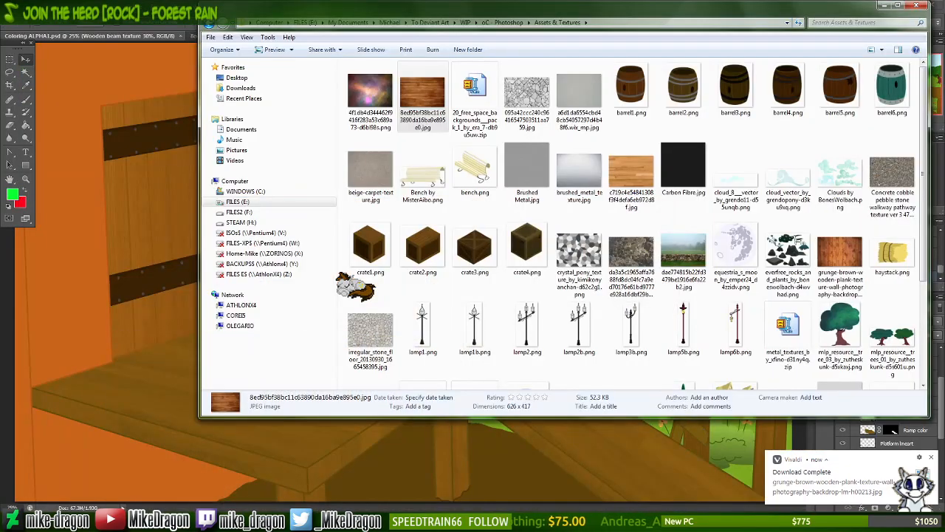
pyautogui.hotkey('alt', 'Tab')
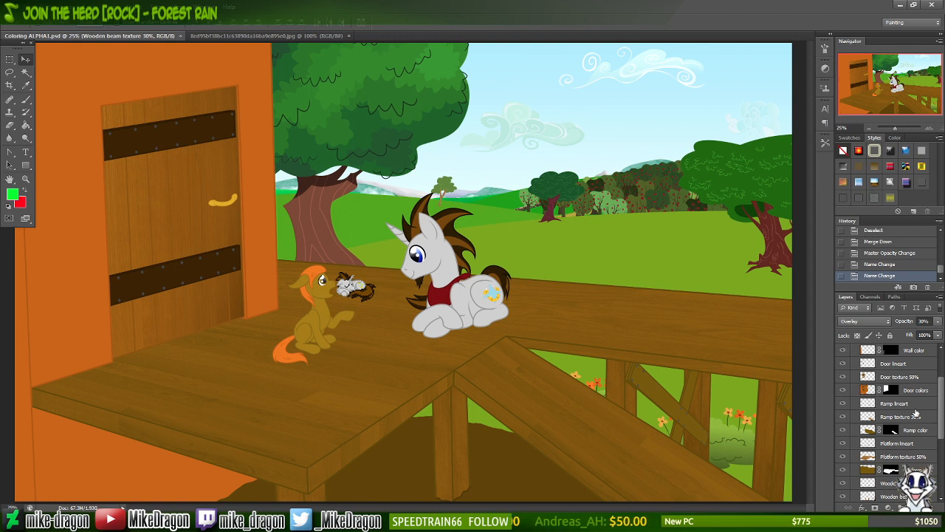
# - Look through the wooden beam layers and check which part the lower Wooden beam color layer covers by toggling its visibility
pyautogui.scroll(-4, 916, 414)
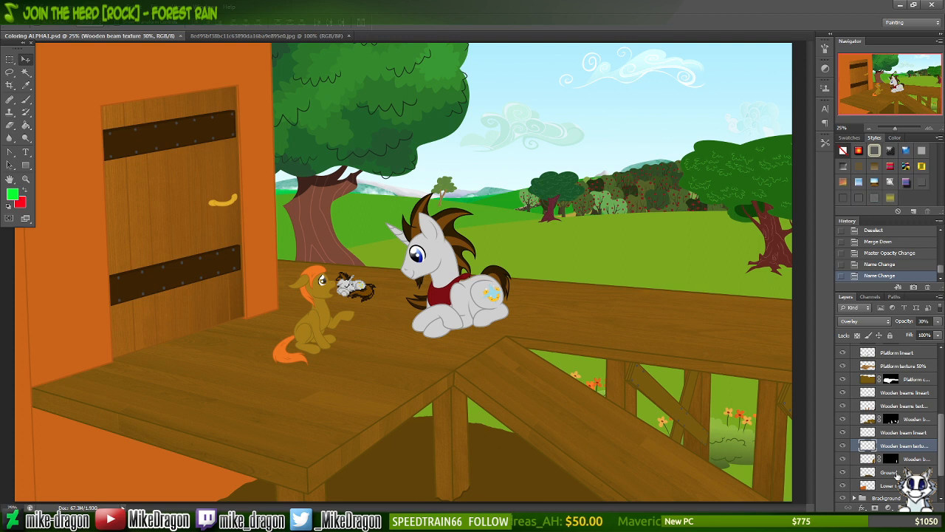
pyautogui.scroll(-2, 898, 472)
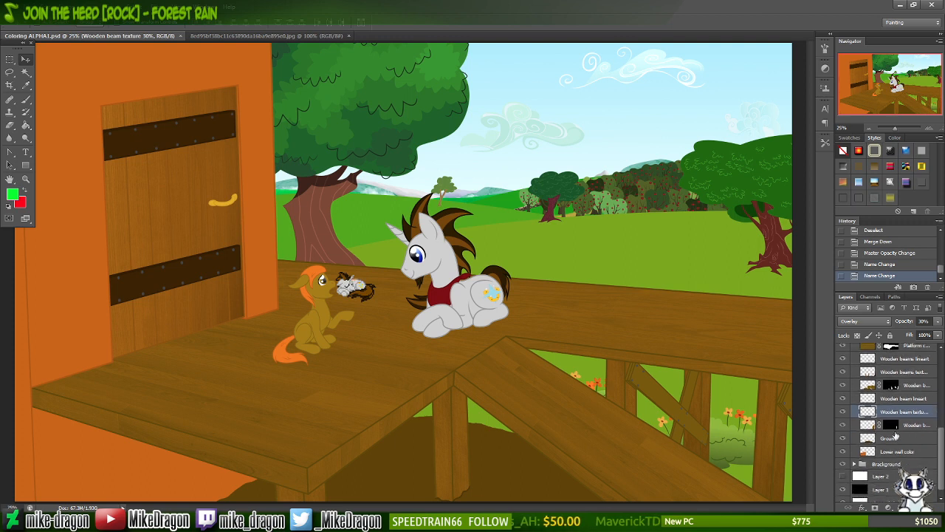
pyautogui.scroll(1, 901, 411)
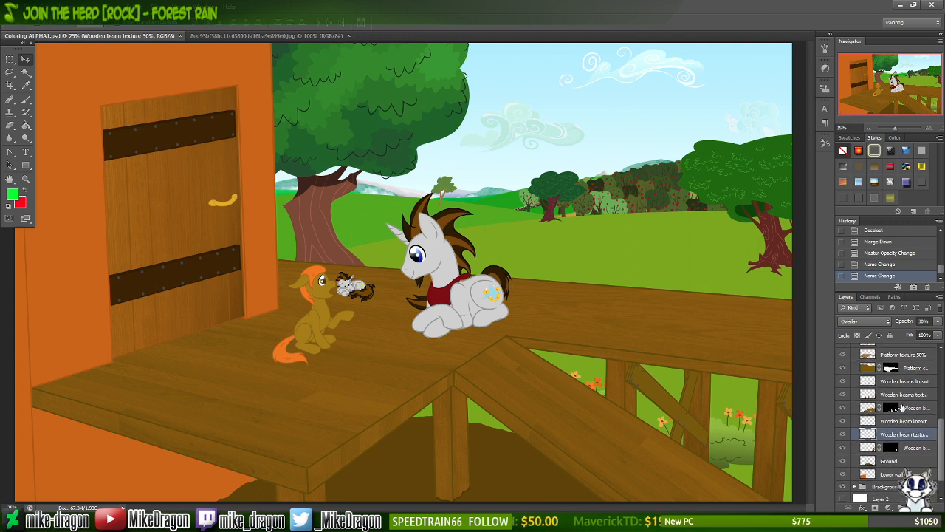
pyautogui.scroll(2, 901, 396)
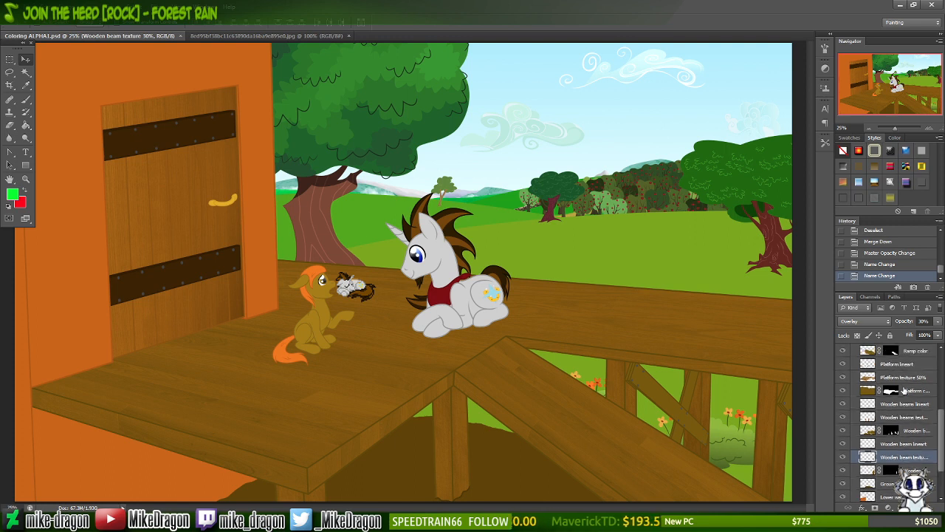
pyautogui.scroll(2, 904, 391)
pyautogui.scroll(2, 905, 386)
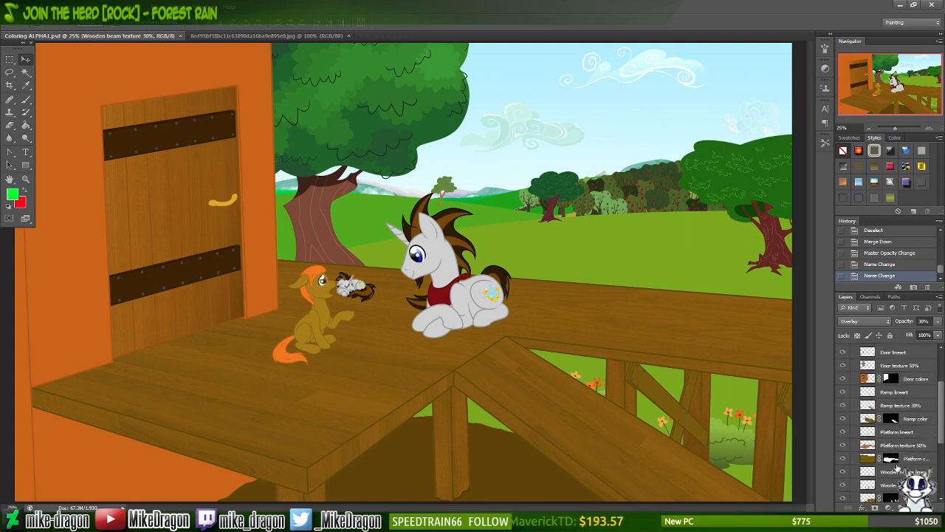
pyautogui.scroll(-2, 897, 466)
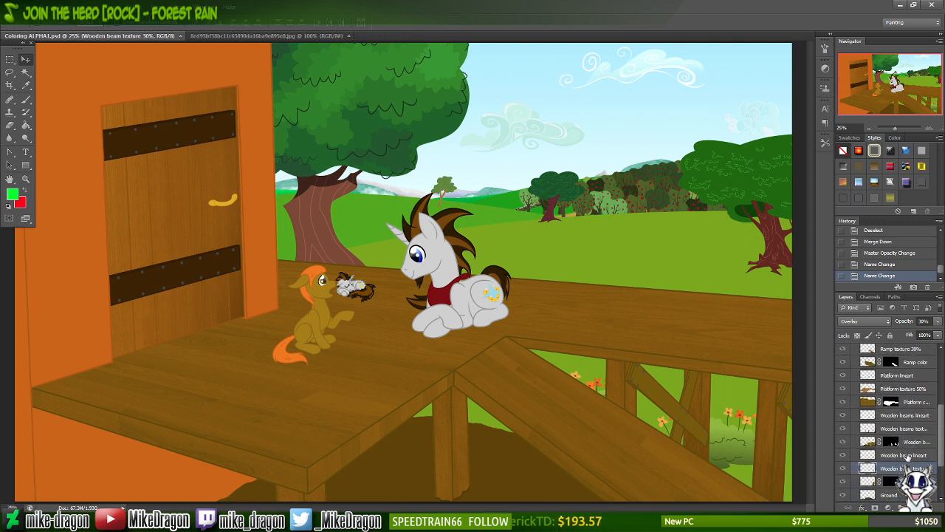
pyautogui.scroll(-1, 908, 458)
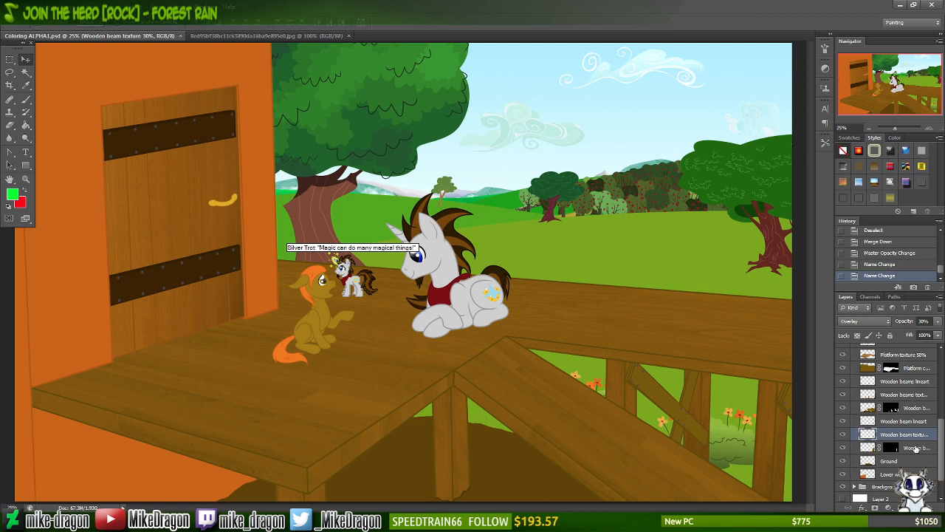
pyautogui.click(842, 447)
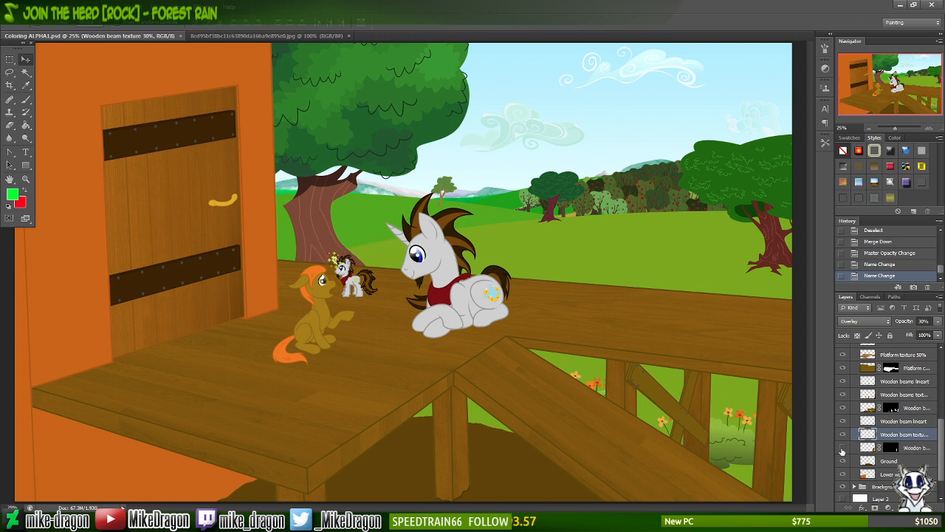
pyautogui.click(842, 448)
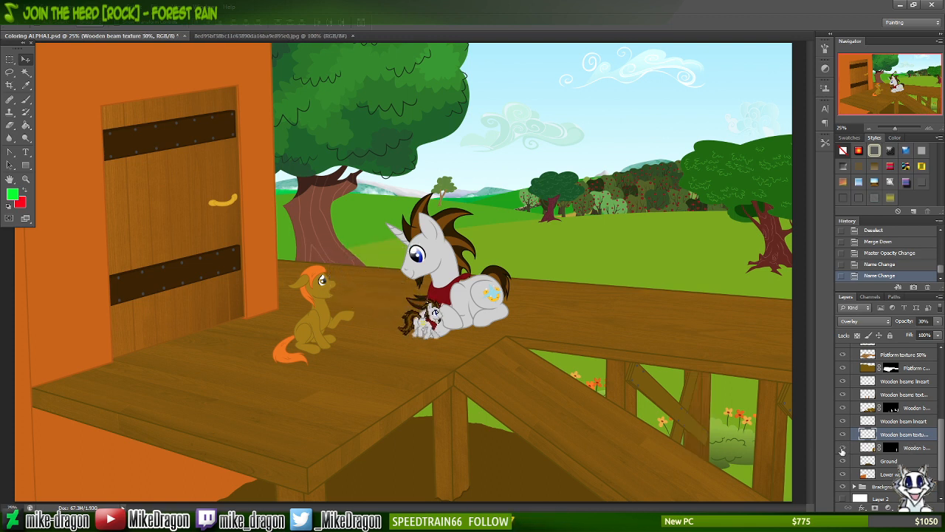
# - Toggle the Wooden beams color layer's visibility to check which railing posts and braces it covers
pyautogui.click(845, 409)
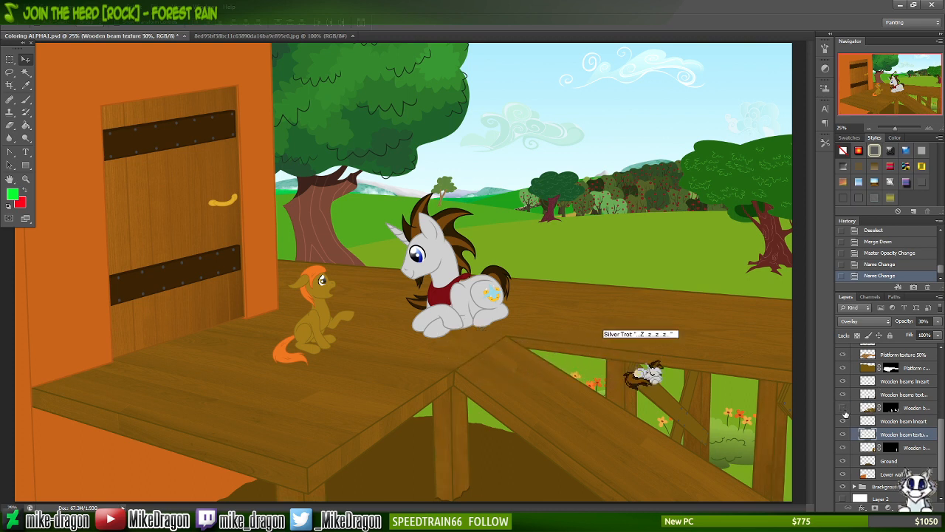
pyautogui.click(843, 409)
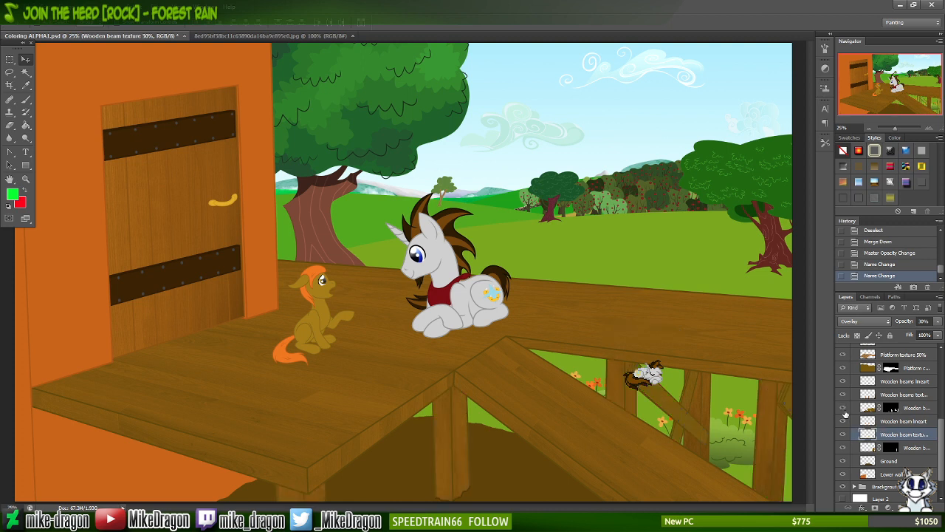
pyautogui.click(845, 411)
pyautogui.click(845, 411)
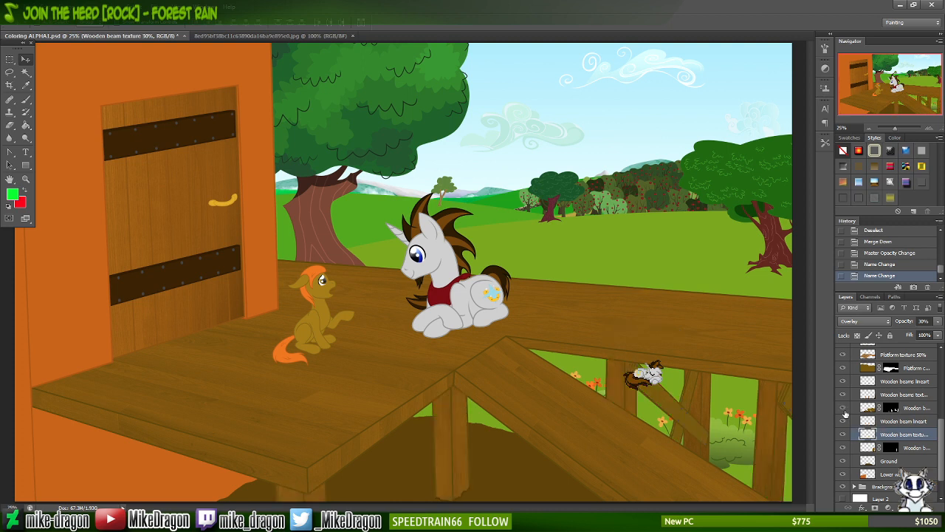
pyautogui.click(845, 411)
pyautogui.click(845, 410)
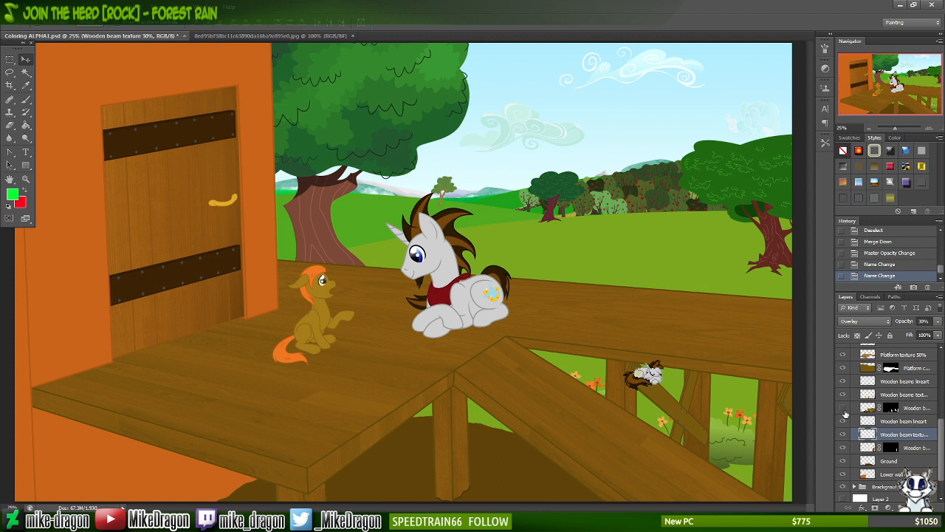
pyautogui.click(845, 410)
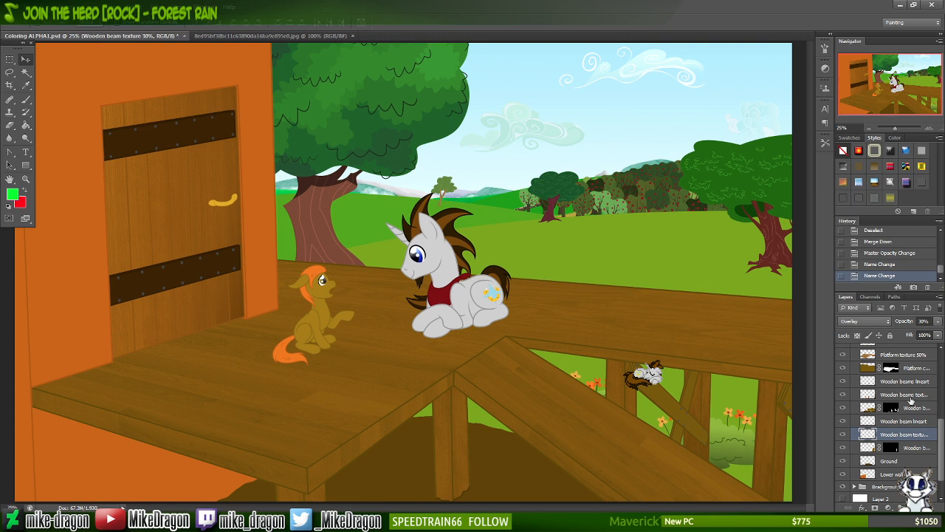
pyautogui.click(871, 408)
pyautogui.click(844, 409)
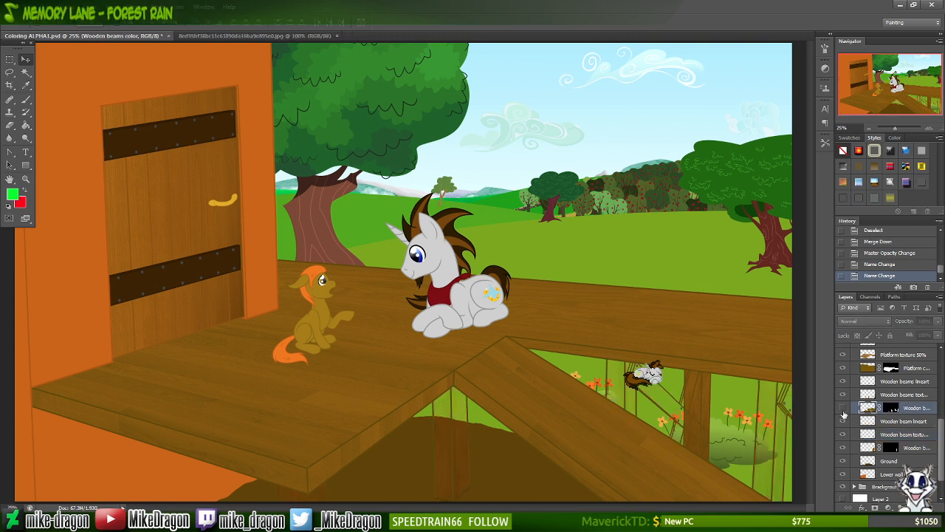
pyautogui.click(844, 409)
# - Select the Wooden beams texture 30% layer and compare the beams with its texture hidden and shown
pyautogui.click(865, 396)
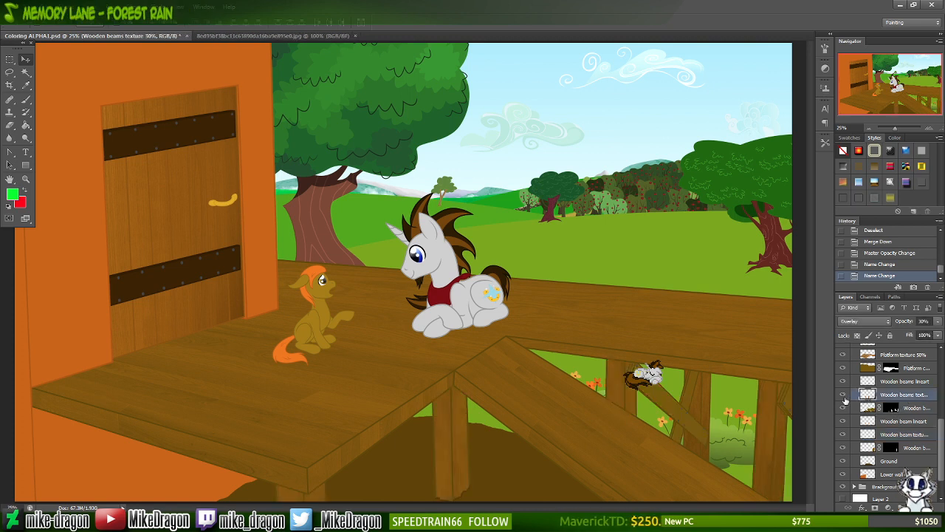
pyautogui.click(843, 398)
pyautogui.click(843, 398)
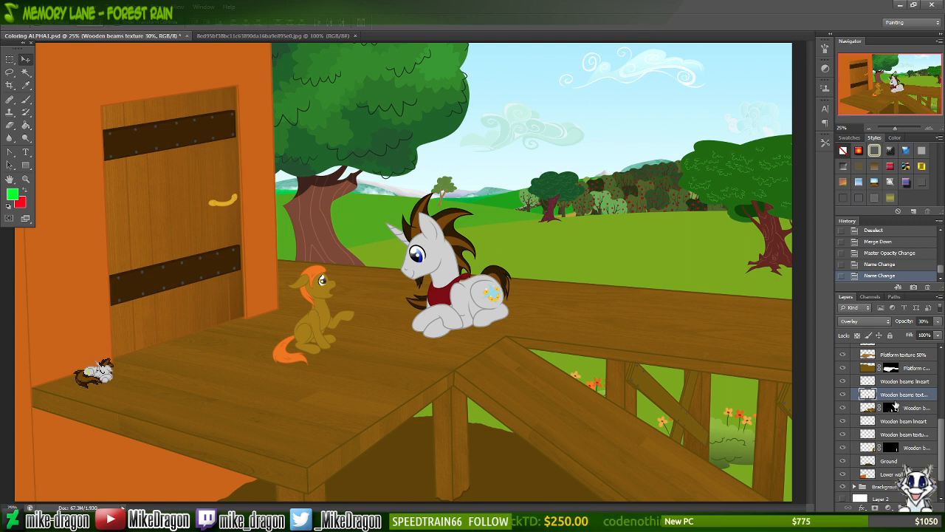
pyautogui.click(842, 395)
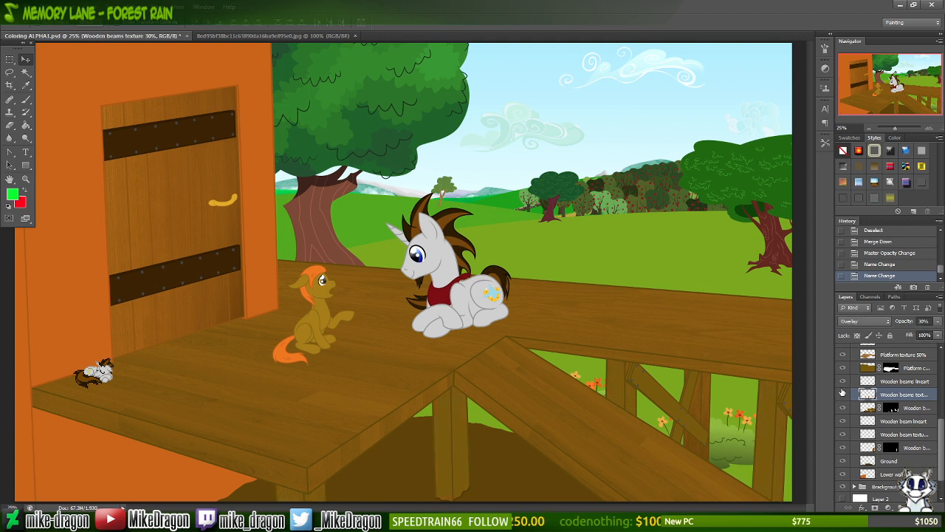
pyautogui.click(842, 395)
# - Paste the plank image above the Wooden beams texture layer and move it over the railing braces beneath the platform
pyautogui.hotkey('ctrl', 'v')
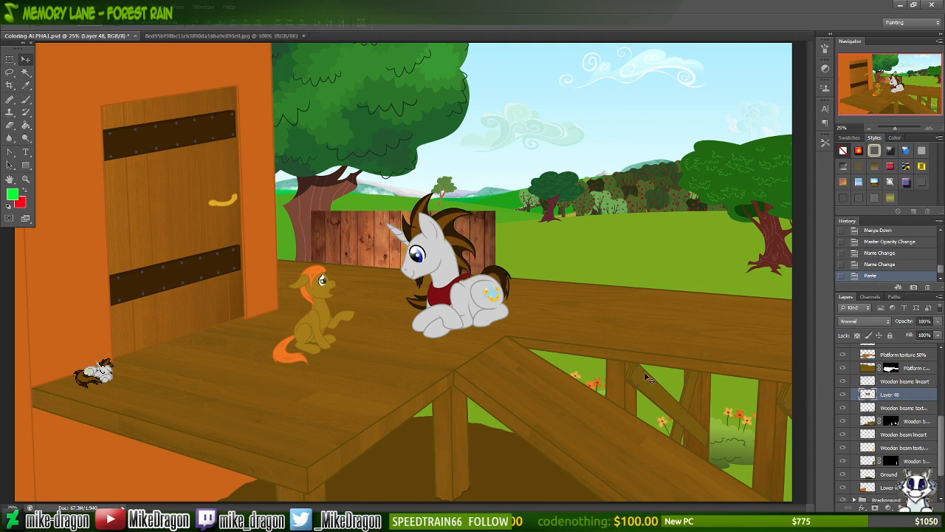
pyautogui.moveTo(403, 244); pyautogui.dragTo(687, 388)
pyautogui.hotkey('ctrl', '+')
pyautogui.moveTo(902, 93); pyautogui.dragTo(943, 128)
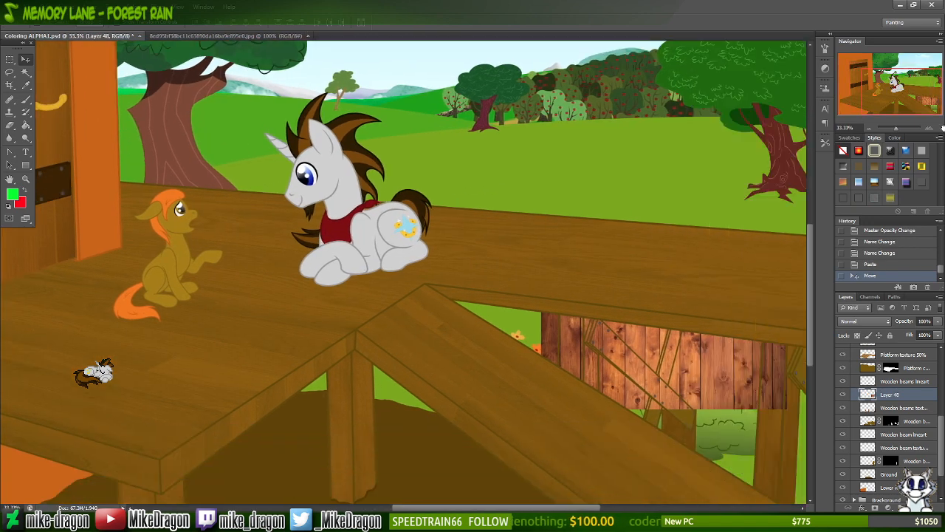
pyautogui.moveTo(556, 338); pyautogui.dragTo(436, 339)
pyautogui.moveTo(599, 324); pyautogui.dragTo(521, 319)
pyautogui.hotkey('ctrl', '+')
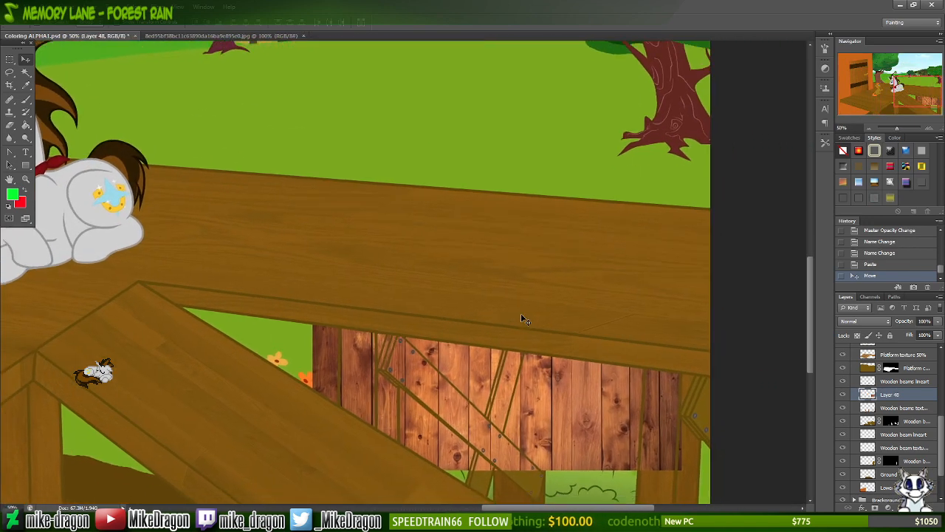
pyautogui.scroll(-3, 522, 319)
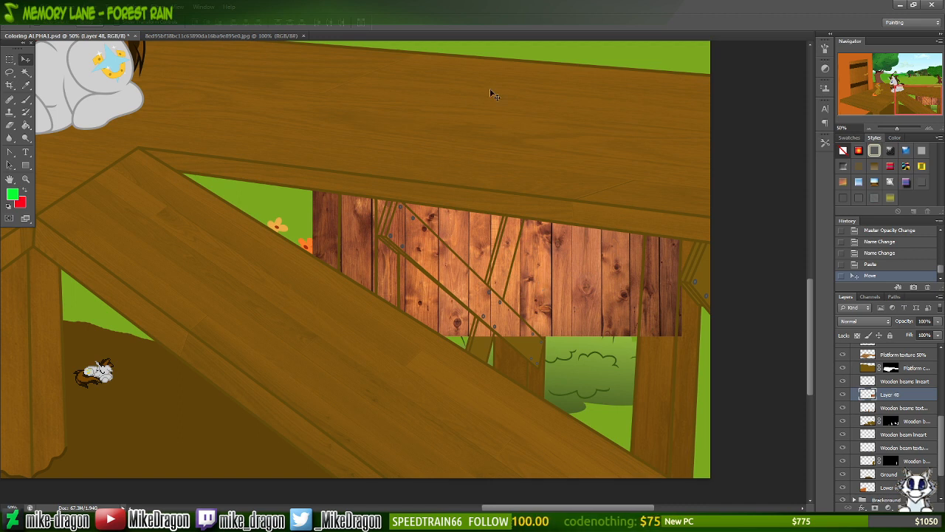
# - Try rotating the pasted planks to match the diagonal brace's slope, cancel the transform and delete the pasted layer
pyautogui.hotkey('ctrl', 't')
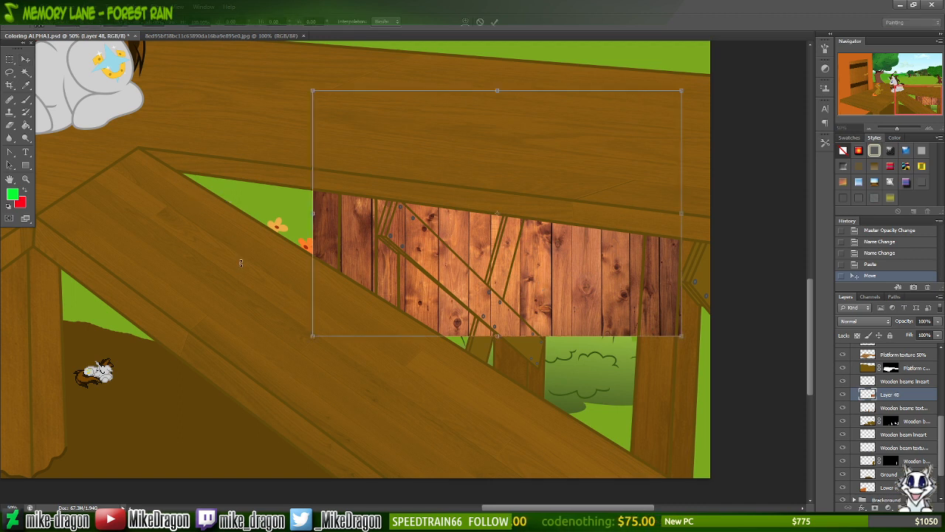
pyautogui.moveTo(241, 263); pyautogui.dragTo(442, 319)
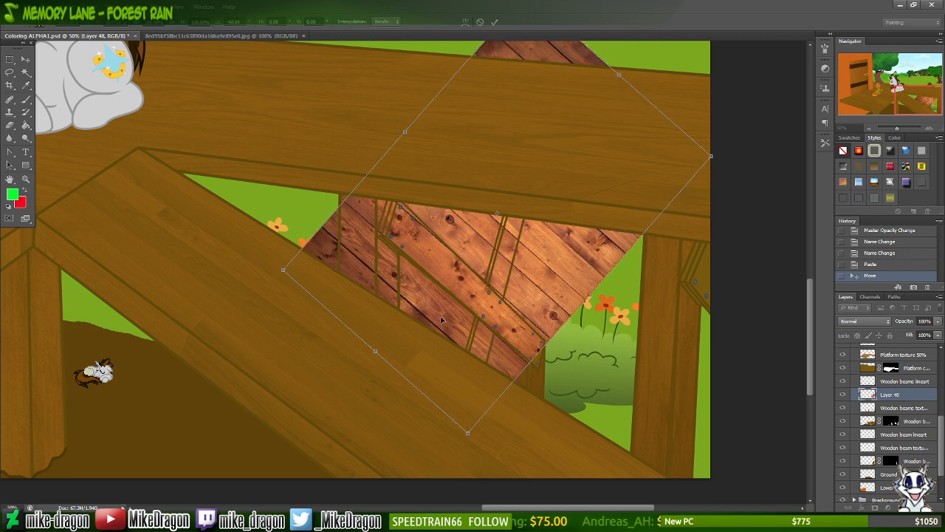
pyautogui.hotkey('ctrl', '+')
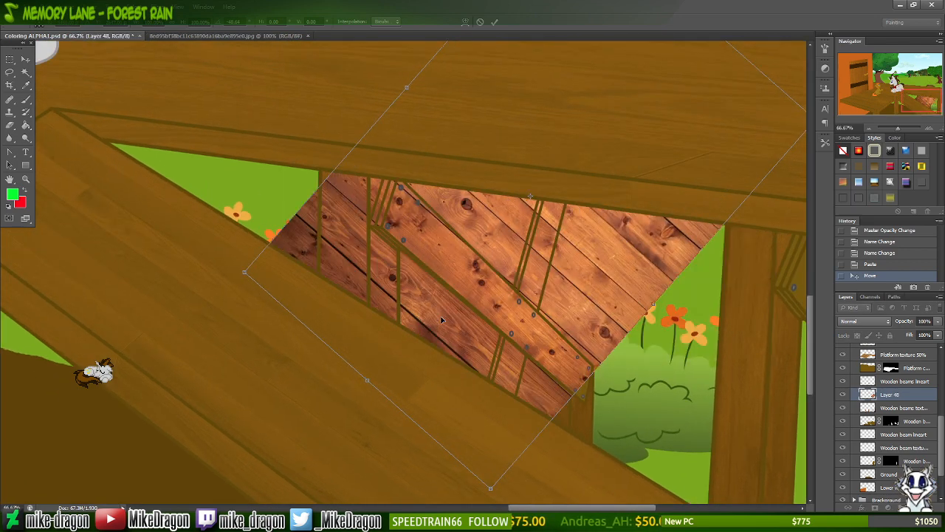
pyautogui.press('Escape')
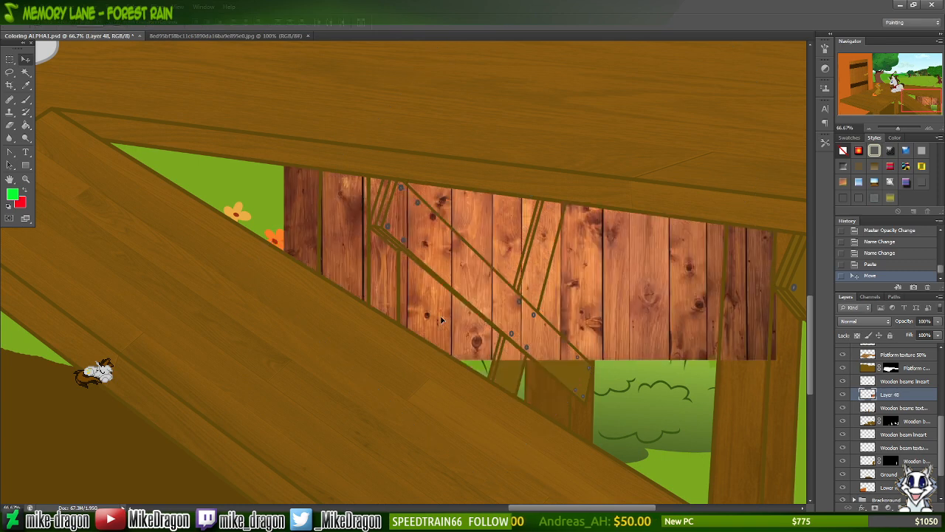
pyautogui.press('Delete')
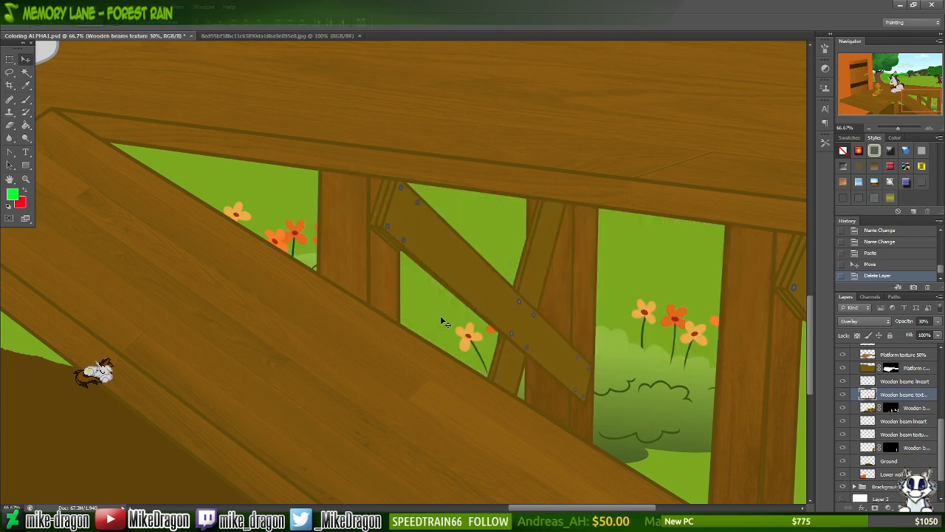
# - Create a new 1500 × 1000 pixel RGB document at 72 pixels/inch and paste the plank image into it
pyautogui.hotkey('ctrl', 'n')
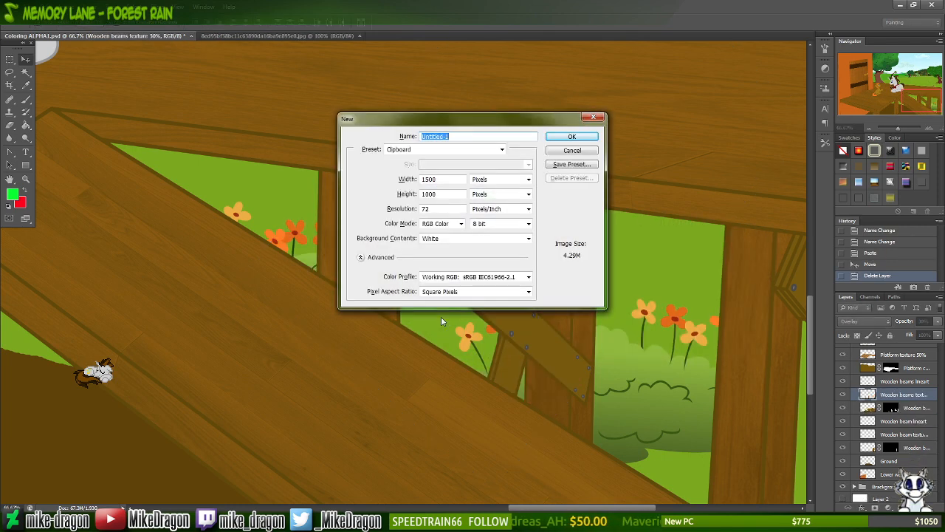
pyautogui.press('Return')
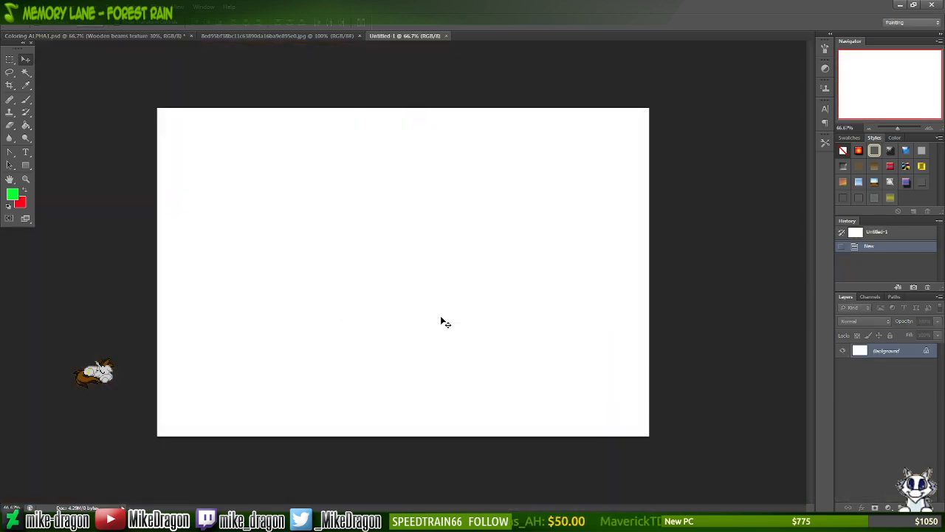
pyautogui.hotkey('ctrl', 'v')
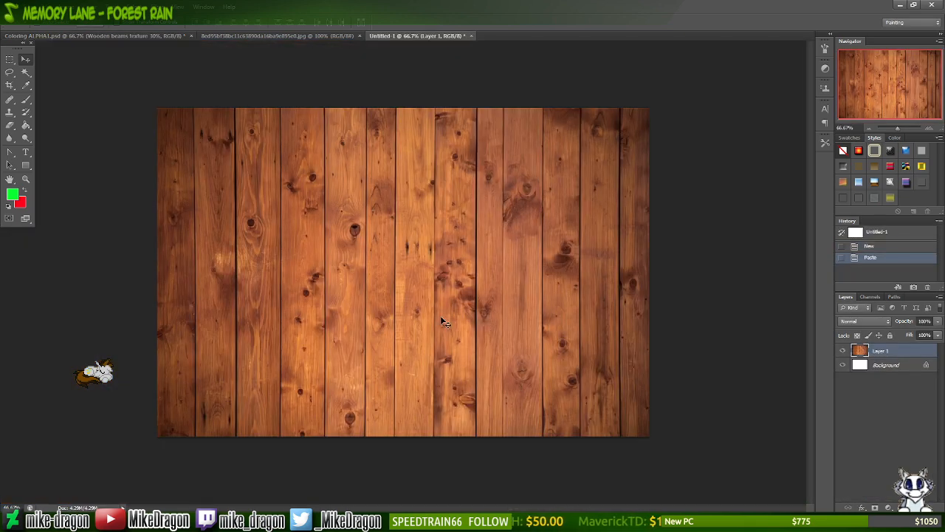
# - Try selecting the fifth plank from the image's left edge over its full height with the Rectangular Marquee, and clear the selection
pyautogui.press('m')
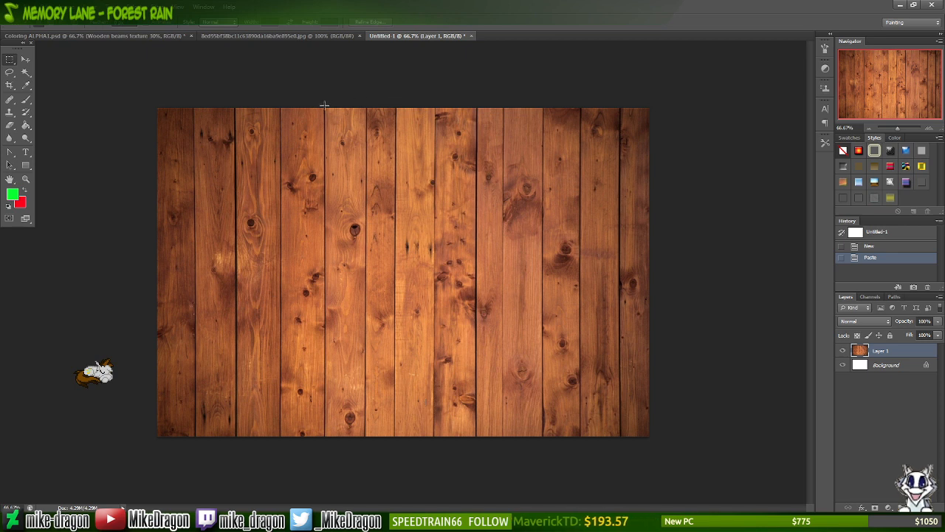
pyautogui.moveTo(324, 106); pyautogui.dragTo(365, 451)
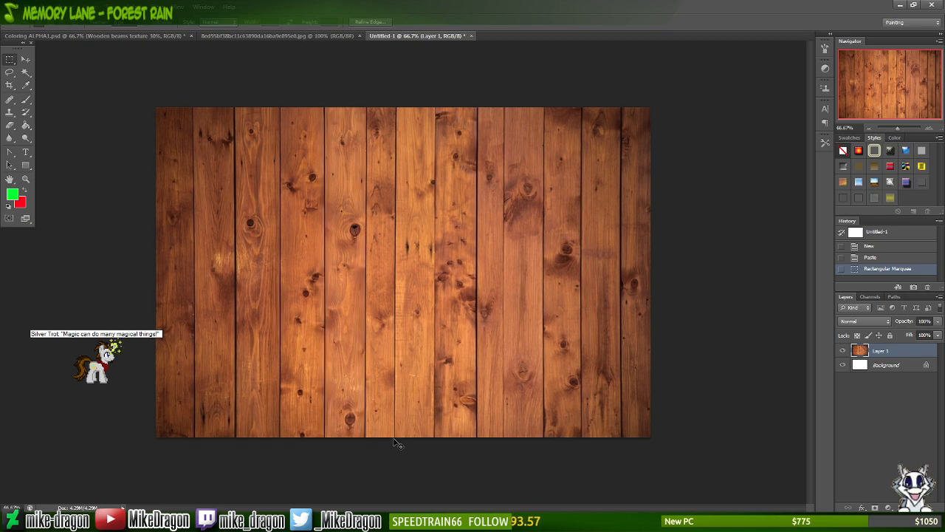
pyautogui.hotkey('ctrl', '+')
pyautogui.hotkey('ctrl', '+')
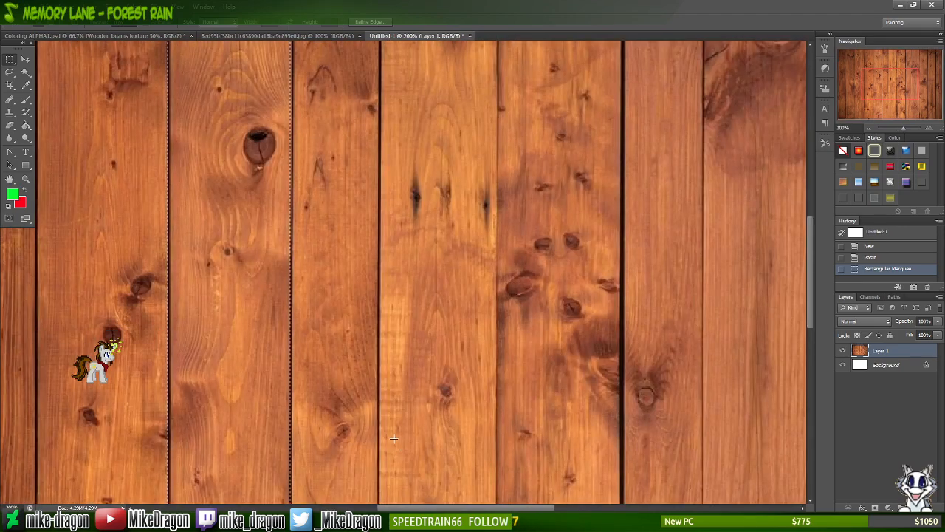
pyautogui.hotkey('ctrl', '+')
pyautogui.moveTo(872, 71); pyautogui.dragTo(864, 55)
pyautogui.hotkey('ctrl', 'd')
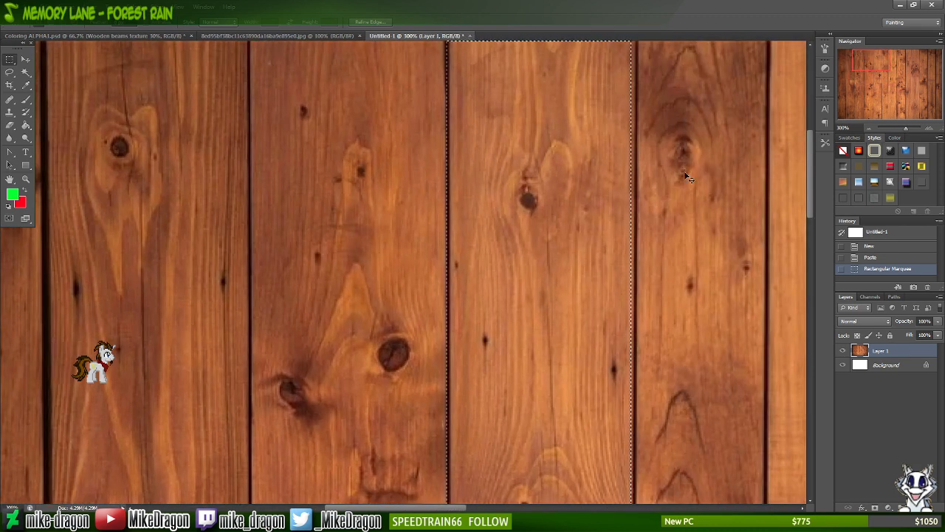
pyautogui.scroll(3, 684, 172)
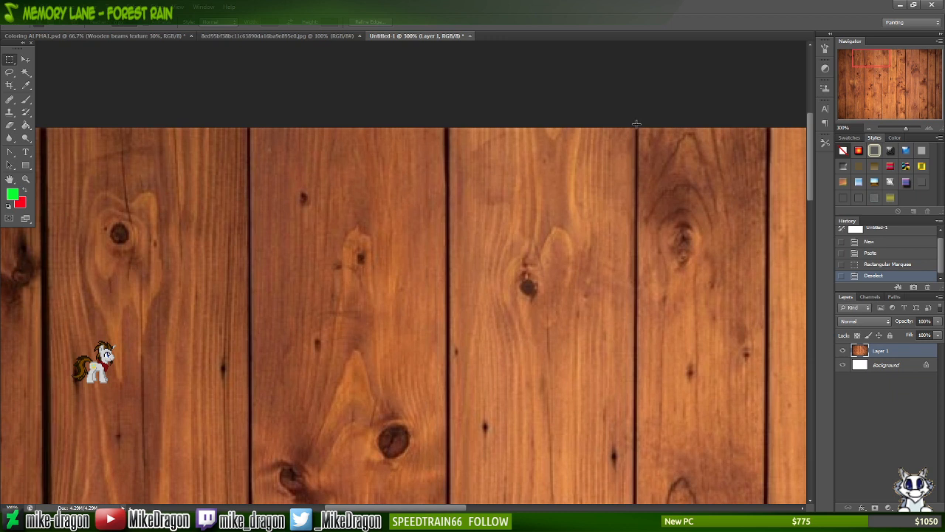
# - Try selecting the plank with the large cracked knot near its lower end over its full height, then reselect it slightly narrower
pyautogui.moveTo(636, 124); pyautogui.dragTo(449, 108)
pyautogui.moveTo(448, 110); pyautogui.dragTo(451, 117)
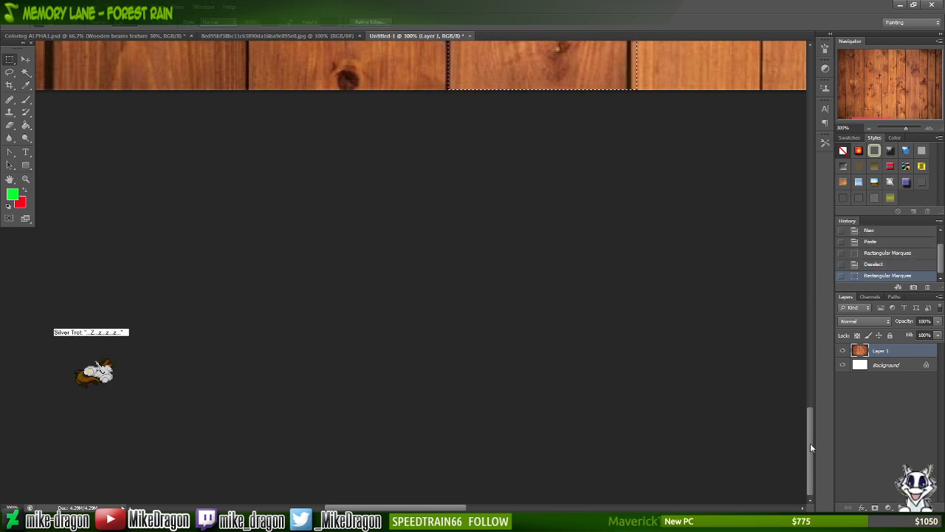
pyautogui.moveTo(810, 448); pyautogui.dragTo(787, 405)
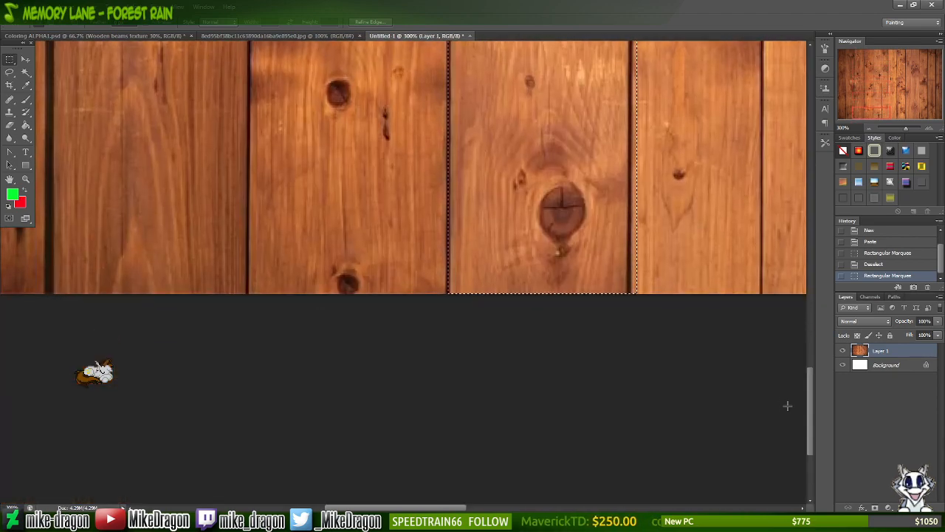
pyautogui.hotkey('ctrl', 'd')
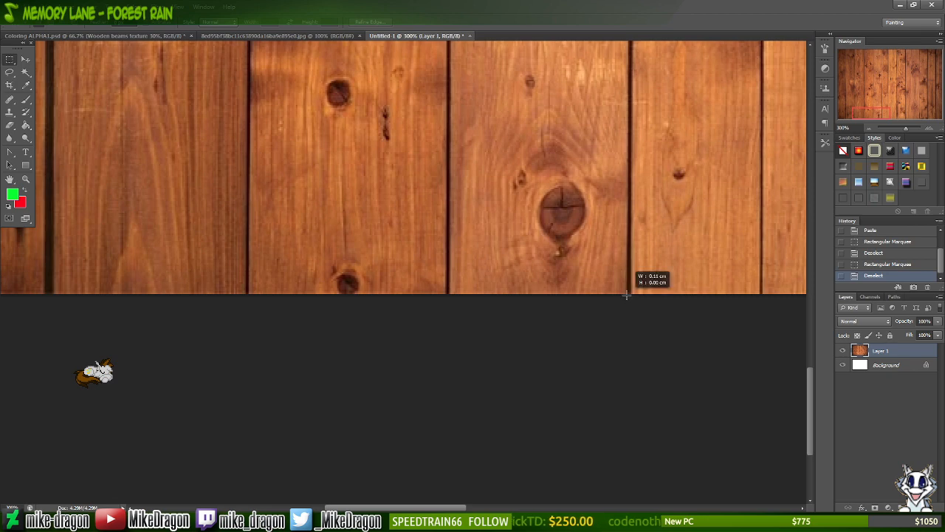
pyautogui.moveTo(475, 110); pyautogui.dragTo(447, 98)
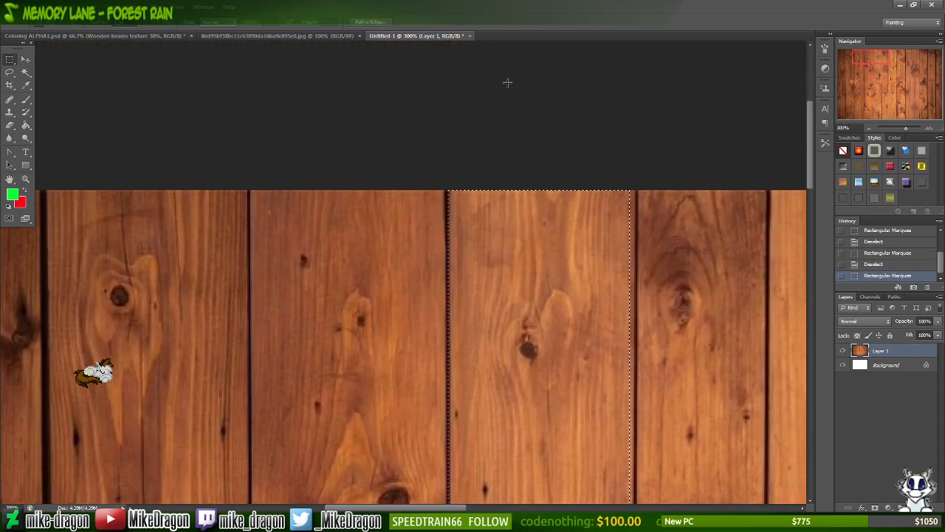
pyautogui.moveTo(810, 162); pyautogui.dragTo(807, 225)
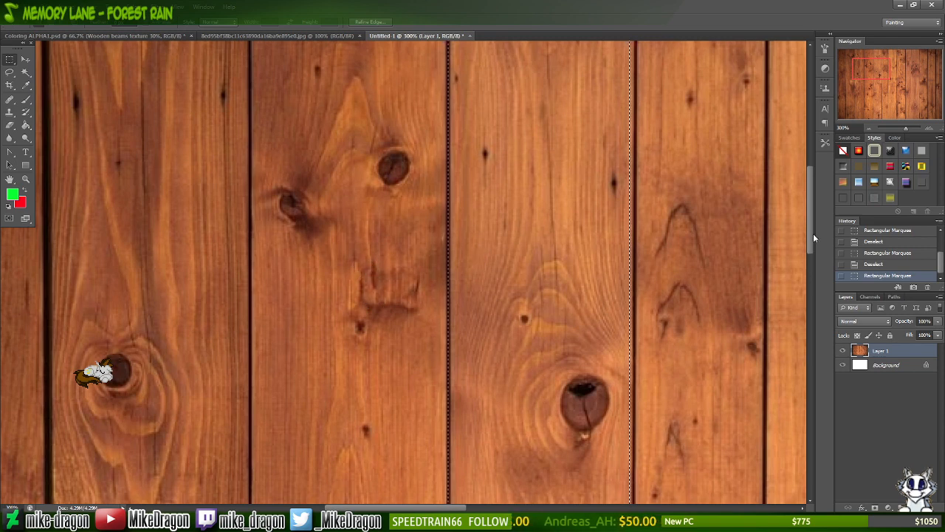
# - Select the adjacent plank to the left over its full height, copy it and paste it into Coloring ALPHA1.psd
pyautogui.moveTo(813, 238); pyautogui.dragTo(812, 179)
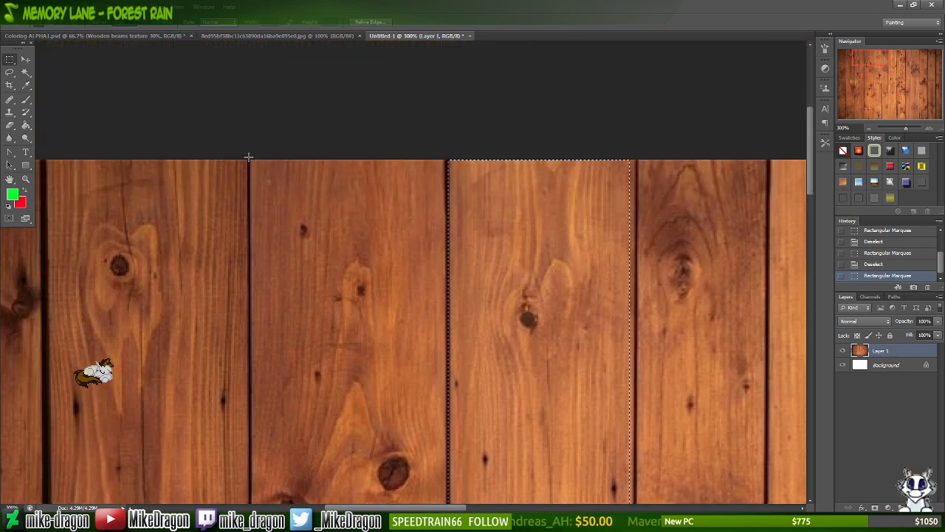
pyautogui.moveTo(314, 201); pyautogui.dragTo(430, 426)
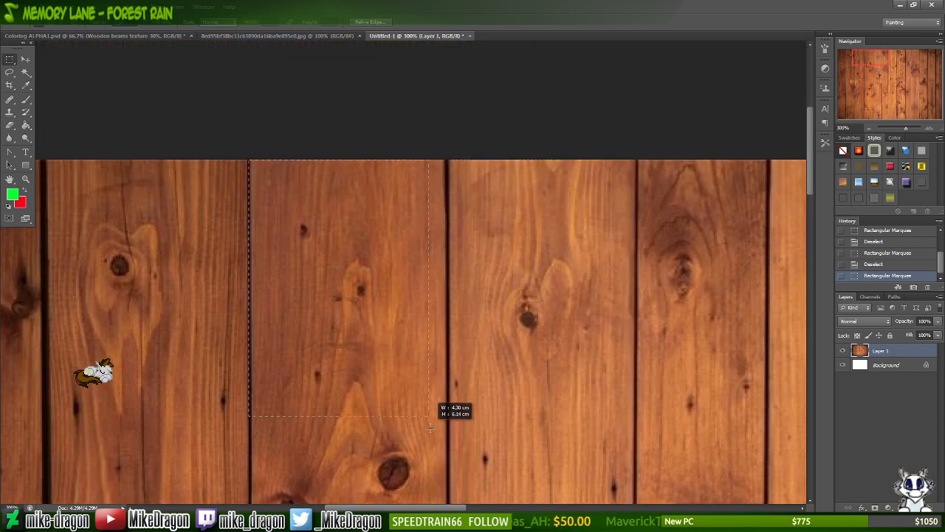
pyautogui.moveTo(445, 506); pyautogui.dragTo(446, 486)
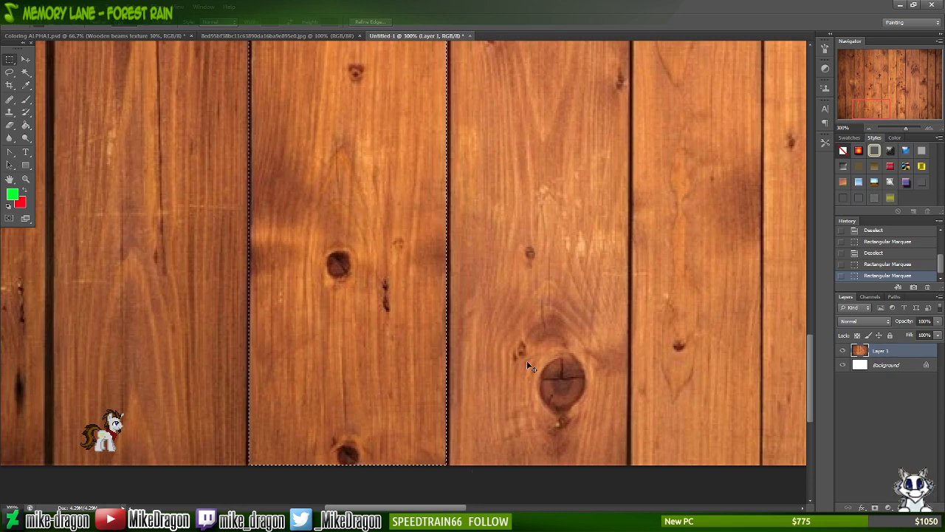
pyautogui.click(83, 34)
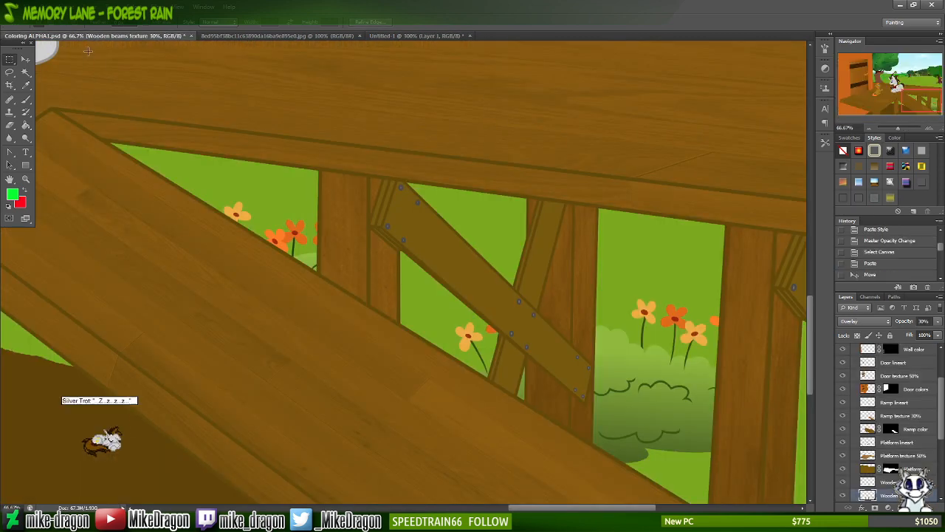
pyautogui.hotkey('ctrl', 'v')
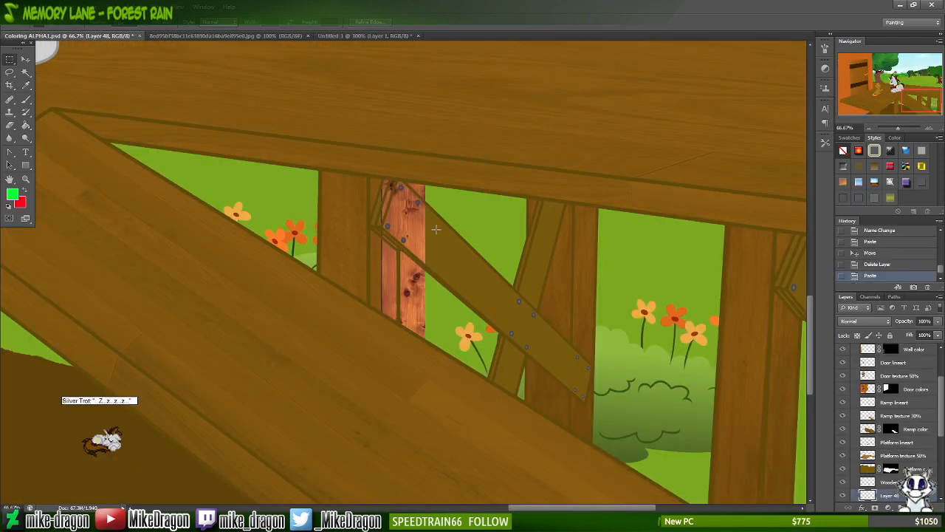
# - Move the pasted plank onto the railing's long diagonal brace and rotate it to match the brace's slope
pyautogui.moveTo(416, 292); pyautogui.dragTo(504, 310)
pyautogui.hotkey('ctrl', 't')
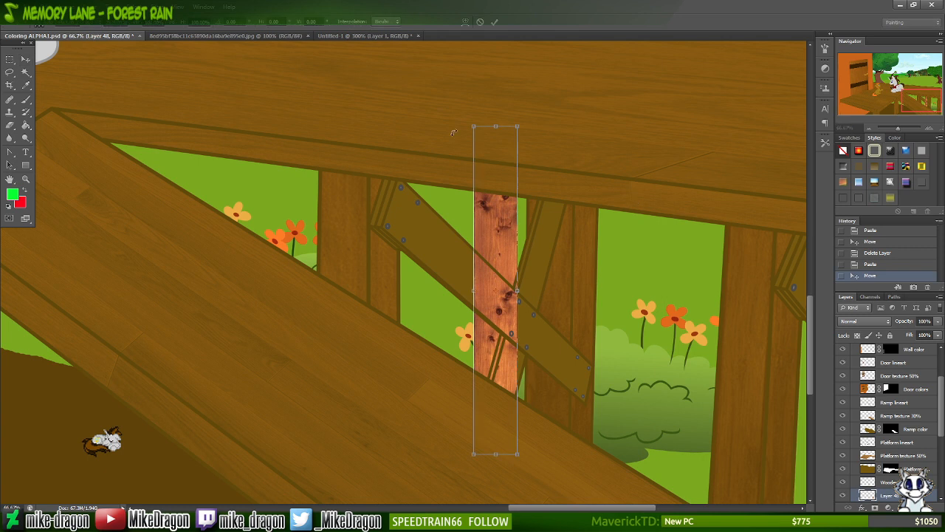
pyautogui.moveTo(438, 103); pyautogui.dragTo(297, 186)
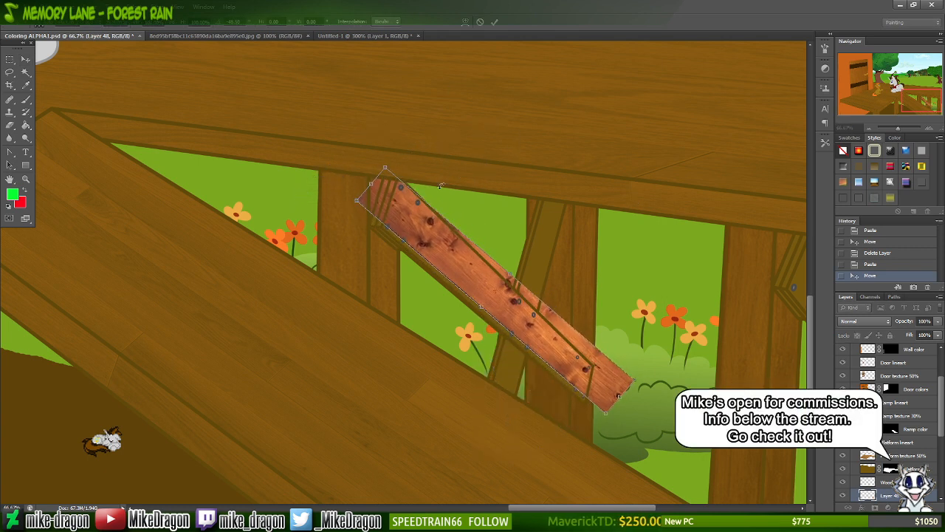
# - Shift the rotated plank so its lower long edge follows the brace's lower outline and its end covers the brace's lower end
pyautogui.hotkey('ctrl', '+')
pyautogui.hscroll(4, 672, 289)
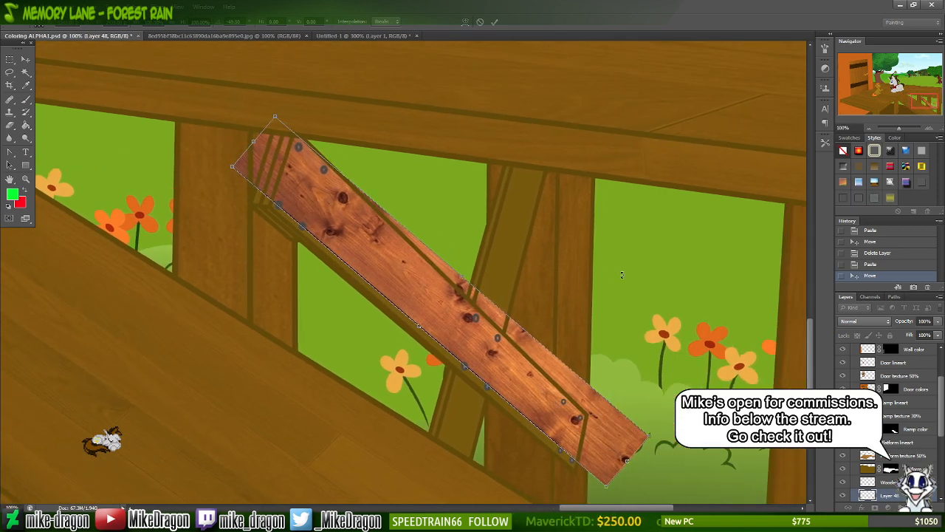
pyautogui.moveTo(580, 452); pyautogui.dragTo(558, 430)
pyautogui.hotkey('ctrl', '+')
pyautogui.hotkey('ctrl', '+')
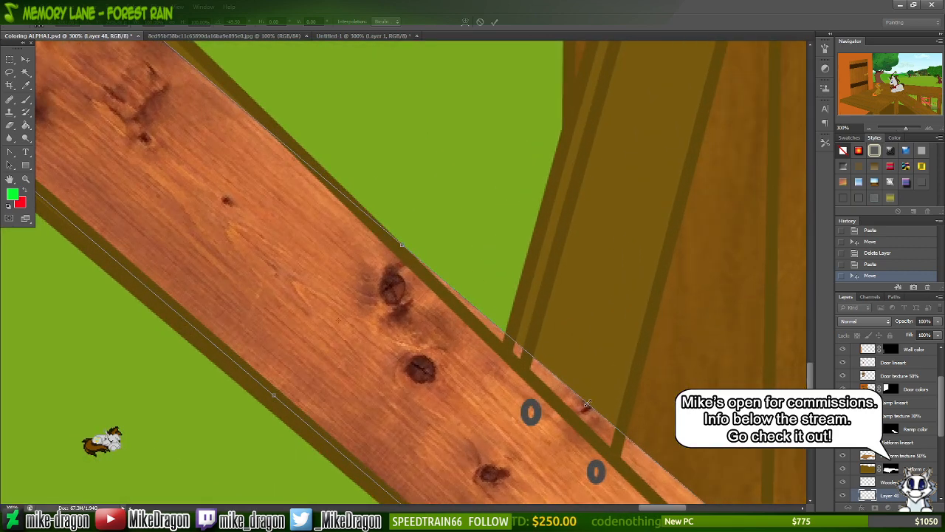
pyautogui.scroll(-4, 574, 329)
pyautogui.scroll(-3, 574, 329)
pyautogui.hscroll(5, 574, 330)
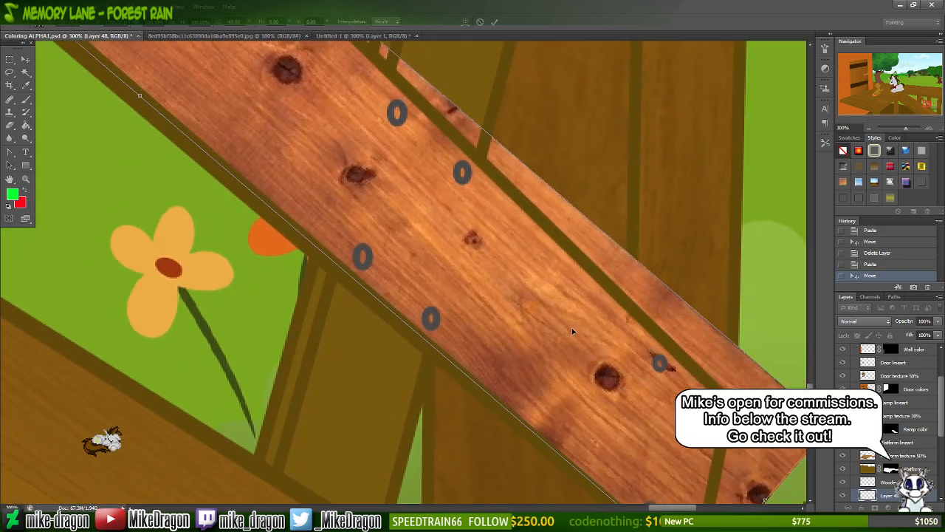
pyautogui.scroll(-1, 572, 330)
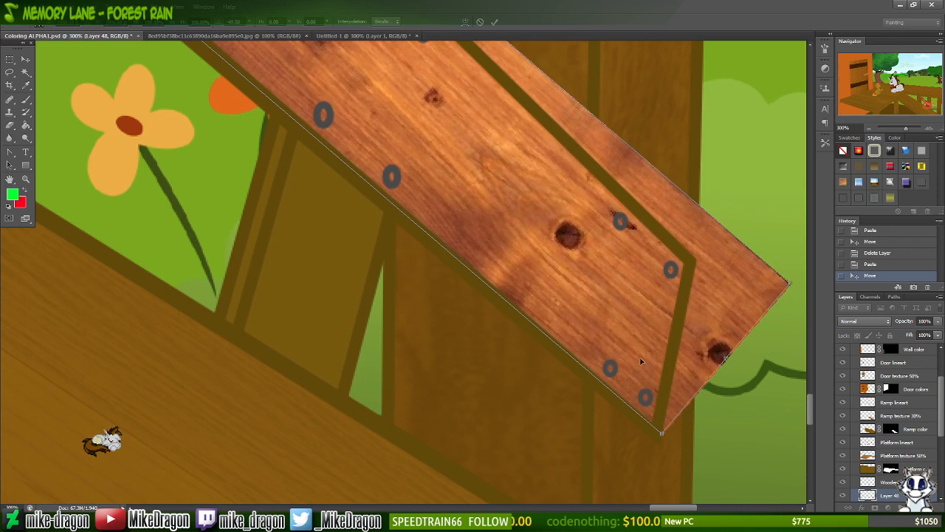
# - Nudge the pasted wood texture slightly so its lower corner lines up with the diagonal beam's lower end
pyautogui.moveTo(666, 410); pyautogui.dragTo(662, 412)
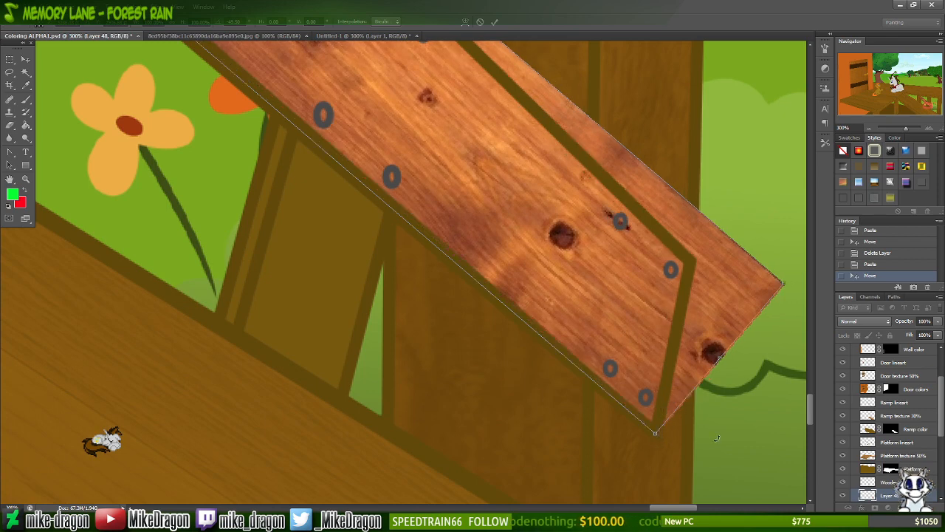
pyautogui.hotkey('ctrl', '-')
pyautogui.hotkey('ctrl', '-')
pyautogui.moveTo(929, 111); pyautogui.dragTo(918, 101)
pyautogui.hotkey('ctrl', '+')
pyautogui.hotkey('ctrl', '+')
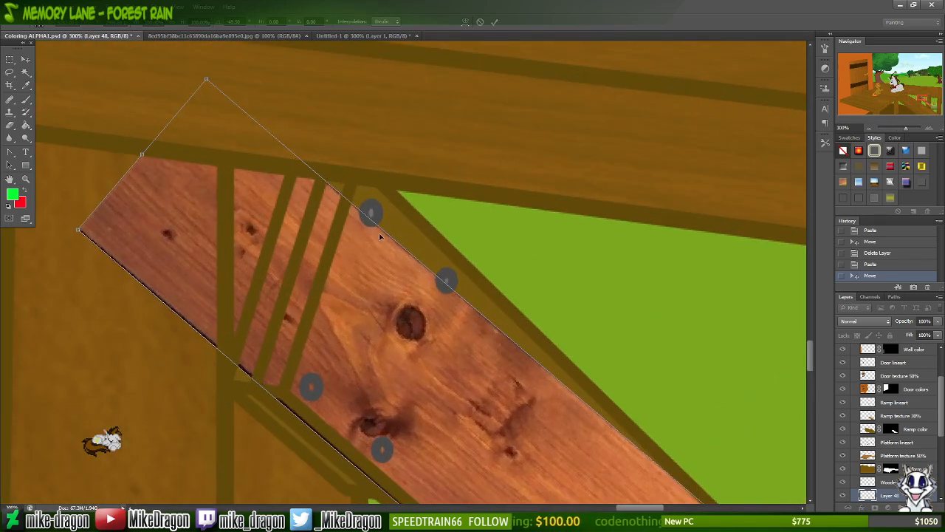
pyautogui.hotkey('ctrl', '-')
pyautogui.hotkey('ctrl', '-')
pyautogui.hotkey('ctrl', '-')
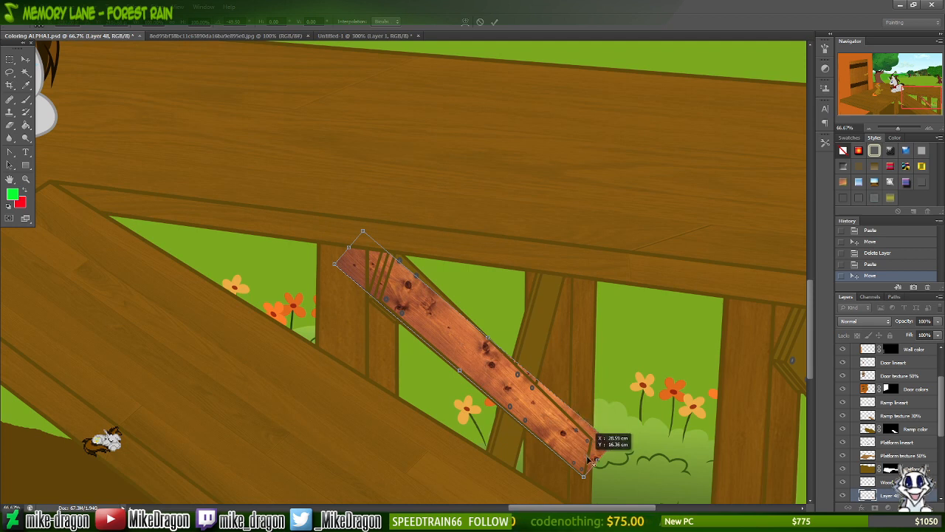
pyautogui.moveTo(588, 459); pyautogui.dragTo(602, 459)
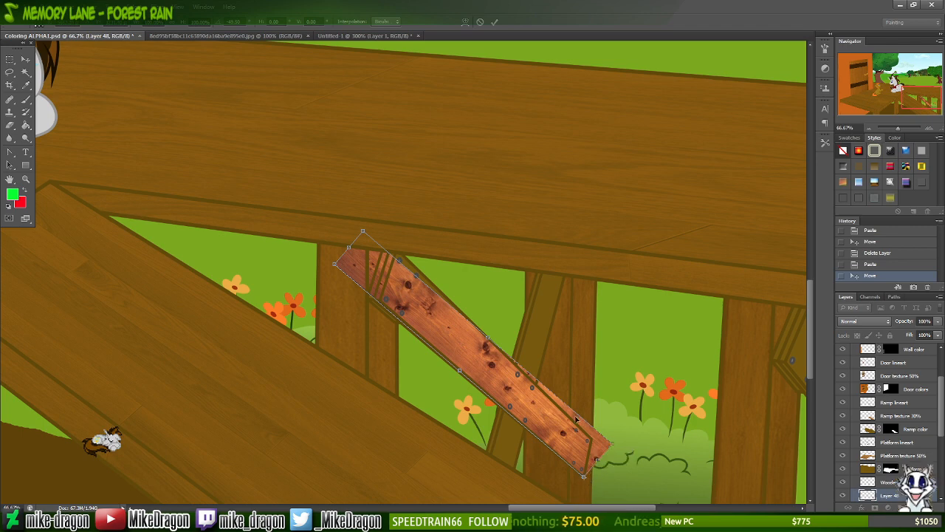
# - Rotate the wood texture slightly so its long lower edge follows the diagonal beam's lower outline
pyautogui.hotkey('ctrl', '+')
pyautogui.hotkey('ctrl', '+')
pyautogui.hotkey('ctrl', '+')
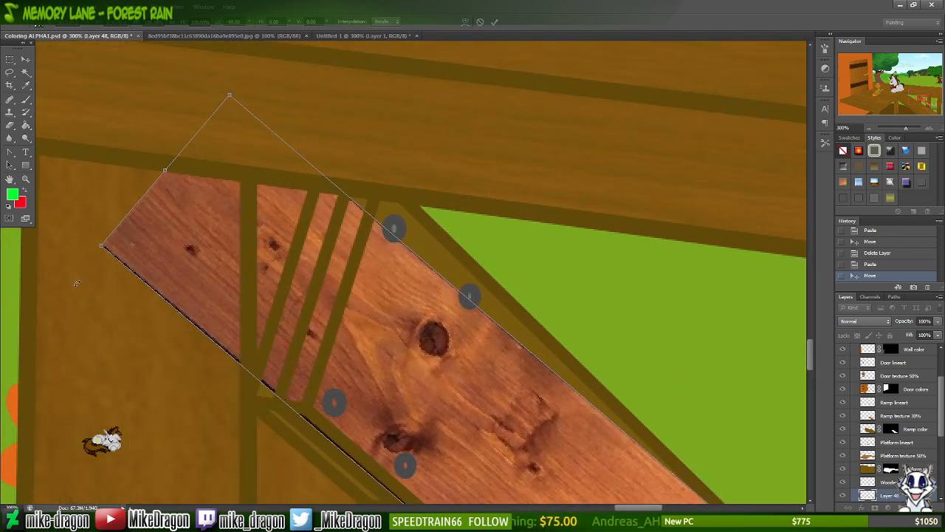
pyautogui.moveTo(60, 254); pyautogui.dragTo(67, 248)
pyautogui.hotkey('ctrl', '-')
pyautogui.hotkey('ctrl', '-')
pyautogui.hotkey('ctrl', '-')
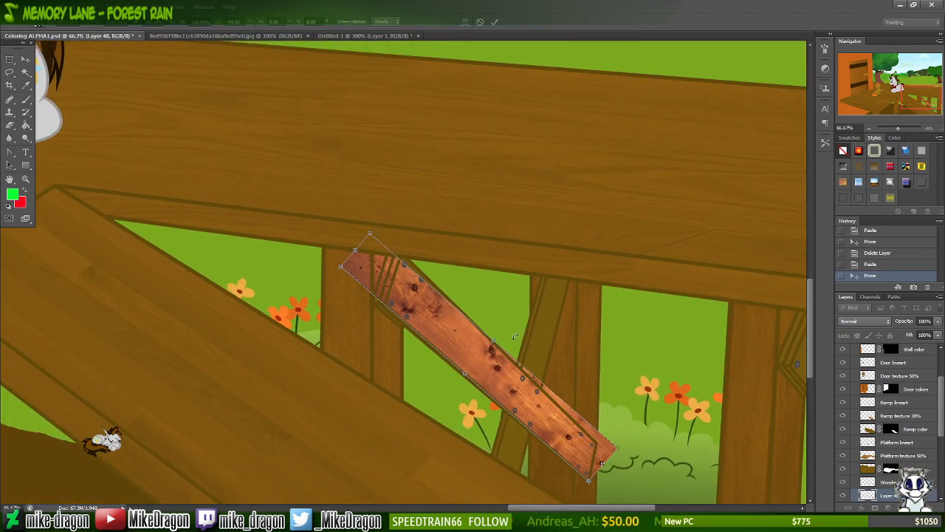
# - Try to adjust the wood texture's outer corner at the beam's lower end with a Perspective transform
pyautogui.rightClick(560, 424)
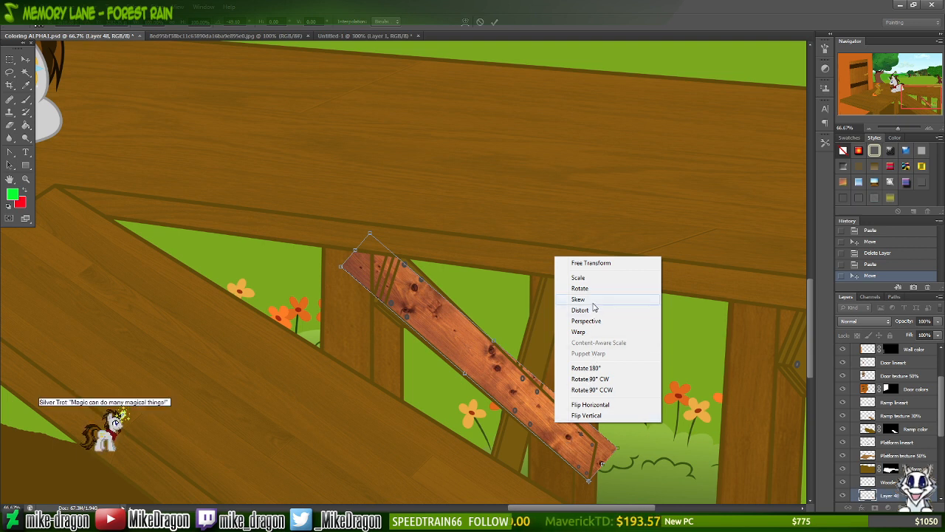
pyautogui.click(593, 320)
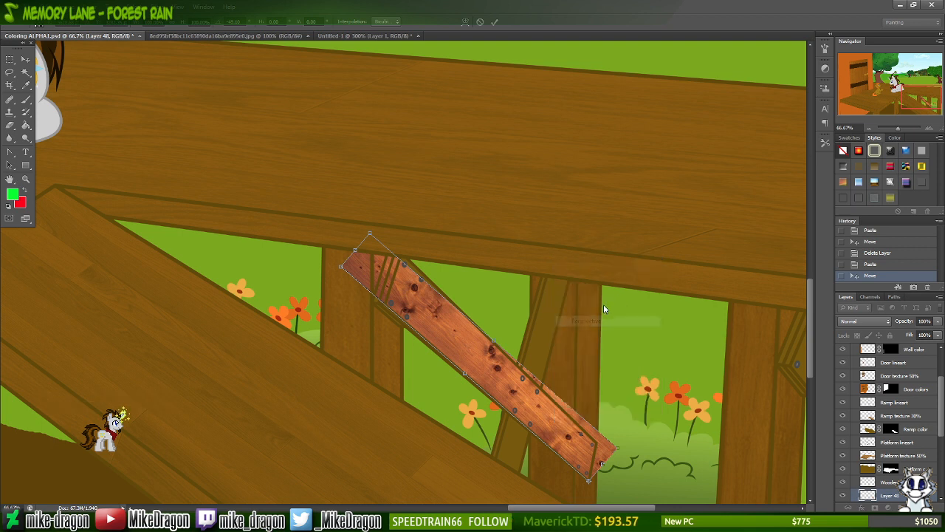
pyautogui.moveTo(619, 449)
pyautogui.mouseDown()
pyautogui.moveTo(604, 439)
pyautogui.moveTo(614, 447)
pyautogui.mouseUp()
# - Distort the wood texture, pulling its two upper-edge corners to match the beam's slanted lower end and long upper edge
pyautogui.rightClick(574, 437)
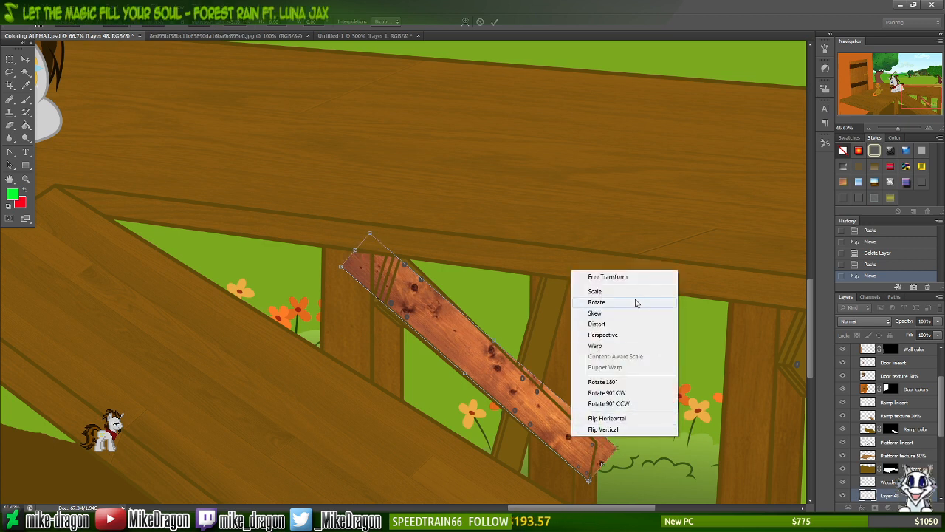
pyautogui.click(625, 323)
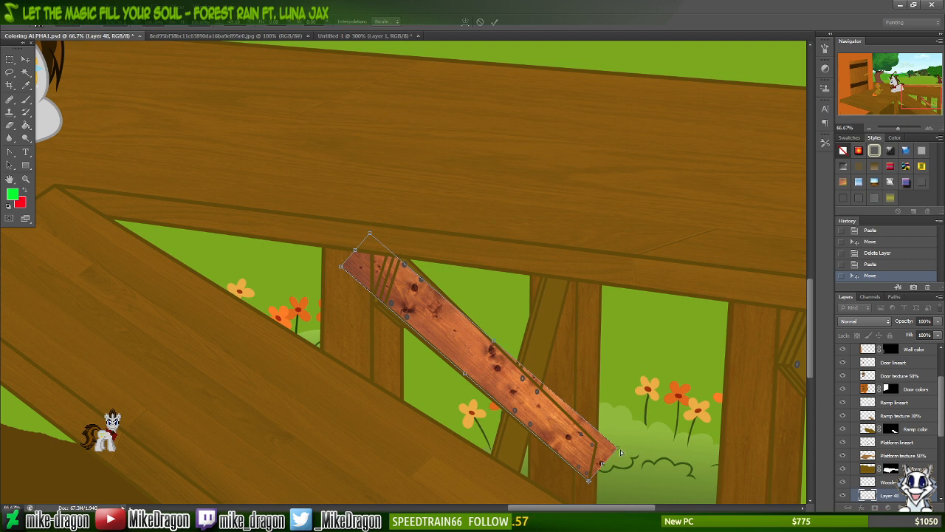
pyautogui.moveTo(621, 452); pyautogui.dragTo(599, 444)
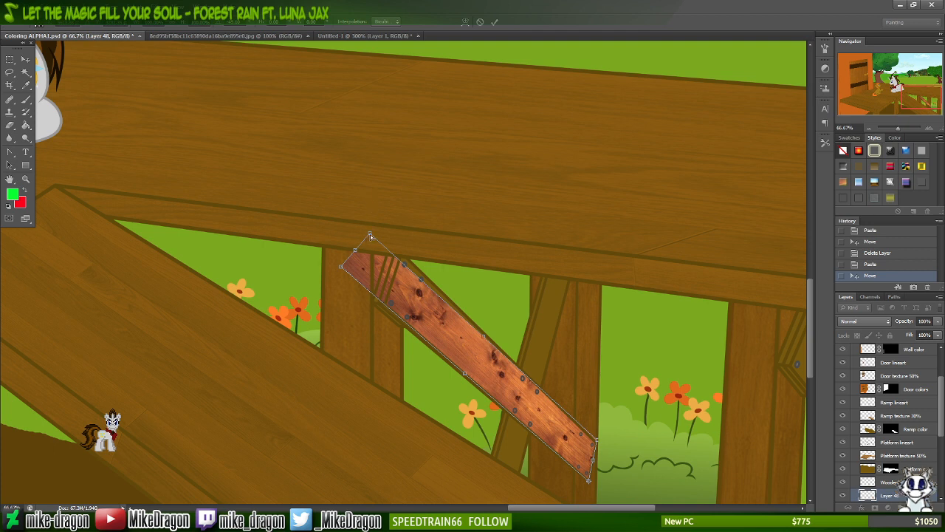
pyautogui.moveTo(370, 229); pyautogui.dragTo(365, 221)
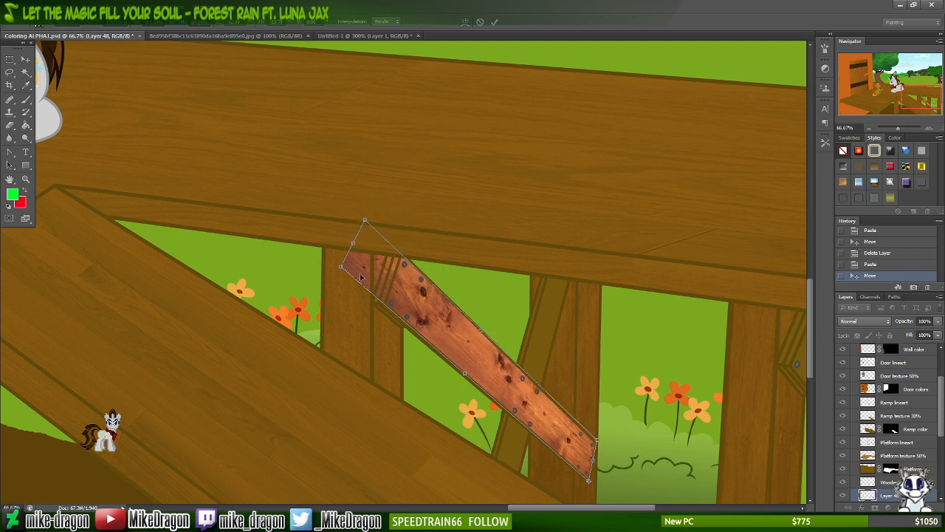
# - Scale the texture's upper end inward so it stops at the diagonal beam's slanted end beside the narrow slats
pyautogui.scroll(1, 380, 268)
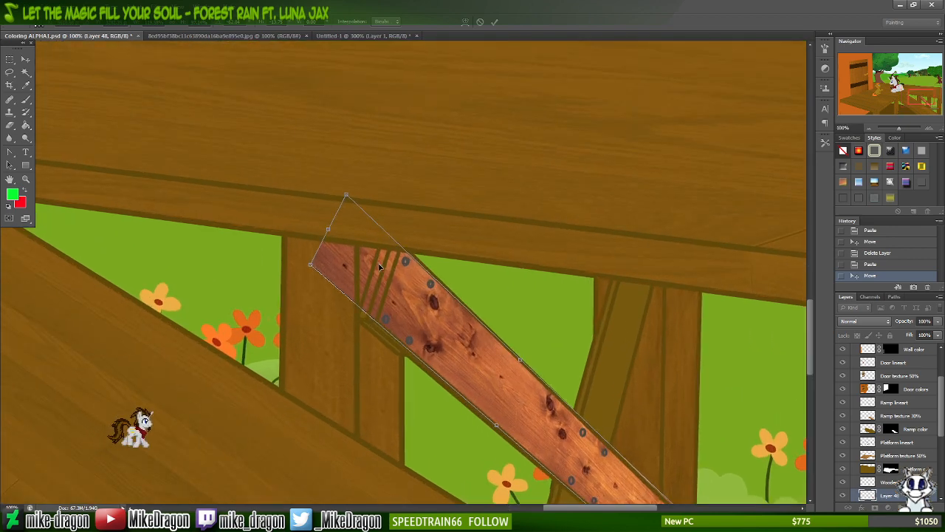
pyautogui.scroll(1, 379, 267)
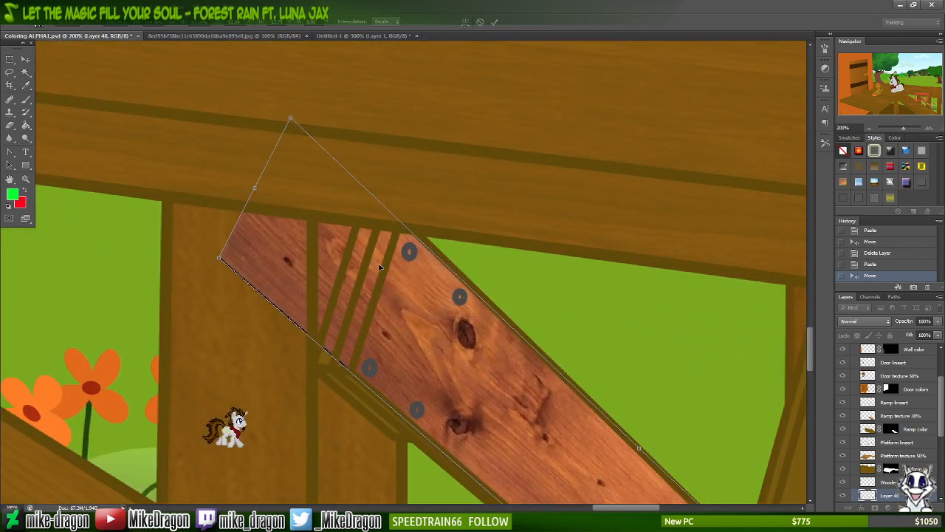
pyautogui.scroll(-3, 380, 267)
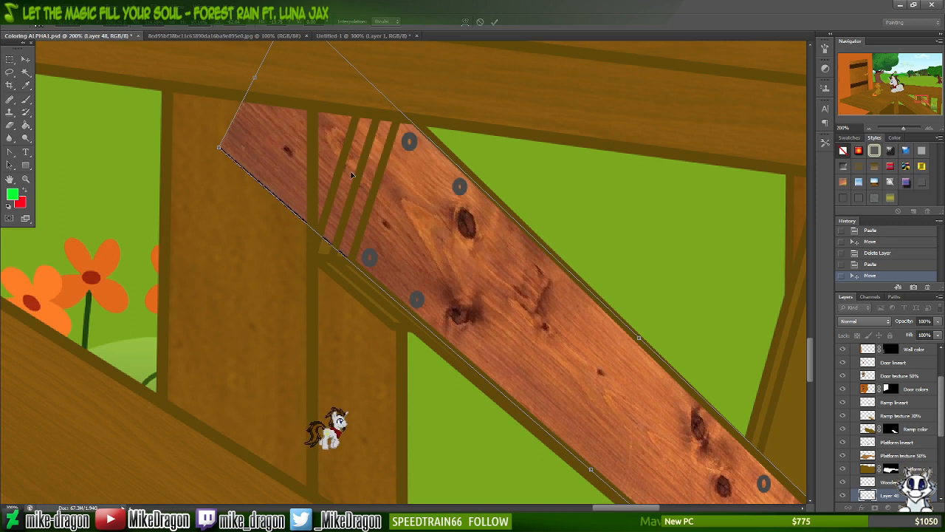
pyautogui.rightClick(339, 145)
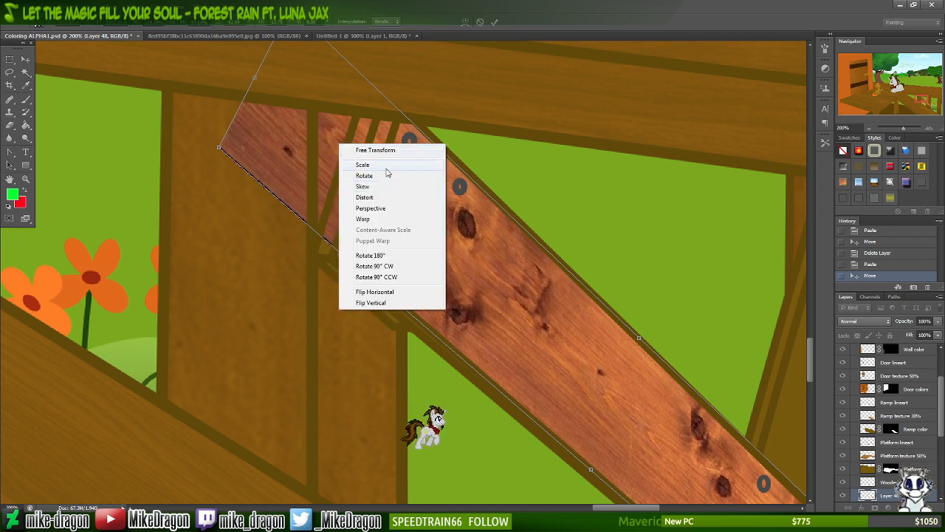
pyautogui.click(387, 167)
pyautogui.moveTo(258, 84); pyautogui.dragTo(387, 179)
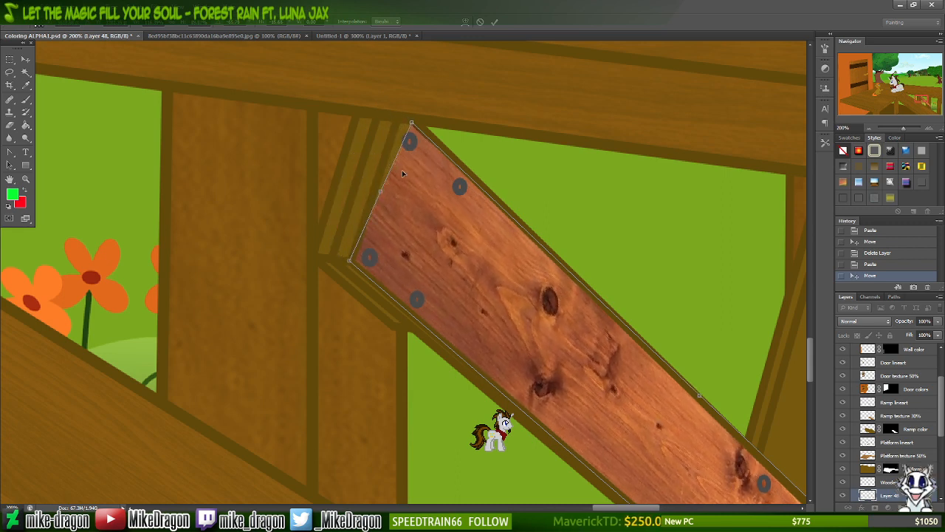
# - Distort the texture's topmost corner outward to cover the upper tip of the diagonal beam
pyautogui.rightClick(466, 218)
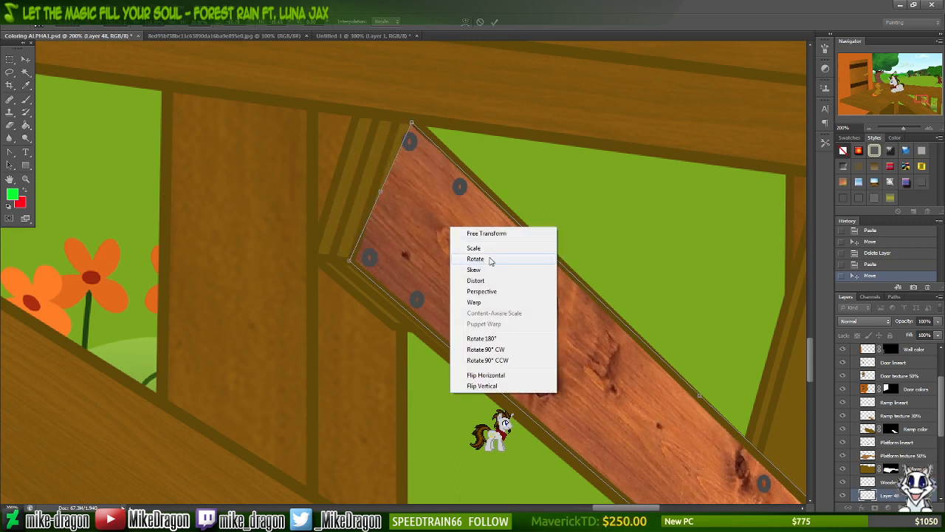
pyautogui.click(491, 282)
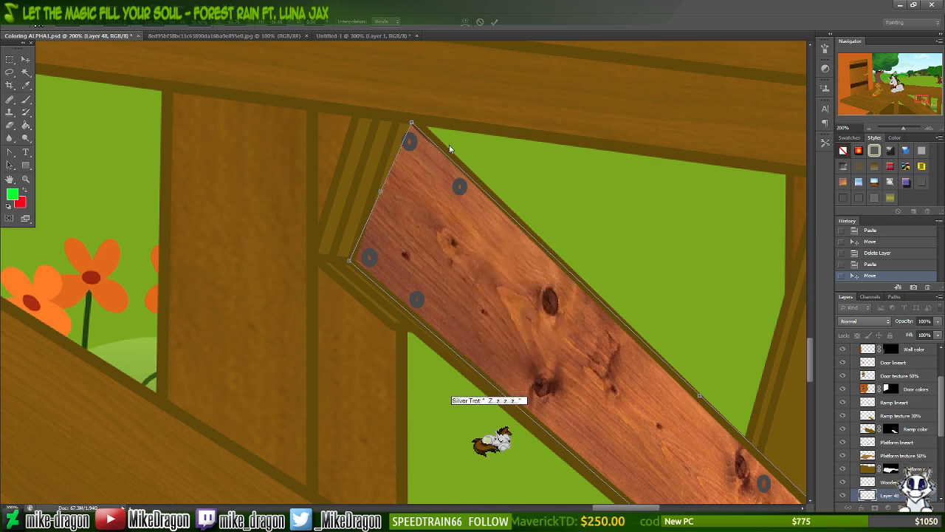
pyautogui.moveTo(412, 123); pyautogui.dragTo(402, 108)
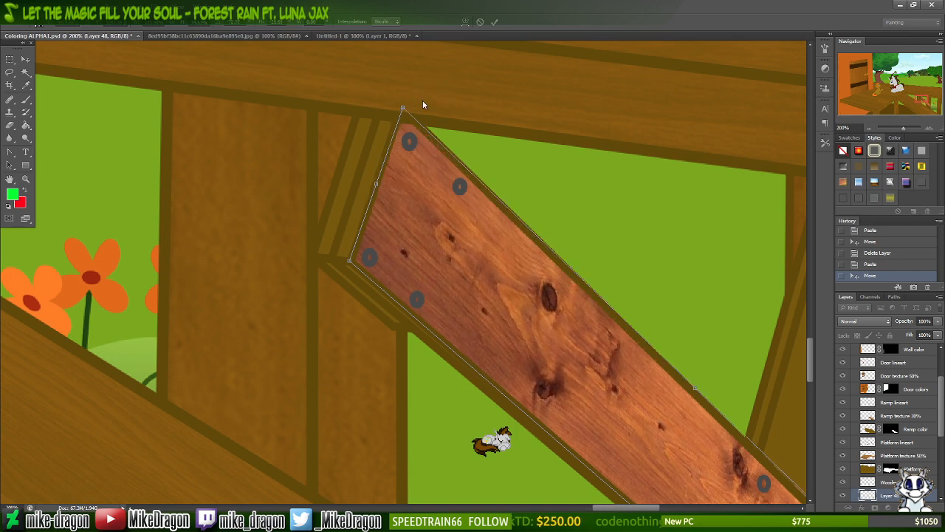
# - Adjust the texture's upper corner at the beam's lower end so it sits within the beam's dark outline
pyautogui.moveTo(927, 101); pyautogui.dragTo(920, 114)
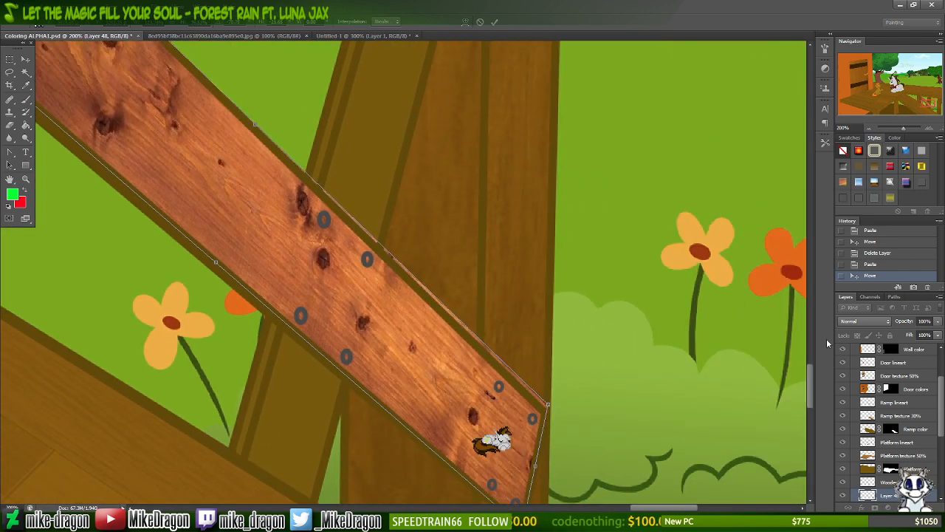
pyautogui.scroll(-3, 789, 375)
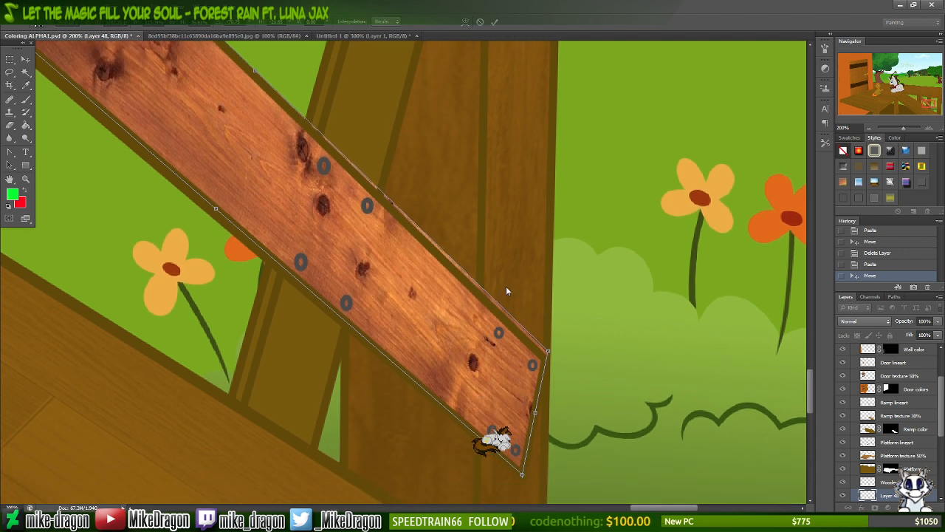
pyautogui.moveTo(548, 354); pyautogui.dragTo(545, 360)
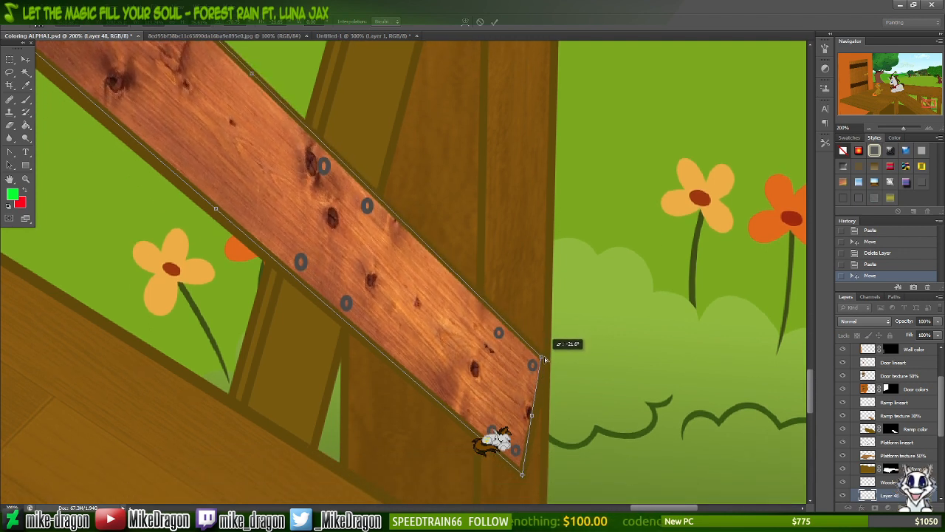
pyautogui.hotkey('ctrl', '+')
pyautogui.hotkey('ctrl', '+')
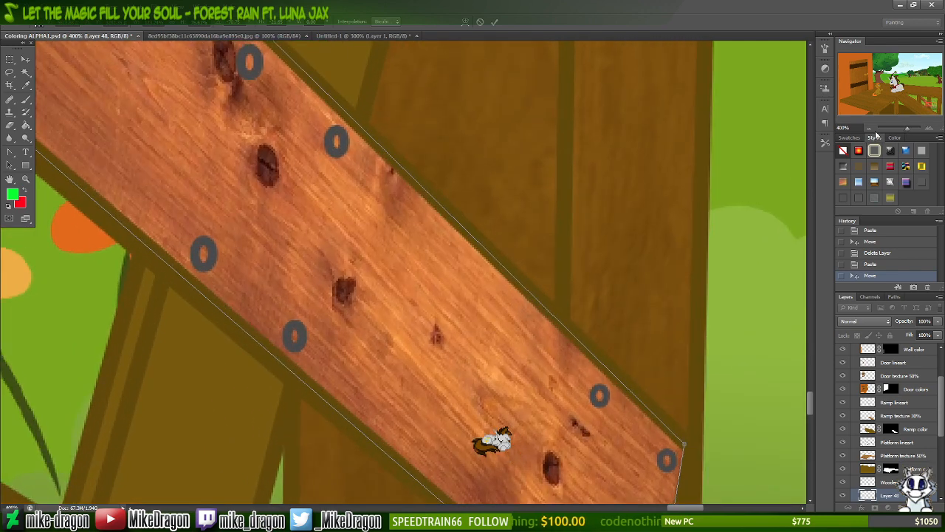
pyautogui.scroll(-5, 715, 307)
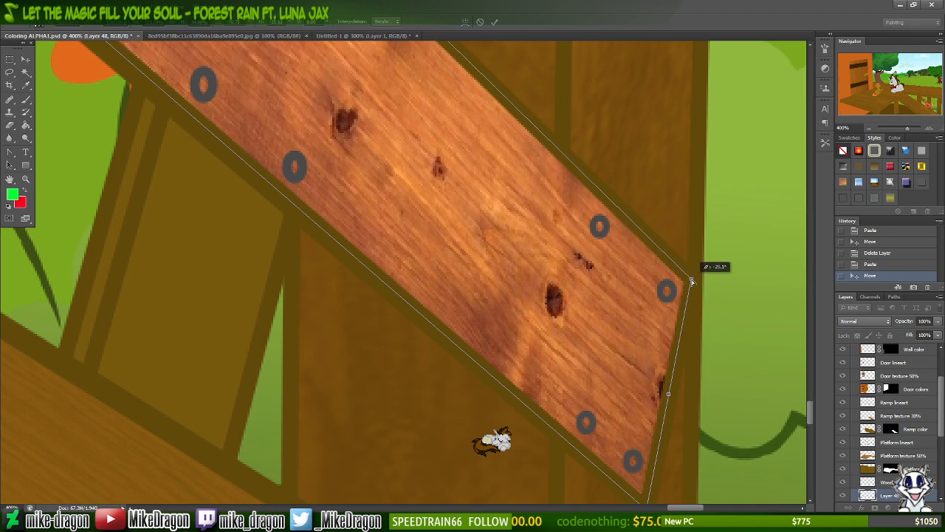
pyautogui.hotkey('ctrl', '-')
pyautogui.hotkey('ctrl', '-')
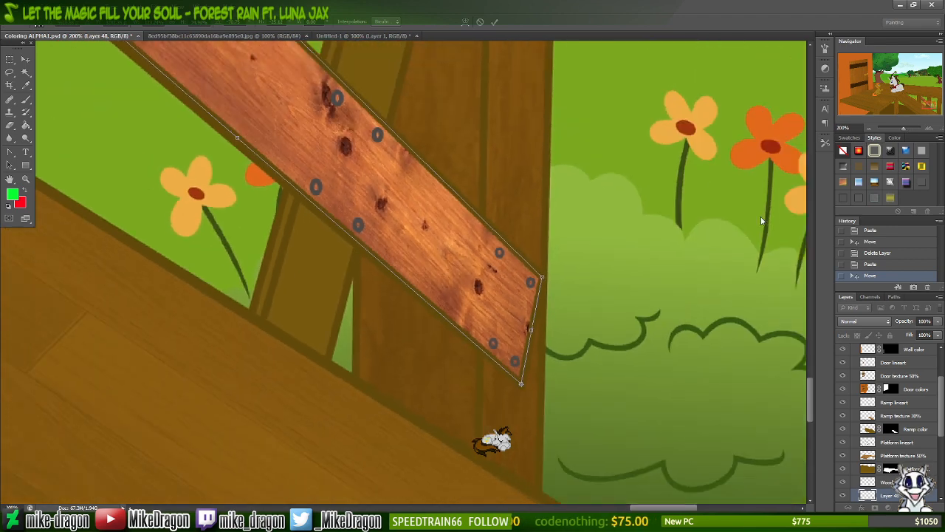
# - Check the texture's edges against the beam outline up to its upper end and apply the transform
pyautogui.hotkey('ctrl', '-')
pyautogui.hotkey('ctrl', '+')
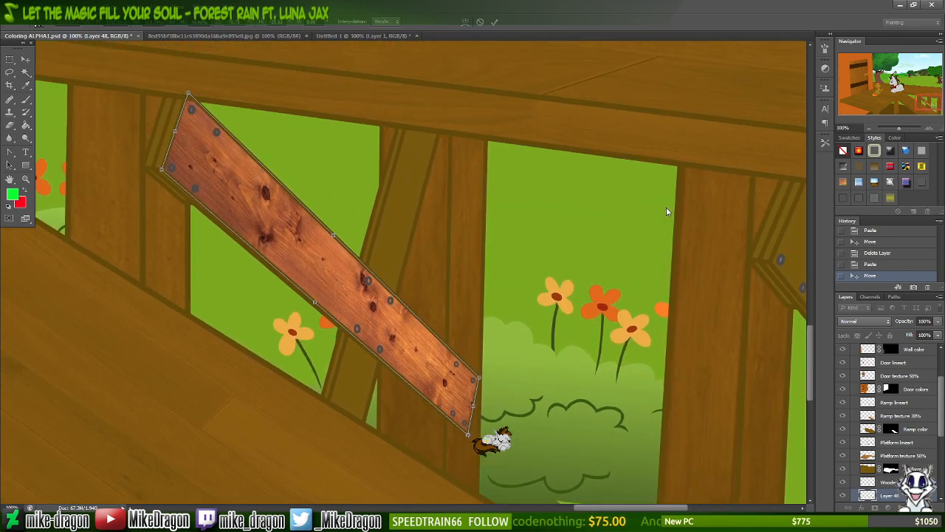
pyautogui.hscroll(-4, 667, 212)
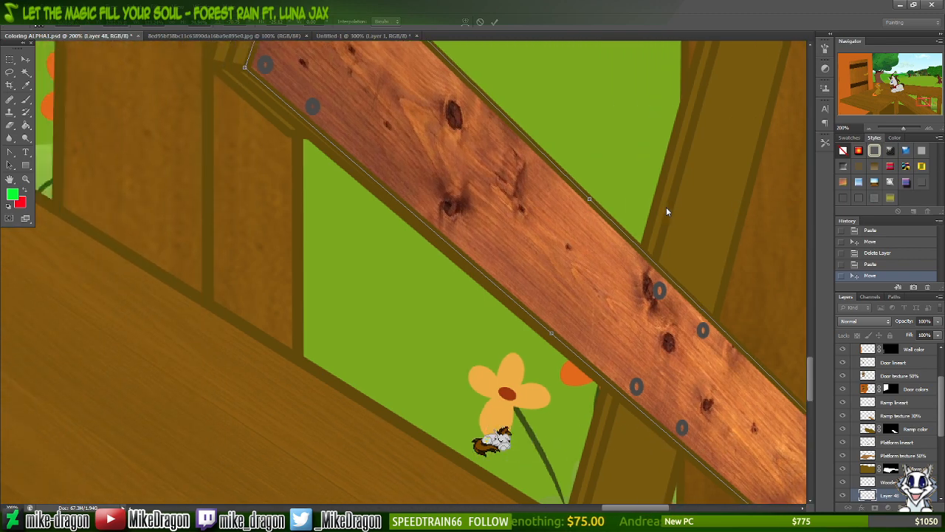
pyautogui.scroll(6, 667, 212)
pyautogui.hotkey('ctrl', '+')
pyautogui.hotkey('ctrl', '+')
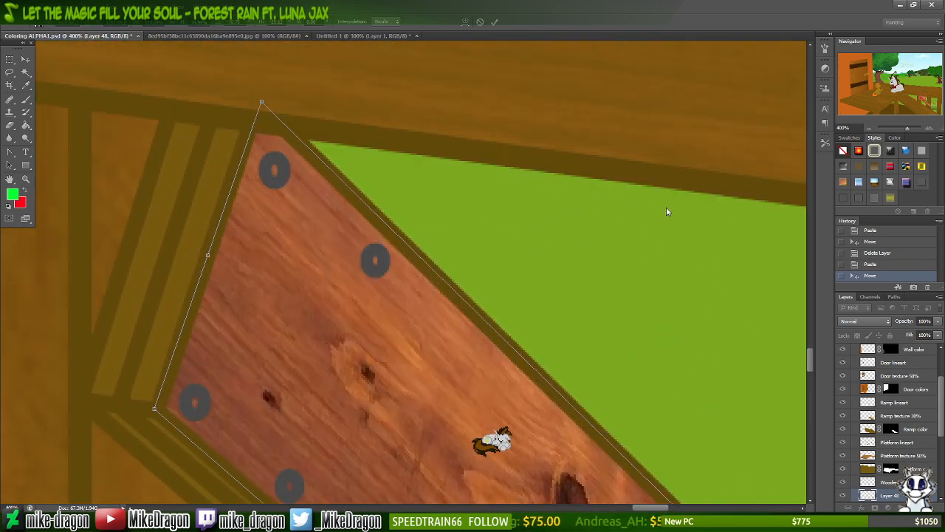
pyautogui.hotkey('ctrl', '-')
pyautogui.hotkey('ctrl', '-')
pyautogui.hotkey('ctrl', '-')
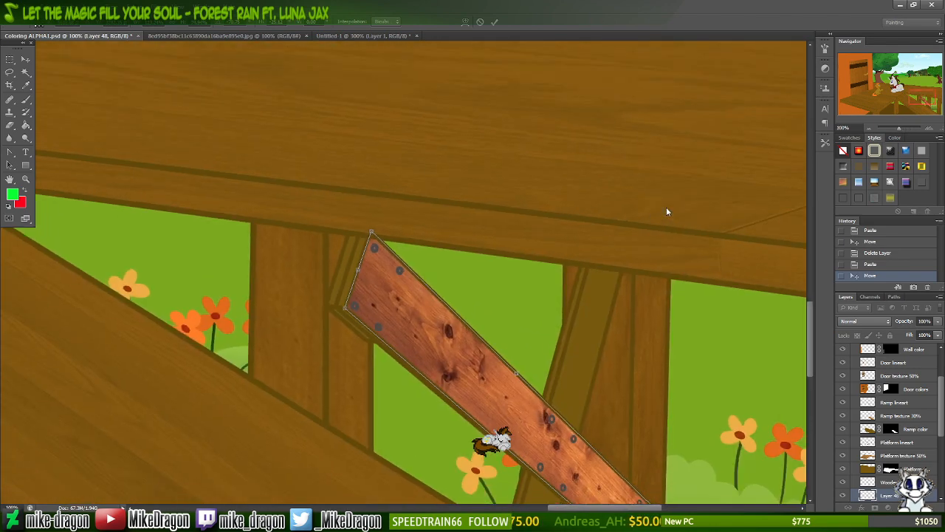
pyautogui.press('Return')
# - Examine the fitted wood texture along the diagonal beam and locate its layer in the layer stack
pyautogui.hotkey('ctrl', '-')
pyautogui.hotkey('ctrl', '+')
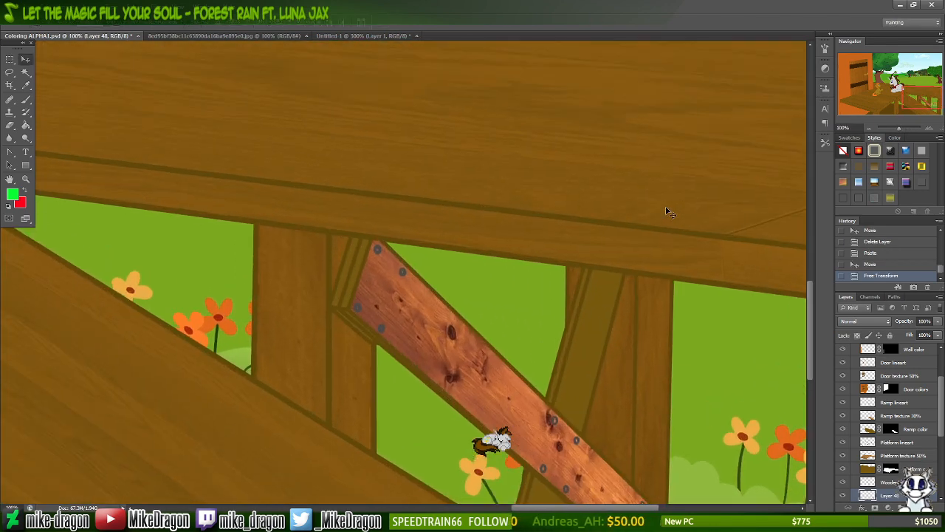
pyautogui.hotkey('ctrl', '-')
pyautogui.hotkey('ctrl', '-')
pyautogui.hotkey('ctrl', '-')
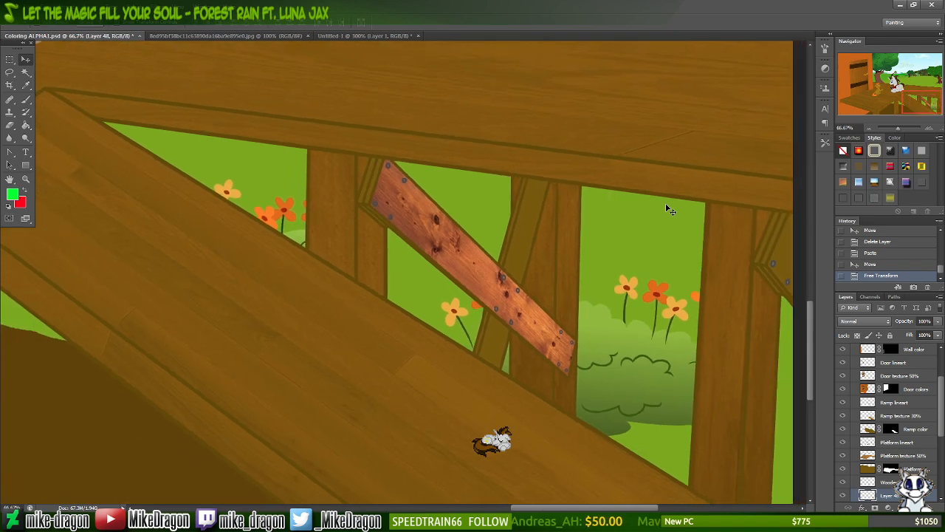
pyautogui.hotkey('ctrl', '+')
pyautogui.hotkey('ctrl', '+')
pyautogui.hotkey('ctrl', '+')
pyautogui.hotkey('ctrl', '+')
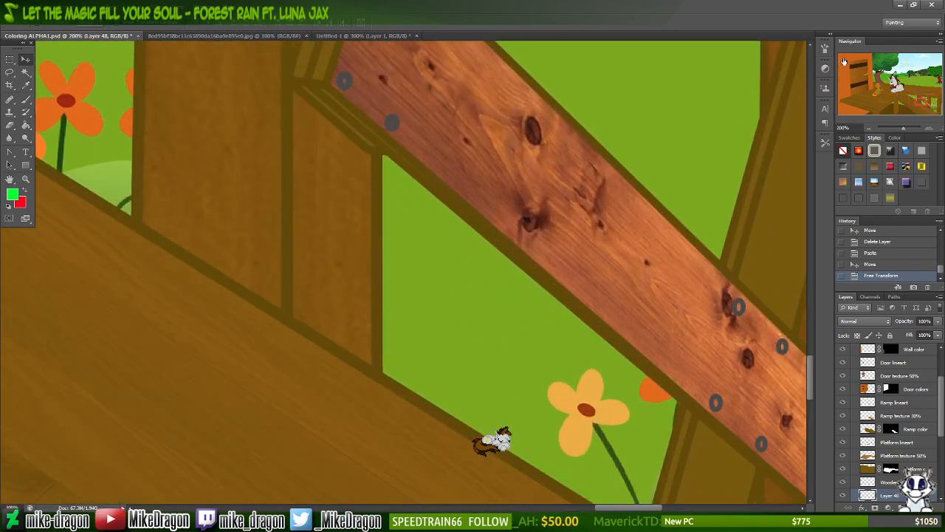
pyautogui.moveTo(923, 105); pyautogui.dragTo(925, 103)
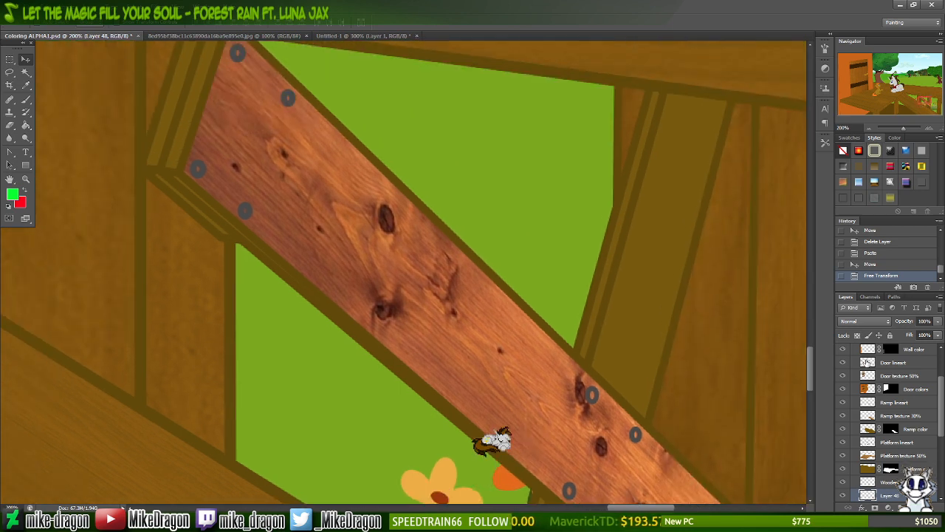
pyautogui.scroll(-5, 941, 415)
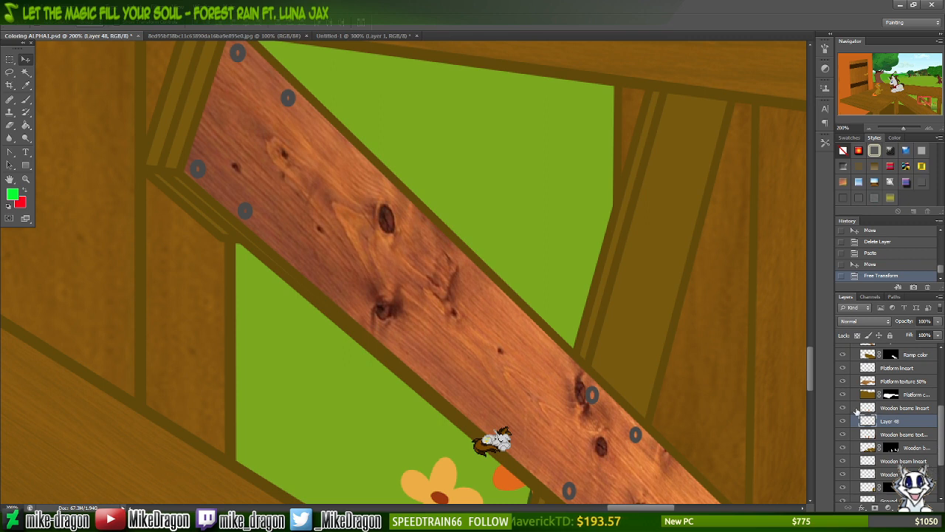
# - Check how far the fitted wood texture extends by hiding the Wooden beams lineart layer and showing it again
pyautogui.click(842, 408)
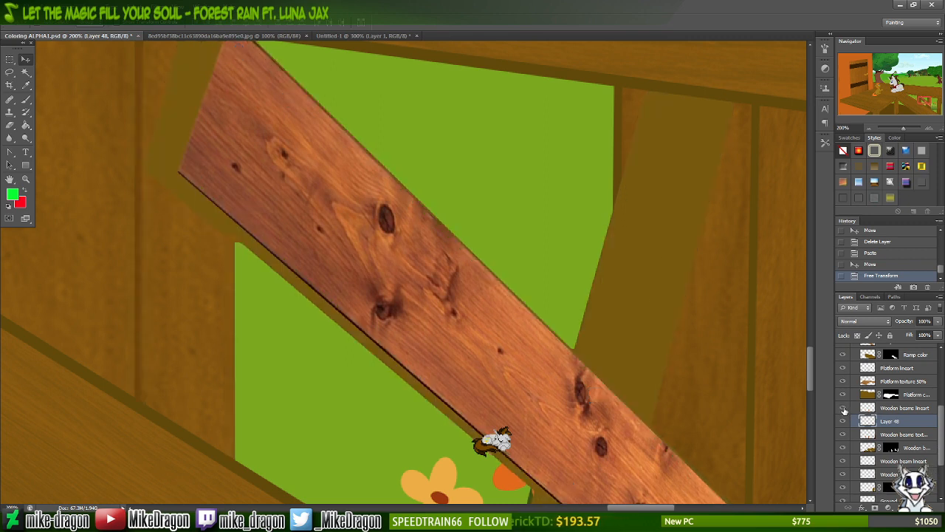
pyautogui.click(843, 408)
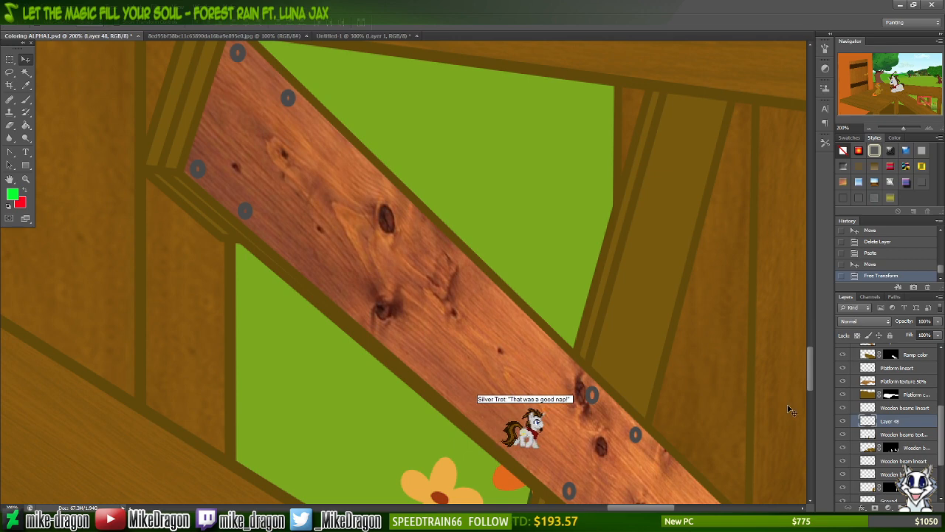
# - Set the Eraser to the hard 9 px brush and erase the texture inside the four bolt centres at the diagonal beam's upper end
pyautogui.hotkey('ctrl', '+')
pyautogui.hotkey('ctrl', '+')
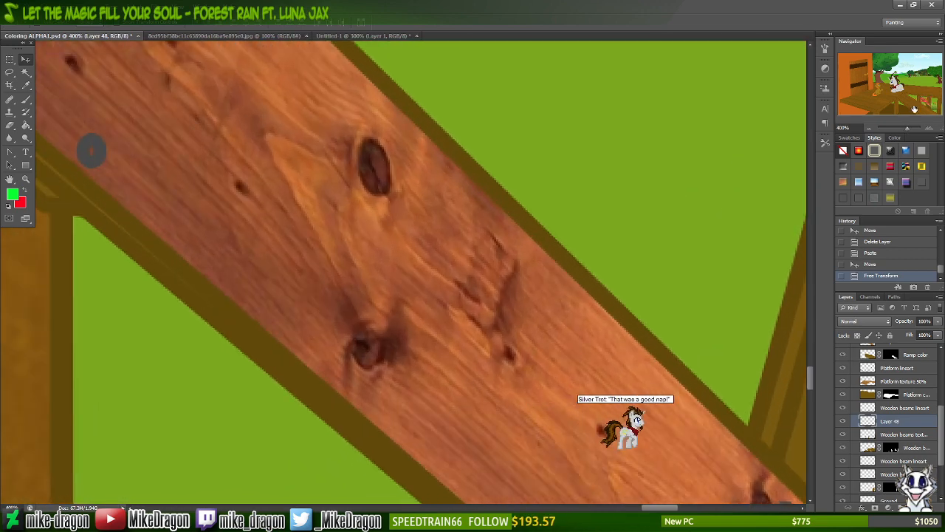
pyautogui.hscroll(-5, 671, 212)
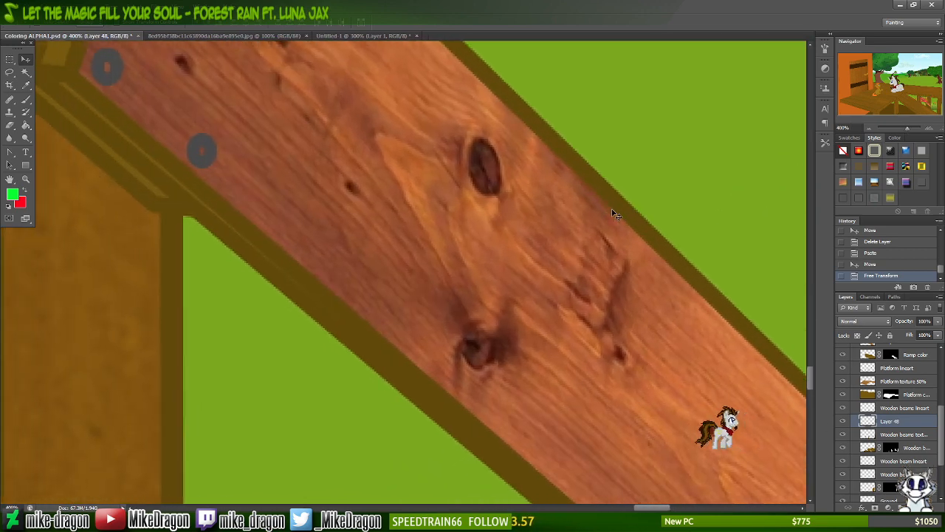
pyautogui.hscroll(-5, 616, 214)
pyautogui.scroll(8, 618, 215)
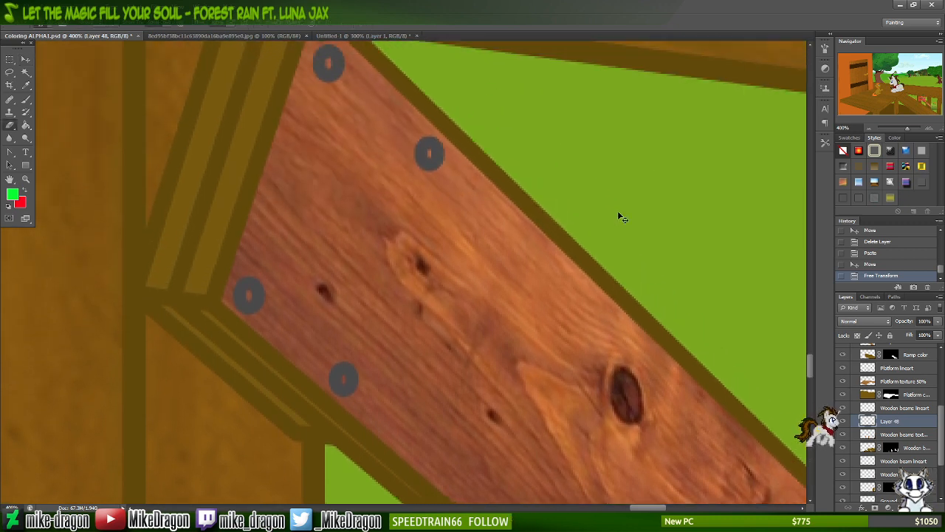
pyautogui.rightClick(617, 213)
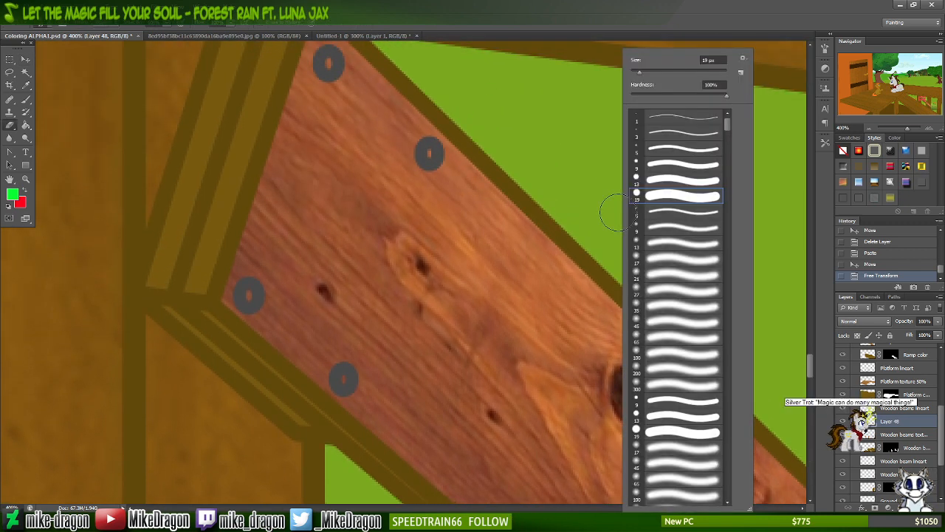
pyautogui.click(648, 164)
pyautogui.click(342, 380)
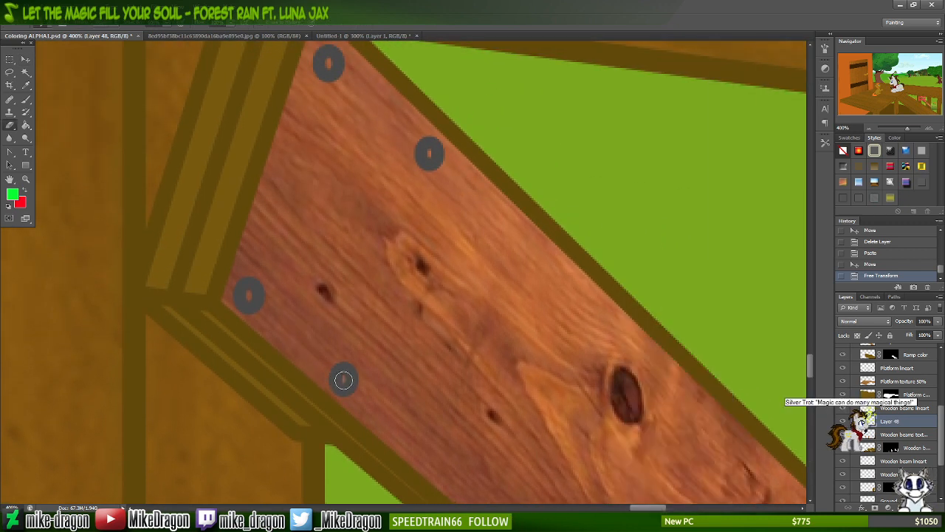
pyautogui.moveTo(344, 381); pyautogui.dragTo(342, 377)
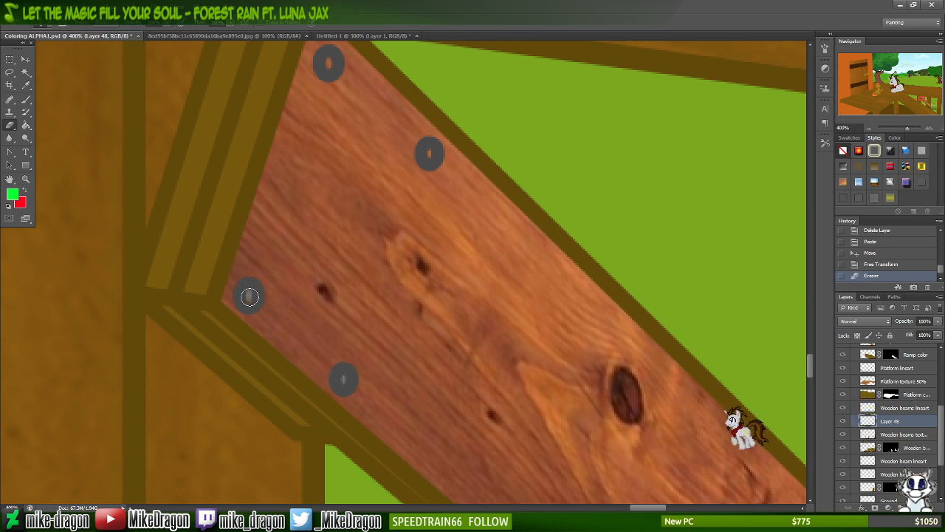
pyautogui.moveTo(249, 296); pyautogui.dragTo(249, 296)
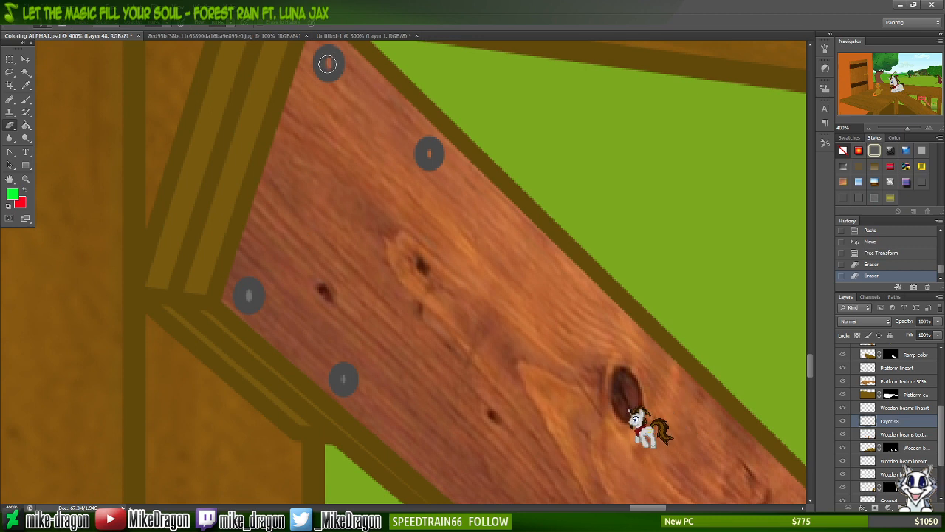
pyautogui.moveTo(328, 65); pyautogui.dragTo(331, 65)
pyautogui.moveTo(427, 152); pyautogui.dragTo(429, 154)
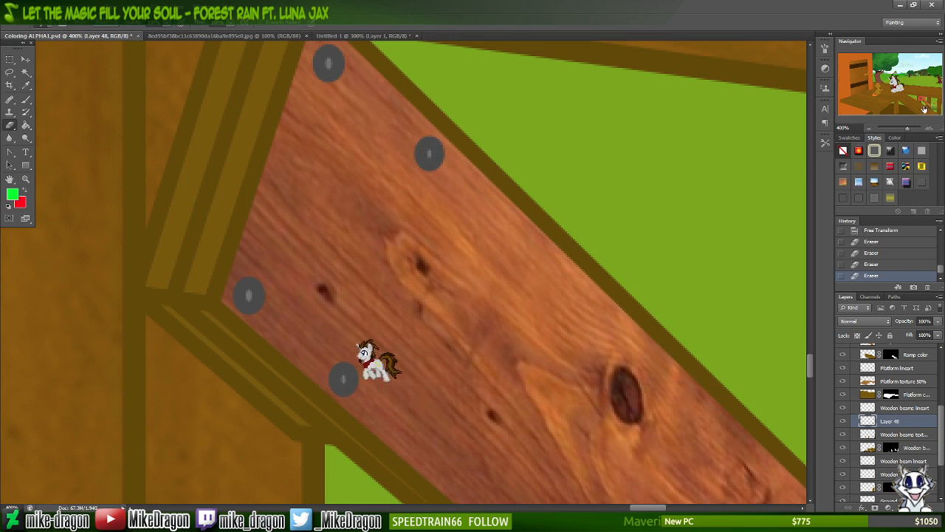
# - Erase the wood texture inside the four bolt centres in the middle of the diagonal beam, where it crosses the slanted beam behind
pyautogui.moveTo(924, 107); pyautogui.dragTo(924, 103)
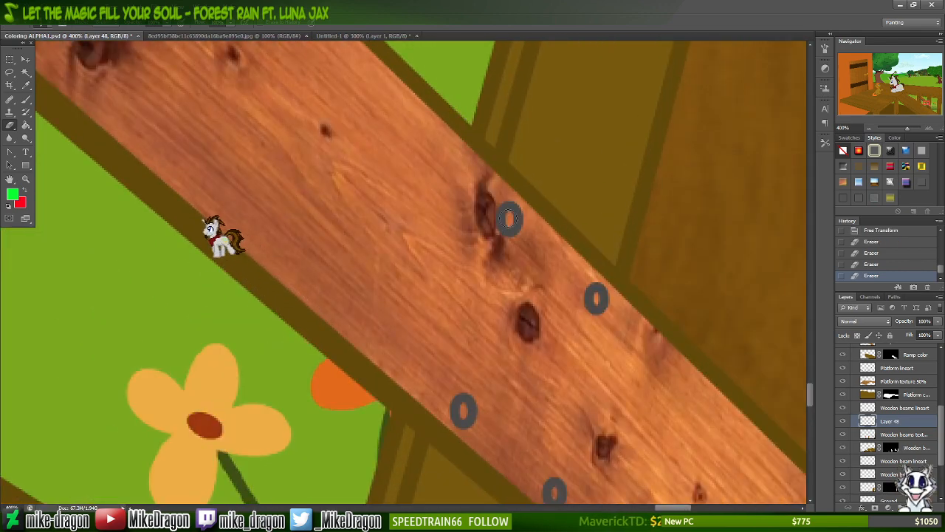
pyautogui.moveTo(509, 219); pyautogui.dragTo(510, 219)
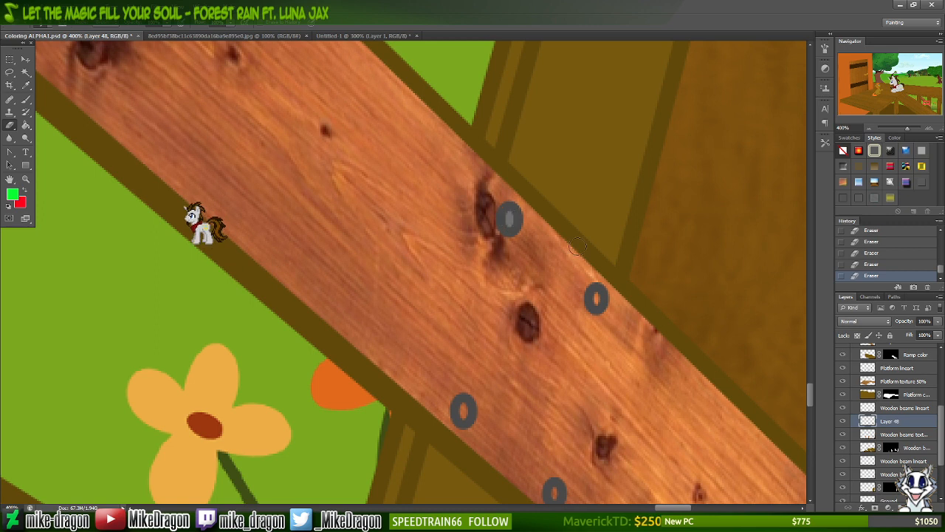
pyautogui.click(597, 300)
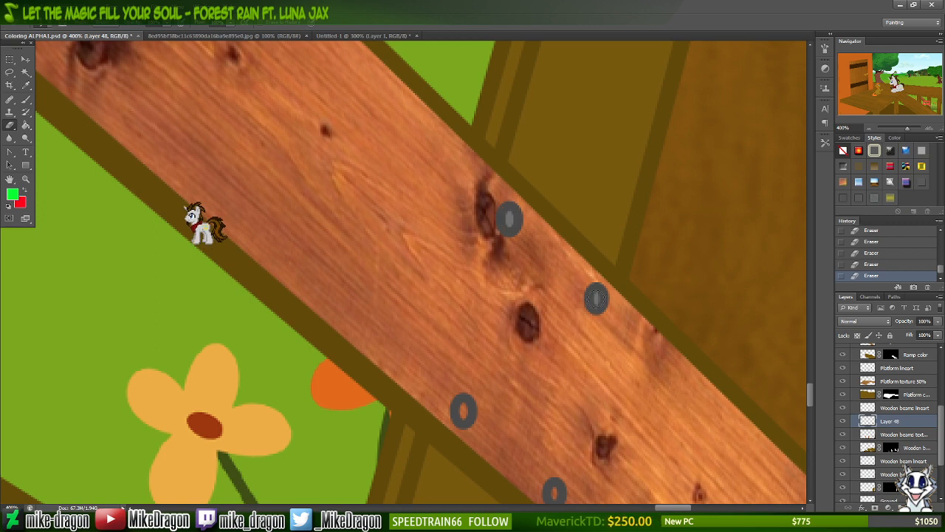
pyautogui.moveTo(811, 392); pyautogui.dragTo(813, 399)
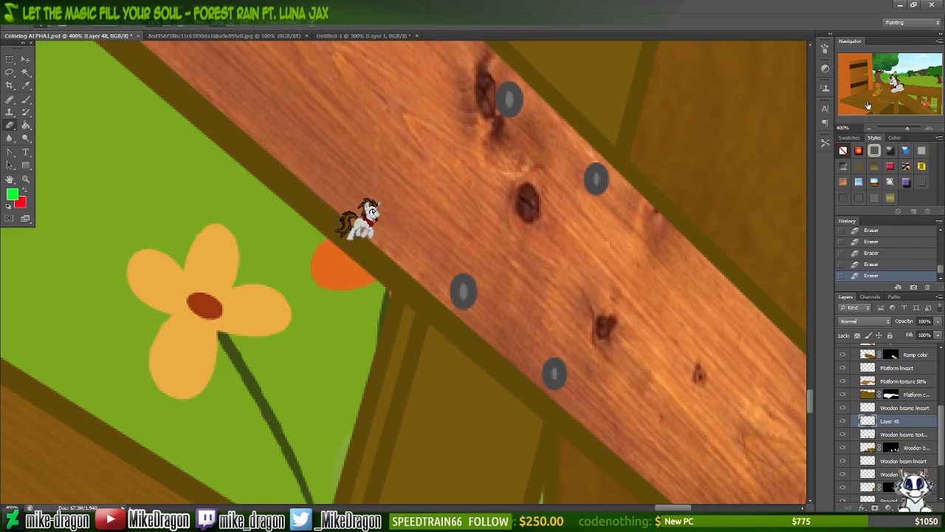
# - Switch the Eraser to the hard 5 px brush and clear the texture inside the four bolt centres at the diagonal beam's lower end
pyautogui.moveTo(929, 104); pyautogui.dragTo(930, 106)
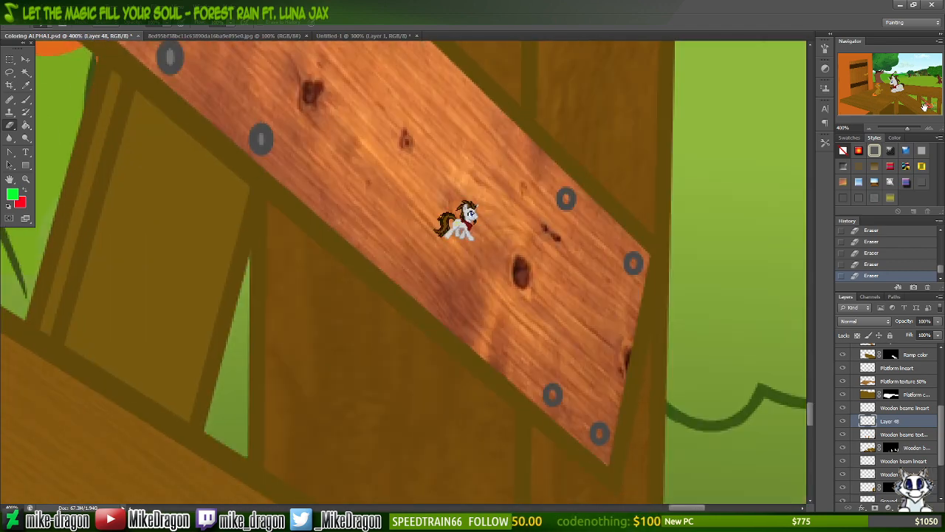
pyautogui.rightClick(567, 195)
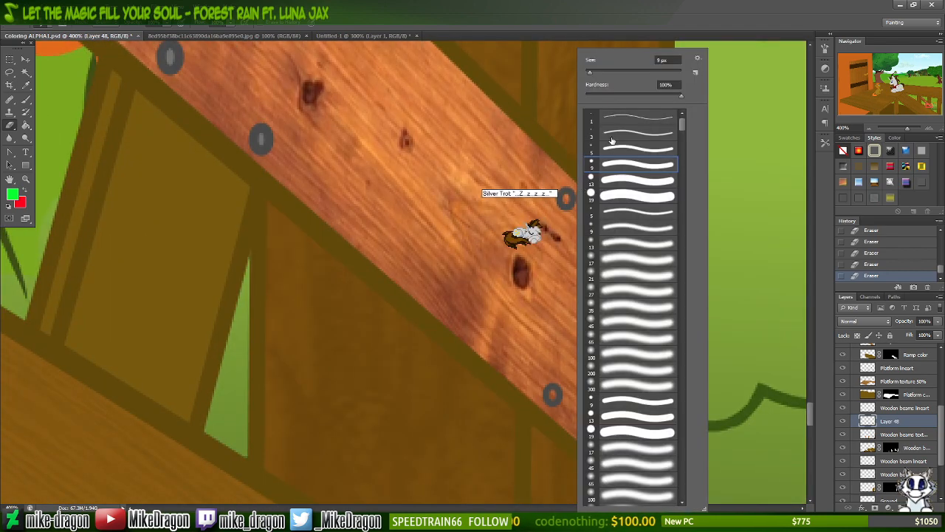
pyautogui.click(605, 150)
pyautogui.click(635, 30)
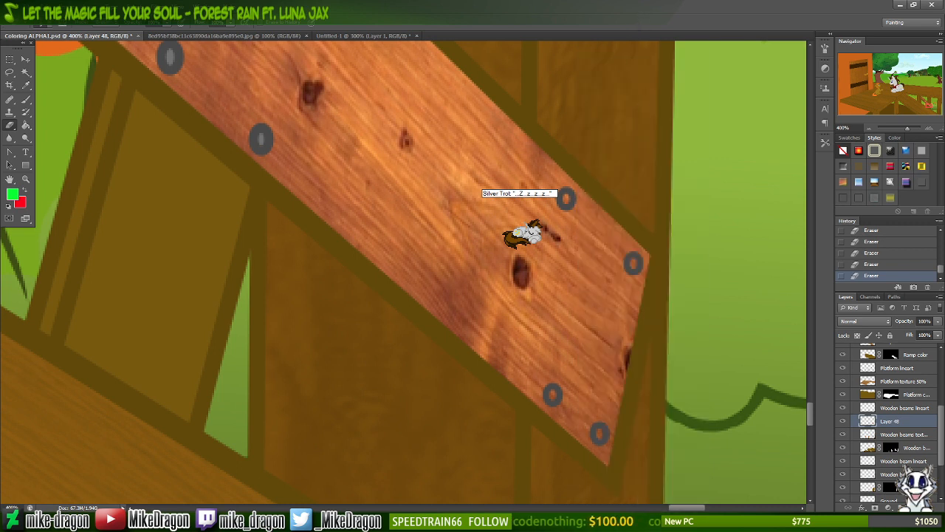
pyautogui.click(566, 198)
pyautogui.hotkey('ctrl', 'z')
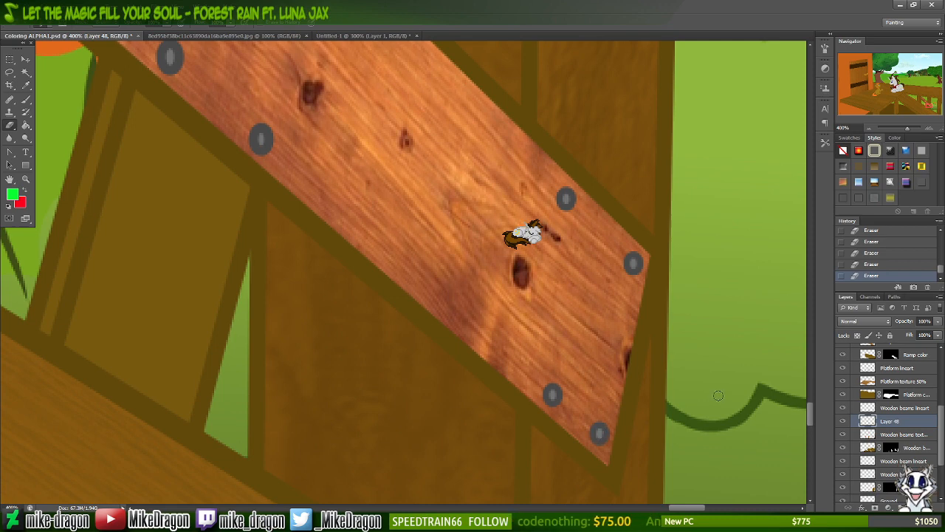
# - Save the Coloring ALPHA1.psd document
pyautogui.hotkey('ctrl', '-')
pyautogui.hotkey('ctrl', '-')
pyautogui.hotkey('ctrl', '-')
pyautogui.hotkey('ctrl', '-')
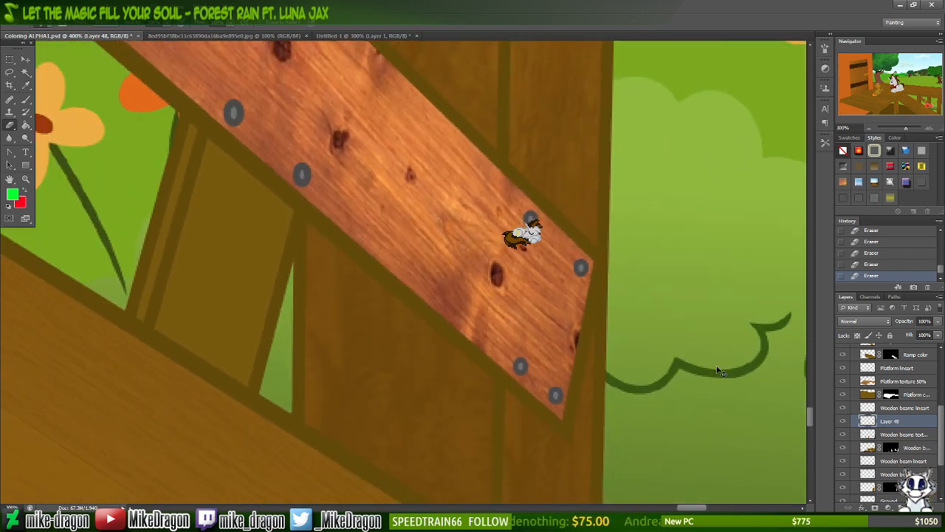
pyautogui.hotkey('ctrl', 's')
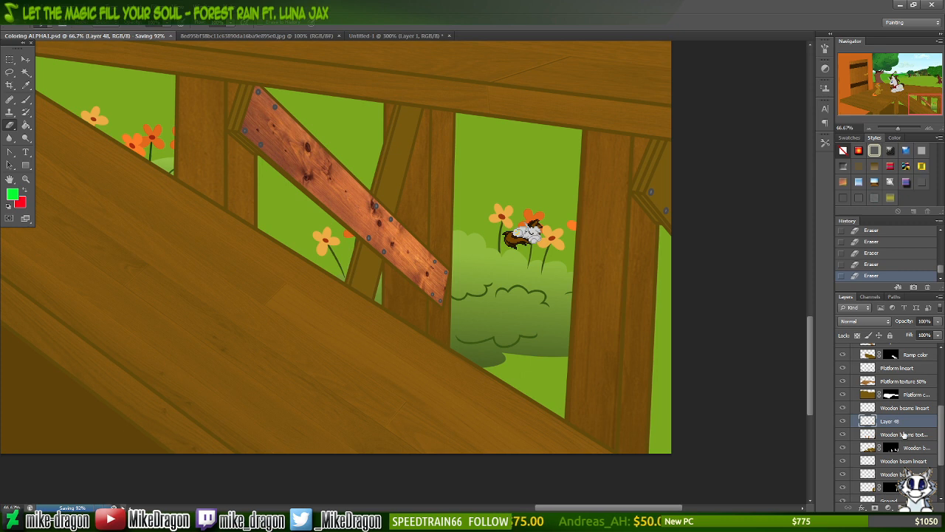
# - Paste the copied layer style onto Layer 48, giving it Overlay blending at 30% opacity, and review the brace within the whole scene
pyautogui.rightClick(896, 422)
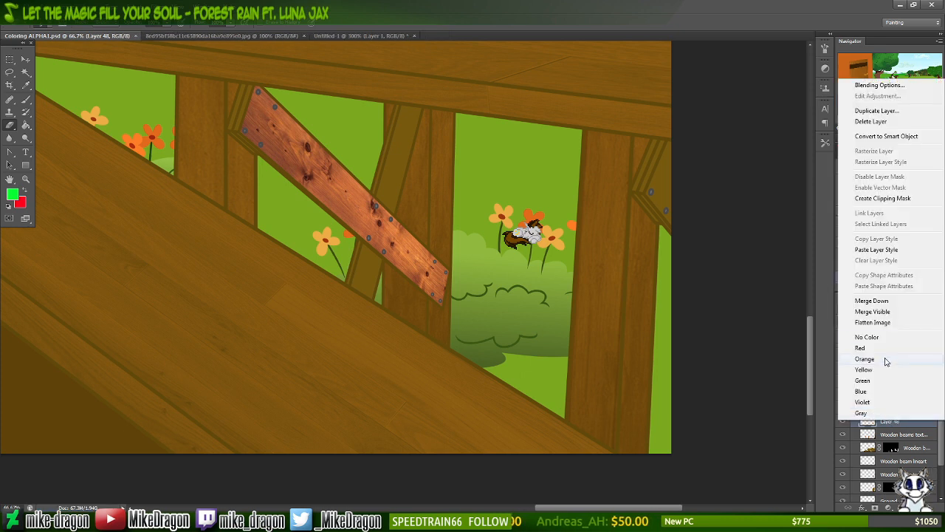
pyautogui.click(879, 249)
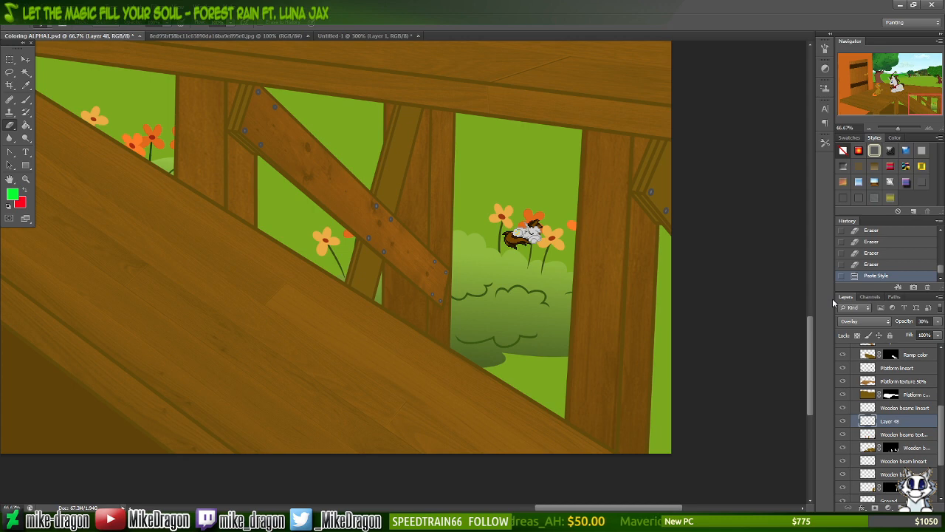
pyautogui.hotkey('ctrl', '-')
pyautogui.hotkey('ctrl', '-')
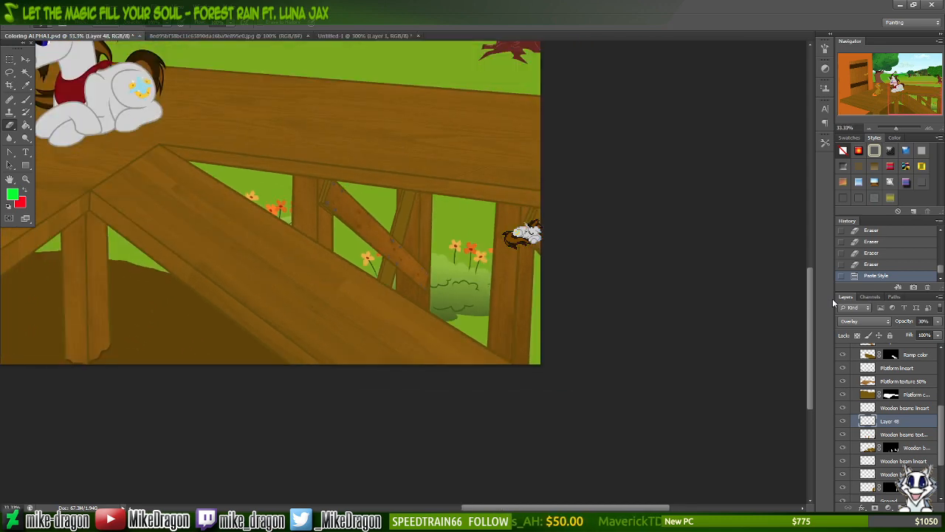
pyautogui.hotkey('ctrl', '-')
pyautogui.hotkey('ctrl', '+')
pyautogui.hotkey('ctrl', '+')
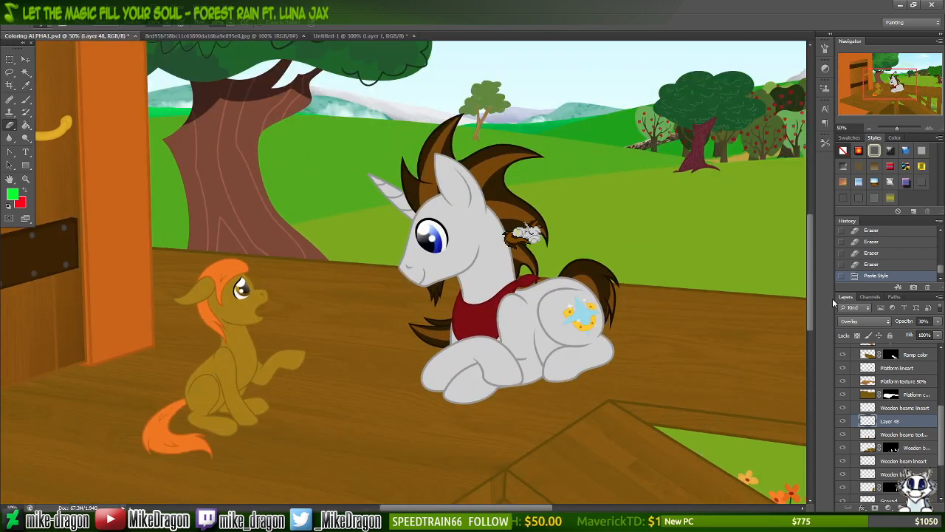
pyautogui.moveTo(899, 82); pyautogui.dragTo(915, 93)
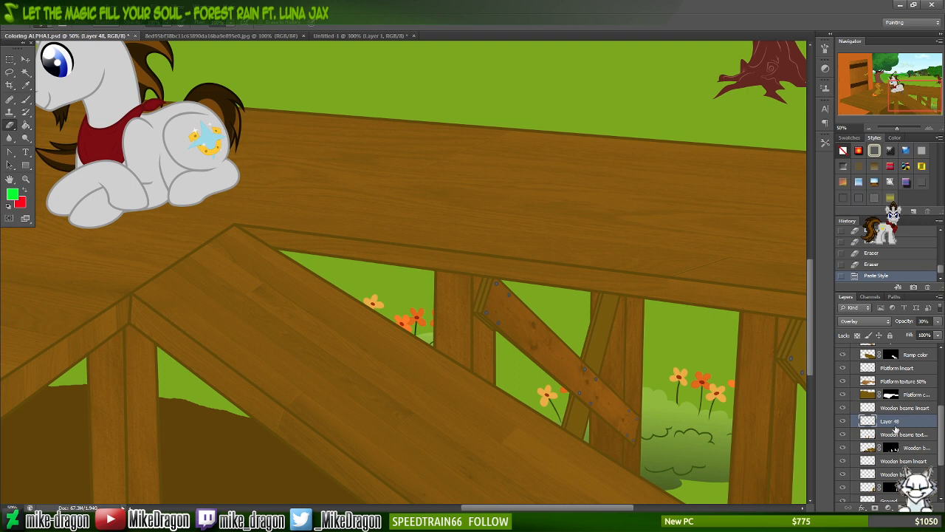
# - Rename Layer 48 to "Wooden planks texture 30%"
pyautogui.doubleClick(890, 421)
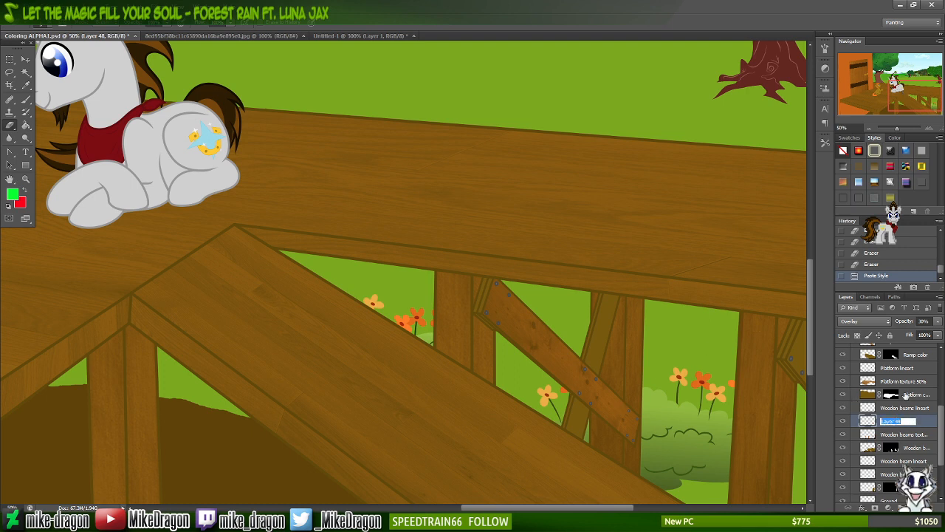
pyautogui.write('Woo')
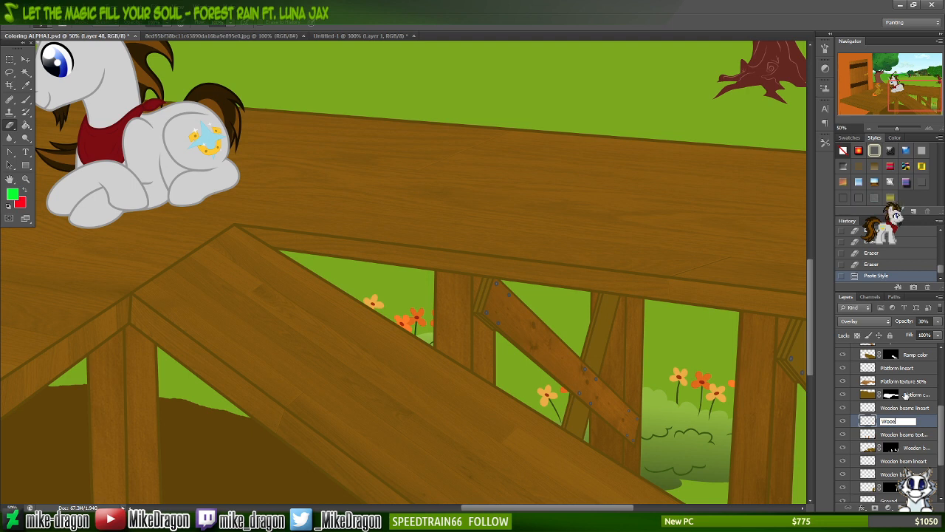
pyautogui.write('den planks')
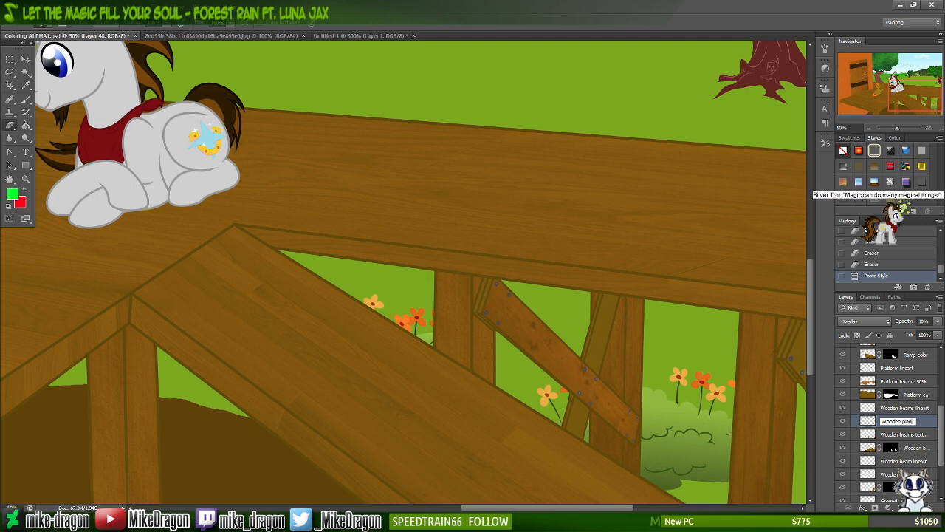
pyautogui.write(' texture')
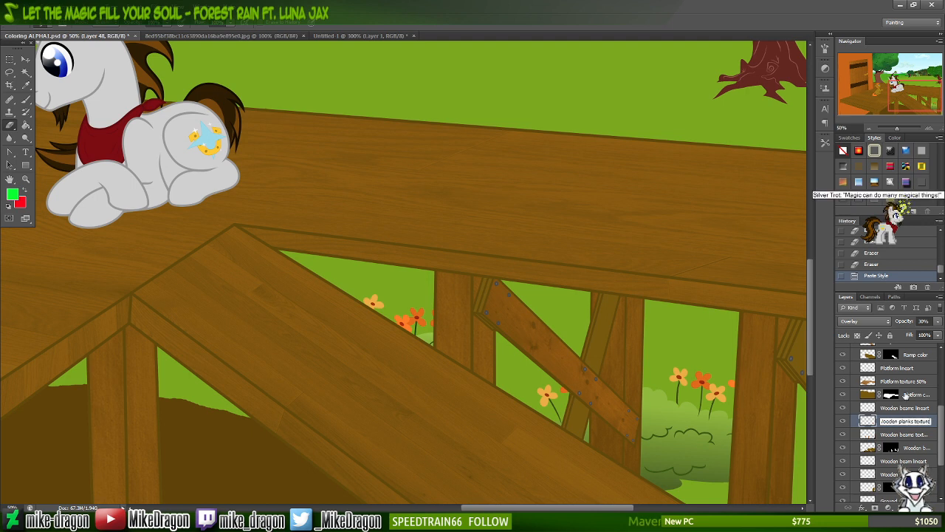
pyautogui.write(' 3')
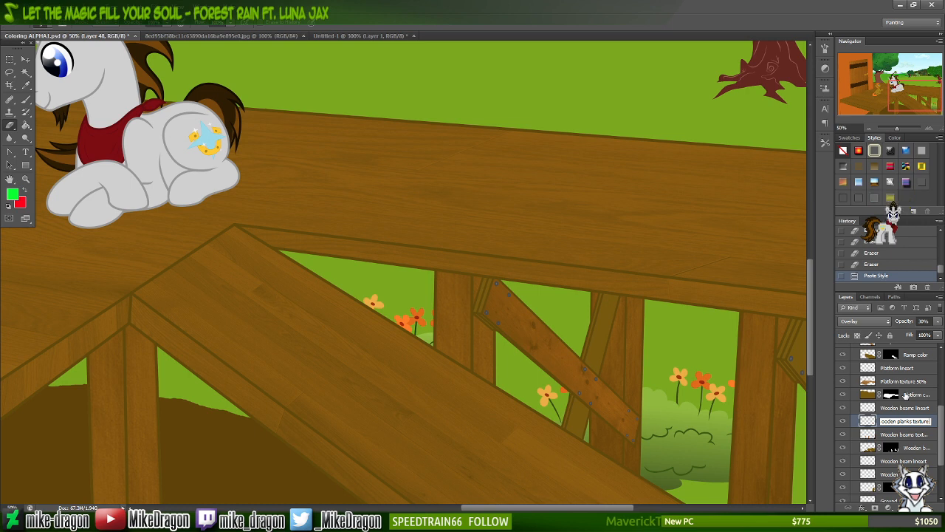
pyautogui.write('0%')
pyautogui.press('Return')
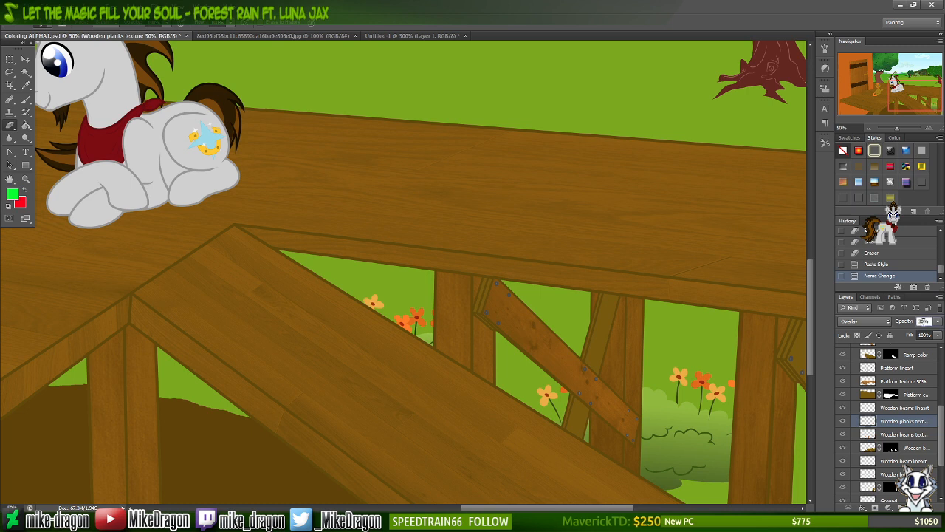
# - Set the wooden planks texture layer's opacity to 100%
pyautogui.click(923, 321)
pyautogui.write('100')
pyautogui.press('Return')
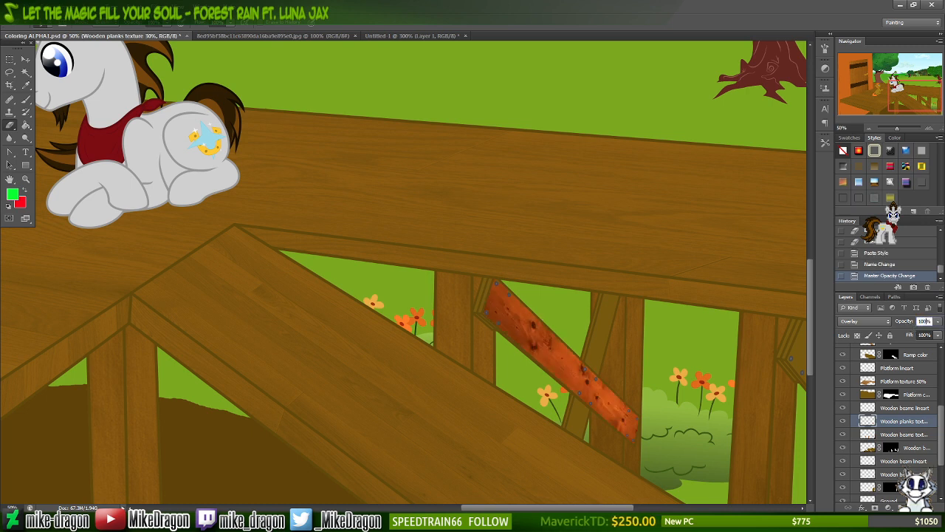
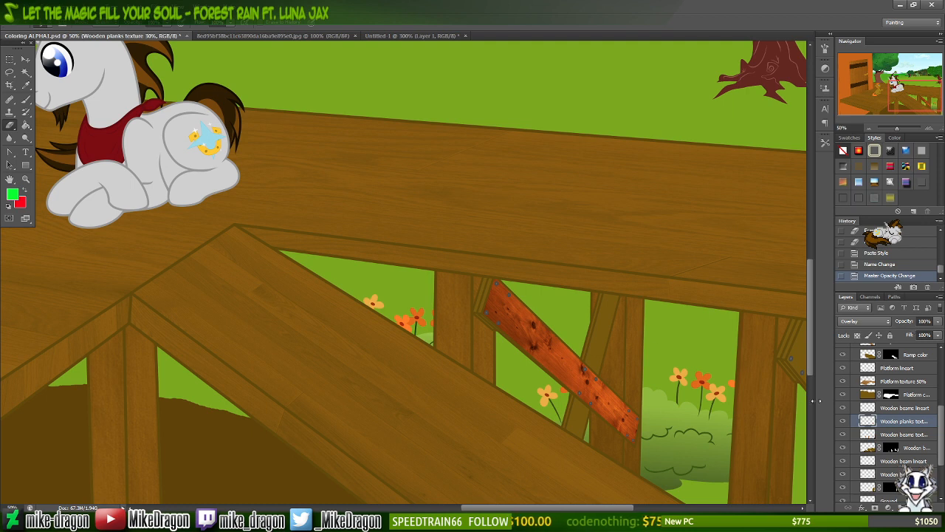
# - Switch to the Untitled-1 wood image and move the plank-sized rectangular selection three planks to the right
pyautogui.click(418, 35)
pyautogui.hotkey('ctrl', '-')
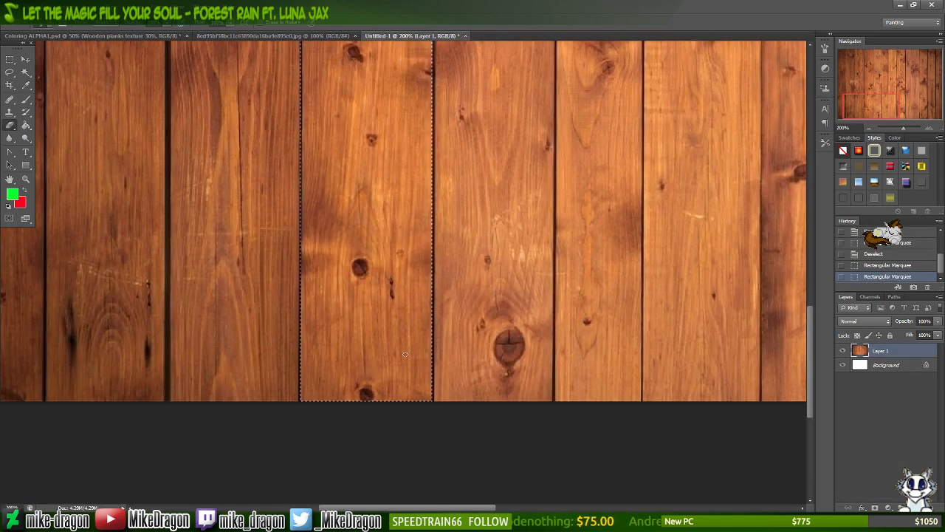
pyautogui.moveTo(402, 391); pyautogui.dragTo(735, 403)
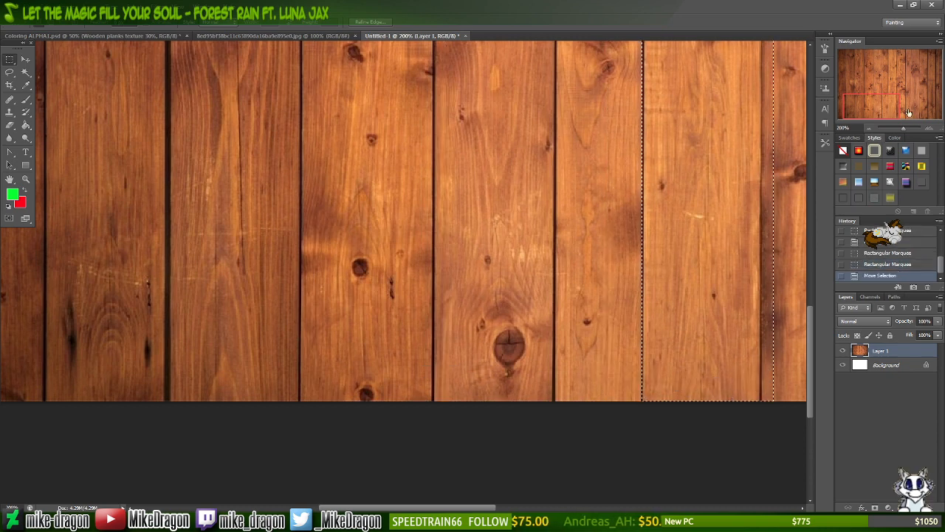
pyautogui.moveTo(870, 107); pyautogui.dragTo(890, 66)
pyautogui.hotkey('ctrl', 'd')
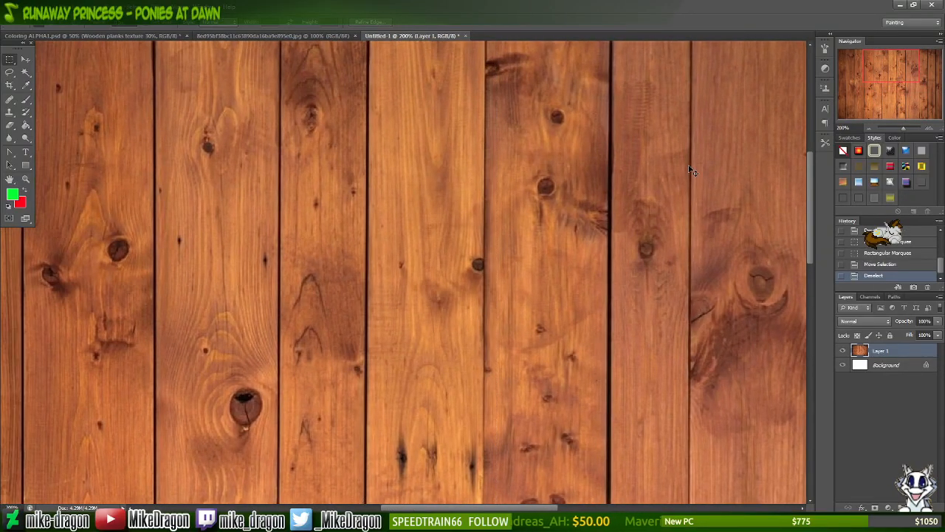
pyautogui.scroll(5, 659, 241)
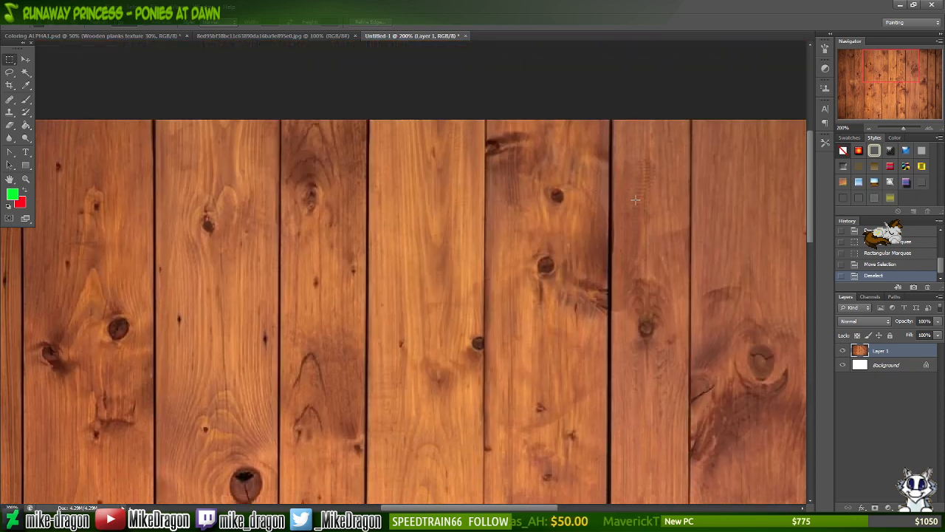
pyautogui.hotkey('ctrl', '+')
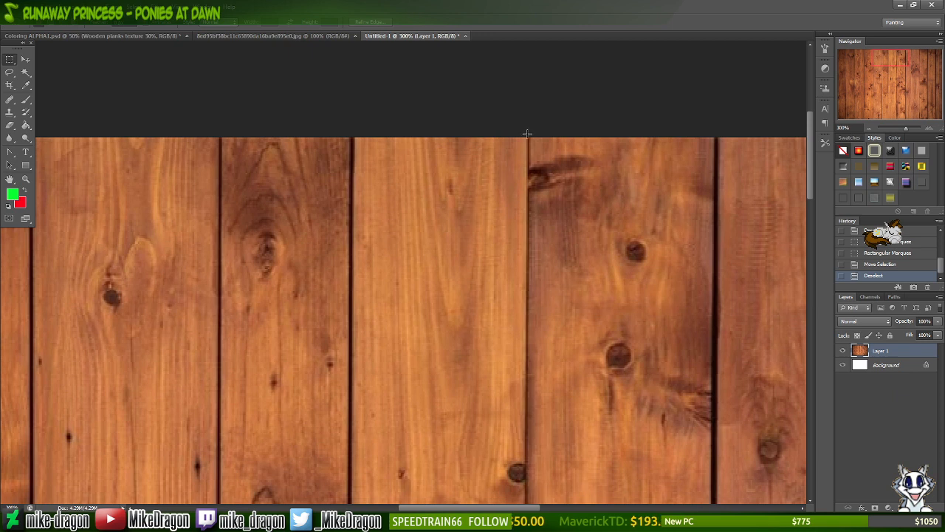
pyautogui.moveTo(528, 137); pyautogui.dragTo(347, 517)
pyautogui.moveTo(309, 508); pyautogui.dragTo(373, 387)
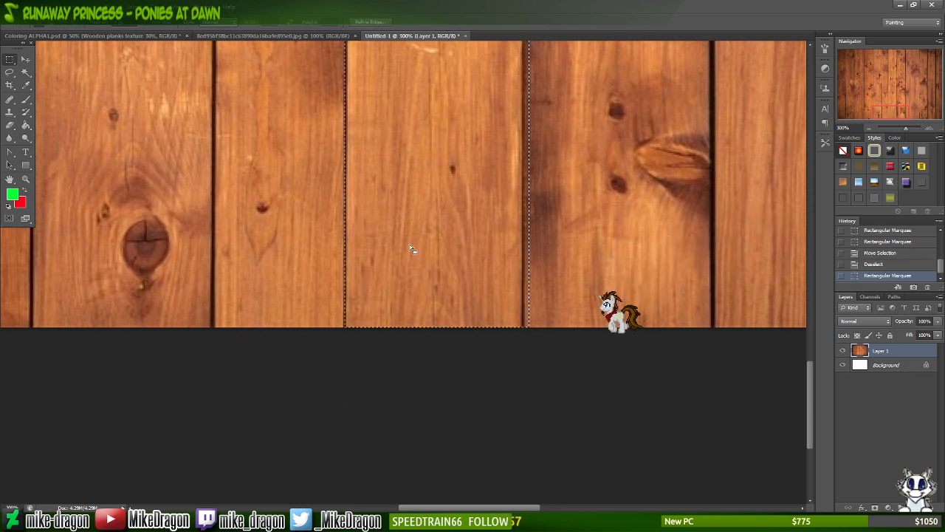
pyautogui.click(345, 354)
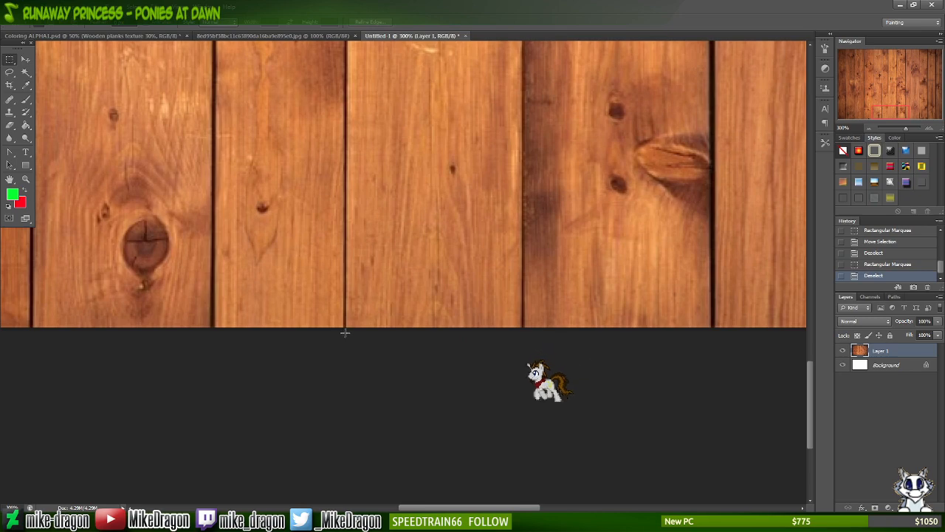
pyautogui.moveTo(344, 331); pyautogui.dragTo(408, 274)
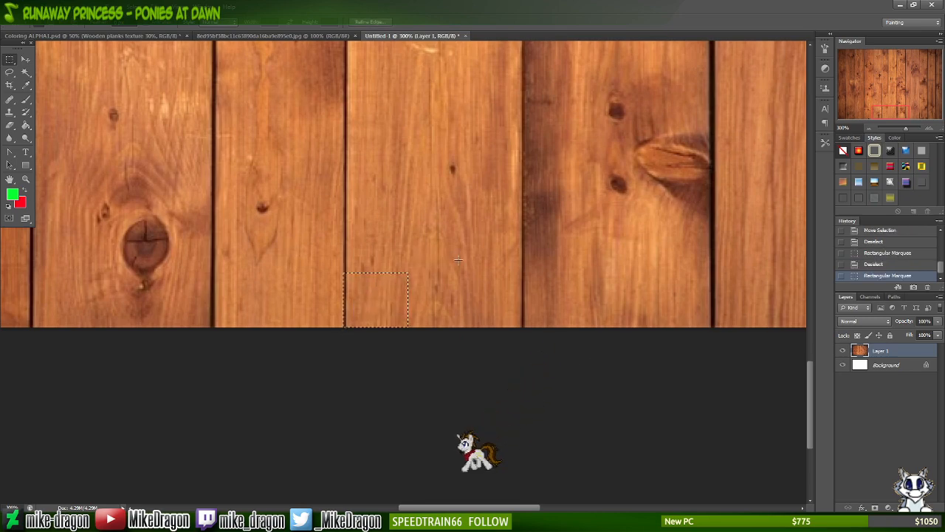
# - Select the light plank right of the narrow knotty one over its full height, copy it and paste it into Coloring ALPHA1.psd
pyautogui.moveTo(810, 417); pyautogui.dragTo(779, 144)
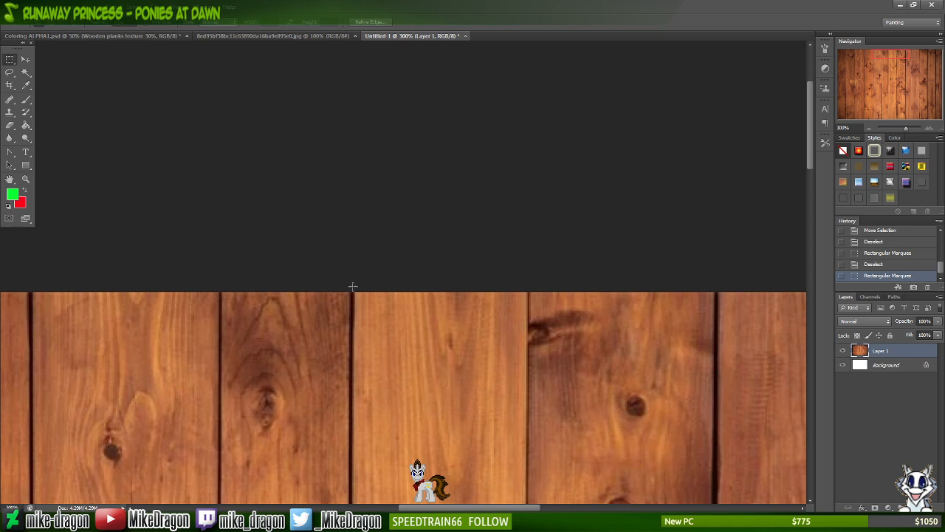
pyautogui.moveTo(353, 288); pyautogui.dragTo(522, 392)
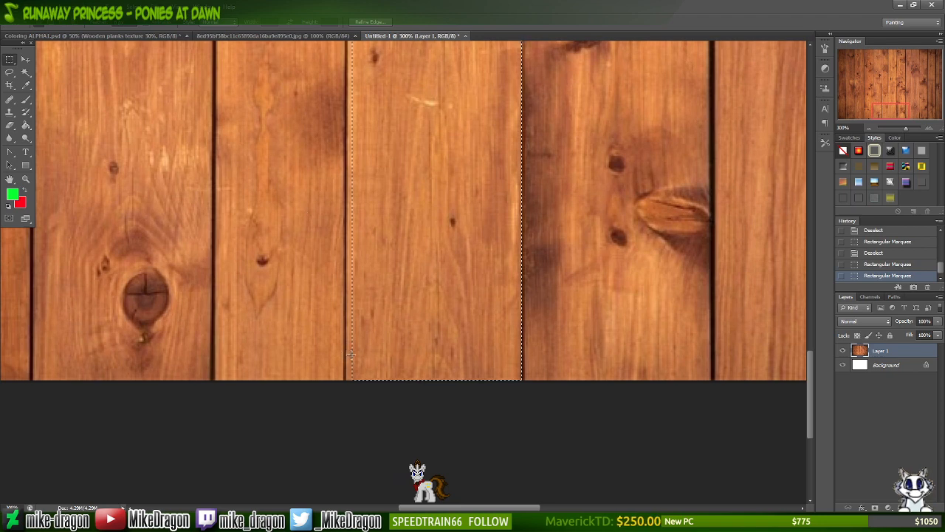
pyautogui.click(155, 36)
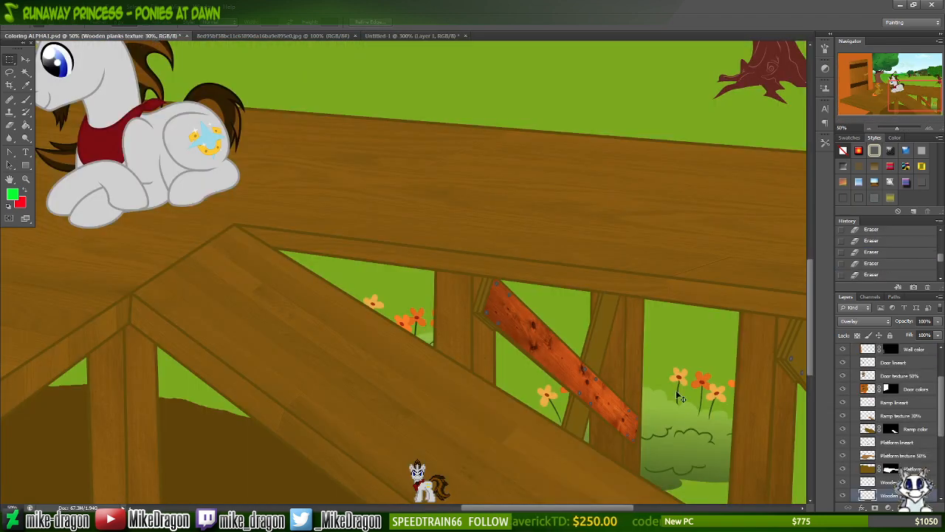
pyautogui.hotkey('ctrl', 'v')
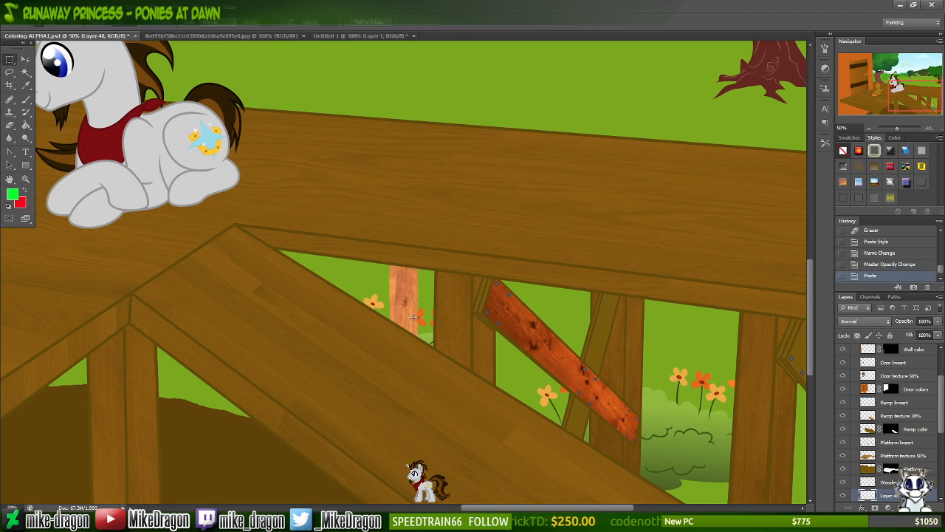
# - Move the pasted plank onto the steep brace crossing the red textured one and rotate it to match that brace's slant
pyautogui.moveTo(413, 318); pyautogui.dragTo(613, 392)
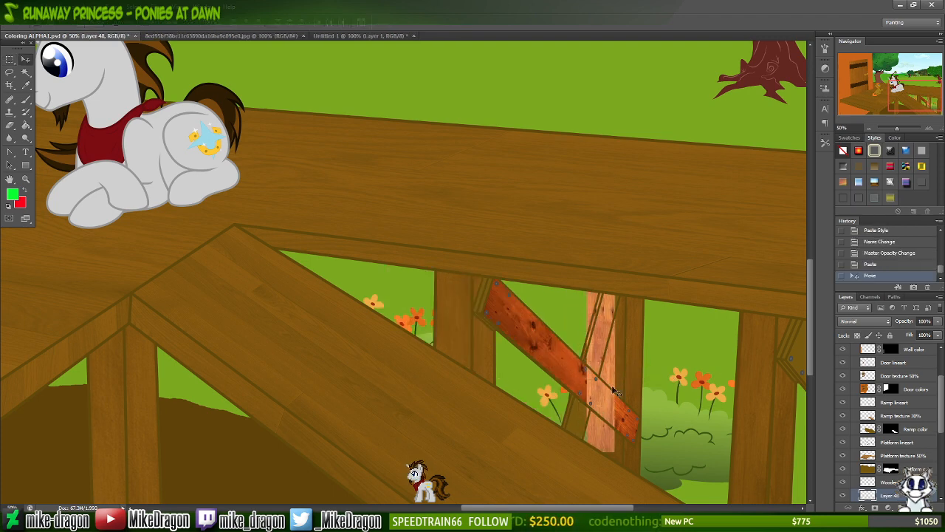
pyautogui.hotkey('ctrl', '+')
pyautogui.hscroll(4, 521, 316)
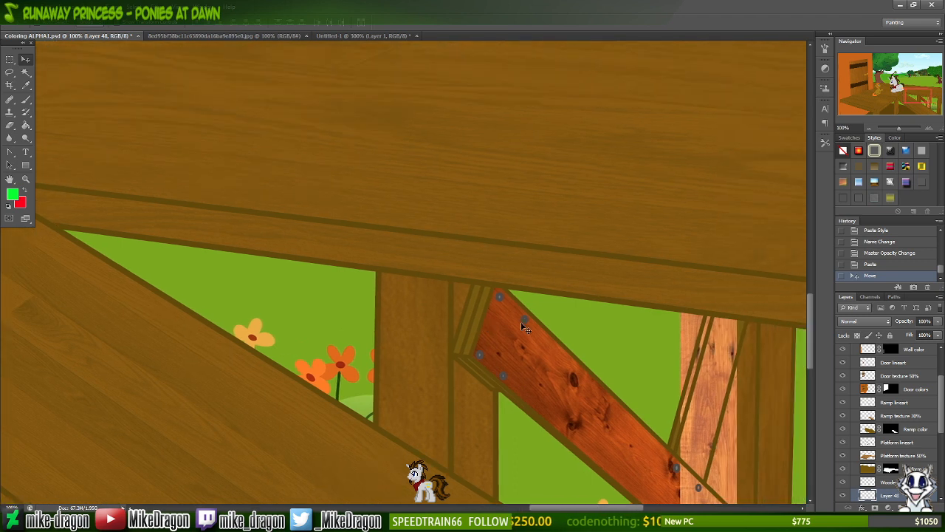
pyautogui.scroll(-3, 520, 317)
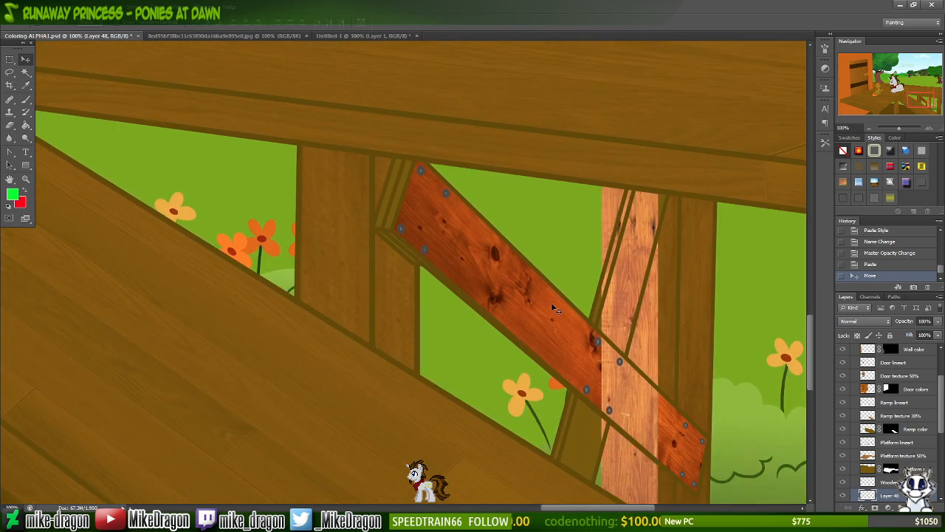
pyautogui.scroll(-1, 553, 305)
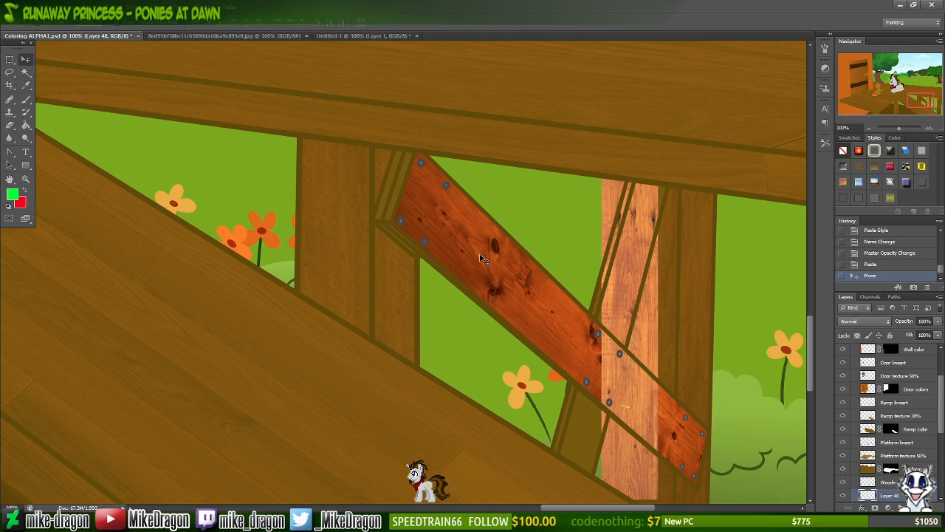
pyautogui.hotkey('ctrl', 't')
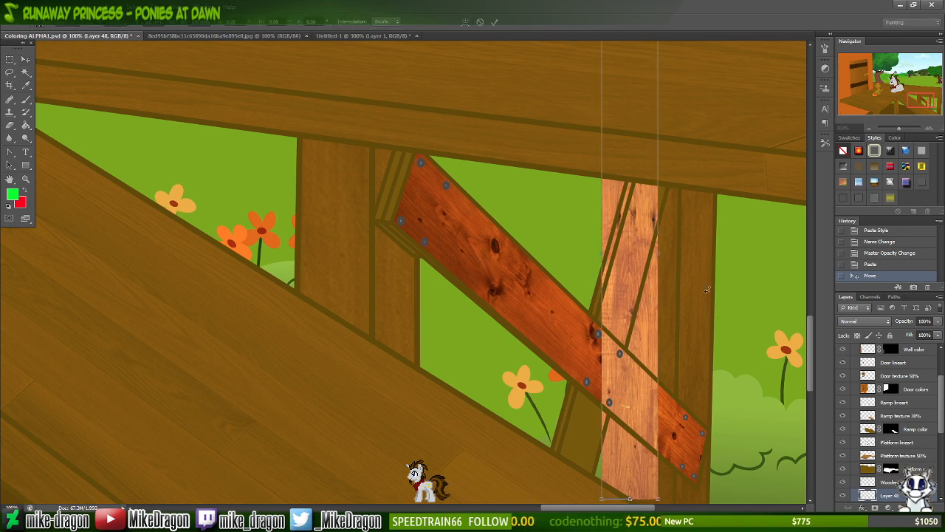
pyautogui.moveTo(732, 301)
pyautogui.mouseDown()
pyautogui.moveTo(683, 366)
pyautogui.moveTo(732, 319)
pyautogui.mouseUp()
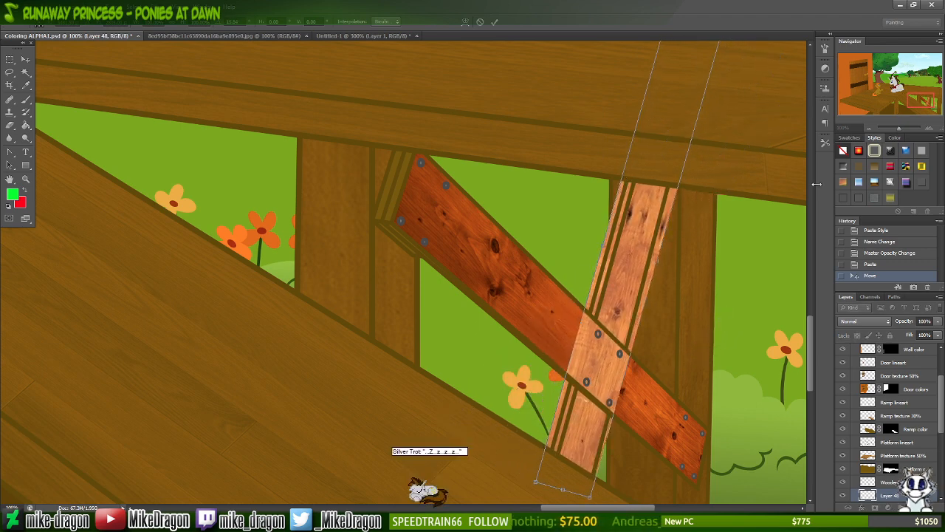
# - Shorten the plank texture from its upper end to just above the brace and fine-tune its rotation to follow the brace
pyautogui.moveTo(923, 101); pyautogui.dragTo(899, 101)
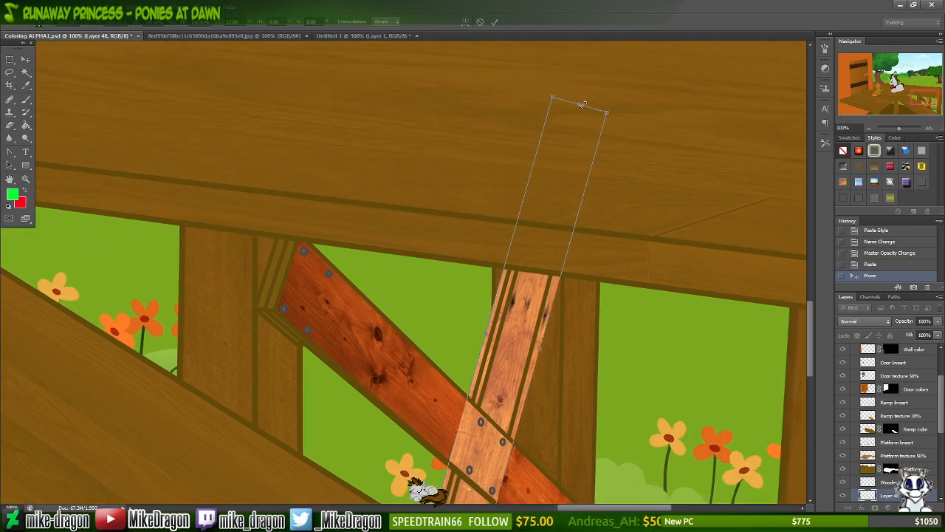
pyautogui.moveTo(583, 104); pyautogui.dragTo(511, 243)
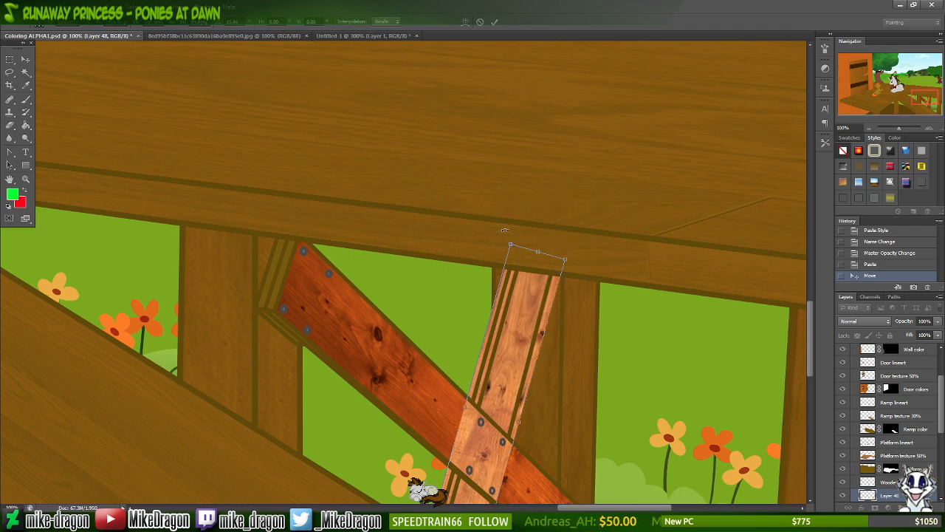
pyautogui.scroll(-5, 615, 126)
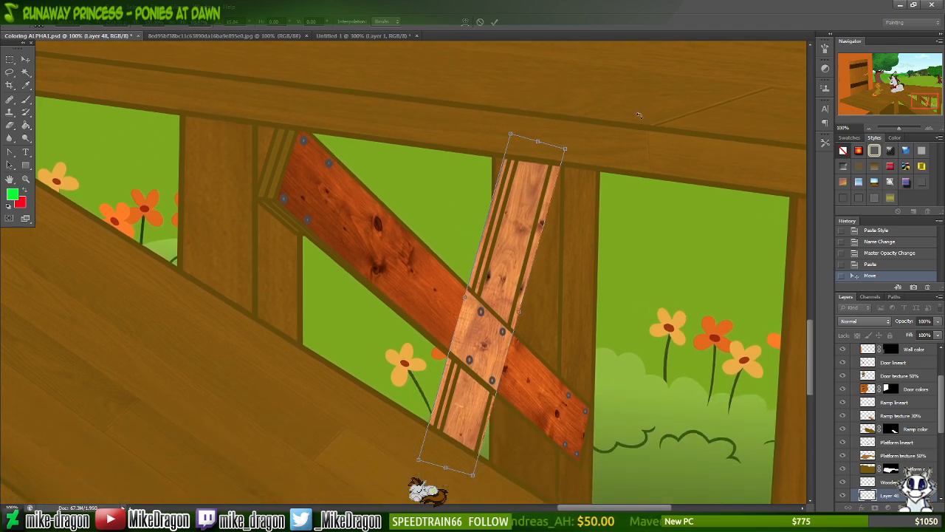
pyautogui.hotkey('ctrl', '+')
pyautogui.scroll(1, 640, 126)
pyautogui.hscroll(3, 644, 127)
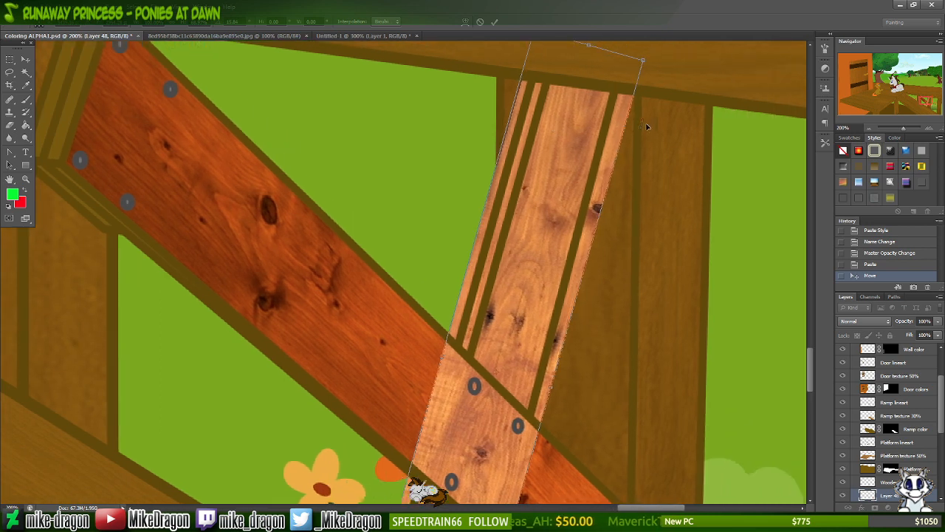
pyautogui.moveTo(767, 102); pyautogui.dragTo(767, 91)
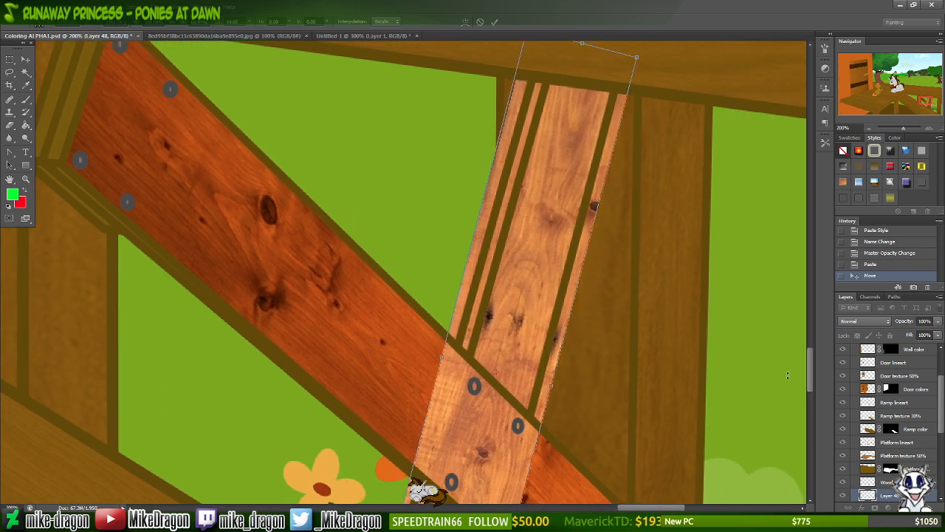
# - Shift the plank texture slightly left to meet the brace's right edge and narrow it from its left side
pyautogui.moveTo(813, 370); pyautogui.dragTo(811, 401)
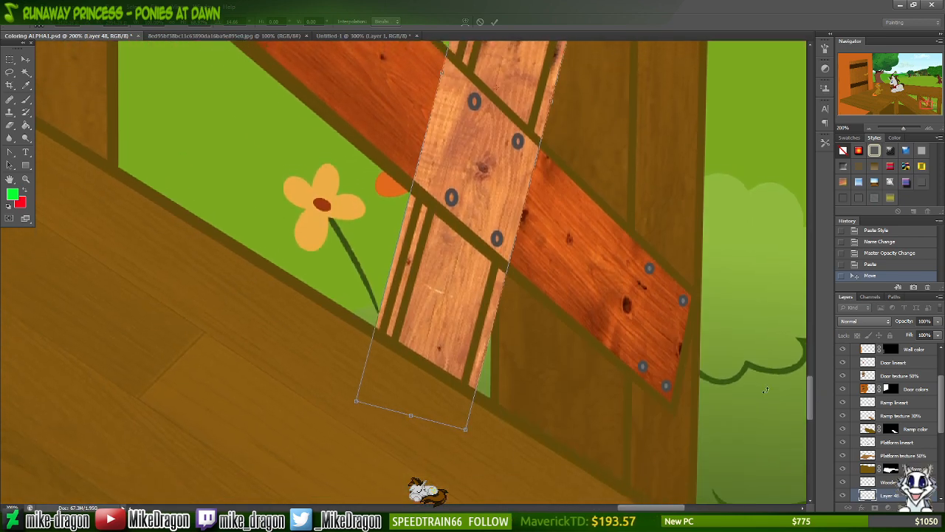
pyautogui.moveTo(455, 323); pyautogui.dragTo(446, 321)
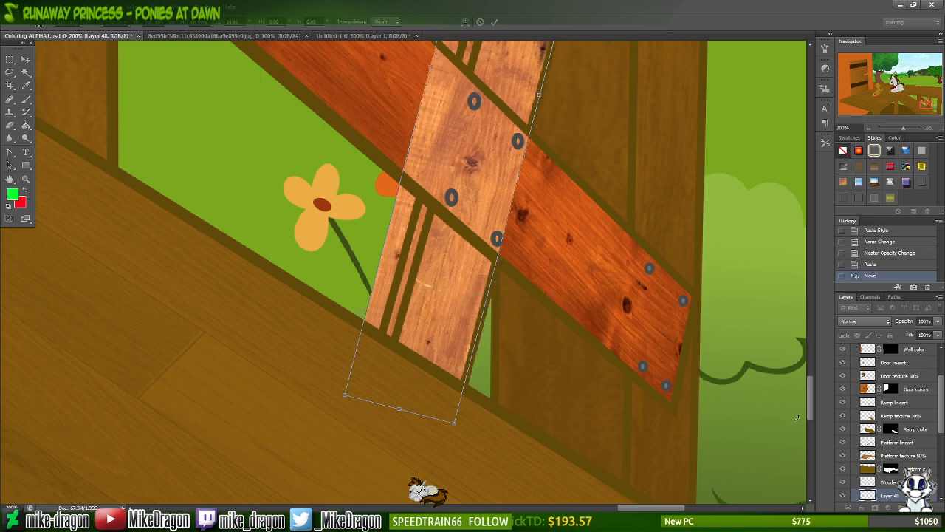
pyautogui.moveTo(810, 411); pyautogui.dragTo(819, 371)
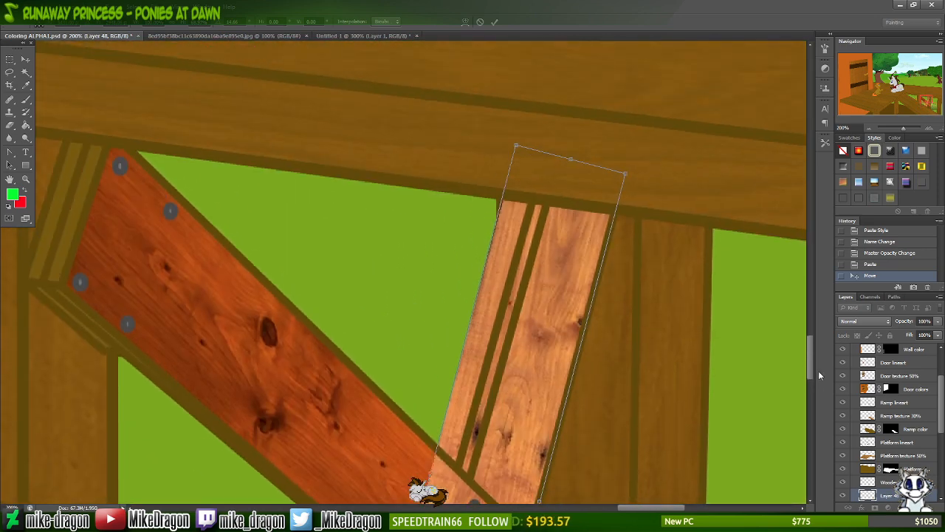
pyautogui.scroll(-5, 819, 370)
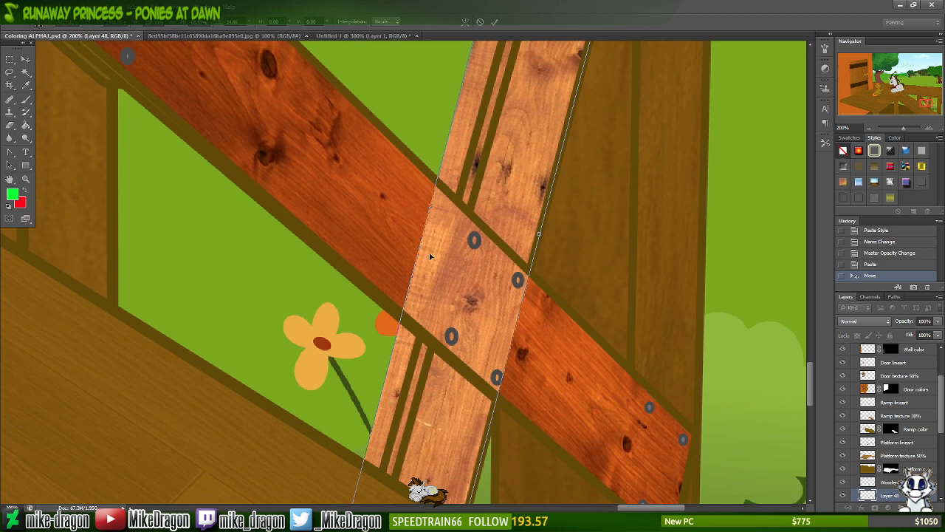
pyautogui.moveTo(432, 208); pyautogui.dragTo(456, 211)
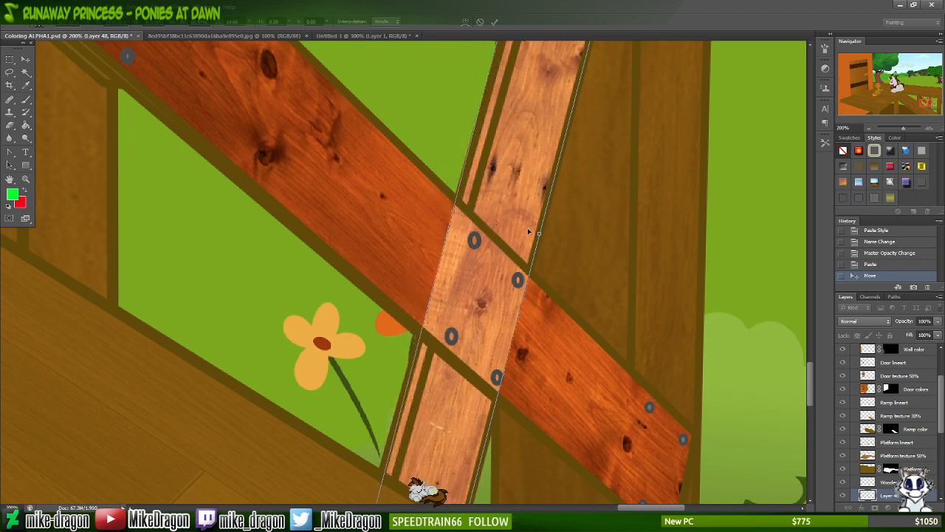
pyautogui.moveTo(814, 392)
pyautogui.mouseDown()
pyautogui.moveTo(817, 367)
pyautogui.moveTo(802, 393)
pyautogui.mouseUp()
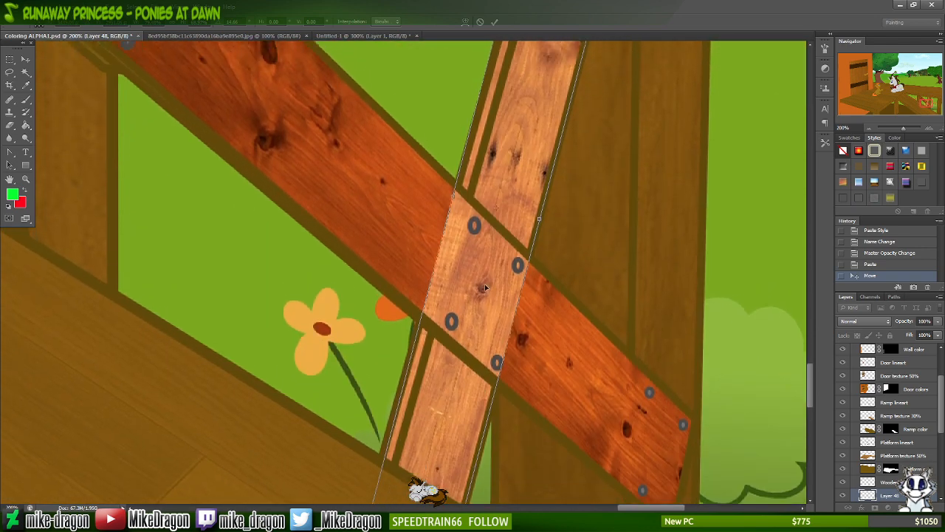
# - Distort the plank texture, pulling its upper-left corner up and right and its lower-right corner down and left beyond the brace
pyautogui.hotkey('ctrl', '-')
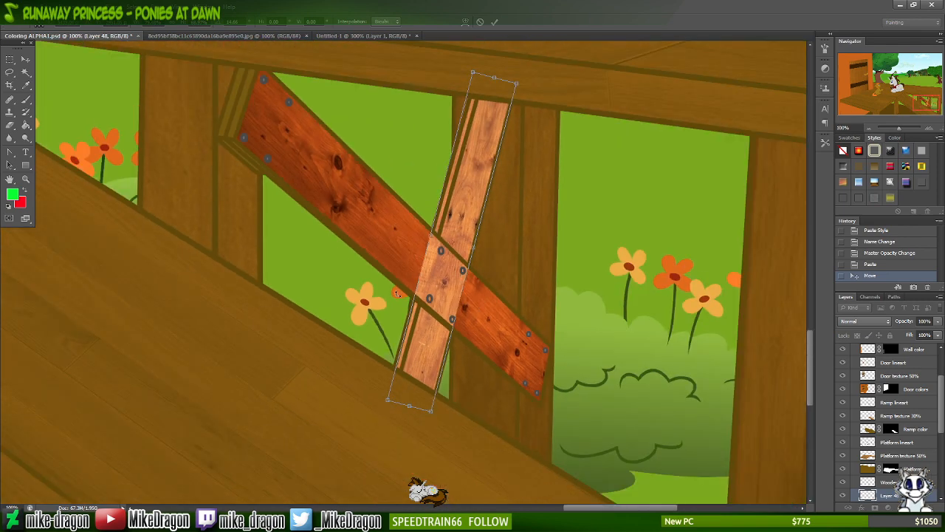
pyautogui.rightClick(465, 214)
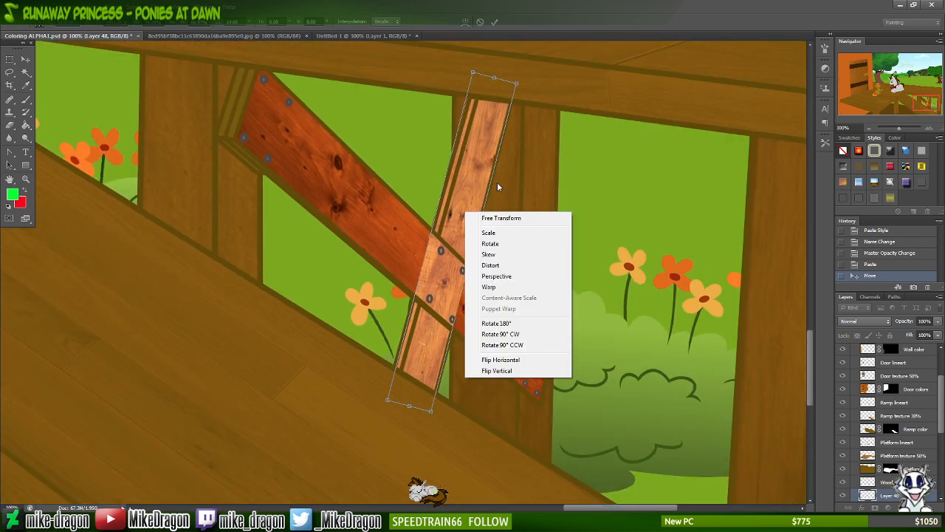
pyautogui.click(508, 267)
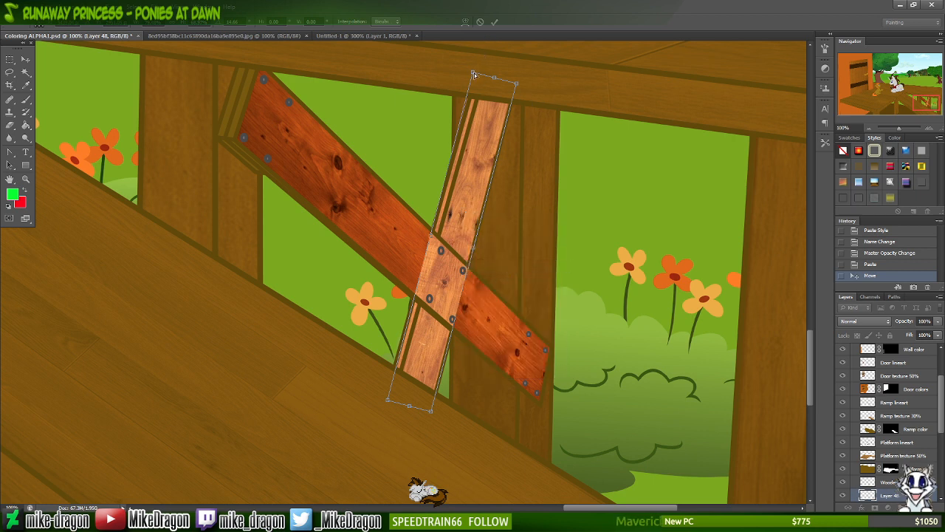
pyautogui.moveTo(474, 75); pyautogui.dragTo(486, 57)
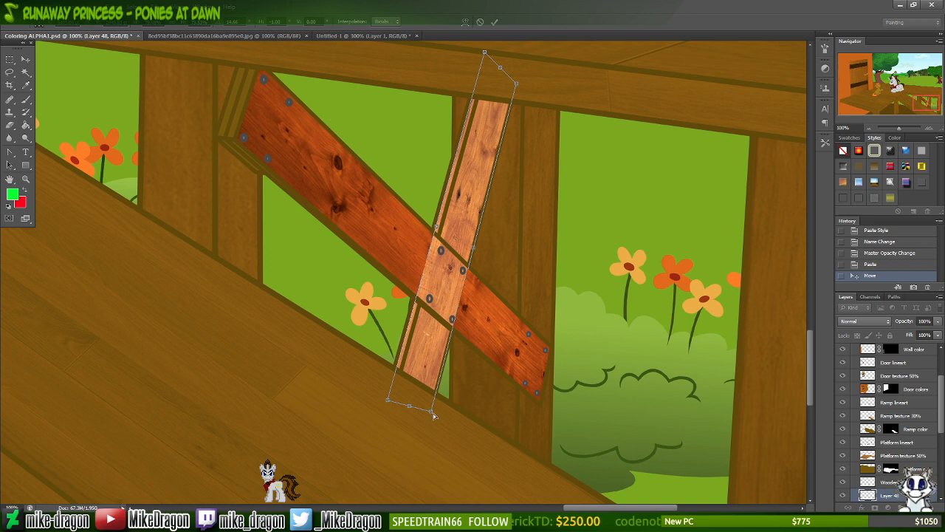
pyautogui.moveTo(429, 419)
pyautogui.mouseDown()
pyautogui.moveTo(416, 431)
pyautogui.moveTo(423, 435)
pyautogui.mouseUp()
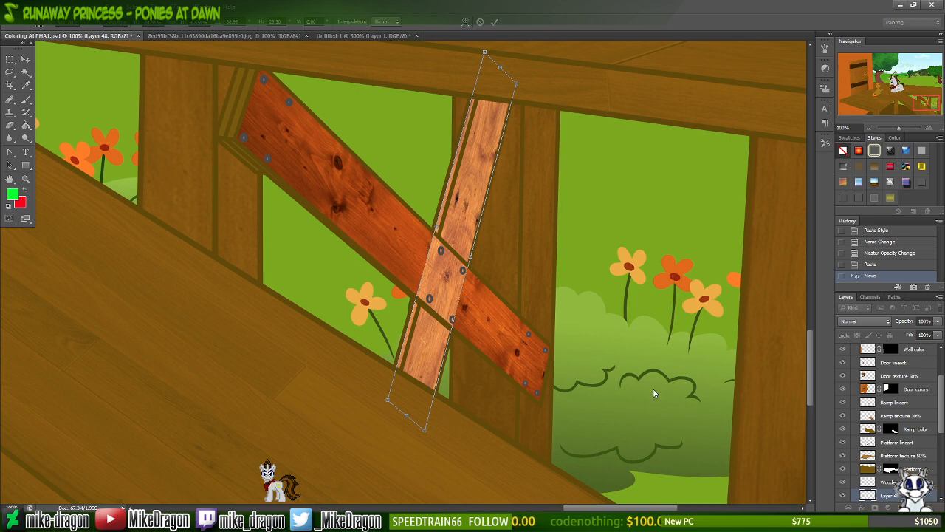
# - Fine-tune the plank texture's distortion at its two lower corners and upper-left corner to cover the steep brace, and apply the transform
pyautogui.hotkey('ctrl', '+')
pyautogui.hotkey('ctrl', '+')
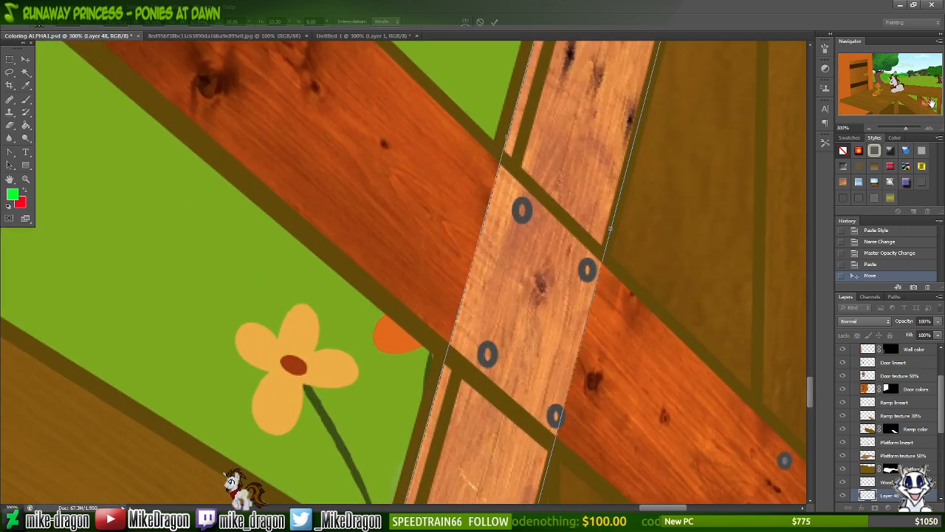
pyautogui.moveTo(925, 106); pyautogui.dragTo(927, 107)
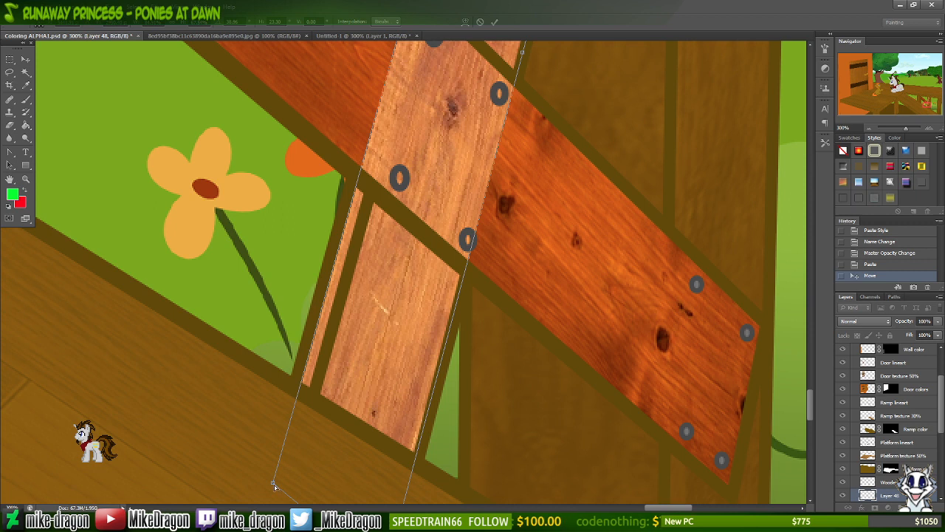
pyautogui.moveTo(274, 487); pyautogui.dragTo(270, 480)
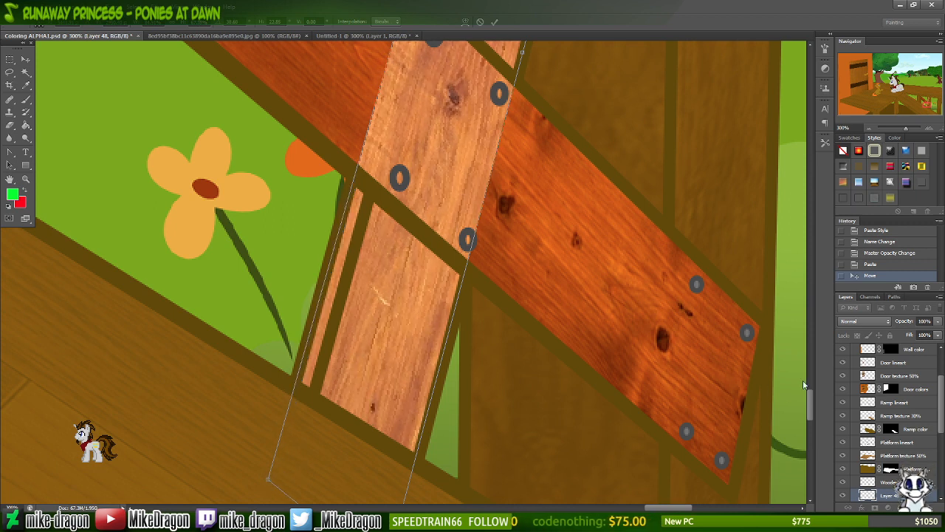
pyautogui.moveTo(810, 401); pyautogui.dragTo(809, 420)
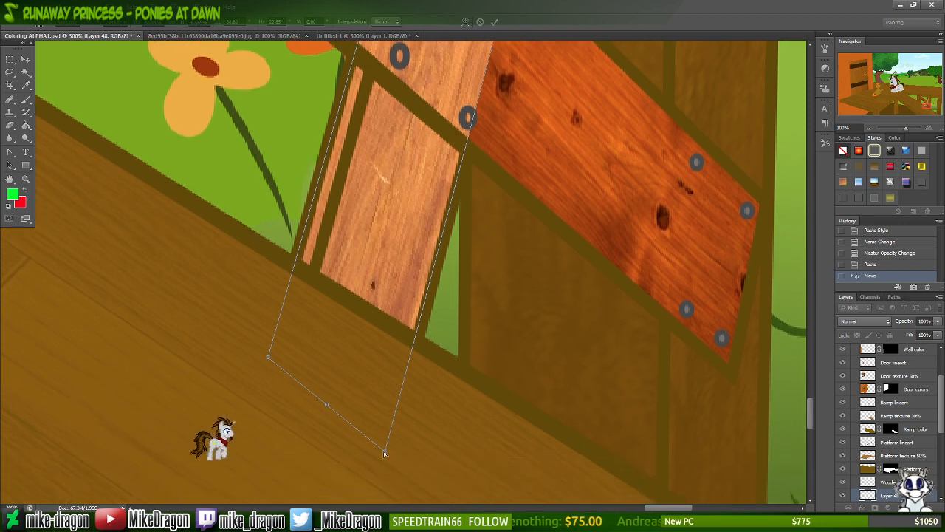
pyautogui.moveTo(386, 456); pyautogui.dragTo(388, 461)
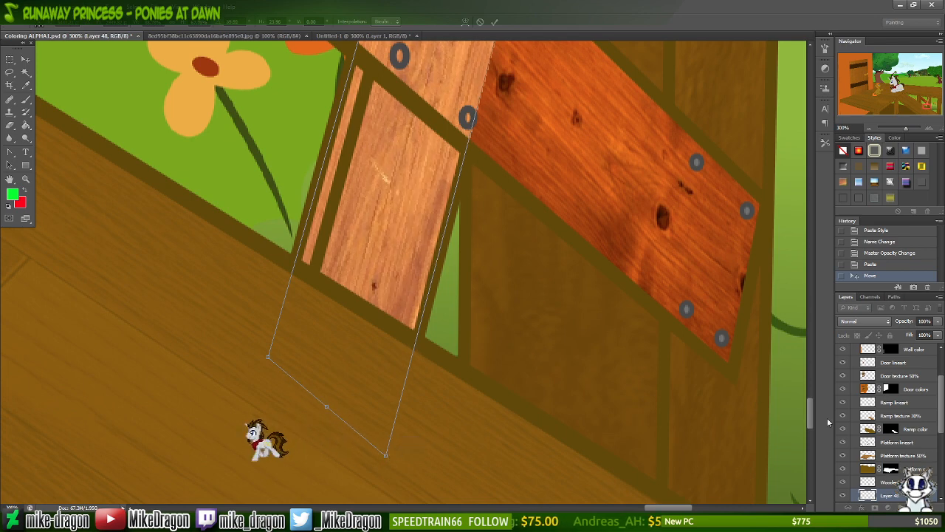
pyautogui.moveTo(811, 419); pyautogui.dragTo(818, 367)
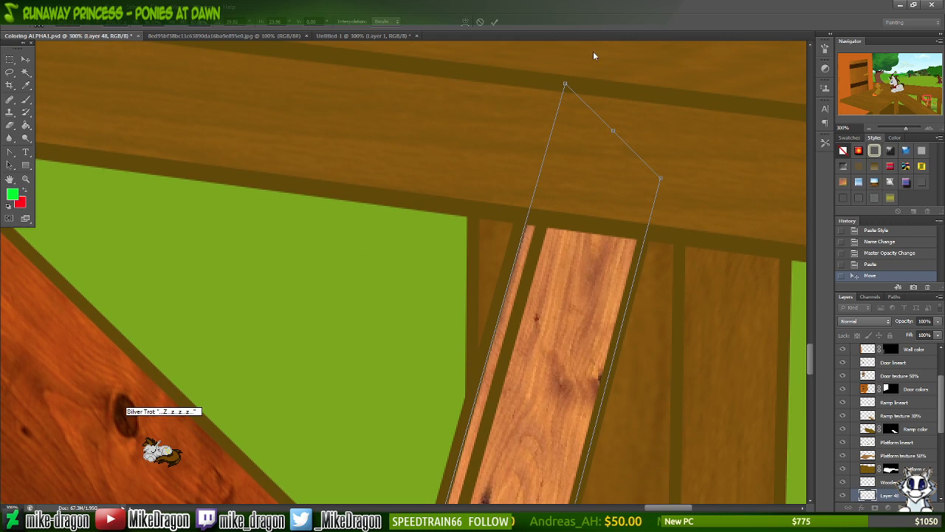
pyautogui.moveTo(566, 80); pyautogui.dragTo(563, 75)
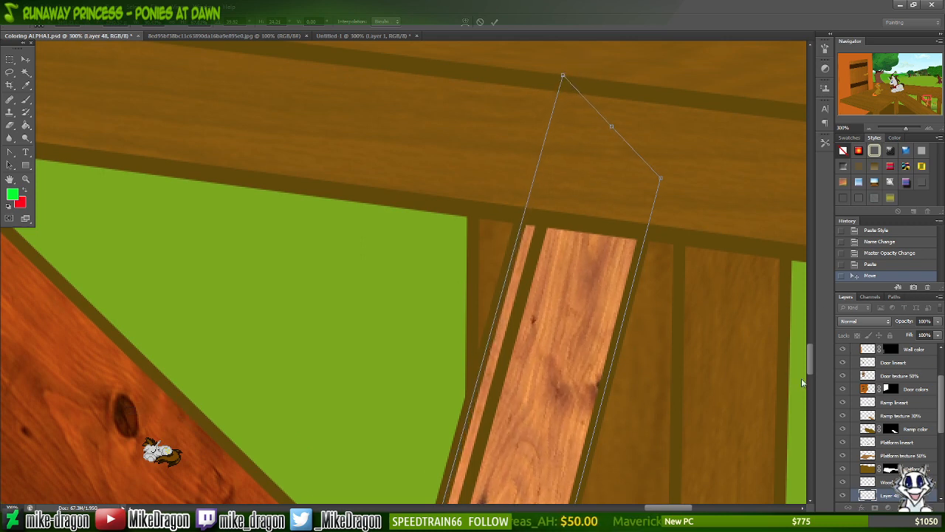
pyautogui.press('Return')
# - Lasso the part of the light plank texture that overlaps the red brace at the crossing, delete it, and deselect
pyautogui.moveTo(809, 366); pyautogui.dragTo(808, 399)
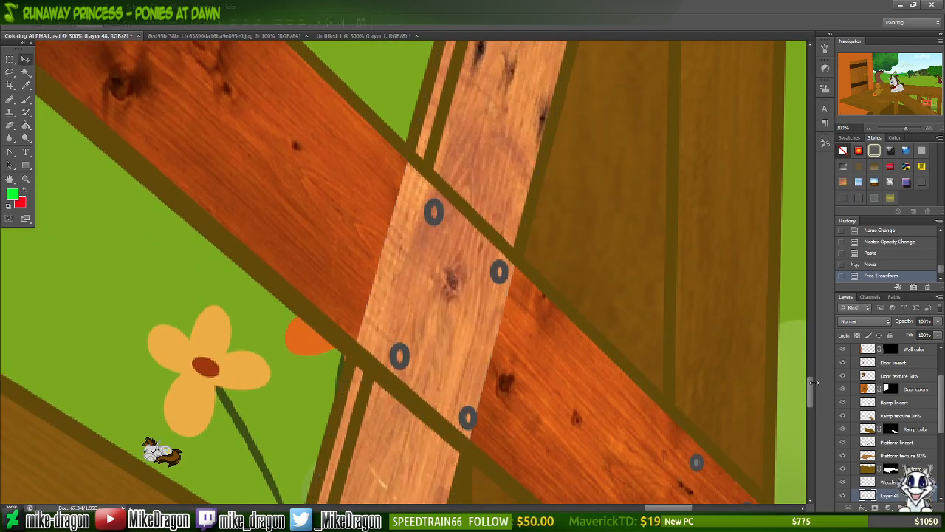
pyautogui.hotkey('ctrl', '-')
pyautogui.hotkey('ctrl', '-')
pyautogui.hotkey('ctrl', '+')
pyautogui.hotkey('ctrl', '+')
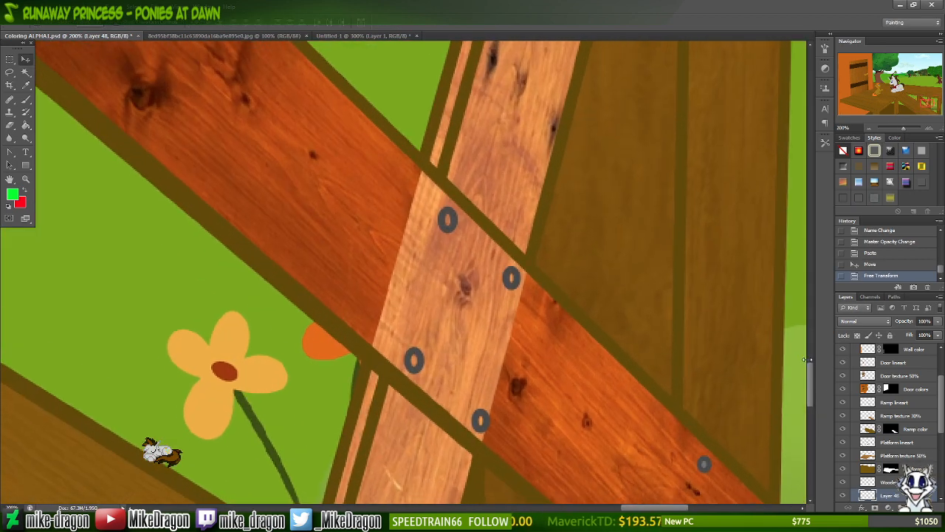
pyautogui.press('e')
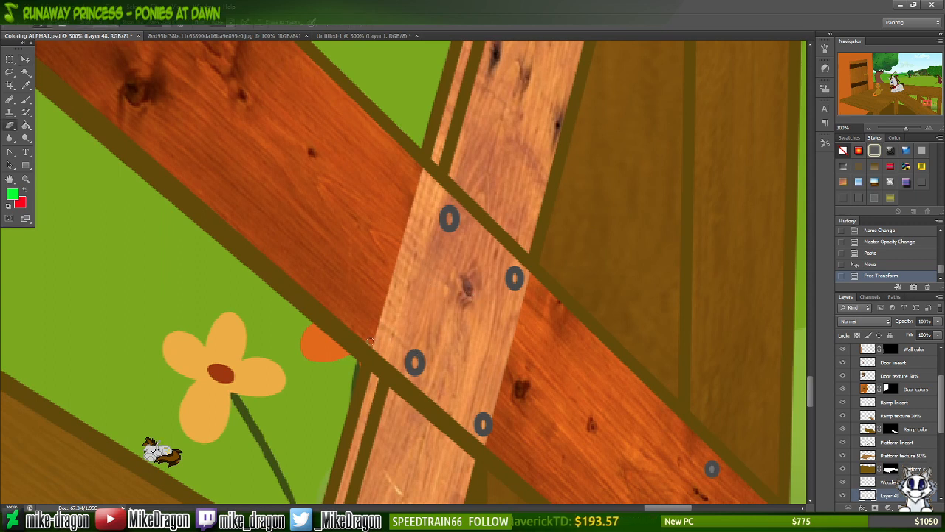
pyautogui.press('l')
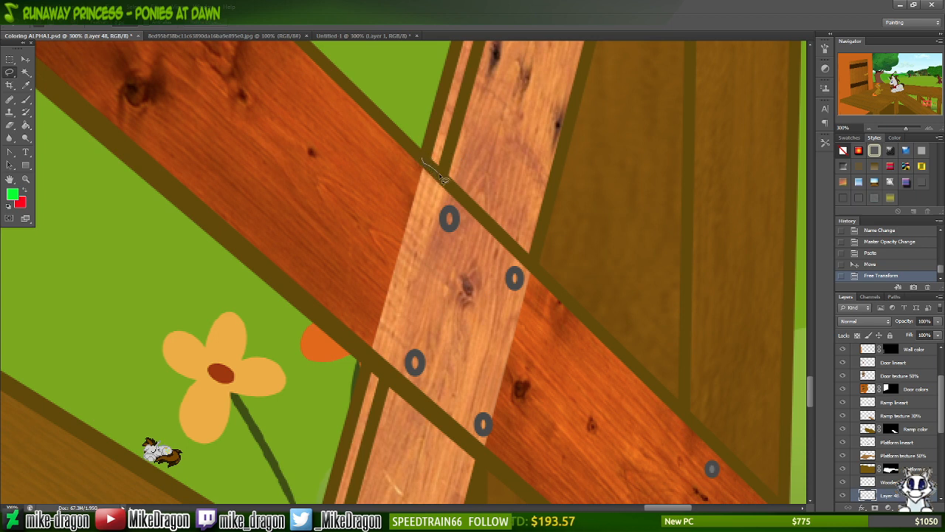
pyautogui.moveTo(442, 179); pyautogui.dragTo(517, 249)
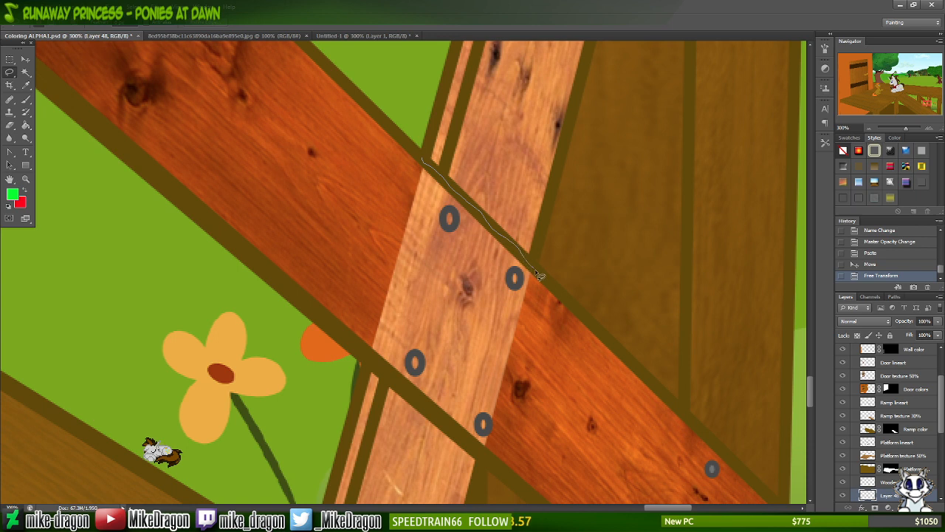
pyautogui.moveTo(538, 299); pyautogui.dragTo(519, 354)
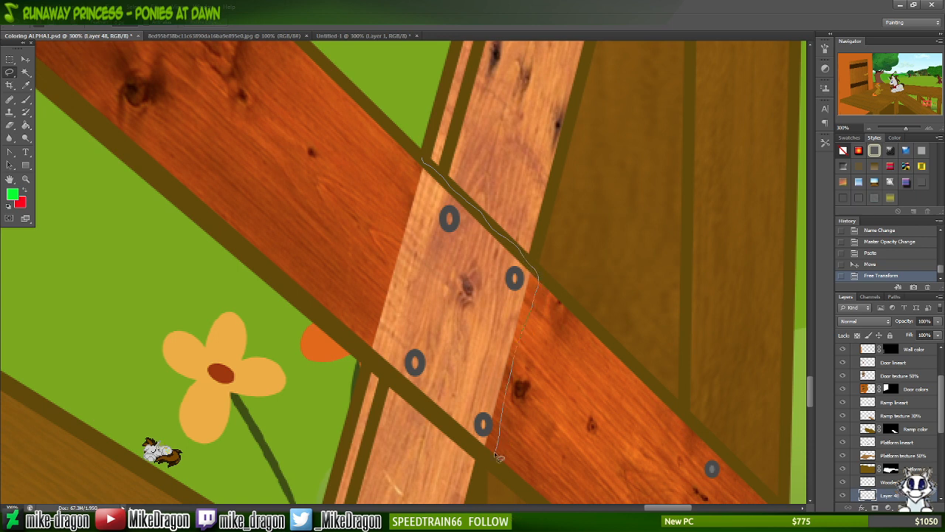
pyautogui.moveTo(492, 458); pyautogui.dragTo(483, 453)
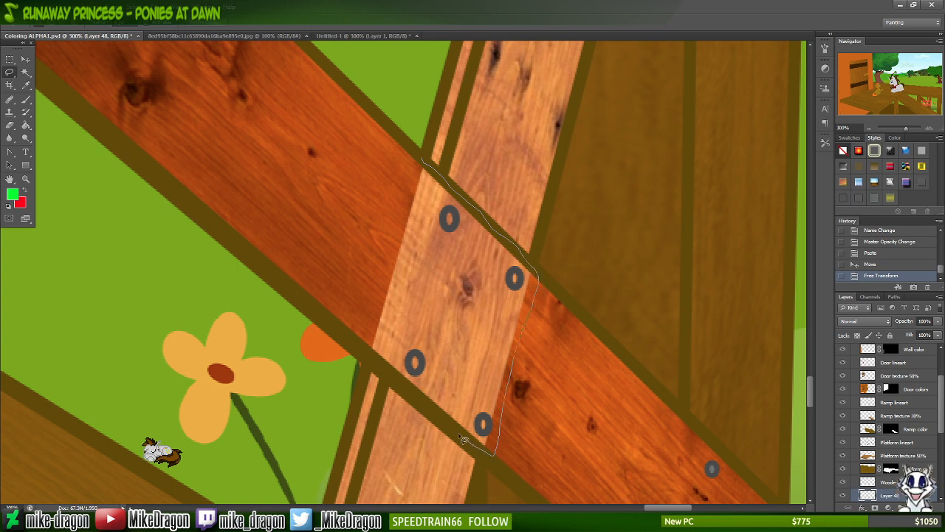
pyautogui.moveTo(449, 421); pyautogui.dragTo(418, 402)
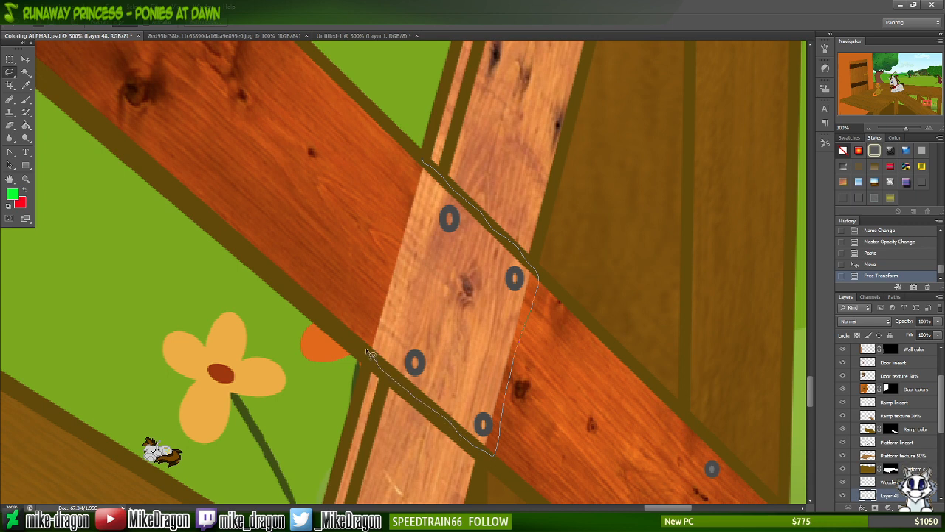
pyautogui.moveTo(375, 293); pyautogui.dragTo(396, 198)
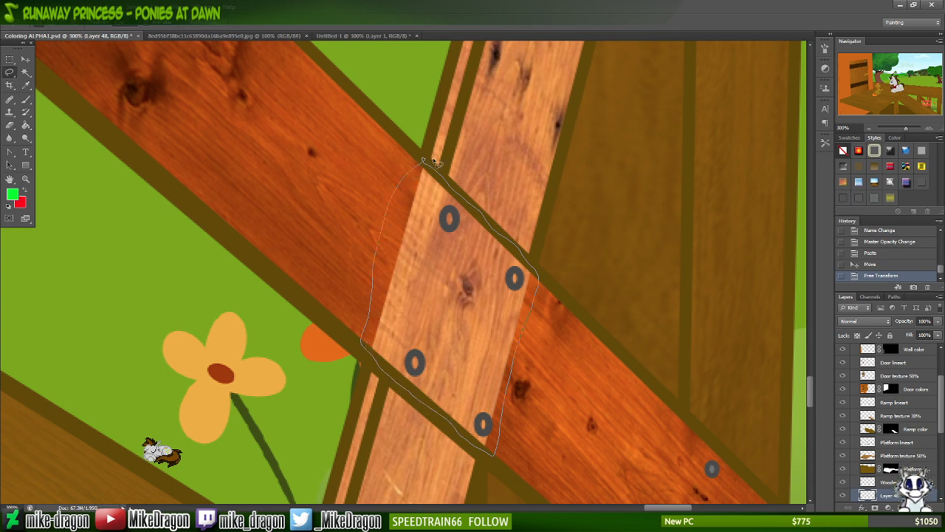
pyautogui.moveTo(435, 162); pyautogui.dragTo(425, 162)
pyautogui.press('Delete')
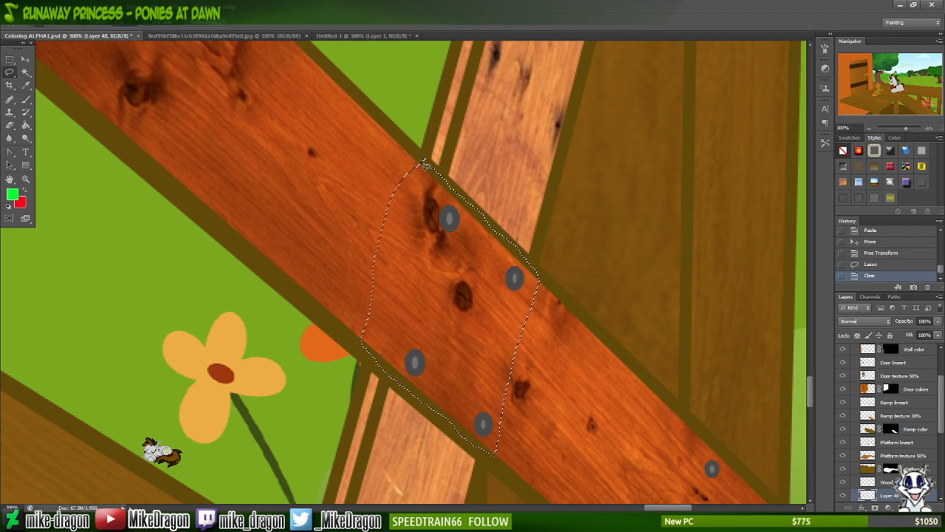
pyautogui.hotkey('ctrl', 'd')
# - Merge the light plank texture layer down into the wooden planks texture layer
pyautogui.hotkey('ctrl', '-')
pyautogui.hotkey('ctrl', '-')
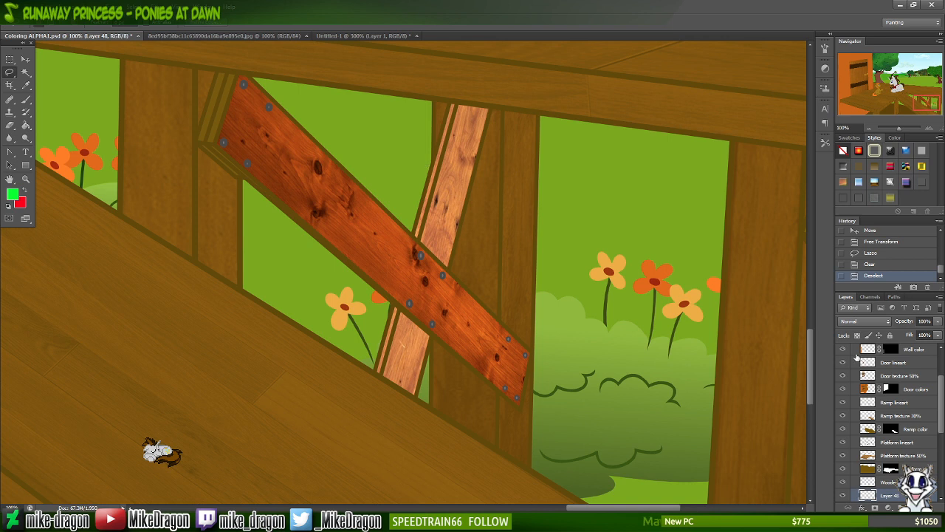
pyautogui.scroll(-3, 936, 436)
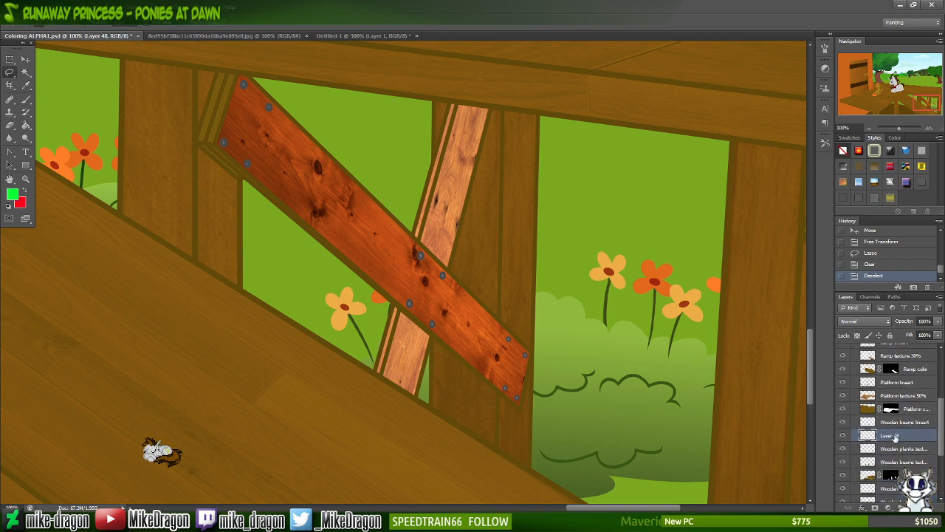
pyautogui.rightClick(893, 436)
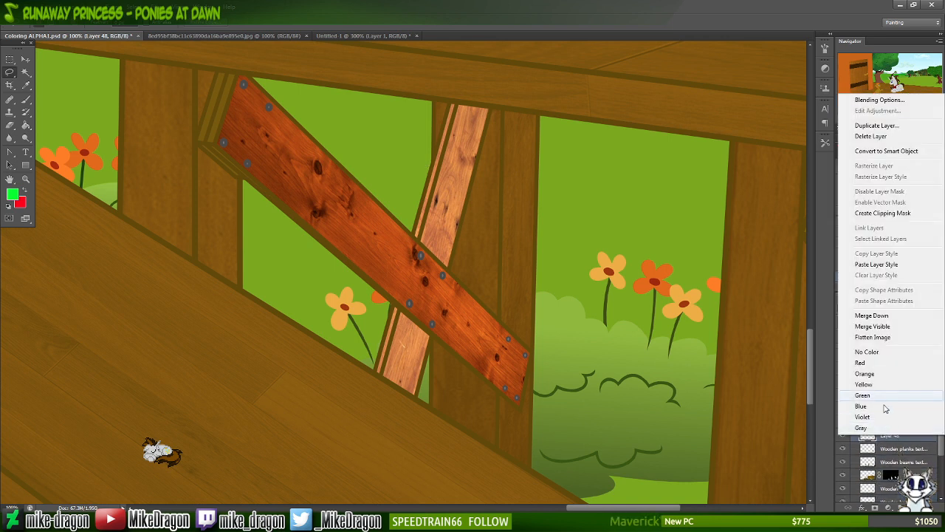
pyautogui.click(872, 320)
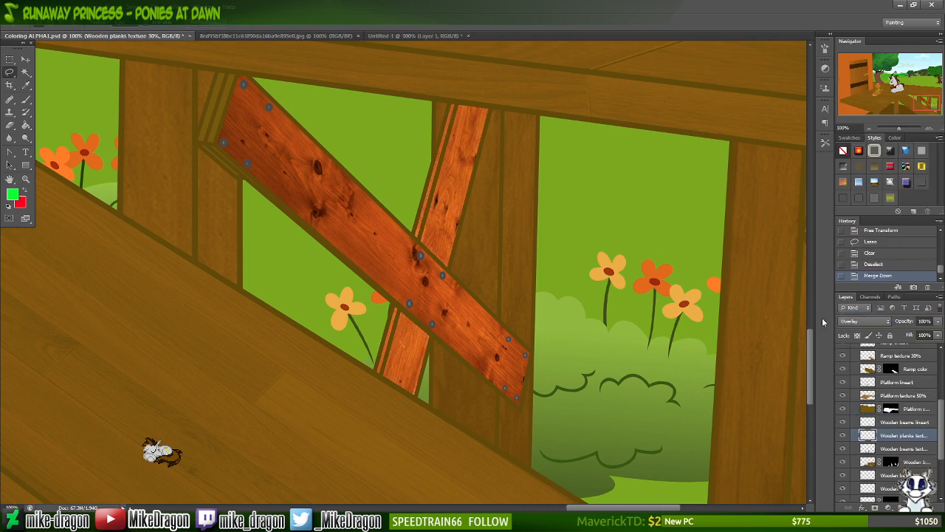
# - Examine the two textured crossing braces and their ends, both in overview and close up
pyautogui.hotkey('ctrl', '-')
pyautogui.hotkey('ctrl', '-')
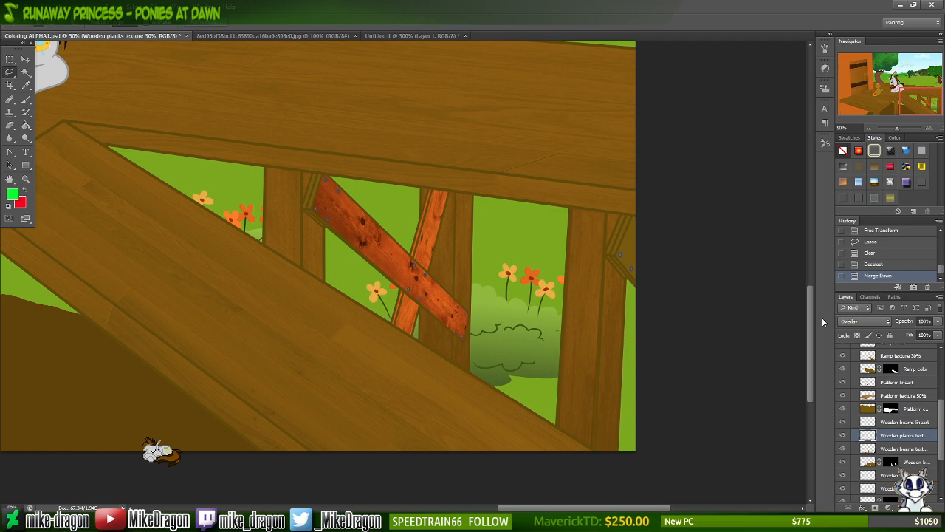
pyautogui.hotkey('ctrl', '+')
pyautogui.hotkey('ctrl', '+')
pyautogui.hotkey('ctrl', '+')
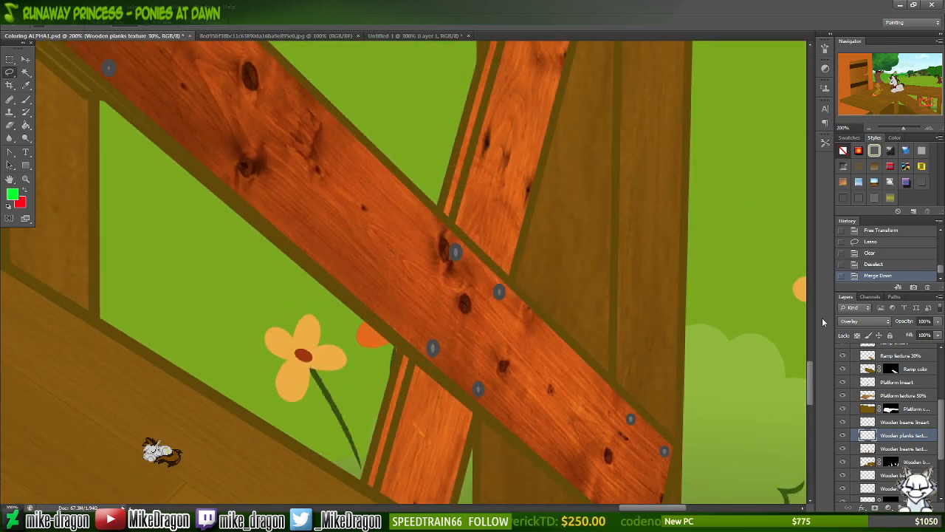
pyautogui.moveTo(927, 105); pyautogui.dragTo(921, 101)
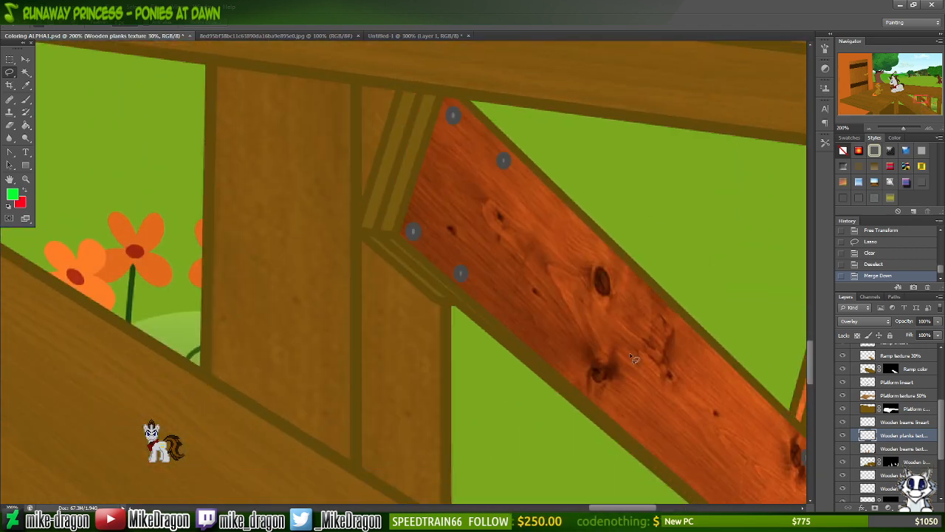
pyautogui.moveTo(607, 509); pyautogui.dragTo(619, 504)
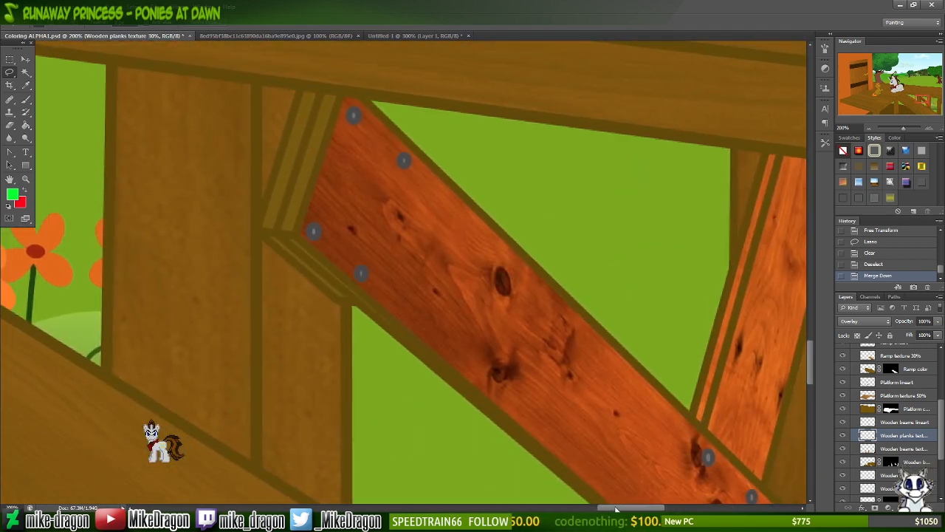
pyautogui.hotkey('ctrl', '-')
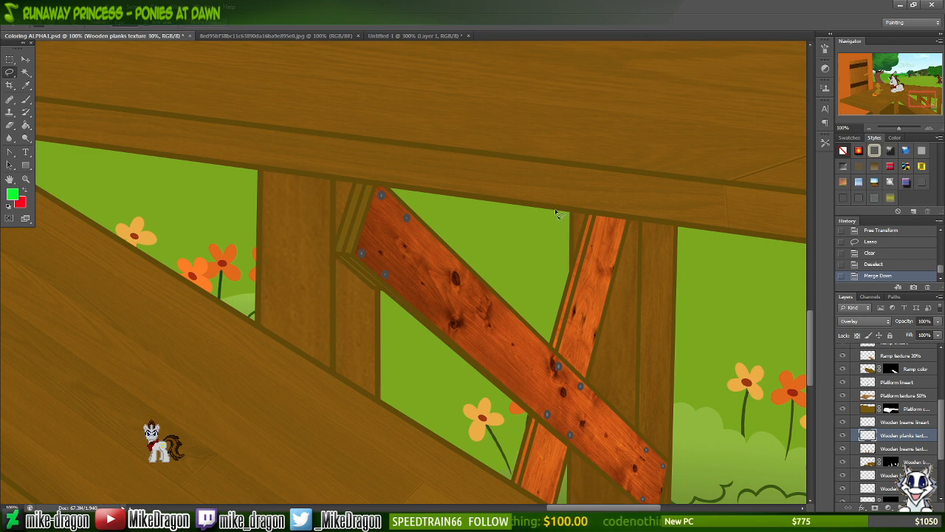
# - In the Untitled-1 wood image, marquee-select the full height of the plank with the cracked oval knot near its lower end
pyautogui.click(409, 35)
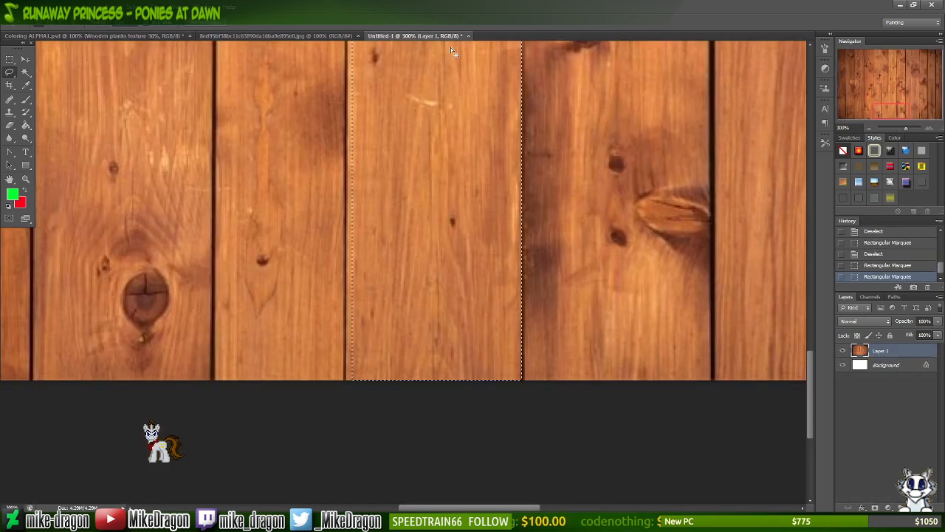
pyautogui.moveTo(888, 114); pyautogui.dragTo(923, 122)
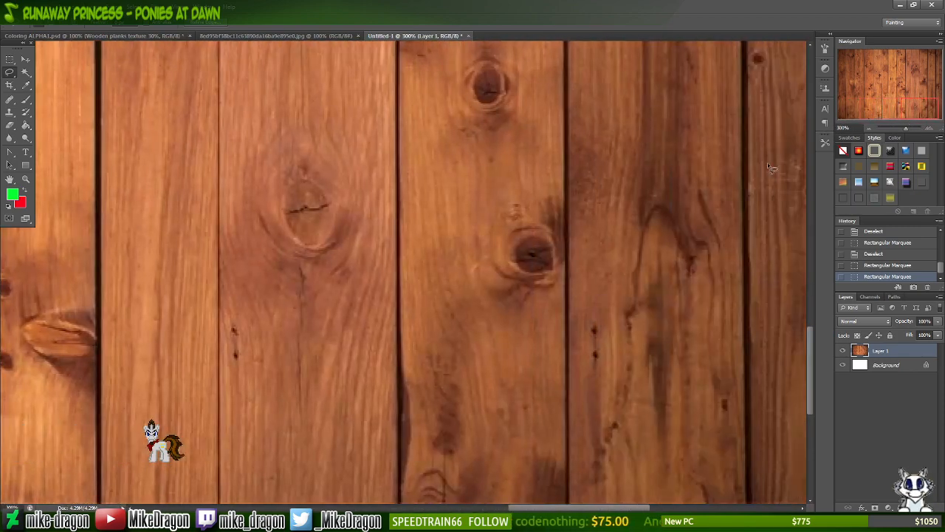
pyautogui.moveTo(812, 364); pyautogui.dragTo(809, 403)
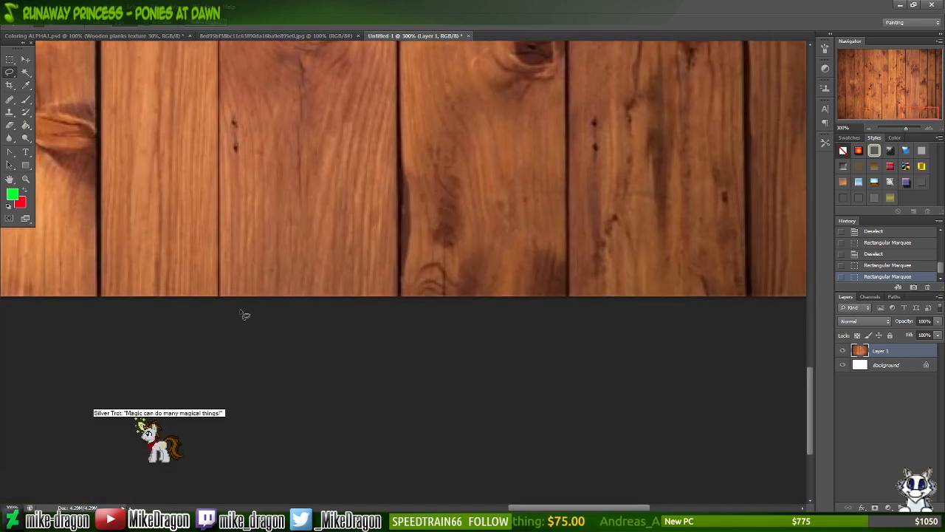
pyautogui.press('m')
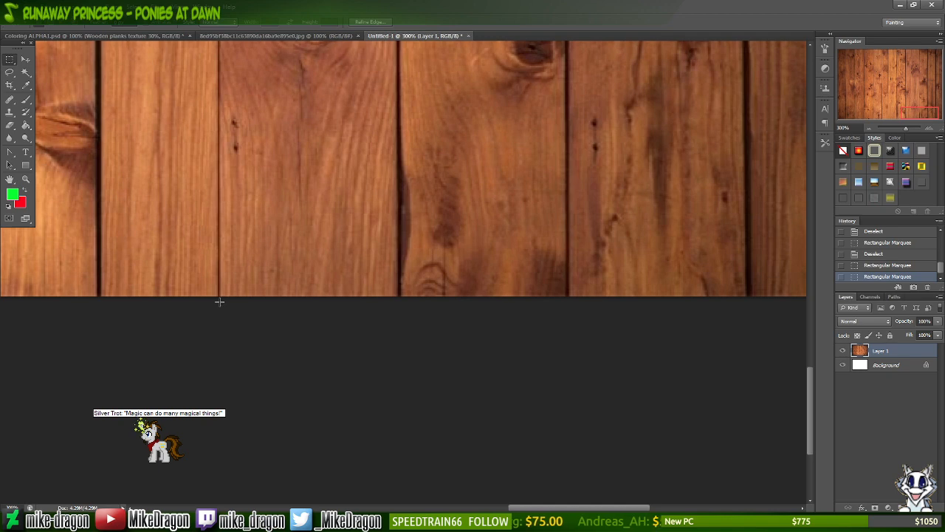
pyautogui.moveTo(220, 300); pyautogui.dragTo(398, 164)
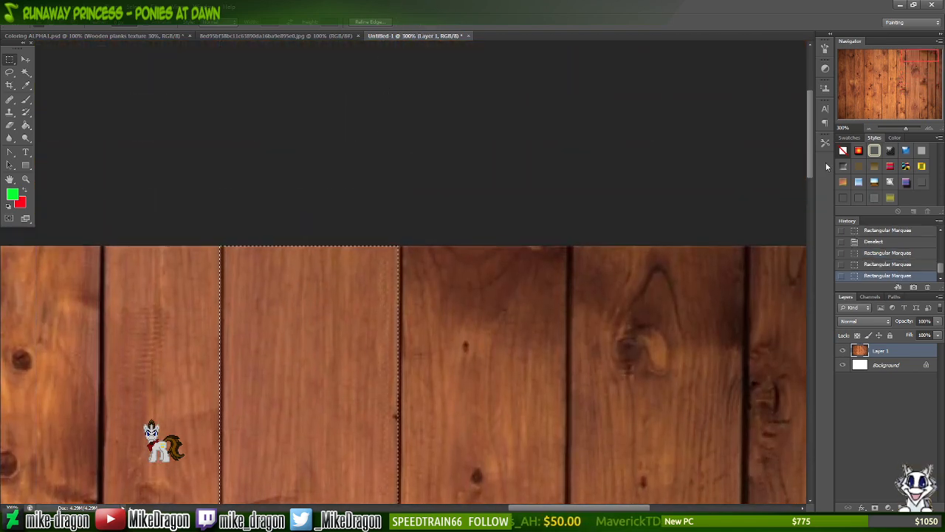
pyautogui.moveTo(810, 163); pyautogui.dragTo(780, 422)
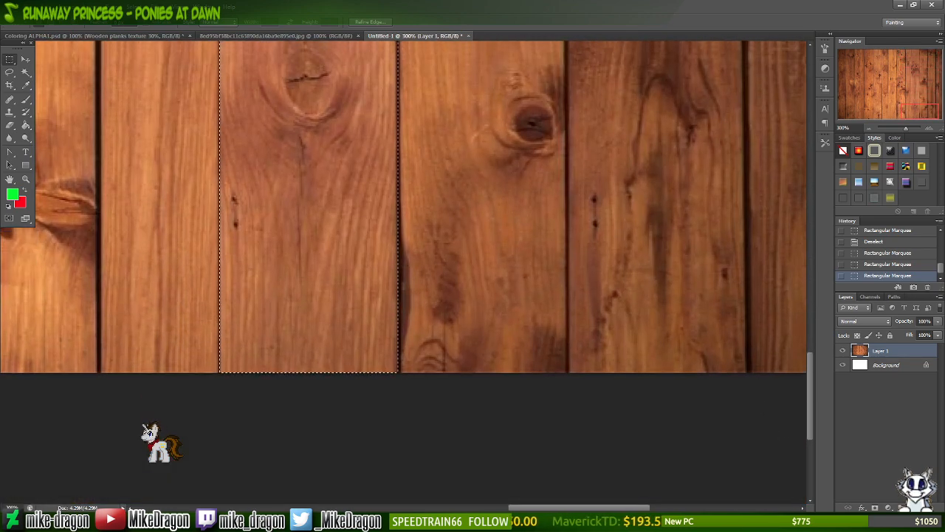
# - In Coloring ALPHA1.psd, paste the copied plank texture and rotate it to a diagonal running down toward the canvas's right edge
pyautogui.click(128, 36)
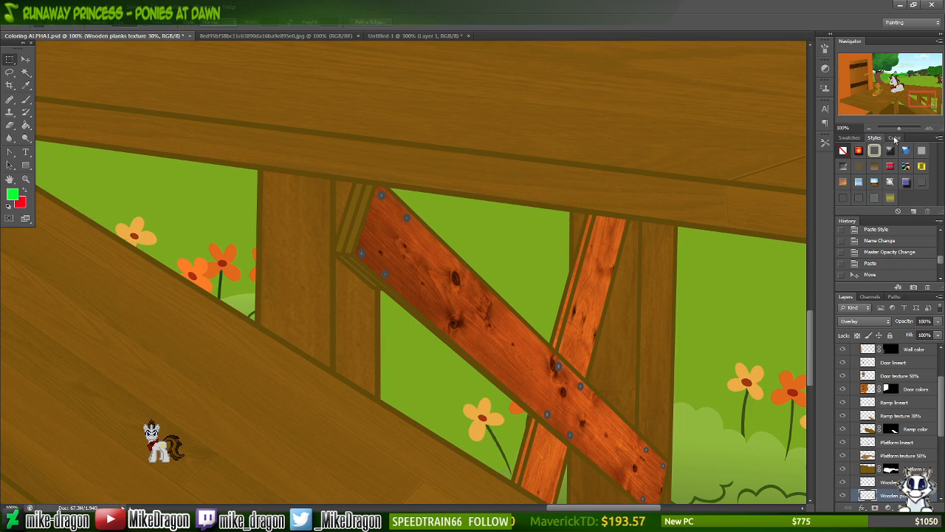
pyautogui.moveTo(917, 104); pyautogui.dragTo(924, 112)
pyautogui.hscroll(6, 566, 236)
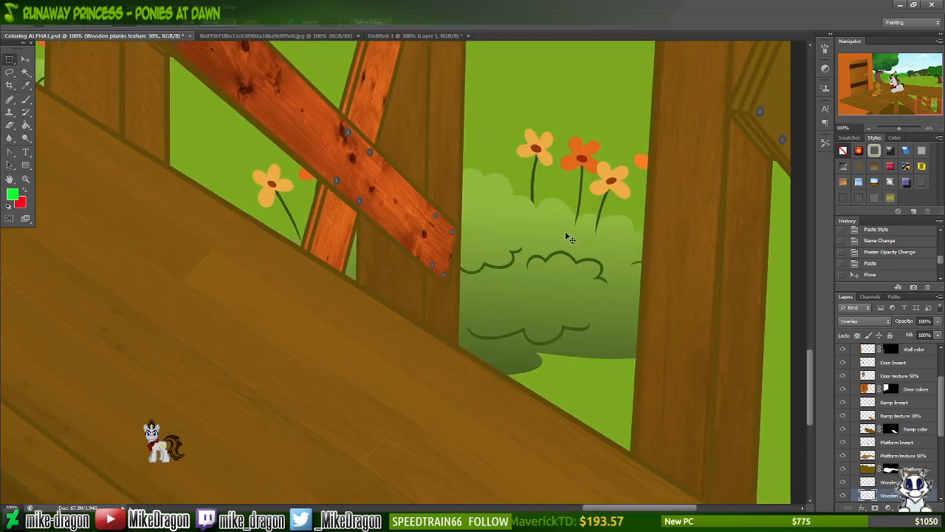
pyautogui.scroll(2, 516, 233)
pyautogui.scroll(1, 514, 234)
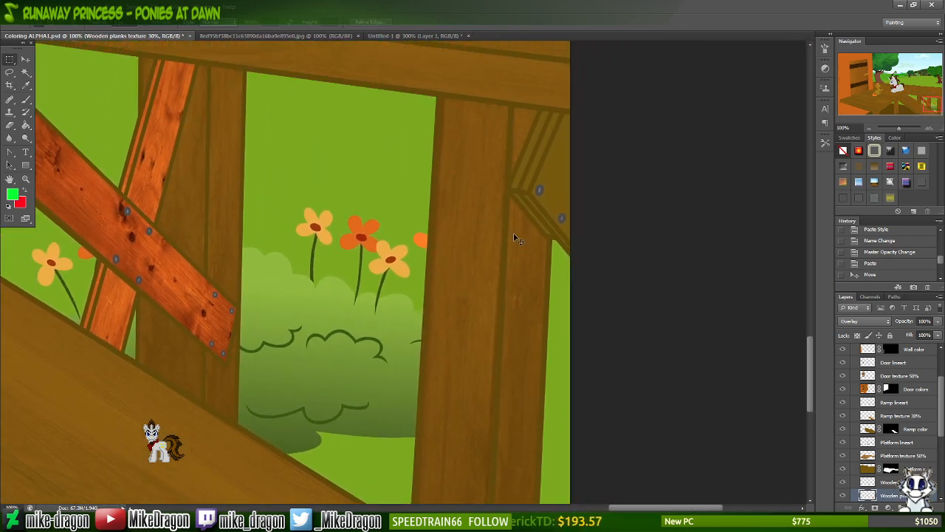
pyautogui.hotkey('ctrl', 'v')
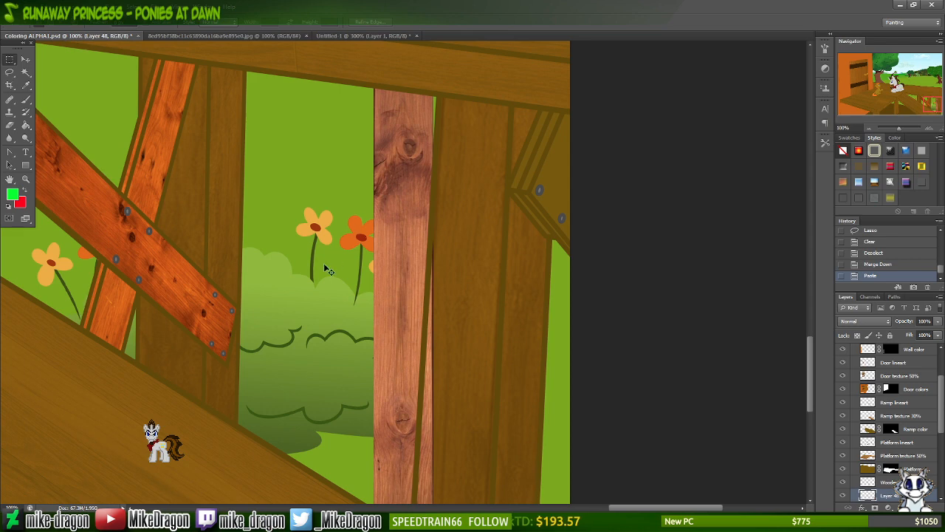
pyautogui.hotkey('ctrl', 't')
pyautogui.moveTo(307, 279); pyautogui.dragTo(336, 341)
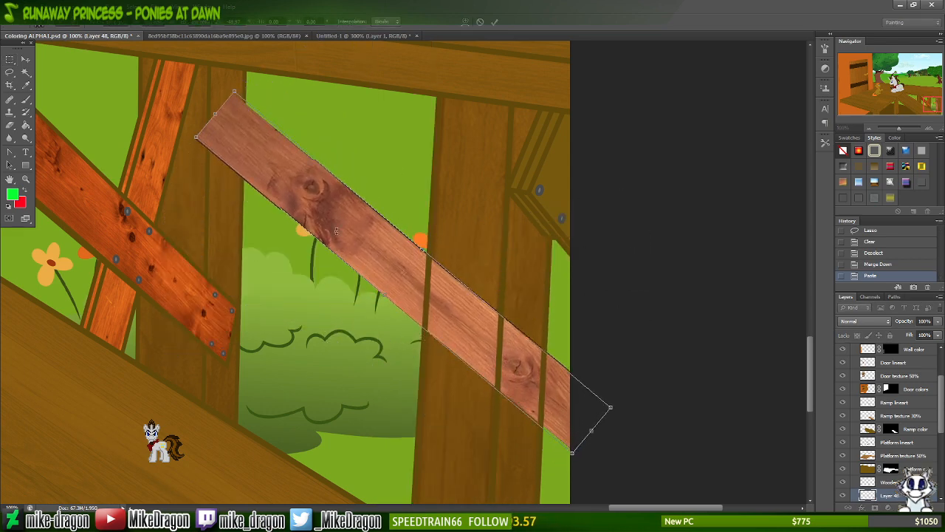
# - Move the plank texture onto the bolted brace face cut off by the canvas's right edge and match its rotation to the brace
pyautogui.moveTo(294, 181); pyautogui.dragTo(628, 240)
pyautogui.moveTo(308, 182); pyautogui.dragTo(371, 128)
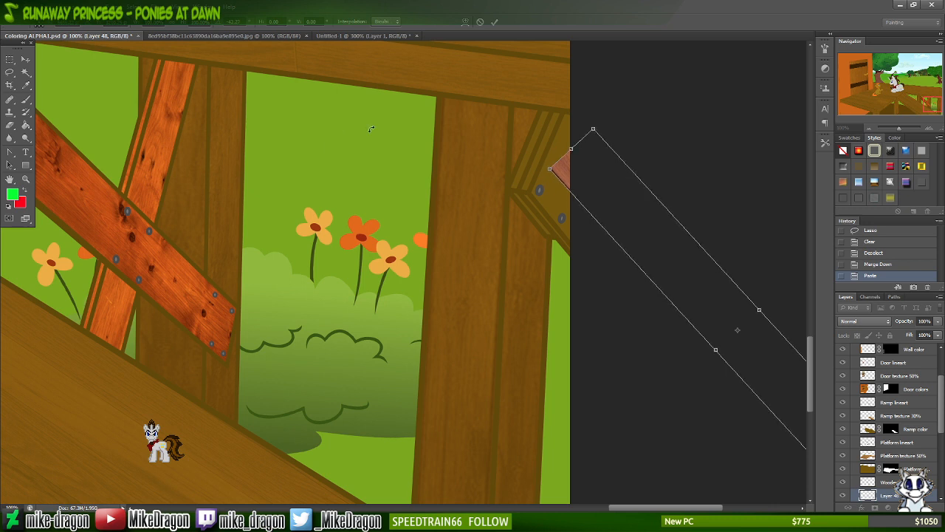
pyautogui.moveTo(563, 168); pyautogui.dragTo(541, 194)
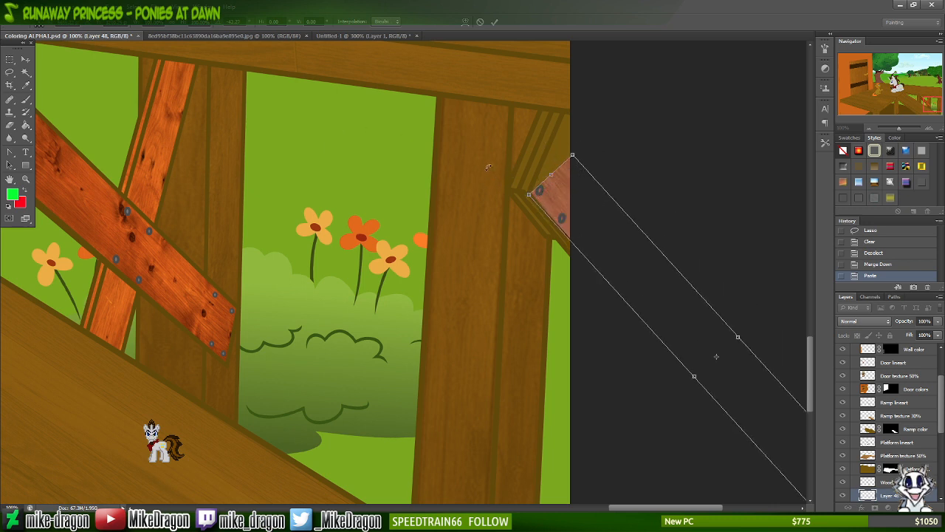
pyautogui.moveTo(364, 225); pyautogui.dragTo(350, 209)
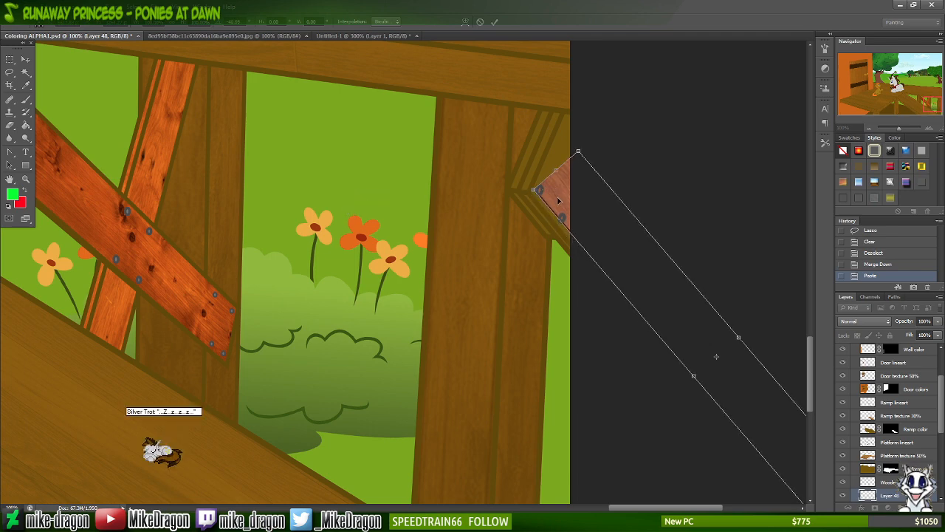
# - Fine-tune the plank texture's rotation and position so its corner and lower edge cover the brace face's outline
pyautogui.hotkey('ctrl', '+')
pyautogui.hotkey('ctrl', '+')
pyautogui.hotkey('ctrl', '+')
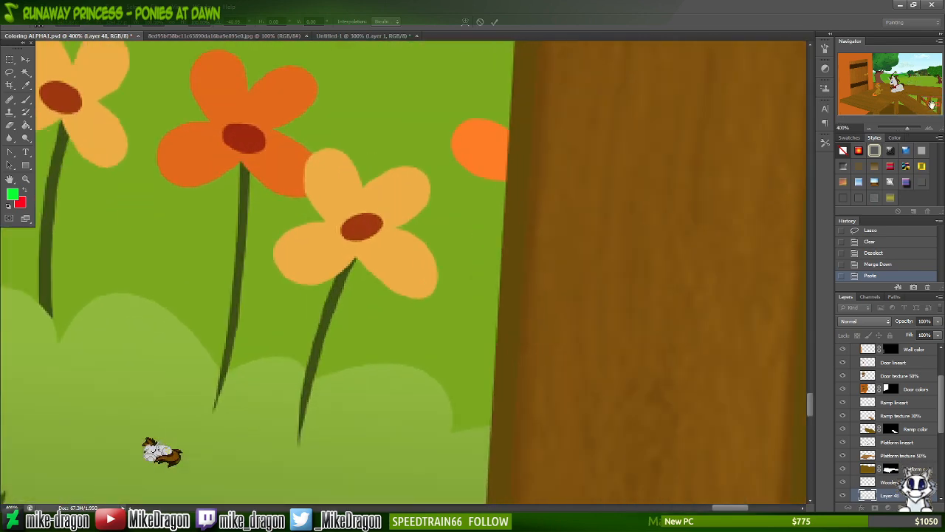
pyautogui.moveTo(932, 105); pyautogui.dragTo(936, 105)
pyautogui.hscroll(3, 668, 173)
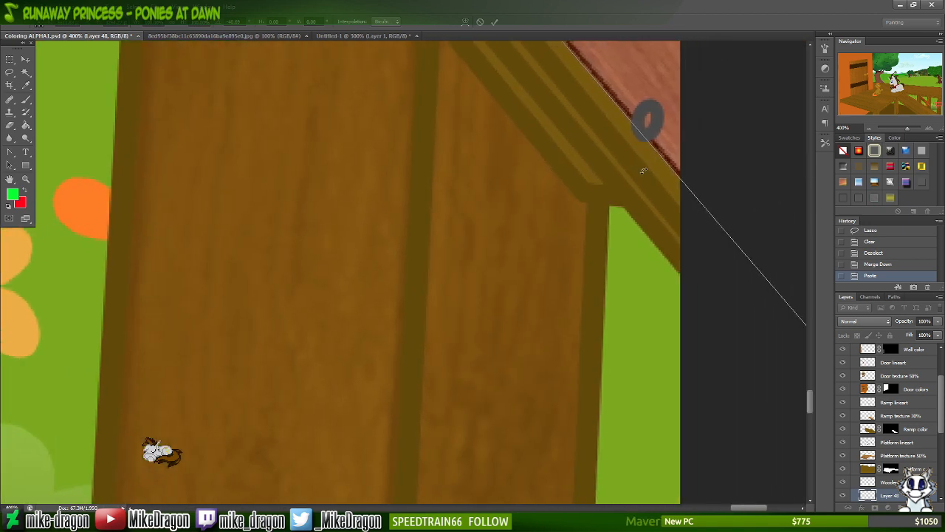
pyautogui.scroll(3, 635, 171)
pyautogui.scroll(2, 621, 176)
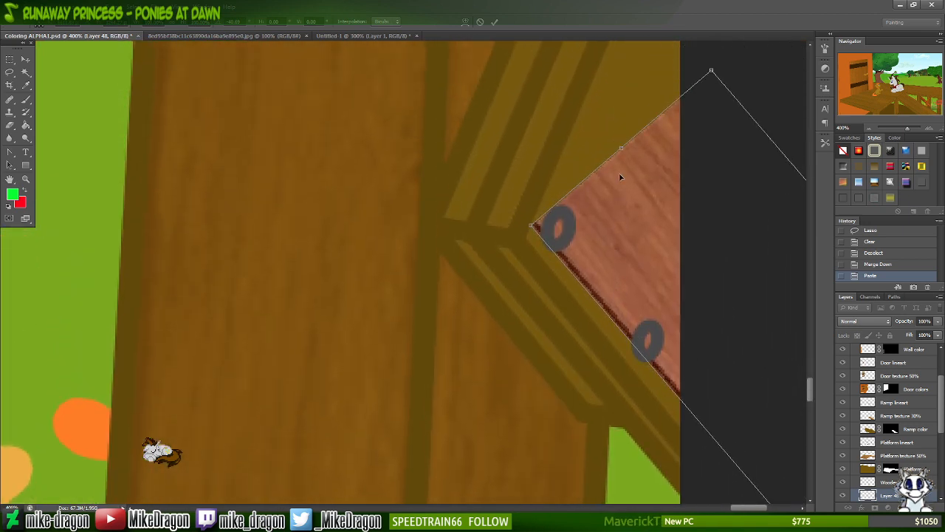
pyautogui.moveTo(439, 219); pyautogui.dragTo(442, 210)
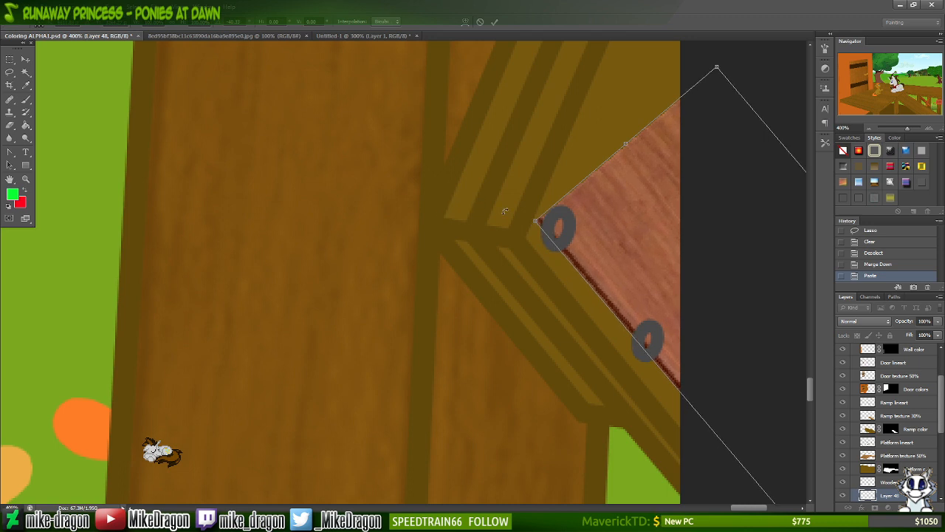
pyautogui.moveTo(618, 229); pyautogui.dragTo(594, 252)
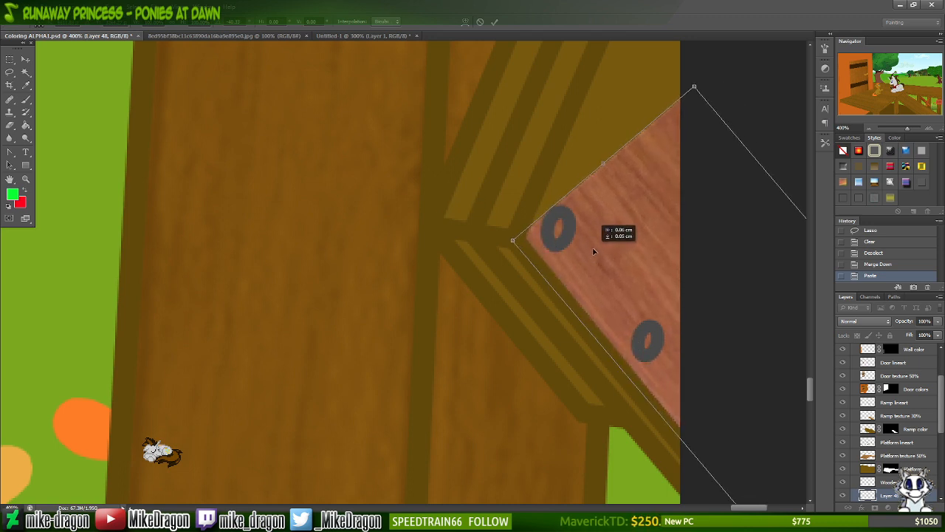
pyautogui.moveTo(438, 231); pyautogui.dragTo(443, 223)
pyautogui.moveTo(621, 243); pyautogui.dragTo(614, 249)
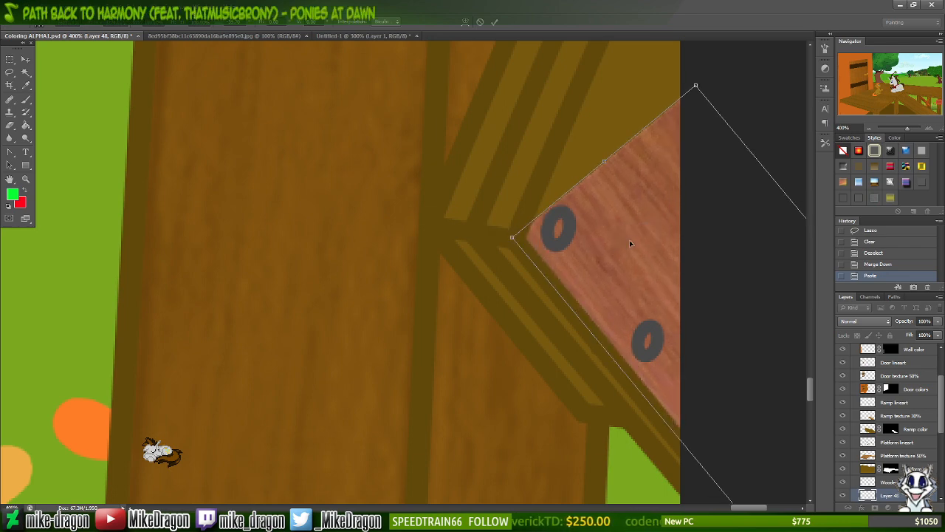
# - Distort the plank texture by pulling its upper corner up along the brace's slanted upper edge, and apply the transform
pyautogui.hotkey('ctrl', '-')
pyautogui.hotkey('ctrl', '-')
pyautogui.hotkey('ctrl', '-')
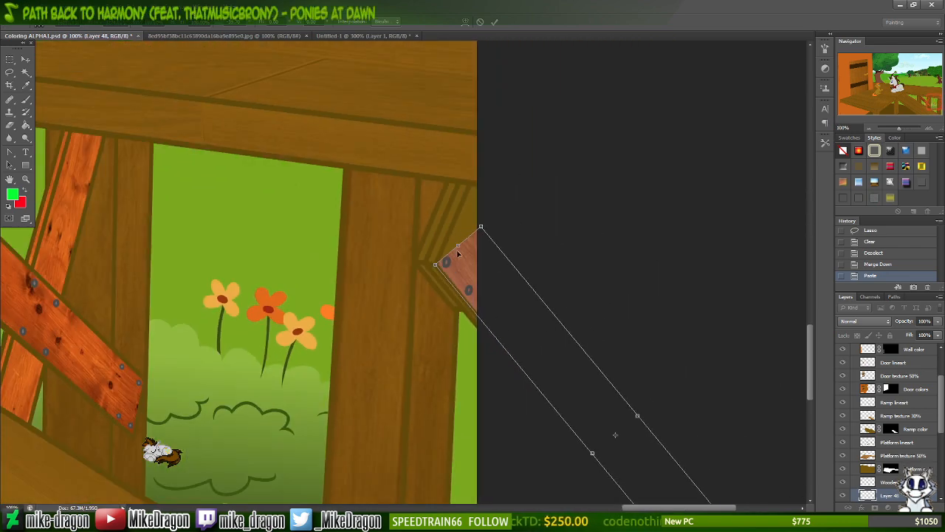
pyautogui.rightClick(458, 253)
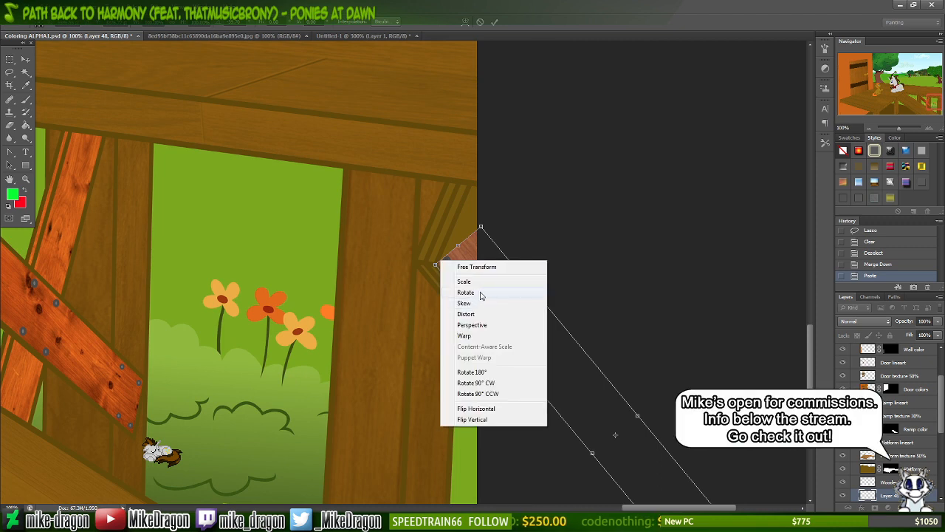
pyautogui.click(477, 317)
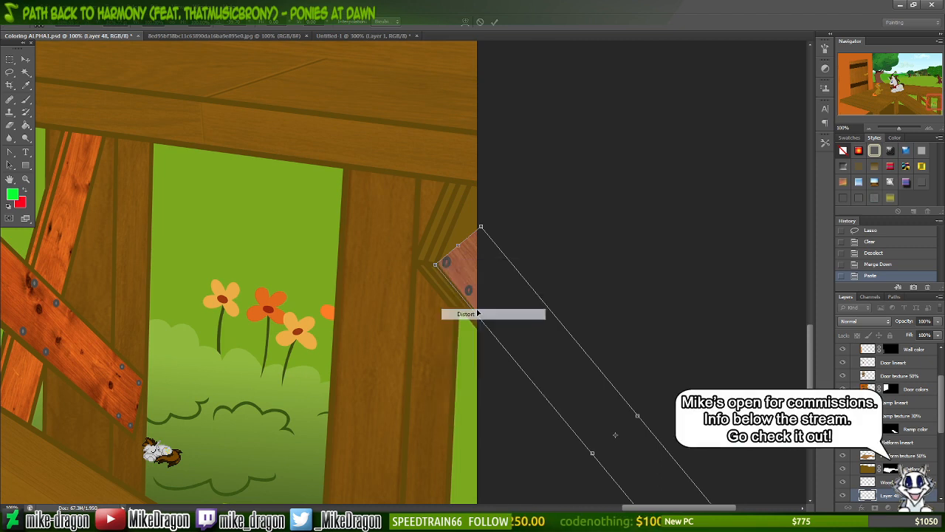
pyautogui.moveTo(481, 229); pyautogui.dragTo(486, 154)
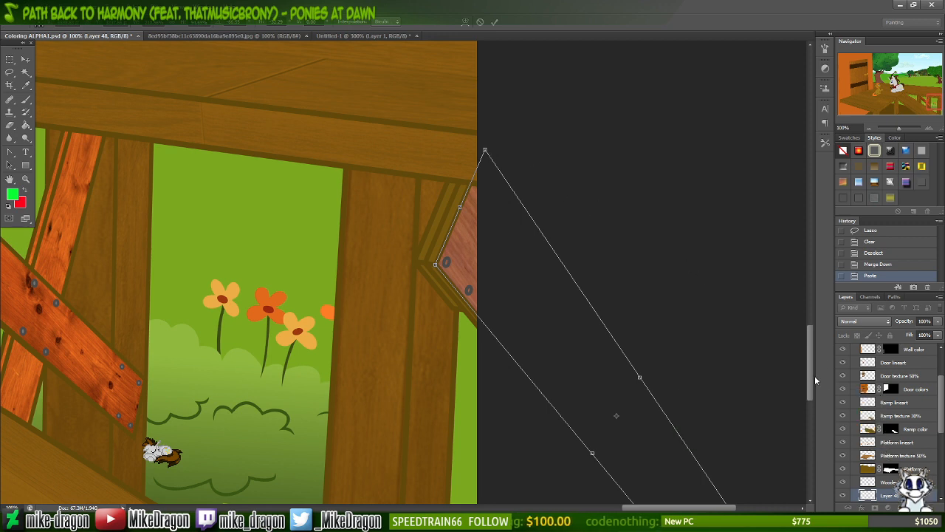
pyautogui.moveTo(815, 380)
pyautogui.mouseDown()
pyautogui.moveTo(812, 403)
pyautogui.moveTo(811, 379)
pyautogui.mouseUp()
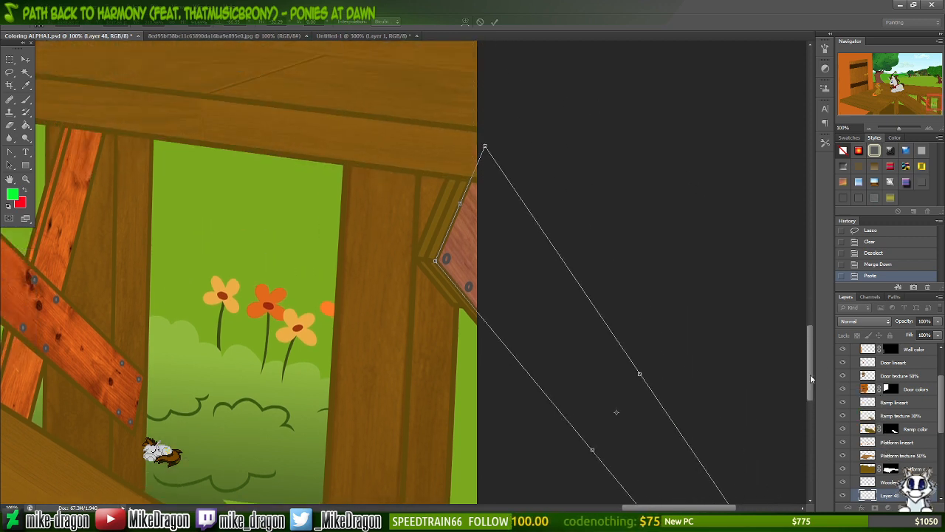
pyautogui.press('Return')
# - Merge the brace texture layer down into the Wooden planks texture layer and save the document
pyautogui.hotkey('ctrl', '+')
pyautogui.hotkey('ctrl', '+')
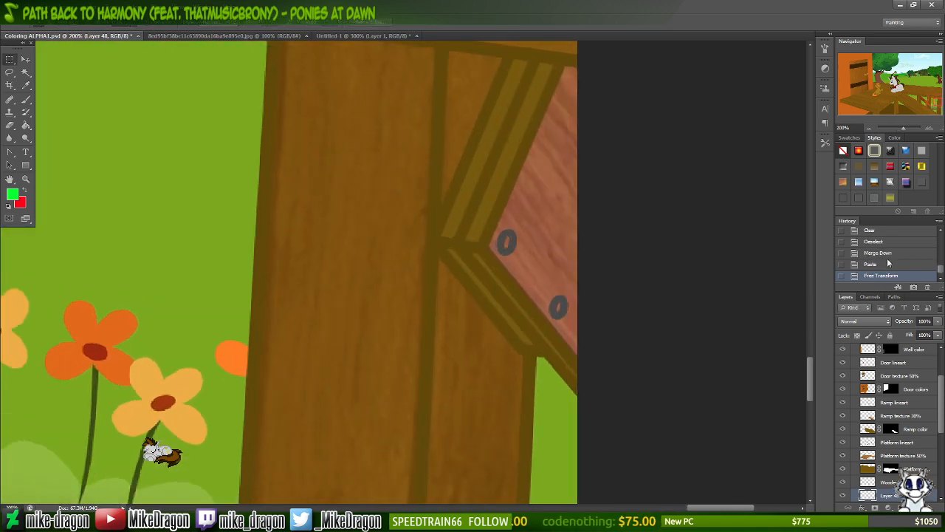
pyautogui.moveTo(810, 393); pyautogui.dragTo(813, 383)
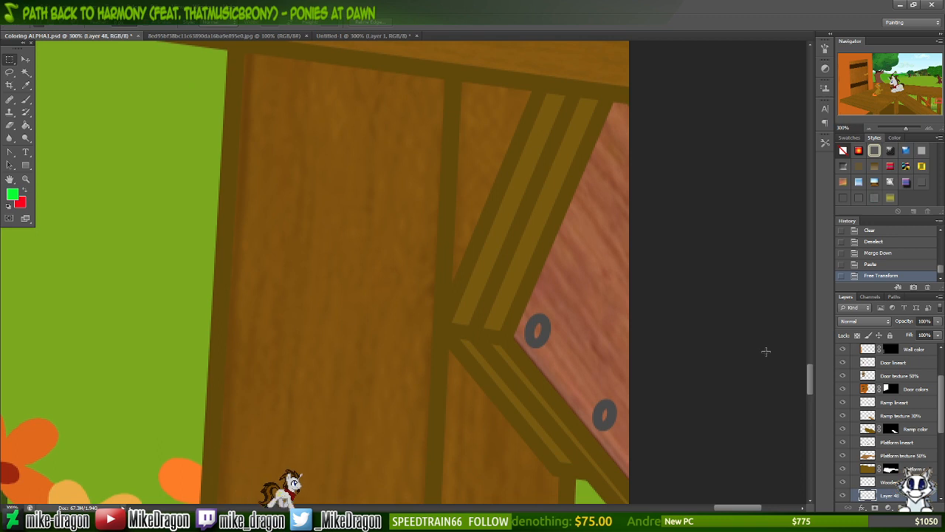
pyautogui.rightClick(889, 503)
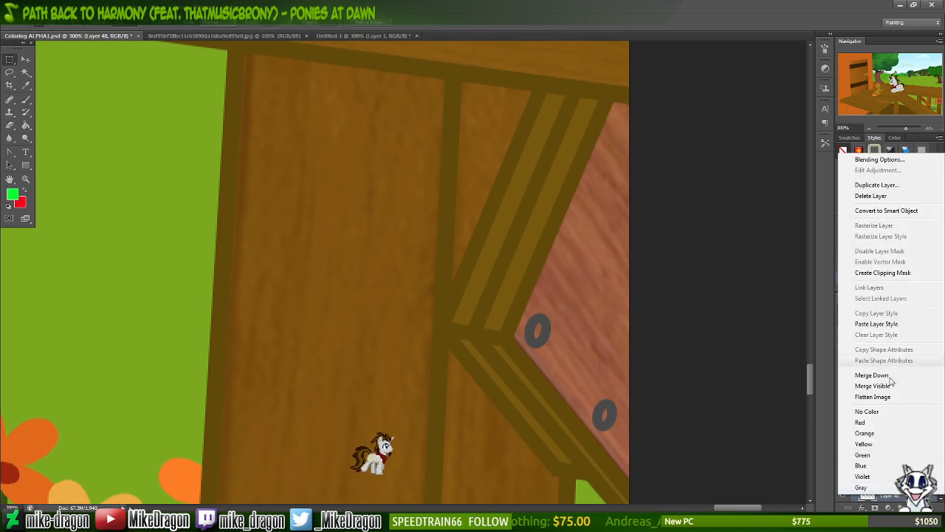
pyautogui.click(884, 378)
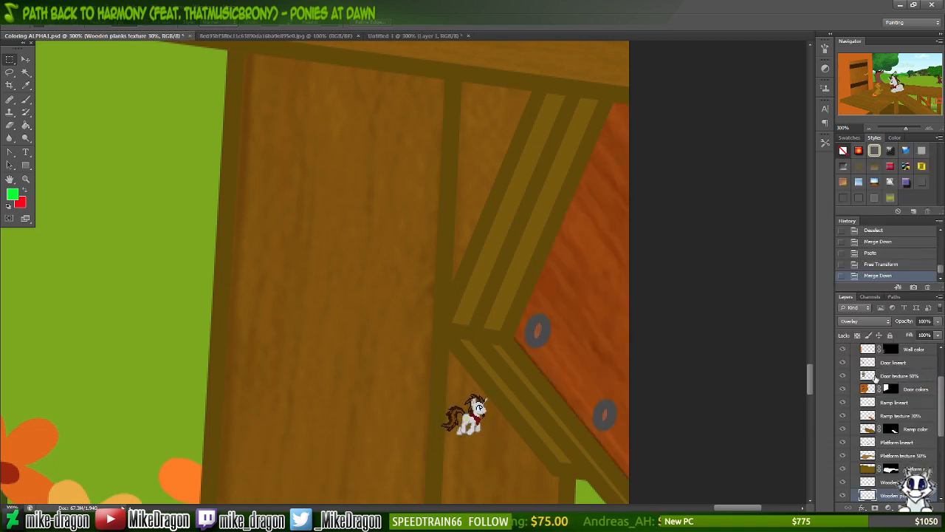
pyautogui.hotkey('ctrl', '-')
pyautogui.hotkey('ctrl', '-')
pyautogui.hotkey('ctrl', '-')
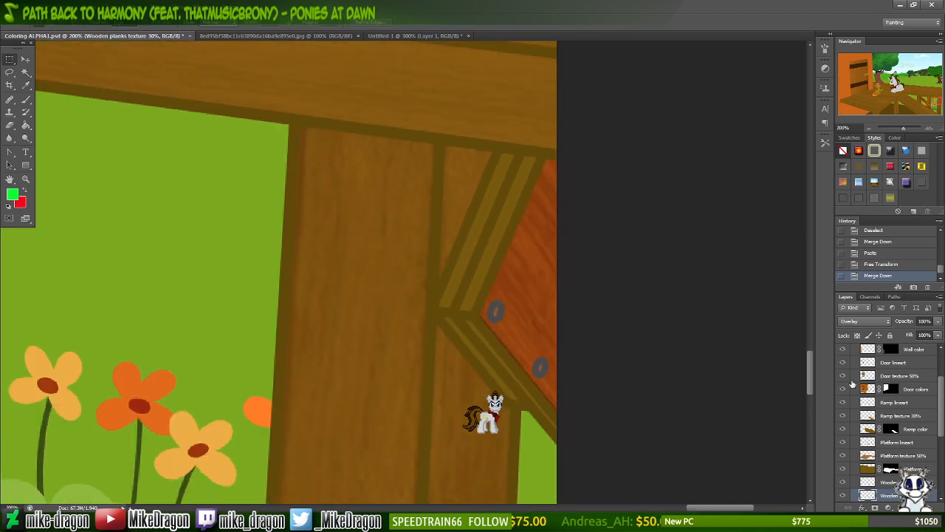
pyautogui.hotkey('ctrl', 's')
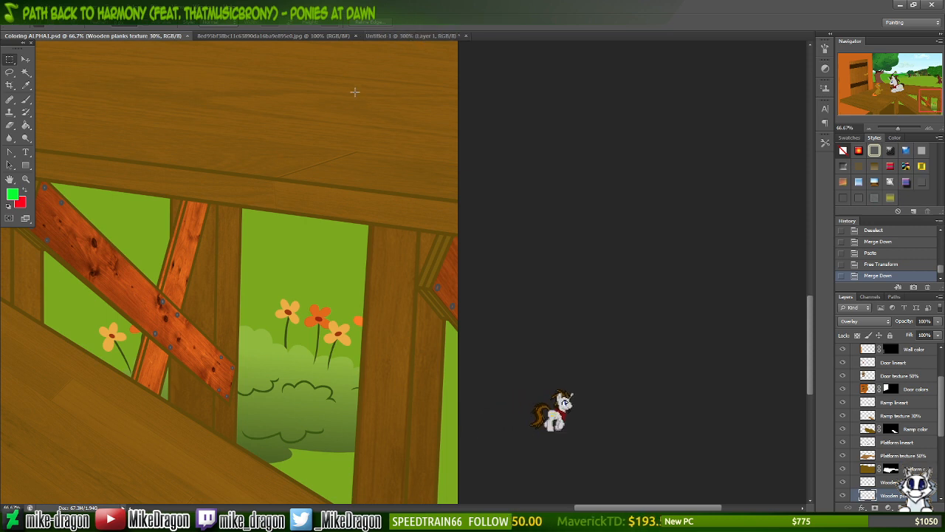
# - Paste the plank texture again and rotate it to the steep slope of the right-edge brace's stepped upper side
pyautogui.hotkey('ctrl', 'v')
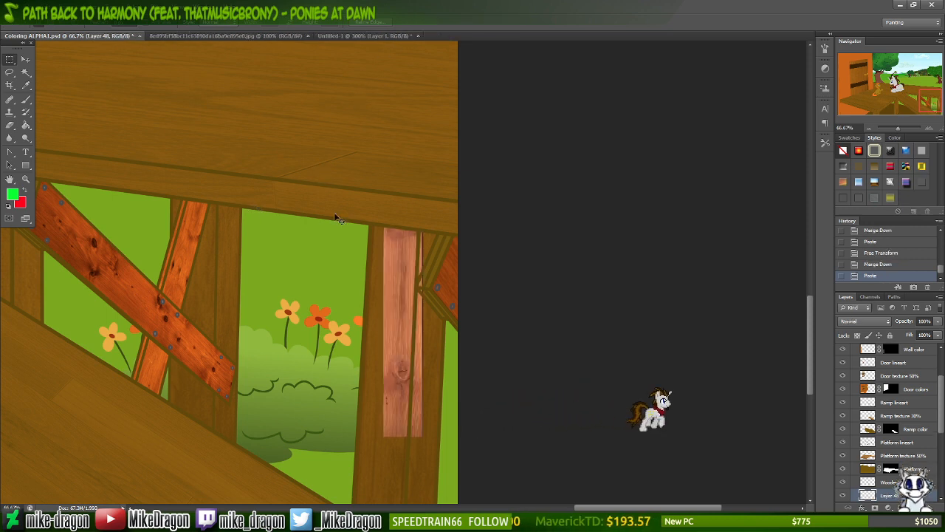
pyautogui.hotkey('ctrl', 't')
pyautogui.moveTo(287, 341); pyautogui.dragTo(395, 154)
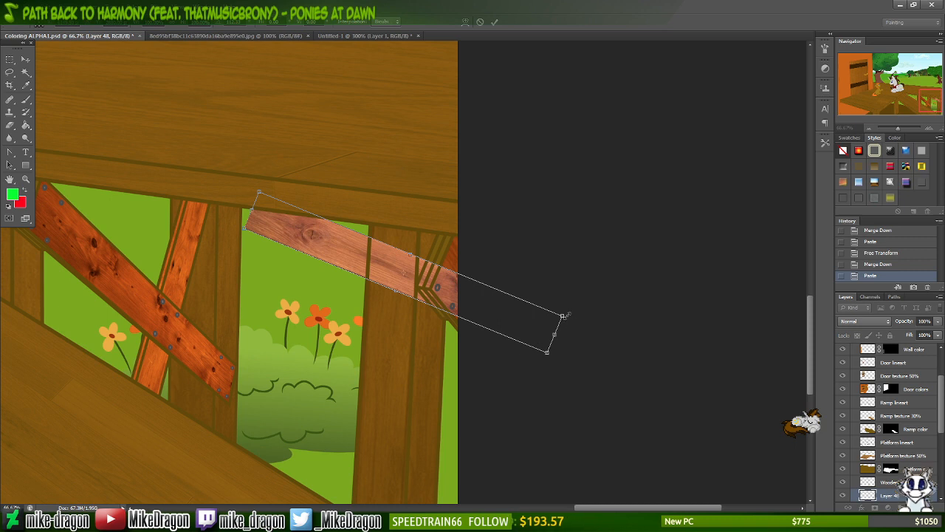
pyautogui.moveTo(563, 316); pyautogui.dragTo(322, 109)
# - Move the rotated plank texture over the narrow strips along the brace's upper side, with its lower end at the strips' corner
pyautogui.moveTo(269, 220); pyautogui.dragTo(417, 273)
pyautogui.hotkey('ctrl', '+')
pyautogui.hotkey('ctrl', '+')
pyautogui.hotkey('ctrl', '+')
pyautogui.hotkey('ctrl', '+')
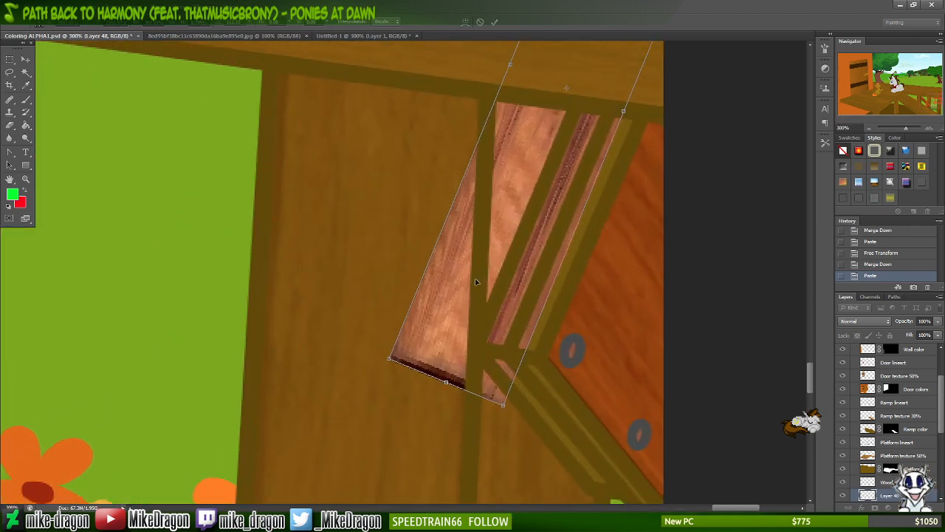
pyautogui.moveTo(481, 300); pyautogui.dragTo(571, 289)
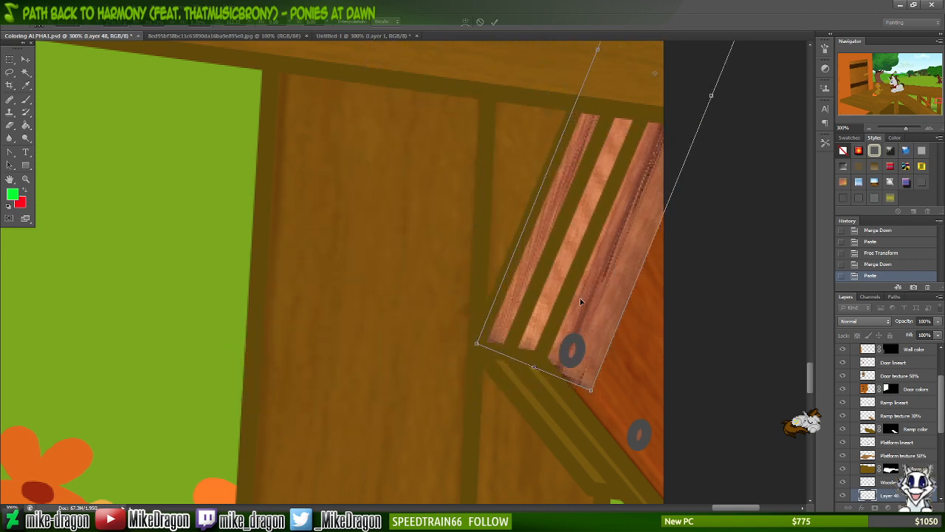
# - Shorten the rotated plank texture from its upper end until it reaches just above the strips on the brace's upper side
pyautogui.hotkey('ctrl', '-')
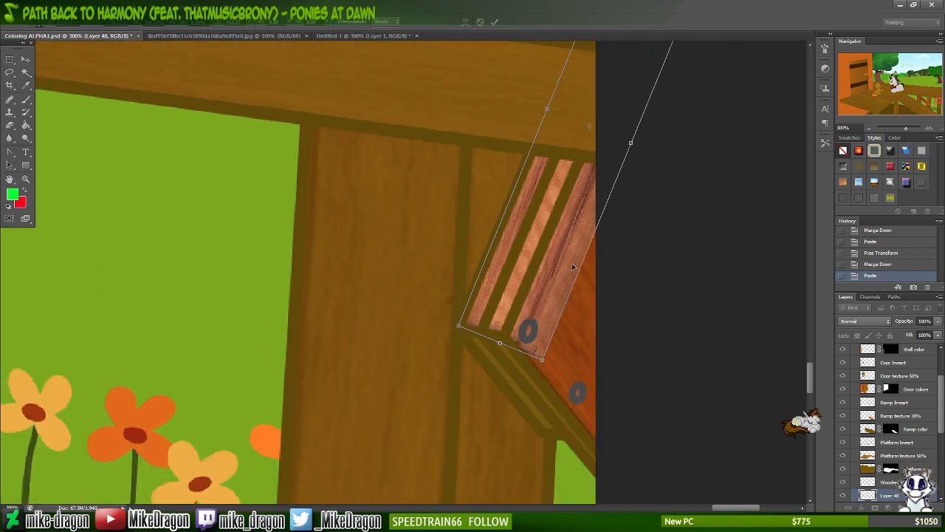
pyautogui.scroll(1, 809, 373)
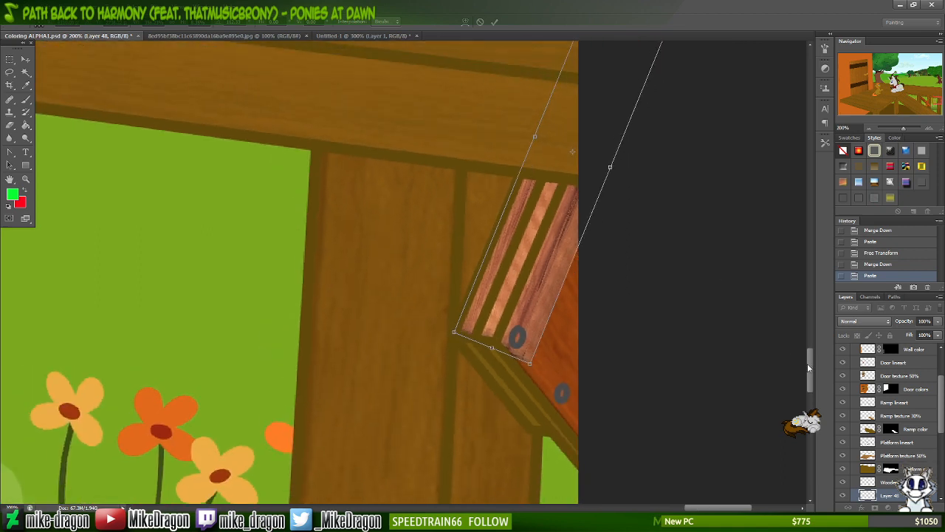
pyautogui.moveTo(809, 367)
pyautogui.mouseDown()
pyautogui.moveTo(809, 344)
pyautogui.moveTo(808, 353)
pyautogui.mouseUp()
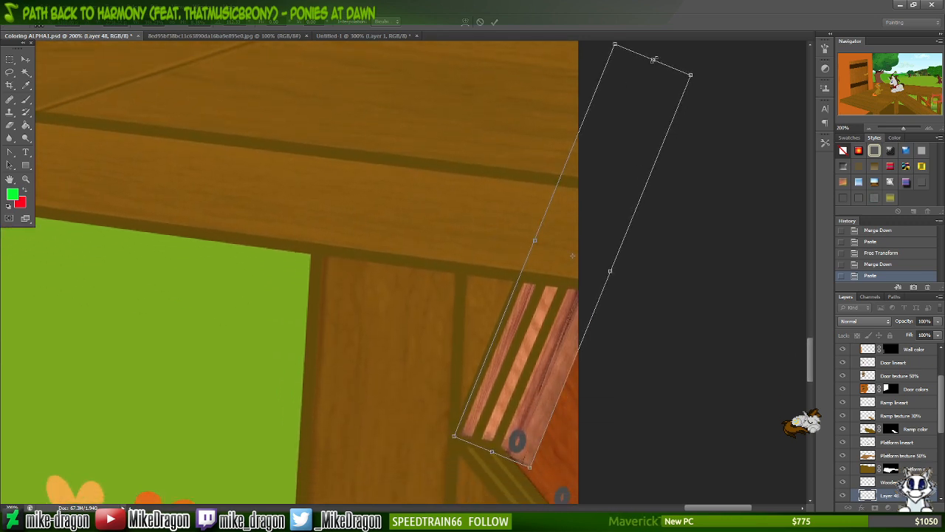
pyautogui.moveTo(653, 59); pyautogui.dragTo(560, 244)
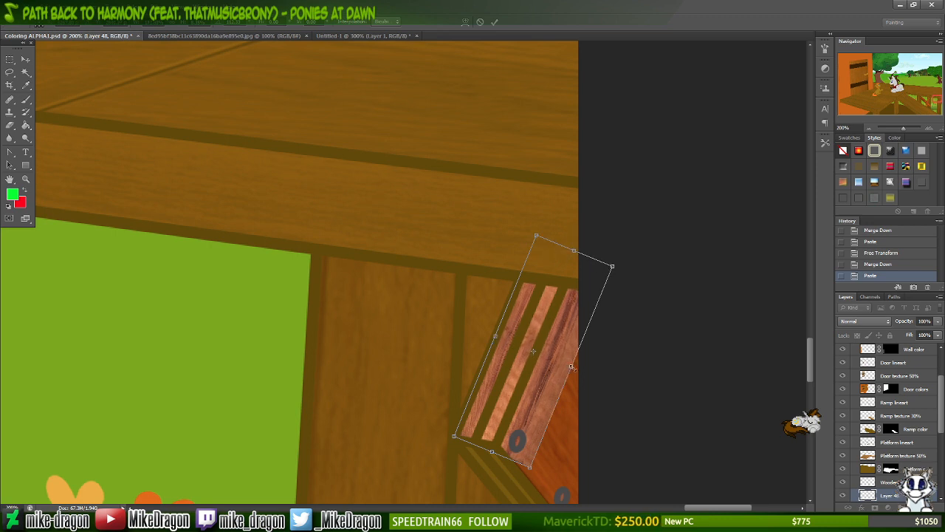
# - Distort the plank texture so its two lower corners fit the lower end of the brace's upper strips
pyautogui.rightClick(550, 367)
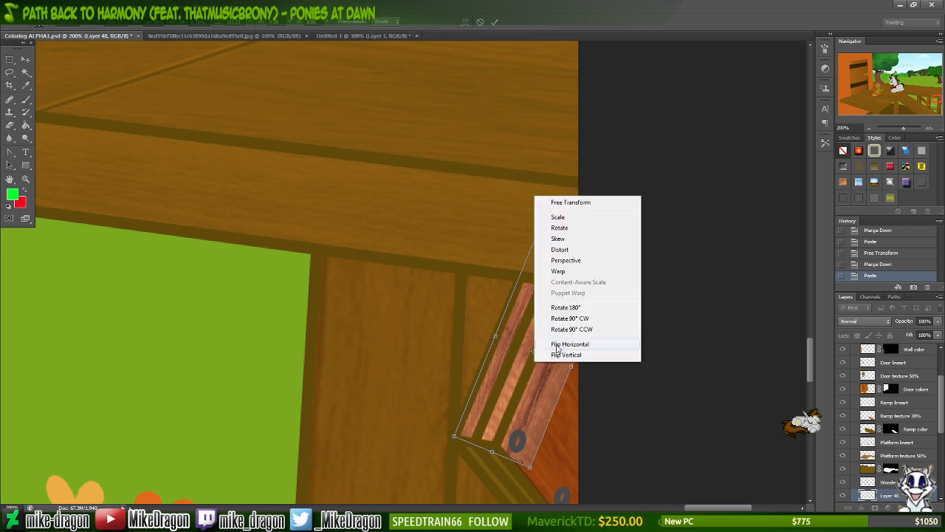
pyautogui.click(591, 243)
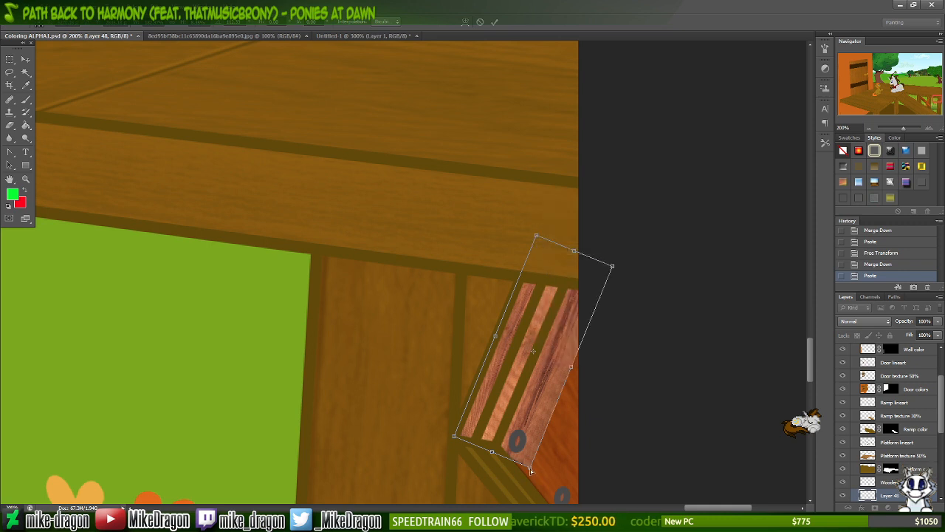
pyautogui.moveTo(517, 456); pyautogui.dragTo(498, 444)
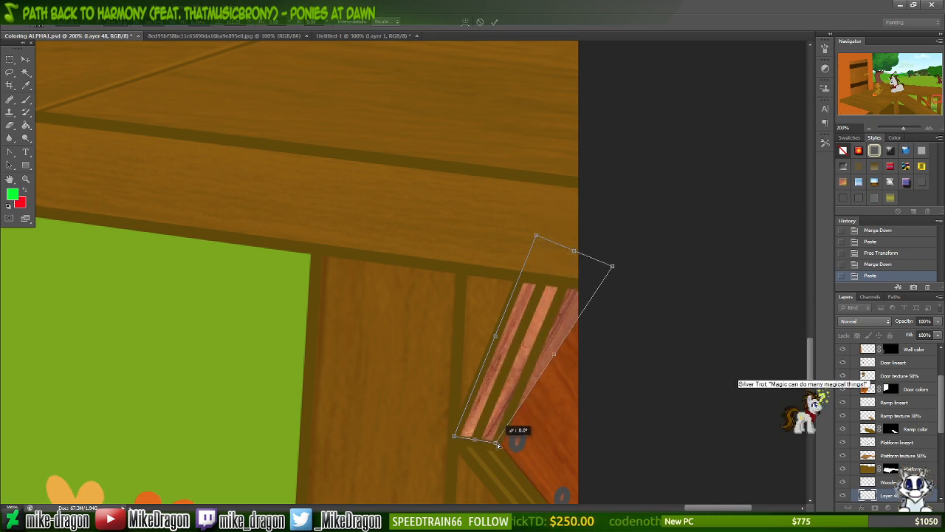
pyautogui.hotkey('ctrl', '+')
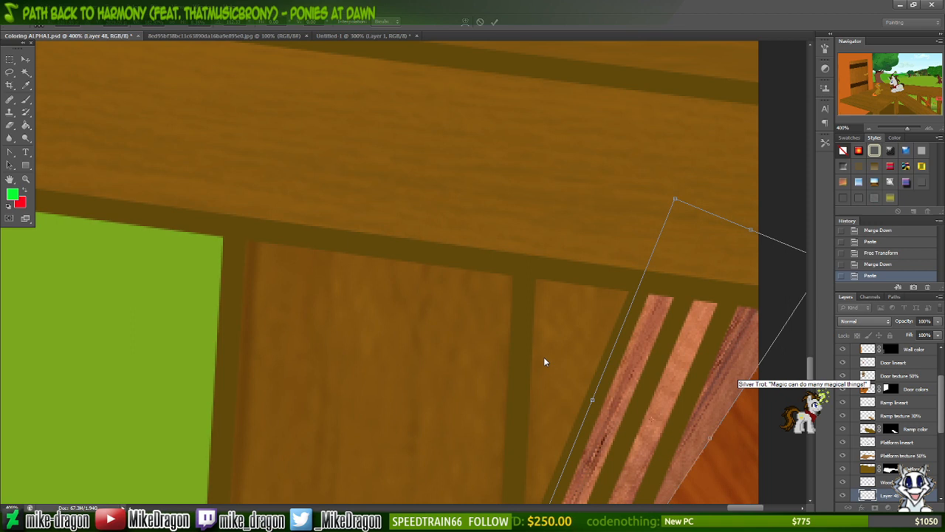
pyautogui.scroll(-5, 544, 362)
pyautogui.hscroll(3, 448, 310)
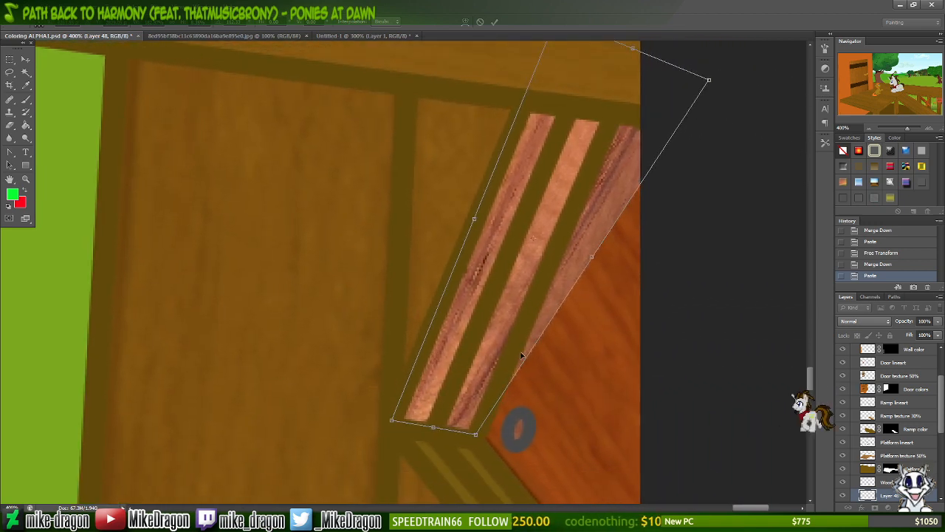
pyautogui.moveTo(391, 422); pyautogui.dragTo(392, 425)
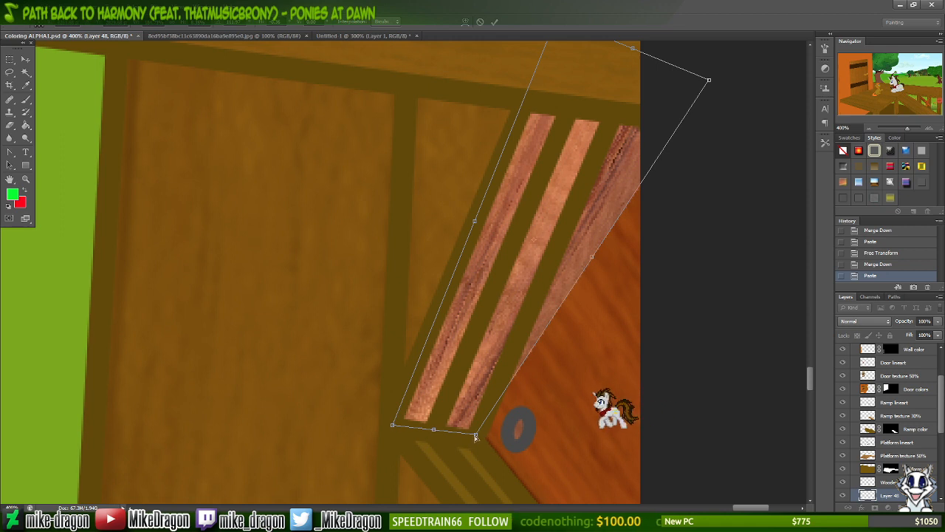
pyautogui.moveTo(476, 437); pyautogui.dragTo(474, 435)
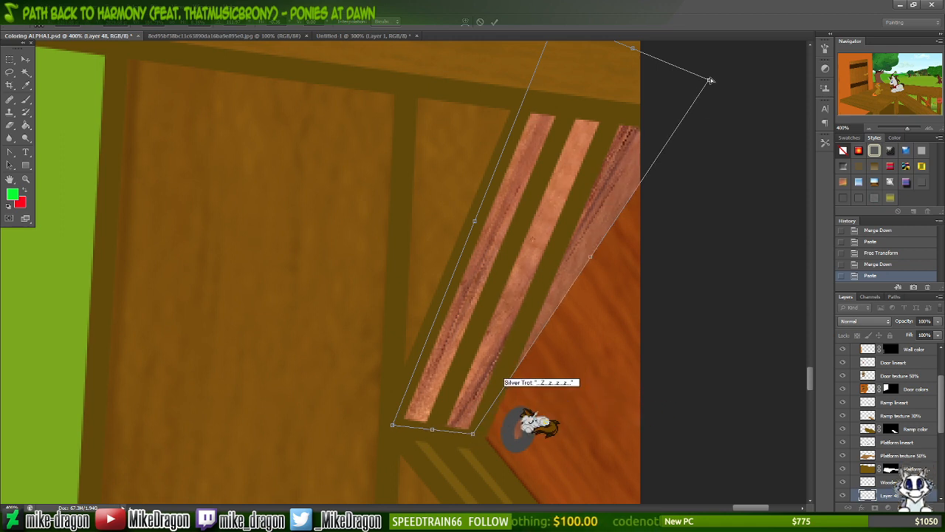
# - Distort the texture's two upper corners to line up with the slanted edges of the two strips, and apply the transform
pyautogui.moveTo(709, 80); pyautogui.dragTo(642, 53)
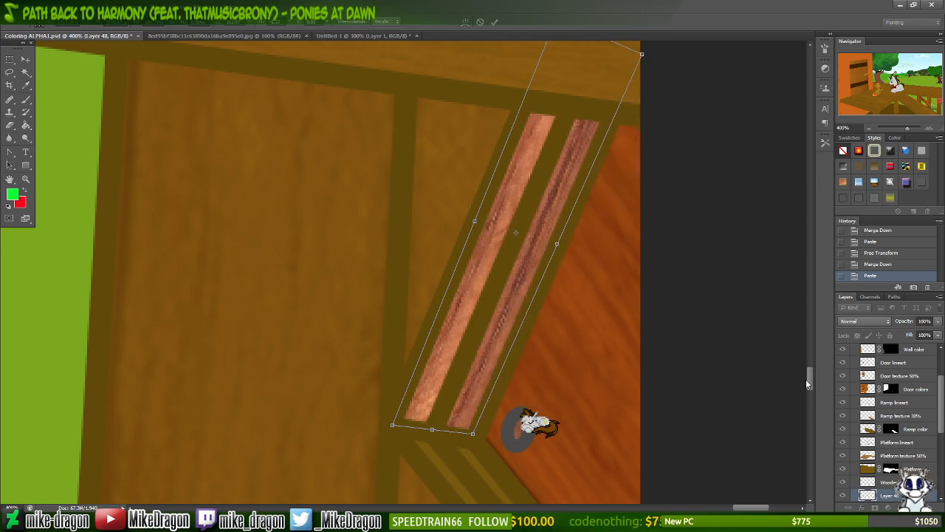
pyautogui.scroll(3, 812, 375)
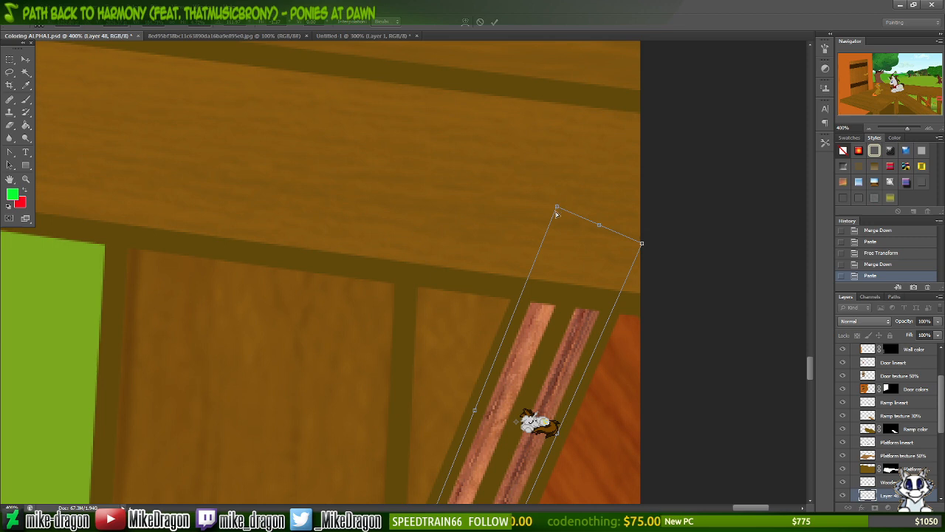
pyautogui.moveTo(557, 215); pyautogui.dragTo(550, 242)
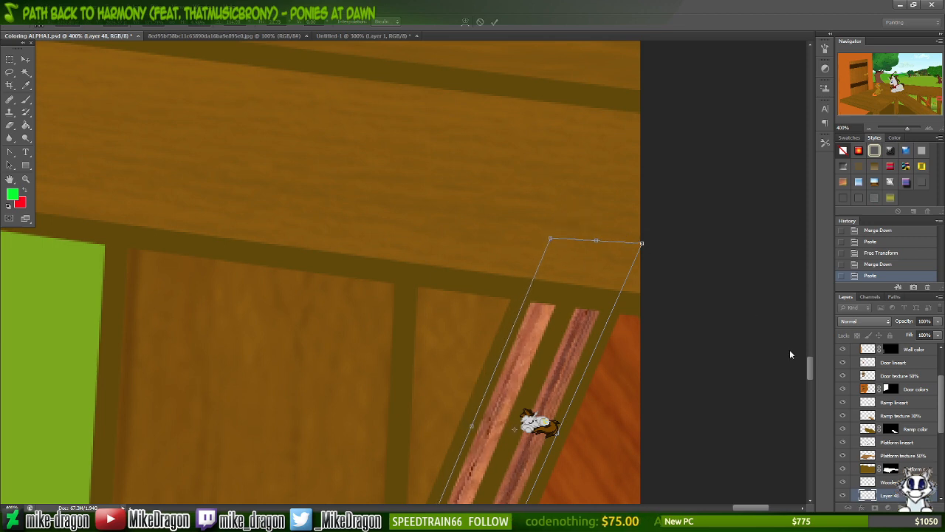
pyautogui.scroll(-3, 812, 367)
pyautogui.scroll(1, 810, 377)
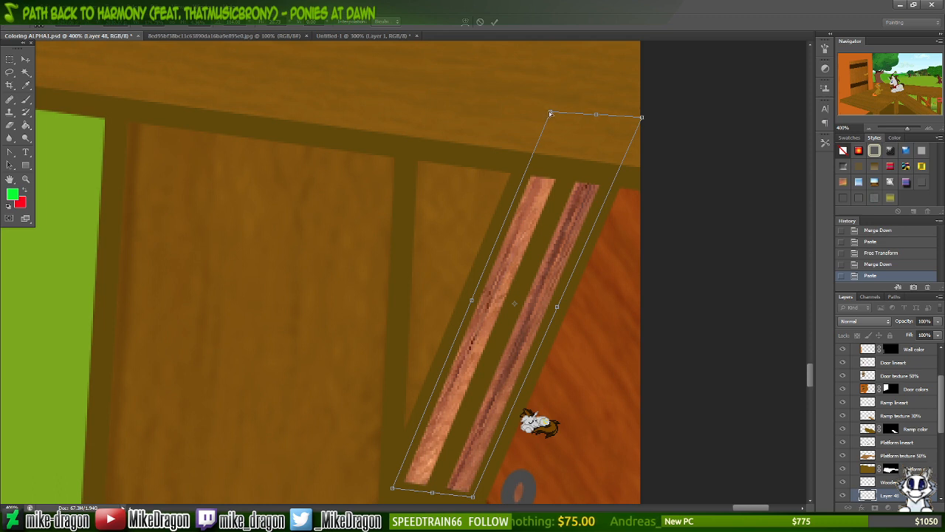
pyautogui.moveTo(550, 114); pyautogui.dragTo(552, 109)
pyautogui.moveTo(552, 108); pyautogui.dragTo(553, 110)
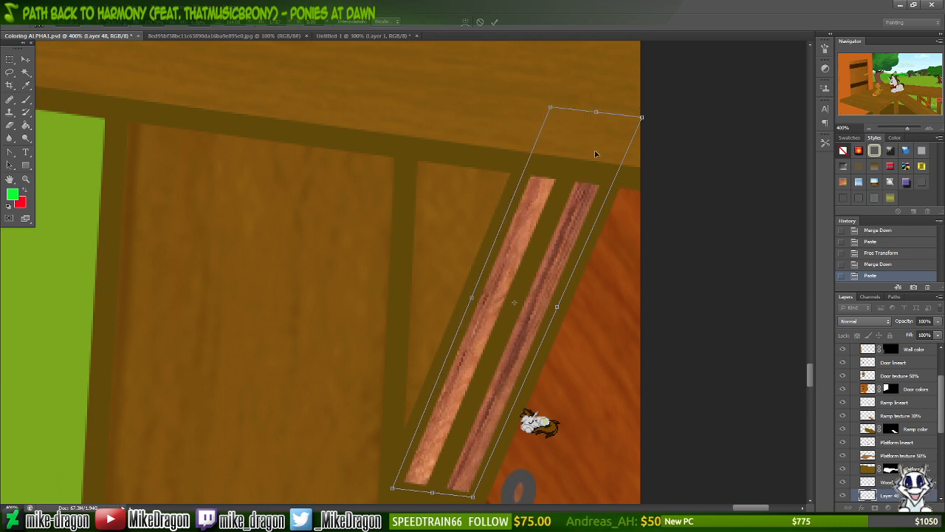
pyautogui.press('Return')
# - Merge the upper strips' texture layer down into the Wooden planks texture layer
pyautogui.hotkey('ctrl', '-')
pyautogui.hotkey('ctrl', '-')
pyautogui.hotkey('ctrl', '-')
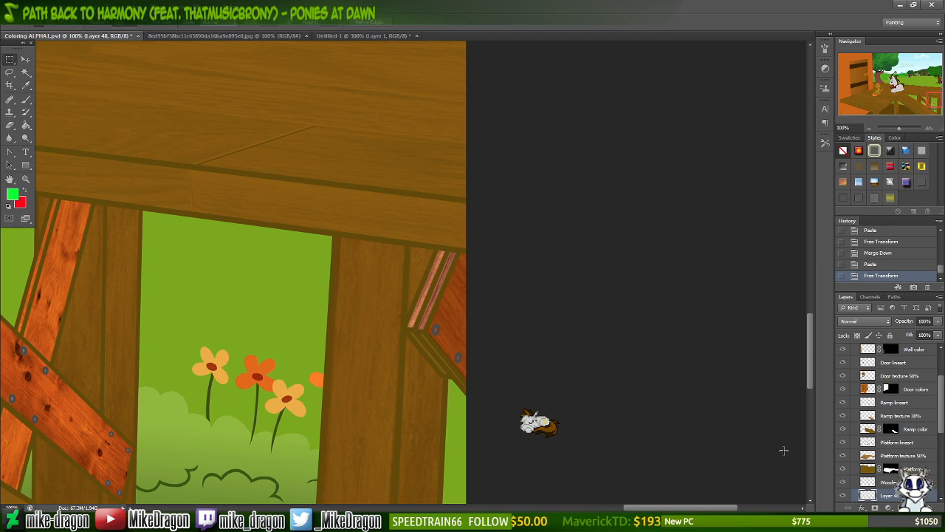
pyautogui.scroll(-3, 886, 461)
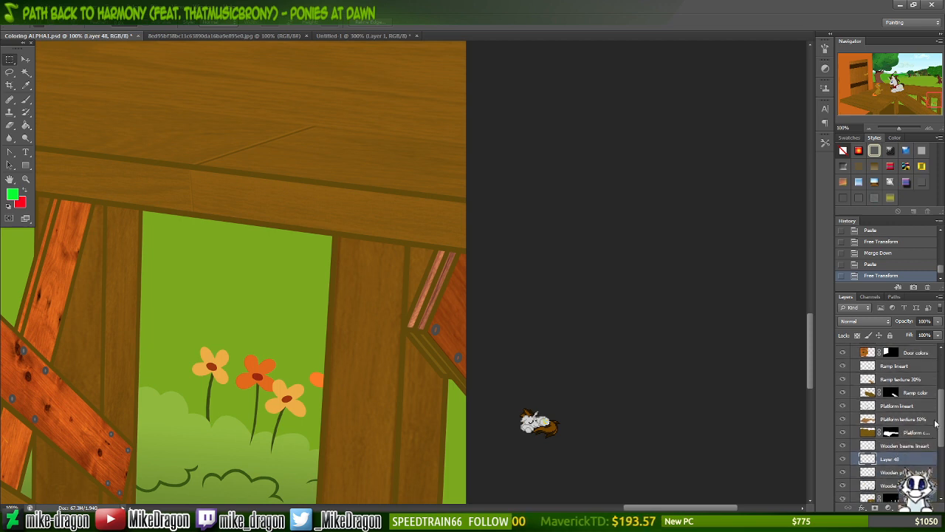
pyautogui.rightClick(887, 453)
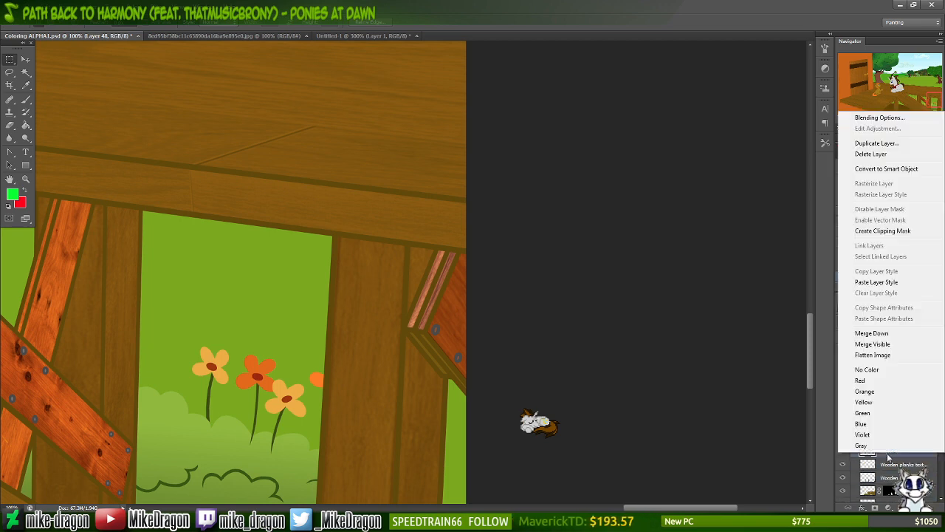
pyautogui.click(874, 333)
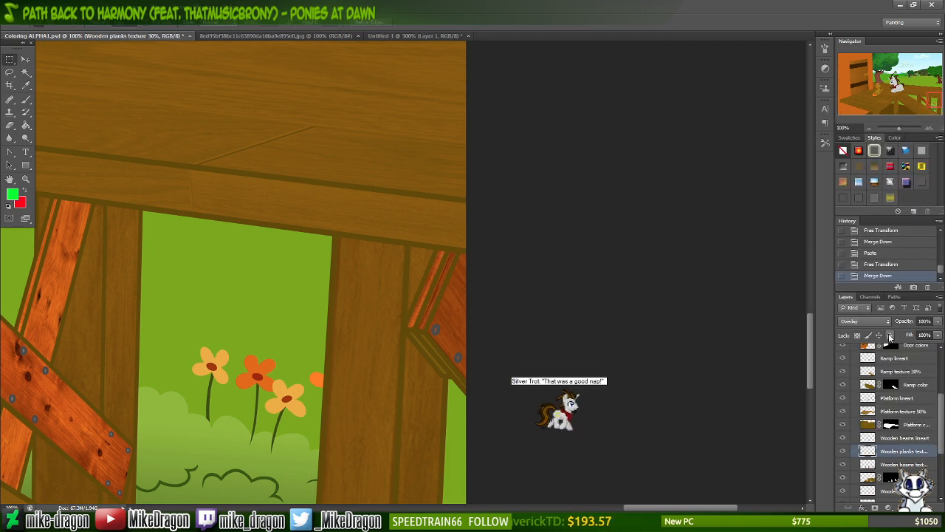
# - Paste the plank texture again and rotate it diagonally to roughly follow the strips along the brace's lower side
pyautogui.hotkey('ctrl', 'v')
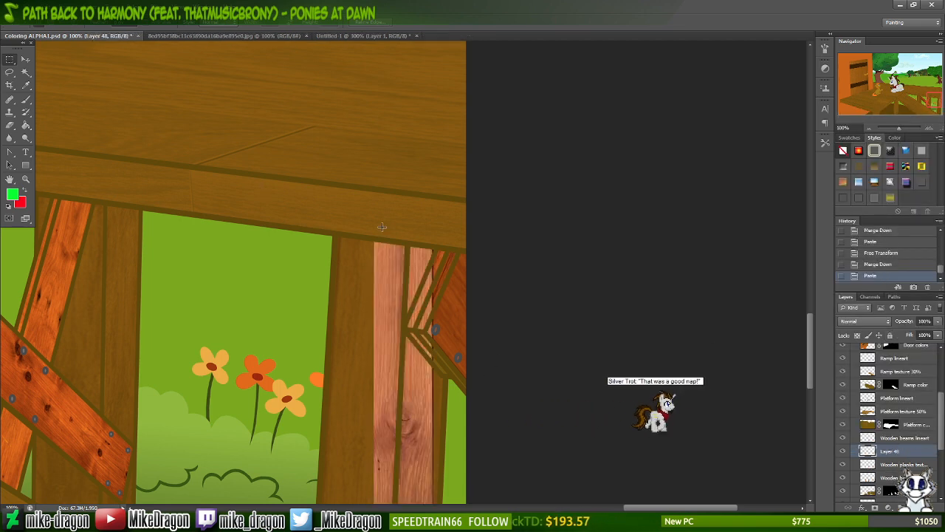
pyautogui.hotkey('ctrl', 't')
pyautogui.moveTo(359, 184); pyautogui.dragTo(291, 224)
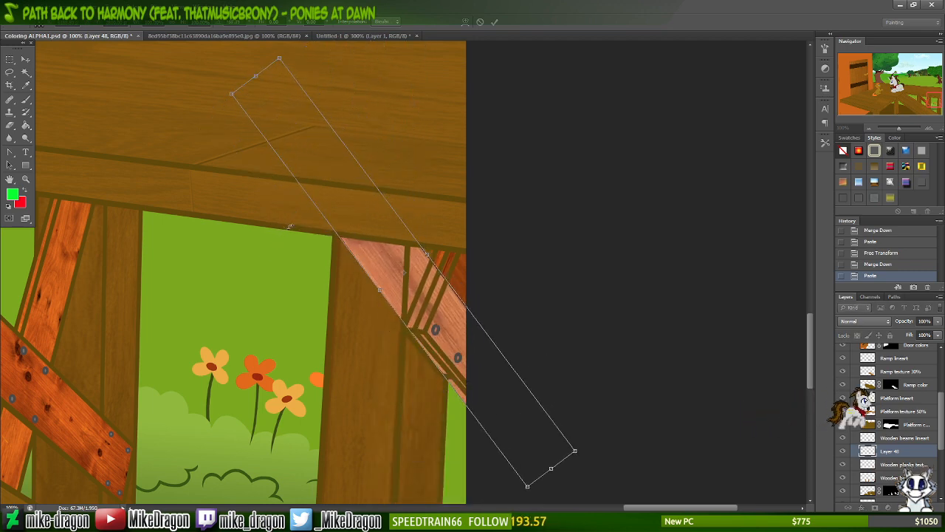
# - Refine the texture's rotation to match the lower strips' slope and move it so its lower-left edge follows their outer edge
pyautogui.hotkey('ctrl', '+')
pyautogui.hotkey('ctrl', '+')
pyautogui.hotkey('ctrl', '+')
pyautogui.hotkey('ctrl', '+')
pyautogui.moveTo(938, 100)
pyautogui.mouseDown()
pyautogui.moveTo(890, 109)
pyautogui.moveTo(939, 101)
pyautogui.mouseUp()
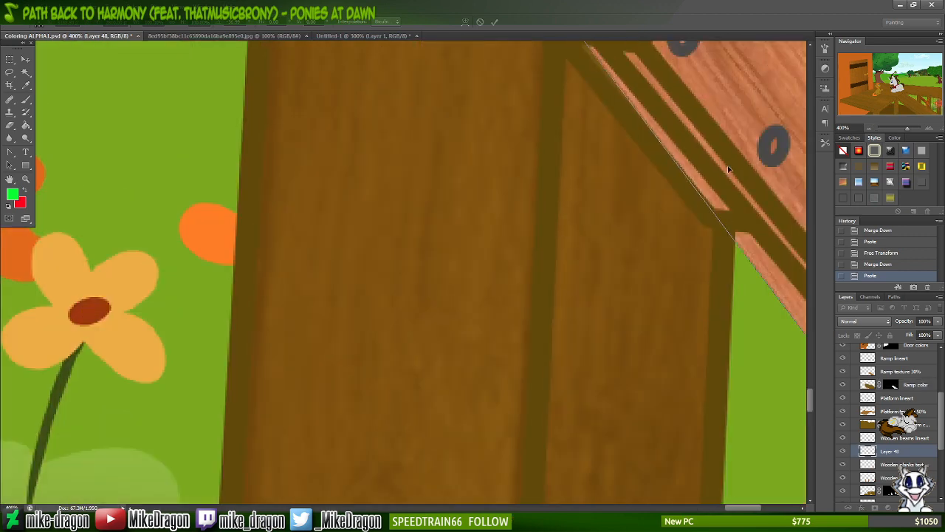
pyautogui.scroll(5, 728, 169)
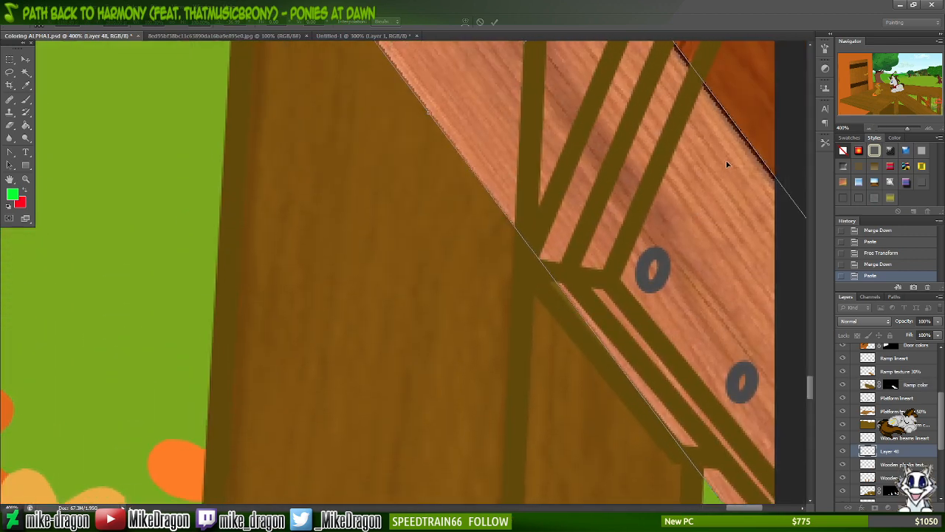
pyautogui.hscroll(5, 727, 164)
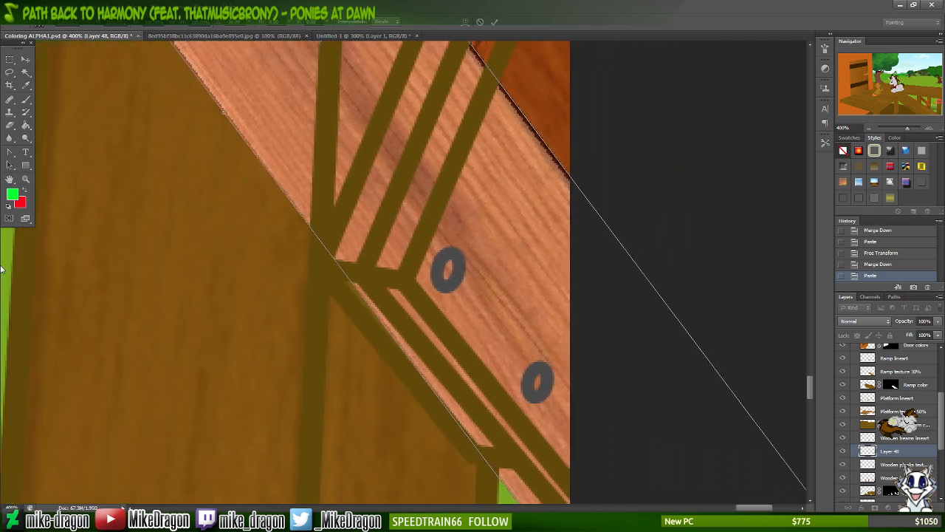
pyautogui.moveTo(50, 344); pyautogui.dragTo(53, 365)
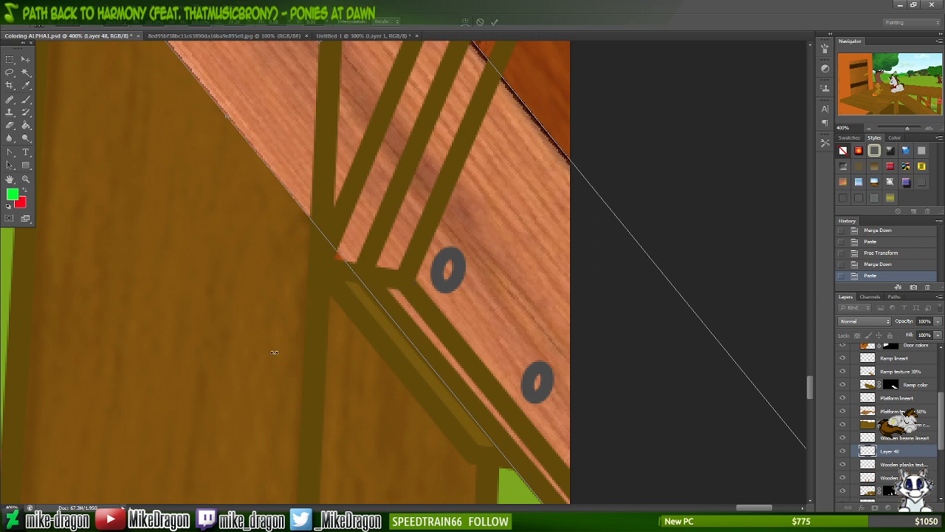
pyautogui.moveTo(274, 353); pyautogui.dragTo(467, 274)
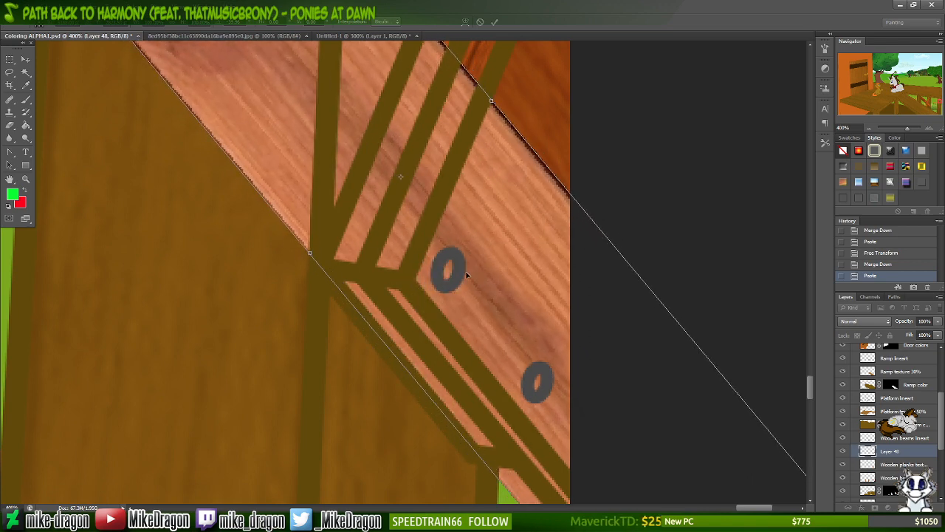
# - Scale the plank texture down to start near the brace's corner and narrow it to the width of the lower strips
pyautogui.hotkey('ctrl', '-')
pyautogui.hotkey('ctrl', '-')
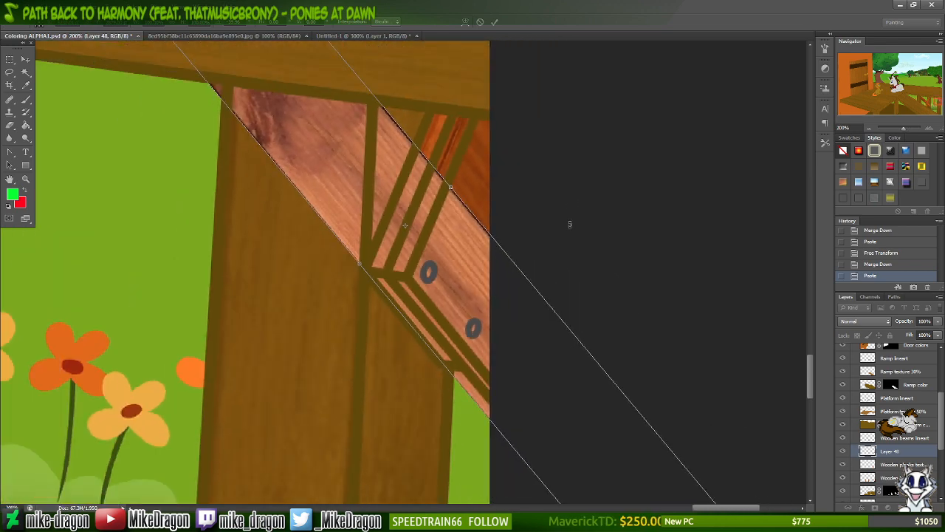
pyautogui.hotkey('ctrl', '-')
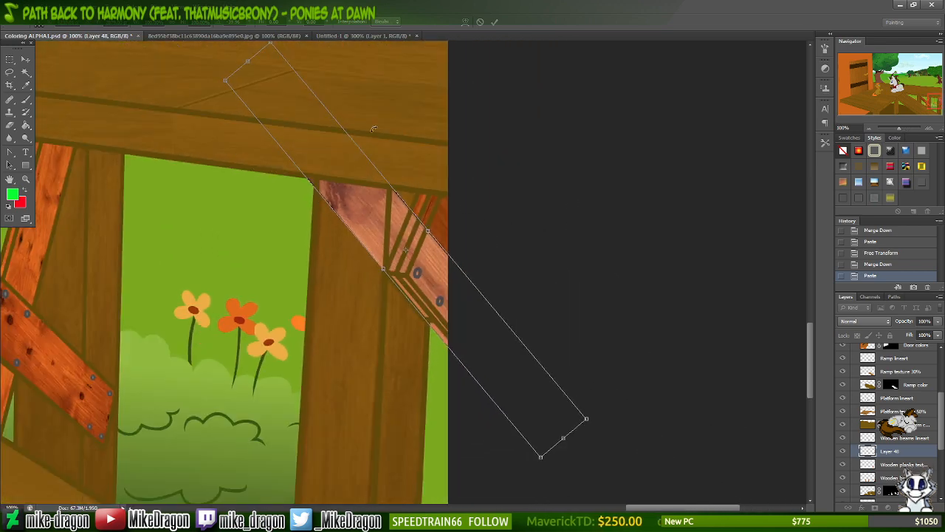
pyautogui.moveTo(271, 45); pyautogui.dragTo(398, 252)
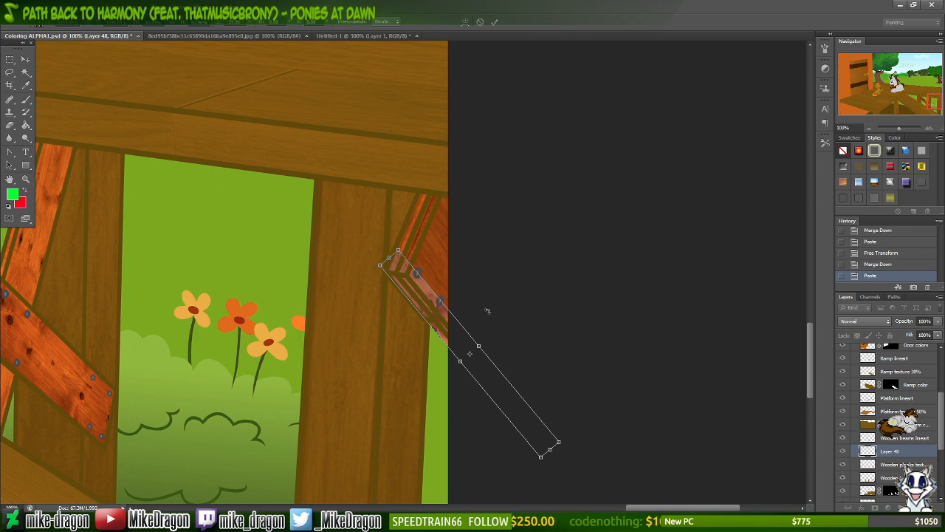
pyautogui.hotkey('ctrl', '+')
pyautogui.hotkey('ctrl', '+')
pyautogui.scroll(-4, 500, 298)
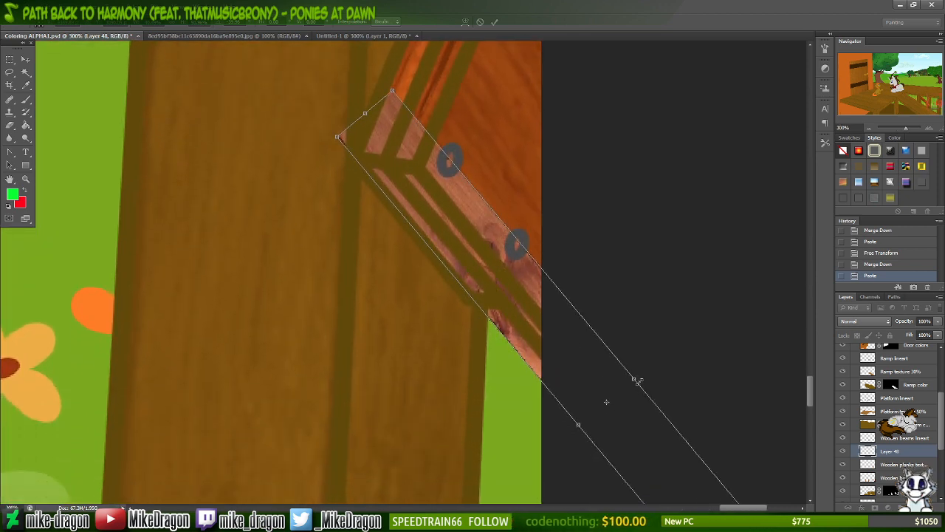
pyautogui.moveTo(638, 381); pyautogui.dragTo(611, 397)
# - Distort the texture's two upper-end corners onto the dividing line where the brace's upper and lower strips meet
pyautogui.rightClick(416, 193)
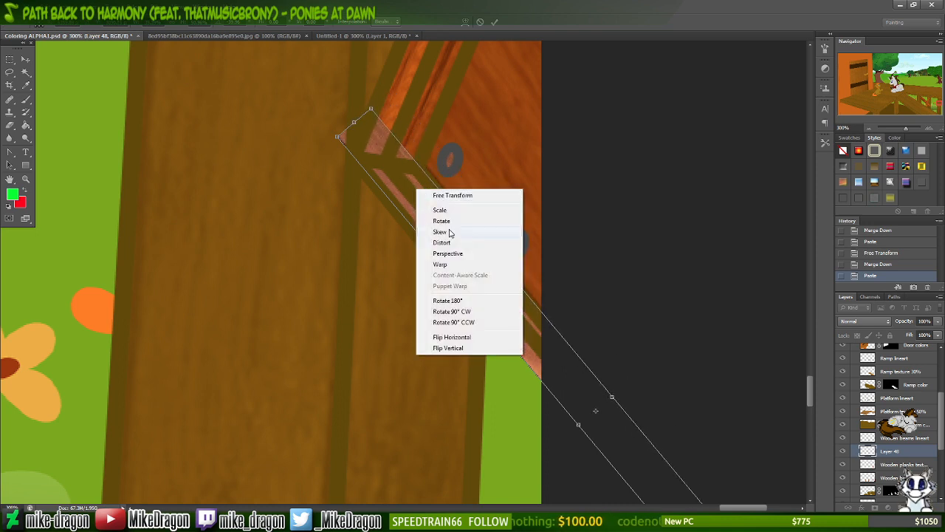
pyautogui.click(460, 244)
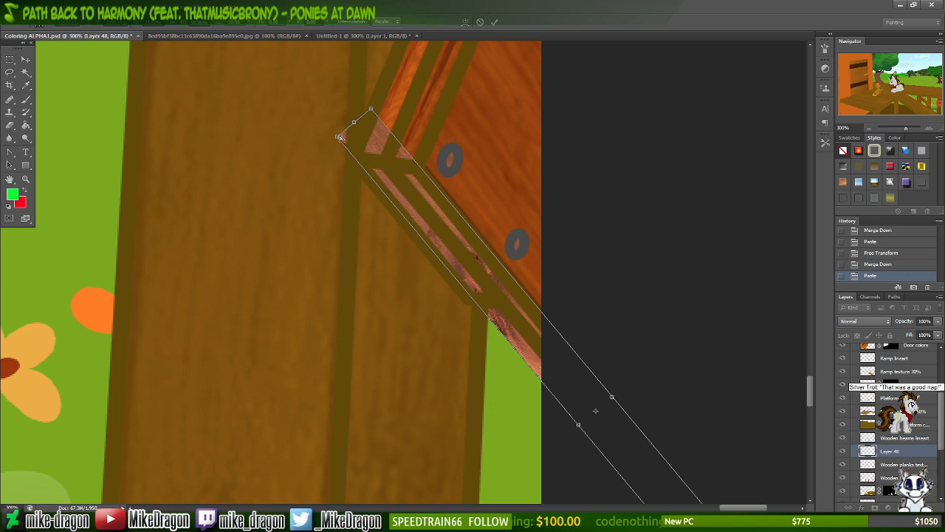
pyautogui.moveTo(337, 139); pyautogui.dragTo(356, 158)
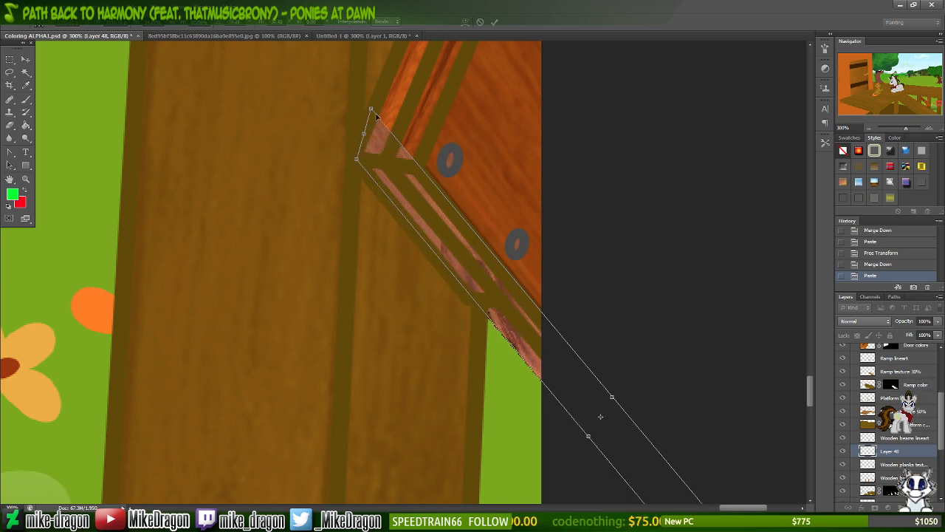
pyautogui.moveTo(373, 112); pyautogui.dragTo(415, 168)
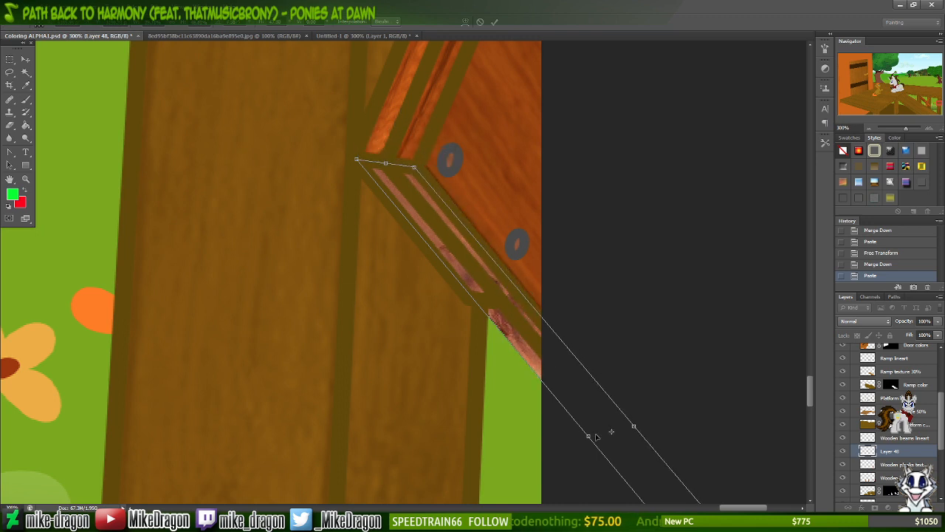
# - Widen the texture slightly past the lower strips' outer edge, apply the transform, and clear the part overhanging the green background below the brace
pyautogui.moveTo(588, 439); pyautogui.dragTo(585, 439)
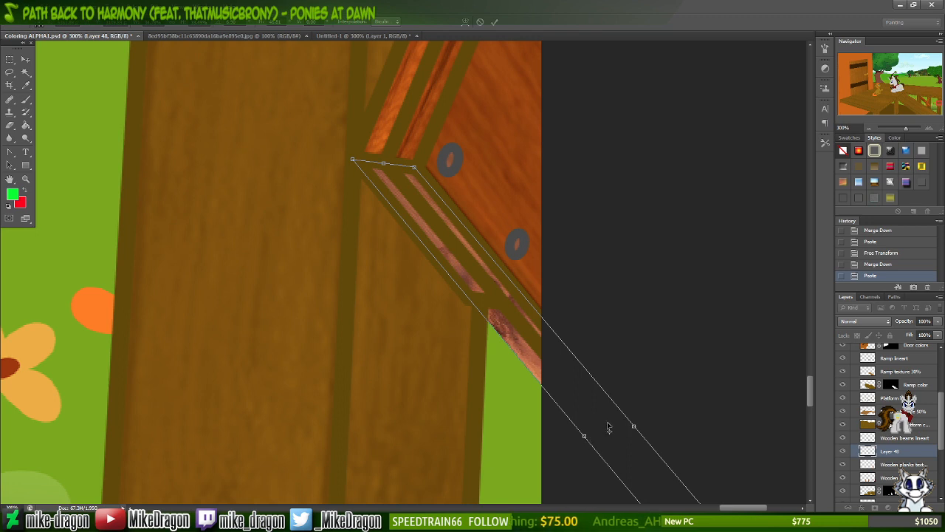
pyautogui.press('Return')
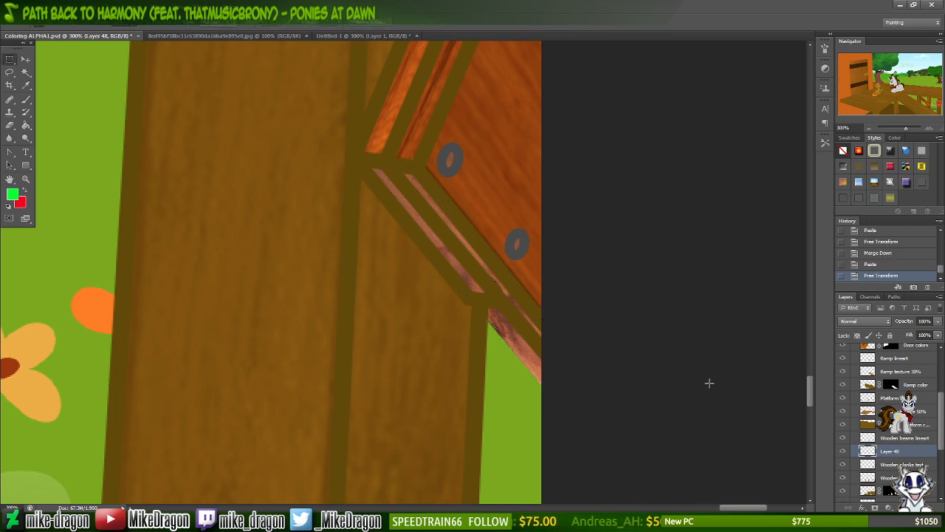
pyautogui.press('e')
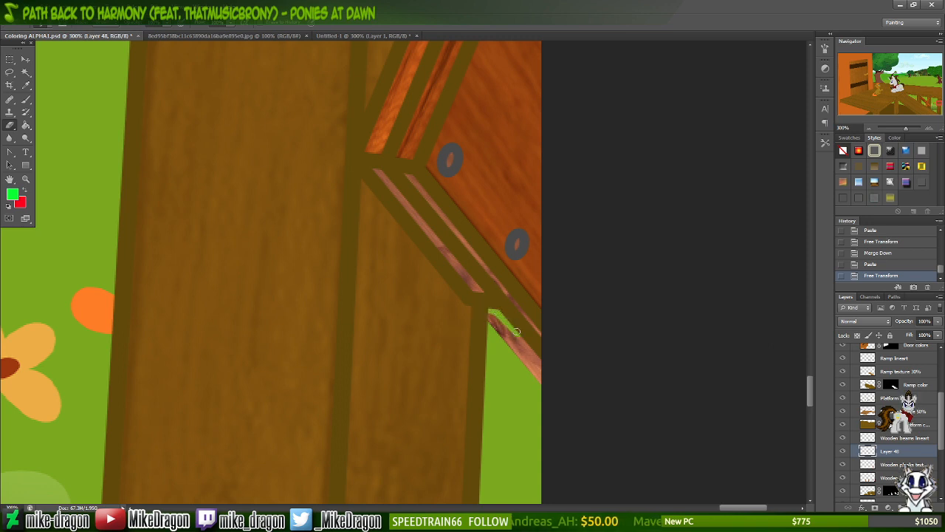
pyautogui.click(546, 369)
pyautogui.press('l')
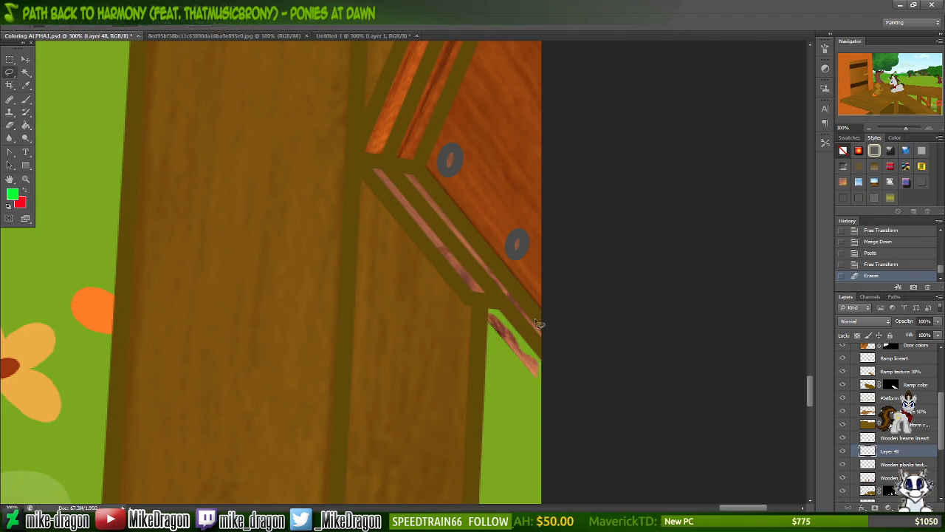
pyautogui.moveTo(503, 302); pyautogui.dragTo(474, 303)
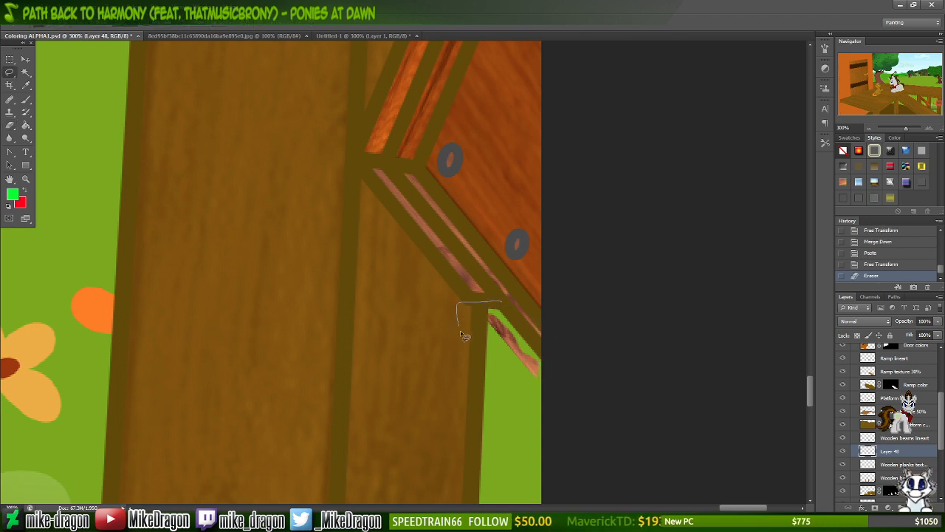
pyautogui.moveTo(519, 399)
pyautogui.mouseDown()
pyautogui.moveTo(564, 384)
pyautogui.moveTo(529, 338)
pyautogui.mouseUp()
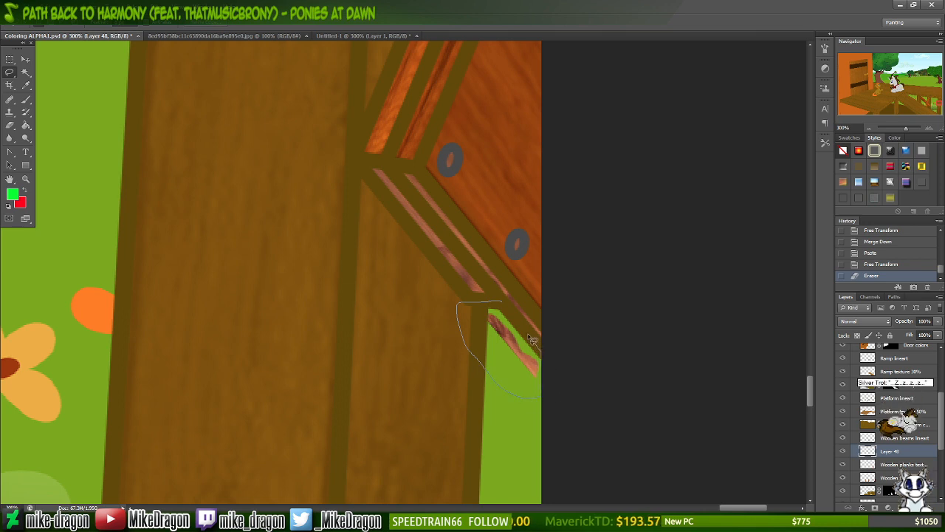
pyautogui.moveTo(501, 297); pyautogui.dragTo(503, 299)
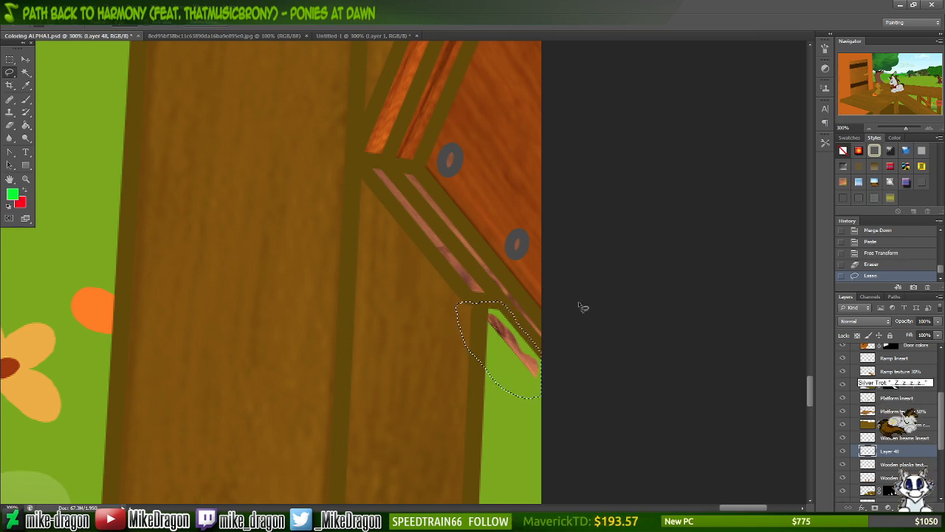
pyautogui.press('Delete')
pyautogui.hotkey('ctrl', 'd')
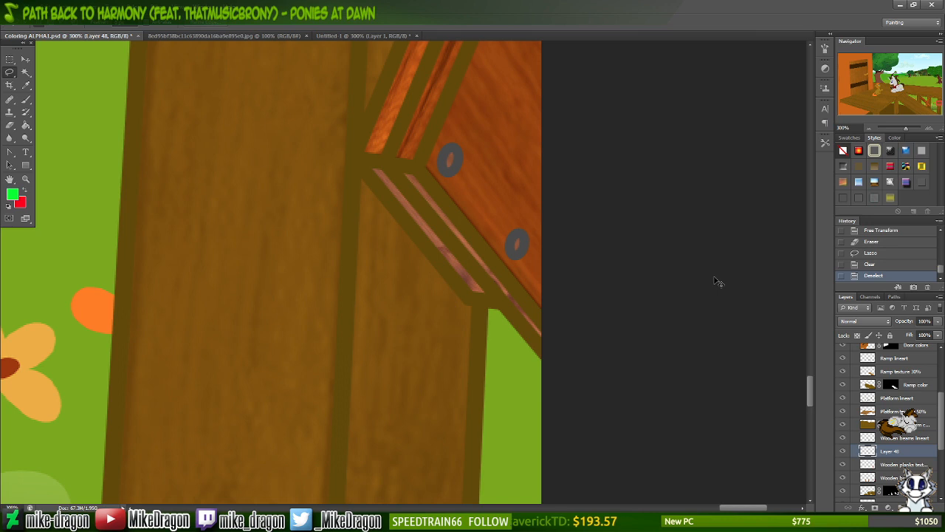
# - Merge the fitted texture layer down into the wooden planks texture layer
pyautogui.hotkey('ctrl', '-')
pyautogui.hotkey('ctrl', '-')
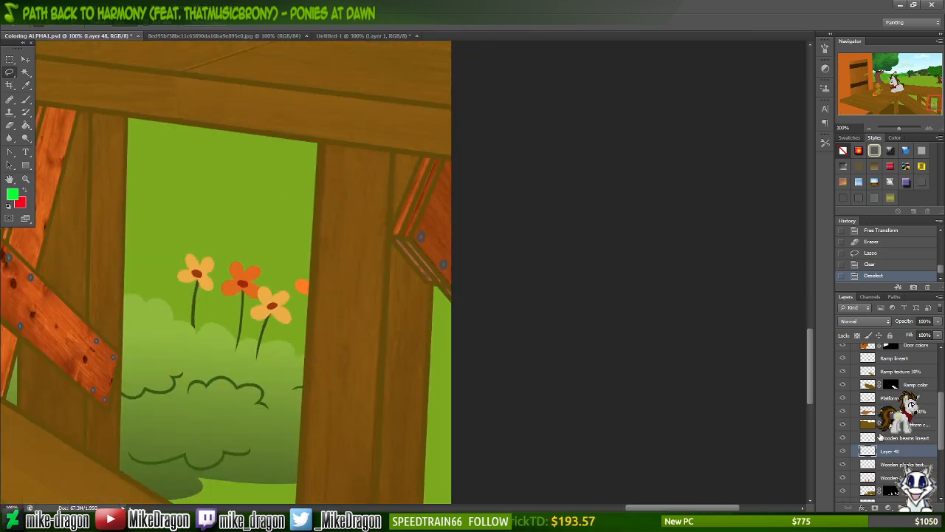
pyautogui.rightClick(882, 451)
pyautogui.click(886, 332)
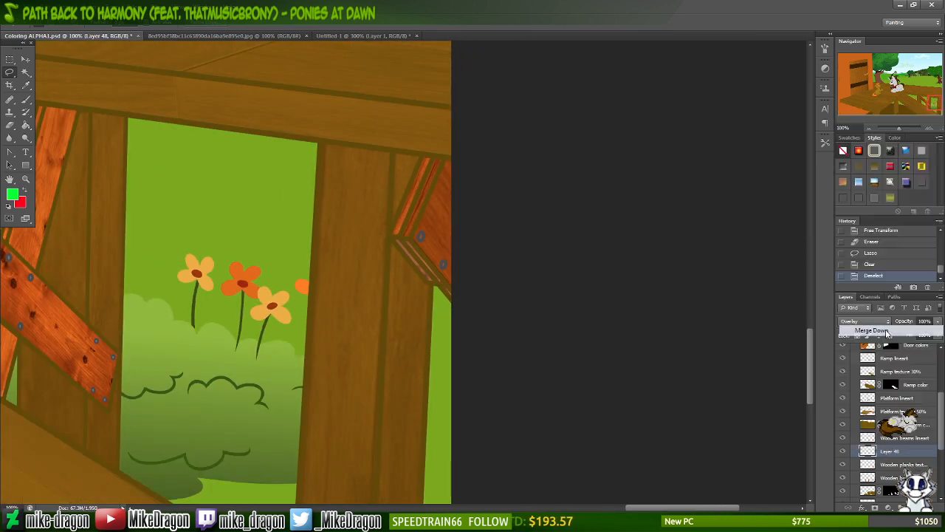
pyautogui.press('v')
pyautogui.moveTo(391, 287)
pyautogui.mouseDown()
pyautogui.moveTo(306, 287)
pyautogui.moveTo(195, 266)
pyautogui.moveTo(162, 307)
pyautogui.moveTo(161, 285)
pyautogui.moveTo(186, 260)
pyautogui.moveTo(218, 251)
pyautogui.mouseUp()
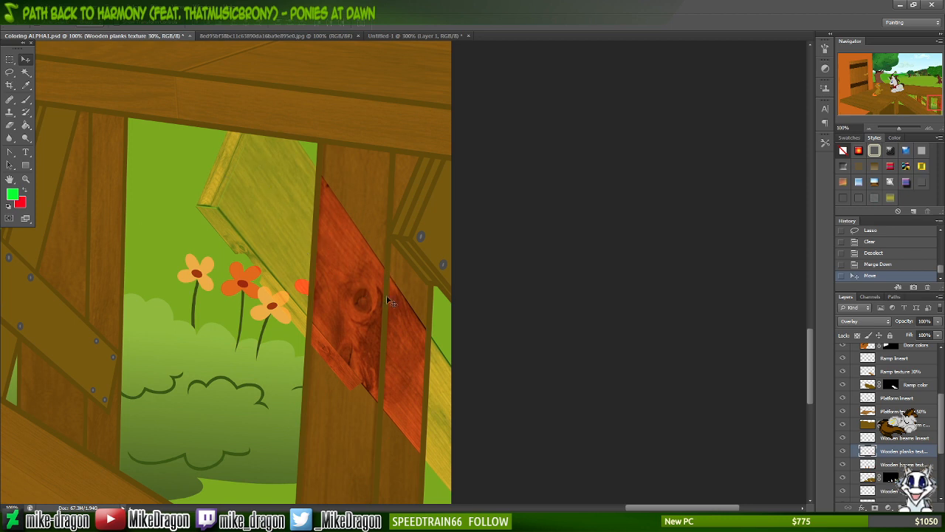
pyautogui.hotkey('ctrl', 'z')
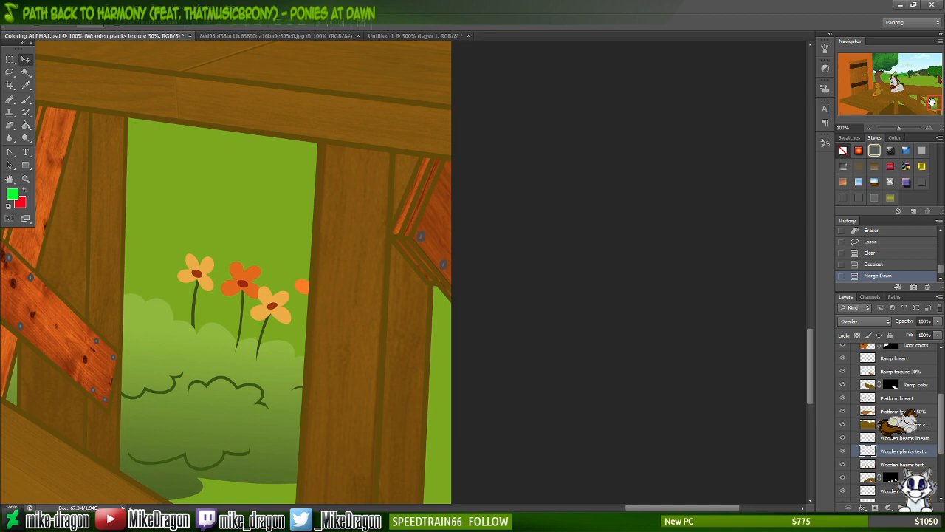
# - Paste the plank texture over the neighbouring diagonal brace, rotate it to the brace's slope and place its end at the brace's outer corner
pyautogui.moveTo(936, 103); pyautogui.dragTo(927, 108)
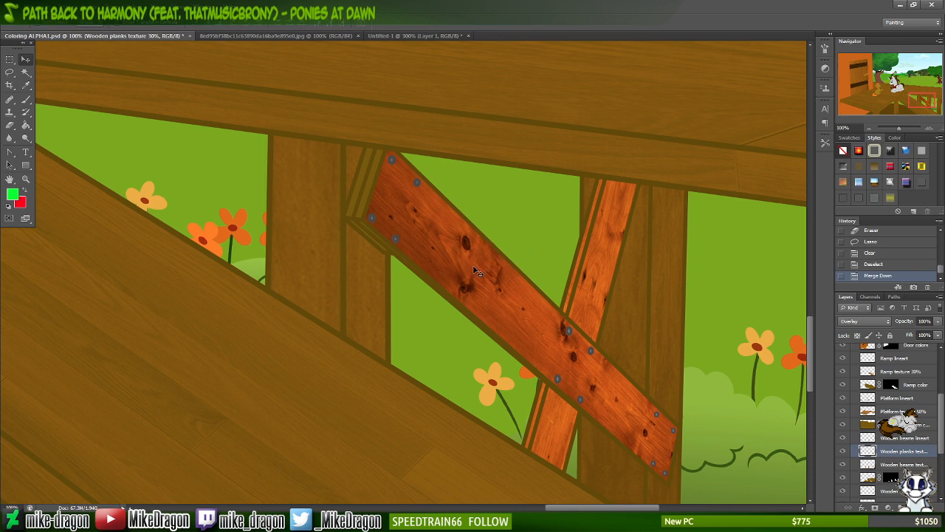
pyautogui.hotkey('ctrl', 'v')
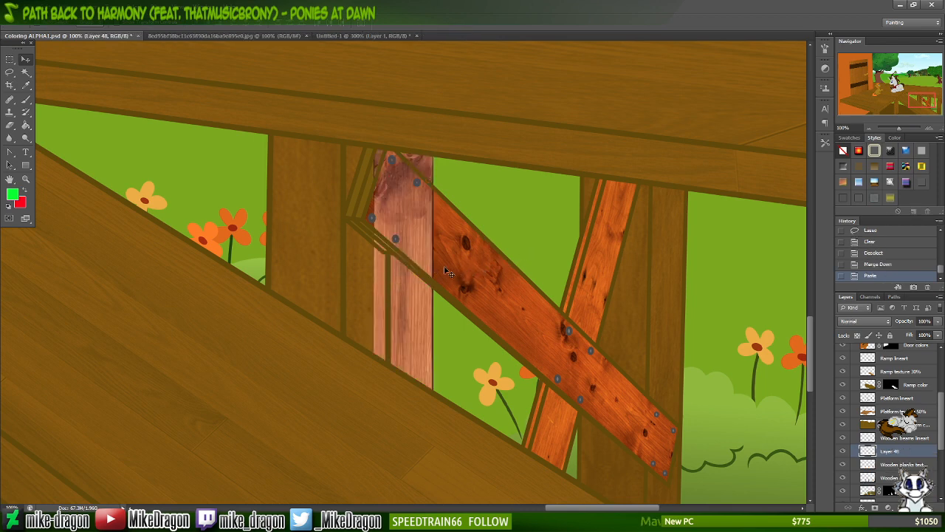
pyautogui.hotkey('ctrl', 't')
pyautogui.moveTo(470, 330); pyautogui.dragTo(271, 329)
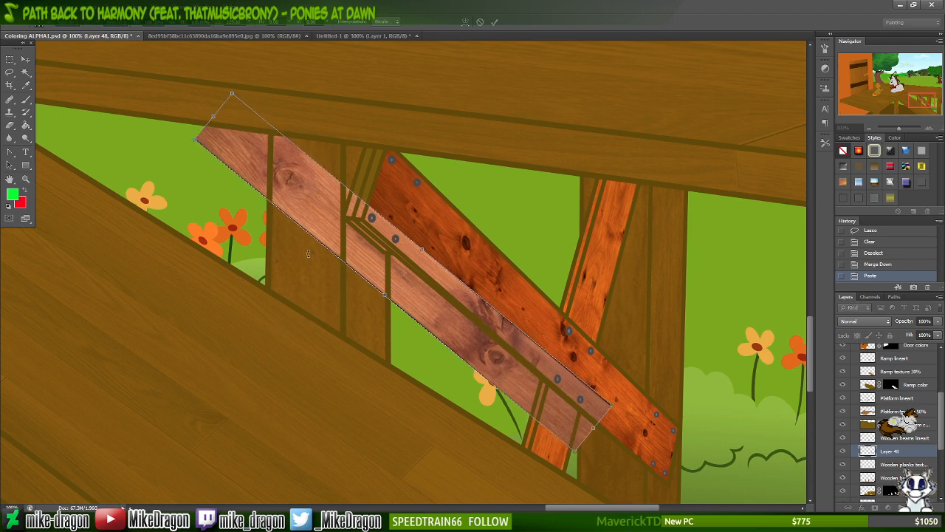
pyautogui.moveTo(340, 207); pyautogui.dragTo(508, 280)
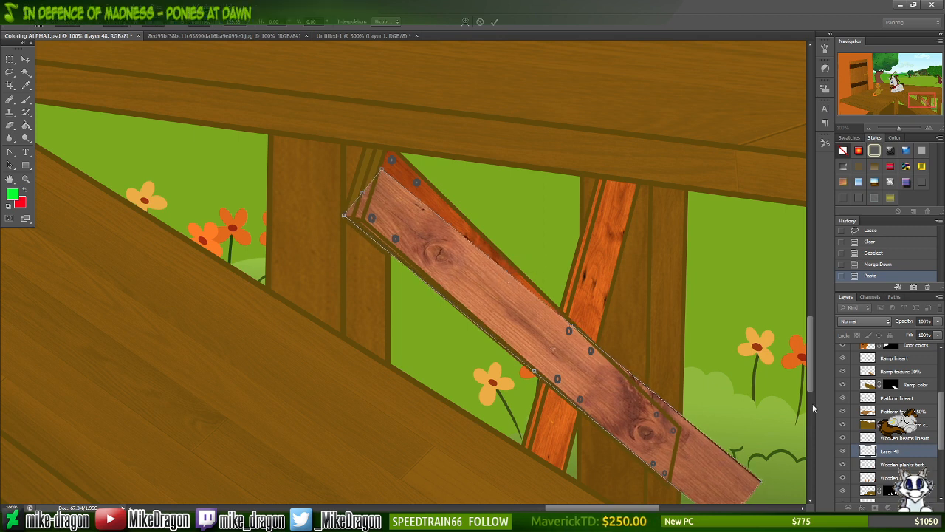
# - Scale the plank texture down to the brace's upper-left end and rotate it to run along the side strips
pyautogui.scroll(-1, 802, 399)
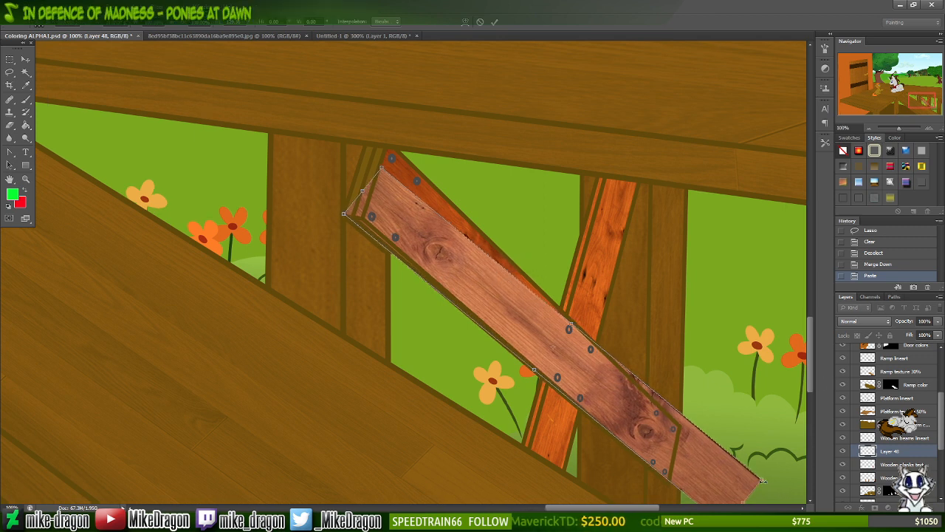
pyautogui.moveTo(758, 476); pyautogui.dragTo(427, 169)
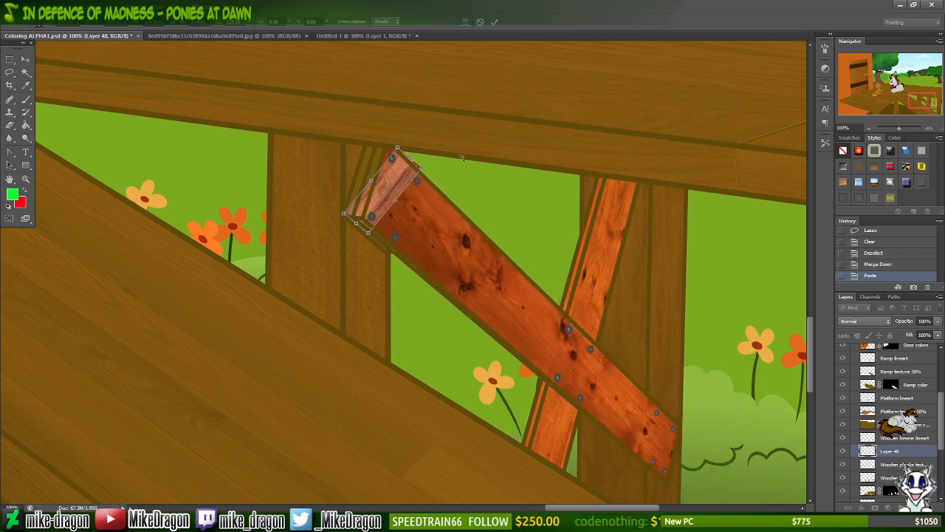
pyautogui.scroll(2, 462, 158)
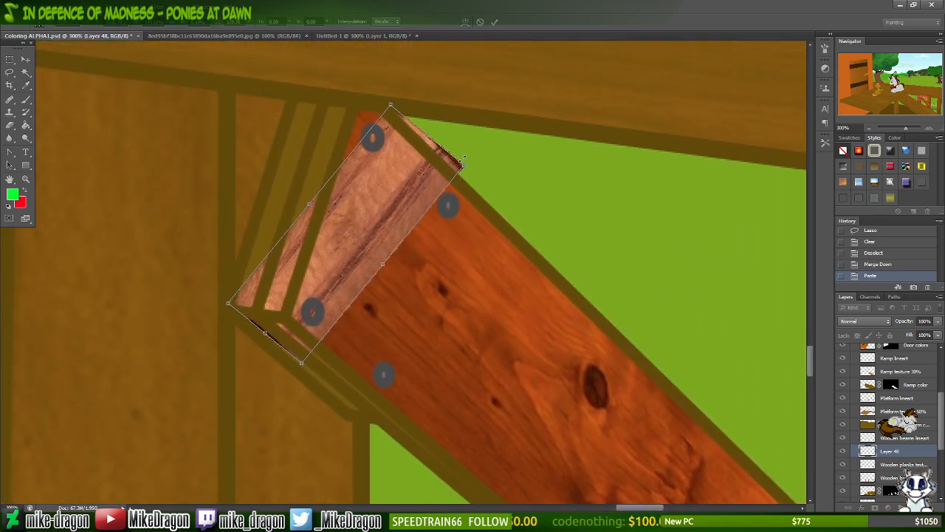
pyautogui.scroll(3, 462, 158)
pyautogui.moveTo(579, 96); pyautogui.dragTo(474, 91)
pyautogui.moveTo(348, 218); pyautogui.dragTo(307, 191)
pyautogui.moveTo(459, 115); pyautogui.dragTo(449, 111)
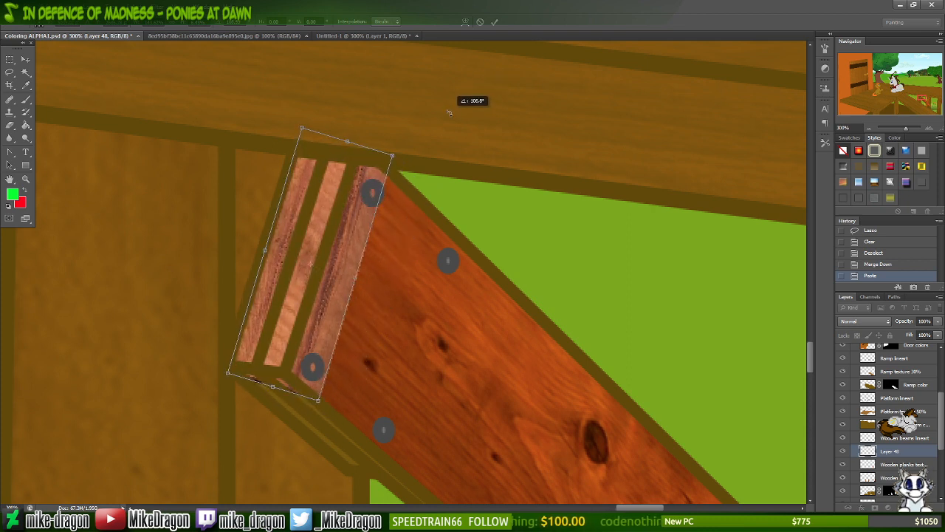
# - Nudge the texture upward and narrow it to cover only the two side strips at the brace's end
pyautogui.press('Up')
pyautogui.press('Up')
pyautogui.press('Up')
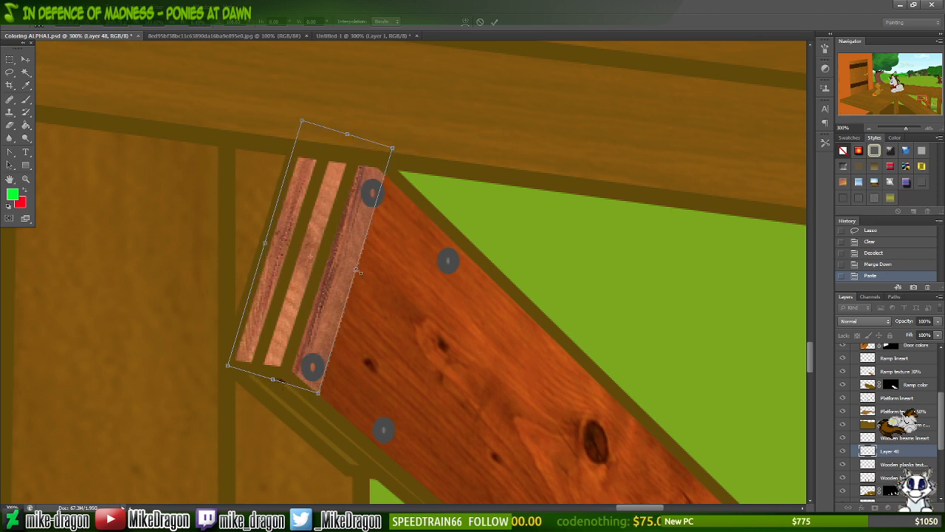
pyautogui.moveTo(359, 272); pyautogui.dragTo(322, 262)
# - Distort the texture's corners to fit the ends of the two side strips and merge it into the wooden planks texture layer
pyautogui.rightClick(319, 219)
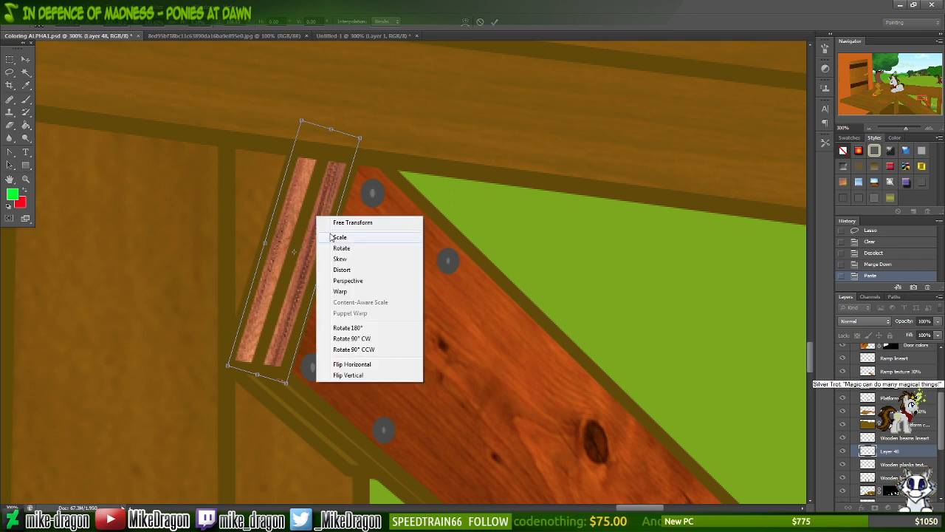
pyautogui.click(375, 268)
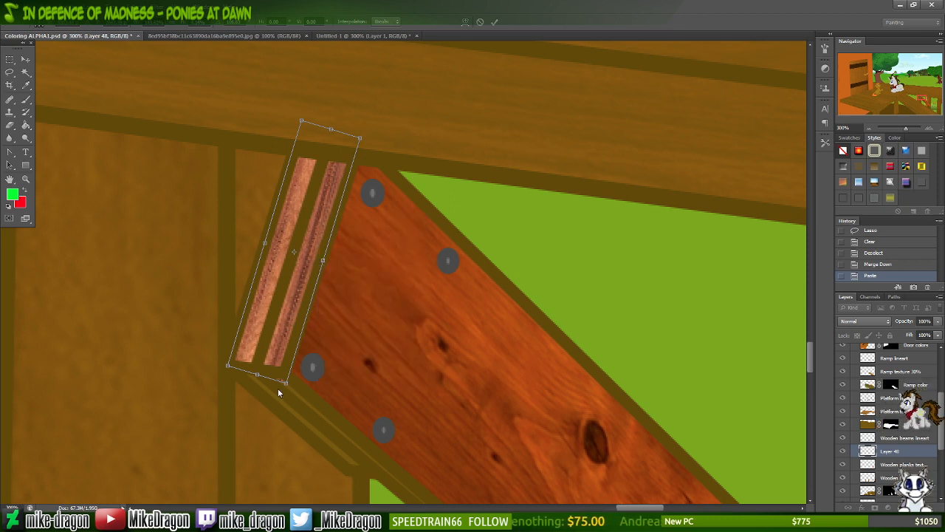
pyautogui.moveTo(285, 384); pyautogui.dragTo(284, 374)
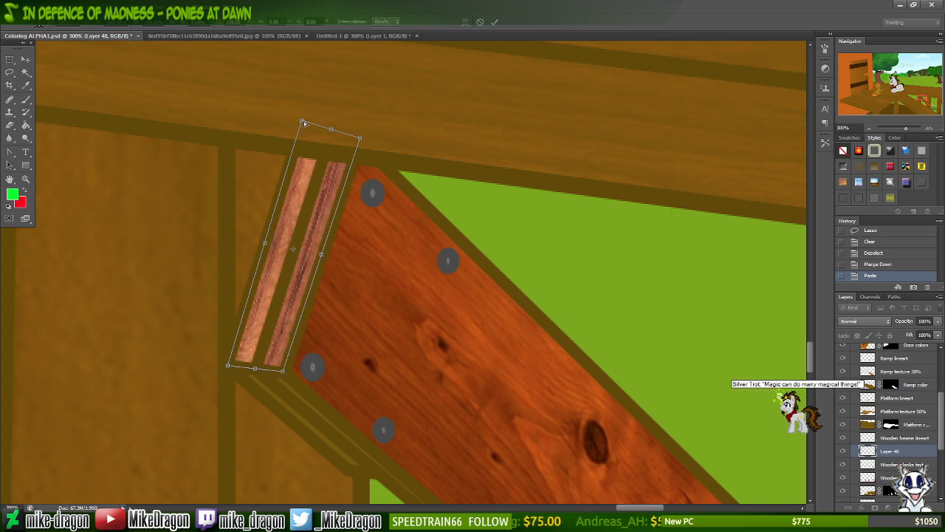
pyautogui.moveTo(302, 123); pyautogui.dragTo(297, 139)
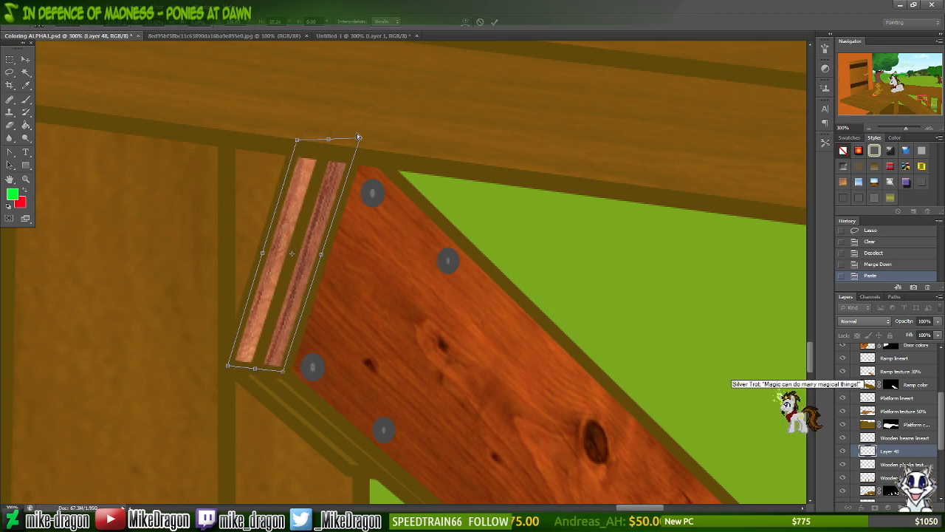
pyautogui.moveTo(358, 137)
pyautogui.mouseDown()
pyautogui.moveTo(356, 155)
pyautogui.moveTo(355, 145)
pyautogui.mouseUp()
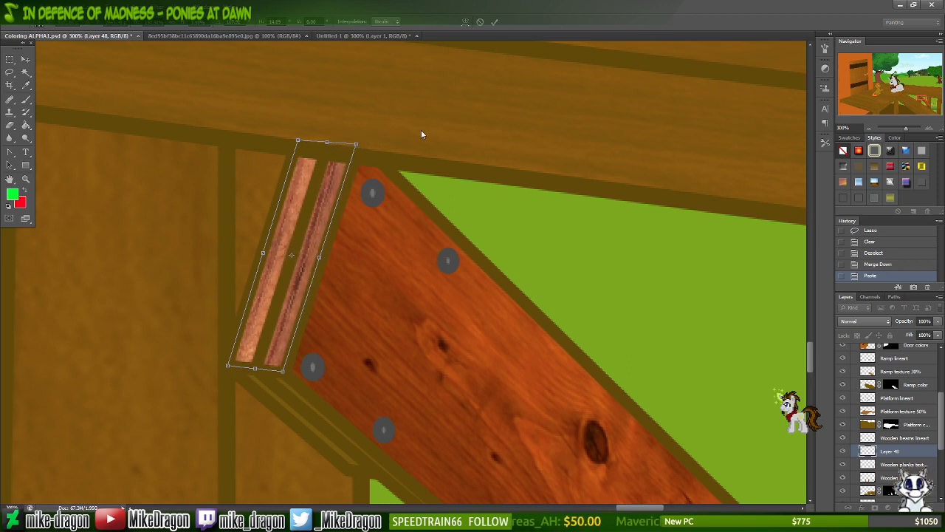
pyautogui.press('Return')
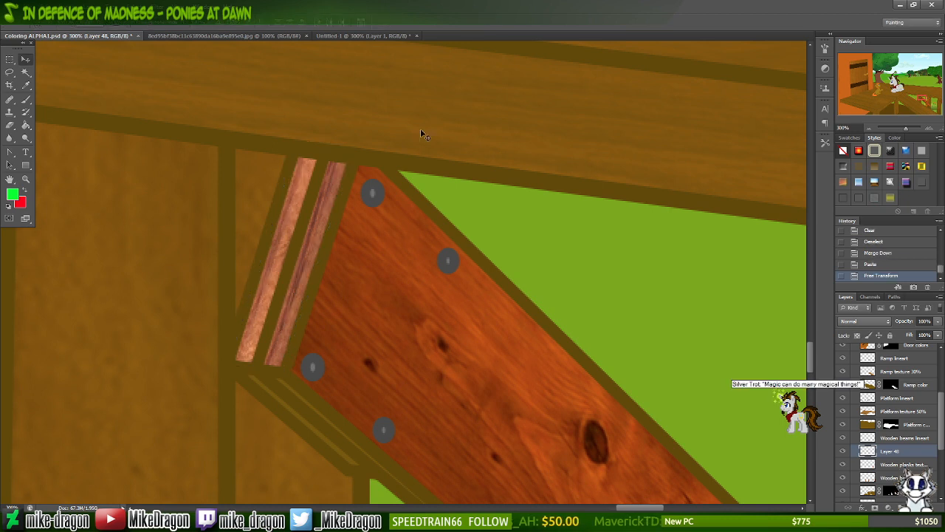
pyautogui.rightClick(895, 455)
pyautogui.click(872, 328)
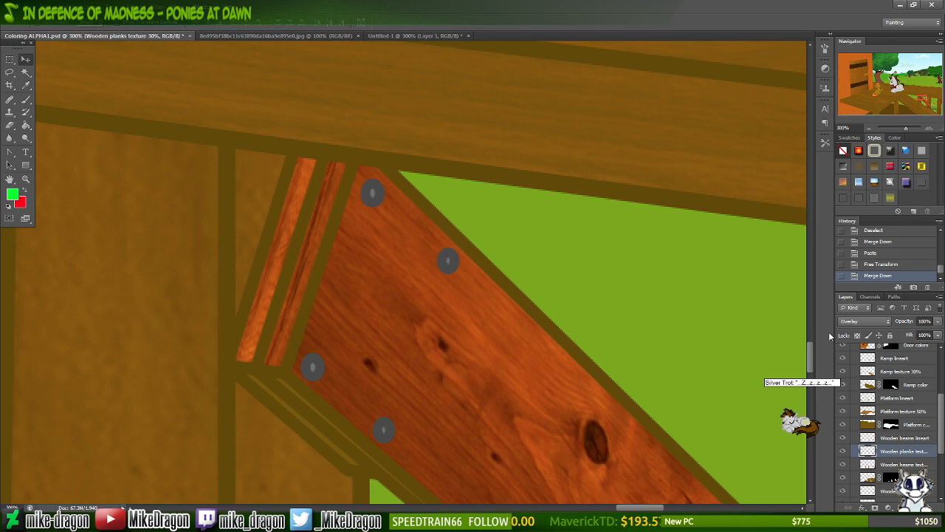
# - Paste the plank texture again, rotate it diagonally and move it over the same brace
pyautogui.hotkey('ctrl', 'v')
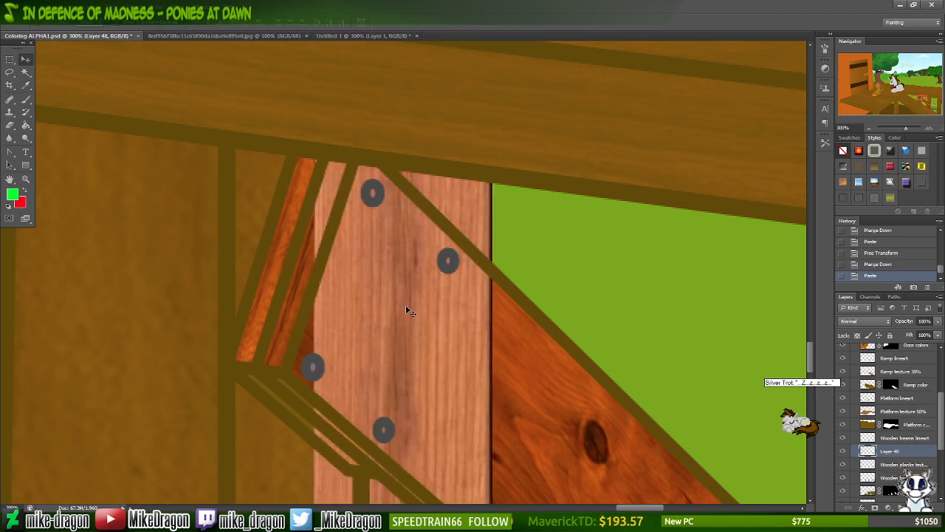
pyautogui.scroll(-5, 432, 319)
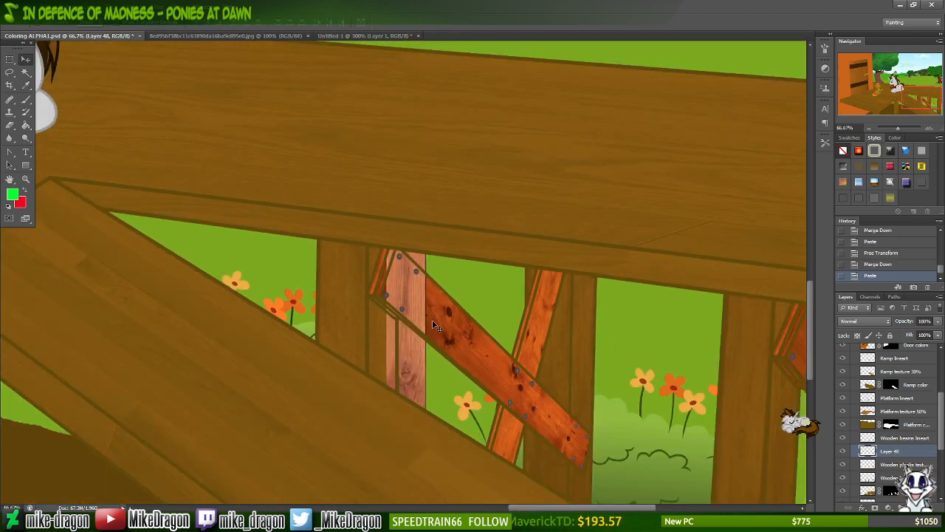
pyautogui.hotkey('ctrl', 't')
pyautogui.moveTo(478, 296); pyautogui.dragTo(360, 324)
pyautogui.moveTo(453, 318); pyautogui.dragTo(470, 344)
# - Move the rotated texture down over the brace's lower side strips and apply the transform
pyautogui.moveTo(898, 128); pyautogui.dragTo(917, 101)
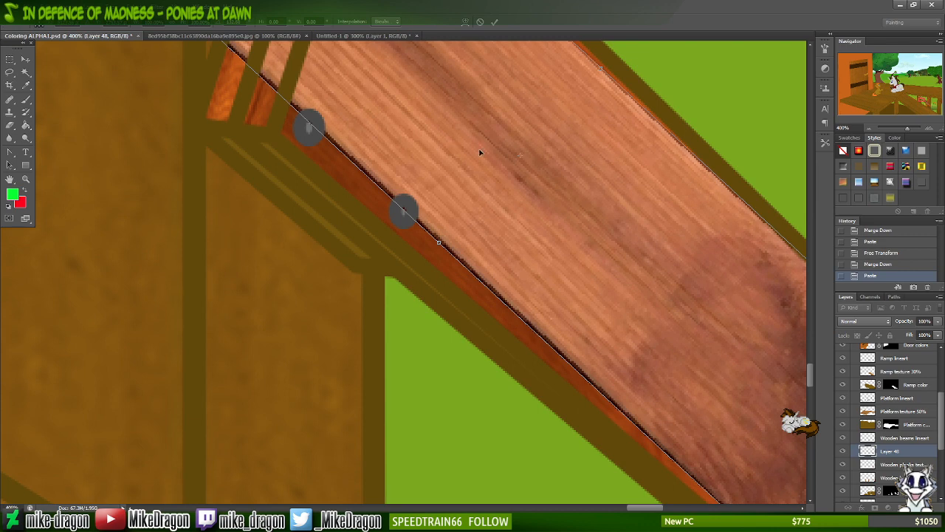
pyautogui.moveTo(483, 177); pyautogui.dragTo(543, 355)
pyautogui.moveTo(416, 169); pyautogui.dragTo(459, 183)
pyautogui.press('Return')
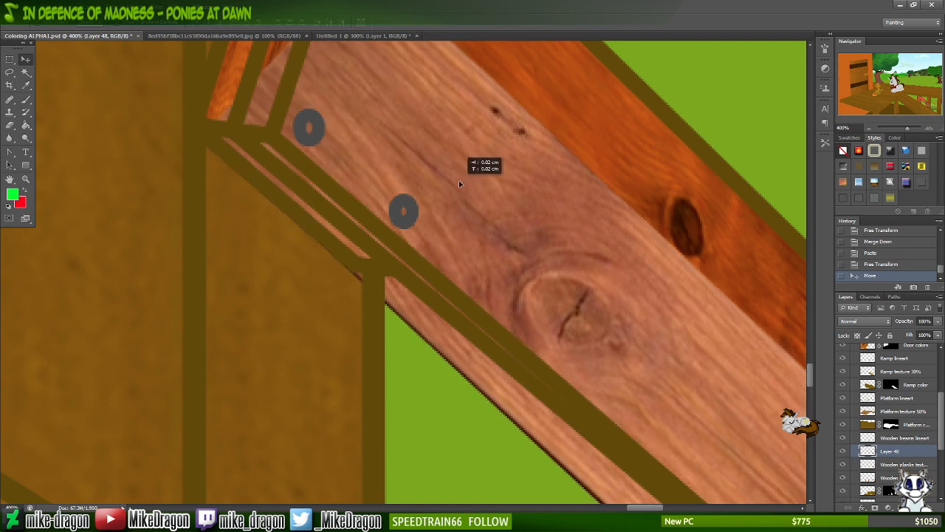
# - Leave the reopened transform and delete the pasted plank texture layer
pyautogui.hotkey('ctrl', 't')
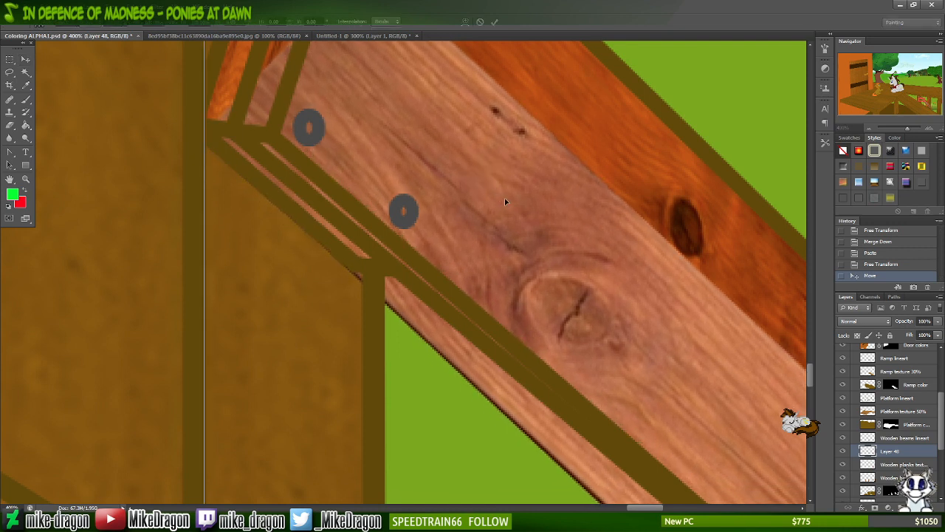
pyautogui.press('Return')
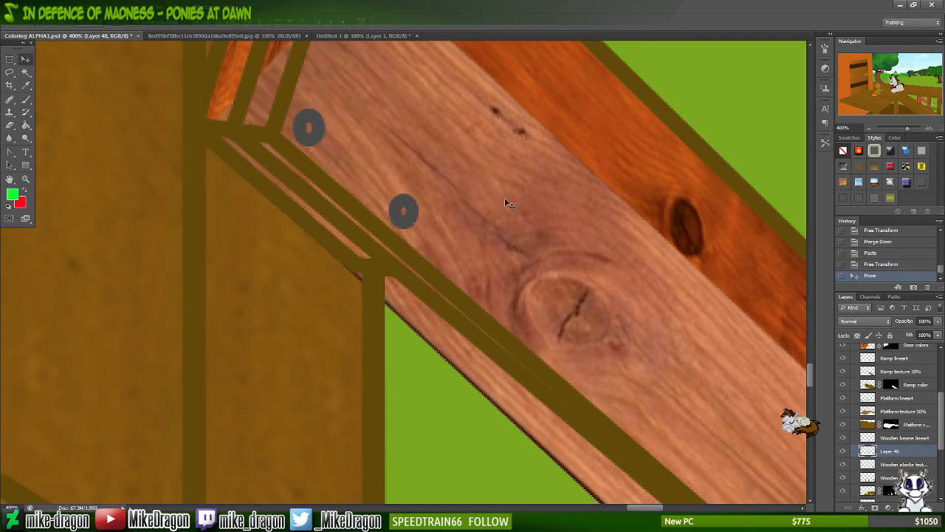
pyautogui.press('Delete')
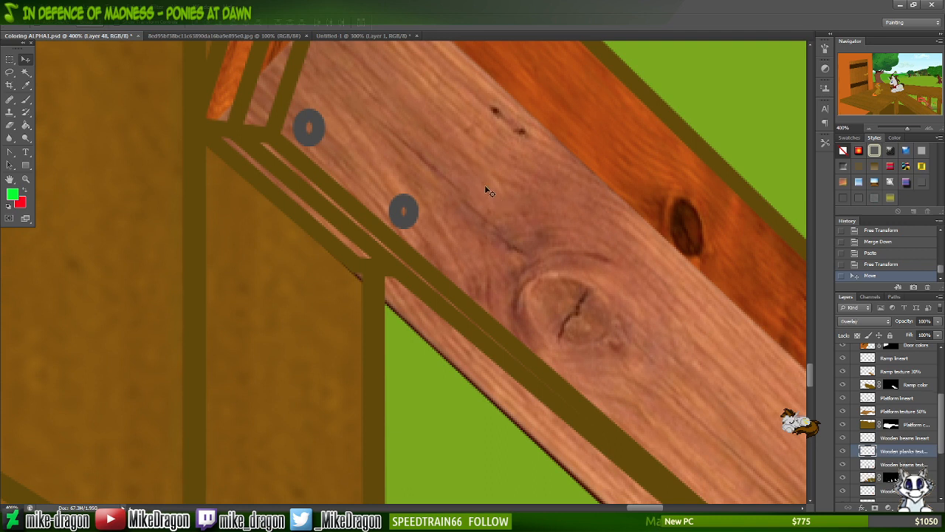
# - Paste the plank texture again, rotate it diagonally and align its upper end with the brace's lower side strips
pyautogui.hotkey('ctrl', 'v')
pyautogui.hotkey('ctrl', 't')
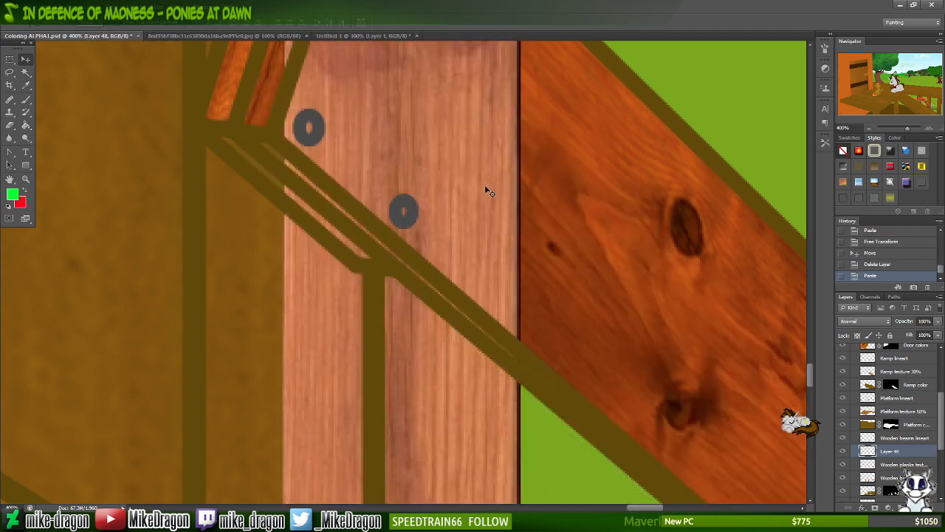
pyautogui.moveTo(185, 276); pyautogui.dragTo(357, 324)
pyautogui.moveTo(328, 252); pyautogui.dragTo(616, 360)
pyautogui.moveTo(359, 231); pyautogui.dragTo(491, 220)
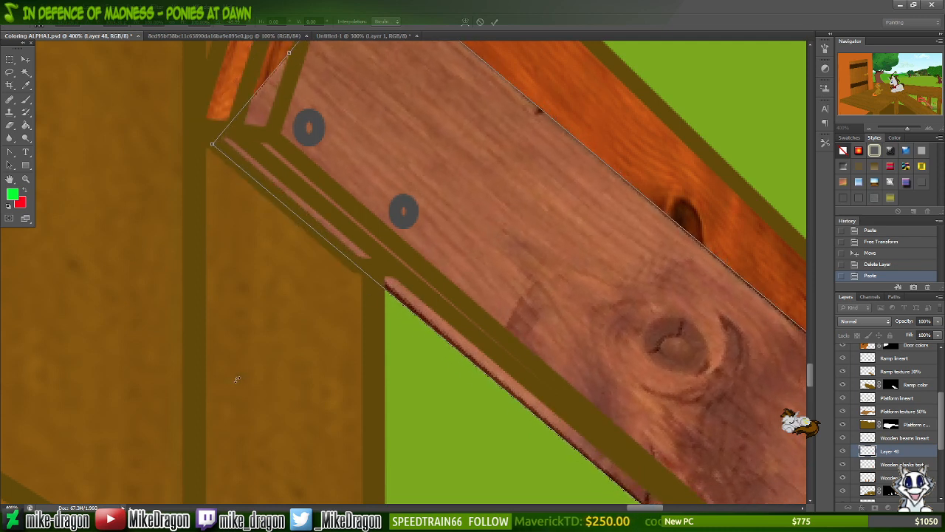
pyautogui.moveTo(236, 378); pyautogui.dragTo(358, 319)
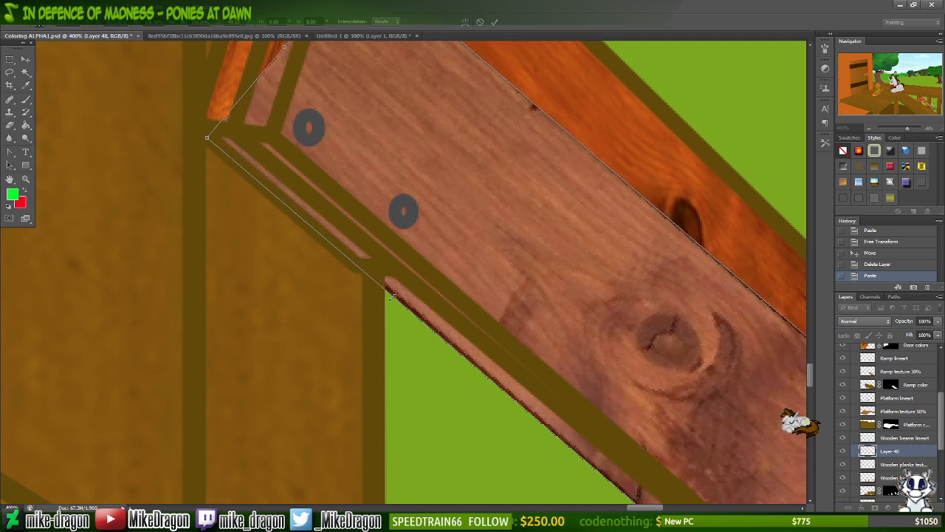
# - Scale the texture down to a narrow strip and shorten it to the length of the brace's lower edge
pyautogui.hotkey('ctrl', '-')
pyautogui.hotkey('ctrl', '-')
pyautogui.hotkey('ctrl', '-')
pyautogui.hotkey('ctrl', '-')
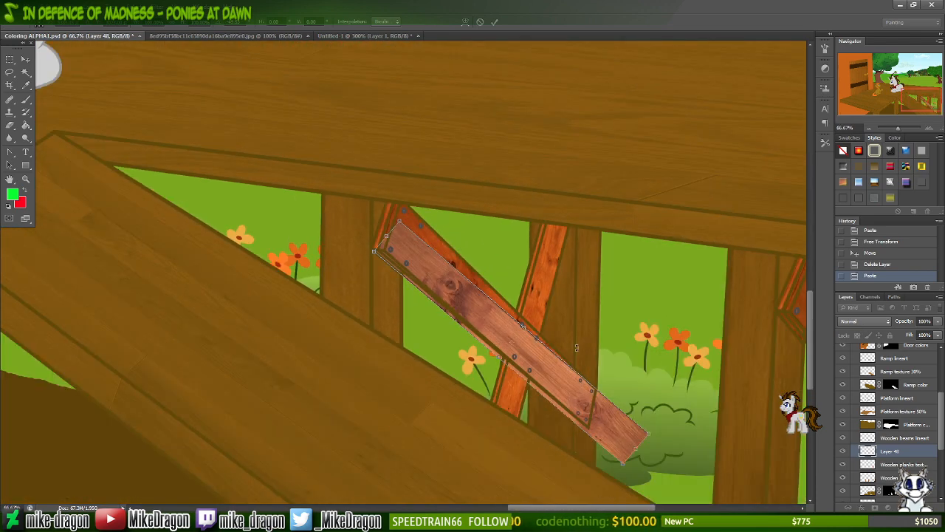
pyautogui.moveTo(524, 325); pyautogui.dragTo(504, 339)
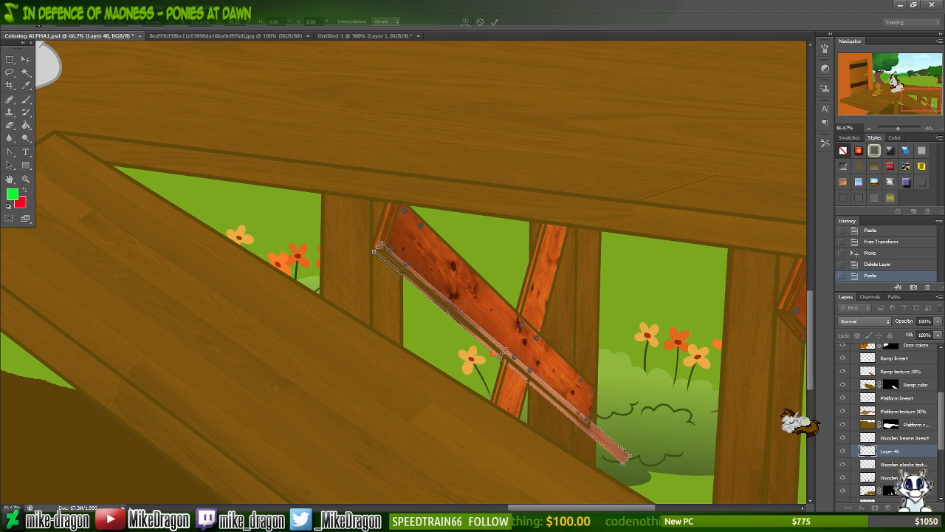
pyautogui.moveTo(624, 456); pyautogui.dragTo(591, 428)
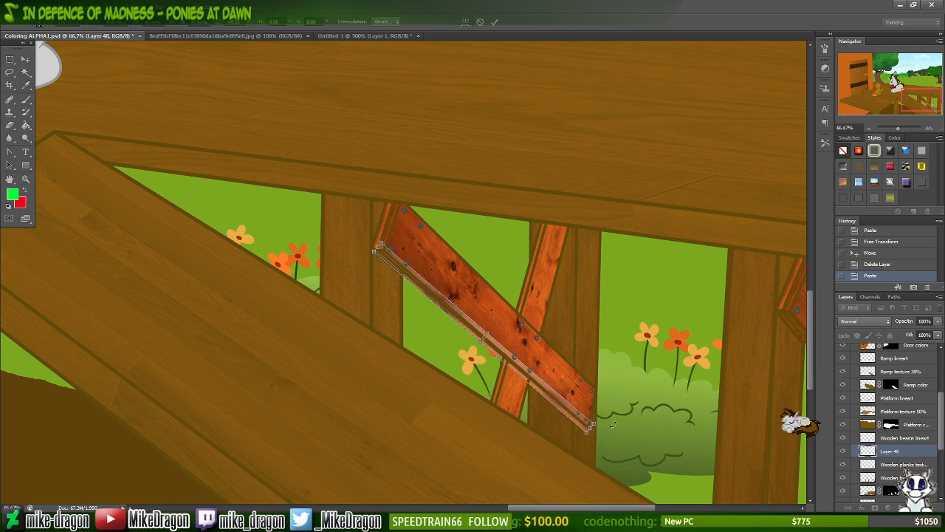
# - Distort the texture strip, pulling its two lower-end corners in to the bottom tip of the brace
pyautogui.hotkey('ctrl', '+')
pyautogui.hotkey('ctrl', '+')
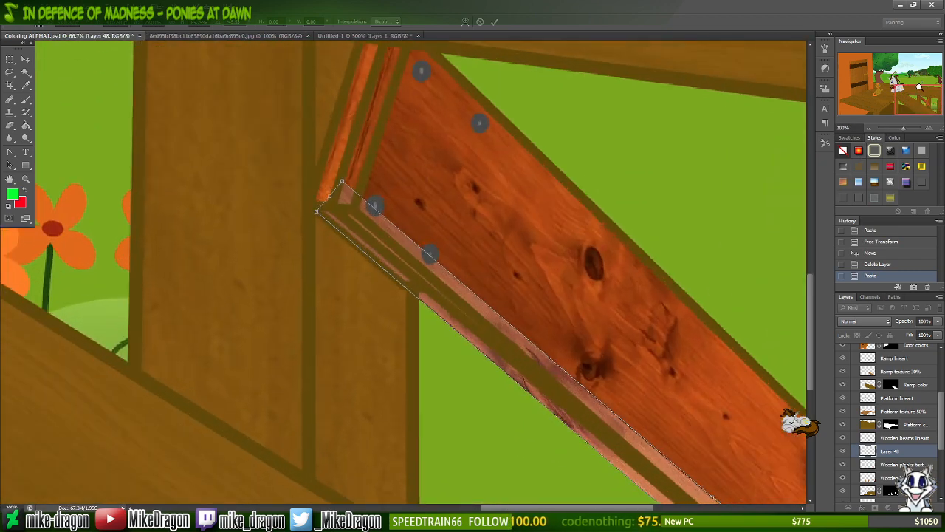
pyautogui.hotkey('ctrl', '+')
pyautogui.rightClick(488, 316)
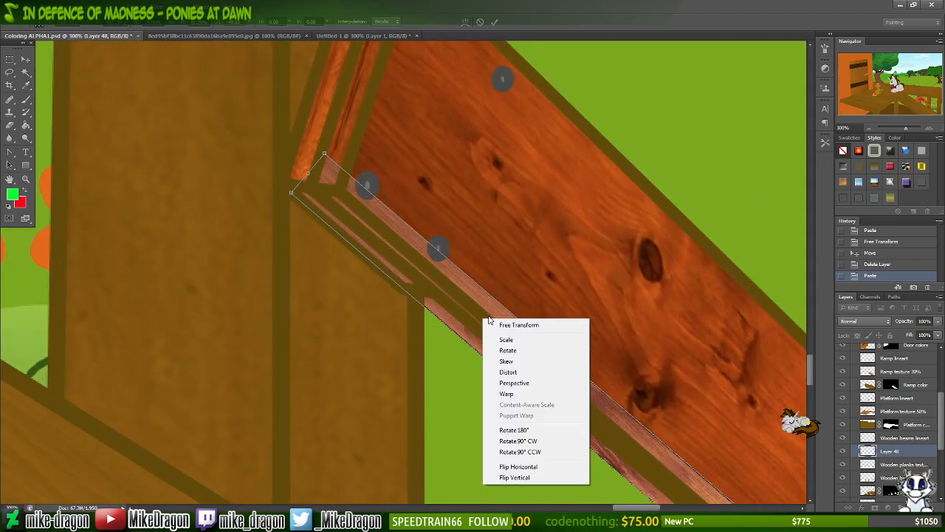
pyautogui.click(527, 374)
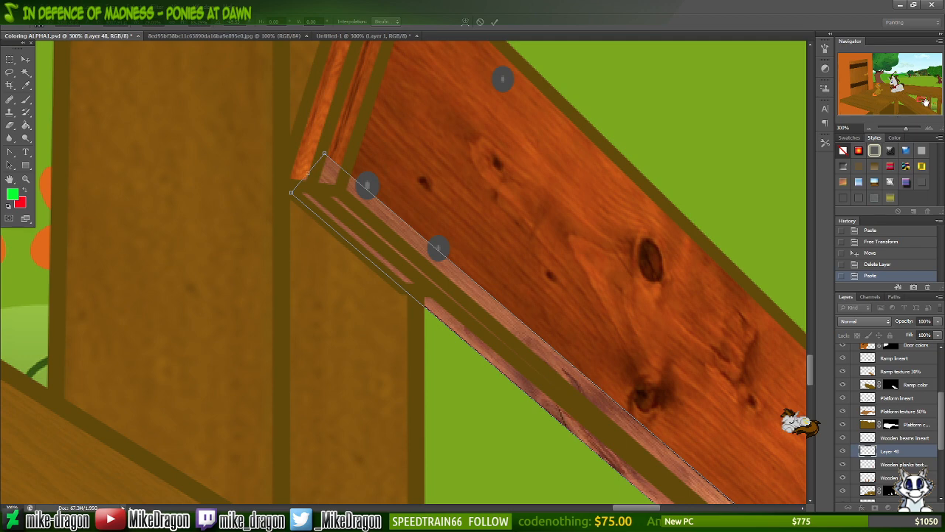
pyautogui.moveTo(925, 101); pyautogui.dragTo(932, 107)
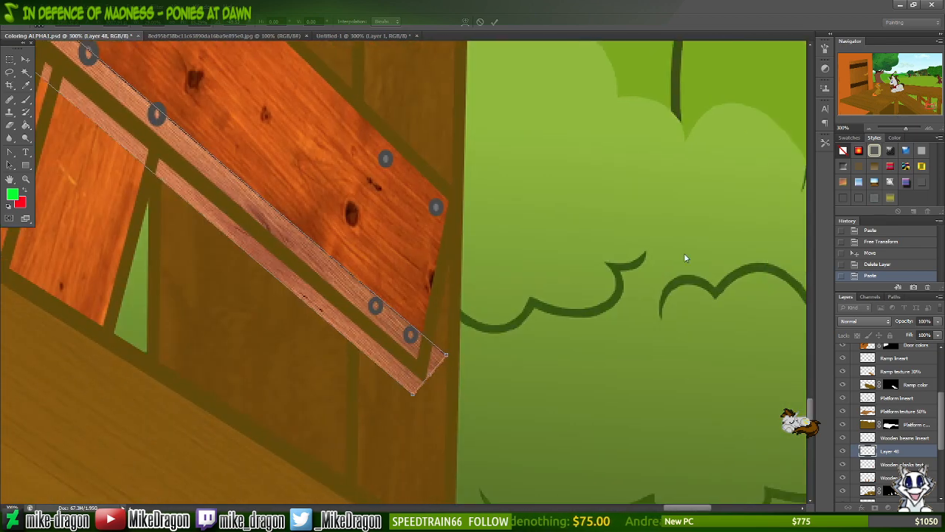
pyautogui.hotkey('ctrl', '+')
pyautogui.hotkey('ctrl', '+')
pyautogui.hscroll(-4, 632, 275)
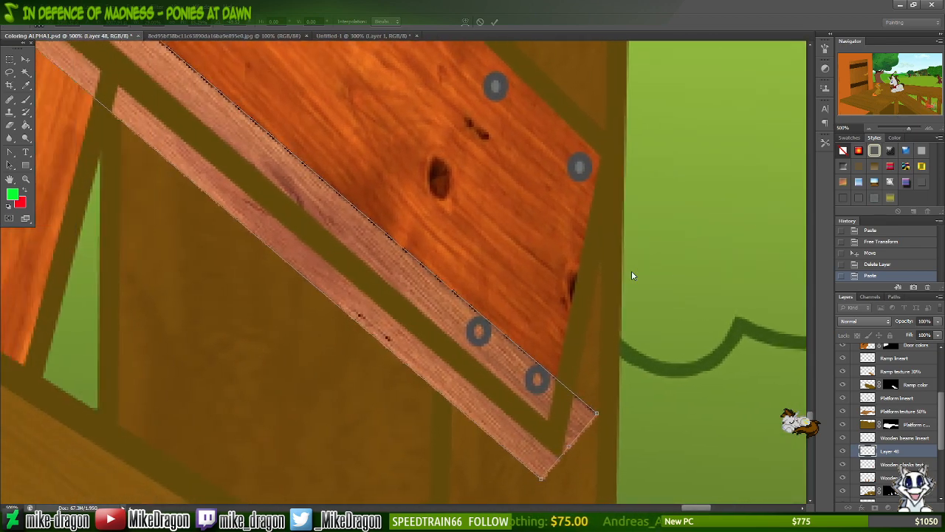
pyautogui.scroll(-3, 632, 275)
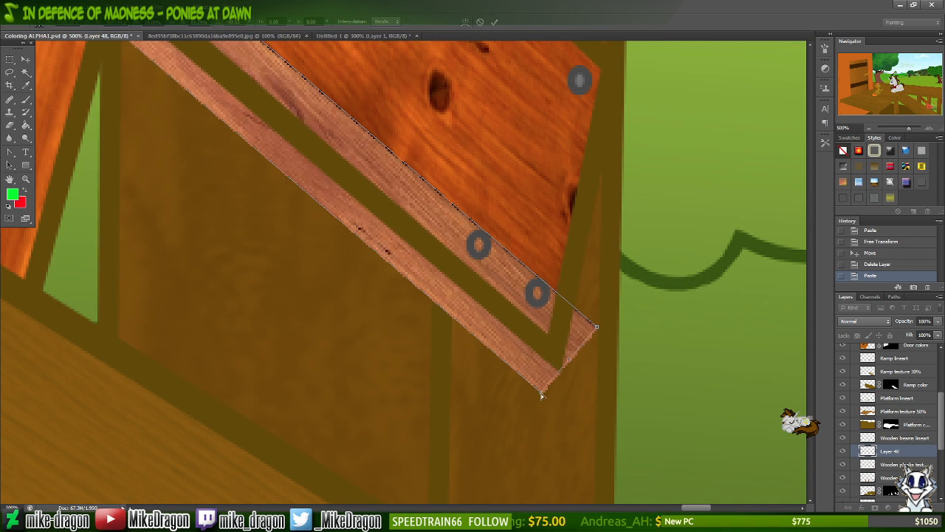
pyautogui.moveTo(542, 396); pyautogui.dragTo(557, 356)
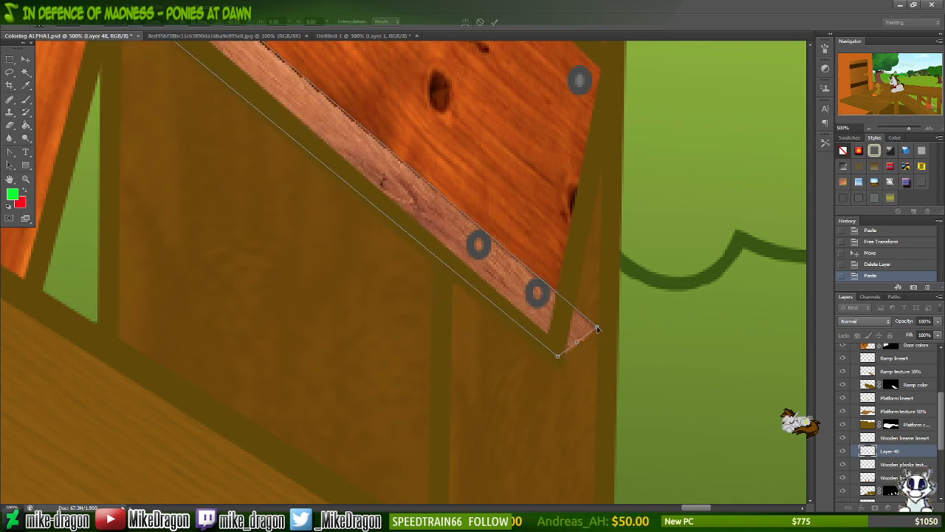
pyautogui.moveTo(598, 327); pyautogui.dragTo(571, 341)
pyautogui.hotkey('ctrl', 'z')
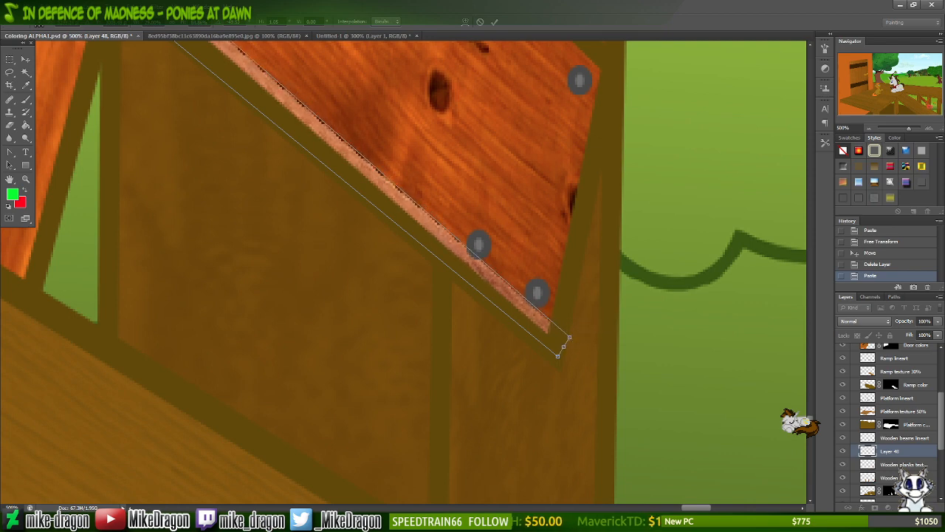
# - Distort the two upper-end corners of the texture strip to fit the top of the brace's side strips
pyautogui.moveTo(925, 106); pyautogui.dragTo(917, 103)
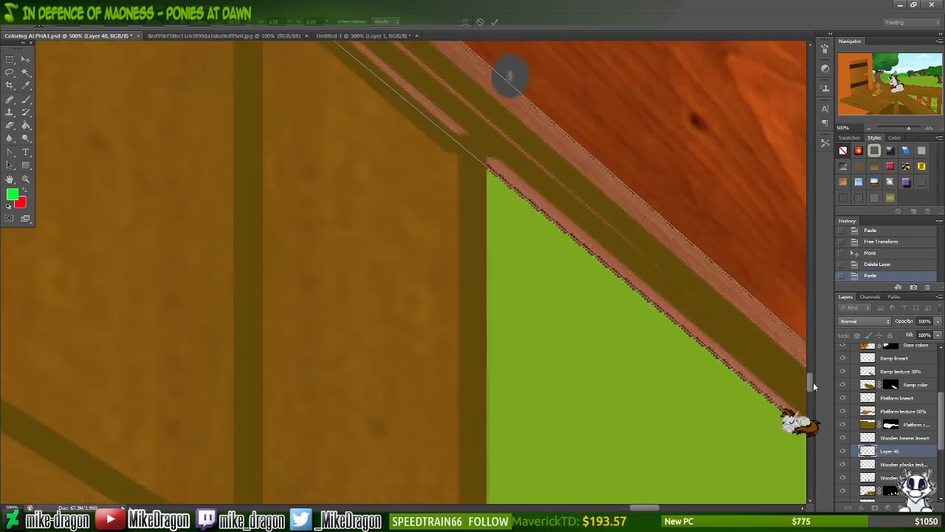
pyautogui.moveTo(814, 382); pyautogui.dragTo(812, 368)
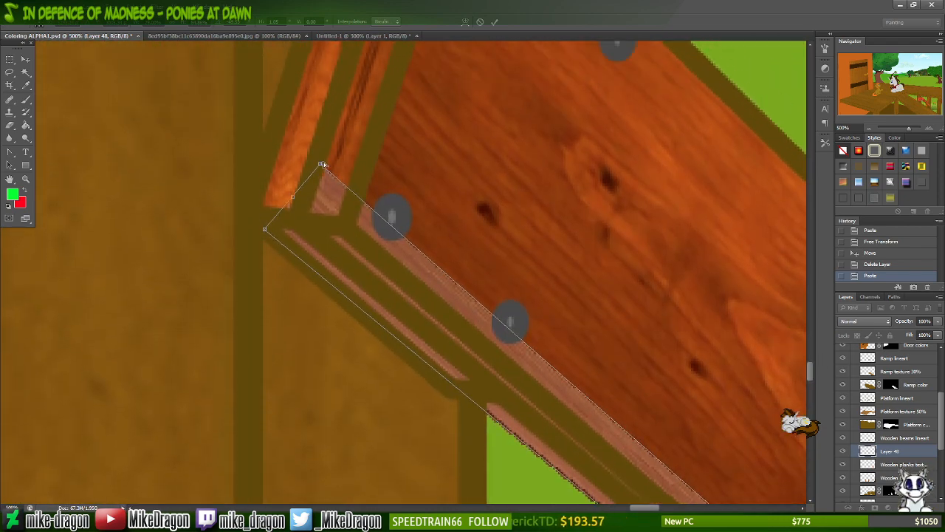
pyautogui.moveTo(319, 165); pyautogui.dragTo(344, 226)
pyautogui.hotkey('ctrl', 'z')
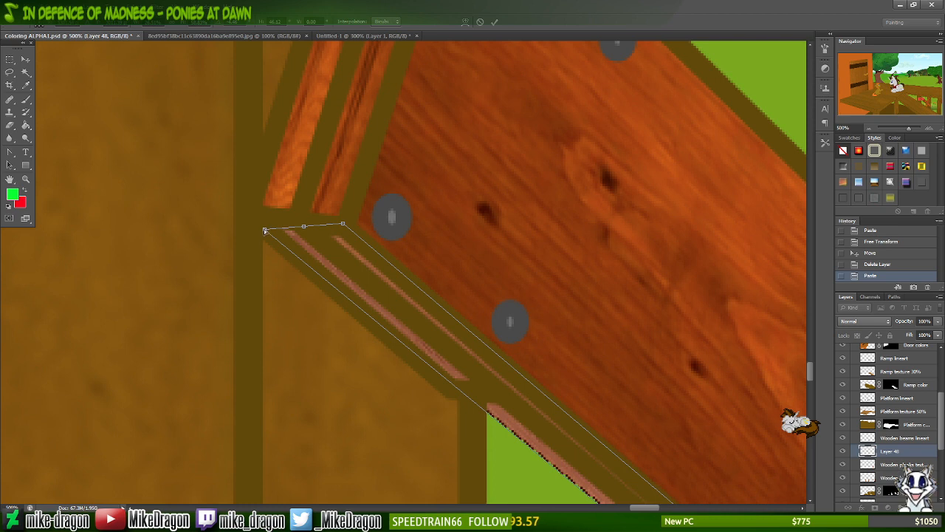
pyautogui.moveTo(264, 229); pyautogui.dragTo(252, 221)
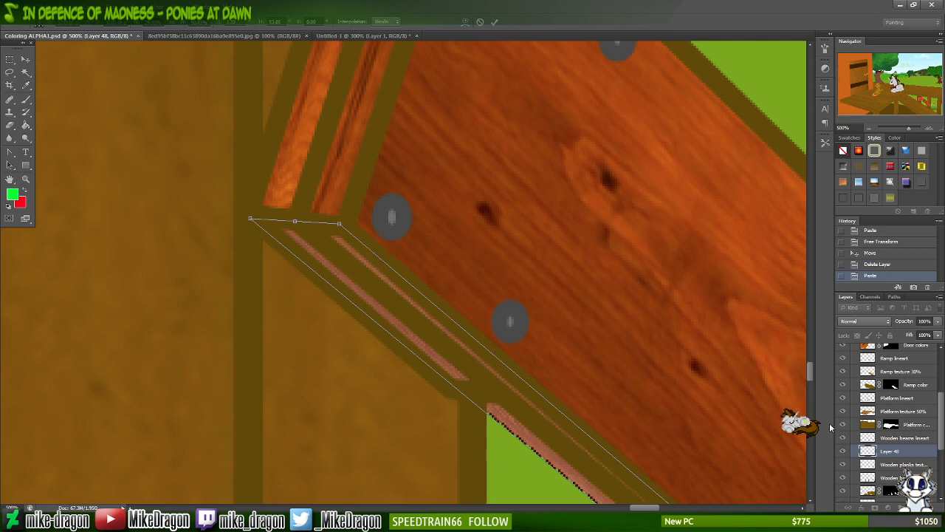
# - Bring the strip's two lower-end corners together into a point at the brace's bottom tip and apply the transform
pyautogui.hotkey('ctrl', '-')
pyautogui.hotkey('ctrl', '-')
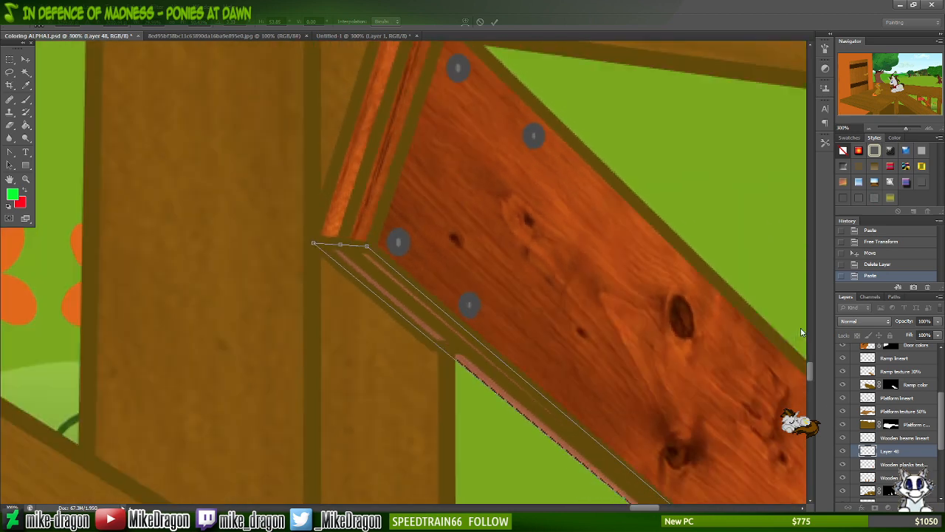
pyautogui.scroll(-6, 626, 297)
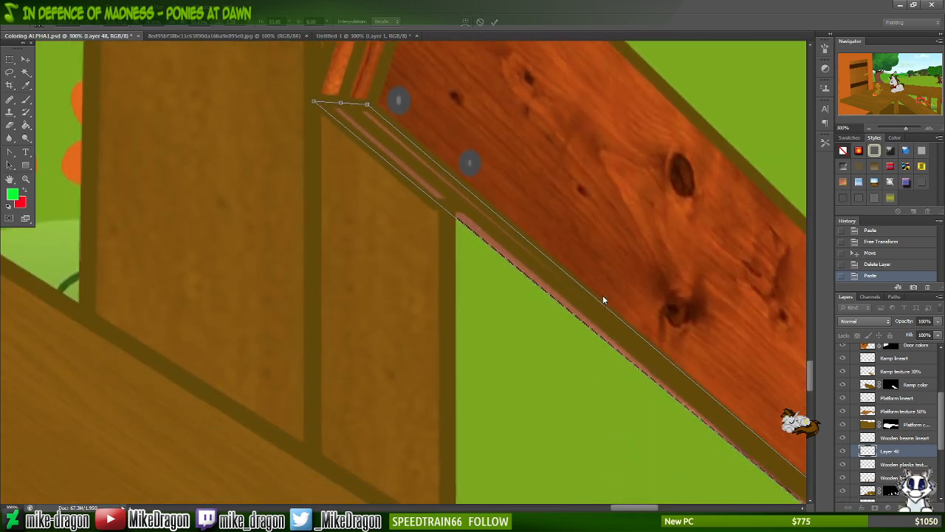
pyautogui.hscroll(3, 600, 293)
pyautogui.hscroll(8, 600, 292)
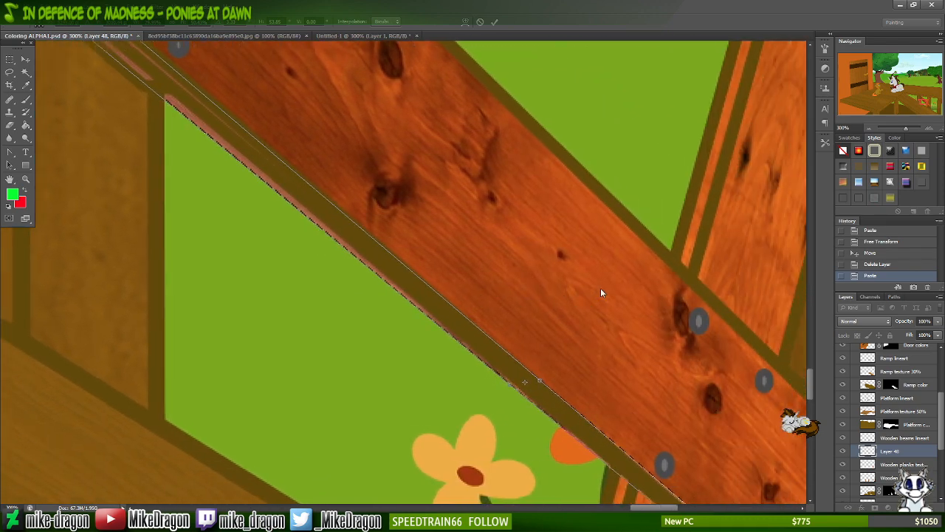
pyautogui.scroll(-6, 601, 292)
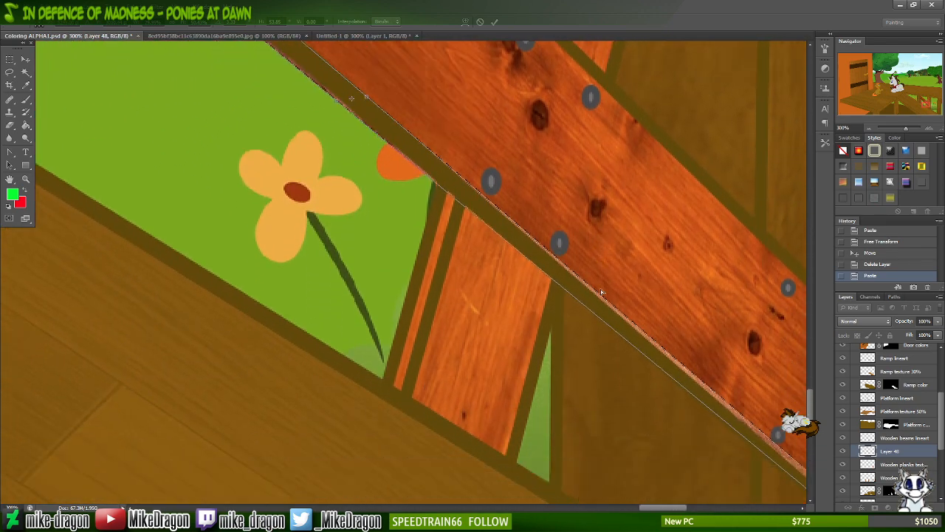
pyautogui.hscroll(6, 601, 292)
pyautogui.hscroll(5, 600, 288)
pyautogui.scroll(-5, 599, 290)
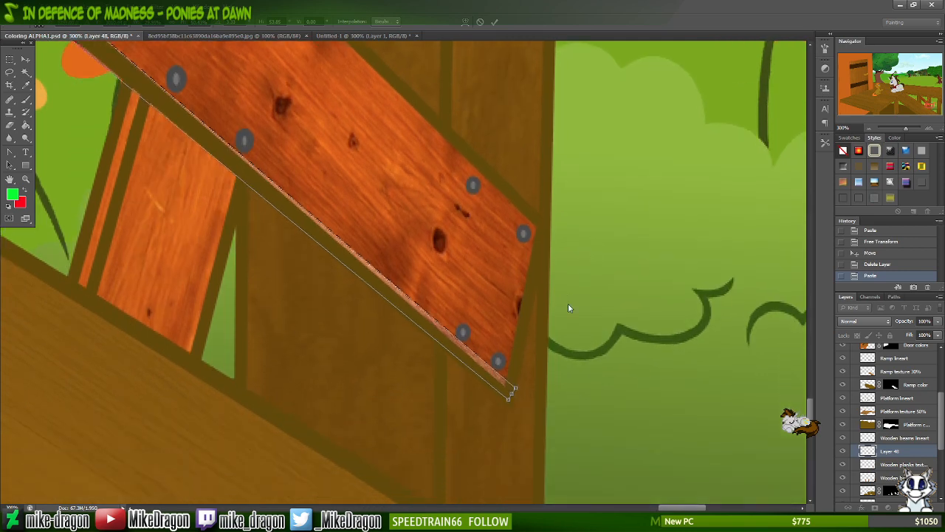
pyautogui.scroll(2, 539, 381)
pyautogui.scroll(-2, 537, 380)
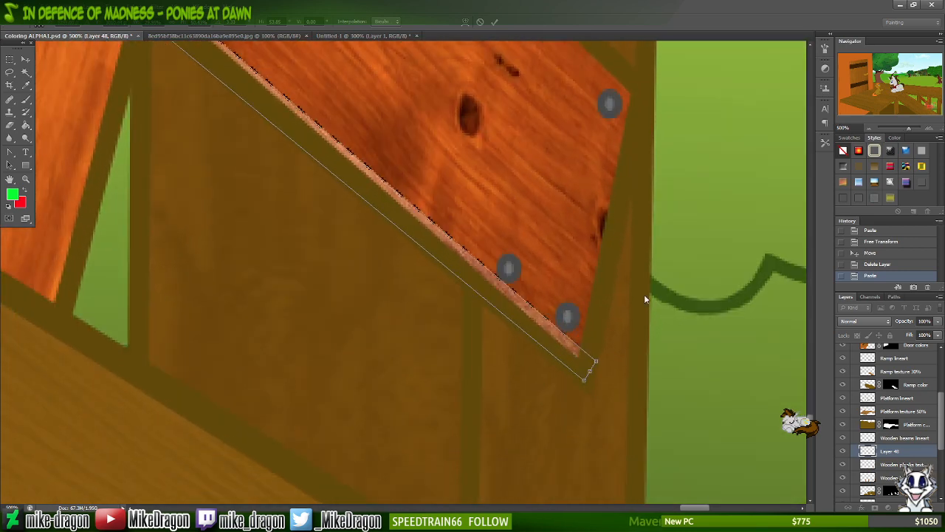
pyautogui.moveTo(597, 361); pyautogui.dragTo(585, 378)
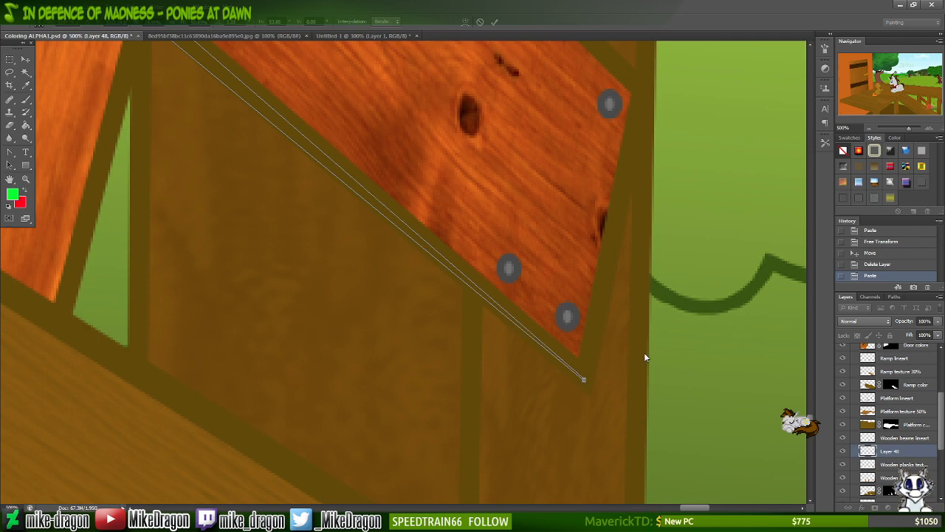
pyautogui.scroll(-3, 653, 348)
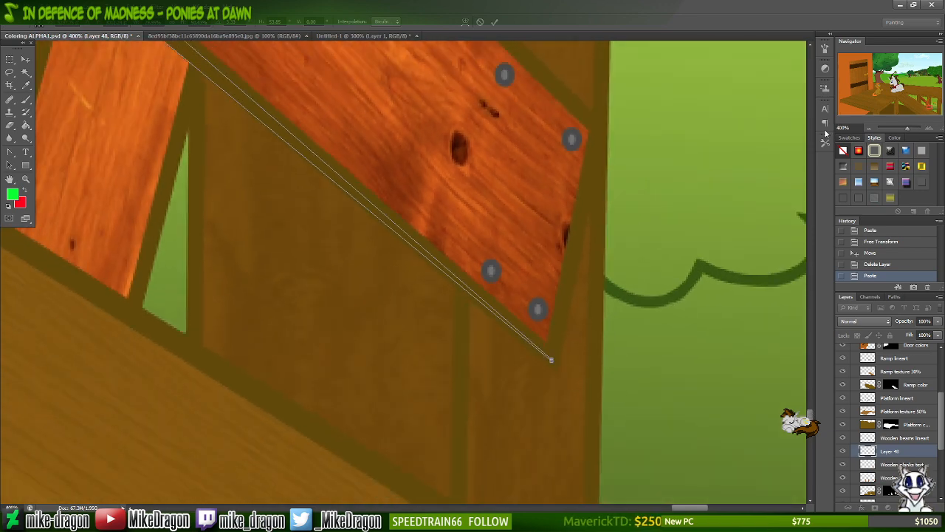
pyautogui.moveTo(929, 110); pyautogui.dragTo(920, 102)
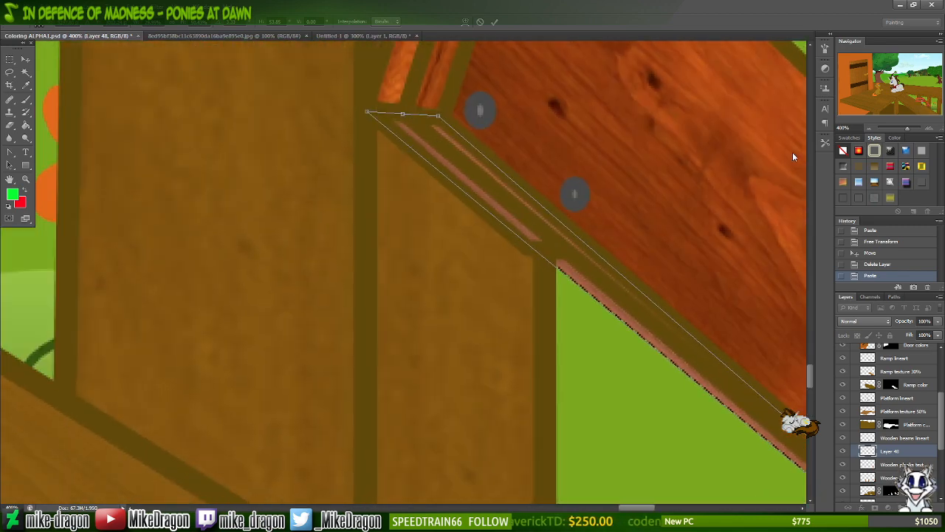
pyautogui.press('Return')
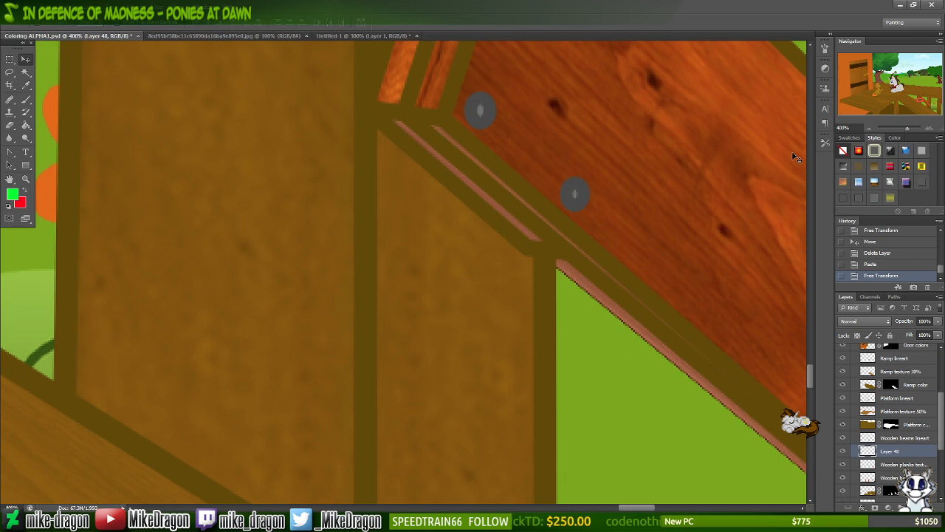
# - Lasso the excess texture strip along the brace's lower edge, from the post to near the lower end, and delete it
pyautogui.hotkey('ctrl', '-')
pyautogui.hotkey('ctrl', '-')
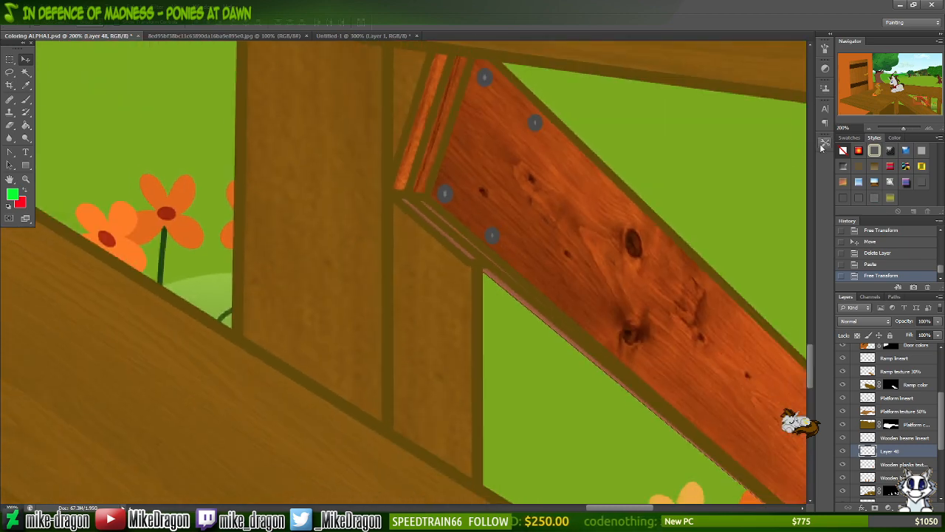
pyautogui.hscroll(6, 656, 199)
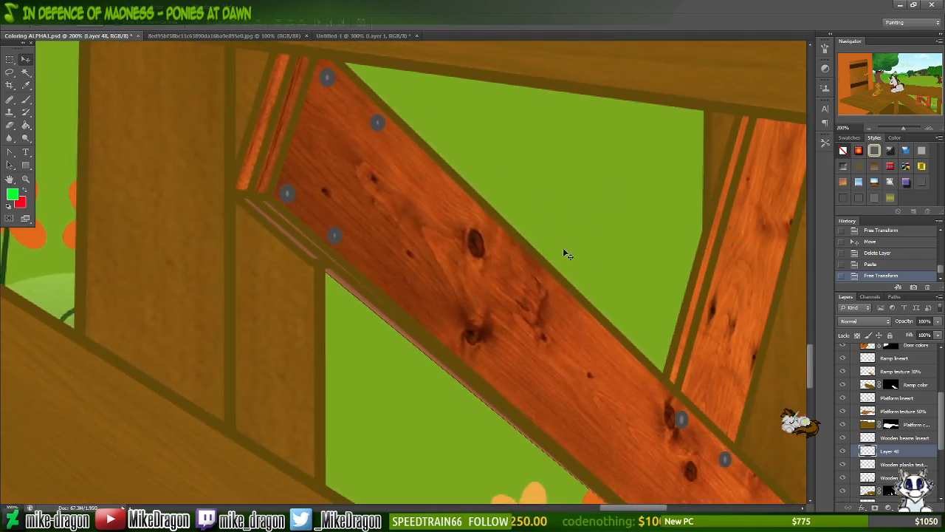
pyautogui.scroll(-3, 443, 280)
pyautogui.scroll(-3, 418, 288)
pyautogui.press('l')
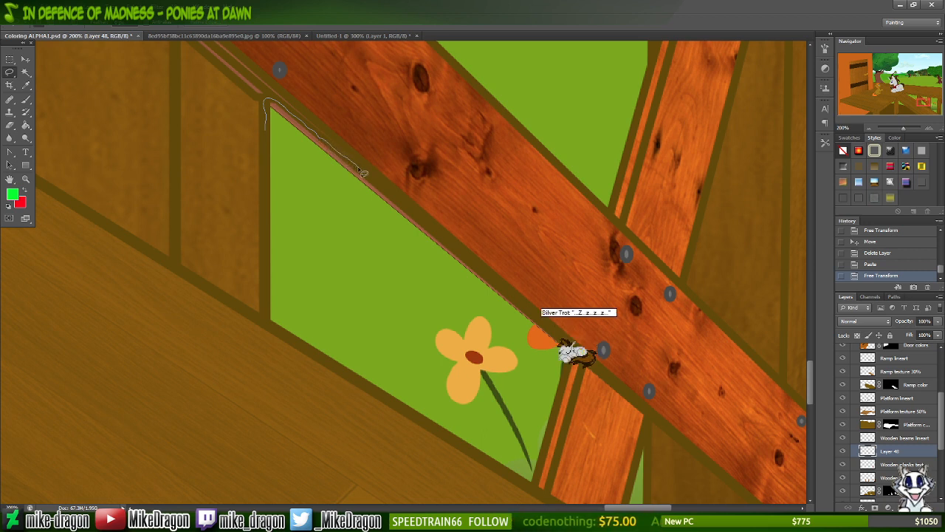
pyautogui.moveTo(363, 175); pyautogui.dragTo(416, 215)
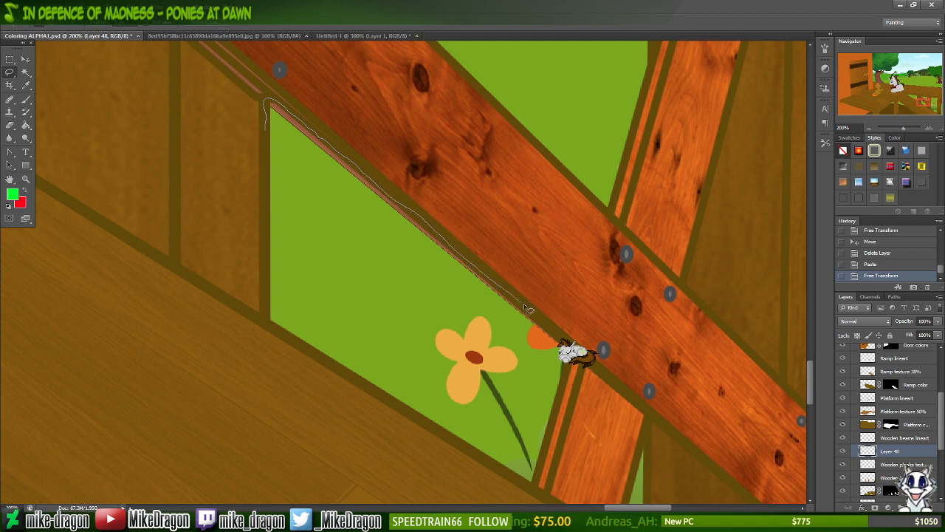
pyautogui.moveTo(535, 316); pyautogui.dragTo(558, 327)
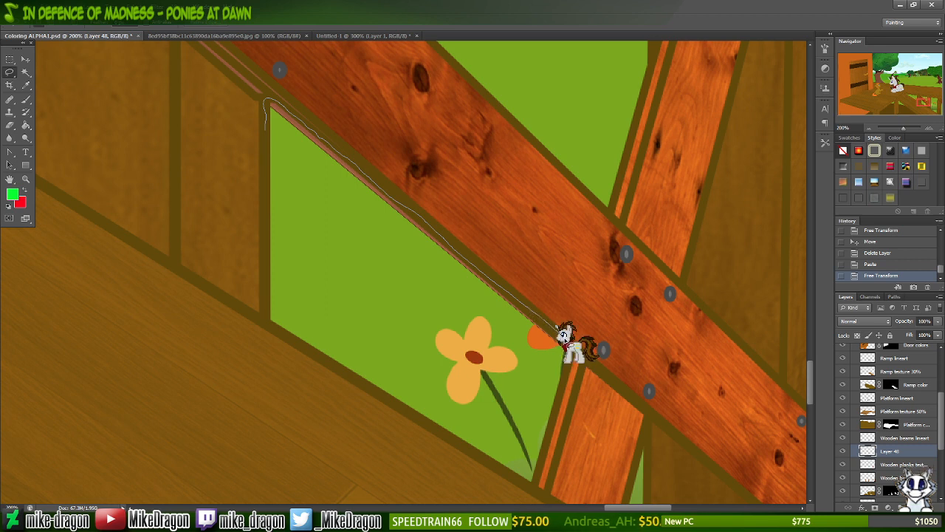
pyautogui.moveTo(591, 366); pyautogui.dragTo(646, 412)
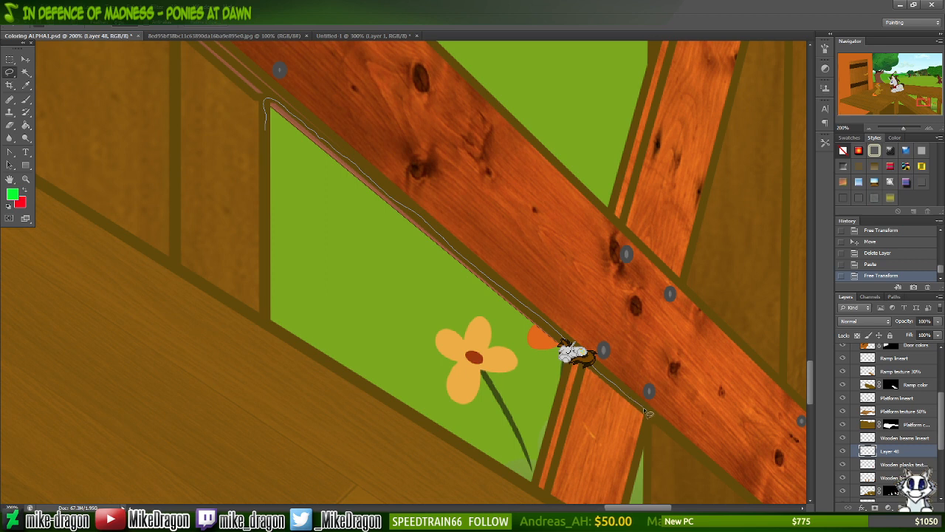
pyautogui.moveTo(713, 467); pyautogui.dragTo(734, 484)
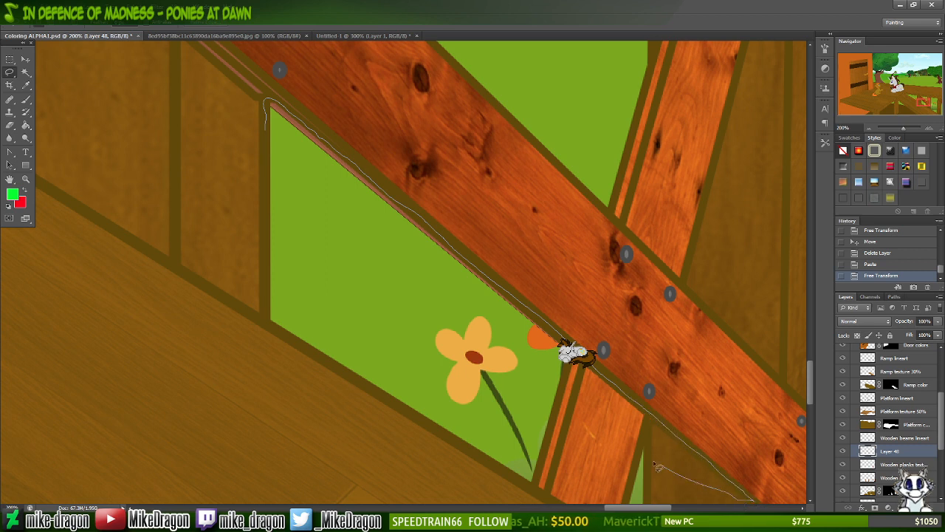
pyautogui.moveTo(267, 129); pyautogui.dragTo(266, 127)
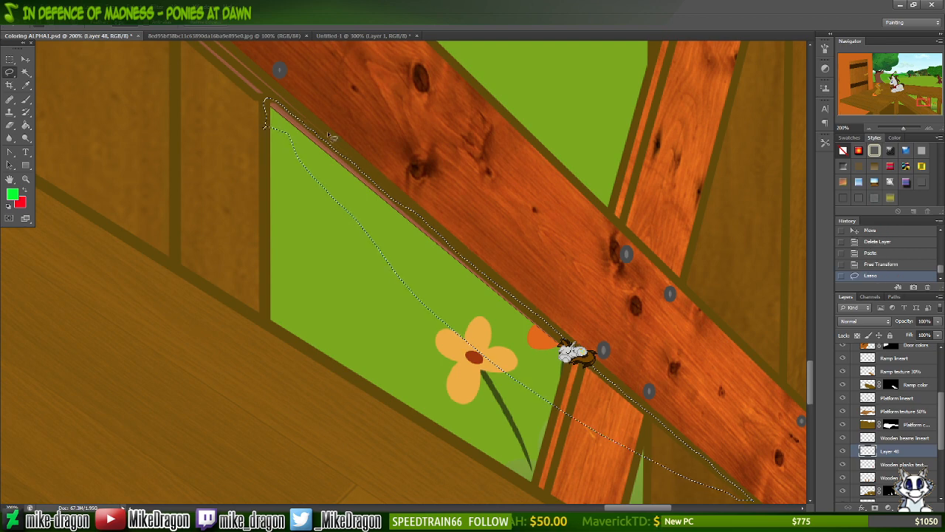
pyautogui.press('Delete')
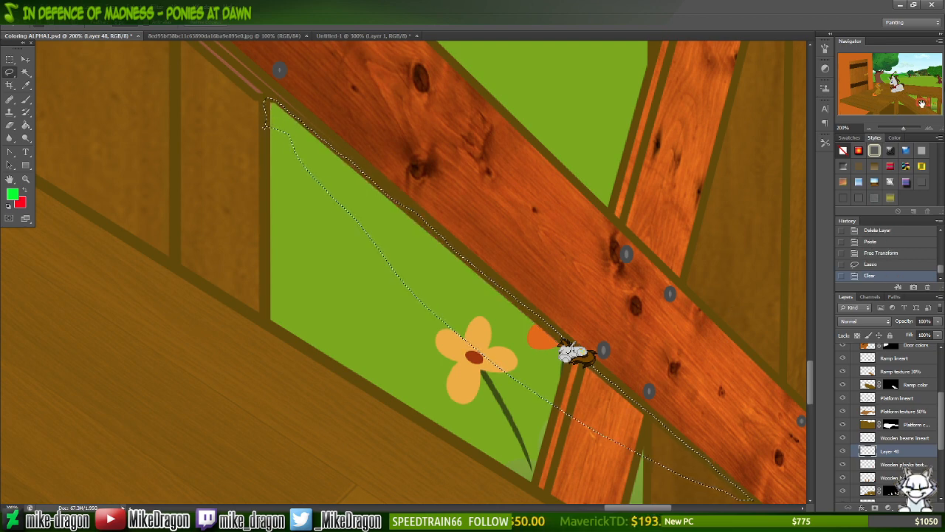
# - Lasso and delete the leftover texture along the underside of the brace's bottom end, and clear the selection
pyautogui.moveTo(922, 103); pyautogui.dragTo(930, 107)
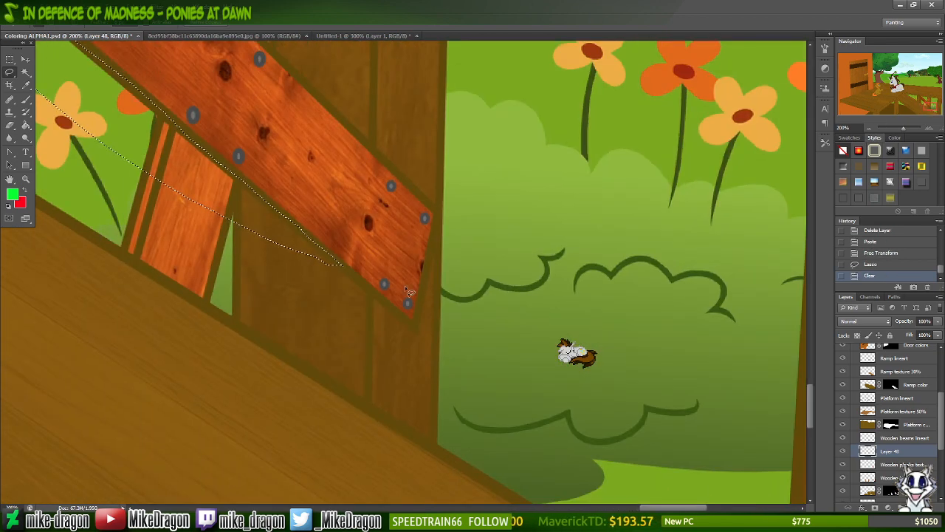
pyautogui.moveTo(412, 344); pyautogui.dragTo(400, 318)
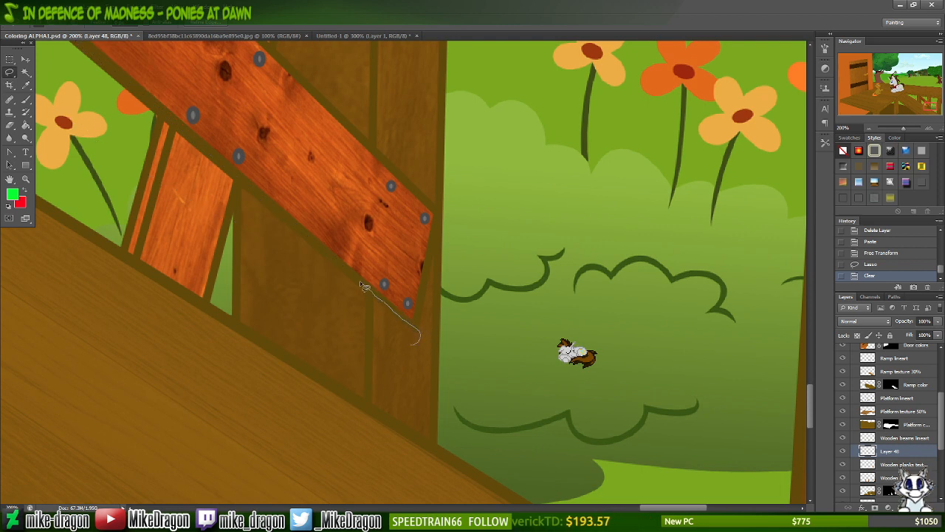
pyautogui.moveTo(362, 284); pyautogui.dragTo(345, 269)
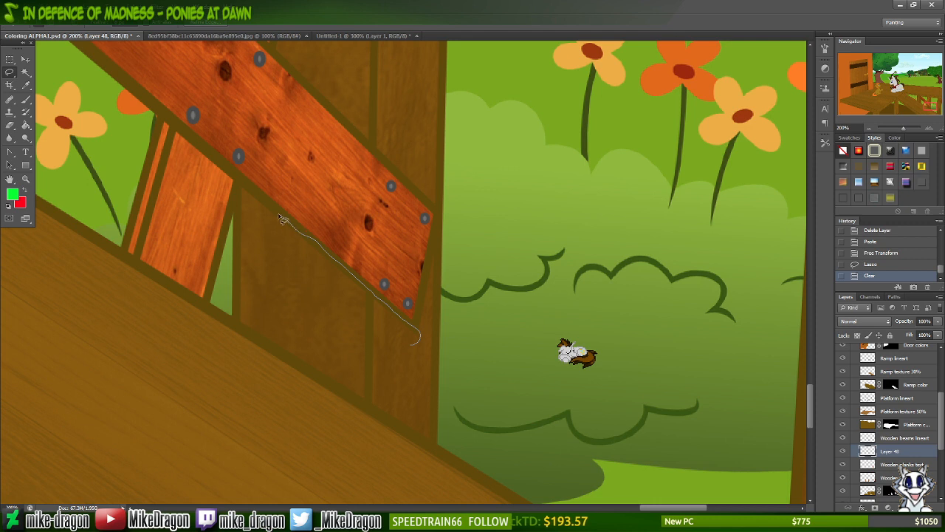
pyautogui.moveTo(431, 330); pyautogui.dragTo(429, 307)
pyautogui.press('Delete')
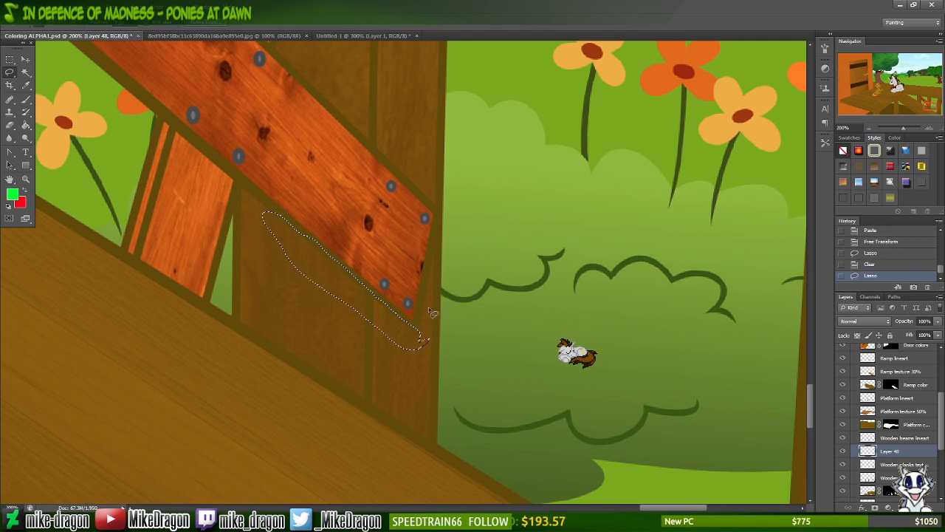
pyautogui.hotkey('ctrl', 'd')
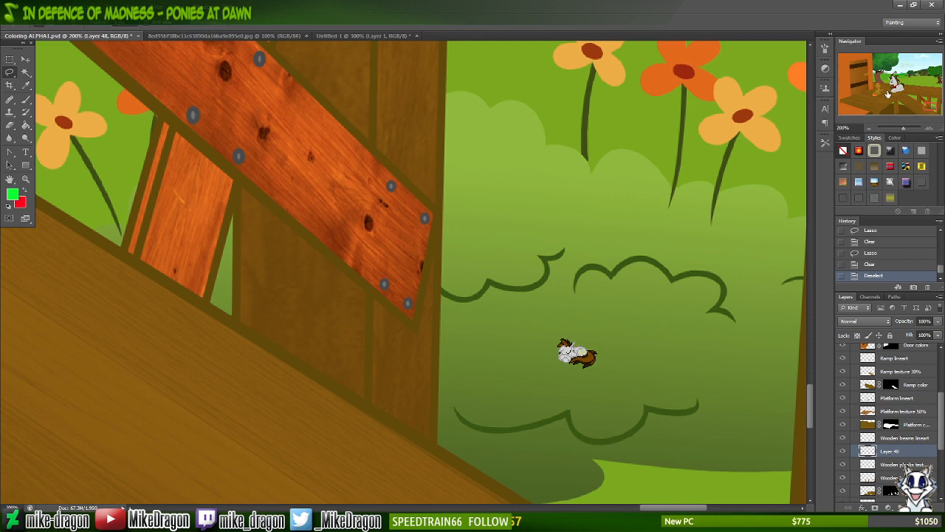
# - Merge the strip layer down into the wooden planks texture layer and set that layer's opacity to 30%
pyautogui.moveTo(927, 105); pyautogui.dragTo(920, 99)
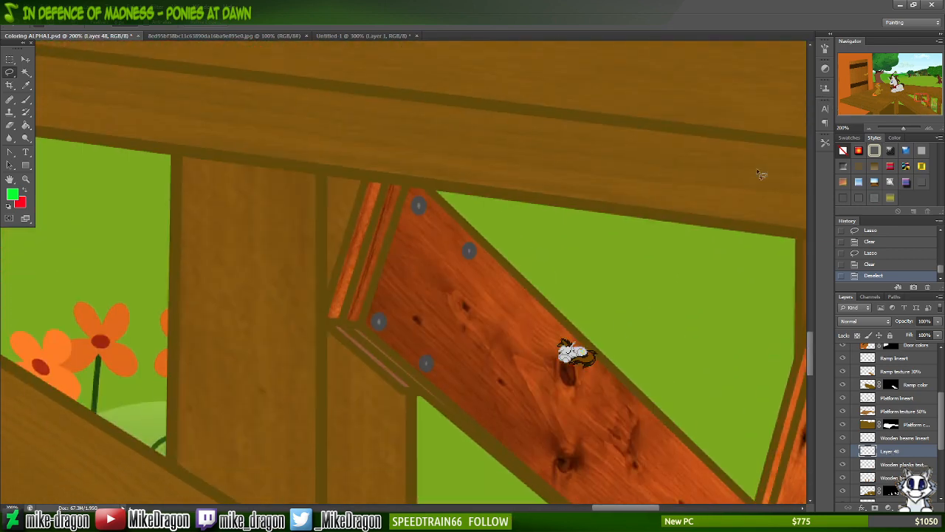
pyautogui.rightClick(886, 451)
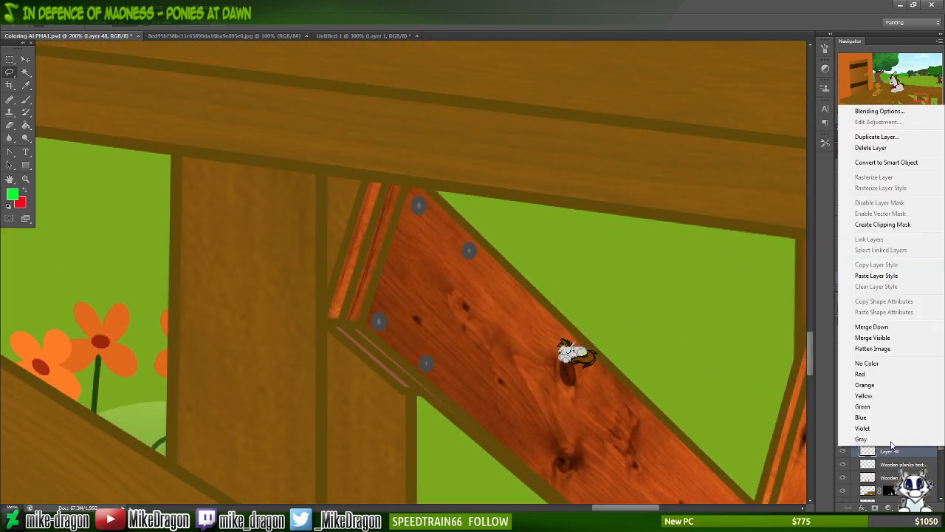
pyautogui.click(873, 327)
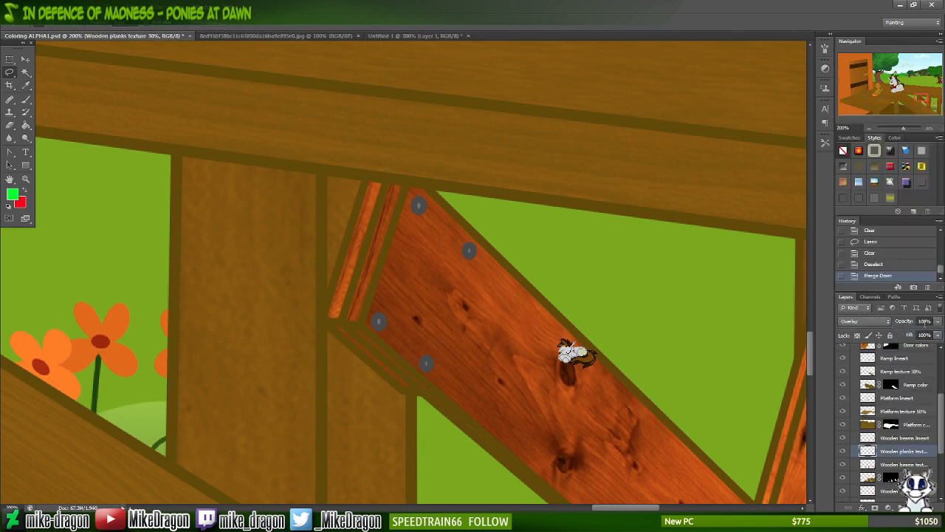
pyautogui.write('30')
pyautogui.press('Return')
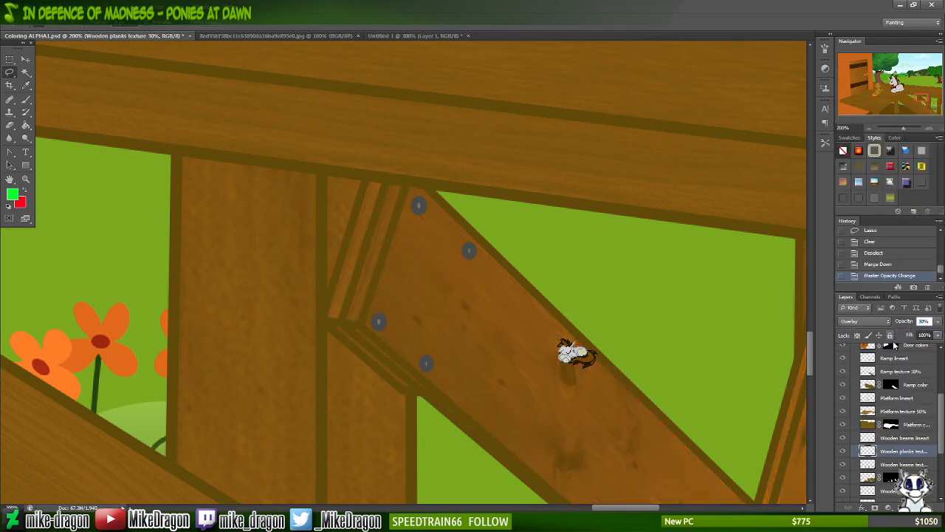
# - Try shifting the wooden planks texture layer away from the braces, and undo the move
pyautogui.hotkey('ctrl', '-')
pyautogui.hotkey('ctrl', '-')
pyautogui.hotkey('ctrl', '-')
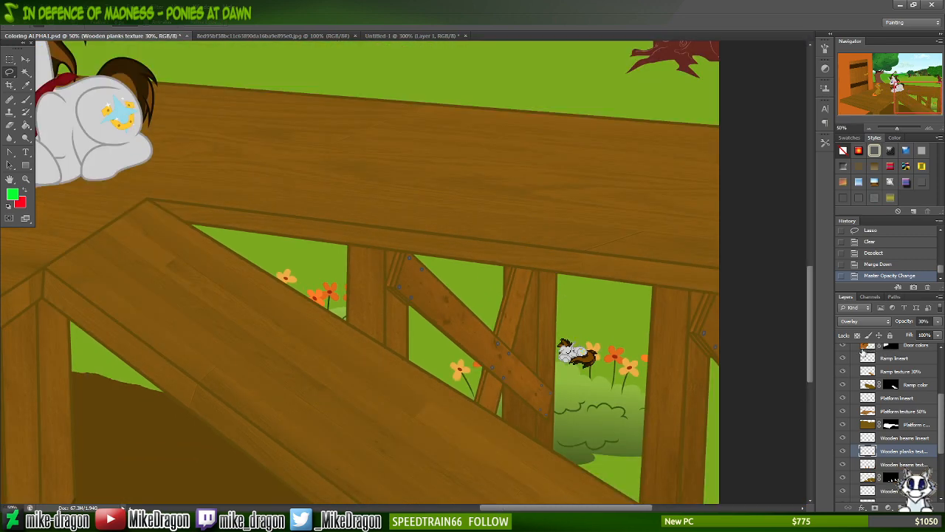
pyautogui.hotkey('ctrl', '+')
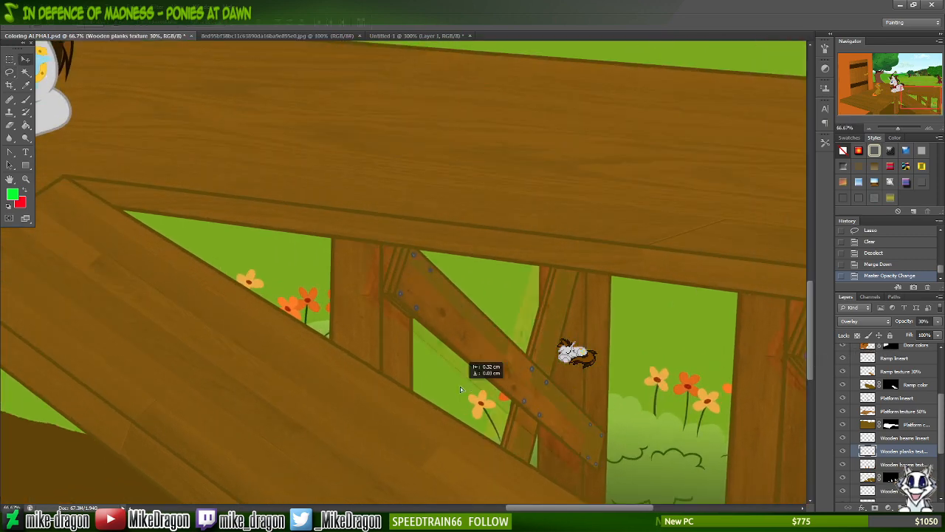
pyautogui.moveTo(461, 390); pyautogui.dragTo(555, 316)
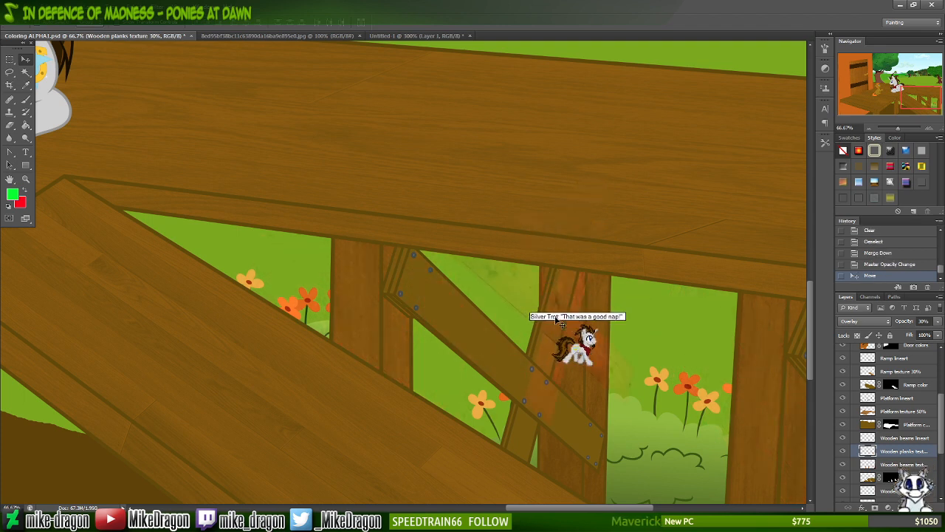
pyautogui.hotkey('ctrl', 'z')
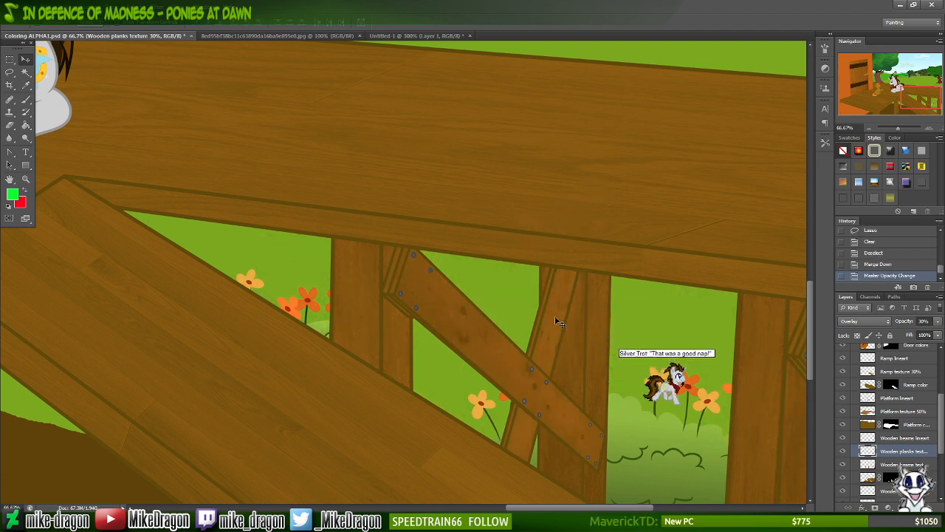
# - Save the scene document with the finished plank textures
pyautogui.scroll(-1, 556, 319)
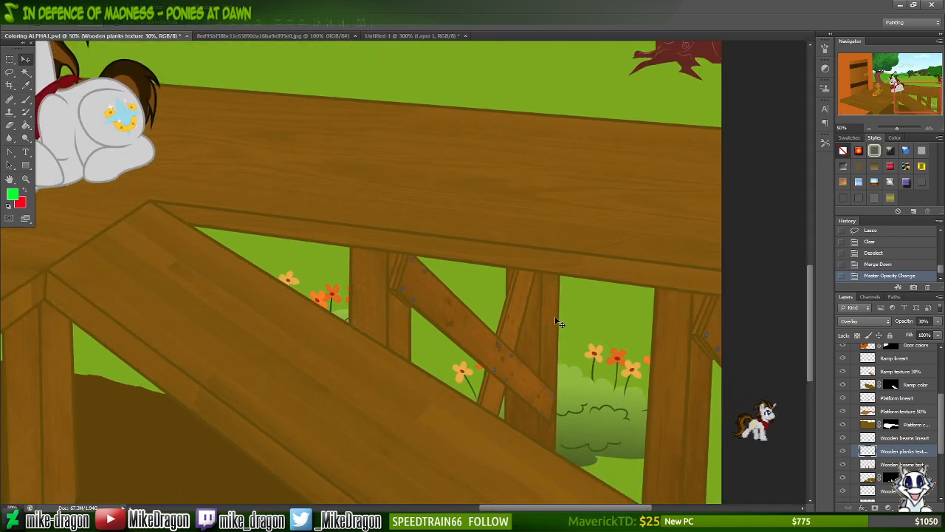
pyautogui.scroll(-1, 559, 323)
pyautogui.hotkey('ctrl', 's')
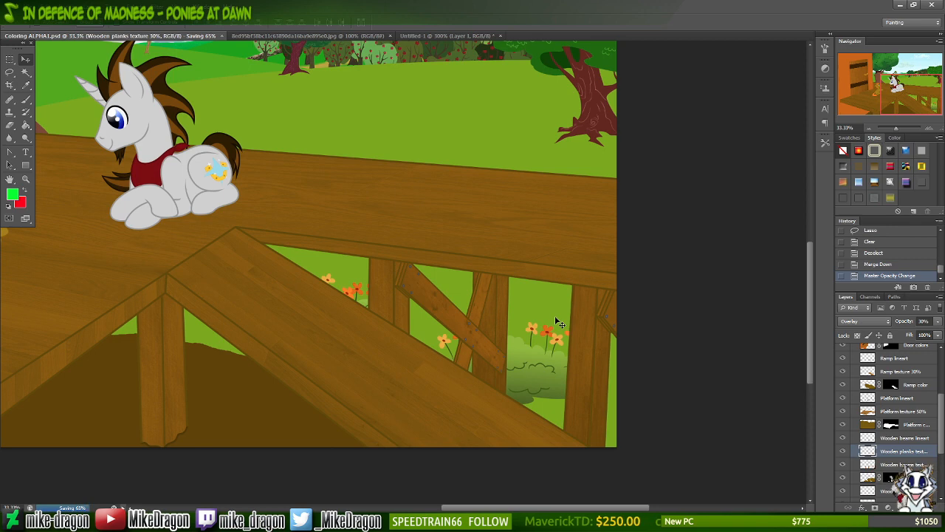
# - Examine the door, house wall, platform, ramp and braces across the whole scene
pyautogui.moveTo(922, 105)
pyautogui.mouseDown()
pyautogui.moveTo(903, 100)
pyautogui.moveTo(913, 104)
pyautogui.mouseUp()
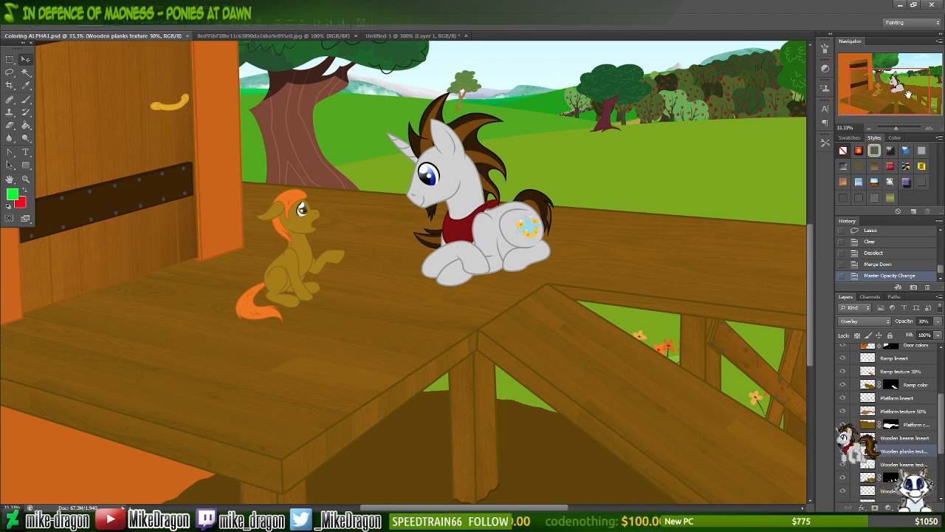
pyautogui.moveTo(893, 98); pyautogui.dragTo(883, 93)
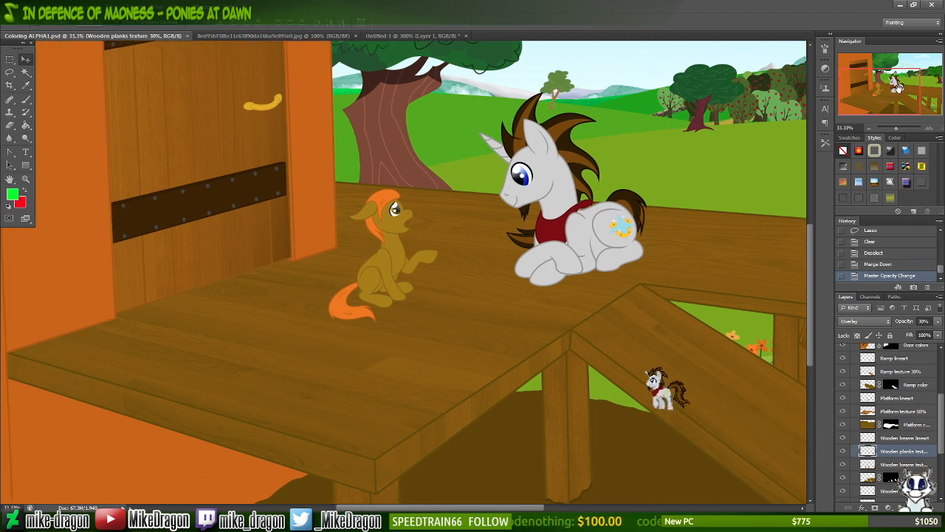
pyautogui.moveTo(884, 94); pyautogui.dragTo(857, 94)
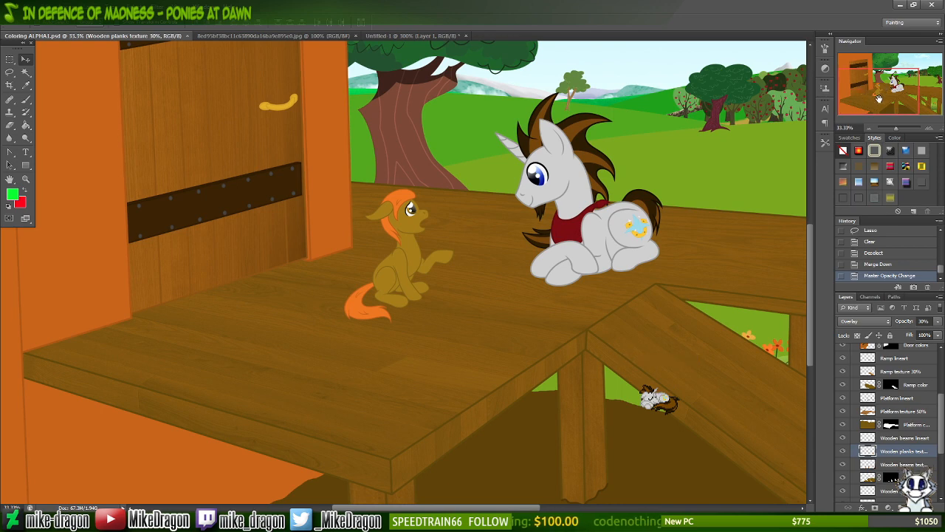
pyautogui.moveTo(879, 98); pyautogui.dragTo(921, 104)
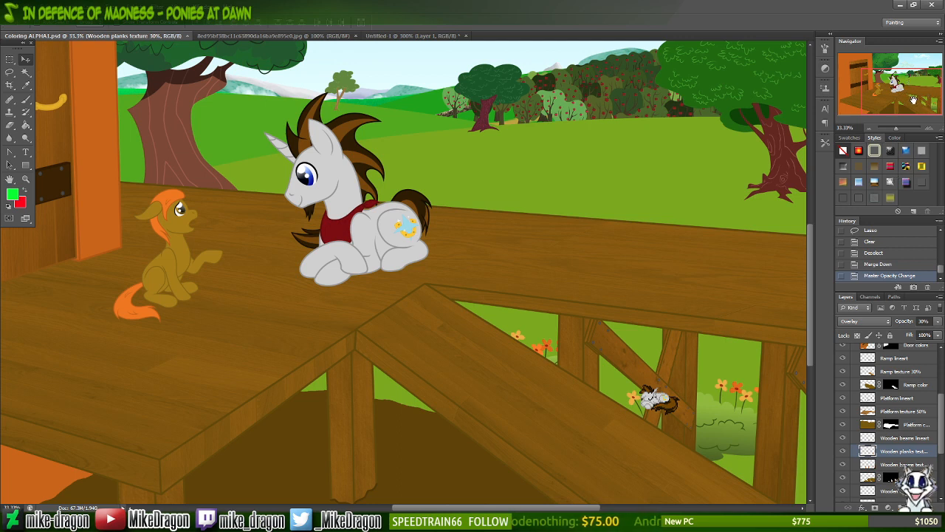
pyautogui.moveTo(907, 105); pyautogui.dragTo(868, 96)
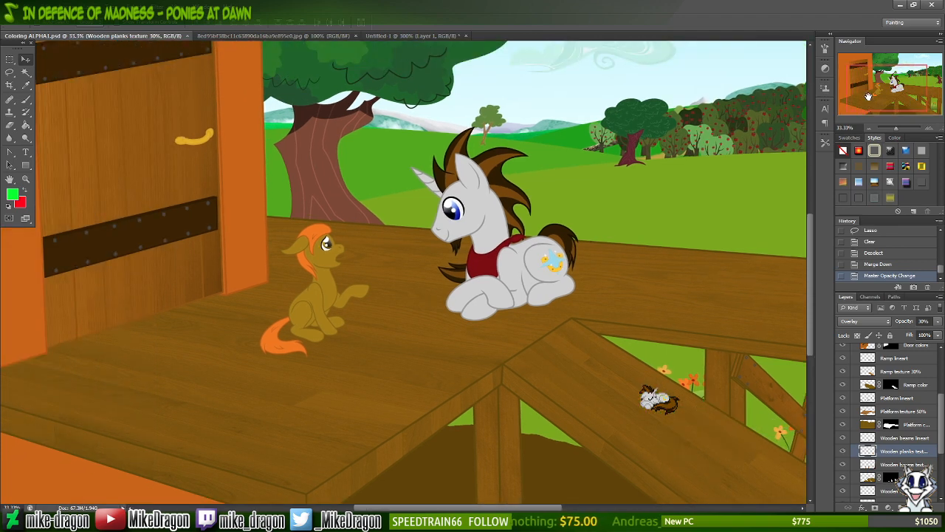
pyautogui.hotkey('ctrl', '0')
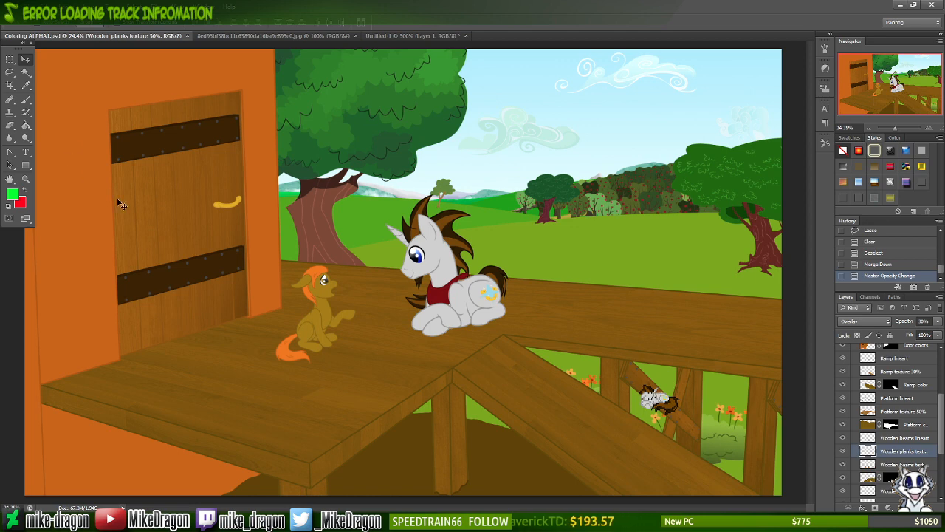
# - Switch to the browser, close the wooden plank picture and search the images for "Wall texture"
pyautogui.click(164, 523)
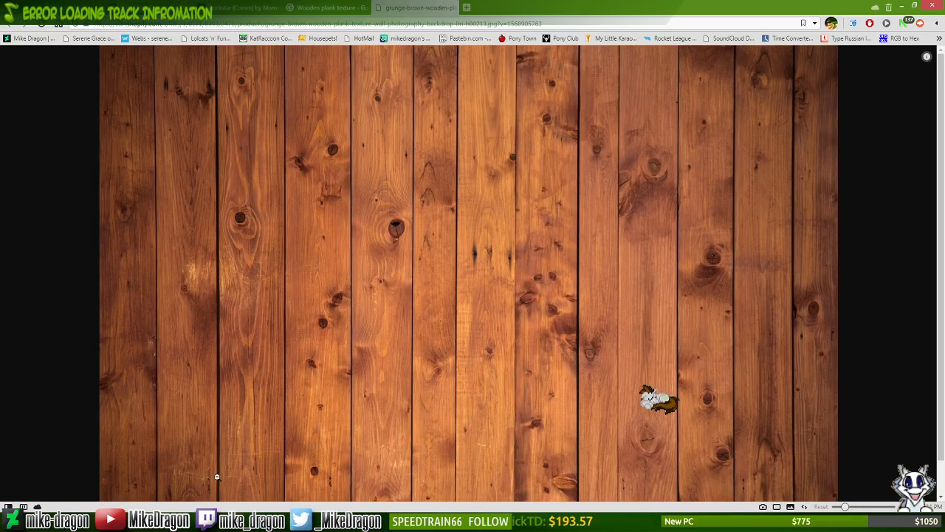
pyautogui.hotkey('ctrl', 'w')
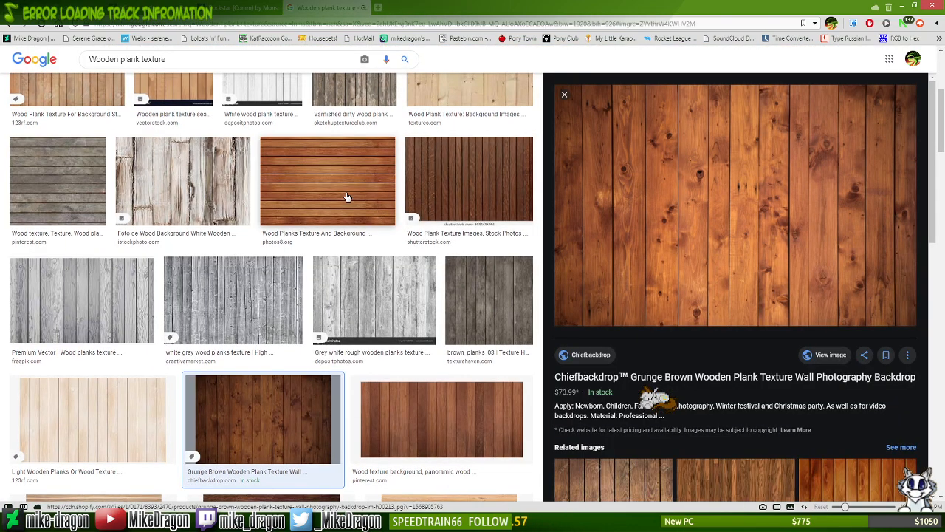
pyautogui.scroll(4, 318, 198)
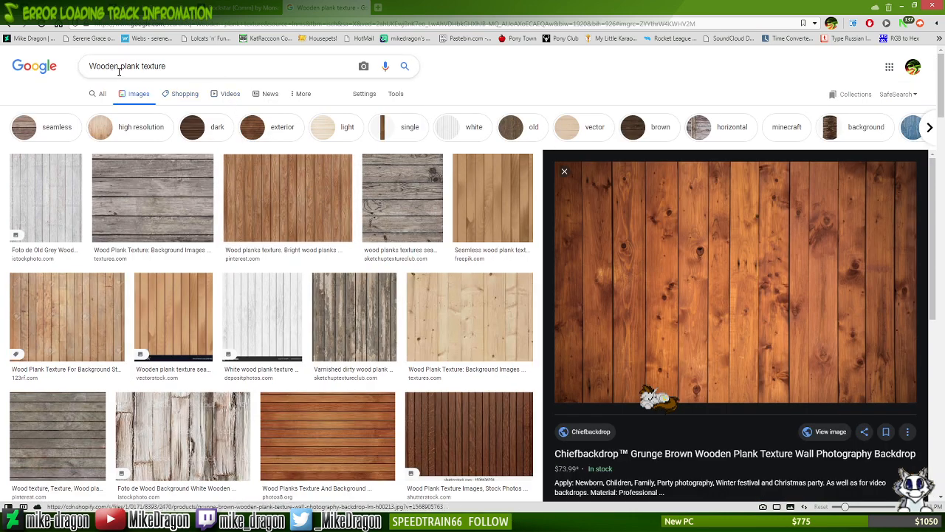
pyautogui.moveTo(139, 63); pyautogui.dragTo(28, 66)
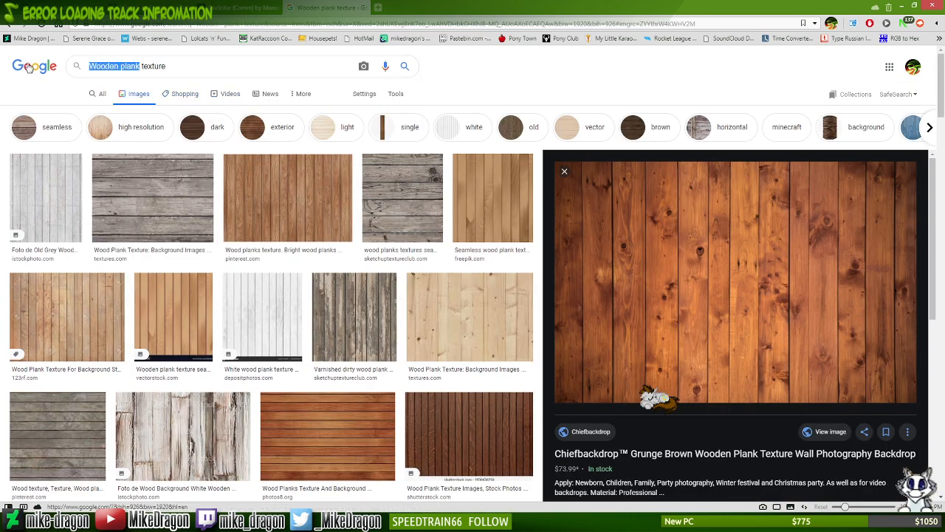
pyautogui.write('Wall texture')
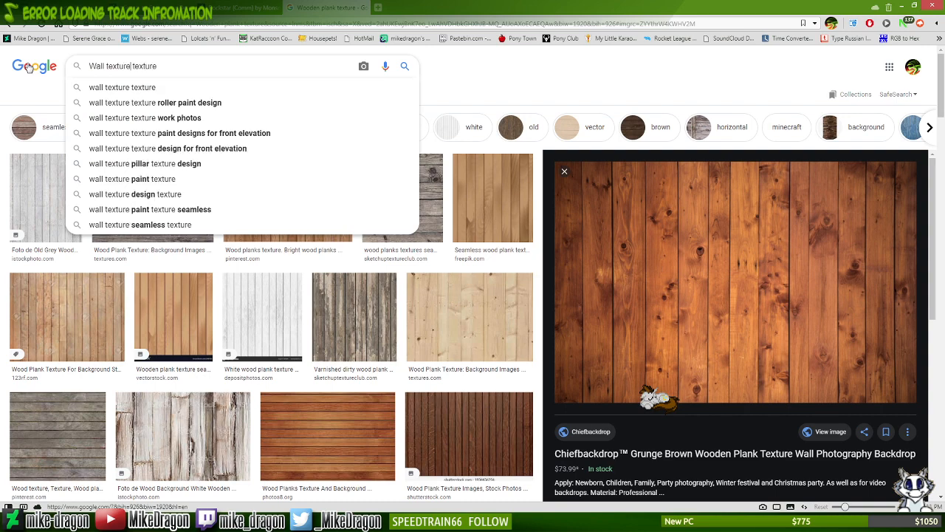
pyautogui.hotkey('ctrl', 'BackSpace')
pyautogui.press('Return')
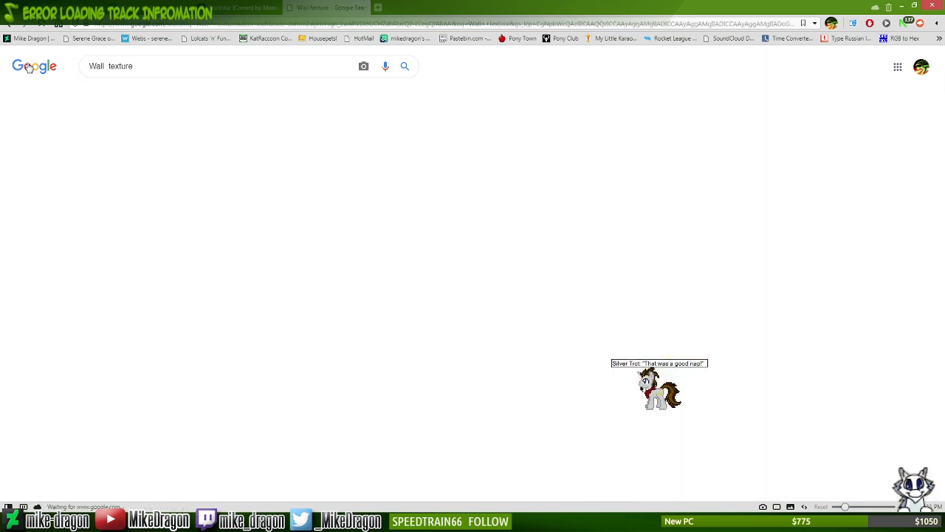
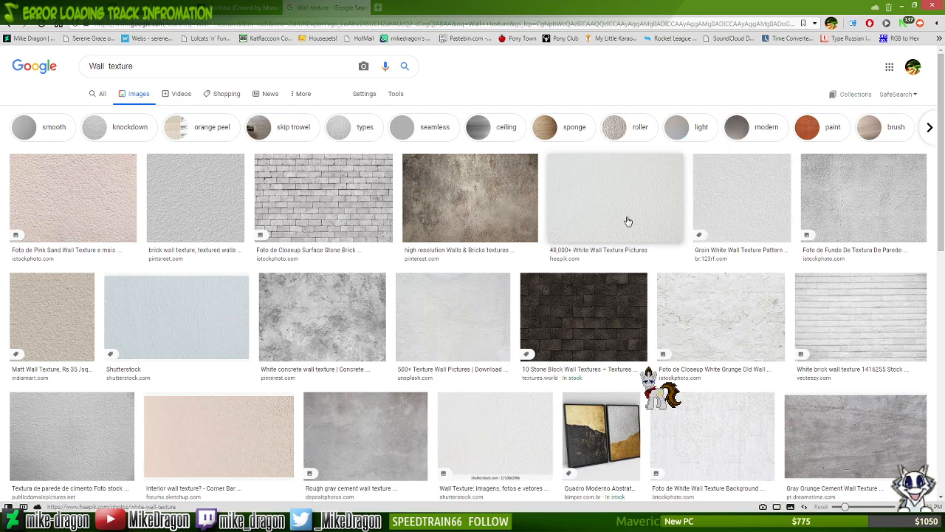
# - Browse the wall texture results and open Freepik's white wall texture picture at full size
pyautogui.scroll(-5, 628, 221)
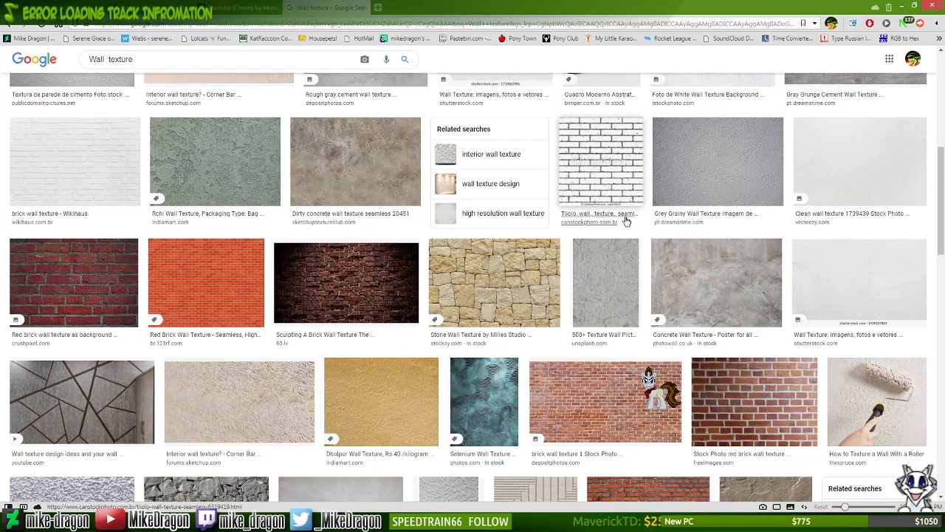
pyautogui.scroll(5, 626, 222)
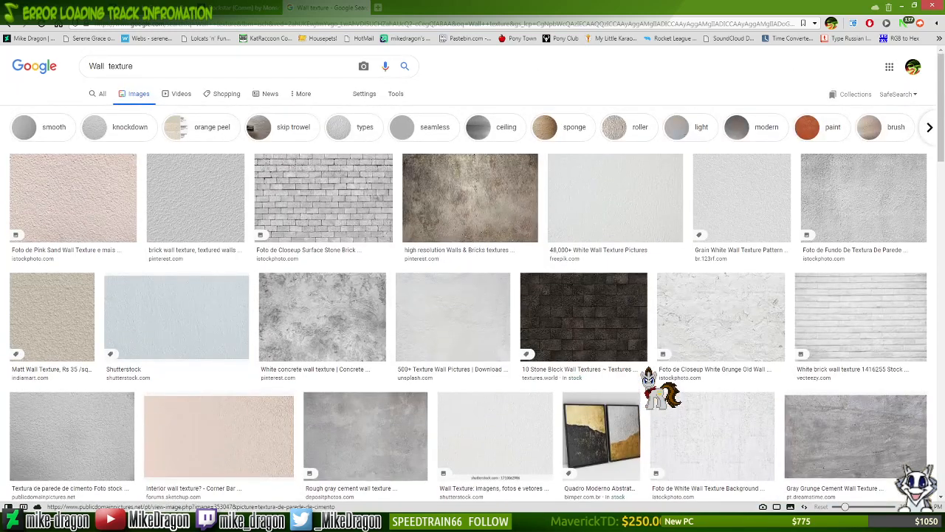
pyautogui.click(439, 281)
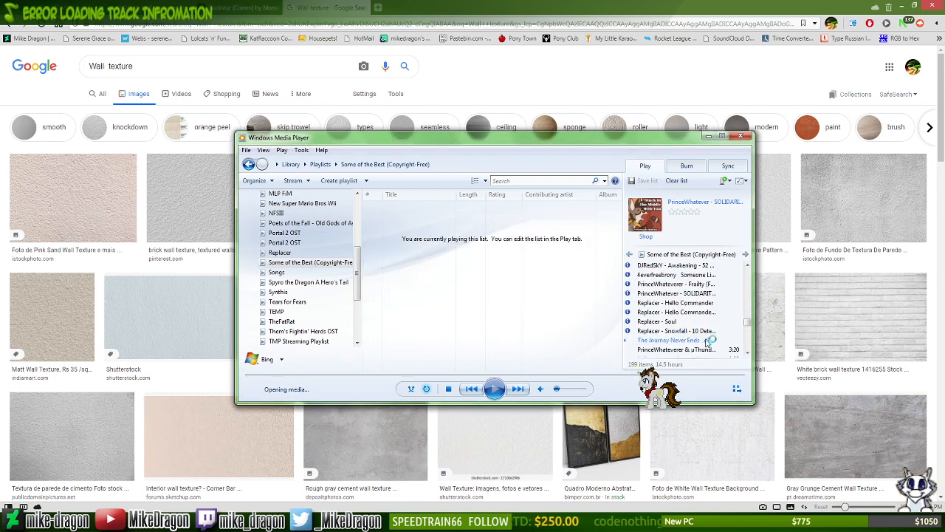
pyautogui.click(708, 136)
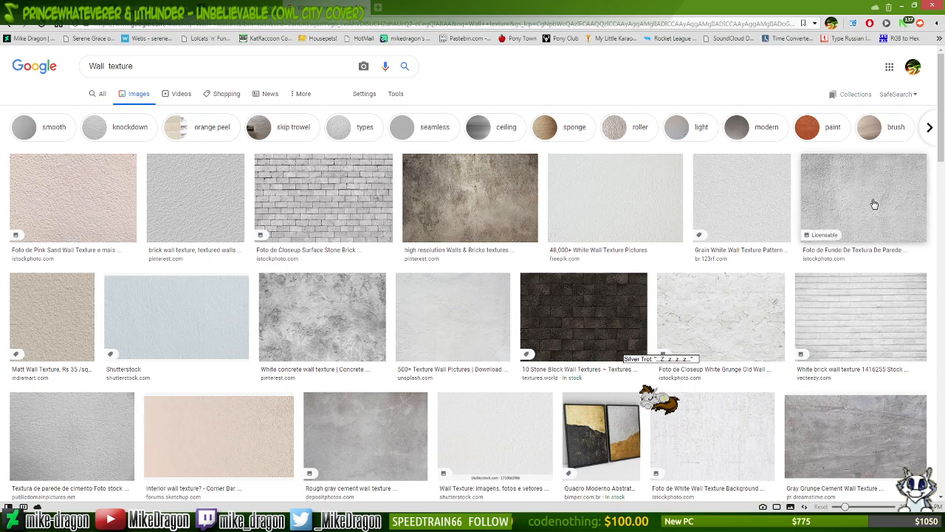
pyautogui.click(644, 194)
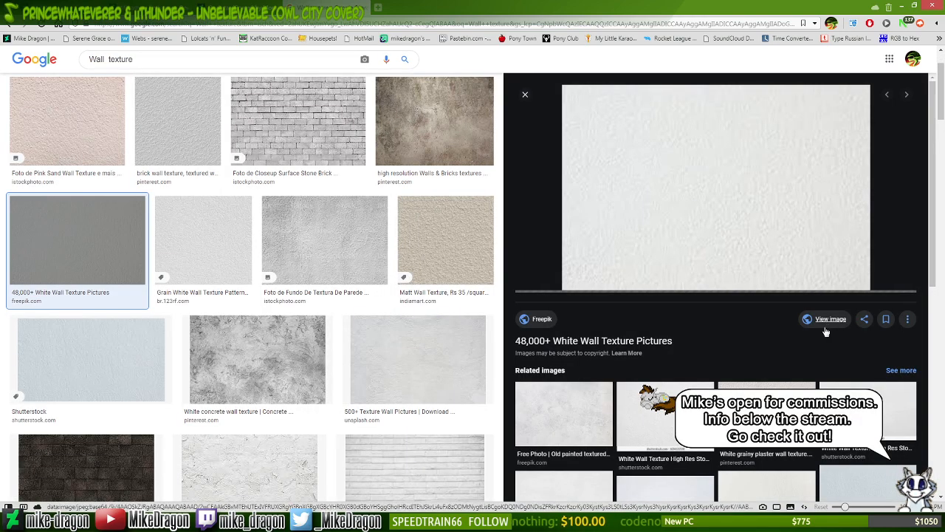
pyautogui.click(831, 322)
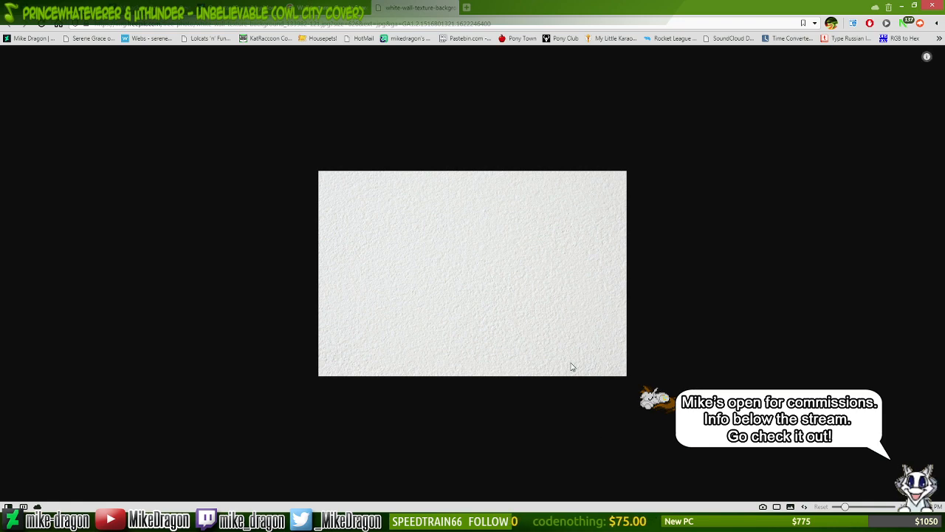
# - Return to Photoshop, check what the Door colors layer covers by hiding and showing it, and compare the scene with the wall texture picture
pyautogui.hotkey('alt', 'Tab')
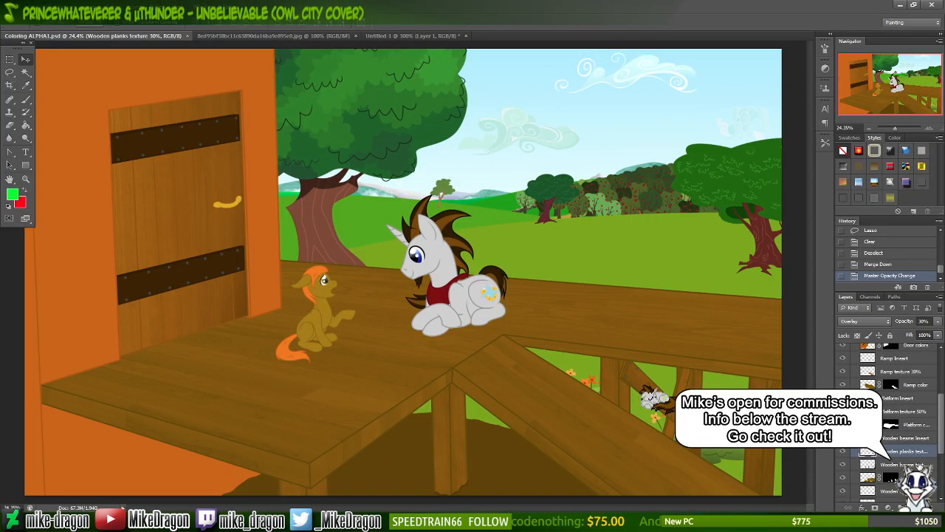
pyautogui.scroll(2, 878, 379)
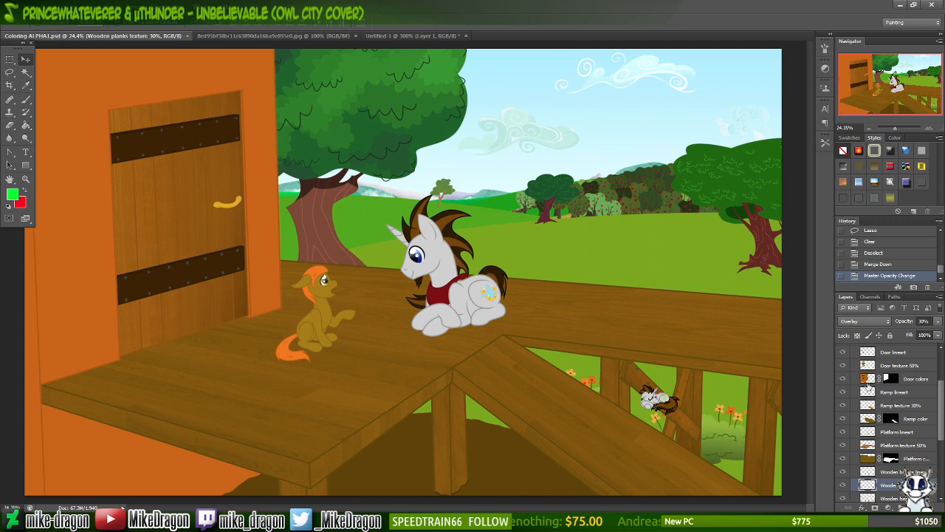
pyautogui.click(877, 379)
pyautogui.click(844, 380)
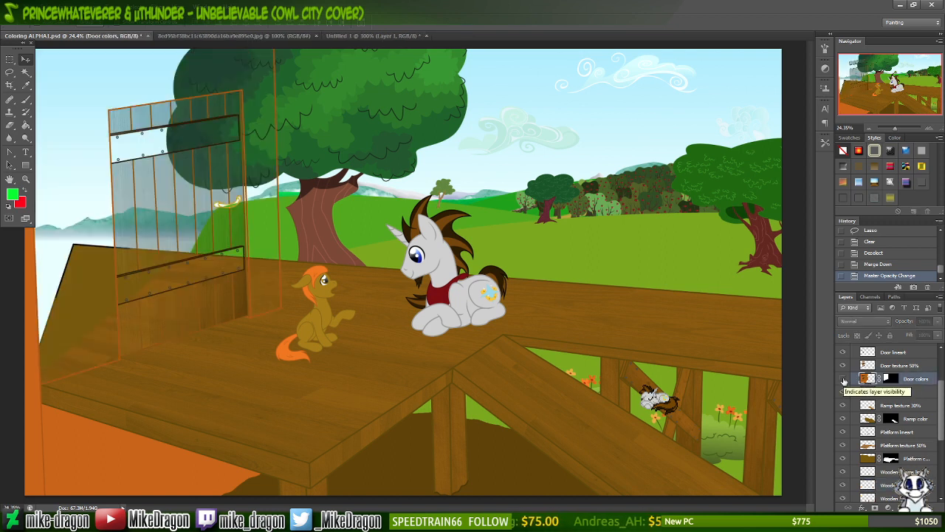
pyautogui.click(844, 379)
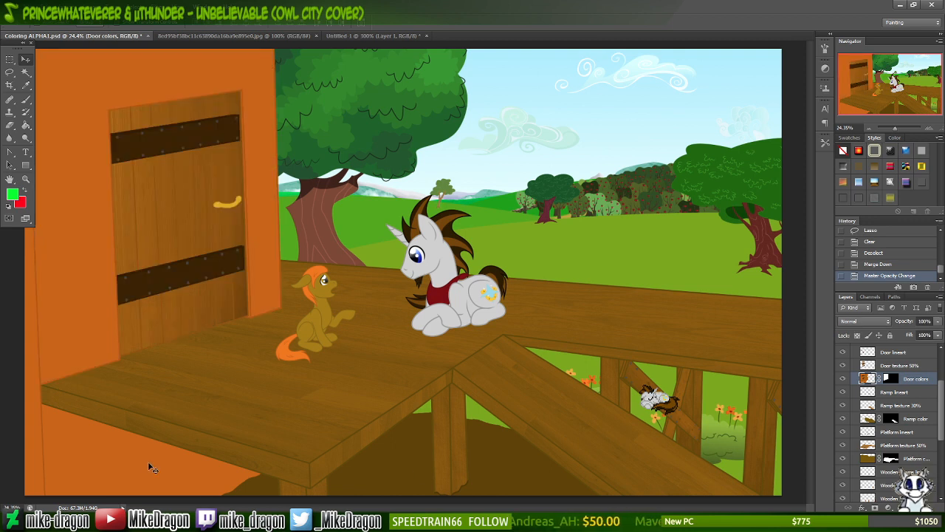
pyautogui.hotkey('alt', 'Tab')
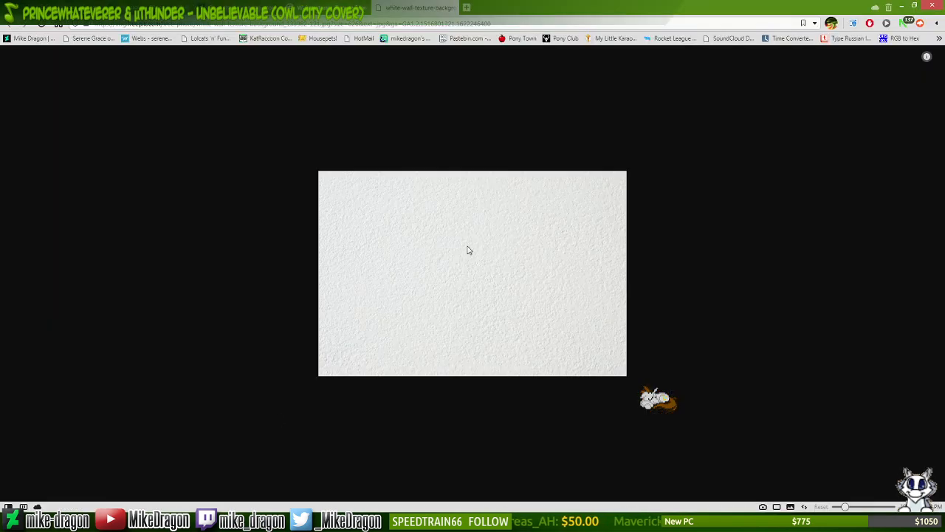
pyautogui.hotkey('alt', 'Tab')
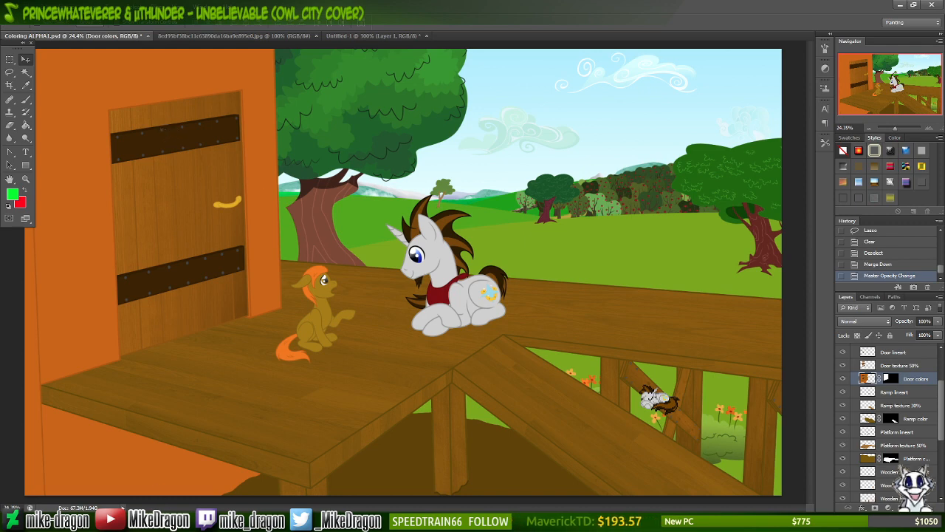
# - Switch to the browser and copy the white wall texture image to the clipboard
pyautogui.hotkey('alt', 'Tab')
pyautogui.rightClick(435, 215)
pyautogui.click(480, 293)
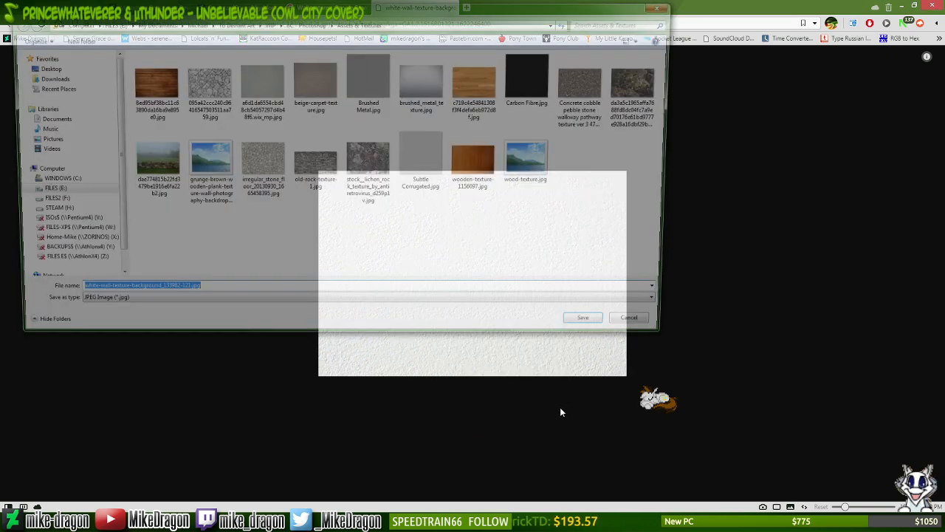
pyautogui.press('Escape')
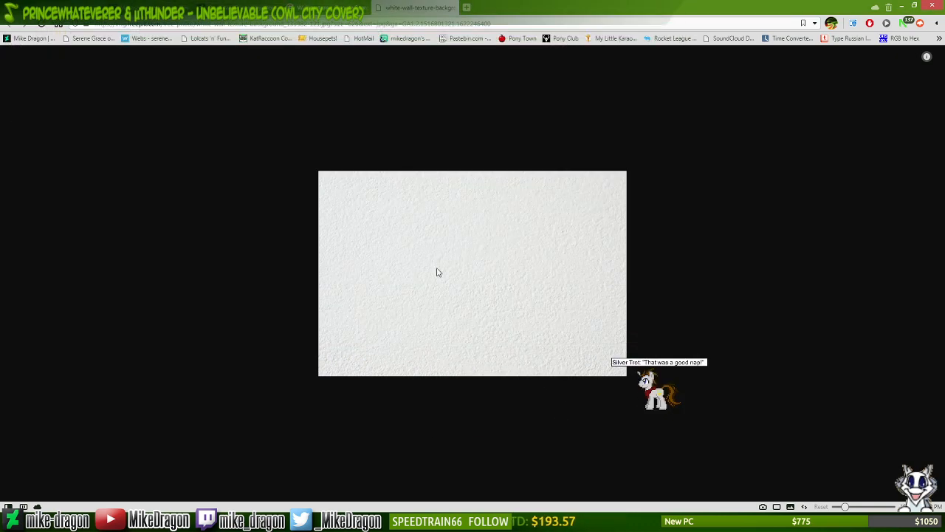
pyautogui.rightClick(443, 265)
pyautogui.click(461, 354)
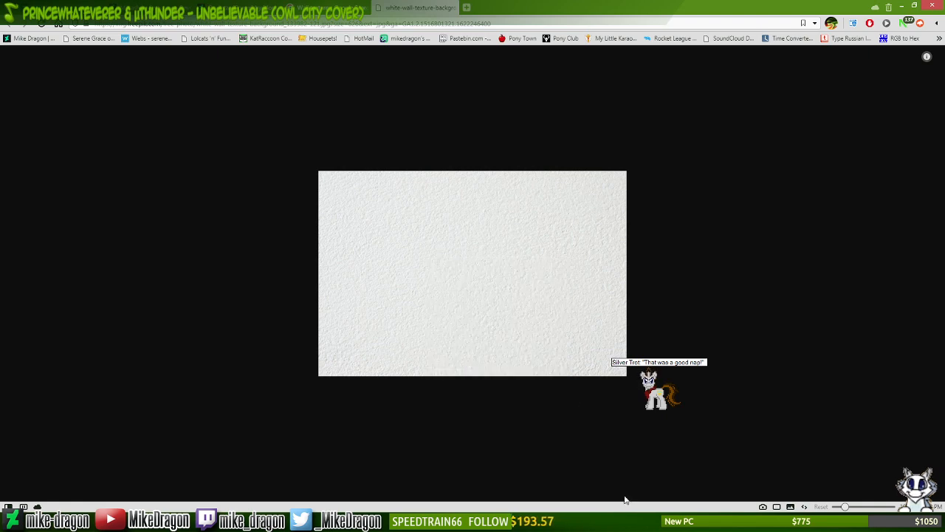
# - Back in Photoshop, select the lower wall color layer in the Structure group and check its area by hiding and showing it
pyautogui.hotkey('alt', 'Tab')
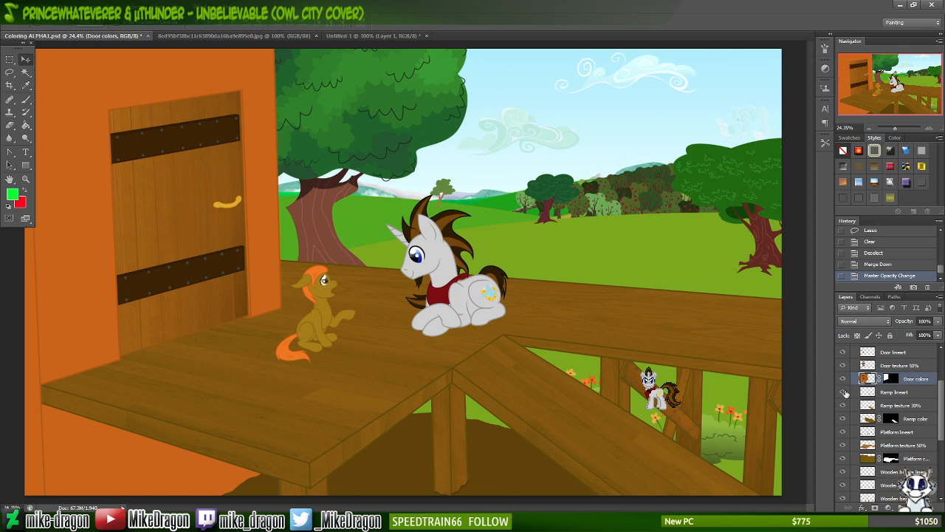
pyautogui.scroll(2, 861, 374)
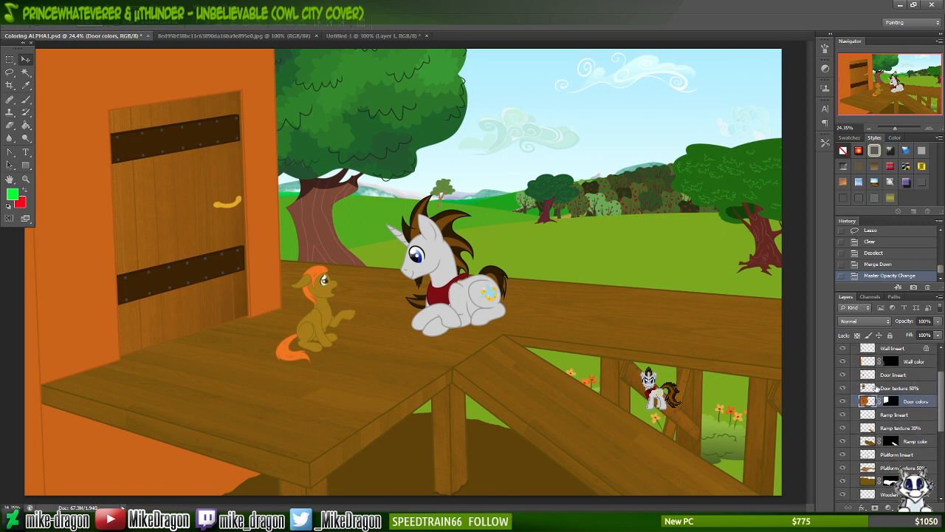
pyautogui.scroll(2, 859, 364)
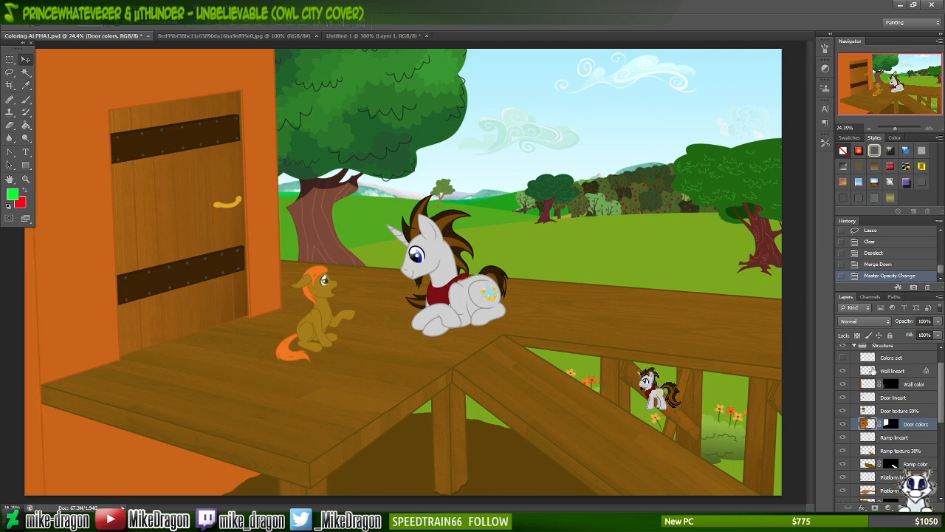
pyautogui.click(866, 371)
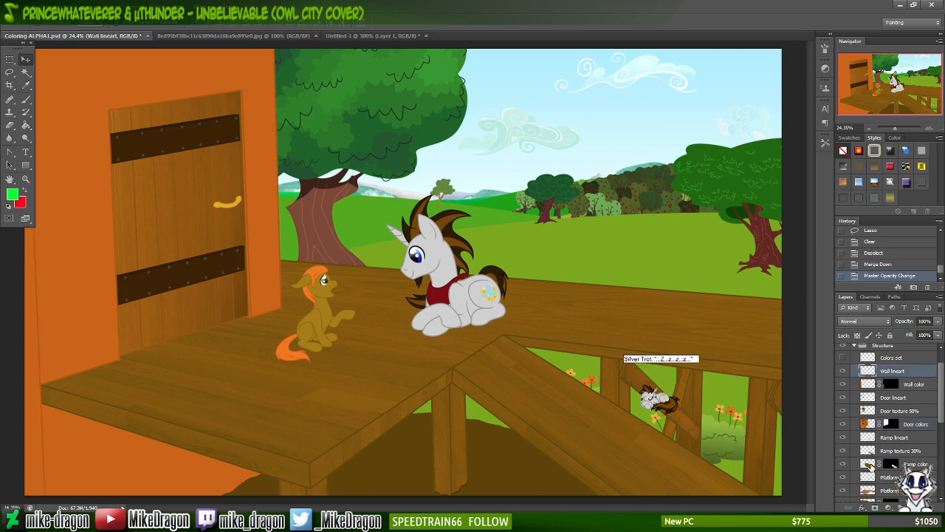
pyautogui.scroll(-4, 868, 424)
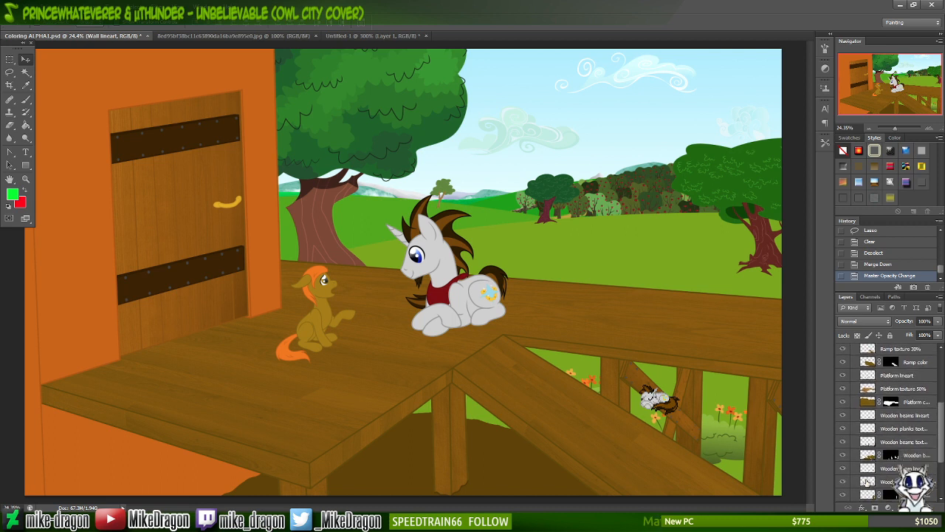
pyautogui.scroll(-2, 869, 472)
pyautogui.click(868, 477)
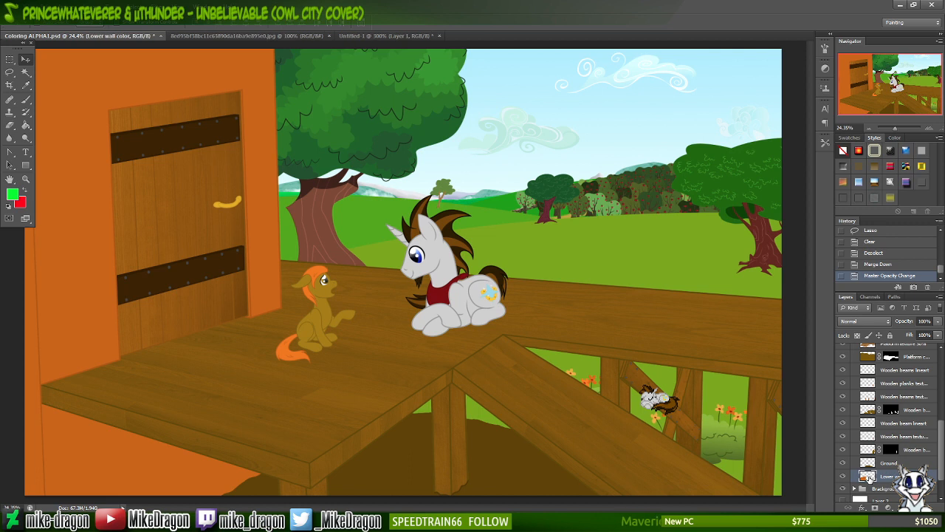
pyautogui.click(842, 477)
pyautogui.click(843, 478)
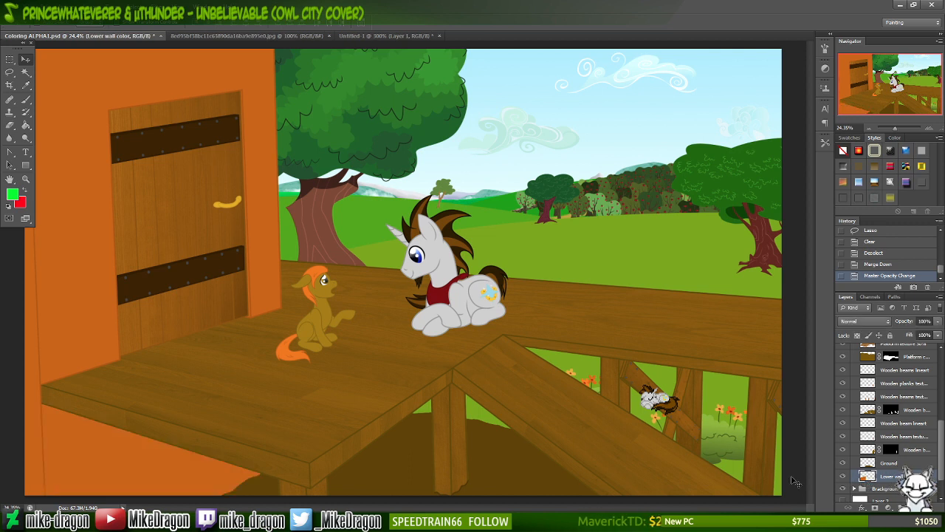
# - Paste the wall texture above the lower wall color layer, move it beneath the platform and scale it up across most of the scene
pyautogui.hotkey('ctrl', 'v')
pyautogui.moveTo(386, 254); pyautogui.dragTo(91, 460)
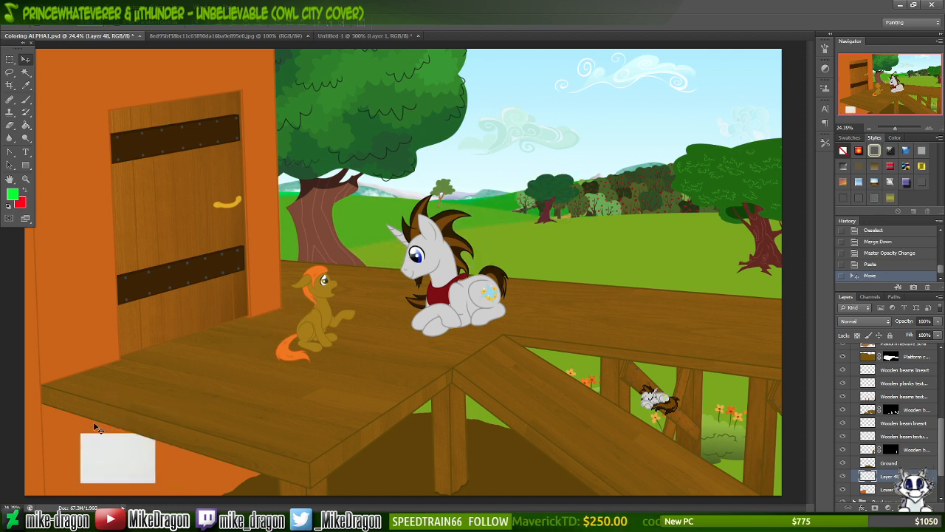
pyautogui.hotkey('ctrl', 't')
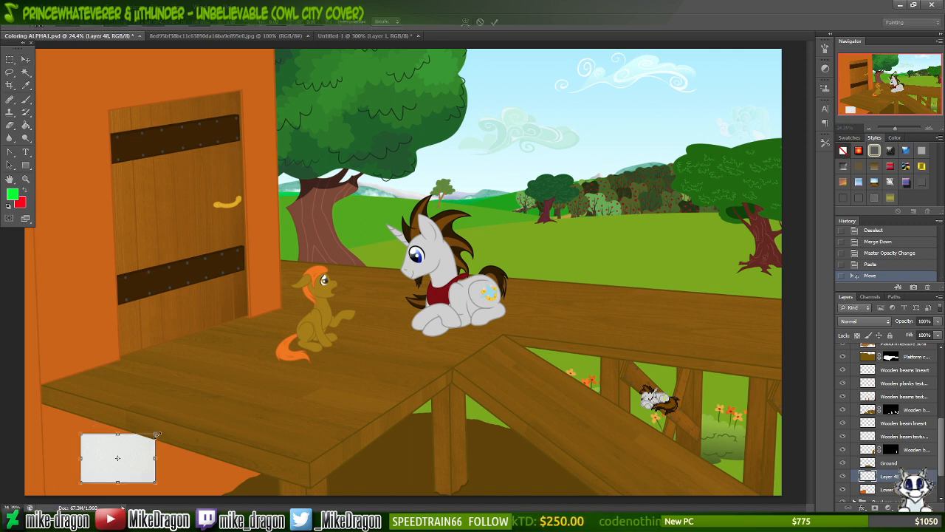
pyautogui.moveTo(173, 408); pyautogui.dragTo(767, 99)
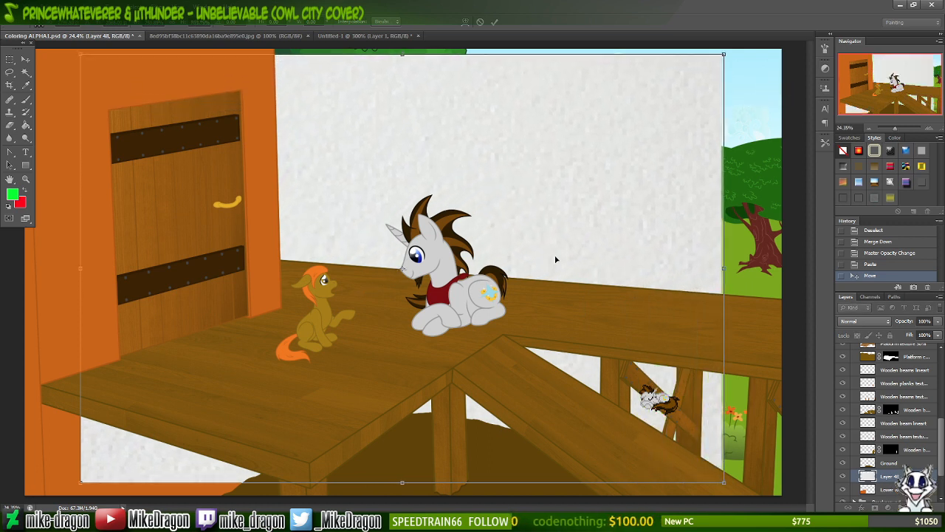
# - Rotate the wall texture a quarter turn and move it over the house wall, its edge near the wall's outer corner
pyautogui.hotkey('ctrl', '-')
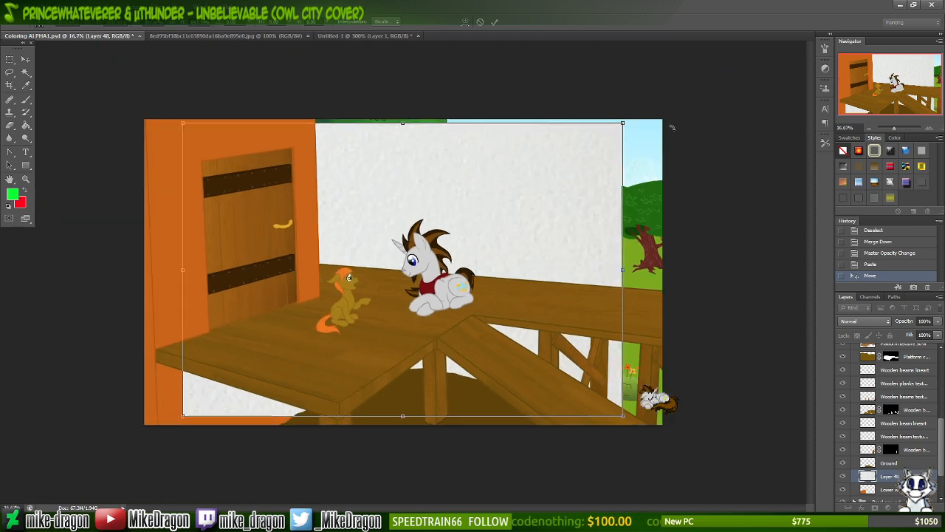
pyautogui.moveTo(660, 101); pyautogui.dragTo(508, 427)
pyautogui.moveTo(514, 208); pyautogui.dragTo(284, 214)
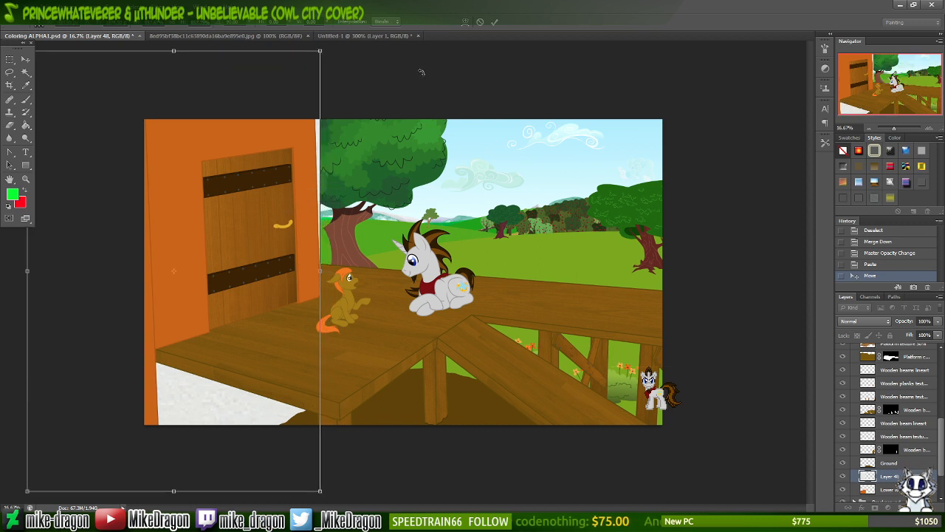
# - Tilt the wall texture slightly so its right edge runs along the outer corner of the house wall
pyautogui.moveTo(421, 71); pyautogui.dragTo(415, 63)
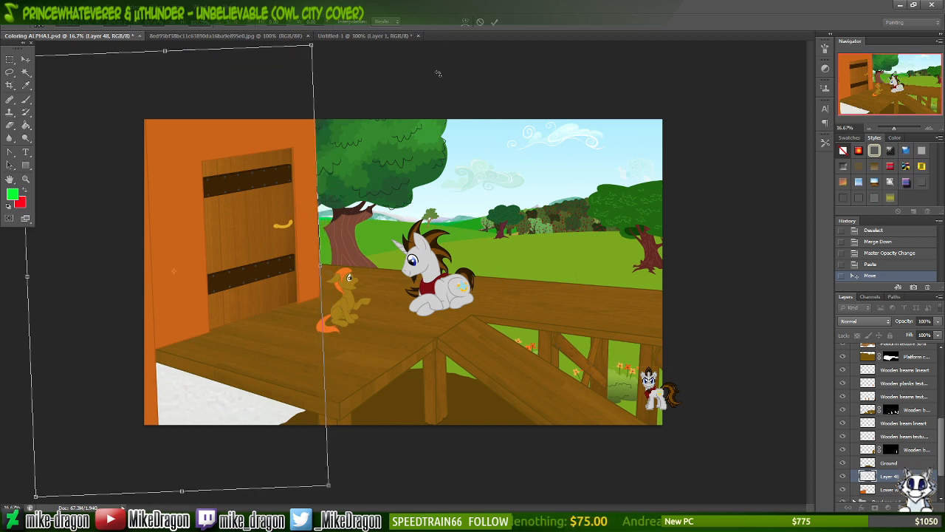
pyautogui.hotkey('ctrl', '+')
pyautogui.hotkey('ctrl', '+')
pyautogui.hotkey('ctrl', '+')
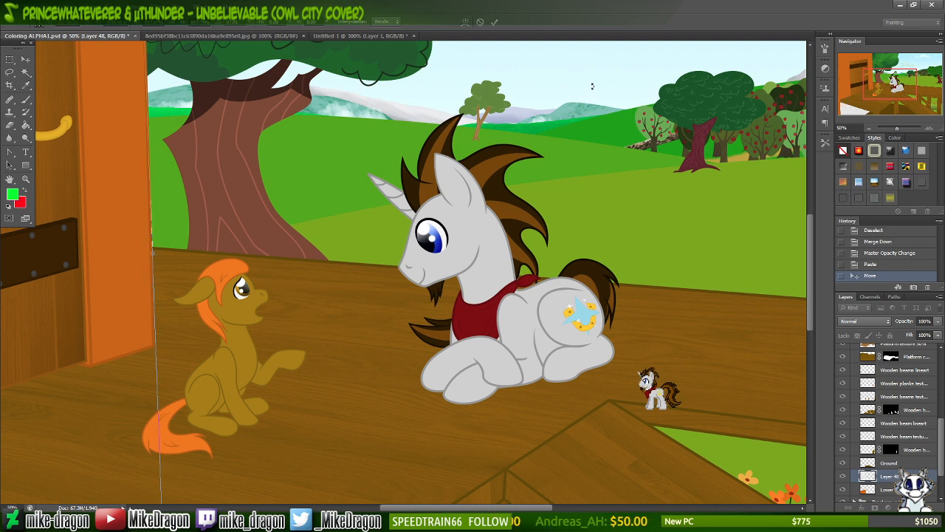
pyautogui.moveTo(592, 86); pyautogui.dragTo(604, 90)
pyautogui.moveTo(604, 91); pyautogui.dragTo(606, 97)
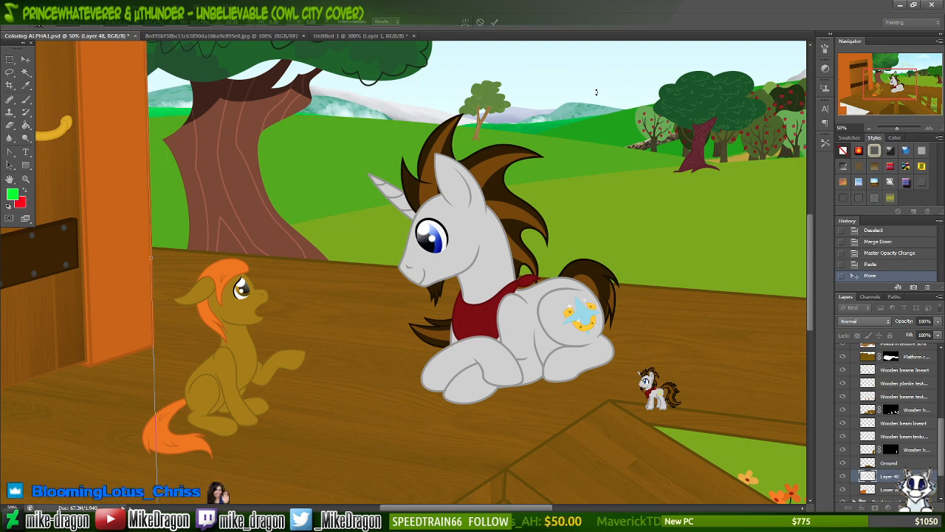
pyautogui.moveTo(887, 79); pyautogui.dragTo(873, 63)
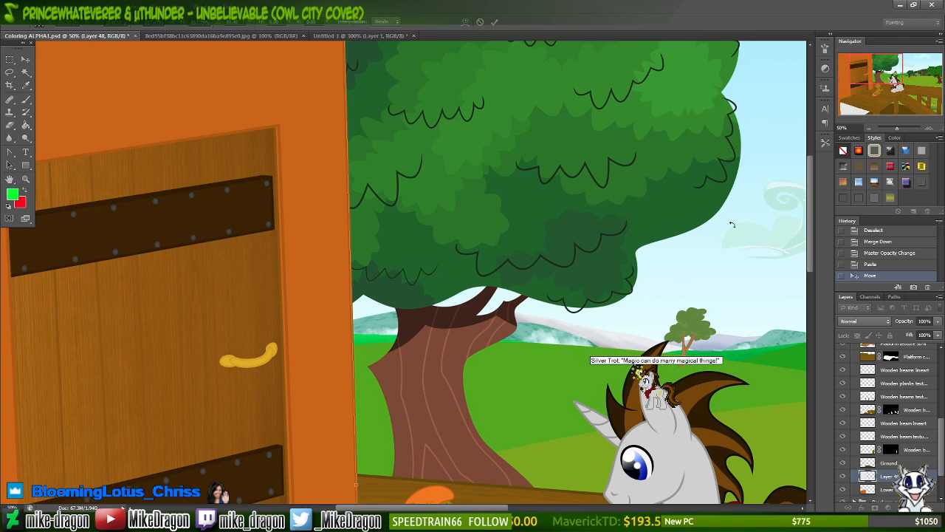
pyautogui.moveTo(813, 219); pyautogui.dragTo(801, 328)
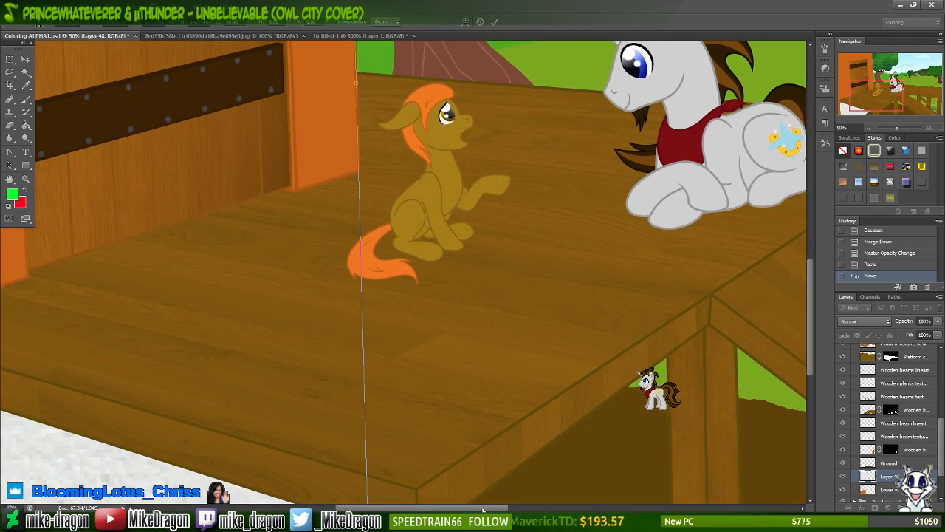
pyautogui.moveTo(483, 510); pyautogui.dragTo(381, 482)
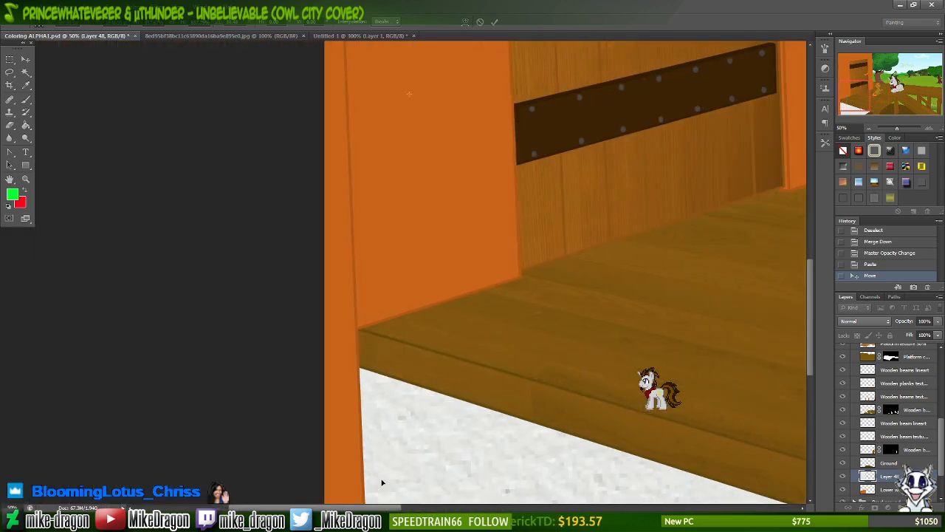
# - Scale the wall texture down from its lower and upper outer corners so it fits the house more closely
pyautogui.scroll(-3, 381, 482)
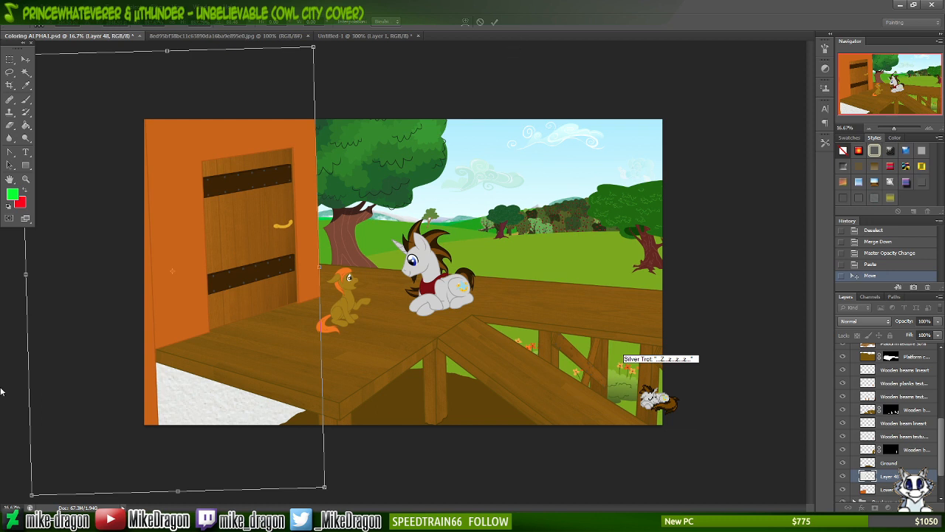
pyautogui.moveTo(33, 495); pyautogui.dragTo(92, 448)
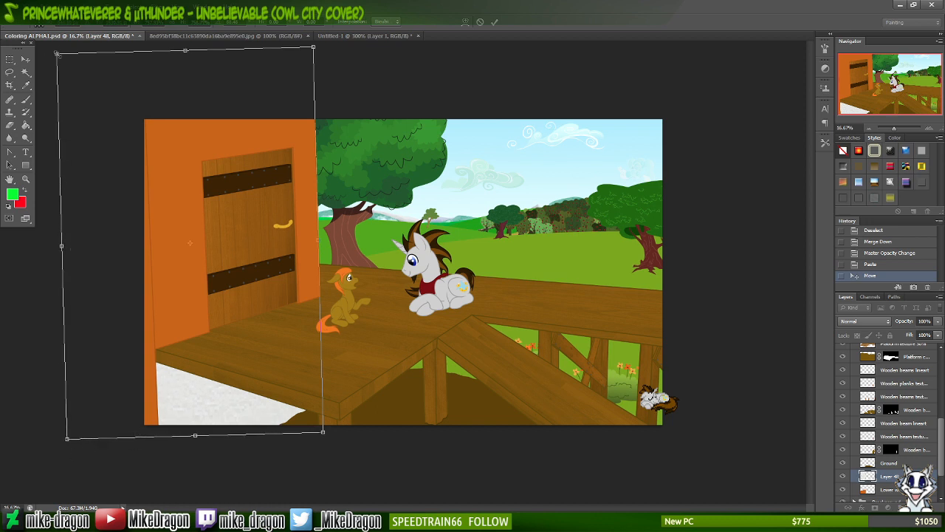
pyautogui.moveTo(59, 54); pyautogui.dragTo(94, 106)
# - Distort the texture's lower edge into perspective, raising its right corner and pulling its left corner inward and down
pyautogui.rightClick(202, 243)
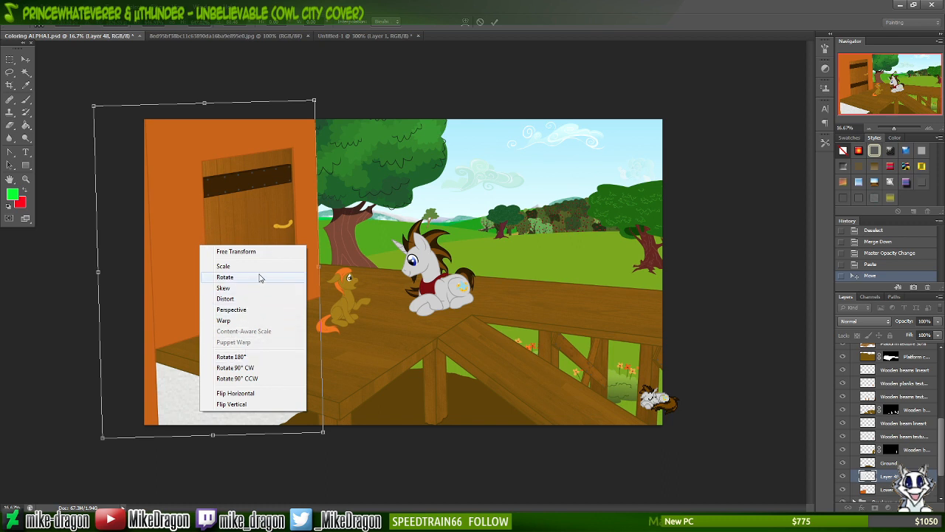
pyautogui.click(246, 299)
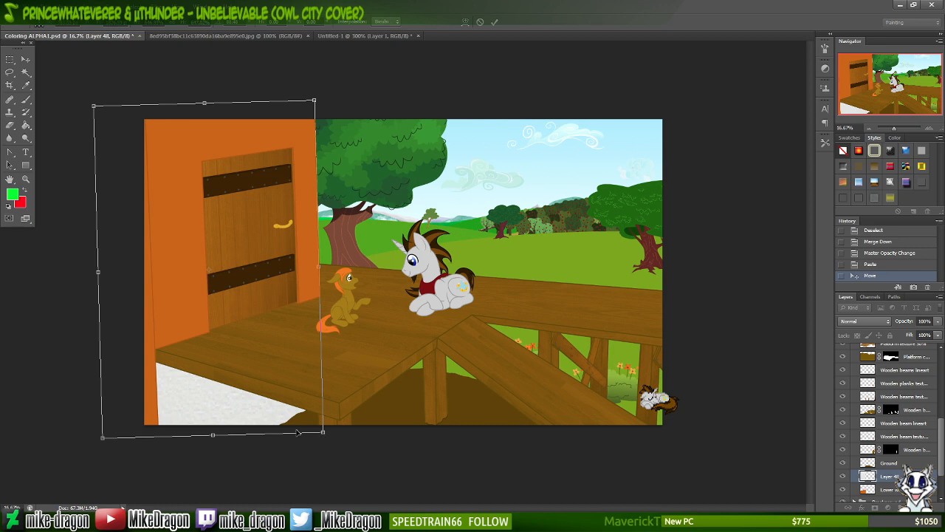
pyautogui.hotkey('ctrl', '+')
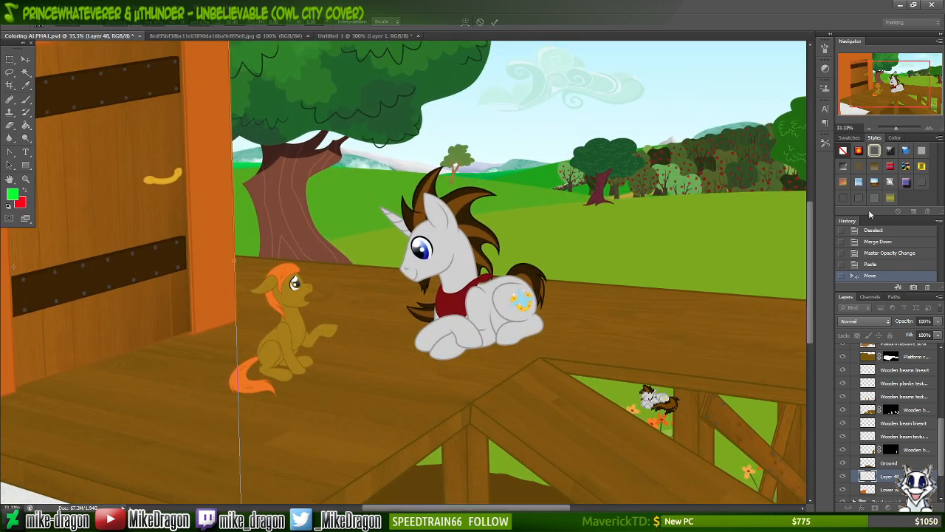
pyautogui.moveTo(894, 83); pyautogui.dragTo(860, 129)
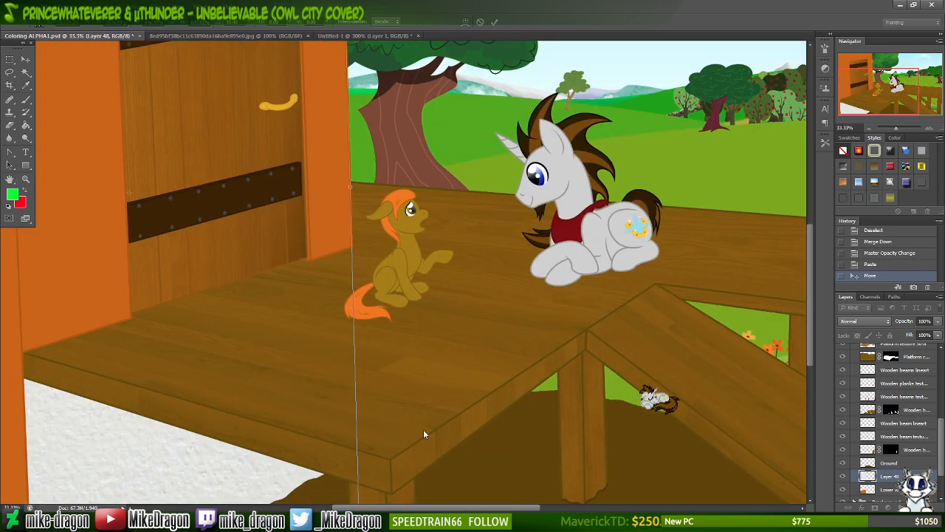
pyautogui.hscroll(-5, 424, 430)
pyautogui.scroll(-3, 424, 427)
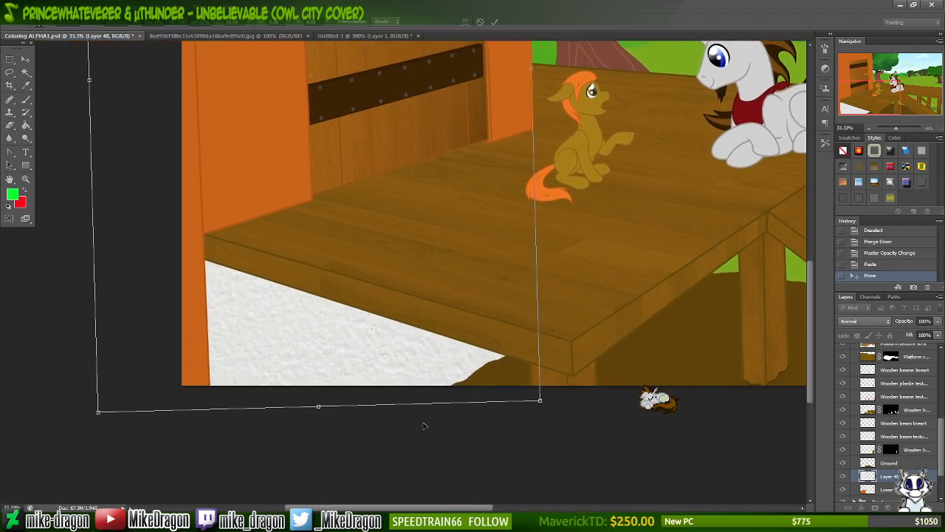
pyautogui.scroll(-2, 424, 425)
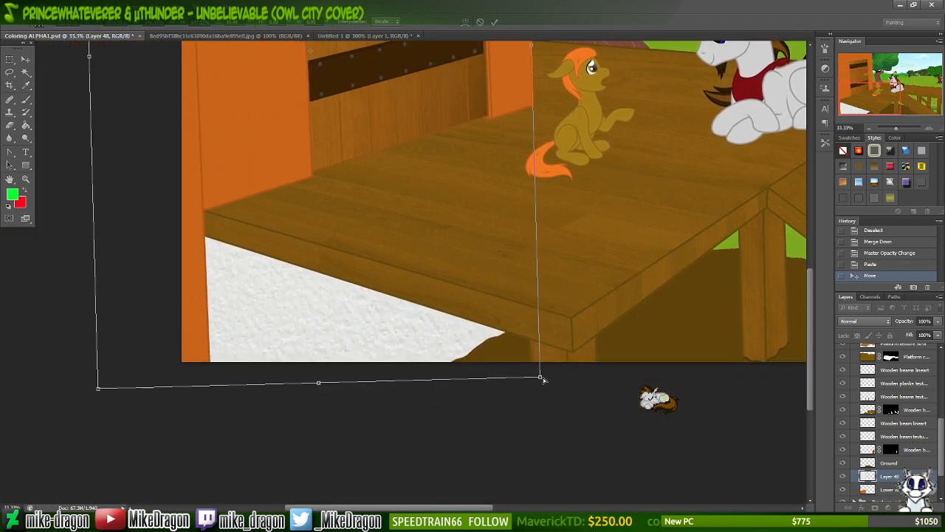
pyautogui.moveTo(540, 378); pyautogui.dragTo(541, 340)
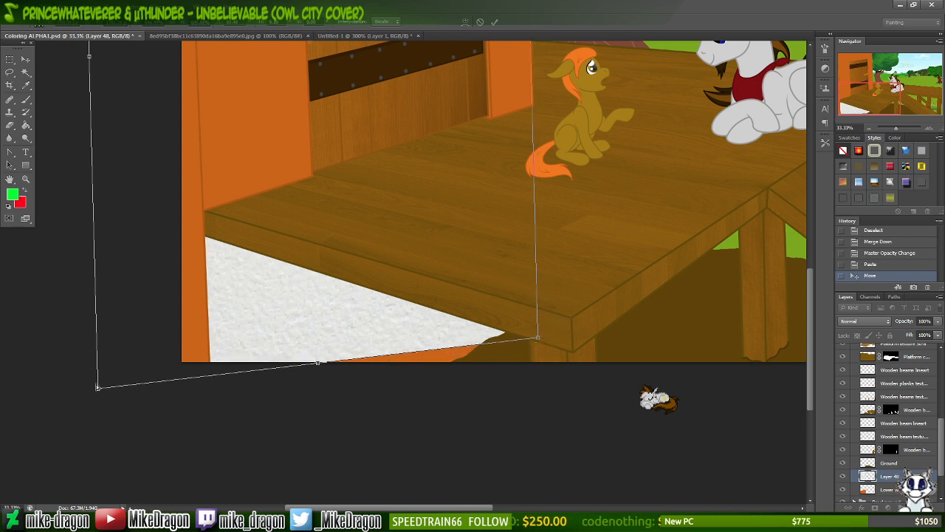
pyautogui.moveTo(99, 392); pyautogui.dragTo(225, 487)
# - Pull the texture's upper left corner in to the house's left edge and align the lower left corner with the wall line
pyautogui.moveTo(813, 330); pyautogui.dragTo(642, 174)
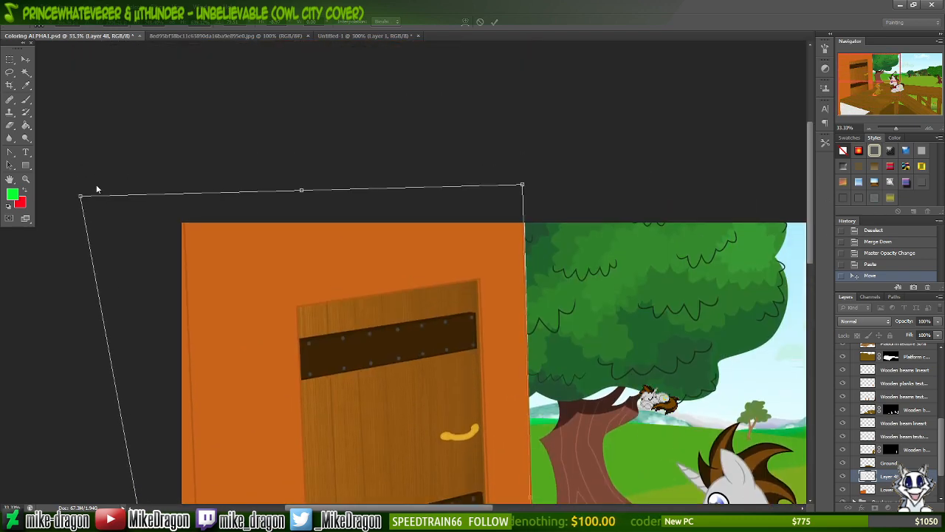
pyautogui.moveTo(81, 199); pyautogui.dragTo(196, 189)
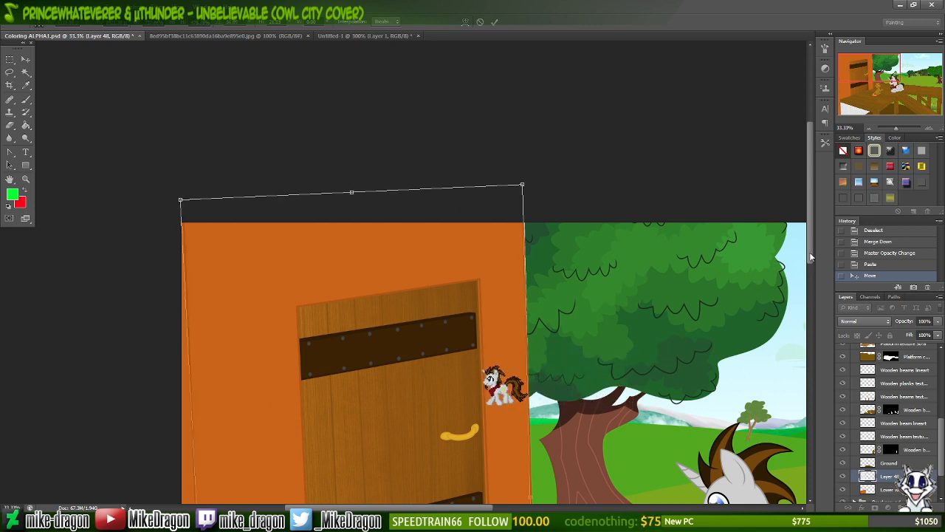
pyautogui.moveTo(810, 252); pyautogui.dragTo(787, 402)
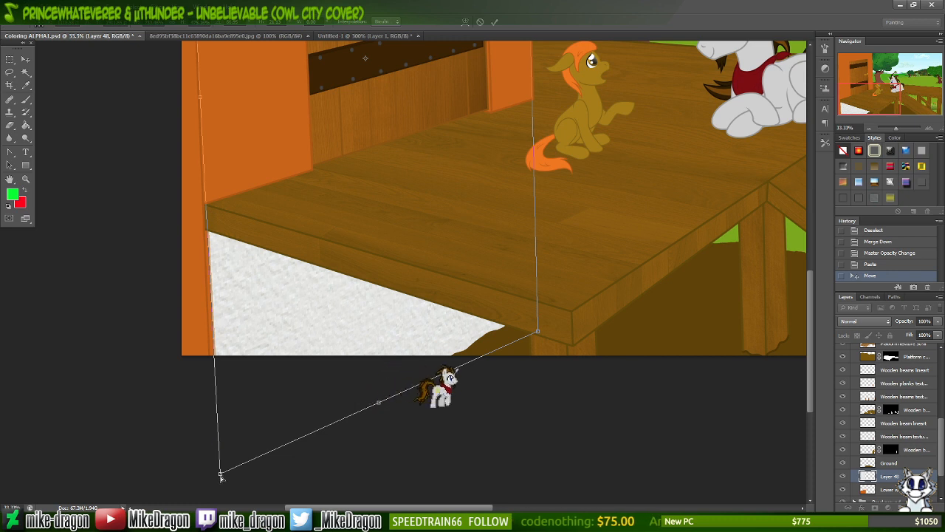
pyautogui.moveTo(219, 475); pyautogui.dragTo(218, 478)
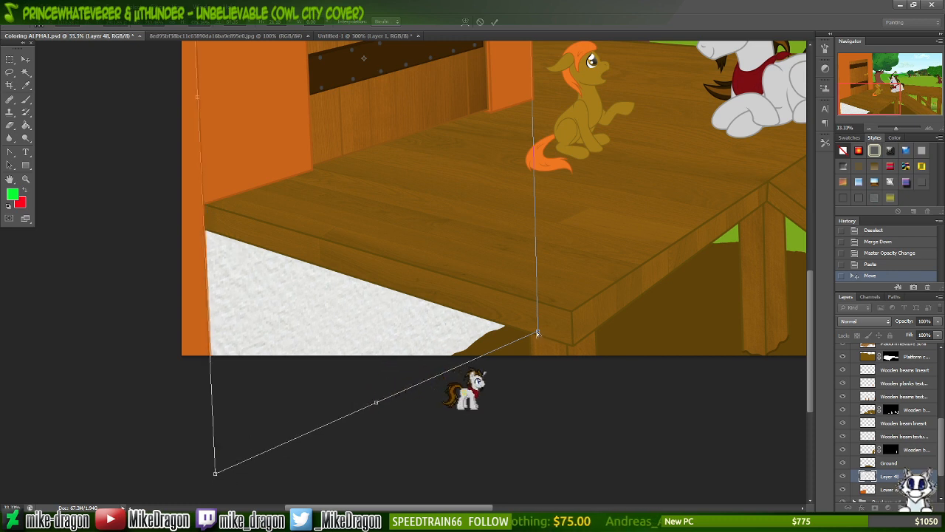
# - Raise the texture's lower right corner, stretch the bottom edge down to cover the whole lower wall, and apply the transform
pyautogui.moveTo(538, 334); pyautogui.dragTo(539, 302)
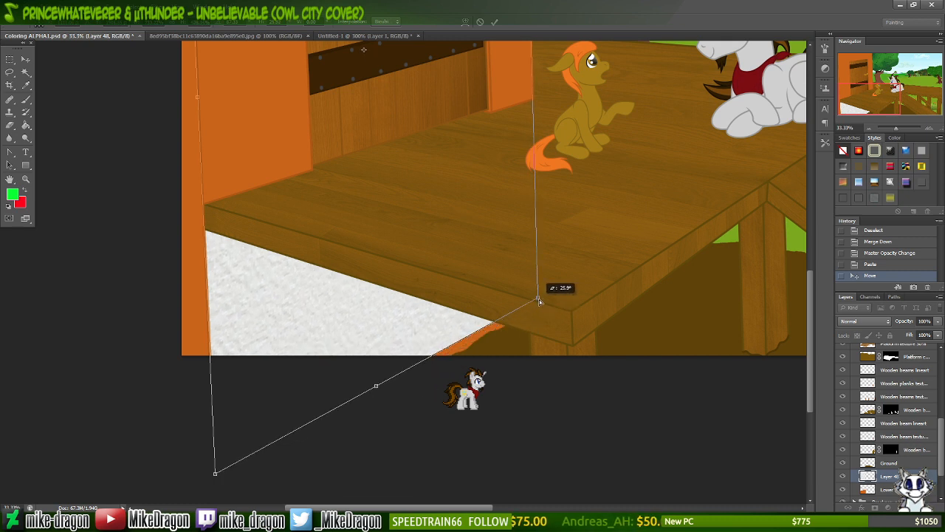
pyautogui.rightClick(499, 252)
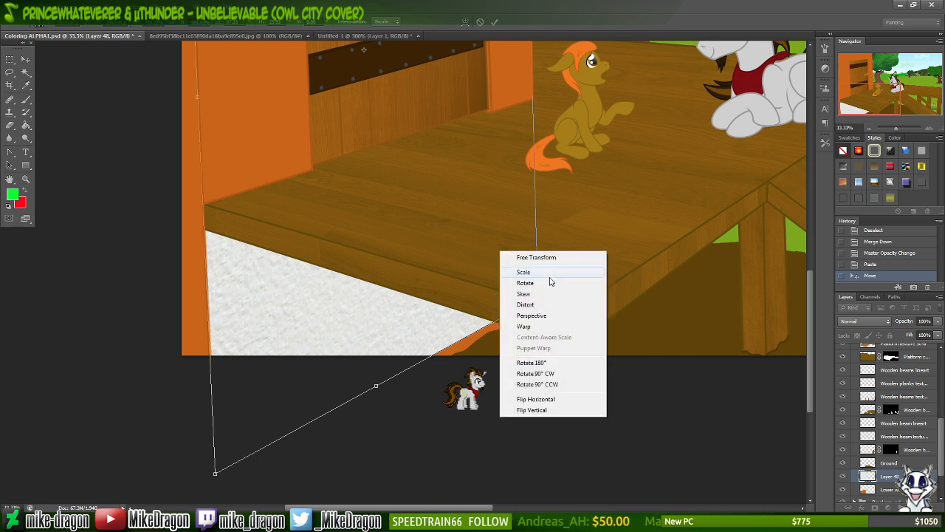
pyautogui.click(549, 277)
pyautogui.moveTo(377, 385); pyautogui.dragTo(386, 423)
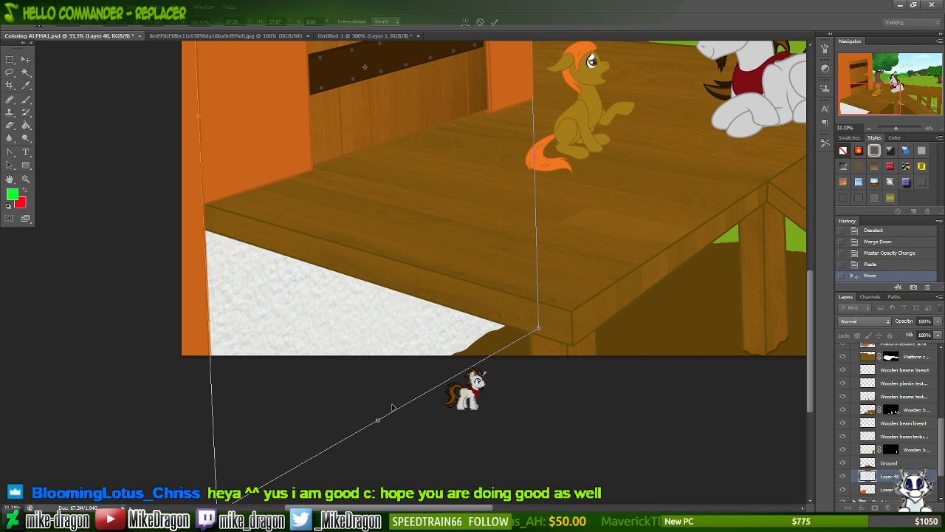
pyautogui.press('Return')
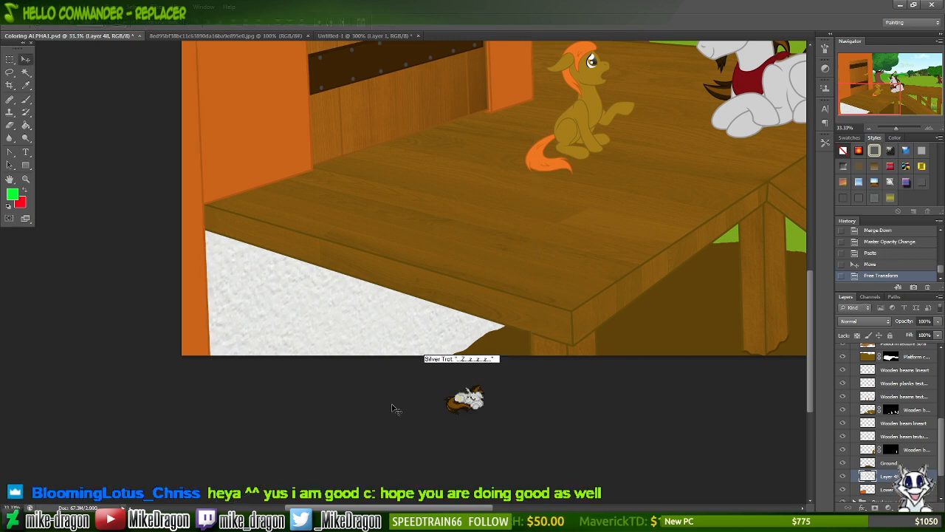
# - Examine the fitted wall texture beneath the platform up close and within the whole scene
pyautogui.hotkey('ctrl', '+')
pyautogui.hotkey('ctrl', '+')
pyautogui.hotkey('ctrl', '-')
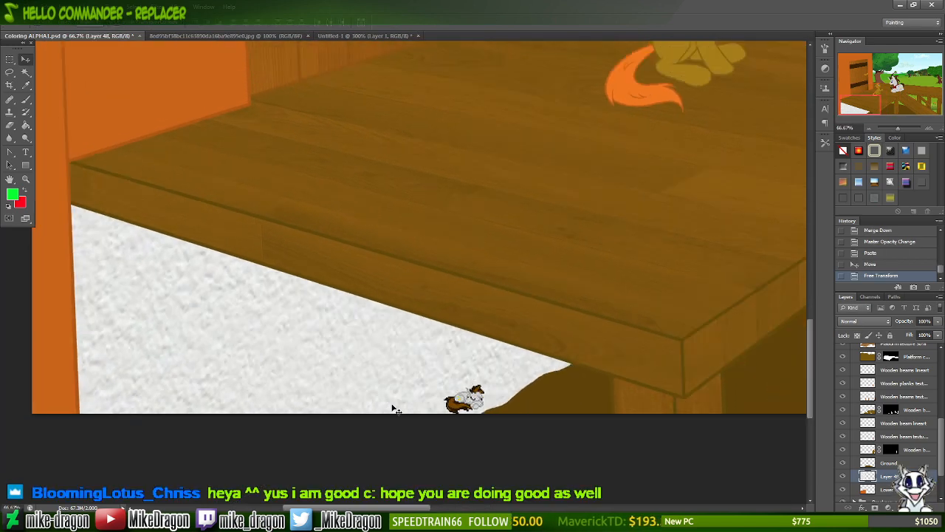
pyautogui.hotkey('ctrl', '-')
pyautogui.hotkey('ctrl', '-')
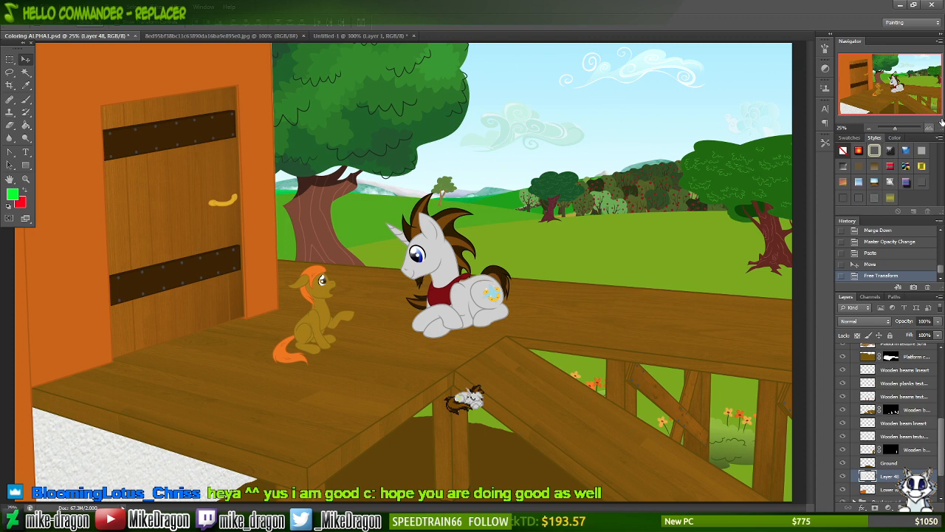
pyautogui.hotkey('ctrl', '-')
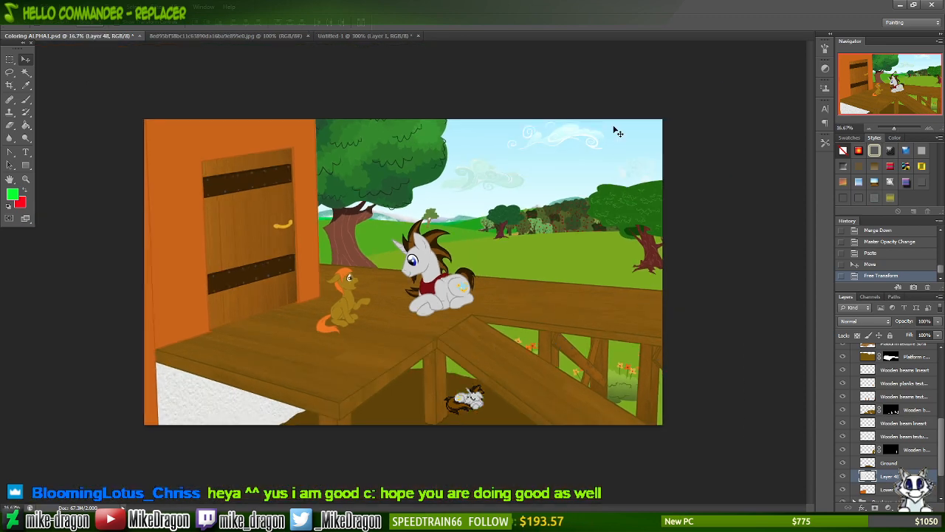
pyautogui.hotkey('ctrl', '+')
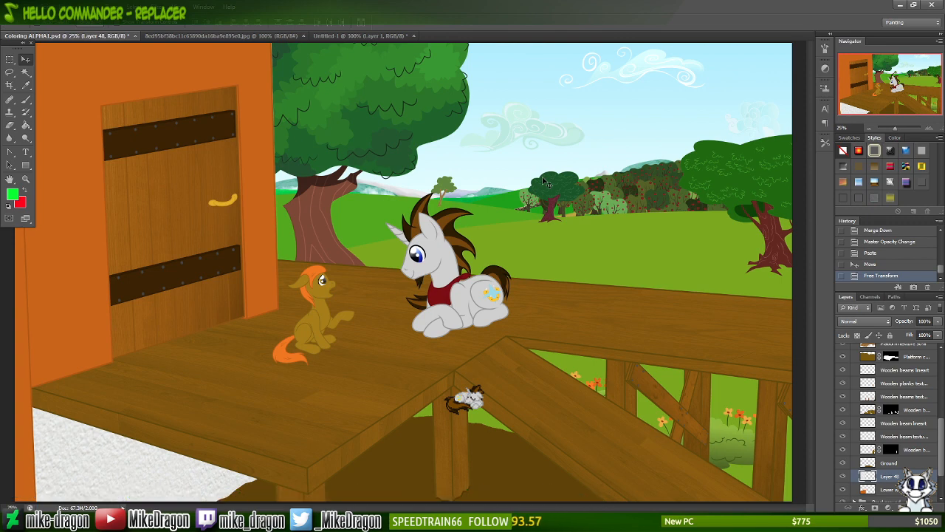
pyautogui.hotkey('ctrl', '+')
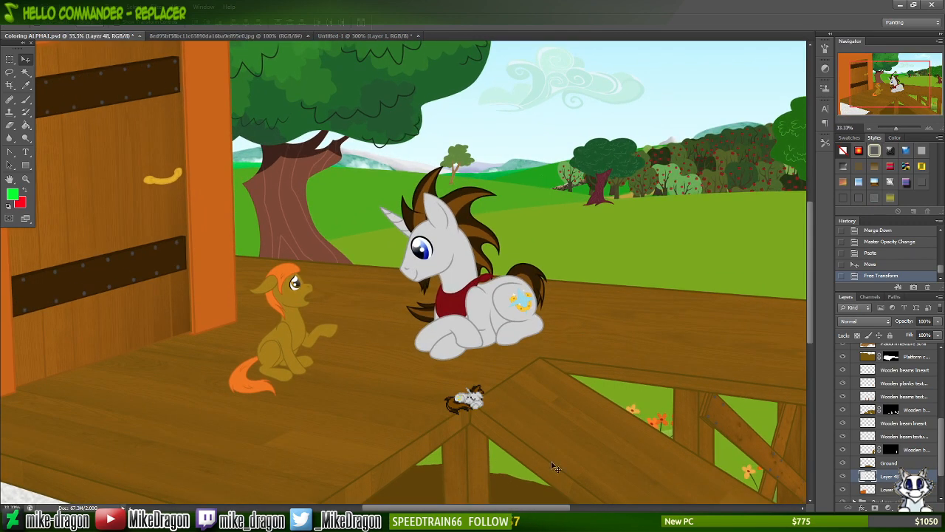
# - Set the wall texture layer's opacity to 30%
pyautogui.moveTo(519, 507); pyautogui.dragTo(442, 507)
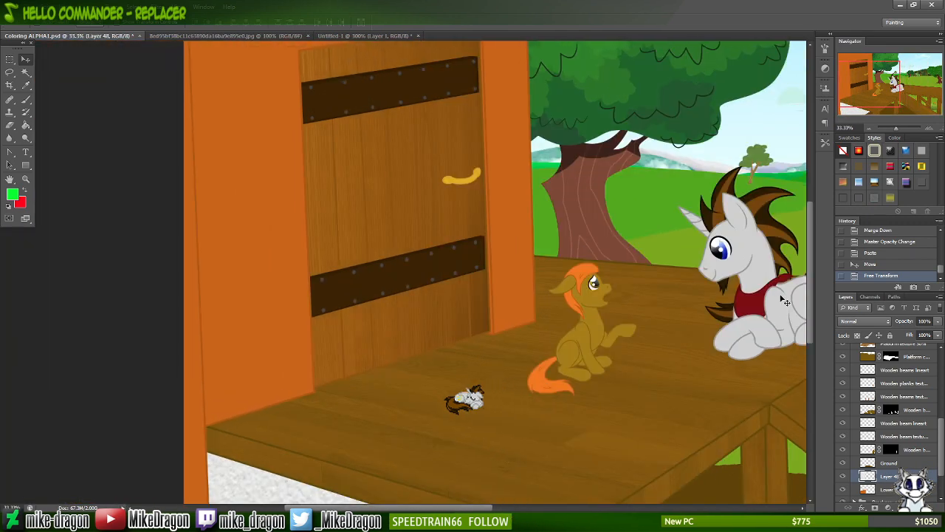
pyautogui.moveTo(811, 288); pyautogui.dragTo(812, 333)
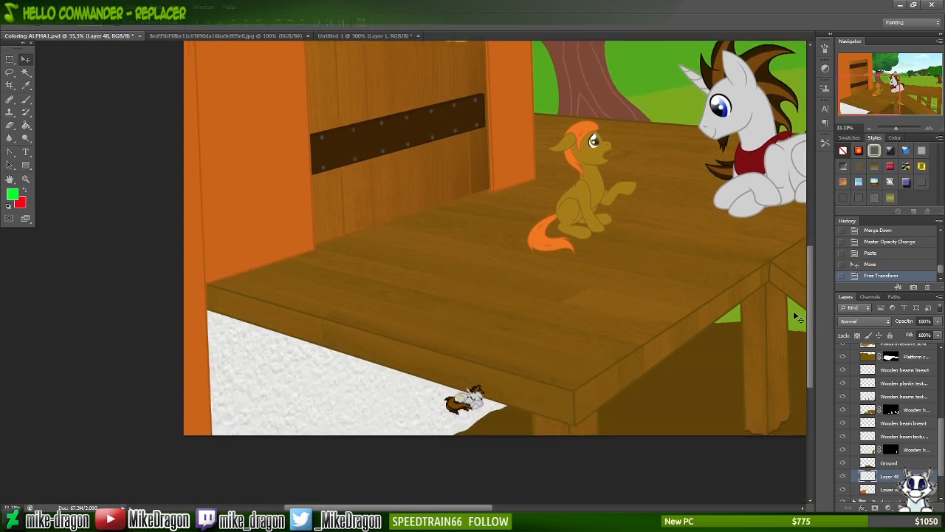
pyautogui.click(924, 322)
pyautogui.write('30')
pyautogui.press('Return')
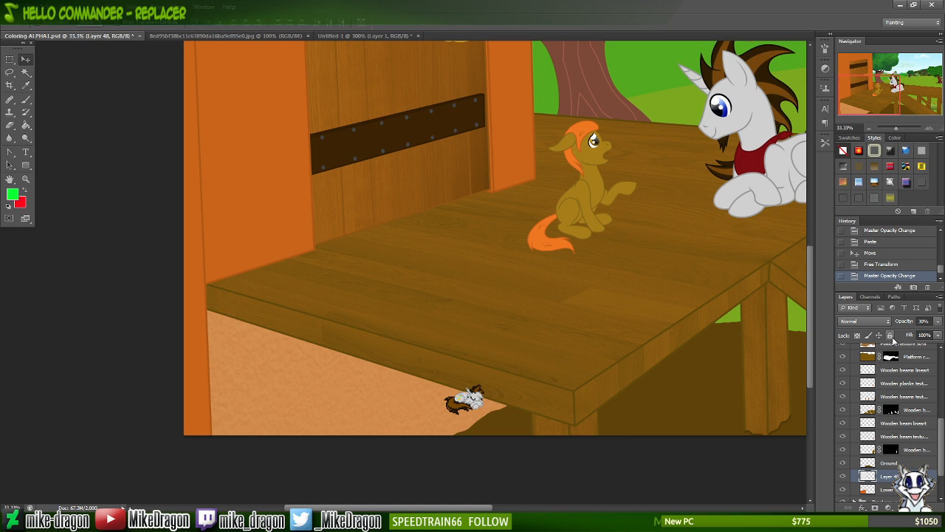
# - Try the darkening blending modes on the wall texture layer, going from Normal through Darken and Multiply to Linear Burn
pyautogui.click(863, 323)
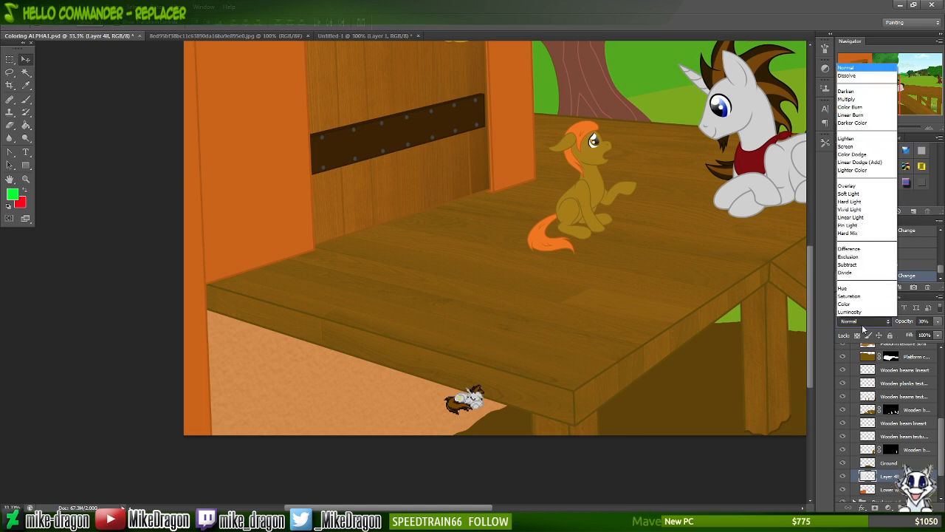
pyautogui.click(862, 327)
pyautogui.press('Down')
pyautogui.press('Down')
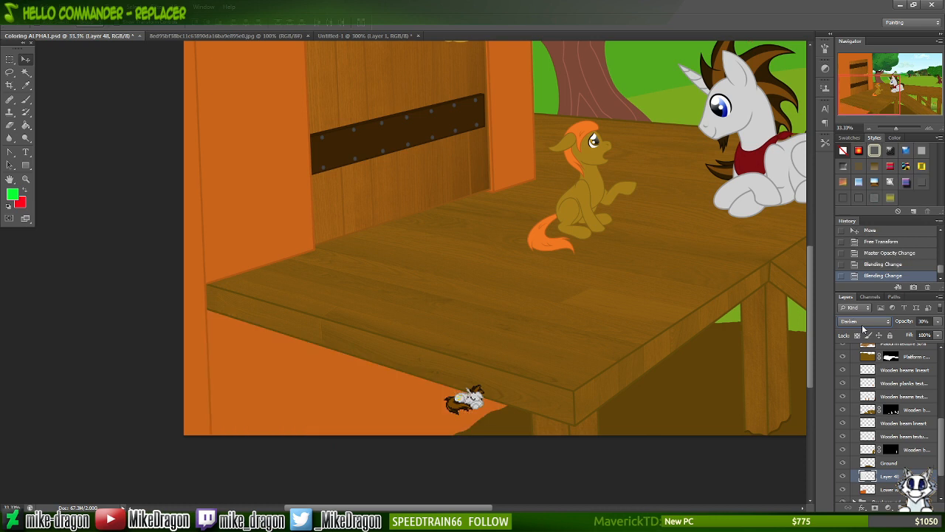
pyautogui.press('Down')
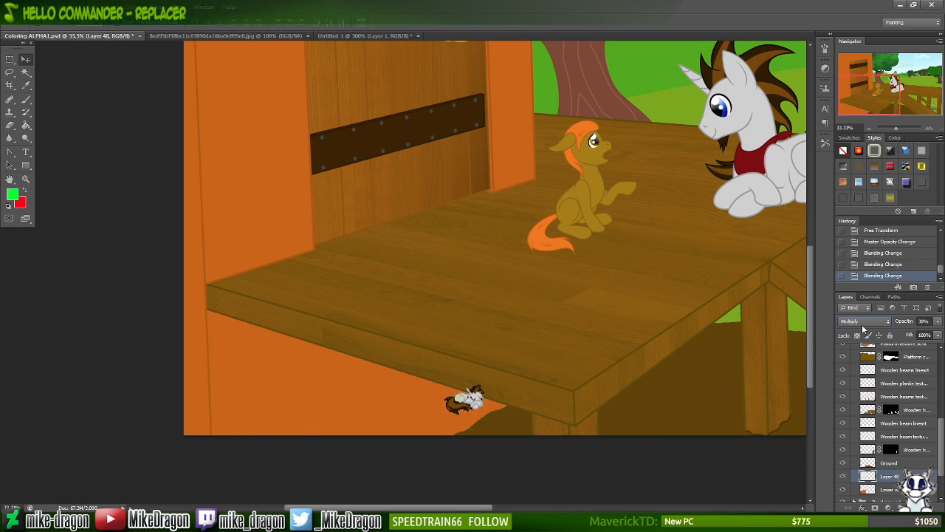
pyautogui.press('Down')
pyautogui.press('Up')
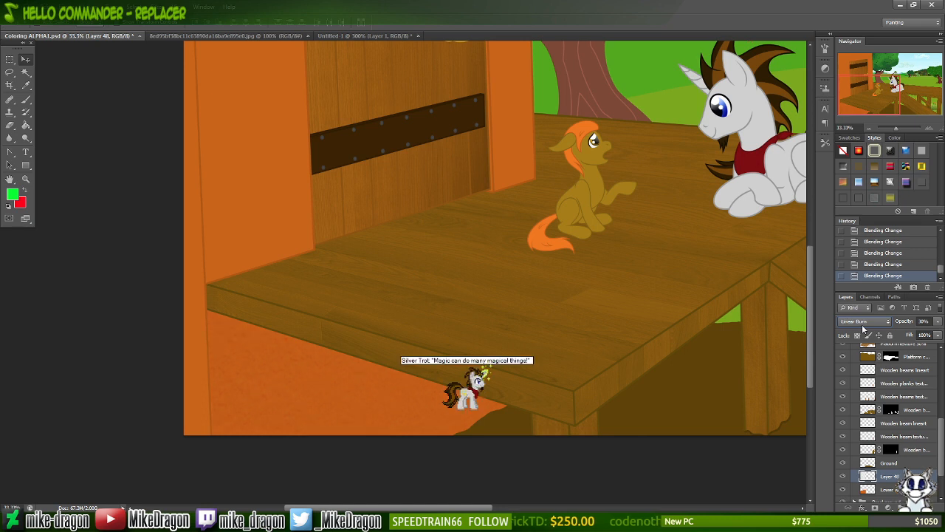
# - Try the remaining blending modes on the wall texture layer one after another, from Lighten through Overlay and Difference to Luminosity
pyautogui.scroll(-2, 863, 323)
pyautogui.scroll(-1, 863, 329)
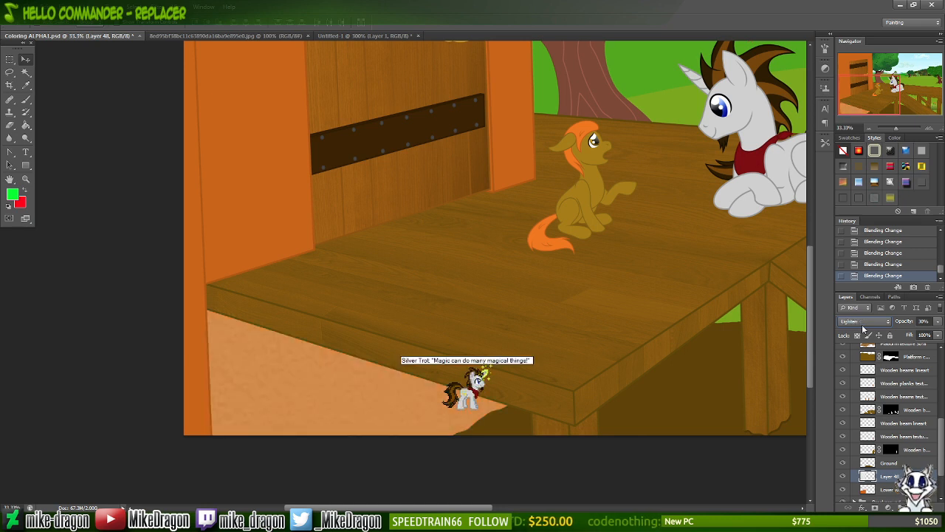
pyautogui.scroll(-2, 862, 330)
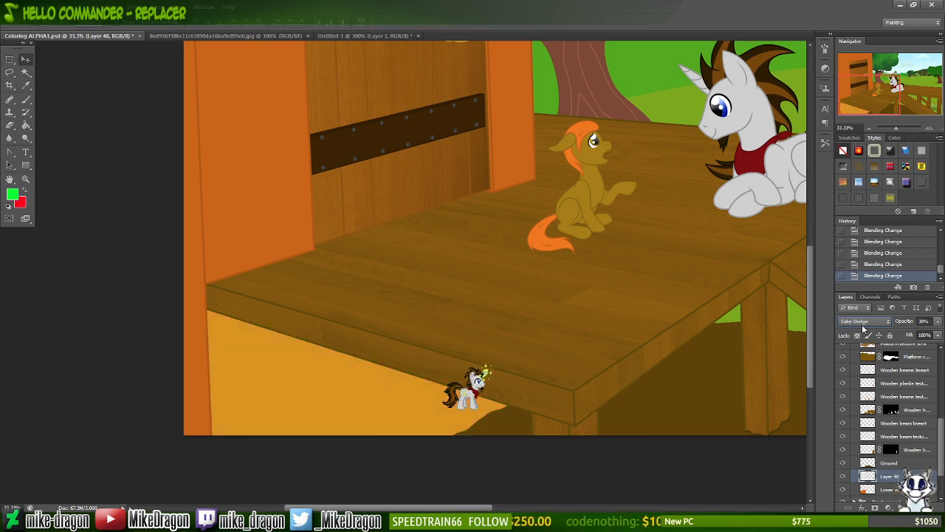
pyautogui.scroll(-2, 862, 330)
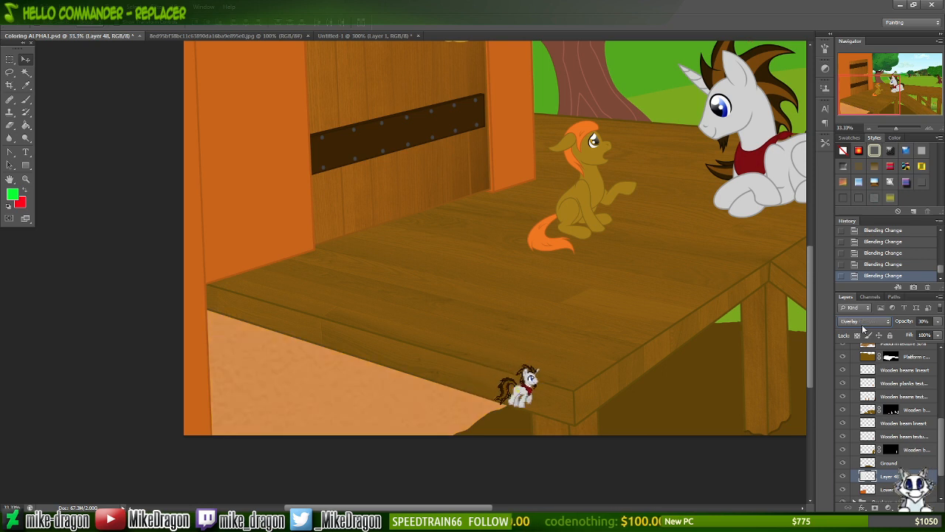
pyautogui.scroll(-2, 862, 329)
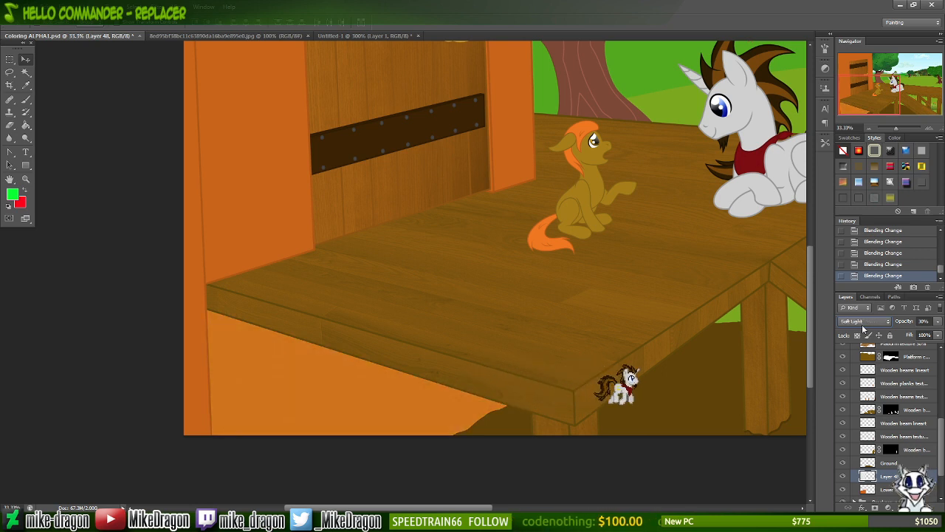
pyautogui.scroll(-2, 862, 330)
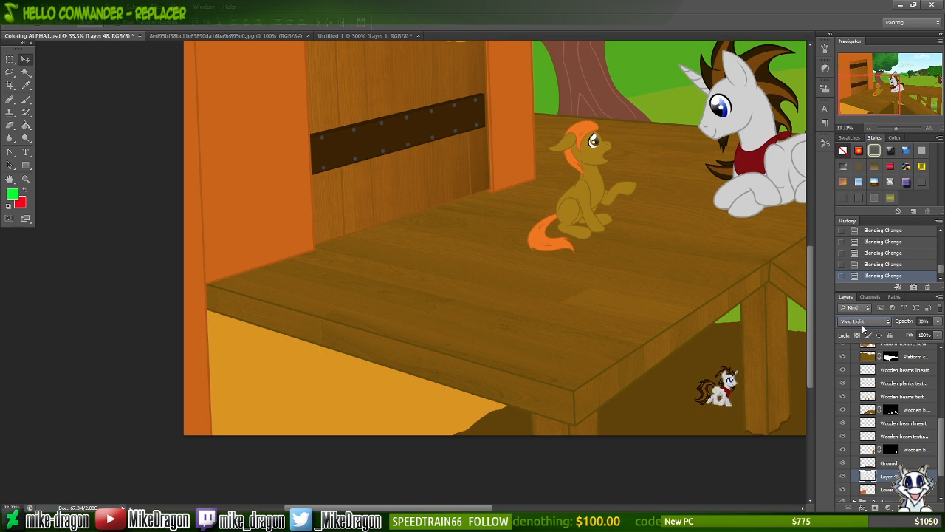
pyautogui.scroll(-2, 863, 330)
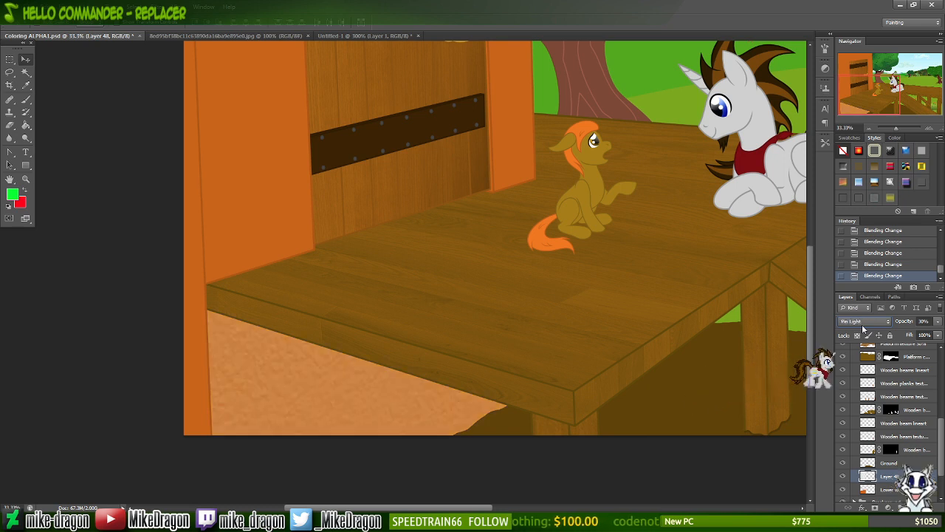
pyautogui.scroll(-1, 862, 330)
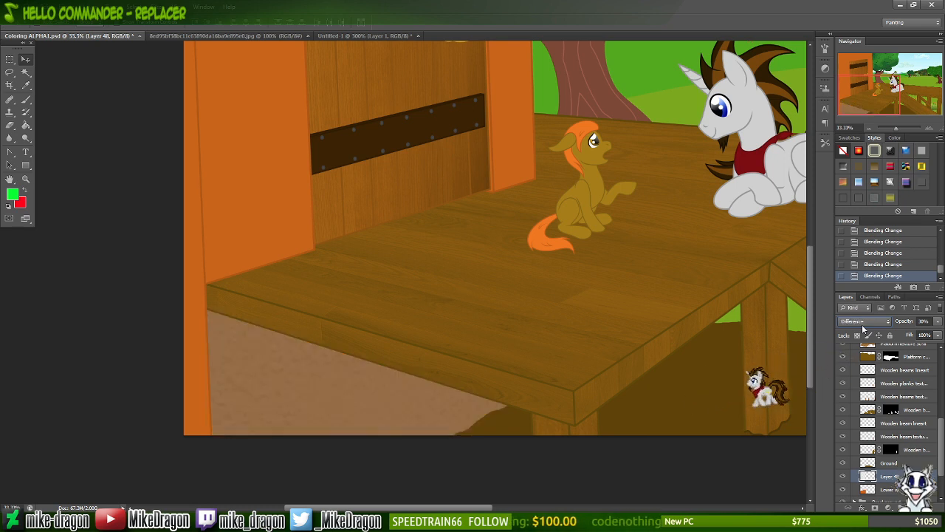
pyautogui.scroll(-2, 862, 329)
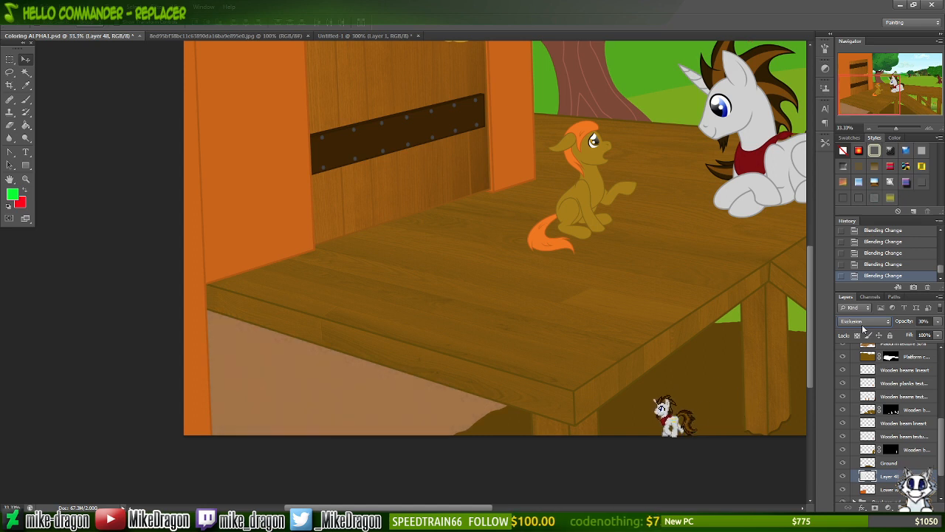
pyautogui.scroll(-1, 863, 329)
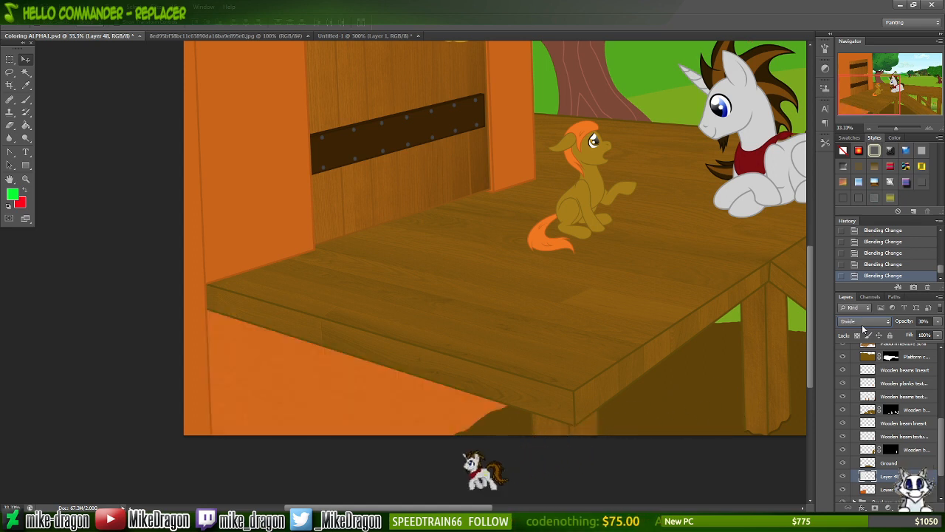
pyautogui.scroll(-1, 862, 330)
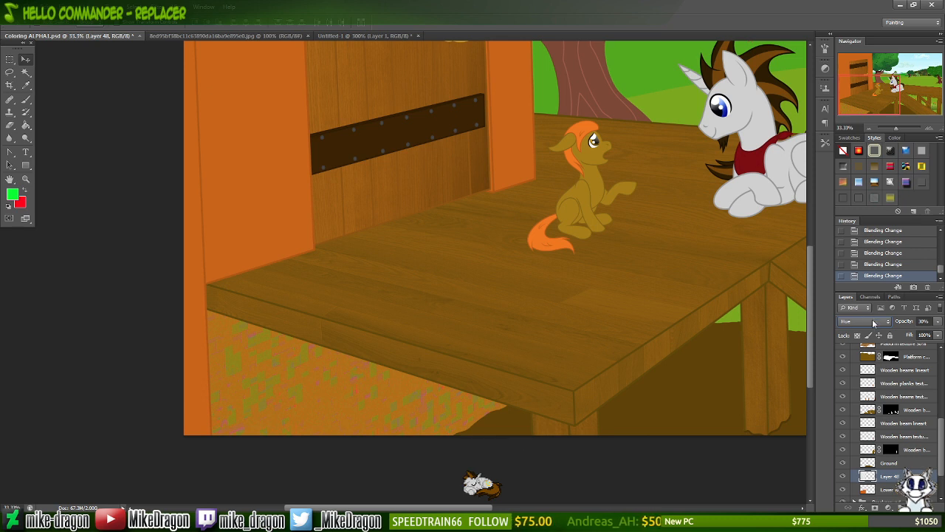
pyautogui.scroll(-1, 874, 323)
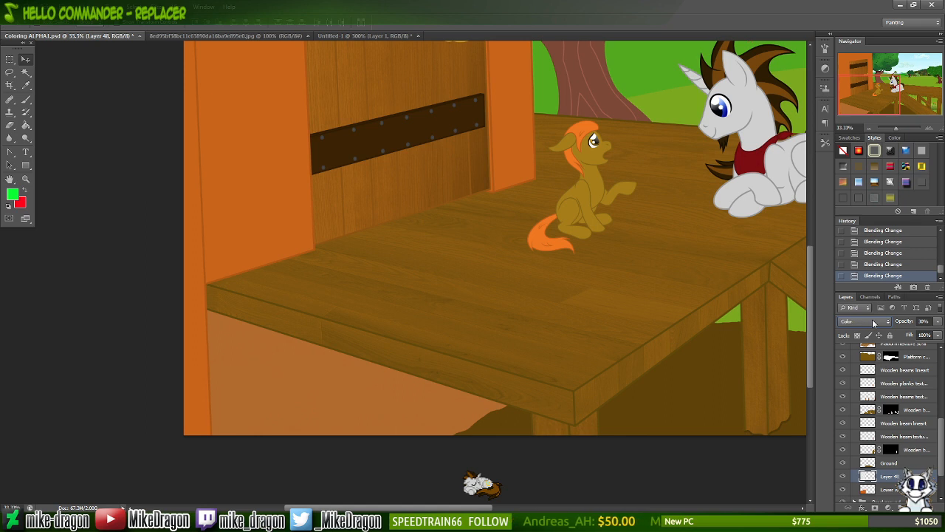
pyautogui.scroll(-1, 873, 323)
# - Set the wall texture layer's blending mode to Multiply
pyautogui.click(874, 322)
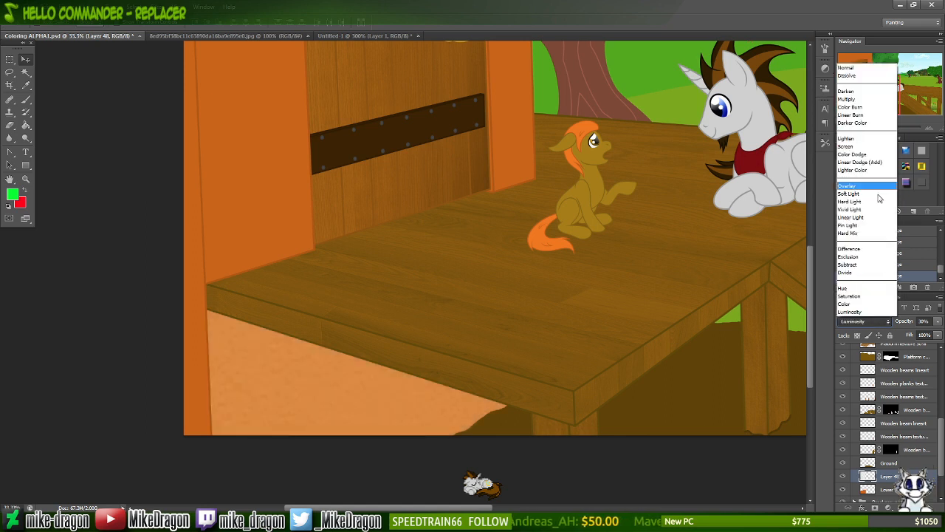
pyautogui.click(864, 99)
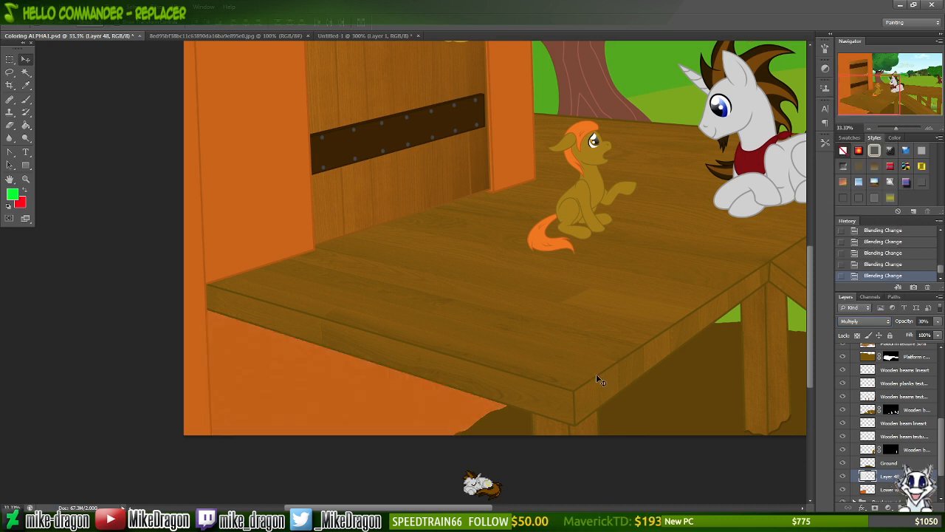
# - Duplicate the wall texture layer and move the copy up between the Door texture 50% and Door colors layers
pyautogui.moveTo(812, 329); pyautogui.dragTo(809, 310)
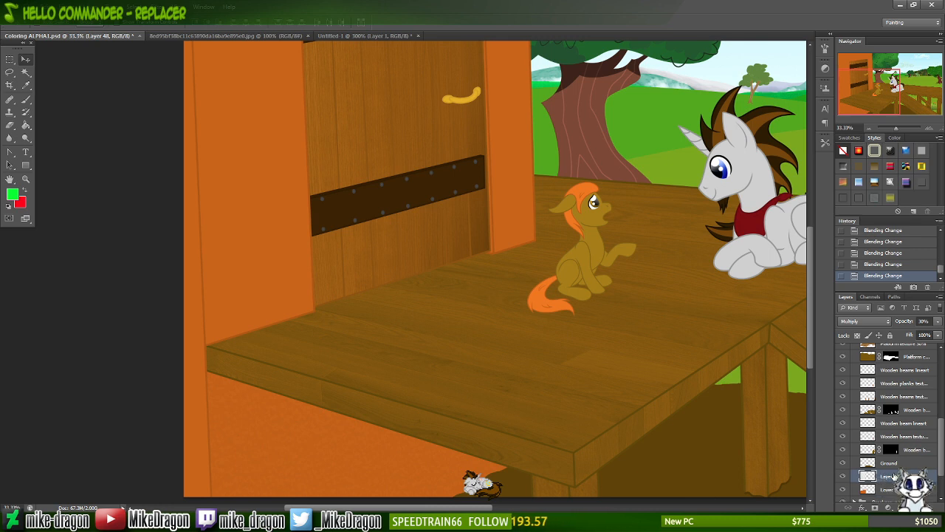
pyautogui.rightClick(892, 476)
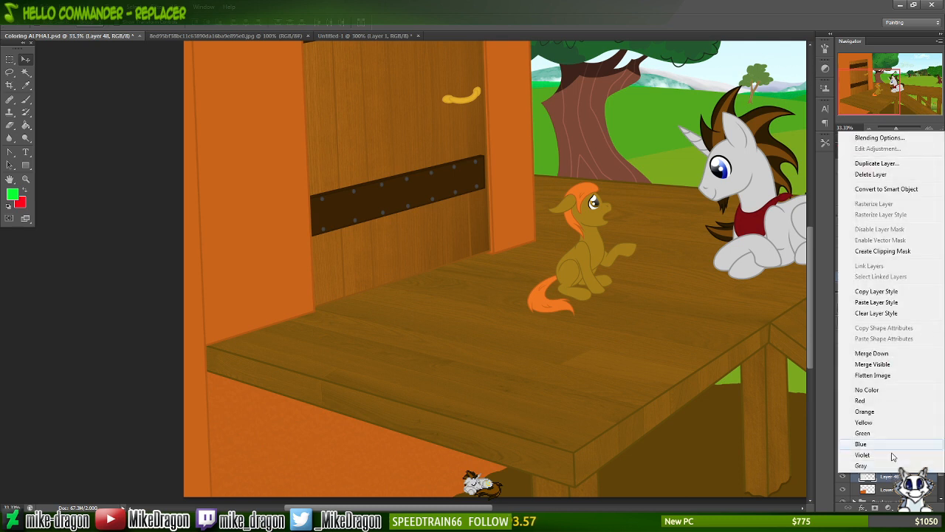
pyautogui.click(898, 164)
pyautogui.press('Return')
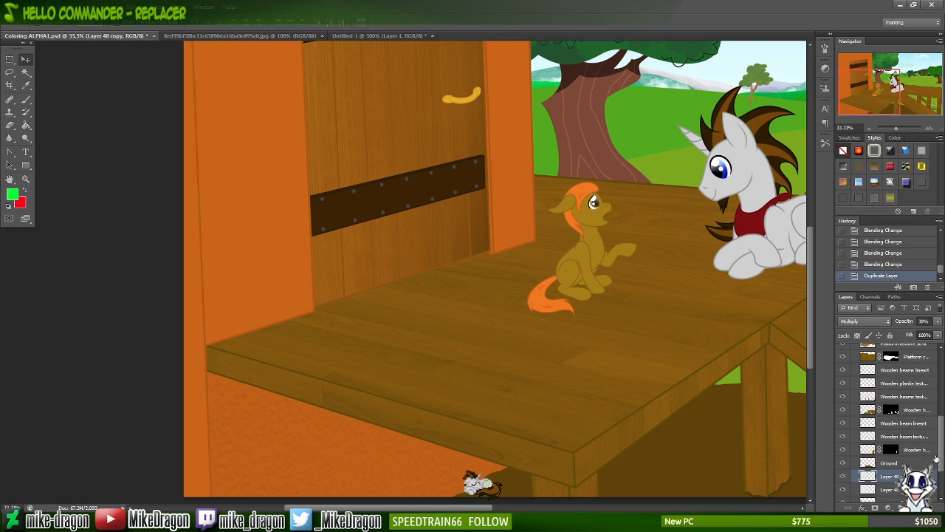
pyautogui.moveTo(870, 479); pyautogui.dragTo(869, 373)
pyautogui.moveTo(870, 390); pyautogui.dragTo(880, 390)
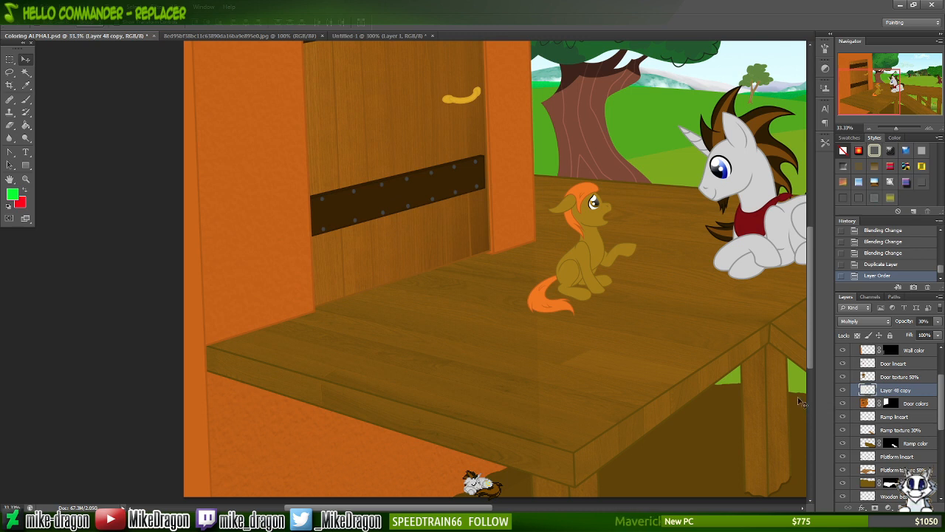
# - Select the Wall lineart layer and switch its visibility off and on to check which outlines it holds
pyautogui.press('l')
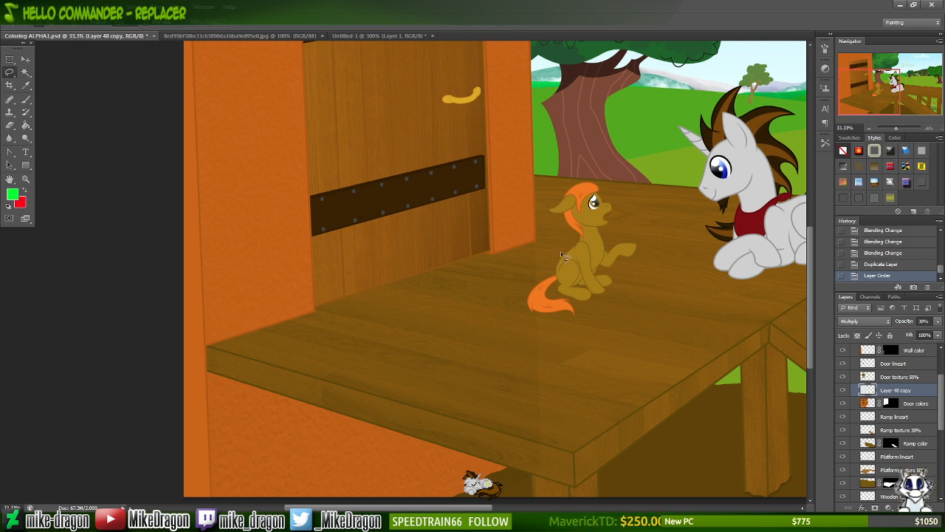
pyautogui.moveTo(939, 396); pyautogui.dragTo(939, 383)
pyautogui.click(868, 369)
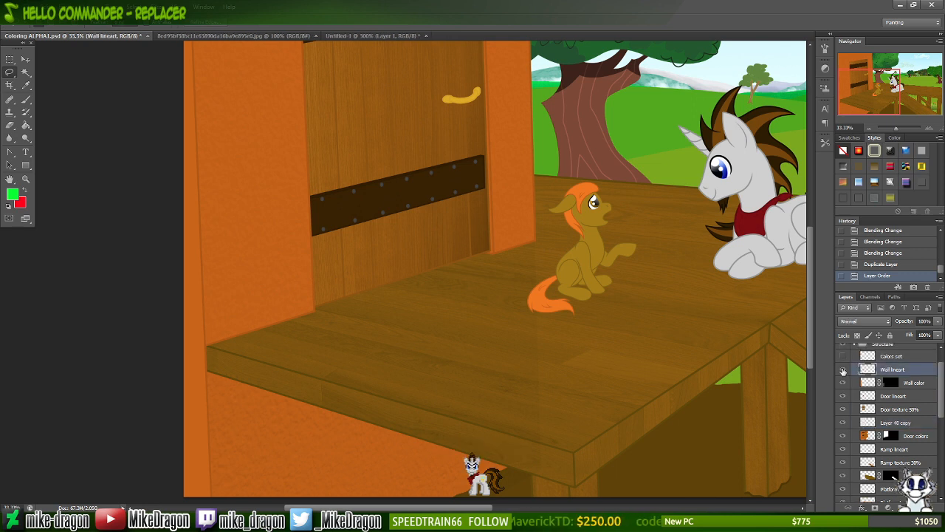
pyautogui.click(844, 371)
pyautogui.click(844, 371)
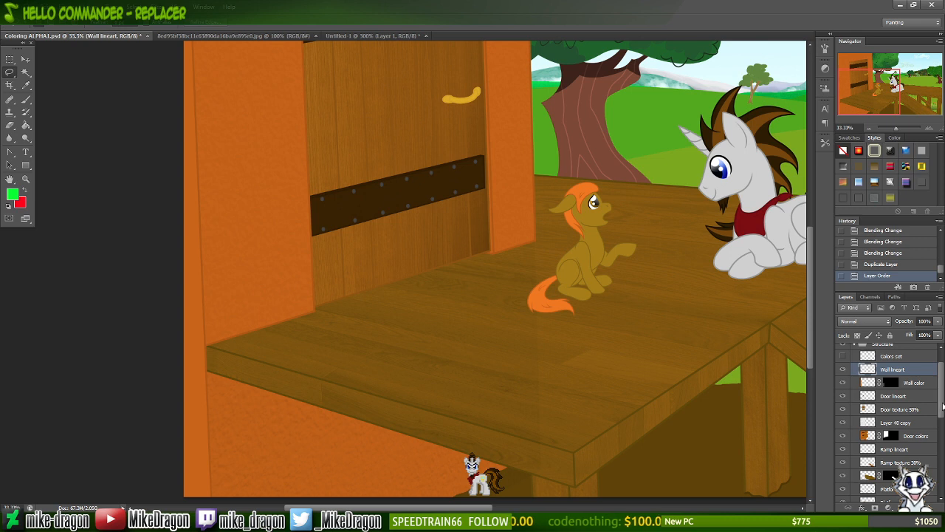
# - Check the Door lineart layer by toggling its visibility, and select the area outside the house wall on it with the Magic Wand
pyautogui.scroll(-1, 939, 402)
pyautogui.click(873, 385)
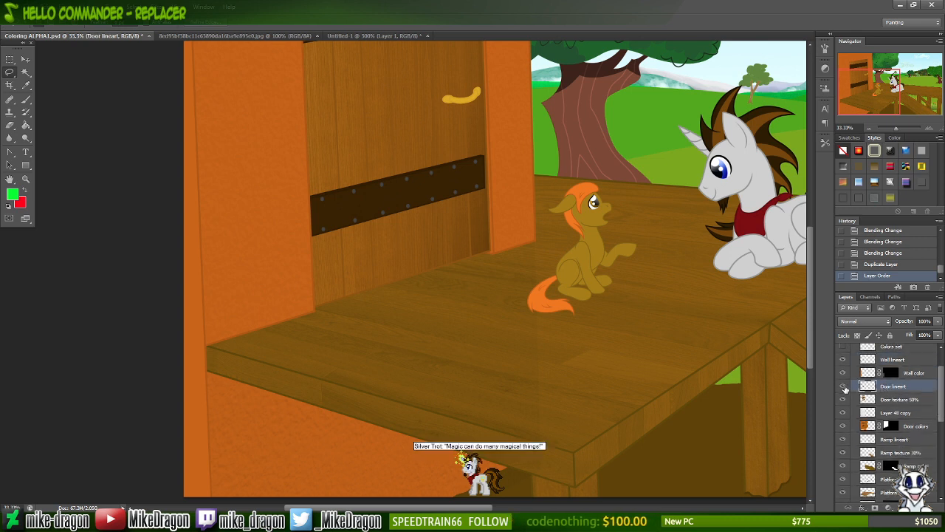
pyautogui.click(842, 387)
pyautogui.click(842, 386)
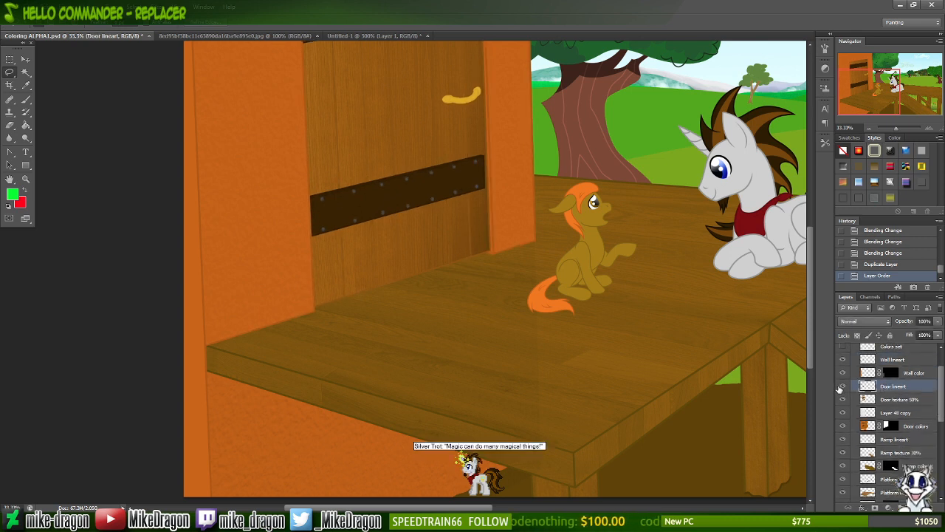
pyautogui.press('w')
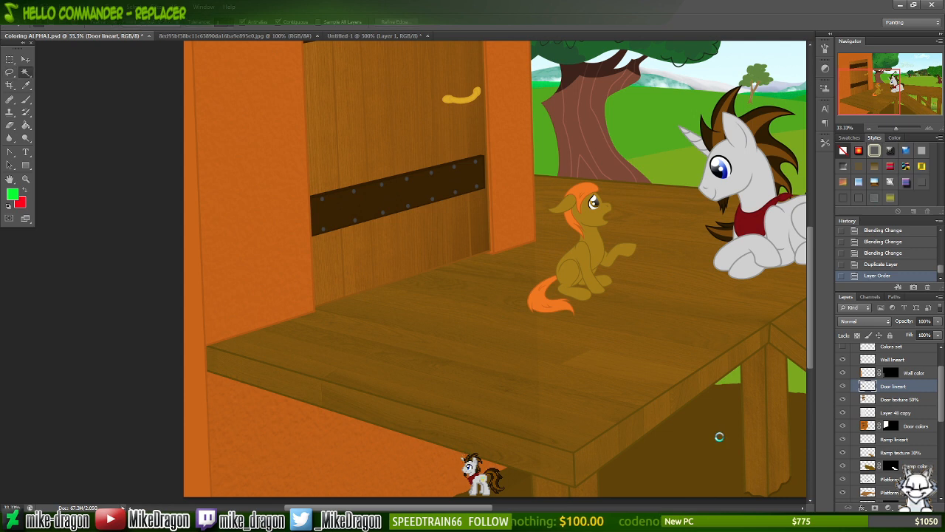
pyautogui.click(724, 438)
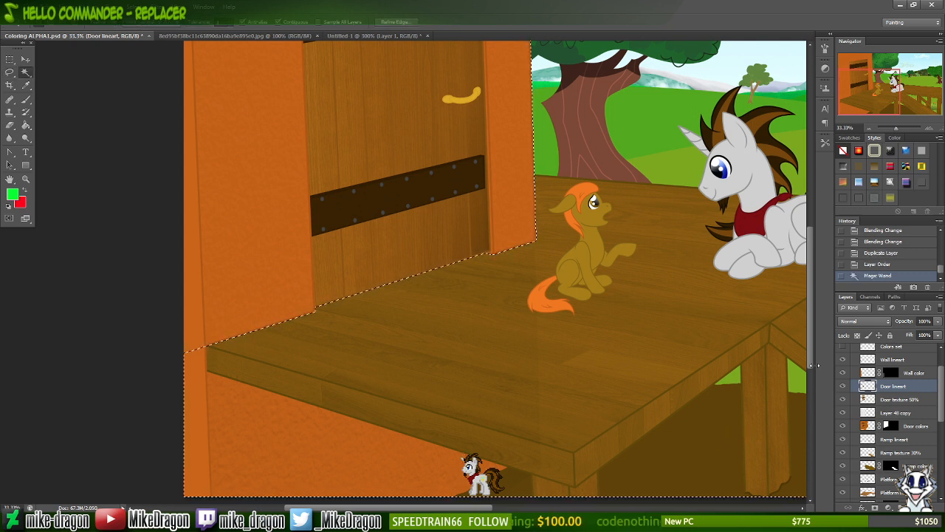
# - Expand the selection around the outside of the front wall, clear that area from the Layer 48 copy layer, and deselect
pyautogui.moveTo(811, 362); pyautogui.dragTo(830, 323)
pyautogui.click(135, 6)
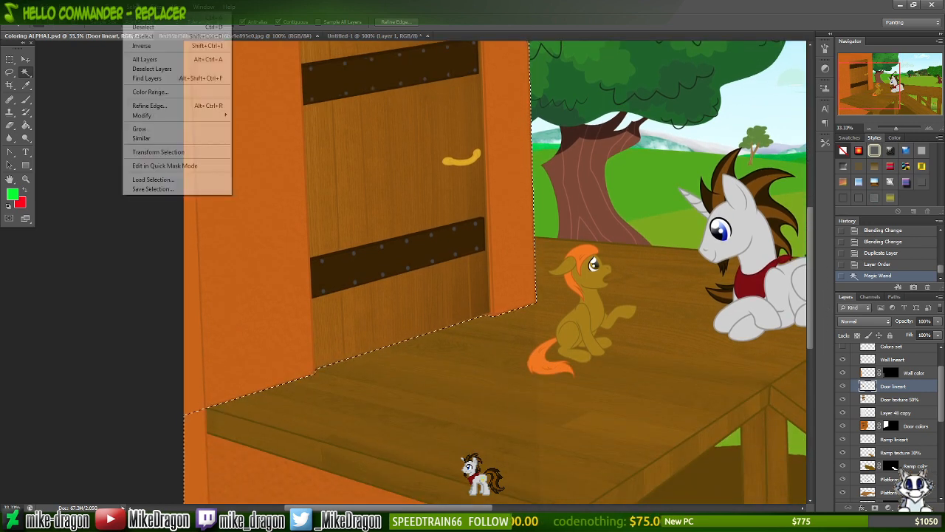
pyautogui.moveTo(148, 116)
pyautogui.click(98, 129)
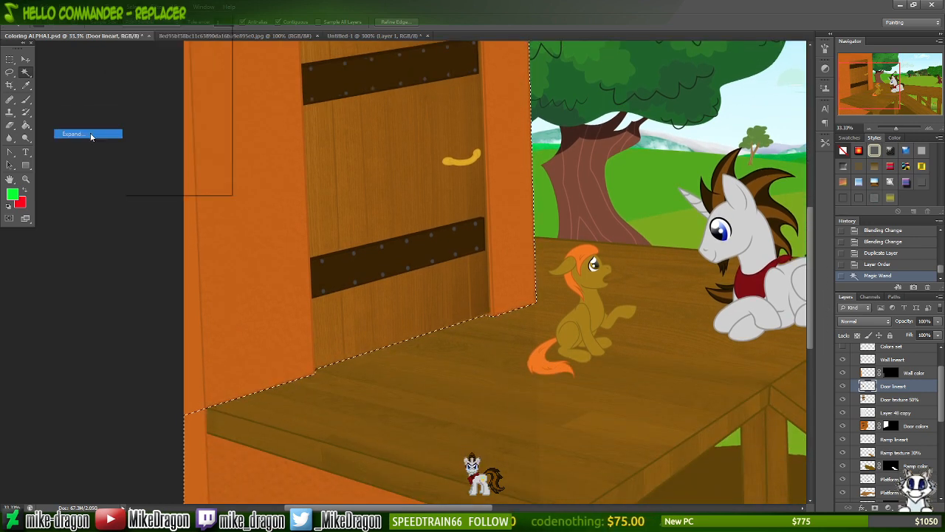
pyautogui.press('Return')
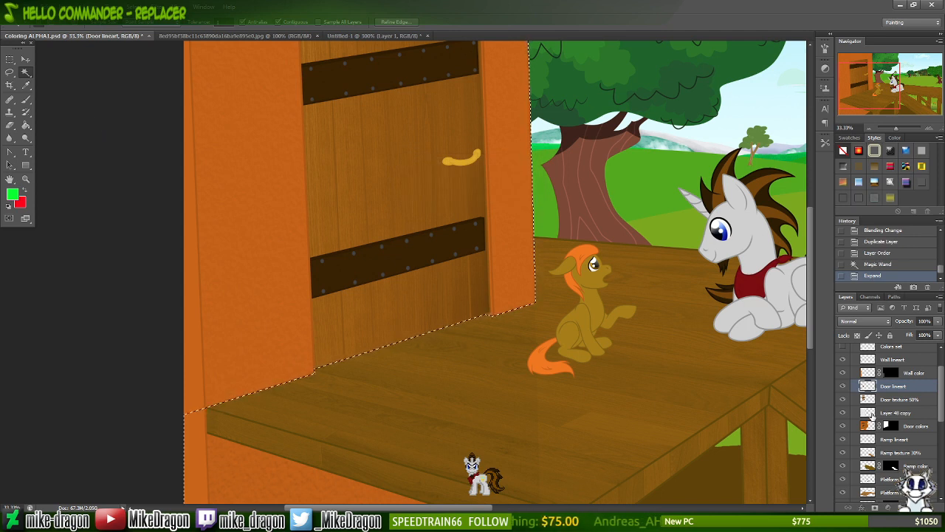
pyautogui.click(873, 414)
pyautogui.press('Delete')
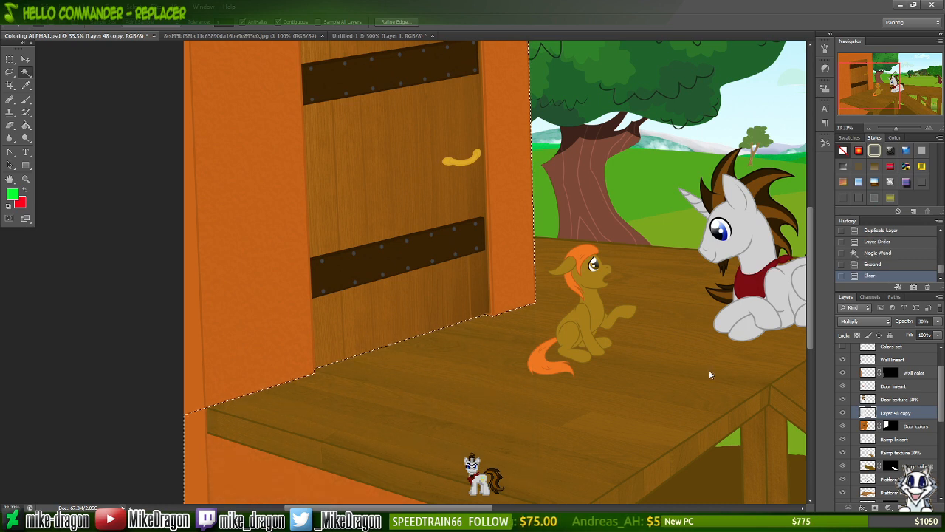
pyautogui.hotkey('ctrl', 'd')
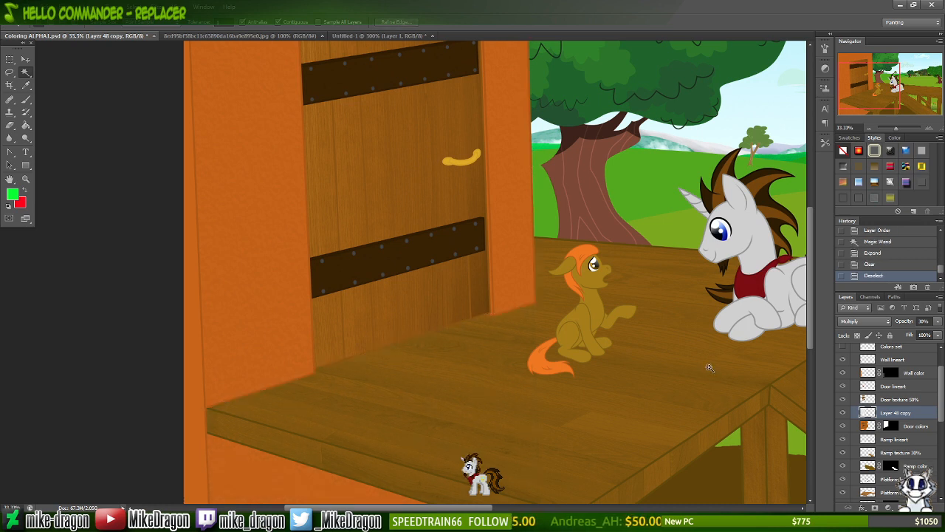
# - Rename the Layer 48 copy layer as "Wall 1 texture 30%"
pyautogui.scroll(-4, 709, 369)
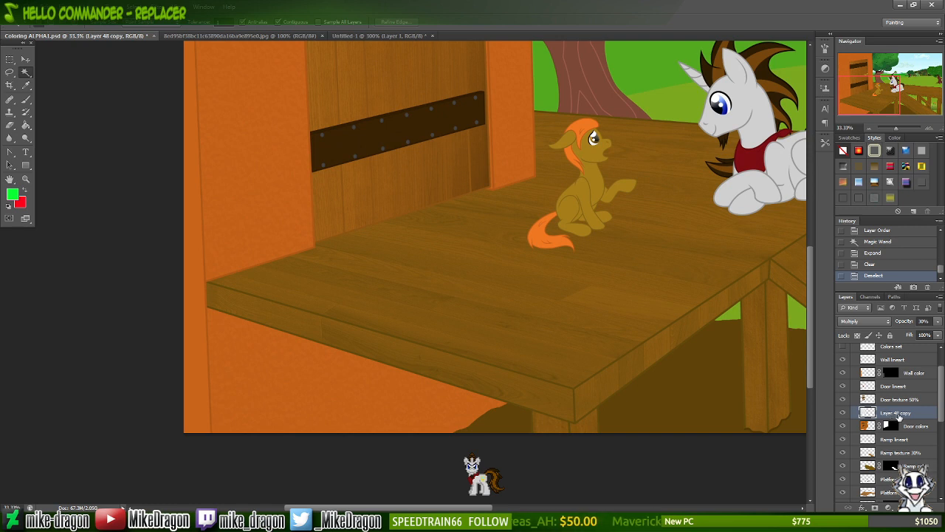
pyautogui.doubleClick(898, 413)
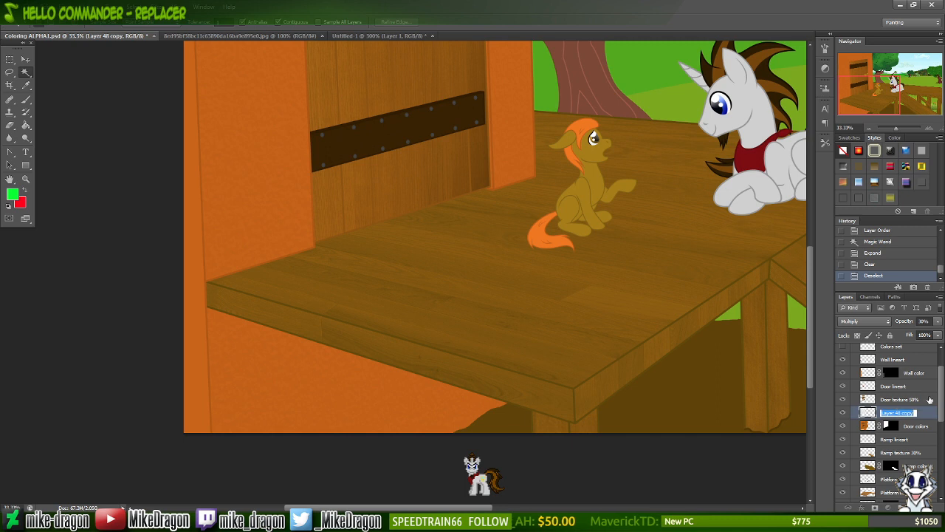
pyautogui.write('Wal')
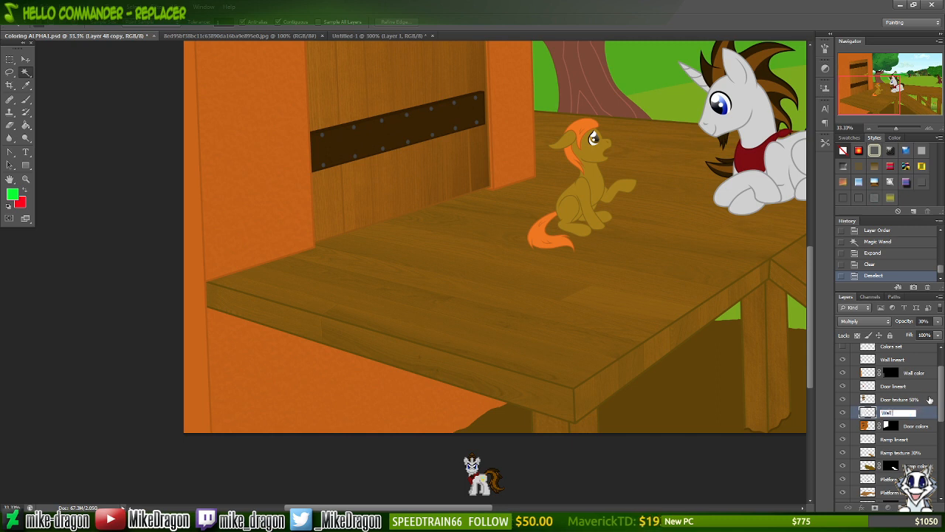
pyautogui.write('l 1 texture')
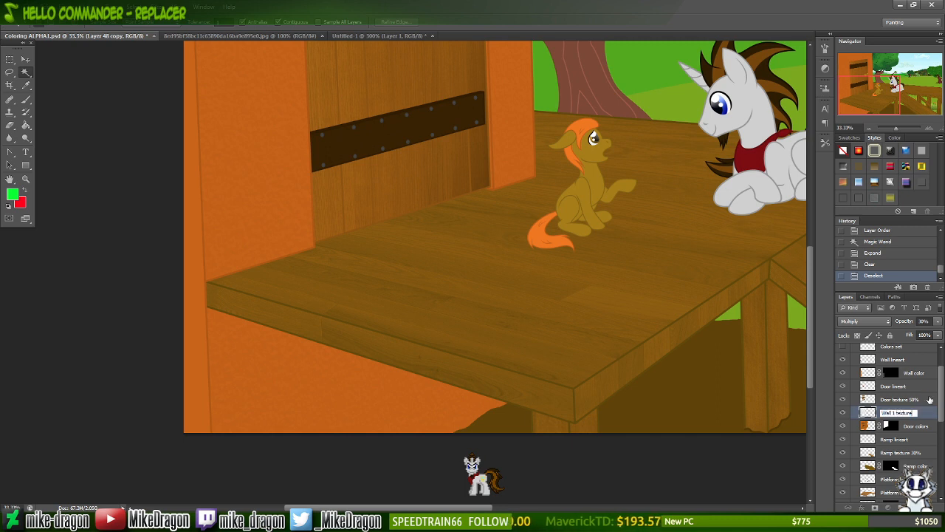
pyautogui.write(' 30%')
pyautogui.press('Return')
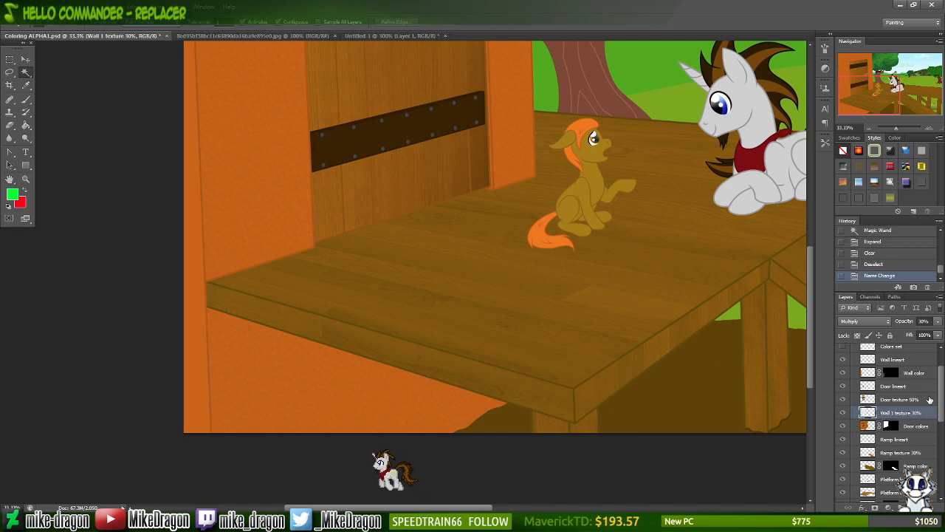
# - Rename the Layer 48 layer above Lower wall color as "Lower wall texture 30%"
pyautogui.scroll(-3, 936, 414)
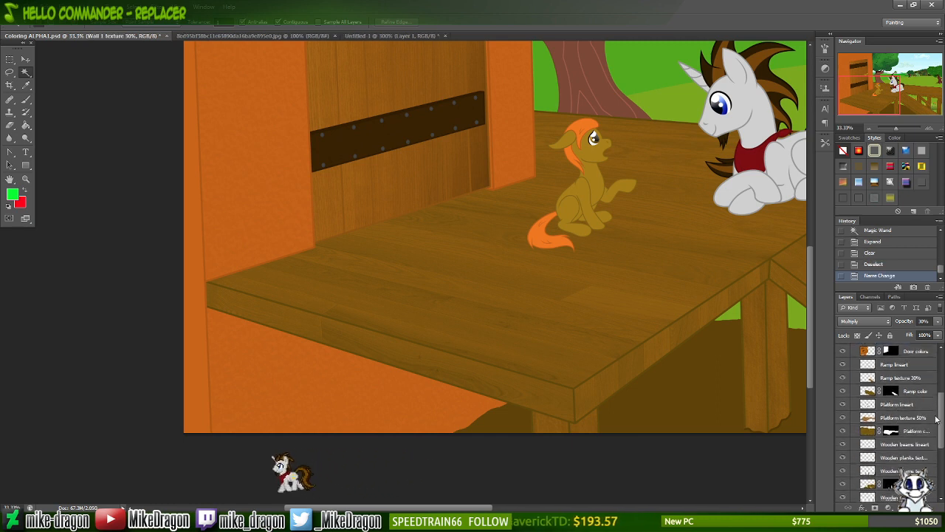
pyautogui.scroll(-5, 936, 419)
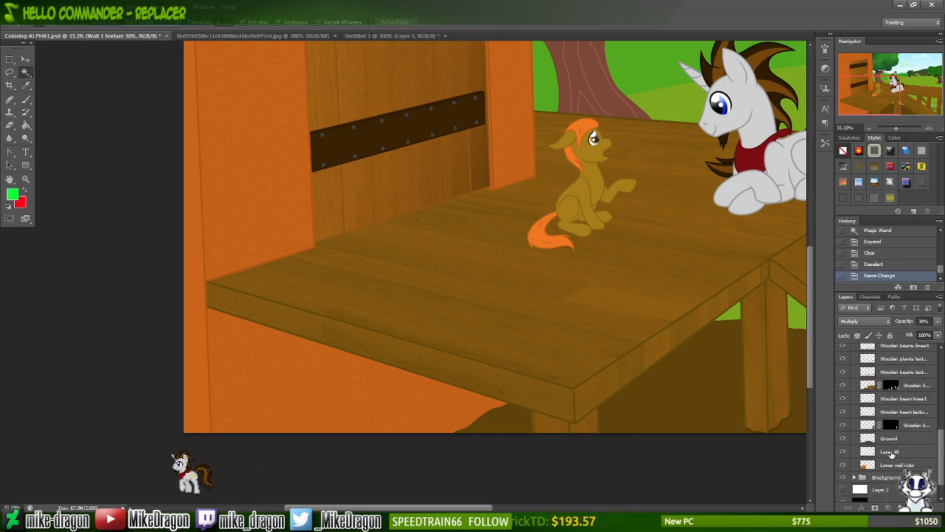
pyautogui.doubleClick(891, 452)
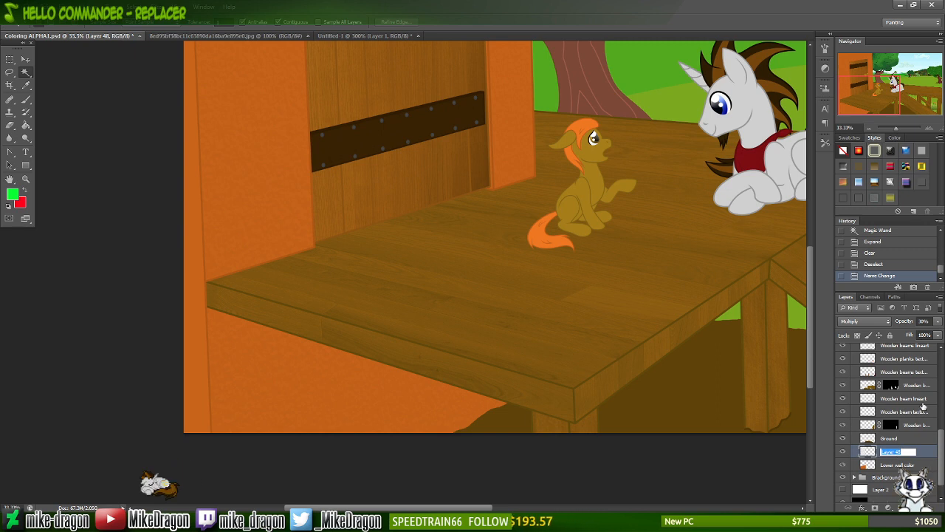
pyautogui.write('Lower')
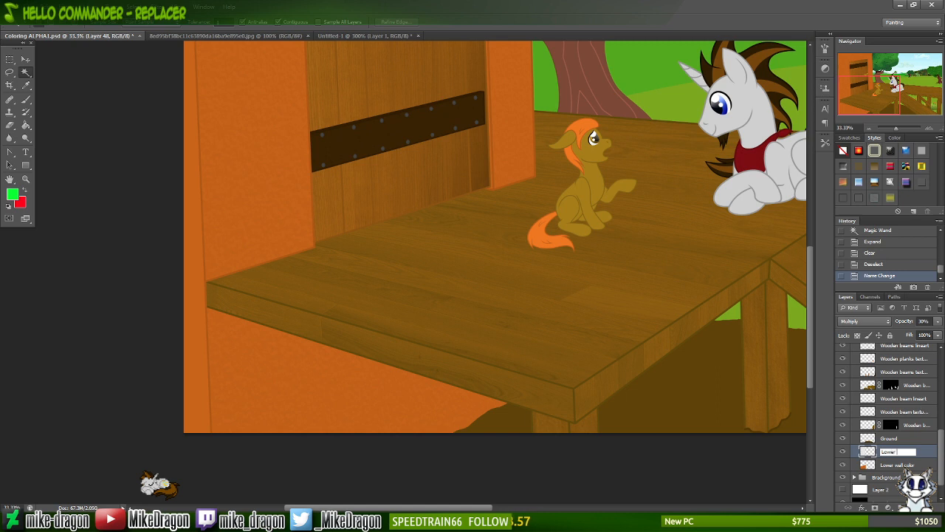
pyautogui.write(' wall ')
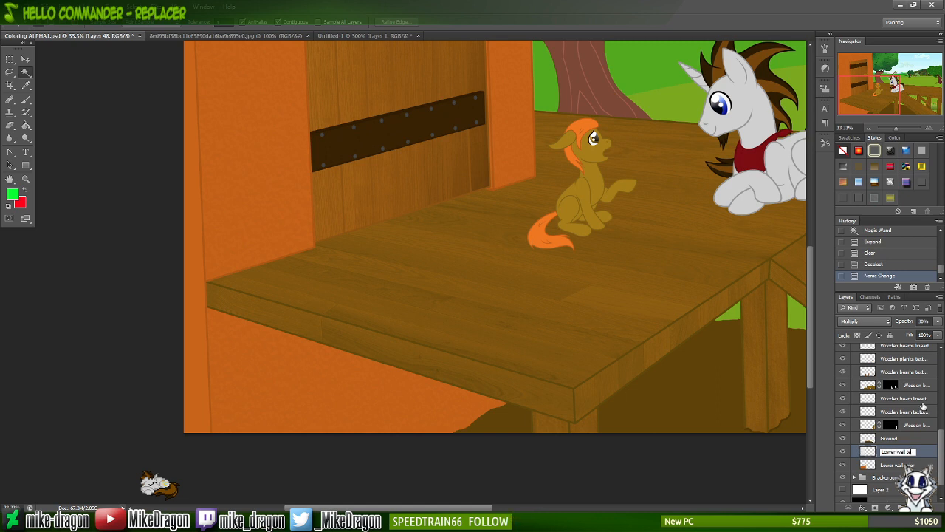
pyautogui.write('texture 30%')
pyautogui.press('Return')
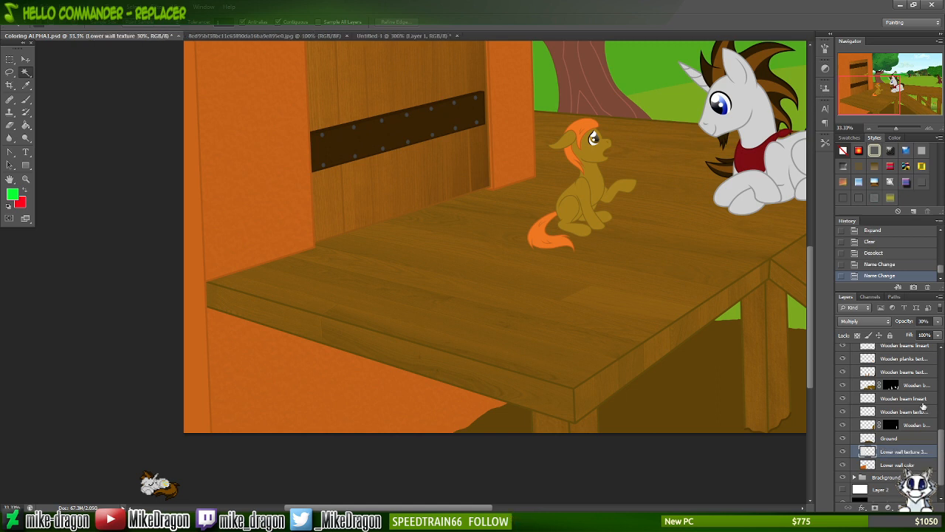
# - Replace "Wall 1" in the upper wall texture layer's name so it reads "Front wall texture 30%"
pyautogui.scroll(10, 899, 423)
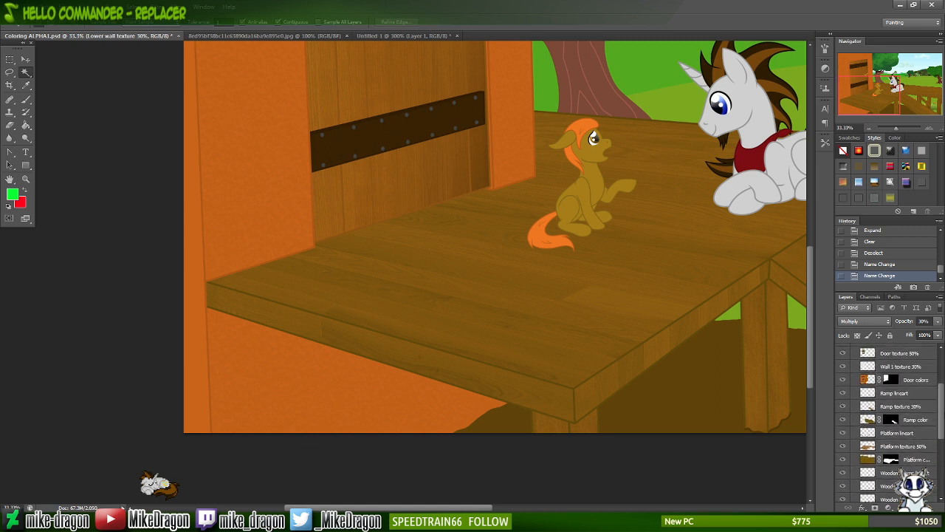
pyautogui.scroll(1, 903, 426)
pyautogui.doubleClick(886, 415)
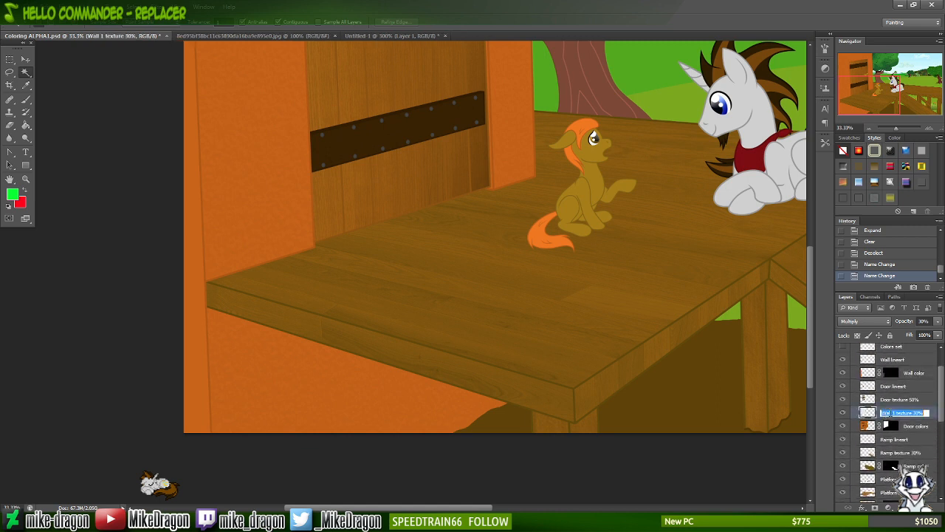
pyautogui.doubleClick(886, 413)
pyautogui.press('BackSpace')
pyautogui.write('Front wall ')
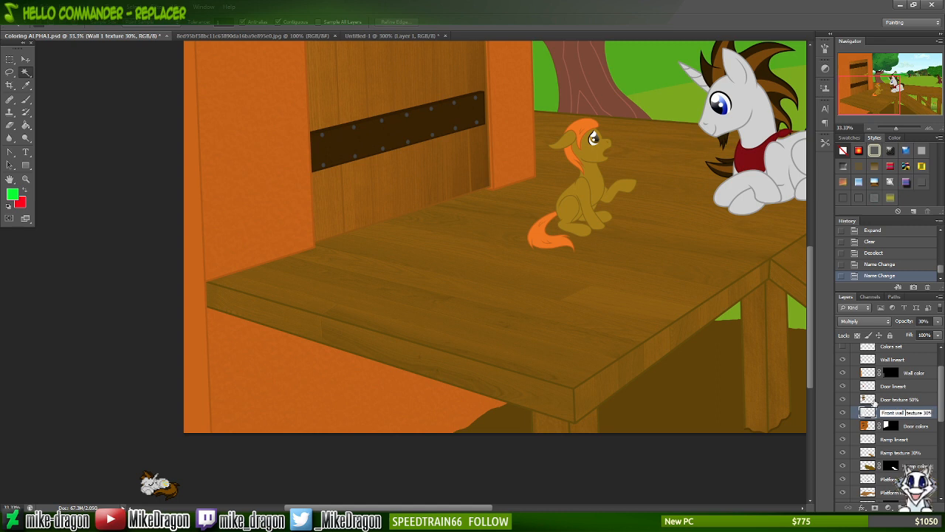
pyautogui.write('texture')
pyautogui.press('BackSpace')
pyautogui.press('BackSpace')
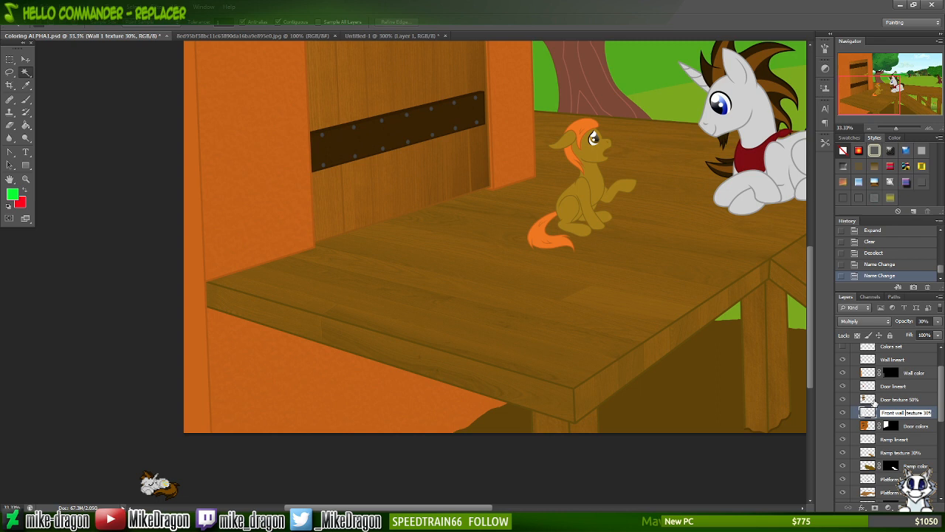
pyautogui.press('Return')
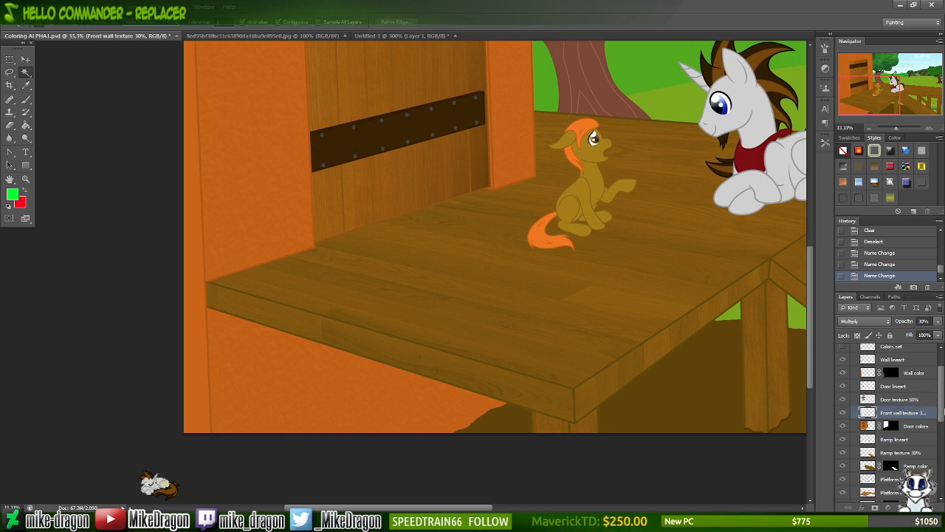
# - Select the front wall and door area by expanding and inverting a Magic Wand selection of the outside area on the Door lineart layer
pyautogui.click(896, 387)
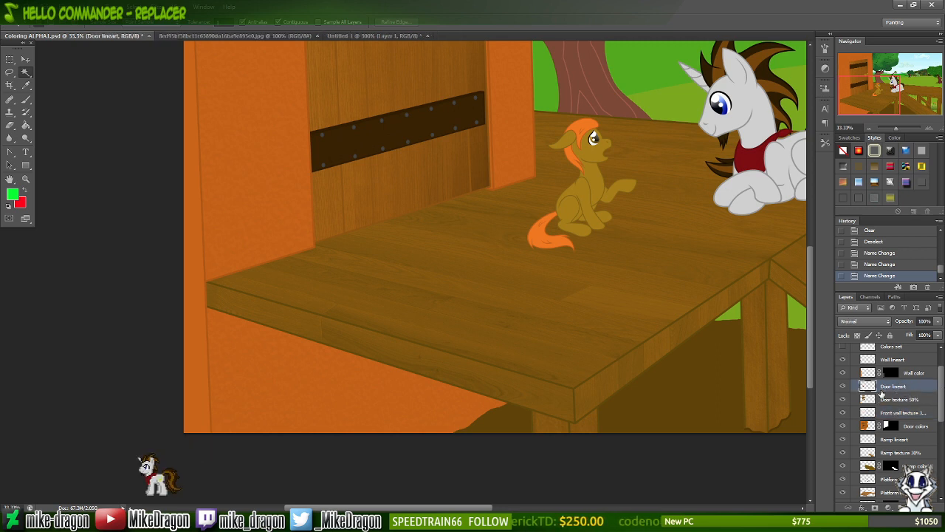
pyautogui.click(669, 400)
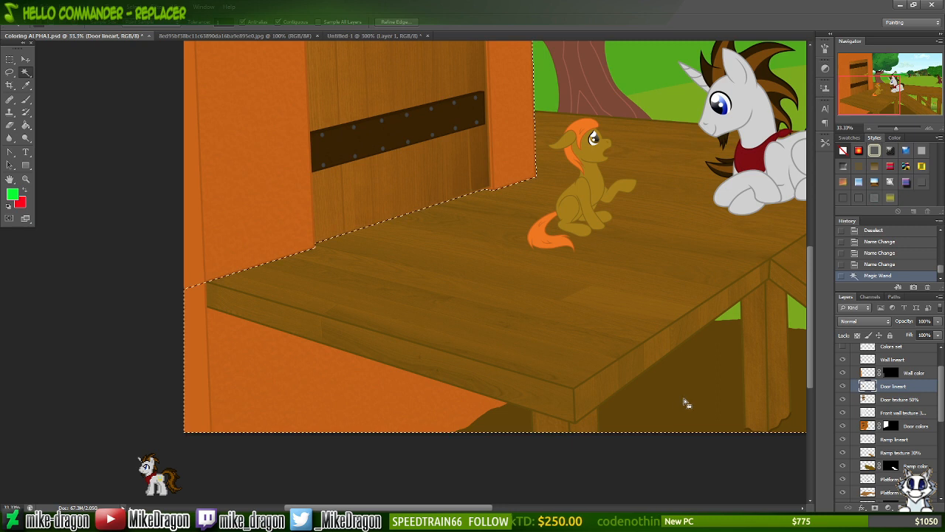
pyautogui.click(133, 6)
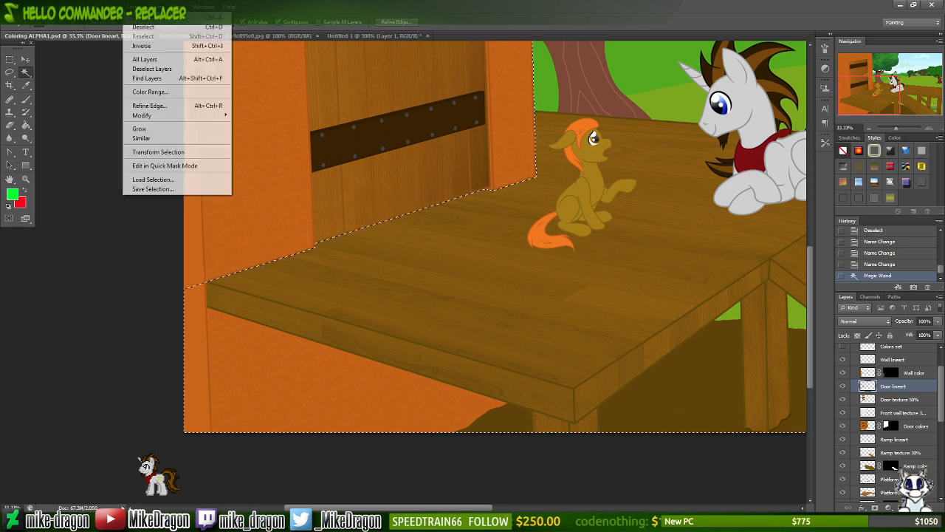
pyautogui.moveTo(142, 115)
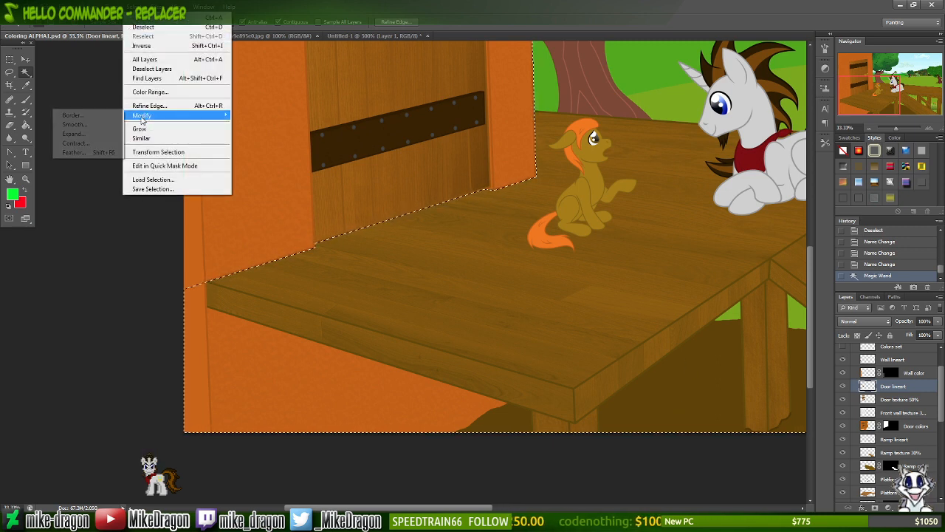
pyautogui.click(94, 140)
pyautogui.press('Return')
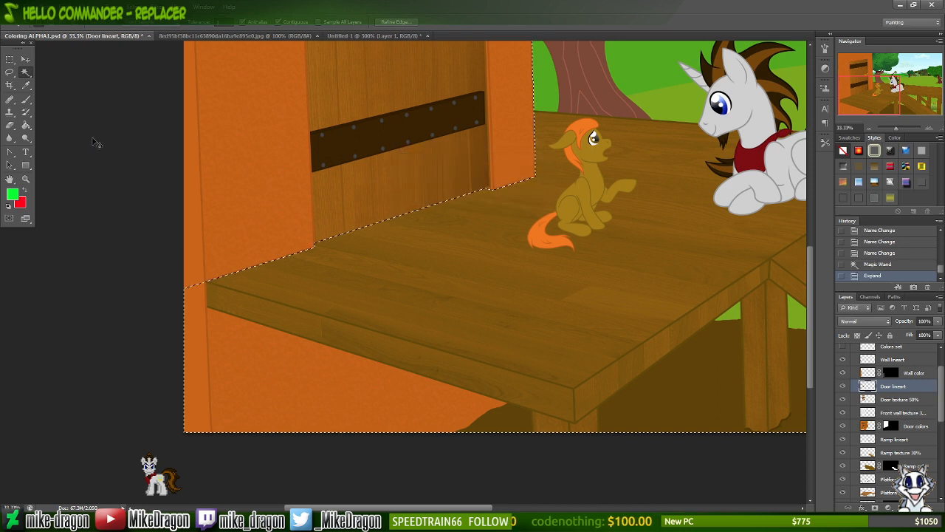
pyautogui.hotkey('ctrl', 'shift', 'i')
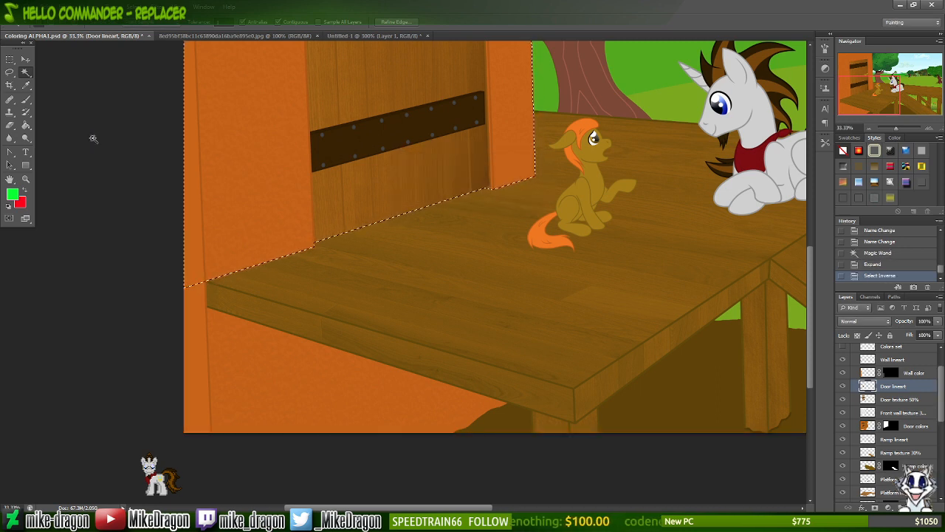
pyautogui.press('Delete')
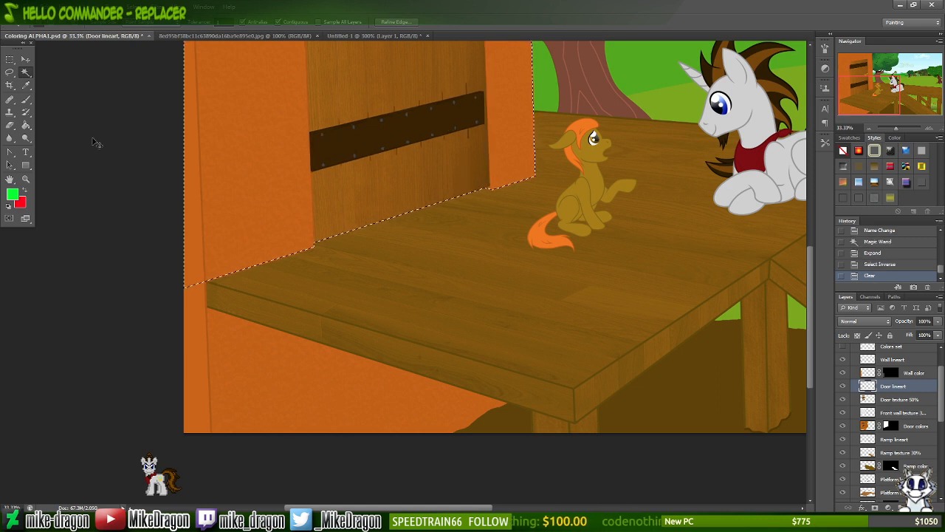
pyautogui.hotkey('ctrl', 'd')
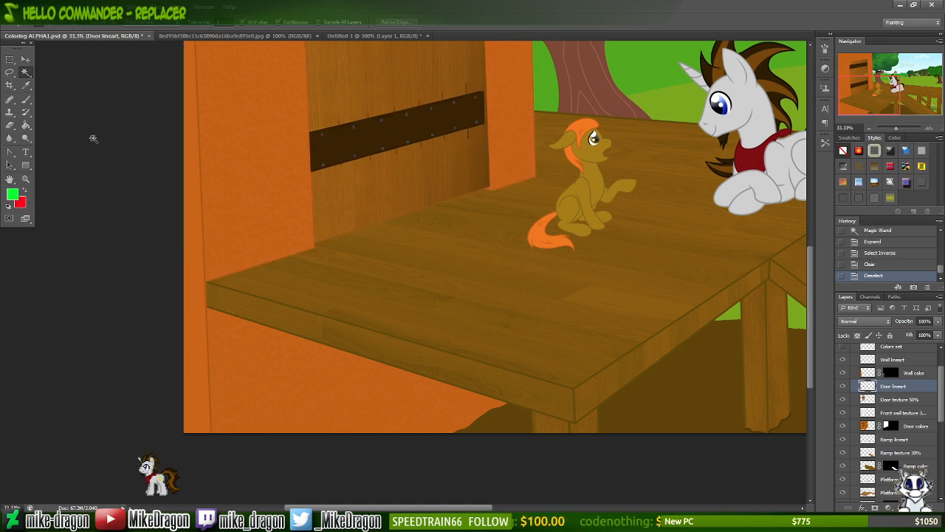
pyautogui.press('v')
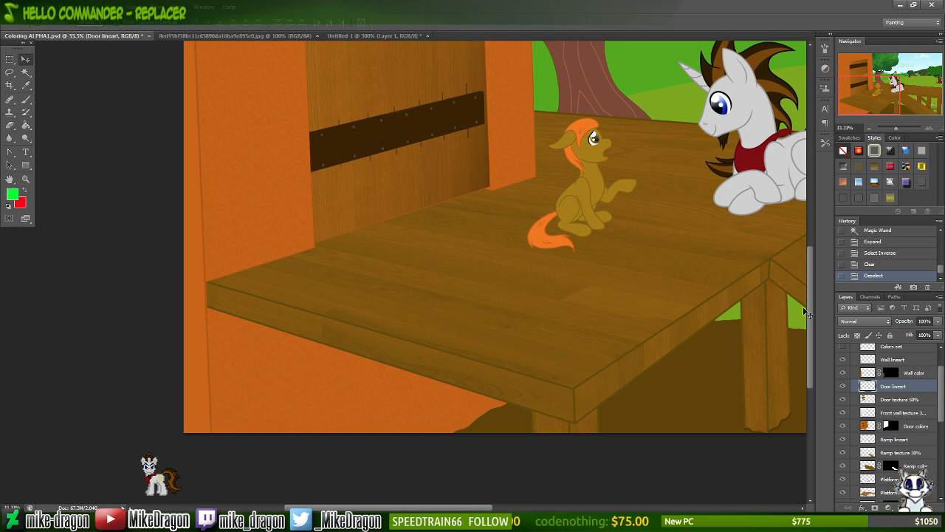
pyautogui.moveTo(810, 318); pyautogui.dragTo(808, 247)
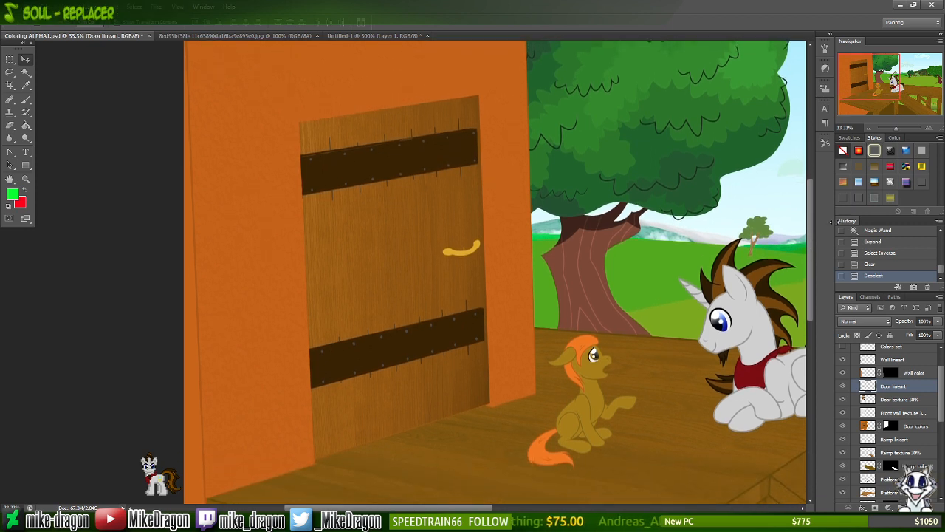
pyautogui.hotkey('ctrl', 'z')
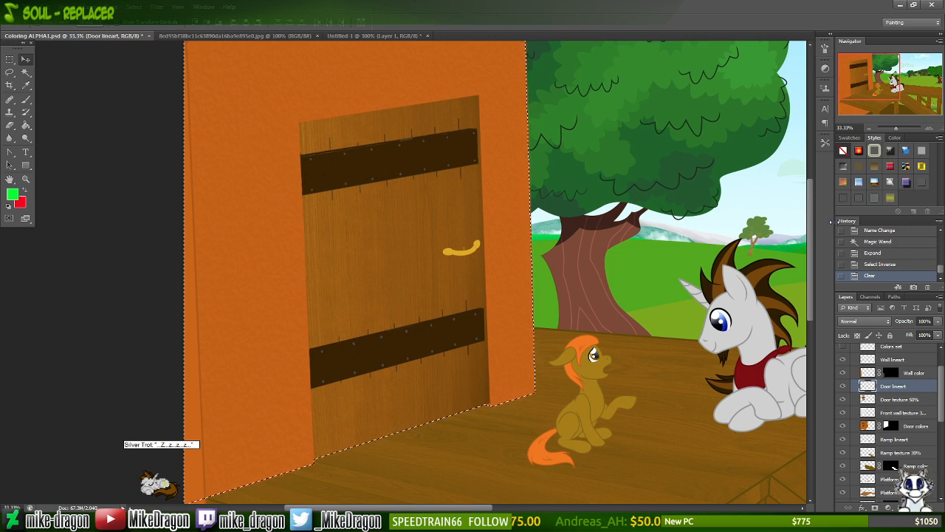
pyautogui.hotkey('ctrl', 'z')
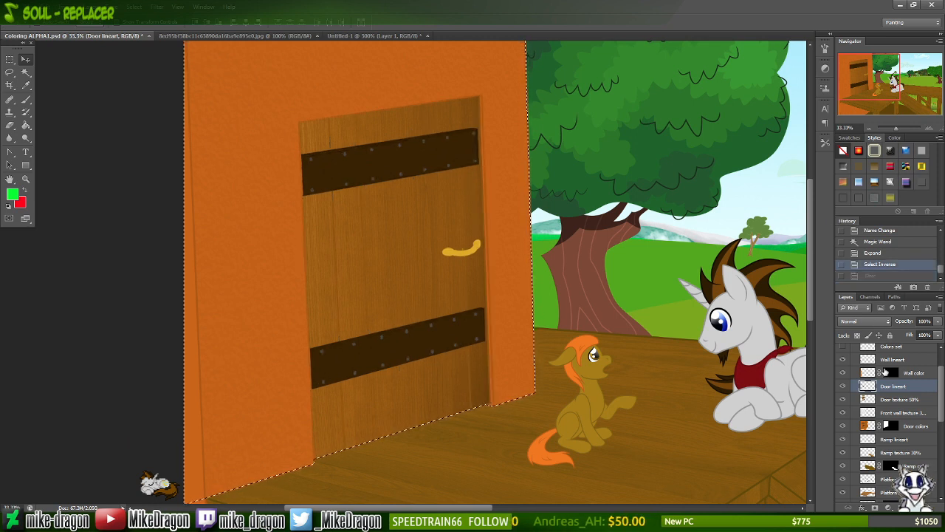
# - Clear the selected front wall area from the Lower wall texture 30% layer
pyautogui.moveTo(940, 394); pyautogui.dragTo(939, 458)
pyautogui.click(900, 447)
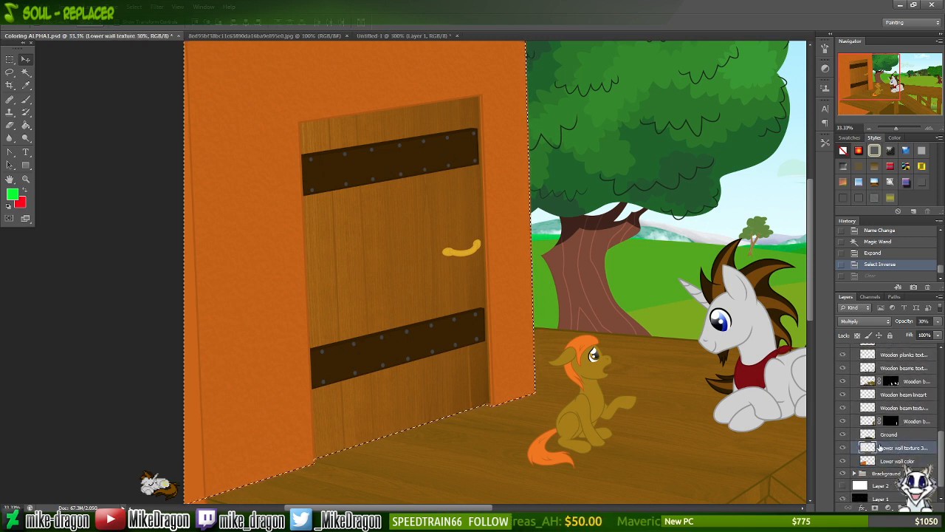
pyautogui.press('Delete')
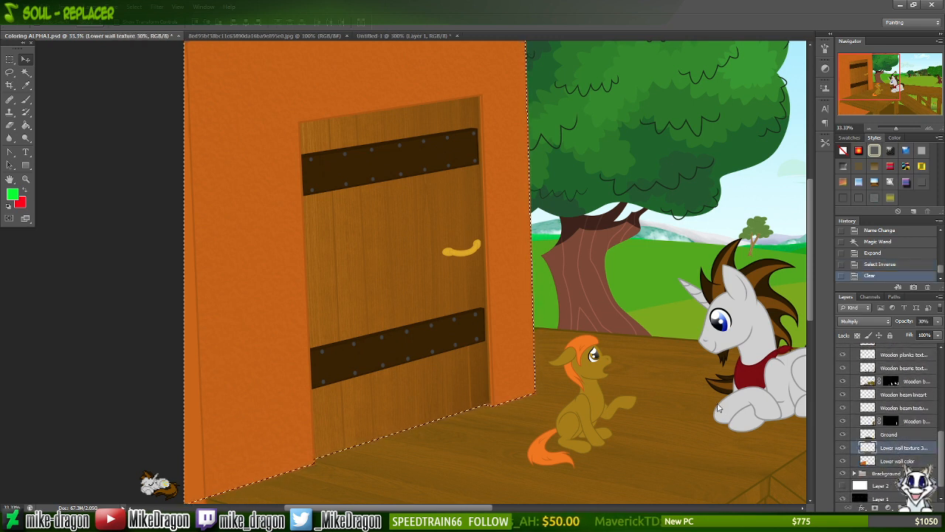
# - Deselect the current area and Magic Wand-select the front wall and the narrow door frame strip on the Door lineart layer
pyautogui.hotkey('ctrl', 'd')
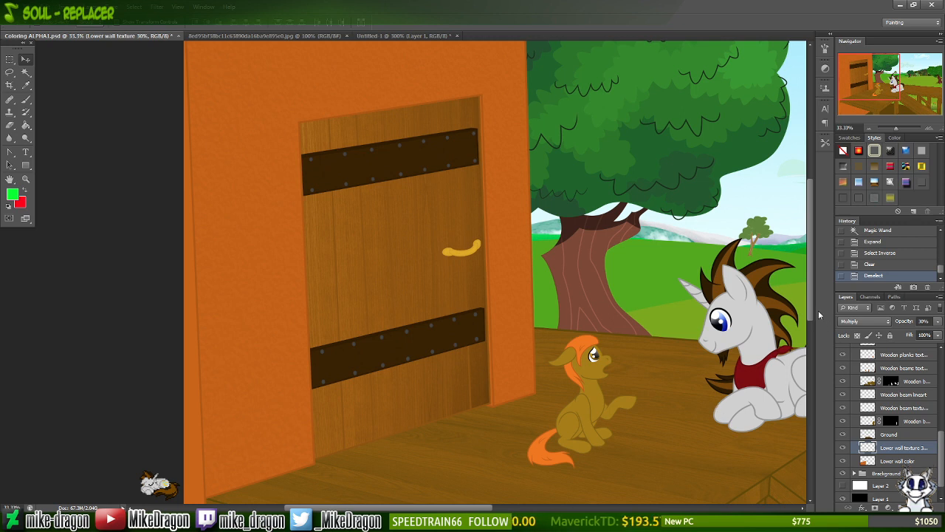
pyautogui.hotkey('ctrl', '+')
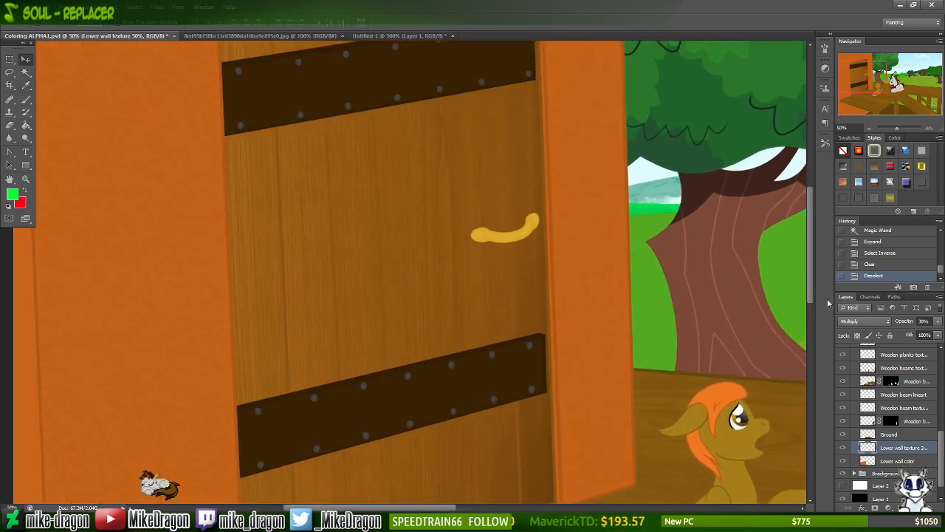
pyautogui.hotkey('ctrl', '+')
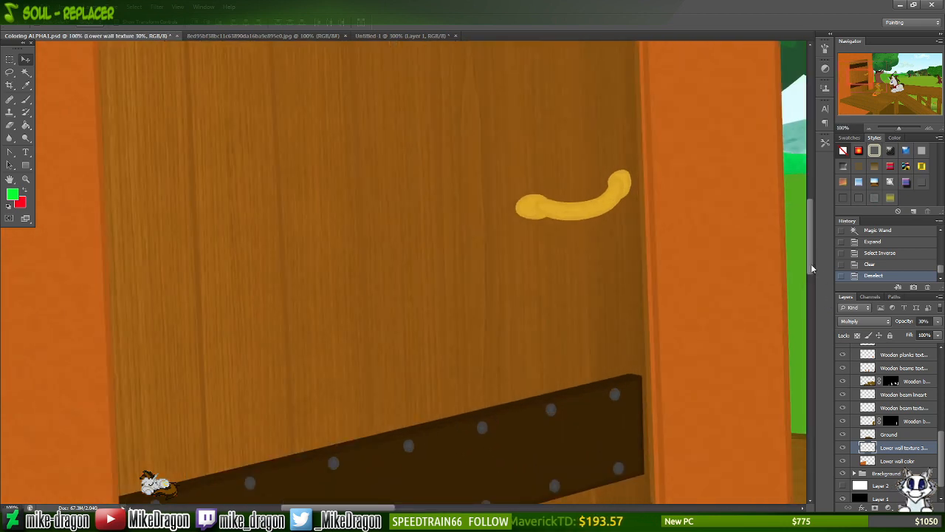
pyautogui.moveTo(810, 263); pyautogui.dragTo(808, 329)
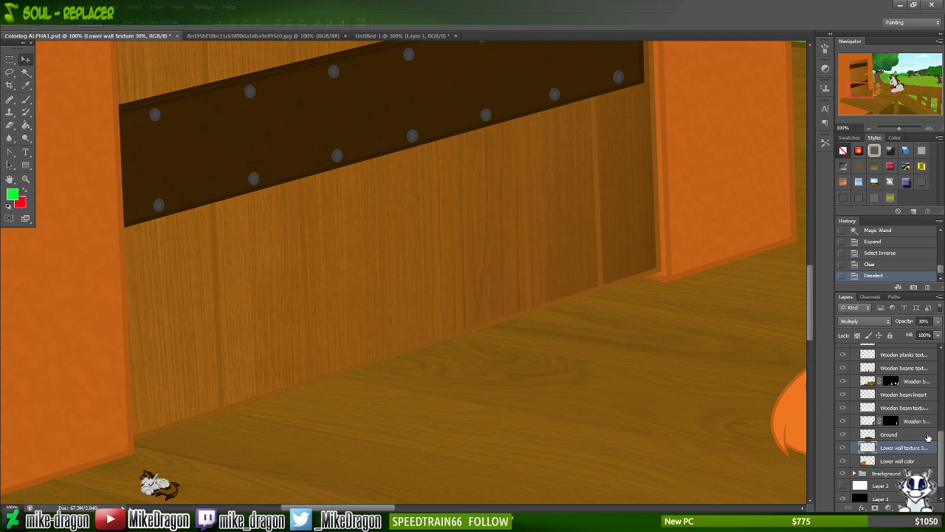
pyautogui.moveTo(942, 457); pyautogui.dragTo(942, 415)
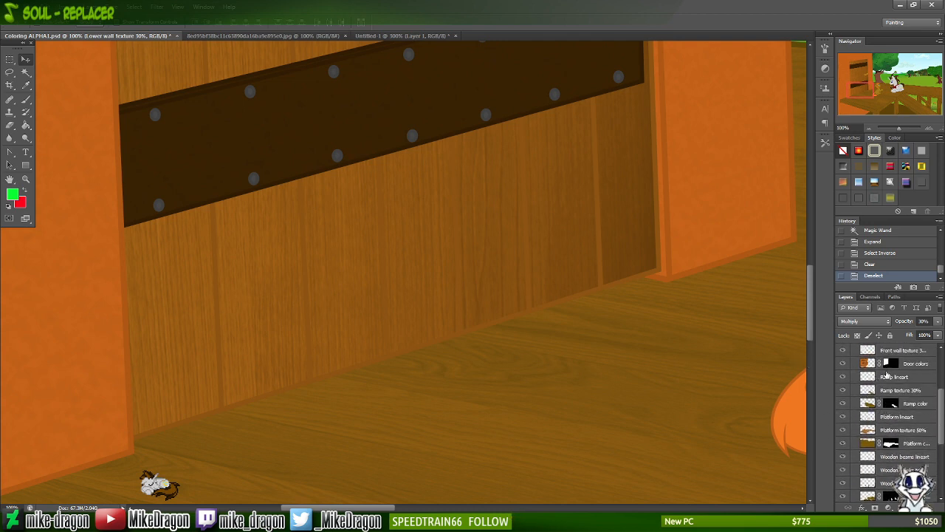
pyautogui.moveTo(940, 417); pyautogui.dragTo(941, 386)
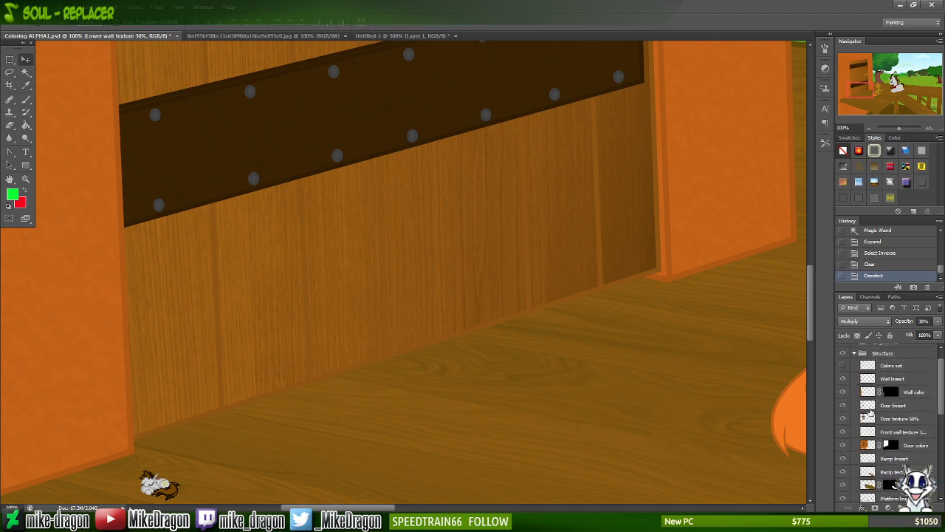
pyautogui.click(869, 406)
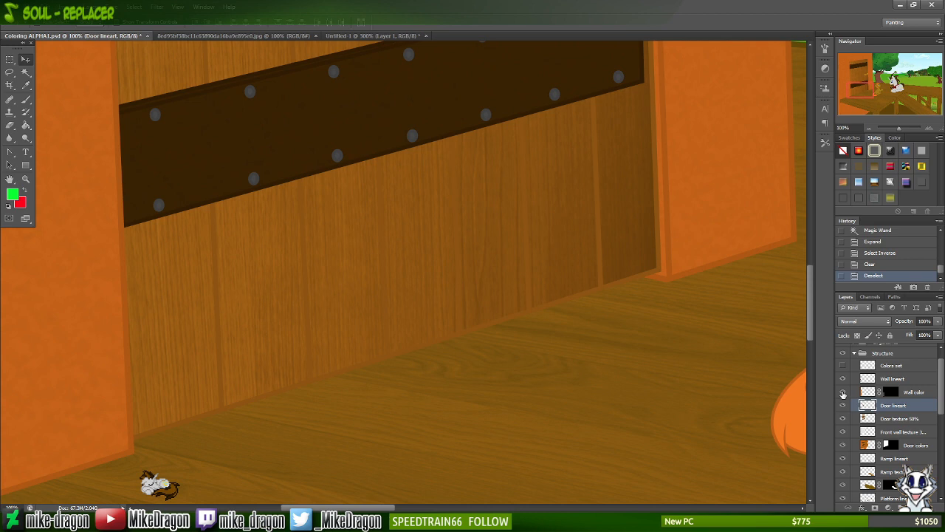
pyautogui.press('w')
pyautogui.click(90, 299)
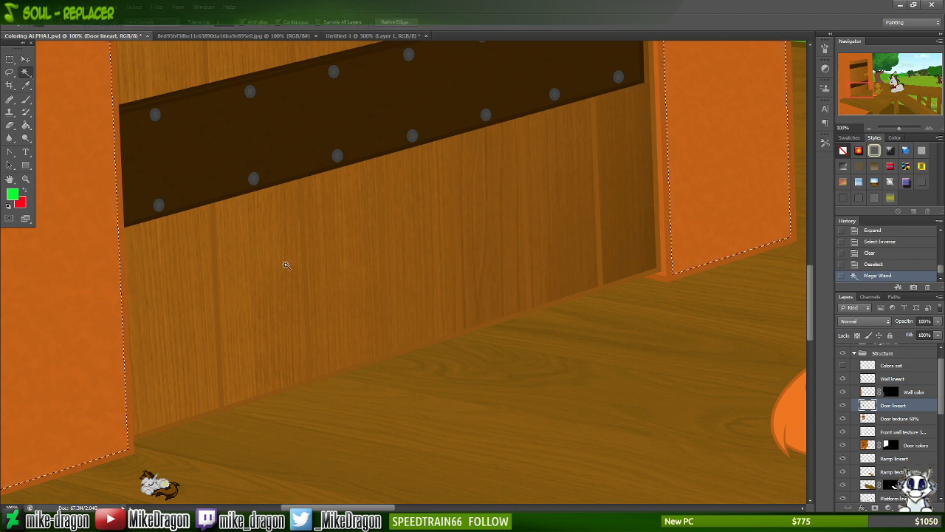
pyautogui.scroll(6, 286, 265)
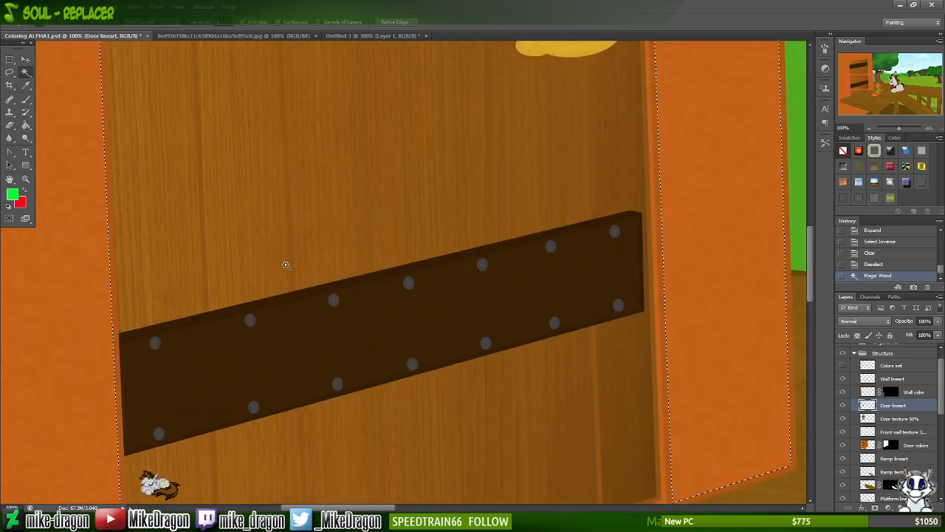
pyautogui.scroll(-3, 287, 265)
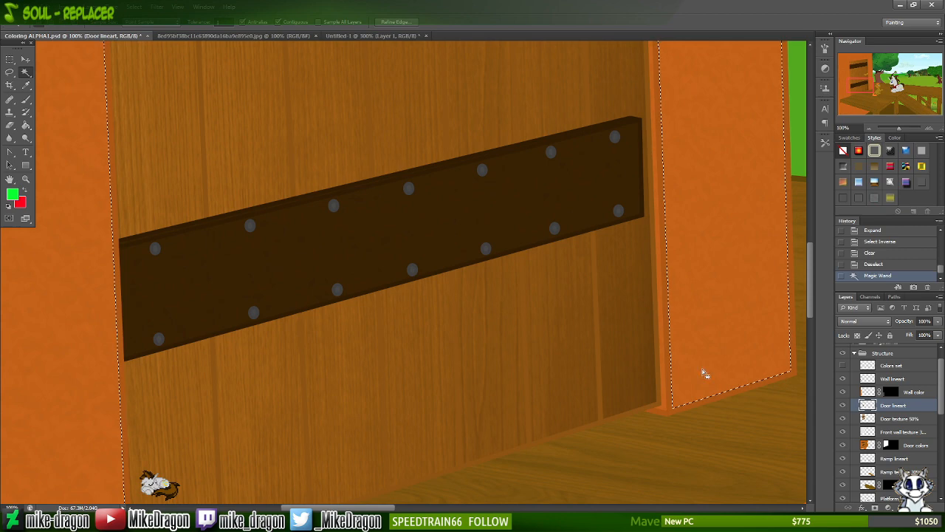
pyautogui.keyDown('shift'); pyautogui.click(660, 406); pyautogui.keyUp('shift')
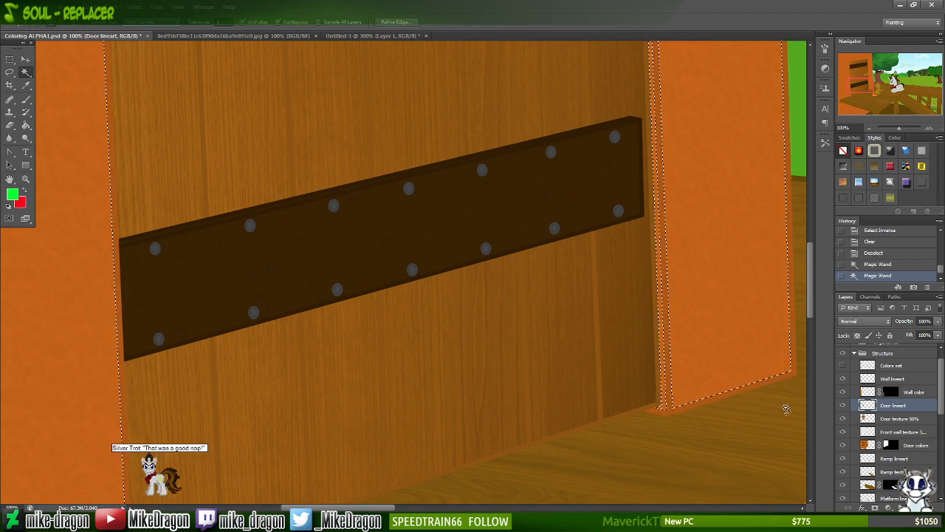
# - Expand the front wall and door frame selection
pyautogui.moveTo(813, 313); pyautogui.dragTo(796, 190)
pyautogui.click(134, 7)
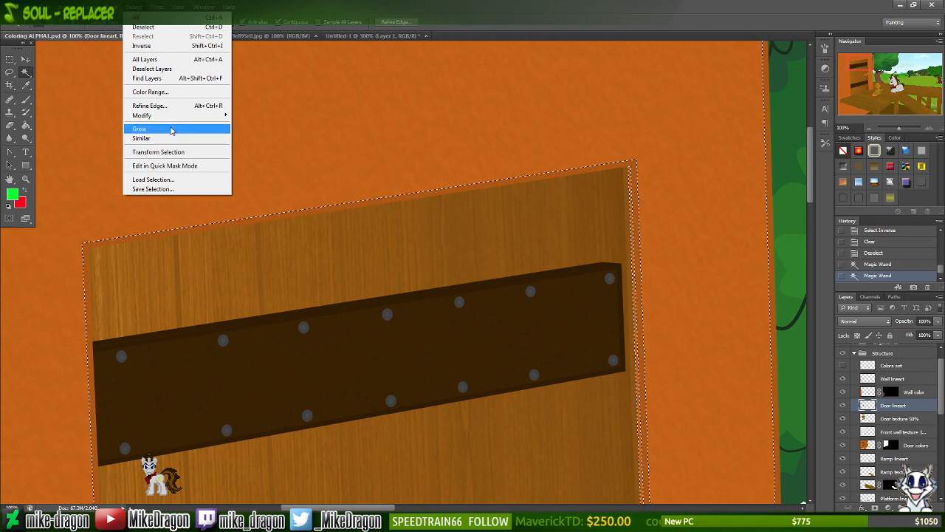
pyautogui.moveTo(178, 116)
pyautogui.click(108, 131)
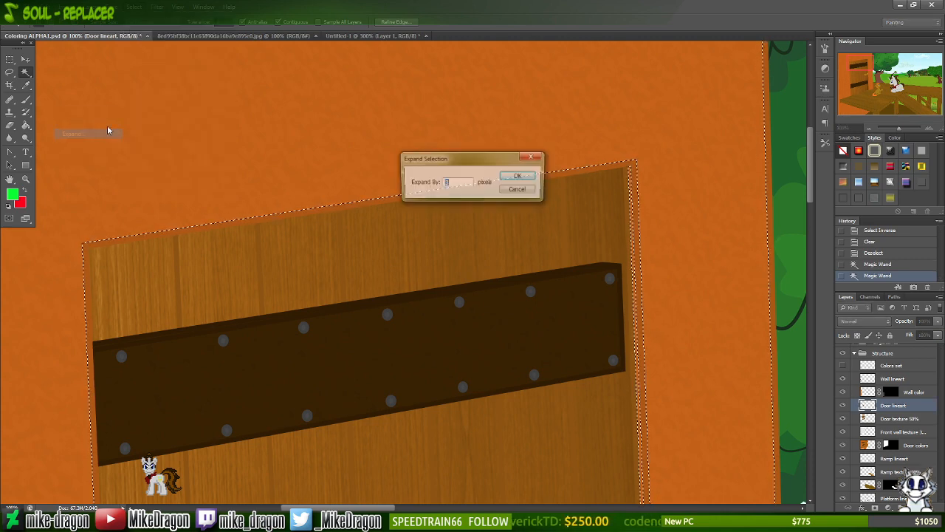
pyautogui.press('Return')
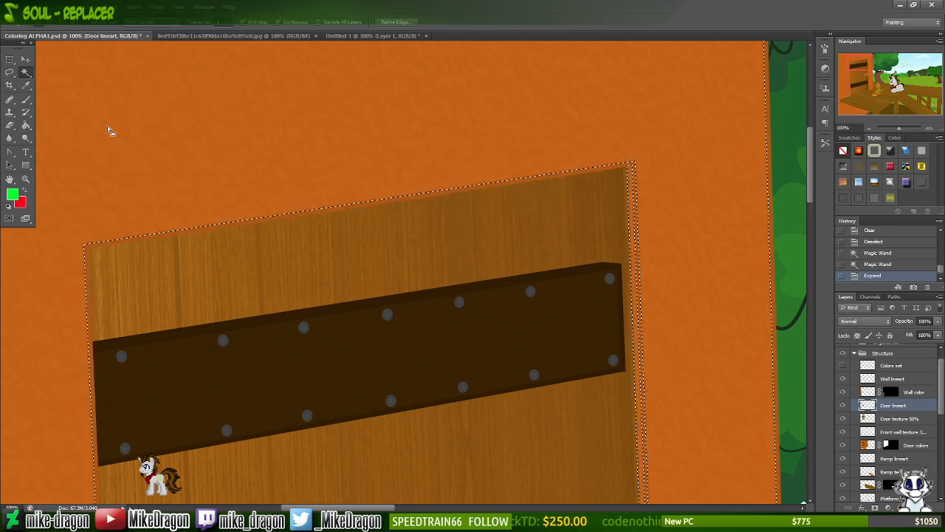
# - Test the selection with a brush stroke across the door's upper corner on the Front wall texture 30% layer, and undo it
pyautogui.click(872, 418)
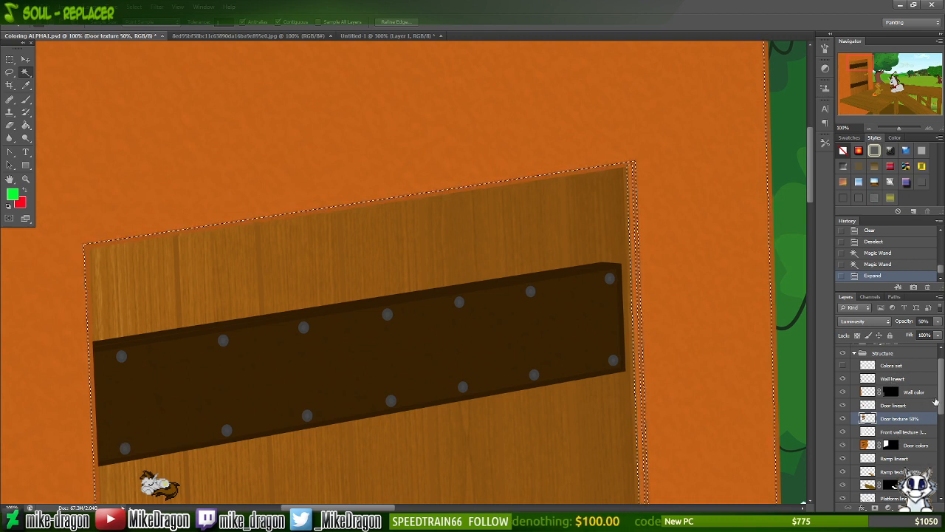
pyautogui.click(869, 432)
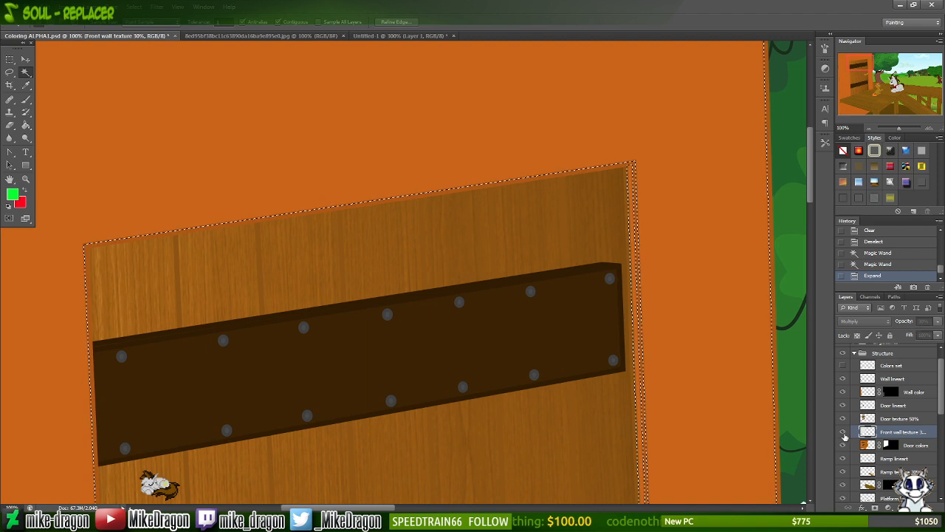
pyautogui.press('b')
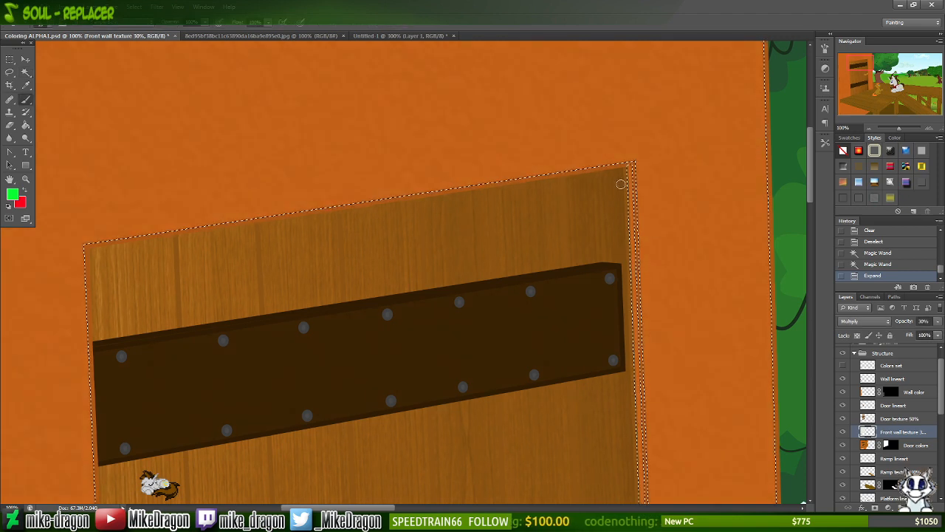
pyautogui.moveTo(648, 206); pyautogui.dragTo(590, 220)
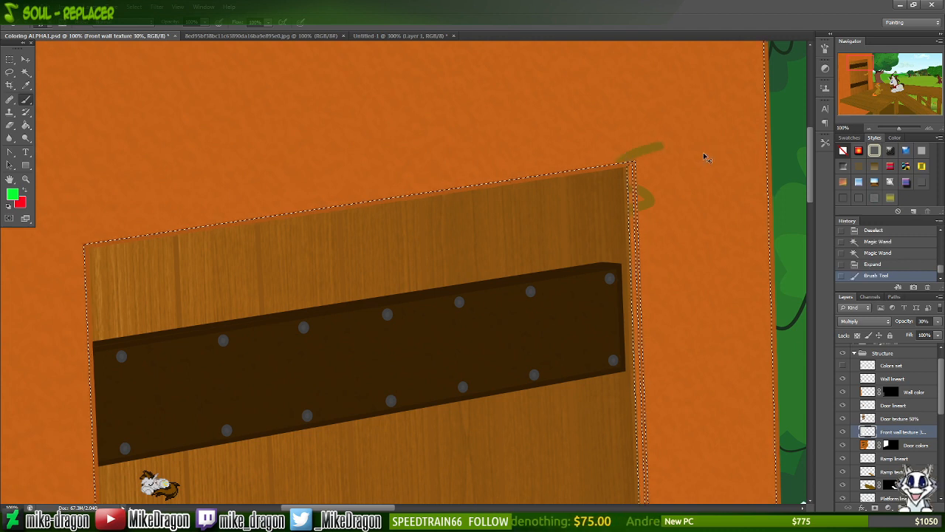
pyautogui.hotkey('ctrl', 'z')
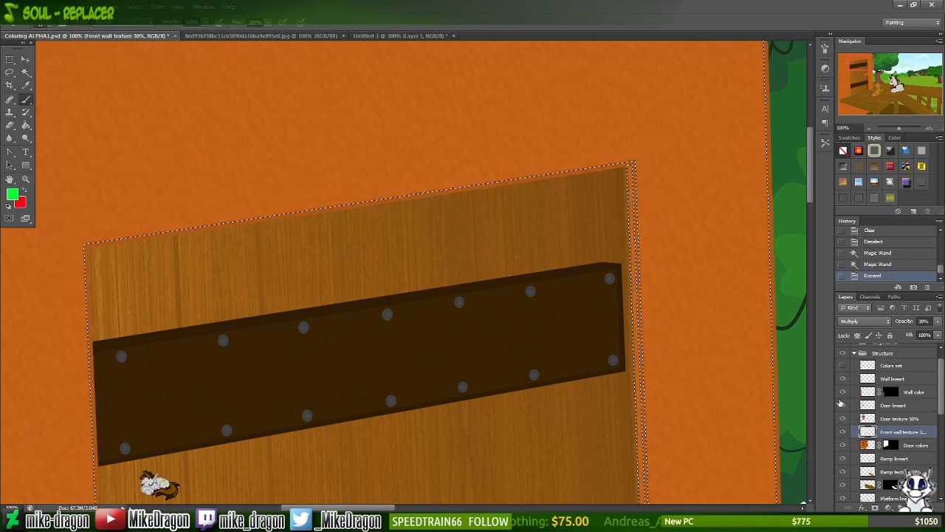
# - Add a new layer above Door lineart, test the selection with a green brush stroke across the door, and undo the stroke
pyautogui.click(892, 406)
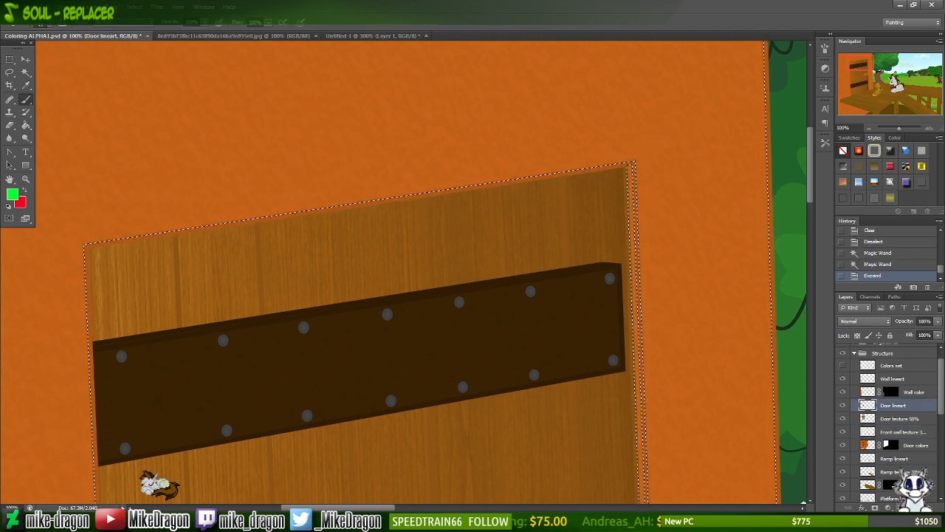
pyautogui.hotkey('ctrl', 'shift', 'alt', 'n')
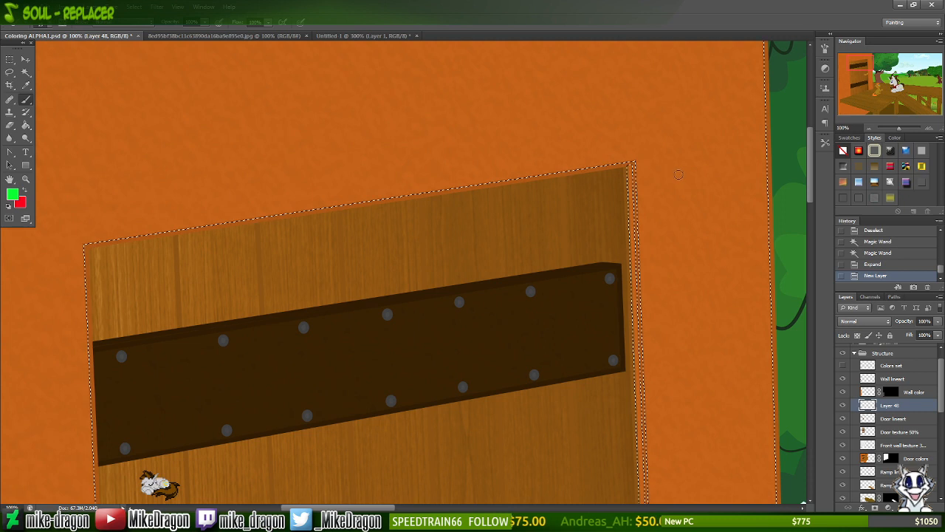
pyautogui.moveTo(144, 257); pyautogui.dragTo(26, 285)
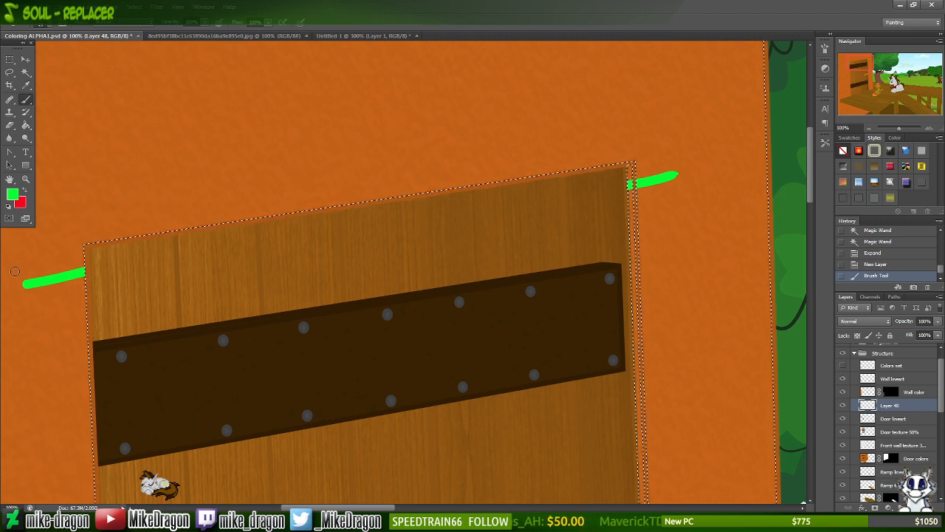
pyautogui.hotkey('ctrl', 'z')
# - Invert the selection, check it with an undone brush stroke across the door, and delete the temporary Layer 48
pyautogui.hotkey('ctrl', 'shift', 'i')
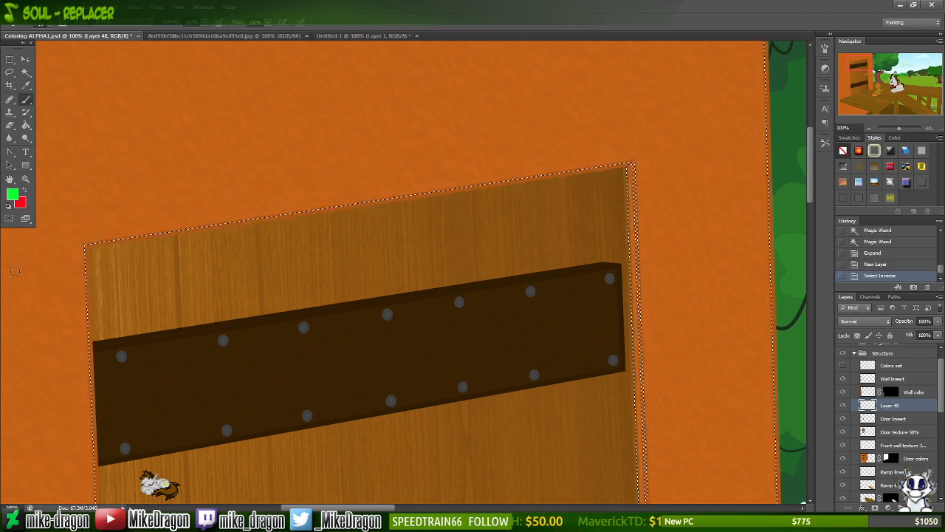
pyautogui.moveTo(629, 223); pyautogui.dragTo(88, 334)
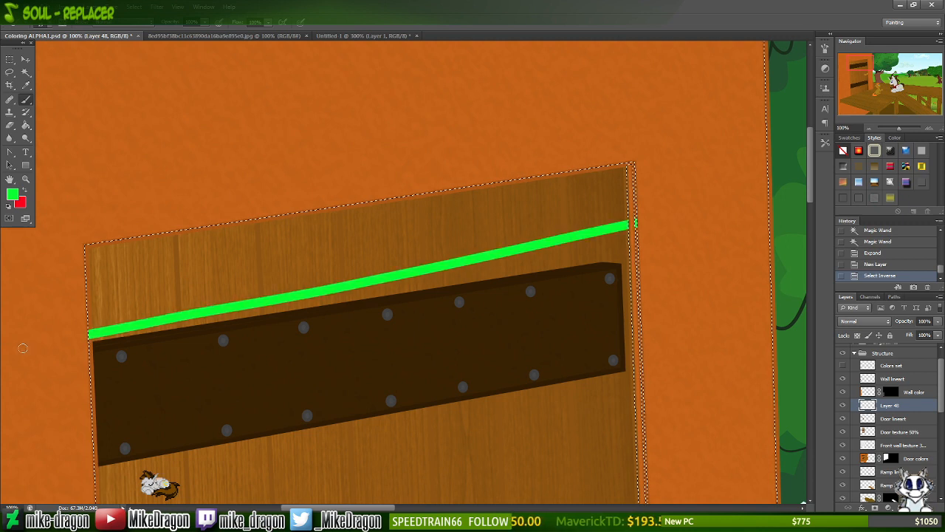
pyautogui.hotkey('ctrl', 'z')
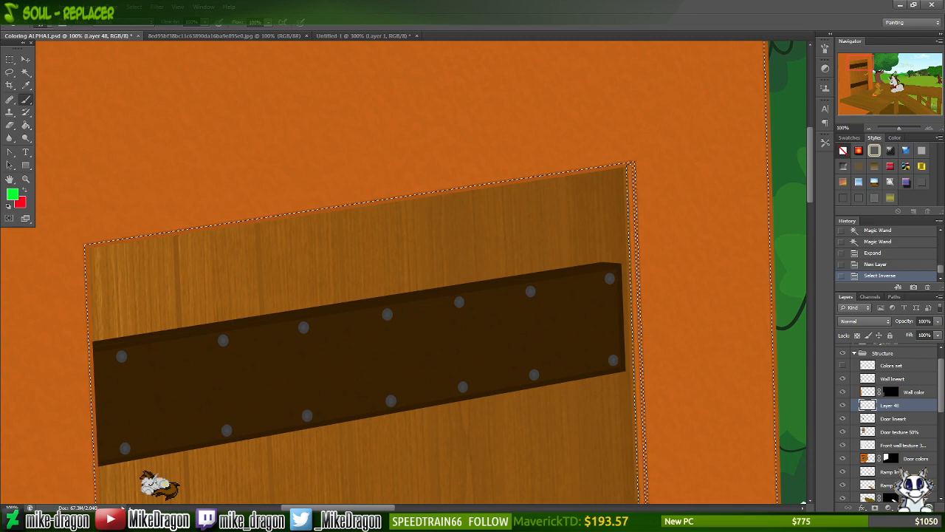
pyautogui.click(928, 508)
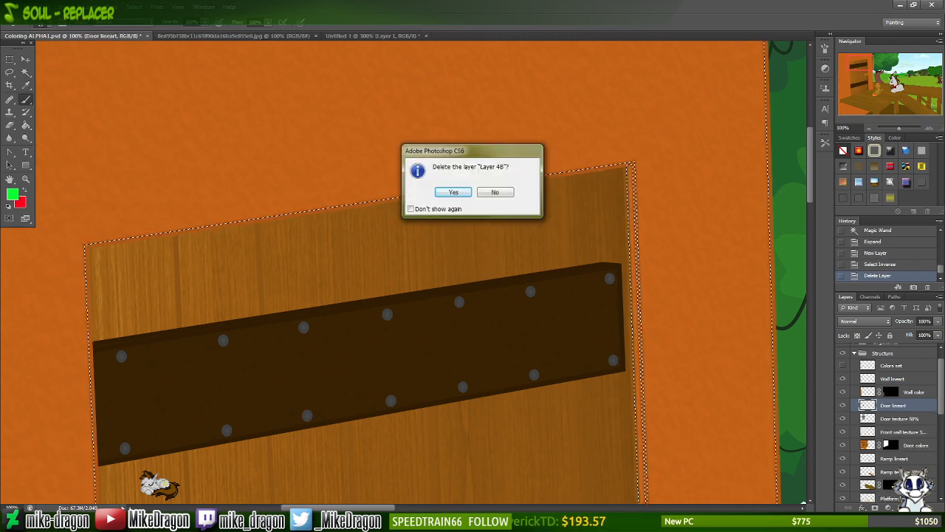
pyautogui.press('Return')
# - Clear the selected area outside the front wall from the Front wall texture 30% layer and deselect
pyautogui.click(895, 433)
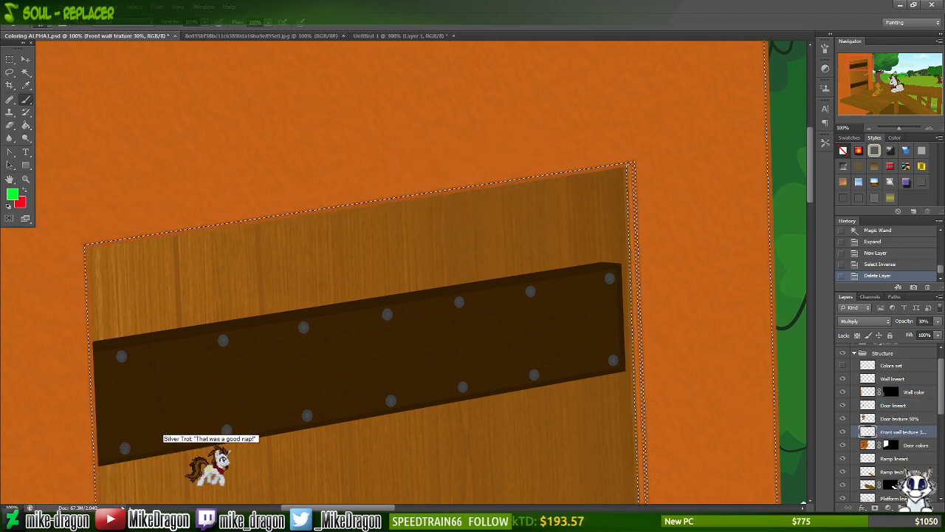
pyautogui.press('Delete')
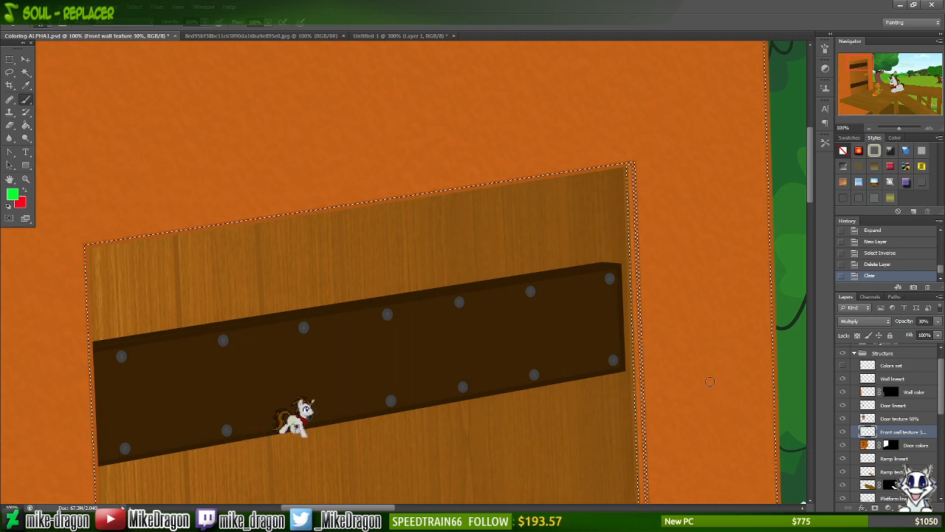
pyautogui.hotkey('ctrl', 'd')
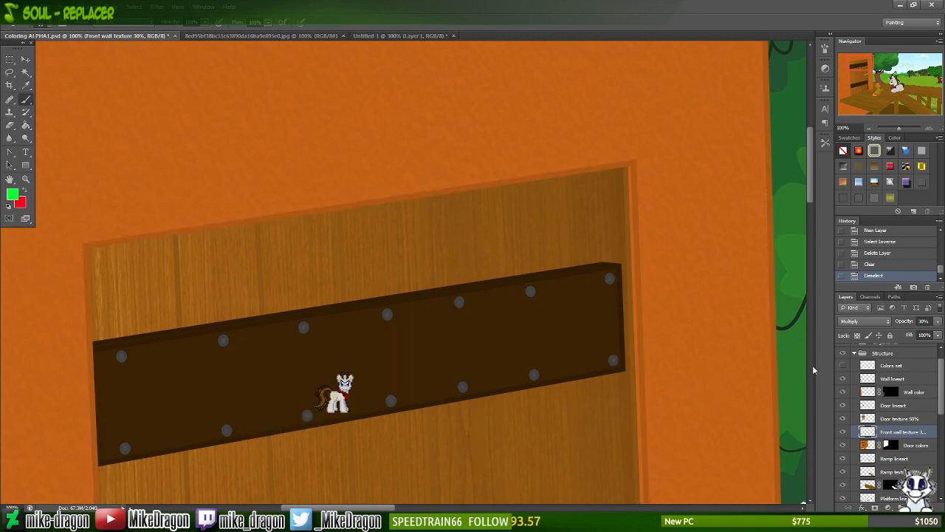
# - Try shifting the Front wall texture 30% layer to check its trimmed edges around the door, and undo the move
pyautogui.hotkey('ctrl', '-')
pyautogui.hotkey('ctrl', '-')
pyautogui.press('v')
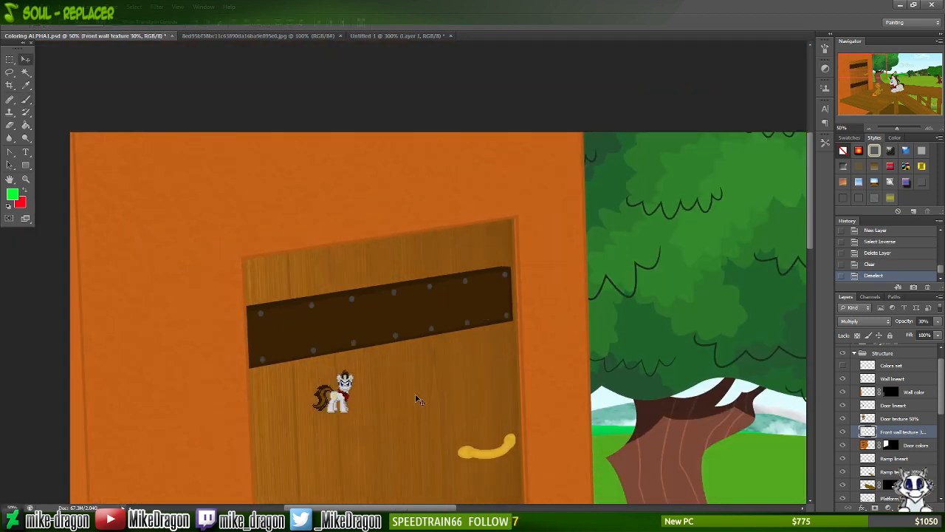
pyautogui.moveTo(418, 307); pyautogui.dragTo(512, 269)
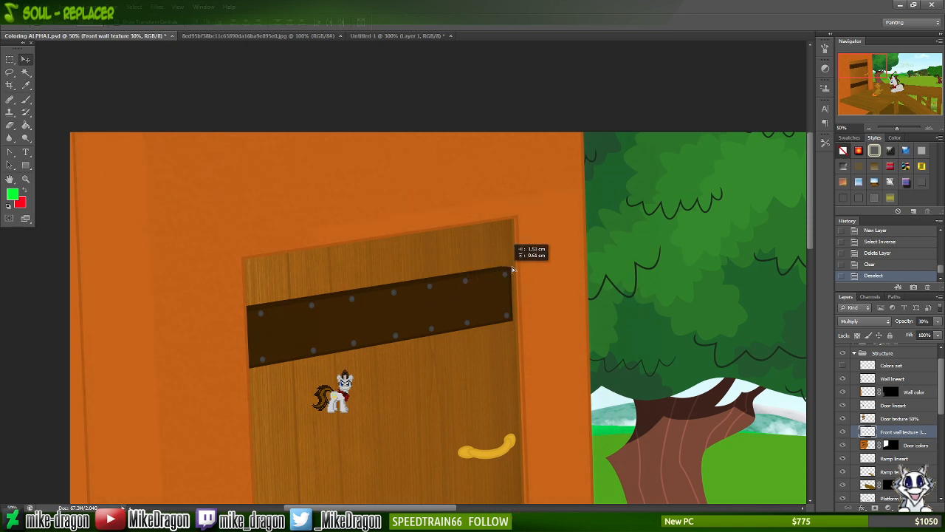
pyautogui.moveTo(448, 252); pyautogui.dragTo(437, 256)
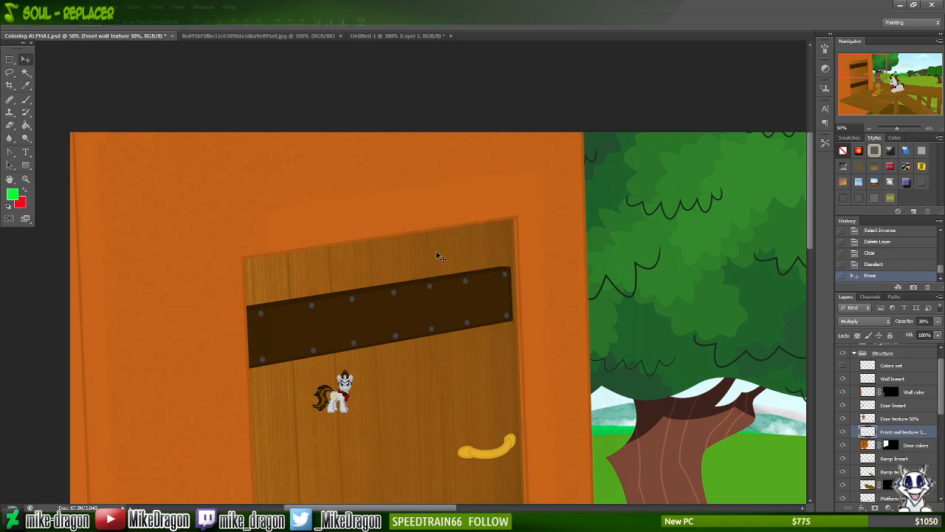
pyautogui.hotkey('ctrl', '-')
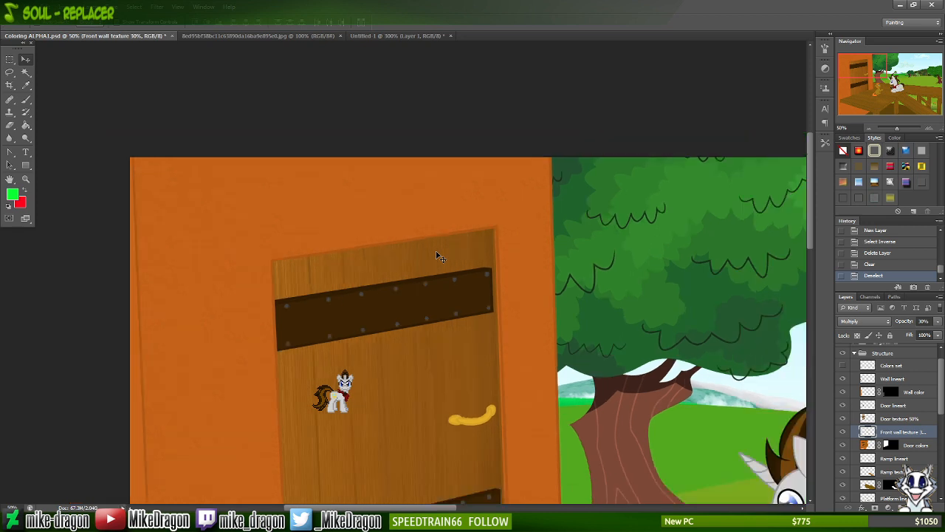
pyautogui.scroll(-1, 437, 255)
pyautogui.scroll(-3, 428, 244)
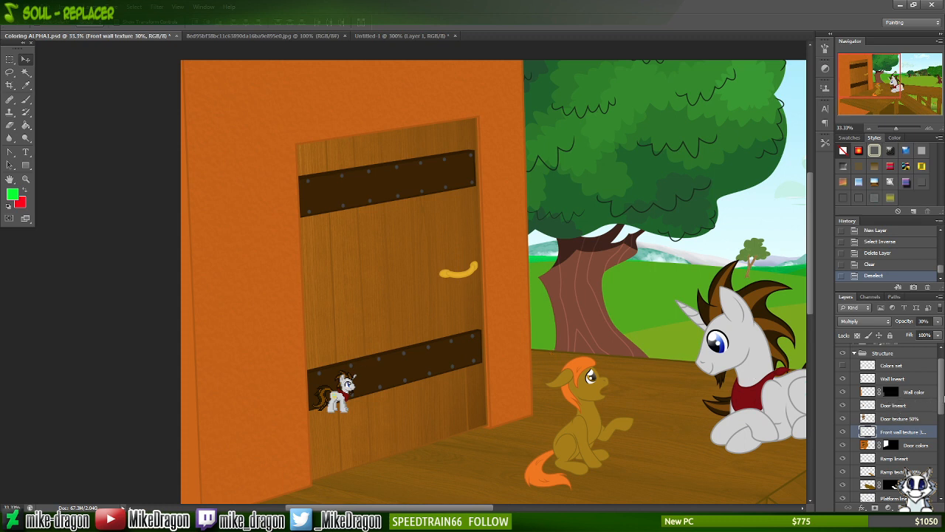
pyautogui.moveTo(942, 399); pyautogui.dragTo(942, 407)
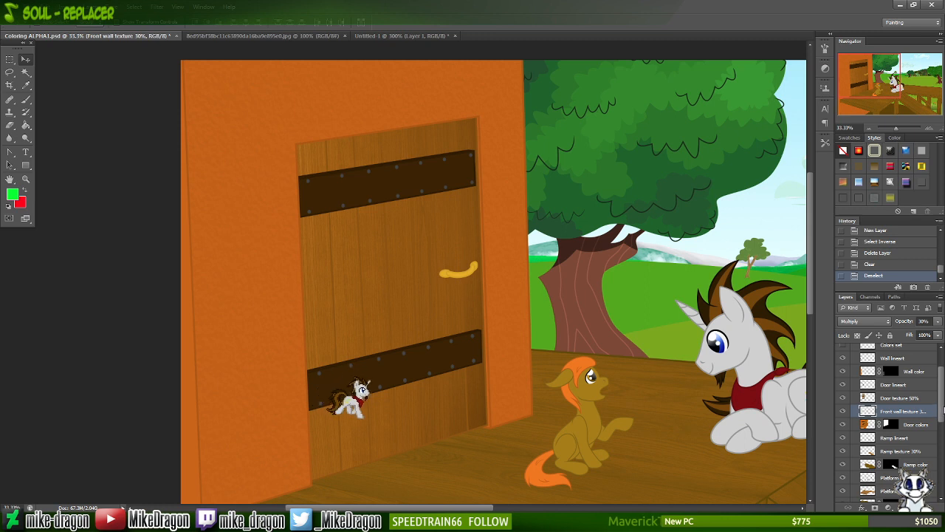
# - Check the Wall color layer's visibility and paste the white plaster texture as a new layer above it
pyautogui.moveTo(943, 411); pyautogui.dragTo(942, 407)
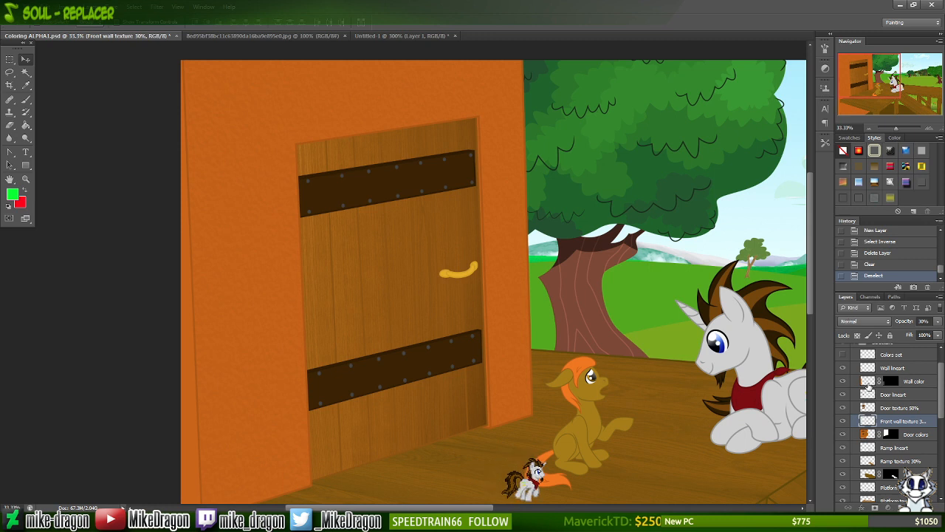
pyautogui.click(875, 386)
pyautogui.click(843, 382)
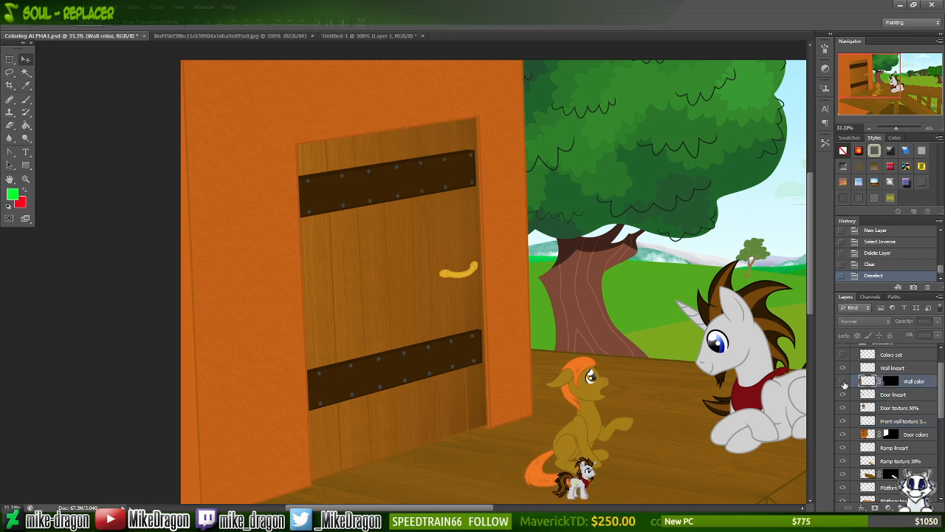
pyautogui.click(844, 381)
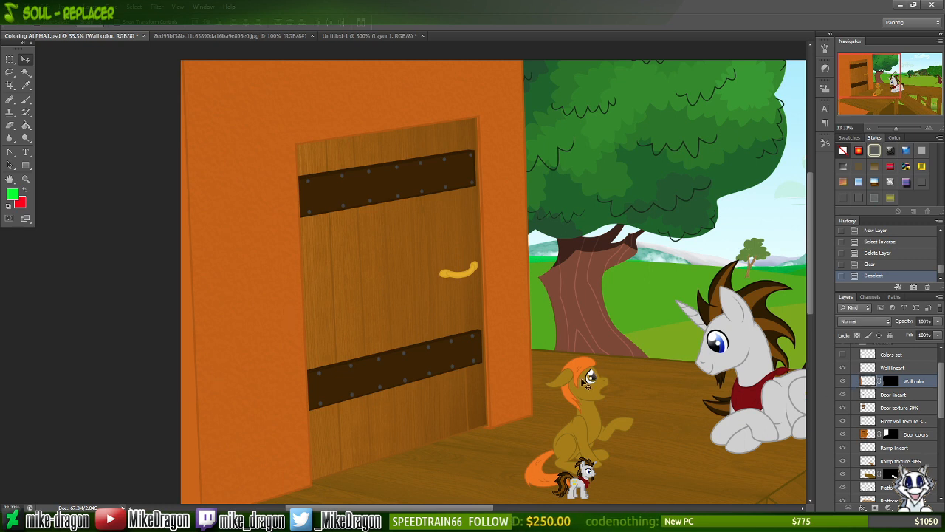
pyautogui.hotkey('ctrl', 'v')
# - Free-transform the pasted plaster texture, rotating it 90° to portrait and moving it onto the scene's lower-left corner
pyautogui.hotkey('ctrl', 't')
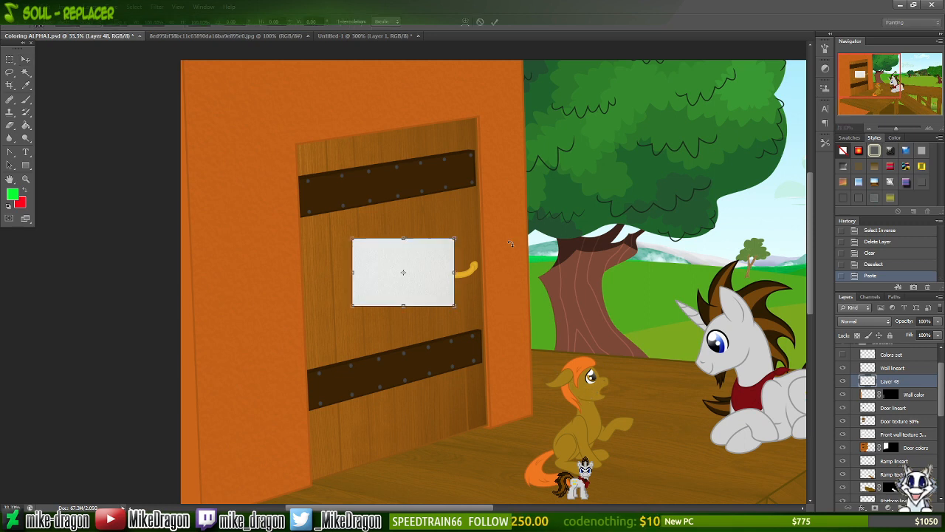
pyautogui.moveTo(462, 266); pyautogui.dragTo(399, 395)
pyautogui.hotkey('ctrl', '-')
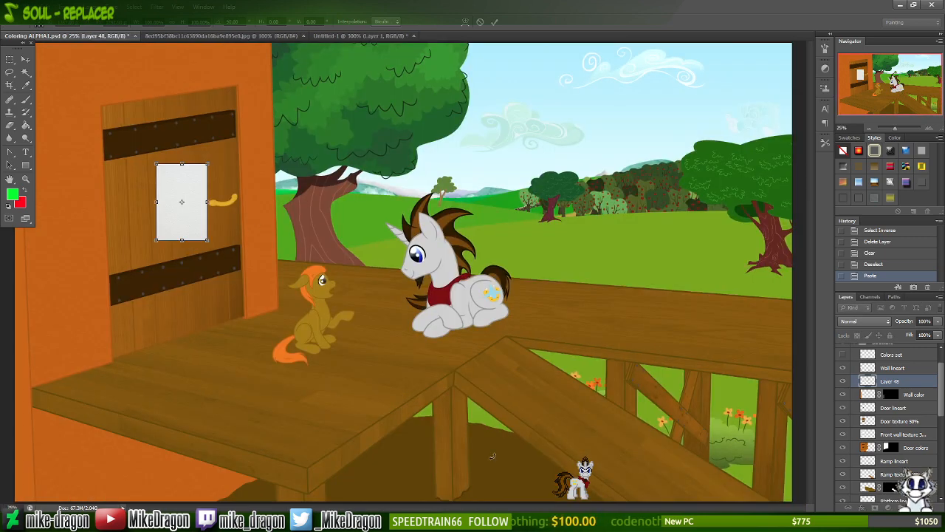
pyautogui.hotkey('ctrl', '+')
pyautogui.moveTo(898, 81); pyautogui.dragTo(887, 89)
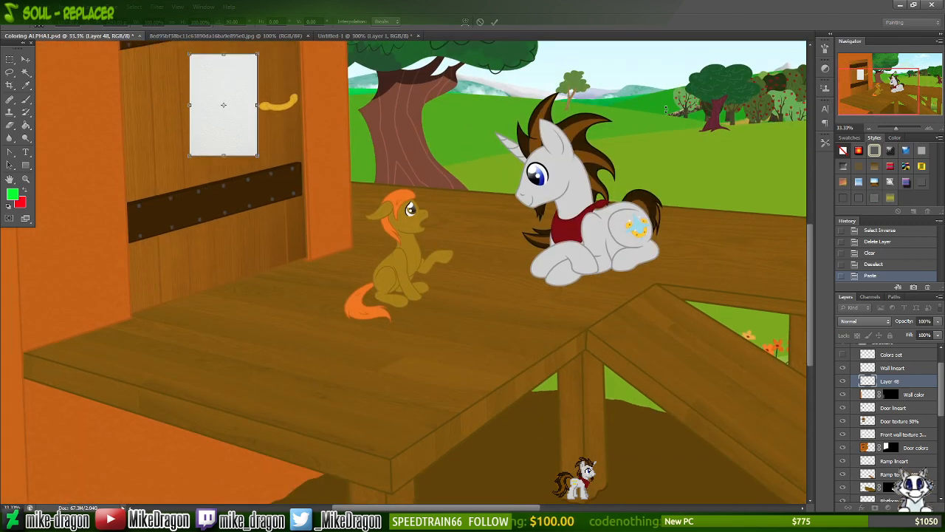
pyautogui.hscroll(-5, 294, 187)
pyautogui.scroll(-2, 257, 174)
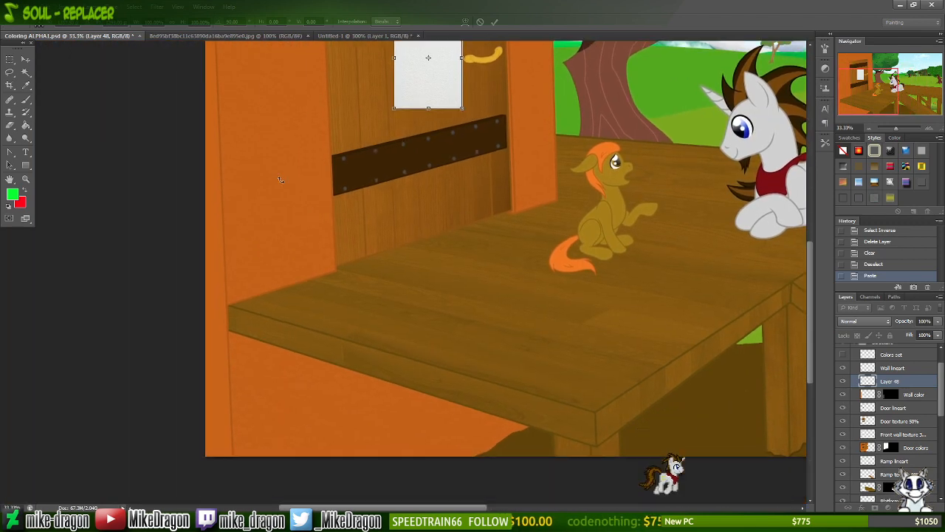
pyautogui.moveTo(436, 84); pyautogui.dragTo(224, 451)
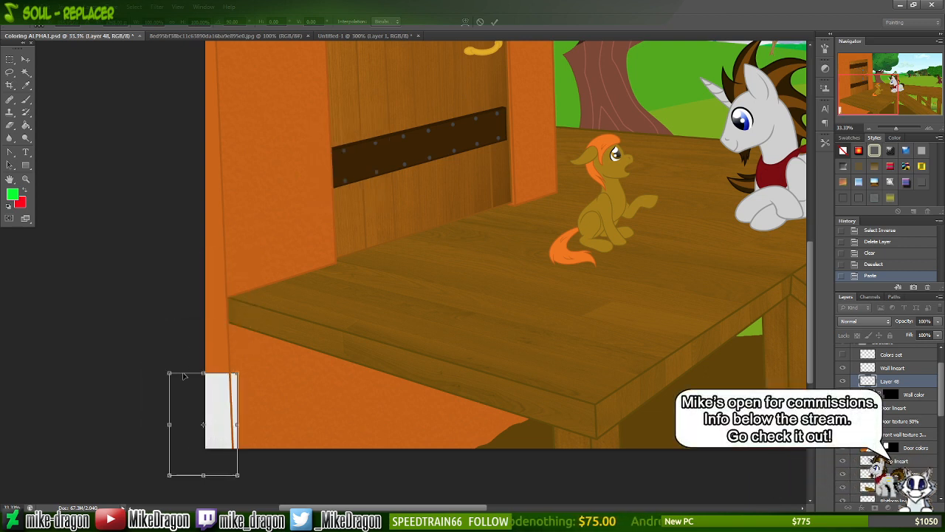
# - Scale the texture up to the full scene height and place it over the narrow side wall at the left edge
pyautogui.moveTo(171, 375); pyautogui.dragTo(43, 45)
pyautogui.hotkey('ctrl', '-')
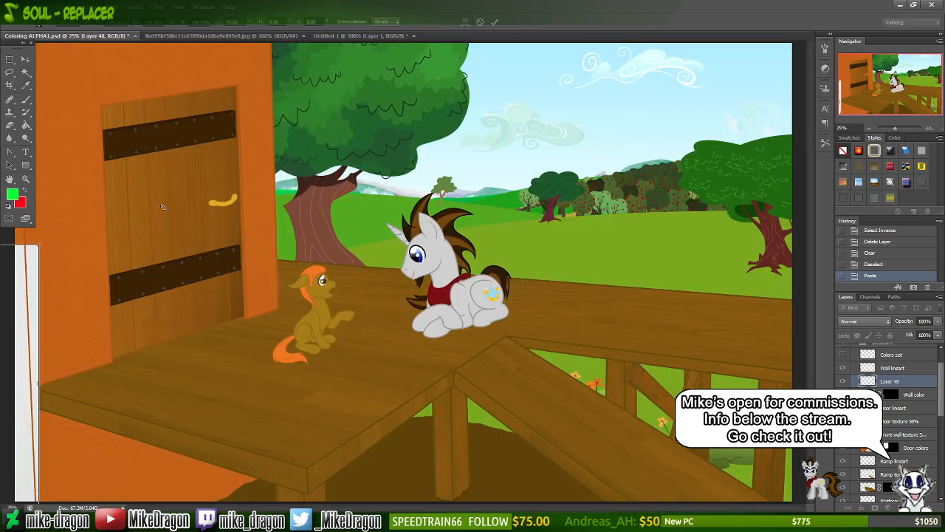
pyautogui.hotkey('ctrl', '-')
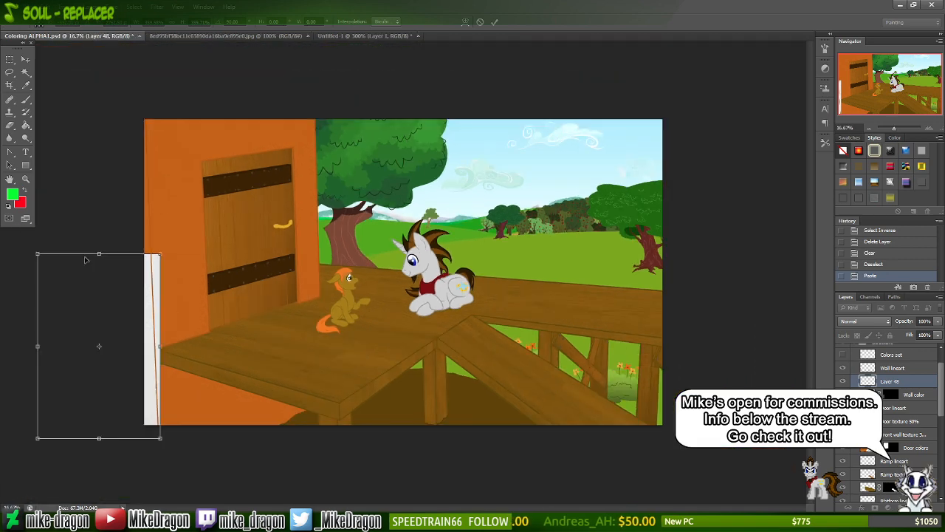
pyautogui.moveTo(37, 254); pyautogui.dragTo(0, 182)
pyautogui.moveTo(80, 227); pyautogui.dragTo(313, 197)
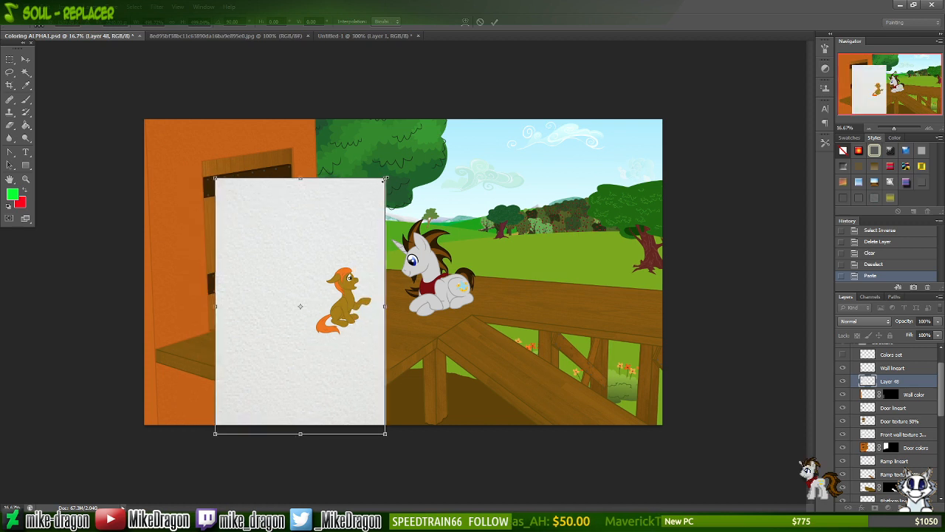
pyautogui.moveTo(387, 177); pyautogui.dragTo(480, 122)
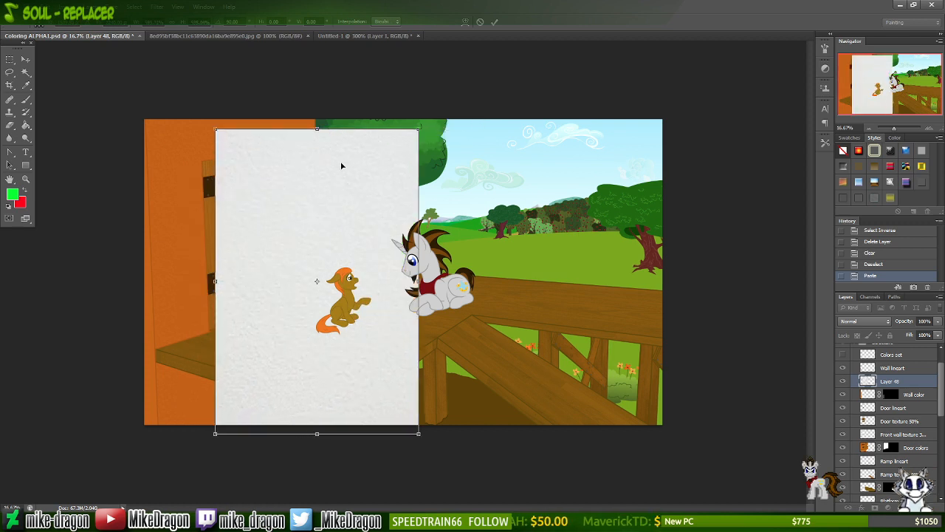
pyautogui.moveTo(373, 390); pyautogui.dragTo(135, 386)
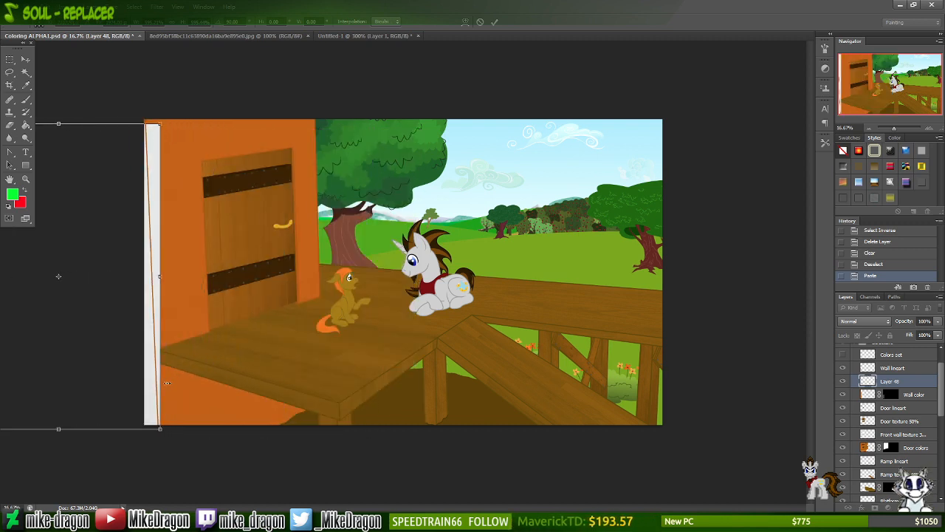
# - Nudge the texture slightly left and down so its lower-right corner meets the base of the side wall's edge
pyautogui.press('Down')
pyautogui.press('Left')
pyautogui.press('Left')
pyautogui.press('Left')
pyautogui.press('Left')
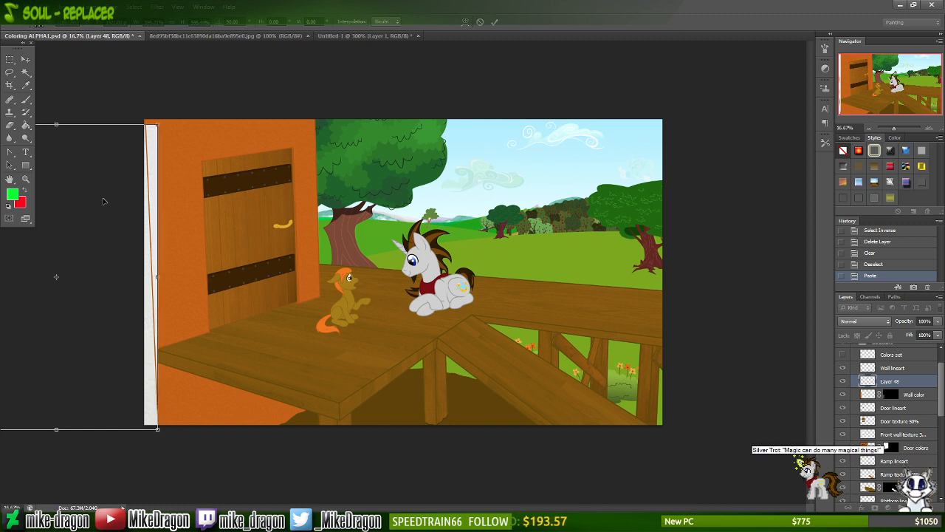
pyautogui.press('Down')
pyautogui.press('Down')
pyautogui.press('Right')
# - Distort the texture's upper-right corner beyond the canvas so its right side follows the slanted edge of the side wall
pyautogui.rightClick(155, 166)
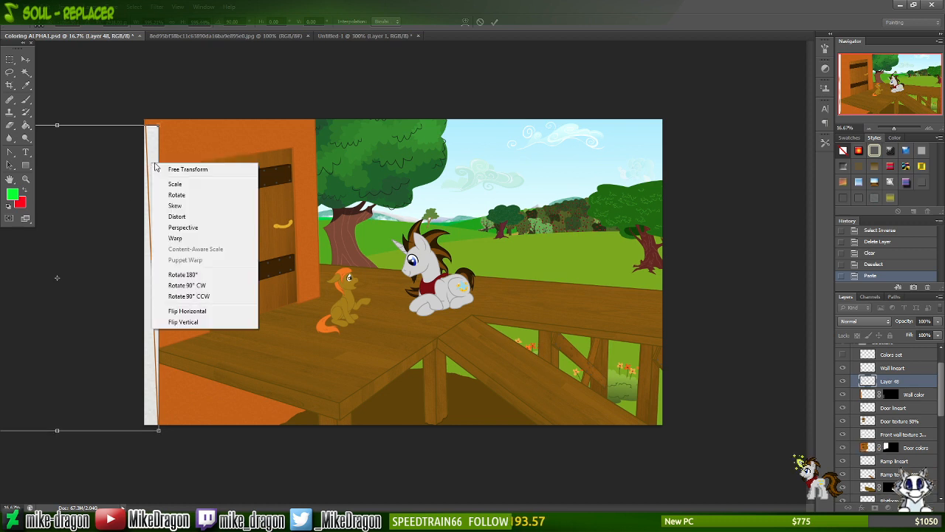
pyautogui.click(184, 216)
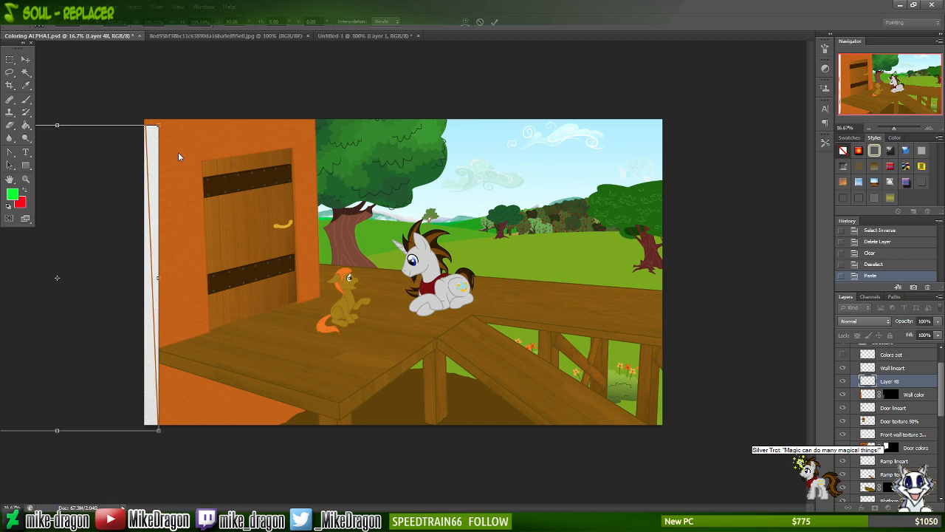
pyautogui.hotkey('ctrl', '+')
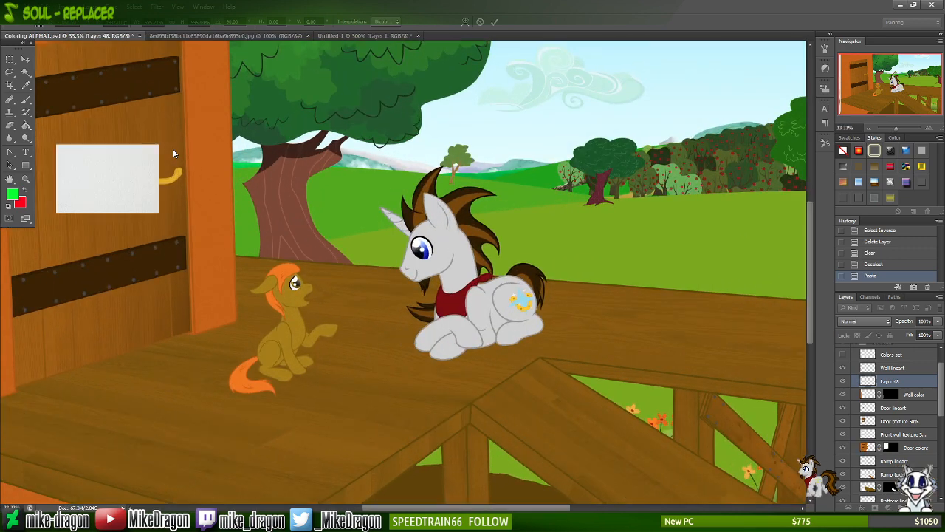
pyautogui.hotkey('ctrl', '+')
pyautogui.hscroll(-8, 50, 126)
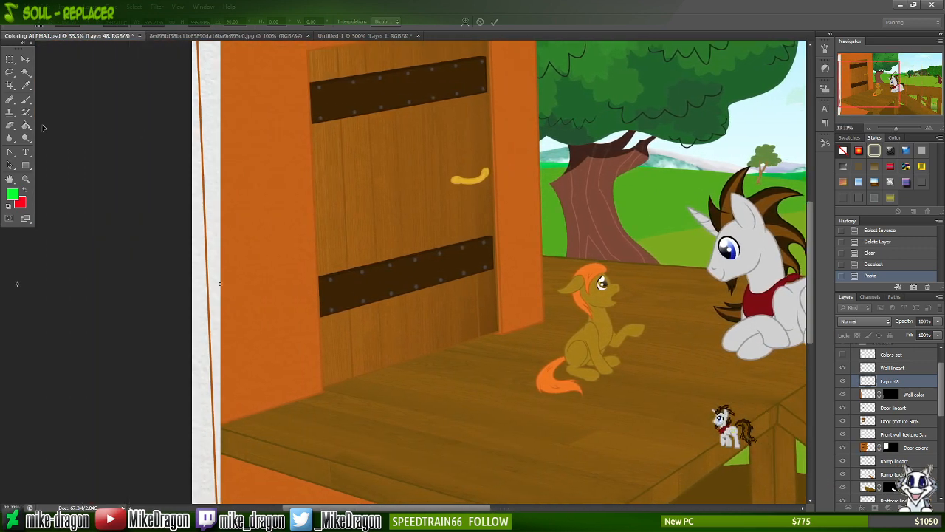
pyautogui.scroll(6, 50, 127)
pyautogui.hotkey('ctrl', '+')
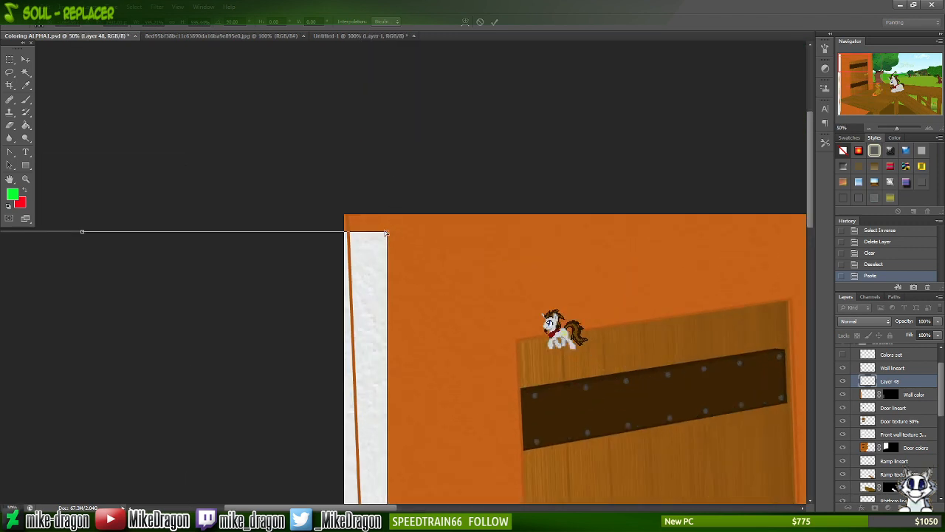
pyautogui.moveTo(387, 235); pyautogui.dragTo(344, 148)
pyautogui.hotkey('ctrl', '+')
pyautogui.hotkey('ctrl', '+')
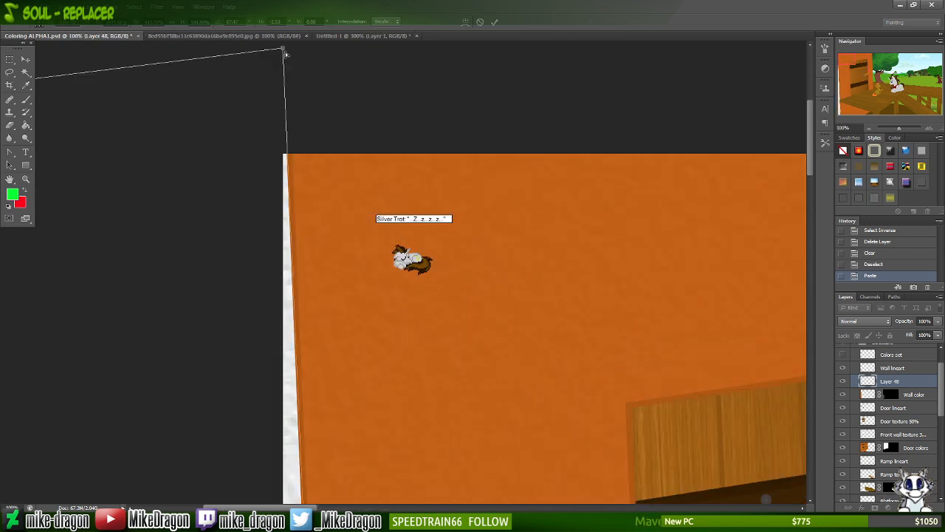
pyautogui.moveTo(285, 50); pyautogui.dragTo(293, 46)
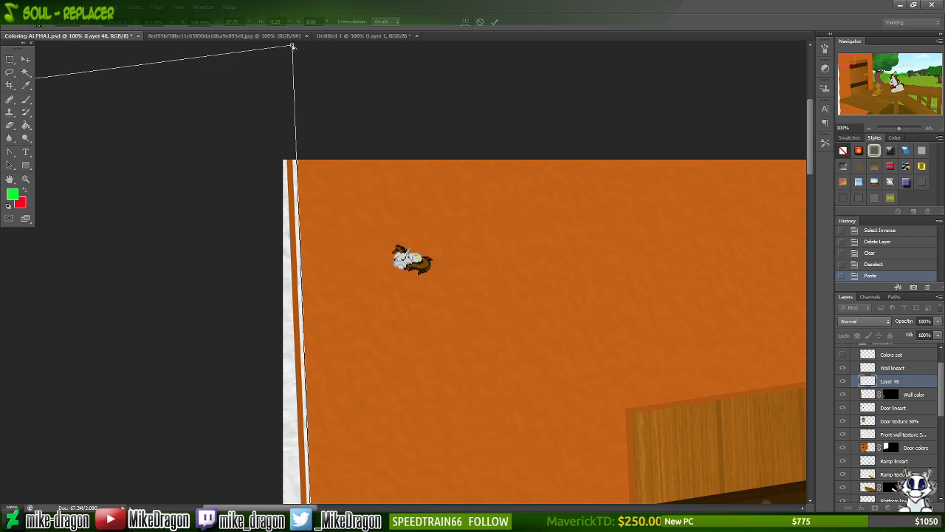
pyautogui.moveTo(291, 49); pyautogui.dragTo(287, 46)
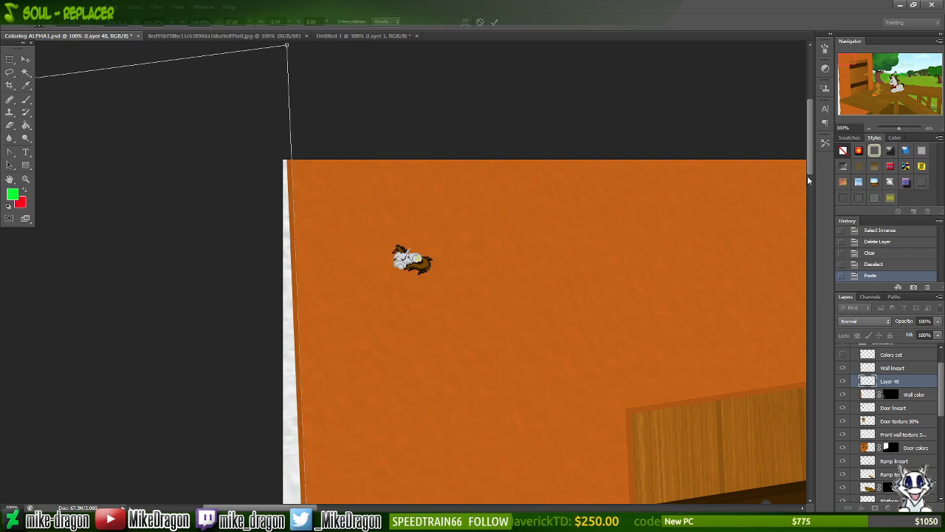
# - Distort the texture's two left corners inward to narrow it into the side wall's perspective
pyautogui.moveTo(810, 170); pyautogui.dragTo(807, 441)
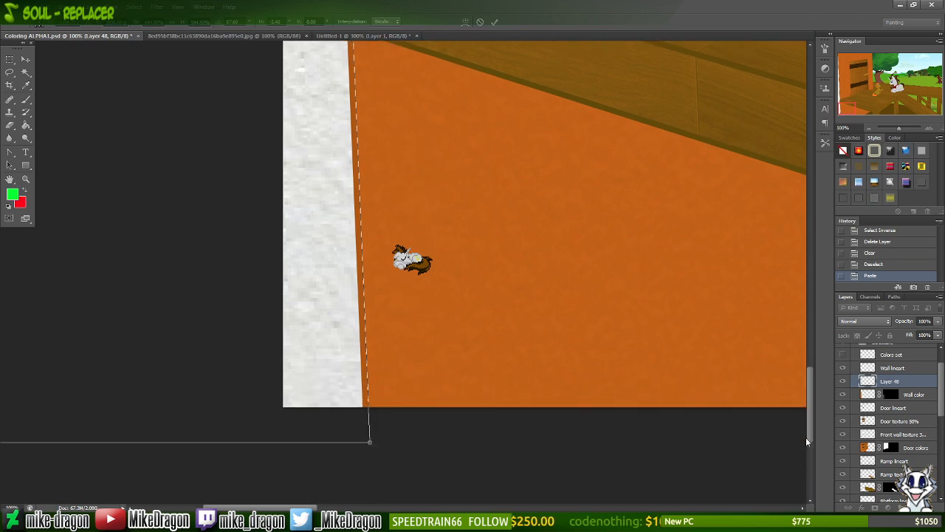
pyautogui.hotkey('ctrl', '-')
pyautogui.hotkey('ctrl', '-')
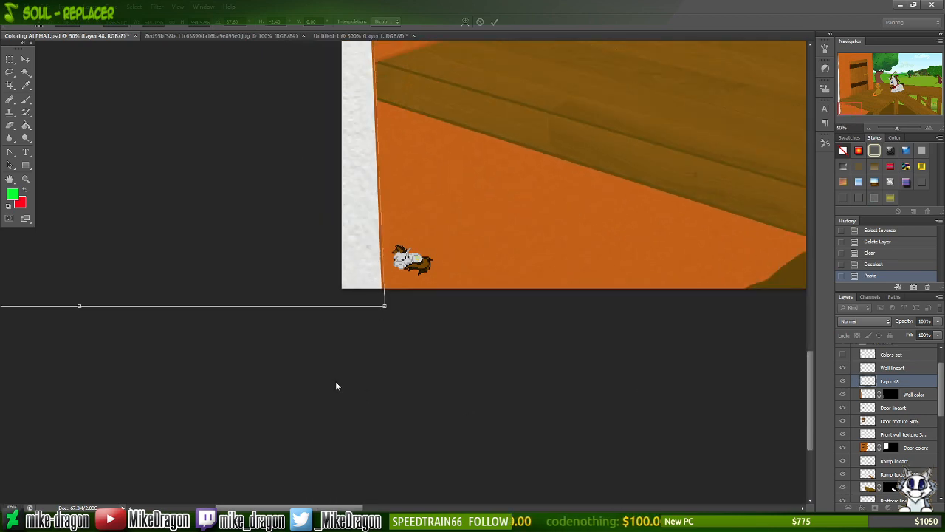
pyautogui.hotkey('ctrl', '-')
pyautogui.hotkey('ctrl', '-')
pyautogui.hotkey('ctrl', '-')
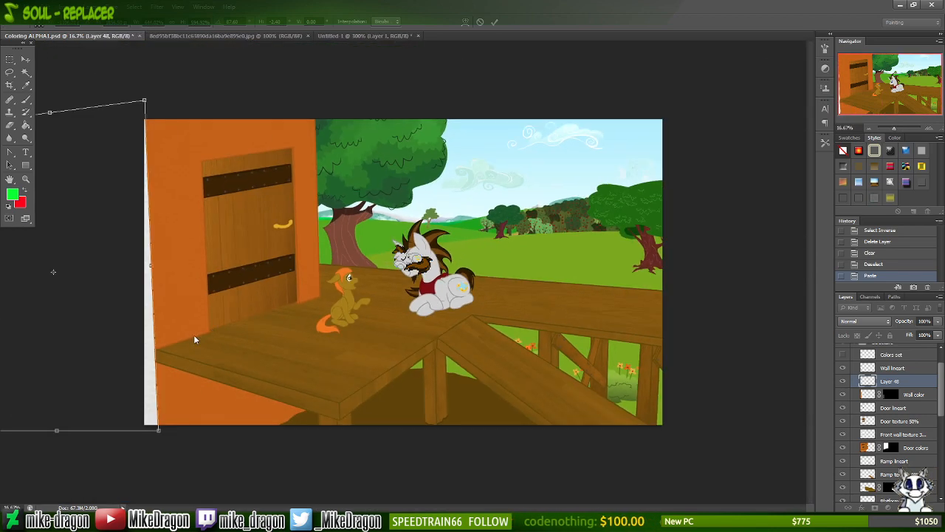
pyautogui.hotkey('ctrl', '-')
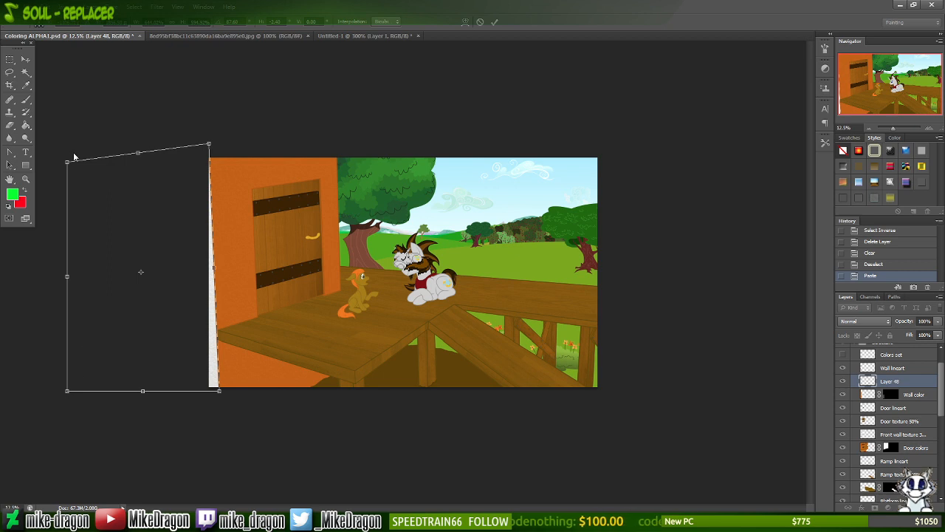
pyautogui.moveTo(67, 164); pyautogui.dragTo(149, 137)
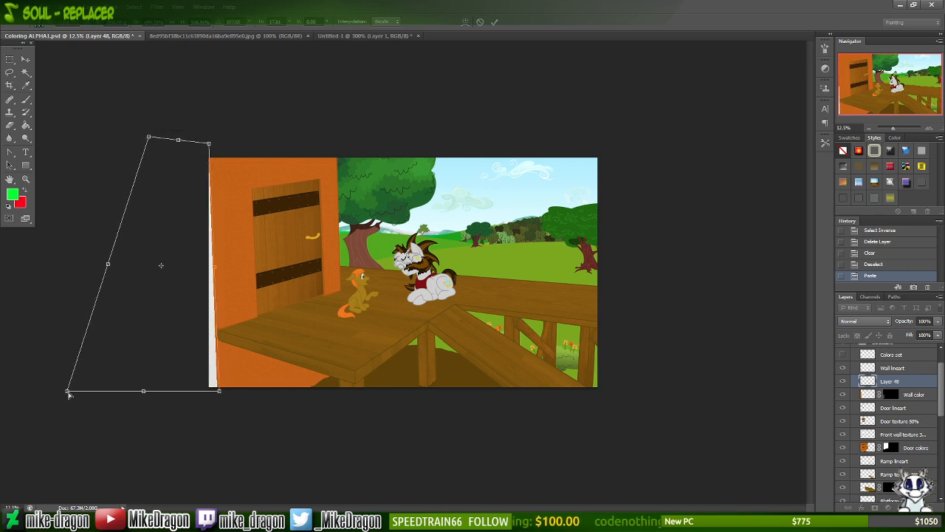
pyautogui.moveTo(67, 394); pyautogui.dragTo(145, 365)
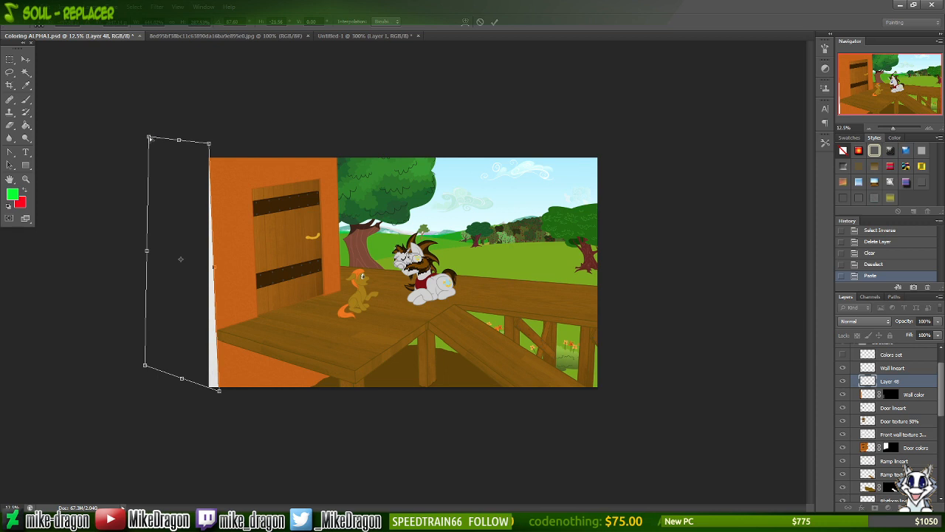
pyautogui.moveTo(149, 138); pyautogui.dragTo(139, 135)
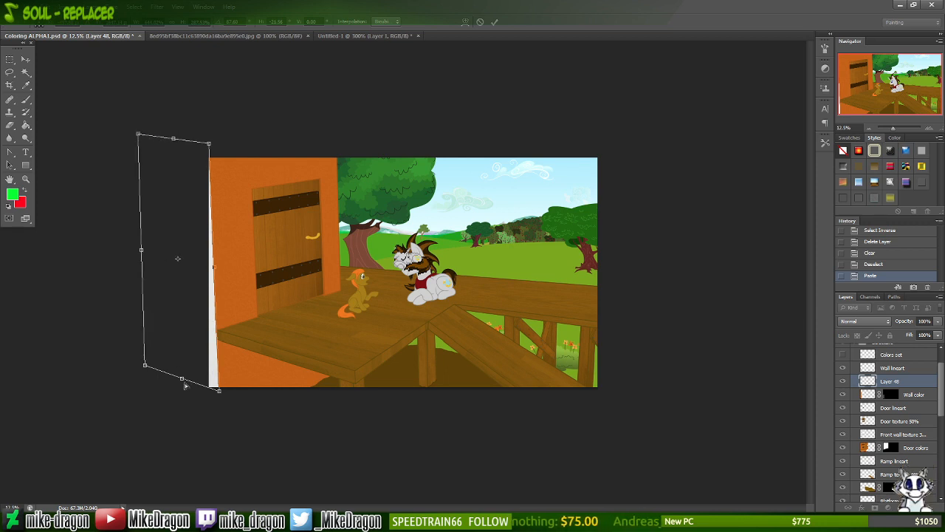
# - Undo a trial shift of the texture, extend its bottom edge farther below the canvas, and apply the transform
pyautogui.moveTo(186, 356); pyautogui.dragTo(188, 353)
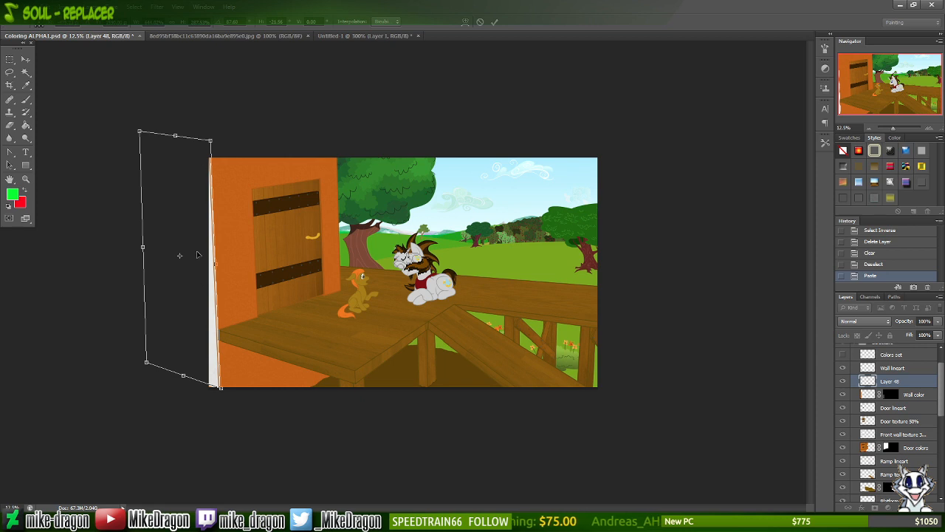
pyautogui.hotkey('ctrl', 'z')
pyautogui.rightClick(217, 364)
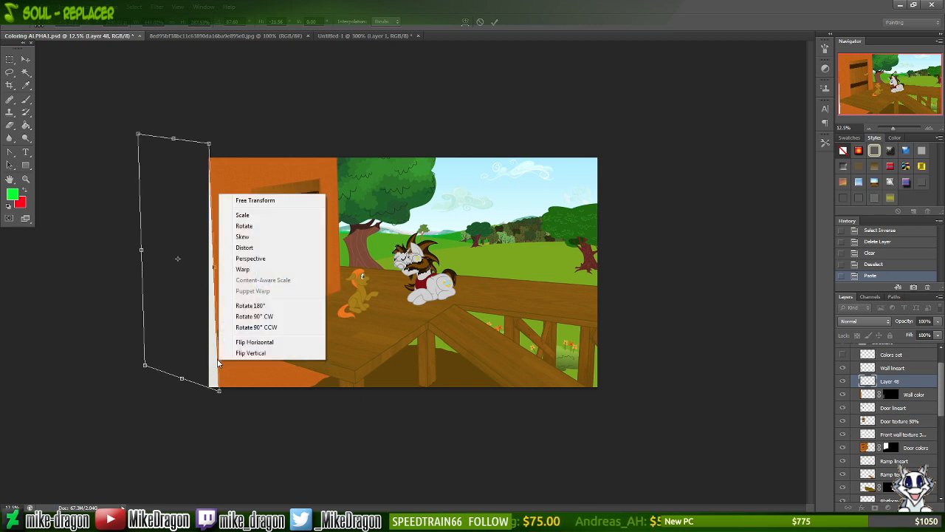
pyautogui.click(264, 225)
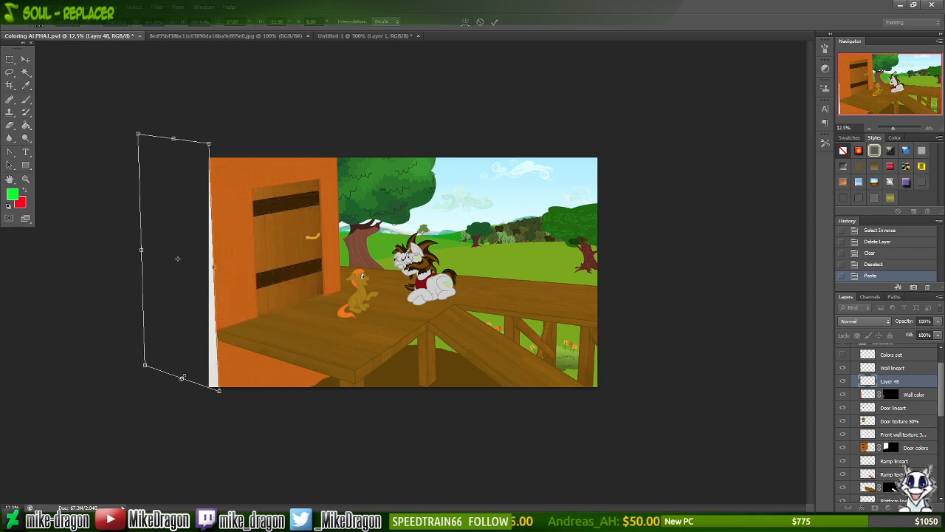
pyautogui.moveTo(182, 377); pyautogui.dragTo(187, 375)
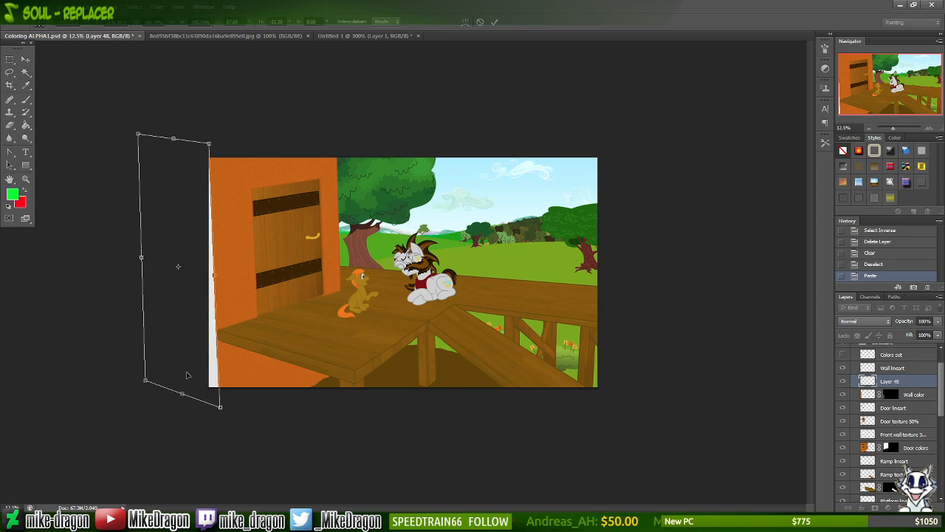
pyautogui.press('Return')
pyautogui.hotkey('ctrl', '+')
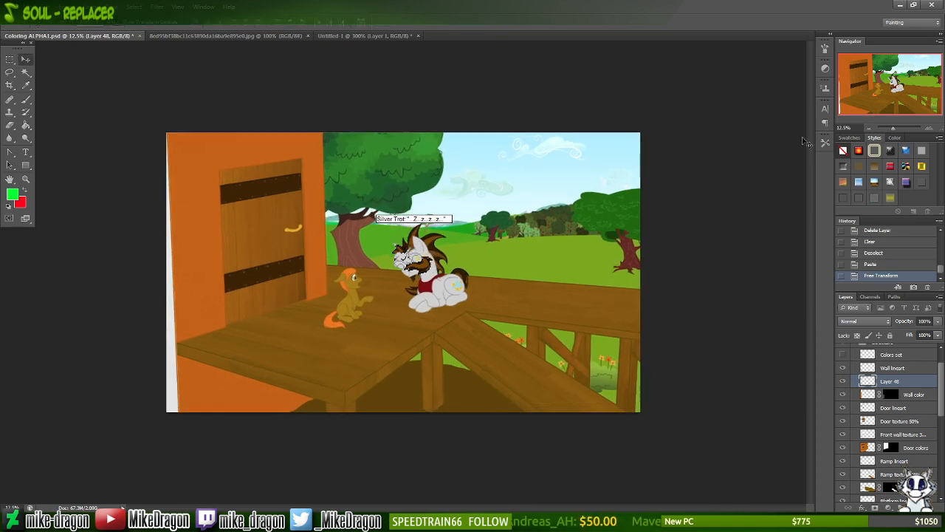
pyautogui.hotkey('ctrl', '+')
pyautogui.hotkey('ctrl', '+')
pyautogui.moveTo(873, 83); pyautogui.dragTo(837, 110)
pyautogui.hotkey('ctrl', '+')
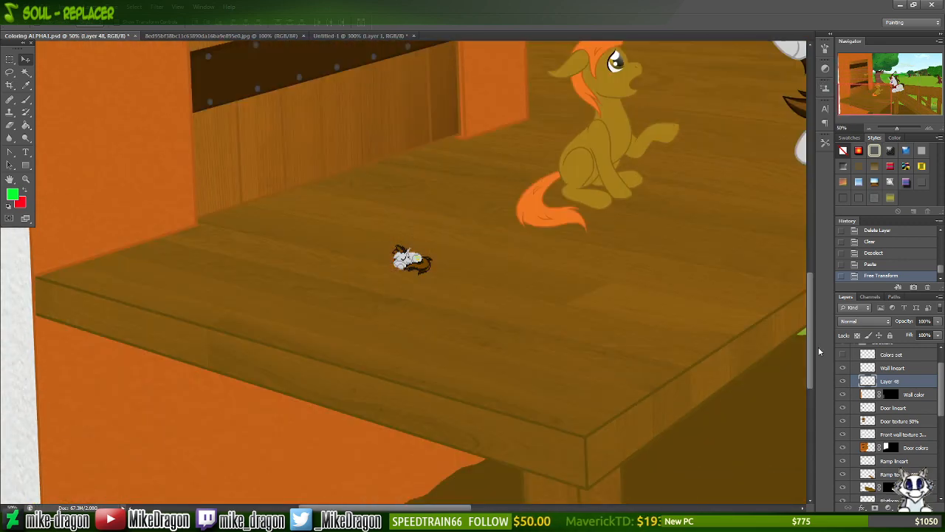
# - Select the area outside the side wall from the Wall lineart layer, expand the selection, clear it from Layer 48, and deselect
pyautogui.click(892, 369)
pyautogui.press('w')
pyautogui.click(526, 381)
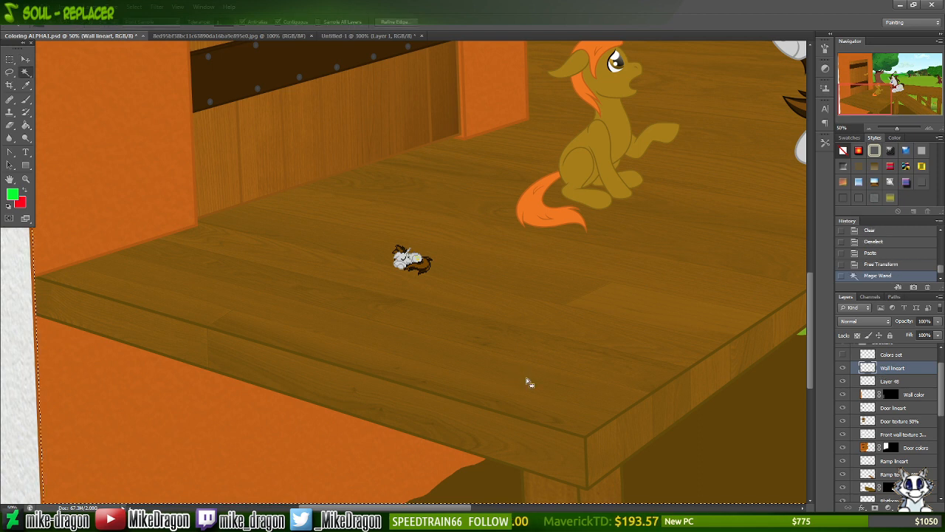
pyautogui.click(108, 6)
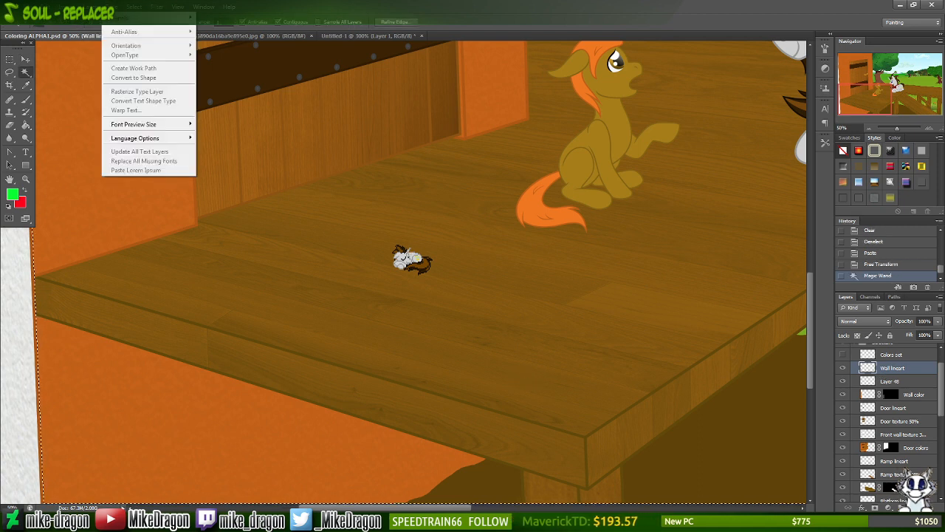
pyautogui.moveTo(133, 7)
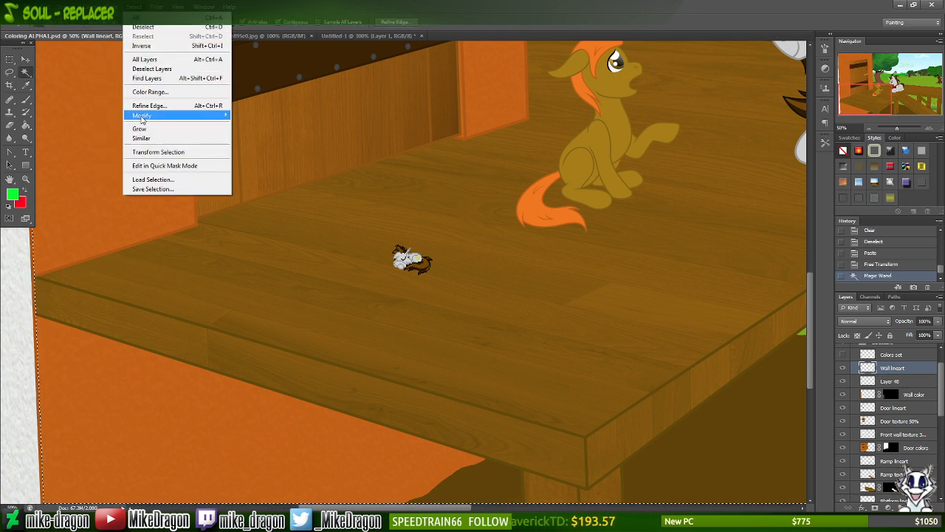
pyautogui.moveTo(142, 115)
pyautogui.click(121, 136)
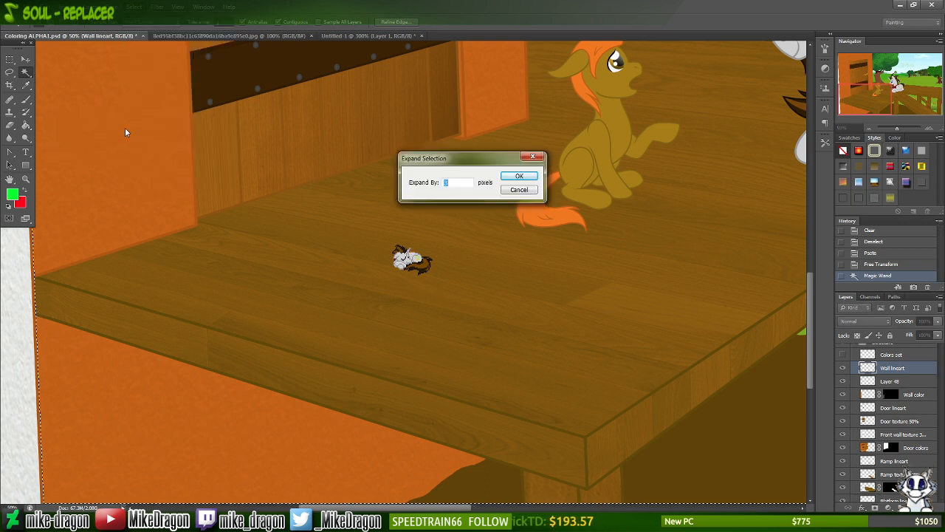
pyautogui.press('Return')
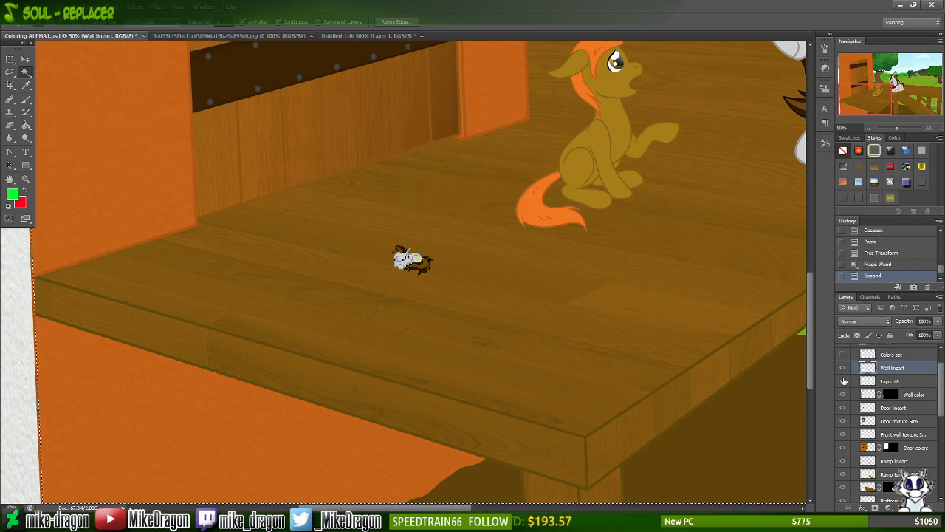
pyautogui.click(867, 382)
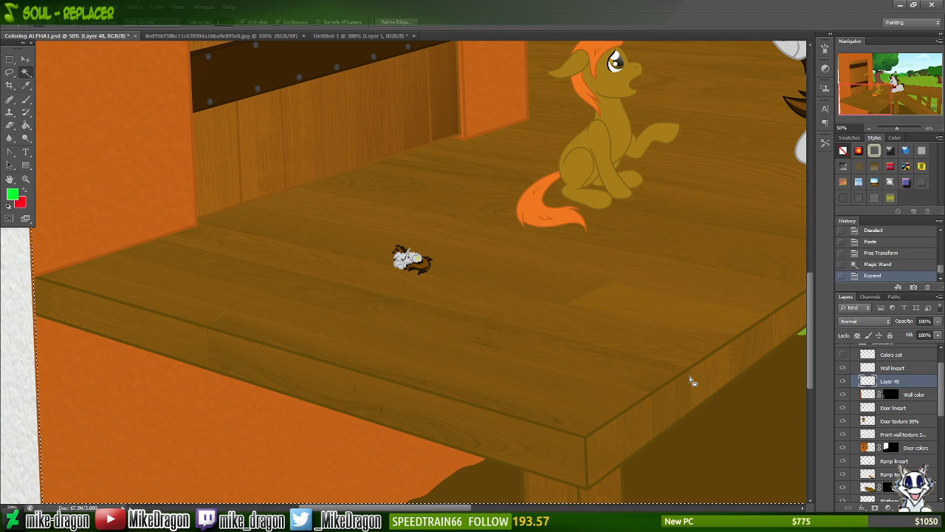
pyautogui.press('Delete')
pyautogui.hotkey('ctrl', 'd')
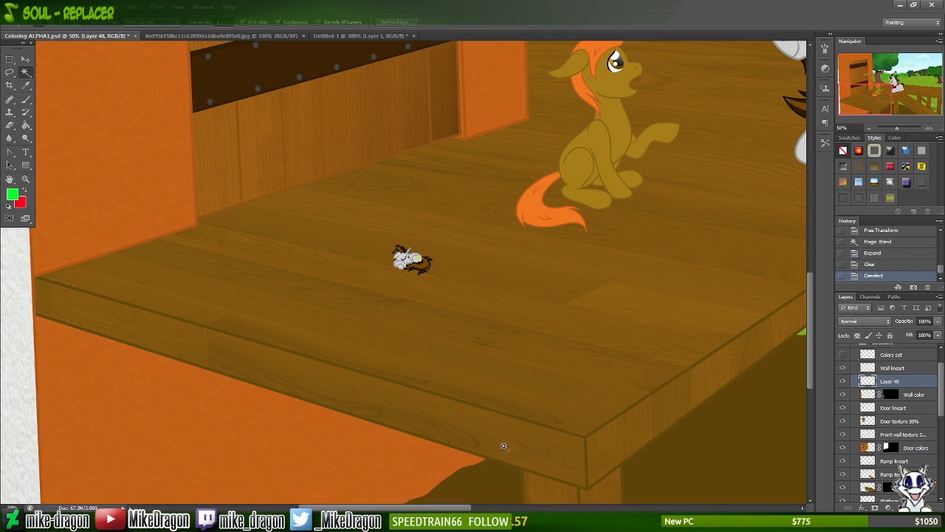
# - Copy the layer style of the Front wall texture layer onto Layer 48 to give it Multiply blending at 30% opacity
pyautogui.moveTo(441, 508); pyautogui.dragTo(384, 509)
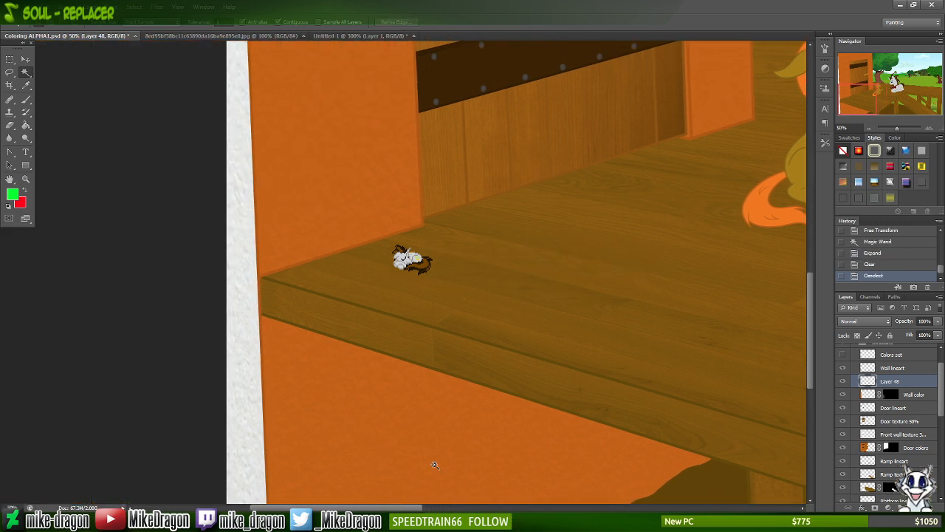
pyautogui.moveTo(808, 352)
pyautogui.mouseDown()
pyautogui.moveTo(806, 380)
pyautogui.moveTo(802, 232)
pyautogui.moveTo(791, 350)
pyautogui.mouseUp()
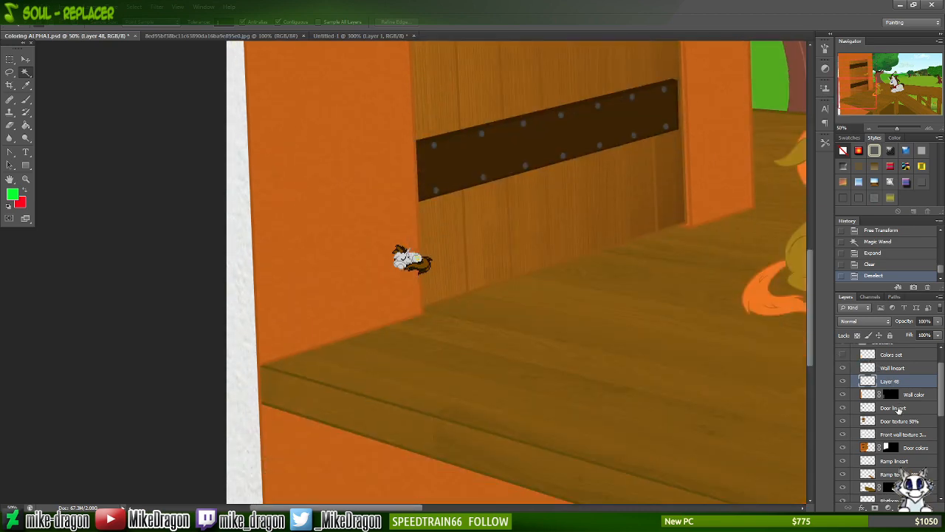
pyautogui.rightClick(898, 436)
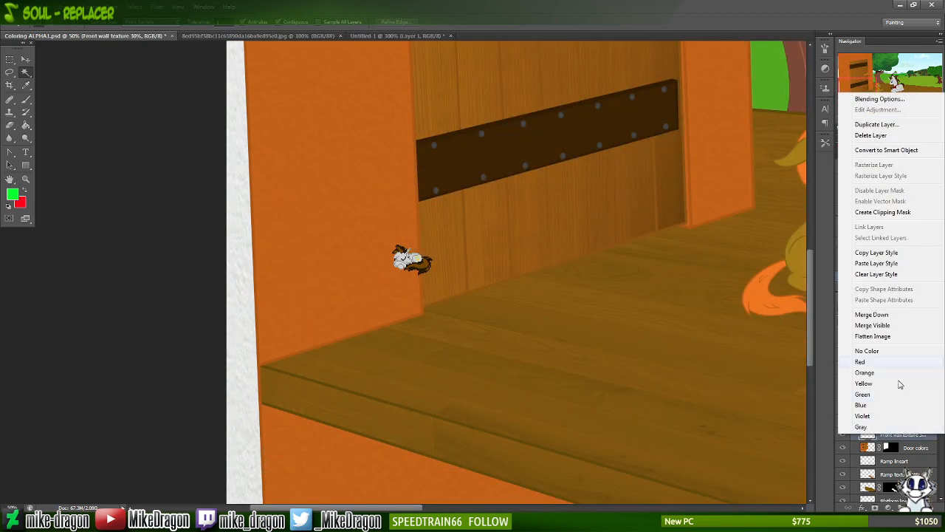
pyautogui.click(895, 254)
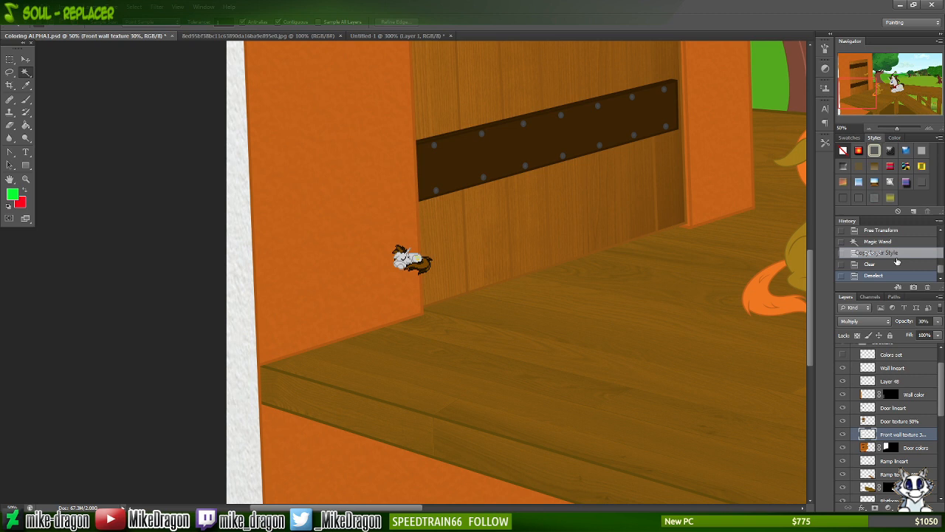
pyautogui.rightClick(891, 381)
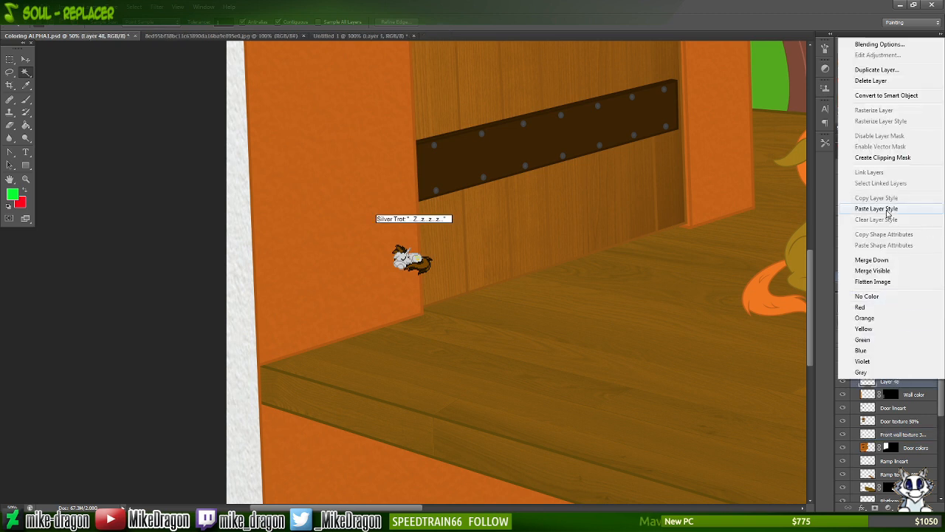
pyautogui.click(890, 209)
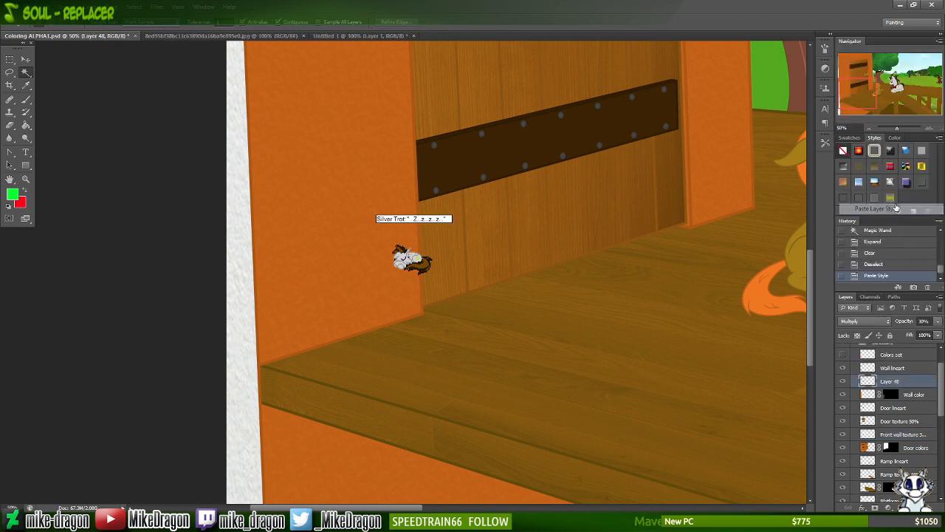
# - Rename Layer 48 as "Side wall texture 30%"
pyautogui.doubleClick(889, 381)
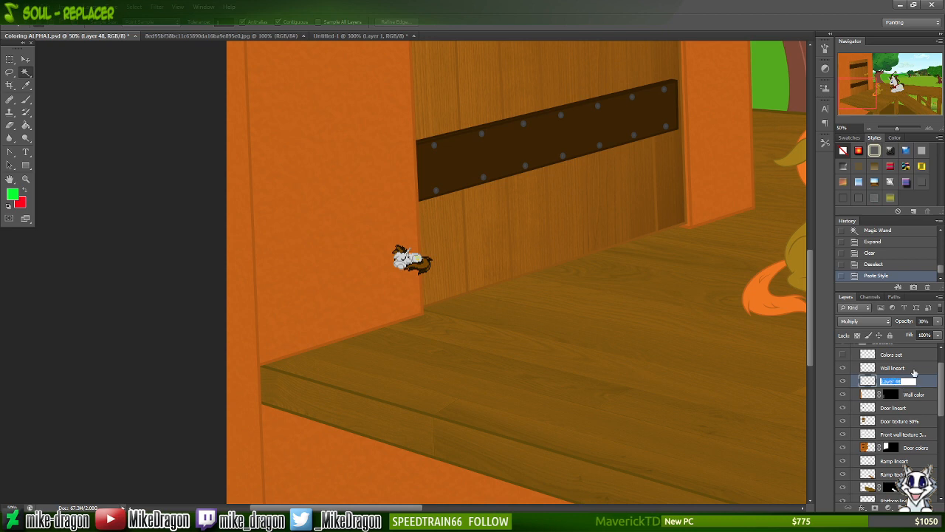
pyautogui.write('Side wall')
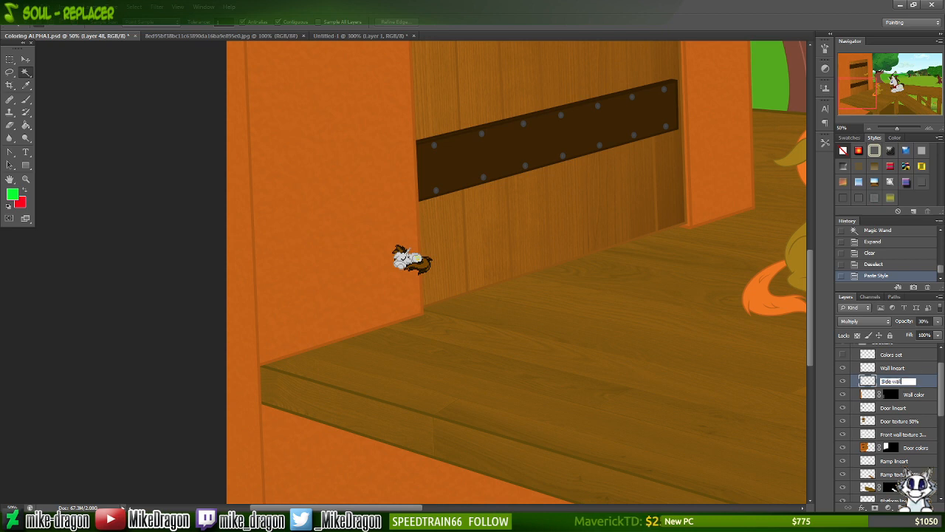
pyautogui.write(' tex')
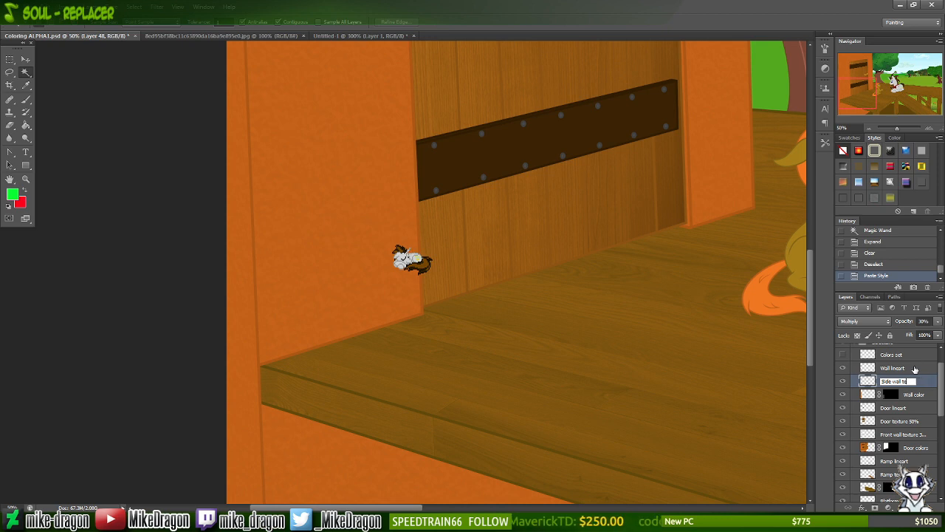
pyautogui.write('ture 30%')
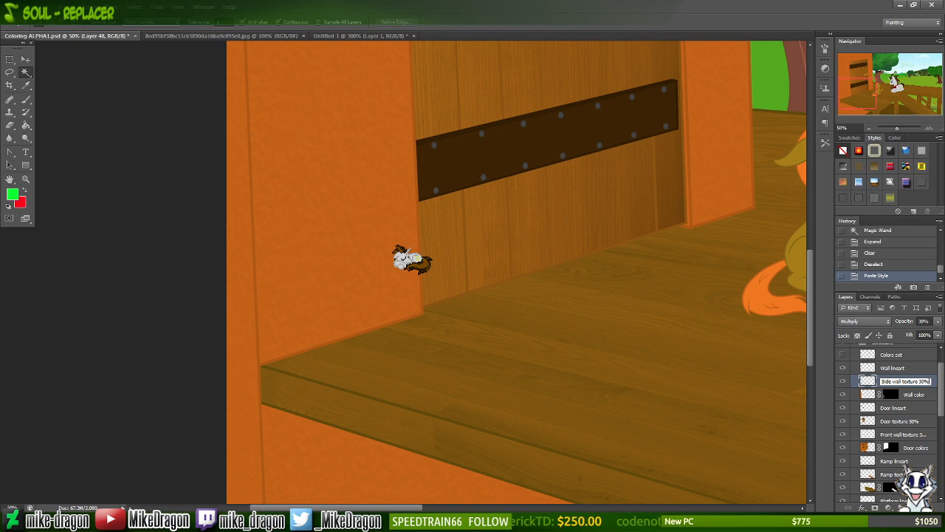
pyautogui.press('Return')
# - Inspect the textured walls and porch up close and as a whole, and save the document
pyautogui.hotkey('ctrl', '-')
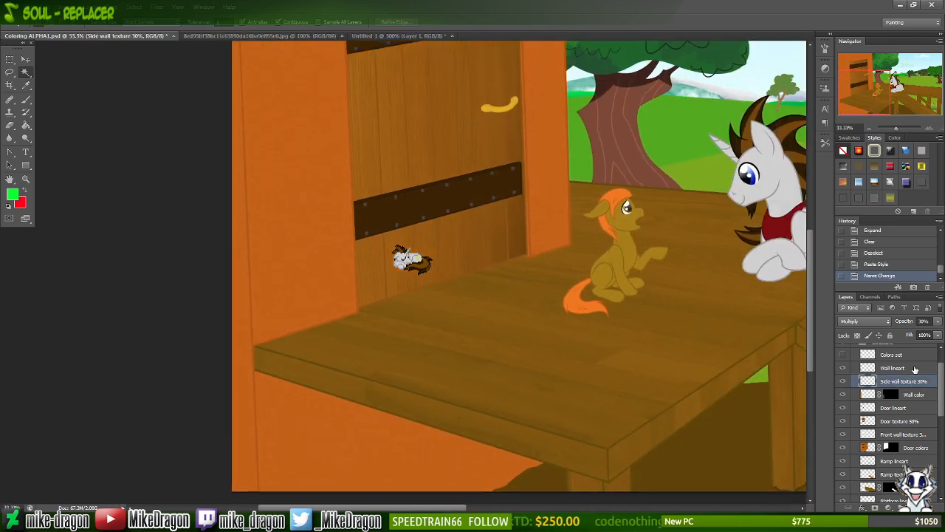
pyautogui.hotkey('ctrl', '+')
pyautogui.hotkey('ctrl', '+')
pyautogui.hotkey('ctrl', '+')
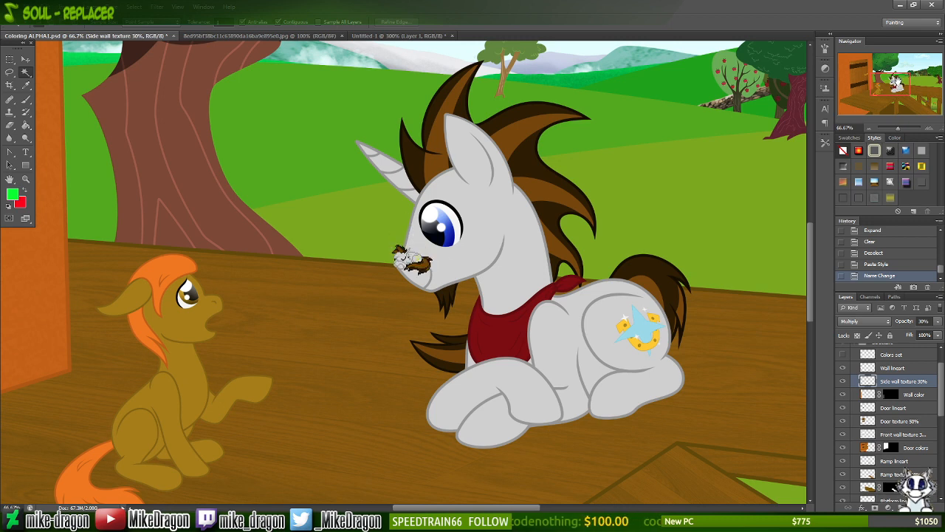
pyautogui.moveTo(895, 81); pyautogui.dragTo(884, 105)
pyautogui.hotkey('ctrl', '-')
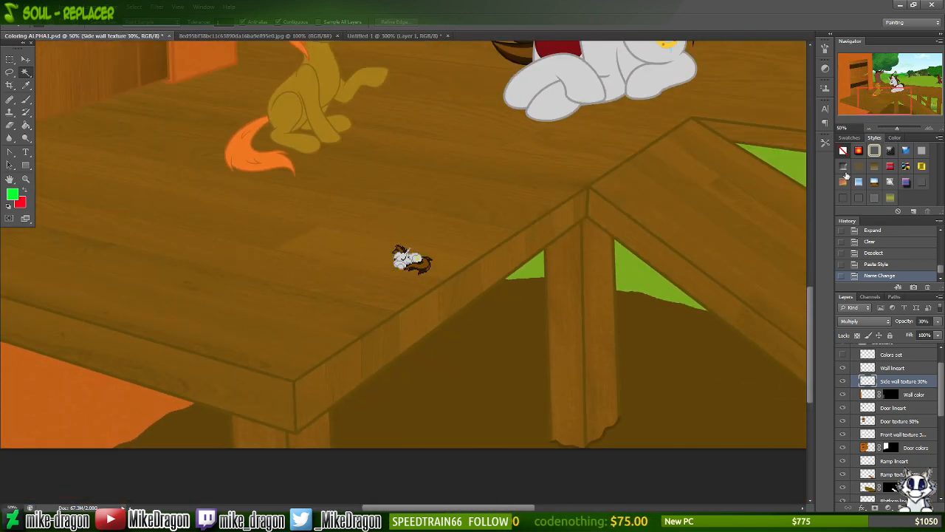
pyautogui.hotkey('ctrl', '-')
pyautogui.hotkey('ctrl', '-')
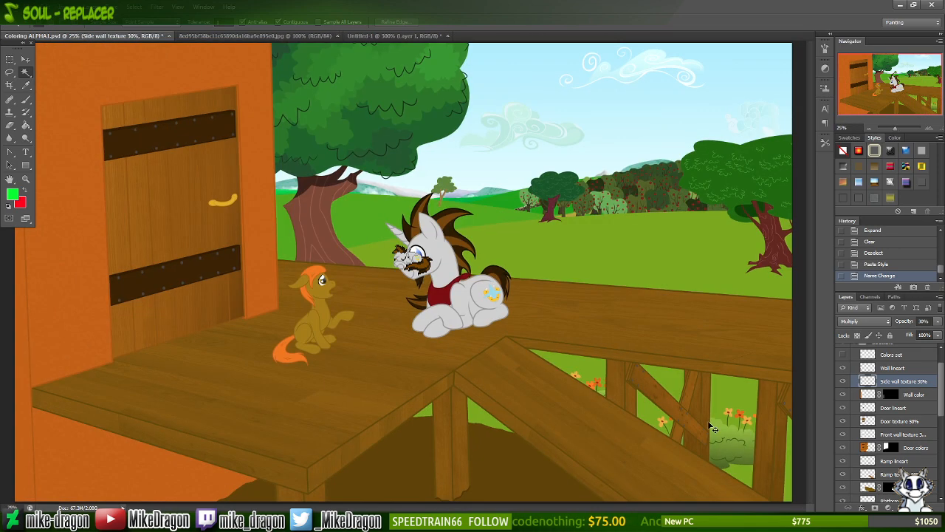
pyautogui.hotkey('ctrl', 's')
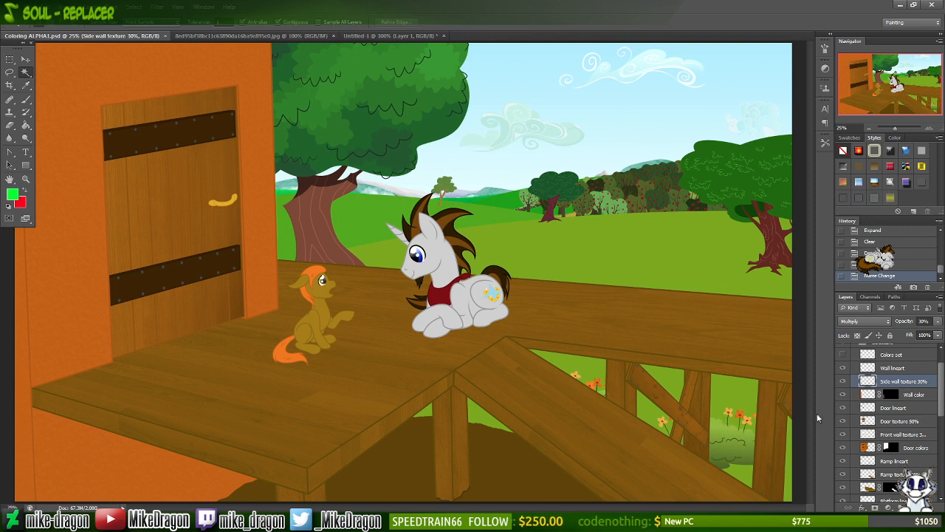
# - Correct the misspelled name of the "Brackground" layer group to "Background"
pyautogui.moveTo(940, 399); pyautogui.dragTo(937, 480)
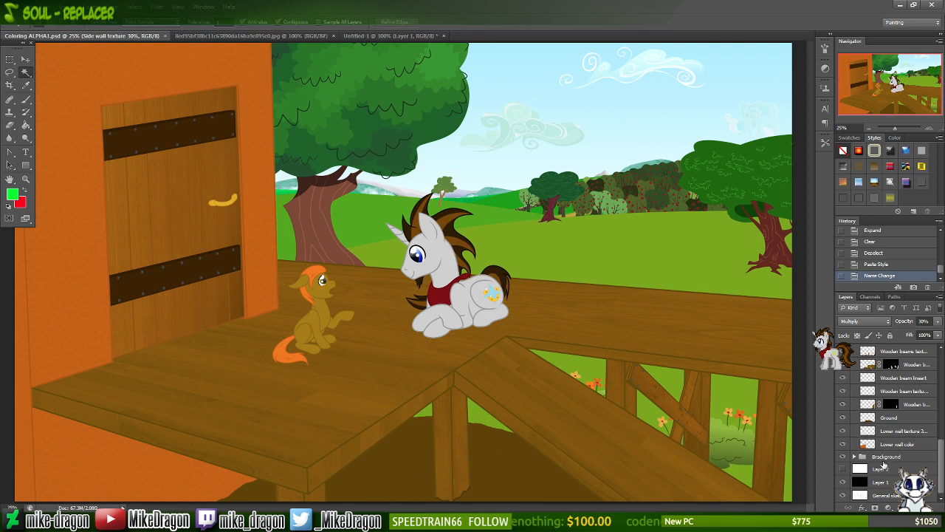
pyautogui.doubleClick(883, 458)
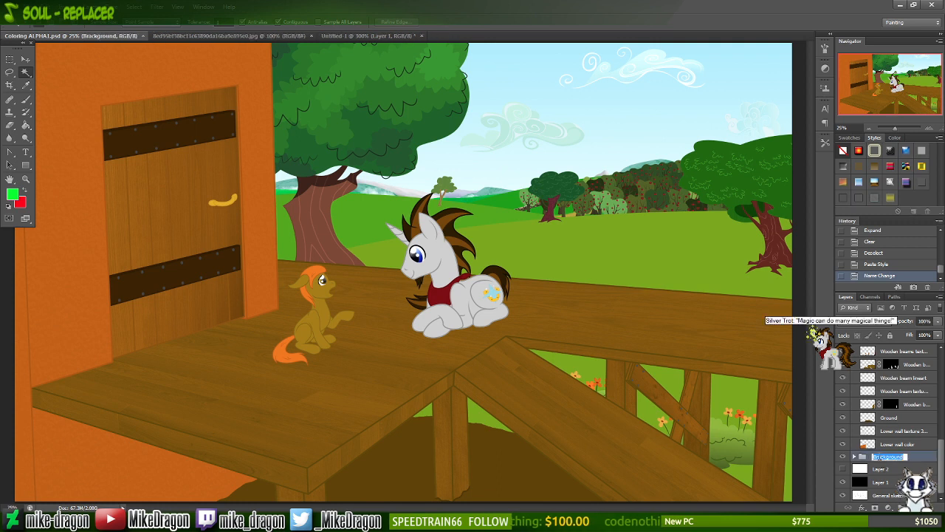
pyautogui.click(880, 457)
pyautogui.press('BackSpace')
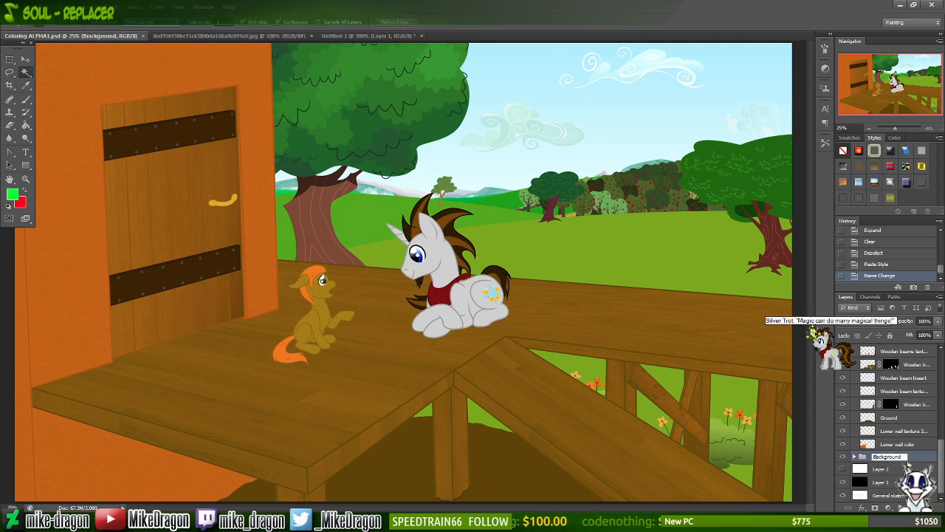
pyautogui.press('Return')
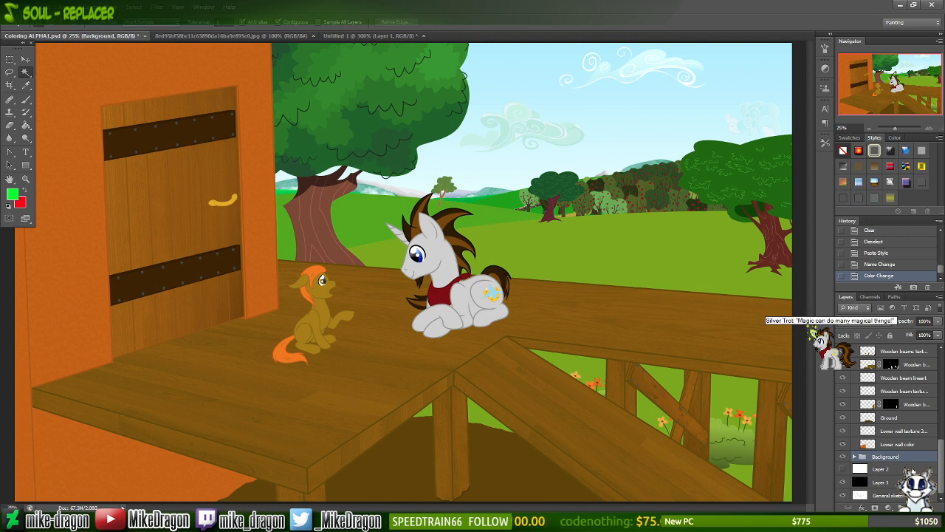
# - Collapse the Structure group and temporarily hide it to view the background scenery behind the porch
pyautogui.moveTo(942, 474); pyautogui.dragTo(938, 382)
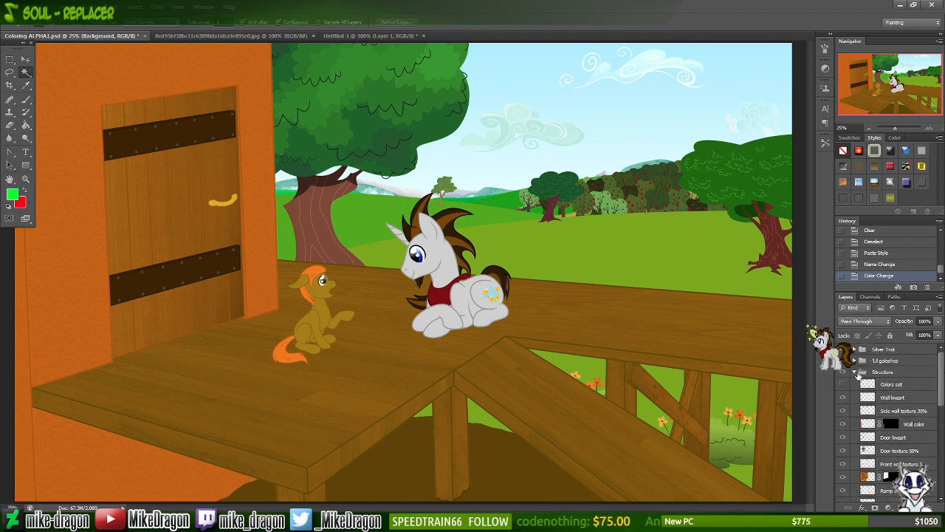
pyautogui.click(856, 372)
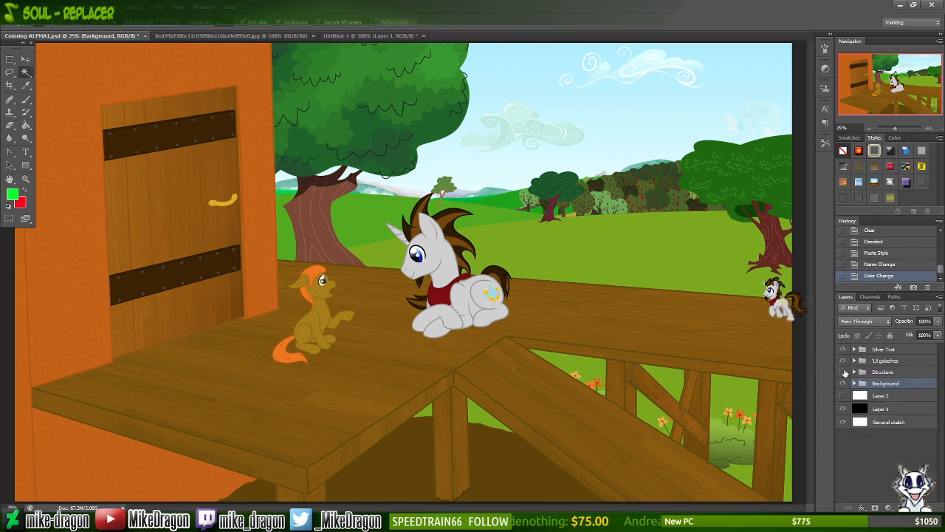
pyautogui.click(844, 373)
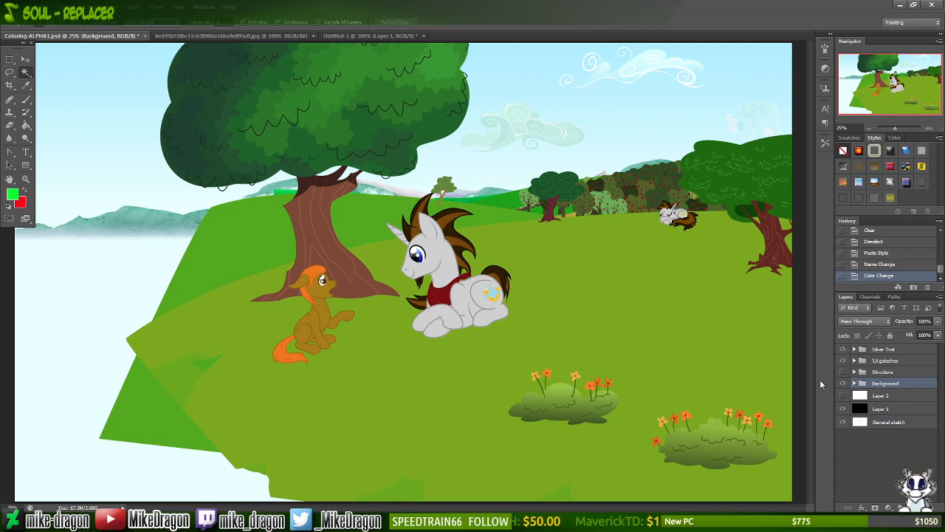
pyautogui.click(843, 372)
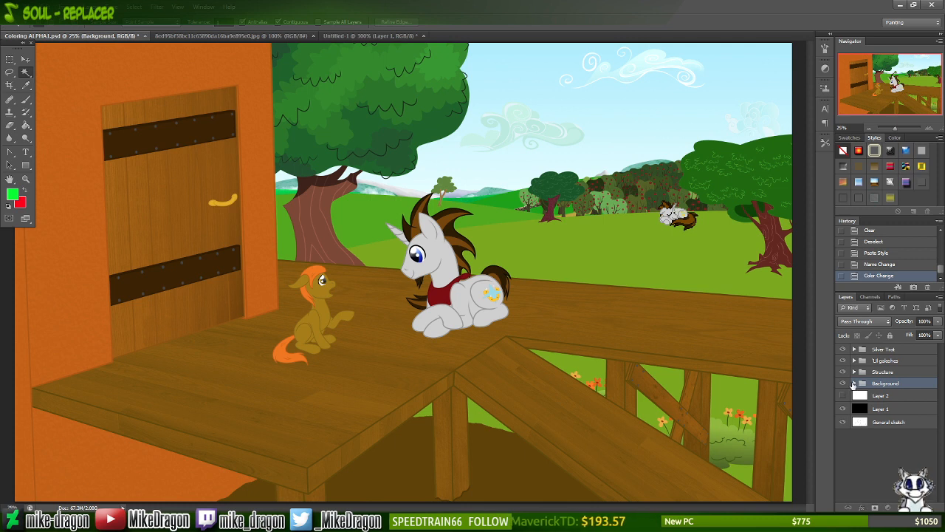
# - Expand the Background group, select the Hill 1 Base layer, and toggle its visibility to check which area it covers
pyautogui.click(855, 384)
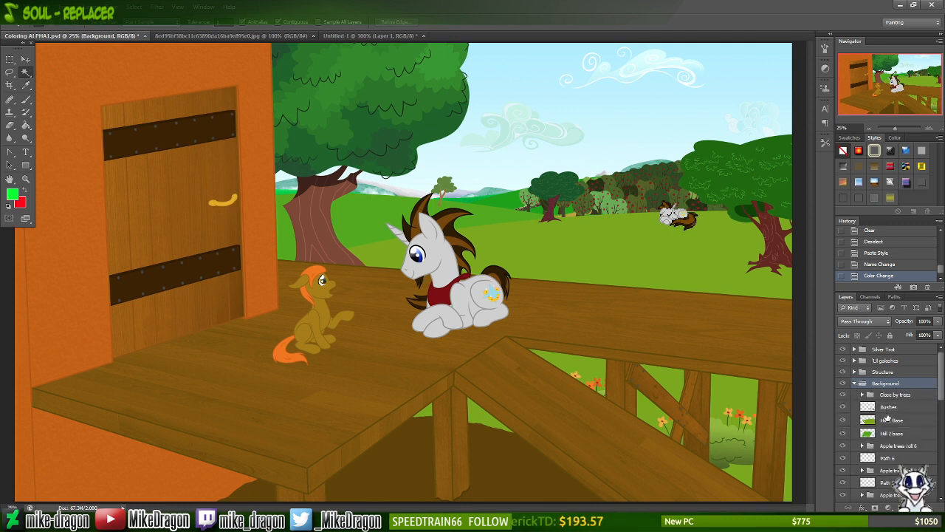
pyautogui.click(887, 422)
pyautogui.click(843, 421)
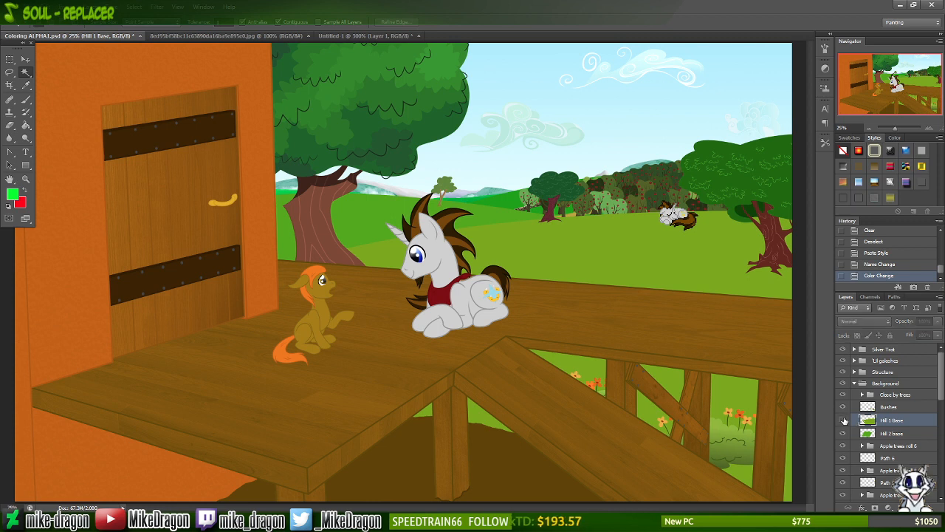
pyautogui.click(844, 420)
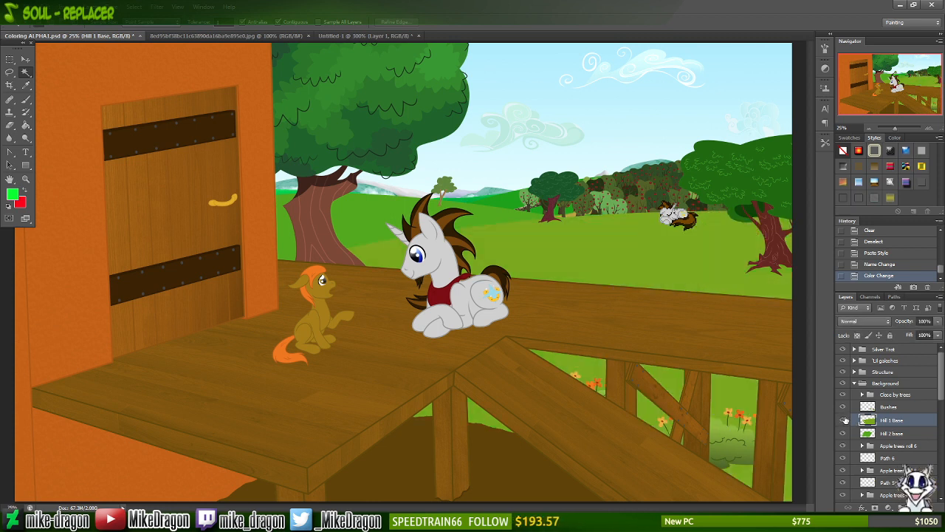
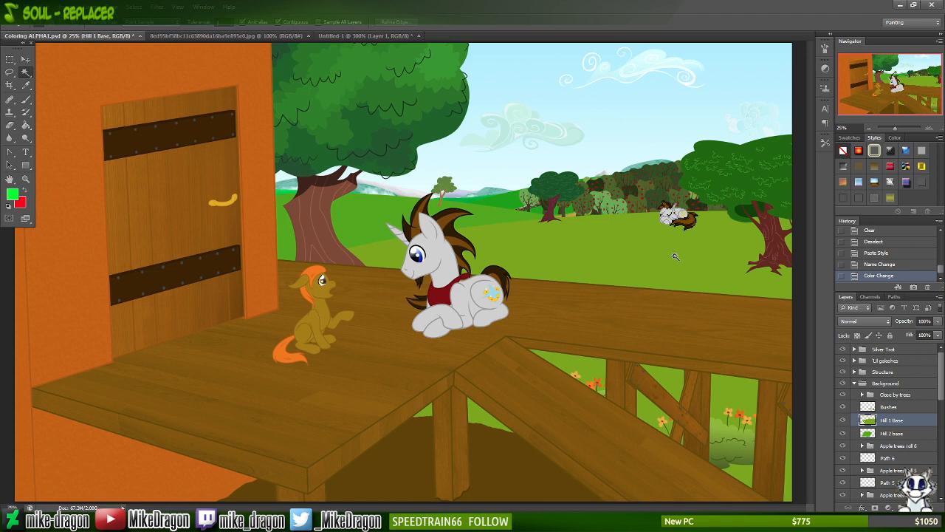
pyautogui.hotkey('ctrl', '+')
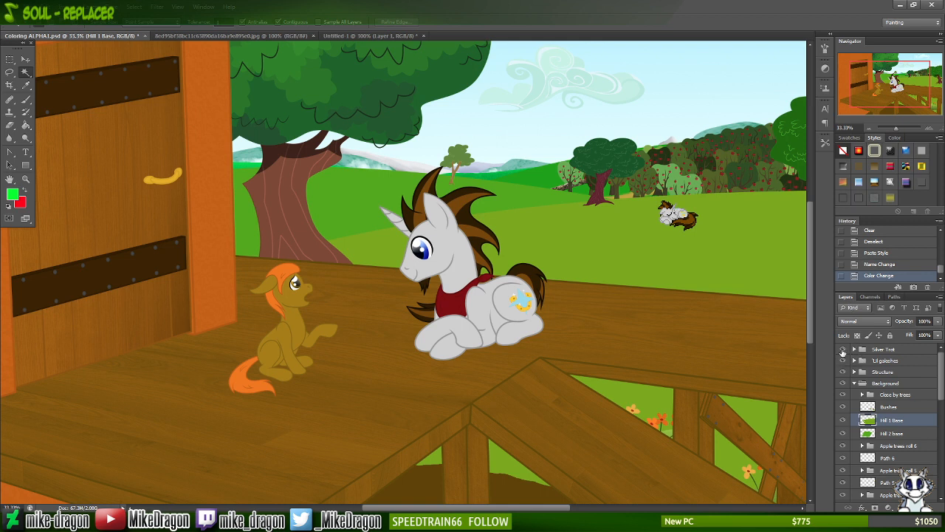
# - Hide the Silver Trot, 'Lil galoshes and Structure groups so only the background scenery is shown
pyautogui.click(842, 350)
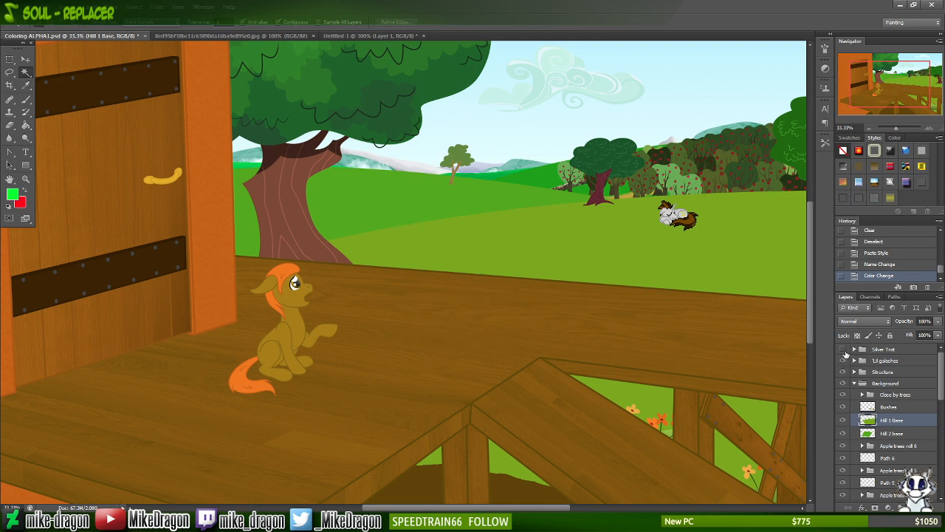
pyautogui.click(843, 361)
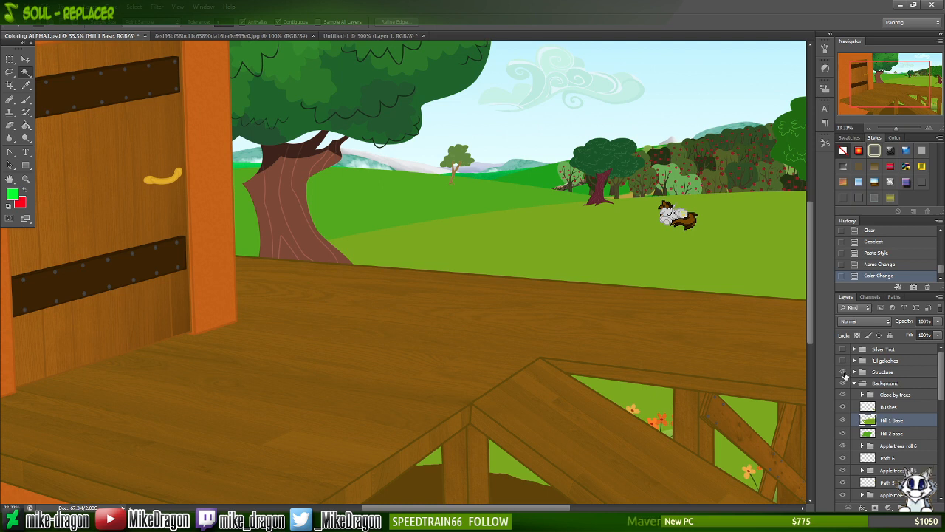
pyautogui.click(842, 372)
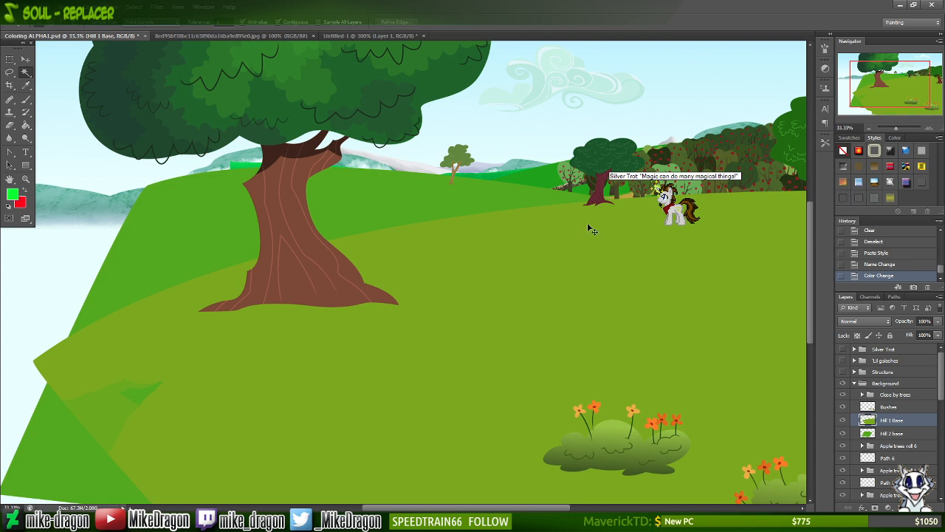
pyautogui.hscroll(5, 483, 164)
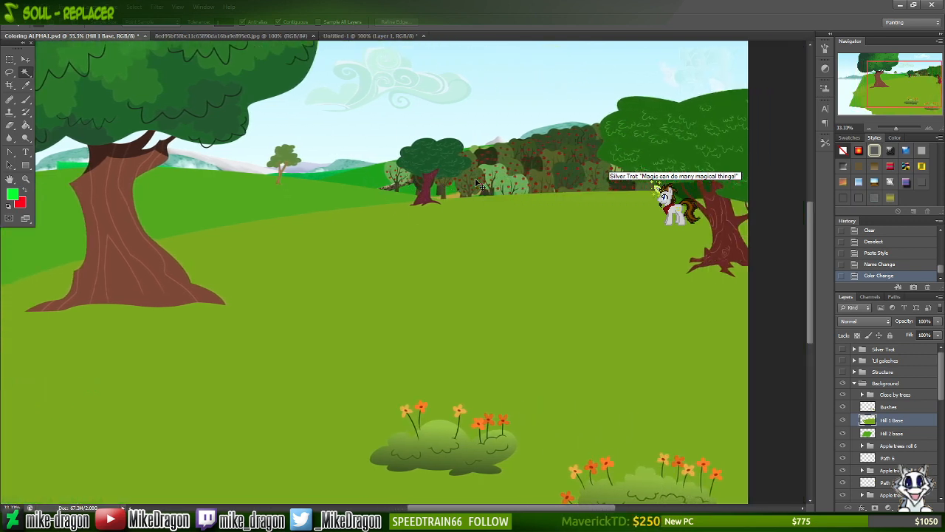
# - Choose a 175 px grass-textured preset for the Brush tool and add a new layer above Hill 1 Base
pyautogui.press('b')
pyautogui.rightClick(656, 346)
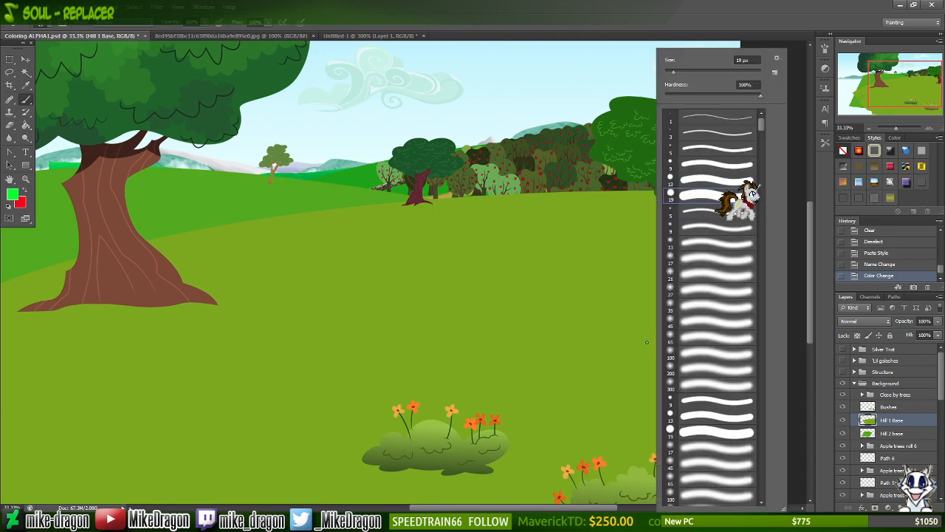
pyautogui.moveTo(761, 118); pyautogui.dragTo(755, 148)
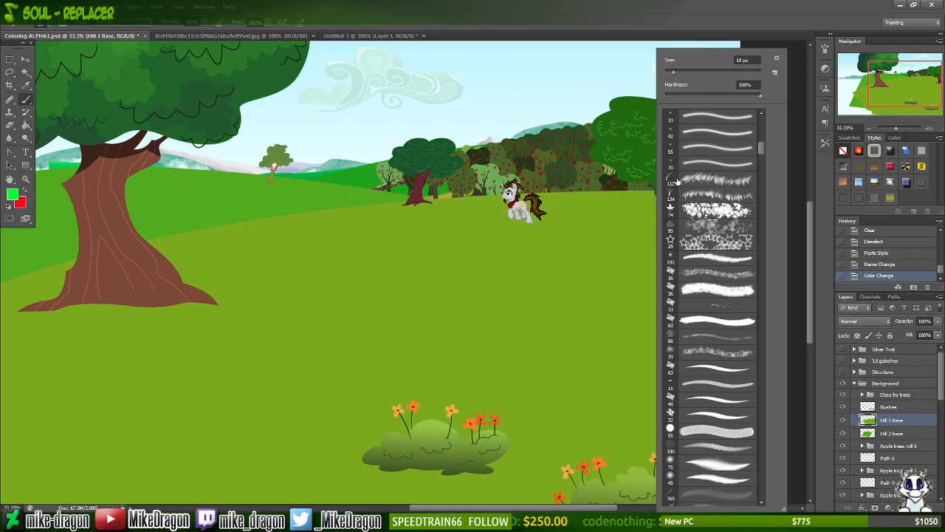
pyautogui.moveTo(761, 146)
pyautogui.mouseDown()
pyautogui.moveTo(742, 230)
pyautogui.moveTo(748, 250)
pyautogui.mouseUp()
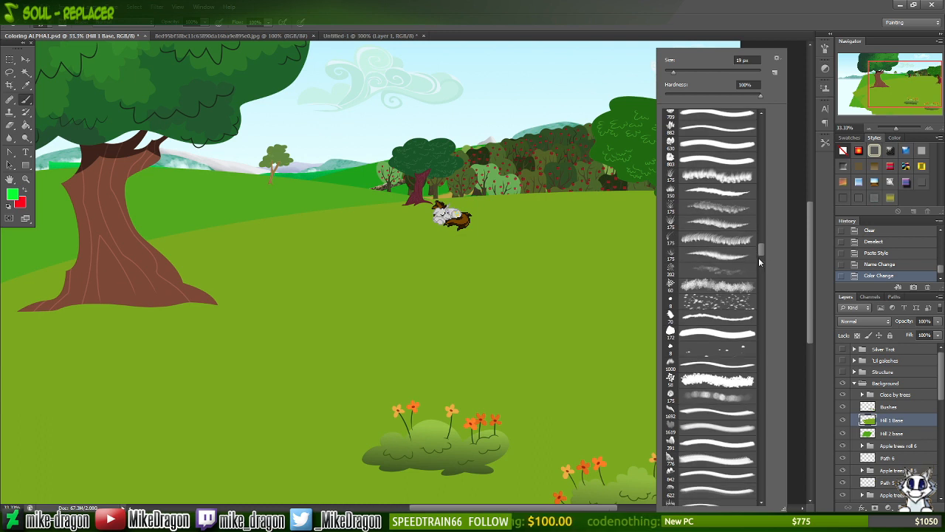
pyautogui.scroll(3, 761, 249)
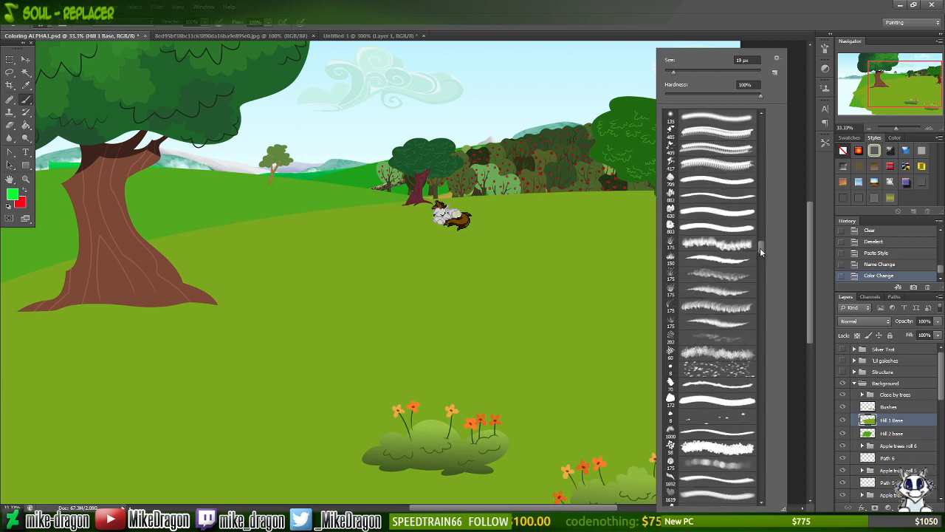
pyautogui.click(726, 310)
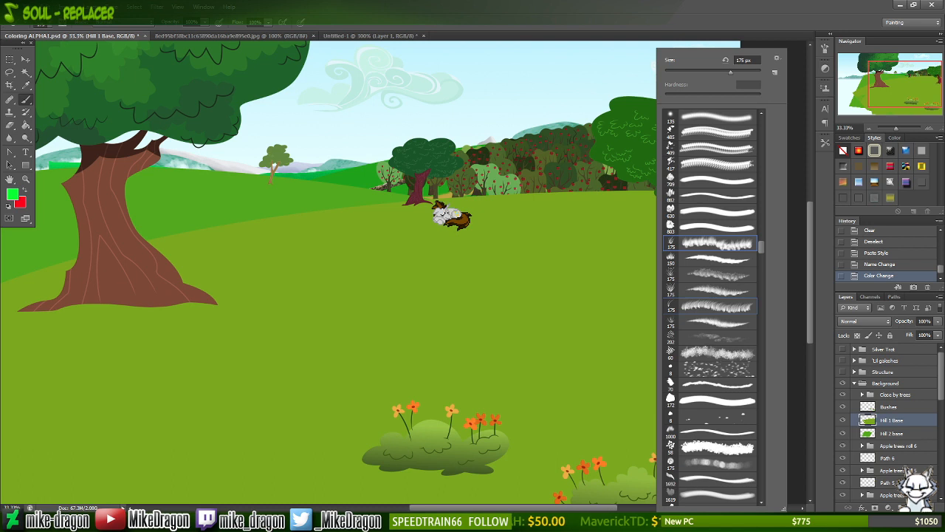
pyautogui.click(914, 507)
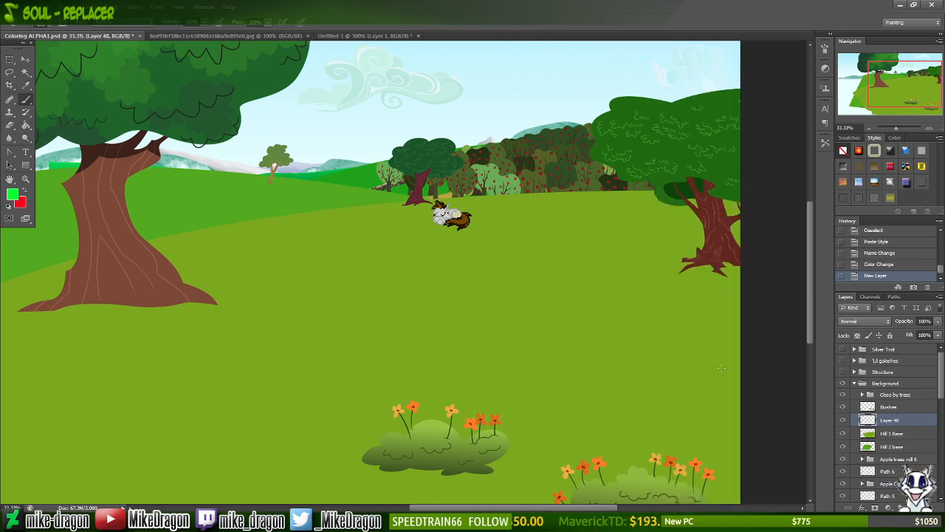
# - Sample the front hill's green and brighten it to the lighter yellow-green 93bd00 as the foreground colour
pyautogui.press('i')
pyautogui.click(426, 296)
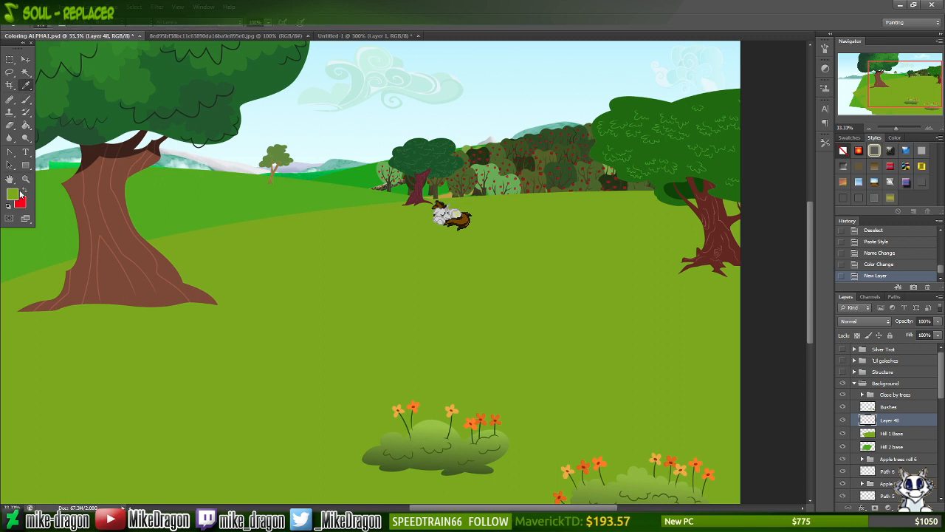
pyautogui.click(12, 194)
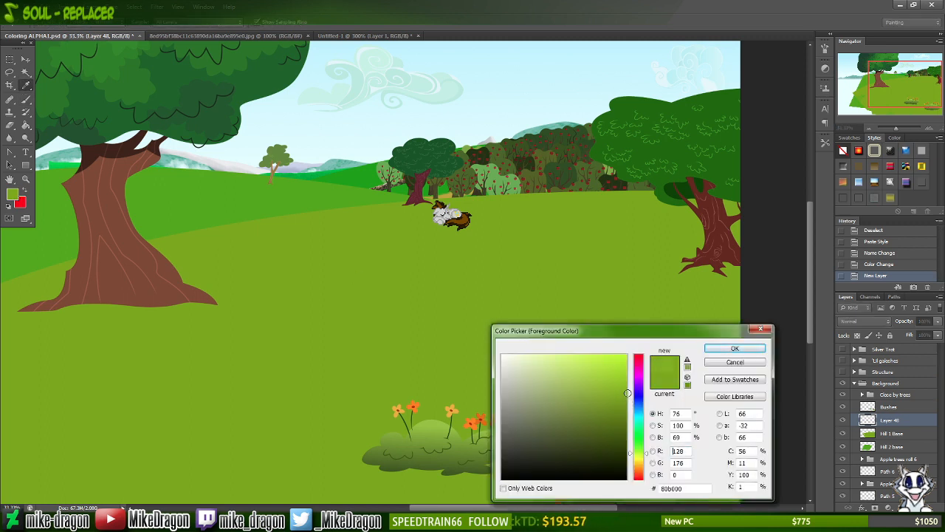
pyautogui.moveTo(627, 393); pyautogui.dragTo(633, 385)
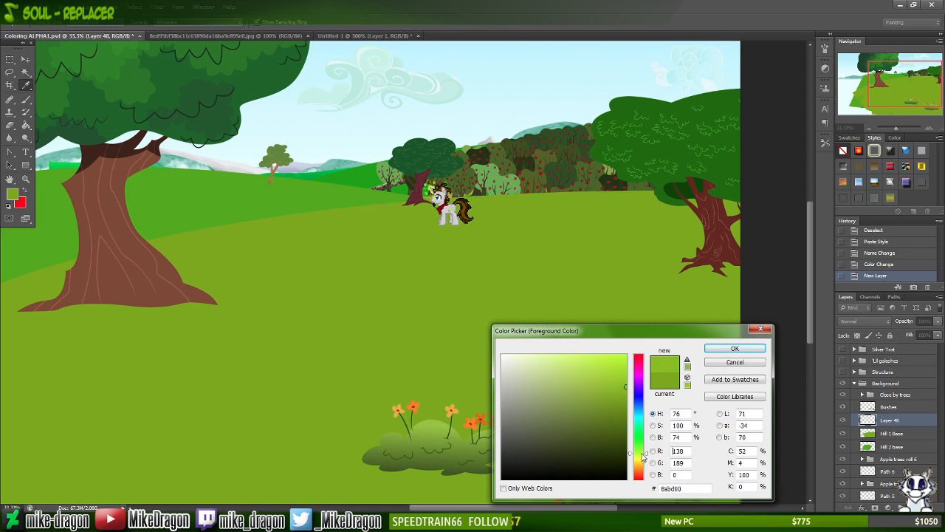
pyautogui.moveTo(641, 456); pyautogui.dragTo(641, 457)
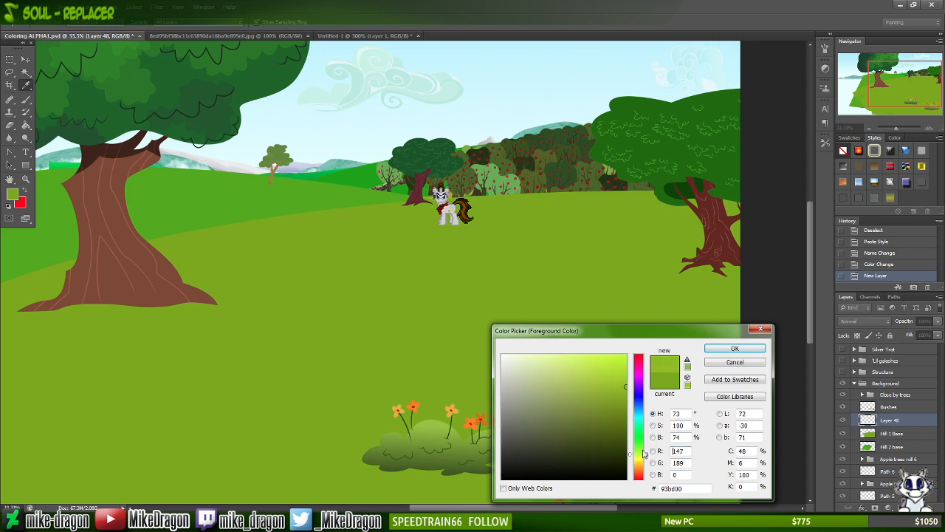
pyautogui.click(643, 456)
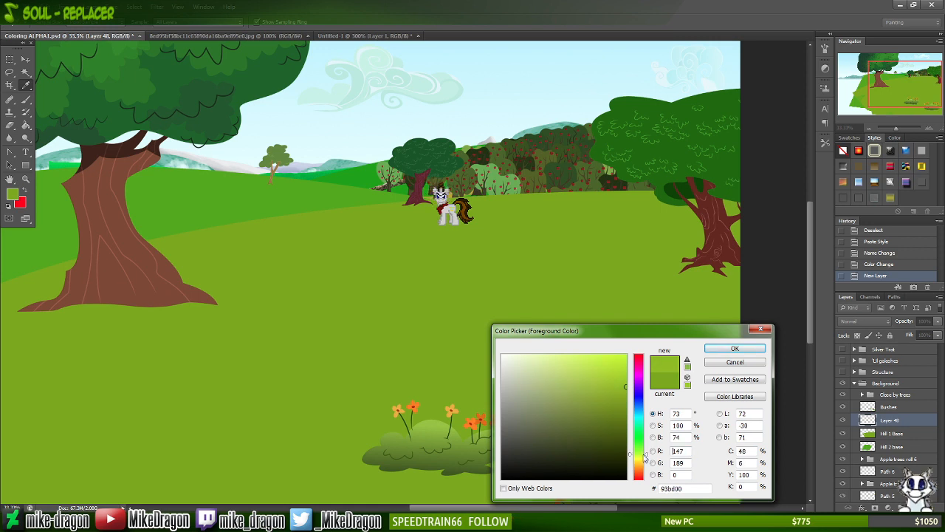
pyautogui.click(735, 349)
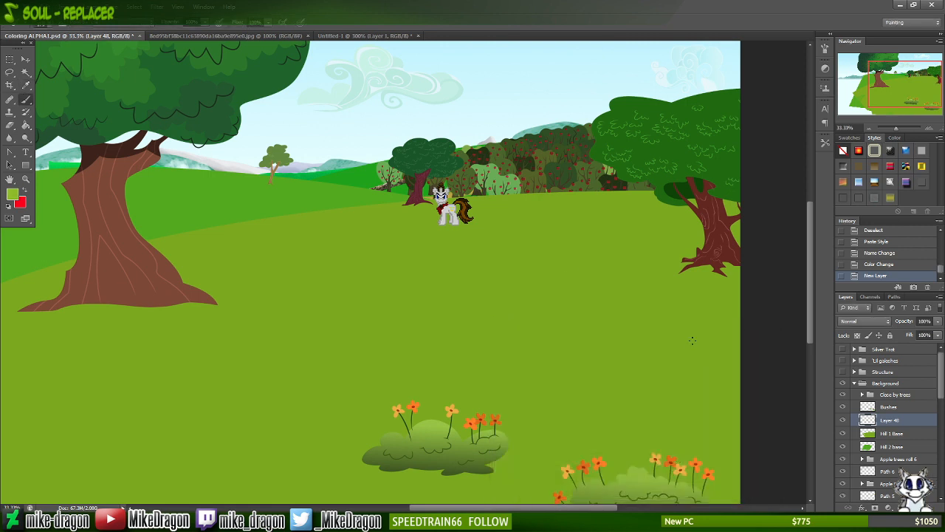
# - Sample the hill's base green 7ba900 and pair it with the lighter green as the foreground and background colours
pyautogui.keyDown('alt'); pyautogui.click(336, 271); pyautogui.keyUp('alt')
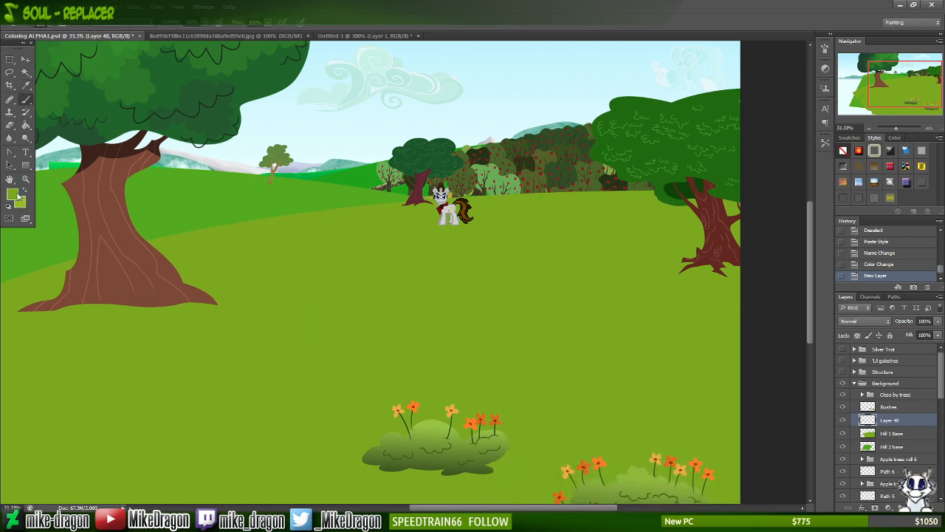
pyautogui.click(13, 195)
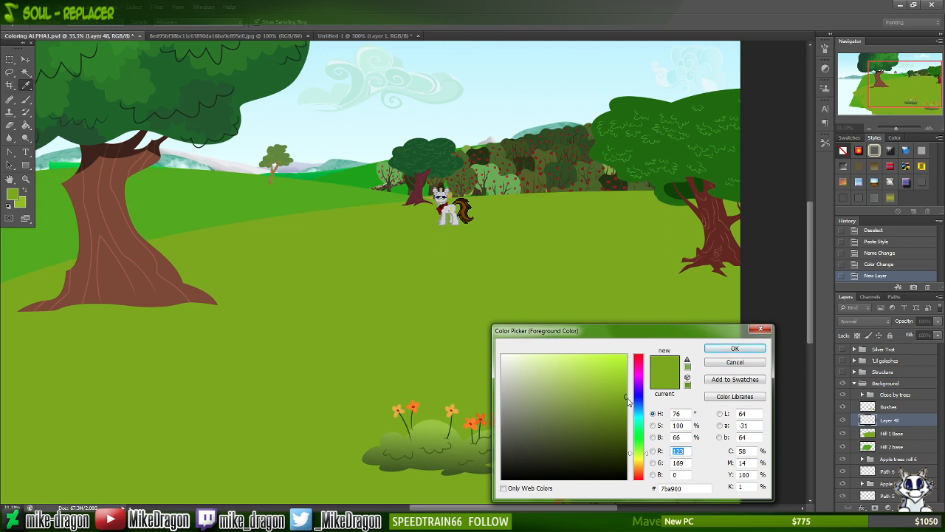
pyautogui.click(719, 365)
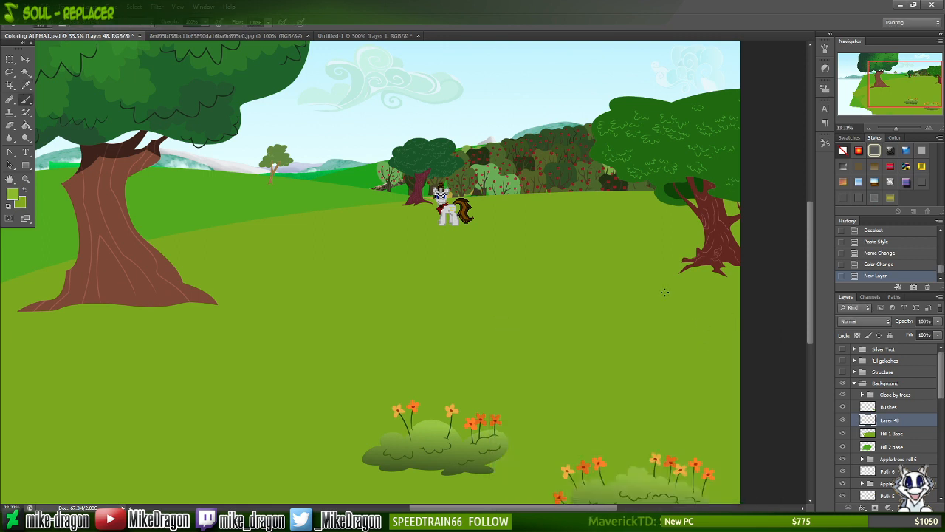
# - Try the 175 px grass brush in patches on the hill above the flower bush, inspect the texture up close, and undo the strokes
pyautogui.moveTo(391, 303)
pyautogui.mouseDown()
pyautogui.moveTo(484, 293)
pyautogui.moveTo(586, 300)
pyautogui.moveTo(440, 299)
pyautogui.moveTo(466, 309)
pyautogui.moveTo(447, 313)
pyautogui.moveTo(483, 320)
pyautogui.moveTo(389, 338)
pyautogui.moveTo(407, 332)
pyautogui.moveTo(460, 345)
pyautogui.moveTo(462, 357)
pyautogui.moveTo(535, 367)
pyautogui.moveTo(579, 353)
pyautogui.moveTo(502, 334)
pyautogui.moveTo(476, 350)
pyautogui.moveTo(380, 374)
pyautogui.moveTo(391, 384)
pyautogui.moveTo(495, 385)
pyautogui.moveTo(468, 393)
pyautogui.moveTo(573, 382)
pyautogui.moveTo(546, 364)
pyautogui.moveTo(589, 355)
pyautogui.moveTo(653, 373)
pyautogui.moveTo(680, 405)
pyautogui.mouseUp()
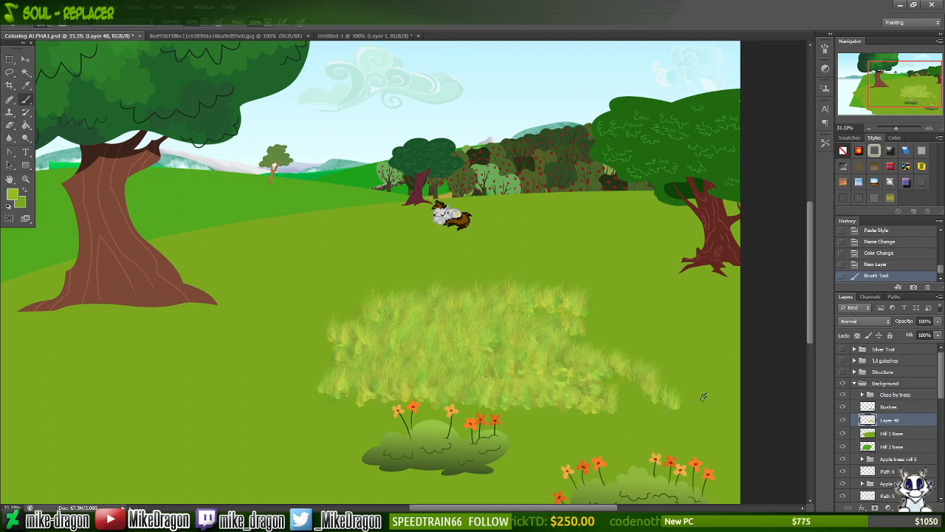
pyautogui.hotkey('ctrl', '+')
pyautogui.hotkey('ctrl', '+')
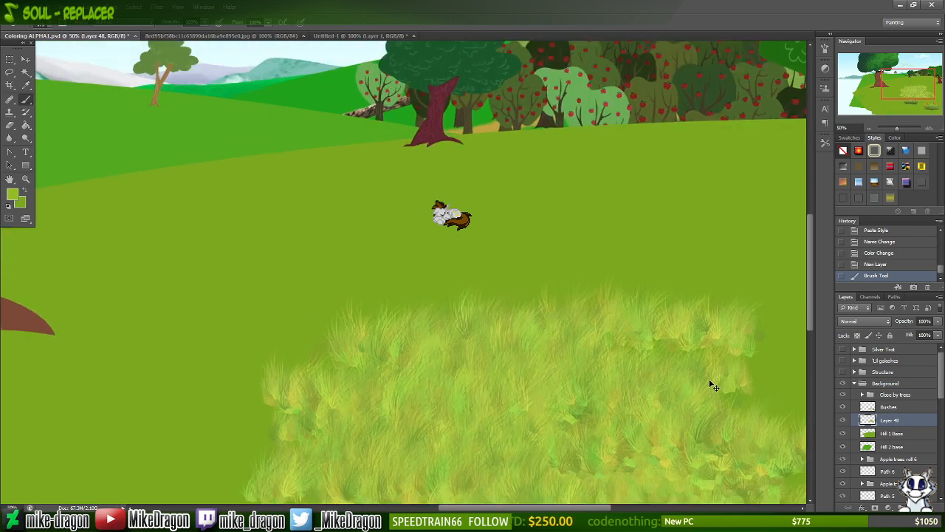
pyautogui.scroll(-4, 671, 310)
pyautogui.hscroll(3, 670, 311)
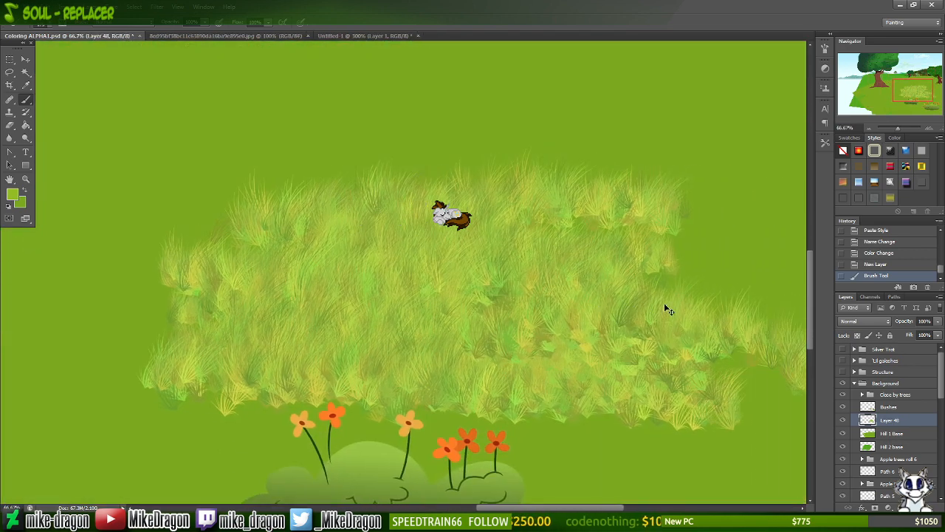
pyautogui.hotkey('ctrl', '-')
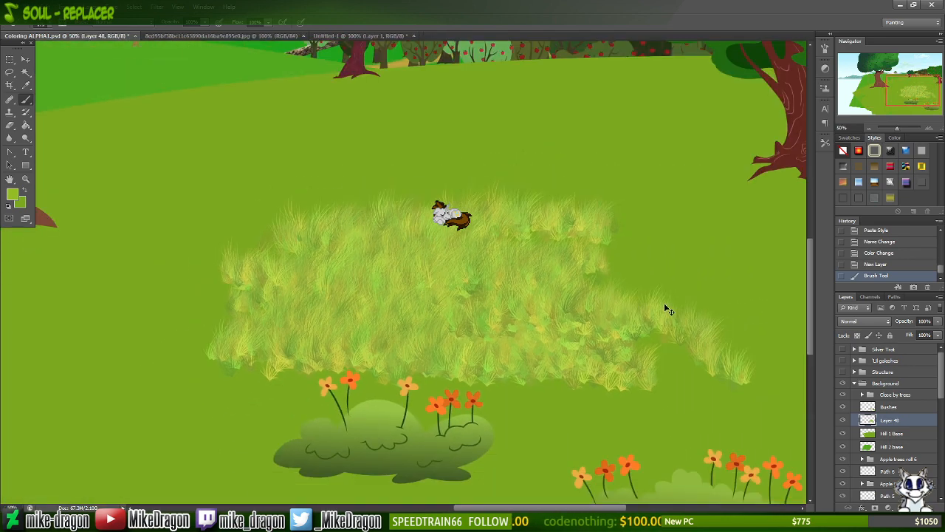
pyautogui.hotkey('ctrl', 'z')
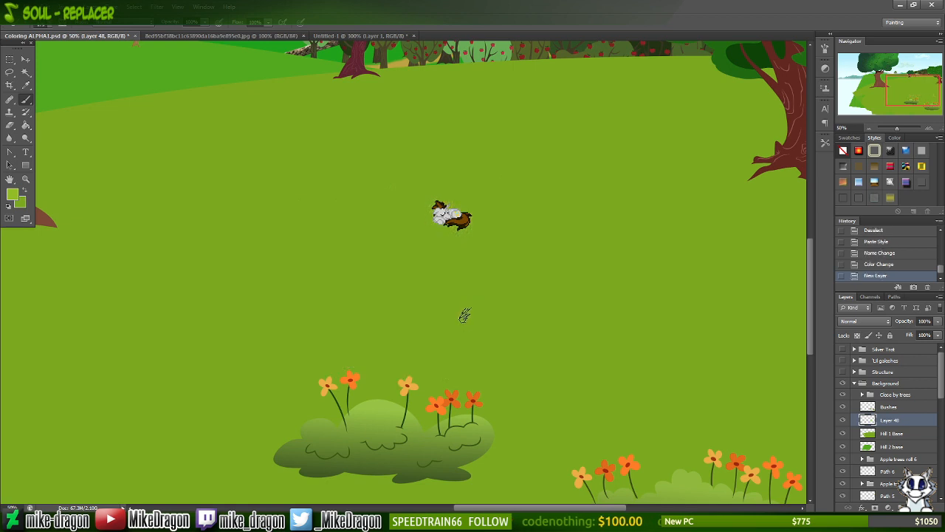
pyautogui.moveTo(390, 298)
pyautogui.mouseDown()
pyautogui.moveTo(458, 288)
pyautogui.moveTo(443, 314)
pyautogui.moveTo(517, 339)
pyautogui.mouseUp()
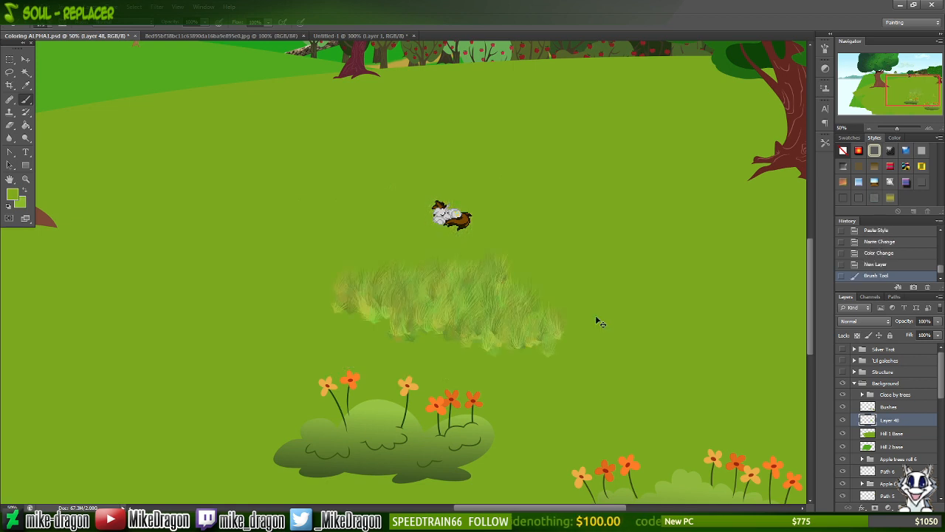
pyautogui.hotkey('ctrl', 'z')
# - Try the 150 px grass brush in a broad patch across the hill and undo it
pyautogui.rightClick(404, 194)
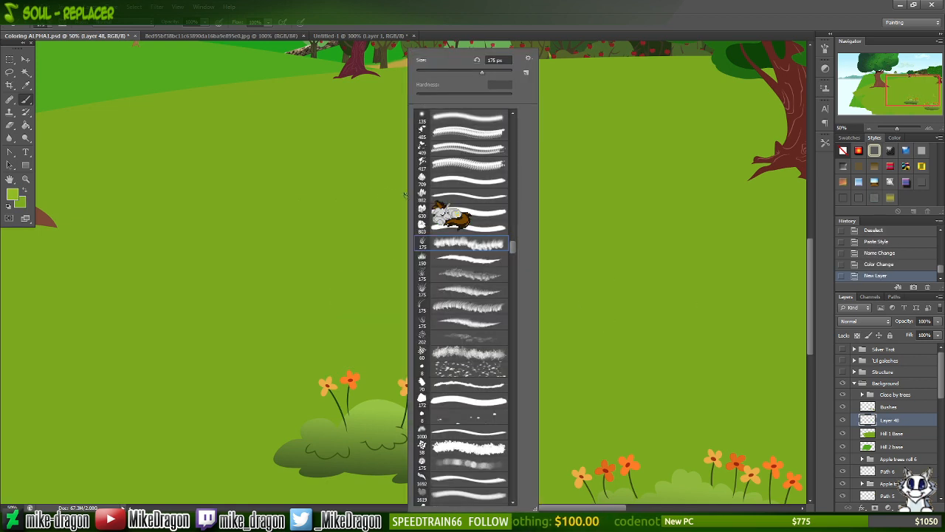
pyautogui.click(446, 263)
pyautogui.moveTo(251, 229); pyautogui.dragTo(286, 234)
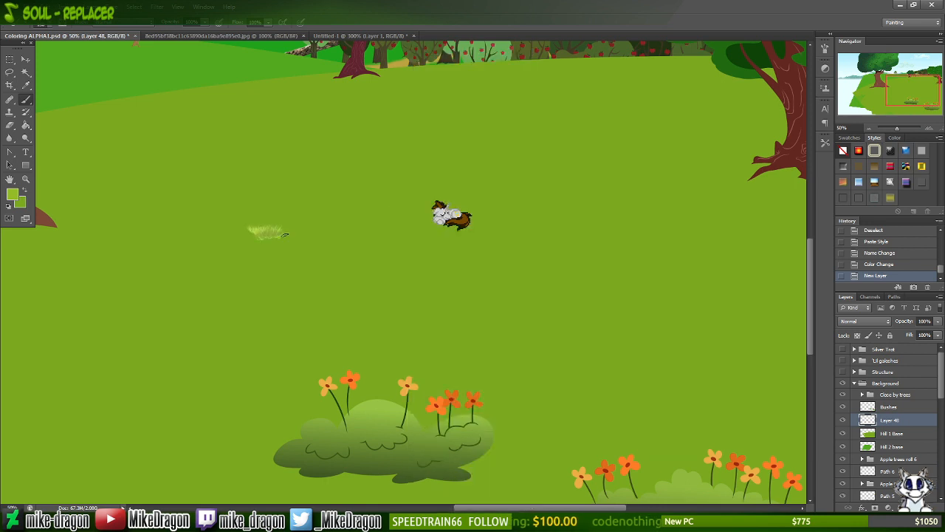
pyautogui.moveTo(350, 238)
pyautogui.mouseDown()
pyautogui.moveTo(685, 262)
pyautogui.moveTo(641, 253)
pyautogui.moveTo(495, 301)
pyautogui.moveTo(316, 317)
pyautogui.moveTo(344, 327)
pyautogui.moveTo(406, 313)
pyautogui.moveTo(408, 326)
pyautogui.moveTo(500, 324)
pyautogui.moveTo(461, 349)
pyautogui.moveTo(455, 367)
pyautogui.moveTo(542, 358)
pyautogui.moveTo(483, 320)
pyautogui.moveTo(604, 309)
pyautogui.moveTo(478, 312)
pyautogui.moveTo(435, 276)
pyautogui.moveTo(285, 276)
pyautogui.moveTo(296, 310)
pyautogui.moveTo(341, 297)
pyautogui.moveTo(346, 285)
pyautogui.moveTo(369, 295)
pyautogui.moveTo(344, 313)
pyautogui.moveTo(438, 318)
pyautogui.moveTo(428, 319)
pyautogui.moveTo(467, 324)
pyautogui.moveTo(556, 362)
pyautogui.moveTo(551, 396)
pyautogui.moveTo(585, 384)
pyautogui.moveTo(713, 401)
pyautogui.moveTo(706, 425)
pyautogui.moveTo(636, 443)
pyautogui.mouseUp()
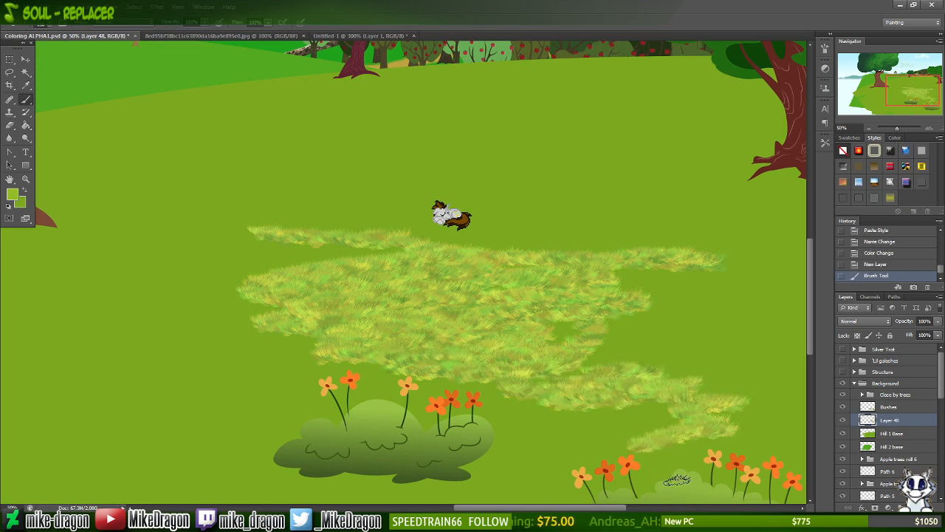
pyautogui.hotkey('ctrl', 'z')
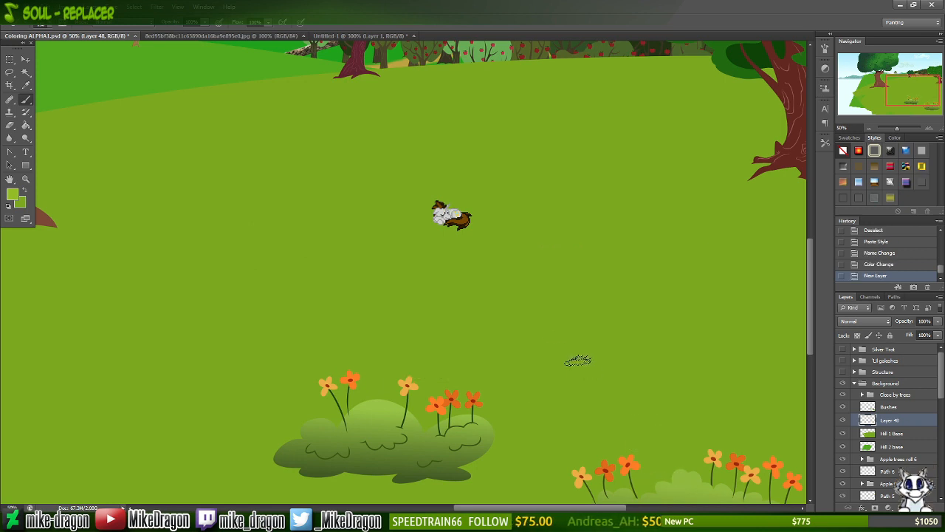
# - Try the sparser 175 px grass-tuft brush in a short row on the hill and undo it
pyautogui.rightClick(583, 334)
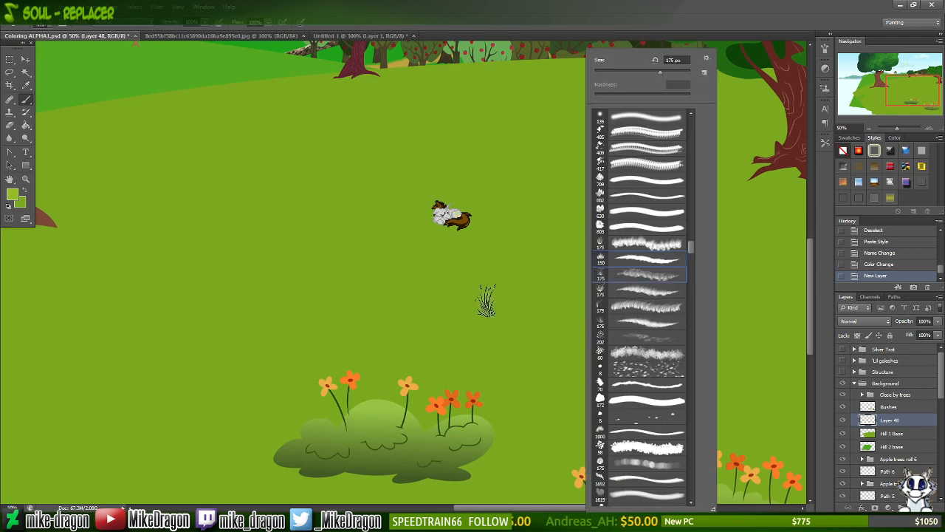
pyautogui.moveTo(476, 297)
pyautogui.mouseDown()
pyautogui.moveTo(509, 317)
pyautogui.moveTo(627, 317)
pyautogui.moveTo(710, 288)
pyautogui.mouseUp()
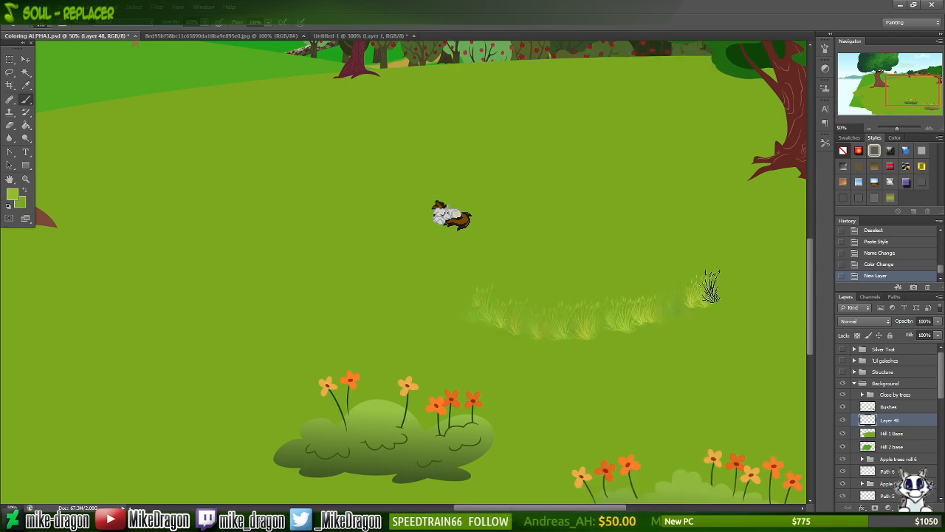
pyautogui.hotkey('ctrl', 'z')
# - Try the 175 px curved grass-blade brush in a patch on the hill above the flower bush and undo it
pyautogui.rightClick(529, 310)
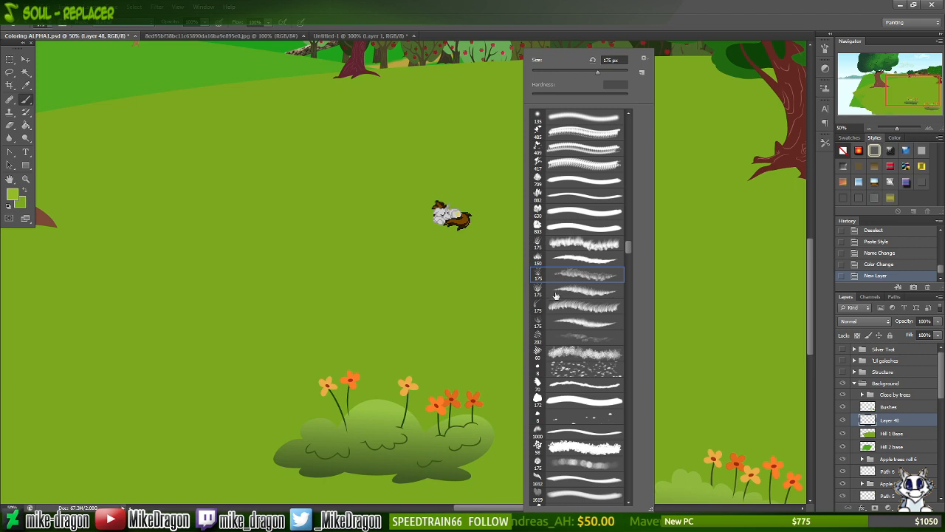
pyautogui.click(556, 293)
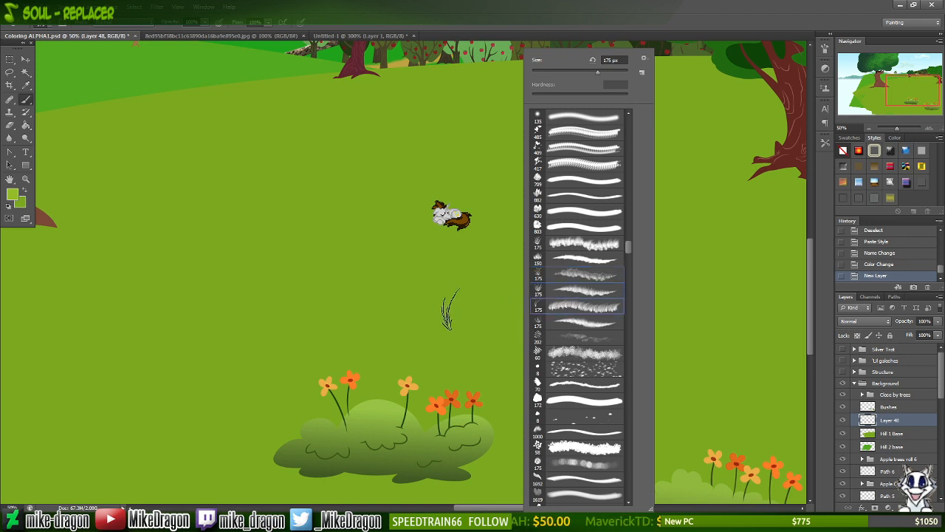
pyautogui.moveTo(451, 310)
pyautogui.mouseDown()
pyautogui.moveTo(561, 323)
pyautogui.moveTo(670, 288)
pyautogui.moveTo(449, 318)
pyautogui.mouseUp()
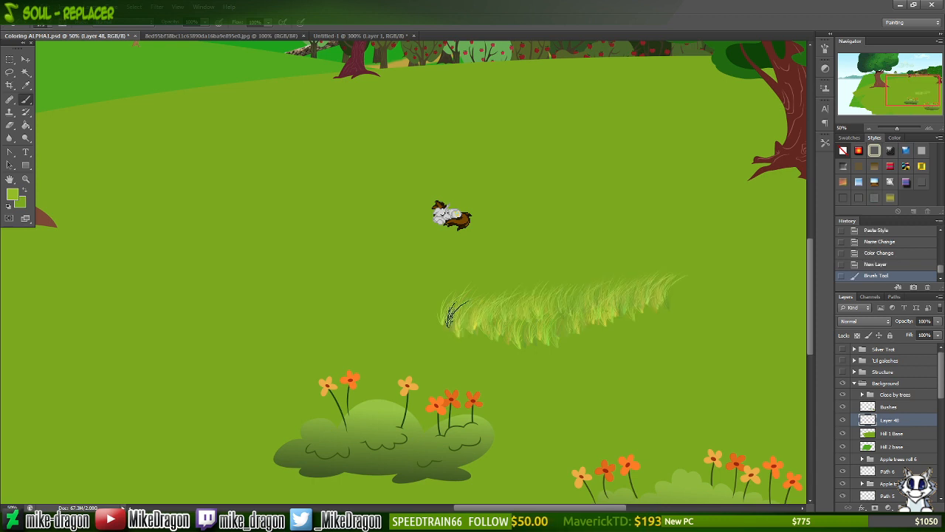
pyautogui.hotkey('ctrl', 'z')
# - Try the 175 px upright grass-tuft brush in broad patches across the hill and undo both attempts
pyautogui.rightClick(502, 321)
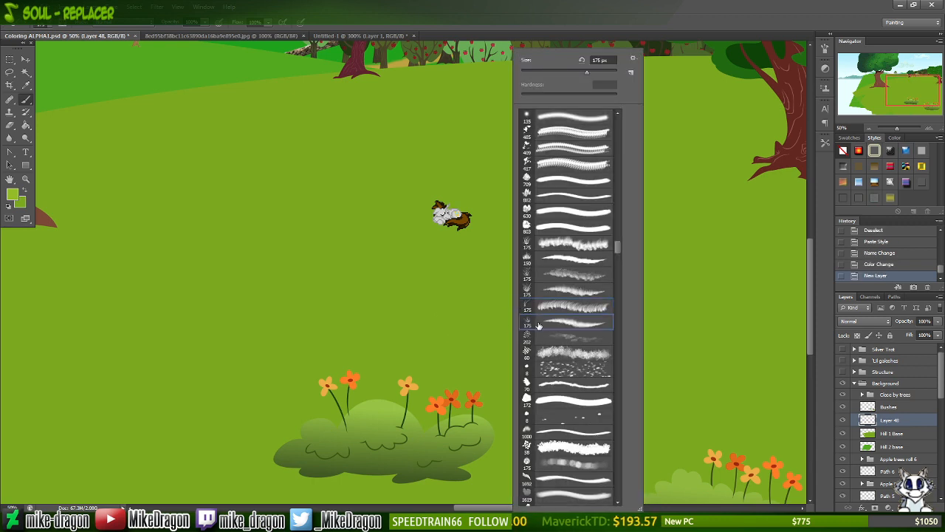
pyautogui.click(449, 316)
pyautogui.moveTo(449, 317)
pyautogui.mouseDown()
pyautogui.moveTo(574, 331)
pyautogui.moveTo(619, 312)
pyautogui.moveTo(515, 312)
pyautogui.moveTo(508, 292)
pyautogui.moveTo(537, 275)
pyautogui.moveTo(642, 291)
pyautogui.moveTo(361, 322)
pyautogui.moveTo(455, 311)
pyautogui.moveTo(661, 324)
pyautogui.moveTo(362, 356)
pyautogui.moveTo(651, 333)
pyautogui.moveTo(674, 348)
pyautogui.moveTo(420, 367)
pyautogui.moveTo(490, 360)
pyautogui.moveTo(707, 382)
pyautogui.moveTo(710, 400)
pyautogui.moveTo(640, 418)
pyautogui.moveTo(697, 451)
pyautogui.moveTo(687, 460)
pyautogui.moveTo(495, 486)
pyautogui.mouseUp()
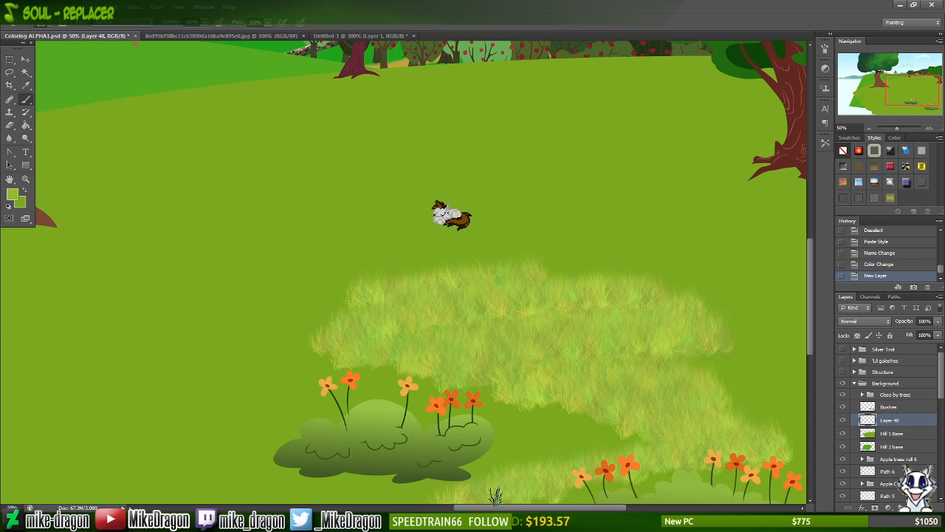
pyautogui.hotkey('ctrl', 'z')
pyautogui.moveTo(200, 270)
pyautogui.mouseDown()
pyautogui.moveTo(679, 274)
pyautogui.moveTo(609, 282)
pyautogui.moveTo(281, 273)
pyautogui.moveTo(182, 287)
pyautogui.moveTo(536, 306)
pyautogui.moveTo(797, 303)
pyautogui.moveTo(143, 295)
pyautogui.moveTo(598, 305)
pyautogui.moveTo(241, 327)
pyautogui.moveTo(776, 336)
pyautogui.moveTo(168, 346)
pyautogui.moveTo(367, 342)
pyautogui.moveTo(717, 359)
pyautogui.moveTo(254, 376)
pyautogui.moveTo(468, 369)
pyautogui.moveTo(755, 401)
pyautogui.mouseUp()
pyautogui.hotkey('ctrl', 'z')
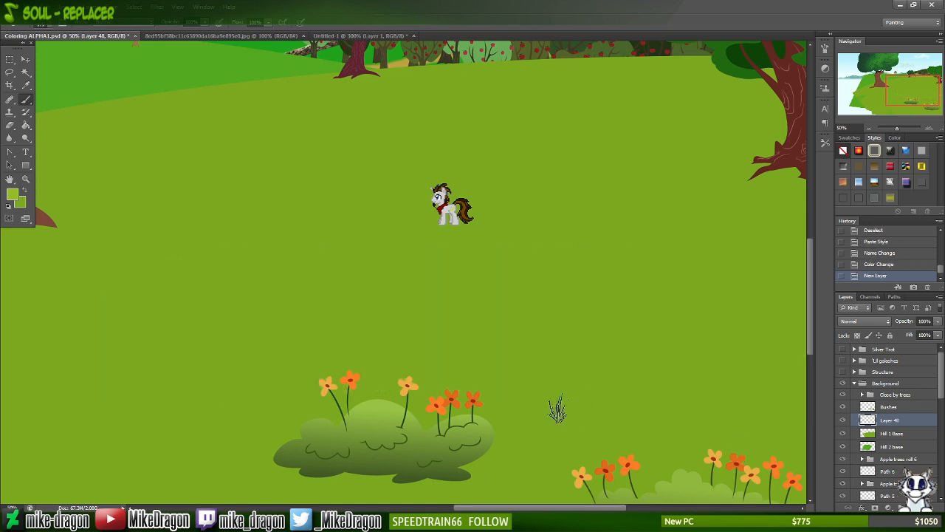
# - Try the 500 px jagged-edge brush in wide sweeps across the hill and undo the strokes
pyautogui.rightClick(556, 408)
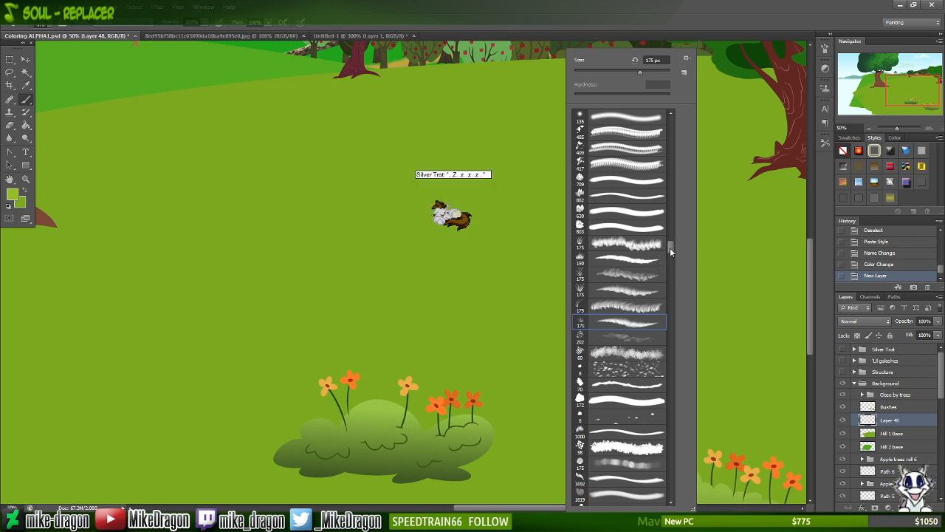
pyautogui.moveTo(670, 247); pyautogui.dragTo(667, 384)
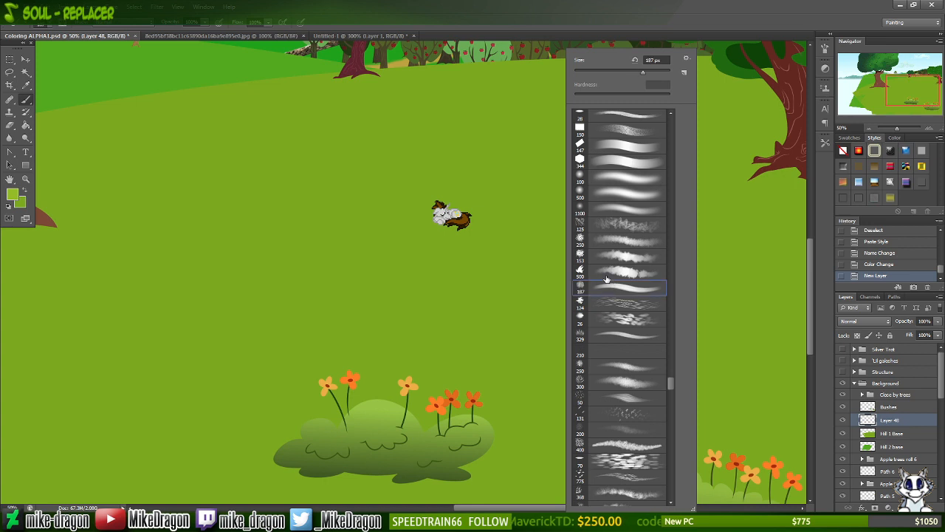
pyautogui.moveTo(305, 281); pyautogui.dragTo(633, 295)
pyautogui.hotkey('ctrl', 'z')
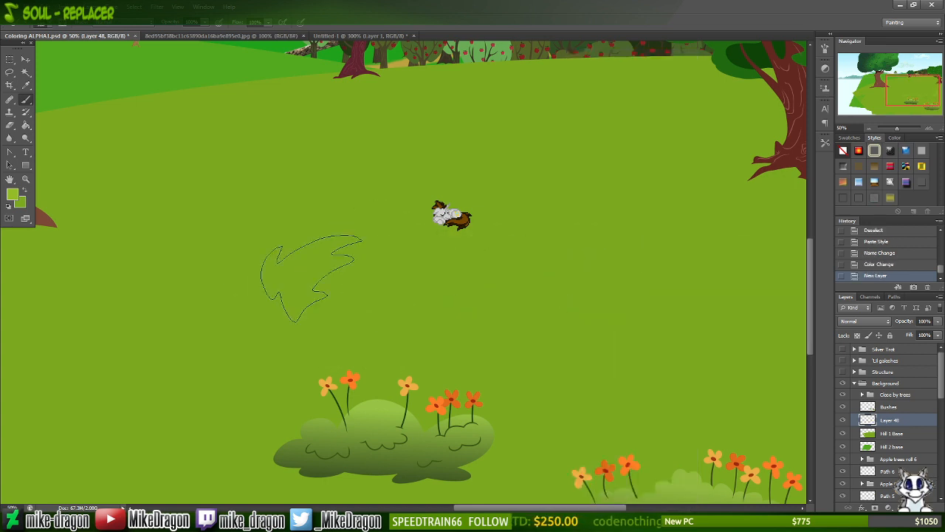
pyautogui.moveTo(119, 225)
pyautogui.mouseDown()
pyautogui.moveTo(209, 337)
pyautogui.moveTo(510, 335)
pyautogui.moveTo(679, 248)
pyautogui.moveTo(691, 151)
pyautogui.mouseUp()
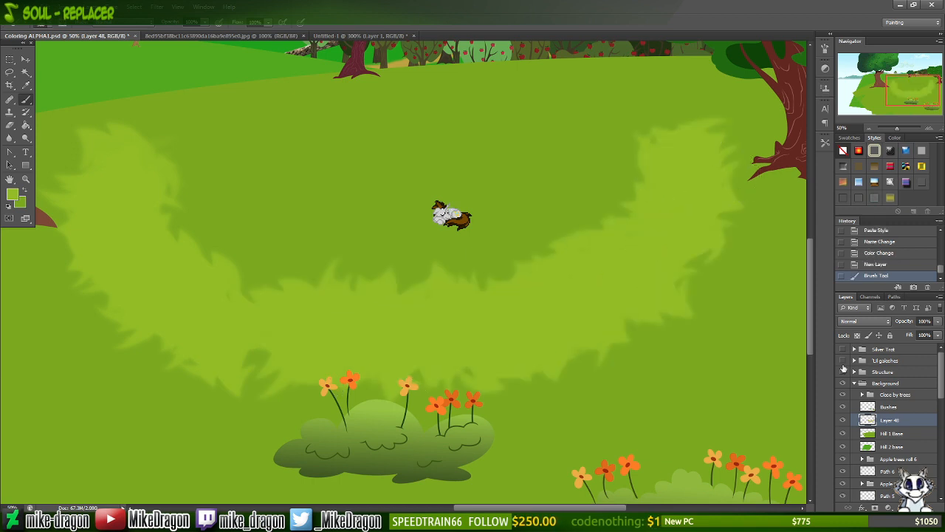
pyautogui.hotkey('ctrl', 'z')
# - Try the 124 px streaky brush in a long winding stroke over the hill and undo it
pyautogui.rightClick(695, 338)
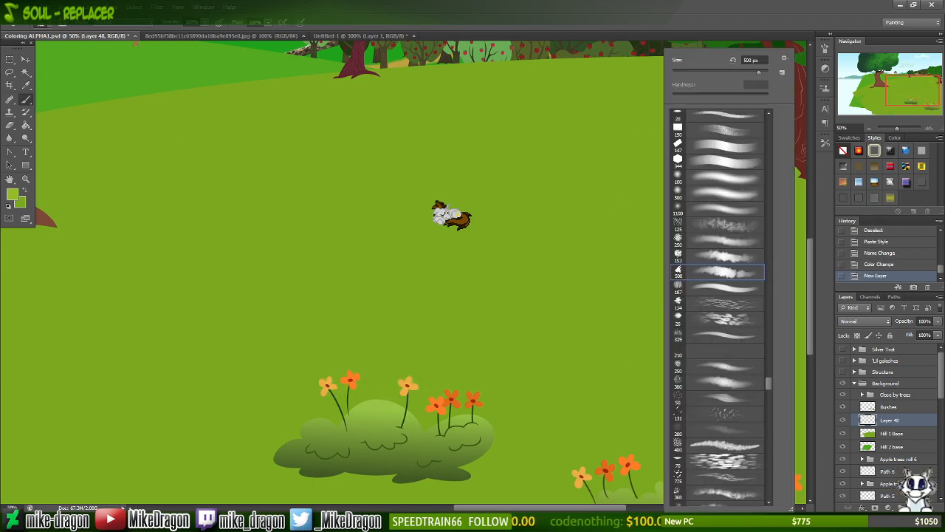
pyautogui.click(716, 303)
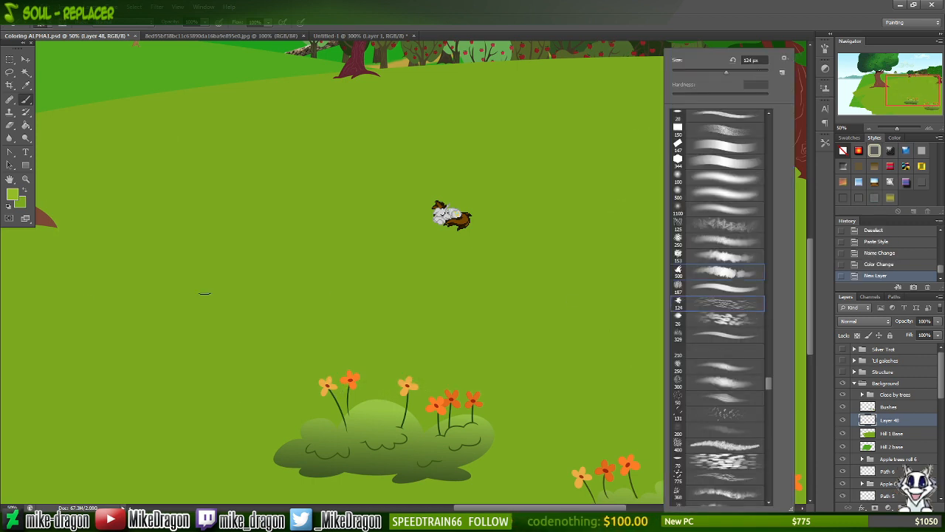
pyautogui.moveTo(63, 306)
pyautogui.mouseDown()
pyautogui.moveTo(155, 267)
pyautogui.moveTo(230, 261)
pyautogui.moveTo(358, 301)
pyautogui.moveTo(560, 327)
pyautogui.moveTo(669, 240)
pyautogui.moveTo(514, 198)
pyautogui.moveTo(315, 170)
pyautogui.moveTo(341, 117)
pyautogui.moveTo(555, 89)
pyautogui.mouseUp()
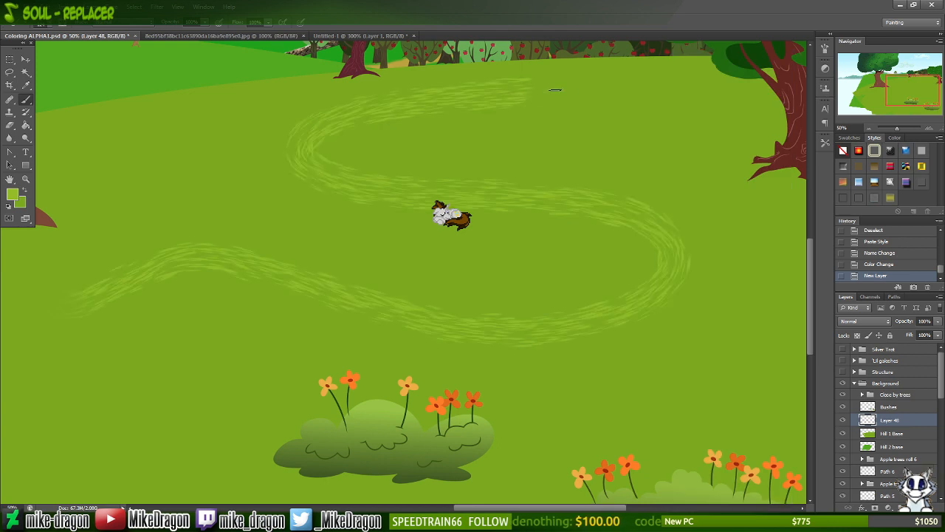
pyautogui.hotkey('ctrl', 'z')
# - Try the 368 px textured brush in a stroke across the middle of the hill and undo it
pyautogui.rightClick(550, 143)
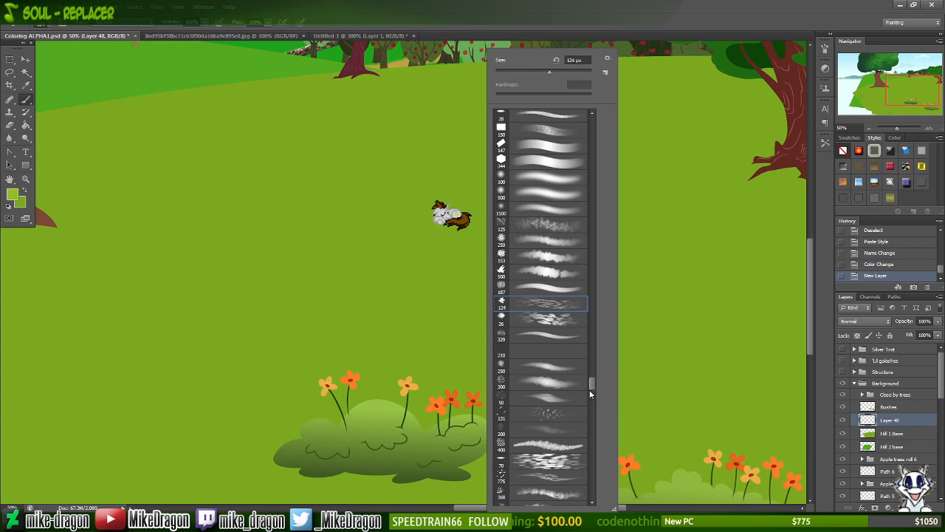
pyautogui.moveTo(591, 381); pyautogui.dragTo(592, 383)
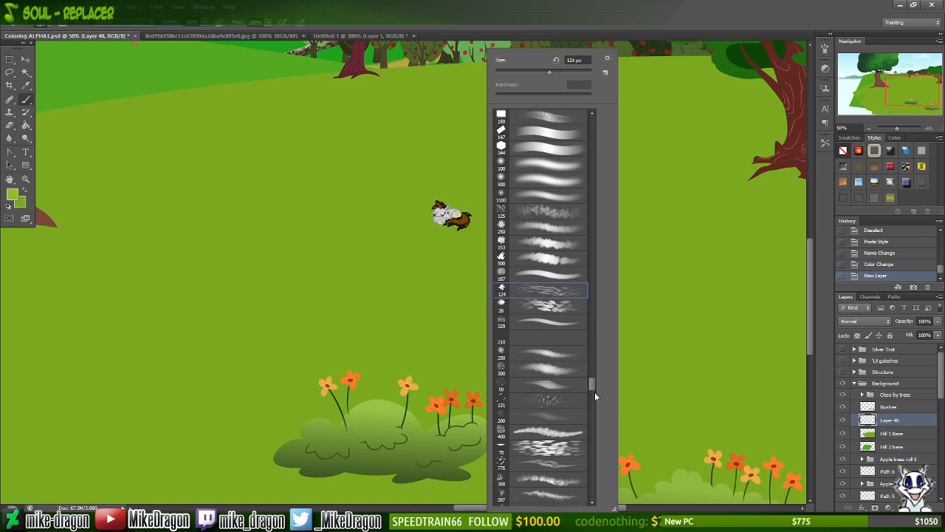
pyautogui.scroll(-5, 595, 388)
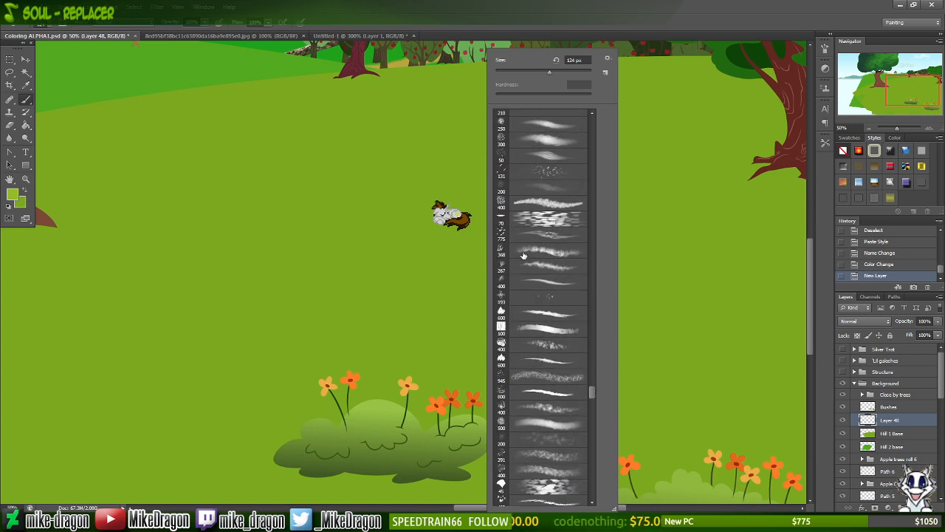
pyautogui.moveTo(240, 224)
pyautogui.mouseDown()
pyautogui.moveTo(391, 289)
pyautogui.moveTo(565, 295)
pyautogui.mouseUp()
pyautogui.hotkey('ctrl', 'z')
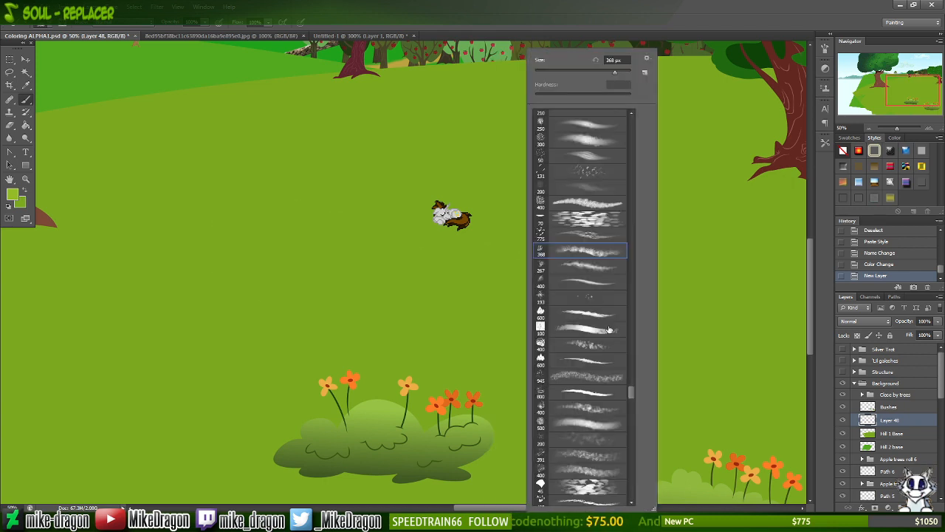
# - Try the 125 px brush in a short stroke above the flower bush and undo it
pyautogui.moveTo(630, 390)
pyautogui.mouseDown()
pyautogui.moveTo(631, 407)
pyautogui.moveTo(633, 397)
pyautogui.mouseUp()
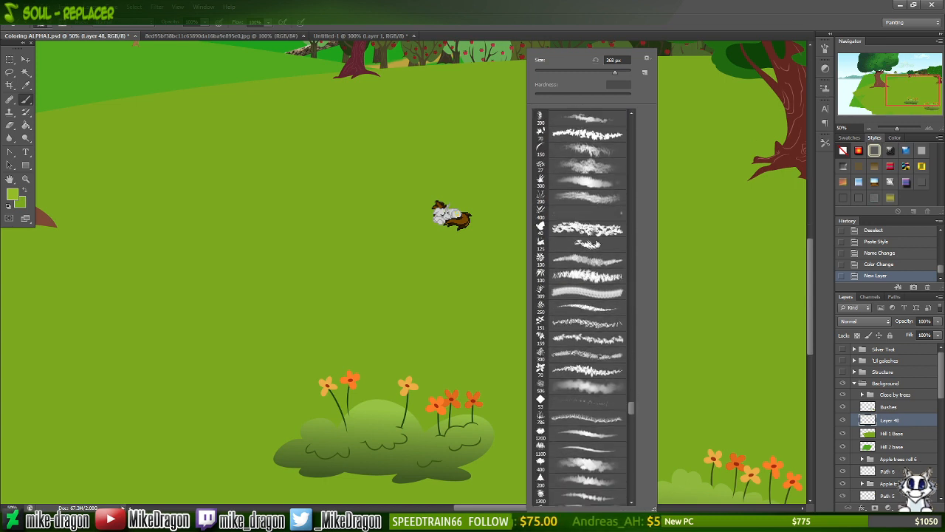
pyautogui.click(595, 245)
pyautogui.moveTo(378, 269)
pyautogui.mouseDown()
pyautogui.moveTo(370, 275)
pyautogui.moveTo(418, 294)
pyautogui.moveTo(539, 302)
pyautogui.moveTo(530, 321)
pyautogui.mouseUp()
pyautogui.hotkey('ctrl', 'z')
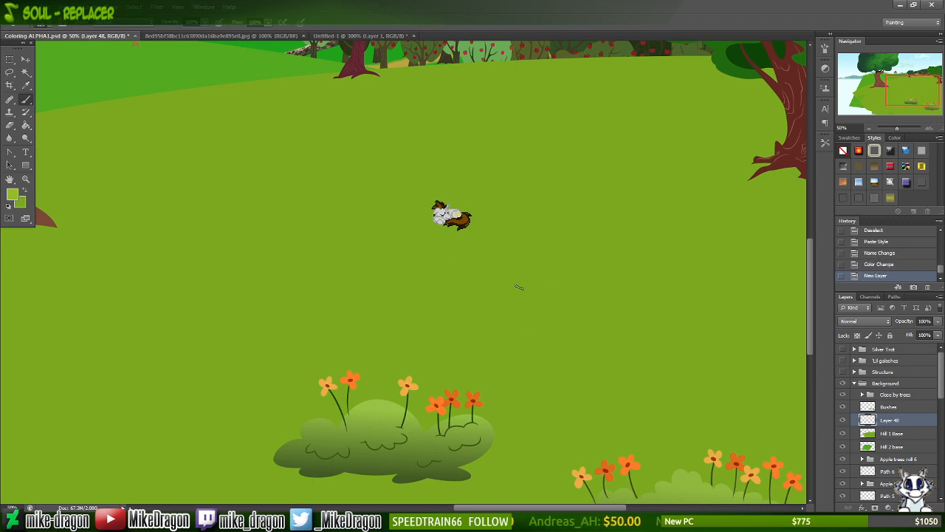
# - Try the 159 px leaf brush in a row above the flower bush and undo it
pyautogui.rightClick(570, 295)
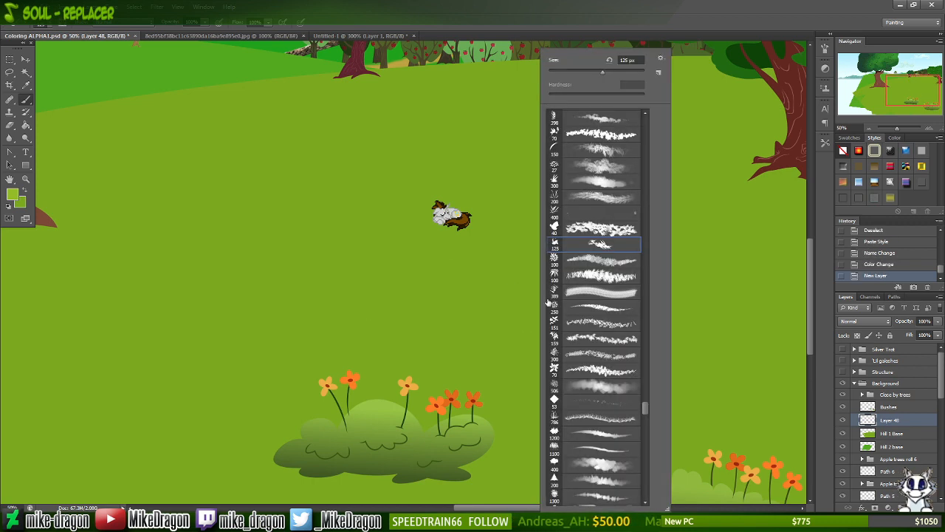
pyautogui.doubleClick(577, 338)
pyautogui.moveTo(369, 295)
pyautogui.mouseDown()
pyautogui.moveTo(544, 287)
pyautogui.moveTo(627, 327)
pyautogui.moveTo(640, 348)
pyautogui.mouseUp()
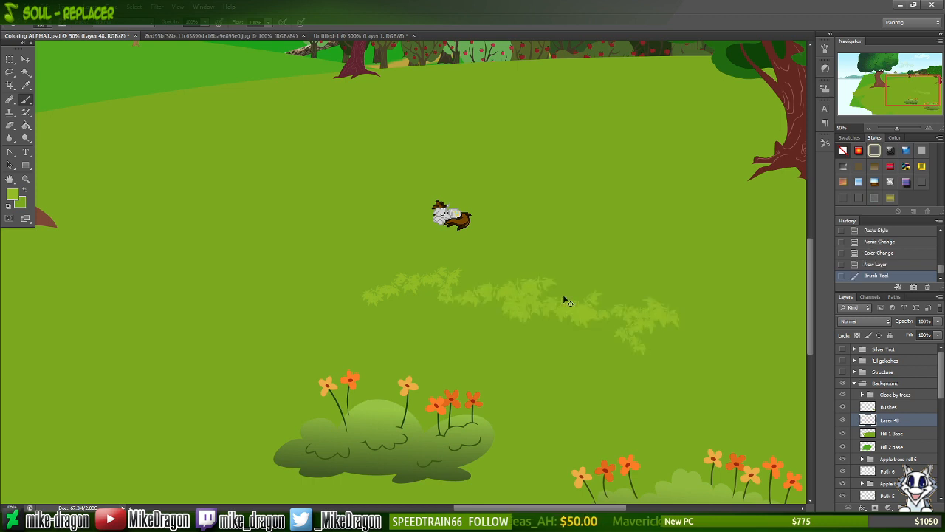
pyautogui.hotkey('ctrl', 'z')
# - Try the 646 px curly vine brush all over the hill and undo it
pyautogui.rightClick(574, 340)
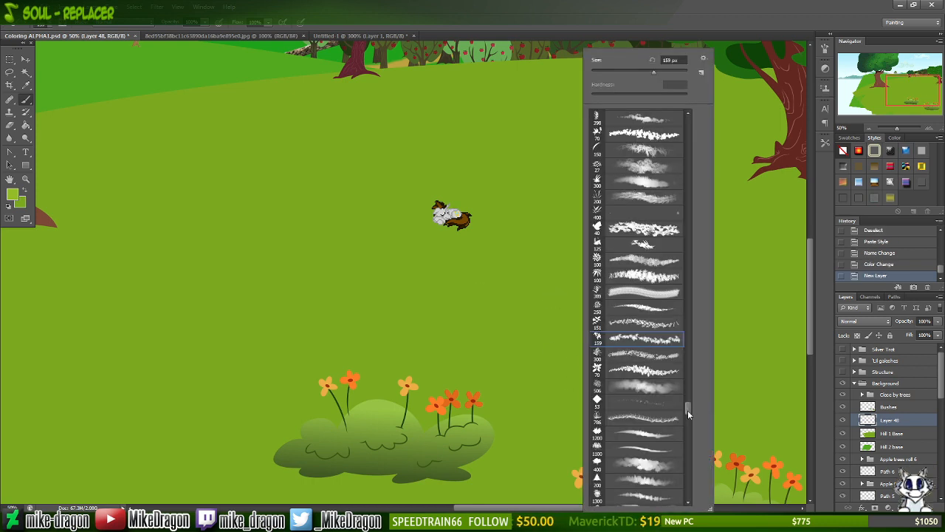
pyautogui.moveTo(688, 410); pyautogui.dragTo(676, 500)
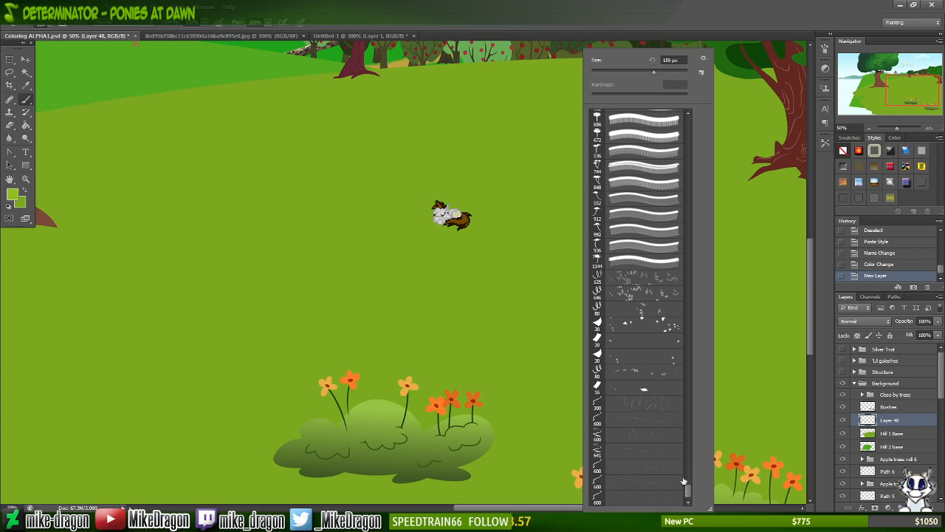
pyautogui.click(628, 292)
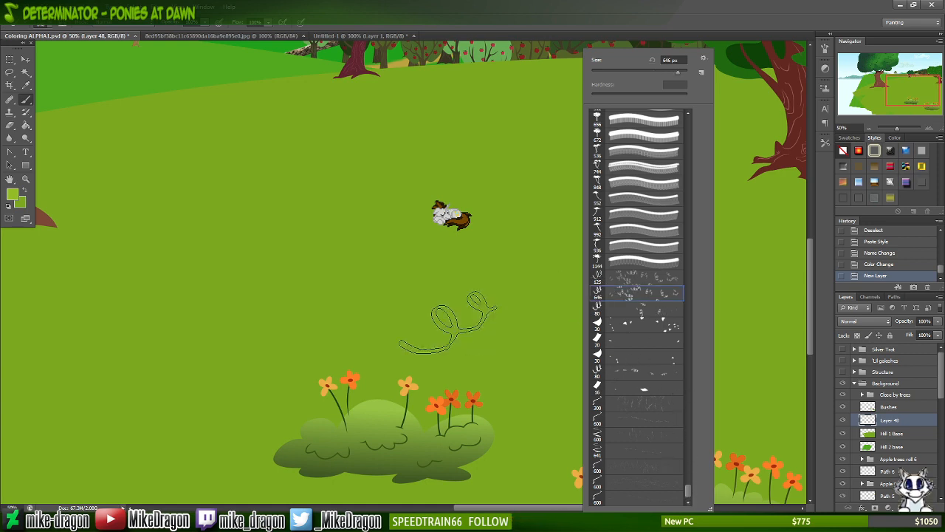
pyautogui.moveTo(259, 247)
pyautogui.mouseDown()
pyautogui.moveTo(243, 217)
pyautogui.moveTo(370, 293)
pyautogui.moveTo(647, 294)
pyautogui.moveTo(592, 207)
pyautogui.moveTo(275, 302)
pyautogui.moveTo(499, 356)
pyautogui.moveTo(318, 296)
pyautogui.moveTo(84, 348)
pyautogui.moveTo(133, 355)
pyautogui.mouseUp()
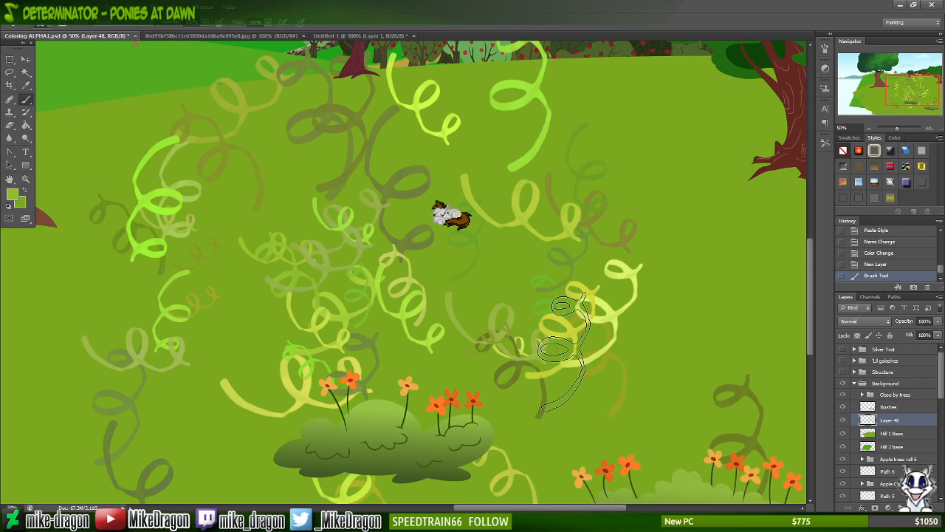
pyautogui.hotkey('ctrl', 'z')
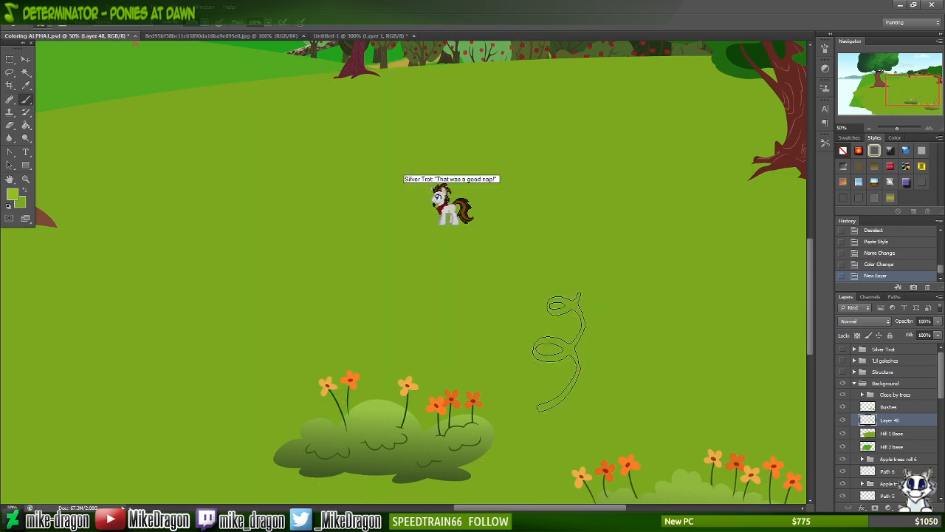
# - Try the 112 px grass-blade brush in a broad patch and a curved row on the hill, and undo the strokes
pyautogui.rightClick(557, 353)
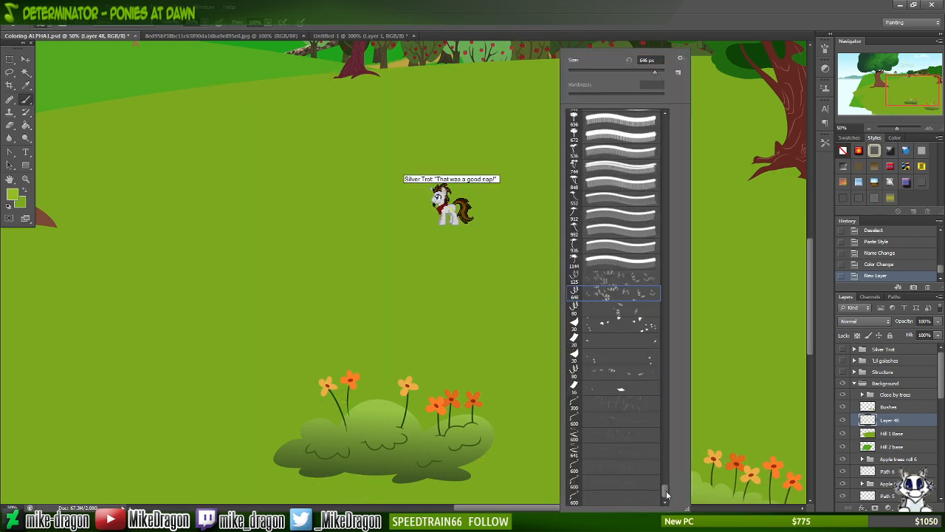
pyautogui.moveTo(664, 490); pyautogui.dragTo(664, 145)
pyautogui.click(621, 260)
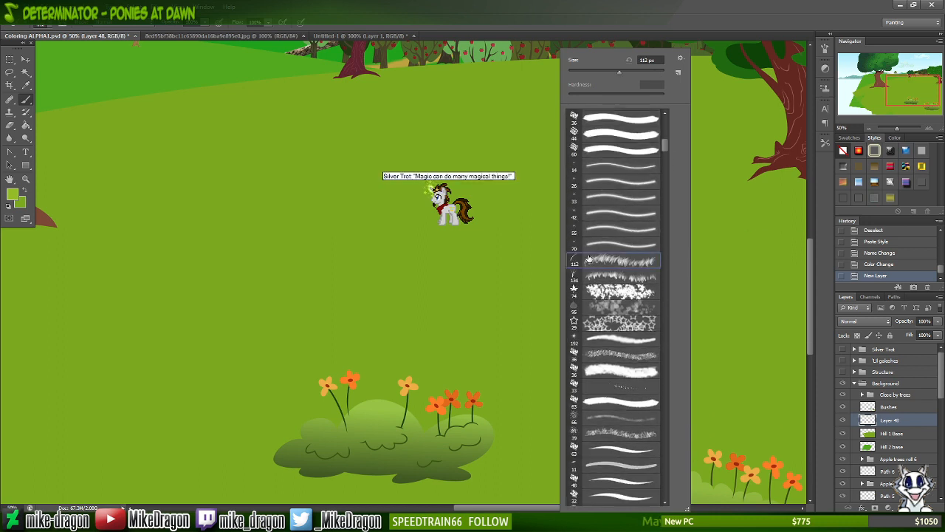
pyautogui.click(219, 305)
pyautogui.moveTo(219, 306)
pyautogui.mouseDown()
pyautogui.moveTo(529, 277)
pyautogui.moveTo(312, 283)
pyautogui.moveTo(201, 311)
pyautogui.moveTo(382, 285)
pyautogui.moveTo(296, 300)
pyautogui.moveTo(438, 296)
pyautogui.moveTo(232, 320)
pyautogui.moveTo(504, 296)
pyautogui.moveTo(212, 335)
pyautogui.moveTo(558, 318)
pyautogui.moveTo(350, 336)
pyautogui.moveTo(640, 328)
pyautogui.moveTo(463, 346)
pyautogui.moveTo(449, 339)
pyautogui.moveTo(677, 315)
pyautogui.moveTo(515, 342)
pyautogui.moveTo(502, 328)
pyautogui.moveTo(711, 300)
pyautogui.moveTo(462, 300)
pyautogui.moveTo(567, 273)
pyautogui.moveTo(510, 281)
pyautogui.moveTo(517, 311)
pyautogui.moveTo(357, 330)
pyautogui.moveTo(480, 324)
pyautogui.moveTo(165, 377)
pyautogui.moveTo(459, 339)
pyautogui.moveTo(367, 366)
pyautogui.moveTo(398, 365)
pyautogui.moveTo(261, 390)
pyautogui.moveTo(758, 341)
pyautogui.moveTo(489, 370)
pyautogui.mouseUp()
pyautogui.moveTo(696, 381)
pyautogui.mouseDown()
pyautogui.moveTo(617, 403)
pyautogui.moveTo(791, 429)
pyautogui.moveTo(569, 396)
pyautogui.mouseUp()
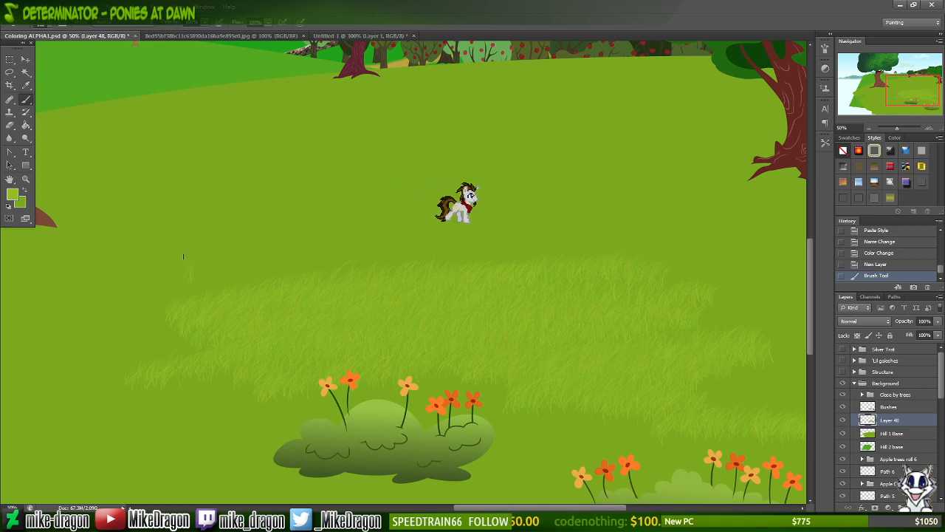
pyautogui.moveTo(183, 257)
pyautogui.mouseDown()
pyautogui.moveTo(192, 202)
pyautogui.moveTo(236, 130)
pyautogui.moveTo(310, 85)
pyautogui.mouseUp()
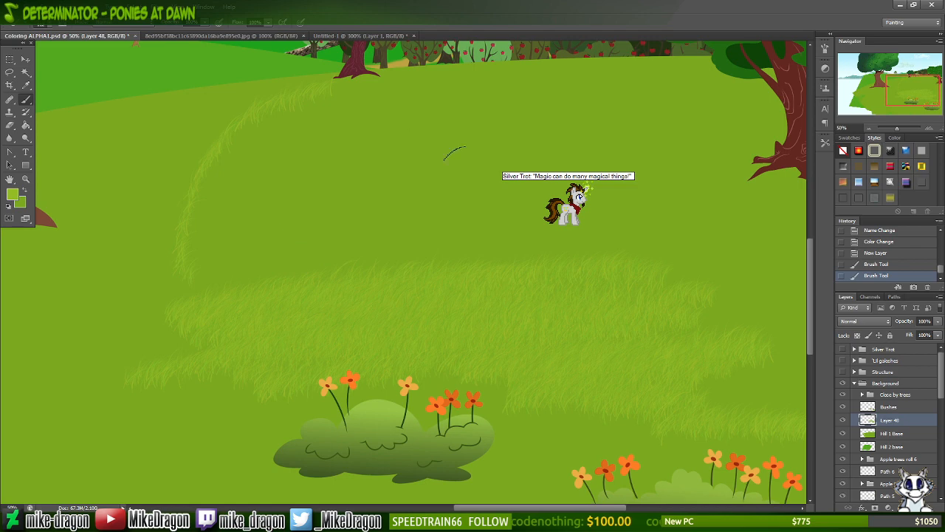
pyautogui.hotkey('ctrl', 'alt', 'z')
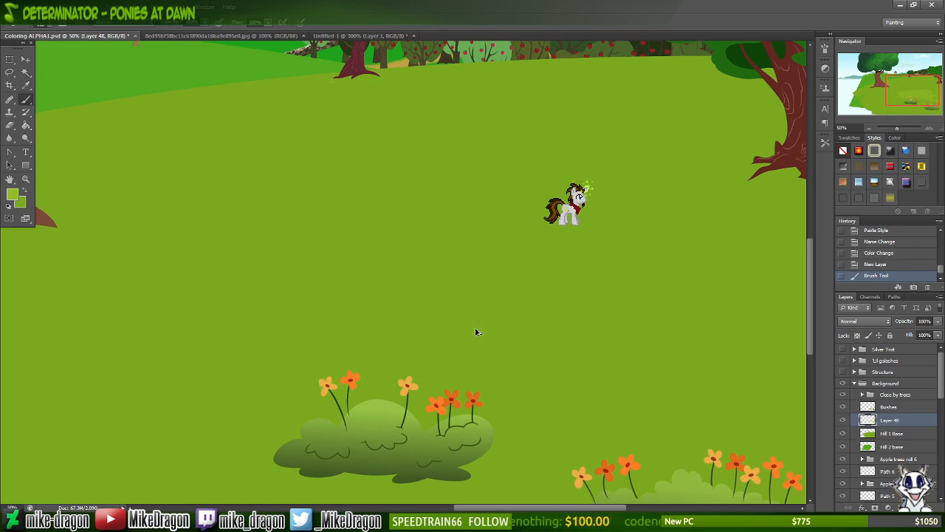
pyautogui.hotkey('ctrl', 'alt', 'z')
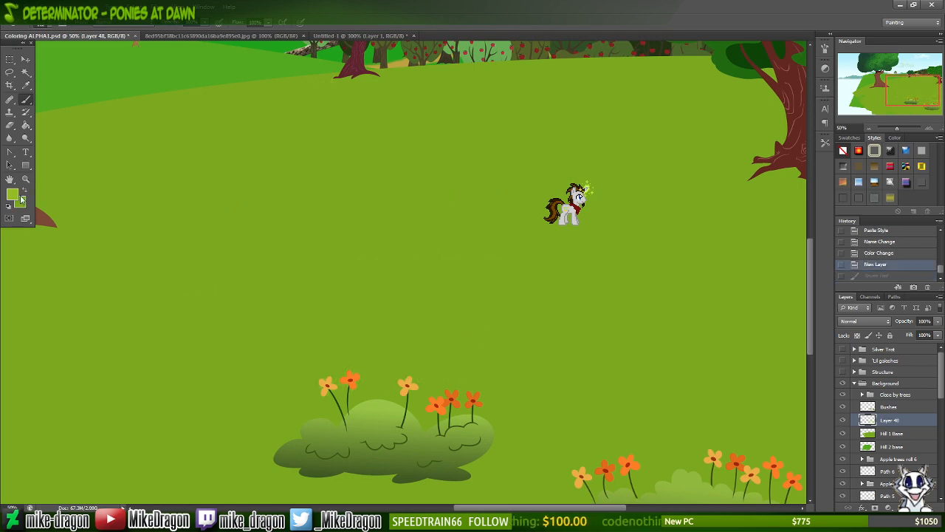
pyautogui.click(15, 196)
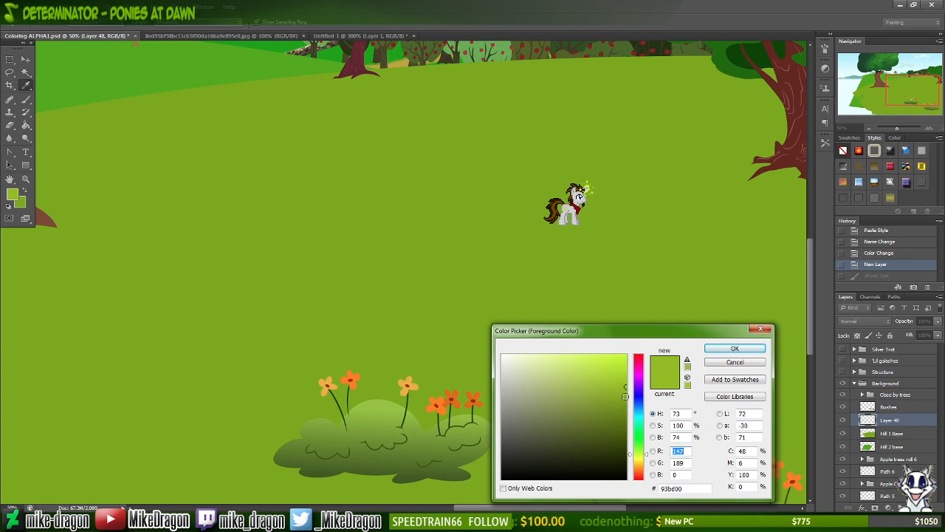
pyautogui.moveTo(641, 455); pyautogui.dragTo(642, 455)
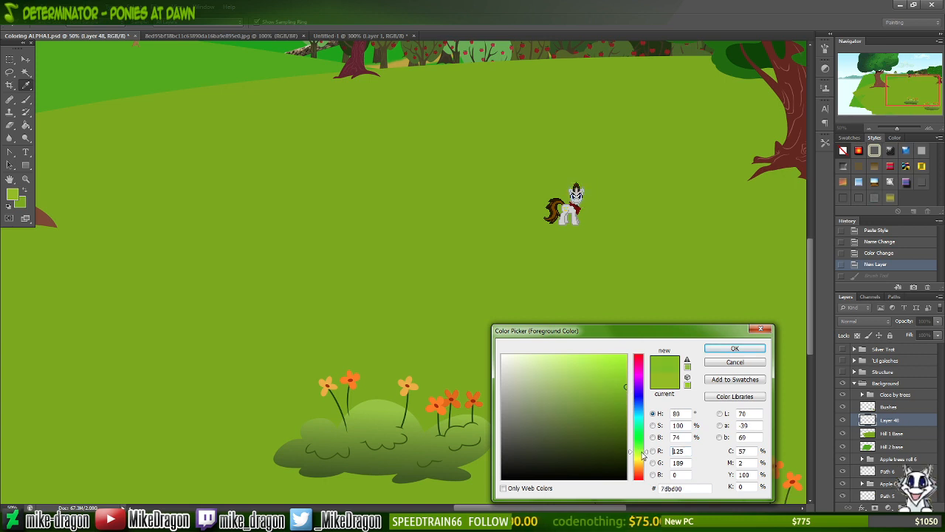
pyautogui.click(710, 362)
# - Set the background colour to #63a900, test the grass-blade brush across the hill above the flower bush, and undo the strokes
pyautogui.click(22, 202)
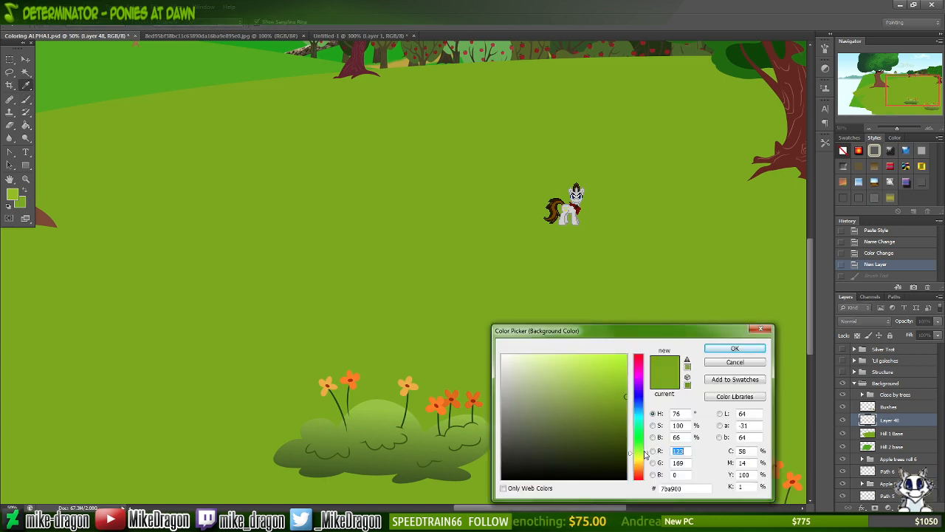
pyautogui.write('91')
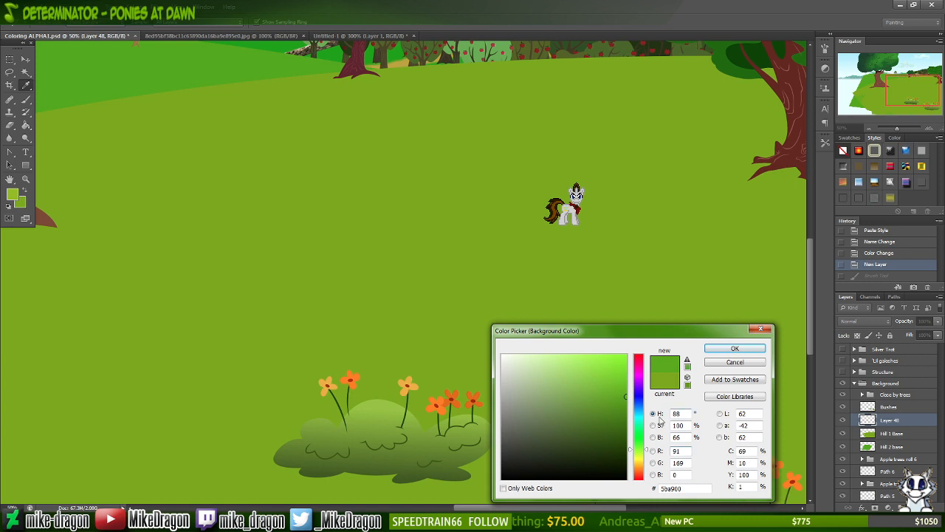
pyautogui.click(715, 351)
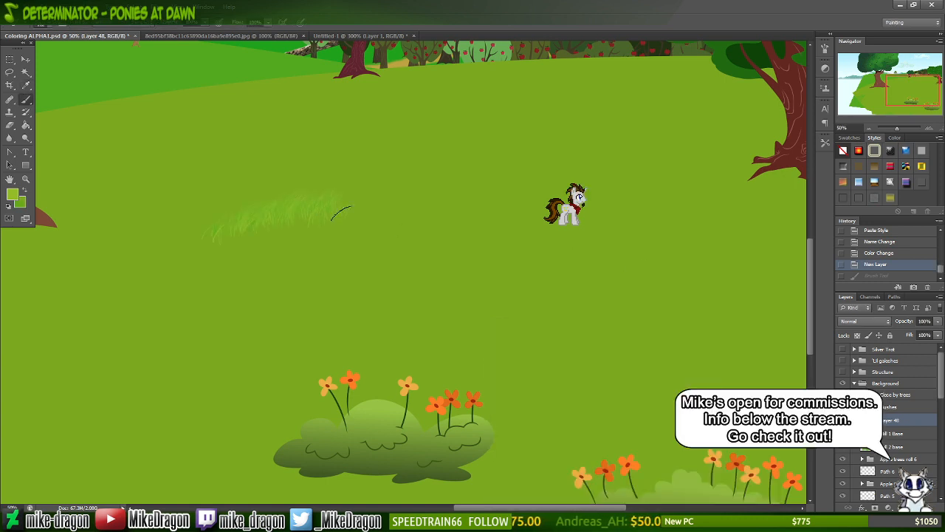
pyautogui.moveTo(342, 214)
pyautogui.mouseDown()
pyautogui.moveTo(266, 264)
pyautogui.moveTo(260, 285)
pyautogui.moveTo(454, 348)
pyautogui.moveTo(563, 367)
pyautogui.mouseUp()
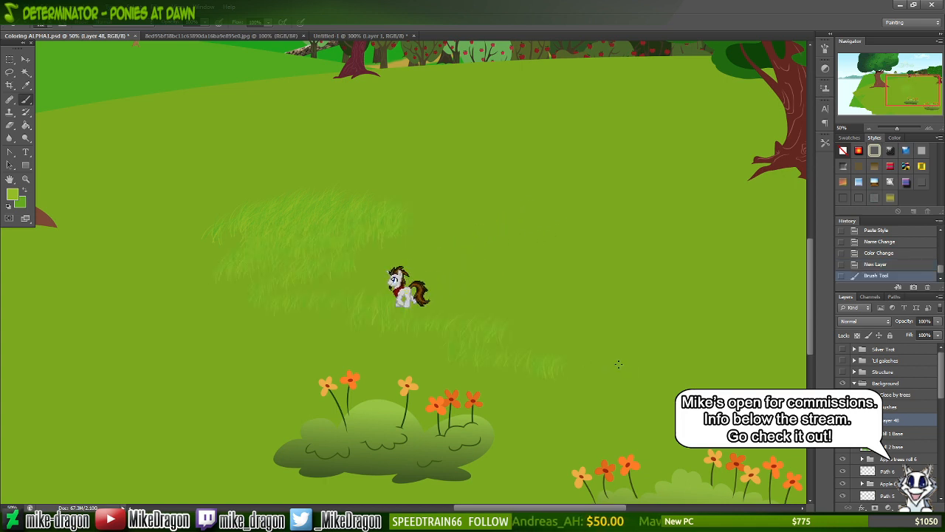
pyautogui.hotkey('ctrl', 'z')
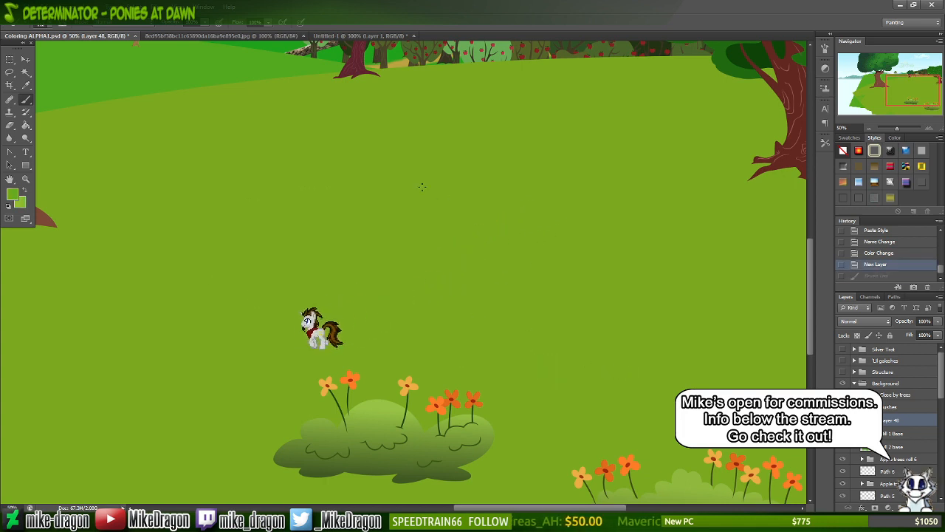
pyautogui.moveTo(325, 203)
pyautogui.mouseDown()
pyautogui.moveTo(421, 186)
pyautogui.moveTo(338, 202)
pyautogui.moveTo(481, 190)
pyautogui.moveTo(438, 204)
pyautogui.moveTo(497, 221)
pyautogui.mouseUp()
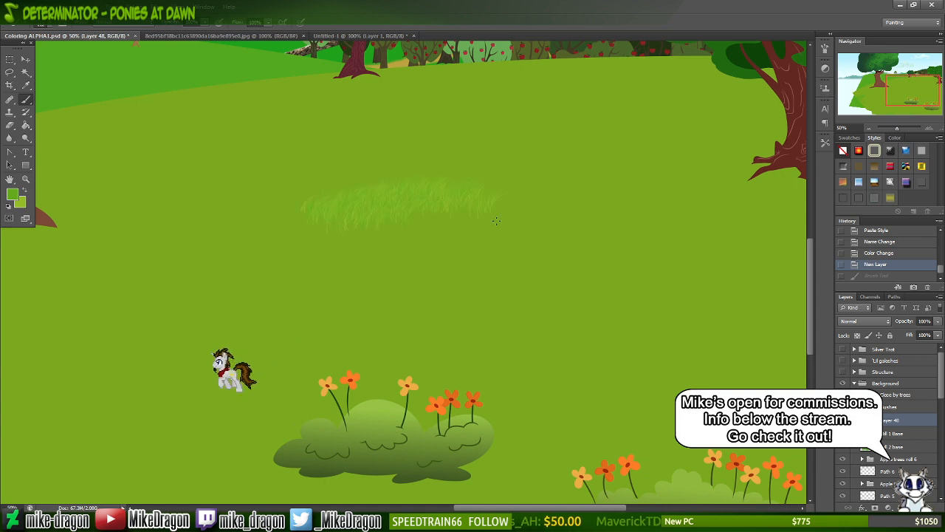
pyautogui.hotkey('ctrl', 'z')
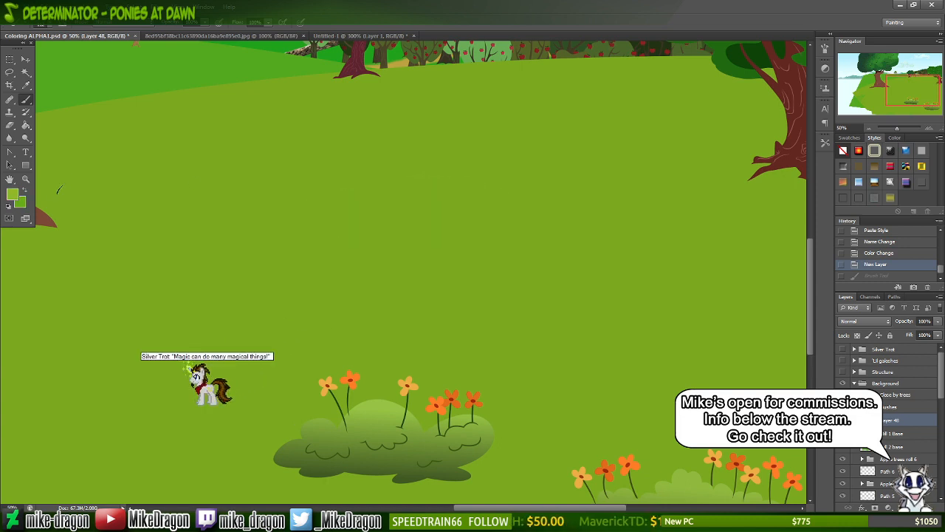
# - Shift the foreground colour's hue to 80° so that the lighter grass green is #7dbd00
pyautogui.click(11, 196)
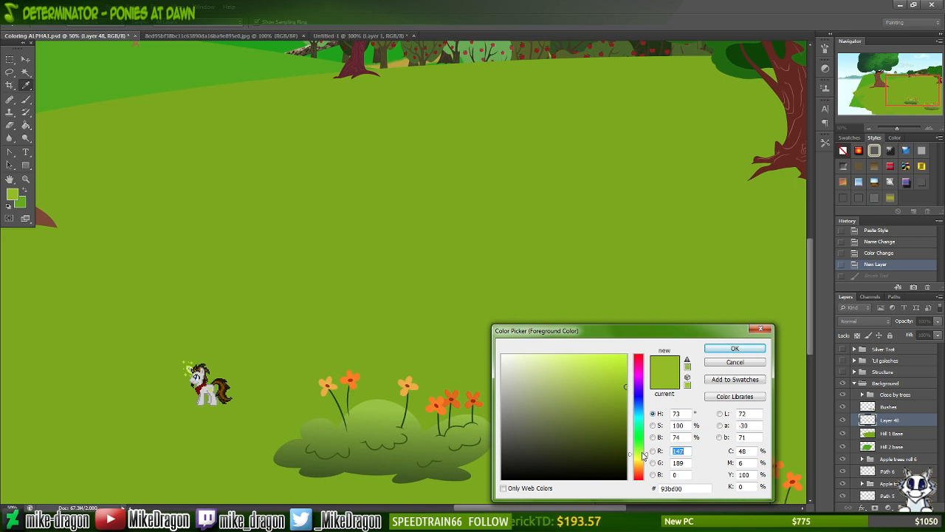
pyautogui.moveTo(644, 456); pyautogui.dragTo(643, 455)
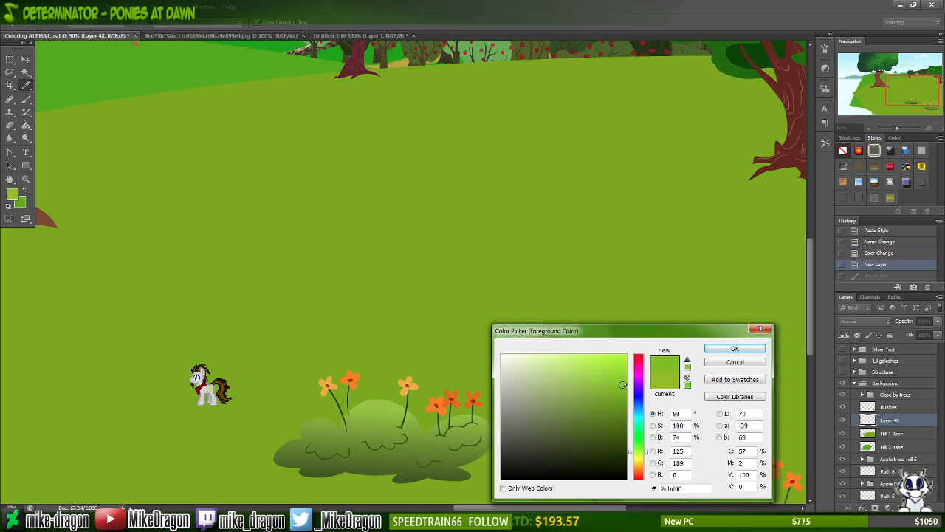
pyautogui.doubleClick(673, 451)
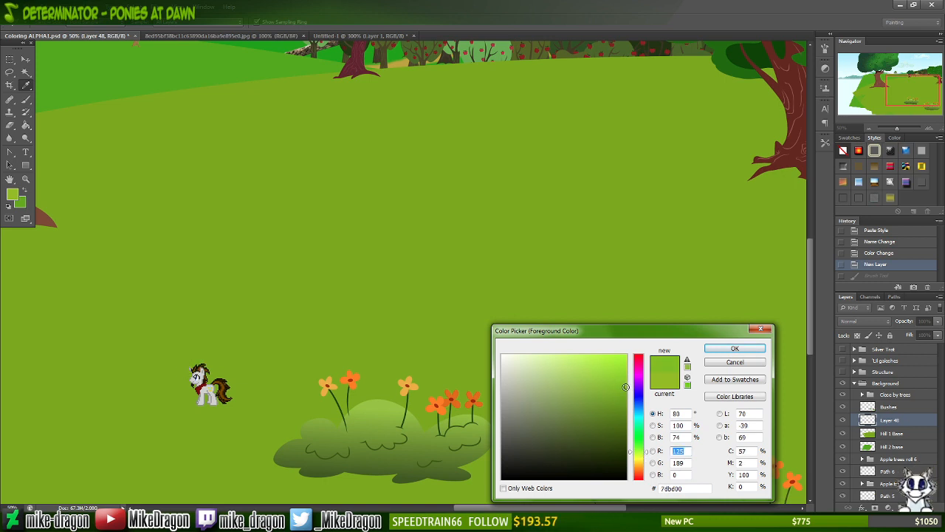
pyautogui.click(627, 386)
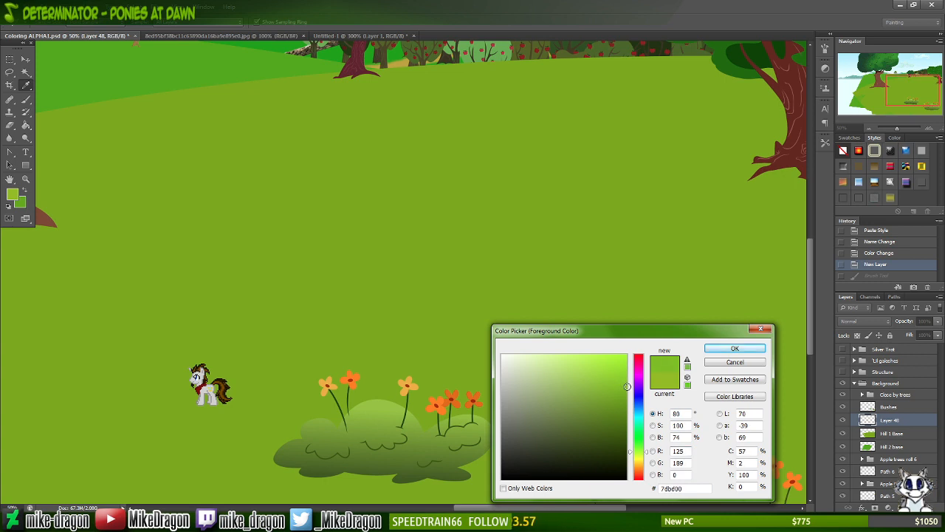
pyautogui.click(721, 348)
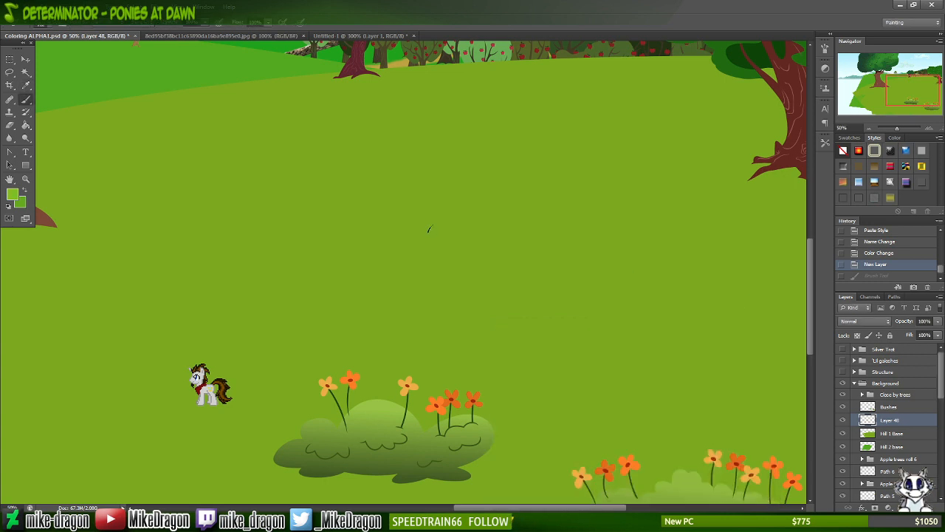
# - Set the darker grass green to #509f02, test it with a short brush stroke on the hill, and undo the stroke
pyautogui.click(13, 193)
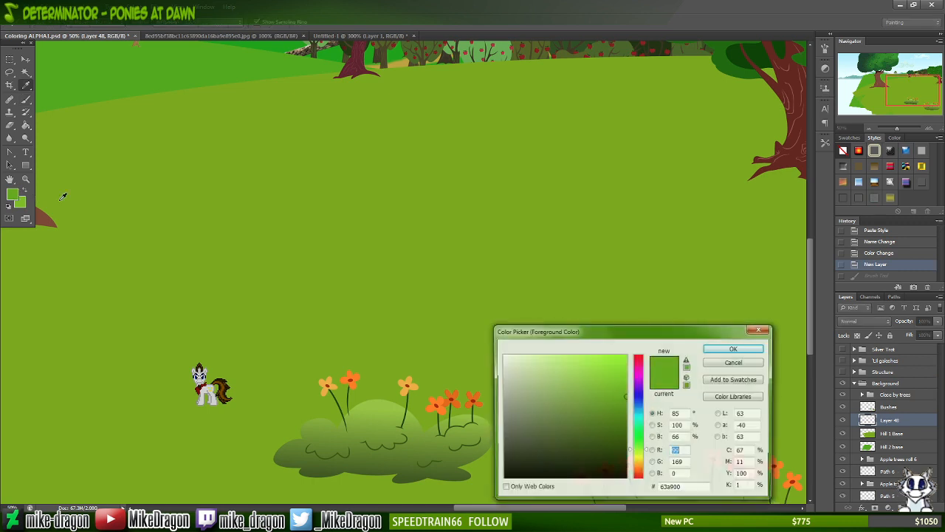
pyautogui.write('84')
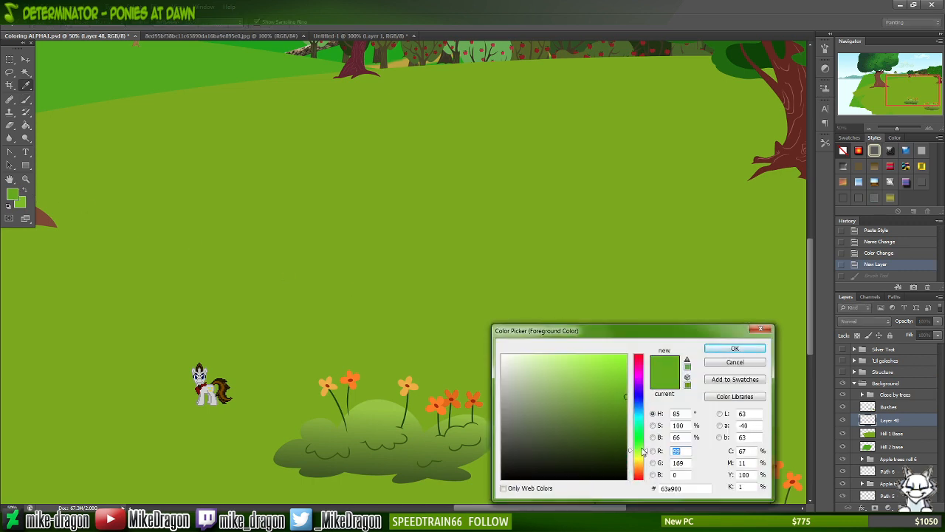
pyautogui.click(624, 401)
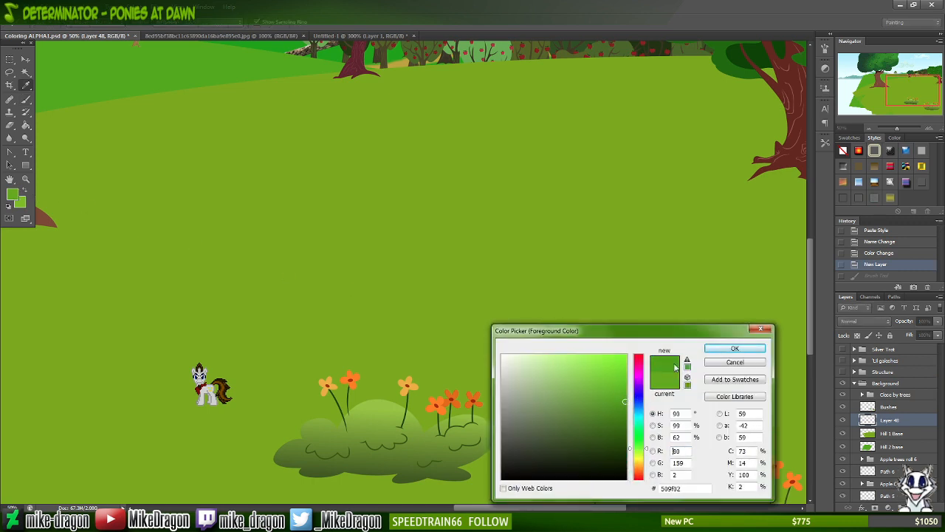
pyautogui.click(735, 348)
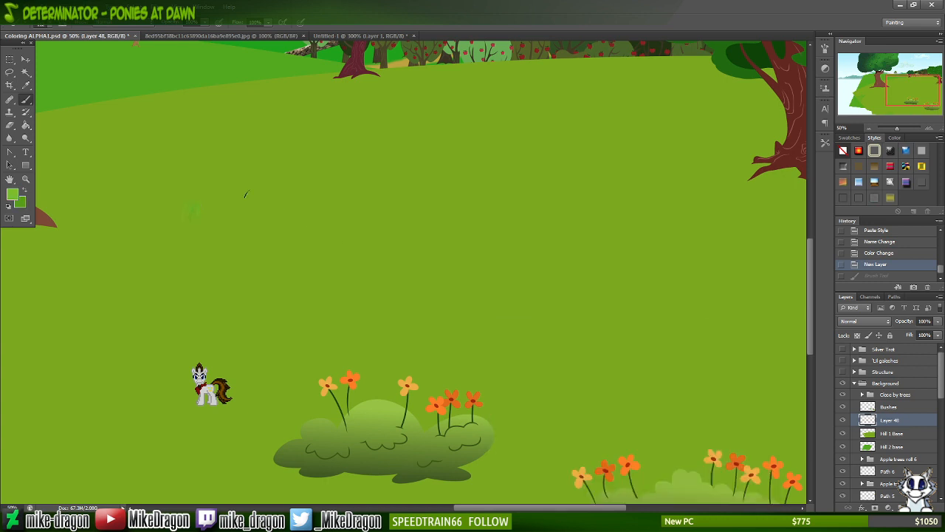
pyautogui.moveTo(246, 194); pyautogui.dragTo(253, 197)
pyautogui.hotkey('ctrl', 'z')
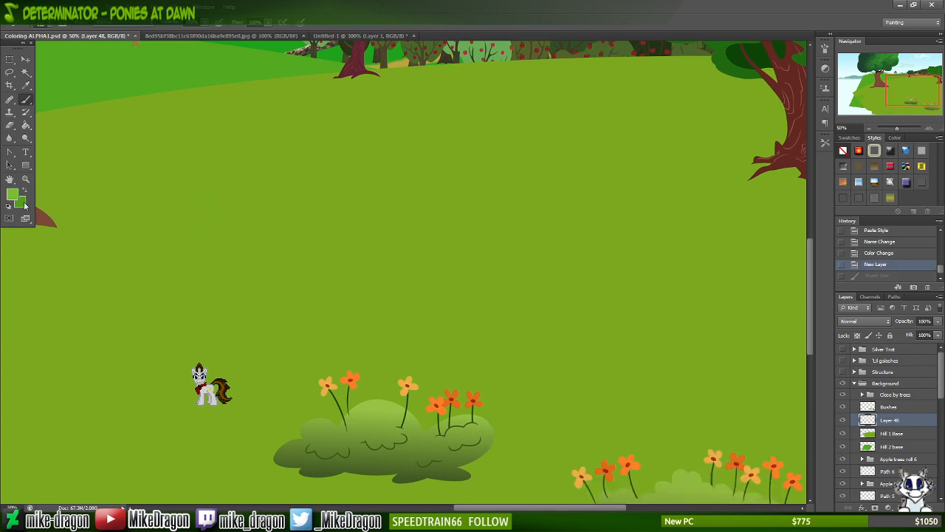
# - Set the background colour to #73af00 for the darker grass green
pyautogui.click(22, 204)
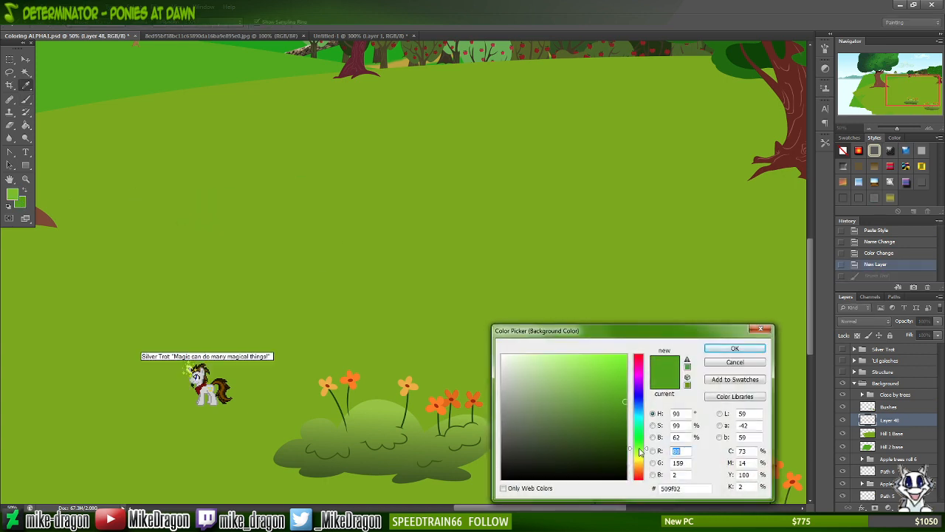
pyautogui.write('98')
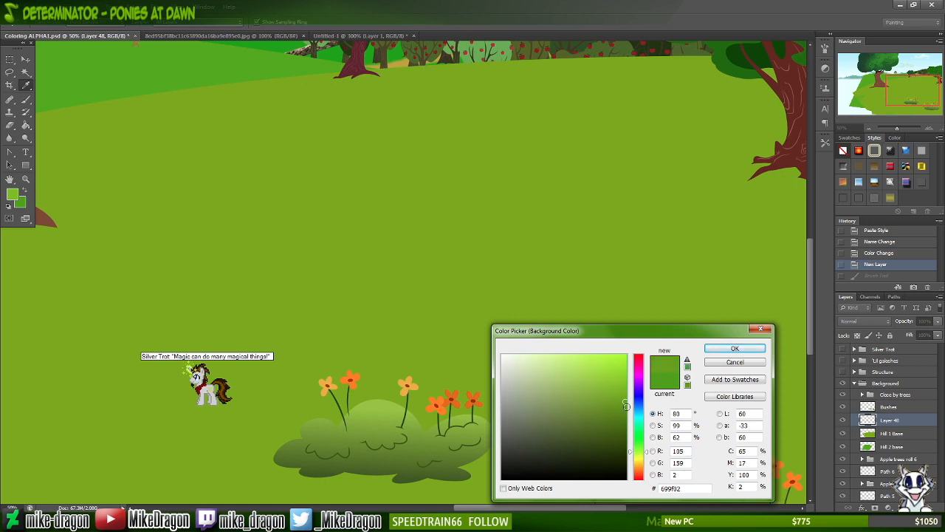
pyautogui.moveTo(627, 405); pyautogui.dragTo(626, 393)
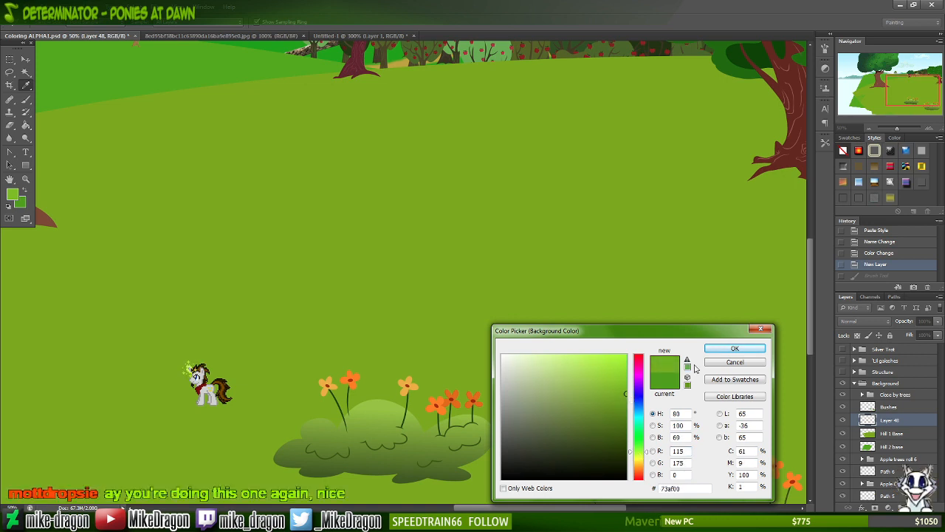
pyautogui.click(735, 348)
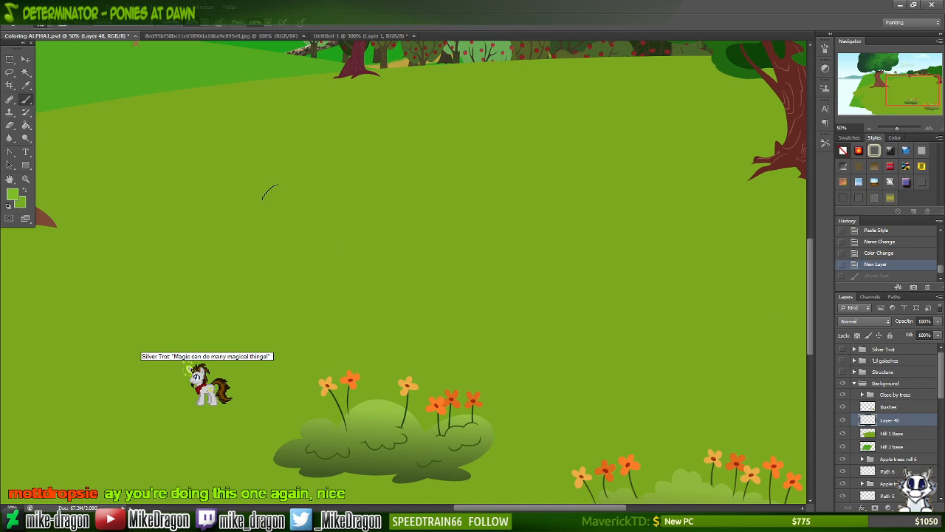
# - Try the grass-blade brush in wide zigzag bands across the hill above the flower bush and undo the painting
pyautogui.moveTo(260, 199); pyautogui.dragTo(291, 190)
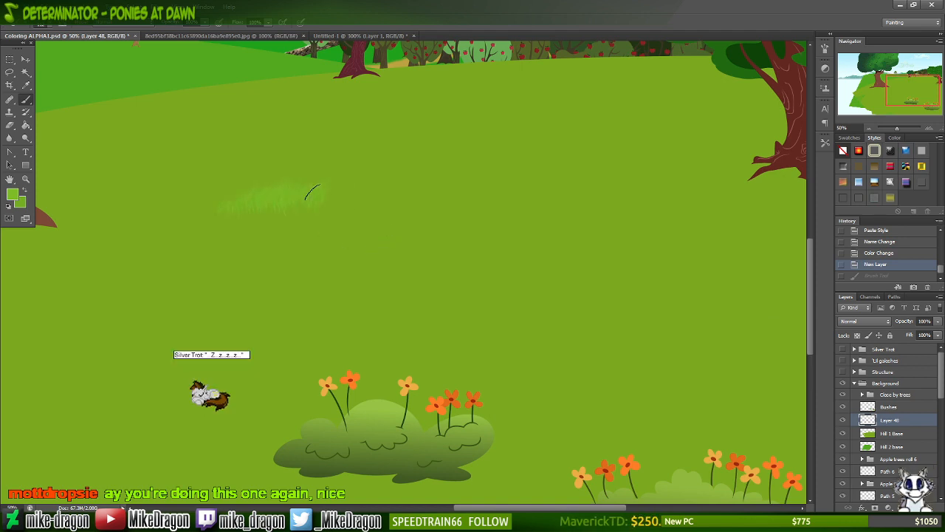
pyautogui.moveTo(369, 191)
pyautogui.mouseDown()
pyautogui.moveTo(523, 195)
pyautogui.moveTo(426, 228)
pyautogui.mouseUp()
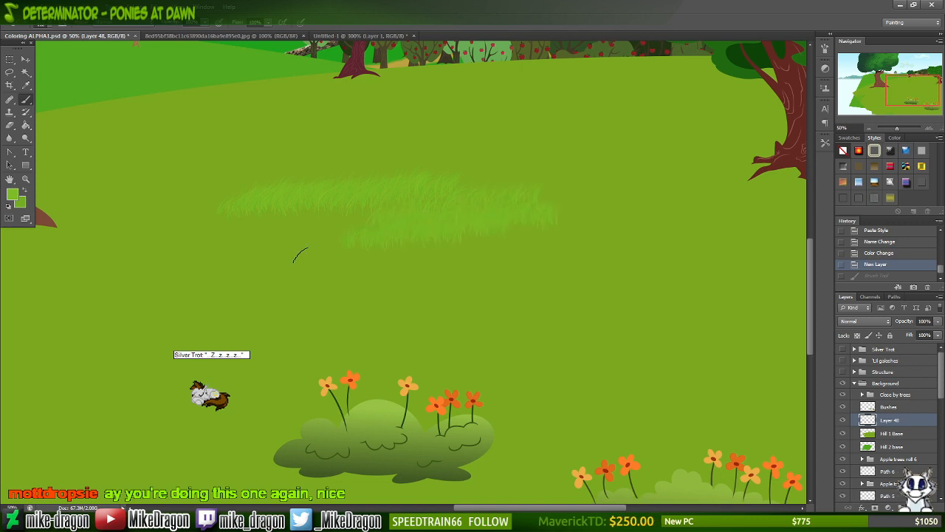
pyautogui.moveTo(301, 256); pyautogui.dragTo(411, 259)
pyautogui.moveTo(477, 309)
pyautogui.mouseDown()
pyautogui.moveTo(513, 337)
pyautogui.moveTo(602, 344)
pyautogui.mouseUp()
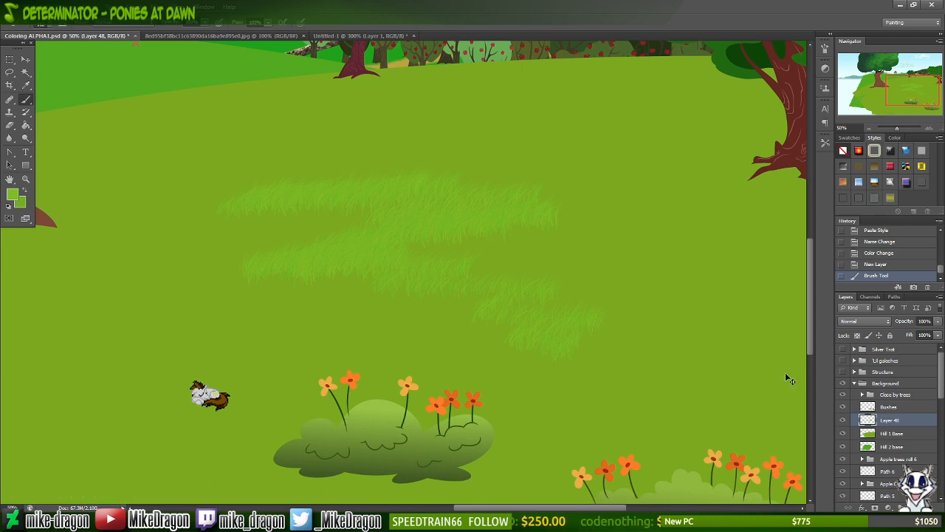
pyautogui.hotkey('ctrl', 'z')
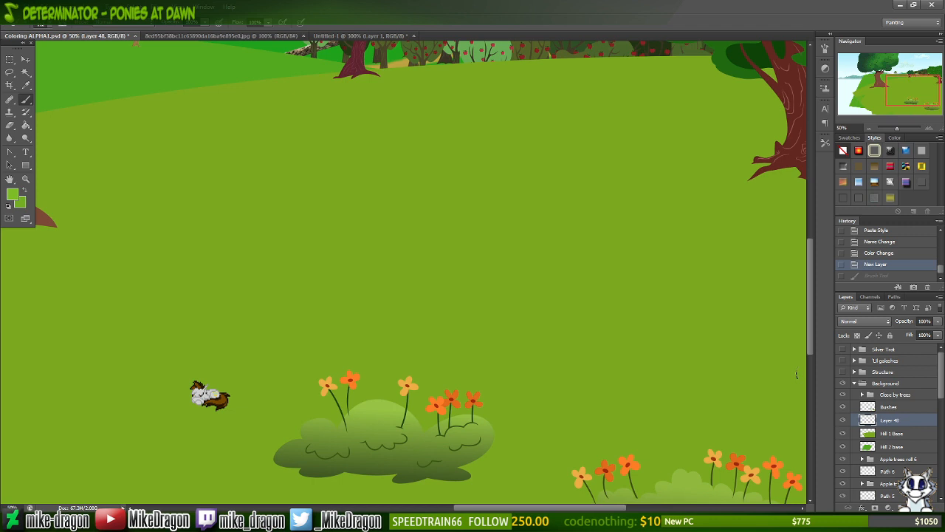
# - Set the foreground colour to #81c401, test the grass brush in a band on the hill, and undo the stroke
pyautogui.click(14, 196)
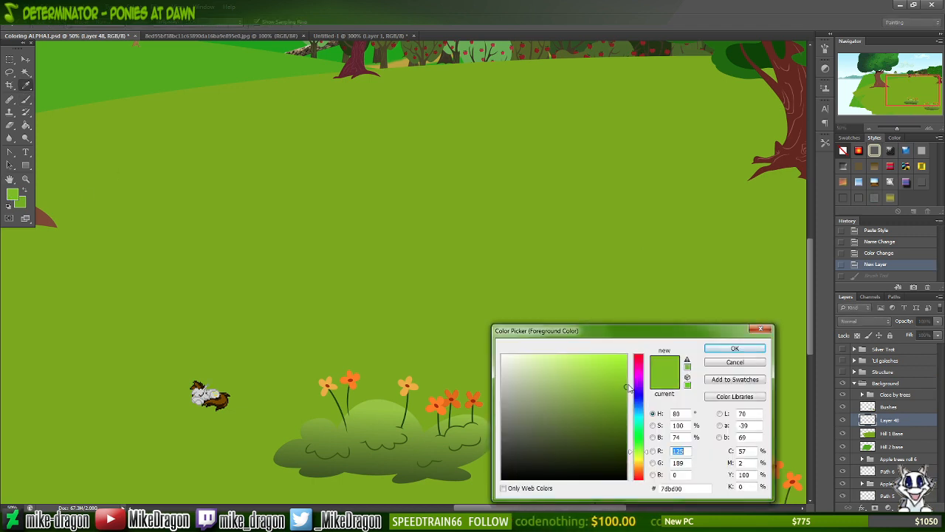
pyautogui.moveTo(626, 385); pyautogui.dragTo(625, 383)
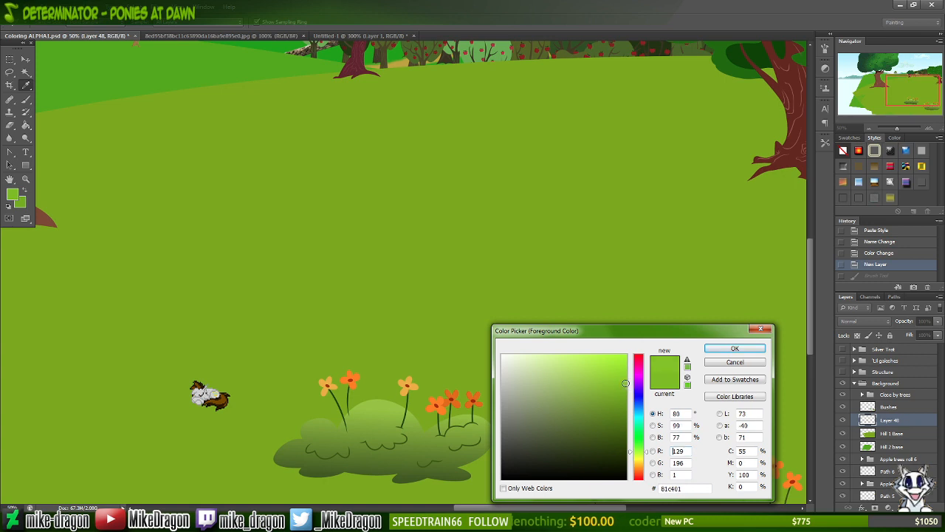
pyautogui.click(734, 349)
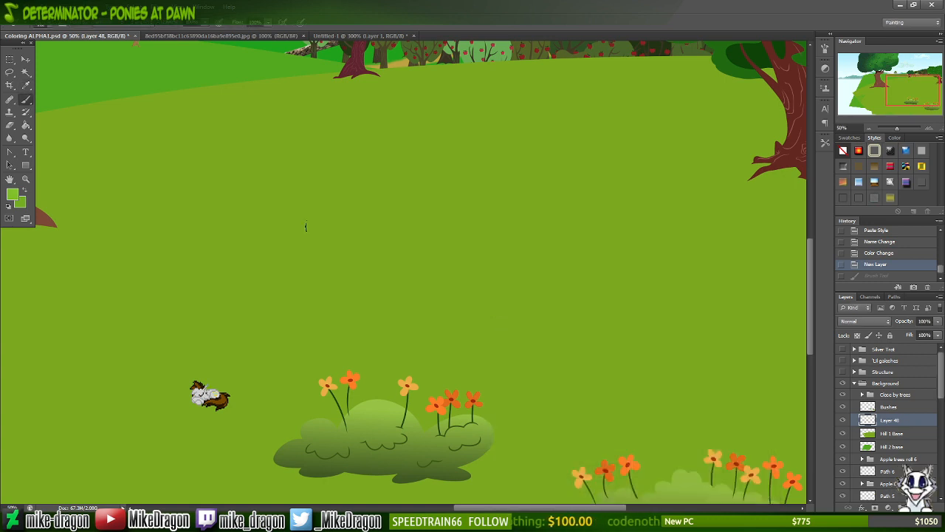
pyautogui.moveTo(240, 185)
pyautogui.mouseDown()
pyautogui.moveTo(369, 173)
pyautogui.moveTo(409, 197)
pyautogui.moveTo(470, 210)
pyautogui.mouseUp()
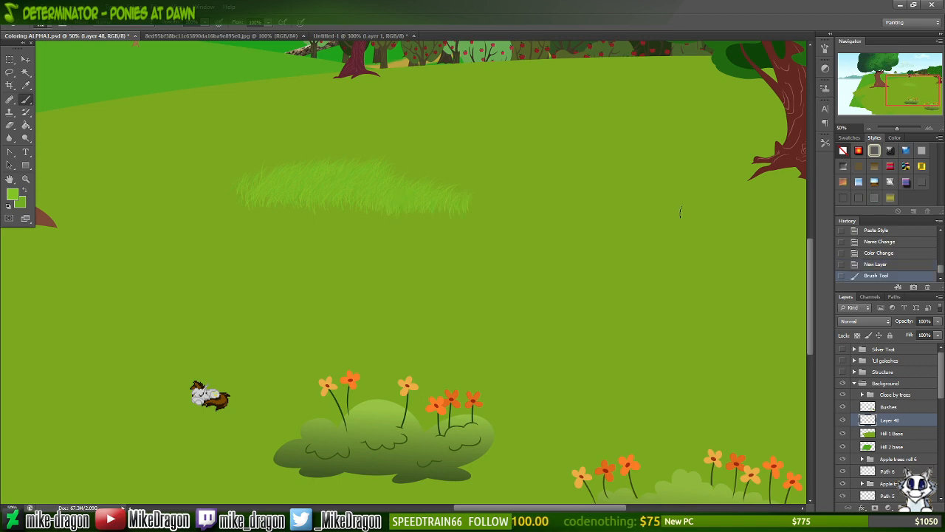
pyautogui.hotkey('ctrl', 'z')
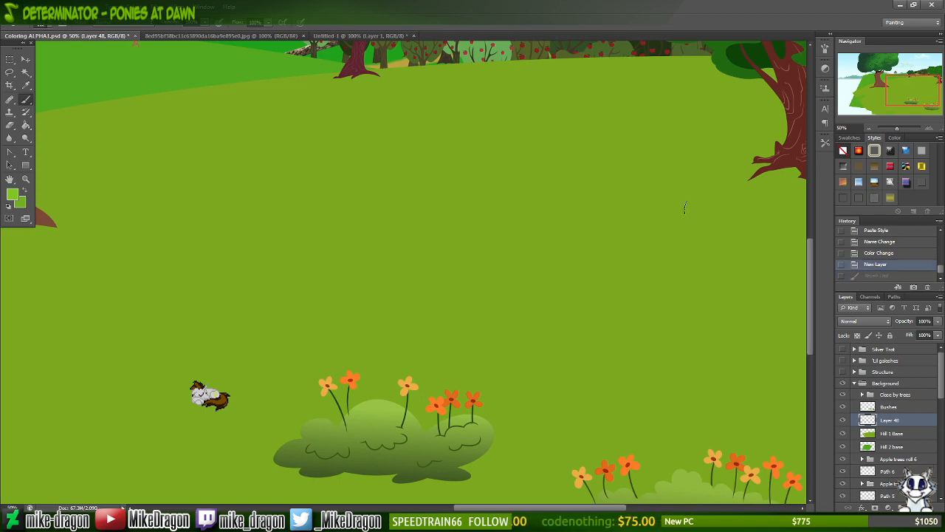
# - Switch to the file explorer window showing the Assets & Textures folder and go up to the oC - Photoshop folder
pyautogui.hotkey('ctrl', 'o')
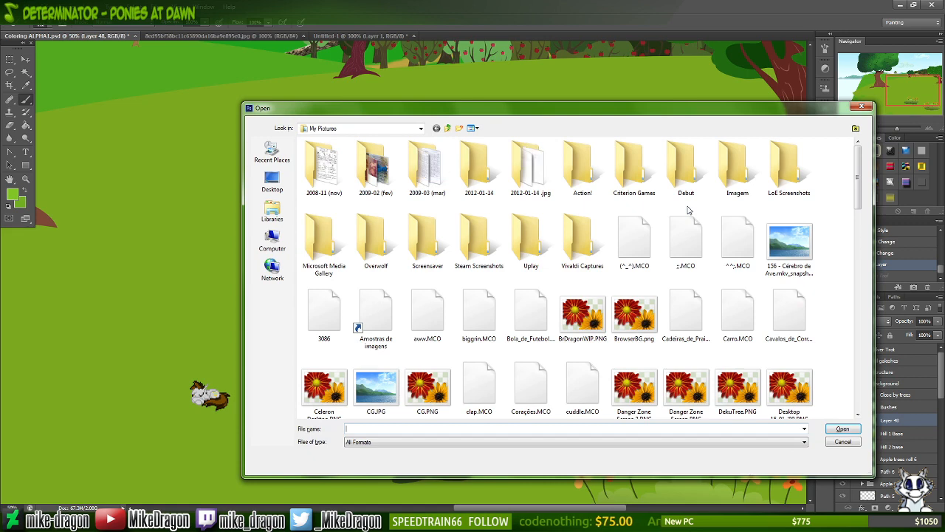
pyautogui.press('Escape')
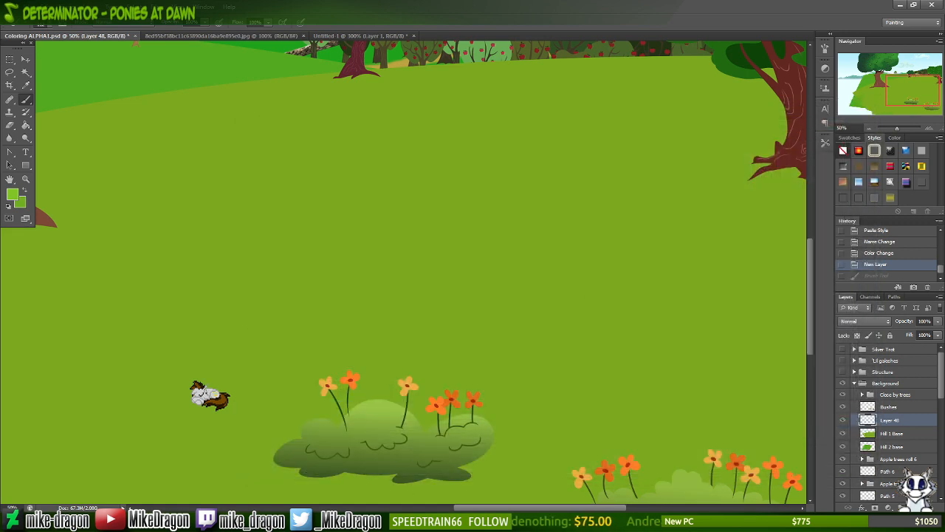
pyautogui.hotkey('alt', 'Tab')
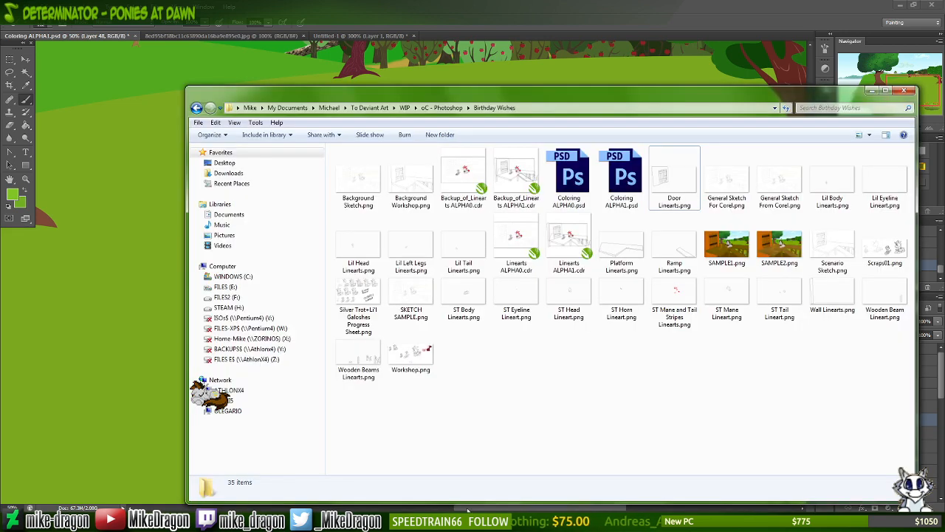
pyautogui.hotkey('alt', 'Tab')
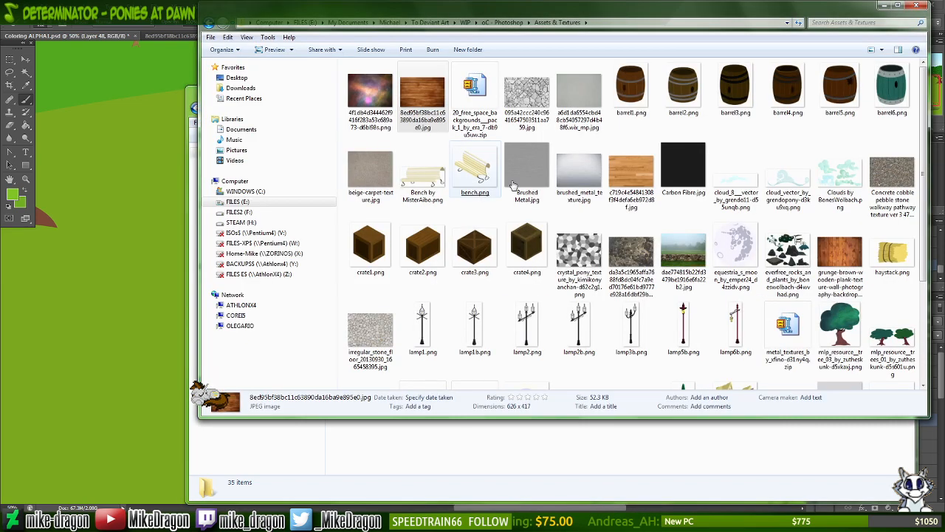
pyautogui.click(505, 23)
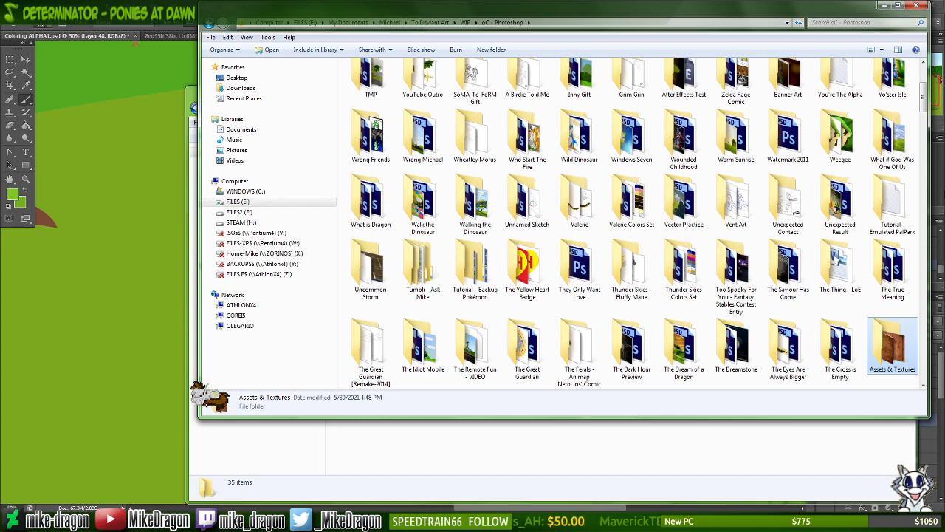
# - Look through the project folder thumbnails in oC - Photoshop from the first row to the loose files, then return to the start
pyautogui.press('Home')
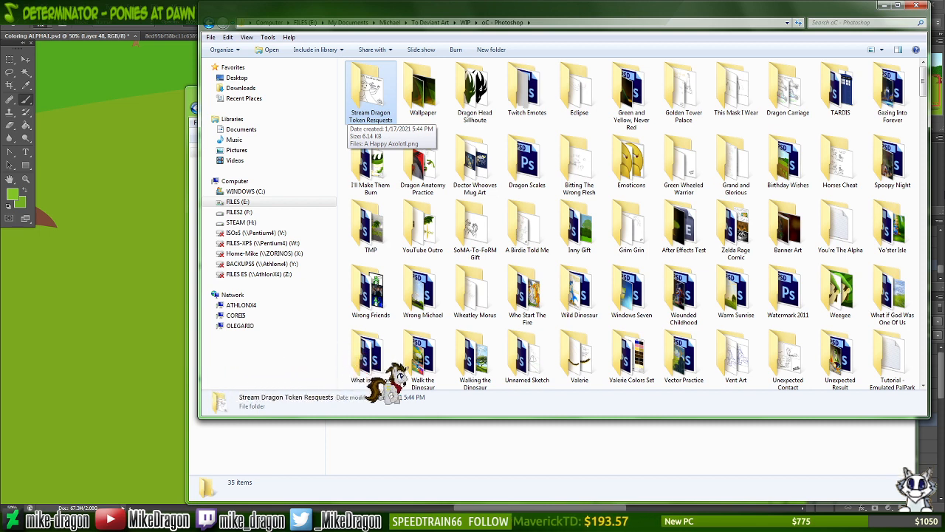
pyautogui.press('Down')
pyautogui.press('Down')
pyautogui.press('Down')
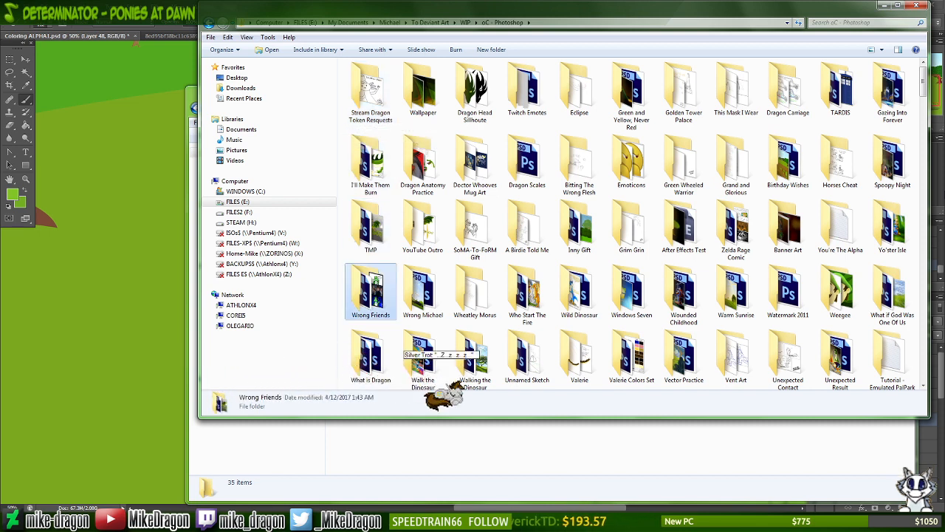
pyautogui.press('Down')
pyautogui.press('Down')
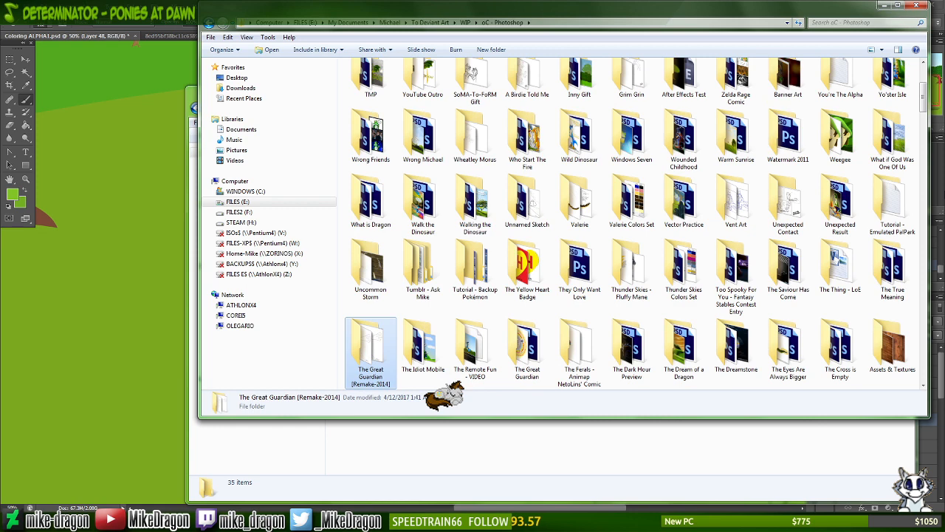
pyautogui.press('Down')
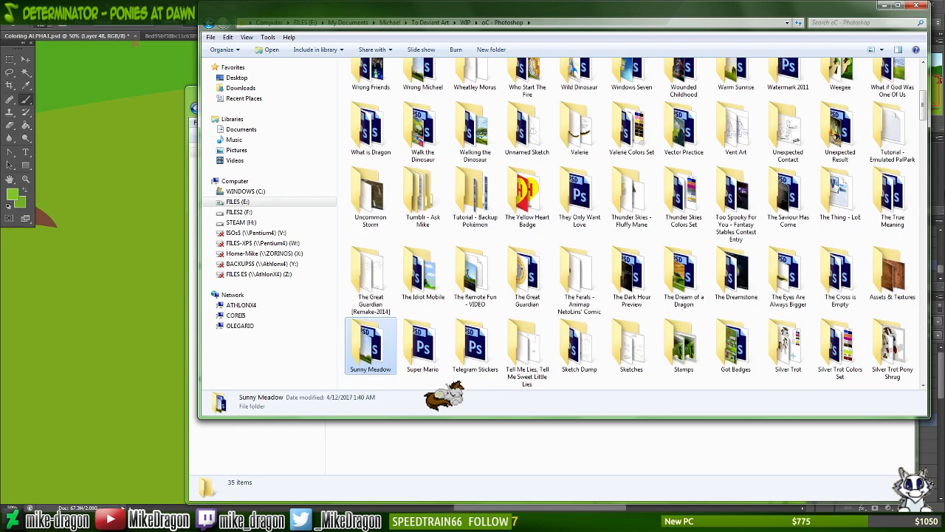
pyautogui.press('Down')
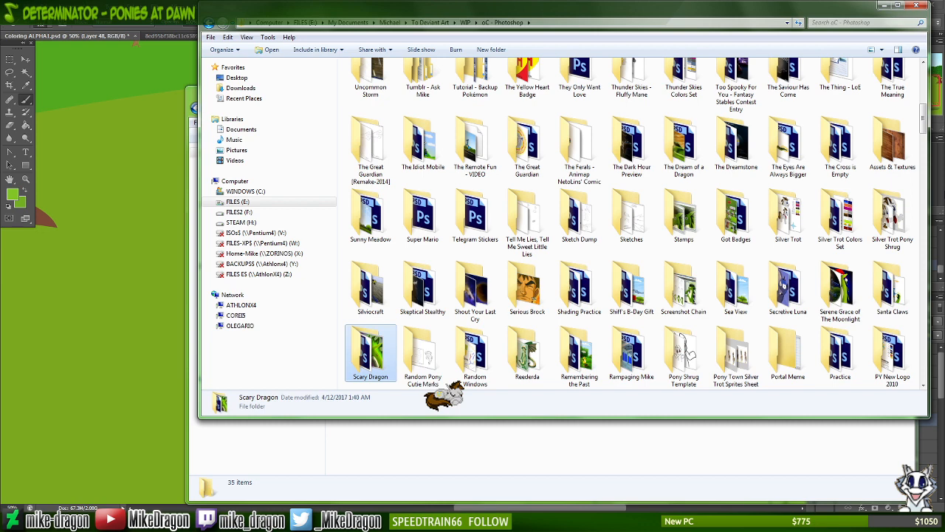
pyautogui.press('Down')
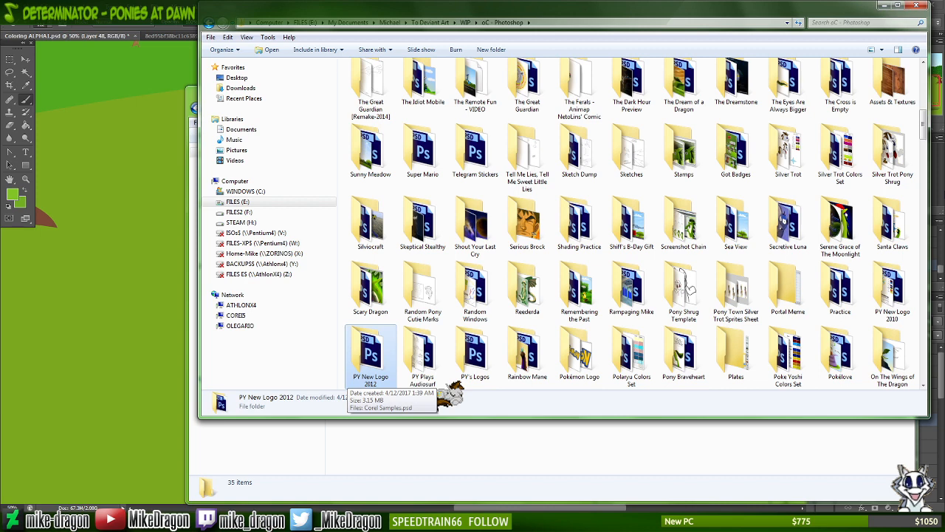
pyautogui.press('Down')
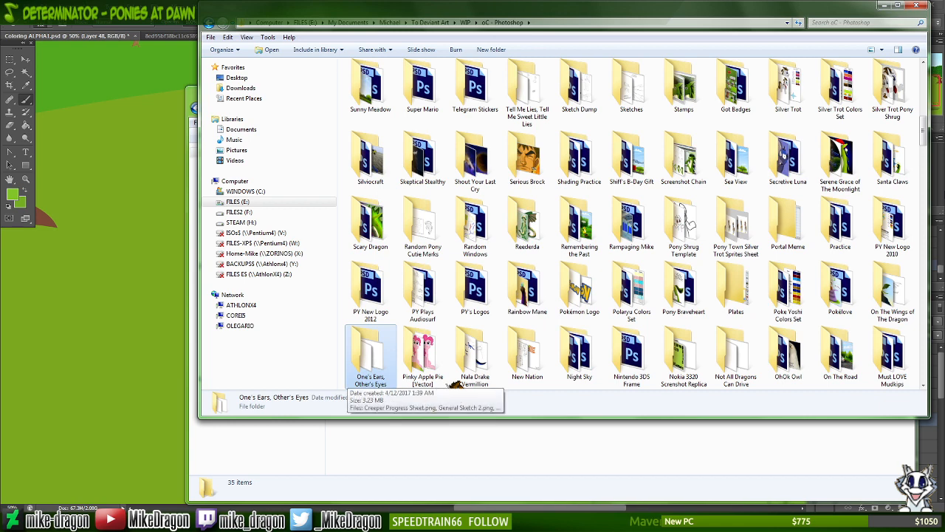
pyautogui.press('Down')
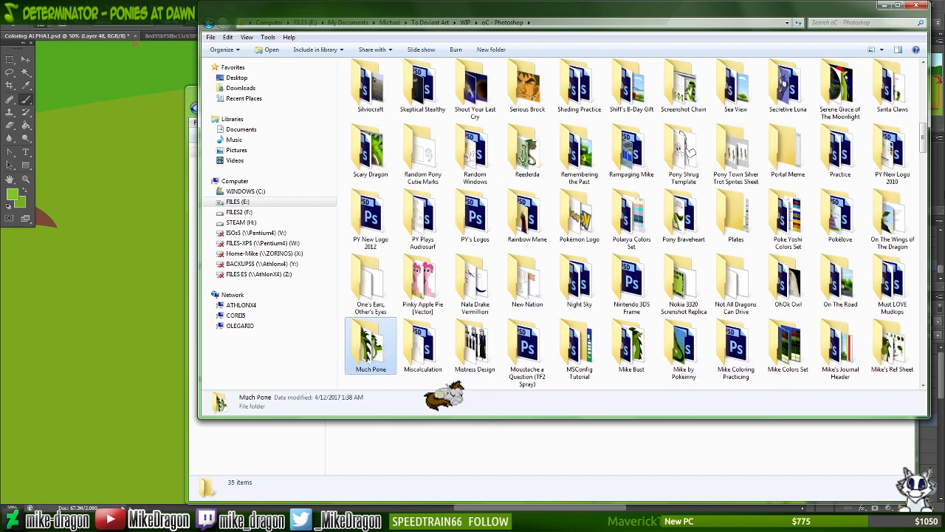
pyautogui.press('Down')
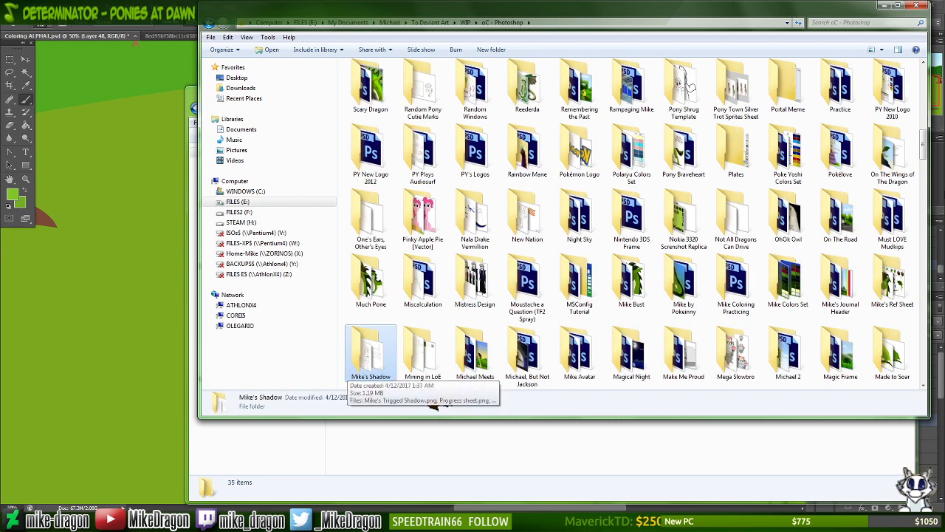
pyautogui.press('Down')
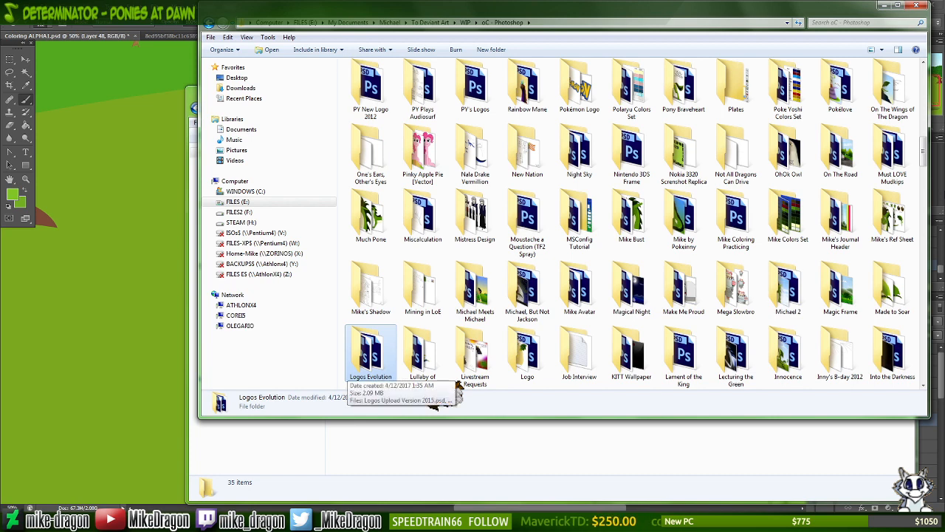
pyautogui.press('Down')
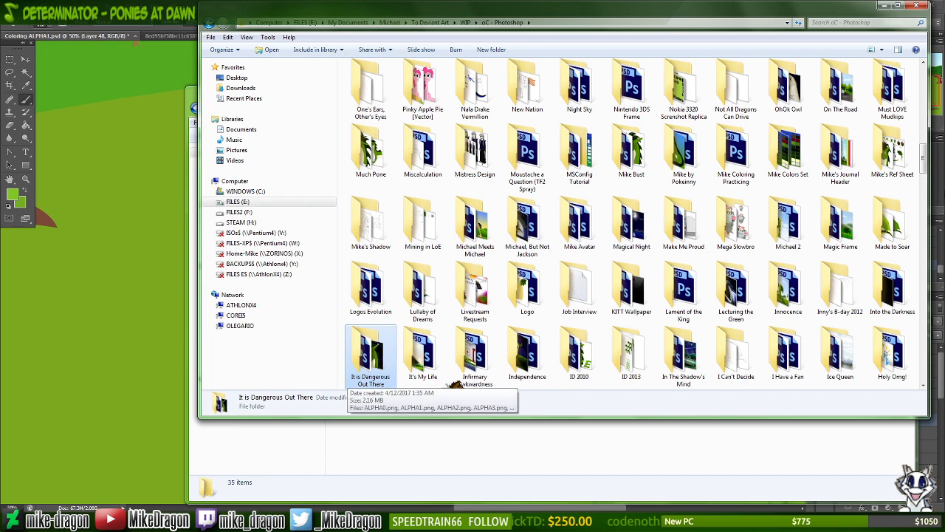
pyautogui.press('Down')
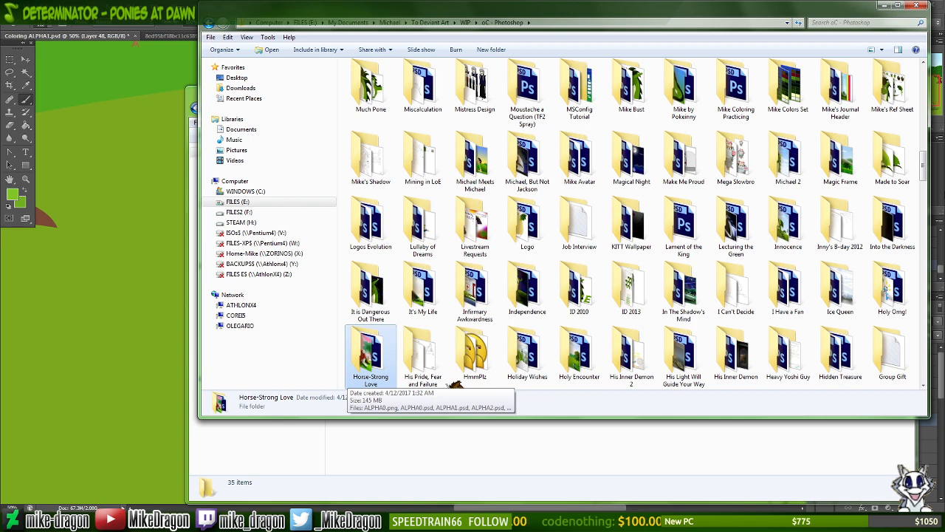
pyautogui.press('Down')
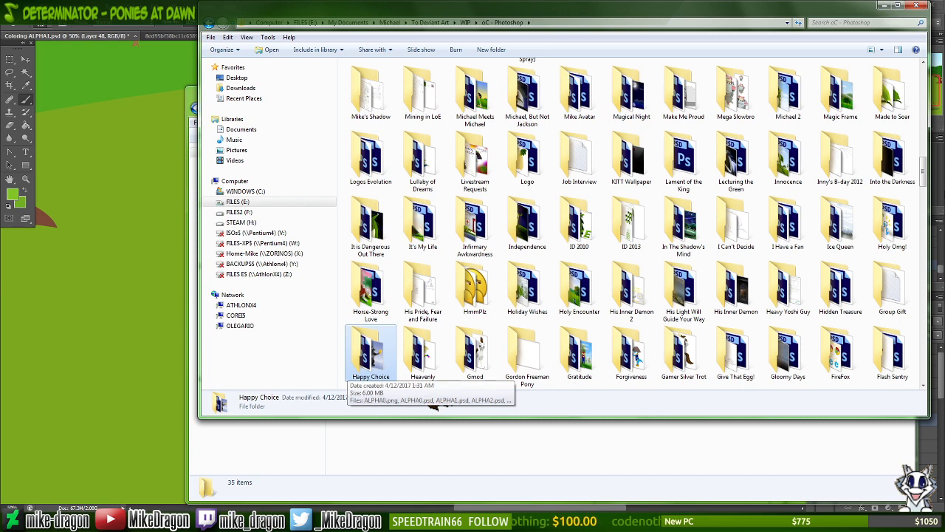
pyautogui.press('Down')
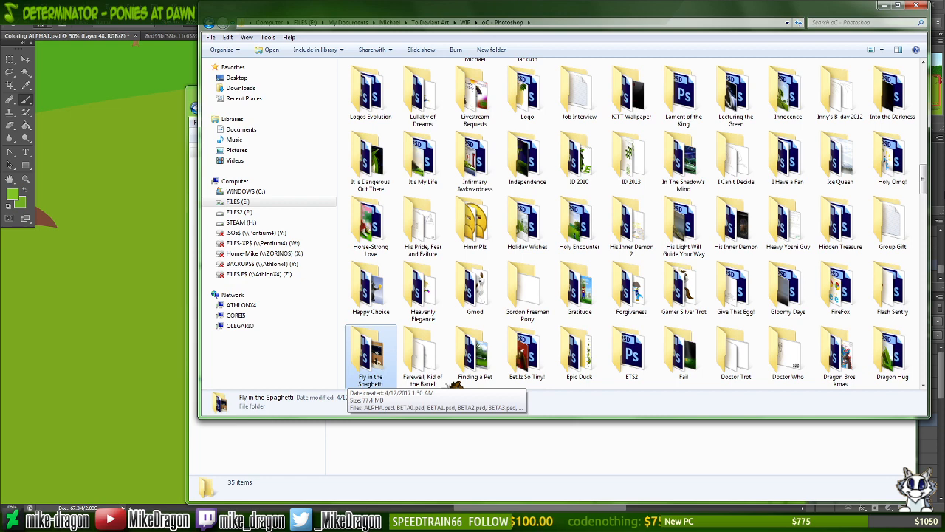
pyautogui.press('Down')
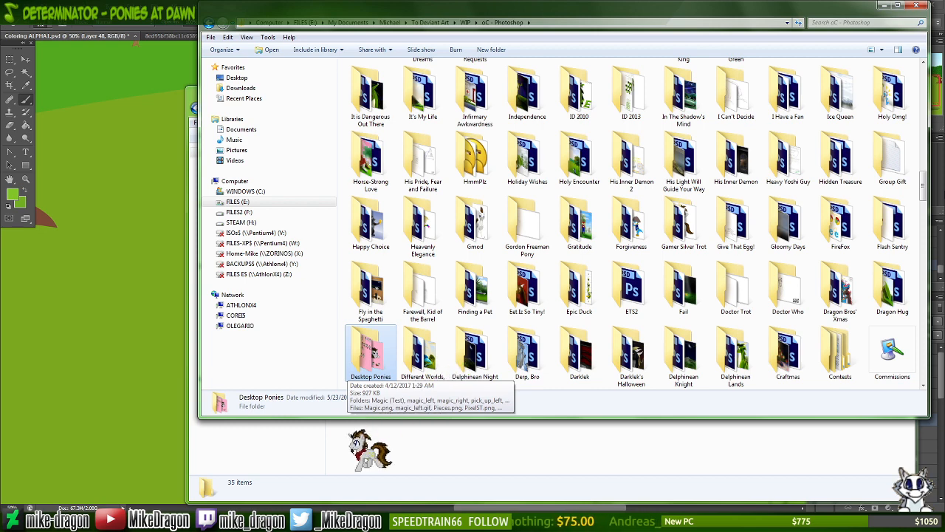
pyautogui.press('Down')
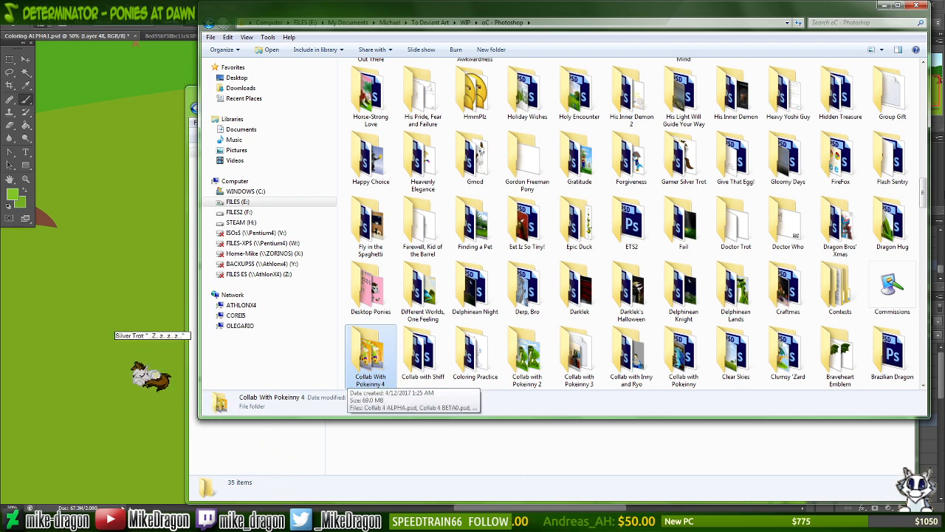
pyautogui.press('Down')
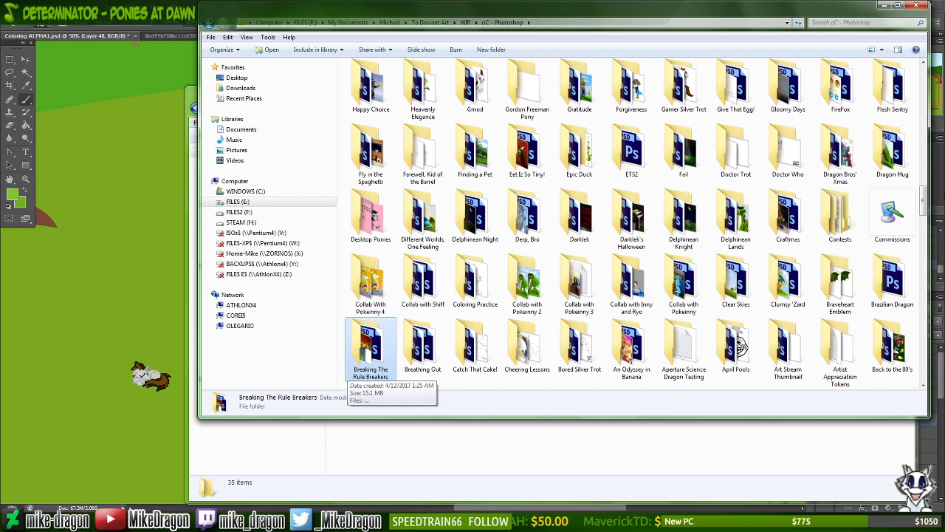
pyautogui.press('Down')
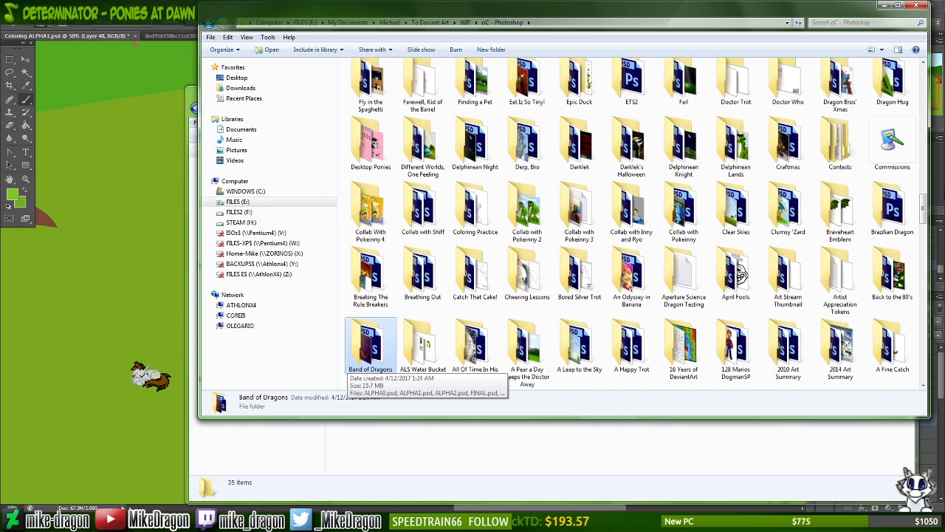
pyautogui.scroll(-1, 369, 347)
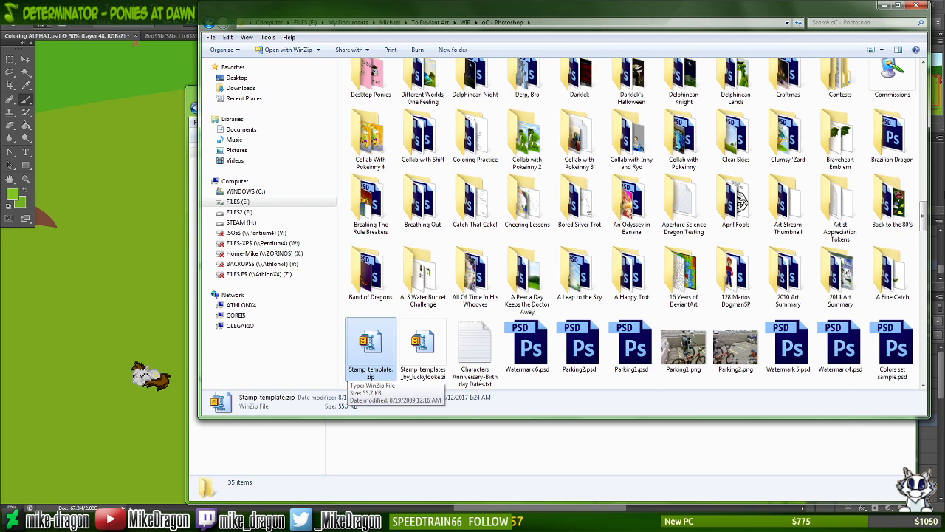
pyautogui.press('Home')
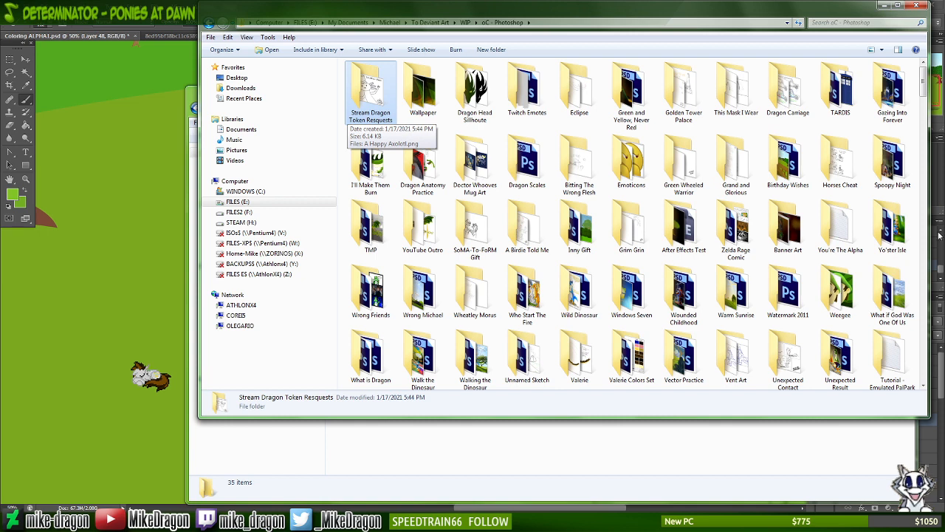
# - Switch to the web browser and open the gallery of the artist's own DeviantArt profile
pyautogui.hotkey('alt', 'Tab')
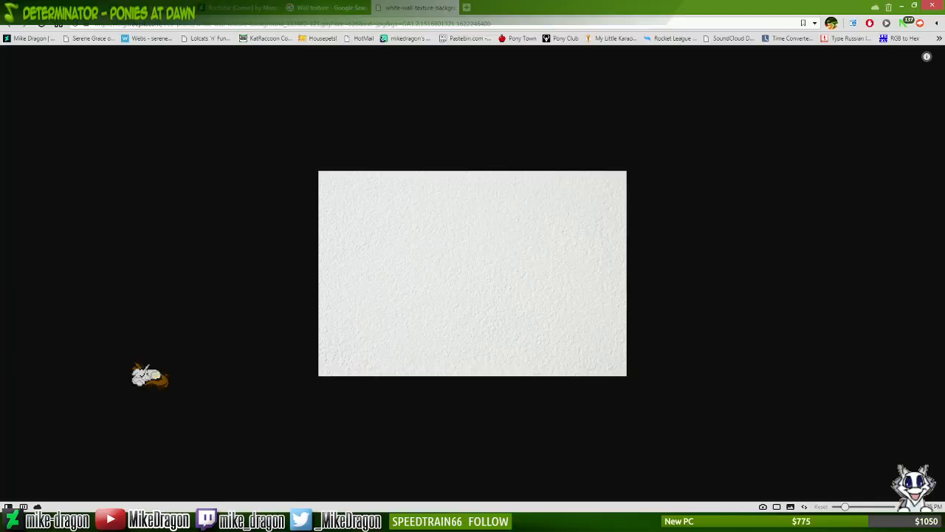
pyautogui.click(54, 42)
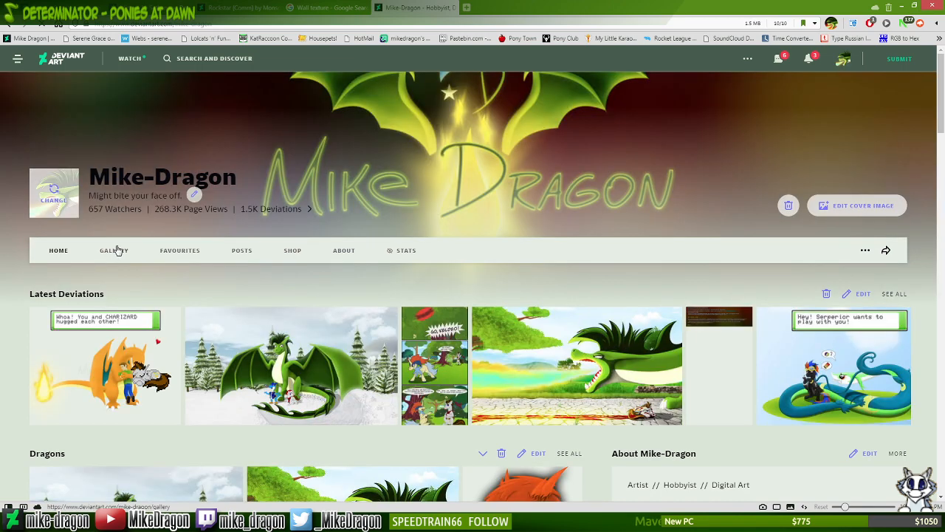
pyautogui.click(115, 251)
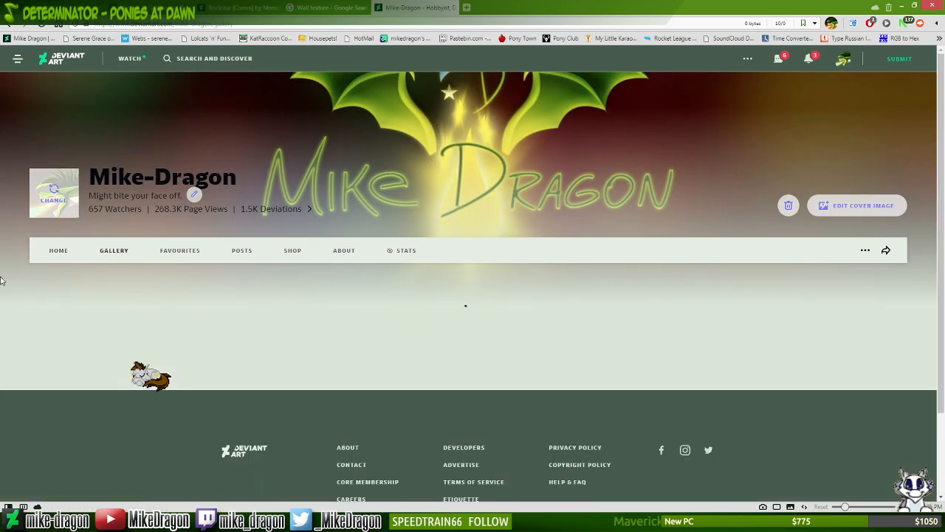
# - Look through the artwork thumbnails on pages 1 to 4 of the Featured gallery
pyautogui.scroll(-7, 2, 310)
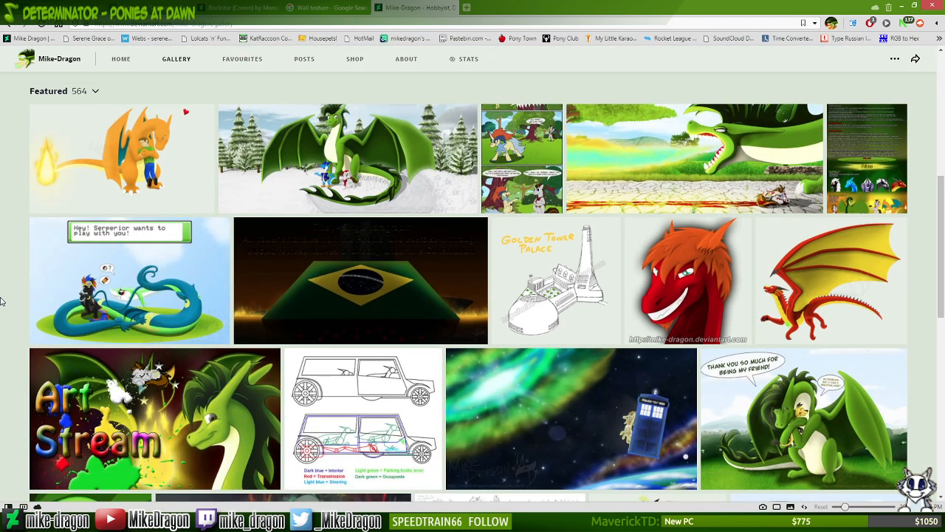
pyautogui.scroll(-5, 3, 301)
pyautogui.scroll(1, 443, 288)
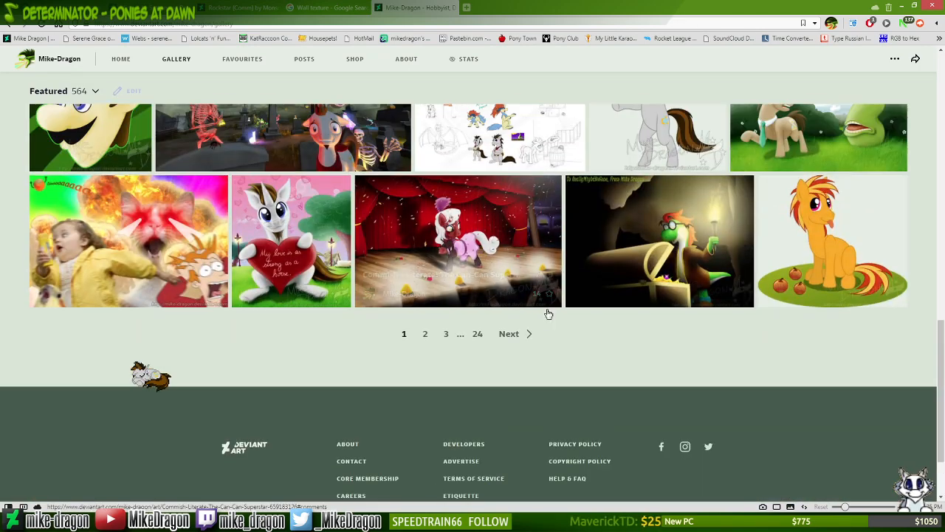
pyautogui.click(515, 336)
pyautogui.scroll(-9, 502, 325)
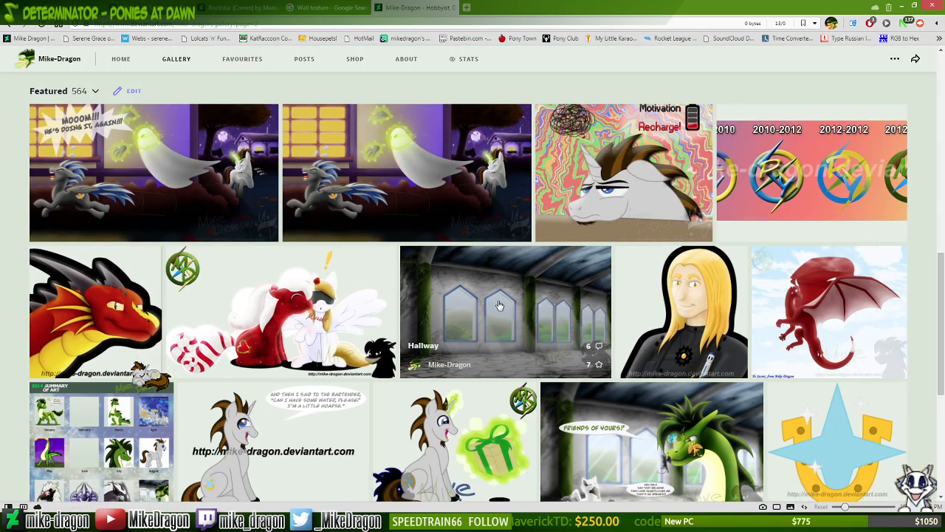
pyautogui.scroll(-4, 495, 307)
pyautogui.click(550, 254)
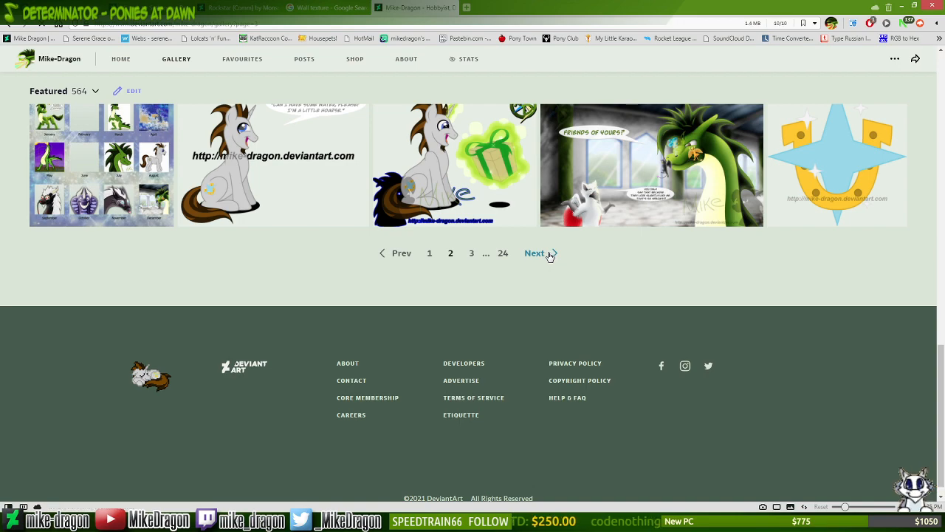
pyautogui.scroll(-8, 543, 256)
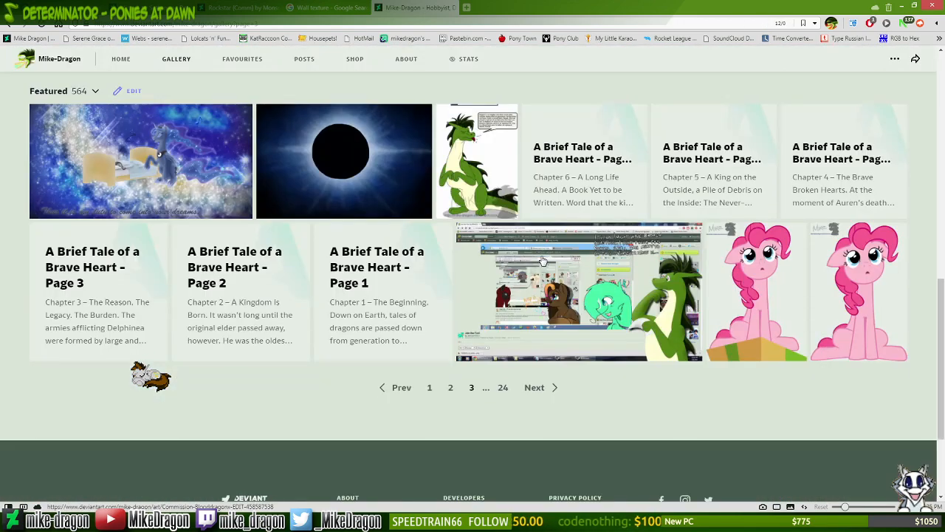
pyautogui.click(535, 387)
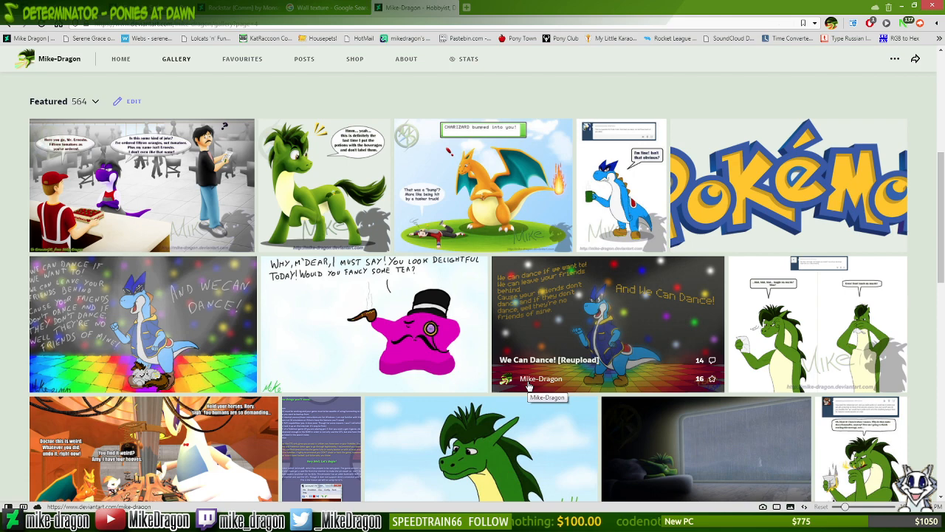
pyautogui.scroll(-10, 529, 385)
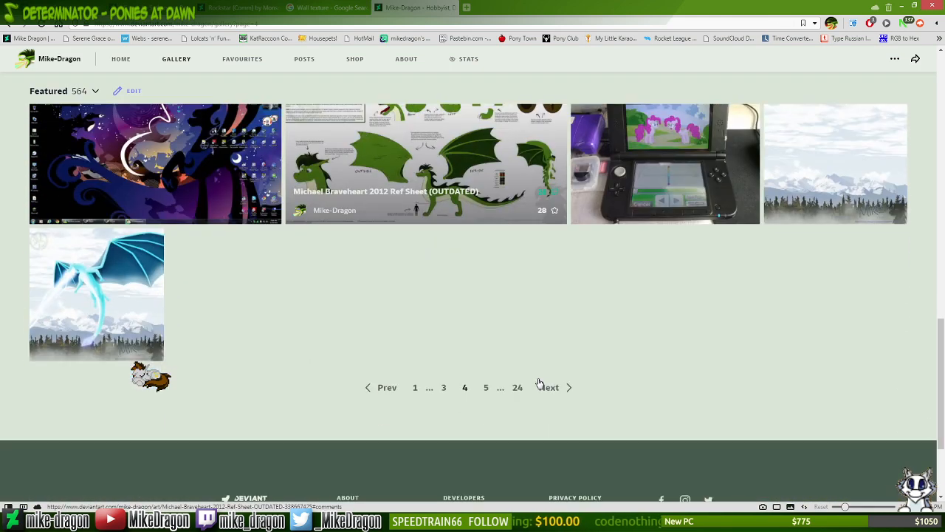
# - Continue through pages 5 to 8 of the Featured gallery, looking for earlier artwork with painted grass such as Remembering The Past
pyautogui.click(557, 377)
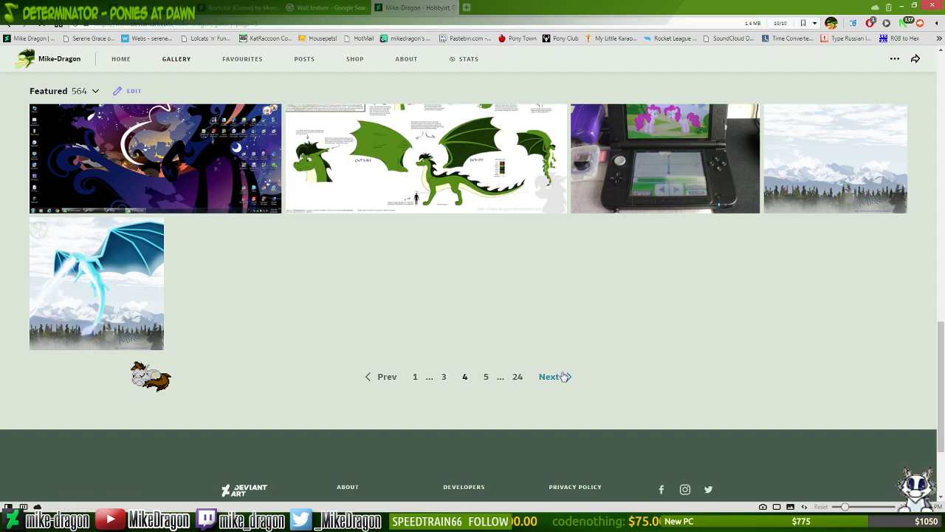
pyautogui.scroll(-5, 562, 377)
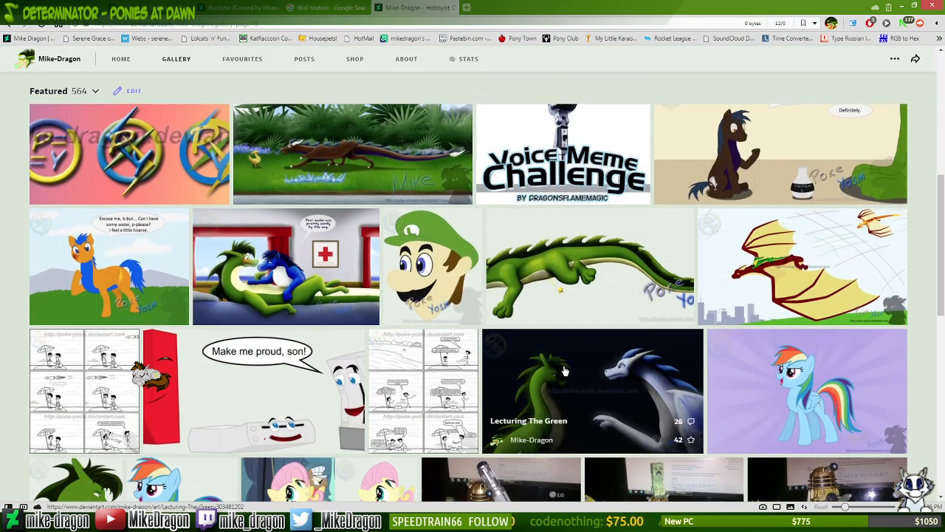
pyautogui.scroll(-7, 564, 373)
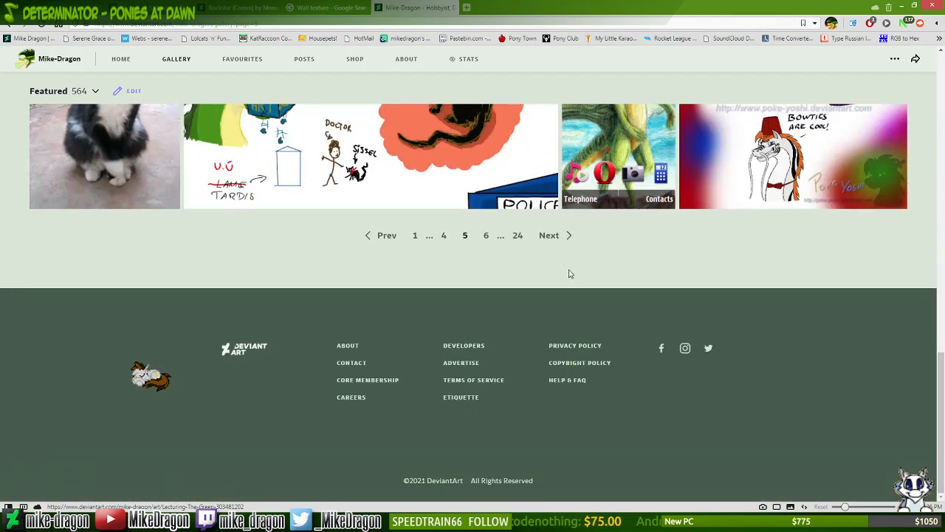
pyautogui.click(555, 235)
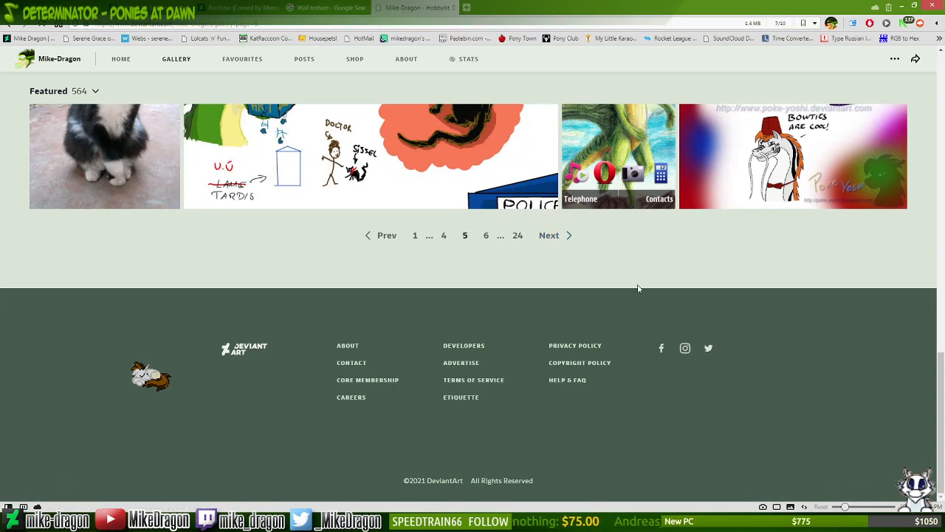
pyautogui.scroll(-10, 639, 289)
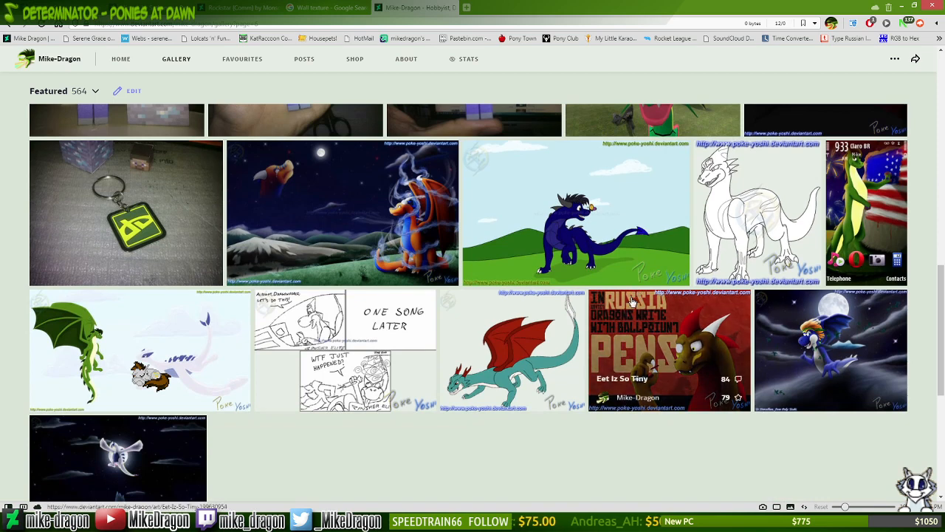
pyautogui.scroll(-3, 583, 437)
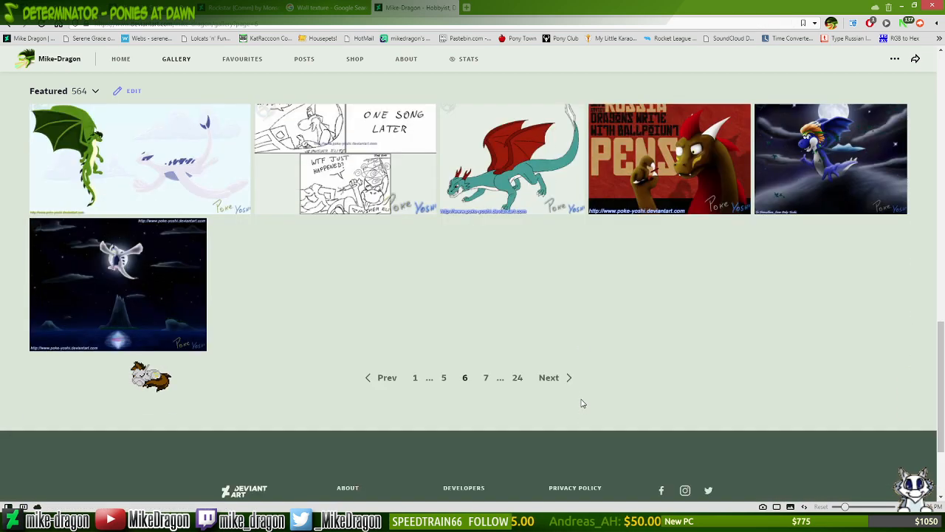
pyautogui.click(557, 377)
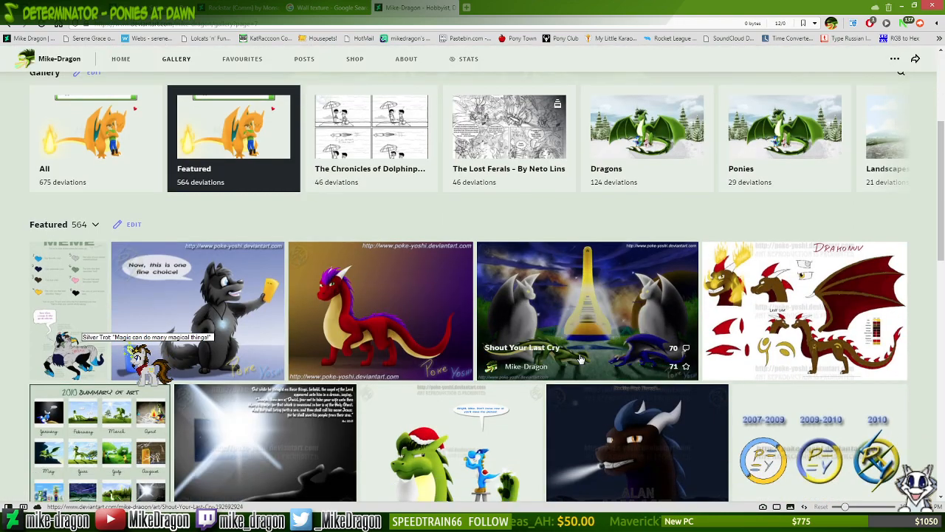
pyautogui.scroll(-3, 581, 358)
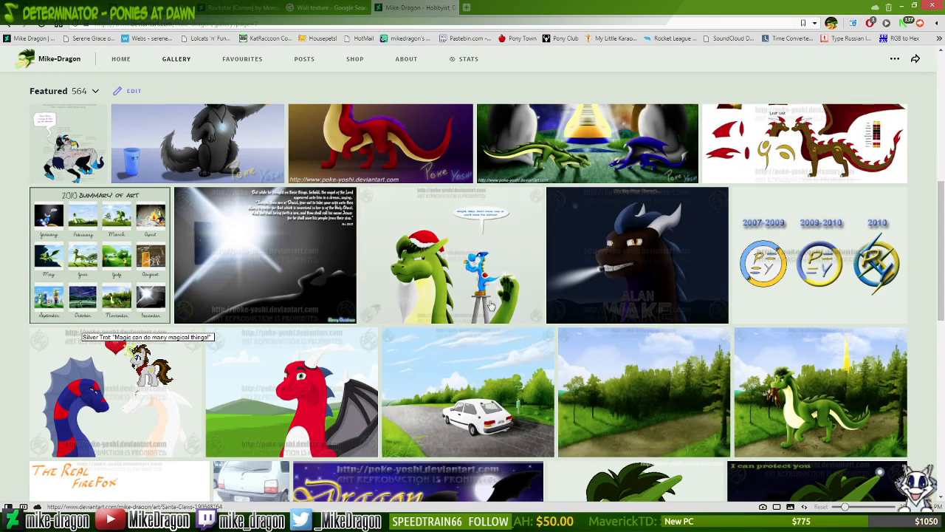
pyautogui.scroll(-3, 440, 307)
pyautogui.scroll(-4, 441, 306)
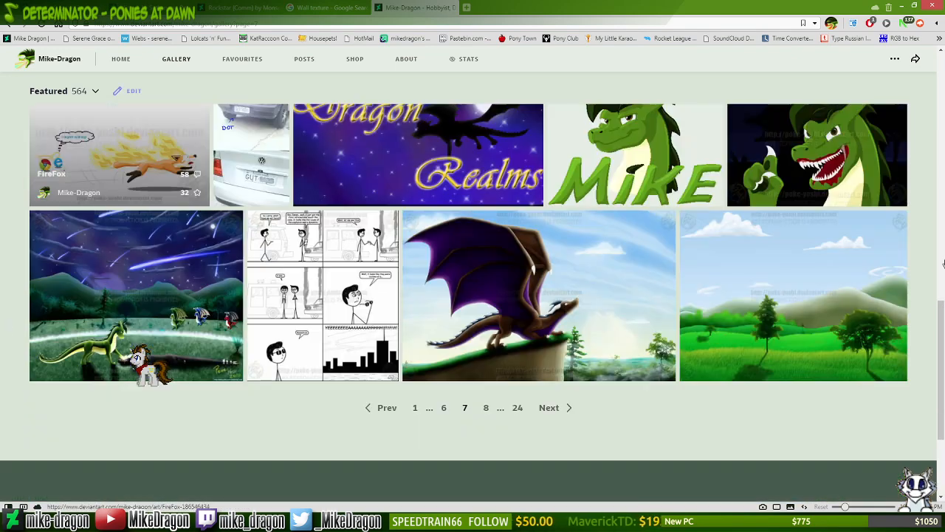
pyautogui.click(550, 255)
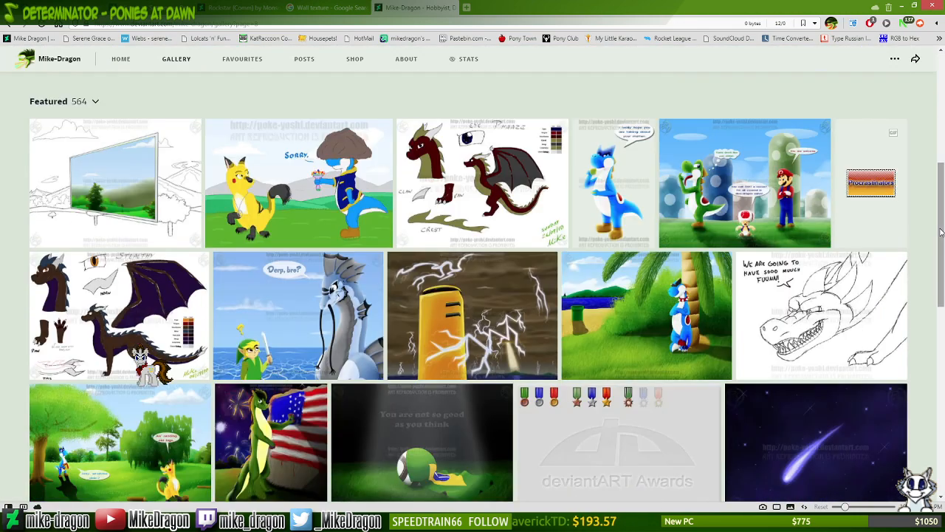
pyautogui.scroll(-2, 908, 245)
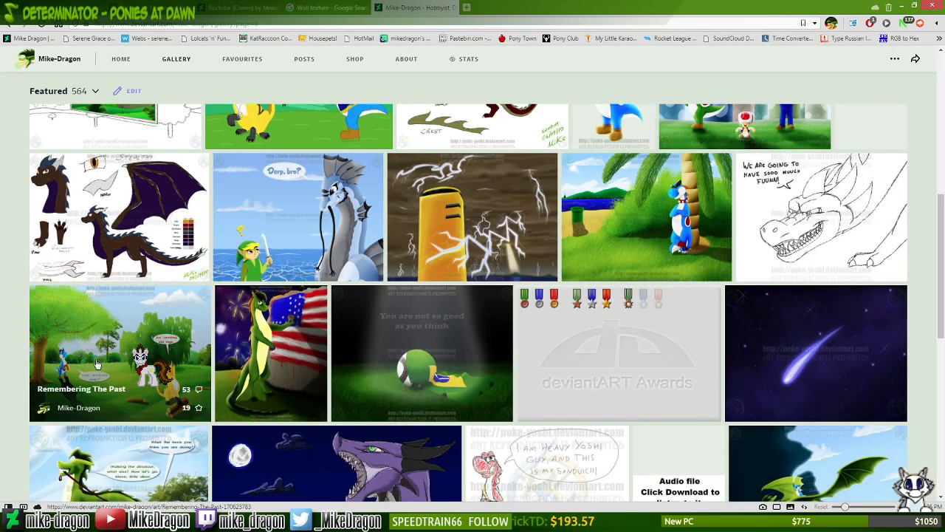
# - Switch to the file explorer window and open the Remembering the Past folder inside oC - Photoshop
pyautogui.click(507, 521)
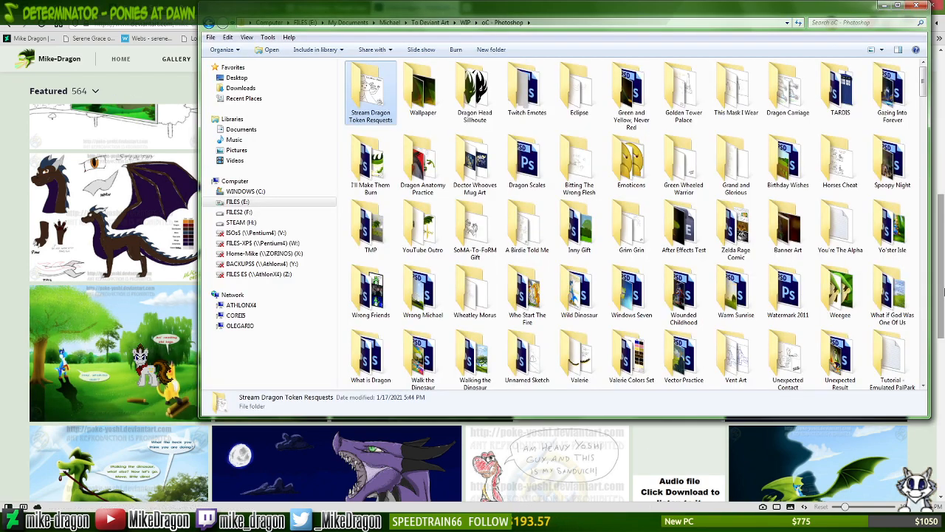
pyautogui.write('re')
pyautogui.press('Right')
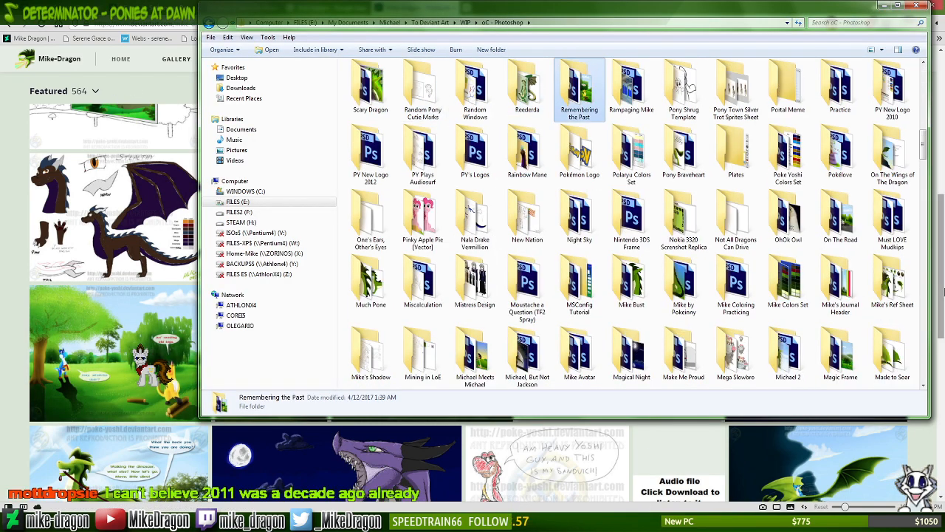
pyautogui.press('Return')
# - Start opening FINAL.psd, then open FINAL2.psd from the same folder in Photoshop without updating its text layers
pyautogui.press('Right')
pyautogui.press('Right')
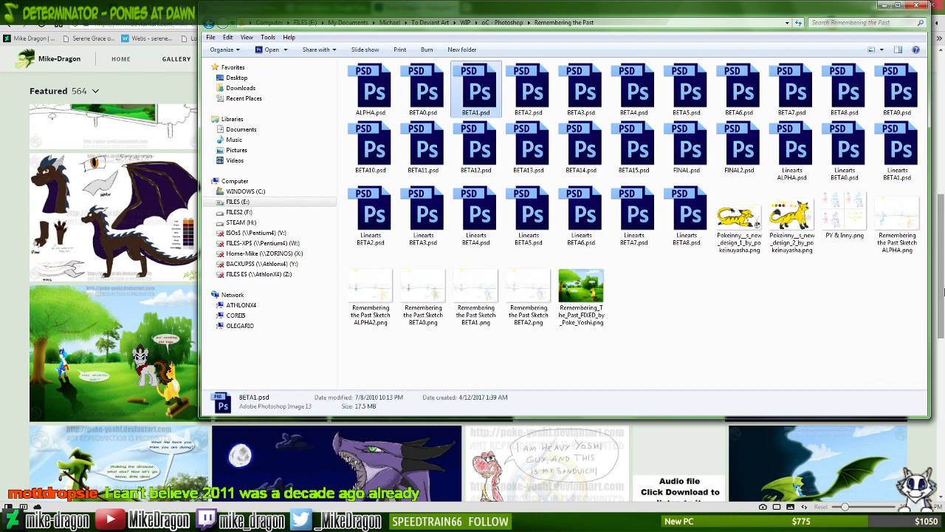
pyautogui.press('f')
pyautogui.press('Return')
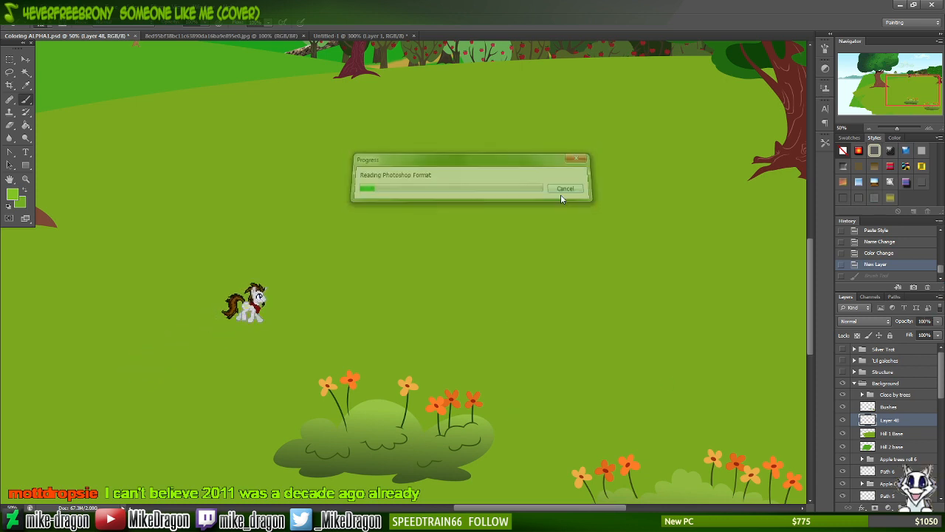
pyautogui.click(520, 520)
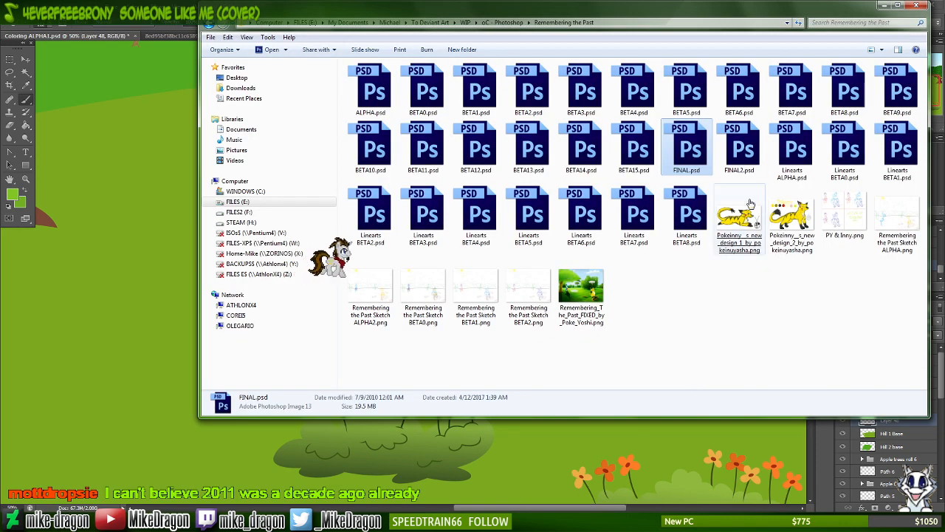
pyautogui.doubleClick(743, 158)
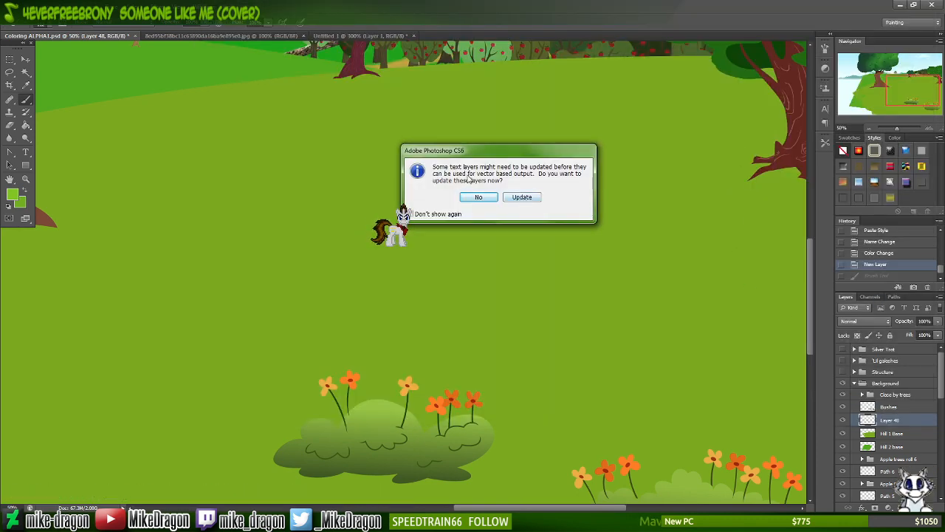
pyautogui.click(478, 197)
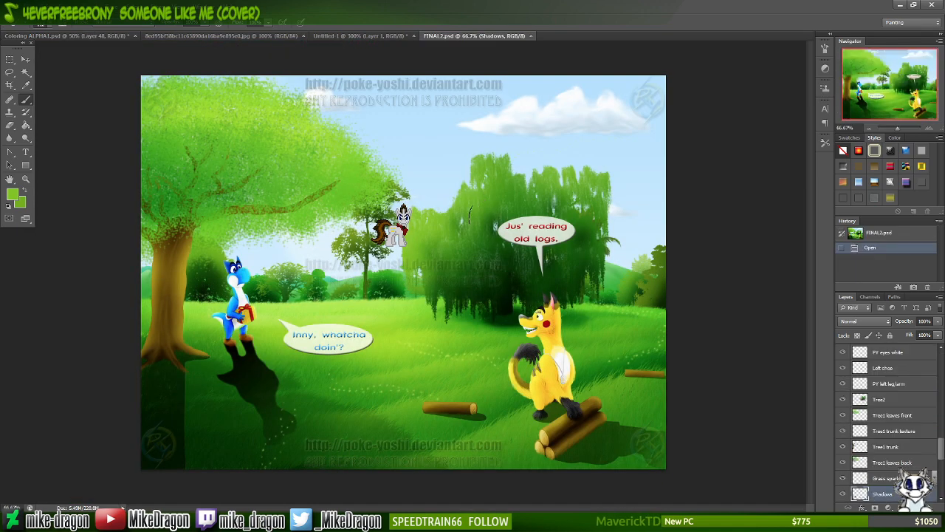
# - Activate the Move tool and examine the painted meadow grass between the two characters at up to 200% zoom
pyautogui.press('v')
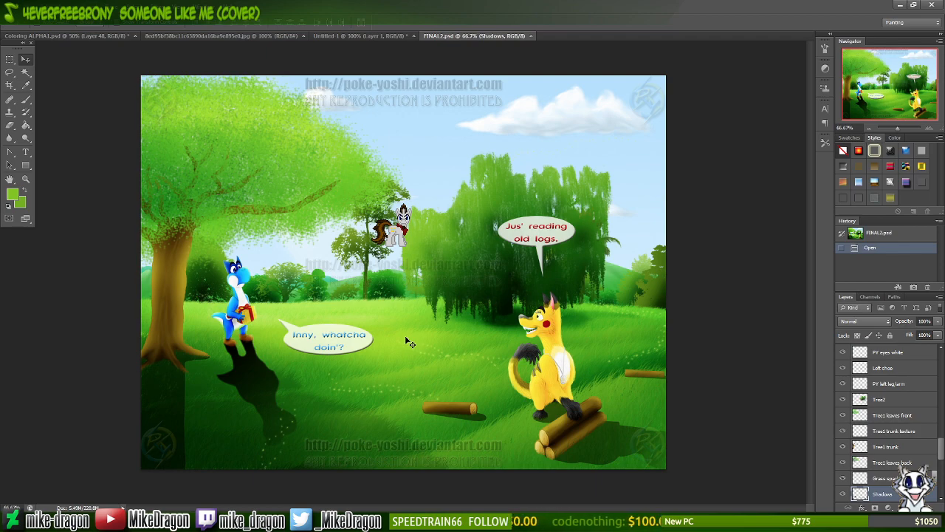
pyautogui.hotkey('ctrl', '+')
pyautogui.hotkey('ctrl', '+')
pyautogui.scroll(-8, 406, 337)
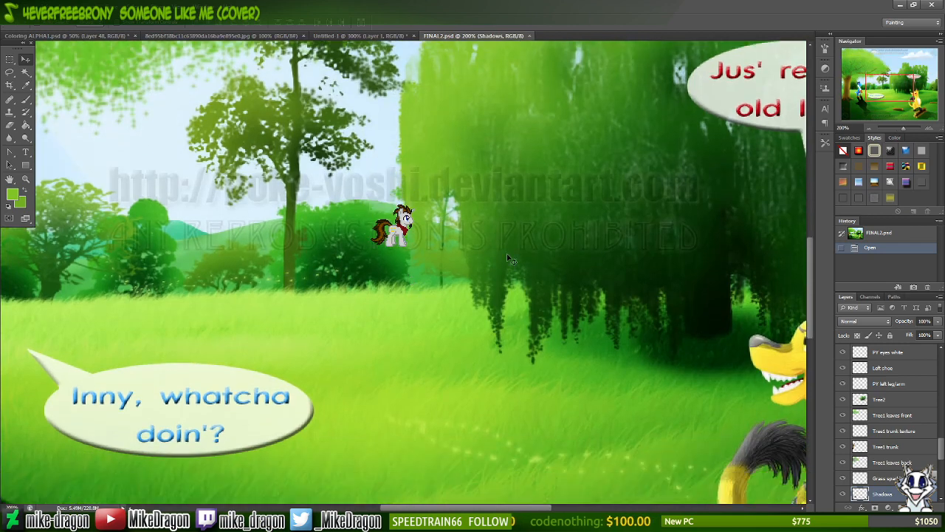
pyautogui.hscroll(-2, 586, 216)
pyautogui.hscroll(-2, 588, 222)
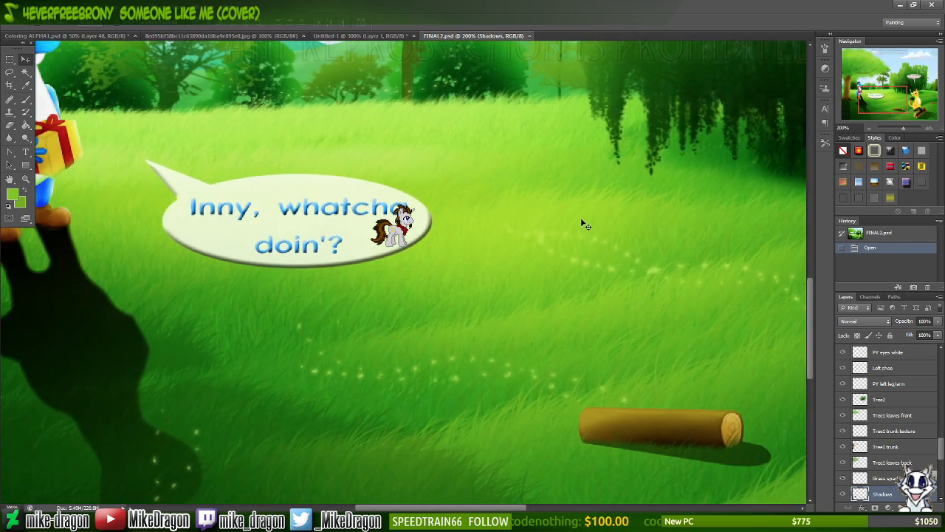
pyautogui.scroll(-1, 584, 224)
pyautogui.scroll(-2, 584, 223)
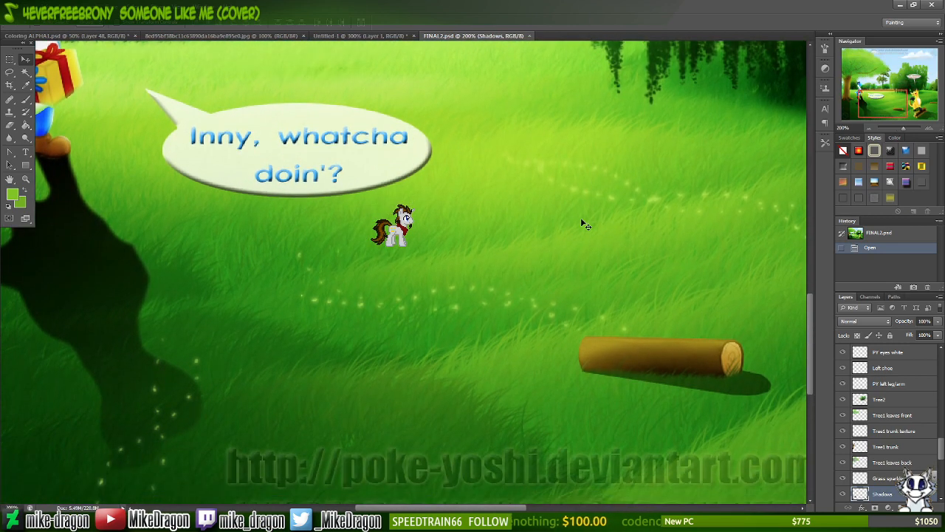
pyautogui.hotkey('ctrl', '-')
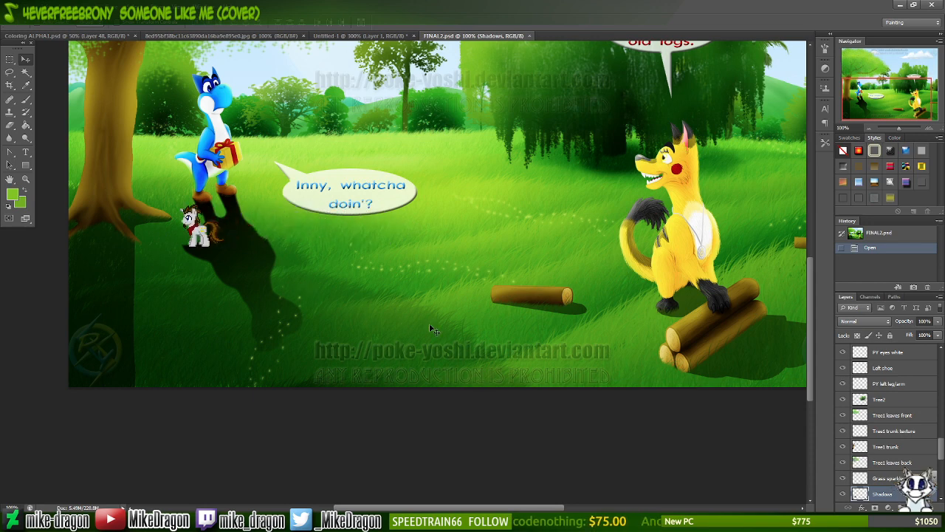
pyautogui.scroll(3, 423, 333)
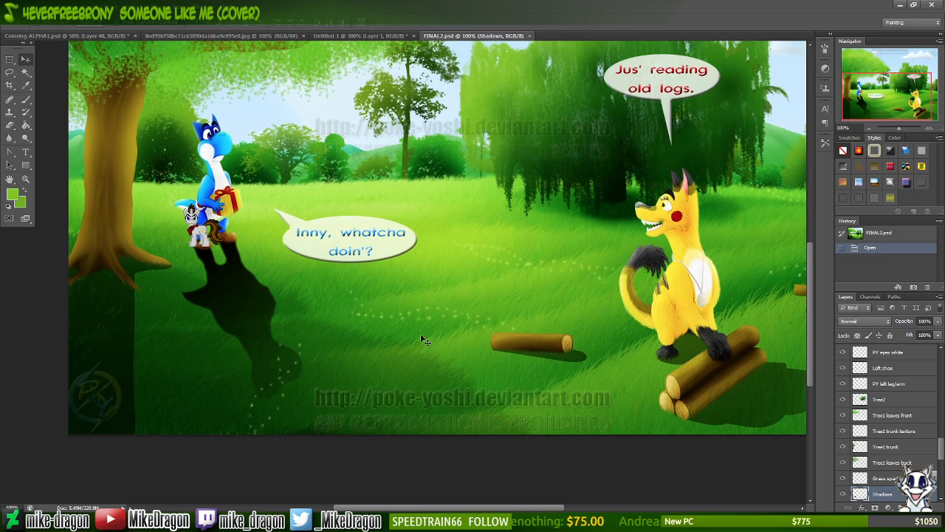
pyautogui.scroll(2, 425, 340)
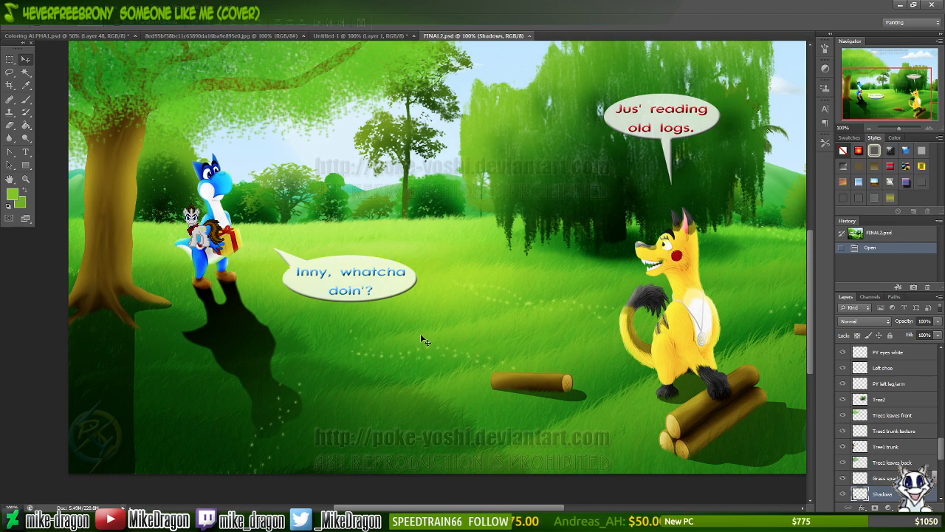
# - Examine the grass blades around the yellow character and the log pile at 300% zoom
pyautogui.hotkey('ctrl', '+')
pyautogui.hotkey('ctrl', '+')
pyautogui.hotkey('ctrl', '+')
pyautogui.moveTo(893, 95); pyautogui.dragTo(926, 98)
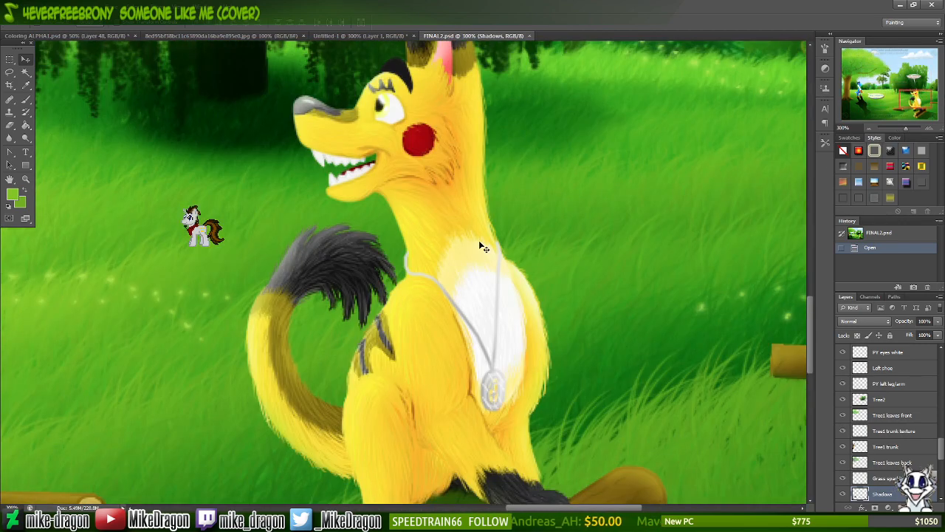
pyautogui.scroll(-1, 482, 241)
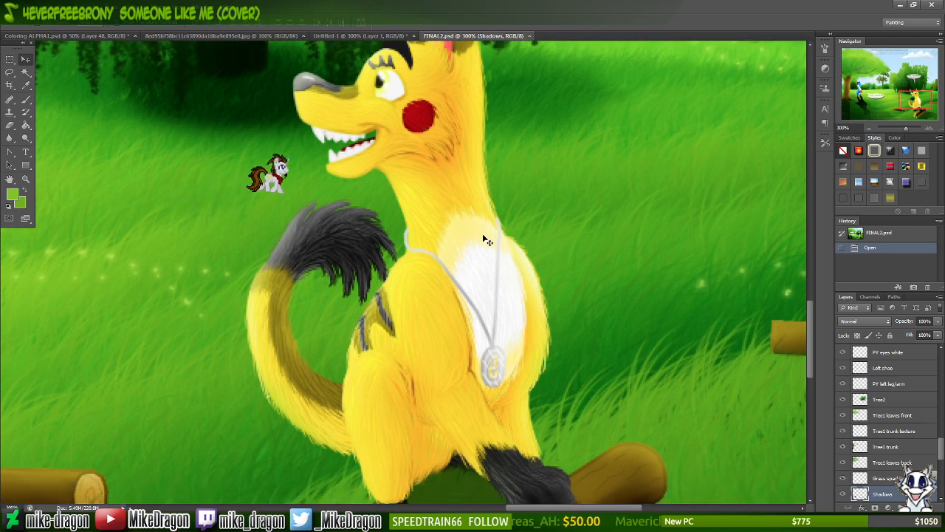
pyautogui.scroll(-3, 489, 234)
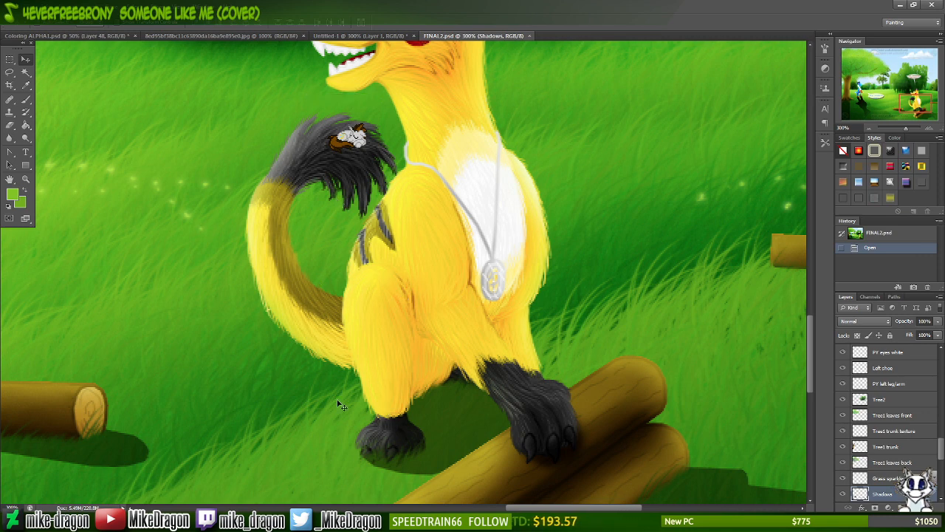
# - Add a new empty layer above the uppermost logo layer in FINAL2.psd
pyautogui.scroll(10, 931, 460)
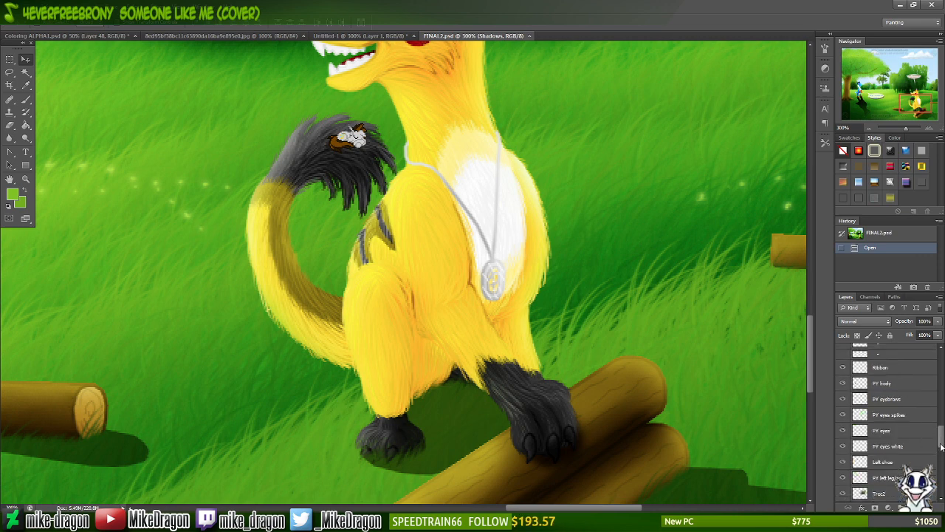
pyautogui.click(874, 351)
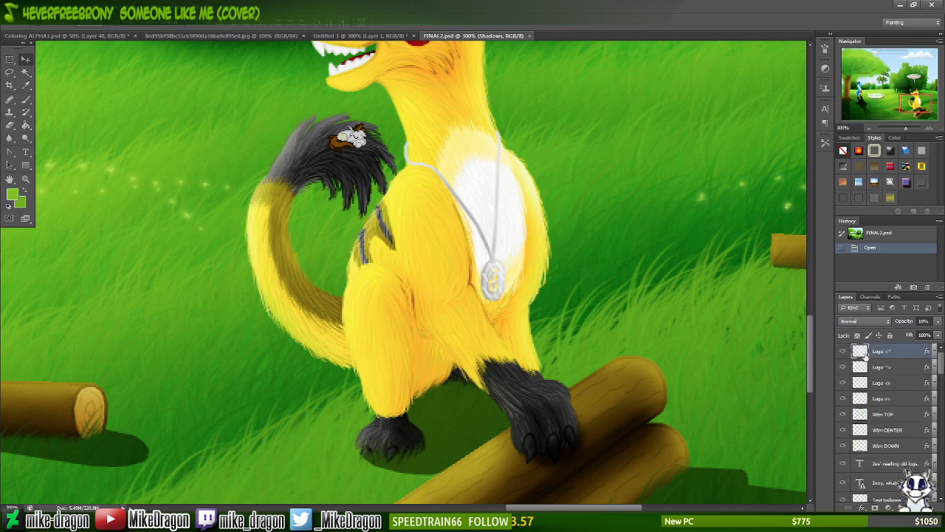
pyautogui.click(915, 507)
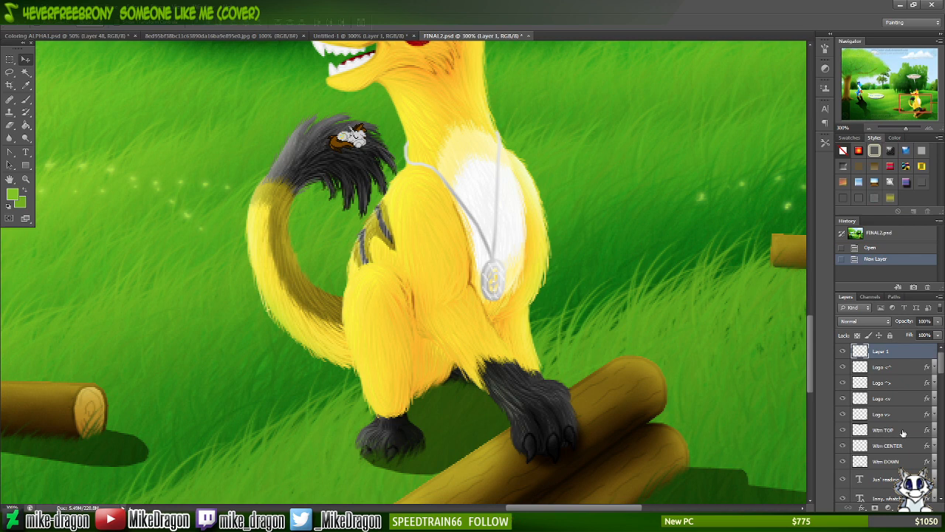
# - Pick a thin brush preset and sample the yellow of the character's leg fur as the painting colour
pyautogui.press('b')
pyautogui.rightClick(194, 224)
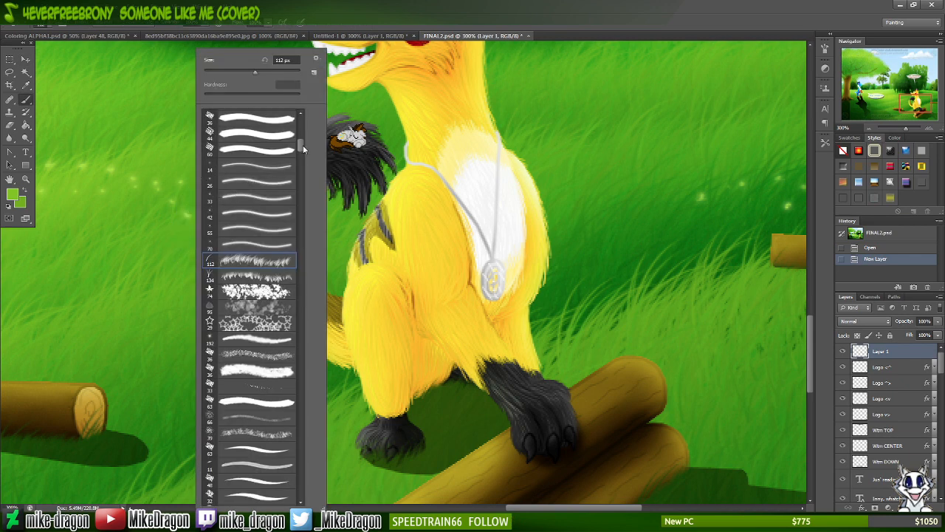
pyautogui.moveTo(303, 146); pyautogui.dragTo(305, 109)
pyautogui.click(253, 120)
pyautogui.click(370, 20)
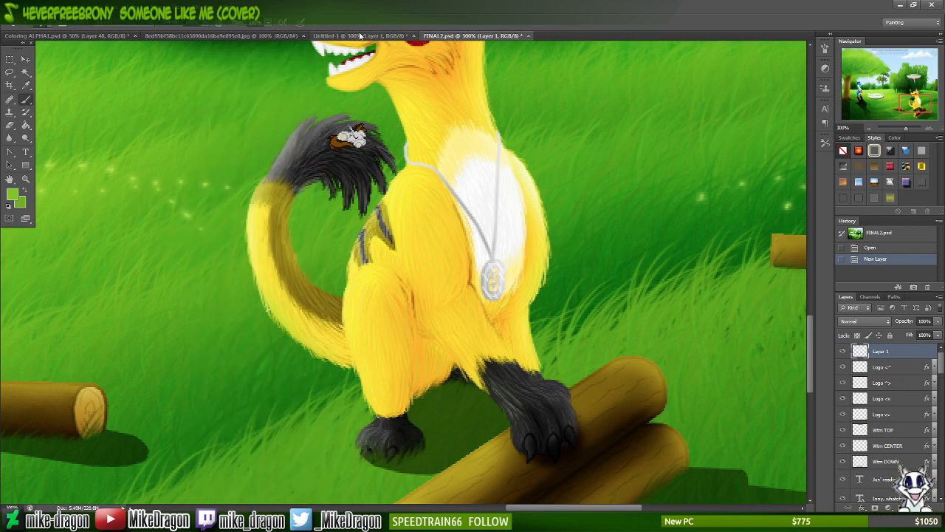
pyautogui.press('i')
pyautogui.click(378, 295)
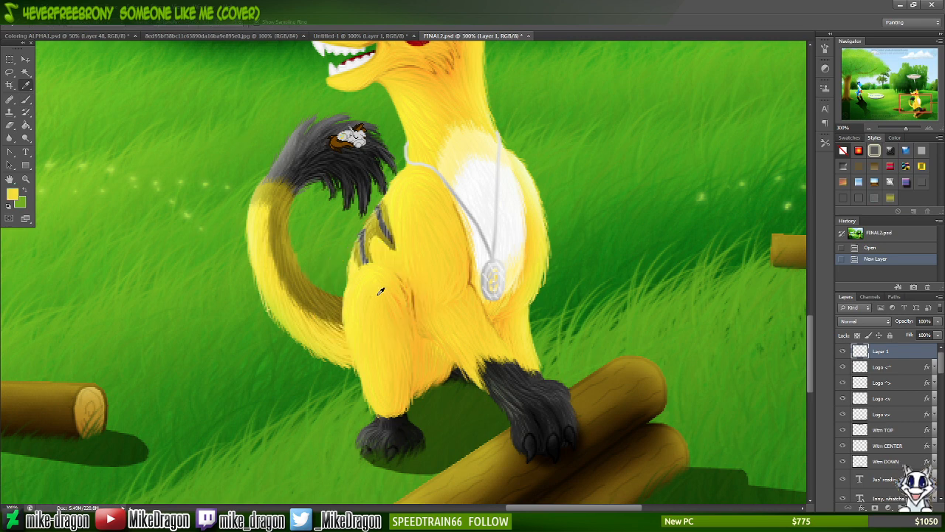
pyautogui.press('b')
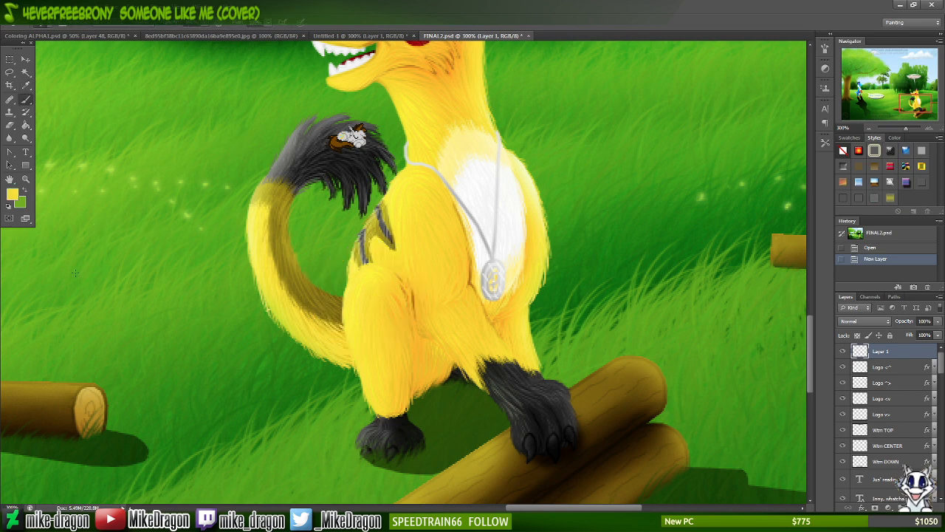
# - Paint a tuft of curved yellow trial strokes on the grass beside the character's tail and delete their layer
pyautogui.moveTo(112, 367)
pyautogui.mouseDown()
pyautogui.moveTo(126, 314)
pyautogui.moveTo(191, 241)
pyautogui.mouseUp()
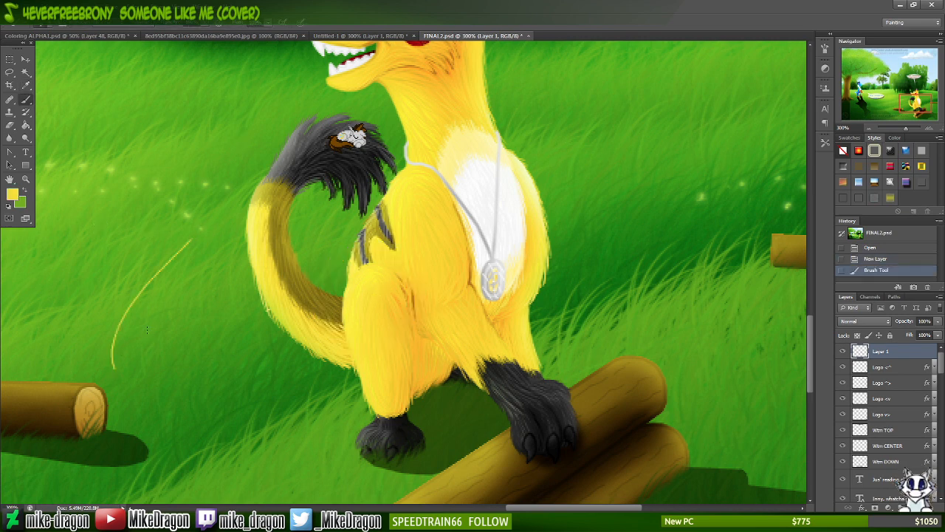
pyautogui.moveTo(118, 373)
pyautogui.mouseDown()
pyautogui.moveTo(189, 252)
pyautogui.moveTo(177, 273)
pyautogui.moveTo(201, 274)
pyautogui.mouseUp()
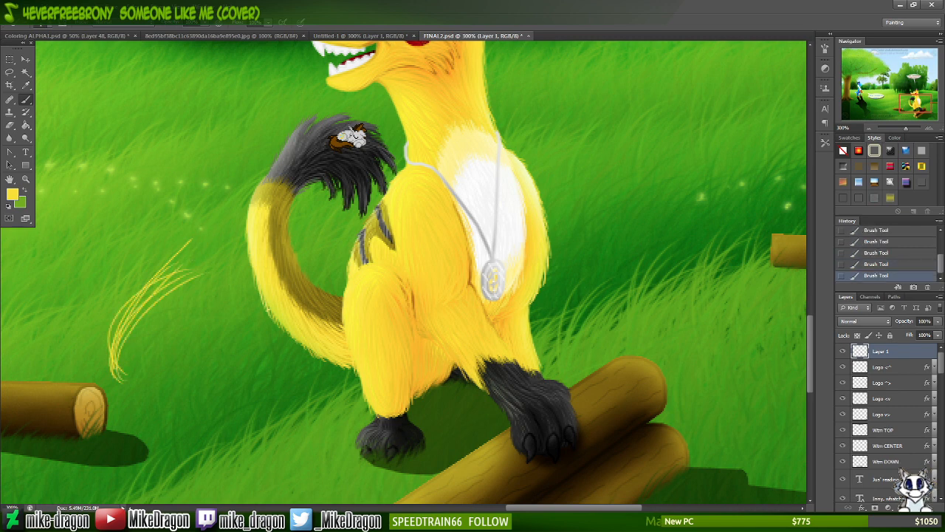
pyautogui.moveTo(127, 390)
pyautogui.mouseDown()
pyautogui.moveTo(203, 299)
pyautogui.moveTo(253, 316)
pyautogui.mouseUp()
pyautogui.moveTo(151, 415)
pyautogui.mouseDown()
pyautogui.moveTo(264, 301)
pyautogui.moveTo(278, 322)
pyautogui.moveTo(223, 311)
pyautogui.mouseUp()
pyautogui.moveTo(130, 399); pyautogui.dragTo(210, 295)
pyautogui.moveTo(127, 371)
pyautogui.mouseDown()
pyautogui.moveTo(180, 288)
pyautogui.moveTo(165, 288)
pyautogui.mouseUp()
pyautogui.moveTo(120, 332); pyautogui.dragTo(161, 256)
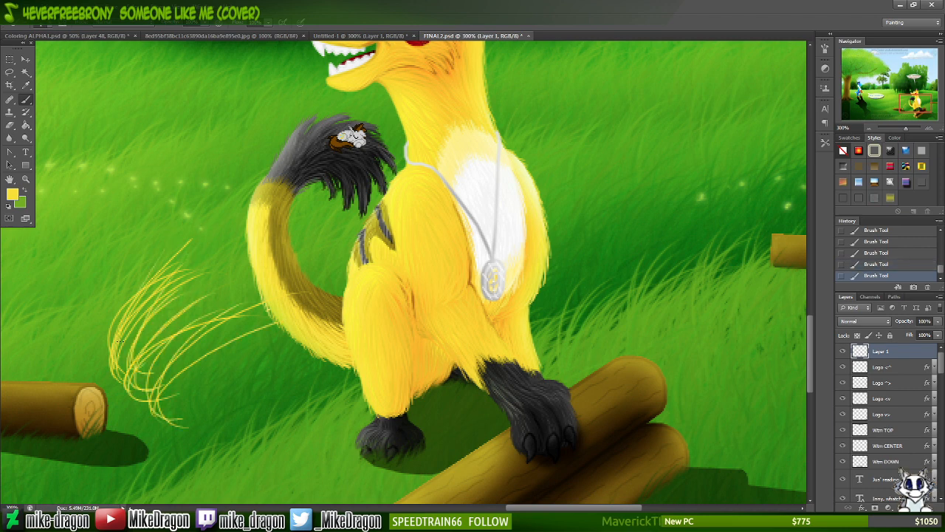
pyautogui.moveTo(121, 356)
pyautogui.mouseDown()
pyautogui.moveTo(213, 266)
pyautogui.moveTo(203, 285)
pyautogui.mouseUp()
pyautogui.moveTo(155, 364); pyautogui.dragTo(236, 303)
pyautogui.moveTo(159, 332); pyautogui.dragTo(251, 269)
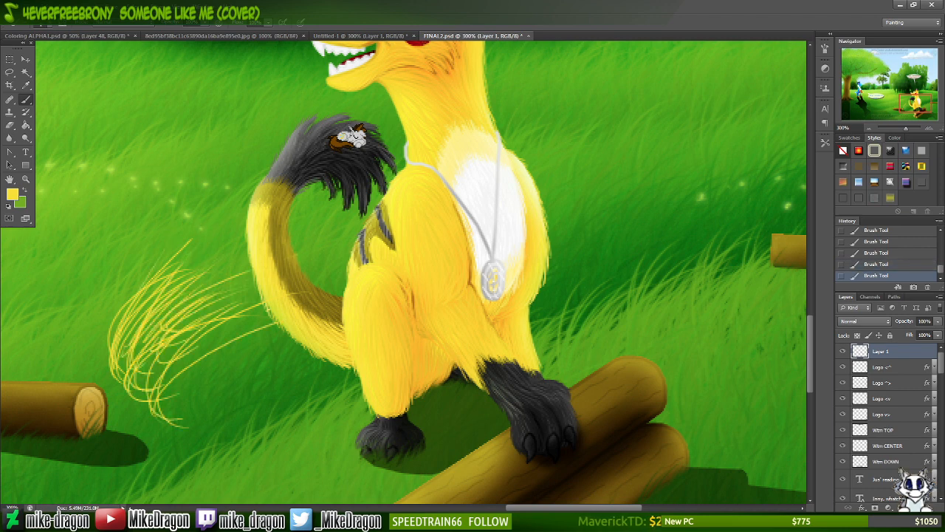
pyautogui.moveTo(175, 292); pyautogui.dragTo(234, 223)
pyautogui.moveTo(131, 307); pyautogui.dragTo(197, 242)
pyautogui.moveTo(154, 282); pyautogui.dragTo(212, 225)
pyautogui.moveTo(142, 272); pyautogui.dragTo(175, 233)
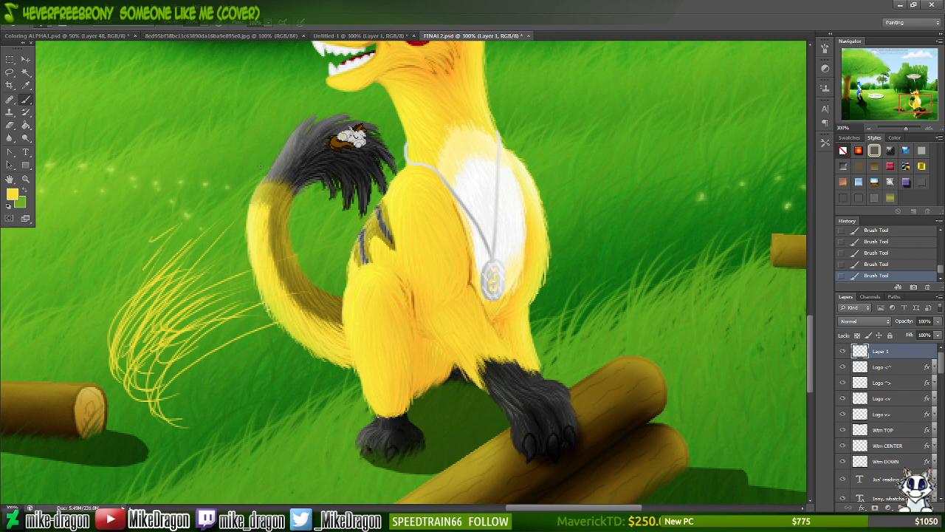
pyautogui.press('Delete')
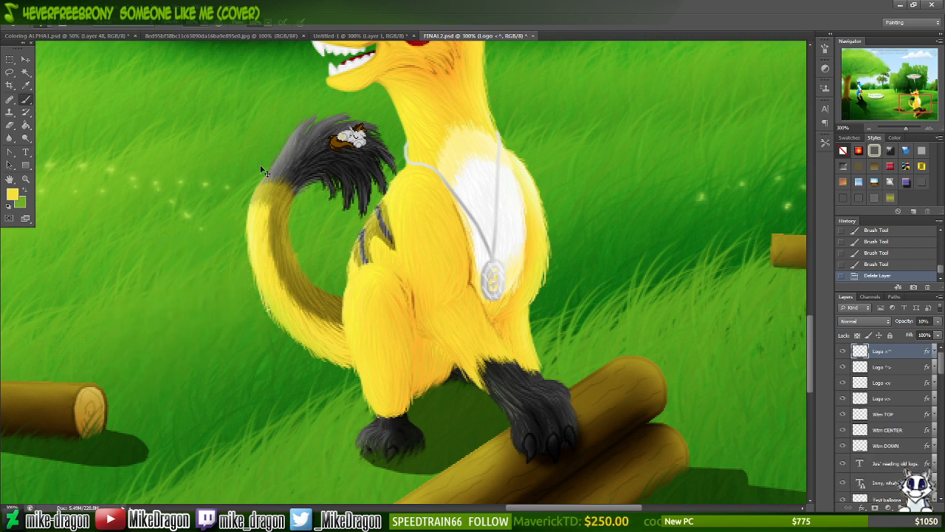
# - View the grass around the log pile at 200% zoom and close FINAL2.psd without saving the changes
pyautogui.hotkey('ctrl', '-')
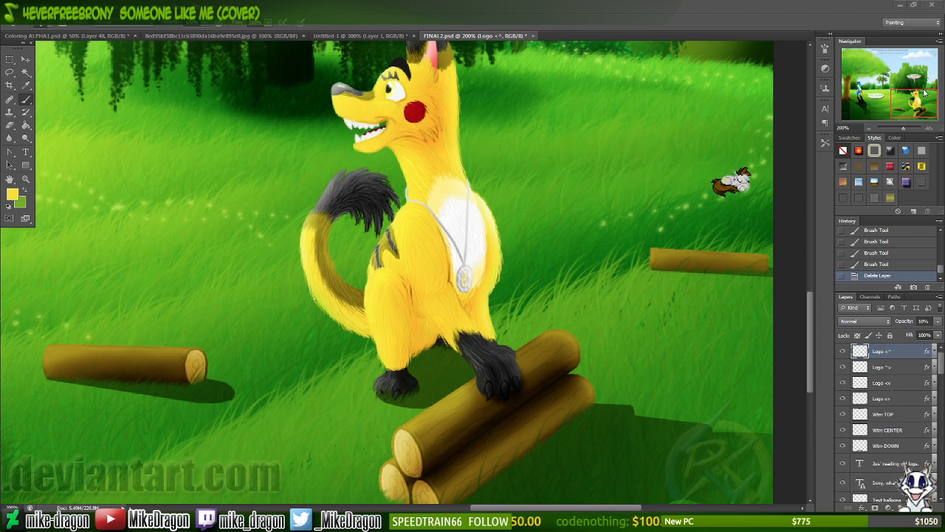
pyautogui.moveTo(919, 91); pyautogui.dragTo(927, 101)
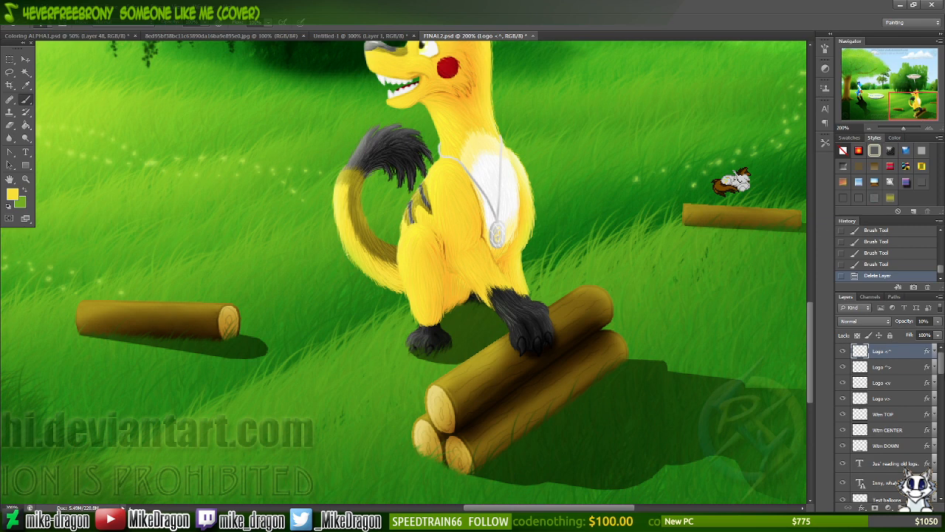
pyautogui.moveTo(938, 371); pyautogui.dragTo(931, 392)
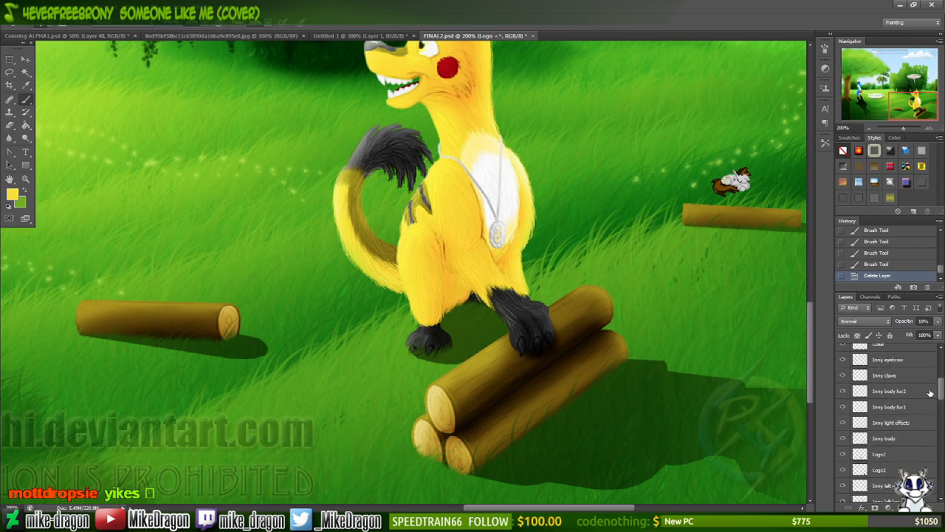
pyautogui.click(532, 37)
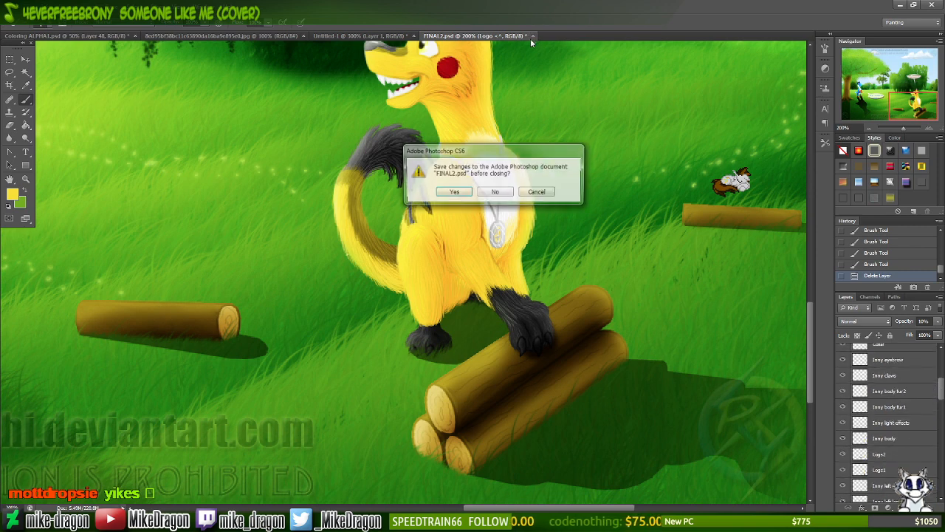
pyautogui.click(489, 194)
# - Look through the layers of BETA15.psd from the Remembering the Past folder, opened without updating its text layers, and close it
pyautogui.hotkey('alt', 'Tab')
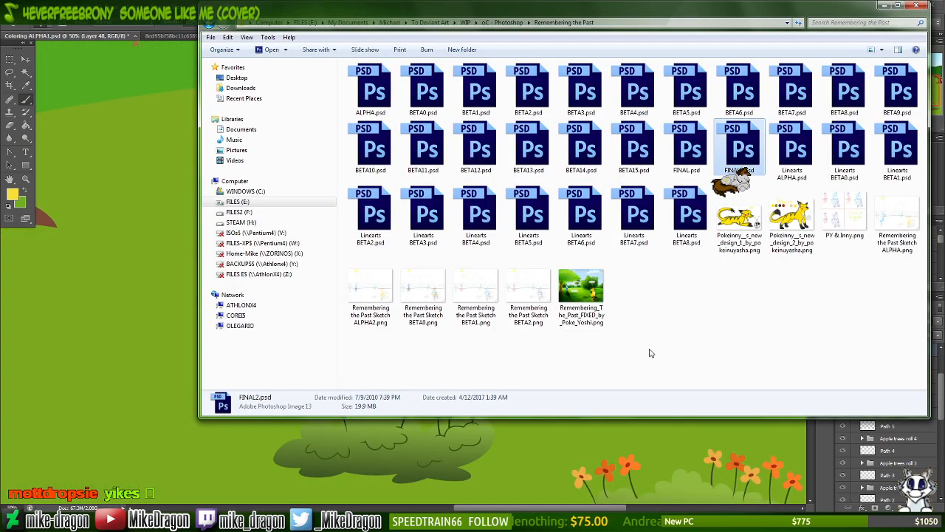
pyautogui.doubleClick(641, 151)
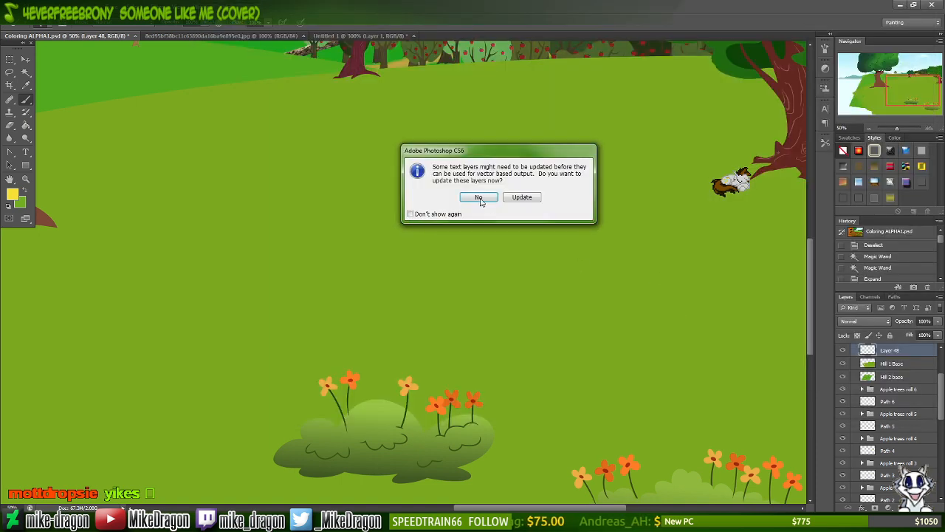
pyautogui.click(479, 197)
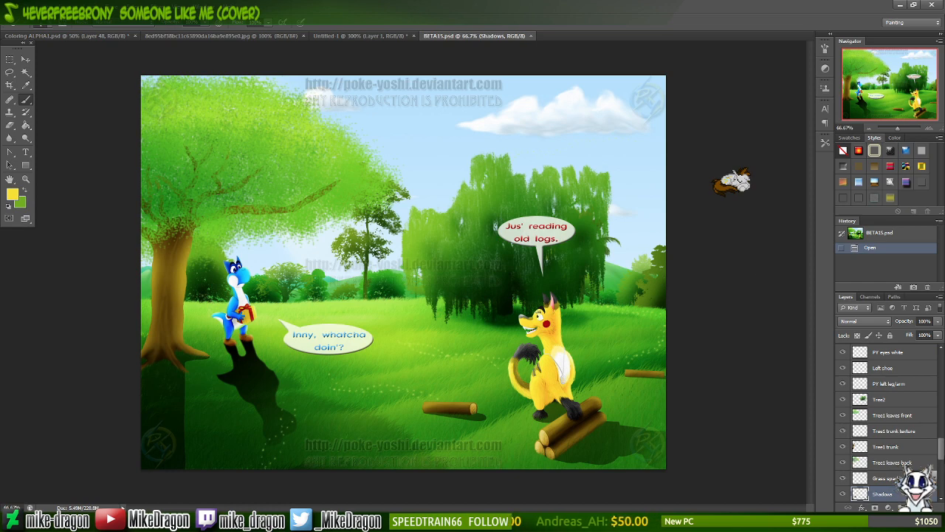
pyautogui.moveTo(943, 455); pyautogui.dragTo(942, 357)
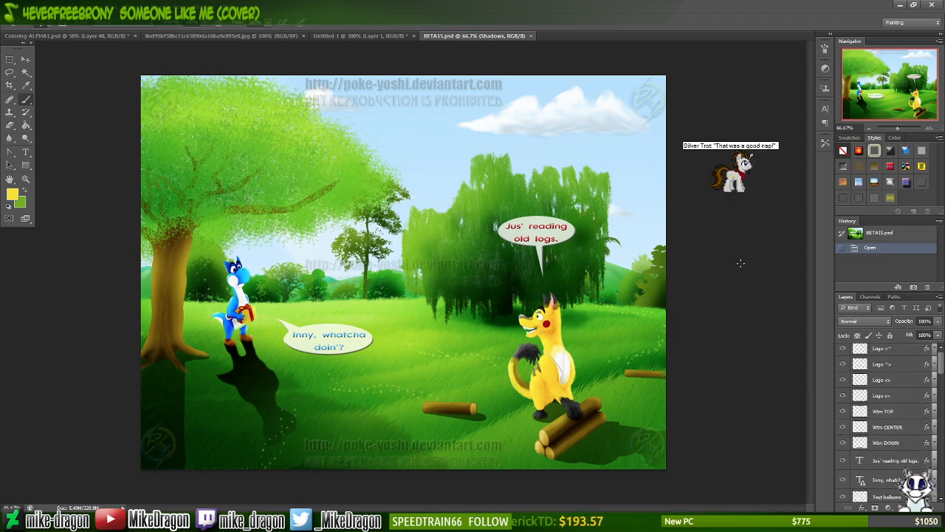
pyautogui.click(529, 34)
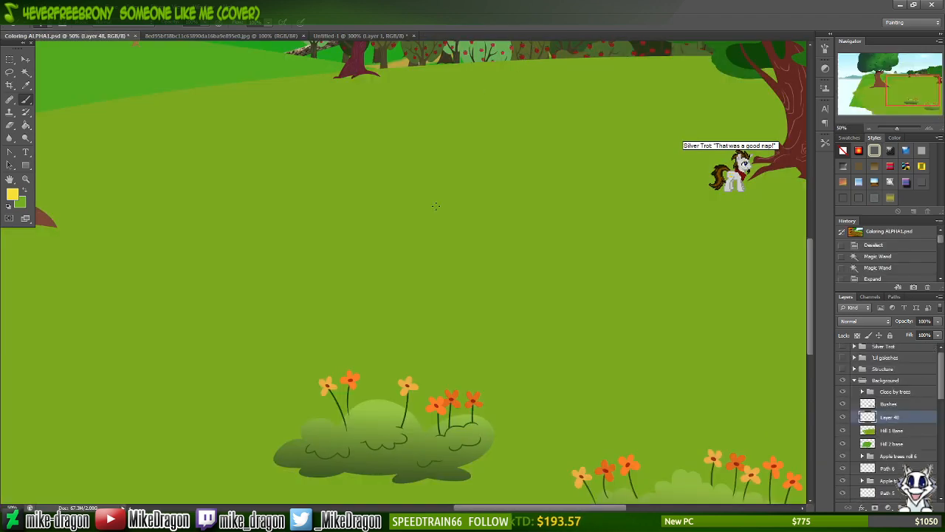
# - Open BETA7.psd from the same folder to look through its layer stack for the grass layers, and close it
pyautogui.hotkey('alt', 'Tab')
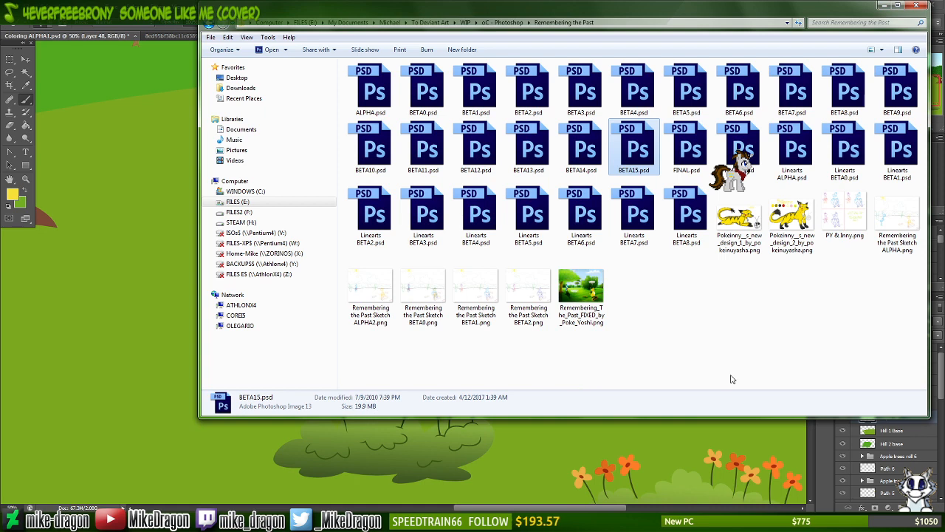
pyautogui.click(787, 91)
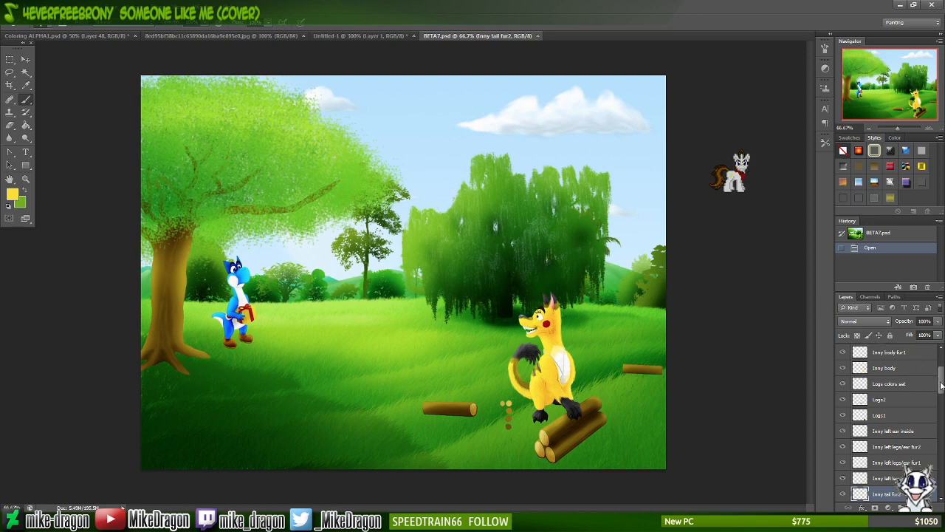
pyautogui.moveTo(941, 384); pyautogui.dragTo(943, 436)
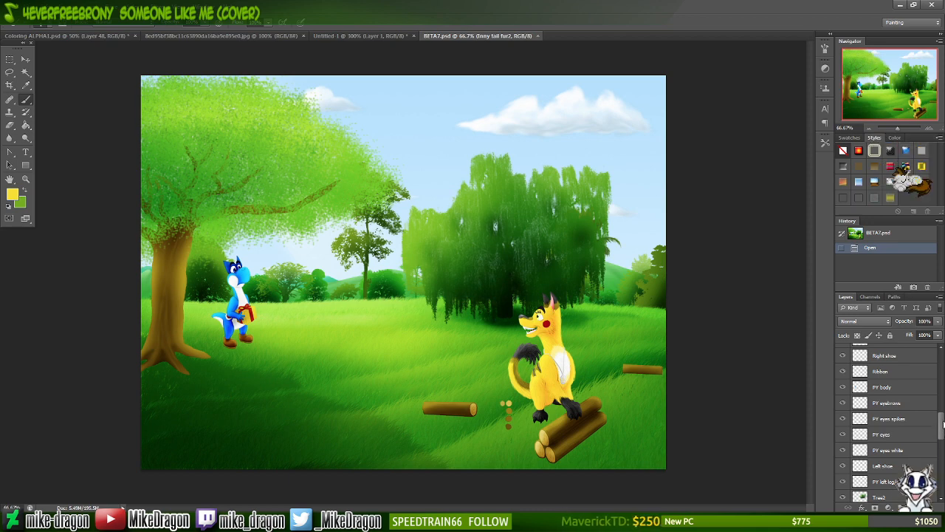
pyautogui.moveTo(944, 423); pyautogui.dragTo(943, 460)
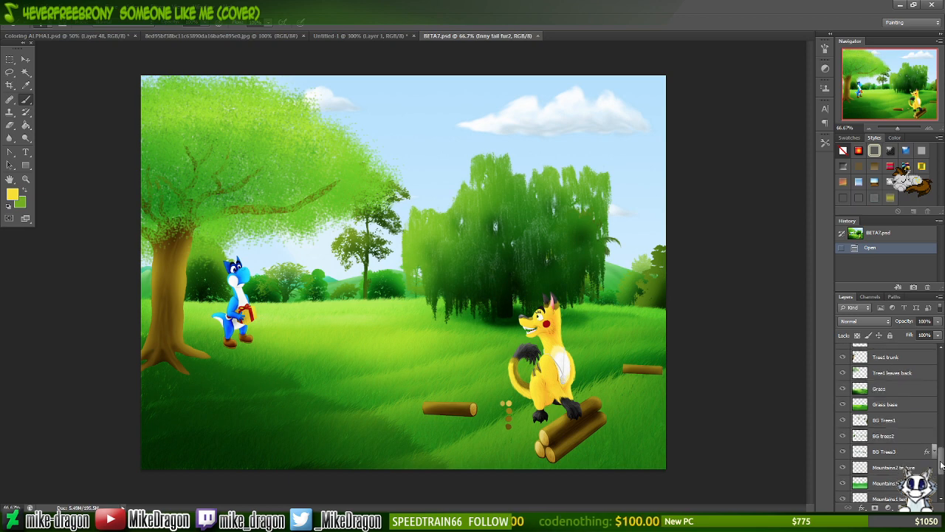
pyautogui.moveTo(942, 462); pyautogui.dragTo(941, 465)
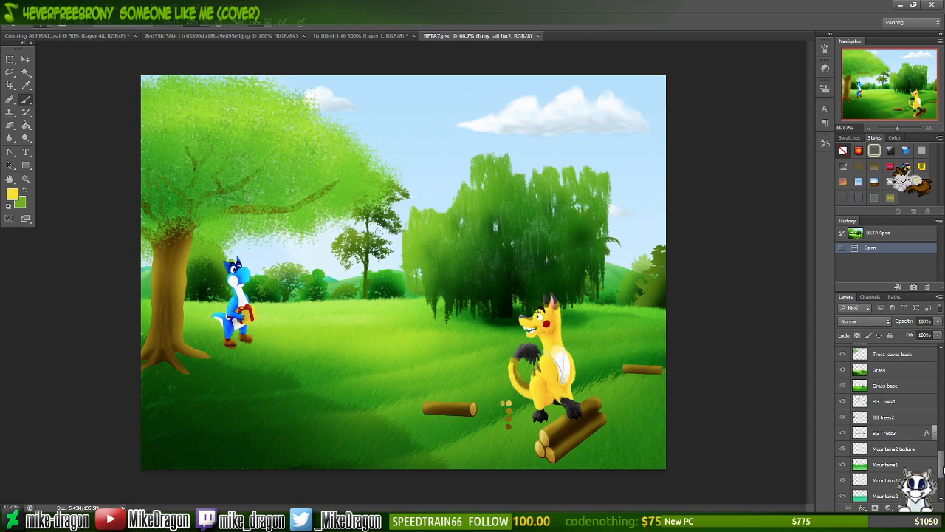
pyautogui.moveTo(942, 471); pyautogui.dragTo(941, 429)
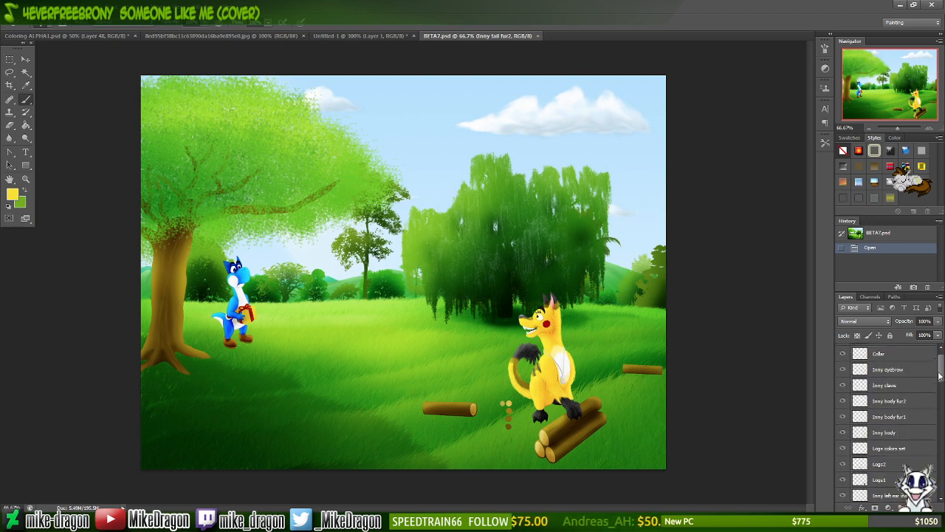
pyautogui.click(537, 35)
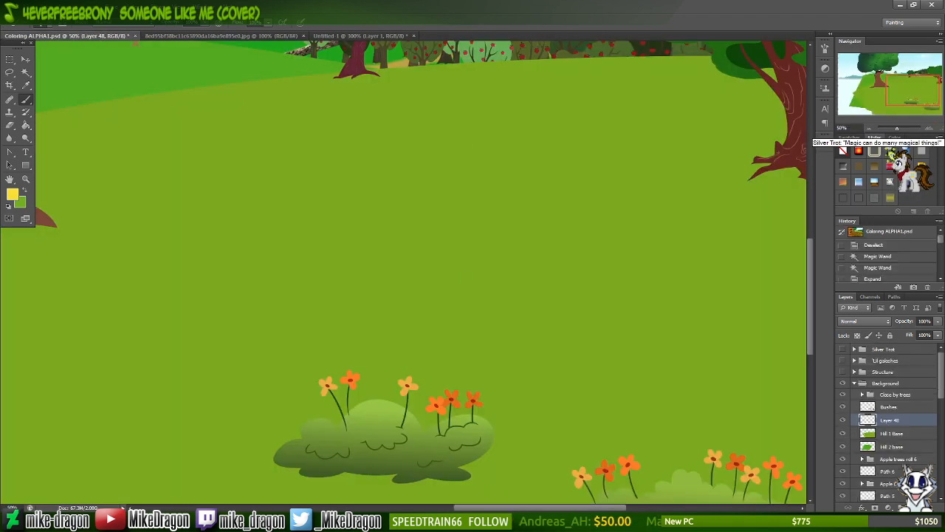
# - Open BETA2.psd from the Remembering the Past folder and select its Grass1 layer
pyautogui.hotkey('alt', 'Tab')
pyautogui.doubleClick(528, 88)
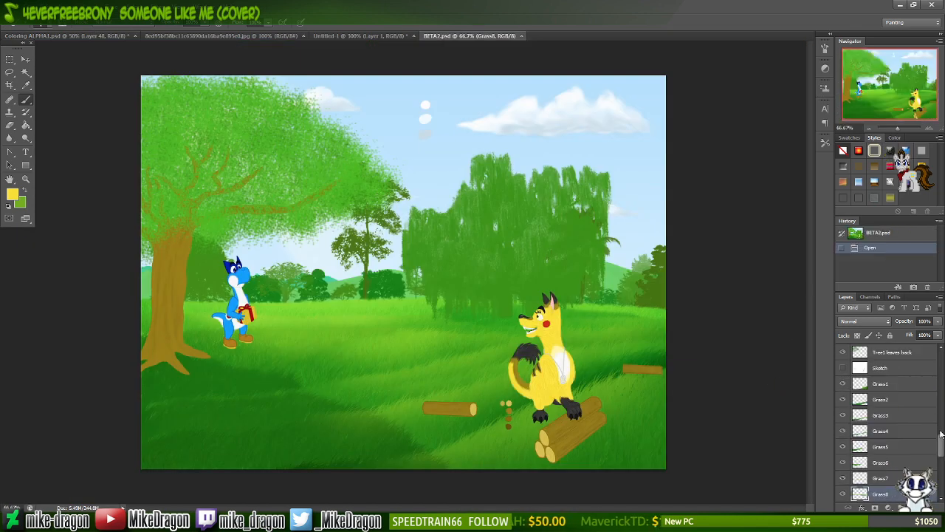
pyautogui.click(883, 384)
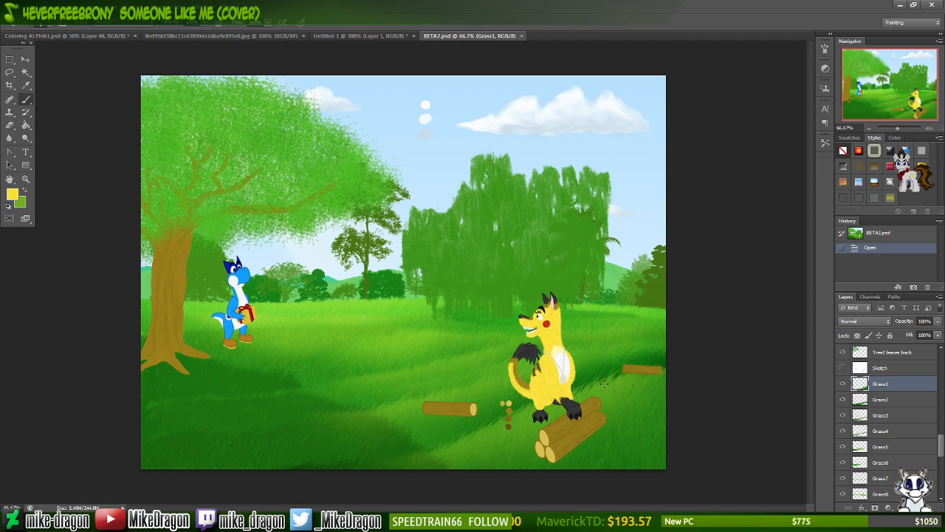
# - Inspect the Grass1 patch by moving it up over the sky and undoing the move, and browse the surrounding layers
pyautogui.moveTo(581, 392); pyautogui.dragTo(505, 96)
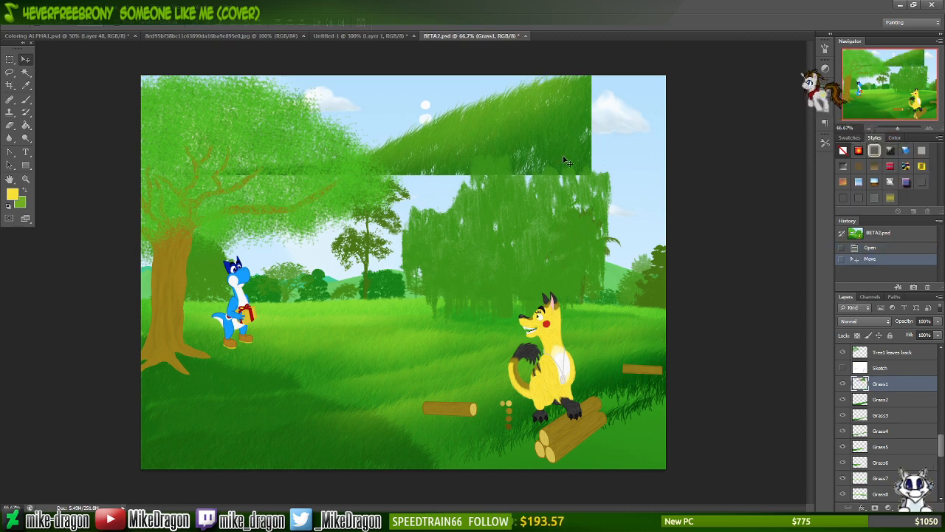
pyautogui.hotkey('ctrl', 'z')
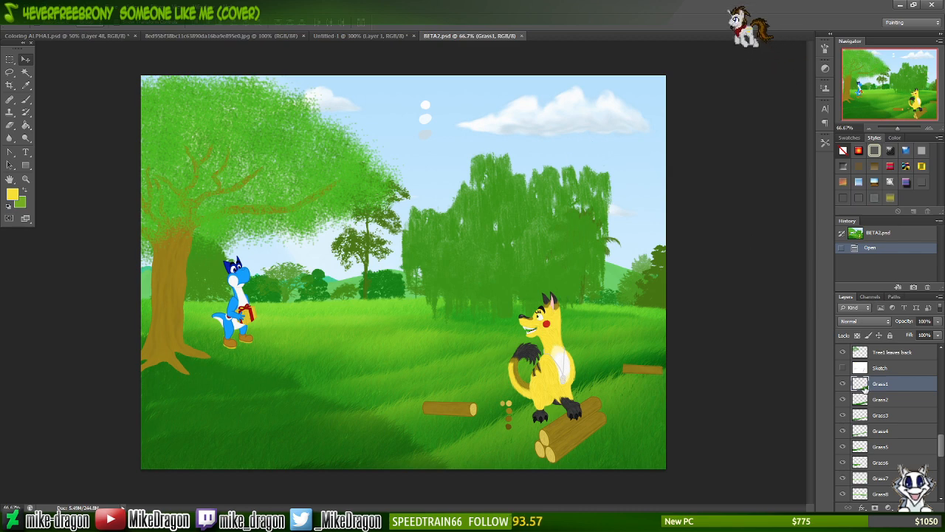
pyautogui.moveTo(942, 449); pyautogui.dragTo(939, 487)
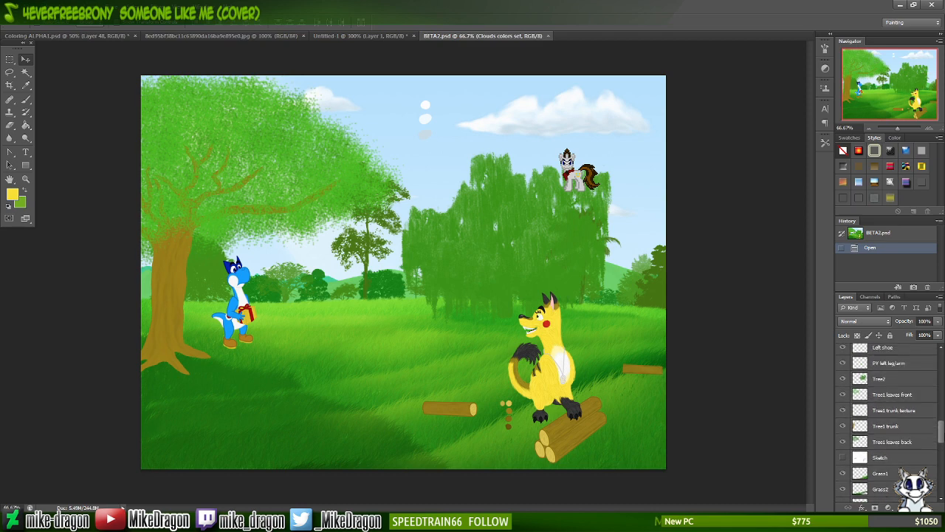
pyautogui.scroll(2, 887, 421)
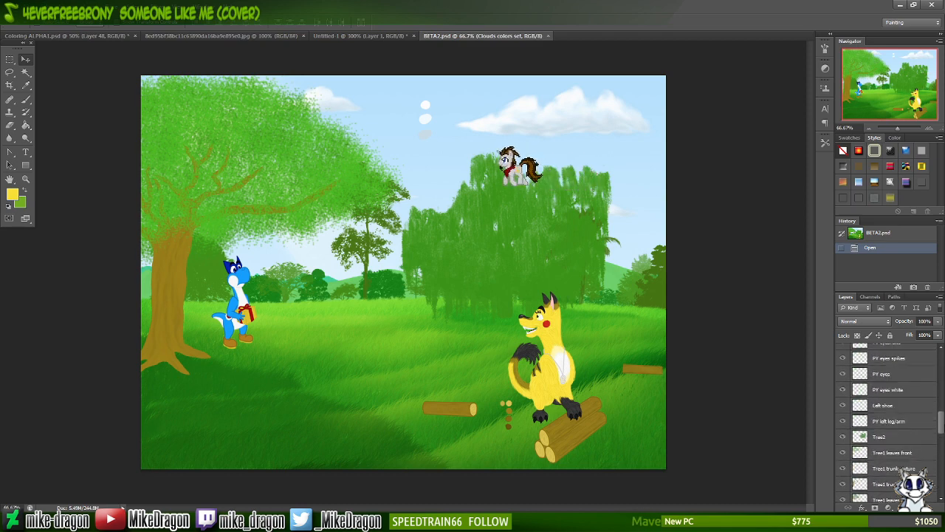
# - Finish browsing the BETA2.psd layers and close it, and open BETA0.psd to look through its layer stack and close it
pyautogui.moveTo(940, 425); pyautogui.dragTo(937, 375)
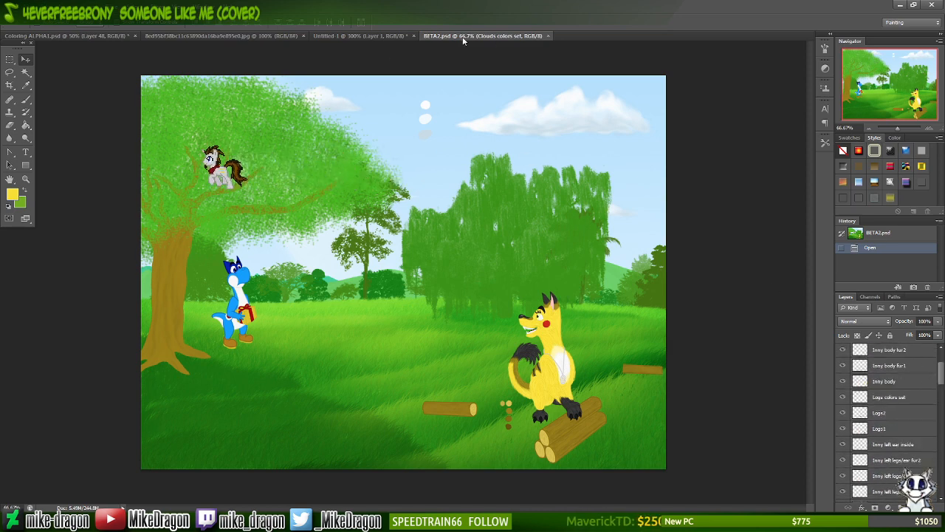
pyautogui.click(548, 36)
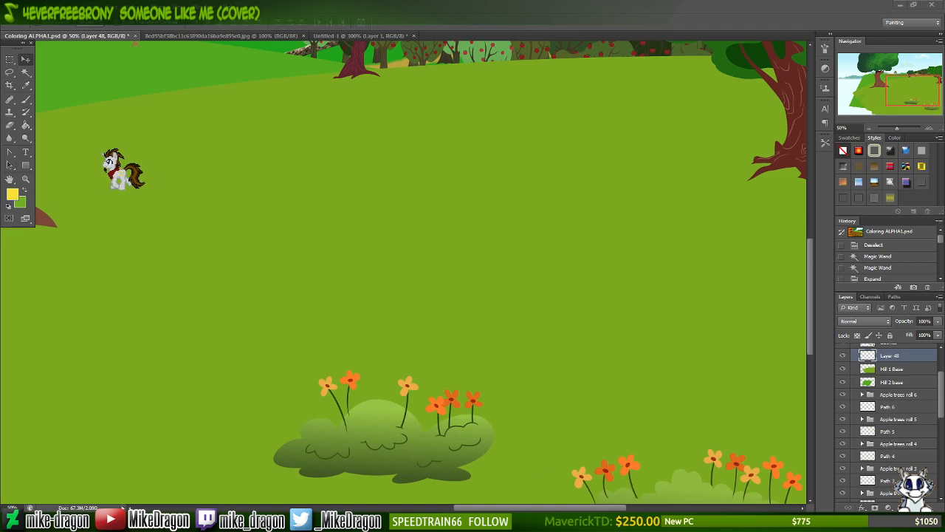
pyautogui.hotkey('alt', 'Tab')
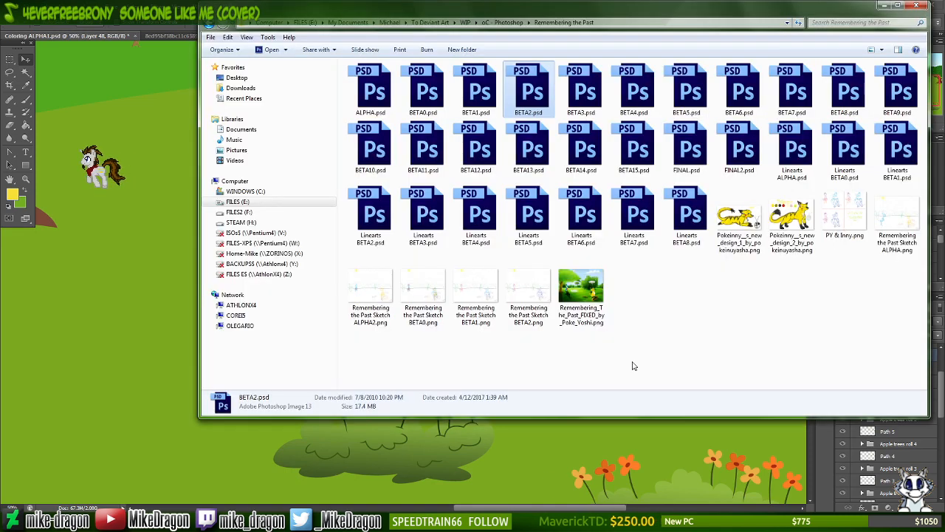
pyautogui.doubleClick(425, 90)
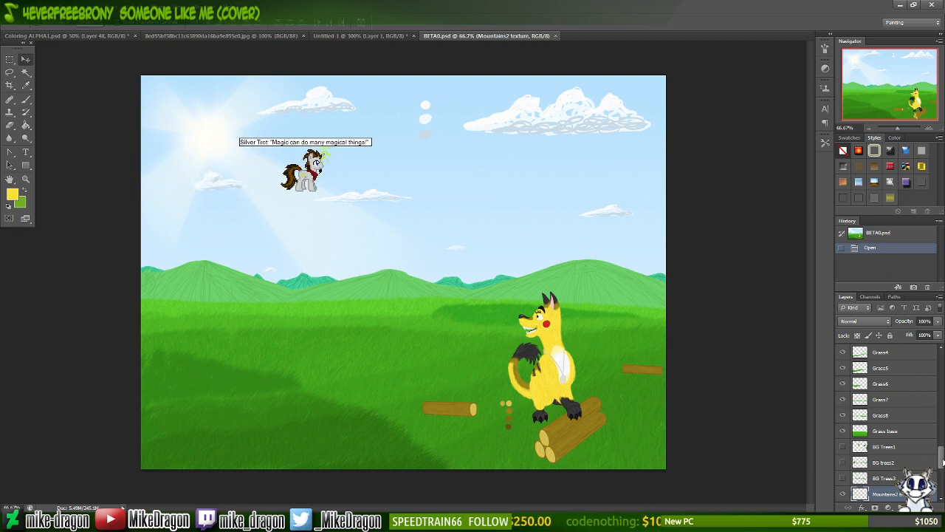
pyautogui.moveTo(942, 462); pyautogui.dragTo(944, 381)
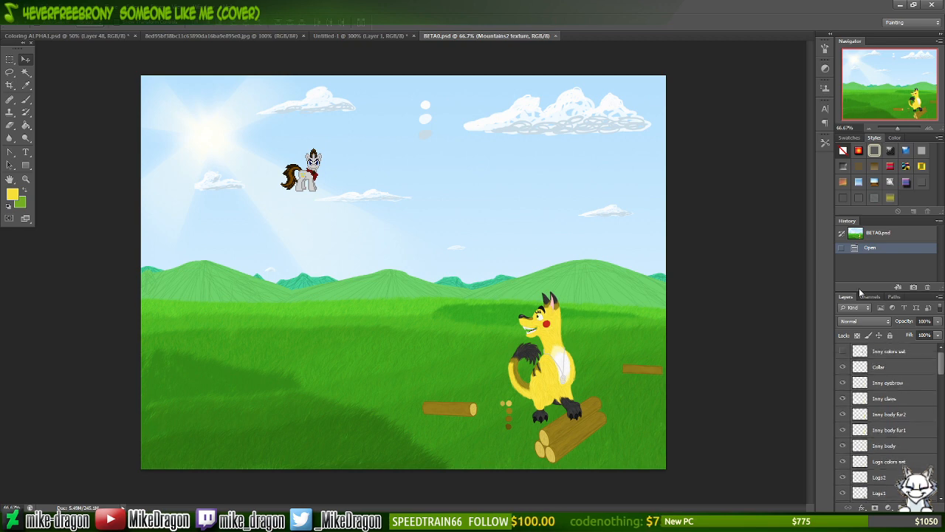
pyautogui.click(553, 36)
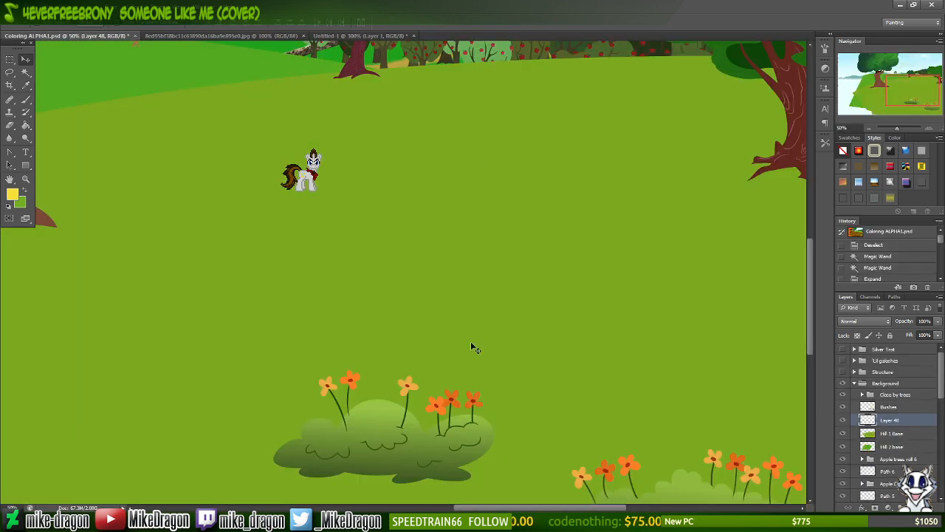
# - Open ALPHA.psd from the Remembering the Past folder and select its Grass1 layer
pyautogui.hotkey('alt', 'Tab')
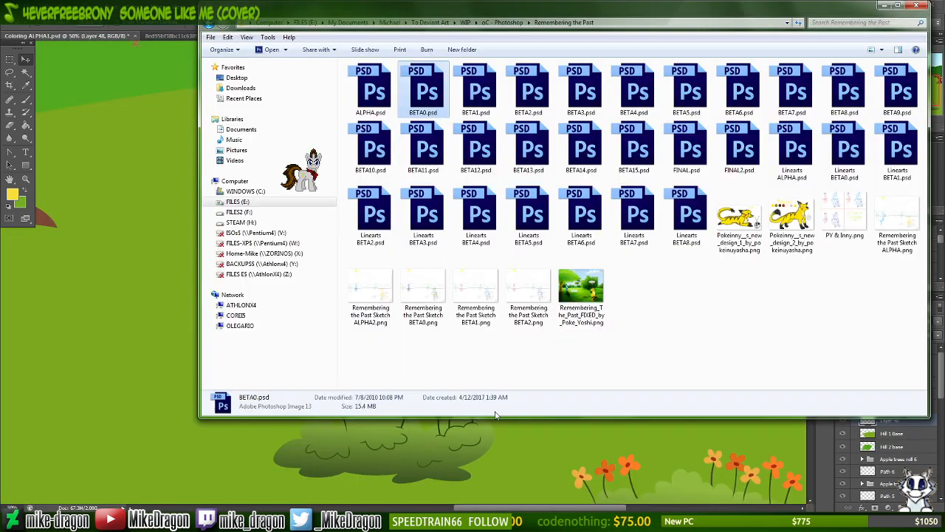
pyautogui.click(383, 83)
pyautogui.hotkey('alt', 'Tab')
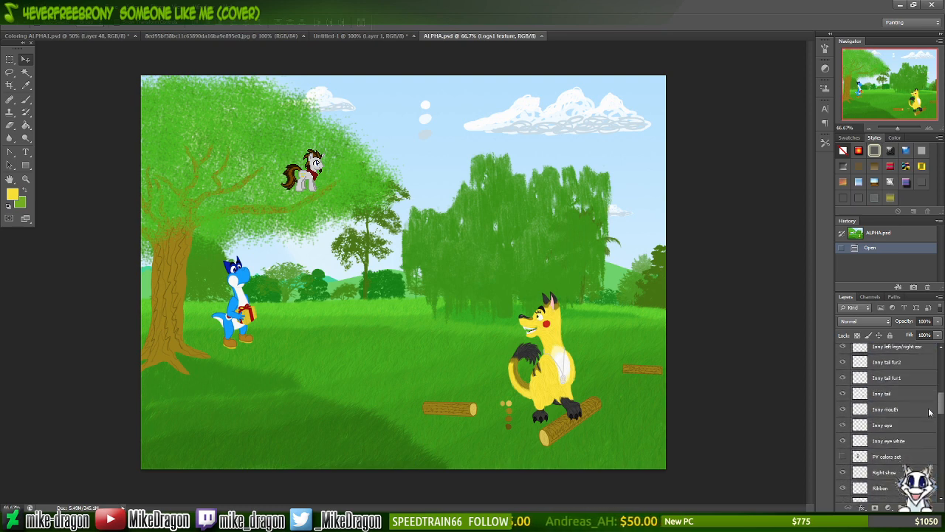
pyautogui.scroll(-5, 929, 424)
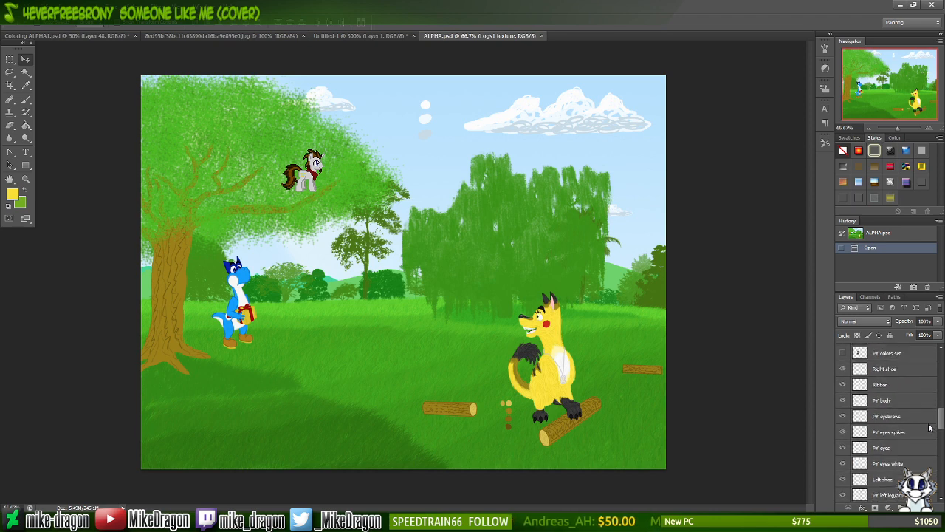
pyautogui.scroll(-7, 932, 437)
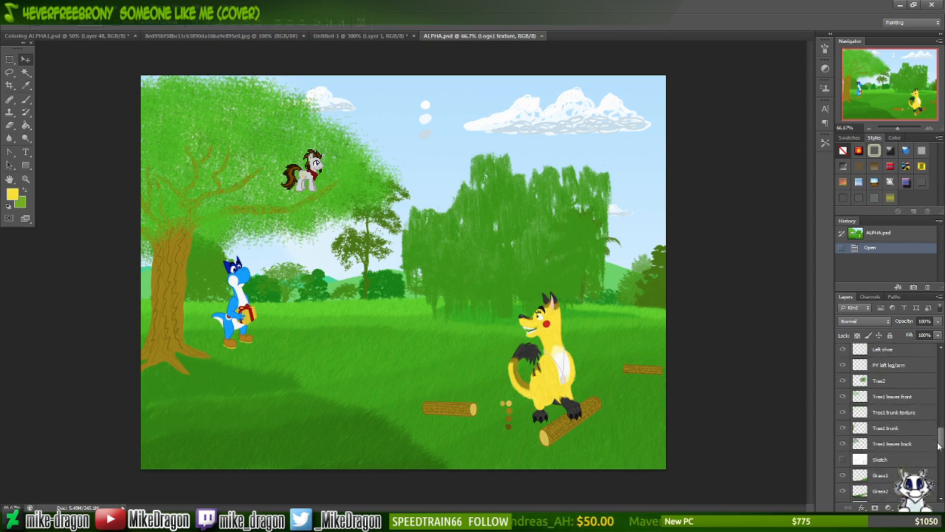
pyautogui.moveTo(941, 455)
pyautogui.mouseDown()
pyautogui.moveTo(941, 491)
pyautogui.moveTo(941, 445)
pyautogui.mouseUp()
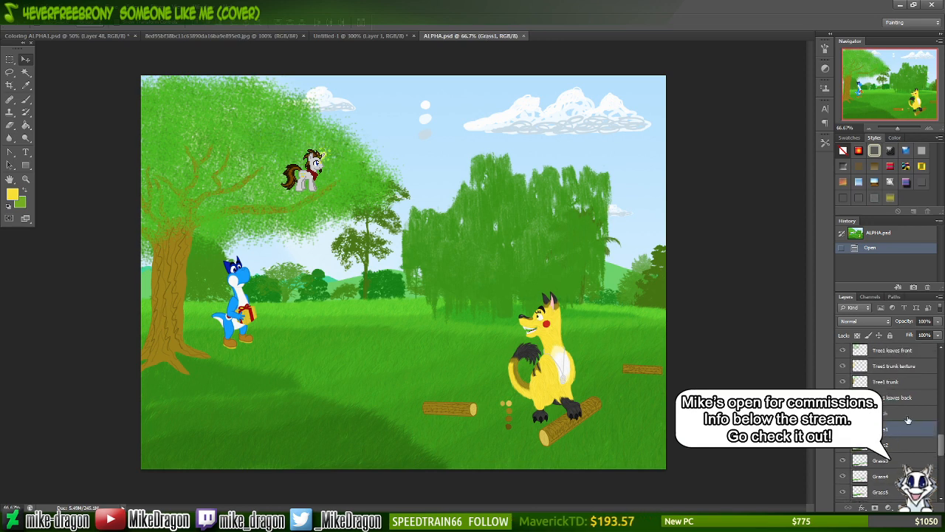
# - Move the Grass1 patch up over the sky to examine its individual grass blades at 300% magnification
pyautogui.moveTo(545, 401); pyautogui.dragTo(498, 152)
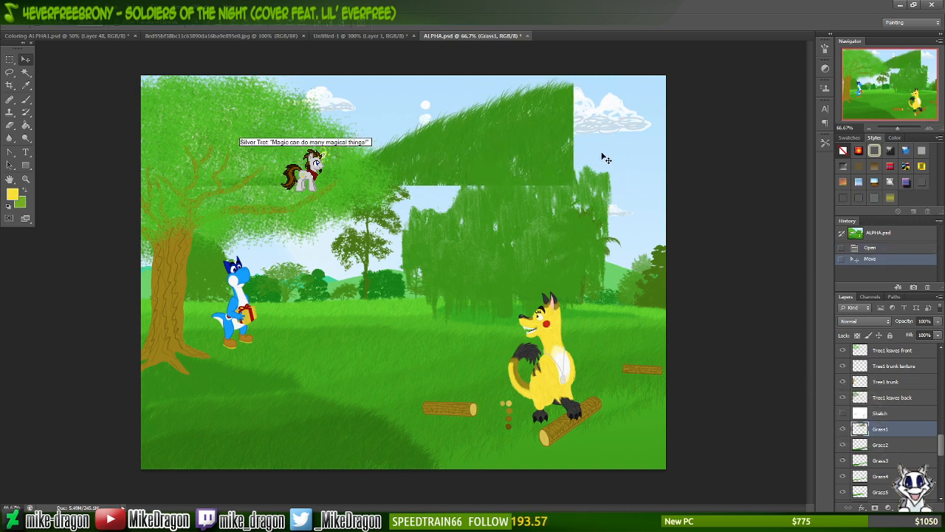
pyautogui.hotkey('ctrl', '+')
pyautogui.hotkey('ctrl', '+')
pyautogui.hotkey('ctrl', '+')
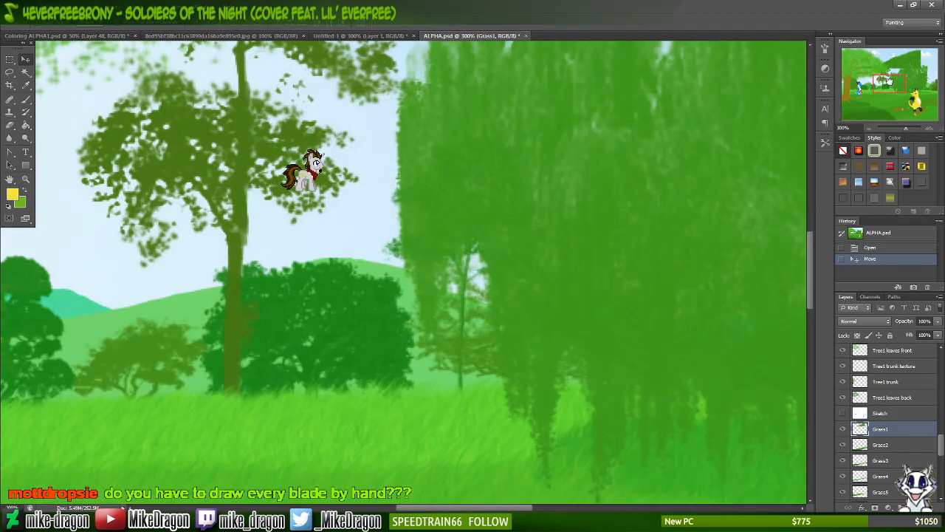
pyautogui.moveTo(889, 80); pyautogui.dragTo(899, 57)
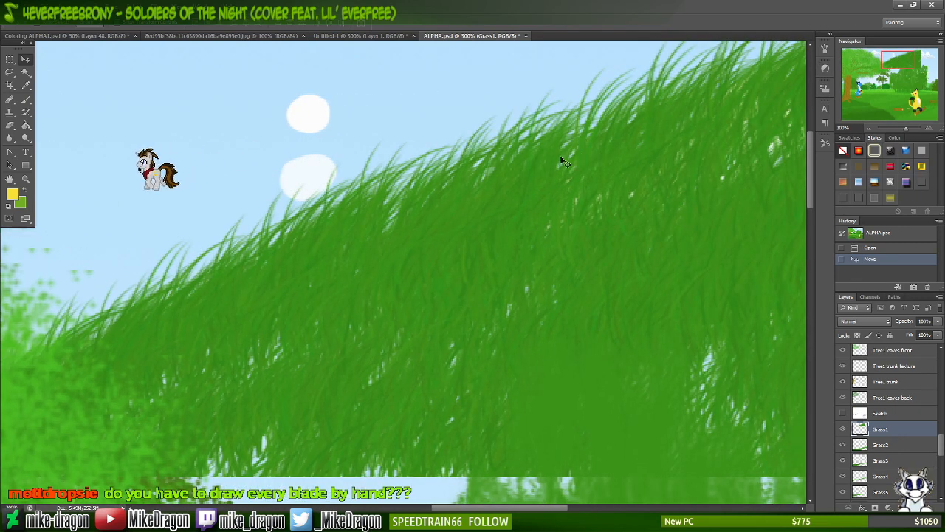
# - Sample the green shades from the Grass1 blades with the Eyedropper as foreground and background colors
pyautogui.press('i')
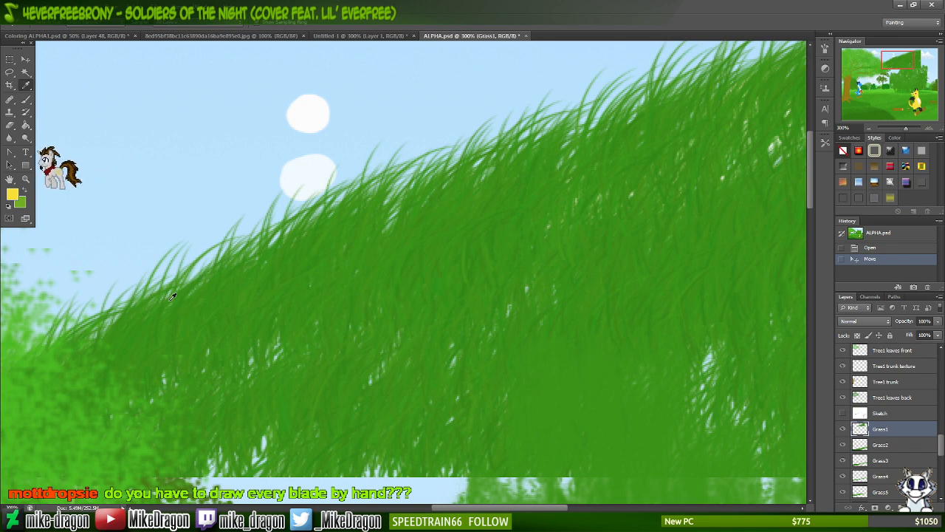
pyautogui.click(332, 442)
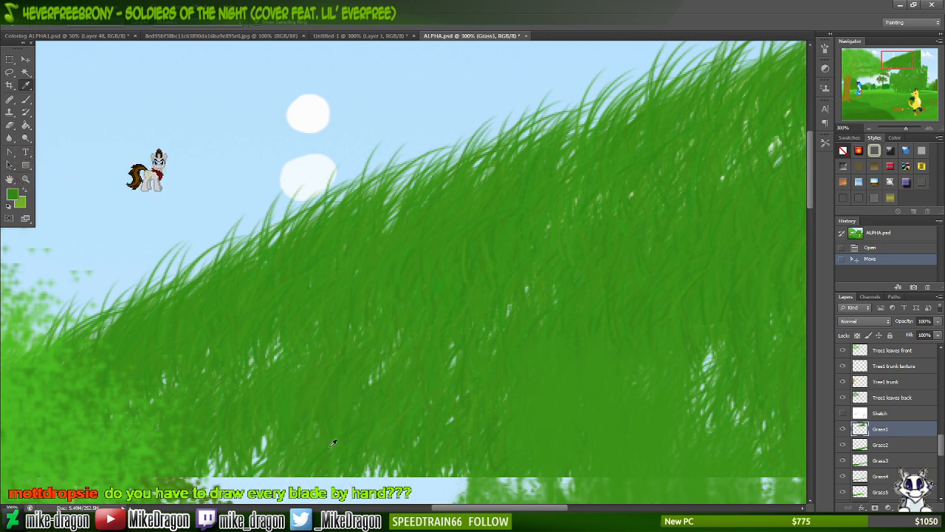
pyautogui.click(334, 437)
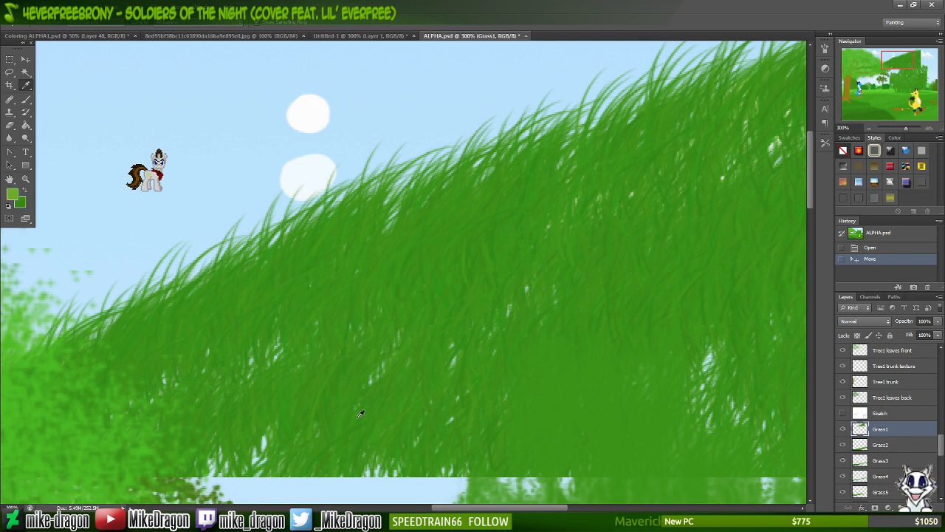
pyautogui.click(319, 241)
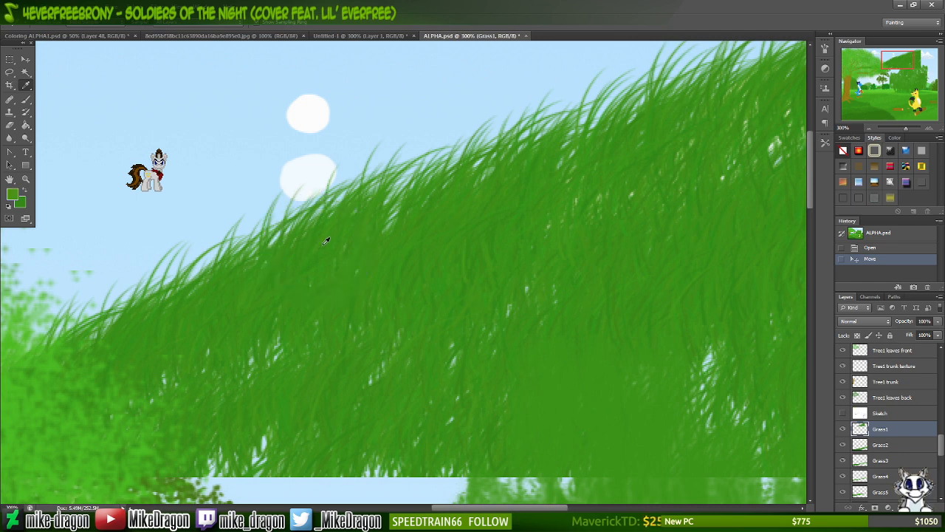
# - Undo the move of the Grass1 patch in ALPHA.psd
pyautogui.hotkey('ctrl', 'z')
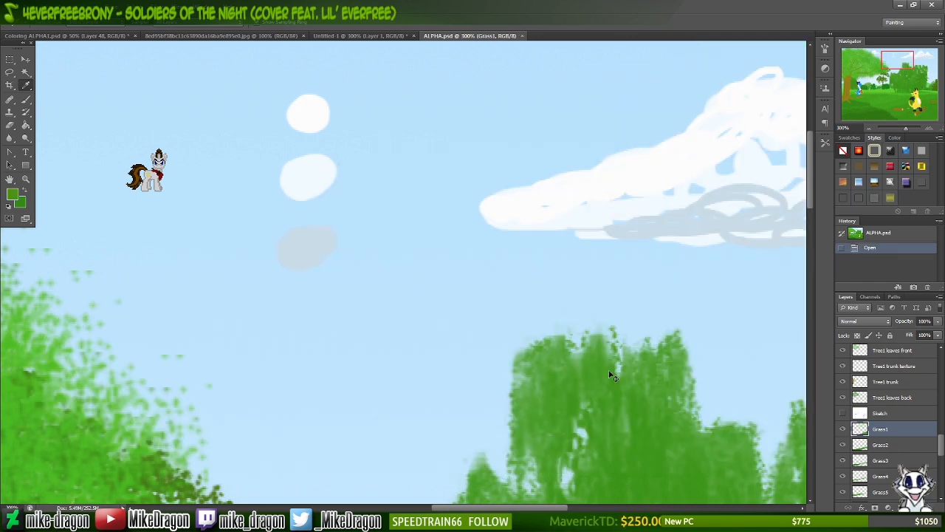
pyautogui.hotkey('ctrl', '-')
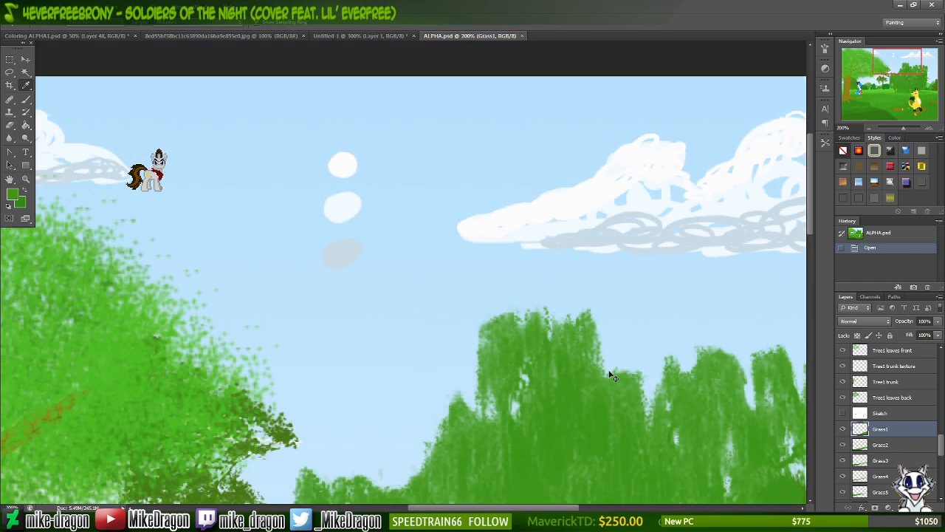
pyautogui.hotkey('ctrl', '-')
pyautogui.hotkey('ctrl', '-')
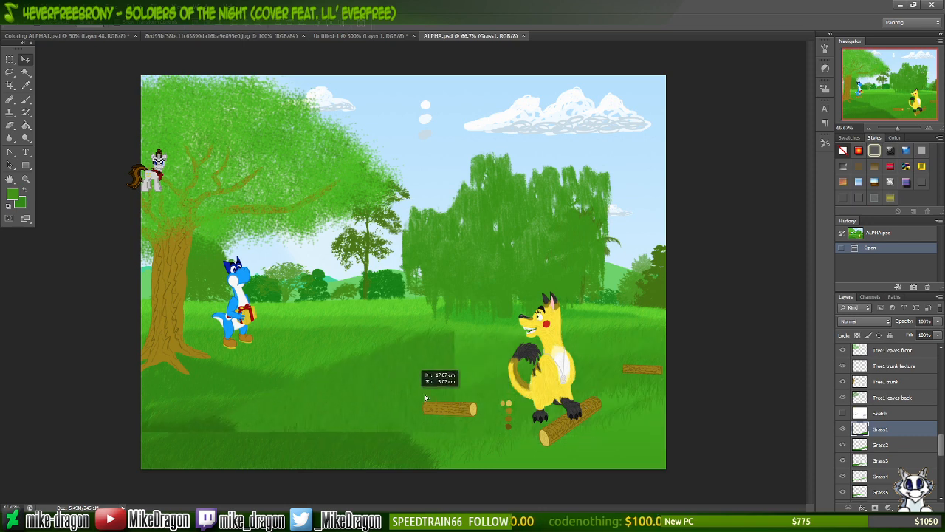
# - Inspect the Grass2 to Grass7 layers one after another by shifting their patches temporarily and undoing the shifts
pyautogui.click(860, 444)
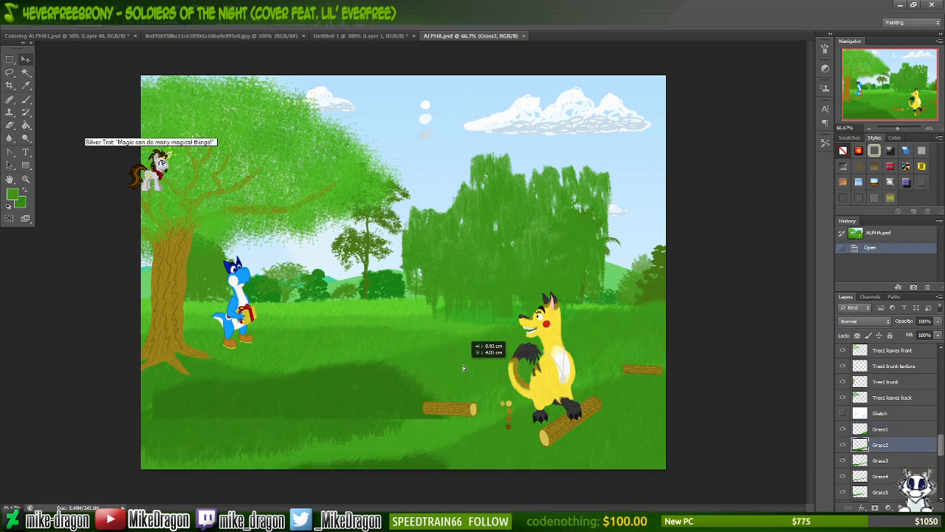
pyautogui.click(894, 461)
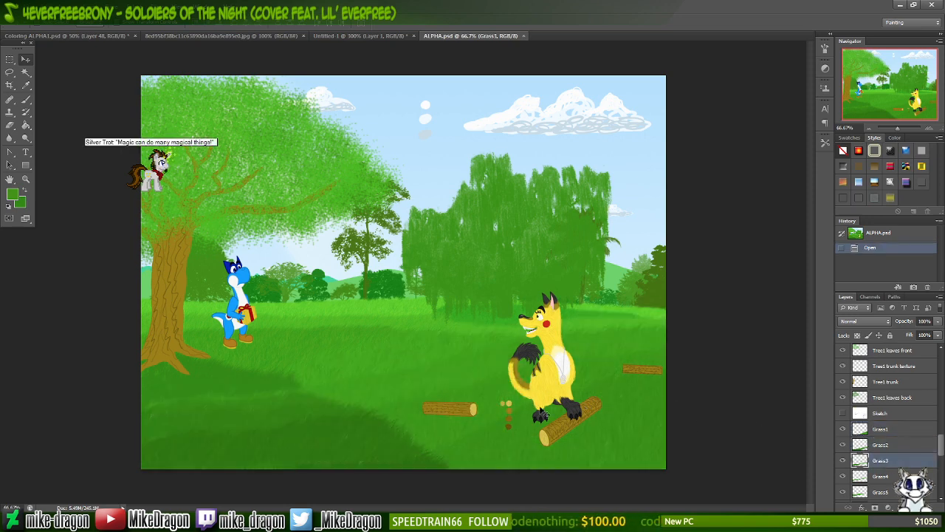
pyautogui.click(842, 473)
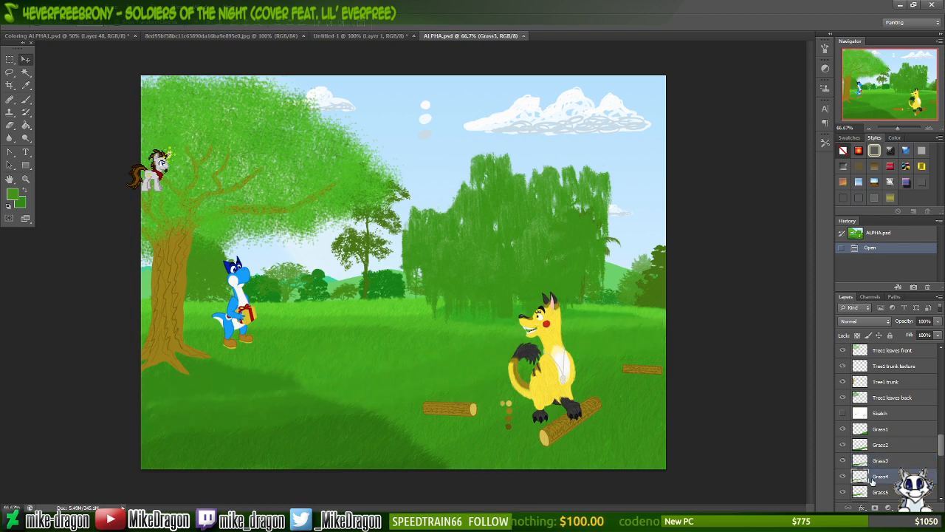
pyautogui.click(880, 492)
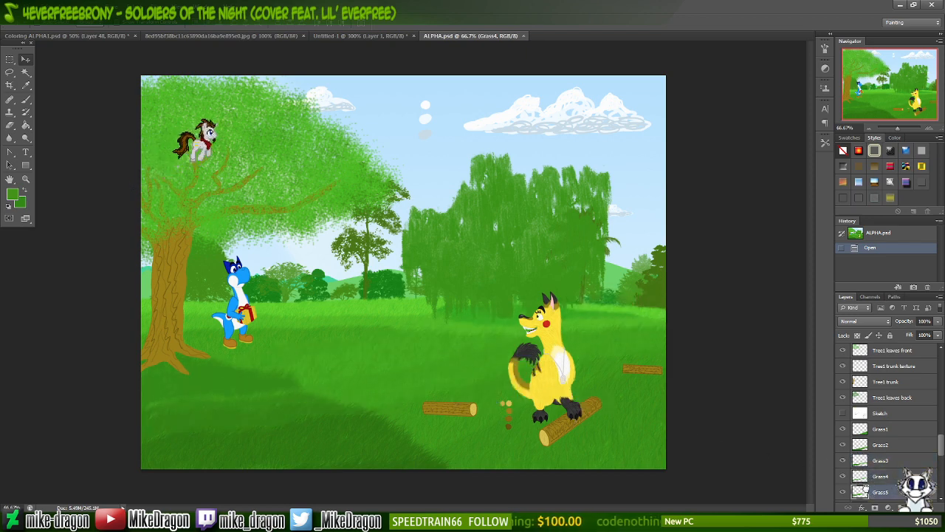
pyautogui.moveTo(561, 406)
pyautogui.mouseDown()
pyautogui.moveTo(541, 408)
pyautogui.moveTo(583, 407)
pyautogui.mouseUp()
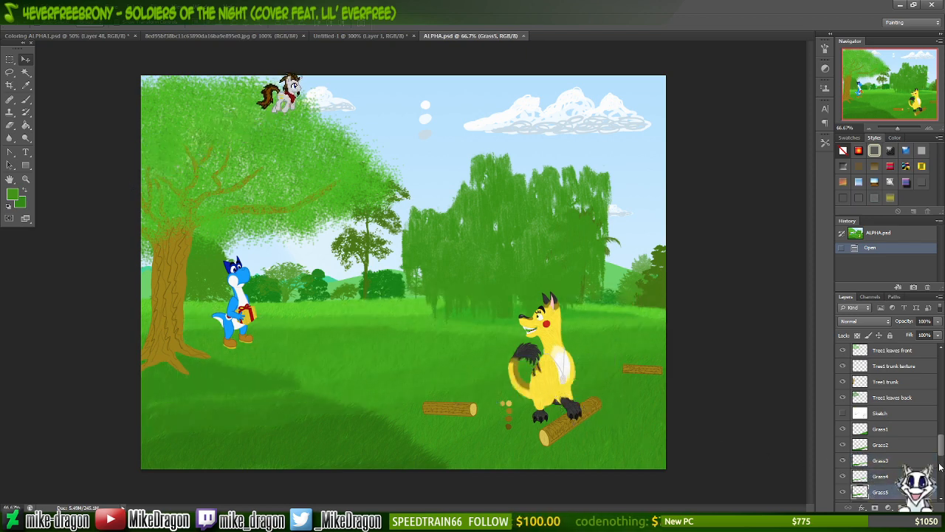
pyautogui.scroll(-3, 889, 367)
pyautogui.click(889, 368)
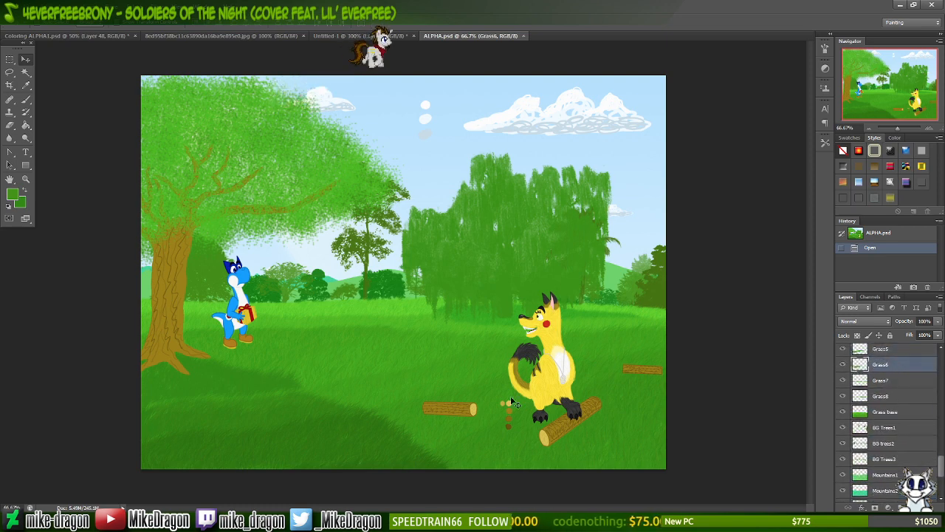
pyautogui.moveTo(499, 399)
pyautogui.mouseDown()
pyautogui.moveTo(499, 336)
pyautogui.moveTo(540, 409)
pyautogui.mouseUp()
pyautogui.click(881, 380)
pyautogui.hotkey('ctrl', 'z')
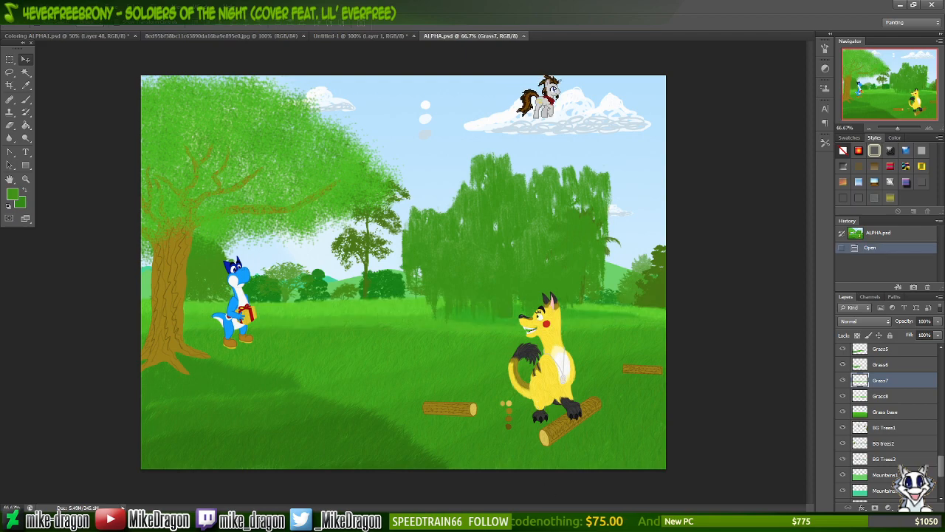
# - View the finished Remembering the Past FIXED PNG from the project folder in the photo viewer and close it
pyautogui.hotkey('alt', 'Tab')
pyautogui.click(581, 291)
pyautogui.press('Return')
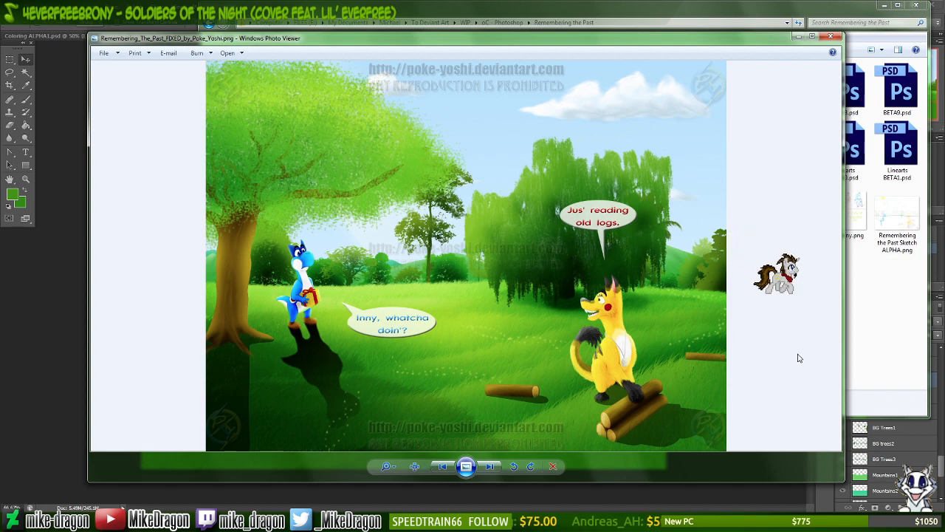
pyautogui.press('Escape')
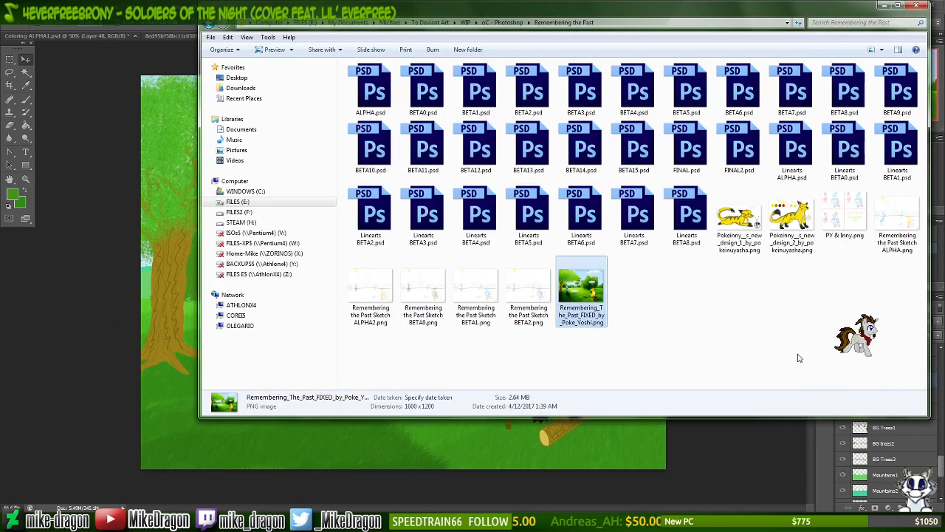
# - Check the modification date in the finished PNG's file properties and return to ALPHA.psd in Photoshop
pyautogui.hotkey('alt', 'Return')
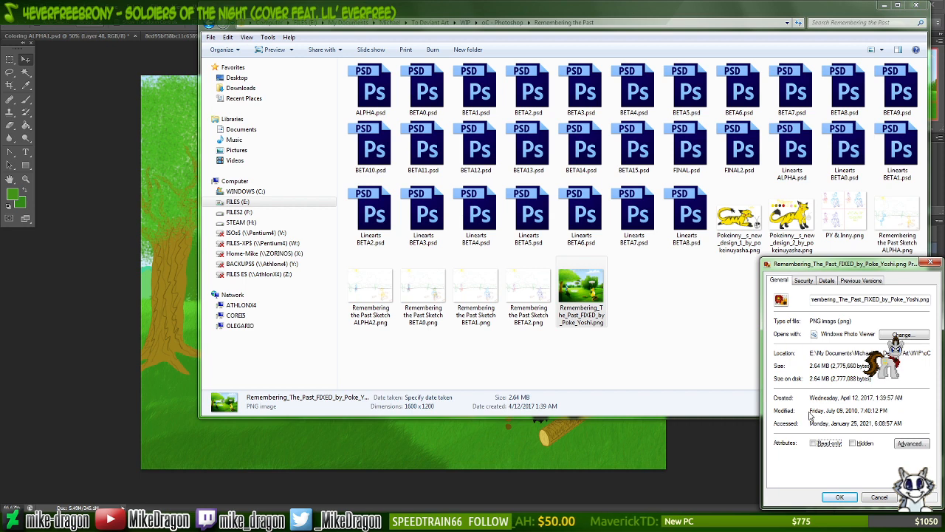
pyautogui.moveTo(827, 410); pyautogui.dragTo(846, 411)
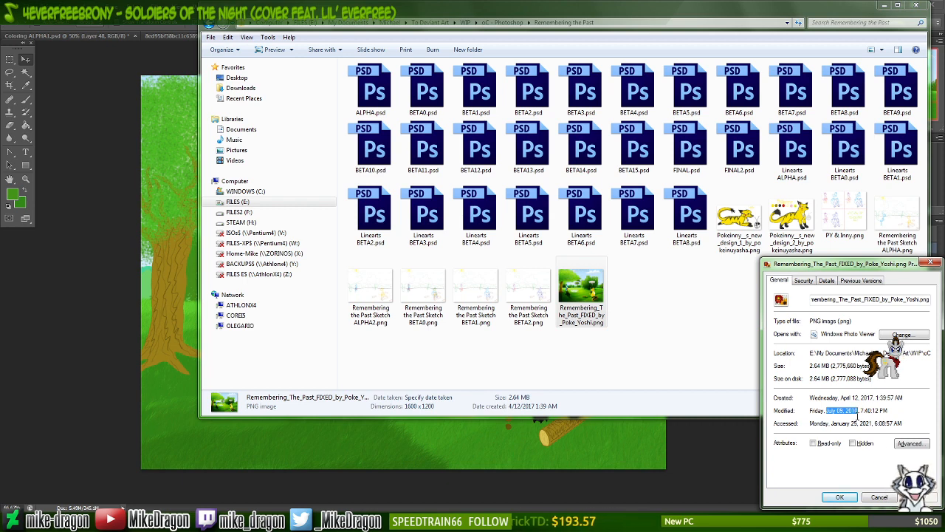
pyautogui.click(879, 497)
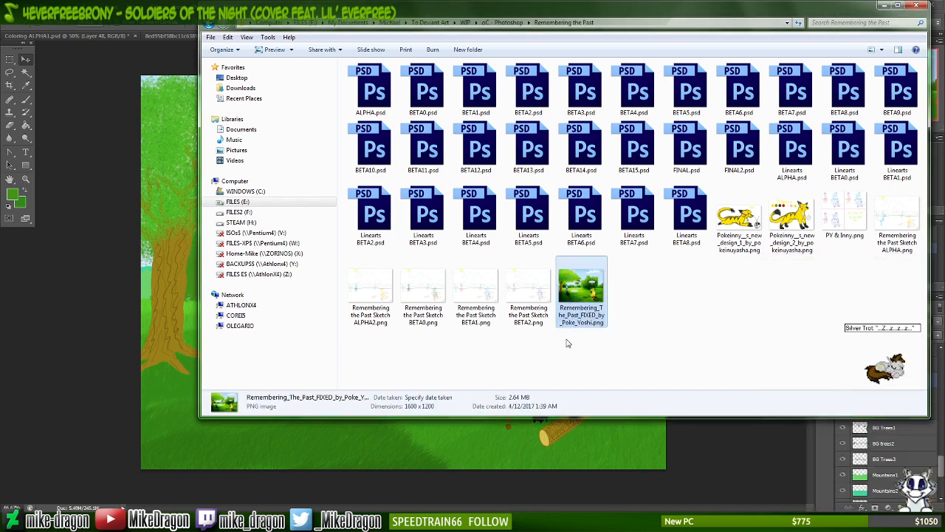
pyautogui.click(676, 310)
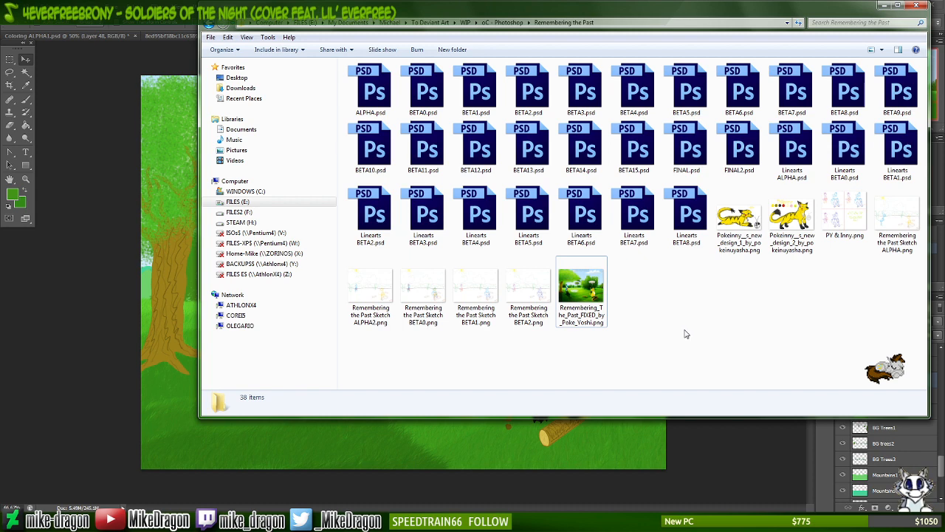
pyautogui.hotkey('alt', 'Tab')
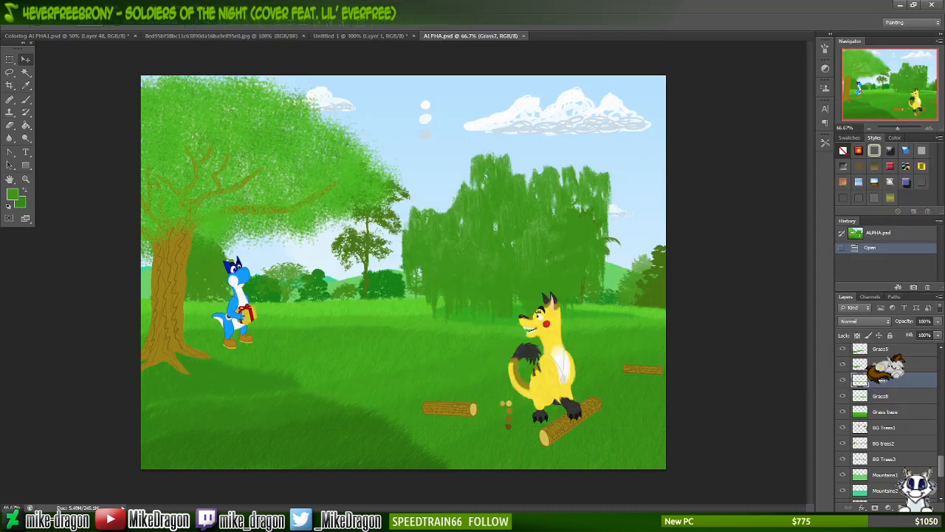
# - Close ALPHA.psd and choose the 112 px grass brush for painting on Layer 48 of Coloring ALPHA1.psd
pyautogui.click(523, 36)
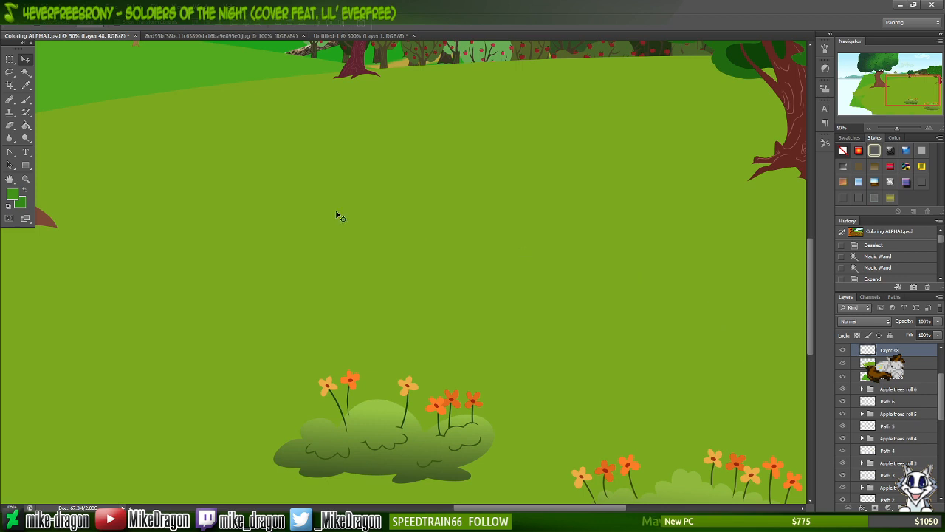
pyautogui.rightClick(355, 247)
pyautogui.click(485, 30)
pyautogui.press('b')
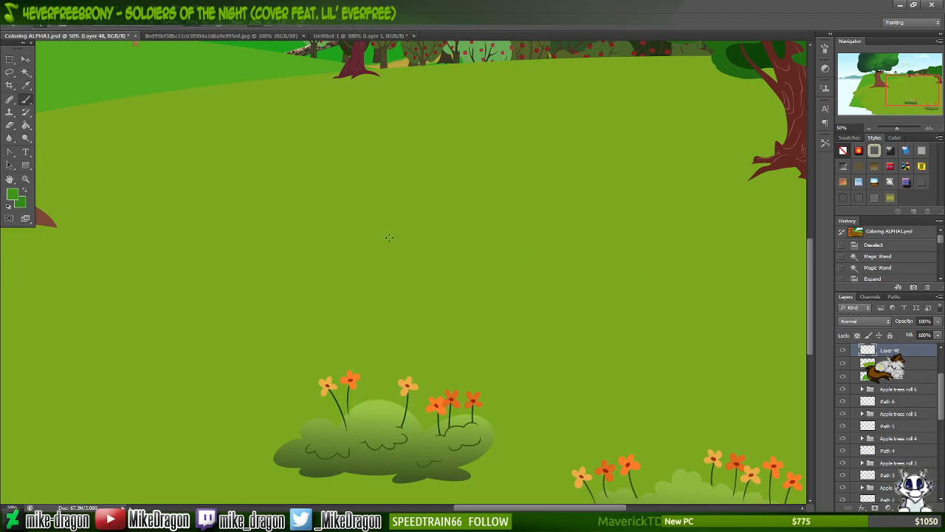
pyautogui.rightClick(392, 236)
pyautogui.moveTo(500, 121); pyautogui.dragTo(493, 145)
pyautogui.click(433, 220)
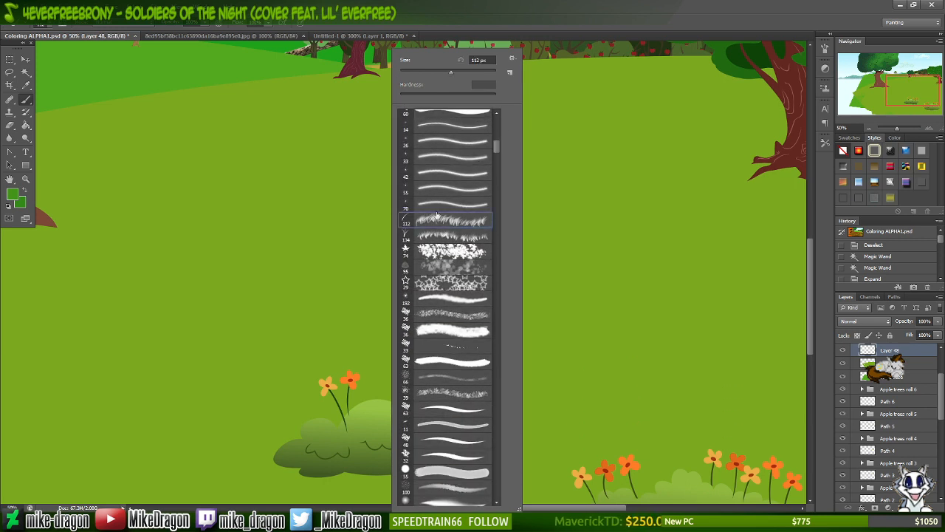
# - Try several rows of dark green grass strokes across the open meadow above the flower bush, and undo them
pyautogui.click(299, 237)
pyautogui.moveTo(277, 235)
pyautogui.mouseDown()
pyautogui.moveTo(390, 221)
pyautogui.moveTo(440, 238)
pyautogui.moveTo(513, 236)
pyautogui.mouseUp()
pyautogui.moveTo(329, 266)
pyautogui.mouseDown()
pyautogui.moveTo(375, 260)
pyautogui.moveTo(557, 278)
pyautogui.moveTo(407, 284)
pyautogui.moveTo(552, 294)
pyautogui.moveTo(418, 306)
pyautogui.moveTo(638, 310)
pyautogui.moveTo(438, 316)
pyautogui.moveTo(661, 311)
pyautogui.moveTo(398, 312)
pyautogui.moveTo(711, 287)
pyautogui.moveTo(405, 264)
pyautogui.moveTo(645, 244)
pyautogui.moveTo(373, 241)
pyautogui.moveTo(552, 224)
pyautogui.moveTo(514, 207)
pyautogui.moveTo(413, 207)
pyautogui.moveTo(527, 207)
pyautogui.moveTo(453, 277)
pyautogui.moveTo(532, 322)
pyautogui.mouseUp()
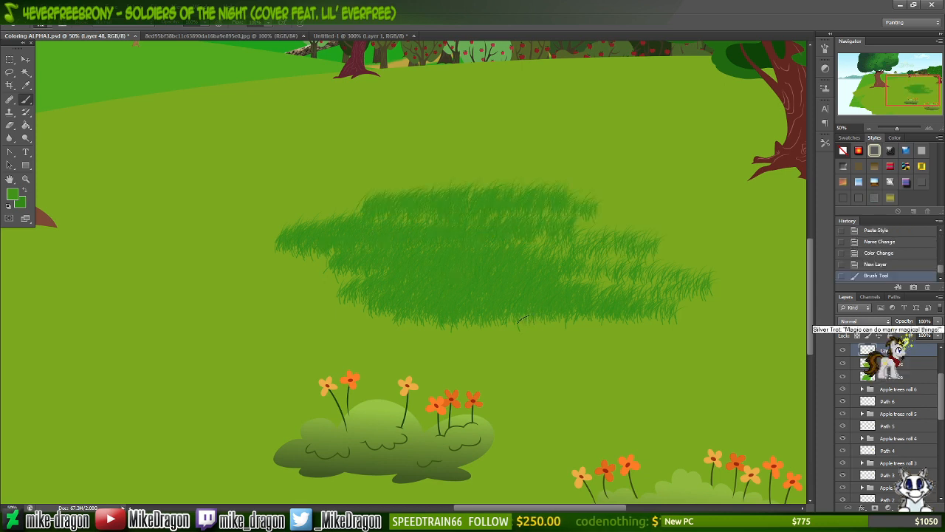
pyautogui.hotkey('ctrl', 'z')
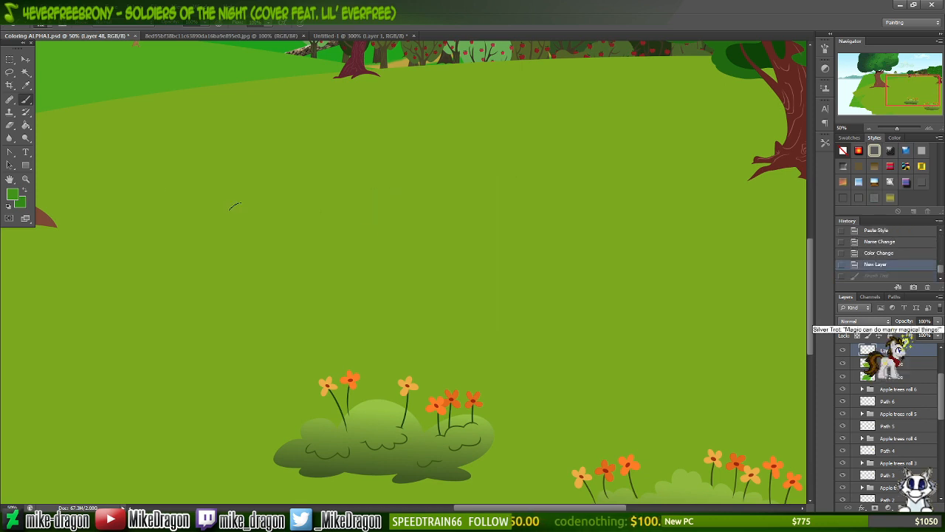
# - Set the foreground color to the brighter green #58c600 and test it with grass strokes on the meadow, undoing the strokes
pyautogui.click(11, 195)
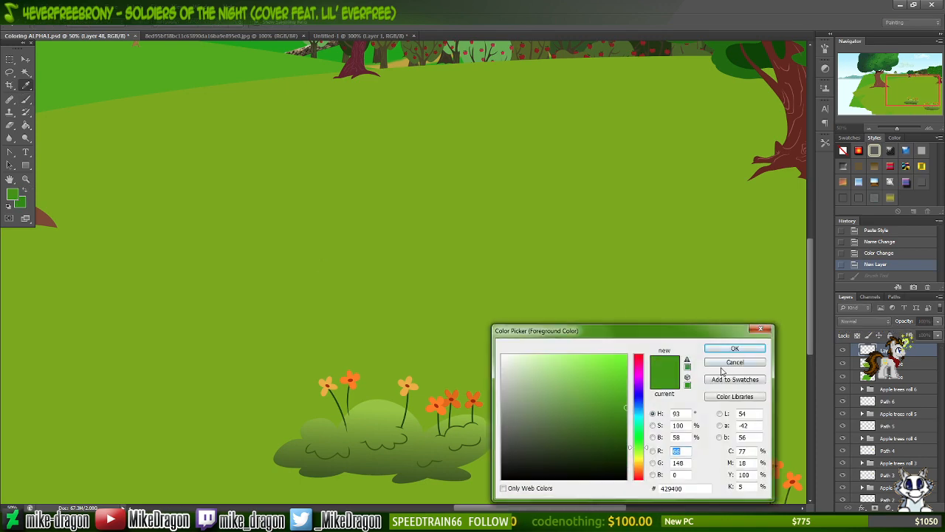
pyautogui.press('Escape')
pyautogui.click(12, 194)
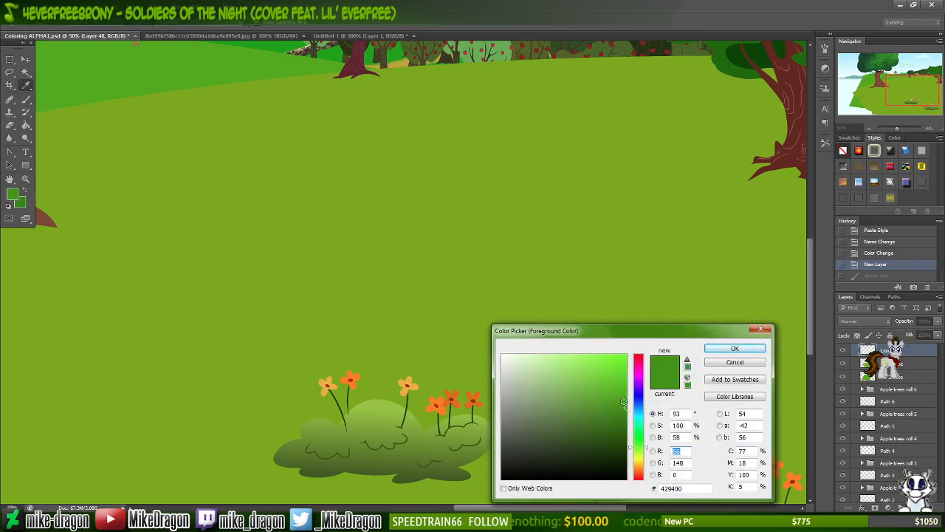
pyautogui.moveTo(624, 402); pyautogui.dragTo(650, 380)
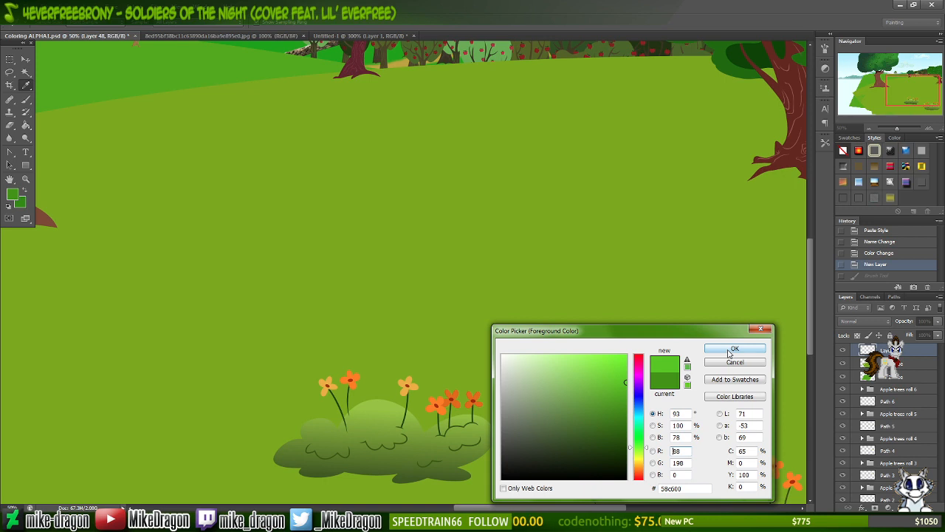
pyautogui.click(730, 350)
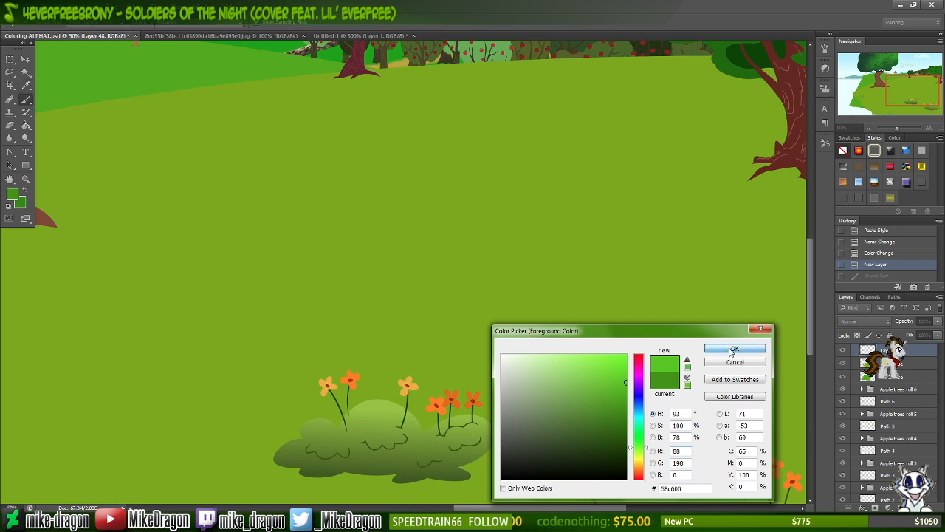
pyautogui.moveTo(281, 234)
pyautogui.mouseDown()
pyautogui.moveTo(341, 212)
pyautogui.moveTo(333, 218)
pyautogui.moveTo(436, 210)
pyautogui.moveTo(449, 228)
pyautogui.moveTo(688, 266)
pyautogui.moveTo(745, 290)
pyautogui.moveTo(308, 263)
pyautogui.moveTo(473, 280)
pyautogui.moveTo(504, 299)
pyautogui.mouseUp()
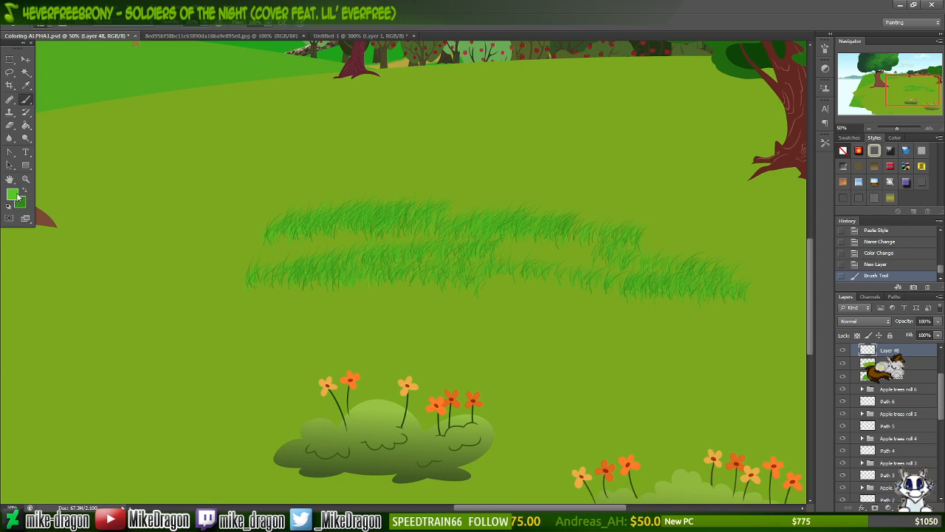
pyautogui.hotkey('ctrl', 'z')
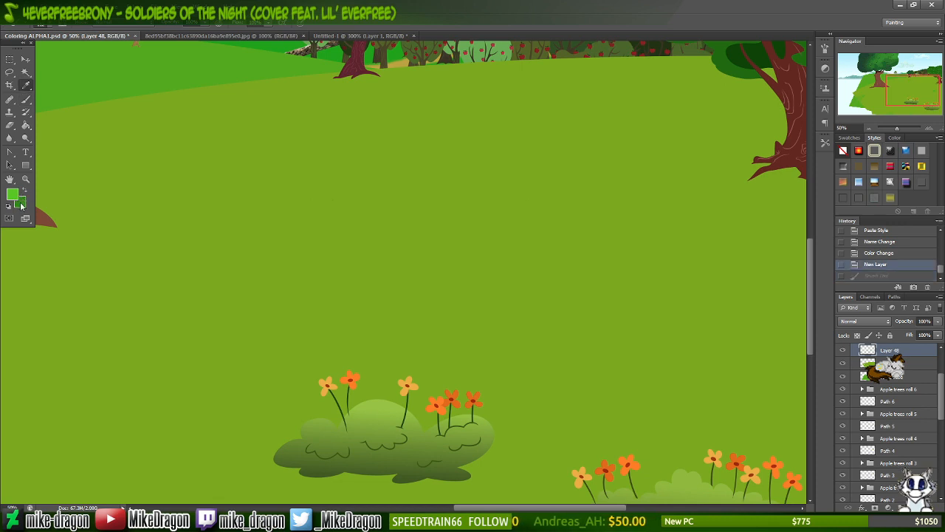
# - Set the background color to green #3ba600 and test the color mix with grass strokes on the meadow, undoing the strokes
pyautogui.click(21, 197)
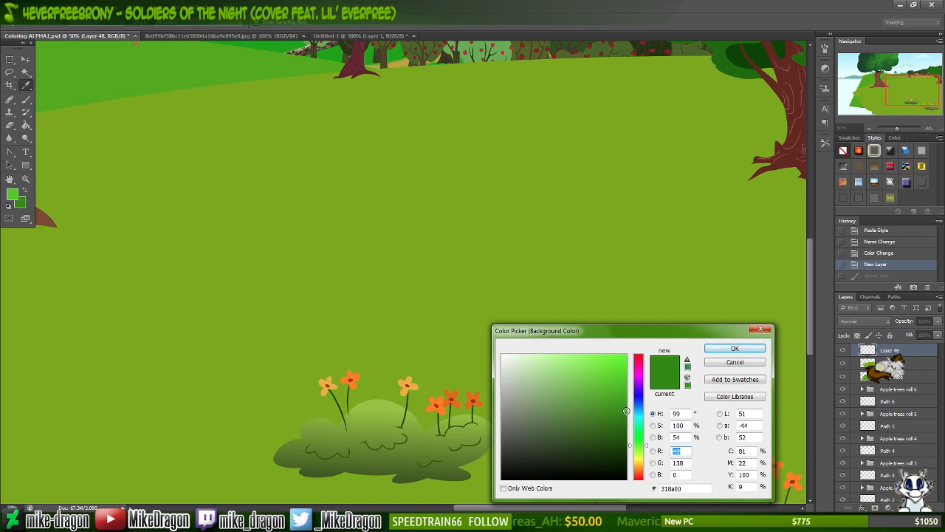
pyautogui.moveTo(627, 411); pyautogui.dragTo(630, 399)
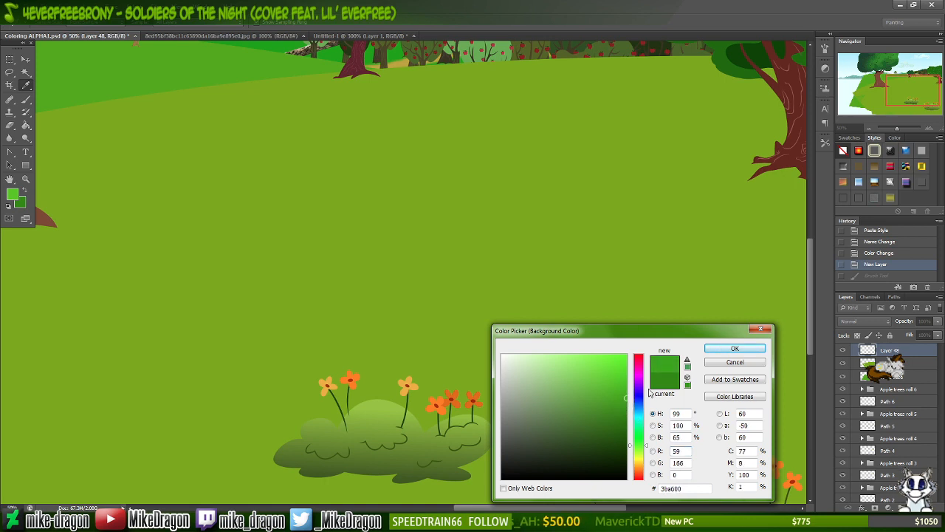
pyautogui.click(727, 349)
pyautogui.moveTo(183, 237); pyautogui.dragTo(241, 218)
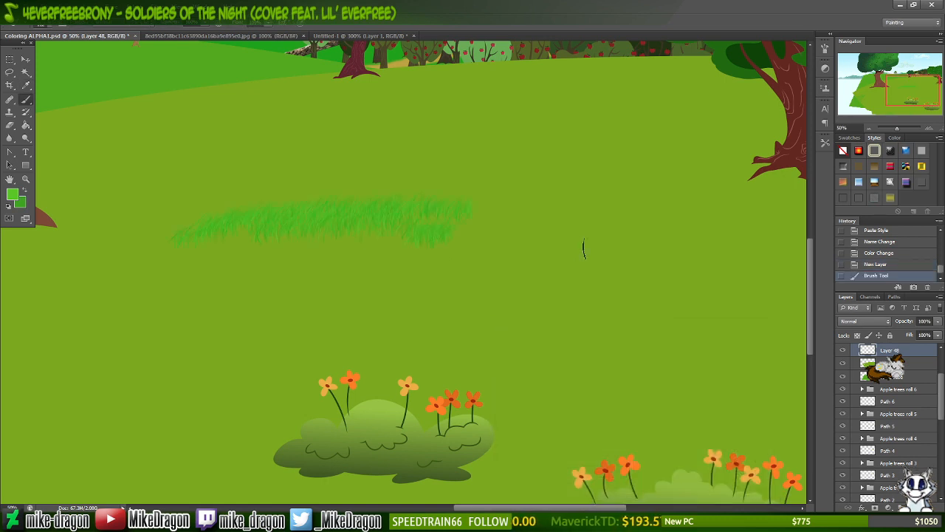
pyautogui.hotkey('ctrl', 'z')
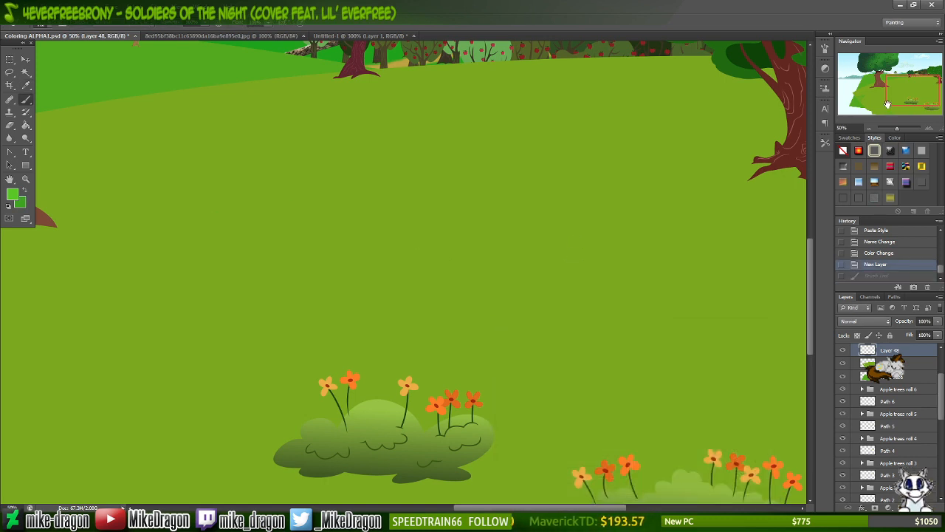
# - Try painting bright green grass on the distant hill and the front hill, undoing each test stroke
pyautogui.moveTo(907, 91); pyautogui.dragTo(890, 82)
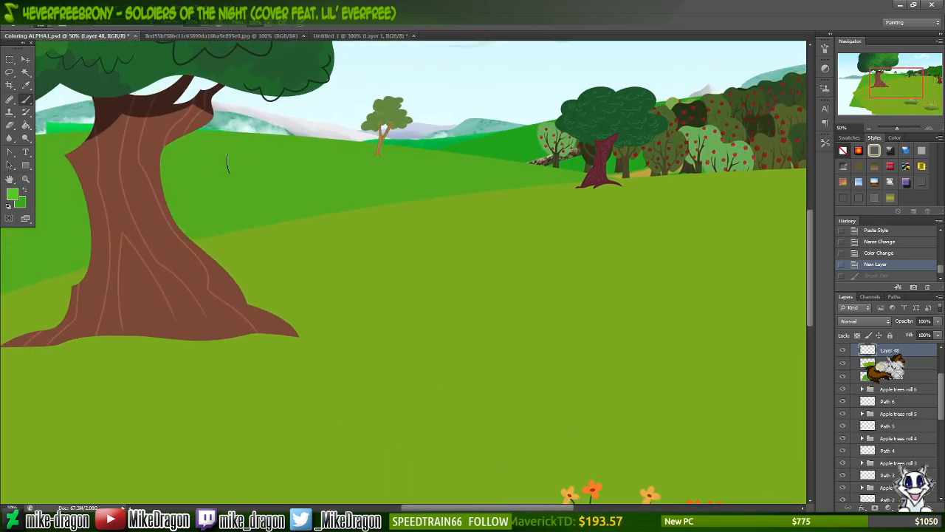
pyautogui.moveTo(228, 164); pyautogui.dragTo(409, 179)
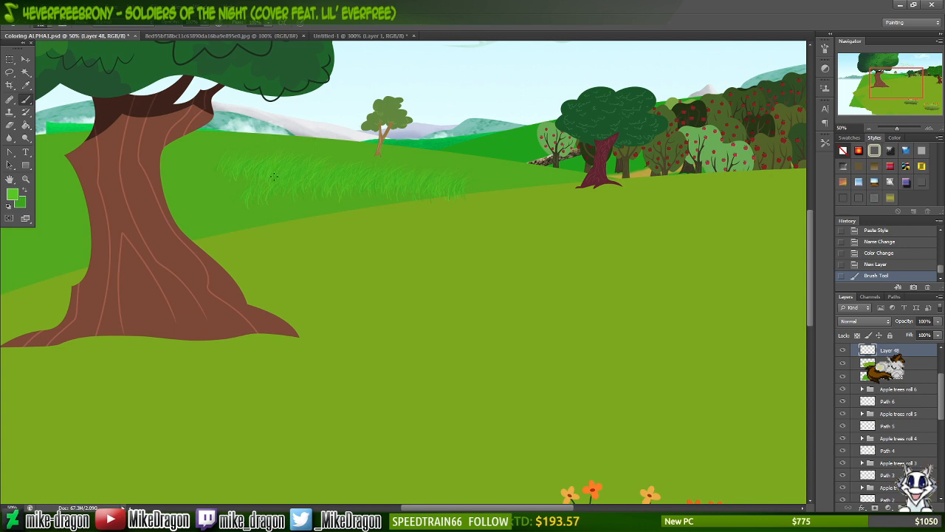
pyautogui.hotkey('ctrl', 'z')
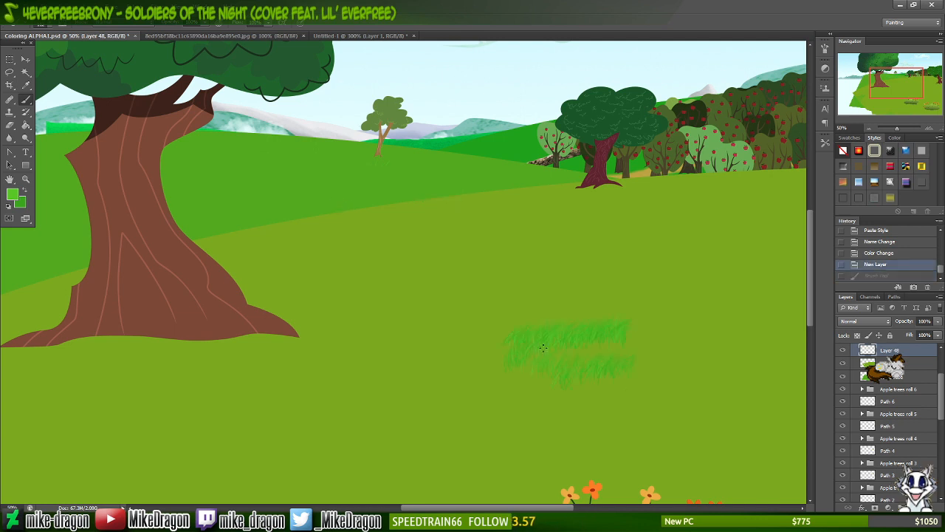
pyautogui.moveTo(544, 348); pyautogui.dragTo(668, 366)
pyautogui.hotkey('ctrl', 'z')
# - Sample the front hill's green as the foreground colour and shift it to the darker green #5f9c00
pyautogui.press('i')
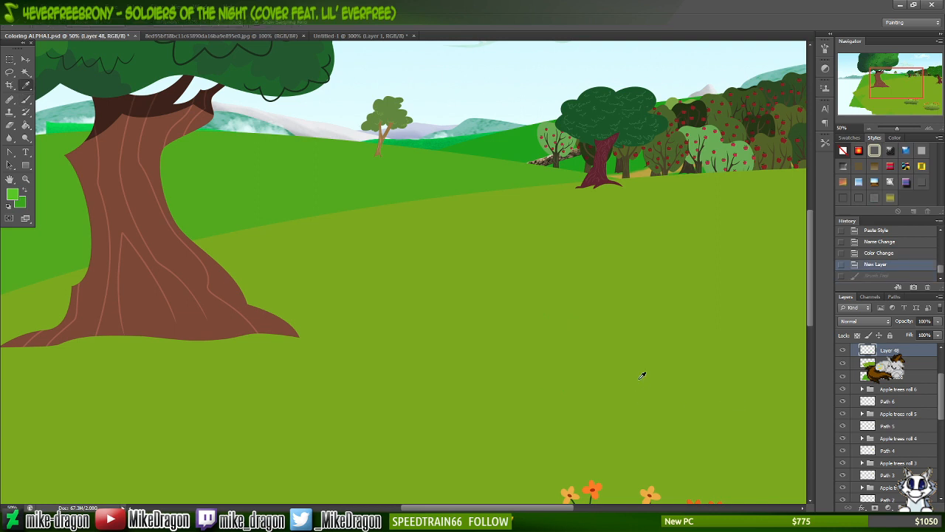
pyautogui.click(616, 317)
pyautogui.press('b')
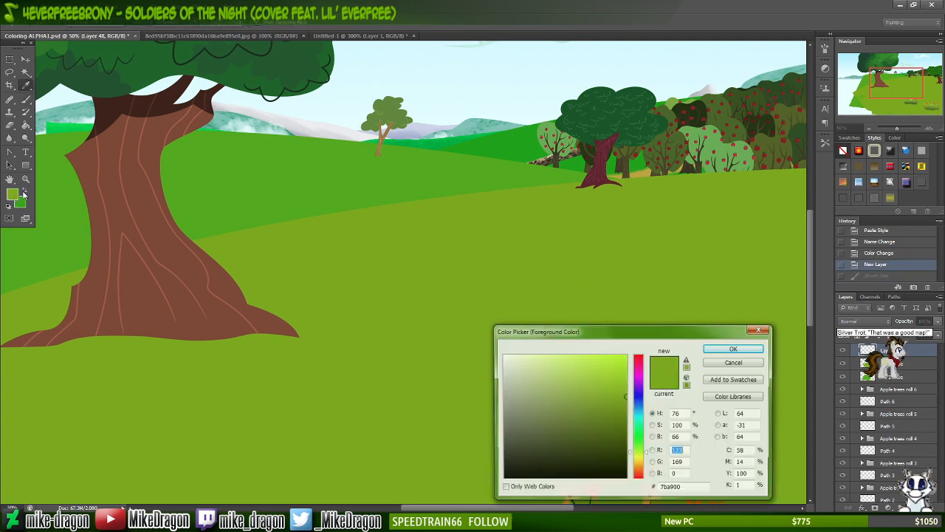
pyautogui.click(13, 196)
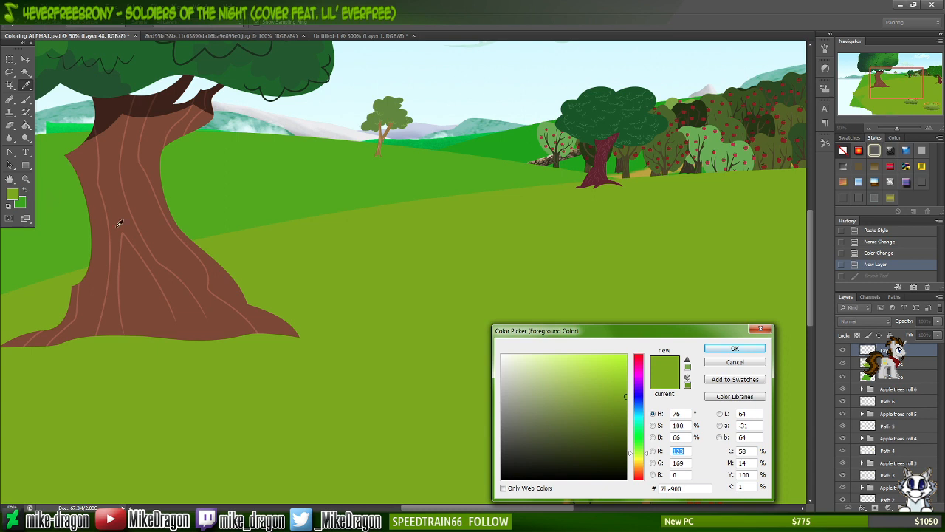
pyautogui.click(625, 398)
pyautogui.moveTo(625, 397); pyautogui.dragTo(626, 403)
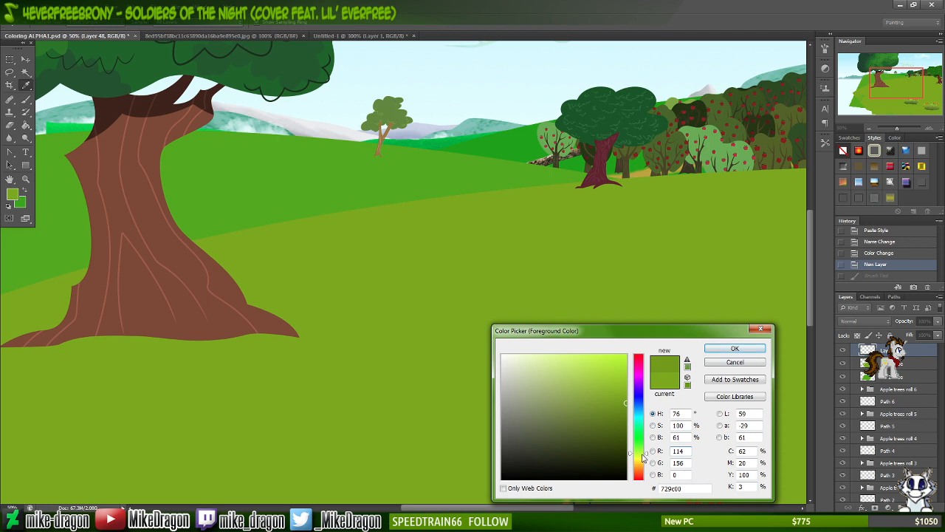
pyautogui.moveTo(643, 453); pyautogui.dragTo(642, 449)
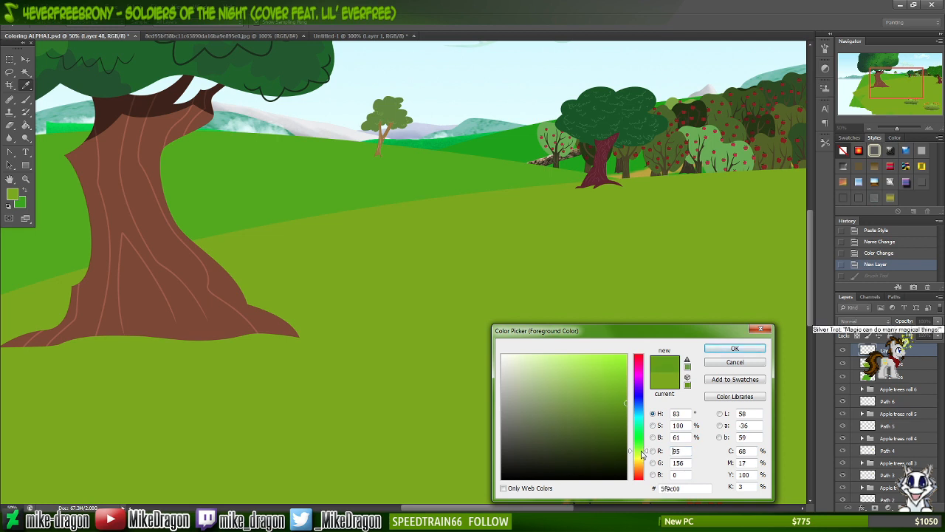
pyautogui.moveTo(685, 335); pyautogui.dragTo(686, 336)
pyautogui.click(733, 349)
# - Sample the front hill for the background colour and adjust it to the green #4ba700
pyautogui.click(20, 204)
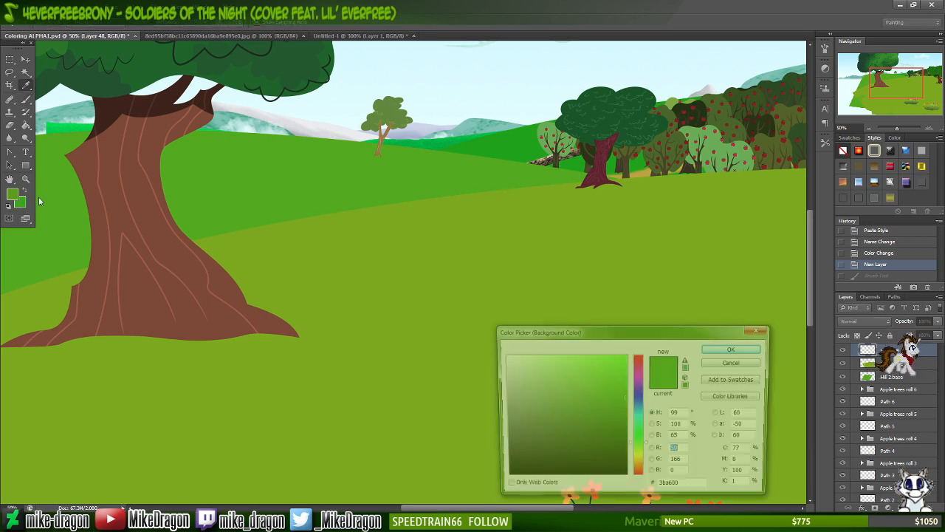
pyautogui.click(436, 294)
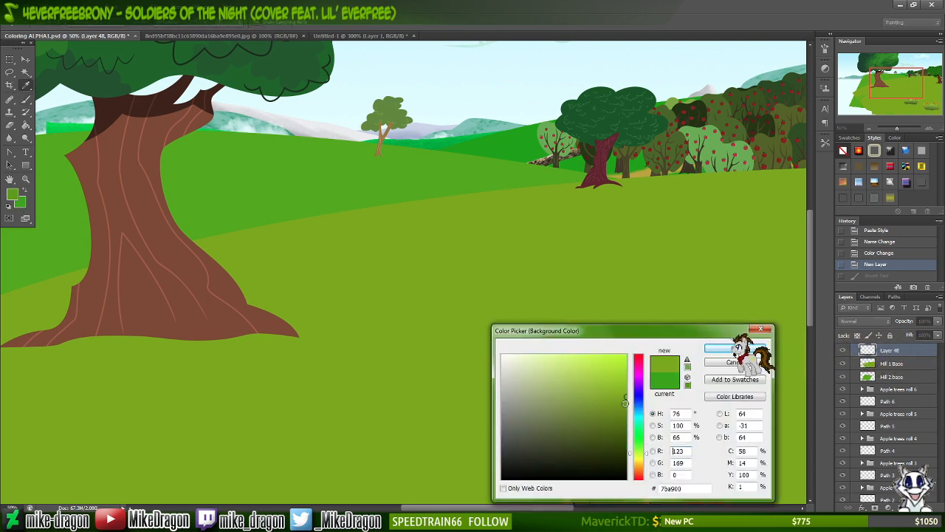
pyautogui.click(625, 403)
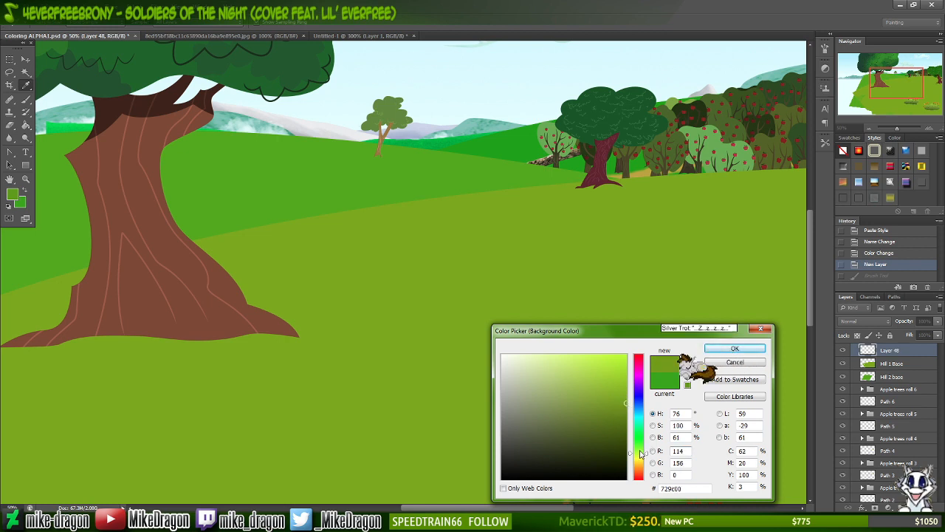
pyautogui.click(642, 449)
pyautogui.click(641, 447)
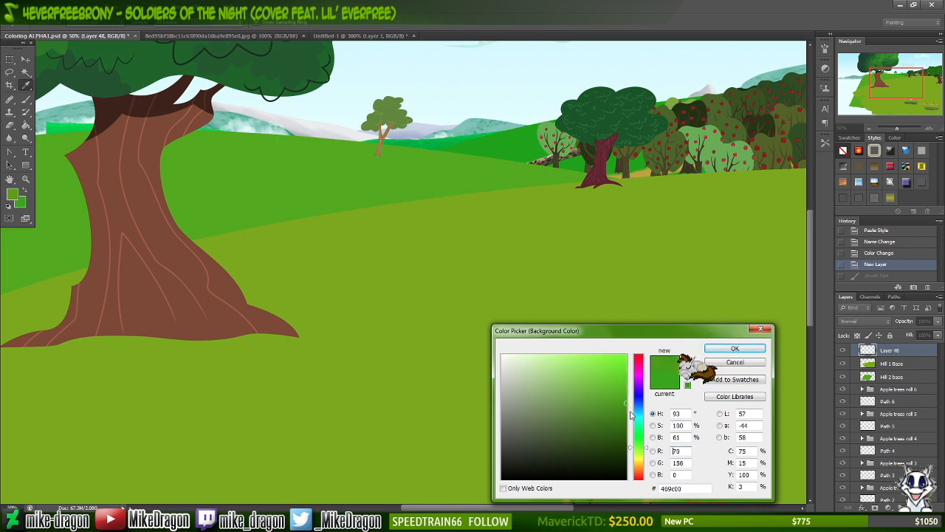
pyautogui.moveTo(626, 404); pyautogui.dragTo(627, 398)
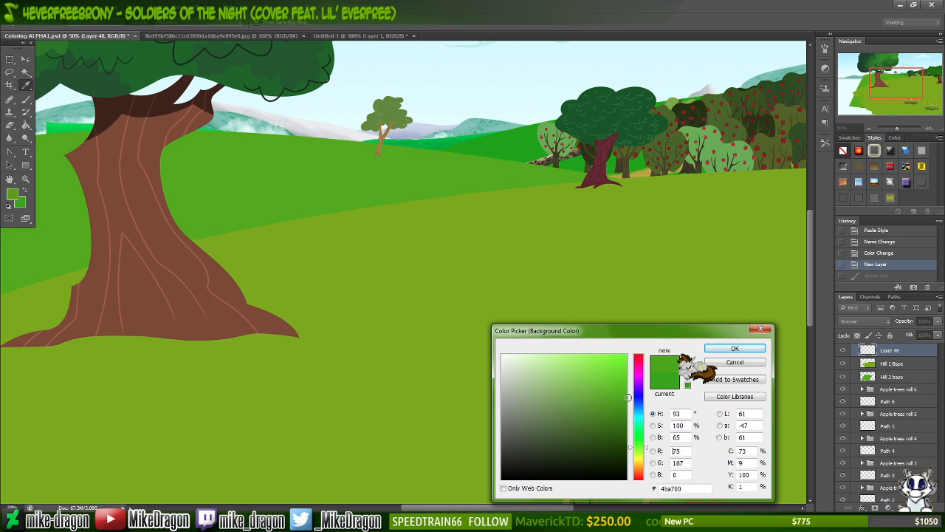
pyautogui.click(735, 348)
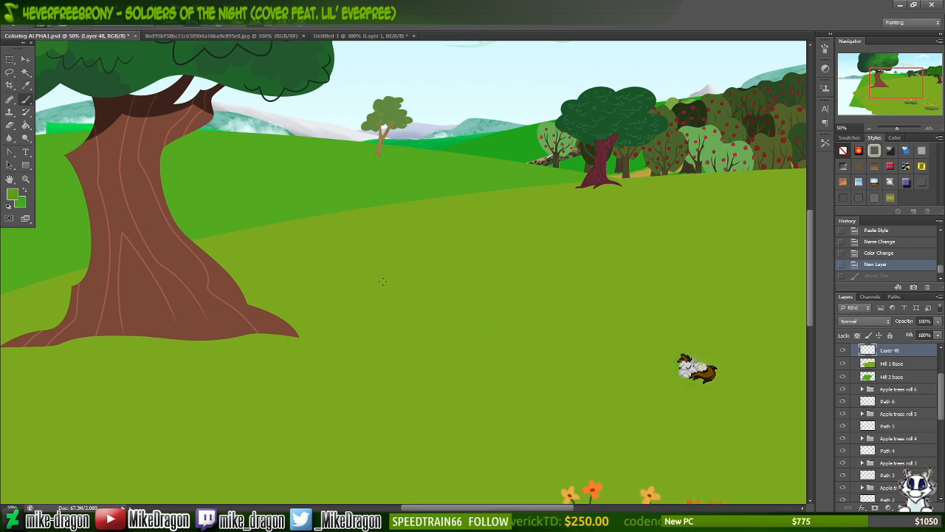
# - Try painting a dense patch of grass in the middle of the front hill, and undo it
pyautogui.moveTo(383, 281); pyautogui.dragTo(641, 291)
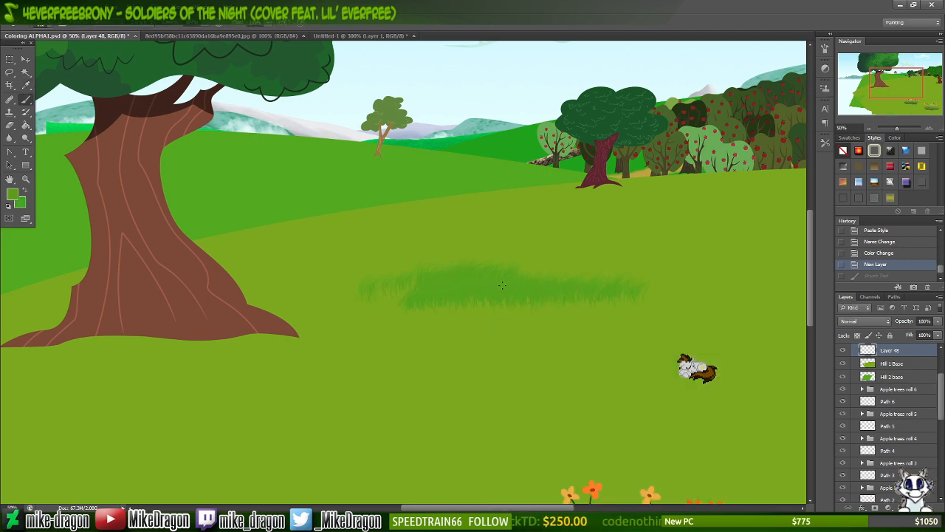
pyautogui.moveTo(502, 285)
pyautogui.mouseDown()
pyautogui.moveTo(642, 276)
pyautogui.moveTo(507, 257)
pyautogui.moveTo(569, 258)
pyautogui.mouseUp()
pyautogui.moveTo(450, 298)
pyautogui.mouseDown()
pyautogui.moveTo(403, 326)
pyautogui.moveTo(493, 331)
pyautogui.moveTo(413, 350)
pyautogui.moveTo(421, 355)
pyautogui.moveTo(530, 332)
pyautogui.moveTo(698, 334)
pyautogui.moveTo(634, 305)
pyautogui.moveTo(656, 300)
pyautogui.moveTo(621, 287)
pyautogui.mouseUp()
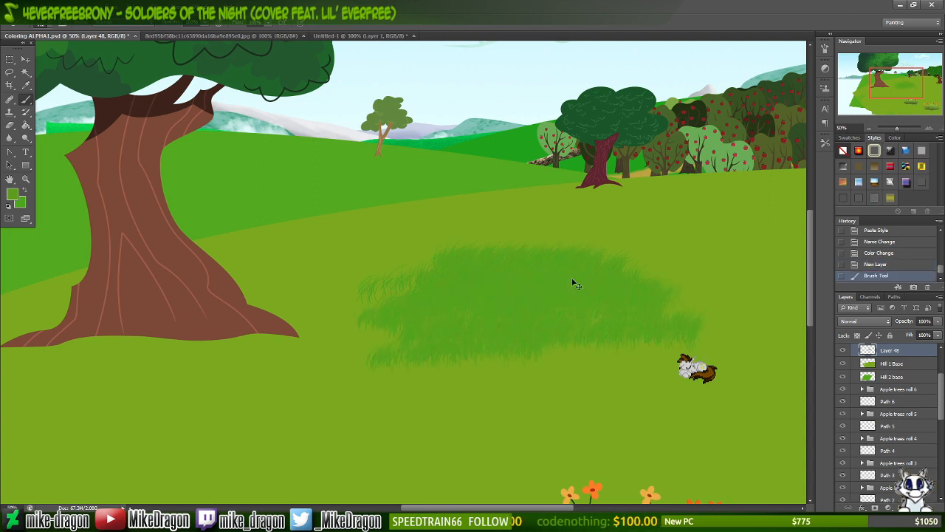
pyautogui.hotkey('ctrl', 'z')
# - Match the foreground colour to the front hill's olive green and brush a broad grass area across that hill
pyautogui.click(13, 196)
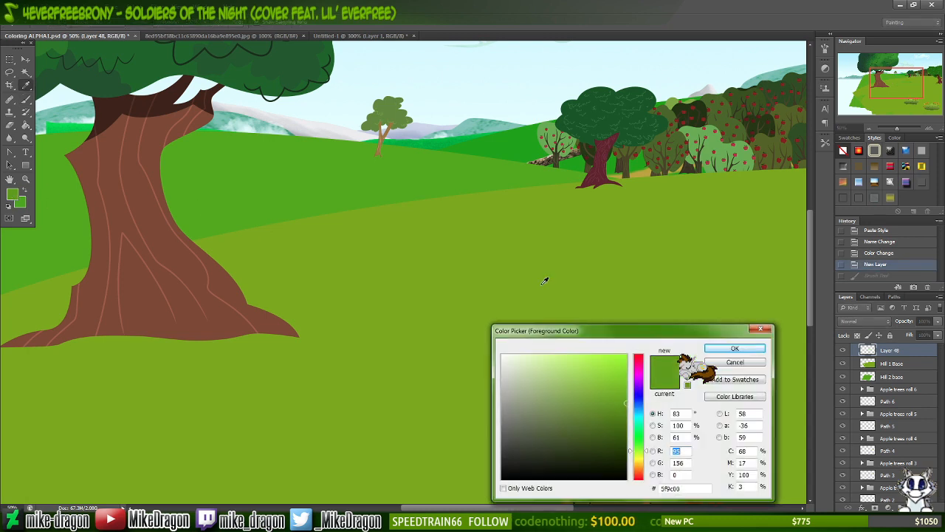
pyautogui.click(734, 349)
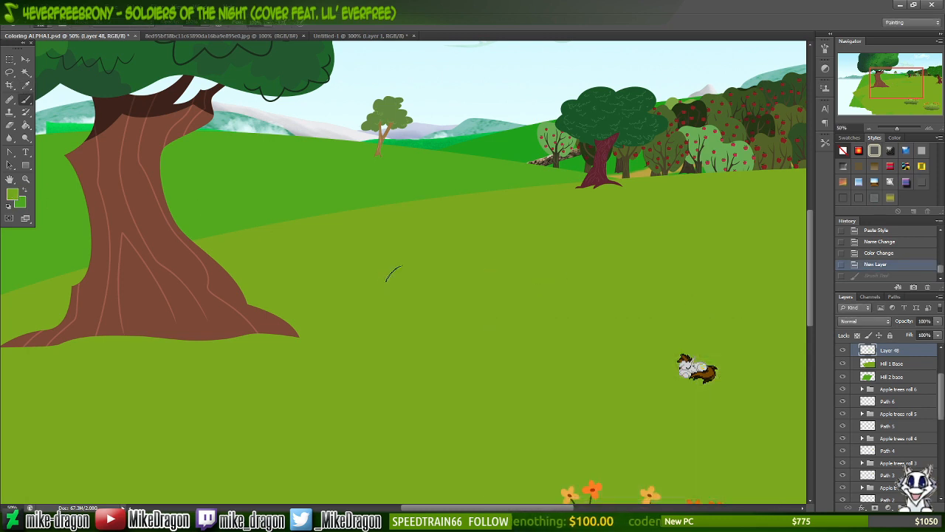
pyautogui.moveTo(393, 274)
pyautogui.mouseDown()
pyautogui.moveTo(481, 289)
pyautogui.moveTo(619, 289)
pyautogui.moveTo(691, 317)
pyautogui.moveTo(563, 320)
pyautogui.moveTo(326, 370)
pyautogui.moveTo(481, 331)
pyautogui.moveTo(628, 336)
pyautogui.moveTo(582, 361)
pyautogui.moveTo(351, 433)
pyautogui.moveTo(649, 362)
pyautogui.moveTo(607, 374)
pyautogui.moveTo(549, 370)
pyautogui.moveTo(528, 342)
pyautogui.moveTo(297, 388)
pyautogui.moveTo(300, 351)
pyautogui.moveTo(328, 332)
pyautogui.moveTo(535, 249)
pyautogui.moveTo(287, 305)
pyautogui.moveTo(448, 246)
pyautogui.moveTo(603, 207)
pyautogui.moveTo(322, 253)
pyautogui.moveTo(502, 208)
pyautogui.moveTo(594, 227)
pyautogui.moveTo(787, 229)
pyautogui.mouseUp()
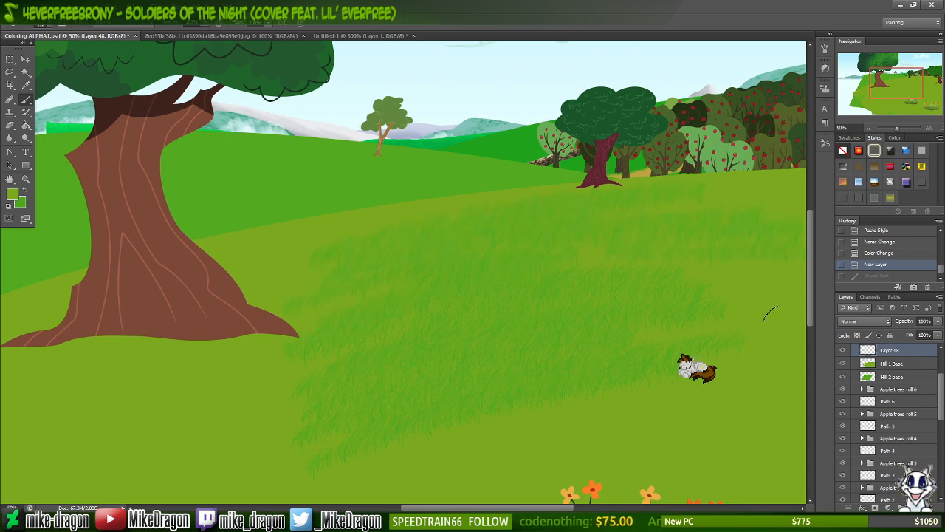
pyautogui.hotkey('ctrl', 'z')
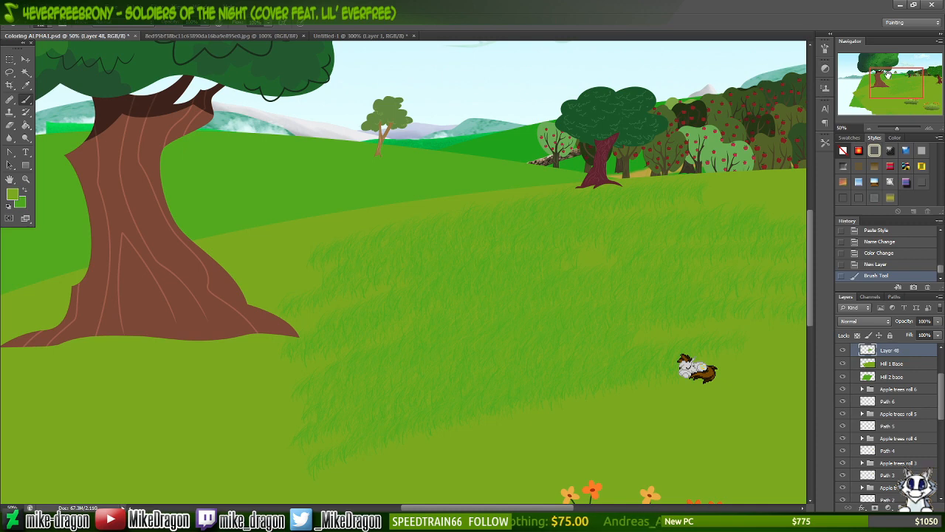
# - Make the Structure group visible in front of the painted background
pyautogui.moveTo(893, 81); pyautogui.dragTo(903, 82)
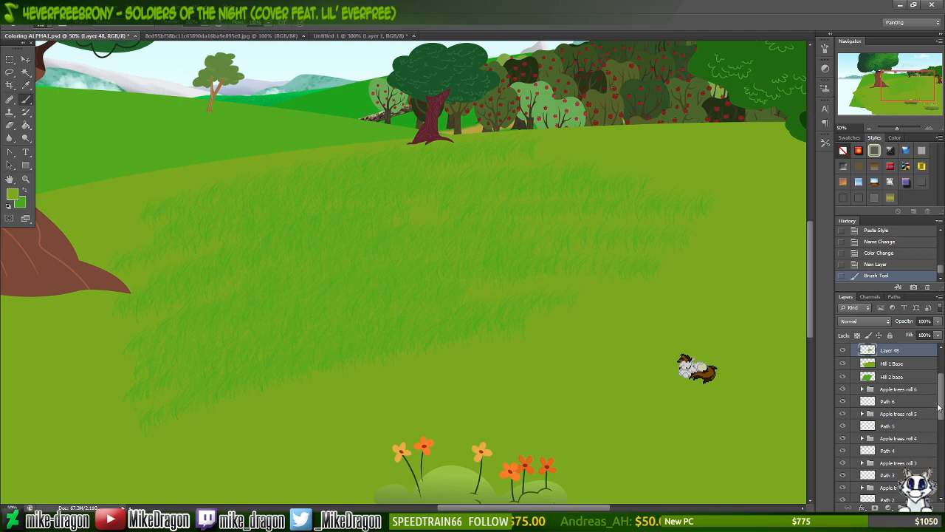
pyautogui.scroll(3, 942, 406)
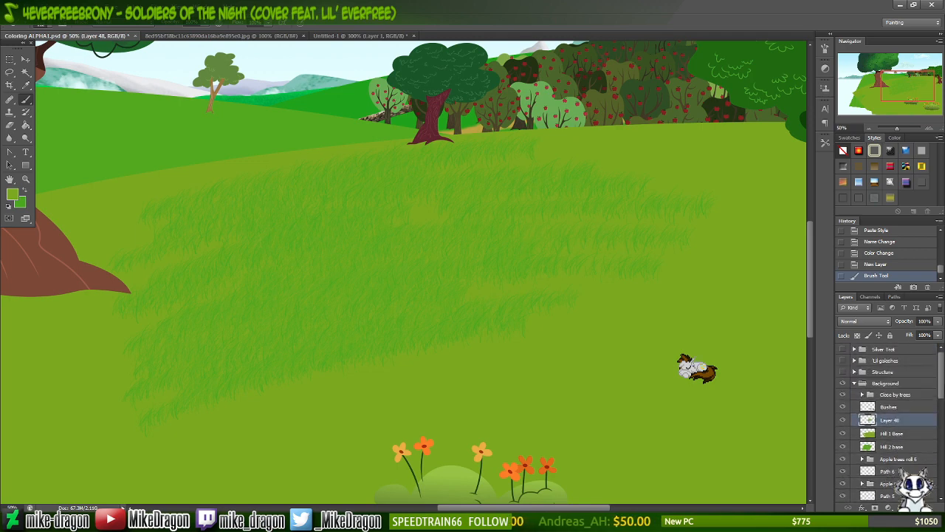
pyautogui.click(843, 372)
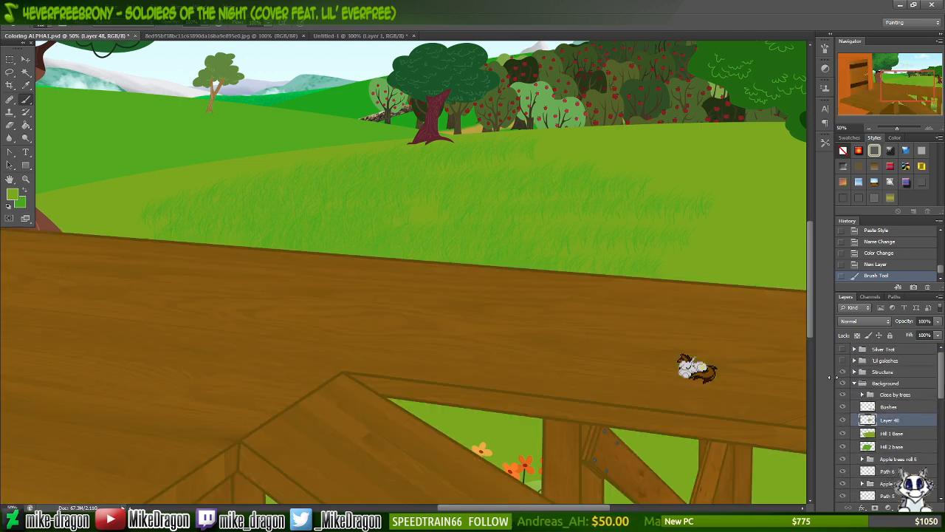
pyautogui.hotkey('ctrl', '-')
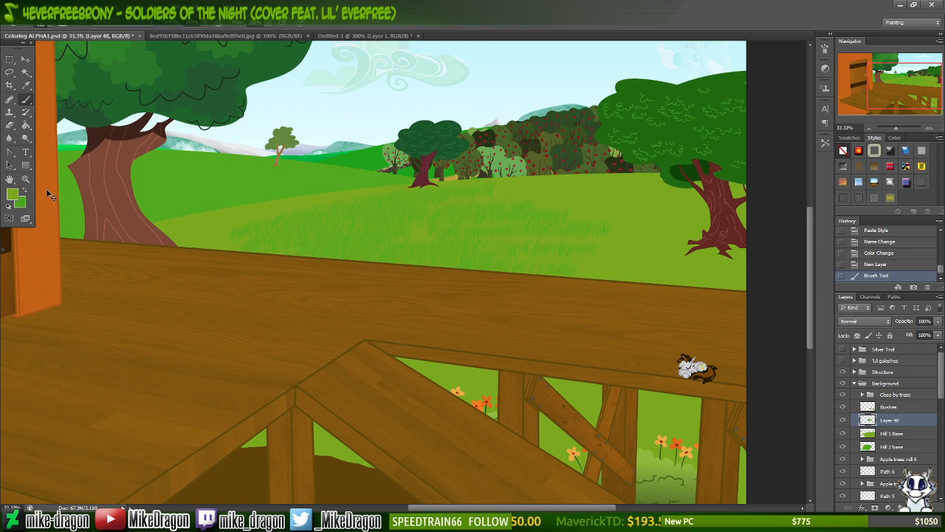
# - Undo the painted grass and darken the background colour to #469803
pyautogui.hotkey('ctrl', 'z')
pyautogui.click(20, 204)
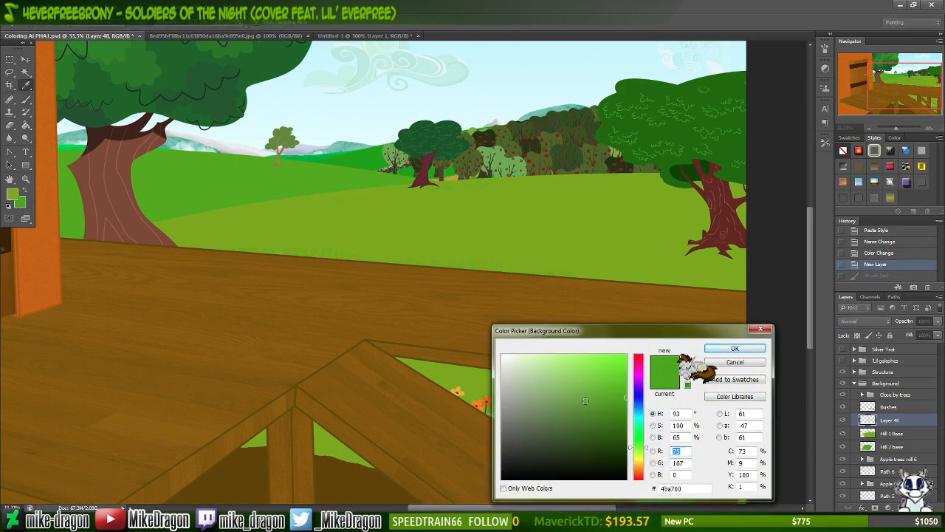
pyautogui.click(623, 404)
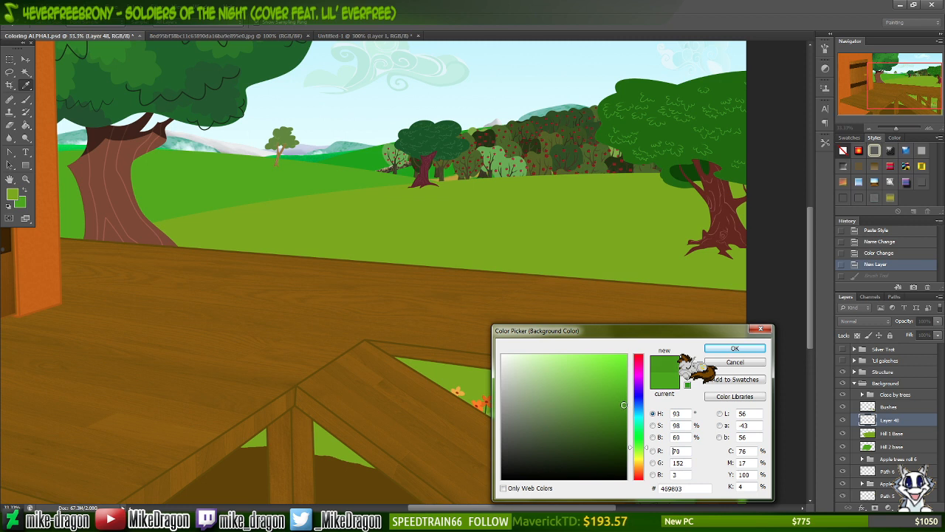
pyautogui.click(735, 348)
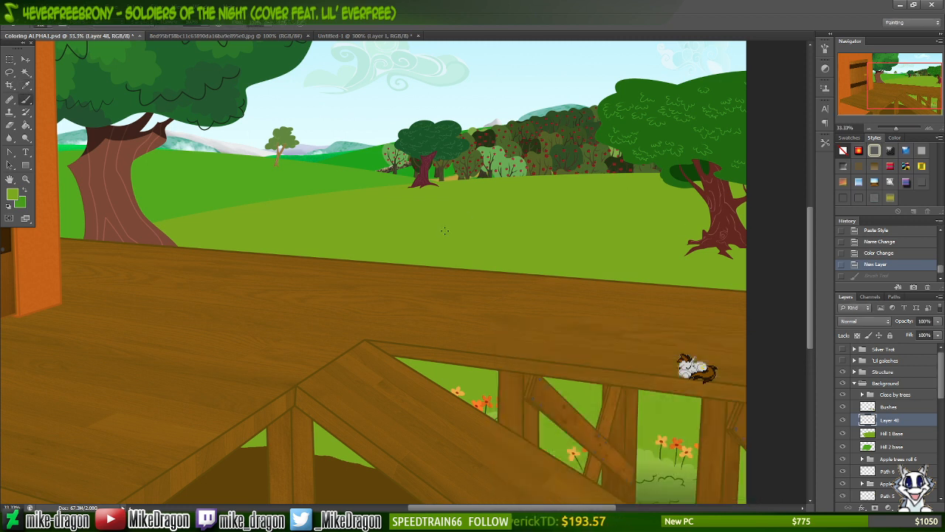
# - Try brushing grass across the front hill behind the wooden structure with the darker green, and undo it
pyautogui.moveTo(367, 230)
pyautogui.mouseDown()
pyautogui.moveTo(537, 214)
pyautogui.moveTo(448, 190)
pyautogui.mouseUp()
pyautogui.moveTo(497, 216)
pyautogui.mouseDown()
pyautogui.moveTo(380, 255)
pyautogui.moveTo(604, 251)
pyautogui.moveTo(593, 255)
pyautogui.moveTo(567, 238)
pyautogui.moveTo(666, 230)
pyautogui.moveTo(412, 217)
pyautogui.moveTo(350, 227)
pyautogui.moveTo(505, 233)
pyautogui.mouseUp()
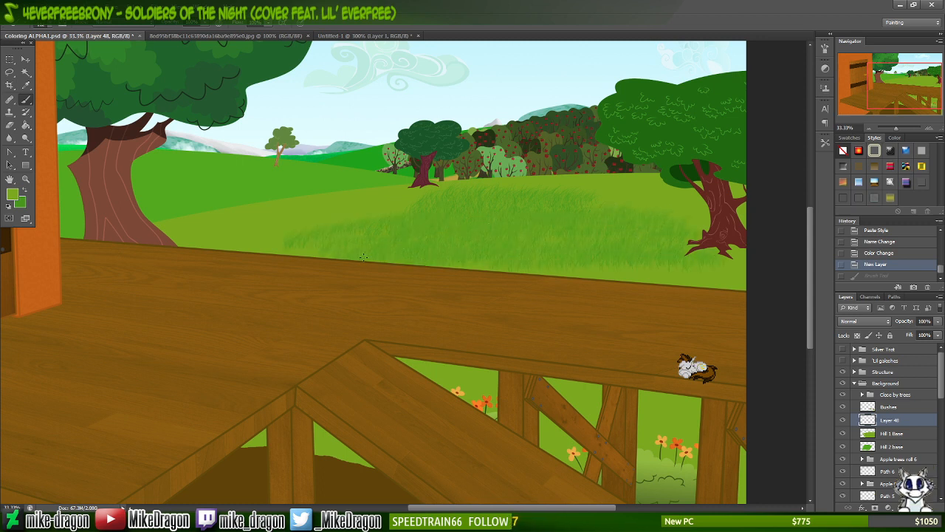
pyautogui.moveTo(637, 277)
pyautogui.mouseDown()
pyautogui.moveTo(583, 270)
pyautogui.moveTo(678, 274)
pyautogui.mouseUp()
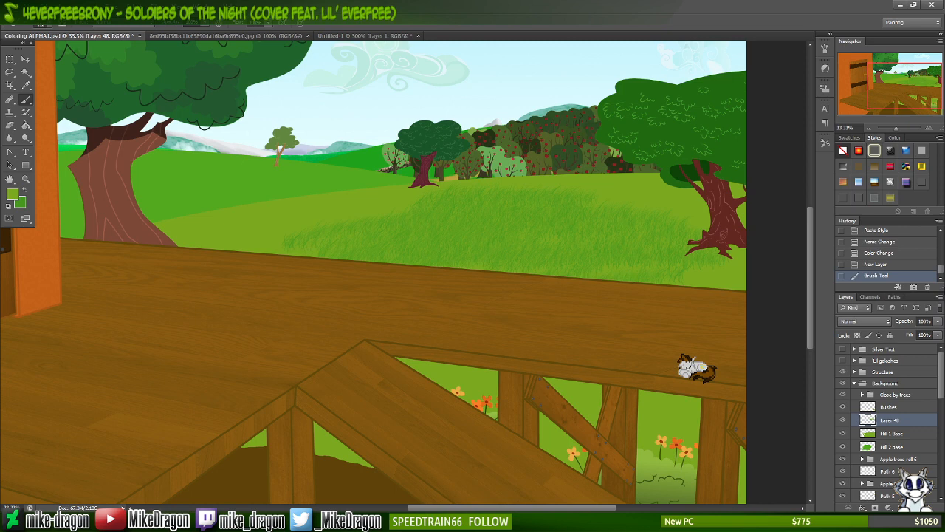
pyautogui.hotkey('ctrl', 'z')
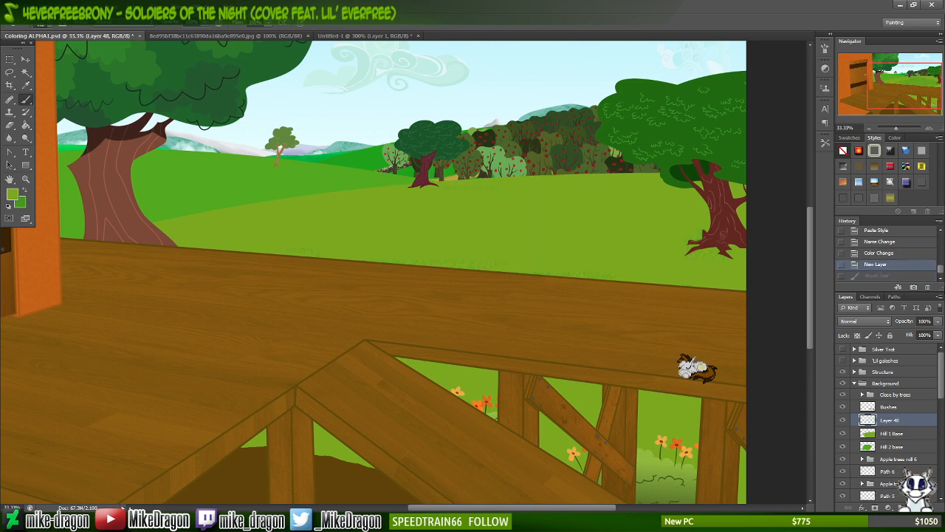
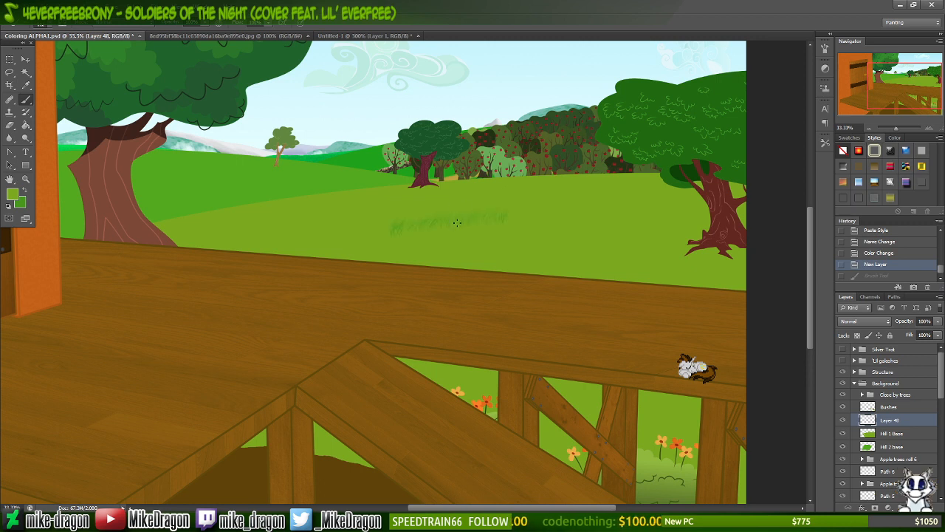
# - Try another, smaller grass patch at the centre of the front hill, and undo it
pyautogui.moveTo(457, 222)
pyautogui.mouseDown()
pyautogui.moveTo(489, 211)
pyautogui.moveTo(450, 200)
pyautogui.mouseUp()
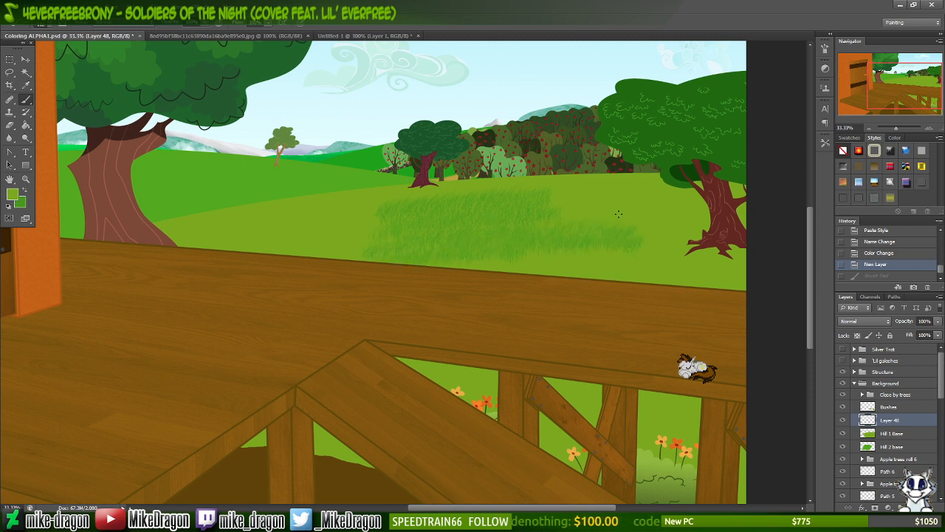
pyautogui.hotkey('ctrl', 'z')
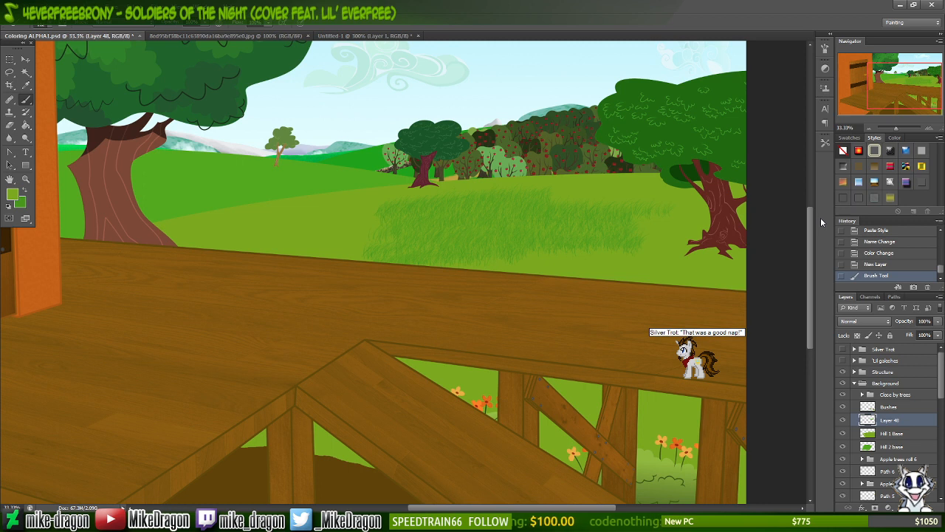
pyautogui.hotkey('ctrl', 'z')
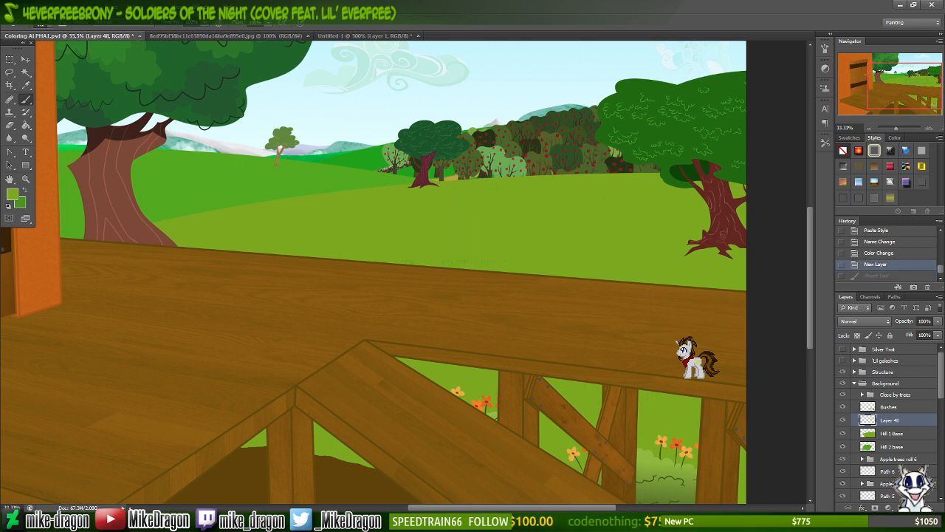
# - Add a new empty layer directly above Layer 48
pyautogui.hotkey('ctrl', 'shift', 'alt', 'n')
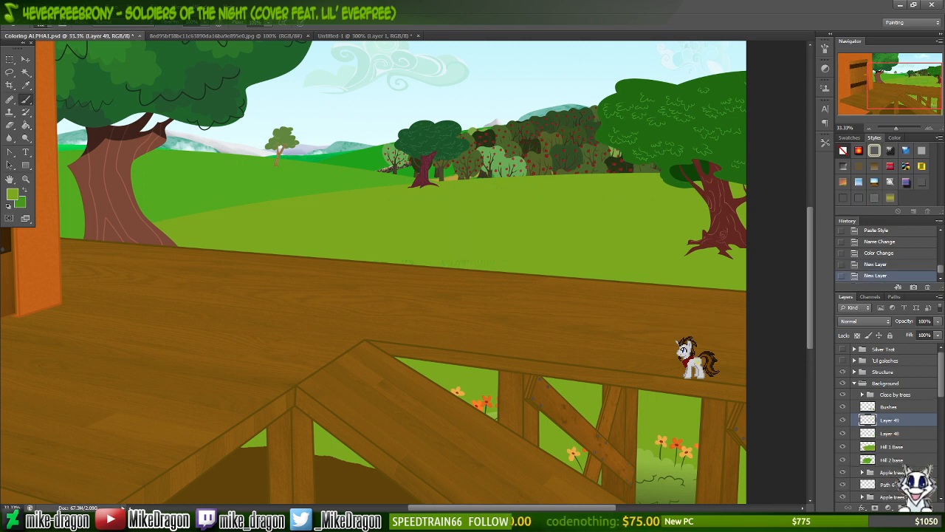
# - Paint one small swatch dot of each grass green in the sky above the orchard with the 19 px hard round brush
pyautogui.rightClick(452, 200)
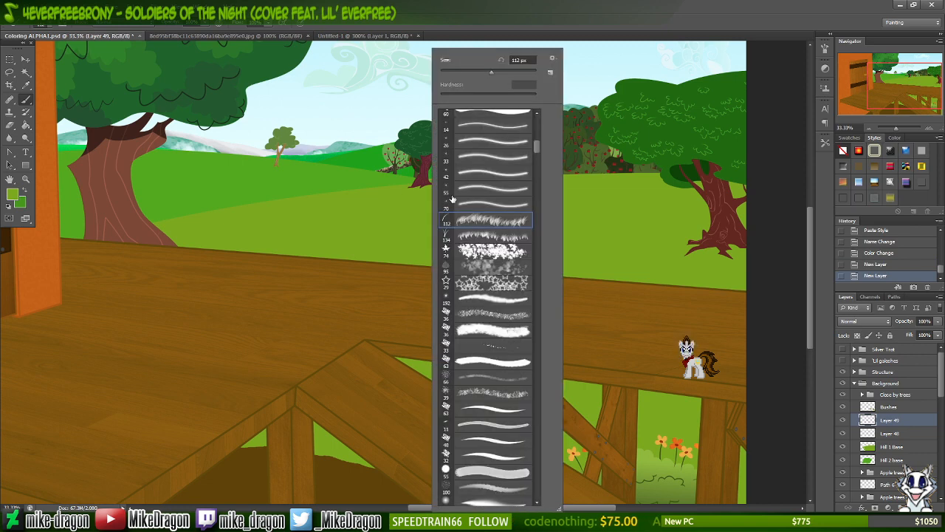
pyautogui.moveTo(539, 147); pyautogui.dragTo(531, 118)
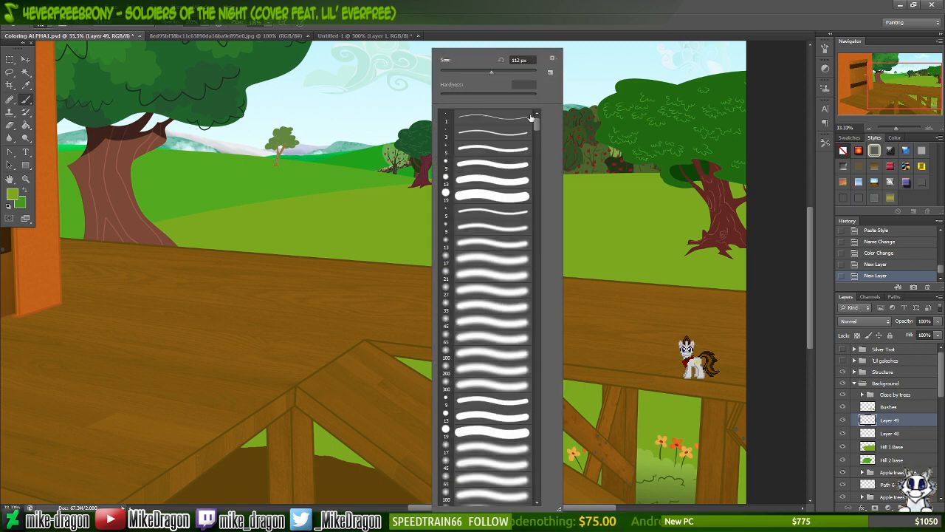
pyautogui.click(462, 197)
pyautogui.click(489, 21)
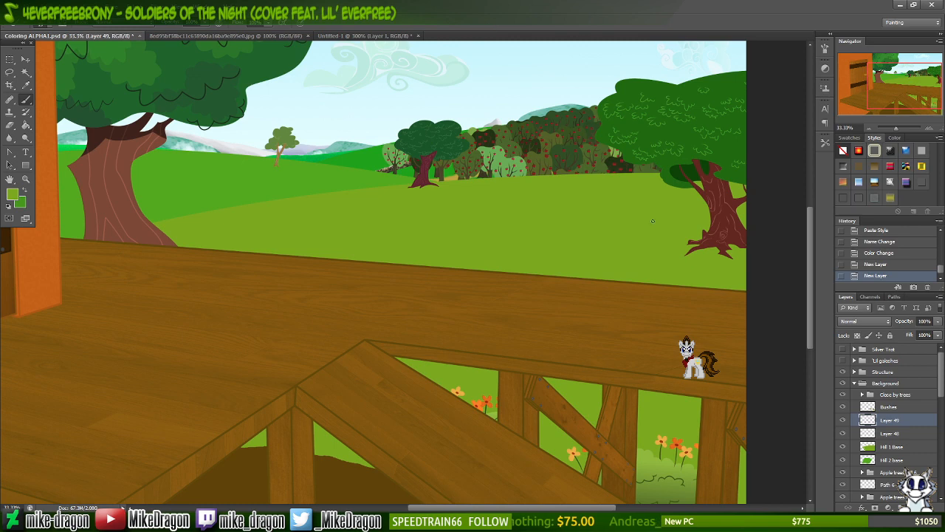
pyautogui.hotkey('ctrl', '+')
pyautogui.hotkey('ctrl', '+')
pyautogui.moveTo(911, 88); pyautogui.dragTo(914, 75)
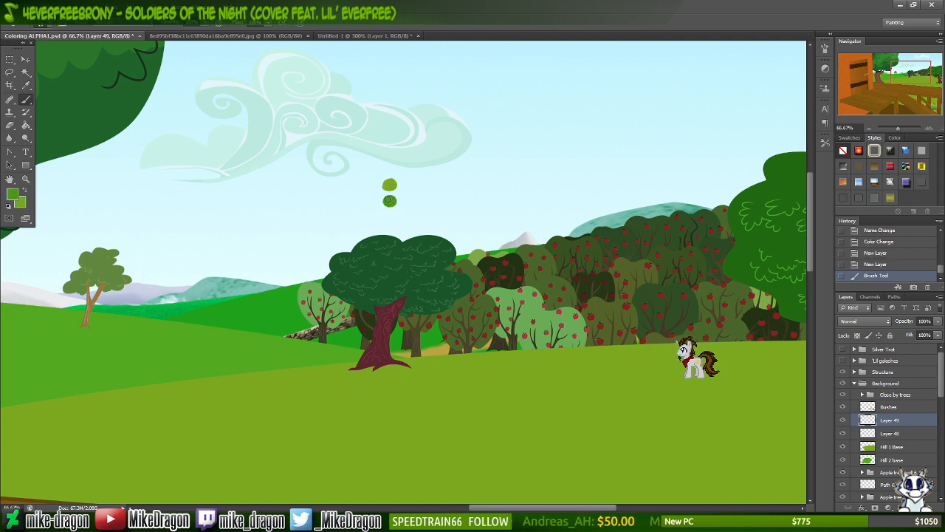
pyautogui.click(389, 201)
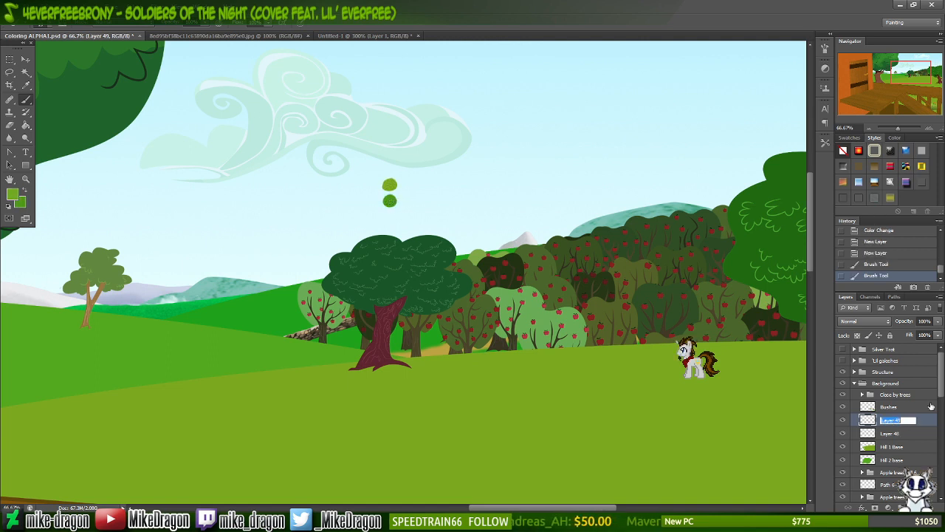
# - Rename the swatch layer as "Grass colors set"
pyautogui.write('Grass color')
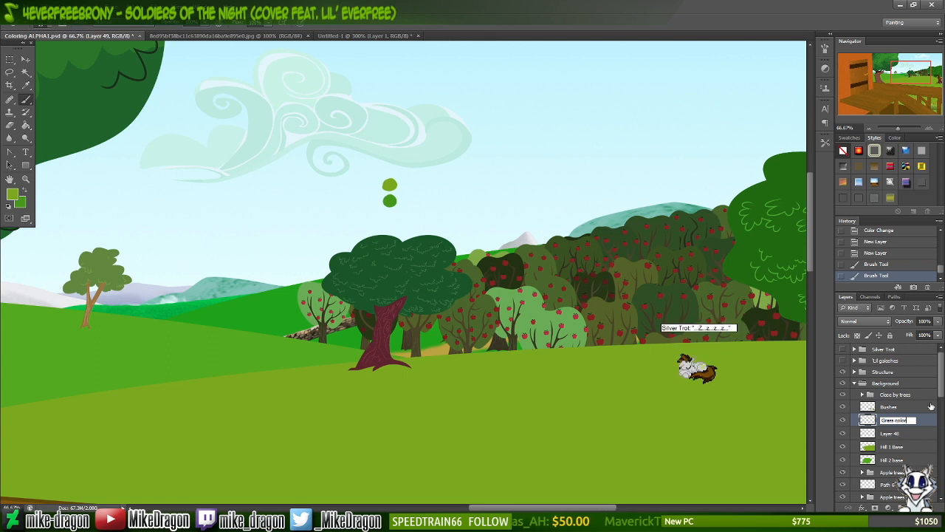
pyautogui.write('s set')
pyautogui.press('Return')
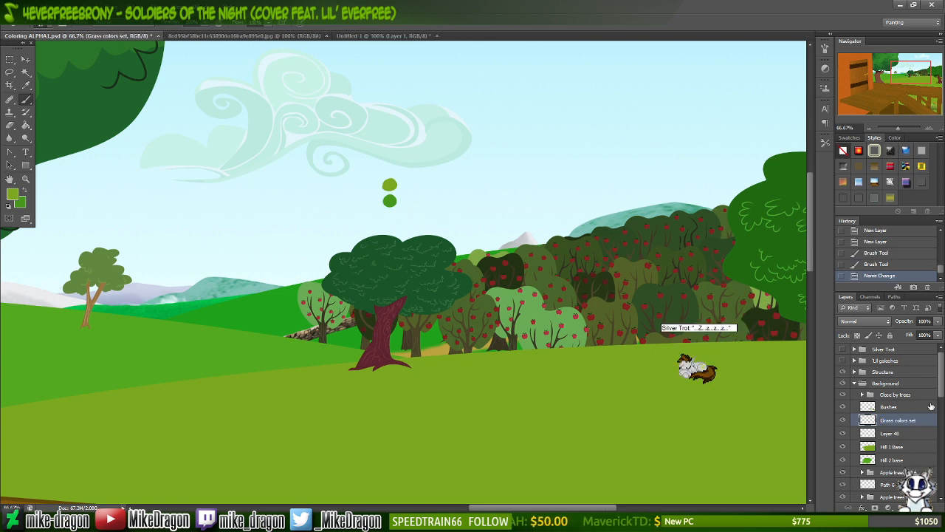
# - Check what Layer 48 contains by toggling its visibility, and rename it as "Hill 1 grass"
pyautogui.click(880, 434)
pyautogui.click(842, 434)
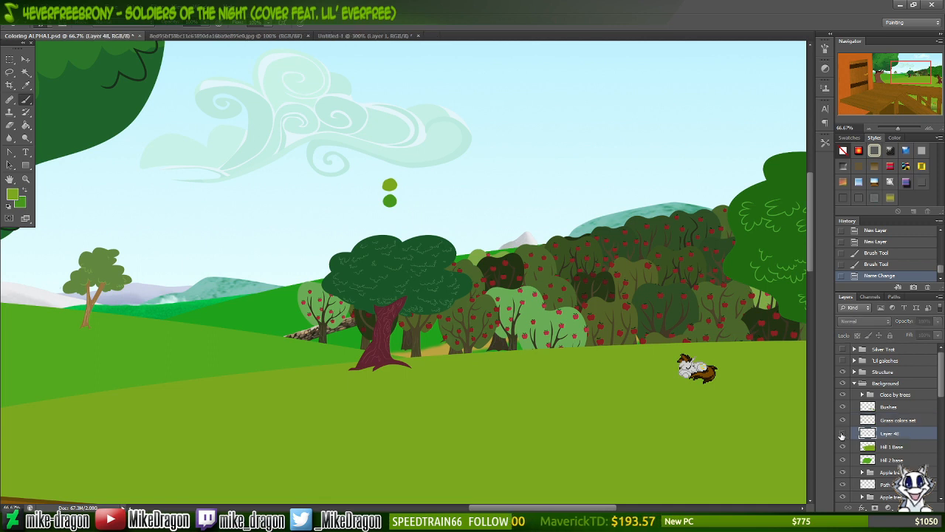
pyautogui.click(843, 434)
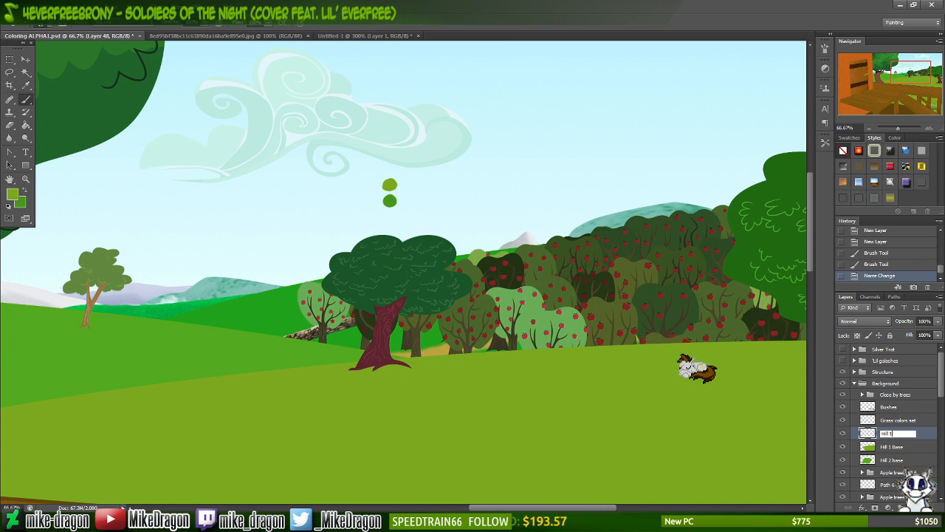
pyautogui.write('ss')
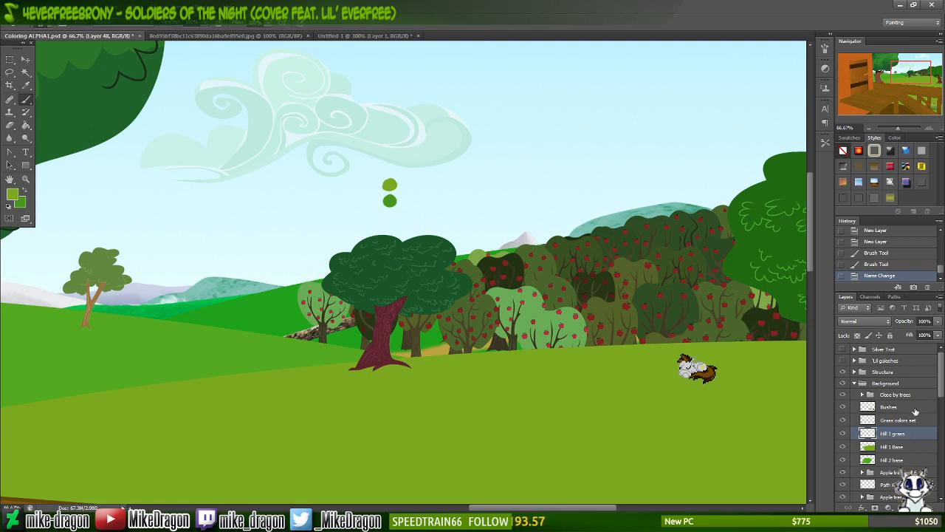
pyautogui.press('Return')
# - Try a strip of grass on the front hill with the 134 px grass brush, and undo it
pyautogui.hotkey('ctrl', '-')
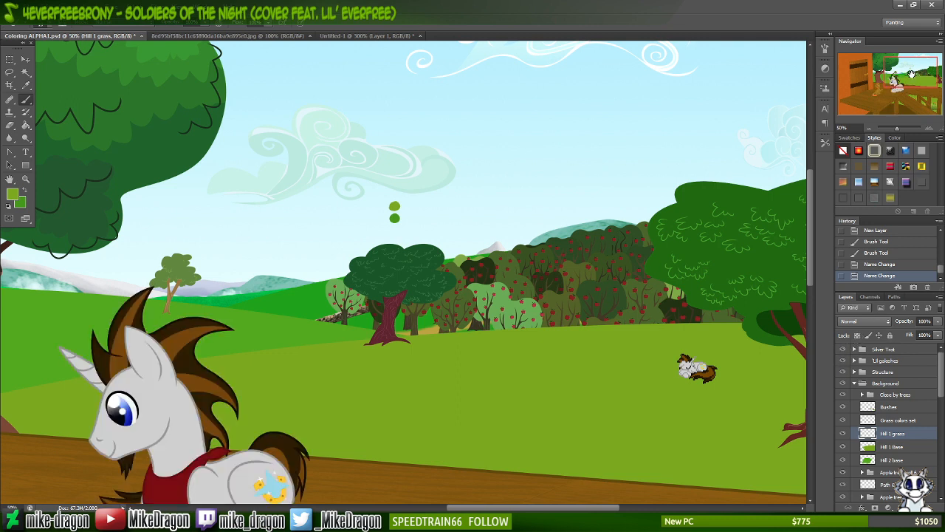
pyautogui.moveTo(911, 74); pyautogui.dragTo(894, 82)
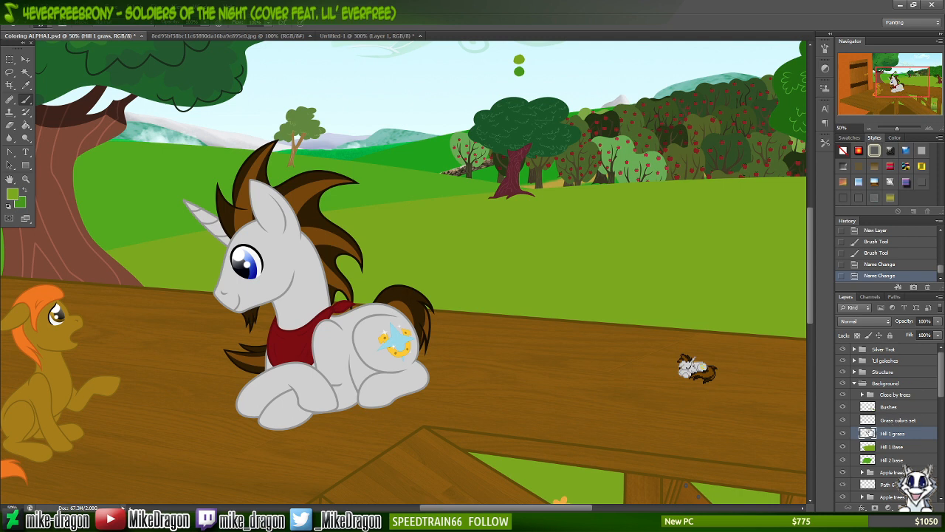
pyautogui.rightClick(565, 230)
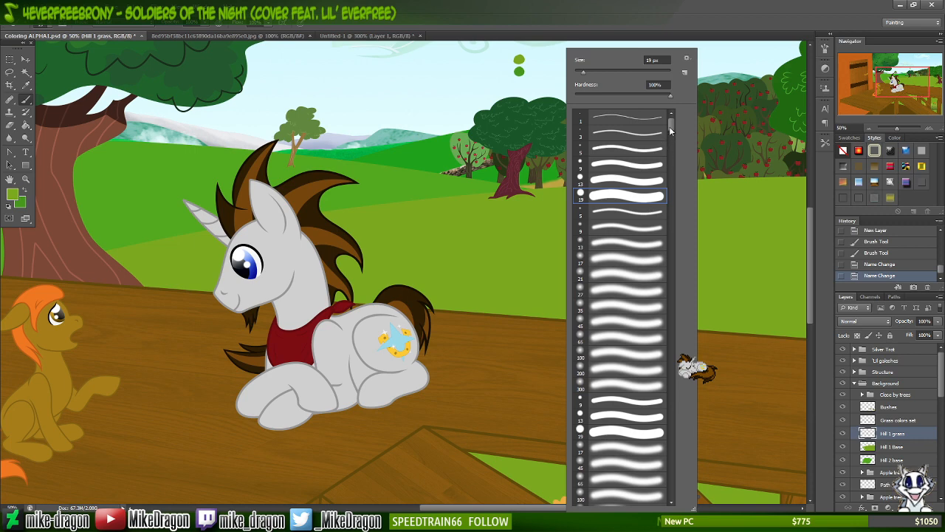
pyautogui.moveTo(673, 129); pyautogui.dragTo(670, 151)
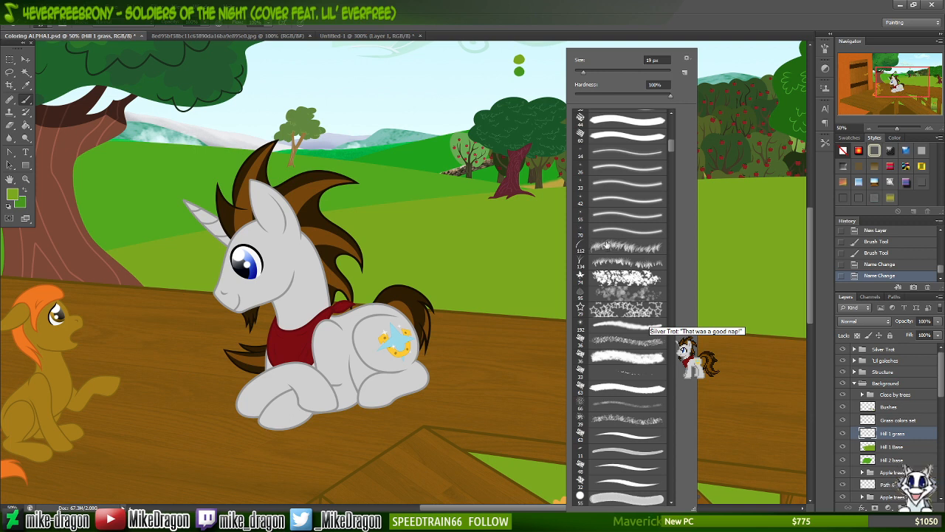
pyautogui.click(602, 264)
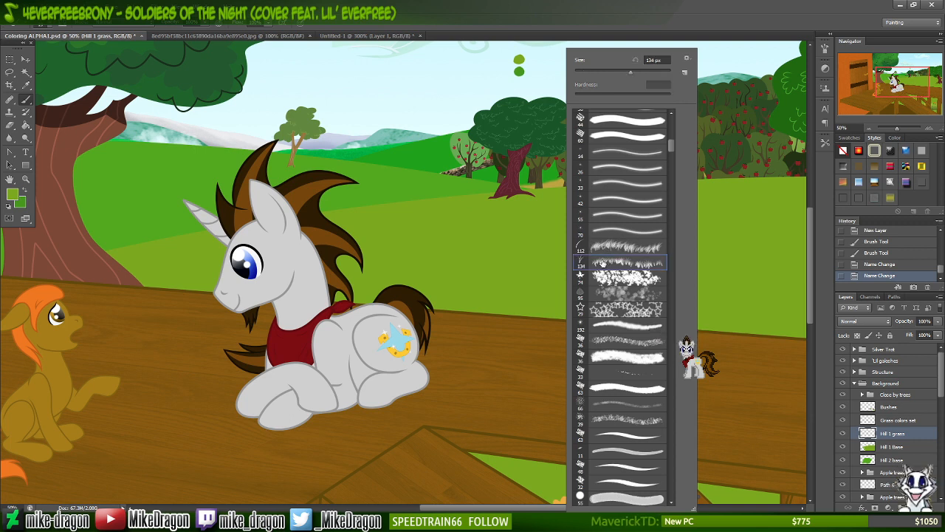
pyautogui.click(495, 268)
pyautogui.moveTo(617, 277); pyautogui.dragTo(687, 278)
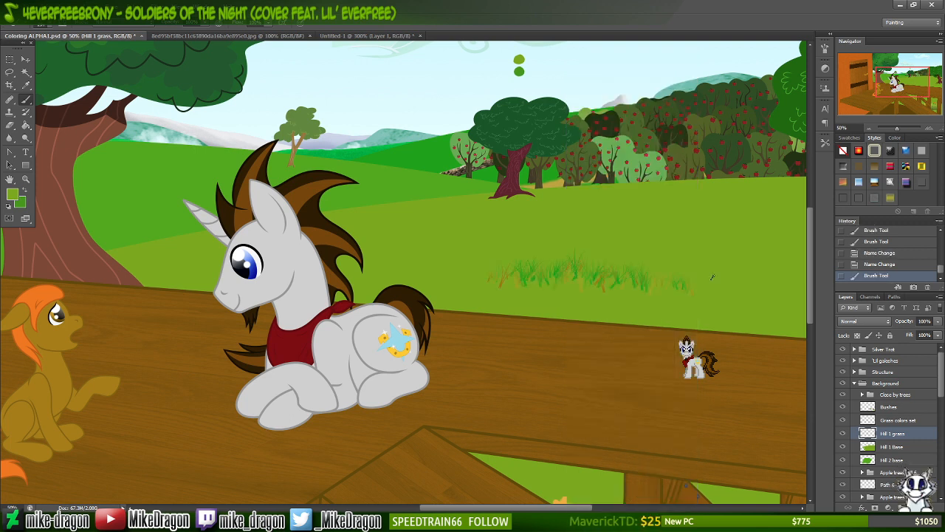
pyautogui.hotkey('ctrl', 'z')
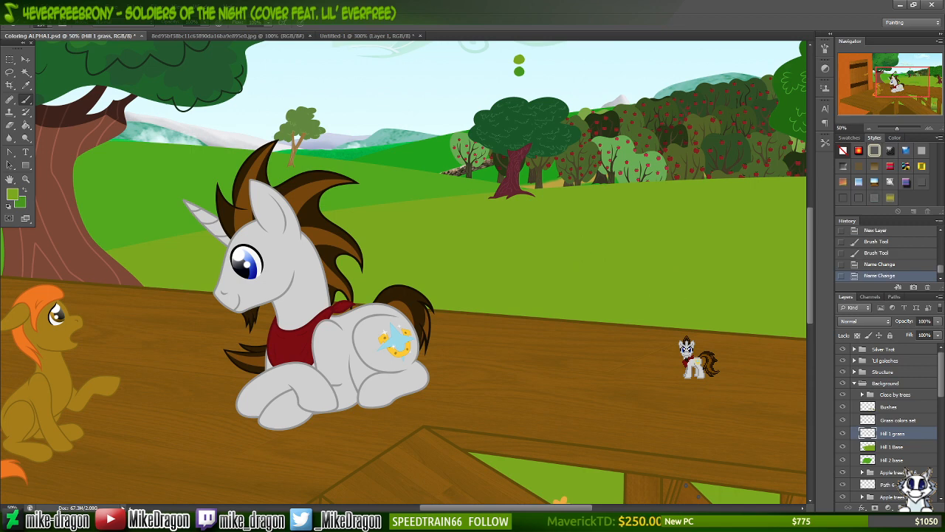
# - Try filling the front hill beside the unicorn with short grass using the 150 px brush, and undo it
pyautogui.rightClick(586, 254)
pyautogui.moveTo(692, 143)
pyautogui.mouseDown()
pyautogui.moveTo(676, 235)
pyautogui.moveTo(687, 267)
pyautogui.moveTo(675, 291)
pyautogui.moveTo(684, 319)
pyautogui.moveTo(705, 238)
pyautogui.mouseUp()
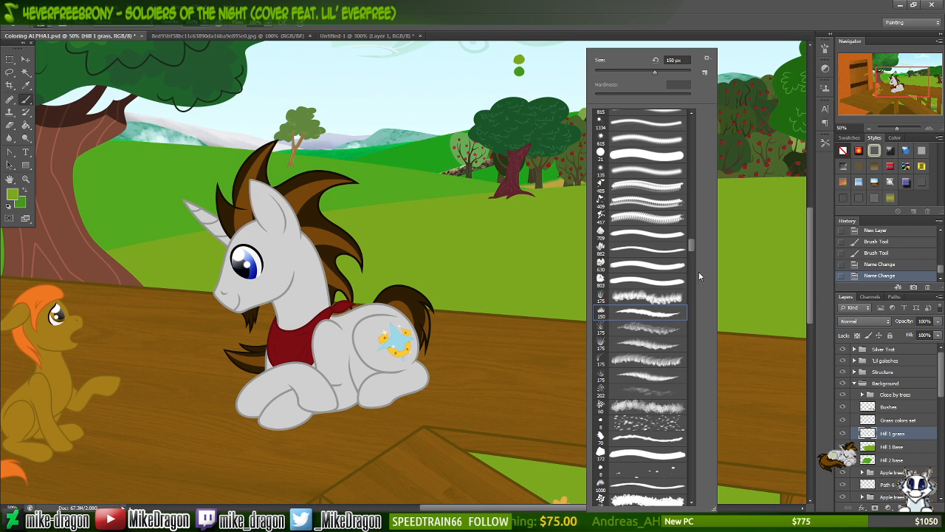
pyautogui.moveTo(694, 248)
pyautogui.mouseDown()
pyautogui.moveTo(685, 192)
pyautogui.moveTo(700, 149)
pyautogui.moveTo(678, 281)
pyautogui.moveTo(689, 283)
pyautogui.moveTo(692, 301)
pyautogui.moveTo(702, 259)
pyautogui.moveTo(692, 322)
pyautogui.moveTo(713, 246)
pyautogui.mouseUp()
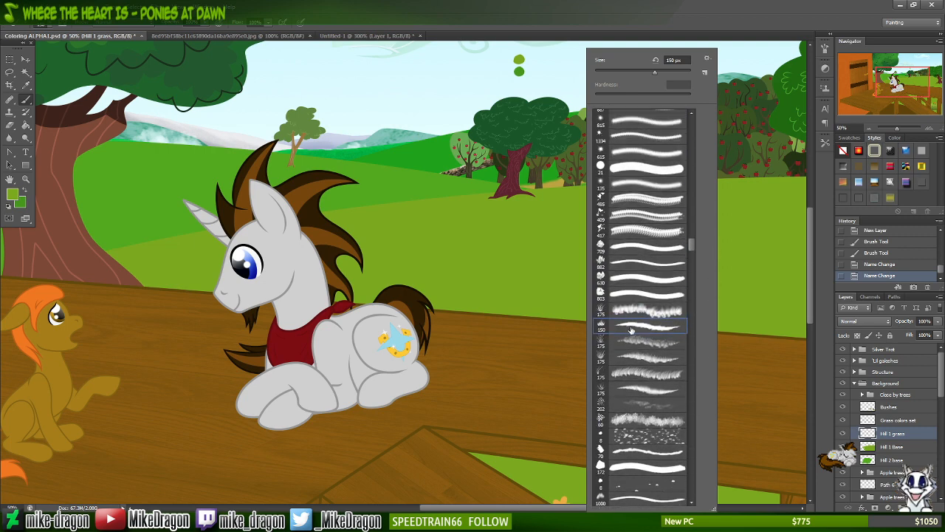
pyautogui.click(492, 234)
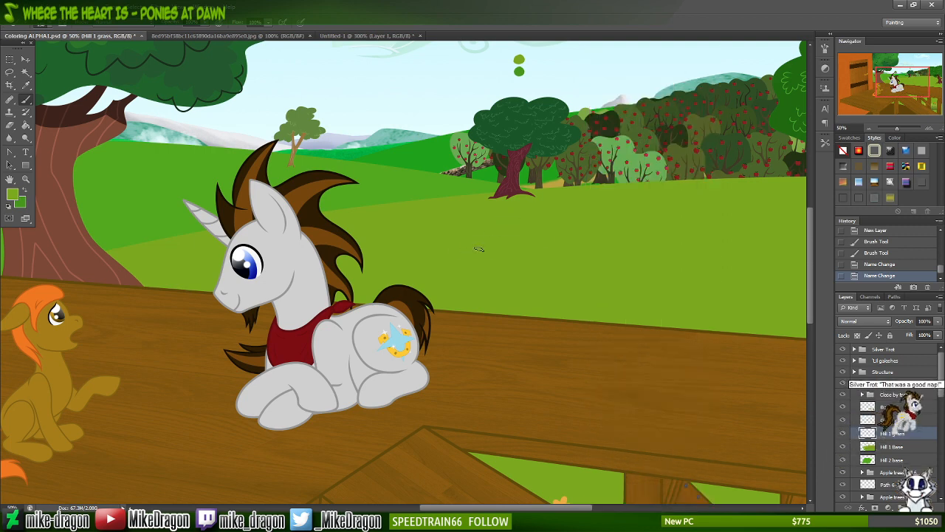
pyautogui.moveTo(461, 248)
pyautogui.mouseDown()
pyautogui.moveTo(567, 234)
pyautogui.moveTo(409, 251)
pyautogui.moveTo(693, 244)
pyautogui.moveTo(354, 280)
pyautogui.moveTo(766, 238)
pyautogui.moveTo(297, 305)
pyautogui.moveTo(728, 266)
pyautogui.moveTo(305, 334)
pyautogui.moveTo(711, 274)
pyautogui.moveTo(670, 295)
pyautogui.moveTo(464, 317)
pyautogui.moveTo(747, 285)
pyautogui.moveTo(506, 327)
pyautogui.moveTo(589, 309)
pyautogui.moveTo(790, 296)
pyautogui.moveTo(574, 355)
pyautogui.moveTo(770, 308)
pyautogui.moveTo(781, 327)
pyautogui.moveTo(810, 323)
pyautogui.moveTo(786, 340)
pyautogui.moveTo(735, 342)
pyautogui.moveTo(790, 330)
pyautogui.moveTo(719, 323)
pyautogui.moveTo(569, 338)
pyautogui.moveTo(682, 290)
pyautogui.moveTo(545, 251)
pyautogui.moveTo(558, 249)
pyautogui.moveTo(430, 262)
pyautogui.moveTo(607, 229)
pyautogui.moveTo(400, 284)
pyautogui.moveTo(476, 250)
pyautogui.moveTo(627, 234)
pyautogui.moveTo(443, 284)
pyautogui.moveTo(633, 242)
pyautogui.moveTo(488, 282)
pyautogui.moveTo(664, 254)
pyautogui.moveTo(508, 295)
pyautogui.moveTo(673, 272)
pyautogui.moveTo(579, 298)
pyautogui.moveTo(725, 265)
pyautogui.moveTo(577, 313)
pyautogui.moveTo(751, 267)
pyautogui.moveTo(766, 289)
pyautogui.moveTo(594, 325)
pyautogui.moveTo(762, 297)
pyautogui.moveTo(771, 313)
pyautogui.moveTo(683, 353)
pyautogui.moveTo(769, 340)
pyautogui.mouseUp()
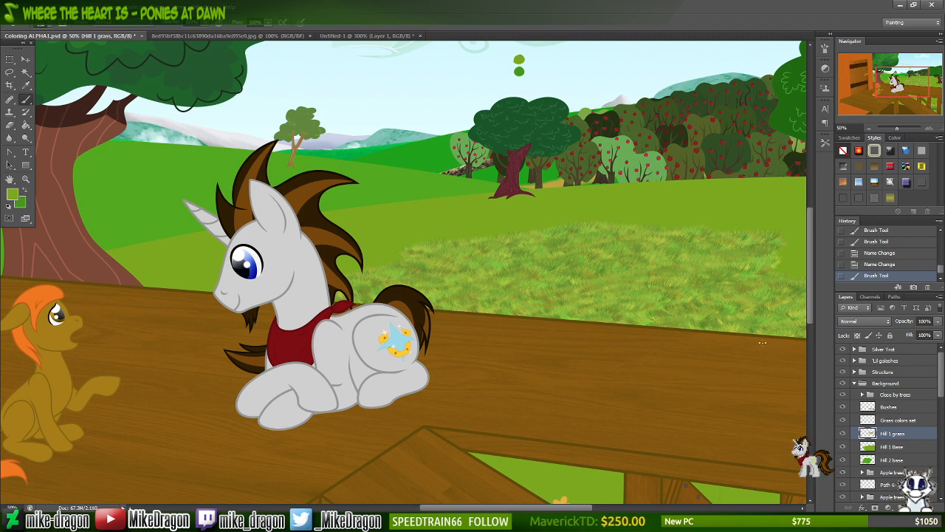
pyautogui.rightClick(645, 321)
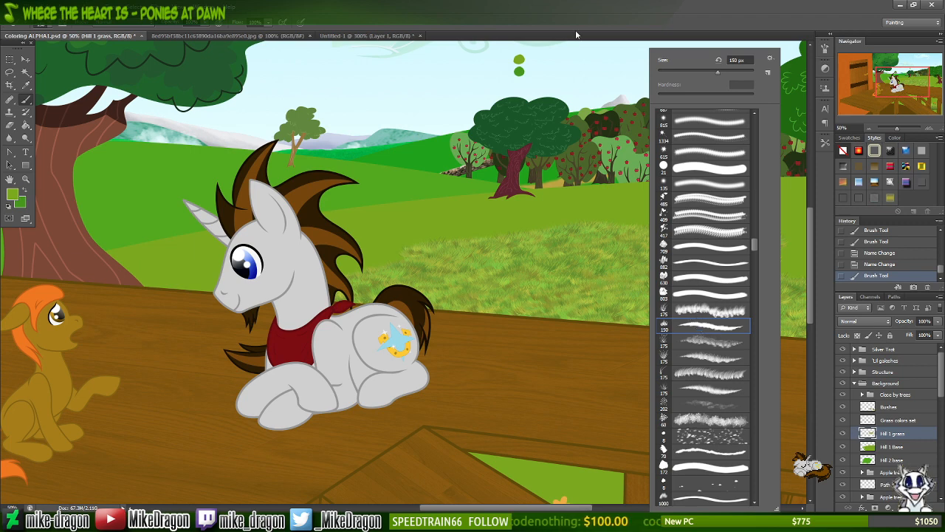
pyautogui.click(578, 9)
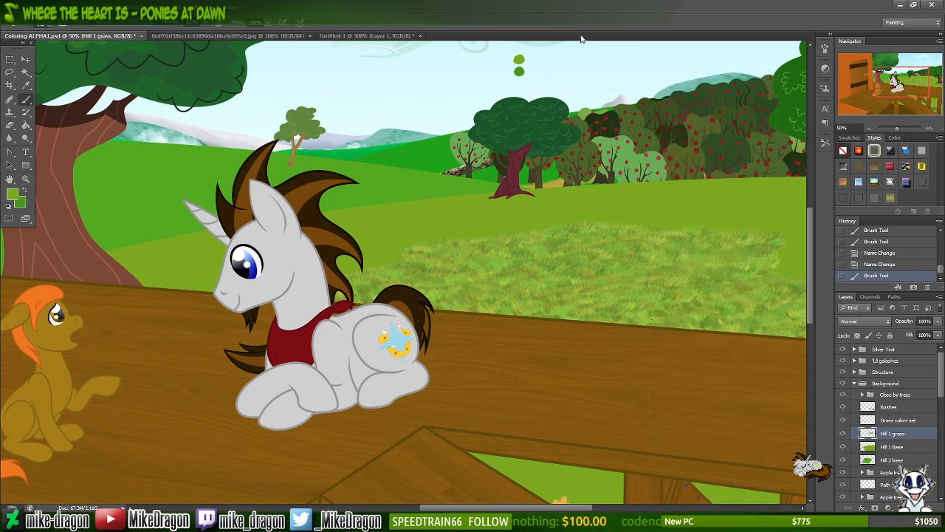
pyautogui.hotkey('ctrl', 'z')
# - Switch to the 175 px slanted grass brush and cover the front hill beside the unicorn with tall grass
pyautogui.rightClick(574, 303)
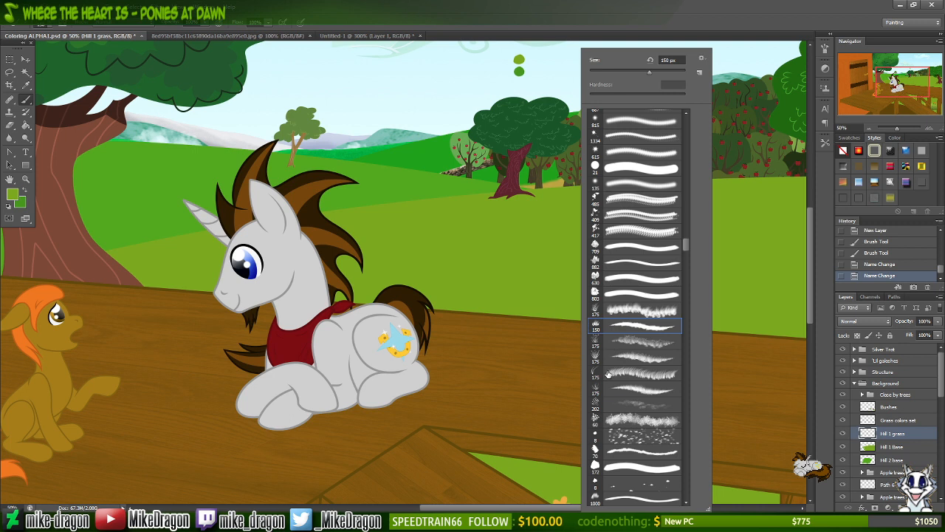
pyautogui.moveTo(531, 272)
pyautogui.mouseDown()
pyautogui.moveTo(517, 273)
pyautogui.moveTo(619, 285)
pyautogui.moveTo(576, 295)
pyautogui.moveTo(421, 265)
pyautogui.moveTo(590, 221)
pyautogui.moveTo(517, 259)
pyautogui.moveTo(702, 244)
pyautogui.moveTo(517, 288)
pyautogui.moveTo(709, 259)
pyautogui.moveTo(414, 347)
pyautogui.moveTo(521, 359)
pyautogui.moveTo(687, 310)
pyautogui.moveTo(680, 314)
pyautogui.moveTo(786, 321)
pyautogui.moveTo(683, 369)
pyautogui.moveTo(797, 329)
pyautogui.mouseUp()
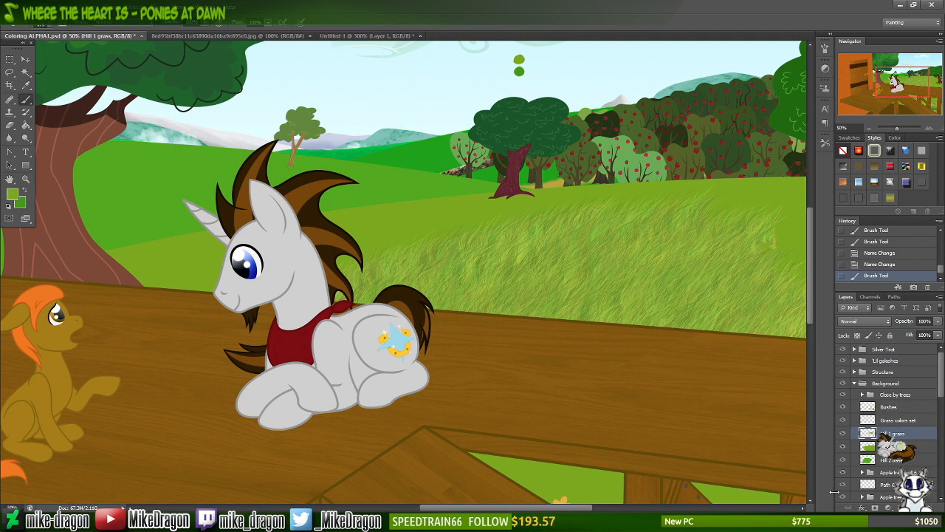
# - Create a layer group named "Hill 1 grass" above the painted grass layer
pyautogui.click(901, 507)
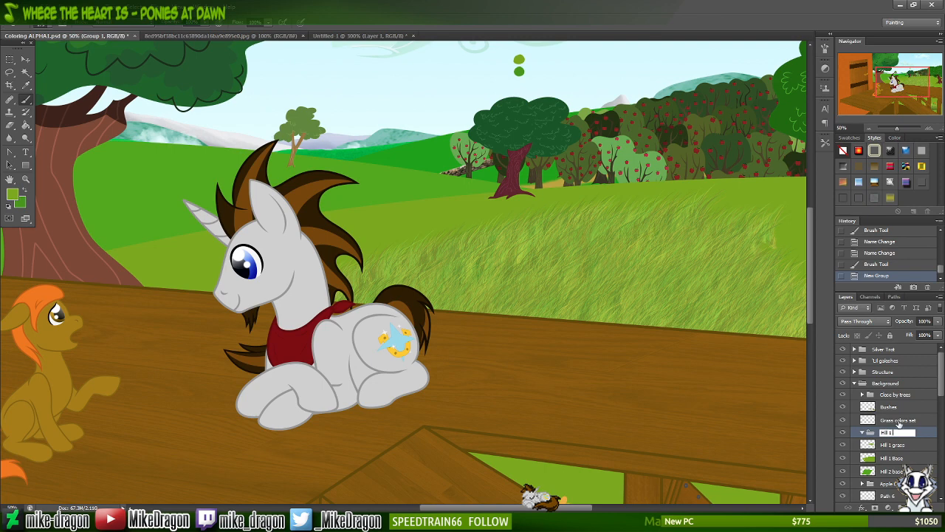
pyautogui.write('grass')
pyautogui.press('Return')
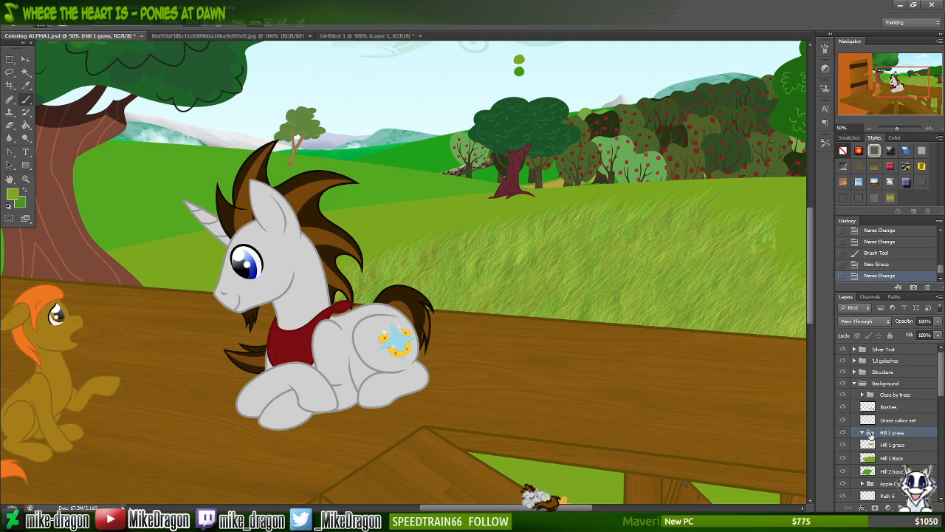
# - Move the painted grass layer, renamed "Grass 1", into the "Hill 1 grass" group and clear its contents
pyautogui.doubleClick(892, 444)
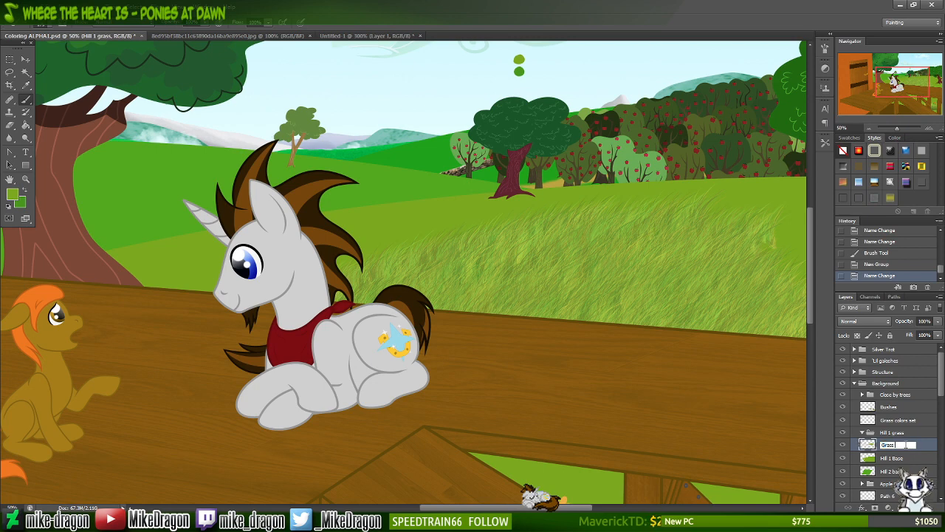
pyautogui.press('Return')
pyautogui.moveTo(890, 446); pyautogui.dragTo(907, 436)
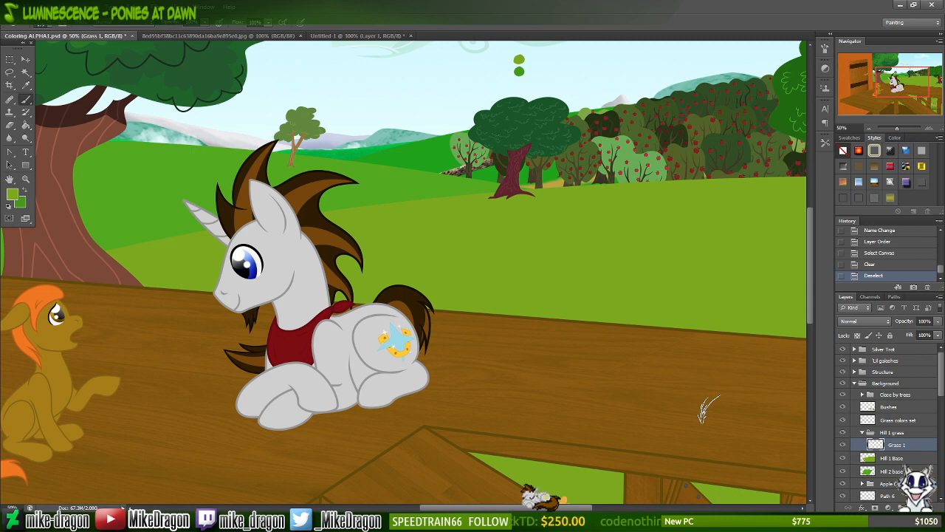
# - Paint tall grass on Grass 1 in the gaps between the rightmost wooden posts, around the flowers and bush
pyautogui.moveTo(908, 66); pyautogui.dragTo(925, 96)
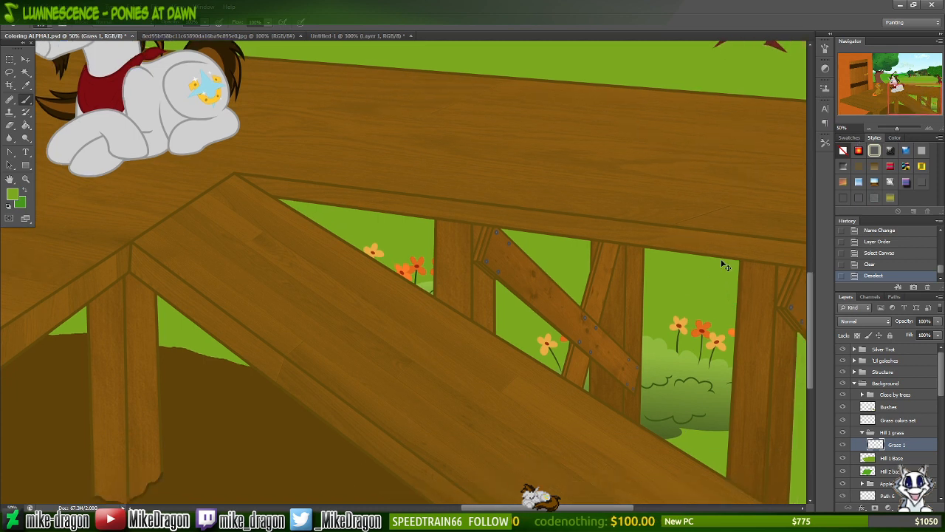
pyautogui.hscroll(2, 646, 369)
pyautogui.scroll(-2, 478, 365)
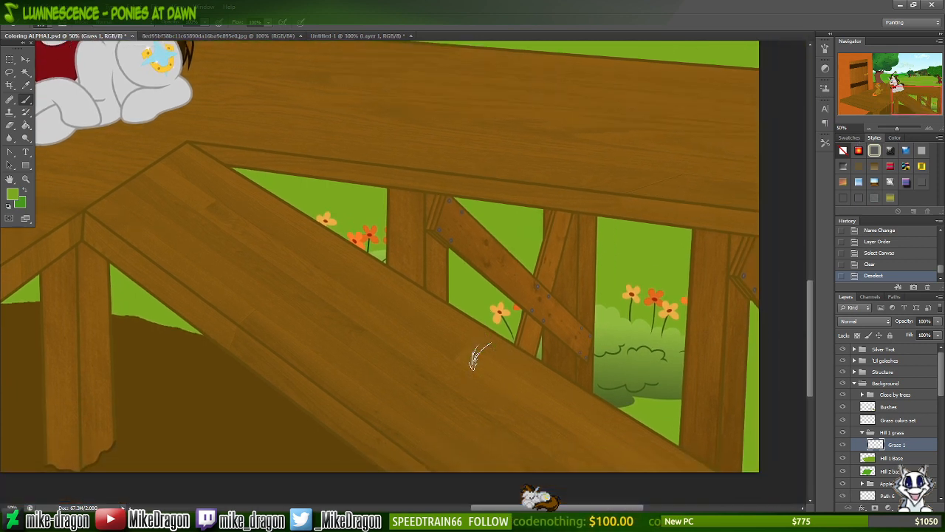
pyautogui.hscroll(-1, 479, 355)
pyautogui.scroll(1, 479, 354)
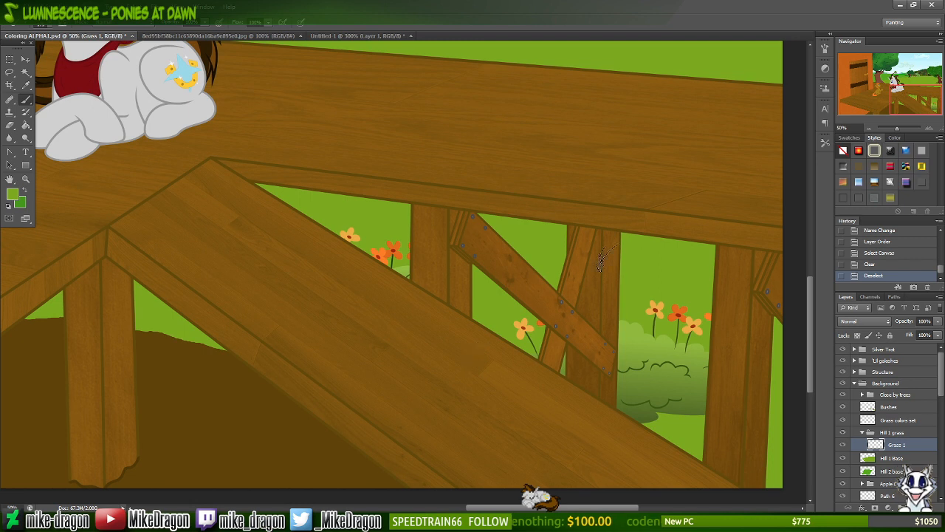
pyautogui.moveTo(593, 273)
pyautogui.mouseDown()
pyautogui.moveTo(645, 276)
pyautogui.moveTo(625, 289)
pyautogui.moveTo(683, 288)
pyautogui.moveTo(556, 312)
pyautogui.mouseUp()
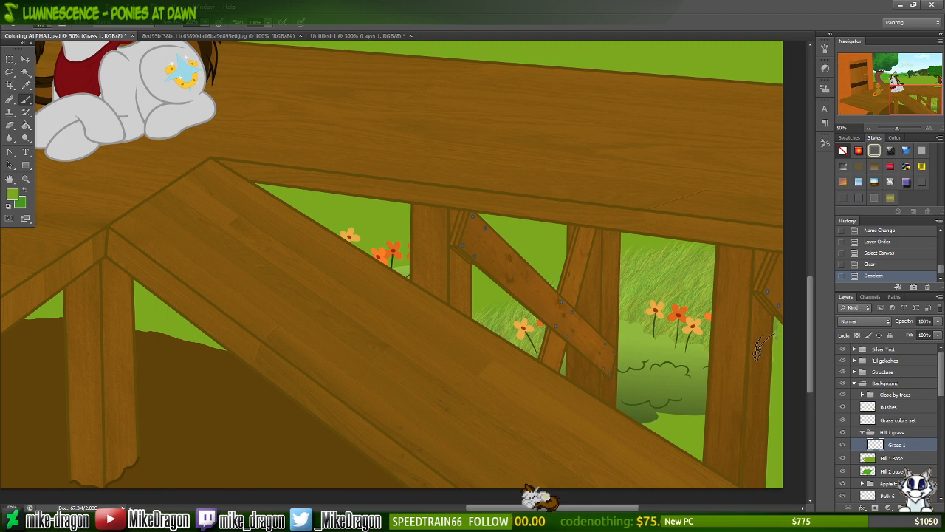
pyautogui.moveTo(607, 414); pyautogui.dragTo(621, 432)
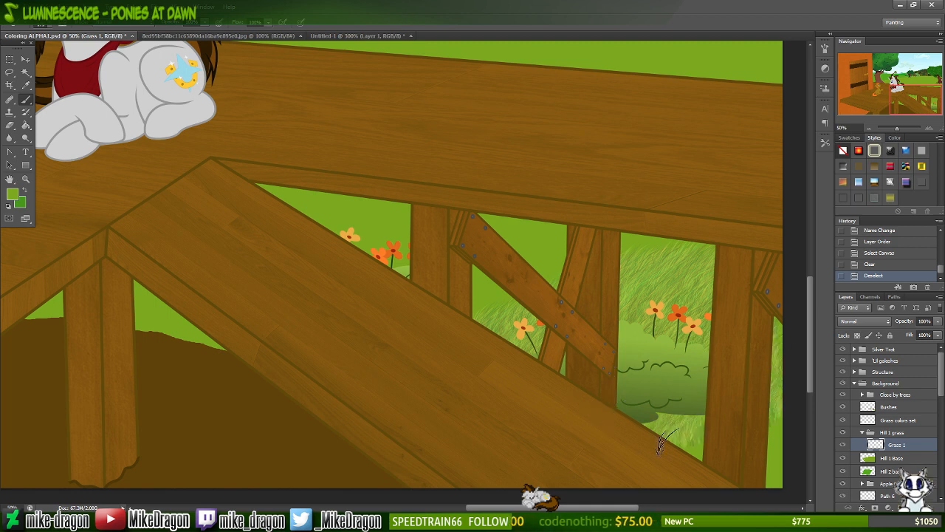
pyautogui.moveTo(695, 462); pyautogui.dragTo(705, 473)
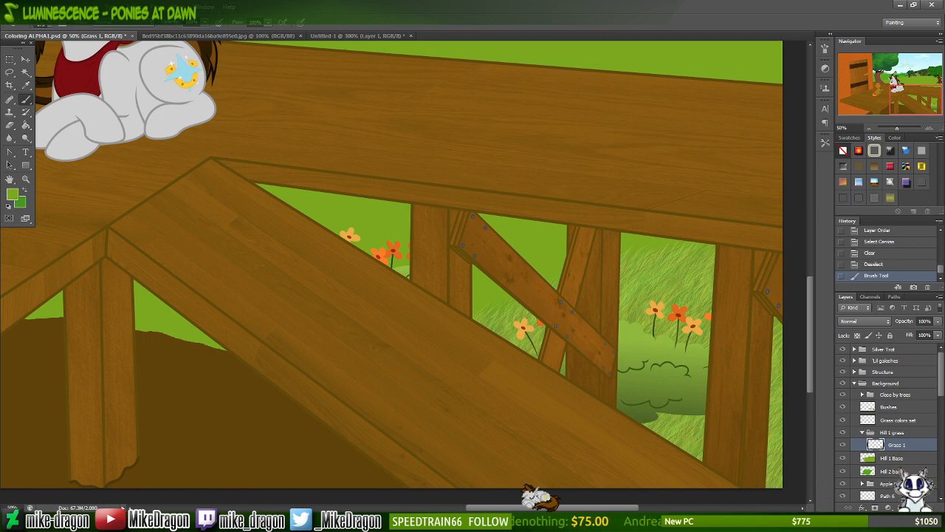
# - Undo the grass strokes painted on Grass 1 in the gaps between the posts
pyautogui.hotkey('ctrl', '-')
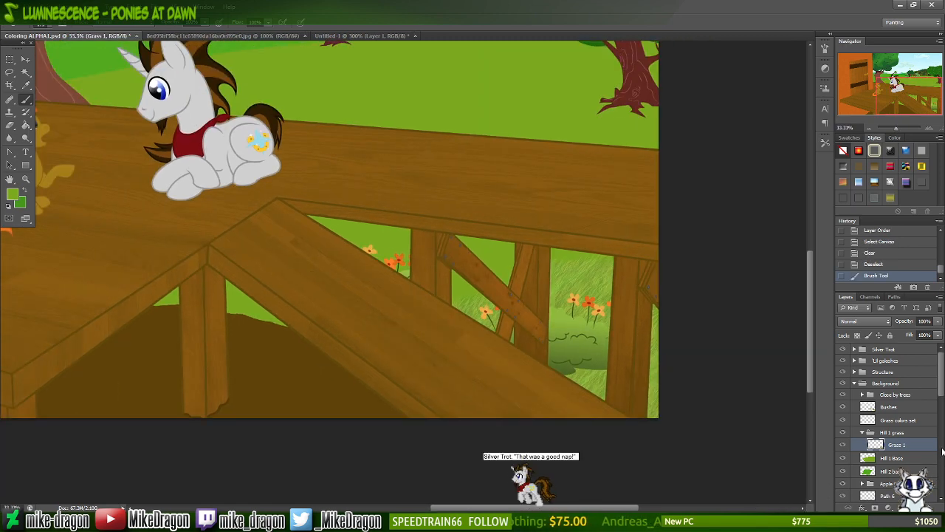
pyautogui.moveTo(580, 105); pyautogui.dragTo(614, 152)
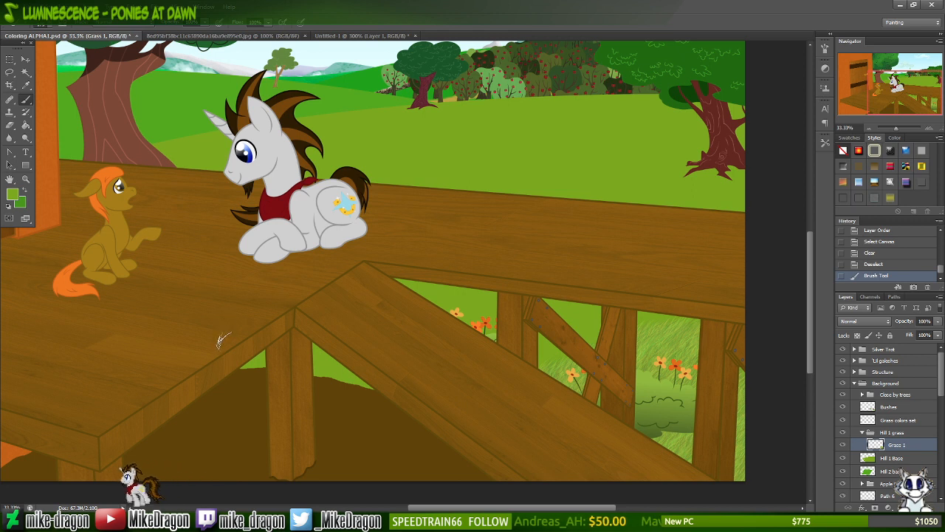
pyautogui.hotkey('ctrl', 'z')
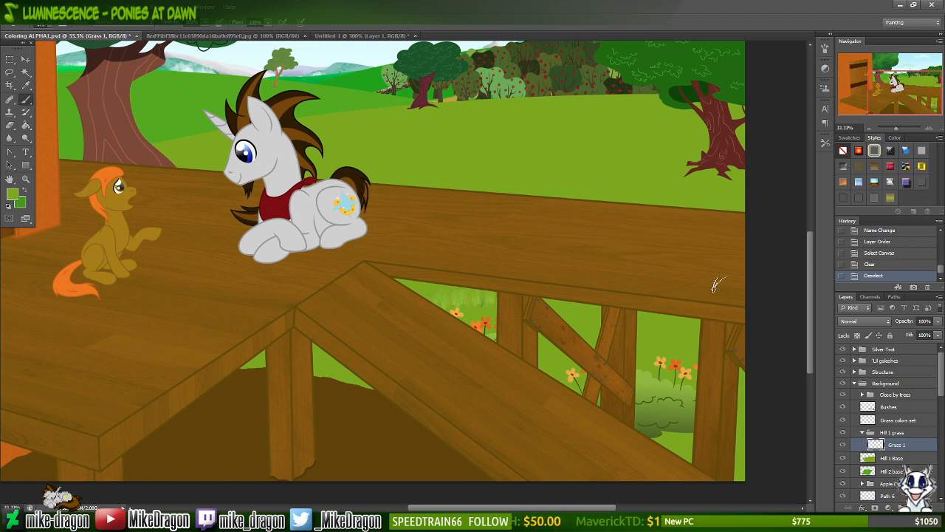
pyautogui.hotkey('ctrl', 'z')
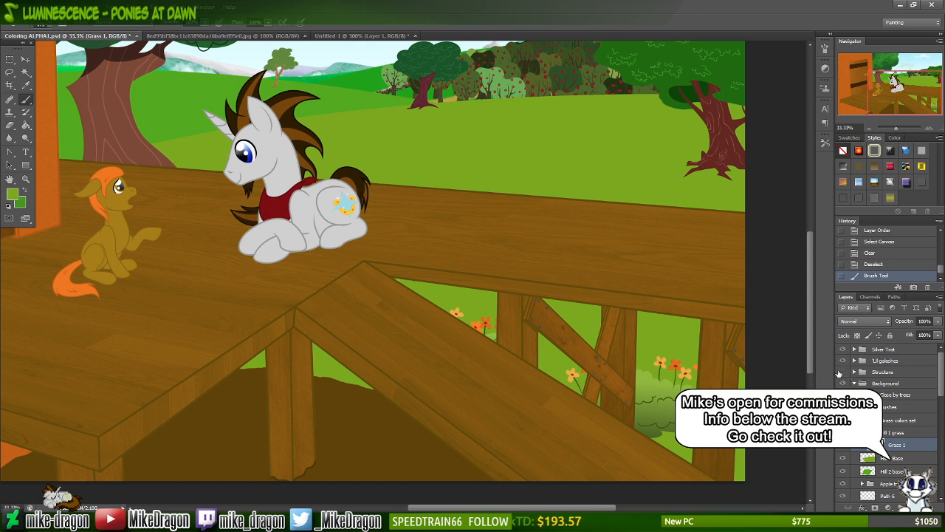
# - With the Structure group temporarily hidden, cover the lower front hill around both flower bushes with tall grass on Grass 1
pyautogui.click(842, 373)
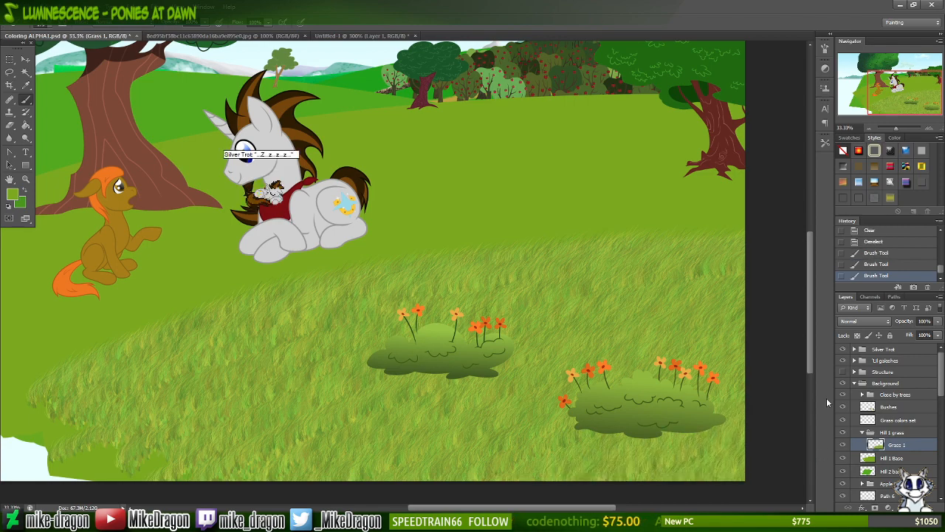
pyautogui.hotkey('ctrl', '+')
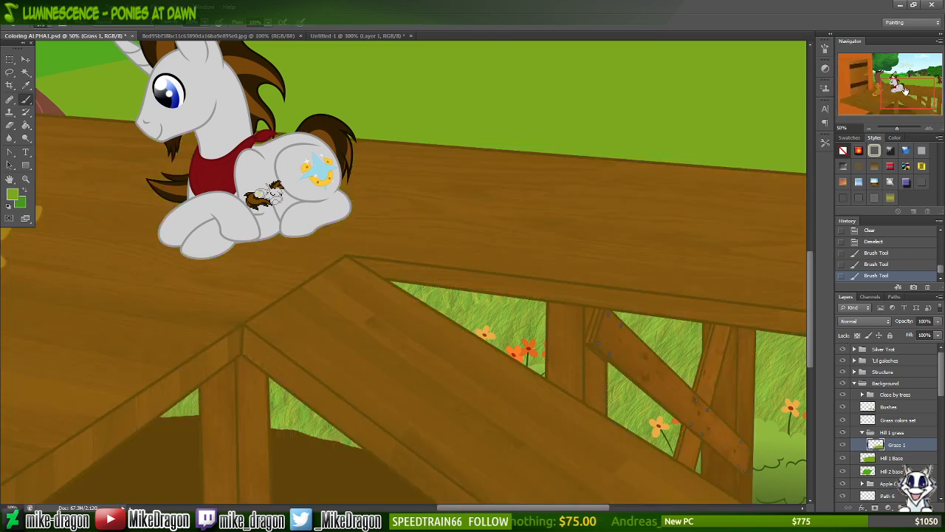
pyautogui.moveTo(904, 89); pyautogui.dragTo(916, 91)
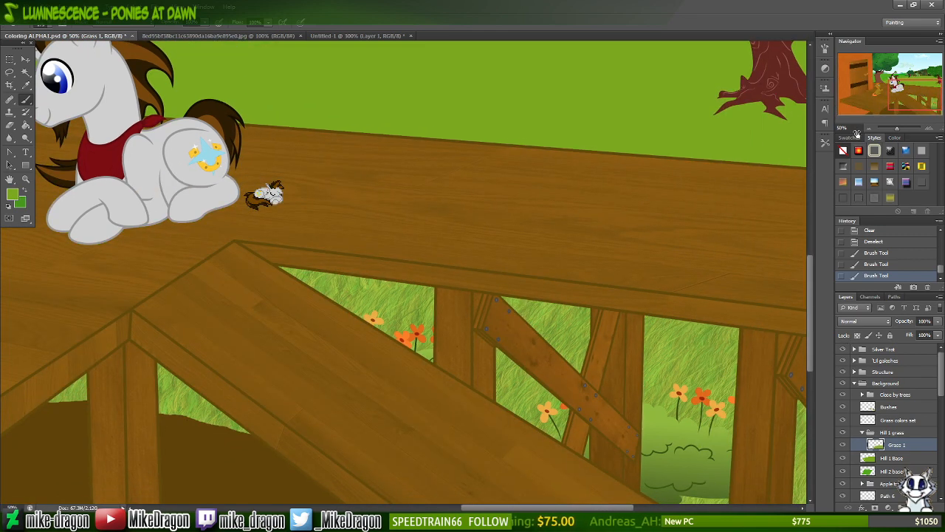
# - Compare the grass seen between the posts with and without the last brush pass by undoing and redoing it
pyautogui.hotkey('ctrl', 'z')
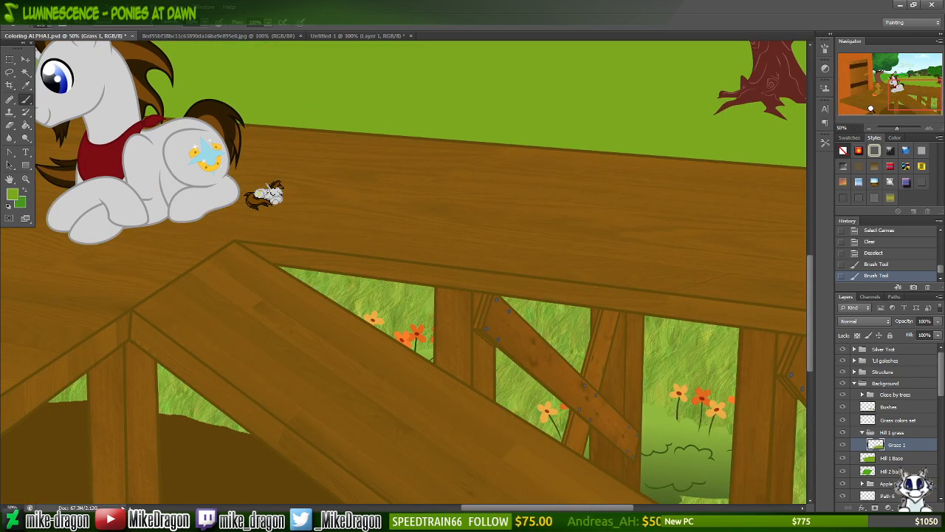
pyautogui.hotkey('ctrl', '-')
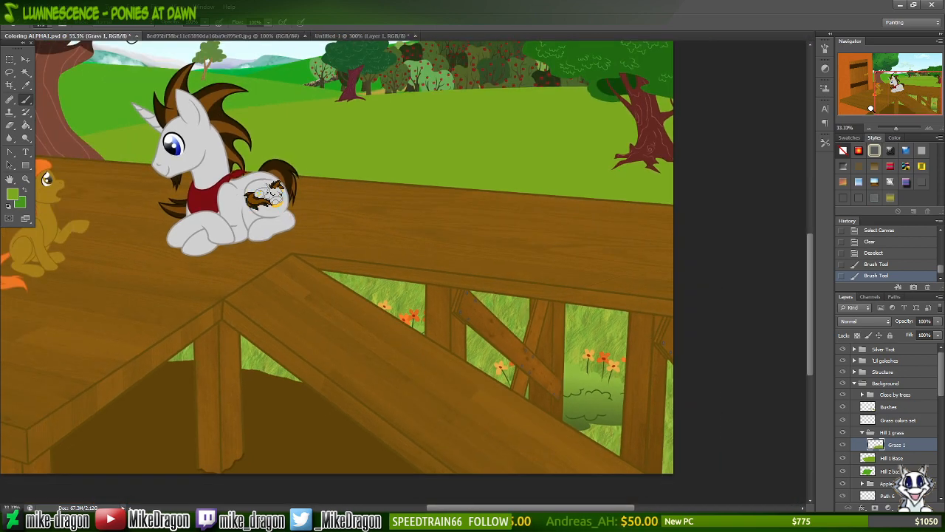
pyautogui.hotkey('ctrl', 'z')
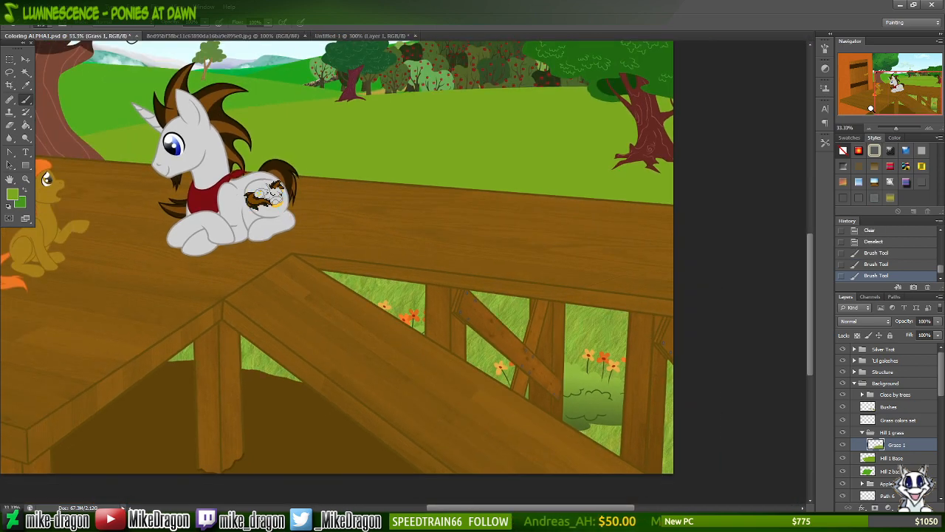
pyautogui.hotkey('ctrl', 'z')
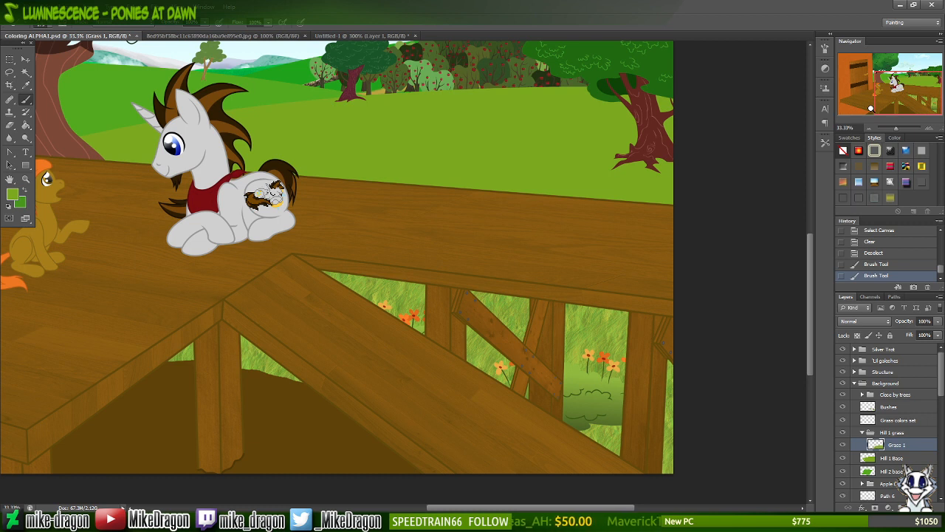
pyautogui.hotkey('ctrl', 'z')
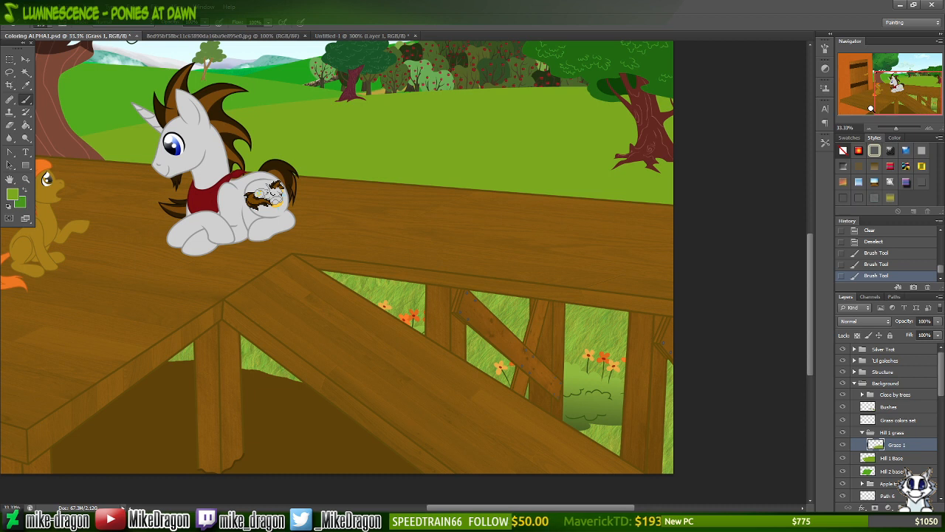
pyautogui.hotkey('ctrl', 'z')
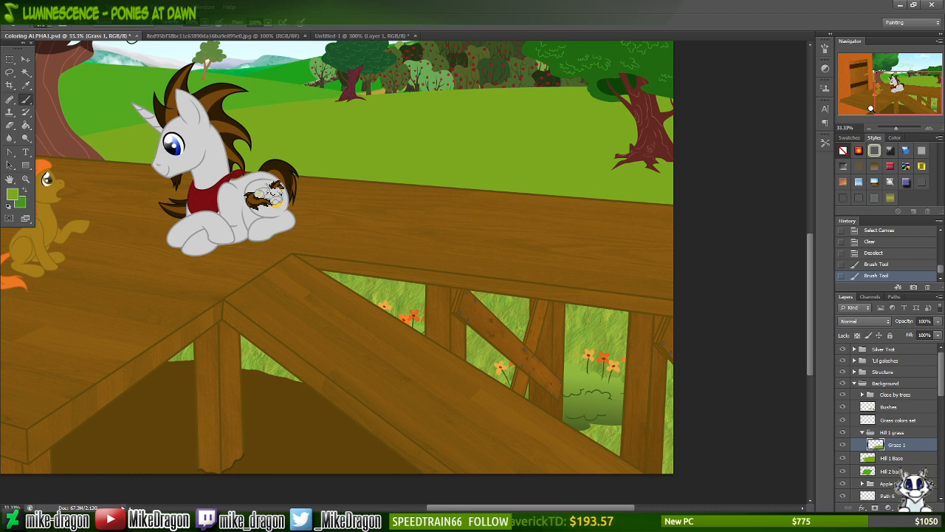
pyautogui.hotkey('ctrl', 'z')
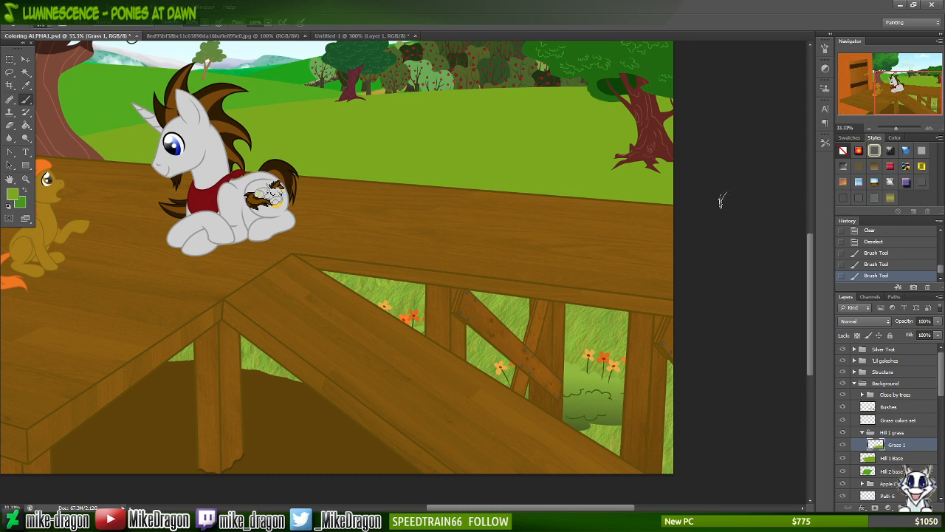
pyautogui.hotkey('ctrl', 'z')
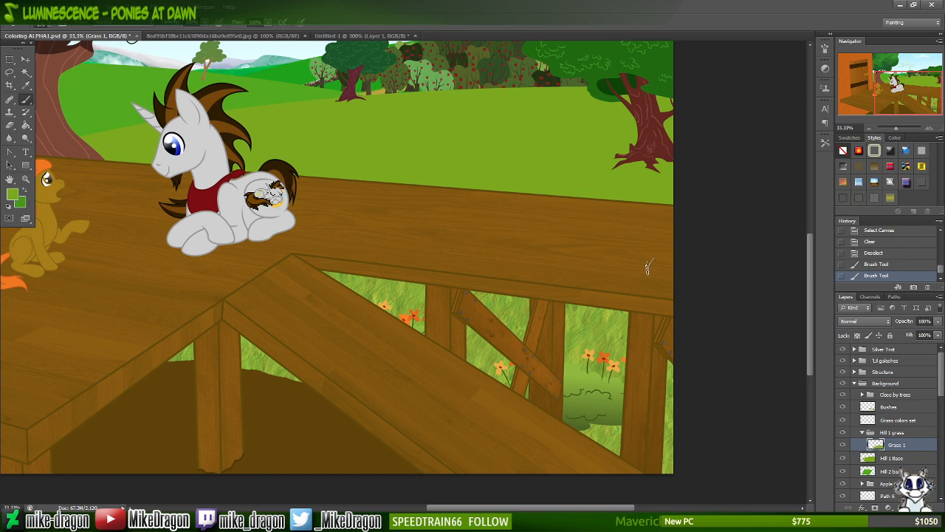
# - Compare the last grass pass with the Structure group hidden, leave it undone, show Structure again and save the file
pyautogui.click(843, 373)
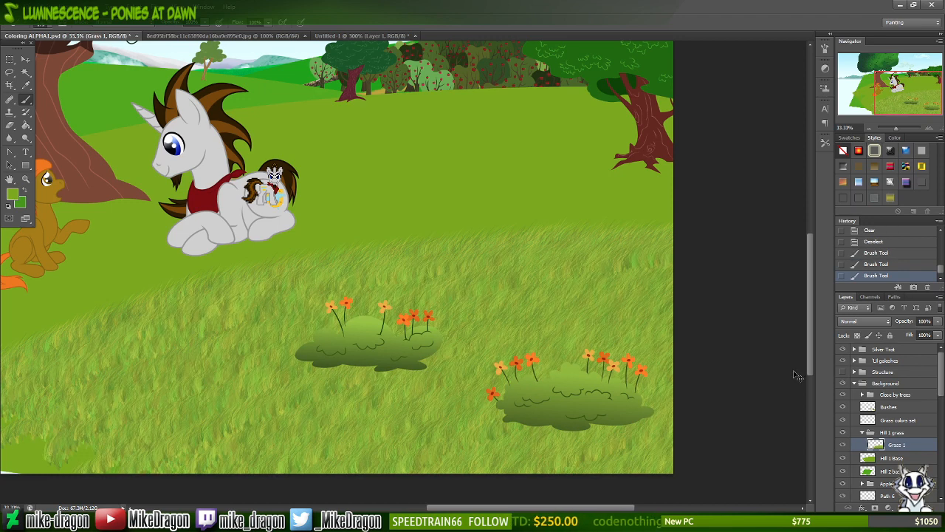
pyautogui.hotkey('ctrl', 'z')
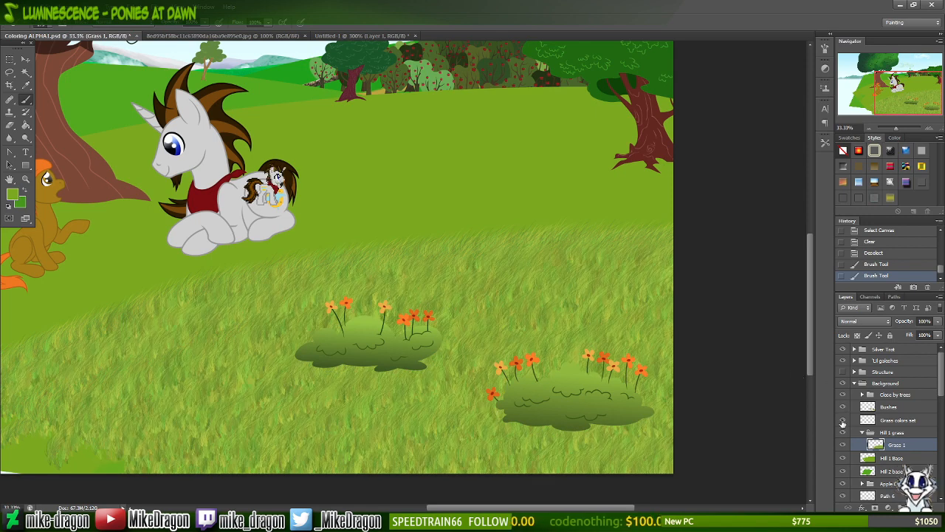
pyautogui.hotkey('ctrl', 'z')
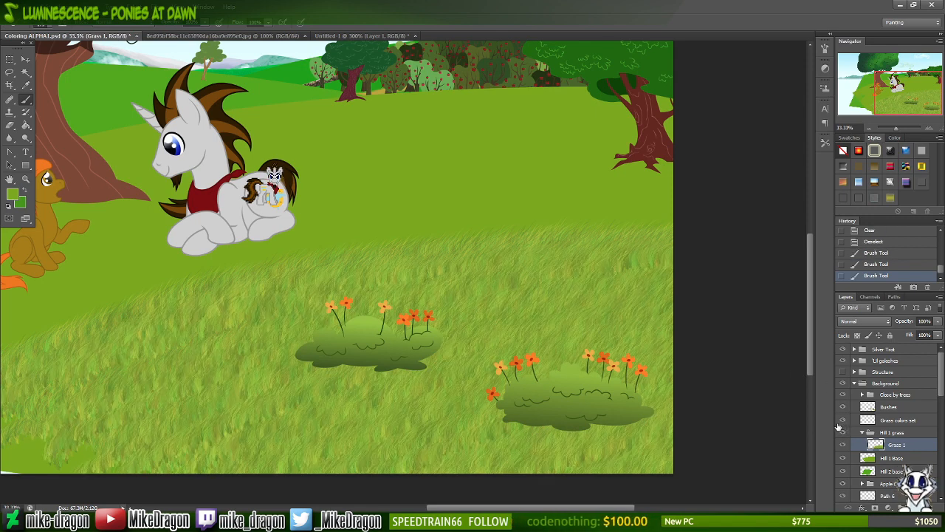
pyautogui.hotkey('ctrl', 'z')
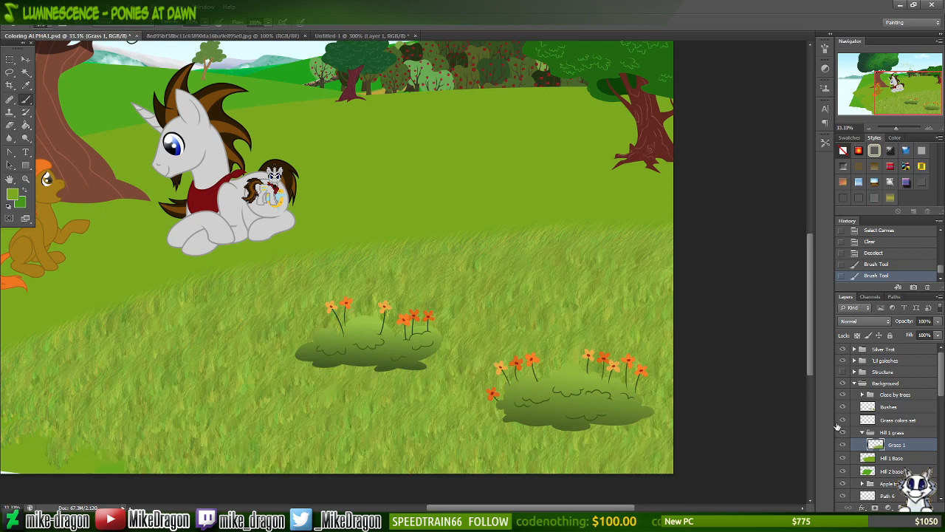
pyautogui.click(843, 372)
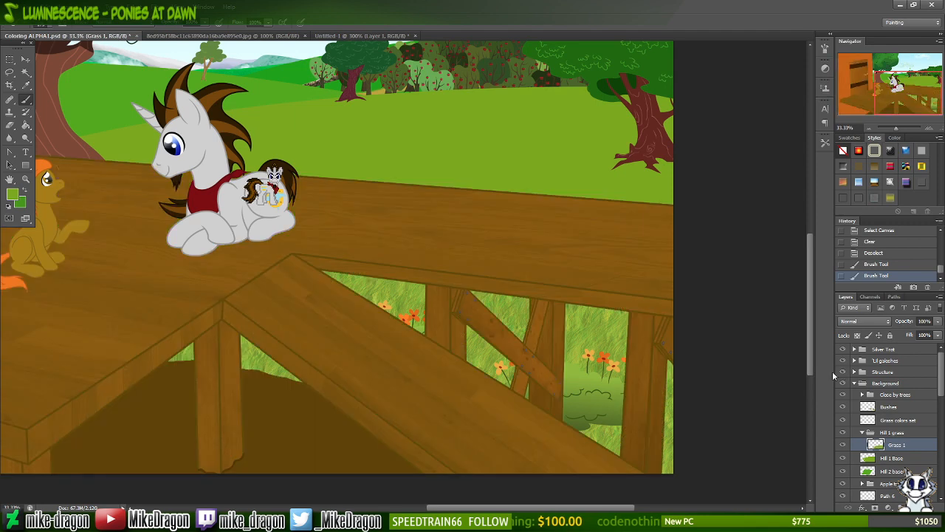
pyautogui.hotkey('ctrl', 's')
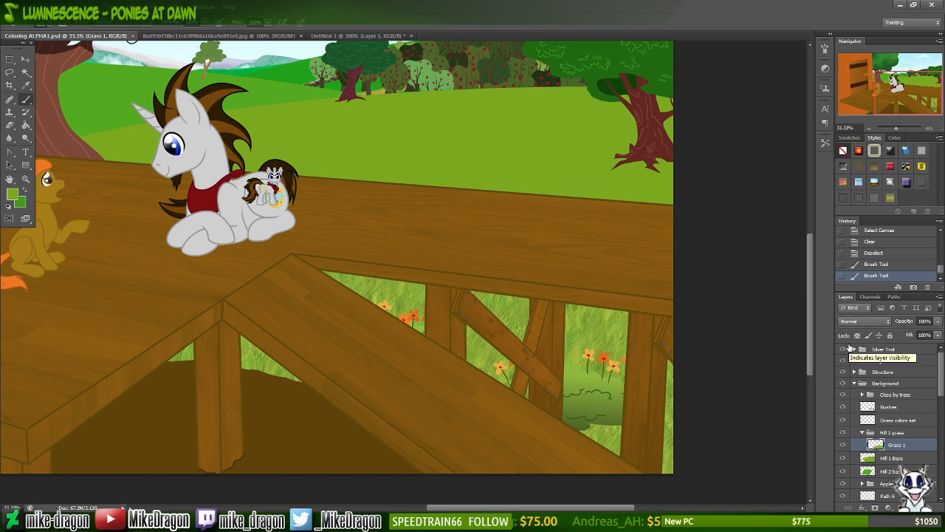
# - Create a layer named "Grass 2" below Grass 1 in the "Hill 1 grass" group
pyautogui.click(915, 507)
pyautogui.moveTo(893, 446); pyautogui.dragTo(904, 457)
pyautogui.doubleClick(899, 458)
pyautogui.write('Grass')
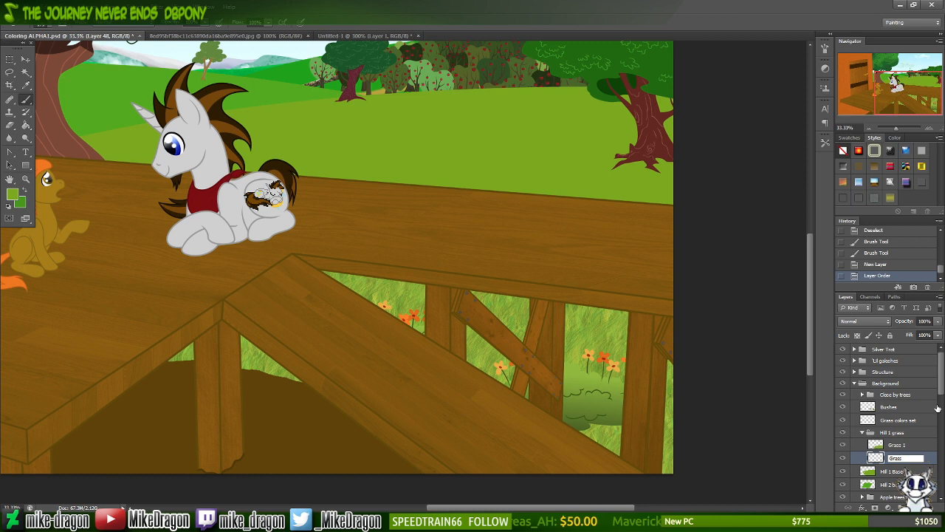
pyautogui.write(' 2')
pyautogui.press('Return')
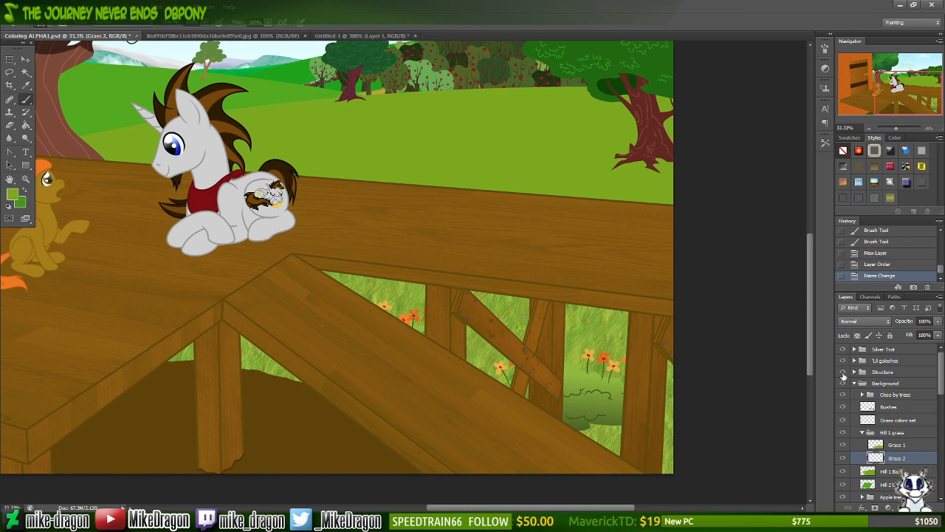
# - Hide the Structure group and reduce the size of the selected slanted grass brush
pyautogui.click(843, 371)
pyautogui.rightClick(443, 255)
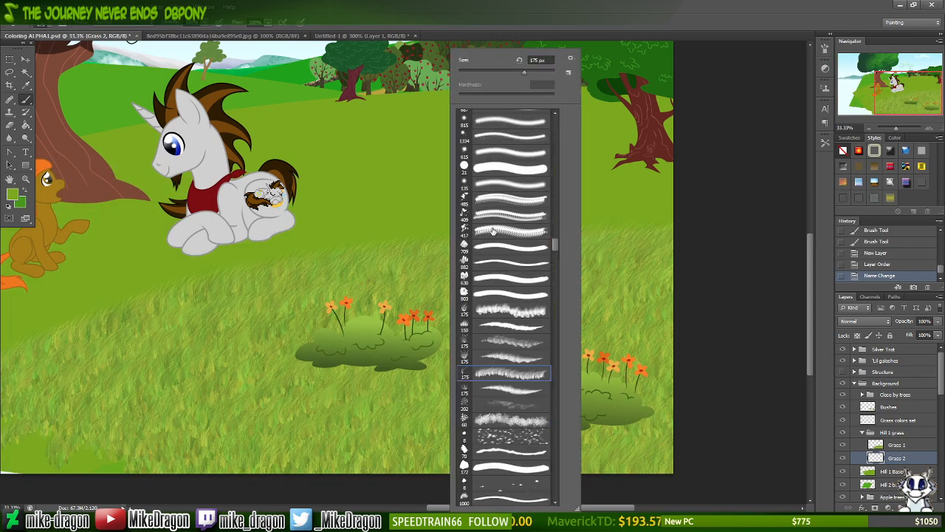
pyautogui.click(532, 60)
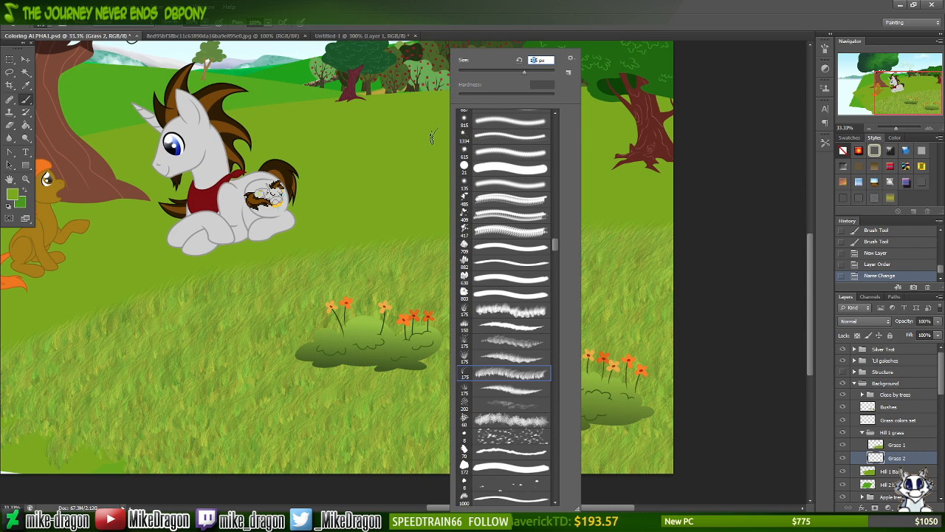
pyautogui.write('6')
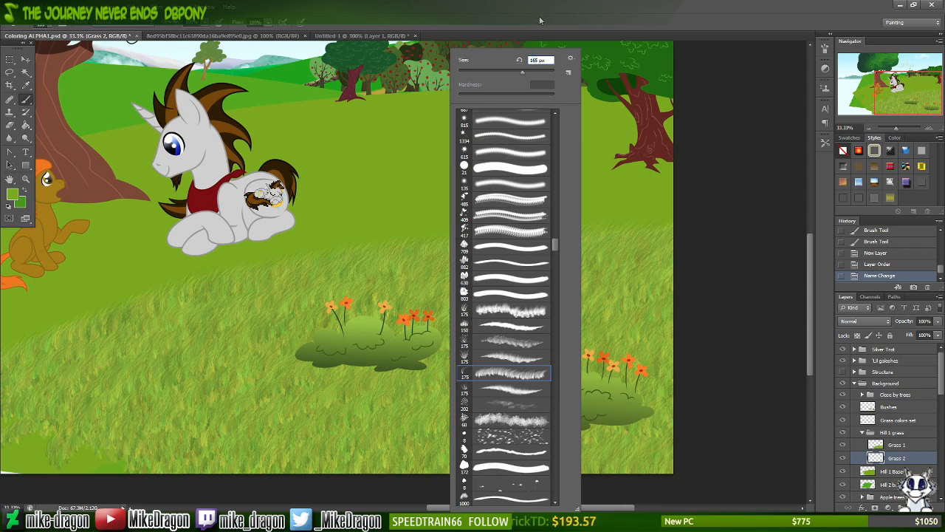
pyautogui.press('Delete')
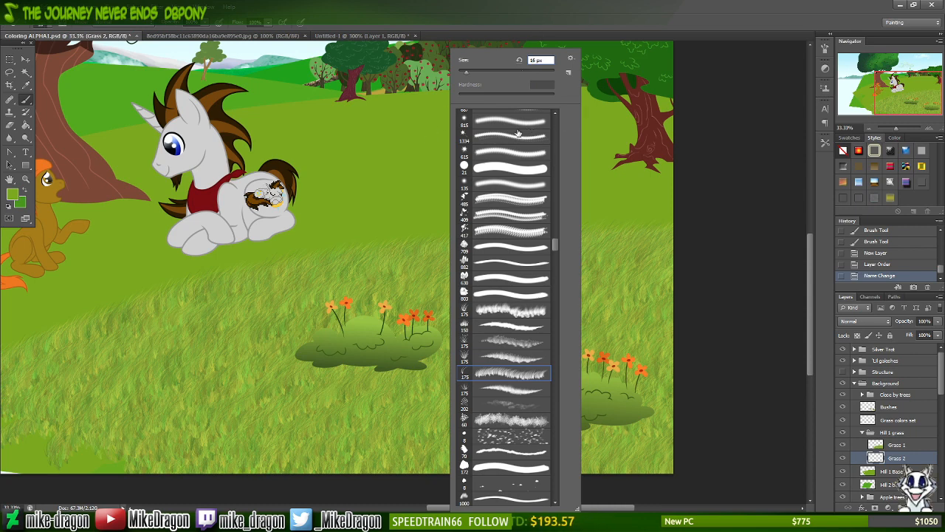
pyautogui.click(542, 19)
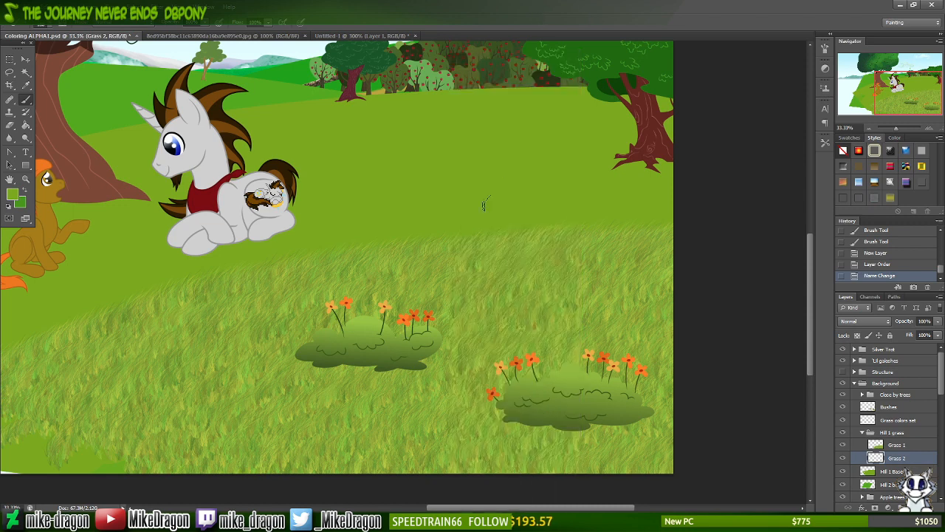
# - Try extending the grass uphill on Grass 2 with strokes along the upper edge of the existing grass
pyautogui.moveTo(411, 228)
pyautogui.mouseDown()
pyautogui.moveTo(538, 216)
pyautogui.moveTo(445, 238)
pyautogui.moveTo(534, 230)
pyautogui.moveTo(419, 249)
pyautogui.moveTo(557, 220)
pyautogui.moveTo(555, 236)
pyautogui.moveTo(695, 232)
pyautogui.mouseUp()
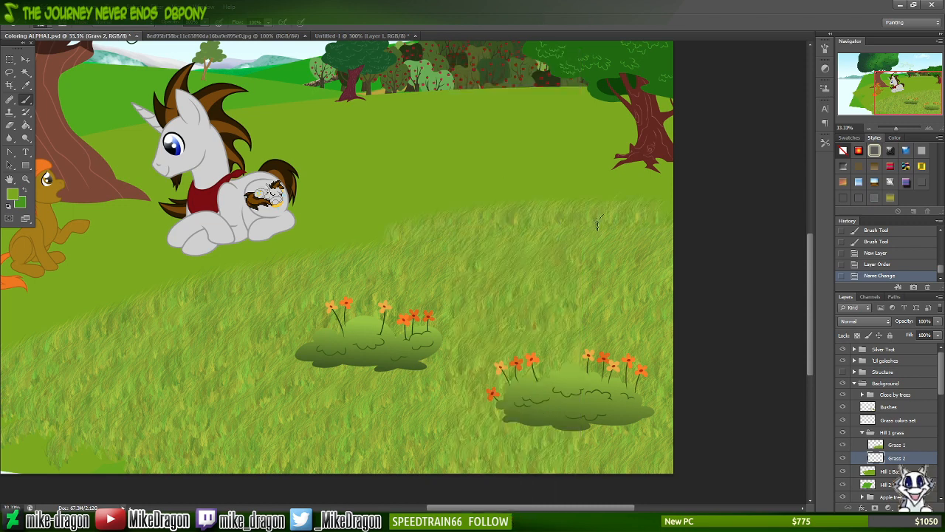
pyautogui.moveTo(596, 224)
pyautogui.mouseDown()
pyautogui.moveTo(435, 232)
pyautogui.moveTo(164, 293)
pyautogui.moveTo(354, 236)
pyautogui.moveTo(161, 278)
pyautogui.moveTo(170, 271)
pyautogui.mouseUp()
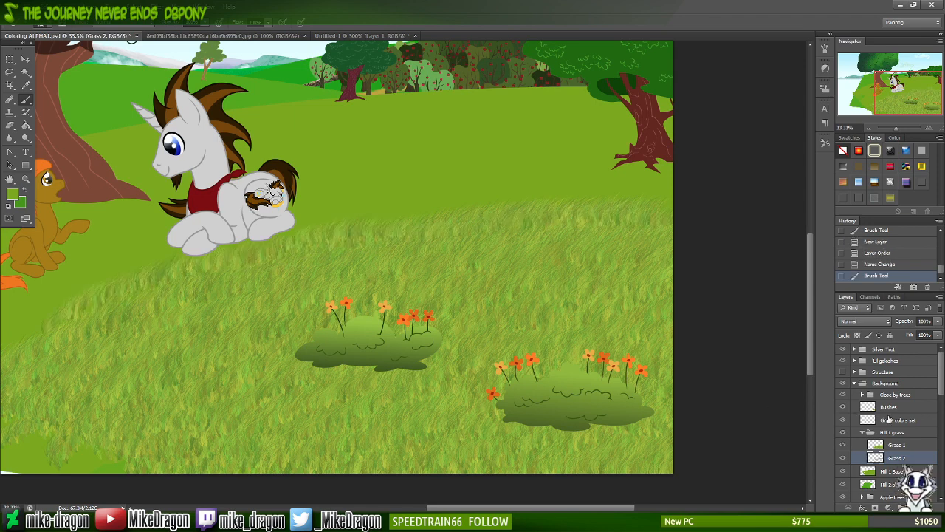
# - Show the Structure group, hide the Silver Trot group, and paint a grass band on Grass 2 above the deck near the foreground apple tree
pyautogui.click(842, 372)
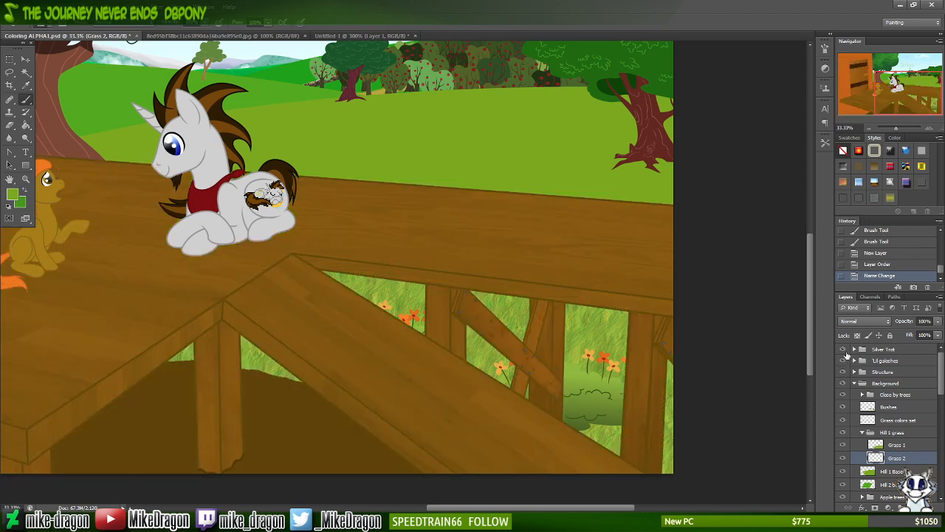
pyautogui.click(842, 350)
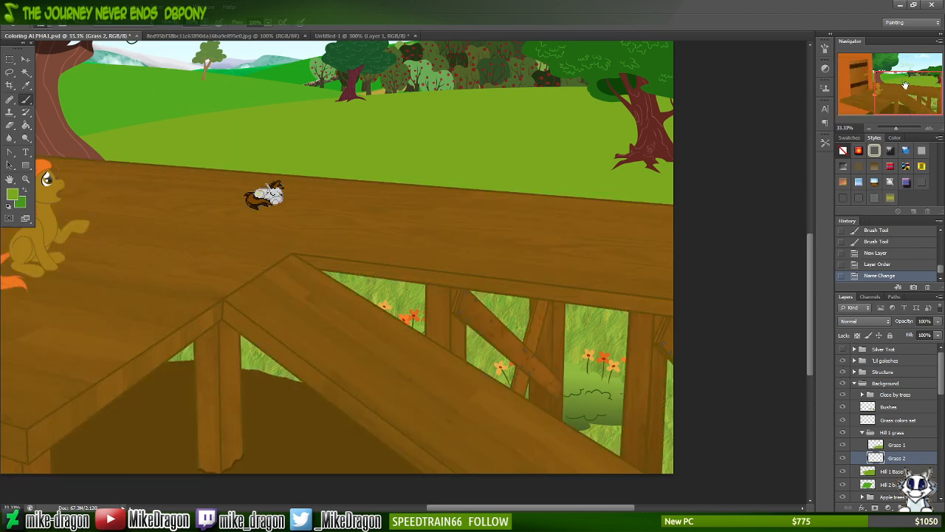
pyautogui.click(907, 87)
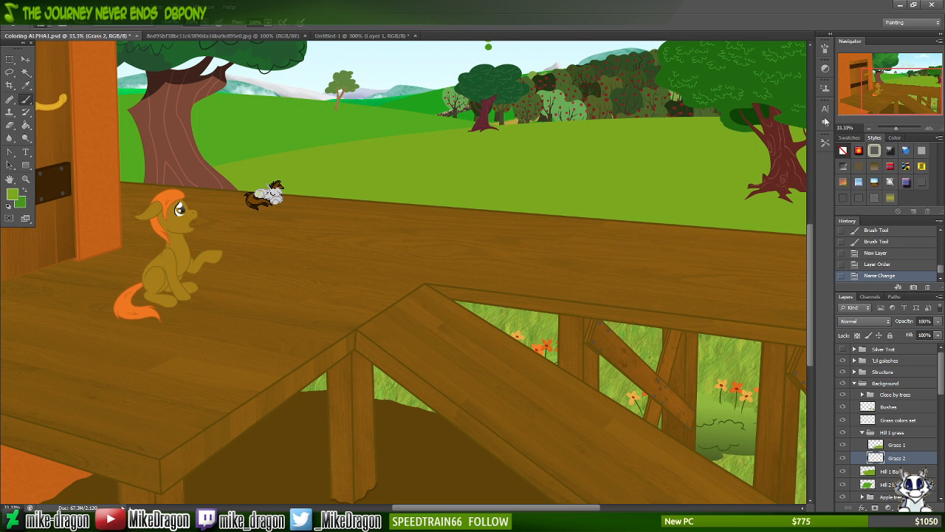
pyautogui.hscroll(3, 643, 217)
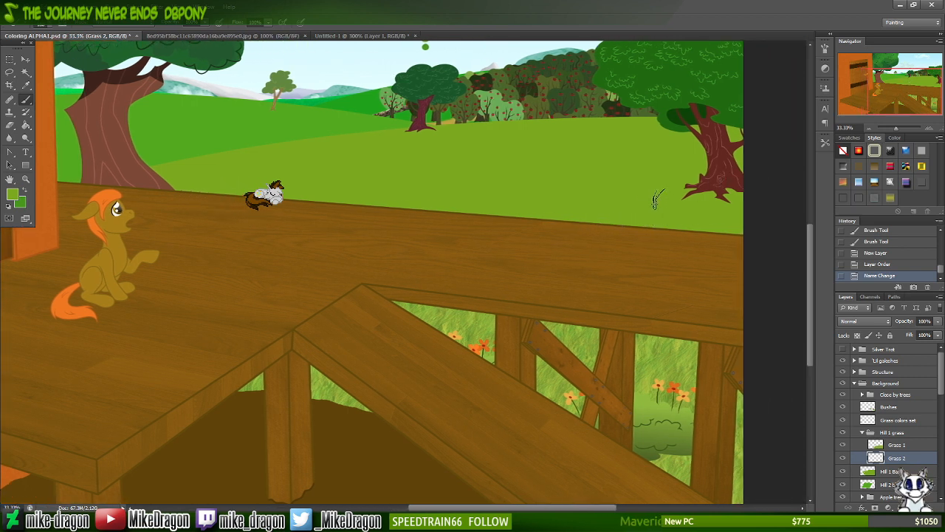
pyautogui.moveTo(659, 210)
pyautogui.mouseDown()
pyautogui.moveTo(737, 204)
pyautogui.moveTo(478, 220)
pyautogui.mouseUp()
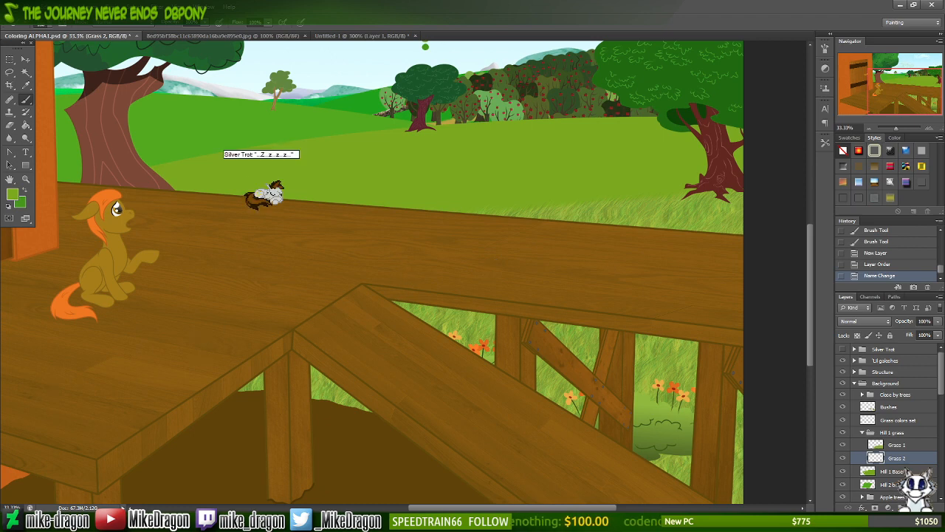
pyautogui.click(617, 370)
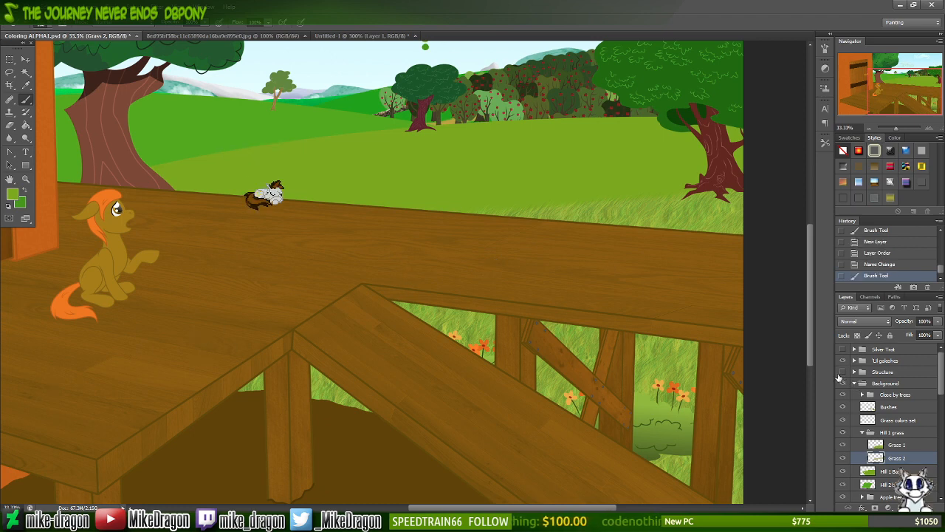
# - Extend the Grass 2 texture across to the front hill's left edge with the Structure group hidden, and show Structure again
pyautogui.click(842, 372)
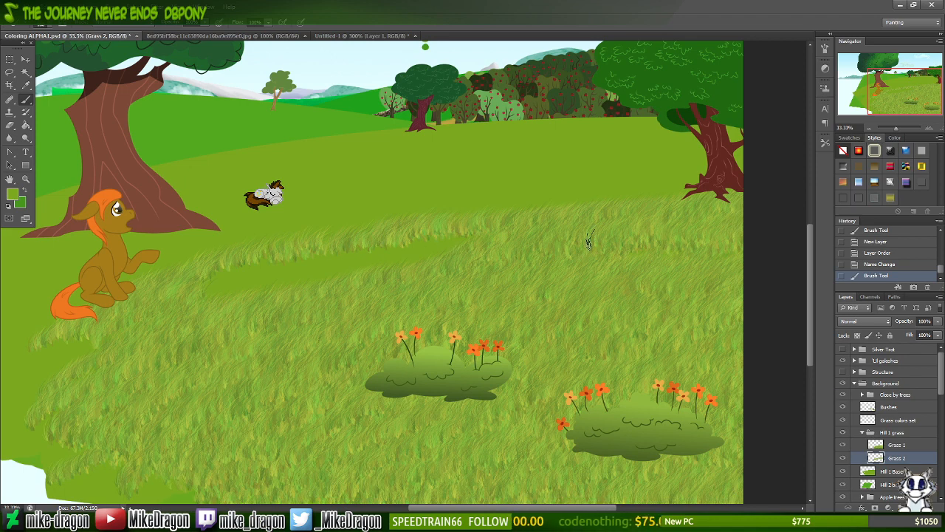
pyautogui.hotkey('ctrl', 'z')
pyautogui.hotkey('ctrl', 'z')
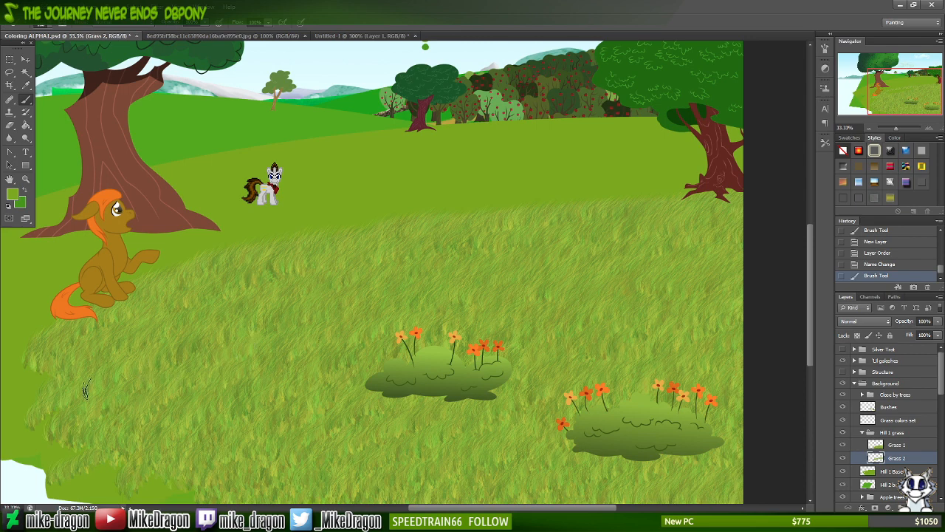
pyautogui.moveTo(57, 399); pyautogui.dragTo(96, 401)
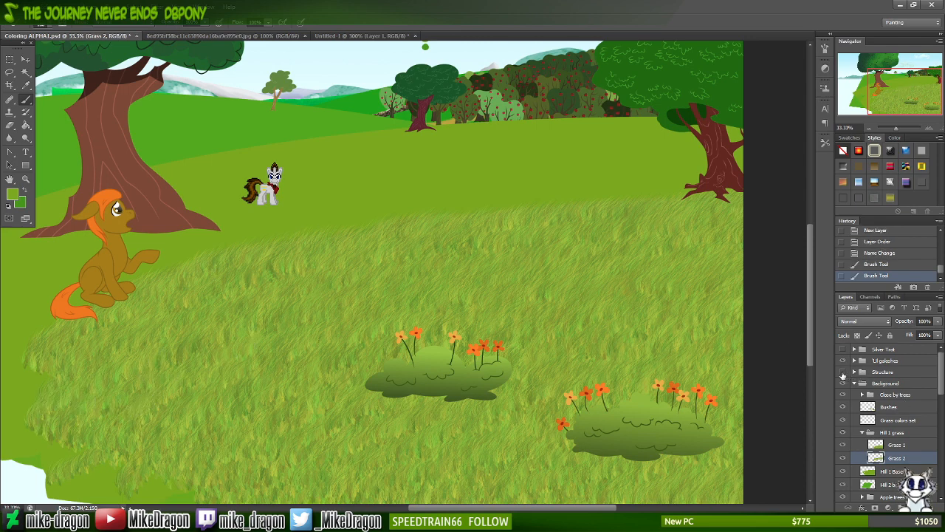
pyautogui.click(842, 372)
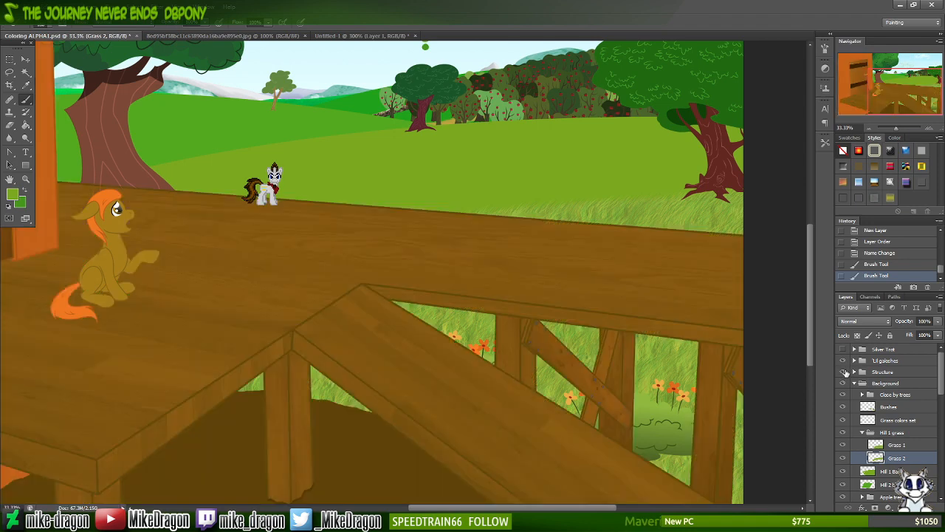
# - Set the grass brush size to 140 px
pyautogui.press('v')
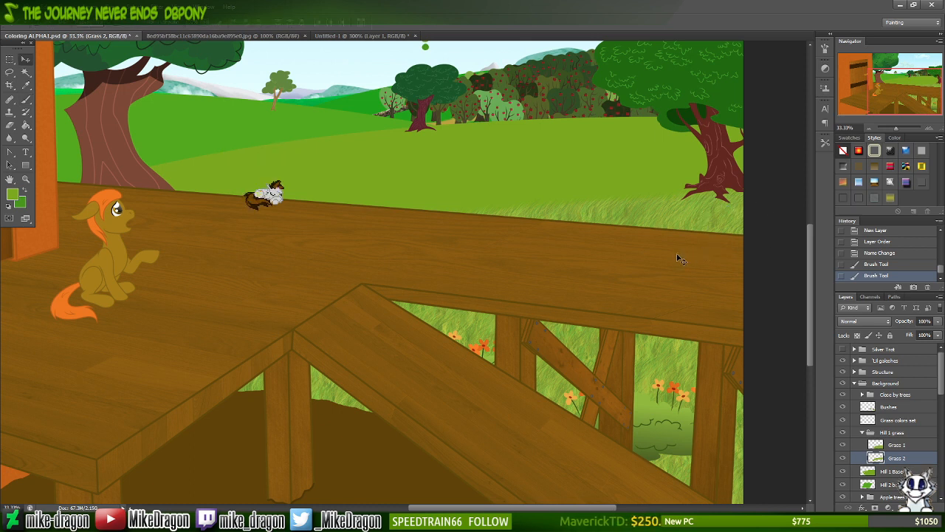
pyautogui.press('b')
pyautogui.rightClick(655, 247)
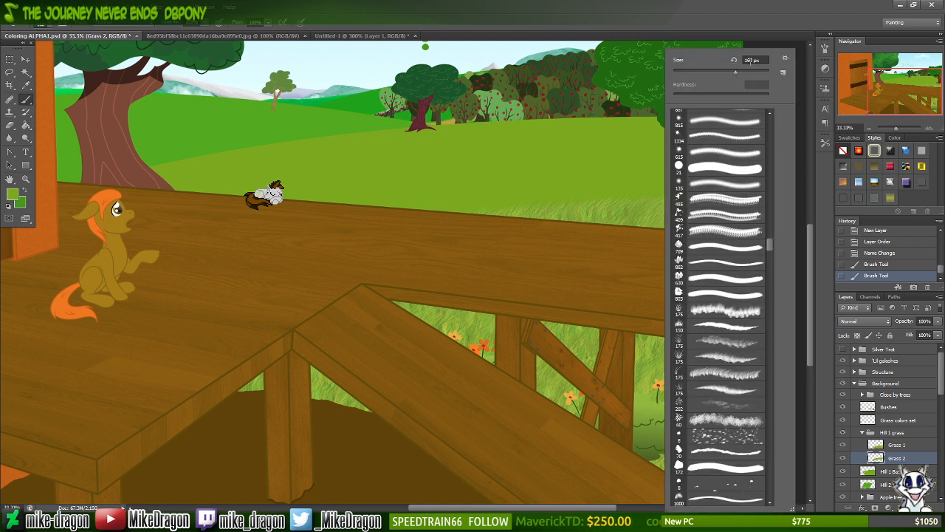
pyautogui.doubleClick(750, 59)
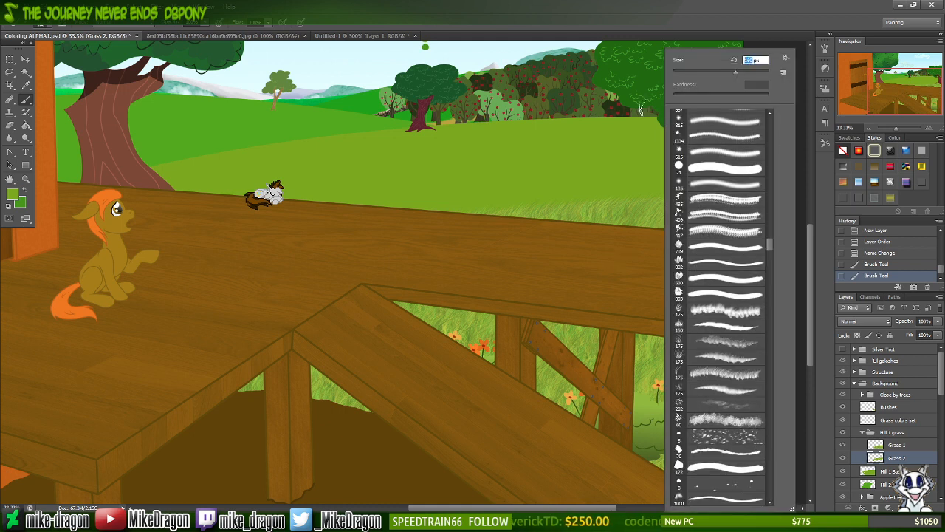
pyautogui.write('140')
pyautogui.press('Return')
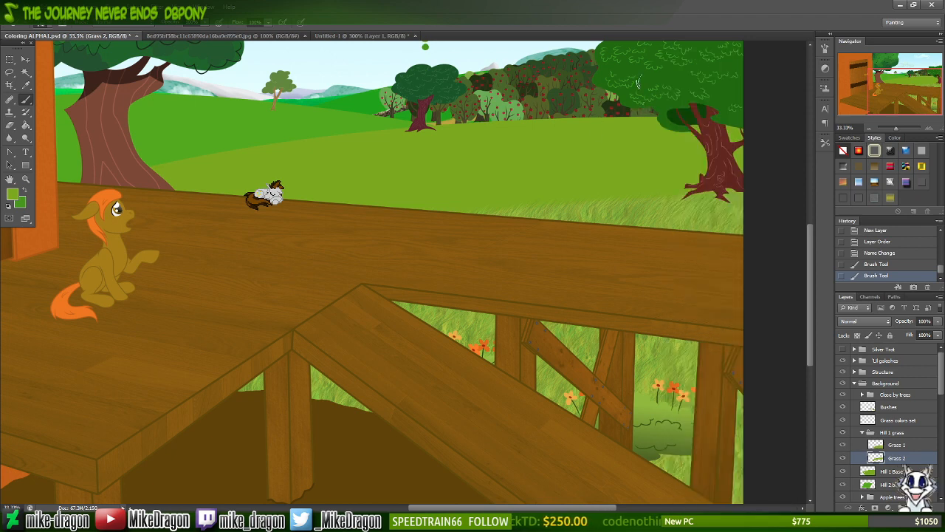
# - Create a layer named "Grass 3" below Grass 2 in the "Hill 1 grass" group
pyautogui.click(915, 508)
pyautogui.moveTo(888, 459); pyautogui.dragTo(890, 471)
pyautogui.doubleClick(895, 471)
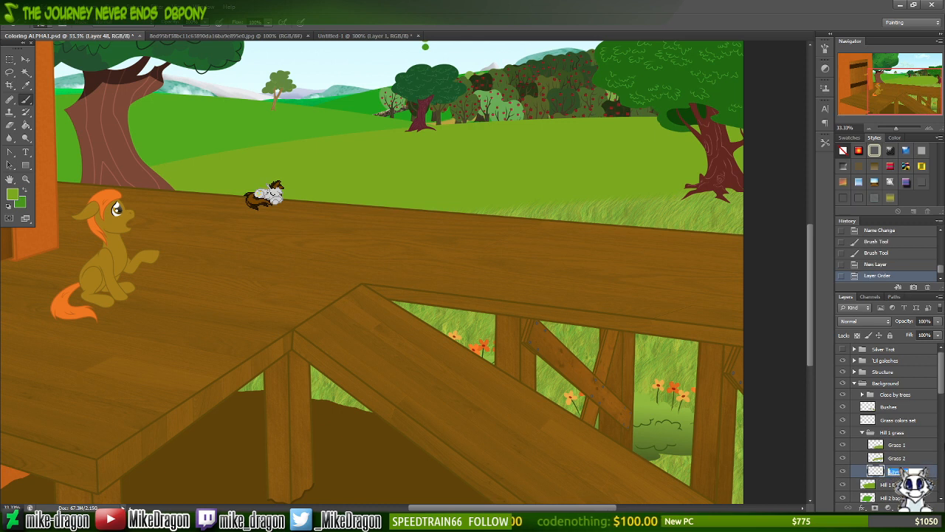
pyautogui.write('Grass 3')
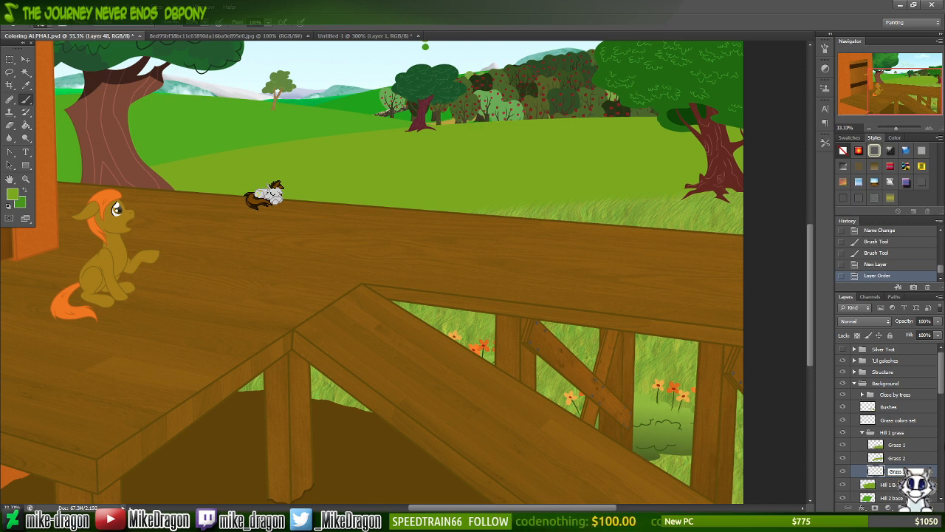
pyautogui.press('Return')
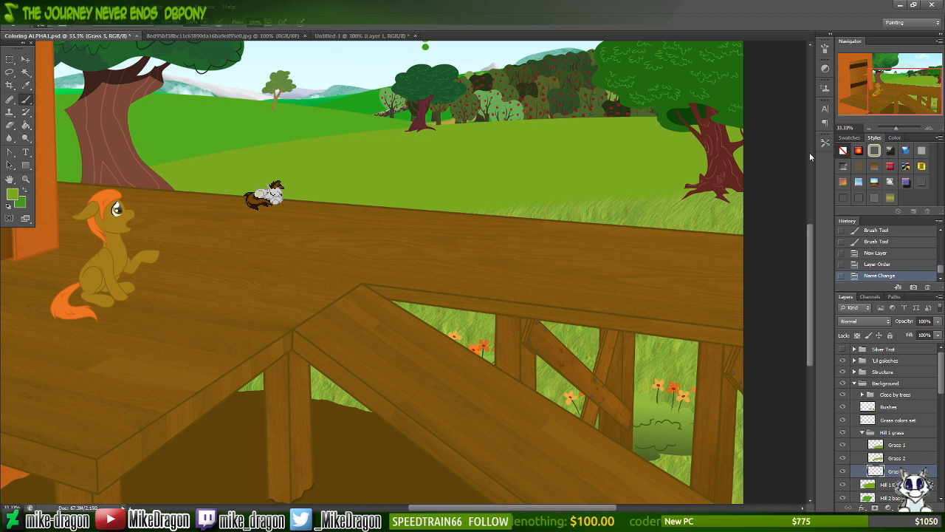
# - Paint smaller grass on Grass 3 along the upper edge of the existing grass, hiding the Structure group temporarily to cover the area behind the deck
pyautogui.scroll(3, 811, 247)
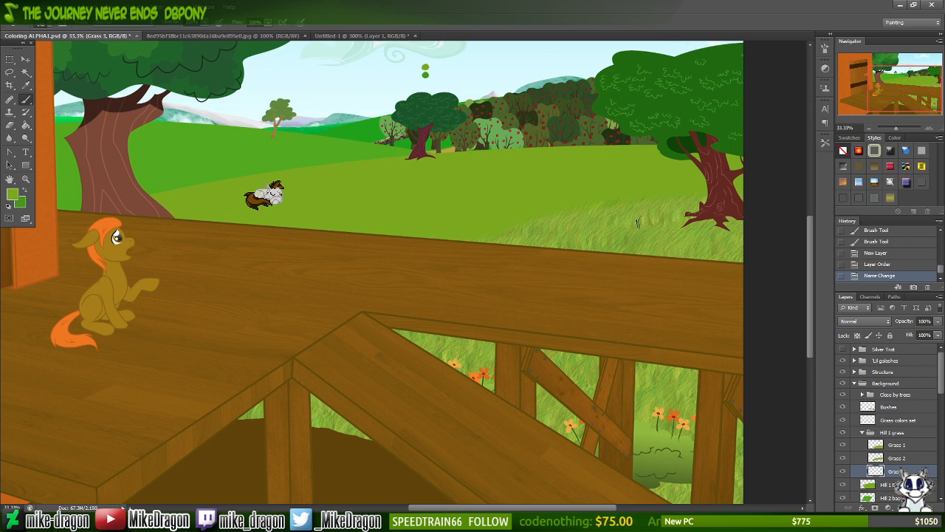
pyautogui.click(508, 246)
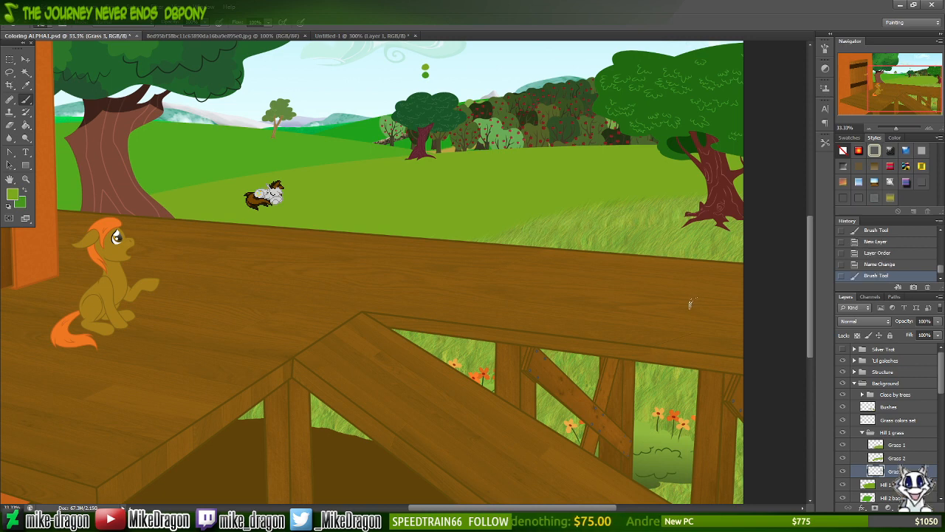
pyautogui.click(843, 372)
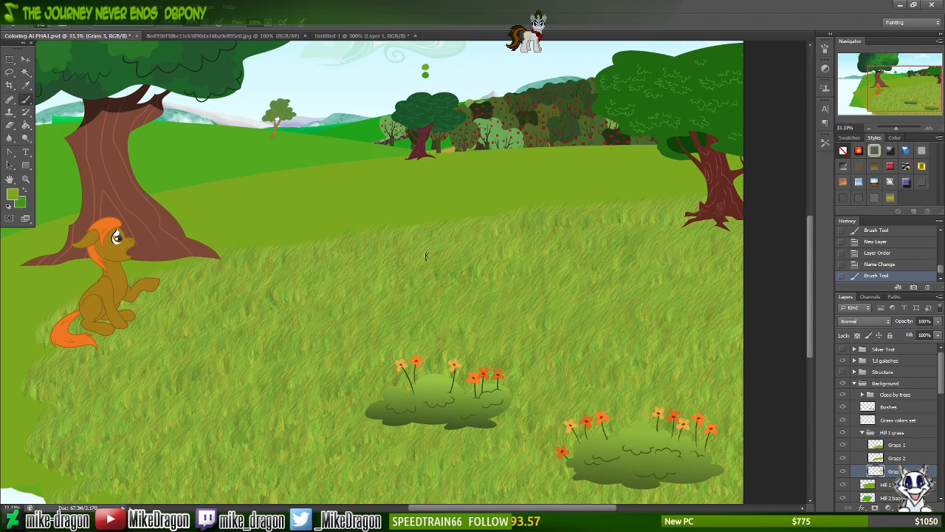
pyautogui.moveTo(469, 241); pyautogui.dragTo(679, 230)
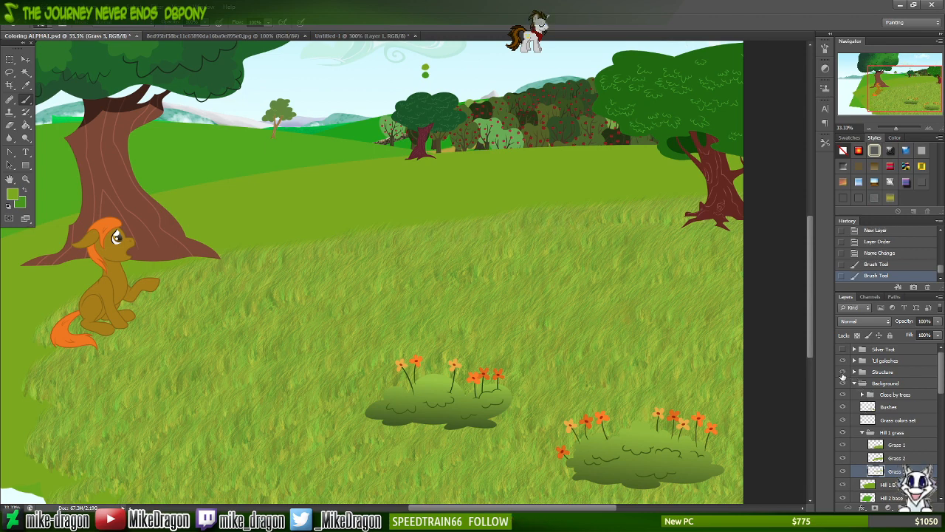
pyautogui.click(843, 372)
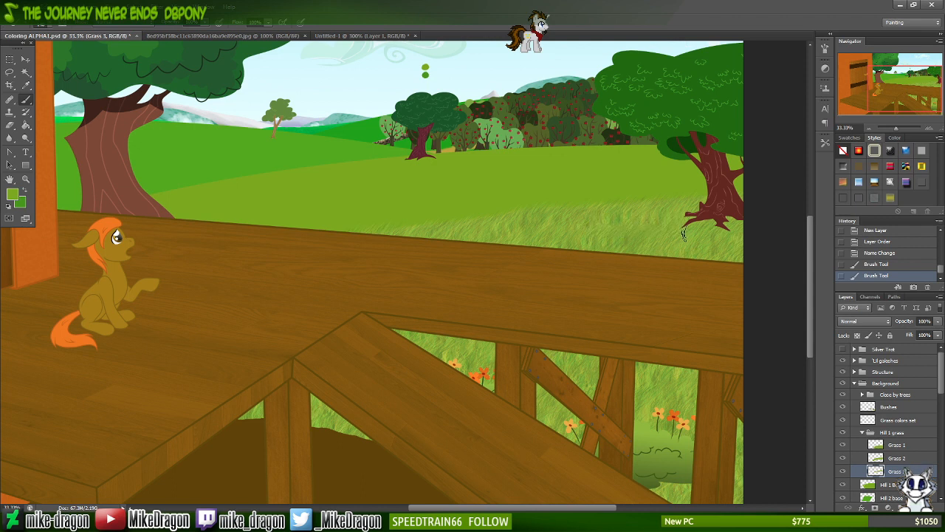
pyautogui.moveTo(649, 236); pyautogui.dragTo(667, 247)
# - Create a layer named "Grass 4" below Grass 3 and set the grass brush size to 100 px
pyautogui.click(915, 508)
pyautogui.moveTo(883, 470); pyautogui.dragTo(884, 489)
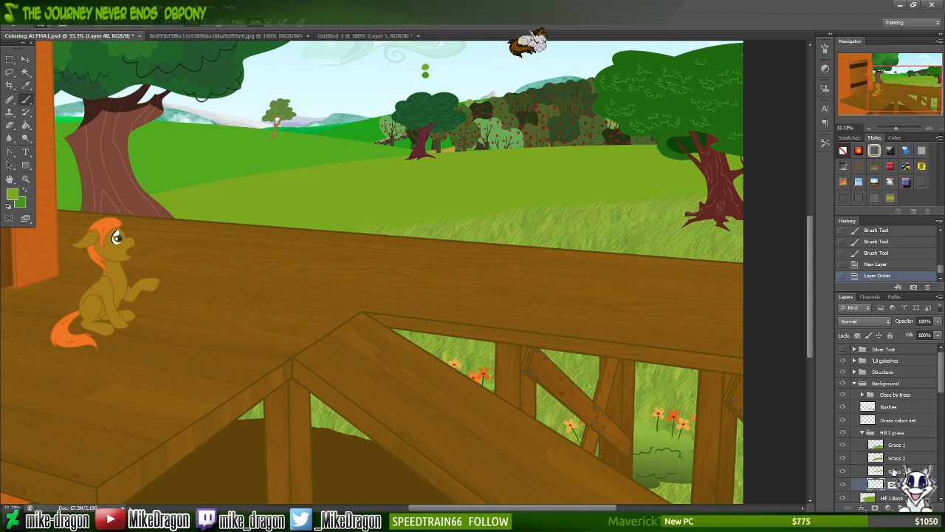
pyautogui.press('Return')
pyautogui.rightClick(512, 226)
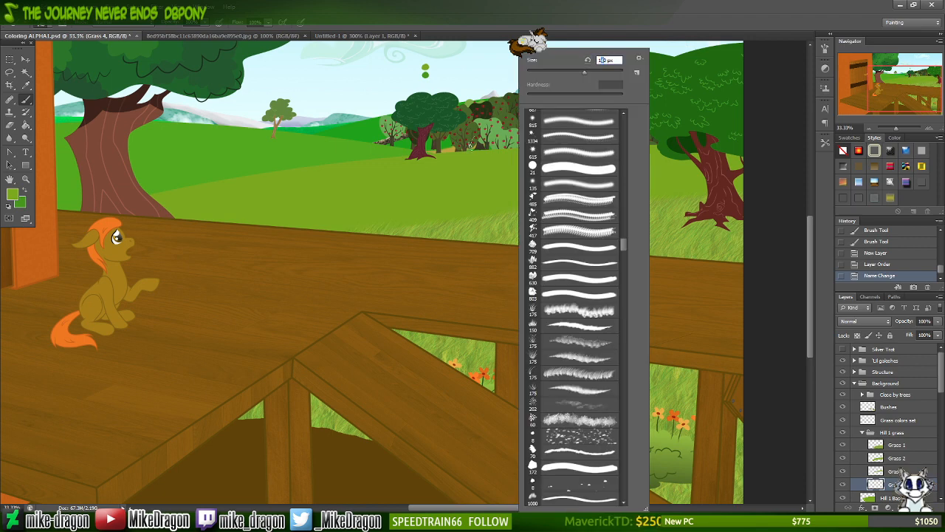
pyautogui.click(666, 21)
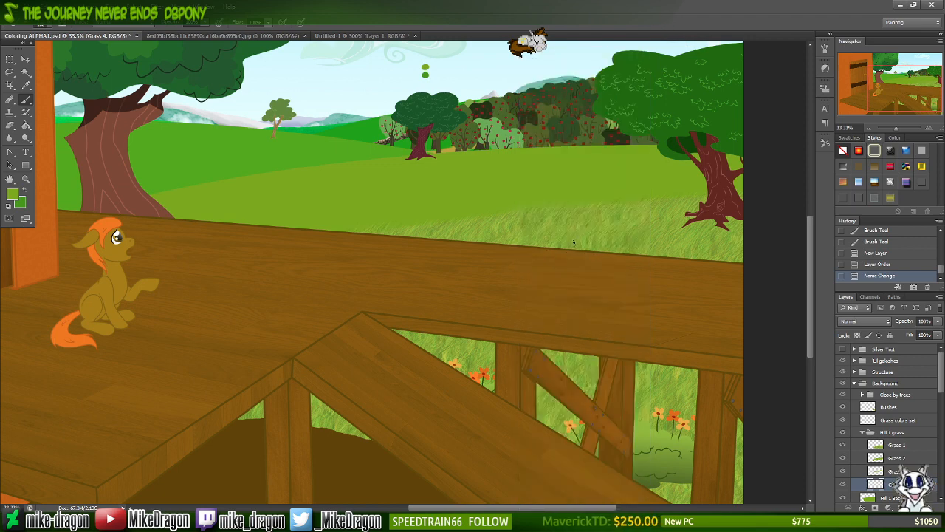
# - Try a grass pass uphill on Grass 4, check it with the Silver Trot group shown, and undo it
pyautogui.moveTo(600, 200); pyautogui.dragTo(684, 194)
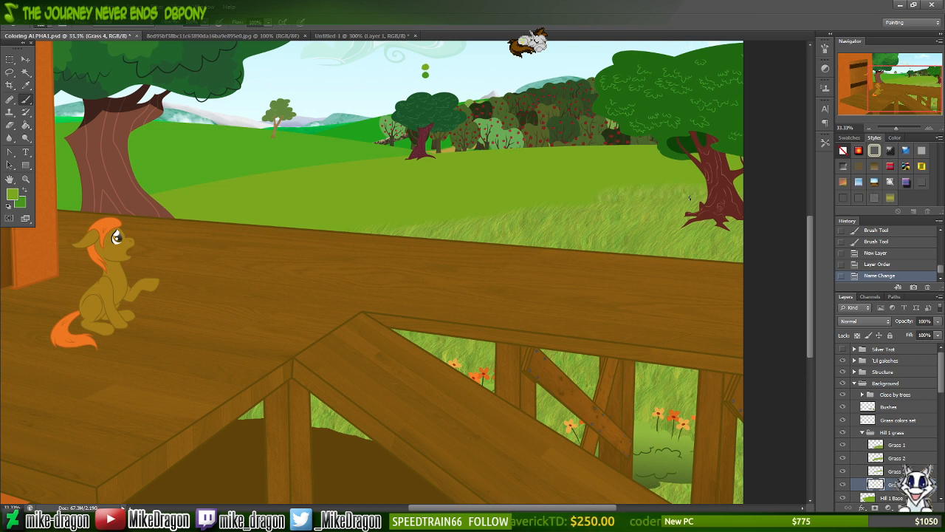
pyautogui.click(548, 215)
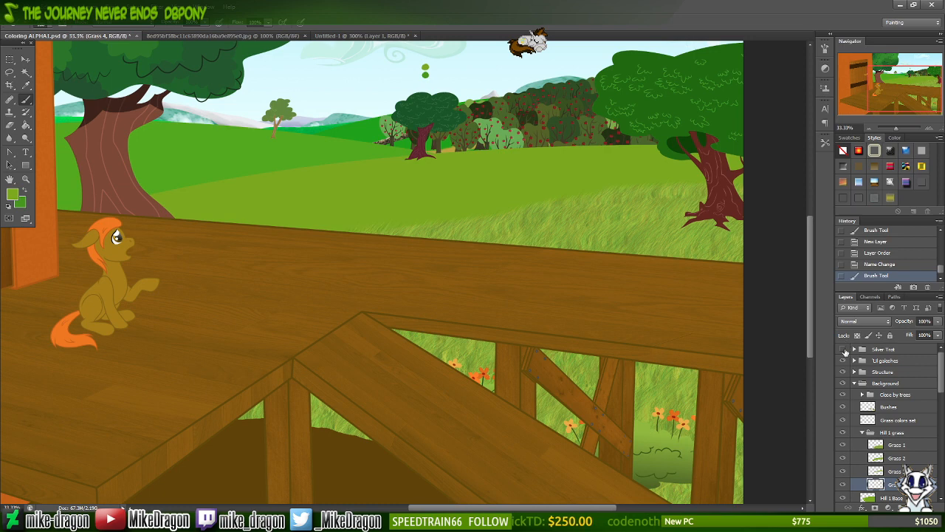
pyautogui.click(842, 349)
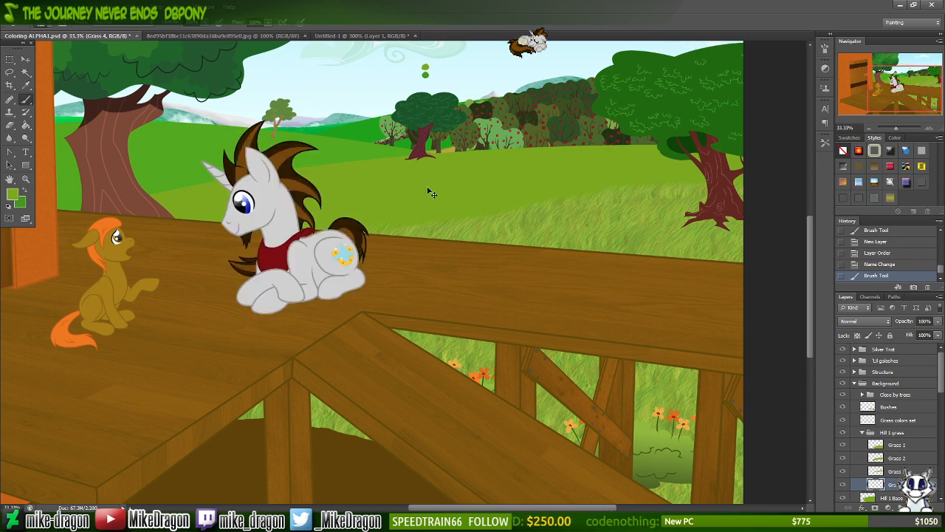
pyautogui.hotkey('ctrl', 'z')
pyautogui.moveTo(486, 189); pyautogui.dragTo(368, 198)
pyautogui.hotkey('ctrl', 'z')
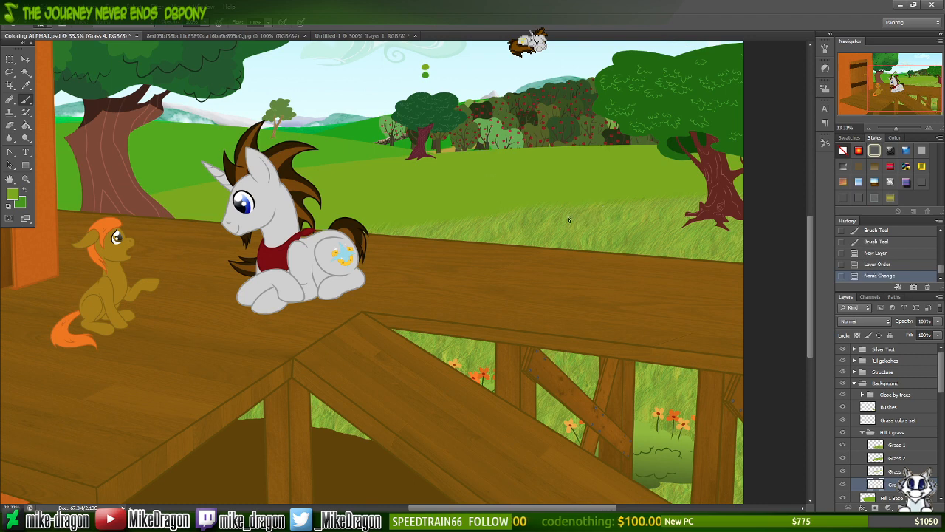
# - Reduce the brush size and paint a grass band uphill on Grass 4, hiding the Silver Trot and Structure groups to continue it toward the large tree
pyautogui.rightClick(513, 229)
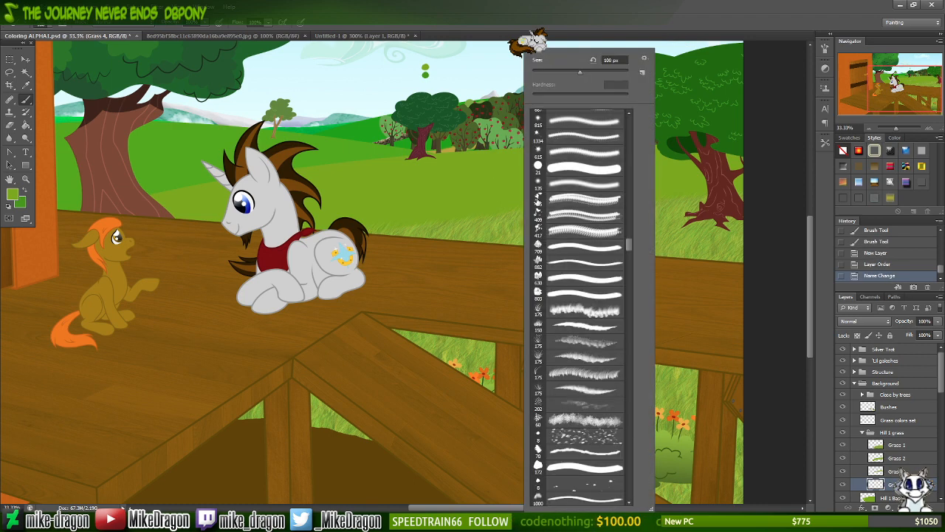
pyautogui.click(610, 60)
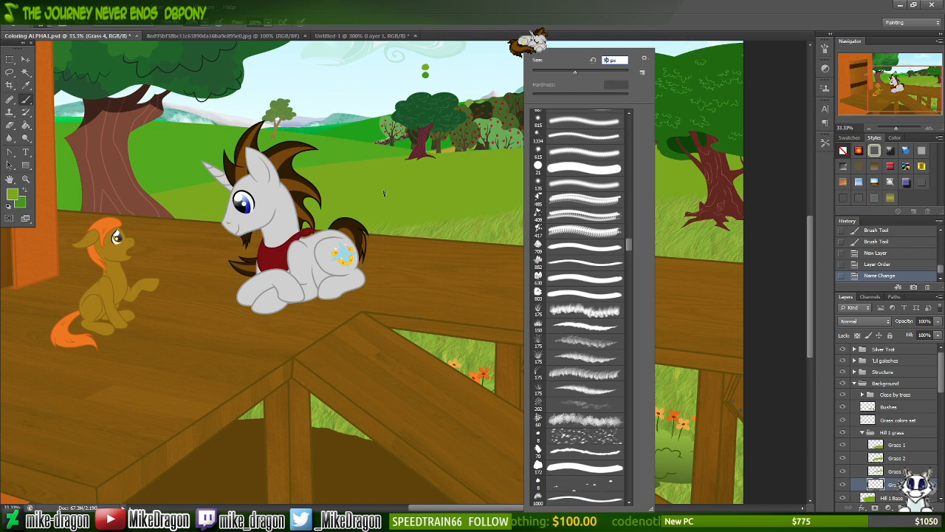
pyautogui.moveTo(385, 194)
pyautogui.mouseDown()
pyautogui.moveTo(447, 211)
pyautogui.moveTo(436, 226)
pyautogui.moveTo(483, 215)
pyautogui.moveTo(407, 203)
pyautogui.moveTo(488, 201)
pyautogui.moveTo(477, 197)
pyautogui.moveTo(554, 209)
pyautogui.moveTo(559, 188)
pyautogui.moveTo(501, 198)
pyautogui.moveTo(539, 193)
pyautogui.moveTo(525, 204)
pyautogui.moveTo(570, 192)
pyautogui.moveTo(554, 190)
pyautogui.moveTo(603, 199)
pyautogui.moveTo(701, 180)
pyautogui.mouseUp()
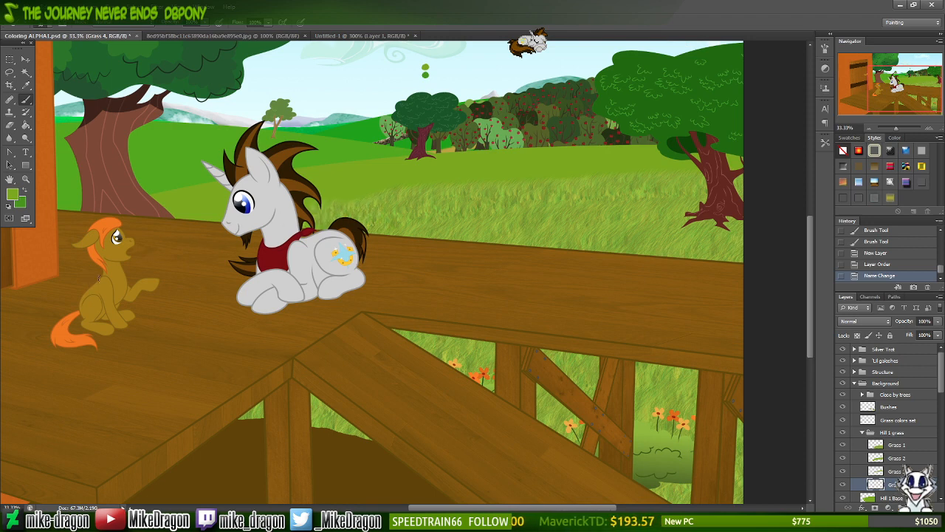
pyautogui.click(281, 224)
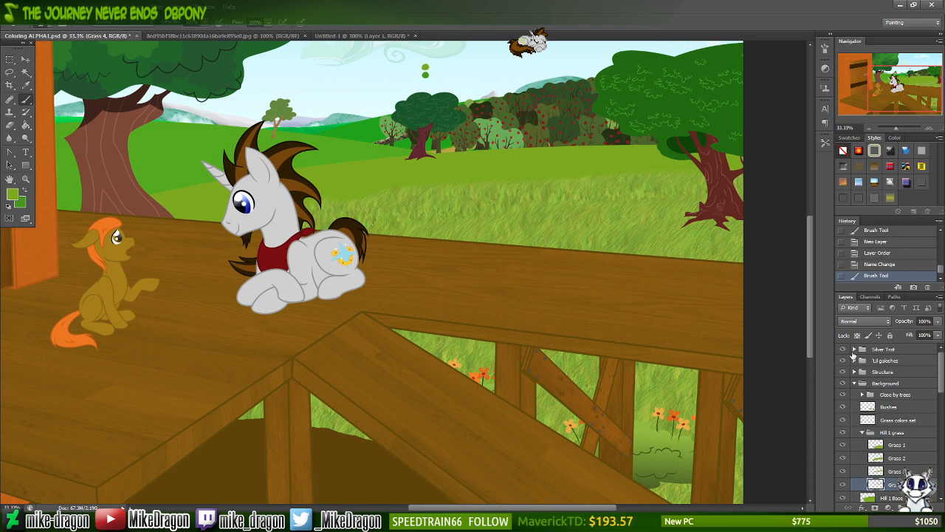
pyautogui.click(843, 373)
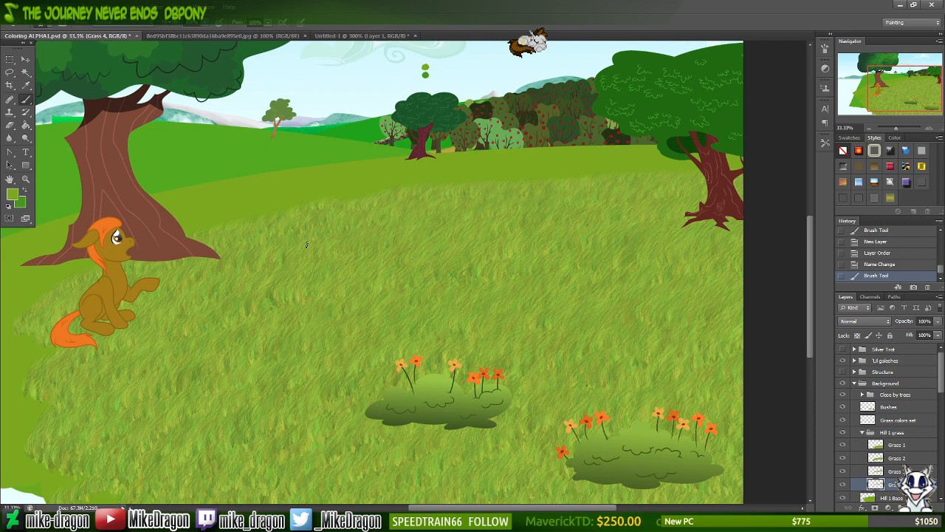
pyautogui.moveTo(287, 245); pyautogui.dragTo(243, 262)
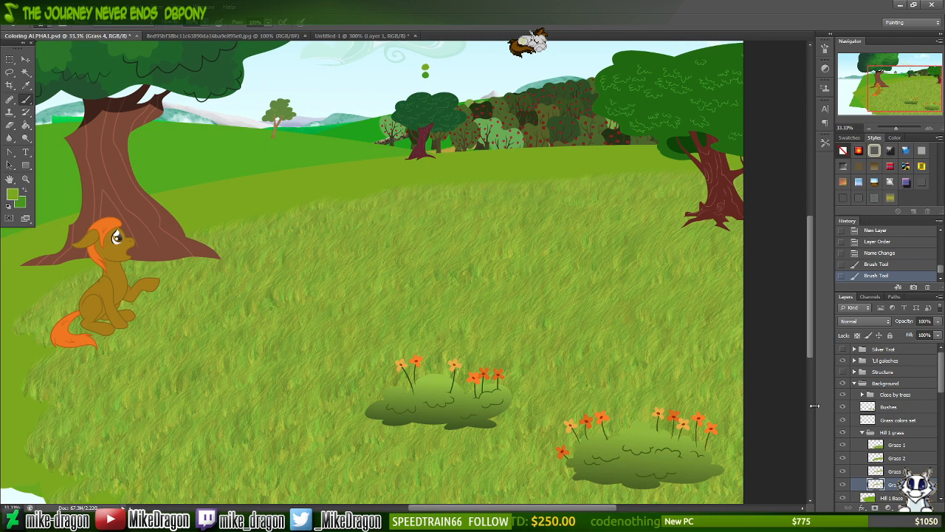
# - Create a new layer below Grass 4 in the Hill 1 grass group and name it "Grass 5"
pyautogui.moveTo(942, 376); pyautogui.dragTo(934, 400)
pyautogui.click(915, 508)
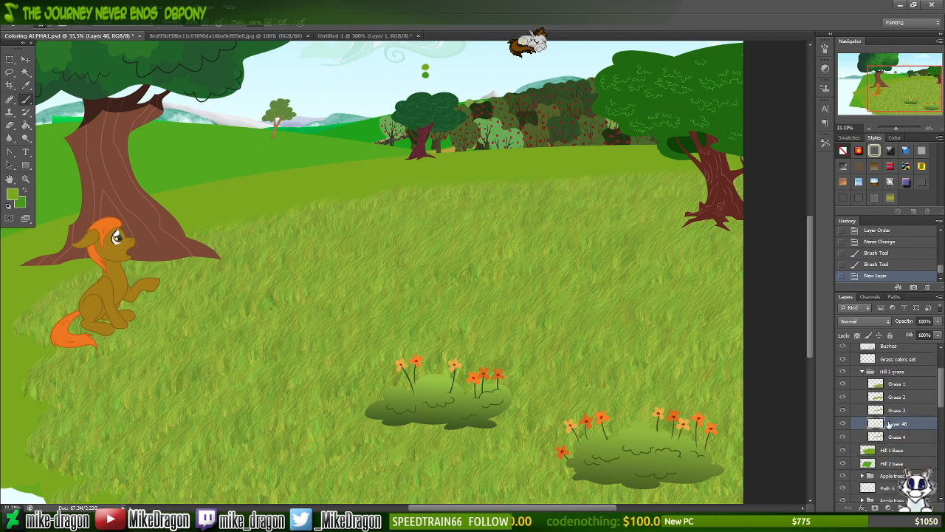
pyautogui.moveTo(891, 424); pyautogui.dragTo(891, 437)
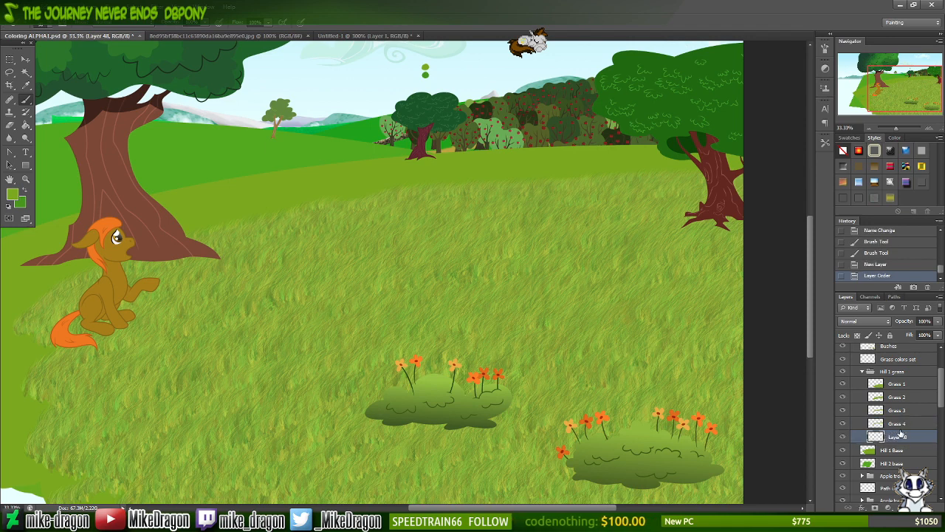
pyautogui.doubleClick(897, 436)
pyautogui.write('Grass')
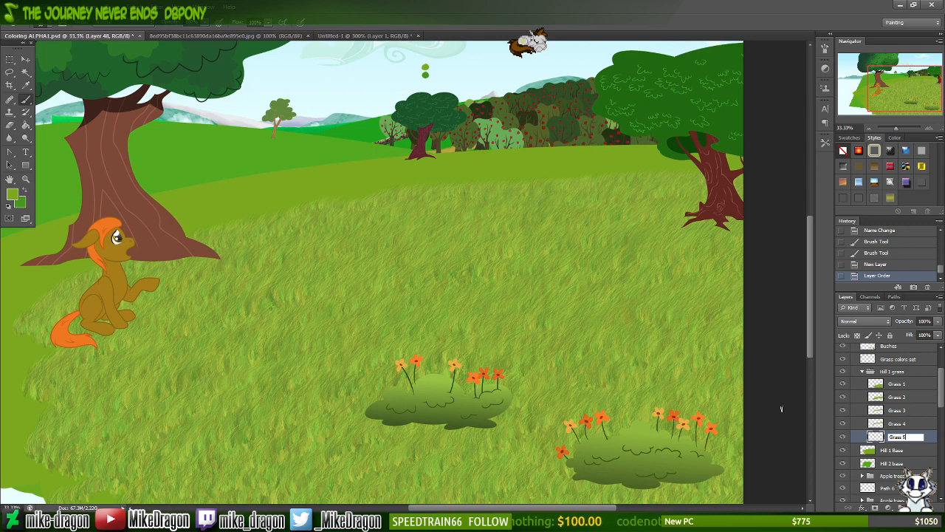
pyautogui.write(' 5')
pyautogui.press('Return')
# - Paint grass on Grass 5 up to the hill's crest with a 50 px brush, hiding the Close by trees group to cover the area behind it
pyautogui.rightClick(550, 276)
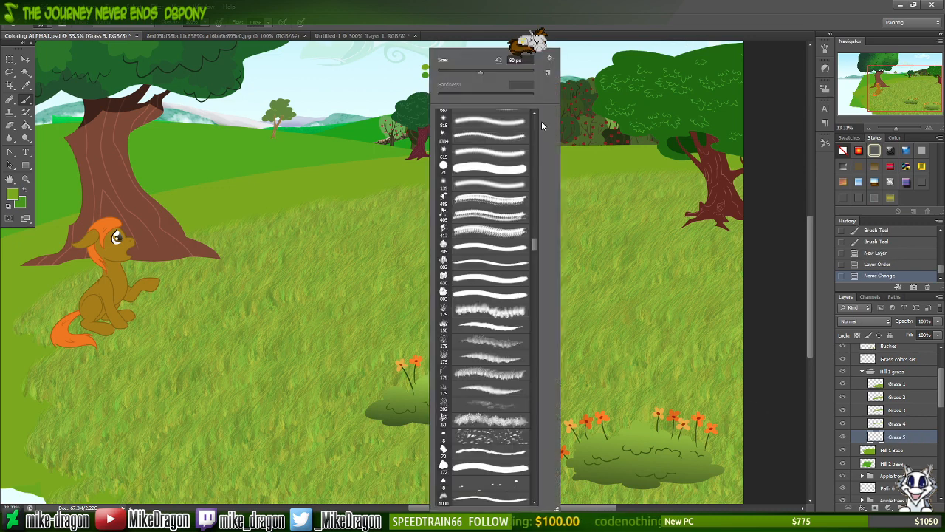
pyautogui.click(515, 59)
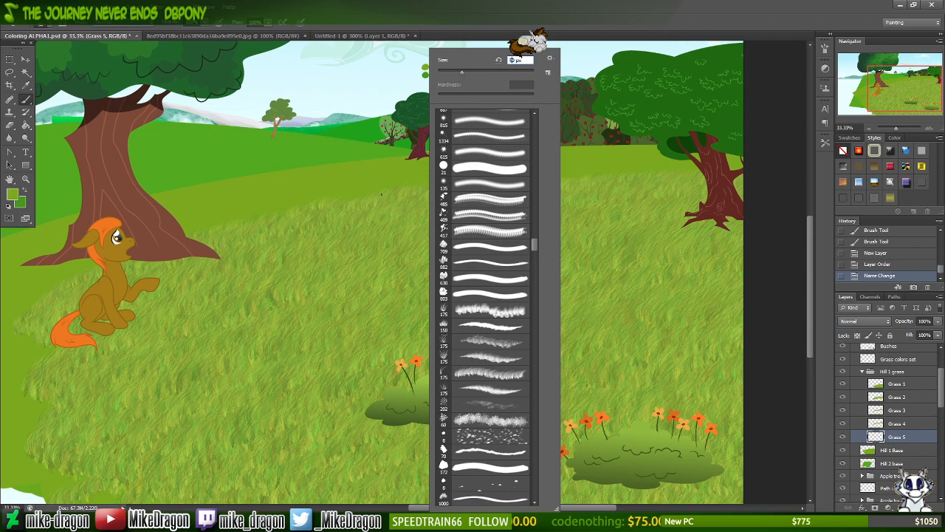
pyautogui.press('Return')
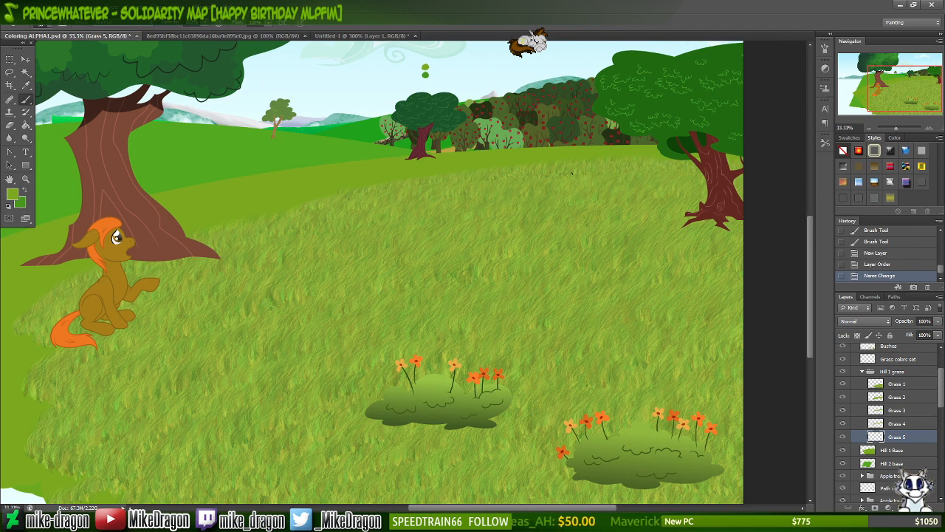
pyautogui.click(544, 170)
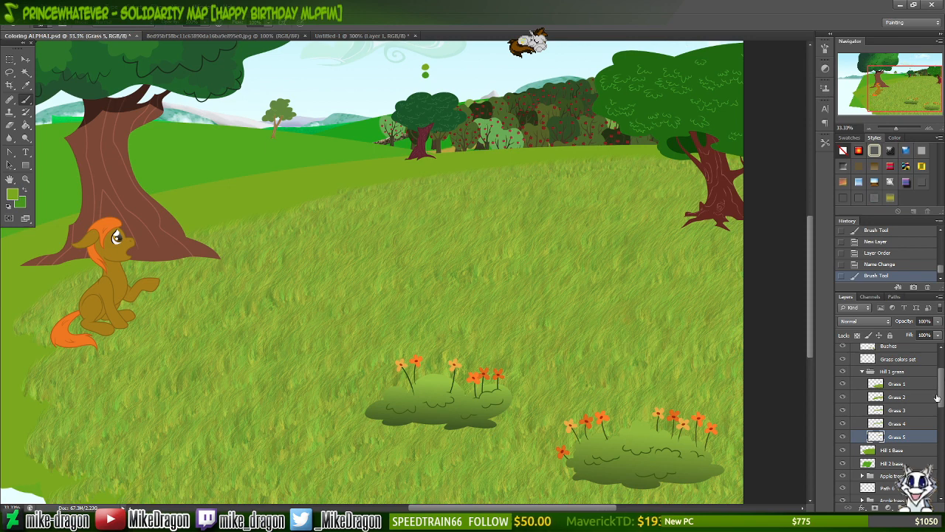
pyautogui.moveTo(941, 395); pyautogui.dragTo(942, 383)
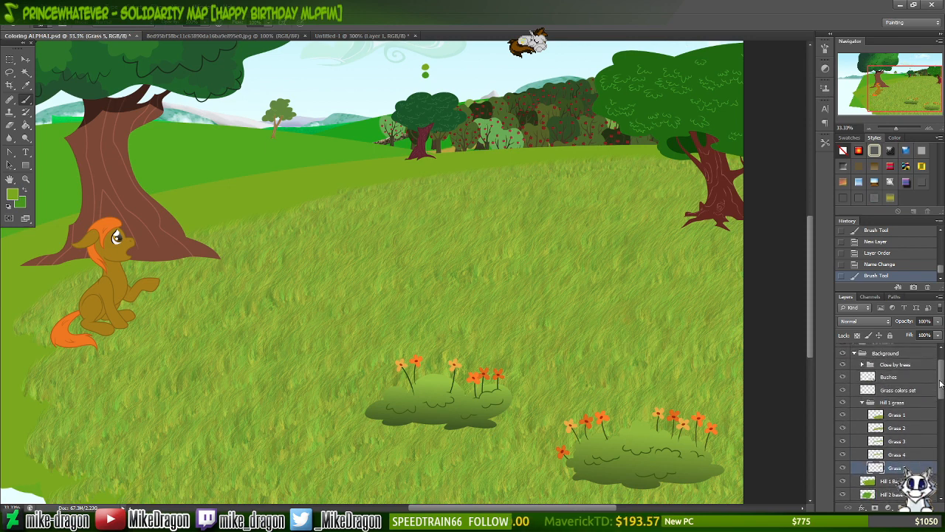
pyautogui.click(843, 365)
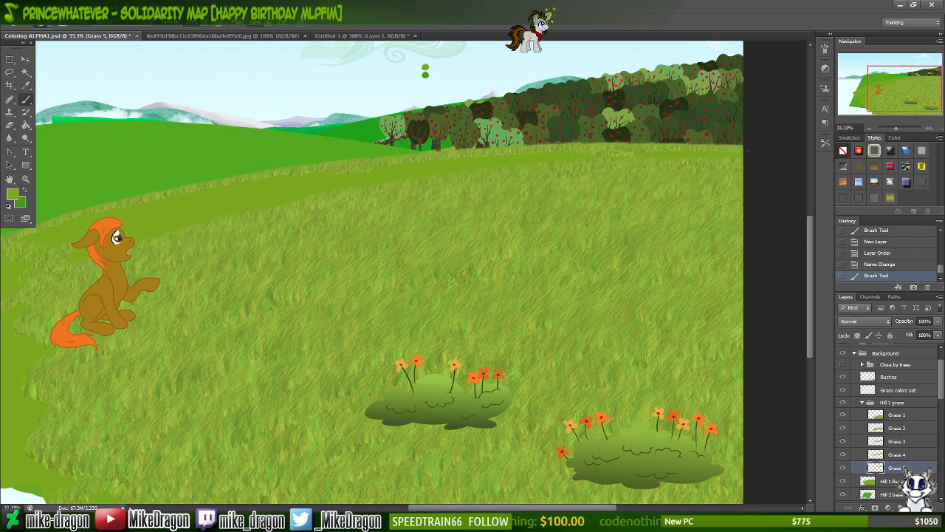
pyautogui.click(663, 155)
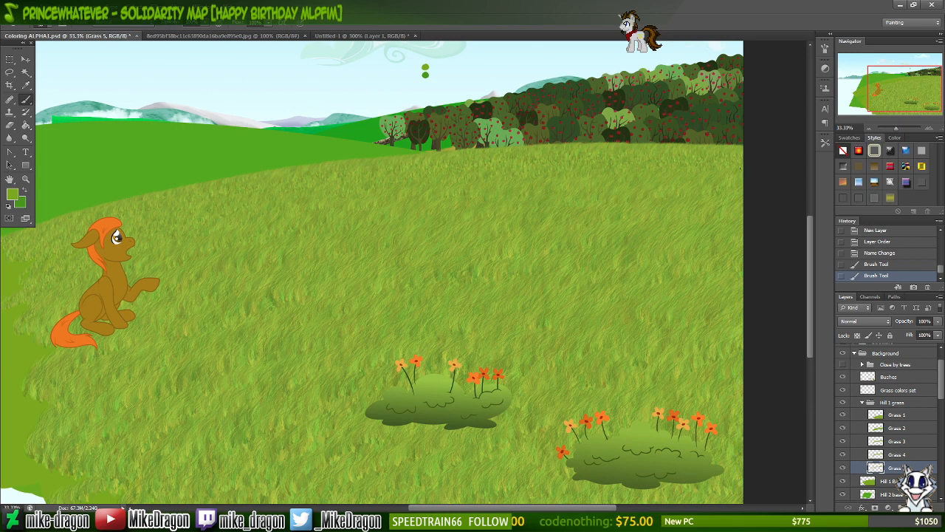
pyautogui.moveTo(722, 137); pyautogui.dragTo(714, 167)
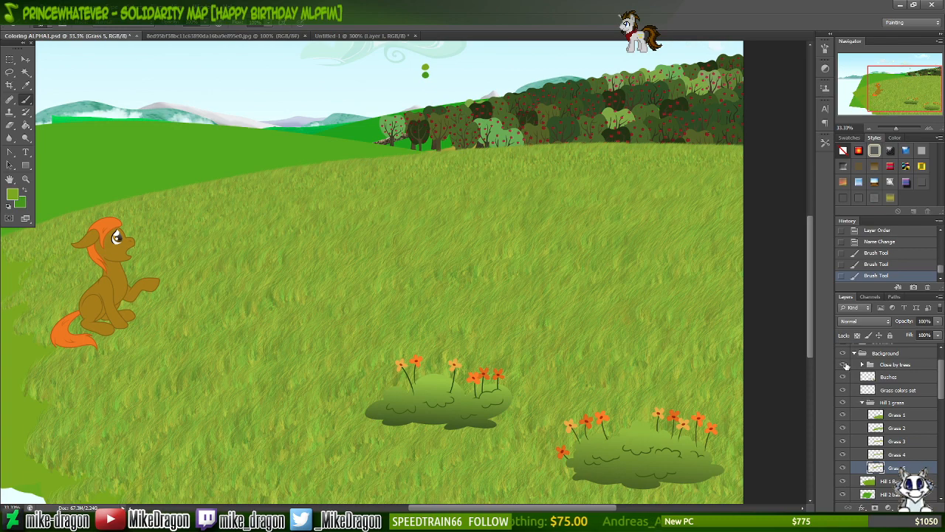
# - Show the Close by trees, Structure and Silver Trot groups again
pyautogui.click(843, 365)
pyautogui.scroll(2, 942, 390)
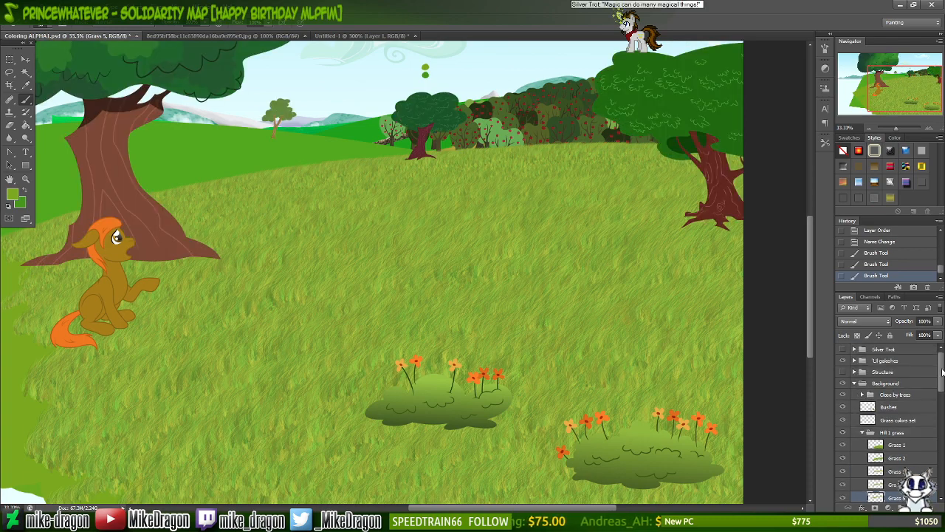
pyautogui.click(843, 372)
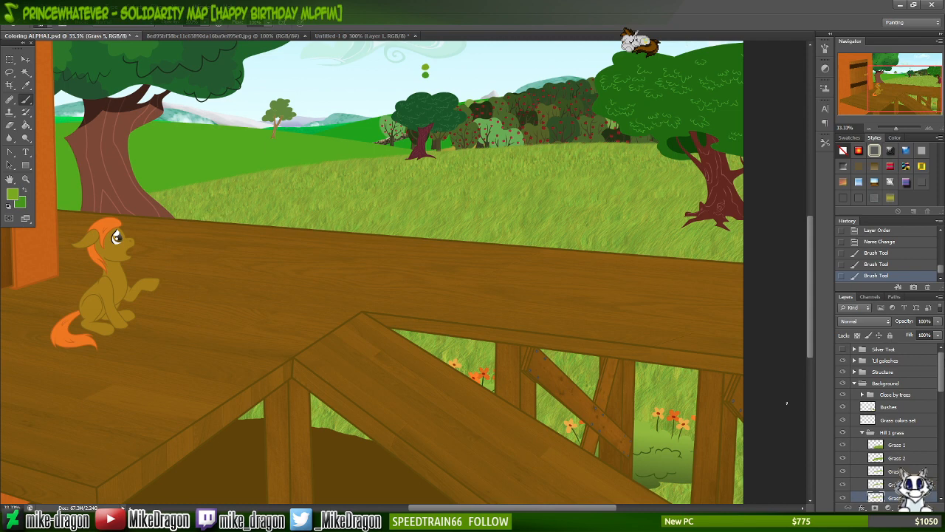
pyautogui.click(844, 350)
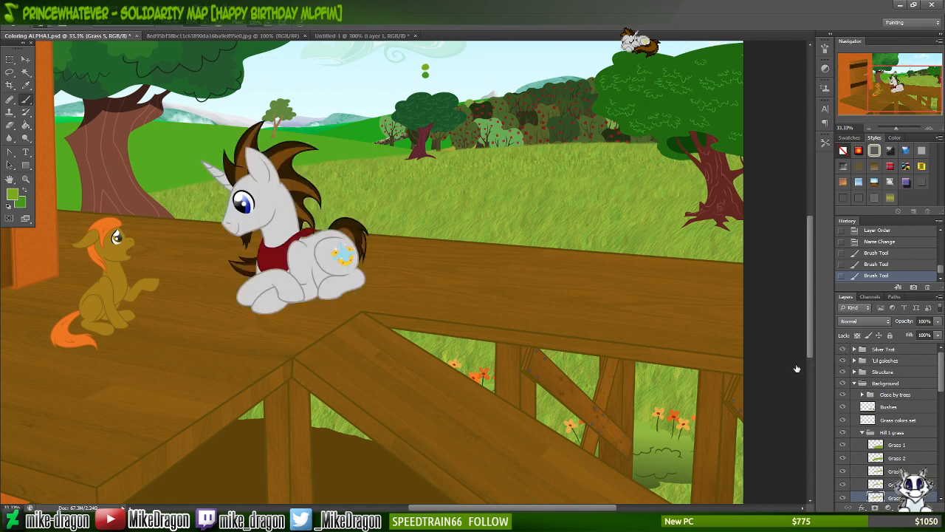
# - Touch up the grass around the unicorn on Grass 5 with extra brush strokes at 100% zoom
pyautogui.hotkey('ctrl', '-')
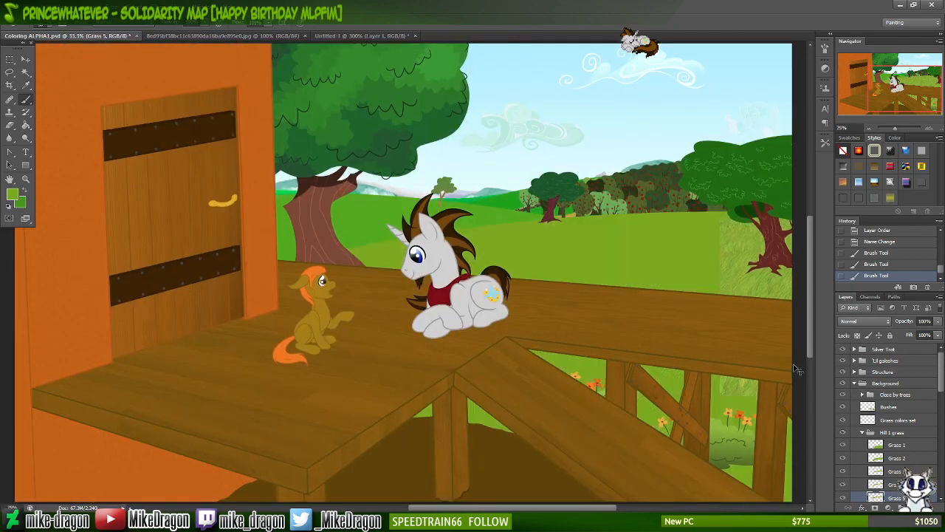
pyautogui.hotkey('ctrl', '+')
pyautogui.hotkey('ctrl', '+')
pyautogui.hotkey('ctrl', '+')
pyautogui.hotkey('ctrl', '+')
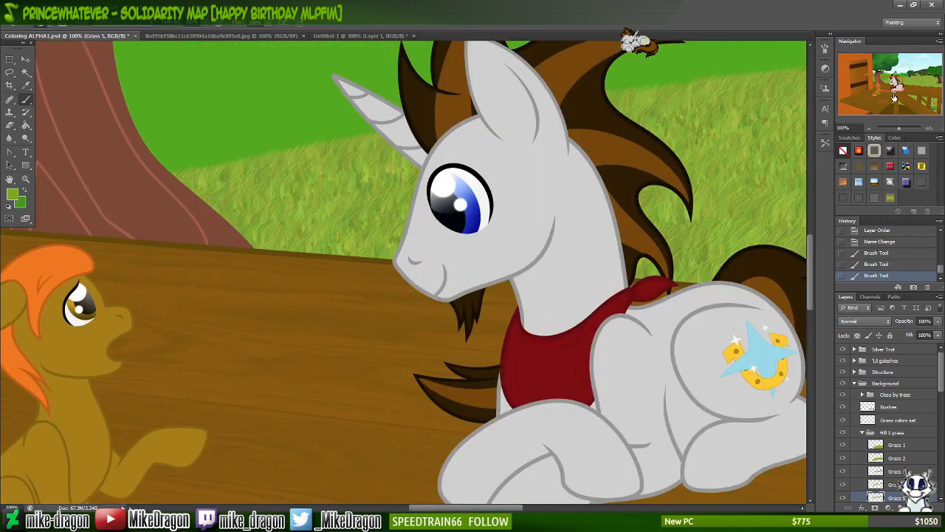
pyautogui.moveTo(895, 84); pyautogui.dragTo(889, 81)
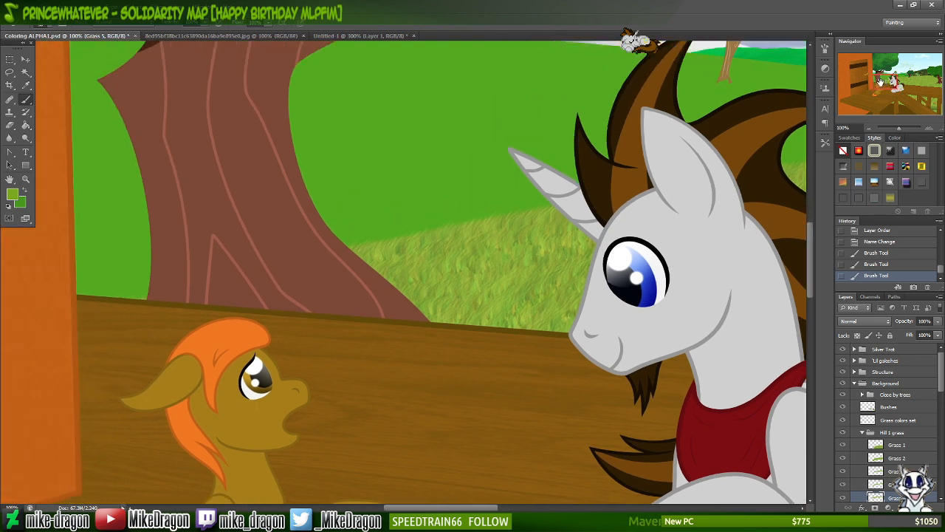
pyautogui.moveTo(881, 83); pyautogui.dragTo(894, 80)
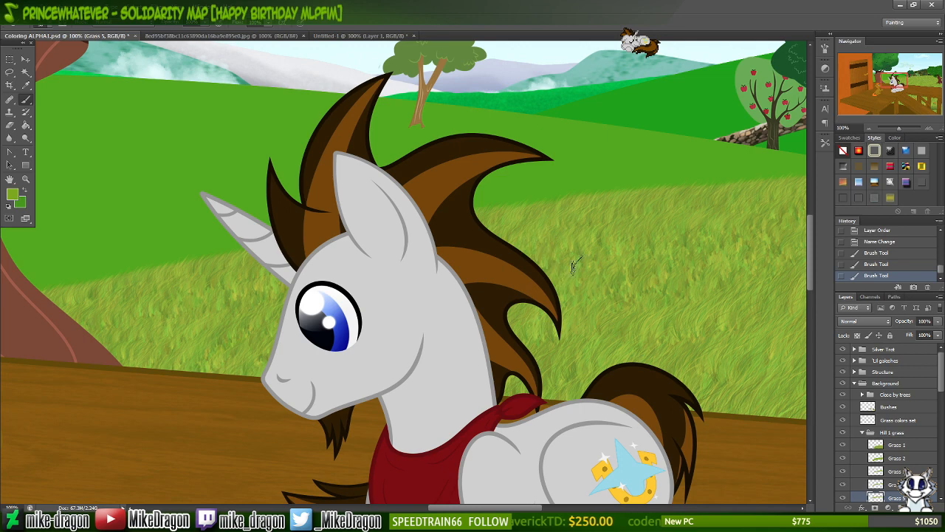
pyautogui.moveTo(635, 278); pyautogui.dragTo(622, 291)
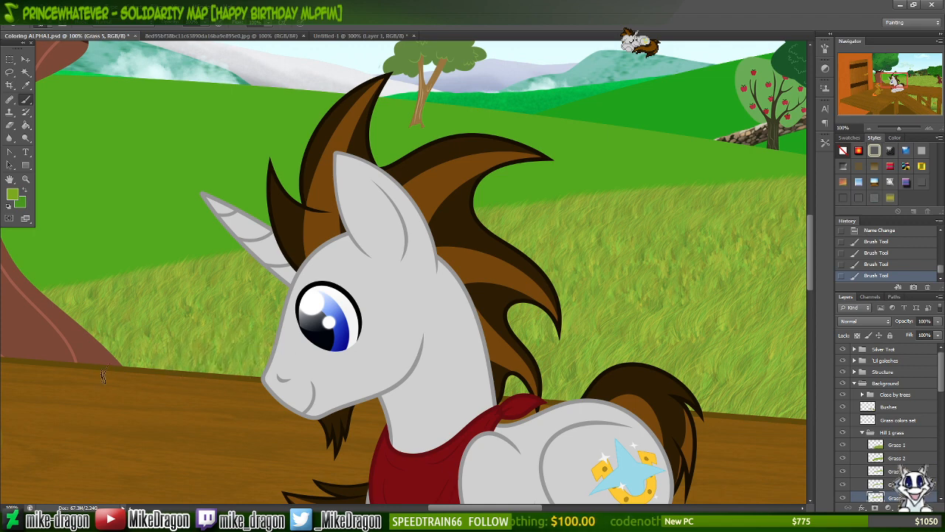
pyautogui.moveTo(104, 375); pyautogui.dragTo(319, 362)
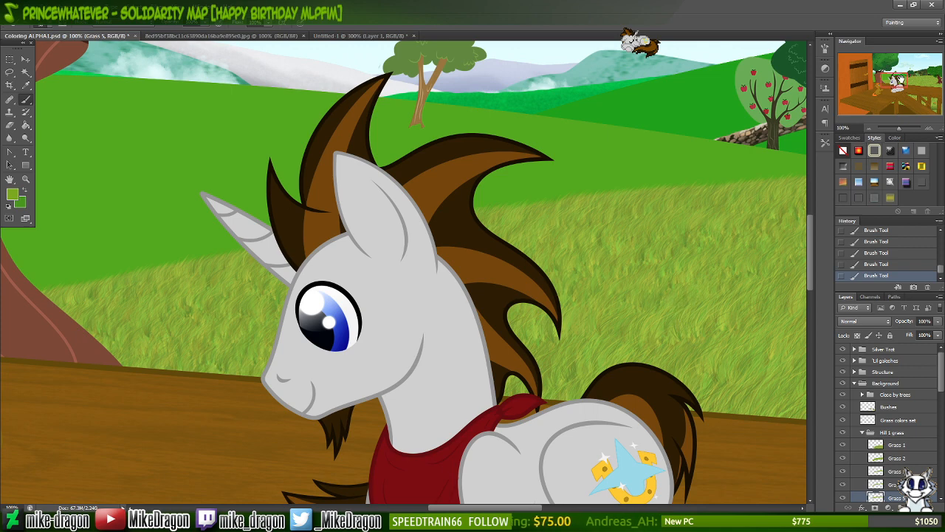
# - Examine the finished grass texture at 100% from the dark green tree across to the large tree at the hill's far end
pyautogui.moveTo(900, 77); pyautogui.dragTo(907, 122)
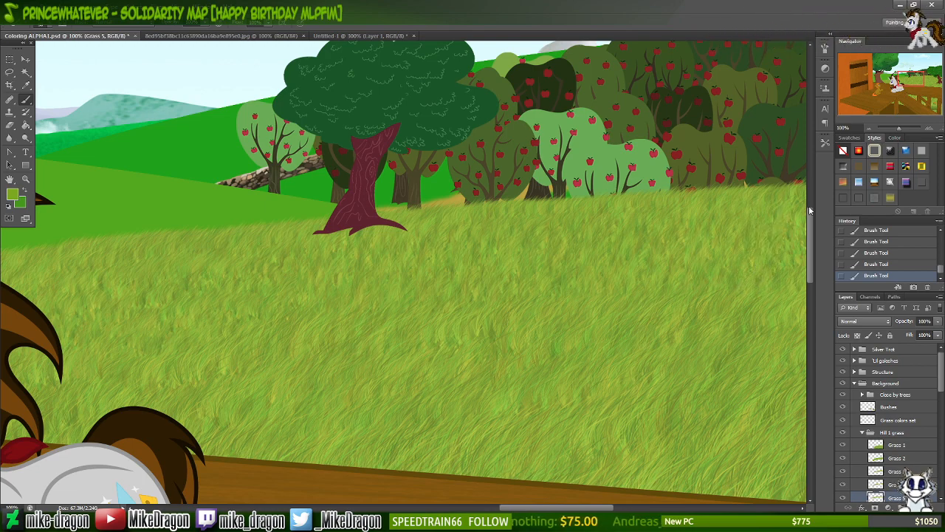
pyautogui.scroll(-5, 809, 205)
pyautogui.moveTo(809, 305); pyautogui.dragTo(812, 220)
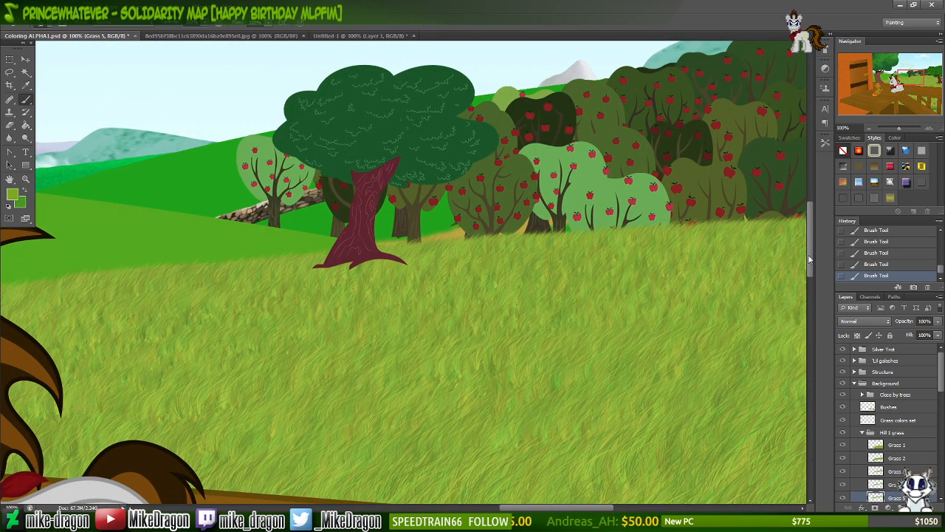
pyautogui.moveTo(810, 260)
pyautogui.mouseDown()
pyautogui.moveTo(807, 243)
pyautogui.moveTo(809, 293)
pyautogui.moveTo(813, 264)
pyautogui.mouseUp()
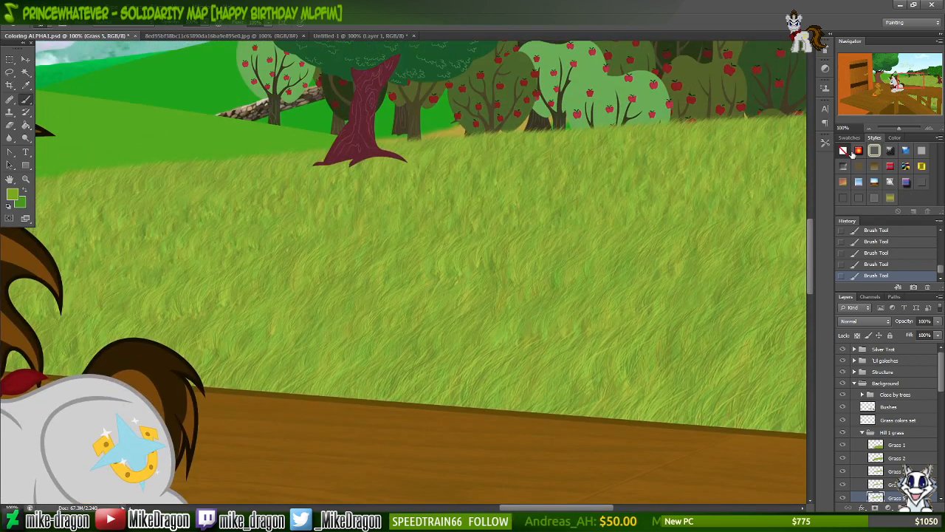
pyautogui.moveTo(591, 509); pyautogui.dragTo(667, 500)
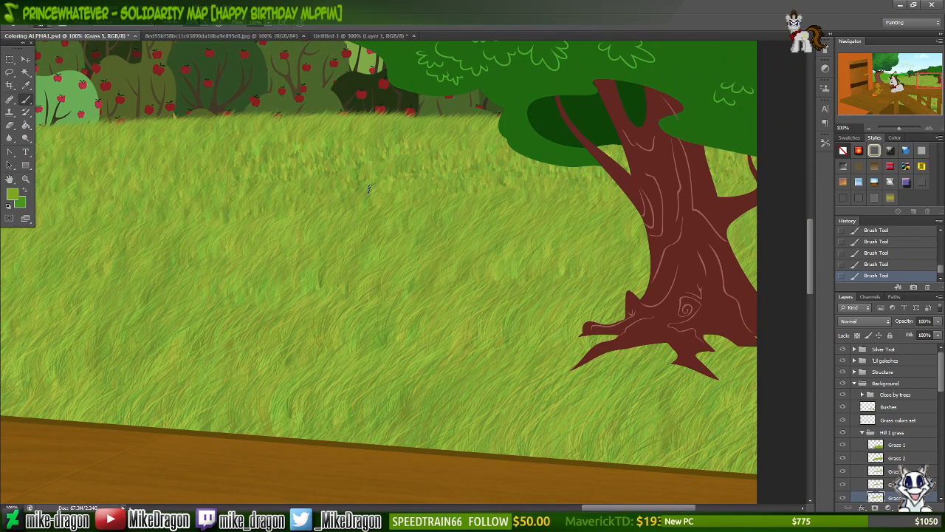
pyautogui.press('v')
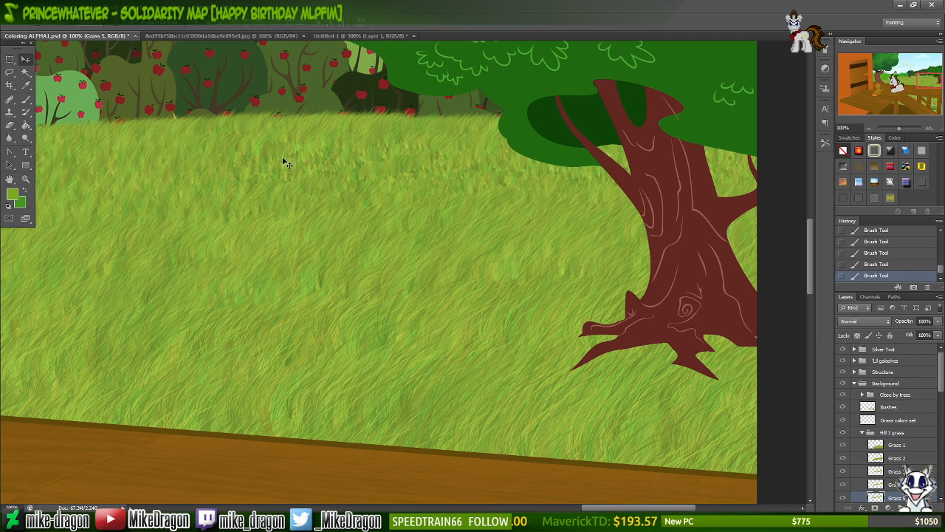
pyautogui.press('b')
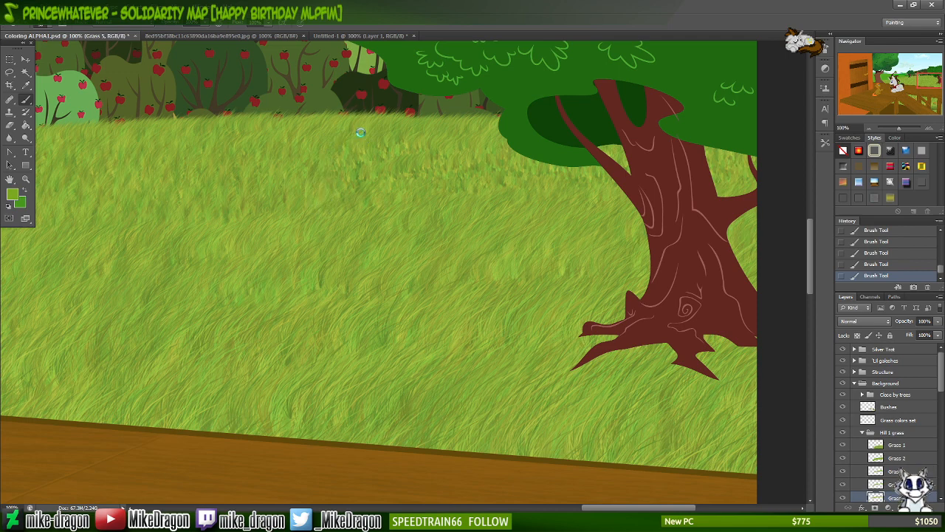
# - Create a new blank document 2000 by 2000 pixels with a white background
pyautogui.hotkey('ctrl', 'n')
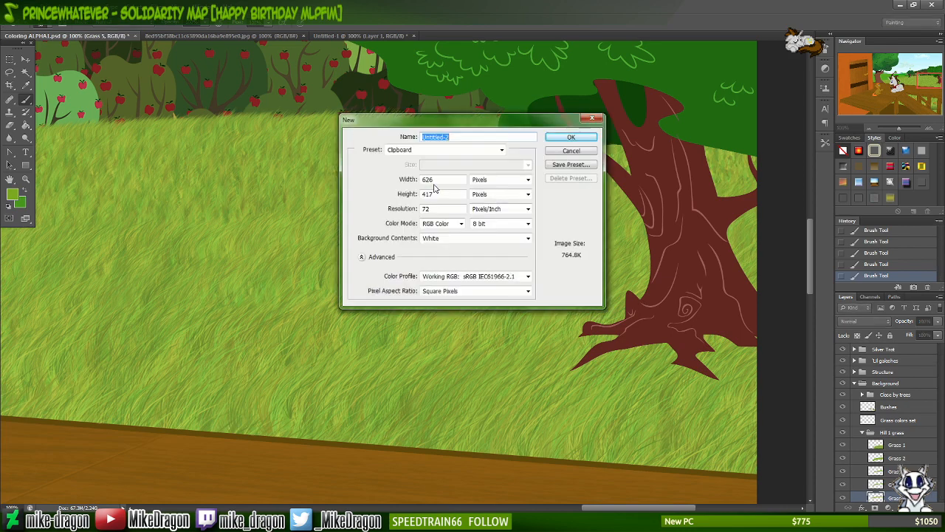
pyautogui.moveTo(441, 179); pyautogui.dragTo(406, 184)
pyautogui.write('2000')
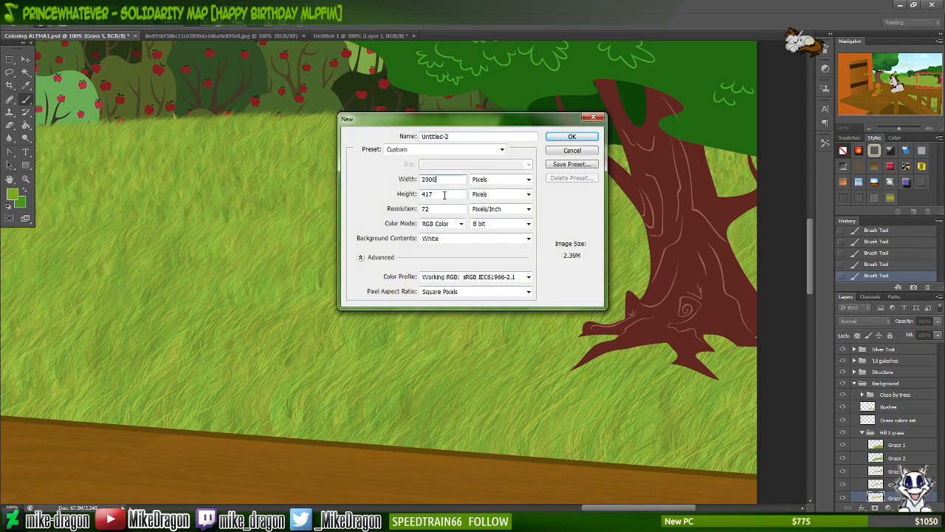
pyautogui.press('Tab')
pyautogui.write('200')
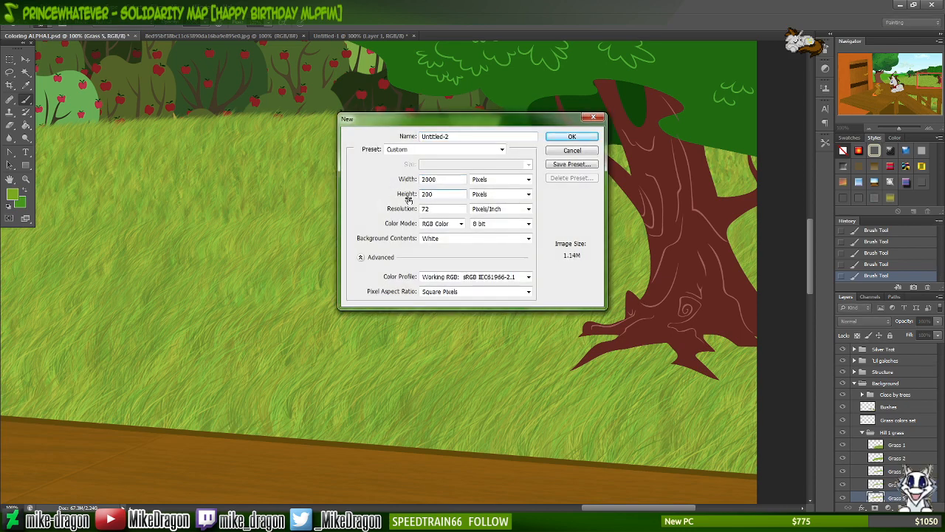
pyautogui.press('Return')
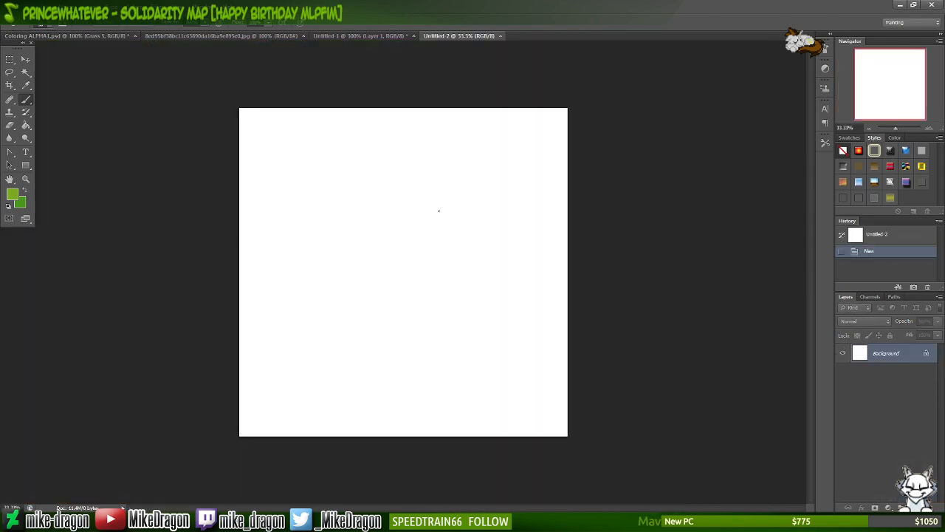
# - Set the grass brush size to 500 px and stamp test grass tufts on a new layer in the blank document
pyautogui.rightClick(445, 201)
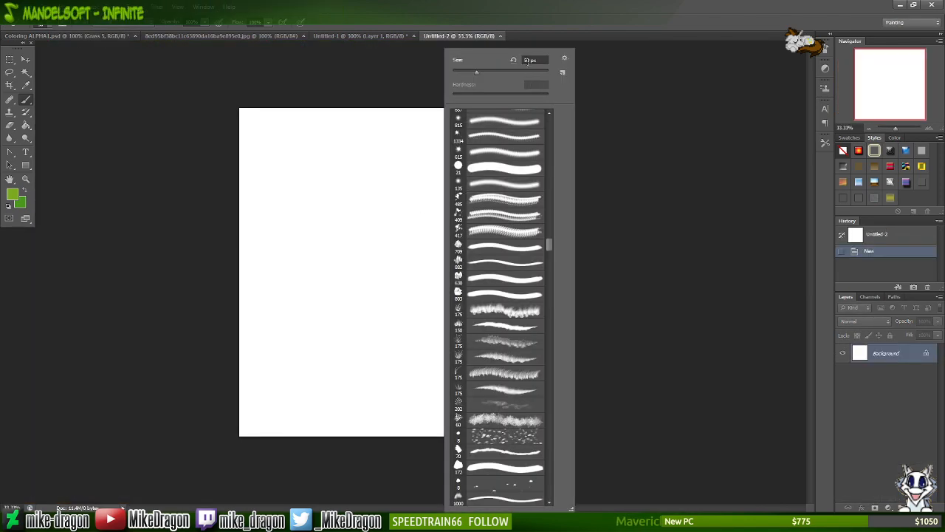
pyautogui.click(531, 61)
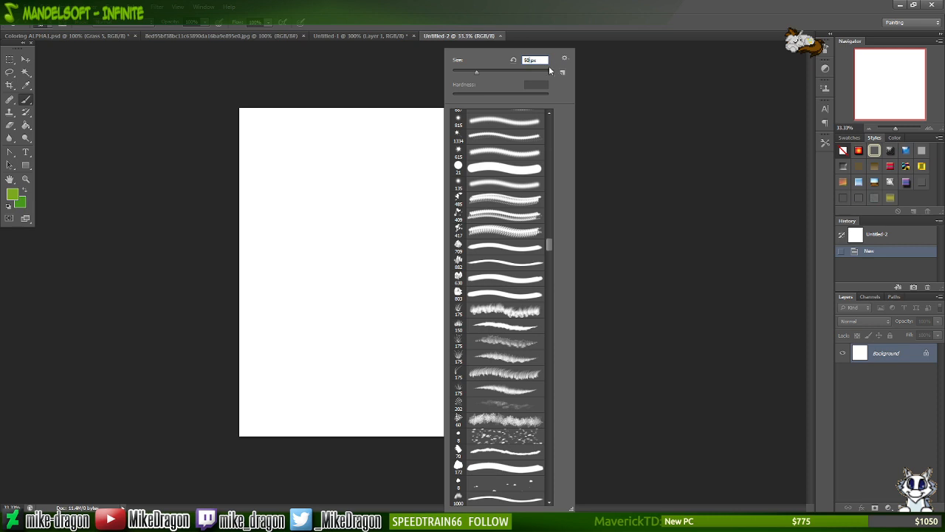
pyautogui.write('500')
pyautogui.press('Return')
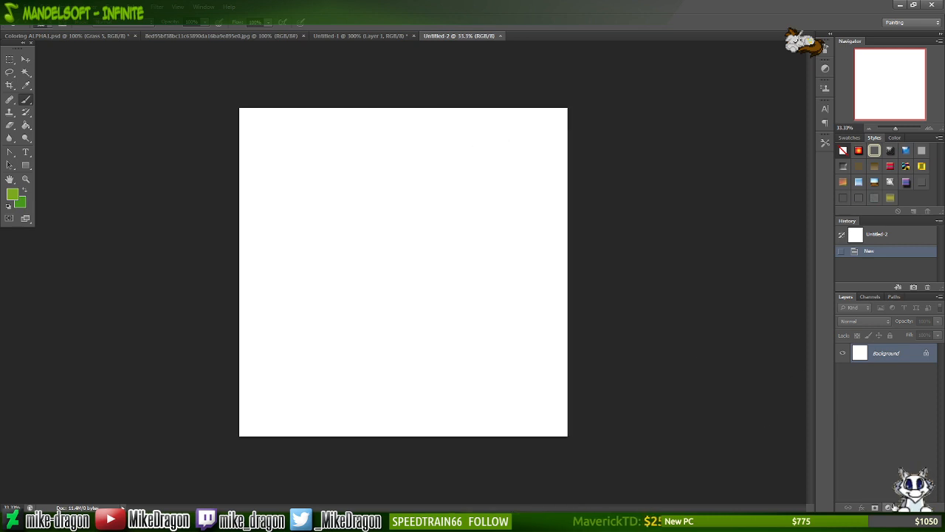
pyautogui.click(915, 508)
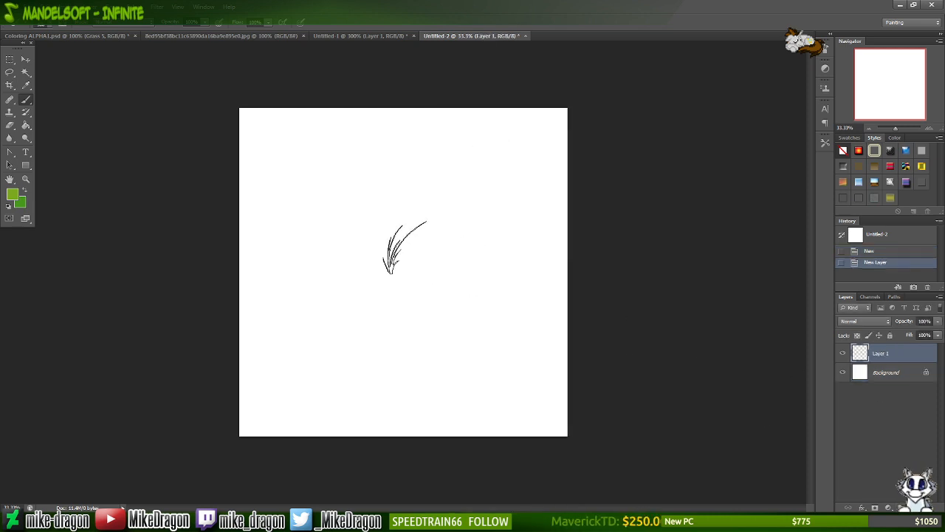
pyautogui.click(403, 248)
pyautogui.click(402, 248)
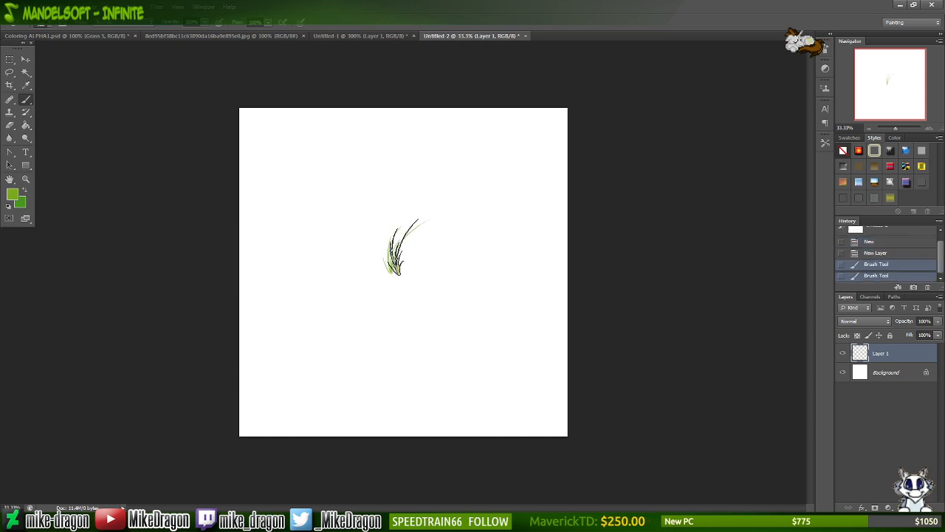
# - Undo the last brush stamp and stamp two more grass tufts, one on each side of the remaining tuft
pyautogui.hotkey('ctrl', 'z')
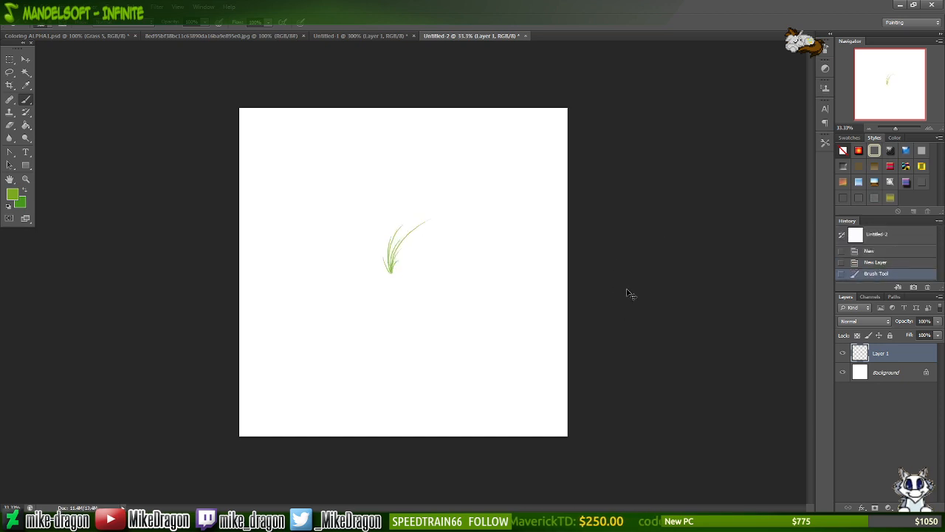
pyautogui.hotkey('ctrl', '+')
pyautogui.hotkey('ctrl', '+')
pyautogui.hotkey('ctrl', '+')
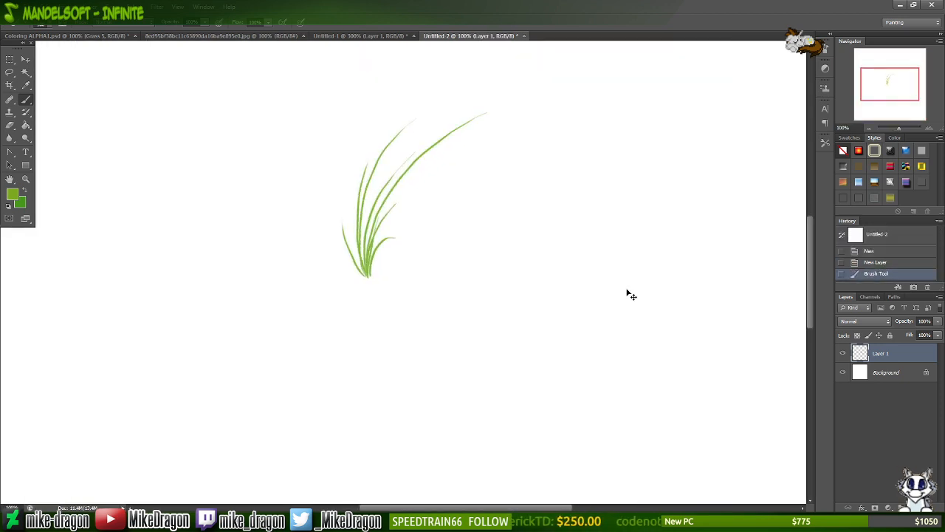
pyautogui.hscroll(2, 441, 205)
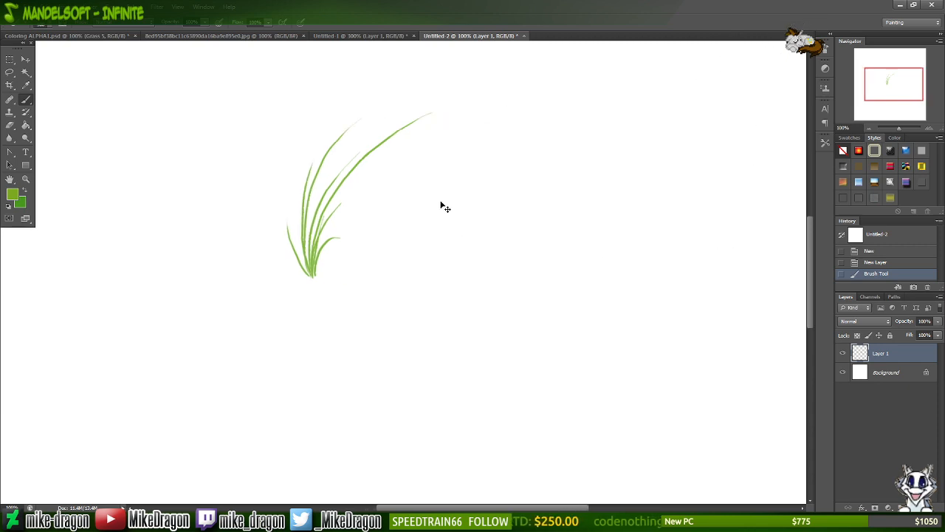
pyautogui.hscroll(4, 441, 204)
pyautogui.click(464, 233)
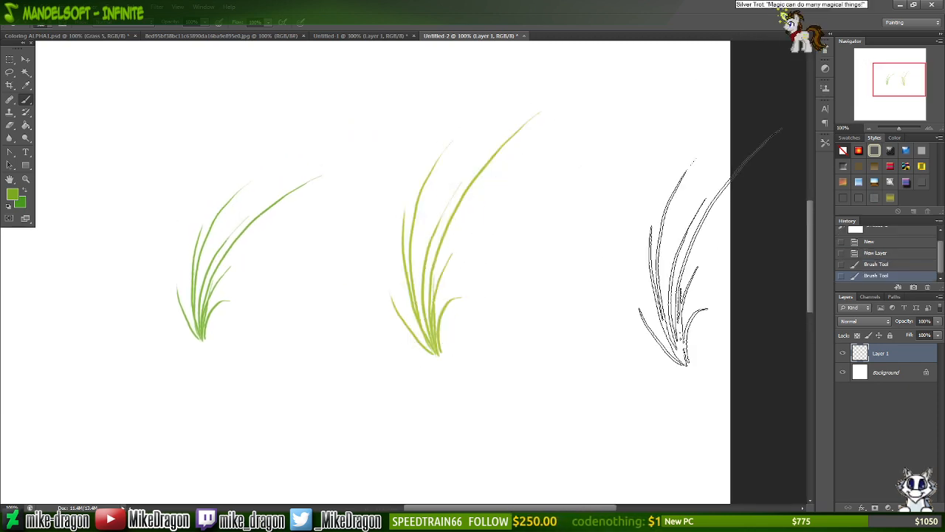
pyautogui.hscroll(-8, 701, 257)
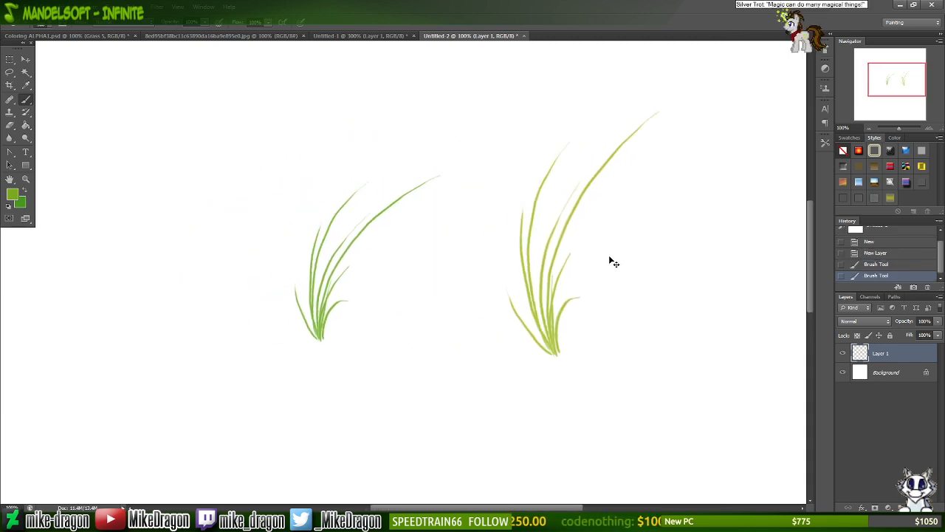
pyautogui.click(229, 254)
pyautogui.hscroll(1, 347, 227)
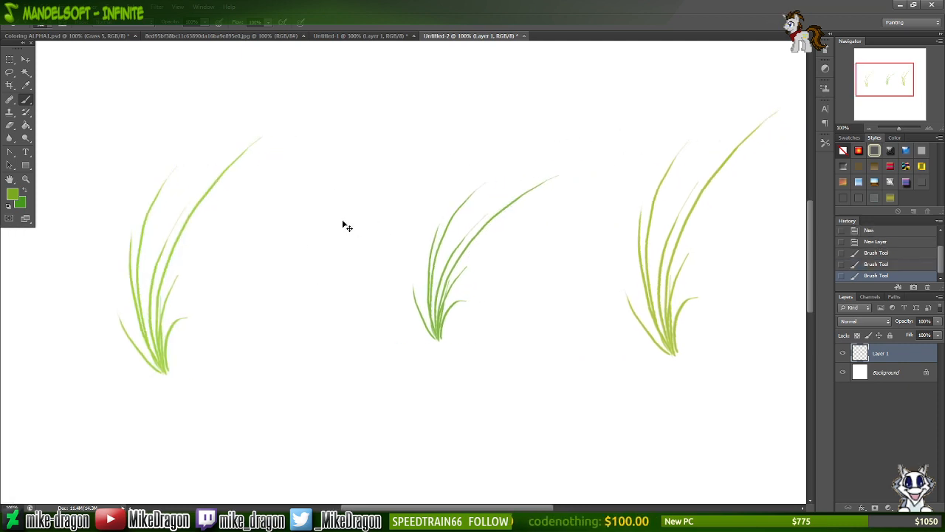
# - Marquee-select the middle grass tuft, move it onto the base of the leftmost tuft and deselect
pyautogui.press('m')
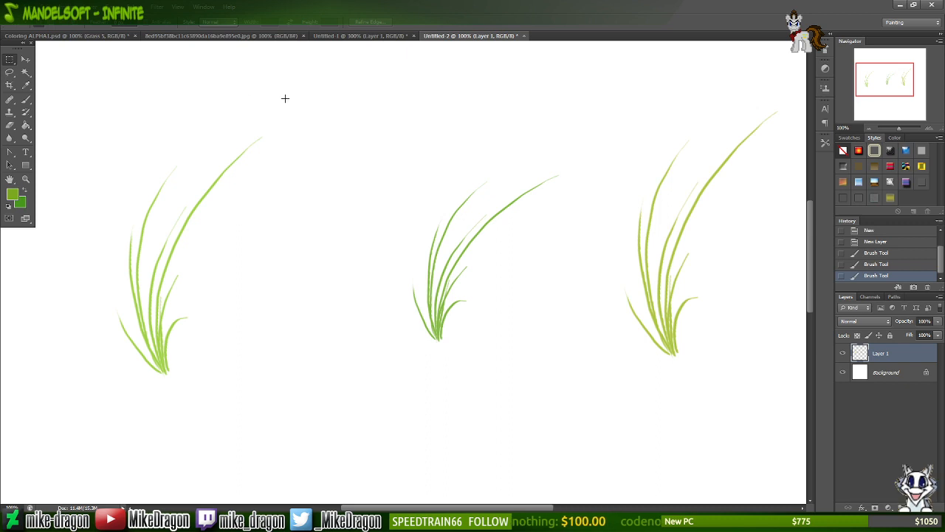
pyautogui.moveTo(299, 93); pyautogui.dragTo(61, 424)
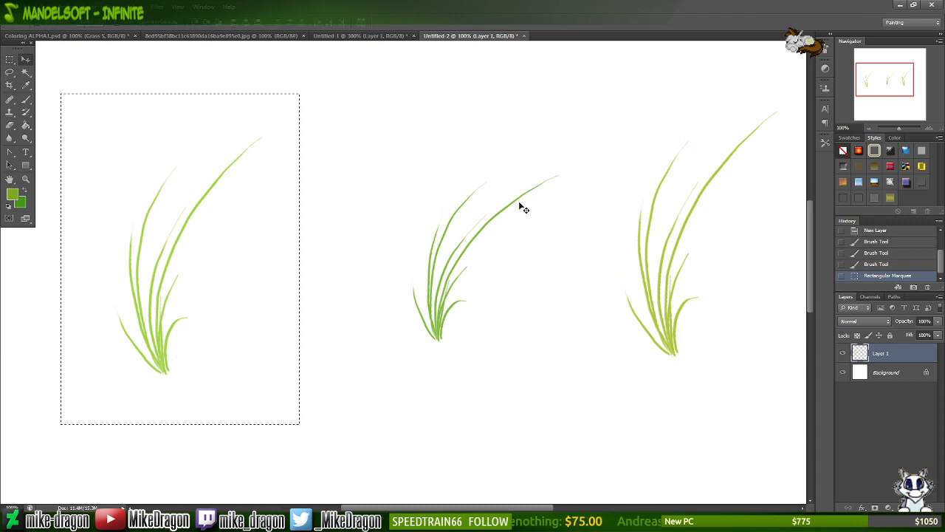
pyautogui.moveTo(583, 137)
pyautogui.mouseDown()
pyautogui.moveTo(589, 143)
pyautogui.moveTo(527, 176)
pyautogui.moveTo(369, 361)
pyautogui.moveTo(361, 400)
pyautogui.mouseUp()
pyautogui.hotkey('ctrl', 'd')
pyautogui.press('m')
pyautogui.press('b')
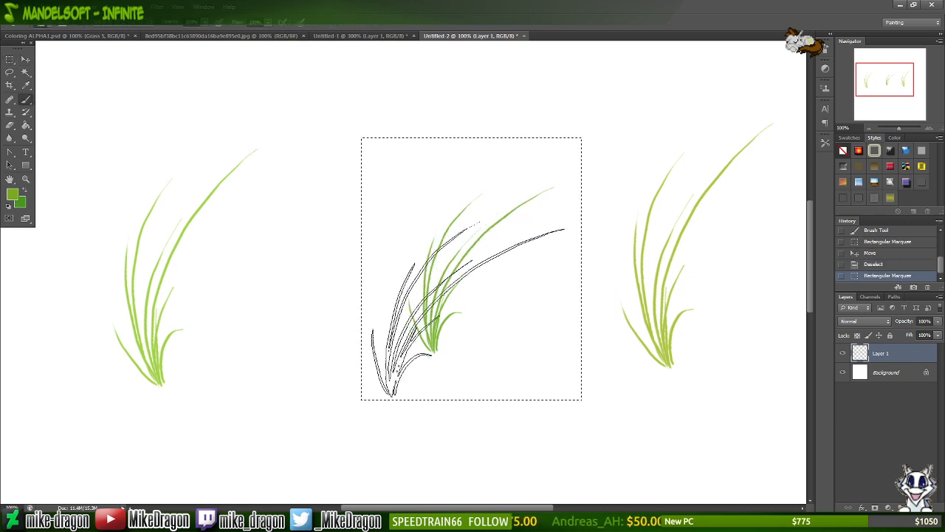
pyautogui.press('v')
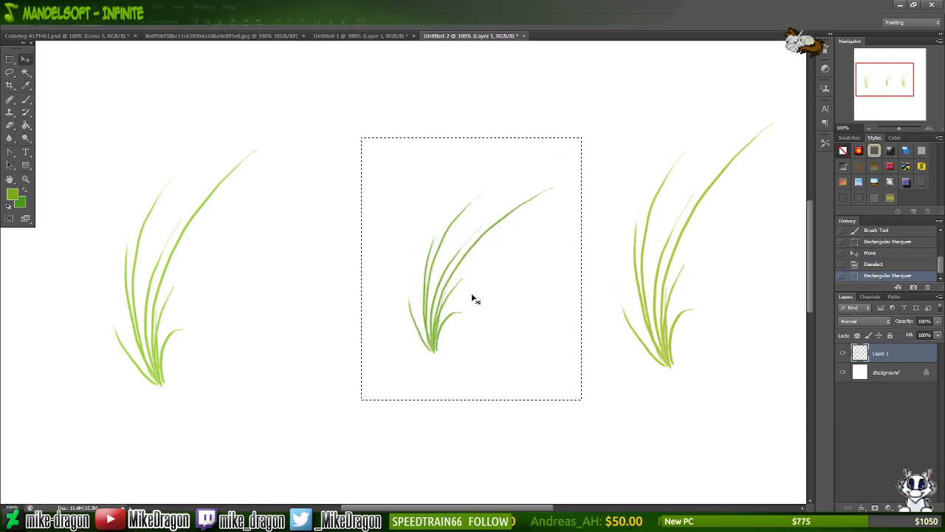
pyautogui.moveTo(442, 332)
pyautogui.mouseDown()
pyautogui.moveTo(325, 329)
pyautogui.moveTo(159, 359)
pyautogui.moveTo(152, 373)
pyautogui.moveTo(166, 381)
pyautogui.mouseUp()
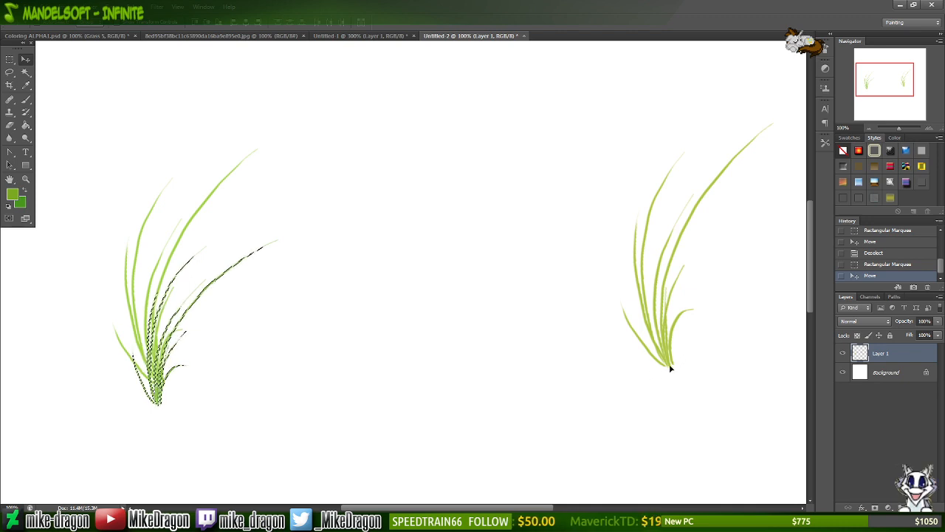
pyautogui.hotkey('ctrl', 'd')
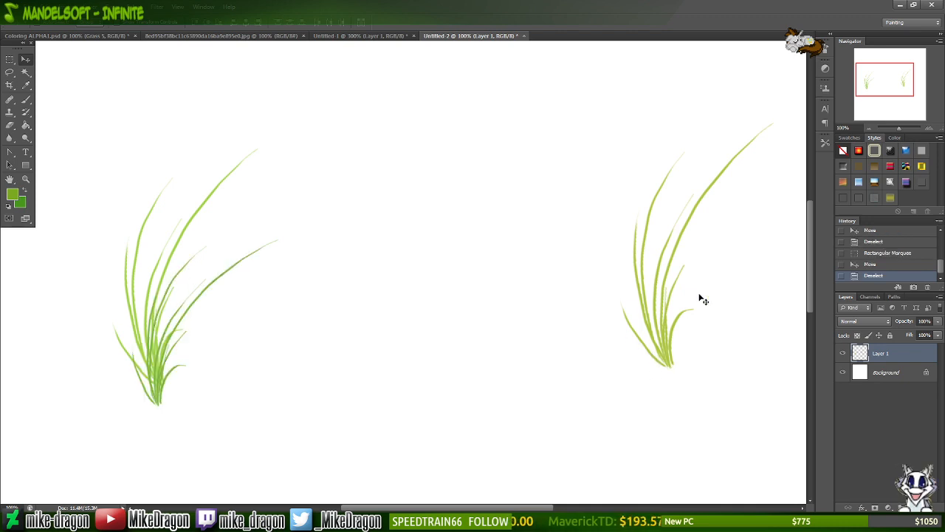
# - Select the rightmost grass tuft, move it onto the two overlapping tufts and deselect
pyautogui.press('m')
pyautogui.moveTo(562, 95); pyautogui.dragTo(804, 400)
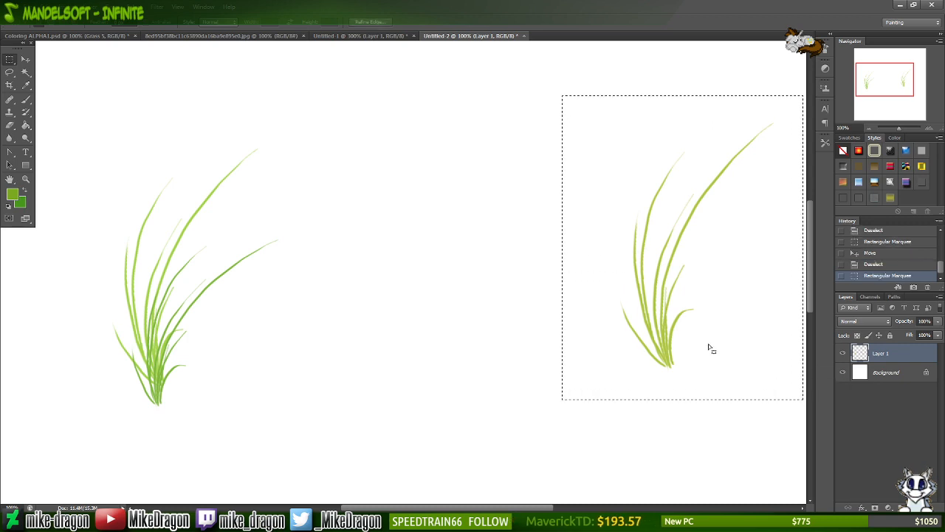
pyautogui.press('v')
pyautogui.moveTo(673, 337); pyautogui.dragTo(161, 399)
pyautogui.hotkey('ctrl', 'd')
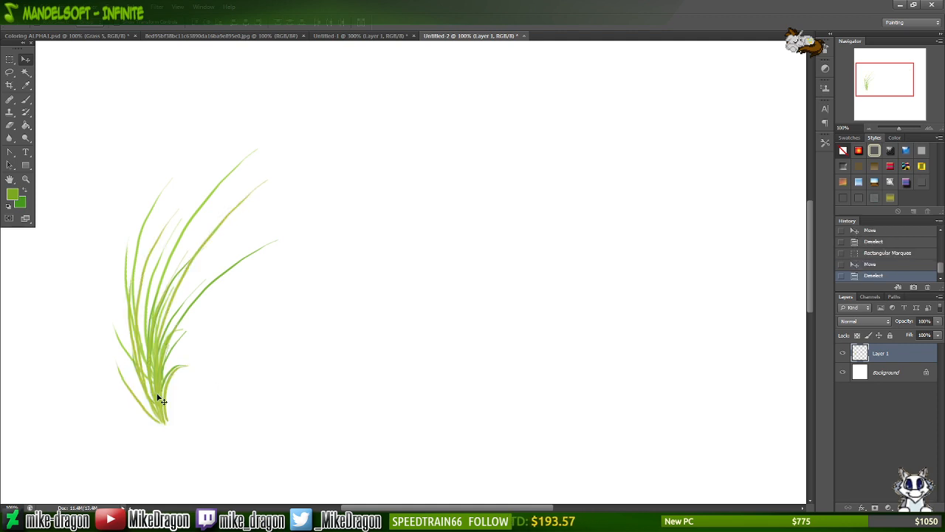
pyautogui.hotkey('ctrl', '-')
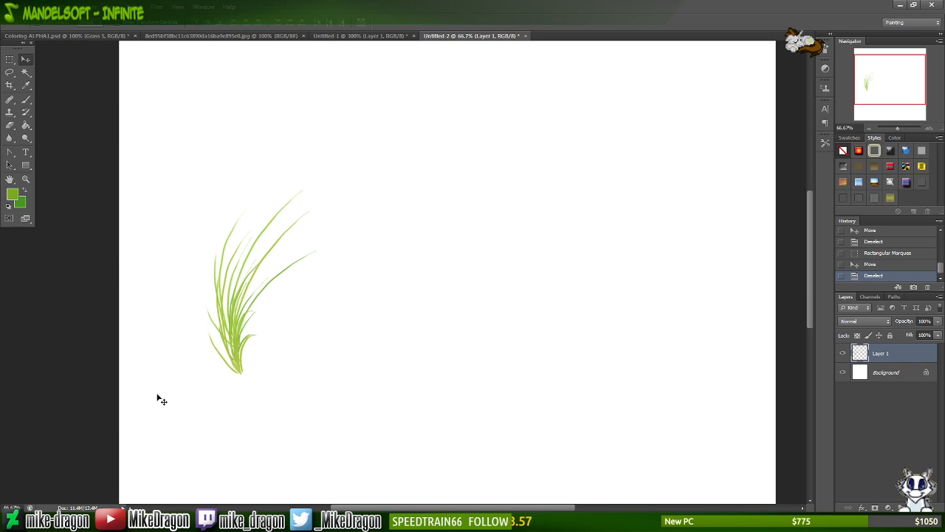
pyautogui.click(525, 36)
pyautogui.click(538, 193)
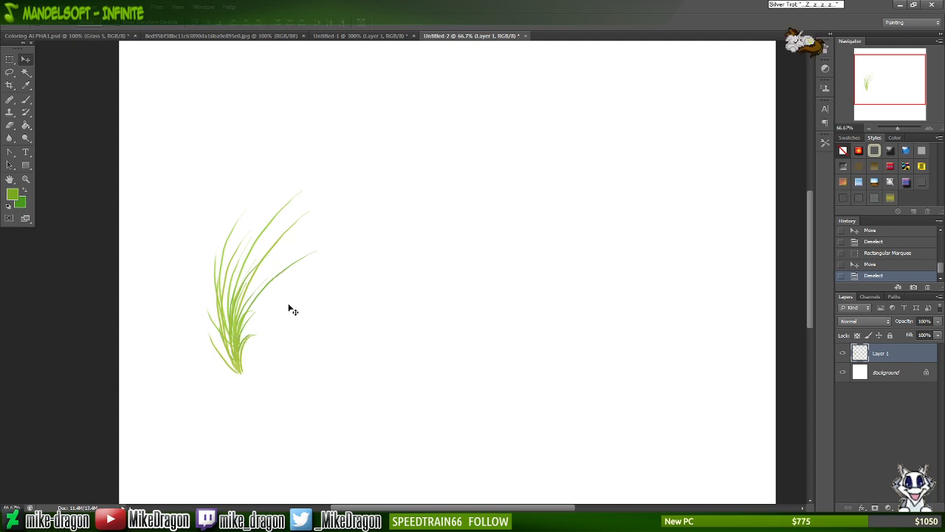
# - Undo the moves of the middle and rightmost tufts and clear the remaining selection
pyautogui.hotkey('ctrl', 'alt', 'z')
pyautogui.hotkey('ctrl', 'alt', 'z')
pyautogui.hotkey('ctrl', 'alt', 'z')
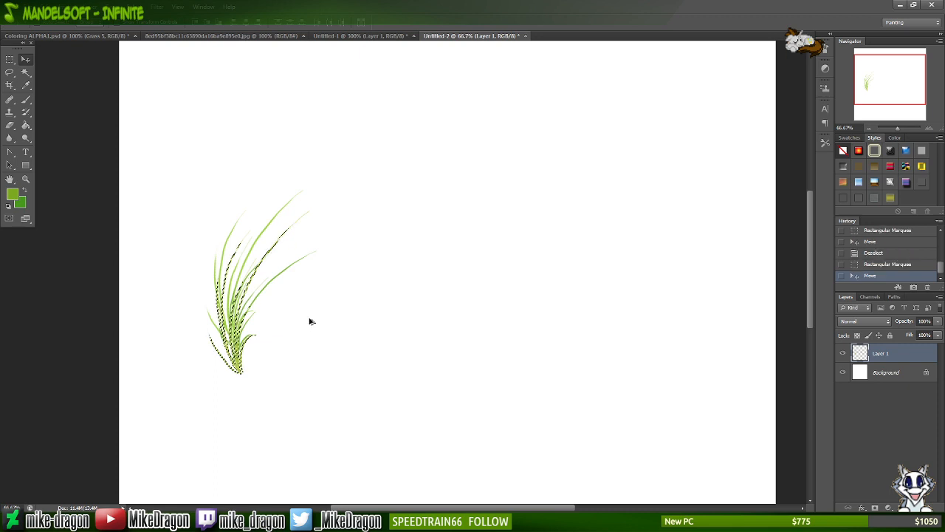
pyautogui.hotkey('ctrl', 'alt', 'z')
pyautogui.hotkey('ctrl', 'alt', 'z')
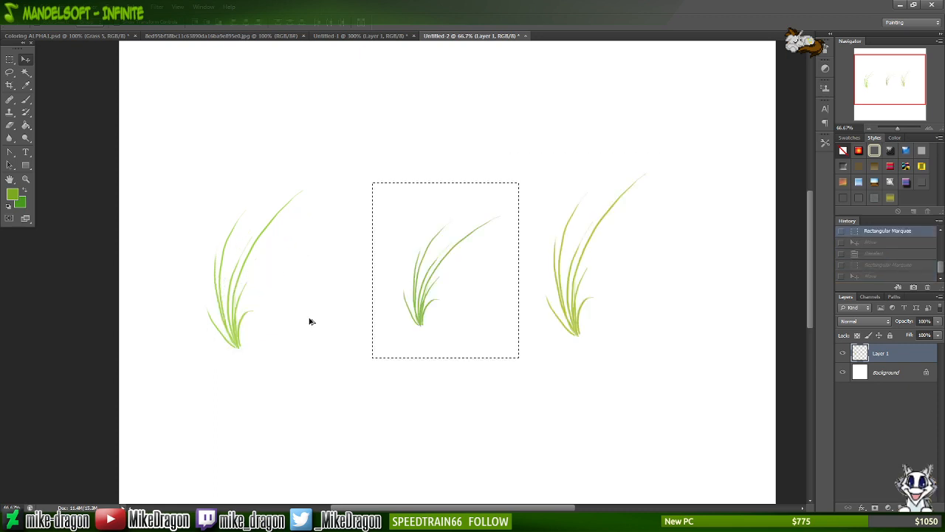
pyautogui.hotkey('ctrl', 'd')
# - Select the middle grass tuft again and place it over the leftmost tuft, slightly above its base
pyautogui.press('m')
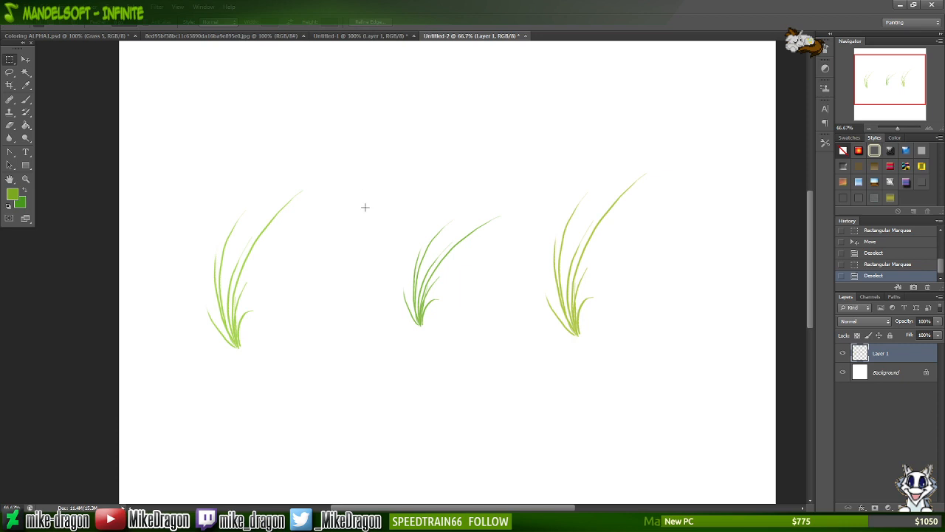
pyautogui.moveTo(362, 182); pyautogui.dragTo(514, 347)
pyautogui.press('v')
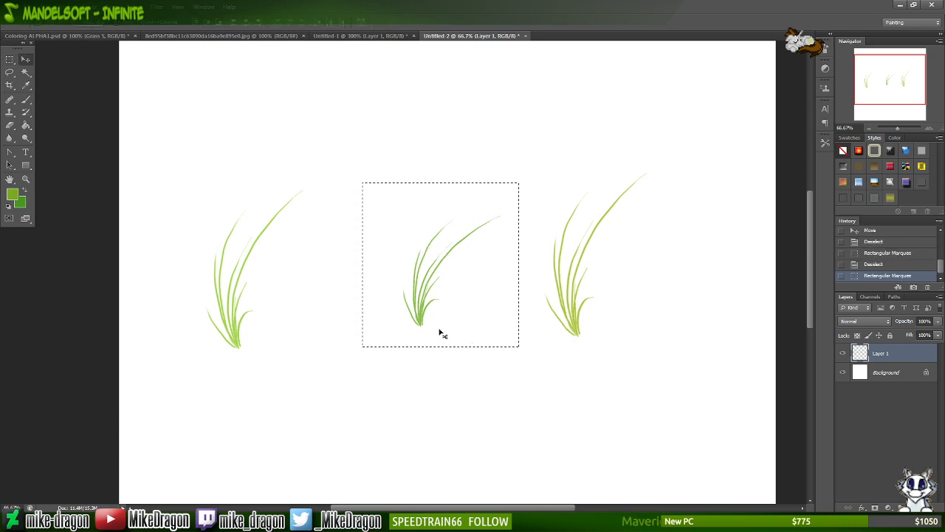
pyautogui.moveTo(438, 331); pyautogui.dragTo(233, 318)
# - Move the rightmost grass tuft over the other two, above their bases, and inspect the layered clump at 200%
pyautogui.press('m')
pyautogui.moveTo(494, 153); pyautogui.dragTo(705, 385)
pyautogui.press('v')
pyautogui.moveTo(604, 279); pyautogui.dragTo(254, 260)
pyautogui.hotkey('ctrl', 'd')
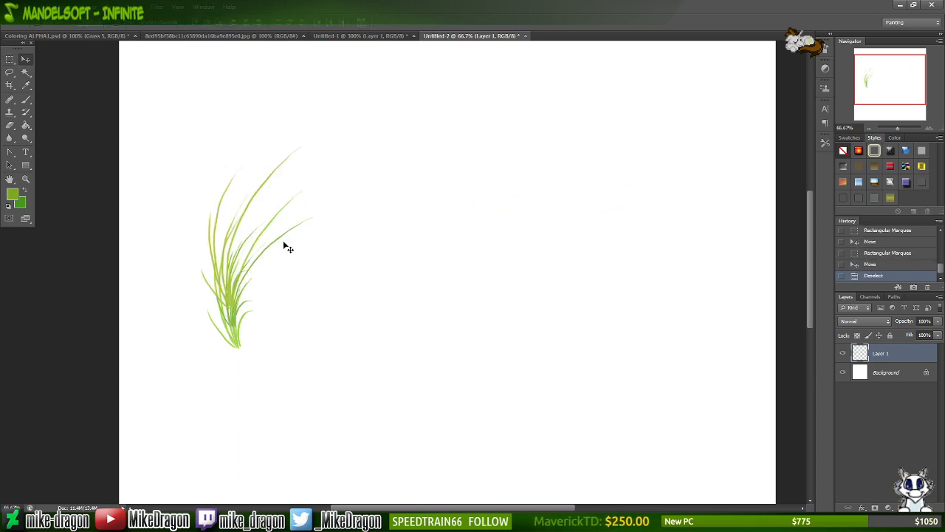
pyautogui.hotkey('ctrl', '+')
pyautogui.hotkey('ctrl', '+')
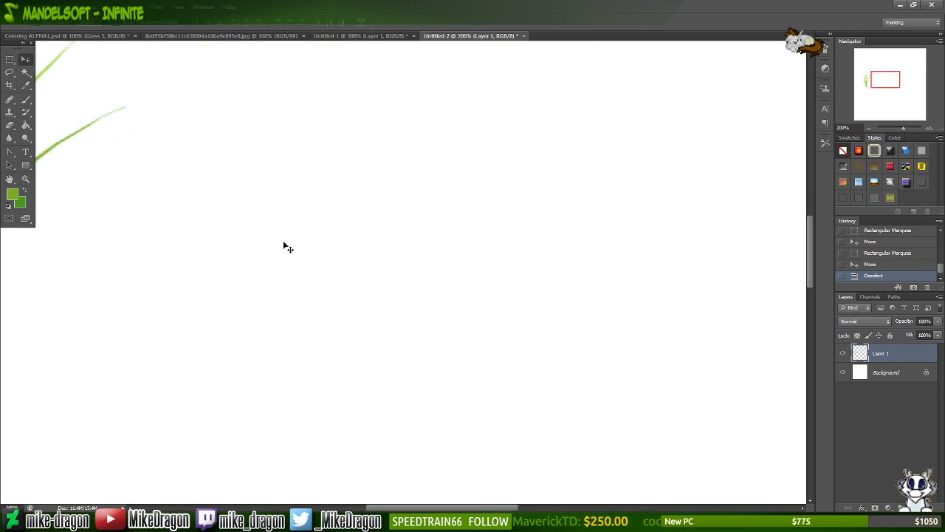
pyautogui.moveTo(890, 85); pyautogui.dragTo(873, 87)
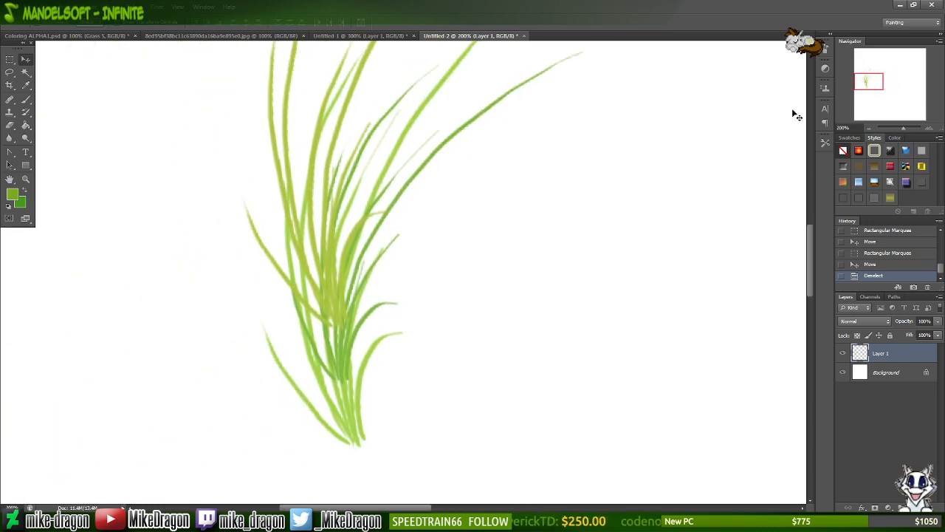
pyautogui.hotkey('ctrl', '-')
pyautogui.hotkey('ctrl', '-')
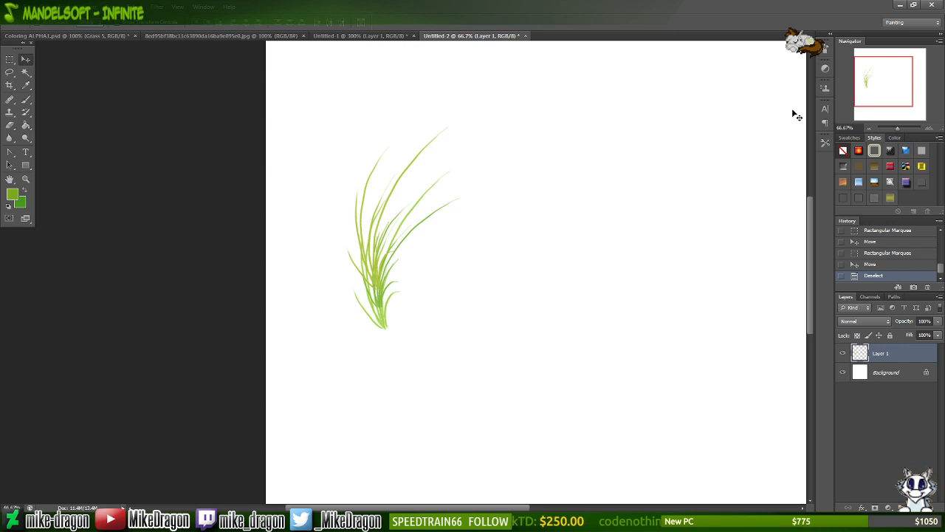
# - Check the grass brush's size setting and close the blank test document without saving it
pyautogui.press('b')
pyautogui.rightClick(481, 261)
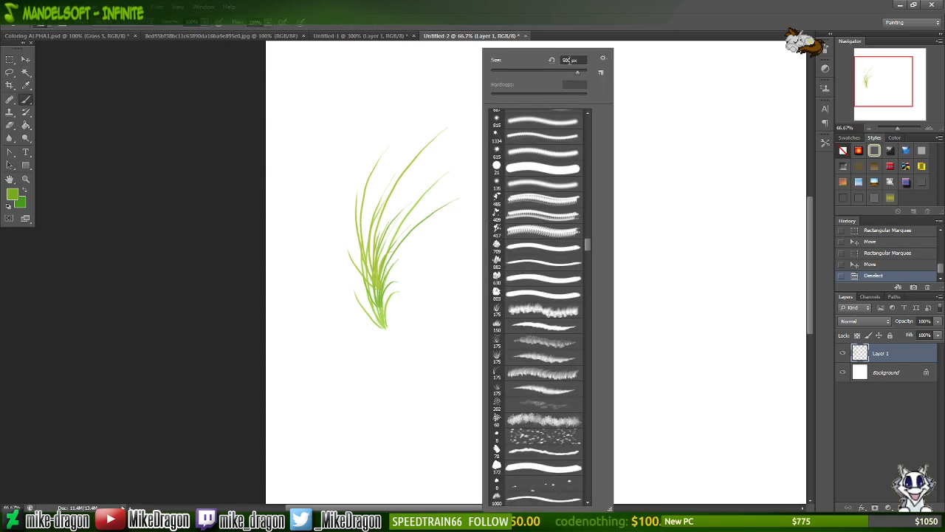
pyautogui.click(570, 60)
pyautogui.press('Return')
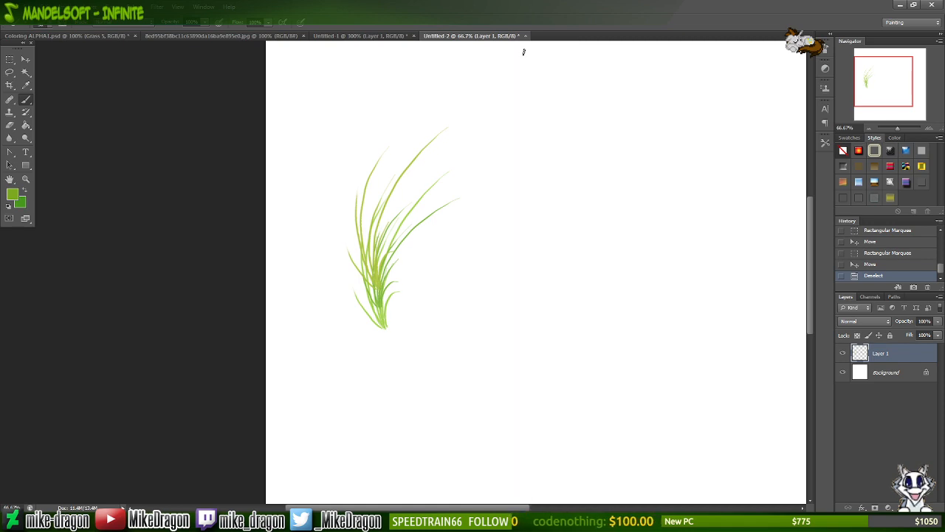
pyautogui.click(527, 35)
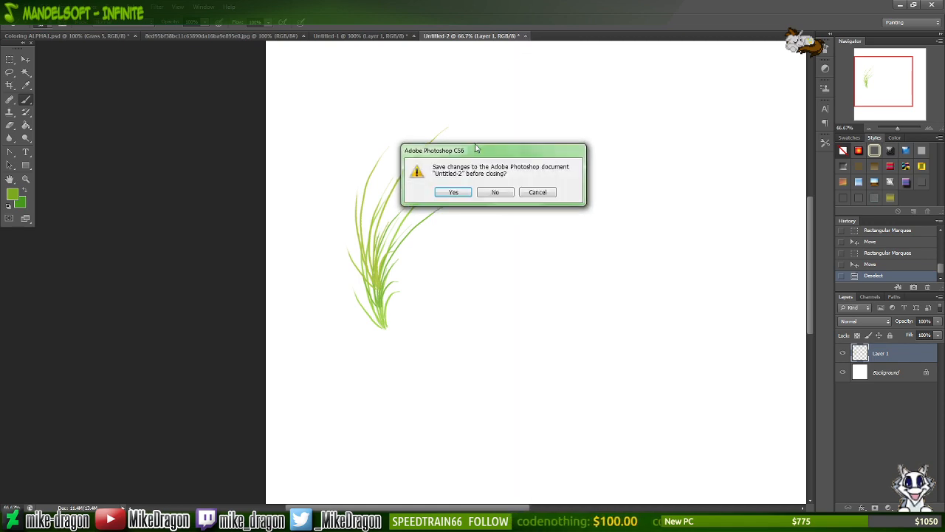
pyautogui.click(495, 194)
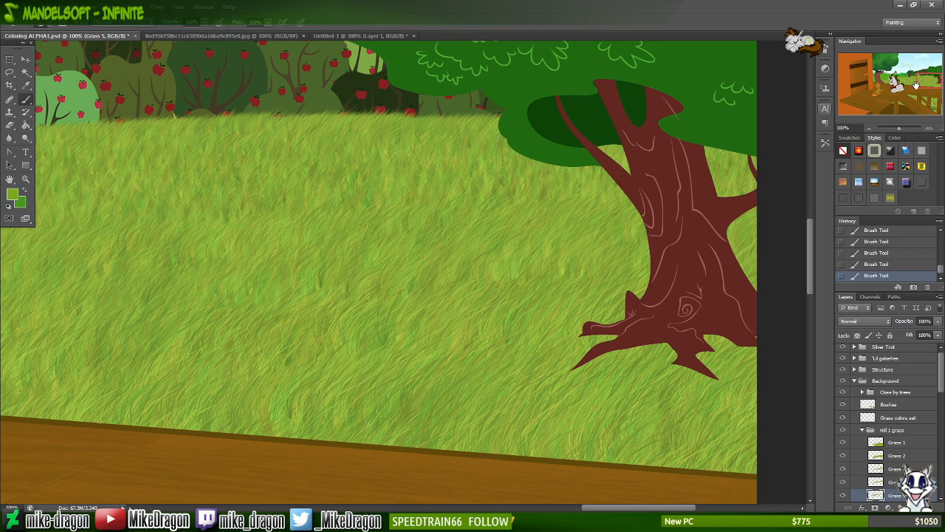
# - Examine the hill's grass texture from the large tree back to the dark green tree, then at 50% zoom
pyautogui.moveTo(928, 84); pyautogui.dragTo(925, 83)
pyautogui.moveTo(921, 82); pyautogui.dragTo(916, 83)
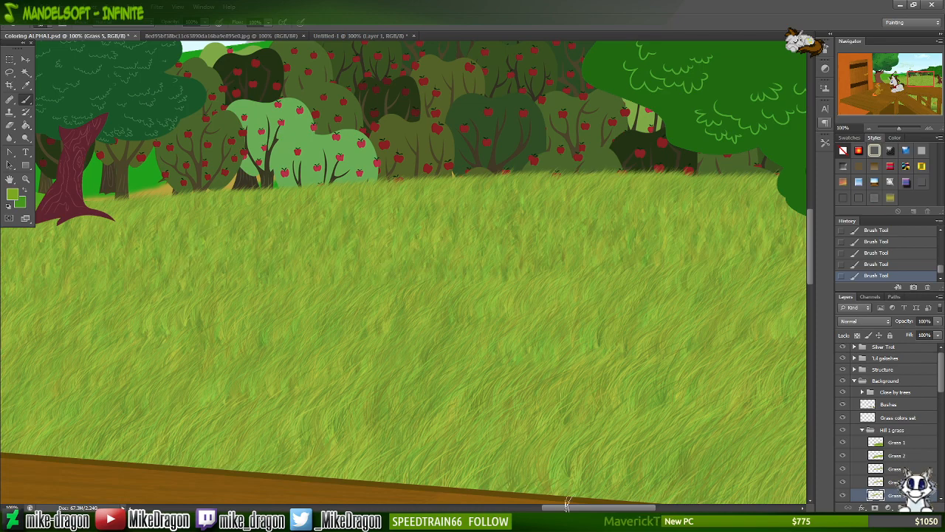
pyautogui.moveTo(572, 508); pyautogui.dragTo(536, 508)
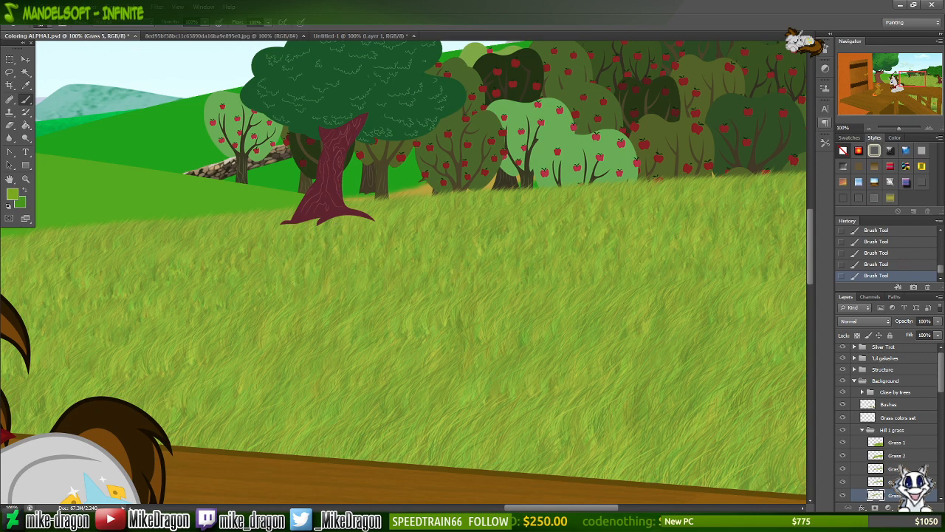
pyautogui.press('v')
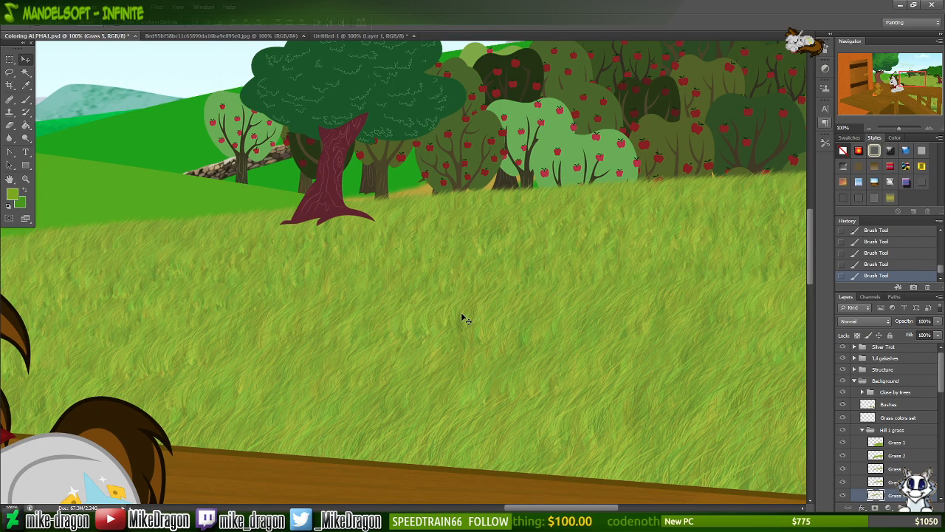
pyautogui.hotkey('ctrl', '-')
pyautogui.hotkey('ctrl', '-')
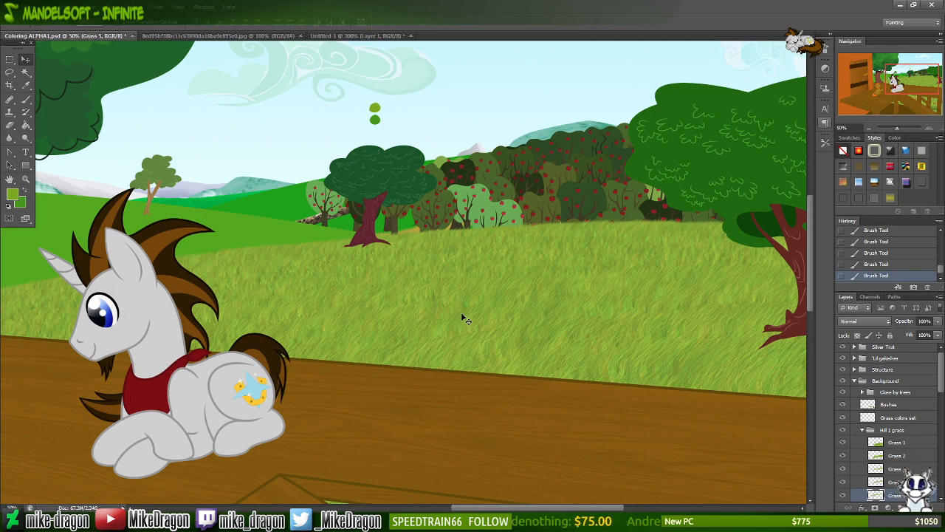
# - Hide the Silver Trot layer group, look over the grass behind and beneath the wooden structure, and save the document
pyautogui.click(842, 350)
pyautogui.moveTo(911, 78); pyautogui.dragTo(906, 83)
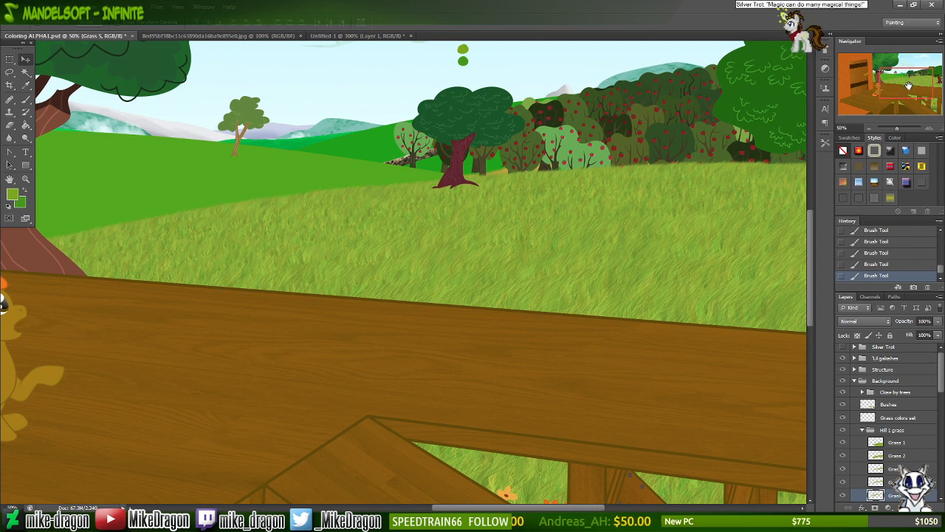
pyautogui.moveTo(911, 86); pyautogui.dragTo(927, 93)
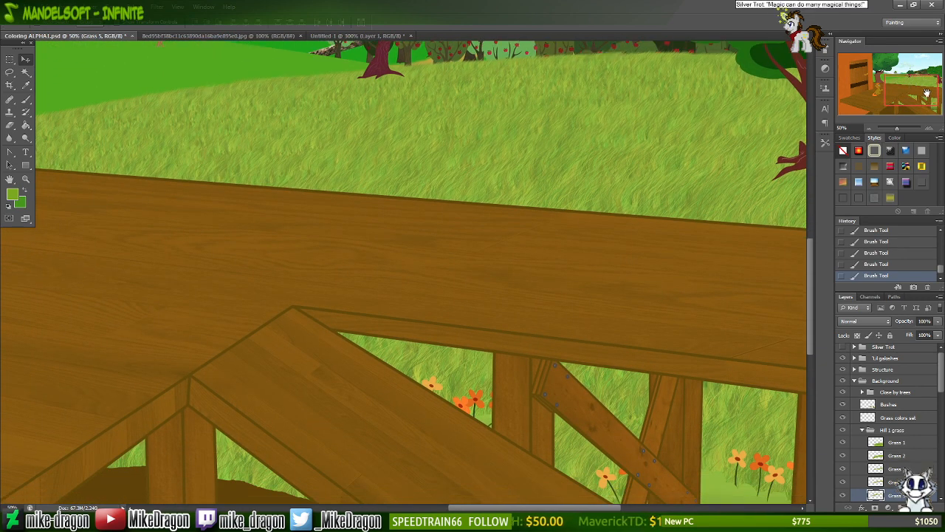
pyautogui.hotkey('ctrl', 's')
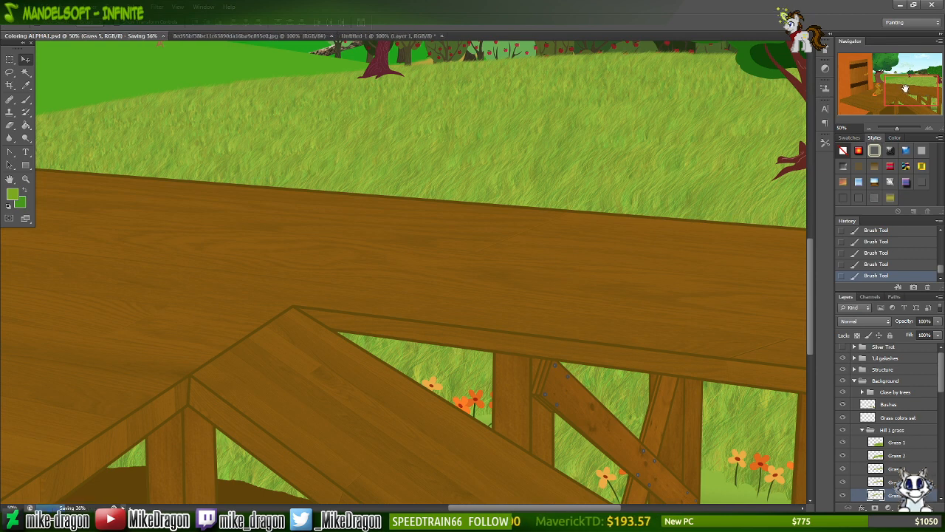
pyautogui.click(27, 6)
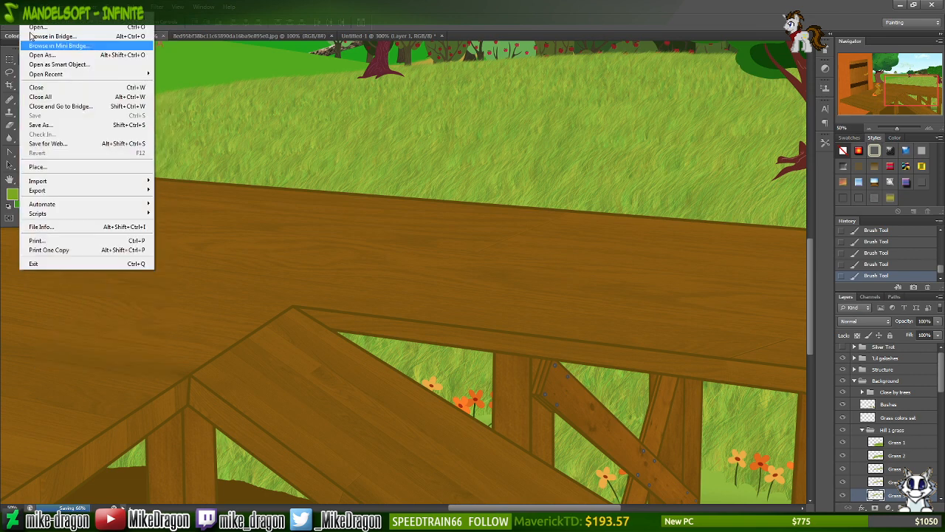
pyautogui.click(41, 124)
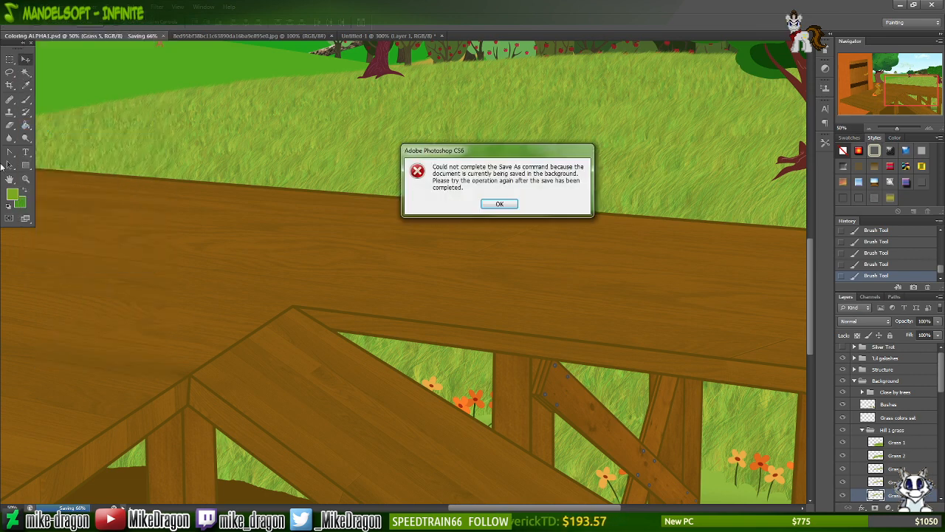
pyautogui.press('Return')
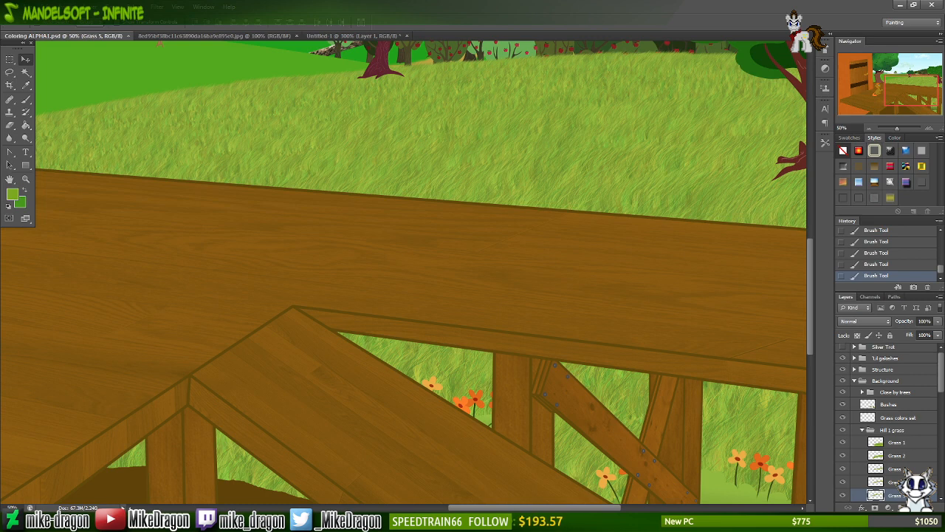
# - Save the document as a new Photoshop file named Coloring ALPHA2 in the Birthday Wishes folder, with Maximize Compatibility on
pyautogui.click(27, 6)
pyautogui.click(62, 125)
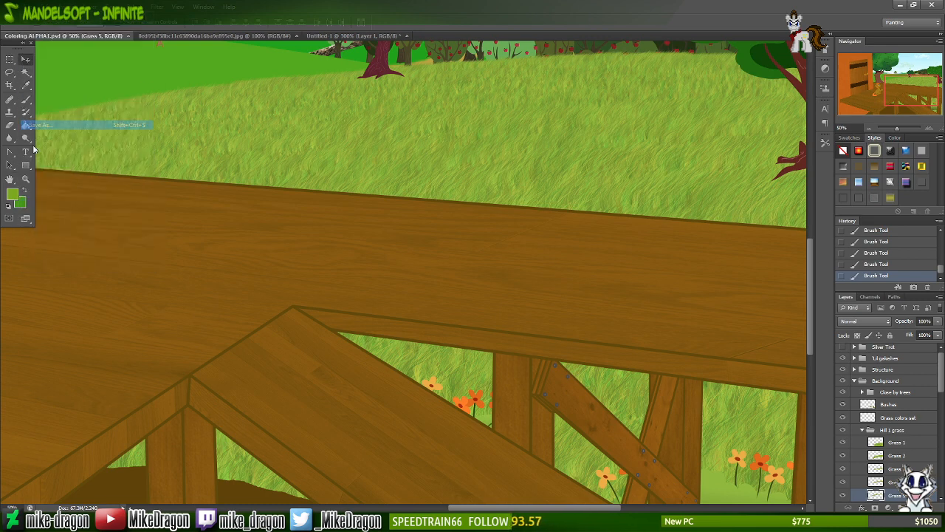
pyautogui.write('Coloring ALPHA')
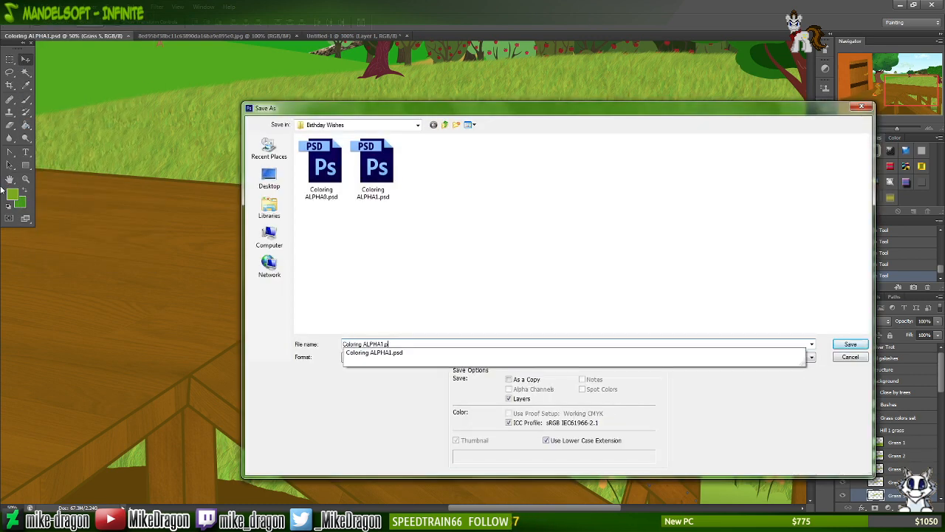
pyautogui.write('2')
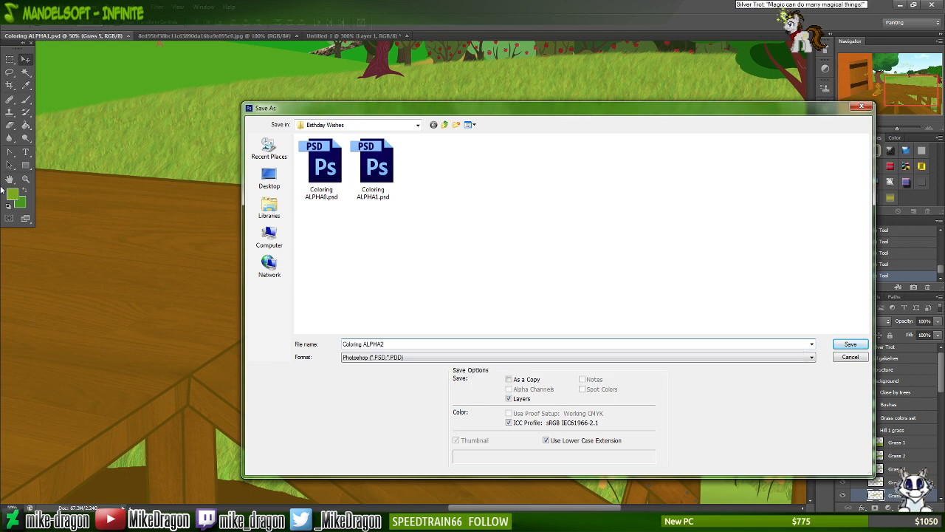
pyautogui.press('Return')
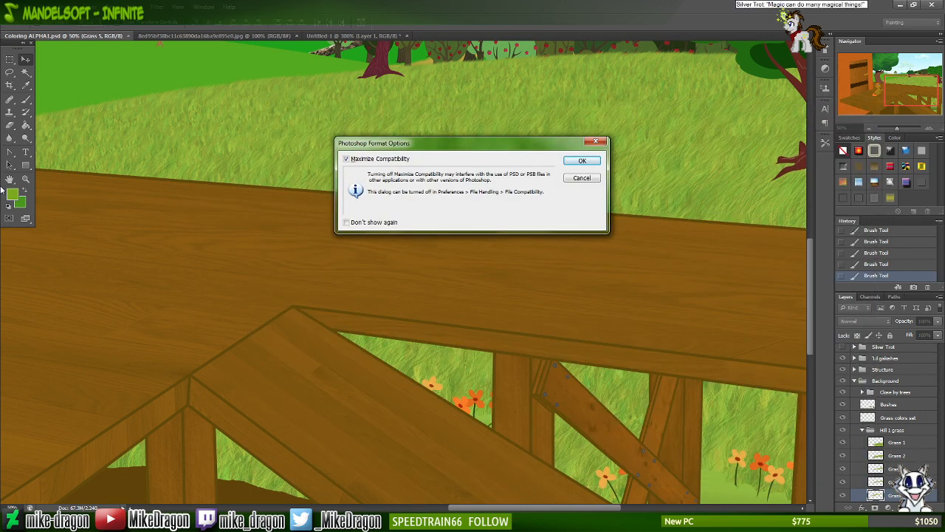
pyautogui.press('Return')
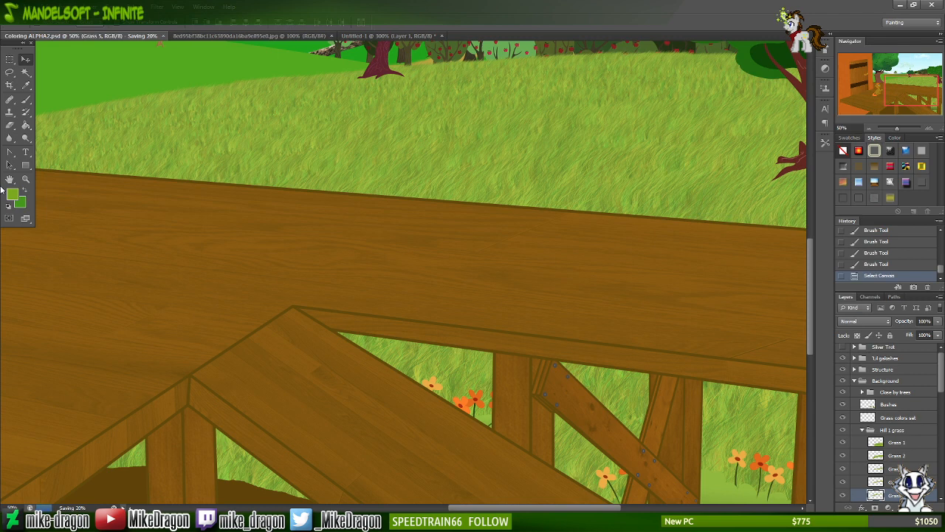
# - Clear the entire contents of the Grass 5, Grass 4, Grass 3, Grass 2 and Grass 1 layers and deselect the canvas
pyautogui.hotkey('ctrl', 'a')
pyautogui.press('Delete')
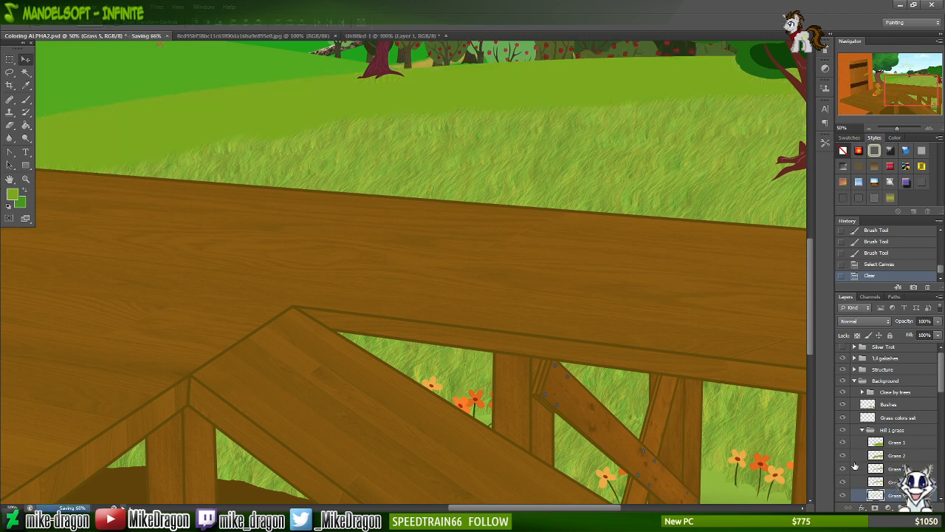
pyautogui.click(868, 482)
pyautogui.click(886, 468)
pyautogui.press('Delete')
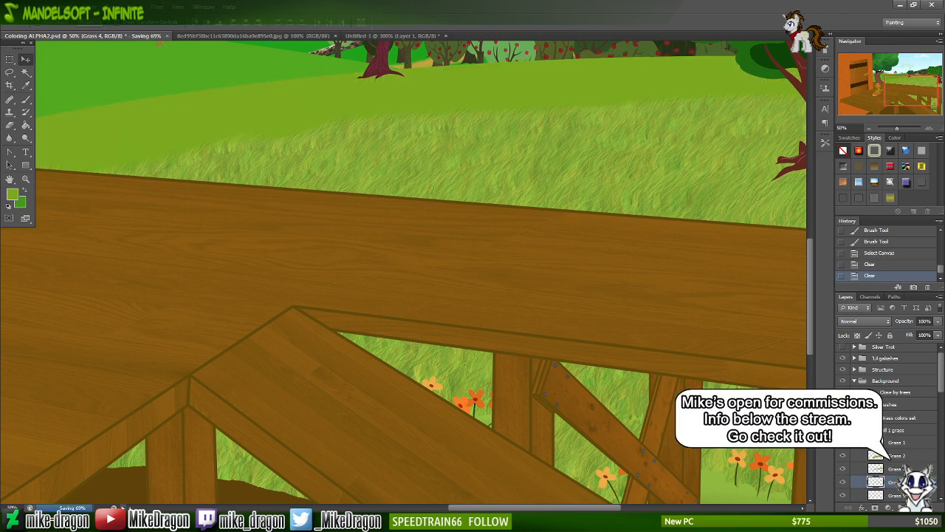
pyautogui.press('Delete')
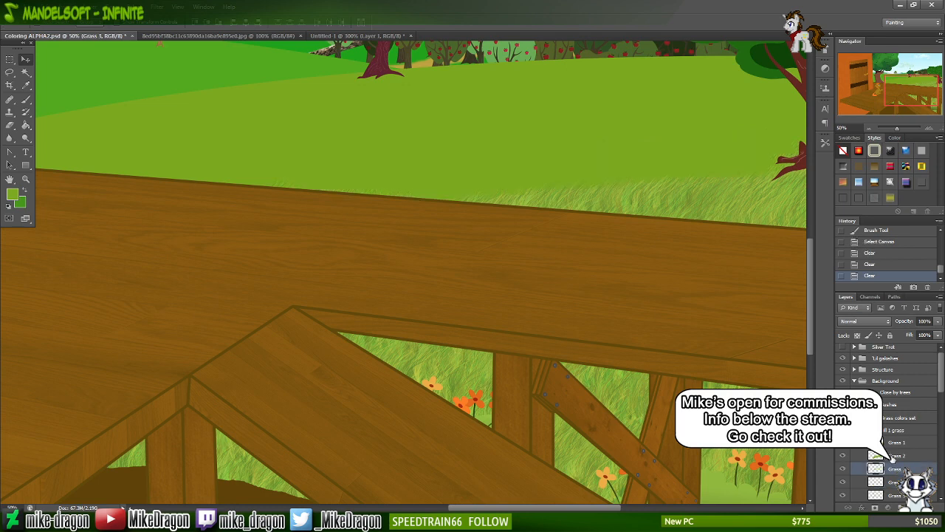
pyautogui.click(889, 456)
pyautogui.press('Delete')
pyautogui.click(895, 444)
pyautogui.press('Delete')
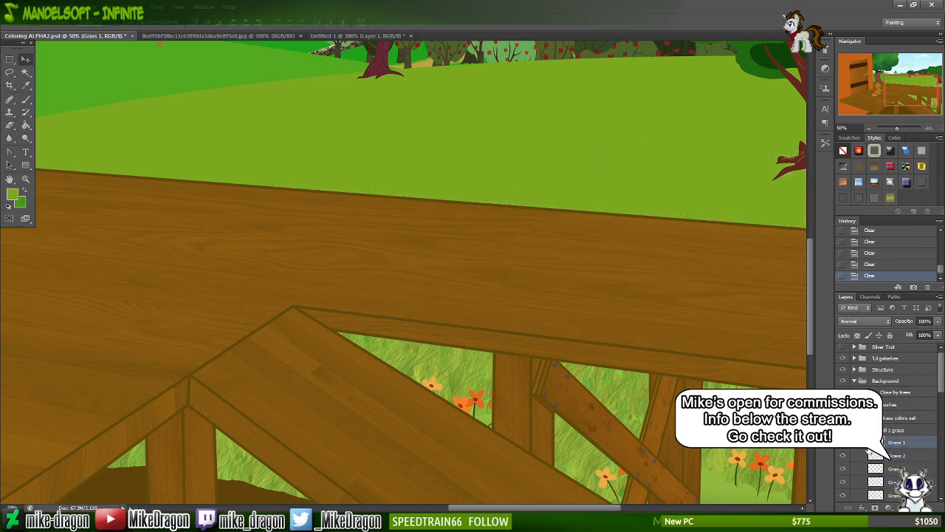
pyautogui.hotkey('ctrl', '-')
pyautogui.hotkey('ctrl', '-')
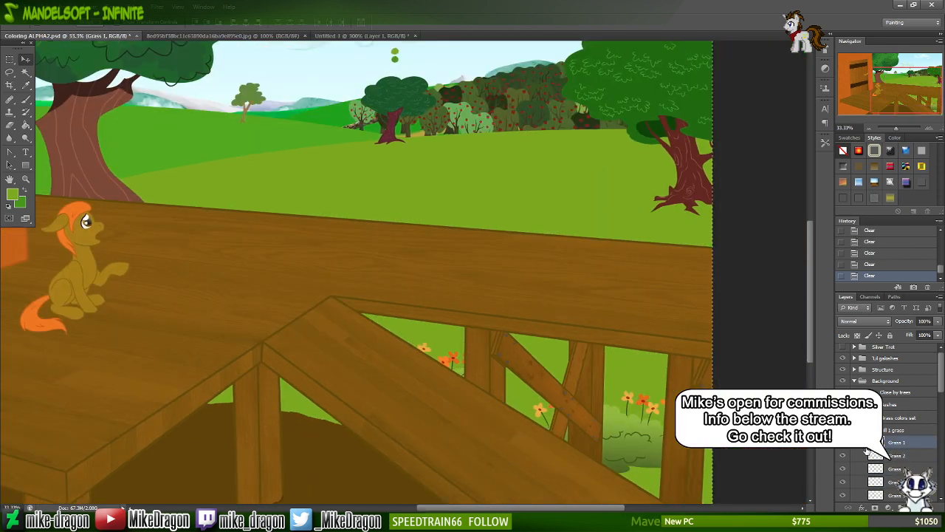
pyautogui.hotkey('ctrl', 'd')
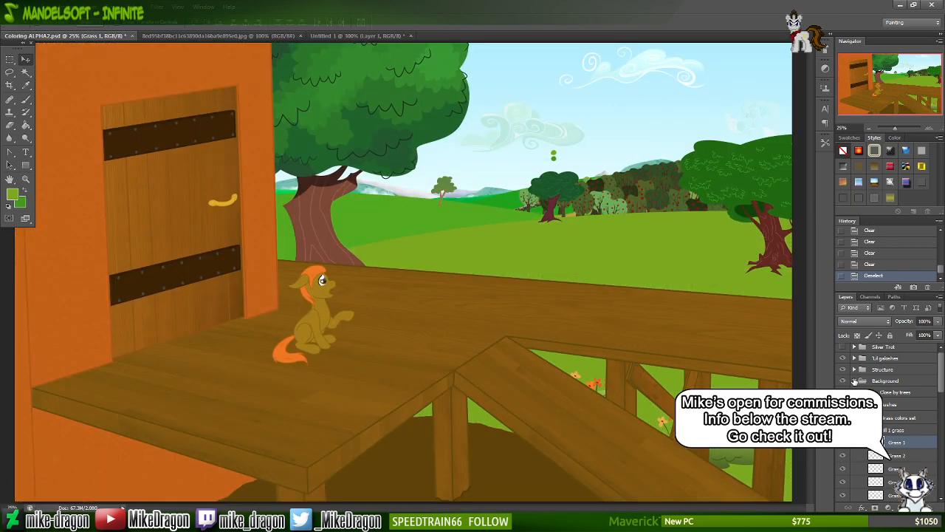
# - Choose the 112 px grass-blade preset for the Brush tool
pyautogui.press('b')
pyautogui.rightClick(461, 341)
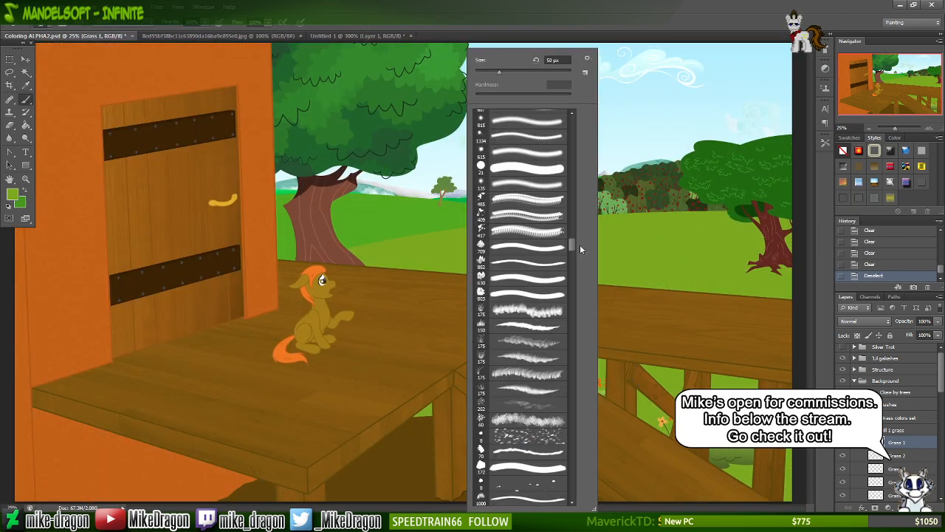
pyautogui.moveTo(571, 241); pyautogui.dragTo(567, 138)
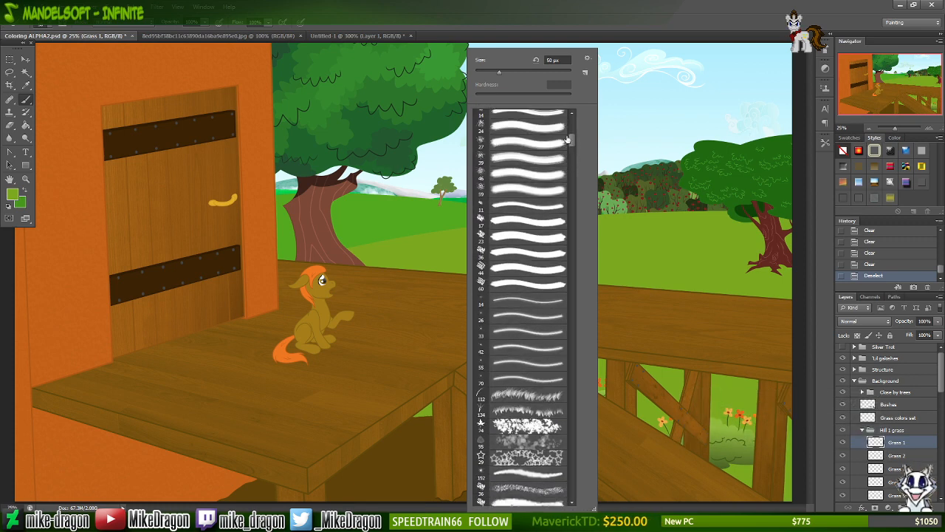
pyautogui.click(478, 391)
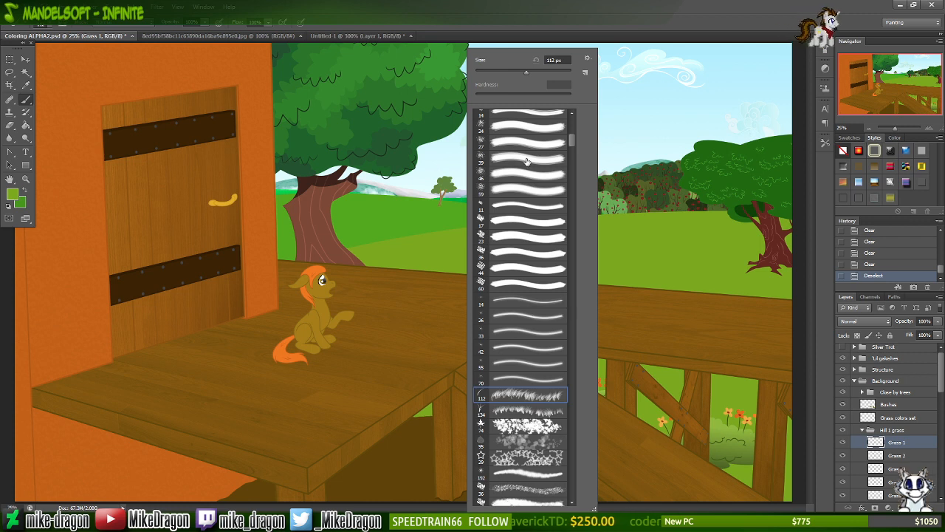
pyautogui.click(704, 35)
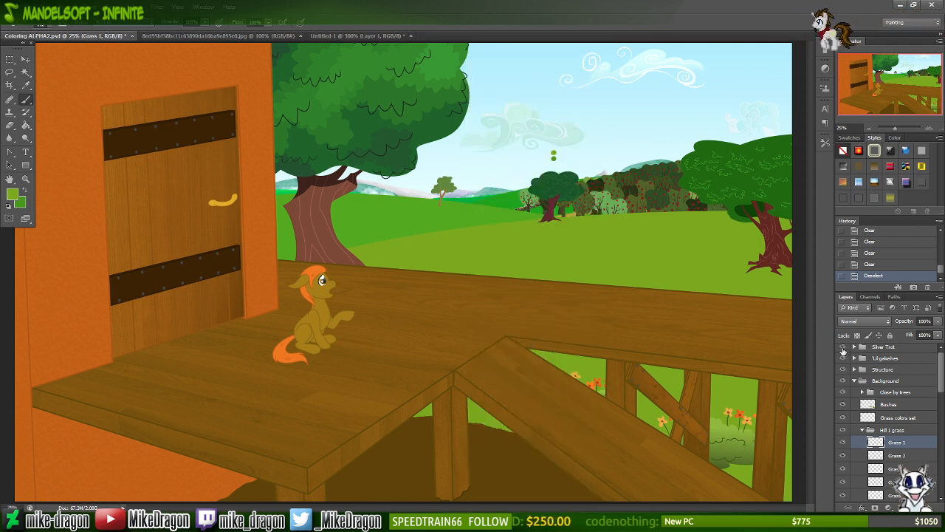
# - Show the Silver Trot layer group and frame the hill and the wooden railing at 33.3% zoom
pyautogui.click(843, 347)
pyautogui.hotkey('ctrl', '+')
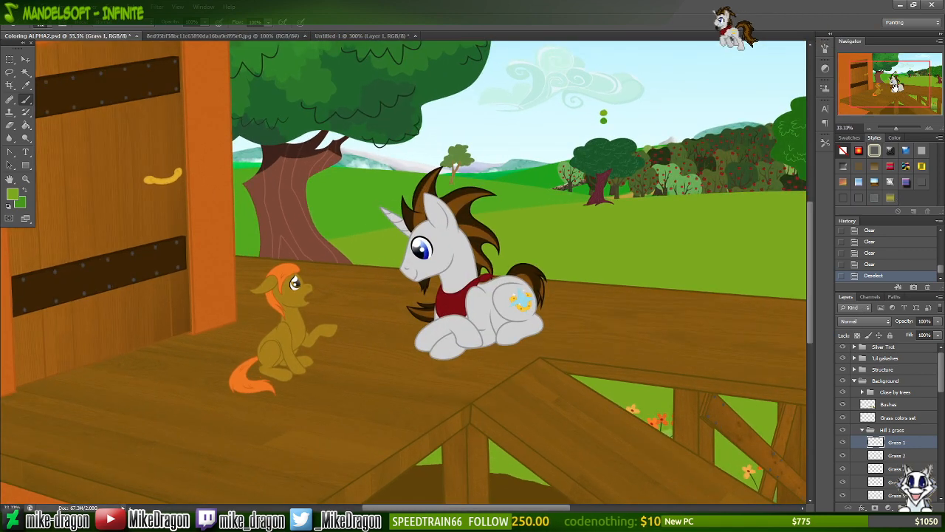
pyautogui.moveTo(893, 85); pyautogui.dragTo(919, 96)
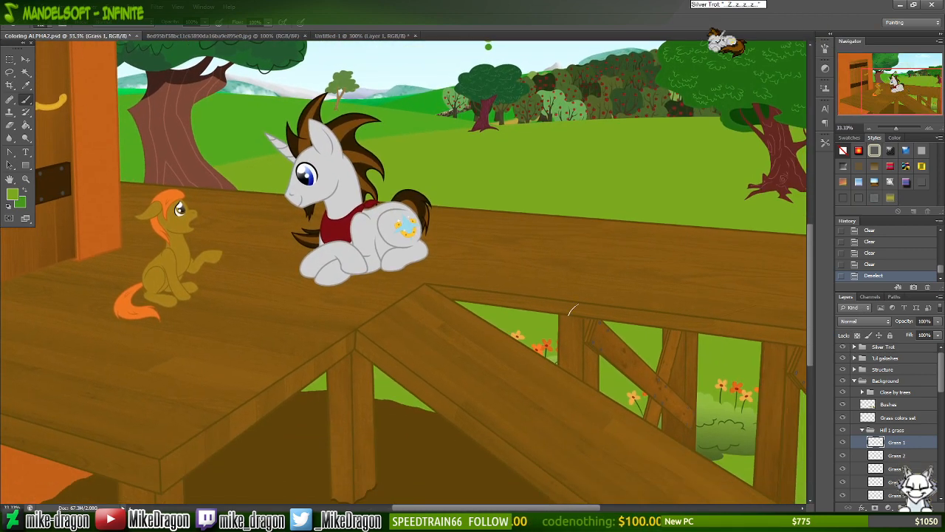
pyautogui.moveTo(543, 331); pyautogui.dragTo(519, 341)
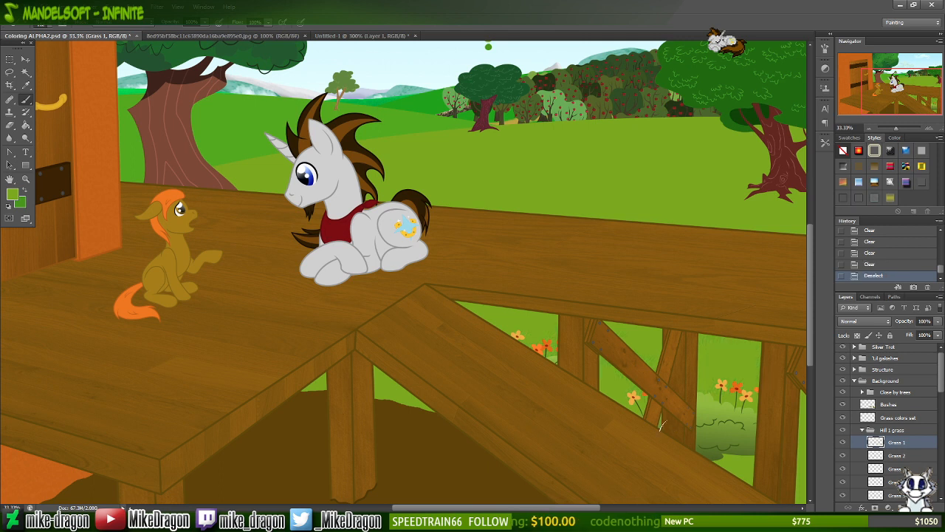
pyautogui.hscroll(3, 668, 430)
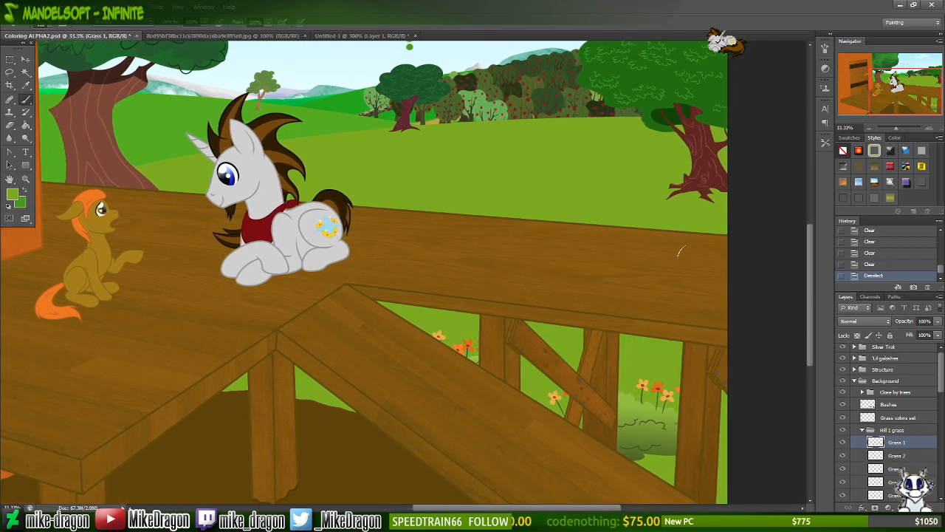
# - With the Structure and Silver Trot groups hidden, paint green grass texture on Grass 1 over the lower hill around the flower bushes
pyautogui.click(843, 370)
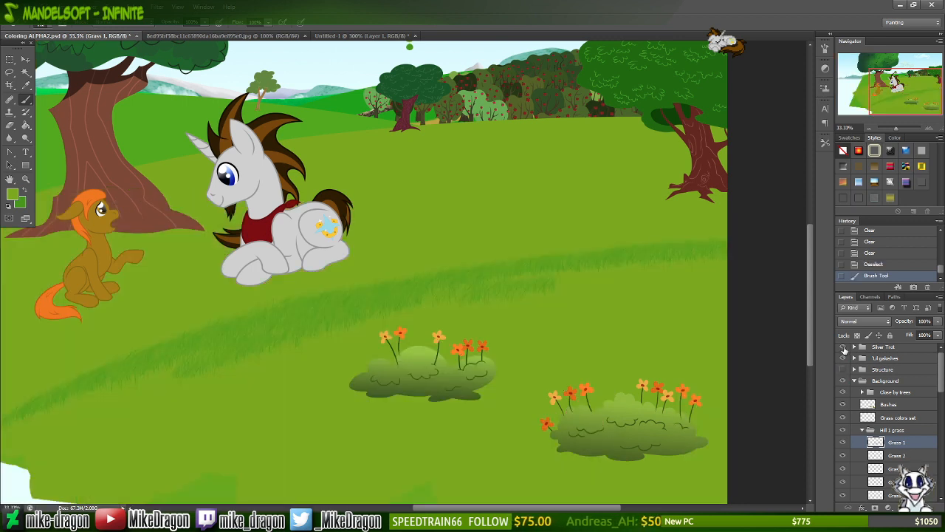
pyautogui.click(843, 347)
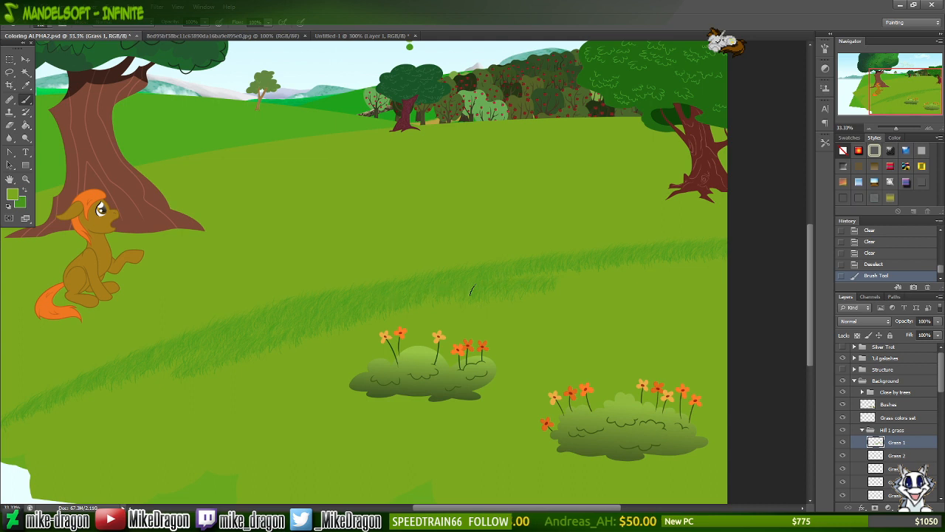
pyautogui.moveTo(471, 291)
pyautogui.mouseDown()
pyautogui.moveTo(630, 279)
pyautogui.moveTo(594, 274)
pyautogui.moveTo(636, 258)
pyautogui.mouseUp()
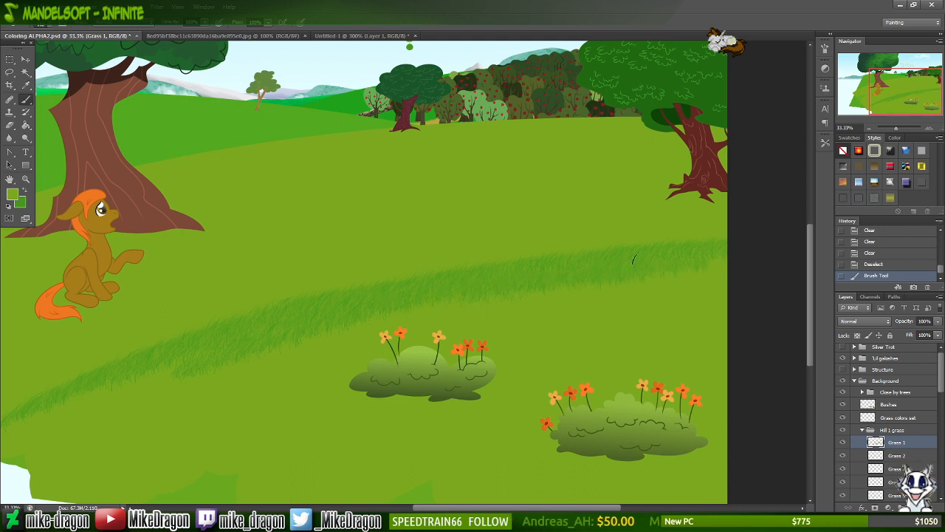
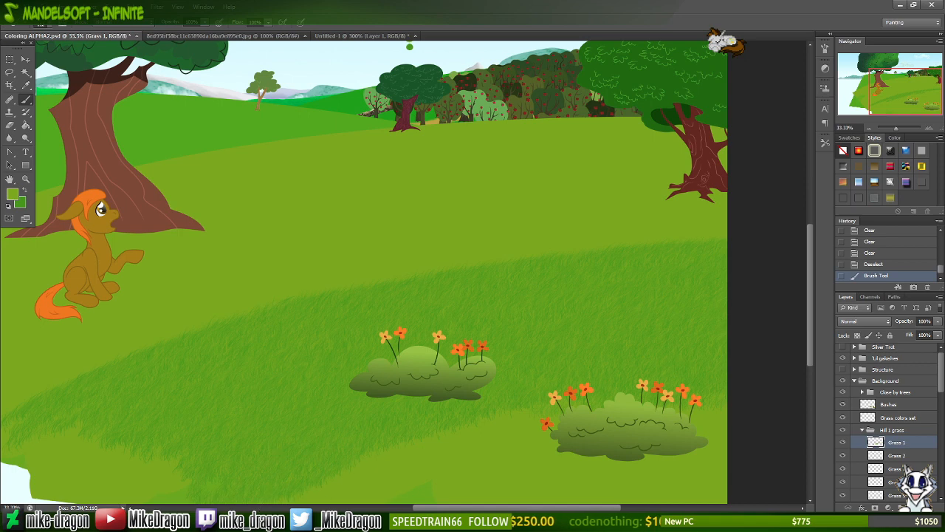
pyautogui.moveTo(391, 458)
pyautogui.mouseDown()
pyautogui.moveTo(361, 462)
pyautogui.moveTo(319, 491)
pyautogui.moveTo(358, 492)
pyautogui.moveTo(347, 481)
pyautogui.moveTo(393, 490)
pyautogui.moveTo(538, 440)
pyautogui.mouseUp()
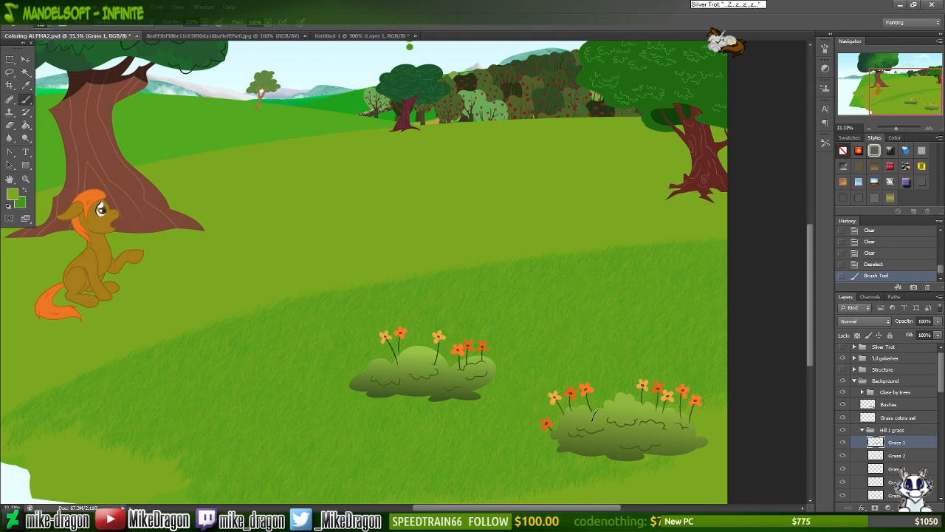
pyautogui.moveTo(700, 420); pyautogui.dragTo(639, 429)
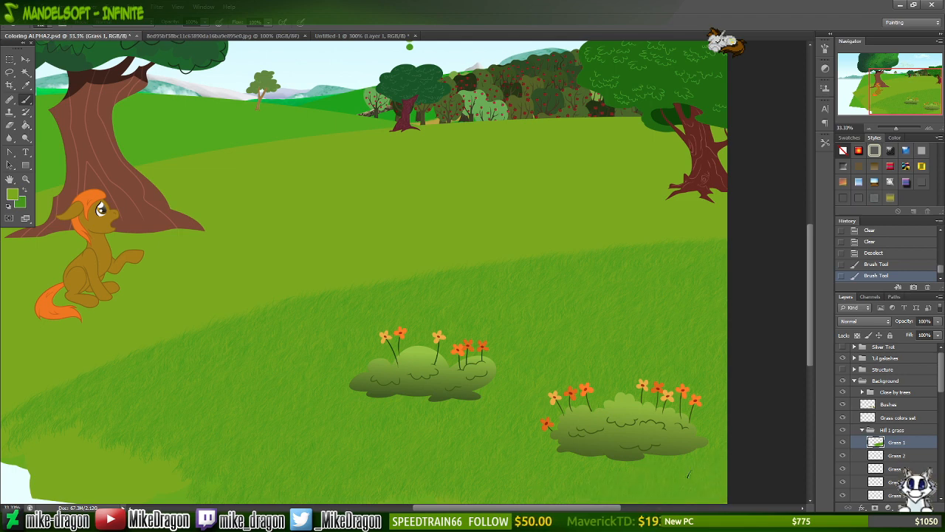
pyautogui.moveTo(696, 456); pyautogui.dragTo(698, 470)
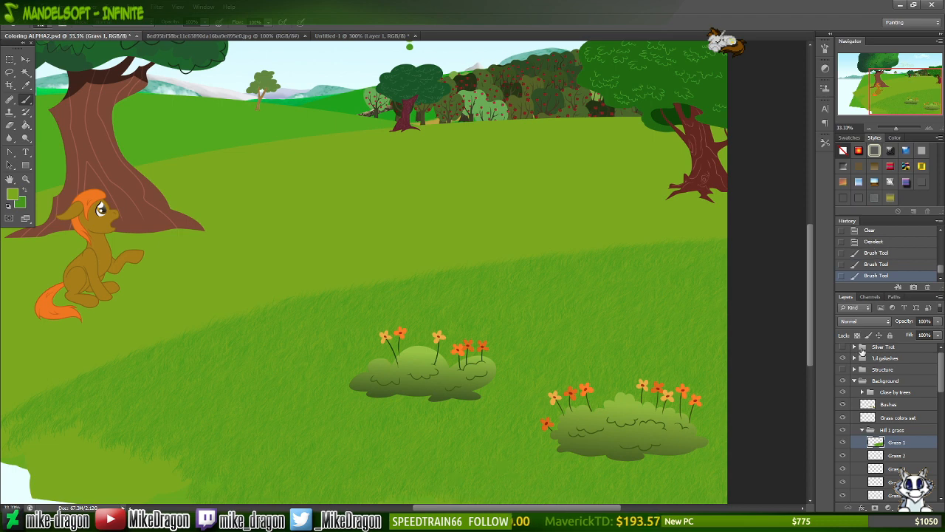
# - Show the Silver Trot and Structure layer groups again and save the document
pyautogui.click(843, 347)
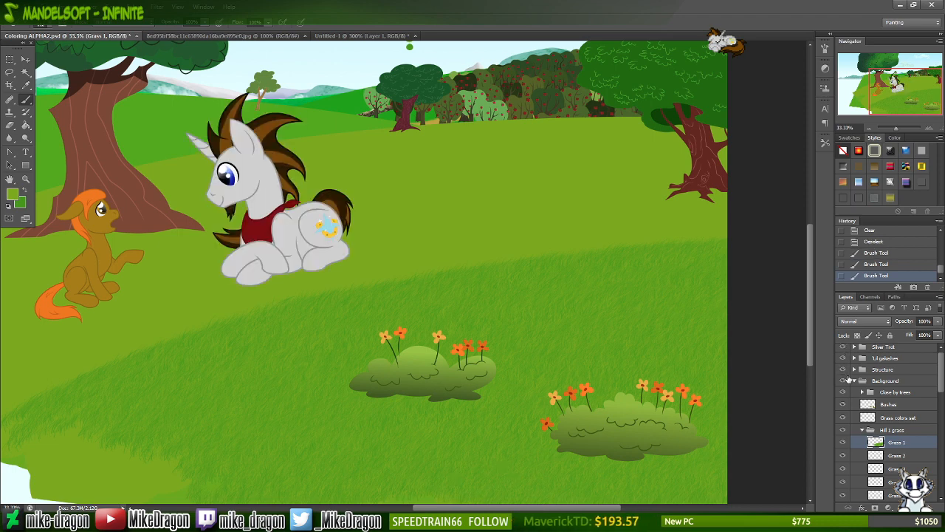
pyautogui.click(843, 370)
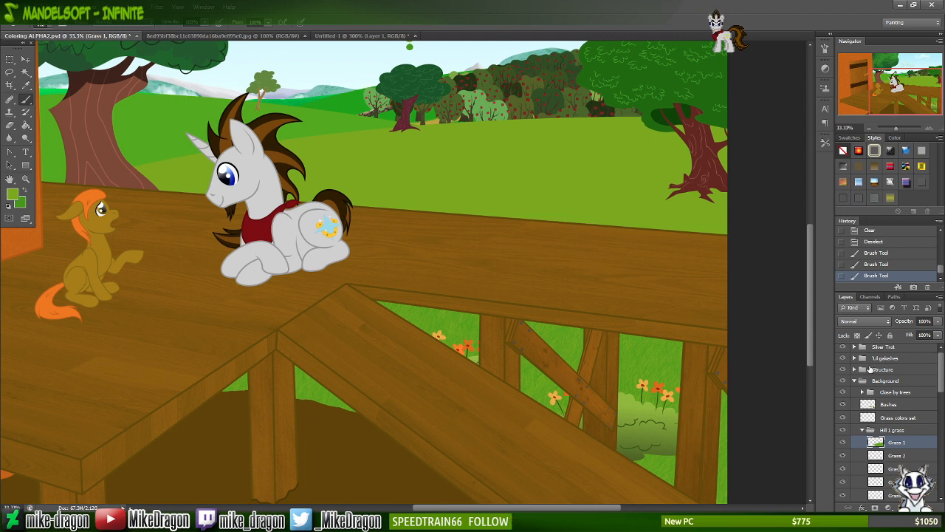
pyautogui.hotkey('ctrl', 's')
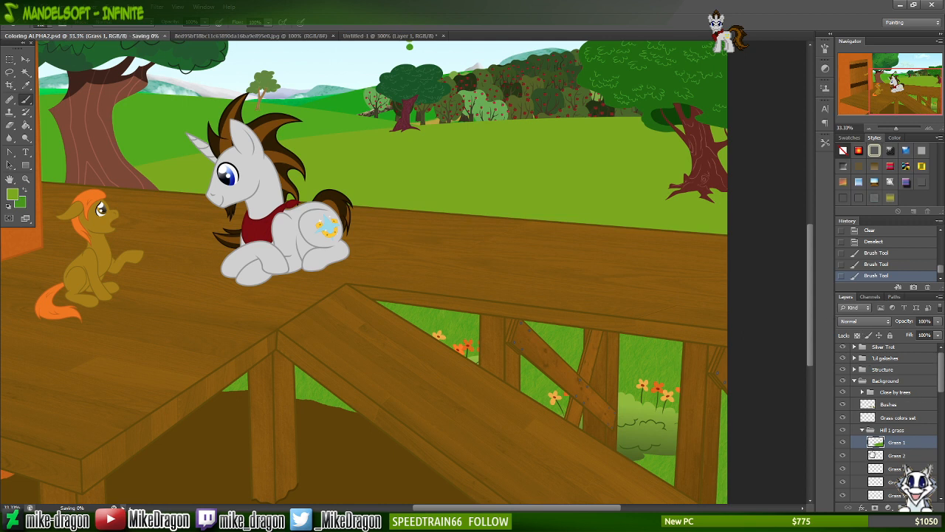
# - Select the Grass 2 layer and check the finished Remembering The Past picture as a grass reference before returning to the artwork
pyautogui.click(882, 456)
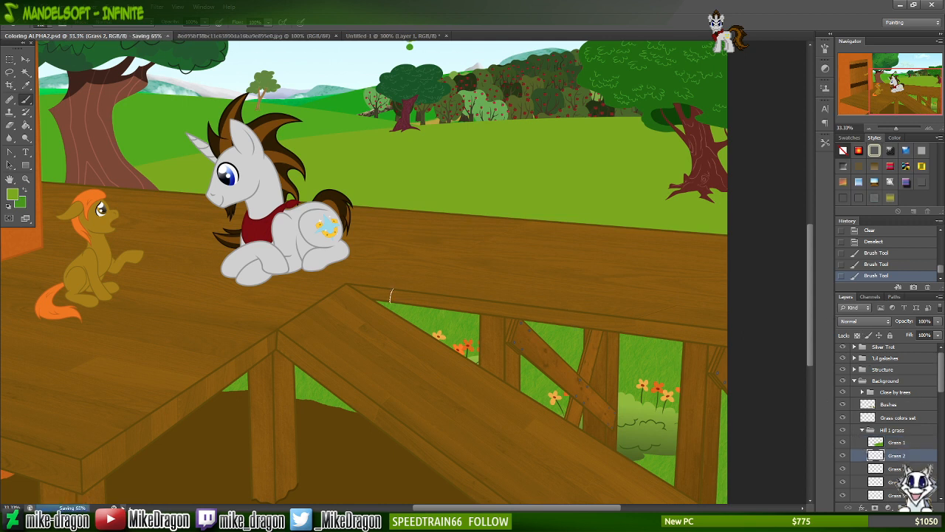
pyautogui.rightClick(382, 290)
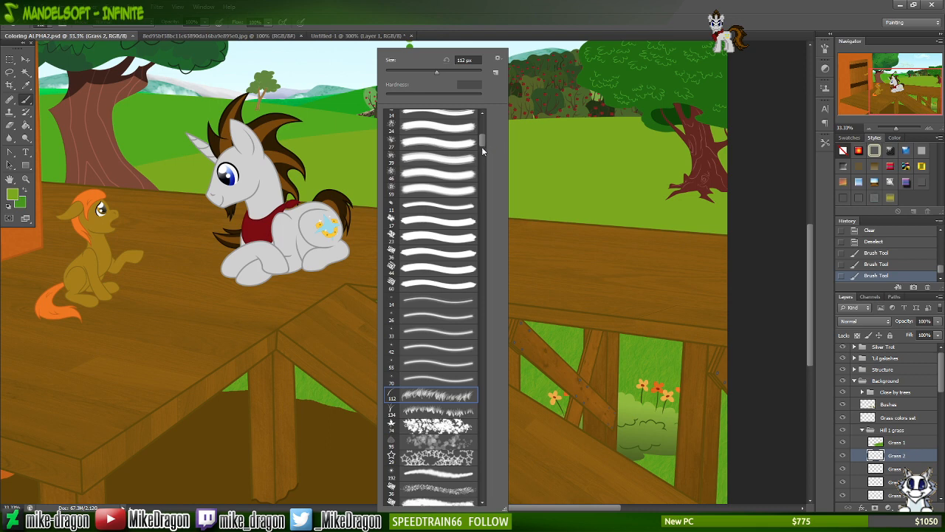
pyautogui.click(509, 523)
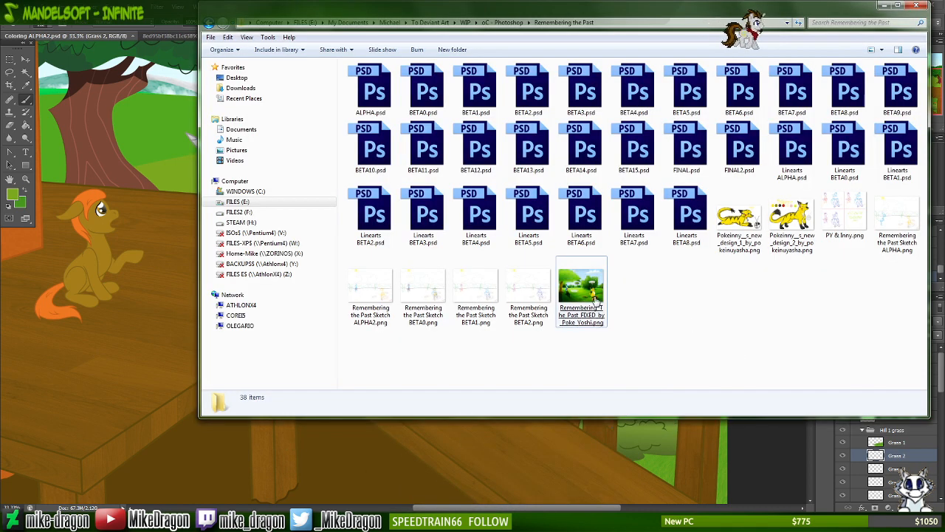
pyautogui.doubleClick(595, 297)
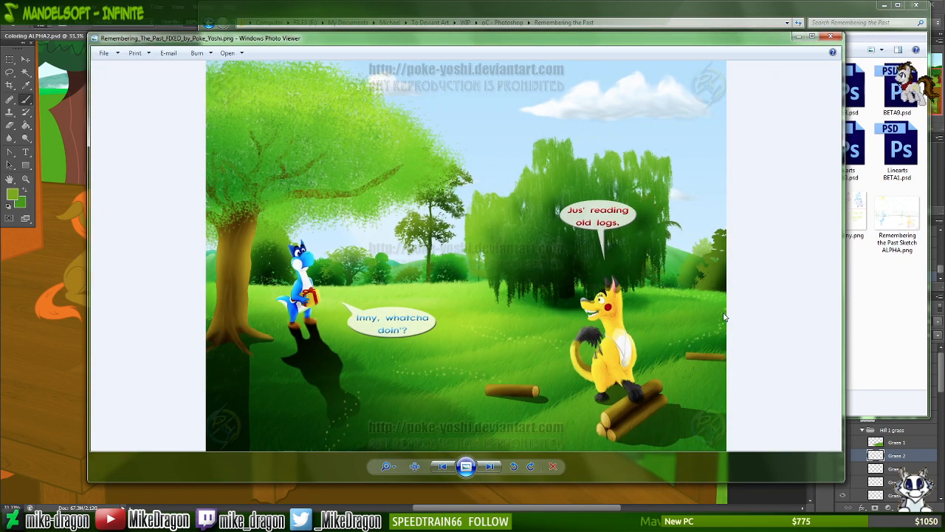
pyautogui.hotkey('alt', 'F4')
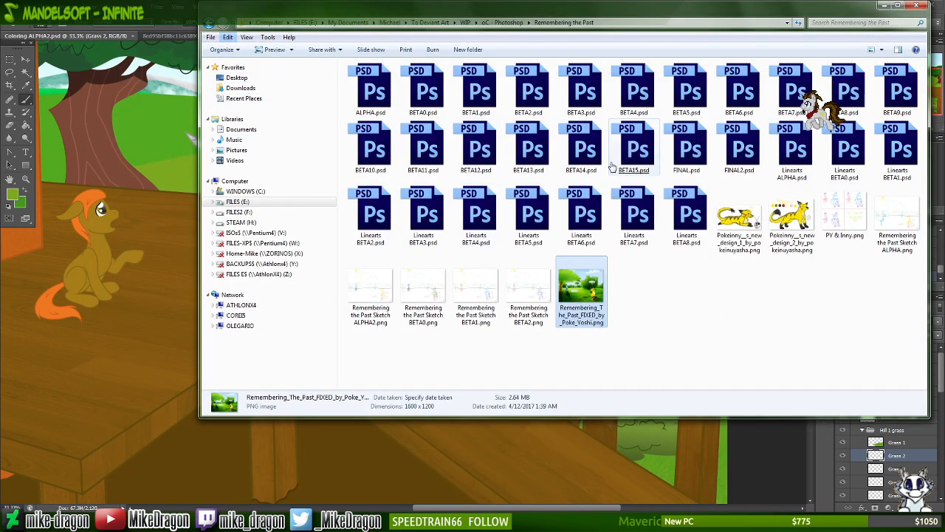
pyautogui.click(822, 456)
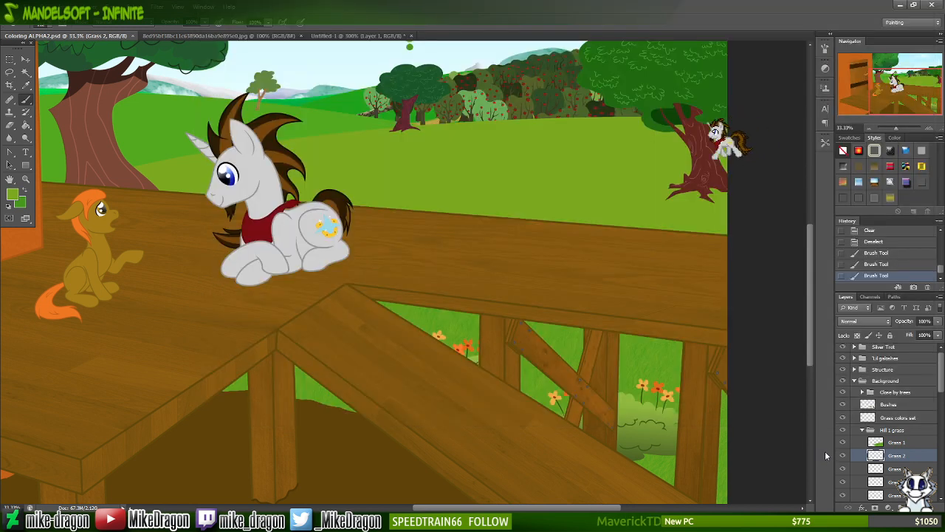
# - Set the grass brush's size to 90 px
pyautogui.rightClick(514, 235)
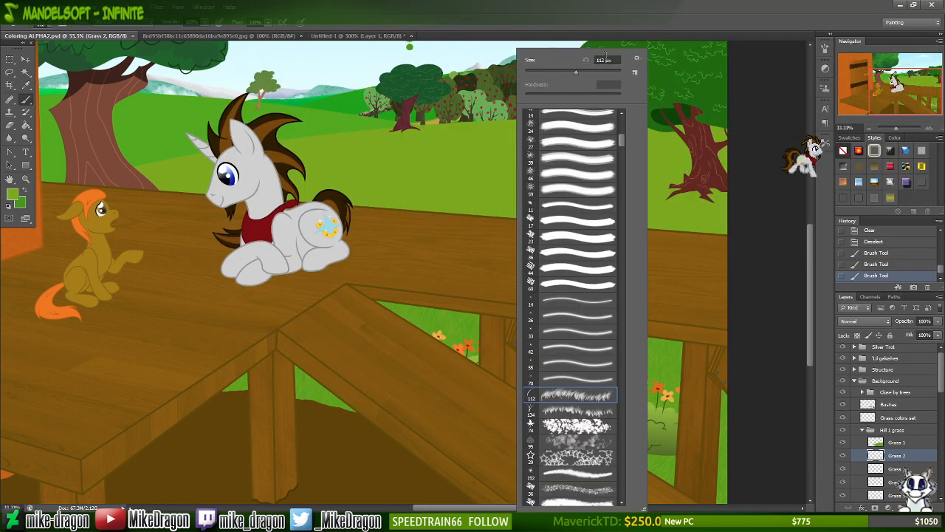
pyautogui.click(604, 59)
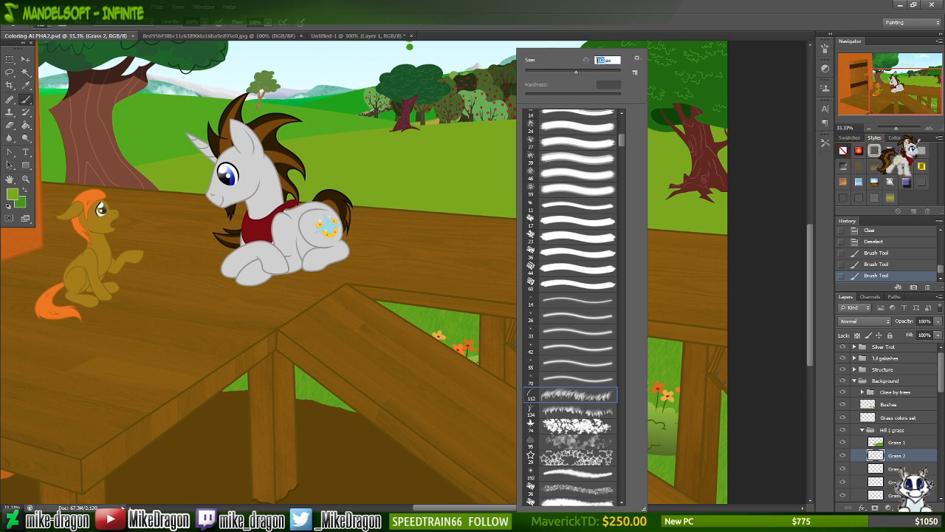
pyautogui.write('90')
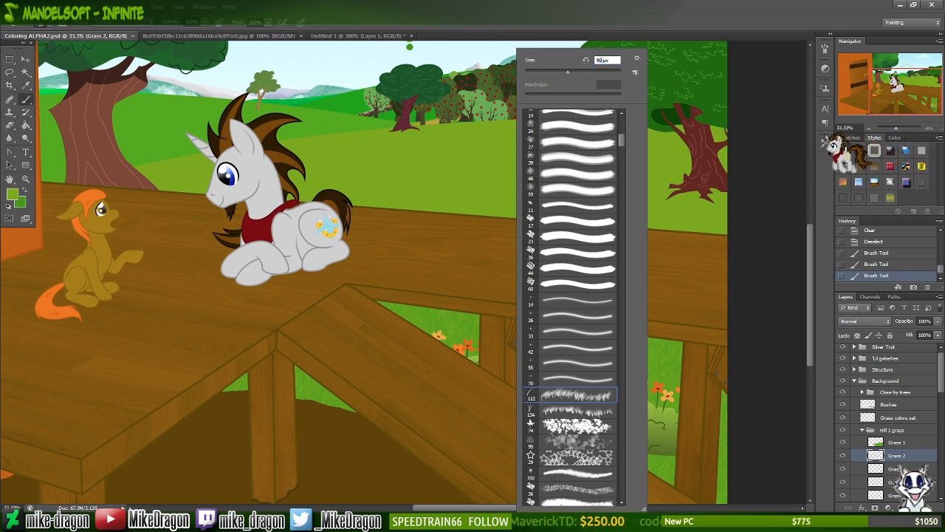
pyautogui.press('Return')
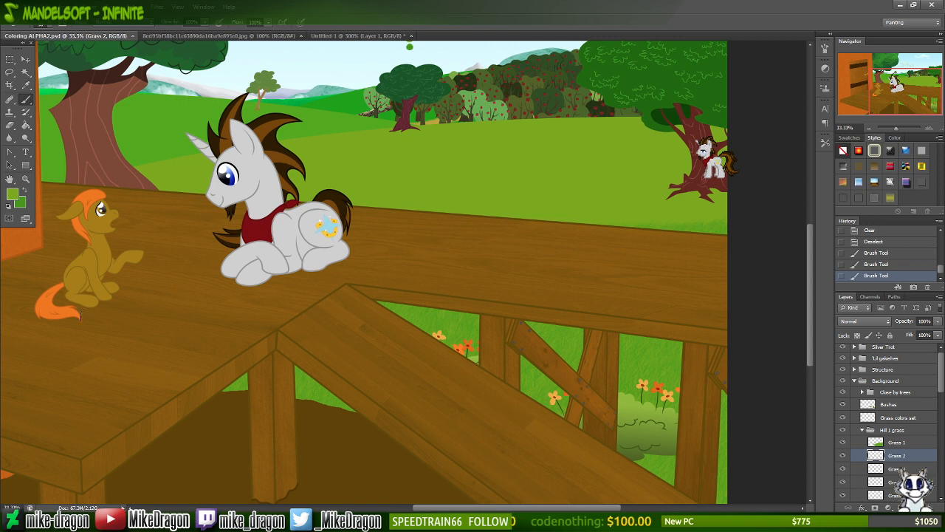
# - With the Structure and Silver Trot groups hidden, paint grass texture on Grass 2 across the hill around the flower bushes
pyautogui.moveTo(9, 345); pyautogui.dragTo(51, 338)
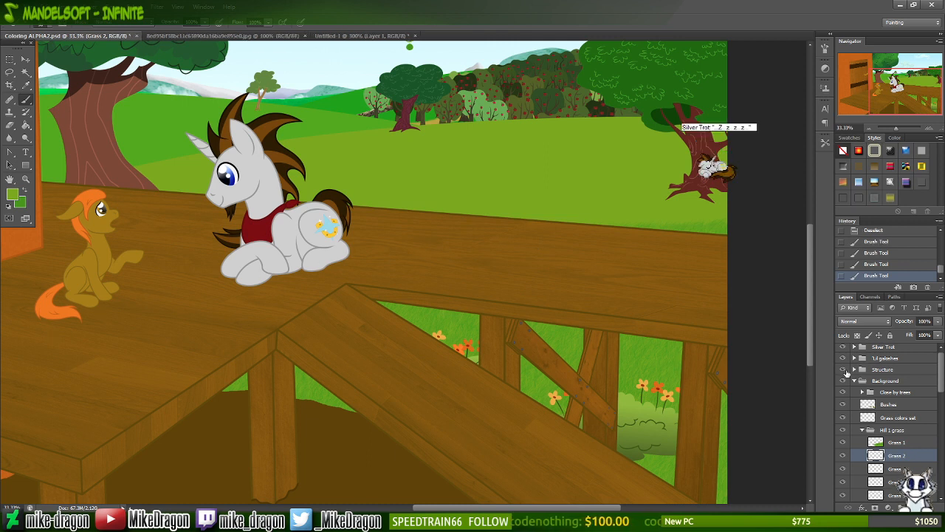
pyautogui.click(842, 369)
pyautogui.click(843, 346)
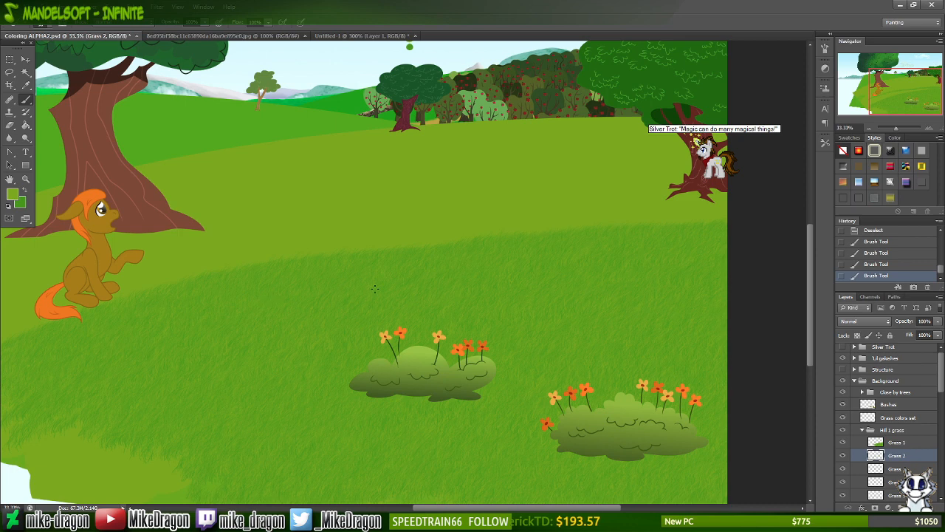
pyautogui.moveTo(567, 268)
pyautogui.mouseDown()
pyautogui.moveTo(595, 259)
pyautogui.moveTo(739, 271)
pyautogui.mouseUp()
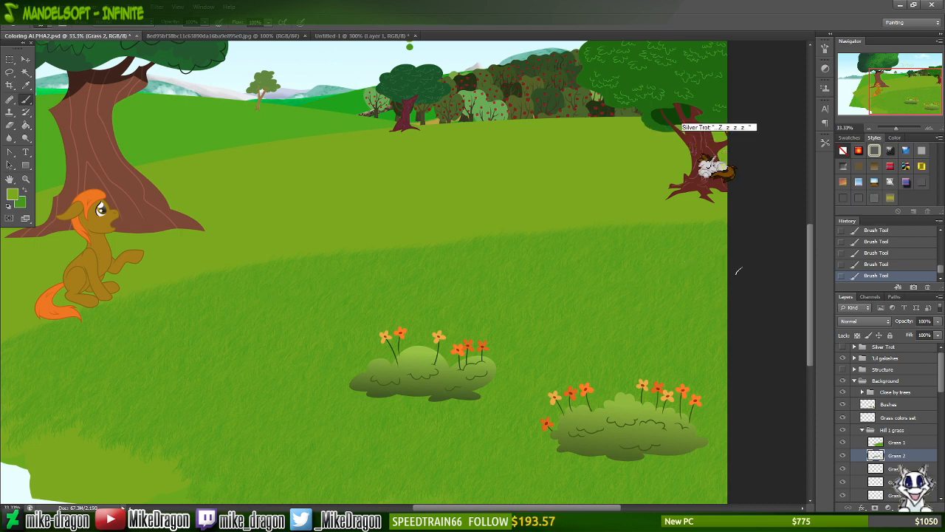
# - Set the grass brush's size to 70 px and select the Grass 3 layer
pyautogui.rightClick(481, 47)
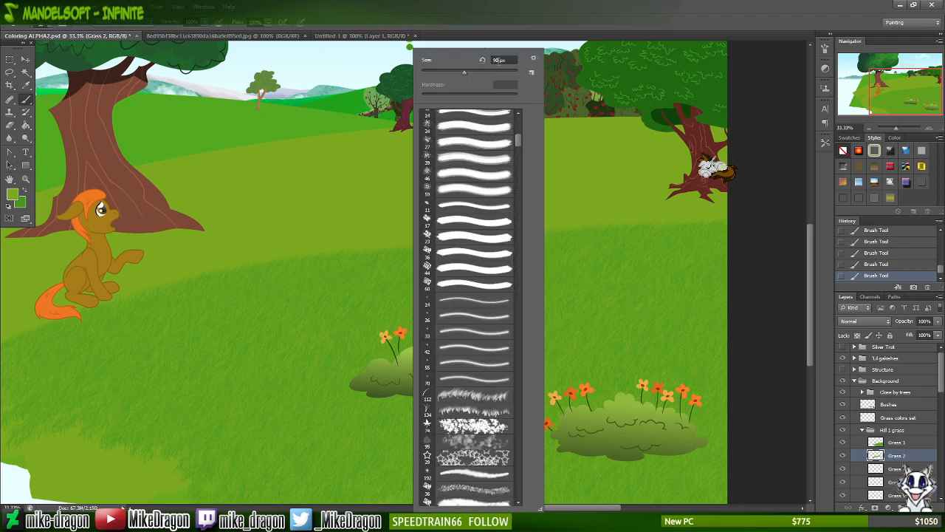
pyautogui.moveTo(499, 61); pyautogui.dragTo(494, 60)
pyautogui.write('70')
pyautogui.press('Return')
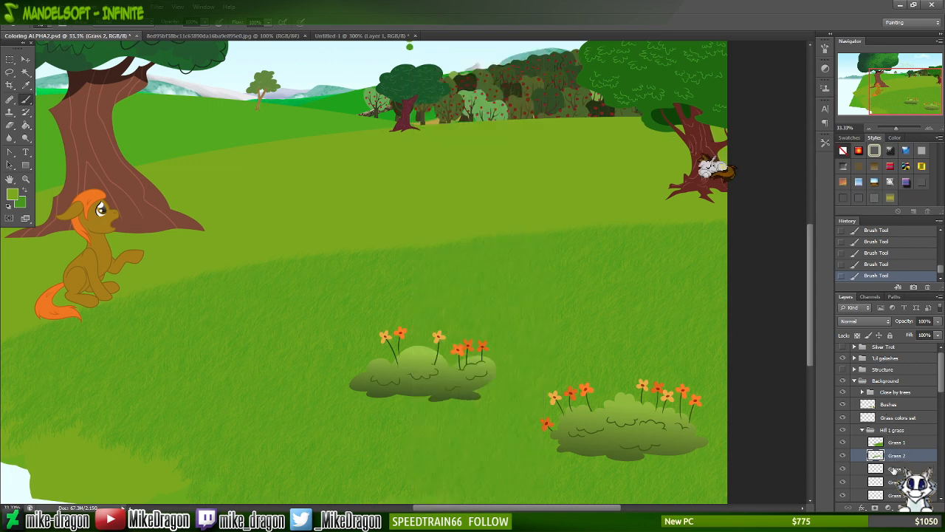
pyautogui.hotkey('alt', '[')
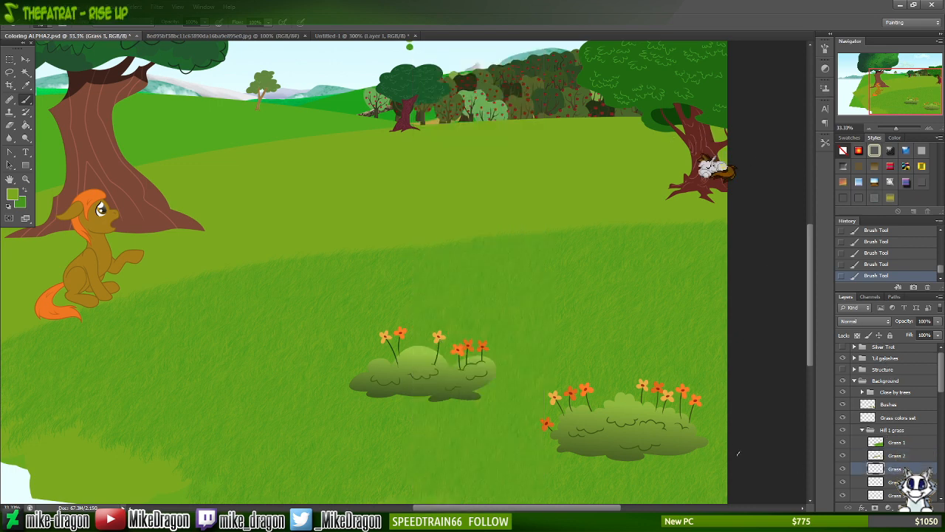
# - Show Structure, hide 'Lil galoshes, and paint grass on Grass 3 along the hill above the railing, continuing it with Structure hidden
pyautogui.click(843, 369)
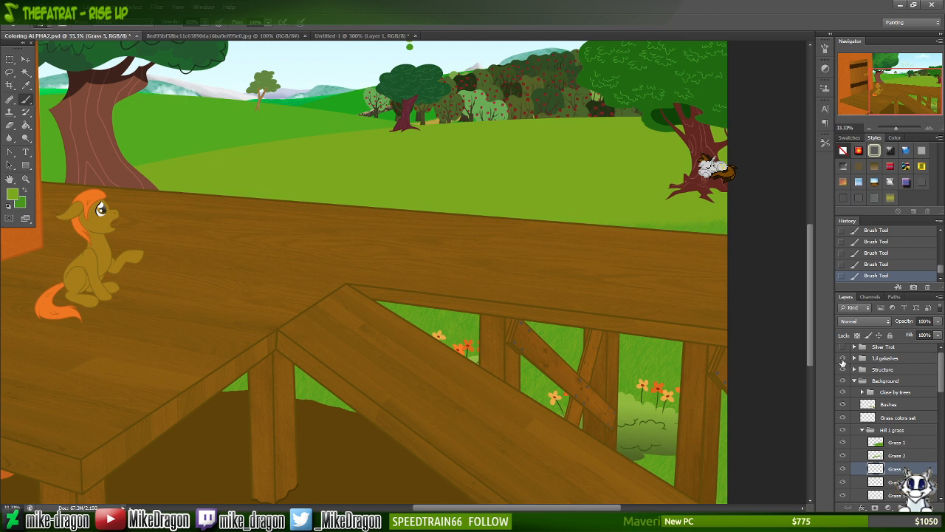
pyautogui.click(842, 347)
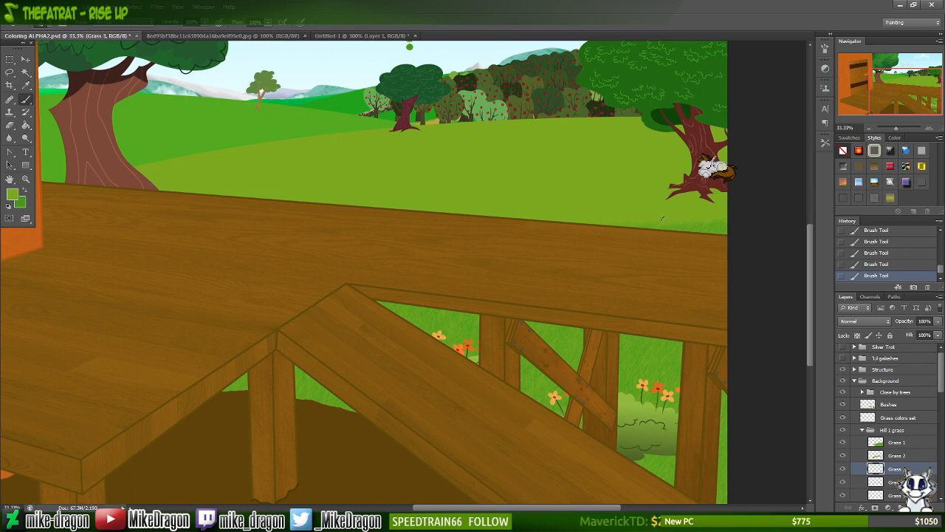
pyautogui.moveTo(663, 218); pyautogui.dragTo(723, 217)
pyautogui.moveTo(622, 222); pyautogui.dragTo(721, 210)
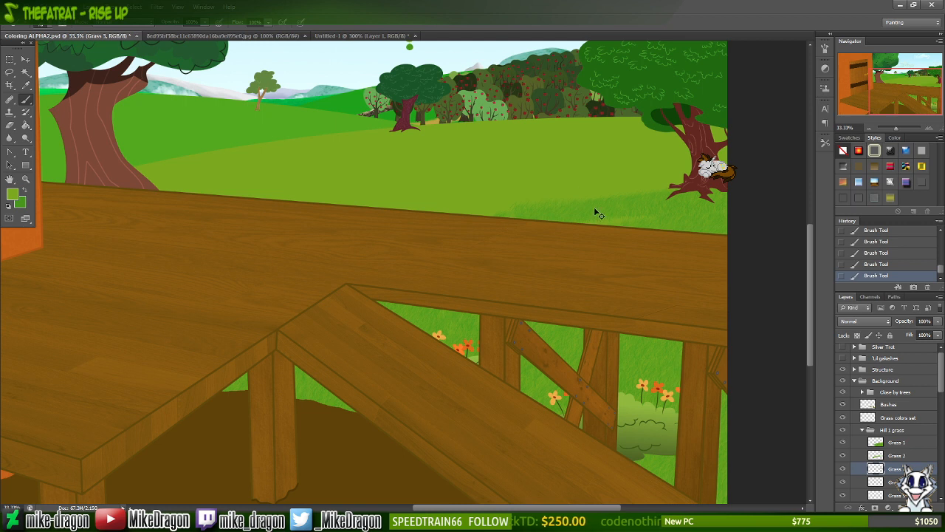
pyautogui.hotkey('ctrl', 'z')
pyautogui.moveTo(495, 213); pyautogui.dragTo(542, 205)
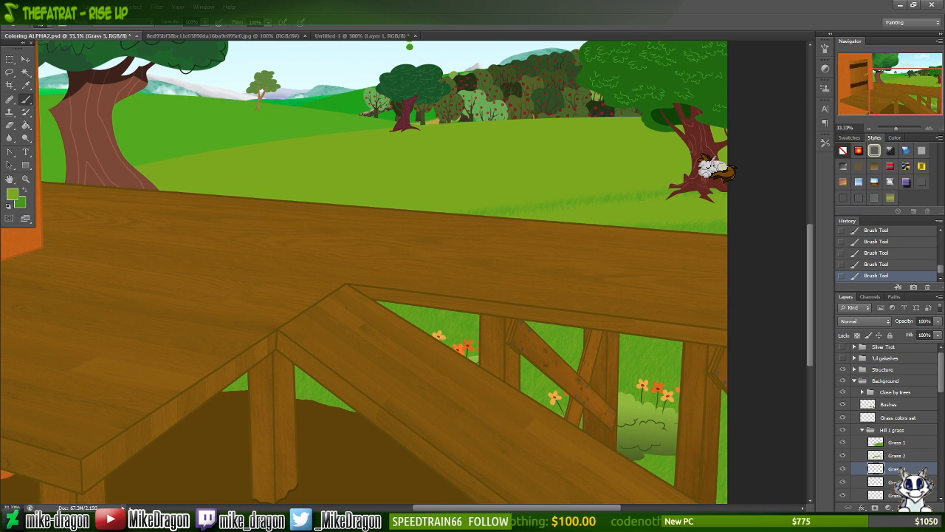
pyautogui.click(843, 369)
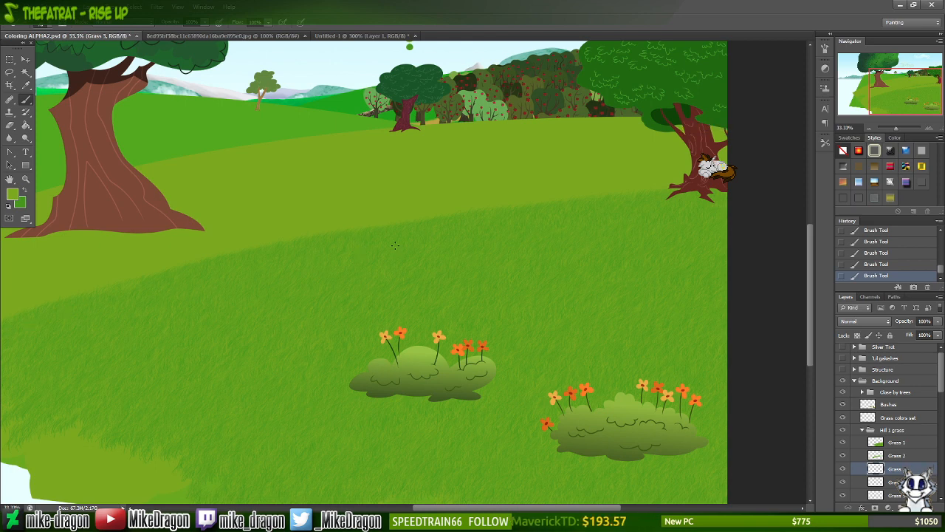
# - Select the Grass 4 layer and reduce the grass brush's size
pyautogui.click(883, 484)
pyautogui.rightClick(567, 72)
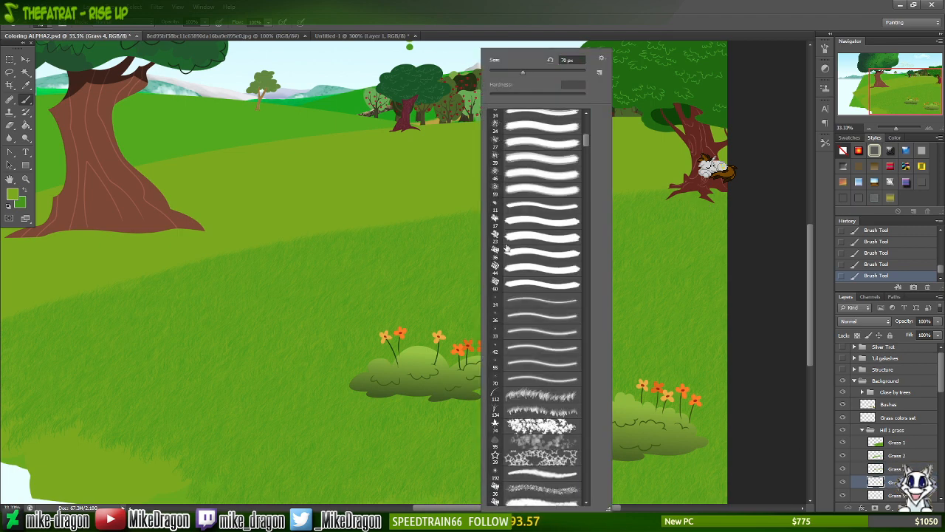
pyautogui.write('5')
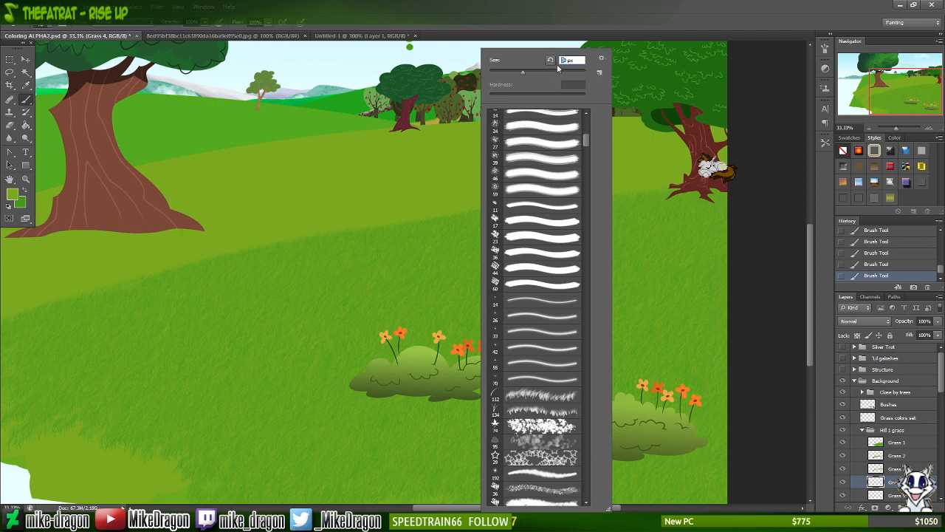
pyautogui.press('Return')
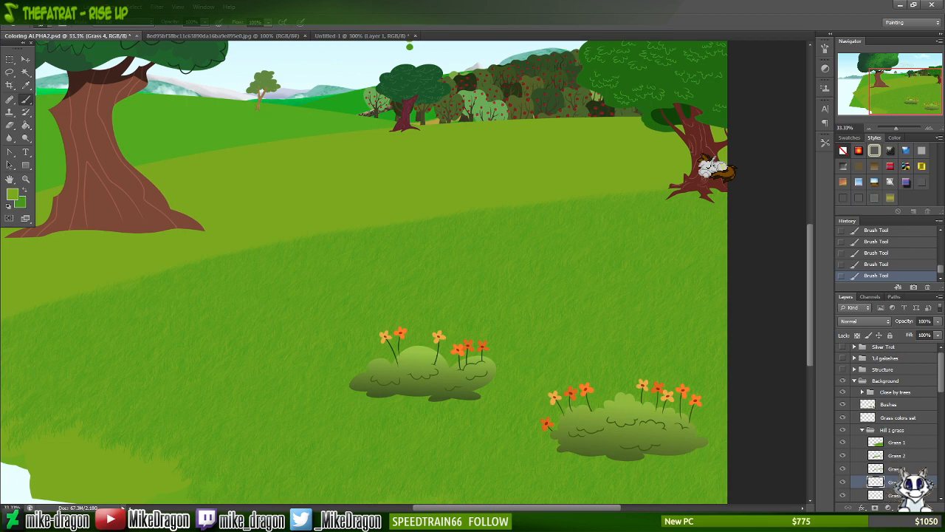
# - View the finished Remembering The Past picture again to compare its grass, and return to the artwork
pyautogui.hotkey('alt', 'Tab')
pyautogui.press('Return')
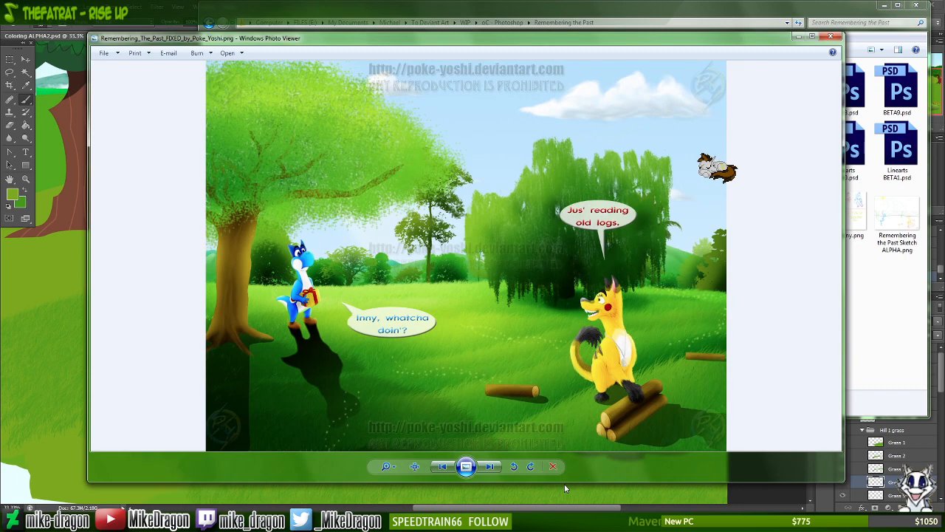
pyautogui.press('Escape')
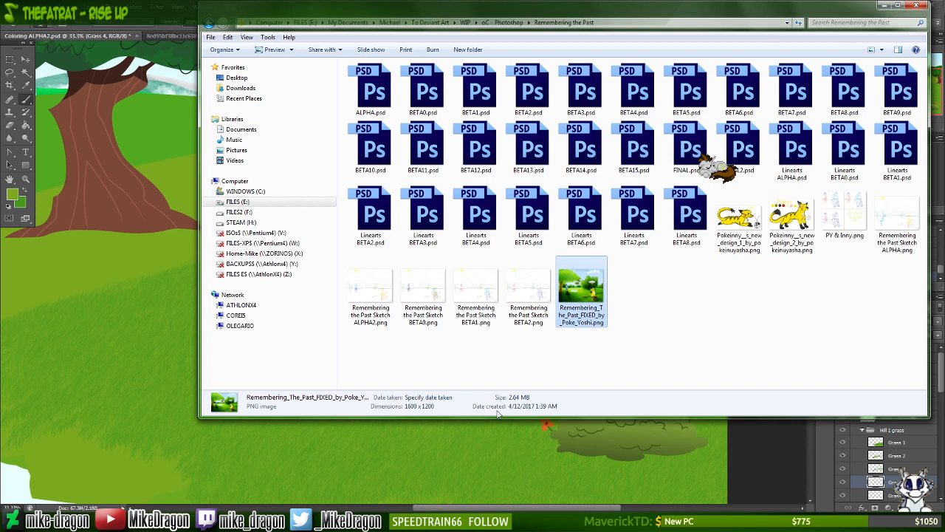
pyautogui.click(500, 503)
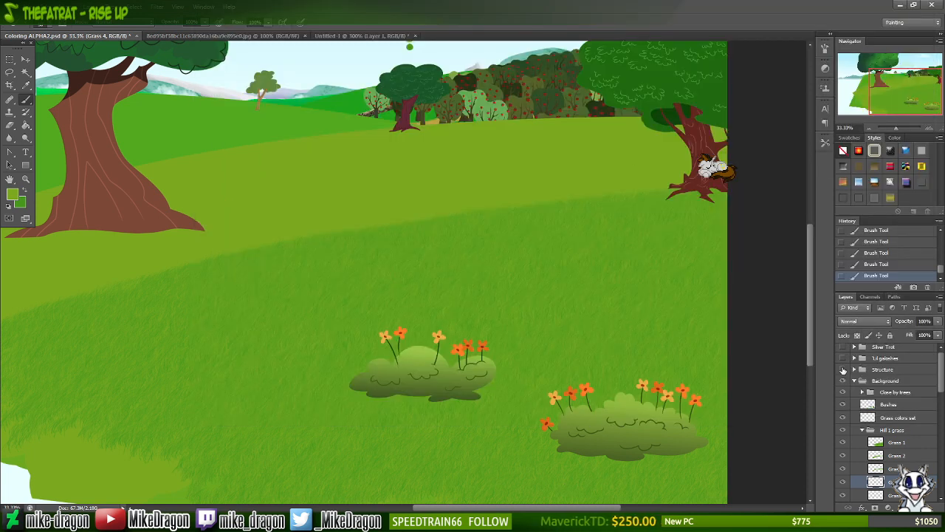
# - Show the Structure group and briefly show the Silver Trot group to judge the hill's grass behind them
pyautogui.click(843, 370)
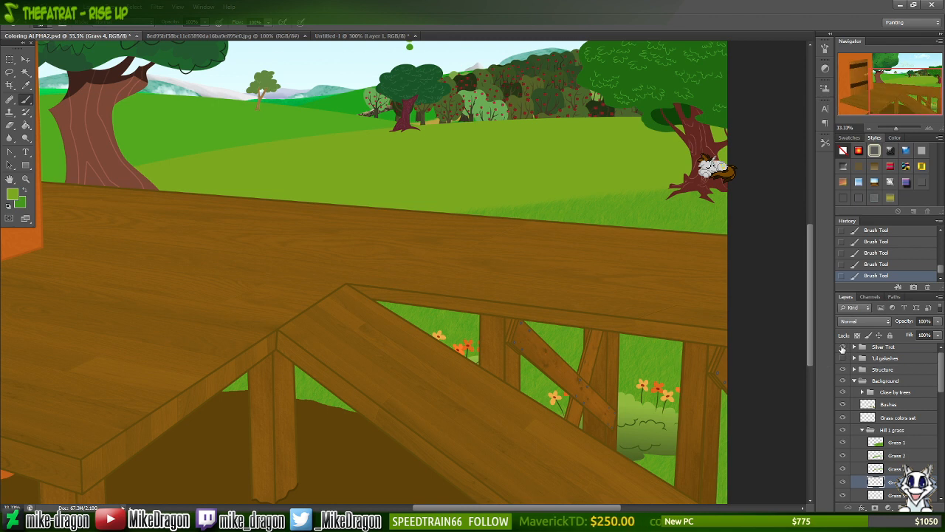
pyautogui.click(842, 347)
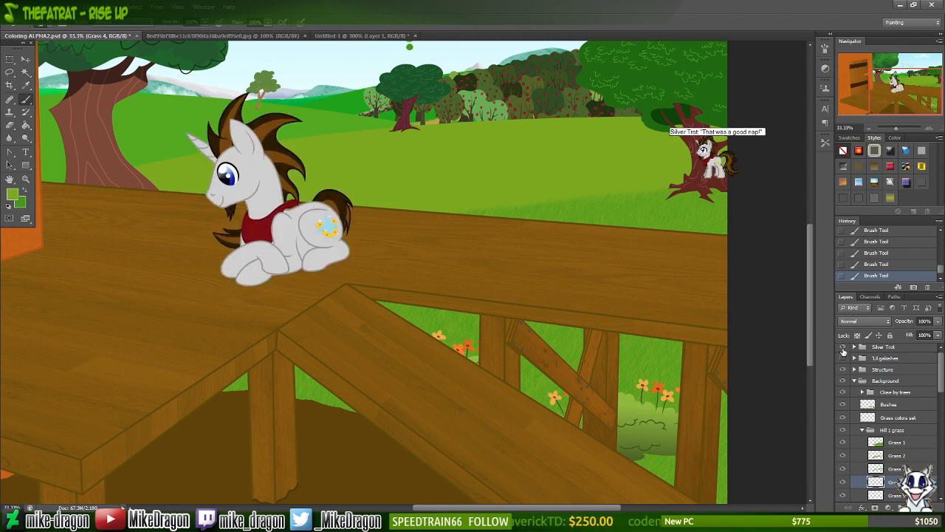
pyautogui.click(843, 348)
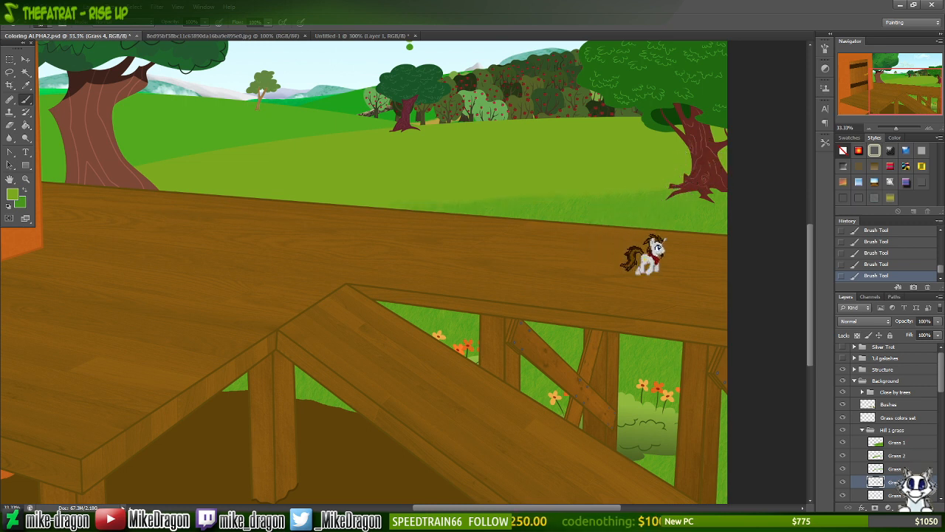
# - Return to Grass 3, extend the grass texture up the hill to the big tree's base, and show the Structure and Silver Trot groups again
pyautogui.rightClick(575, 233)
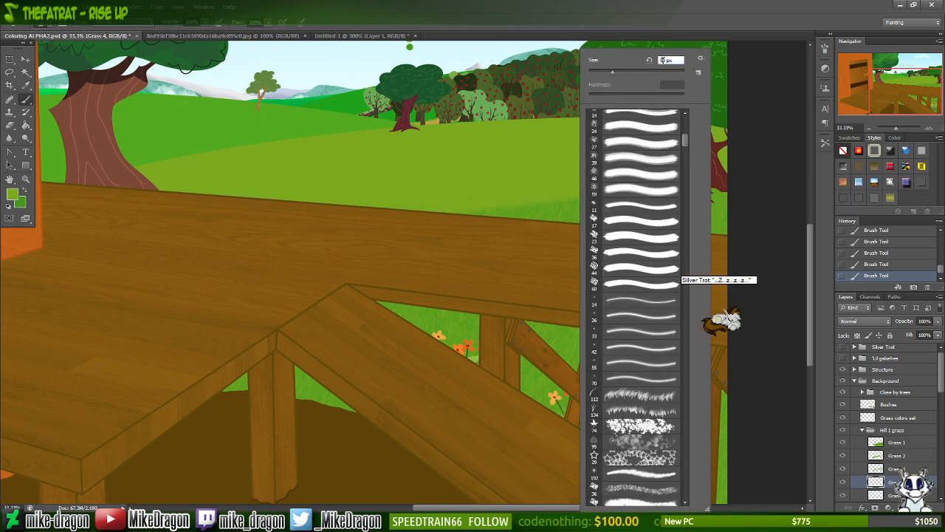
pyautogui.press('Return')
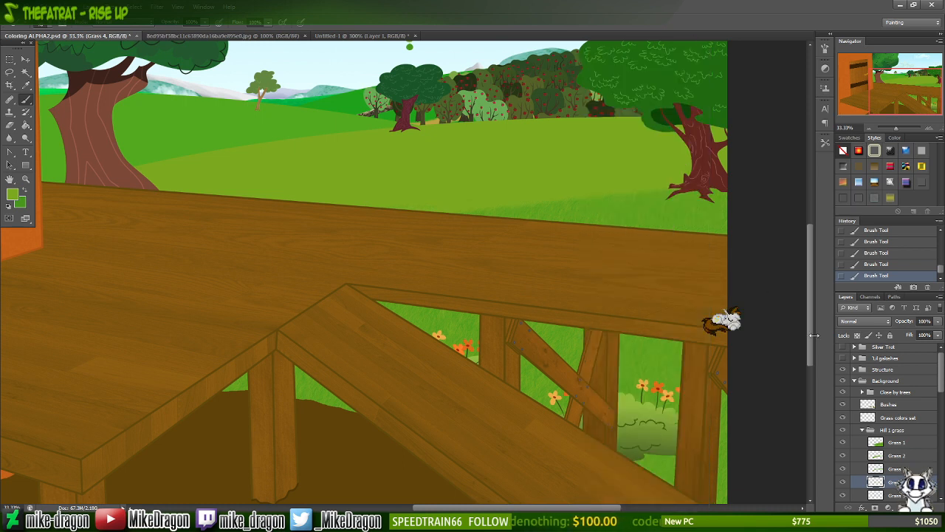
pyautogui.hotkey('alt', ']')
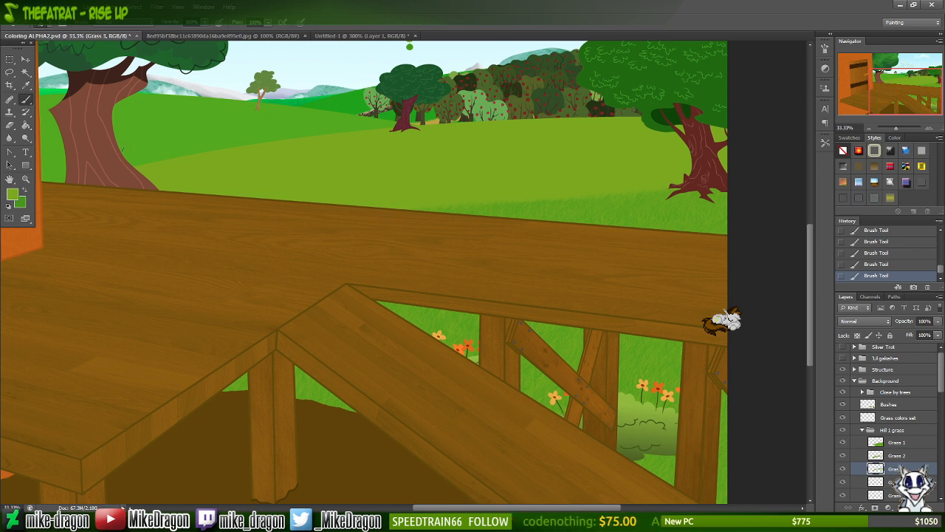
pyautogui.click(843, 370)
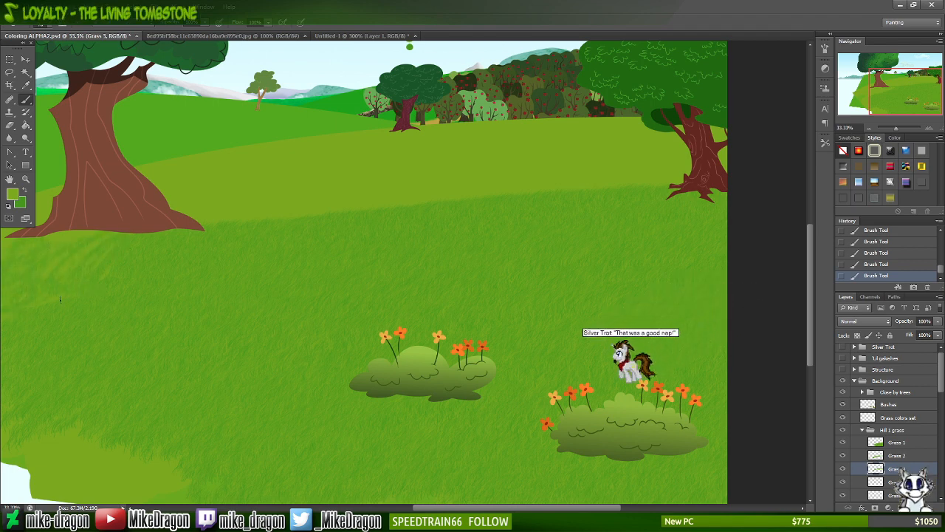
pyautogui.click(842, 370)
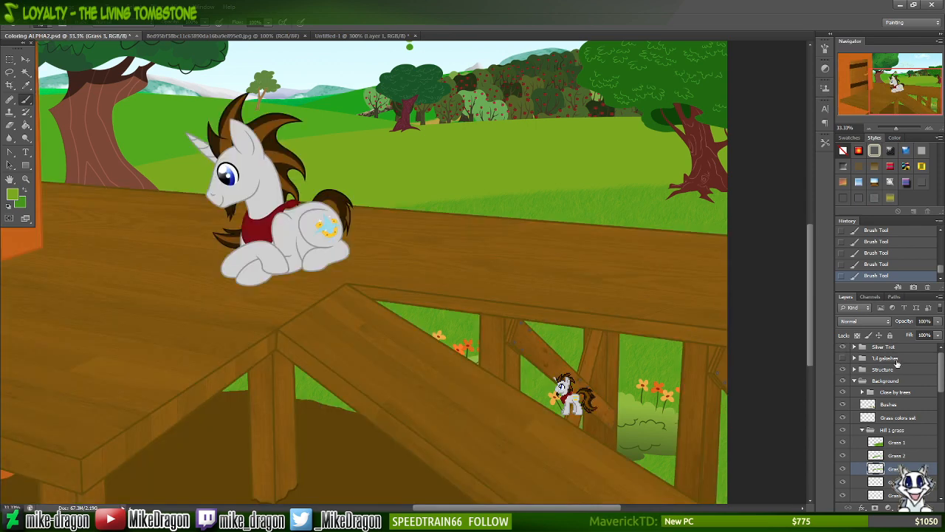
# - Select the Grass 4 layer and reduce the grass brush's size for the more distant grass
pyautogui.click(886, 481)
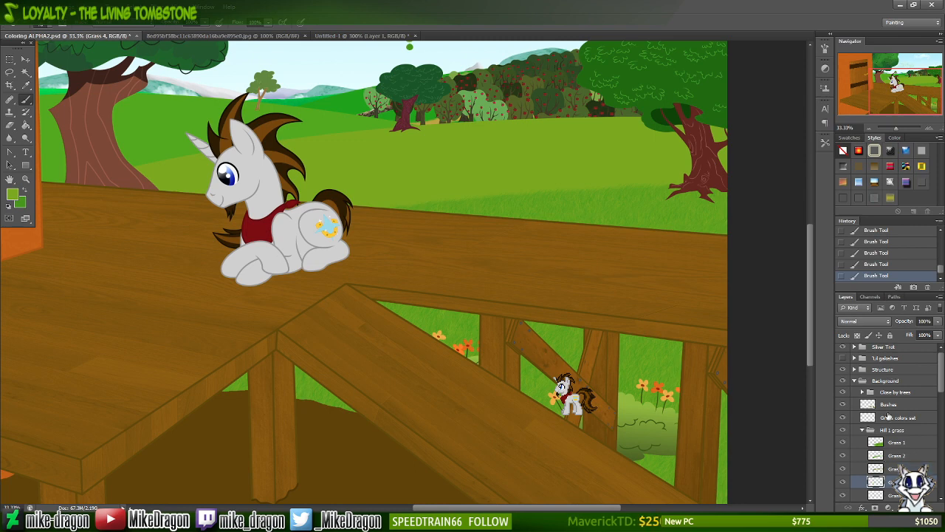
pyautogui.rightClick(542, 72)
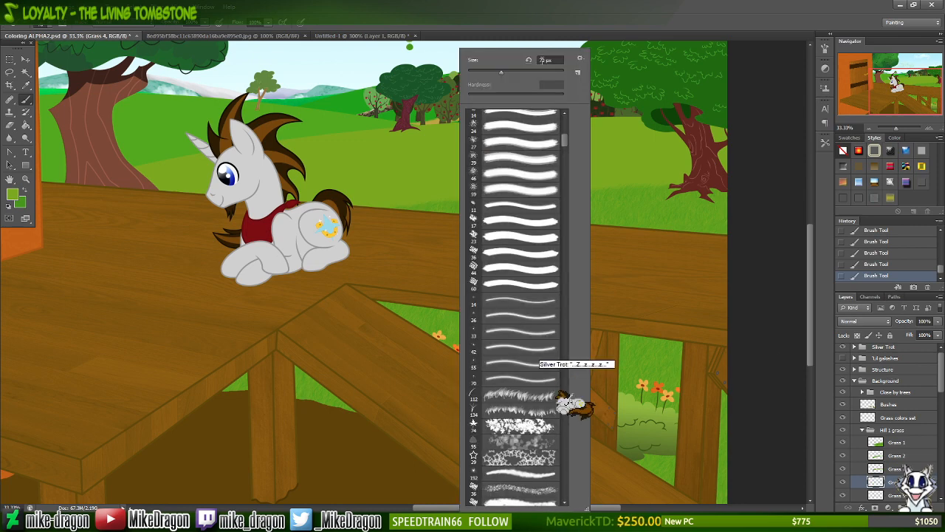
pyautogui.click(541, 61)
pyautogui.press('Return')
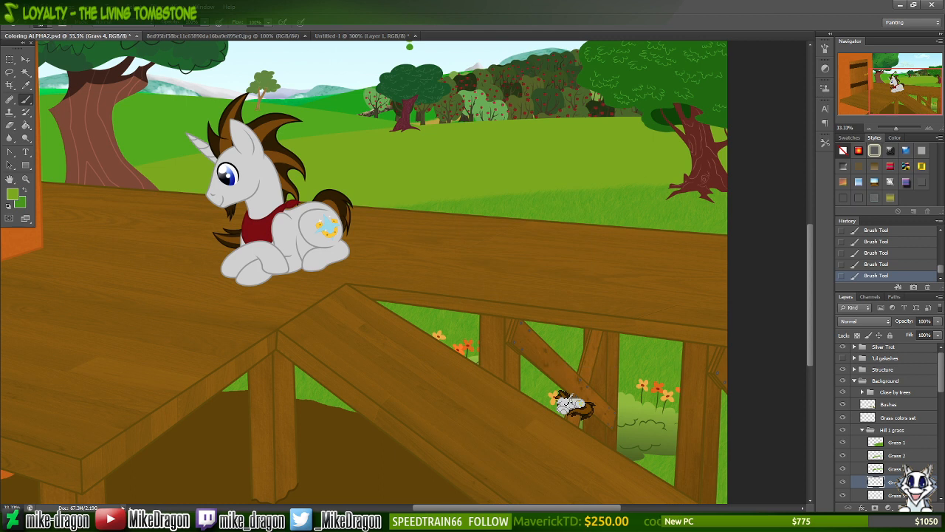
# - Hide the Silver Trot and Structure groups and save the artwork
pyautogui.click(843, 347)
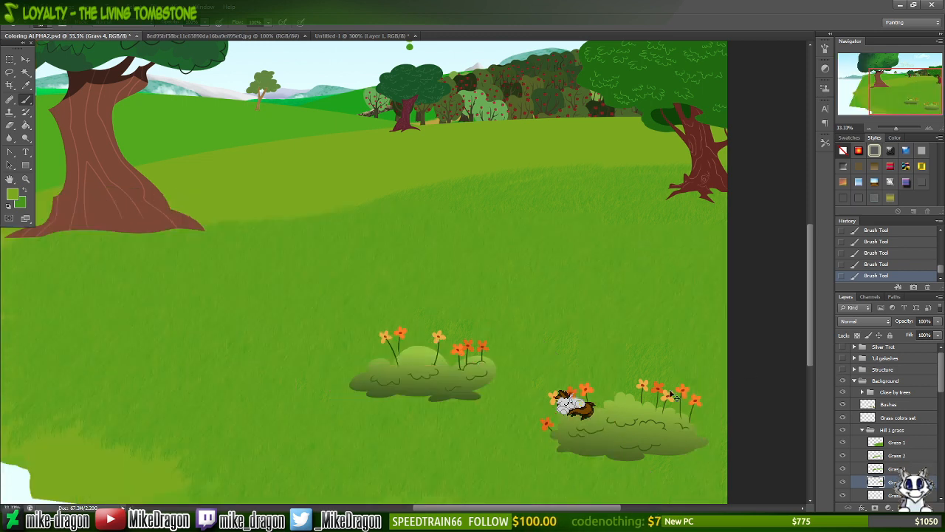
pyautogui.hotkey('ctrl', 's')
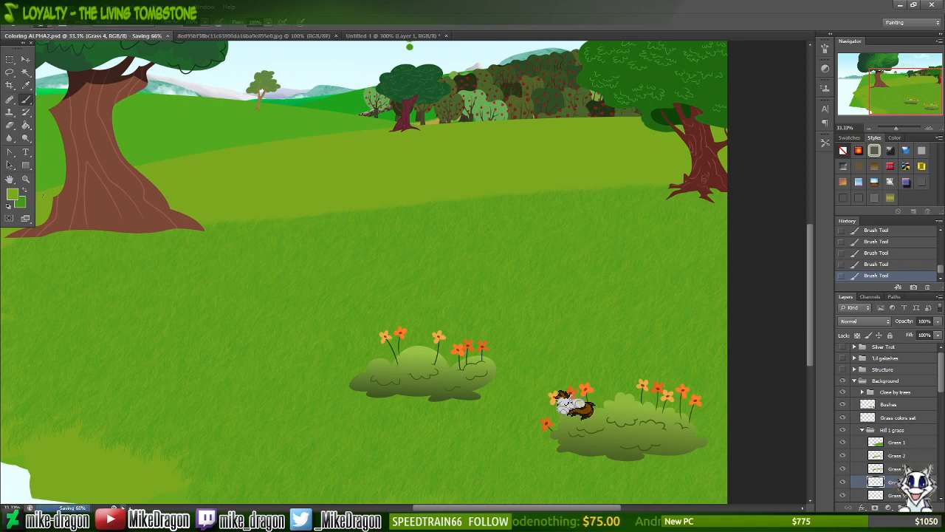
pyautogui.moveTo(906, 99); pyautogui.dragTo(900, 91)
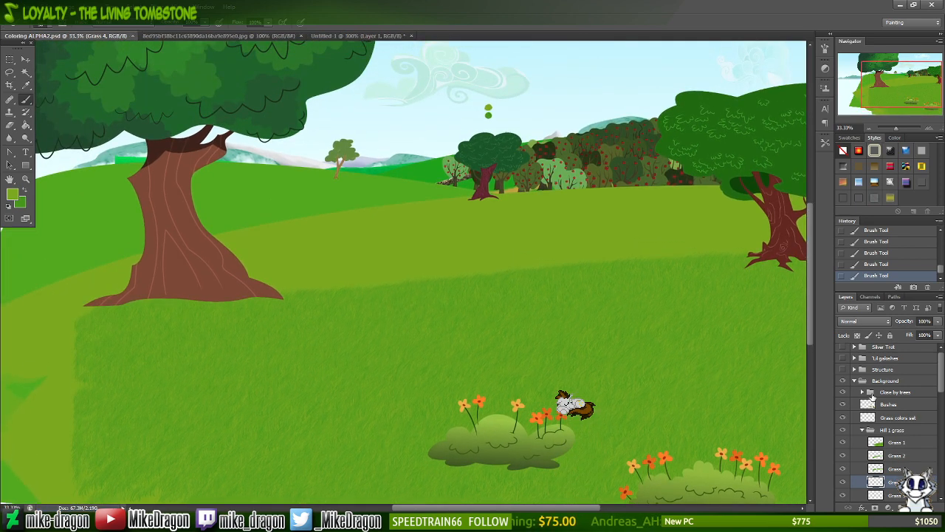
# - Hide the Close by trees group and the Hill 2 base and Hill 3 Base layers to expose the front hill's crest
pyautogui.click(843, 392)
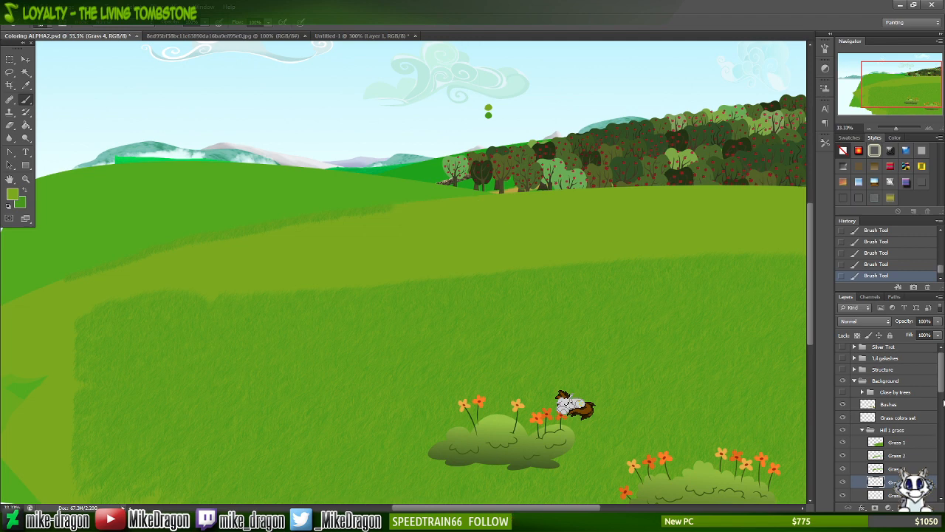
pyautogui.scroll(-3, 942, 398)
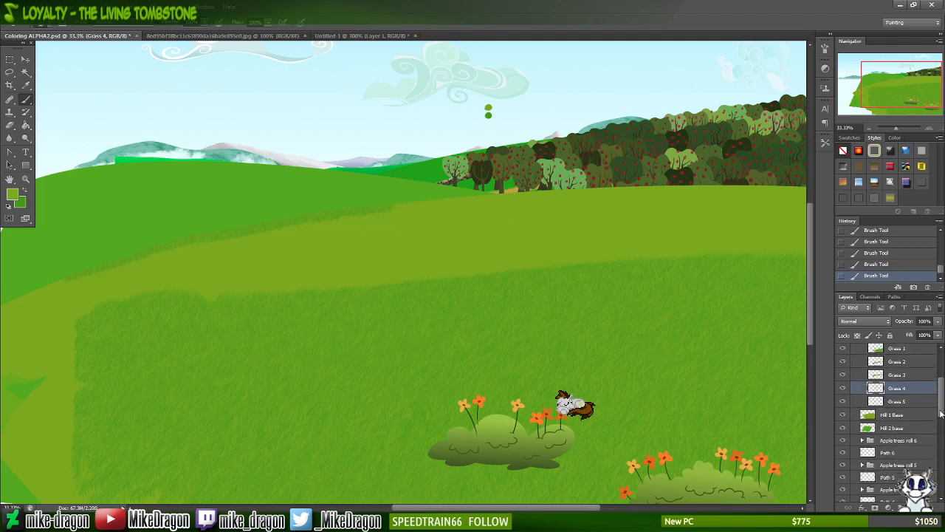
pyautogui.click(842, 427)
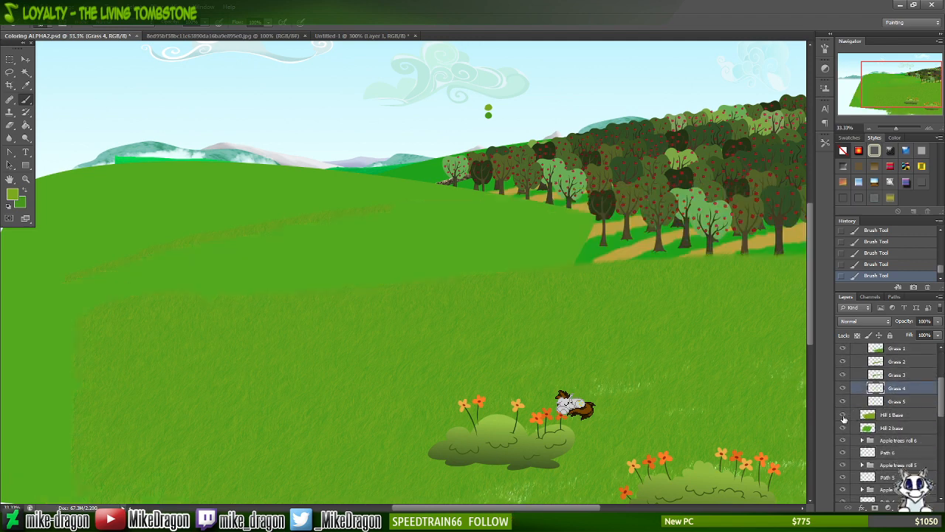
pyautogui.click(842, 429)
pyautogui.click(843, 429)
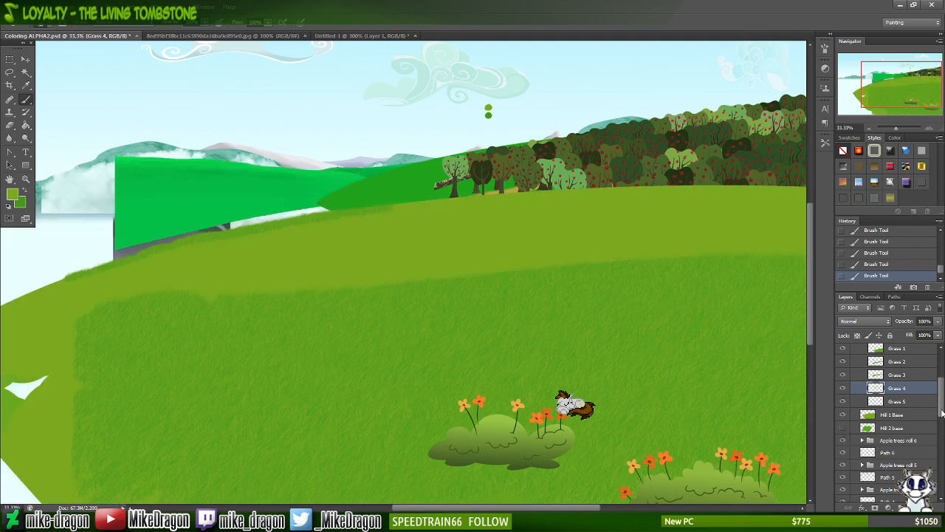
pyautogui.moveTo(941, 408); pyautogui.dragTo(942, 416)
pyautogui.scroll(-5, 940, 431)
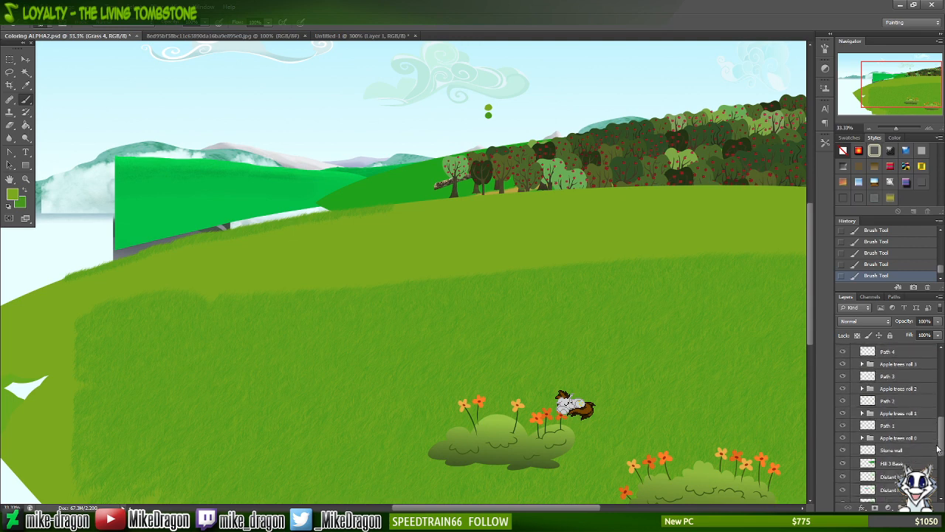
pyautogui.click(843, 417)
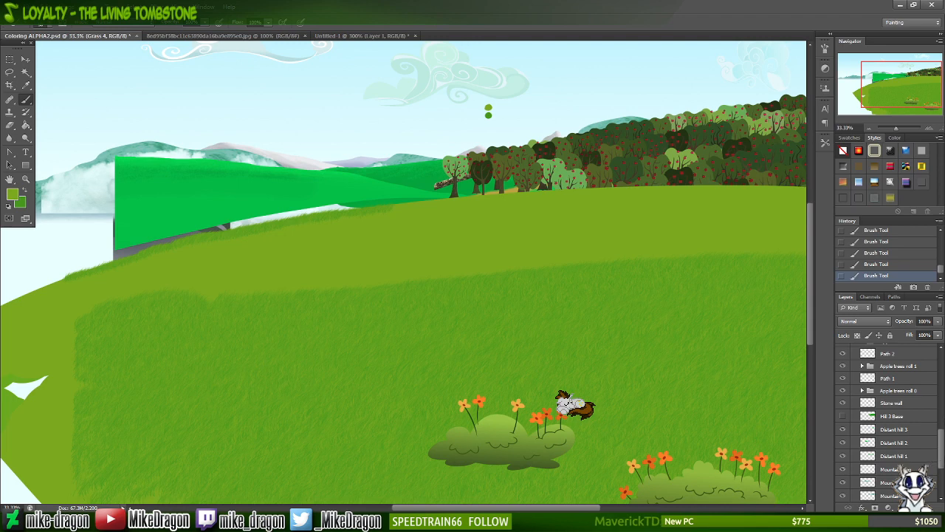
pyautogui.scroll(1, 942, 456)
pyautogui.scroll(8, 941, 456)
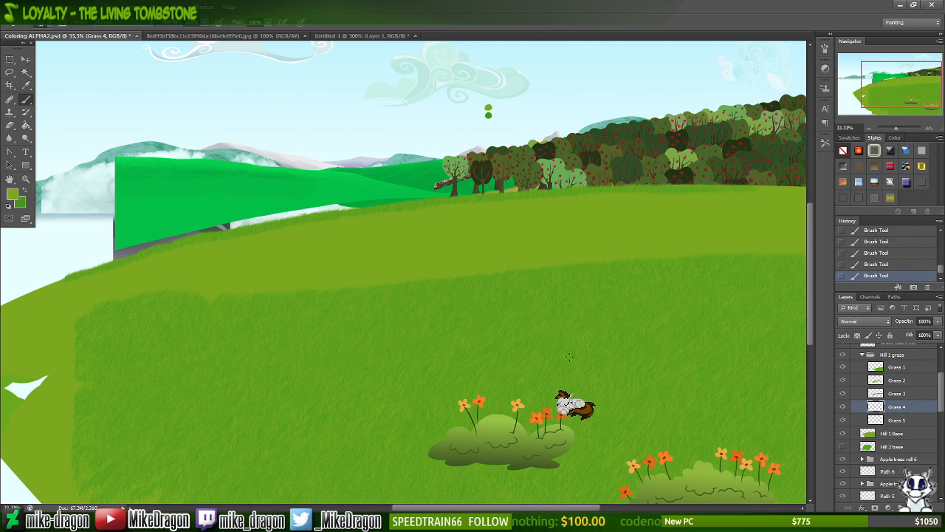
# - Paint grass texture on Grass 4 along the front hill's crest and across the remaining bare band, and save the artwork
pyautogui.moveTo(552, 508); pyautogui.dragTo(581, 510)
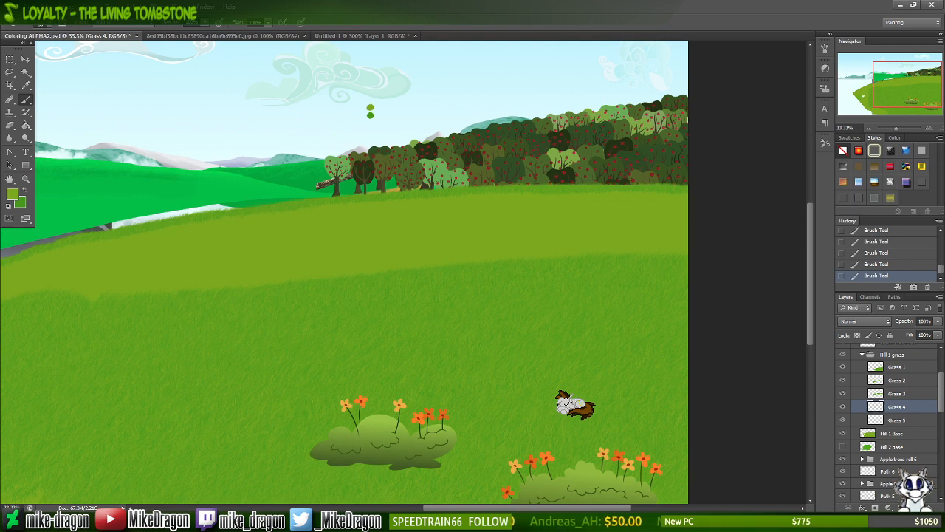
pyautogui.hscroll(-5, 403, 272)
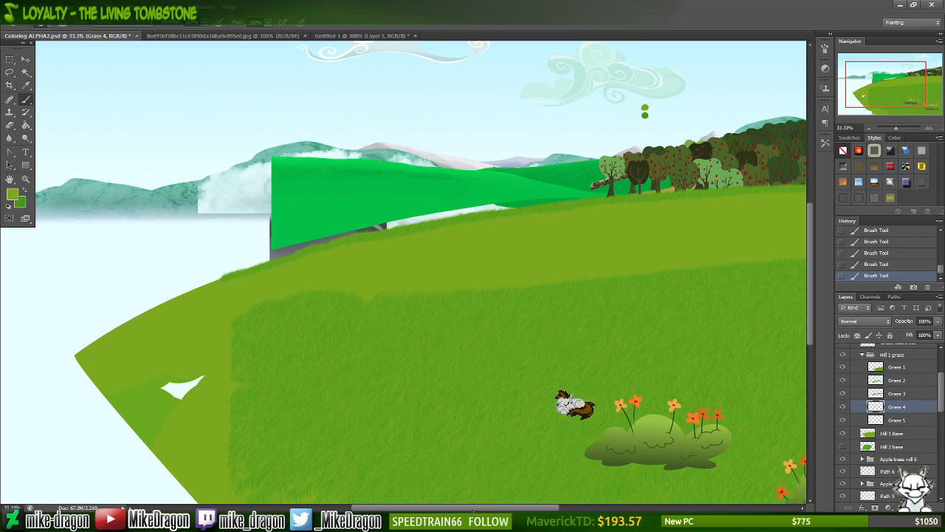
pyautogui.moveTo(479, 508); pyautogui.dragTo(513, 510)
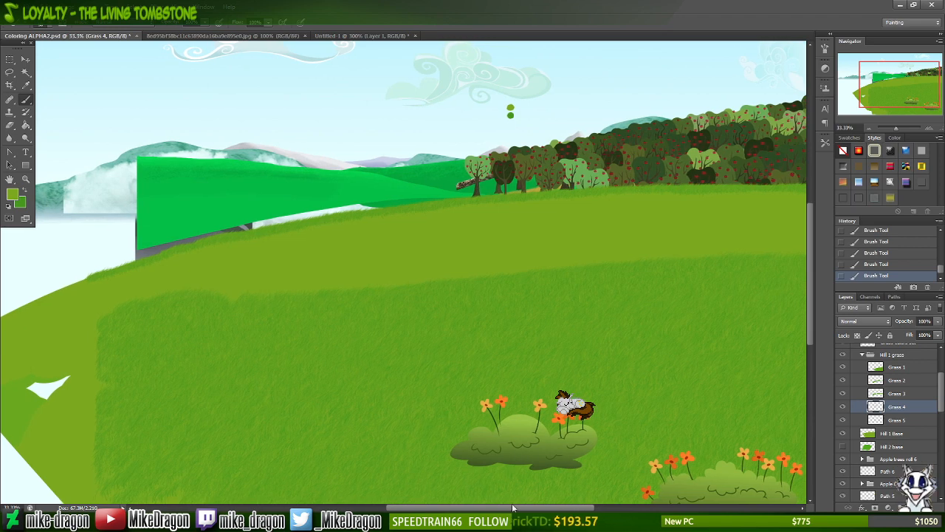
pyautogui.moveTo(516, 510)
pyautogui.mouseDown()
pyautogui.moveTo(544, 509)
pyautogui.moveTo(532, 508)
pyautogui.mouseUp()
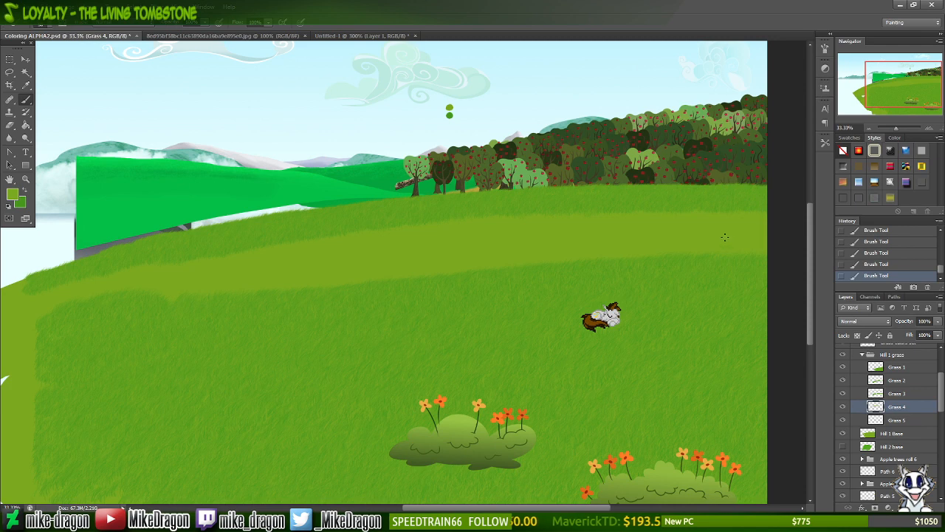
pyautogui.moveTo(726, 237); pyautogui.dragTo(769, 234)
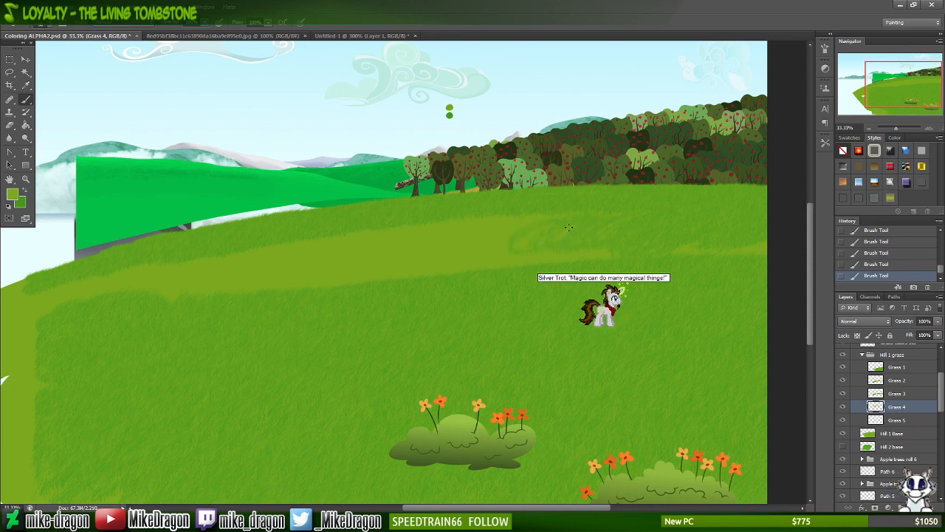
pyautogui.moveTo(488, 225)
pyautogui.mouseDown()
pyautogui.moveTo(441, 243)
pyautogui.moveTo(477, 242)
pyautogui.moveTo(471, 249)
pyautogui.moveTo(509, 234)
pyautogui.moveTo(483, 241)
pyautogui.moveTo(451, 222)
pyautogui.mouseUp()
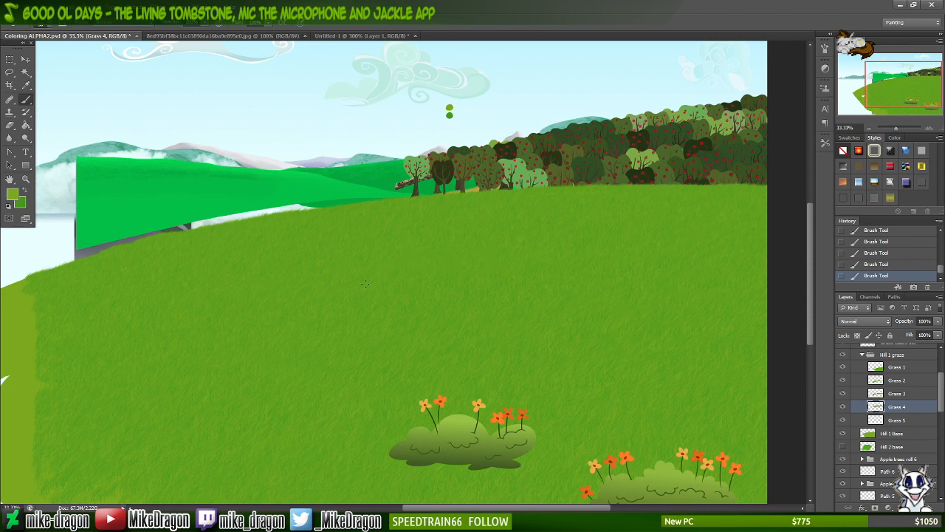
pyautogui.hotkey('ctrl', 's')
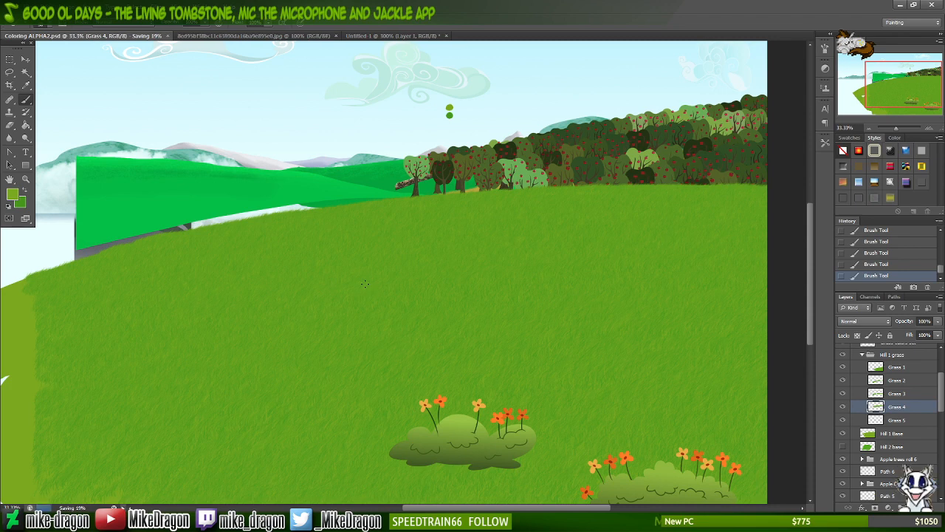
# - Show the Hill 2 base and Hill 3 Base layers and the Close by trees and Structure groups again
pyautogui.click(842, 446)
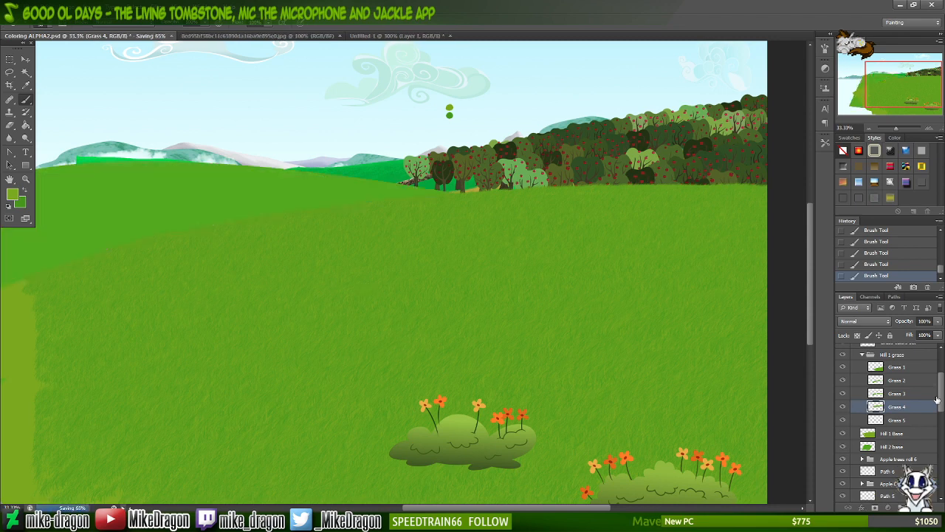
pyautogui.moveTo(908, 424); pyautogui.dragTo(939, 365)
pyautogui.click(844, 428)
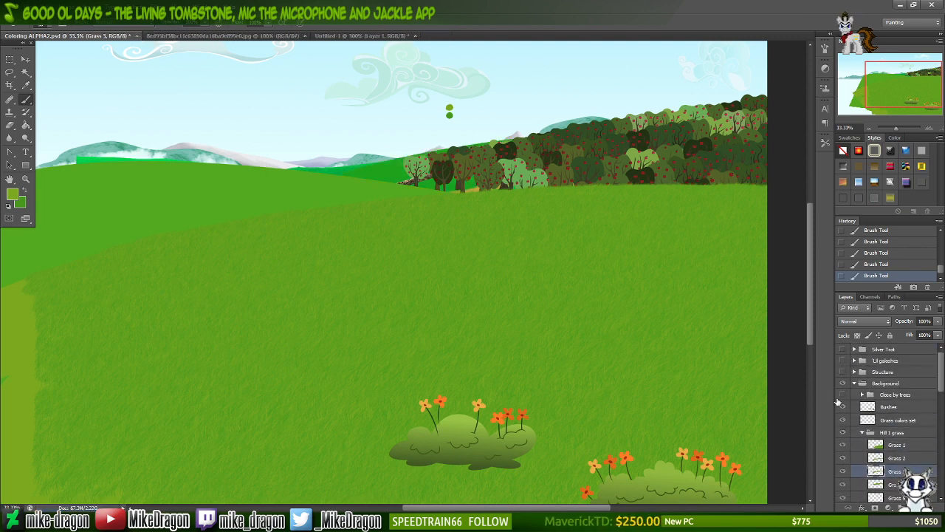
pyautogui.click(843, 394)
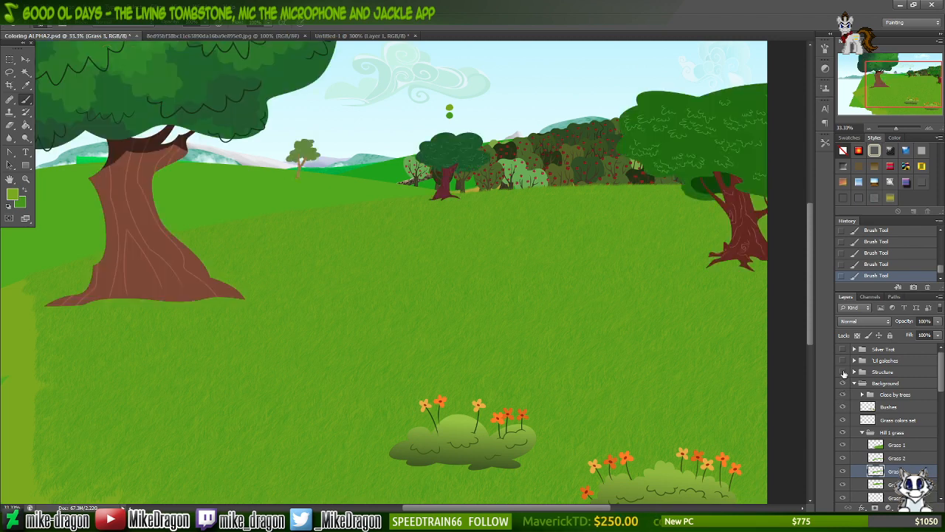
pyautogui.click(842, 372)
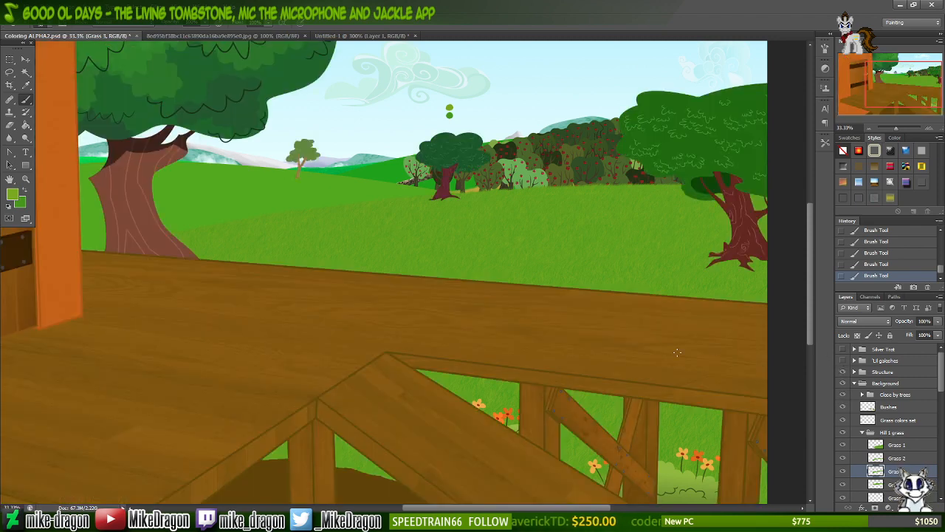
pyautogui.hotkey('ctrl', '-')
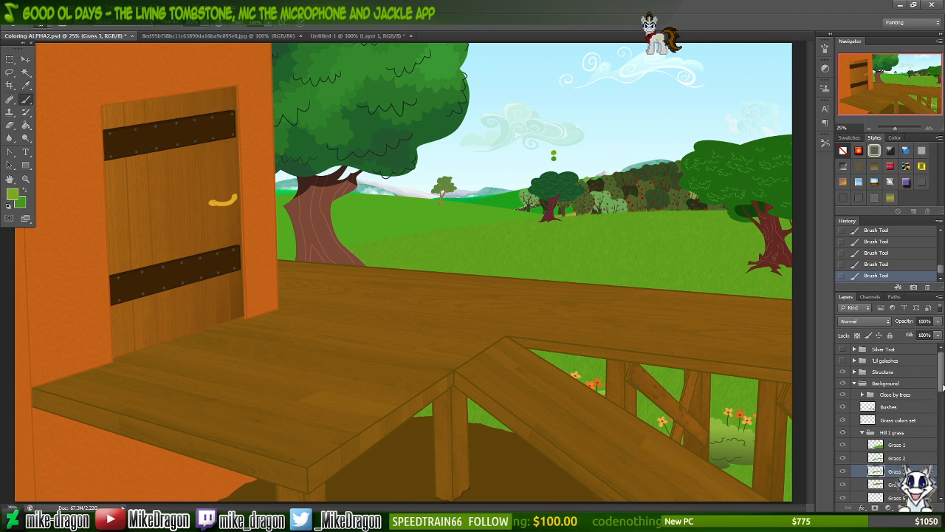
# - Check the Hill 1 grass layers against the whole picture, select Grass 1 and save the artwork
pyautogui.moveTo(942, 386); pyautogui.dragTo(943, 407)
pyautogui.click(842, 434)
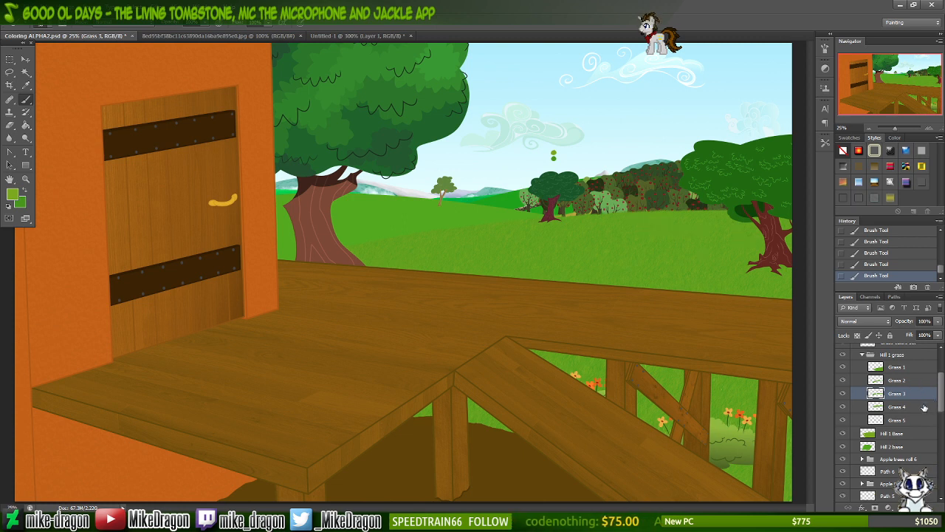
pyautogui.click(897, 420)
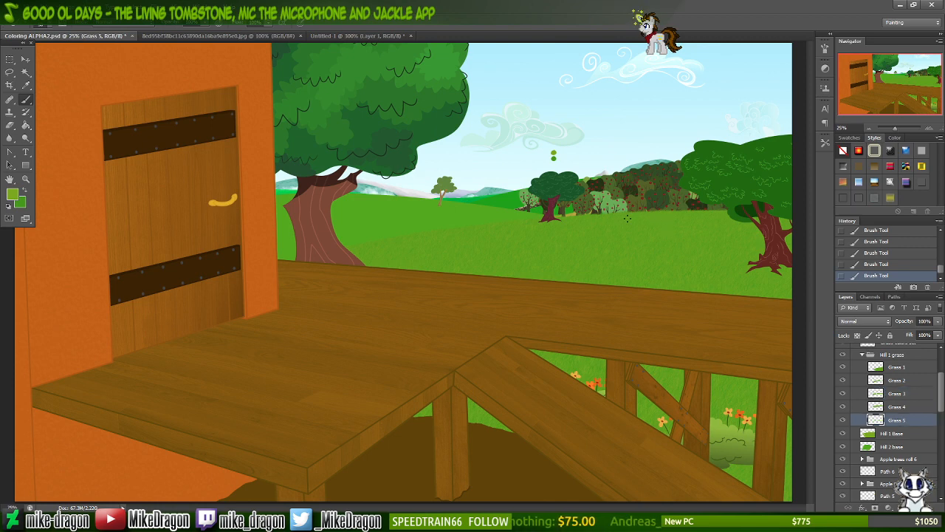
pyautogui.click(835, 433)
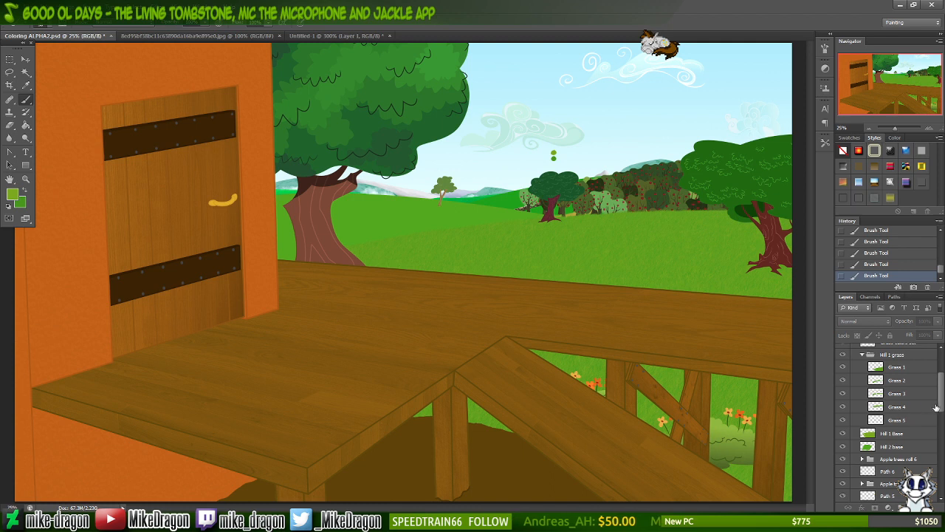
pyautogui.moveTo(941, 408); pyautogui.dragTo(942, 394)
pyautogui.click(895, 439)
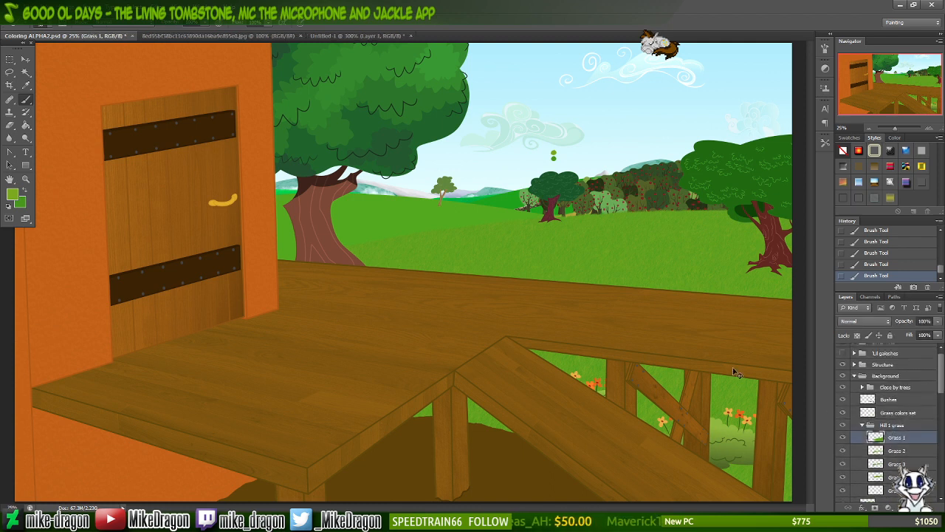
pyautogui.hotkey('ctrl', 's')
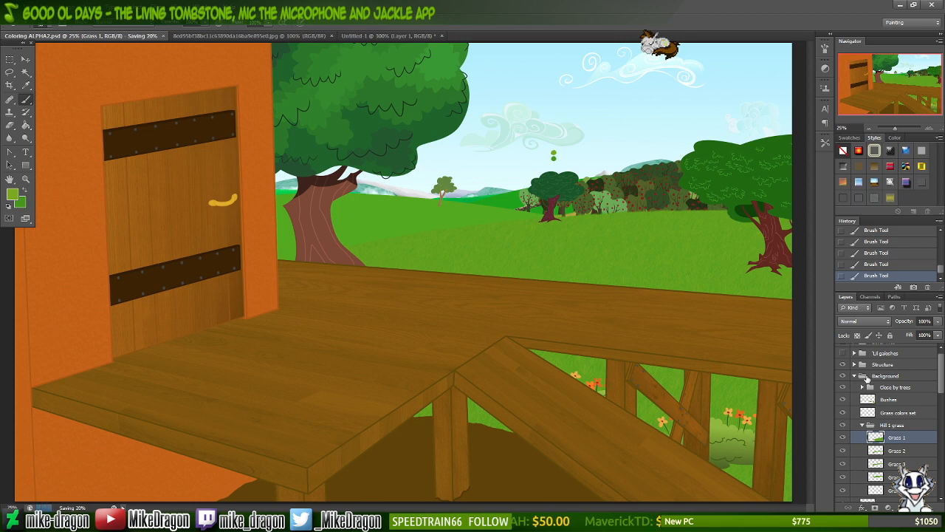
# - Collapse the Hill 1 grass group and select the Hill 2 base layer for the hill behind
pyautogui.hotkey('ctrl', '+')
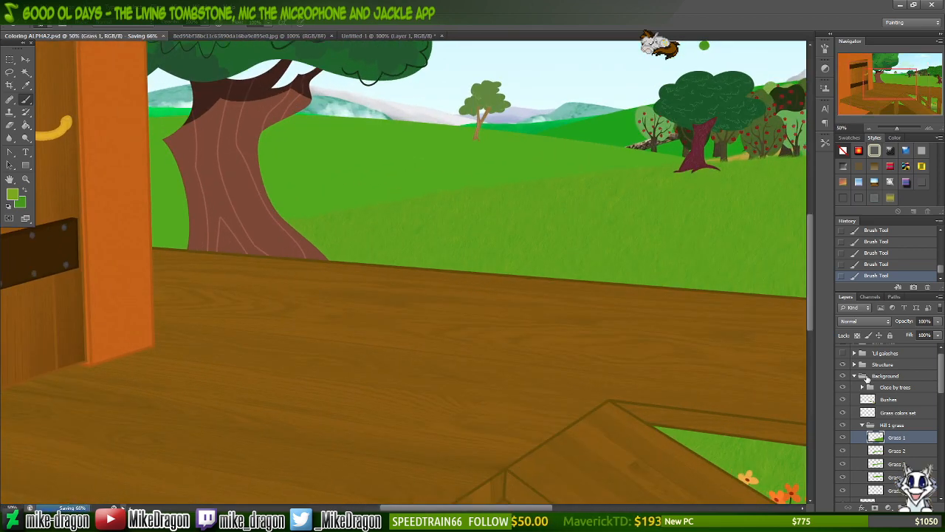
pyautogui.moveTo(886, 85); pyautogui.dragTo(891, 80)
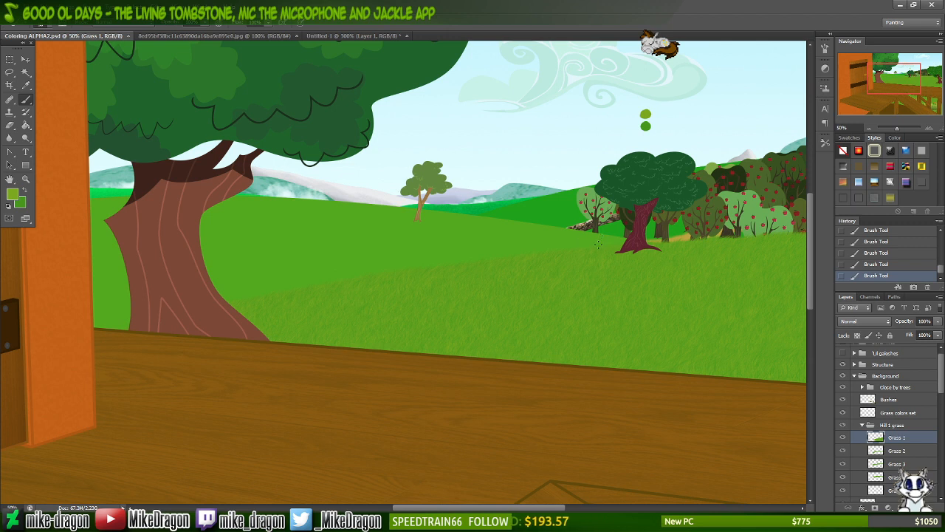
pyautogui.press('v')
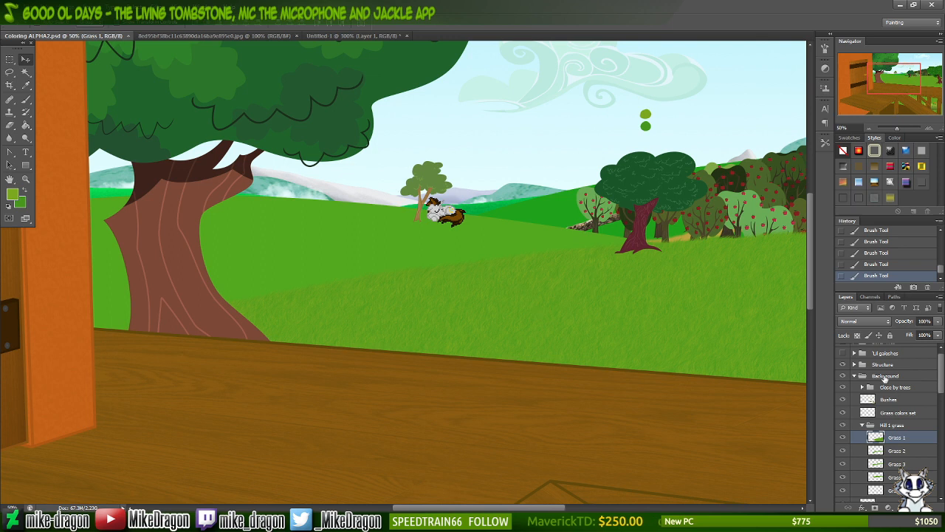
pyautogui.click(862, 429)
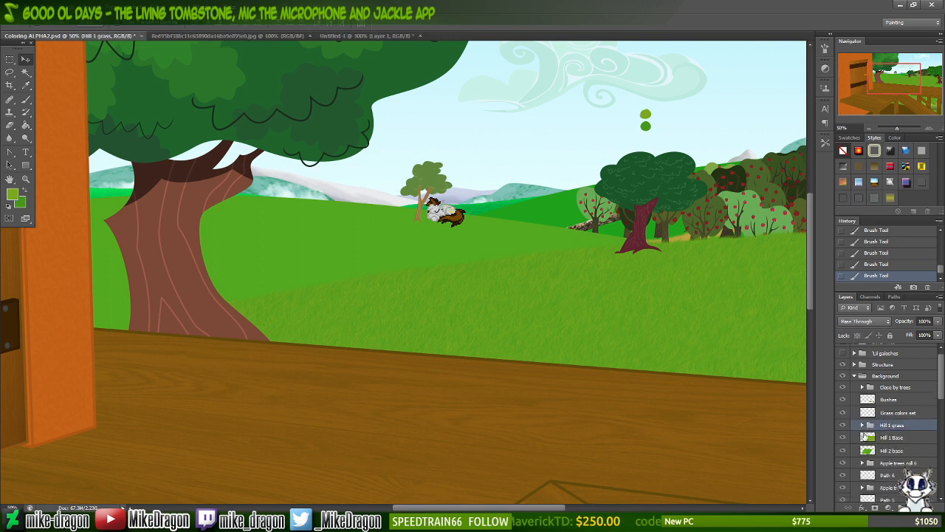
pyautogui.click(891, 451)
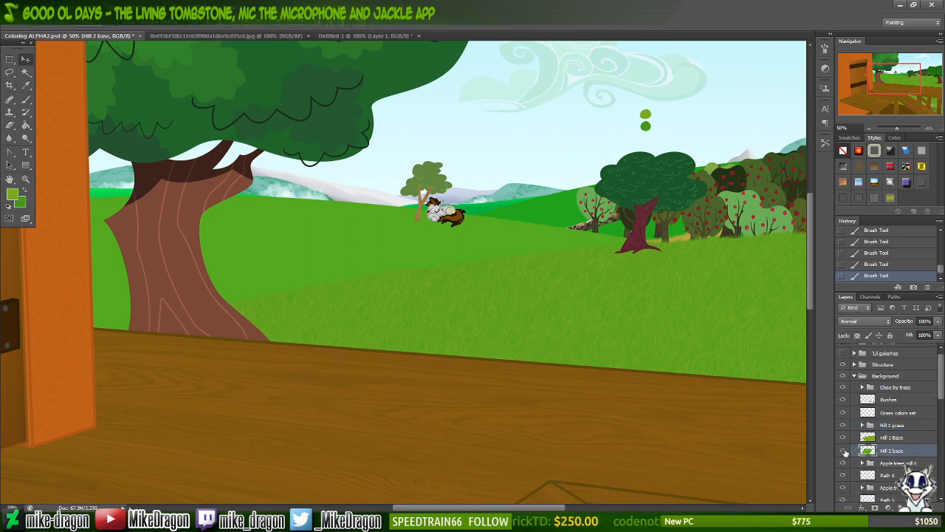
# - Check which hill Hill 2 base covers and create a group named Hill 2 grass above that layer
pyautogui.click(843, 450)
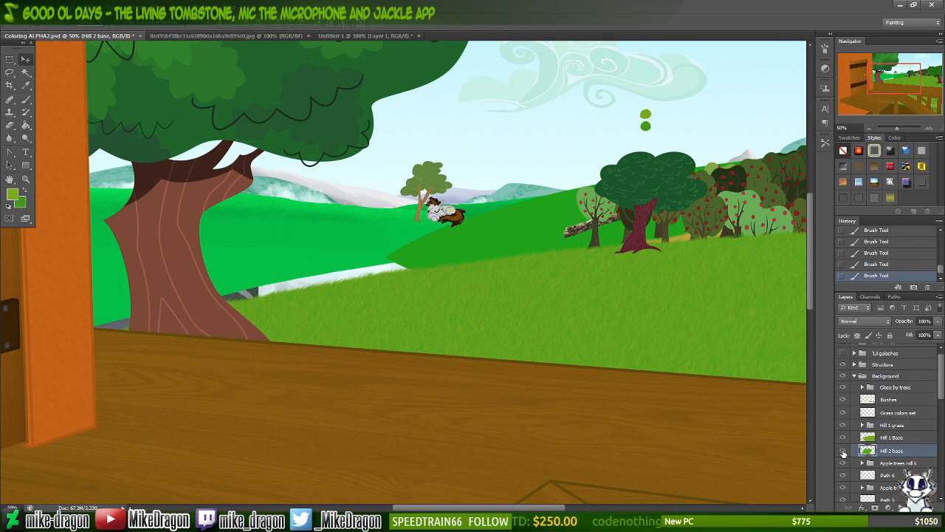
pyautogui.click(843, 451)
pyautogui.hotkey('ctrl', 'g')
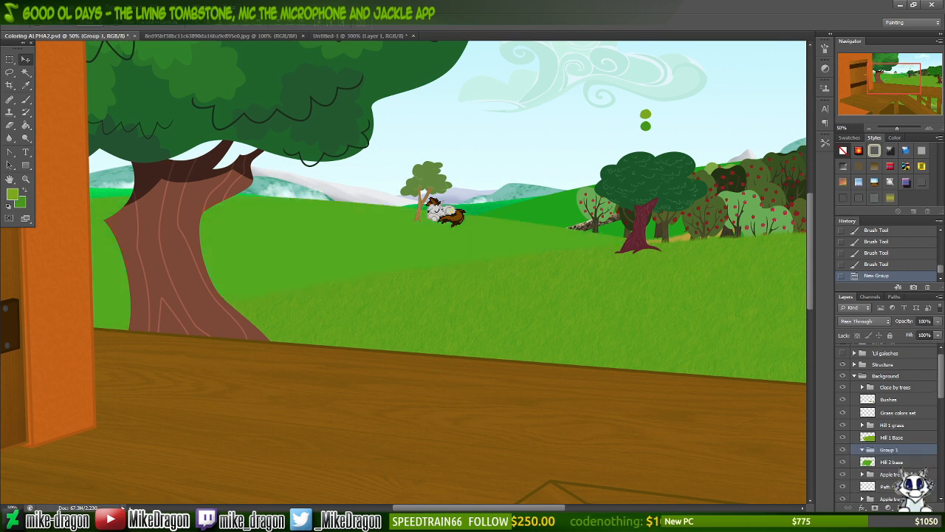
pyautogui.doubleClick(891, 450)
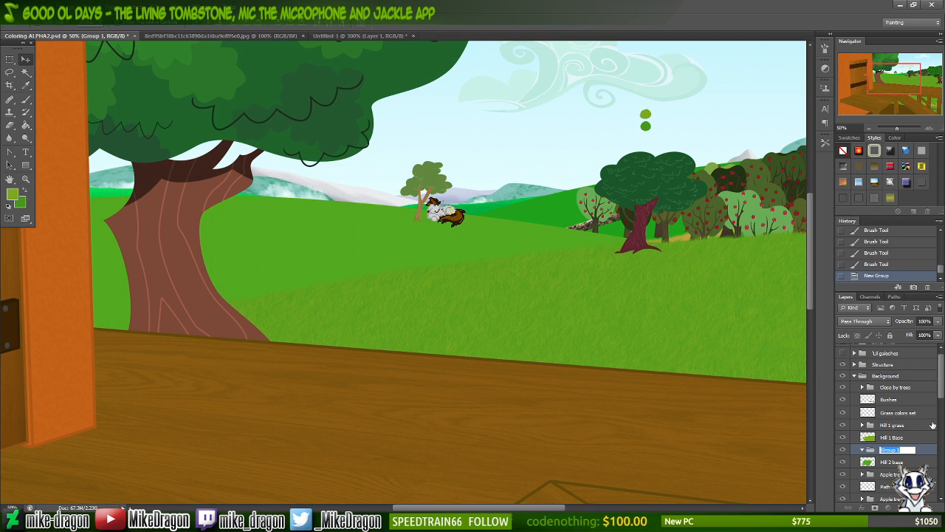
pyautogui.write('Hill 2 grass')
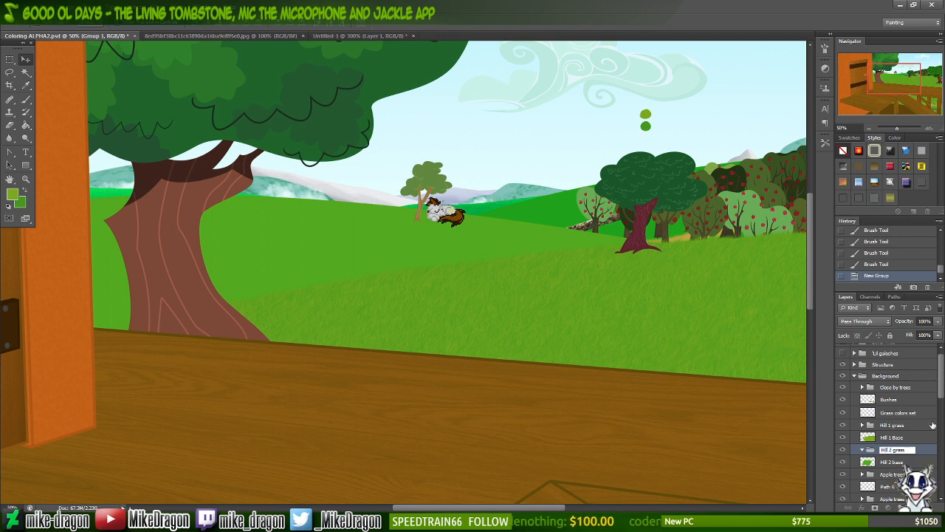
pyautogui.press('Return')
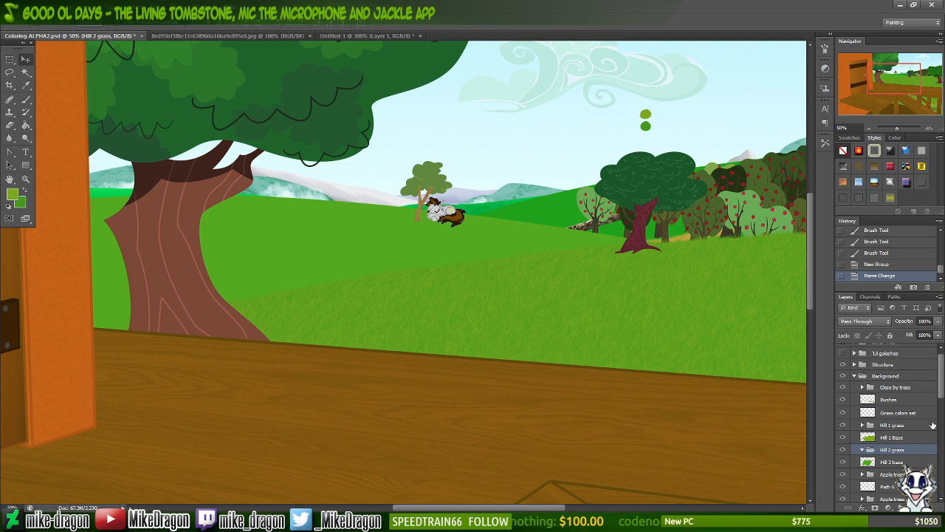
# - Add a layer named Grass 1 inside the Hill 2 grass group and set the grass brush size to 30 px
pyautogui.click(915, 507)
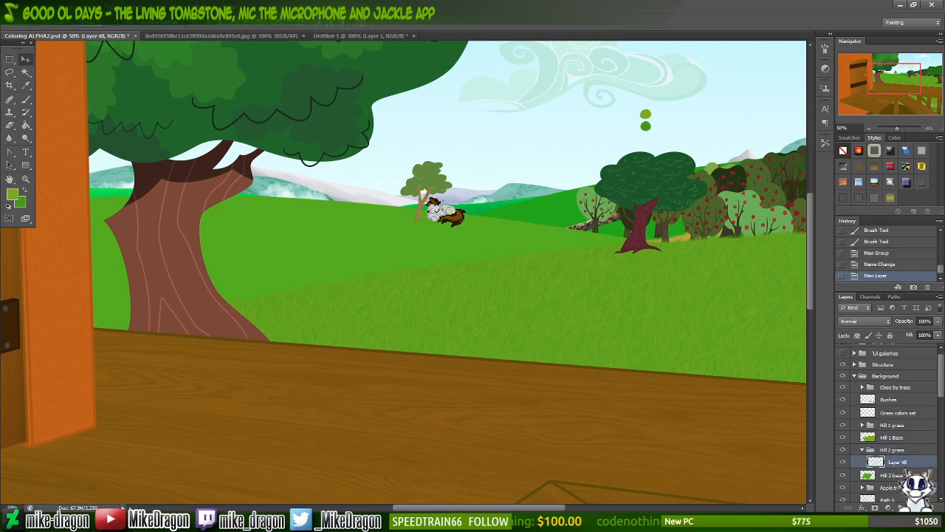
pyautogui.rightClick(540, 256)
pyautogui.press('Escape')
pyautogui.press('b')
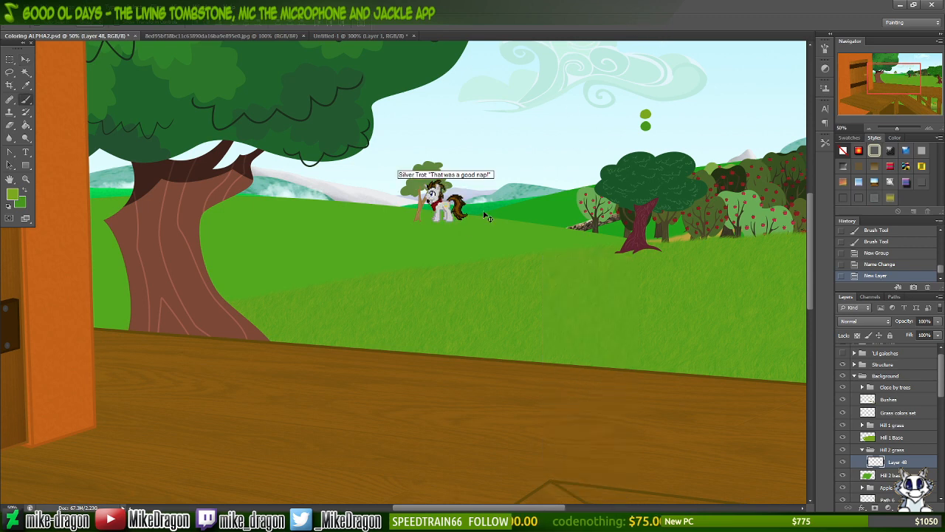
pyautogui.rightClick(512, 316)
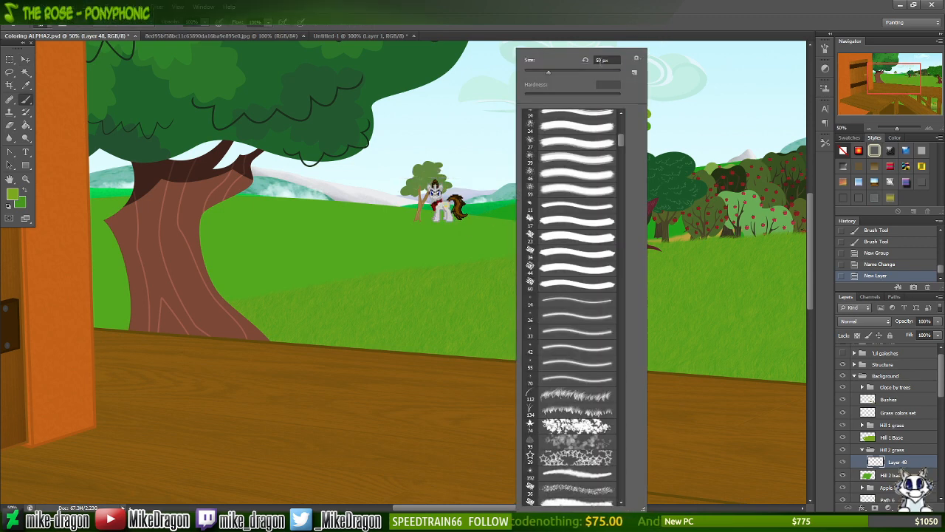
pyautogui.moveTo(601, 62); pyautogui.dragTo(594, 62)
pyautogui.write('3')
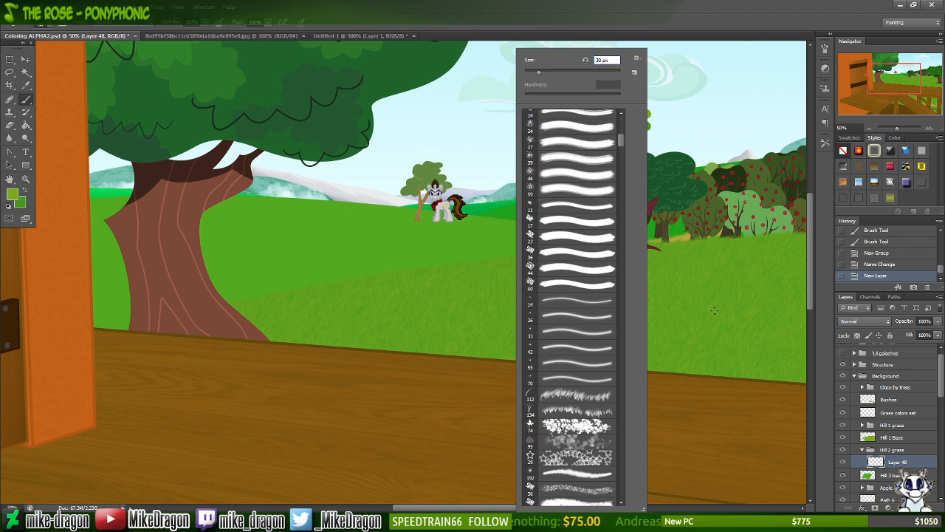
pyautogui.press('Return')
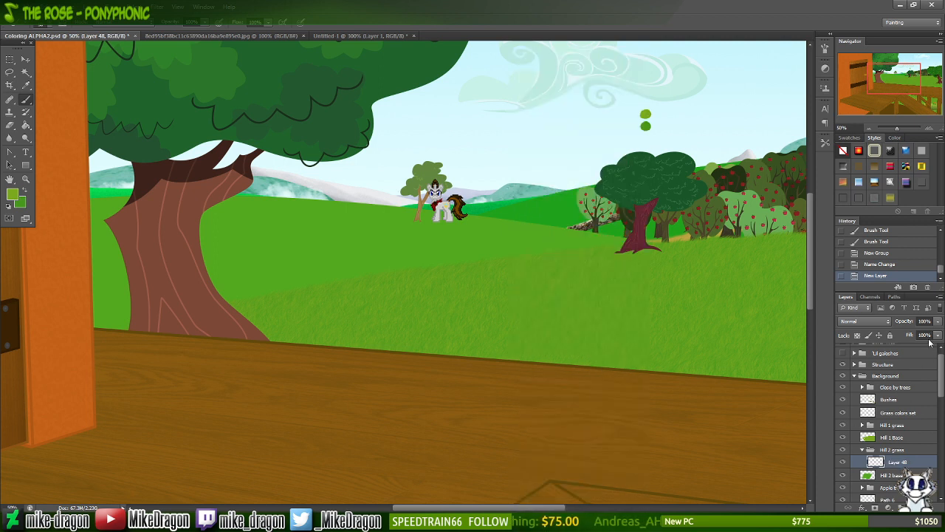
pyautogui.doubleClick(897, 461)
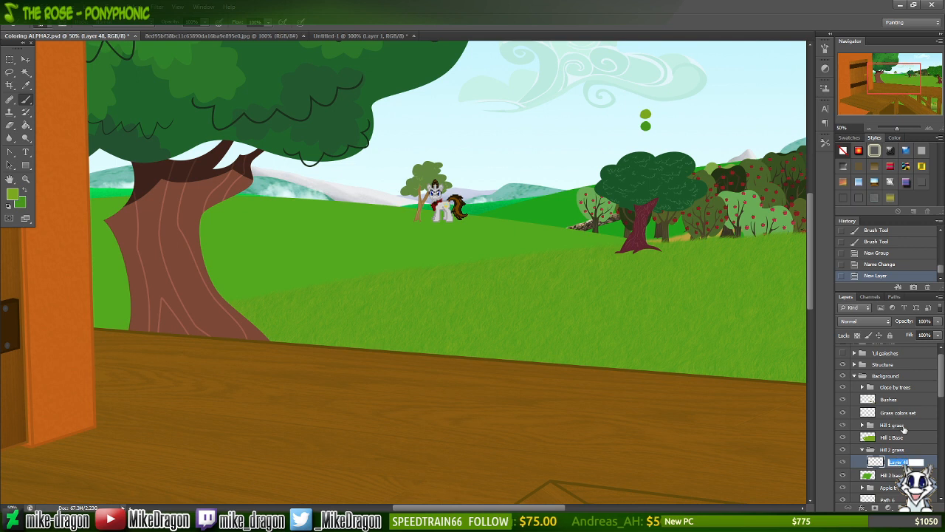
pyautogui.write('Grass 1')
pyautogui.press('Return')
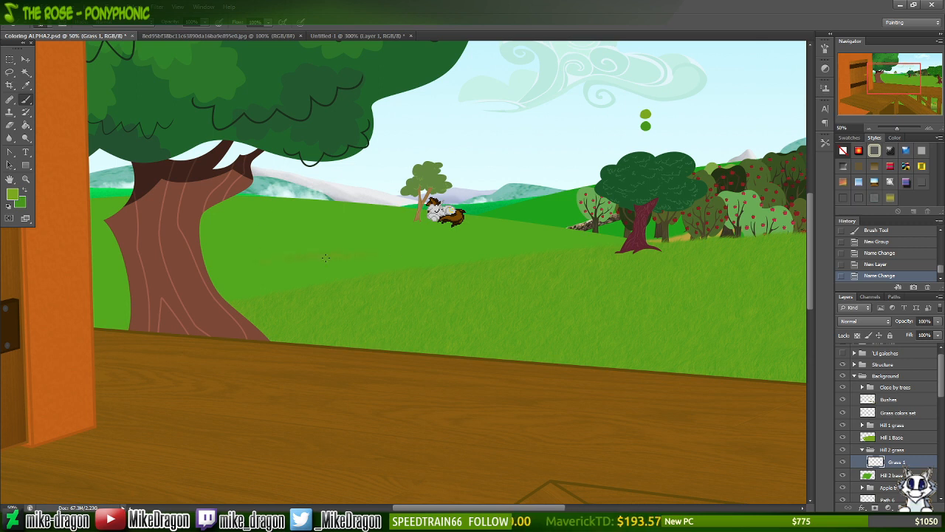
# - Undo a test stroke on Hill 2, sample the hill's green and set the foreground color to the brighter green 5db902
pyautogui.moveTo(415, 260); pyautogui.dragTo(466, 265)
pyautogui.hotkey('ctrl', 'z')
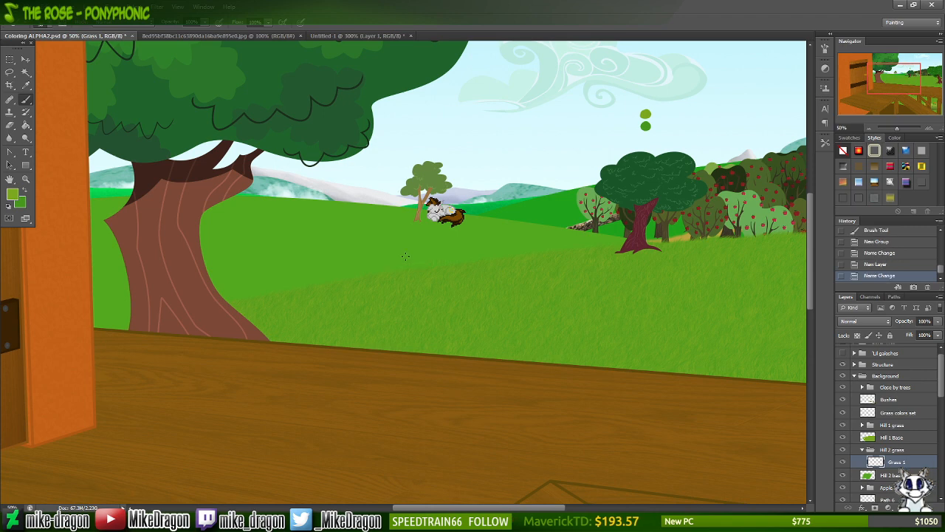
pyautogui.keyDown('alt'); pyautogui.click(301, 239); pyautogui.keyUp('alt')
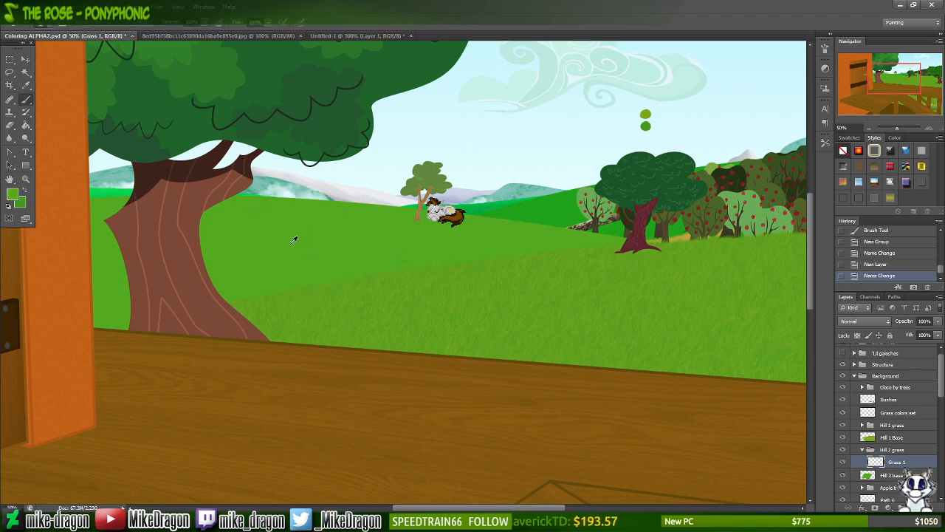
pyautogui.click(18, 194)
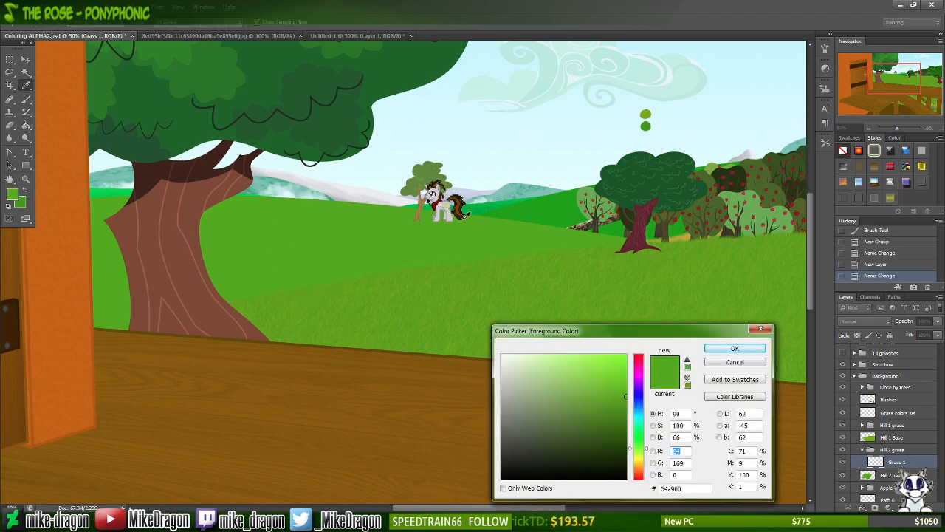
pyautogui.moveTo(626, 395); pyautogui.dragTo(626, 390)
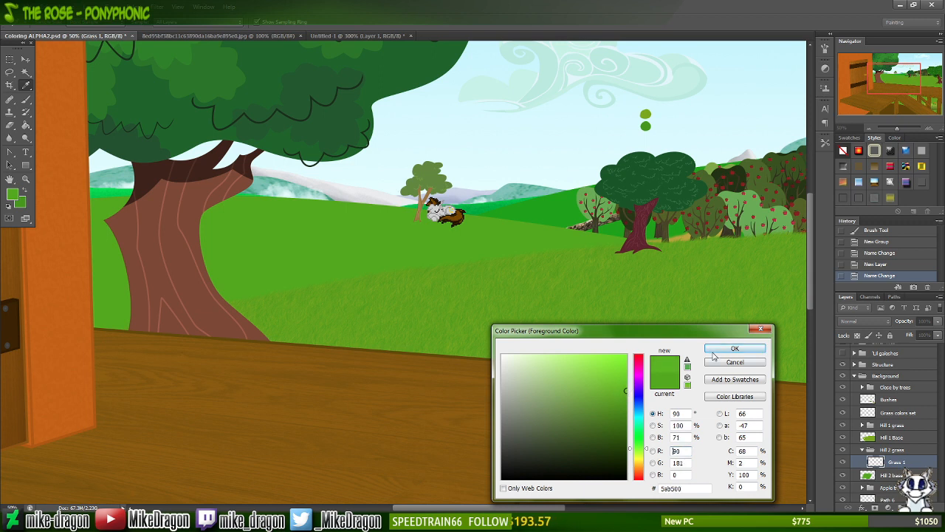
pyautogui.click(630, 387)
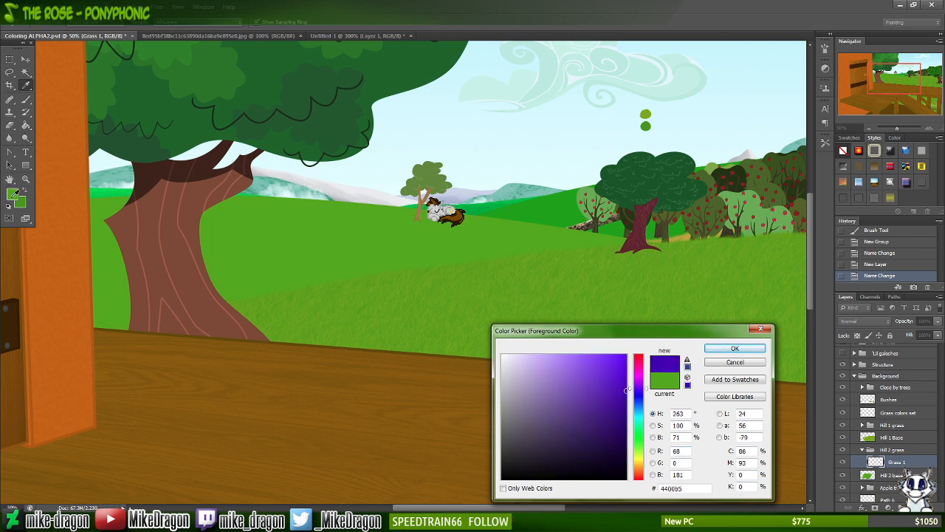
pyautogui.click(13, 189)
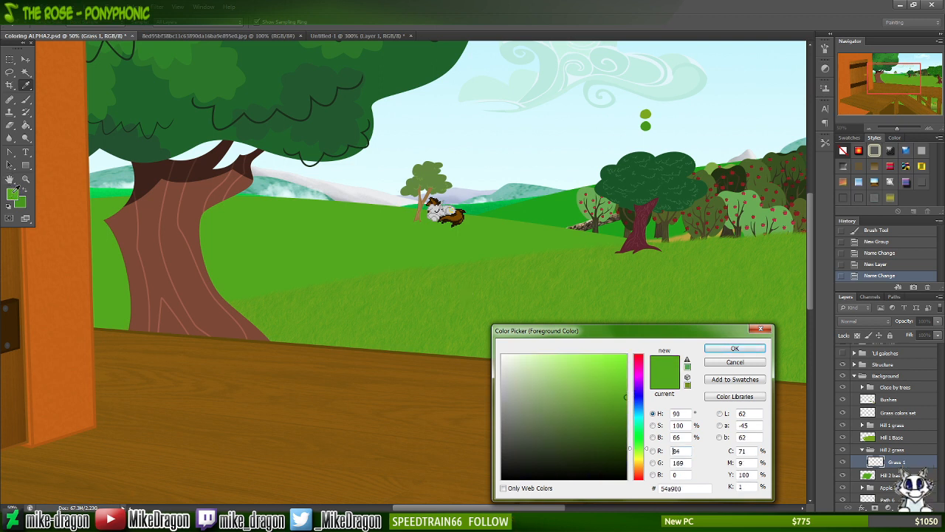
pyautogui.click(626, 391)
pyautogui.click(627, 390)
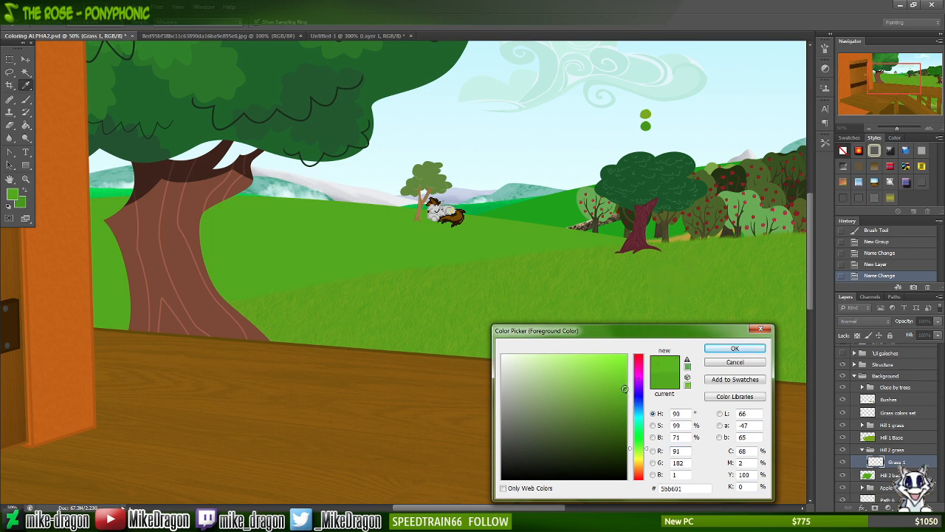
pyautogui.click(625, 388)
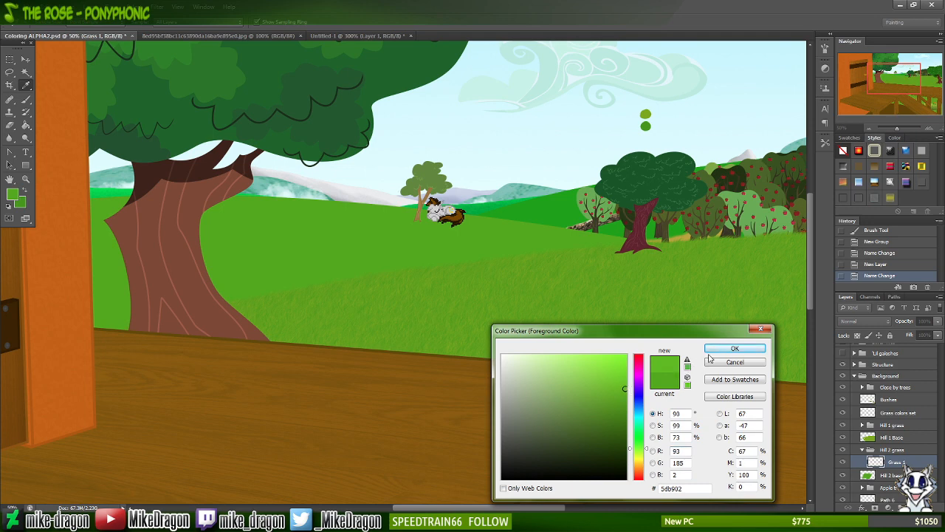
pyautogui.click(731, 348)
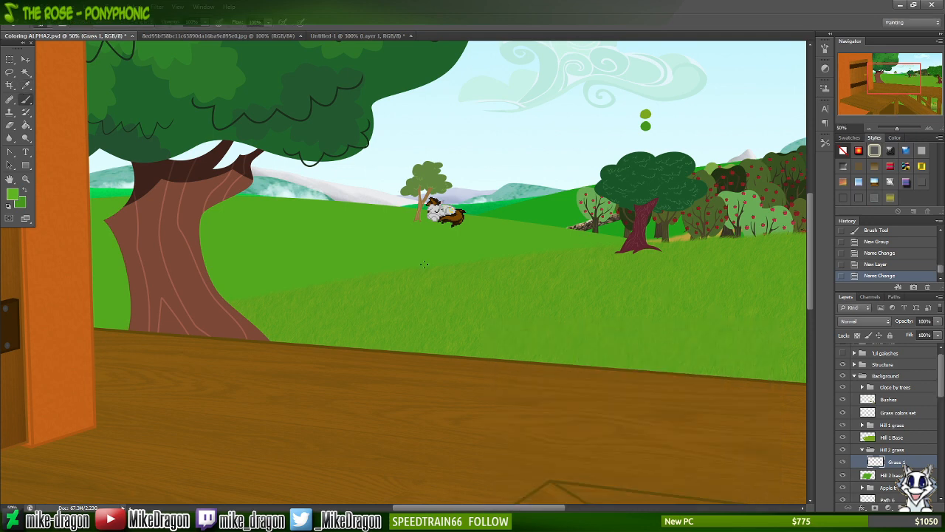
# - Set the background color to Hill 2's green, 54a900, and paint grass texture on Grass 1 across the nearer part of the hill
pyautogui.click(21, 204)
pyautogui.click(437, 234)
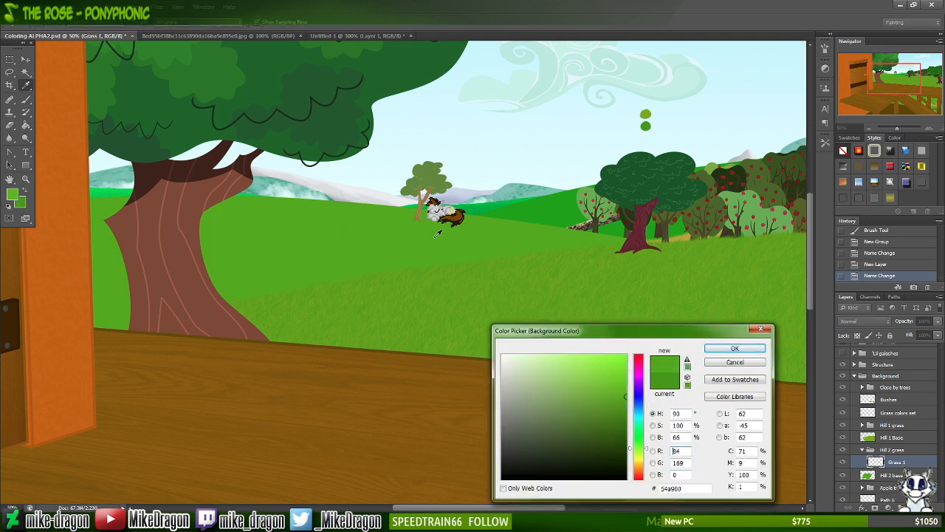
pyautogui.click(731, 348)
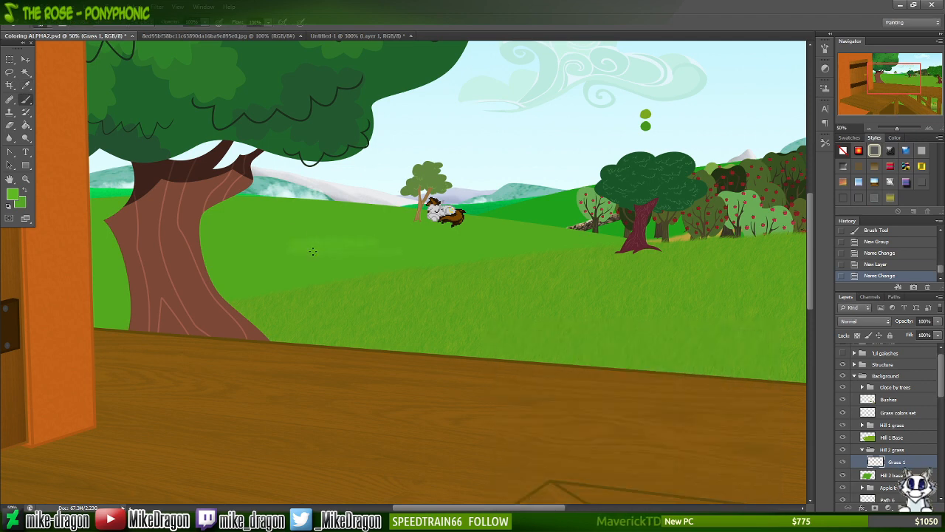
pyautogui.moveTo(336, 242)
pyautogui.mouseDown()
pyautogui.moveTo(467, 247)
pyautogui.moveTo(395, 246)
pyautogui.moveTo(504, 260)
pyautogui.mouseUp()
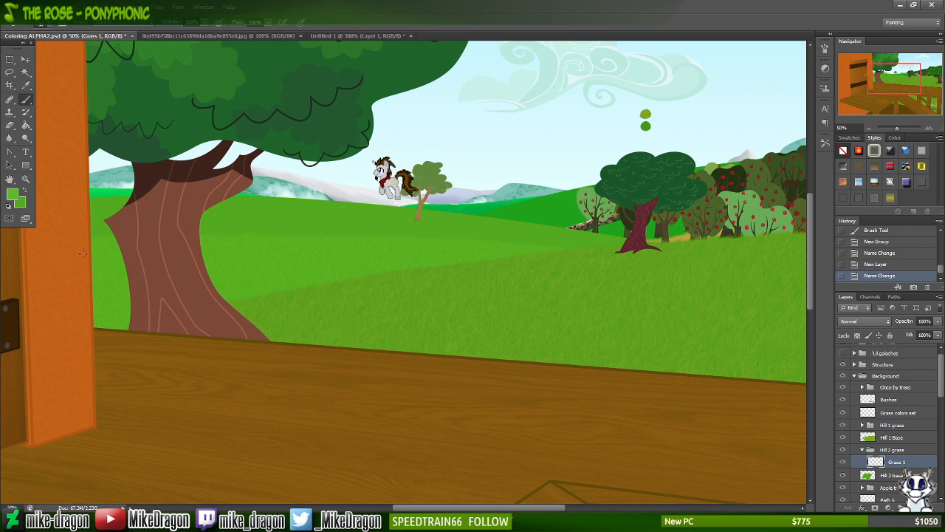
pyautogui.click(195, 336)
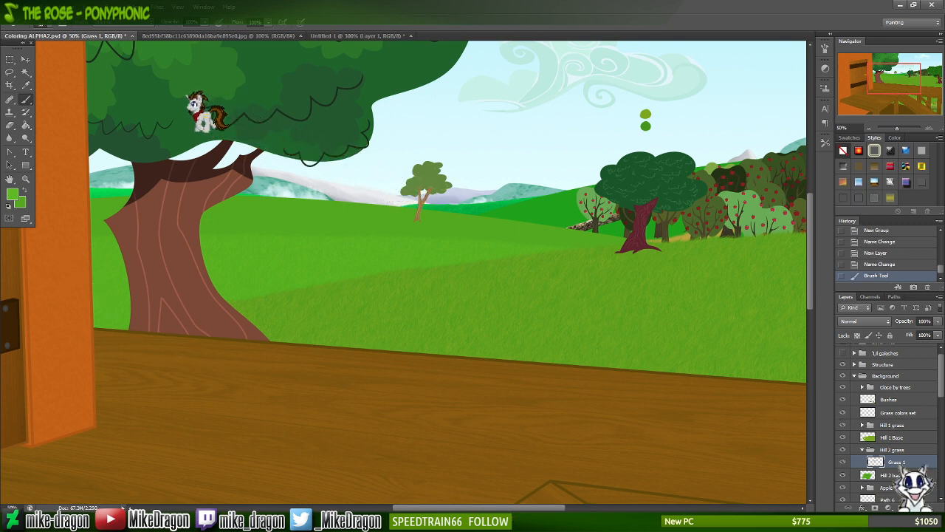
# - Add a layer named Grass 2 to the Hill 2 grass group and place it below Grass 1
pyautogui.click(915, 507)
pyautogui.doubleClick(899, 462)
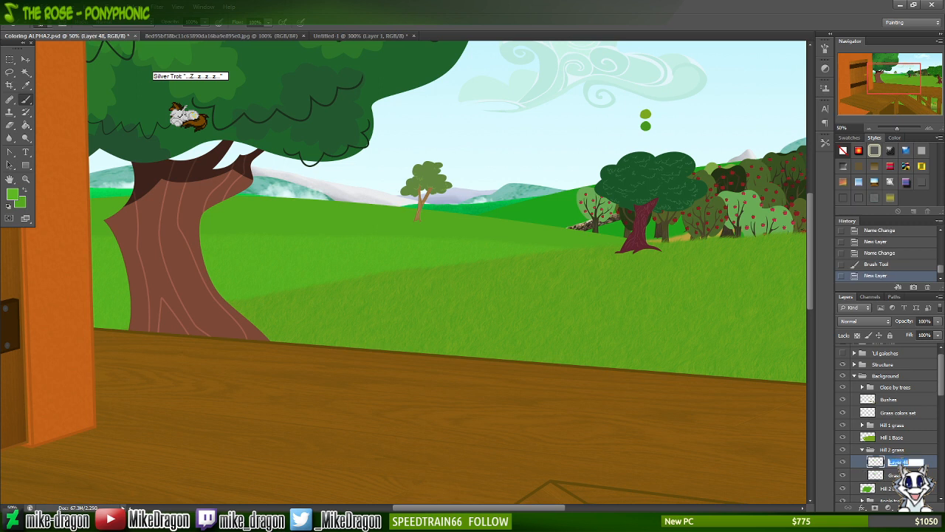
pyautogui.write('Grass 2')
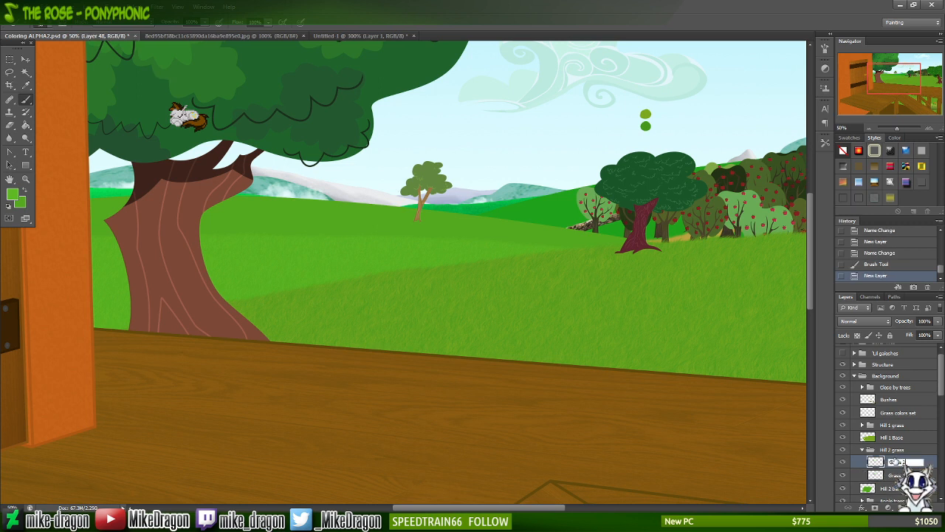
pyautogui.press('Return')
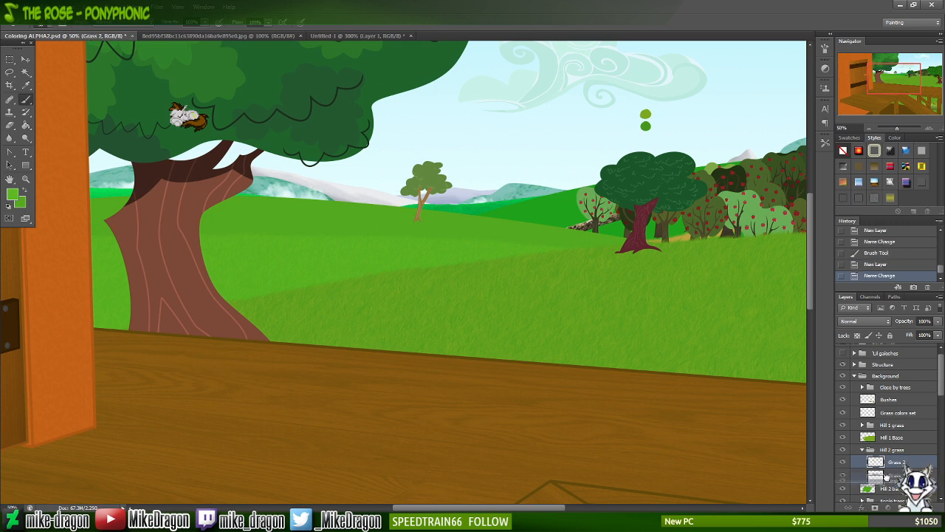
pyautogui.moveTo(888, 476); pyautogui.dragTo(890, 478)
# - Try painting finer grass on Grass 2 beside the large tree trunk with the brush size set to 10 px
pyautogui.rightClick(350, 279)
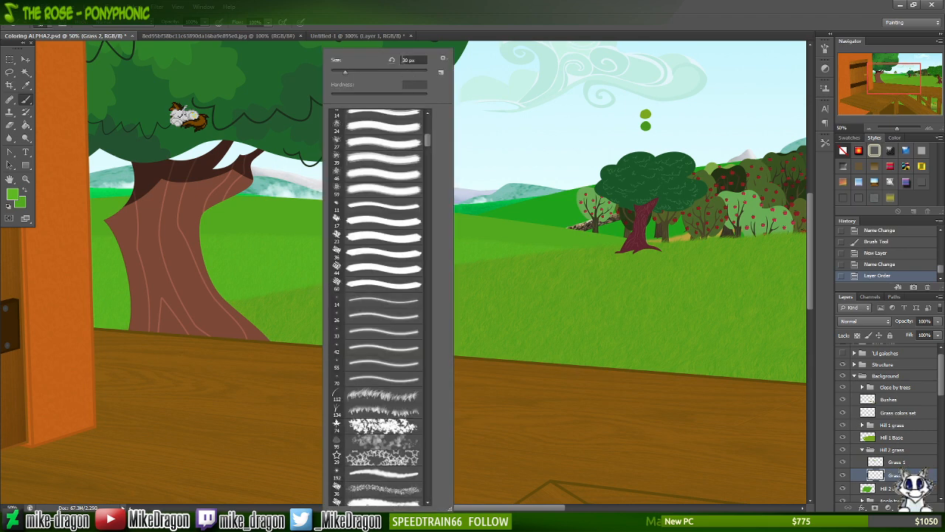
pyautogui.click(405, 61)
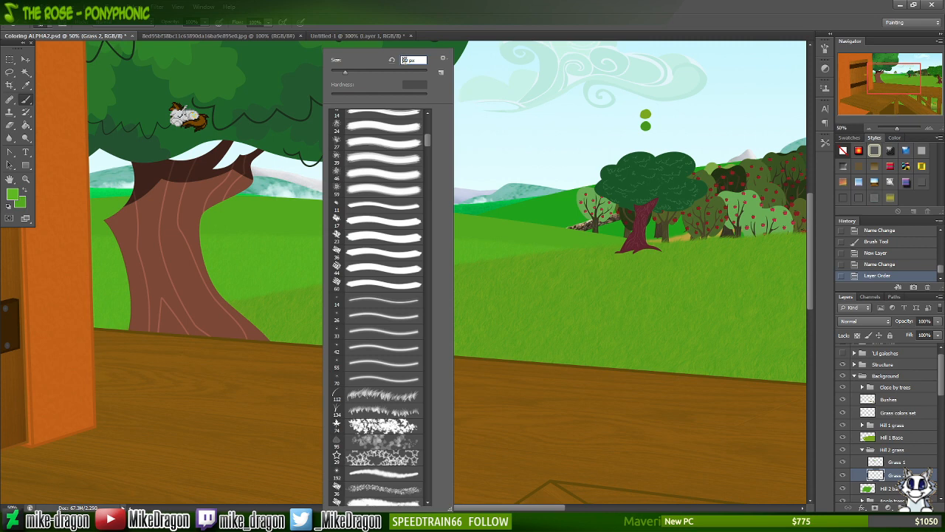
pyautogui.moveTo(406, 62); pyautogui.dragTo(398, 70)
pyautogui.write('5')
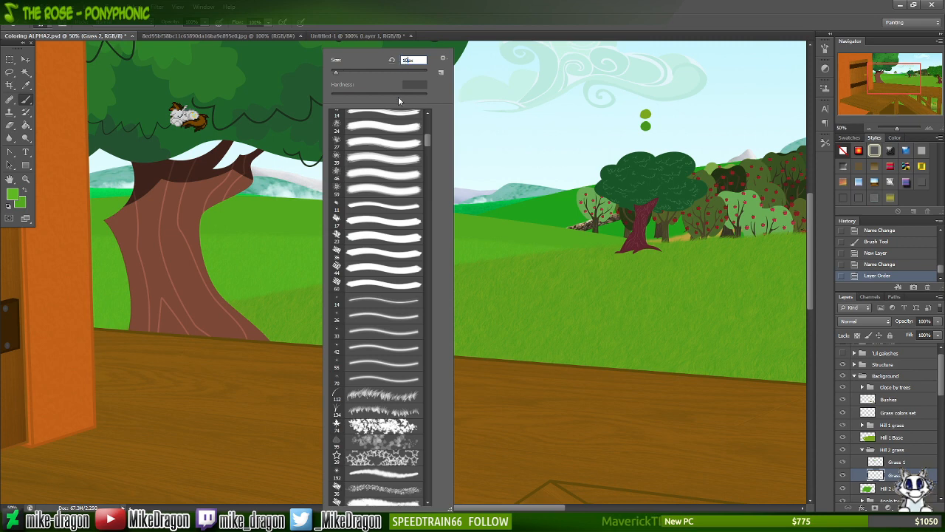
pyautogui.press('Return')
pyautogui.scroll(2, 397, 96)
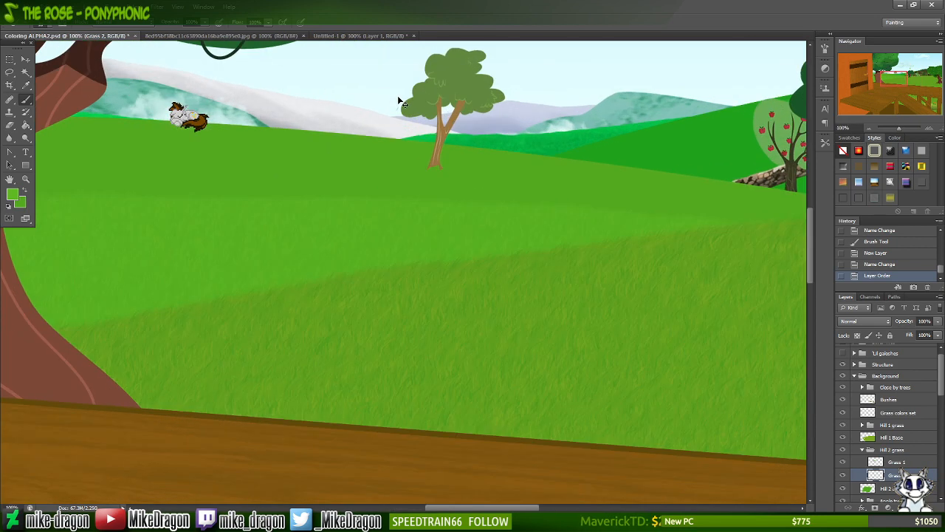
pyautogui.moveTo(893, 78); pyautogui.dragTo(880, 77)
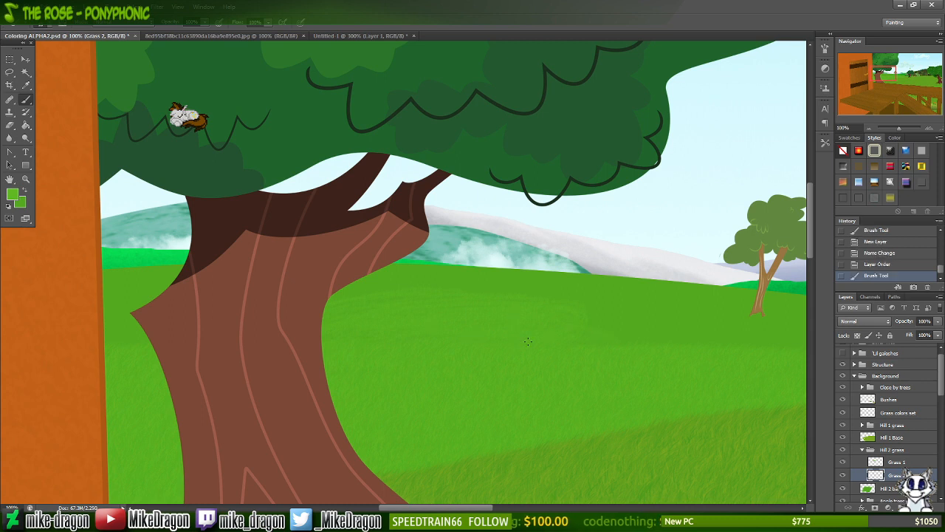
# - Set the grass brush size to 30 px and paint a first stroke on Grass 2 beside the large tree trunk
pyautogui.rightClick(484, 325)
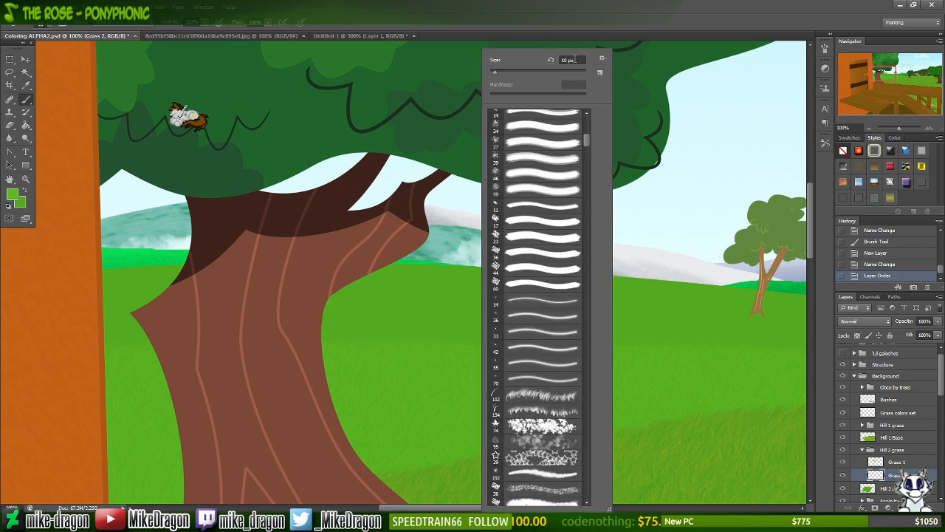
pyautogui.moveTo(567, 60); pyautogui.dragTo(548, 60)
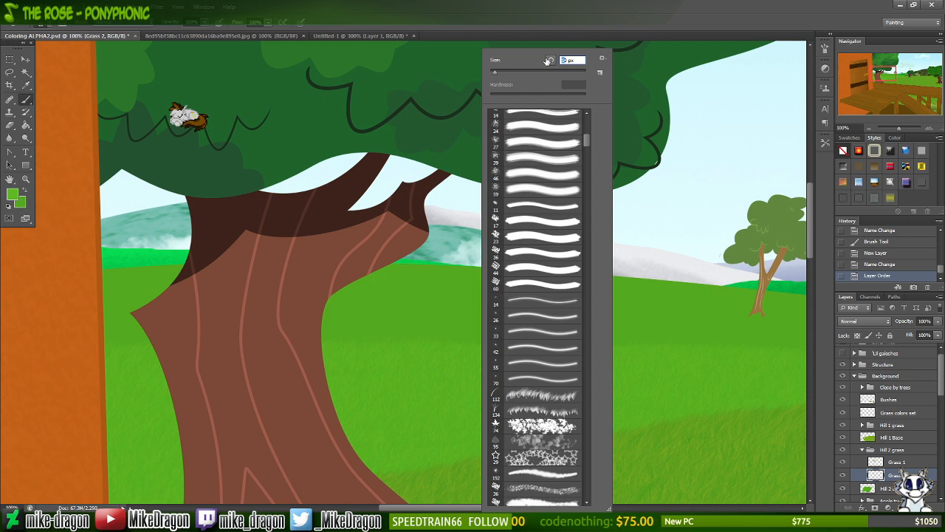
pyautogui.write('30')
pyautogui.press('Return')
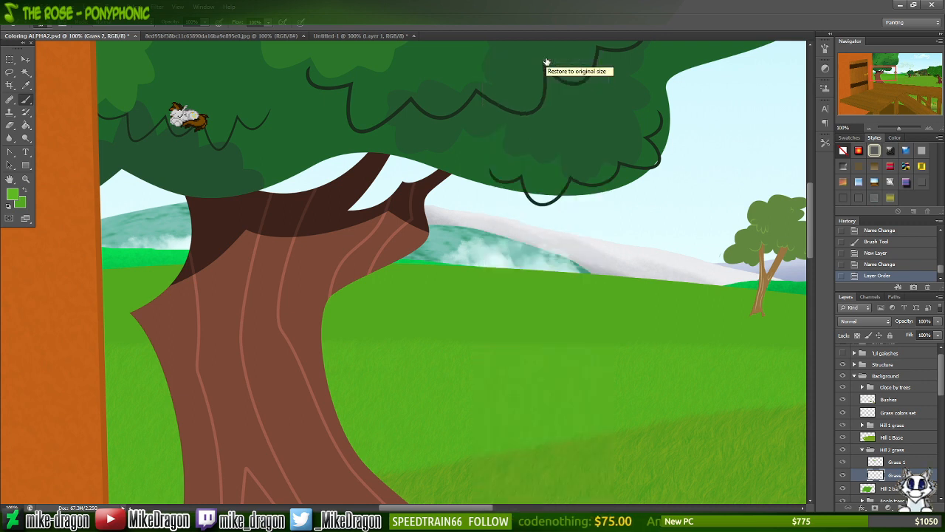
pyautogui.hotkey('ctrl', '-')
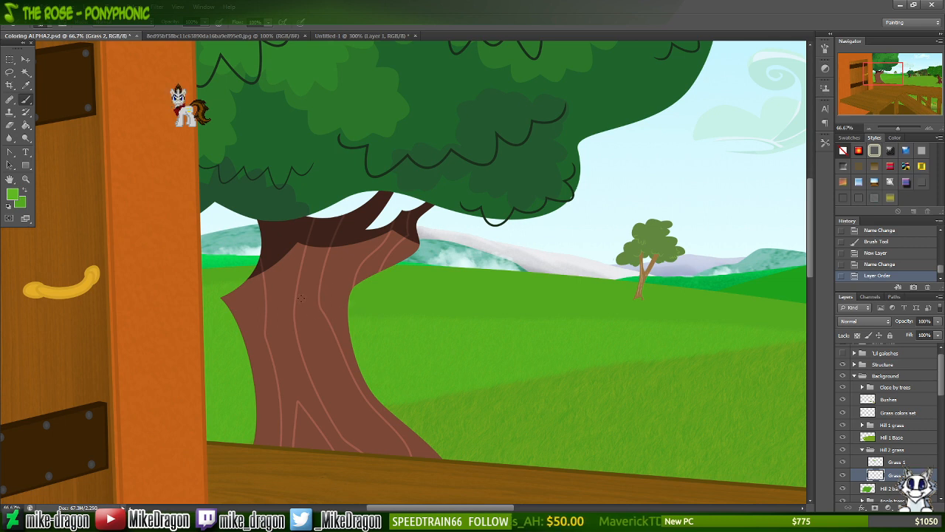
pyautogui.click(364, 307)
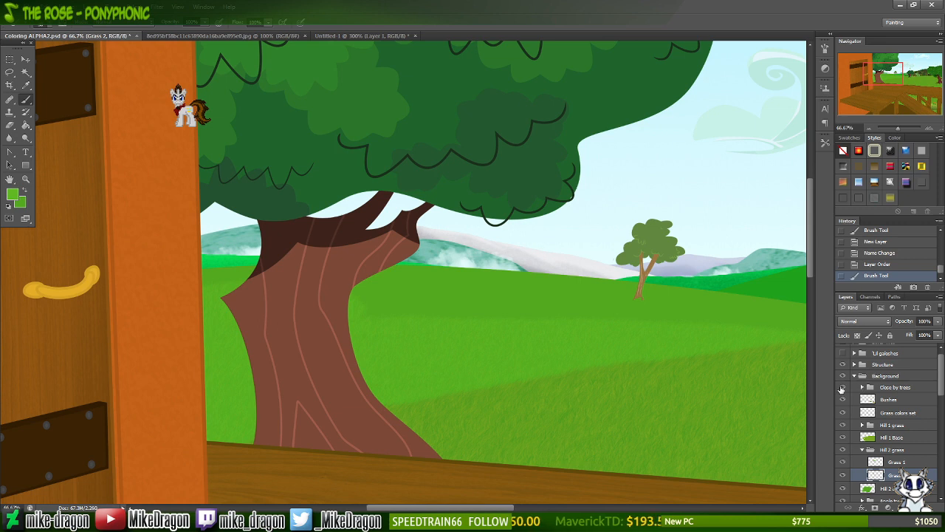
# - Hide the Close by trees group and paint grass on Grass 2 across the middle band of Hill 2
pyautogui.click(842, 388)
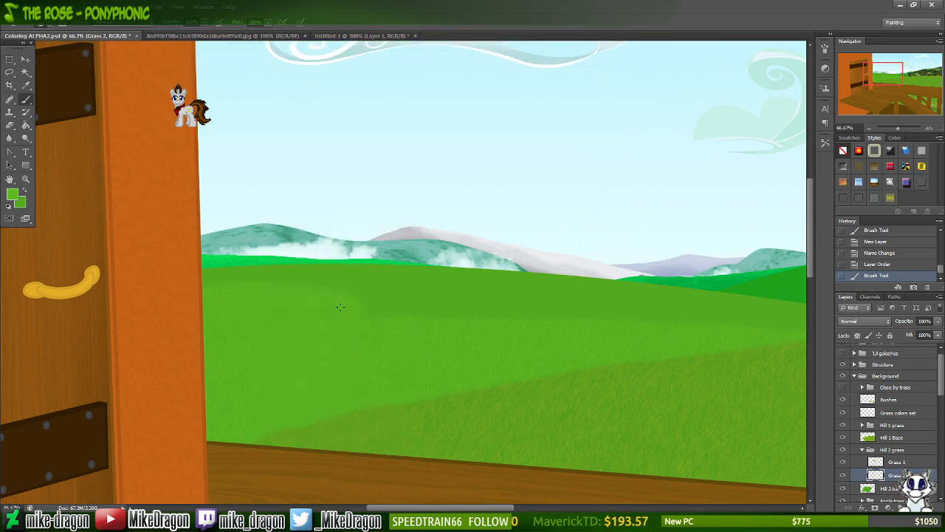
pyautogui.rightClick(417, 309)
pyautogui.moveTo(346, 311); pyautogui.dragTo(404, 307)
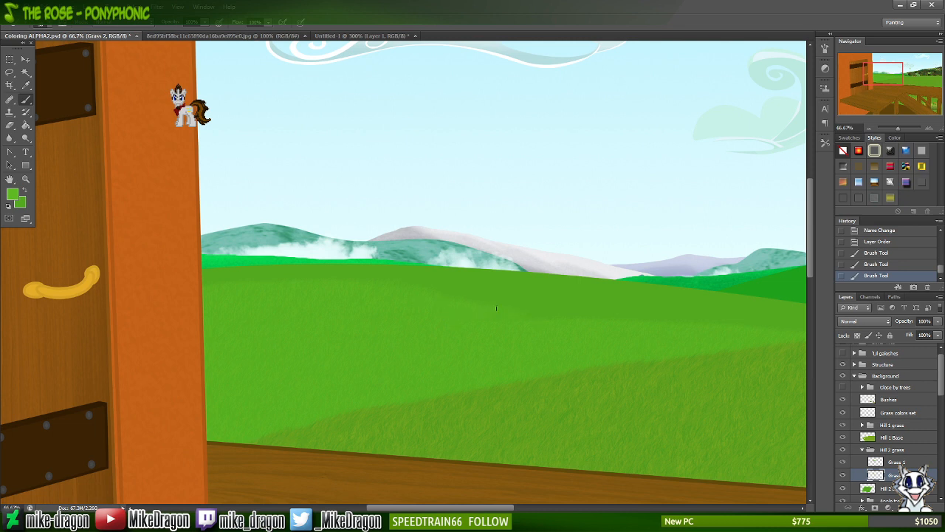
pyautogui.moveTo(496, 309); pyautogui.dragTo(385, 306)
pyautogui.hscroll(4, 418, 277)
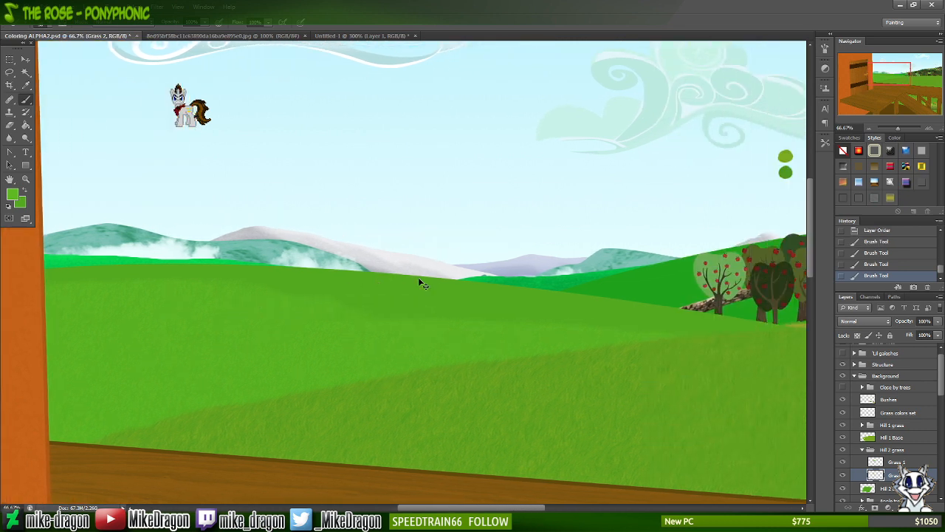
pyautogui.hscroll(1, 419, 279)
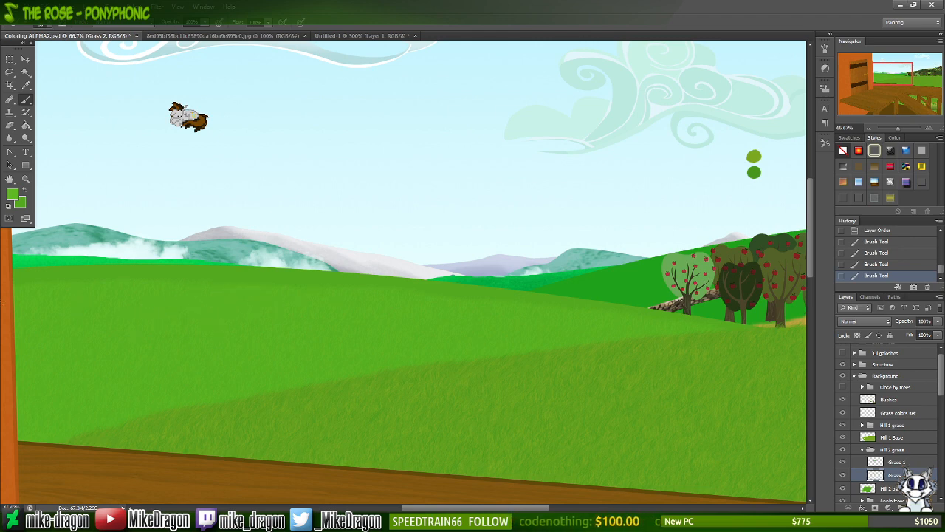
pyautogui.moveTo(3, 343); pyautogui.dragTo(0, 336)
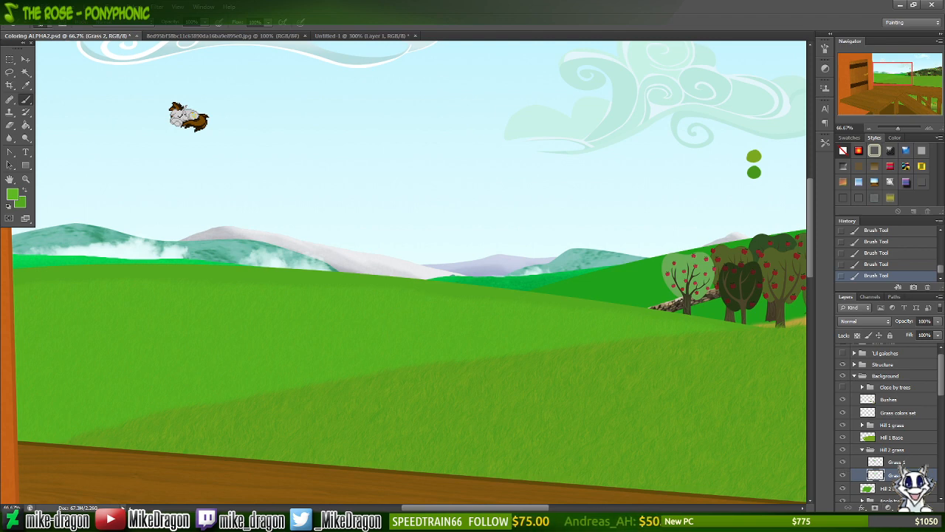
# - Add a layer named Grass 3 to the Hill 2 grass group and place it below Grass 2
pyautogui.click(914, 507)
pyautogui.moveTo(877, 475); pyautogui.dragTo(883, 491)
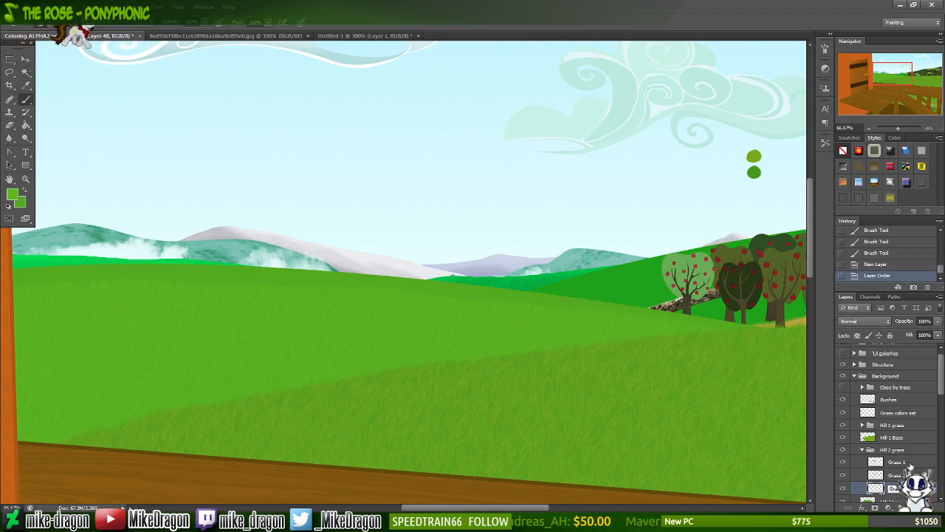
pyautogui.press('Return')
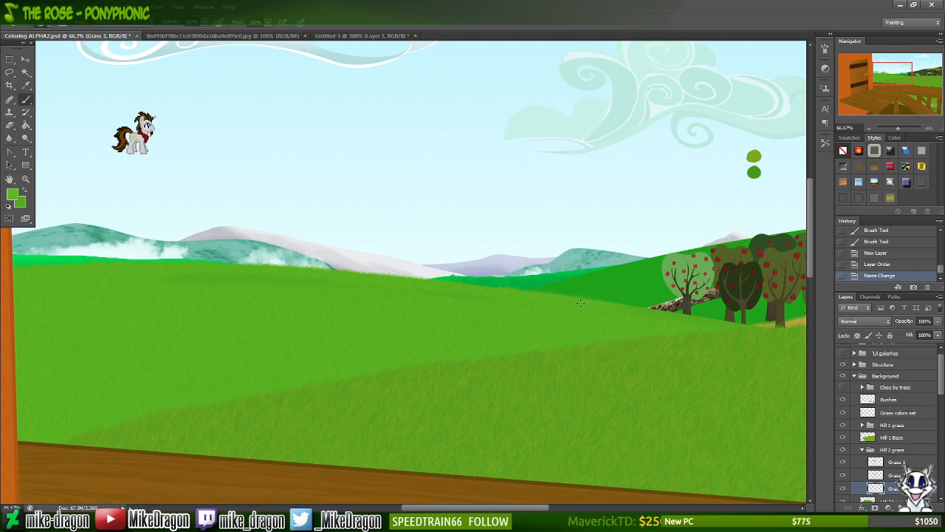
# - Paint grass on Grass 3 along the crest of Hill 2, from the apple trees across to the orange wall
pyautogui.click(660, 316)
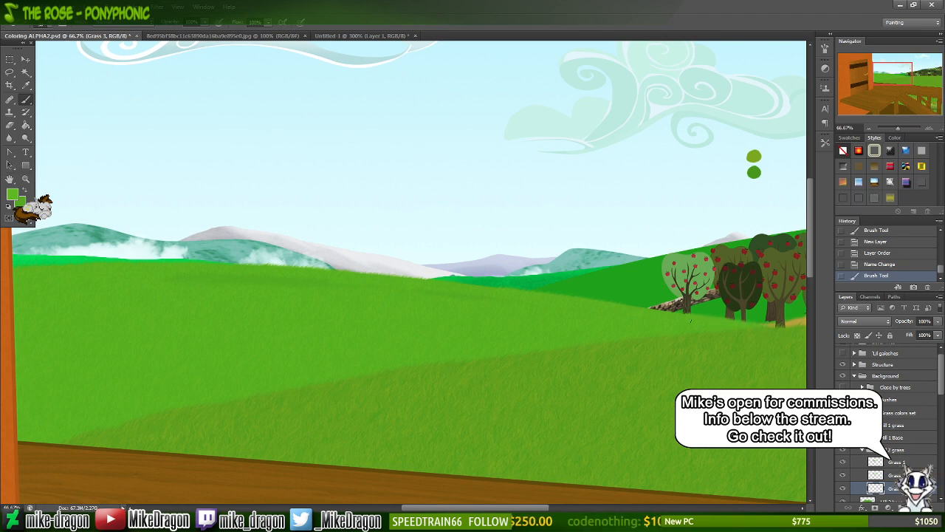
pyautogui.moveTo(613, 309); pyautogui.dragTo(679, 320)
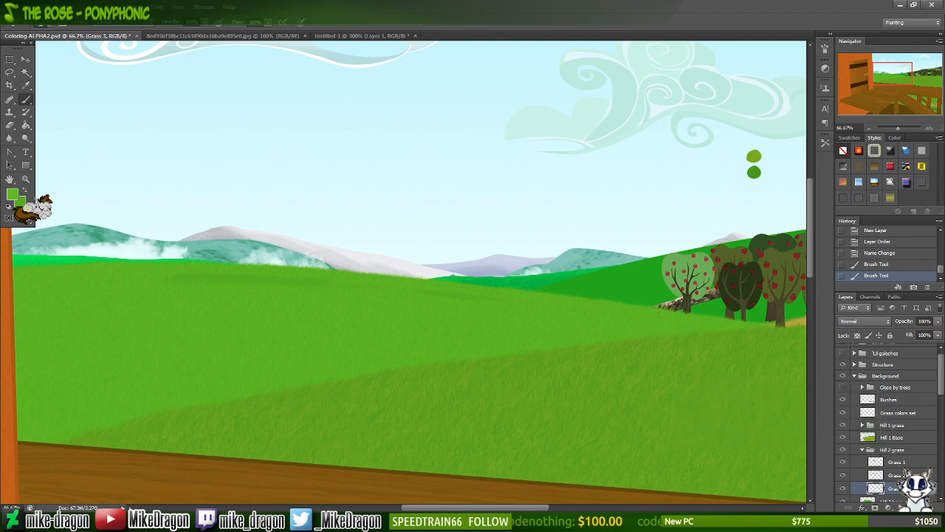
pyautogui.click(681, 311)
pyautogui.hotkey('ctrl', '+')
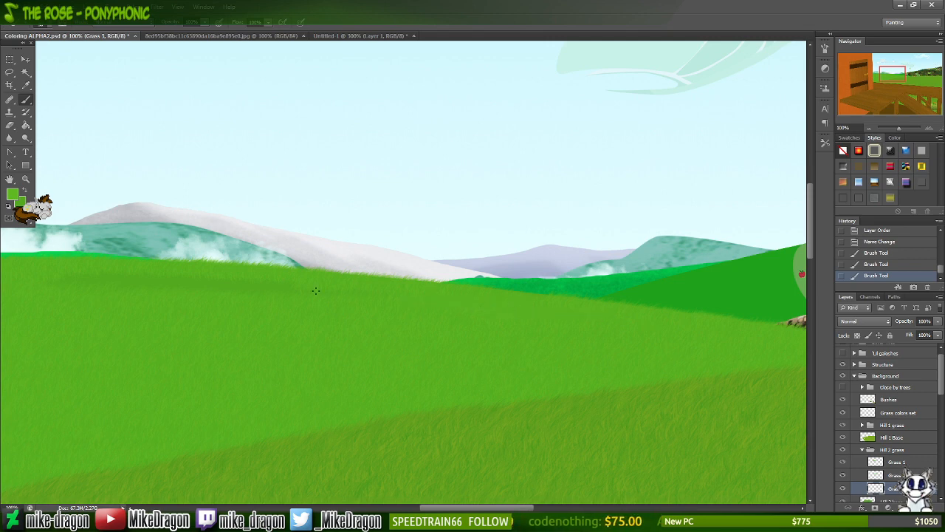
pyautogui.click(190, 297)
pyautogui.hscroll(-5, 189, 299)
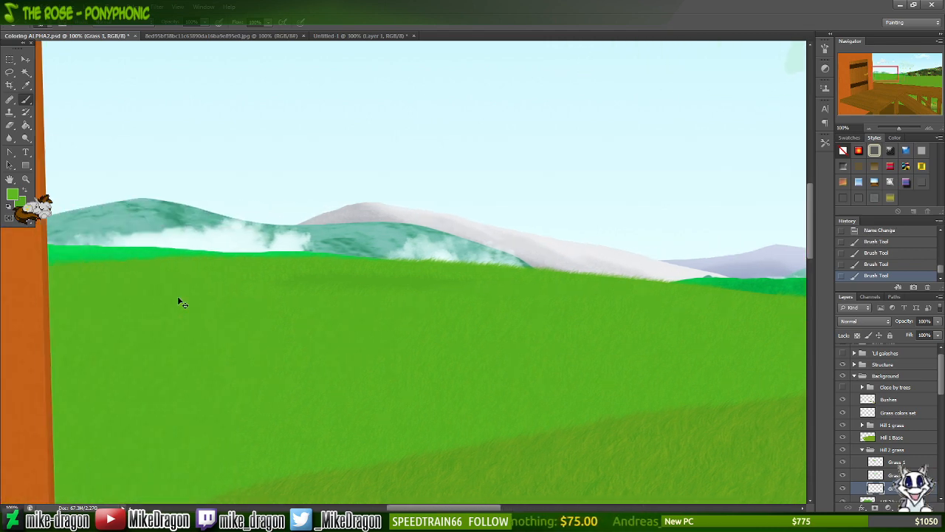
pyautogui.hscroll(-2, 184, 302)
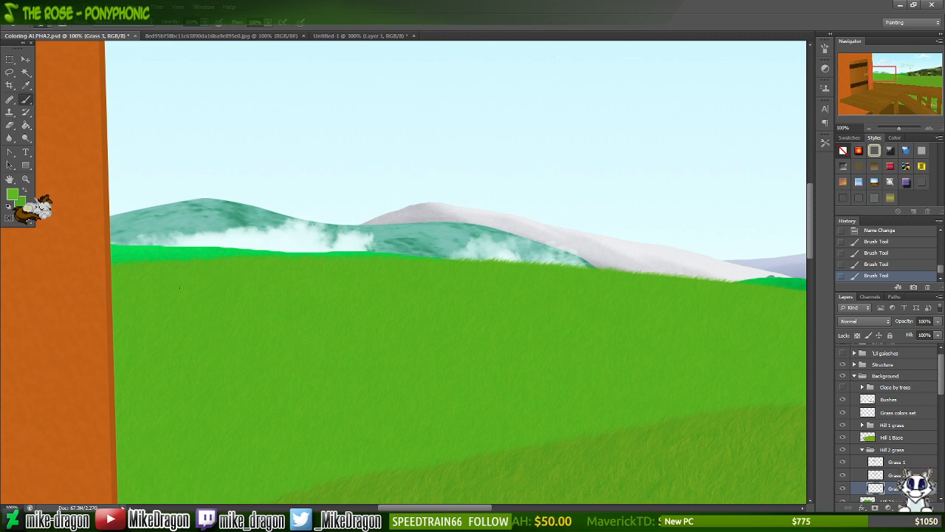
pyautogui.click(224, 299)
# - Show the Close by trees group again and save the document
pyautogui.hotkey('ctrl', '-')
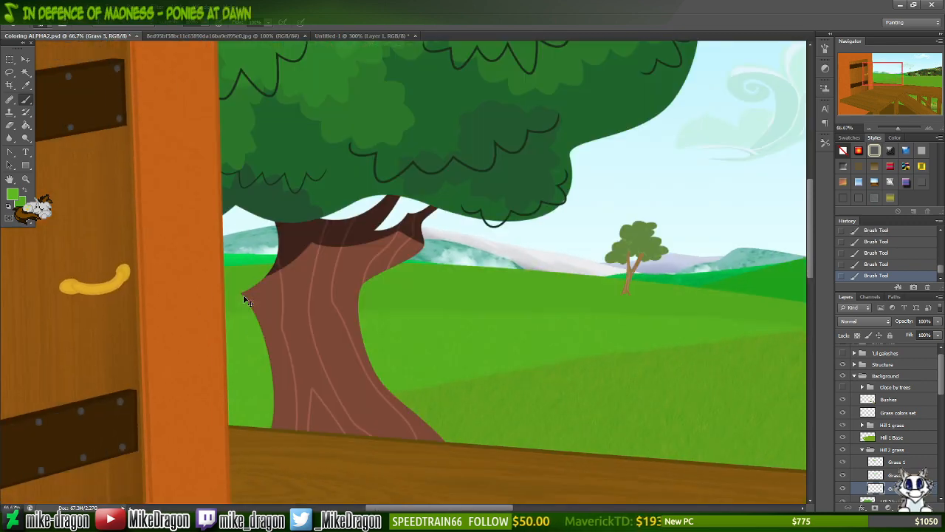
pyautogui.hotkey('ctrl', '-')
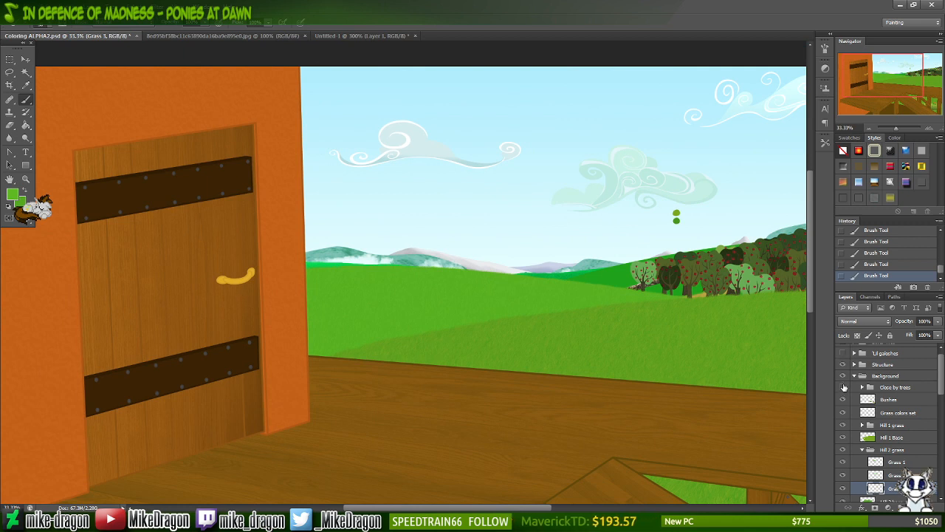
pyautogui.click(843, 388)
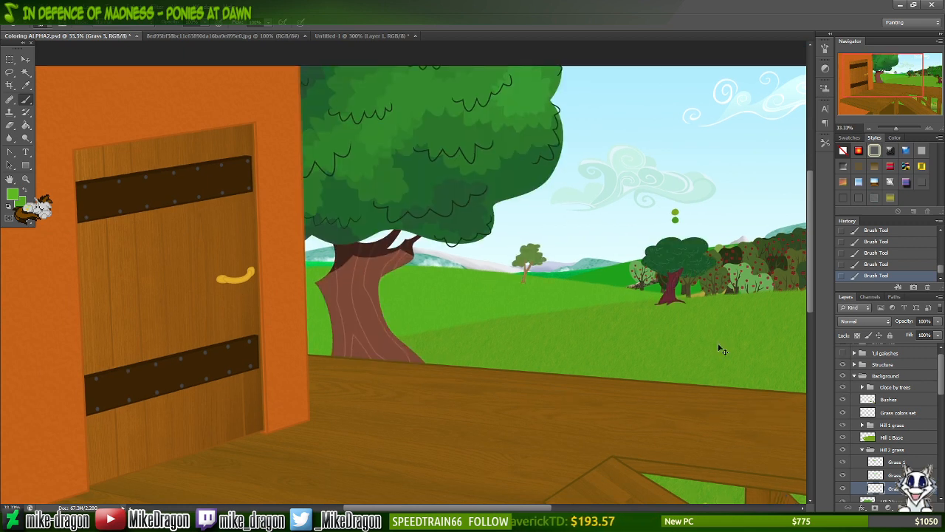
pyautogui.scroll(-2, 721, 349)
pyautogui.hotkey('ctrl', 's')
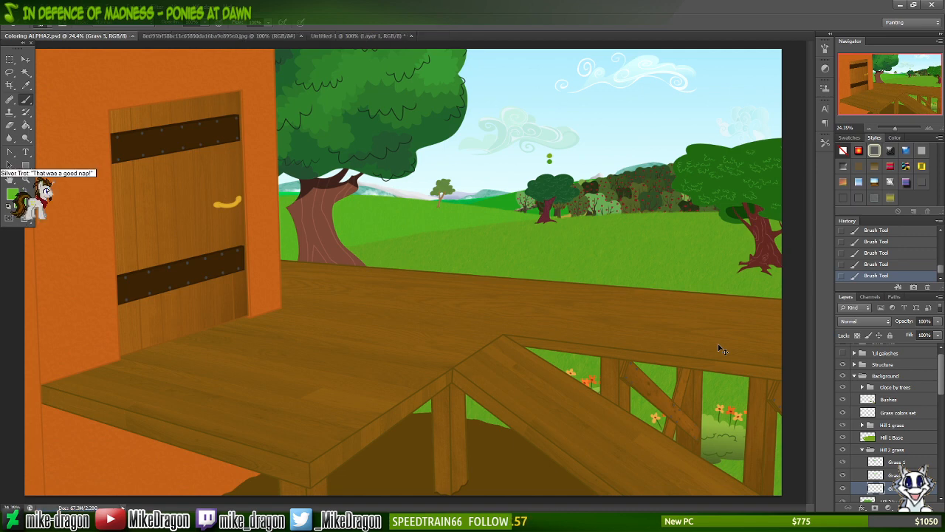
# - Select the Grass colors set layer and choose the 19 px hard round brush
pyautogui.scroll(2, 722, 350)
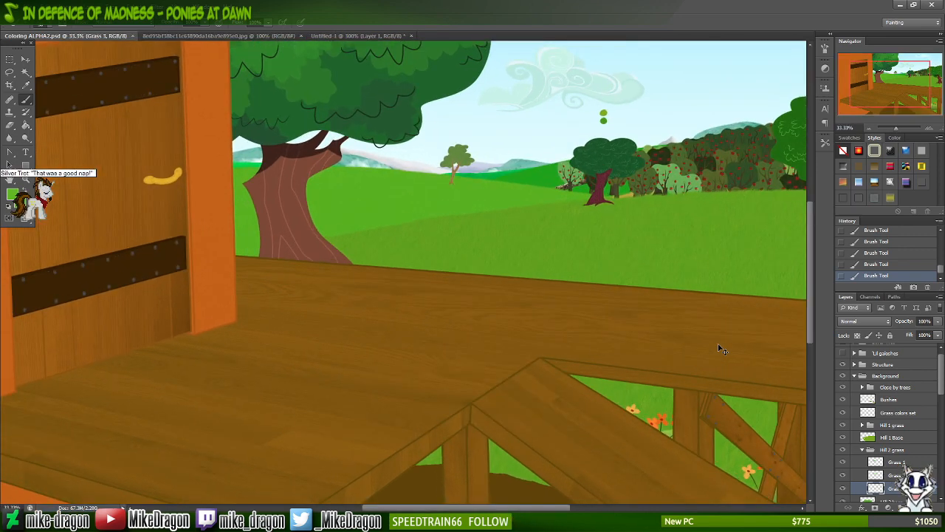
pyautogui.scroll(1, 721, 349)
pyautogui.scroll(1, 722, 350)
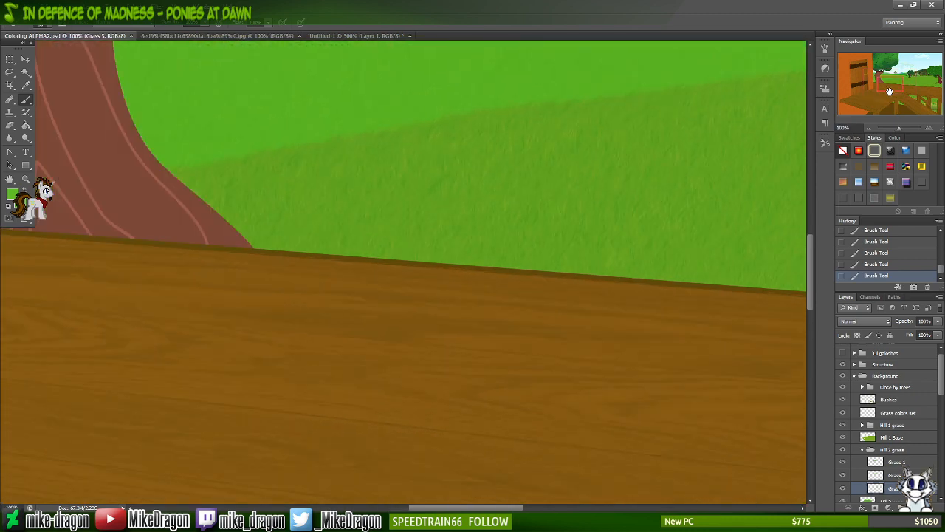
pyautogui.moveTo(897, 87); pyautogui.dragTo(911, 75)
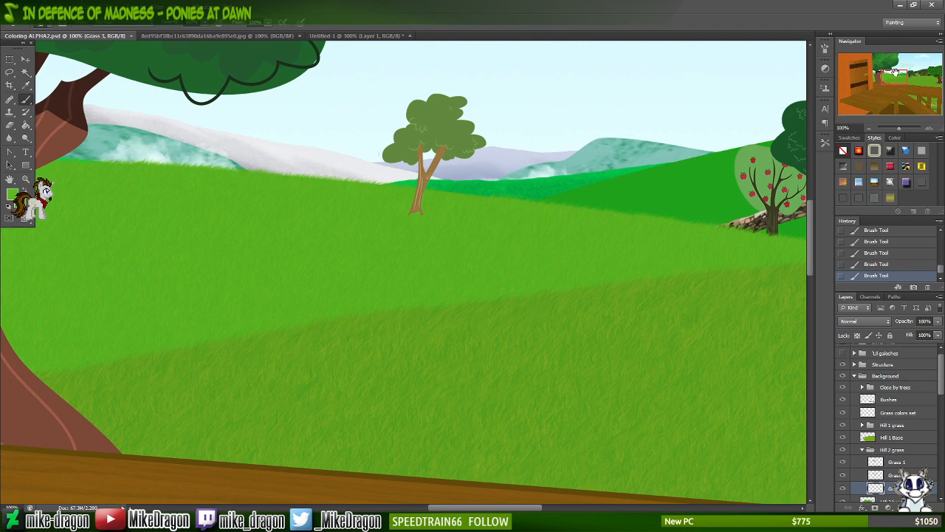
pyautogui.moveTo(898, 77); pyautogui.dragTo(913, 68)
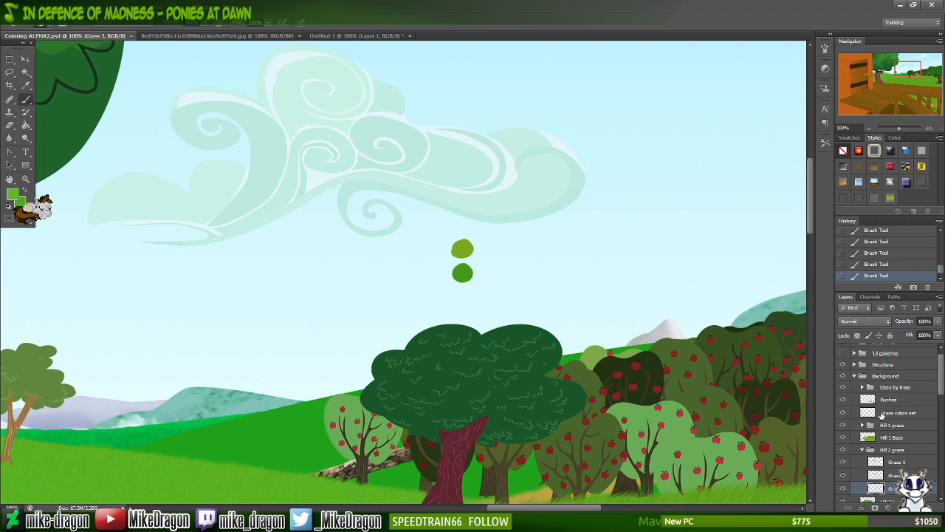
pyautogui.click(885, 414)
pyautogui.rightClick(361, 375)
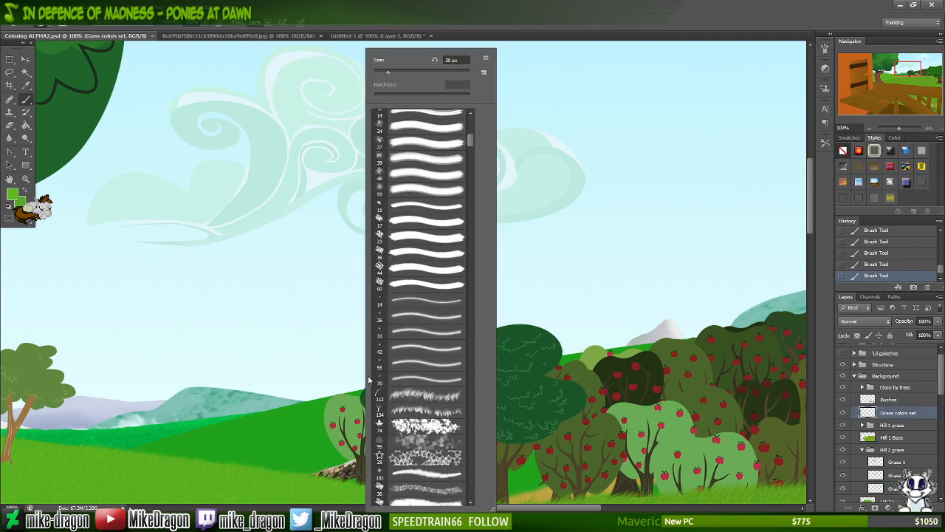
pyautogui.moveTo(471, 140); pyautogui.dragTo(475, 116)
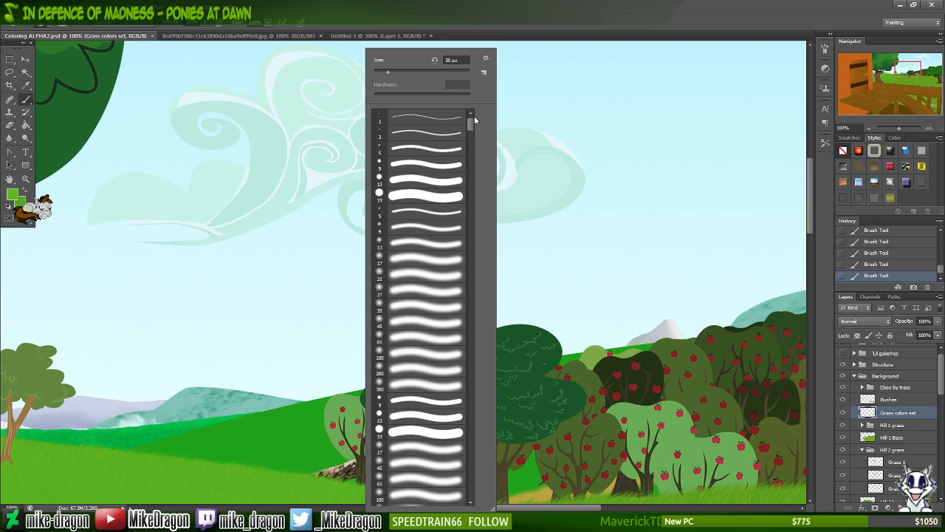
pyautogui.click(386, 195)
pyautogui.click(500, 20)
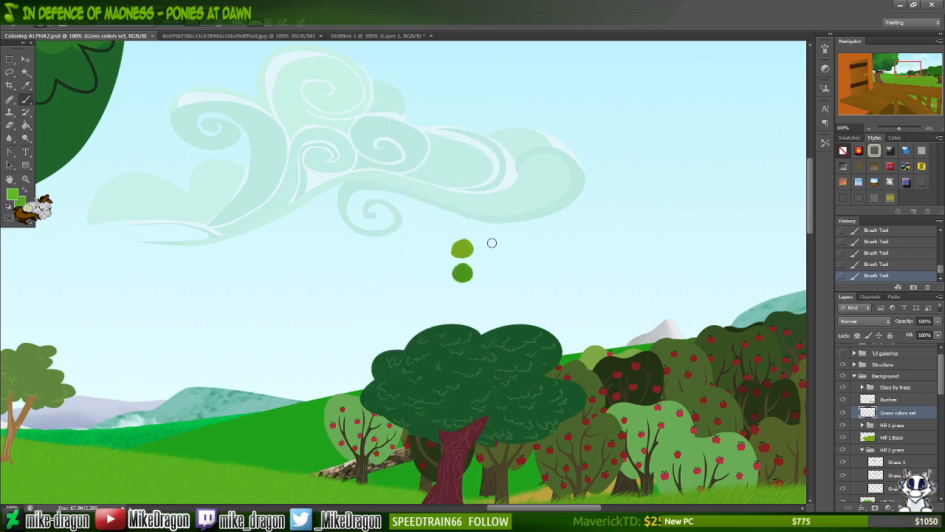
# - Paint two green swatches on Grass colors set beside the existing pair in the sky, and save the document
pyautogui.click(491, 246)
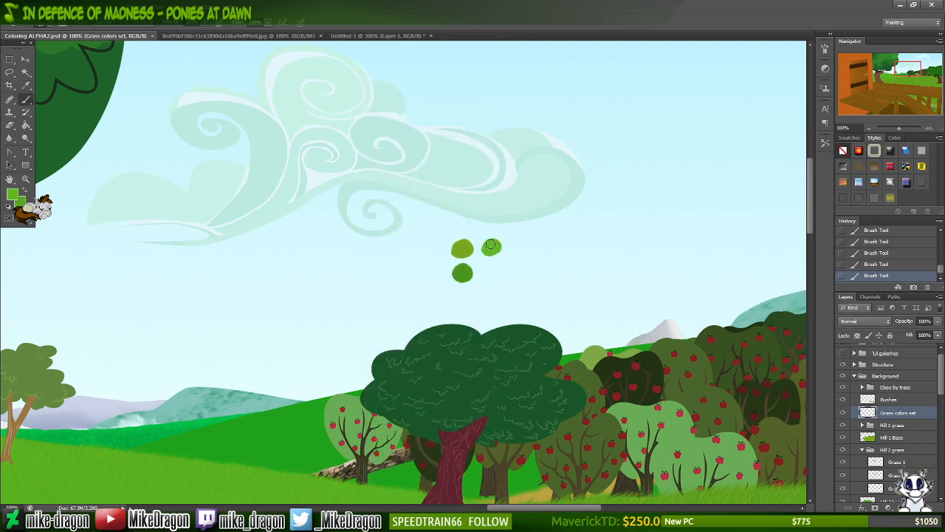
pyautogui.click(491, 273)
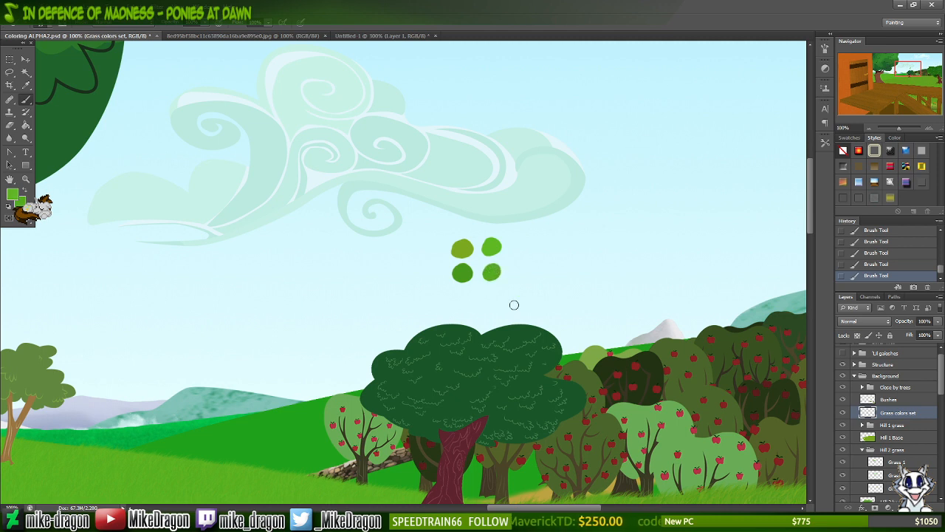
pyautogui.hotkey('ctrl', 's')
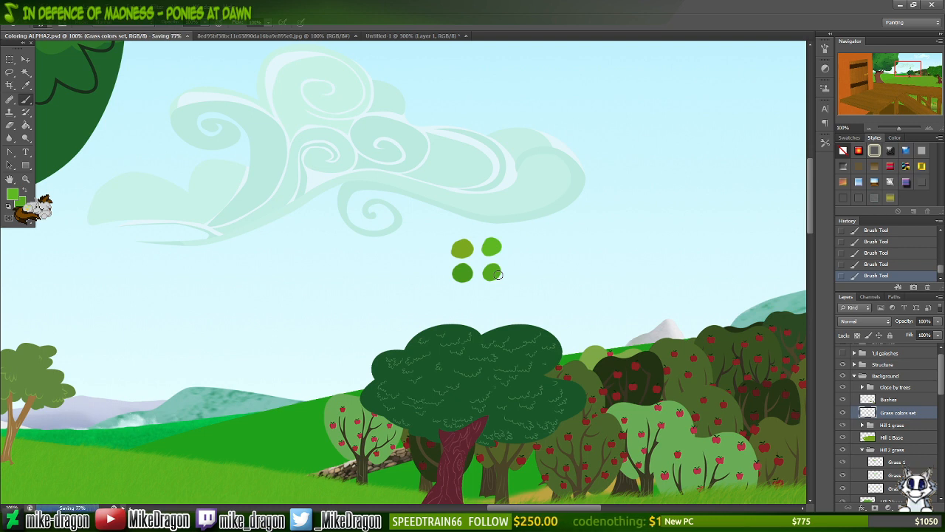
# - Quit the program without saving Untitled-1 and minimize the browser window behind it
pyautogui.hotkey('ctrl', '0')
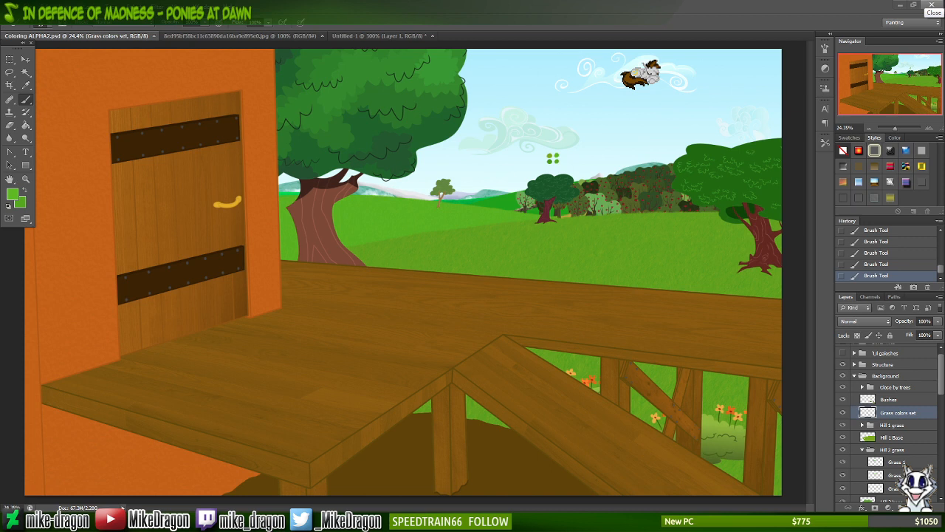
pyautogui.click(932, 5)
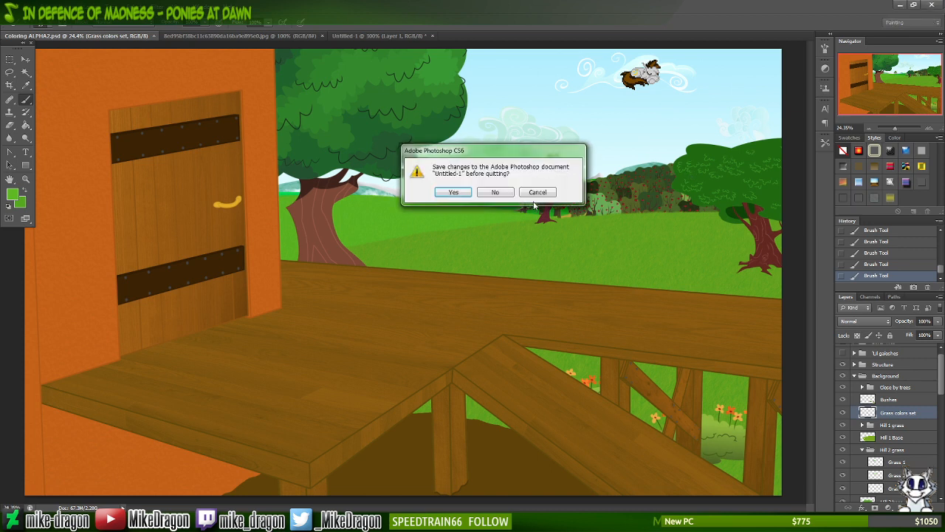
pyautogui.click(494, 191)
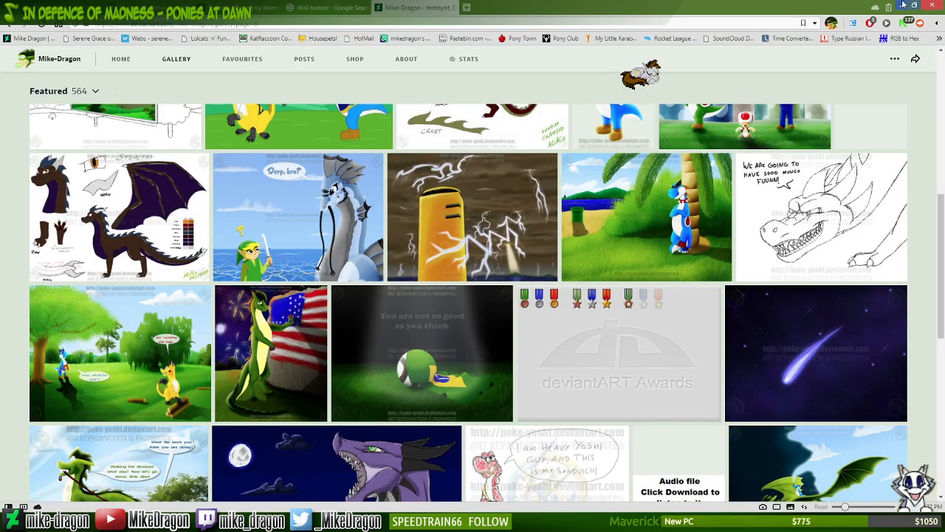
pyautogui.click(900, 6)
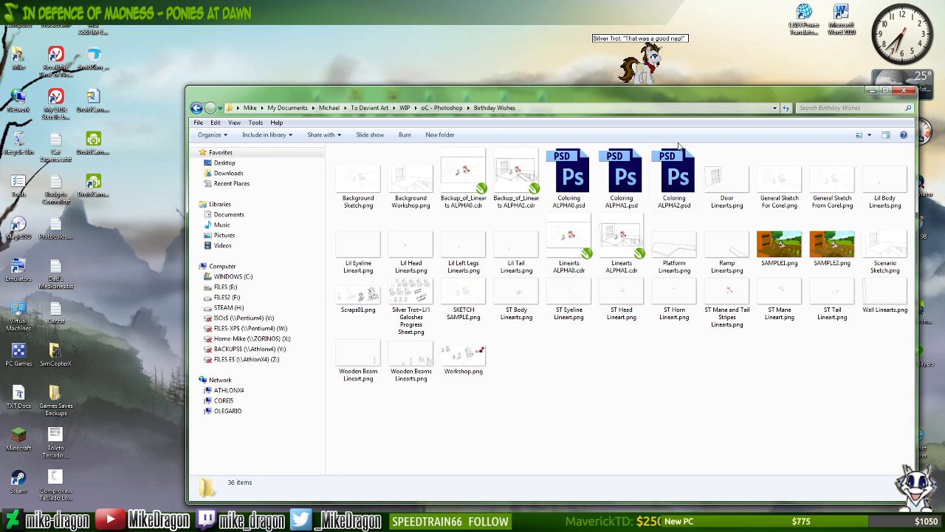
# - Open Coloring ALPHA2.psd from the Birthday Wishes folder in Photoshop and examine the painted grass around the apple trees on the background hills
pyautogui.click(667, 170)
pyautogui.doubleClick(667, 170)
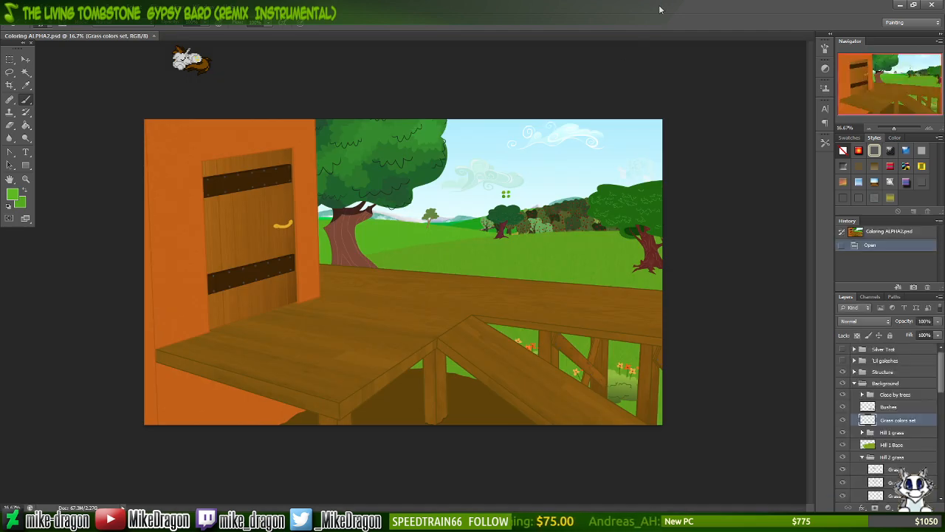
pyautogui.hotkey('ctrl', '+')
pyautogui.hotkey('ctrl', '+')
pyautogui.hotkey('ctrl', '+')
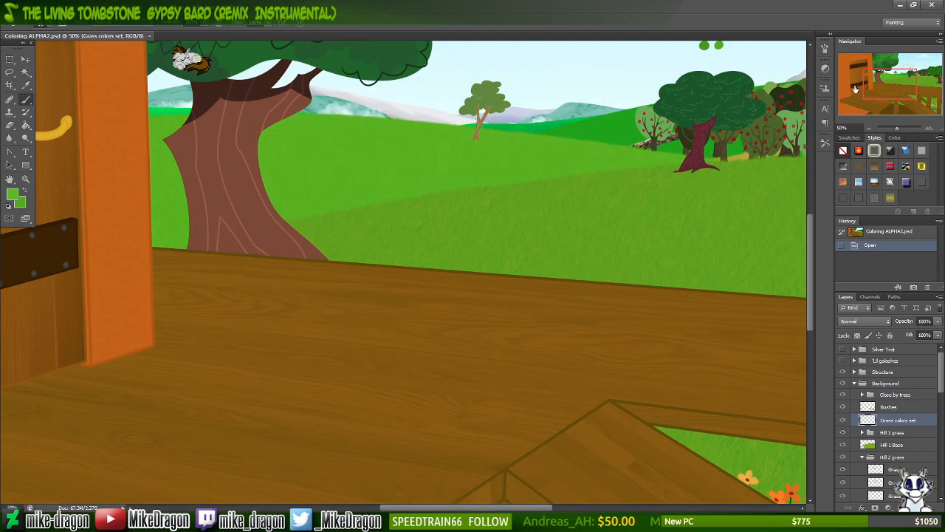
pyautogui.moveTo(887, 84); pyautogui.dragTo(917, 91)
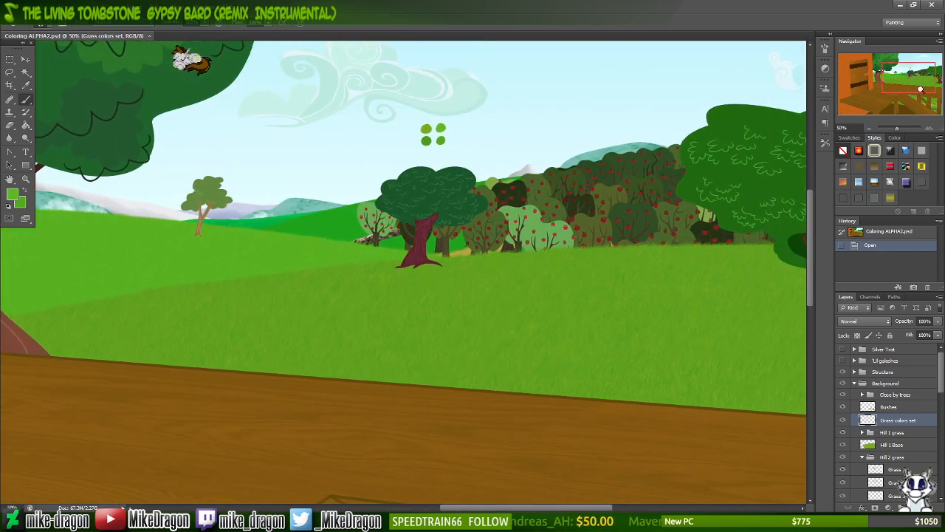
pyautogui.hotkey('ctrl', '+')
pyautogui.hotkey('ctrl', '+')
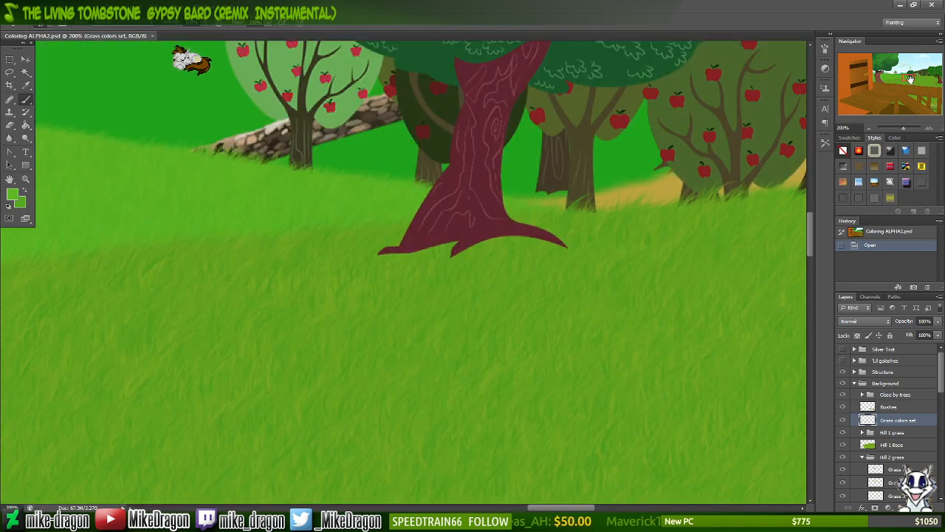
pyautogui.hotkey('ctrl', '-')
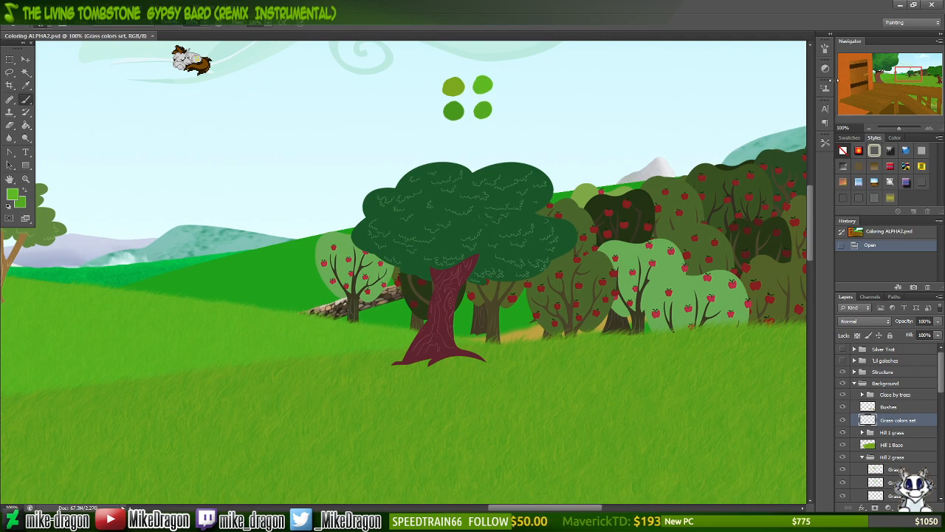
# - Collapse the Hill 2 grass group and select the Apple trees roll 0 group above the Stone wall layer
pyautogui.click(863, 458)
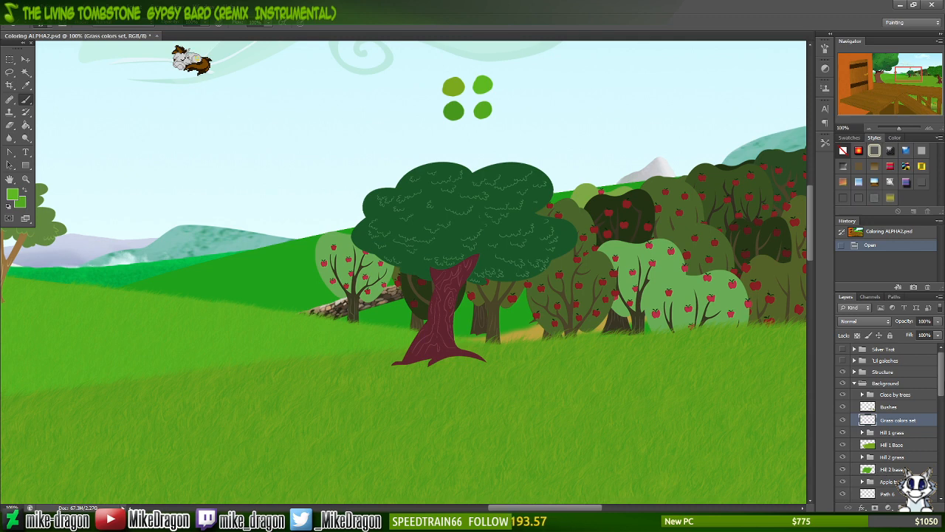
pyautogui.moveTo(943, 388); pyautogui.dragTo(939, 406)
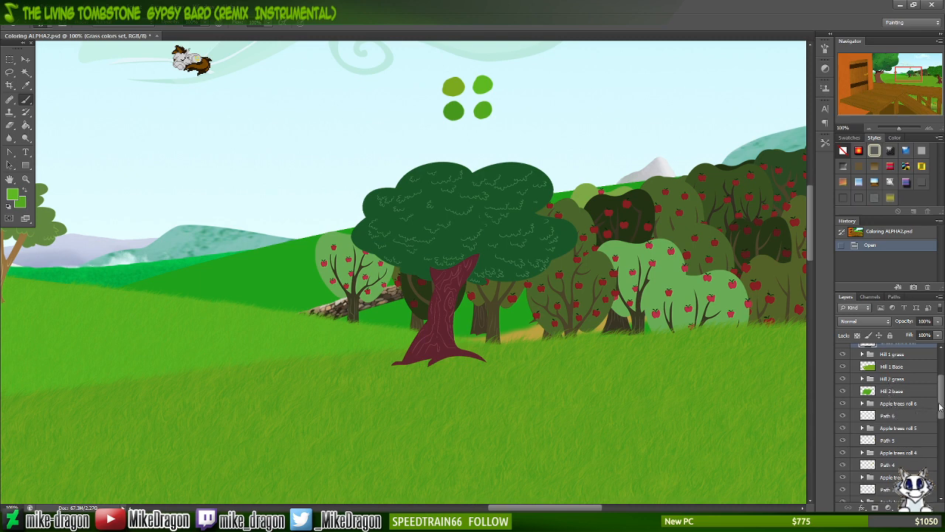
pyautogui.moveTo(942, 406); pyautogui.dragTo(941, 441)
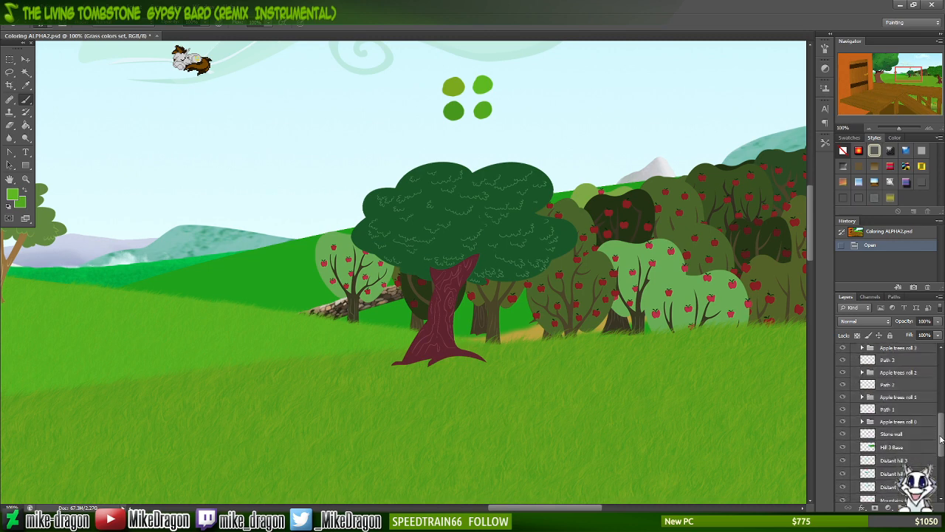
pyautogui.click(898, 422)
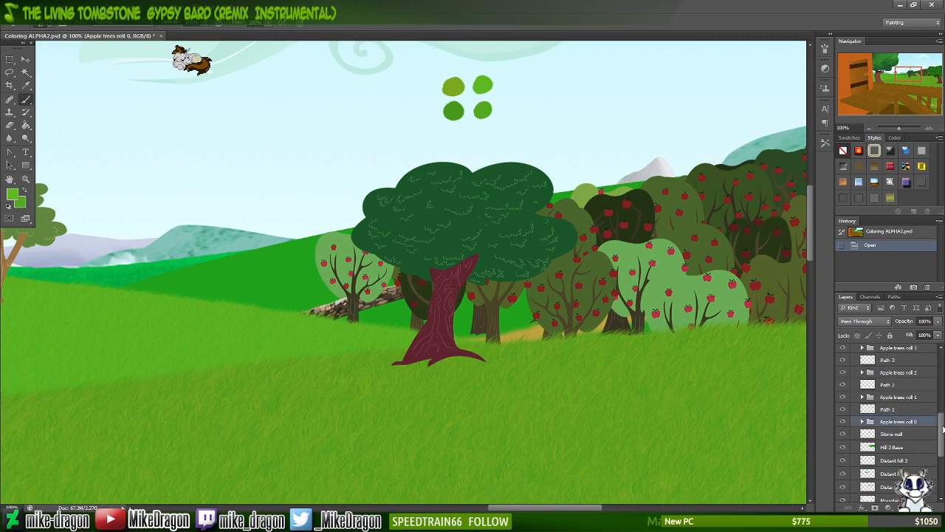
# - Select the Hill 3 Base layer and toggle its visibility to check which part of the landscape it covers
pyautogui.click(889, 447)
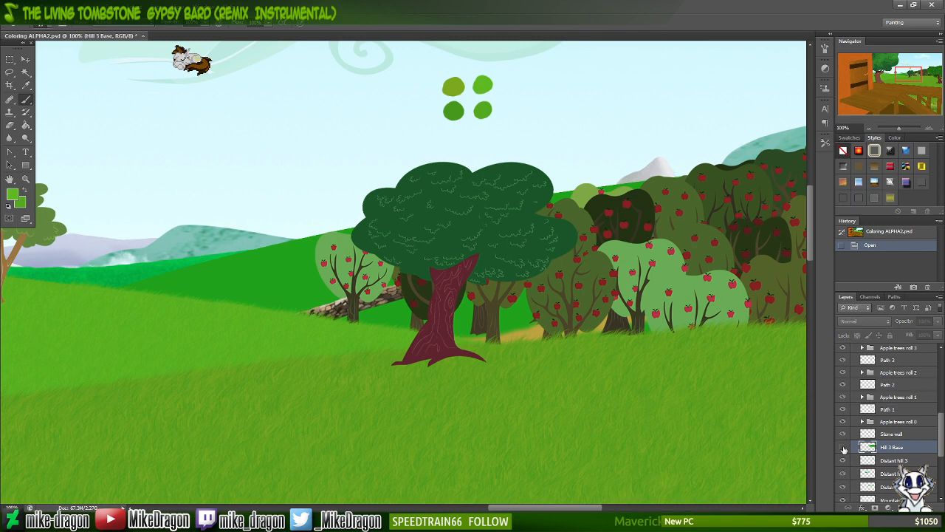
pyautogui.click(843, 448)
pyautogui.click(844, 448)
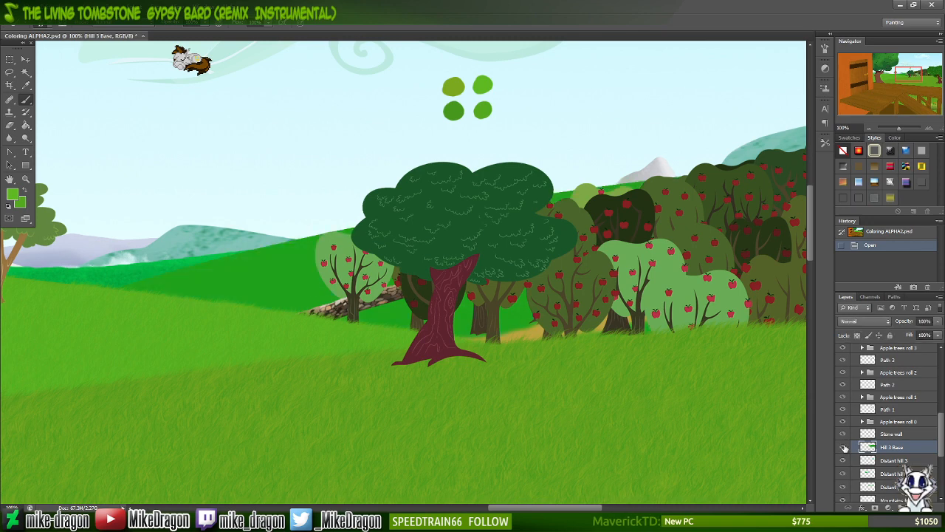
pyautogui.click(844, 447)
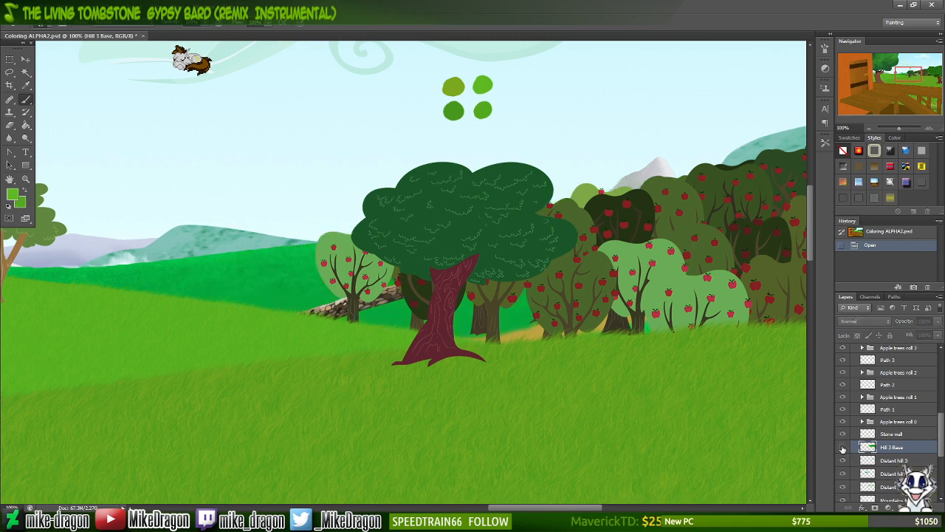
pyautogui.click(842, 448)
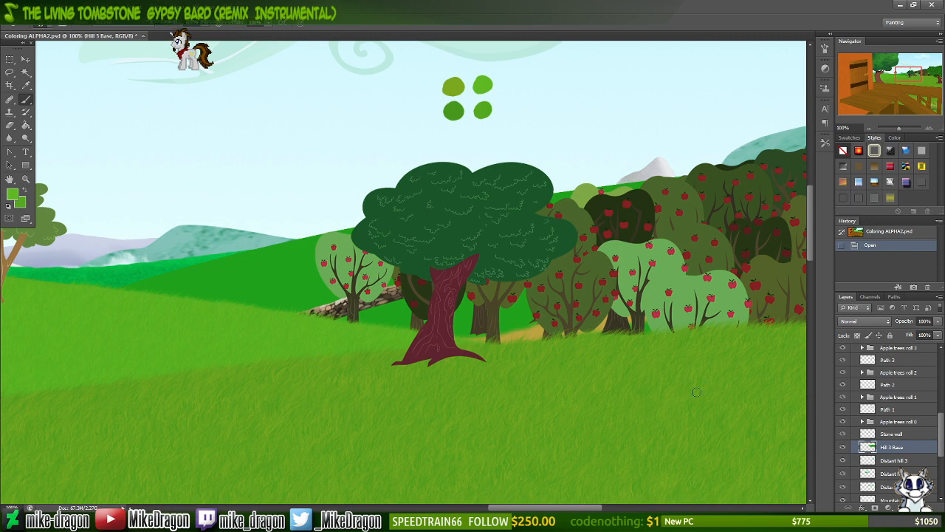
pyautogui.scroll(3, 657, 421)
pyautogui.scroll(-2, 541, 352)
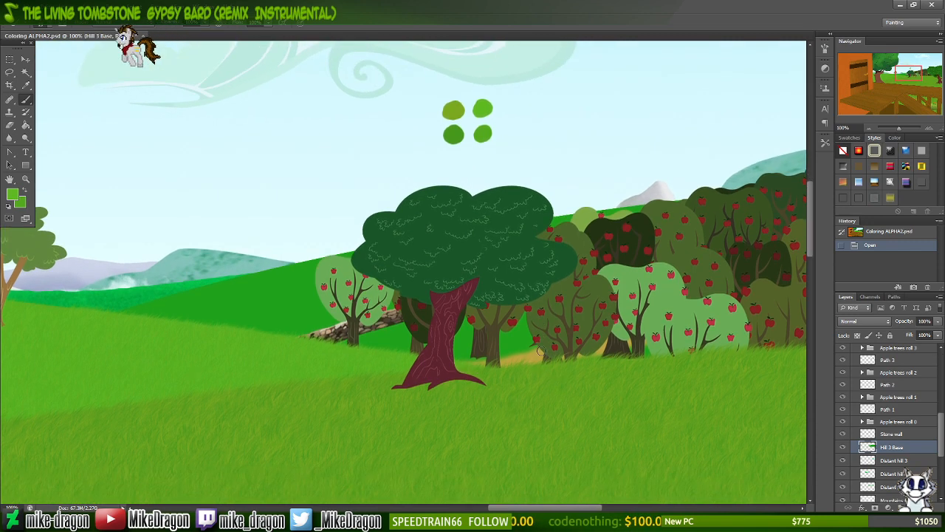
pyautogui.hscroll(-3, 533, 342)
pyautogui.hscroll(2, 533, 342)
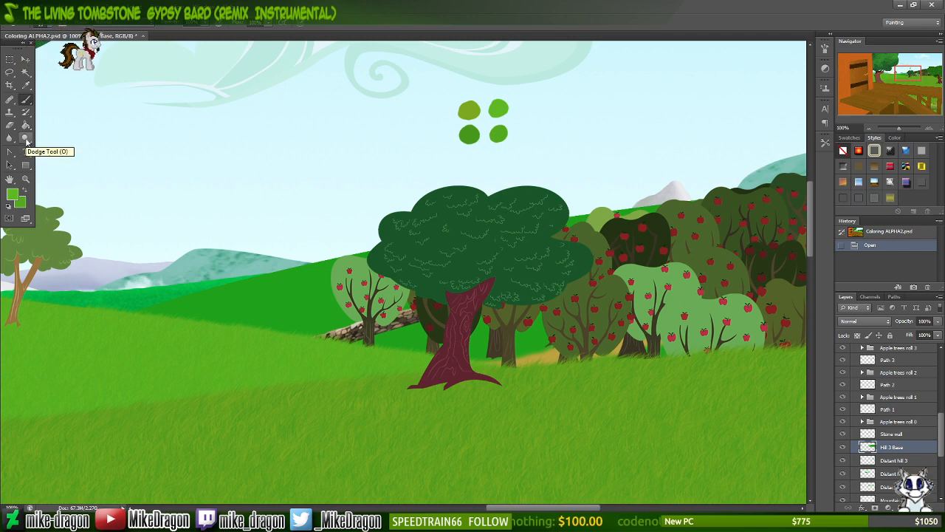
pyautogui.click(25, 139)
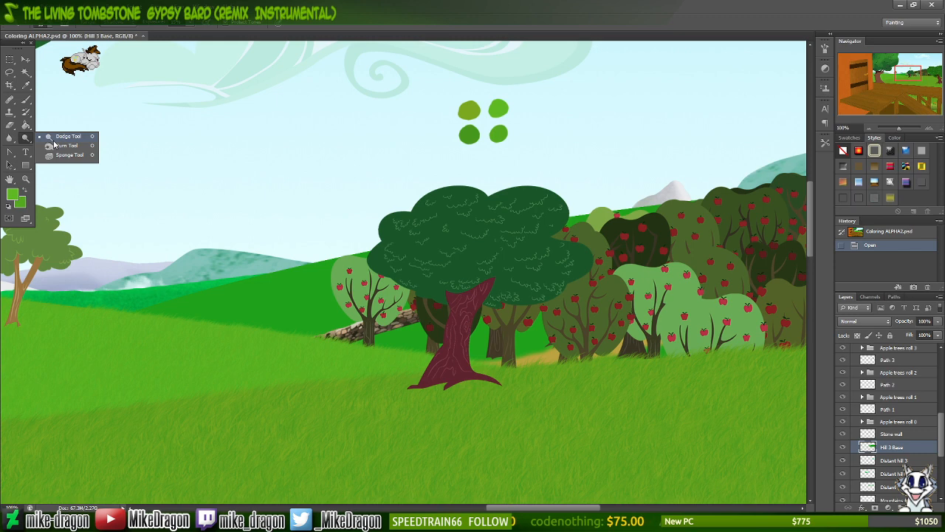
pyautogui.click(400, 13)
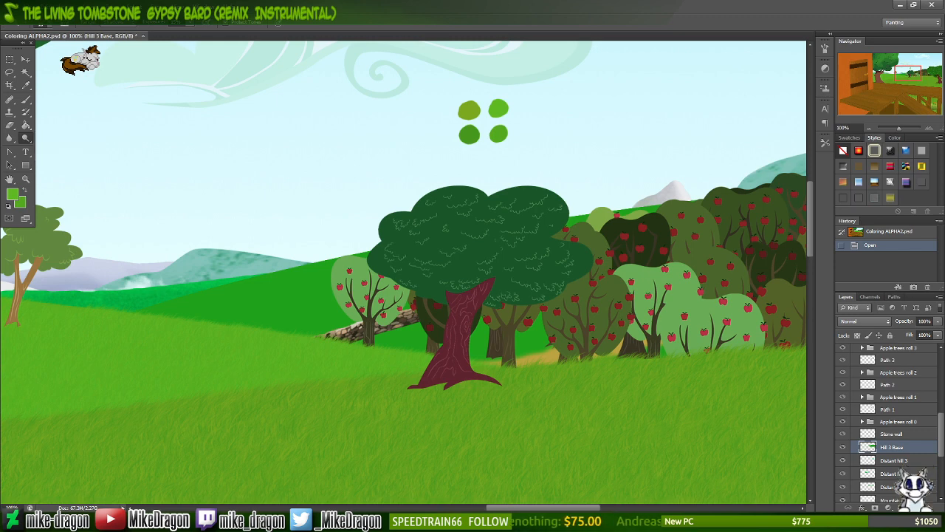
pyautogui.hscroll(-5, 580, 421)
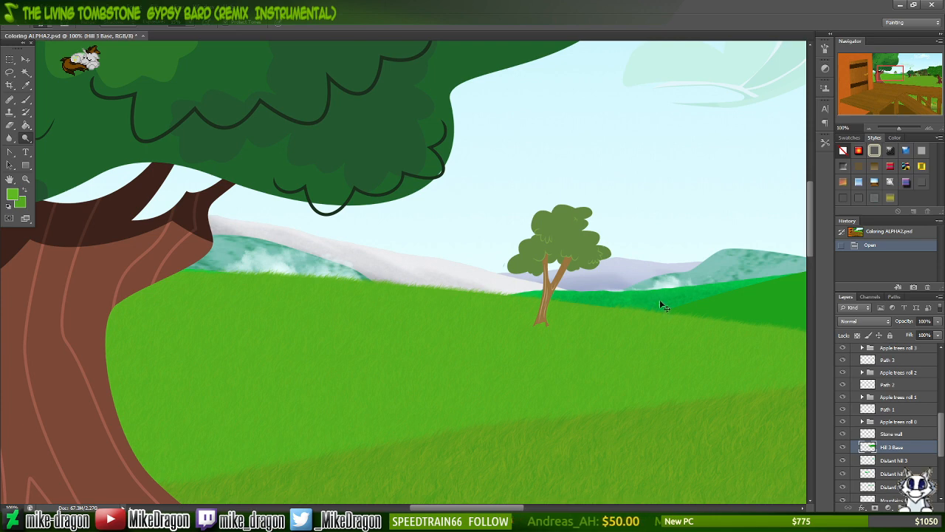
pyautogui.hotkey('ctrl', '-')
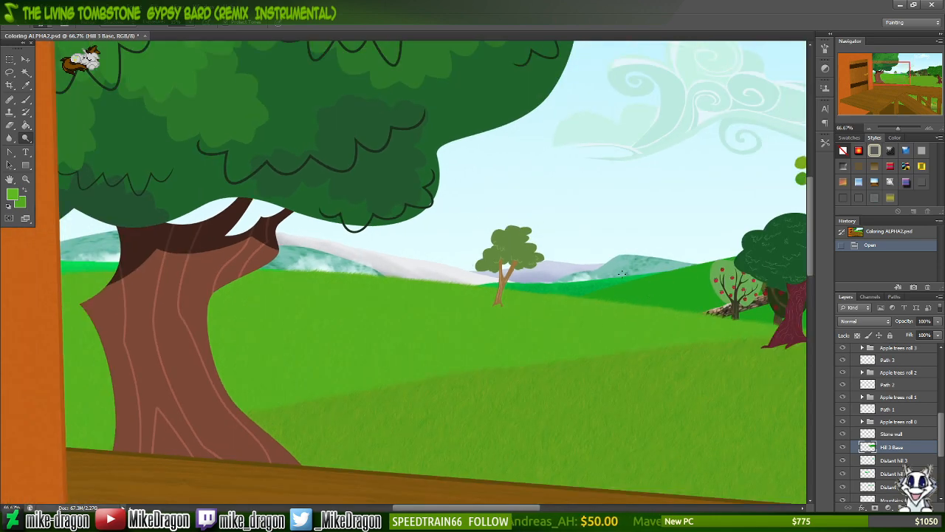
# - Activate the Move tool and save the Coloring ALPHA2.psd document
pyautogui.press('v')
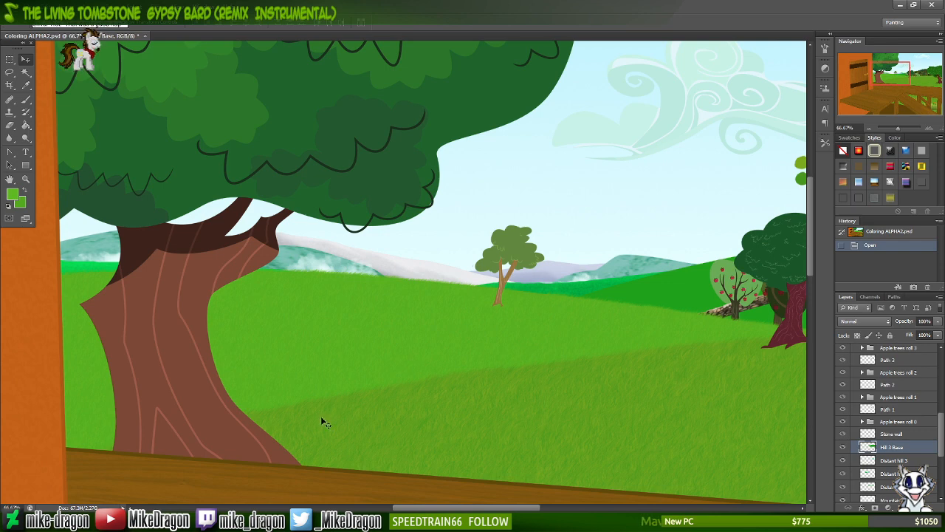
pyautogui.moveTo(895, 62); pyautogui.dragTo(879, 86)
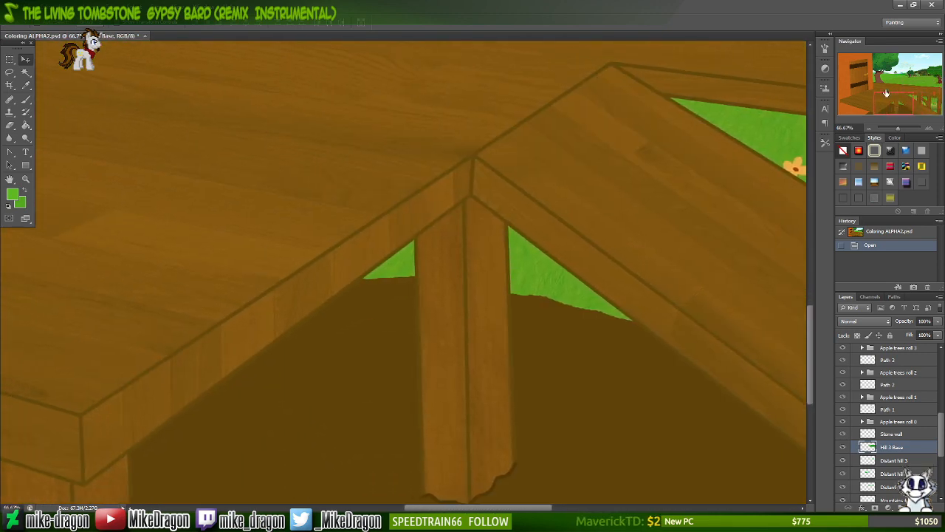
pyautogui.hotkey('ctrl', '-')
pyautogui.hotkey('ctrl', '-')
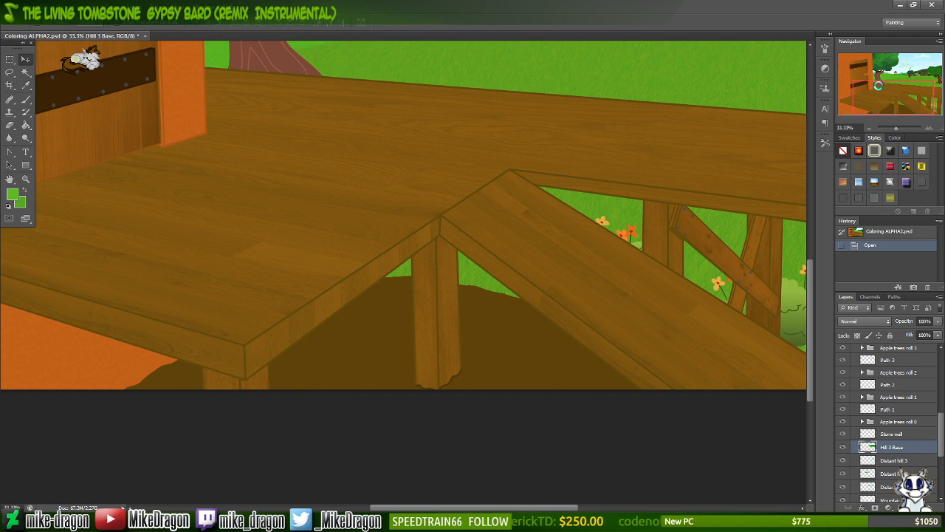
pyautogui.hotkey('ctrl', 's')
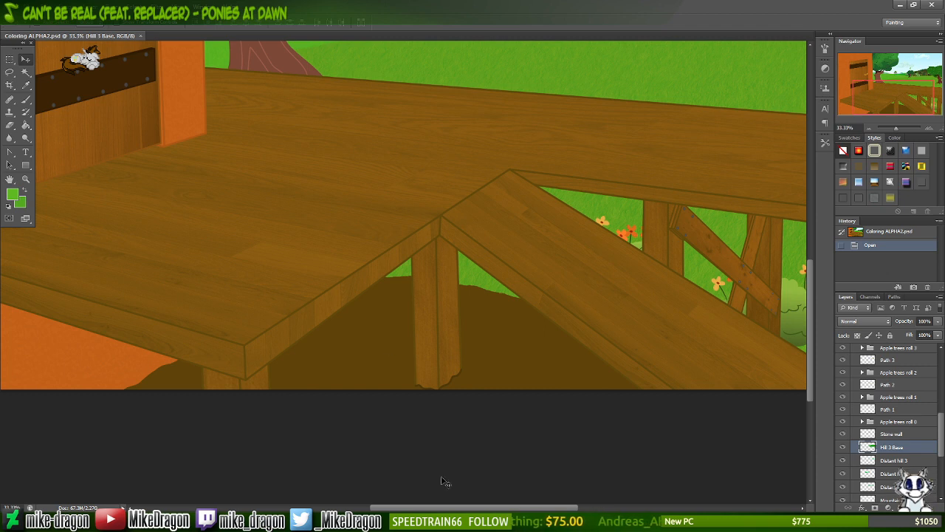
# - Switch to the file explorer and go up to the start of the oC - Photoshop folder
pyautogui.click(462, 523)
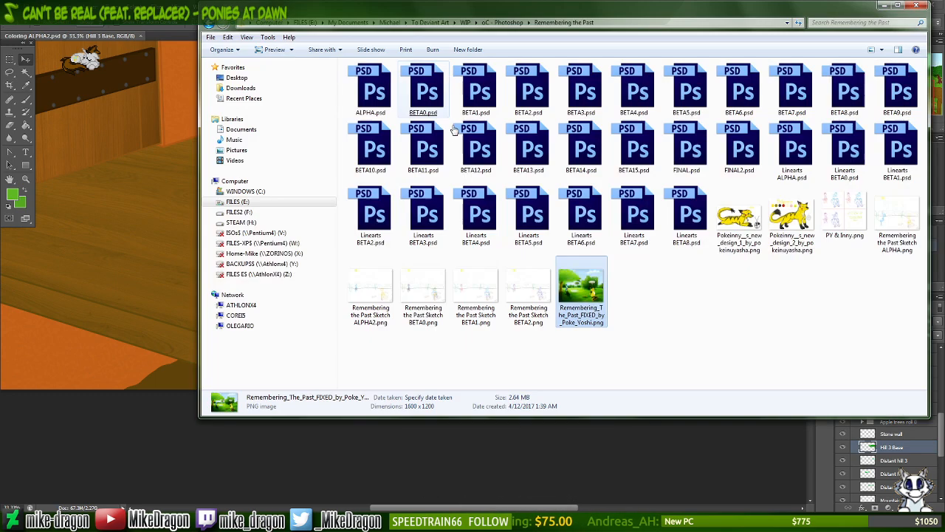
pyautogui.click(508, 23)
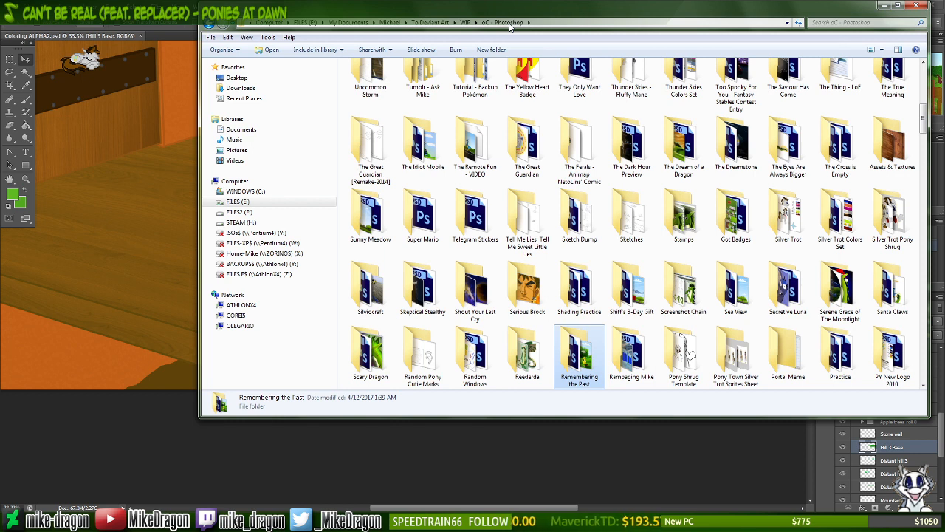
pyautogui.press('Home')
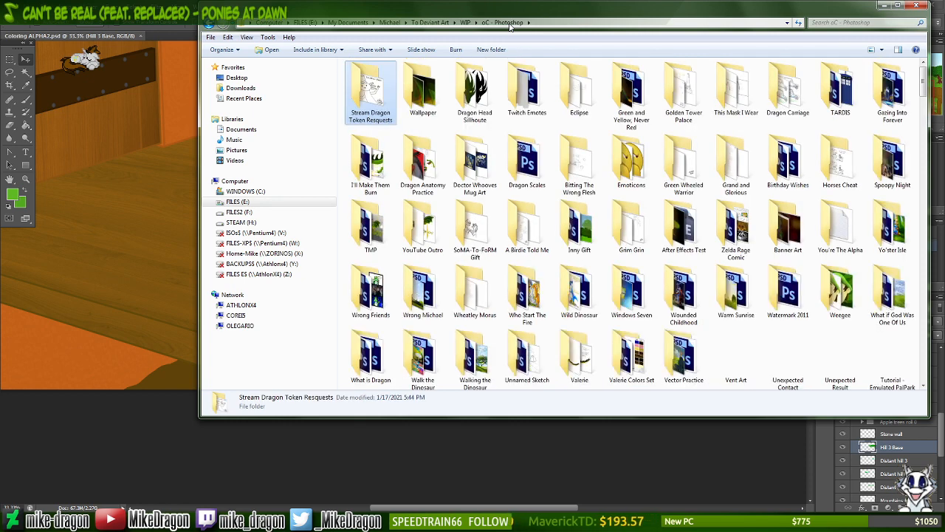
# - Find the A Fine Catch folder among the artwork folders and open it
pyautogui.press('a')
pyautogui.press('a')
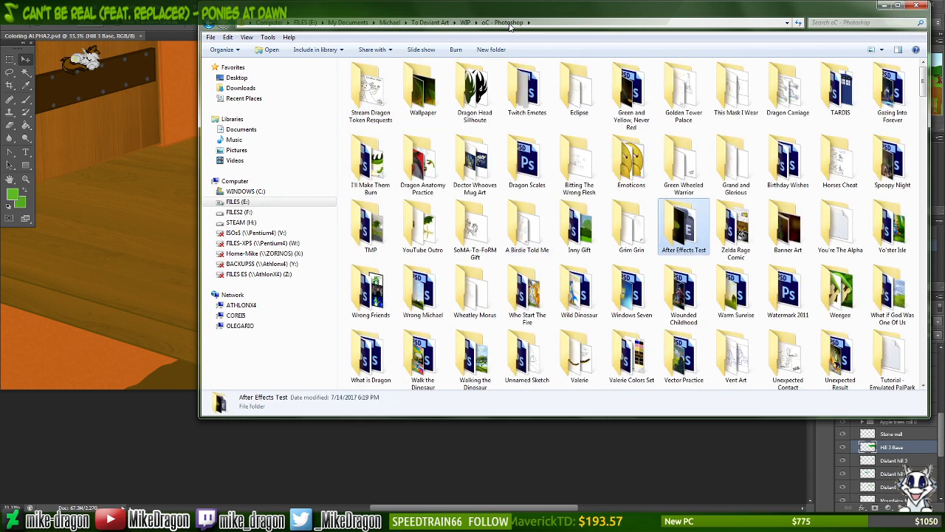
pyautogui.press('a')
pyautogui.press('a')
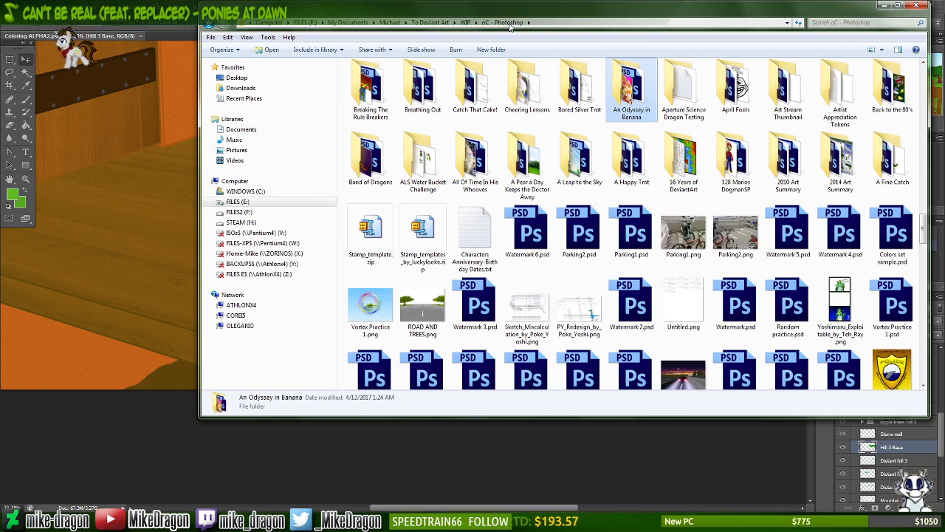
pyautogui.press('a')
pyautogui.press('a')
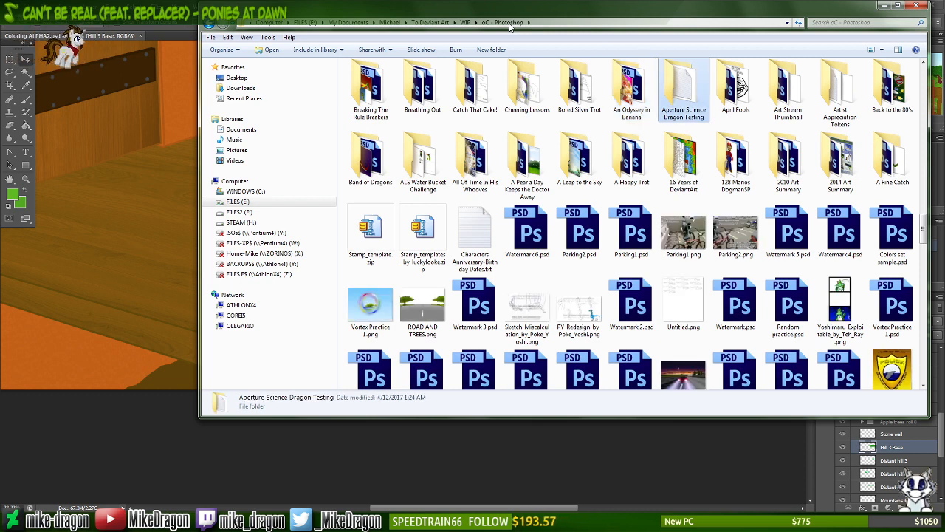
pyautogui.press('a')
pyautogui.press('a')
pyautogui.press('a')
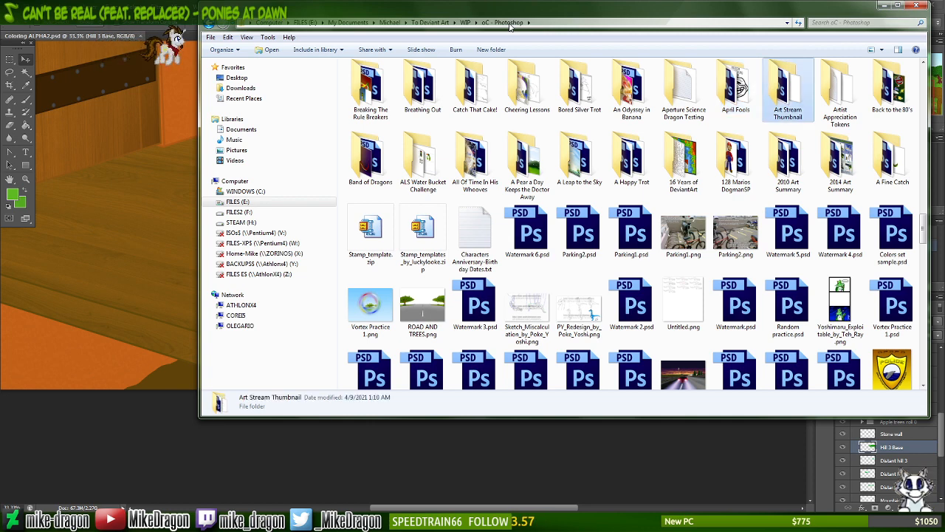
pyautogui.press('a')
pyautogui.press('a')
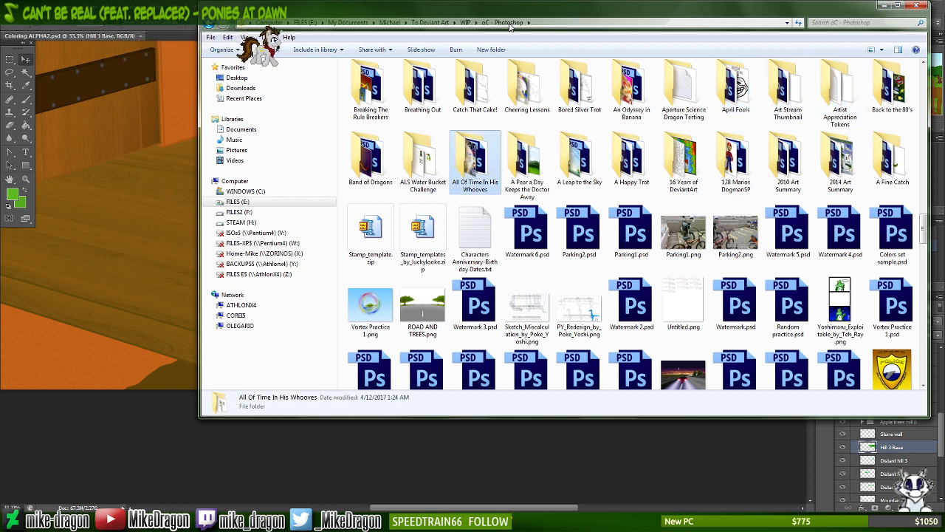
pyautogui.press('a')
pyautogui.press('a')
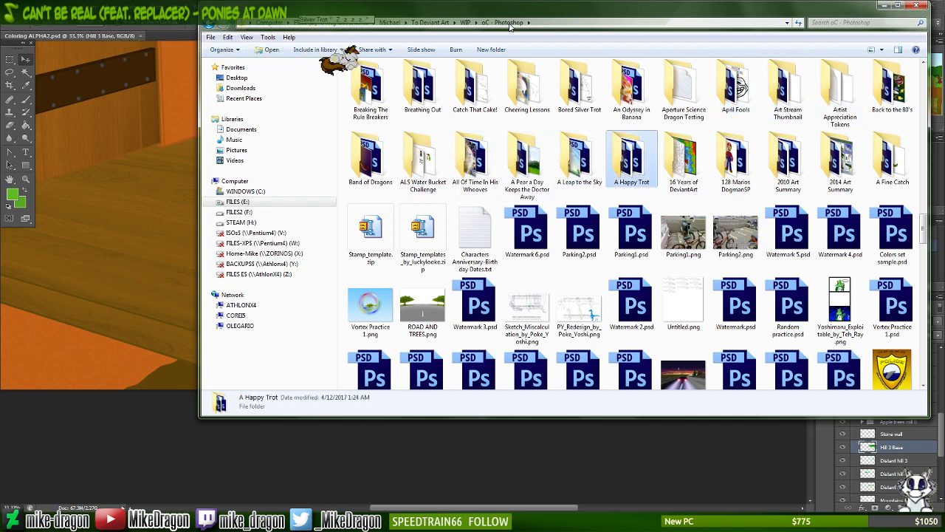
pyautogui.press('a')
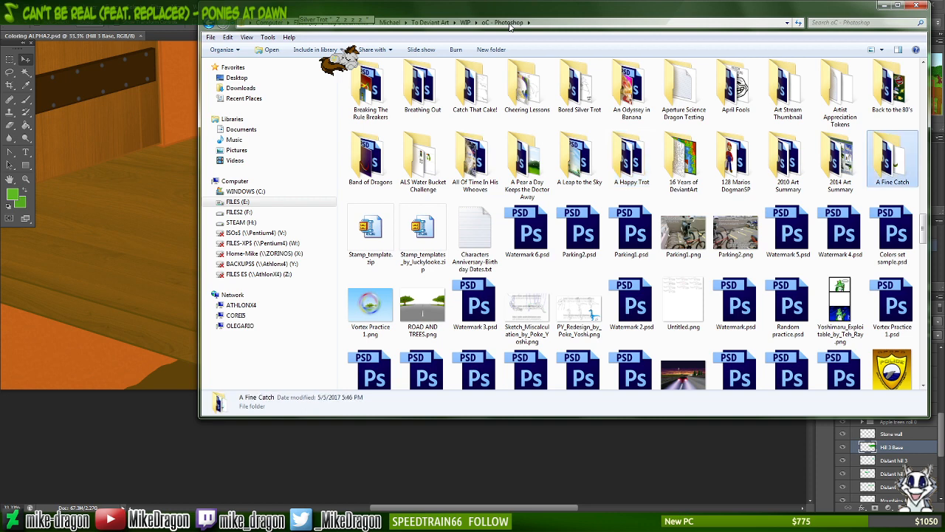
pyautogui.press('Return')
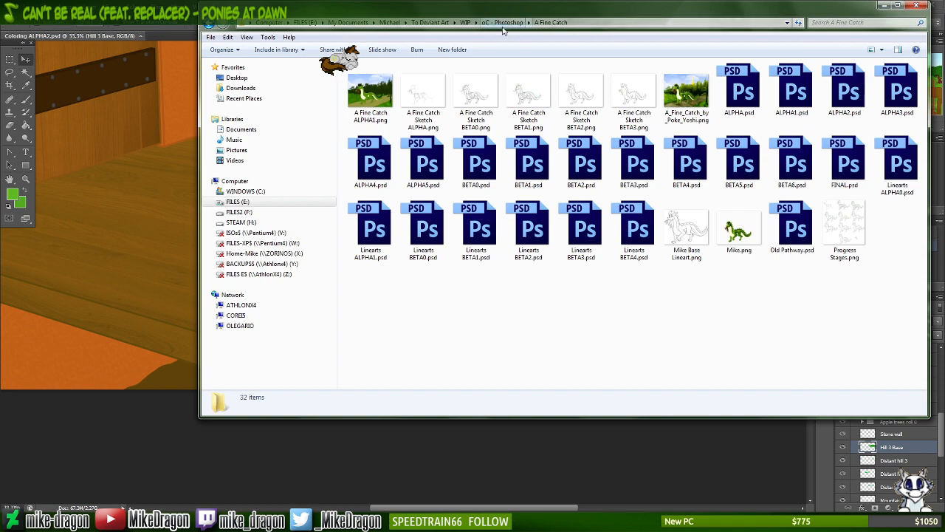
# - View the finished A Fine Catch picture, examine its grass, dirt path and footprints up close, and close the viewer
pyautogui.click(689, 94)
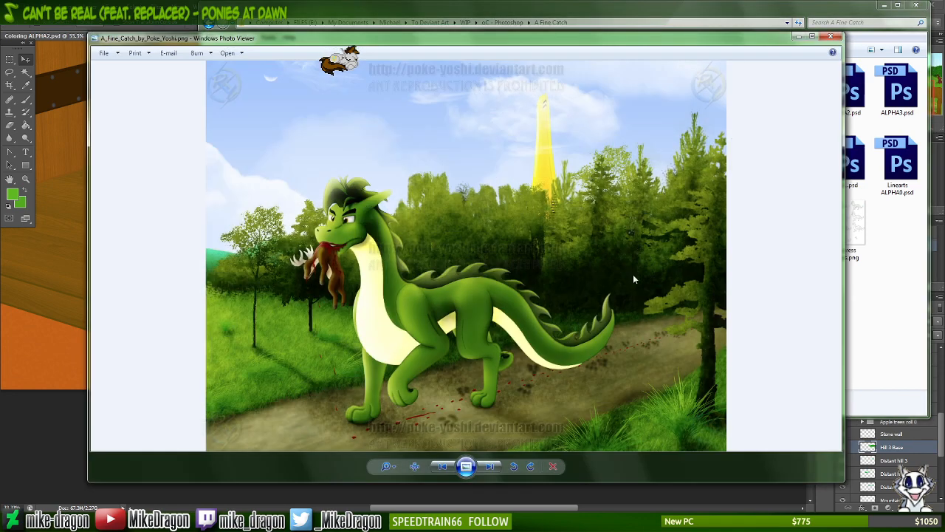
pyautogui.scroll(8, 407, 430)
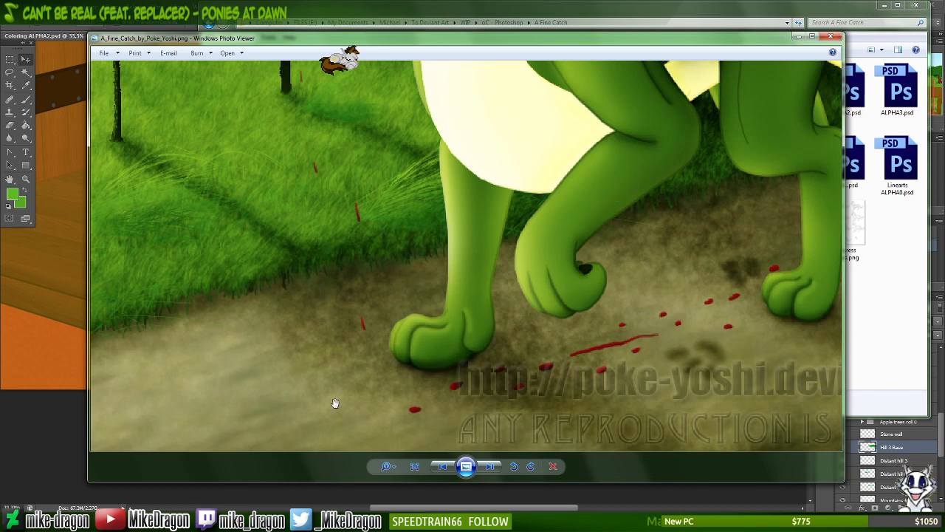
pyautogui.moveTo(333, 401); pyautogui.dragTo(217, 373)
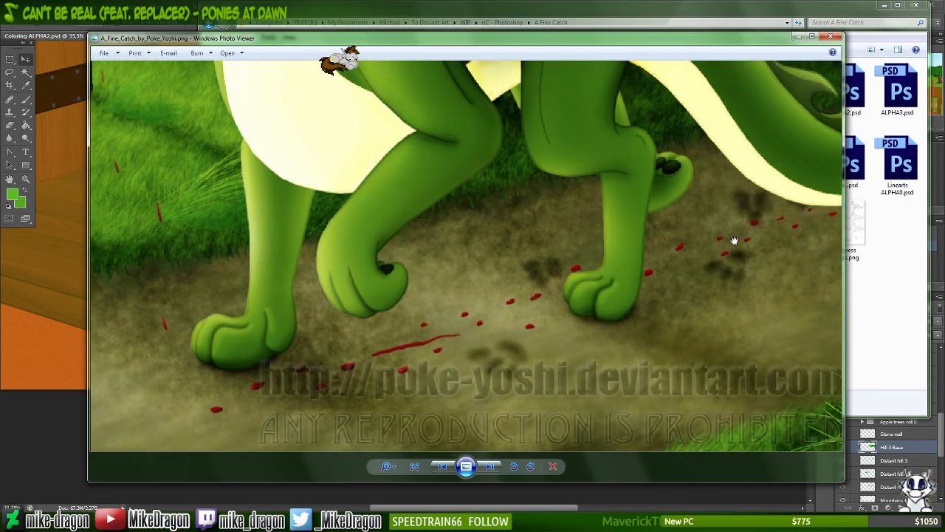
pyautogui.moveTo(739, 238); pyautogui.dragTo(257, 367)
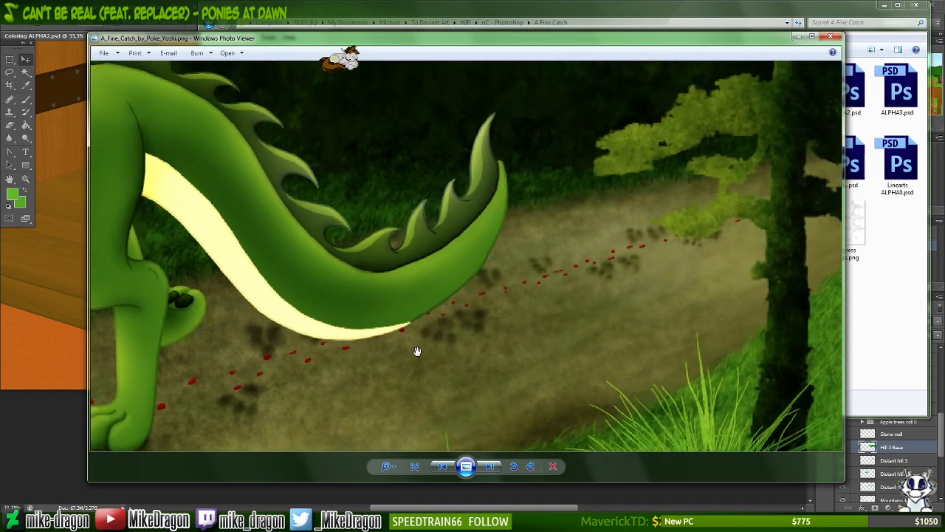
pyautogui.moveTo(489, 347); pyautogui.dragTo(577, 316)
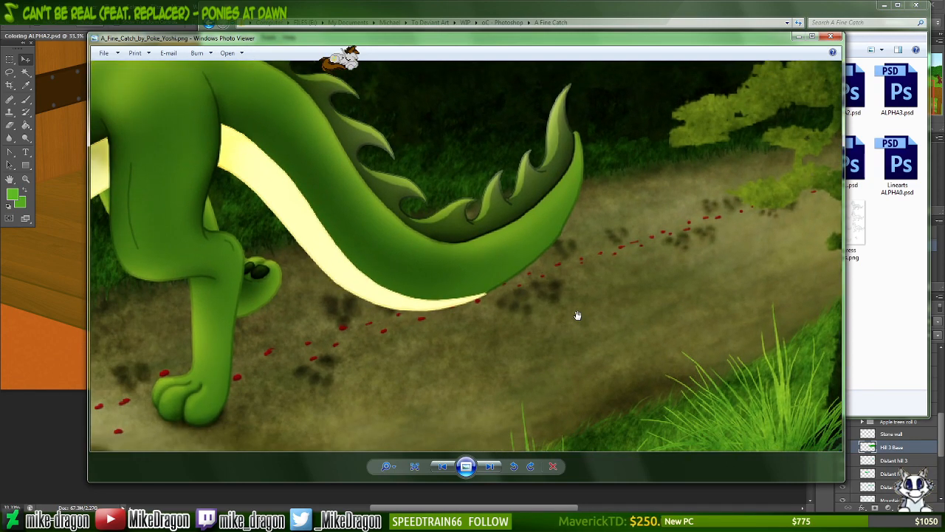
pyautogui.scroll(-3, 578, 316)
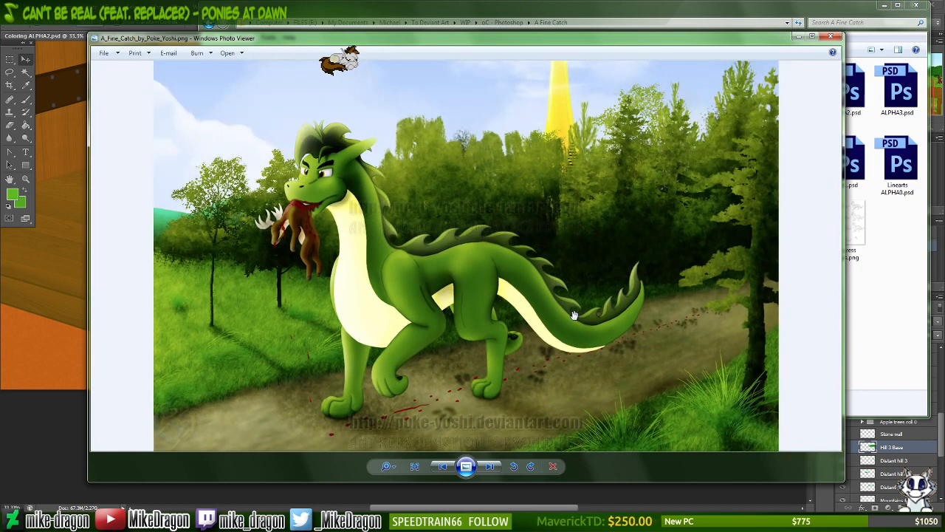
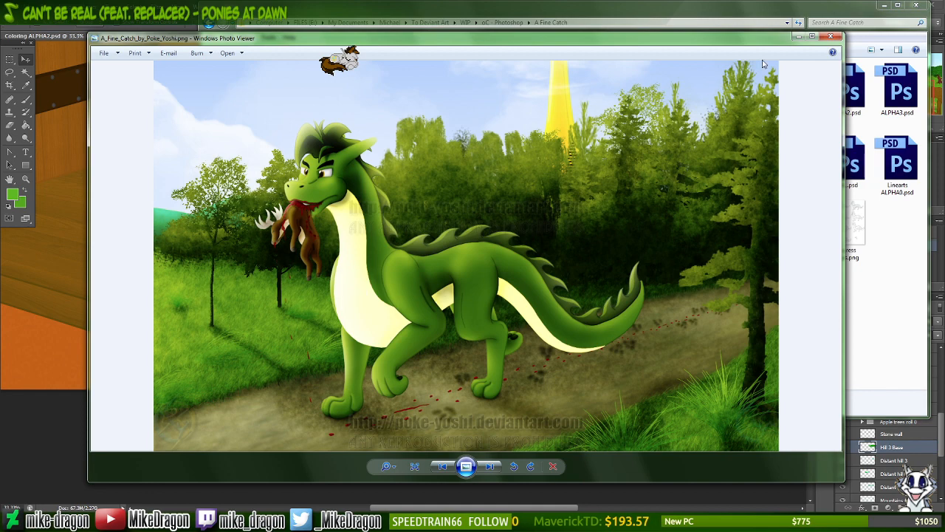
pyautogui.click(836, 37)
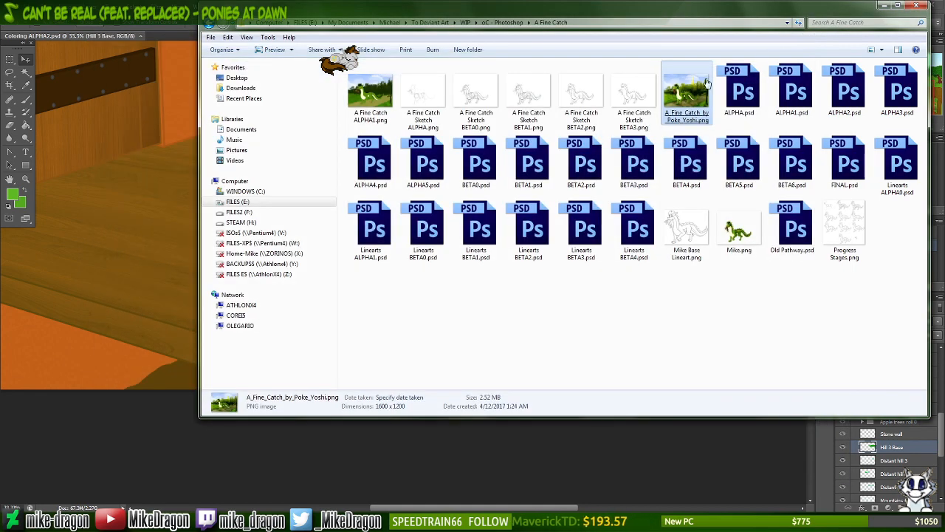
# - Open ALPHA.psd from the A Fine Catch folder in Photoshop and look through its layers
pyautogui.doubleClick(755, 79)
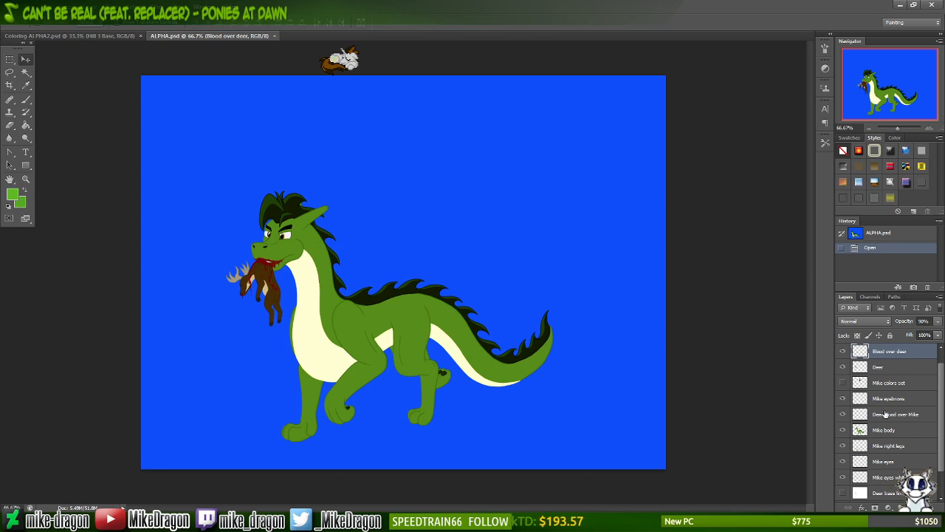
pyautogui.scroll(-2, 886, 417)
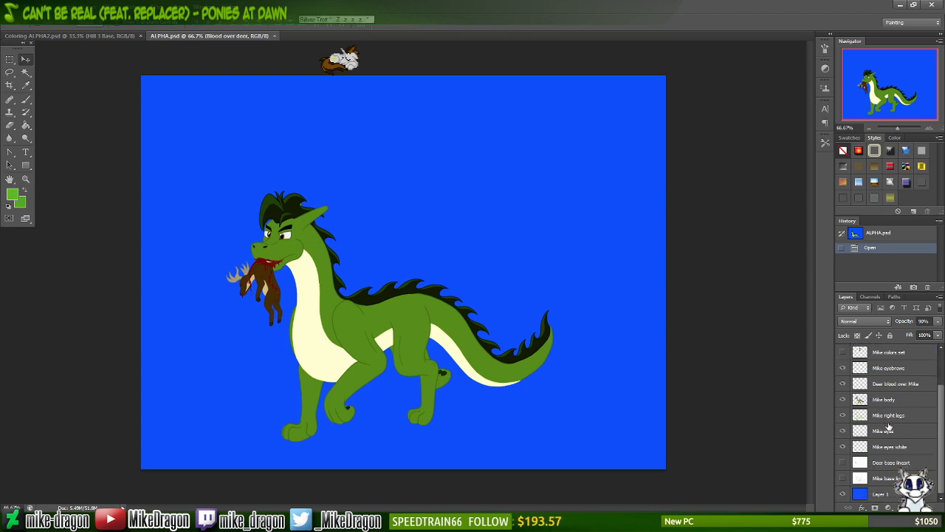
# - Close ALPHA.psd and open ALPHA1.psd from the A Fine Catch folder
pyautogui.scroll(3, 888, 425)
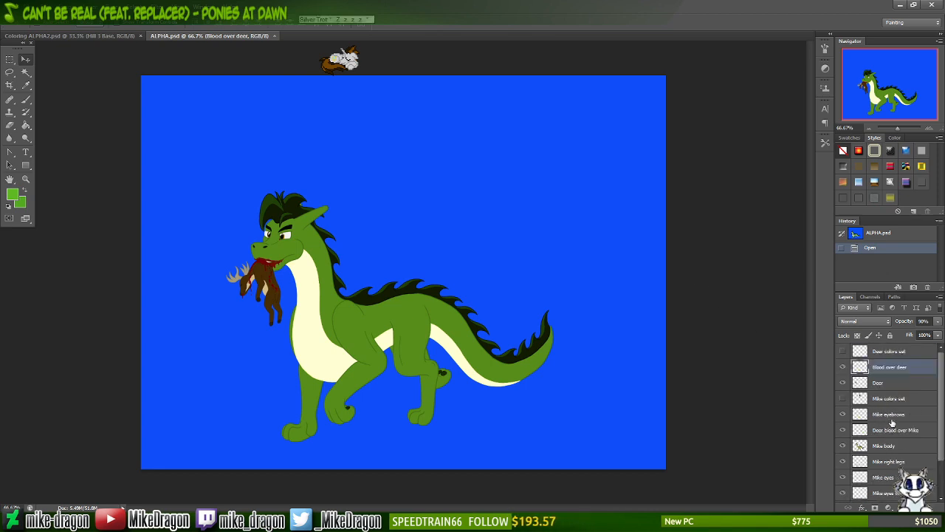
pyautogui.click(276, 35)
pyautogui.hotkey('alt', 'Tab')
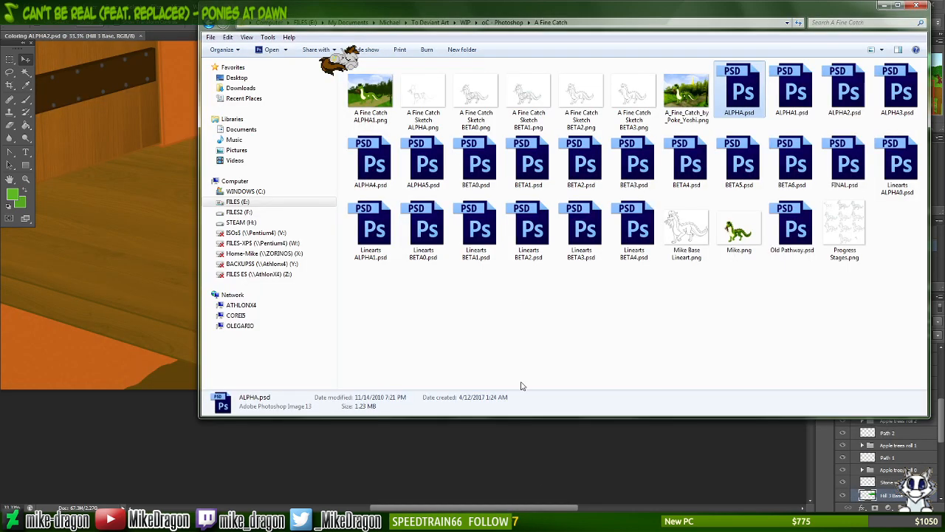
pyautogui.doubleClick(786, 97)
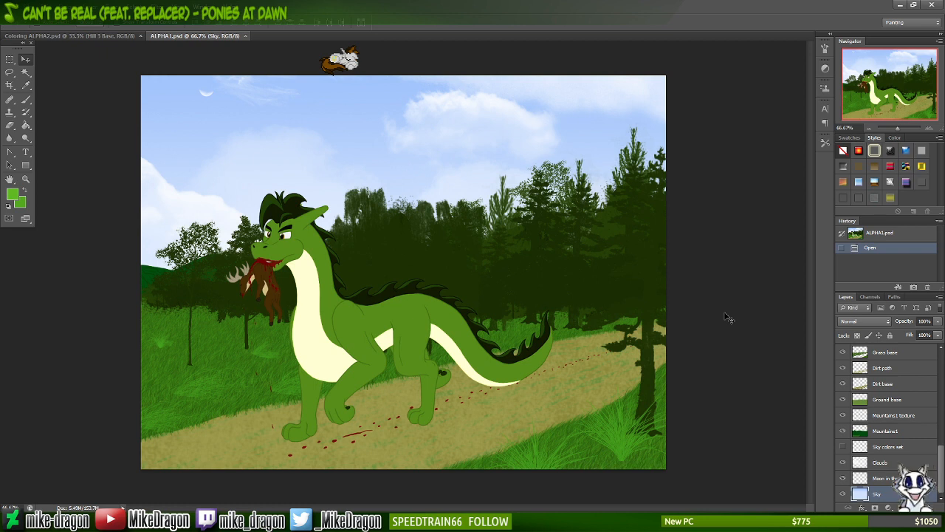
# - Move the Dirt base and Dirt path layers one at a time up over the sky to examine their brushwork, undoing each move
pyautogui.click(880, 385)
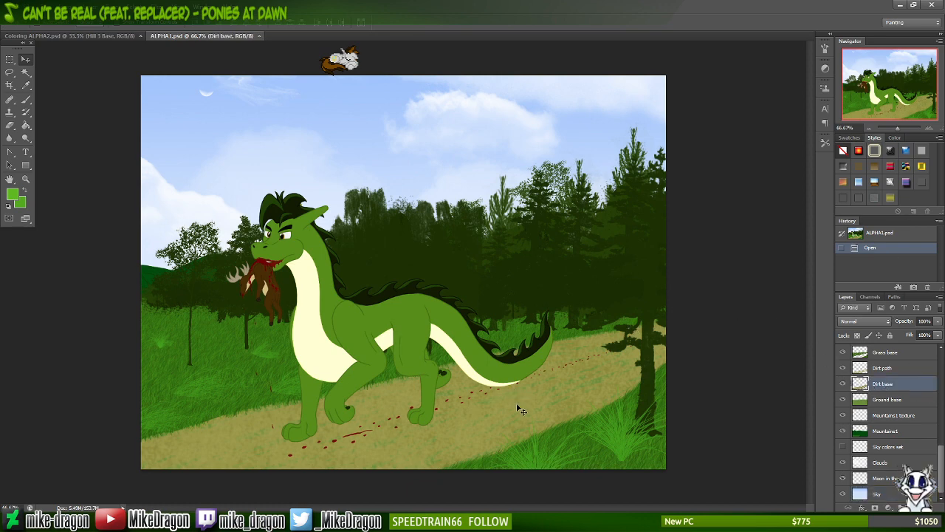
pyautogui.moveTo(515, 408)
pyautogui.mouseDown()
pyautogui.moveTo(509, 405)
pyautogui.moveTo(528, 337)
pyautogui.moveTo(489, 214)
pyautogui.moveTo(454, 150)
pyautogui.moveTo(463, 141)
pyautogui.moveTo(467, 159)
pyautogui.moveTo(543, 156)
pyautogui.moveTo(532, 145)
pyautogui.moveTo(508, 149)
pyautogui.moveTo(534, 136)
pyautogui.mouseUp()
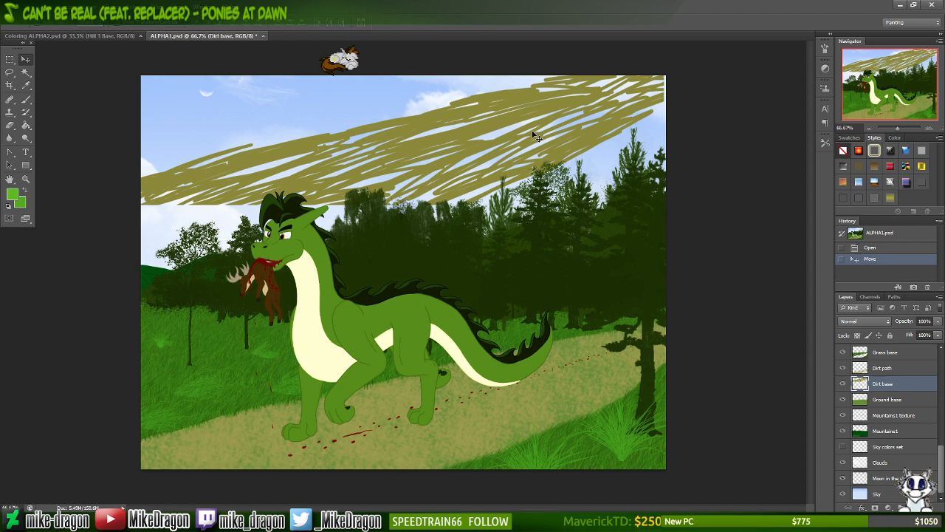
pyautogui.hotkey('ctrl', 'z')
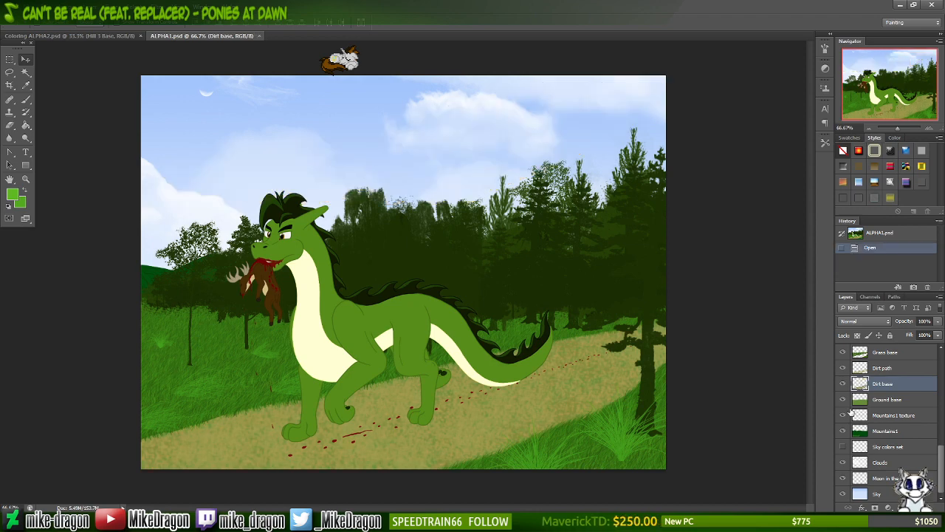
pyautogui.click(885, 368)
pyautogui.moveTo(403, 411); pyautogui.dragTo(395, 135)
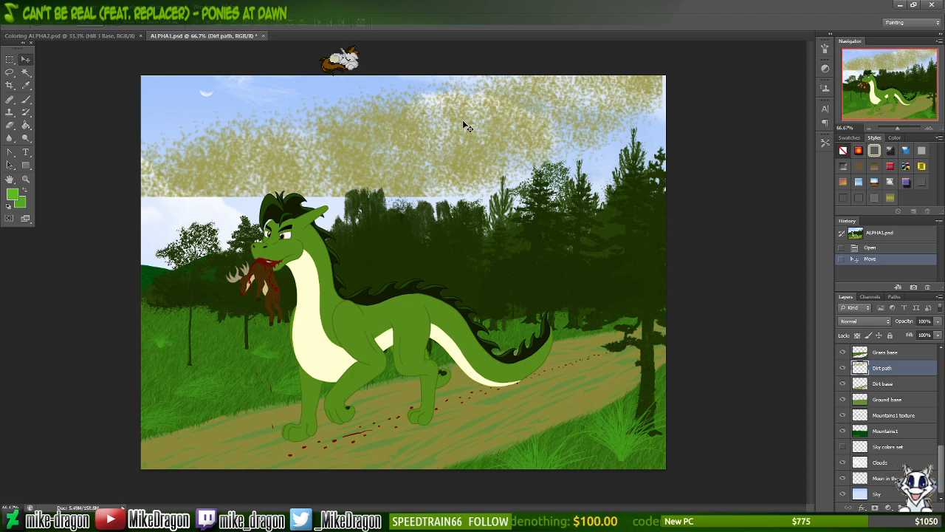
pyautogui.hotkey('ctrl', 'z')
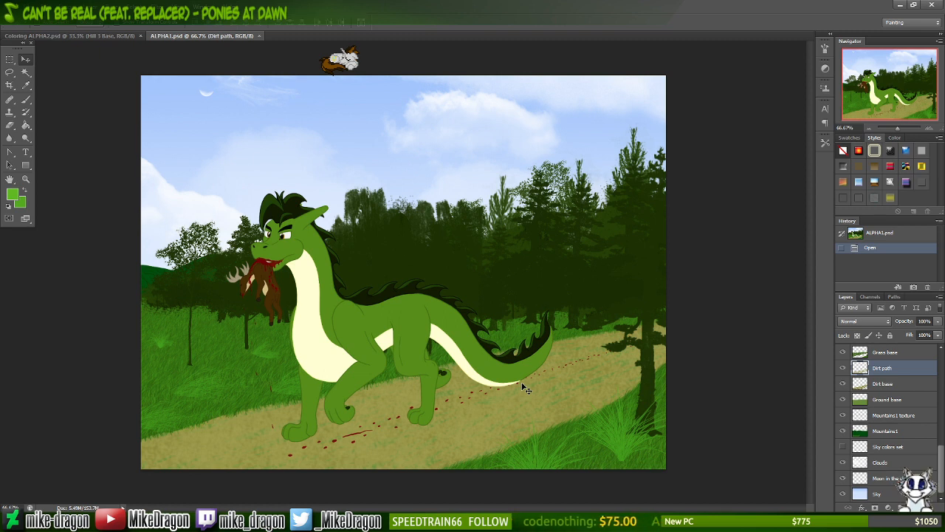
# - Open the finished A Fine Catch PNG from the file explorer in Photoshop alongside the other documents
pyautogui.click(117, 35)
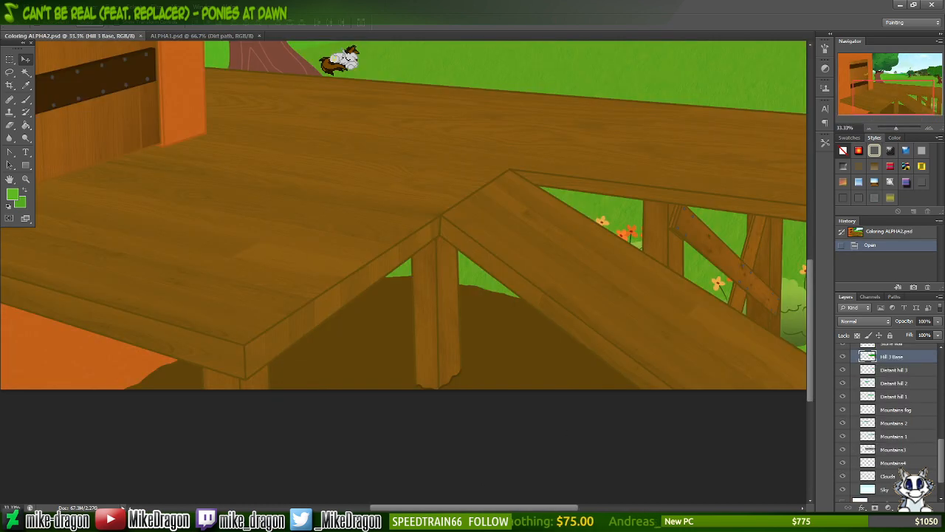
pyautogui.hotkey('alt', 'Tab')
pyautogui.click(683, 97)
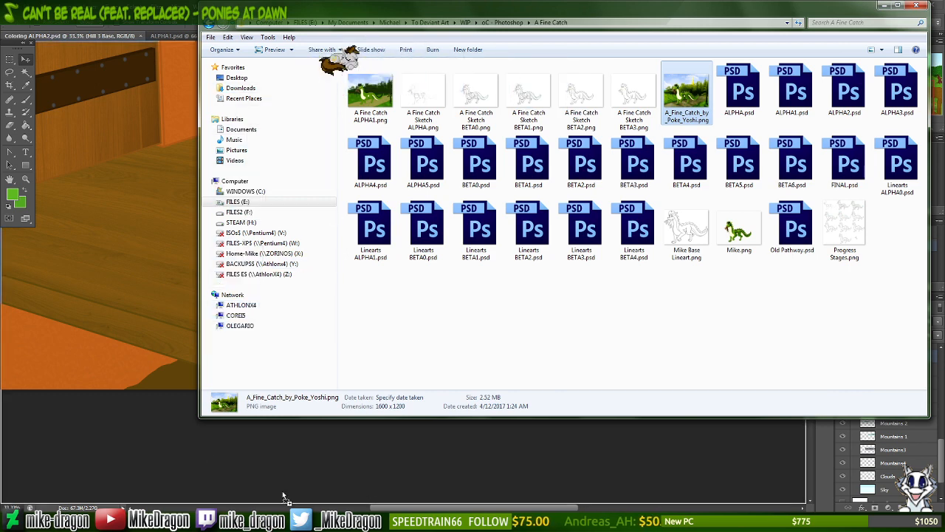
pyautogui.moveTo(284, 496); pyautogui.dragTo(640, 521)
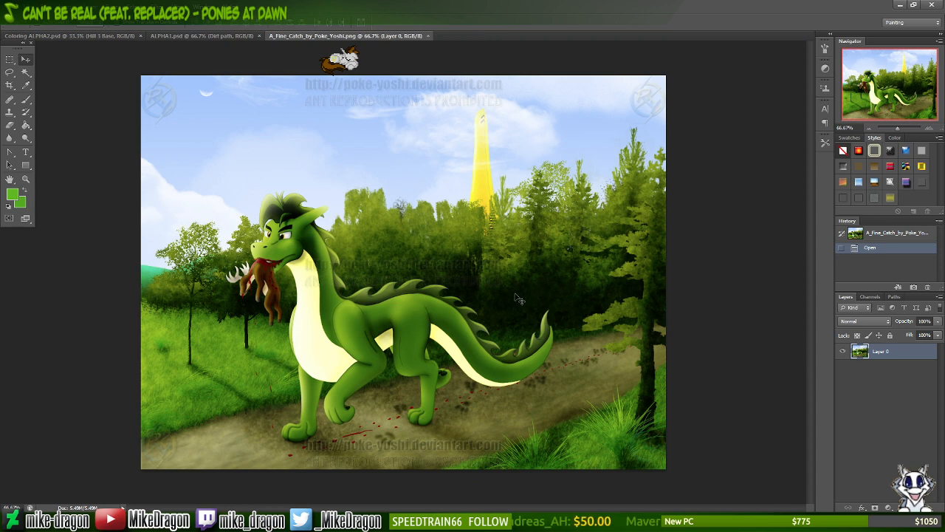
# - Copy the whole finished picture and make the Silver Trot and 'Lil galoshes groups visible in Coloring ALPHA2.psd
pyautogui.hotkey('ctrl', 'a')
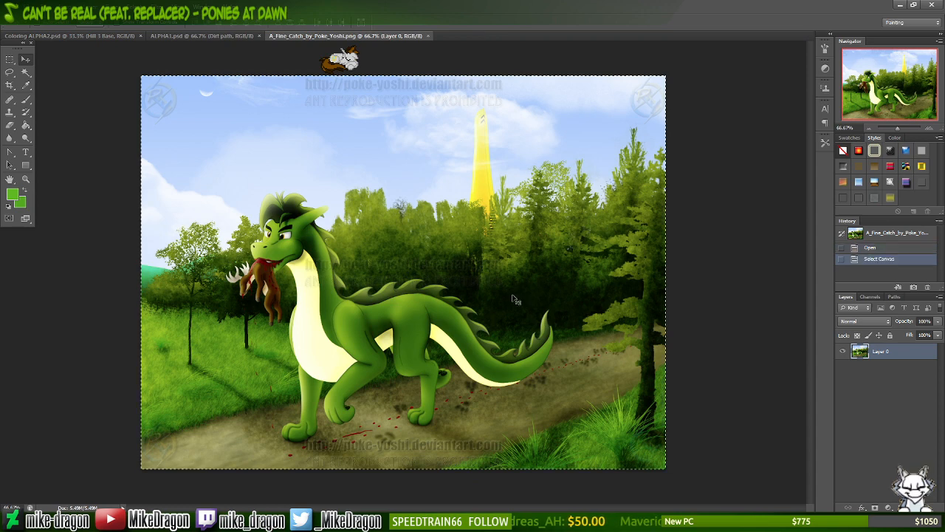
pyautogui.click(81, 35)
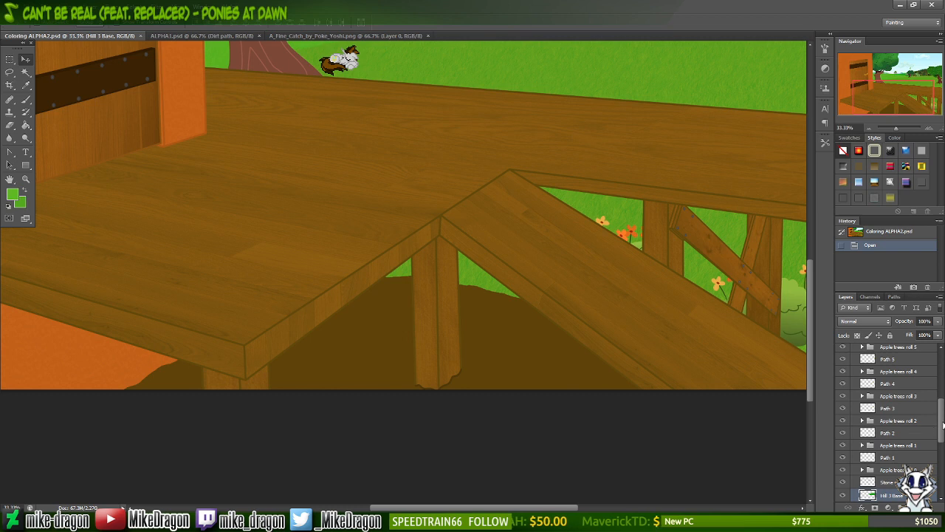
pyautogui.scroll(10, 942, 425)
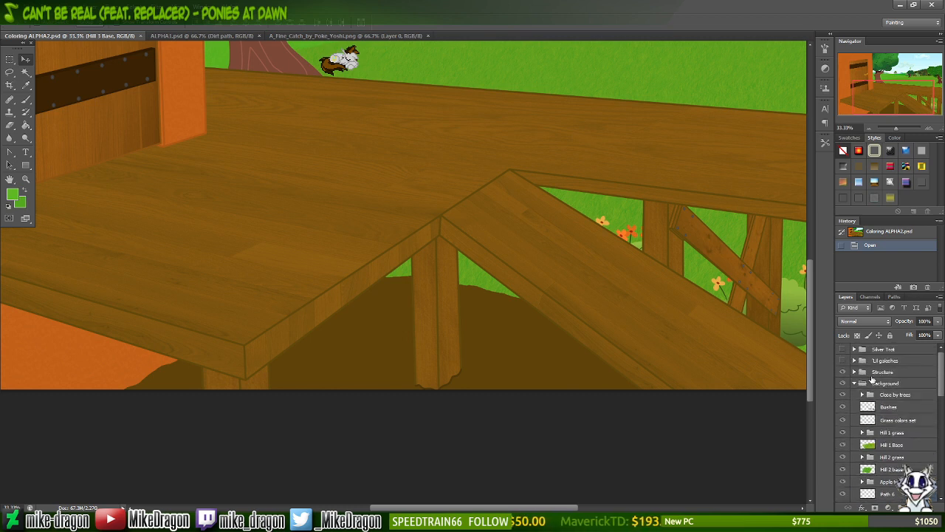
pyautogui.hotkey('ctrl', 'v')
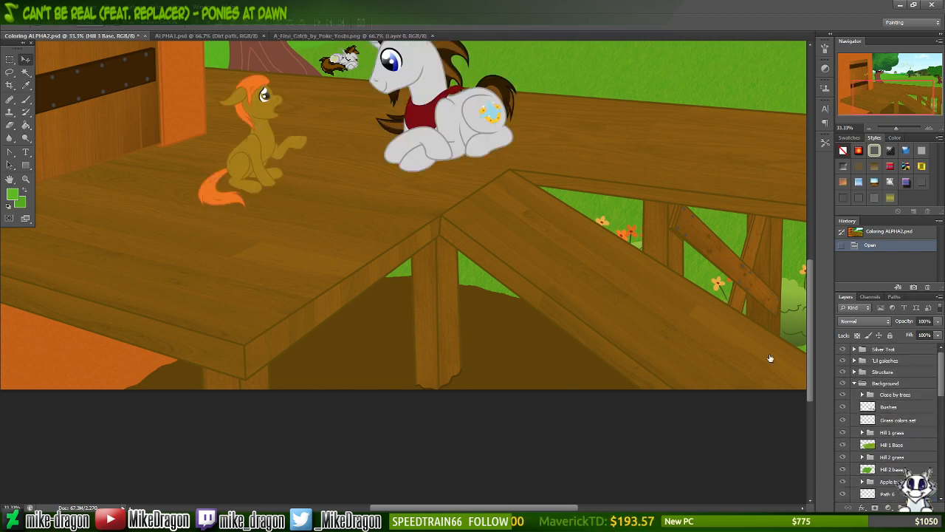
pyautogui.hotkey('ctrl', '-')
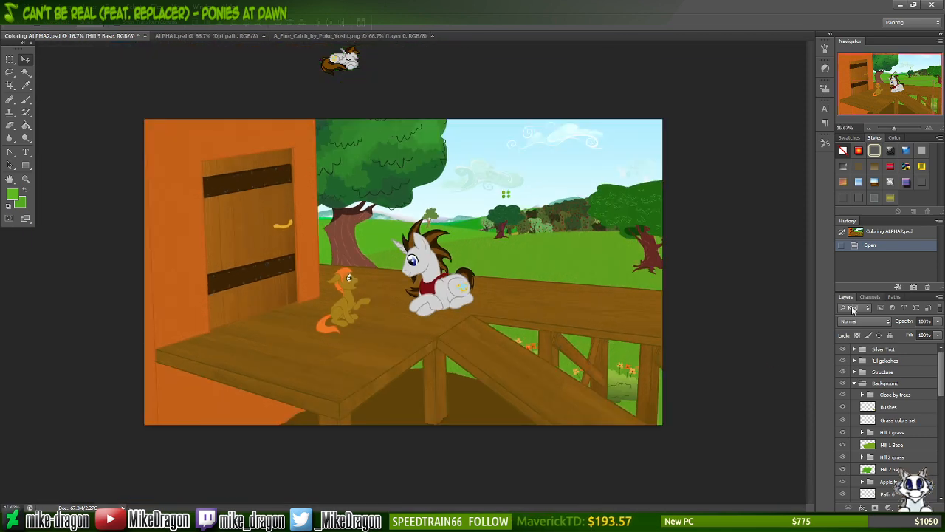
# - Paste the copied picture above the Silver Trot group, compare its size with the farm scene, and delete the pasted layer
pyautogui.click(882, 350)
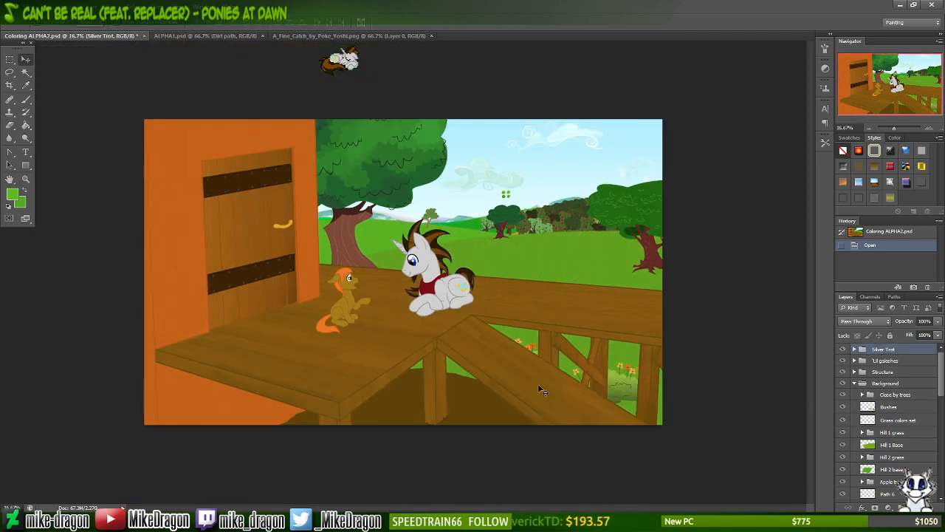
pyautogui.hotkey('ctrl', 'v')
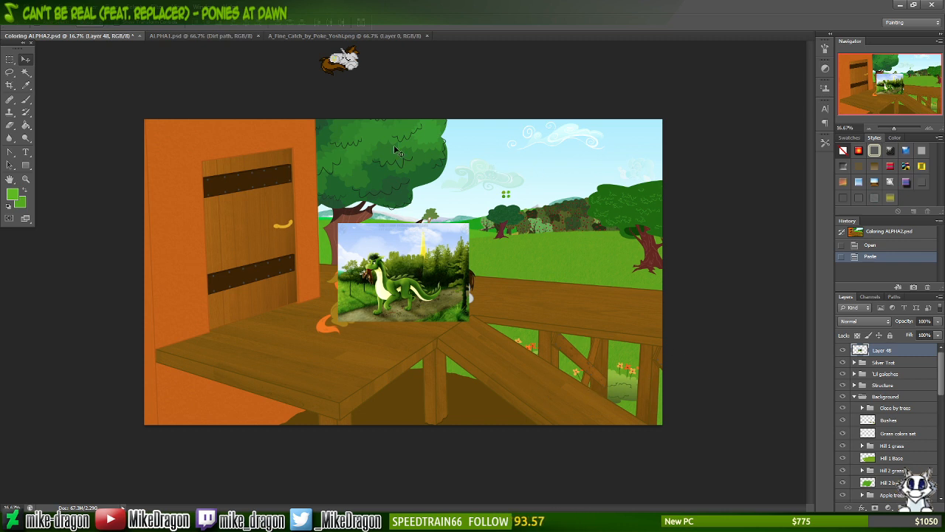
pyautogui.hotkey('ctrl', '+')
pyautogui.hotkey('ctrl', '+')
pyautogui.hotkey('ctrl', '+')
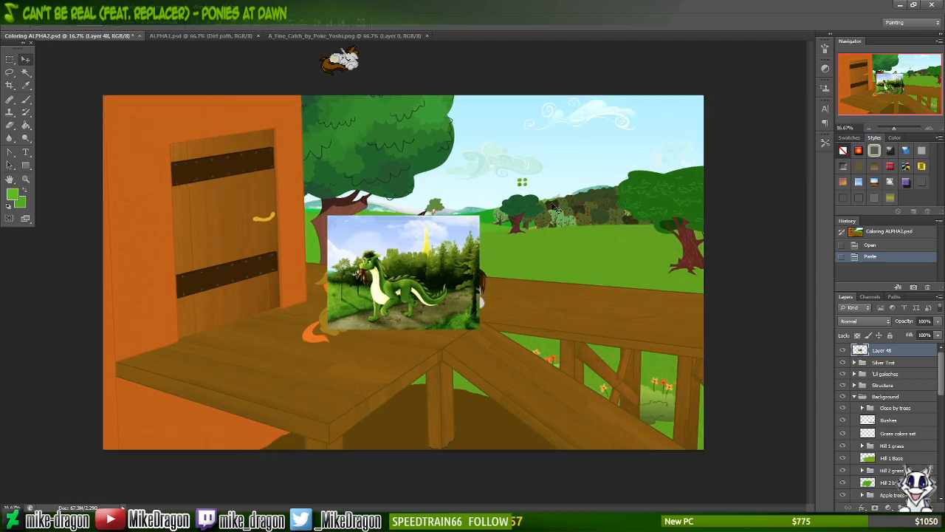
pyautogui.hotkey('ctrl', '+')
pyautogui.hotkey('ctrl', '+')
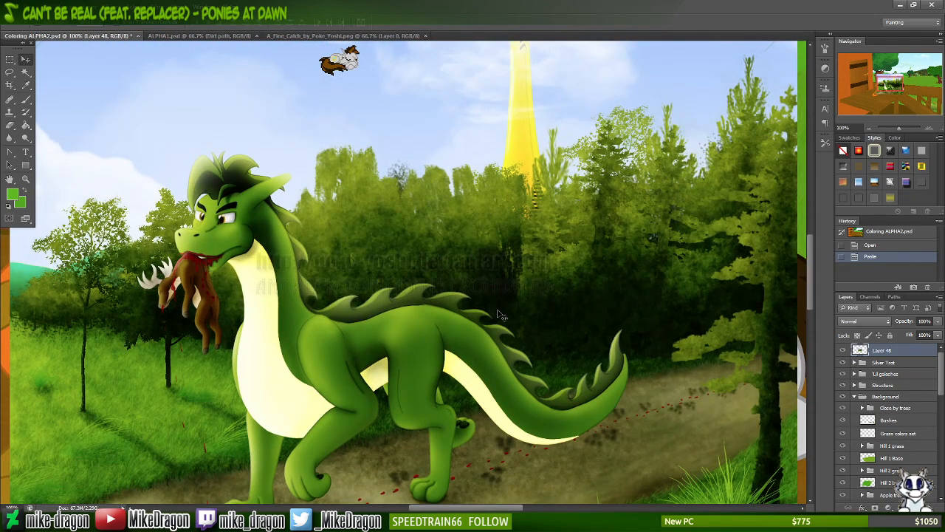
pyautogui.hotkey('ctrl', '-')
pyautogui.hotkey('ctrl', '-')
pyautogui.hotkey('ctrl', '-')
pyautogui.hotkey('ctrl', '-')
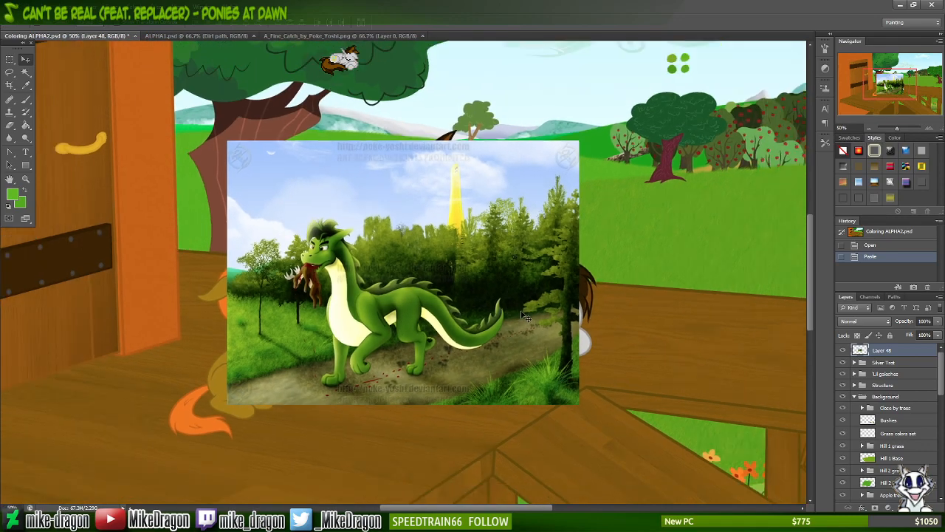
pyautogui.hotkey('ctrl', '-')
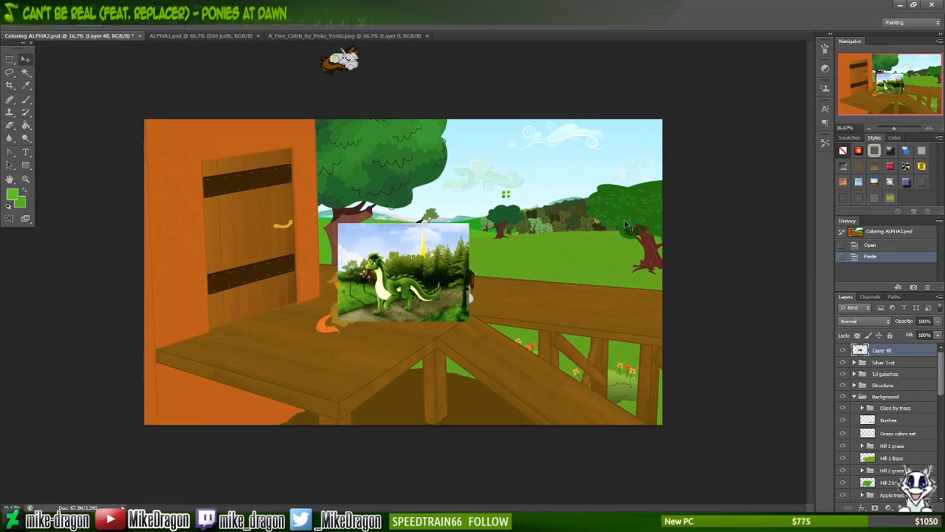
pyautogui.press('Delete')
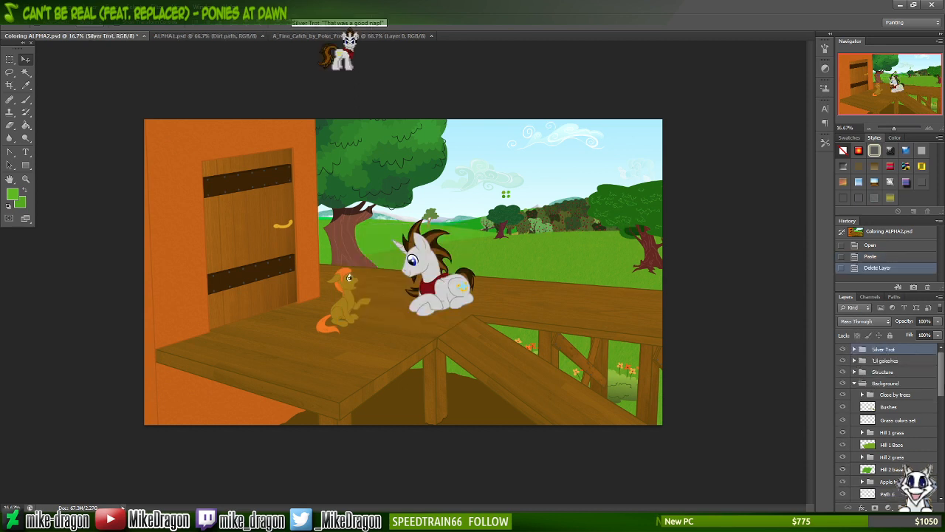
# - Look through the Background layers around Hill 3 Base and collapse the Background group
pyautogui.moveTo(941, 377); pyautogui.dragTo(936, 441)
pyautogui.click(887, 446)
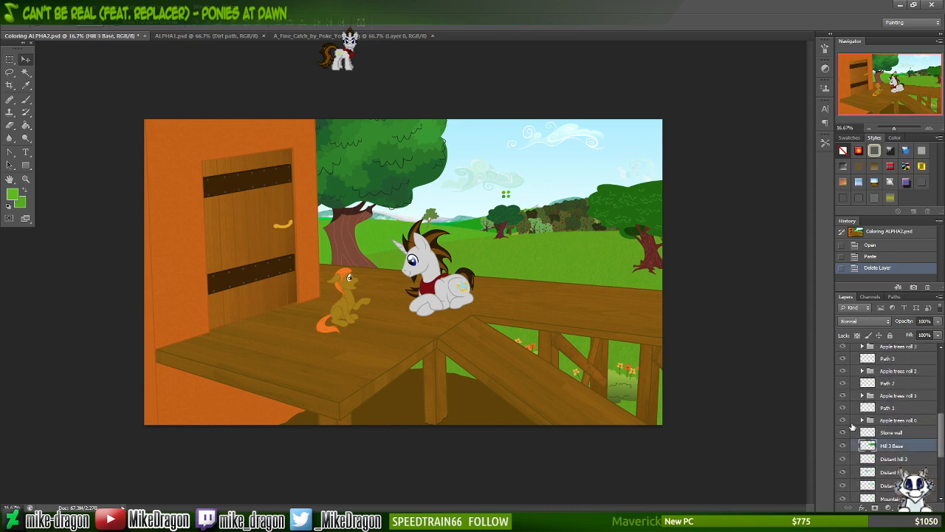
pyautogui.hotkey('ctrl', '+')
pyautogui.hotkey('ctrl', '+')
pyautogui.hotkey('ctrl', '+')
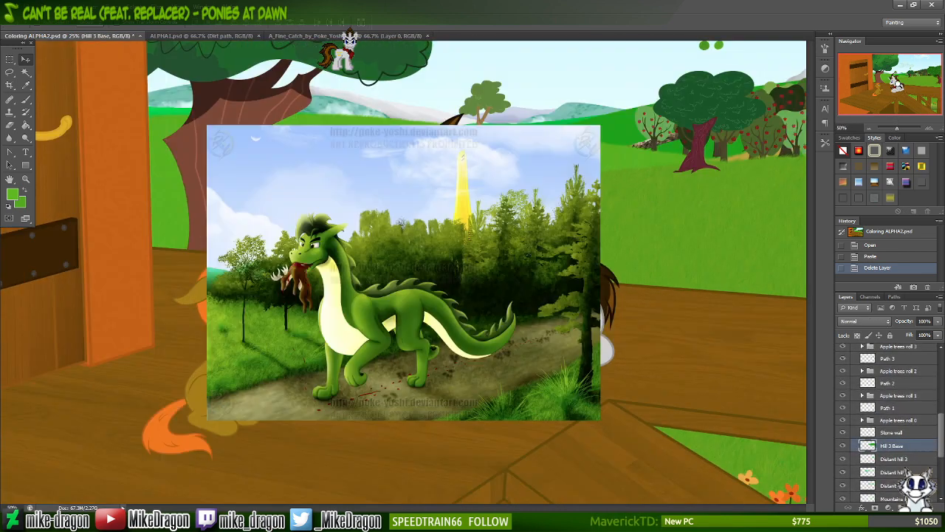
pyautogui.moveTo(894, 79); pyautogui.dragTo(890, 113)
pyautogui.hotkey('ctrl', '-')
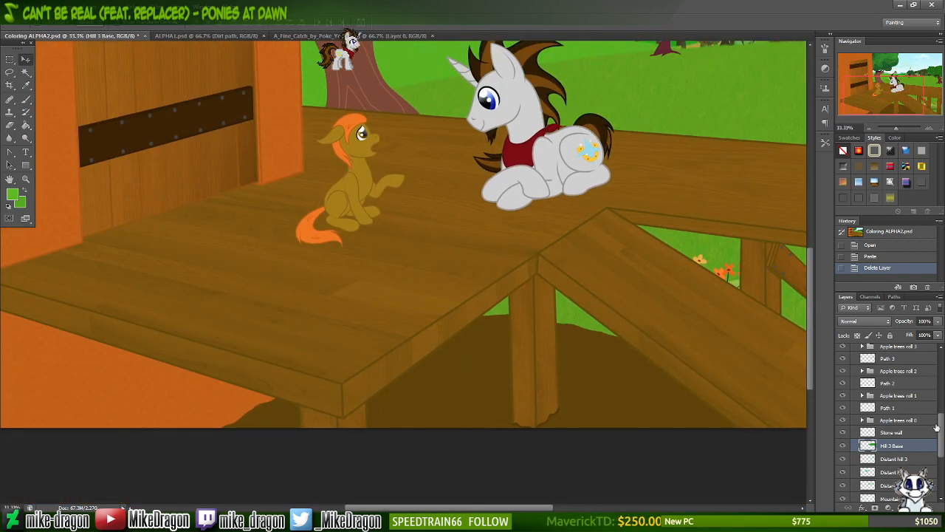
pyautogui.moveTo(943, 432); pyautogui.dragTo(933, 466)
pyautogui.scroll(5, 933, 467)
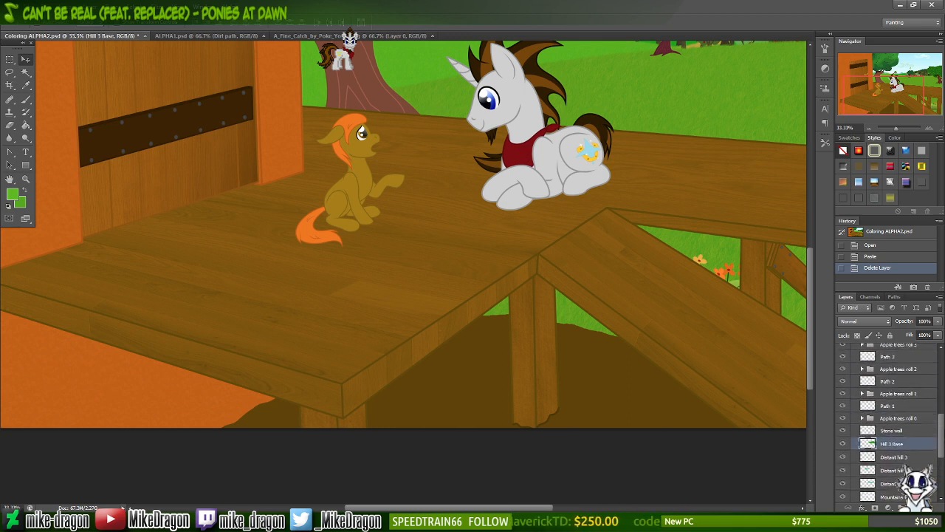
pyautogui.scroll(4, 905, 467)
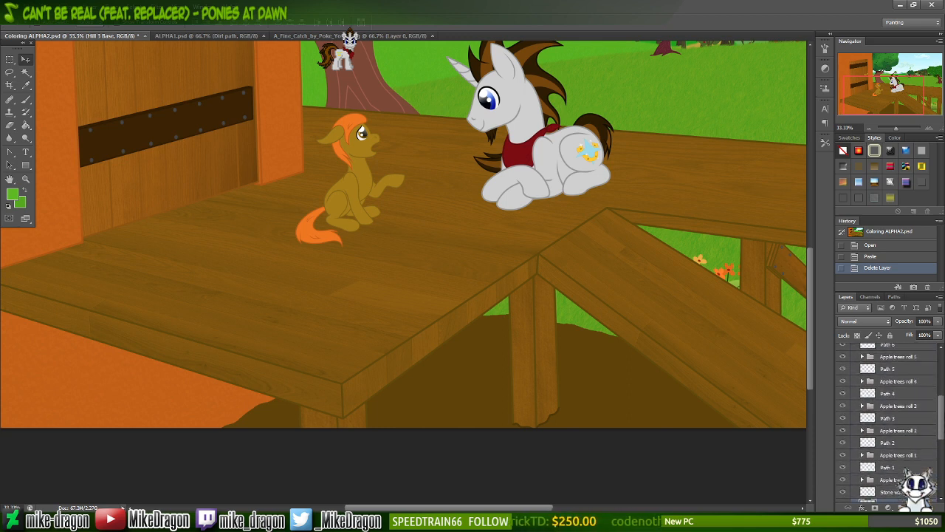
pyautogui.scroll(6, 905, 468)
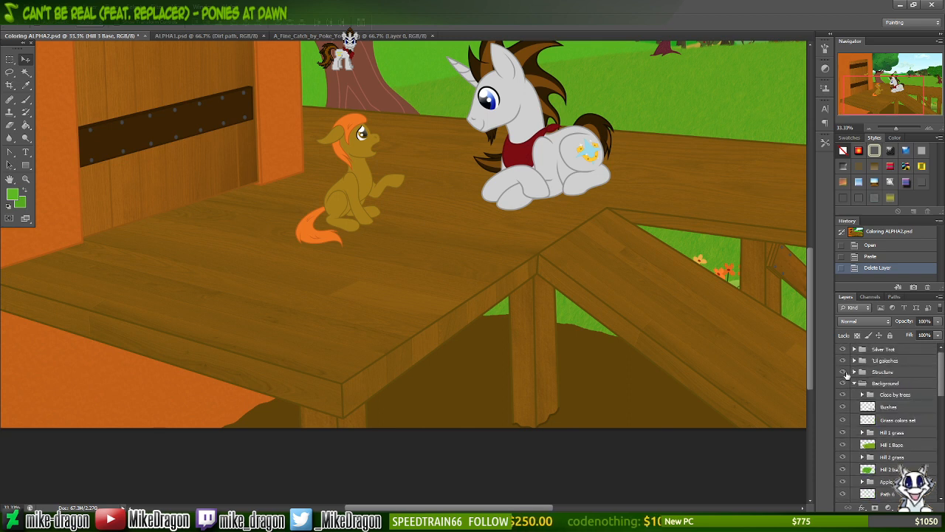
pyautogui.click(855, 383)
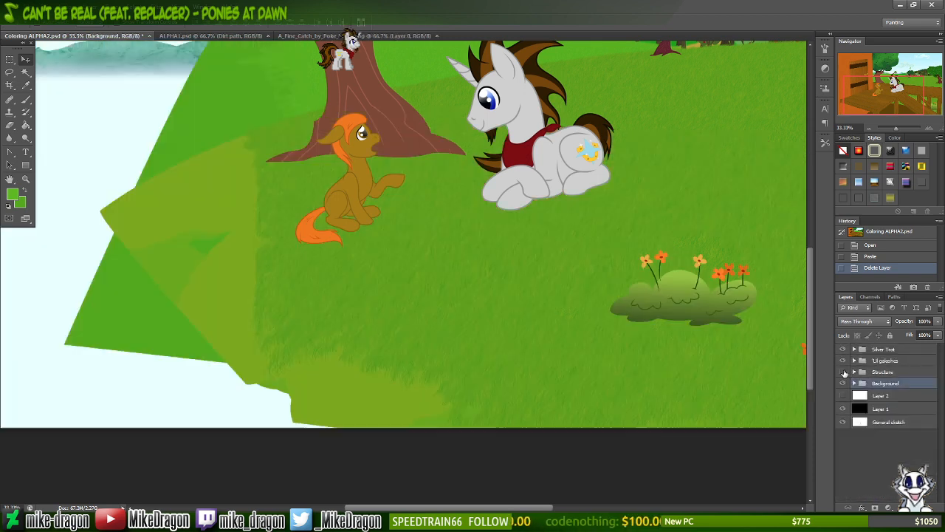
# - Expand the Structure group and select its Ground layer, hiding and showing it to check which area it covers
pyautogui.click(843, 372)
pyautogui.click(843, 371)
pyautogui.click(855, 372)
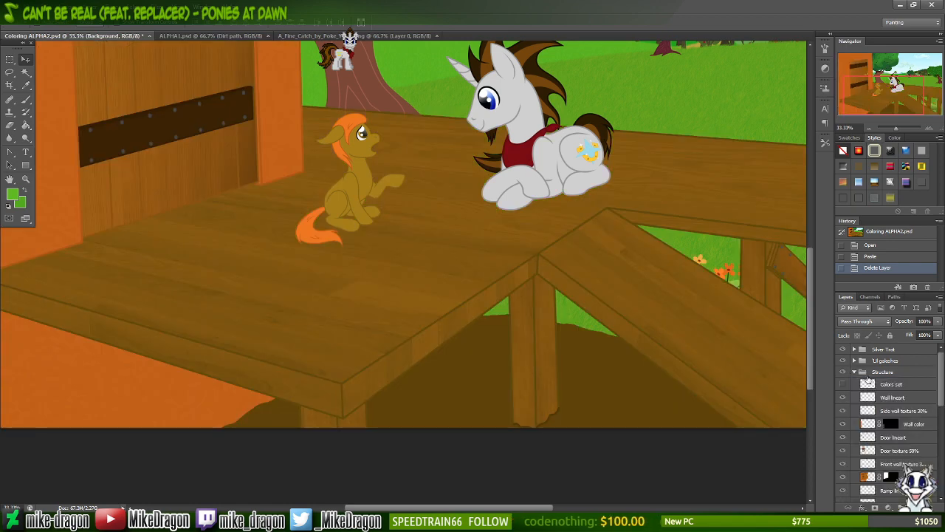
pyautogui.moveTo(942, 402); pyautogui.dragTo(941, 458)
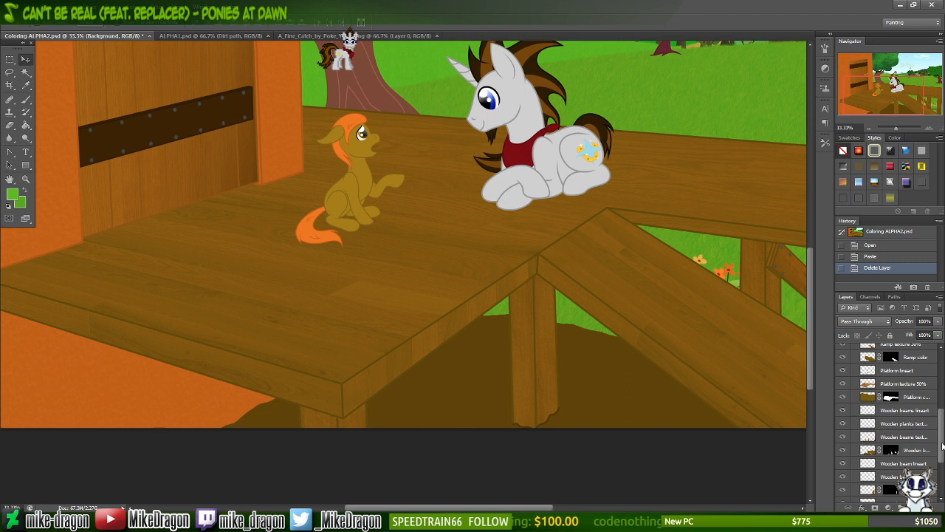
pyautogui.scroll(-3, 896, 436)
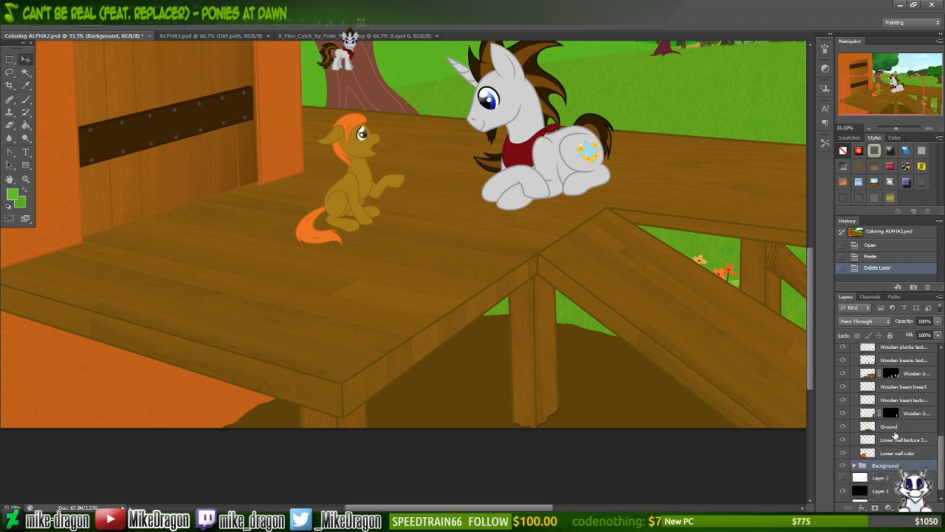
pyautogui.click(872, 426)
pyautogui.click(843, 426)
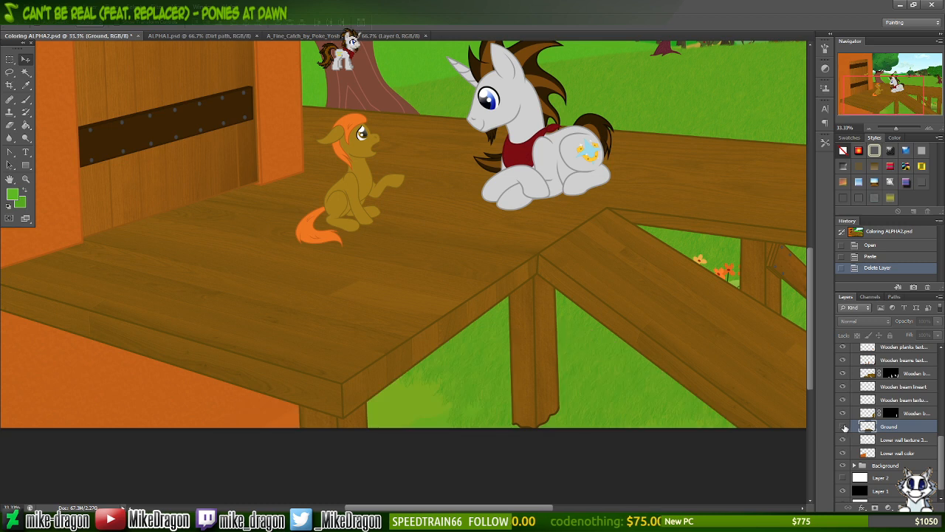
pyautogui.click(844, 427)
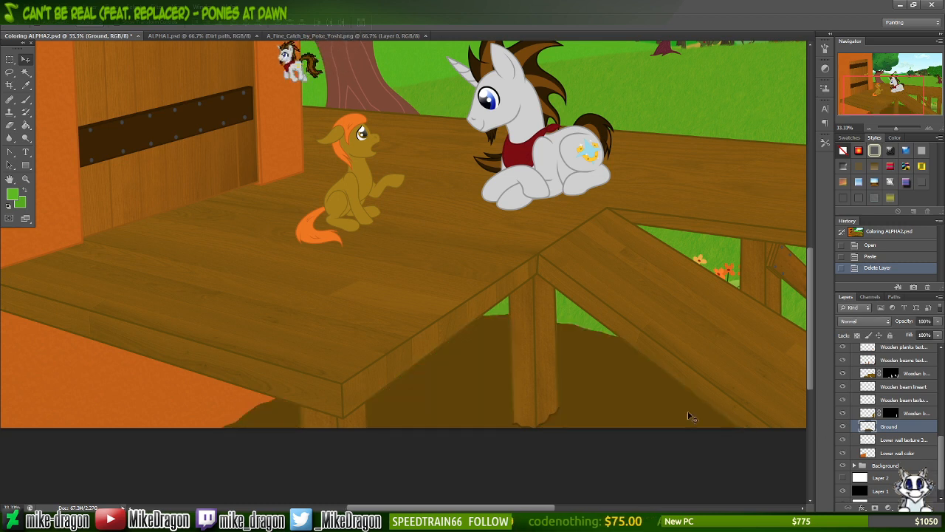
# - Close the reference documents A_Fine_Catch_by_Poke_Yoshi.png and ALPHA1.psd, leaving only Coloring ALPHA2.psd open
pyautogui.moveTo(689, 414); pyautogui.dragTo(539, 424)
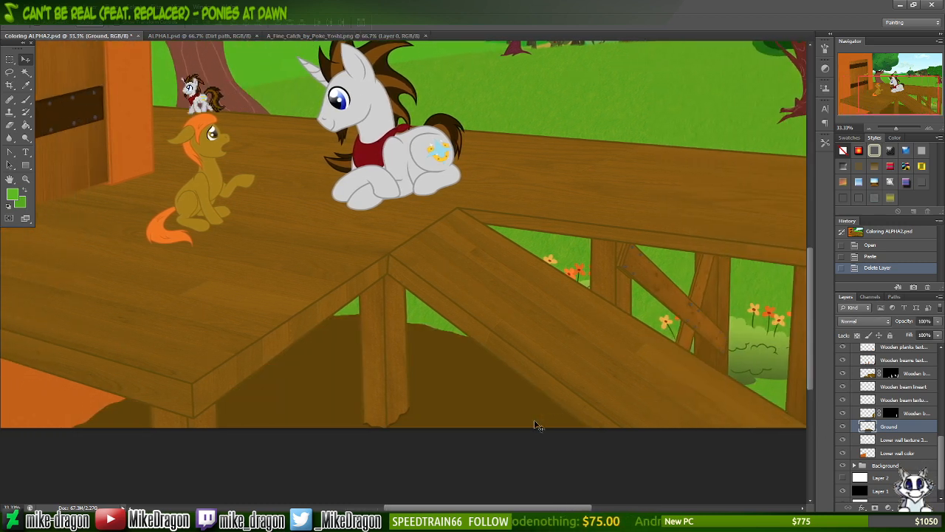
pyautogui.click(399, 35)
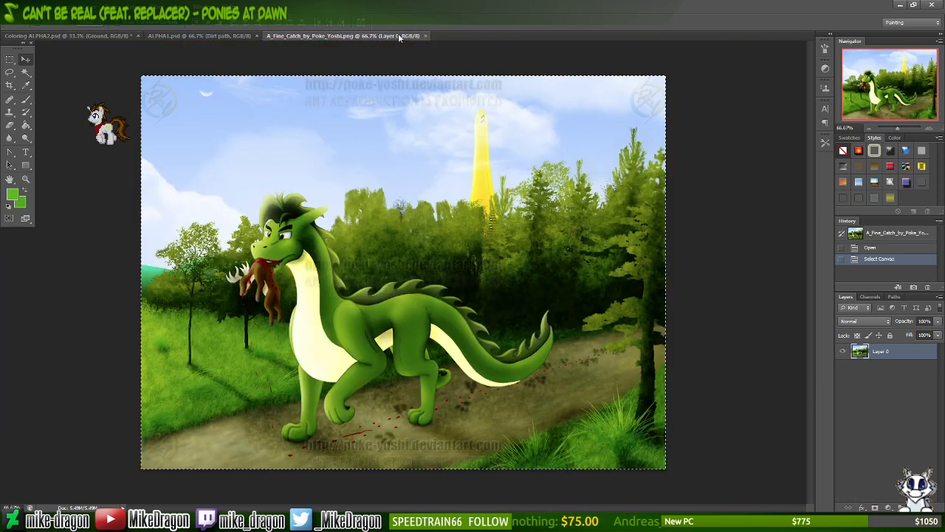
pyautogui.click(425, 36)
pyautogui.click(240, 36)
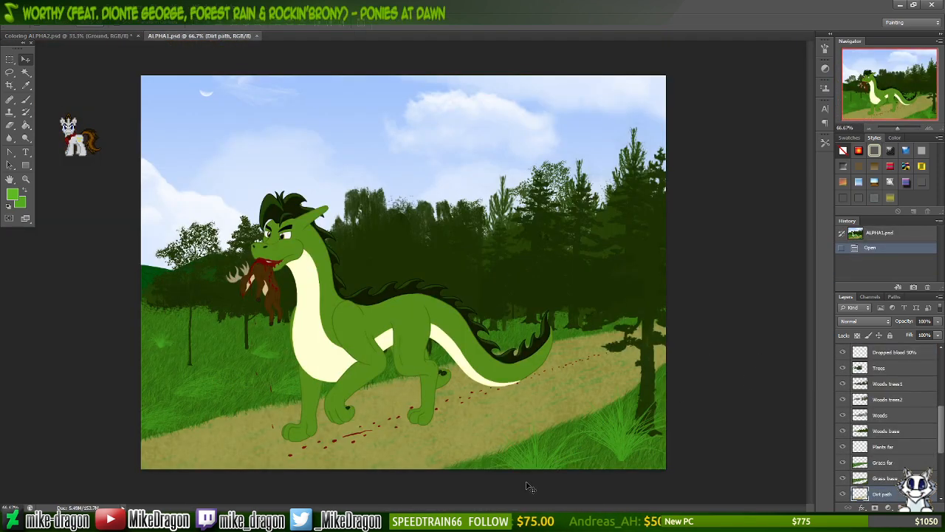
pyautogui.click(257, 36)
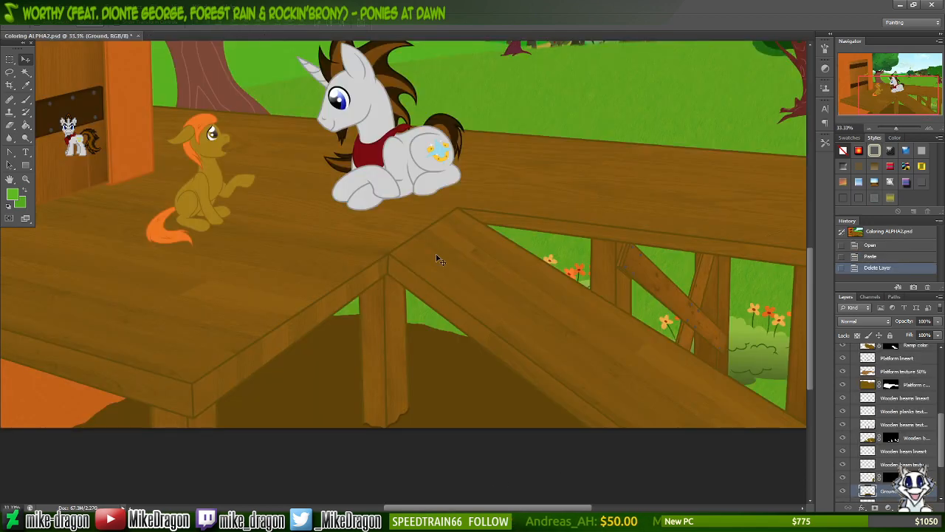
# - Open ALPHA2.psd from the A Fine Catch folder and move its Dirt path layer up over the sky to inspect it
pyautogui.click(495, 521)
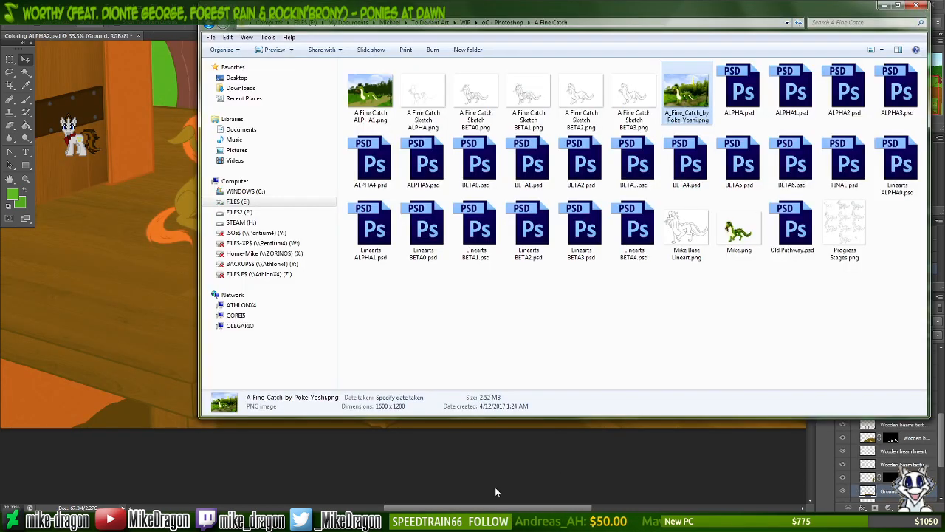
pyautogui.doubleClick(848, 103)
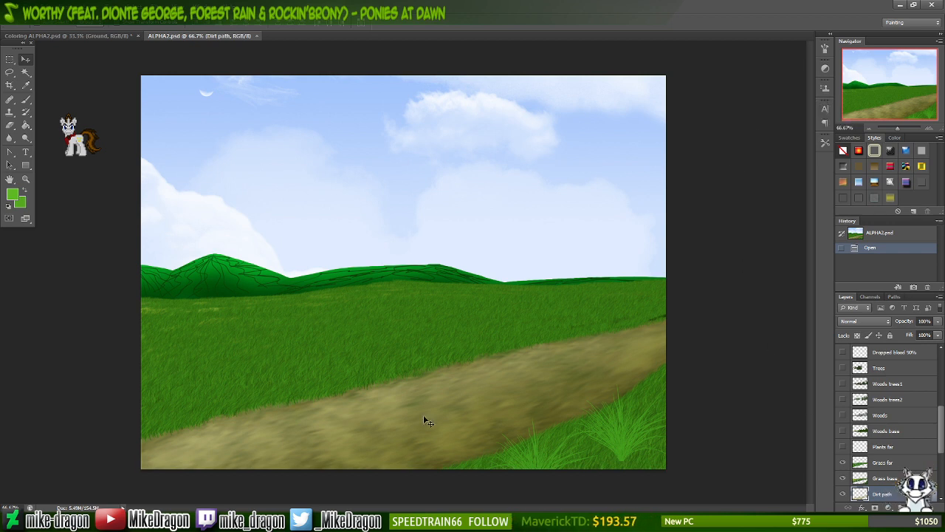
pyautogui.moveTo(440, 434); pyautogui.dragTo(429, 201)
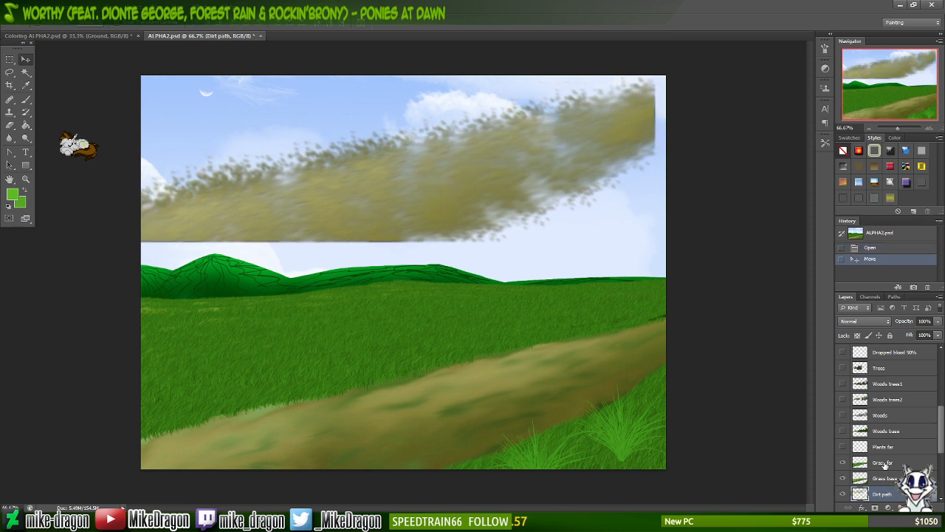
# - Shift the Dirt base layer in ALPHA2.psd to see what it covers, and undo both dirt layer moves
pyautogui.scroll(-3, 943, 433)
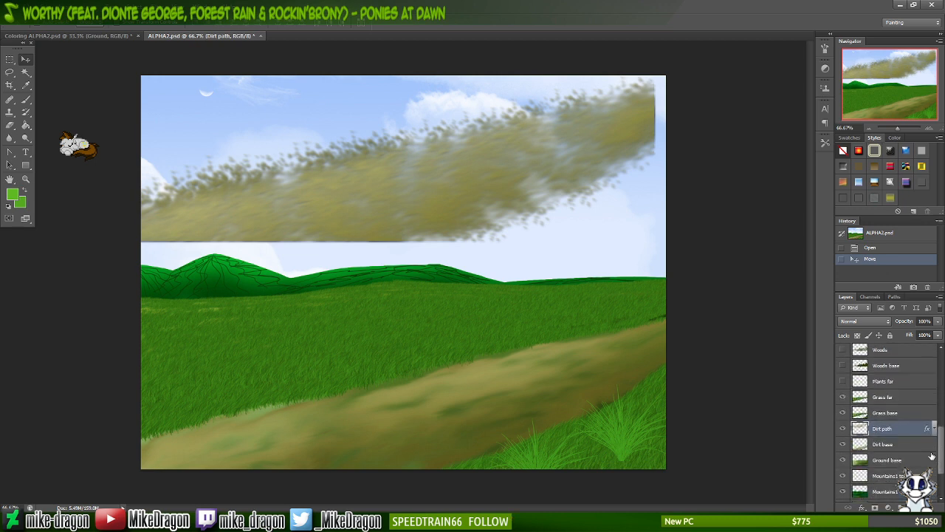
pyautogui.click(885, 444)
pyautogui.moveTo(438, 399); pyautogui.dragTo(475, 379)
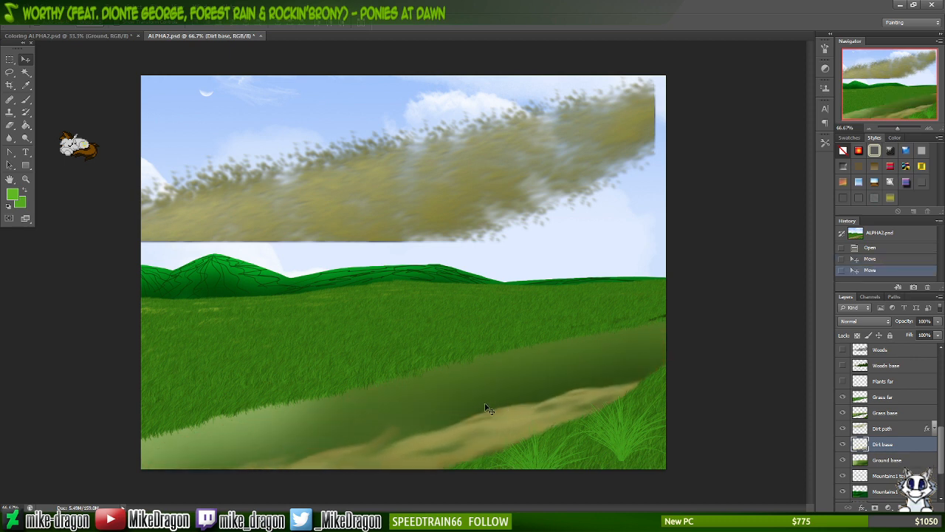
pyautogui.hotkey('ctrl', 'z')
pyautogui.hotkey('ctrl', 'alt', 'z')
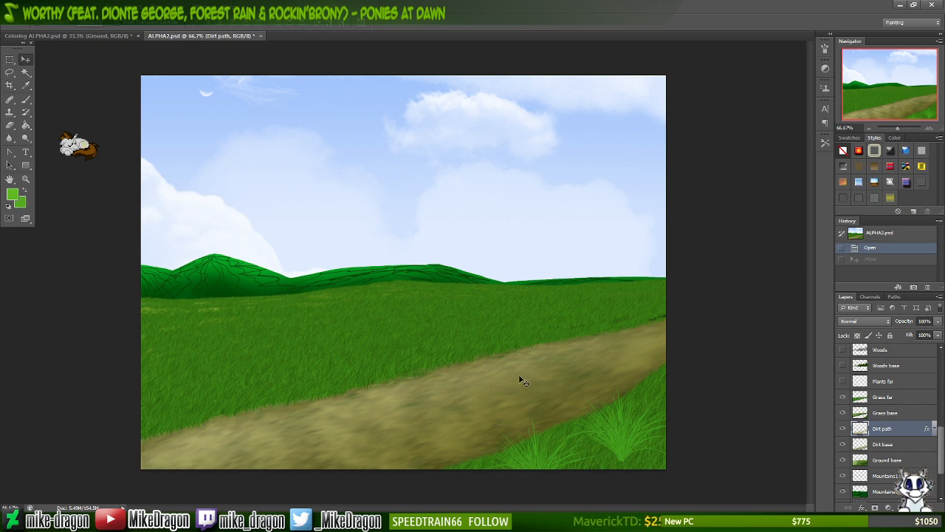
# - Open ALPHA3.psd from the A Fine Catch folder, compare it with ALPHA2.psd, and close ALPHA2.psd without saving
pyautogui.click(493, 520)
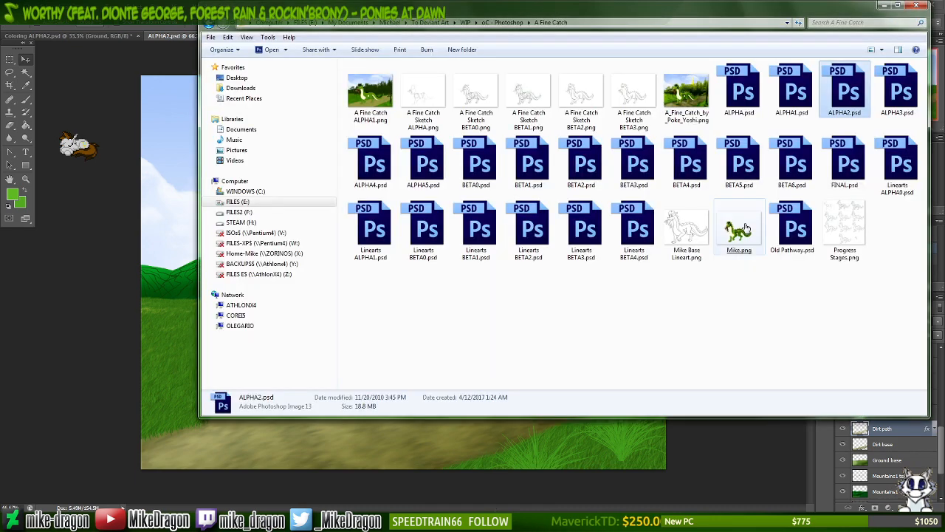
pyautogui.doubleClick(900, 90)
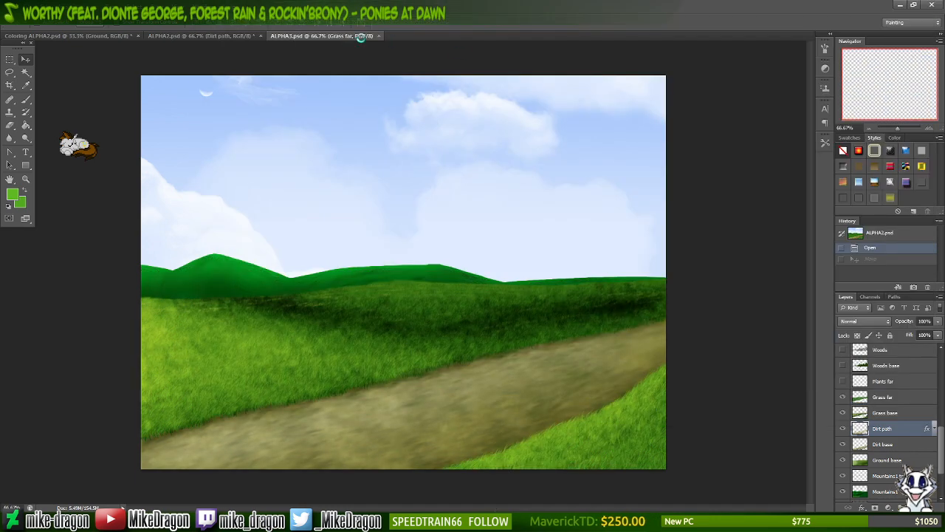
pyautogui.click(233, 34)
pyautogui.click(287, 34)
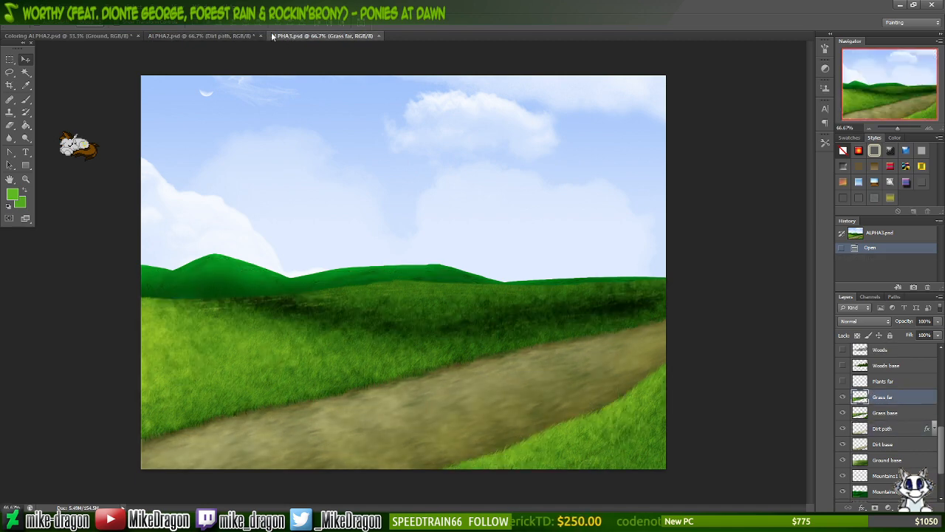
pyautogui.click(259, 33)
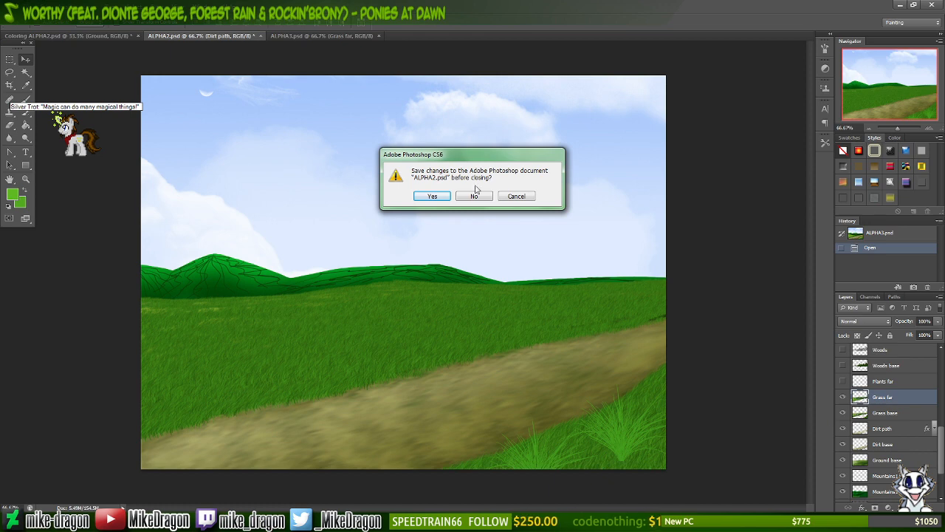
pyautogui.click(477, 197)
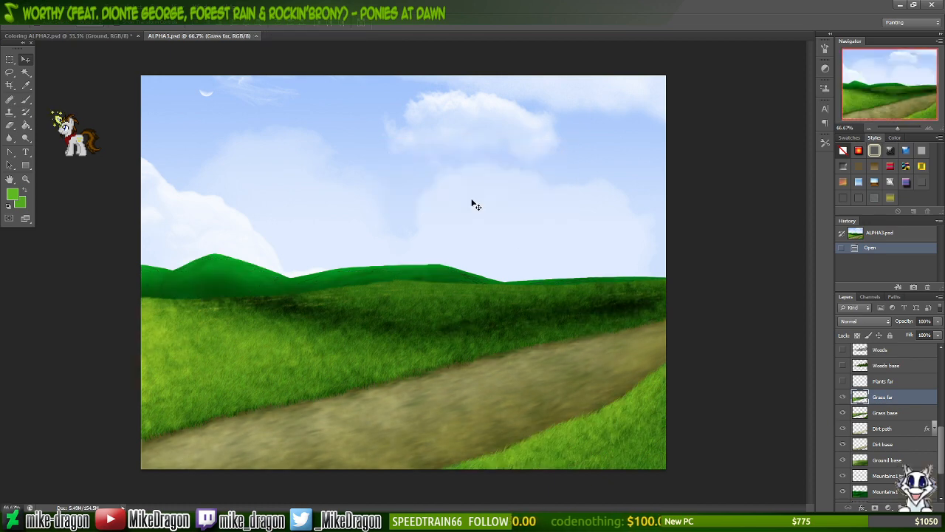
# - Move the Dirt path layer of ALPHA3.psd up over the sky to inspect it, and undo the move
pyautogui.click(886, 430)
pyautogui.moveTo(474, 395); pyautogui.dragTo(473, 183)
pyautogui.hotkey('ctrl', 'z')
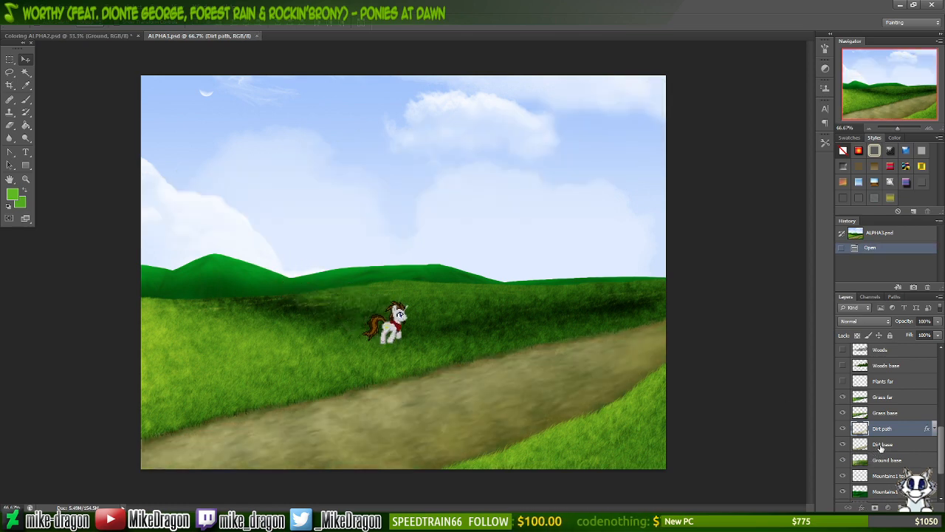
# - Move the Dirt base layer of ALPHA3.psd up over the sky, examine its texture at 200% zoom, and undo the move
pyautogui.click(883, 444)
pyautogui.moveTo(572, 432); pyautogui.dragTo(526, 210)
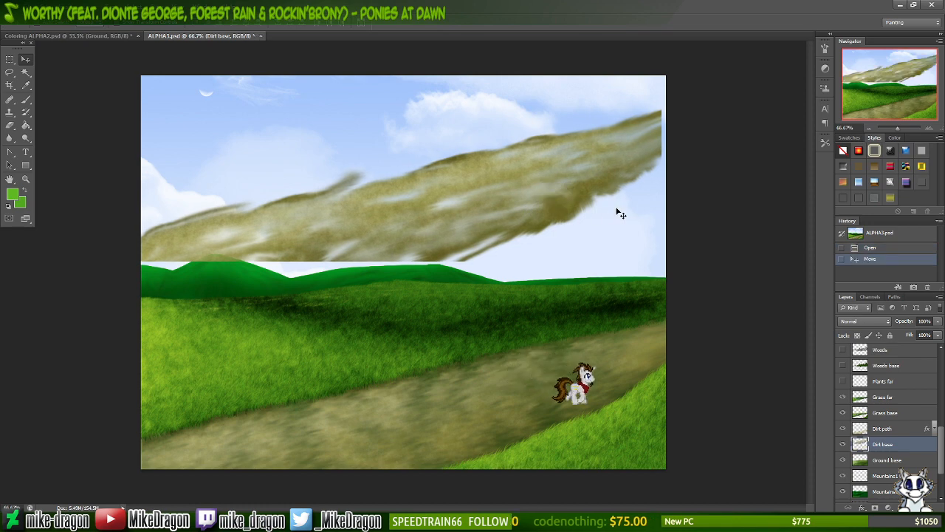
pyautogui.hotkey('ctrl', '+')
pyautogui.hotkey('ctrl', '+')
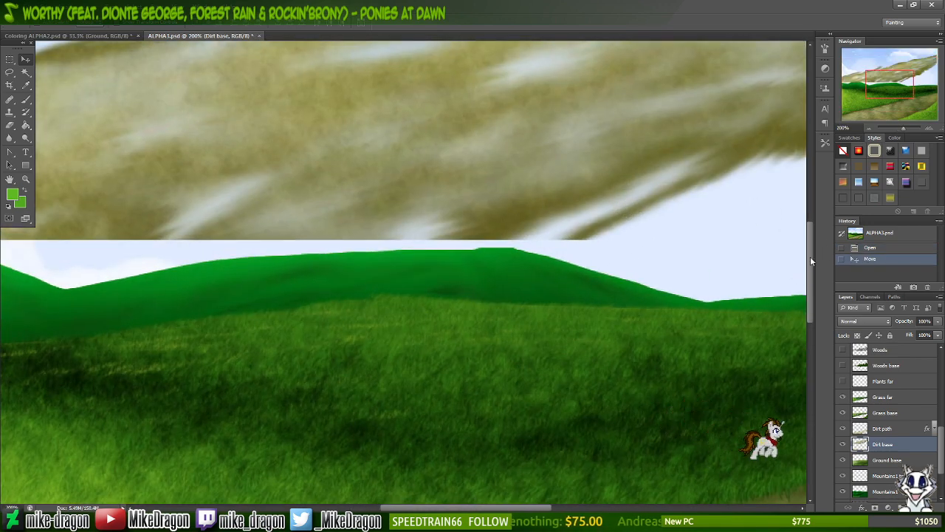
pyautogui.moveTo(810, 257); pyautogui.dragTo(808, 218)
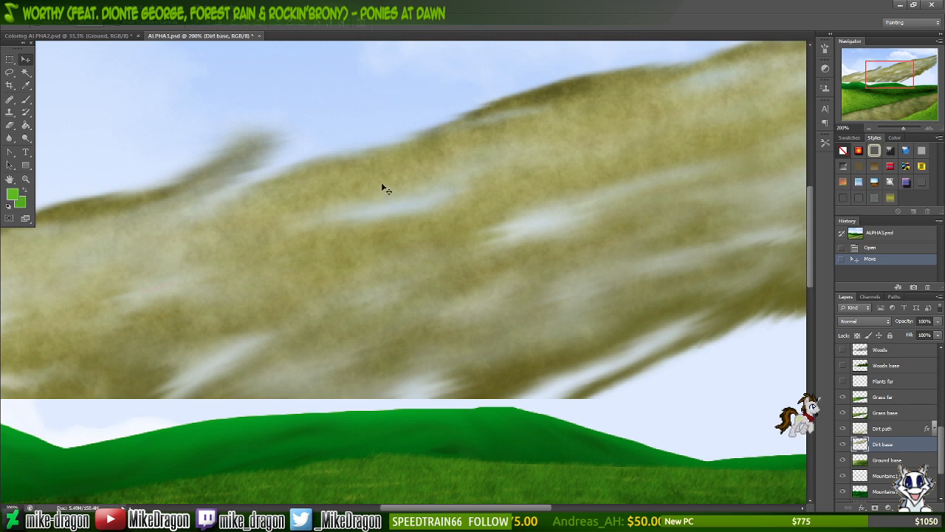
pyautogui.hotkey('ctrl', 'z')
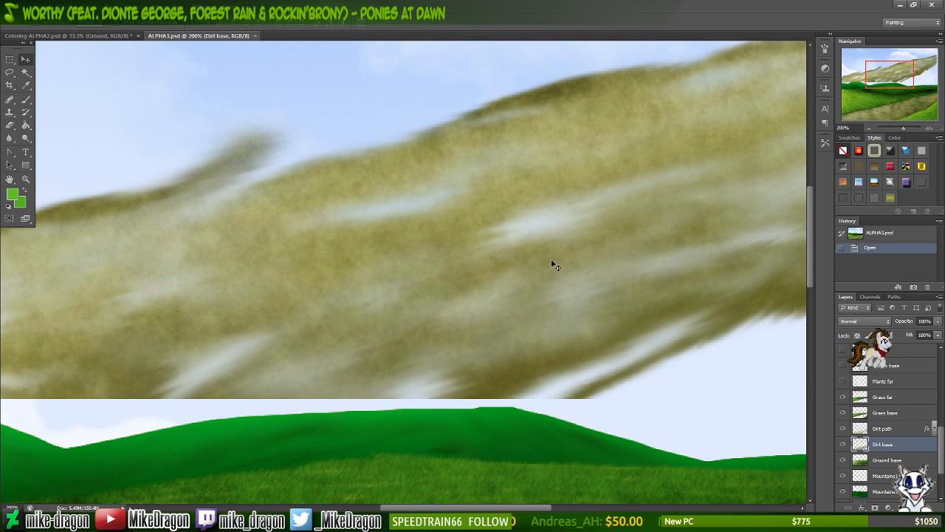
pyautogui.hotkey('ctrl', '-')
pyautogui.hotkey('ctrl', '-')
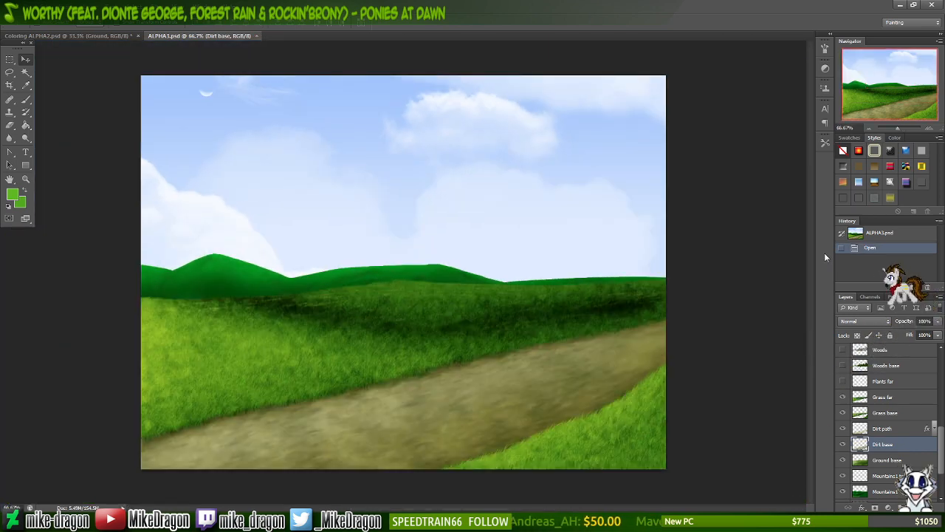
# - Open ALPHA4.psd from the A Fine Catch folder, compare its dirt path with ALPHA3.psd, and close ALPHA3.psd
pyautogui.hotkey('alt', 'Tab')
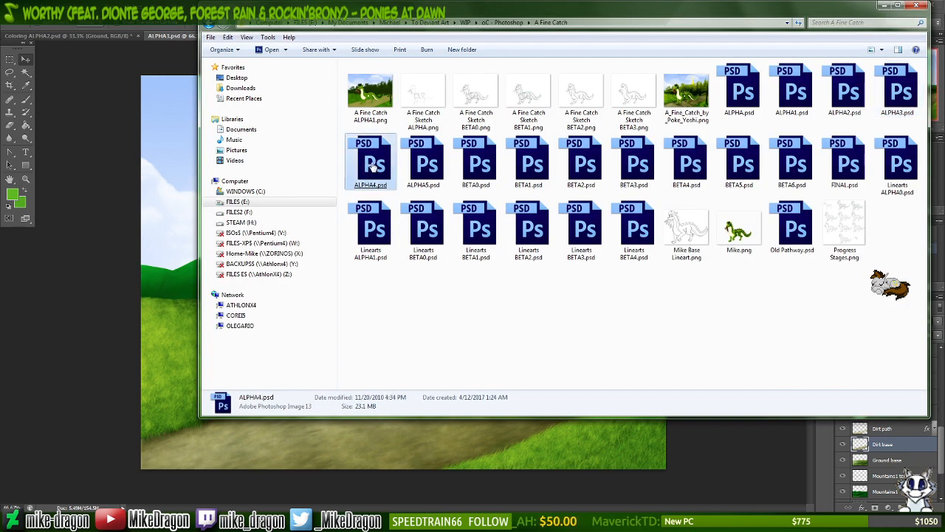
pyautogui.hotkey('alt', 'Tab')
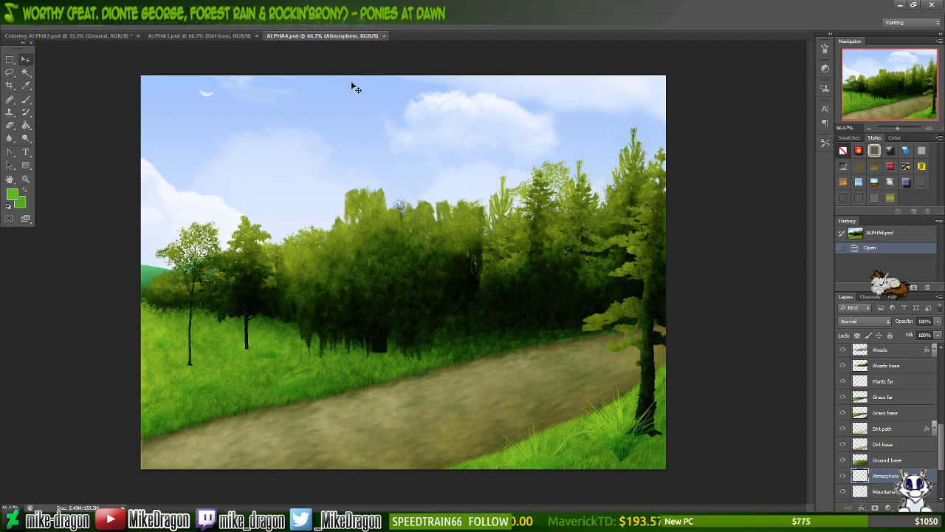
pyautogui.click(237, 36)
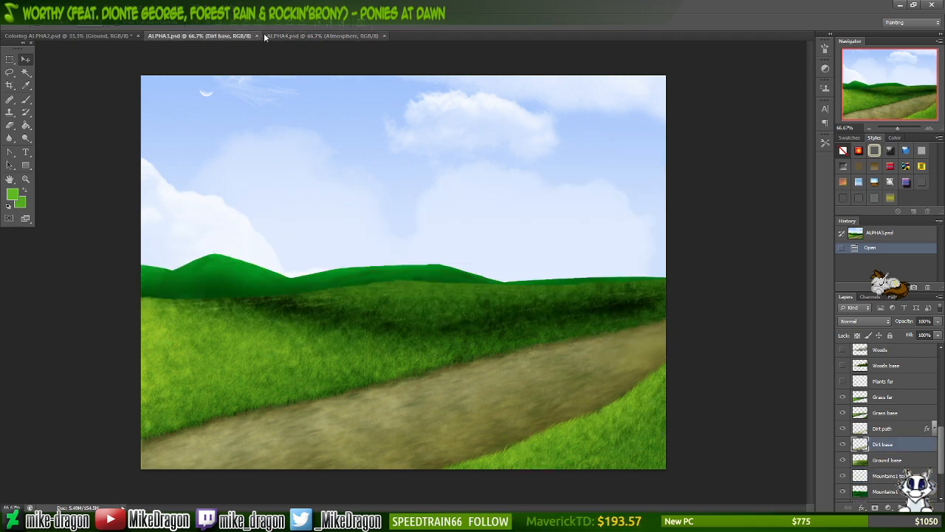
pyautogui.click(286, 36)
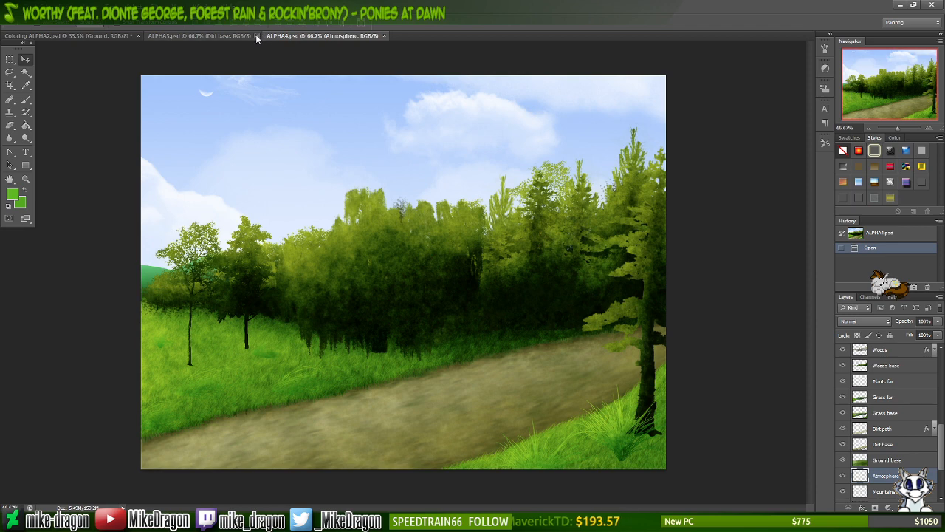
pyautogui.click(256, 36)
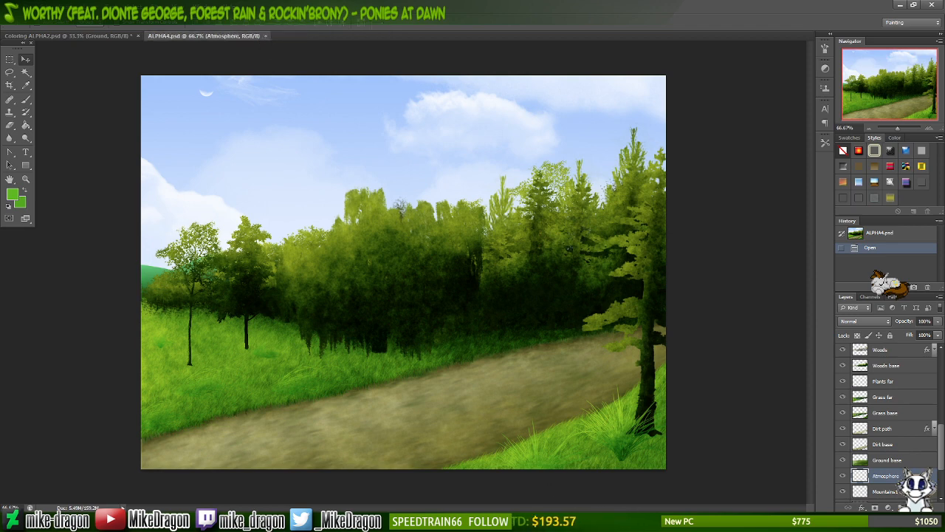
# - Open BETA4.psd from the A Fine Catch folder to view its shaded path, and close both BETA4.psd and ALPHA4.psd
pyautogui.hotkey('alt', 'Tab')
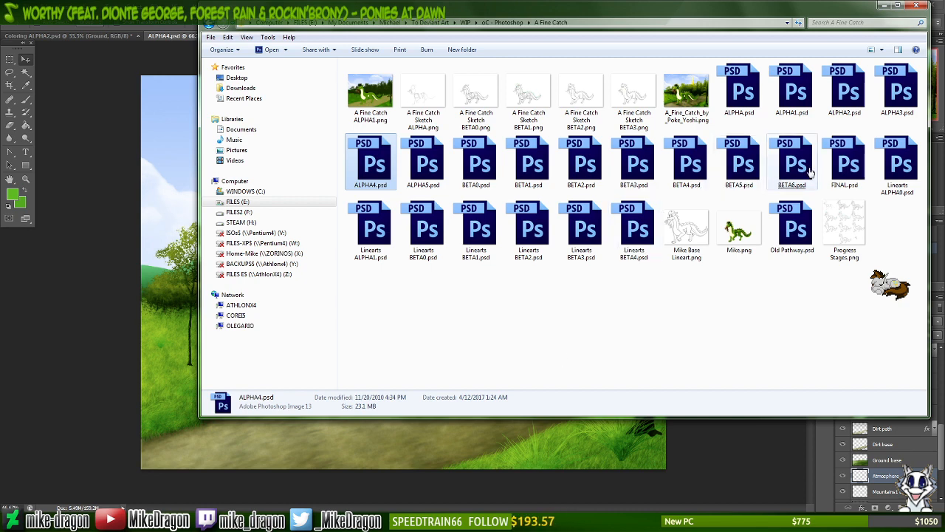
pyautogui.doubleClick(687, 162)
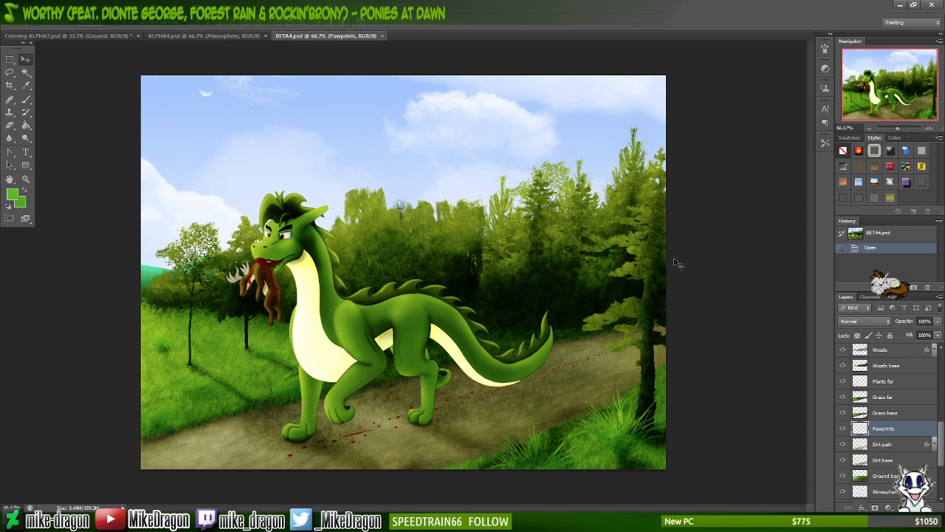
pyautogui.click(381, 35)
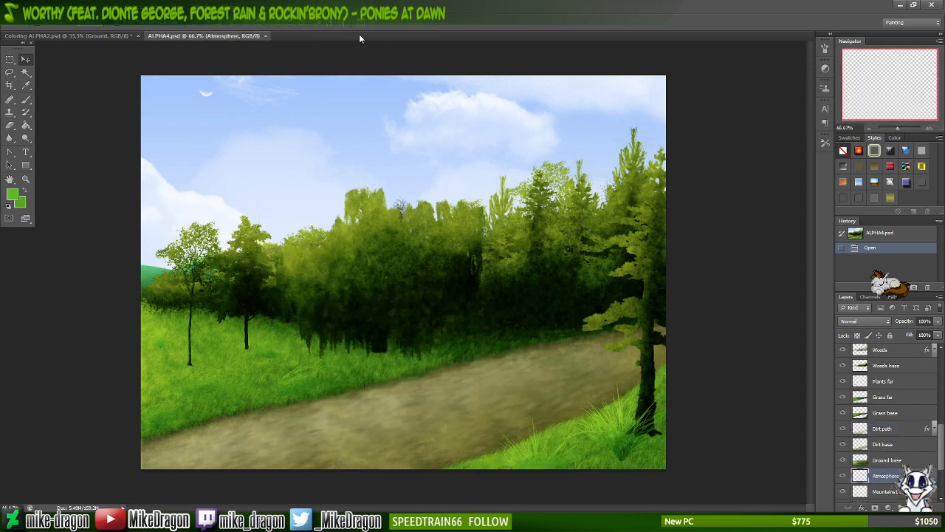
pyautogui.click(265, 35)
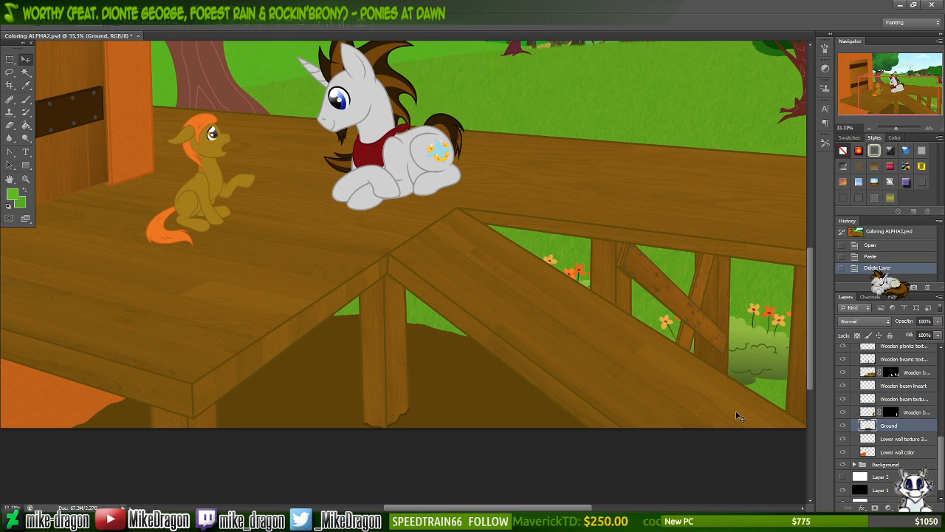
# - Rename the Ground layer to "Ground base" and save Coloring ALPHA2.psd
pyautogui.doubleClick(896, 426)
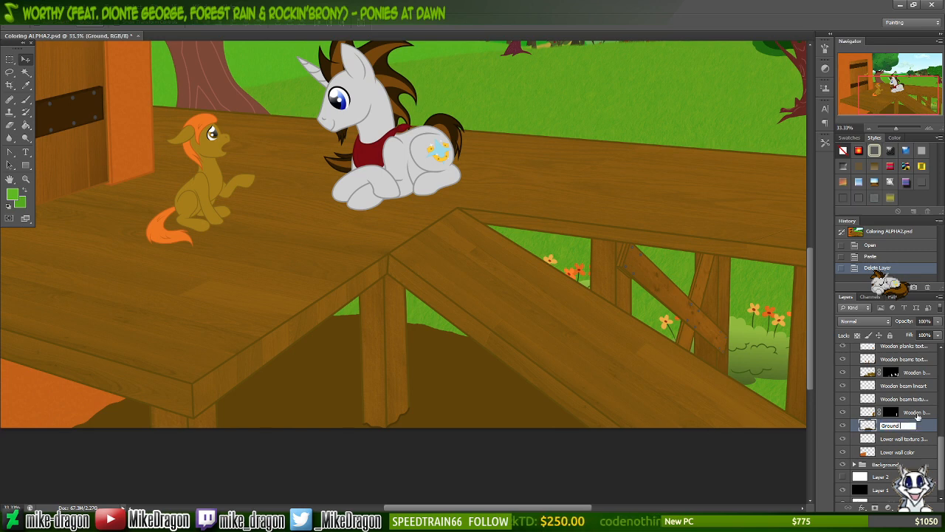
pyautogui.write('base')
pyautogui.press('Return')
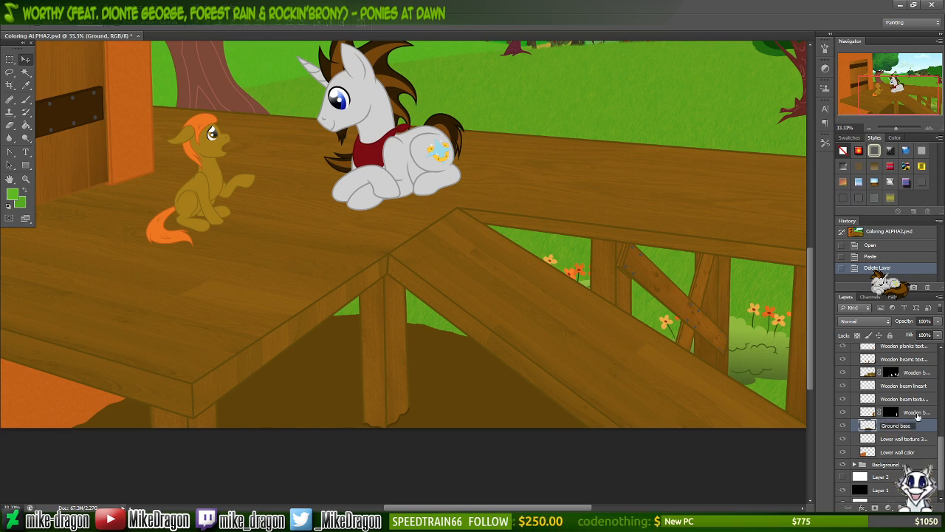
pyautogui.hotkey('ctrl', 's')
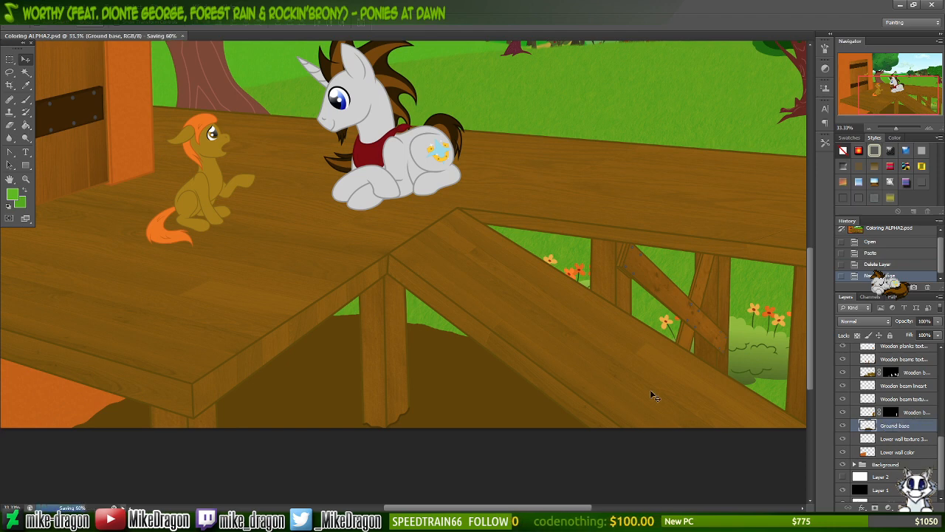
# - Sample the dark brown of the ground under the platform and enlarge the hard round brush
pyautogui.hscroll(1, 652, 395)
pyautogui.press('i')
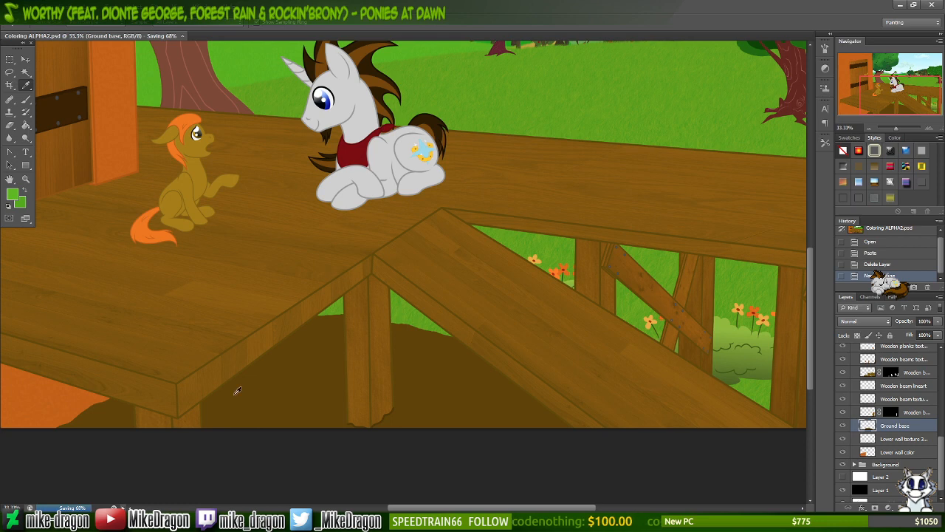
pyautogui.click(299, 389)
pyautogui.press('b')
pyautogui.rightClick(309, 395)
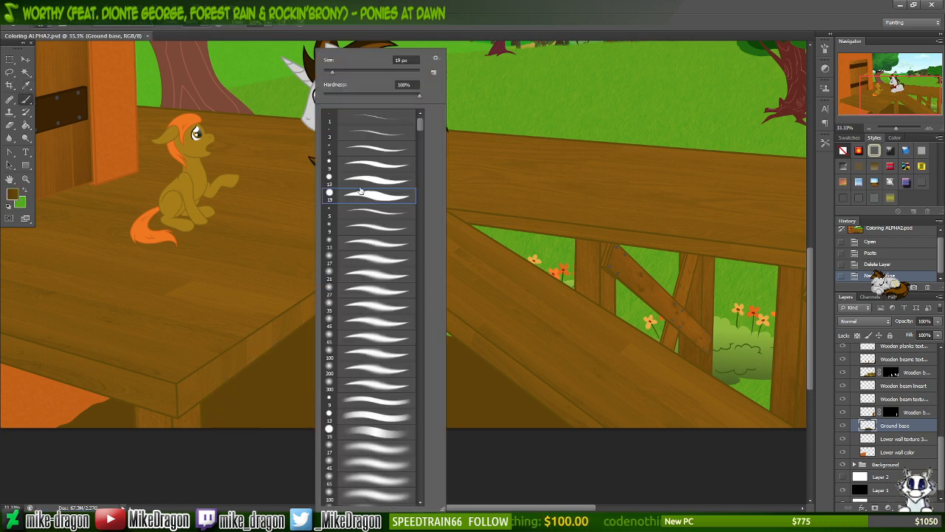
pyautogui.click(399, 60)
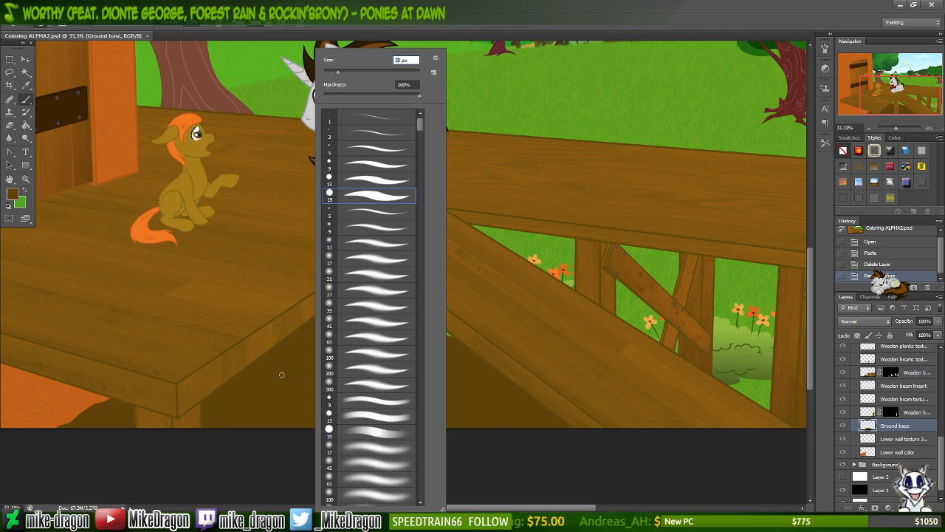
pyautogui.press(']')
pyautogui.press(']')
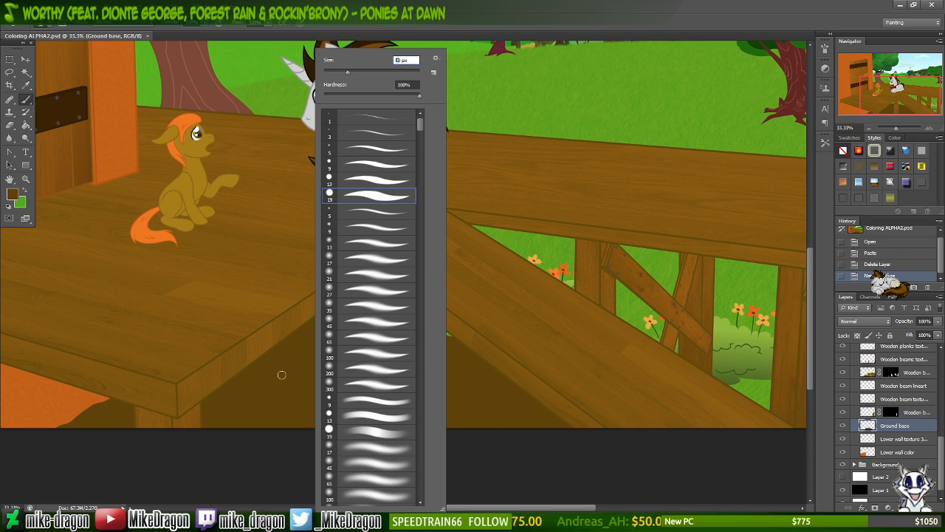
pyautogui.press('Return')
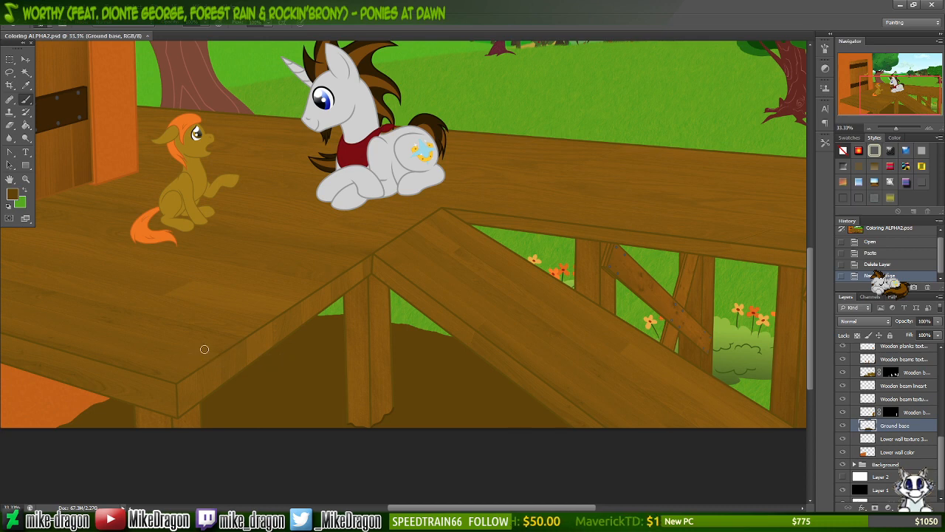
# - Lock the Ground base layer's transparent pixels and load the dark brown 5f4300 into the foreground colour picker
pyautogui.click(856, 336)
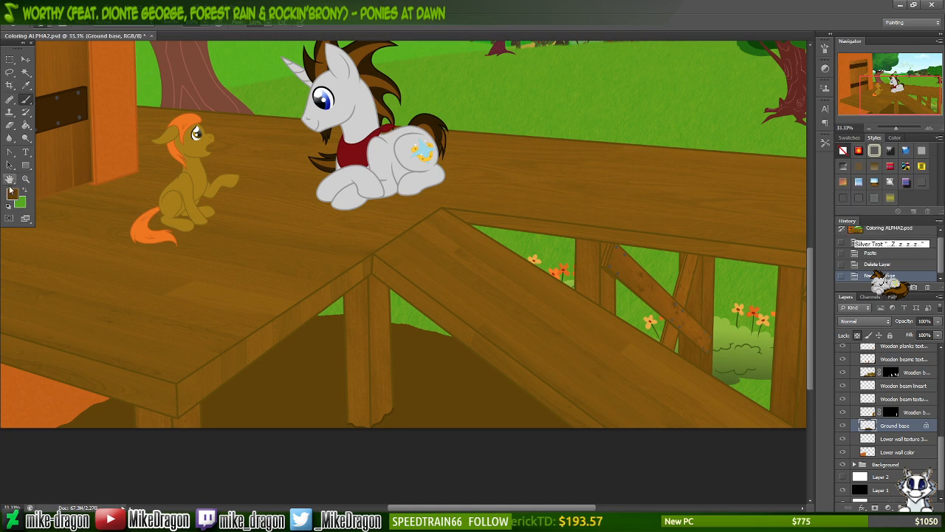
pyautogui.click(25, 190)
pyautogui.click(13, 194)
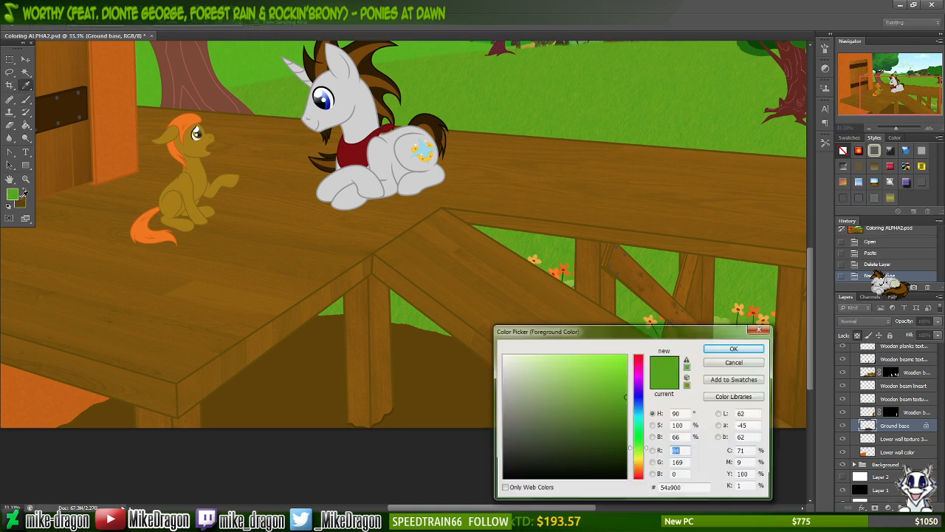
pyautogui.click(20, 203)
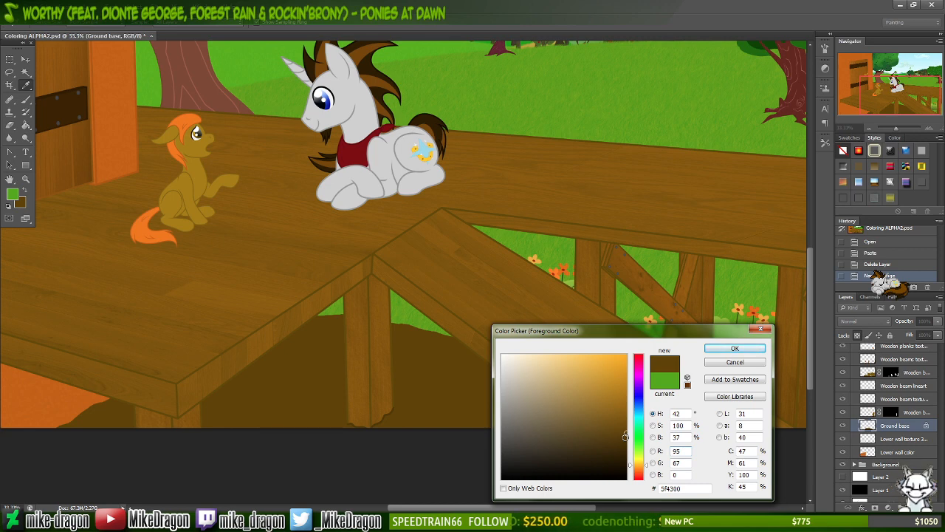
# - Switch to the web browser and search Google Images for "cricket" and "criket"
pyautogui.click(200, 517)
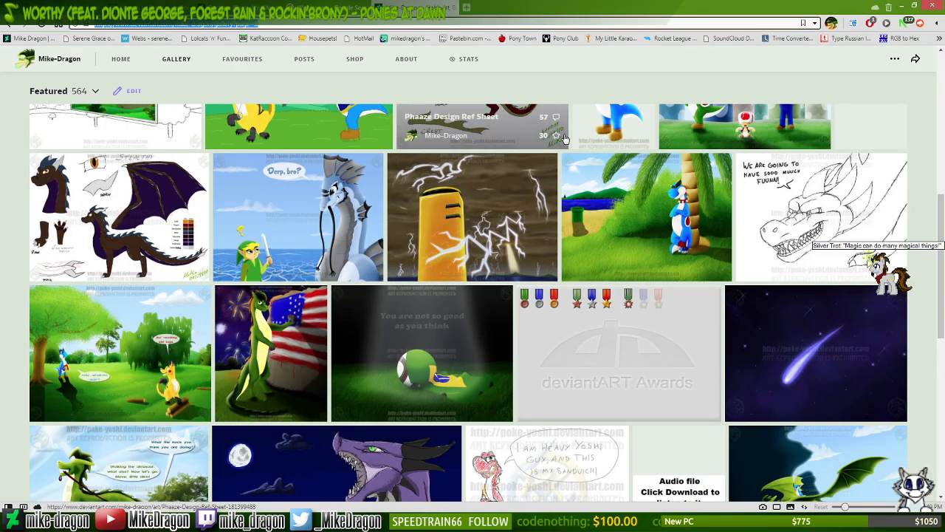
pyautogui.hotkey('alt', 'Left')
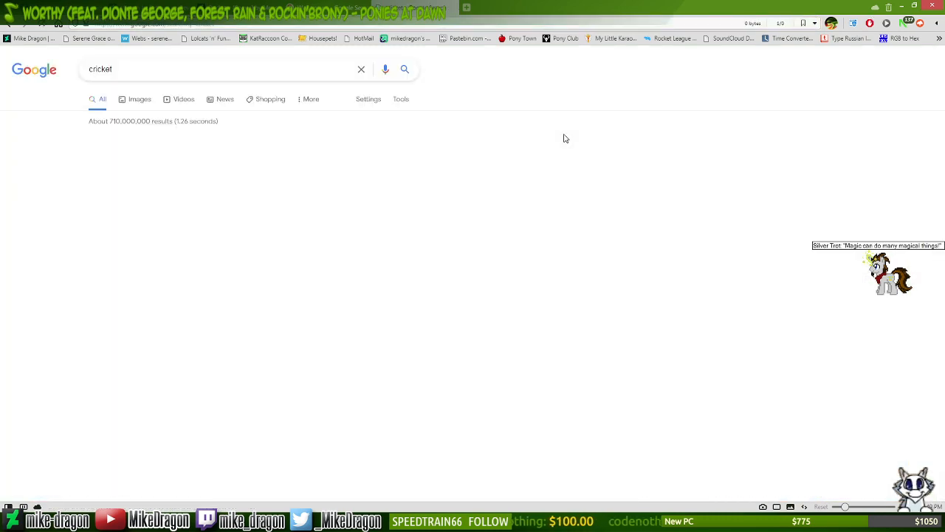
pyautogui.click(133, 103)
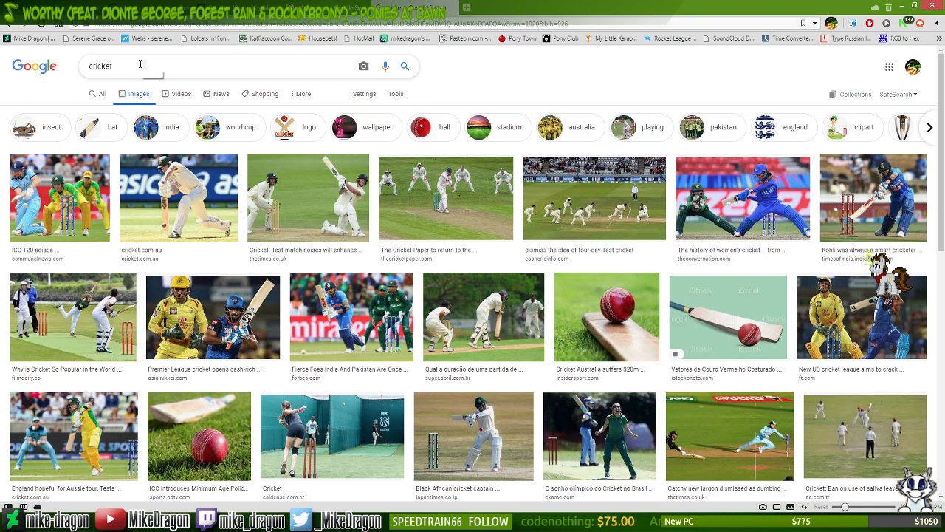
pyautogui.click(141, 65)
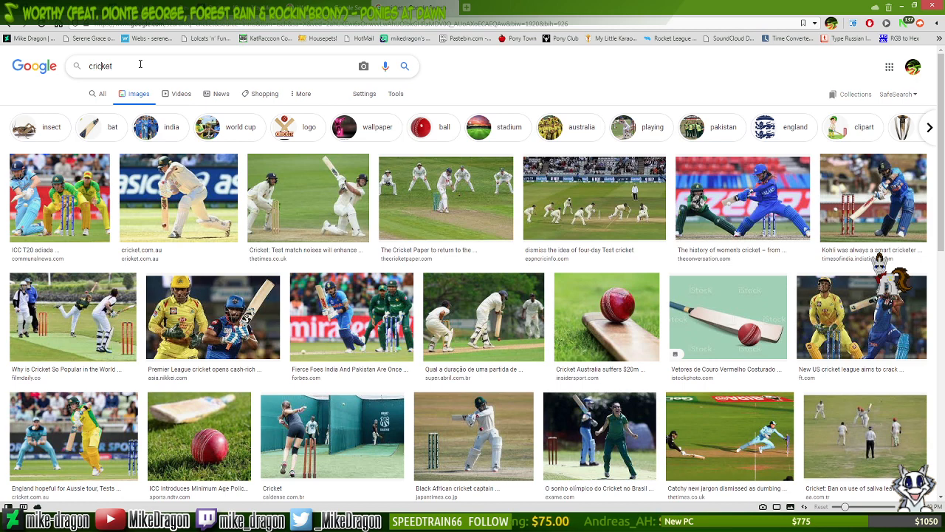
pyautogui.press('Left')
pyautogui.press('Left')
pyautogui.press('Left')
pyautogui.press('BackSpace')
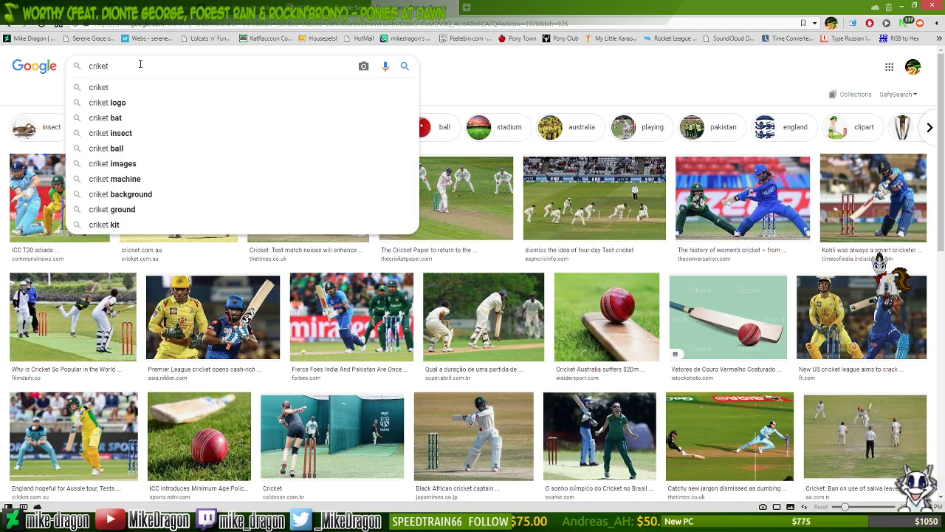
pyautogui.press('Return')
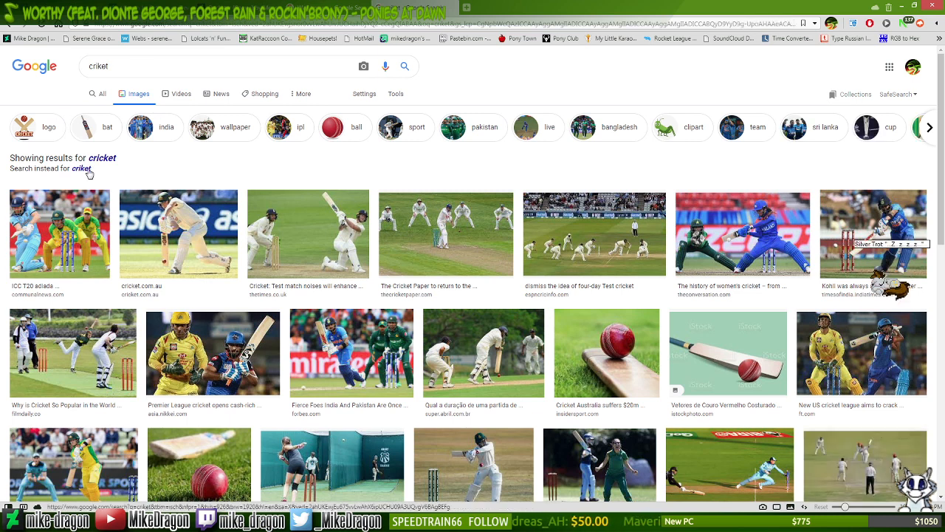
# - Search Google Images for "kriket" and return to Photoshop
pyautogui.click(99, 66)
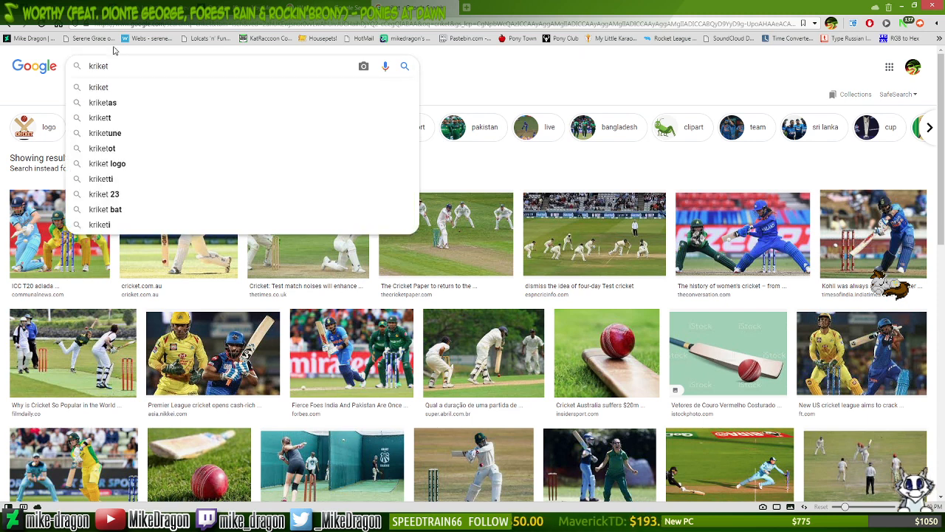
pyautogui.press('Return')
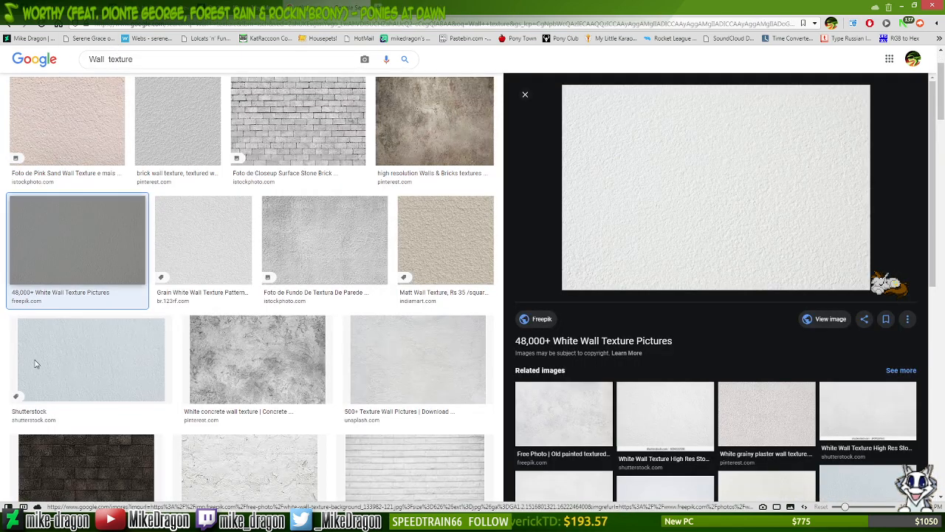
pyautogui.click(900, 5)
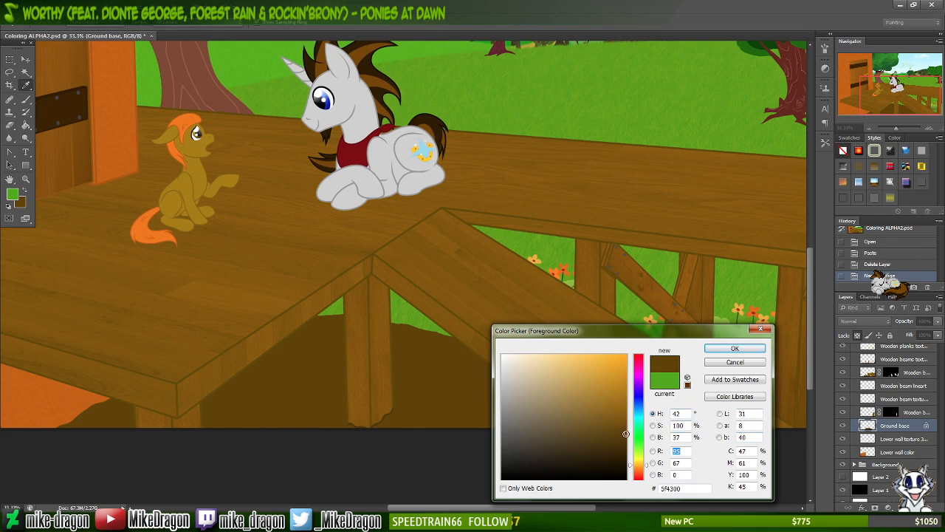
# - Set the foreground colour to the lighter brown 795500 and add a new layer above Ground base
pyautogui.moveTo(627, 432); pyautogui.dragTo(629, 421)
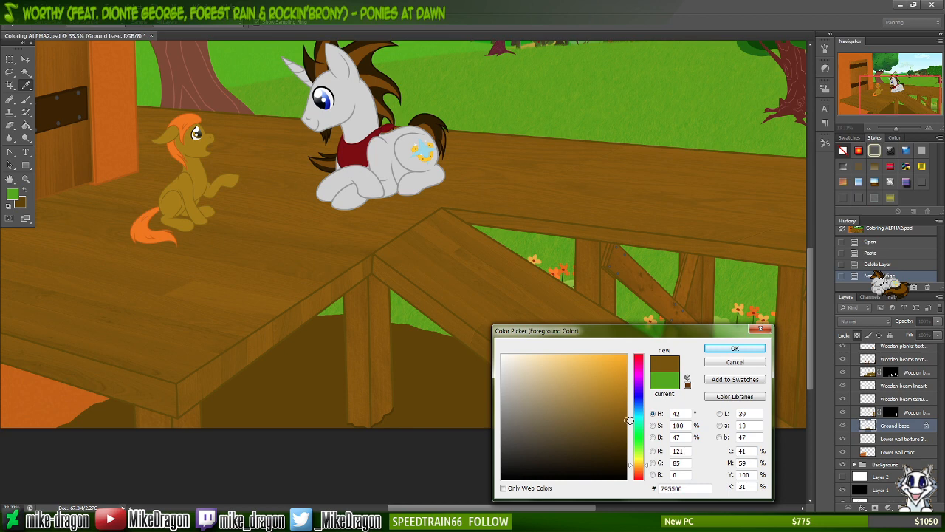
pyautogui.click(735, 348)
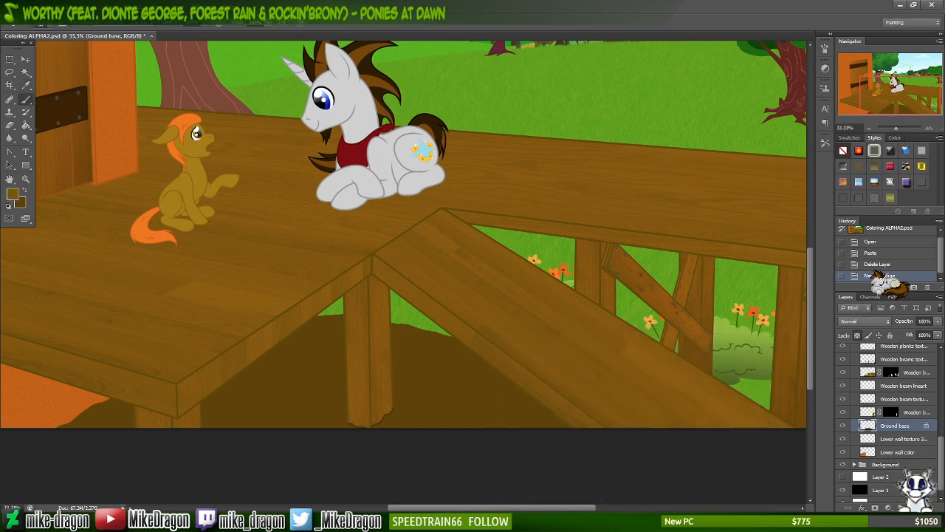
pyautogui.click(915, 508)
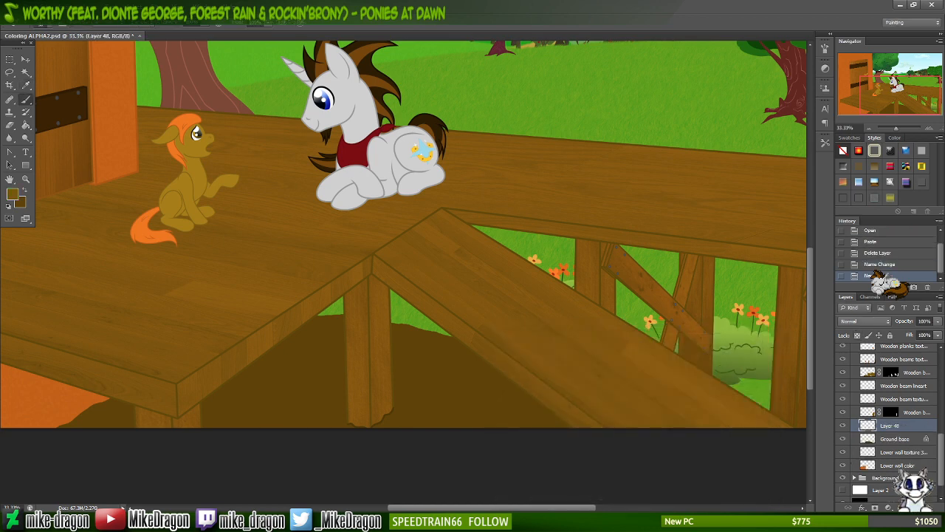
# - Select the outline of the painted dirt from the Ground base layer and make the new layer above it active
pyautogui.click(875, 440)
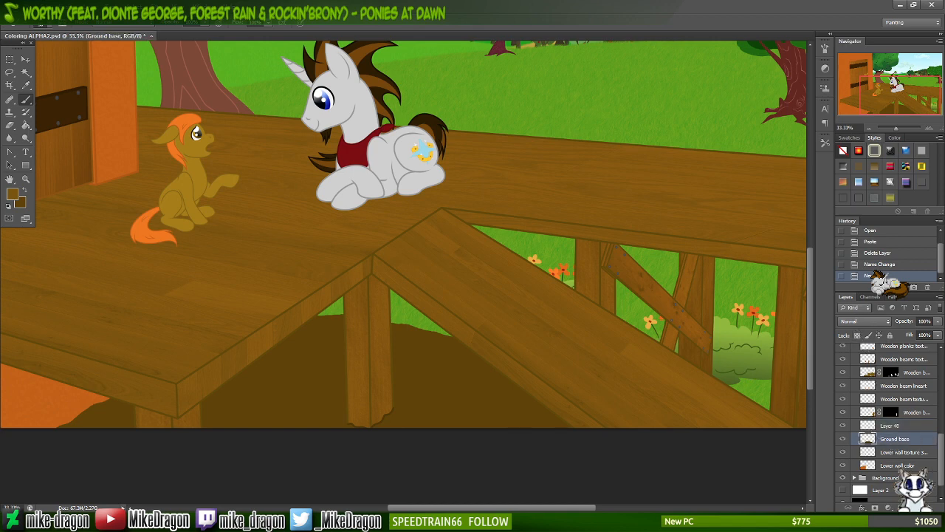
pyautogui.hotkey('ctrl', 'a')
pyautogui.press('v')
pyautogui.press('Up')
pyautogui.press('Down')
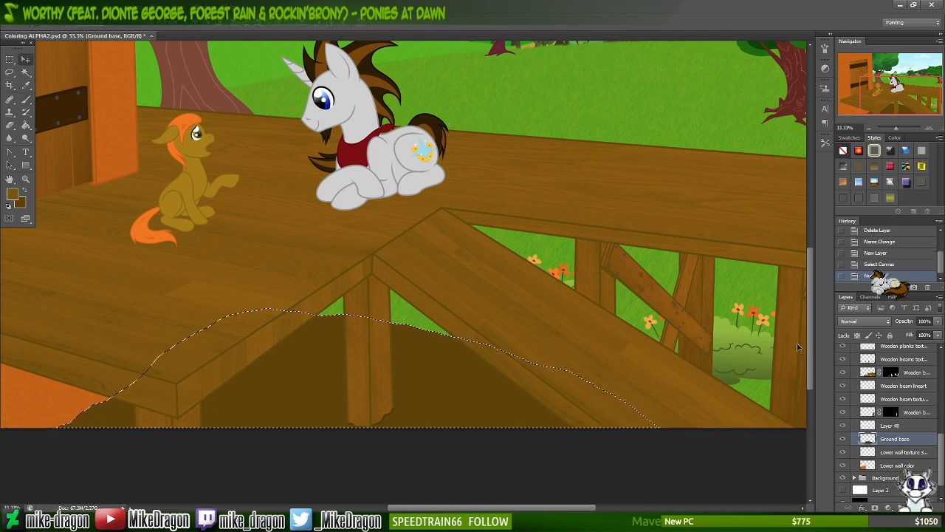
pyautogui.hotkey('alt', ']')
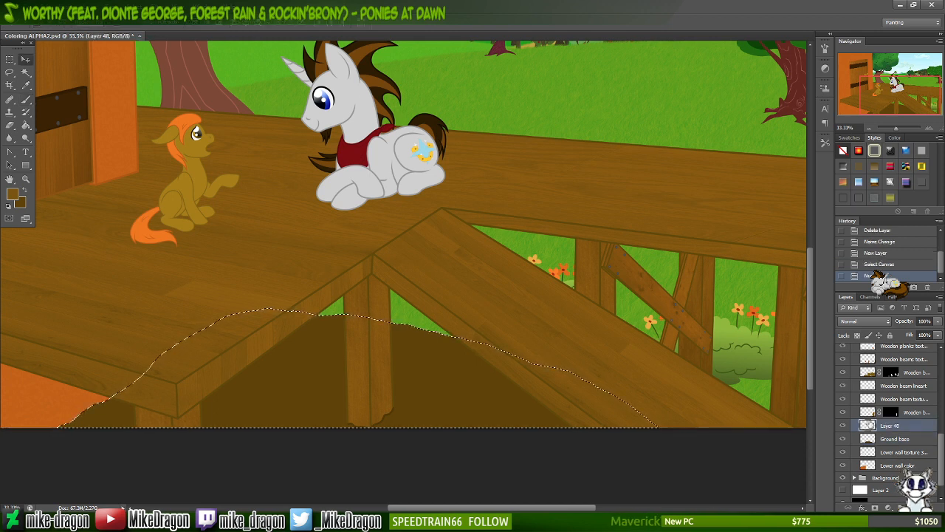
# - Try painting broad lighter brown squiggles across the selected ground on the new layer, undoing each attempt
pyautogui.press('b')
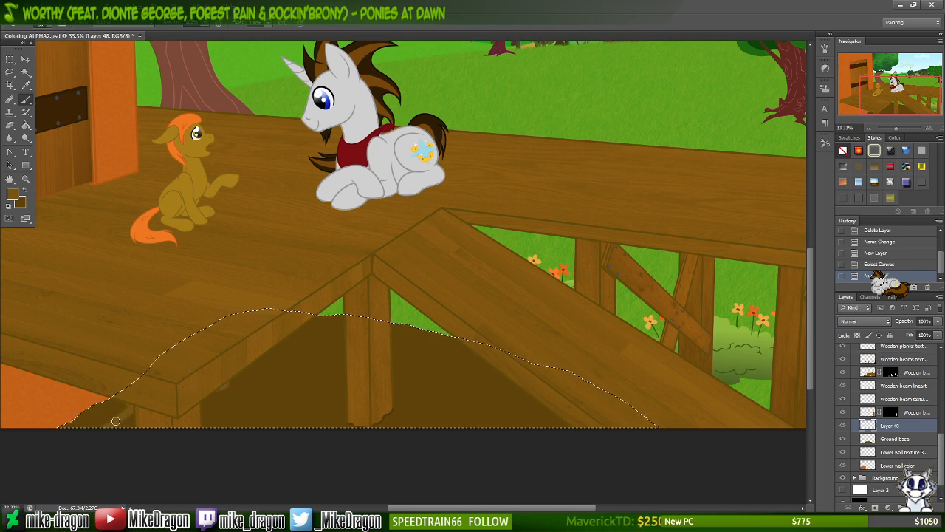
pyautogui.moveTo(237, 400)
pyautogui.mouseDown()
pyautogui.moveTo(284, 413)
pyautogui.moveTo(259, 365)
pyautogui.moveTo(276, 328)
pyautogui.moveTo(323, 346)
pyautogui.moveTo(361, 305)
pyautogui.moveTo(321, 364)
pyautogui.moveTo(394, 412)
pyautogui.moveTo(405, 371)
pyautogui.moveTo(476, 373)
pyautogui.moveTo(404, 392)
pyautogui.moveTo(609, 427)
pyautogui.moveTo(578, 457)
pyautogui.mouseUp()
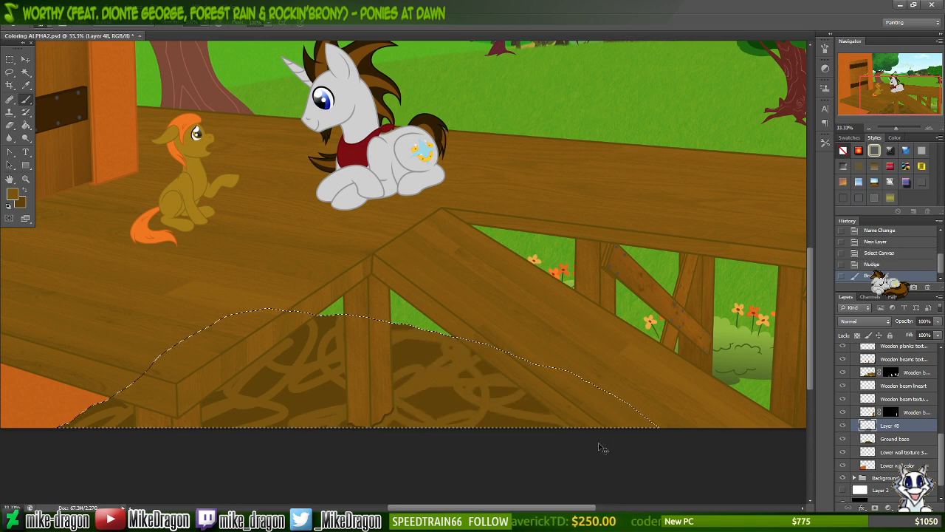
pyautogui.hotkey('ctrl', 'z')
pyautogui.moveTo(649, 424)
pyautogui.mouseDown()
pyautogui.moveTo(629, 407)
pyautogui.moveTo(599, 440)
pyautogui.moveTo(614, 362)
pyautogui.moveTo(519, 438)
pyautogui.moveTo(541, 369)
pyautogui.moveTo(526, 435)
pyautogui.moveTo(496, 351)
pyautogui.moveTo(471, 358)
pyautogui.moveTo(407, 345)
pyautogui.moveTo(413, 405)
pyautogui.moveTo(362, 308)
pyautogui.moveTo(350, 426)
pyautogui.moveTo(275, 301)
pyautogui.moveTo(298, 418)
pyautogui.moveTo(183, 363)
pyautogui.moveTo(225, 406)
pyautogui.moveTo(148, 446)
pyautogui.moveTo(86, 403)
pyautogui.moveTo(137, 495)
pyautogui.moveTo(188, 376)
pyautogui.moveTo(286, 422)
pyautogui.moveTo(279, 336)
pyautogui.moveTo(303, 400)
pyautogui.moveTo(328, 427)
pyautogui.moveTo(390, 419)
pyautogui.moveTo(435, 376)
pyautogui.moveTo(365, 374)
pyautogui.moveTo(325, 331)
pyautogui.mouseUp()
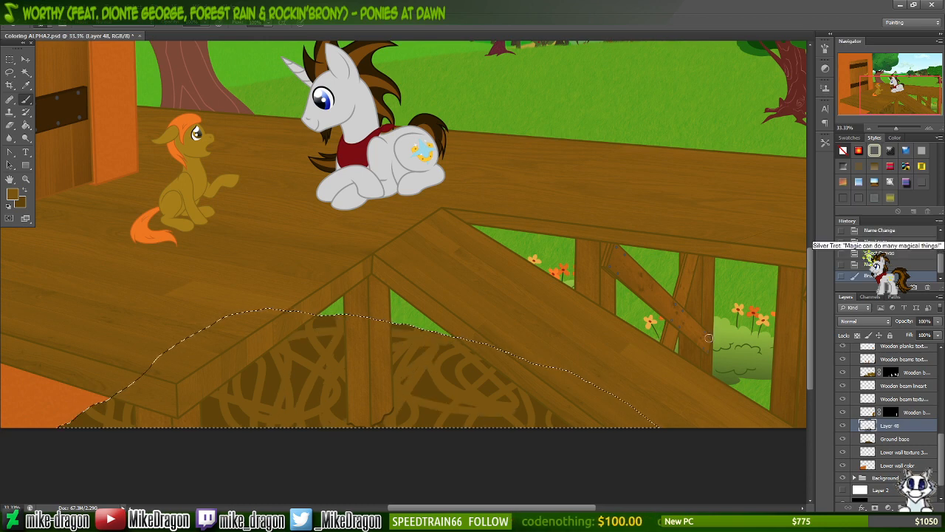
pyautogui.hotkey('ctrl', 'z')
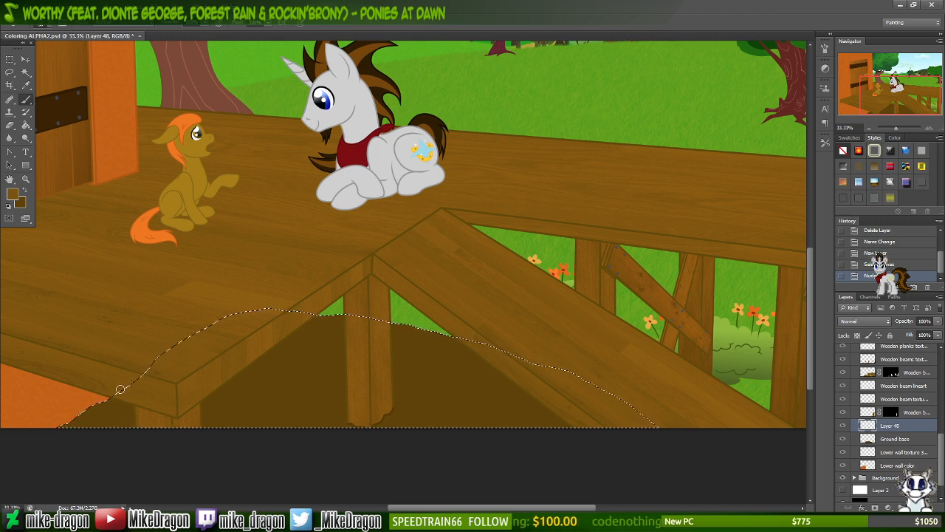
pyautogui.moveTo(294, 354); pyautogui.dragTo(464, 335)
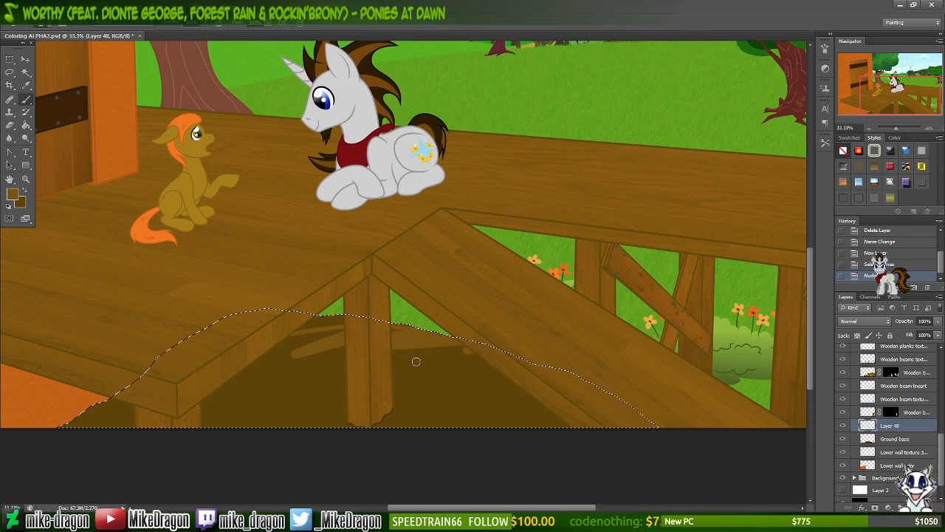
pyautogui.moveTo(552, 379)
pyautogui.mouseDown()
pyautogui.moveTo(647, 387)
pyautogui.moveTo(672, 411)
pyautogui.mouseUp()
pyautogui.hotkey('ctrl', 'z')
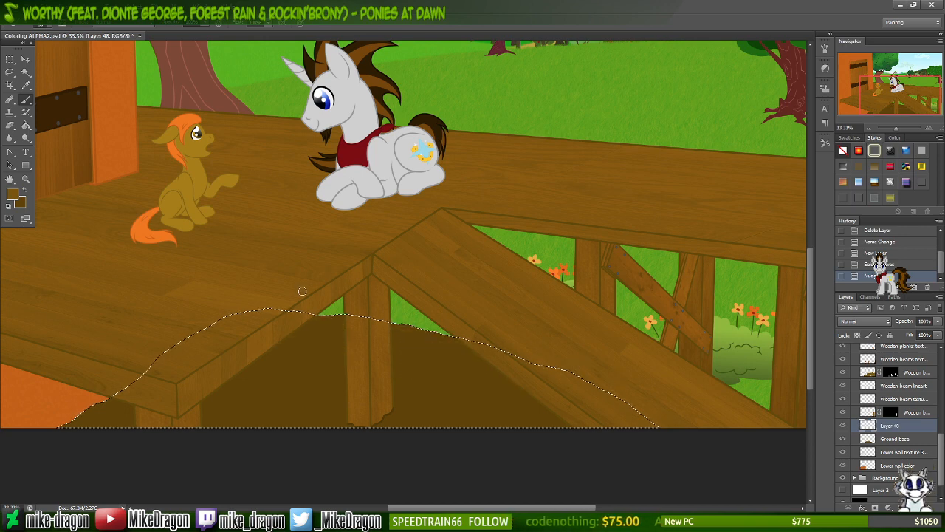
# - Set the brush size to 40 px and paint thin, curved lighter brown streaks across the selected ground
pyautogui.rightClick(353, 357)
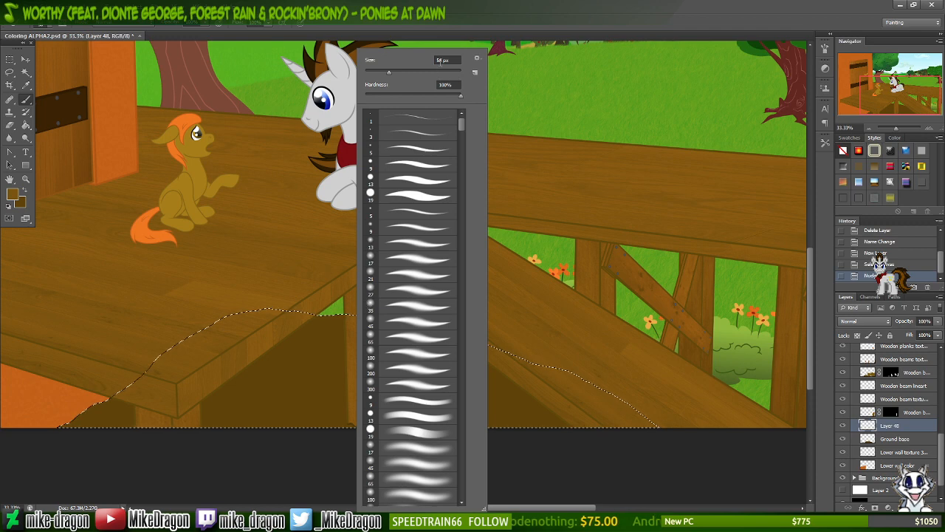
pyautogui.moveTo(440, 62); pyautogui.dragTo(409, 70)
pyautogui.write('40')
pyautogui.press('Return')
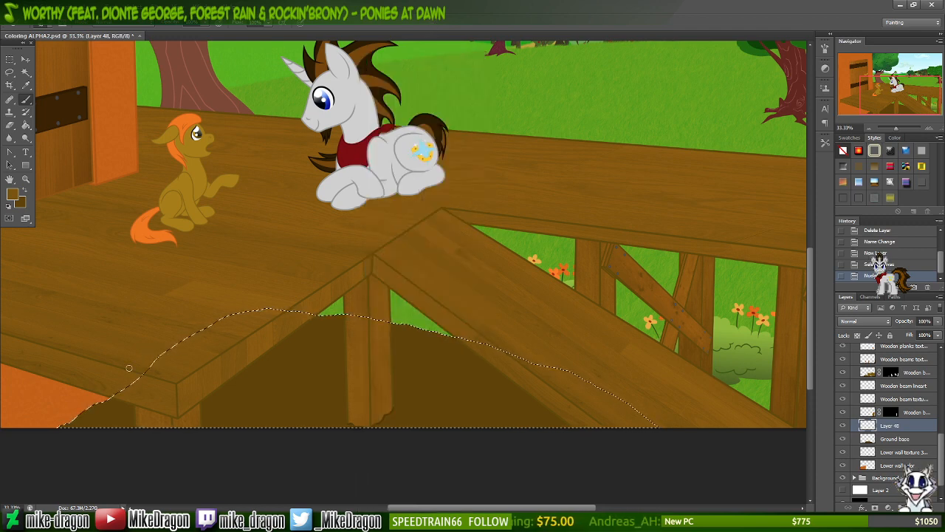
pyautogui.moveTo(281, 340); pyautogui.dragTo(306, 373)
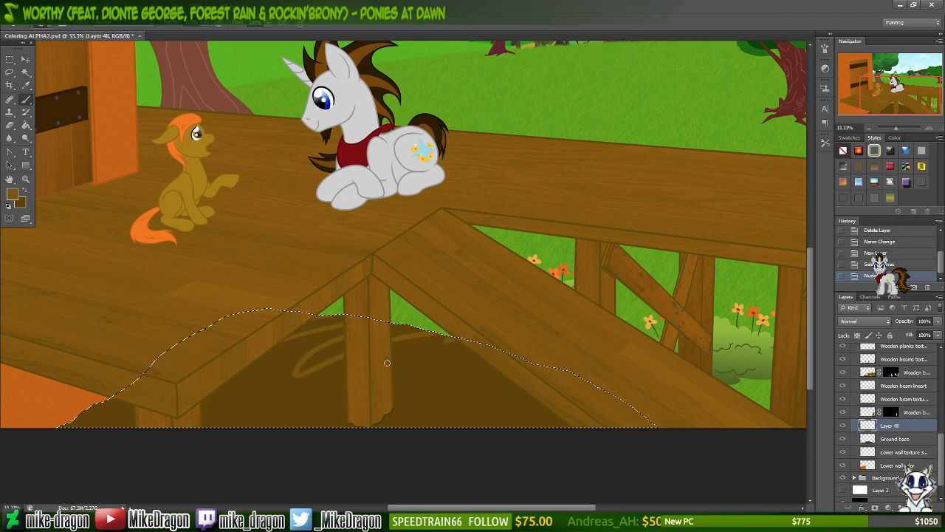
pyautogui.moveTo(533, 405); pyautogui.dragTo(708, 419)
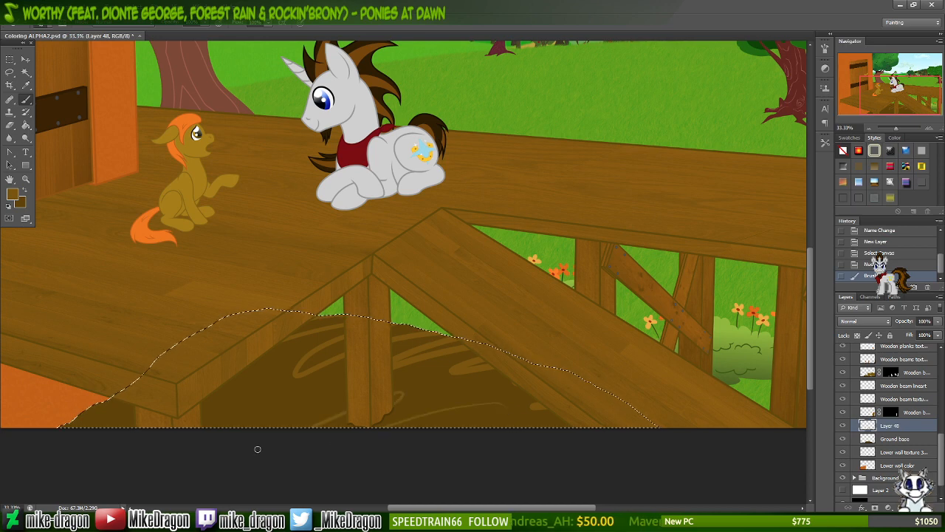
pyautogui.moveTo(124, 411); pyautogui.dragTo(68, 444)
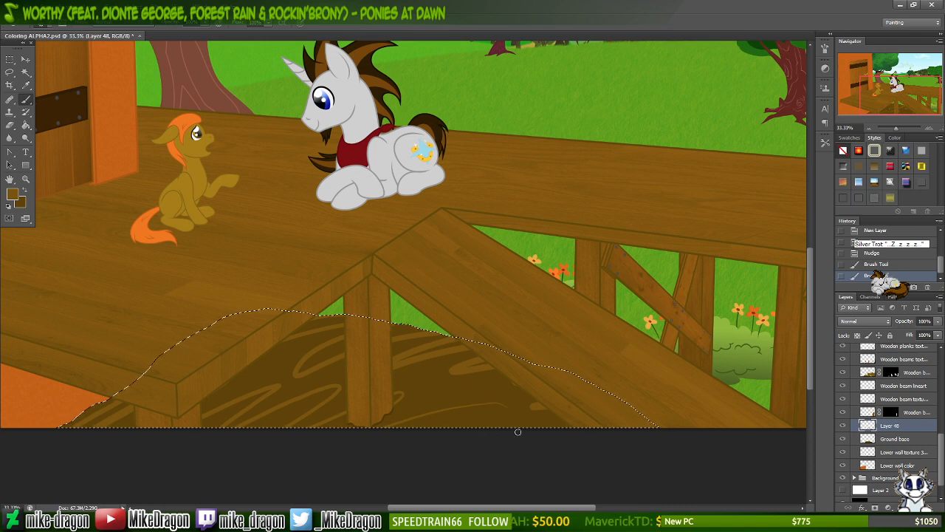
pyautogui.moveTo(518, 432); pyautogui.dragTo(482, 444)
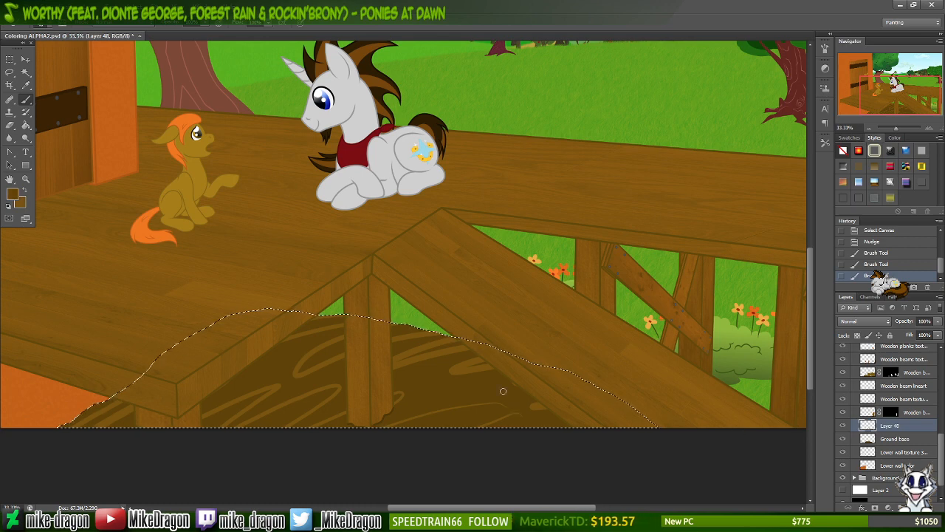
# - Set the foreground colour to dark brown 4c3600 and paint curved streaks across the selected ground on a new layer above Layer 48
pyautogui.click(12, 194)
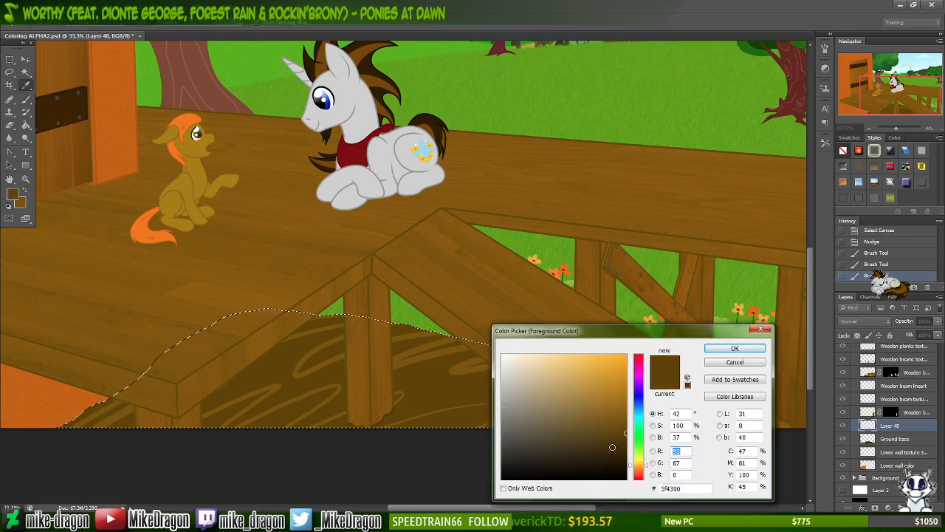
pyautogui.click(626, 442)
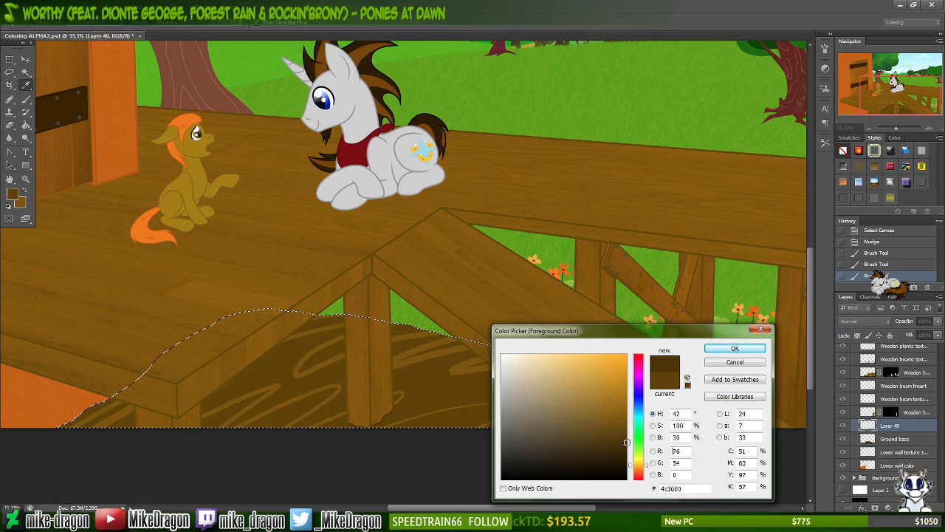
pyautogui.click(735, 348)
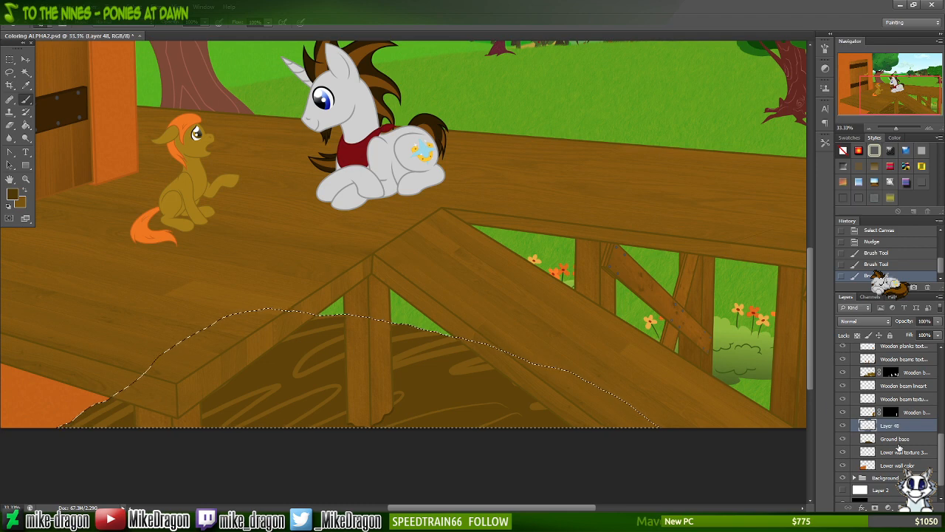
pyautogui.click(915, 507)
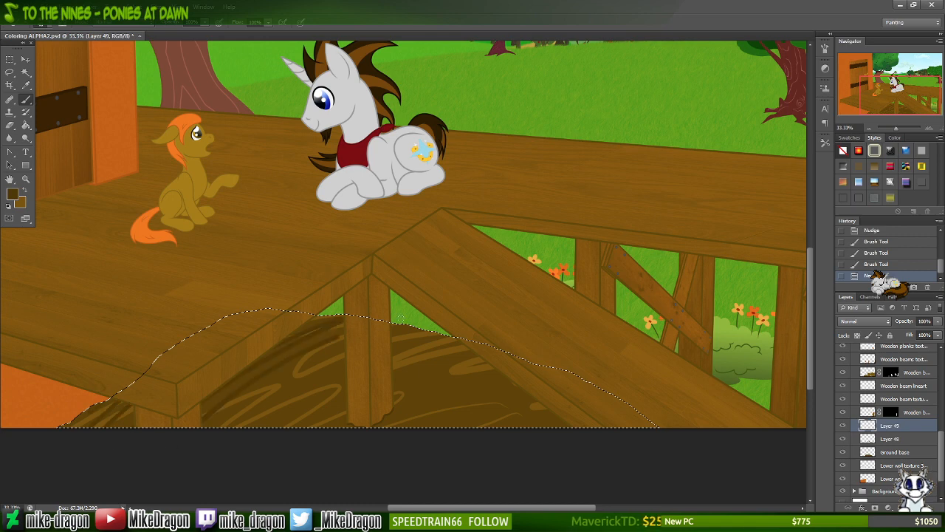
pyautogui.moveTo(401, 319)
pyautogui.mouseDown()
pyautogui.moveTo(214, 447)
pyautogui.moveTo(425, 343)
pyautogui.moveTo(248, 467)
pyautogui.moveTo(466, 355)
pyautogui.moveTo(321, 447)
pyautogui.moveTo(463, 376)
pyautogui.moveTo(397, 423)
pyautogui.moveTo(511, 401)
pyautogui.moveTo(450, 467)
pyautogui.mouseUp()
pyautogui.moveTo(642, 424); pyautogui.dragTo(760, 458)
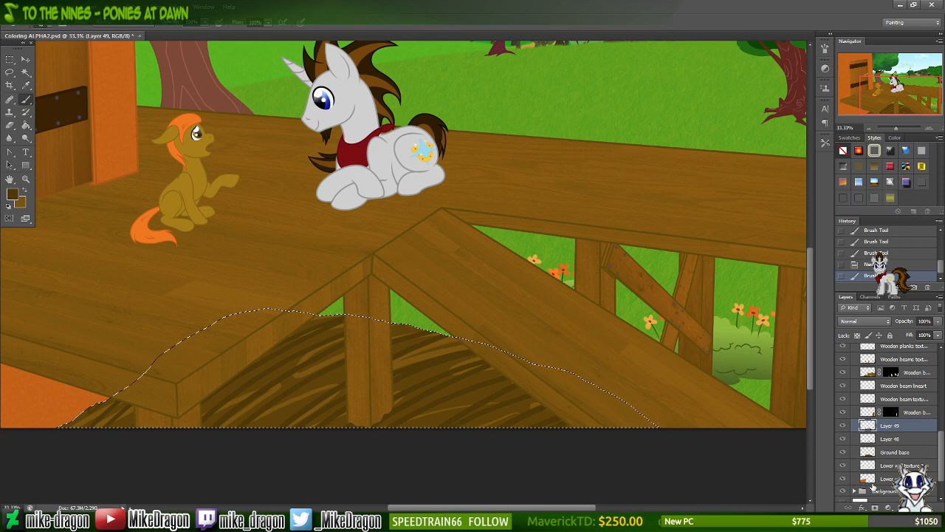
# - Move the dark streak layer below the lighter streak layer, then clear the selection and save the file
pyautogui.moveTo(874, 426)
pyautogui.mouseDown()
pyautogui.moveTo(875, 443)
pyautogui.moveTo(899, 450)
pyautogui.mouseUp()
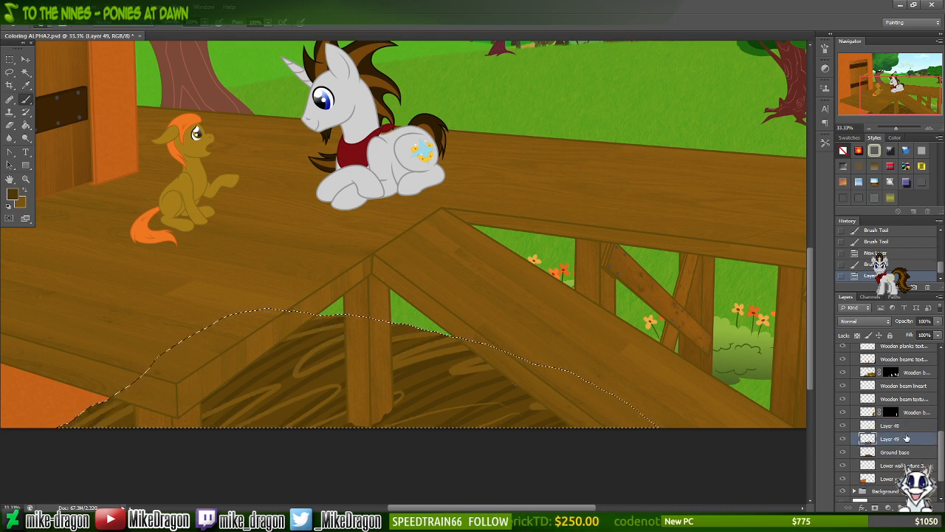
pyautogui.hotkey('ctrl', 'd')
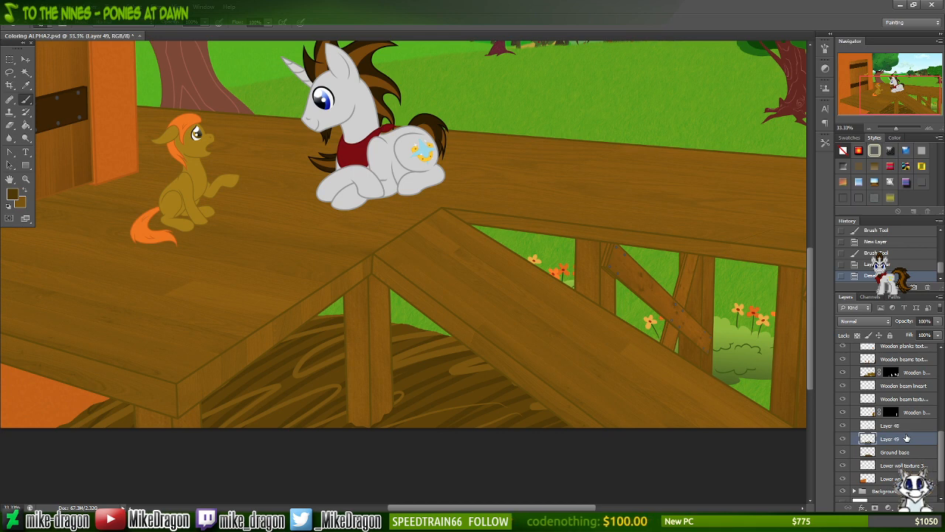
pyautogui.hotkey('ctrl', 's')
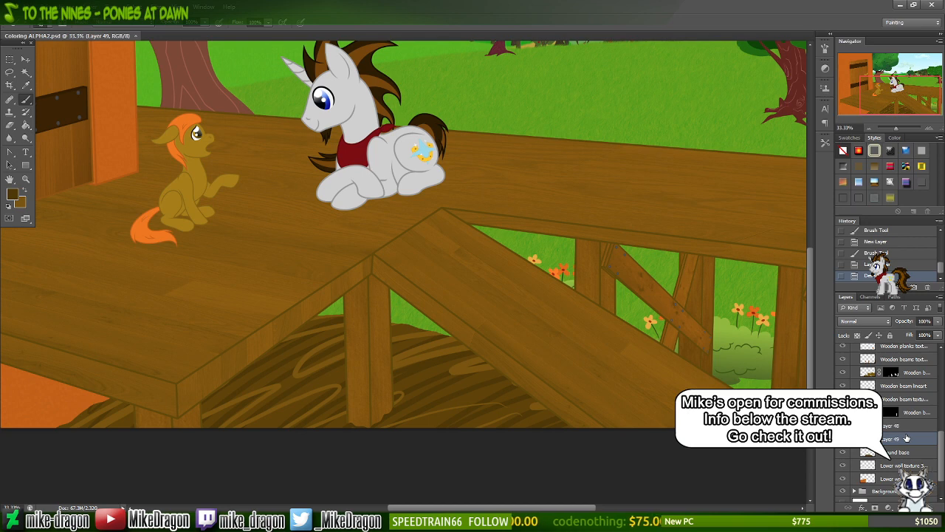
# - Add a new layer above Layer 48 and name it "Dirt colors set"
pyautogui.click(888, 428)
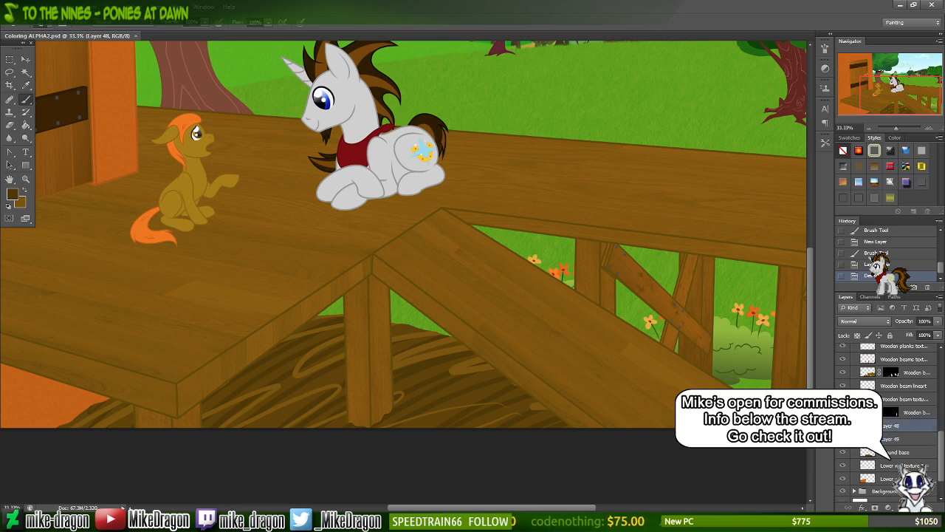
pyautogui.hotkey('ctrl', 'shift', 'alt', 'n')
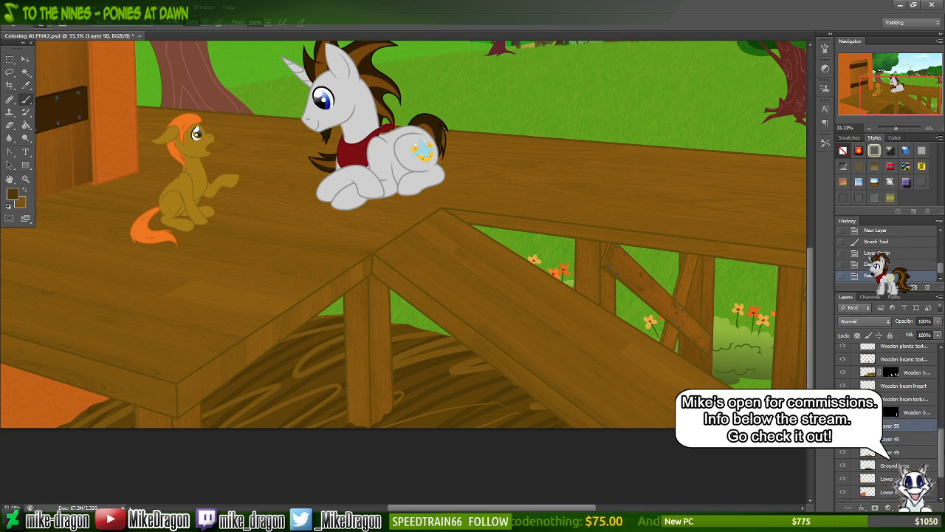
pyautogui.doubleClick(896, 426)
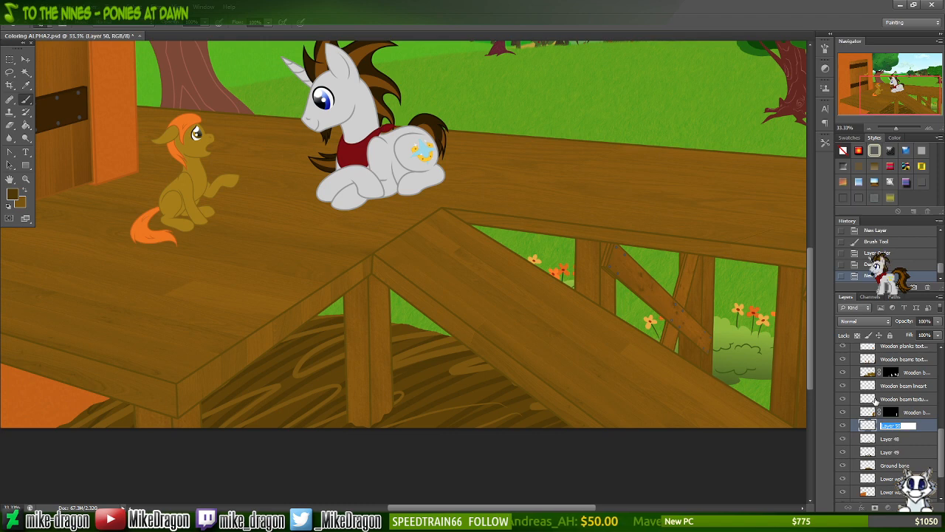
pyautogui.write('D')
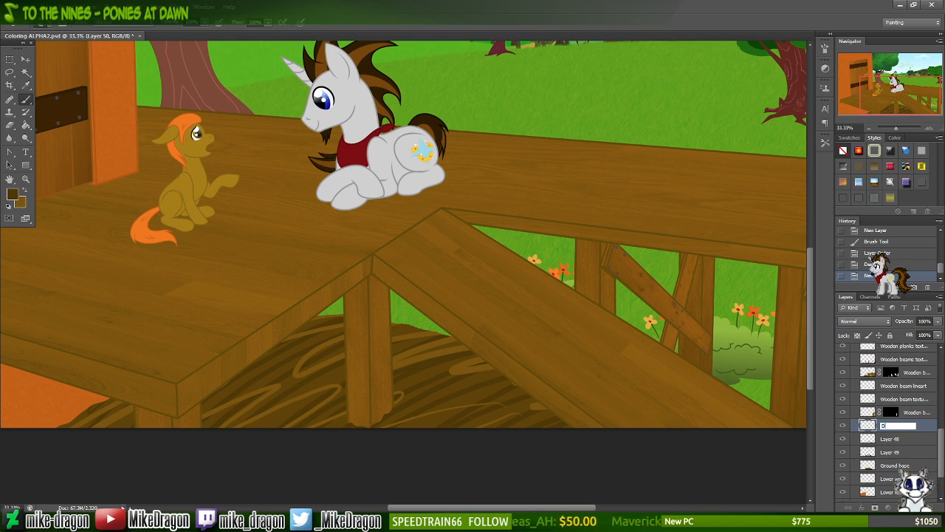
pyautogui.write('irt colors set')
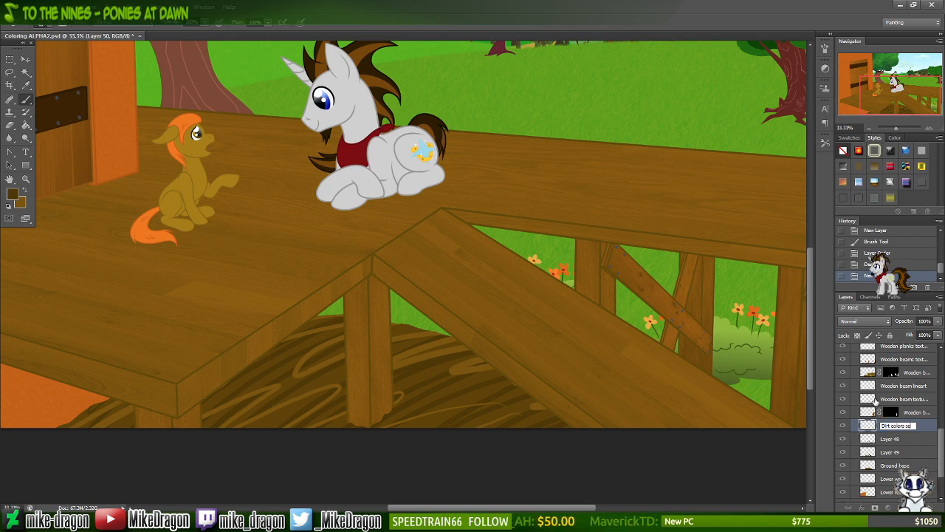
pyautogui.press('Return')
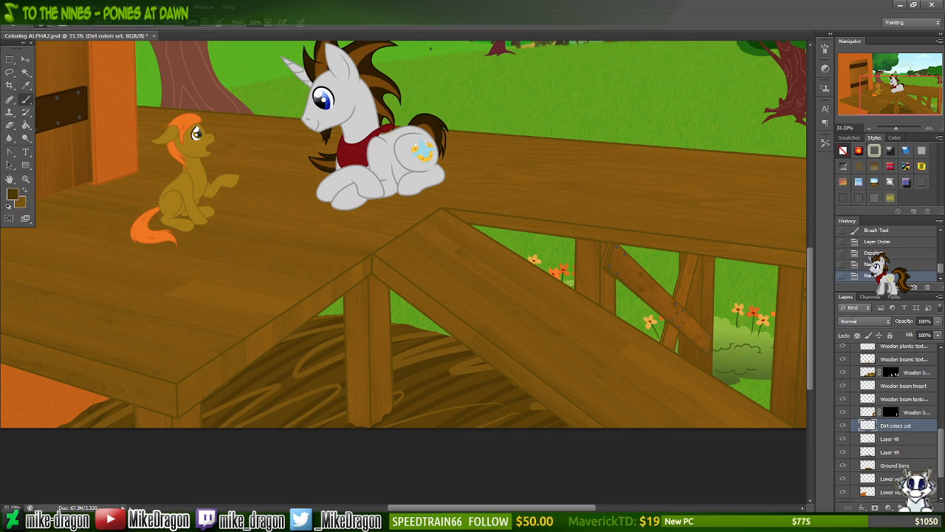
# - With the 19 px hard round brush, dab one lighter brown and one dark brown colour sample on the grass above the platform
pyautogui.rightClick(440, 291)
pyautogui.click(516, 13)
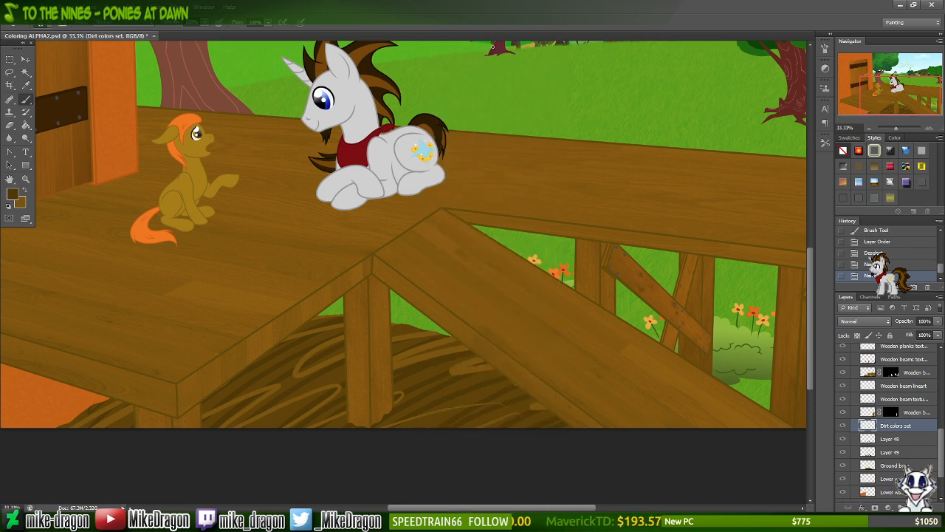
pyautogui.press('x')
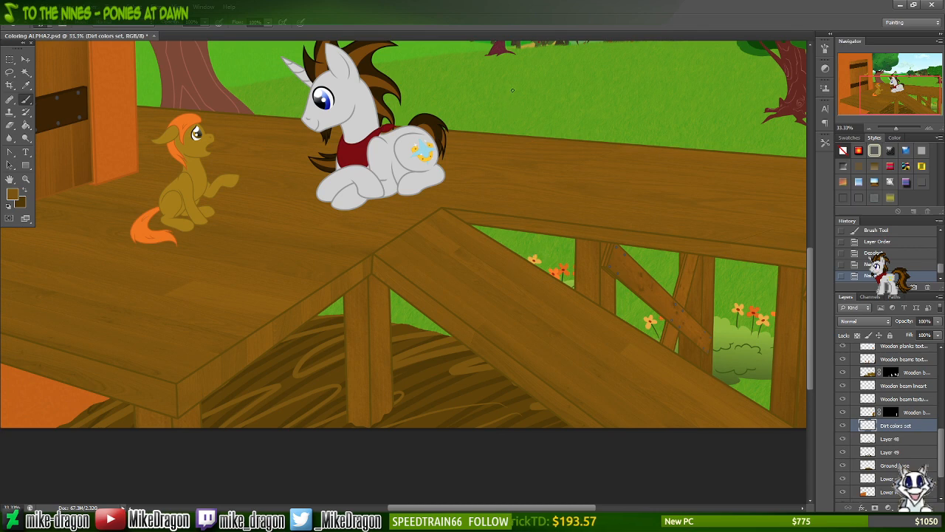
pyautogui.moveTo(512, 90); pyautogui.dragTo(512, 95)
pyautogui.press('x')
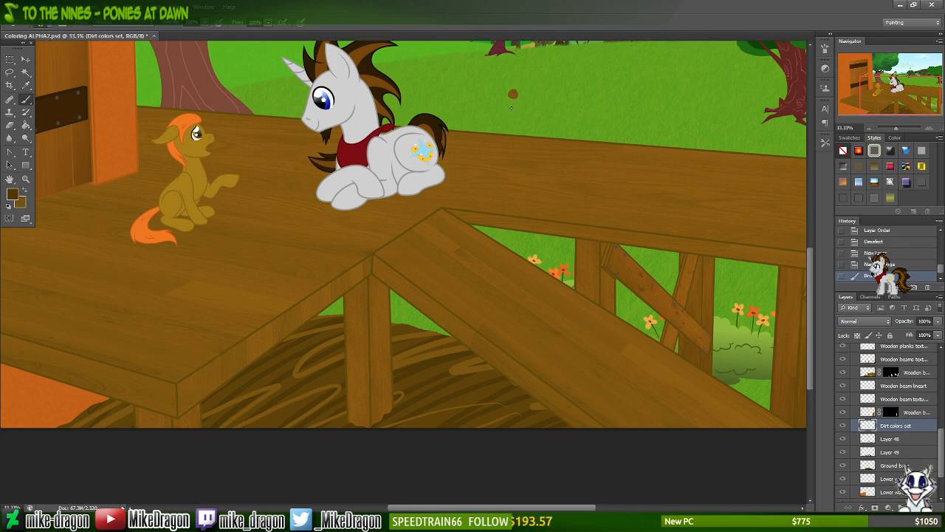
pyautogui.moveTo(513, 118); pyautogui.dragTo(515, 119)
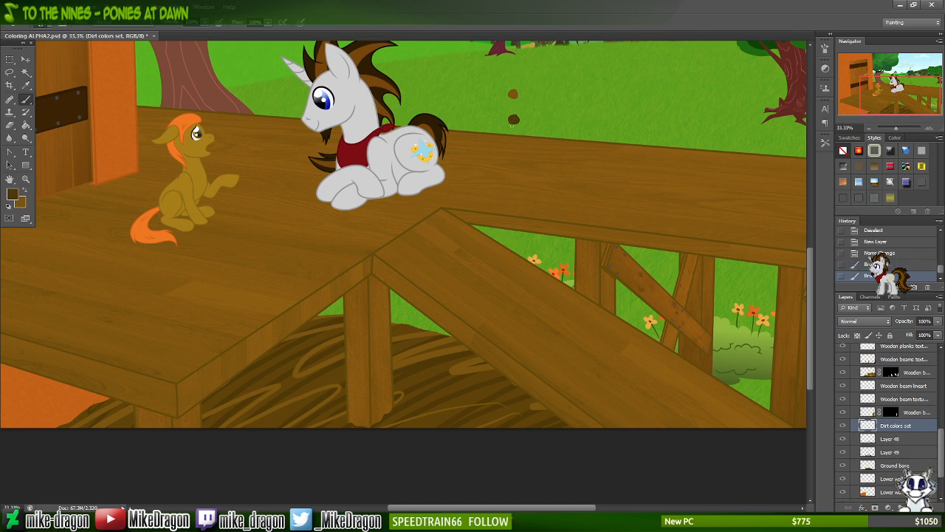
# - Sample the mid-brown of the ground base and dab it between the lighter and dark colour samples
pyautogui.press('i')
pyautogui.click(279, 413)
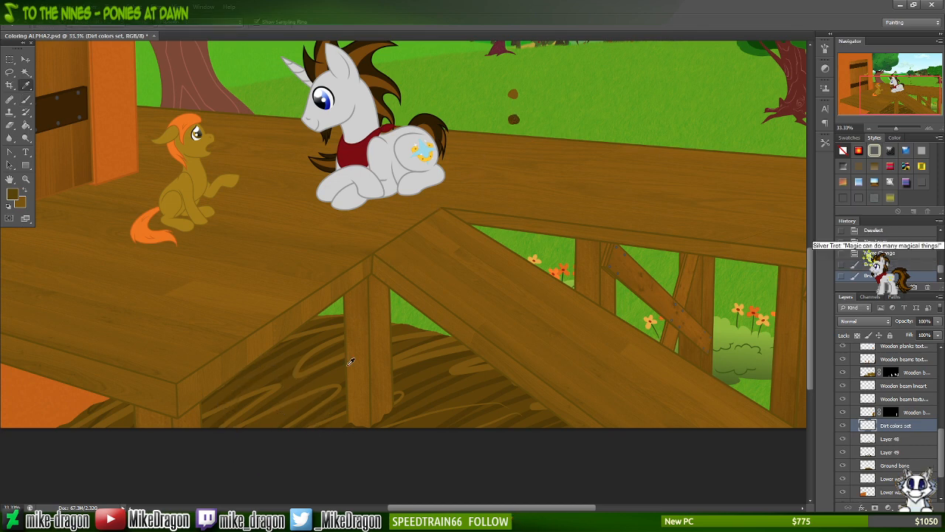
pyautogui.press('b')
pyautogui.moveTo(515, 106); pyautogui.dragTo(512, 108)
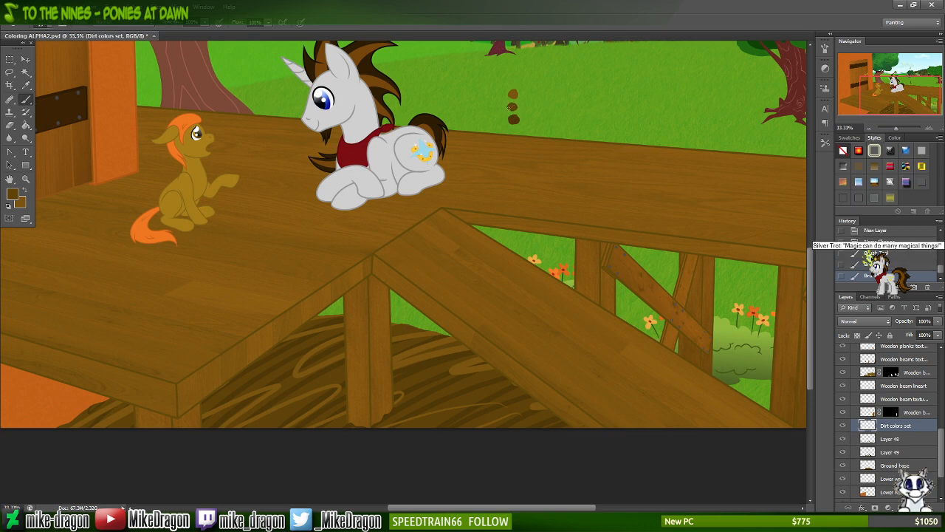
# - Add a new layer between Dirt colors set and Layer 48 and choose the 59 px spatter brush
pyautogui.click(887, 441)
pyautogui.hotkey('ctrl', 'shift', 'alt', 'n')
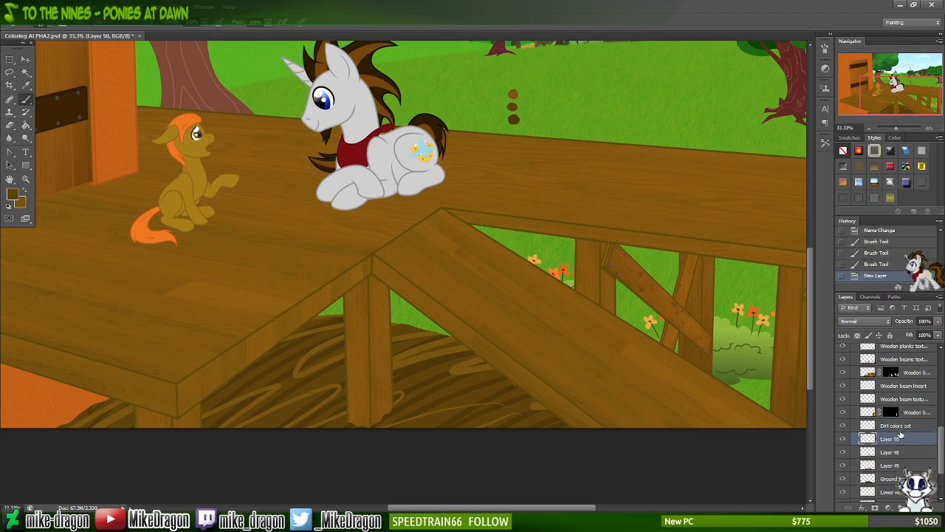
pyautogui.rightClick(454, 348)
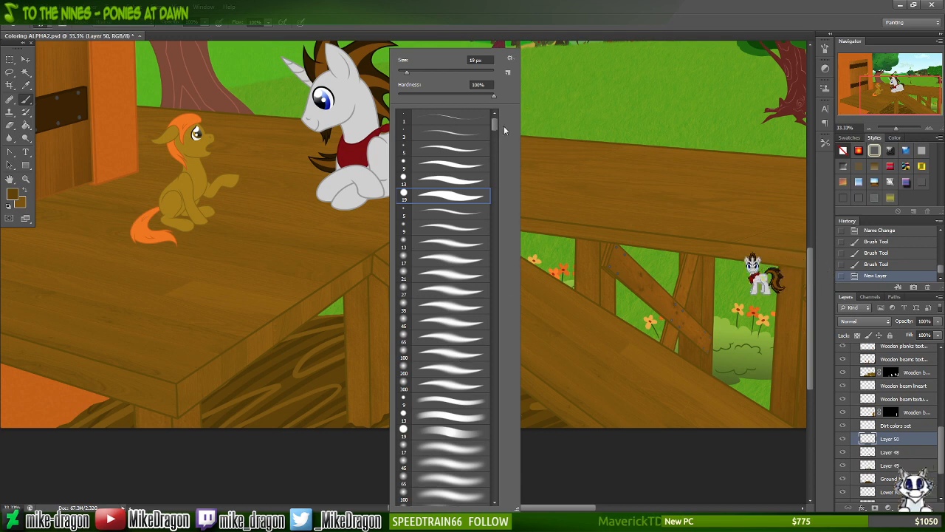
pyautogui.moveTo(497, 124); pyautogui.dragTo(492, 136)
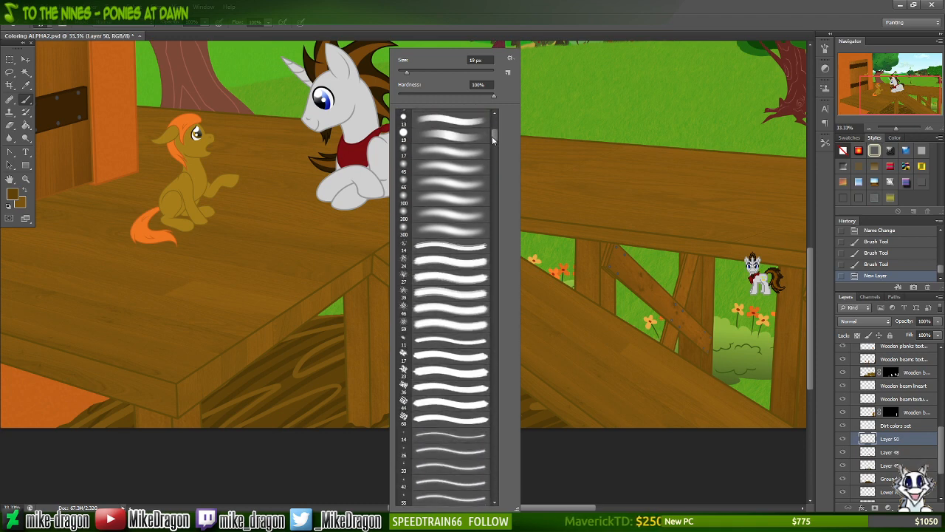
pyautogui.click(413, 325)
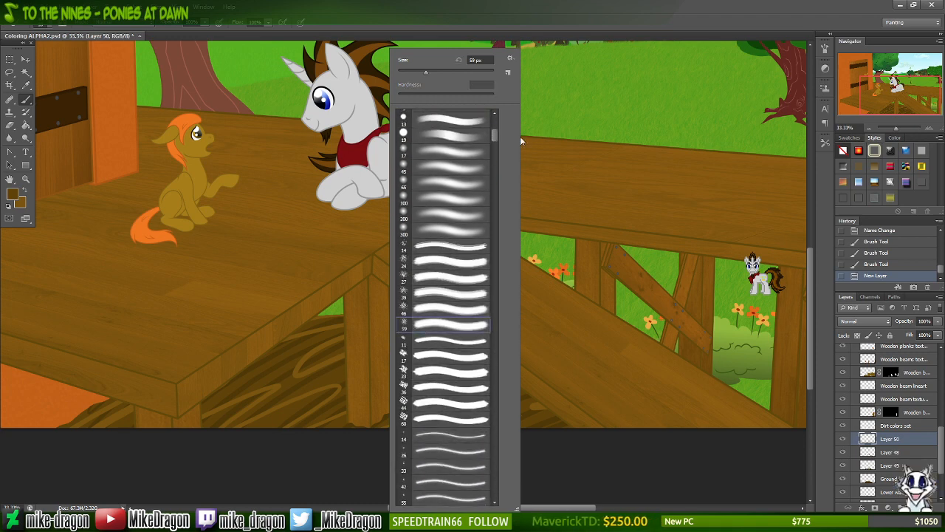
# - Enlarge the spatter brush to 400 px, trying 100, 200 and 300 px first
pyautogui.click(475, 60)
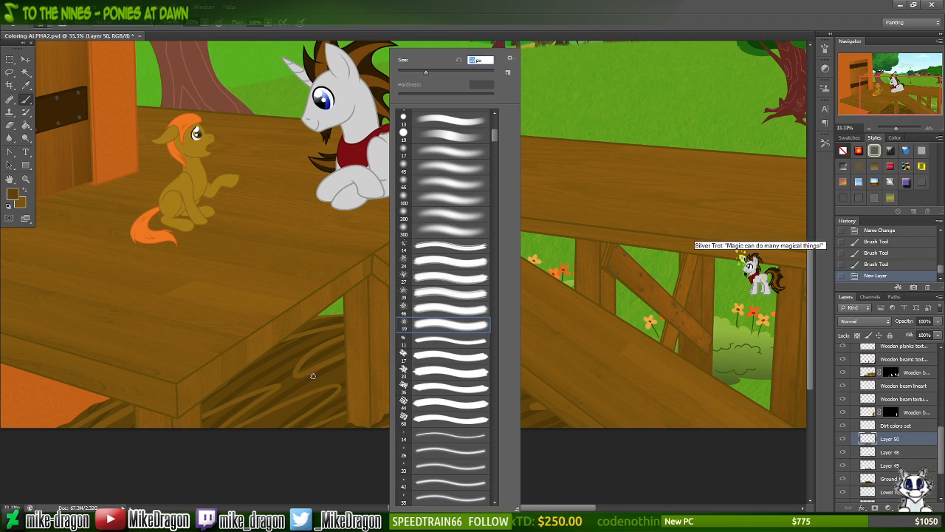
pyautogui.write('100')
pyautogui.press('Return')
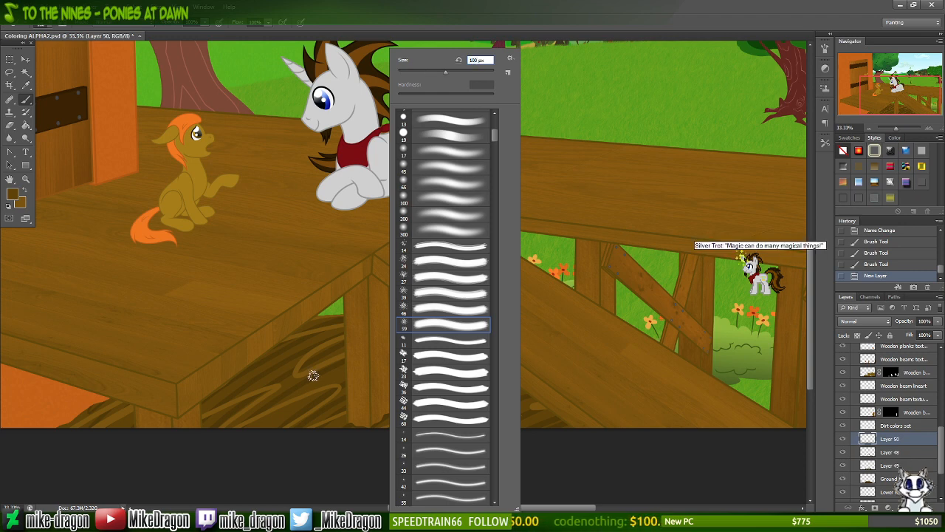
pyautogui.press('Delete')
pyautogui.write('2')
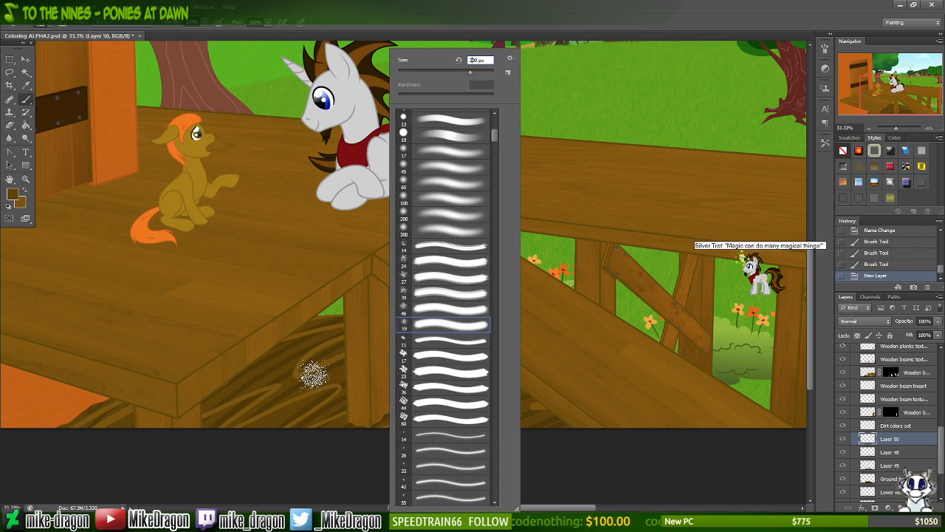
pyautogui.press('BackSpace')
pyautogui.write('3')
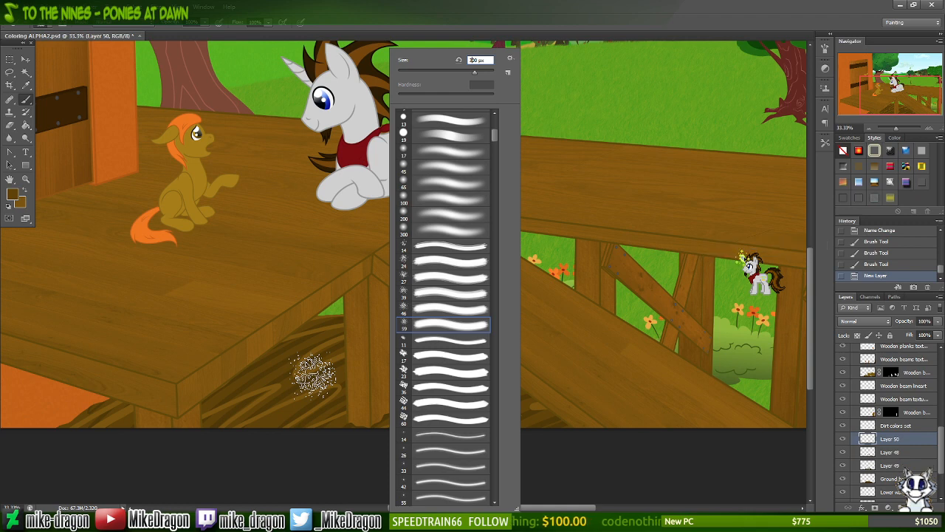
pyautogui.press('BackSpace')
pyautogui.write('4')
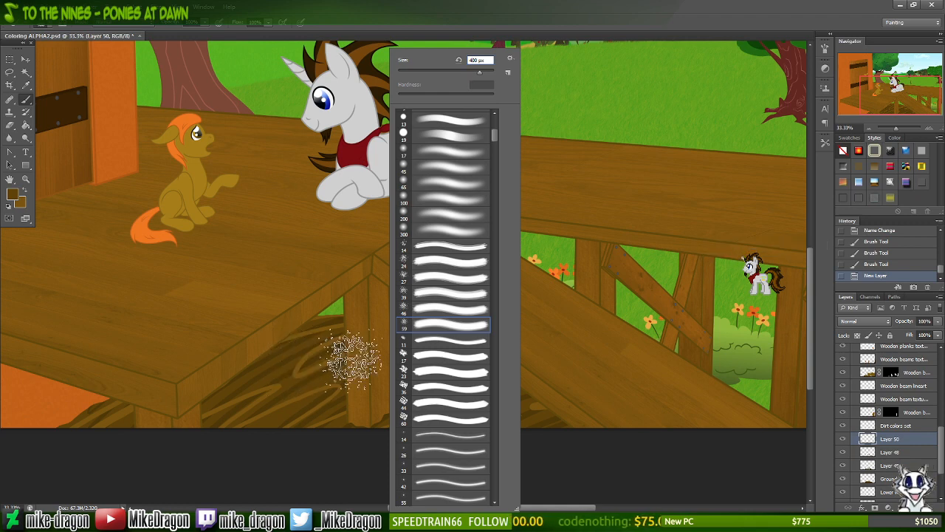
pyautogui.press('Return')
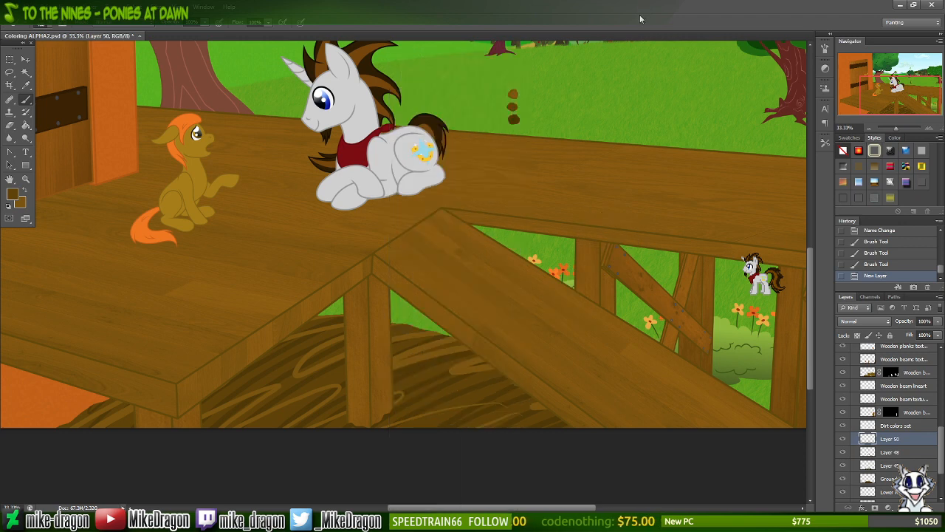
# - Set the foreground colour to dark brown 4f3800, sampled from the dark colour dot on the grass
pyautogui.click(11, 196)
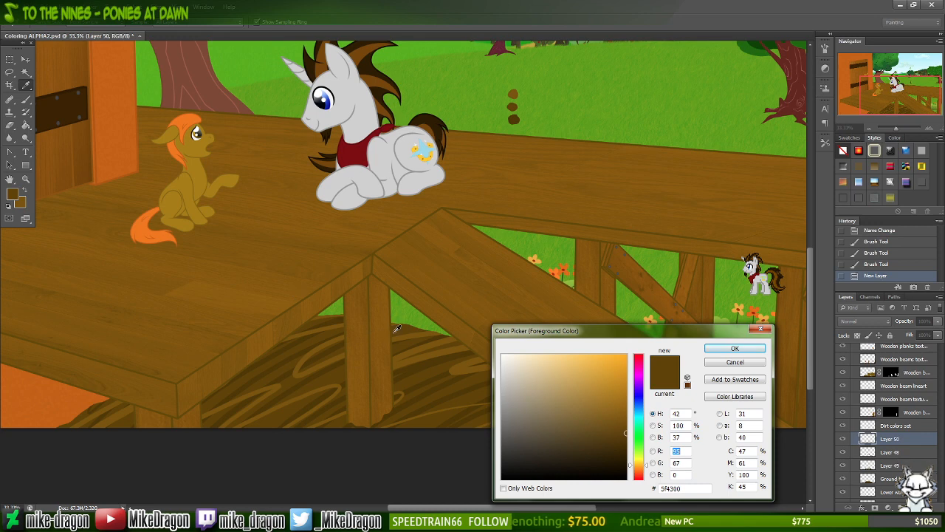
pyautogui.click(518, 114)
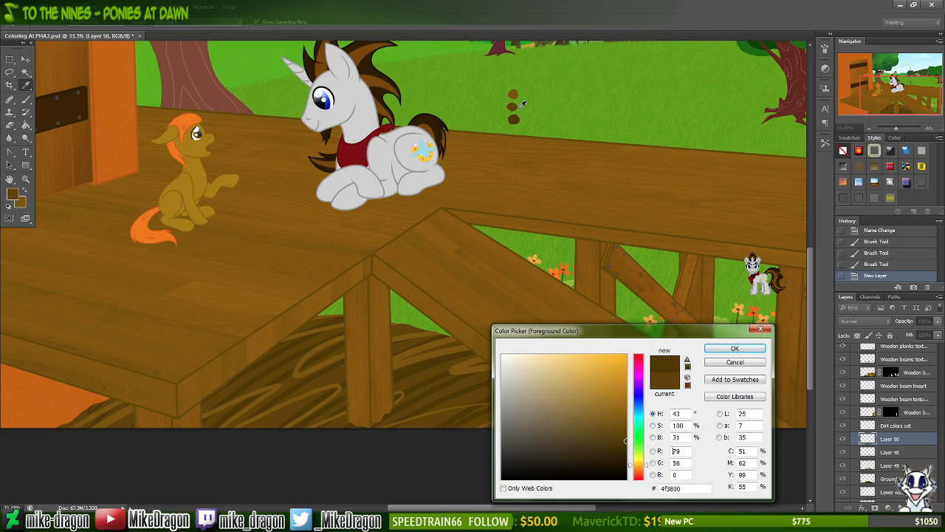
pyautogui.click(735, 348)
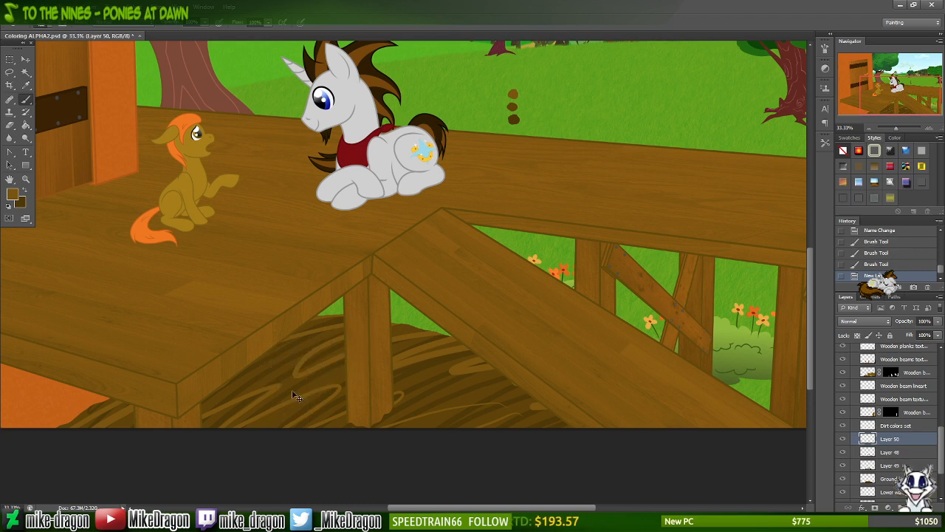
# - Clear everything on the new layer, deselect, and paint broad lighter brown spatter across the ground under the platform
pyautogui.hotkey('ctrl', 'a')
pyautogui.press('Delete')
pyautogui.hotkey('ctrl', 'd')
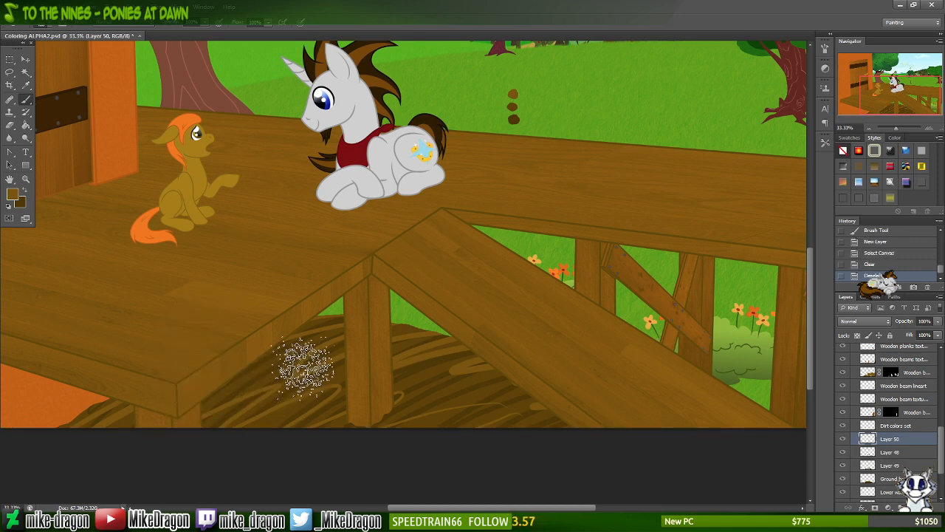
pyautogui.moveTo(296, 362)
pyautogui.mouseDown()
pyautogui.moveTo(312, 396)
pyautogui.moveTo(488, 401)
pyautogui.moveTo(527, 378)
pyautogui.mouseUp()
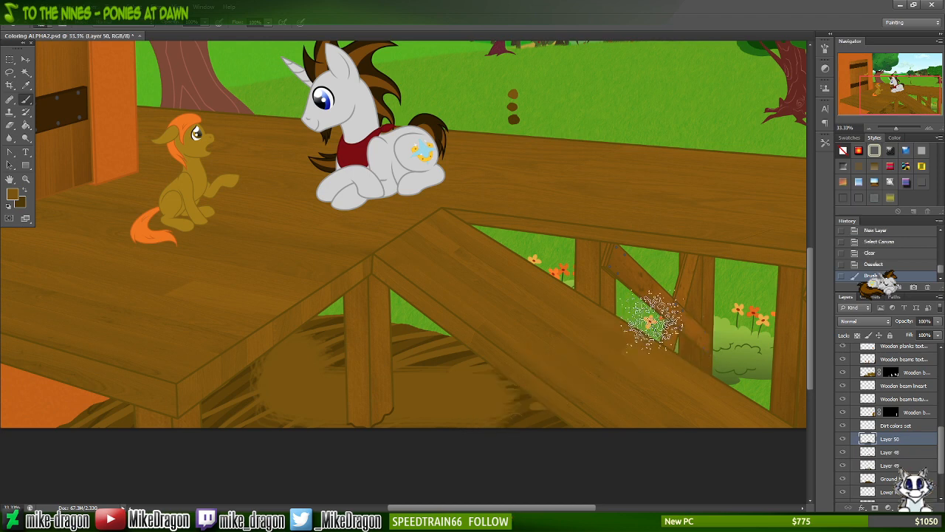
# - Undo the broad lighter brown spatter and try a small spatter dab on the dirt under the platform
pyautogui.hotkey('ctrl', 'z')
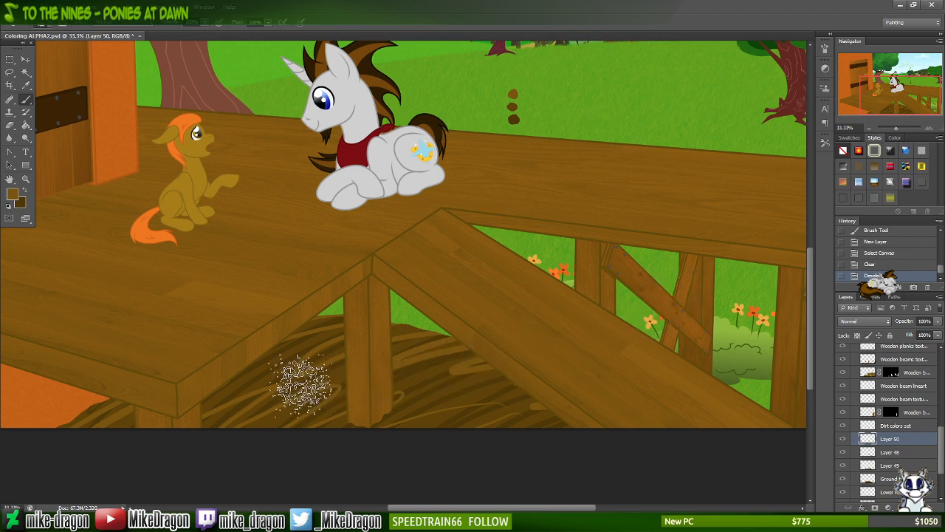
pyautogui.moveTo(295, 383); pyautogui.dragTo(301, 375)
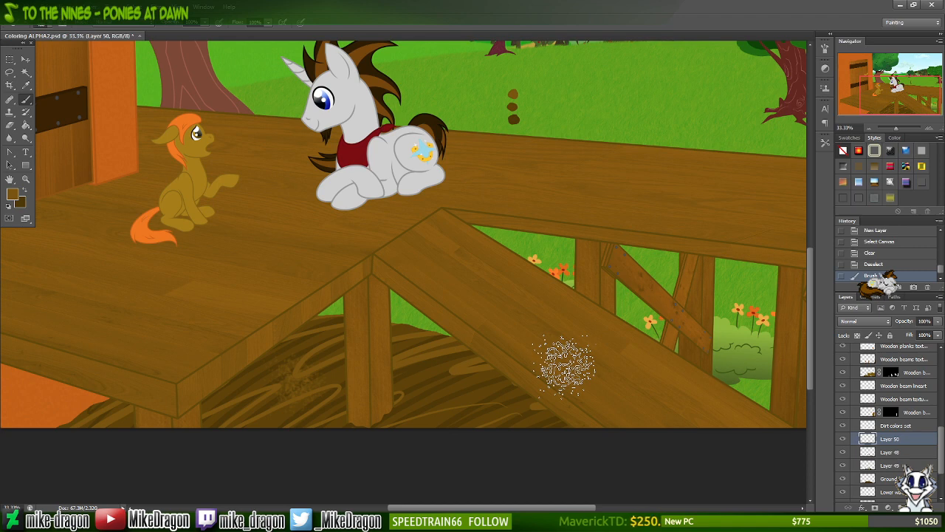
pyautogui.hotkey('ctrl', 'z')
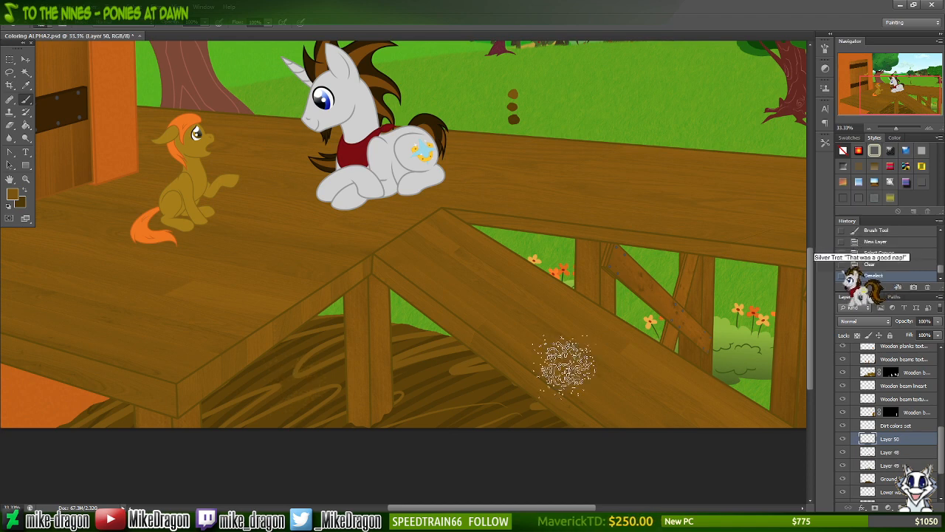
# - Set the foreground colour to a very dark brown, about 412e01, starting from the darkest colour dot on the grass
pyautogui.press('i')
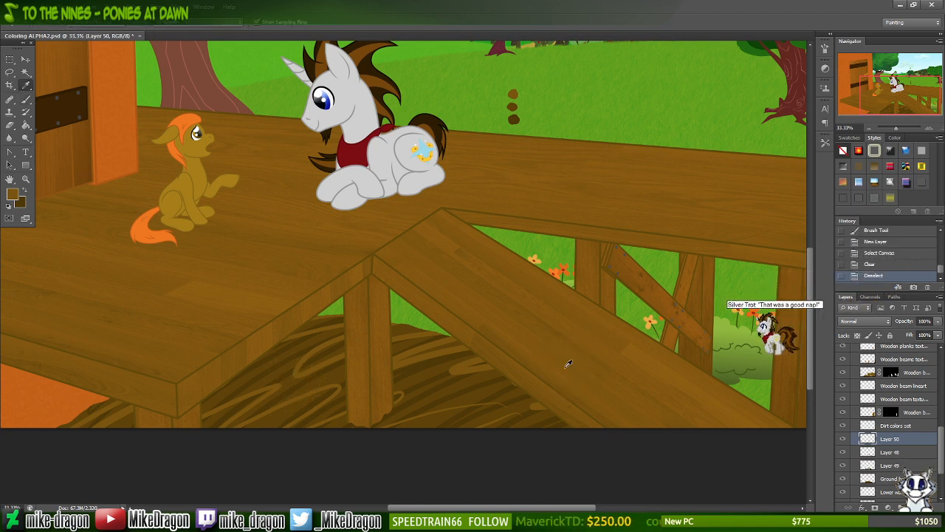
pyautogui.click(515, 117)
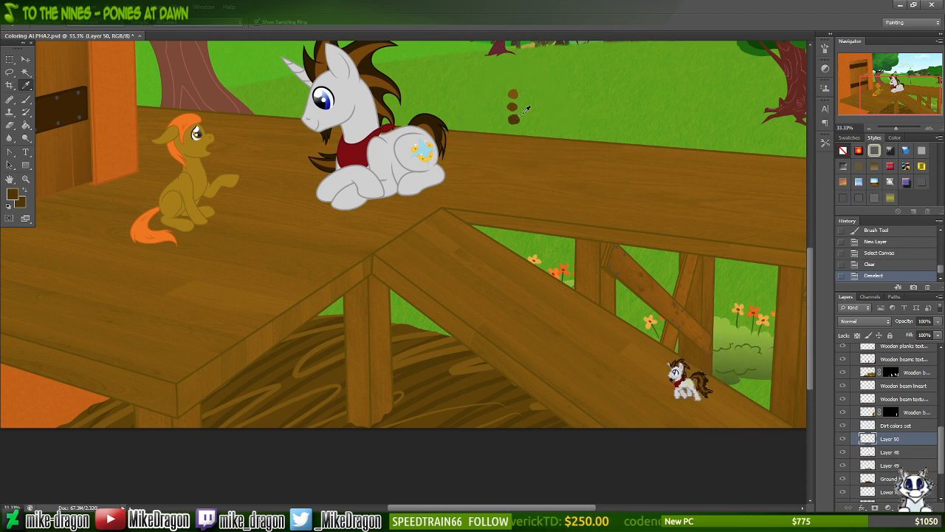
pyautogui.click(12, 194)
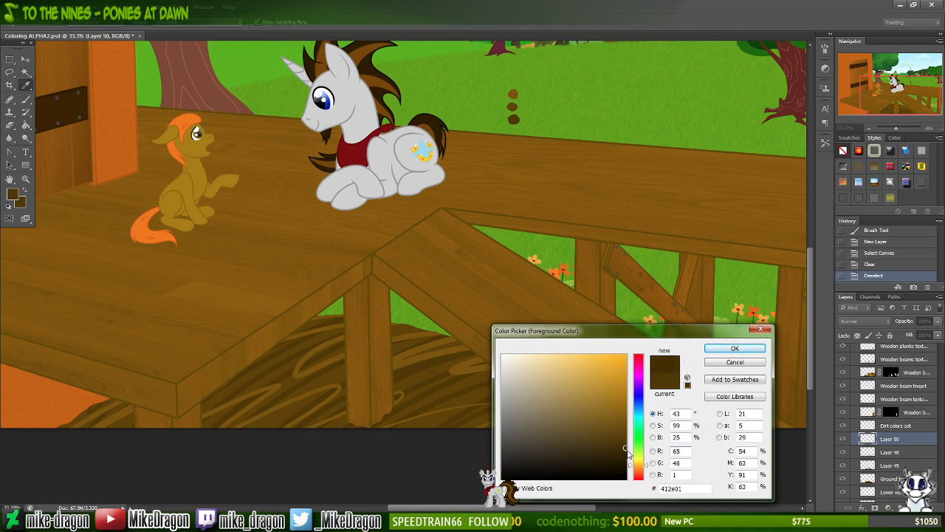
pyautogui.click(736, 346)
pyautogui.press('b')
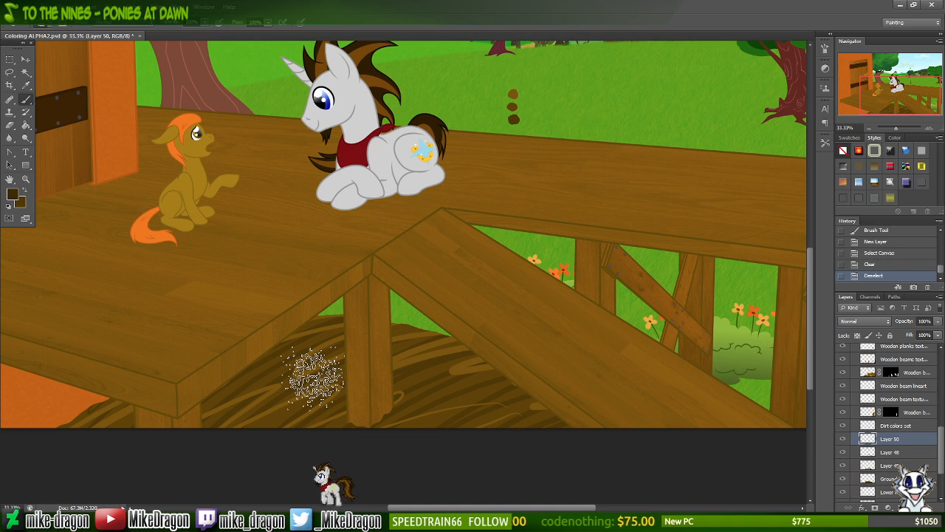
# - Dab very dark brown spatter on Layer 50 over the dirt beside the platform's front support beam
pyautogui.click(281, 382)
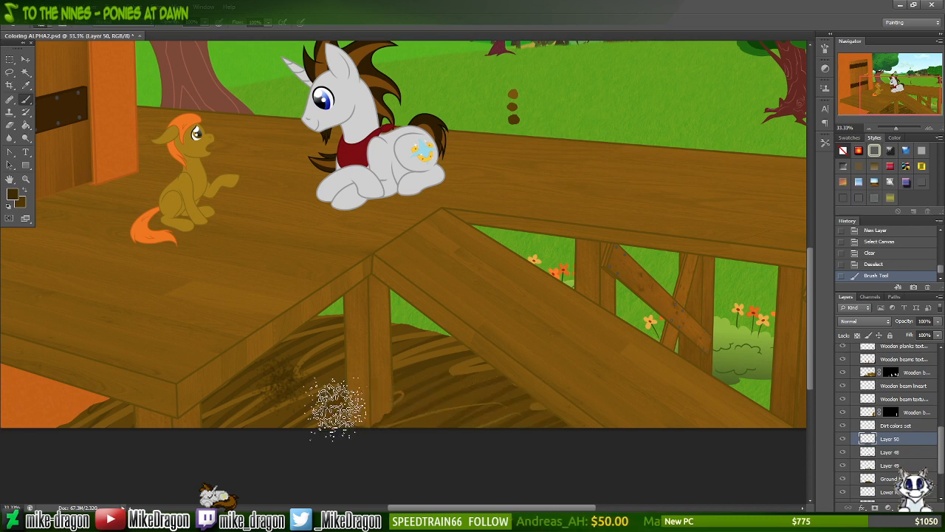
pyautogui.click(320, 406)
pyautogui.moveTo(319, 380); pyautogui.dragTo(321, 365)
pyautogui.click(302, 339)
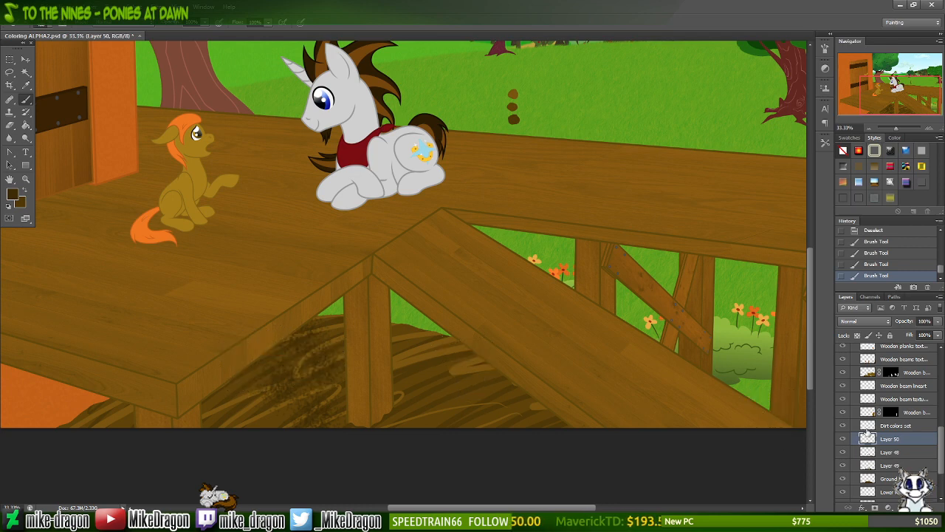
# - Hide the wooden beams' colour, texture and lineart, the planks texture, the platform colour, and the ramp's texture and colour layers
pyautogui.click(844, 373)
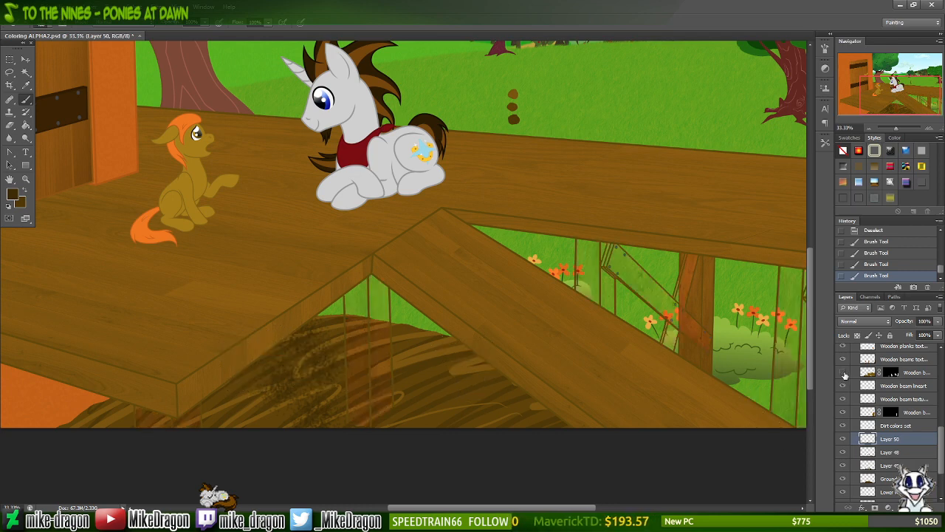
pyautogui.scroll(3, 846, 373)
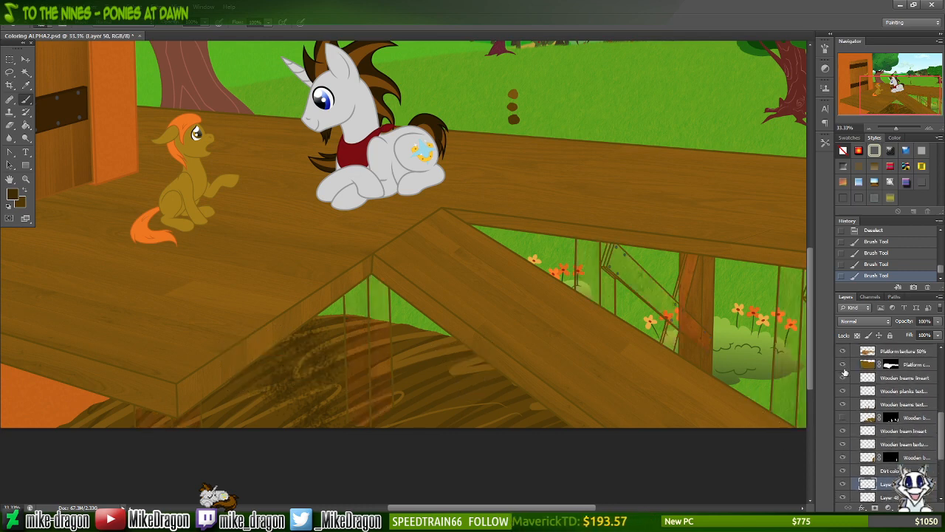
pyautogui.click(843, 404)
pyautogui.click(844, 390)
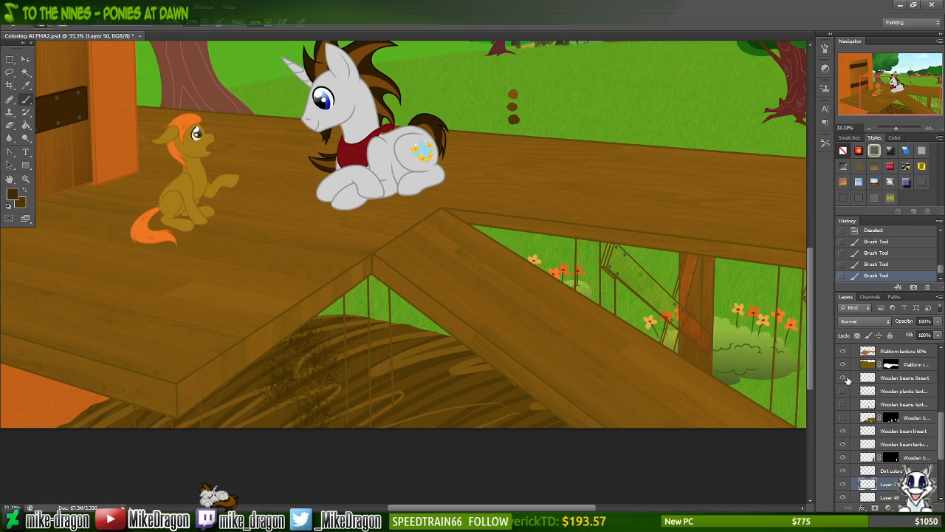
pyautogui.click(845, 377)
pyautogui.click(844, 364)
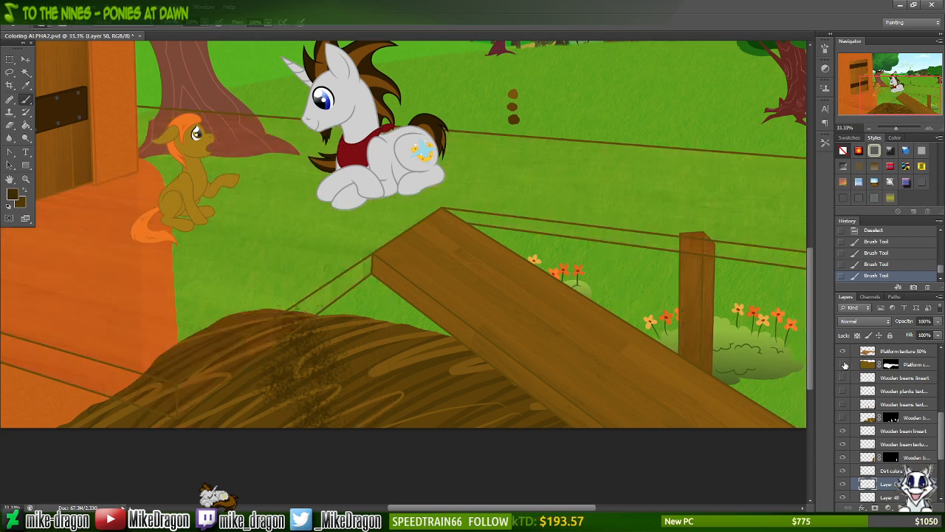
pyautogui.scroll(2, 847, 377)
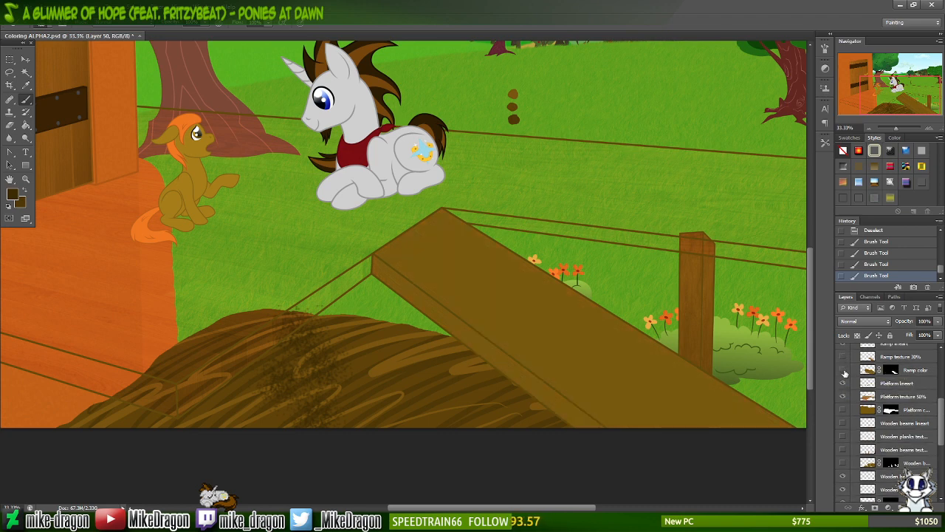
pyautogui.click(843, 370)
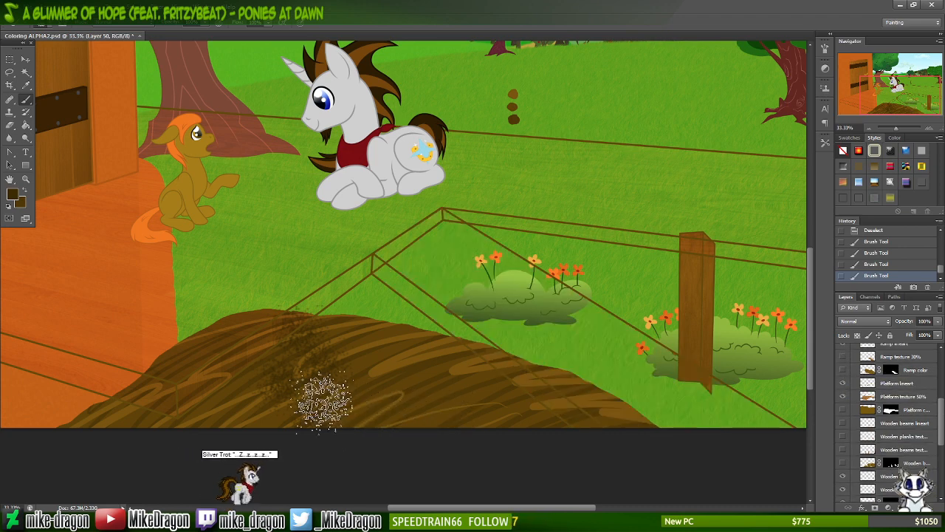
# - Paint very dark brown spatter over the whole dirt mound, letting it spill past the upper edge onto the grass
pyautogui.click(269, 337)
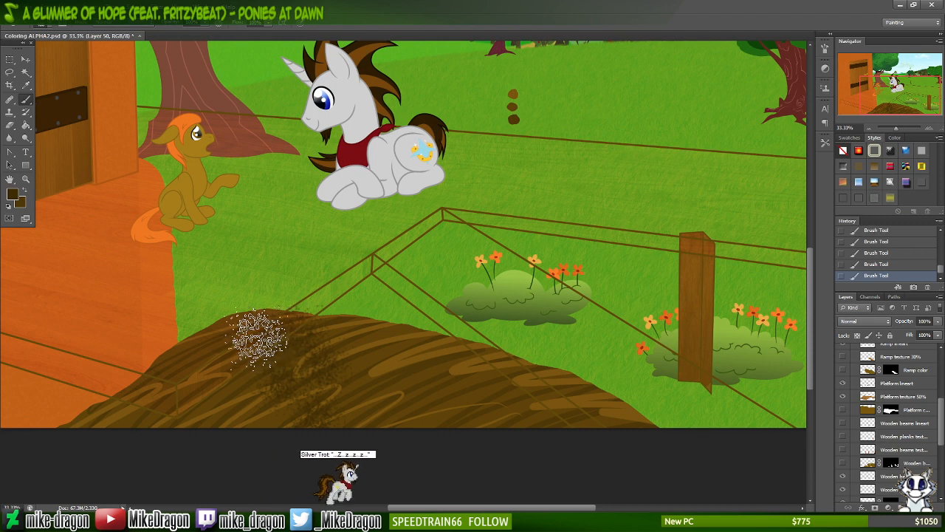
pyautogui.moveTo(246, 336)
pyautogui.mouseDown()
pyautogui.moveTo(221, 327)
pyautogui.moveTo(217, 342)
pyautogui.moveTo(131, 392)
pyautogui.moveTo(116, 415)
pyautogui.moveTo(69, 423)
pyautogui.moveTo(266, 412)
pyautogui.moveTo(241, 376)
pyautogui.moveTo(206, 387)
pyautogui.mouseUp()
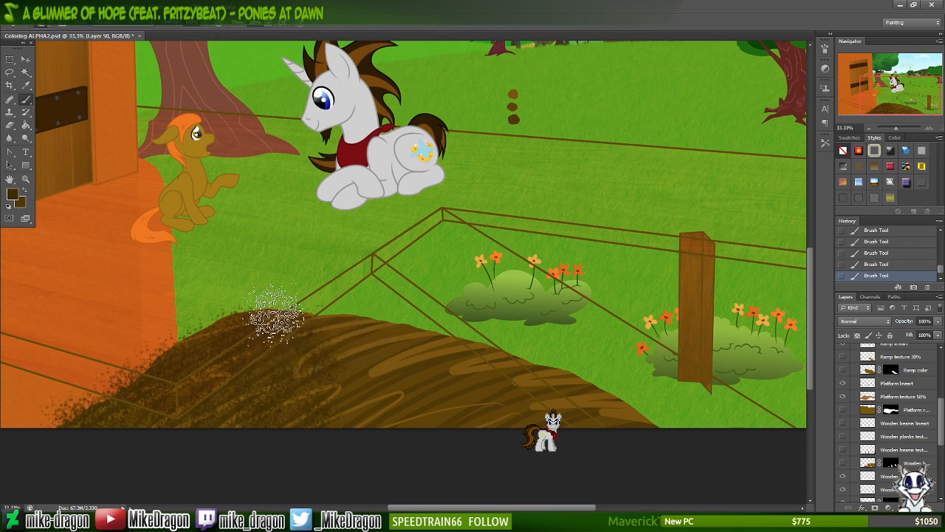
pyautogui.moveTo(275, 313)
pyautogui.mouseDown()
pyautogui.moveTo(226, 336)
pyautogui.moveTo(336, 333)
pyautogui.moveTo(469, 350)
pyautogui.moveTo(460, 355)
pyautogui.moveTo(554, 377)
pyautogui.moveTo(642, 437)
pyautogui.mouseUp()
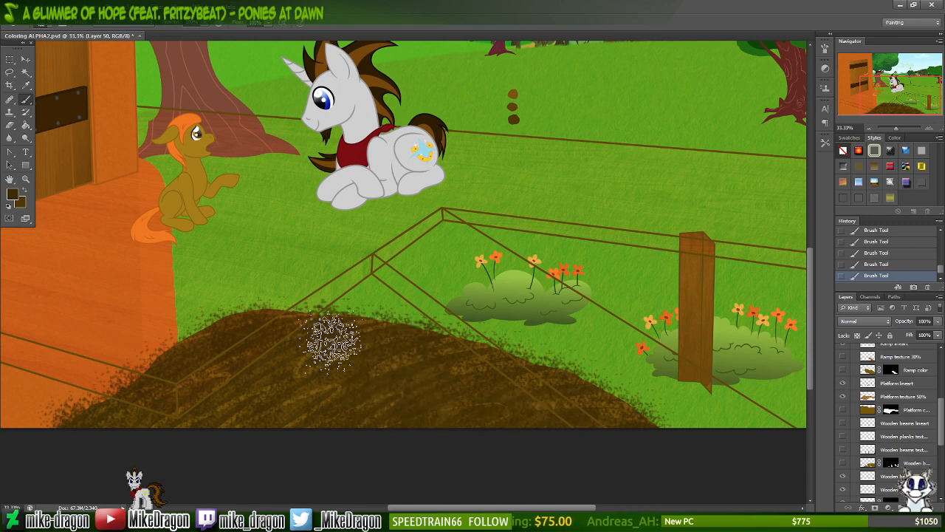
pyautogui.moveTo(242, 317); pyautogui.dragTo(204, 337)
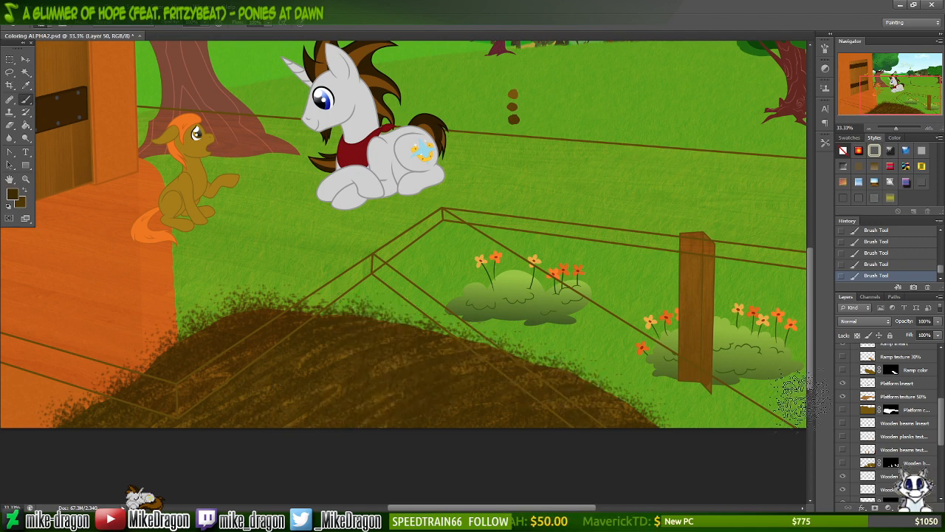
# - Move Layer 50 directly above Ground base and add a new layer above Layer 48
pyautogui.scroll(-3, 885, 414)
pyautogui.scroll(-3, 885, 416)
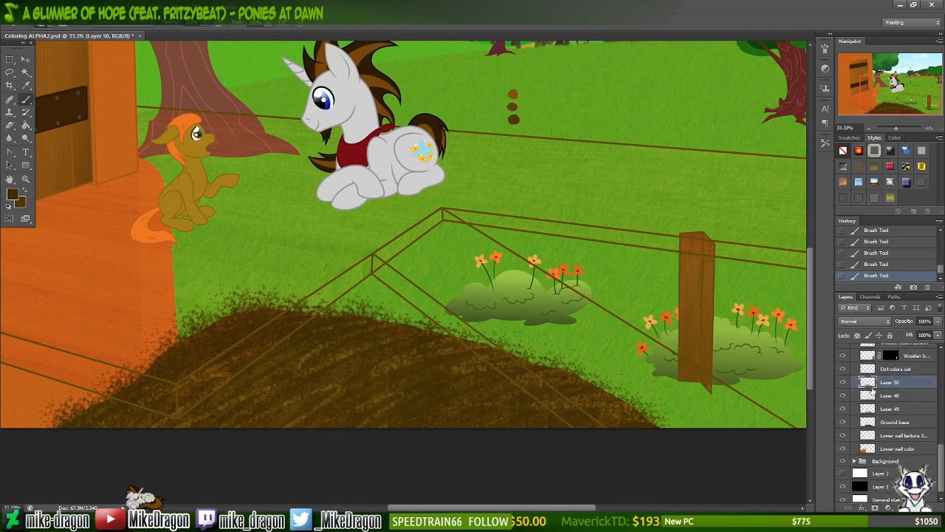
pyautogui.moveTo(892, 412); pyautogui.dragTo(892, 415)
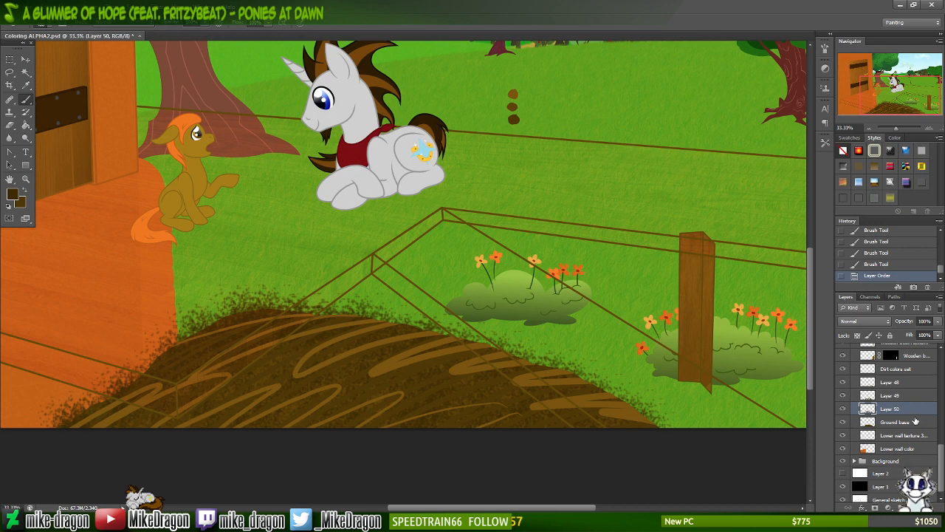
pyautogui.click(892, 384)
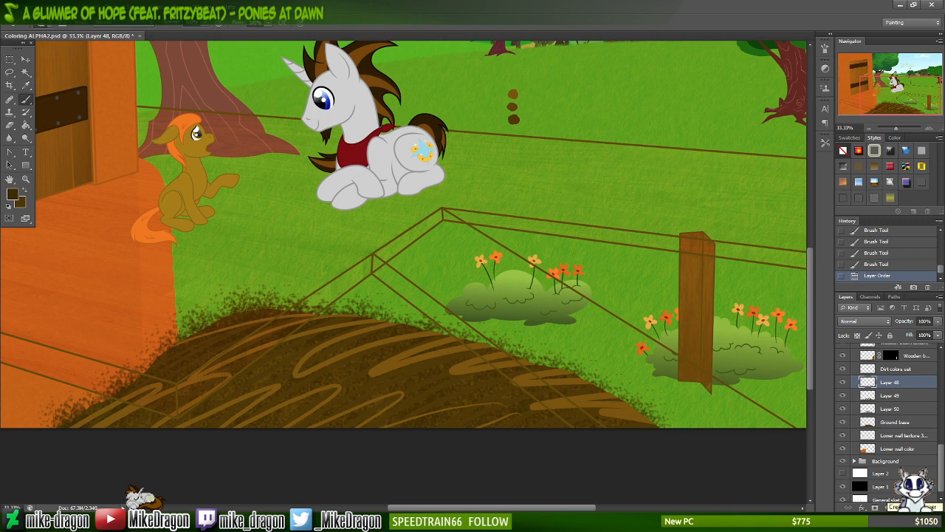
pyautogui.click(915, 508)
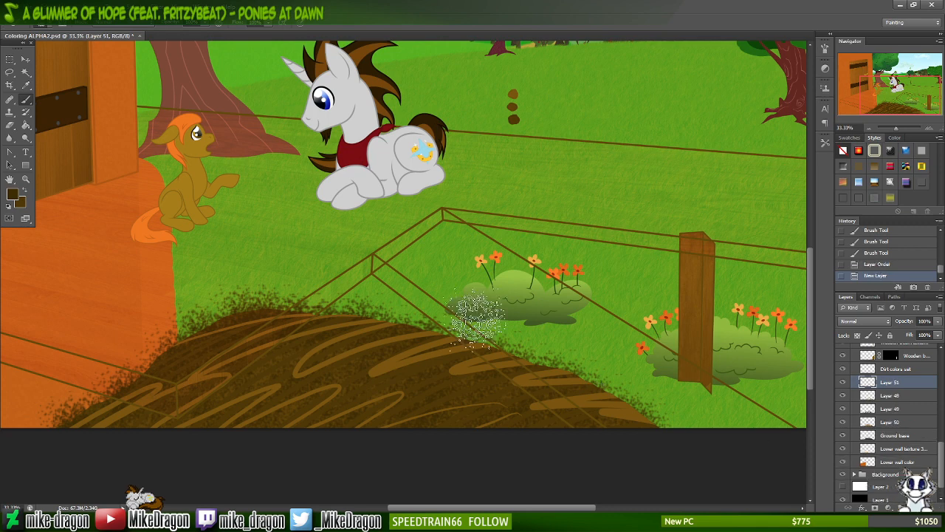
# - Set the foreground colour to lighter brown 855d00, starting from the topmost colour dot on the grass
pyautogui.press('i')
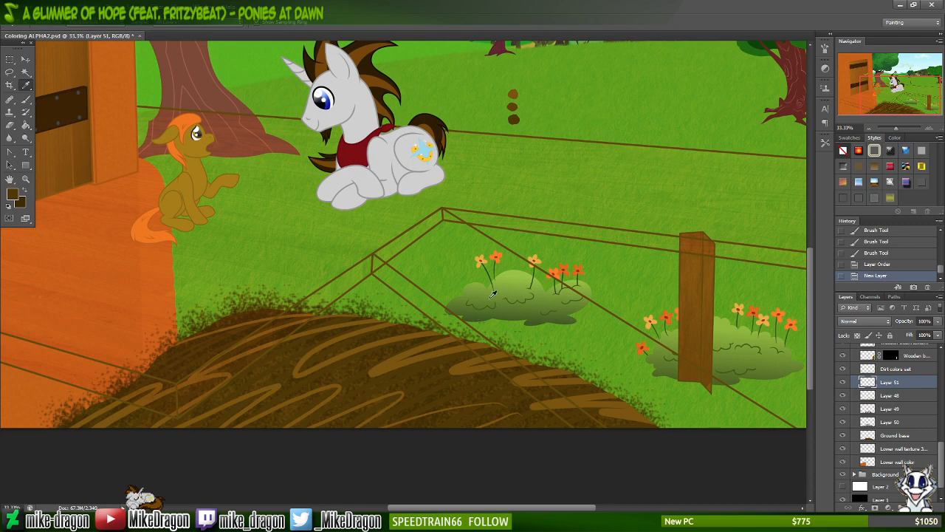
pyautogui.click(514, 91)
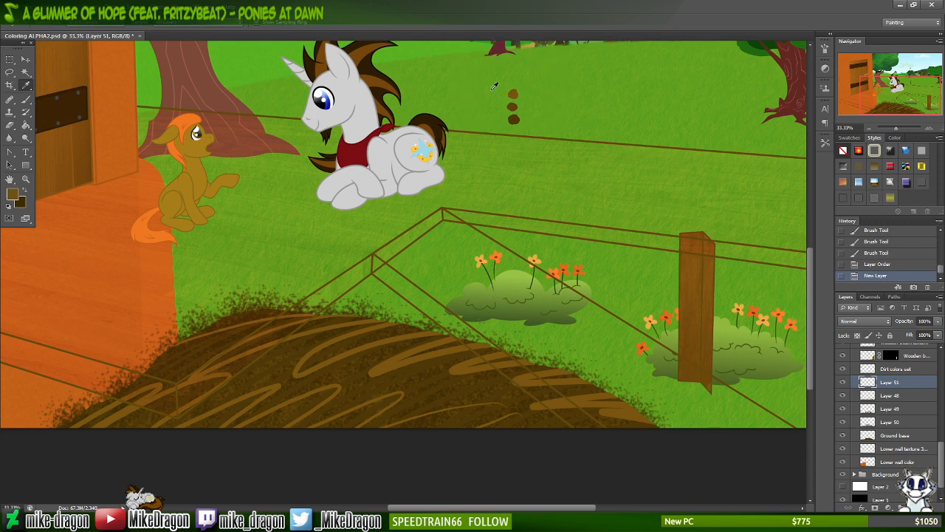
pyautogui.press('b')
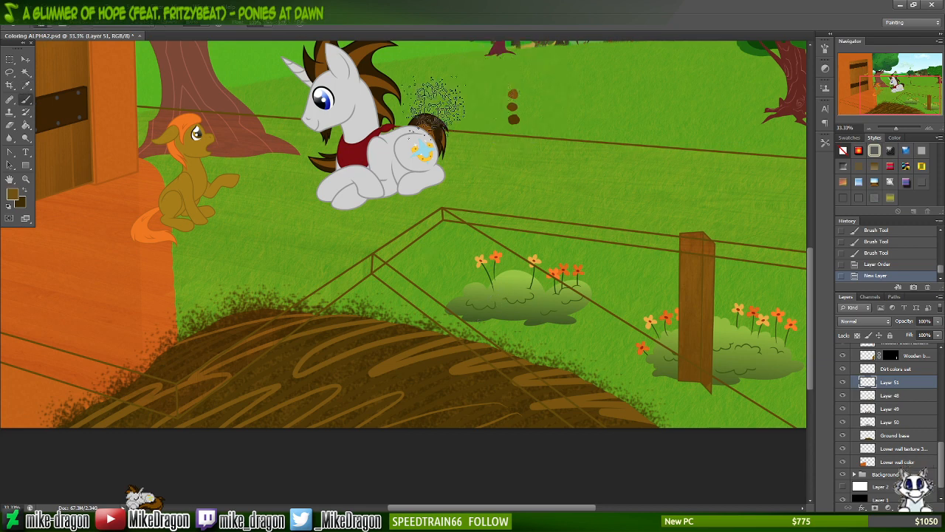
pyautogui.click(12, 195)
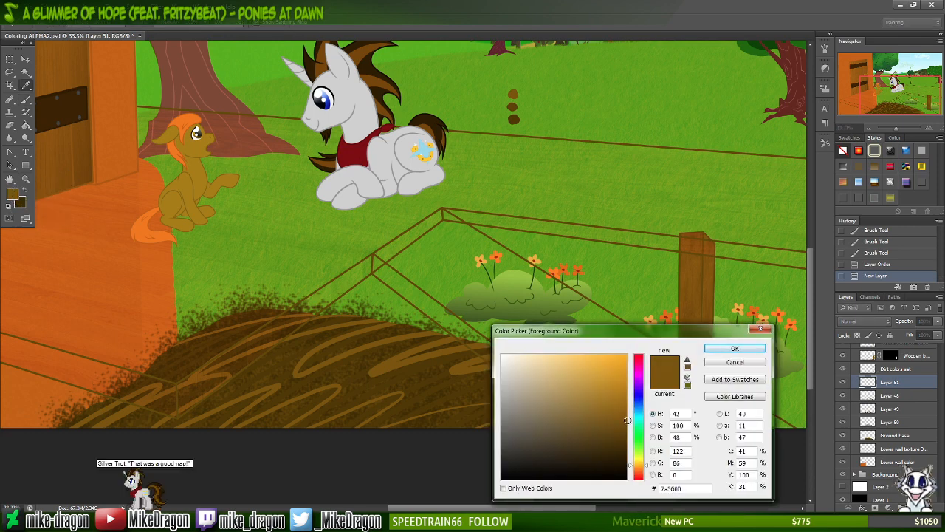
pyautogui.moveTo(628, 419); pyautogui.dragTo(628, 415)
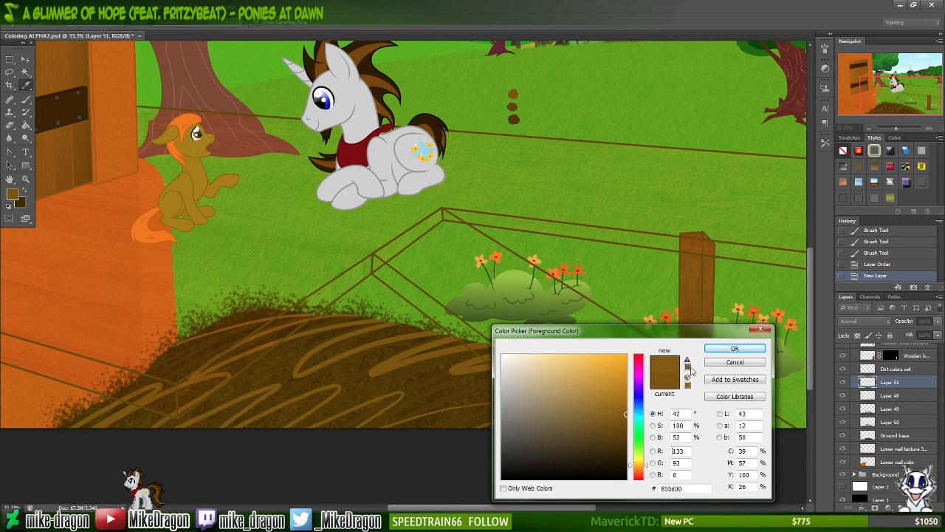
pyautogui.click(717, 353)
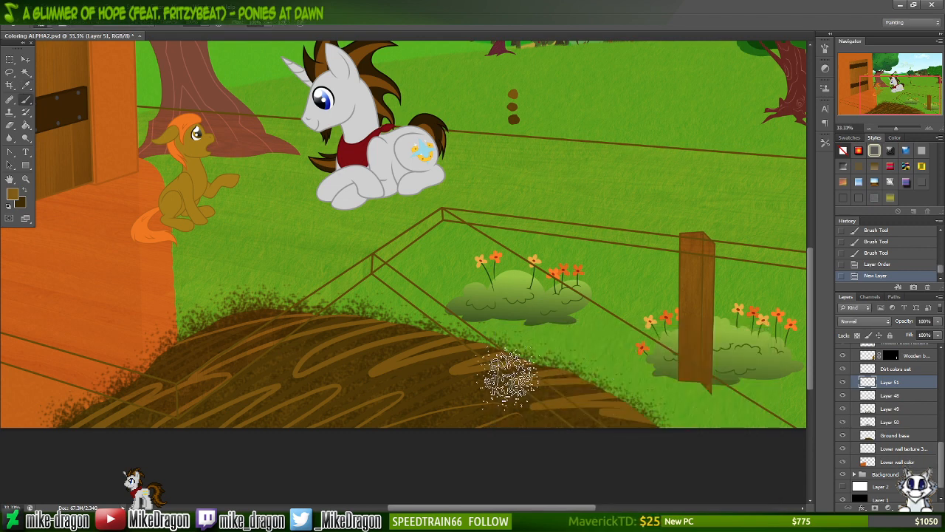
# - Paint lighter brown spatter on Layer 51 along the mound's upper edge and in a row of dabs across the dirt below it
pyautogui.moveTo(509, 378)
pyautogui.mouseDown()
pyautogui.moveTo(573, 391)
pyautogui.moveTo(629, 421)
pyautogui.moveTo(574, 401)
pyautogui.moveTo(581, 386)
pyautogui.moveTo(550, 384)
pyautogui.moveTo(437, 337)
pyautogui.moveTo(366, 336)
pyautogui.moveTo(344, 321)
pyautogui.moveTo(257, 320)
pyautogui.moveTo(211, 337)
pyautogui.moveTo(169, 376)
pyautogui.moveTo(71, 427)
pyautogui.mouseUp()
pyautogui.click(197, 386)
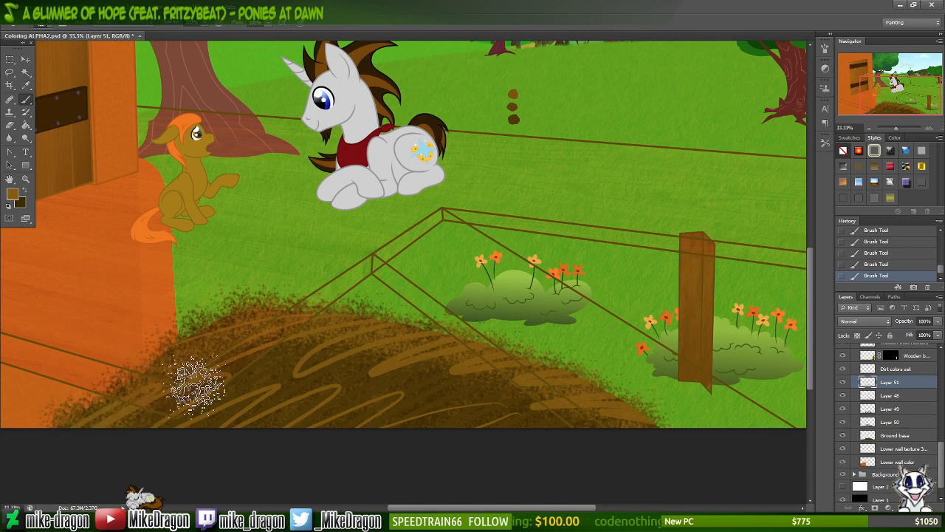
pyautogui.click(246, 364)
pyautogui.click(288, 358)
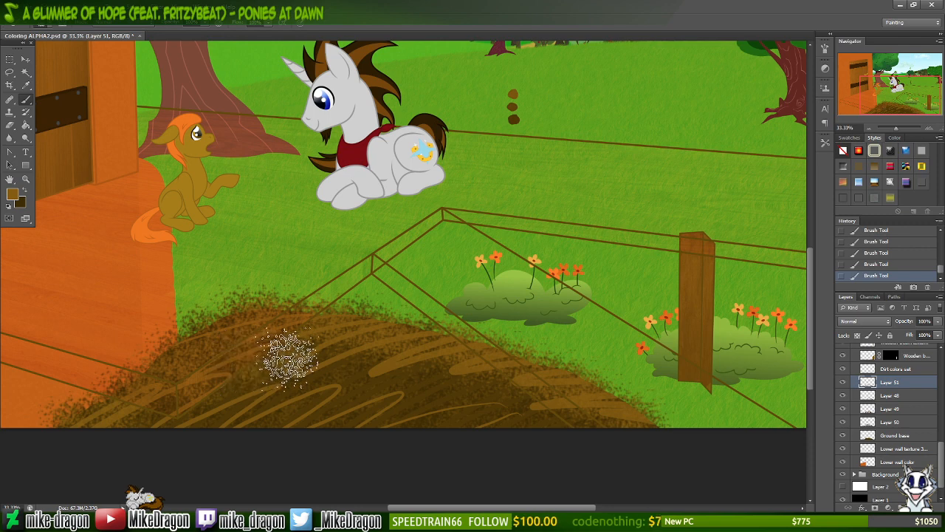
pyautogui.click(326, 359)
pyautogui.click(354, 362)
pyautogui.click(384, 369)
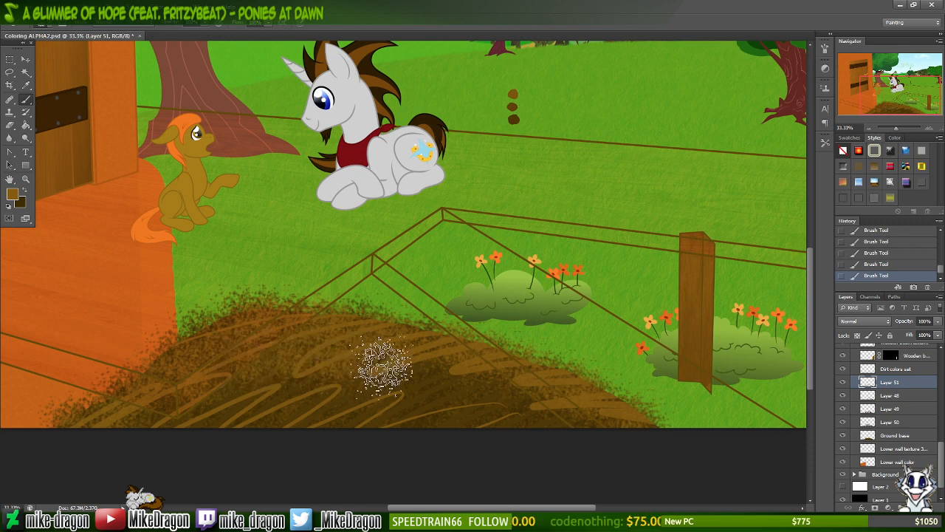
pyautogui.click(420, 376)
pyautogui.click(450, 383)
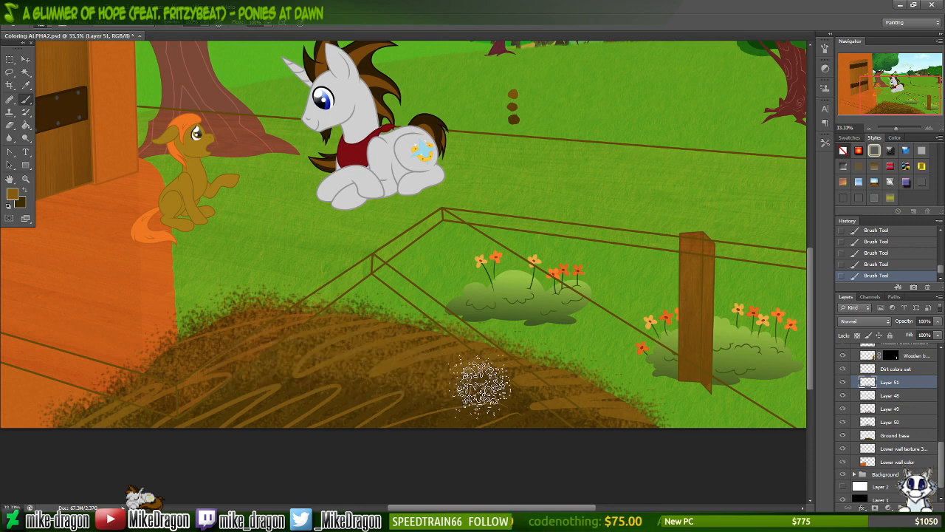
pyautogui.click(484, 389)
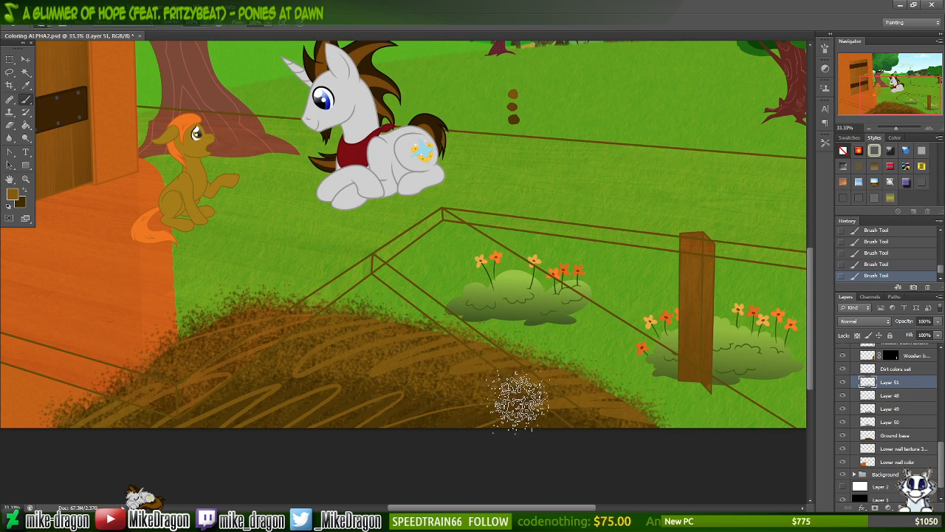
pyautogui.click(555, 420)
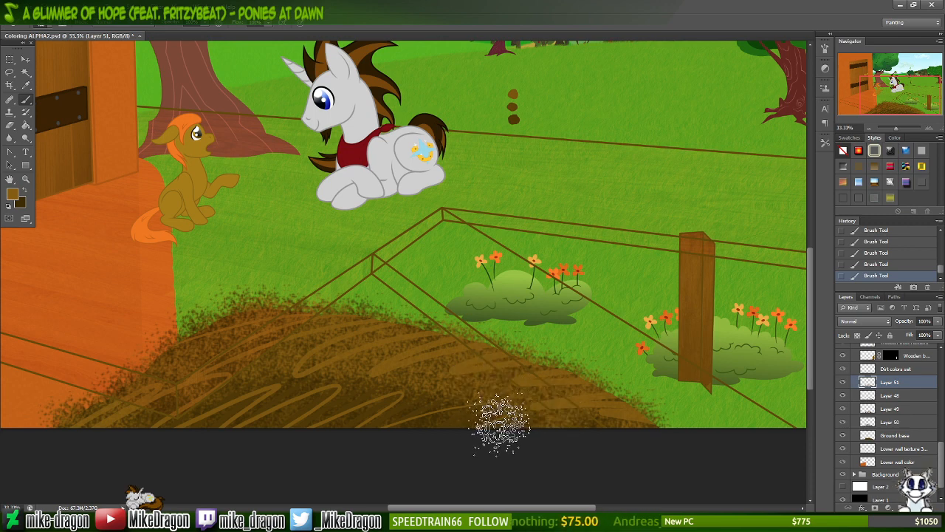
# - Cover the remaining lower part of the dirt mound with lighter brown spatter on Layer 51 and save the document
pyautogui.click(503, 421)
pyautogui.click(469, 412)
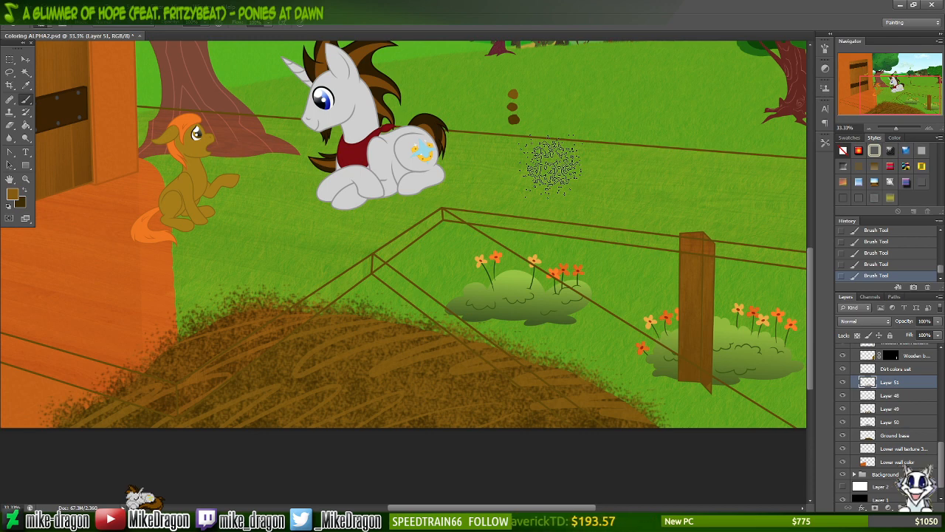
pyautogui.hotkey('ctrl', 's')
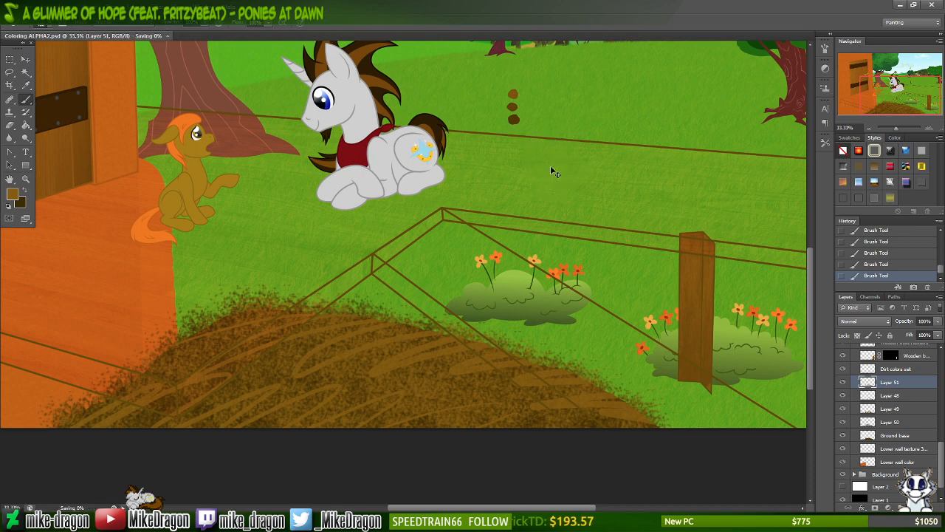
# - Start warping Layer 51's spatter, pulling its lower-left corner beyond the canvas and bowing its upper and left edges outward
pyautogui.hotkey('ctrl', 't')
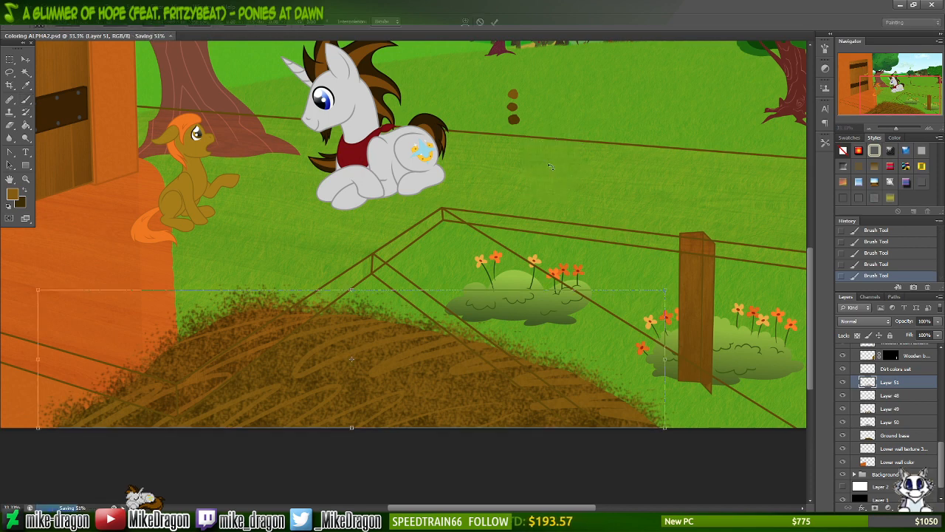
pyautogui.rightClick(554, 410)
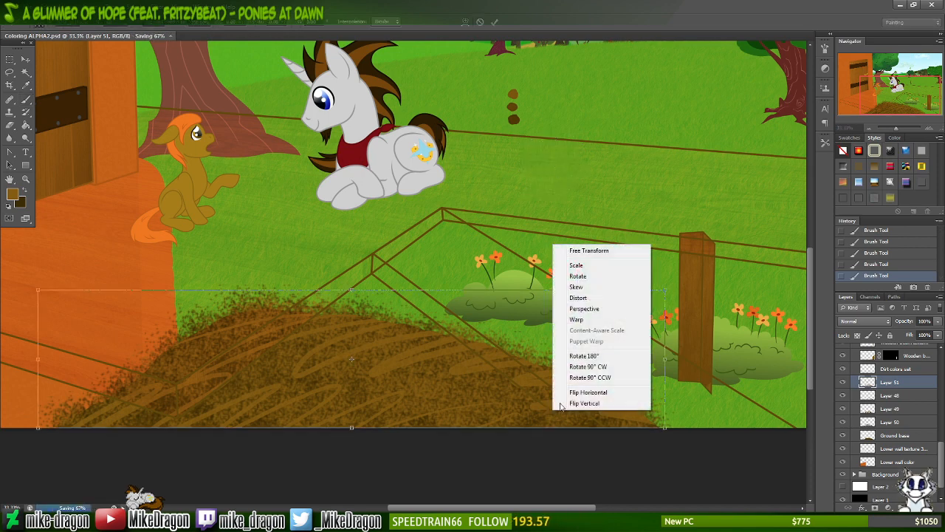
pyautogui.click(591, 320)
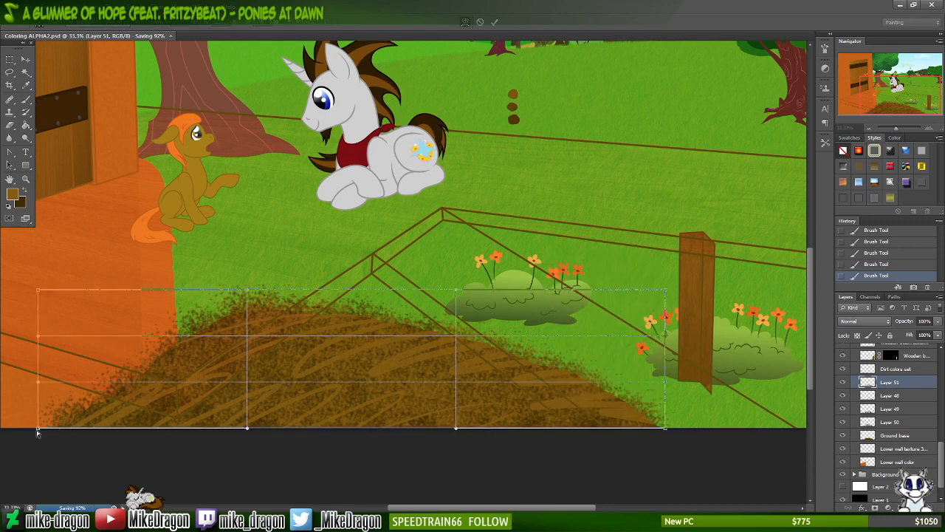
pyautogui.moveTo(37, 438); pyautogui.dragTo(4, 476)
pyautogui.moveTo(250, 292); pyautogui.dragTo(292, 285)
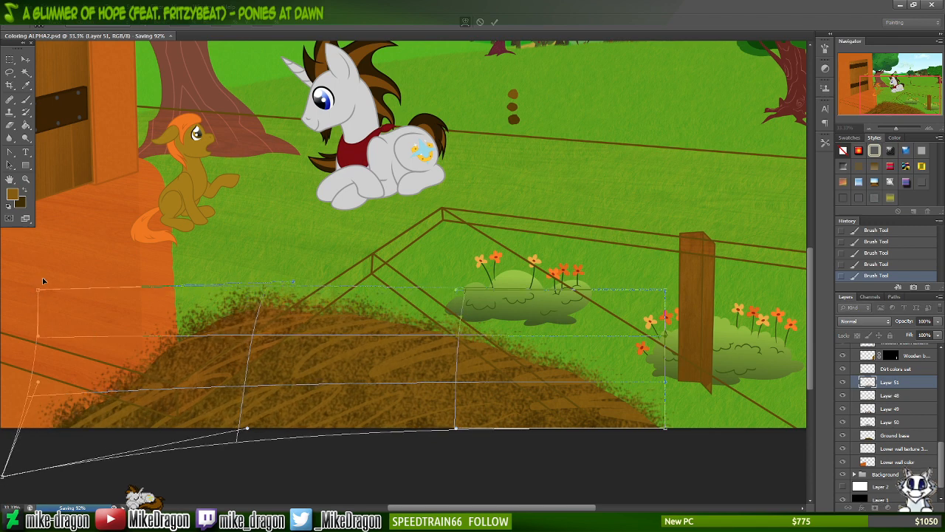
pyautogui.moveTo(43, 281); pyautogui.dragTo(51, 259)
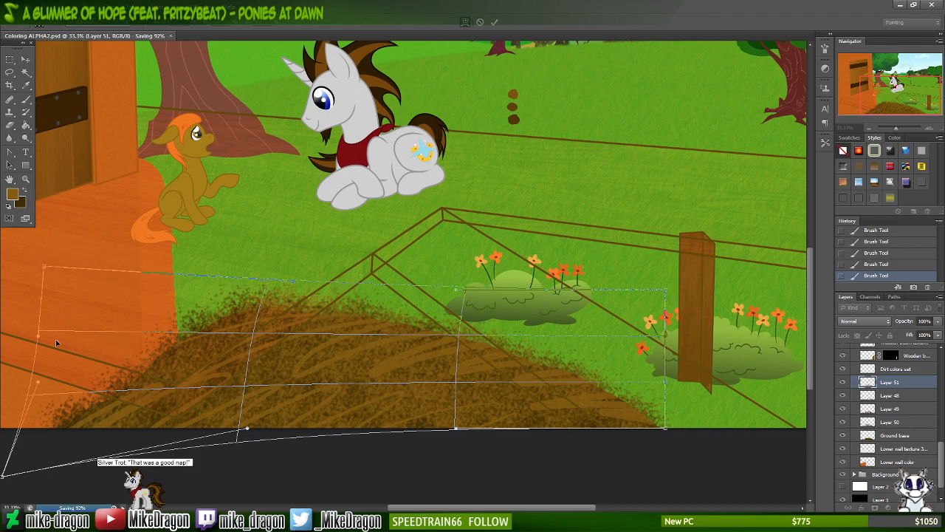
pyautogui.moveTo(25, 337); pyautogui.dragTo(19, 333)
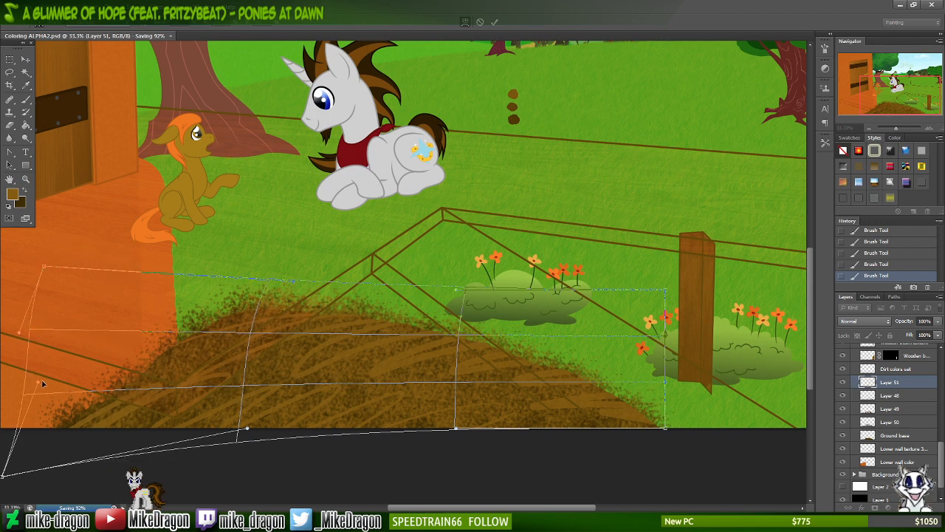
pyautogui.moveTo(35, 386); pyautogui.dragTo(6, 382)
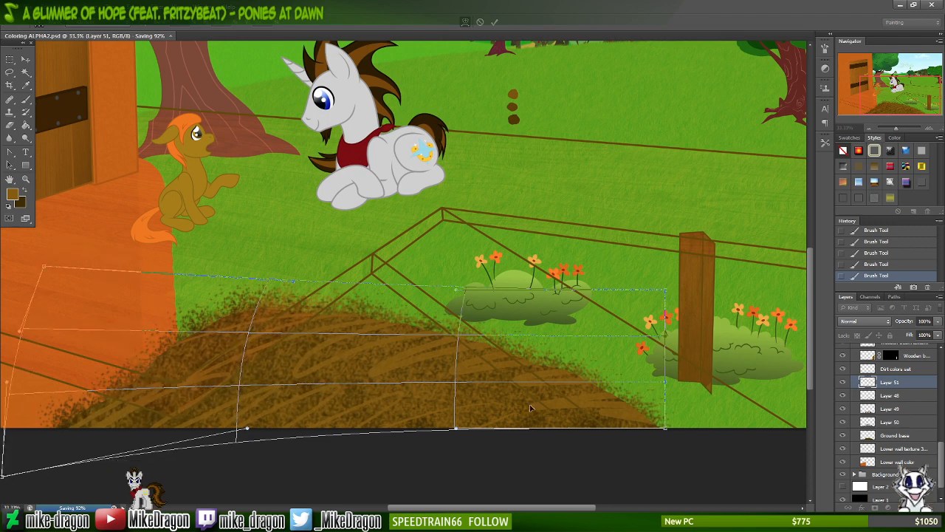
# - Warp the right corners of Layer 51's spatter outward and bend its interior so the specks follow the mound's slope
pyautogui.moveTo(666, 430); pyautogui.dragTo(659, 421)
pyautogui.moveTo(671, 288); pyautogui.dragTo(684, 278)
pyautogui.moveTo(333, 393); pyautogui.dragTo(367, 364)
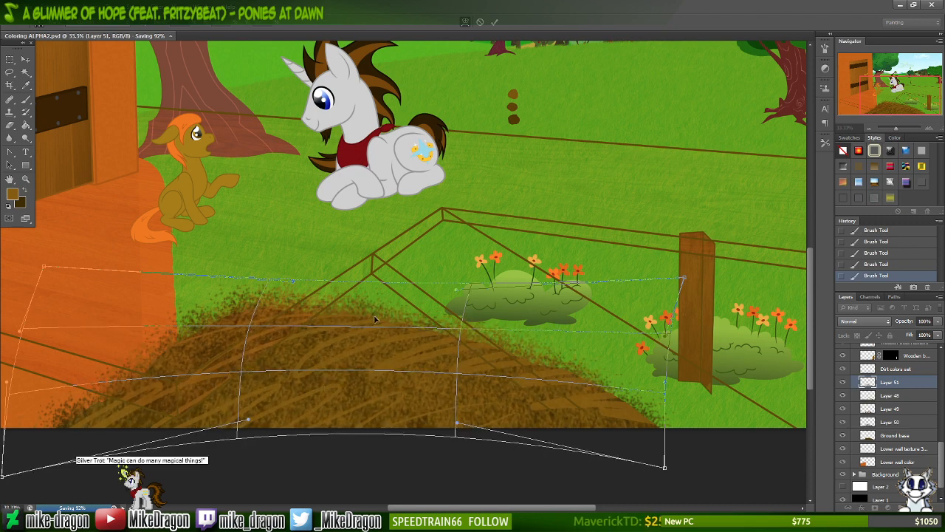
pyautogui.moveTo(375, 319); pyautogui.dragTo(486, 376)
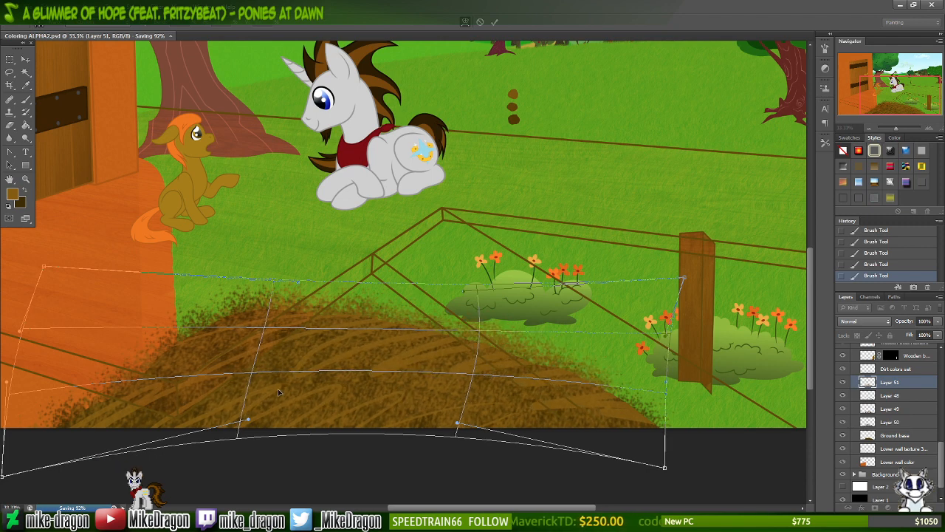
pyautogui.moveTo(134, 433); pyautogui.dragTo(82, 435)
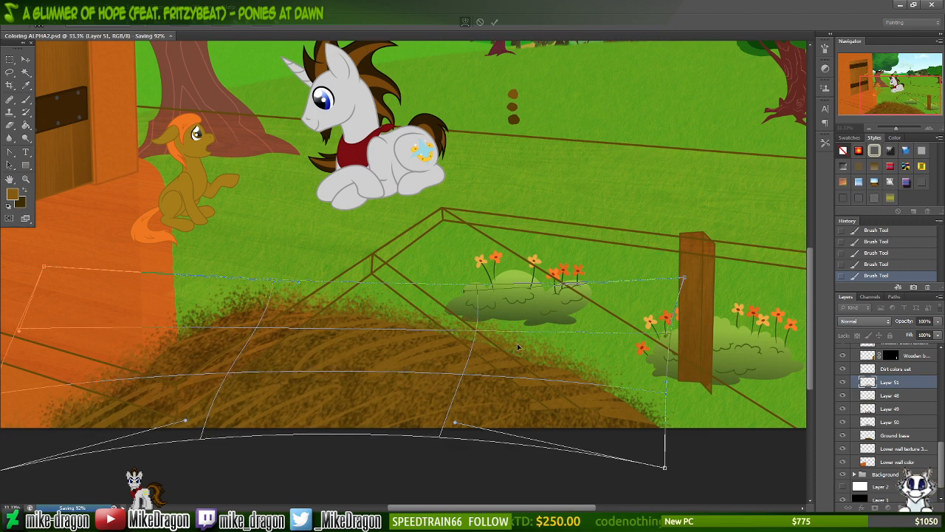
# - Rotate Layer 51's warped spatter slightly clockwise, stretch it wider towards the fence post and apply the transform
pyautogui.rightClick(506, 365)
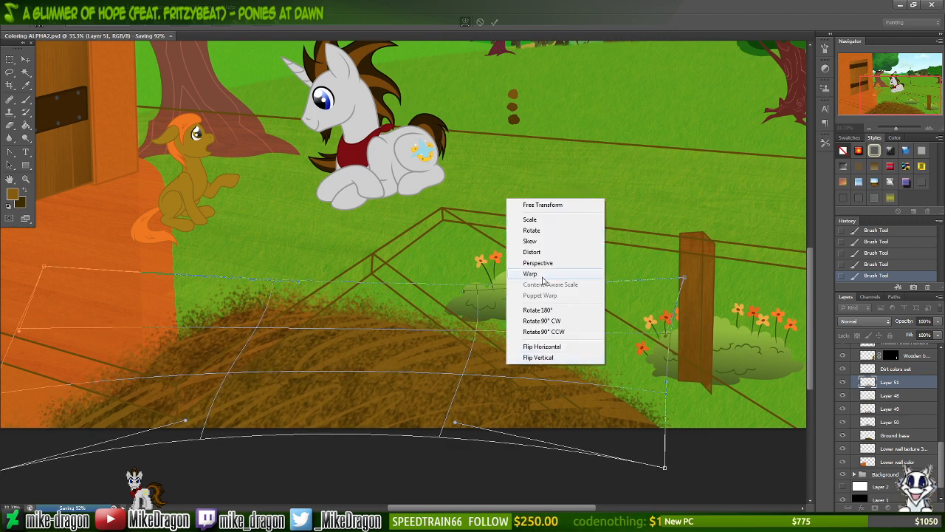
pyautogui.click(558, 231)
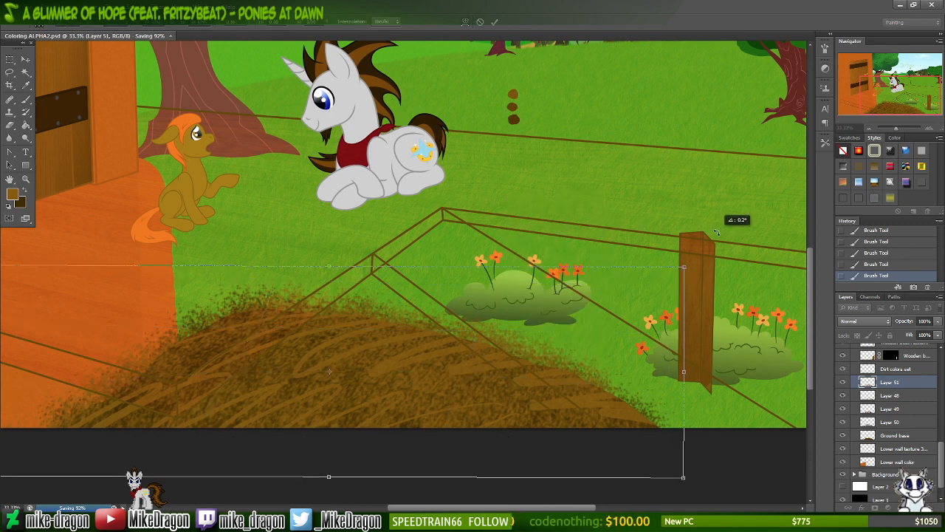
pyautogui.moveTo(720, 235); pyautogui.dragTo(708, 267)
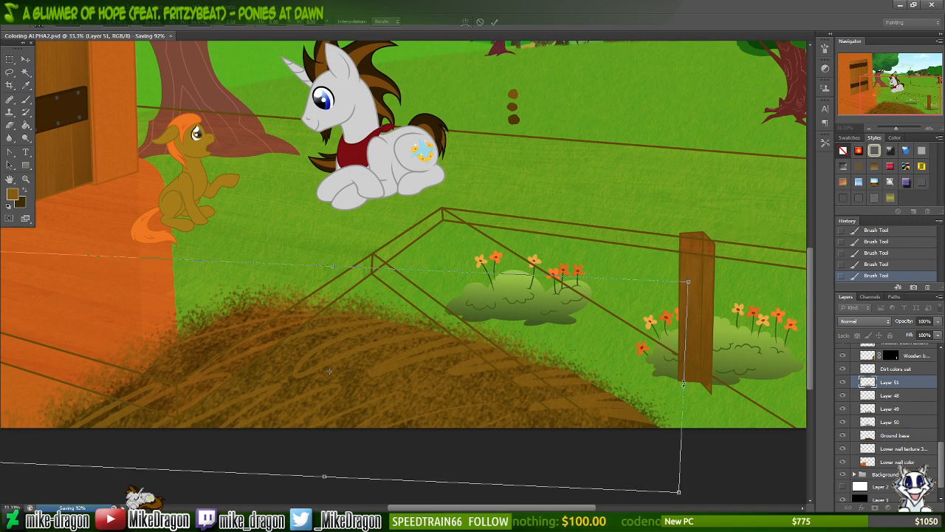
pyautogui.rightClick(589, 378)
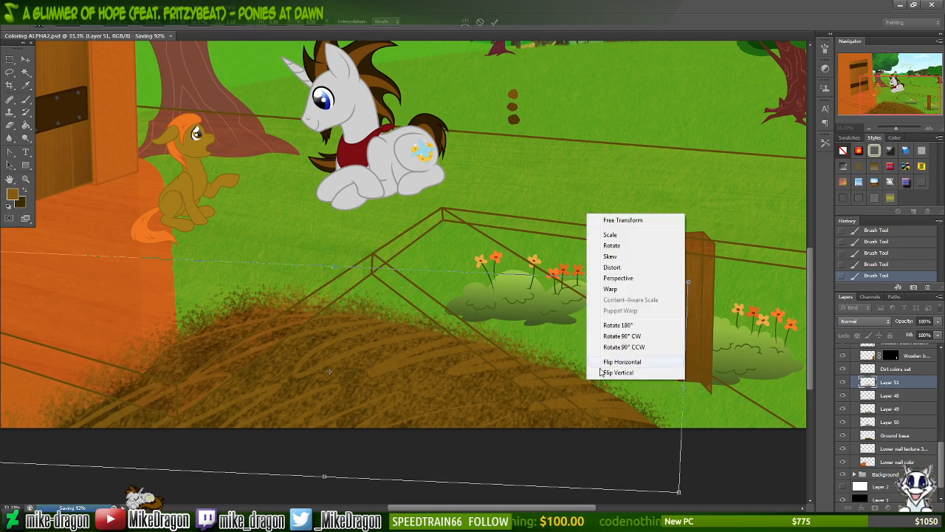
pyautogui.click(614, 245)
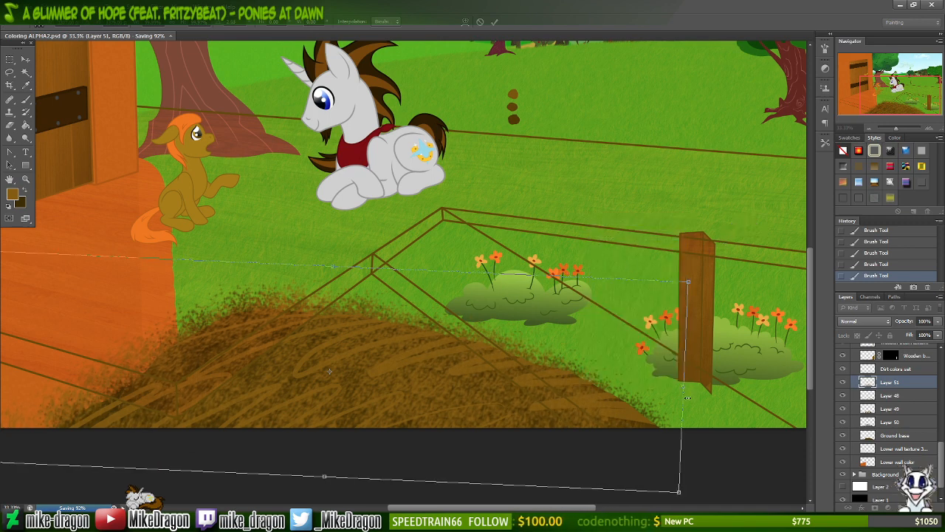
pyautogui.moveTo(687, 388); pyautogui.dragTo(710, 390)
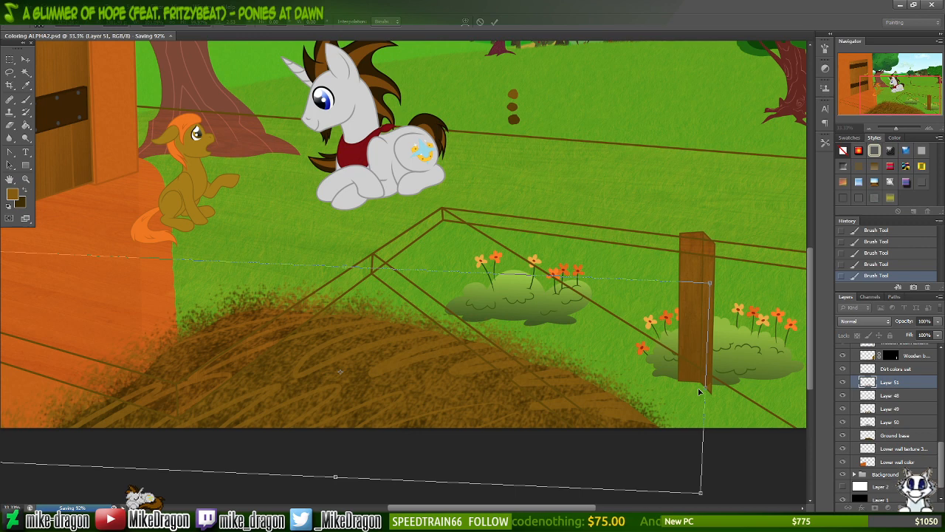
pyautogui.press('b')
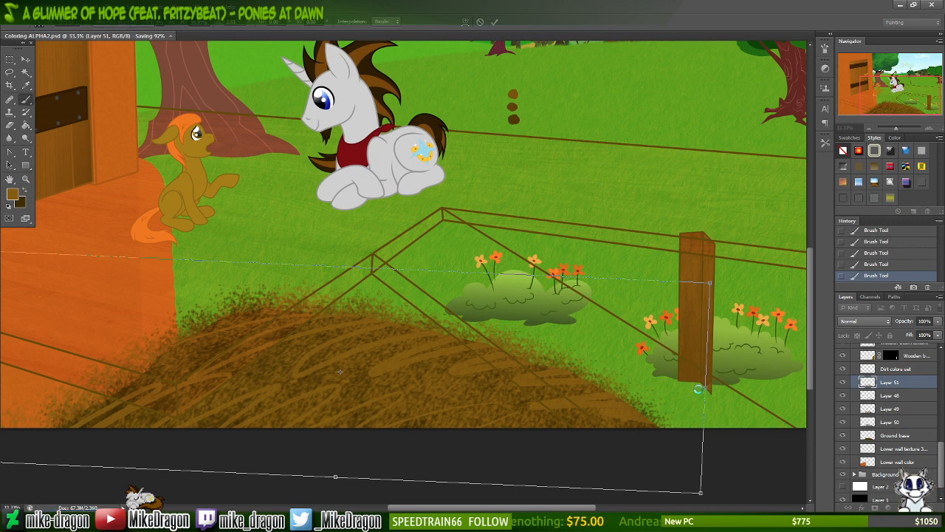
pyautogui.press('Return')
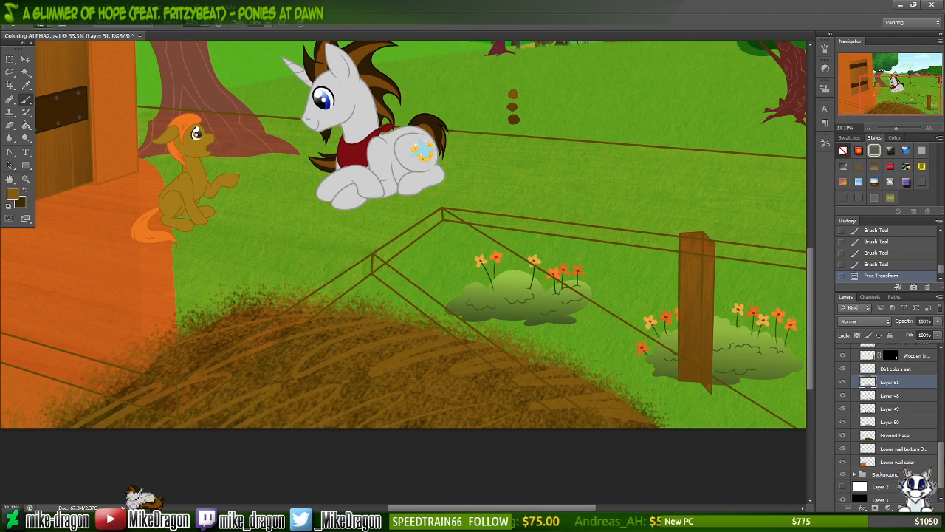
# - Hide Layers 51, 48 and 49 and make Layer 50 with the dark spatter the active layer
pyautogui.click(843, 382)
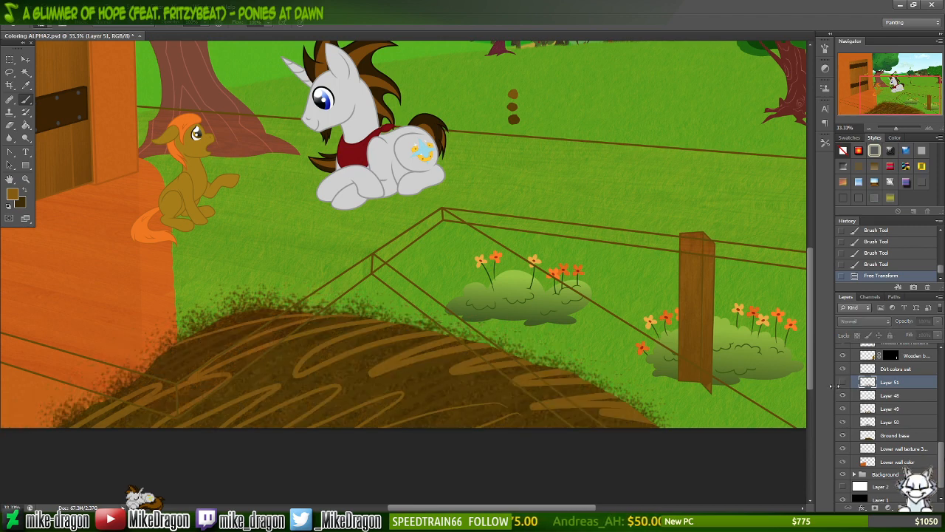
pyautogui.moveTo(842, 401); pyautogui.dragTo(843, 412)
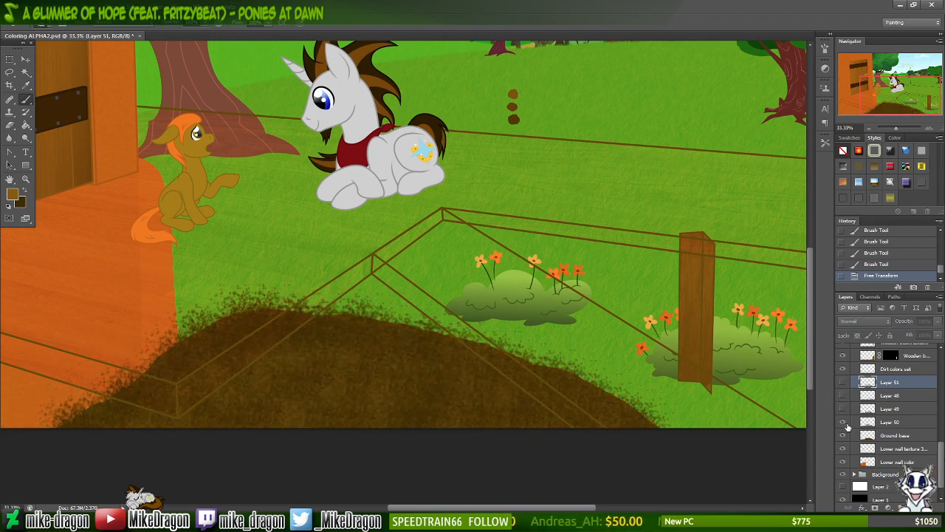
pyautogui.click(890, 422)
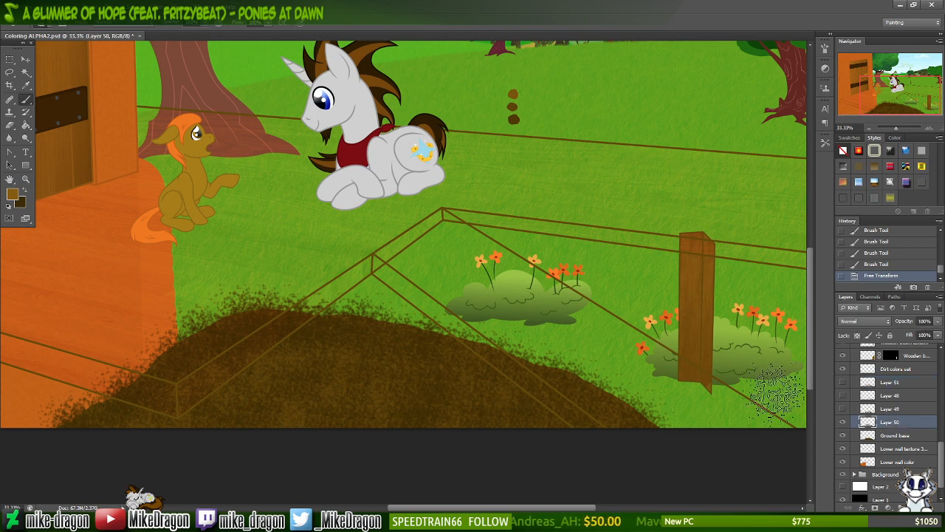
# - Start warping Layer 50's dark spatter, raising its upper-left part and pulling both lower corners outward below the canvas
pyautogui.hotkey('ctrl', 't')
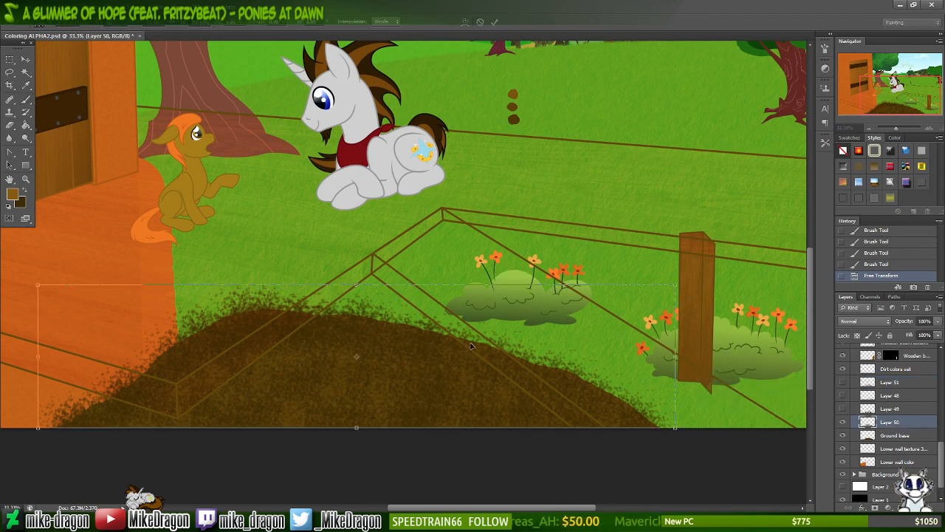
pyautogui.rightClick(471, 346)
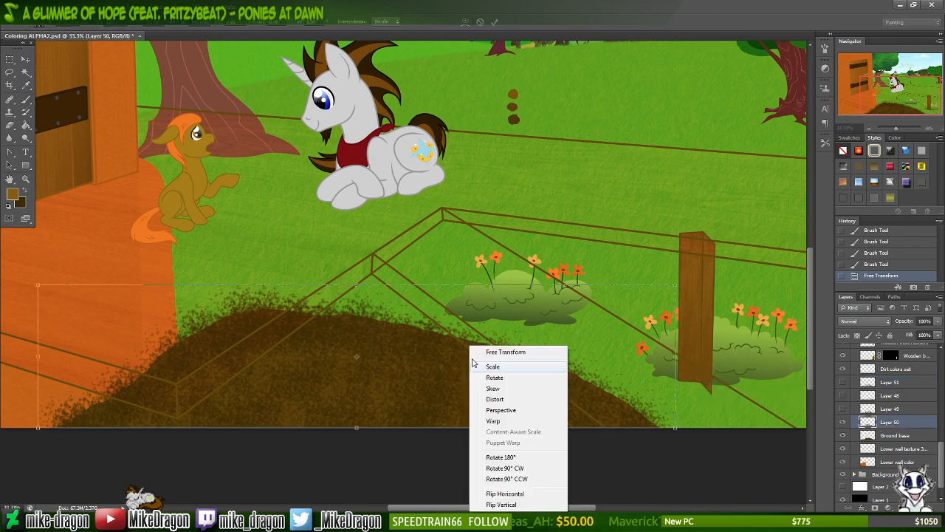
pyautogui.click(507, 423)
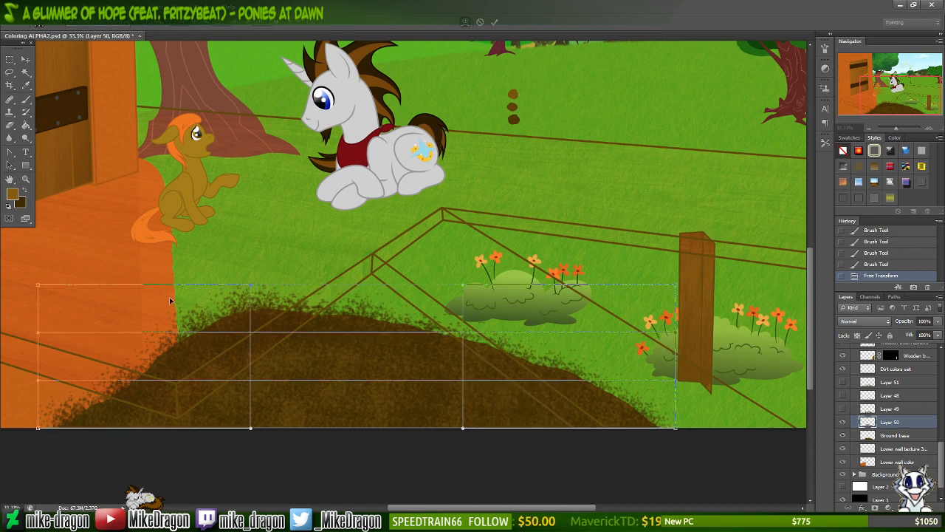
pyautogui.moveTo(170, 301); pyautogui.dragTo(209, 289)
pyautogui.moveTo(38, 429); pyautogui.dragTo(3, 434)
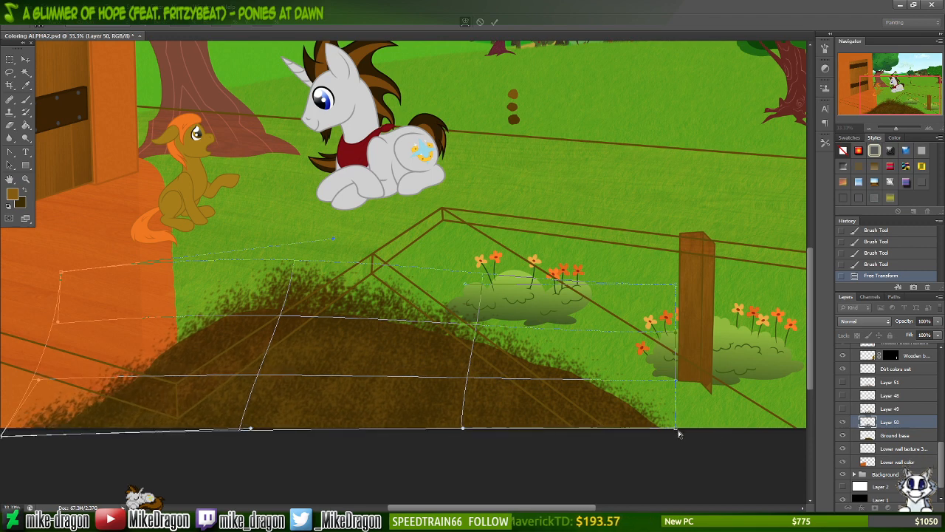
pyautogui.moveTo(679, 434); pyautogui.dragTo(664, 476)
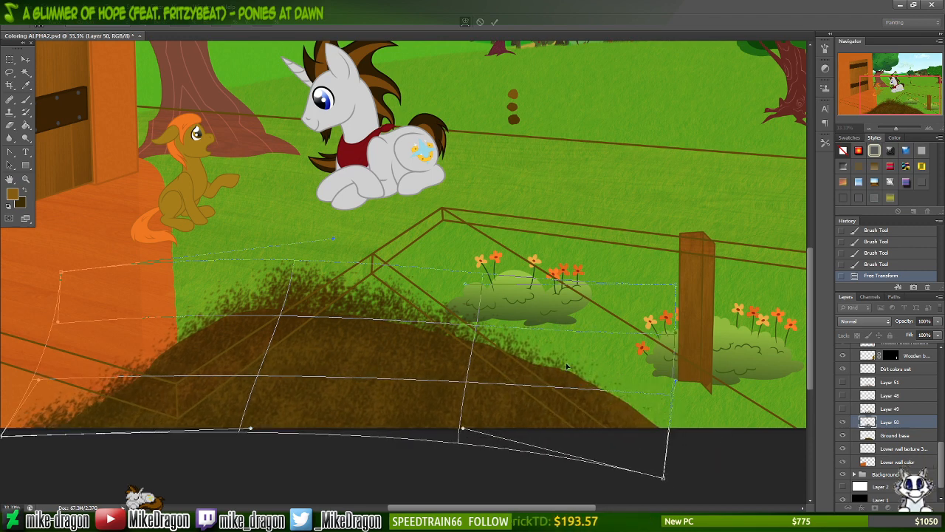
# - Refine Layer 50's warp by shifting its interior and adjusting the upper and lower curve handles to slant the specks along the slope
pyautogui.moveTo(566, 365); pyautogui.dragTo(515, 365)
pyautogui.moveTo(315, 357); pyautogui.dragTo(325, 355)
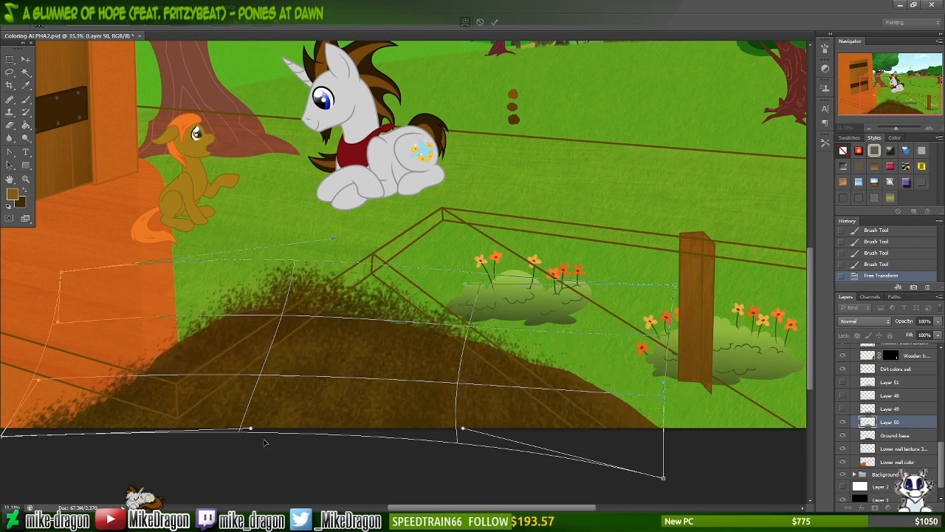
pyautogui.moveTo(246, 435); pyautogui.dragTo(210, 445)
pyautogui.moveTo(330, 245); pyautogui.dragTo(379, 263)
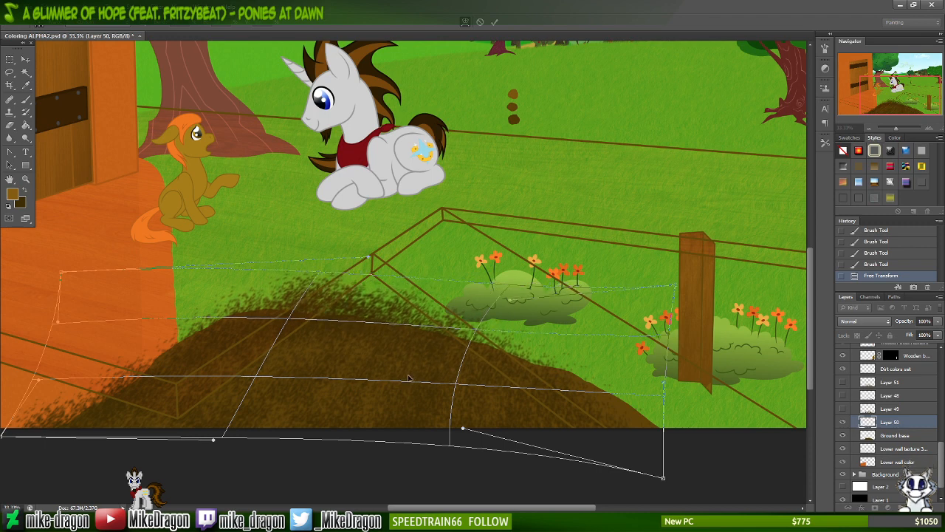
pyautogui.moveTo(411, 377); pyautogui.dragTo(432, 381)
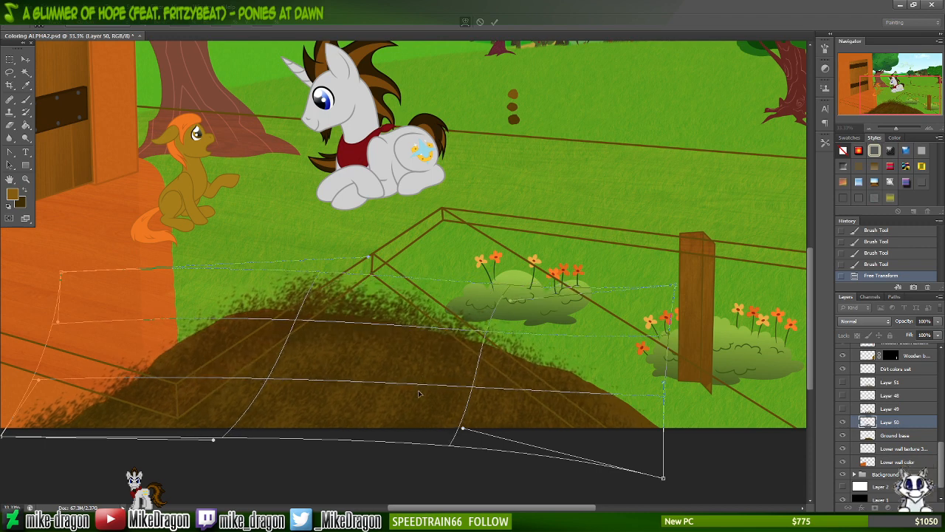
# - Rotate Layer 50's dark spatter slightly clockwise and shift it a little down and left over the dirt mound
pyautogui.rightClick(423, 394)
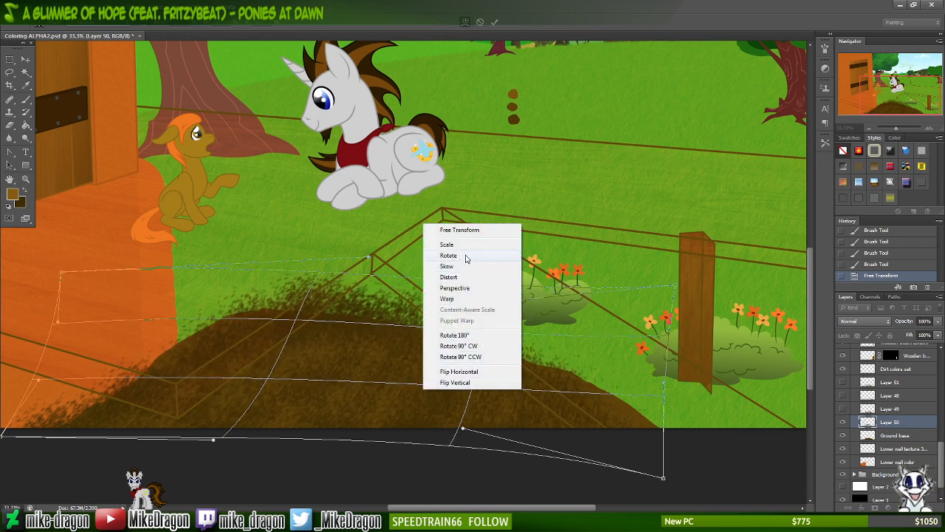
pyautogui.click(471, 255)
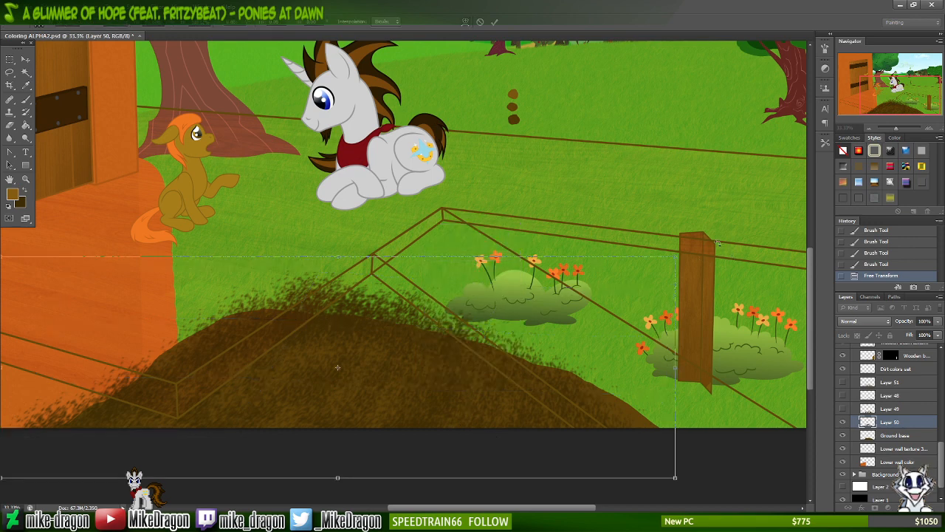
pyautogui.moveTo(715, 242); pyautogui.dragTo(699, 279)
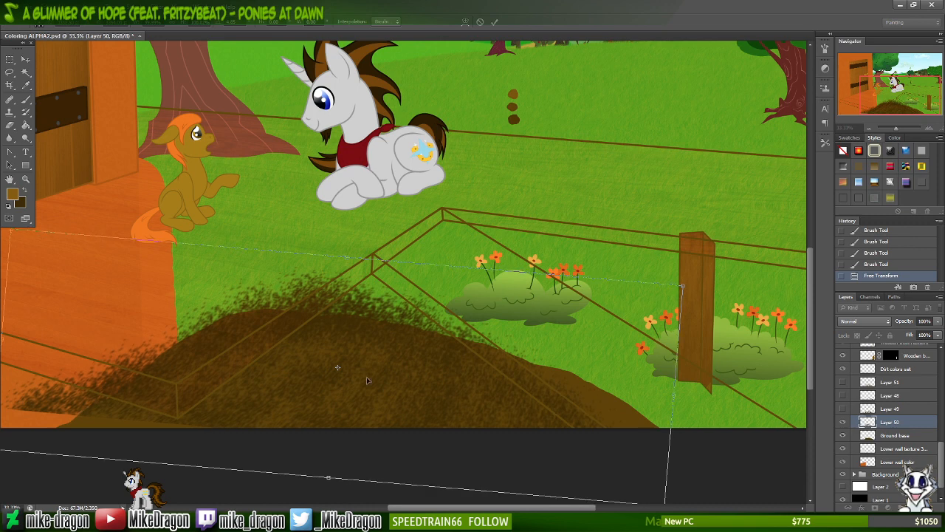
pyautogui.moveTo(360, 393); pyautogui.dragTo(352, 408)
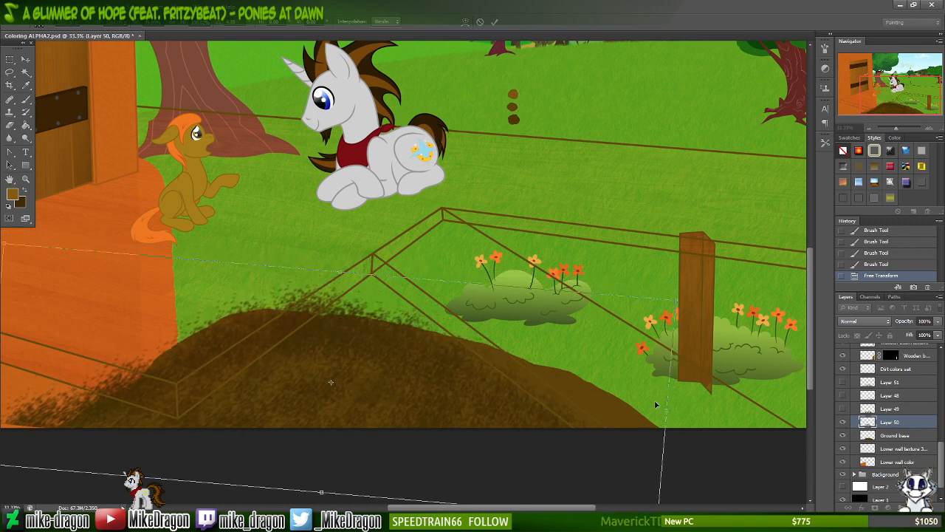
# - Scale Layer 50's spatter wider to the right so it spreads past the fence post
pyautogui.rightClick(633, 412)
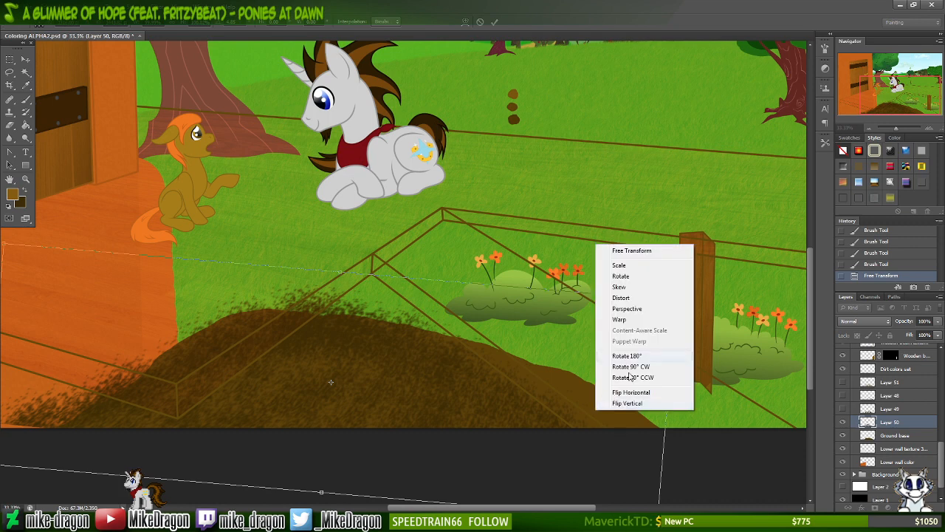
pyautogui.click(658, 267)
pyautogui.moveTo(668, 413); pyautogui.dragTo(769, 420)
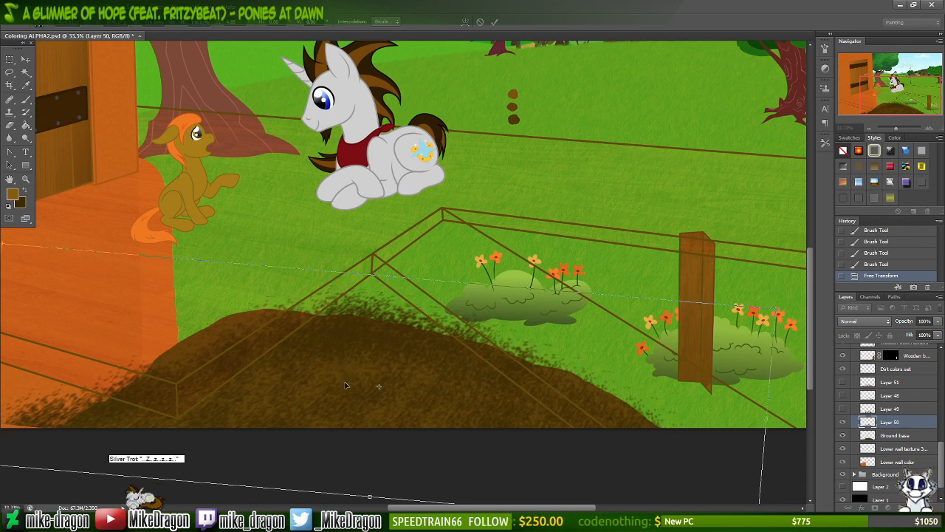
# - Warp Layer 50's spatter further by pulling its interior and upper curve handle along the slope, and apply the transform
pyautogui.rightClick(342, 385)
pyautogui.click(365, 294)
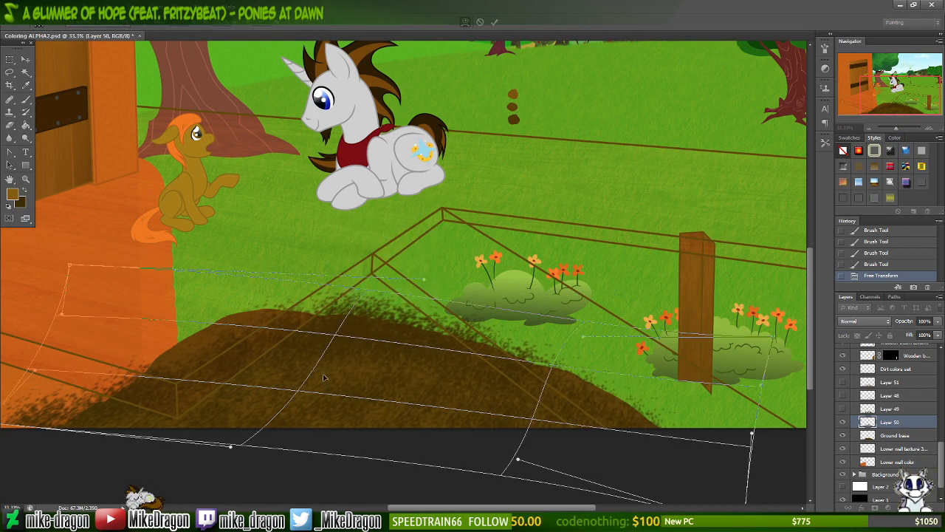
pyautogui.moveTo(322, 381); pyautogui.dragTo(322, 430)
pyautogui.moveTo(431, 280); pyautogui.dragTo(435, 280)
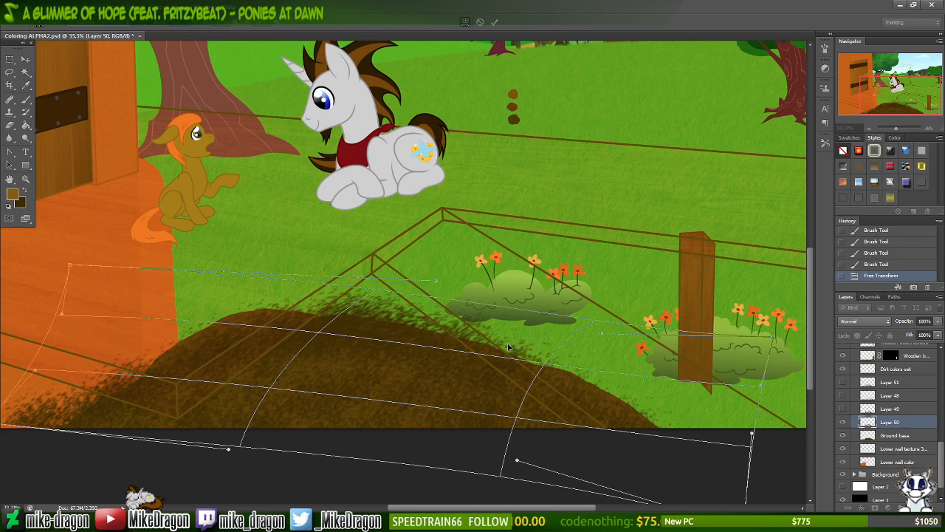
pyautogui.press('Return')
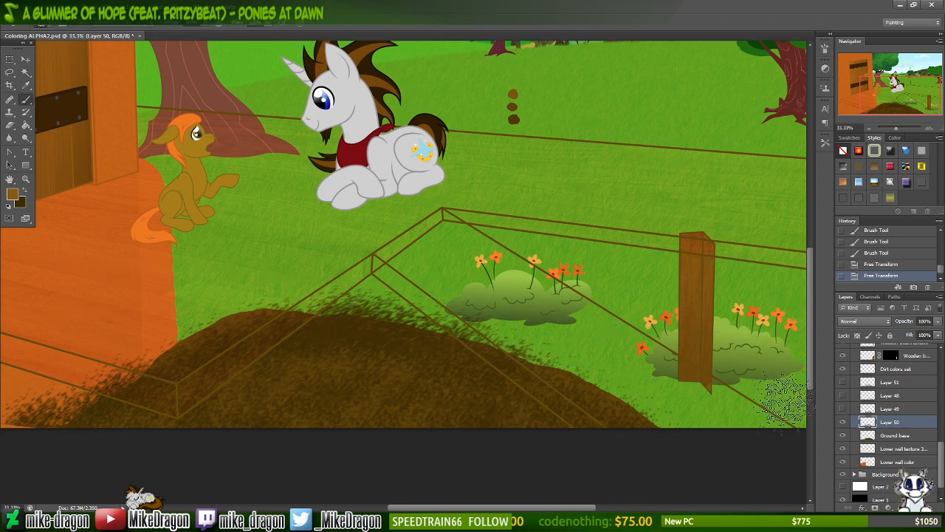
# - Show Layers 49, 48 and 51 and the hidden wooden structure layers above them
pyautogui.moveTo(844, 405); pyautogui.dragTo(843, 375)
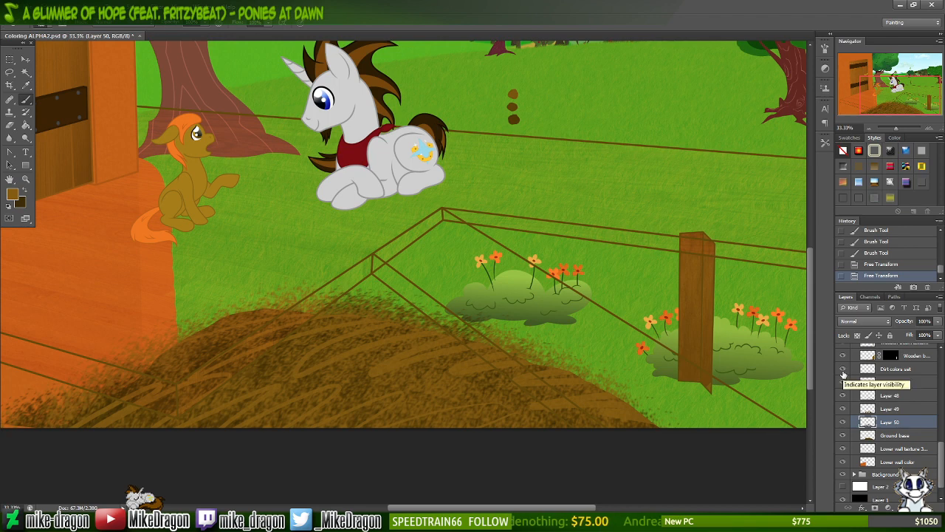
pyautogui.scroll(5, 935, 464)
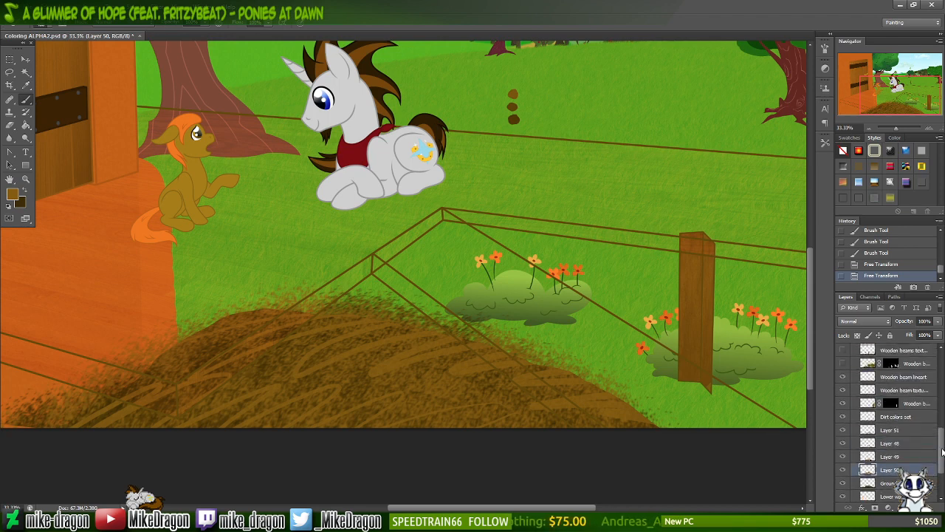
pyautogui.moveTo(844, 456); pyautogui.dragTo(843, 349)
pyautogui.moveTo(940, 411); pyautogui.dragTo(940, 412)
pyautogui.scroll(-1, 713, 362)
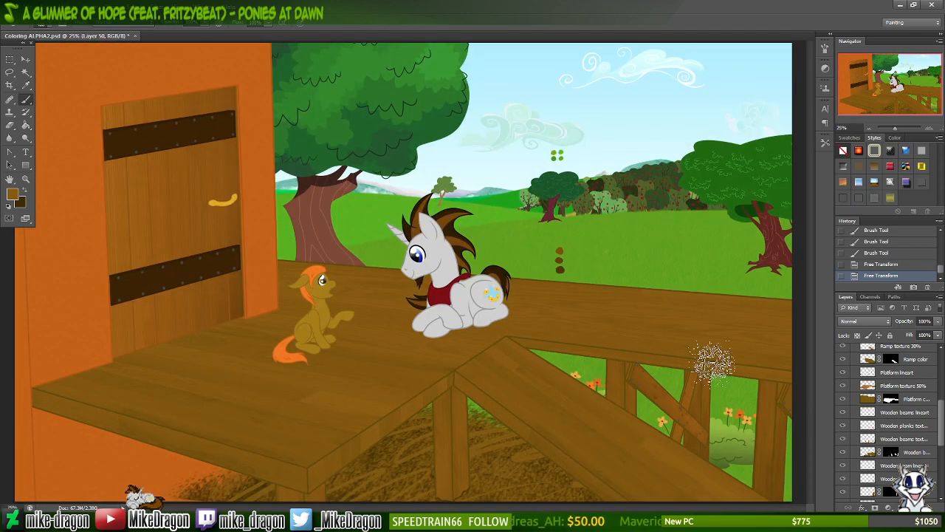
pyautogui.scroll(-1, 713, 362)
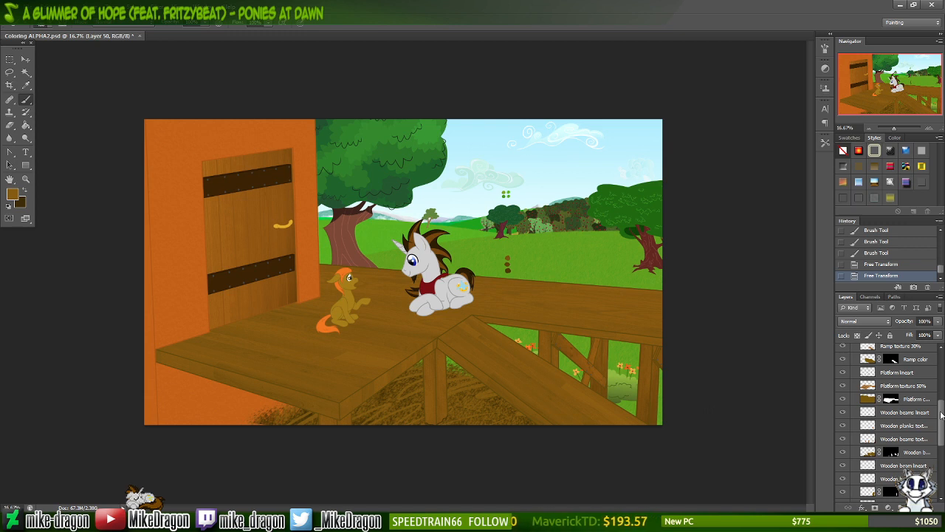
# - Toggle the visibility of Layers 51 and 48 to compare their effect on the dirt mound, leaving both visible
pyautogui.scroll(-3, 941, 415)
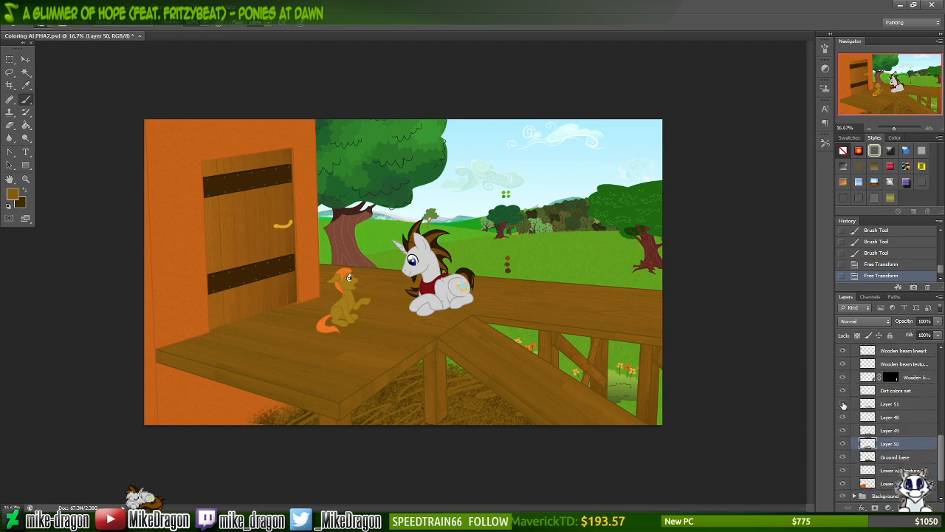
pyautogui.click(843, 405)
pyautogui.click(844, 404)
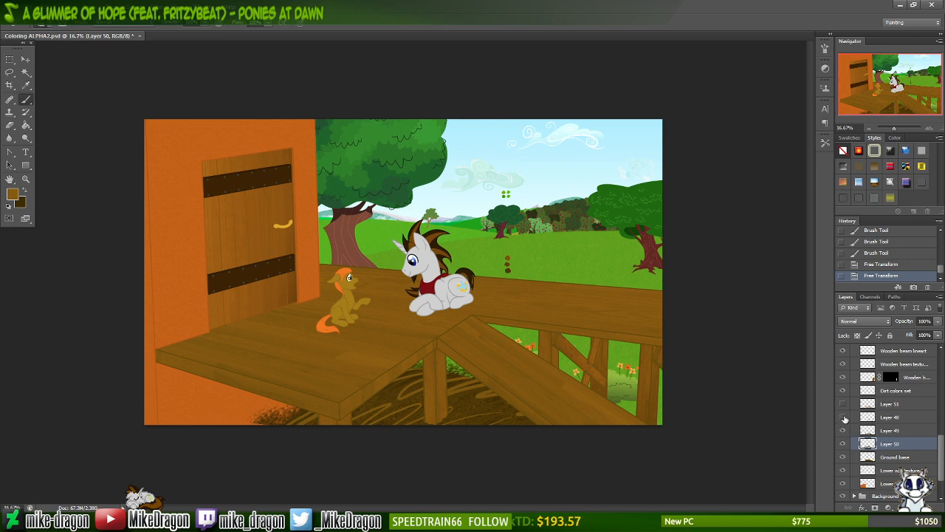
pyautogui.click(845, 418)
pyautogui.click(844, 406)
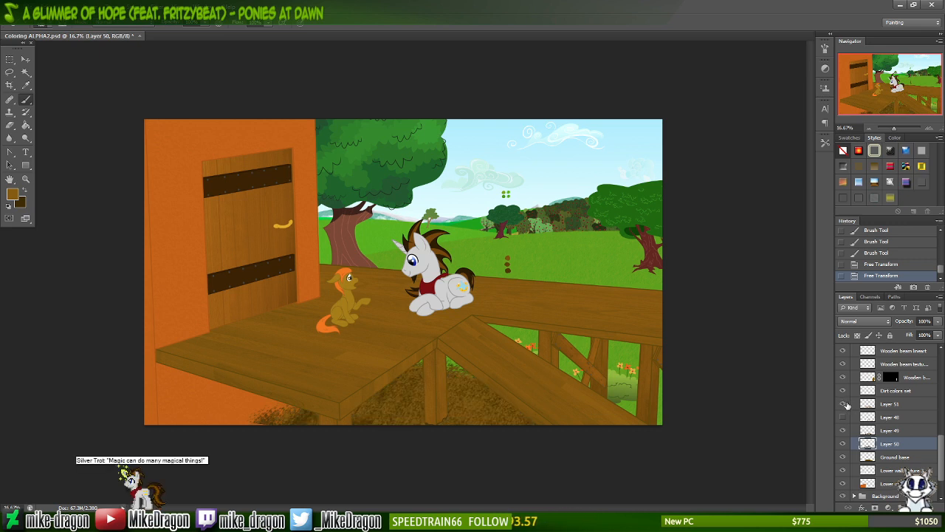
pyautogui.click(843, 418)
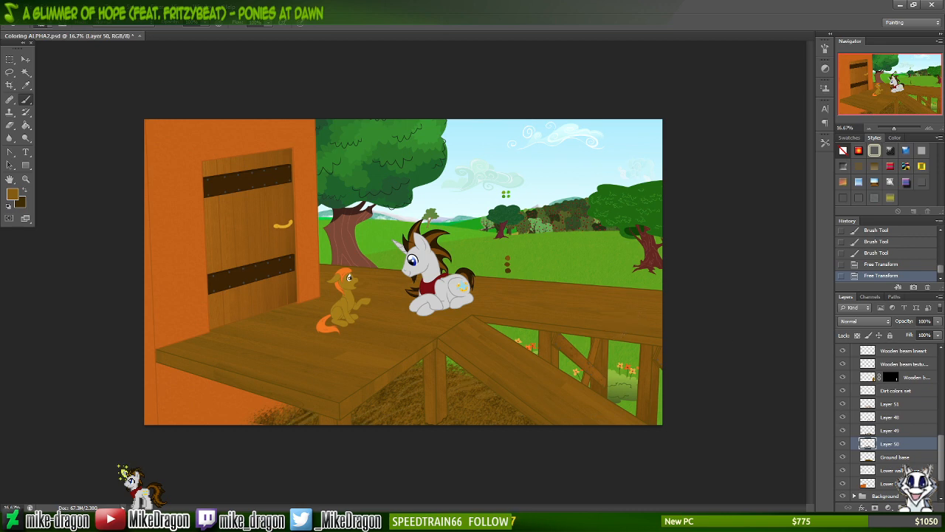
# - Save the document as a new Photoshop file named Coloring ALPHA3 in the Birthday Wishes folder
pyautogui.click(27, 7)
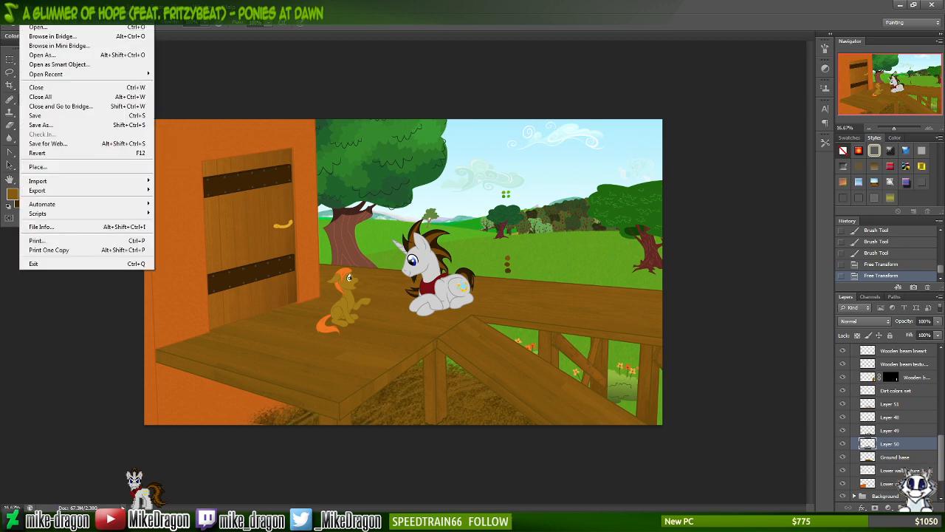
pyautogui.click(40, 125)
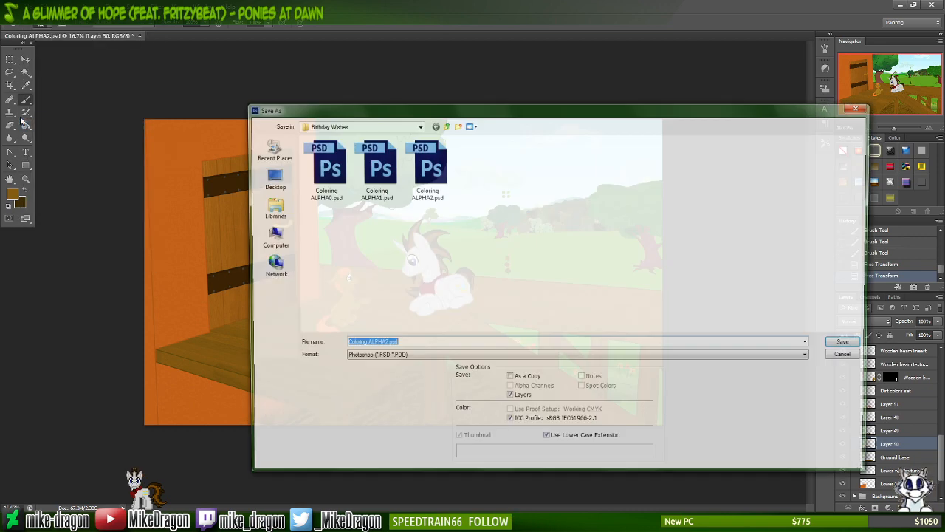
pyautogui.press('End')
pyautogui.press('BackSpace')
pyautogui.press('BackSpace')
pyautogui.press('BackSpace')
pyautogui.press('BackSpace')
pyautogui.press('BackSpace')
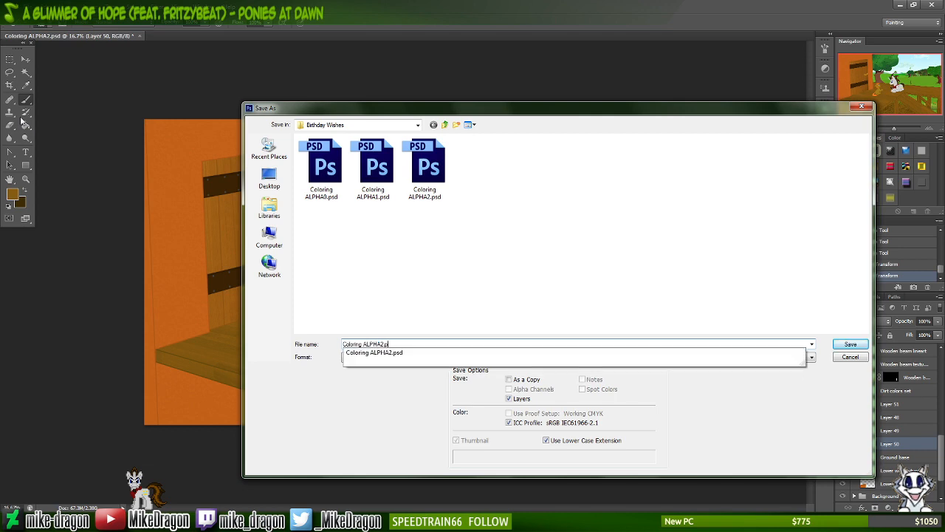
pyautogui.write('3')
pyautogui.press('Return')
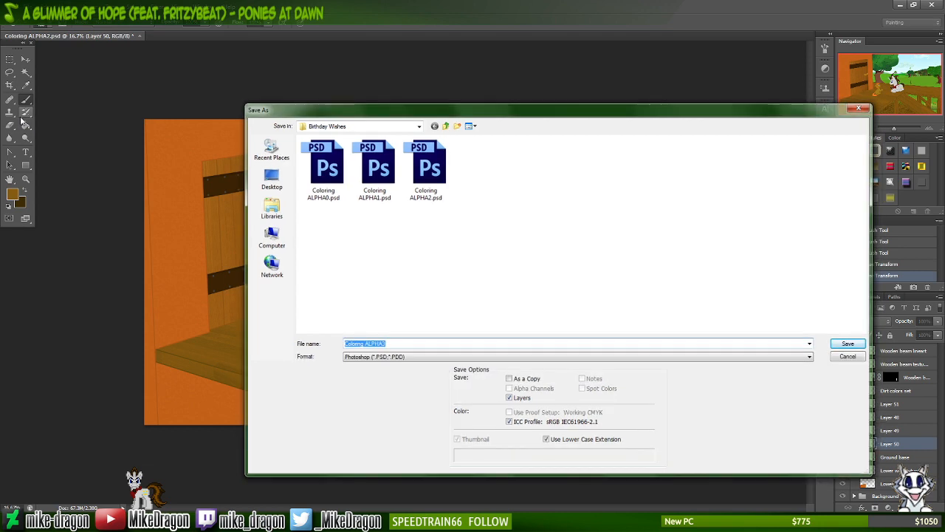
pyautogui.press('Return')
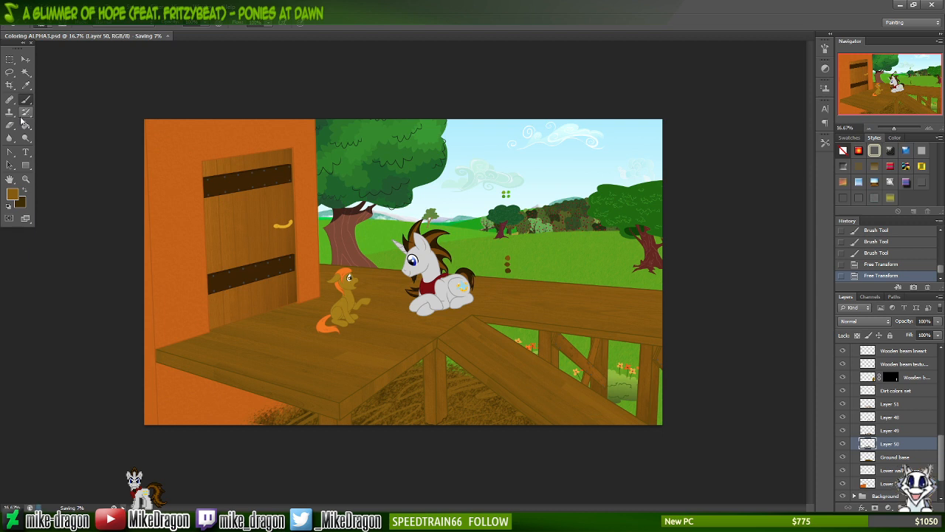
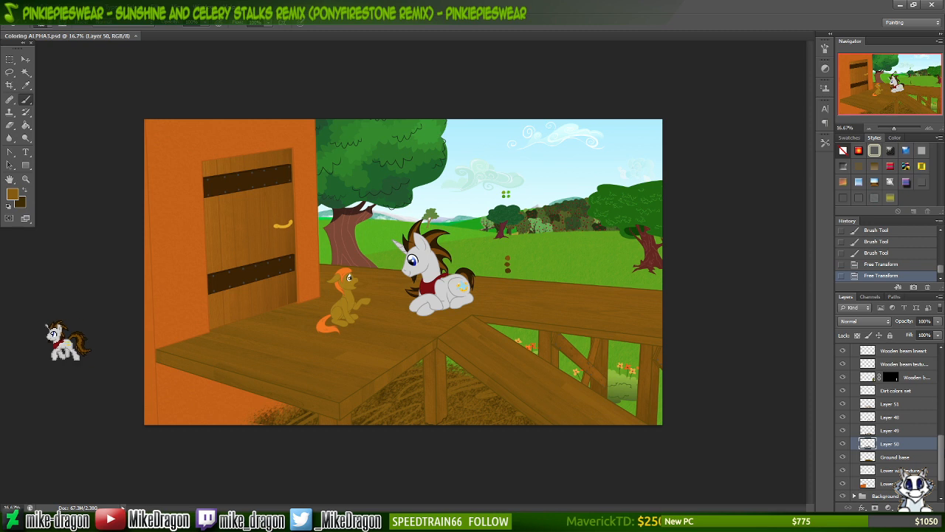
# - Collapse the Structure group, expand the Background group and make the Bushes layer active
pyautogui.moveTo(941, 449); pyautogui.dragTo(944, 367)
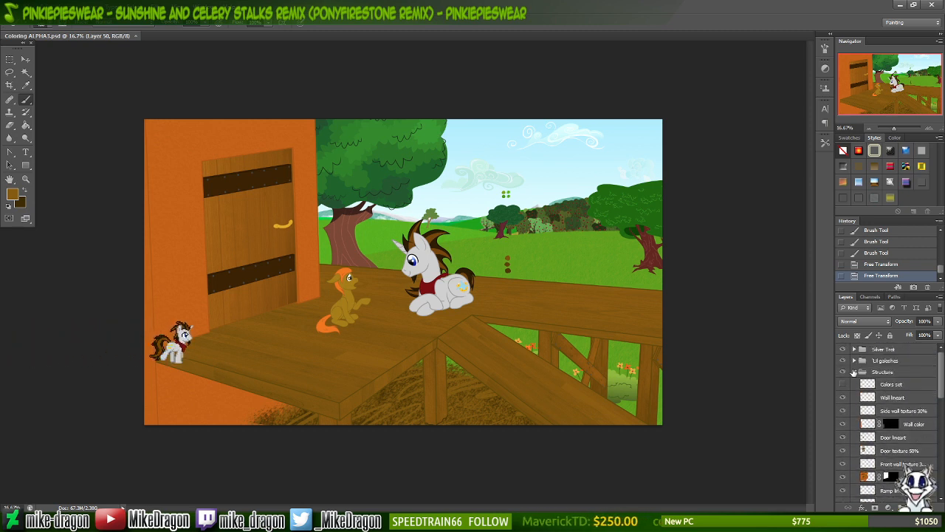
pyautogui.click(854, 371)
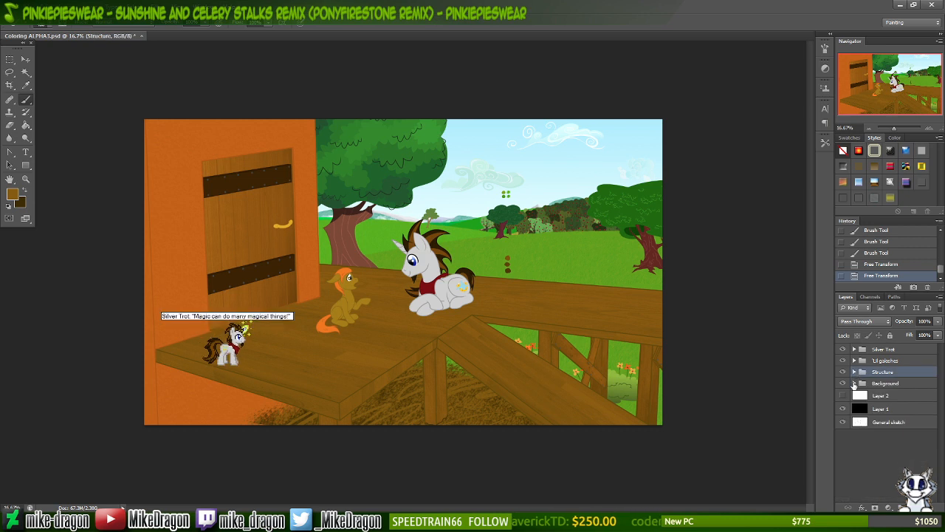
pyautogui.click(855, 383)
pyautogui.moveTo(941, 387)
pyautogui.mouseDown()
pyautogui.moveTo(940, 402)
pyautogui.moveTo(938, 388)
pyautogui.mouseUp()
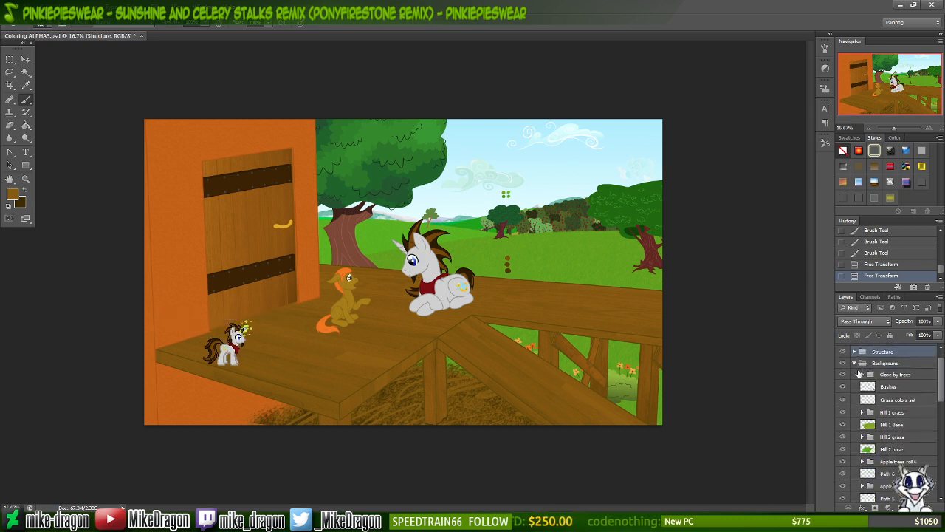
pyautogui.click(862, 375)
pyautogui.click(863, 375)
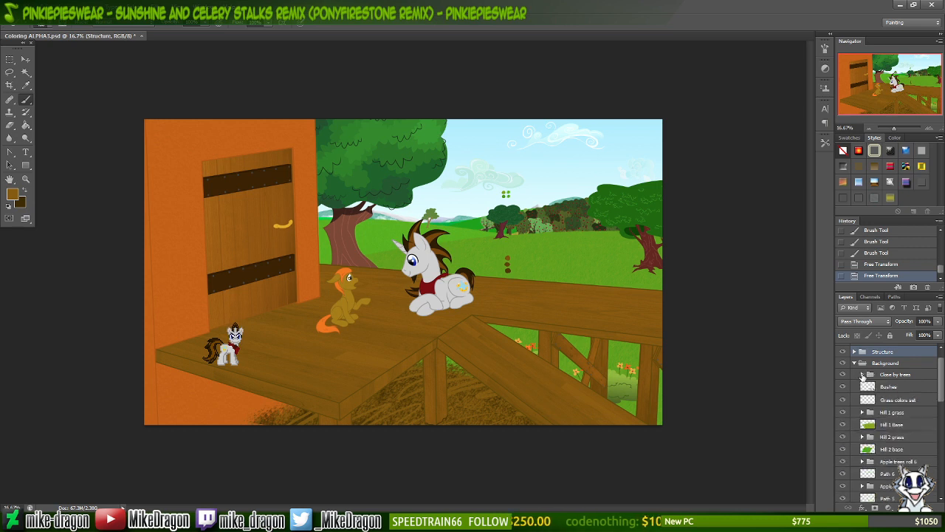
pyautogui.click(876, 387)
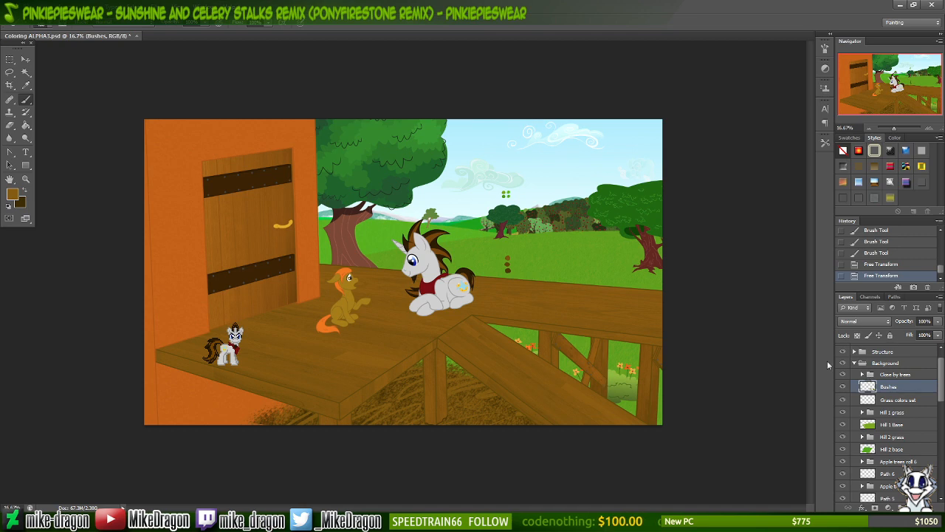
# - Set up the Eraser with the 112 px grass brush tip for the flowering bush between the fence posts
pyautogui.hotkey('ctrl', '+')
pyautogui.hotkey('ctrl', '+')
pyautogui.hotkey('ctrl', '+')
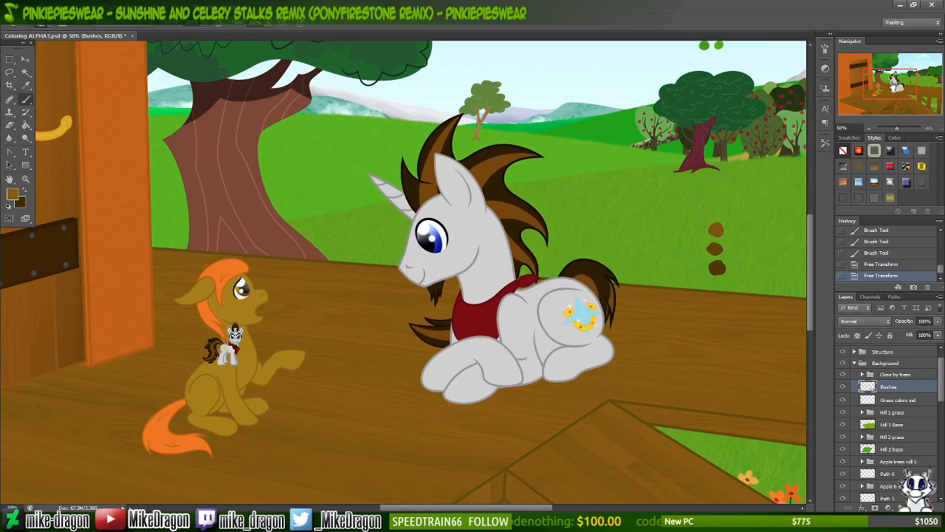
pyautogui.moveTo(900, 80); pyautogui.dragTo(931, 111)
pyautogui.hotkey('ctrl', '+')
pyautogui.hotkey('ctrl', '+')
pyautogui.hotkey('ctrl', '+')
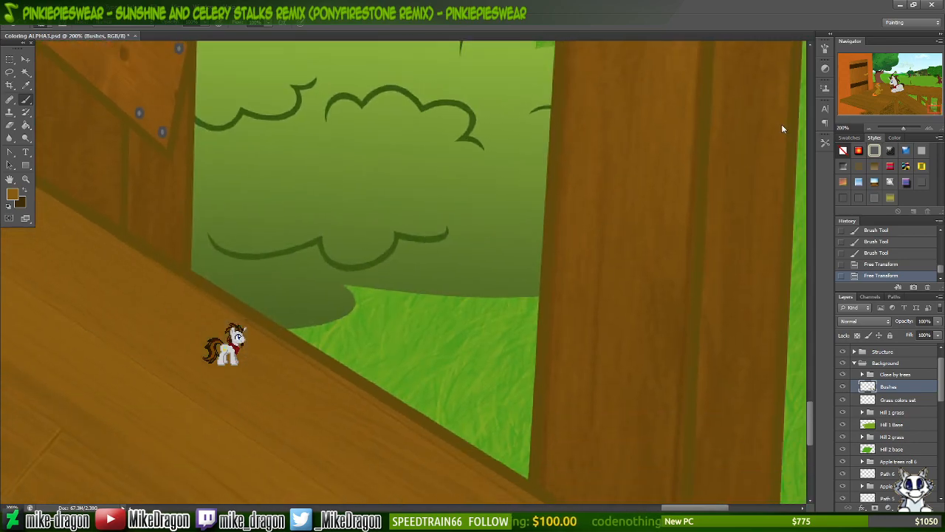
pyautogui.hotkey('ctrl', '-')
pyautogui.scroll(-3, 780, 338)
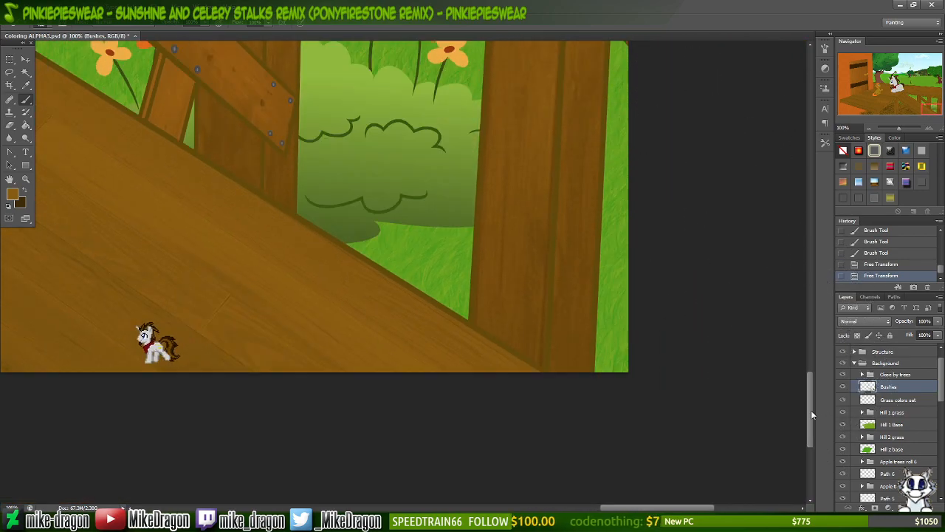
pyautogui.scroll(5, 805, 399)
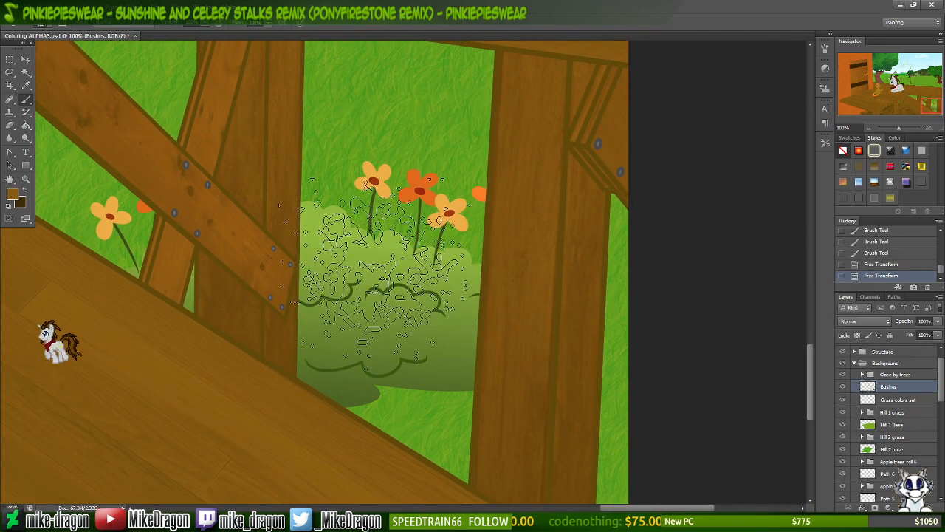
pyautogui.rightClick(367, 277)
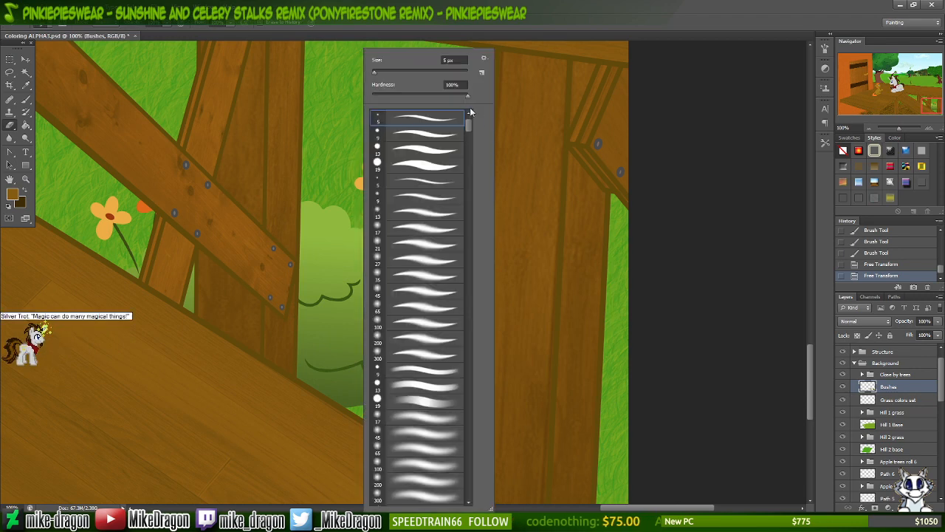
pyautogui.moveTo(469, 122); pyautogui.dragTo(465, 145)
pyautogui.click(388, 233)
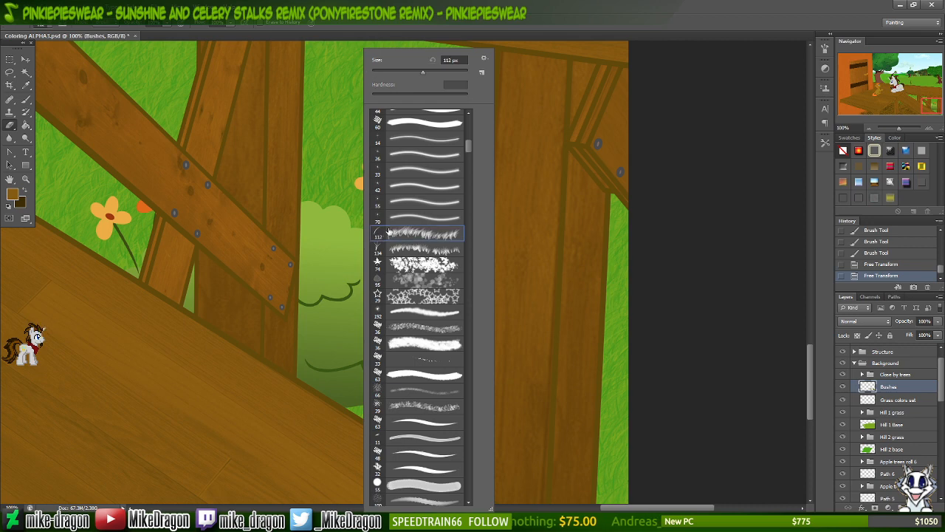
pyautogui.click(483, 21)
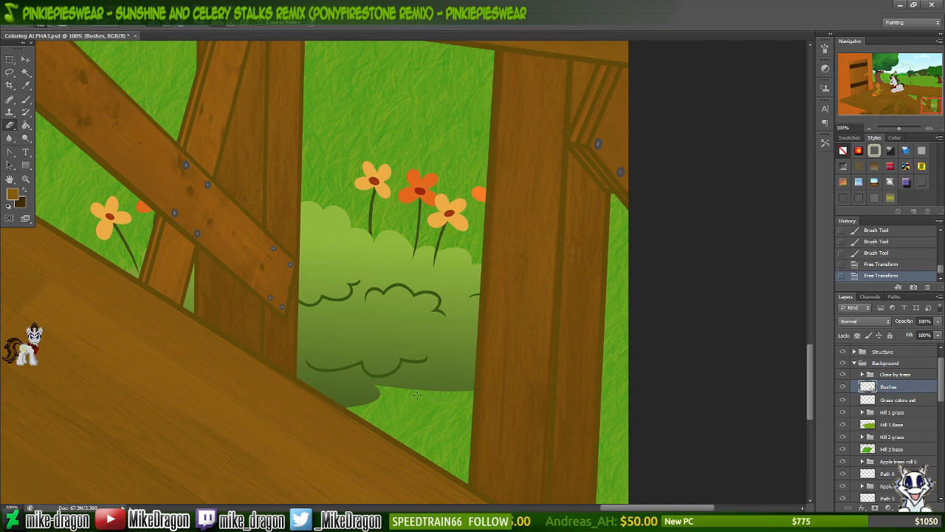
# - Try to blend the flowering bush's lower edge into the grass with the grass-tip Eraser, and undo the erasing
pyautogui.moveTo(408, 388)
pyautogui.mouseDown()
pyautogui.moveTo(455, 404)
pyautogui.moveTo(516, 393)
pyautogui.moveTo(473, 400)
pyautogui.mouseUp()
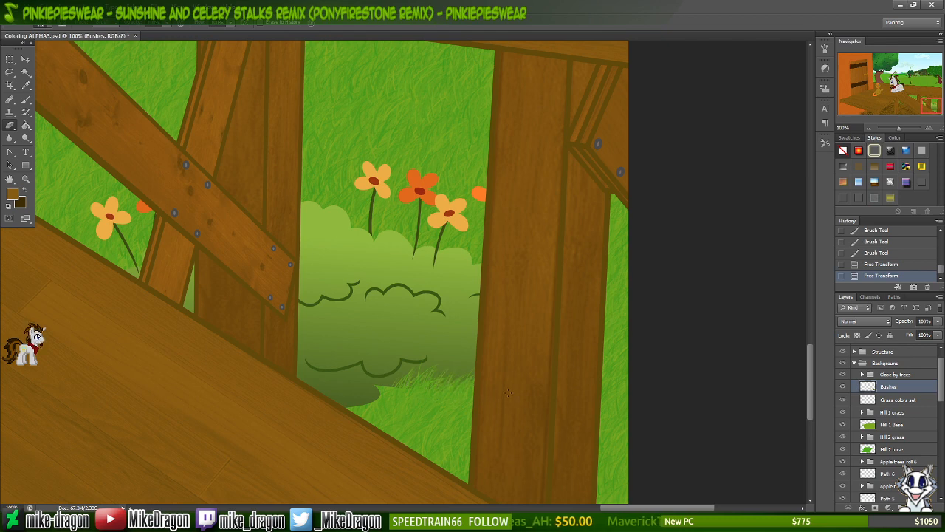
pyautogui.moveTo(388, 396); pyautogui.dragTo(321, 414)
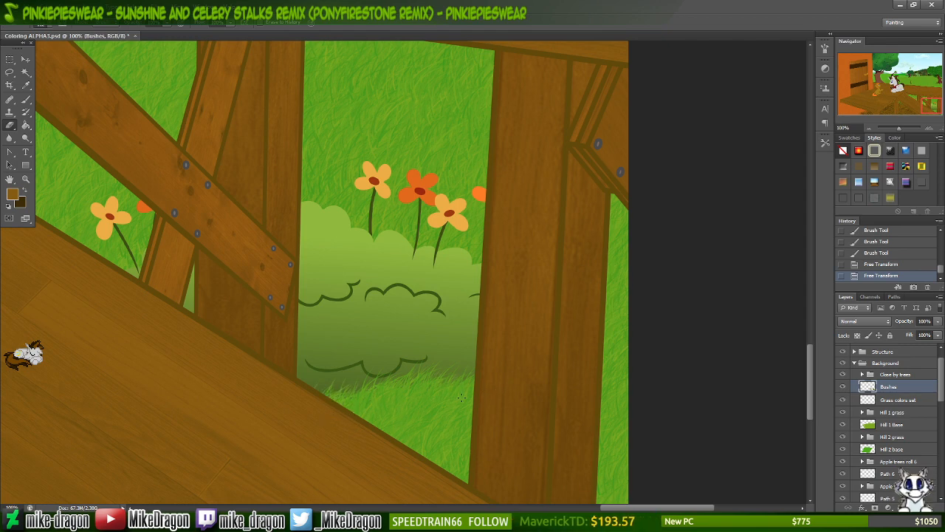
pyautogui.moveTo(506, 398); pyautogui.dragTo(524, 391)
pyautogui.hotkey('ctrl', '-')
pyautogui.hotkey('ctrl', '-')
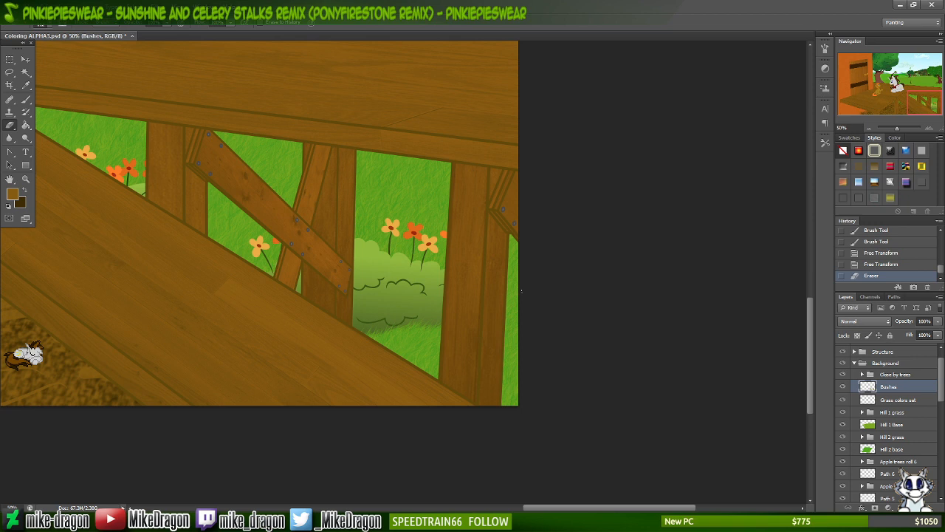
pyautogui.hotkey('ctrl', 'z')
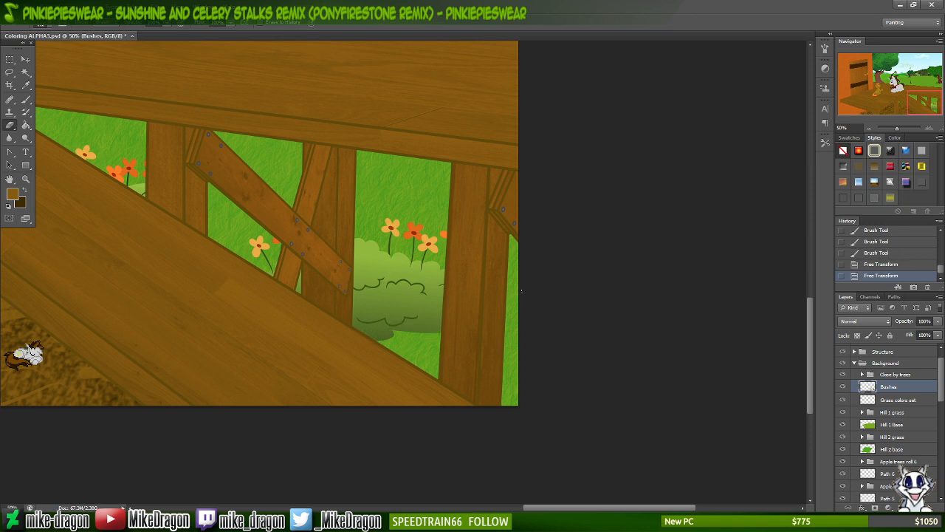
# - Expand the Close by trees group and toggle the Tree layer's visibility to check which tree it holds, leaving it visible
pyautogui.click(863, 375)
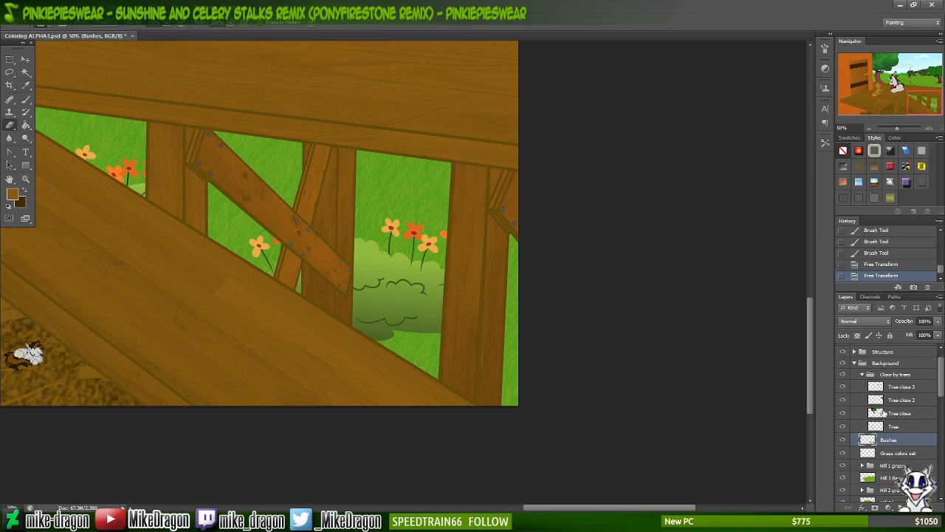
pyautogui.click(869, 427)
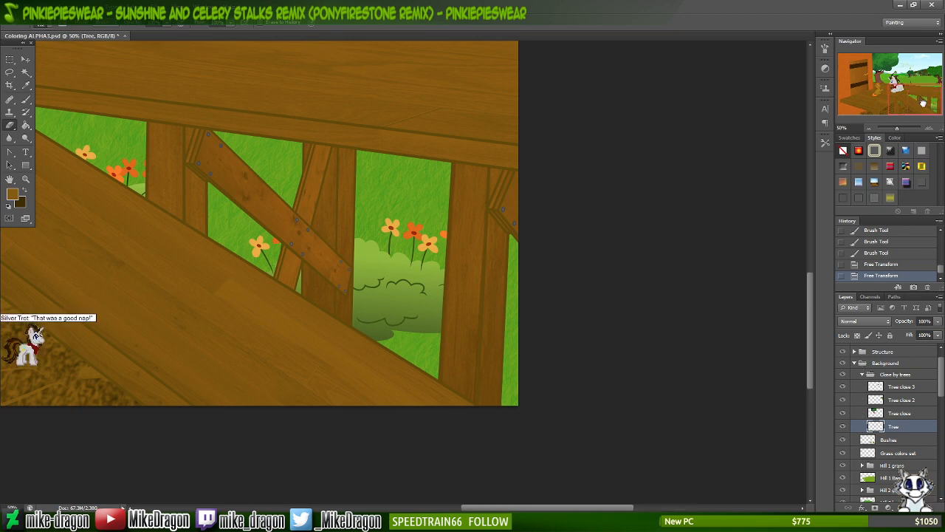
pyautogui.moveTo(920, 97); pyautogui.dragTo(939, 78)
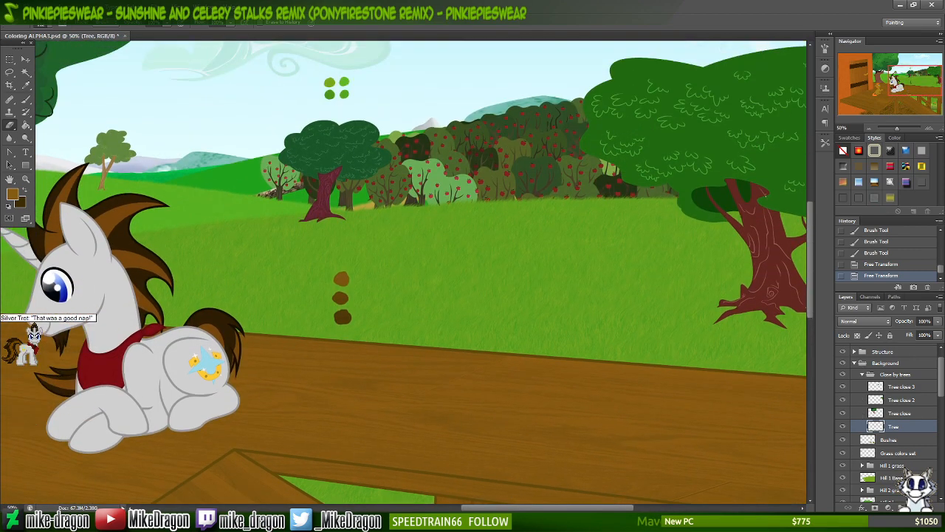
pyautogui.click(843, 426)
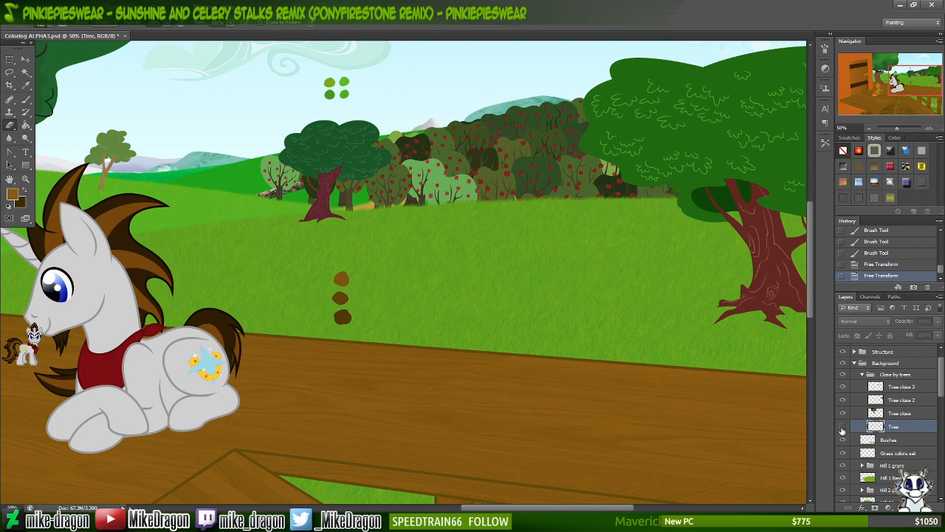
pyautogui.click(843, 427)
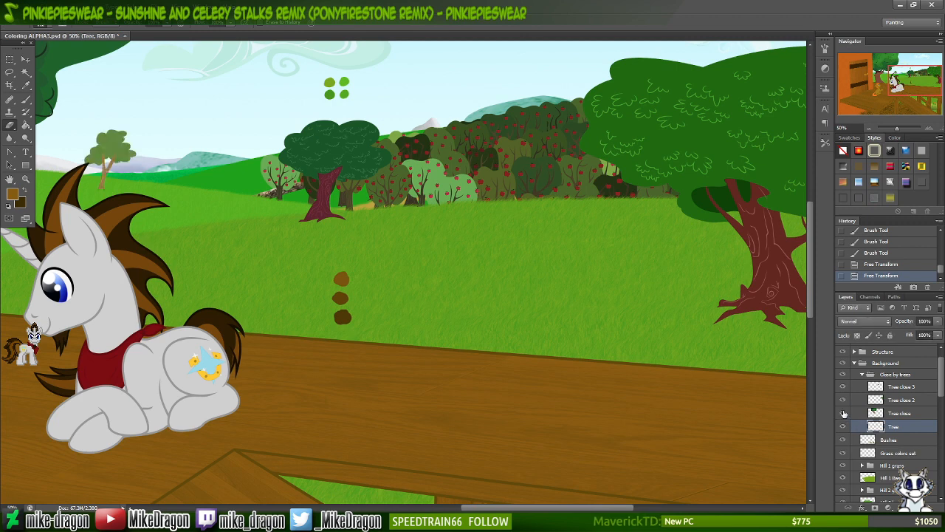
pyautogui.click(843, 427)
pyautogui.click(842, 427)
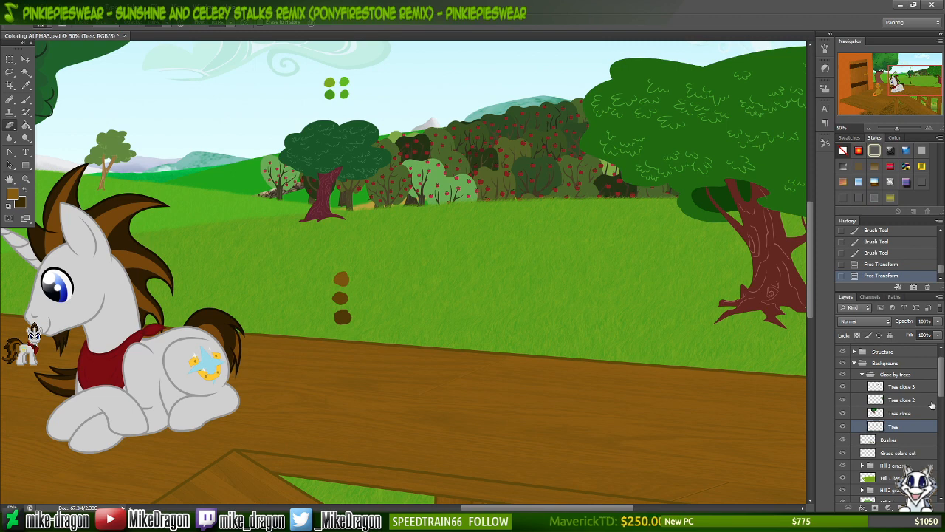
# - Make the Tree close 2 layer active and toggle its visibility to identify its tree, leaving it visible
pyautogui.click(865, 401)
pyautogui.click(843, 399)
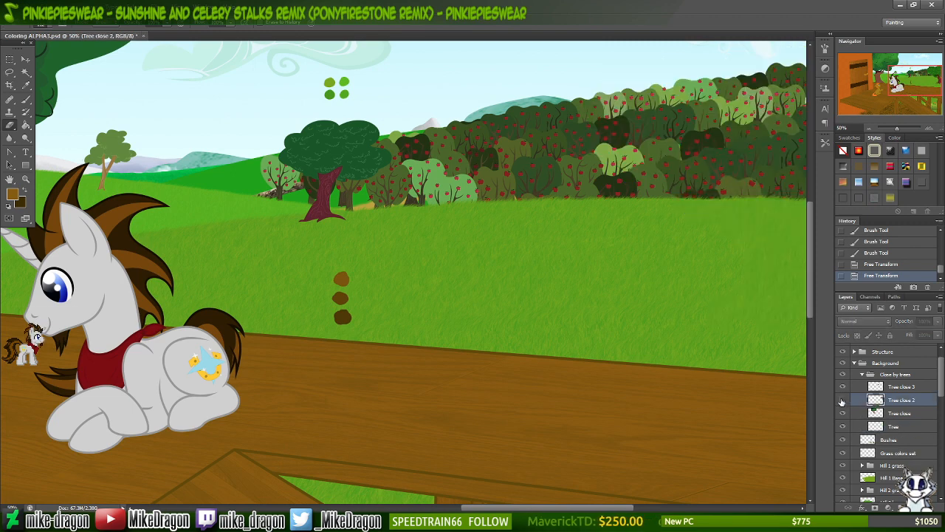
pyautogui.click(842, 400)
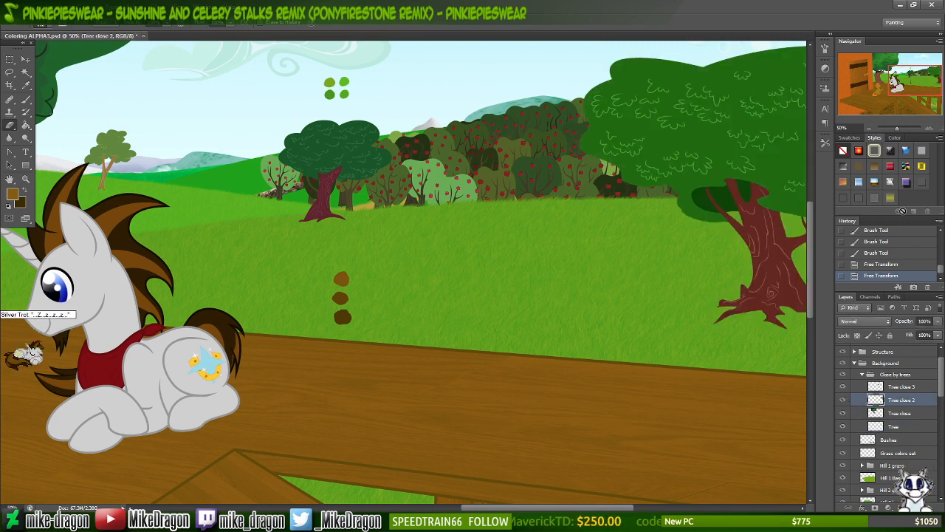
# - Try the grass-tip Eraser on the large tree's roots and reduce its brush size to 100 px for another trial stroke
pyautogui.hotkey('ctrl', '+')
pyautogui.hotkey('ctrl', '+')
pyautogui.moveTo(913, 84); pyautogui.dragTo(930, 83)
pyautogui.hscroll(4, 734, 204)
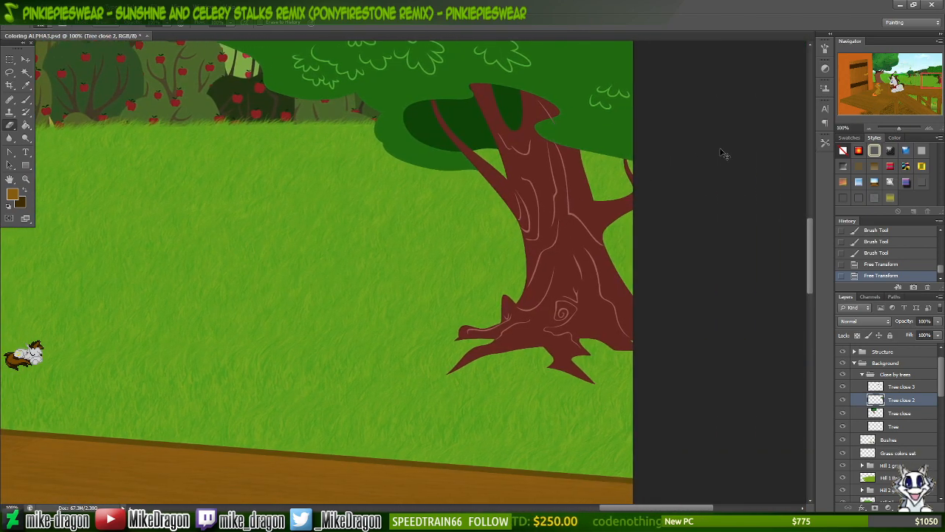
pyautogui.hscroll(2, 724, 153)
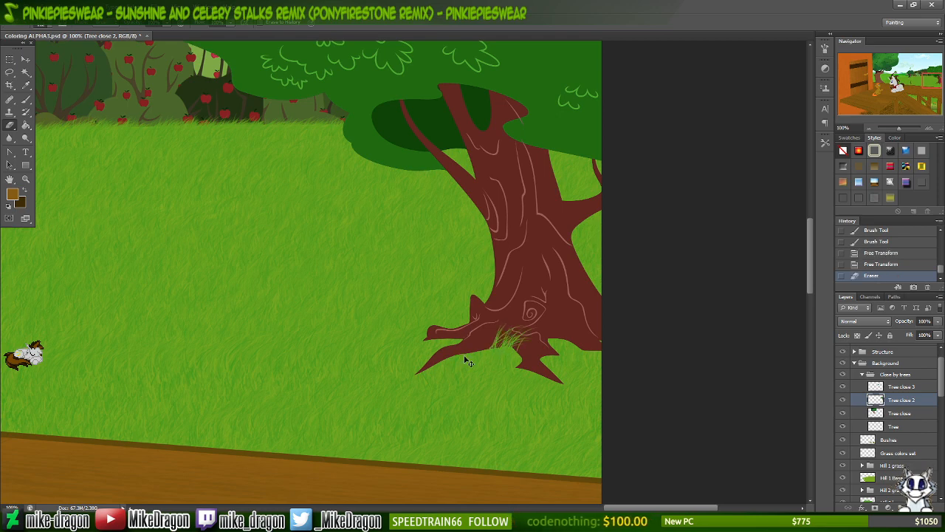
pyautogui.rightClick(565, 123)
pyautogui.click(555, 59)
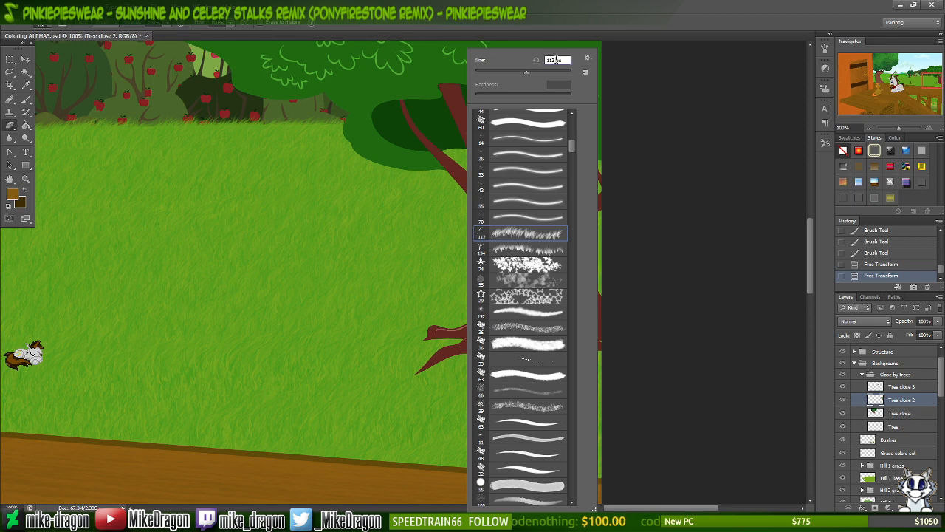
pyautogui.click(597, 23)
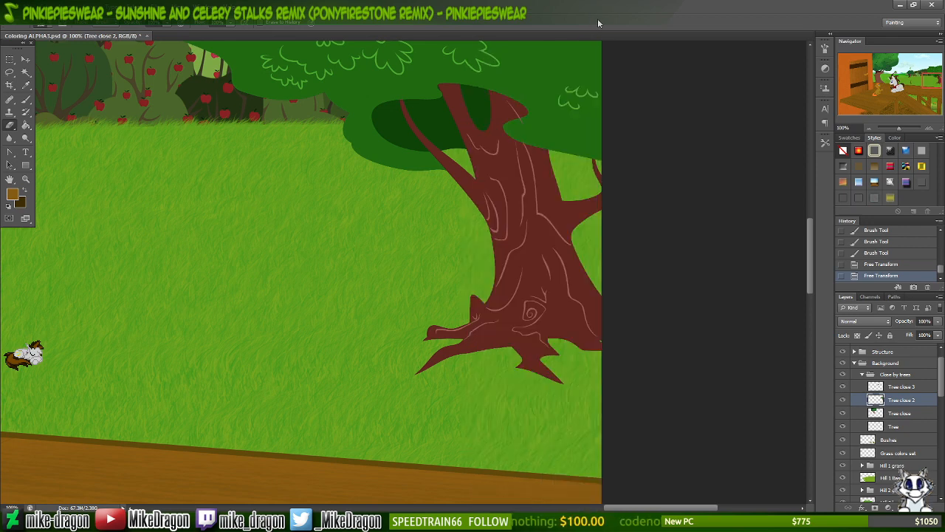
pyautogui.moveTo(499, 358); pyautogui.dragTo(470, 367)
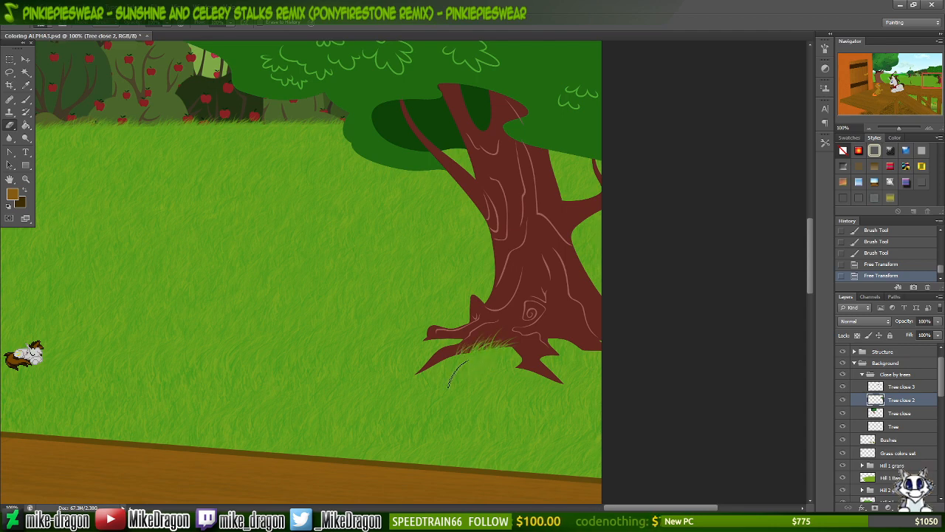
# - Set the Eraser's grass brush size to 90 px and try it on the large tree's roots
pyautogui.rightClick(487, 361)
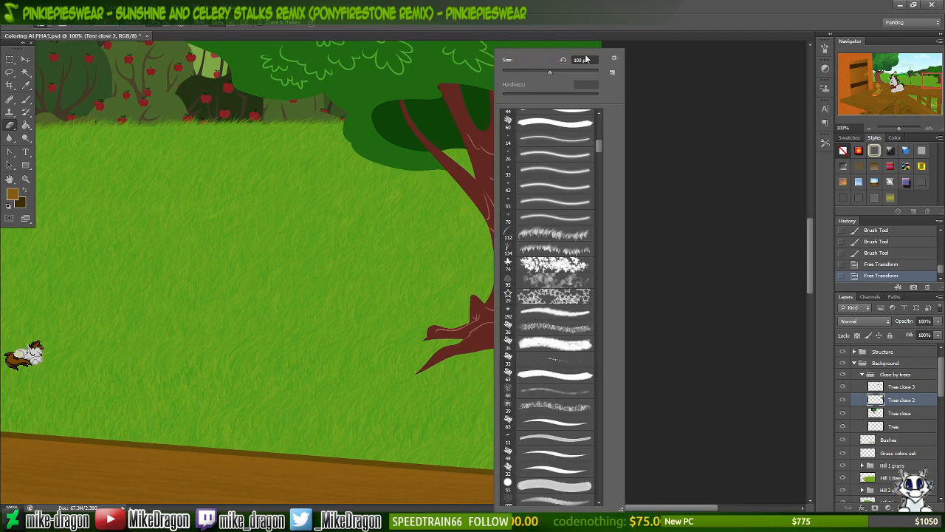
pyautogui.doubleClick(581, 59)
pyautogui.write('40')
pyautogui.press('Return')
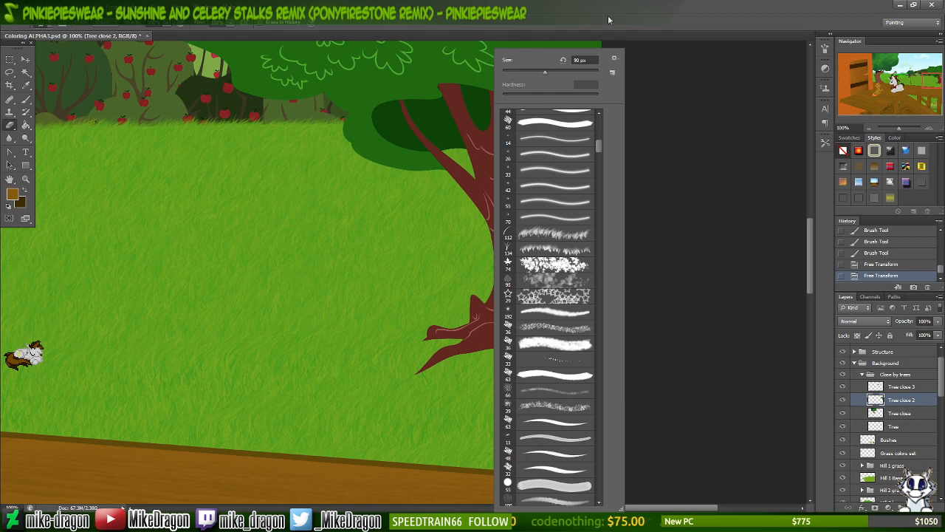
pyautogui.press('Return')
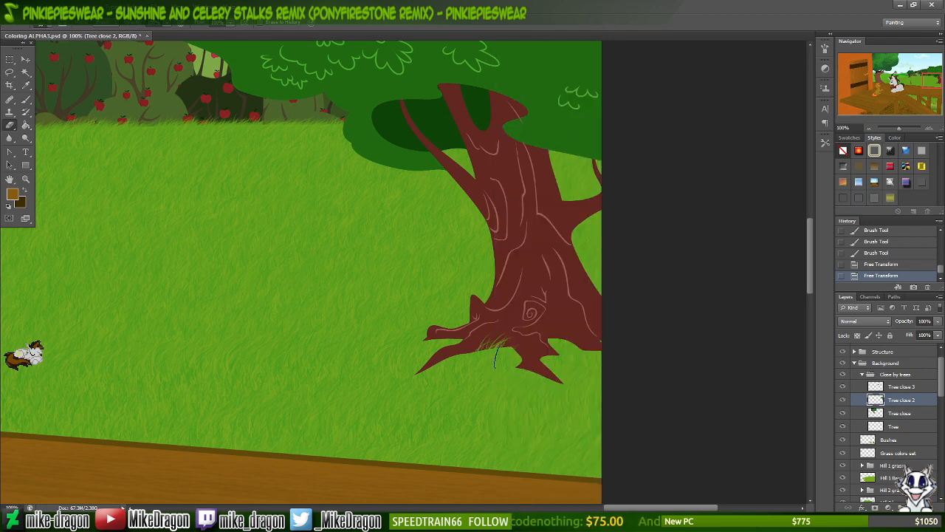
# - Readjust the Eraser size, try fading the large tree's roots into the grass with grass-shaped strokes, and undo the erasing
pyautogui.rightClick(504, 354)
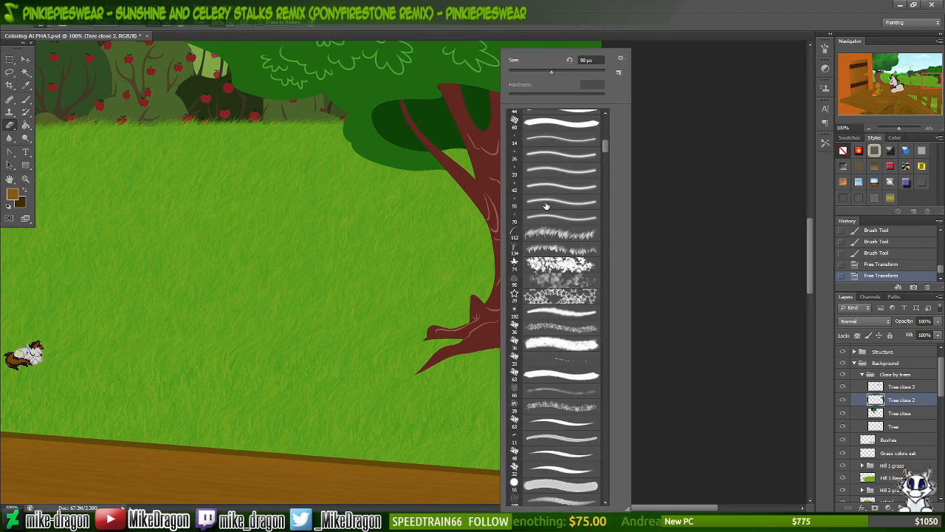
pyautogui.doubleClick(582, 59)
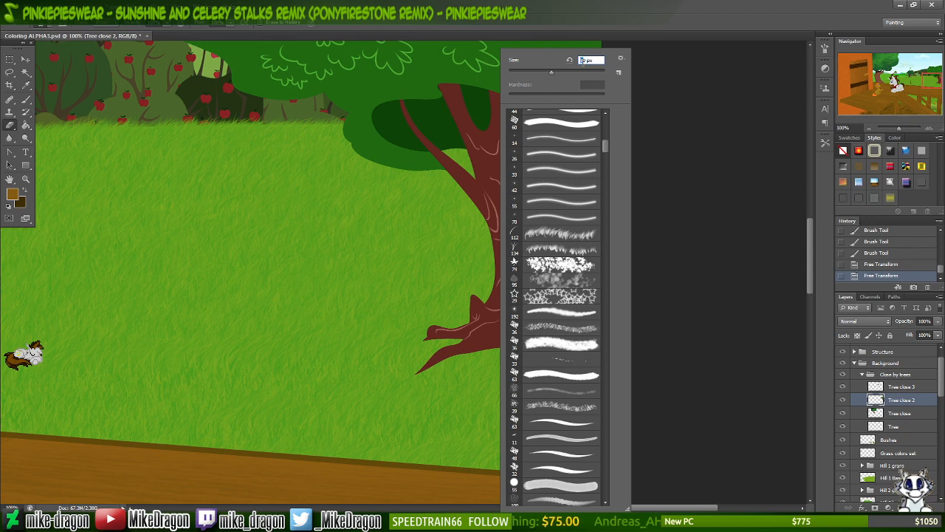
pyautogui.press('Return')
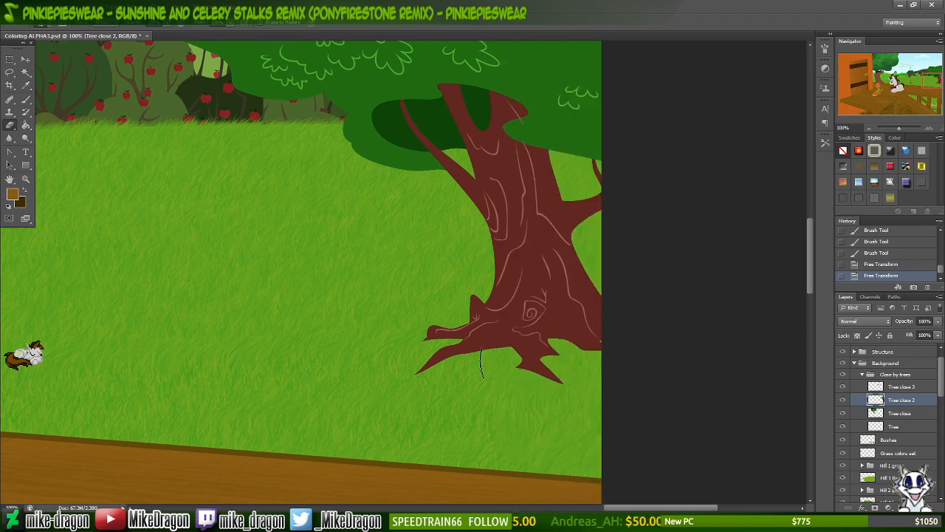
pyautogui.moveTo(498, 362)
pyautogui.mouseDown()
pyautogui.moveTo(418, 380)
pyautogui.moveTo(525, 374)
pyautogui.moveTo(514, 368)
pyautogui.mouseUp()
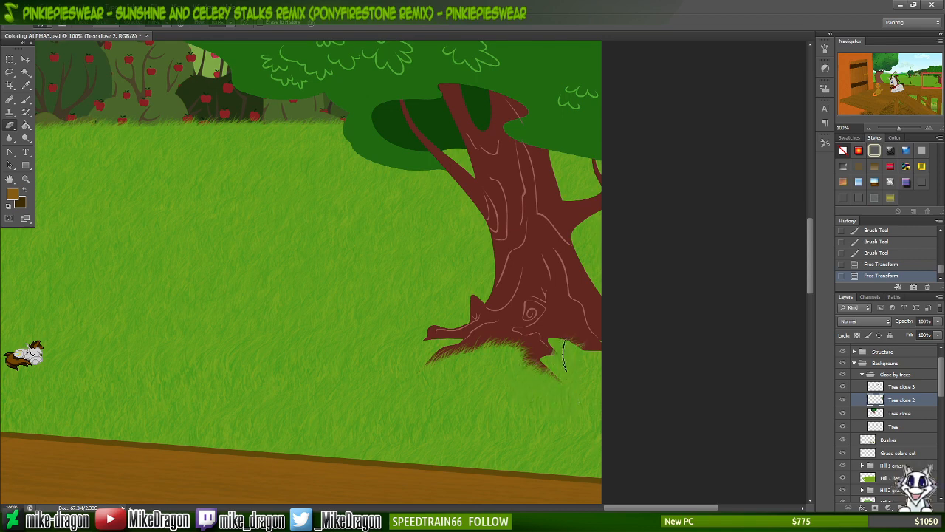
pyautogui.moveTo(548, 353)
pyautogui.mouseDown()
pyautogui.moveTo(570, 346)
pyautogui.moveTo(596, 360)
pyautogui.moveTo(578, 360)
pyautogui.moveTo(598, 362)
pyautogui.moveTo(574, 358)
pyautogui.mouseUp()
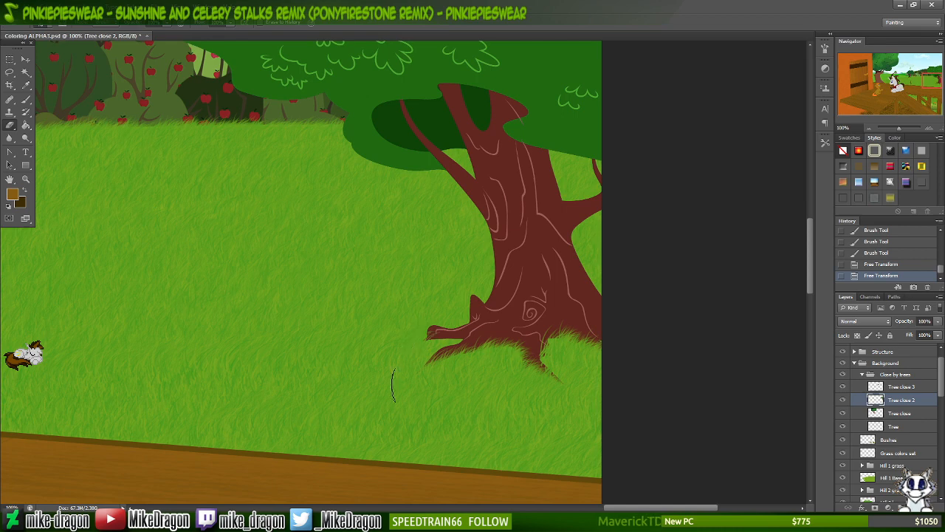
pyautogui.click(405, 380)
pyautogui.scroll(-2, 406, 379)
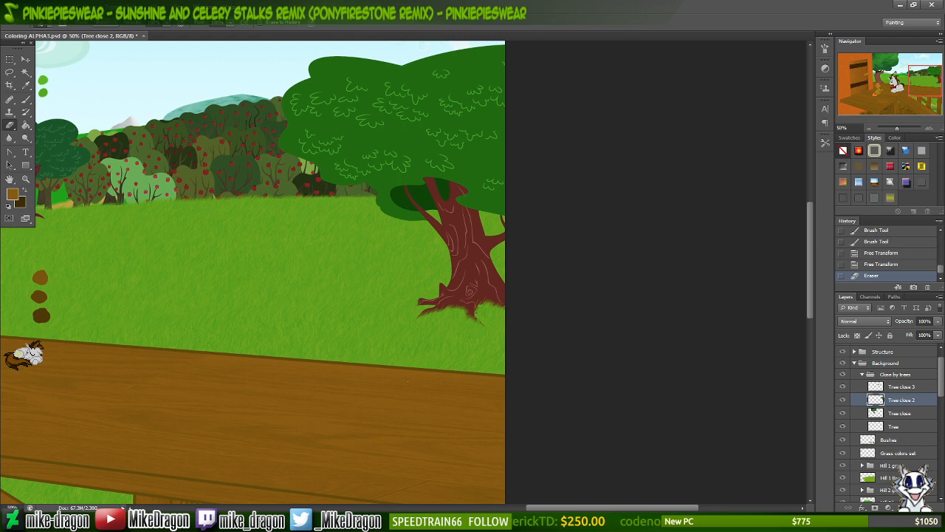
pyautogui.hotkey('ctrl', '+')
pyautogui.hotkey('ctrl', '+')
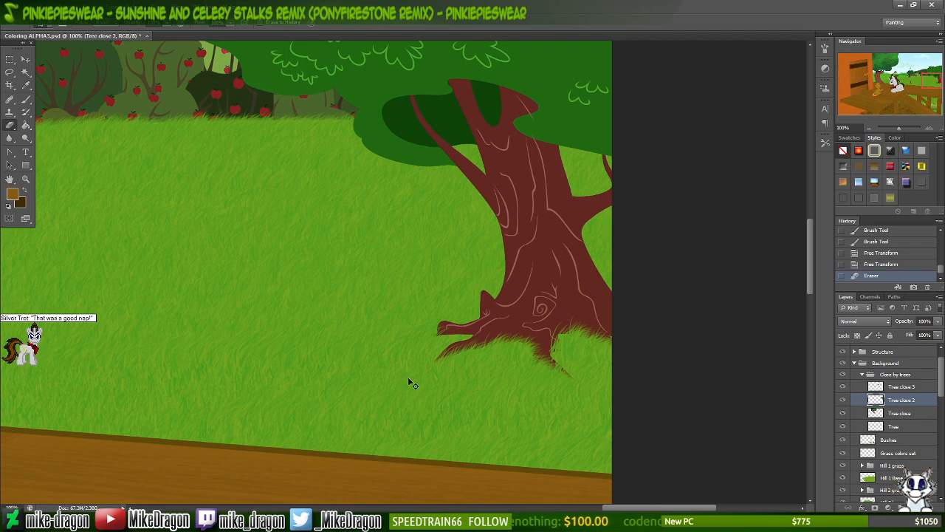
pyautogui.hotkey('ctrl', 'z')
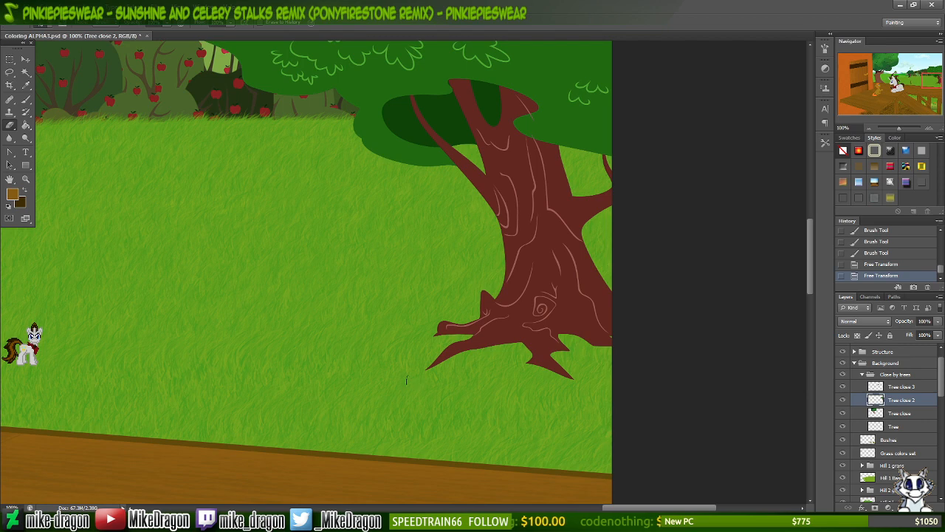
# - Collapse the Close by trees group and the Background group
pyautogui.click(862, 375)
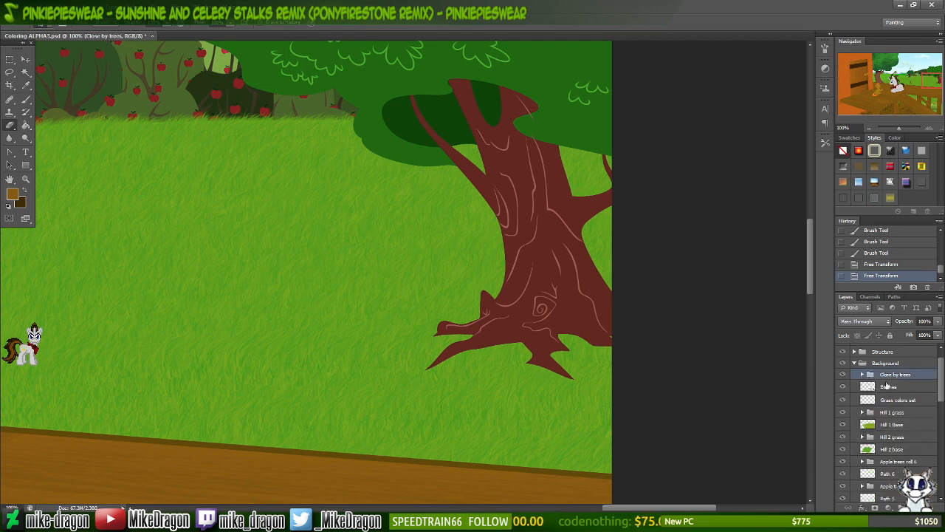
pyautogui.moveTo(941, 389); pyautogui.dragTo(940, 384)
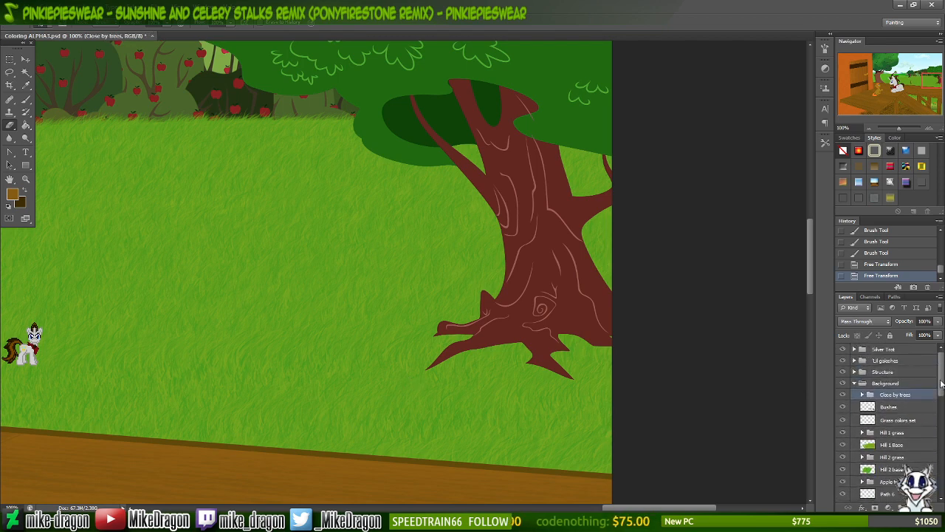
pyautogui.click(870, 383)
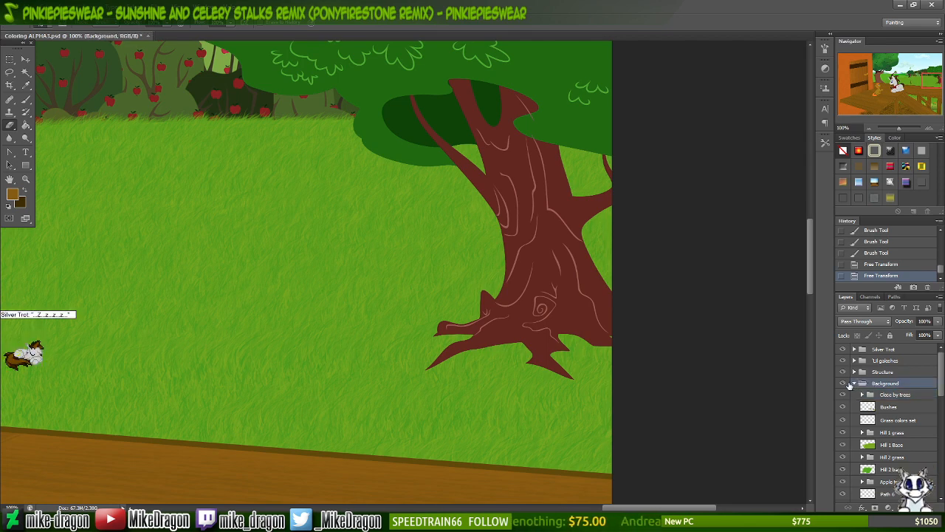
pyautogui.click(853, 383)
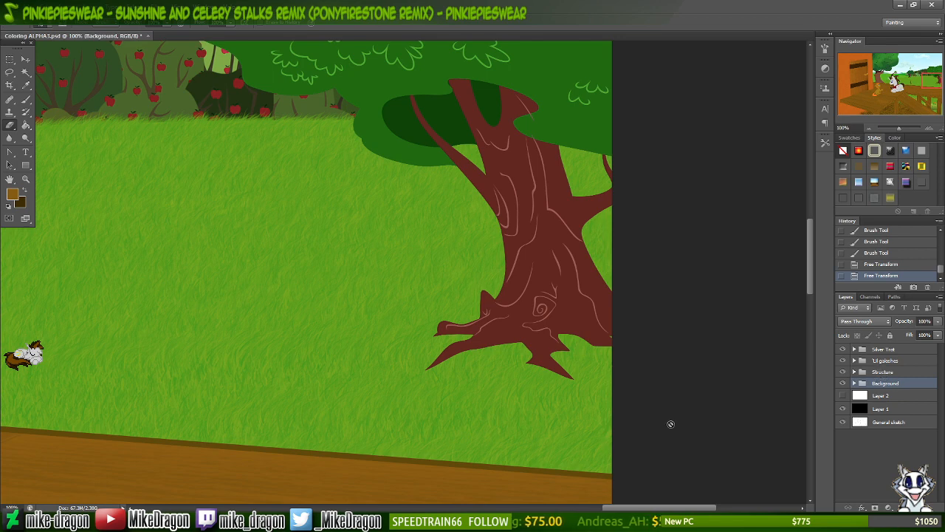
# - Switch to the file explorer, return to the Remembering the Past folder and open Remembering_The_Past_FIXED_by_Poke_Yoshi.png
pyautogui.hotkey('alt', 'Tab')
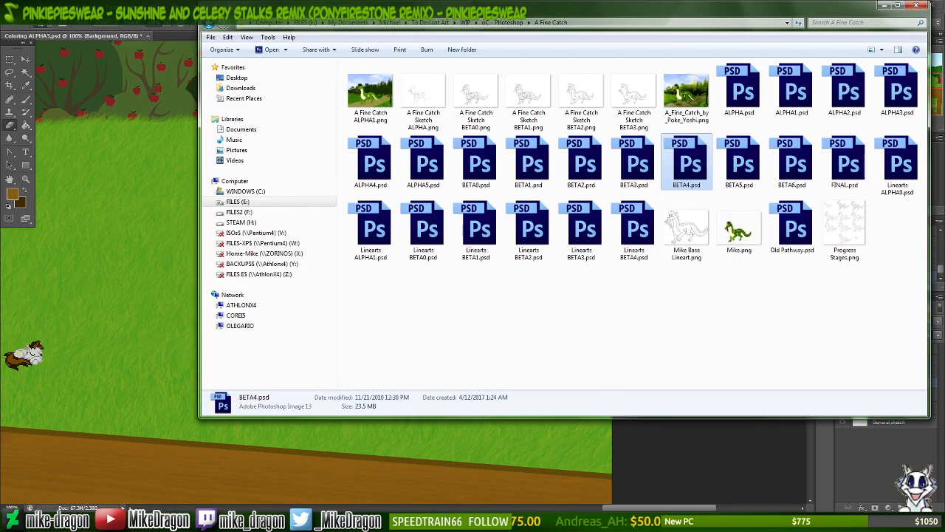
pyautogui.press('BackSpace')
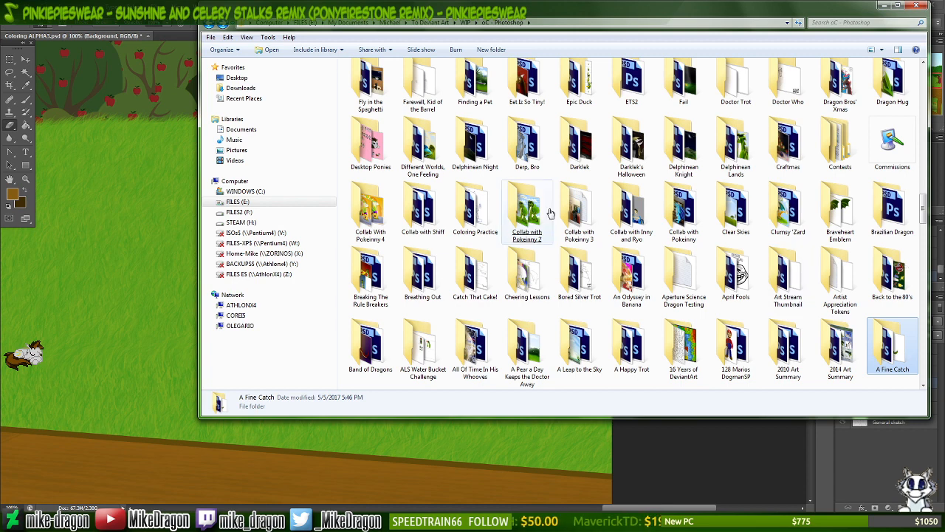
pyautogui.click(233, 25)
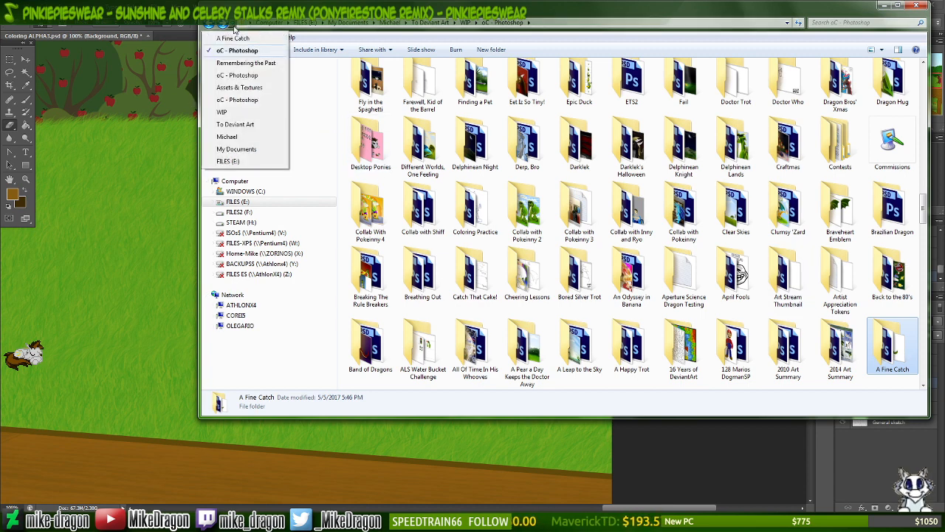
pyautogui.click(246, 63)
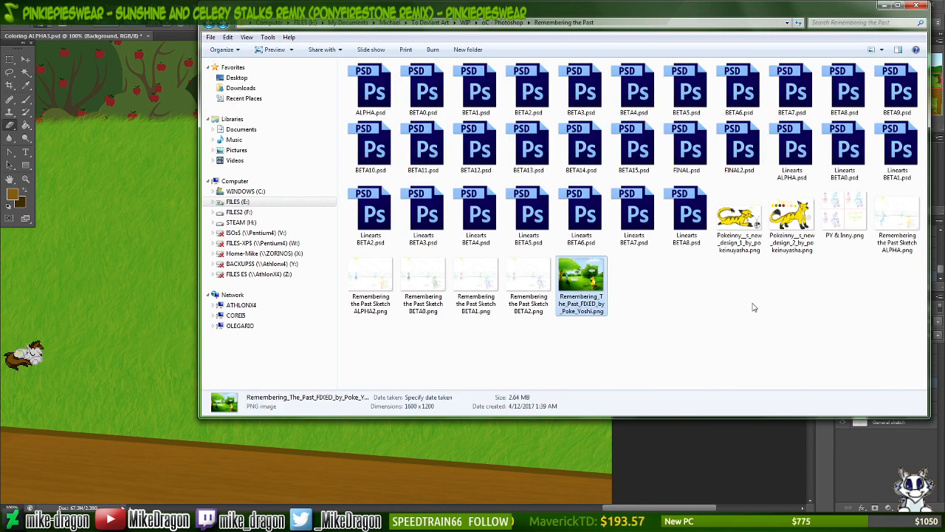
pyautogui.press('Return')
# - Examine how the tree roots, the blue character's feet and the shadows blend into the grass in the finished picture
pyautogui.scroll(3, 269, 370)
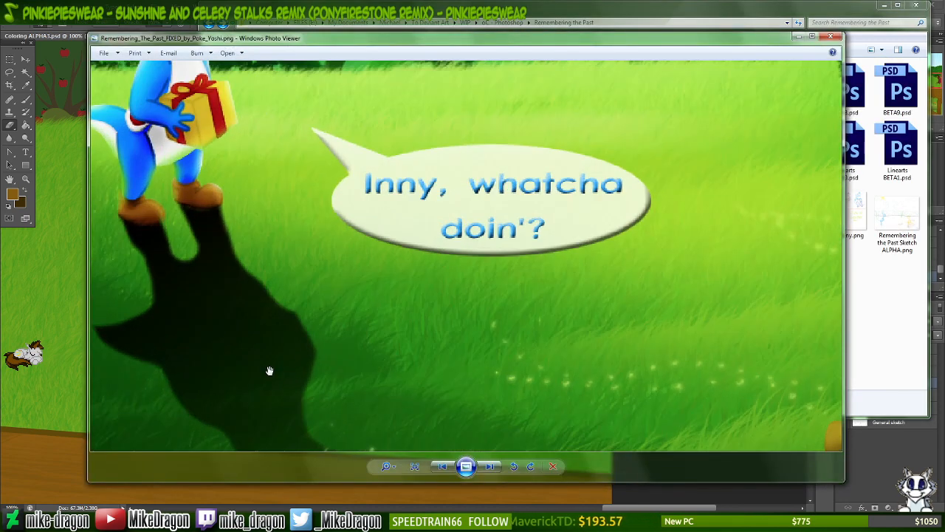
pyautogui.moveTo(131, 344); pyautogui.dragTo(610, 324)
pyautogui.scroll(2, 226, 290)
pyautogui.moveTo(225, 279); pyautogui.dragTo(530, 326)
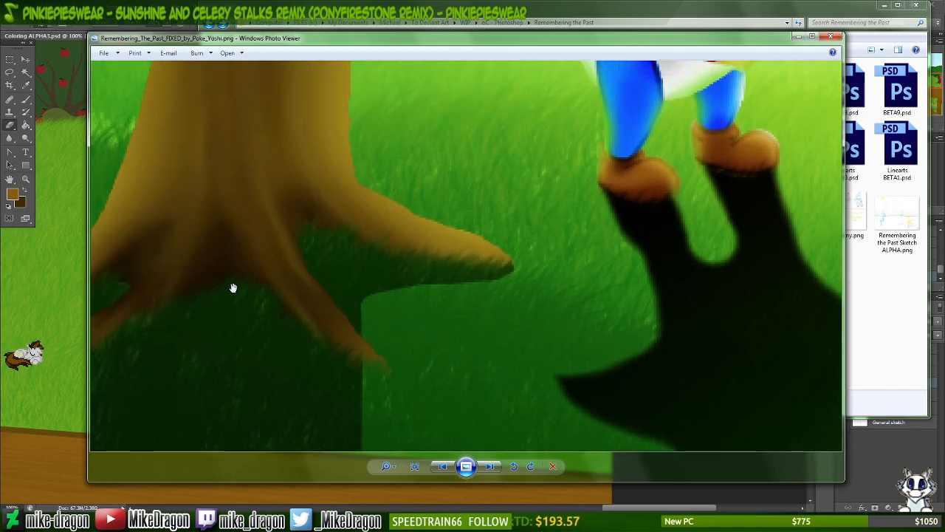
pyautogui.scroll(-2, 233, 287)
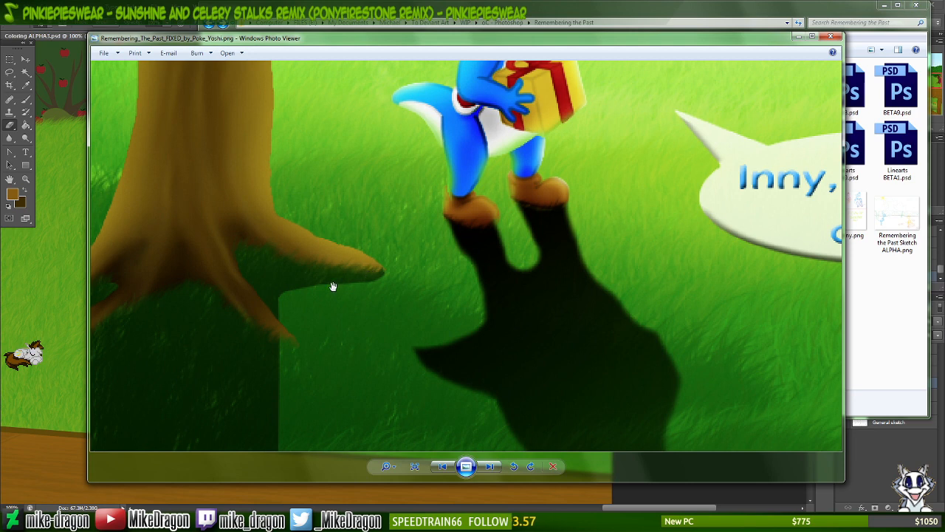
pyautogui.moveTo(335, 267); pyautogui.dragTo(333, 268)
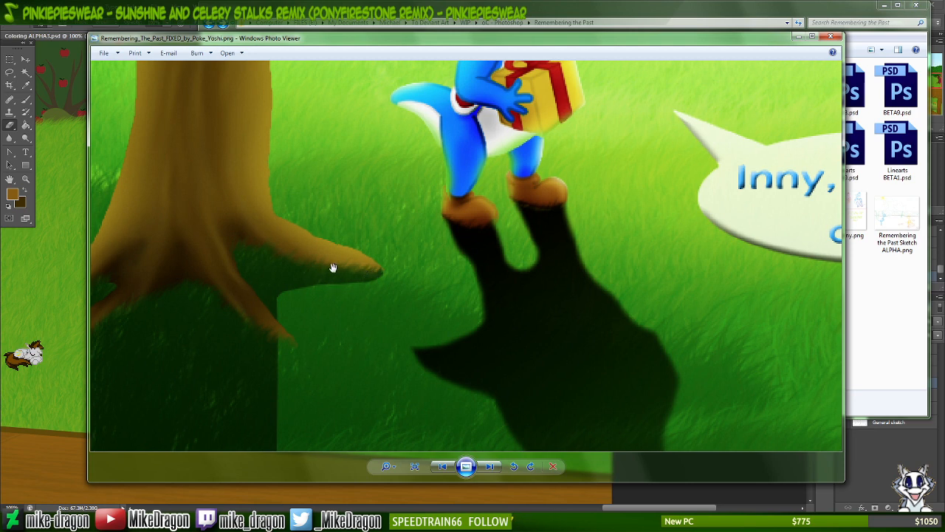
pyautogui.moveTo(238, 320); pyautogui.dragTo(400, 327)
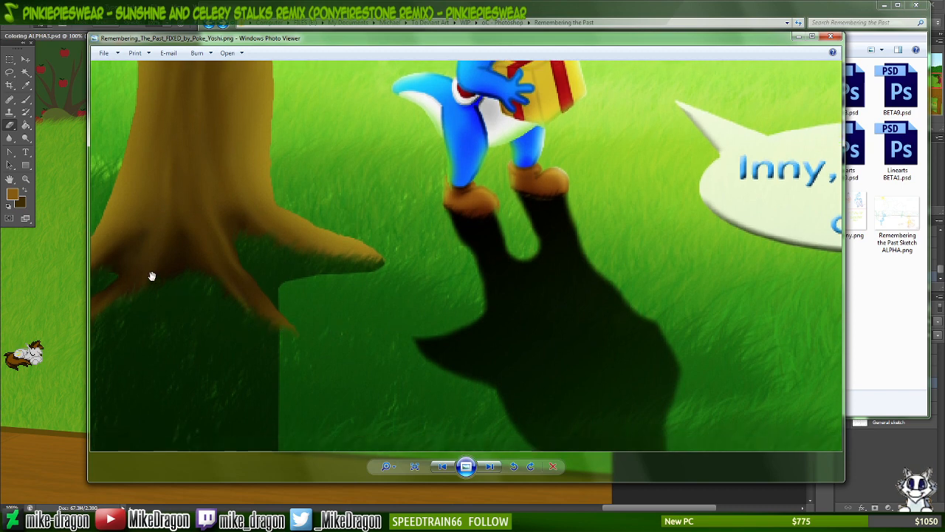
pyautogui.moveTo(716, 275); pyautogui.dragTo(213, 315)
pyautogui.moveTo(833, 147); pyautogui.dragTo(271, 235)
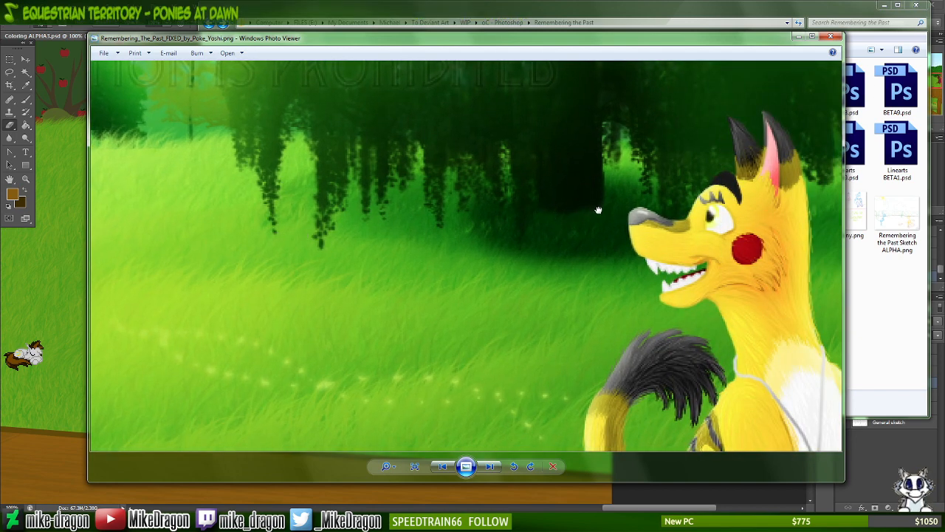
# - Compare how grass blades overlap the logs, the yellow character's paws and the tree roots in the finished picture
pyautogui.scroll(-5, 588, 185)
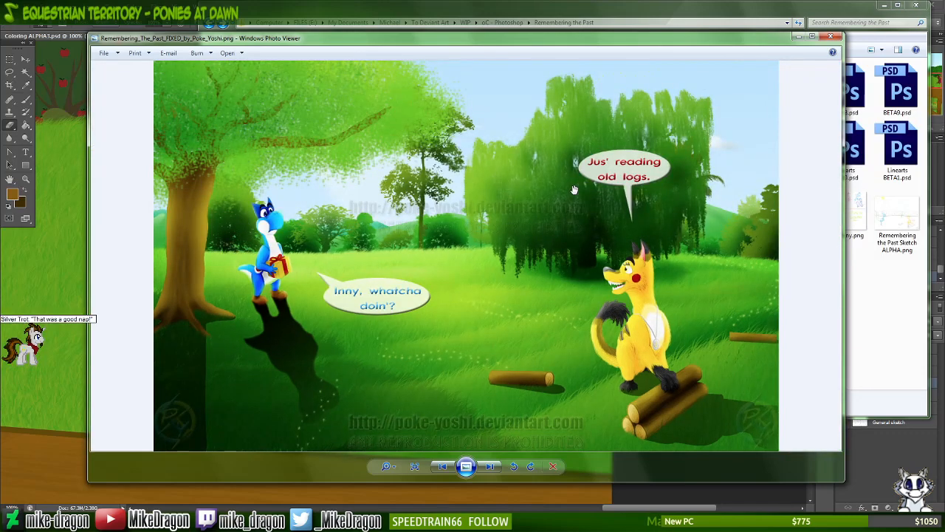
pyautogui.scroll(5, 648, 407)
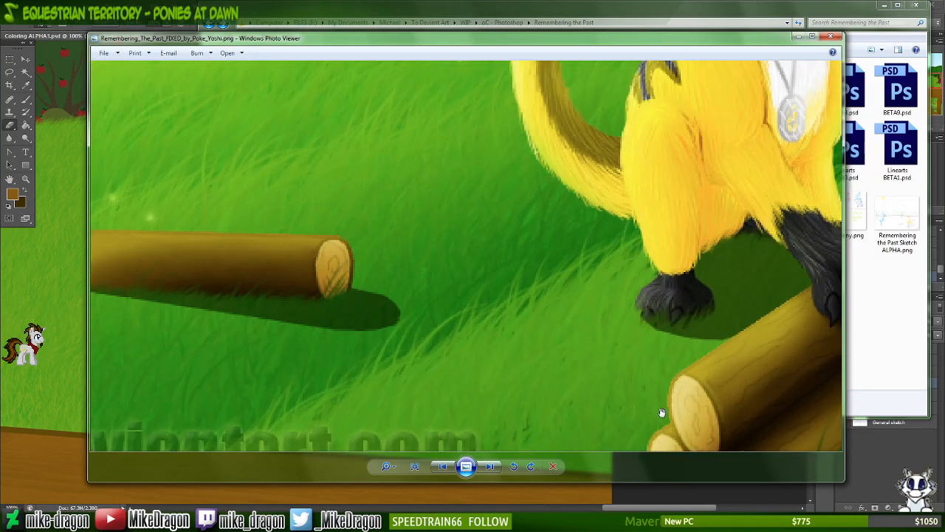
pyautogui.moveTo(660, 411); pyautogui.dragTo(669, 279)
pyautogui.moveTo(253, 249); pyautogui.dragTo(337, 282)
pyautogui.moveTo(299, 250); pyautogui.dragTo(339, 291)
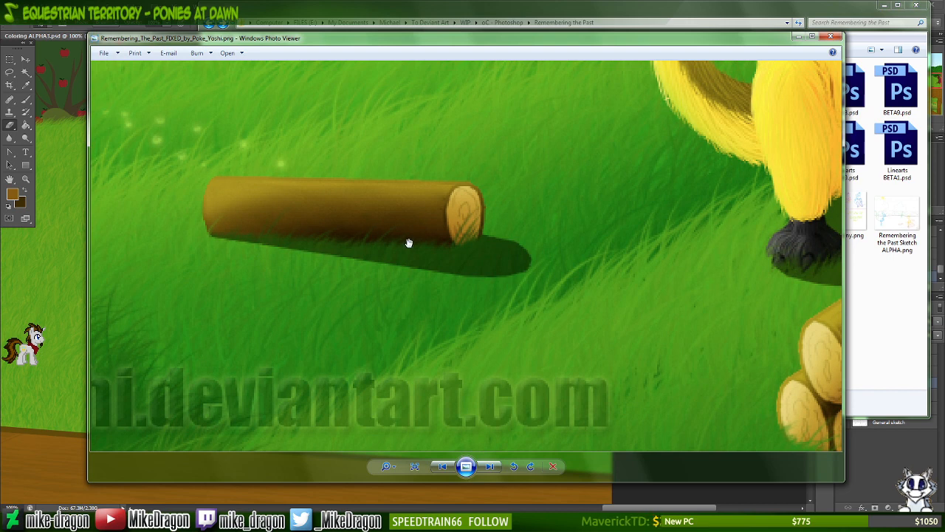
pyautogui.moveTo(144, 154); pyautogui.dragTo(769, 346)
pyautogui.moveTo(373, 224); pyautogui.dragTo(395, 231)
pyautogui.moveTo(379, 202); pyautogui.dragTo(534, 384)
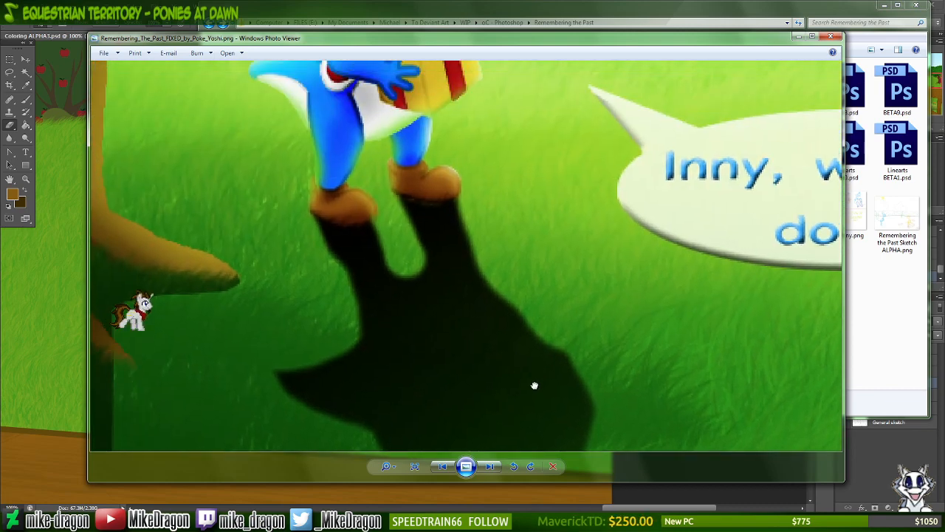
pyautogui.moveTo(454, 215); pyautogui.dragTo(263, 243)
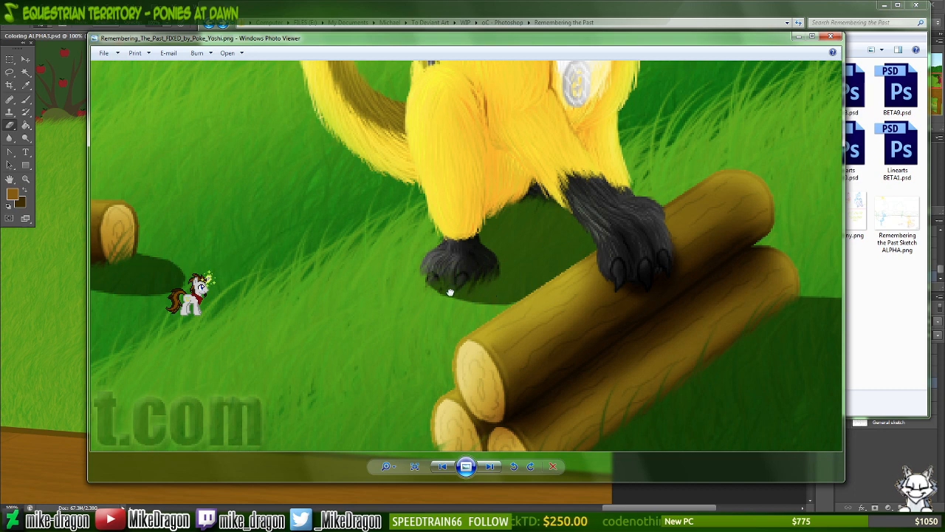
pyautogui.moveTo(557, 363); pyautogui.dragTo(525, 312)
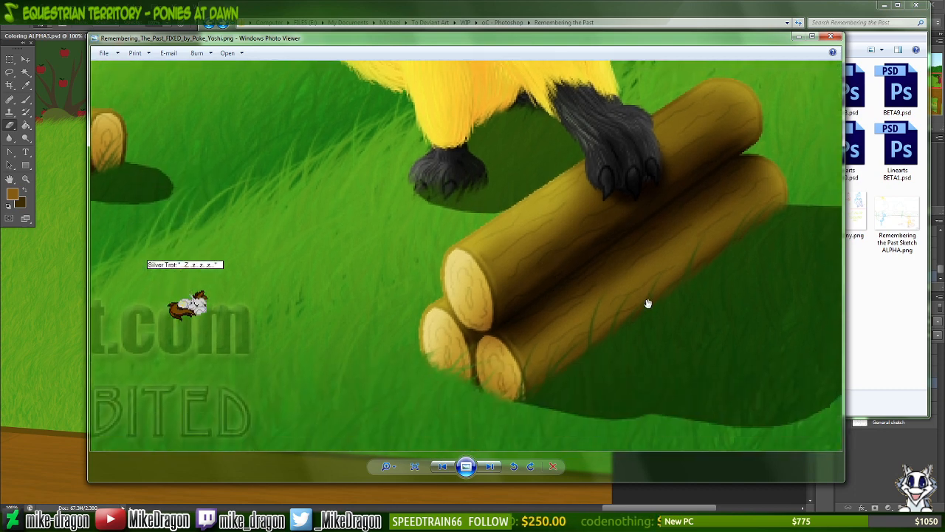
pyautogui.moveTo(555, 367); pyautogui.dragTo(537, 379)
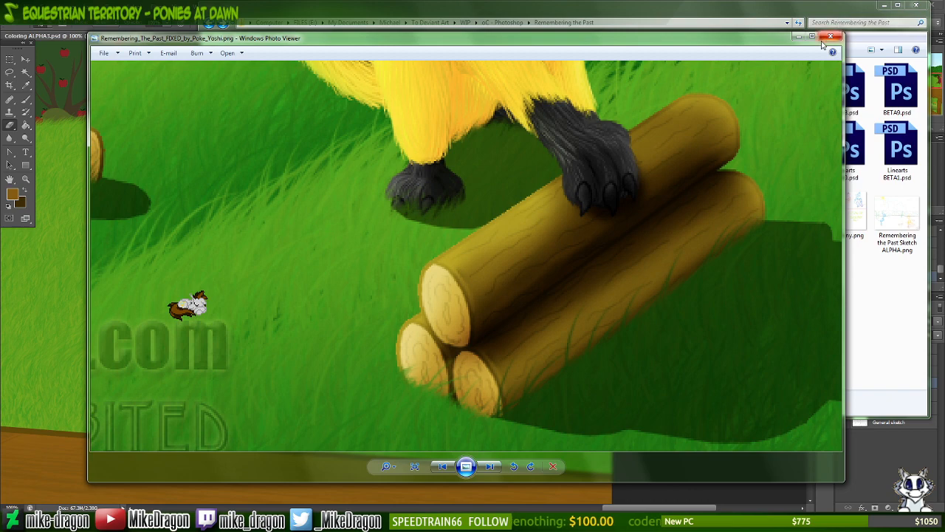
# - Check the grass around the distant log, close the picture and minimize the folder window
pyautogui.scroll(-5, 581, 247)
pyautogui.scroll(5, 624, 385)
pyautogui.moveTo(738, 375); pyautogui.dragTo(364, 329)
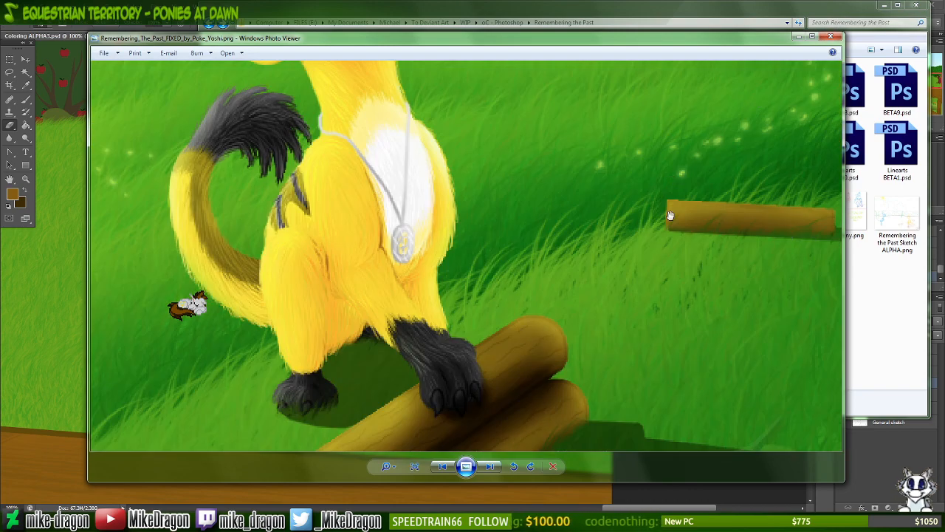
pyautogui.scroll(-5, 669, 210)
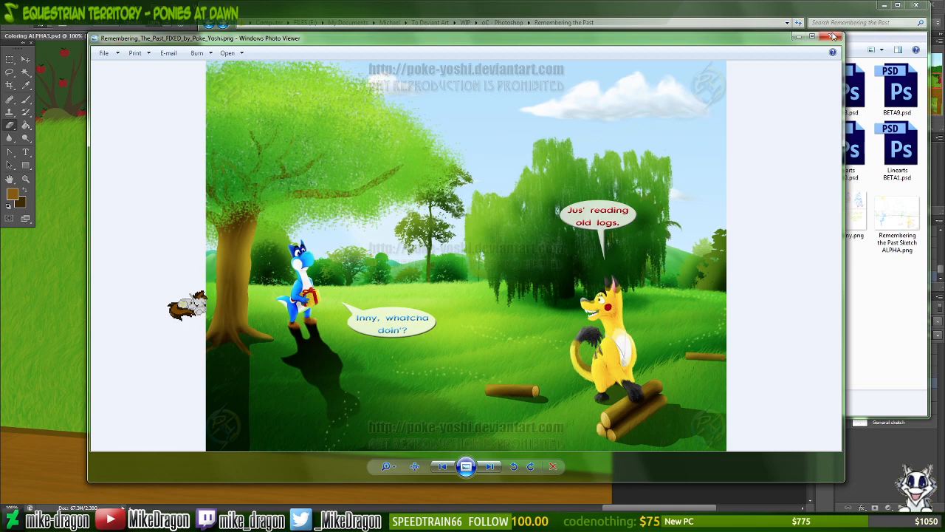
pyautogui.click(832, 36)
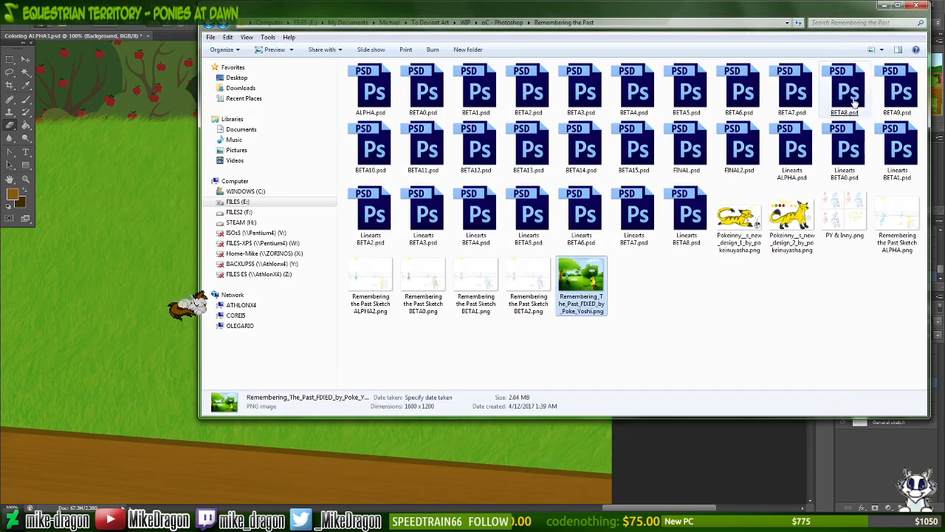
pyautogui.click(884, 6)
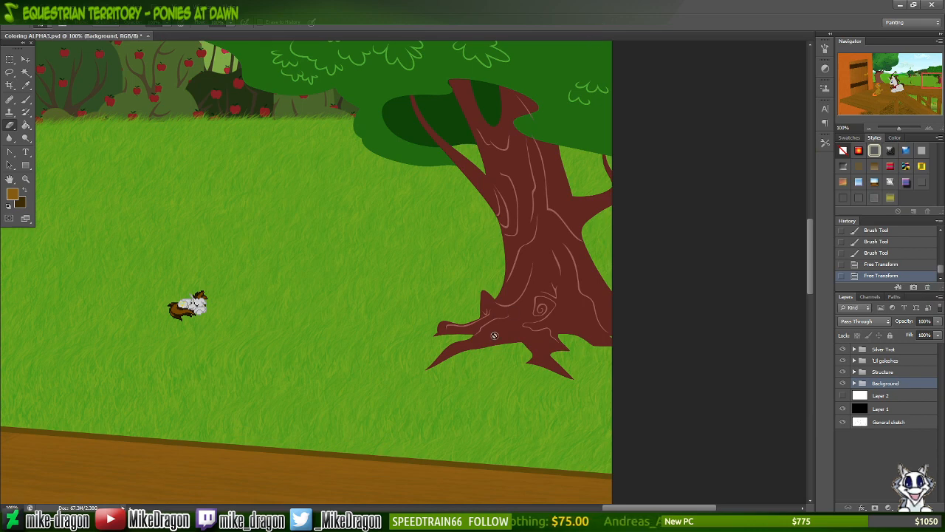
# - Show the whole farm scene at 25% zoom and save Coloring ALPHA3.psd
pyautogui.hotkey('ctrl', '-')
pyautogui.hotkey('ctrl', '-')
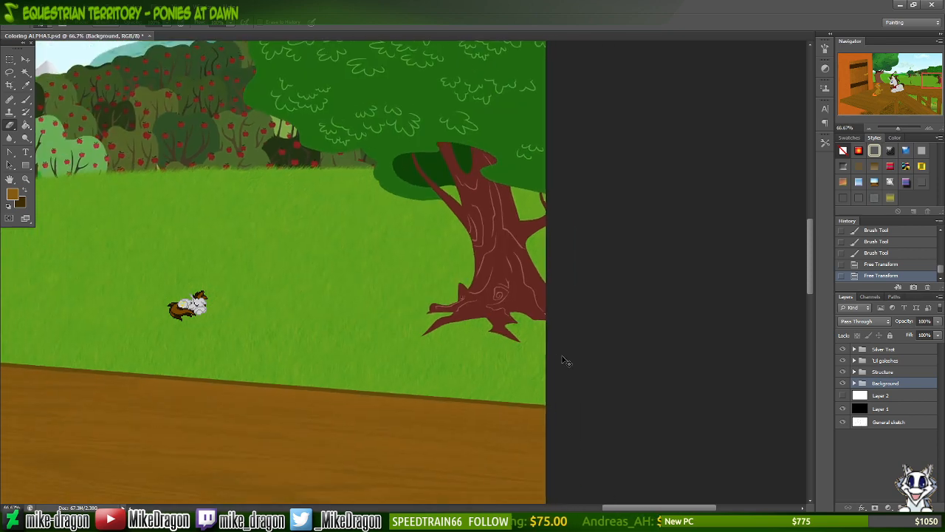
pyautogui.hotkey('ctrl', '-')
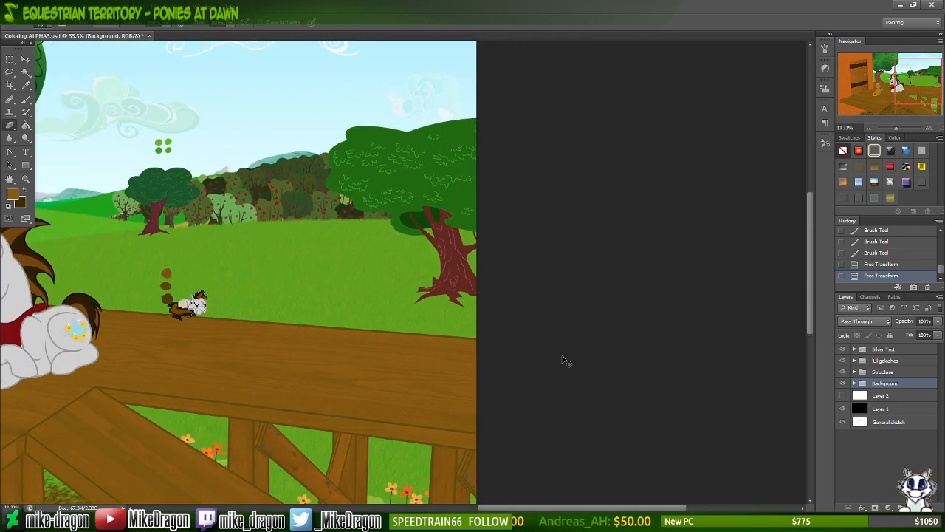
pyautogui.hotkey('ctrl', '-')
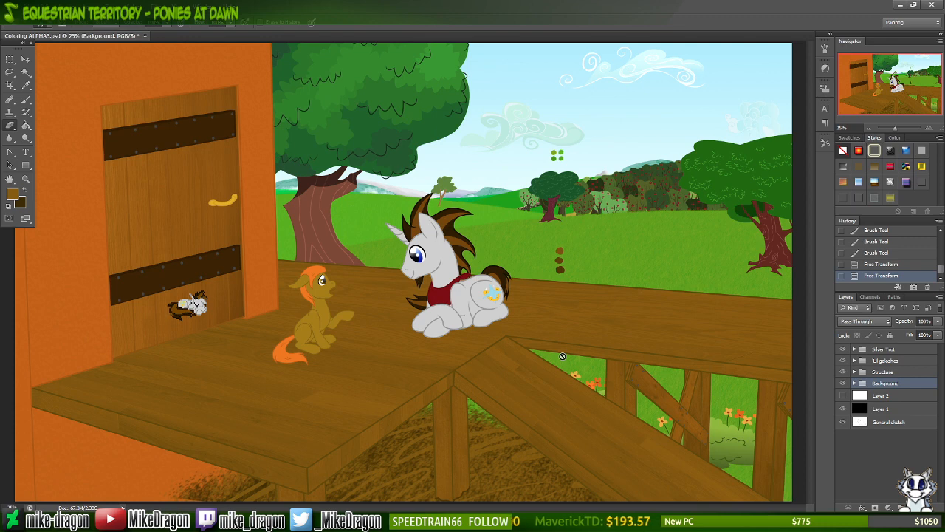
pyautogui.hotkey('ctrl', 's')
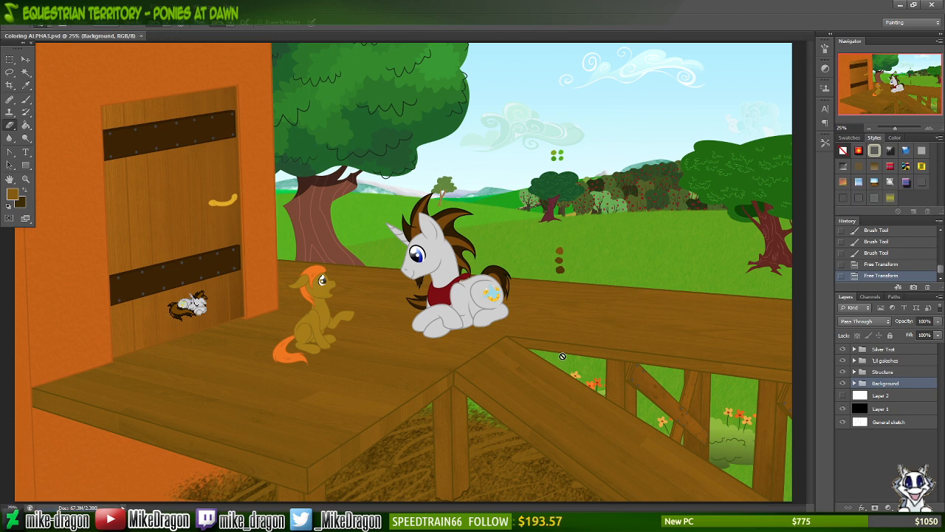
# - Expand the Silver Trot group and check its Body lineart and Body colors layers by toggling their visibility
pyautogui.click(854, 349)
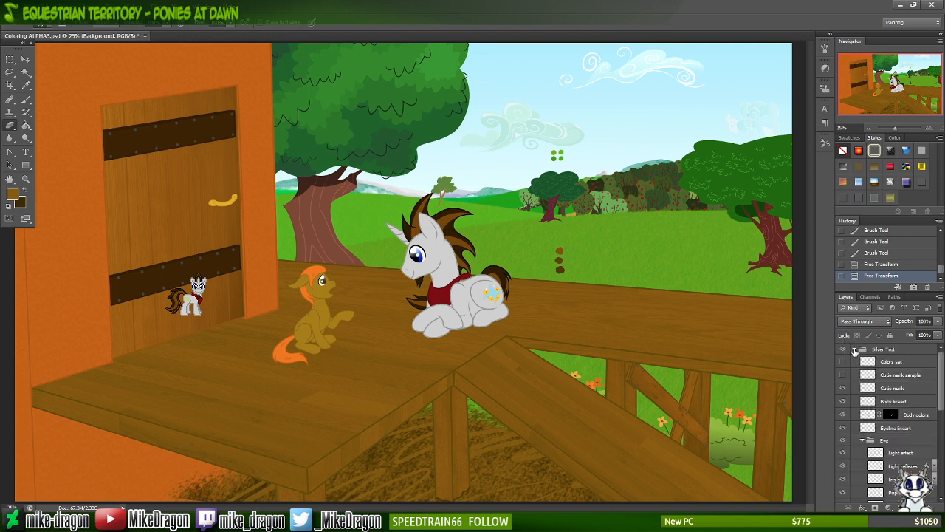
pyautogui.click(843, 401)
pyautogui.click(843, 401)
pyautogui.click(844, 403)
pyautogui.click(843, 402)
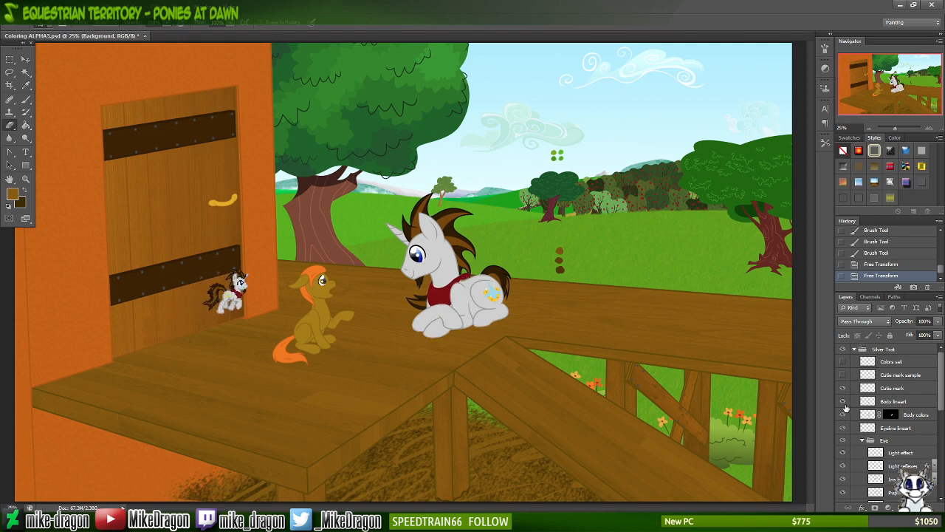
pyautogui.click(843, 416)
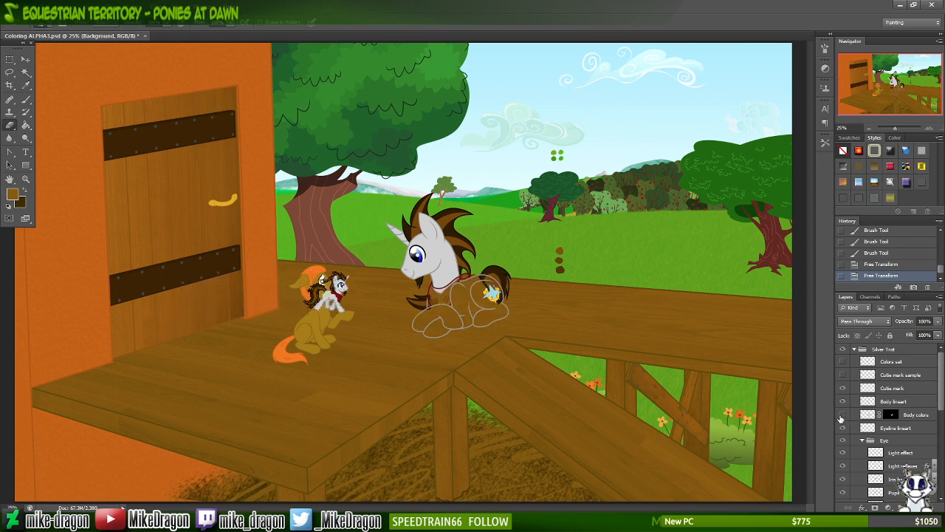
pyautogui.click(843, 415)
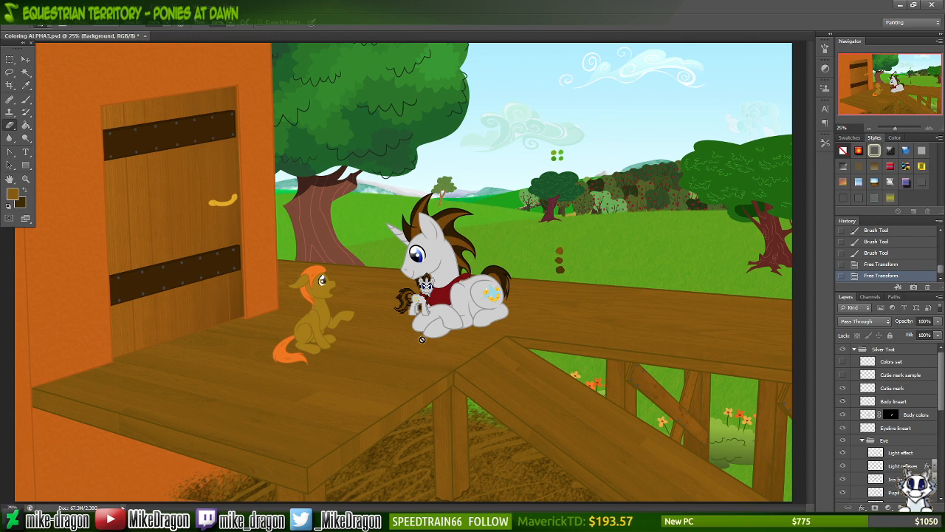
# - Move the desktop pony off the large unicorn and select the Body lineart layer in the Silver Trot group
pyautogui.moveTo(424, 300); pyautogui.dragTo(362, 399)
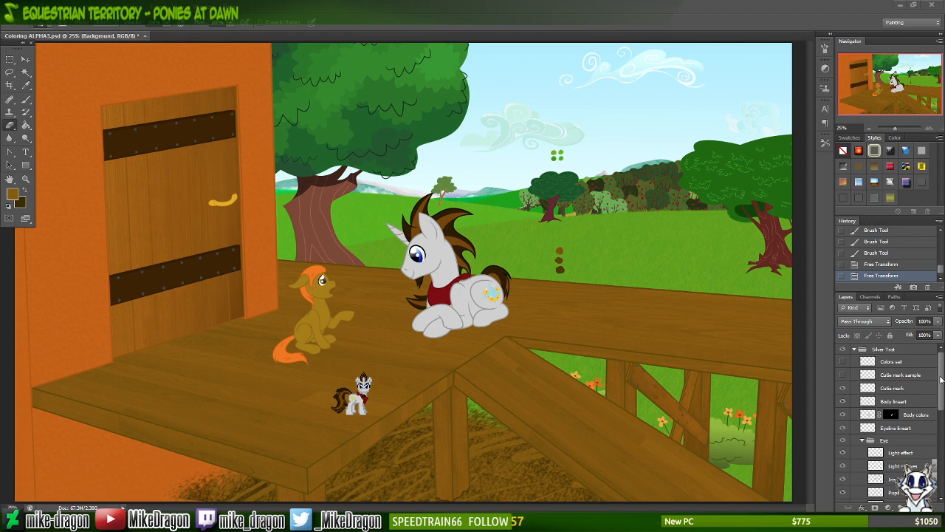
pyautogui.moveTo(939, 403)
pyautogui.mouseDown()
pyautogui.moveTo(943, 487)
pyautogui.moveTo(943, 414)
pyautogui.moveTo(932, 395)
pyautogui.mouseUp()
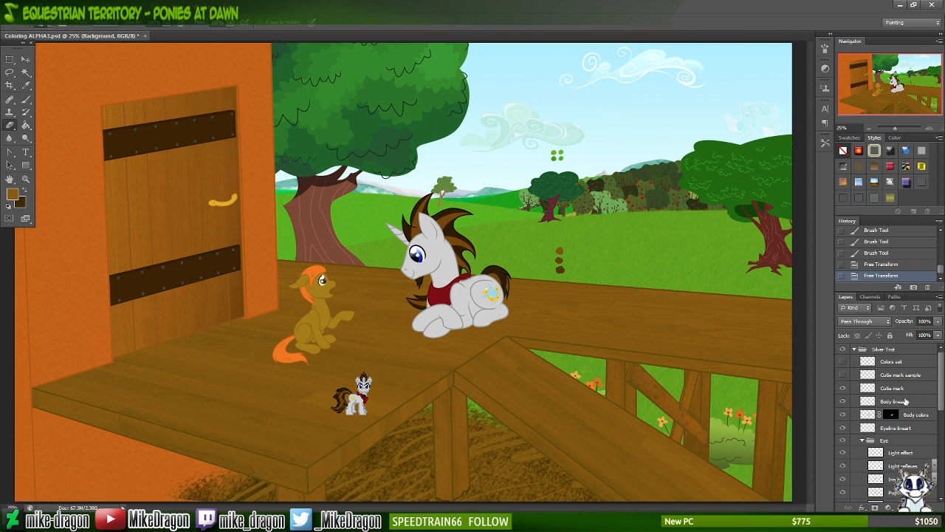
pyautogui.click(904, 401)
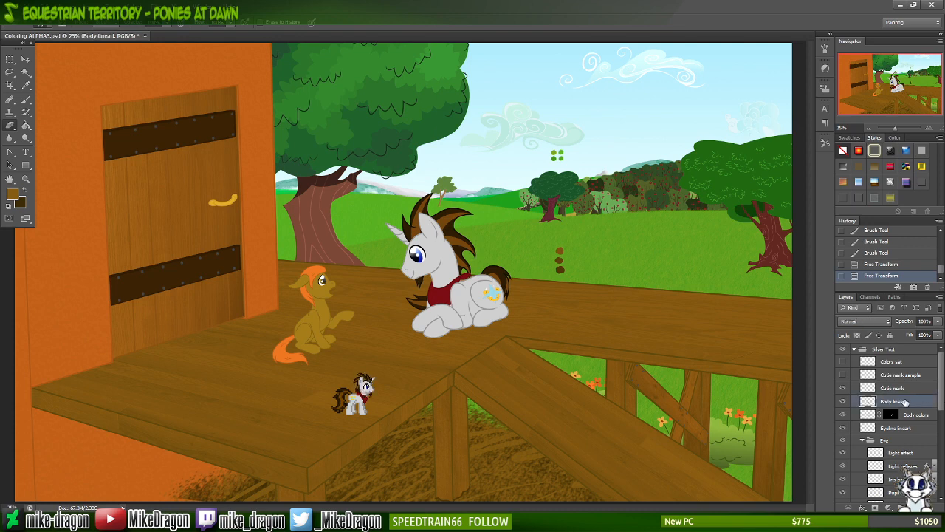
pyautogui.click(843, 389)
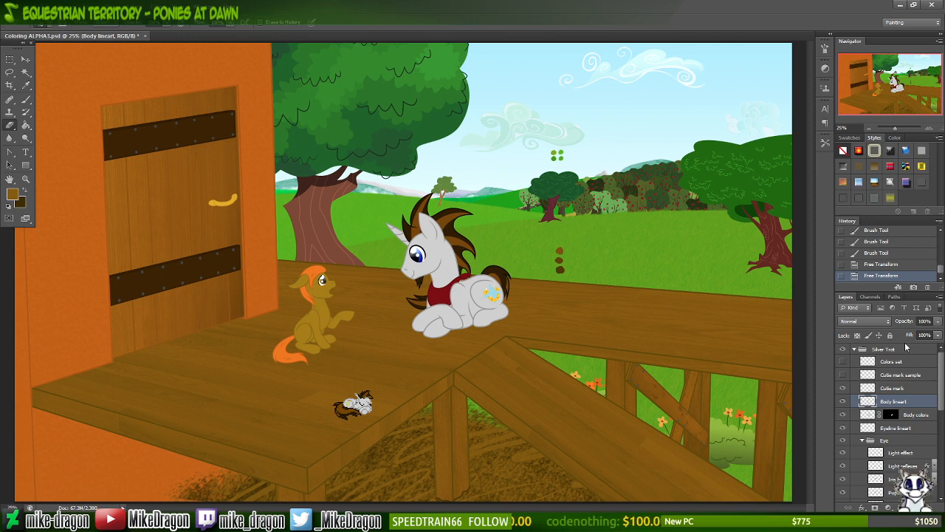
# - Save Coloring ALPHA3.psd again and close Photoshop
pyautogui.hotkey('ctrl', 's')
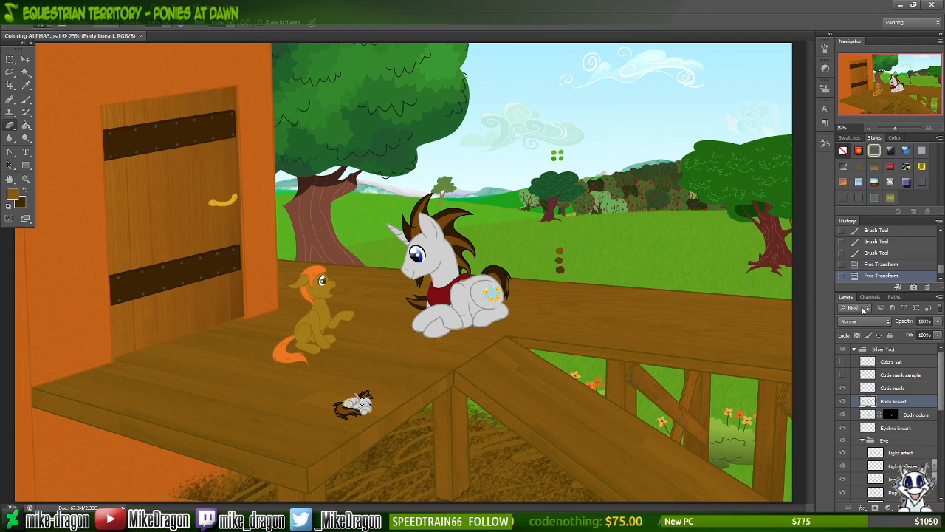
pyautogui.click(932, 4)
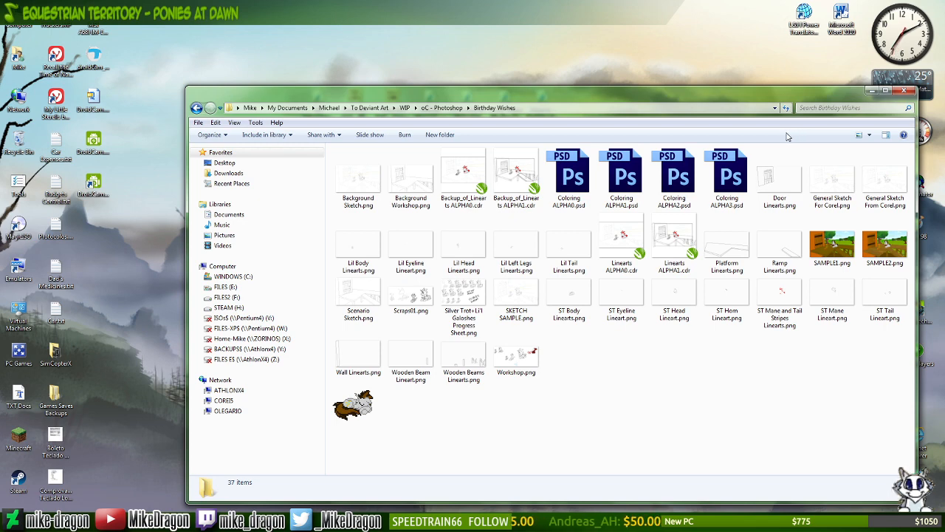
# - Reopen Coloring ALPHA3.psd from the Birthday Wishes folder and choose PNG as the format for saving a copy
pyautogui.moveTo(794, 98); pyautogui.dragTo(735, 63)
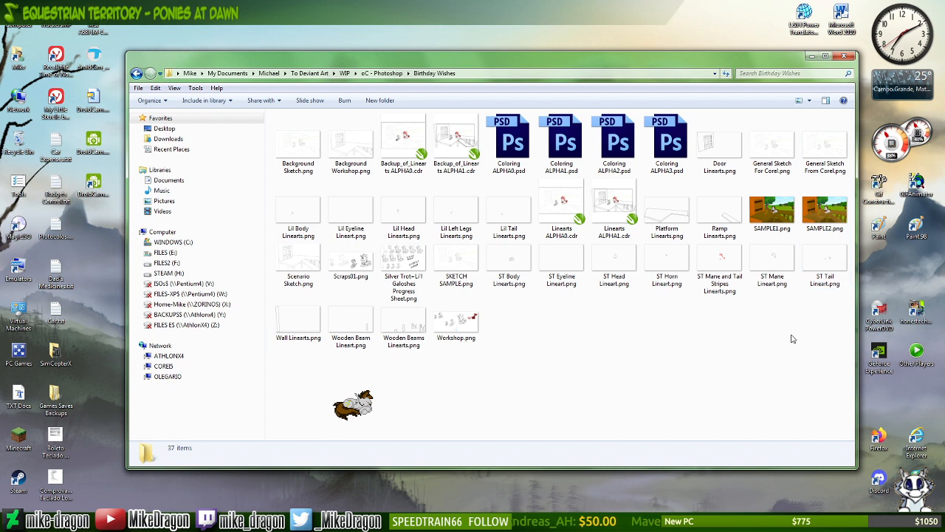
pyautogui.doubleClick(672, 140)
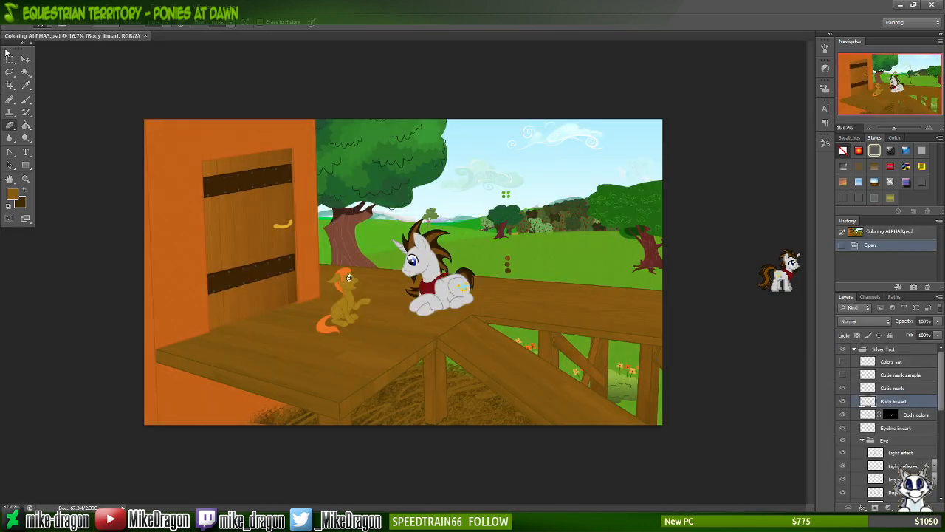
pyautogui.click(27, 7)
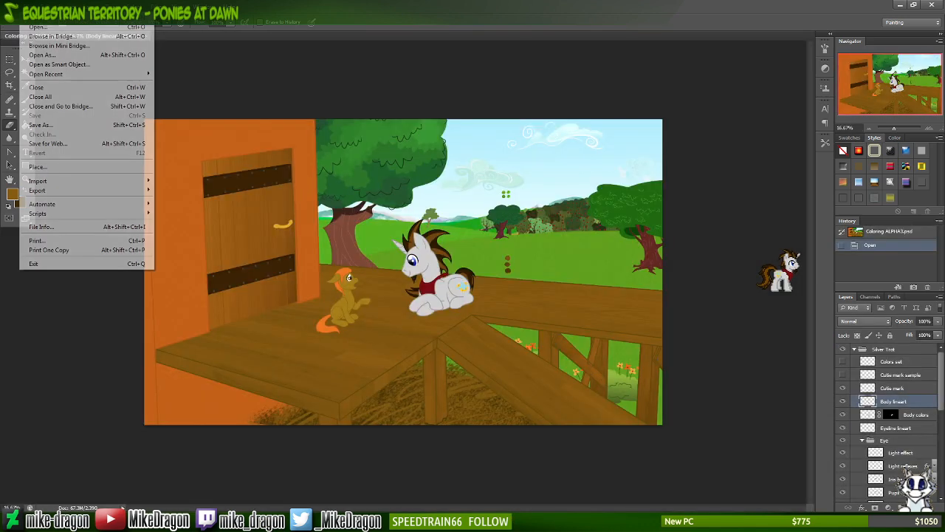
pyautogui.click(83, 125)
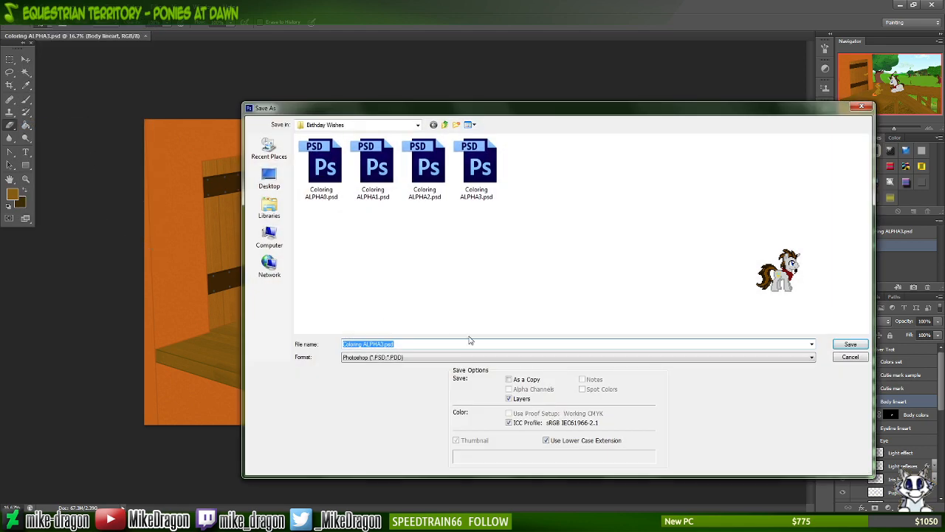
pyautogui.click(450, 359)
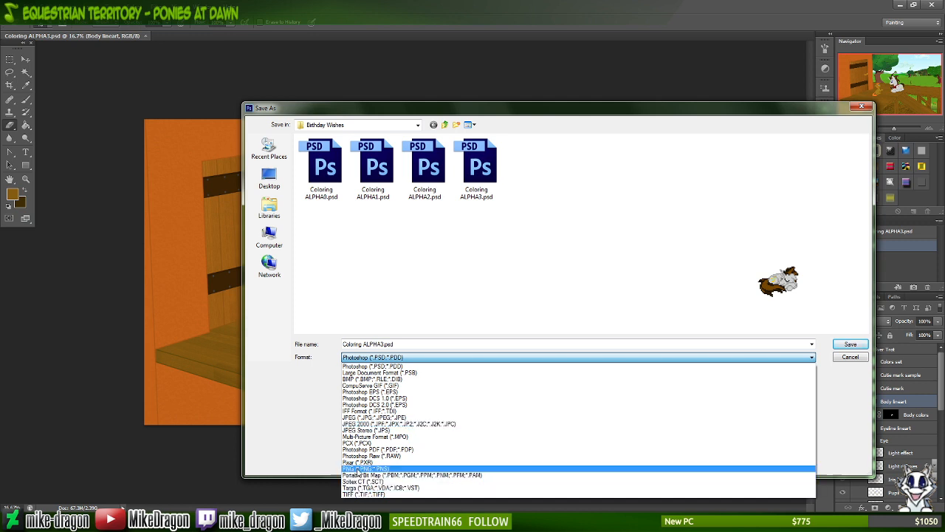
pyautogui.click(359, 470)
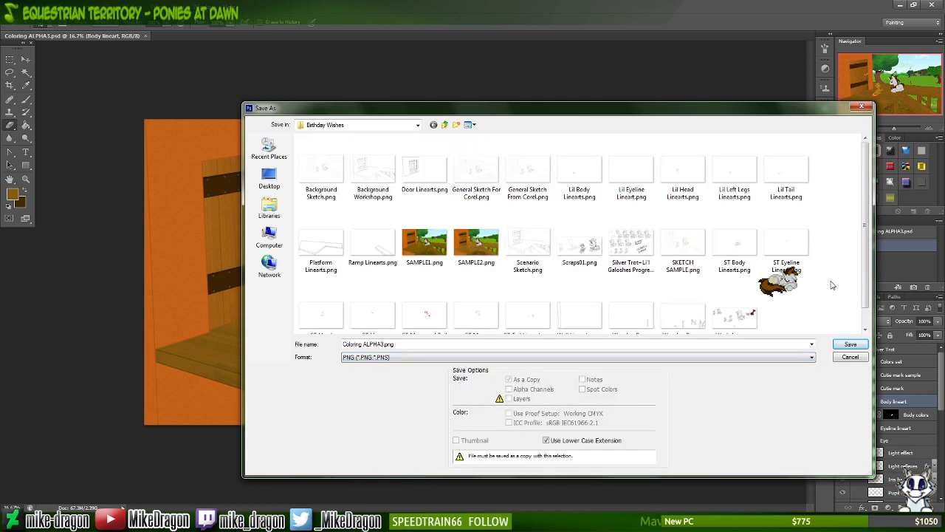
# - Save the PNG copy as SAMPLE3 with smallest compression and no interlacing, and close Photoshop
pyautogui.click(485, 268)
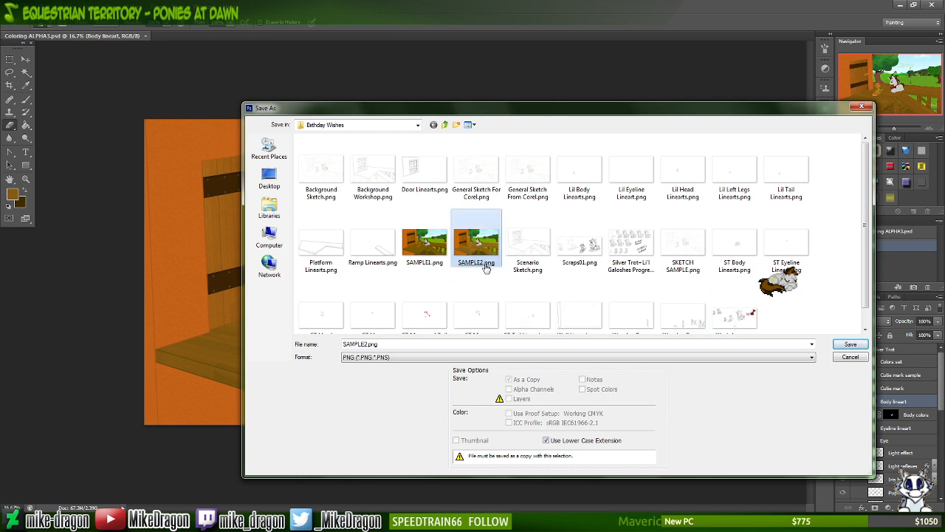
pyautogui.doubleClick(402, 343)
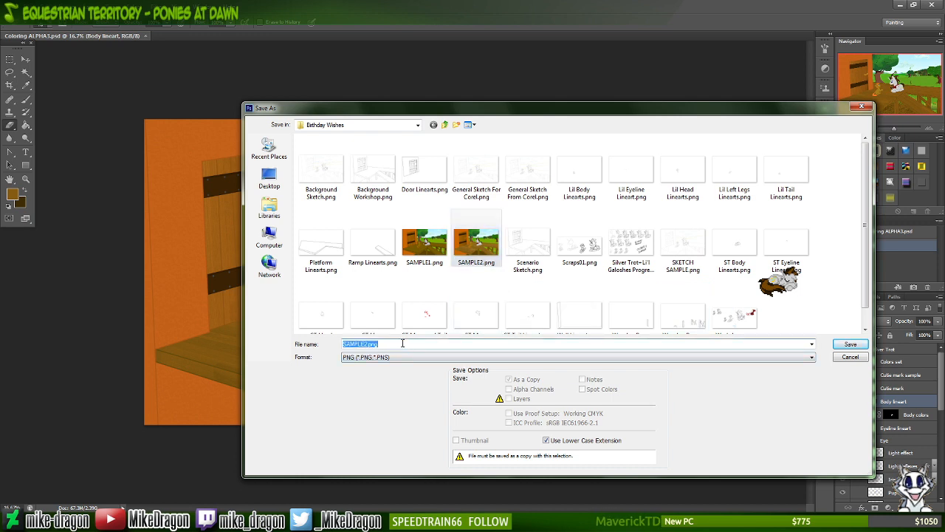
pyautogui.click(403, 343)
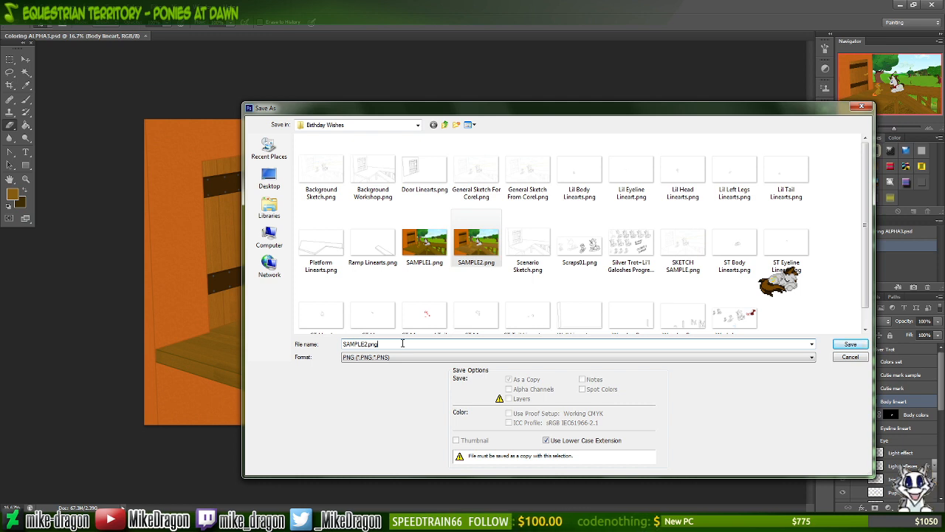
pyautogui.hotkey('shift', 'Left')
pyautogui.hotkey('shift', 'Left')
pyautogui.hotkey('shift', 'Left')
pyautogui.hotkey('shift', 'Left')
pyautogui.hotkey('shift', 'Left')
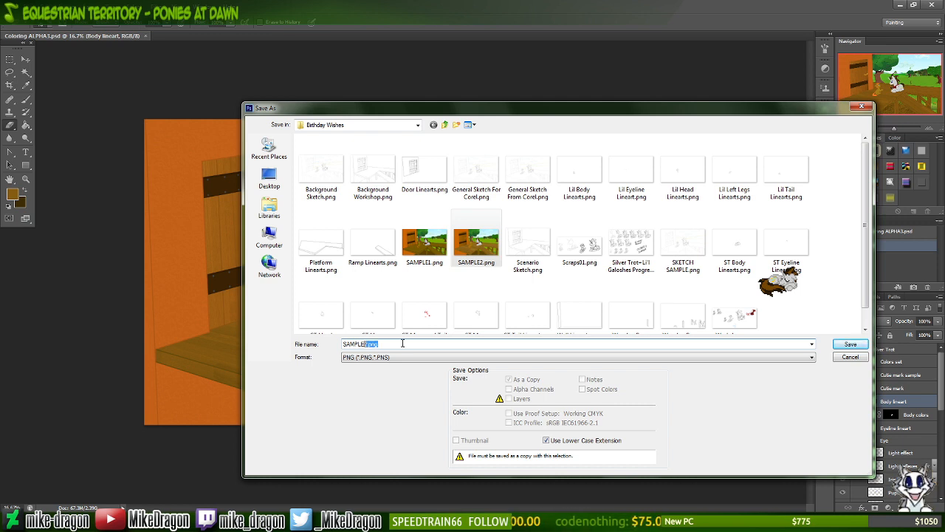
pyautogui.write('3')
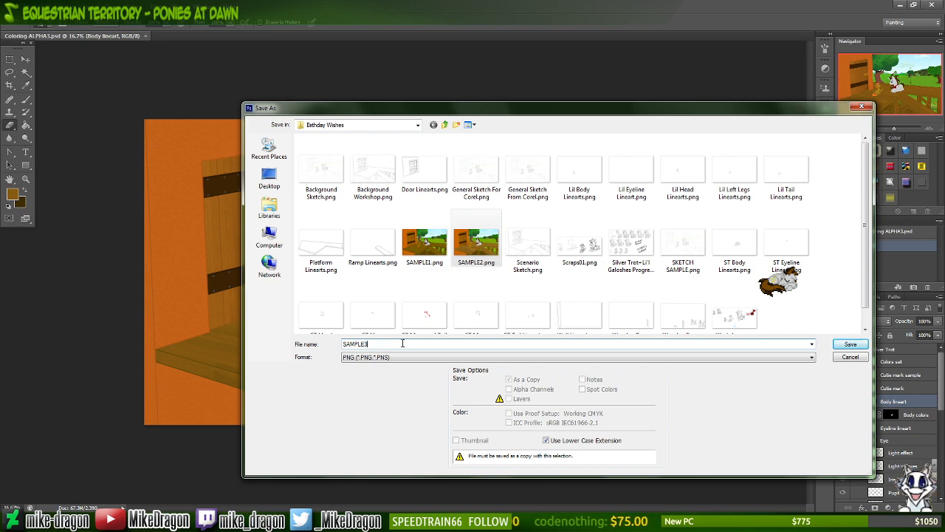
pyautogui.press('Return')
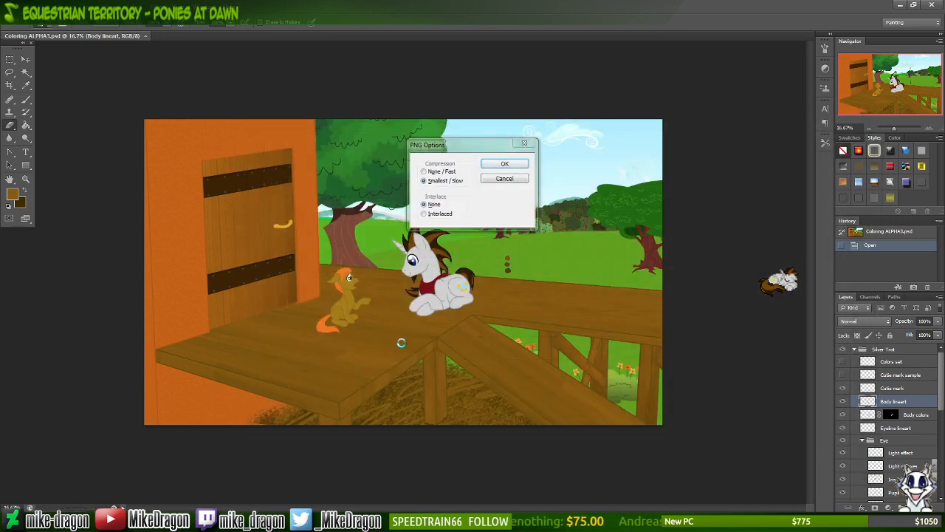
pyautogui.press('Return')
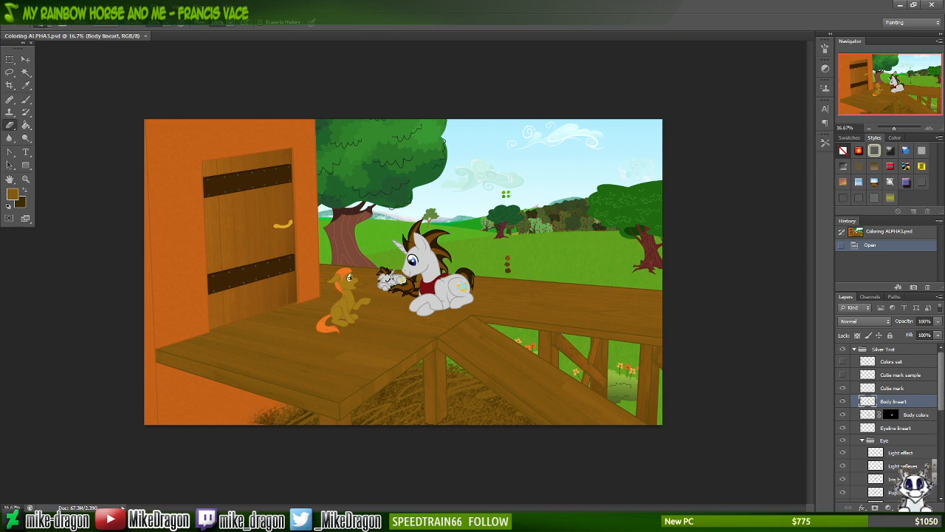
pyautogui.click(932, 4)
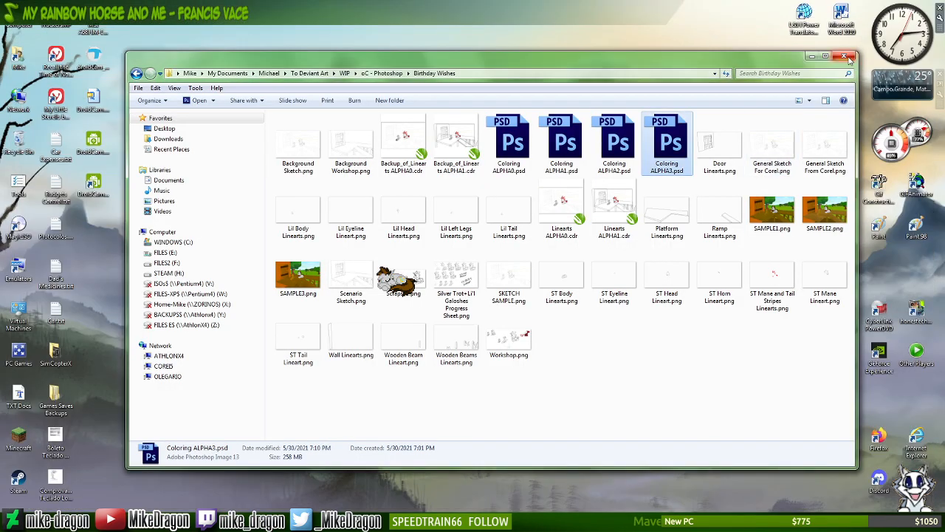
# - View SAMPLE1.png in the photo viewer and compare SAMPLE2.png with SAMPLE3.png by flipping repeatedly between them
pyautogui.doubleClick(772, 210)
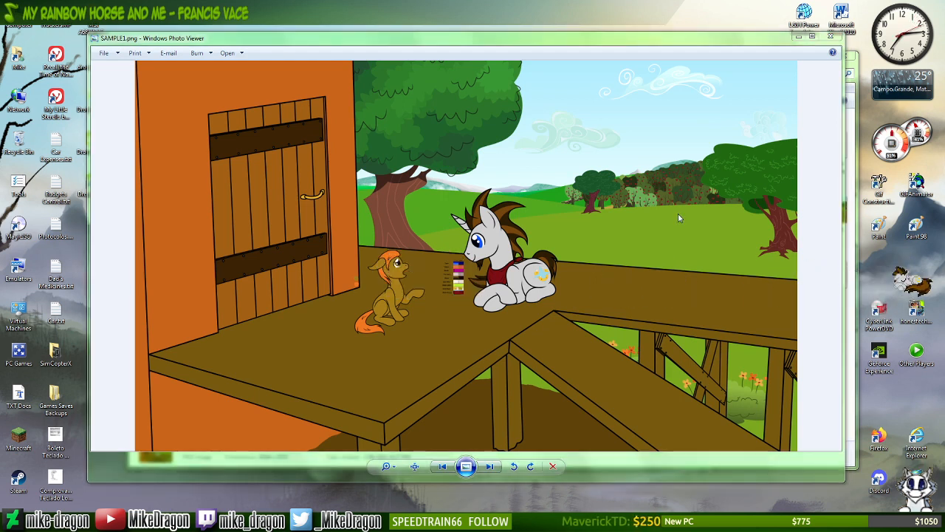
pyautogui.press('Right')
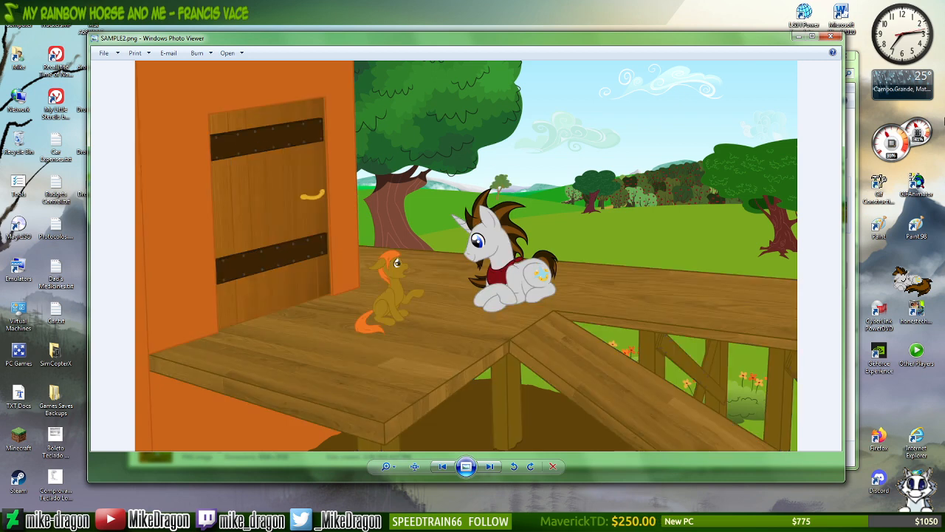
pyautogui.press('Right')
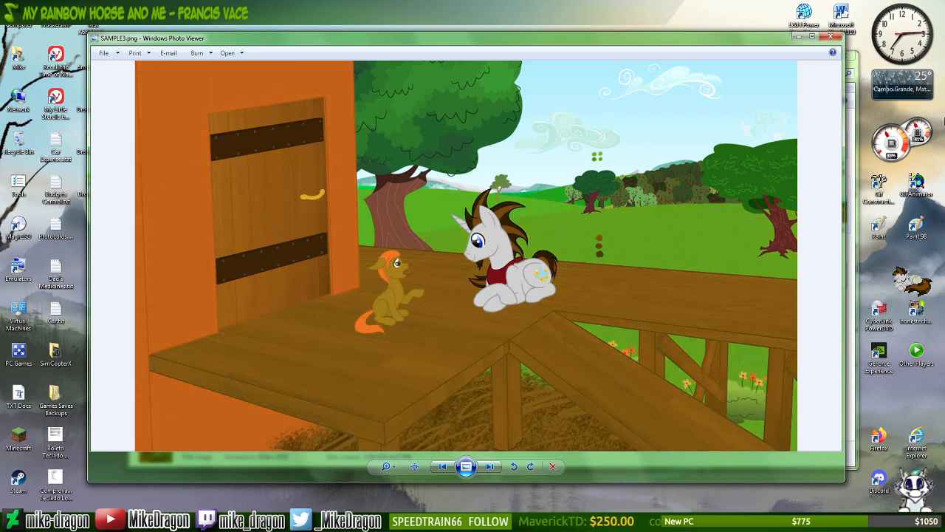
pyautogui.press('Left')
pyautogui.press('Right')
pyautogui.press('Left')
pyautogui.press('Right')
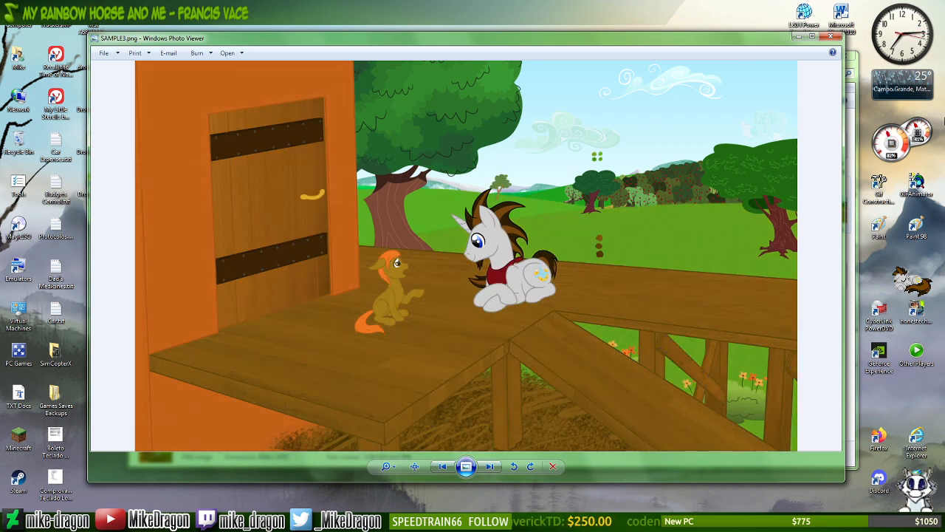
pyautogui.press('Left')
pyautogui.press('Right')
pyautogui.press('Left')
pyautogui.press('Right')
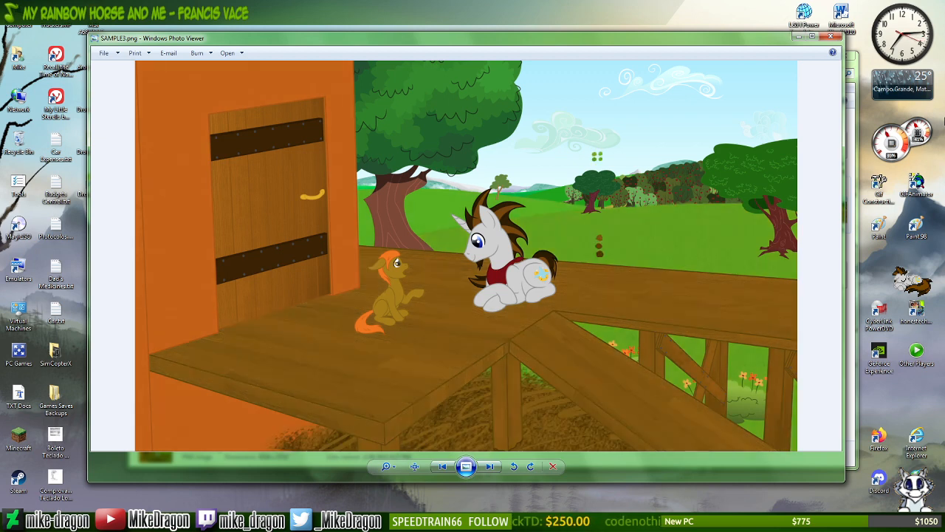
pyautogui.press('Left')
pyautogui.press('Right')
pyautogui.press('Left')
pyautogui.press('Right')
pyautogui.press('Left')
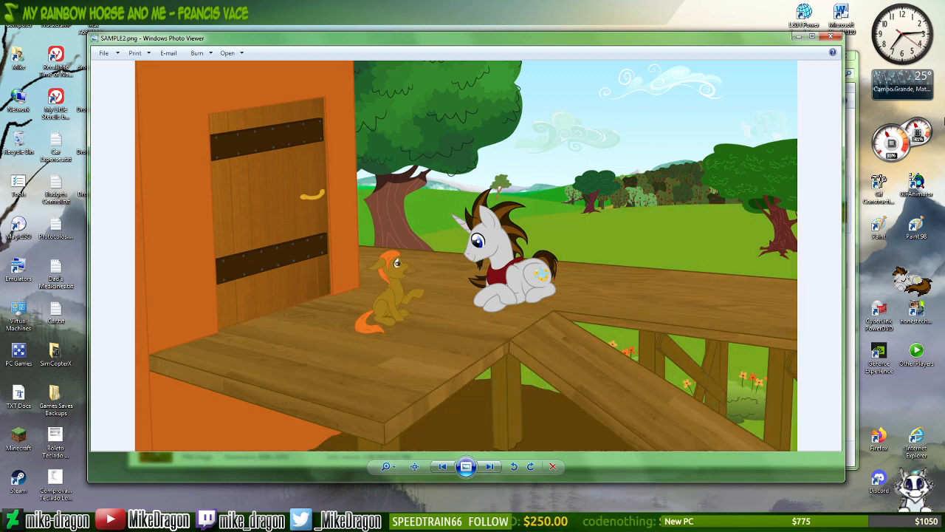
pyautogui.press('Right')
pyautogui.press('Left')
pyautogui.press('Right')
pyautogui.press('Left')
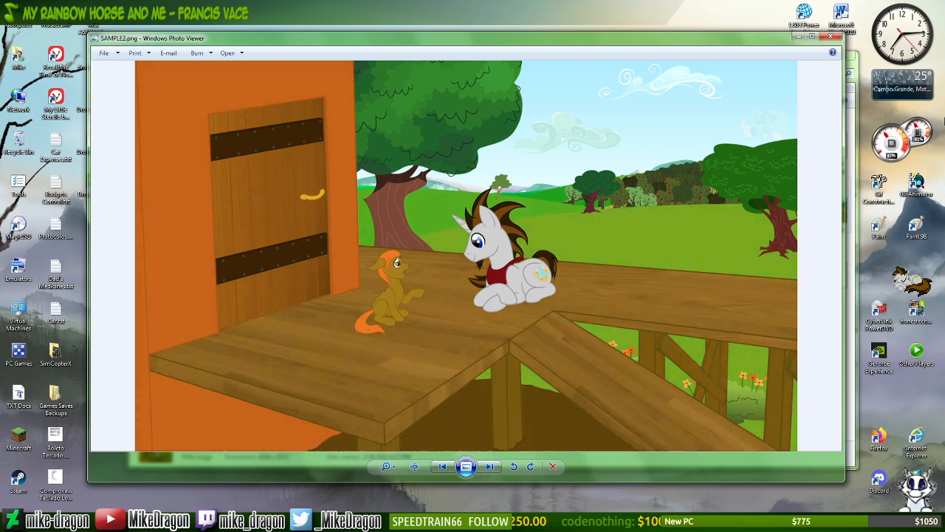
pyautogui.press('Right')
pyautogui.press('Left')
pyautogui.press('Right')
pyautogui.press('Left')
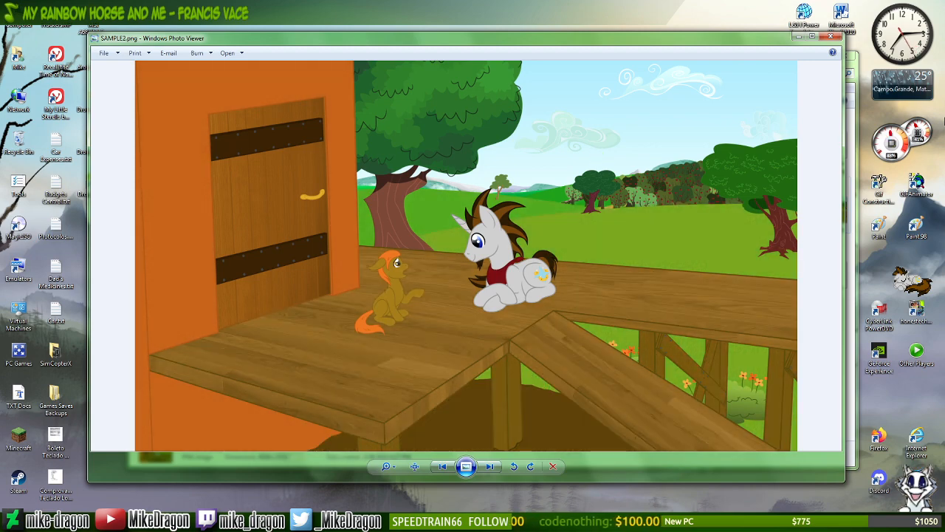
pyautogui.press('Right')
pyautogui.press('Left')
pyautogui.press('Right')
pyautogui.press('Left')
pyautogui.press('Right')
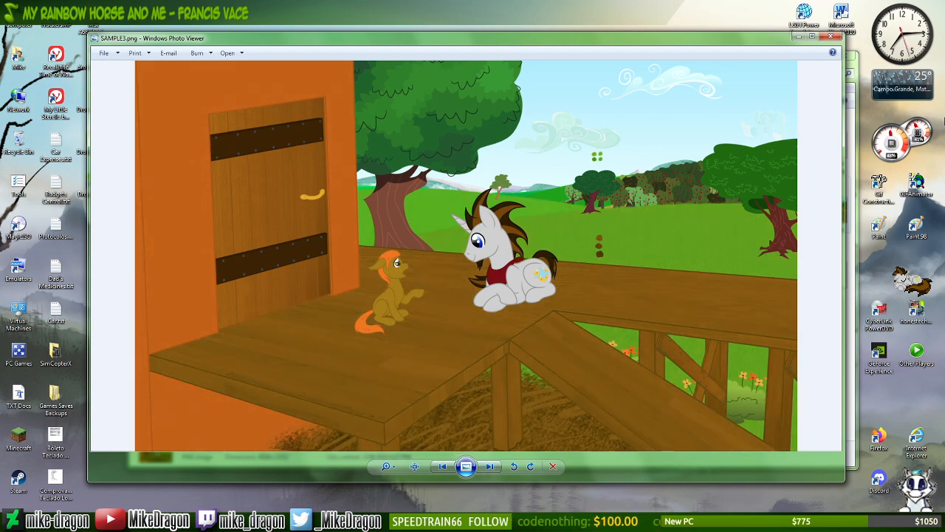
pyautogui.press('Left')
pyautogui.press('Right')
pyautogui.press('Left')
pyautogui.press('Right')
pyautogui.press('Left')
pyautogui.press('Right')
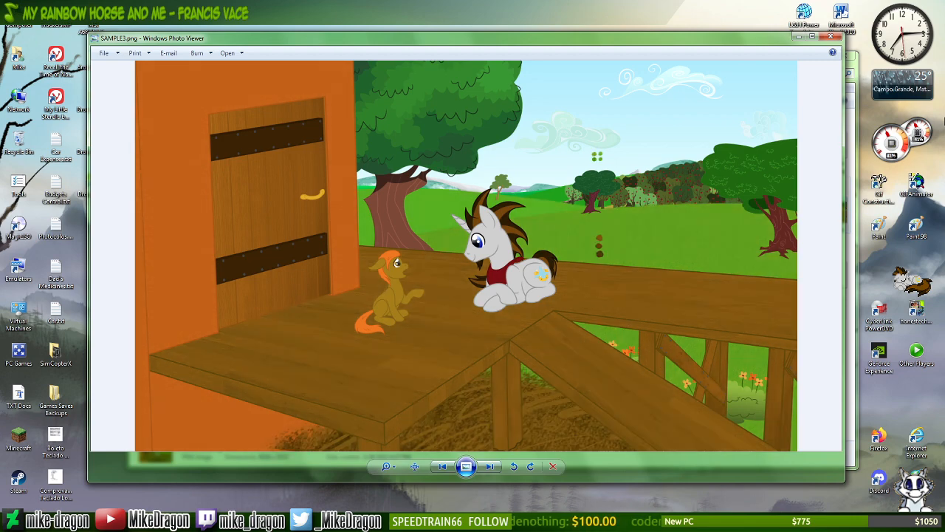
pyautogui.press('Left')
pyautogui.press('Right')
pyautogui.press('Left')
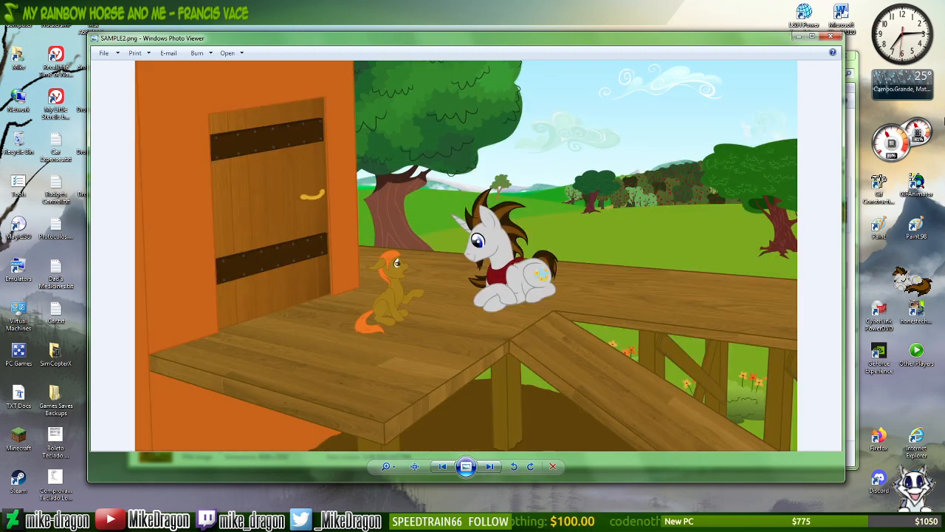
pyautogui.press('Escape')
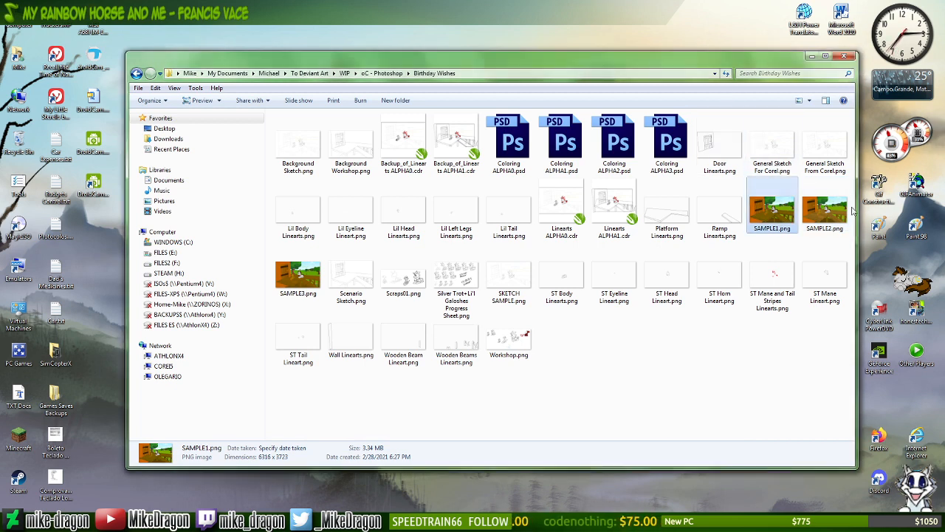
# - Open SAMPLE3.png from the folder, compare it with SAMPLE2.png and SAMPLE1.png, and close the photo viewer
pyautogui.doubleClick(280, 285)
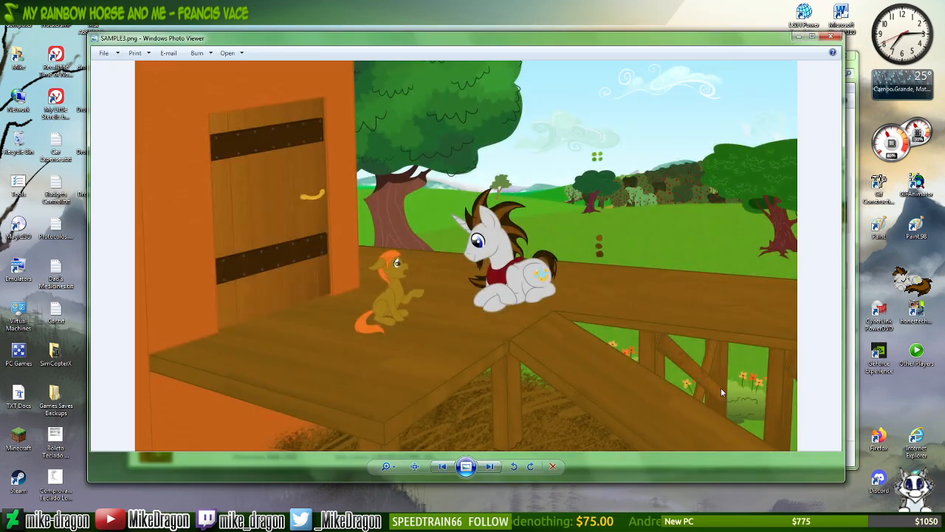
pyautogui.press('Left')
pyautogui.press('Right')
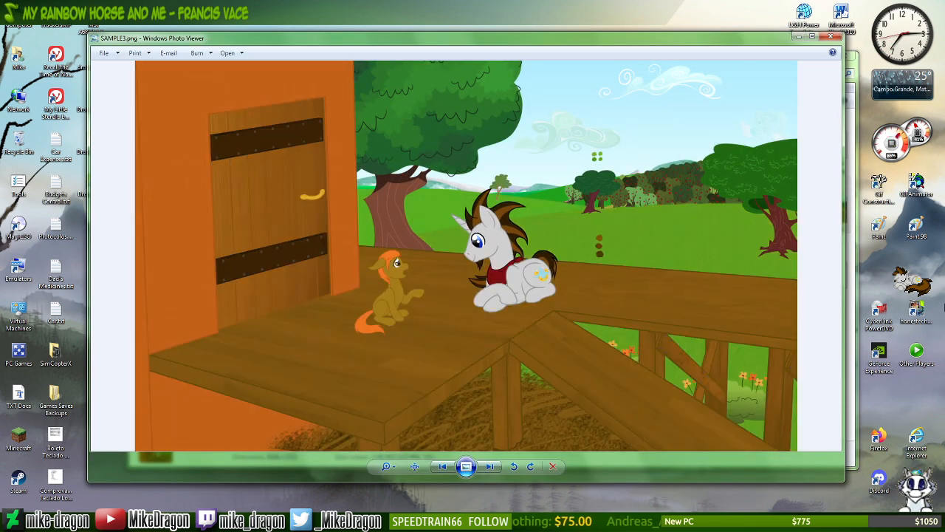
pyautogui.press('Left')
pyautogui.press('Right')
pyautogui.press('Right')
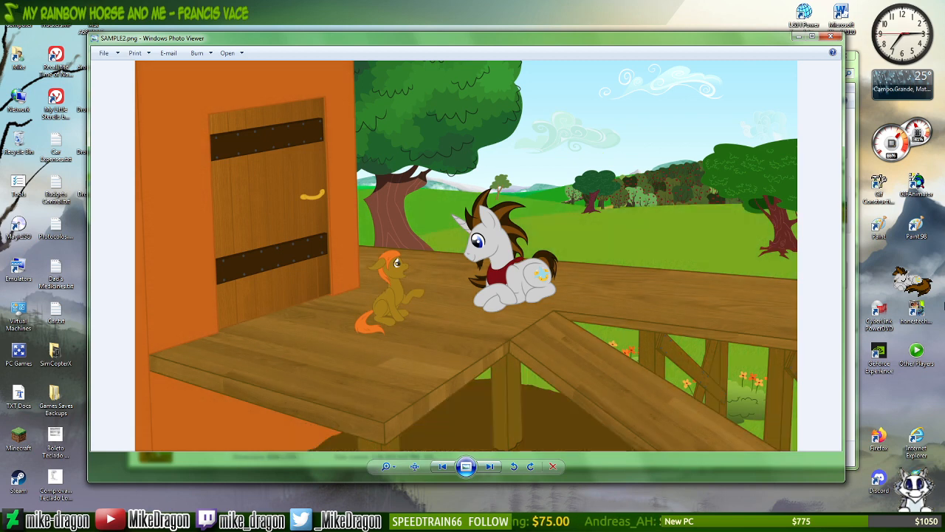
pyautogui.press('Left')
pyautogui.press('Left')
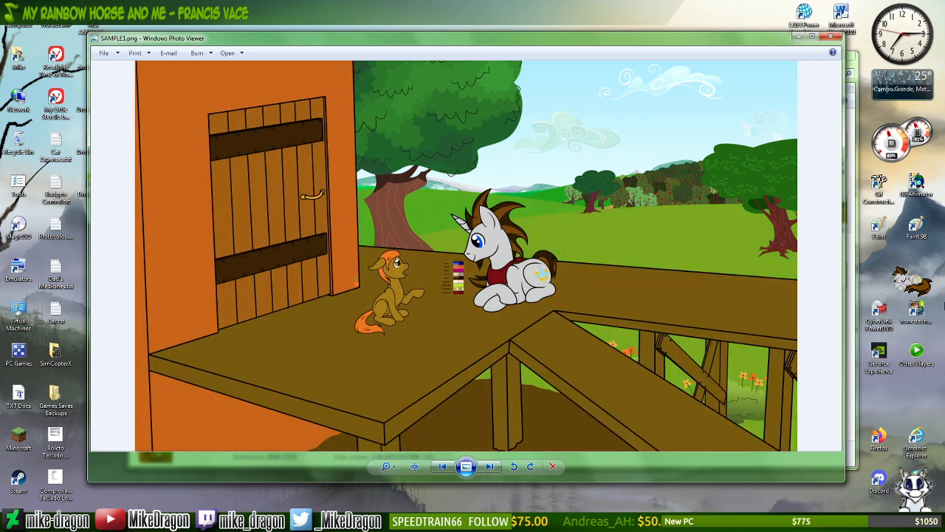
pyautogui.press('Right')
pyautogui.press('Right')
pyautogui.press('Left')
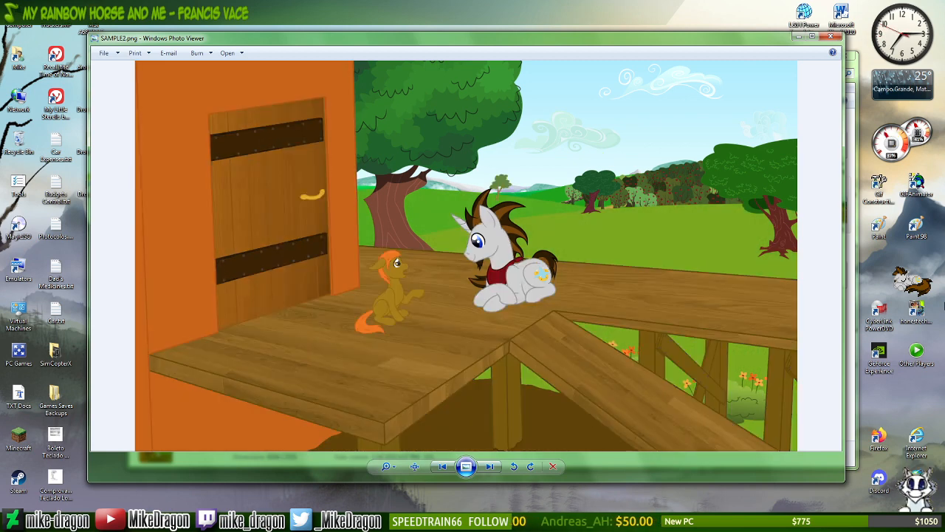
pyautogui.press('Left')
pyautogui.press('Right')
pyautogui.press('Left')
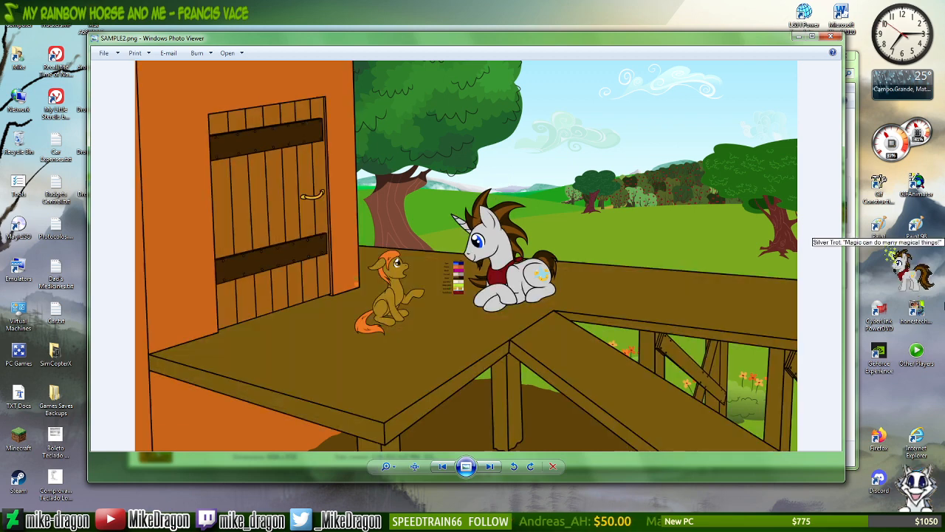
pyautogui.press('Right')
pyautogui.press('Right')
pyautogui.press('Right')
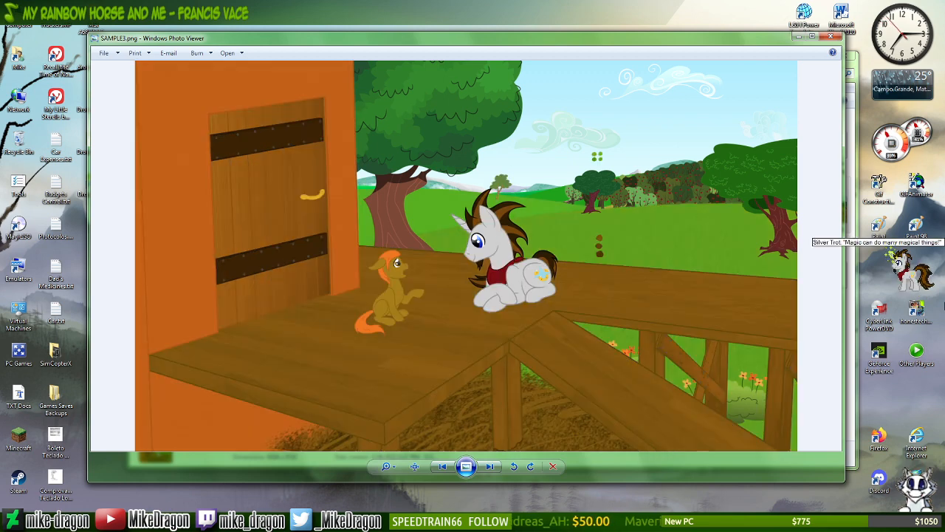
pyautogui.press('Left')
pyautogui.press('Right')
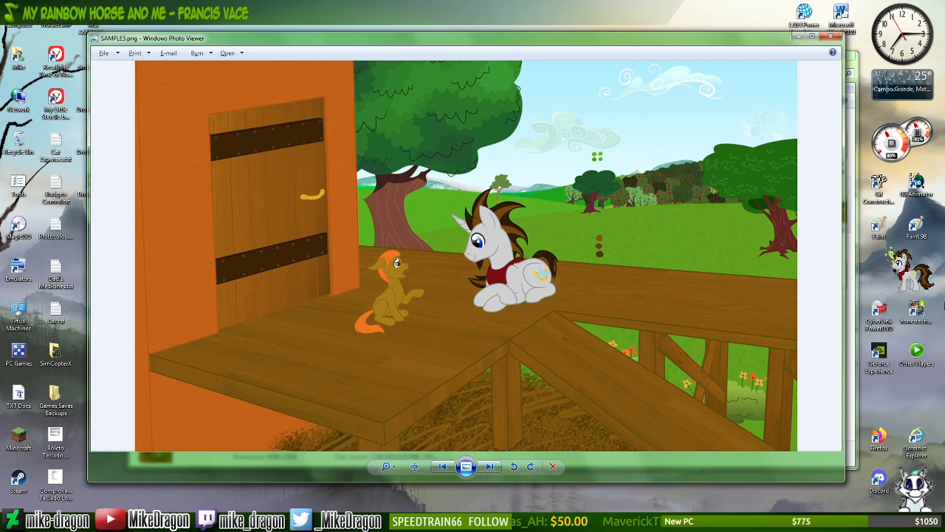
pyautogui.hotkey('alt', 'F4')
pyautogui.click(791, 405)
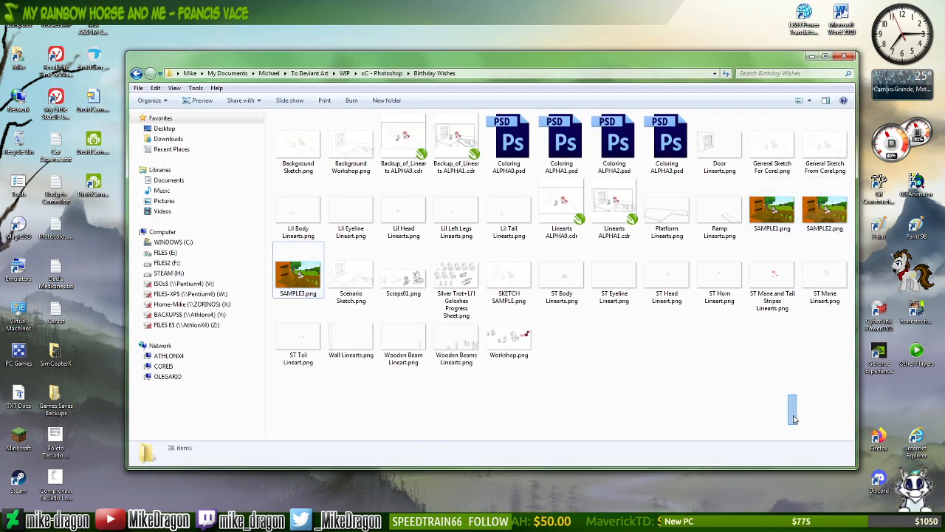
# - Open SAMPLE1.png and SAMPLE3.png together in the photo viewer, compare them by flipping back and forth, and close the viewer
pyautogui.click(766, 230)
pyautogui.keyDown('ctrl'); pyautogui.click(285, 284); pyautogui.keyUp('ctrl')
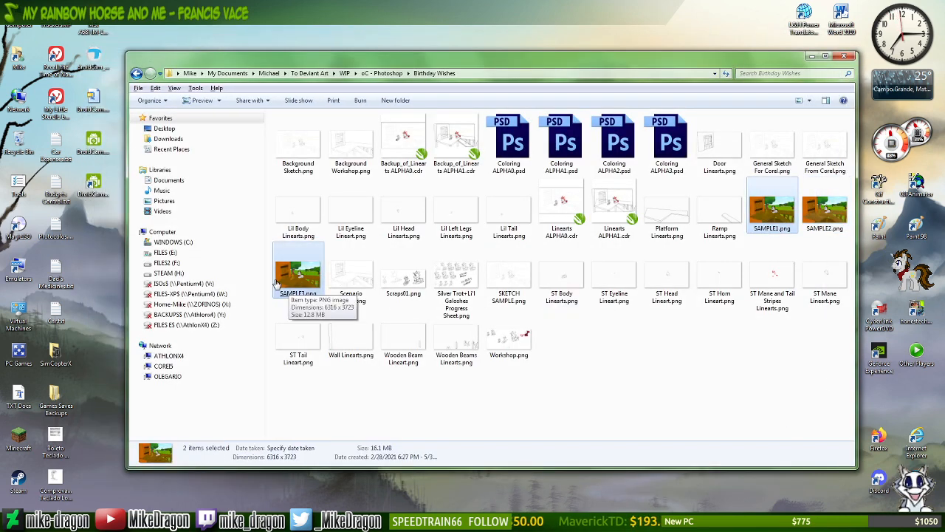
pyautogui.press('Return')
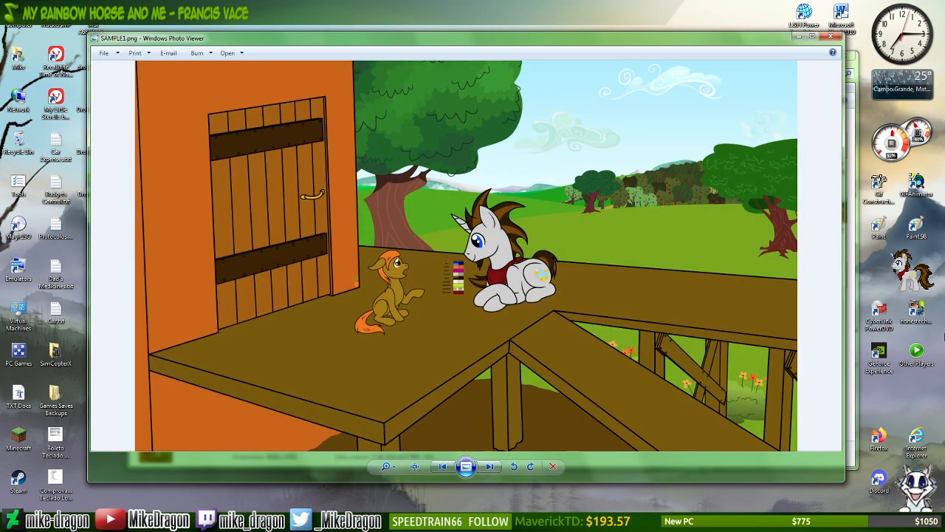
pyautogui.press('Right')
pyautogui.press('Right')
pyautogui.press('Right')
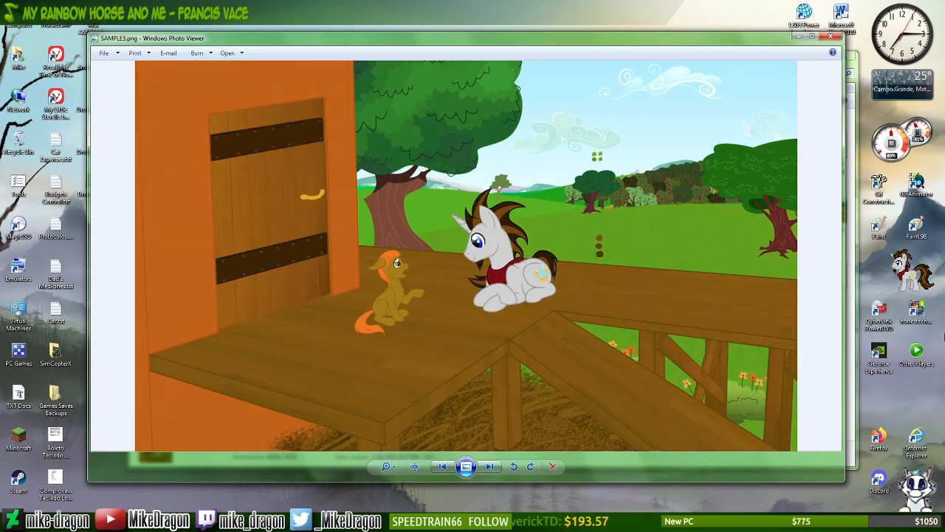
pyautogui.press('Right')
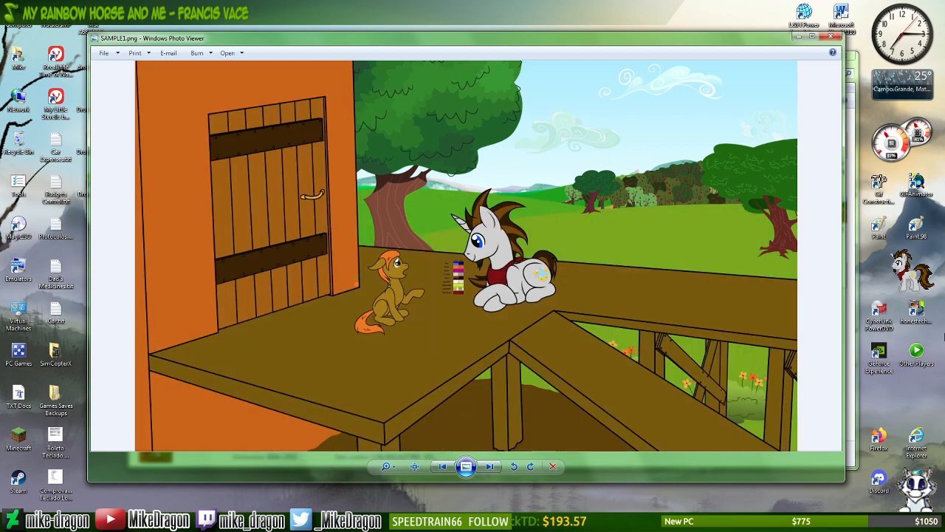
pyautogui.press('Left')
pyautogui.press('Right')
pyautogui.press('Left')
pyautogui.press('Right')
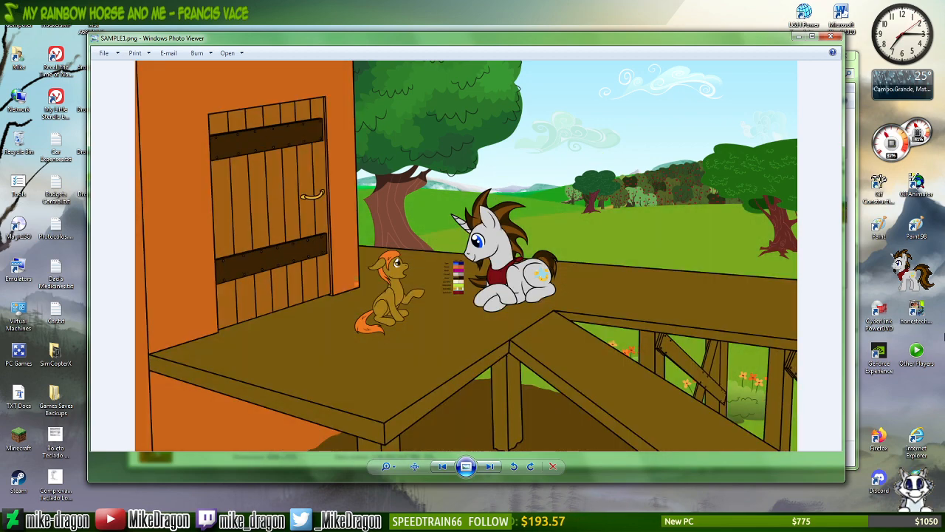
pyautogui.press('Left')
pyautogui.press('Right')
pyautogui.press('Escape')
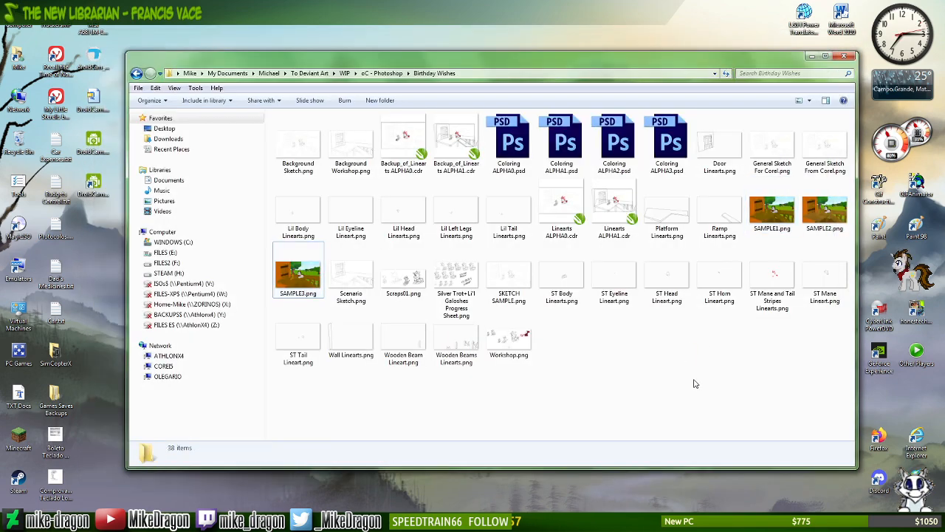
# - Close the Birthday Wishes folder window and minimize Windows Media Player to clear the desktop
pyautogui.hotkey('alt', 'F4')
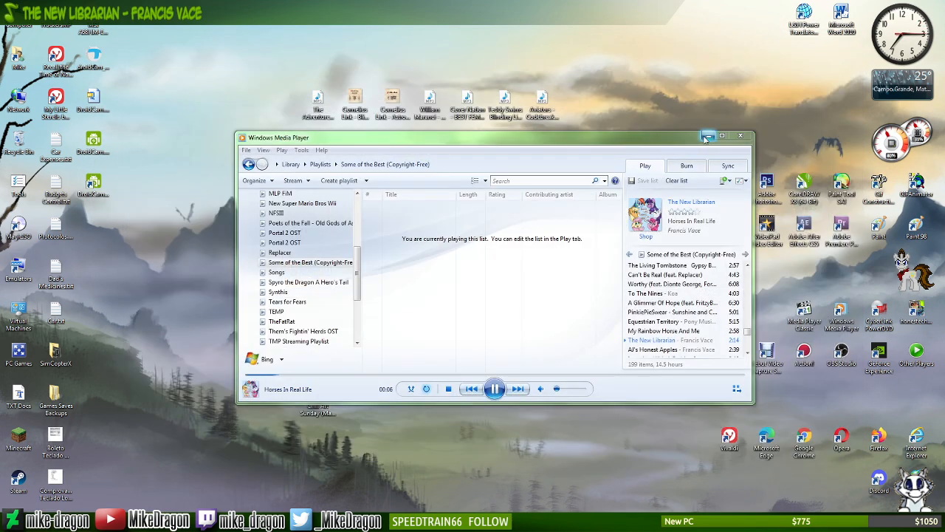
pyautogui.click(706, 136)
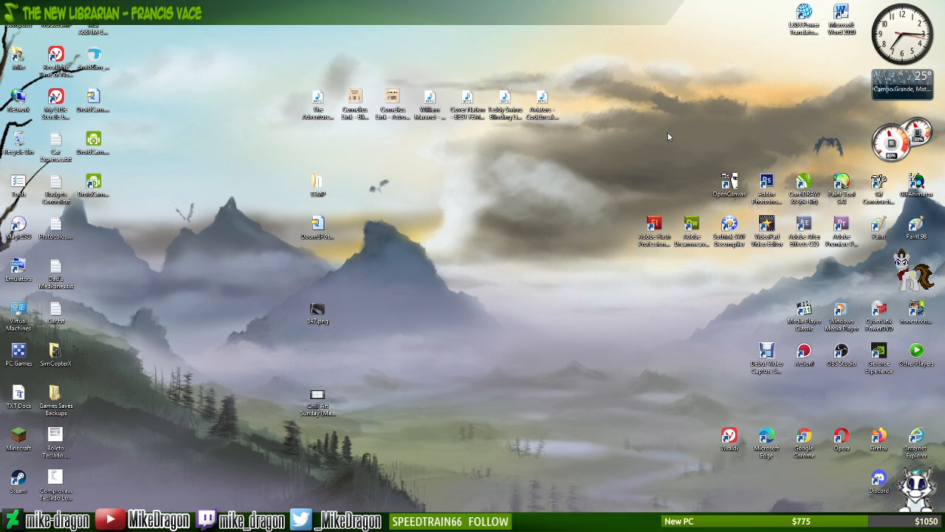